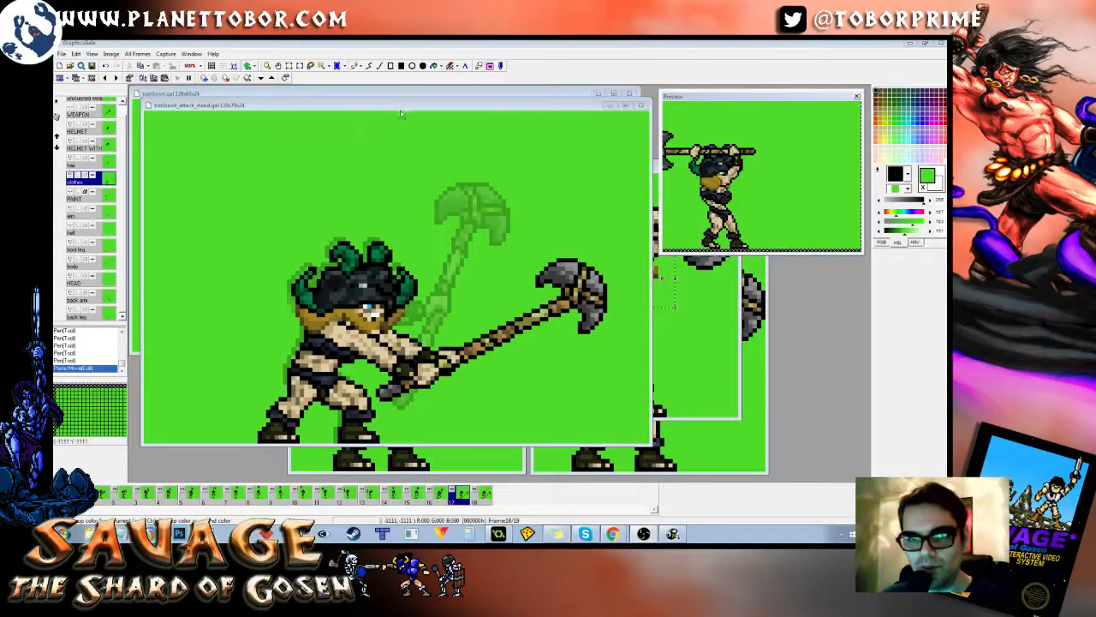
# Step: Flip back and forth through frames 16 to 18 of the attack animation to compare the axe swing poses
pyautogui.moveTo(408, 108); pyautogui.dragTo(406, 112)
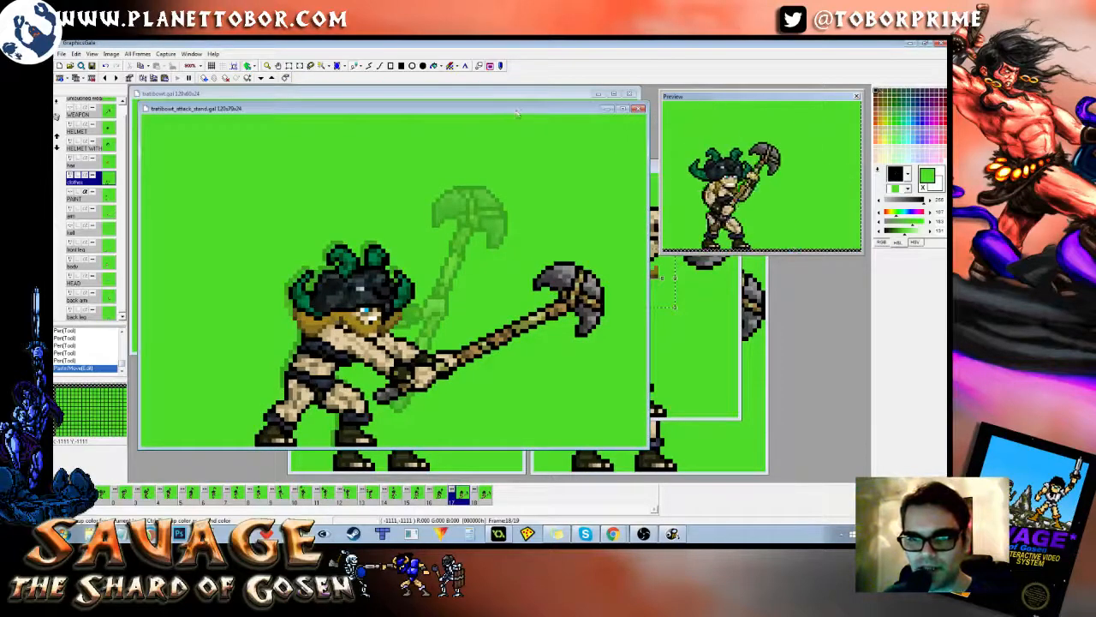
pyautogui.moveTo(516, 113); pyautogui.dragTo(523, 122)
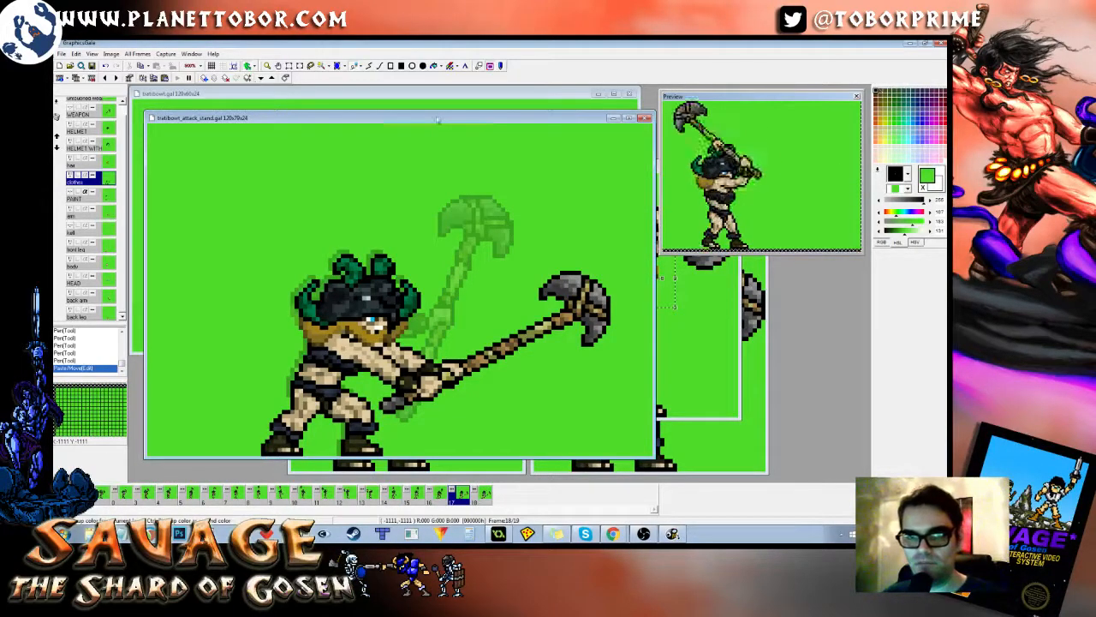
pyautogui.press('Left')
pyautogui.press('Right')
pyautogui.press('Right')
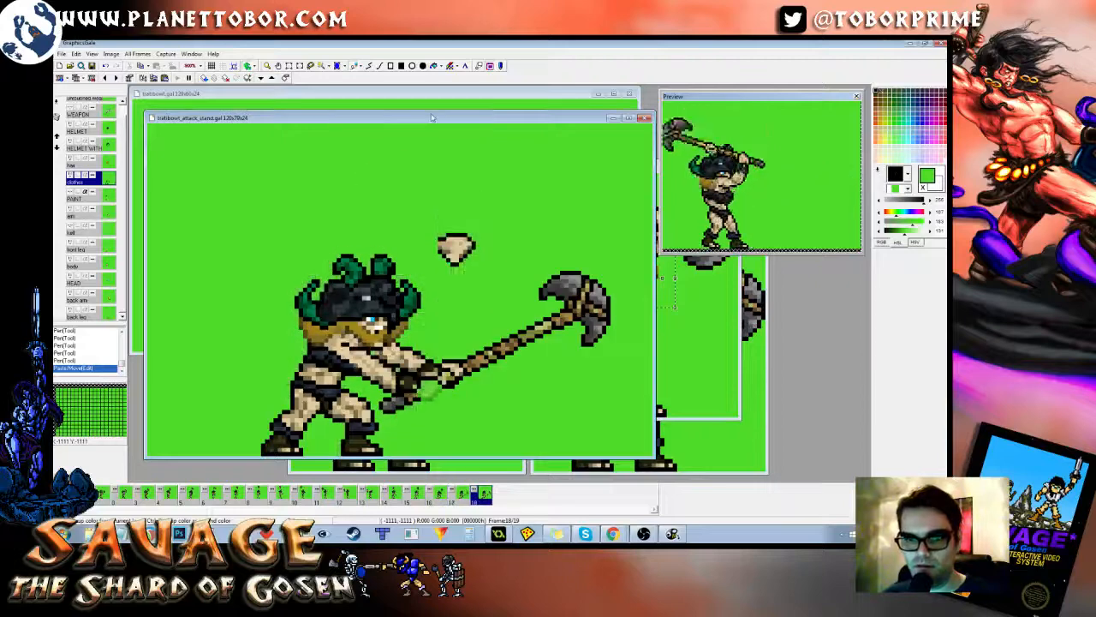
pyautogui.press('Left')
pyautogui.press('Right')
pyautogui.press('Left')
pyautogui.press('Left')
pyautogui.press('Left')
pyautogui.press('Left')
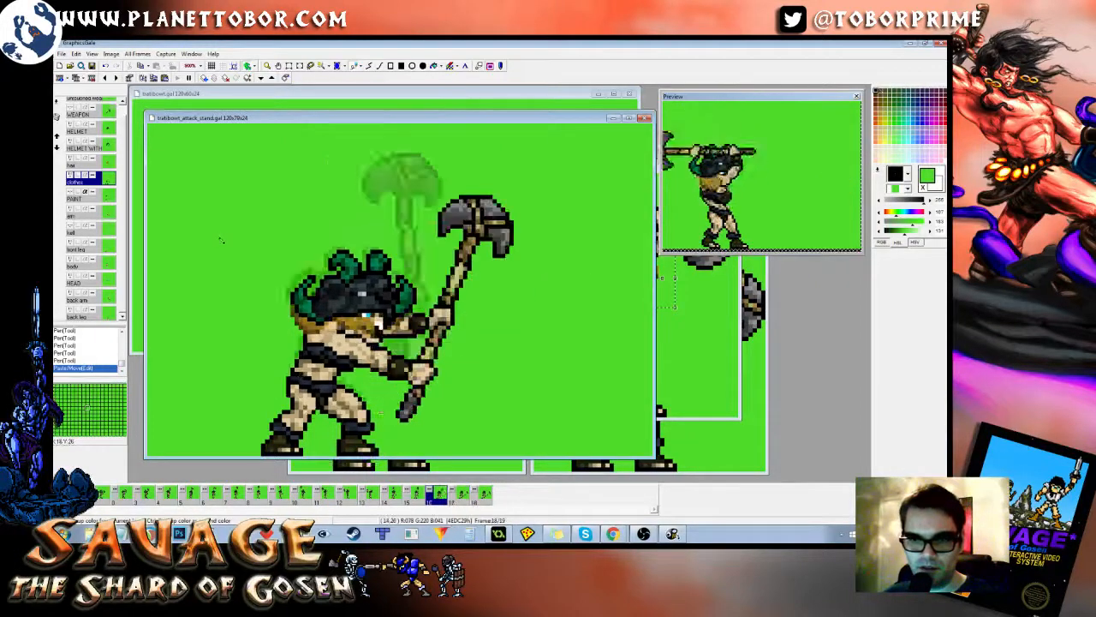
pyautogui.press('Right')
pyautogui.press('Right')
pyautogui.press('Right')
pyautogui.press('Left')
pyautogui.press('Left')
pyautogui.press('Left')
pyautogui.press('Left')
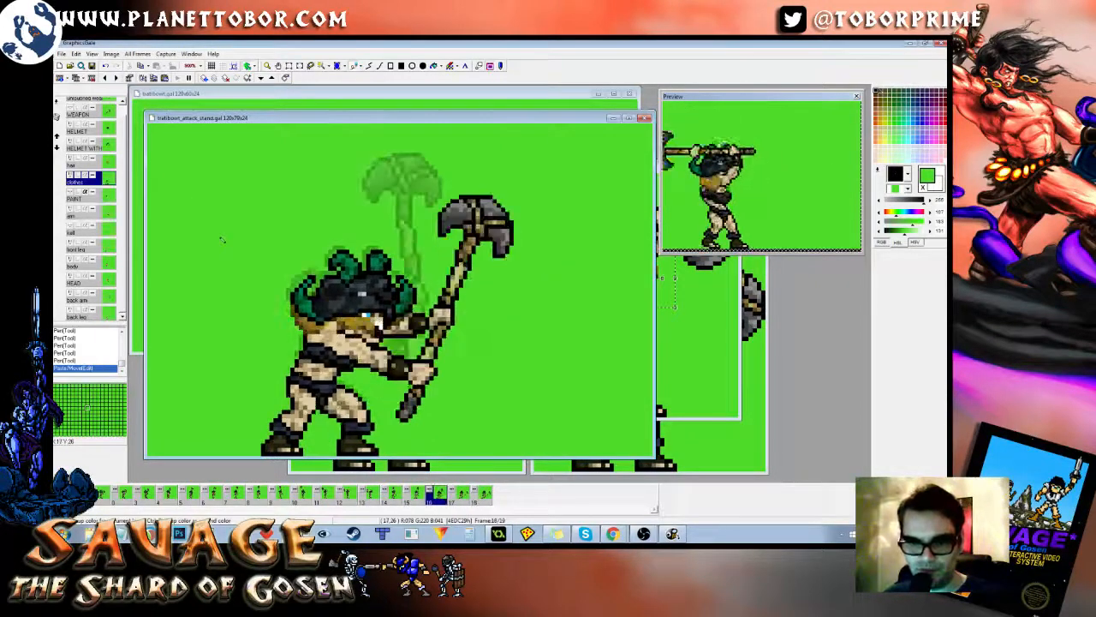
pyautogui.press('Right')
pyautogui.press('Right')
pyautogui.press('Right')
pyautogui.press('Right')
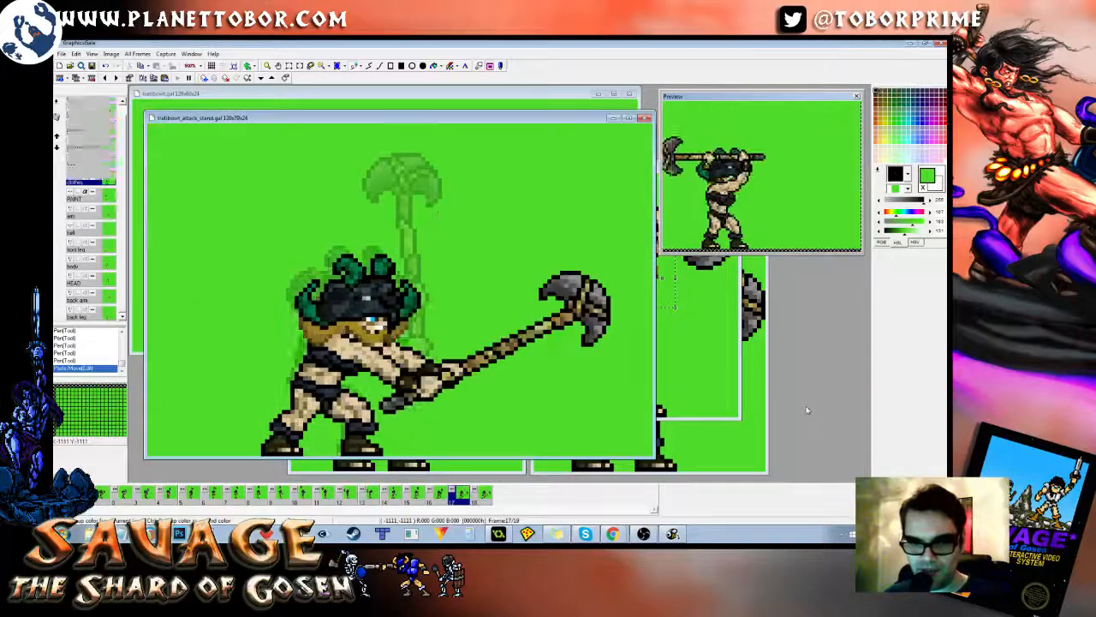
pyautogui.press('Left')
pyautogui.press('Right')
pyautogui.press('Right')
pyautogui.press('Right')
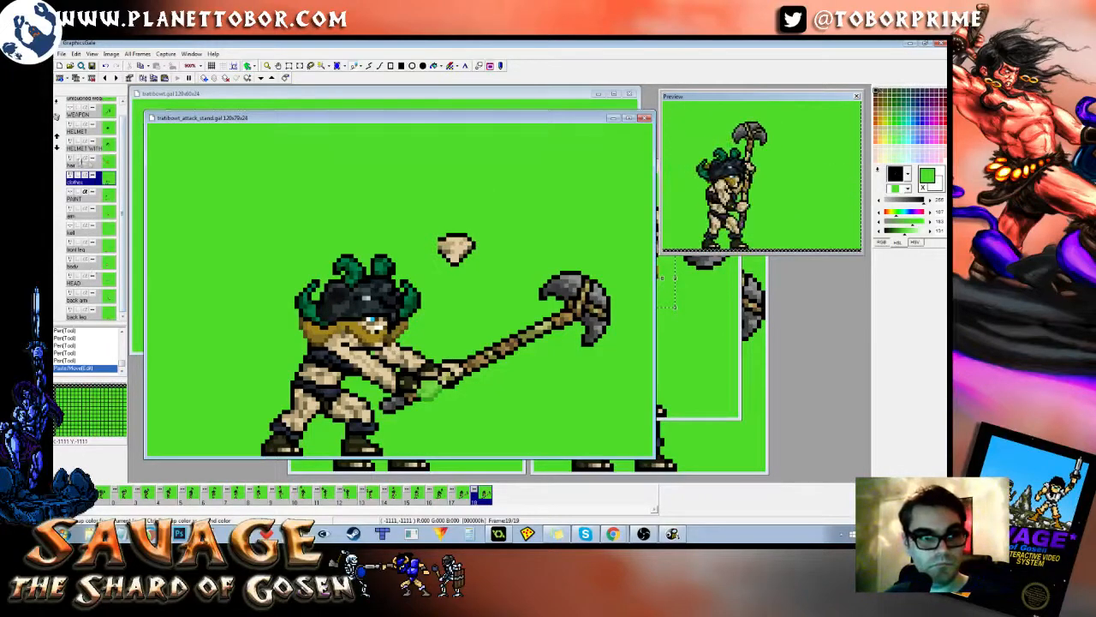
# Step: Hide both helmet layers and the hair layer in all frames, toggling the PAINT layer on and back off
pyautogui.click(90, 146)
pyautogui.click(95, 131)
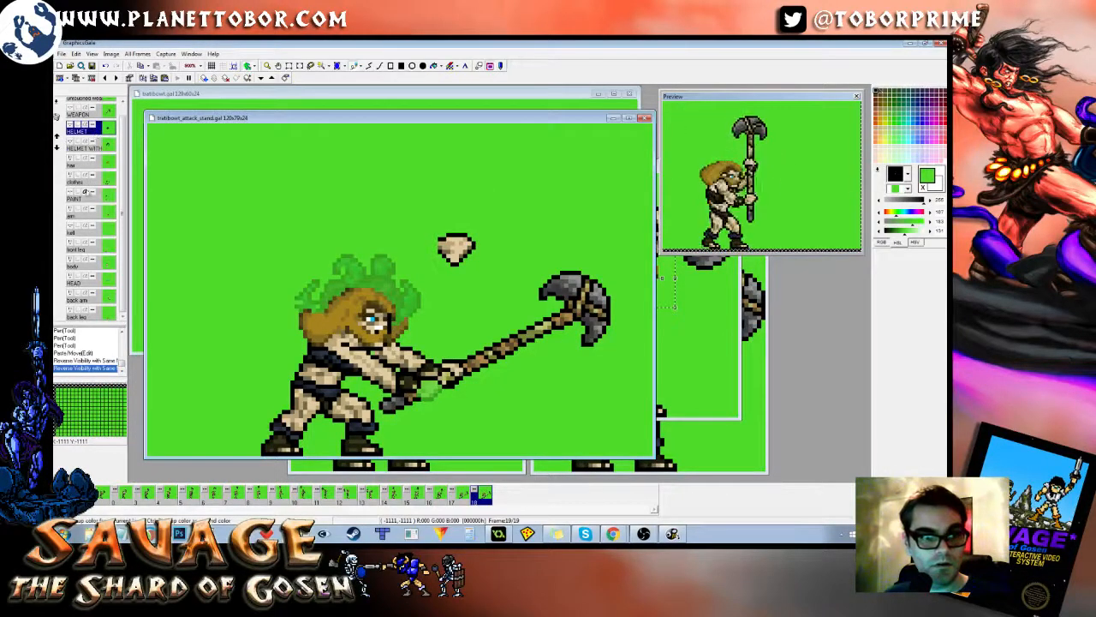
pyautogui.press('Left')
pyautogui.press('Right')
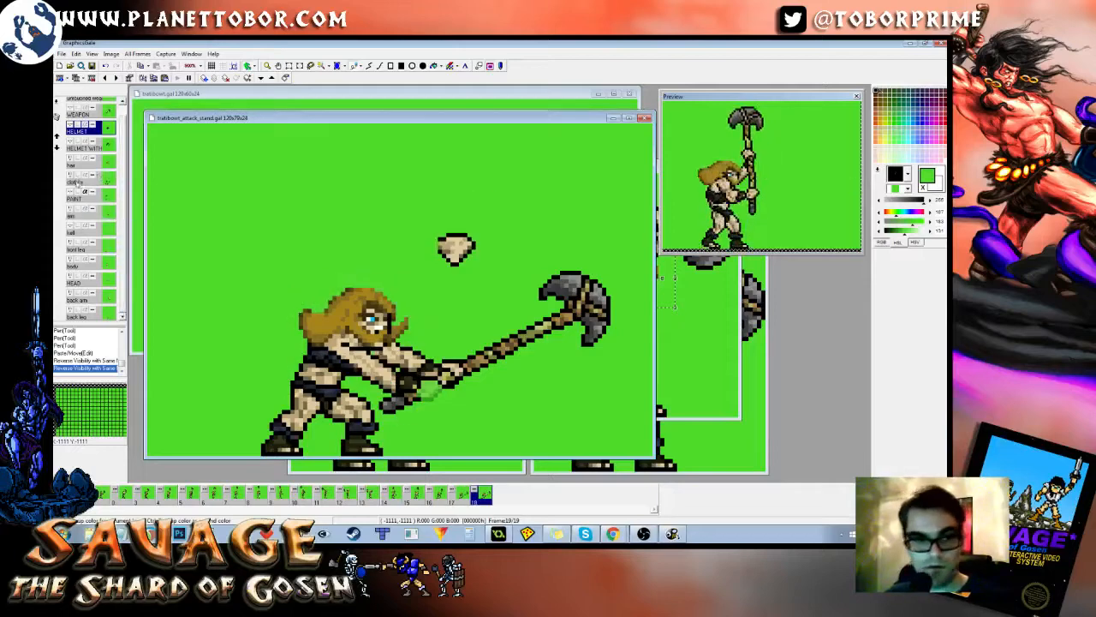
pyautogui.click(94, 167)
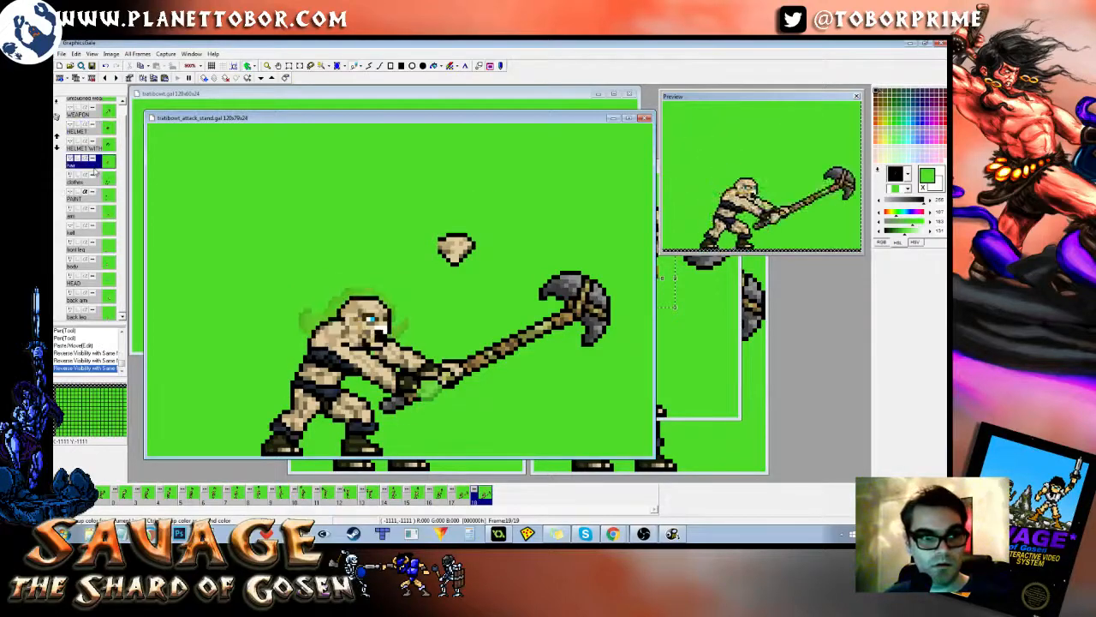
pyautogui.click(97, 198)
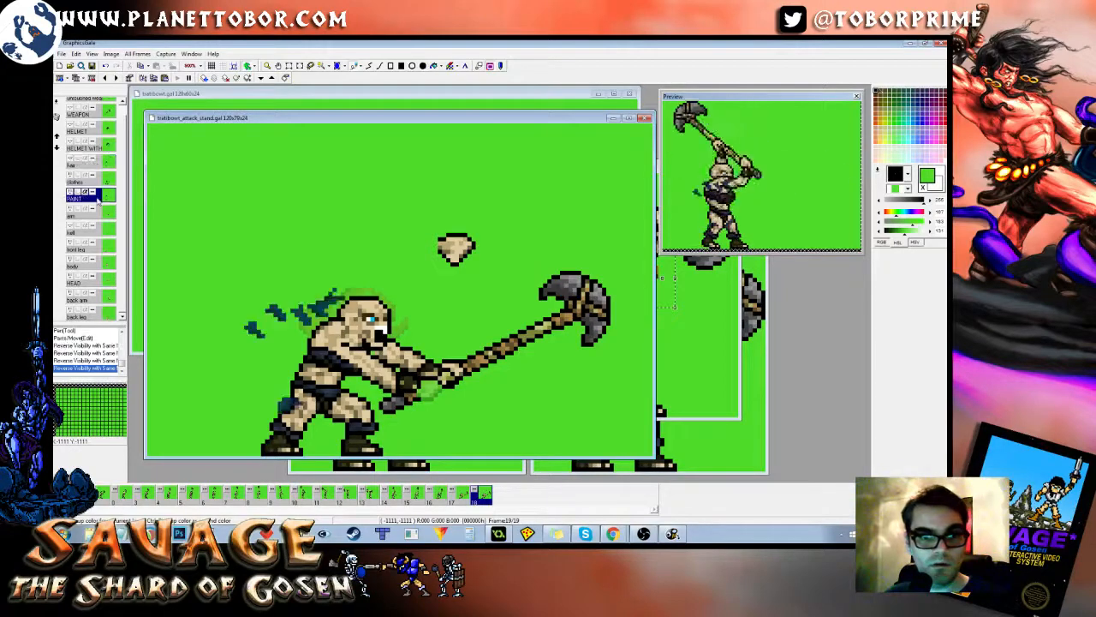
pyautogui.click(98, 197)
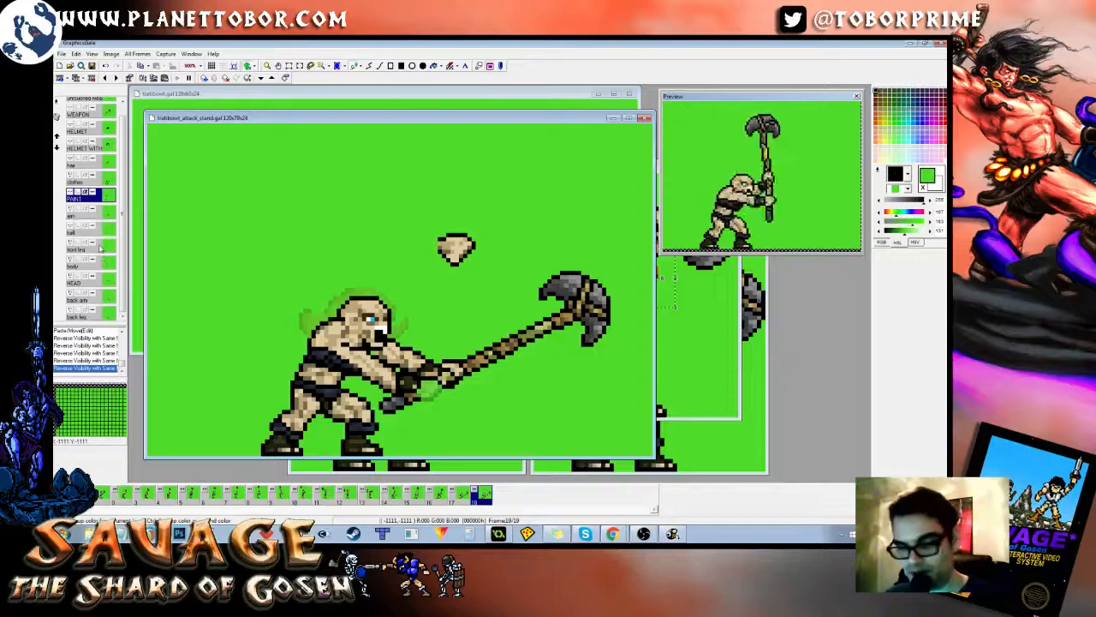
# Step: Compare frame 18 with frame 17 to examine how the bare body, arms and axe line up
pyautogui.click(104, 78)
pyautogui.click(116, 78)
pyautogui.scroll(1, 115, 133)
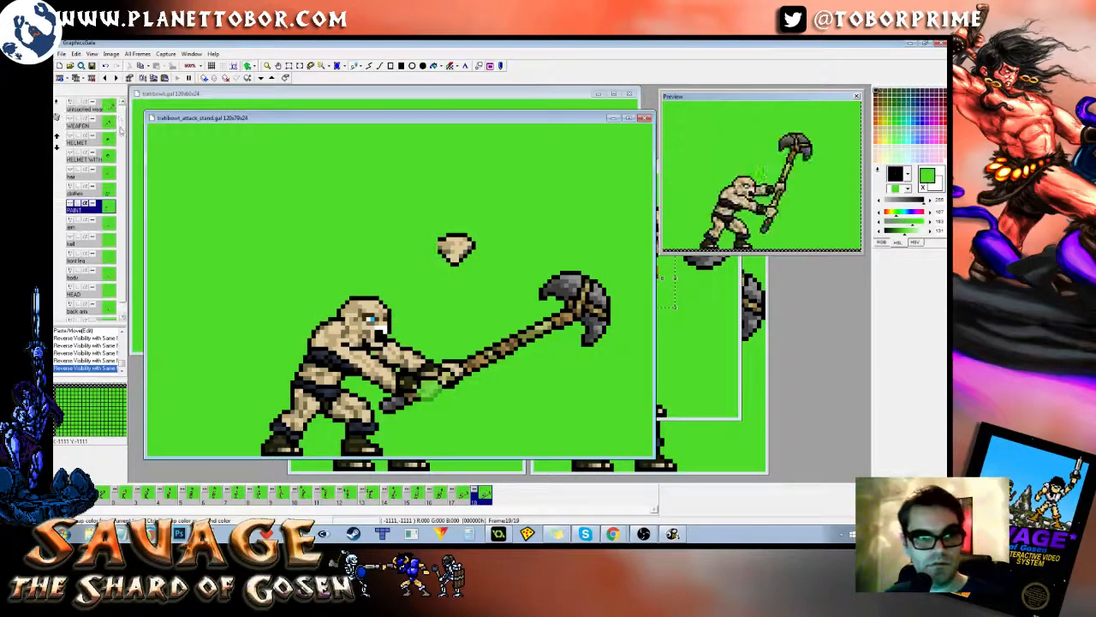
pyautogui.press('Left')
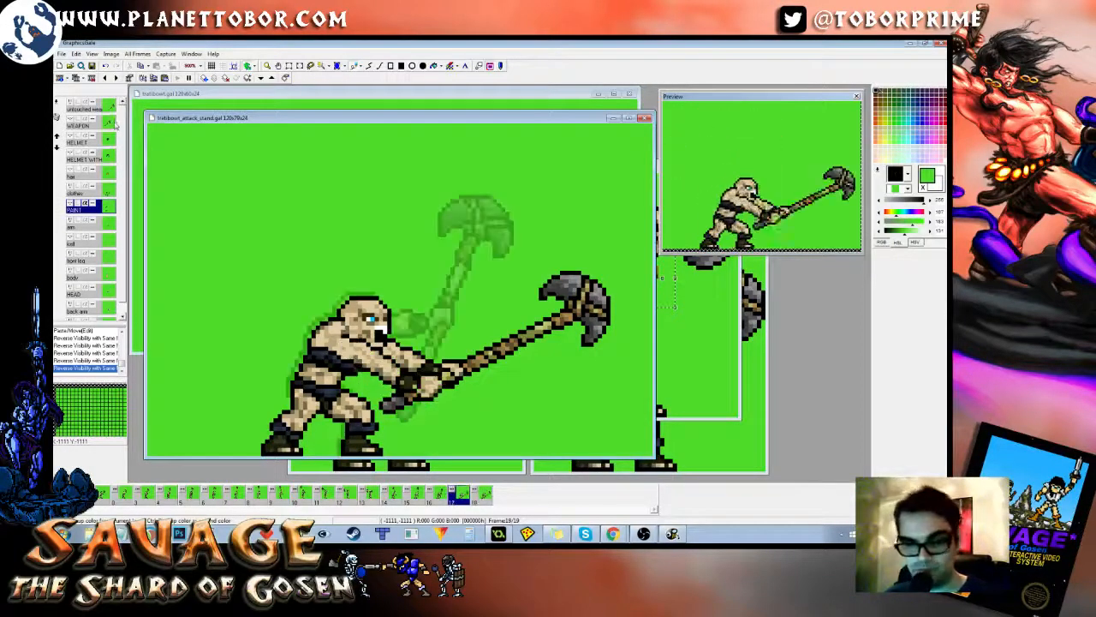
pyautogui.press('Right')
pyautogui.press('Left')
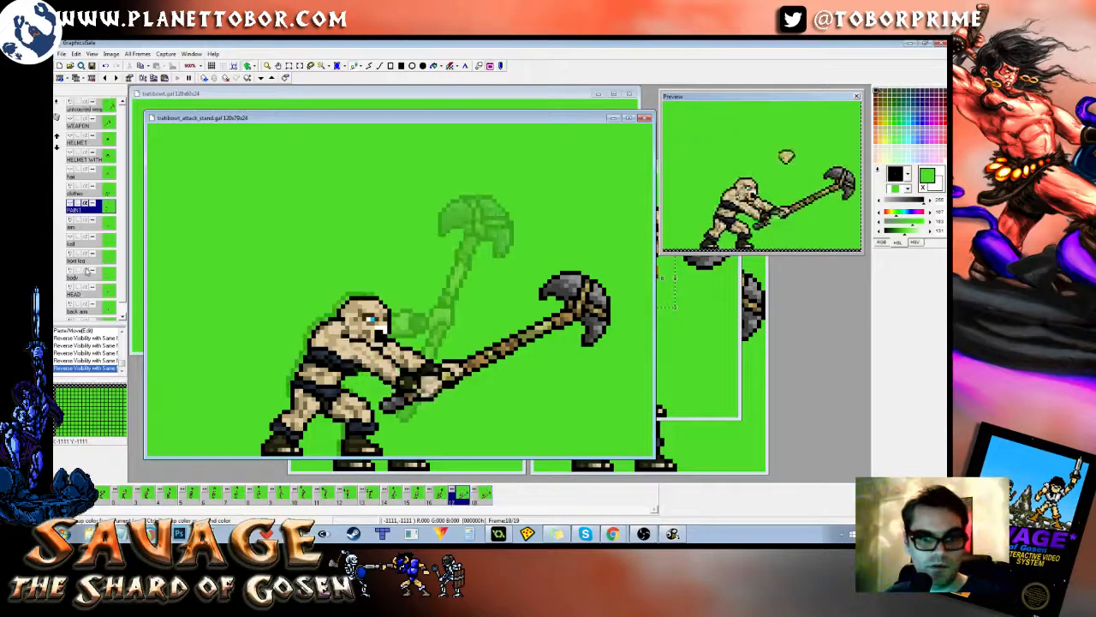
pyautogui.press('Left')
pyautogui.press('Right')
pyautogui.press('Right')
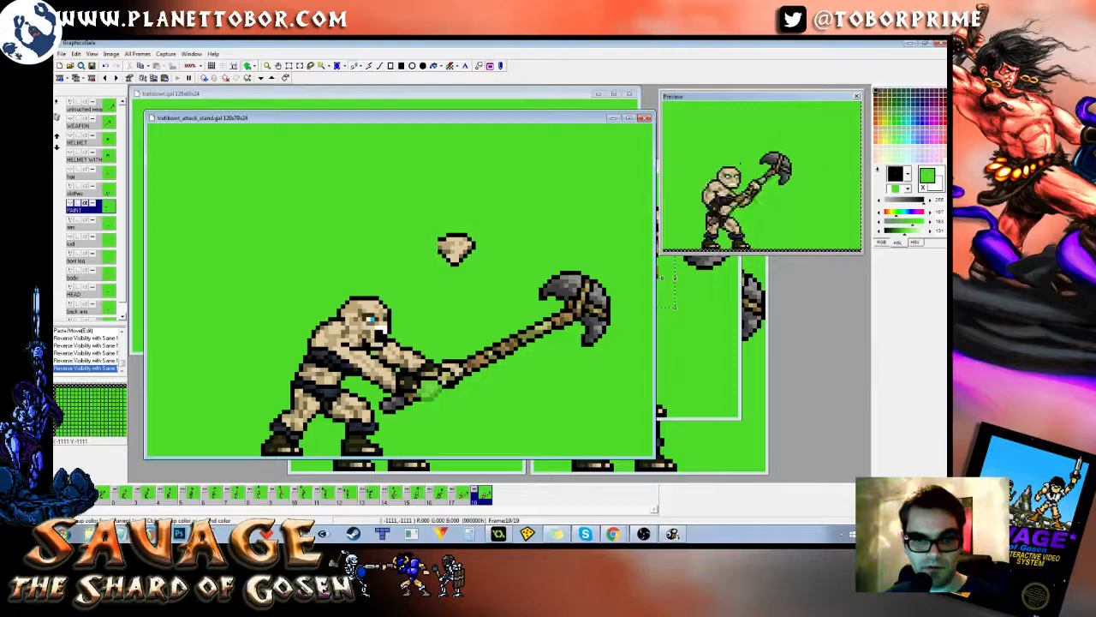
# Step: Run through all frames of the attack animation to examine the full axe swing from start to end
pyautogui.press('Right')
pyautogui.press('Right')
pyautogui.press('Right')
pyautogui.press('Right')
pyautogui.press('Right')
pyautogui.press('Right')
pyautogui.press('Right')
pyautogui.press('Right')
pyautogui.press('Right')
pyautogui.press('Right')
pyautogui.press('Right')
pyautogui.press('Right')
pyautogui.press('Right')
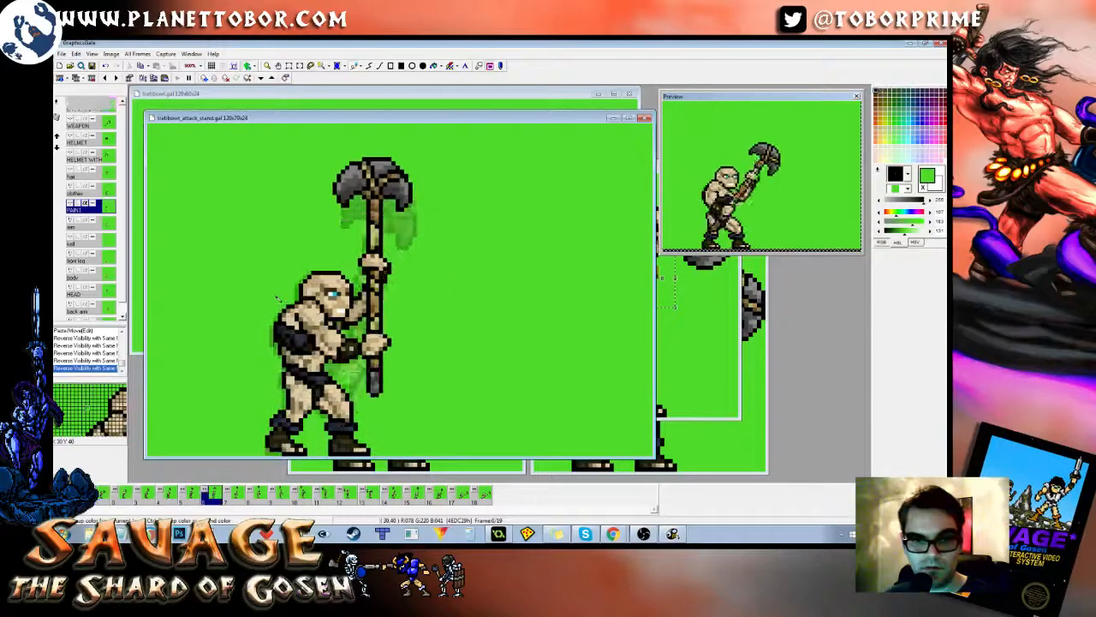
pyautogui.press('Right')
pyautogui.press('Right')
pyautogui.press('Right')
pyautogui.press('Right')
pyautogui.press('Right')
pyautogui.press('Right')
pyautogui.press('Right')
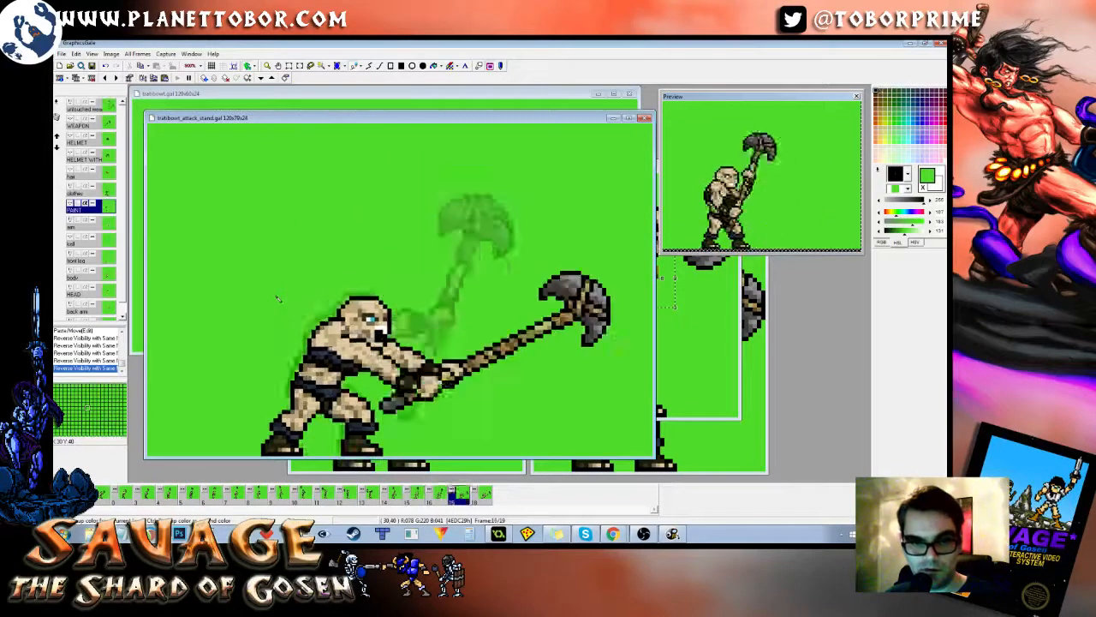
pyautogui.press('Left')
pyautogui.press('Right')
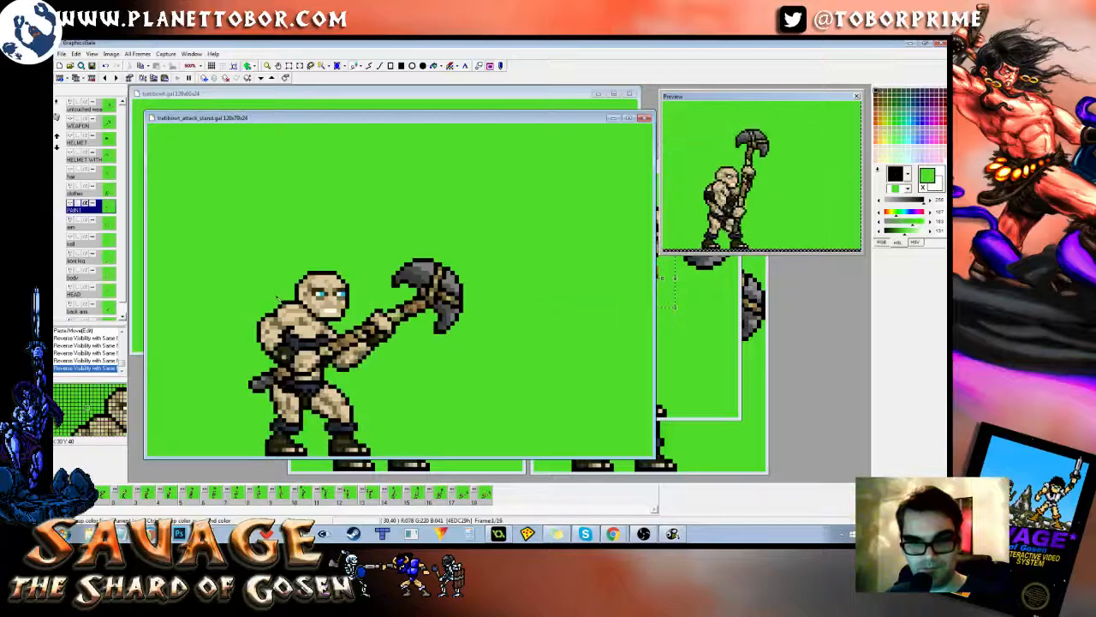
# Step: Examine the early wind-up frames up to frame 8 one by one for axe poses that could be reused
pyautogui.press('Right')
pyautogui.press('Right')
pyautogui.press('Right')
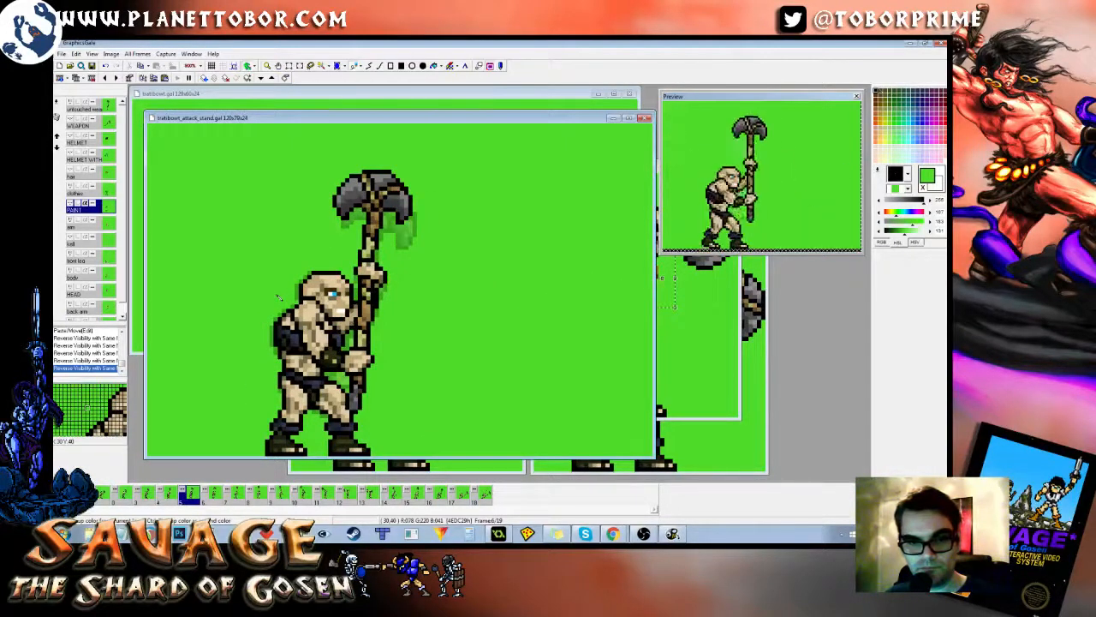
pyautogui.press('Right')
pyautogui.press('Right')
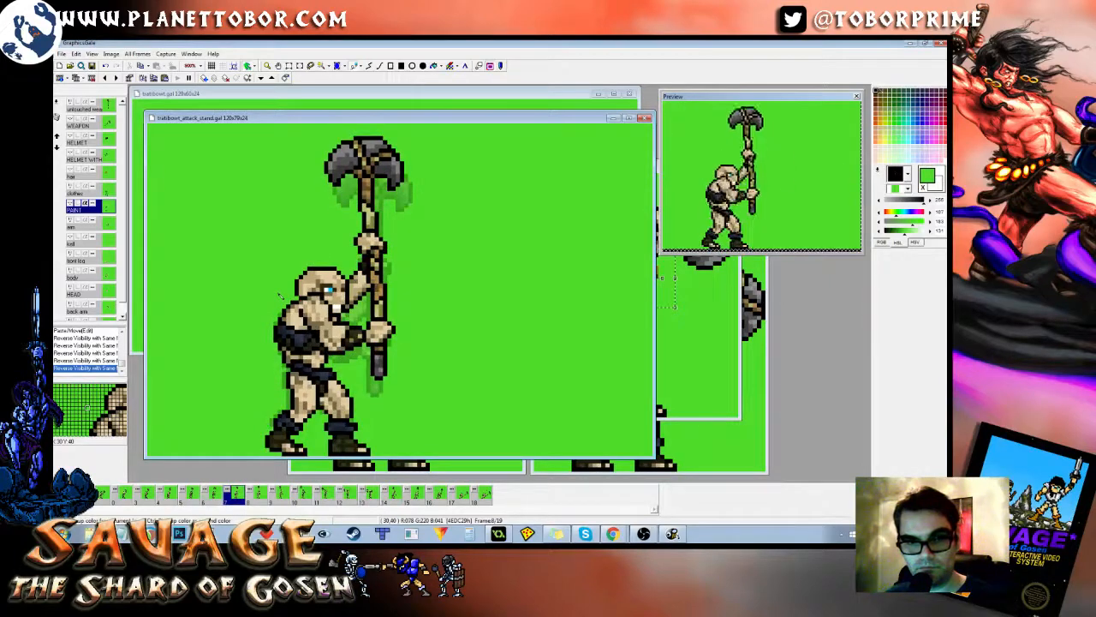
pyautogui.press('Right')
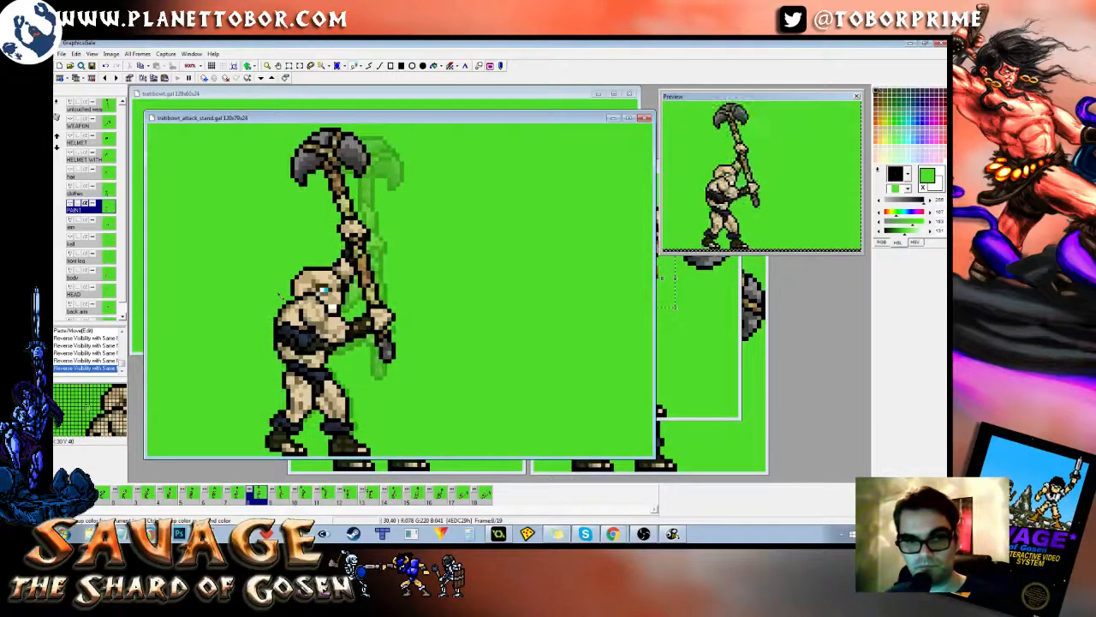
pyautogui.press('Left')
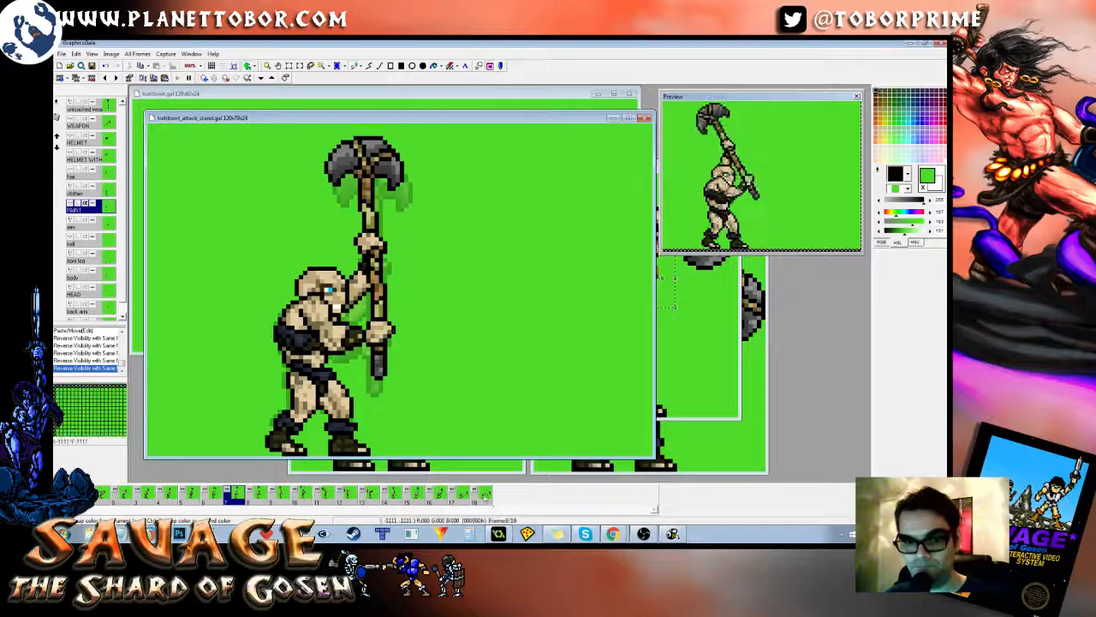
pyautogui.click(486, 500)
pyautogui.click(104, 494)
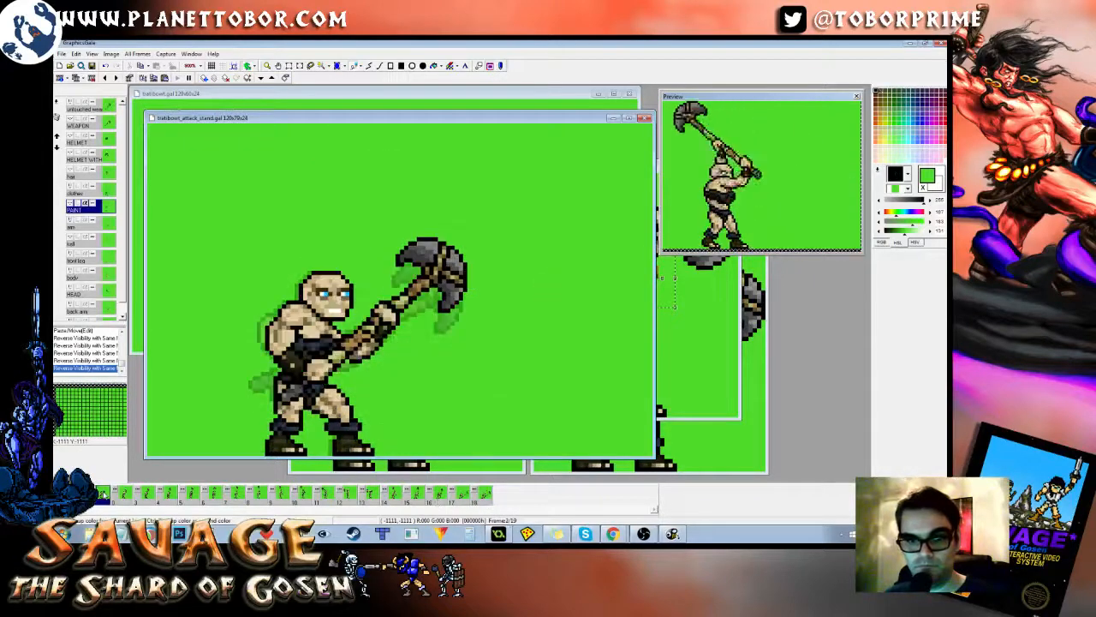
pyautogui.click(126, 495)
pyautogui.click(144, 495)
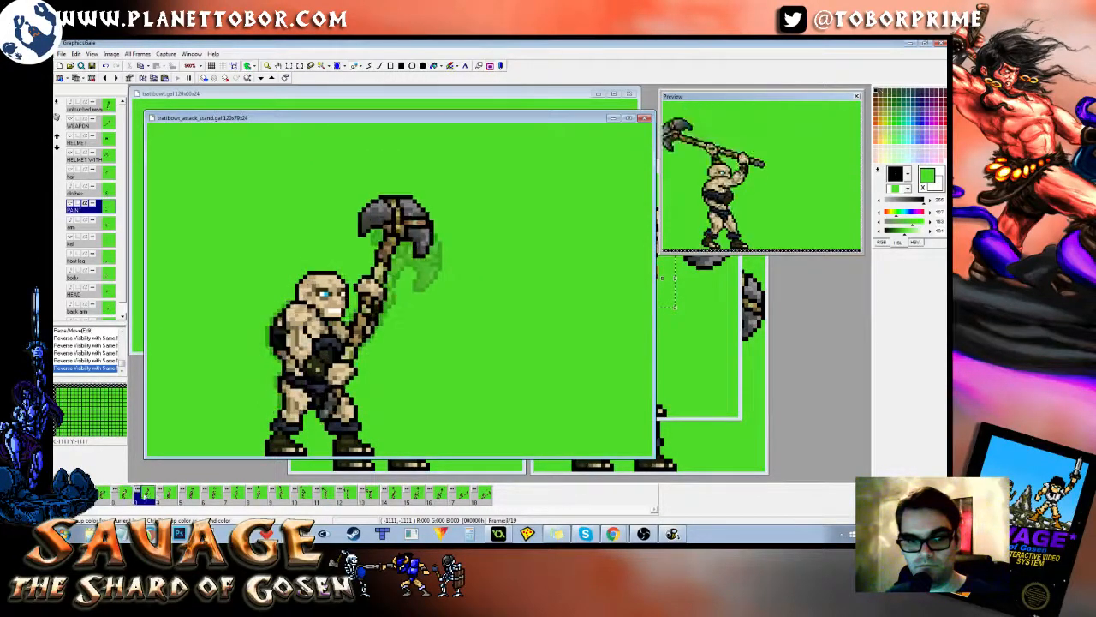
pyautogui.click(169, 495)
pyautogui.click(189, 496)
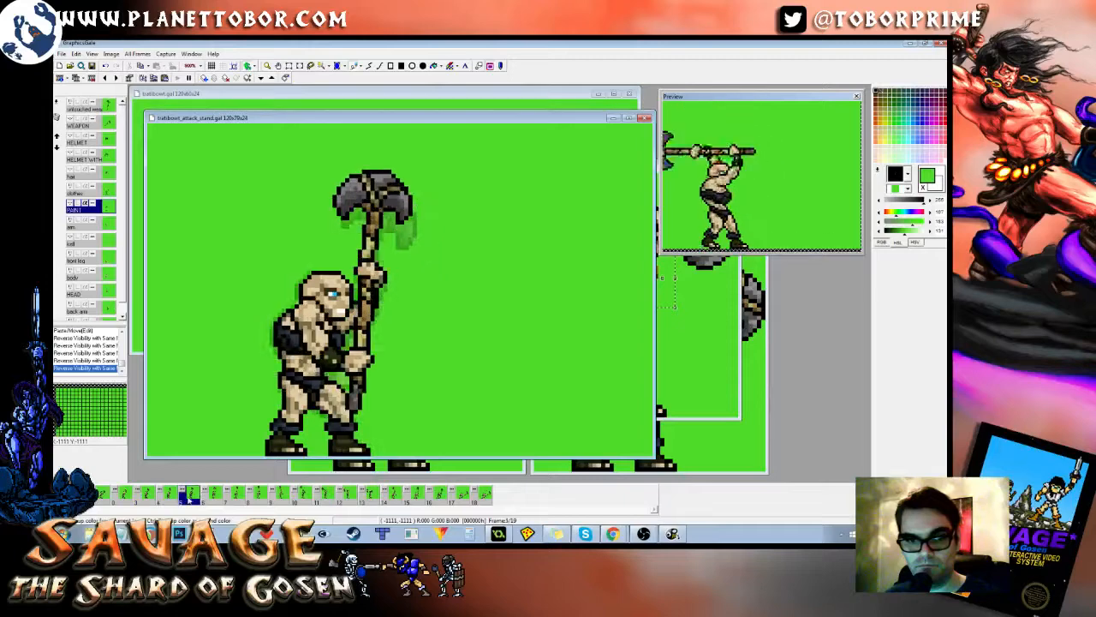
pyautogui.click(212, 495)
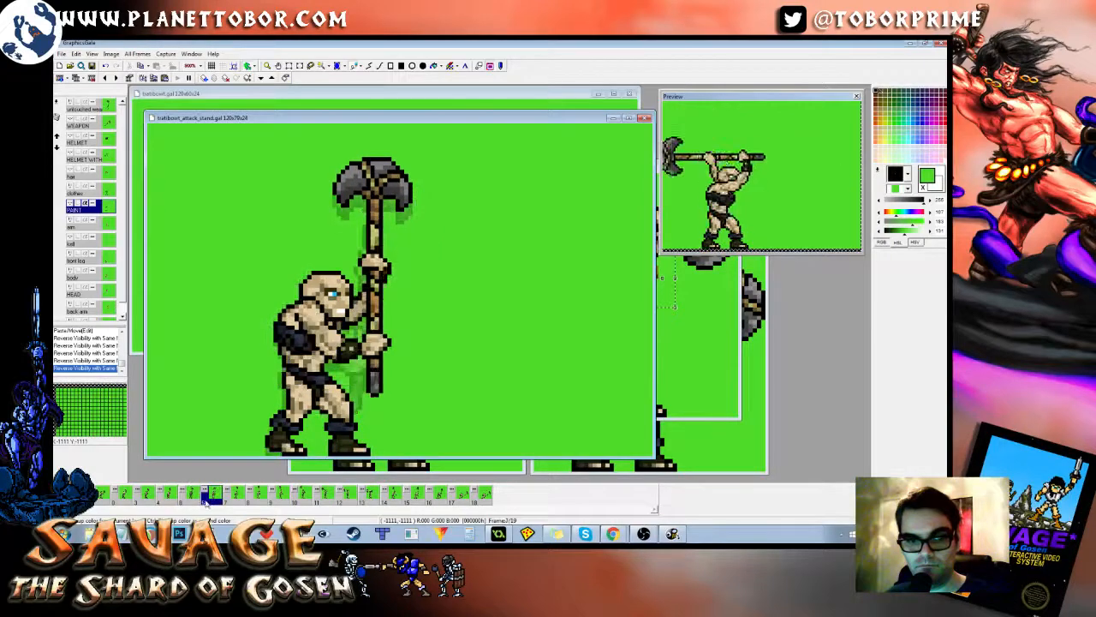
pyautogui.click(187, 498)
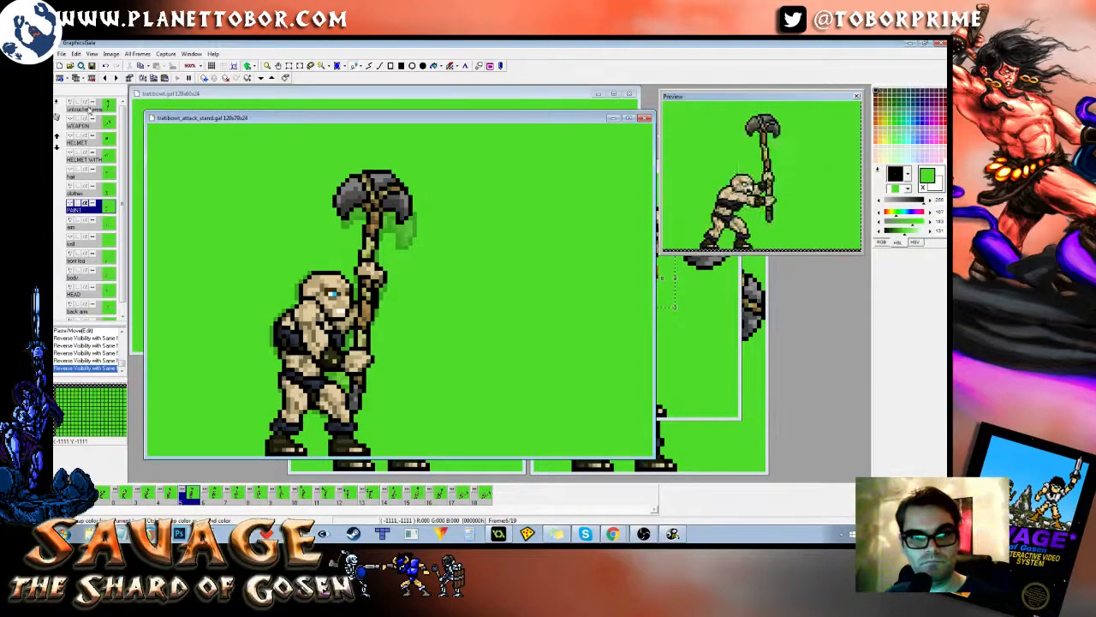
# Step: Copy the upright axe from the untouched weapon layer of frame 7
pyautogui.press('Right')
pyautogui.press('Right')
pyautogui.press('Right')
pyautogui.press('Right')
pyautogui.press('Right')
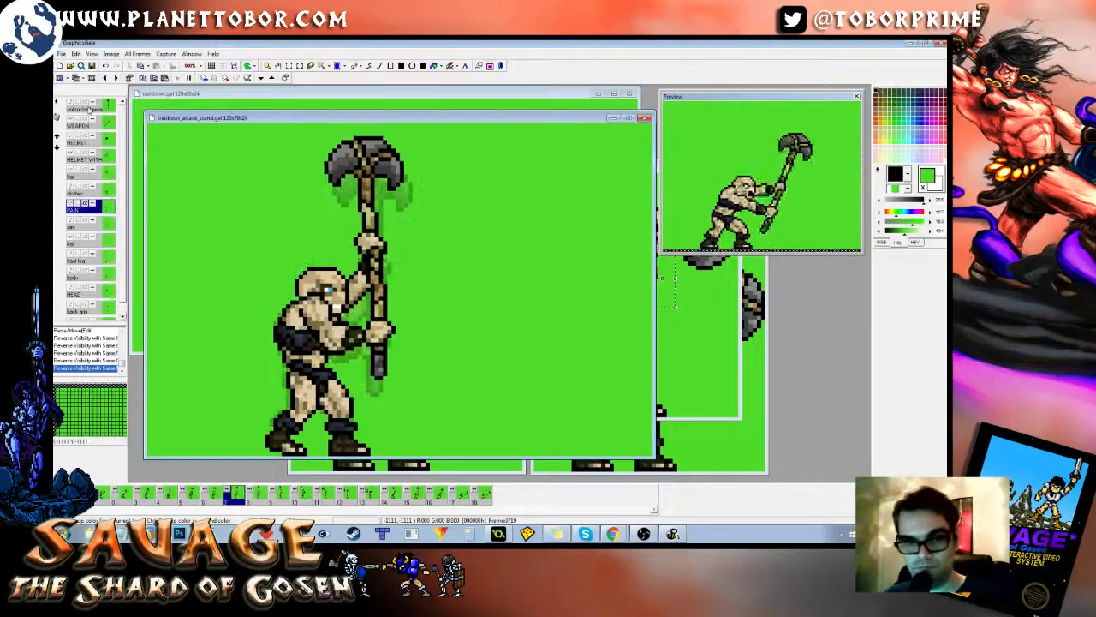
pyautogui.press('Left')
pyautogui.press('Left')
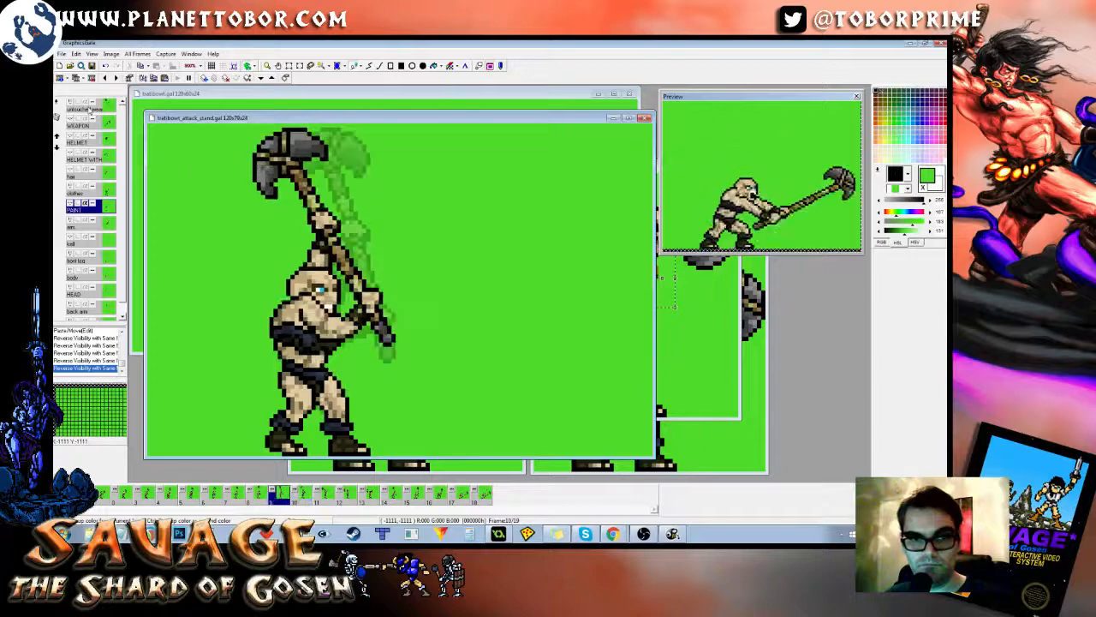
pyautogui.press('Left')
pyautogui.press('Left')
pyautogui.press('Left')
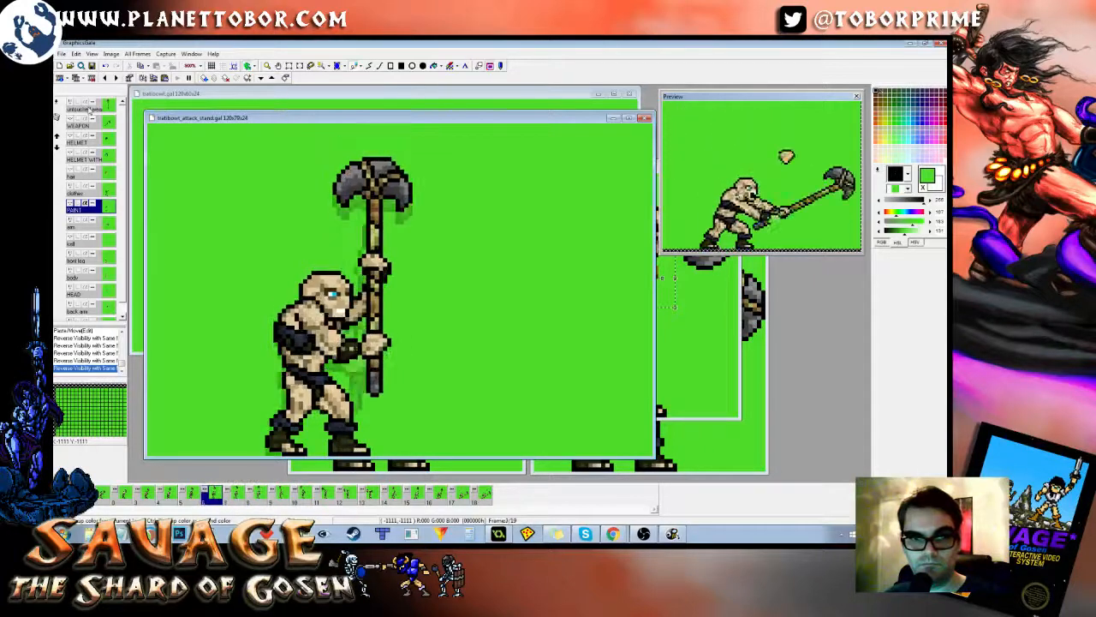
pyautogui.click(81, 108)
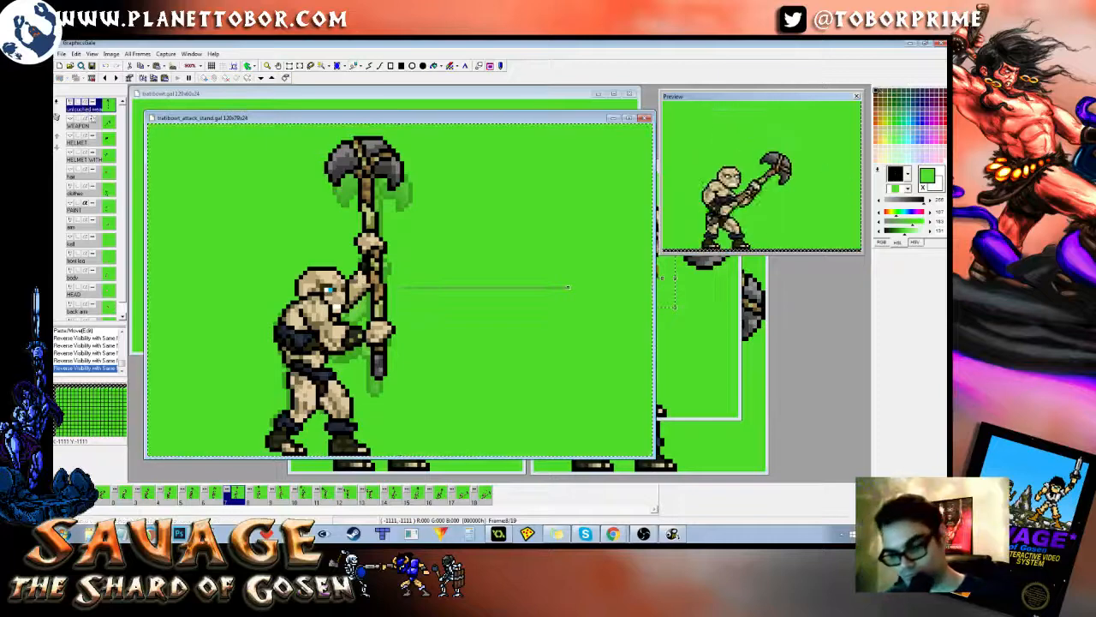
# Step: Replace the axe on frame 18's untouched weapon layer with the copied upright axe
pyautogui.press('Right')
pyautogui.press('Right')
pyautogui.press('Right')
pyautogui.press('Right')
pyautogui.press('Right')
pyautogui.press('Right')
pyautogui.press('Right')
pyautogui.press('Right')
pyautogui.press('Right')
pyautogui.press('Right')
pyautogui.press('Right')
pyautogui.press('Right')
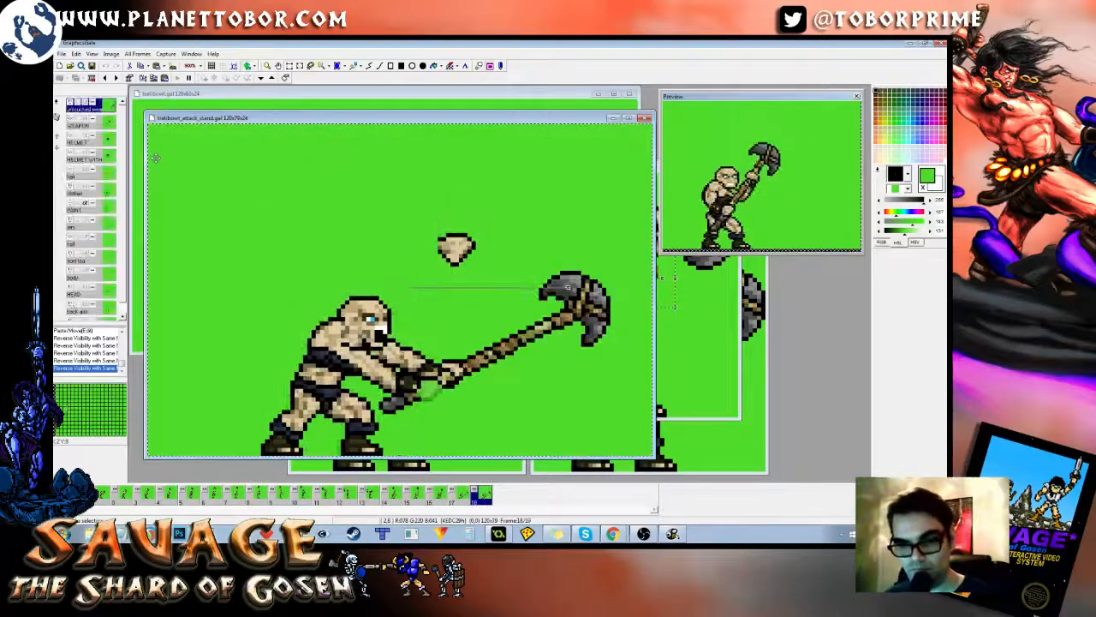
pyautogui.click(98, 128)
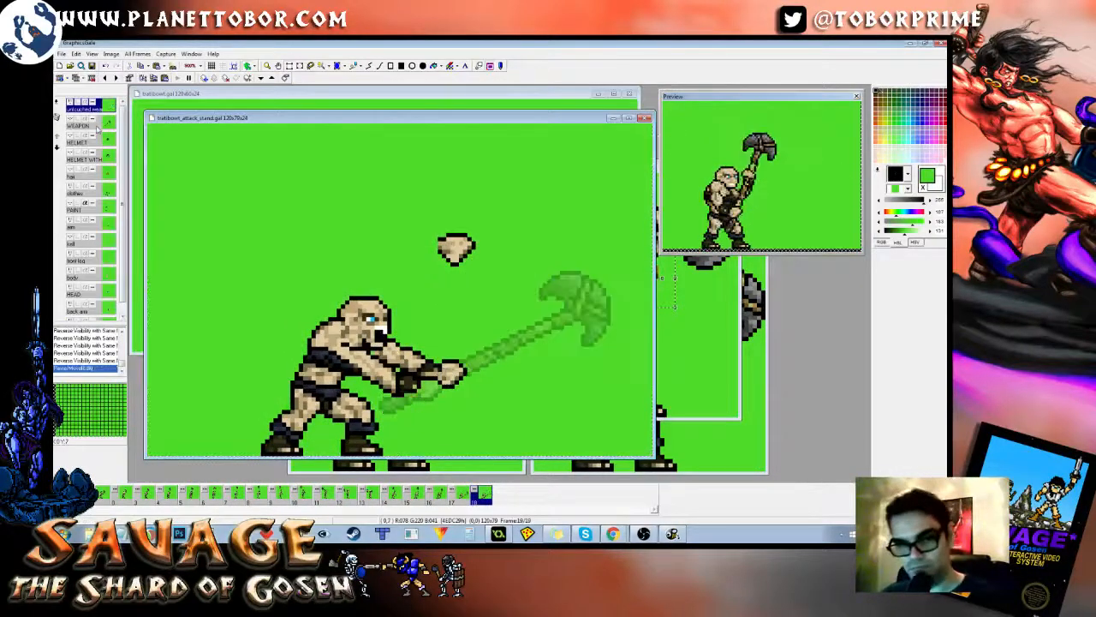
pyautogui.hotkey('ctrl', 'v')
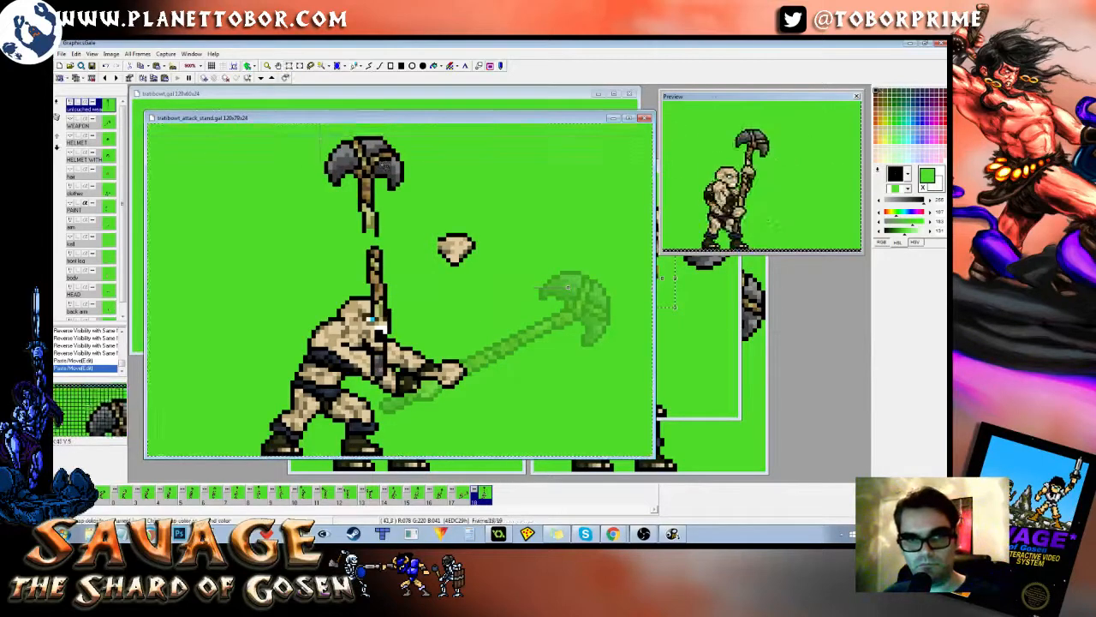
# Step: On frame 18, rotate the upright axe to horizontal with its blade forward and place it in front of the barbarian's hands
pyautogui.moveTo(323, 136); pyautogui.dragTo(417, 380)
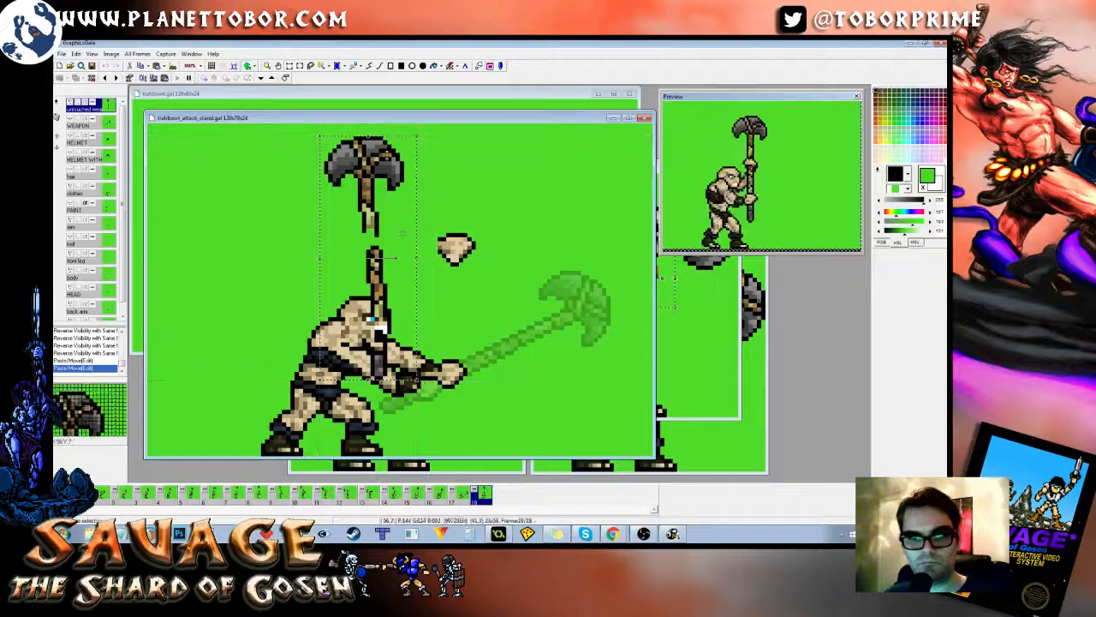
pyautogui.moveTo(395, 261); pyautogui.dragTo(490, 400)
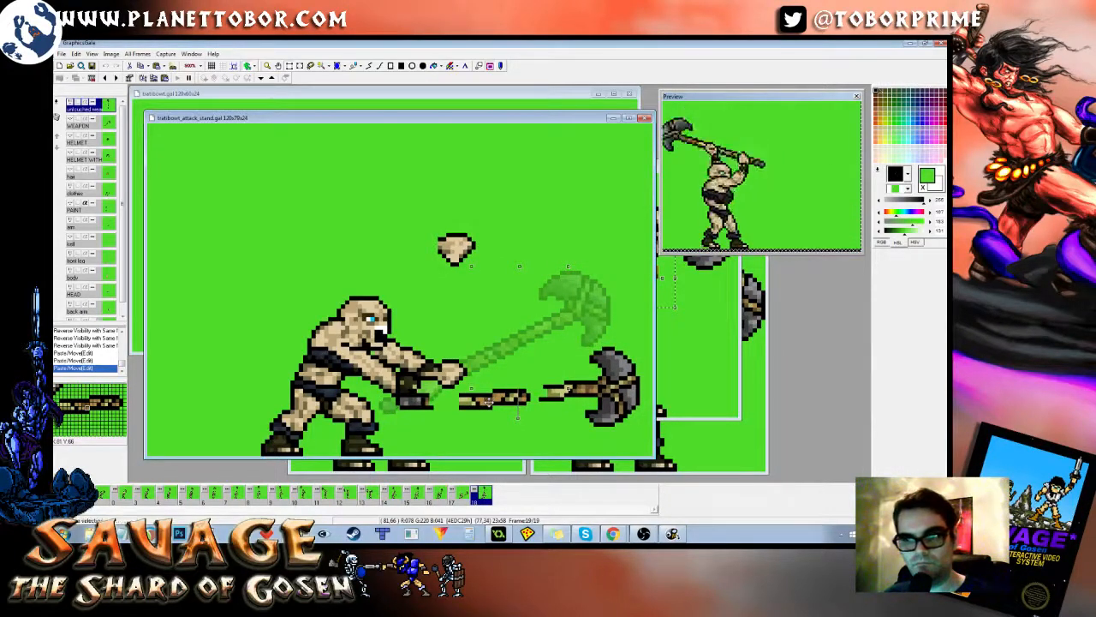
pyautogui.rightClick(490, 402)
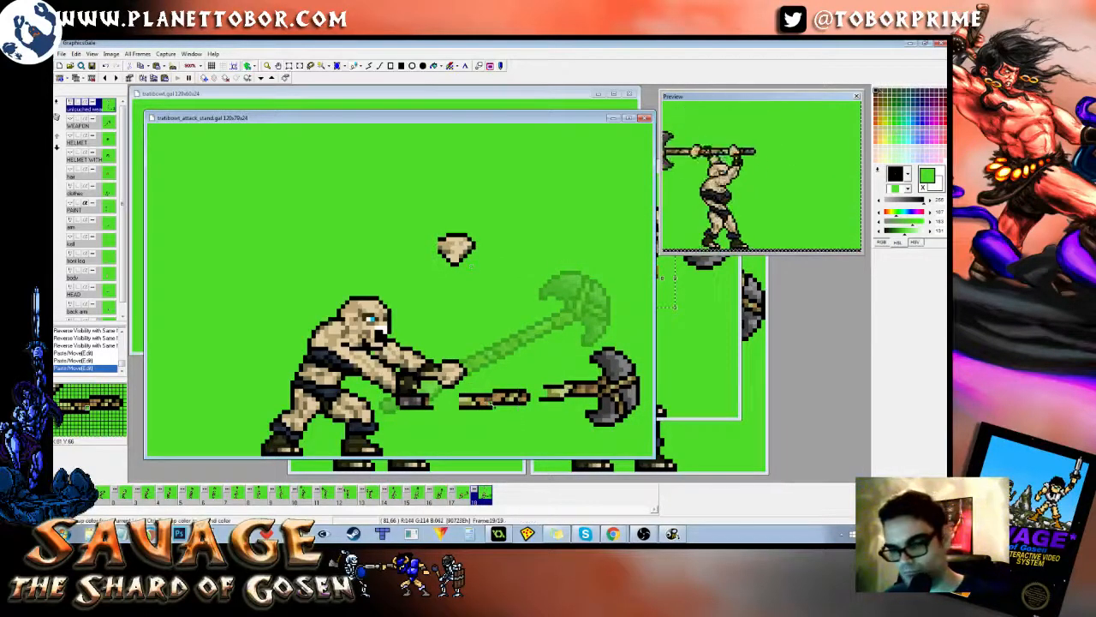
pyautogui.press('Left')
pyautogui.press('Right')
pyautogui.press('Left')
pyautogui.press('Right')
pyautogui.press('Left')
pyautogui.press('Right')
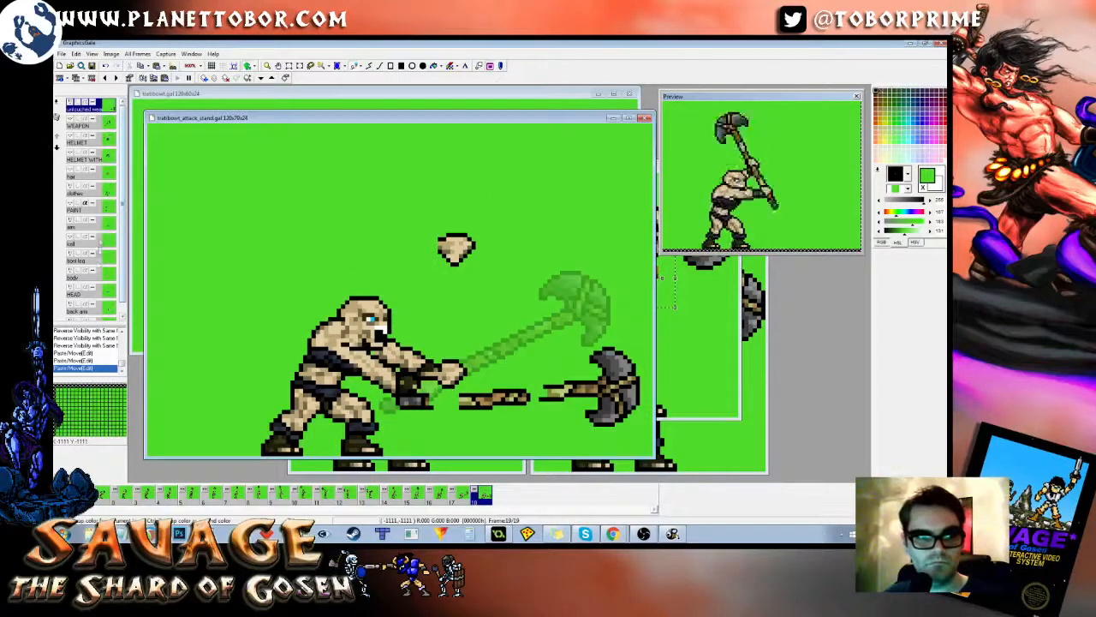
# Step: Hide the arm, back arm and clothes layers so only the bare body, head and axe are shown
pyautogui.click(102, 228)
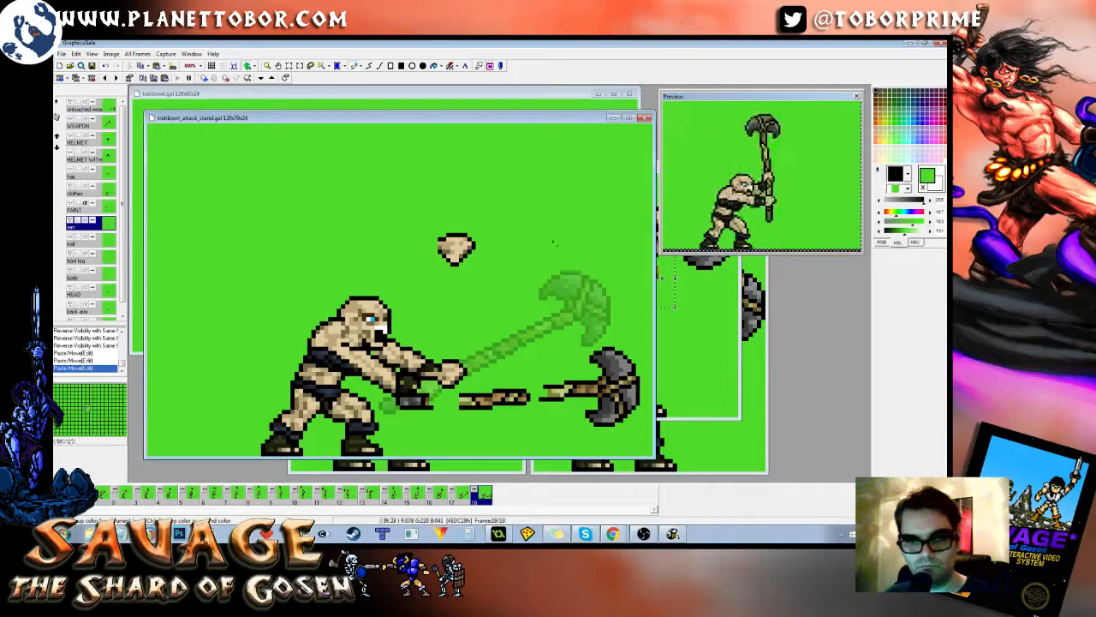
pyautogui.press('v')
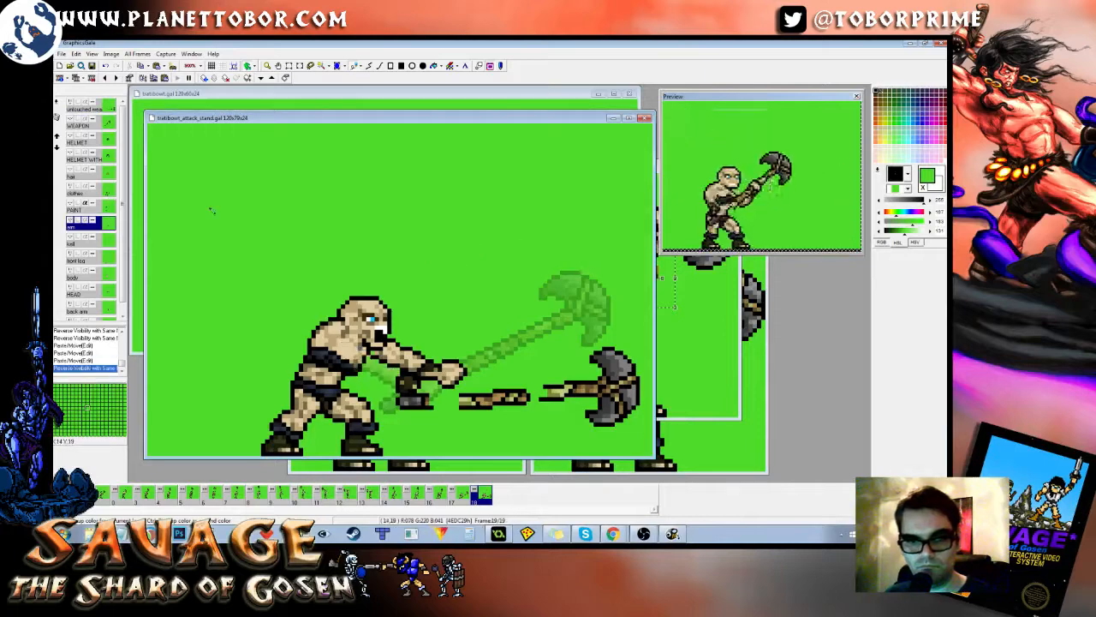
pyautogui.click(96, 310)
pyautogui.press('v')
pyautogui.click(104, 191)
pyautogui.press('v')
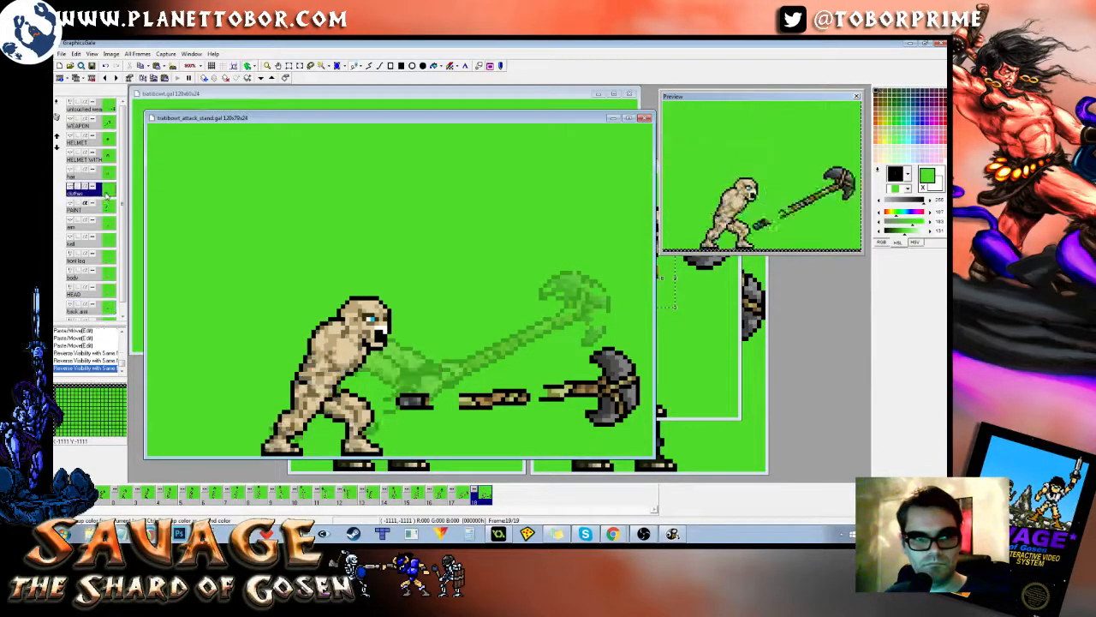
pyautogui.press('Left')
pyautogui.press('Right')
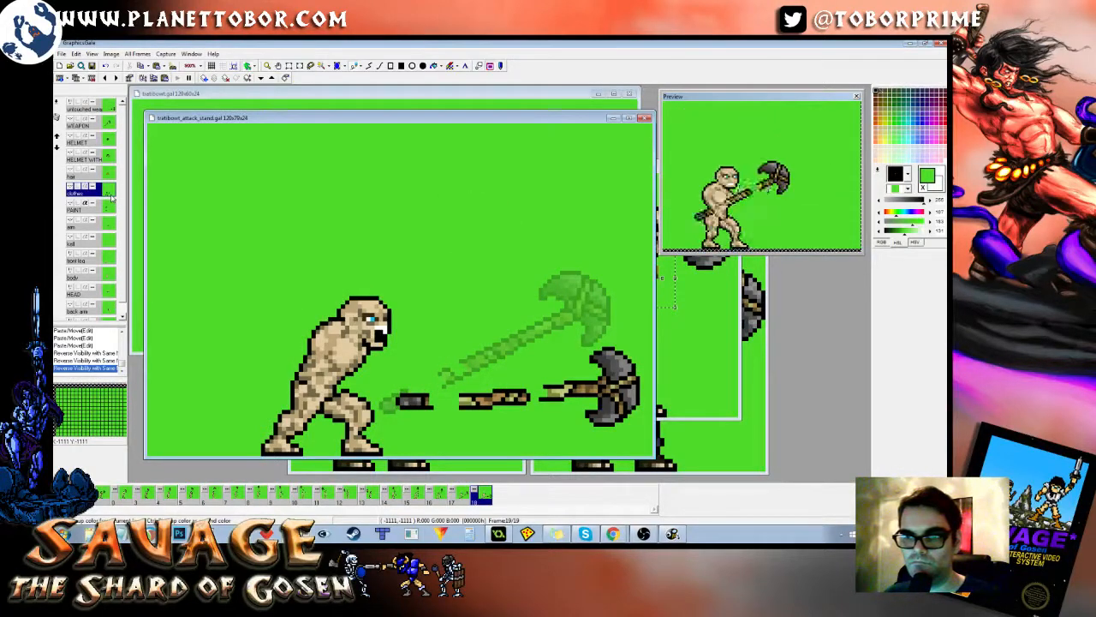
pyautogui.press('Left')
pyautogui.press('Right')
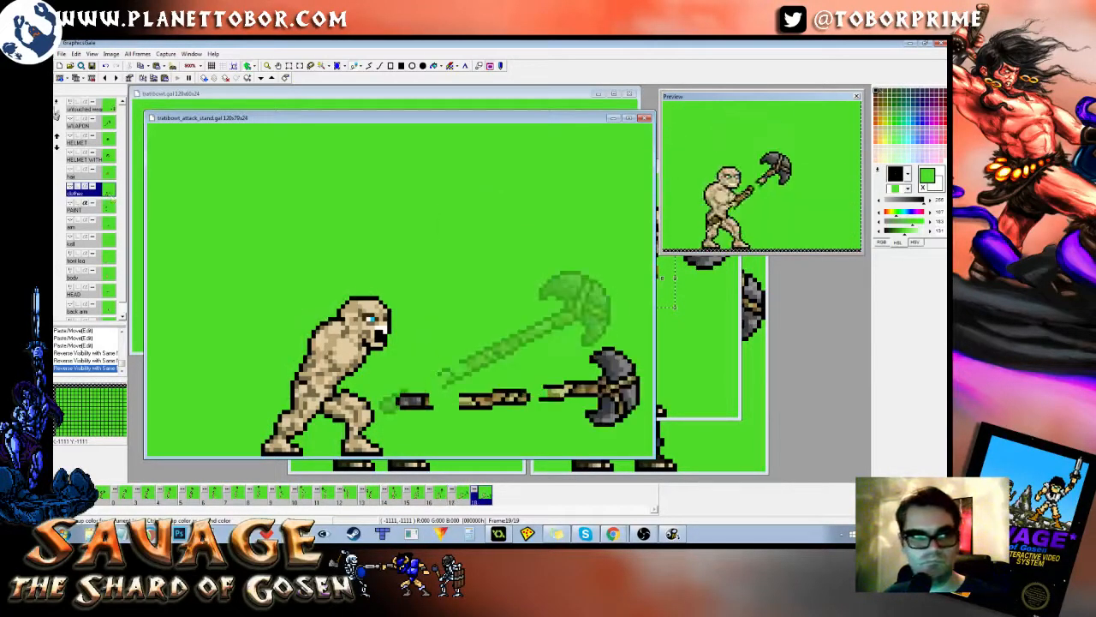
# Step: Shift the entire untouched weapon layer of frame 18 by 3 pixels left and 2 pixels down
pyautogui.click(112, 110)
pyautogui.hotkey('ctrl', 'a')
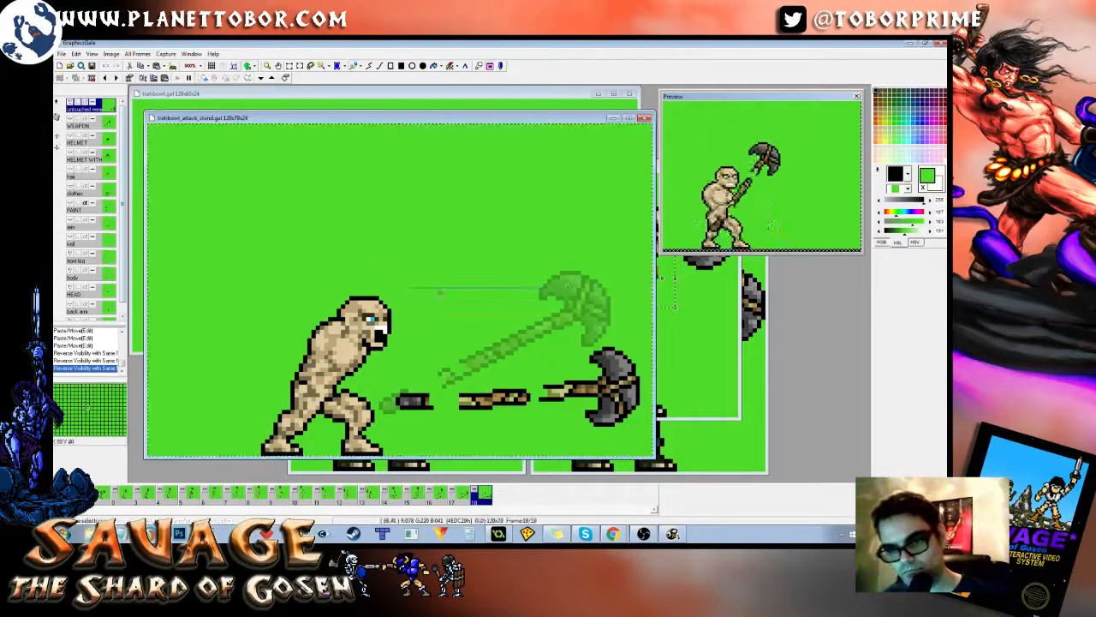
pyautogui.moveTo(467, 298); pyautogui.dragTo(455, 306)
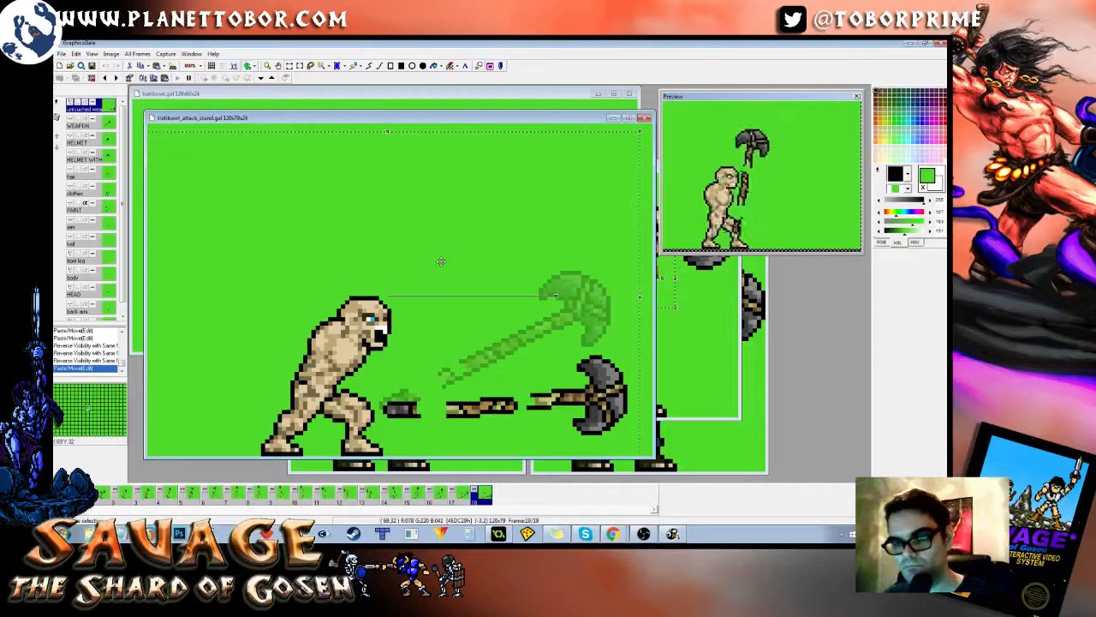
# Step: Compare the axe with its poses in the preceding frames and nudge frame 18's axe 1 pixel to the right
pyautogui.click(440, 506)
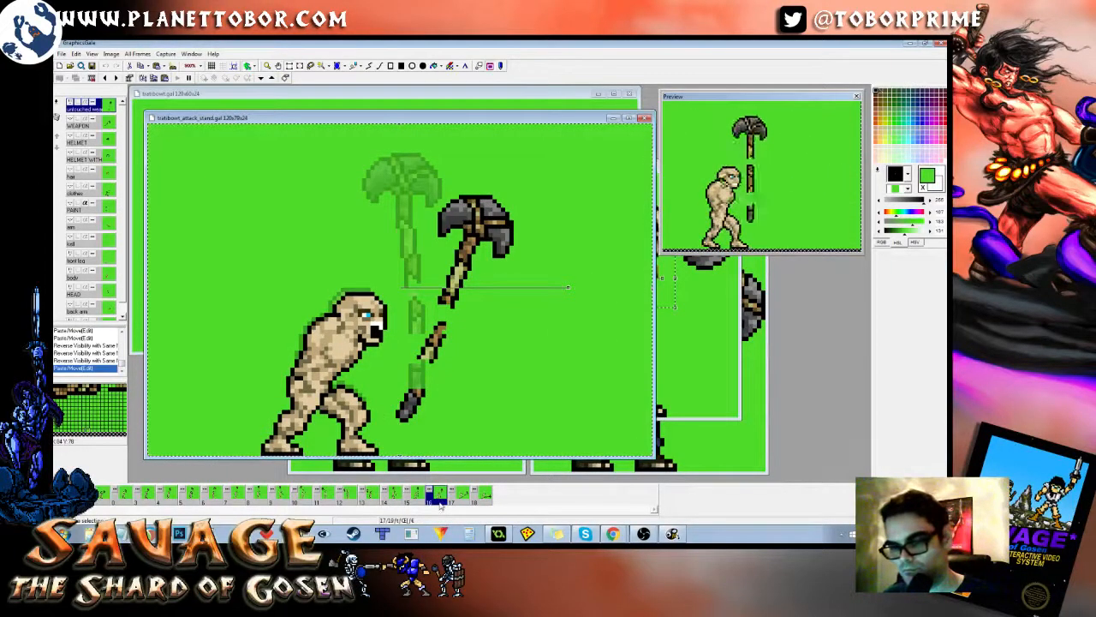
pyautogui.press('Left')
pyautogui.press('Right')
pyautogui.press('Right')
pyautogui.press('Right')
pyautogui.press('Left')
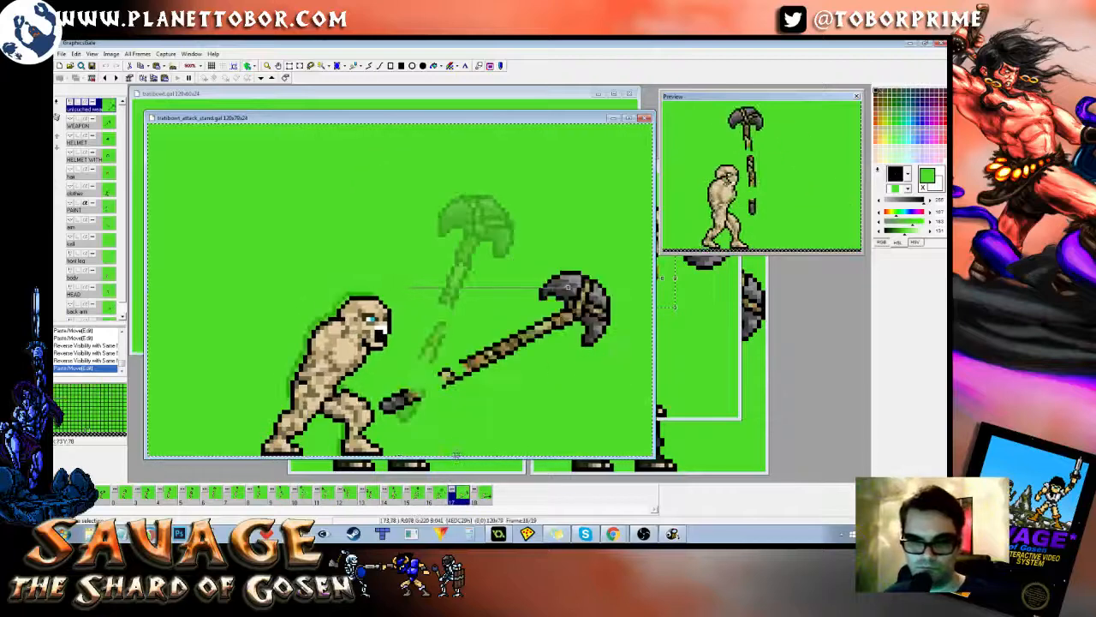
pyautogui.press('Right')
pyautogui.press('Left')
pyautogui.press('Right')
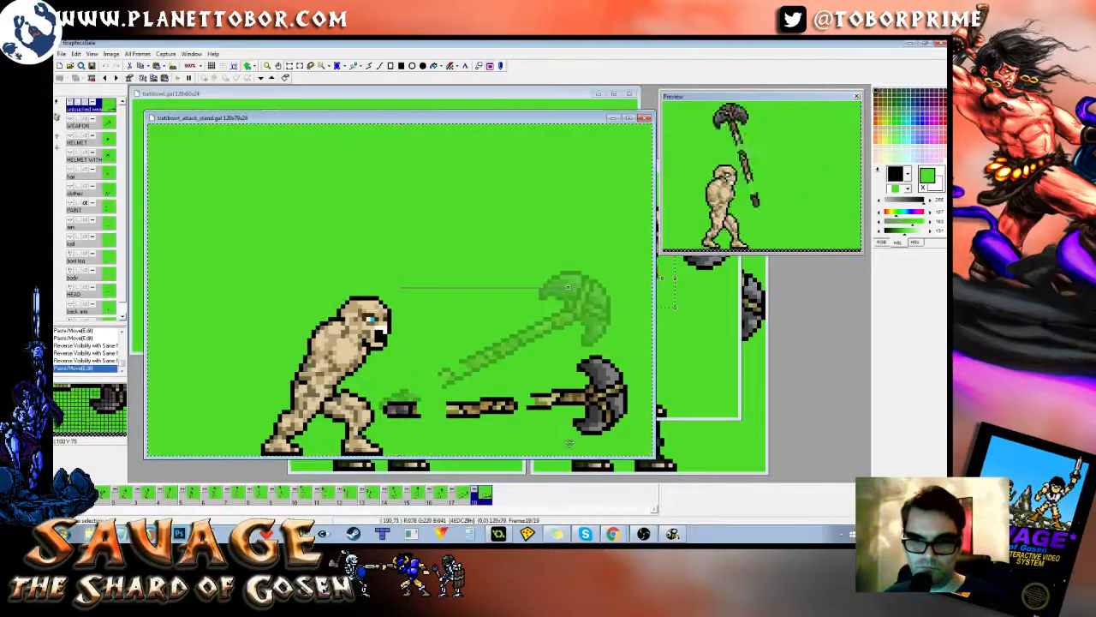
pyautogui.moveTo(569, 442); pyautogui.dragTo(574, 442)
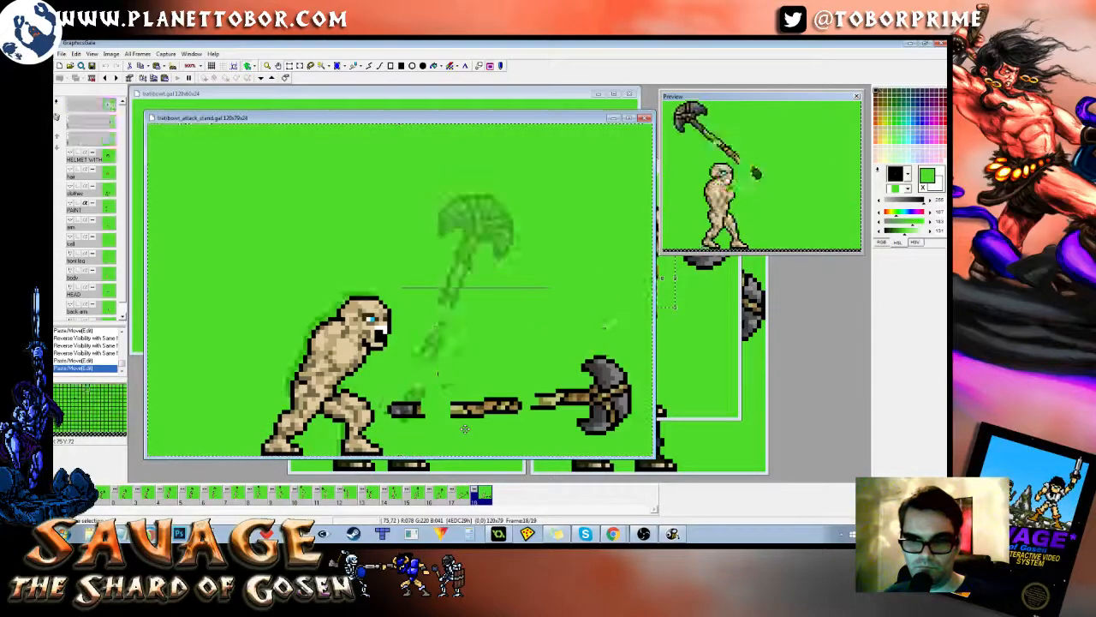
# Step: Flip repeatedly through frames 16 to 18 to examine how the axe travels into its horizontal position
pyautogui.press('Left')
pyautogui.press('Left')
pyautogui.press('Right')
pyautogui.press('Left')
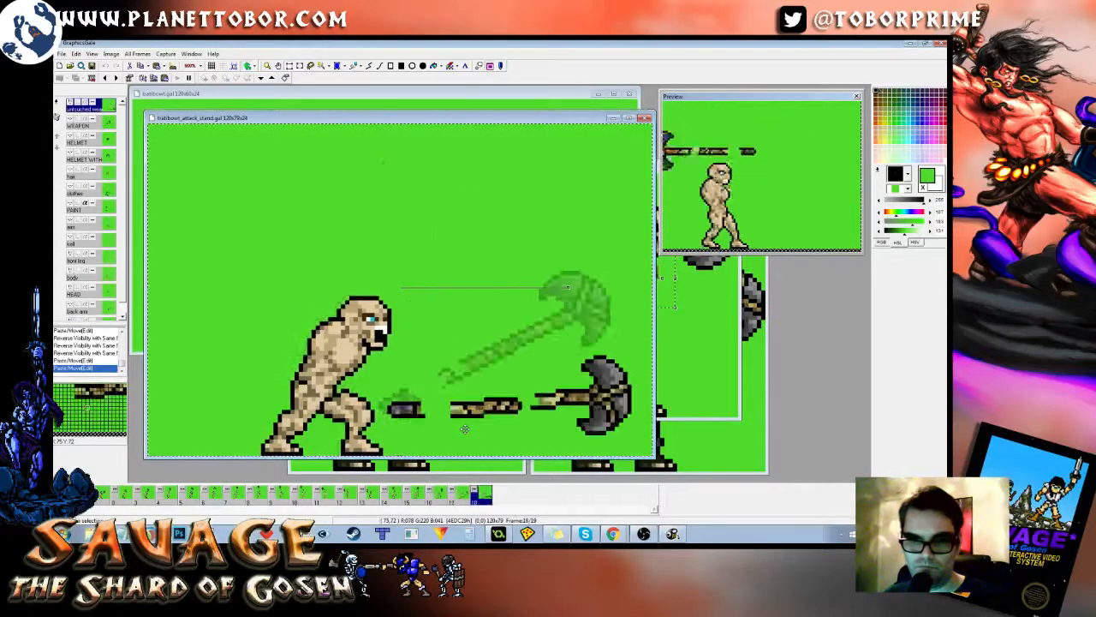
pyautogui.press('Right')
pyautogui.press('Right')
pyautogui.press('Right')
pyautogui.press('Left')
pyautogui.press('Left')
pyautogui.press('Right')
pyautogui.press('Right')
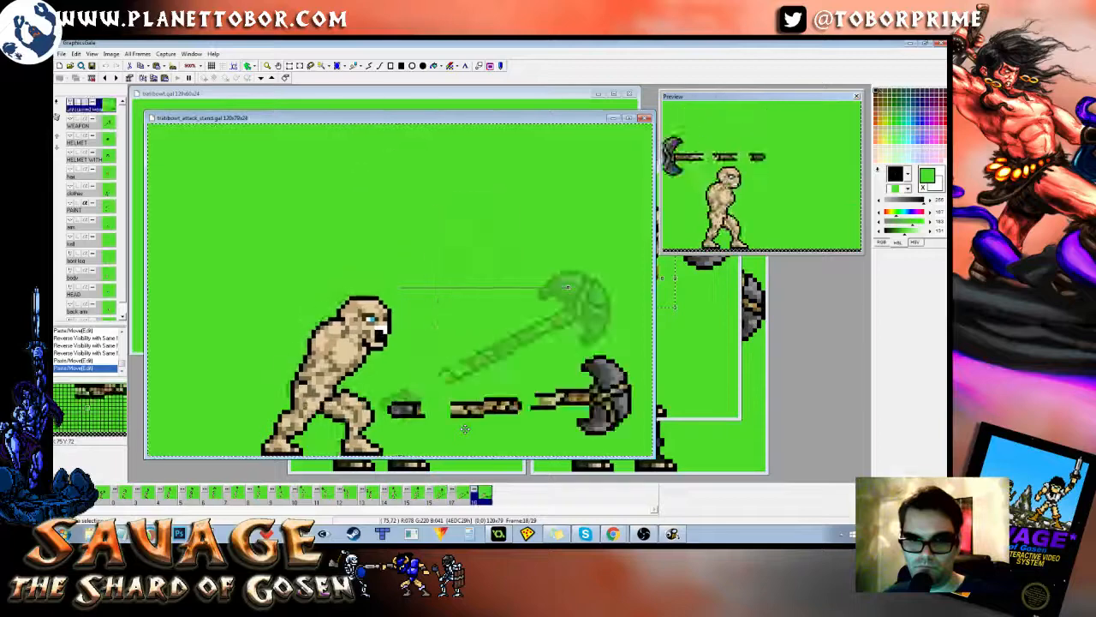
pyautogui.press('Left')
pyautogui.press('Left')
pyautogui.press('Right')
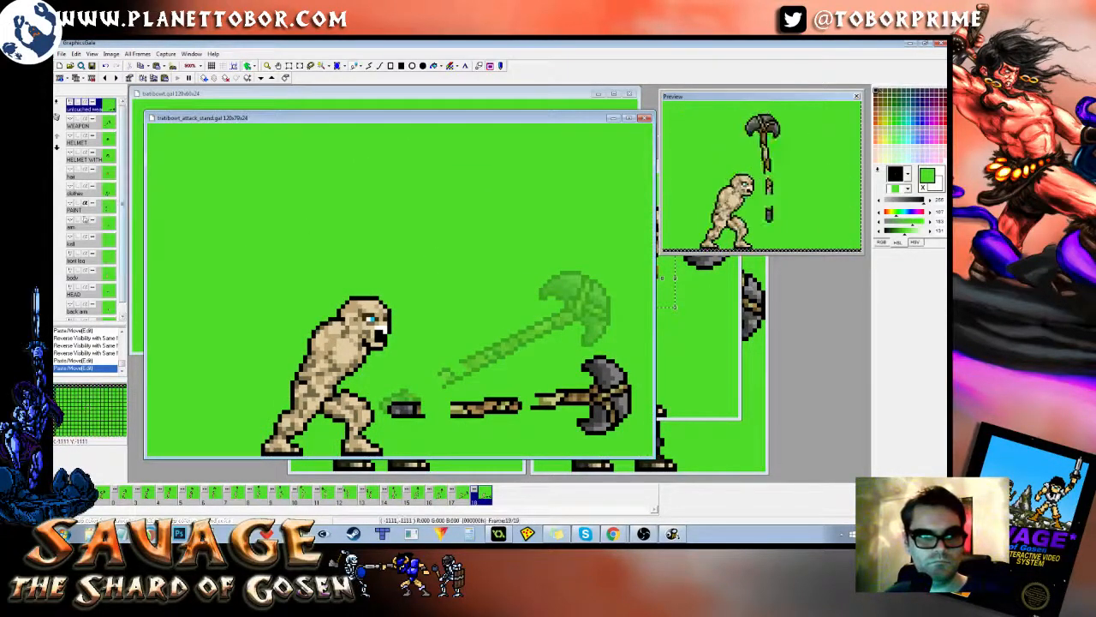
# Step: Lower the upper torso on frame 18's body layer by selecting sections of it and shifting them downward
pyautogui.click(89, 297)
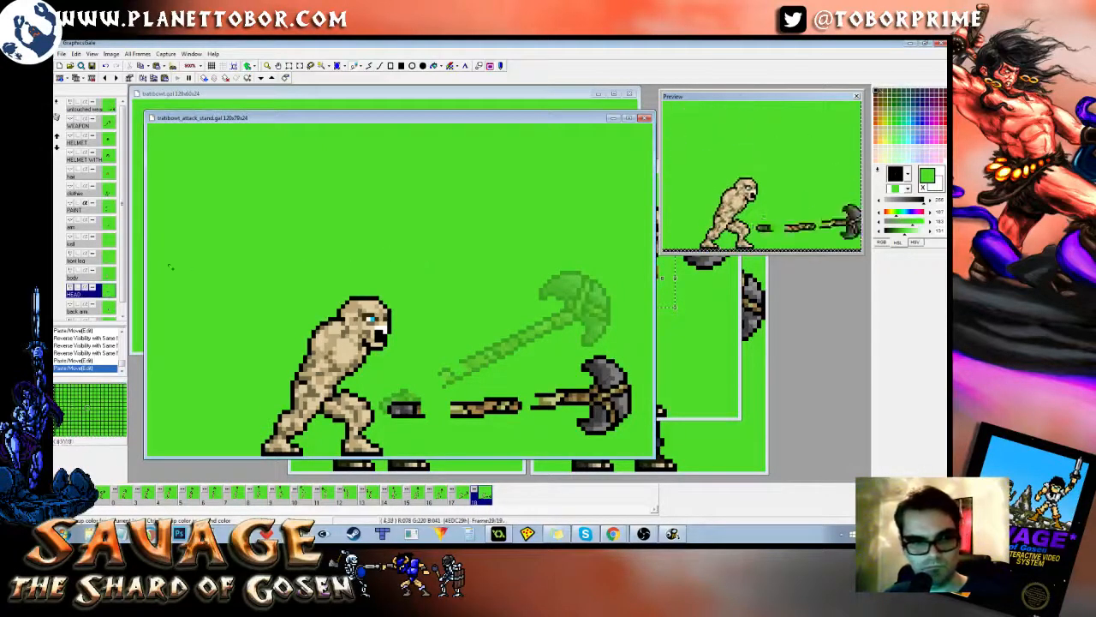
pyautogui.click(89, 273)
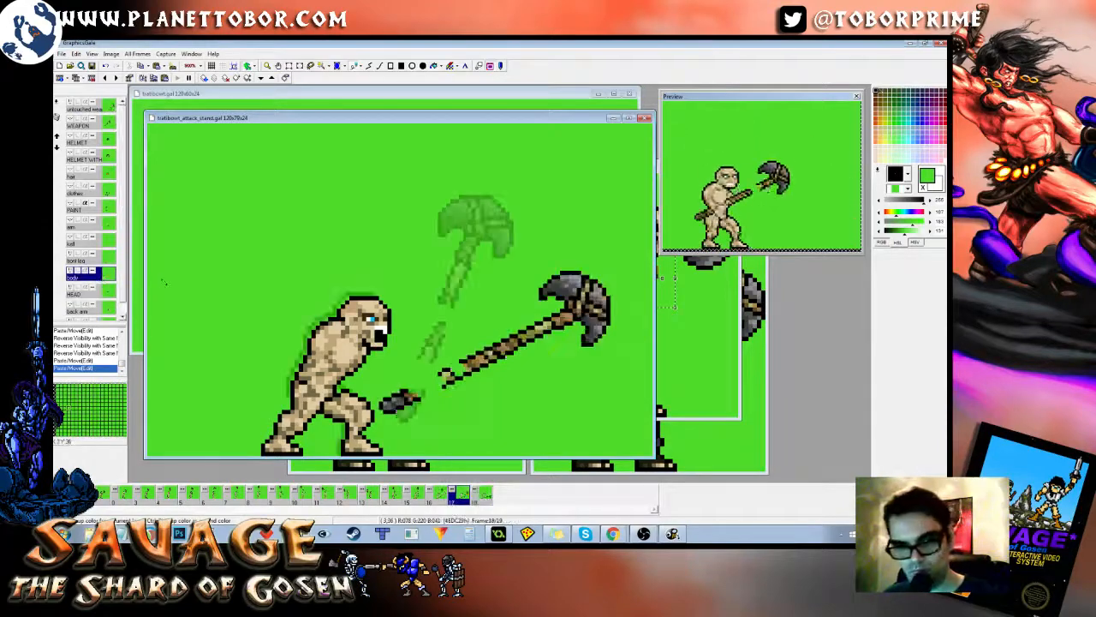
pyautogui.hotkey('ctrl', 'a')
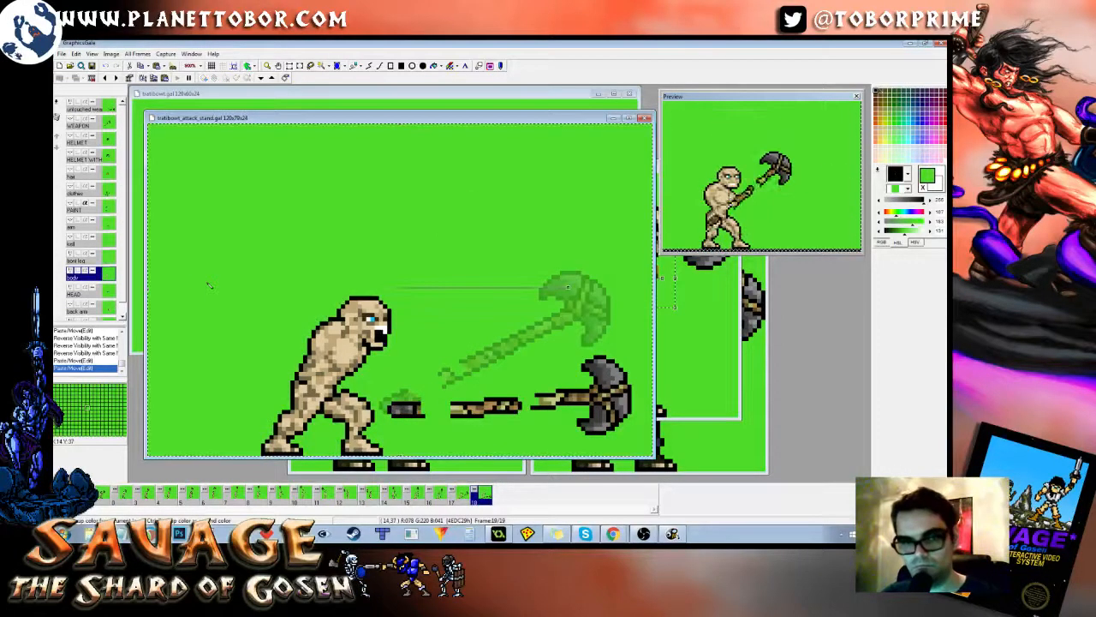
pyautogui.hotkey('ctrl', 'z')
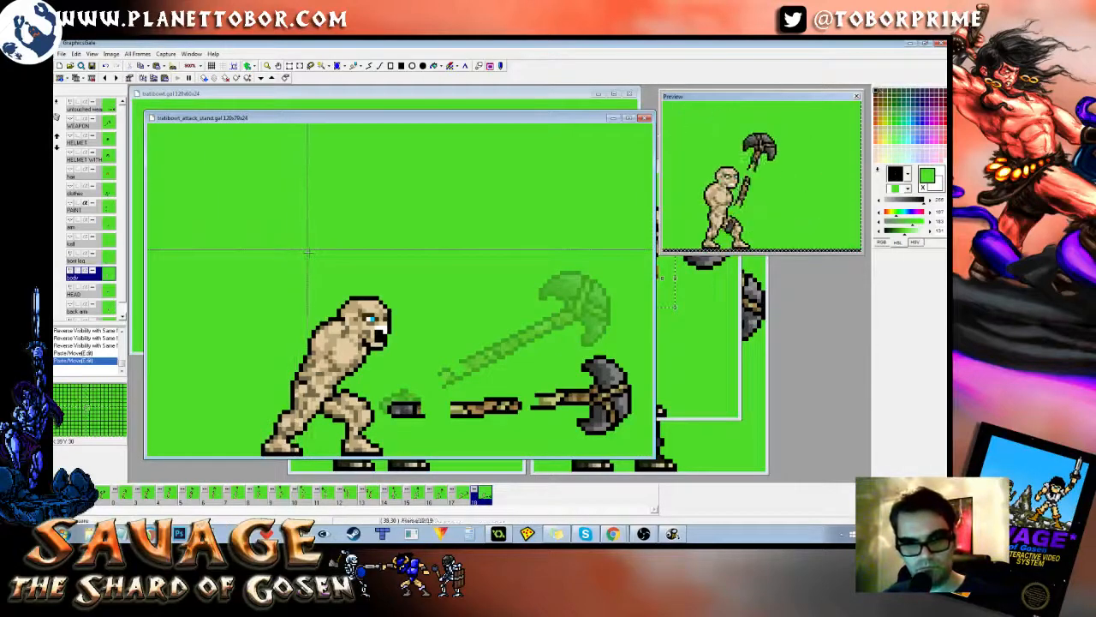
pyautogui.moveTo(493, 251); pyautogui.dragTo(323, 347)
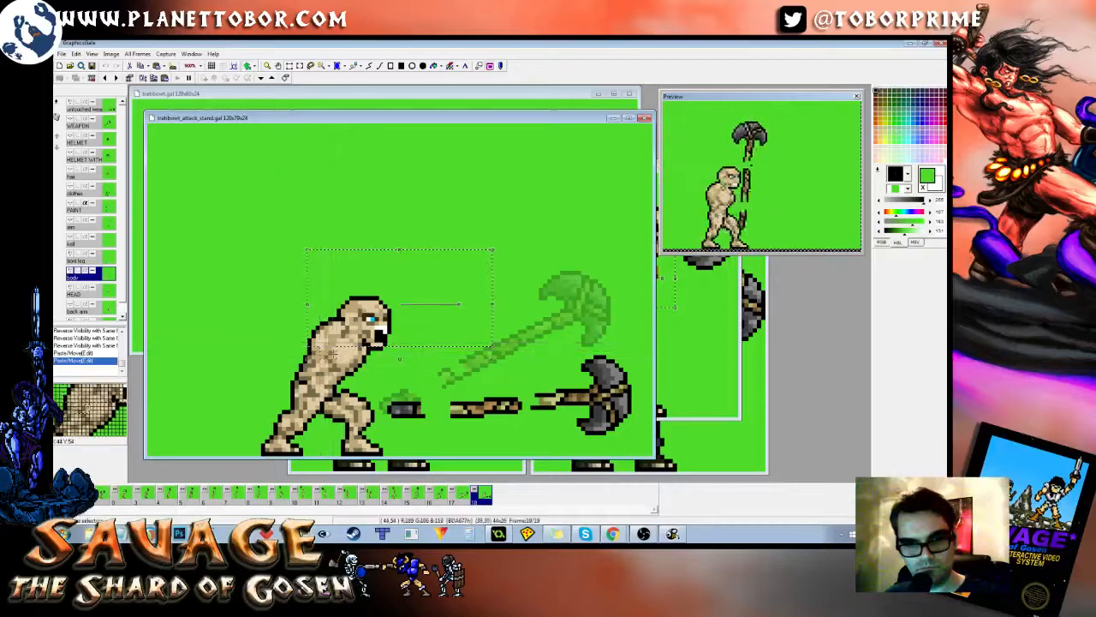
pyautogui.moveTo(400, 347); pyautogui.dragTo(400, 360)
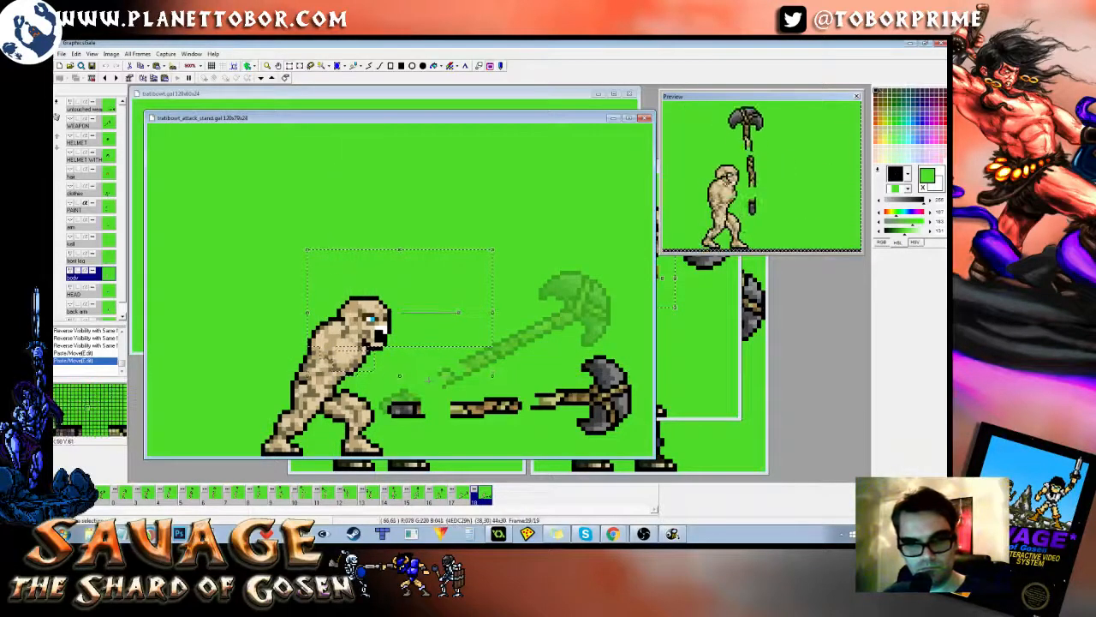
pyautogui.click(429, 379)
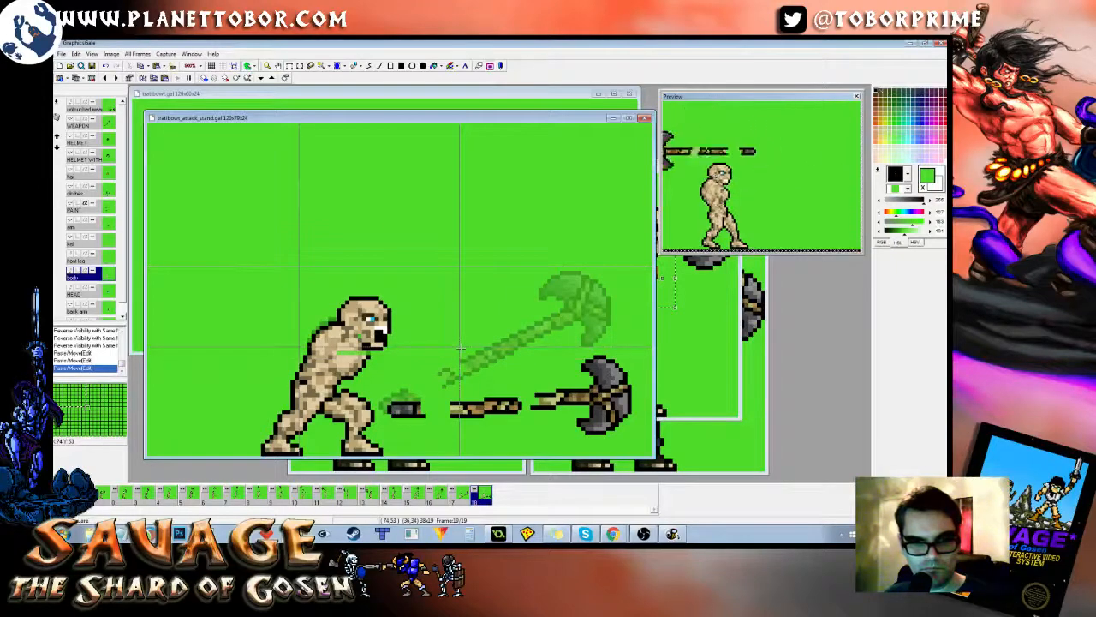
pyautogui.moveTo(460, 347); pyautogui.dragTo(458, 347)
pyautogui.moveTo(342, 348); pyautogui.dragTo(382, 379)
pyautogui.press('Down')
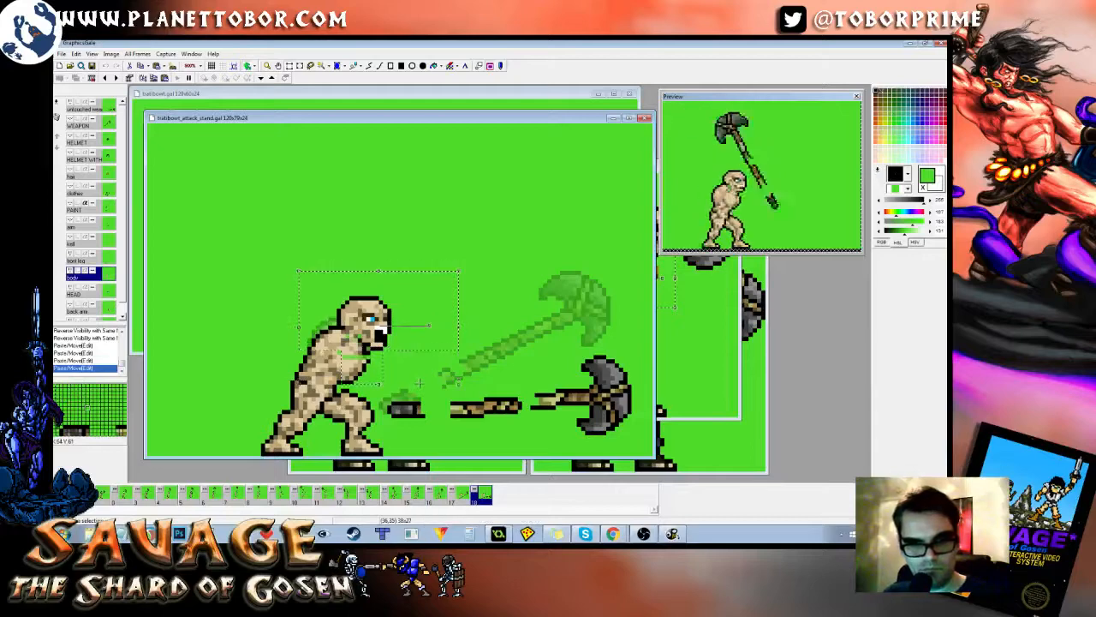
pyautogui.rightClick(421, 386)
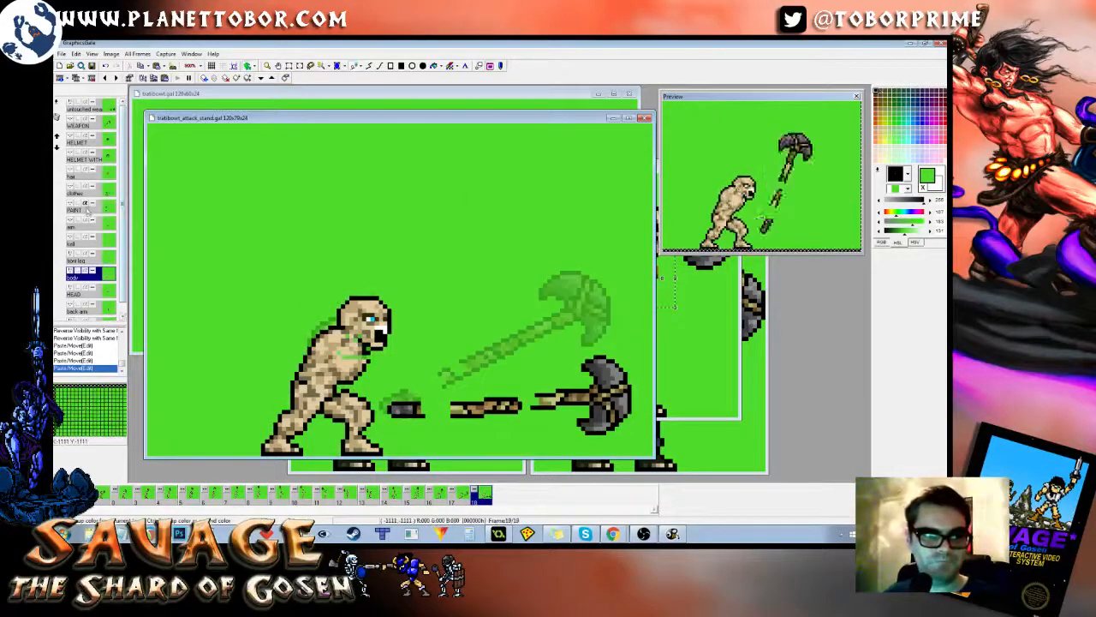
# Step: Move the head on frame 18's HEAD layer 2 pixels right and 2 pixels down
pyautogui.click(98, 293)
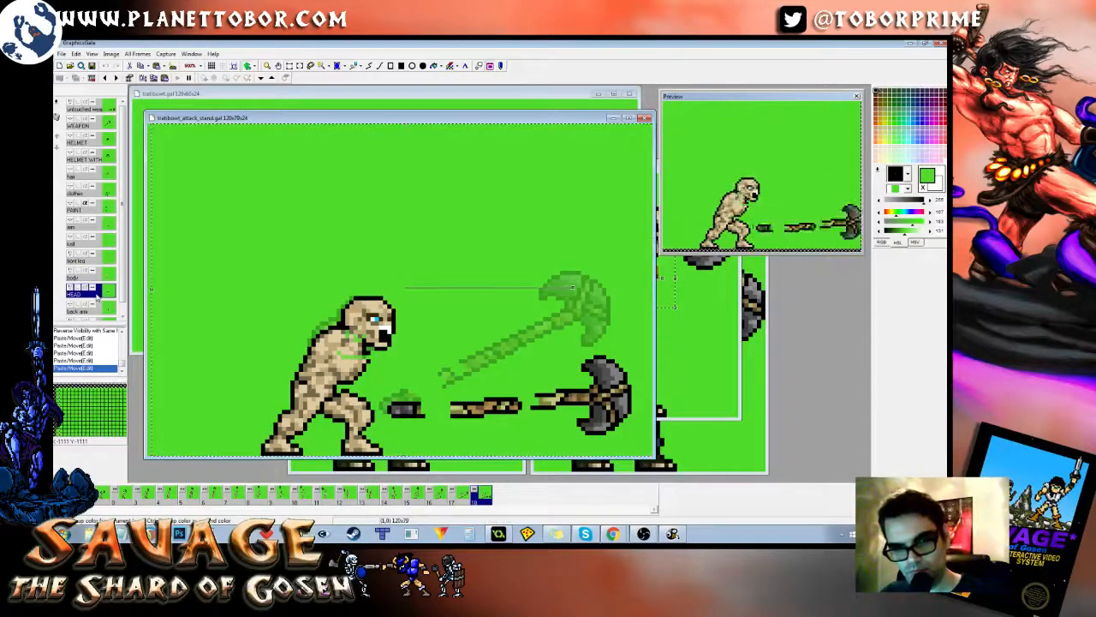
pyautogui.press('Right')
pyautogui.press('Down')
pyautogui.press('Down')
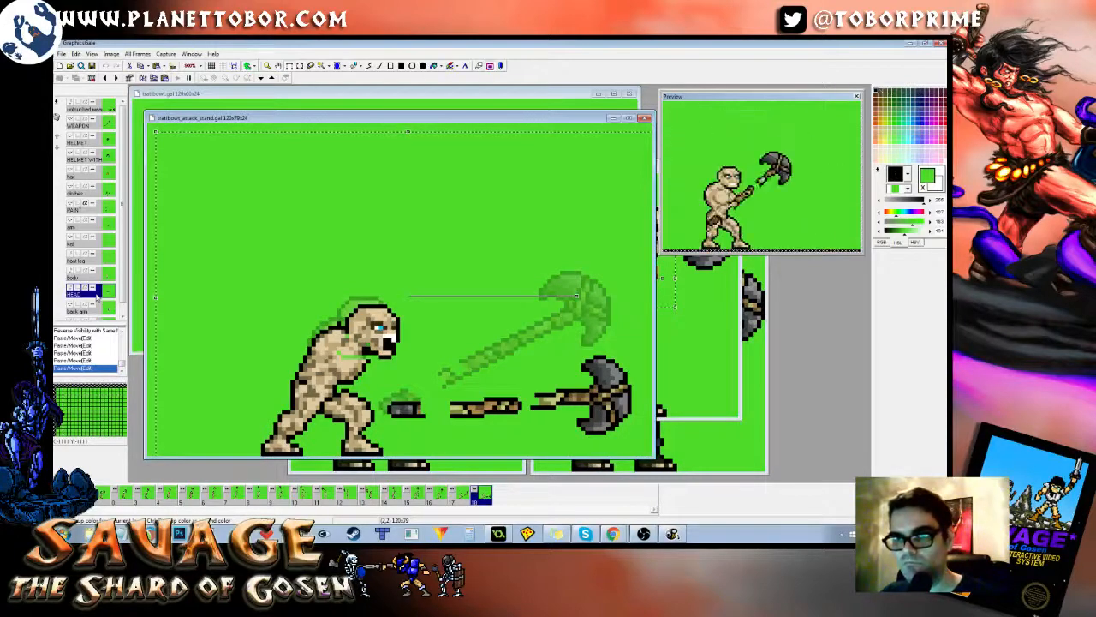
# Step: Flip between frame 18 and the frames before it to examine how the head moves forward with the swing
pyautogui.hotkey('ctrl', 'Left')
pyautogui.hotkey('ctrl', 'Right')
pyautogui.hotkey('ctrl', 'Left')
pyautogui.hotkey('ctrl', 'Left')
pyautogui.hotkey('ctrl', 'Right')
pyautogui.hotkey('ctrl', 'Right')
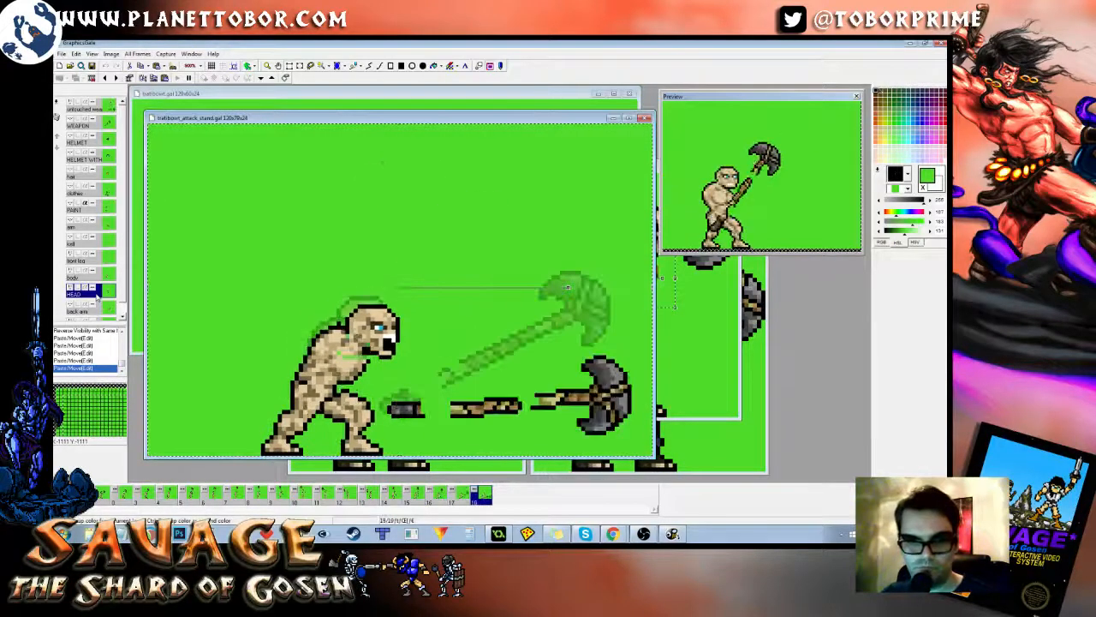
pyautogui.hotkey('ctrl', 'Left')
pyautogui.hotkey('ctrl', 'Left')
pyautogui.hotkey('ctrl', 'Right')
pyautogui.hotkey('ctrl', 'Right')
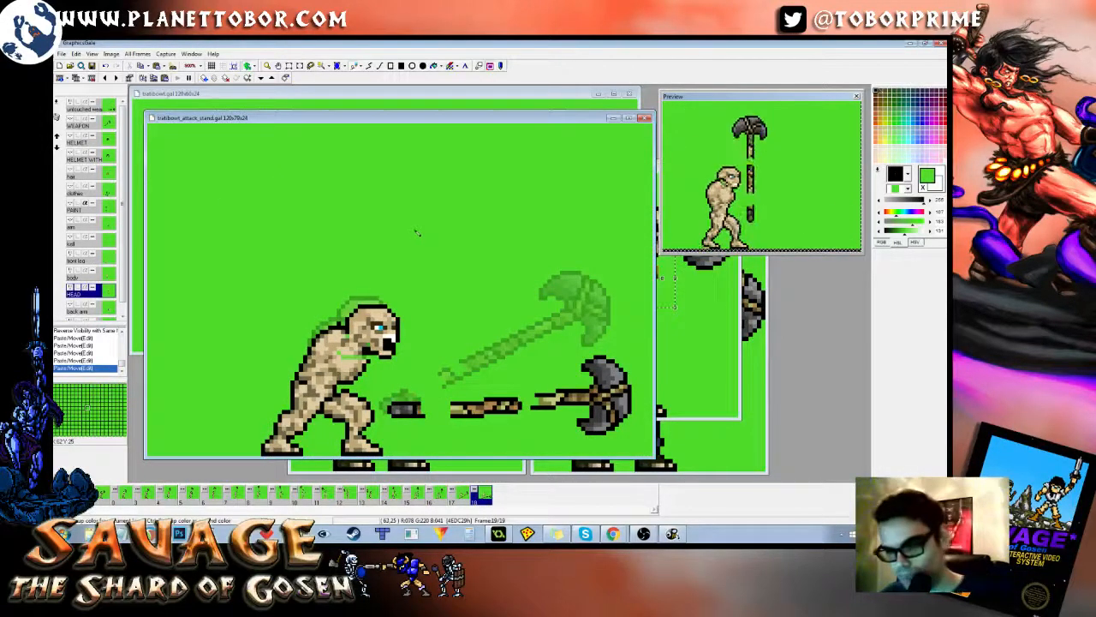
pyautogui.hotkey('ctrl', 'Left')
pyautogui.hotkey('ctrl', 'Right')
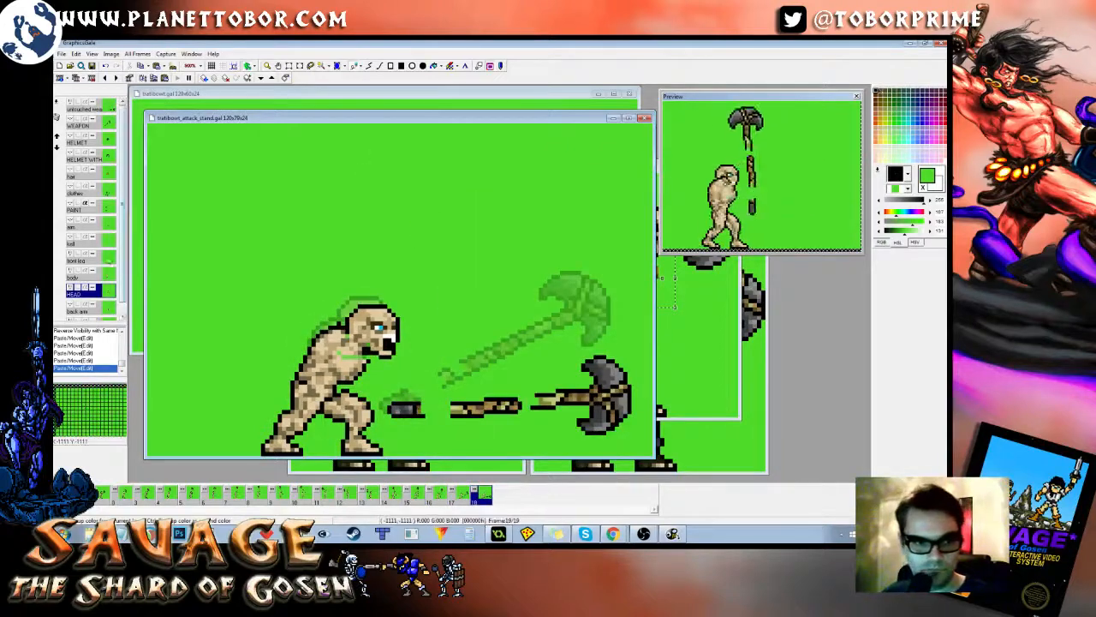
# Step: Make the body layer active and alternate between frames 17 and 18 to examine the torso's lowering motion
pyautogui.click(88, 276)
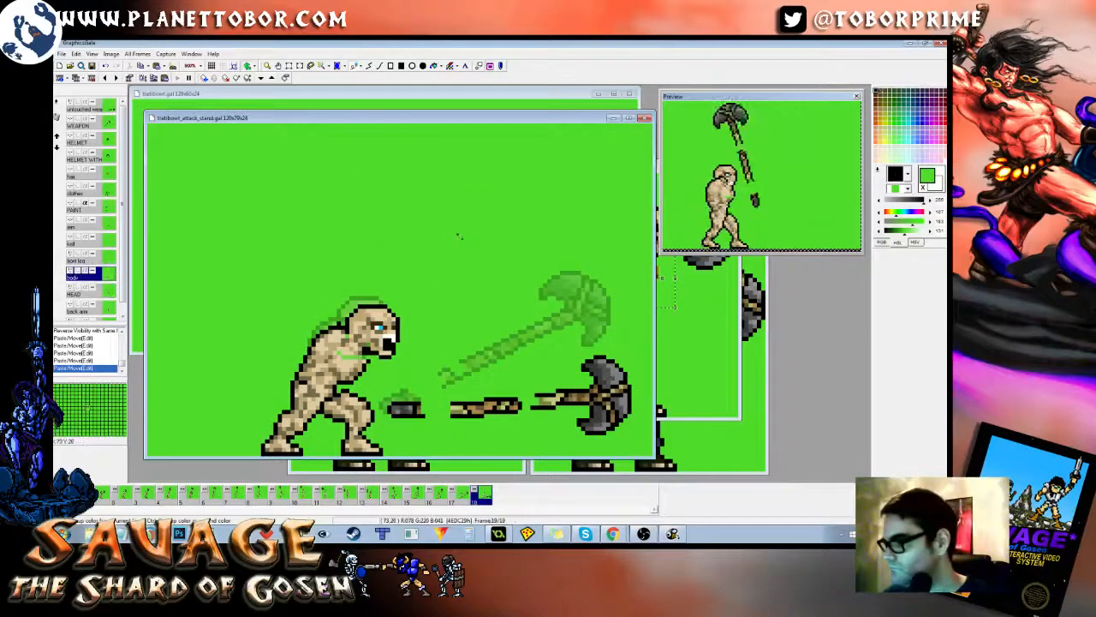
pyautogui.click(454, 217)
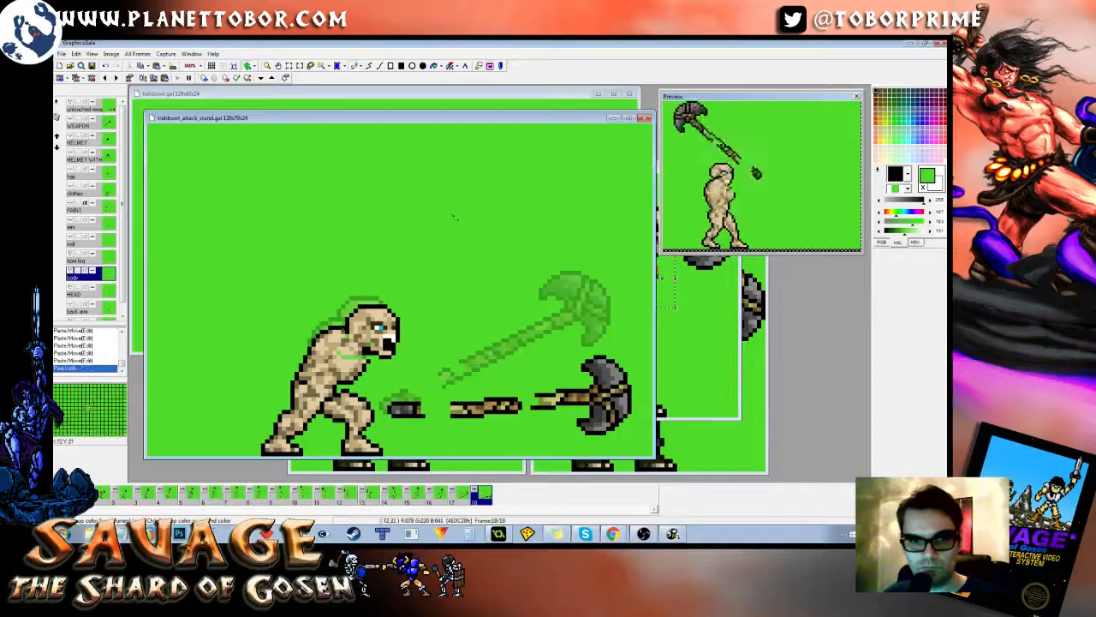
pyautogui.hotkey('ctrl', 'Left')
pyautogui.hotkey('ctrl', 'Right')
pyautogui.hotkey('ctrl', 'Left')
pyautogui.hotkey('ctrl', 'Right')
pyautogui.hotkey('ctrl', 'Left')
pyautogui.hotkey('ctrl', 'Right')
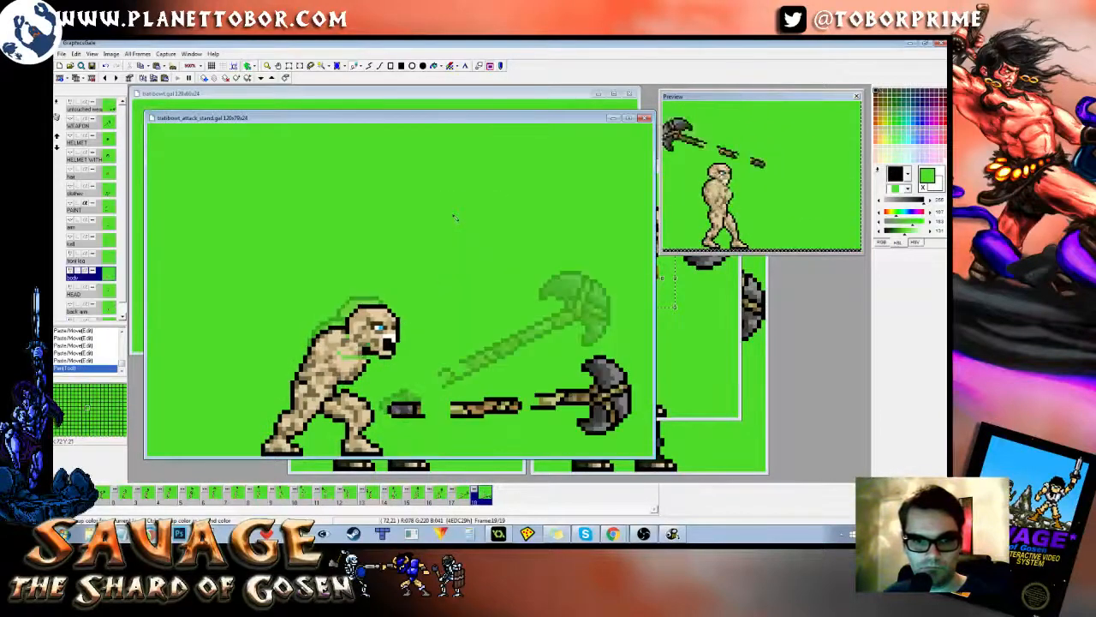
# Step: Fill the green gap across the upper chest on frame 18's body layer with a sampled skin colour
pyautogui.hotkey('ctrl', 'Left')
pyautogui.hotkey('ctrl', 'Right')
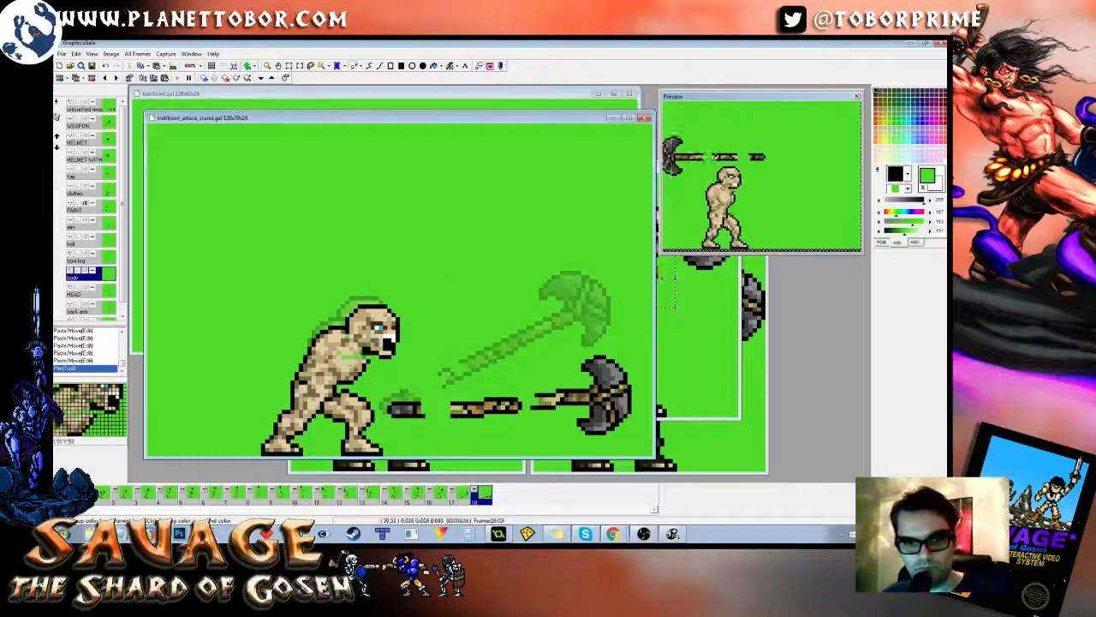
pyautogui.rightClick(338, 351)
pyautogui.click(343, 358)
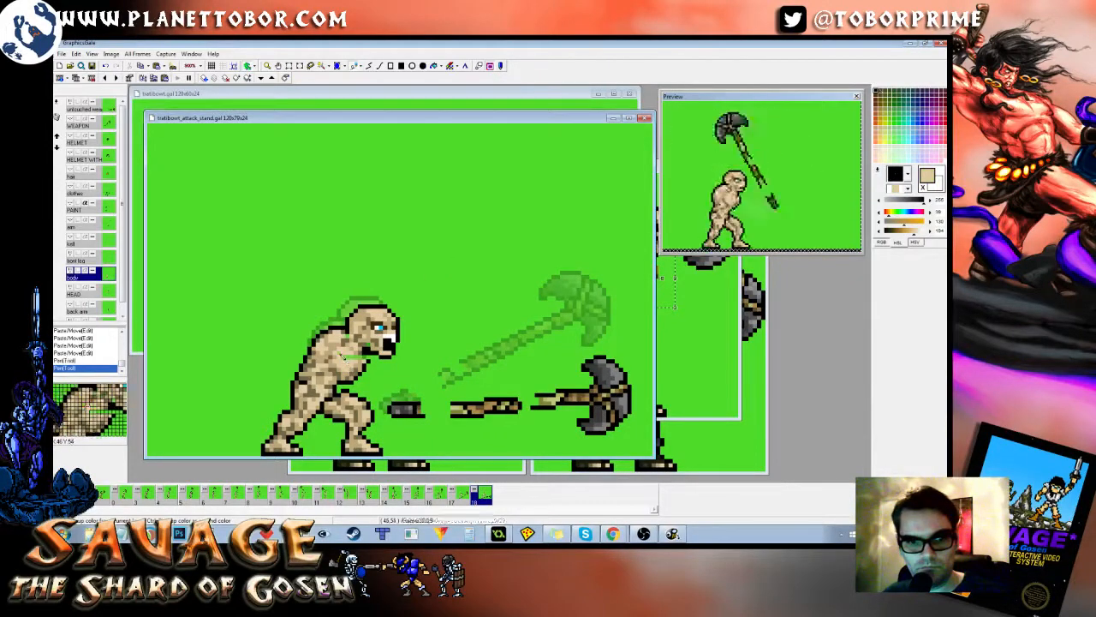
pyautogui.click(357, 357)
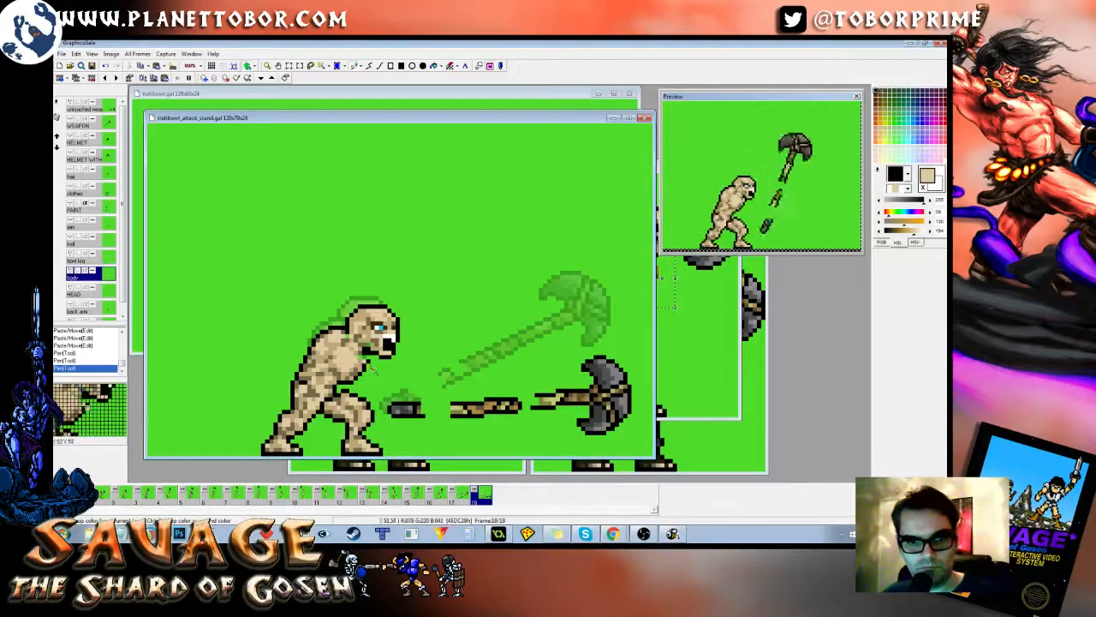
# Step: Retouch the chest outline below the chin on frame 18's body layer with sampled black and skin pixels
pyautogui.rightClick(371, 361)
pyautogui.click(370, 360)
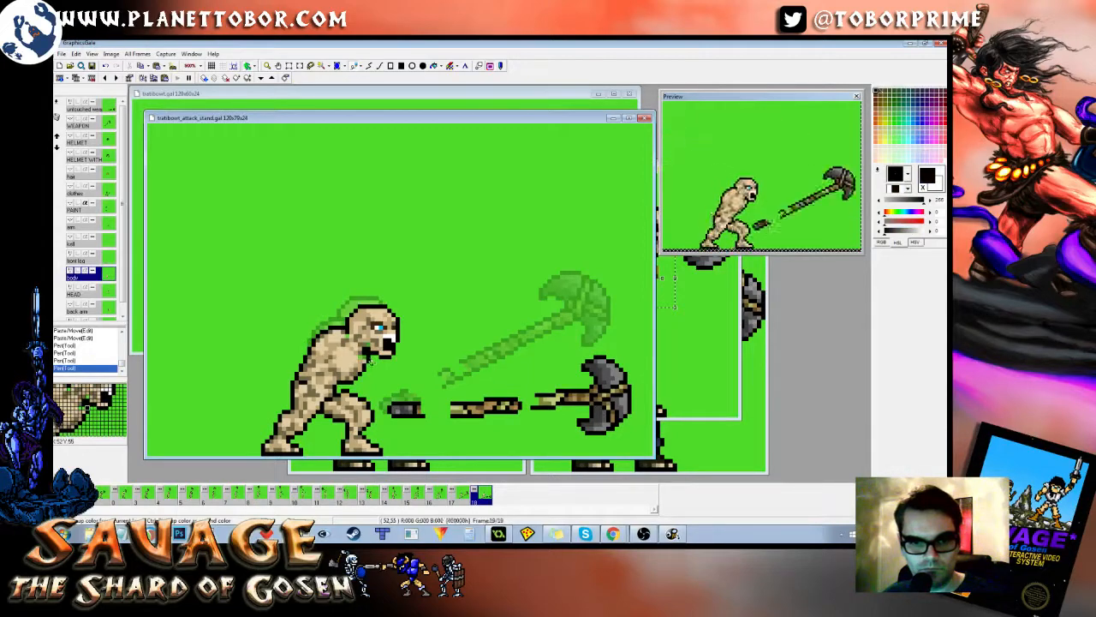
pyautogui.rightClick(362, 364)
pyautogui.click(364, 360)
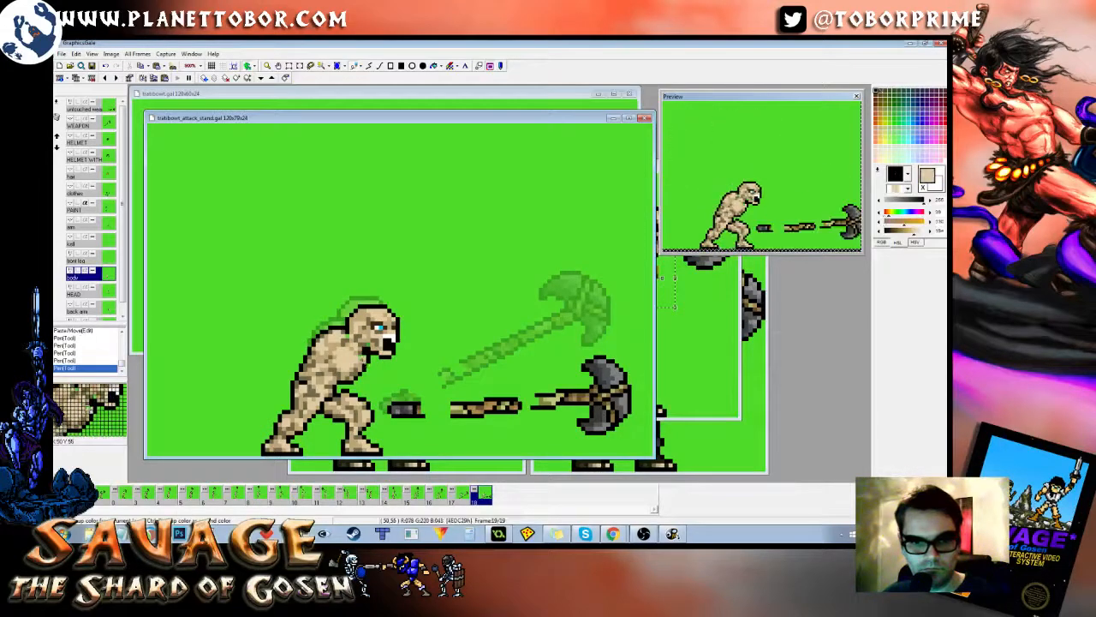
pyautogui.rightClick(360, 364)
pyautogui.click(365, 361)
pyautogui.rightClick(469, 310)
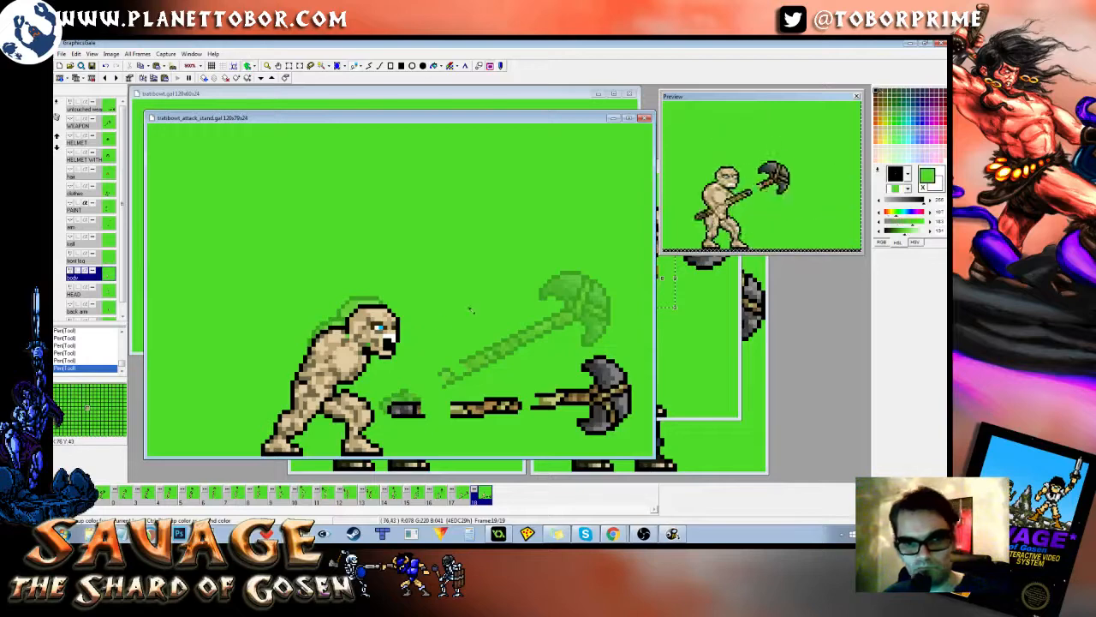
# Step: Compare frame 18 with the preceding frames and shift the entire body layer down 1 pixel
pyautogui.press('Left')
pyautogui.press('Right')
pyautogui.press('Left')
pyautogui.press('Right')
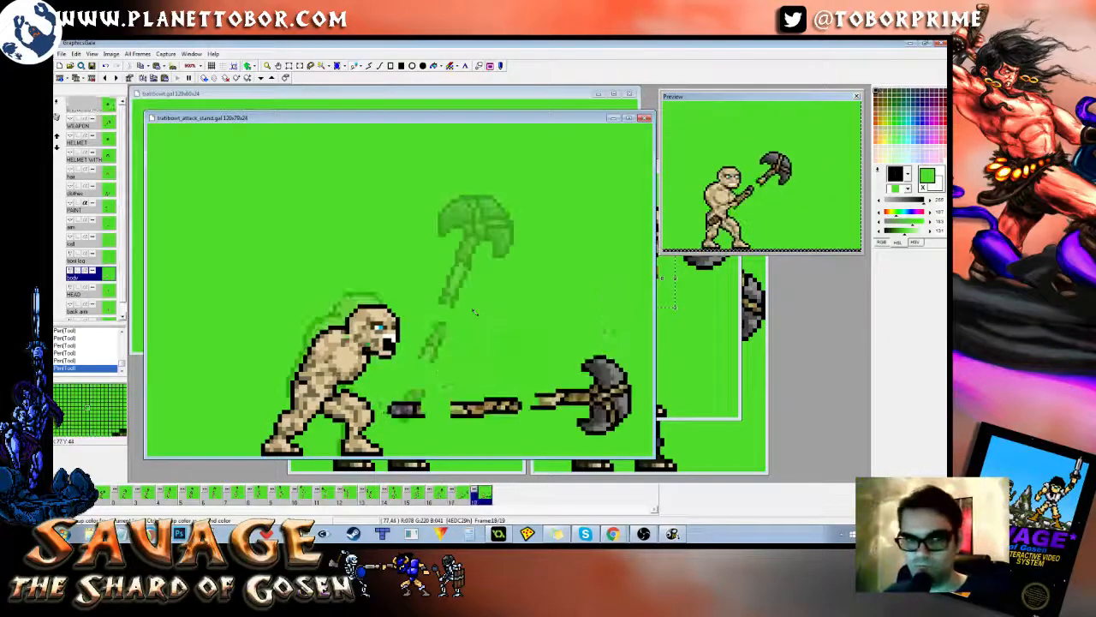
pyautogui.press('Left')
pyautogui.press('Right')
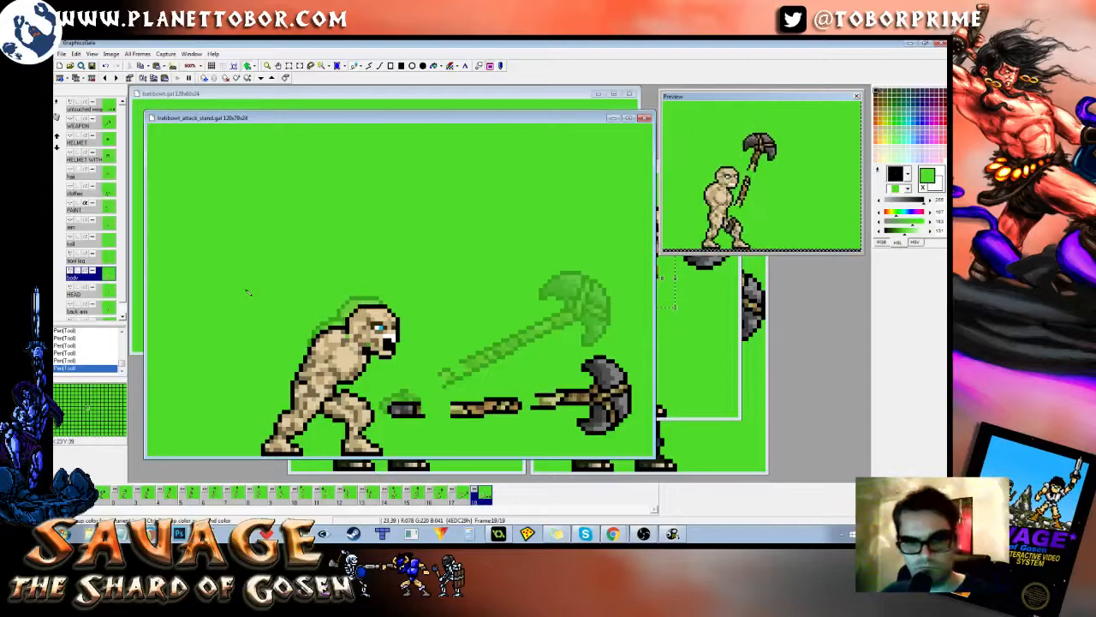
pyautogui.hotkey('ctrl', 'a')
pyautogui.press('Down')
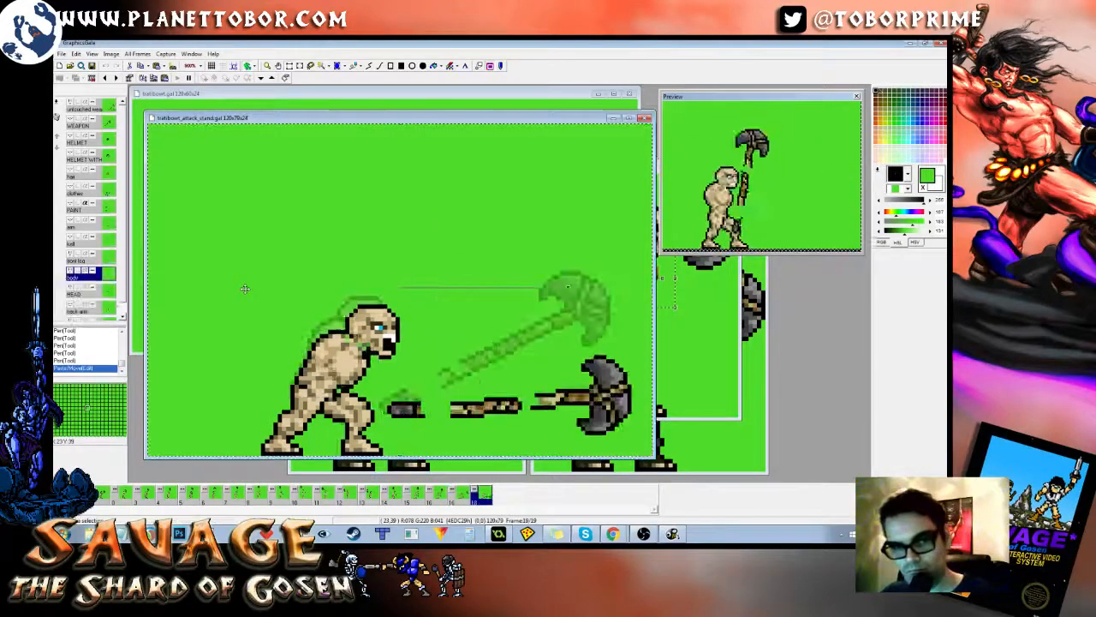
pyautogui.press('Return')
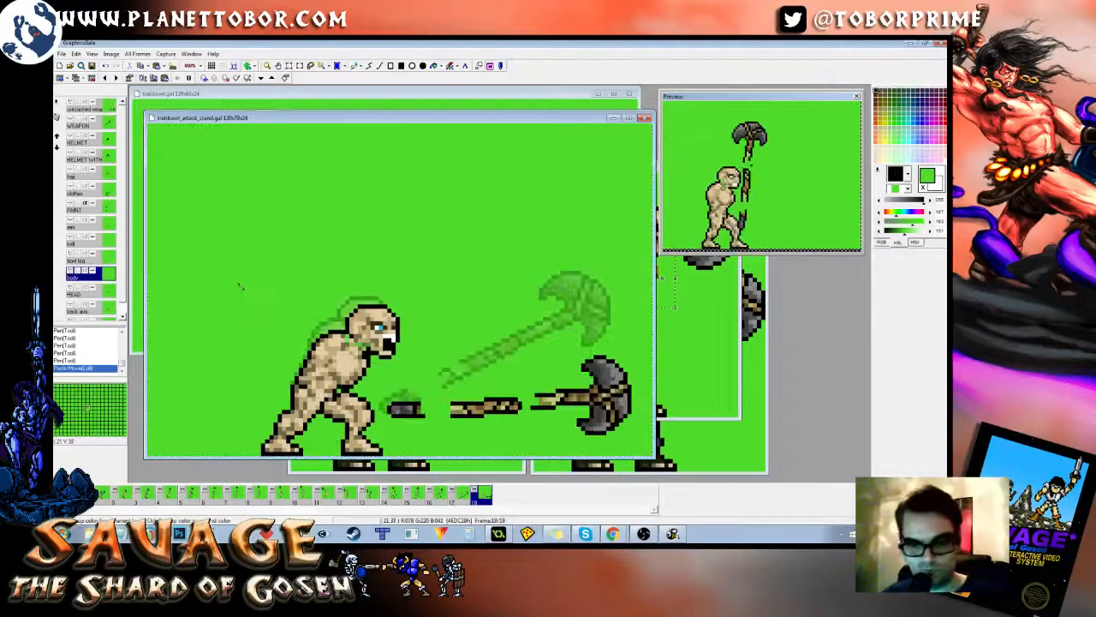
# Step: On frame 18's front leg layer, select the leg above the foot and move it down 1 pixel
pyautogui.press('Left')
pyautogui.press('Right')
pyautogui.press('Left')
pyautogui.press('Right')
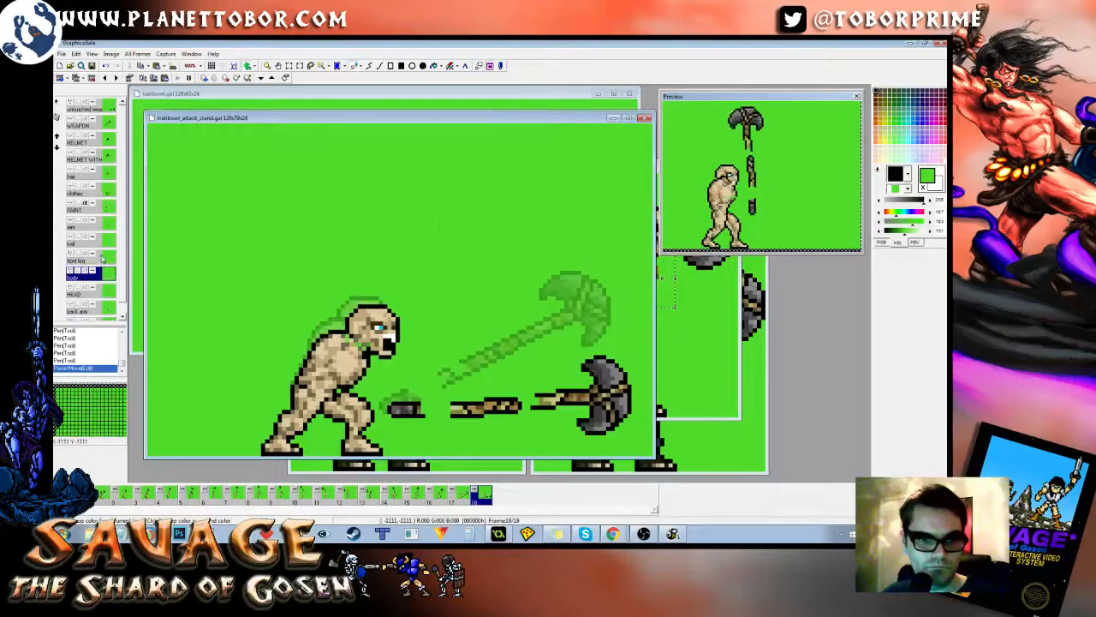
pyautogui.press('Left')
pyautogui.press('Right')
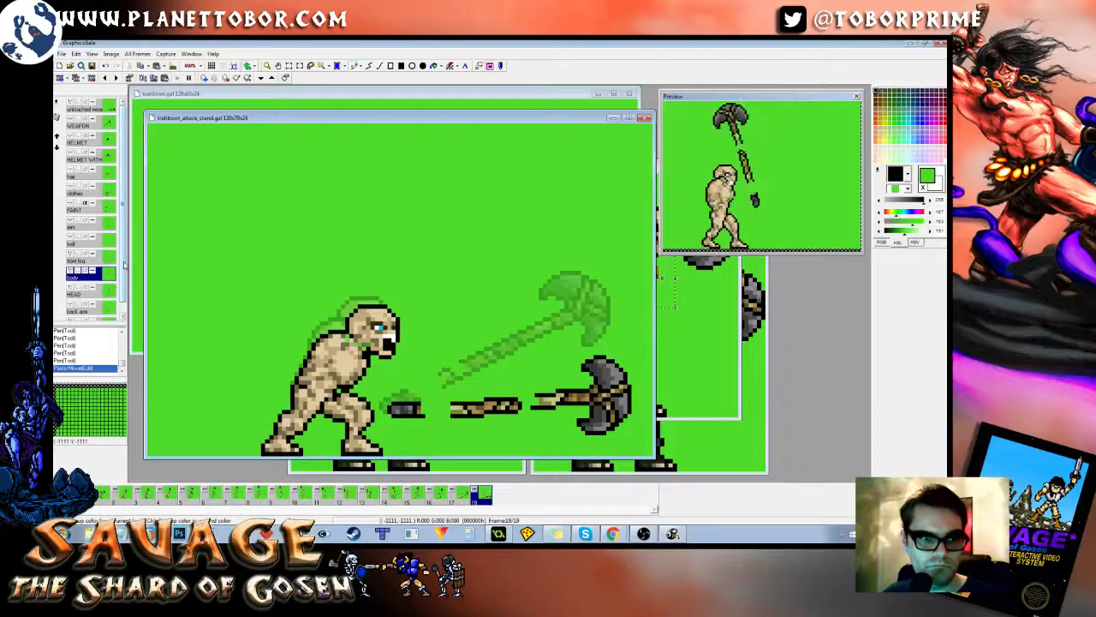
pyautogui.scroll(-1, 124, 266)
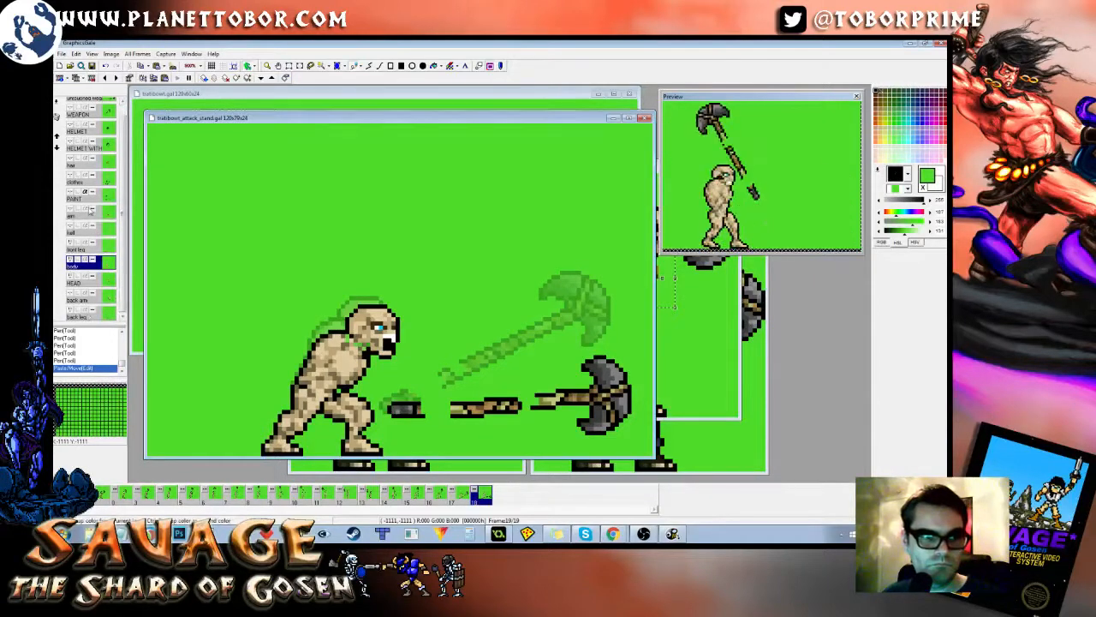
pyautogui.click(89, 244)
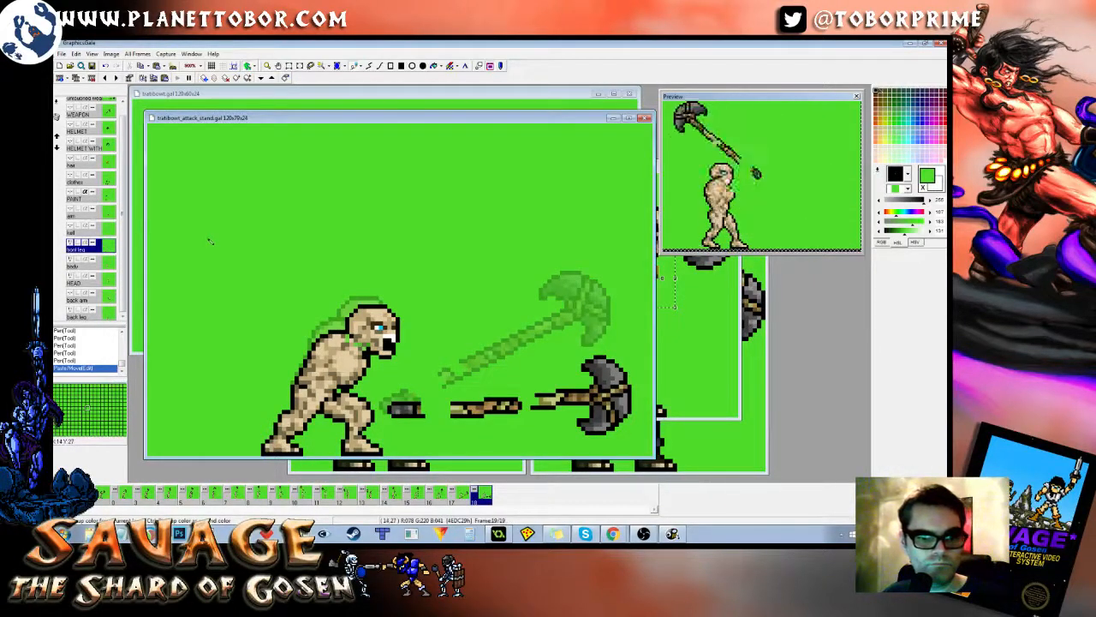
pyautogui.press('Left')
pyautogui.press('Right')
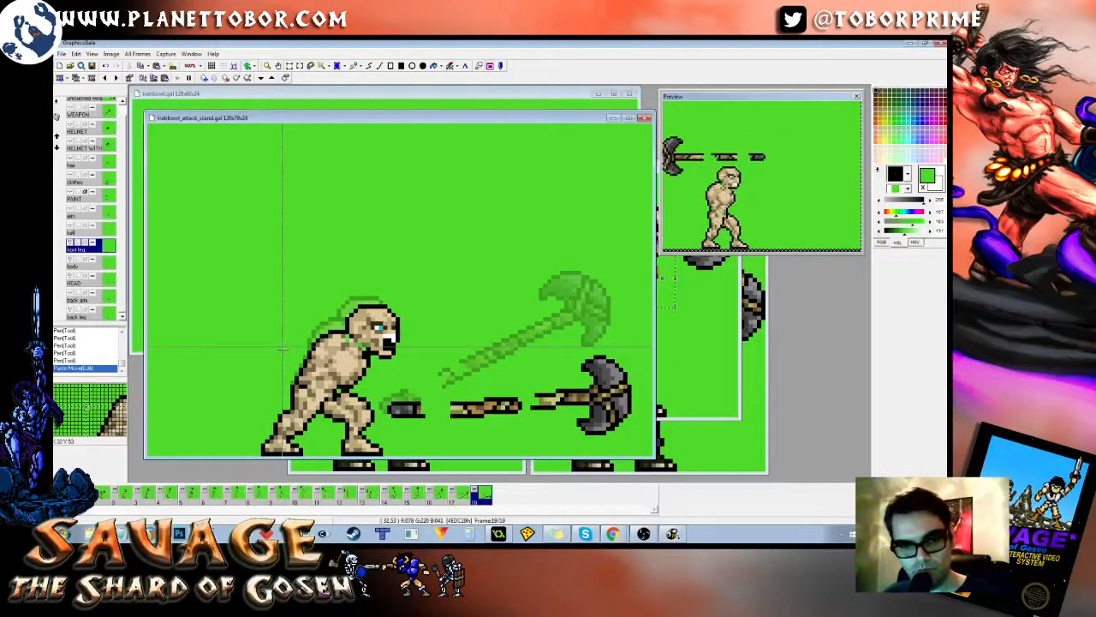
pyautogui.moveTo(274, 342); pyautogui.dragTo(329, 432)
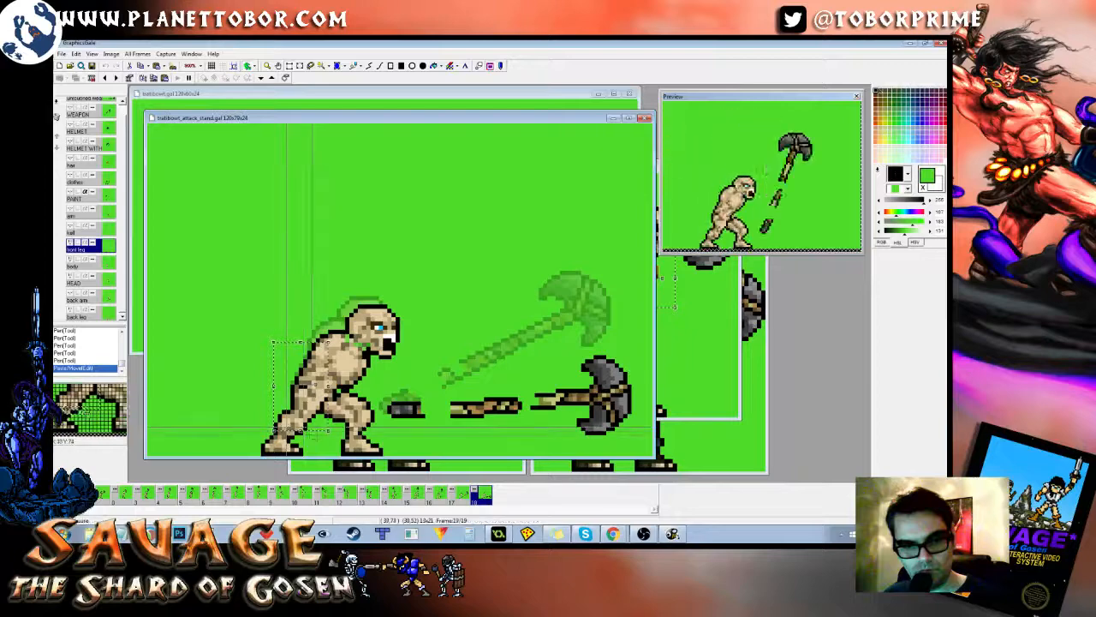
pyautogui.click(430, 431)
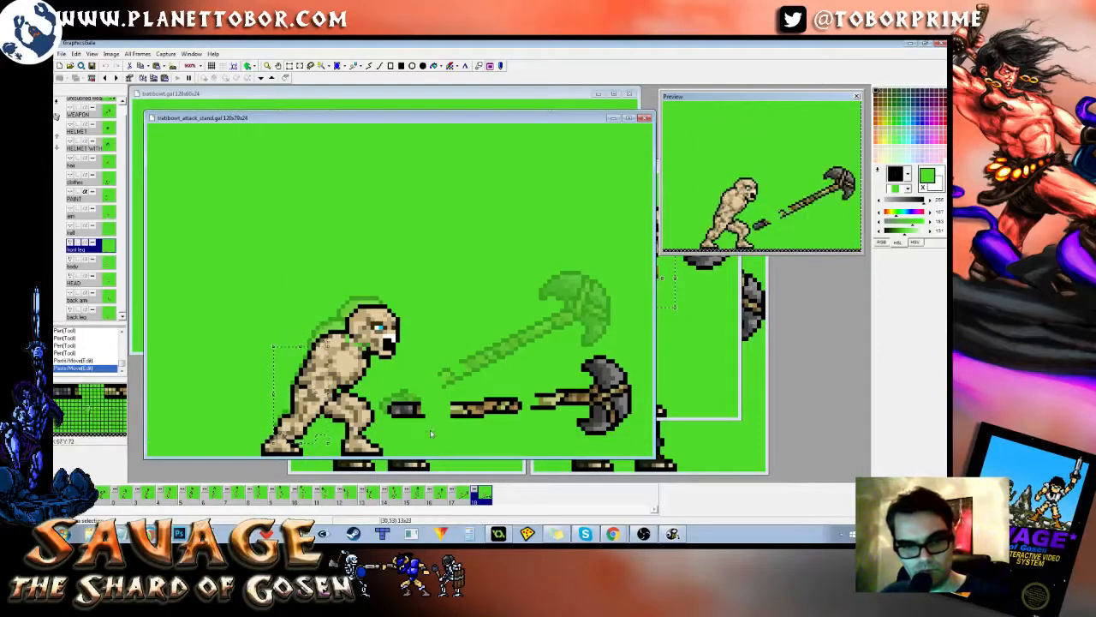
# Step: On frame 18's back leg layer, select the leg above the foot and move it down 1 pixel
pyautogui.press('Left')
pyautogui.press('Right')
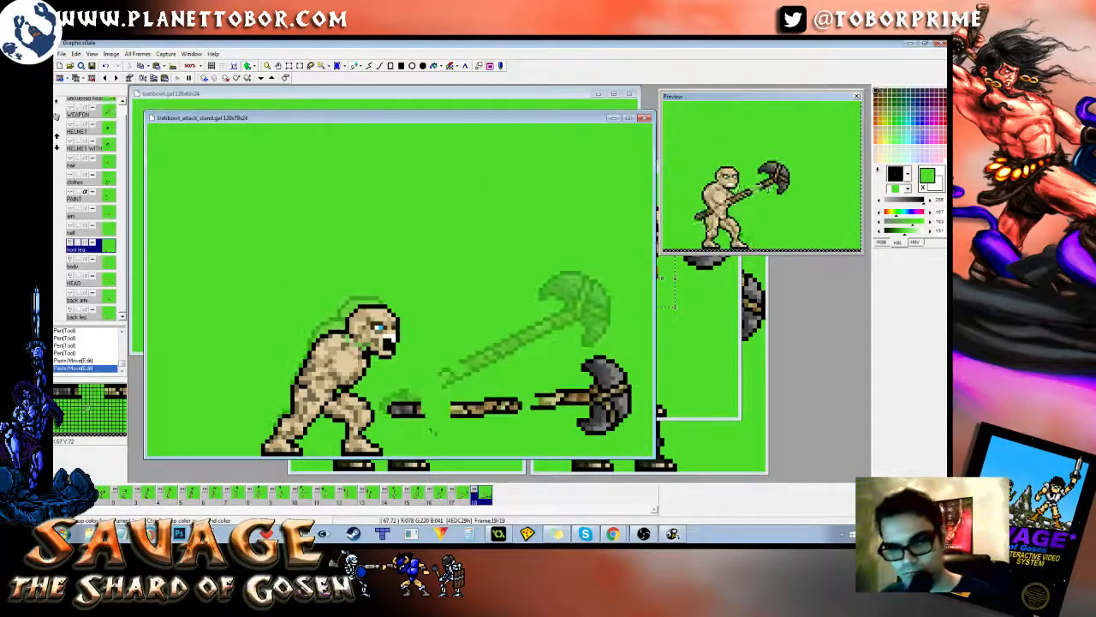
pyautogui.press('Left')
pyautogui.press('Right')
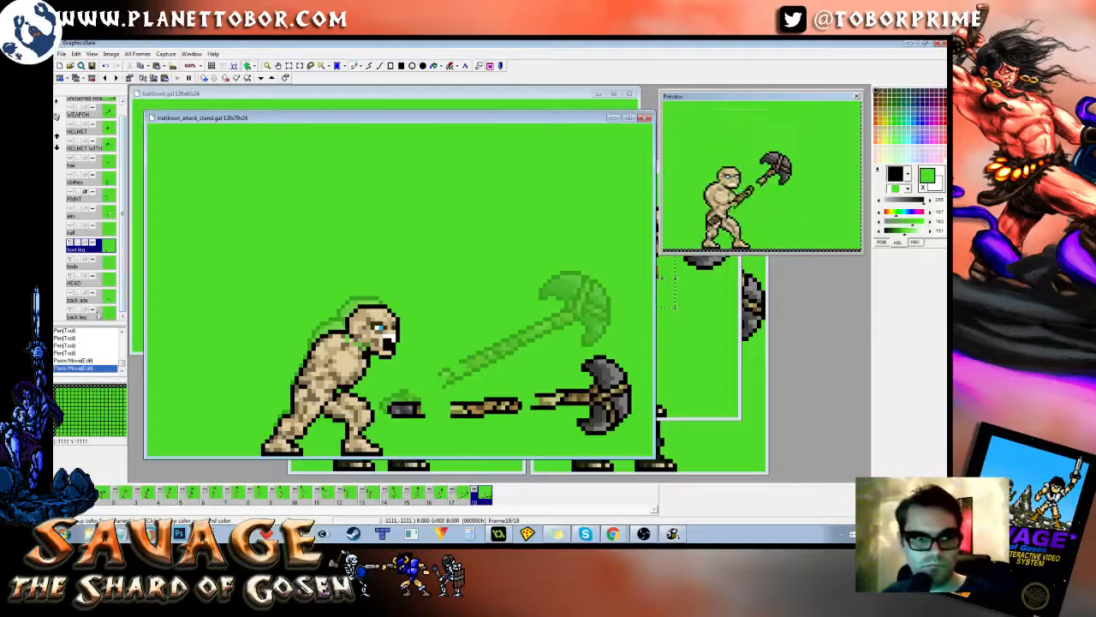
pyautogui.press('Left')
pyautogui.press('Right')
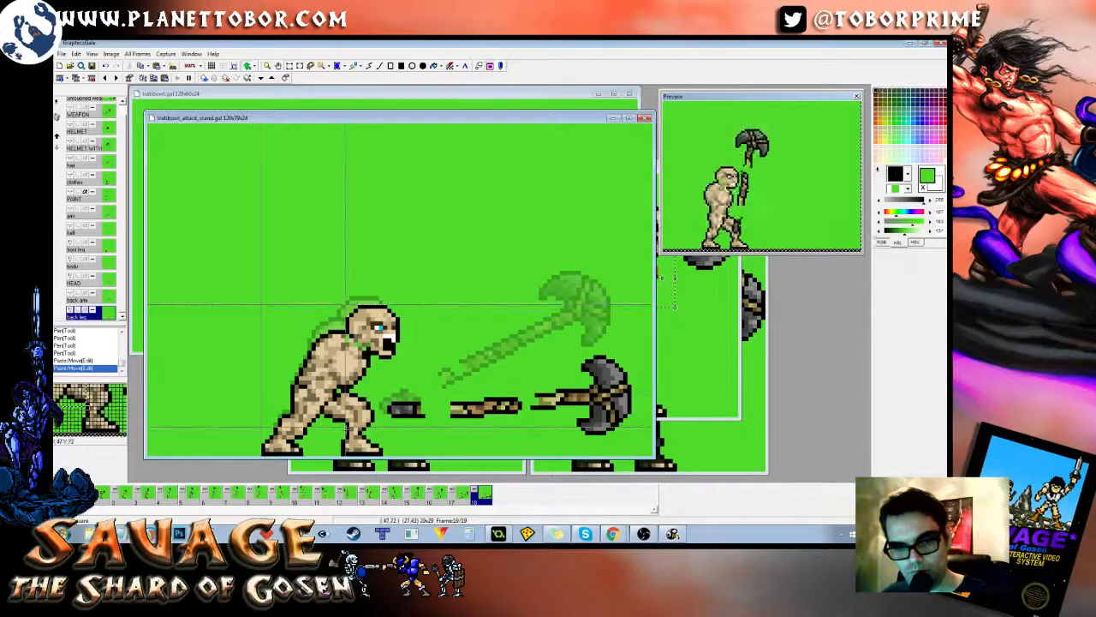
pyautogui.moveTo(345, 427); pyautogui.dragTo(346, 427)
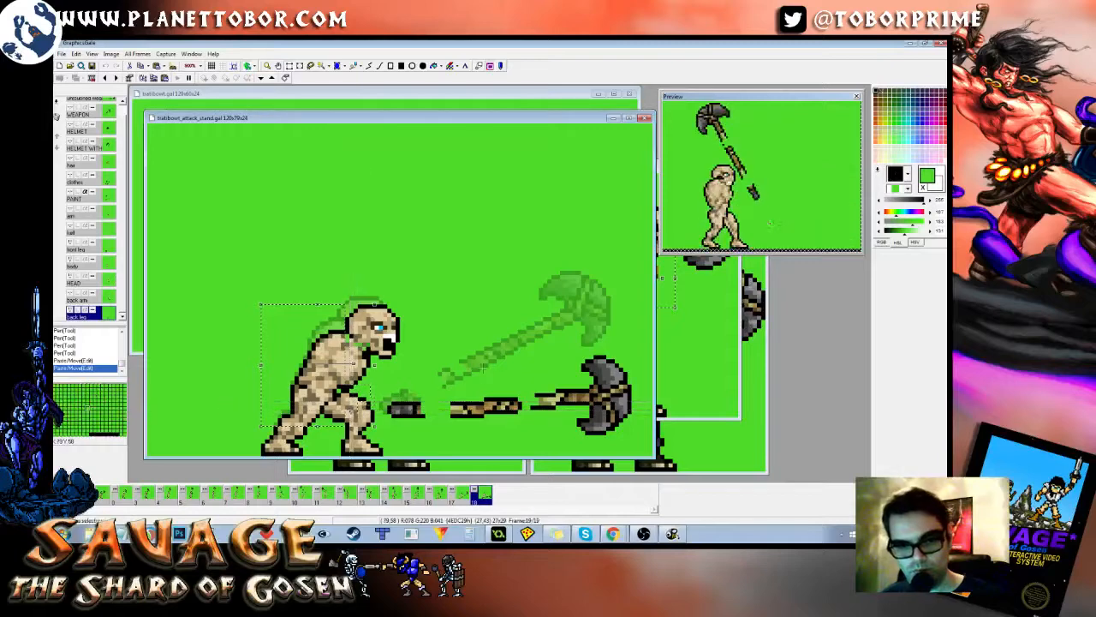
pyautogui.press('Down')
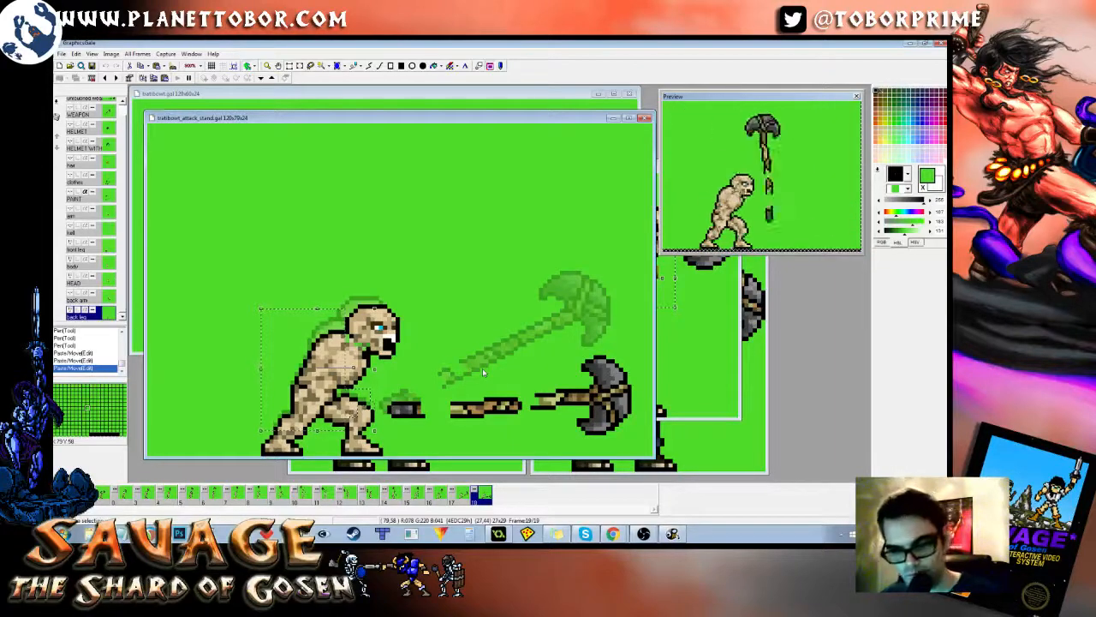
pyautogui.press('Left')
pyautogui.press('Right')
pyautogui.click(487, 373)
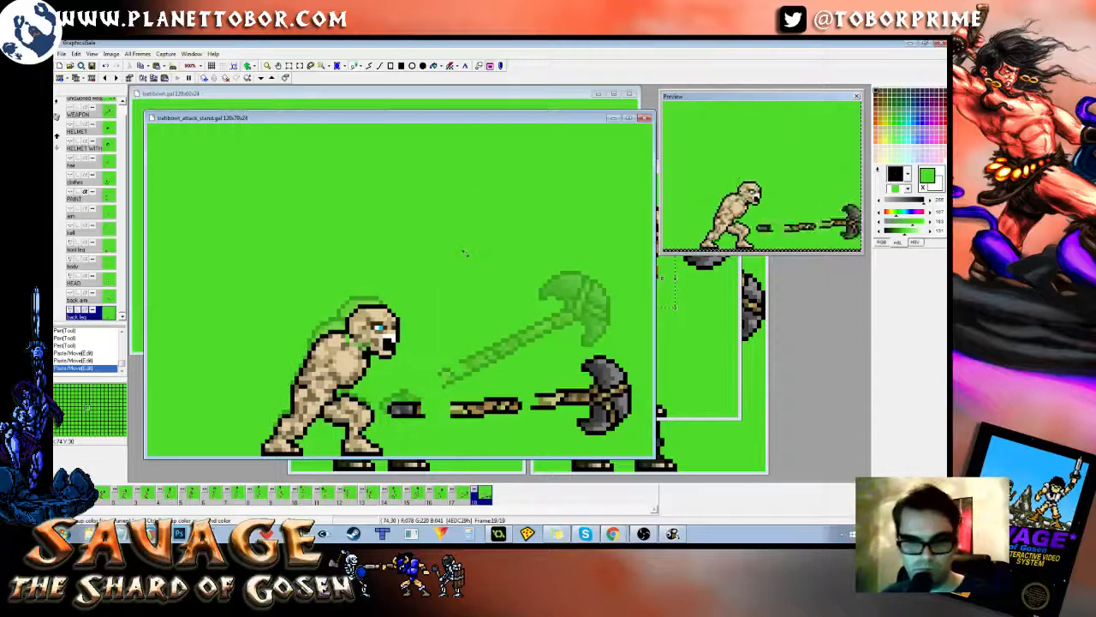
# Step: Flip repeatedly between frame 18 and the frames before it to examine how the body and legs sink into the swing
pyautogui.press('Left')
pyautogui.press('Left')
pyautogui.press('Left')
pyautogui.press('Right')
pyautogui.press('Right')
pyautogui.press('Right')
pyautogui.press('Left')
pyautogui.press('Left')
pyautogui.press('Right')
pyautogui.press('Right')
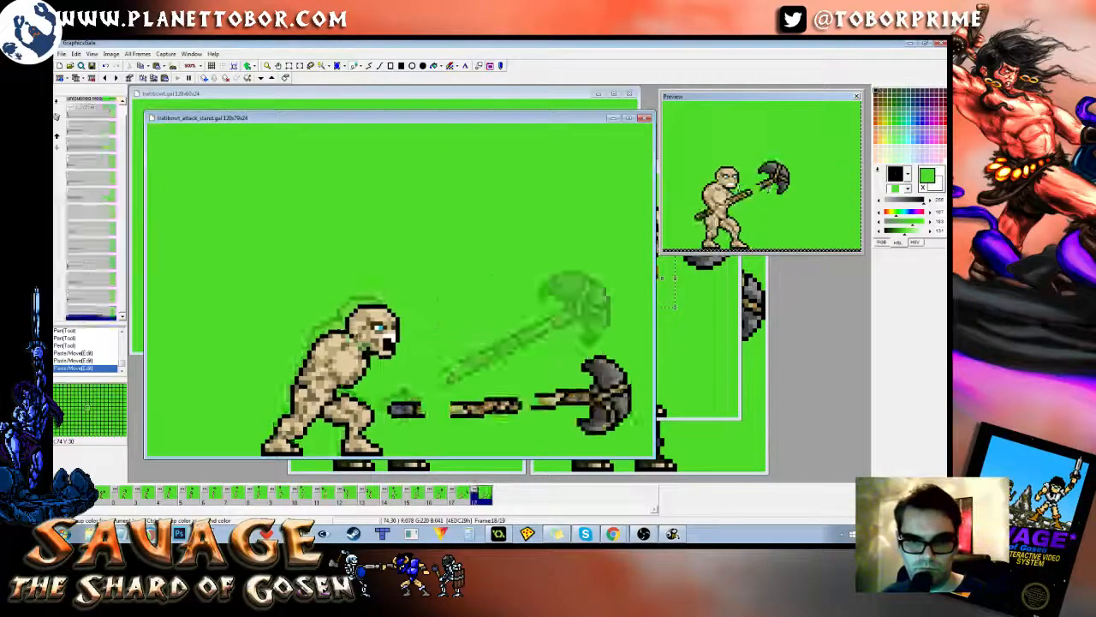
pyautogui.press('Right')
pyautogui.press('Left')
pyautogui.press('Left')
pyautogui.press('Left')
pyautogui.press('Right')
pyautogui.press('Right')
pyautogui.press('Left')
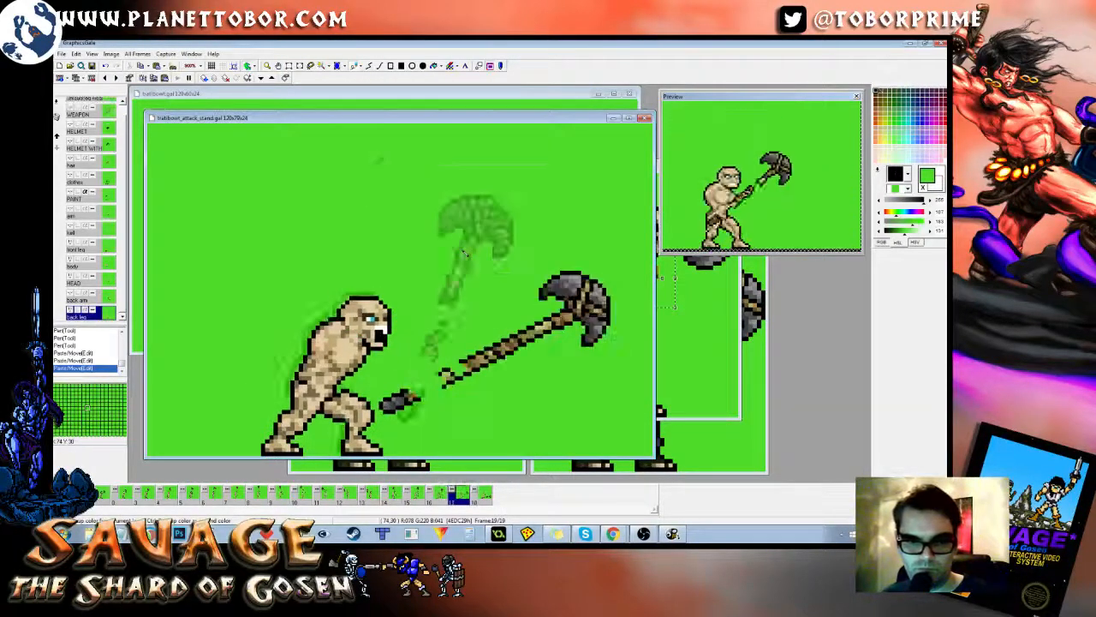
pyautogui.press('Left')
pyautogui.press('Right')
pyautogui.press('Right')
pyautogui.press('Left')
pyautogui.press('Left')
pyautogui.press('Right')
pyautogui.press('Right')
pyautogui.press('Left')
pyautogui.press('Left')
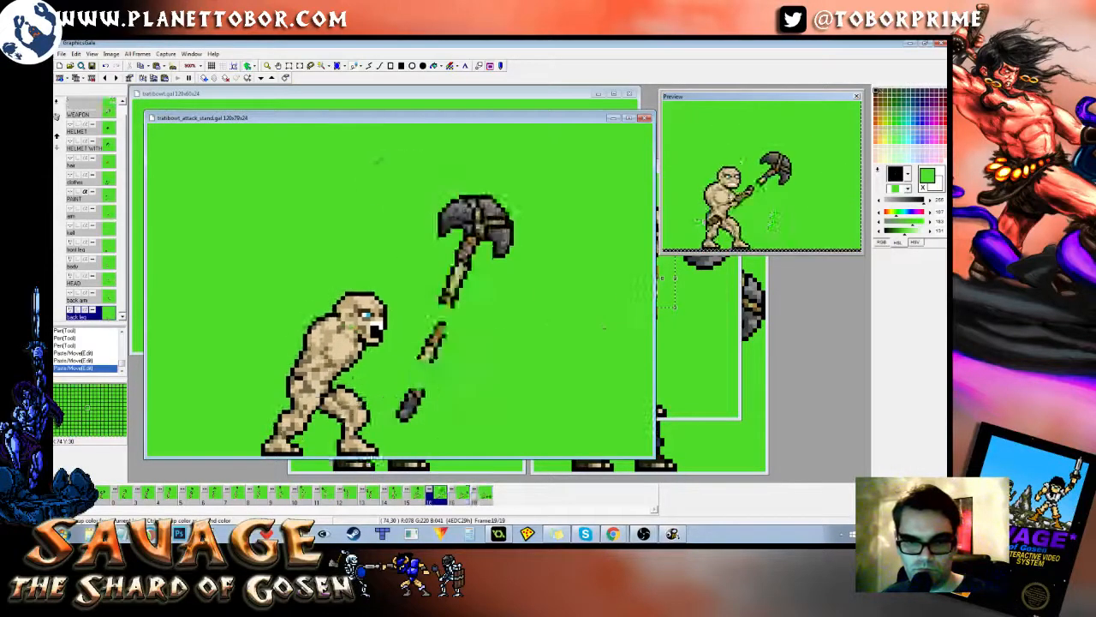
pyautogui.press('Right')
pyautogui.press('Right')
pyautogui.press('Right')
pyautogui.press('Left')
pyautogui.press('Right')
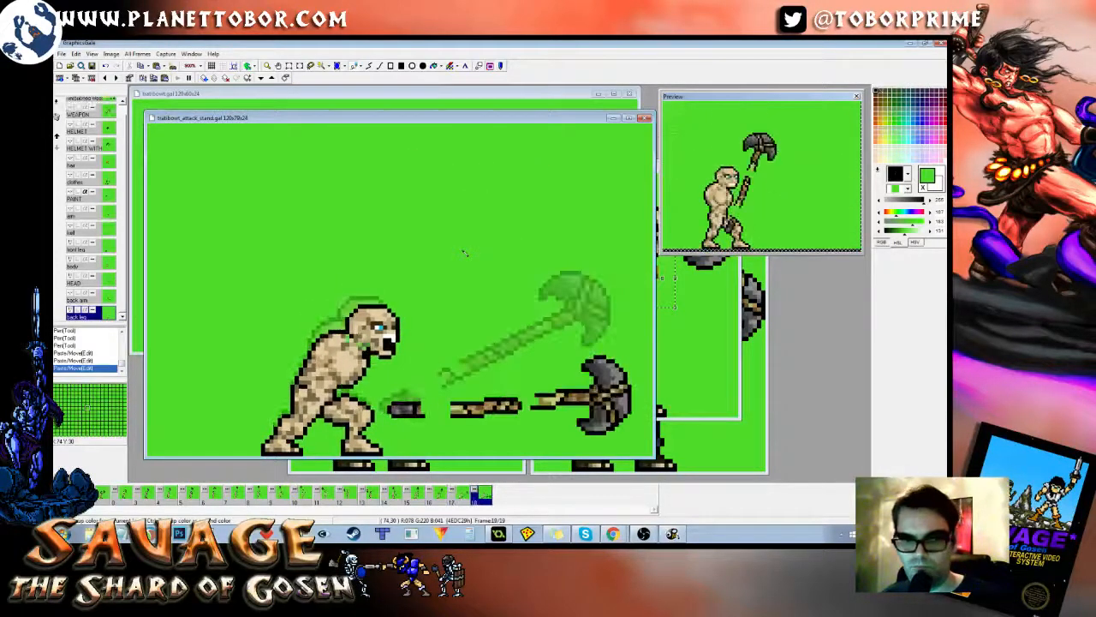
pyautogui.press('Left')
pyautogui.press('Left')
pyautogui.press('Right')
pyautogui.press('Right')
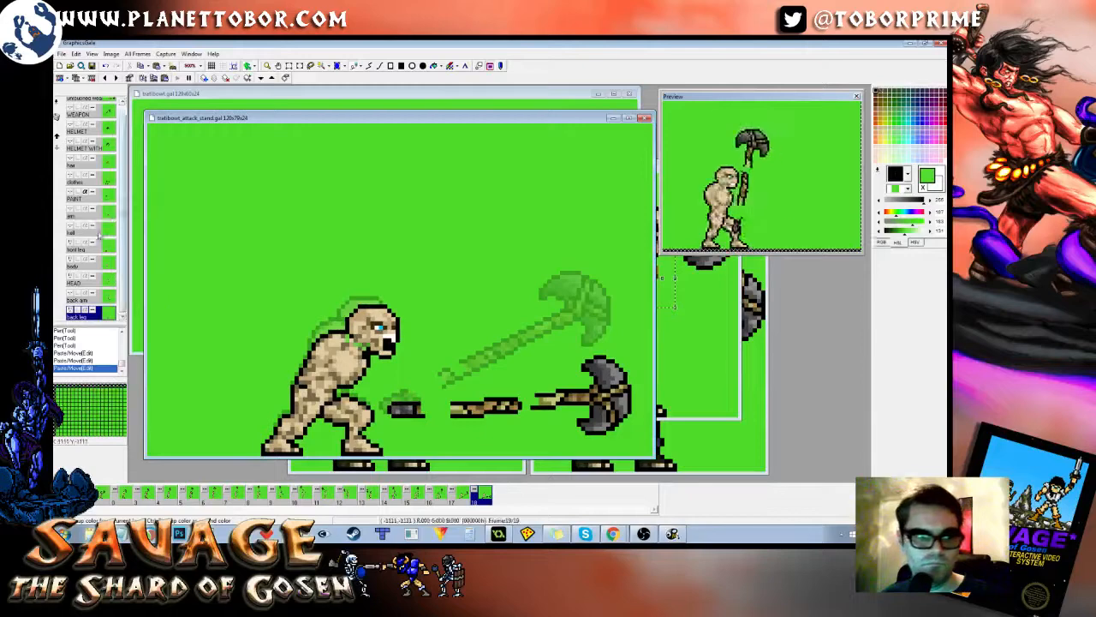
# Step: Make the HEAD layer active and alternate between frames 17 and 18 to examine the head and neck motion
pyautogui.click(85, 280)
pyautogui.press('Left')
pyautogui.press('Right')
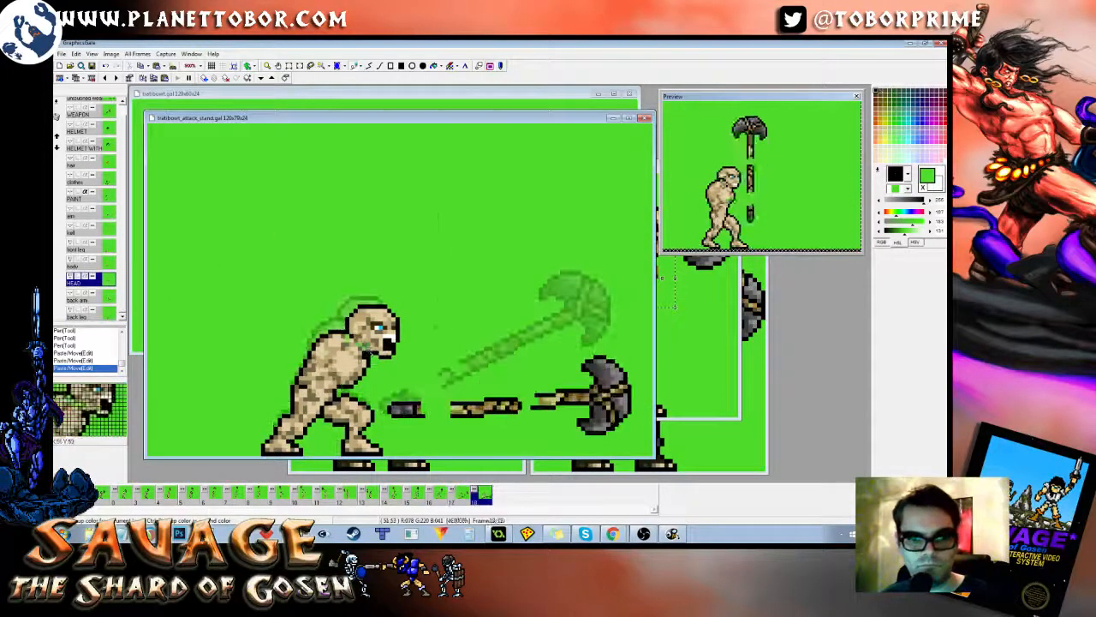
pyautogui.press('Left')
pyautogui.press('Right')
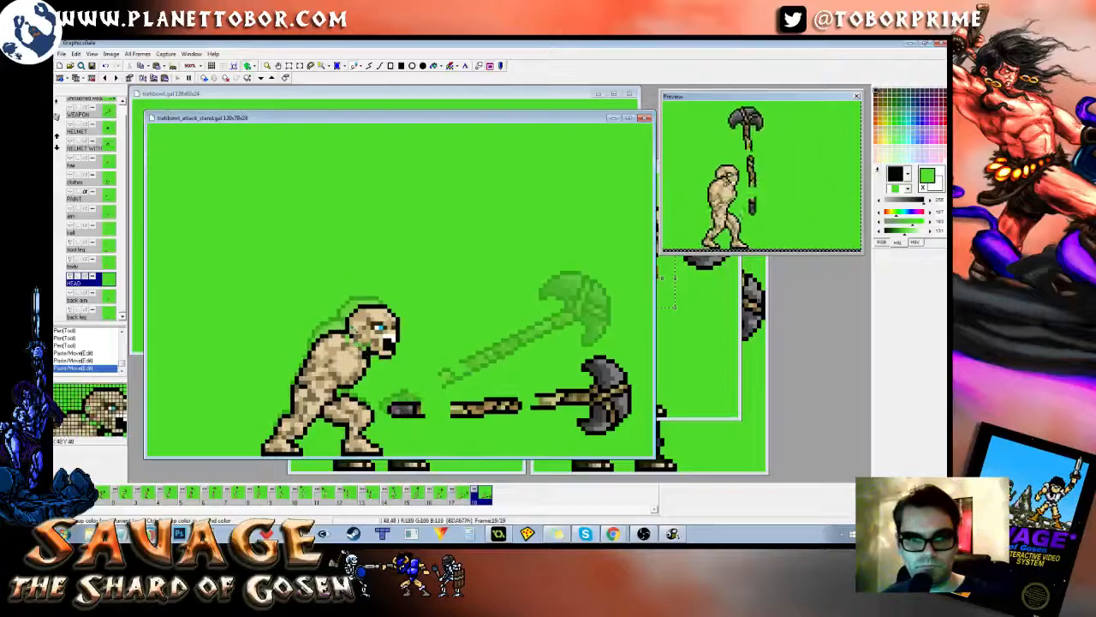
pyautogui.press('Left')
pyautogui.press('Right')
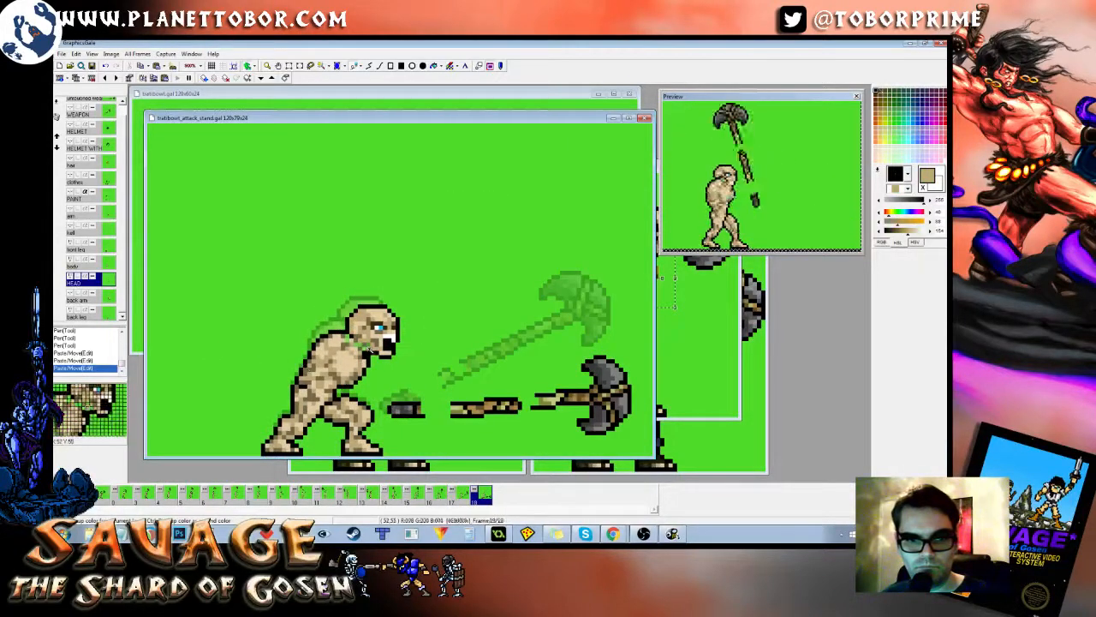
# Step: On frame 18's body layer, retouch the neck and upper shoulder pixels beneath the head with colours sampled from the sprite
pyautogui.rightClick(463, 312)
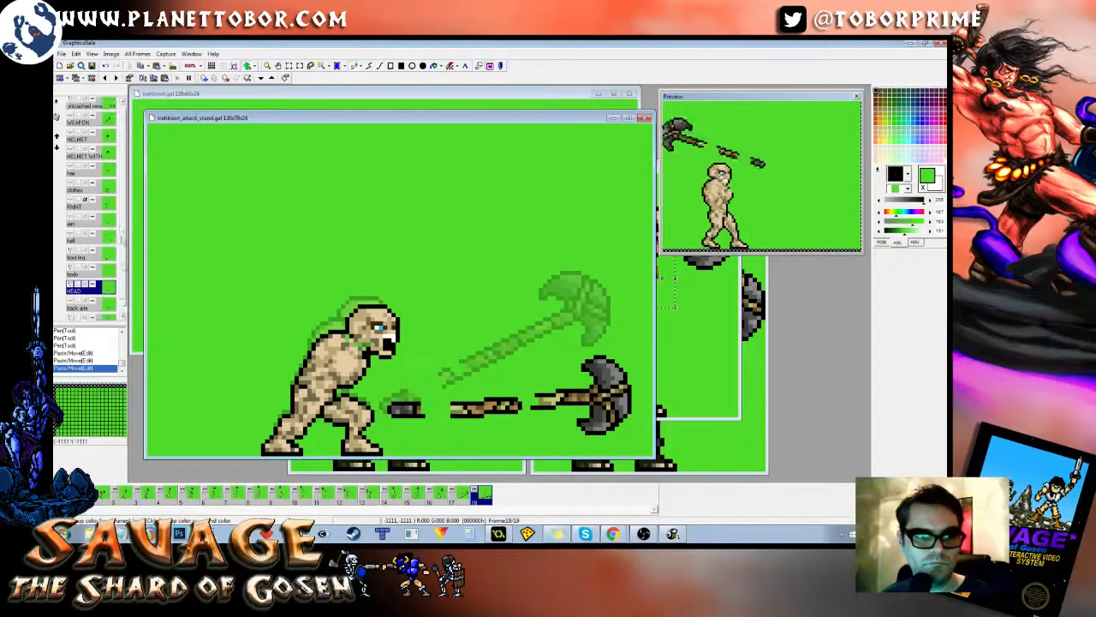
pyautogui.click(102, 262)
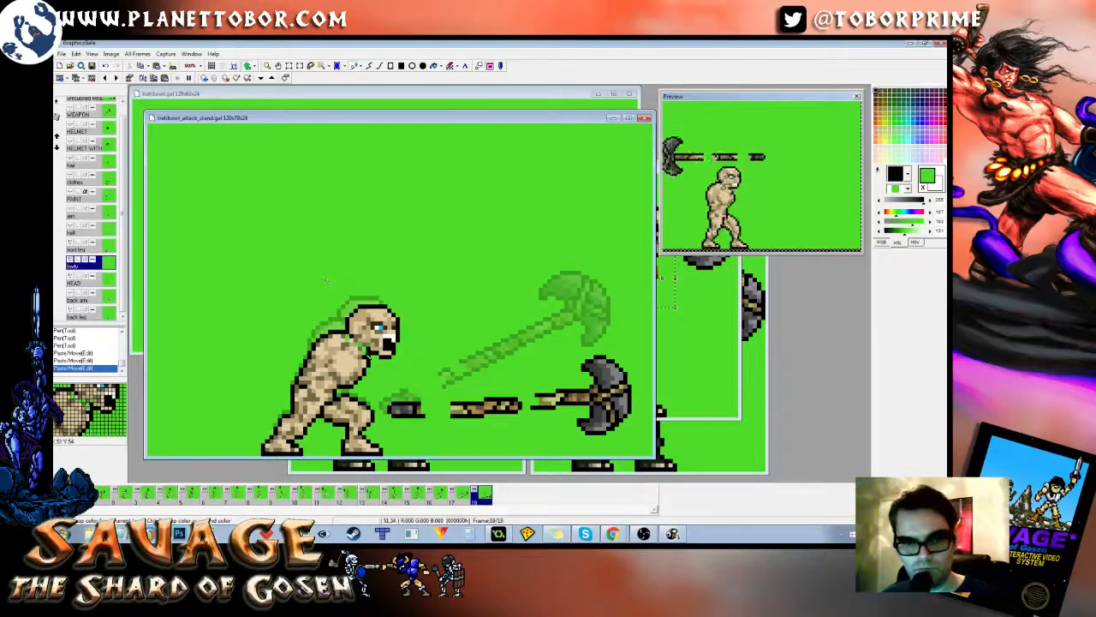
pyautogui.click(389, 356)
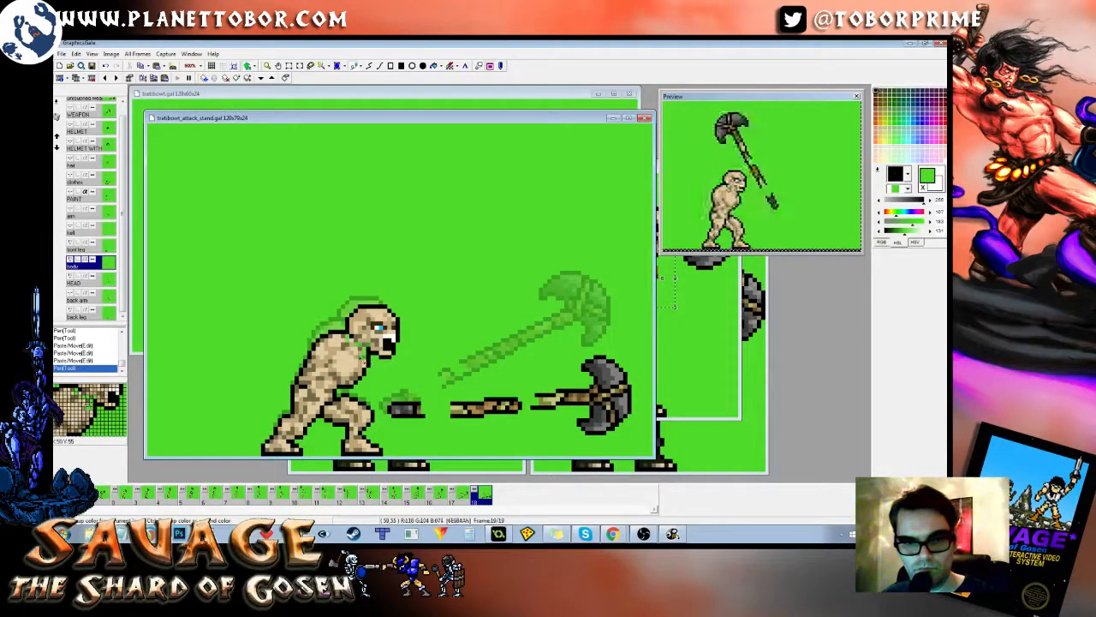
pyautogui.click(363, 347)
pyautogui.rightClick(363, 352)
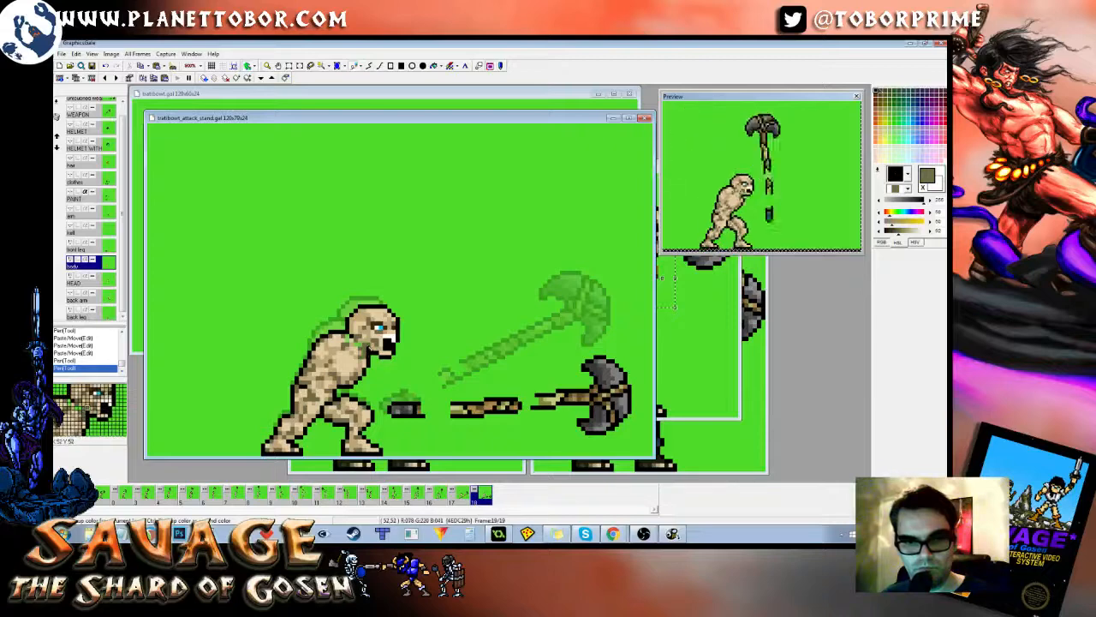
pyautogui.click(325, 356)
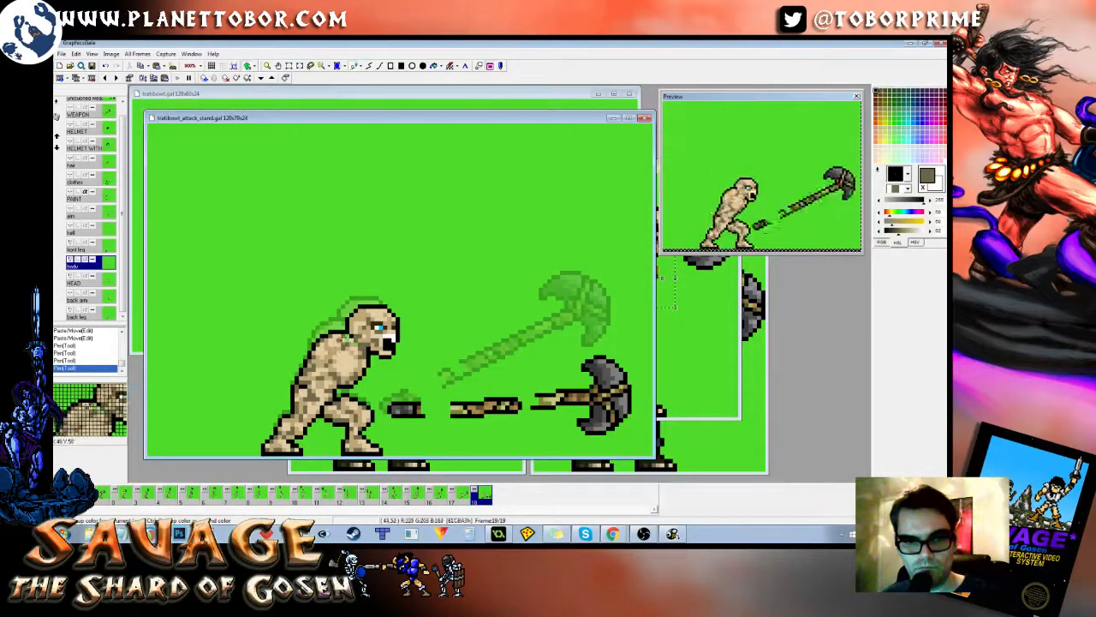
# Step: Alternate repeatedly between frames 17 and 18 to examine how the neck, shoulders and head carry into the swing
pyautogui.press('Left')
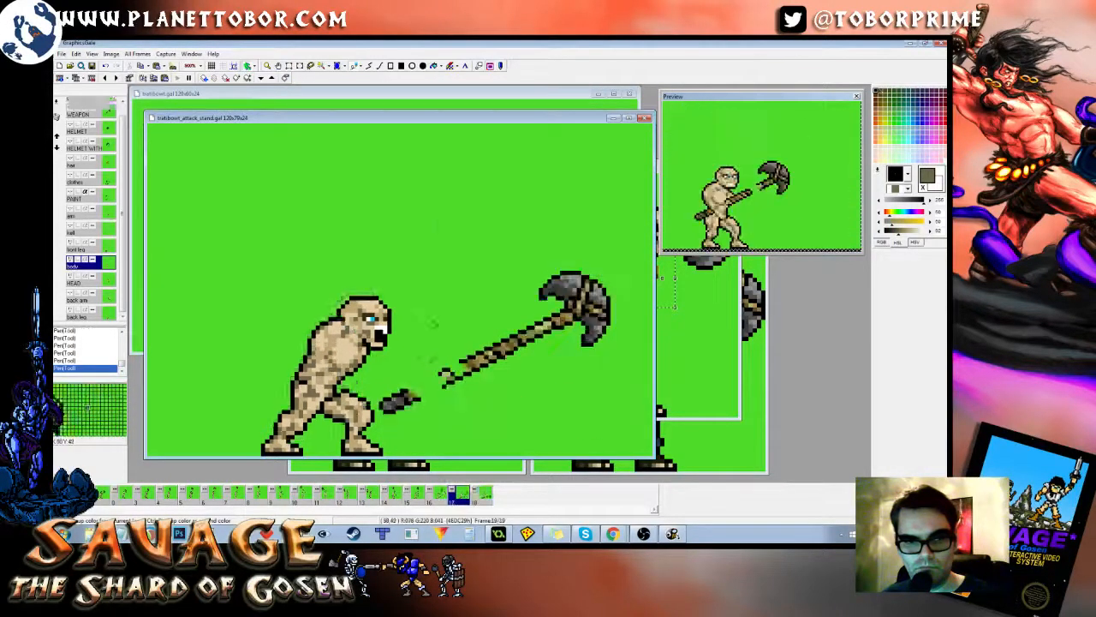
pyautogui.press('Right')
pyautogui.press('Left')
pyautogui.press('Right')
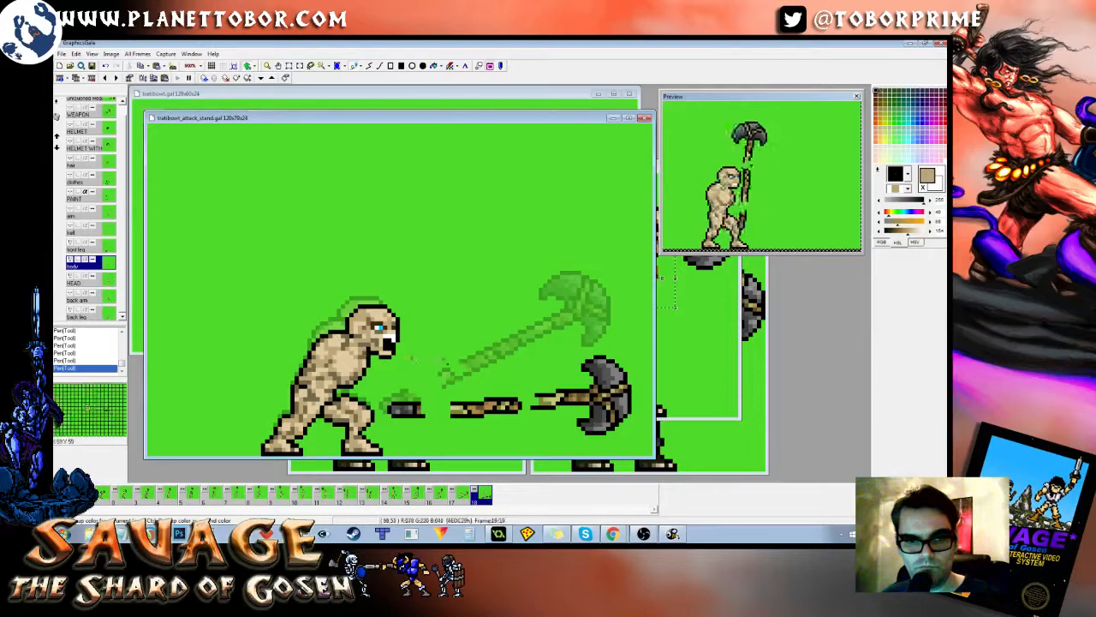
pyautogui.press('Left')
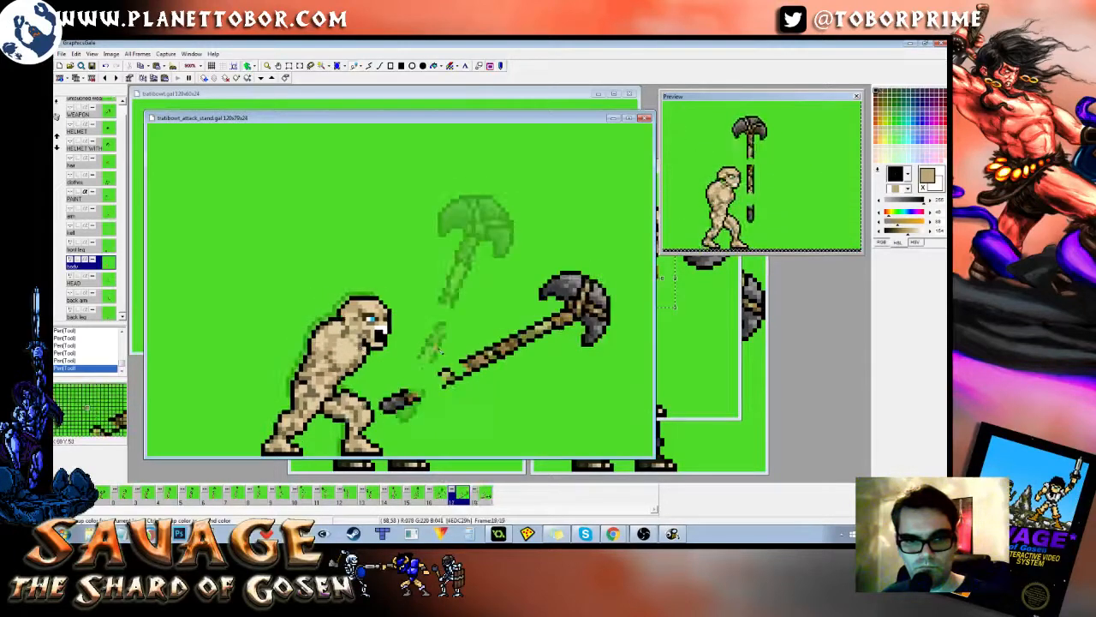
pyautogui.press('Right')
pyautogui.press('Left')
pyautogui.press('Right')
pyautogui.press('Left')
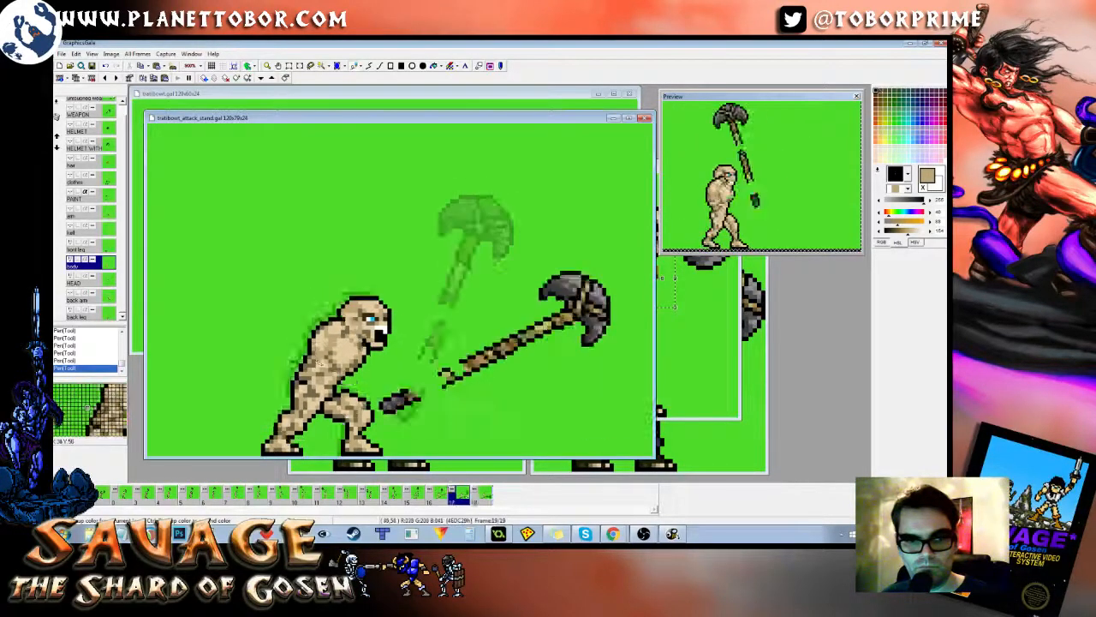
pyautogui.press('Right')
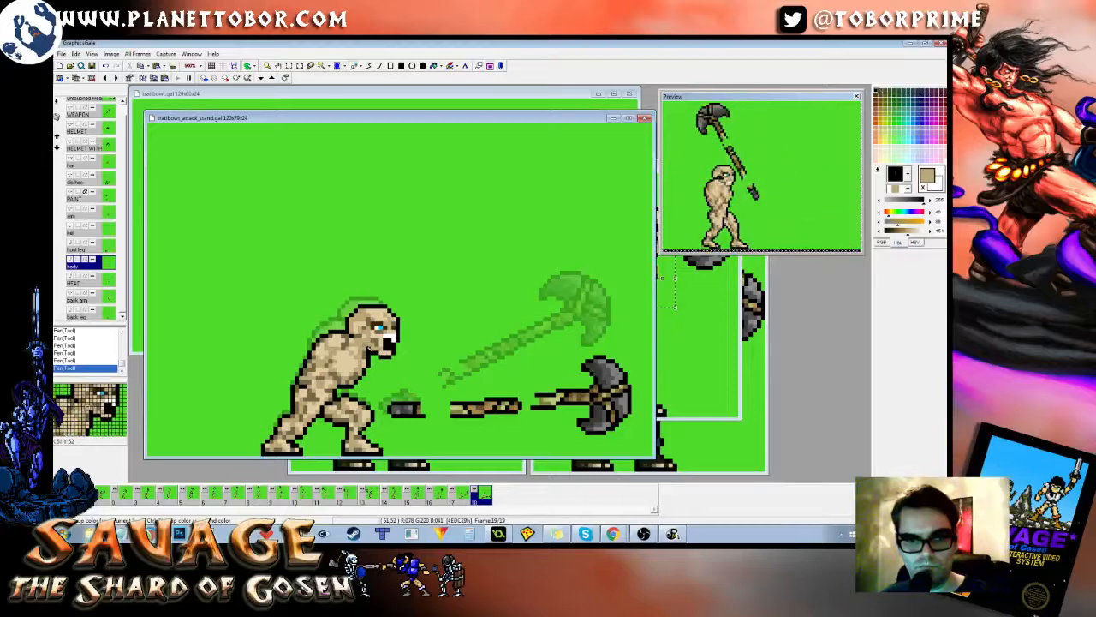
pyautogui.press('Left')
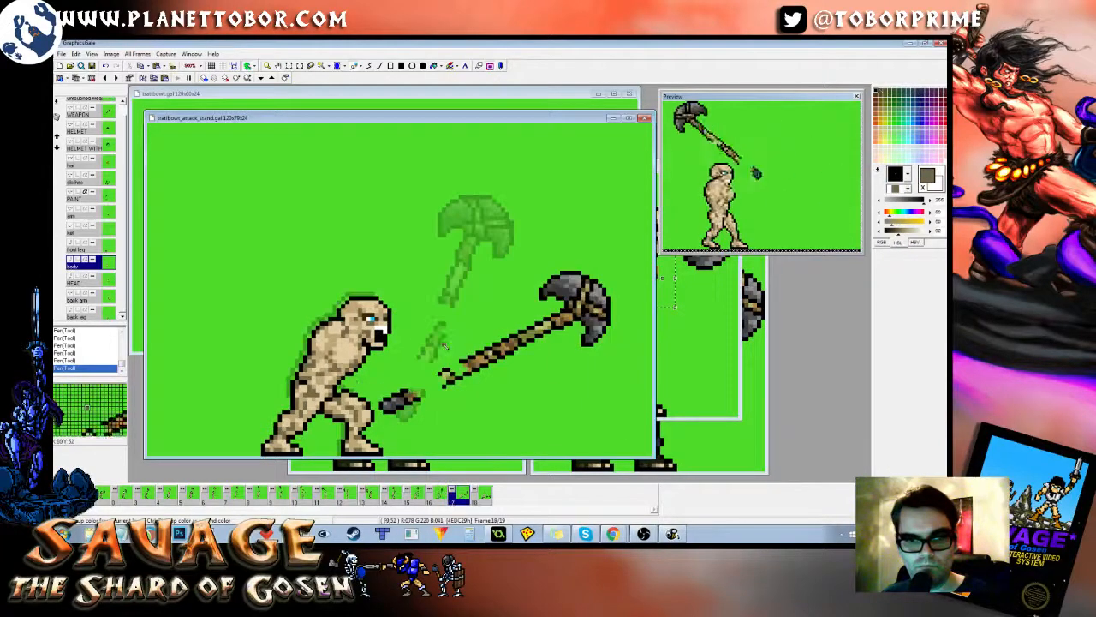
pyautogui.press('Right')
pyautogui.press('Left')
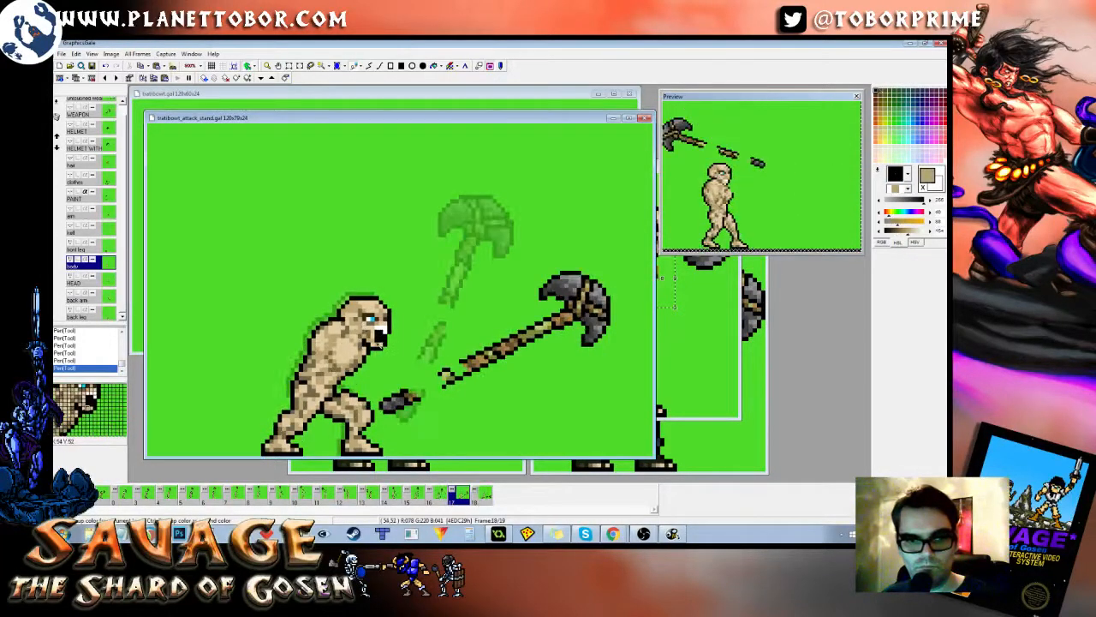
pyautogui.press('Right')
pyautogui.press('Left')
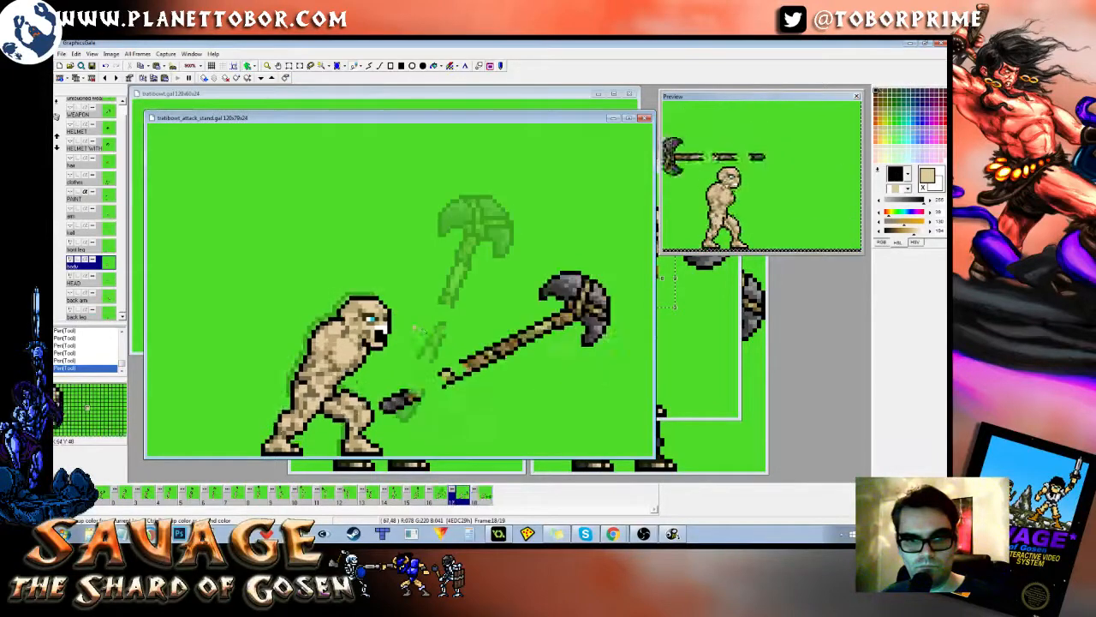
pyautogui.press('Right')
pyautogui.press('Left')
pyautogui.press('Right')
pyautogui.press('Left')
pyautogui.press('Right')
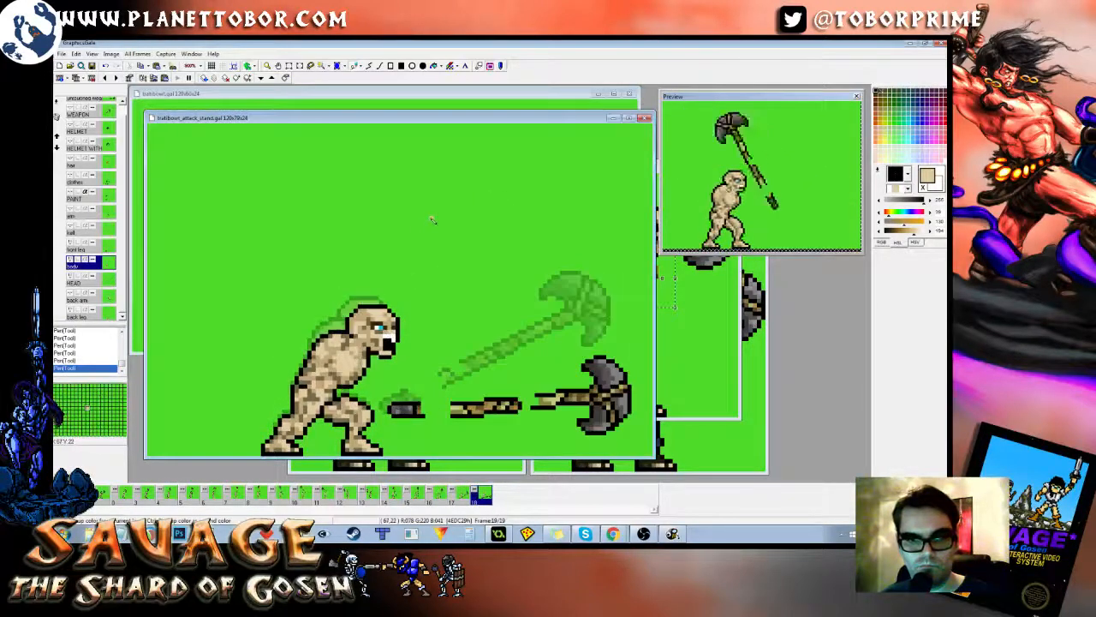
pyautogui.press('Left')
pyautogui.press('Right')
pyautogui.rightClick(432, 221)
pyautogui.press('Left')
pyautogui.press('Right')
pyautogui.press('Left')
pyautogui.press('Right')
pyautogui.press('Left')
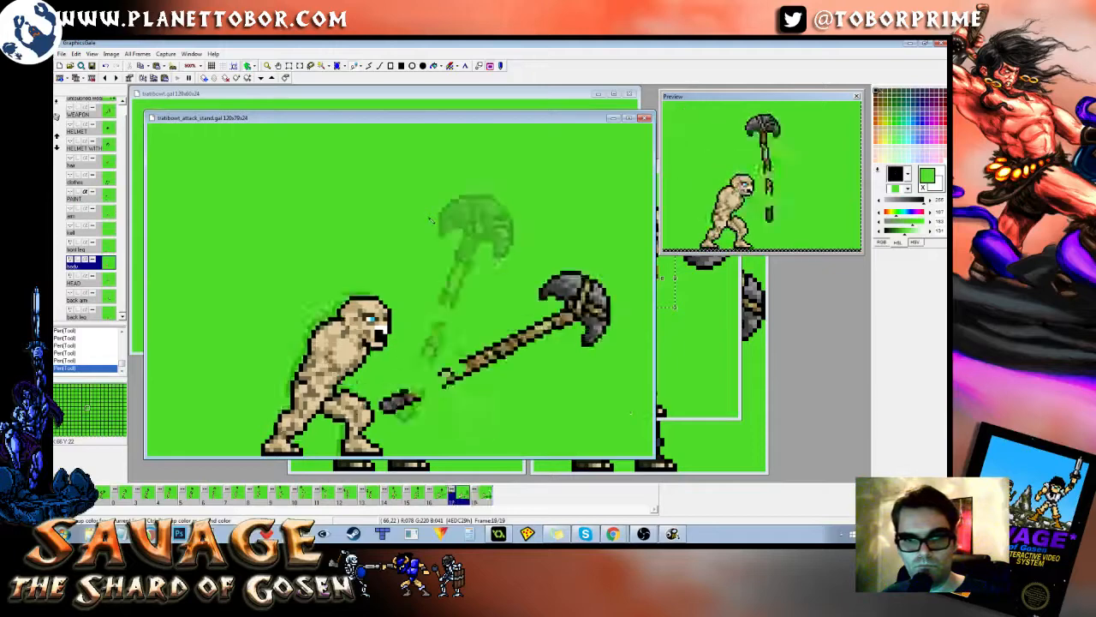
pyautogui.press('Right')
pyautogui.press('Left')
pyautogui.press('Right')
pyautogui.press('Left')
pyautogui.press('Right')
pyautogui.press('Left')
pyautogui.press('Right')
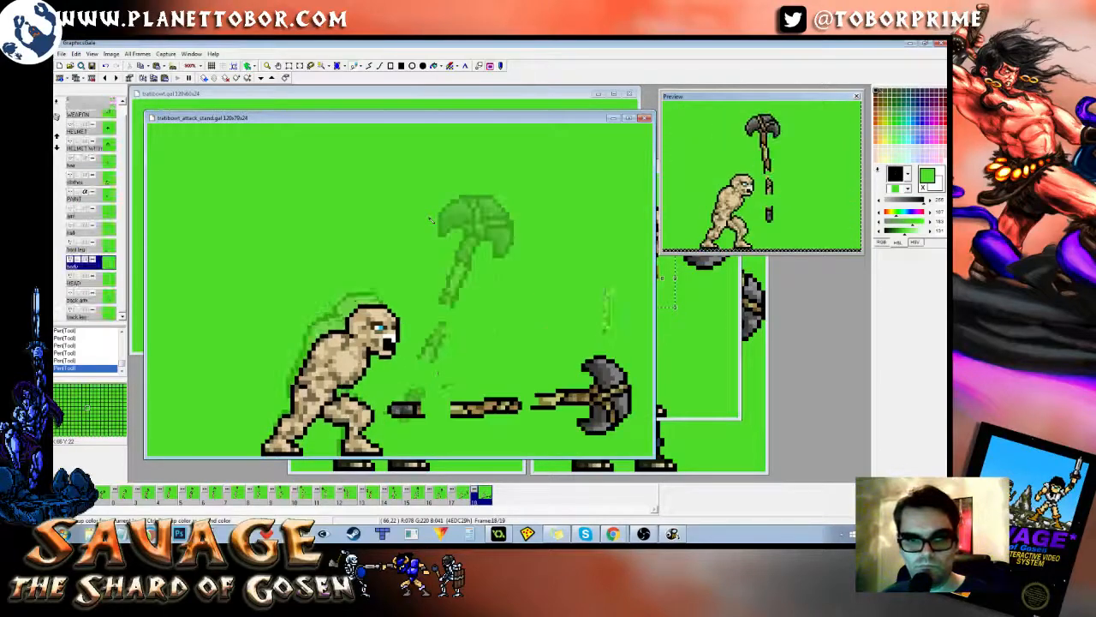
pyautogui.press('Left')
pyautogui.press('Right')
pyautogui.press('Left')
pyautogui.press('Right')
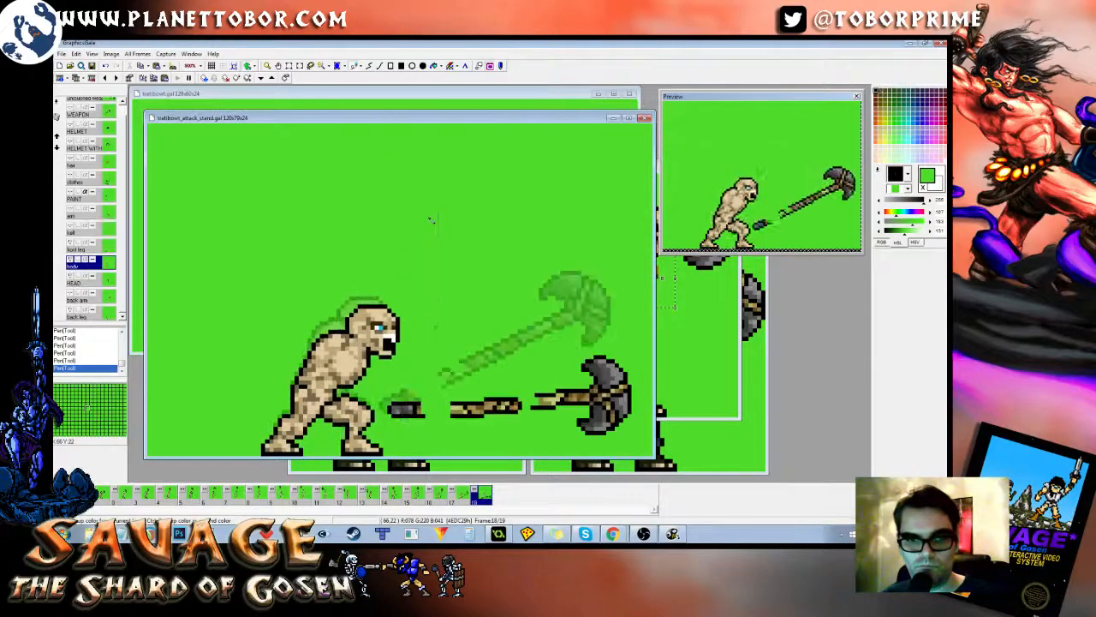
# Step: Show the hair layer across the frames, make it active and select its whole canvas on frame 18
pyautogui.click(101, 167)
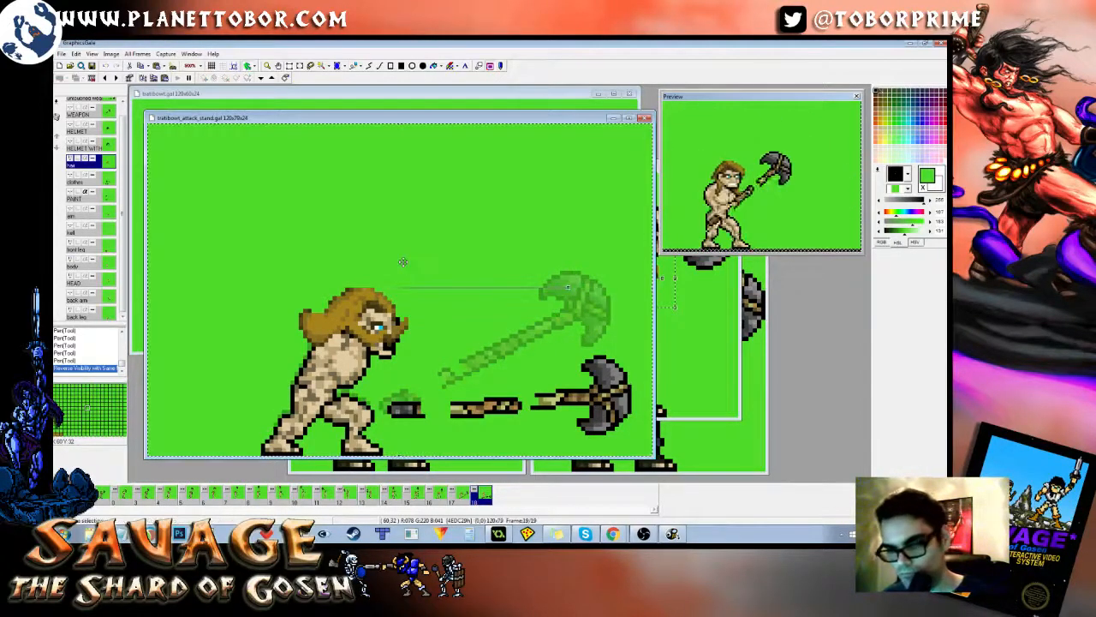
pyautogui.hotkey('ctrl', 'a')
pyautogui.press('Left')
pyautogui.press('Left')
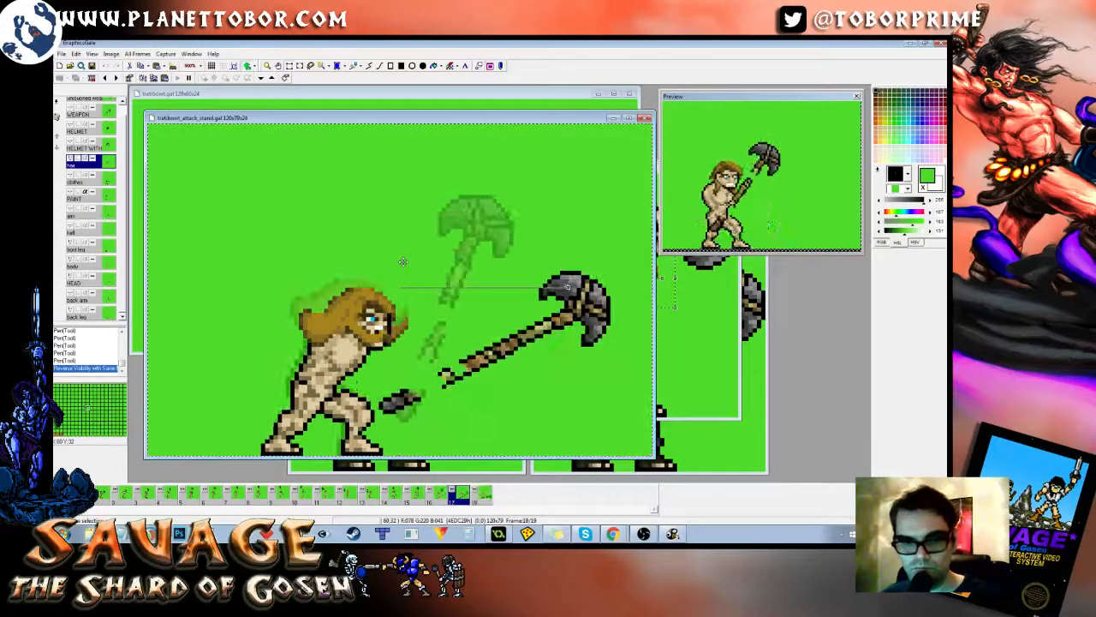
pyautogui.press('Right')
# Step: Move frame 18's hair 2 pixels right and 2 pixels down to follow the head, comparing it with frame 17
pyautogui.moveTo(401, 261); pyautogui.dragTo(454, 272)
pyautogui.press('Left')
pyautogui.press('Right')
pyautogui.press('Left')
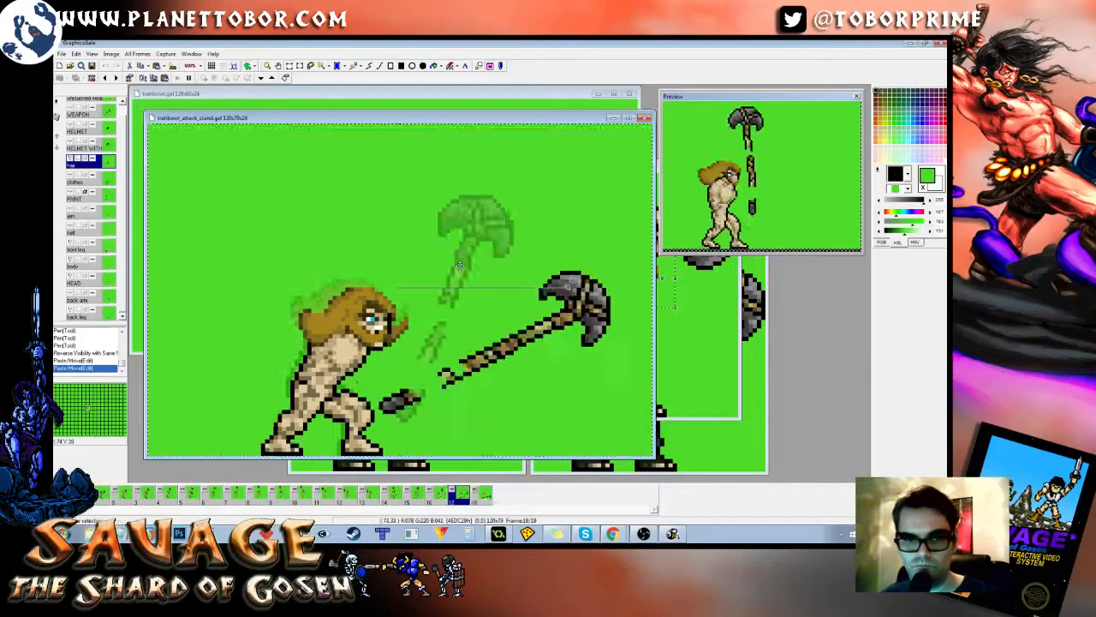
pyautogui.press('Right')
pyautogui.press('Left')
pyautogui.press('Right')
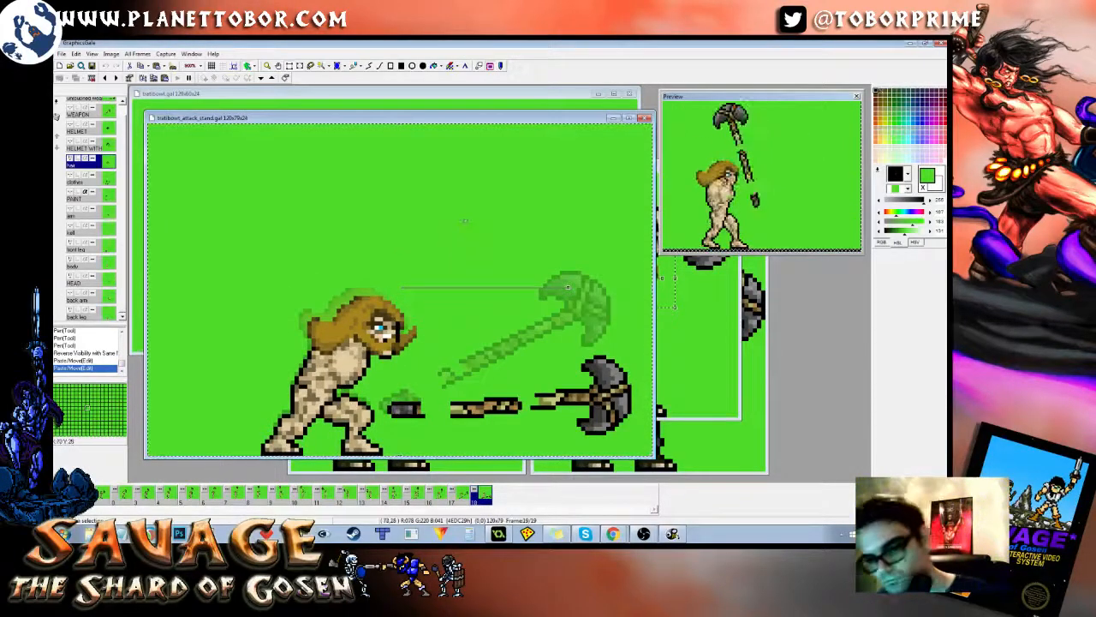
pyautogui.press('Left')
pyautogui.press('Right')
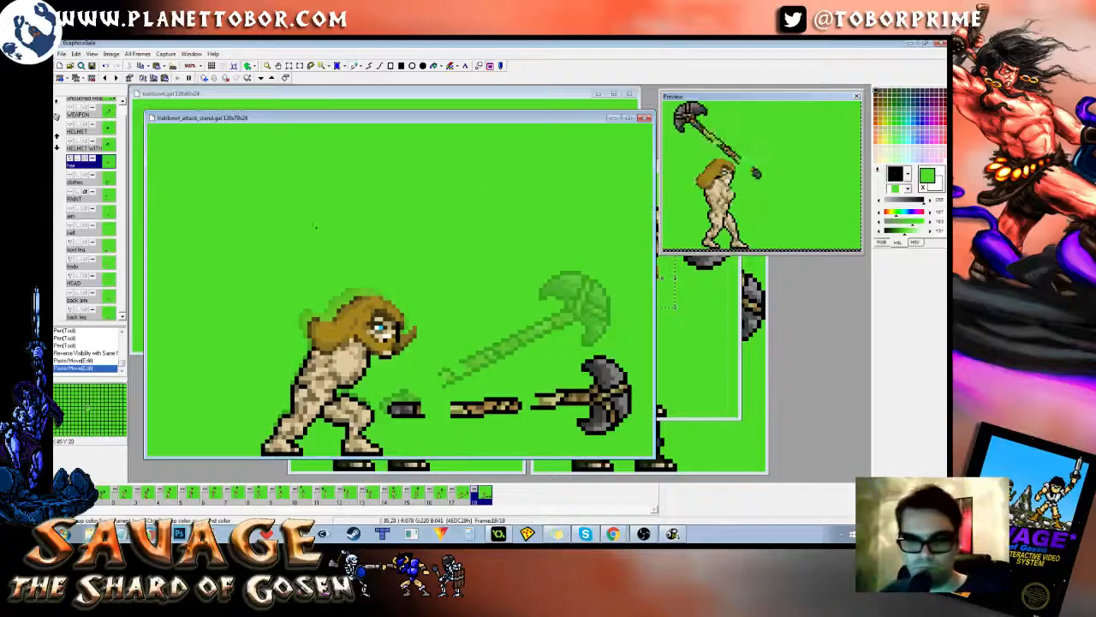
# Step: Step through the animation from its first frame and compare the hair shapes in the wind-up frames
pyautogui.click(73, 492)
pyautogui.press('Right')
pyautogui.press('Right')
pyautogui.press('Right')
pyautogui.press('Right')
pyautogui.press('Right')
pyautogui.press('Right')
pyautogui.press('Right')
pyautogui.press('Right')
pyautogui.press('Right')
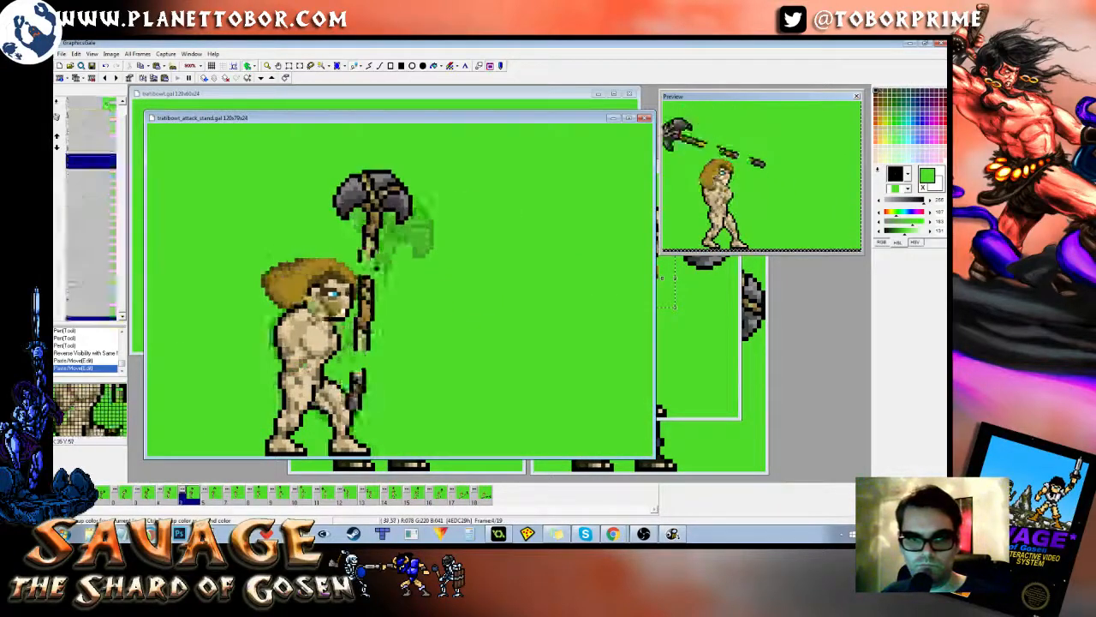
pyautogui.press('Right')
pyautogui.press('Right')
pyautogui.press('Right')
pyautogui.press('Right')
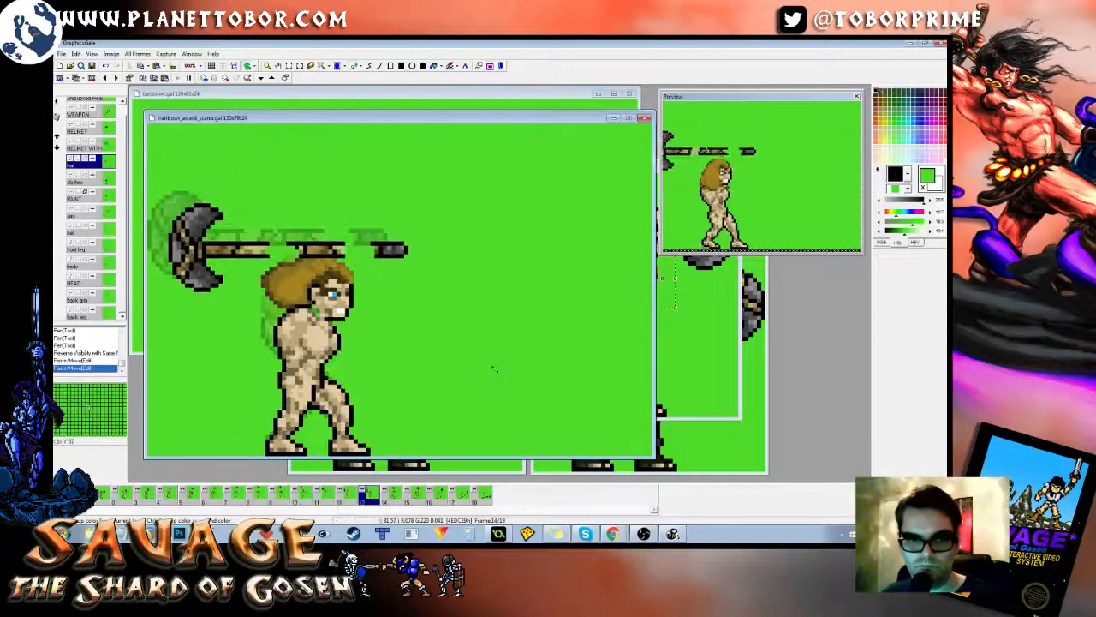
pyautogui.press('Left')
pyautogui.press('Left')
pyautogui.press('Left')
pyautogui.press('Left')
pyautogui.press('Left')
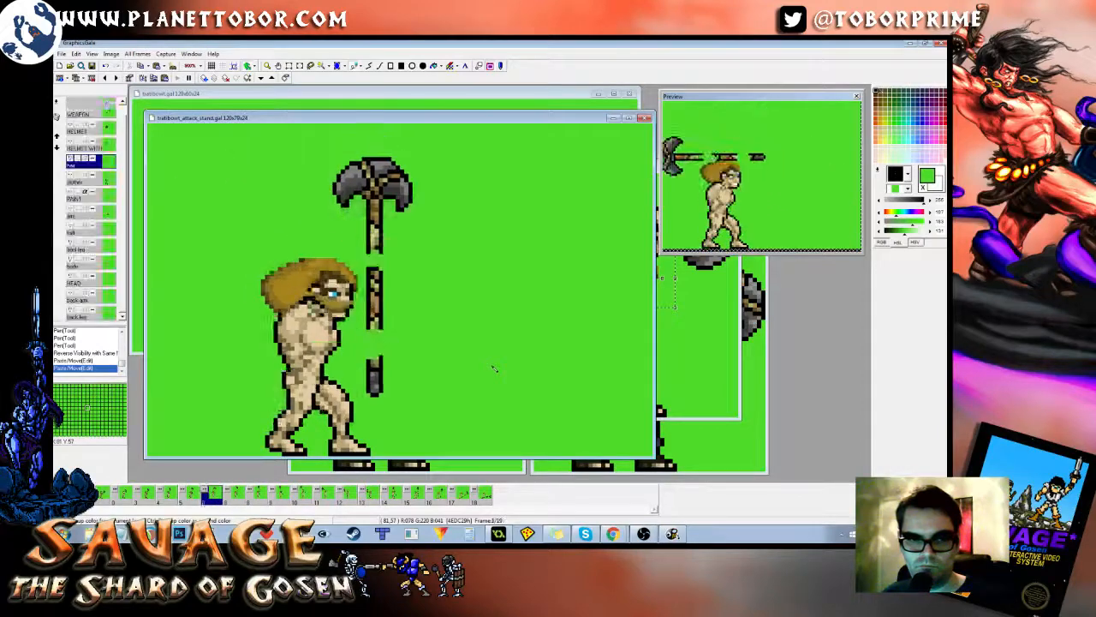
pyautogui.press('Right')
pyautogui.press('Right')
pyautogui.press('Left')
pyautogui.press('Left')
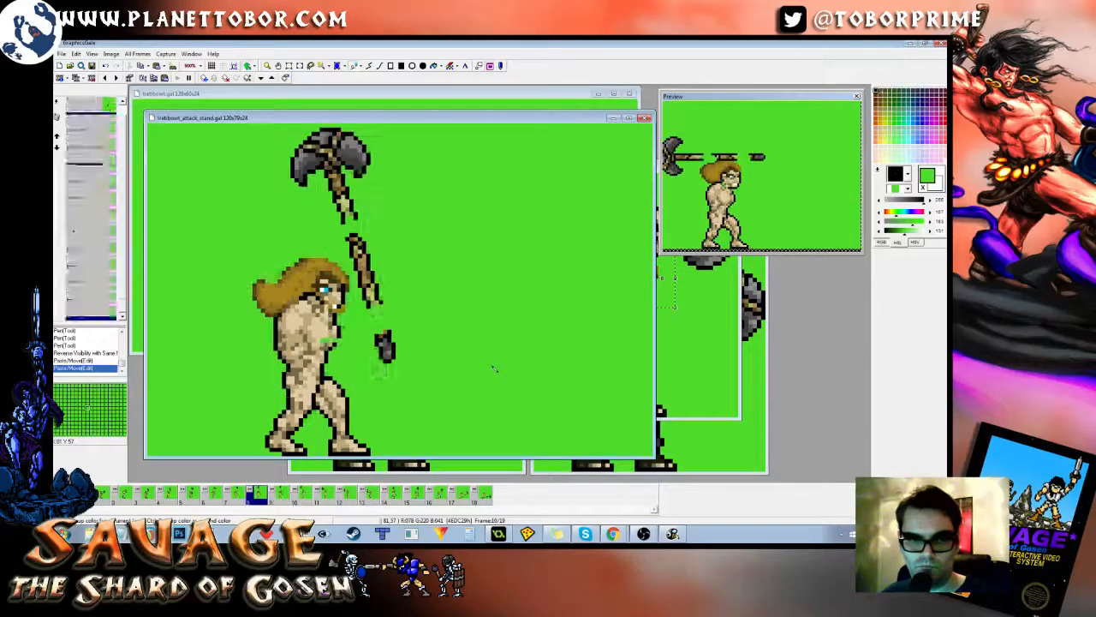
pyautogui.press('Right')
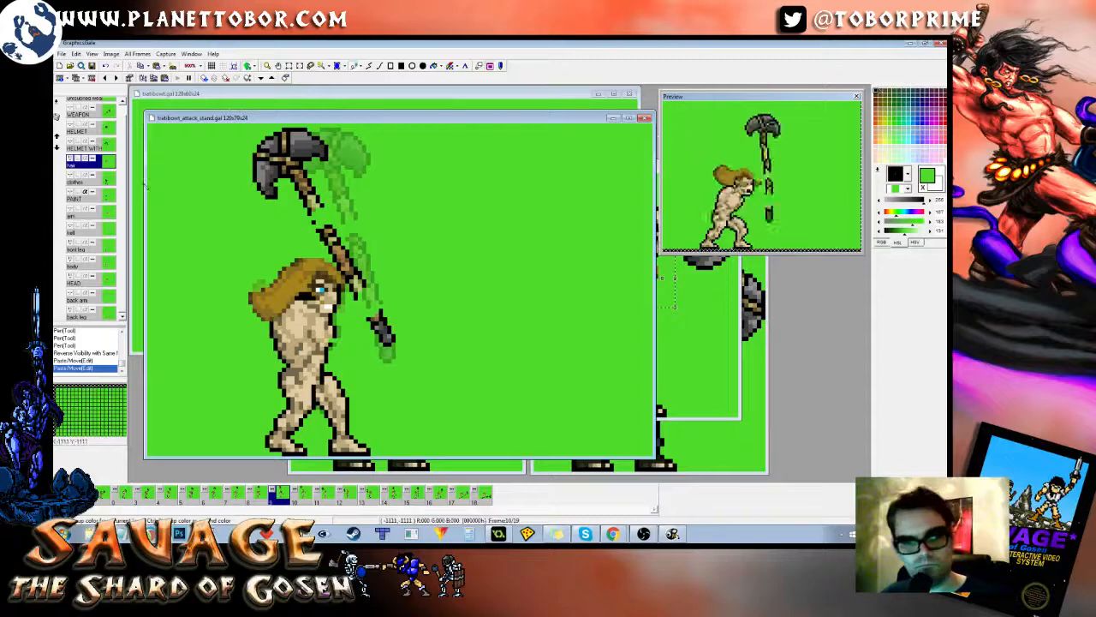
# Step: Replace frame 18's hair with the swept-back hair of an earlier wind-up frame, placed 14 pixels right and 8 pixels down
pyautogui.press('Right')
pyautogui.press('Right')
pyautogui.press('Right')
pyautogui.press('Right')
pyautogui.press('Right')
pyautogui.press('Right')
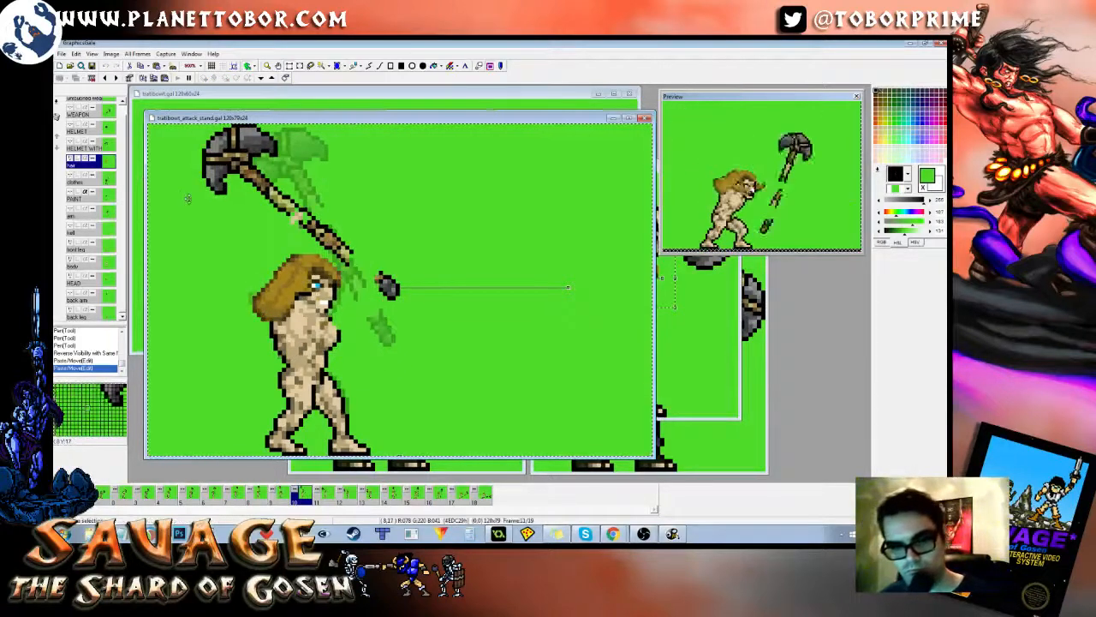
pyautogui.press('Right')
pyautogui.press('Right')
pyautogui.press('Right')
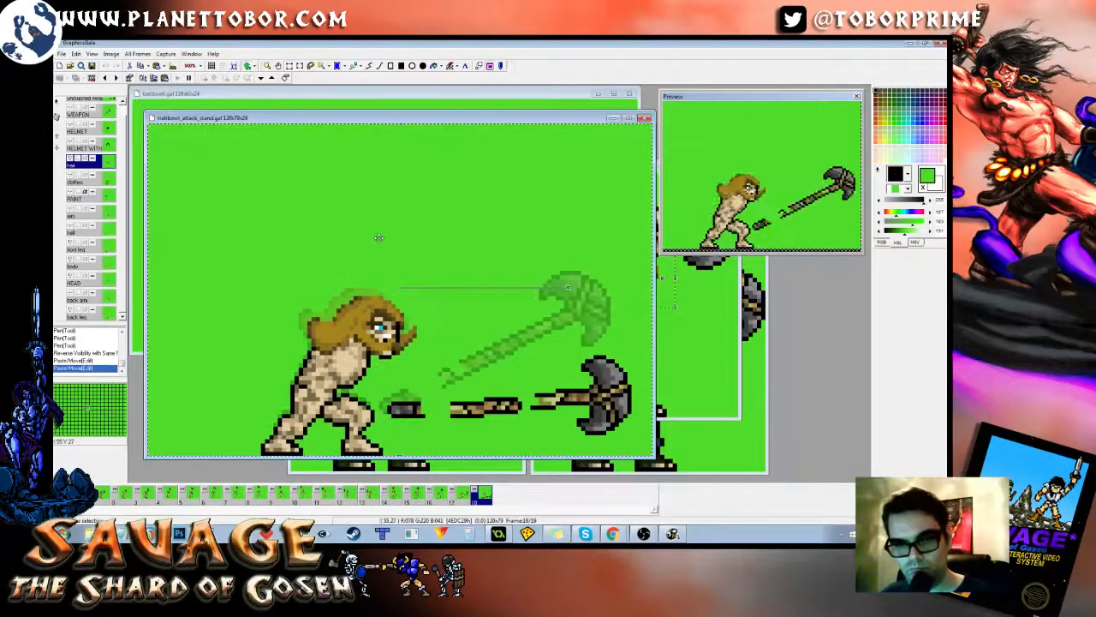
pyautogui.hotkey('ctrl', 'v')
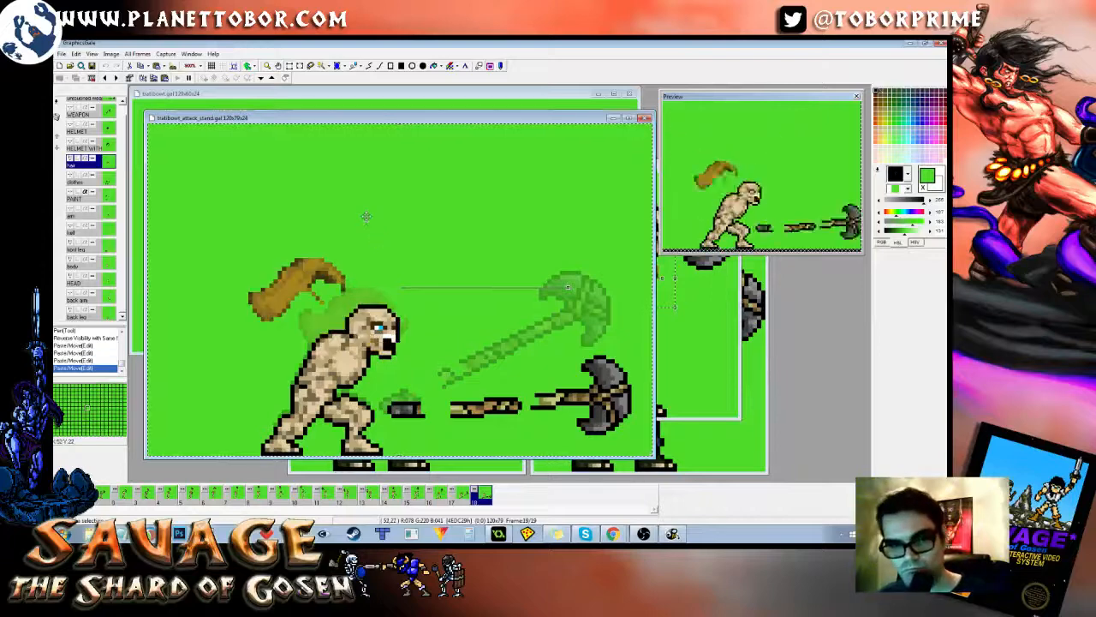
pyautogui.moveTo(368, 214); pyautogui.dragTo(429, 249)
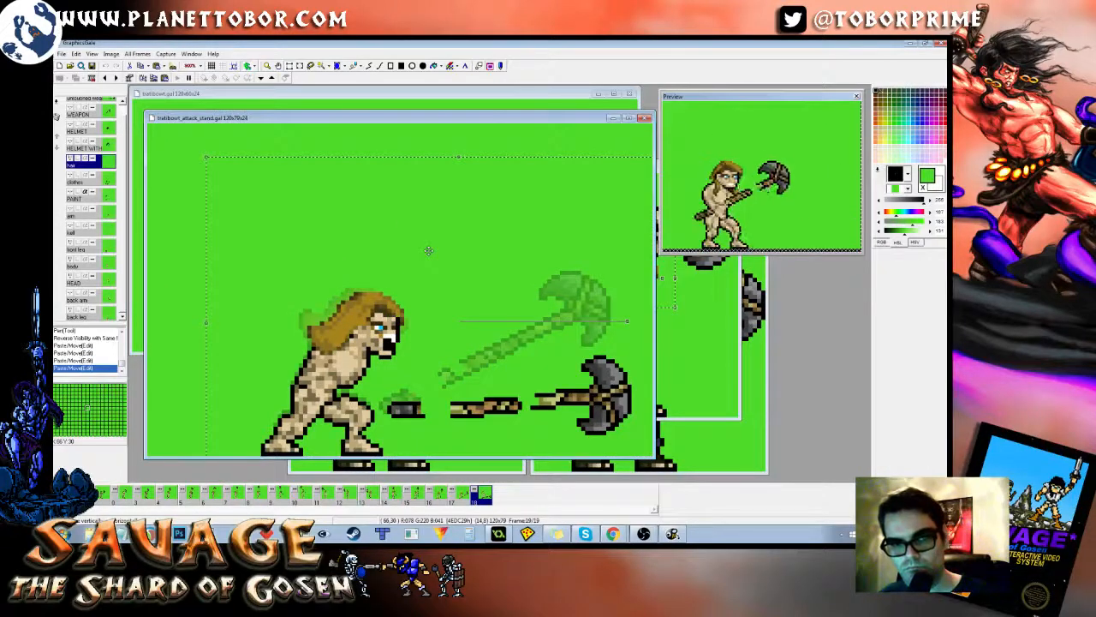
# Step: Nudge frame 18's pasted hair down 1 pixel and check its motion against frame 17
pyautogui.press('Left')
pyautogui.press('Left')
pyautogui.press('Right')
pyautogui.press('Right')
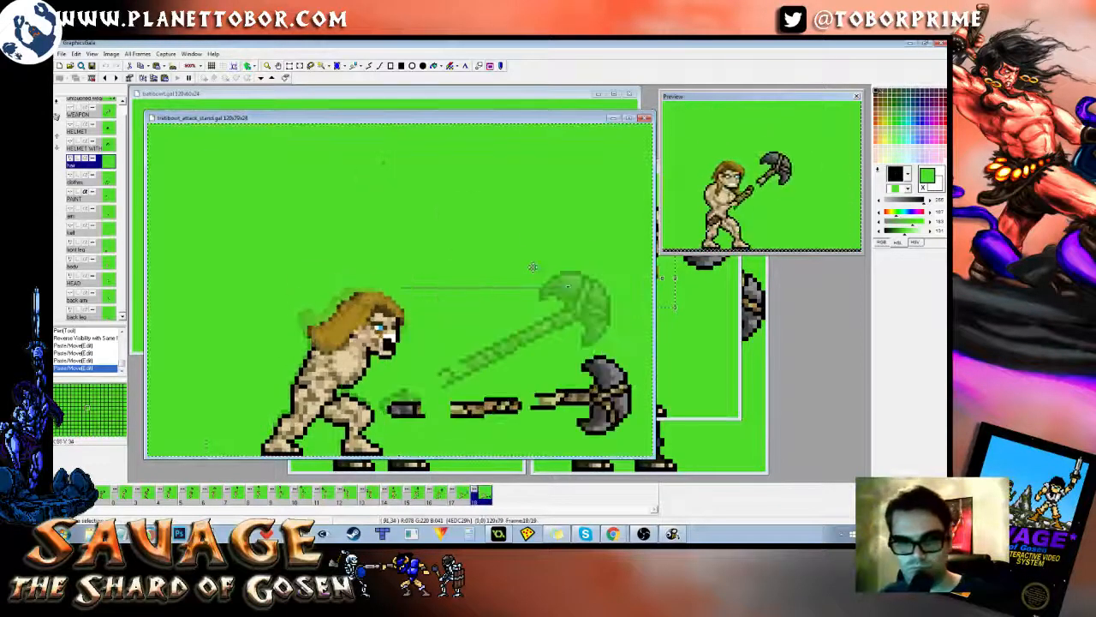
pyautogui.press('Down')
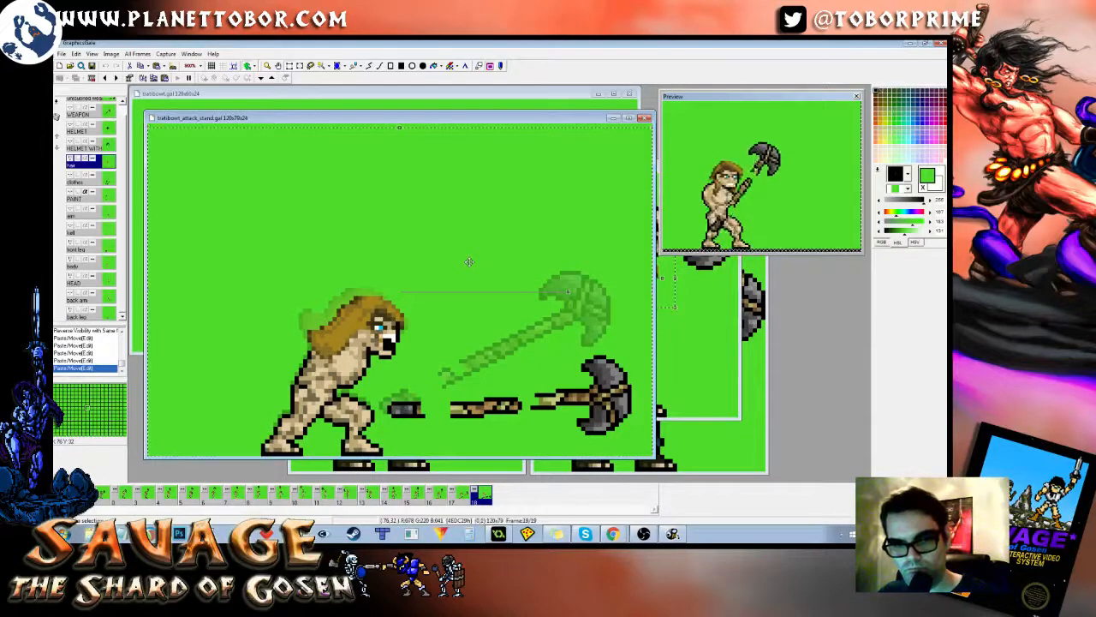
pyautogui.press('Left')
pyautogui.press('Right')
pyautogui.press('Left')
pyautogui.press('Right')
pyautogui.press('Left')
pyautogui.press('Right')
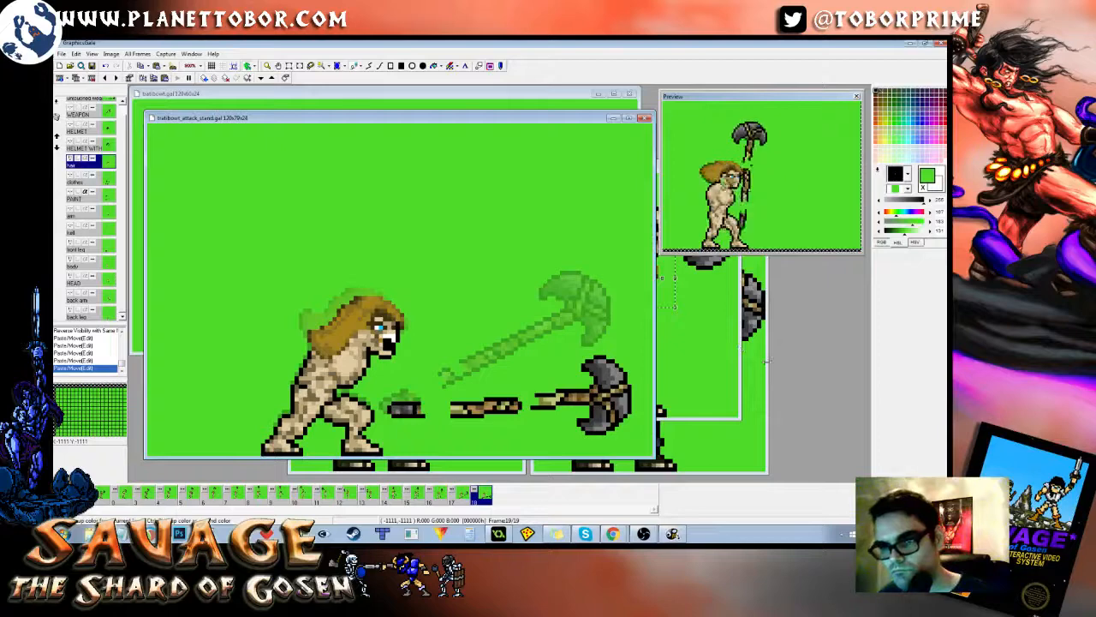
# Step: Step through the battle cry animation's frames and compare their hair and beard shapes with the attack's final frames
pyautogui.click(740, 358)
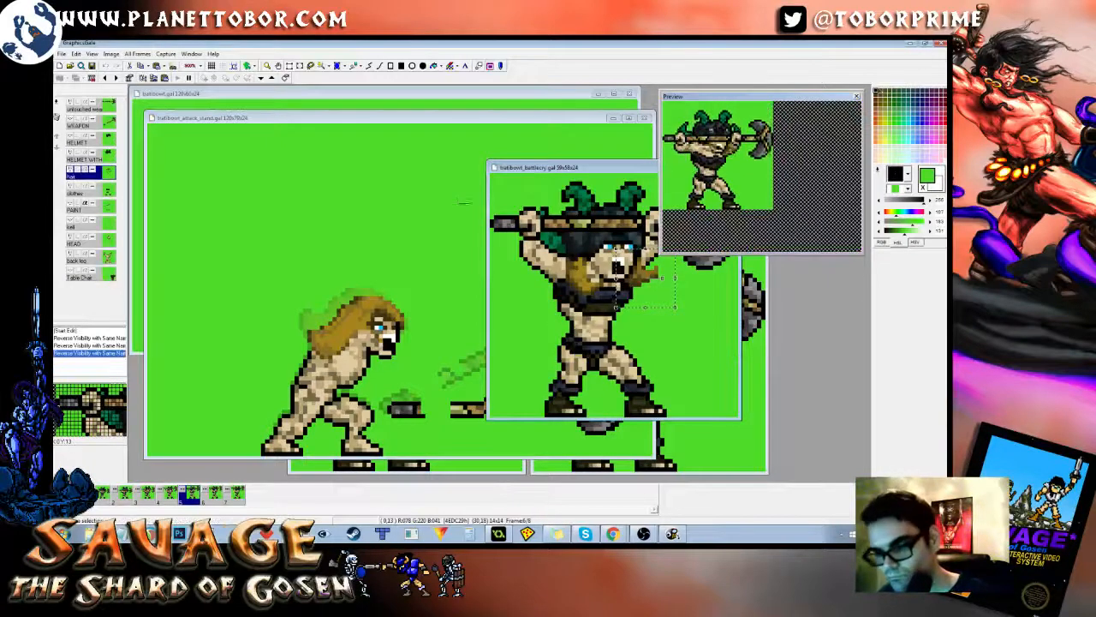
pyautogui.press('Left')
pyautogui.press('Left')
pyautogui.press('Left')
pyautogui.press('Right')
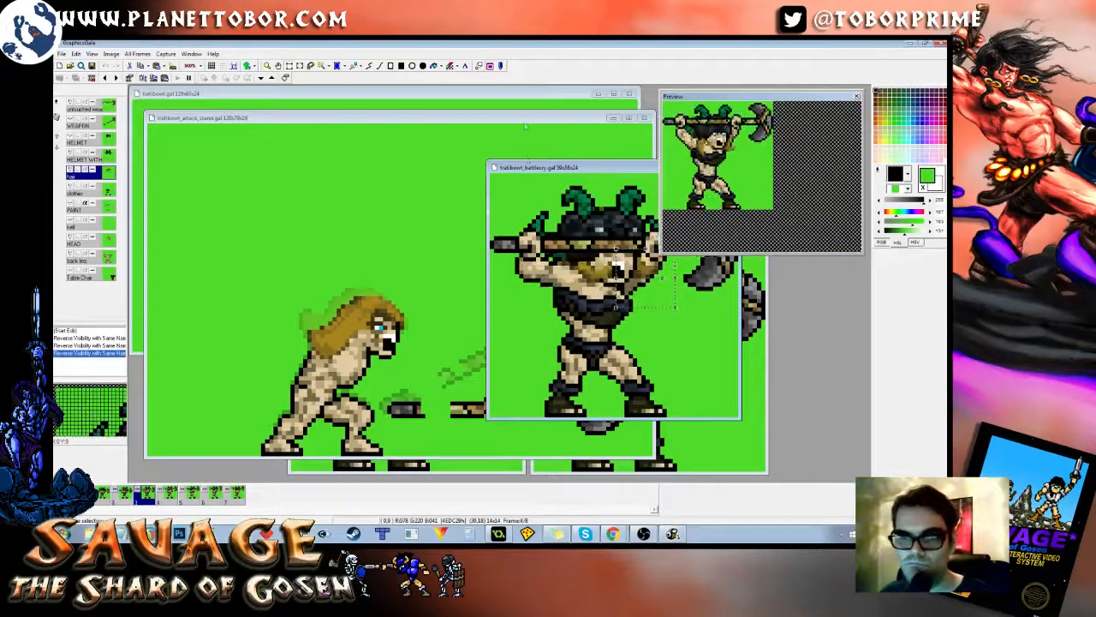
pyautogui.click(526, 125)
pyautogui.press('Left')
pyautogui.press('Left')
pyautogui.press('Right')
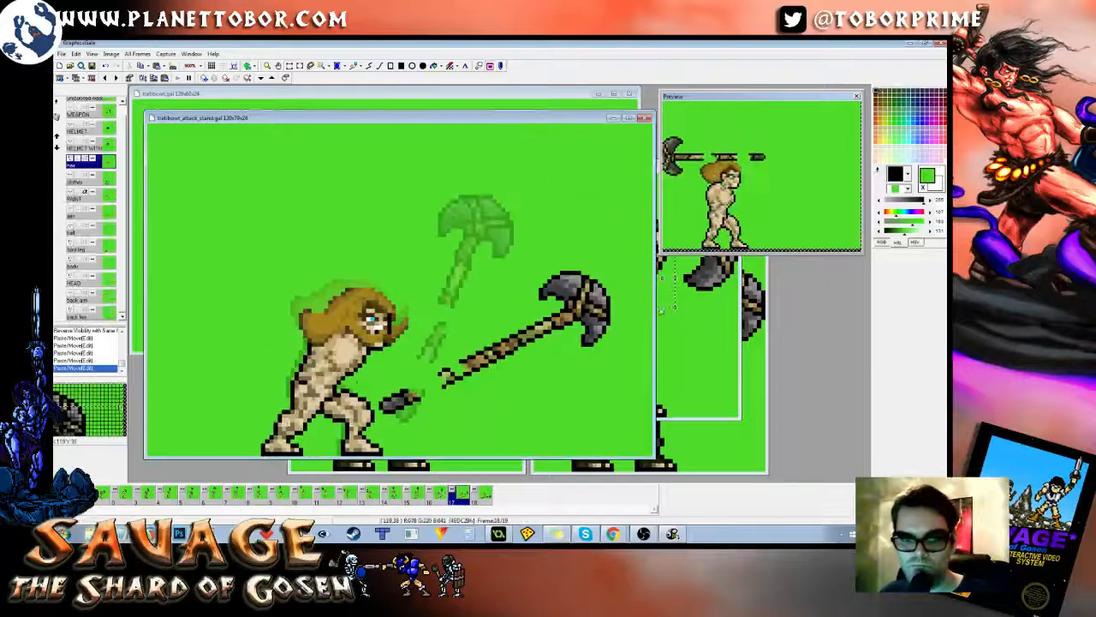
pyautogui.press('Right')
pyautogui.click(738, 308)
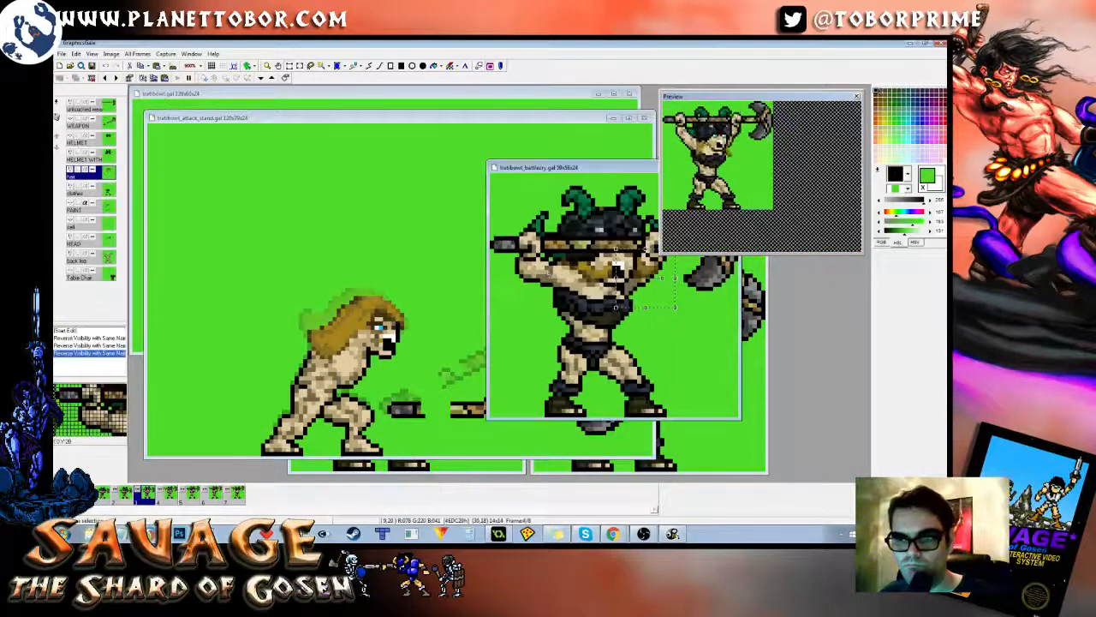
pyautogui.press('Right')
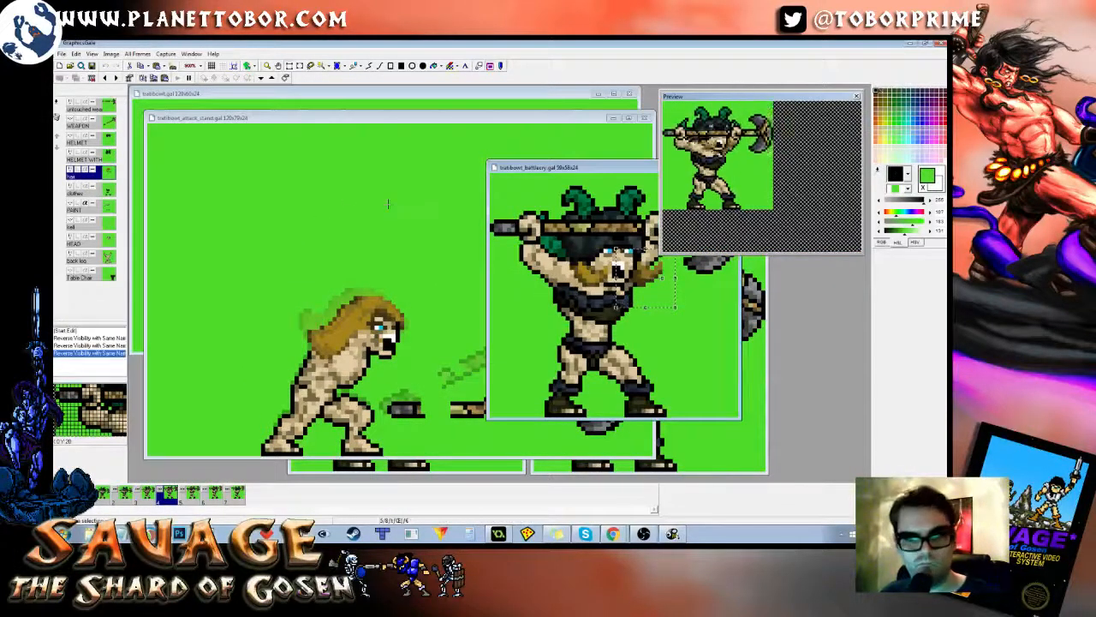
# Step: Copy the hair from frame 4 of the battle cry animation and paste it into attack frame 18's hair layer
pyautogui.click(501, 174)
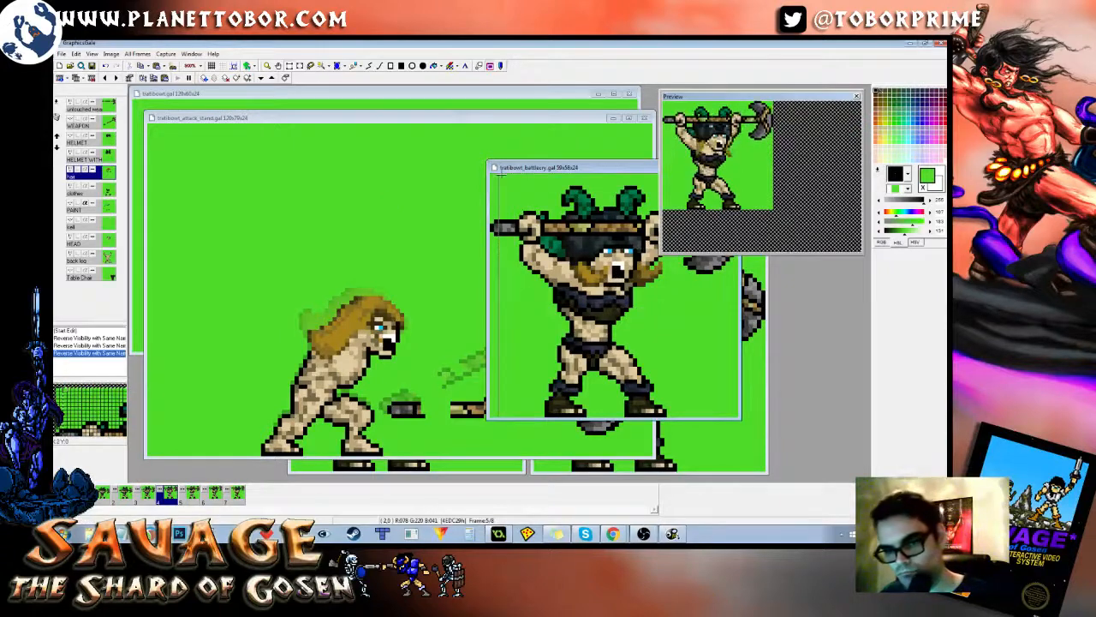
pyautogui.hotkey('ctrl', 'a')
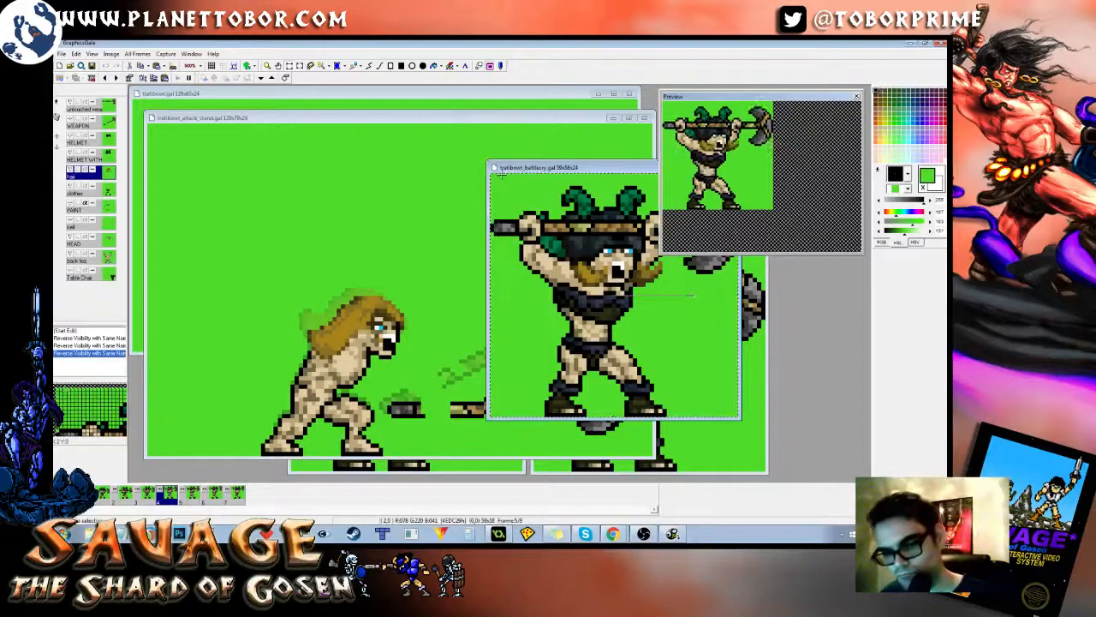
pyautogui.click(454, 122)
pyautogui.hotkey('ctrl', 'v')
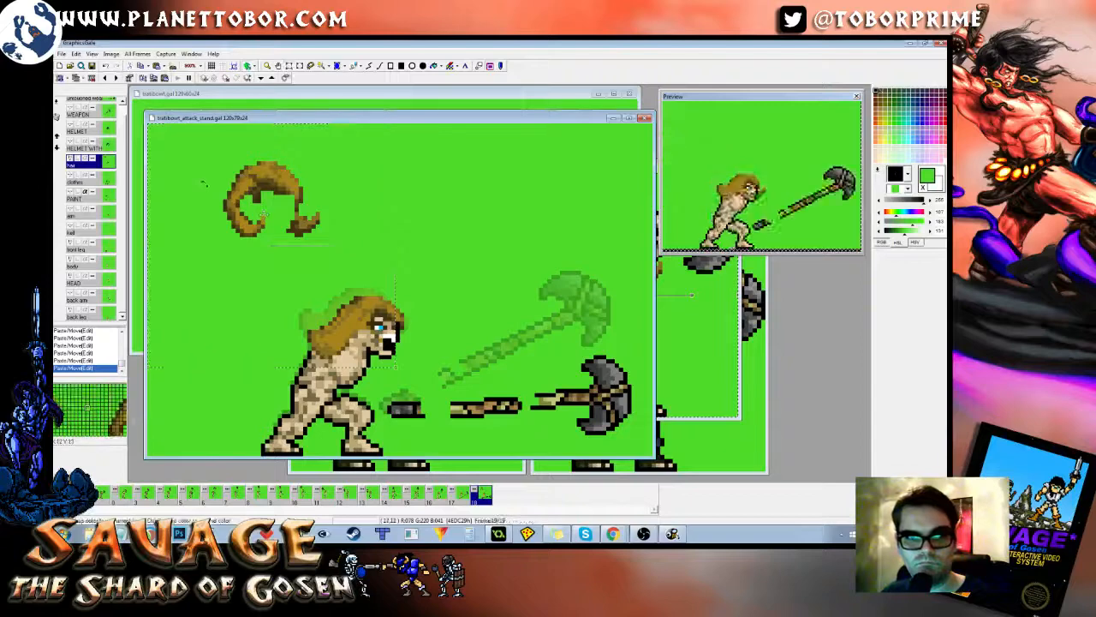
# Step: Erase the crown of the pasted hair, keeping only its two lower beard tufts, and compare frame 18 with frame 17
pyautogui.rightClick(204, 183)
pyautogui.moveTo(205, 169)
pyautogui.mouseDown()
pyautogui.moveTo(277, 201)
pyautogui.moveTo(352, 200)
pyautogui.mouseUp()
pyautogui.press('Delete')
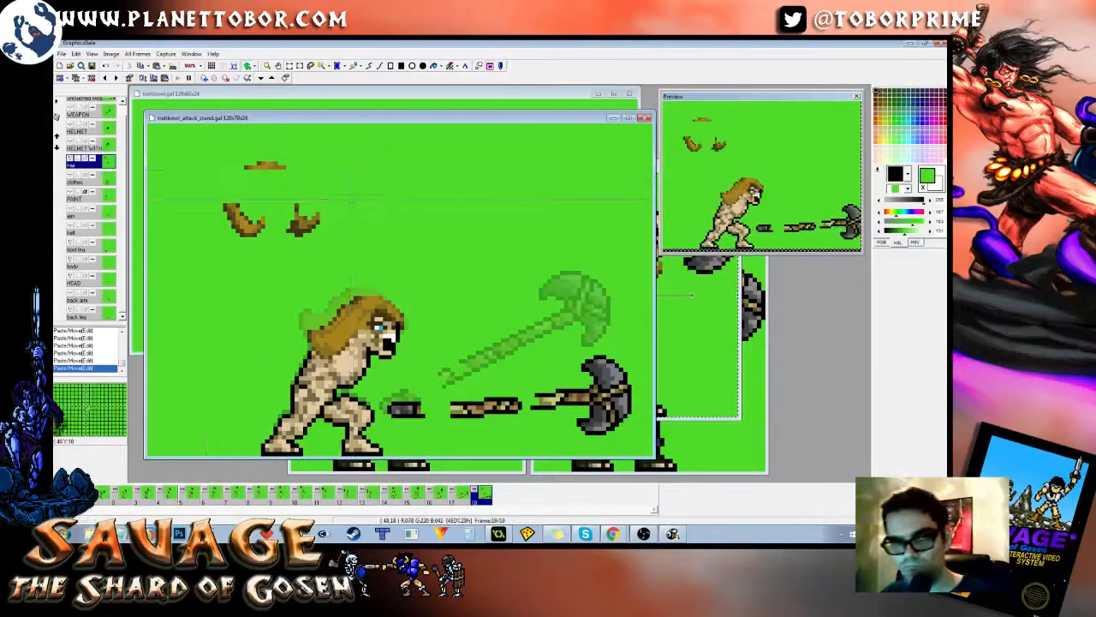
pyautogui.moveTo(210, 152); pyautogui.dragTo(287, 179)
pyautogui.press('Delete')
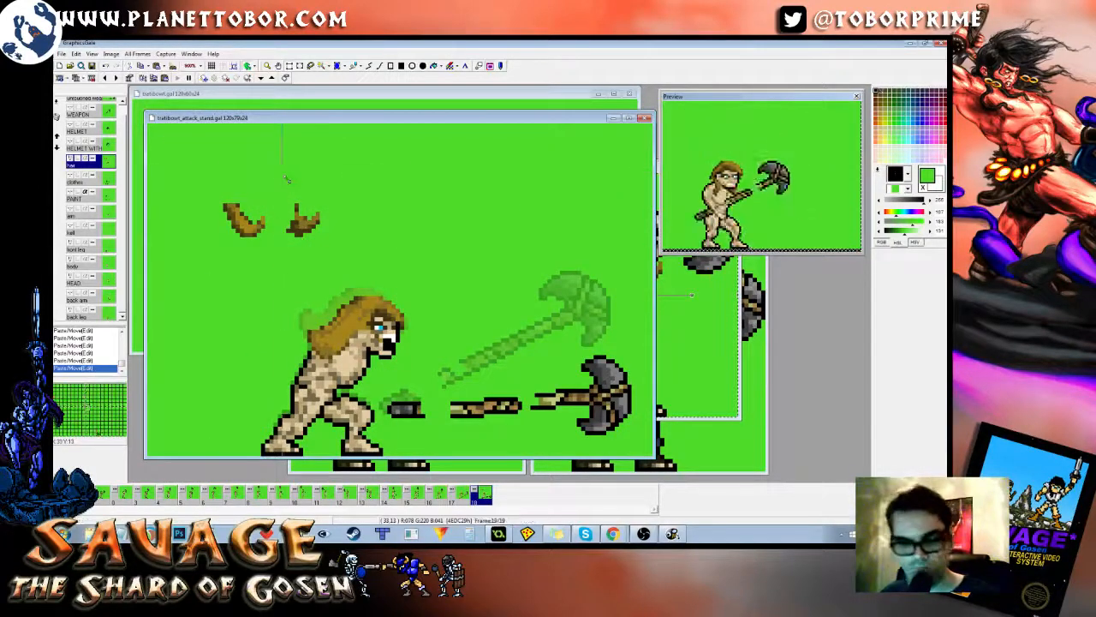
pyautogui.rightClick(292, 176)
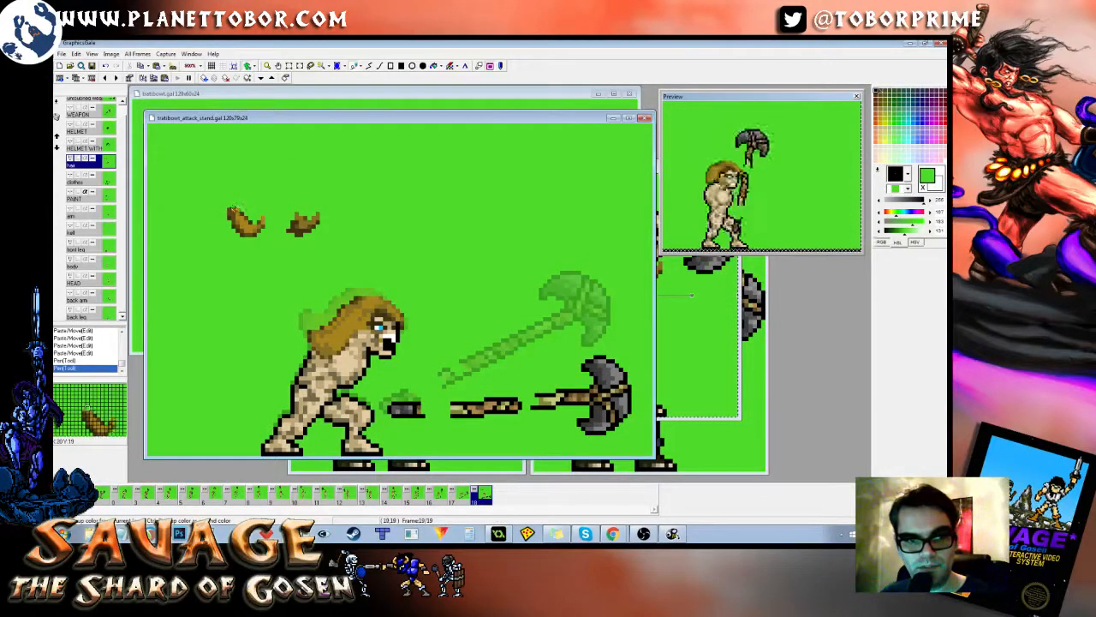
pyautogui.press('Left')
pyautogui.press('Right')
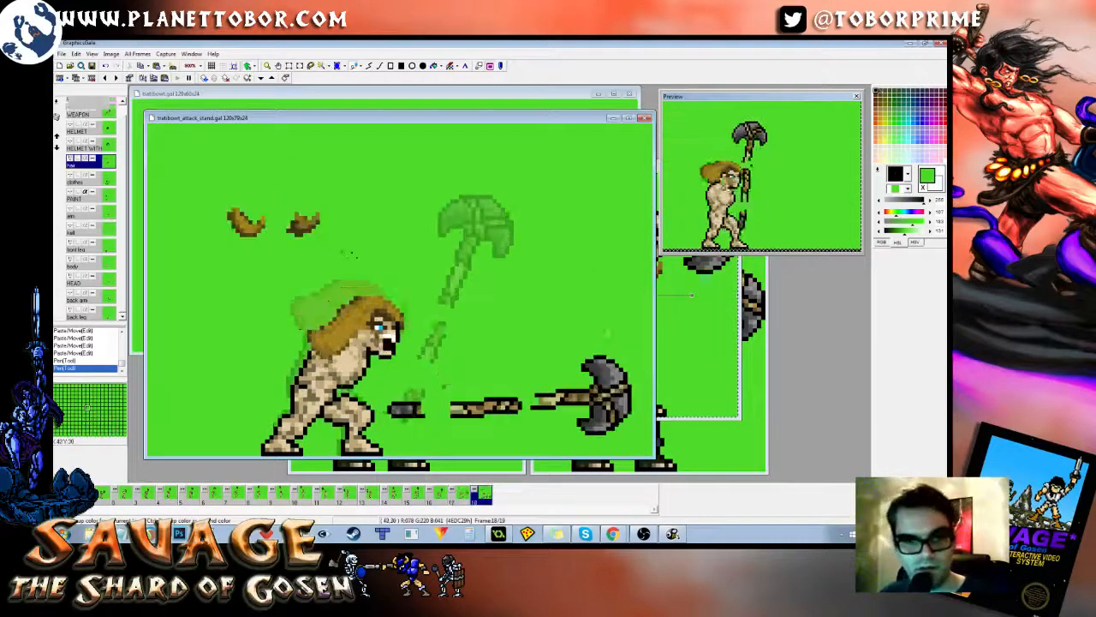
pyautogui.press('Left')
pyautogui.press('Right')
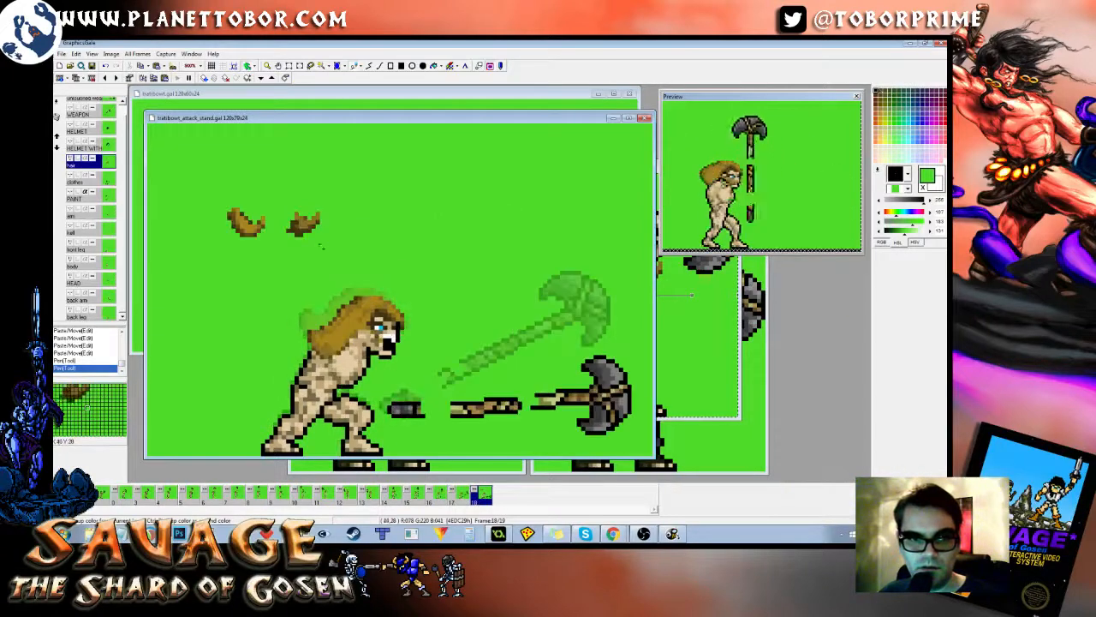
# Step: Retouch the larger, left-hand beard tuft pixel by pixel with hair browns and background green to refine its shape
pyautogui.rightClick(251, 228)
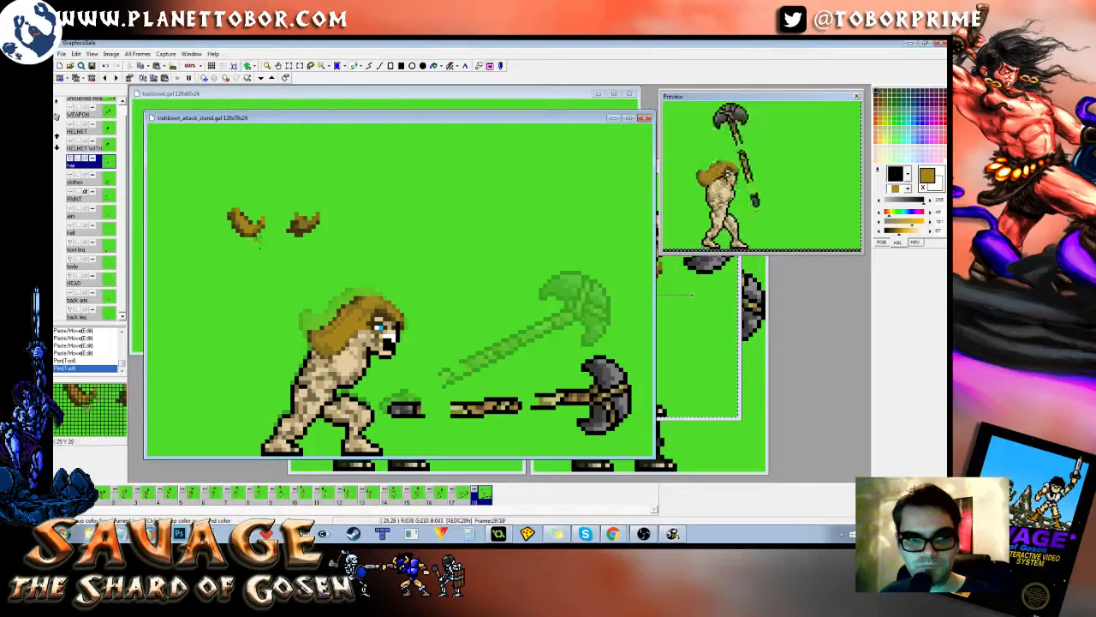
pyautogui.click(251, 219)
pyautogui.click(248, 219)
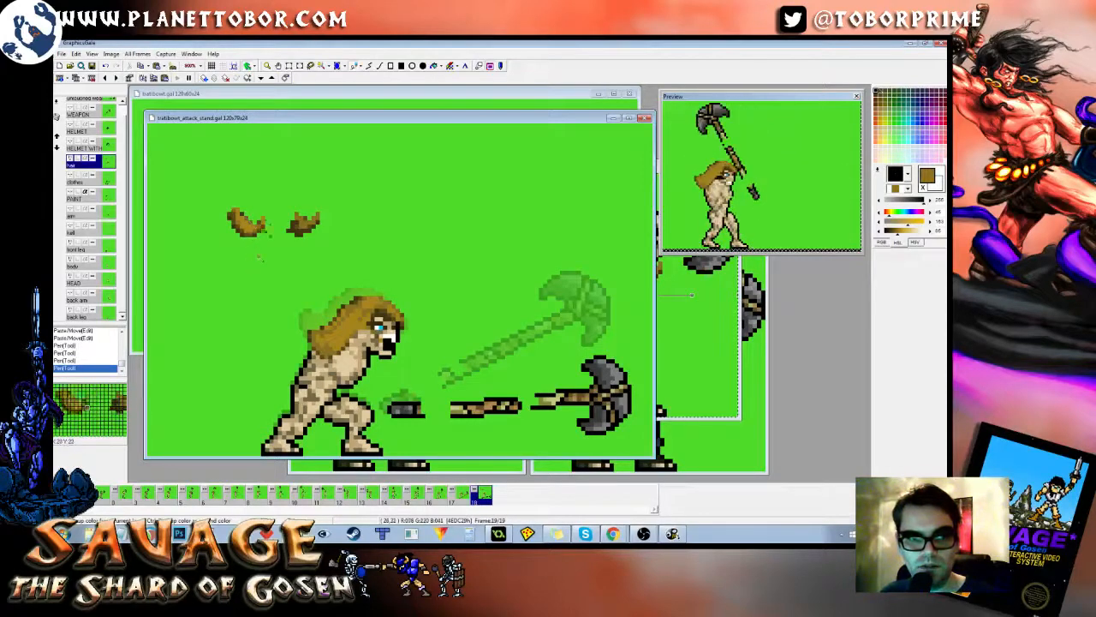
pyautogui.click(262, 223)
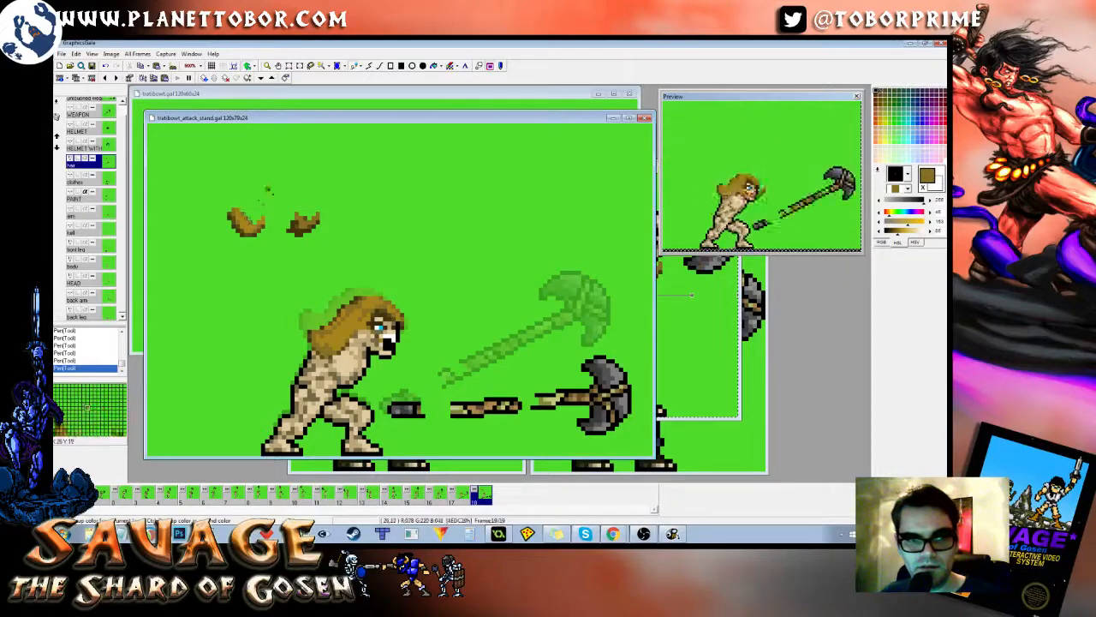
pyautogui.rightClick(268, 188)
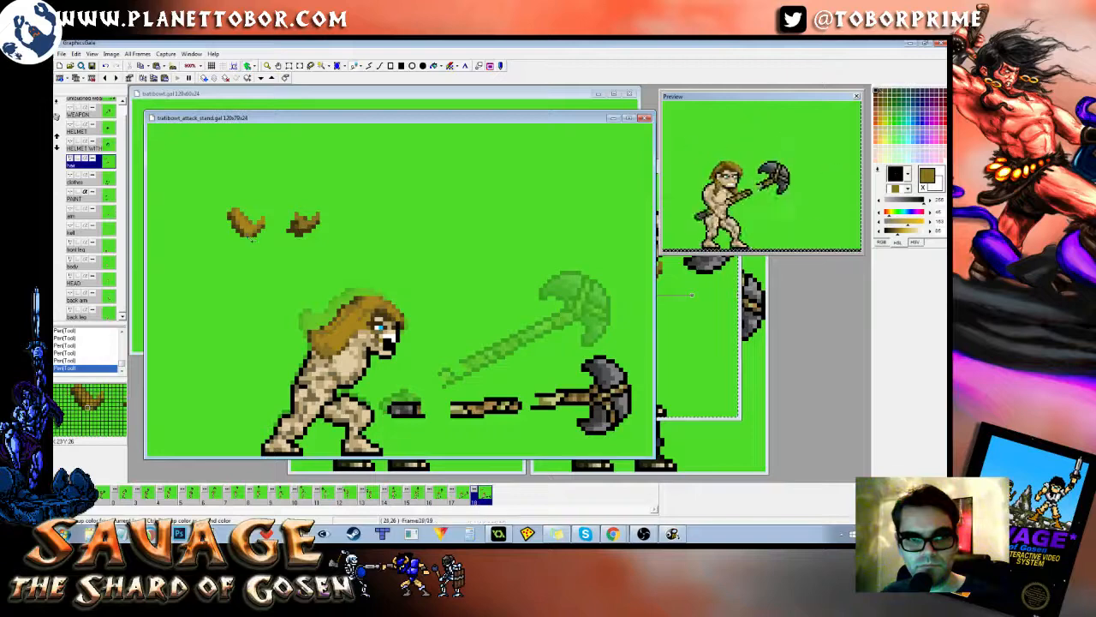
pyautogui.rightClick(267, 241)
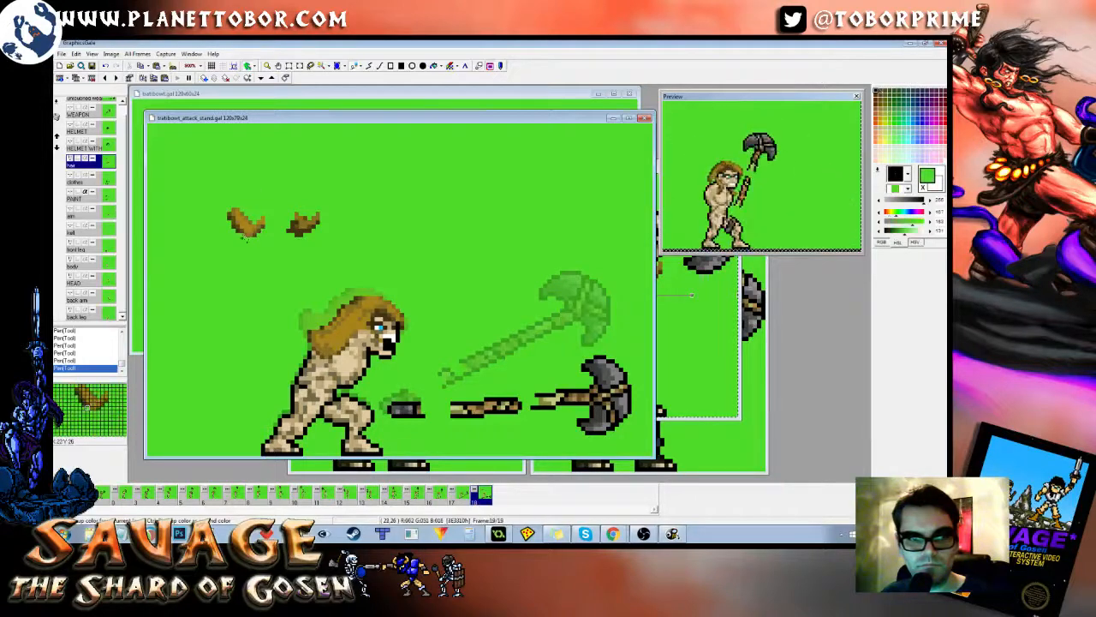
# Step: Move the left-hand beard tuft 30 pixels right and 29 pixels down onto frame 18's jaw, comparing it with frame 17
pyautogui.press('Left')
pyautogui.press('Right')
pyautogui.press('Right')
pyautogui.press('Left')
pyautogui.press('Left')
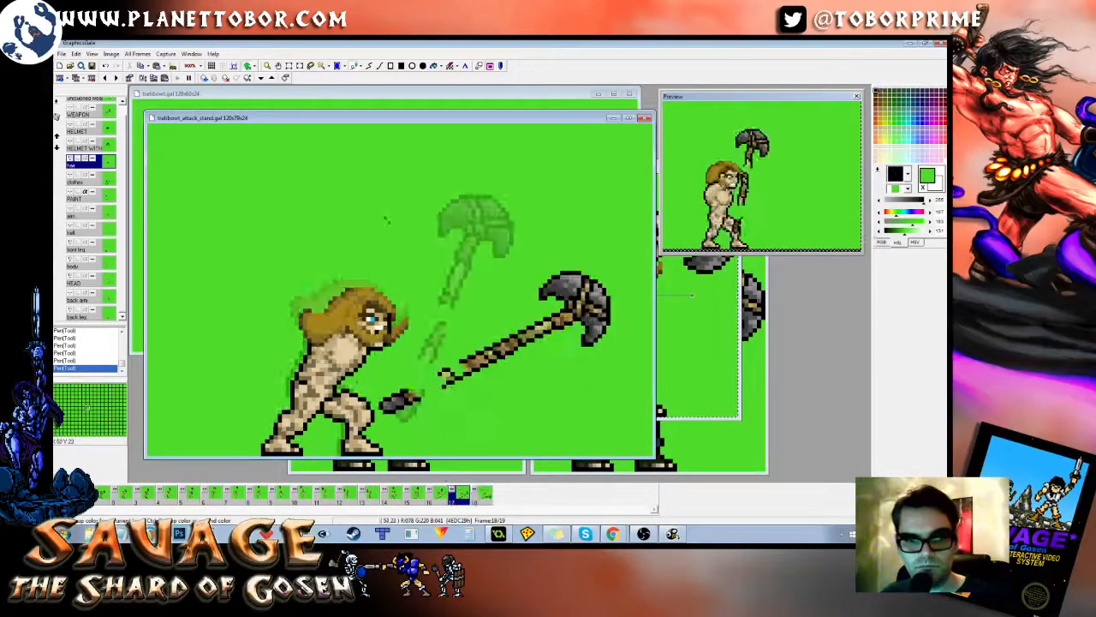
pyautogui.press('Right')
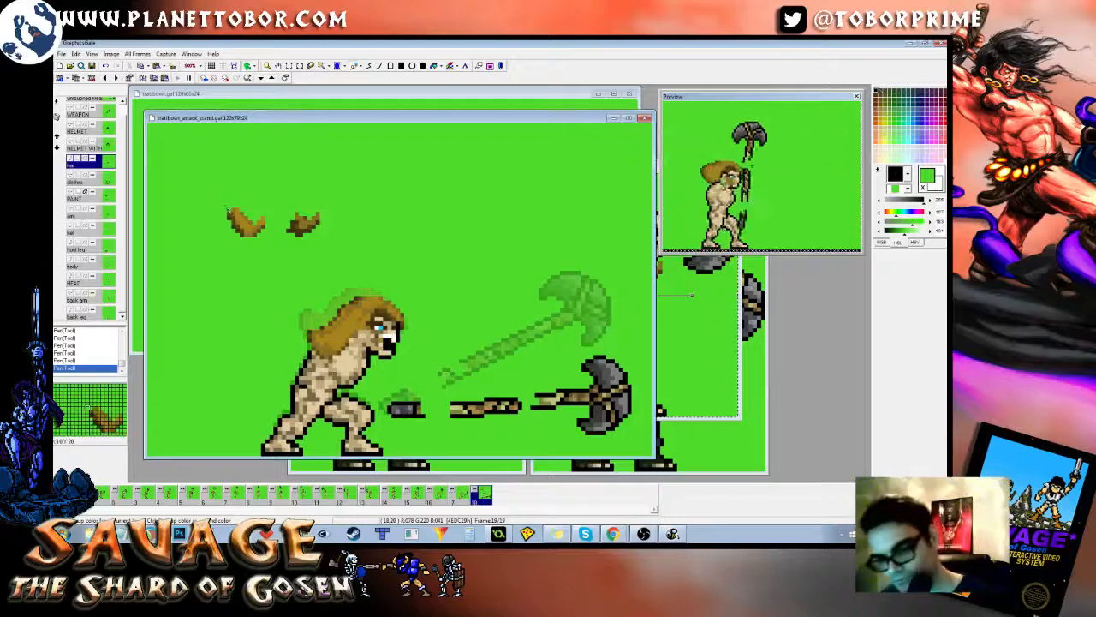
pyautogui.moveTo(268, 253); pyautogui.dragTo(367, 364)
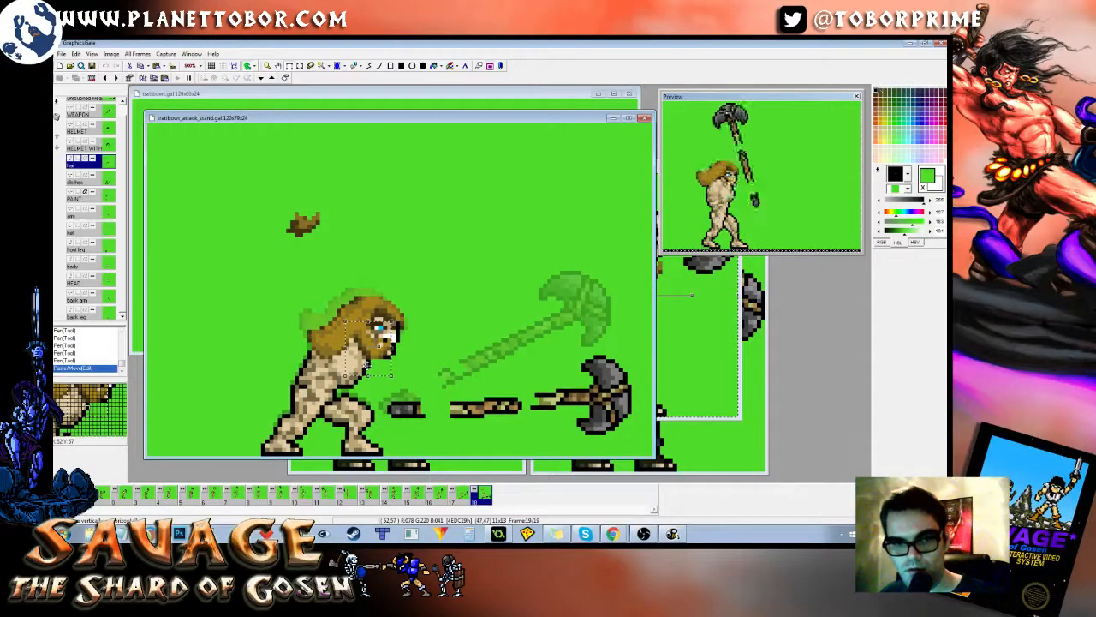
pyautogui.press('Left')
pyautogui.press('Right')
pyautogui.press('Left')
pyautogui.press('Right')
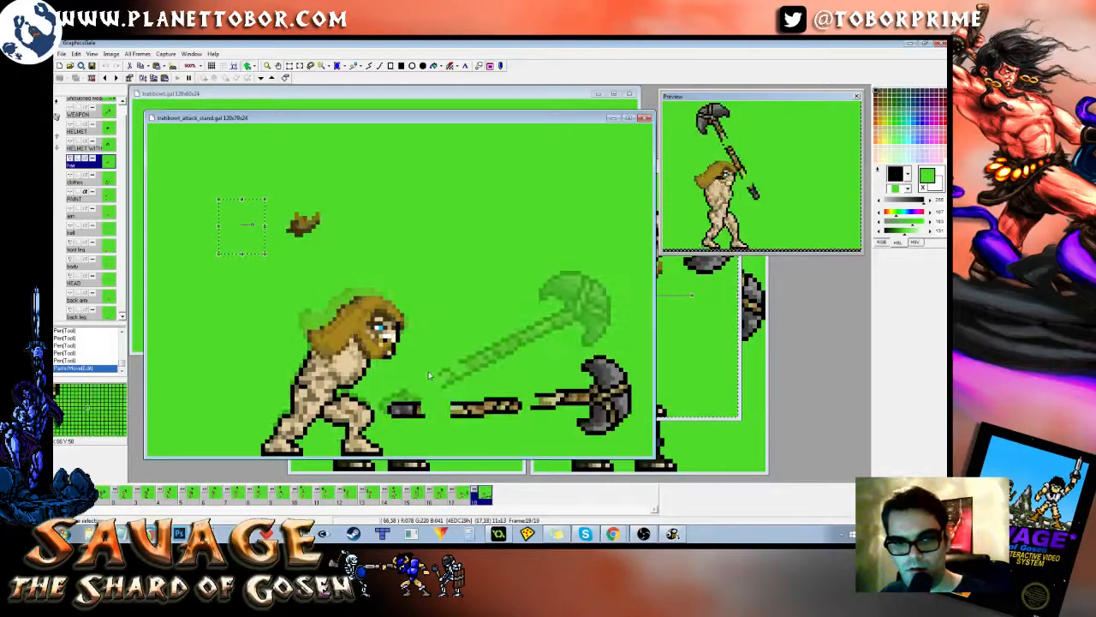
# Step: Adjust the front section of frame 18's beard around the mouth and chin using an 8 by 10 pixel selection
pyautogui.click(442, 349)
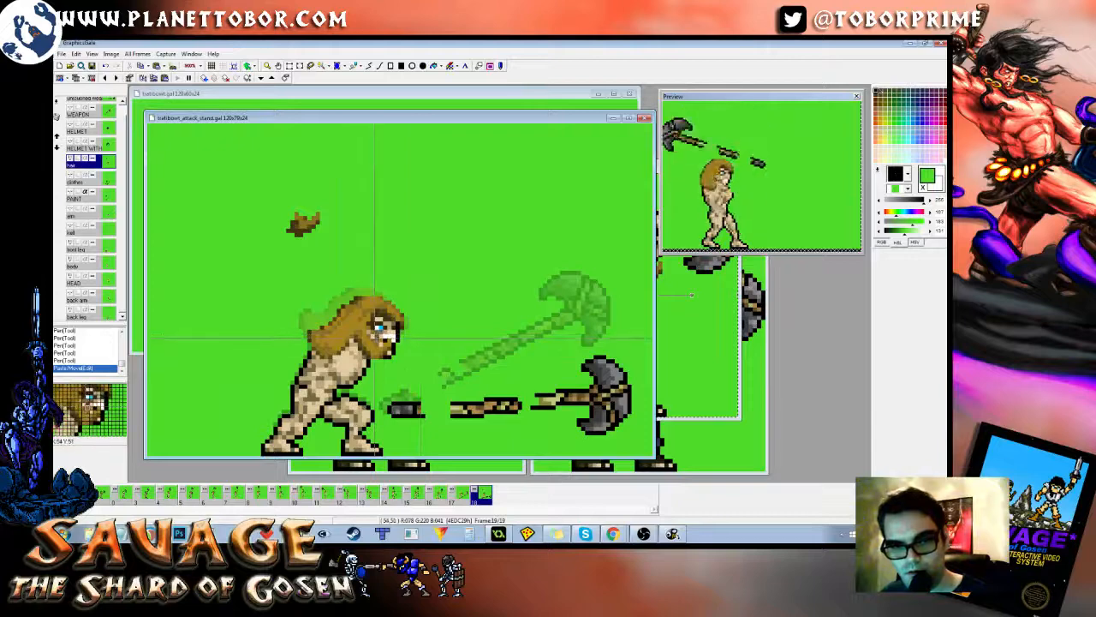
pyautogui.moveTo(374, 337); pyautogui.dragTo(407, 381)
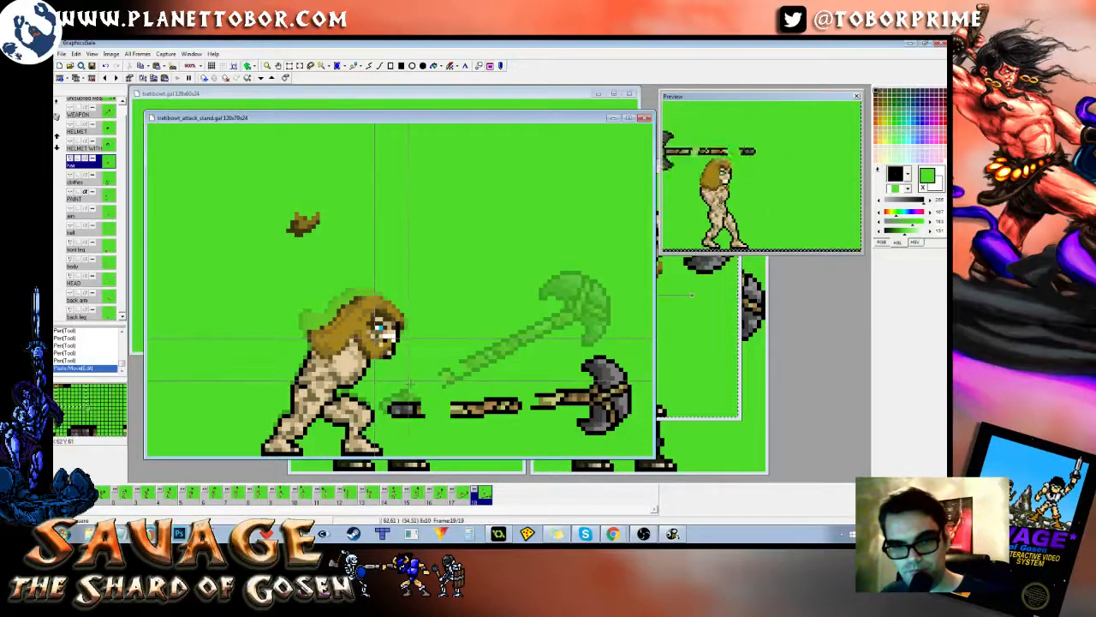
pyautogui.press('p')
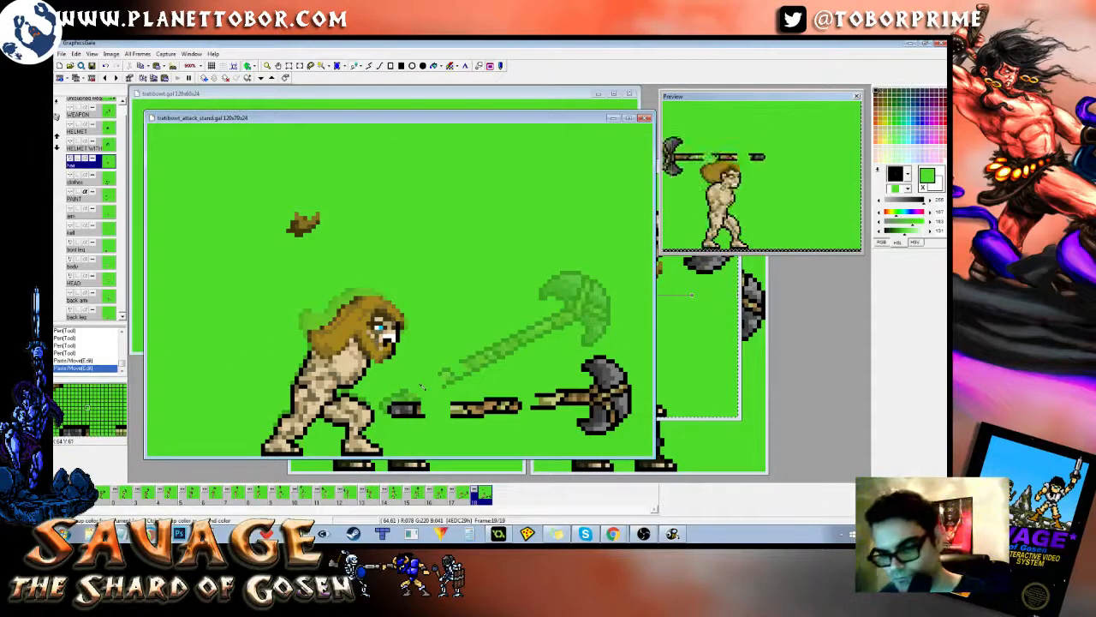
# Step: Flip back and forth through frames 16 to 18 and examine how the head, hair and beard move
pyautogui.press('Left')
pyautogui.press('Left')
pyautogui.press('Left')
pyautogui.press('Right')
pyautogui.press('Right')
pyautogui.press('Right')
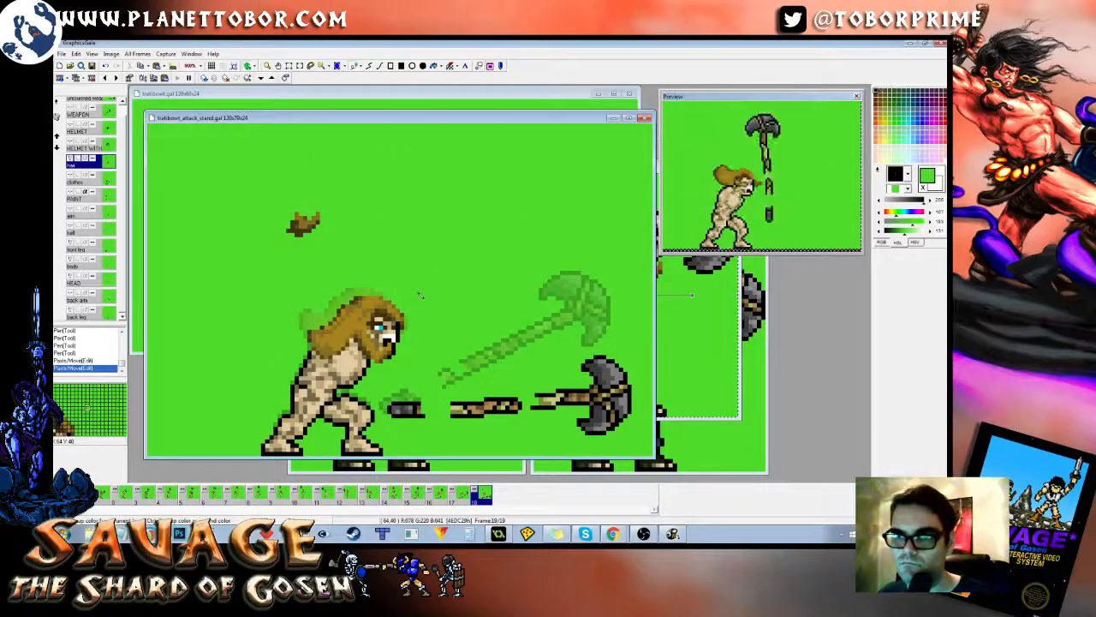
pyautogui.press('Left')
pyautogui.press('Left')
pyautogui.press('Right')
pyautogui.press('Left')
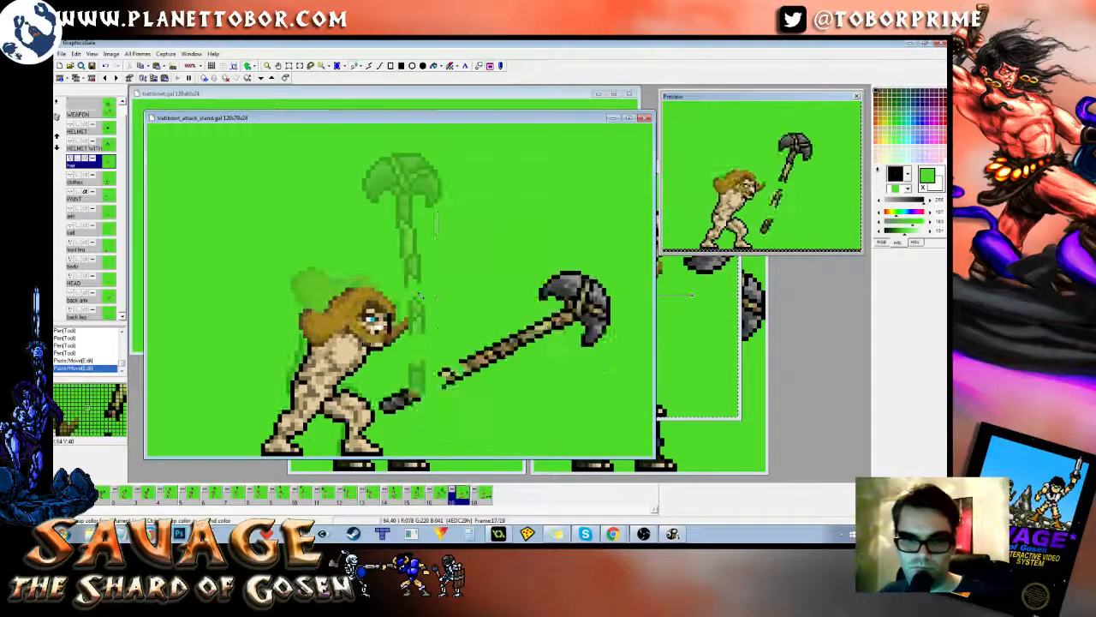
pyautogui.press('Right')
pyautogui.press('Left')
pyautogui.press('Left')
pyautogui.press('Right')
pyautogui.press('Right')
pyautogui.press('Left')
pyautogui.press('Left')
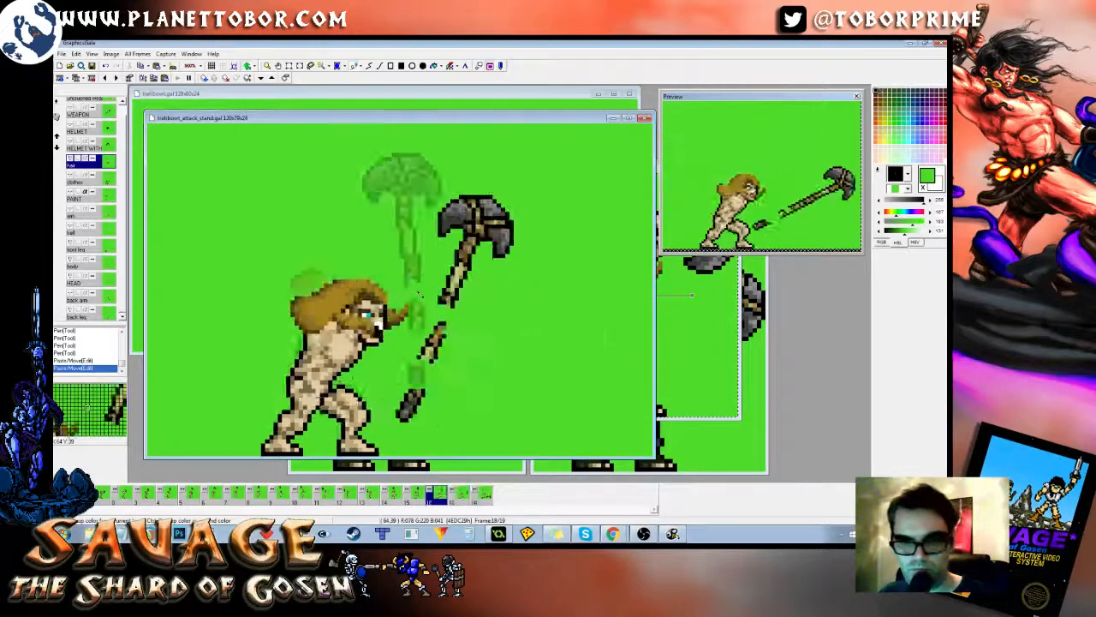
pyautogui.press('Right')
pyautogui.press('Right')
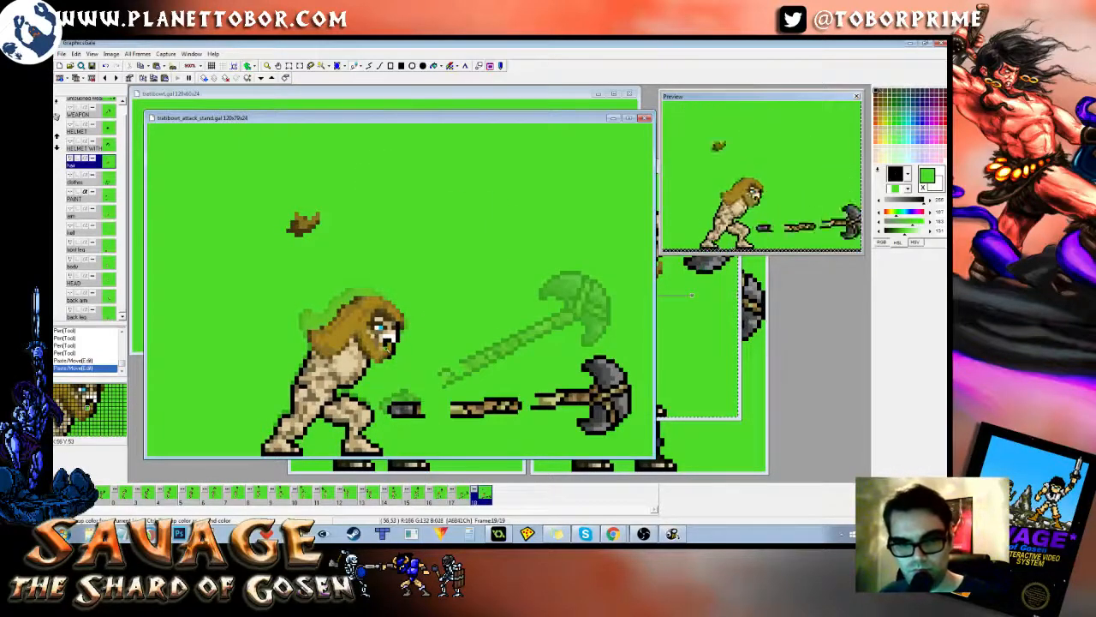
# Step: Erase beard pixels around frame 18's mouth with the pen and compare the beard with frames 16 and 17
pyautogui.click(381, 337)
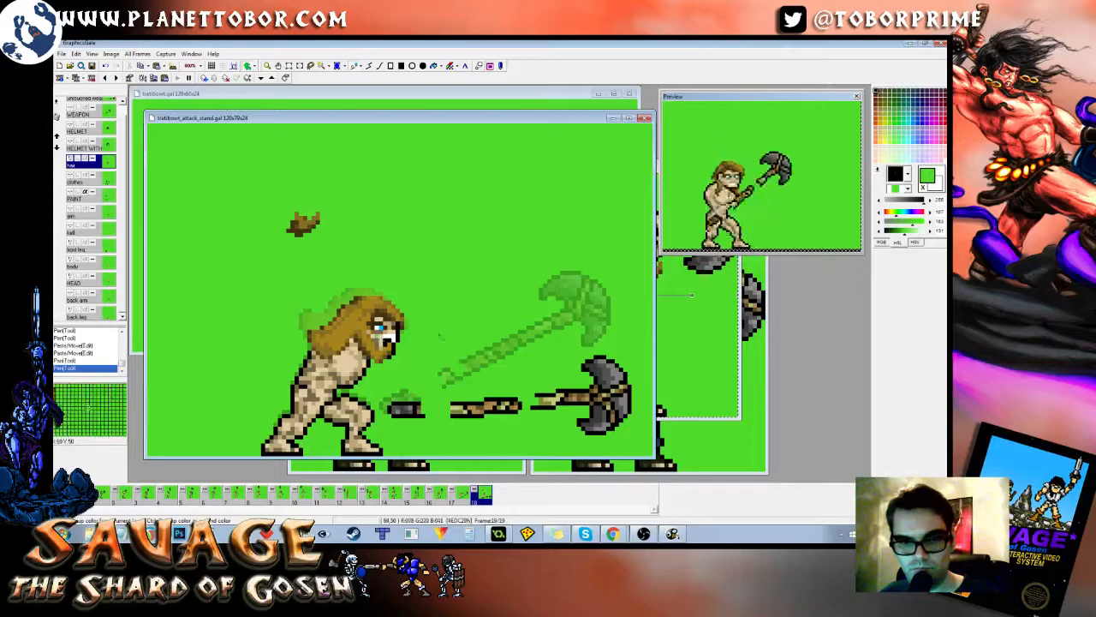
pyautogui.click(378, 340)
pyautogui.click(376, 341)
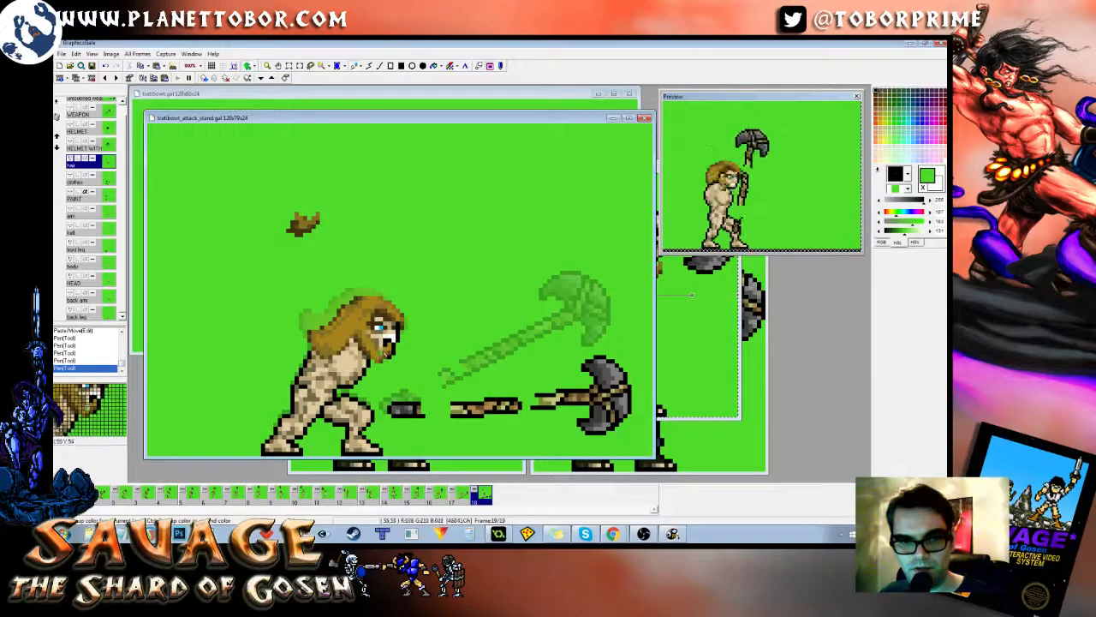
pyautogui.click(387, 344)
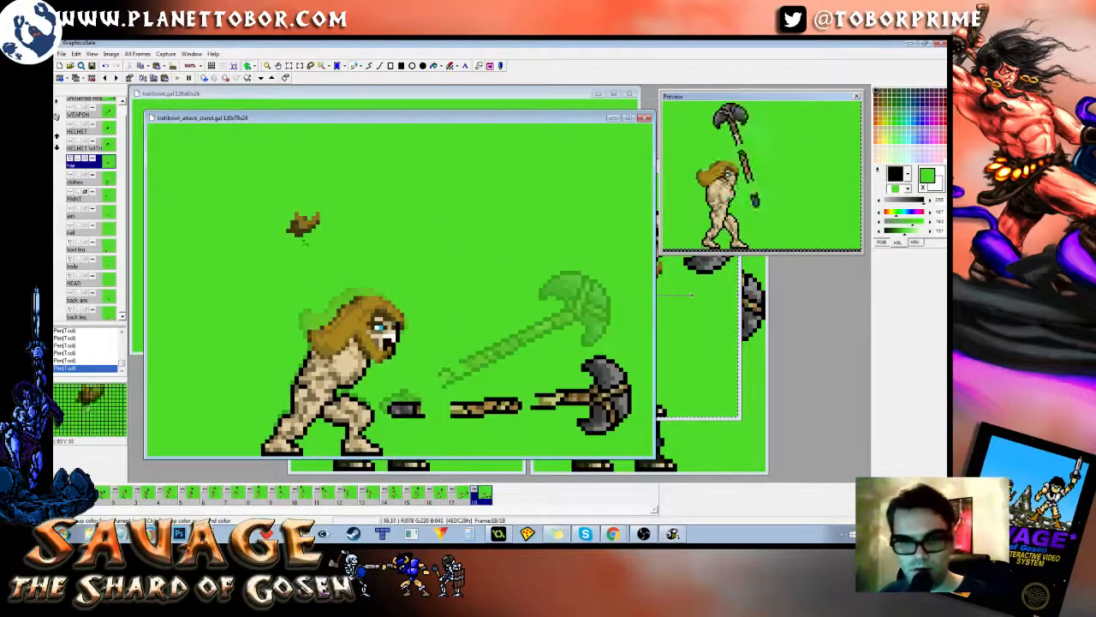
pyautogui.press('Left')
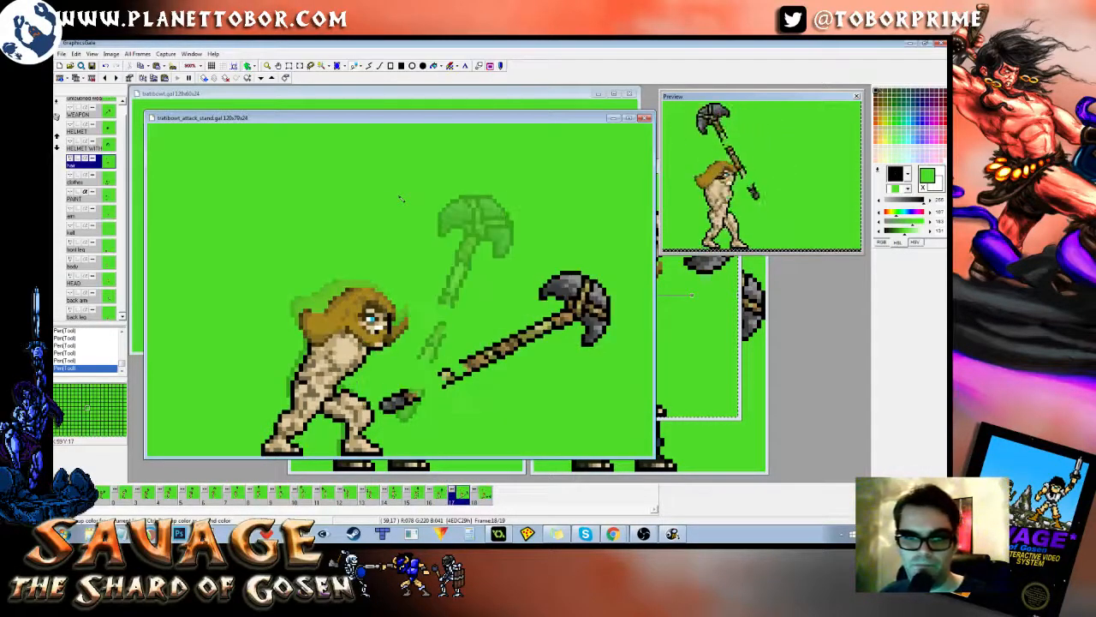
pyautogui.press('Left')
pyautogui.press('Right')
pyautogui.press('Left')
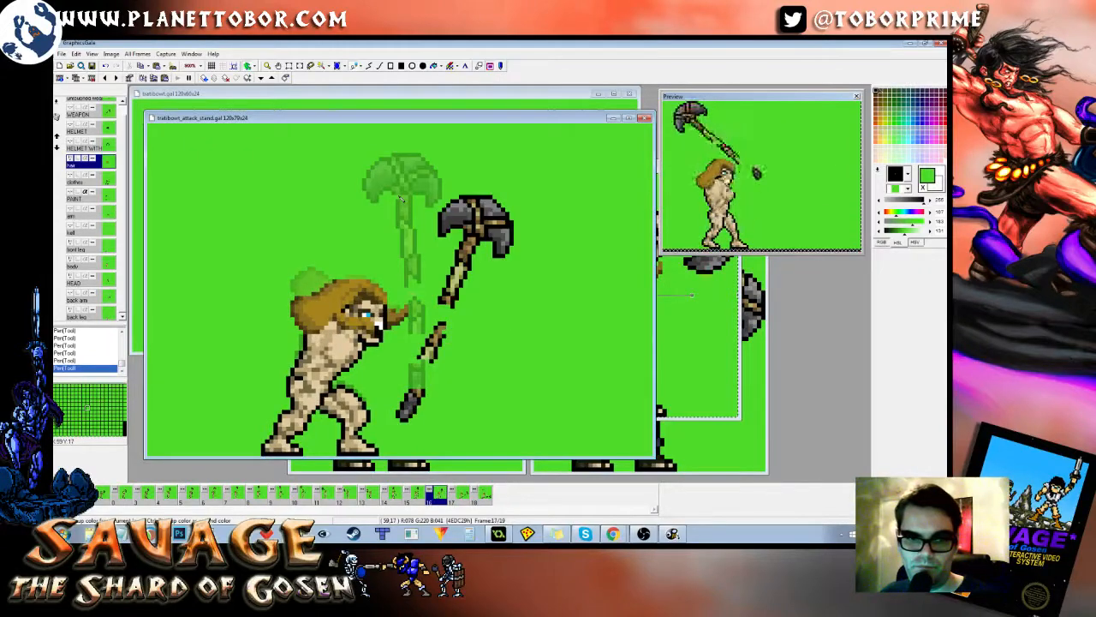
pyautogui.press('Right')
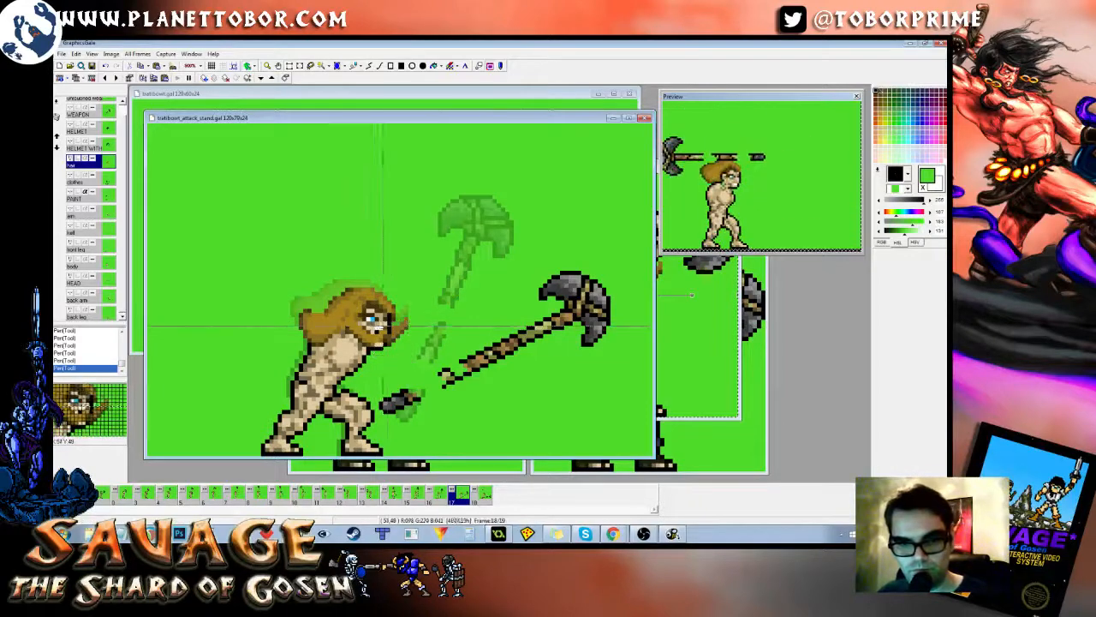
# Step: Touch up the beard under frame 18's chin using a 2 by 12 pixel selection and the pen
pyautogui.moveTo(374, 372); pyautogui.dragTo(380, 373)
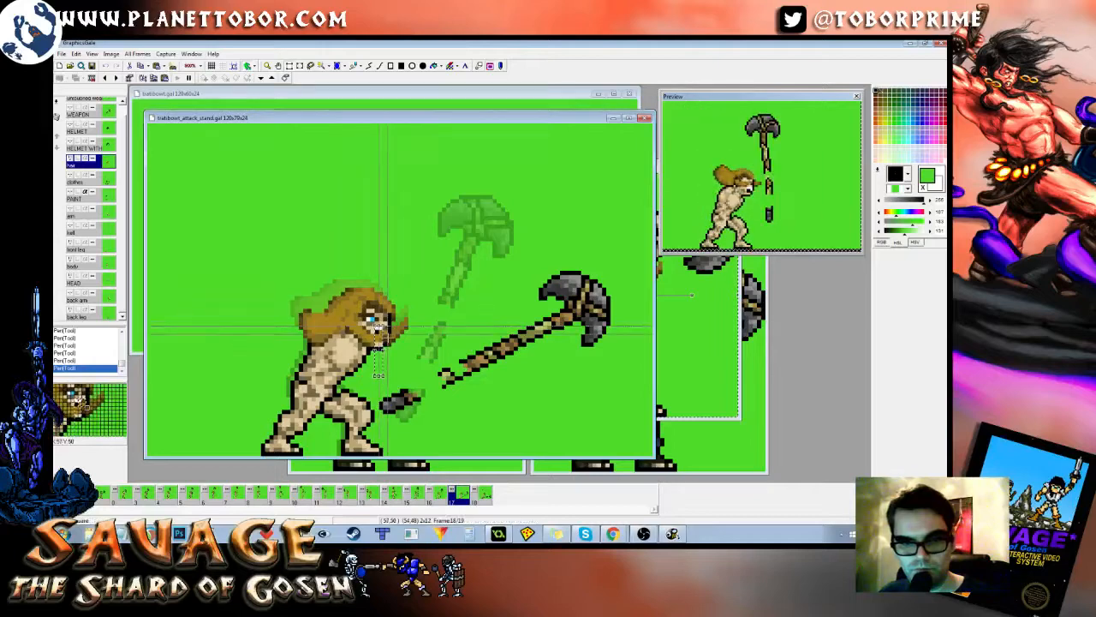
pyautogui.press('p')
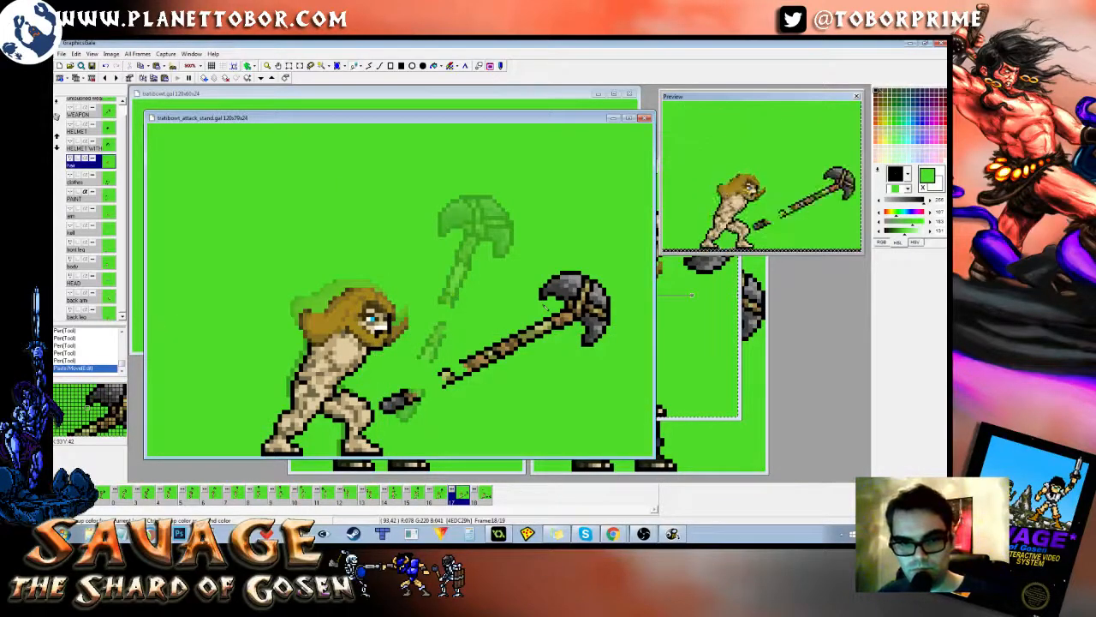
pyautogui.click(460, 342)
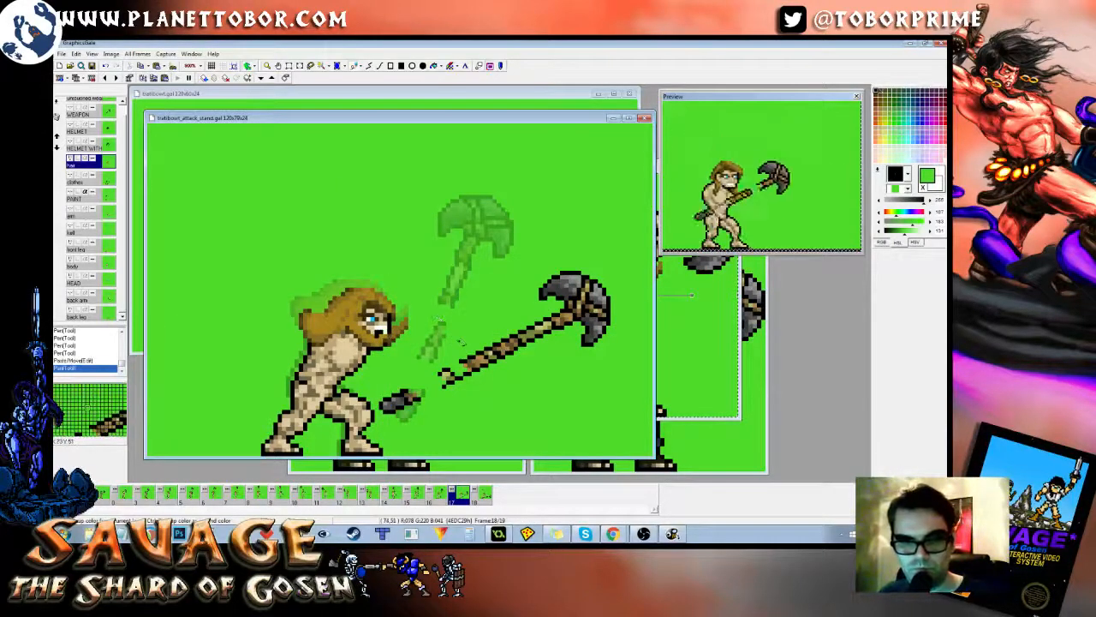
# Step: Flip back and forth through frames 17 to 19 and examine how the head and beard carry over
pyautogui.press('Left')
pyautogui.press('Right')
pyautogui.press('Left')
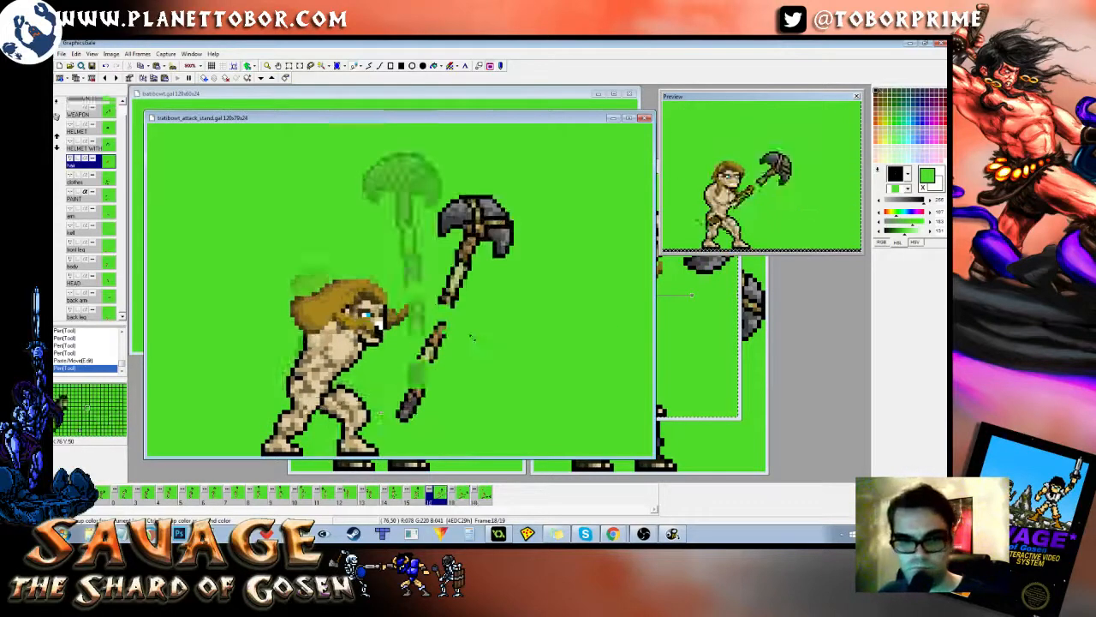
pyautogui.press('Right')
pyautogui.press('Right')
pyautogui.press('Left')
pyautogui.press('Right')
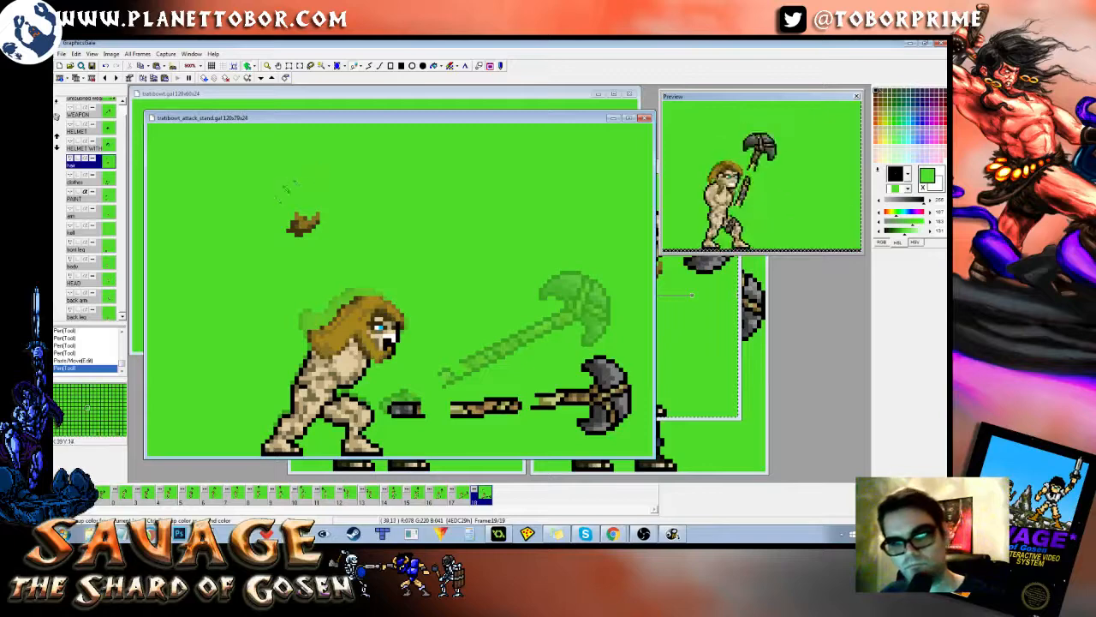
pyautogui.press('Left')
pyautogui.press('Right')
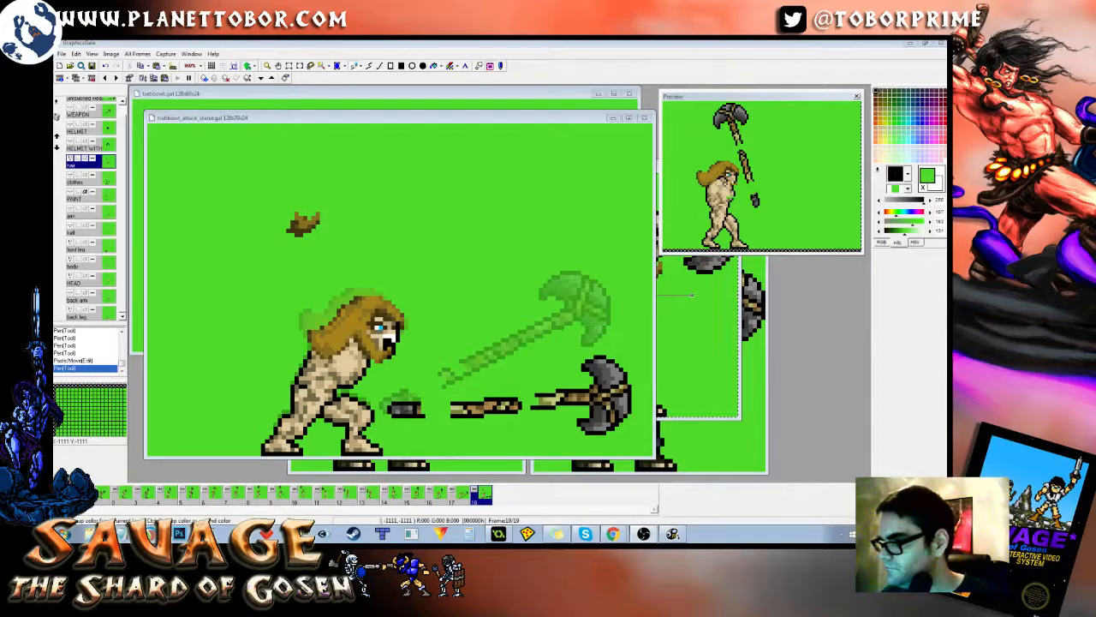
# Step: Clear the rear part of frame 19's spare beard tuft with a 7 by 9 pixel selection and move the rest in front of the face
pyautogui.click(372, 119)
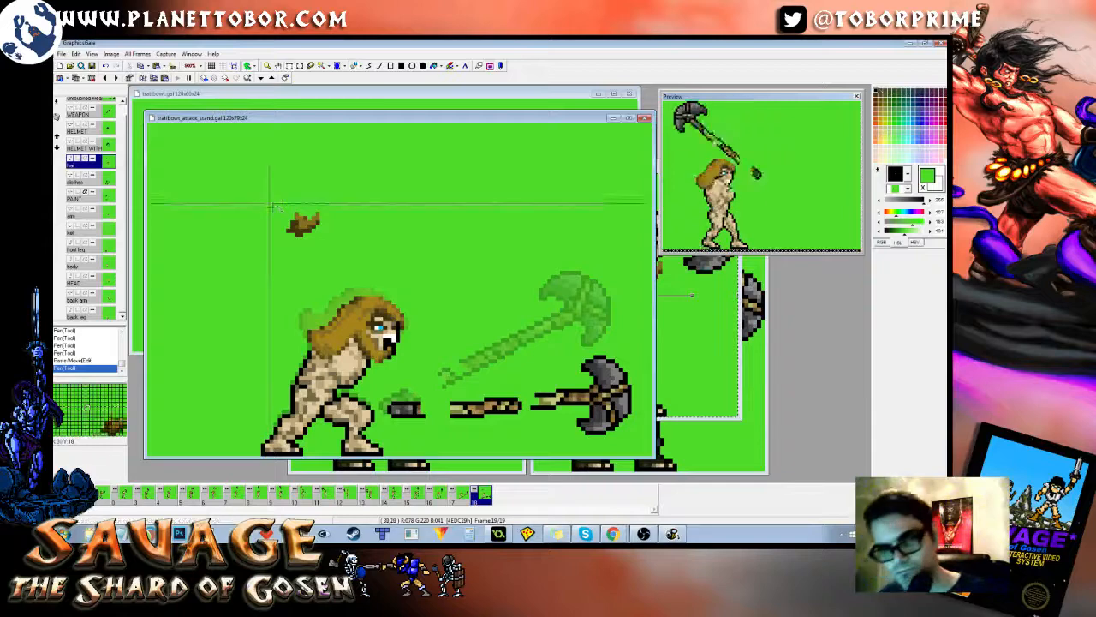
pyautogui.moveTo(264, 207); pyautogui.dragTo(296, 246)
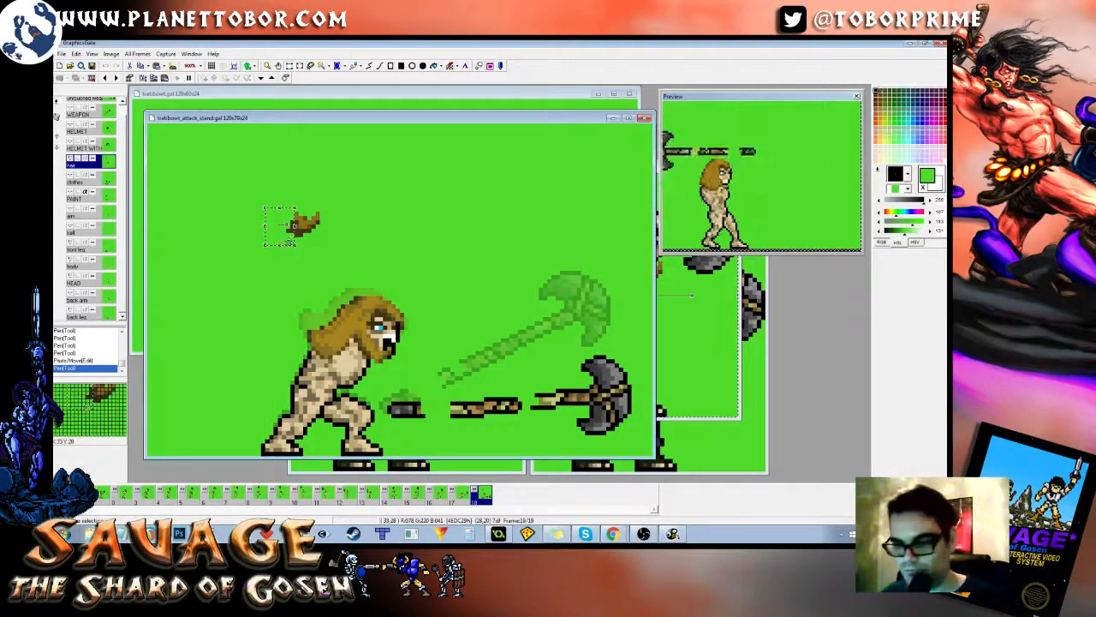
pyautogui.press('Delete')
pyautogui.moveTo(275, 199)
pyautogui.mouseDown()
pyautogui.moveTo(347, 248)
pyautogui.moveTo(320, 241)
pyautogui.moveTo(442, 362)
pyautogui.moveTo(415, 371)
pyautogui.moveTo(465, 360)
pyautogui.mouseUp()
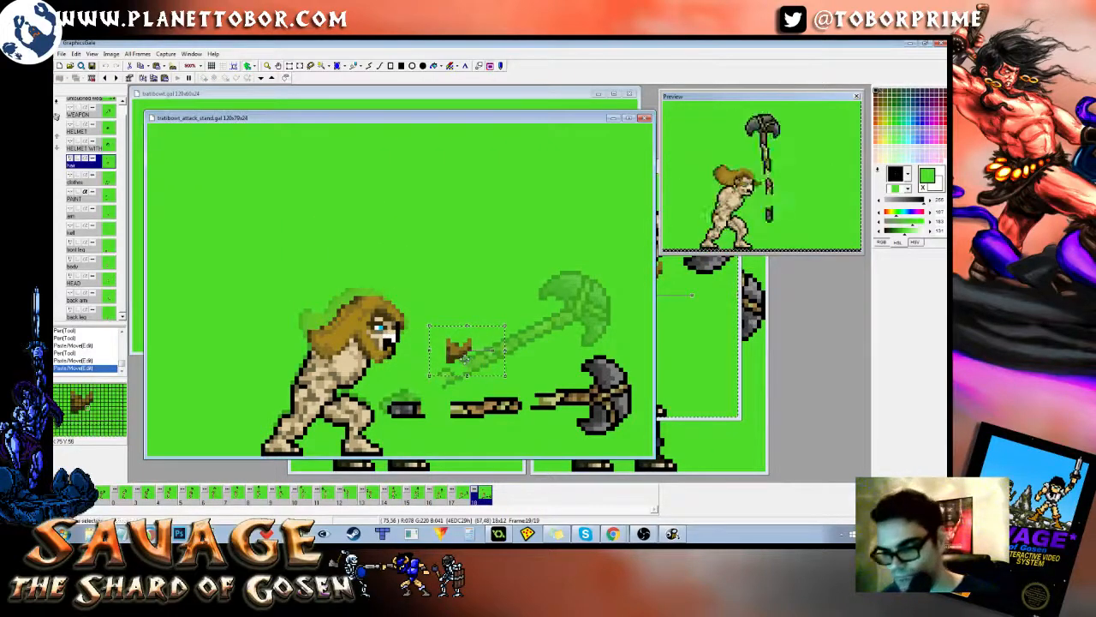
# Step: Flip between frames 18 and 19 and compare the beard's shape and position around the mouth
pyautogui.press('Left')
pyautogui.press('Right')
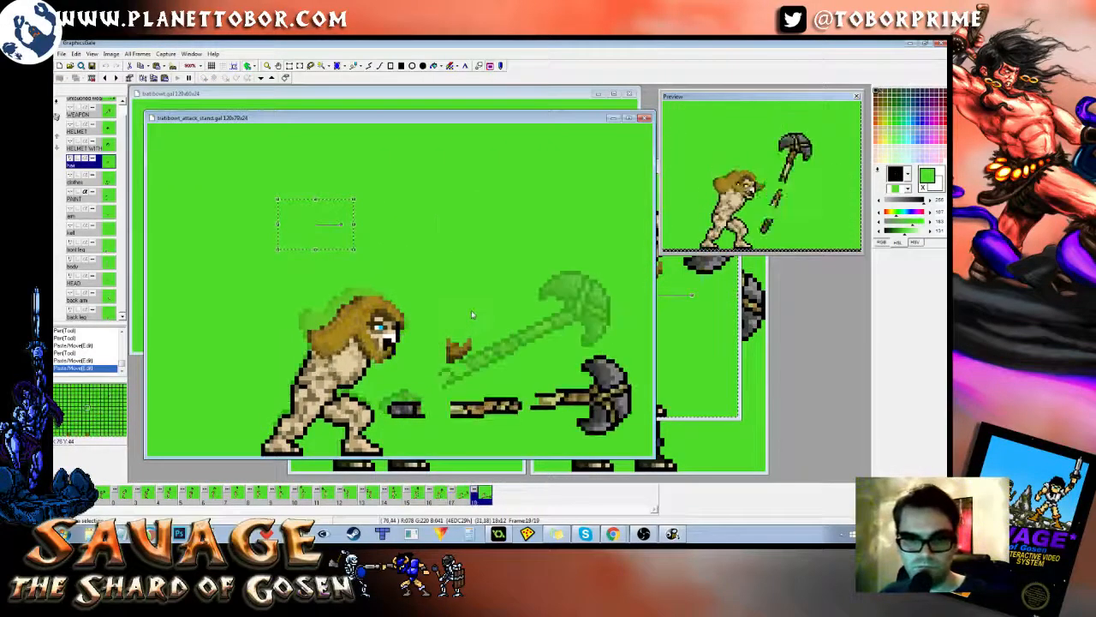
pyautogui.press('Left')
pyautogui.press('Right')
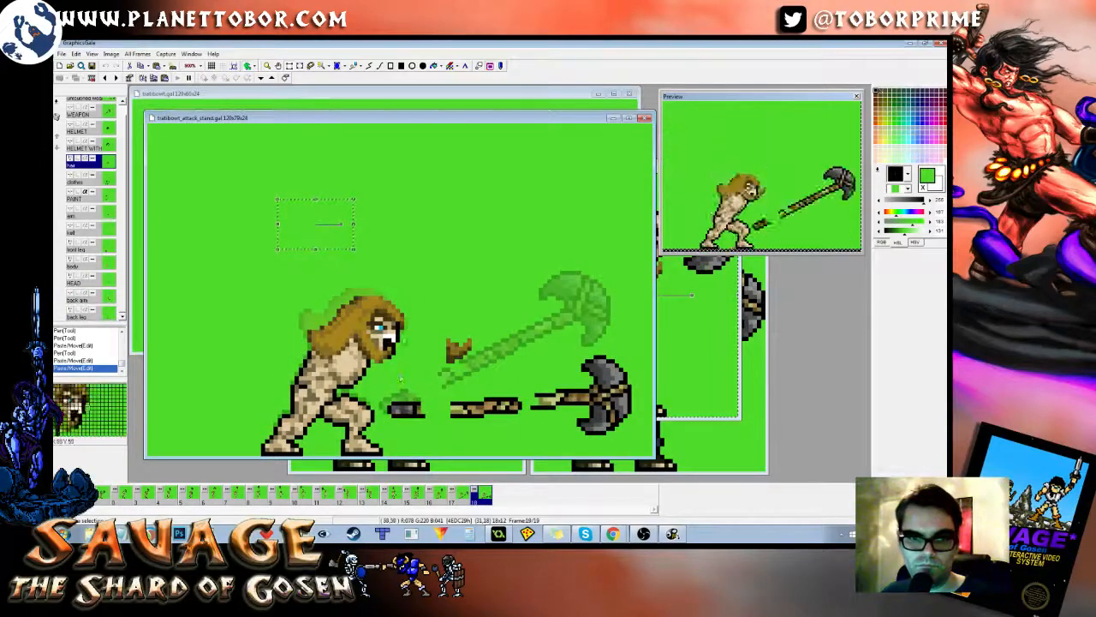
pyautogui.press('Left')
pyautogui.press('Right')
pyautogui.press('Left')
pyautogui.press('Right')
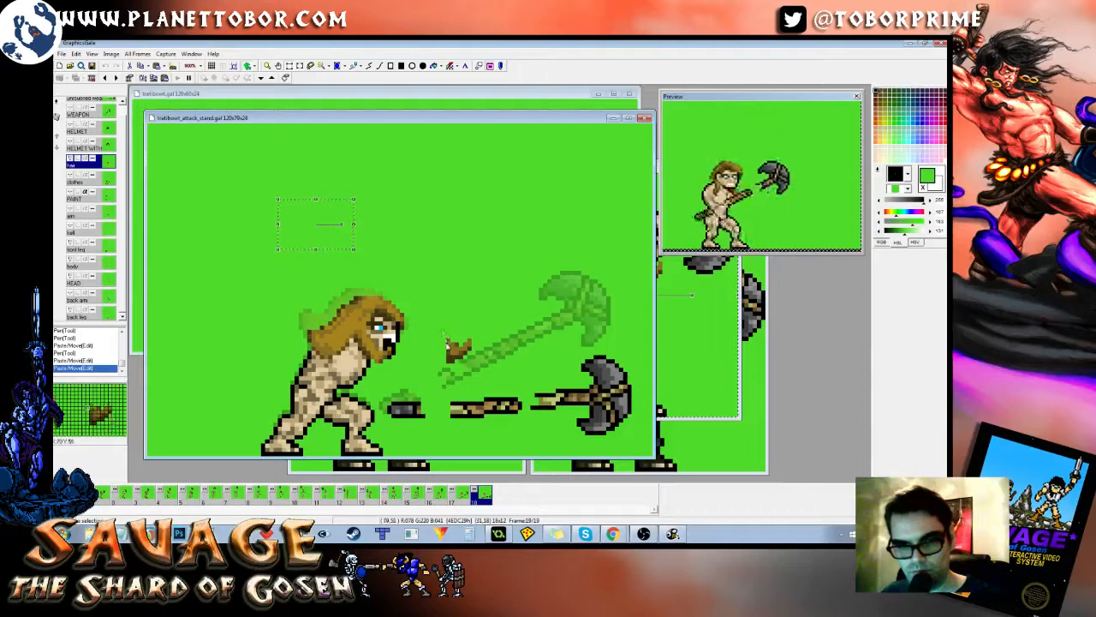
# Step: Sample brown from the spare tuft and paint a protruding beard tip in front of frame 19's chin with the pen, comparing it with frame 18
pyautogui.press('p')
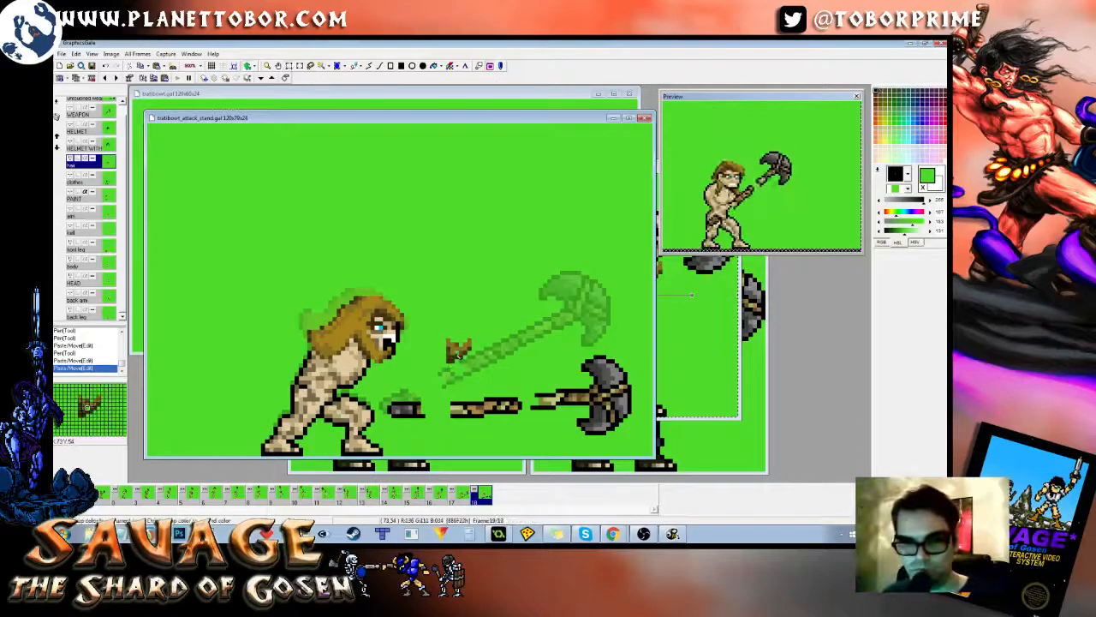
pyautogui.press('Left')
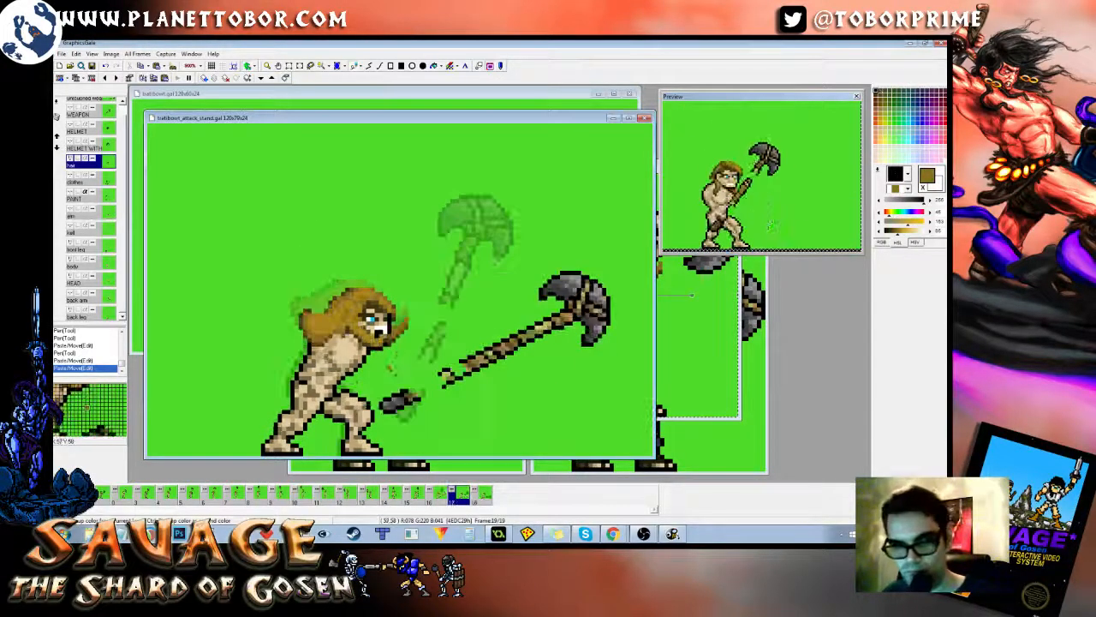
pyautogui.press('Right')
pyautogui.click(399, 351)
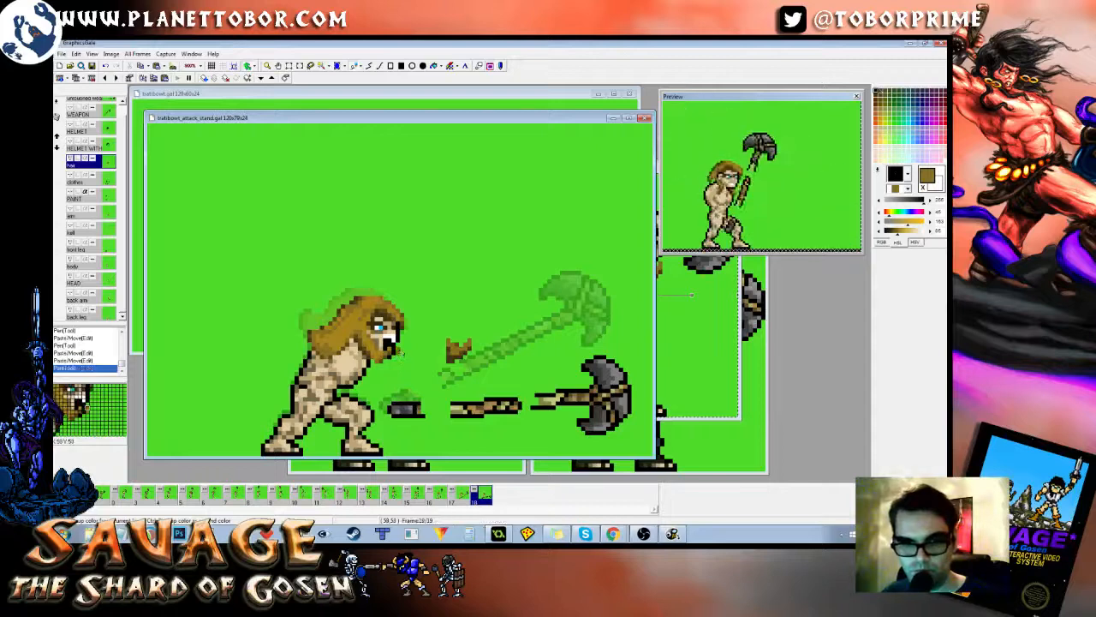
pyautogui.click(412, 343)
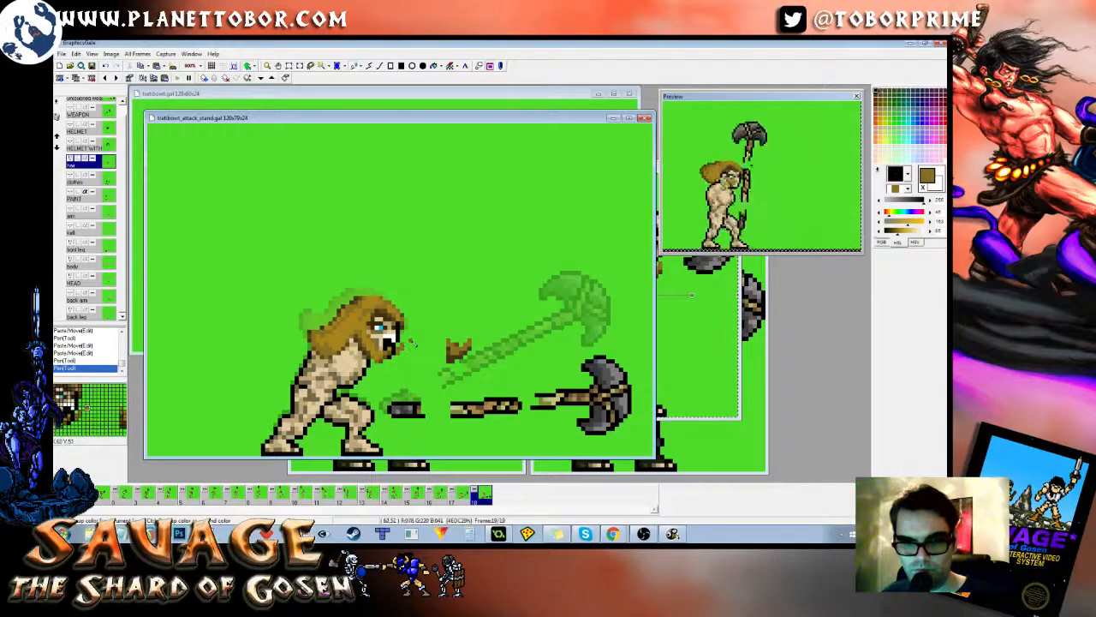
pyautogui.click(407, 347)
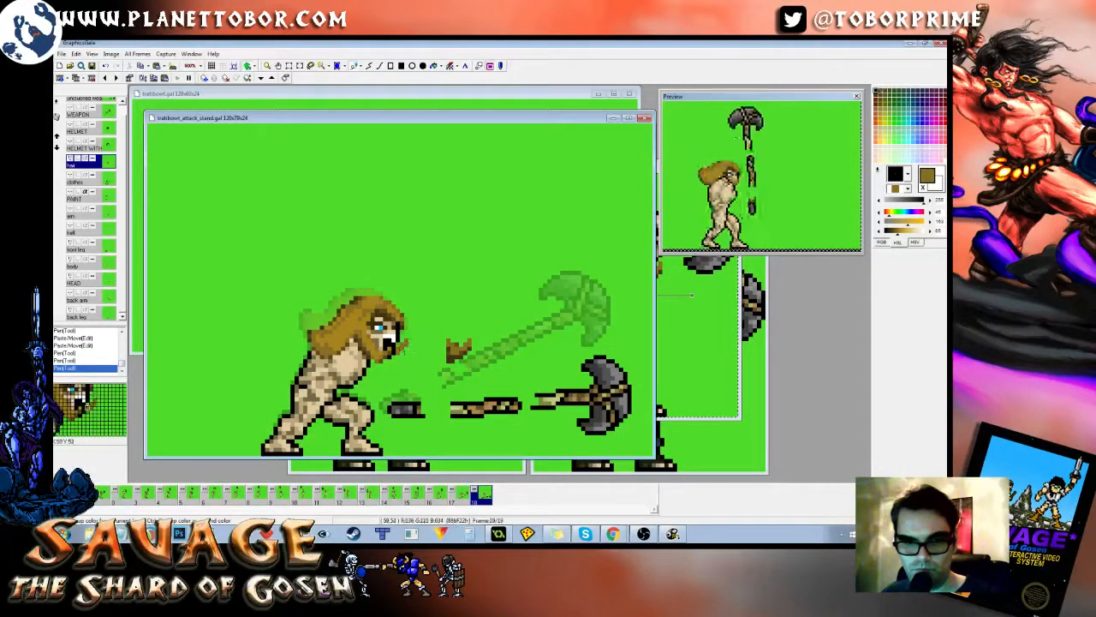
pyautogui.click(401, 351)
pyautogui.click(394, 359)
pyautogui.press('Left')
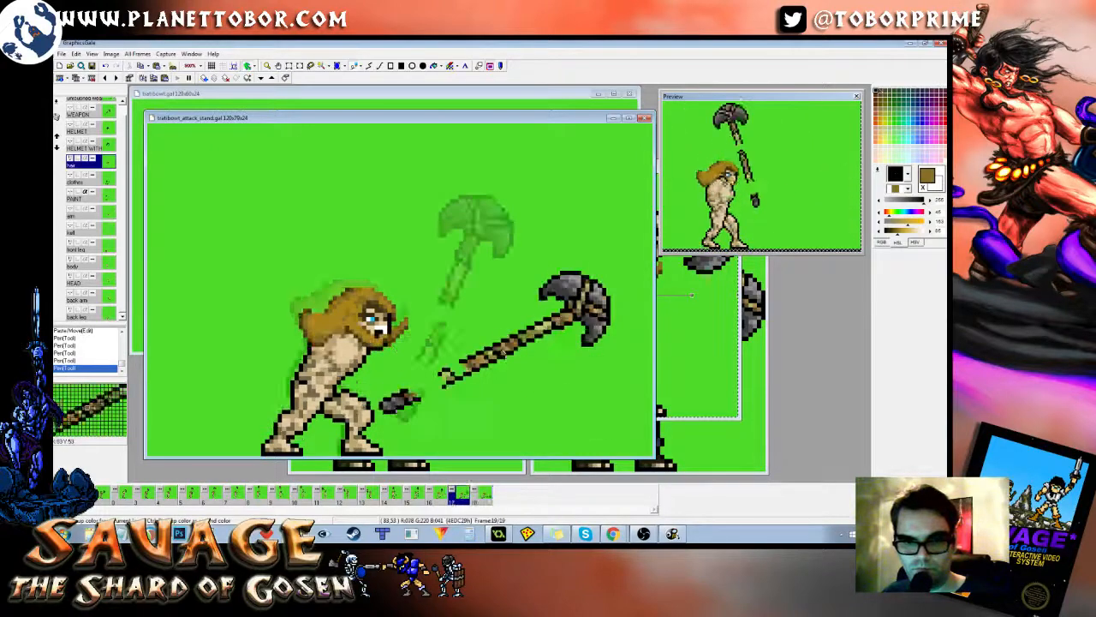
pyautogui.press('Right')
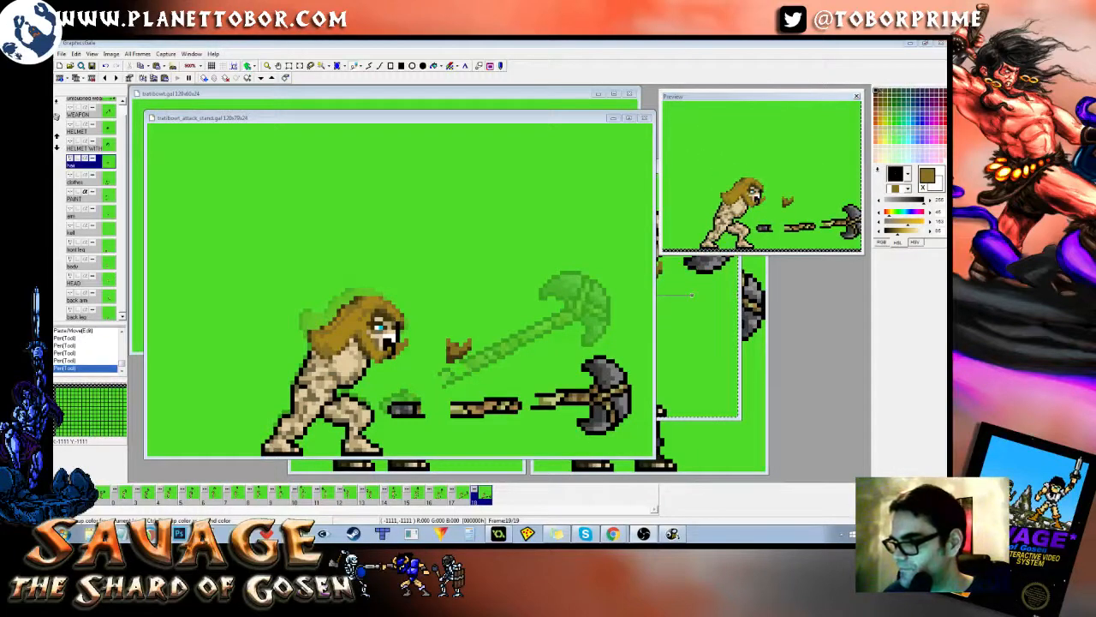
# Step: Shade frame 19's beard tip with a darker brown sampled from the spare tuft, comparing it with frame 18
pyautogui.click(343, 121)
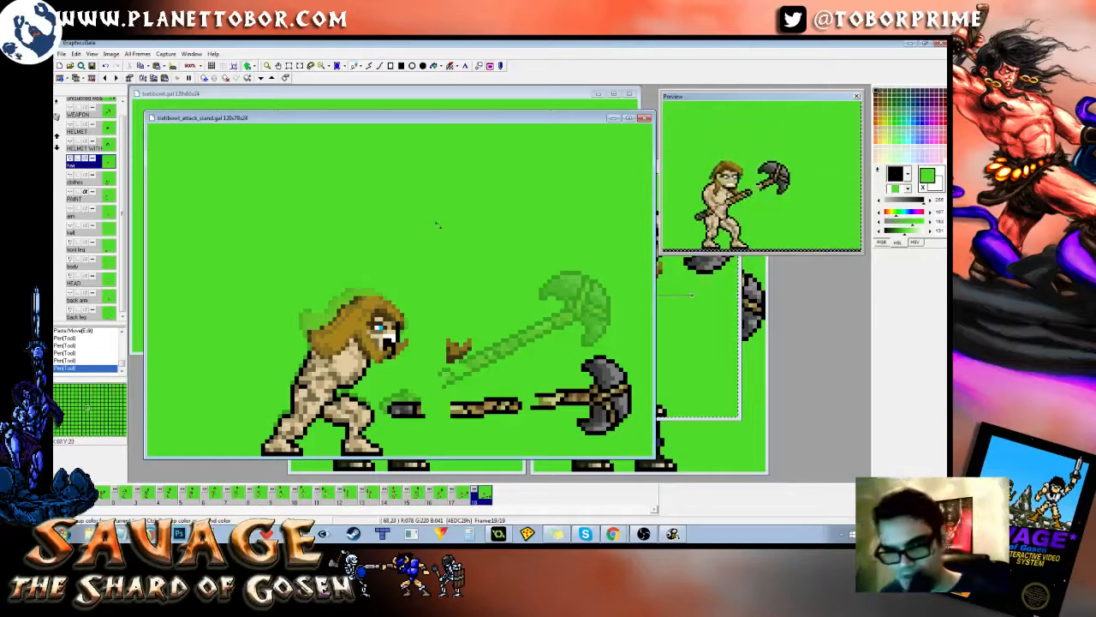
pyautogui.press('Left')
pyautogui.press('Right')
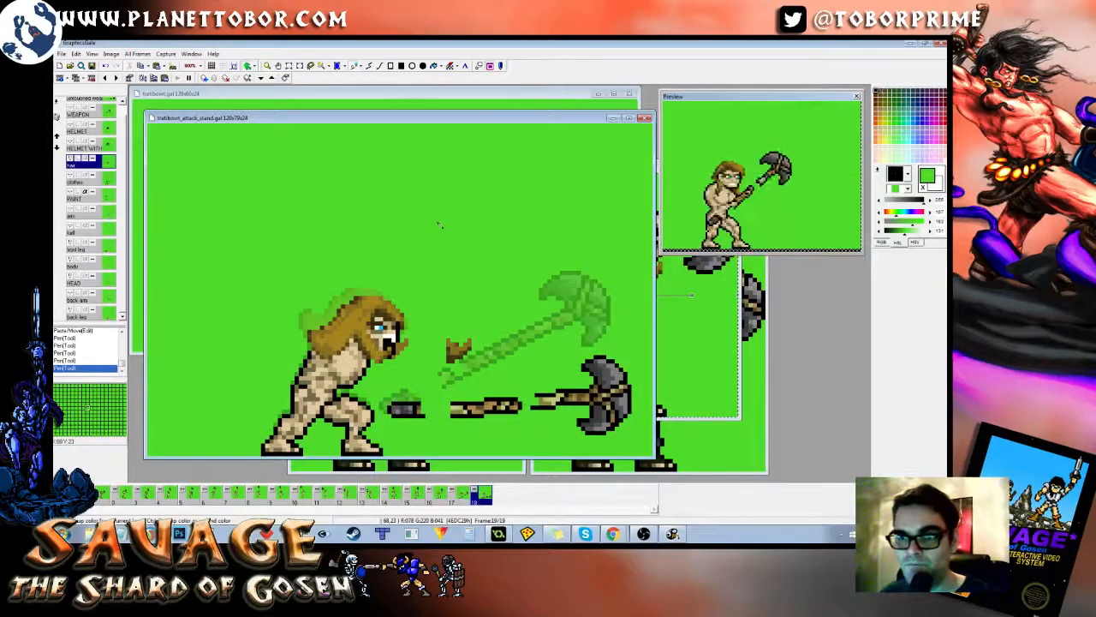
pyautogui.press('Left')
pyautogui.press('Right')
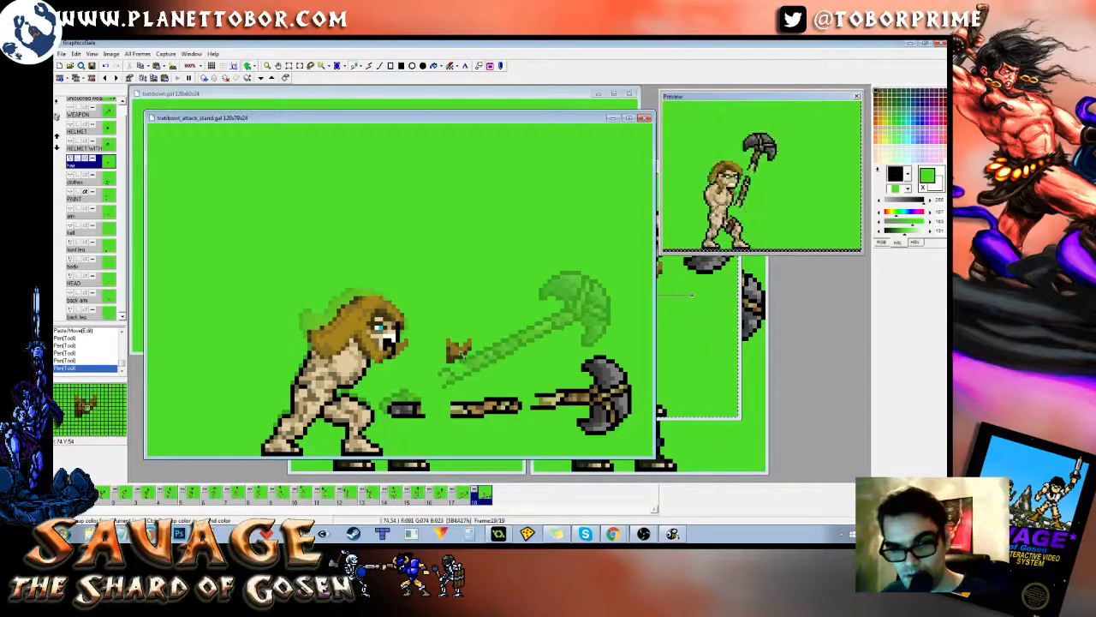
pyautogui.rightClick(461, 351)
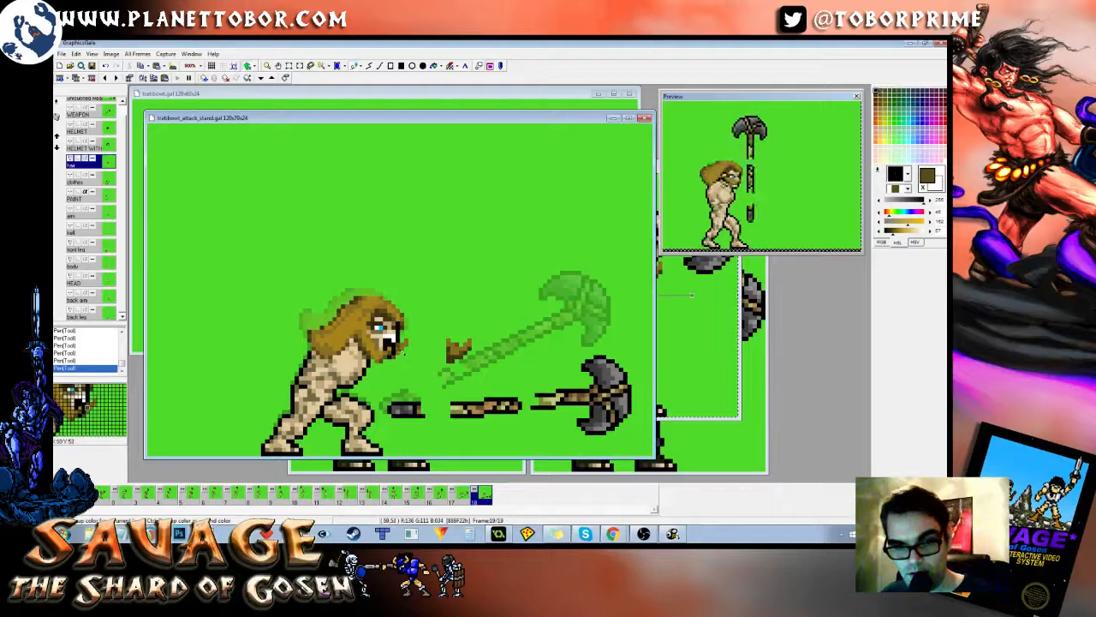
pyautogui.press('Left')
pyautogui.press('Right')
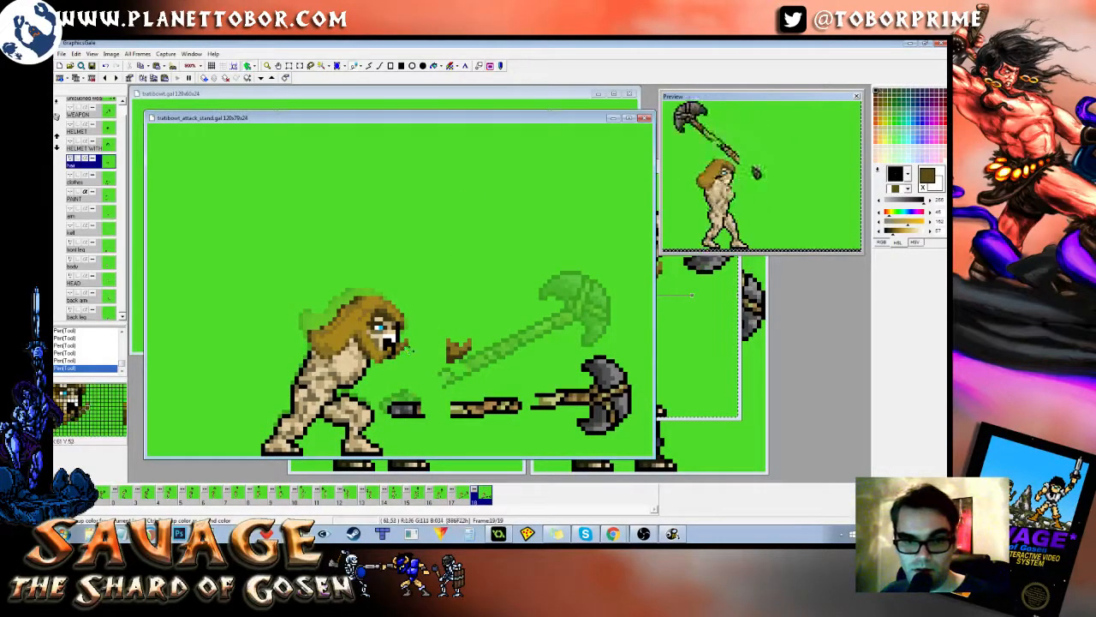
pyautogui.press('Left')
pyautogui.press('Right')
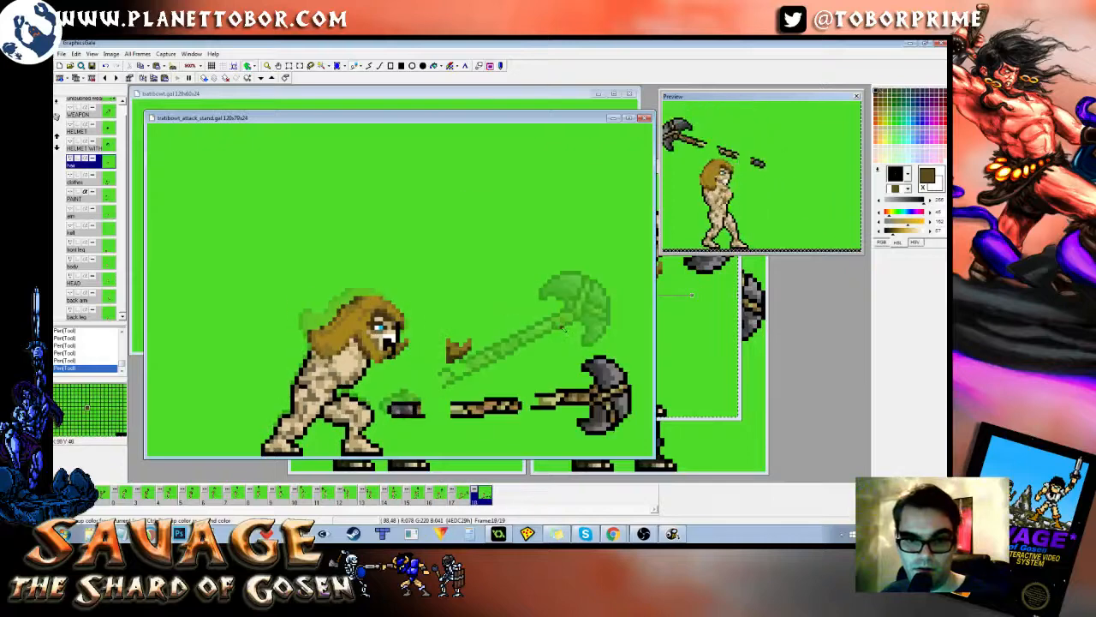
pyautogui.press('Left')
pyautogui.press('Right')
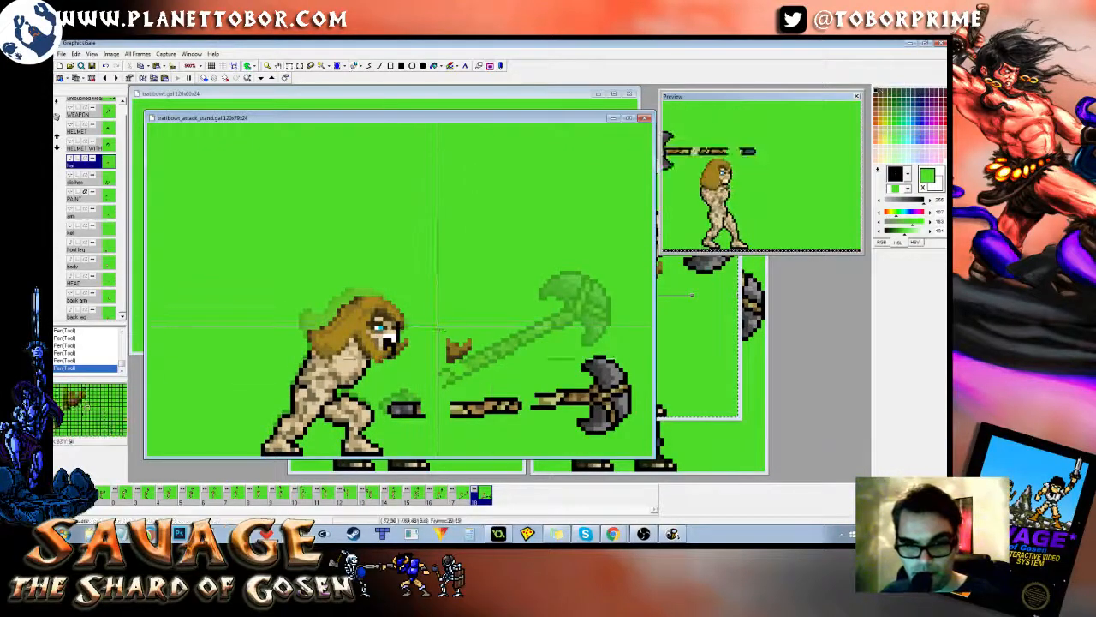
# Step: Delete the spare beard tuft in front of frame 19's face and compare the finished beard with frame 18
pyautogui.moveTo(438, 327); pyautogui.dragTo(483, 367)
pyautogui.press('Delete')
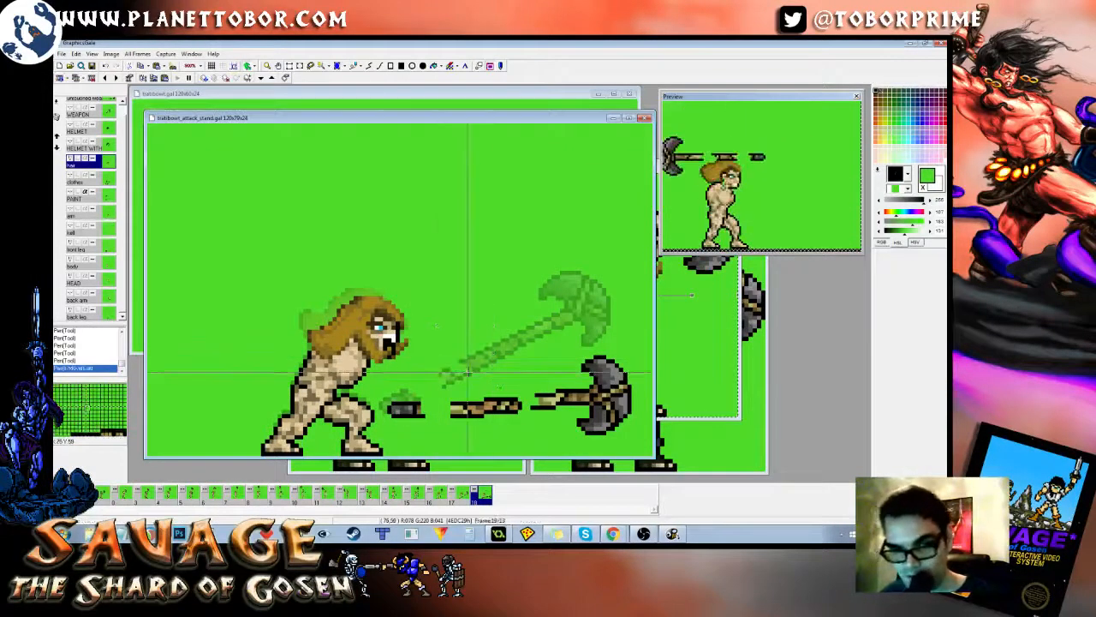
pyautogui.press('Left')
pyautogui.press('Right')
pyautogui.press('Left')
pyautogui.press('Right')
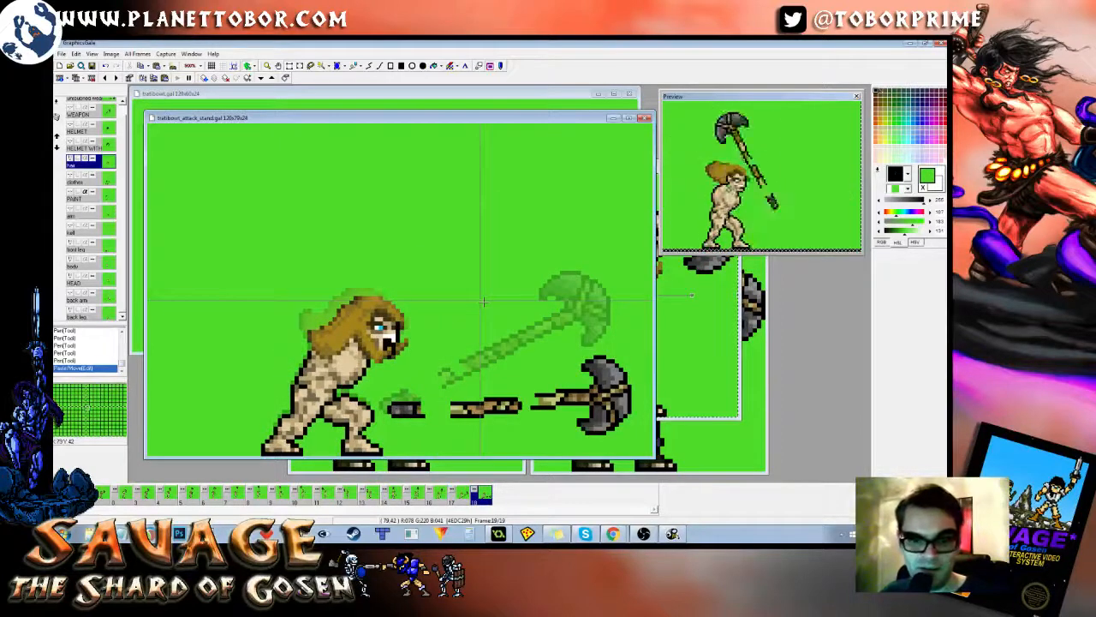
pyautogui.press('Left')
pyautogui.press('Right')
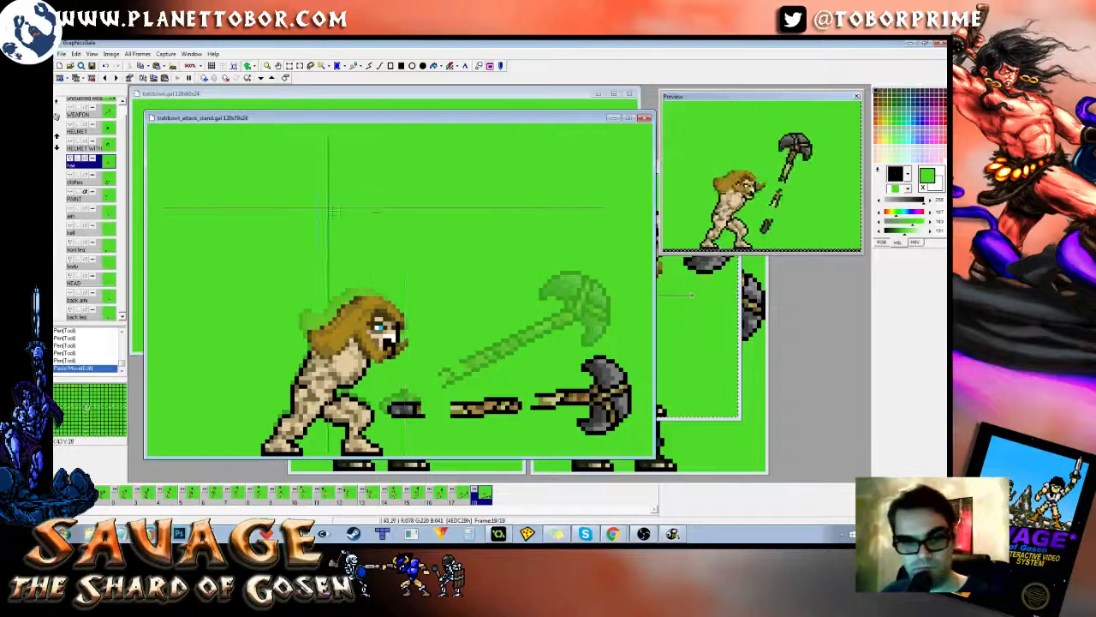
pyautogui.press('Left')
pyautogui.press('Right')
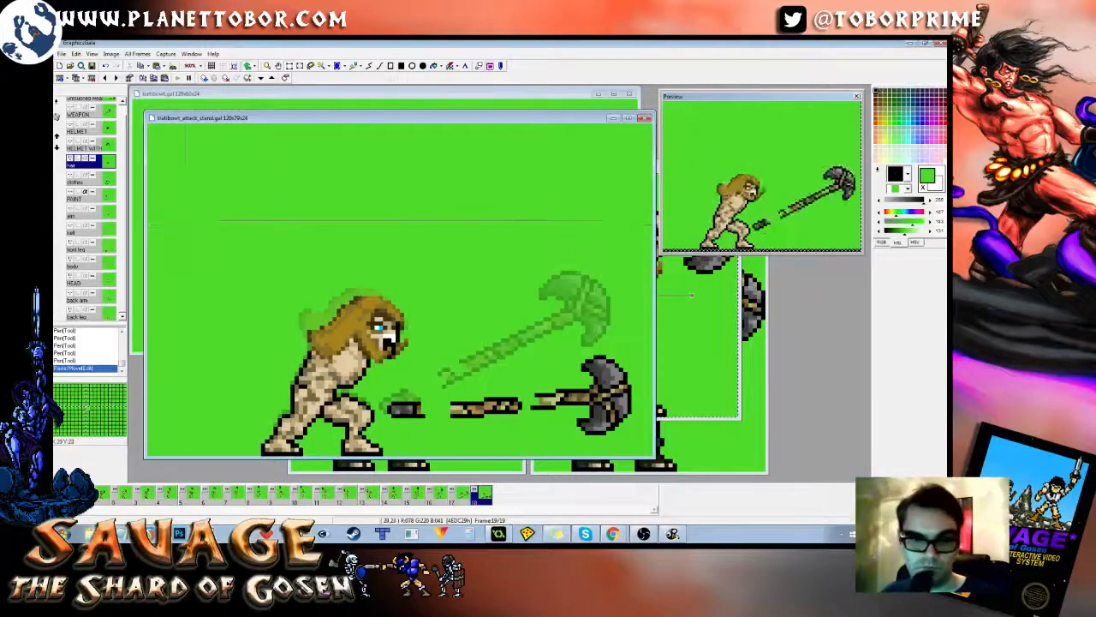
pyautogui.press('Left')
pyautogui.press('Right')
# Step: Step back and forth through frames 14 to 19 and examine the hair and beard motion across the axe swing
pyautogui.press('Left')
pyautogui.press('Left')
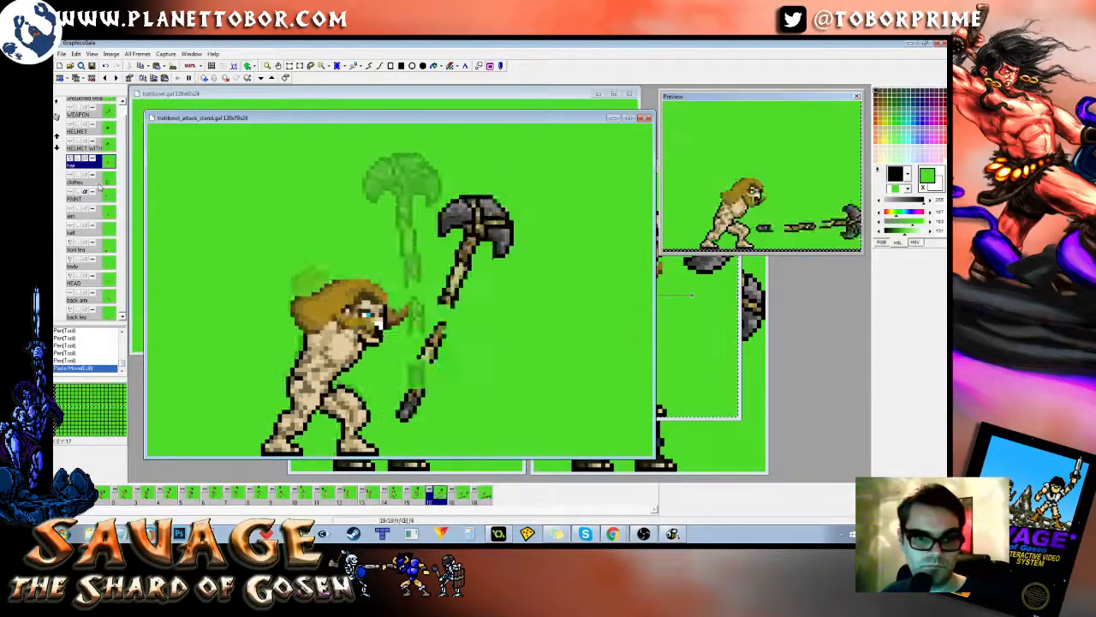
pyautogui.press('Left')
pyautogui.press('Left')
pyautogui.press('Right')
pyautogui.press('Right')
pyautogui.press('Right')
pyautogui.press('Right')
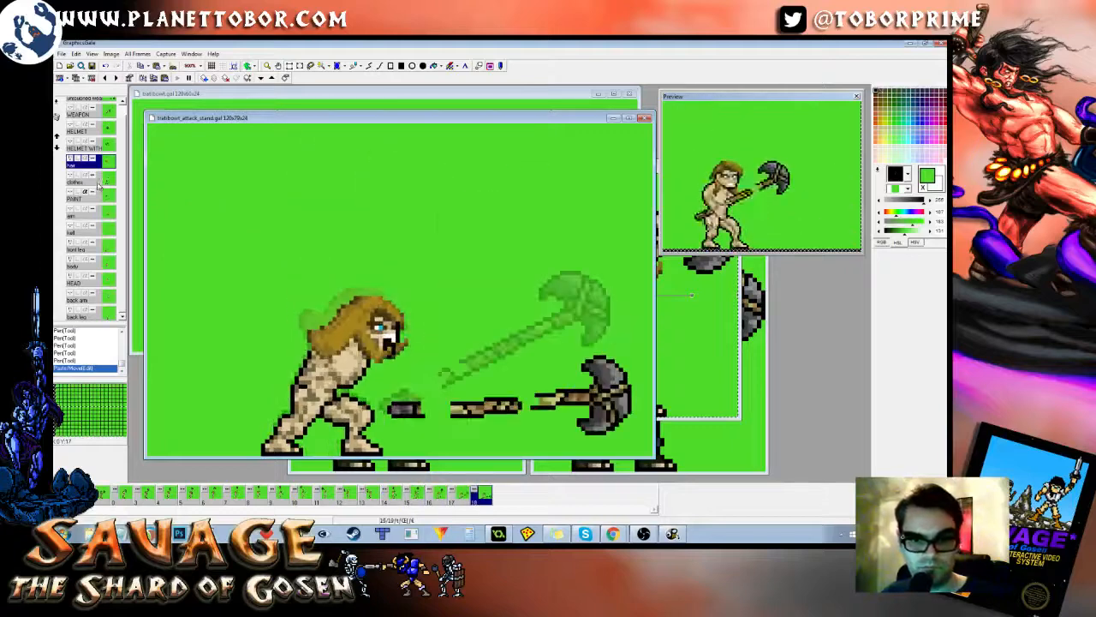
pyautogui.press('Left')
pyautogui.press('Left')
pyautogui.press('Left')
pyautogui.press('Left')
pyautogui.press('Left')
pyautogui.press('Right')
pyautogui.press('Right')
pyautogui.press('Right')
pyautogui.press('Right')
pyautogui.press('Right')
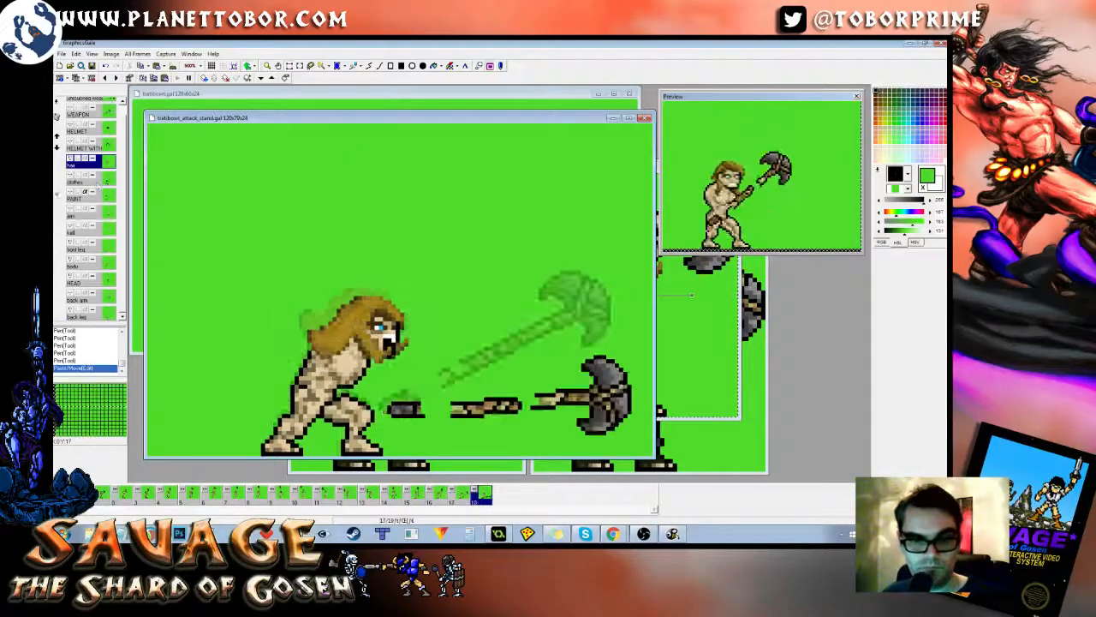
# Step: Make the arm layer active and visible, and step through frames 14 to 19 to check the arms against the swing
pyautogui.click(86, 219)
pyautogui.press('Left')
pyautogui.press('Left')
pyautogui.press('Left')
pyautogui.press('Left')
pyautogui.press('Left')
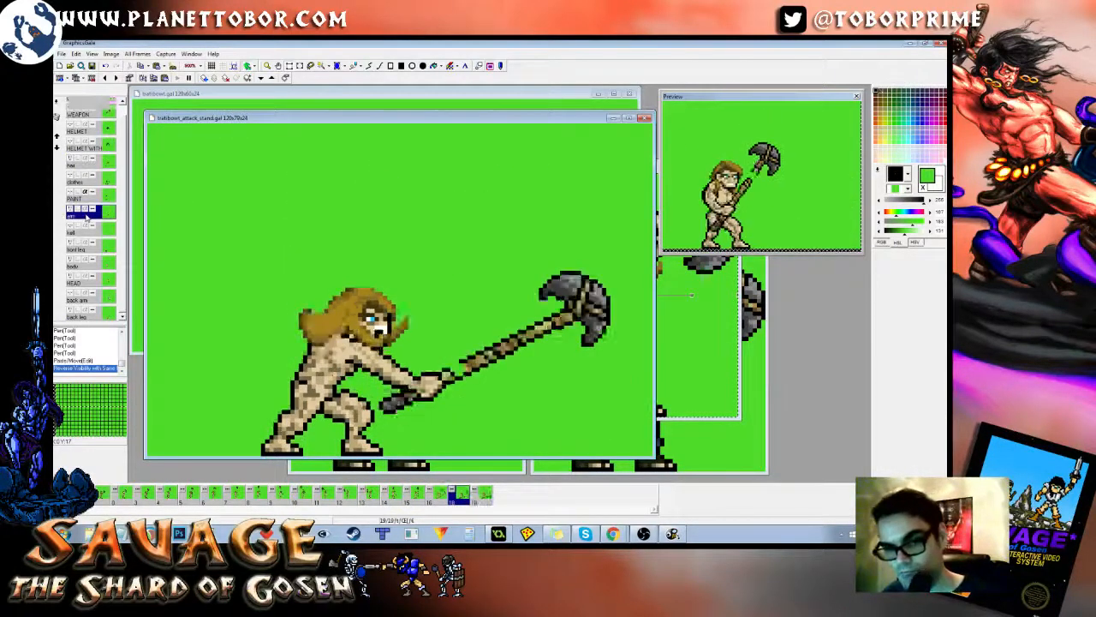
pyautogui.press('Right')
pyautogui.press('Right')
pyautogui.press('Right')
pyautogui.press('Right')
pyautogui.press('Right')
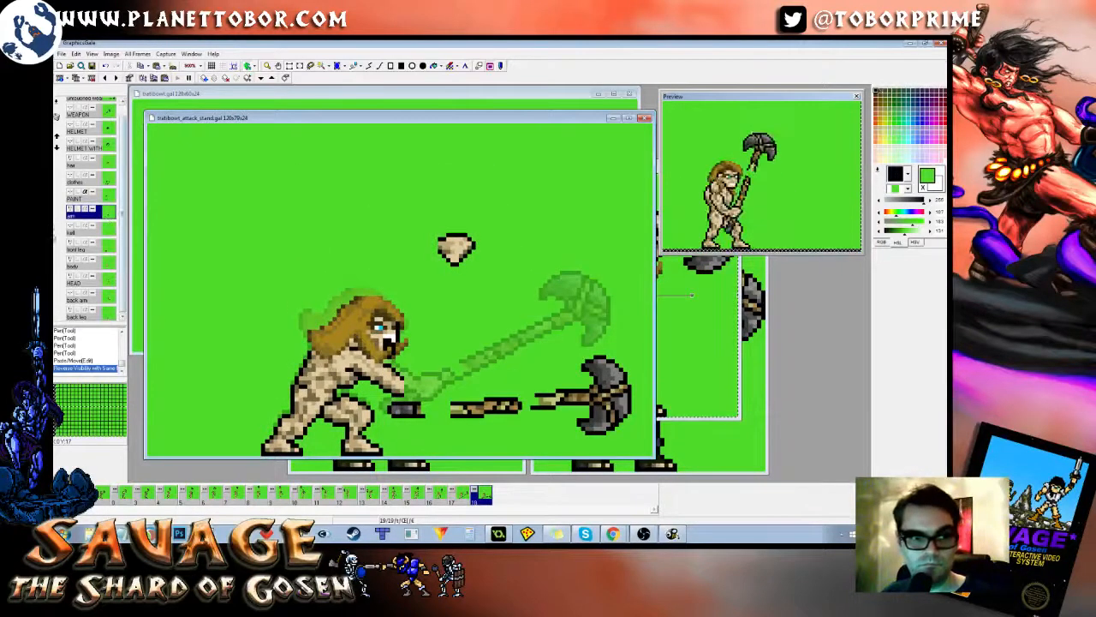
# Step: Delete the loose hand piece from frame 19's arm layer and return to frame 13's overhead axe pose
pyautogui.moveTo(429, 219); pyautogui.dragTo(453, 353)
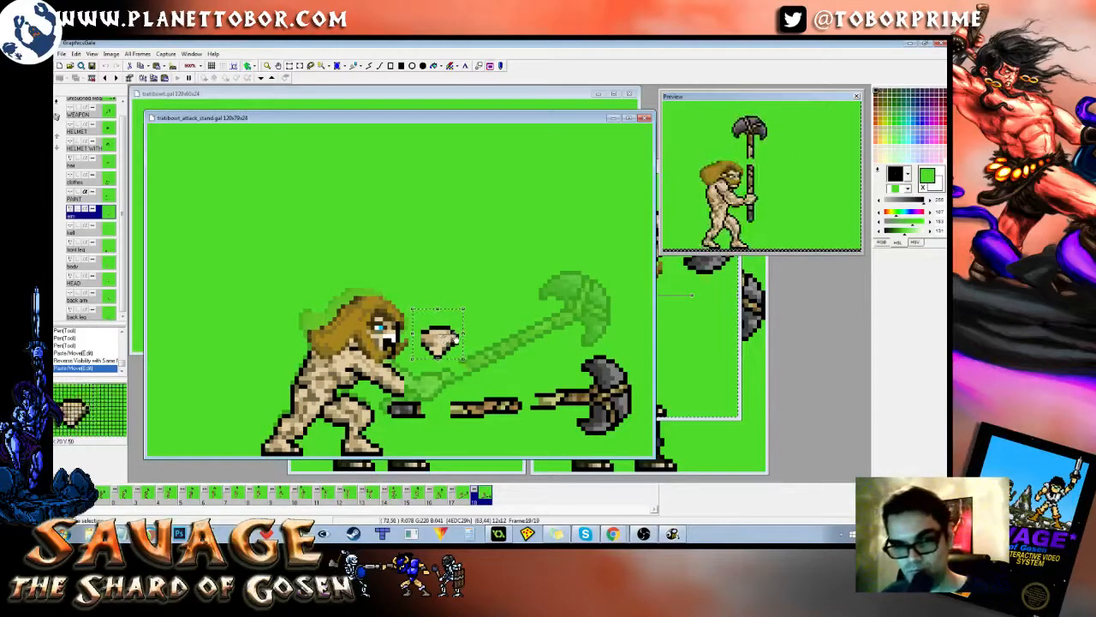
pyautogui.press('Delete')
pyautogui.press('Left')
pyautogui.press('Left')
pyautogui.press('Left')
pyautogui.press('Left')
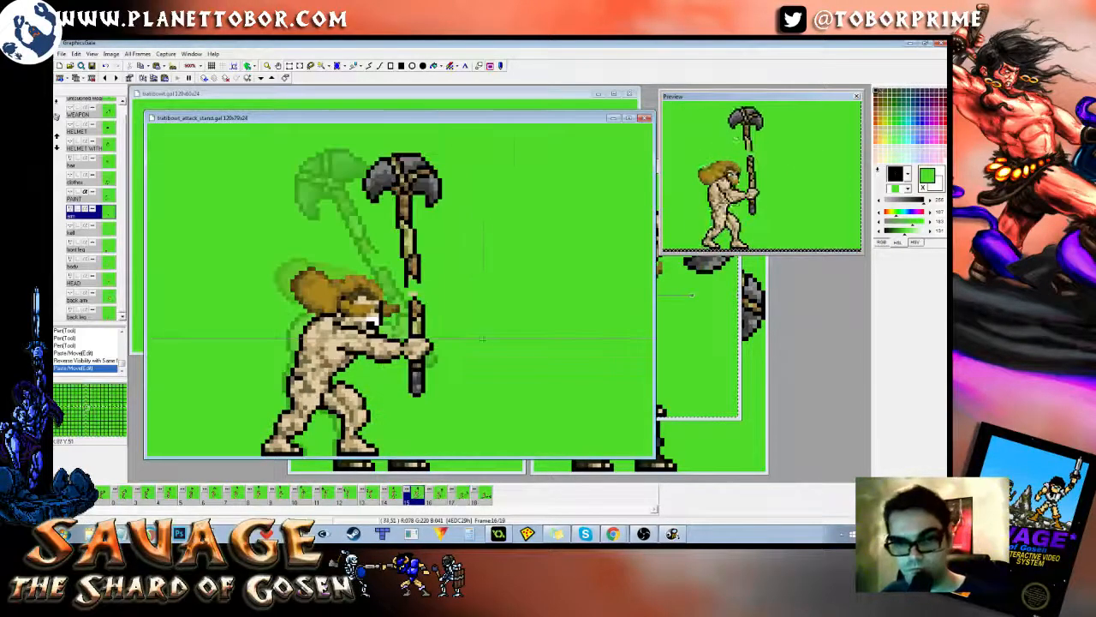
pyautogui.press('Left')
pyautogui.press('Left')
pyautogui.press('Left')
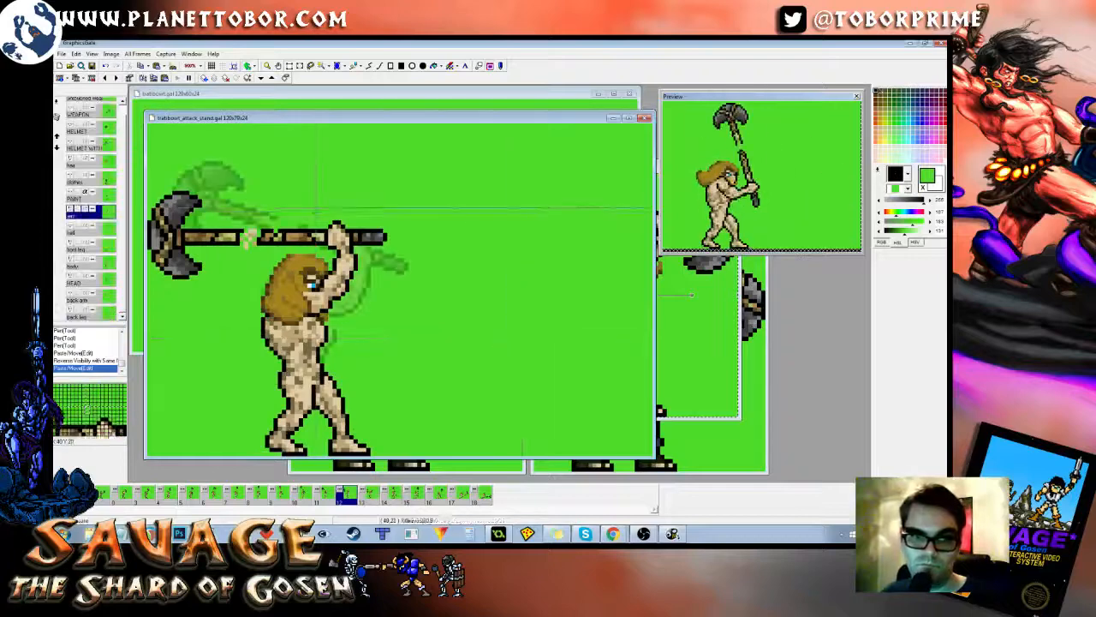
# Step: Copy the raised fist from frame 13, paste it into frame 19's arm layer and rotate it
pyautogui.moveTo(367, 249); pyautogui.dragTo(367, 250)
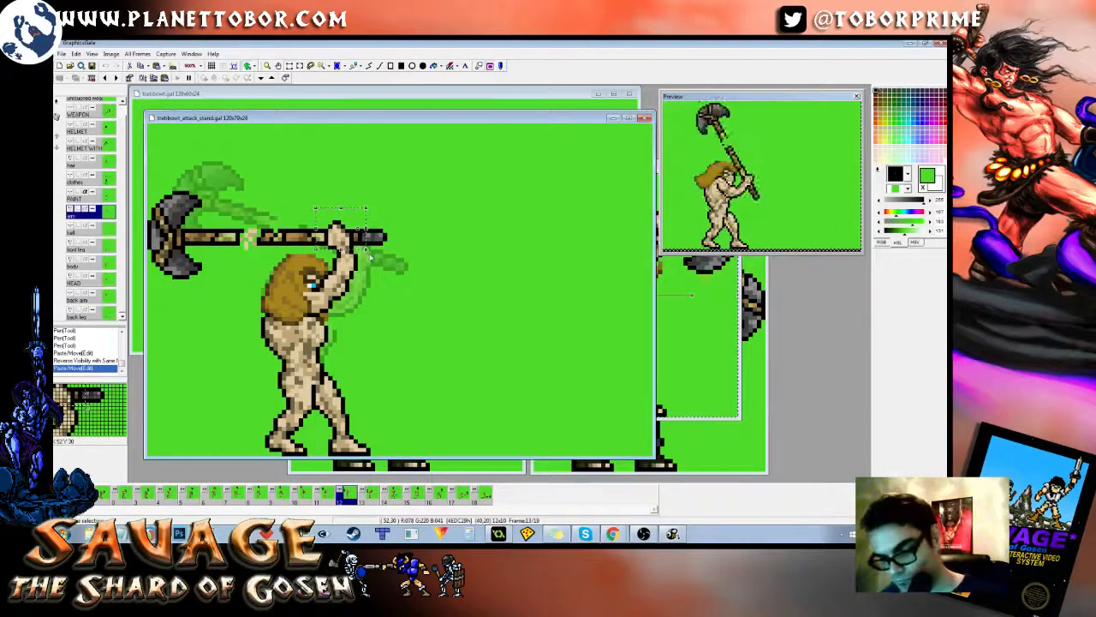
pyautogui.press('Right')
pyautogui.press('Right')
pyautogui.press('Right')
pyautogui.press('Right')
pyautogui.press('Right')
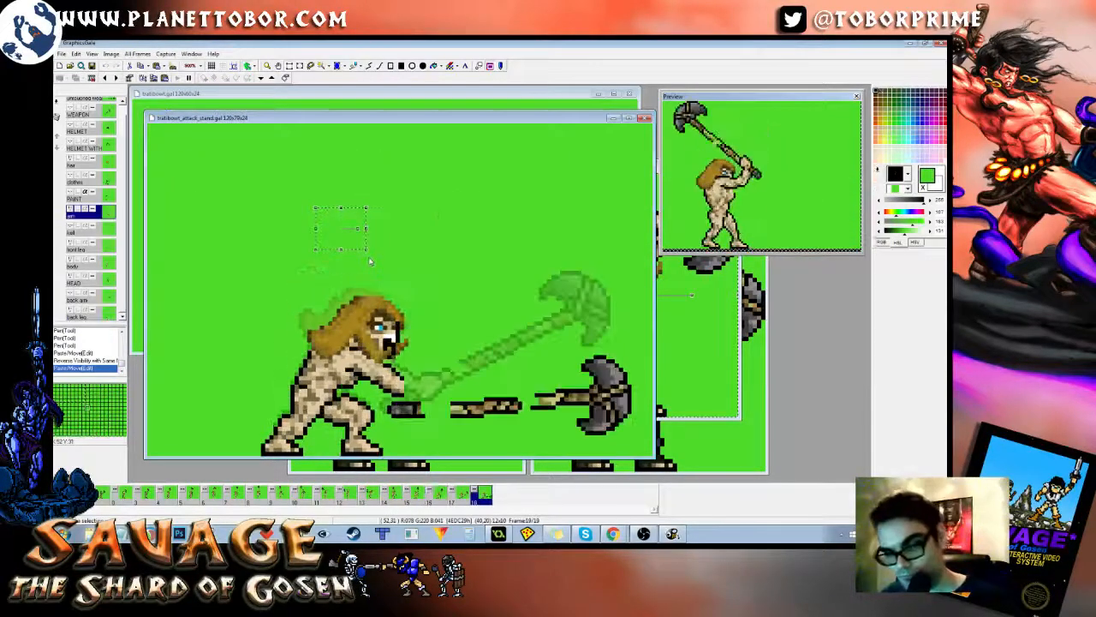
pyautogui.hotkey('ctrl', 'v')
pyautogui.moveTo(360, 233); pyautogui.dragTo(334, 264)
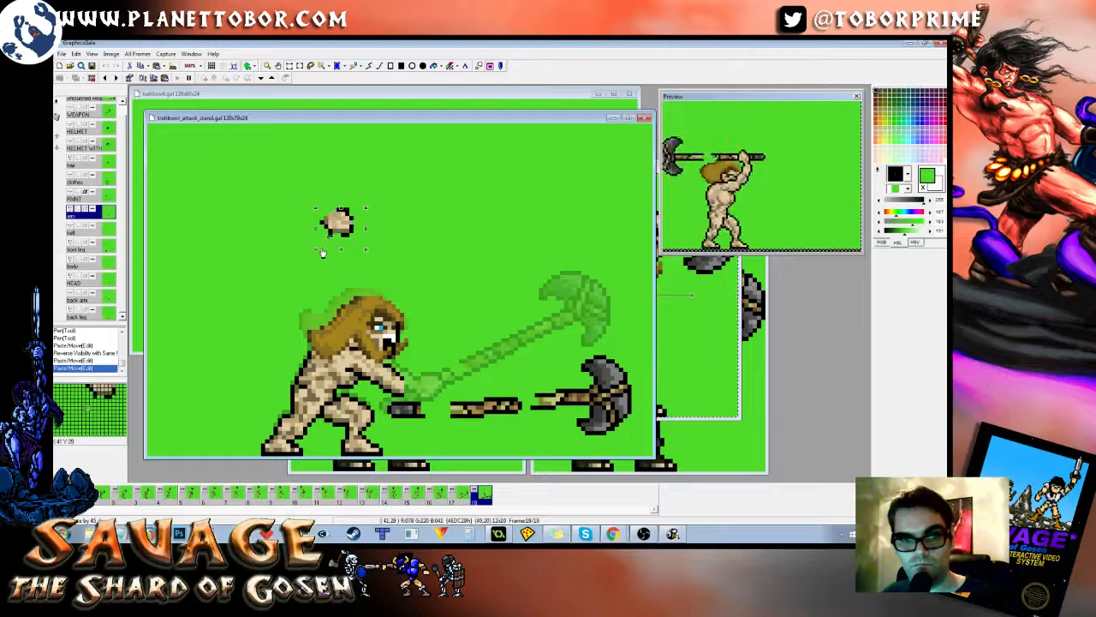
# Step: Redraw the pasted fist's black outline and erase the stray pixels around its edges
pyautogui.click(375, 238)
pyautogui.rightClick(341, 233)
pyautogui.click(336, 234)
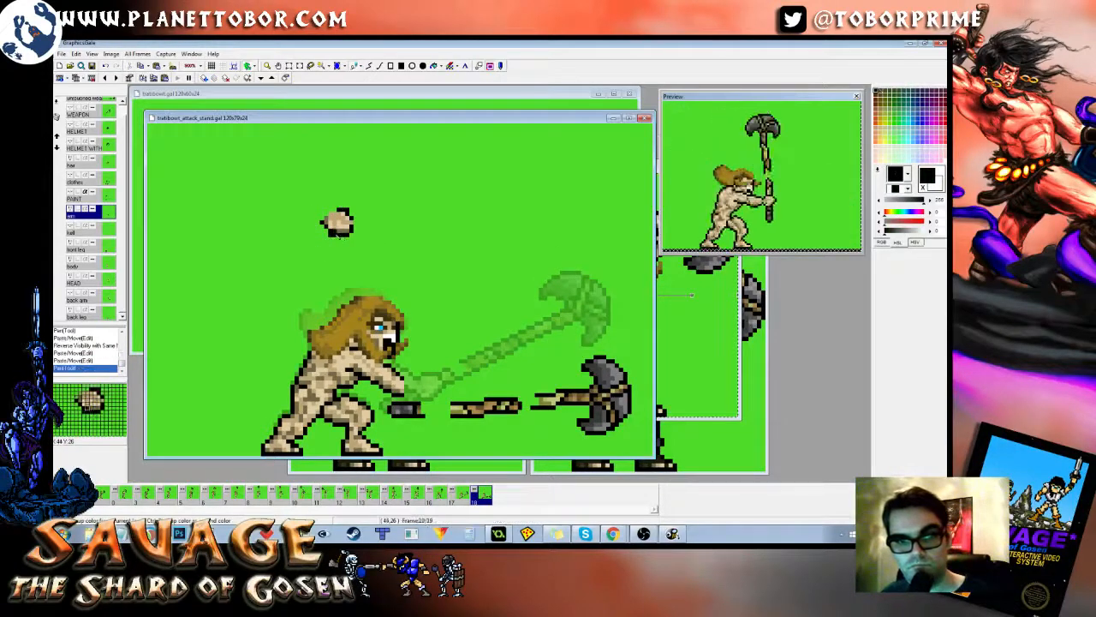
pyautogui.hotkey('ctrl', 'z')
pyautogui.click(336, 235)
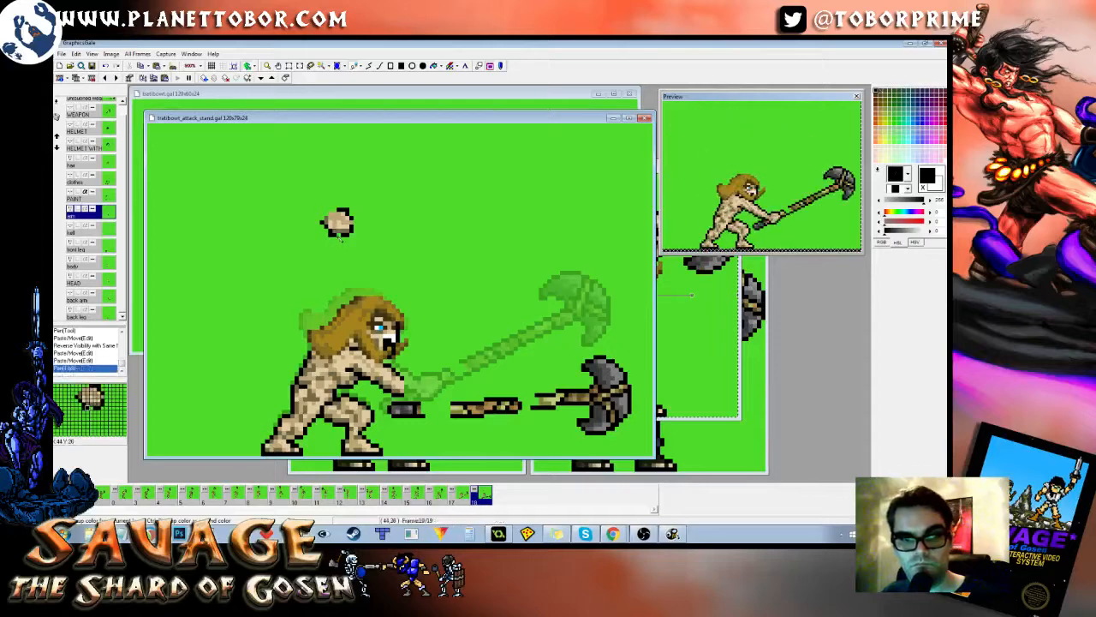
pyautogui.rightClick(332, 240)
pyautogui.click(333, 236)
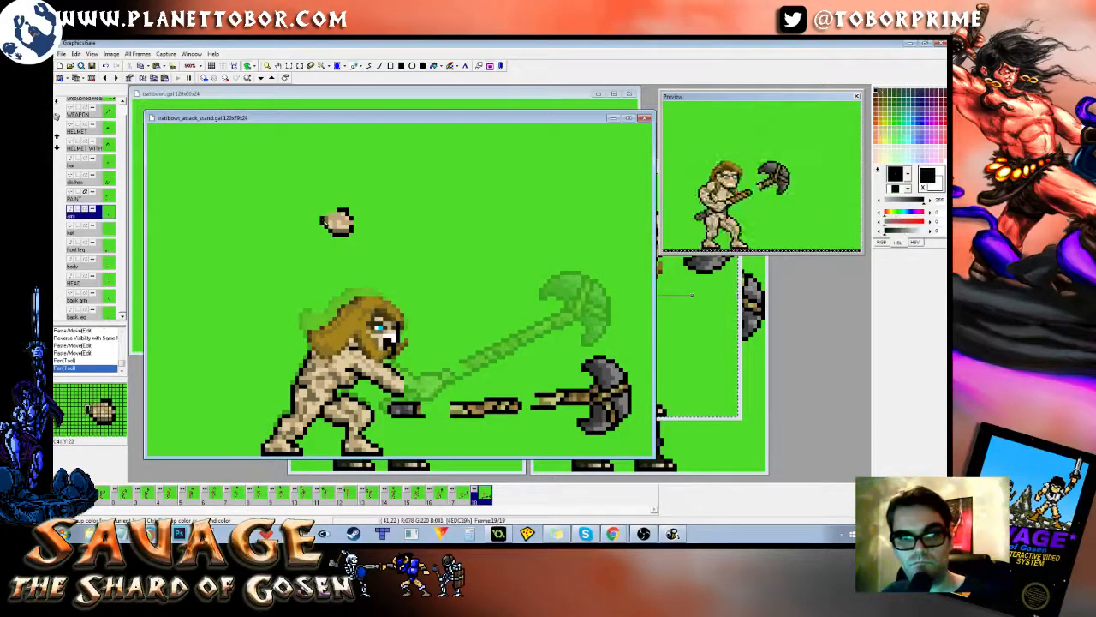
pyautogui.click(341, 222)
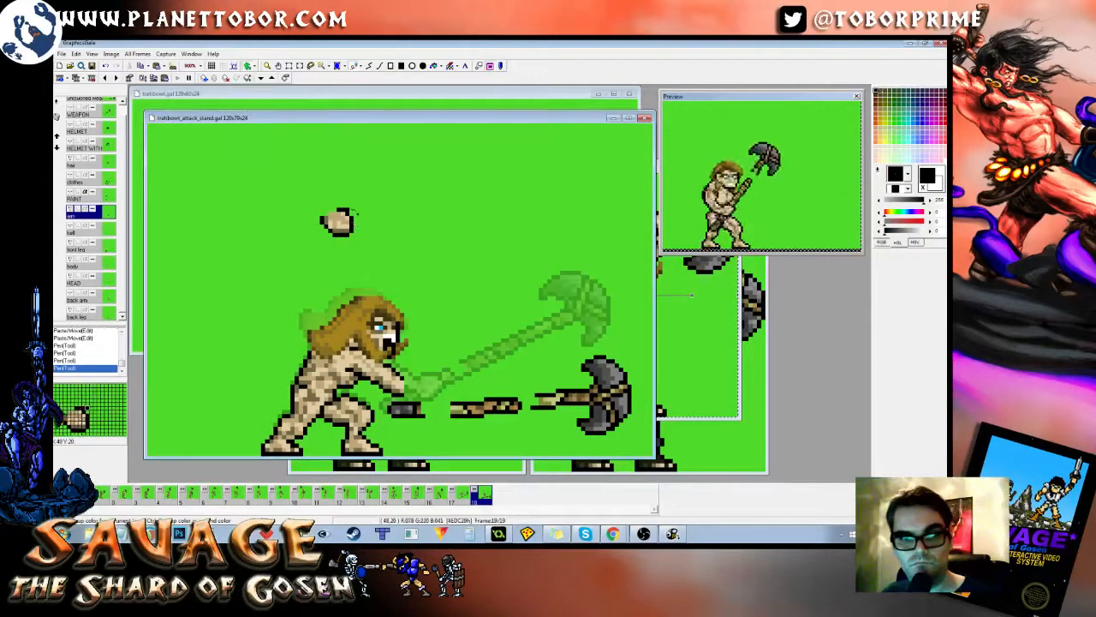
pyautogui.rightClick(351, 210)
pyautogui.click(348, 211)
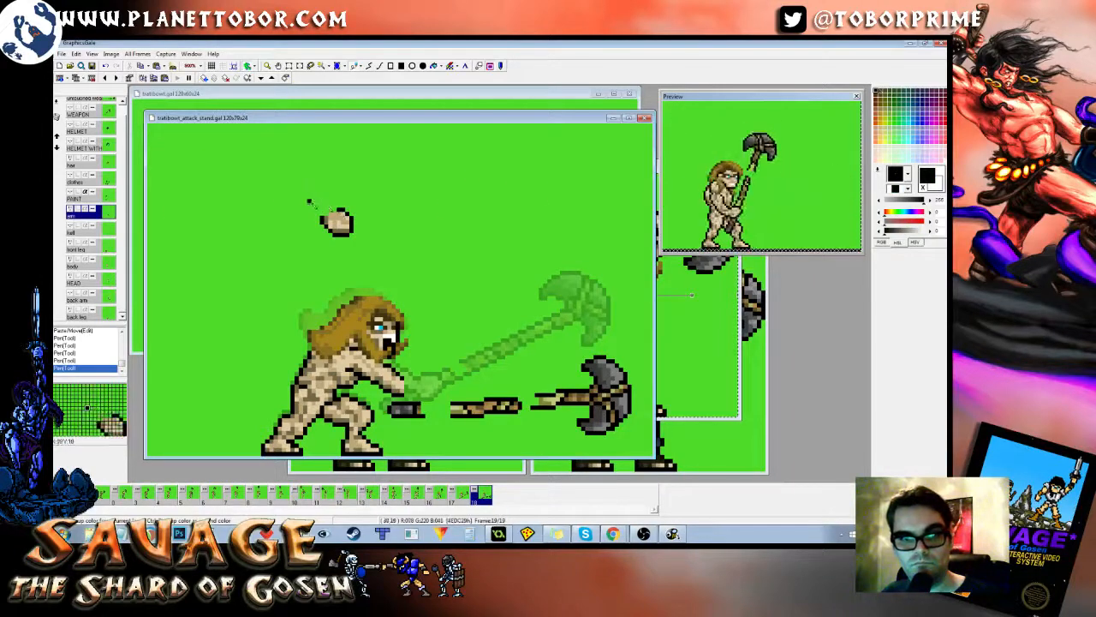
# Step: Move the fist onto frame 19's axe handle and outline the wrist in black to join it to the forearm
pyautogui.moveTo(310, 199); pyautogui.dragTo(418, 403)
pyautogui.rightClick(433, 397)
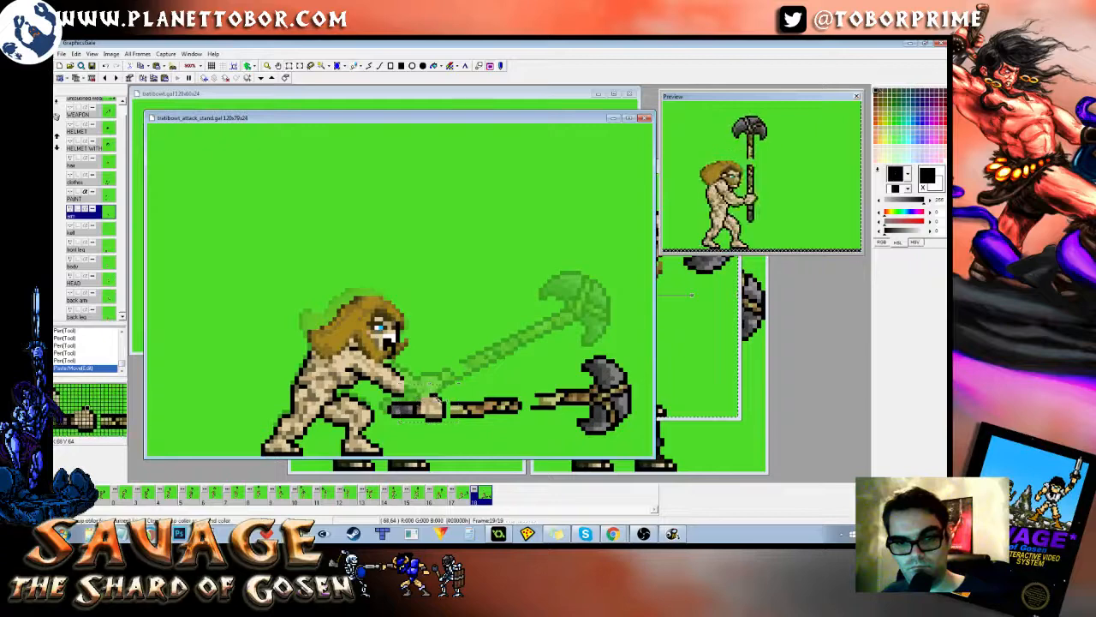
pyautogui.rightClick(438, 397)
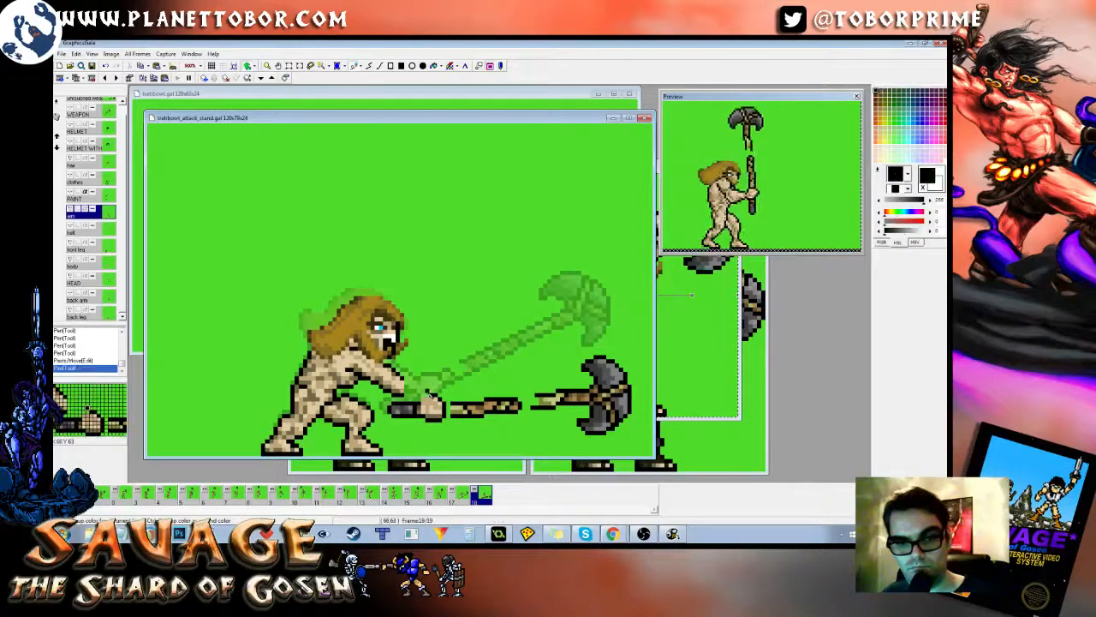
pyautogui.click(416, 385)
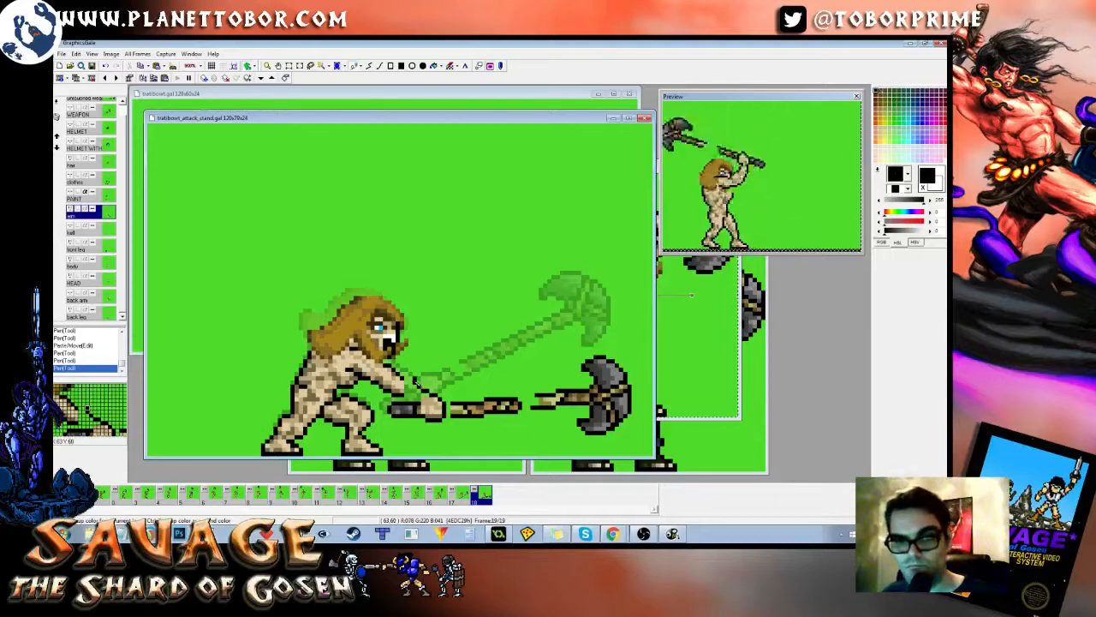
pyautogui.click(411, 380)
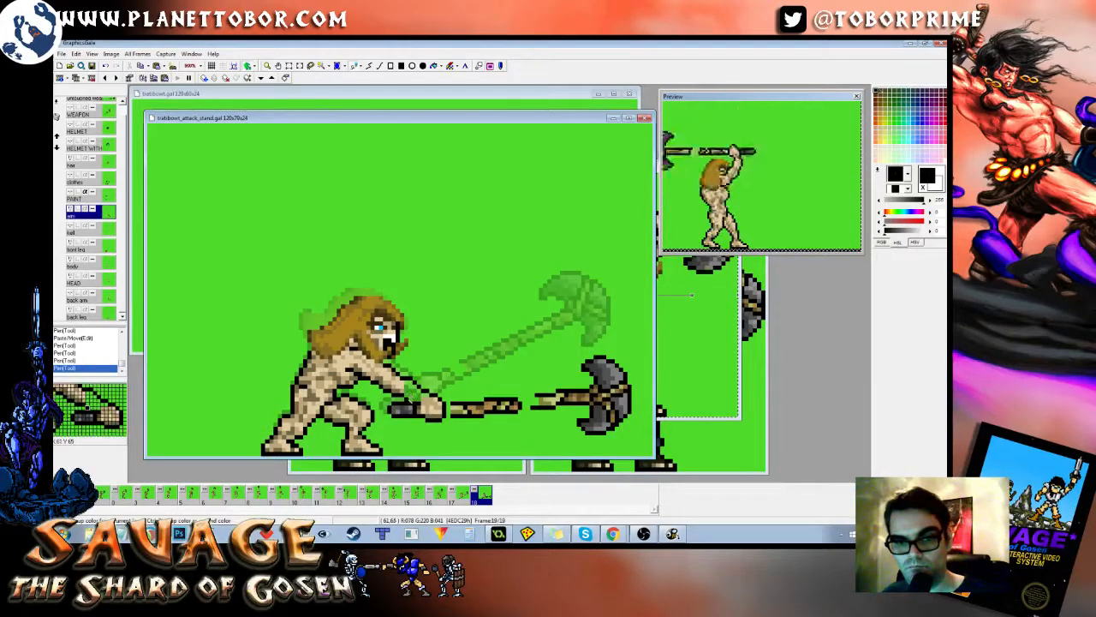
pyautogui.click(415, 399)
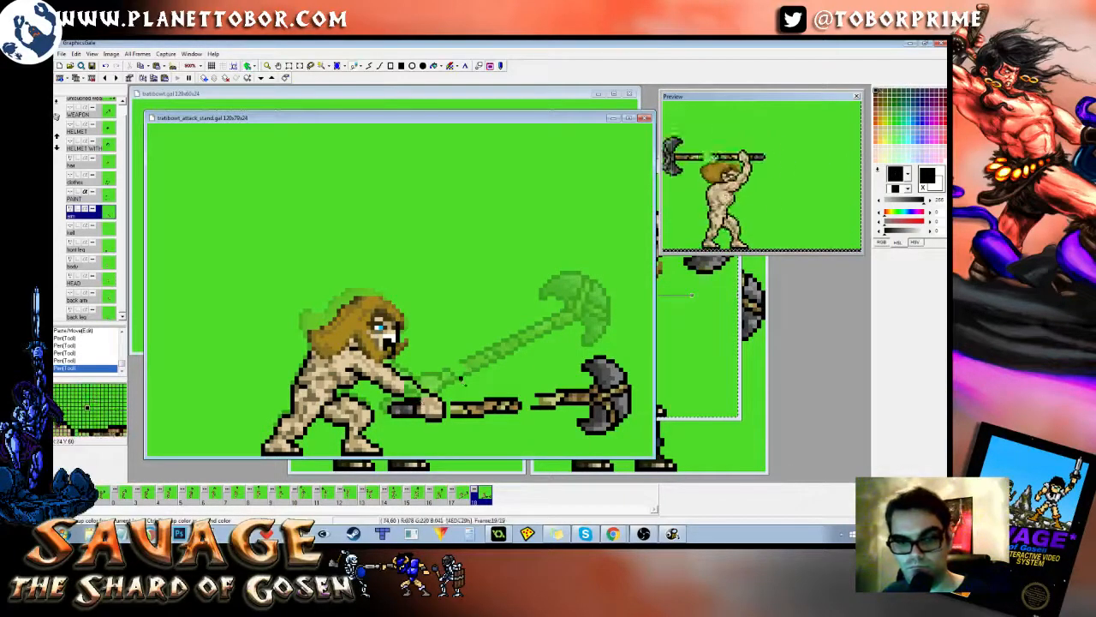
# Step: Touch up frame 19's fist with shading and outline colours sampled from the sprite
pyautogui.rightClick(460, 379)
pyautogui.rightClick(434, 408)
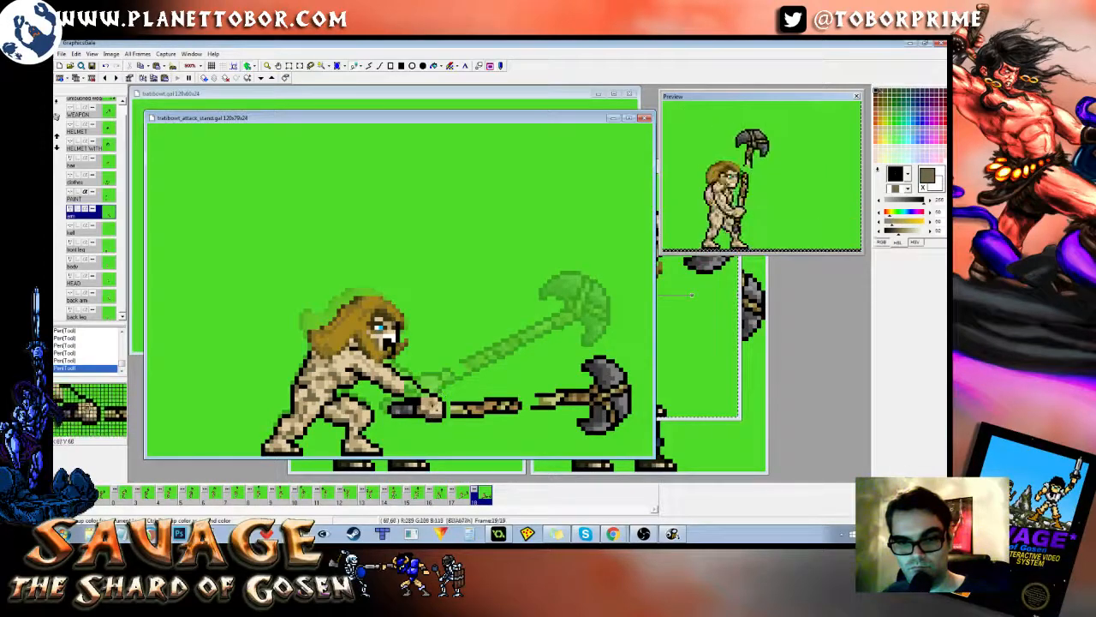
pyautogui.rightClick(419, 407)
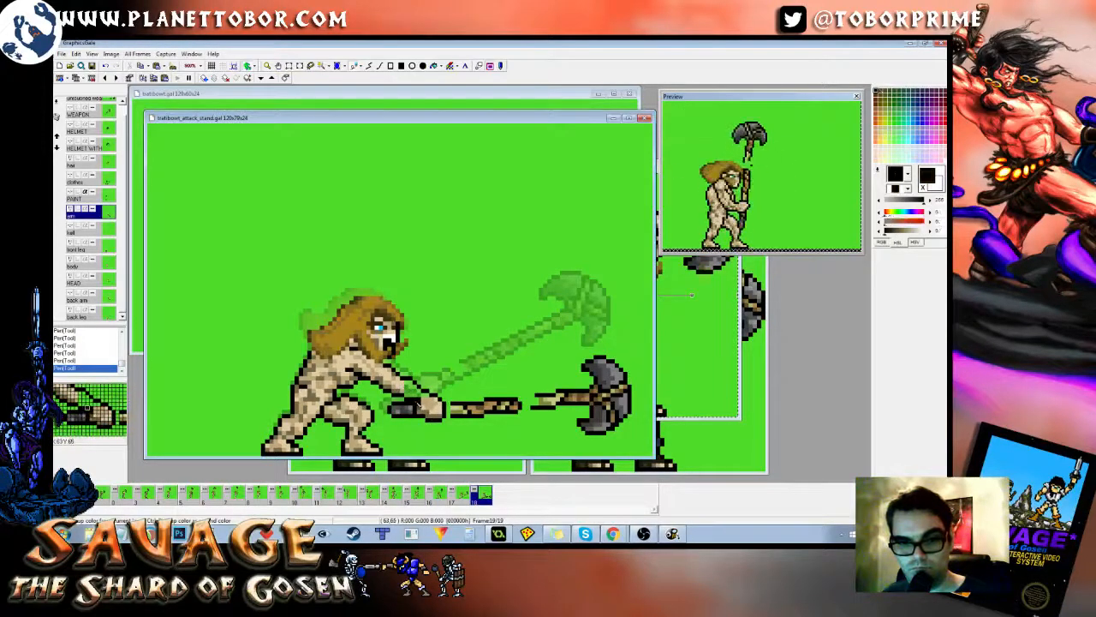
pyautogui.rightClick(475, 346)
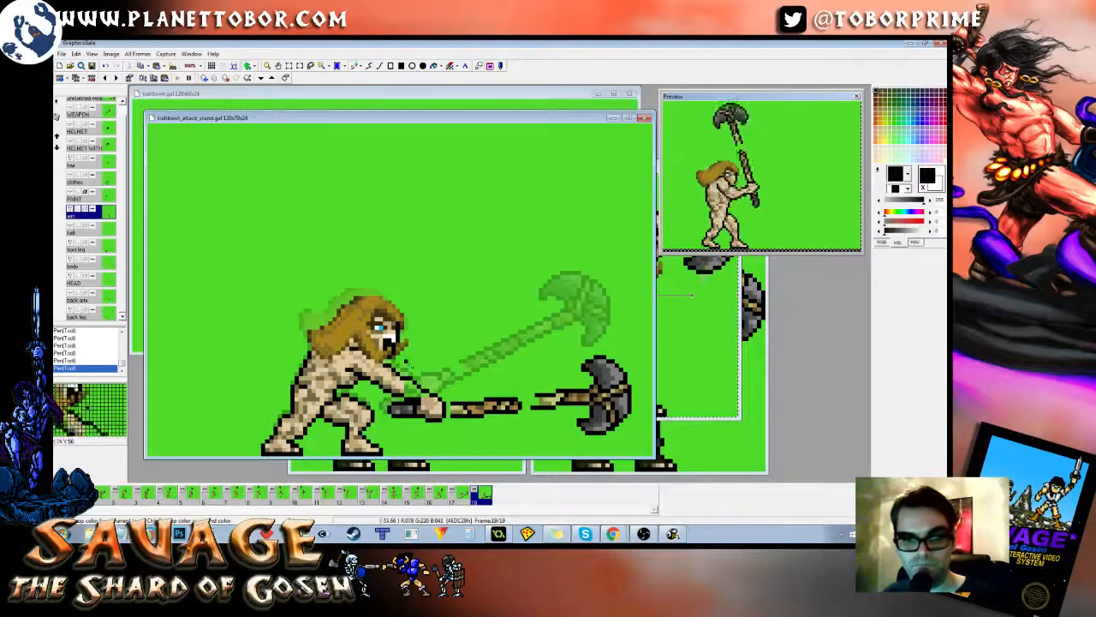
# Step: Make the untouched weapon layer active and close the gaps in frame 19's axe handle outline with black
pyautogui.click(86, 101)
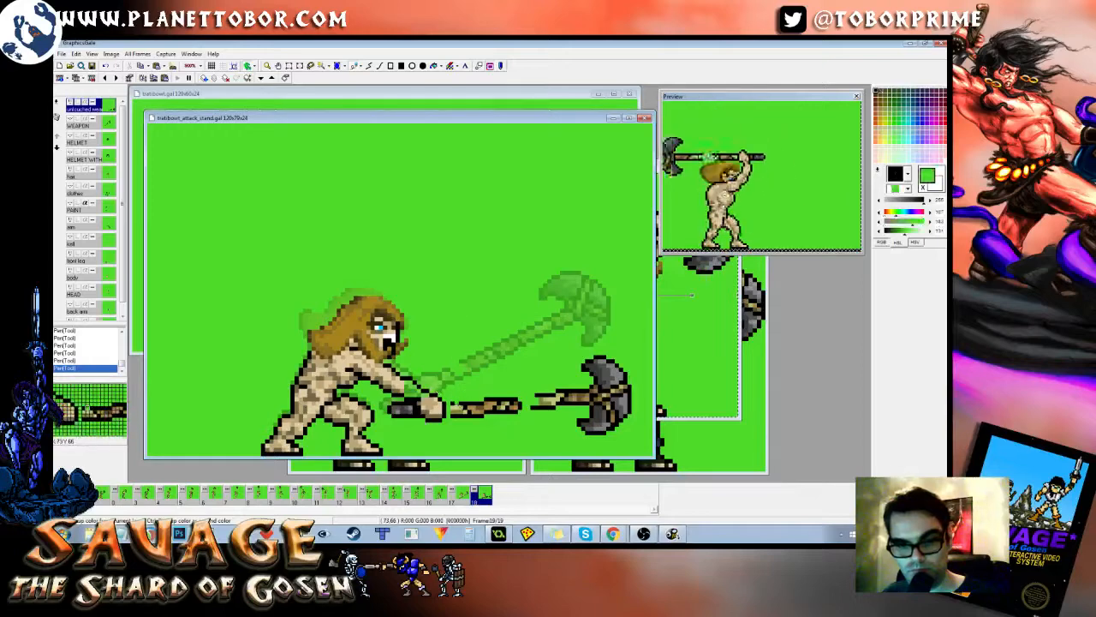
pyautogui.rightClick(455, 403)
pyautogui.click(451, 404)
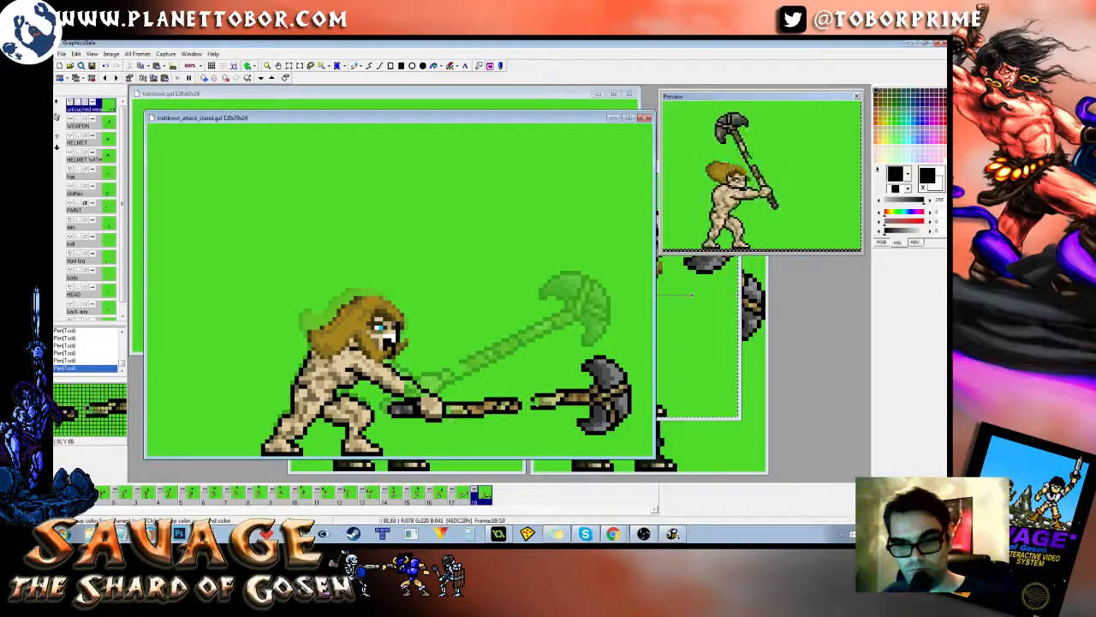
pyautogui.click(528, 400)
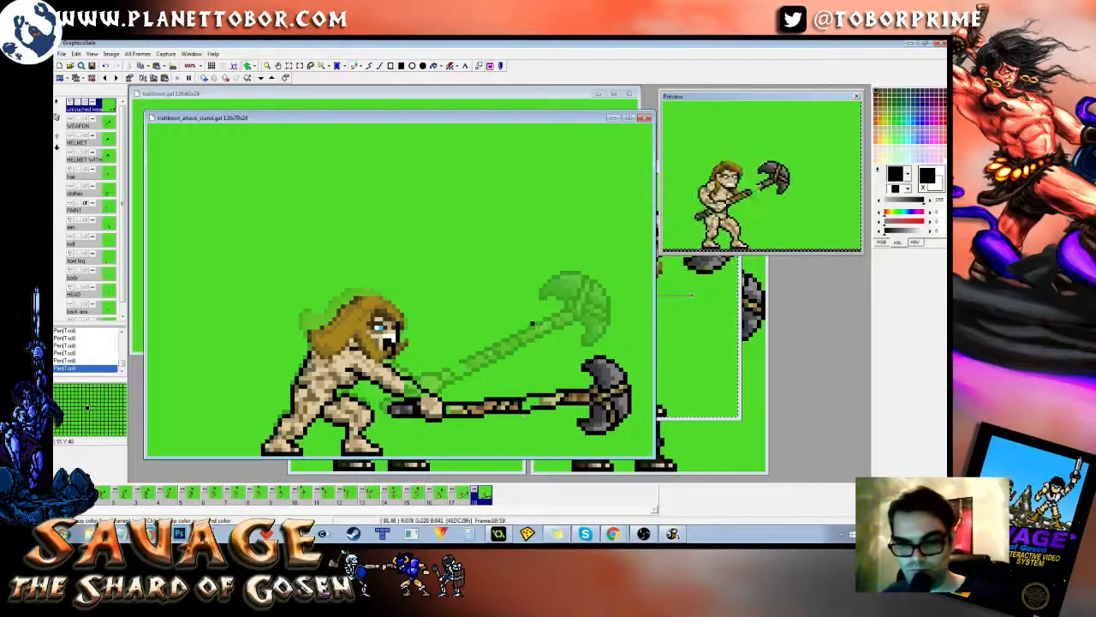
# Step: Fill and shade the newly joined sections of frame 19's axe handle with browns and black sampled from the handle
pyautogui.rightClick(541, 409)
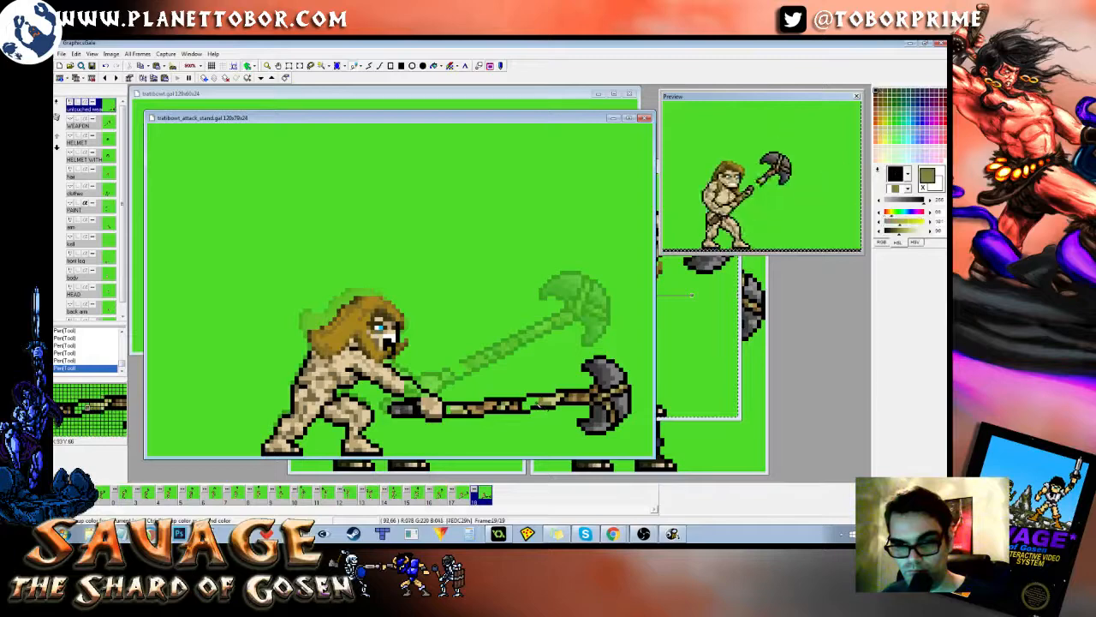
pyautogui.rightClick(524, 410)
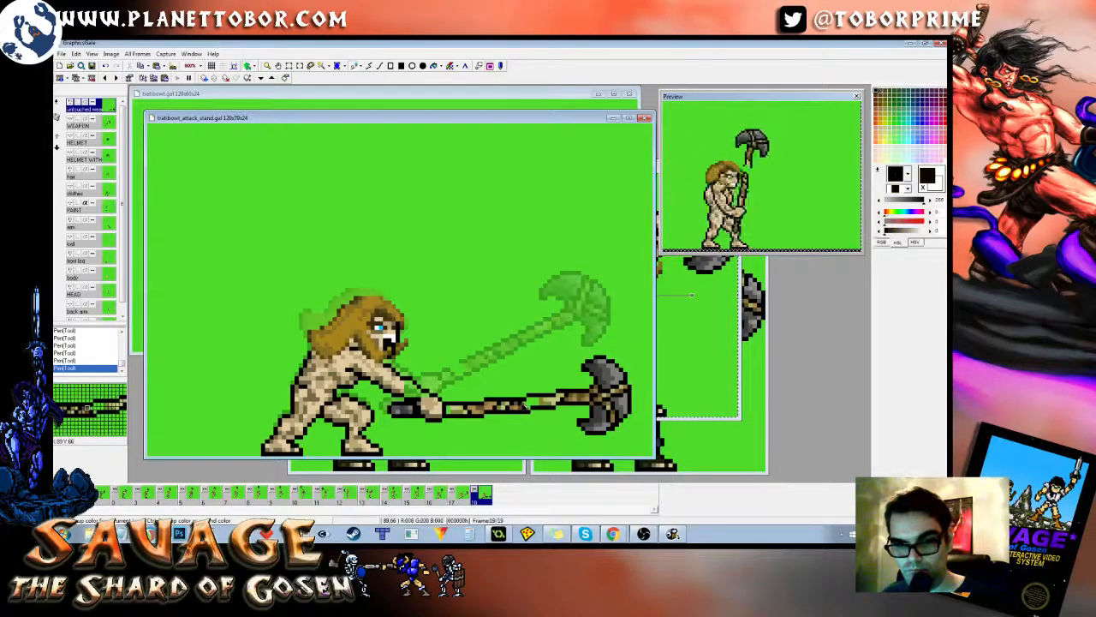
pyautogui.rightClick(529, 410)
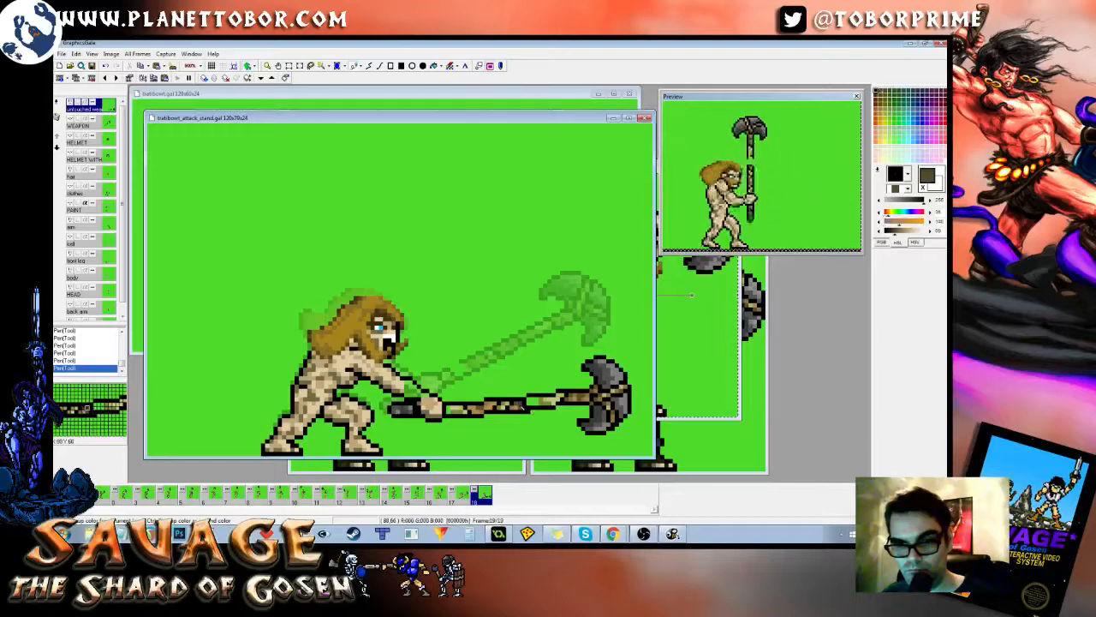
pyautogui.rightClick(529, 400)
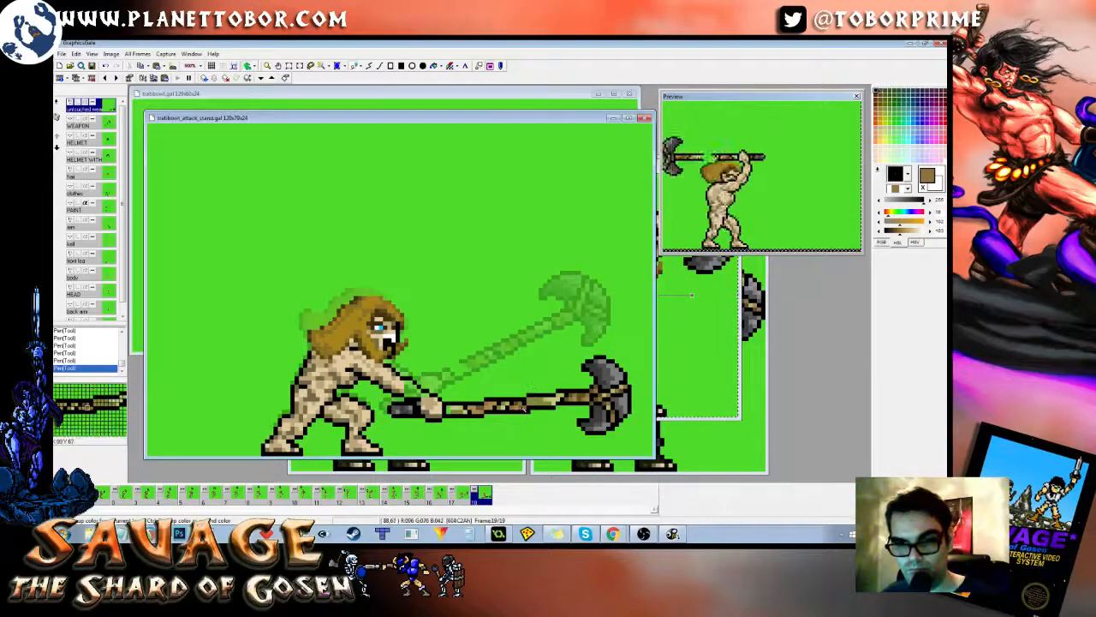
pyautogui.rightClick(479, 245)
pyautogui.rightClick(548, 402)
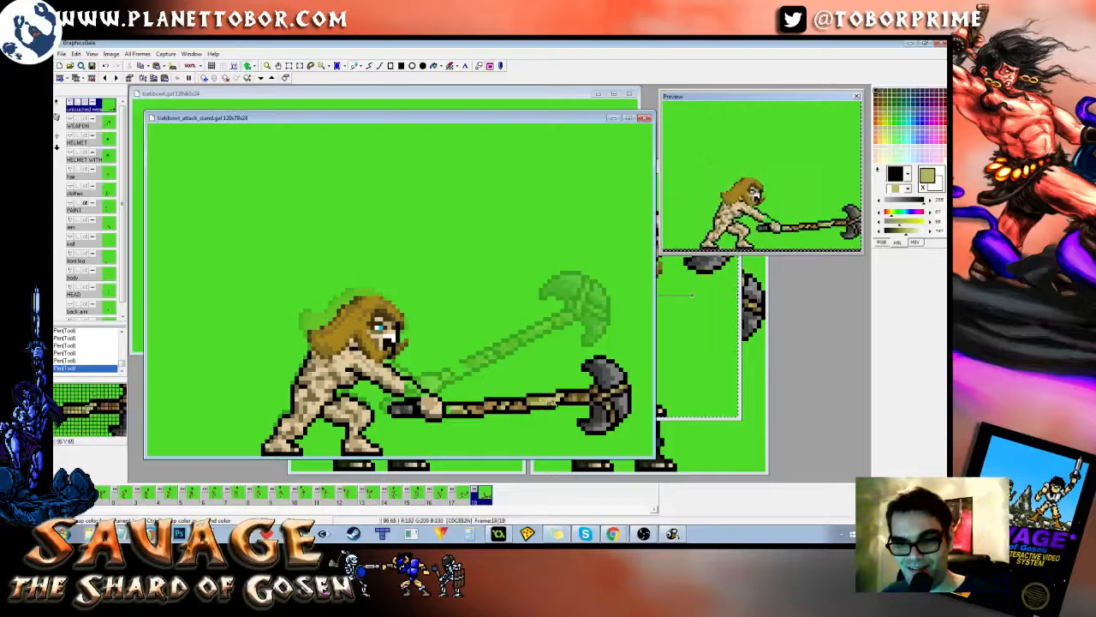
pyautogui.rightClick(550, 402)
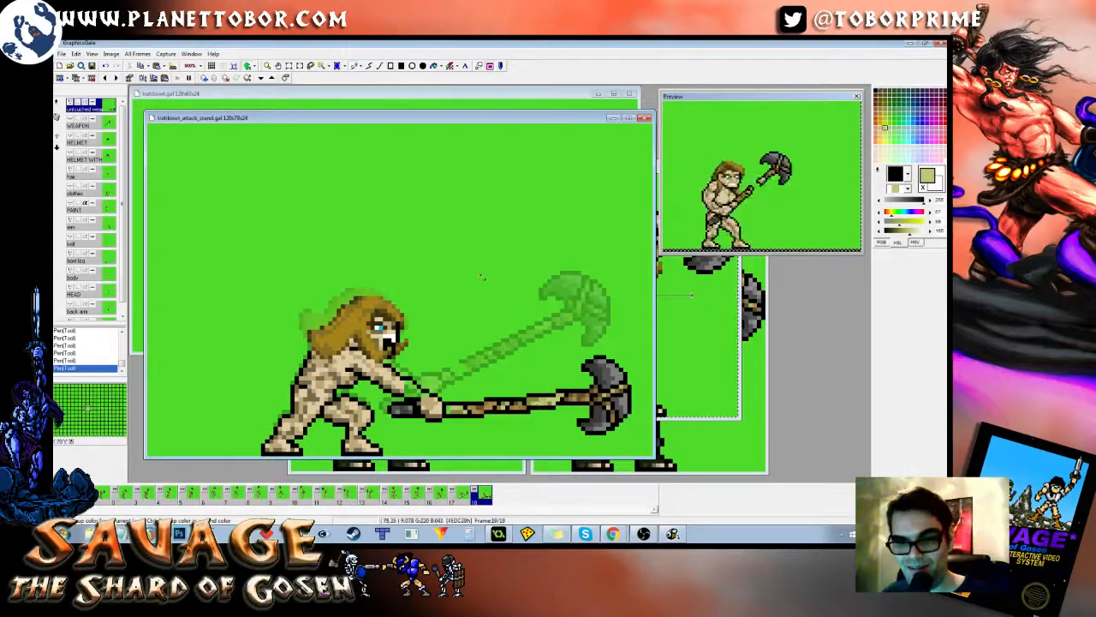
pyautogui.rightClick(460, 396)
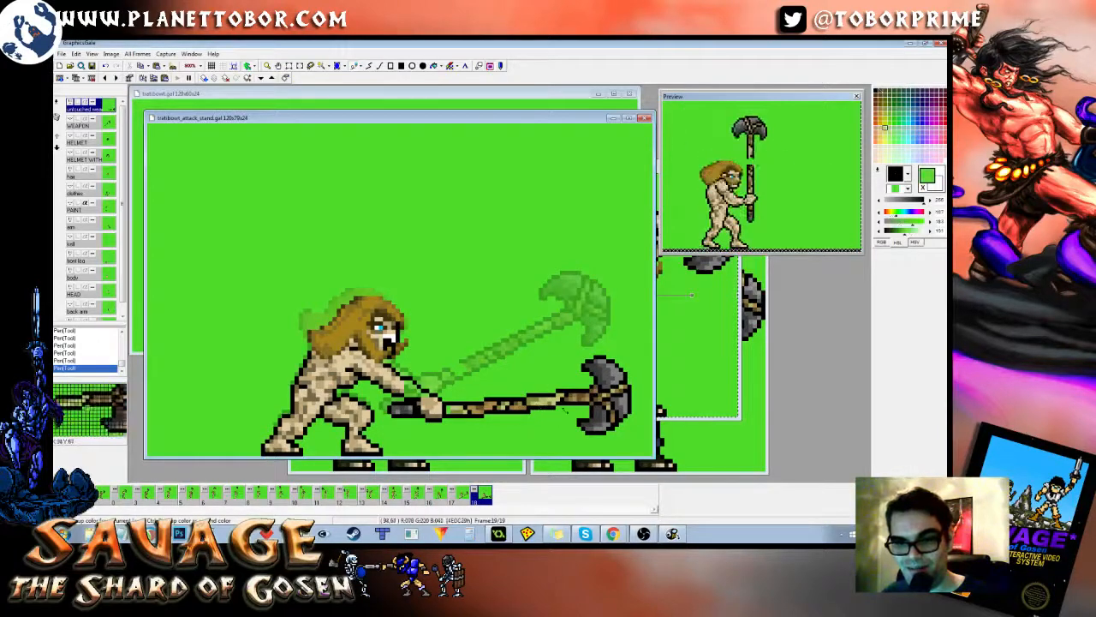
pyautogui.rightClick(453, 415)
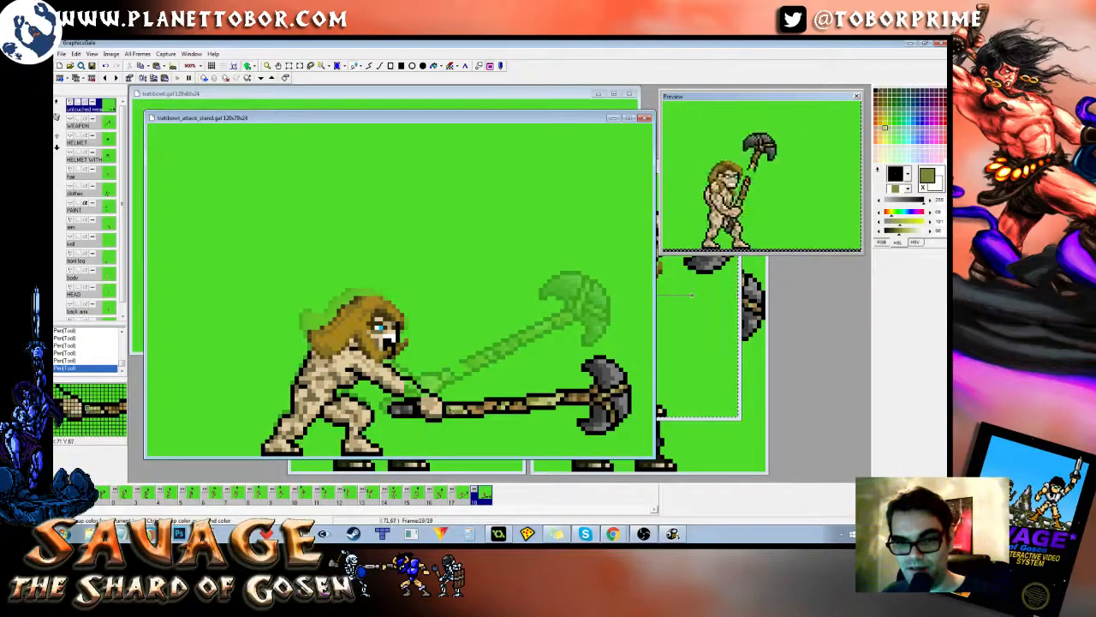
pyautogui.rightClick(469, 260)
# Step: Step back and forth through frames 17 to 19 and examine the axe handle and hands across the downswing
pyautogui.press('Left')
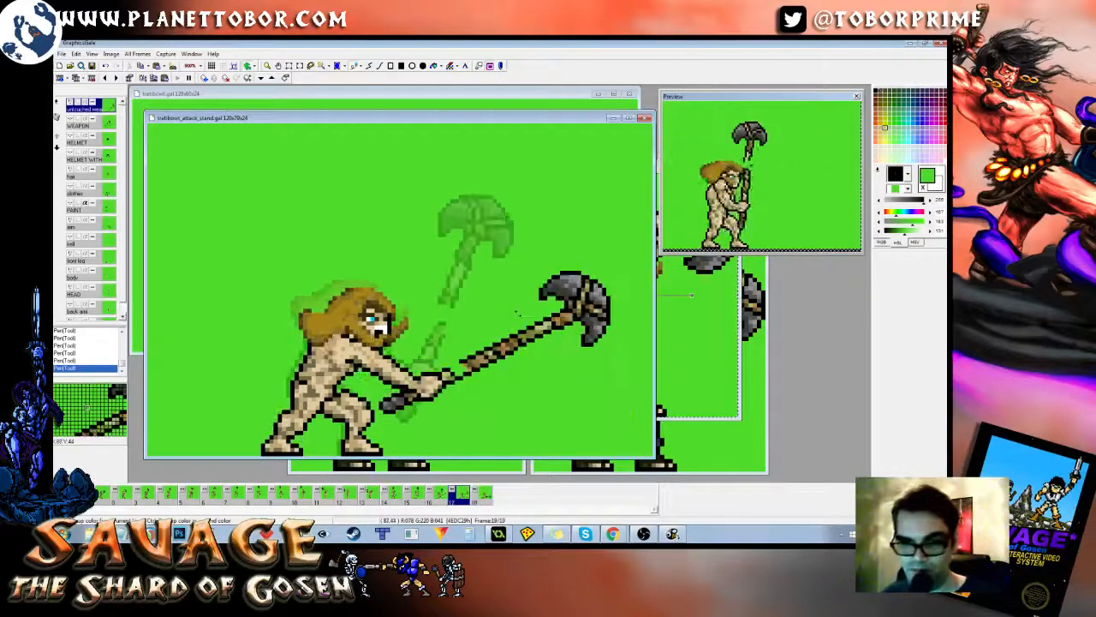
pyautogui.press('Right')
pyautogui.press('Left')
pyautogui.press('Right')
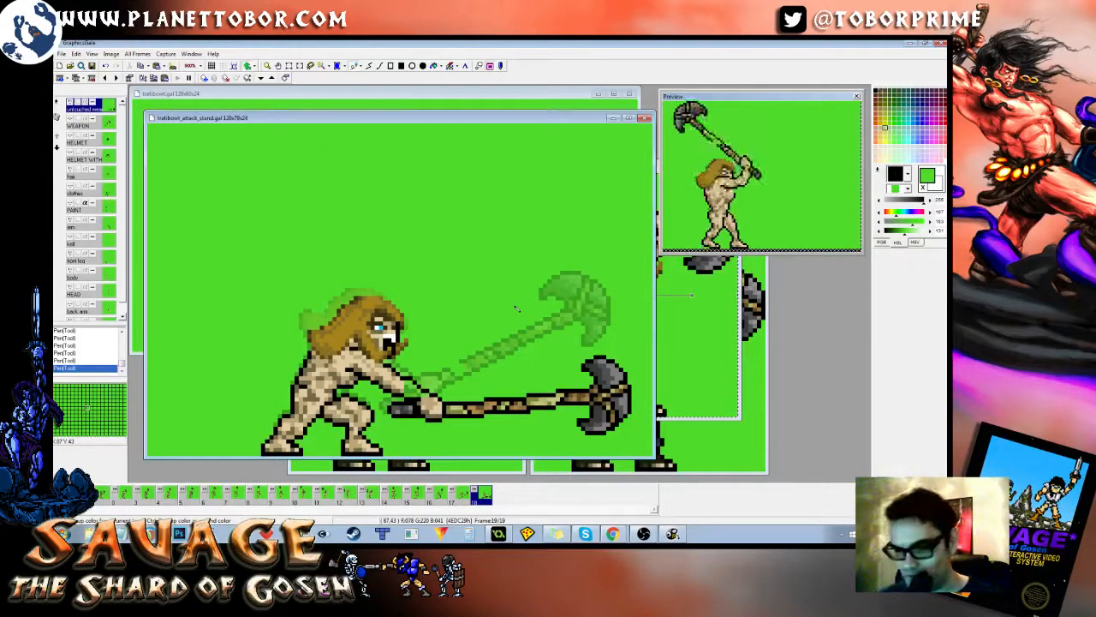
pyautogui.press('Left')
pyautogui.press('Right')
pyautogui.press('Left')
pyautogui.press('Right')
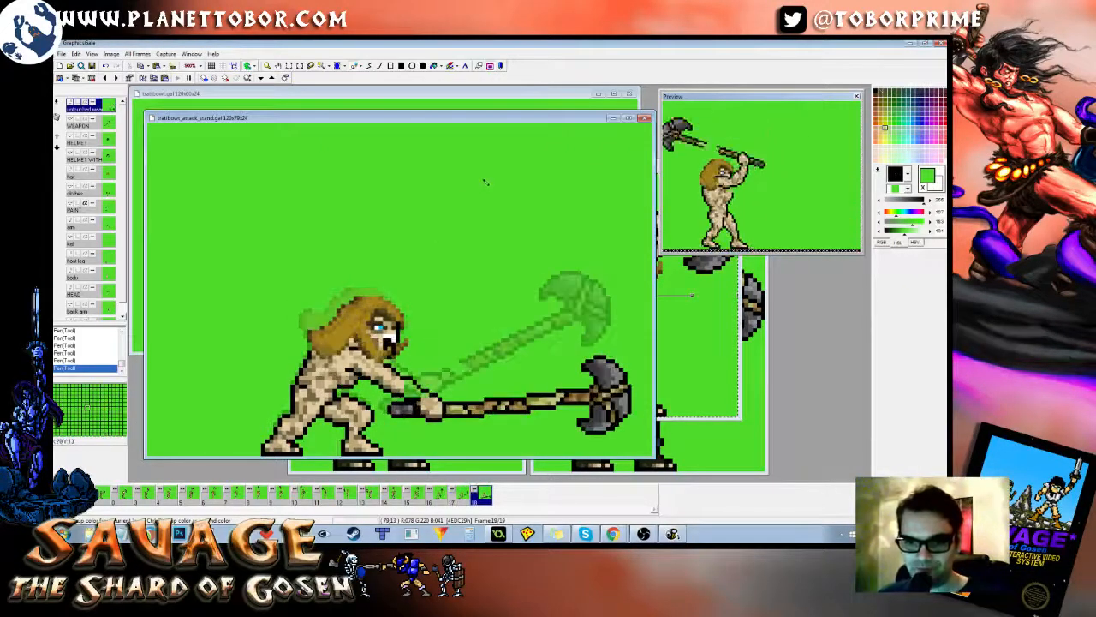
pyautogui.press('Left')
pyautogui.press('Left')
pyautogui.press('Right')
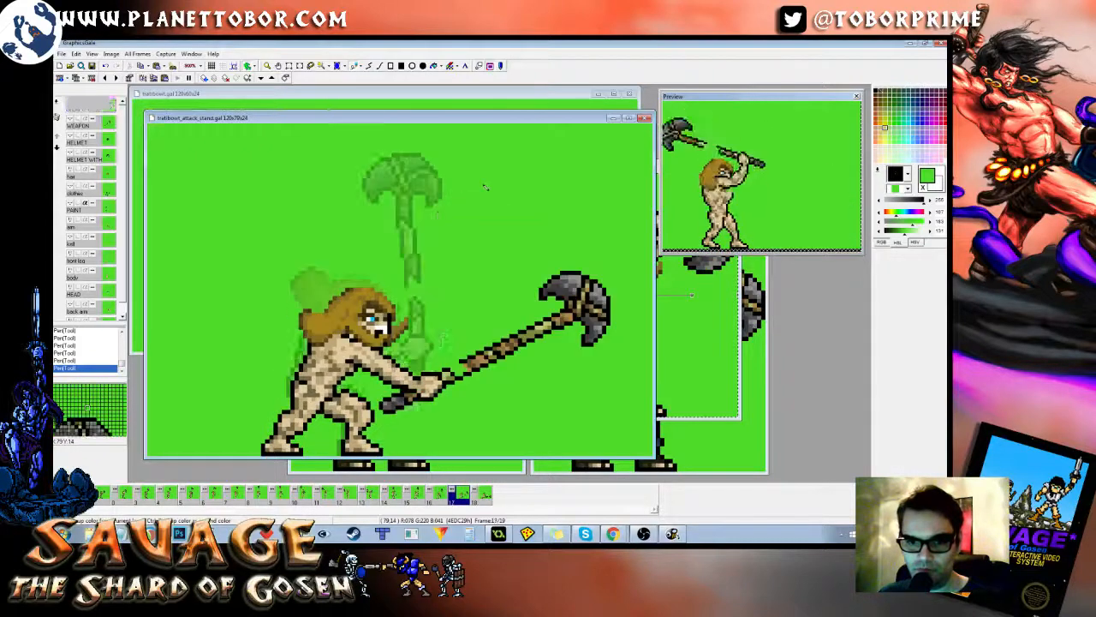
pyautogui.press('Right')
pyautogui.press('Left')
pyautogui.press('Right')
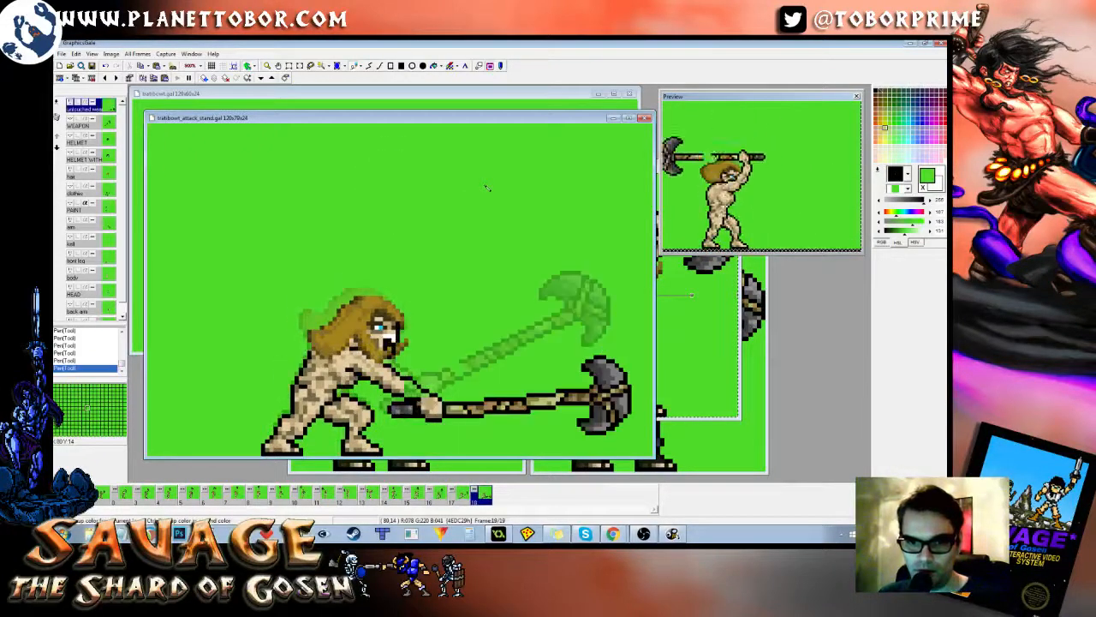
# Step: Make the arm layer active, retouch frame 19's forearm and fist with colours sampled from the sprite, and compare it with frame 18
pyautogui.press('Left')
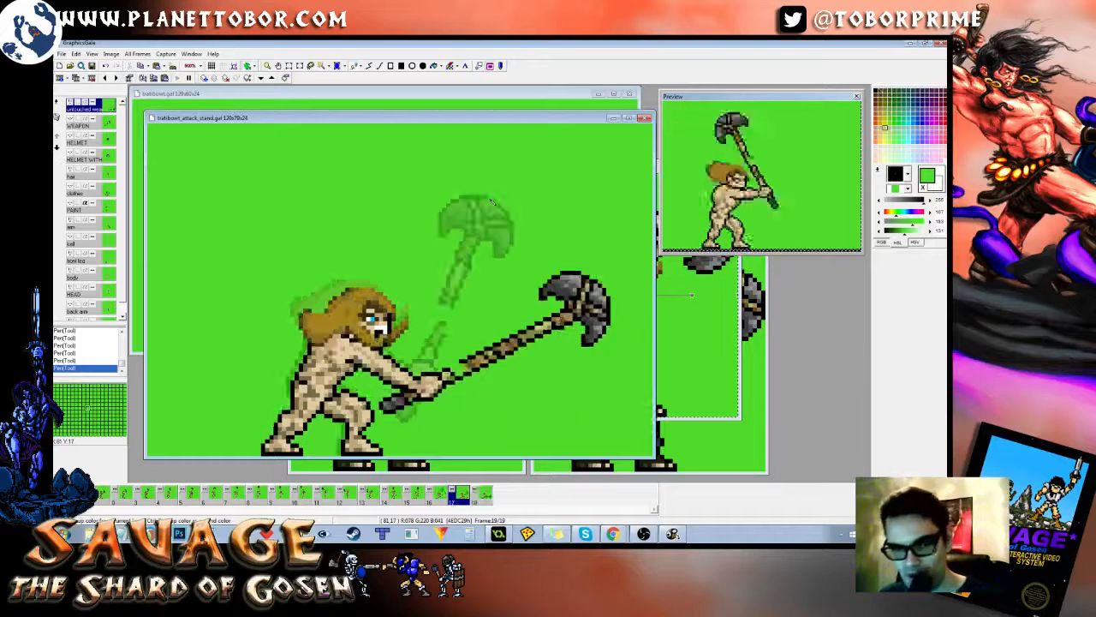
pyautogui.press('Right')
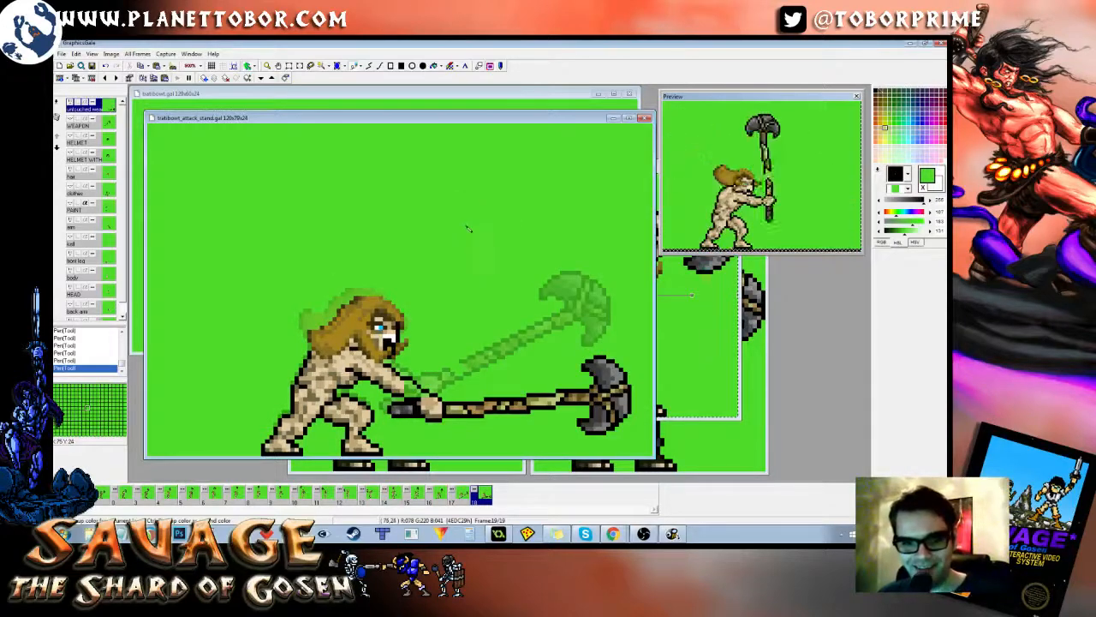
pyautogui.rightClick(459, 406)
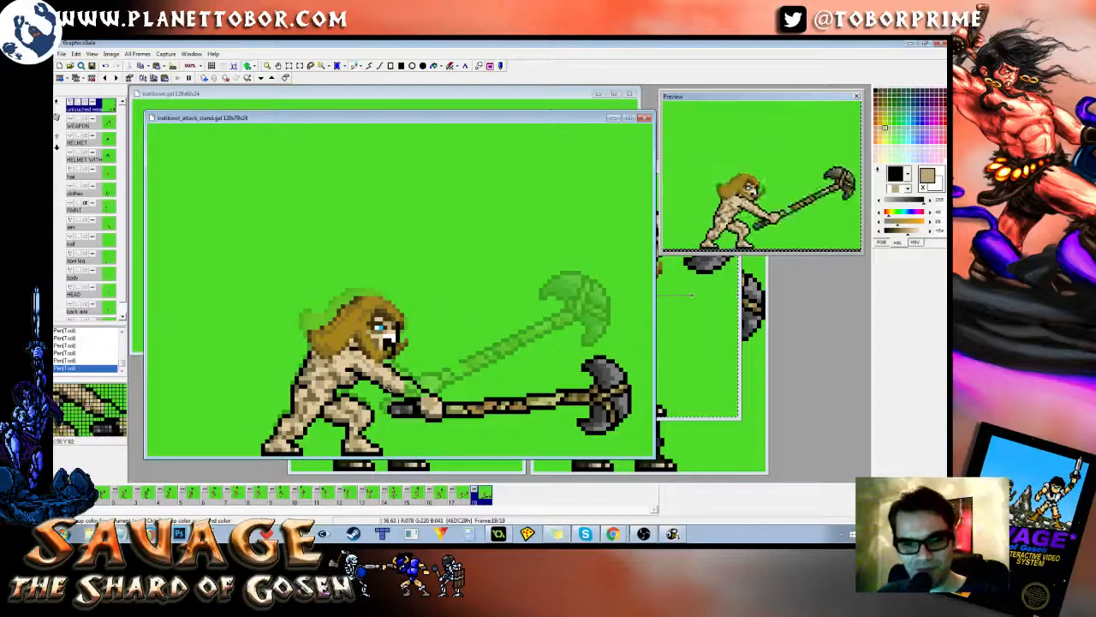
pyautogui.click(83, 224)
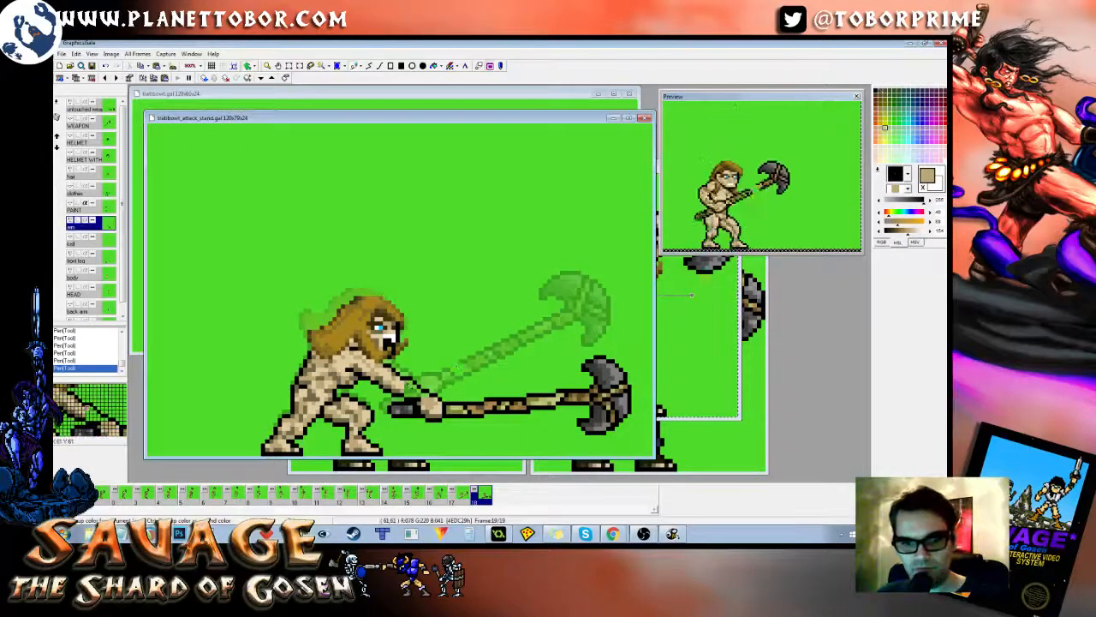
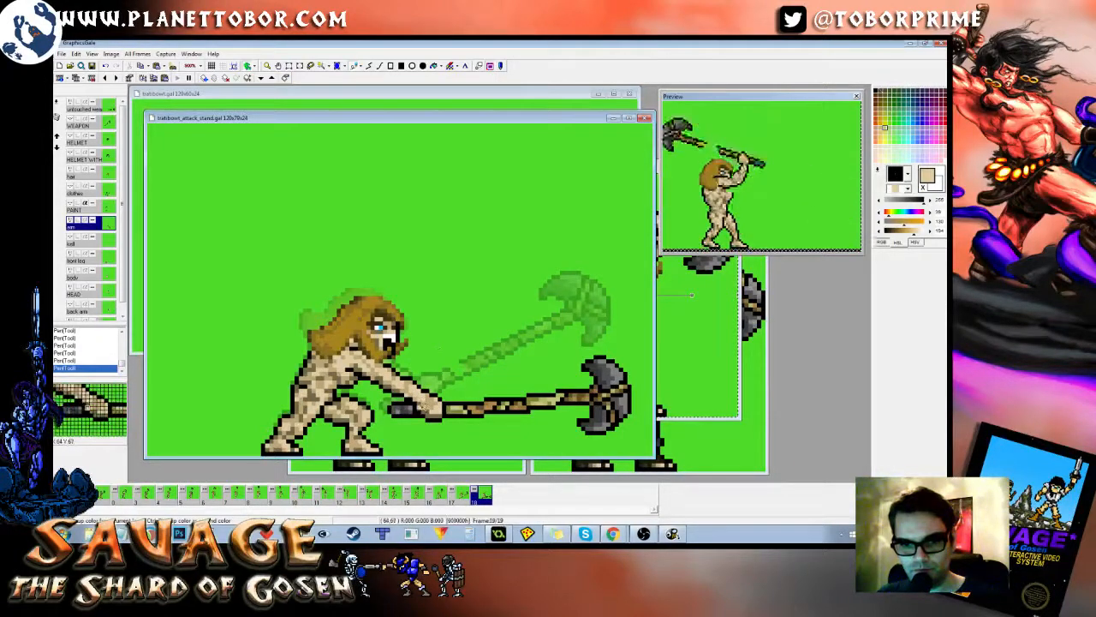
pyautogui.rightClick(418, 402)
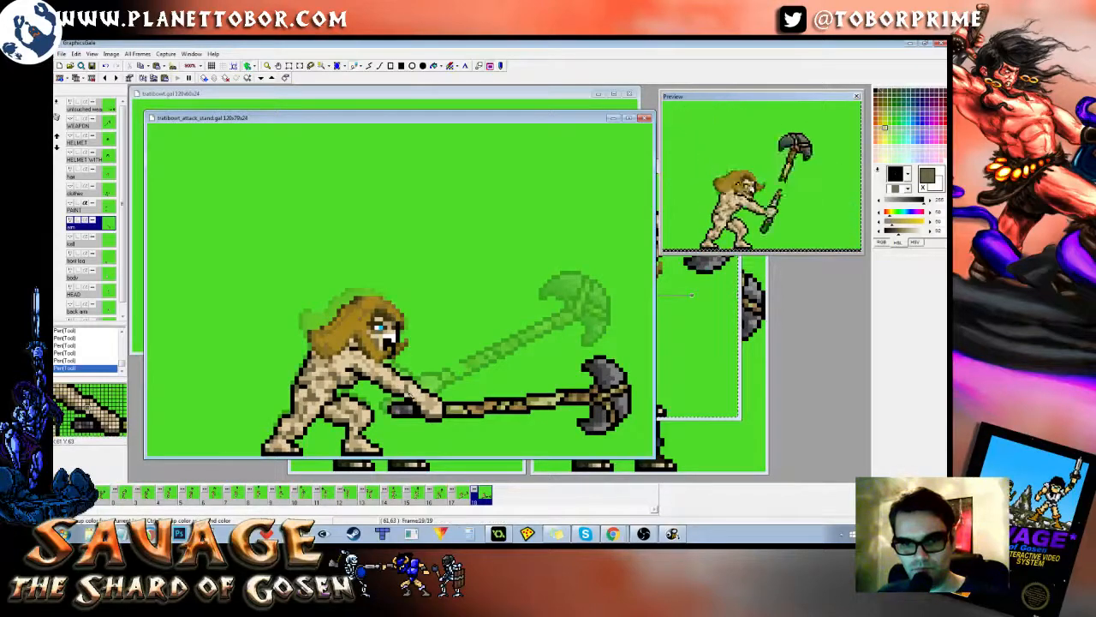
pyautogui.rightClick(447, 314)
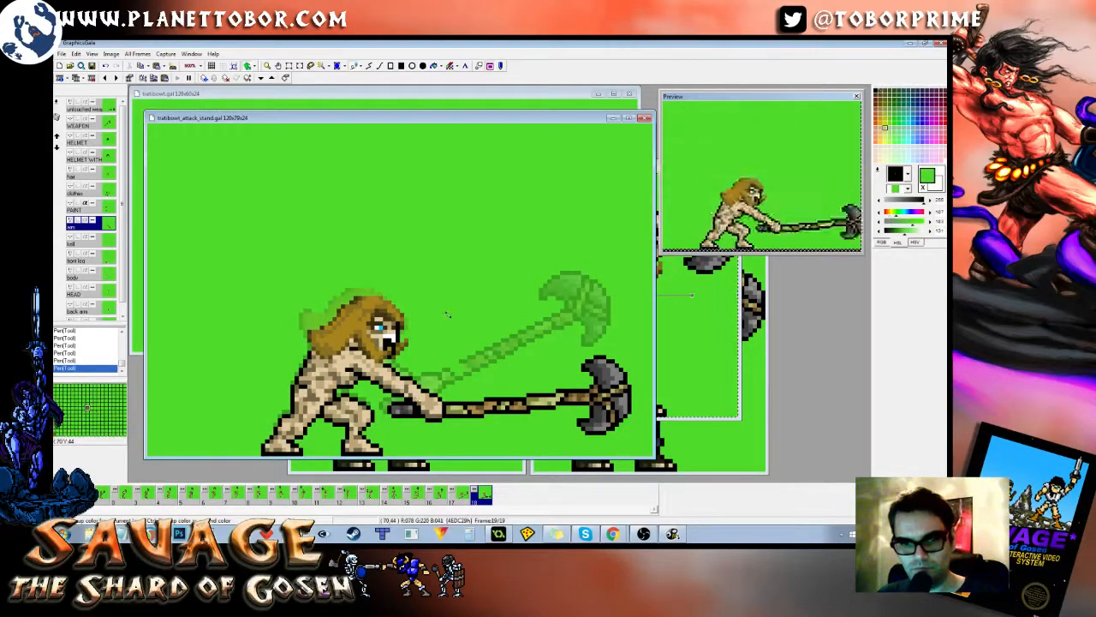
pyautogui.press('Left')
pyautogui.press('Right')
pyautogui.press('Left')
pyautogui.press('Right')
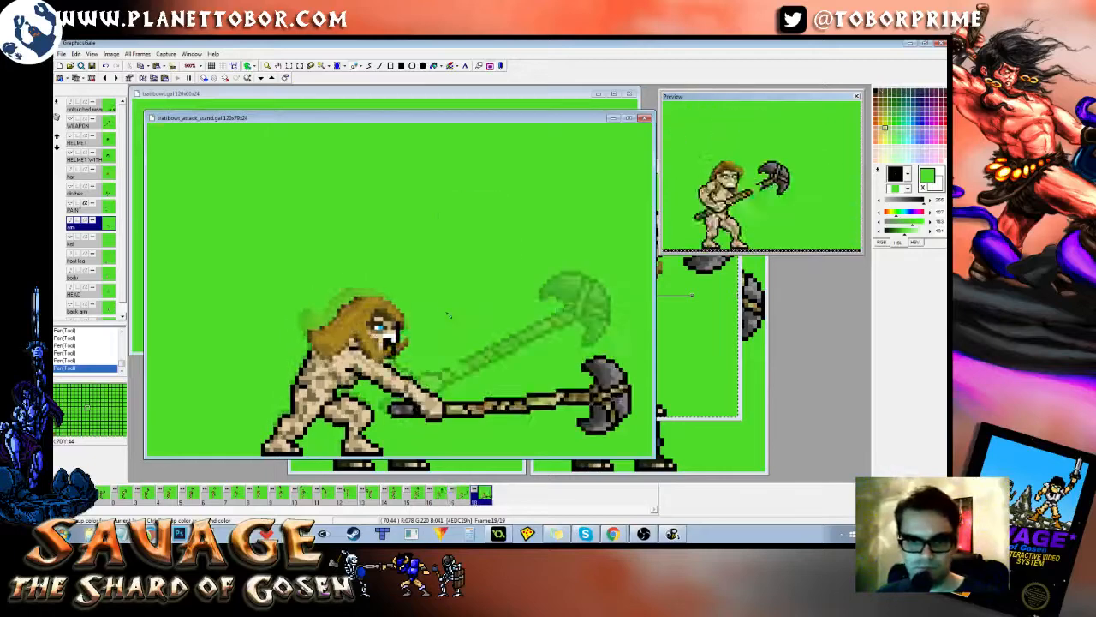
# Step: Undo the last three pen strokes on frame 19's arm and compare it with frame 18
pyautogui.hotkey('ctrl', 'z')
pyautogui.hotkey('ctrl', 'z')
pyautogui.hotkey('ctrl', 'z')
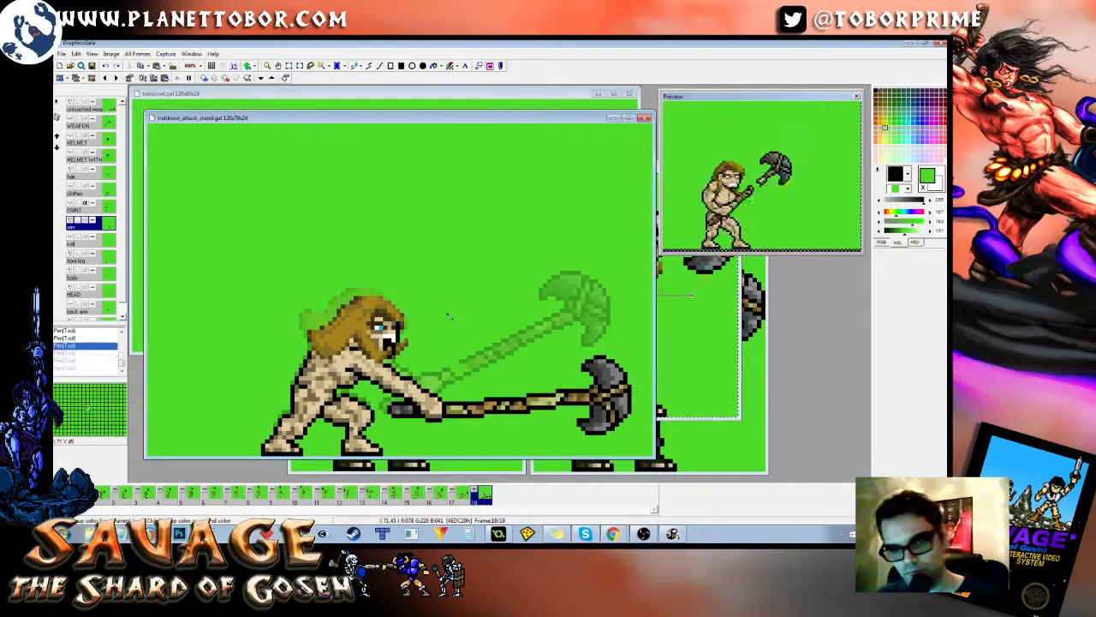
pyautogui.press('Left')
pyautogui.press('Right')
pyautogui.press('Left')
pyautogui.press('Right')
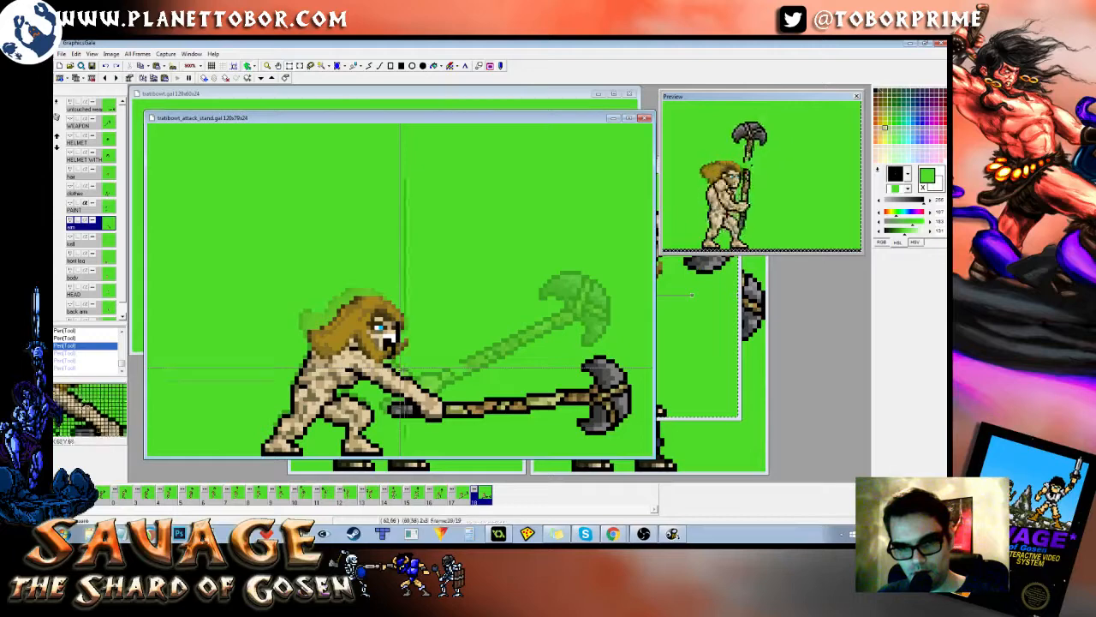
# Step: Move a narrow selected strip of frame 19's forearm near the wrist and retouch its edges with sampled black and a dark skin shade
pyautogui.click(431, 411)
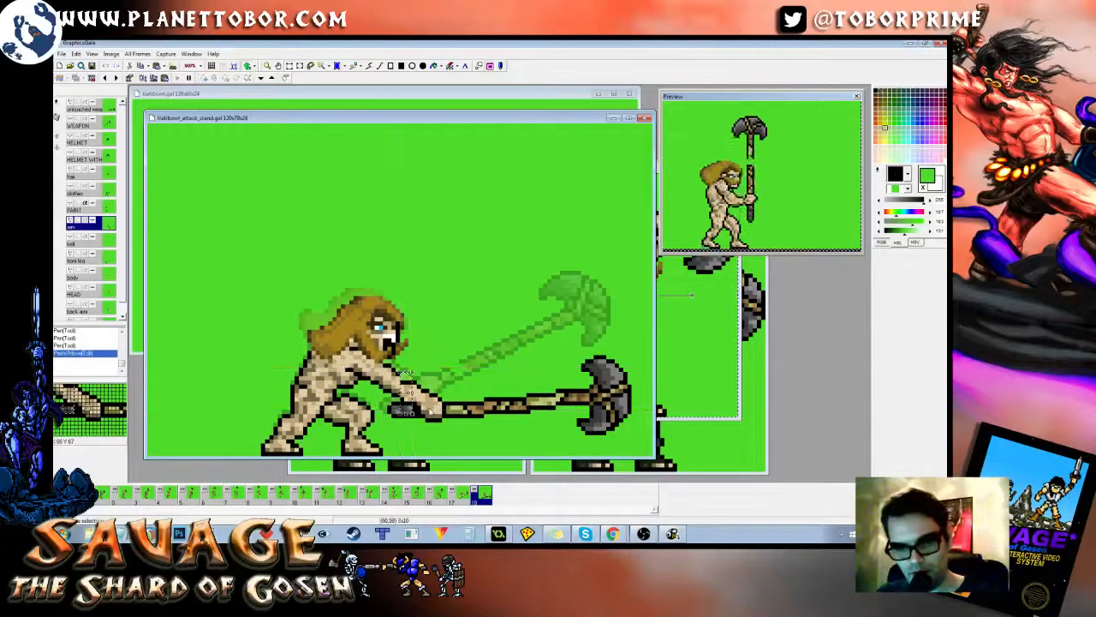
pyautogui.rightClick(415, 384)
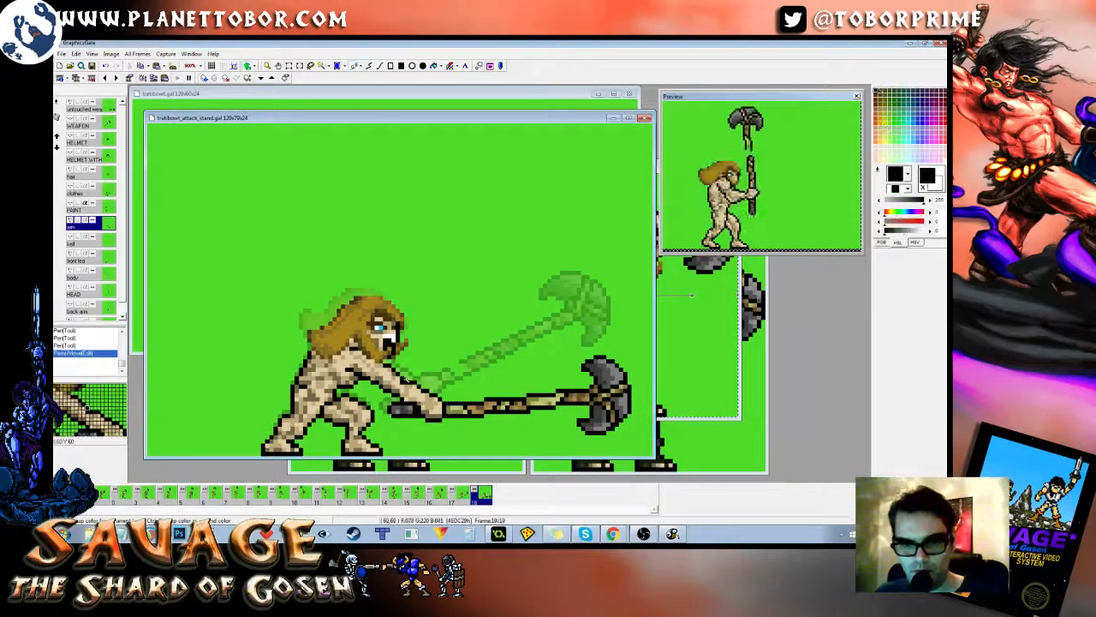
pyautogui.click(412, 386)
pyautogui.rightClick(406, 402)
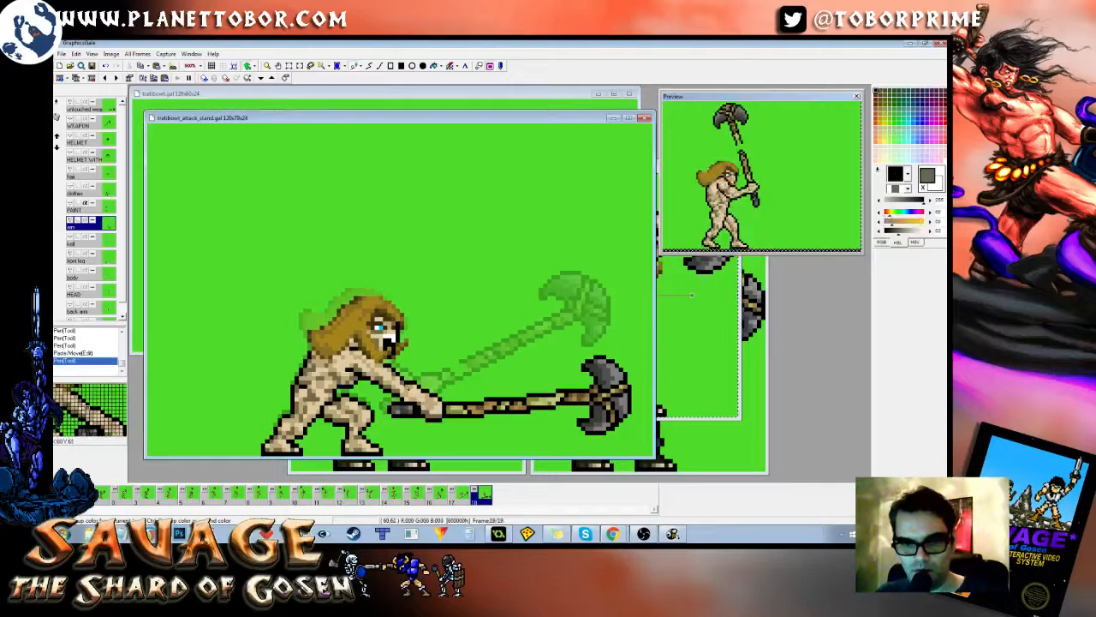
pyautogui.click(406, 397)
pyautogui.click(411, 397)
pyautogui.rightClick(476, 278)
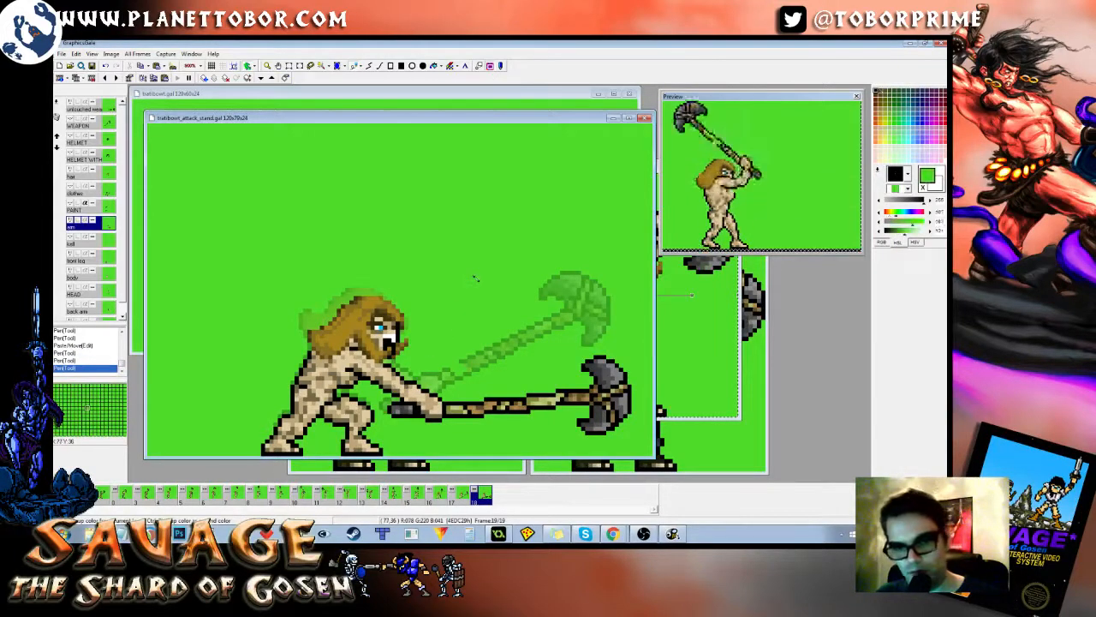
# Step: Step back and forth between frames 18 and 19 and examine how the forearm, fist and axe handle line up
pyautogui.press('Left')
pyautogui.press('Right')
pyautogui.press('Left')
pyautogui.press('Right')
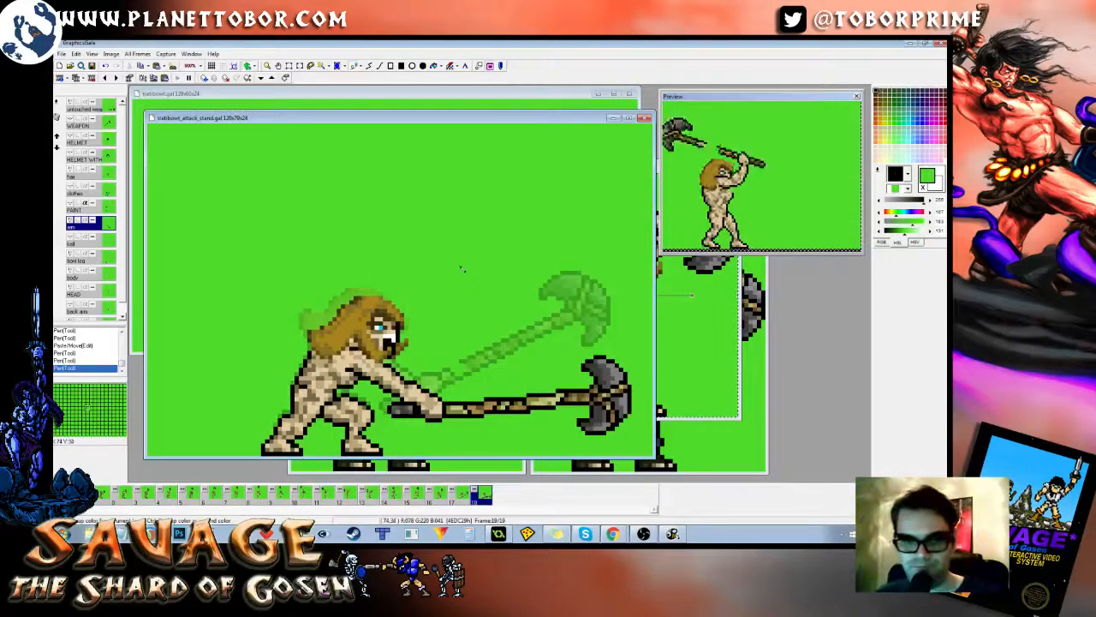
pyautogui.press('Left')
pyautogui.press('Right')
pyautogui.press('Left')
pyautogui.press('Right')
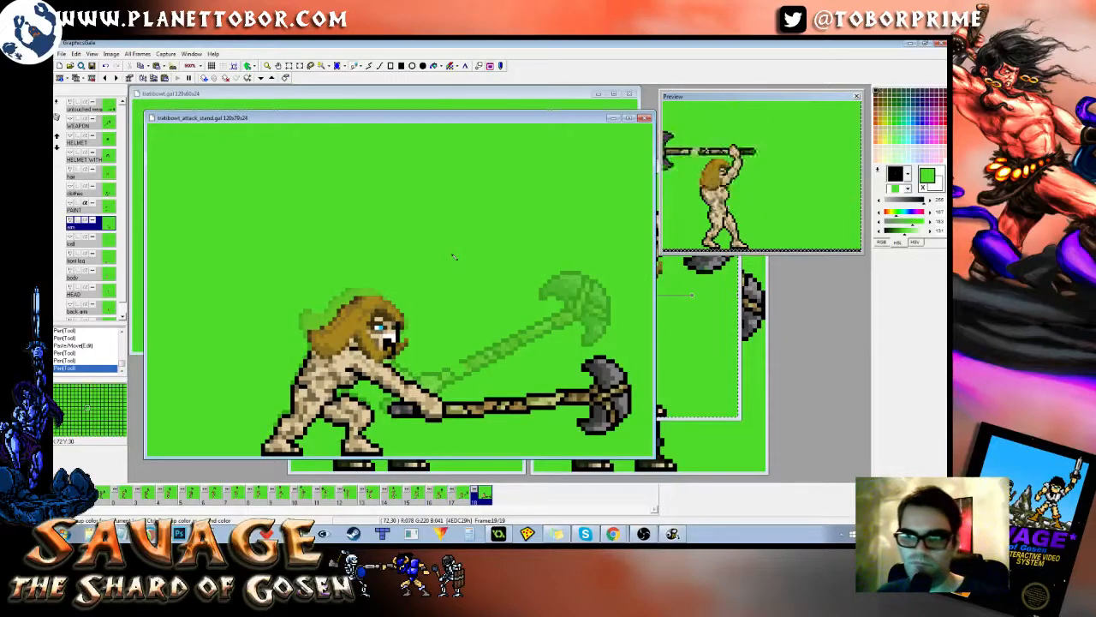
pyautogui.press('Left')
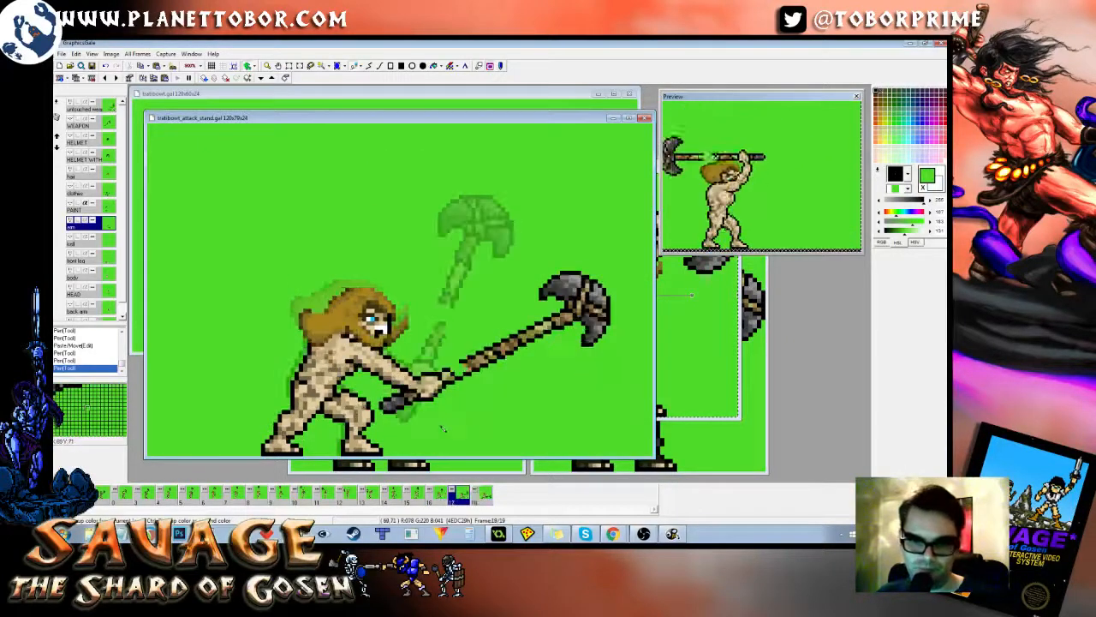
pyautogui.press('Right')
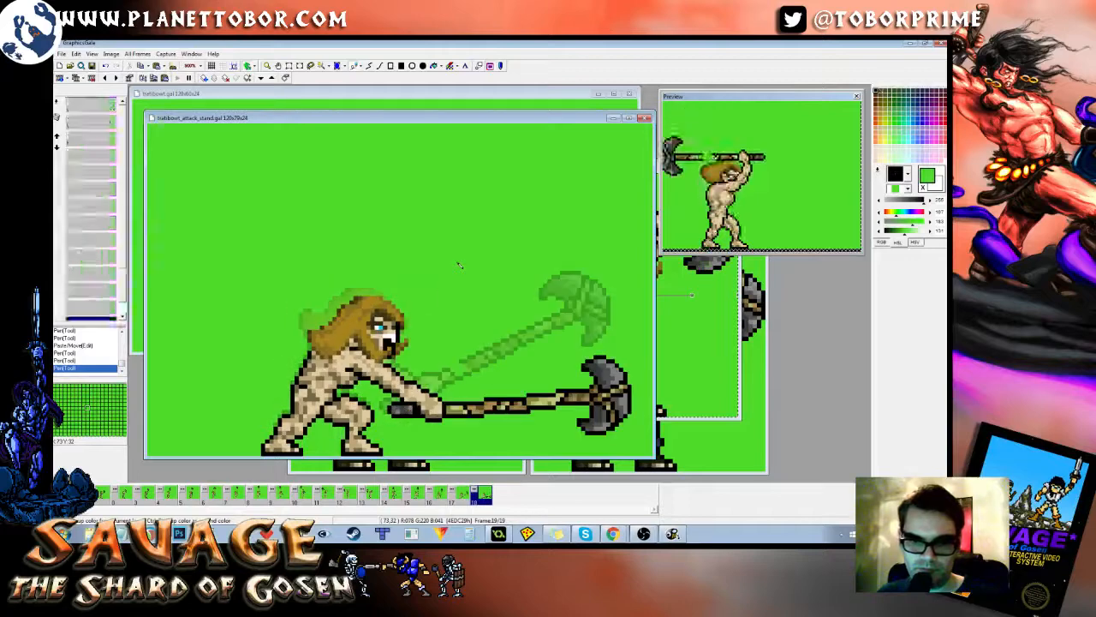
pyautogui.press('Left')
pyautogui.press('Right')
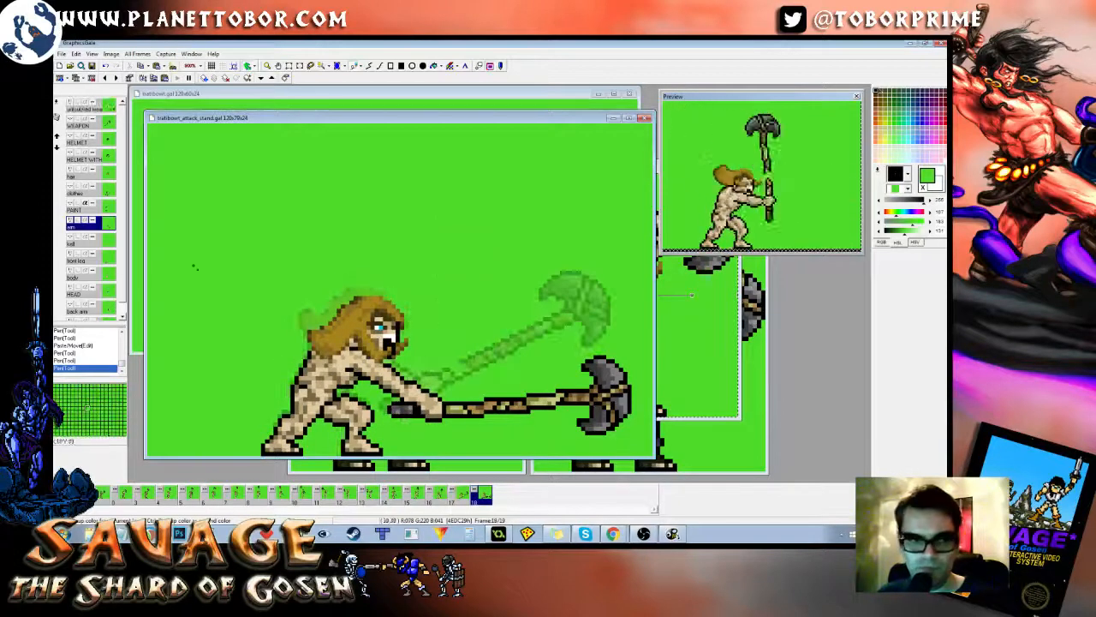
pyautogui.press('Right')
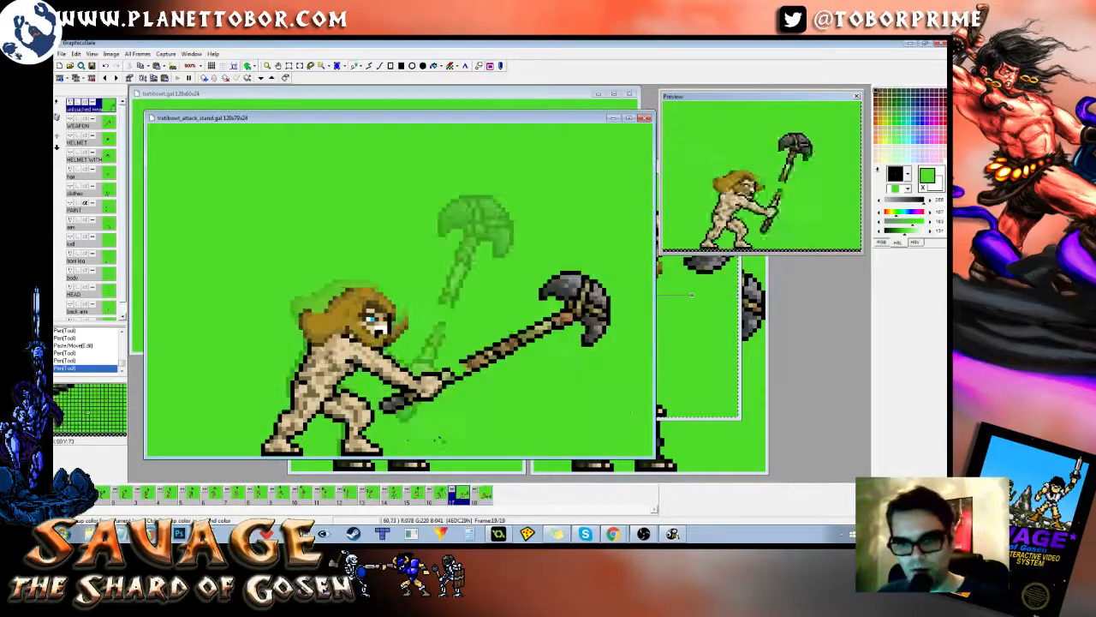
pyautogui.press('Left')
pyautogui.press('Left')
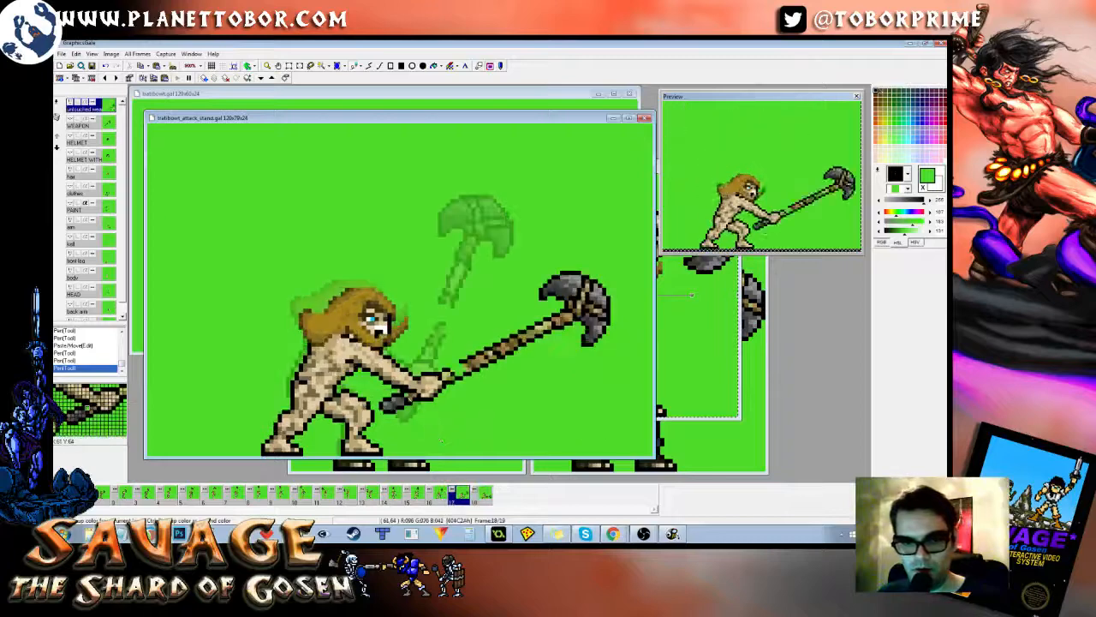
pyautogui.rightClick(474, 364)
pyautogui.press('Right')
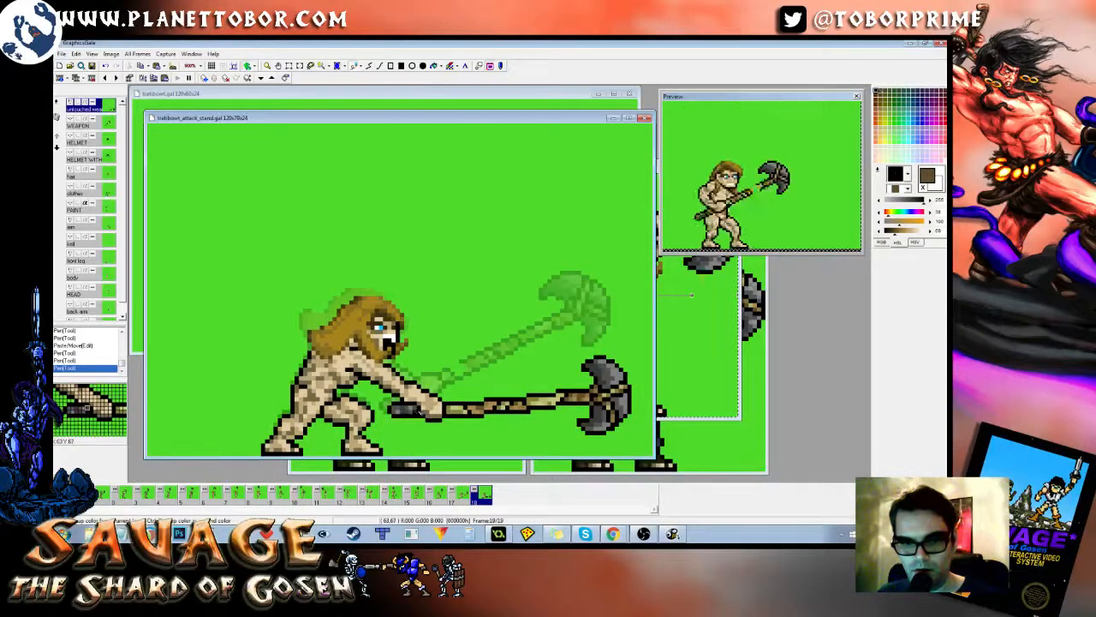
pyautogui.rightClick(500, 251)
pyautogui.press('Left')
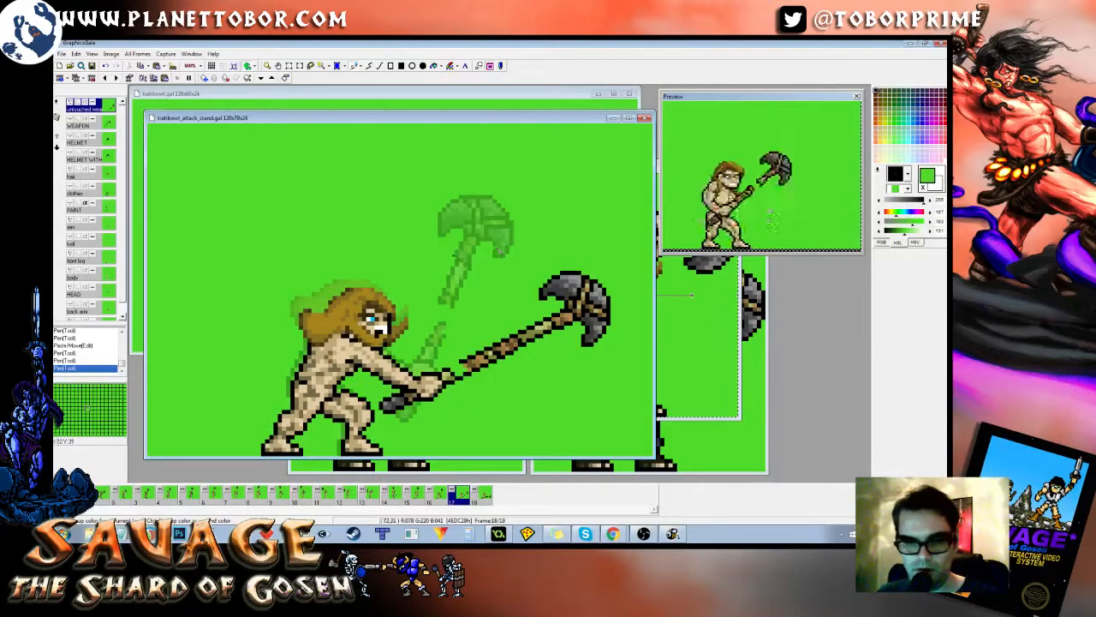
pyautogui.press('Right')
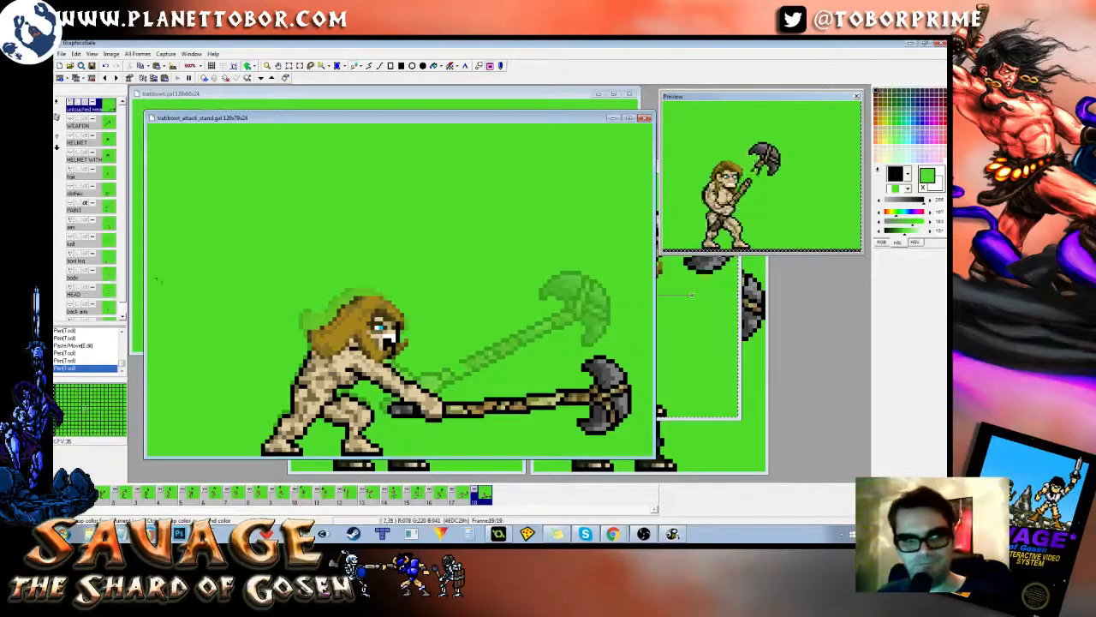
# Step: Show the back arm layer across the frames and check the back arm's position through the downswing up to frame 19
pyautogui.click(105, 314)
pyautogui.press('Left')
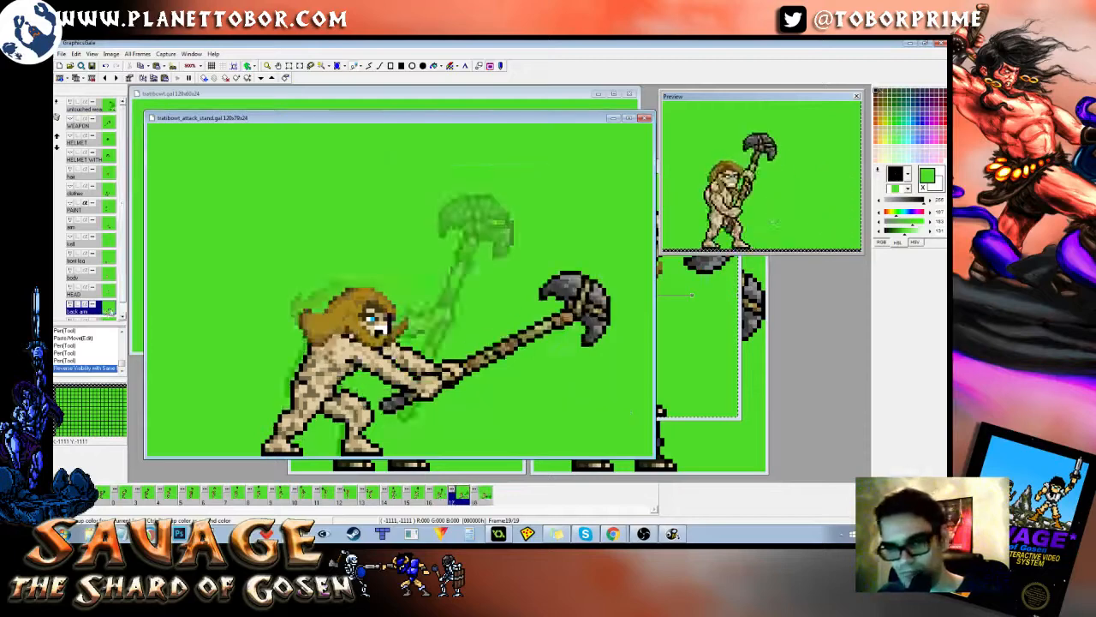
pyautogui.press('Left')
pyautogui.press('Right')
pyautogui.press('Right')
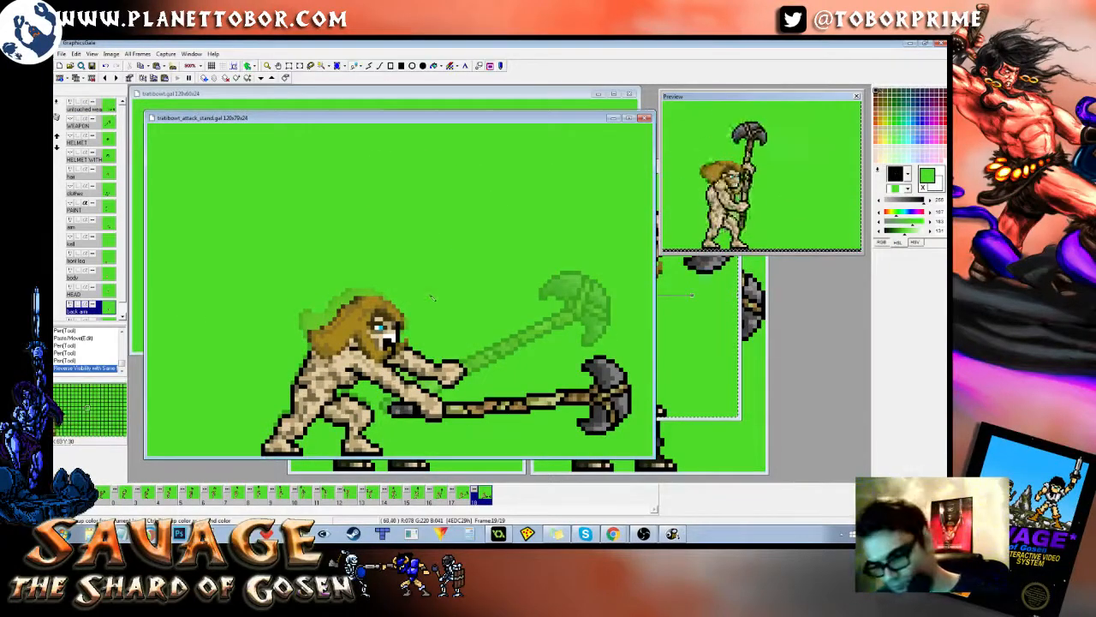
# Step: Move frame 19's entire back arm layer down 8 pixels to meet the axe handle and compare it with frame 18
pyautogui.hotkey('ctrl', 'a')
pyautogui.moveTo(461, 293); pyautogui.dragTo(463, 327)
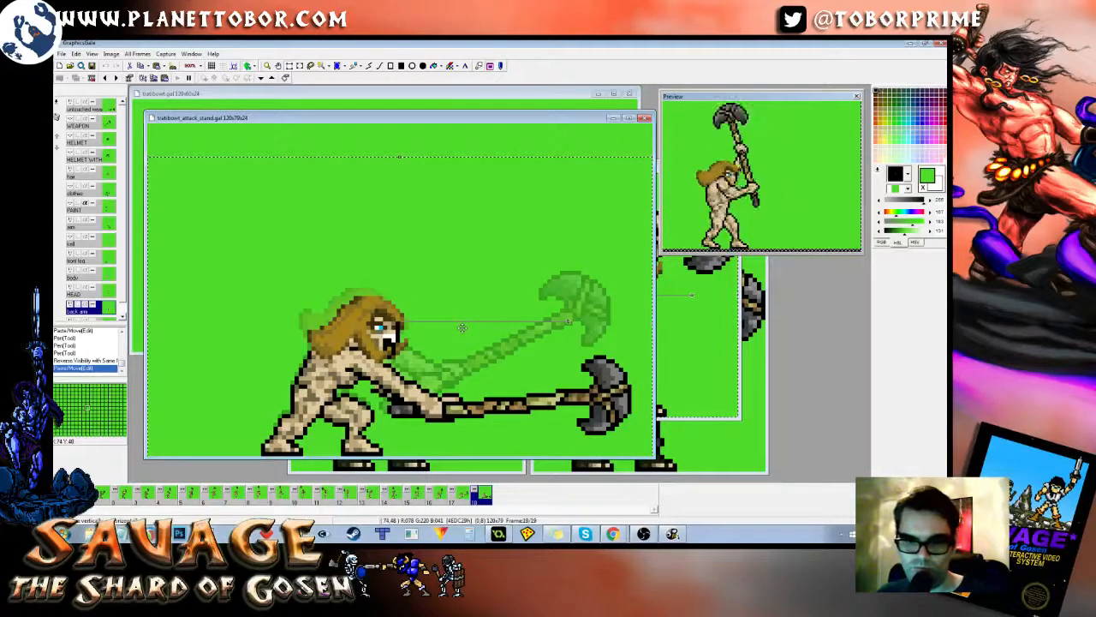
pyautogui.rightClick(462, 326)
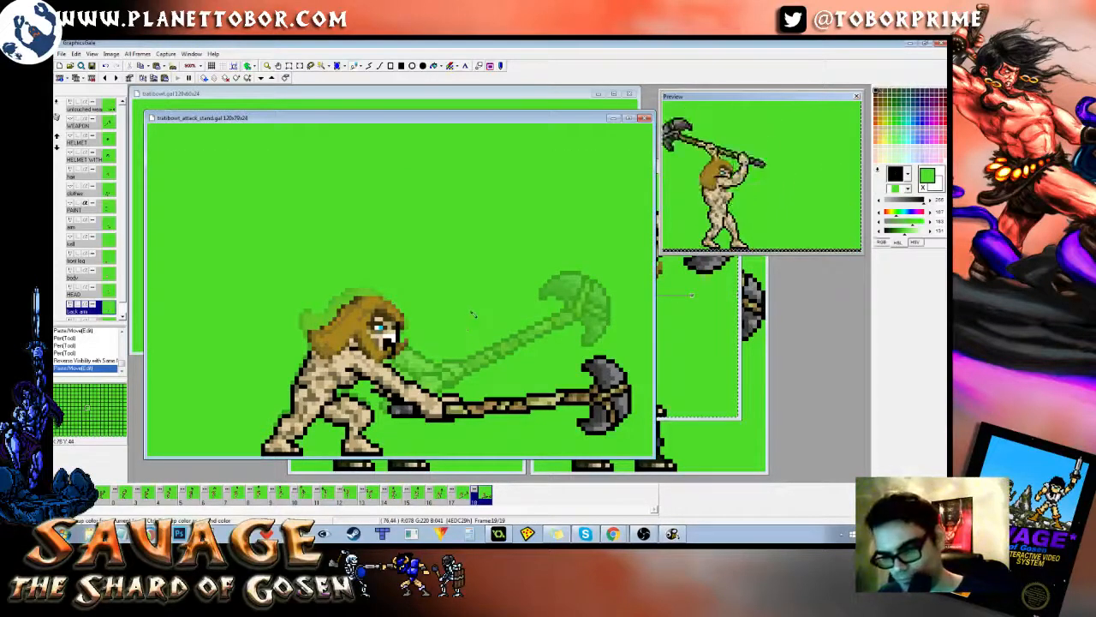
pyautogui.press('Left')
pyautogui.press('Right')
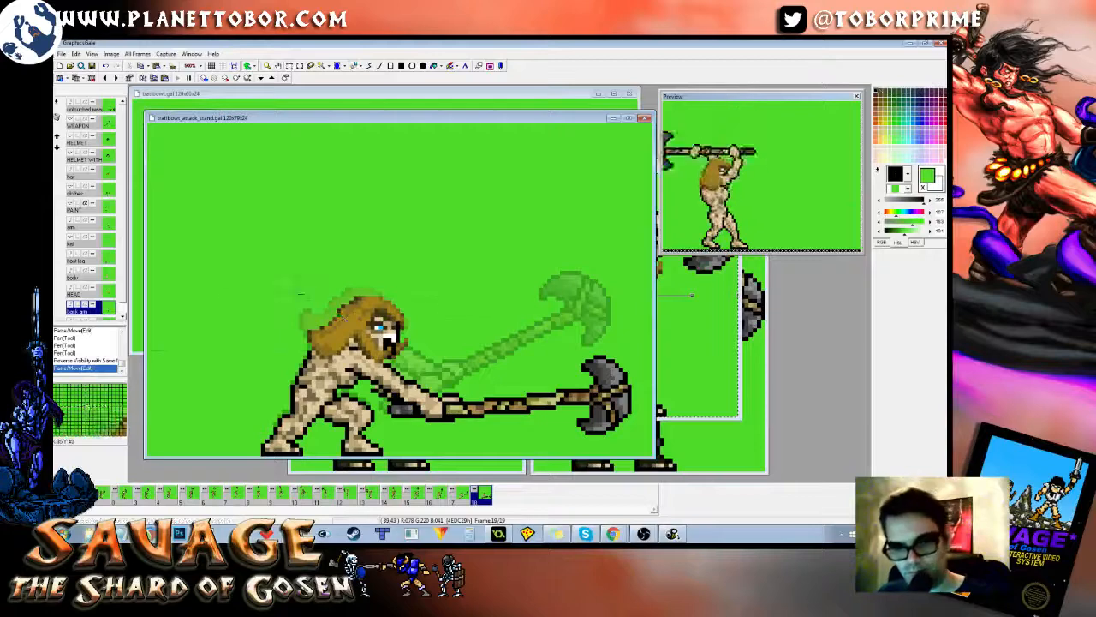
# Step: Adjust a selected part of frame 19's back arm, retouch its exposed pixels with sampled sprite colours and background green, and compare with frame 18
pyautogui.moveTo(299, 294); pyautogui.dragTo(341, 407)
pyautogui.rightClick(342, 406)
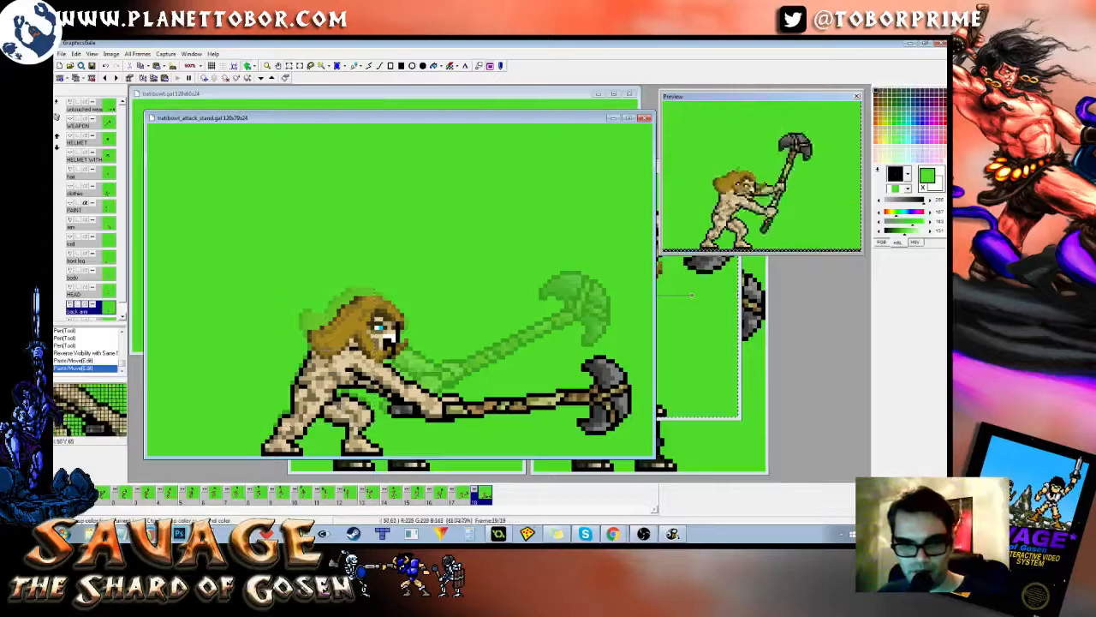
pyautogui.rightClick(364, 385)
pyautogui.click(364, 385)
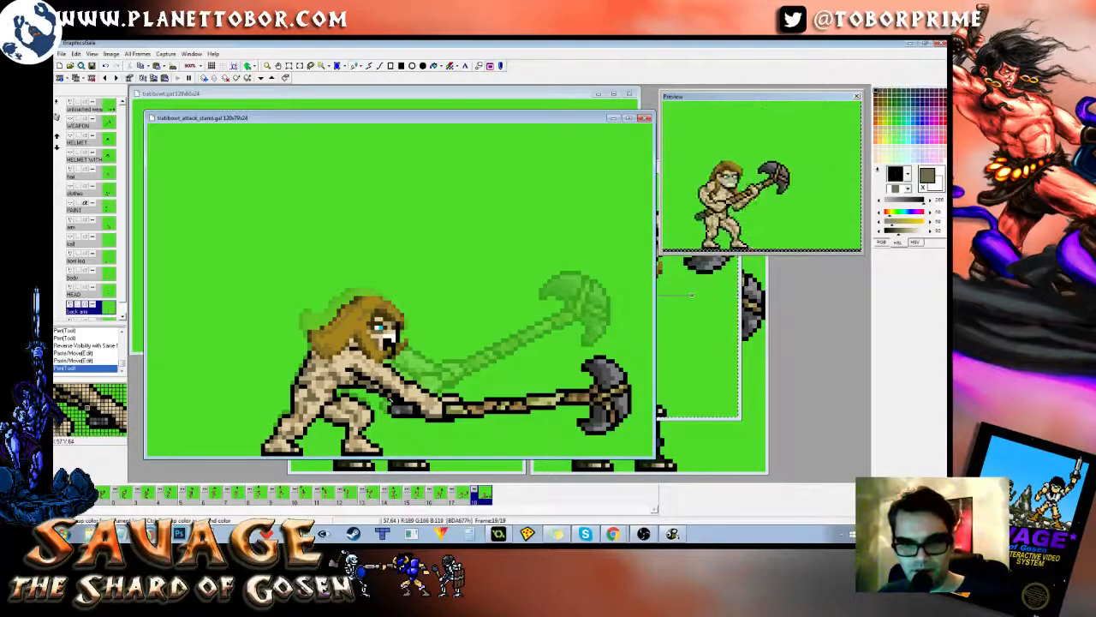
pyautogui.click(389, 394)
pyautogui.rightClick(403, 374)
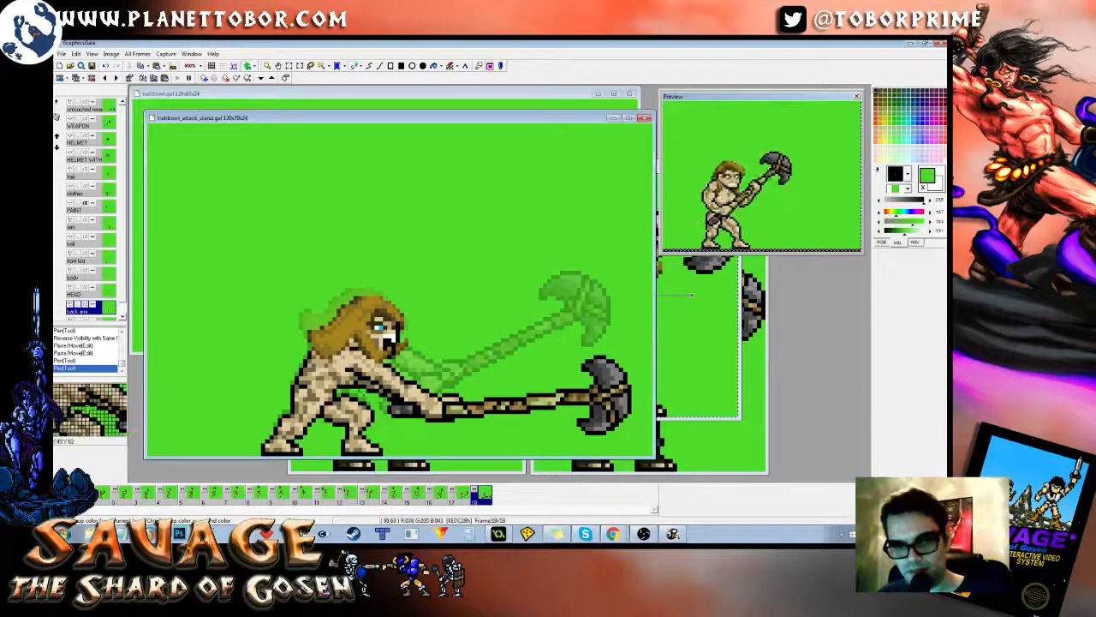
pyautogui.click(381, 377)
pyautogui.press('Left')
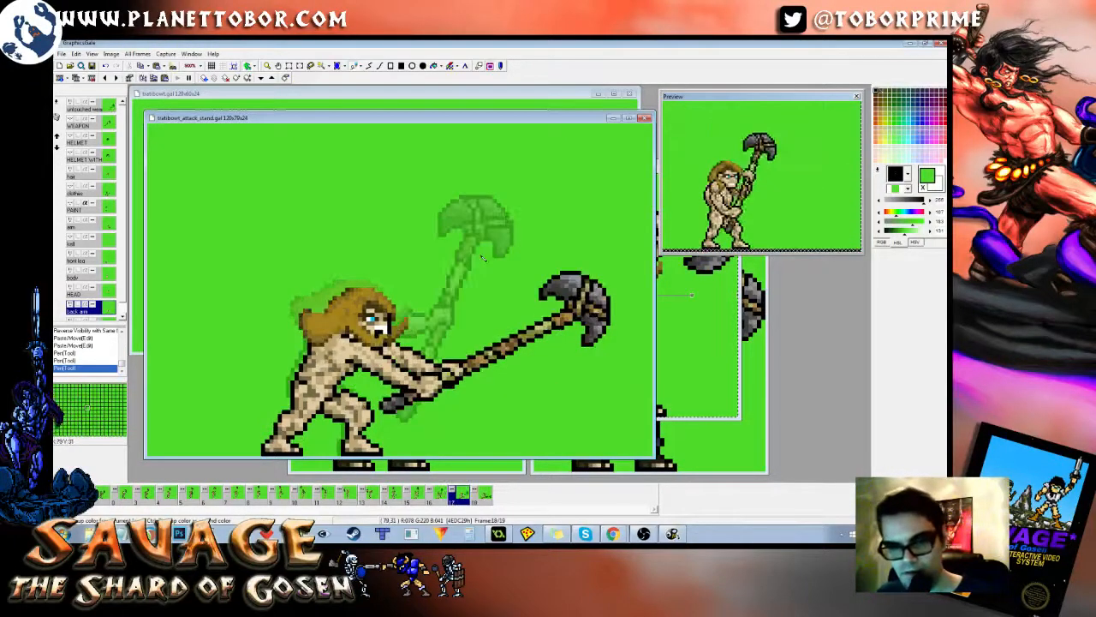
pyautogui.press('Right')
pyautogui.press('Left')
pyautogui.press('Right')
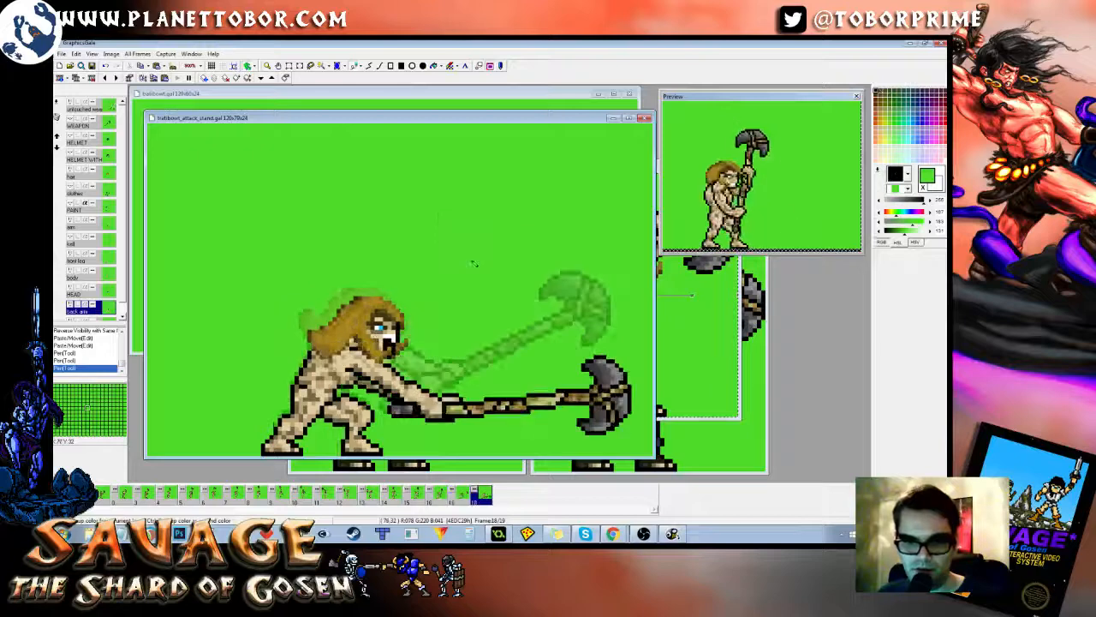
pyautogui.press('Left')
pyautogui.press('Right')
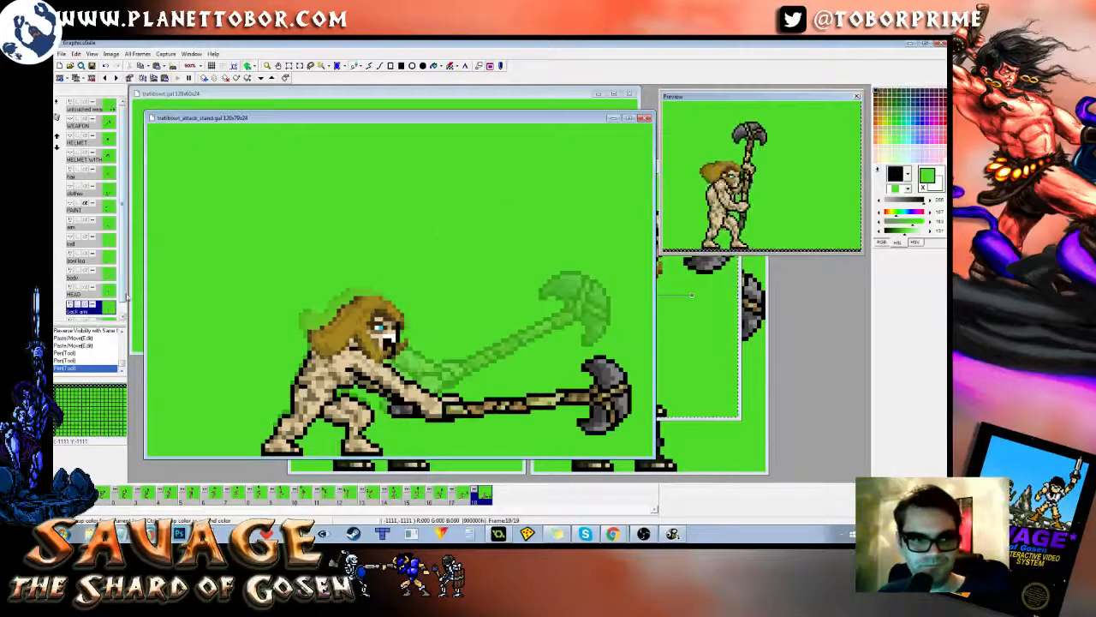
# Step: On frame 19's untouched weapon layer, retouch the axe handle's edge beside the fist with sampled black outline and background green pixels
pyautogui.click(93, 107)
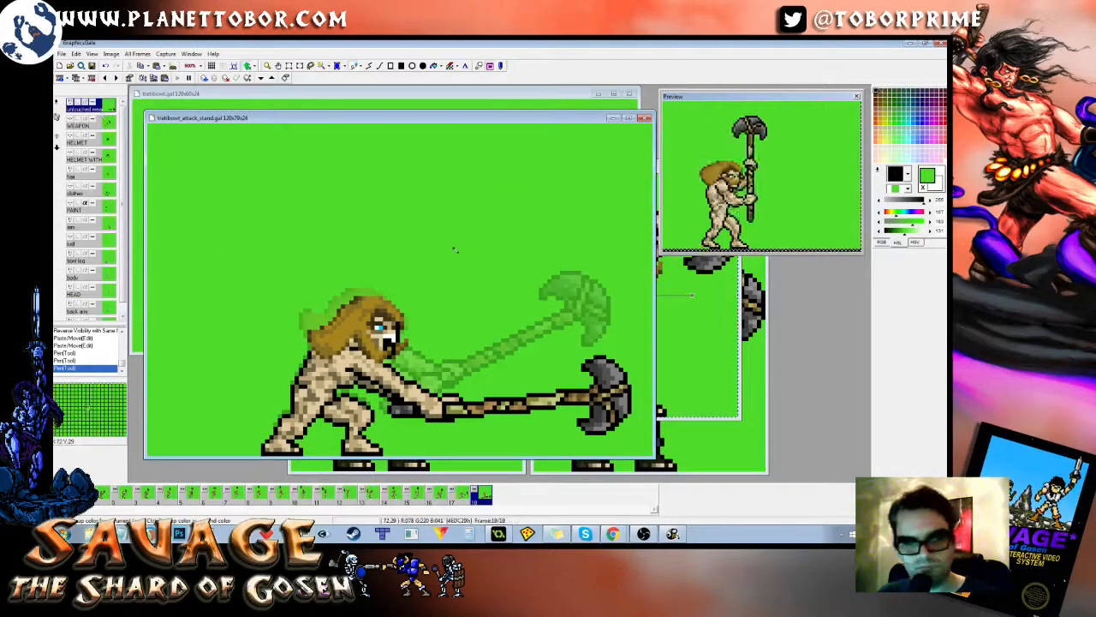
pyautogui.press('Left')
pyautogui.press('Right')
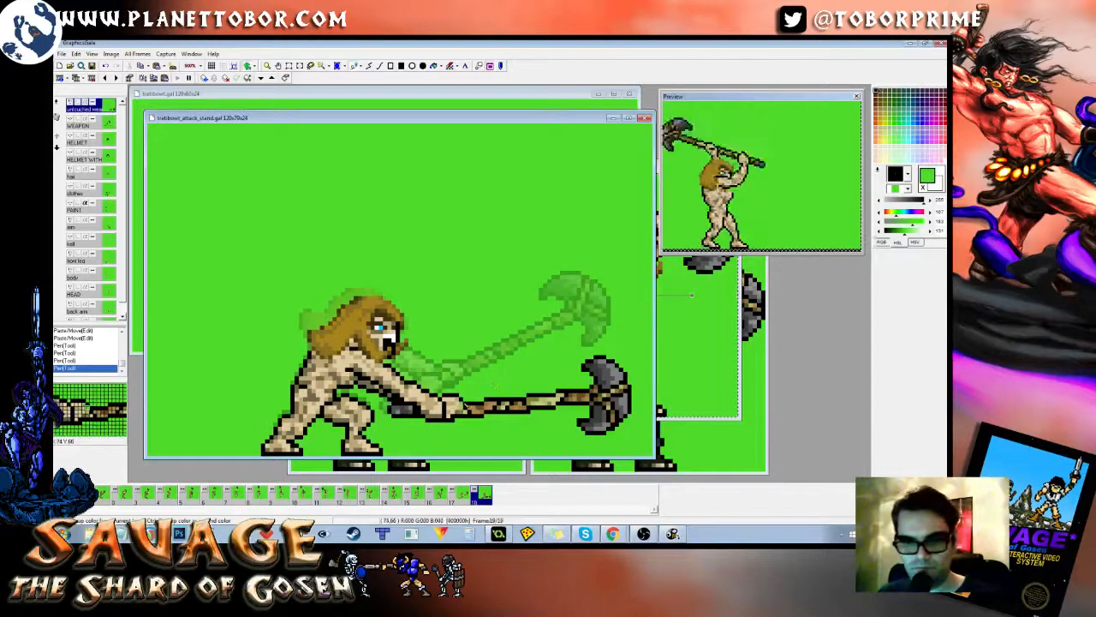
pyautogui.rightClick(461, 404)
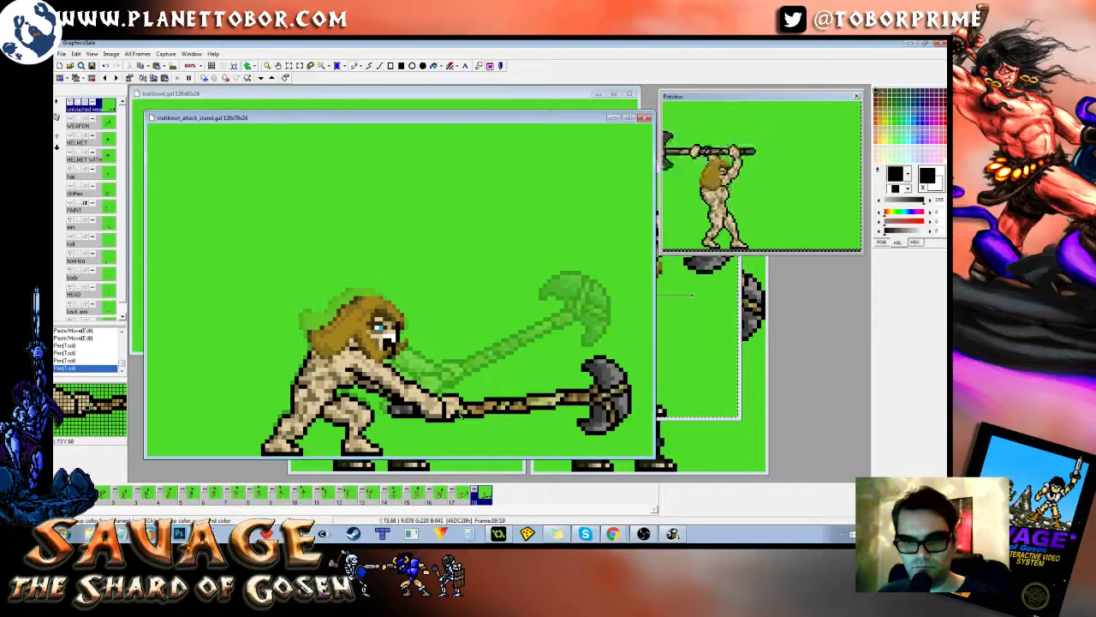
pyautogui.click(459, 413)
pyautogui.rightClick(477, 306)
pyautogui.click(469, 413)
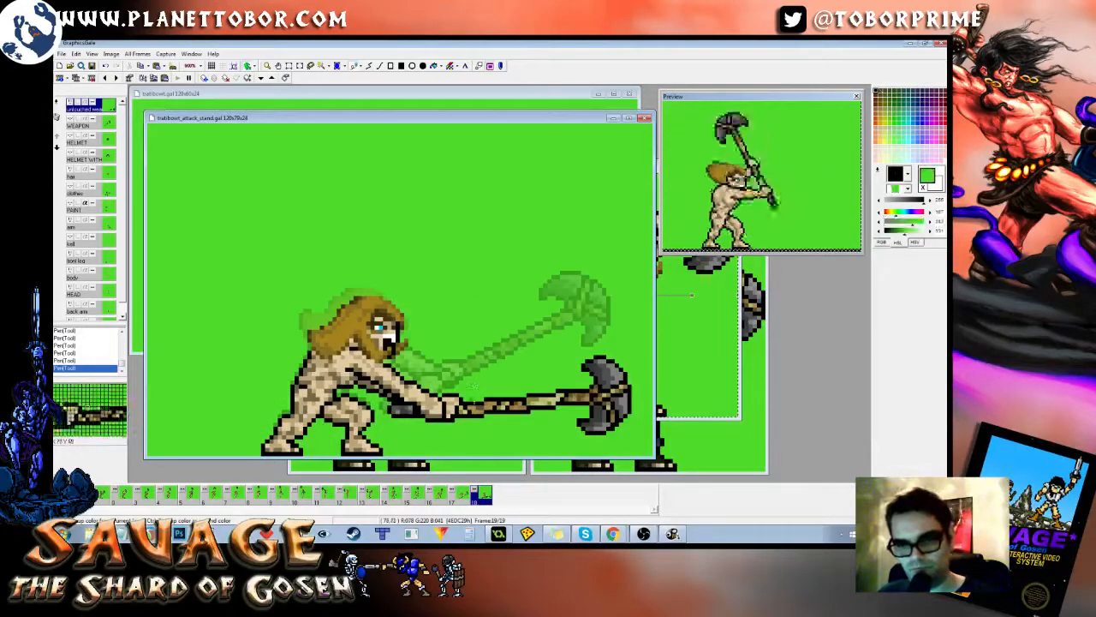
# Step: Return to the back arm layer and step through frames 17 to 19, examining how the hands and axe handle move
pyautogui.click(96, 311)
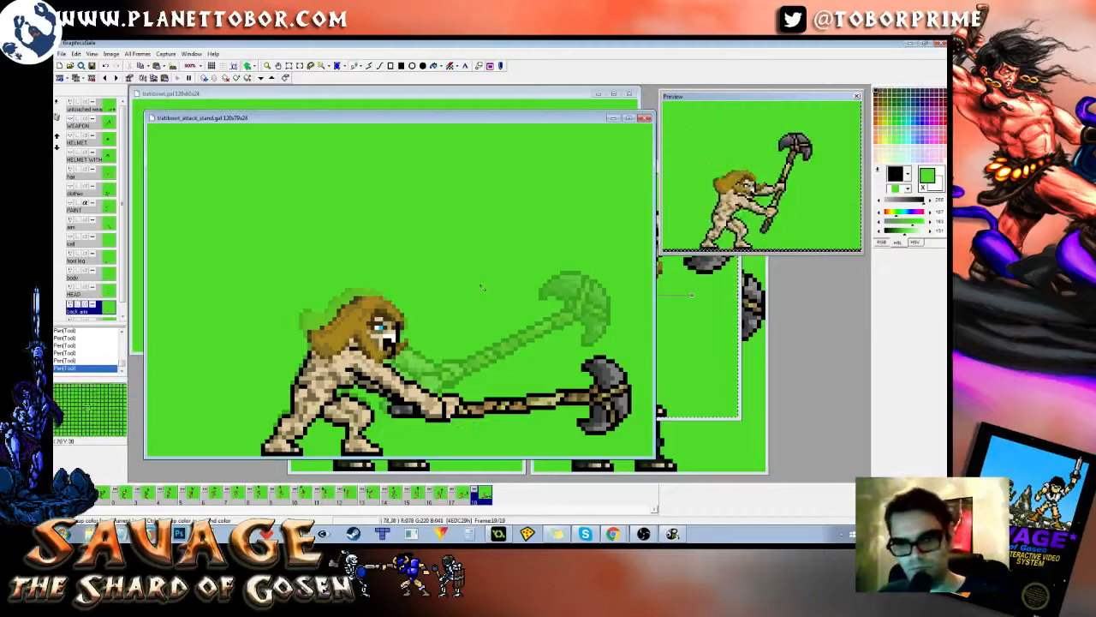
pyautogui.press('Left')
pyautogui.press('Right')
pyautogui.press('Left')
pyautogui.press('Right')
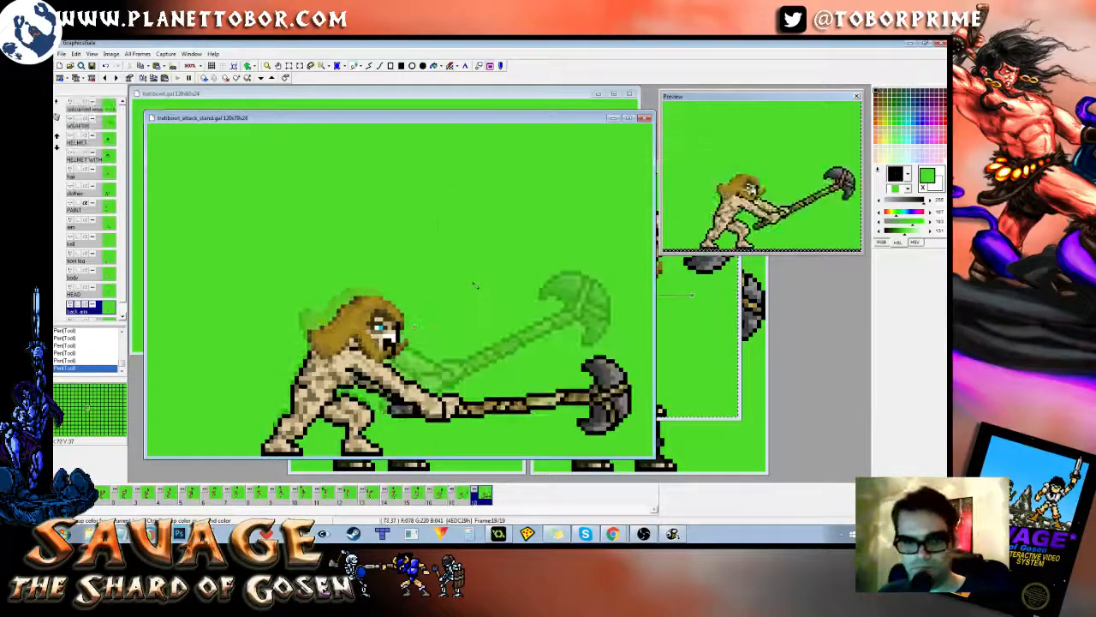
pyautogui.press('Left')
pyautogui.press('Right')
pyautogui.press('Left')
pyautogui.press('Left')
pyautogui.press('Right')
pyautogui.press('Right')
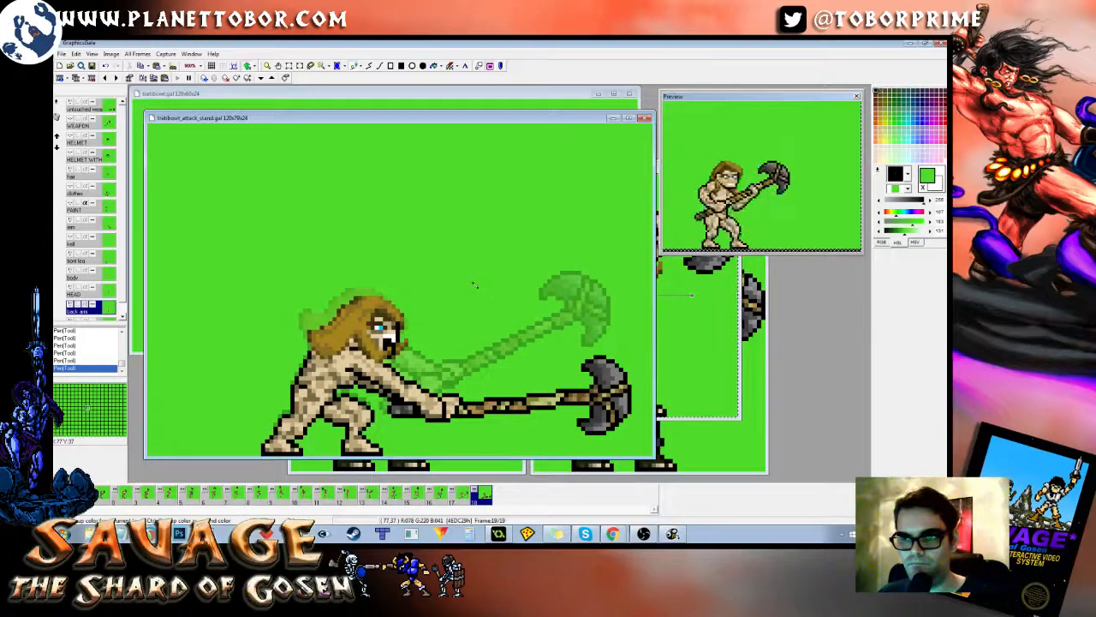
pyautogui.press('Left')
pyautogui.press('Right')
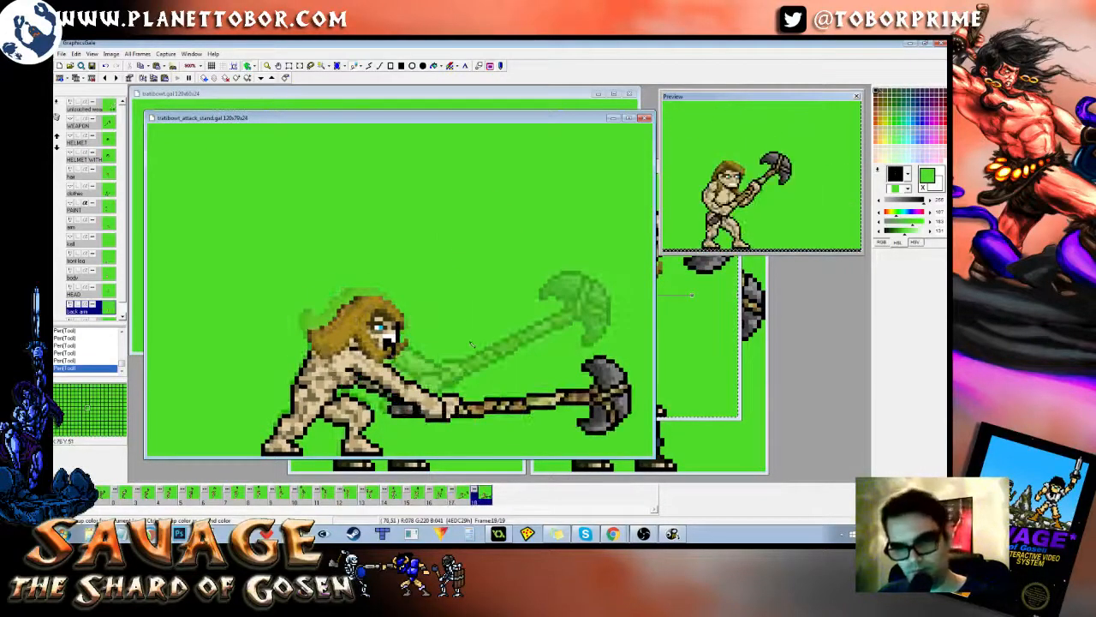
# Step: Adjust a narrow selected strip at frame 19's back hand, retouch its pixels with sampled sprite colours, and compare with frame 18
pyautogui.moveTo(454, 380); pyautogui.dragTo(474, 452)
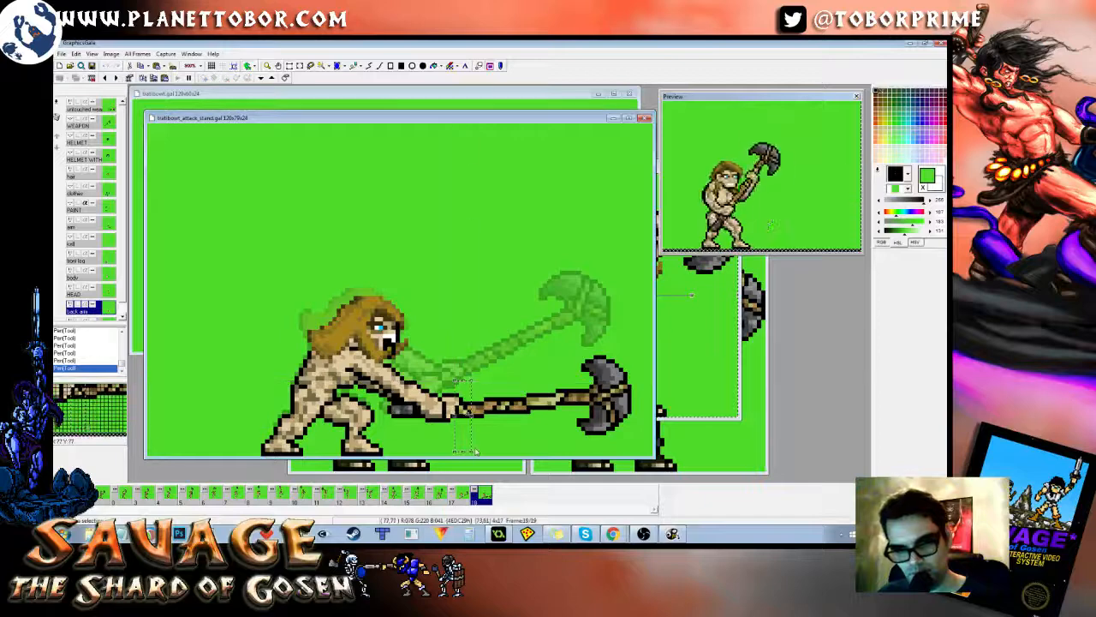
pyautogui.rightClick(476, 452)
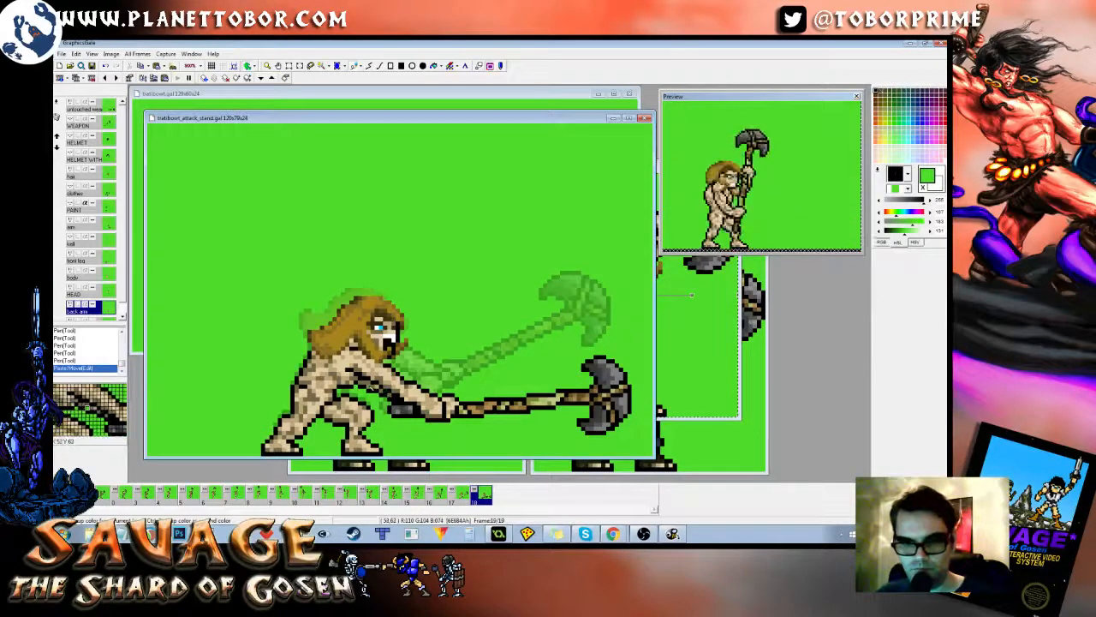
pyautogui.rightClick(456, 409)
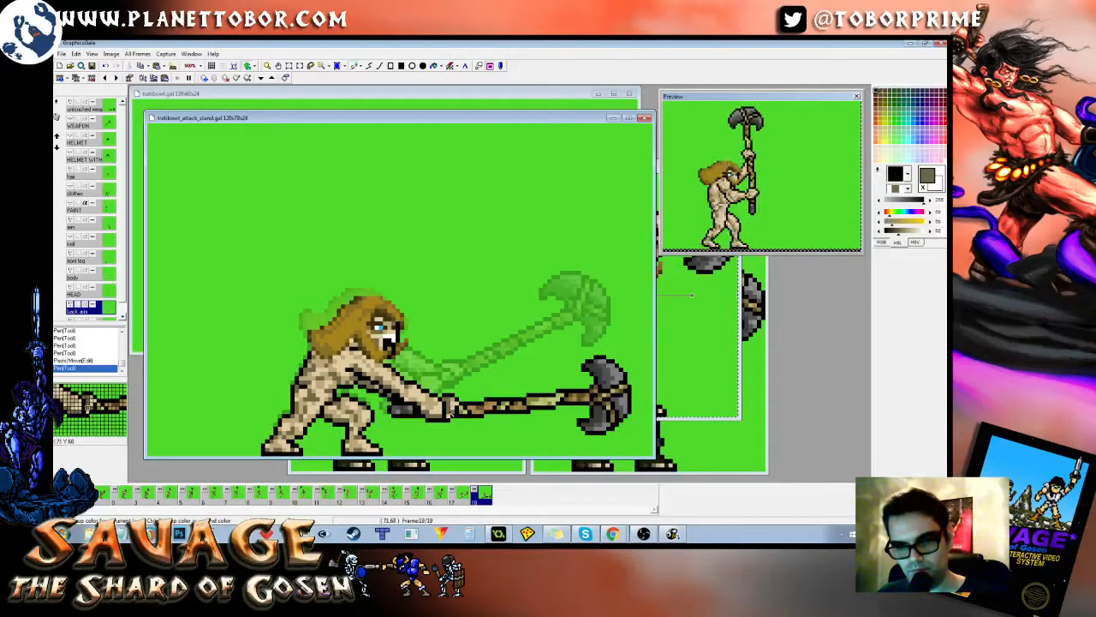
pyautogui.click(453, 416)
pyautogui.click(454, 406)
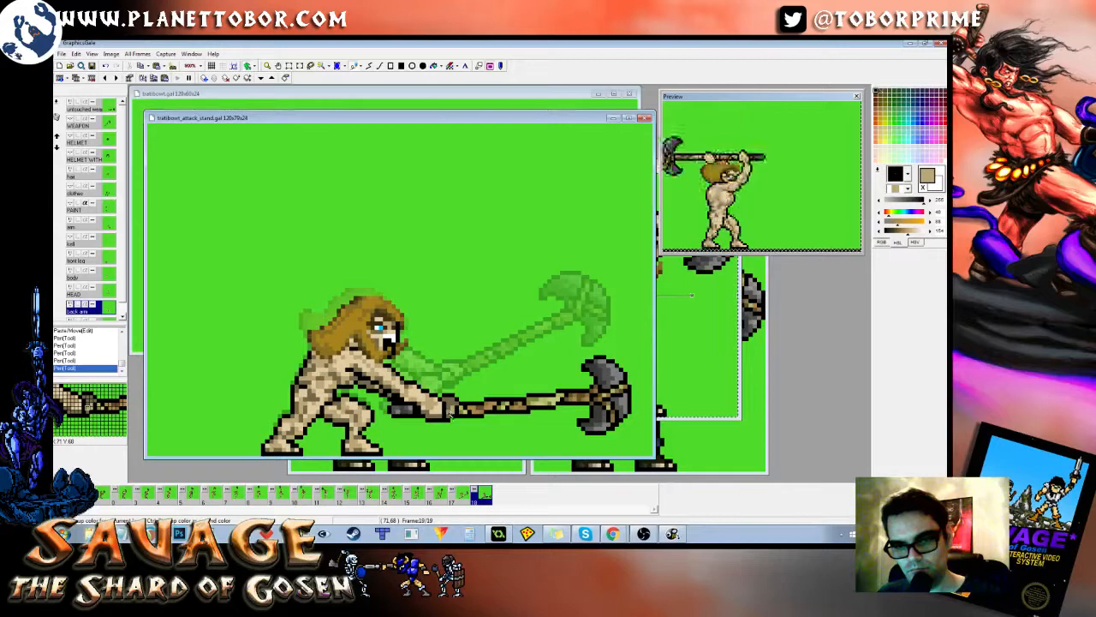
pyautogui.click(448, 412)
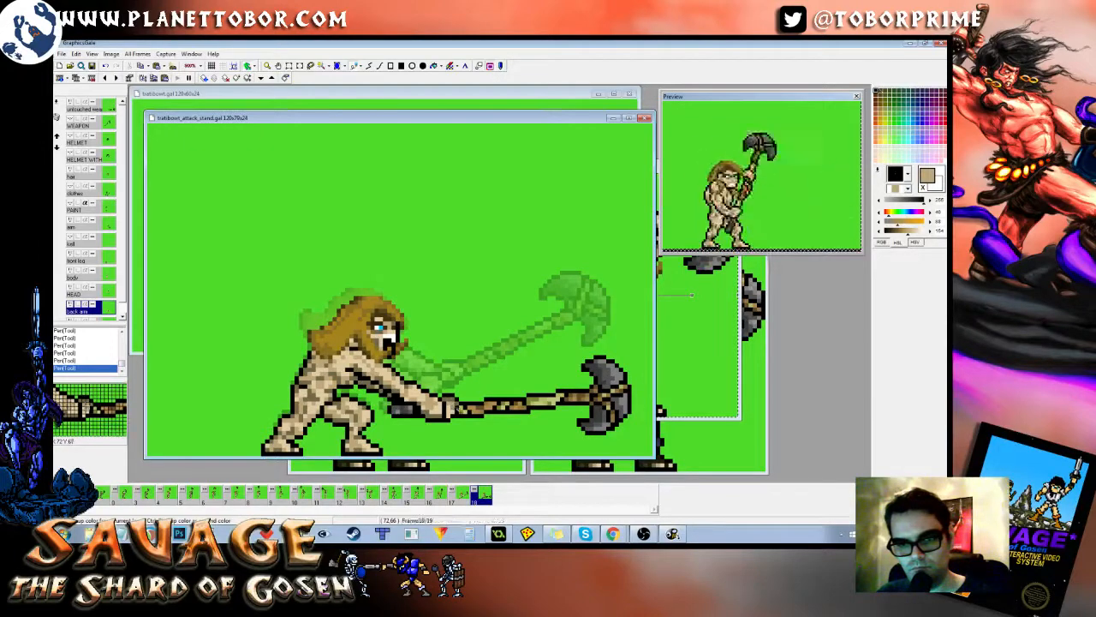
pyautogui.press('Left')
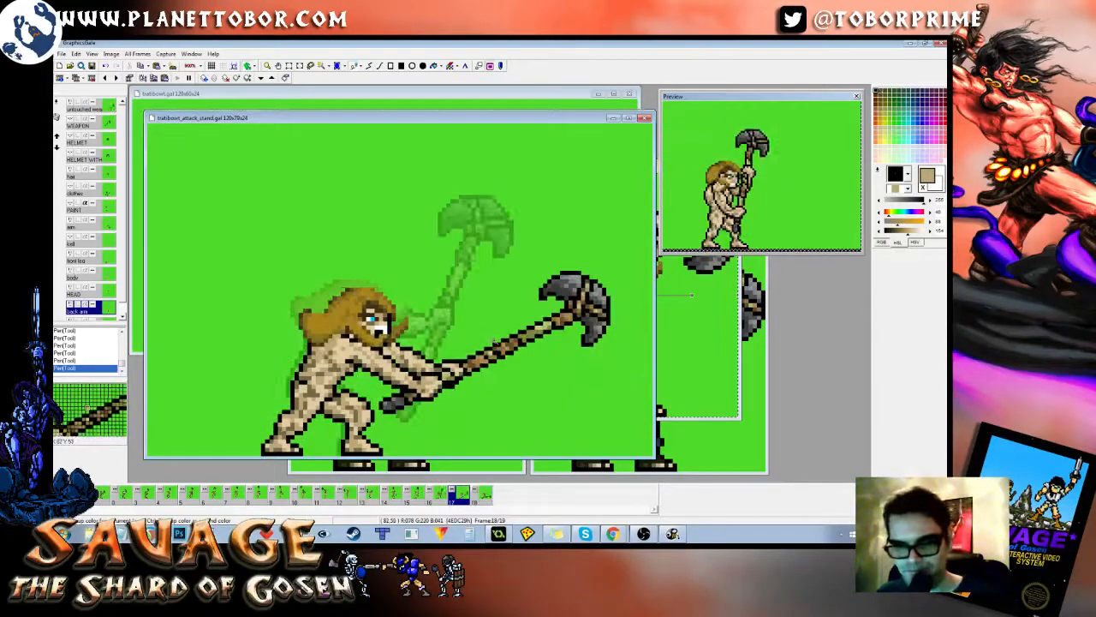
pyautogui.press('Right')
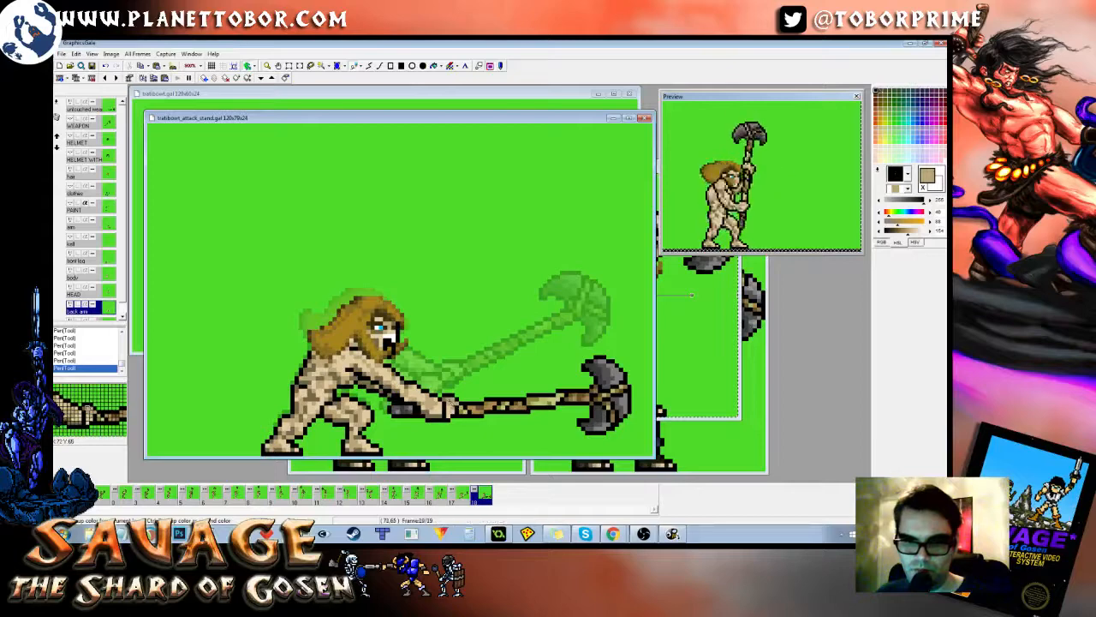
pyautogui.press('Left')
pyautogui.press('Right')
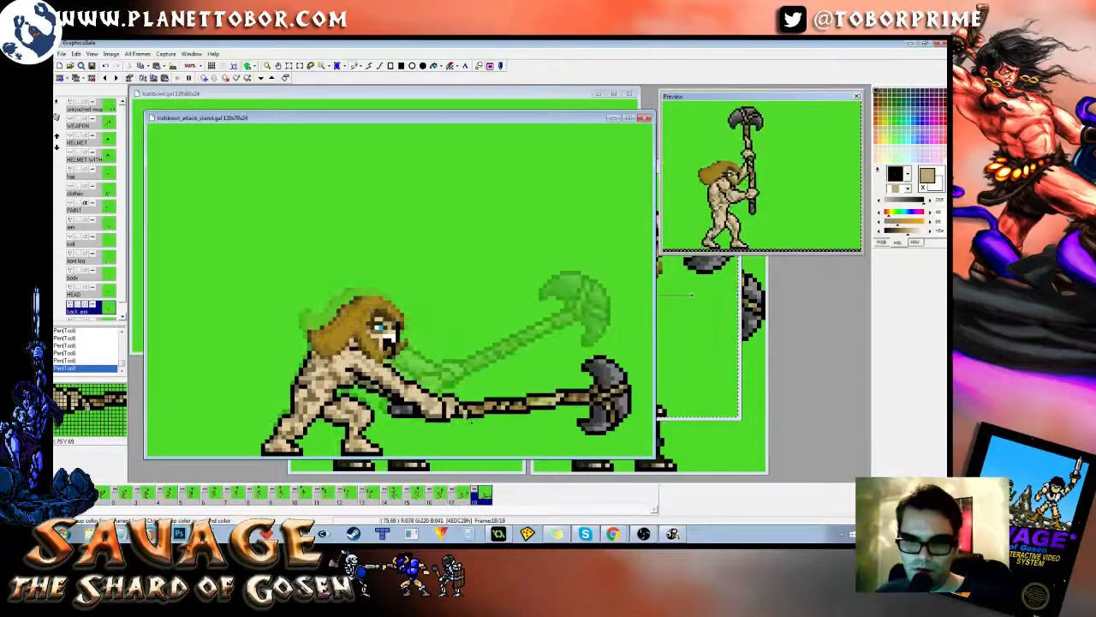
# Step: Refine the edge between frame 19's fist and axe handle, sampling green, black and skin tones on the untouched weapon and back arm layers
pyautogui.rightClick(471, 404)
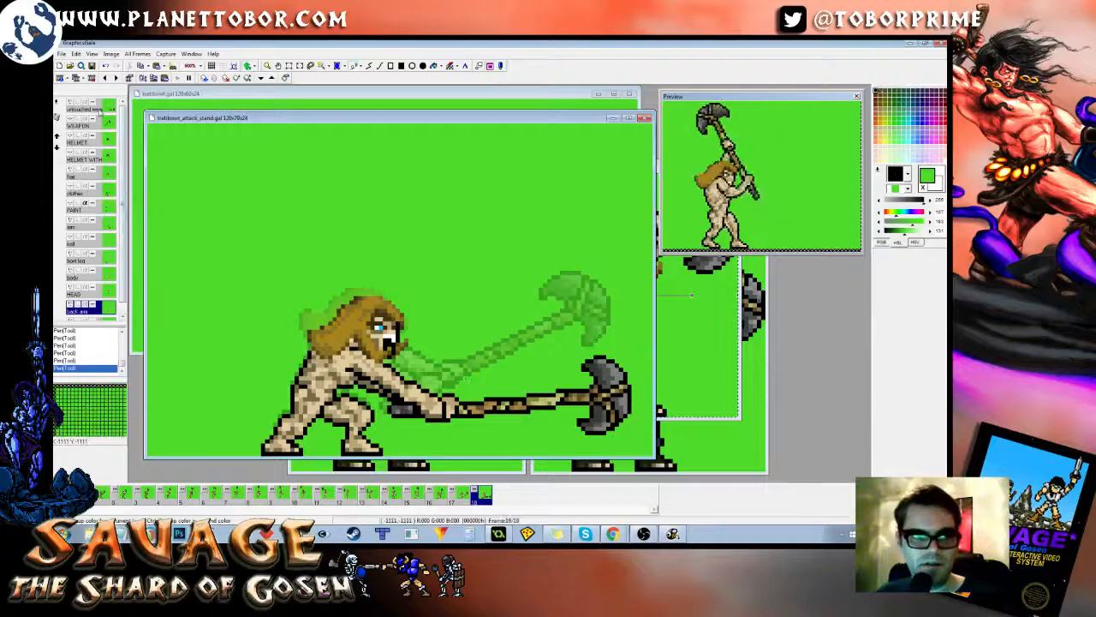
pyautogui.click(98, 109)
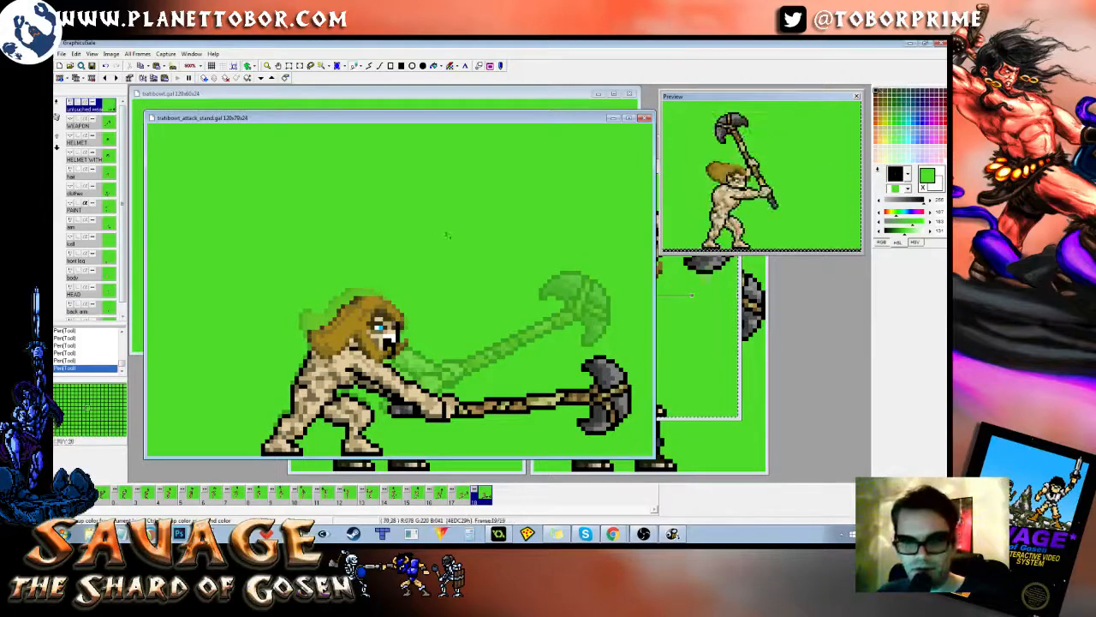
pyautogui.rightClick(459, 412)
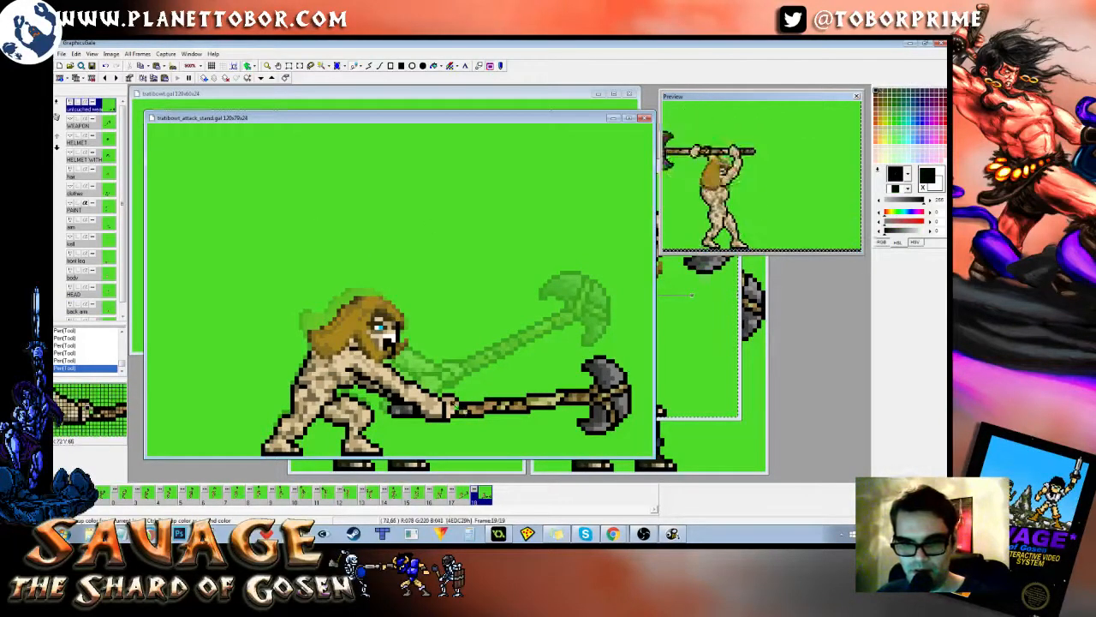
pyautogui.rightClick(453, 405)
pyautogui.click(90, 310)
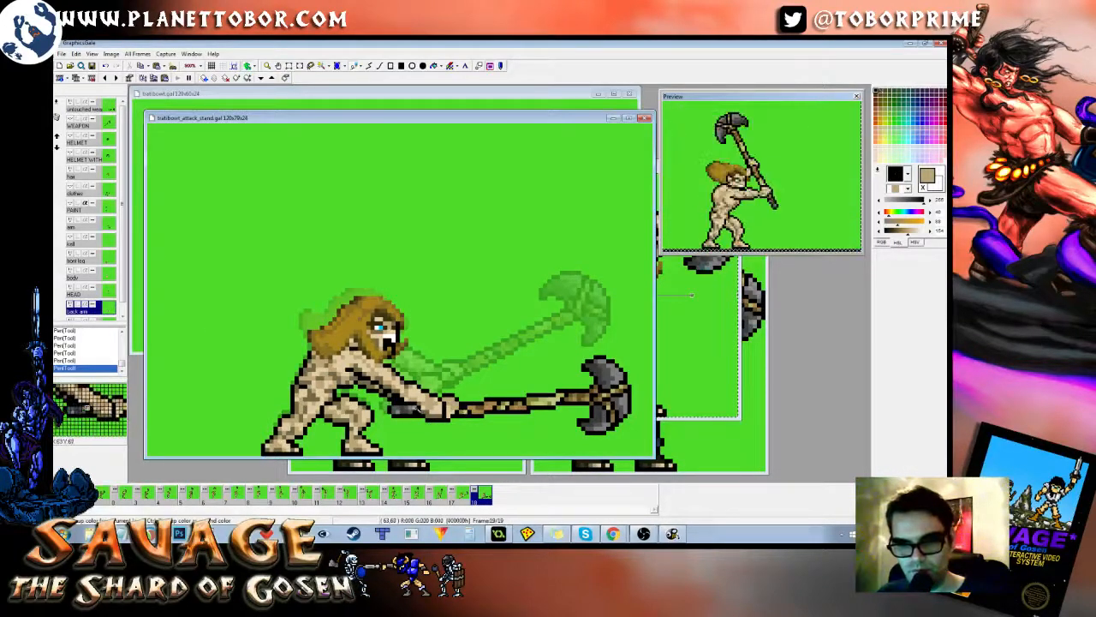
pyautogui.press('Left')
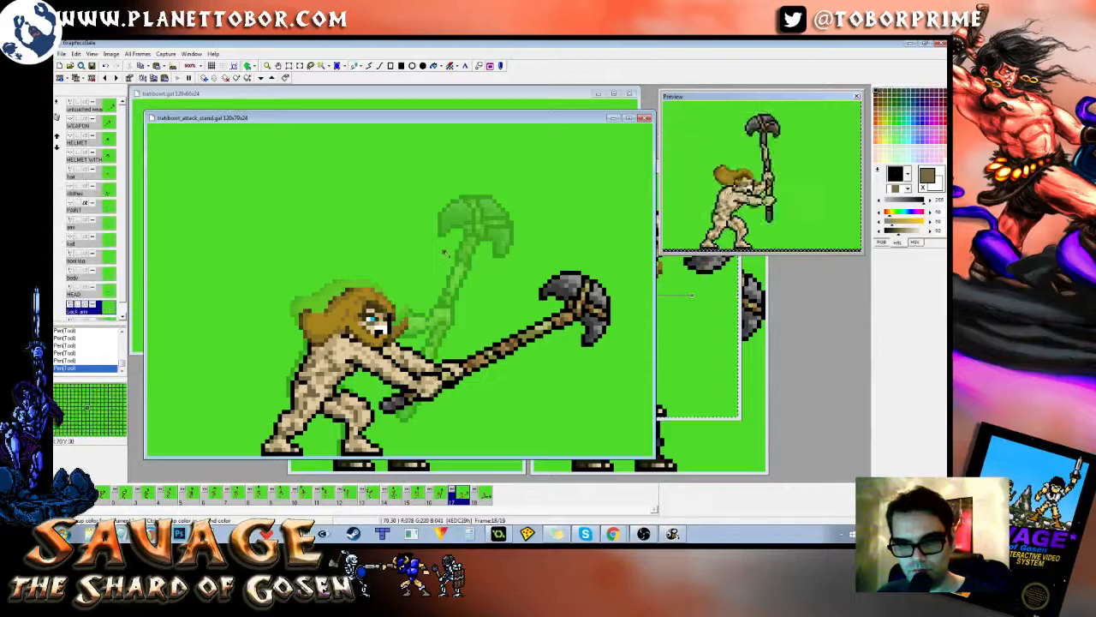
pyautogui.press('Right')
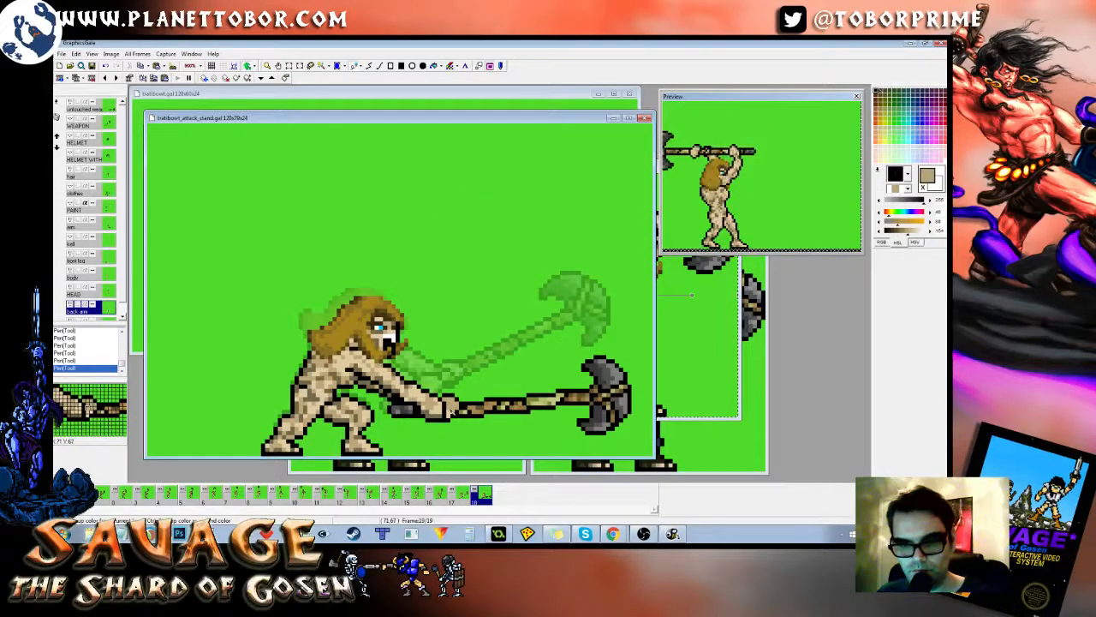
pyautogui.rightClick(456, 412)
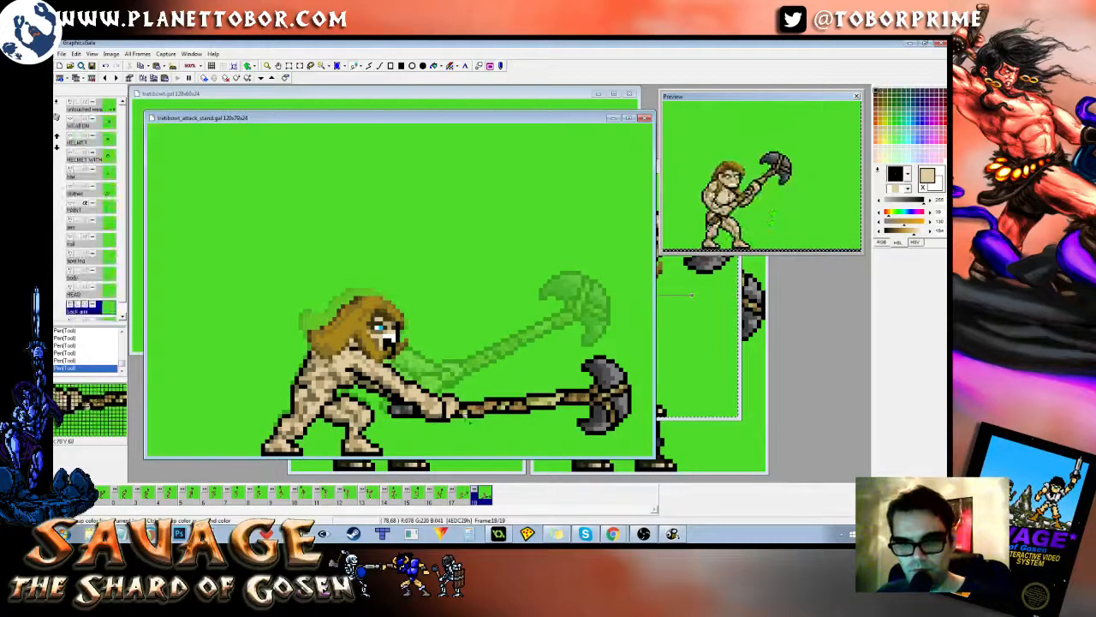
pyautogui.rightClick(445, 403)
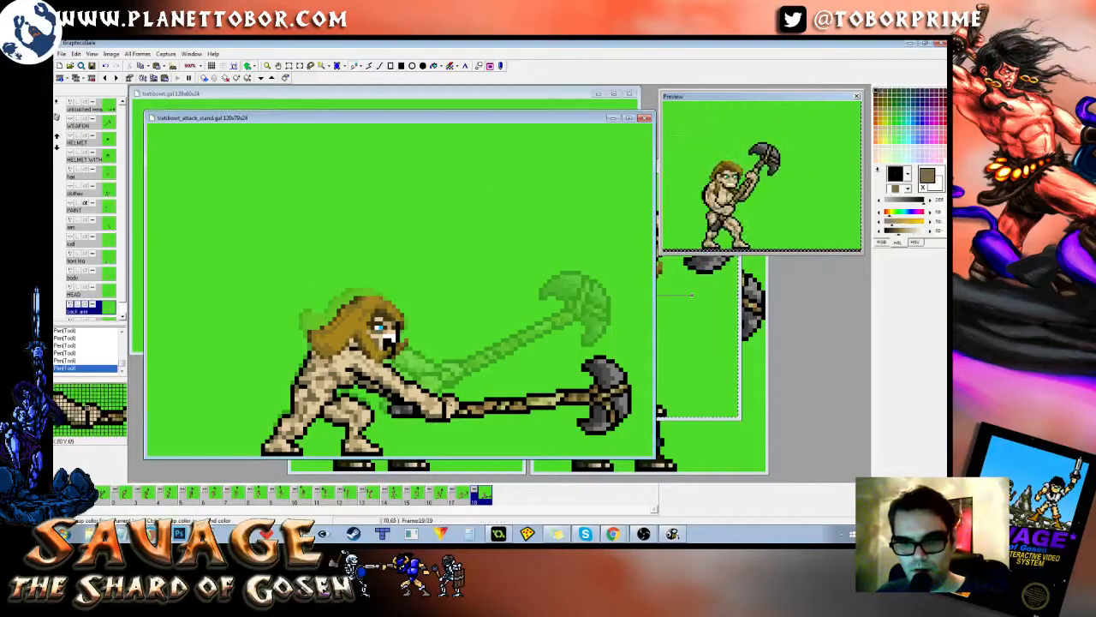
# Step: Step back and forth through frames 17 to 19 and examine how the retouched hands follow the axe through the downswing
pyautogui.press('Left')
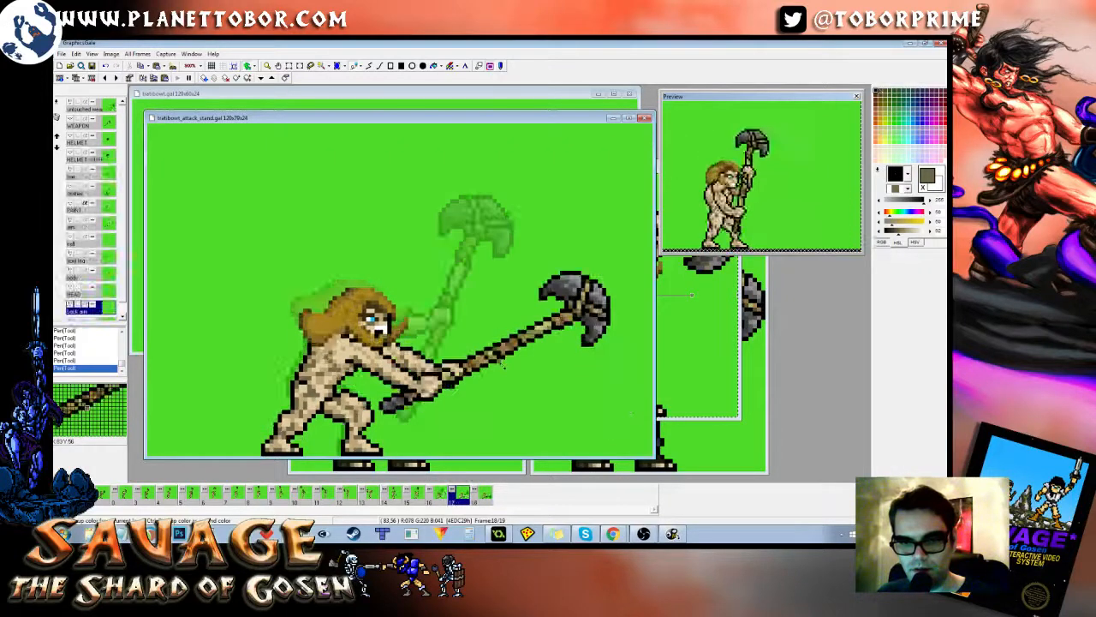
pyautogui.press('Right')
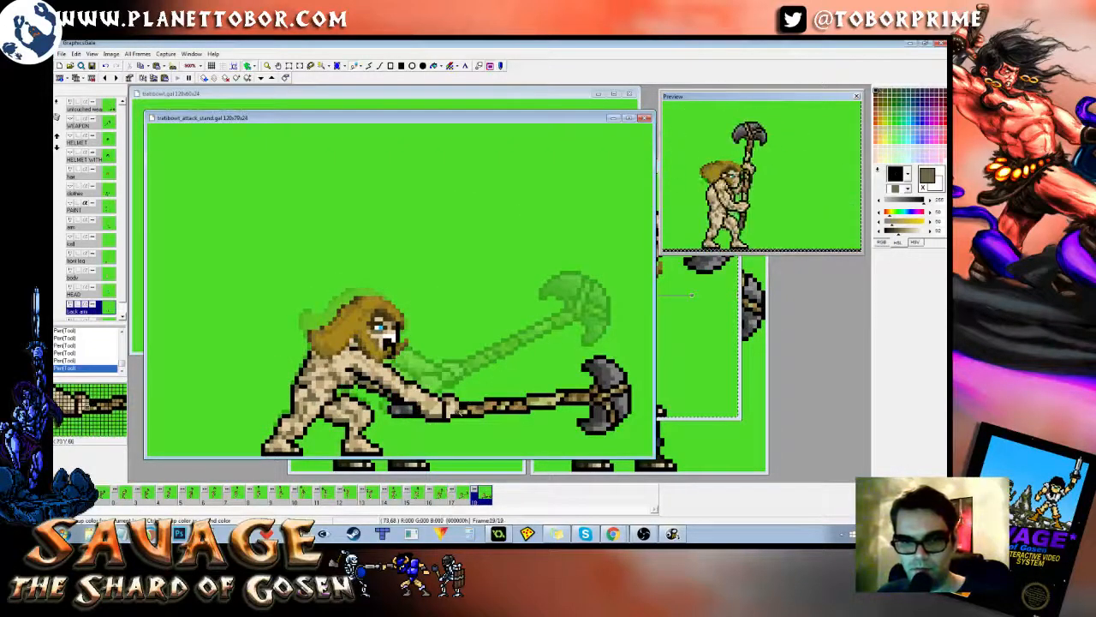
pyautogui.press('Left')
pyautogui.press('Right')
pyautogui.press('Left')
pyautogui.press('Right')
pyautogui.press('Left')
pyautogui.press('Left')
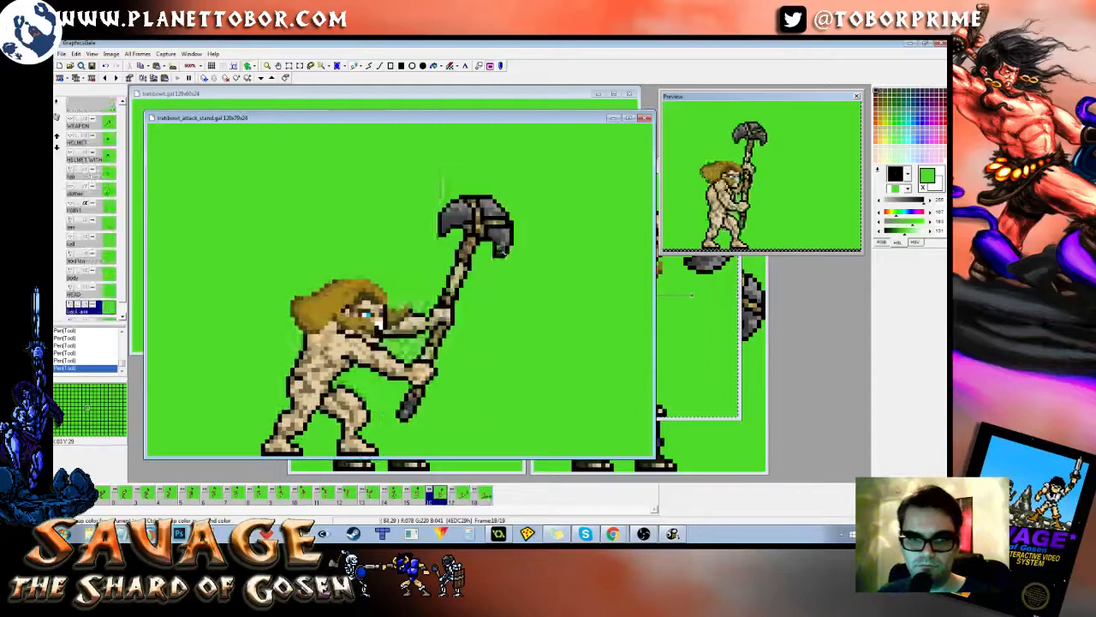
pyautogui.press('Right')
pyautogui.press('Right')
pyautogui.press('Left')
pyautogui.press('Left')
pyautogui.press('Right')
pyautogui.press('Right')
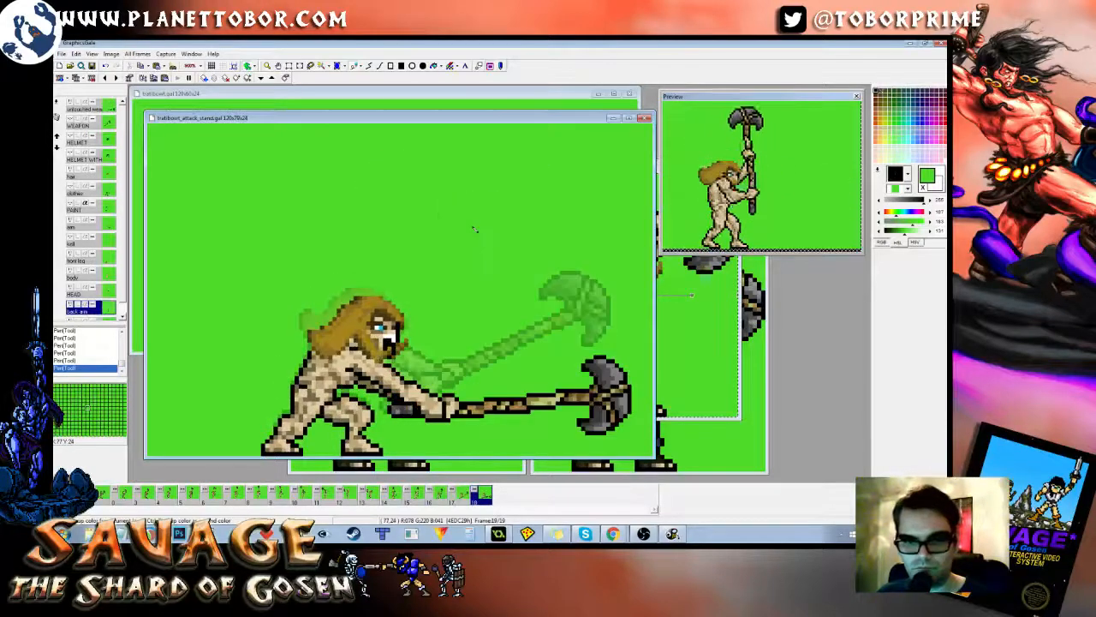
pyautogui.press('Left')
pyautogui.press('Left')
pyautogui.press('Right')
pyautogui.press('Right')
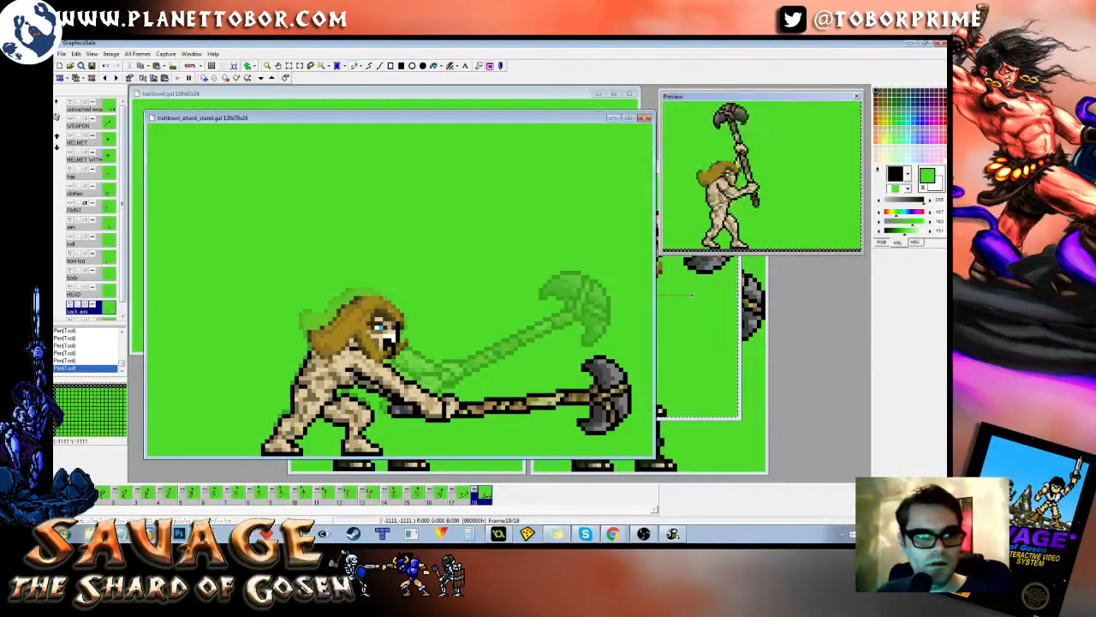
# Step: Show the clothes layer across the frames and delete the stray back wristband piece above frame 19's forearm
pyautogui.click(89, 201)
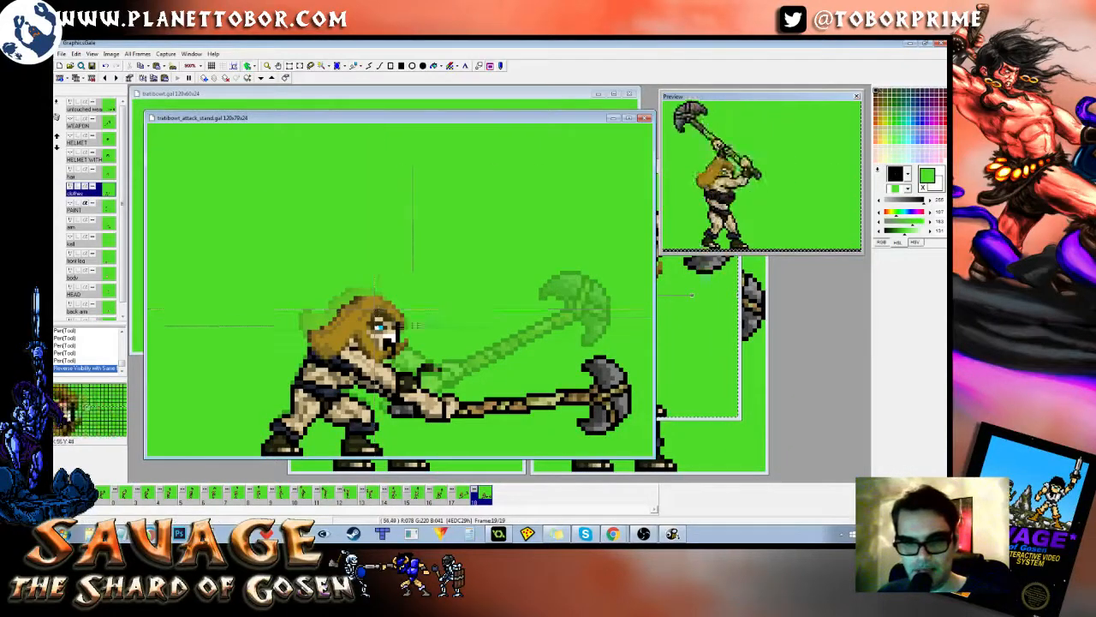
pyautogui.moveTo(415, 325); pyautogui.dragTo(481, 382)
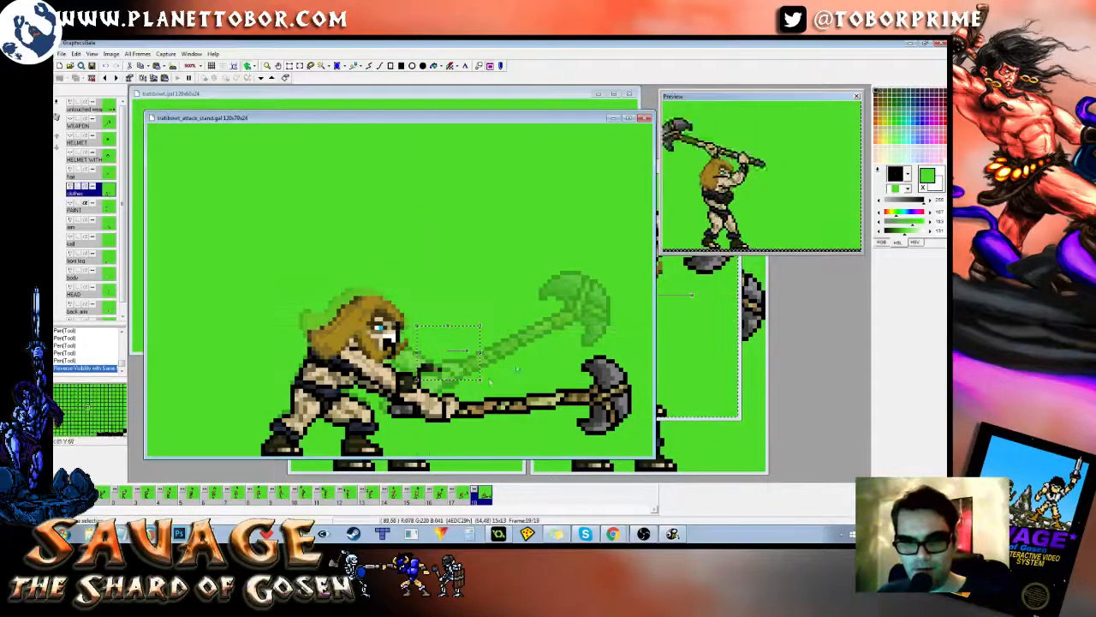
pyautogui.press('Delete')
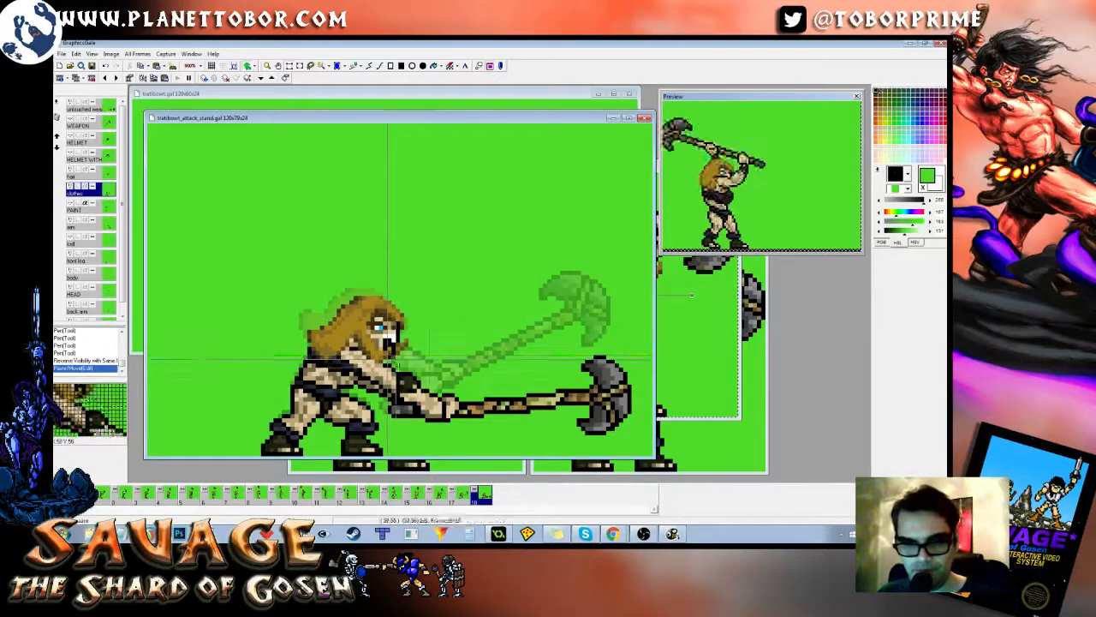
# Step: Shift frame 19's front wristband forward along the forearm to the wrist and compare its position with frame 18
pyautogui.moveTo(398, 366)
pyautogui.mouseDown()
pyautogui.moveTo(429, 397)
pyautogui.moveTo(413, 366)
pyautogui.mouseUp()
pyautogui.press('Left')
pyautogui.press('Right')
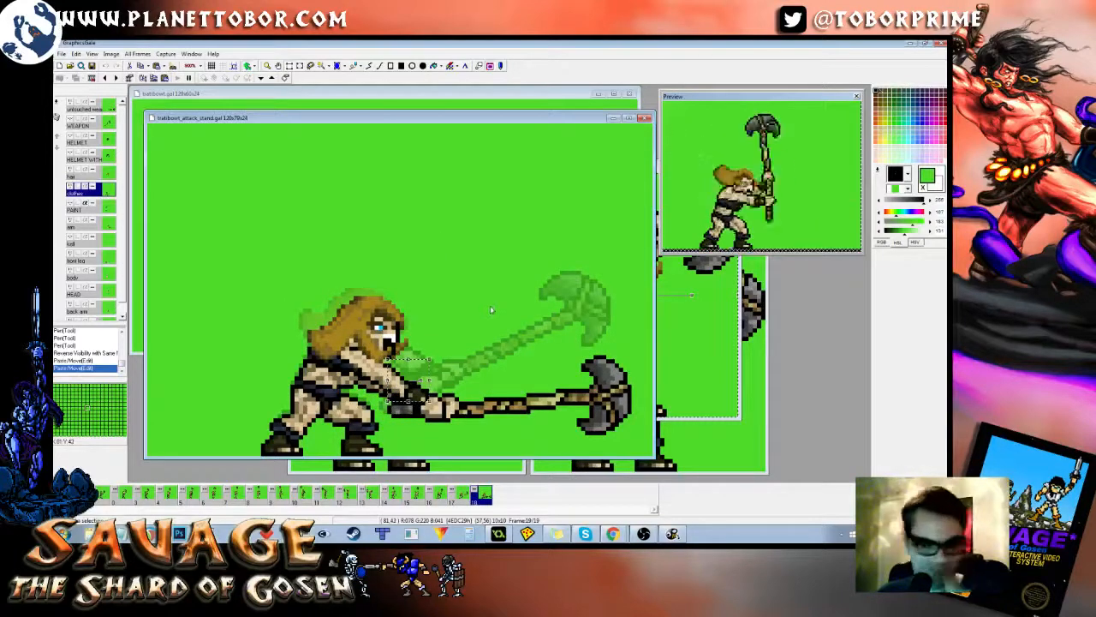
pyautogui.press('Left')
pyautogui.press('Right')
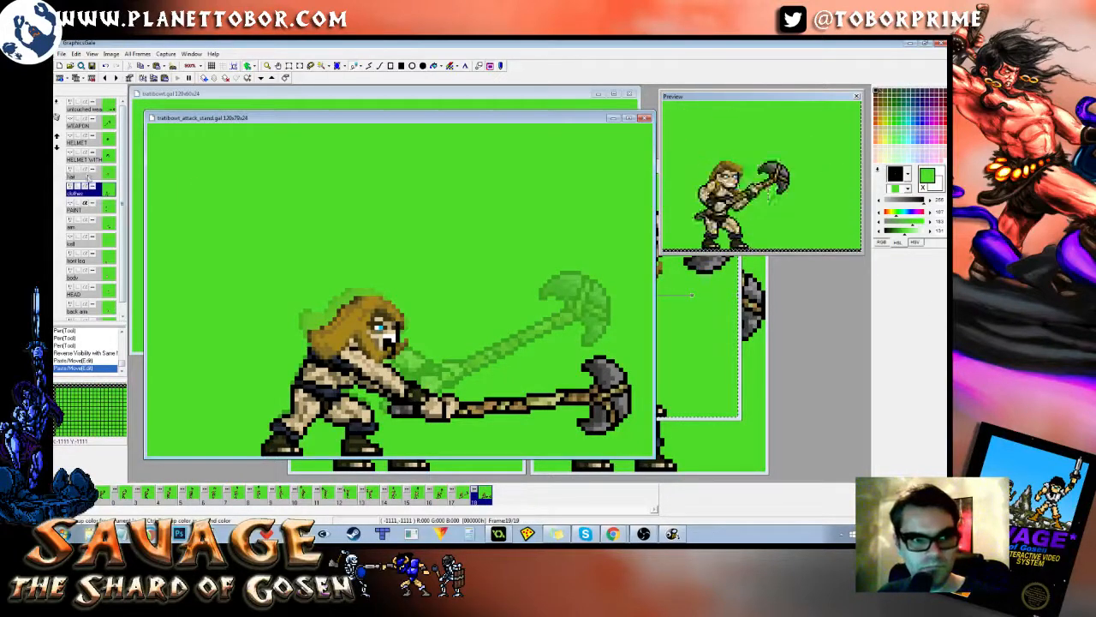
# Step: Hide the hair layer across the frames and compare the bare figure's pose between frames 18 and 19
pyautogui.keyDown('shift'); pyautogui.click(70, 170); pyautogui.keyUp('shift')
pyautogui.press('Left')
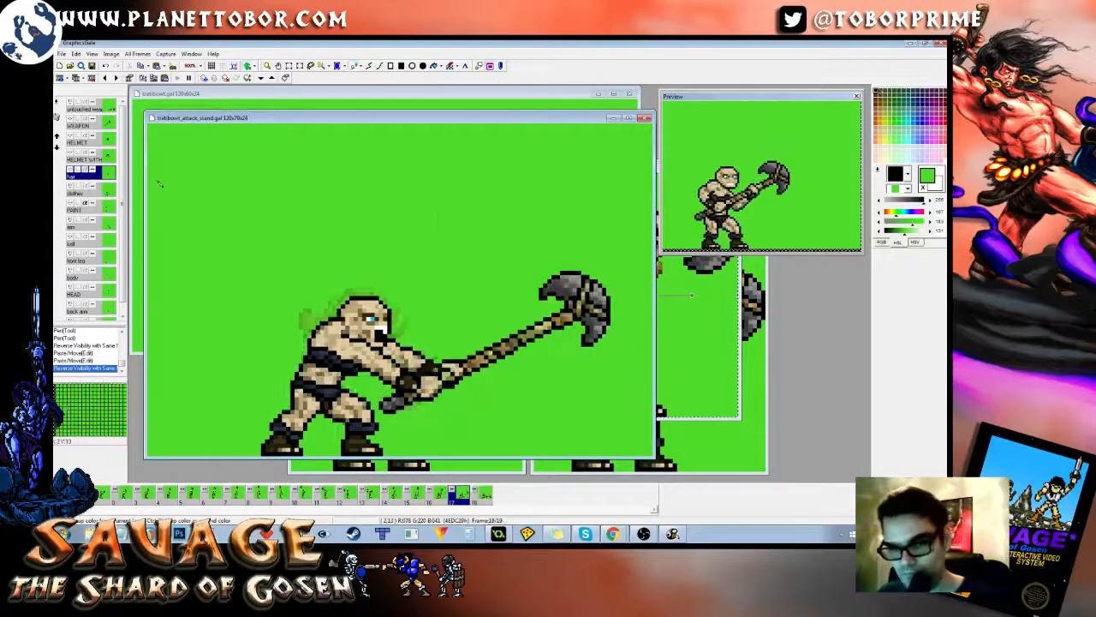
pyautogui.press('Right')
pyautogui.press('Left')
pyautogui.press('Right')
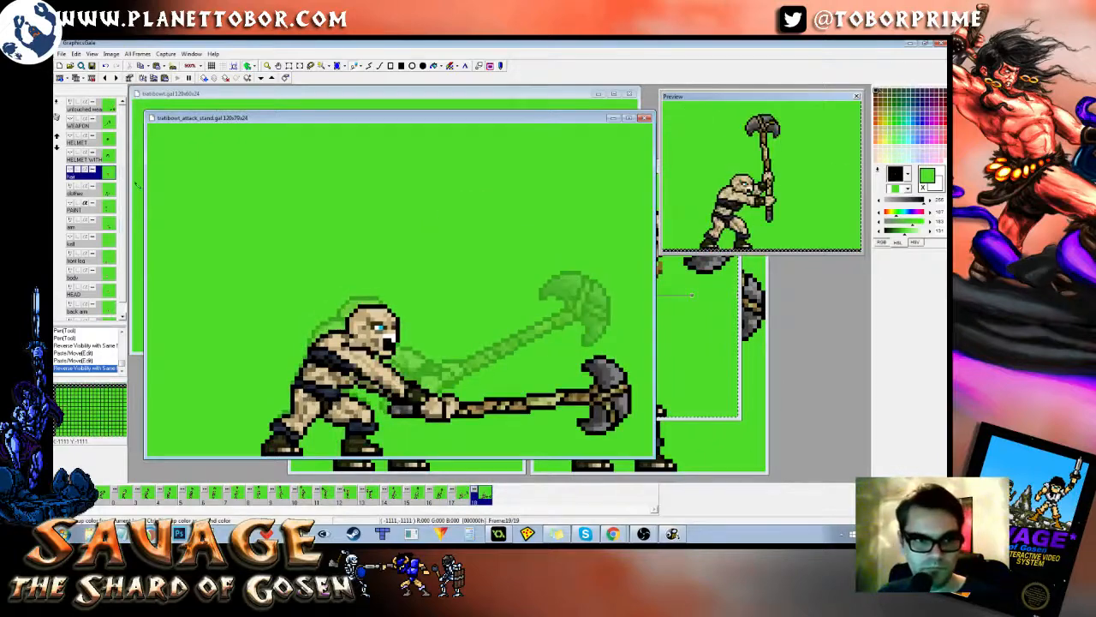
# Step: Try shifting the chest band on frame 19's clothes layer by single pixels, comparing each position with frame 18
pyautogui.click(84, 192)
pyautogui.moveTo(272, 309); pyautogui.dragTo(418, 377)
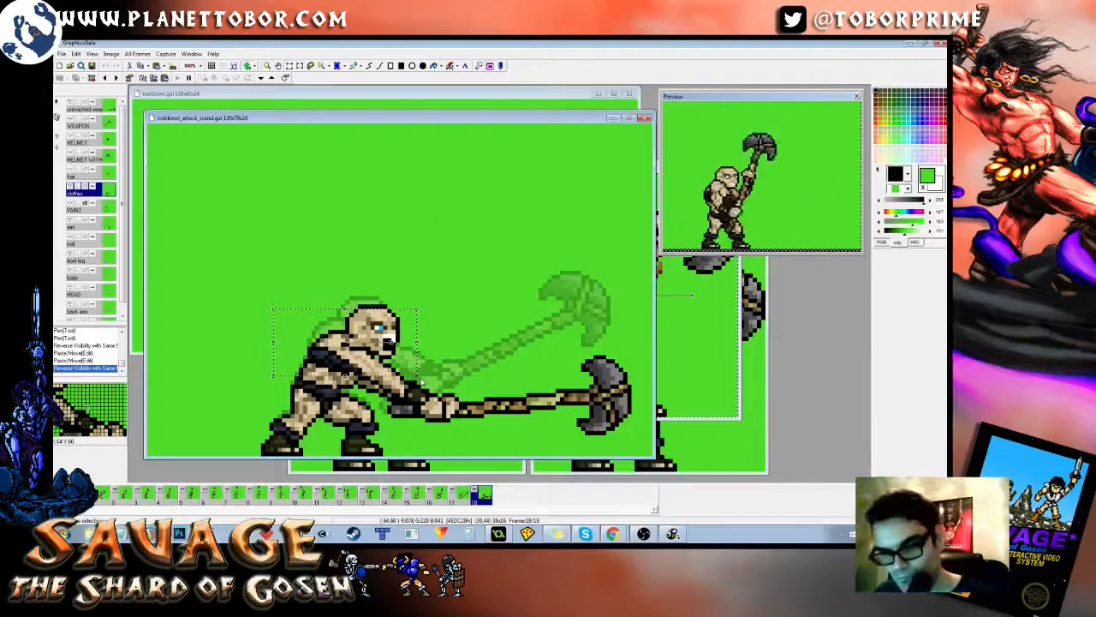
pyautogui.press('Right')
pyautogui.press('Down')
pyautogui.press('Left')
pyautogui.press('Up')
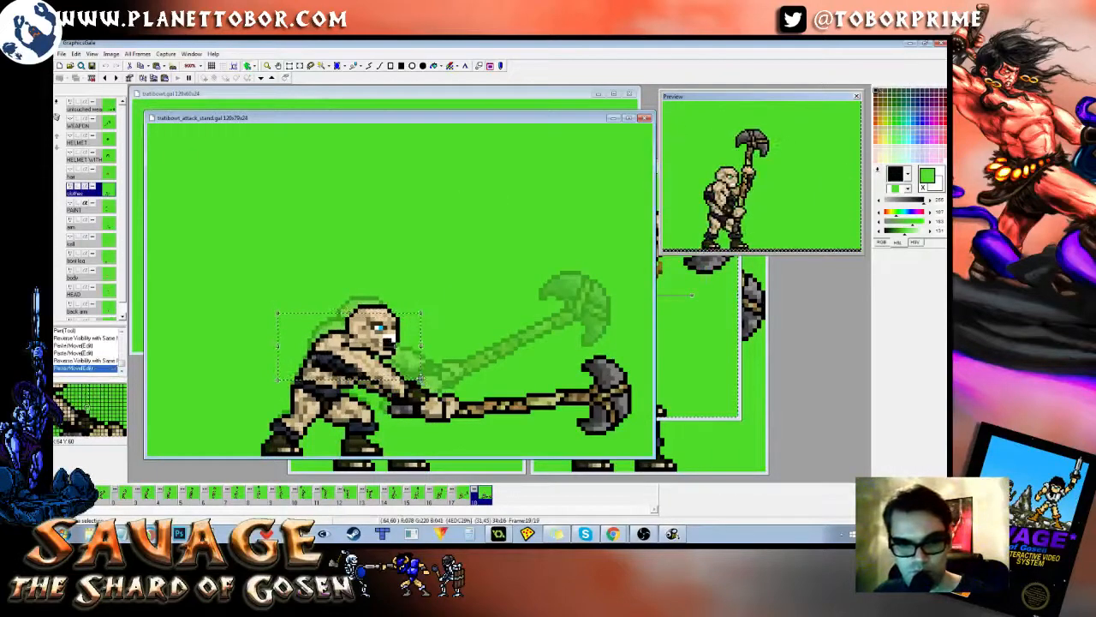
pyautogui.press(',')
pyautogui.press('.')
pyautogui.press('Down')
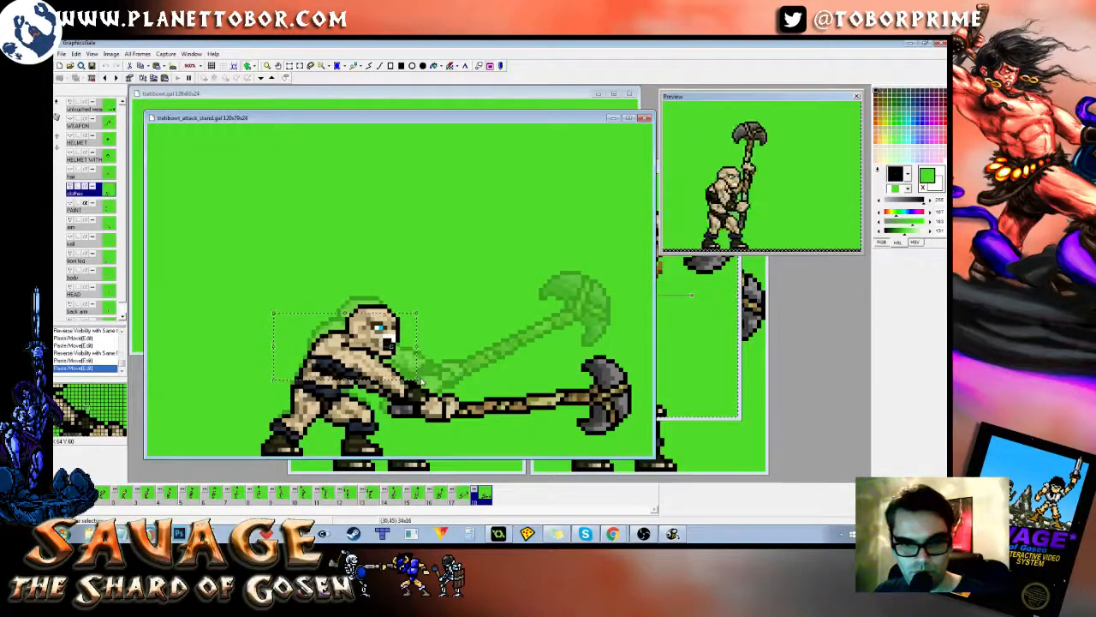
pyautogui.press(',')
pyautogui.press('.')
pyautogui.press(',')
pyautogui.press('.')
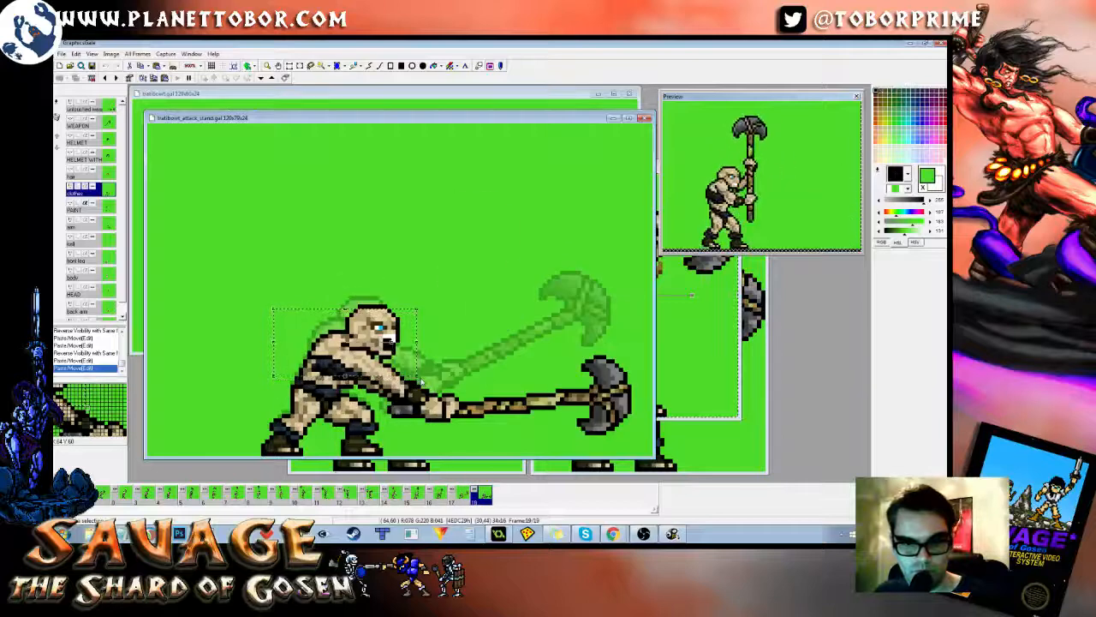
pyautogui.press(',')
pyautogui.press('.')
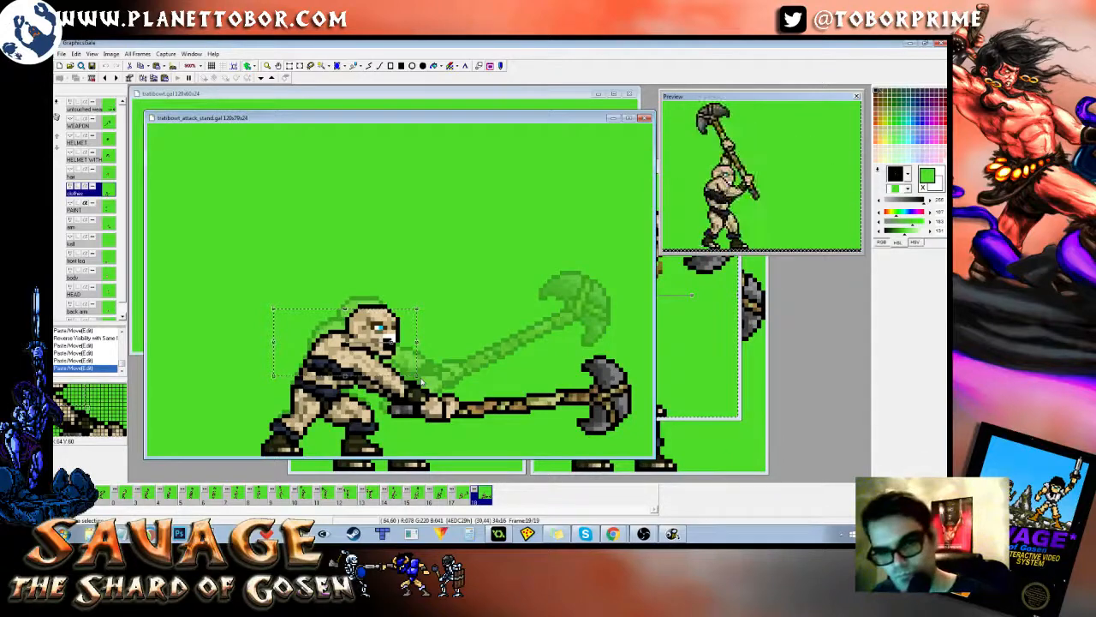
# Step: Undo the last chest band move, reselect the band more tightly and nudge it by single pixels over frame 19's torso
pyautogui.hotkey('ctrl', 'z')
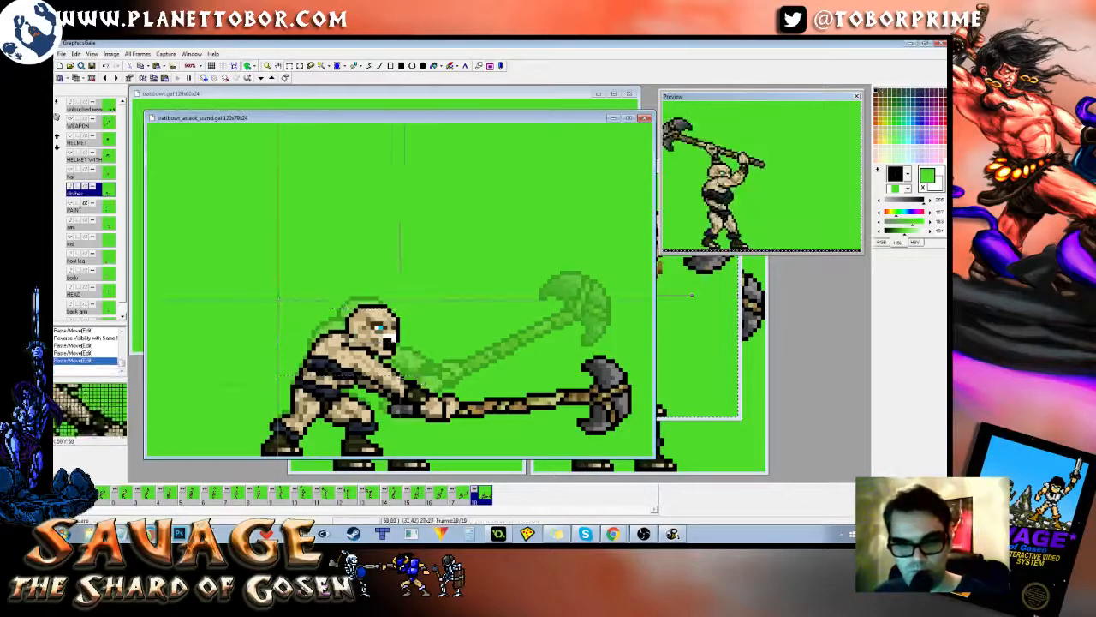
pyautogui.moveTo(405, 383); pyautogui.dragTo(402, 381)
pyautogui.press('Down')
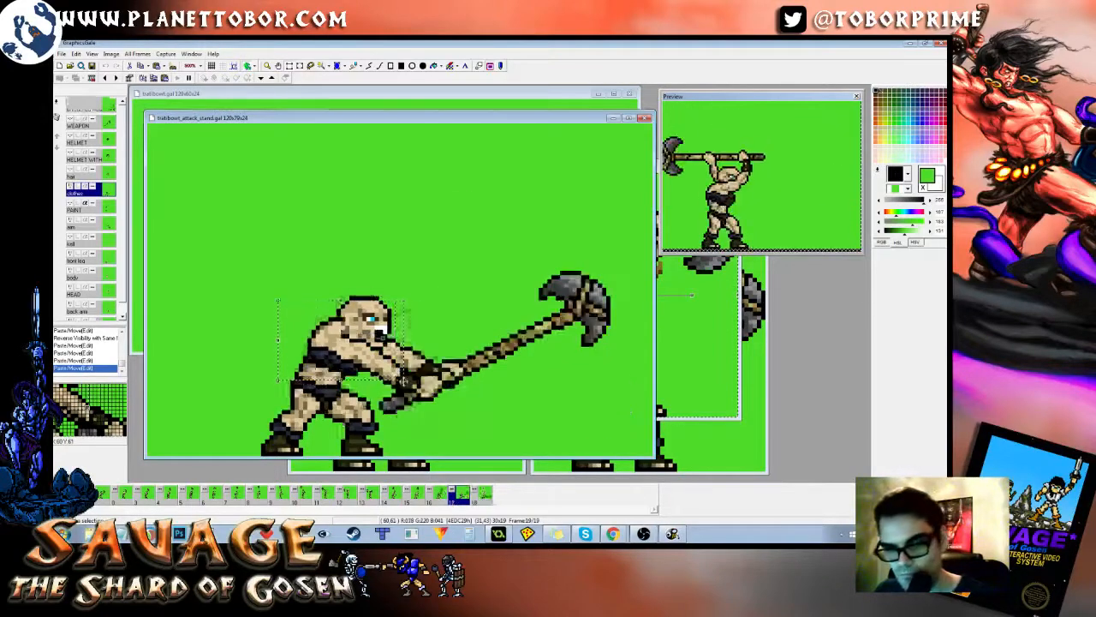
pyautogui.press('Up')
pyautogui.press('Left')
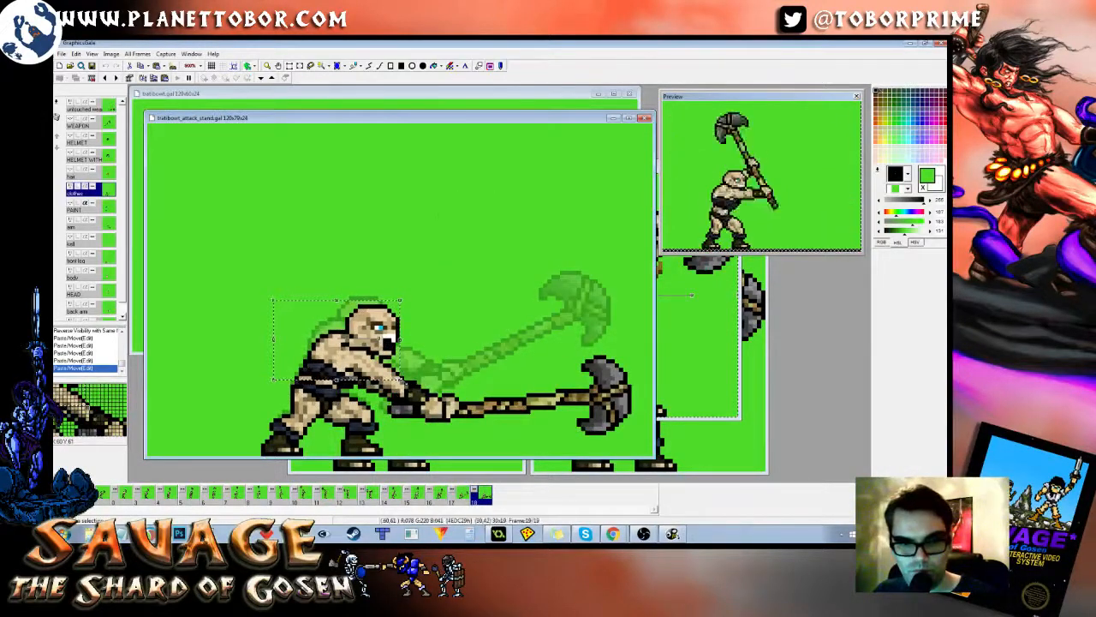
pyautogui.press('Right')
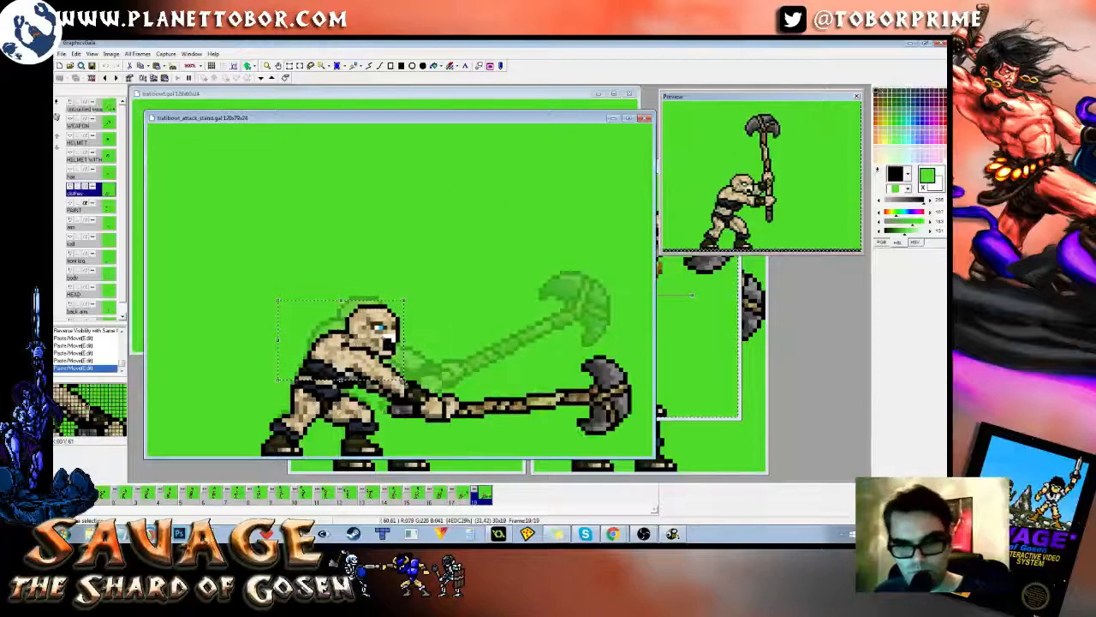
pyautogui.press('Escape')
# Step: Move the front part of frame 19's chest band to follow the leaning torso and compare it with frame 18
pyautogui.moveTo(337, 347); pyautogui.dragTo(375, 389)
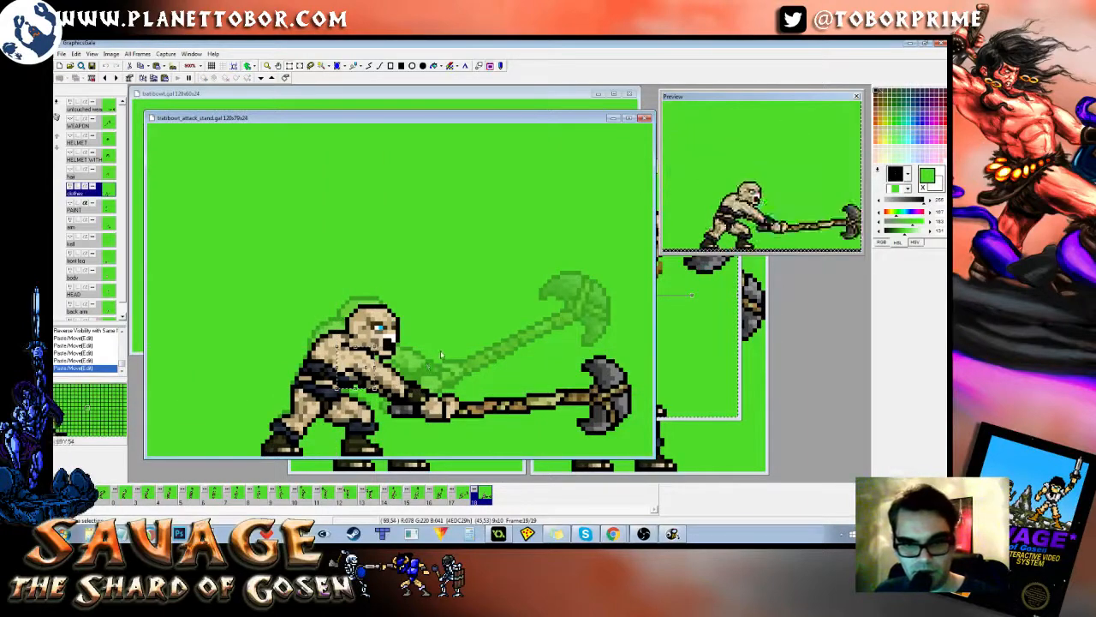
pyautogui.press('Left')
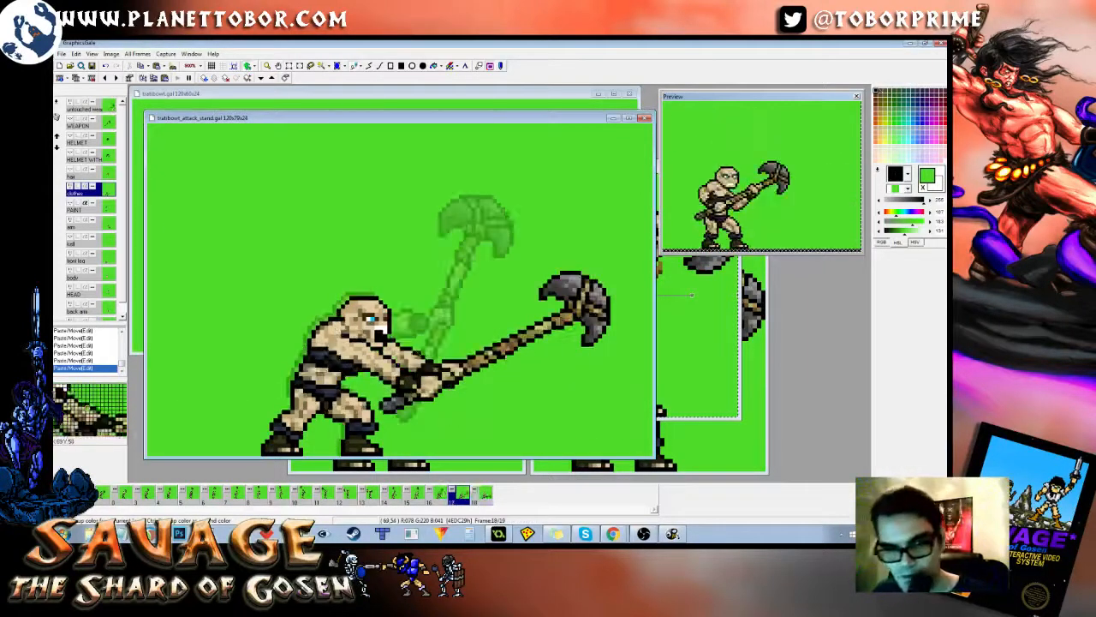
pyautogui.press('Right')
pyautogui.press('Left')
pyautogui.press('Right')
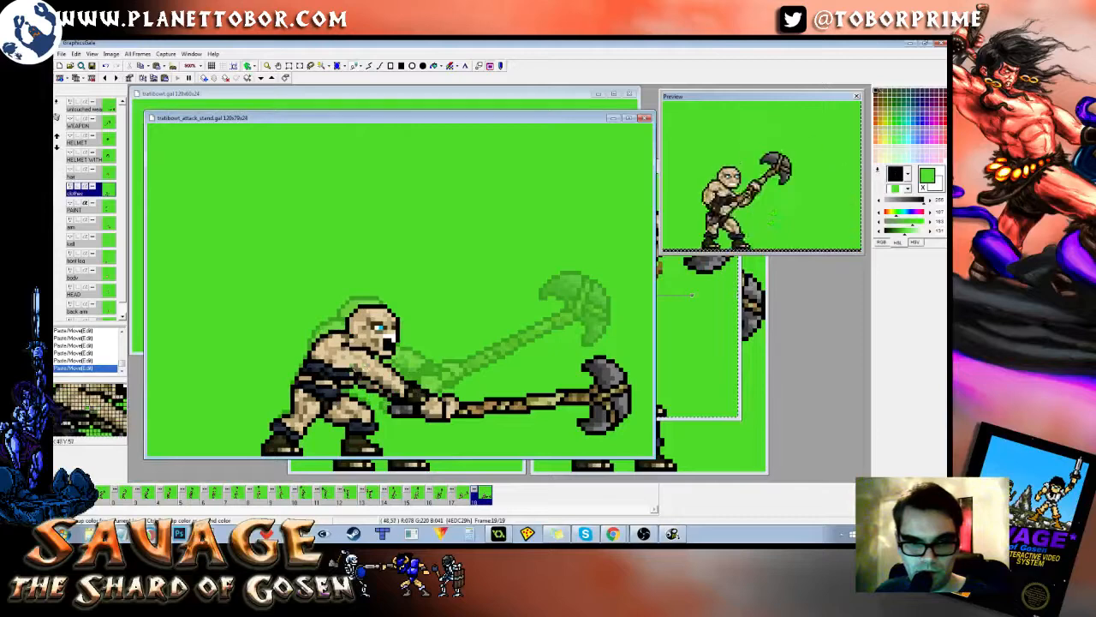
pyautogui.moveTo(347, 360); pyautogui.dragTo(367, 386)
pyautogui.press('Left')
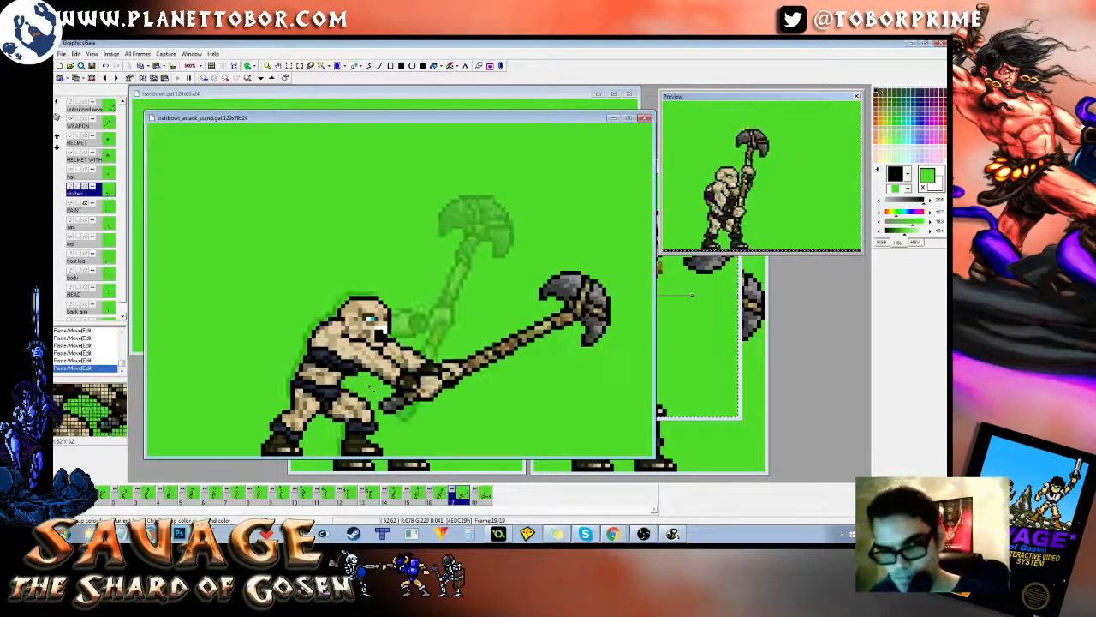
pyautogui.press('Right')
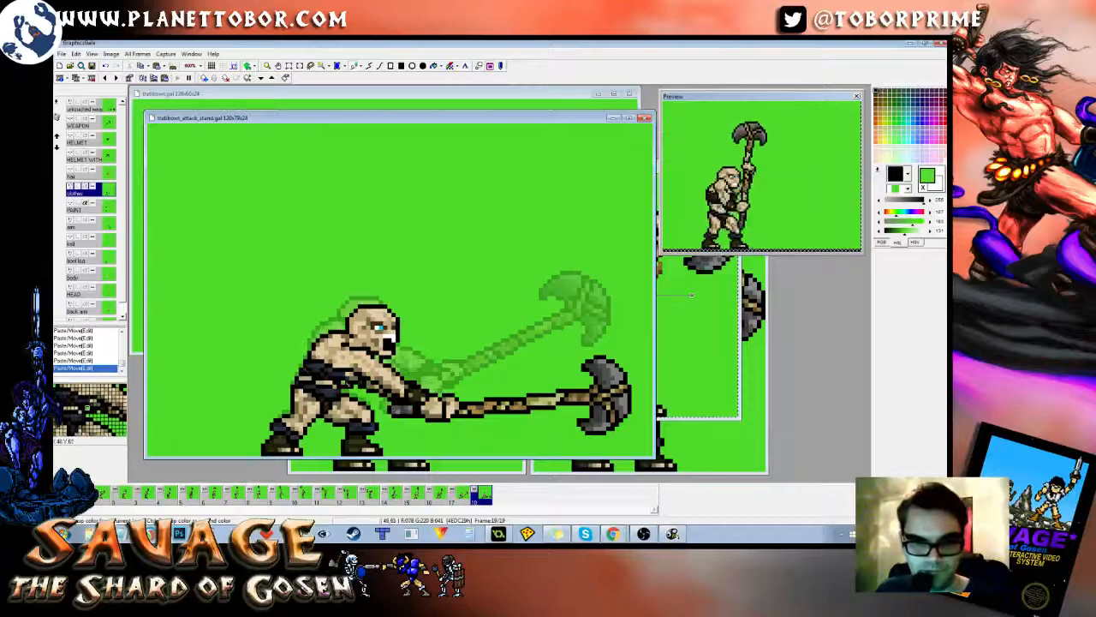
# Step: Retouch the edges of frame 19's chest band with sampled dark grey and black pixels, checking against frame 18
pyautogui.rightClick(350, 380)
pyautogui.click(352, 378)
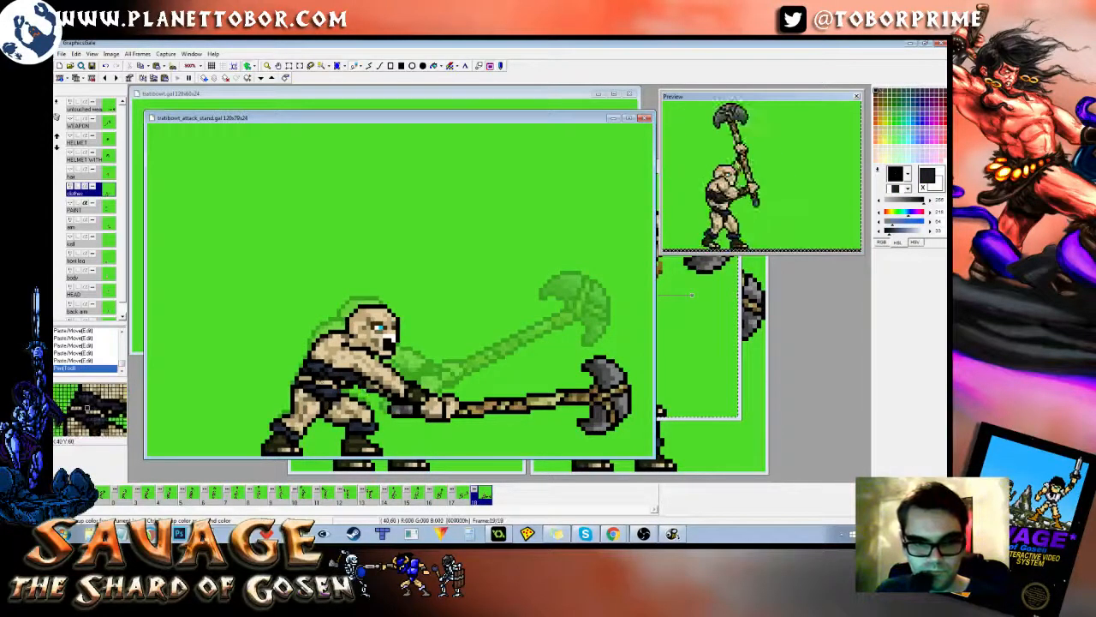
pyautogui.rightClick(318, 377)
pyautogui.click(322, 381)
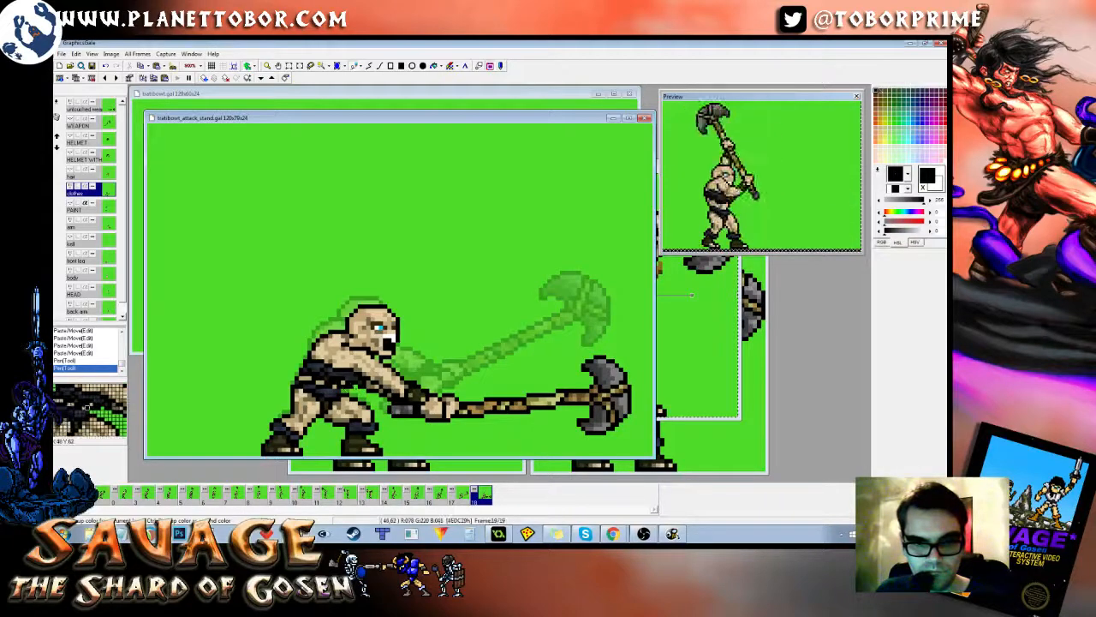
pyautogui.press('Left')
pyautogui.press('Right')
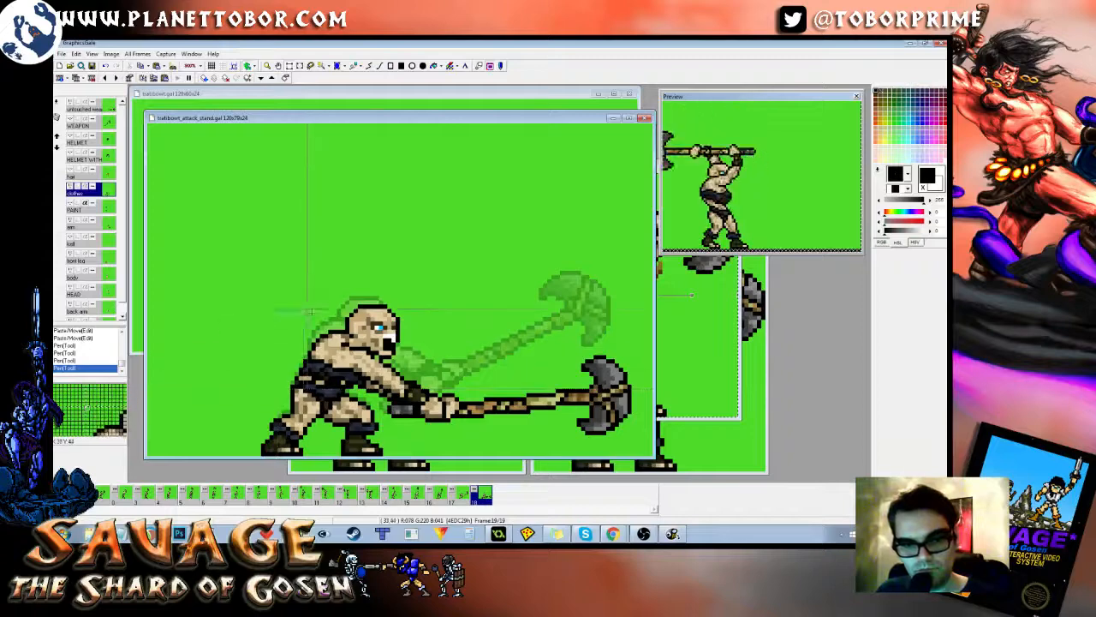
# Step: Clear the chest band and belt from frame 19's clothes layer and paste in the belt copied from frame 18
pyautogui.moveTo(370, 390); pyautogui.dragTo(374, 417)
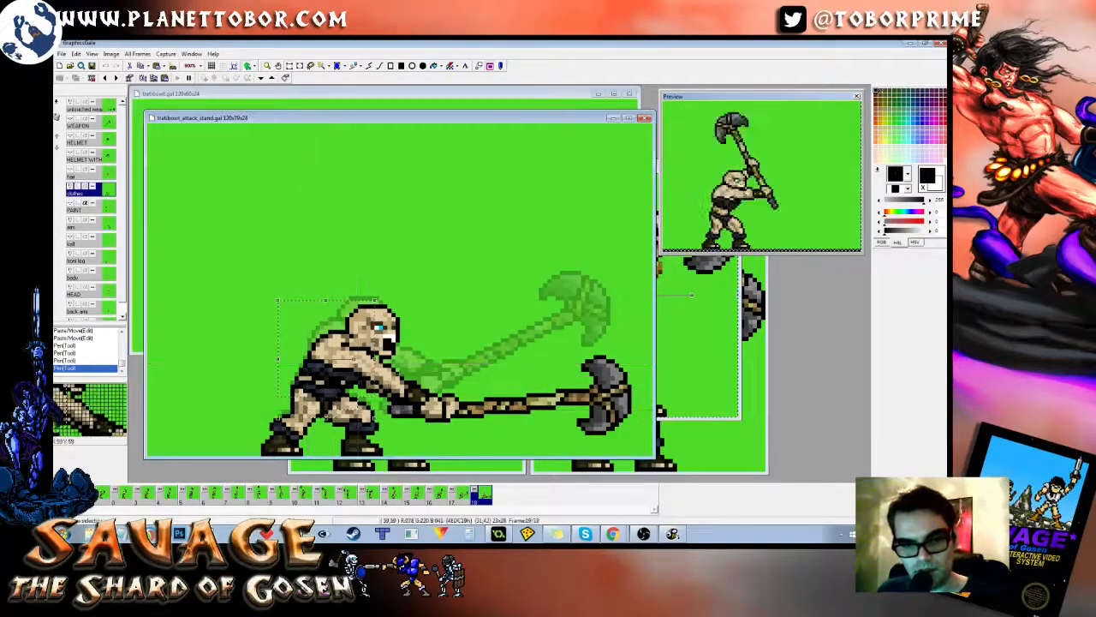
pyautogui.click(400, 377)
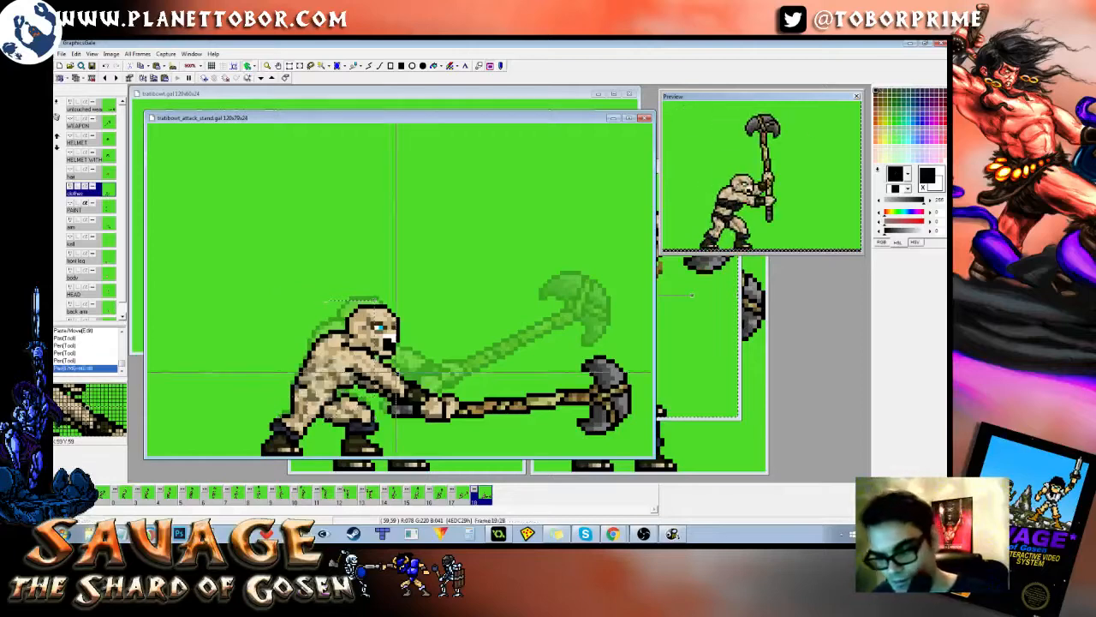
pyautogui.press('Left')
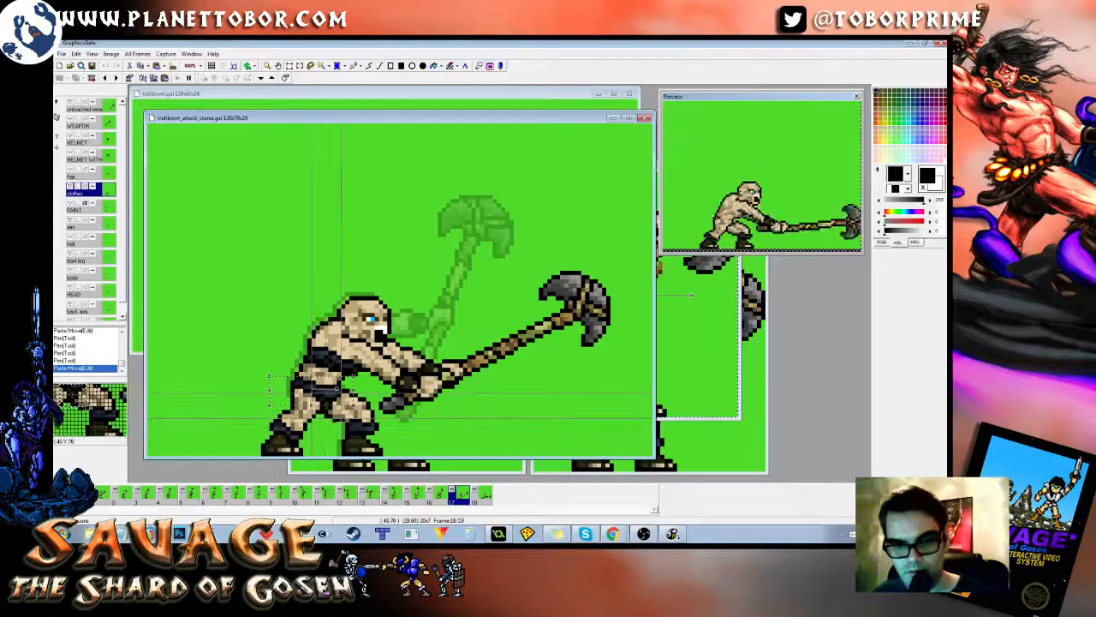
pyautogui.press('Right')
pyautogui.press('Left')
pyautogui.press('Left')
pyautogui.press('Left')
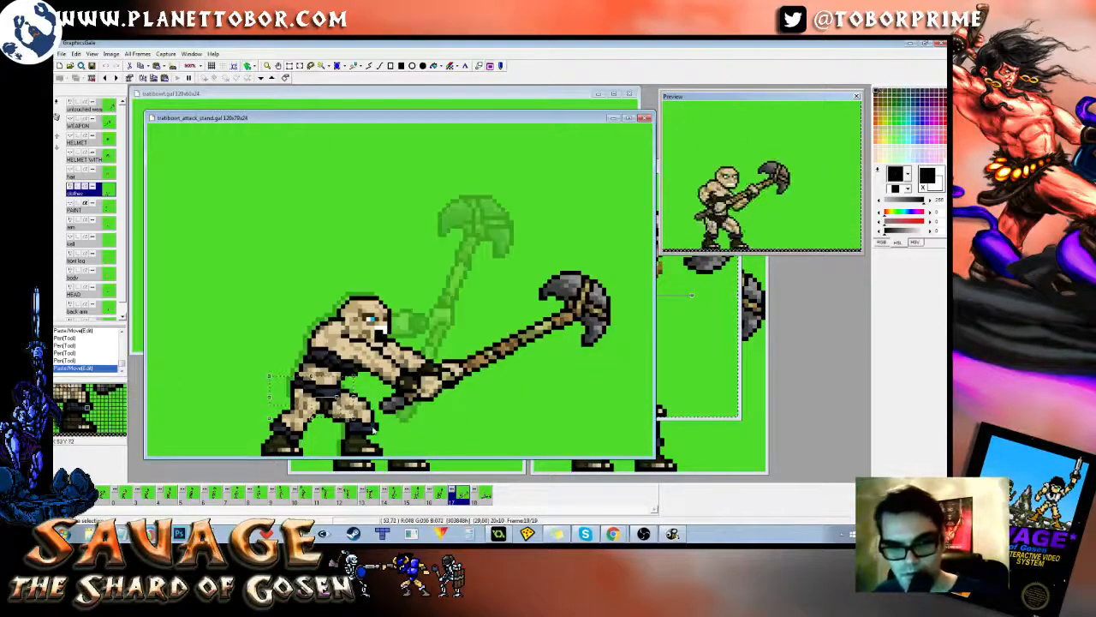
pyautogui.press('Right')
pyautogui.press('Right')
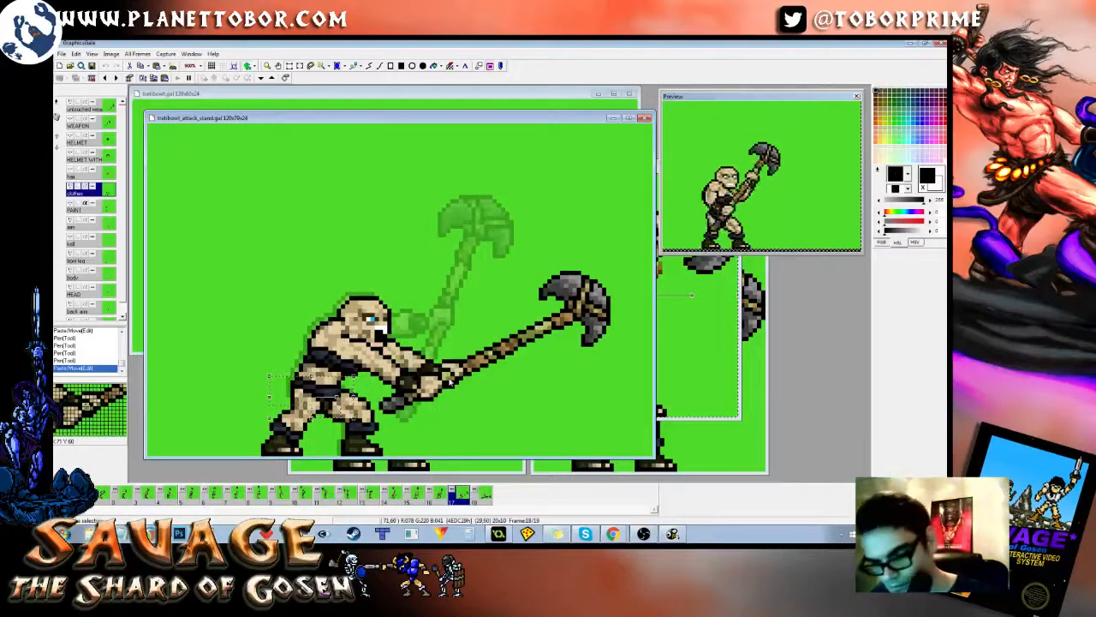
pyautogui.press('Right')
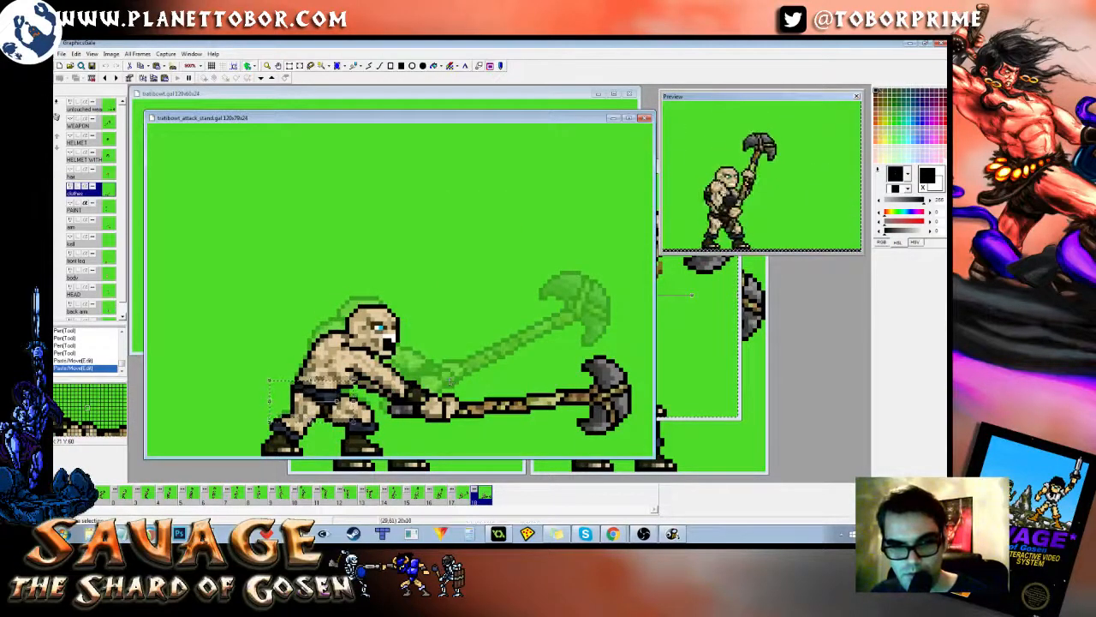
# Step: Nudge the pasted belt up one pixel onto frame 19's waist and compare its fit with frame 18
pyautogui.press('Up')
pyautogui.press('Left')
pyautogui.press('Right')
pyautogui.press('Left')
pyautogui.press('Right')
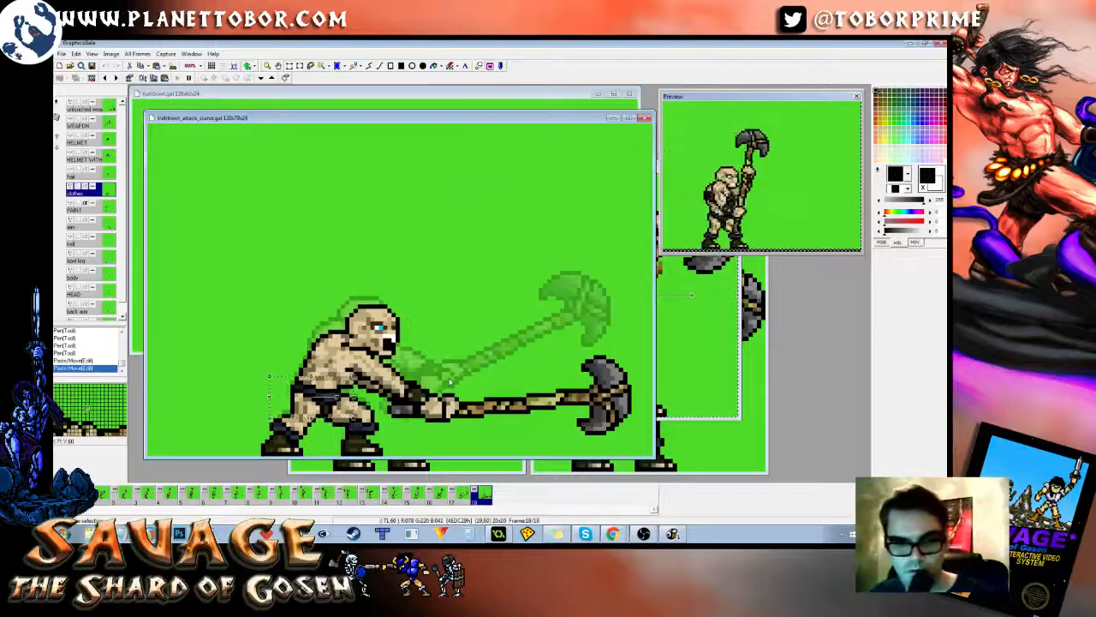
pyautogui.press('Left')
pyautogui.press('Right')
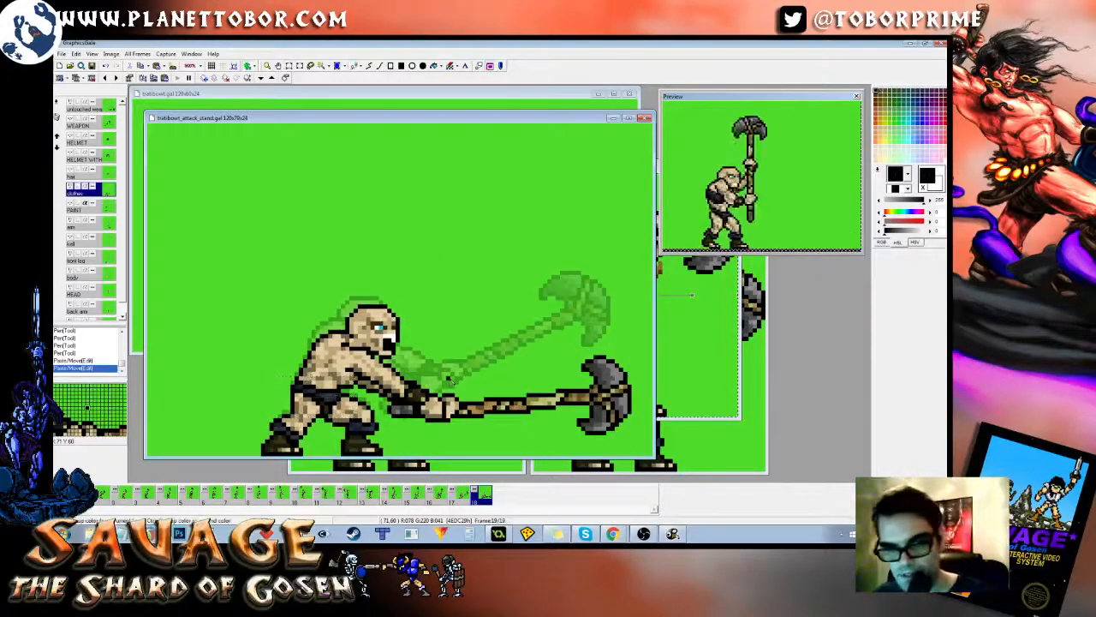
pyautogui.press('Left')
pyautogui.press('Right')
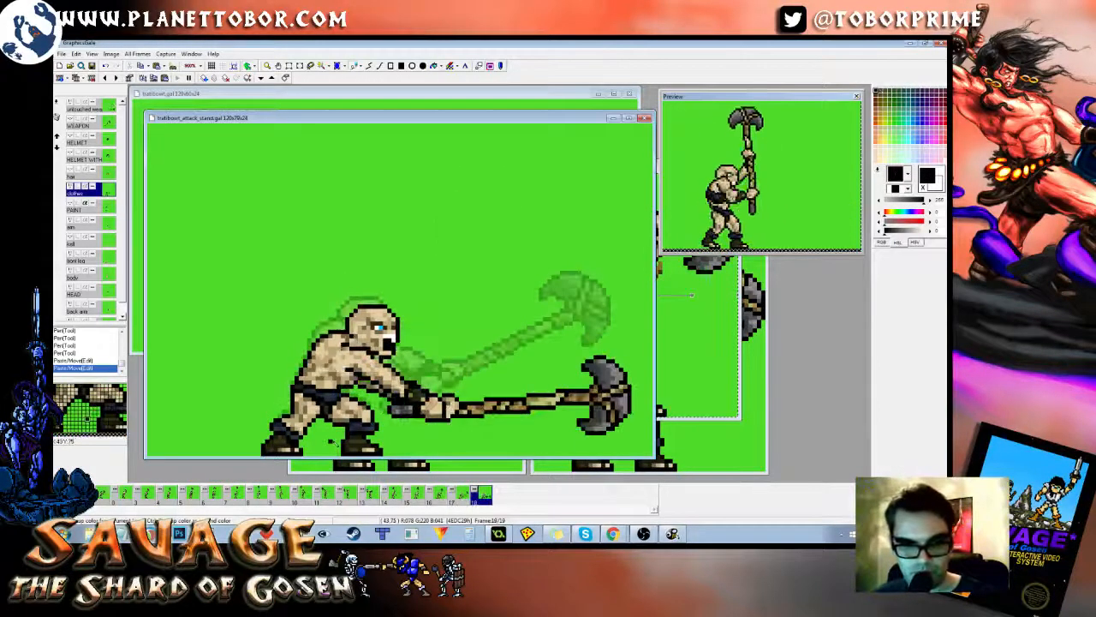
# Step: Retouch the top of frame 19's rear boot with sampled green, black and dark blue-grey pixels, checking against frame 18
pyautogui.rightClick(330, 441)
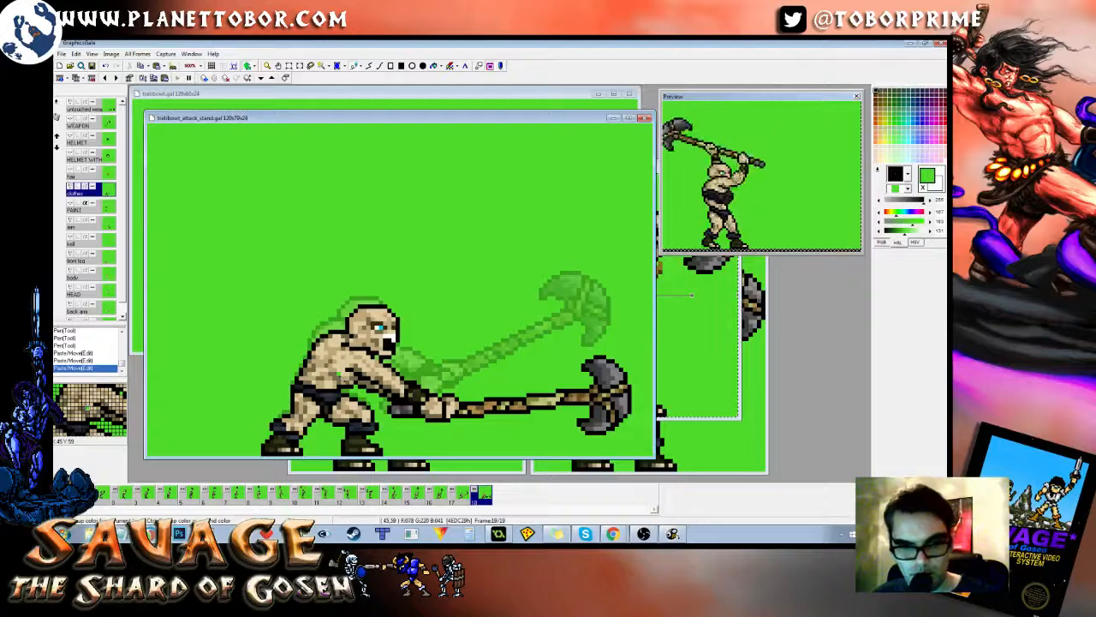
pyautogui.press('Left')
pyautogui.press('Right')
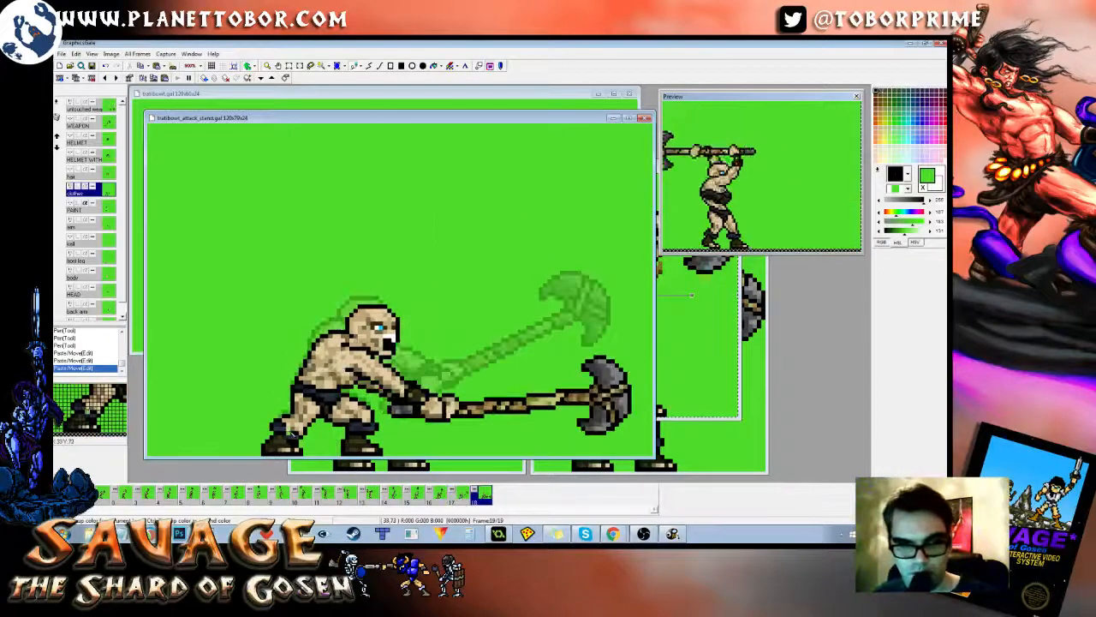
pyautogui.rightClick(289, 428)
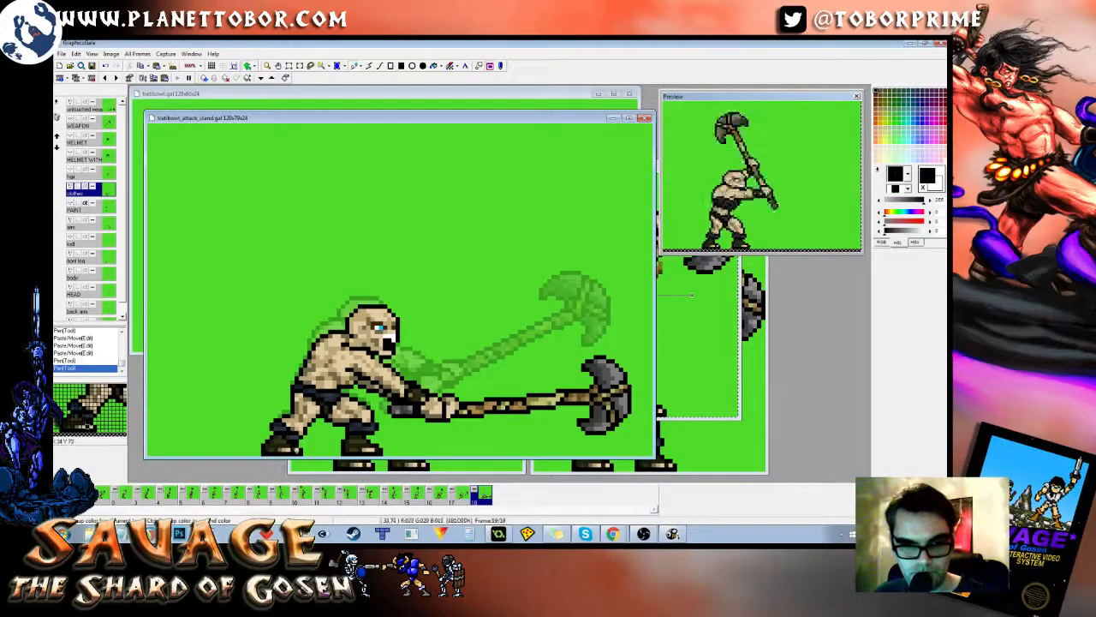
pyautogui.press('Left')
pyautogui.press('Right')
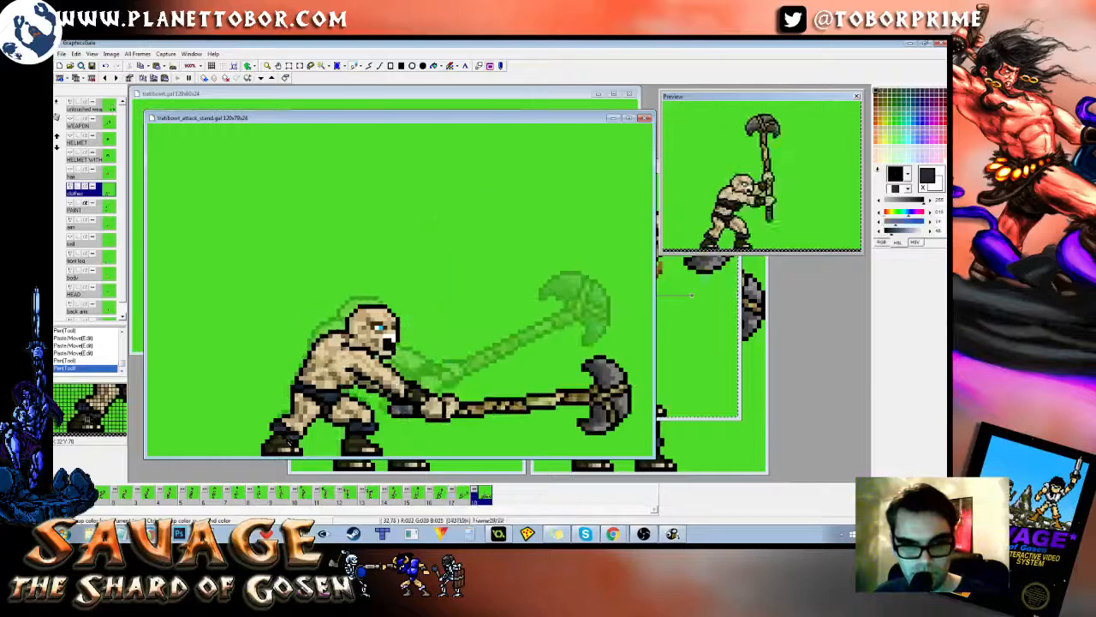
pyautogui.rightClick(286, 432)
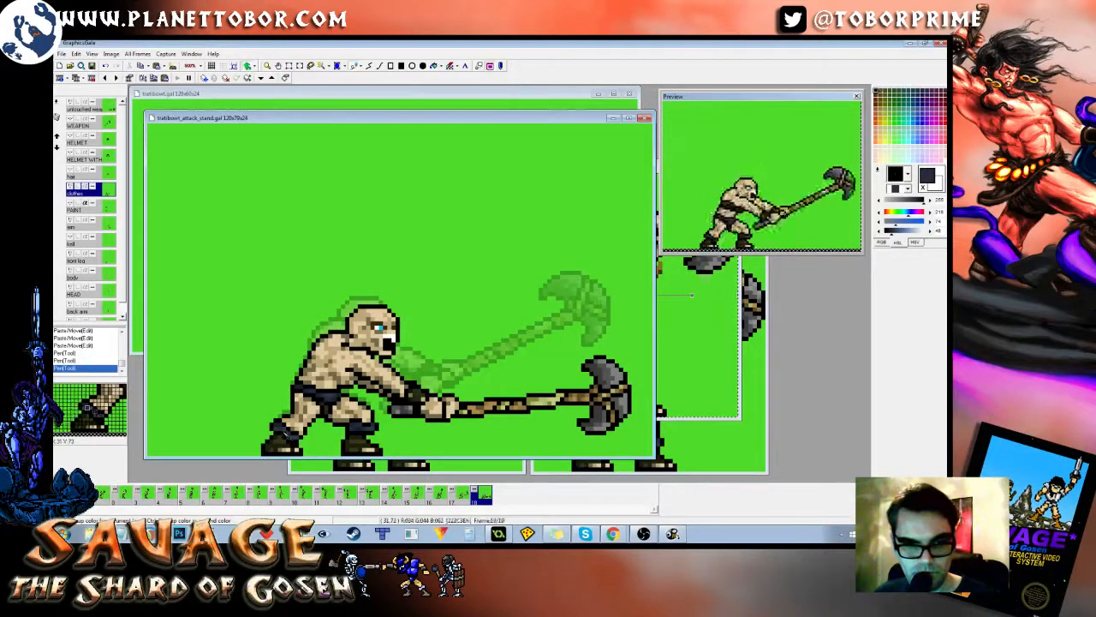
pyautogui.click(286, 435)
# Step: Step back and forth through frames 17 to 19 and examine how the belt and boots follow the downswing
pyautogui.press('Left')
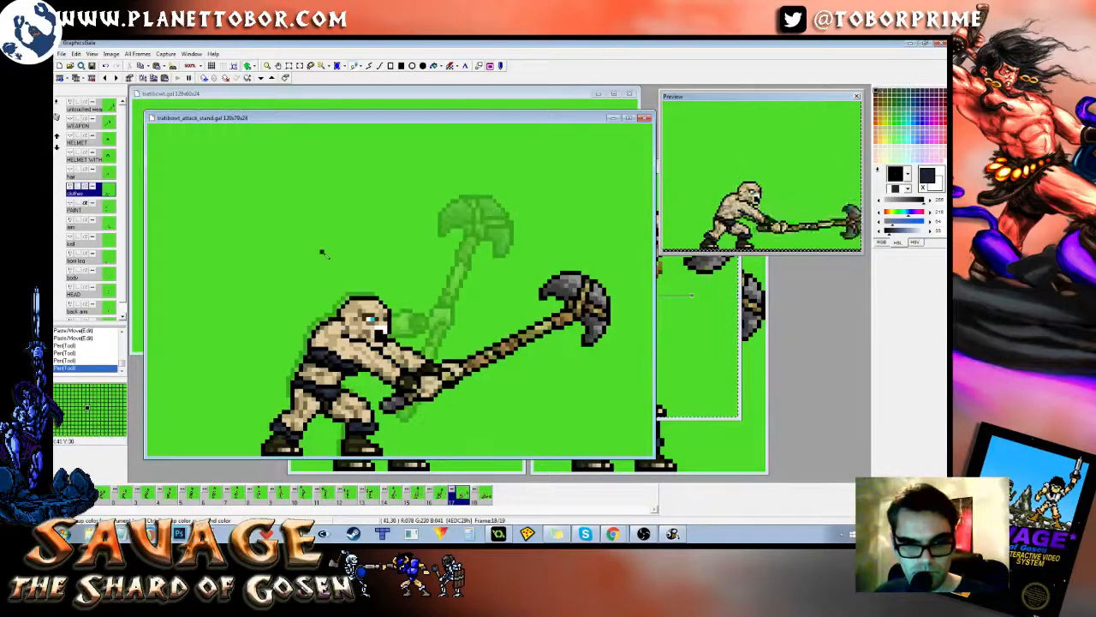
pyautogui.press('Right')
pyautogui.press('Left')
pyautogui.press('Right')
pyautogui.rightClick(274, 279)
pyautogui.press('Left')
pyautogui.press('Left')
pyautogui.press('Right')
pyautogui.press('Right')
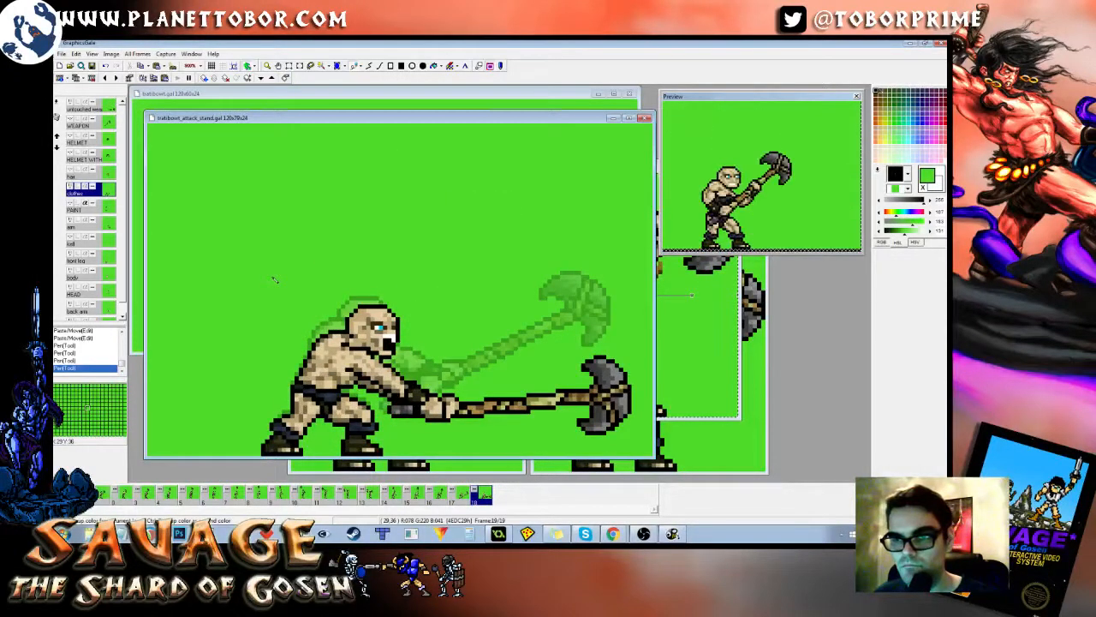
# Step: Flip between frames 17, 18 and 19 and examine how the rear boot shifts during the downswing
pyautogui.press('Left')
pyautogui.press('Left')
pyautogui.press('Right')
pyautogui.press('Right')
pyautogui.press('Left')
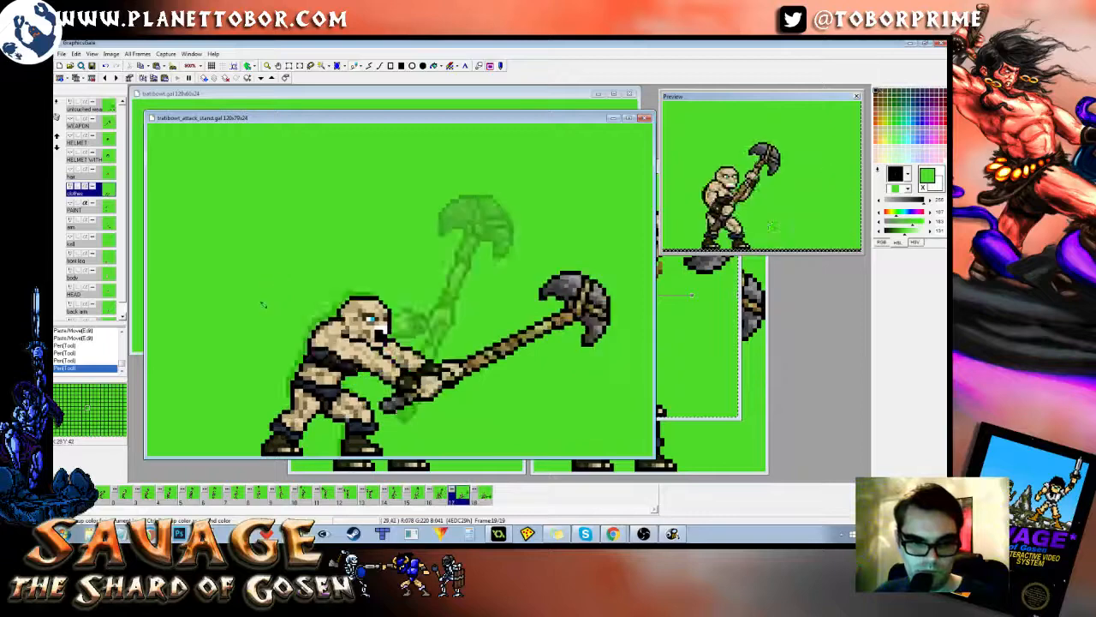
pyautogui.press('Left')
pyautogui.press('Right')
pyautogui.press('Right')
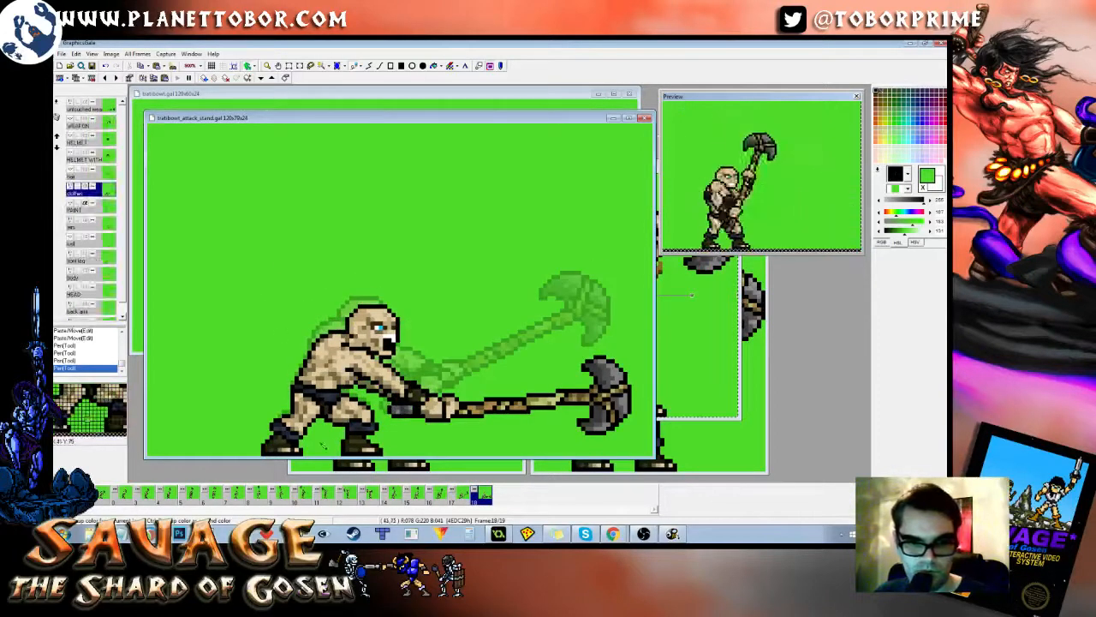
# Step: Touch up frame 19's rear boot with sampled black pixels, checking its motion against frames 17 and 18
pyautogui.rightClick(295, 434)
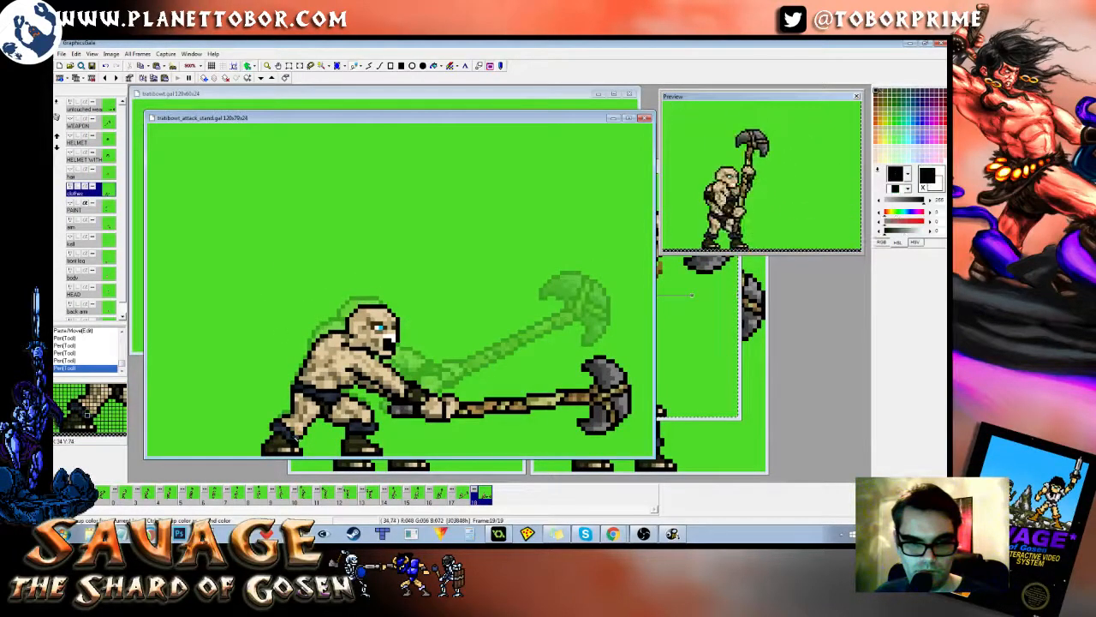
pyautogui.press('Left')
pyautogui.press('Right')
pyautogui.press('Left')
pyautogui.press('Right')
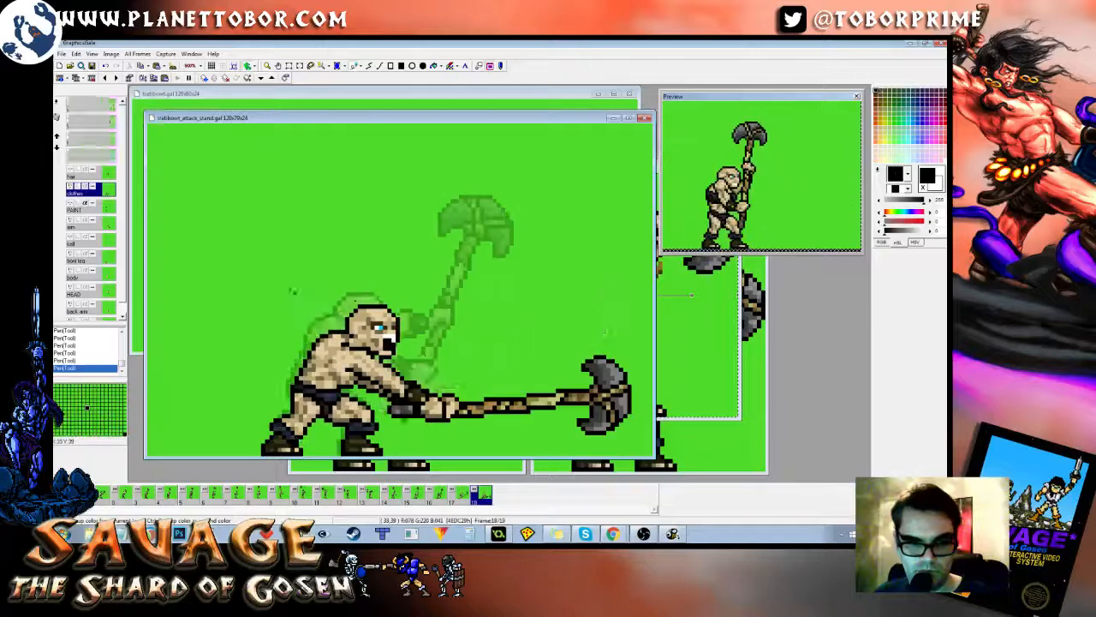
pyautogui.rightClick(291, 290)
pyautogui.press('Left')
pyautogui.press('Right')
pyautogui.press('Left')
pyautogui.press('Right')
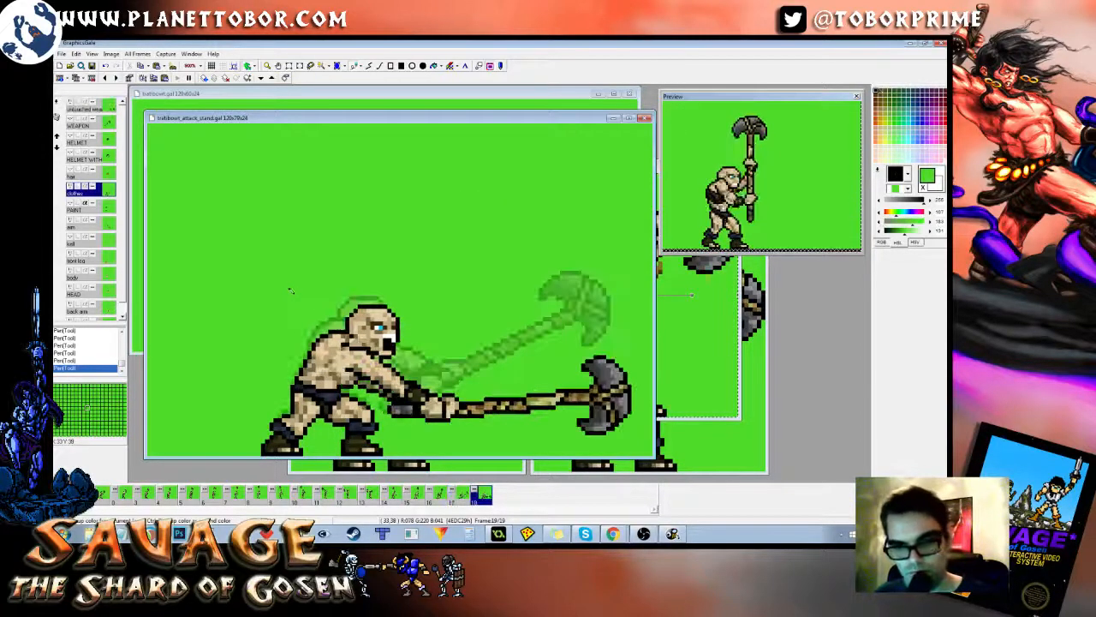
pyautogui.press('Left')
pyautogui.press('Right')
pyautogui.press('Left')
pyautogui.press('Left')
pyautogui.press('Right')
pyautogui.press('Right')
pyautogui.press('Right')
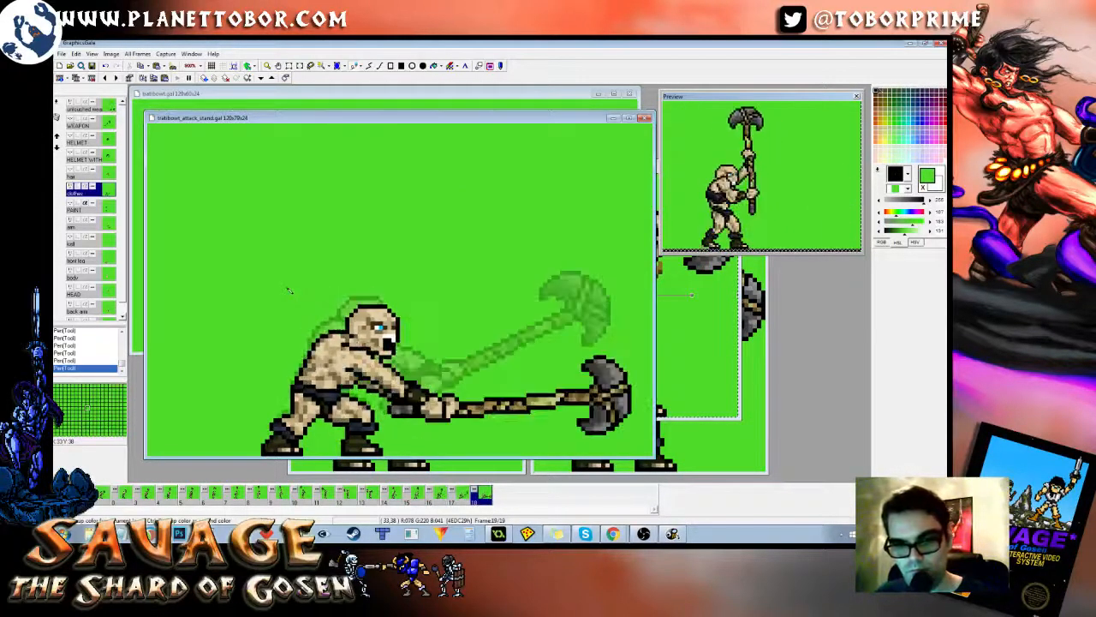
# Step: Refine the top edge of frame 19's rear boot with sampled black and background green, comparing it with frame 18
pyautogui.rightClick(285, 428)
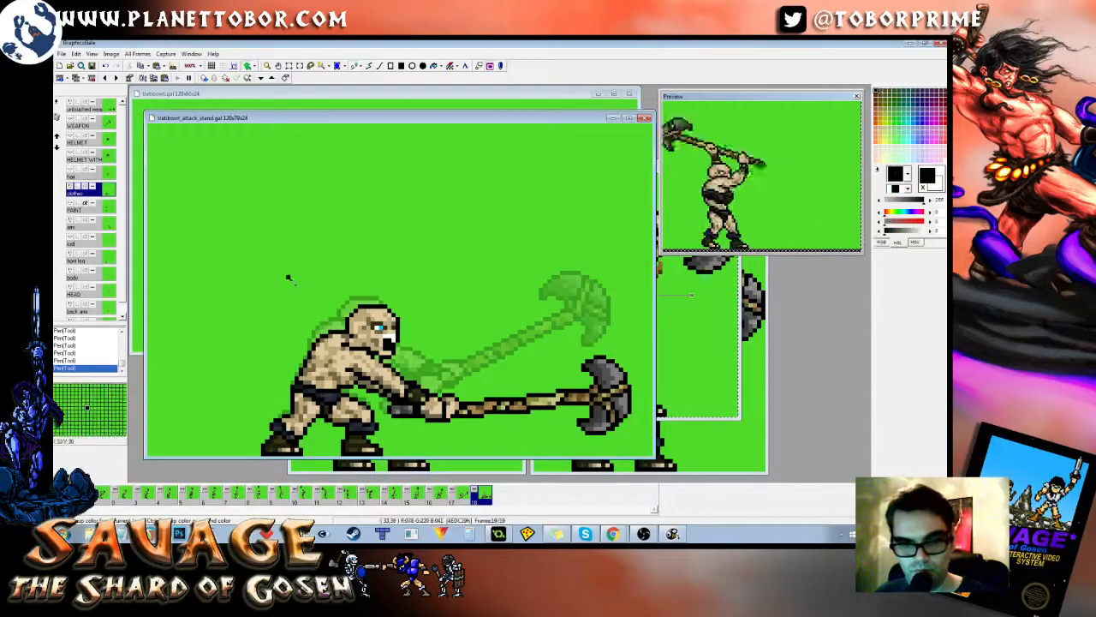
pyautogui.press('Left')
pyautogui.press('Right')
pyautogui.press('Left')
pyautogui.press('Right')
pyautogui.press('Left')
pyautogui.press('Right')
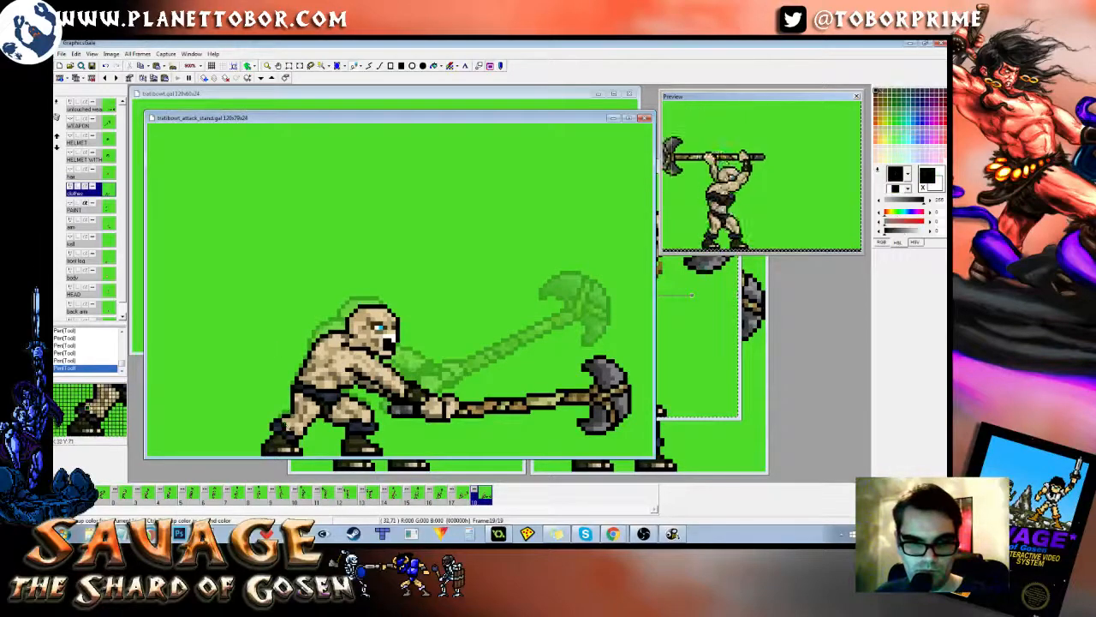
pyautogui.rightClick(276, 399)
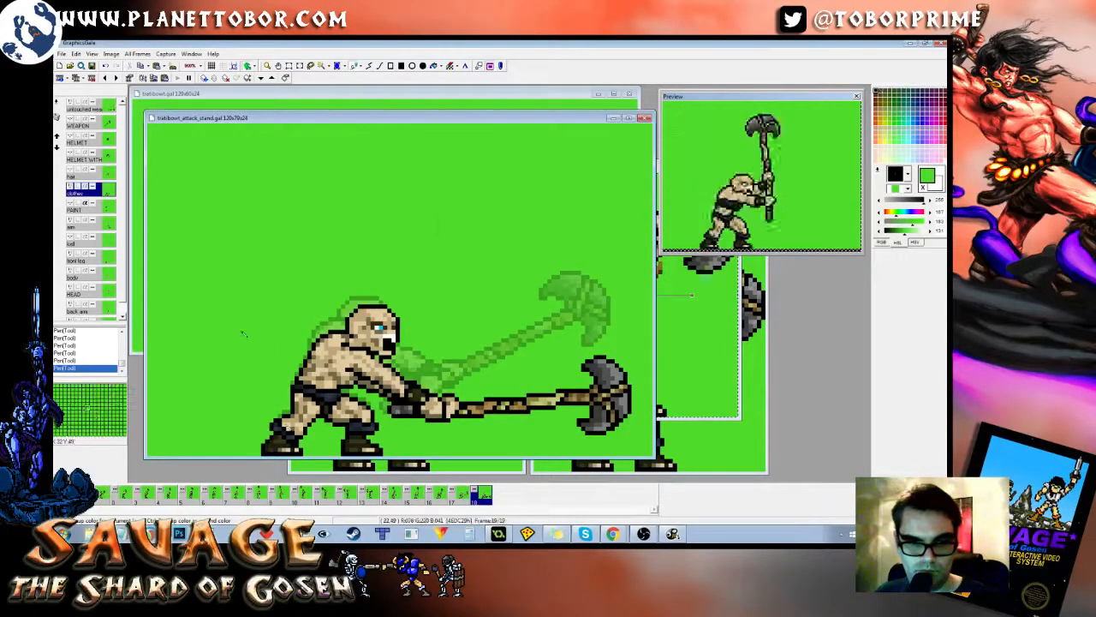
pyautogui.press('Left')
pyautogui.press('Right')
pyautogui.press('Left')
pyautogui.press('Left')
pyautogui.press('Right')
pyautogui.press('Right')
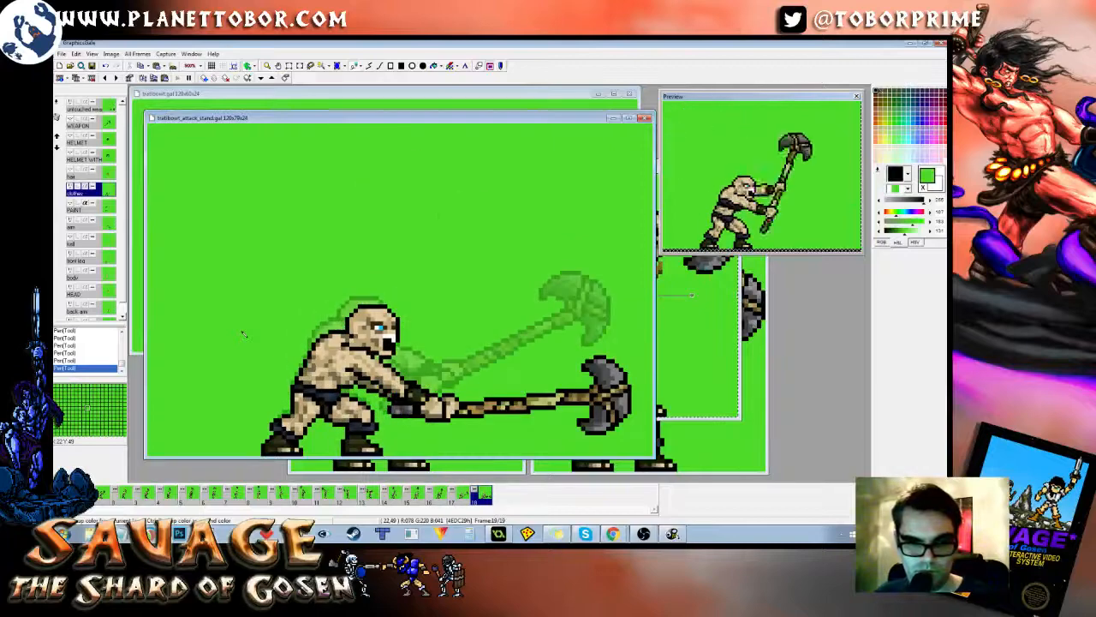
# Step: Flip through the last frames and past the loop to frame 1, examining how the finished boots and belt move
pyautogui.press('Left')
pyautogui.press('Right')
pyautogui.press('Left')
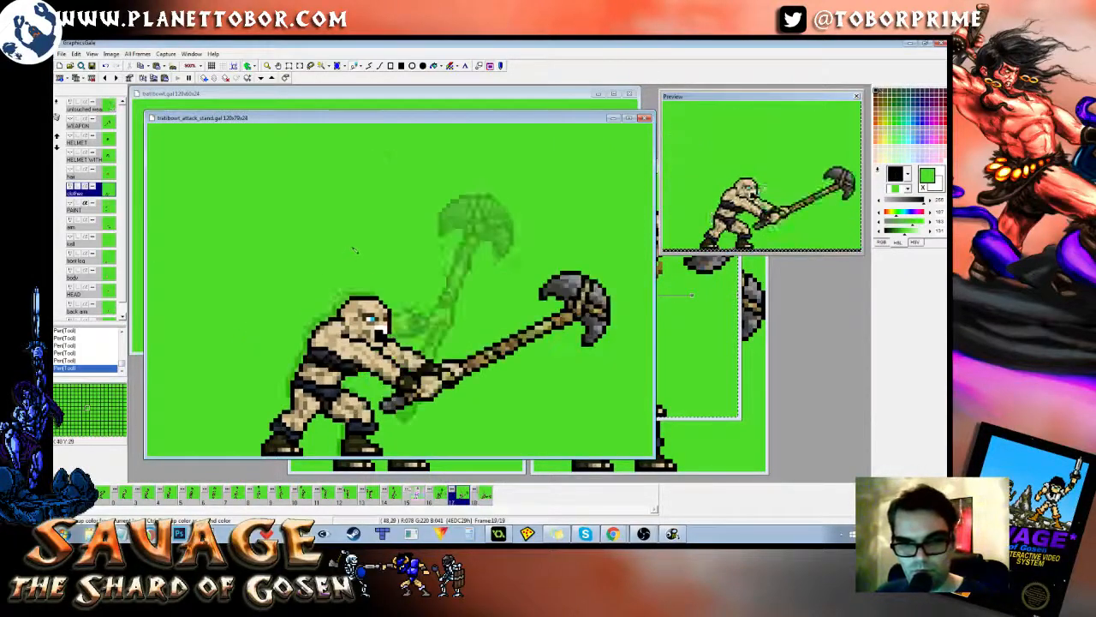
pyautogui.press('Right')
pyautogui.press('Left')
pyautogui.press('Right')
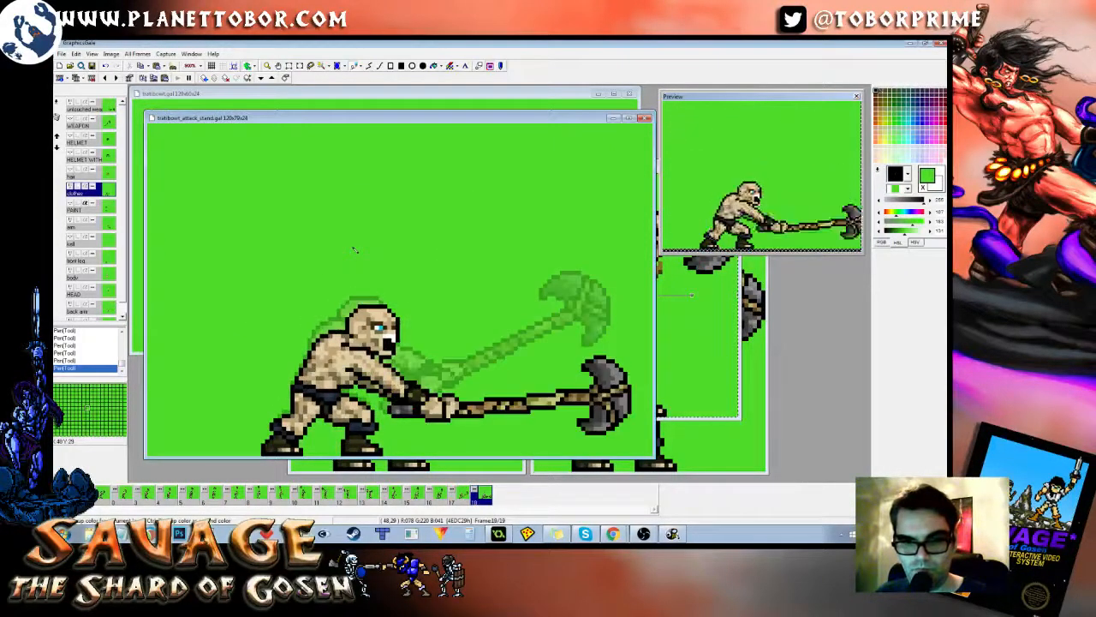
pyautogui.press('Left')
pyautogui.press('Left')
pyautogui.press('Right')
pyautogui.press('Right')
pyautogui.press('Right')
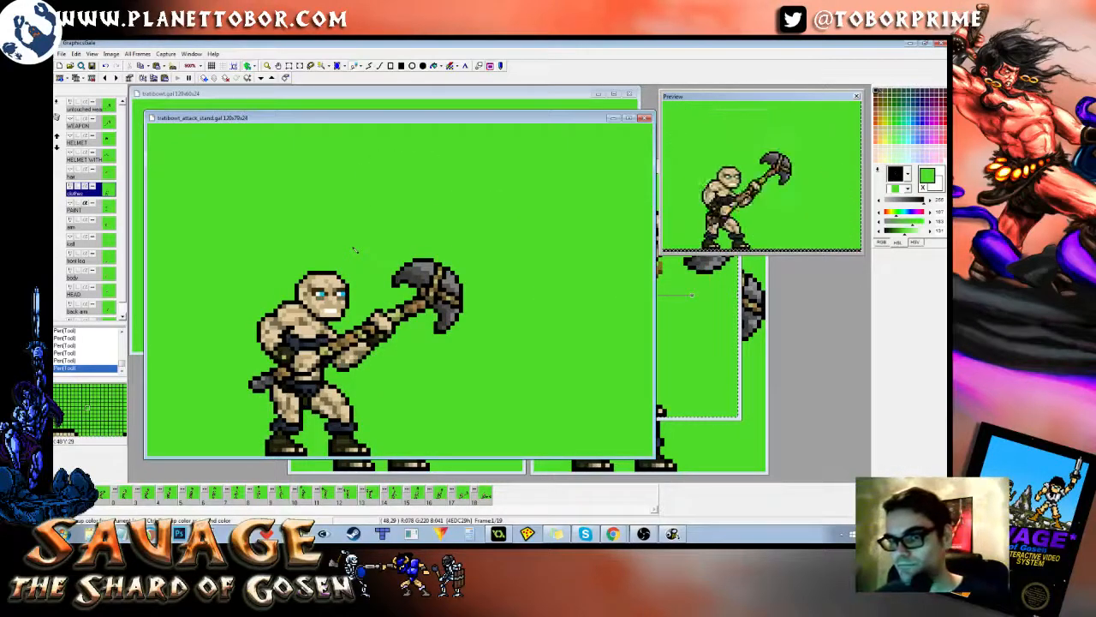
pyautogui.press('Left')
pyautogui.press('Left')
pyautogui.press('Right')
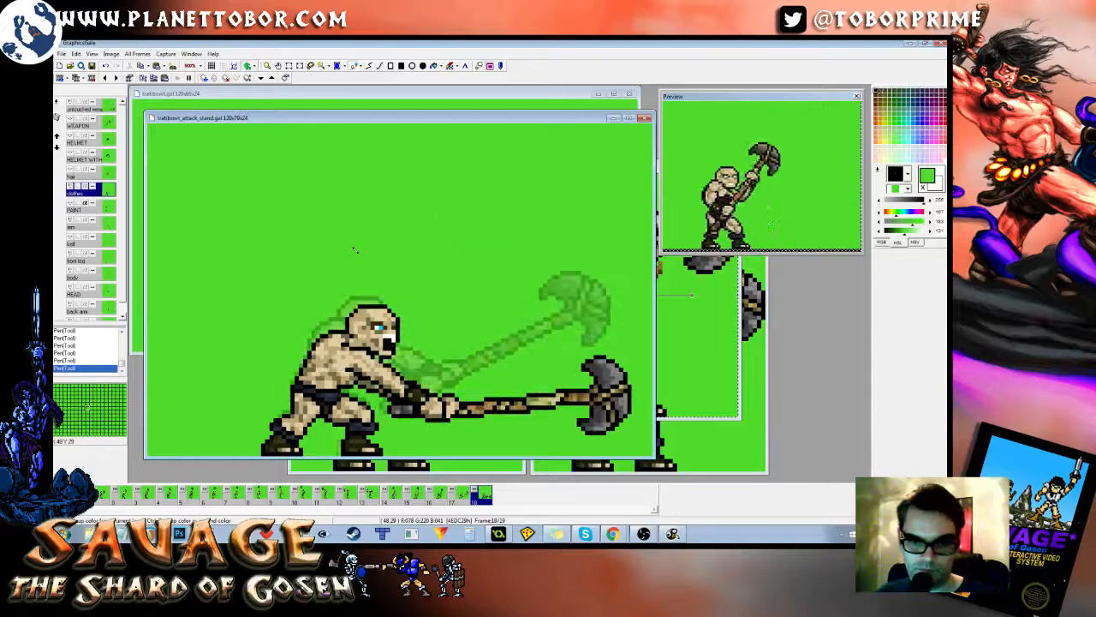
# Step: Select the arm area on frame 19's back arm layer and move it up three pixels
pyautogui.click(86, 307)
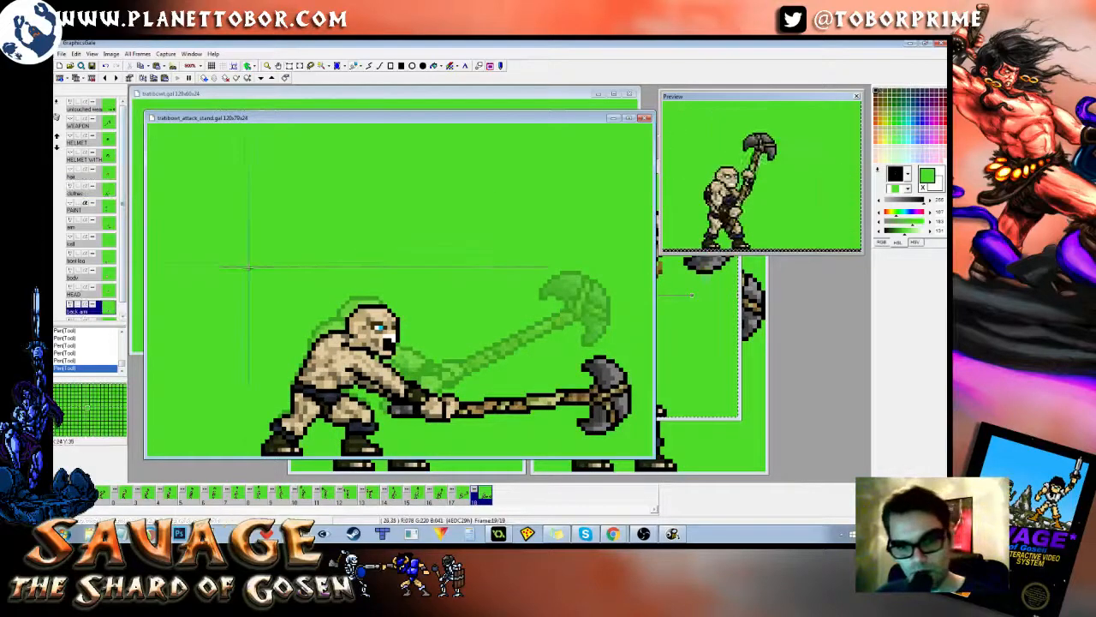
pyautogui.moveTo(247, 265); pyautogui.dragTo(430, 444)
pyautogui.press('Up')
pyautogui.press('Up')
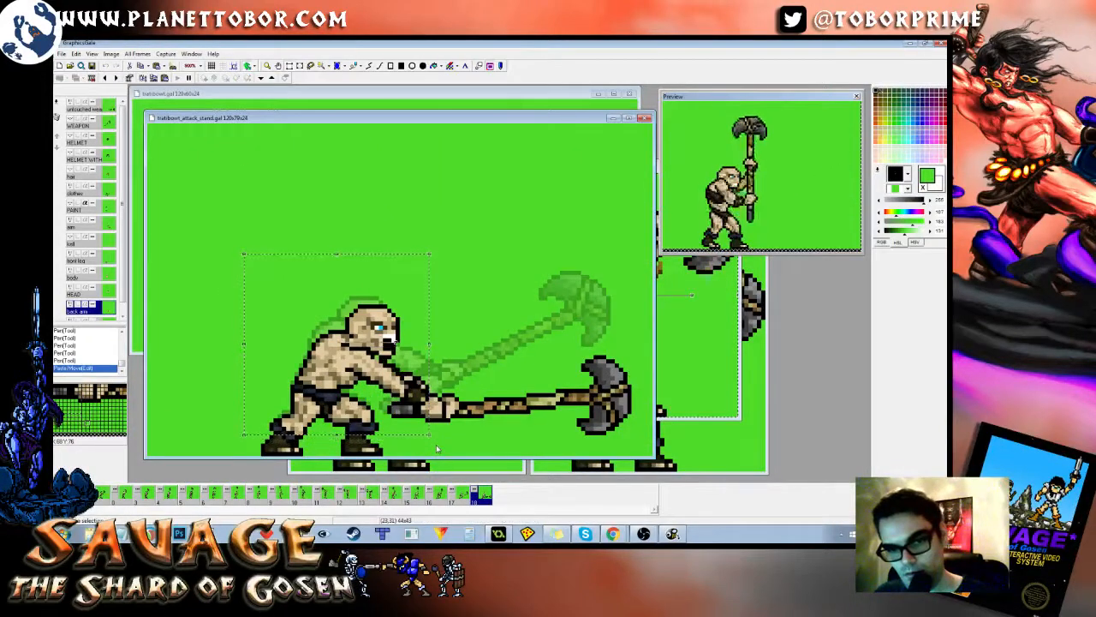
pyautogui.press('Up')
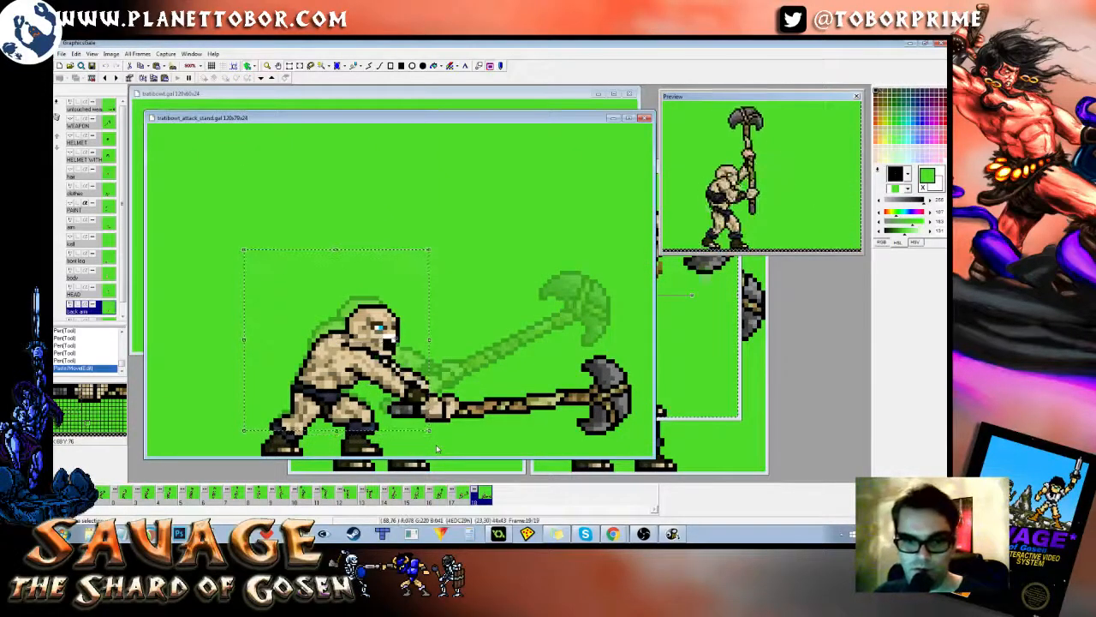
pyautogui.click(437, 448)
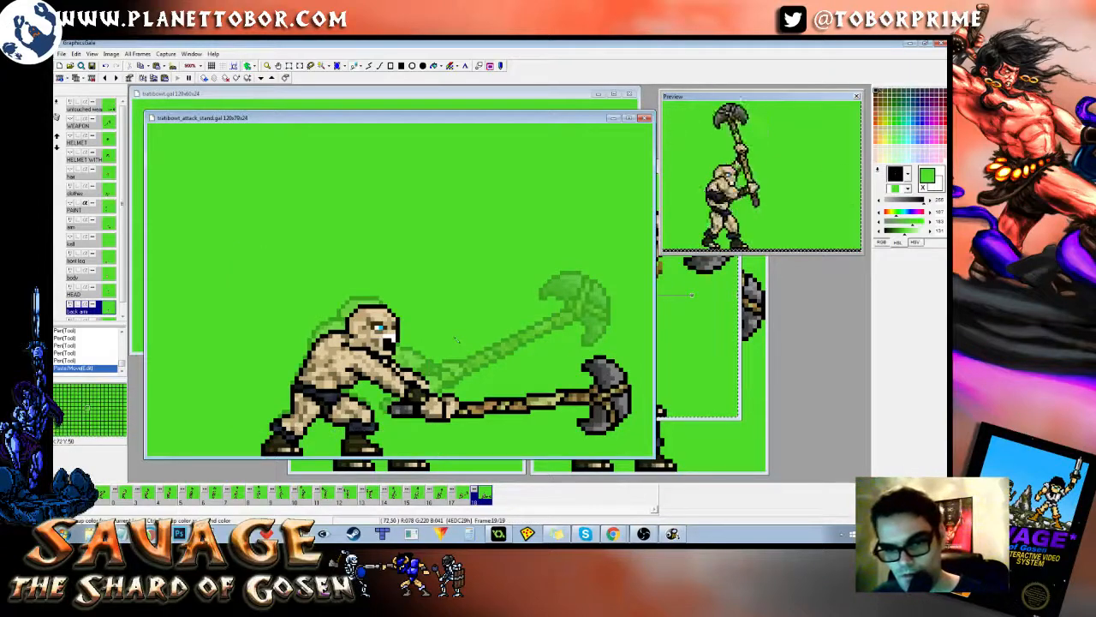
# Step: Retouch the raised back arm beside frame 19's wristband with sampled black and dark olive-brown pixels
pyautogui.rightClick(432, 389)
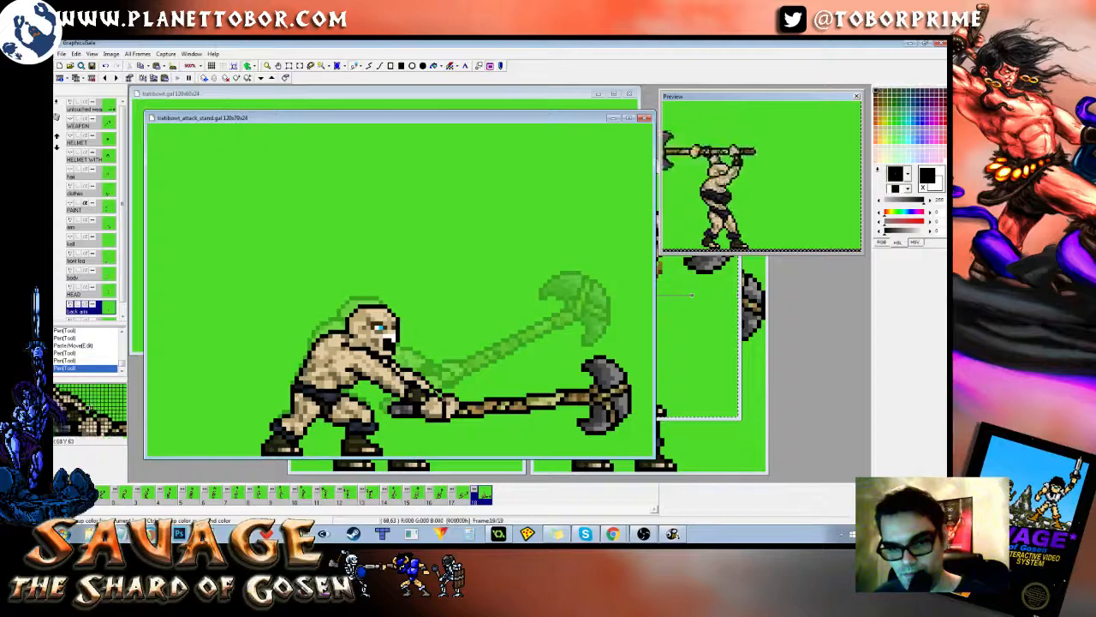
pyautogui.rightClick(425, 387)
pyautogui.click(435, 393)
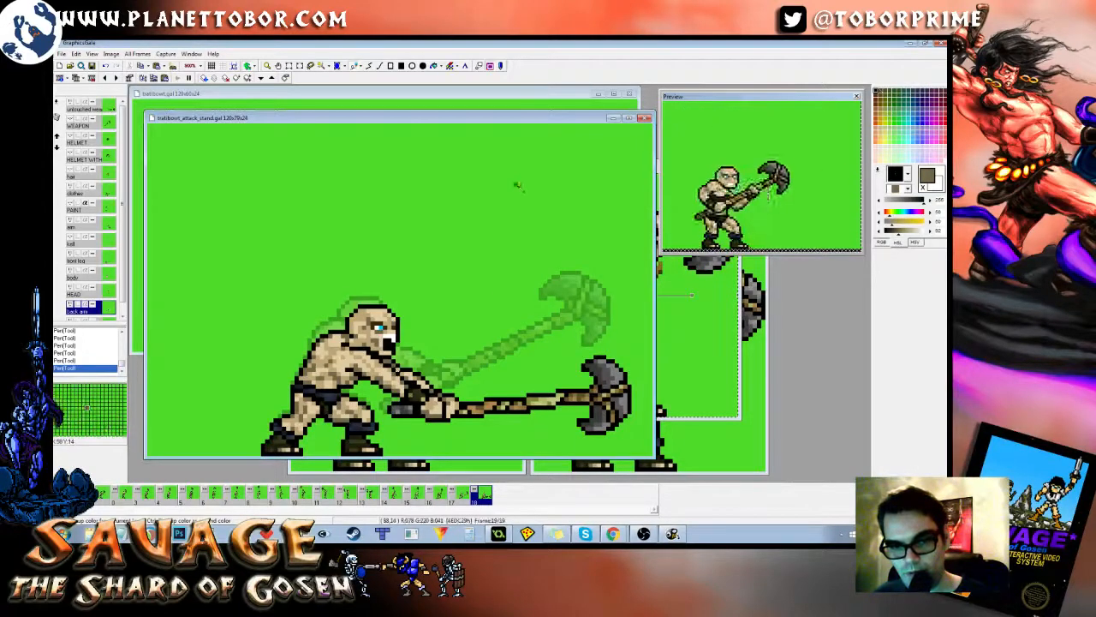
# Step: Step back from frame 19 to frame 12 and forward to frame 18, examining the arms and wristbands through the swing
pyautogui.press('Left')
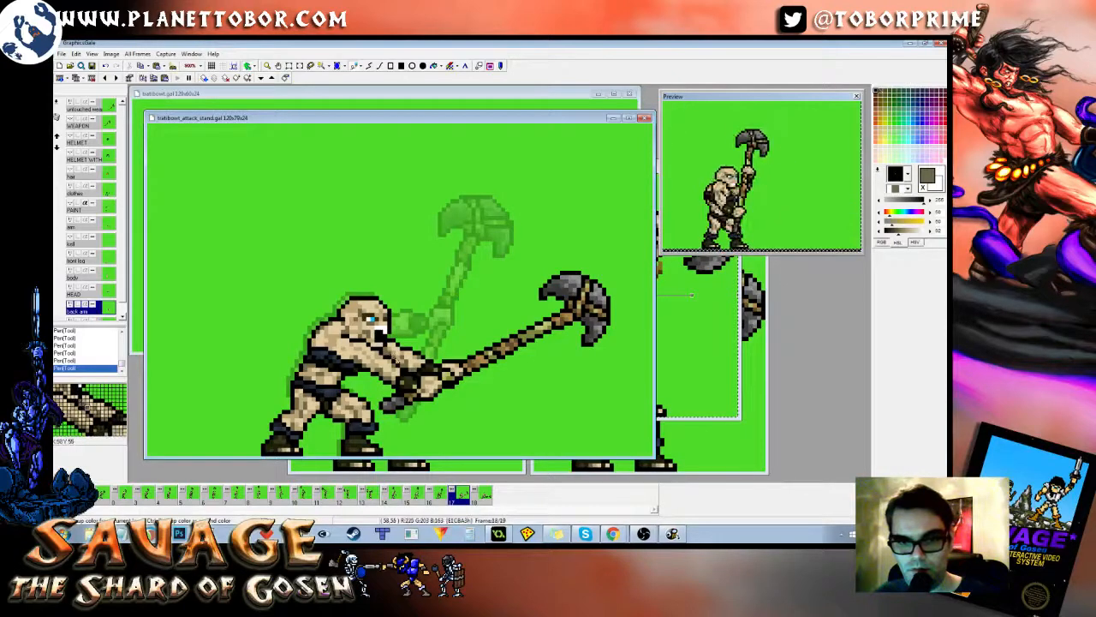
pyautogui.press('Left')
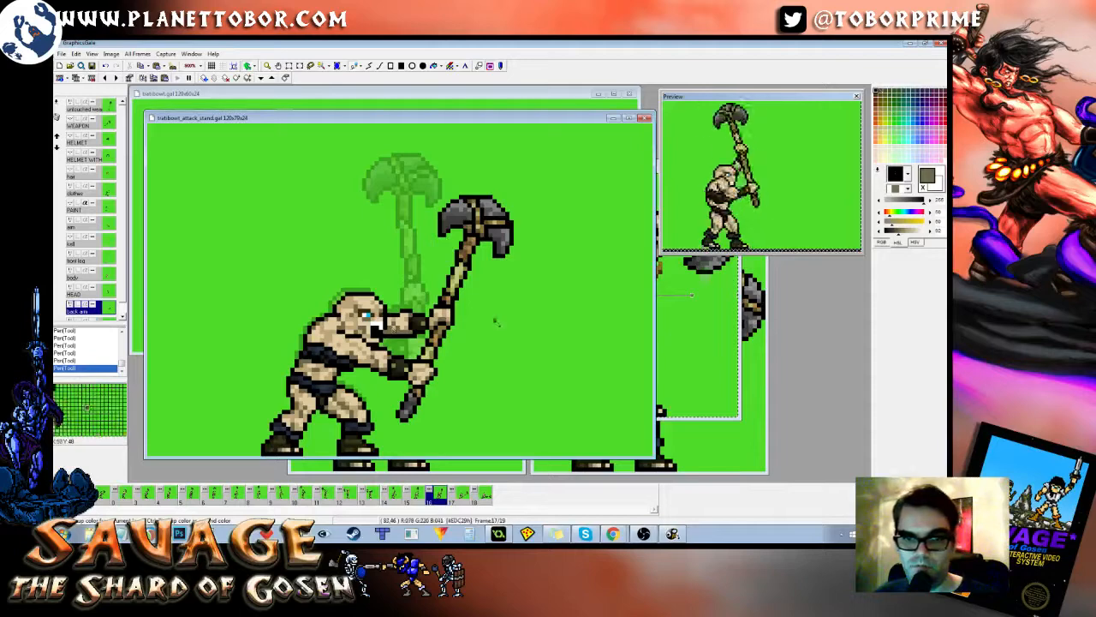
pyautogui.press('Left')
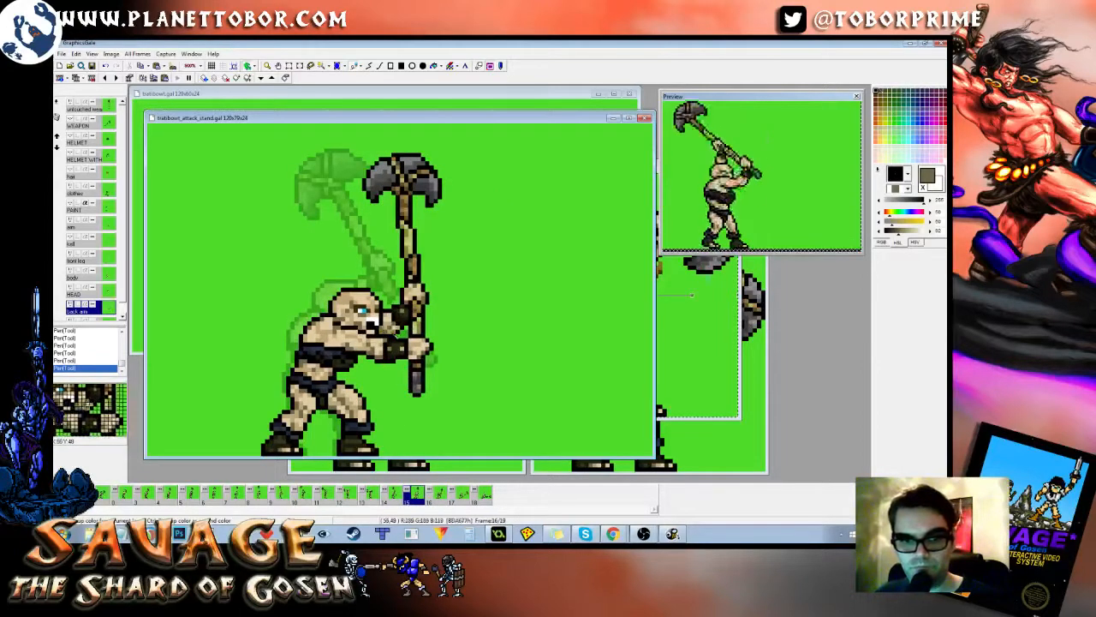
pyautogui.press('Left')
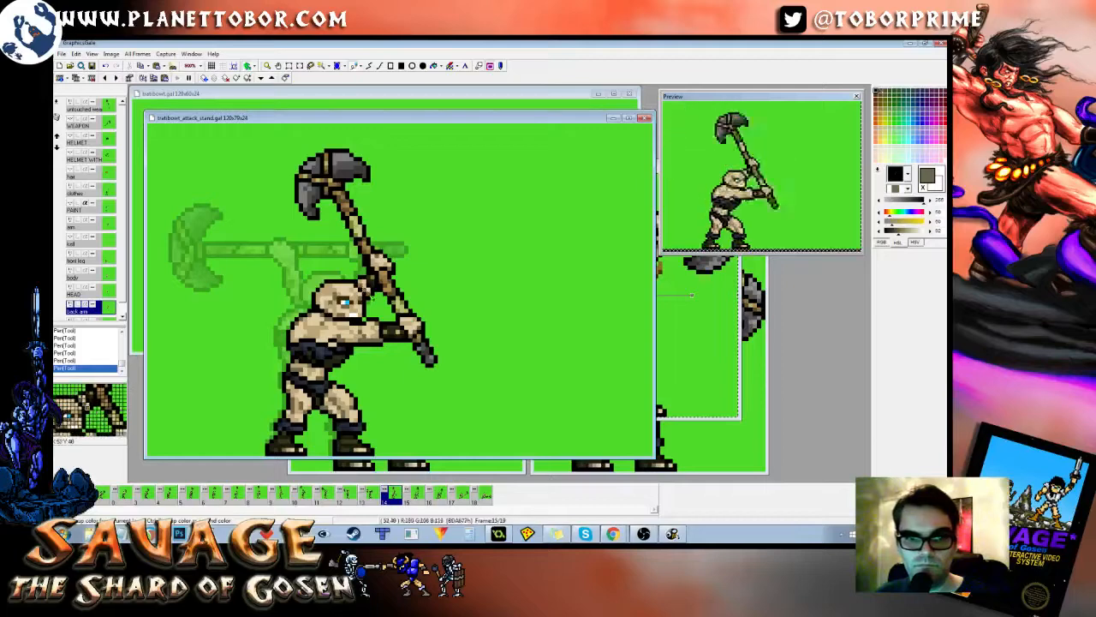
pyautogui.press('Left')
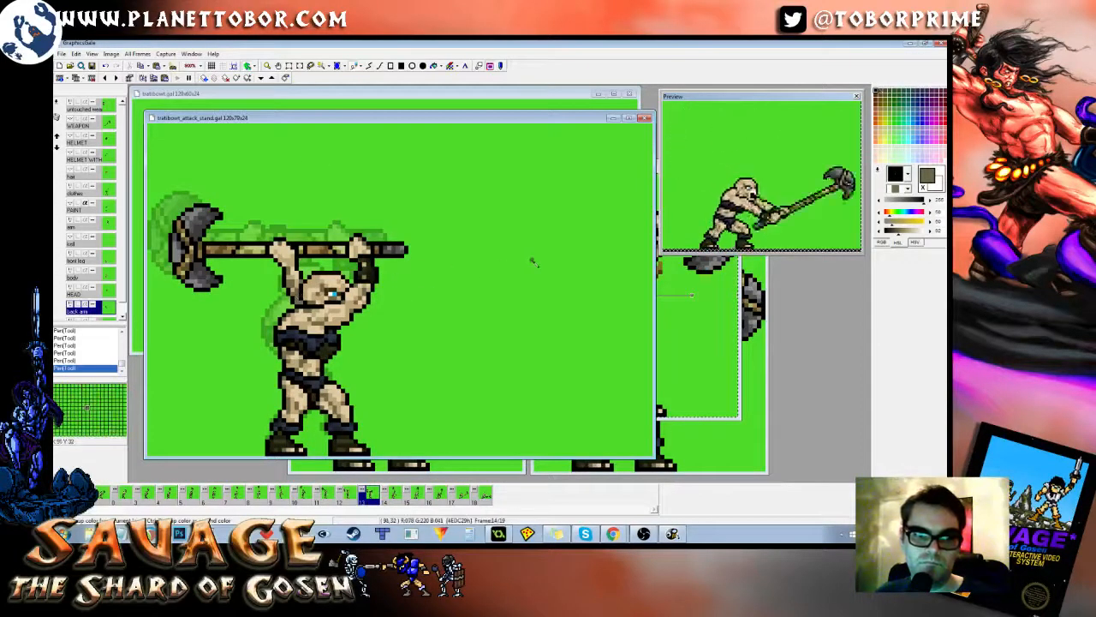
pyautogui.press('Left')
pyautogui.press('Right')
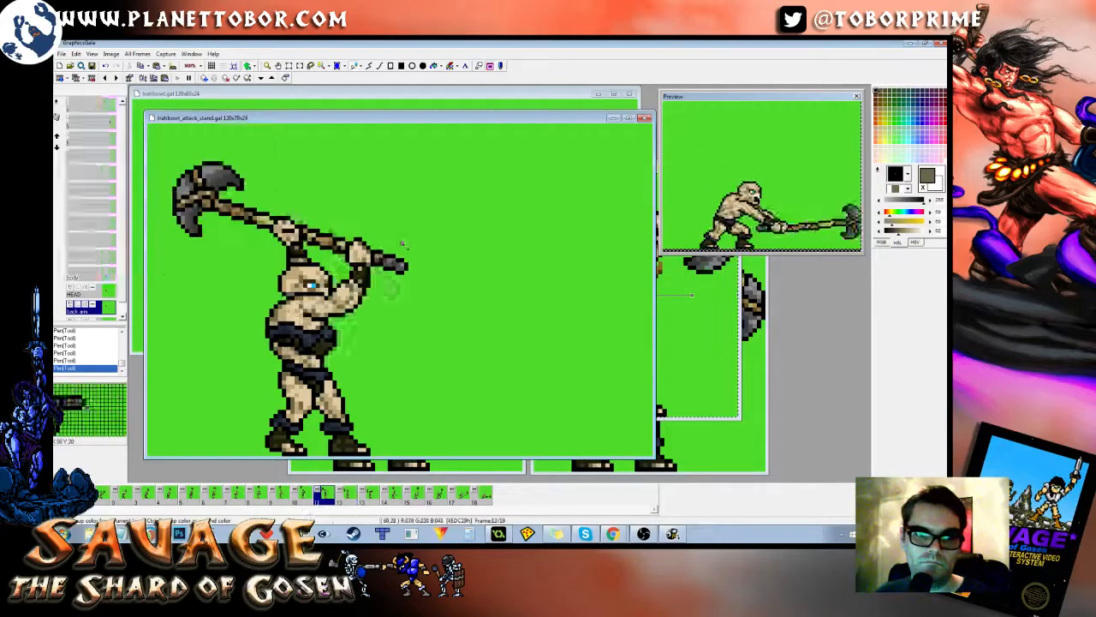
pyautogui.press('Right')
pyautogui.press('Left')
pyautogui.press('Left')
pyautogui.press('Right')
pyautogui.press('Right')
pyautogui.press('Right')
pyautogui.press('Right')
pyautogui.press('Right')
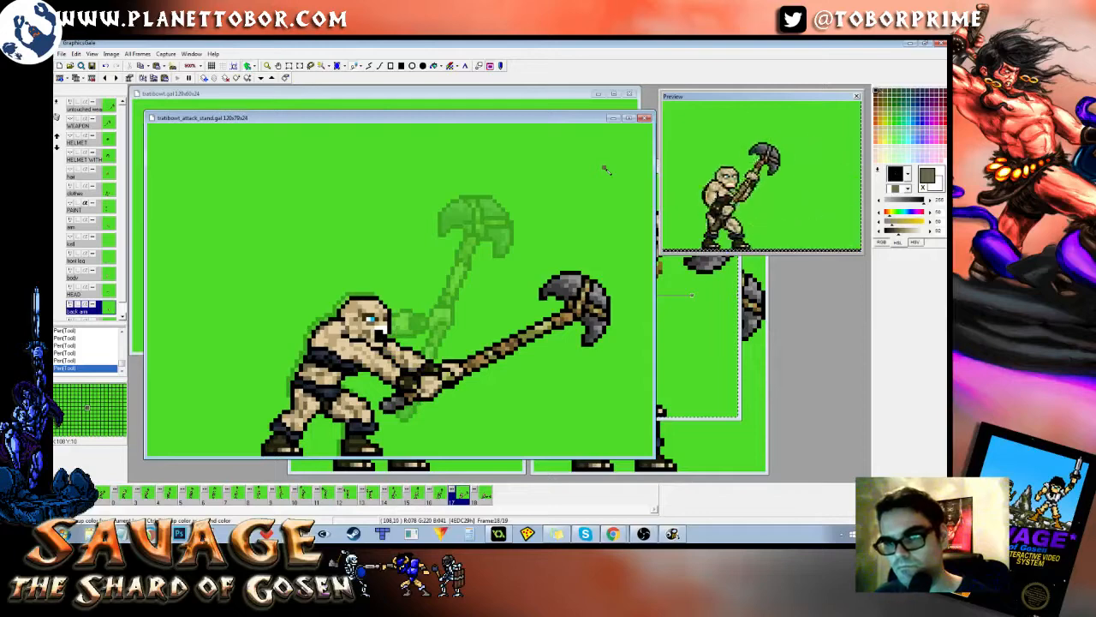
# Step: Compare the poses in frames 15 to 19 by stepping through them repeatedly, ending on frame 17
pyautogui.press('Left')
pyautogui.press('Left')
pyautogui.press('Right')
pyautogui.press('Right')
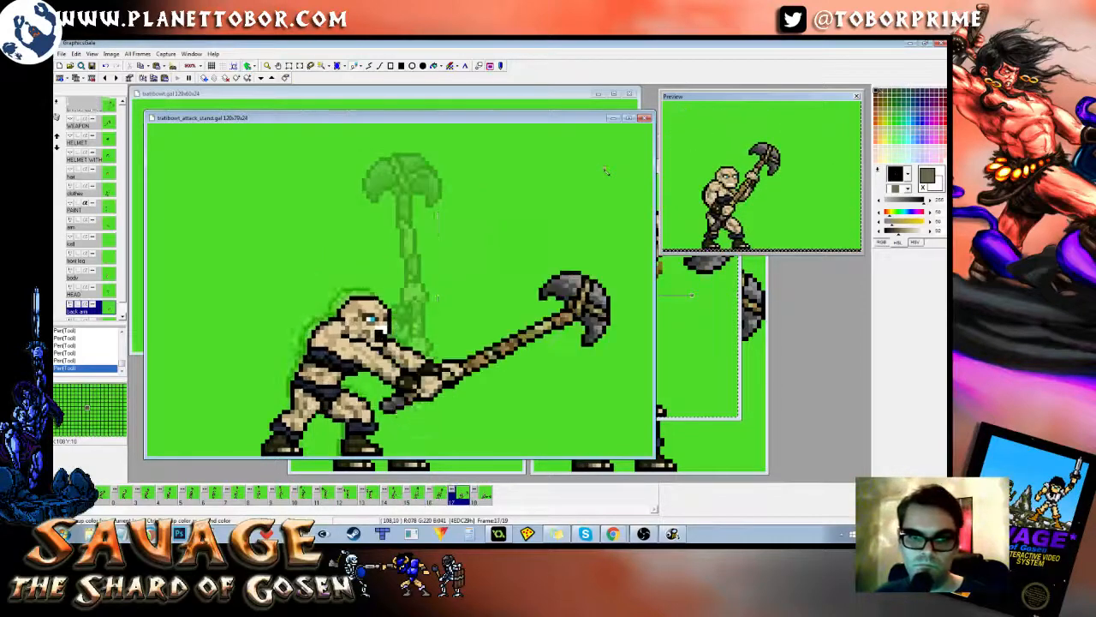
pyautogui.press('Left')
pyautogui.press('Left')
pyautogui.press('Left')
pyautogui.press('Left')
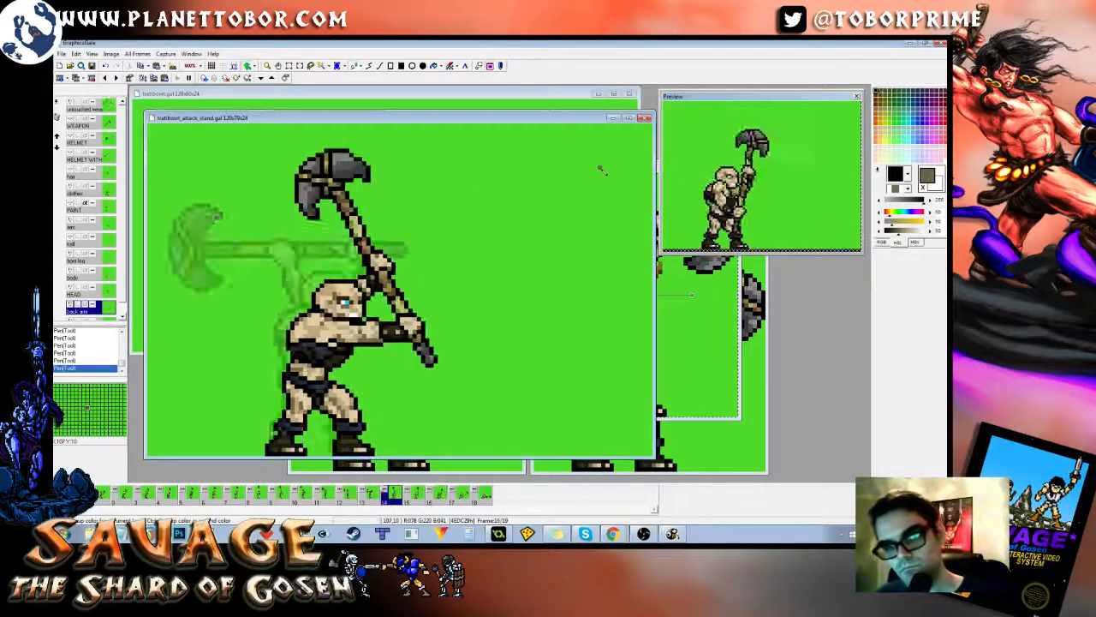
pyautogui.press('Right')
pyautogui.press('Right')
pyautogui.press('Right')
pyautogui.press('Right')
pyautogui.press('Left')
pyautogui.press('Left')
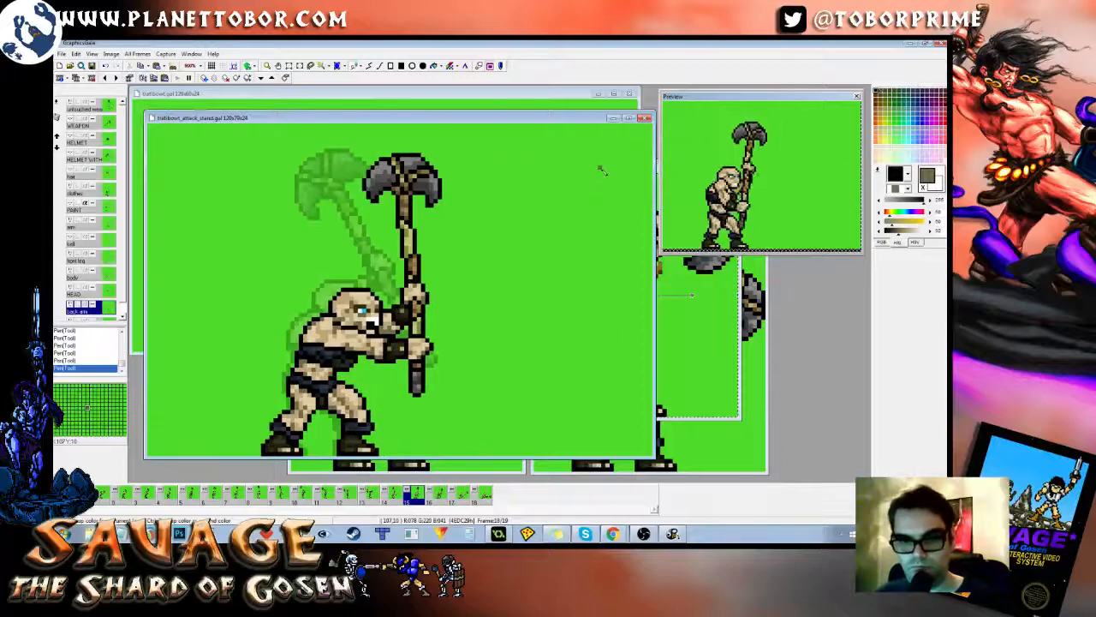
pyautogui.press('Right')
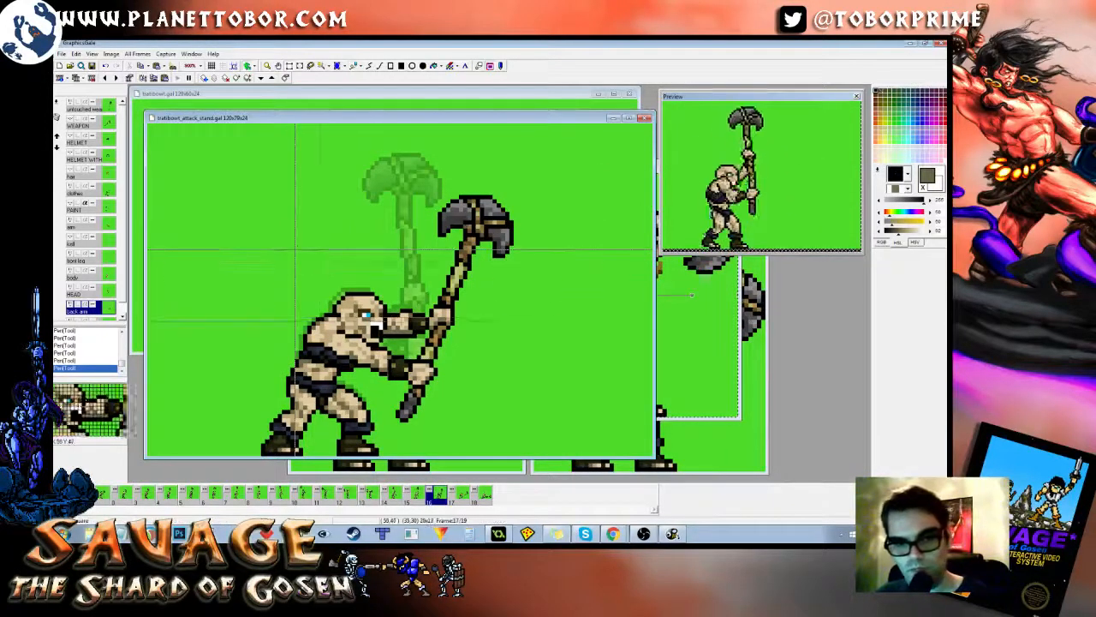
# Step: Select the area around the head and forward arm on frame 17's back arm layer and adjust its placement
pyautogui.moveTo(294, 250); pyautogui.dragTo(412, 317)
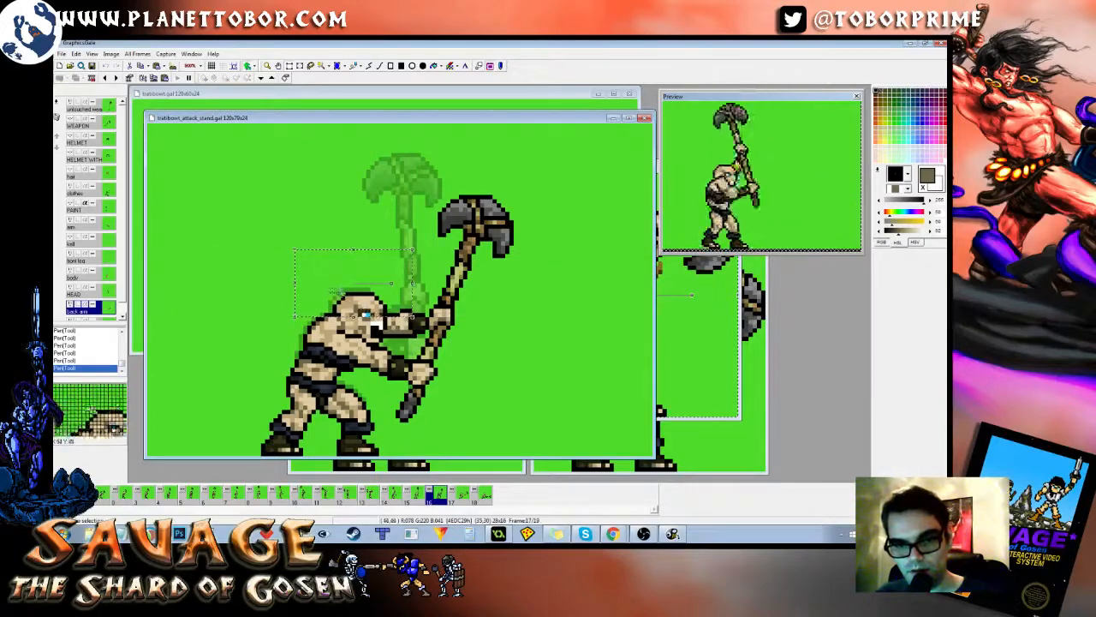
pyautogui.rightClick(320, 289)
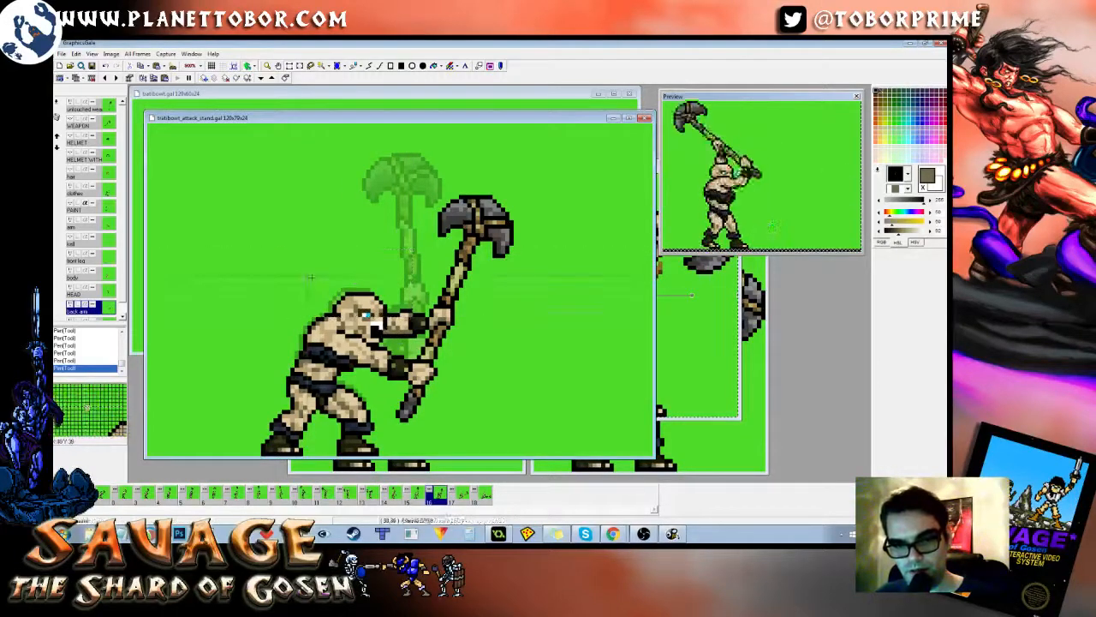
pyautogui.moveTo(307, 275); pyautogui.dragTo(413, 321)
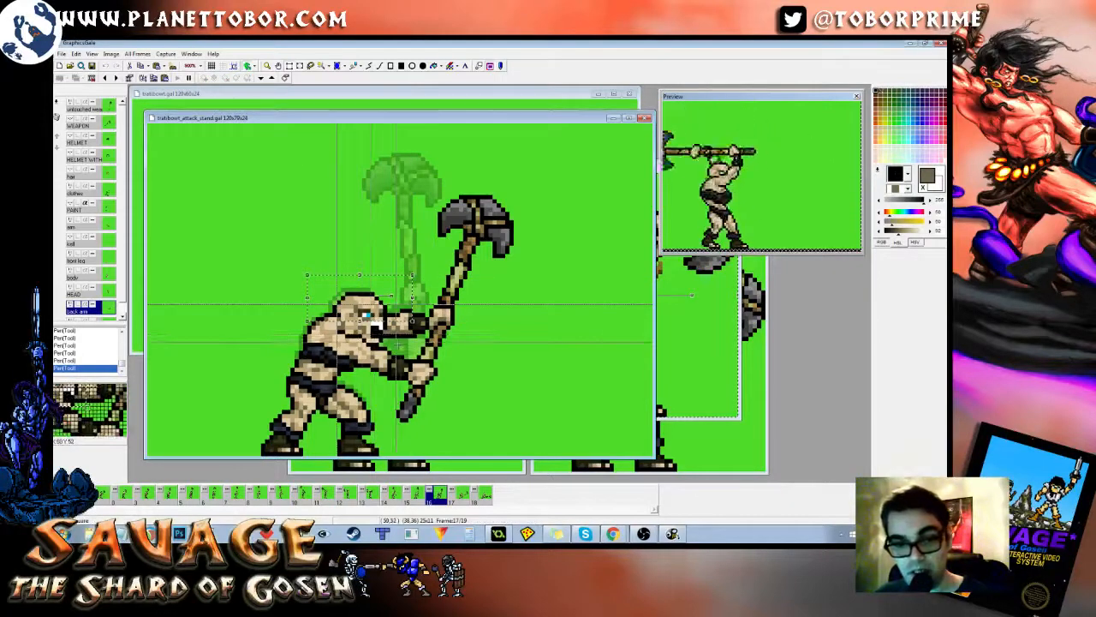
pyautogui.rightClick(372, 304)
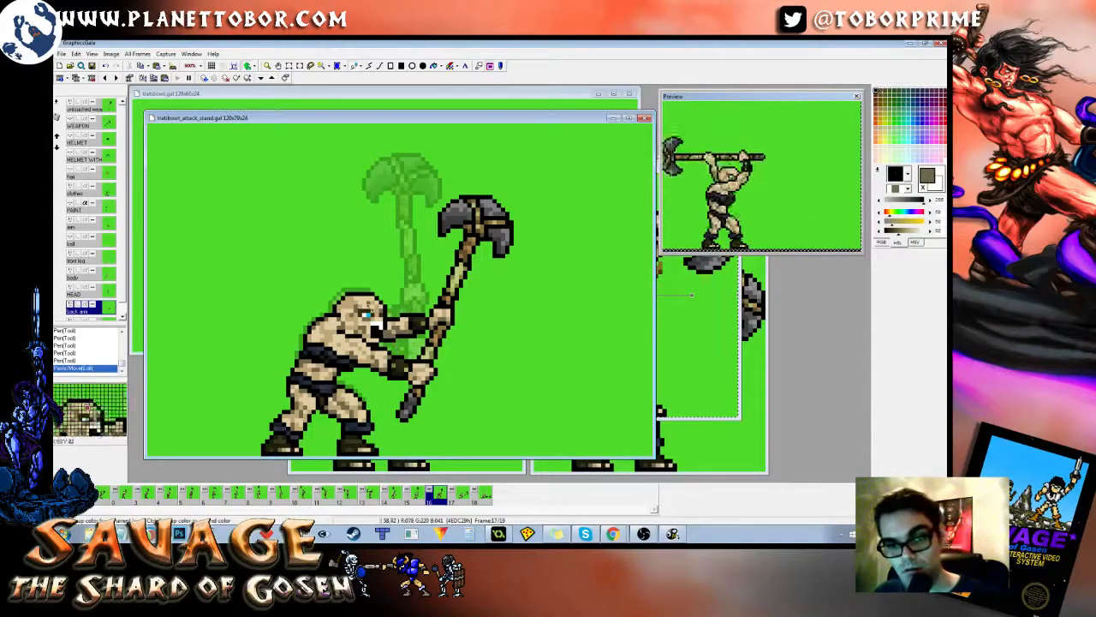
# Step: Select the area around the head and forward arm on frame 17's back arm layer and nudge it one pixel down
pyautogui.press('Left')
pyautogui.press('Right')
pyautogui.press('Right')
pyautogui.press('Left')
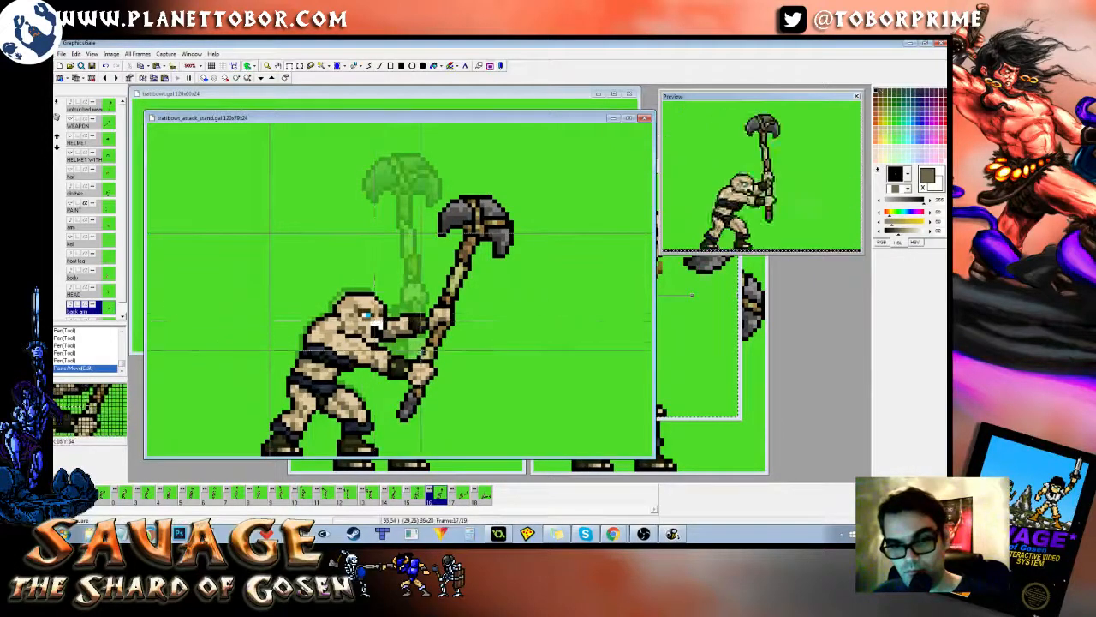
pyautogui.moveTo(270, 232); pyautogui.dragTo(417, 351)
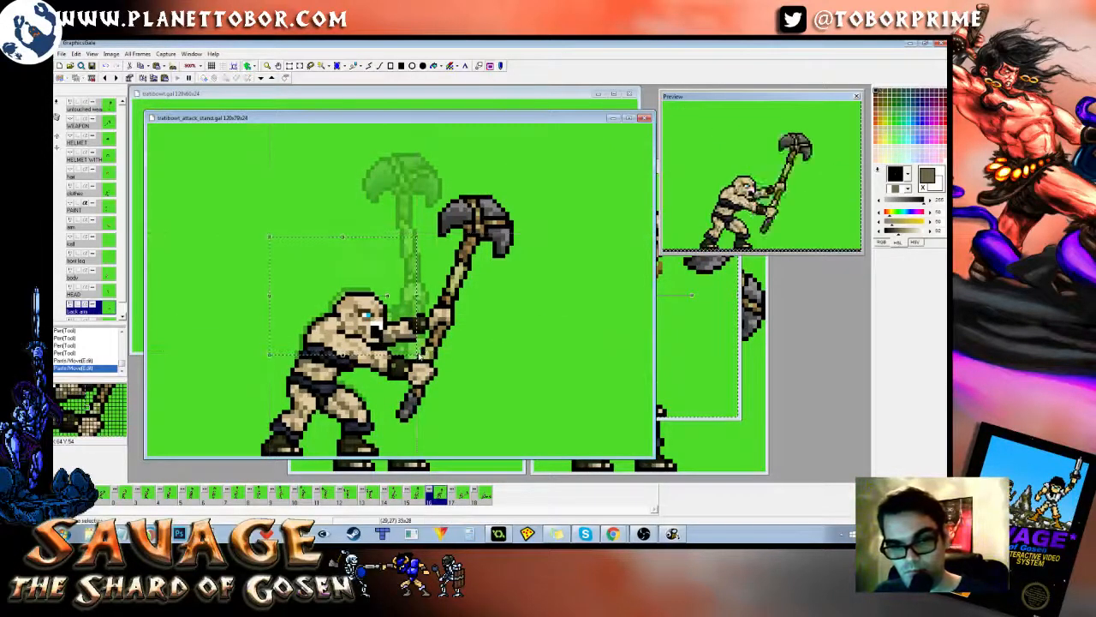
pyautogui.rightClick(419, 354)
# Step: Retouch the underside of frame 17's back arm near the wristband with sampled black and background green pixels
pyautogui.rightClick(411, 336)
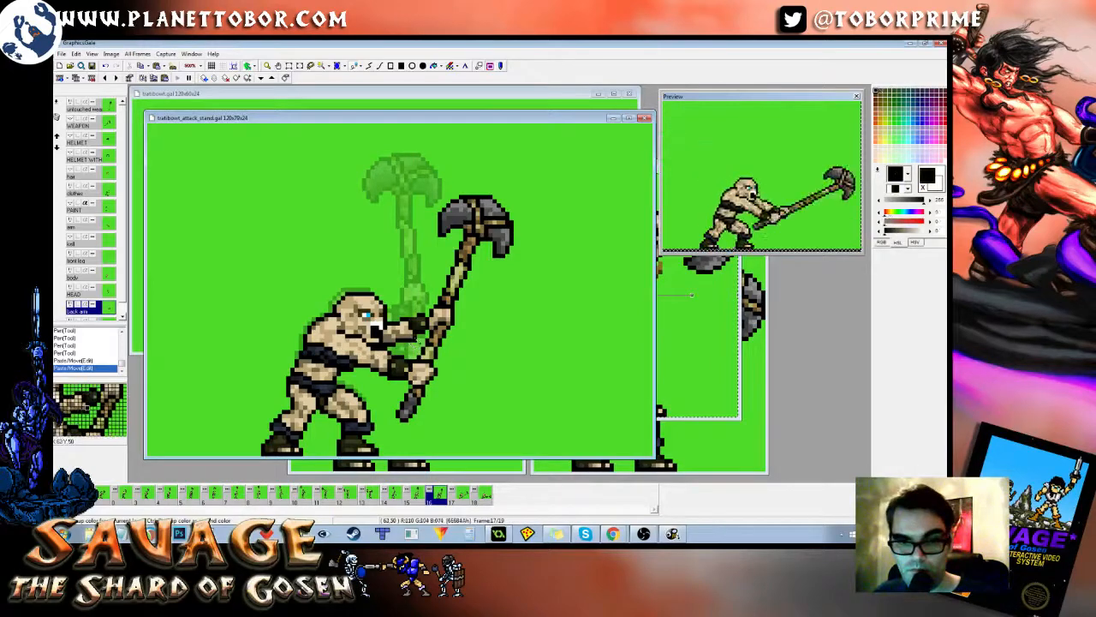
pyautogui.click(414, 341)
pyautogui.rightClick(416, 350)
pyautogui.click(413, 346)
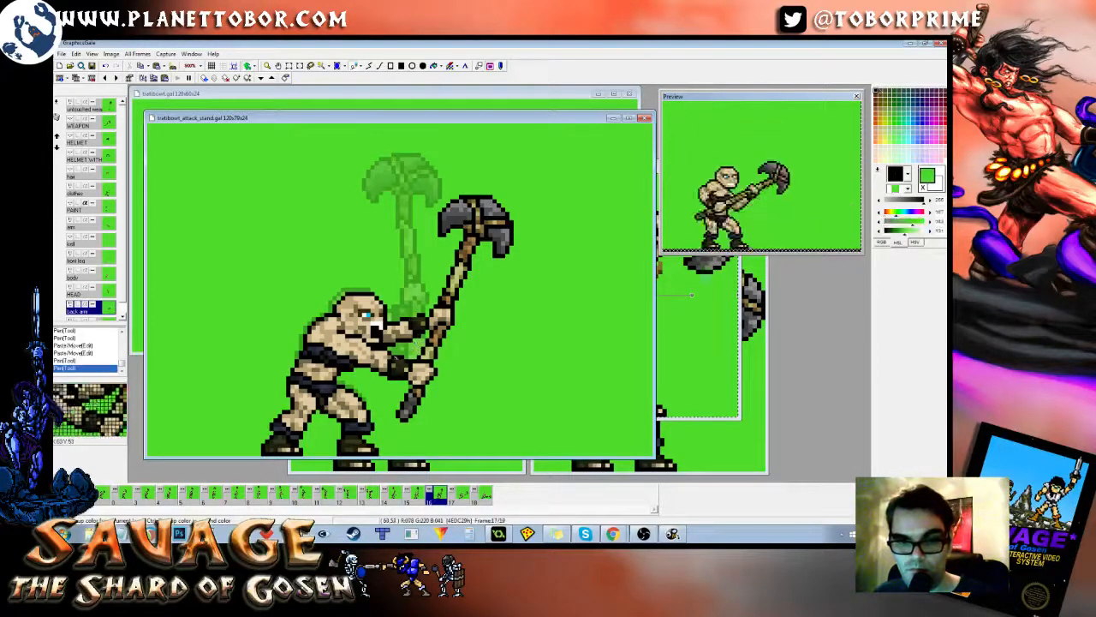
# Step: Compare the arm poses in frames 15 to 19 by stepping back and forth through the downswing, ending on frame 18
pyautogui.press('Left')
pyautogui.press('Right')
pyautogui.press('Right')
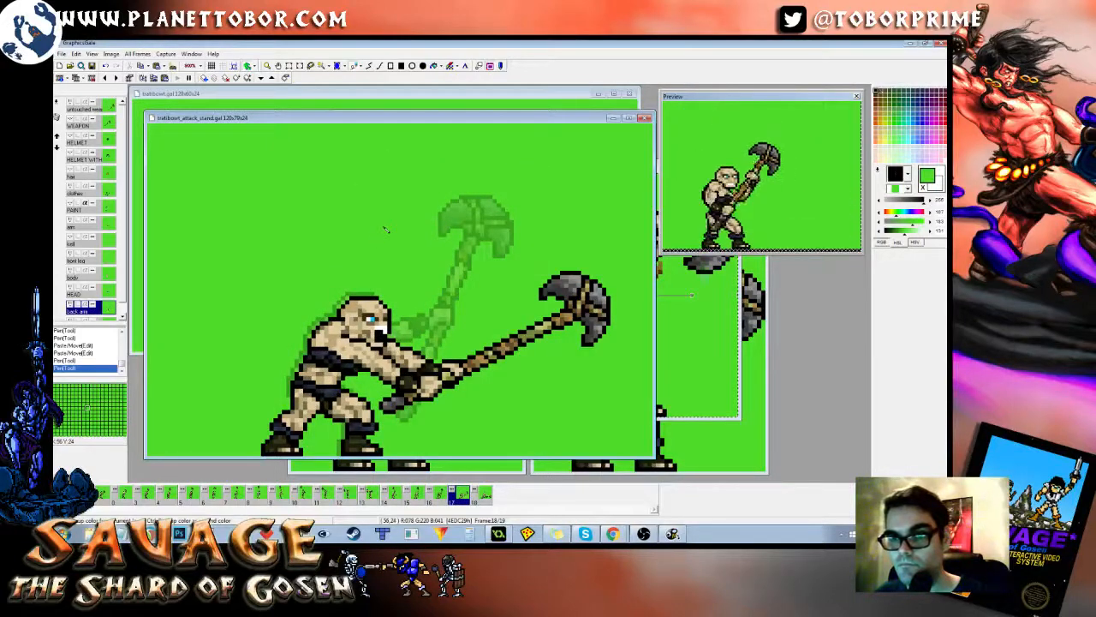
pyautogui.press('Left')
pyautogui.press('Left')
pyautogui.press('Left')
pyautogui.press('Right')
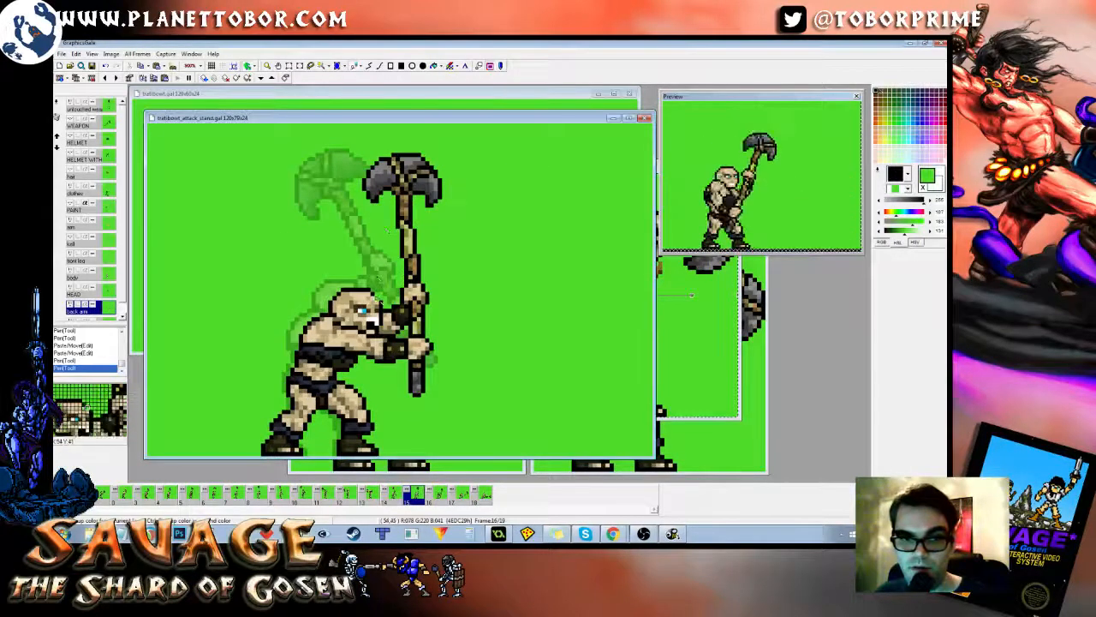
pyautogui.press('Left')
pyautogui.press('Right')
pyautogui.press('Right')
pyautogui.press('Right')
pyautogui.press('Left')
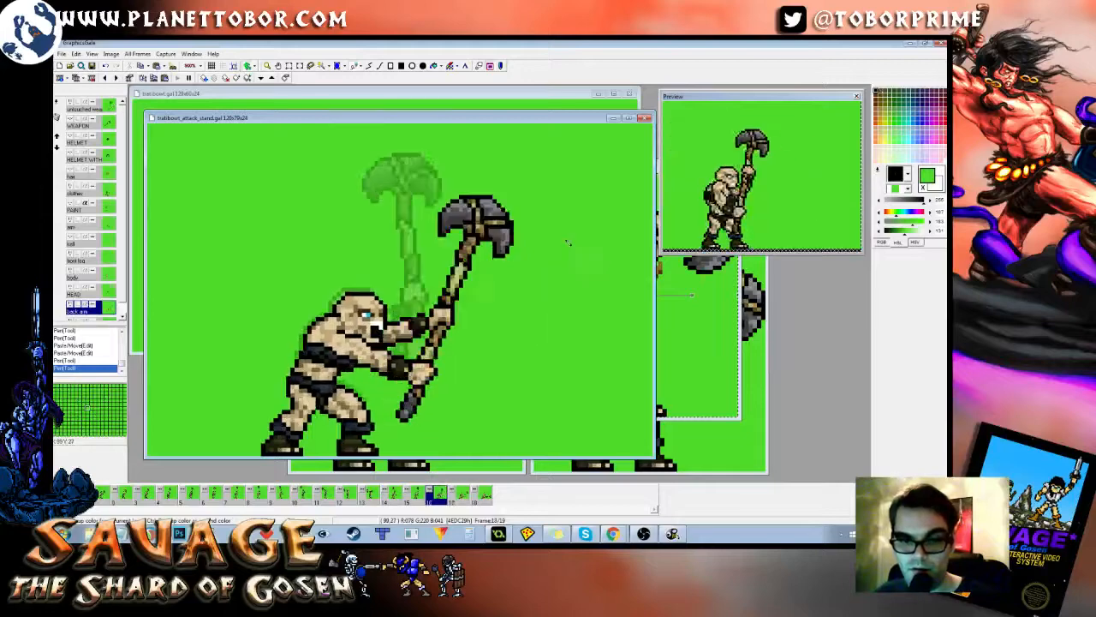
pyautogui.press('Right')
pyautogui.press('Right')
pyautogui.press('Left')
pyautogui.press('Right')
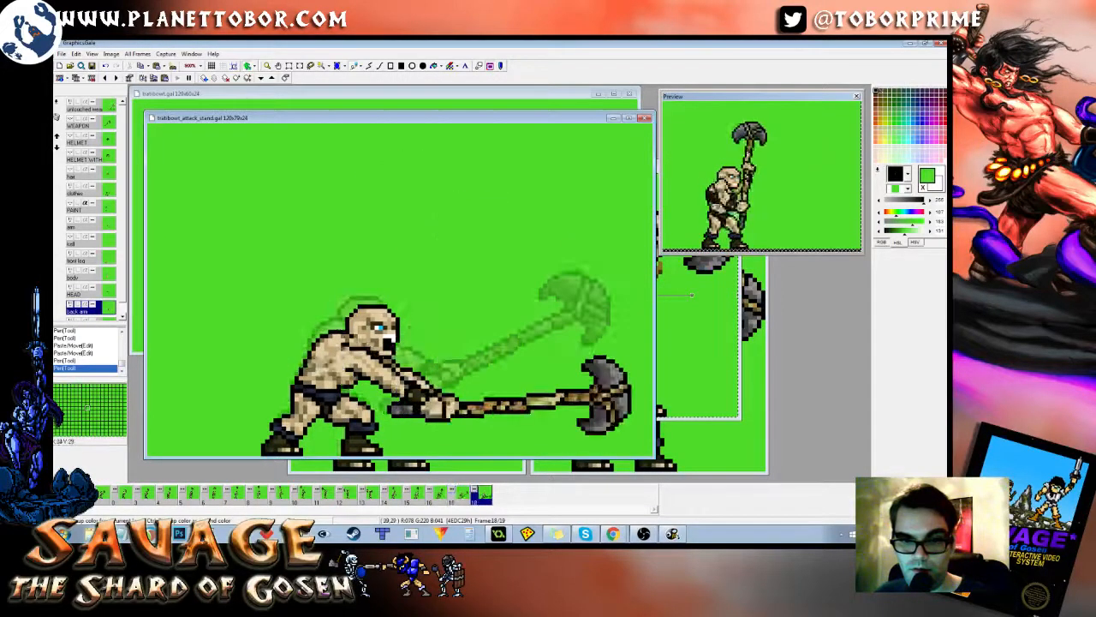
pyautogui.press('Left')
# Step: Switch to the clothes layer and retouch frame 19's wristband near the axe grip using sampled dark olive
pyautogui.click(98, 193)
pyautogui.press('Left')
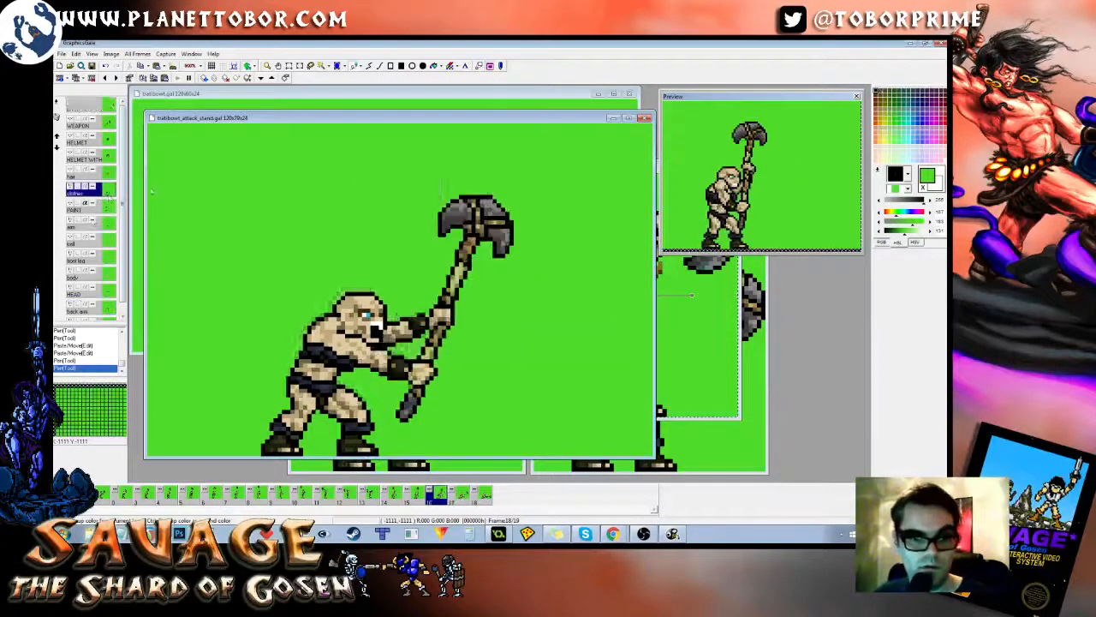
pyautogui.press('Right')
pyautogui.press('Right')
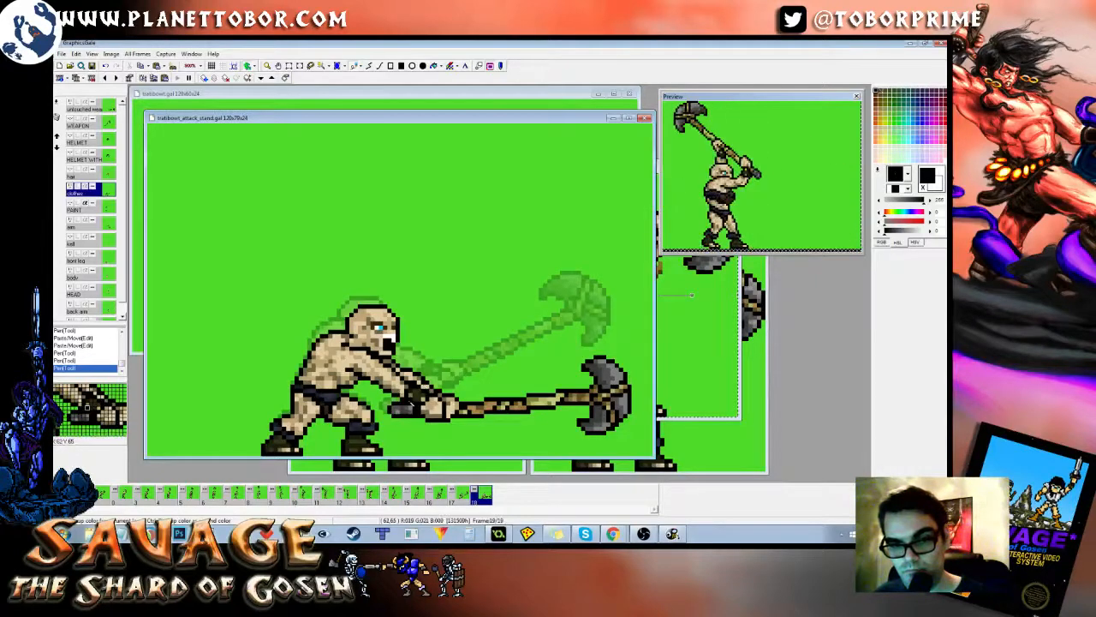
pyautogui.rightClick(412, 404)
pyautogui.click(427, 391)
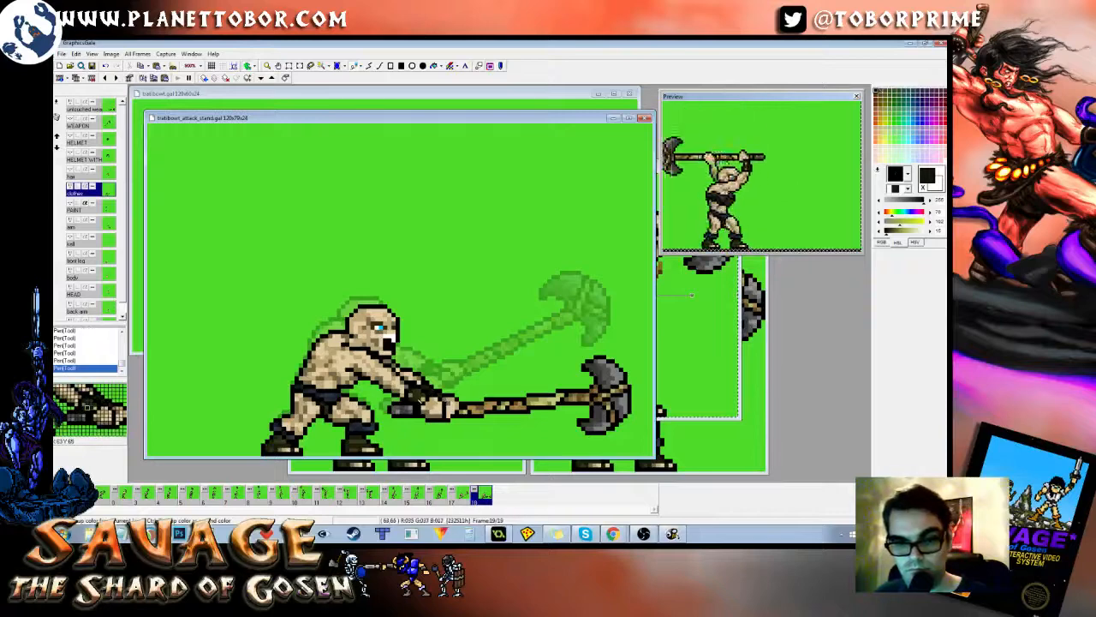
pyautogui.rightClick(416, 399)
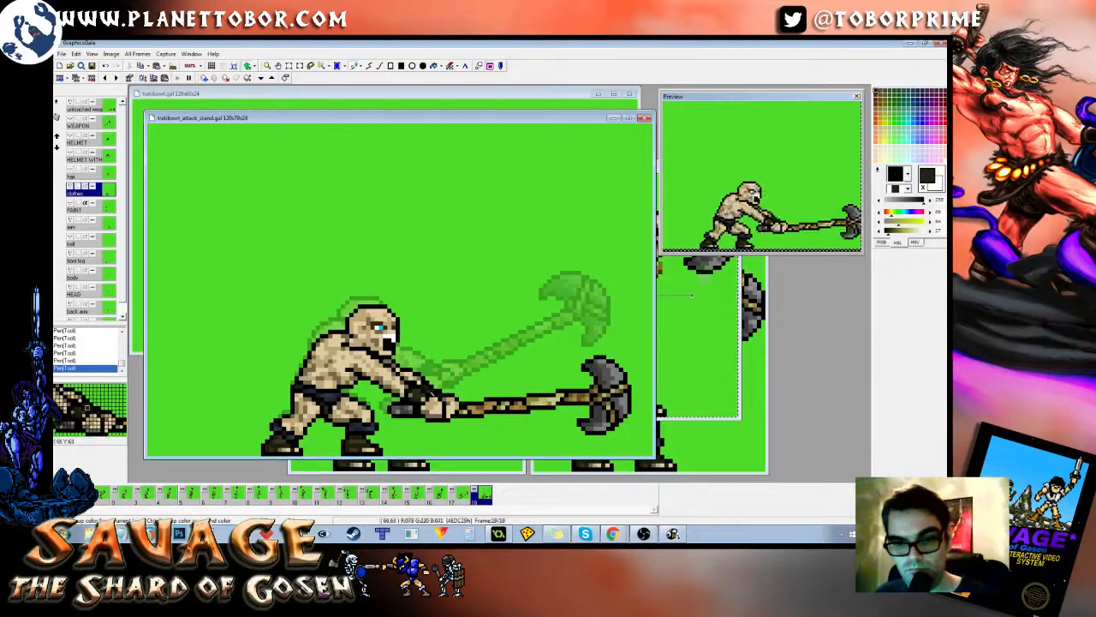
pyautogui.rightClick(508, 256)
# Step: Examine the clothing and wristbands across frames 17 to 19 by flipping between them, ending on frame 18
pyautogui.press('Left')
pyautogui.press('Right')
pyautogui.press('Left')
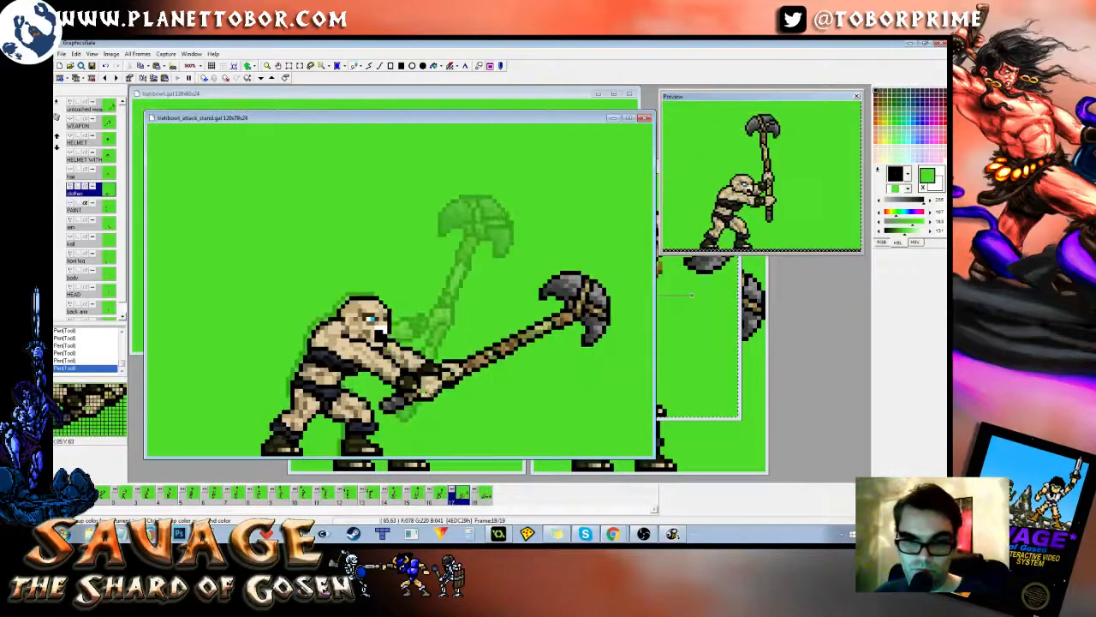
pyautogui.press('Right')
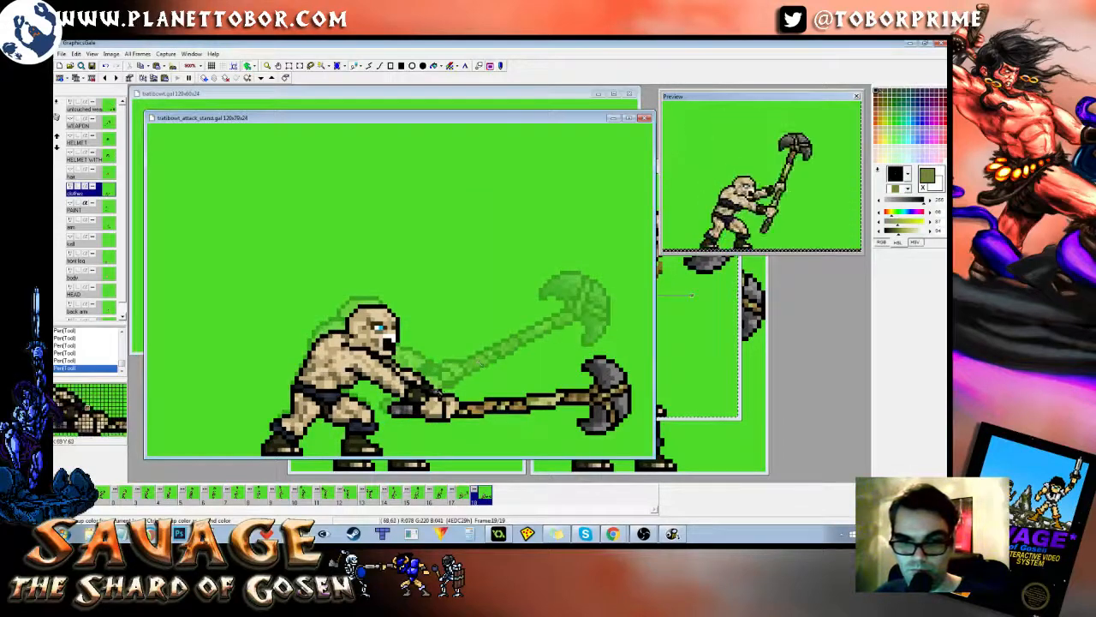
pyautogui.press('Left')
pyautogui.press('Right')
pyautogui.rightClick(556, 254)
pyautogui.press('Left')
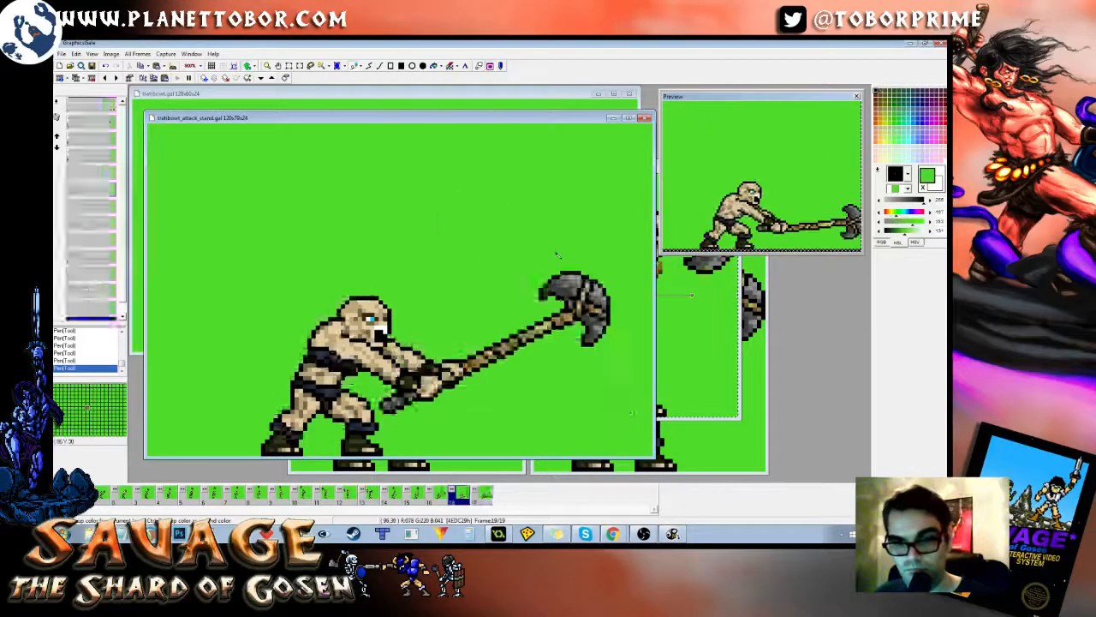
pyautogui.press('Right')
pyautogui.press('Left')
pyautogui.press('Left')
pyautogui.press('Right')
pyautogui.press('Right')
pyautogui.press('Left')
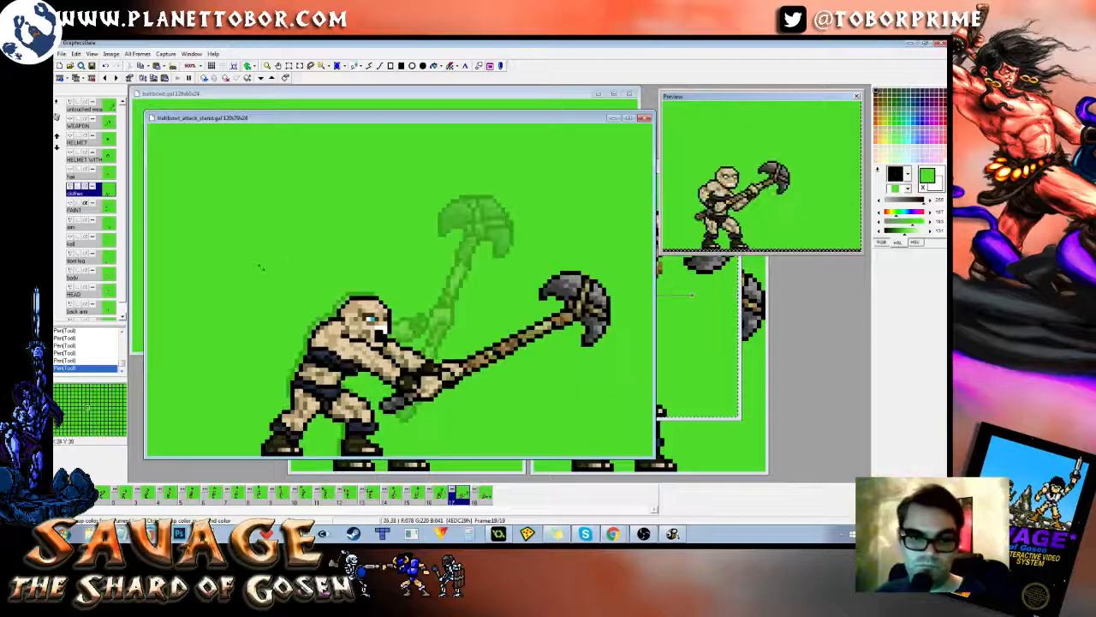
# Step: Select the chest strap area on frame 18's clothes layer and advance to frame 19
pyautogui.press('s')
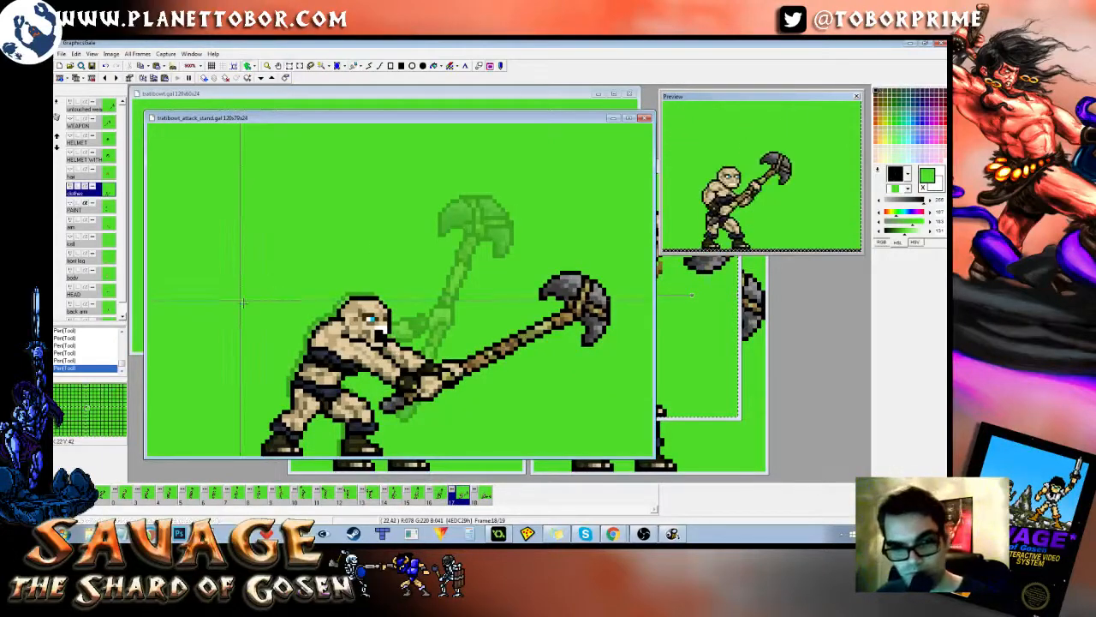
pyautogui.moveTo(241, 301); pyautogui.dragTo(375, 375)
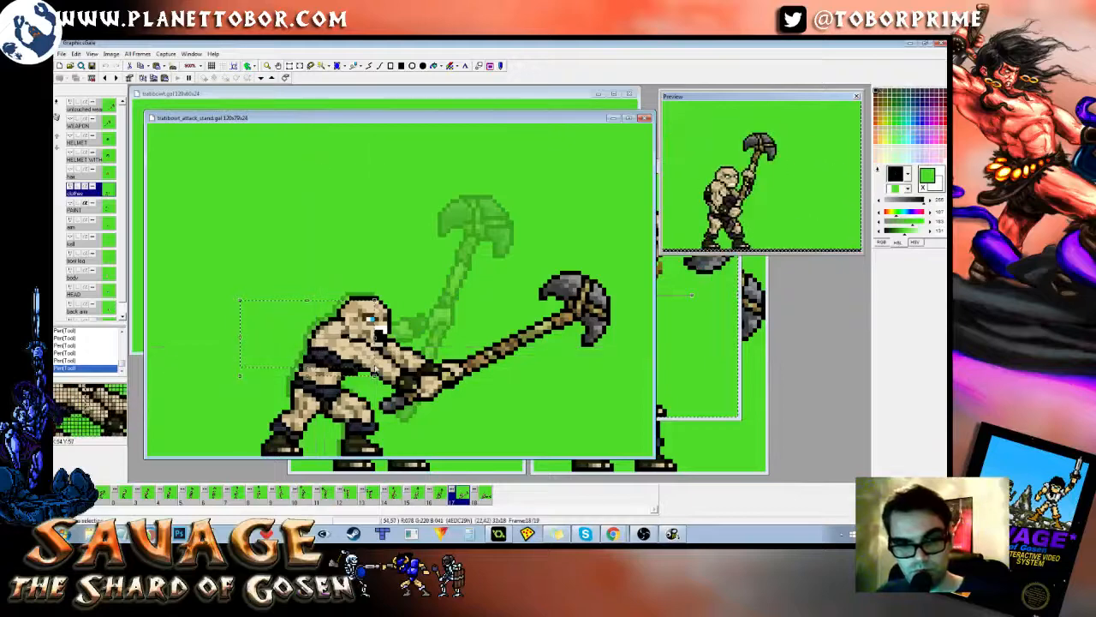
pyautogui.hotkey('ctrl', 'Right')
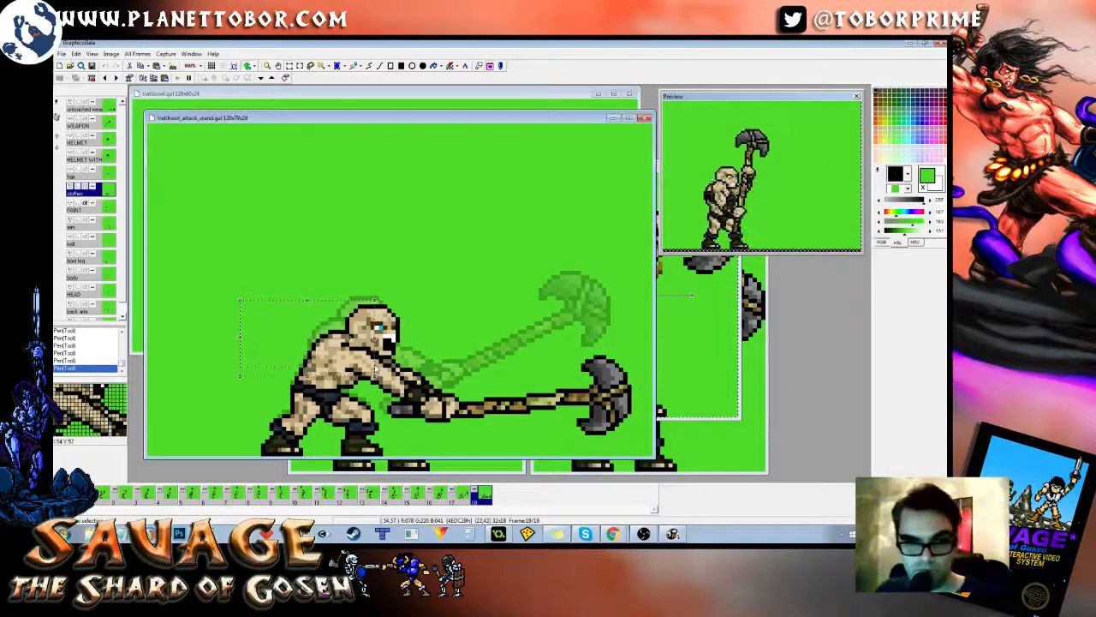
# Step: Paste the copied chest strap into the last frame's clothes layer and place it on the torso at 22,42
pyautogui.hotkey('ctrl', 'v')
pyautogui.press('Right')
pyautogui.press('Down')
pyautogui.press('Down')
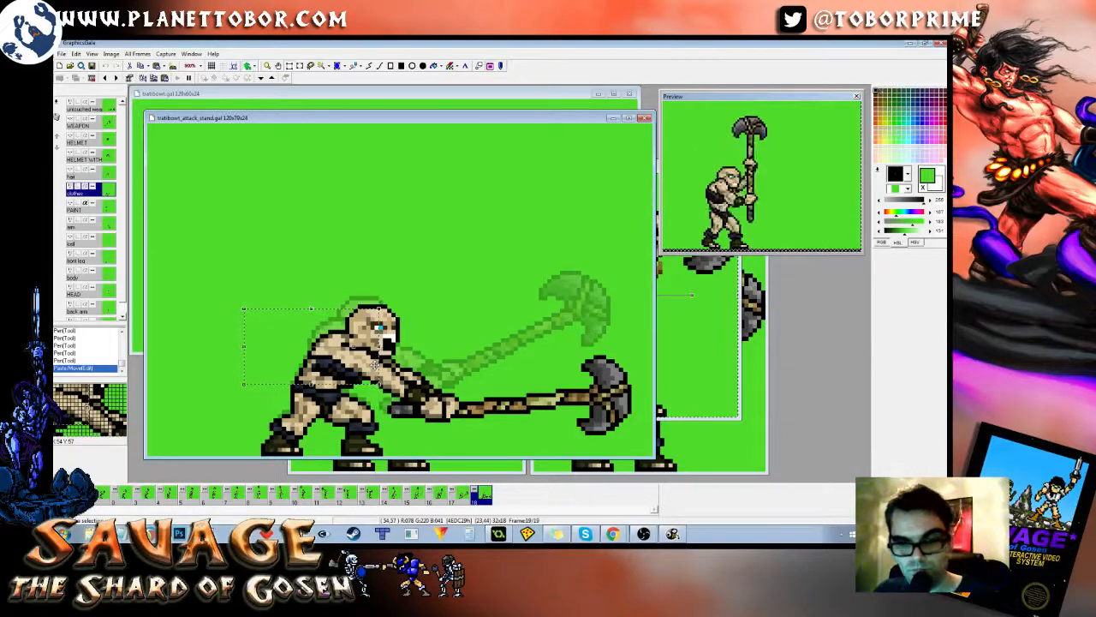
pyautogui.press('Up')
pyautogui.press('Up')
pyautogui.press('Left')
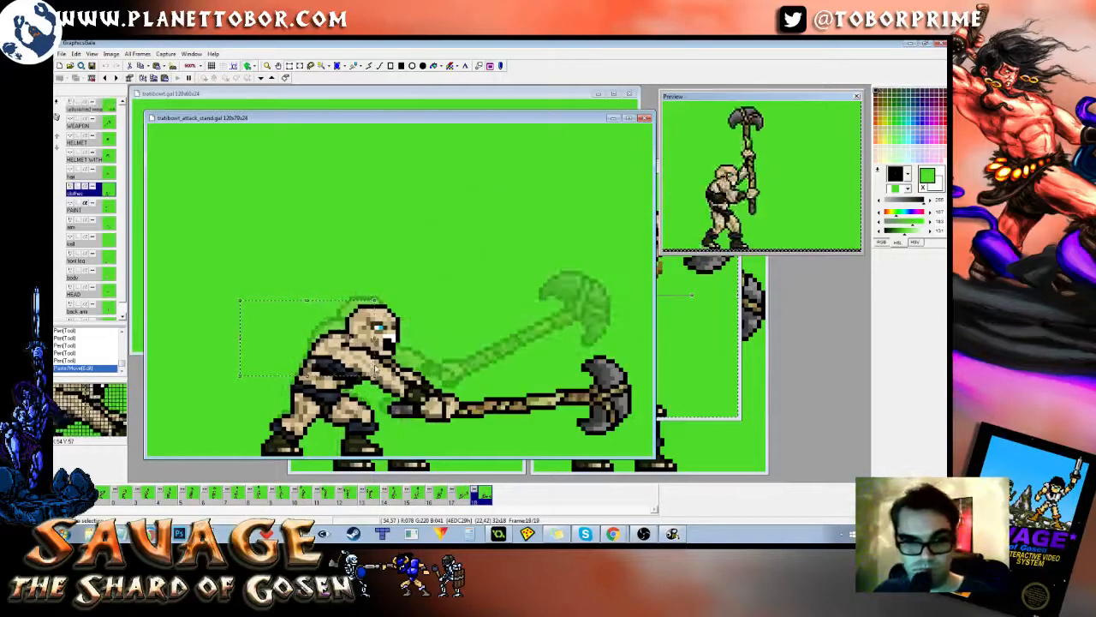
pyautogui.click(483, 315)
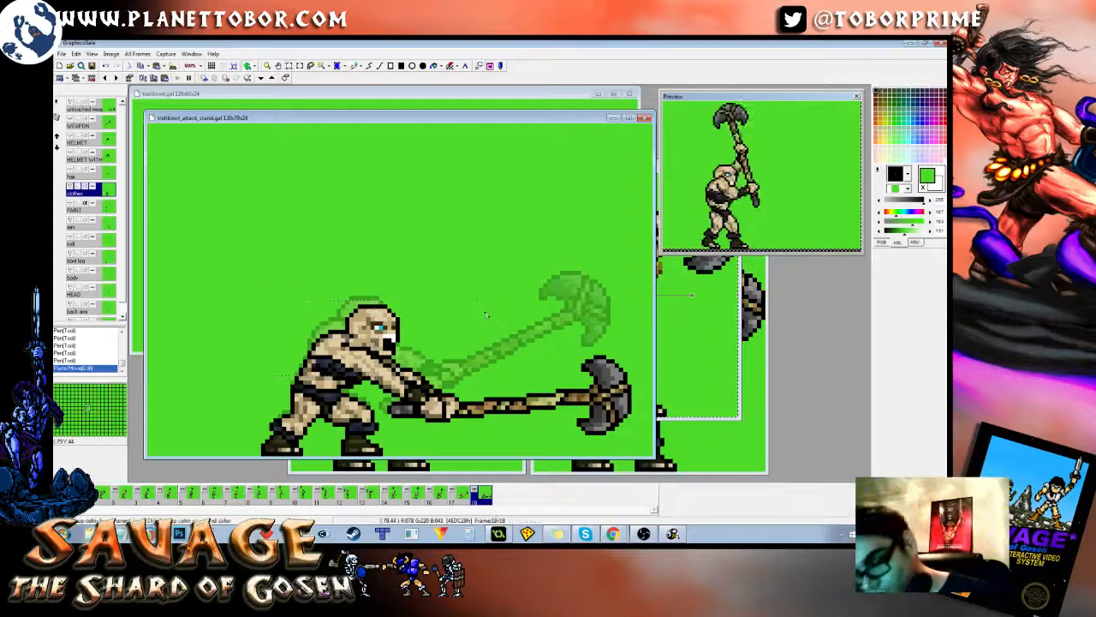
# Step: Touch up the back end of the chest strap with black and dark brown pixels sampled from the sprite
pyautogui.click(359, 373)
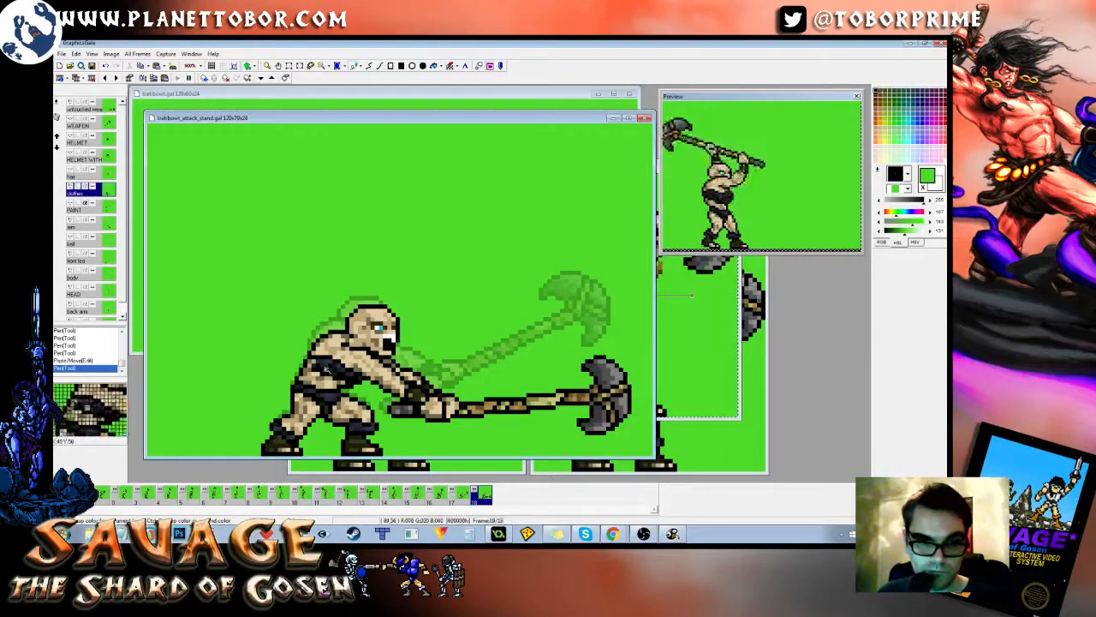
pyautogui.rightClick(313, 362)
pyautogui.click(312, 373)
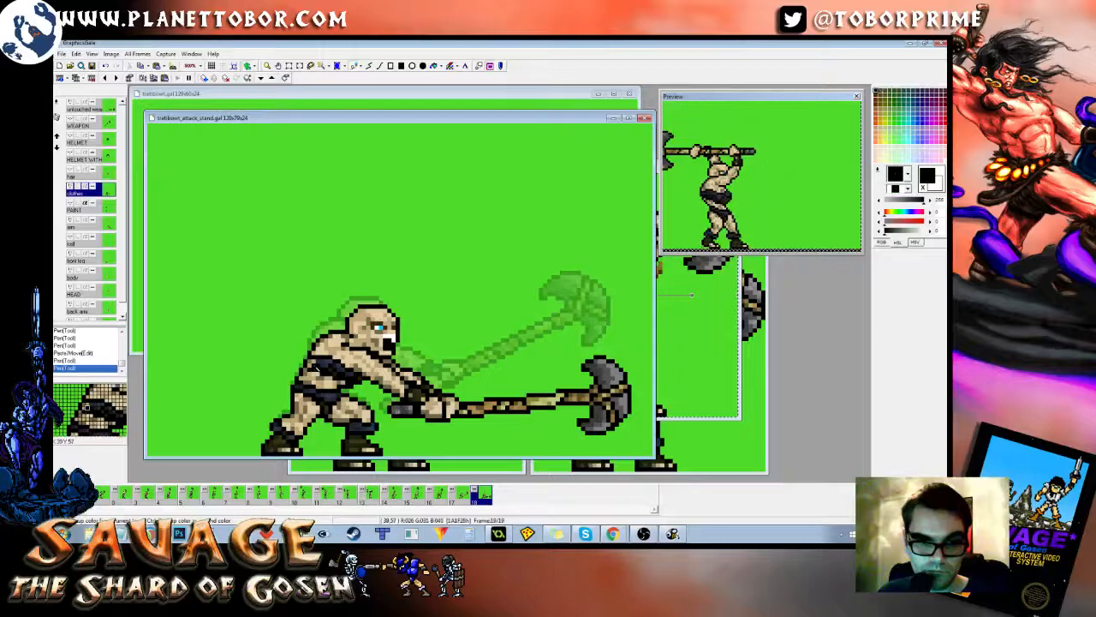
pyautogui.rightClick(316, 370)
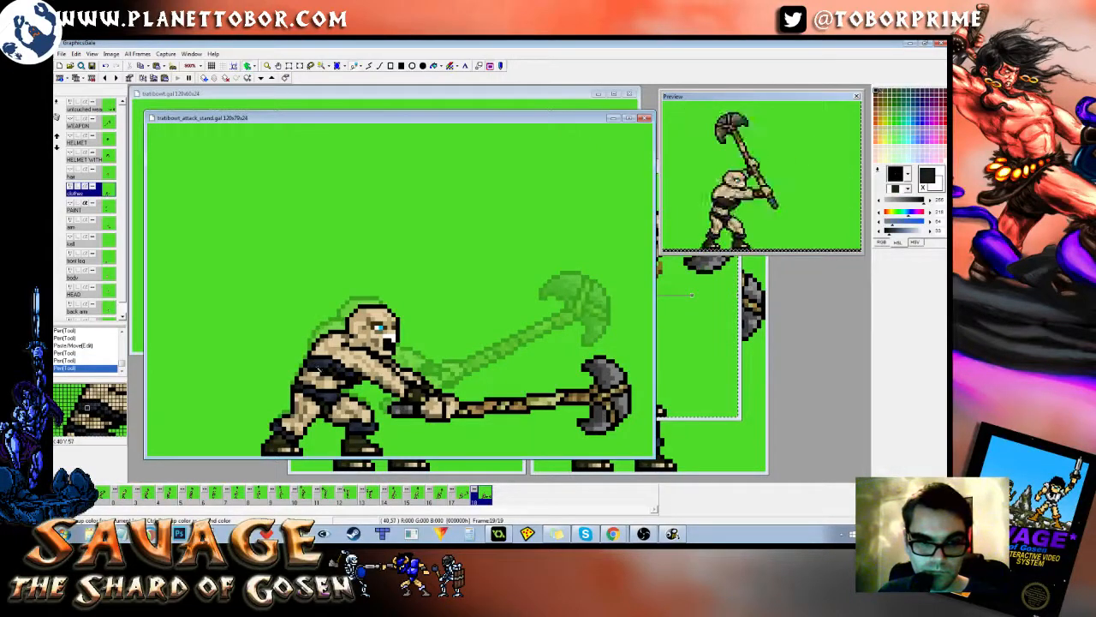
pyautogui.click(316, 368)
pyautogui.click(321, 370)
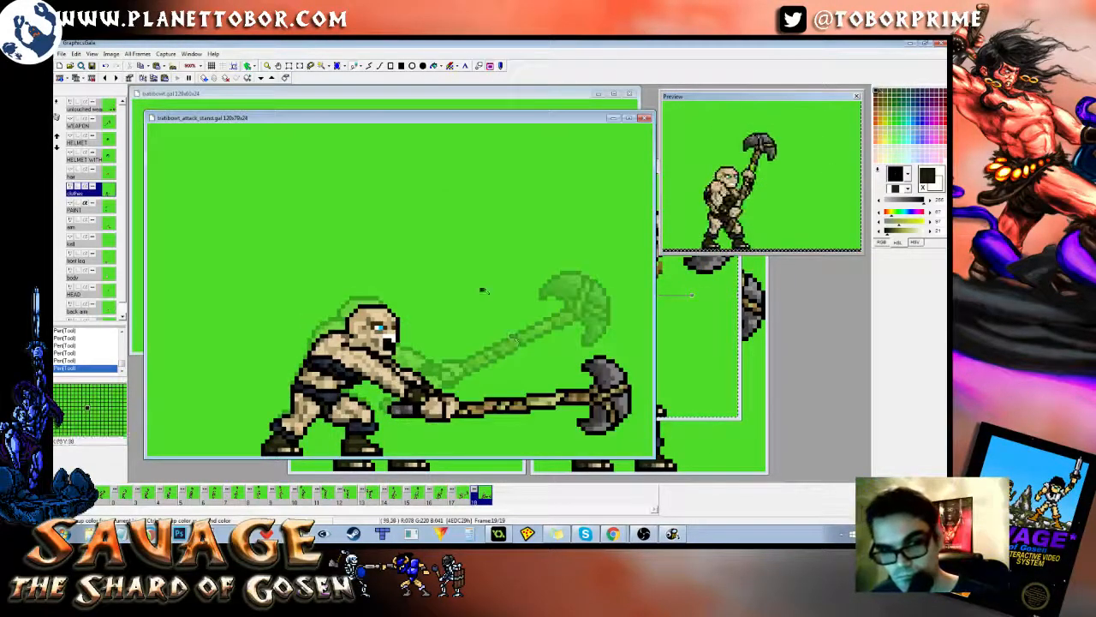
pyautogui.rightClick(350, 188)
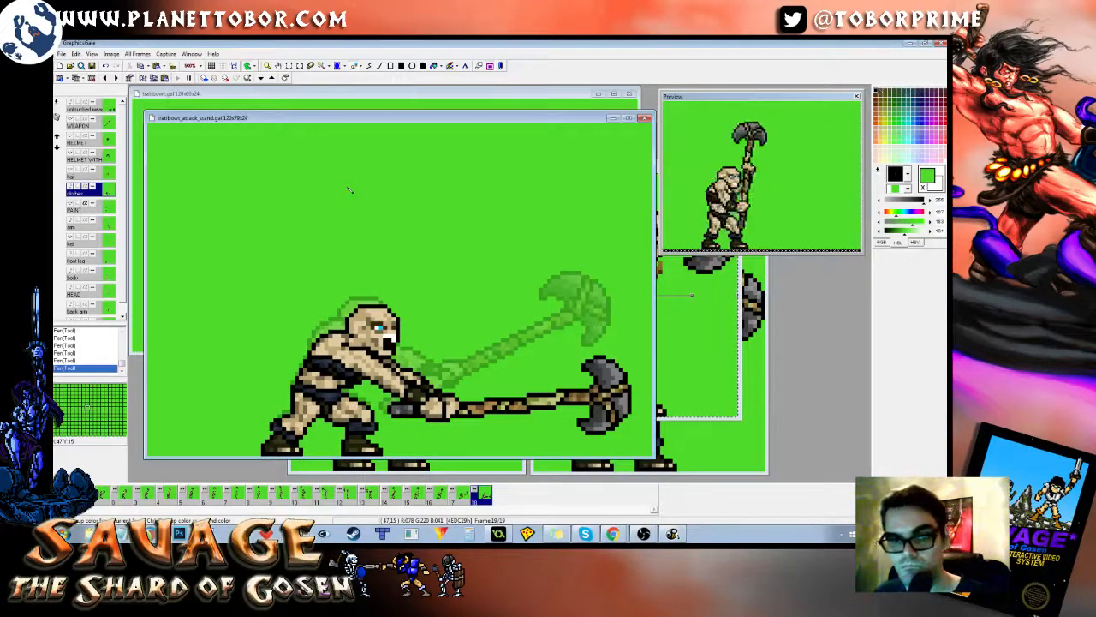
# Step: Select the front part of the chest strap and shift it one pixel down
pyautogui.press('Left')
pyautogui.press('Right')
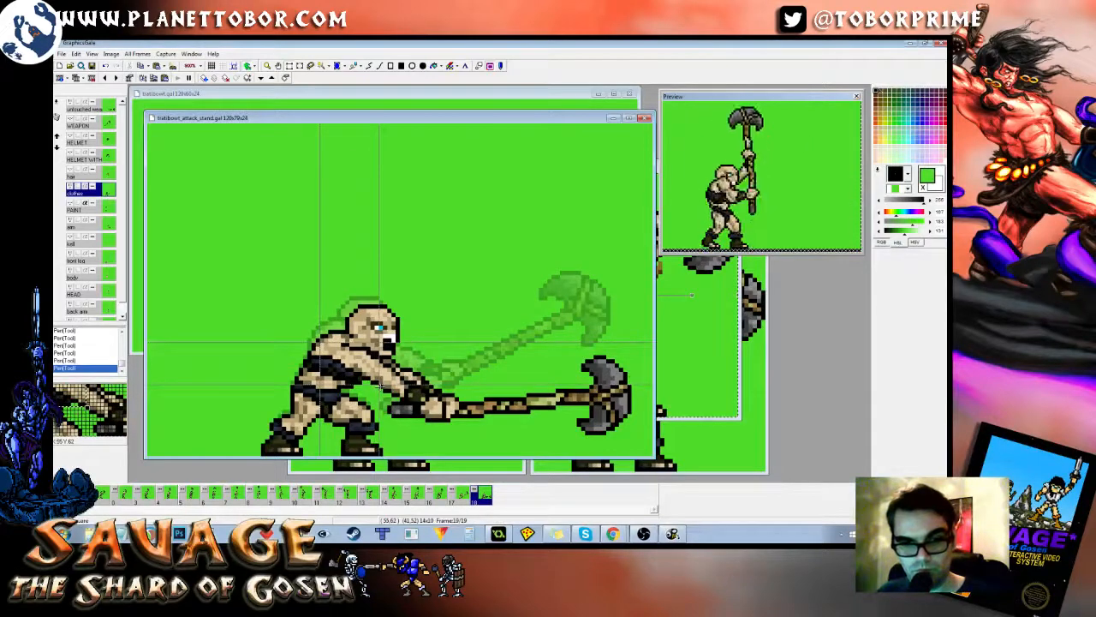
pyautogui.moveTo(380, 387); pyautogui.dragTo(380, 387)
pyautogui.press('Down')
pyautogui.rightClick(382, 389)
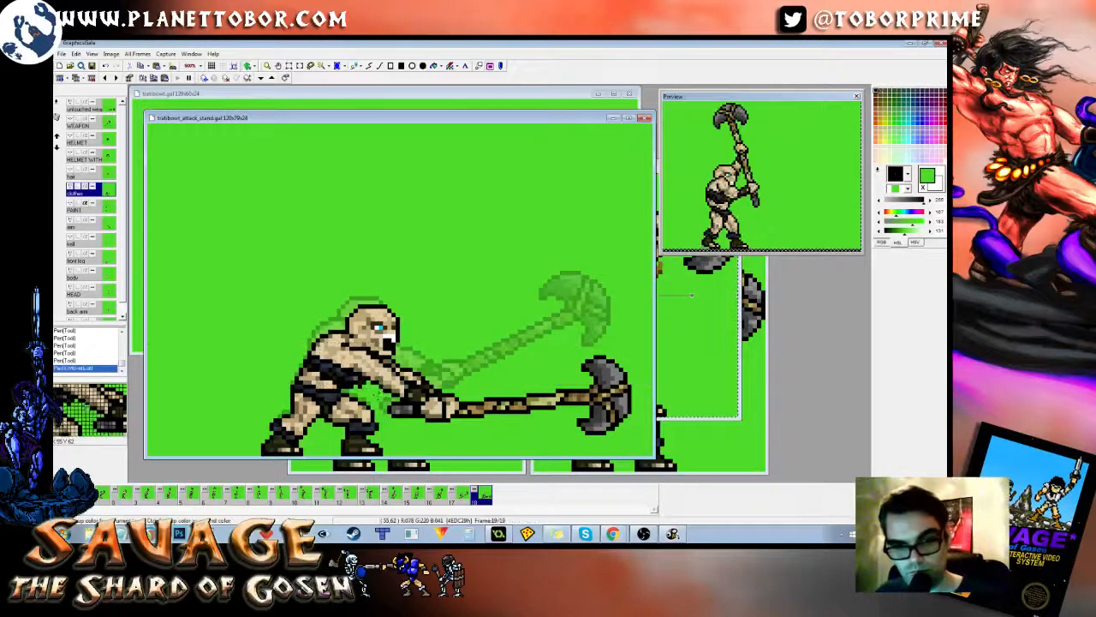
# Step: Redraw the front lower edge of the chest strap with sampled black and dark brown pixels
pyautogui.rightClick(360, 386)
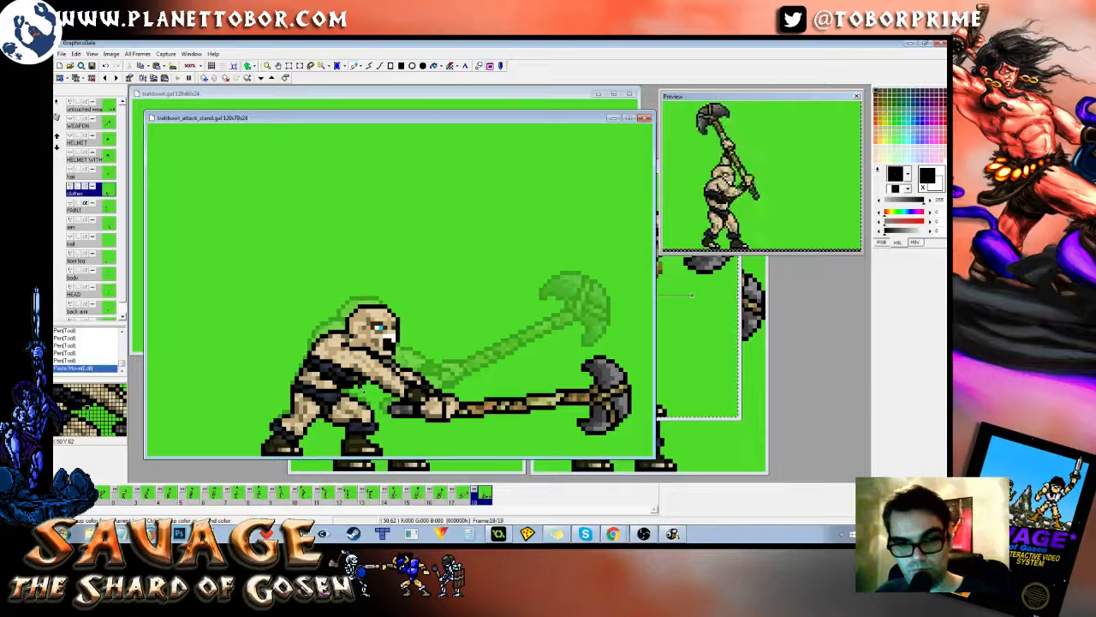
pyautogui.click(353, 382)
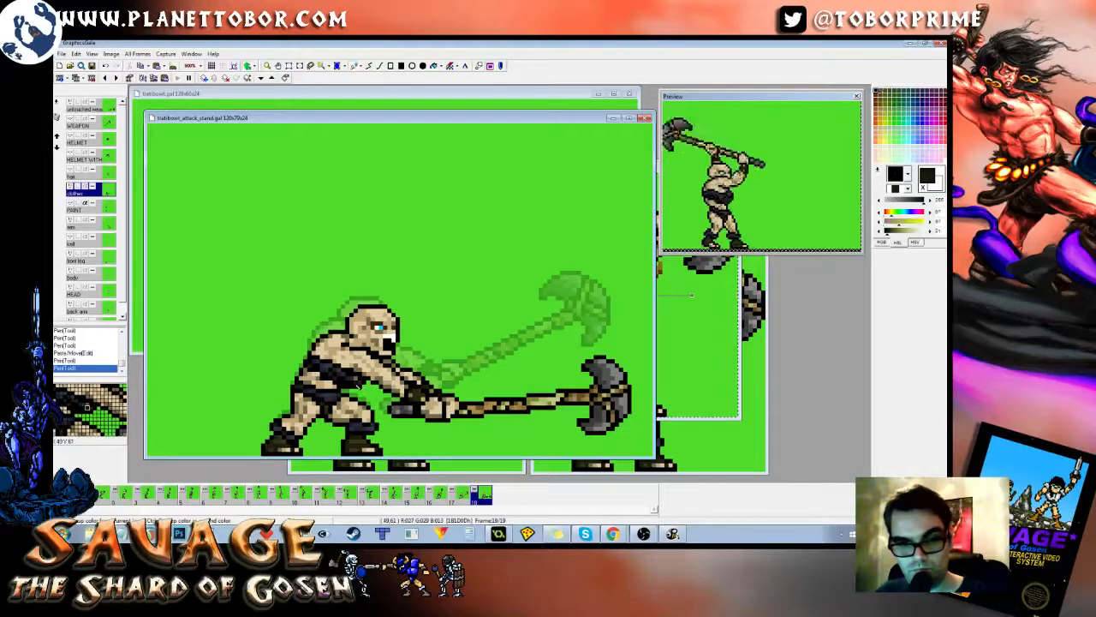
pyautogui.click(358, 383)
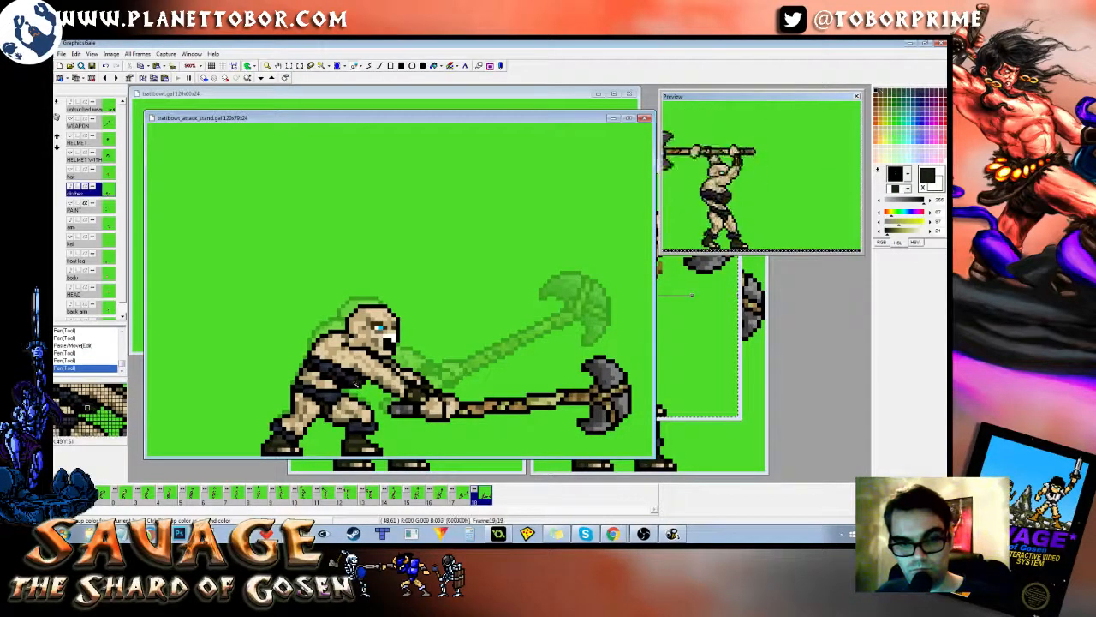
pyautogui.rightClick(368, 383)
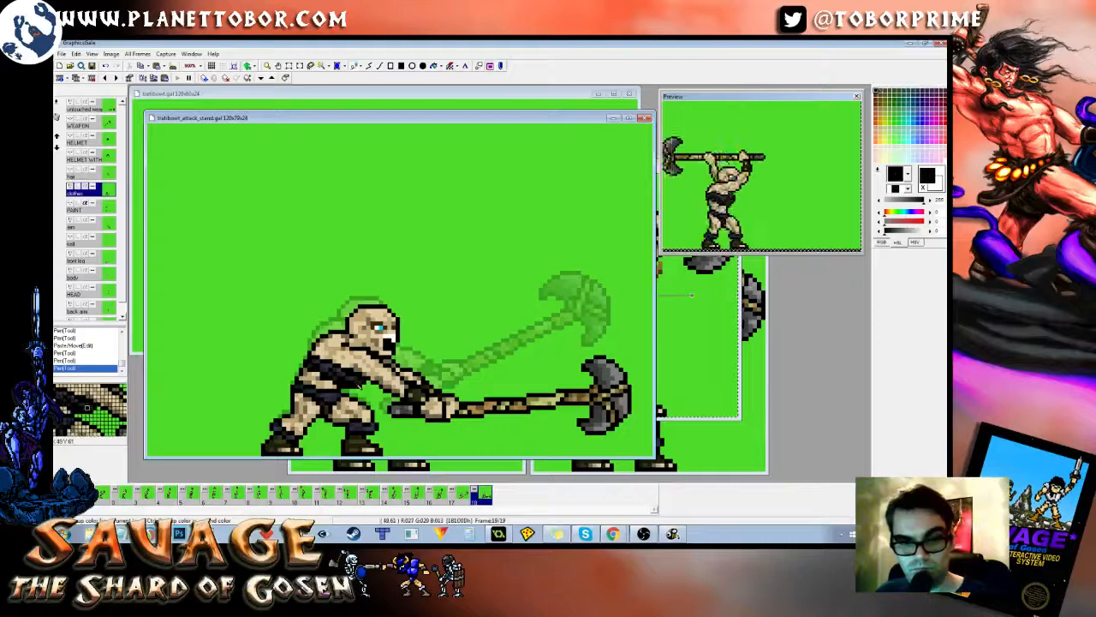
pyautogui.click(363, 382)
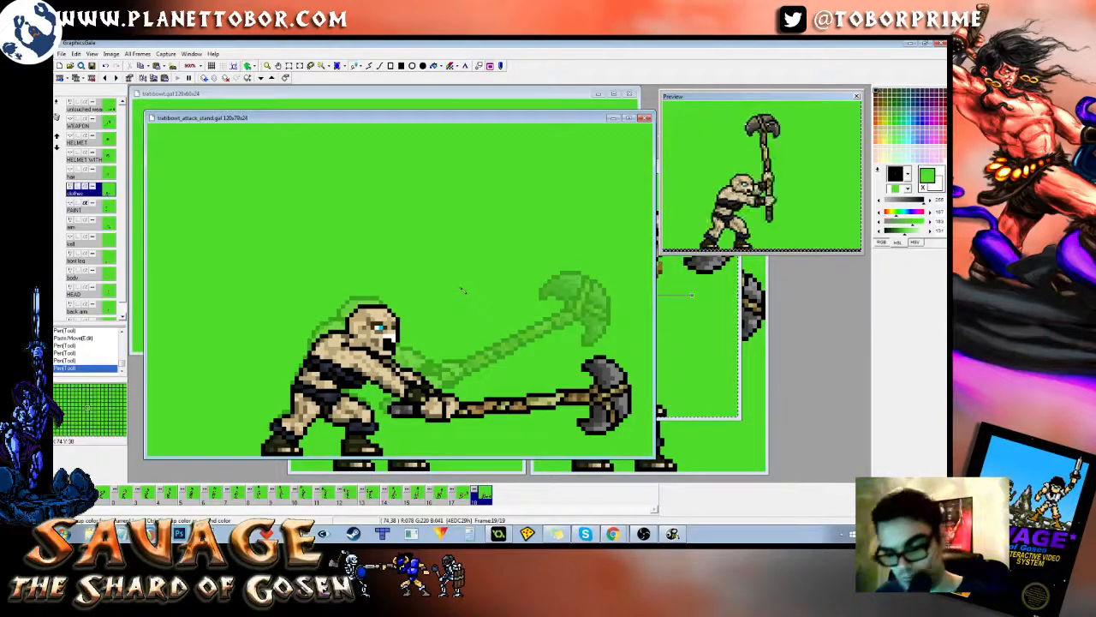
# Step: Compare the strap with the previous frame and retouch its lower edge in black
pyautogui.press('Left')
pyautogui.press('Right')
pyautogui.press('Left')
pyautogui.press('Right')
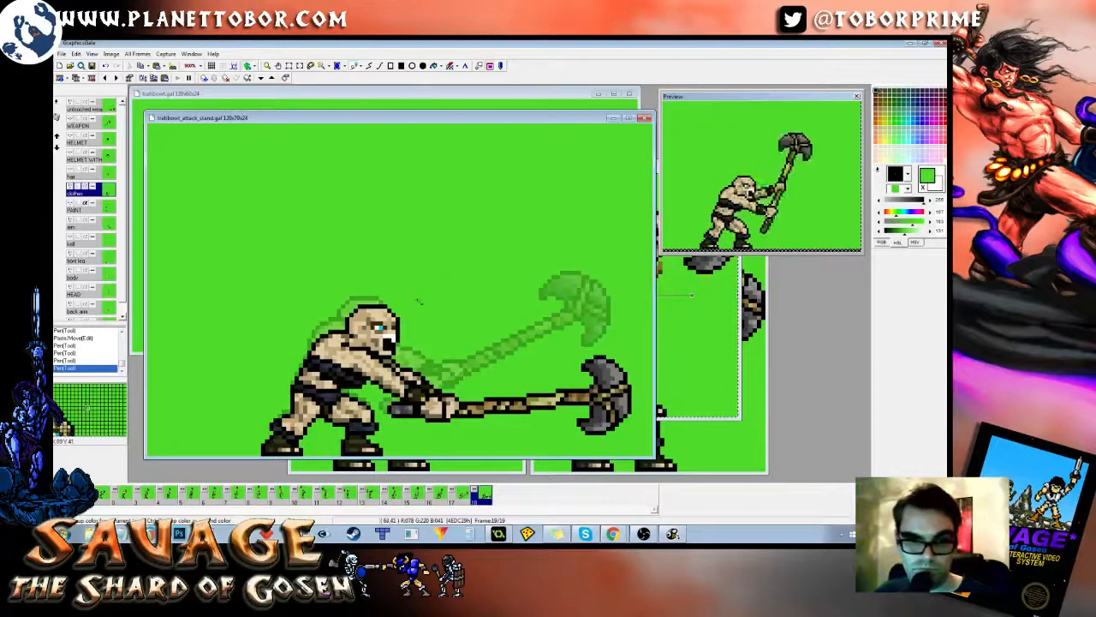
pyautogui.press('Left')
pyautogui.press('Right')
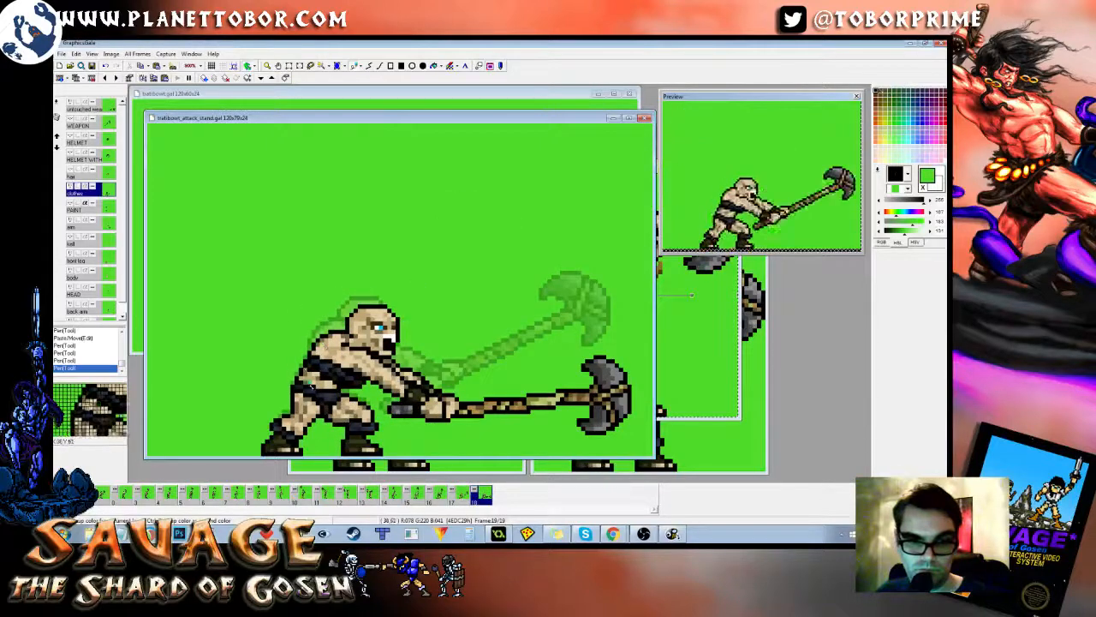
pyautogui.rightClick(322, 378)
pyautogui.click(325, 380)
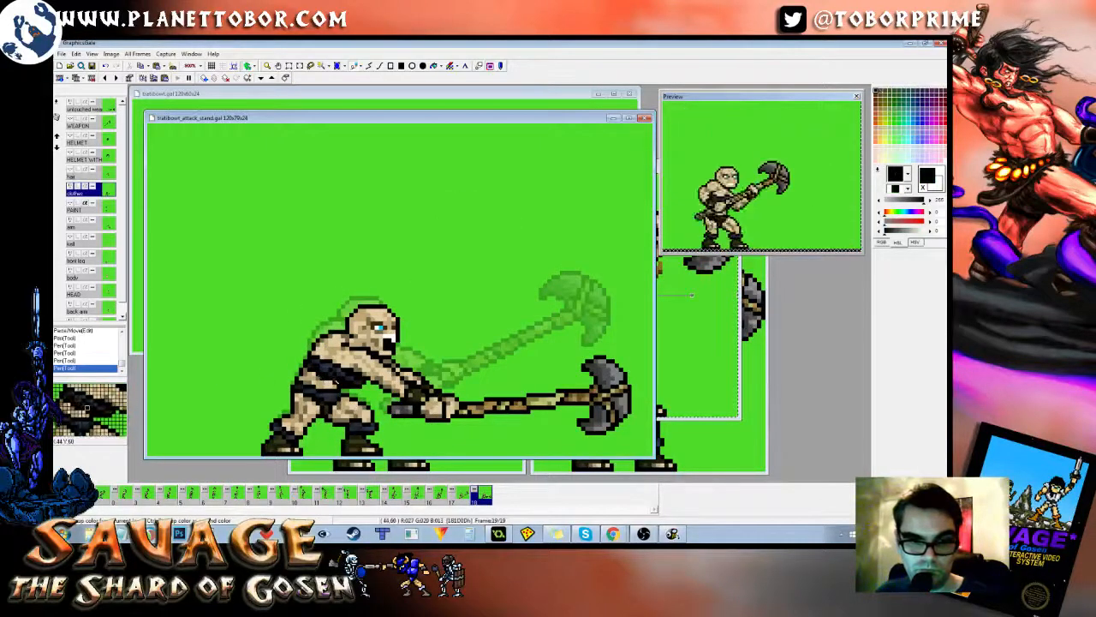
# Step: Flip between the last frame and the preceding swing frames to check how the chest strap moves
pyautogui.press('Left')
pyautogui.press('Right')
pyautogui.rightClick(261, 249)
pyautogui.press('Left')
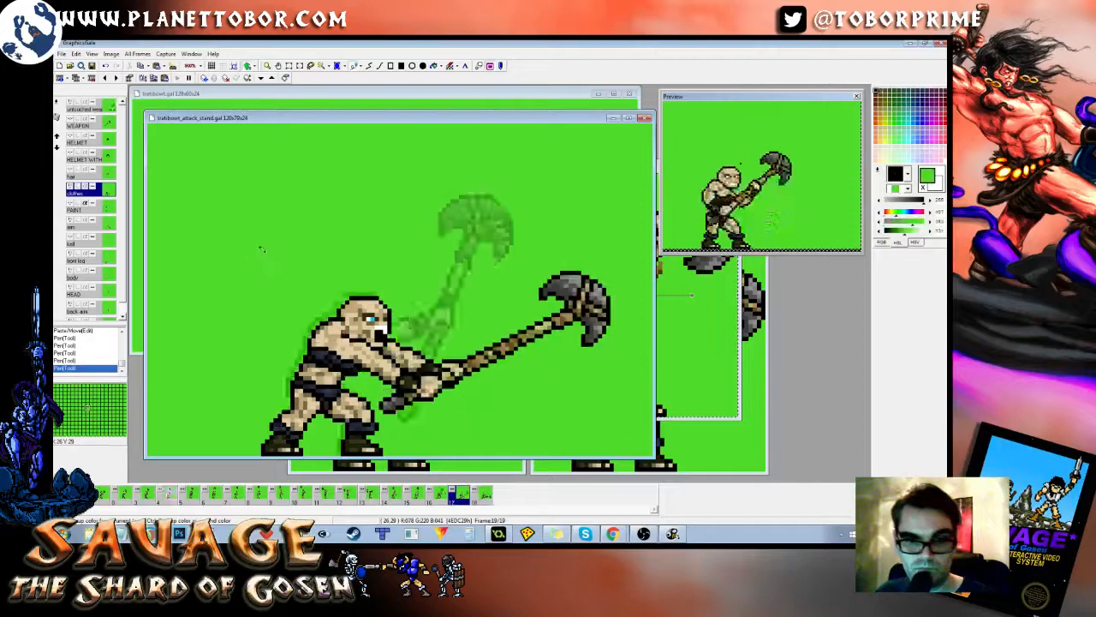
pyautogui.press('Right')
pyautogui.press('Left')
pyautogui.press('Right')
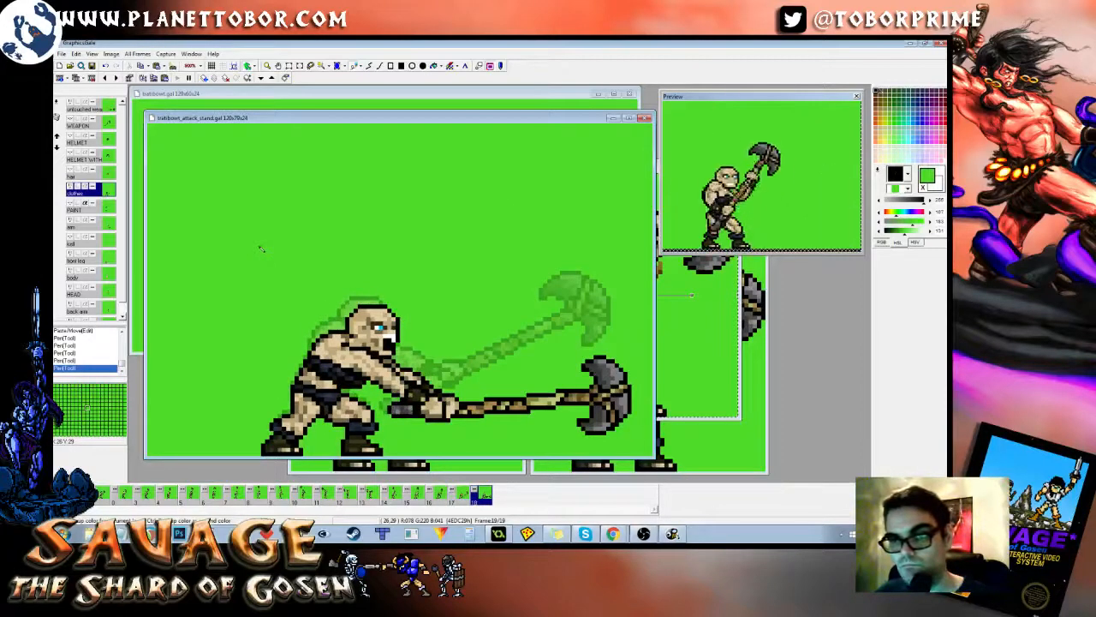
pyautogui.press('Left')
pyautogui.press('Left')
pyautogui.press('Left')
pyautogui.press('Left')
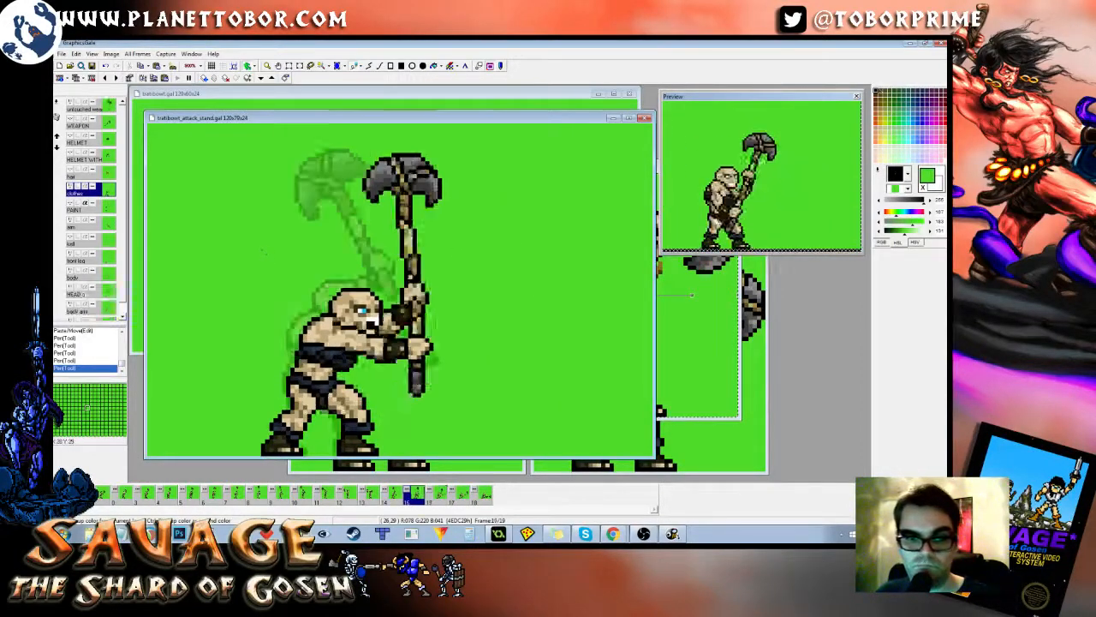
pyautogui.press('Right')
pyautogui.press('Right')
pyautogui.press('Right')
pyautogui.press('Right')
pyautogui.press('Left')
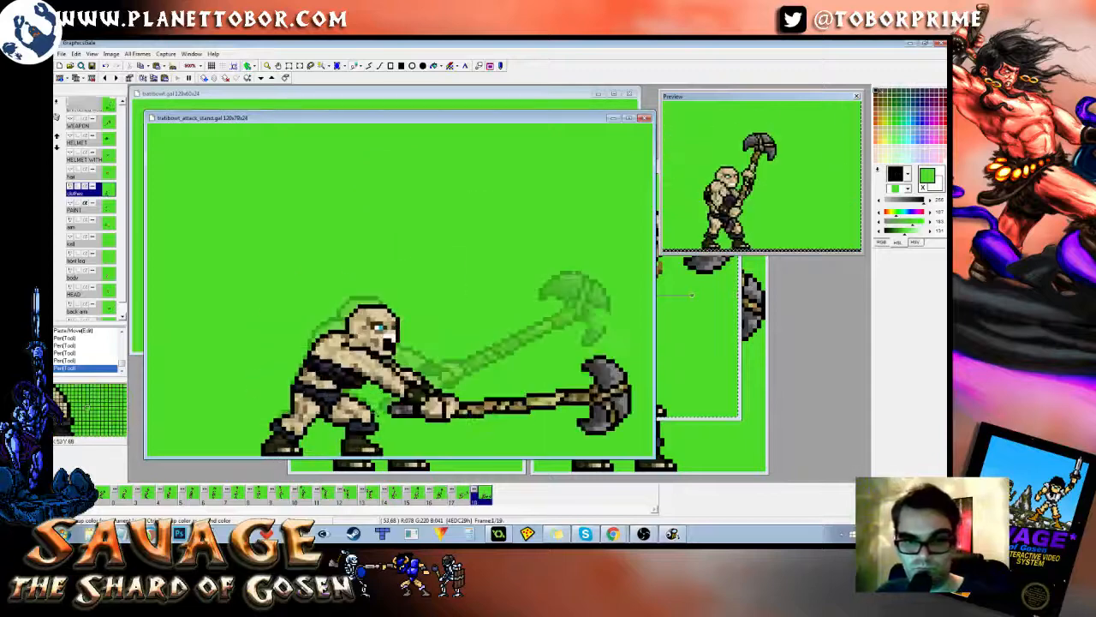
pyautogui.press('Left')
pyautogui.press('Right')
pyautogui.press('Left')
pyautogui.press('Right')
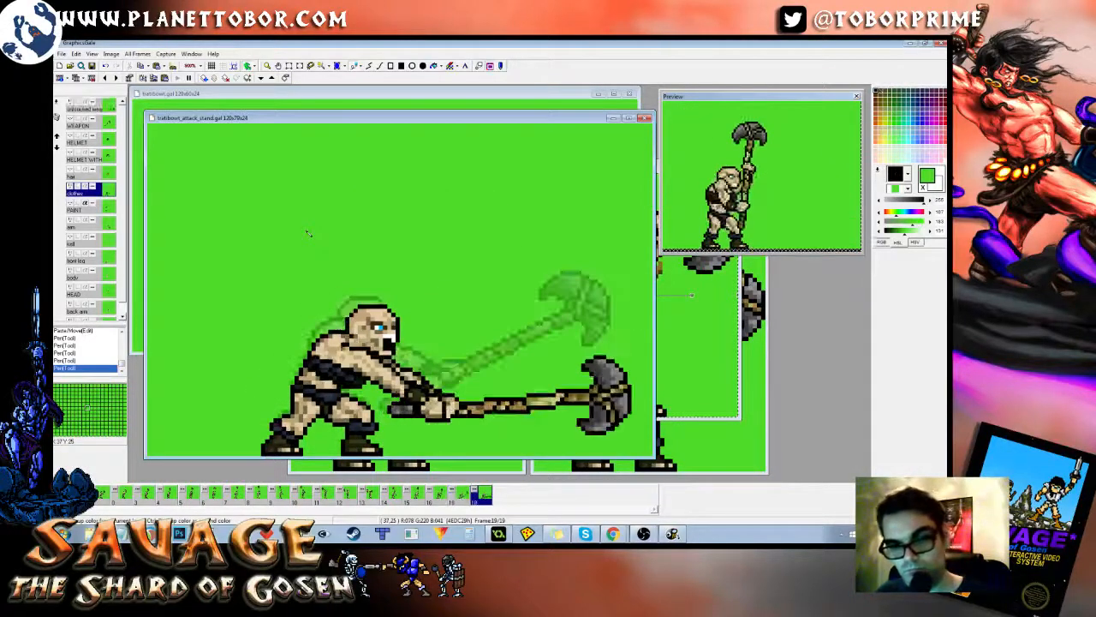
pyautogui.press('Left')
pyautogui.press('Right')
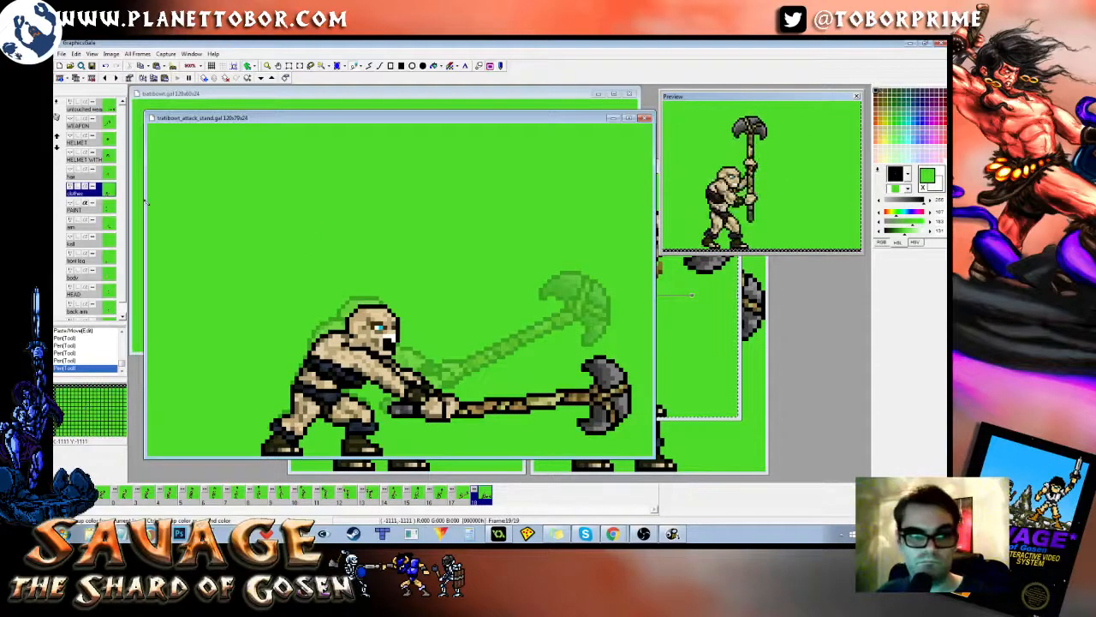
# Step: Show the hair layer and compare the hair in the last two frames
pyautogui.click(100, 174)
pyautogui.press('Left')
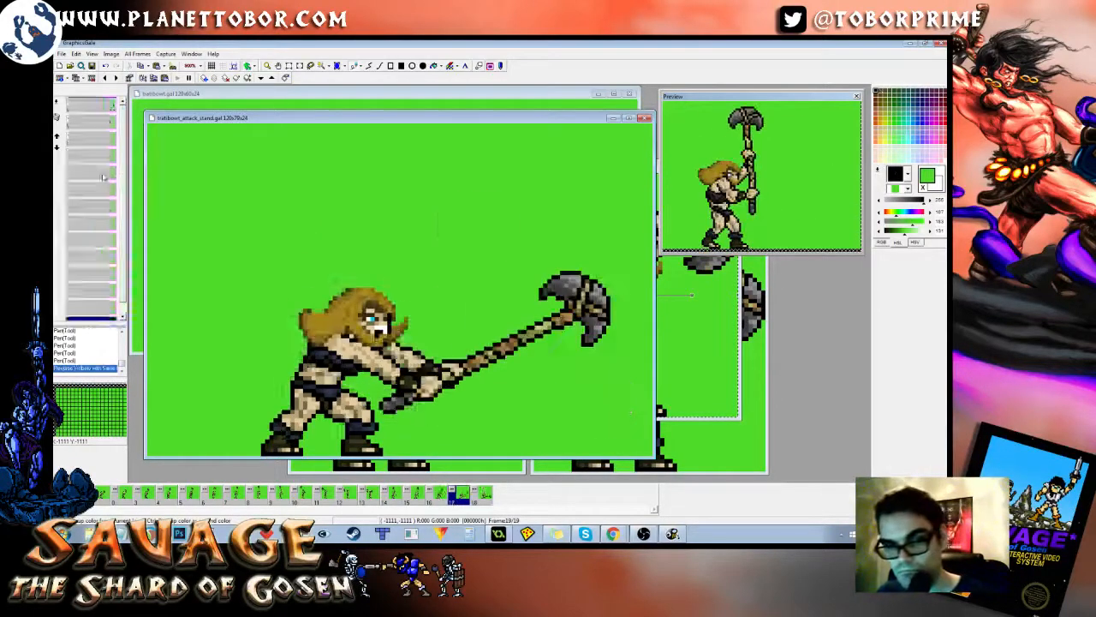
pyautogui.press('Right')
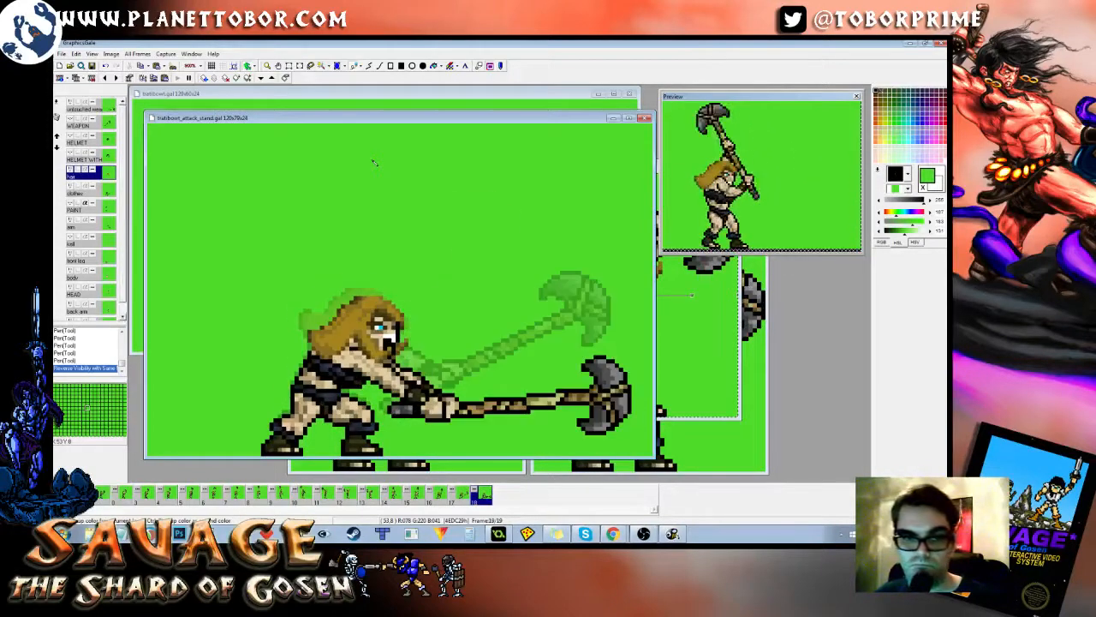
# Step: Step back through the swing to frame 10 and forward to frame 18, examining the hair's movement
pyautogui.press('Left')
pyautogui.press('Left')
pyautogui.press('Left')
pyautogui.press('Left')
pyautogui.press('Left')
pyautogui.press('Left')
pyautogui.press('Left')
pyautogui.press('Left')
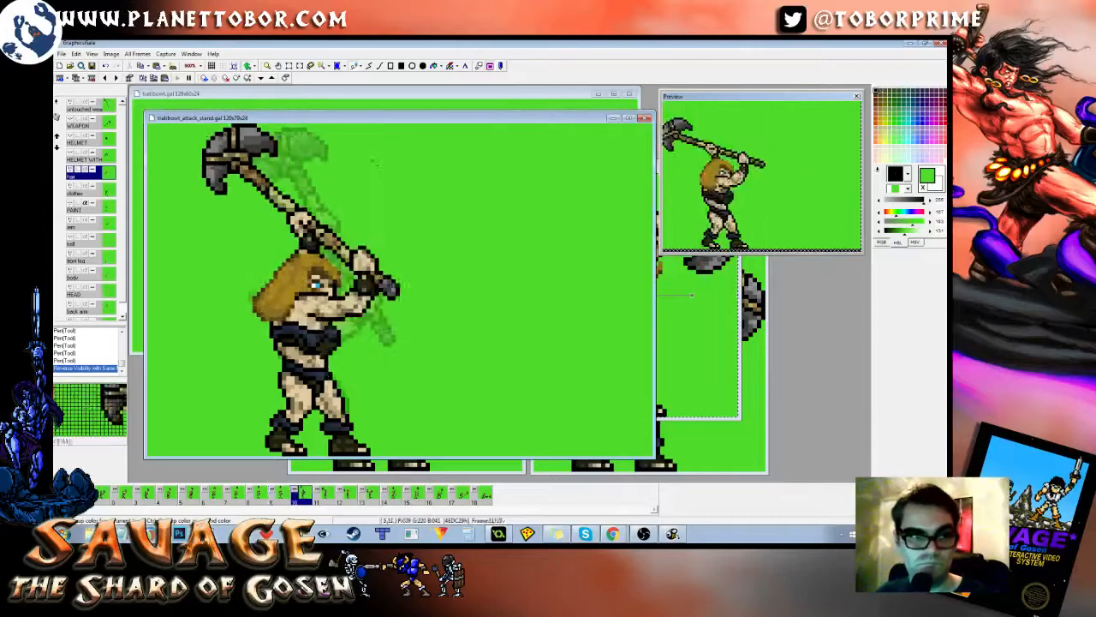
pyautogui.hotkey('ctrl', 'a')
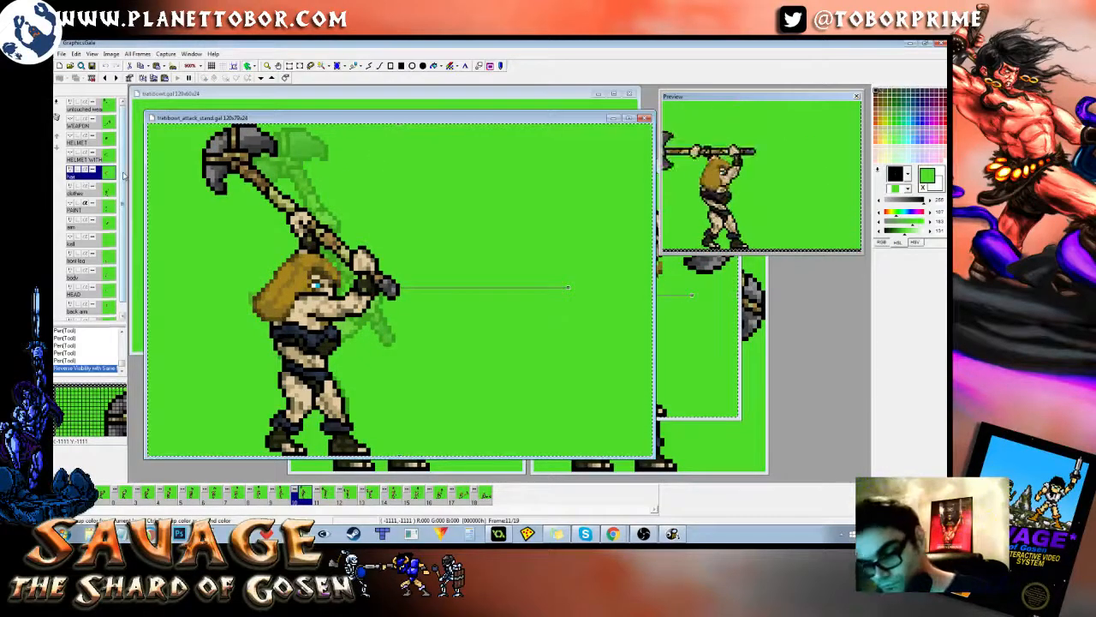
pyautogui.press('Right')
pyautogui.press('Right')
pyautogui.press('Right')
pyautogui.press('Right')
pyautogui.press('Right')
pyautogui.press('Right')
pyautogui.press('Right')
pyautogui.press('Right')
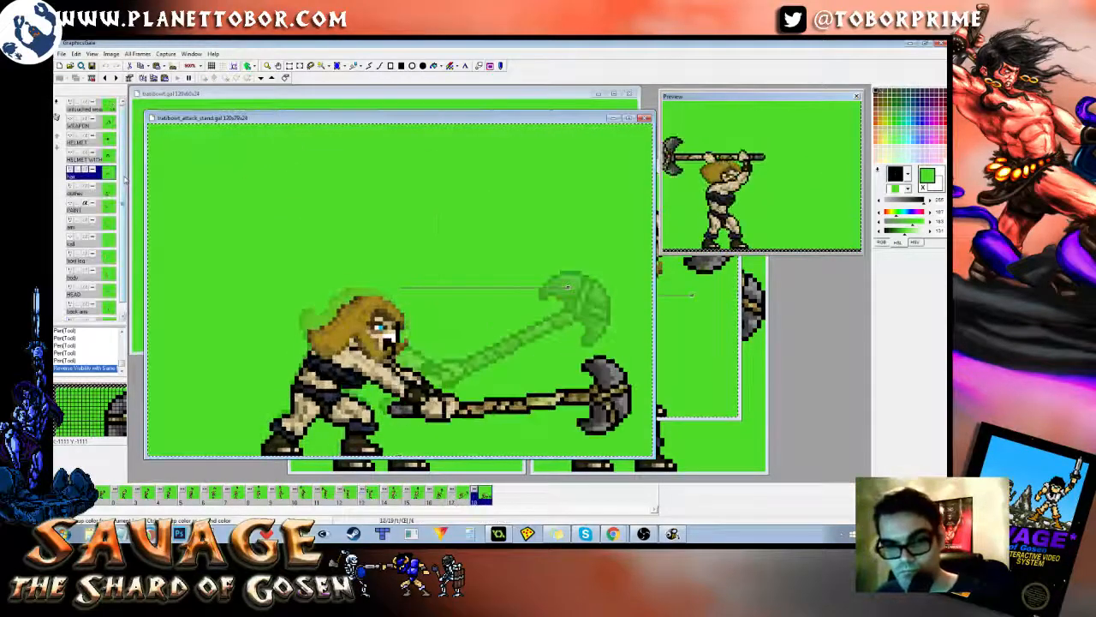
pyautogui.press('Left')
pyautogui.press('Right')
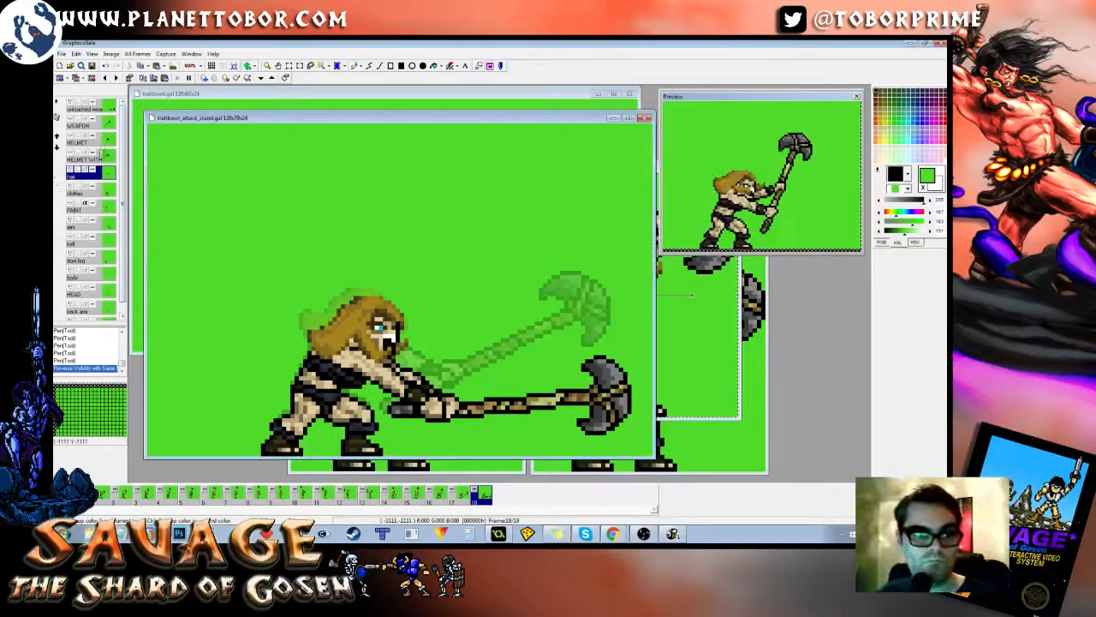
# Step: Show the HELMET layer and shift the entire helmet in the last frame two pixels right and two pixels down
pyautogui.click(101, 143)
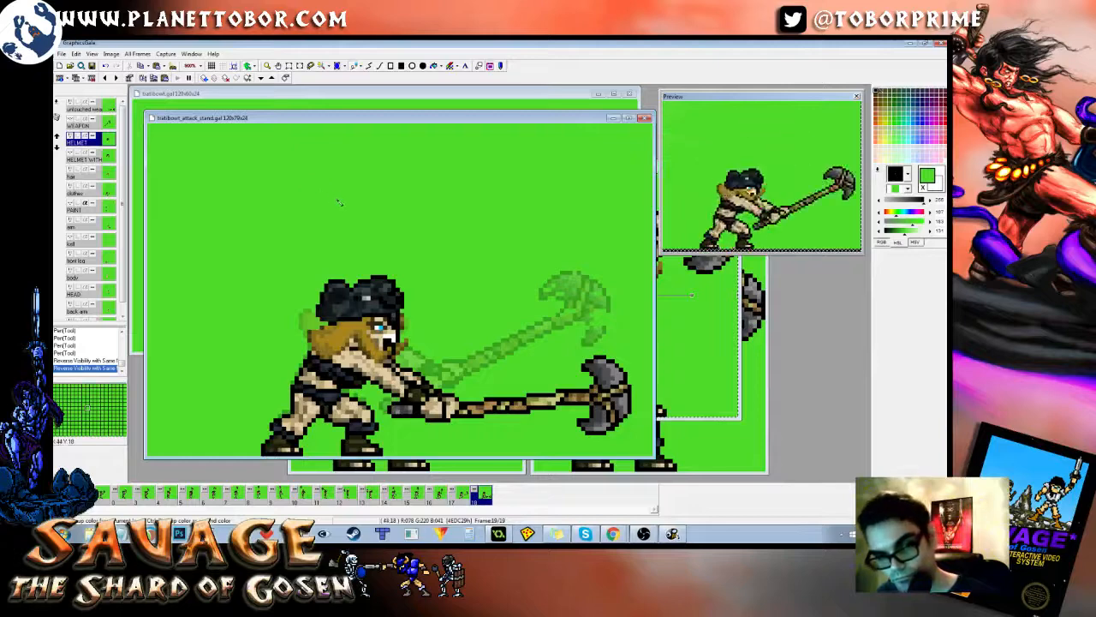
pyautogui.press('Left')
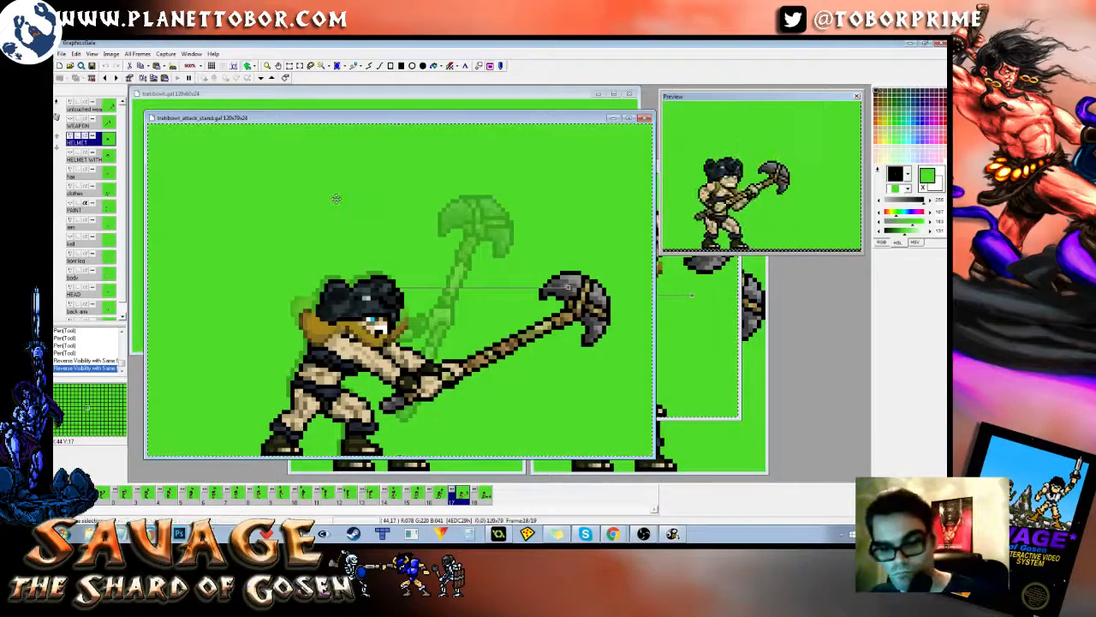
pyautogui.press('Right')
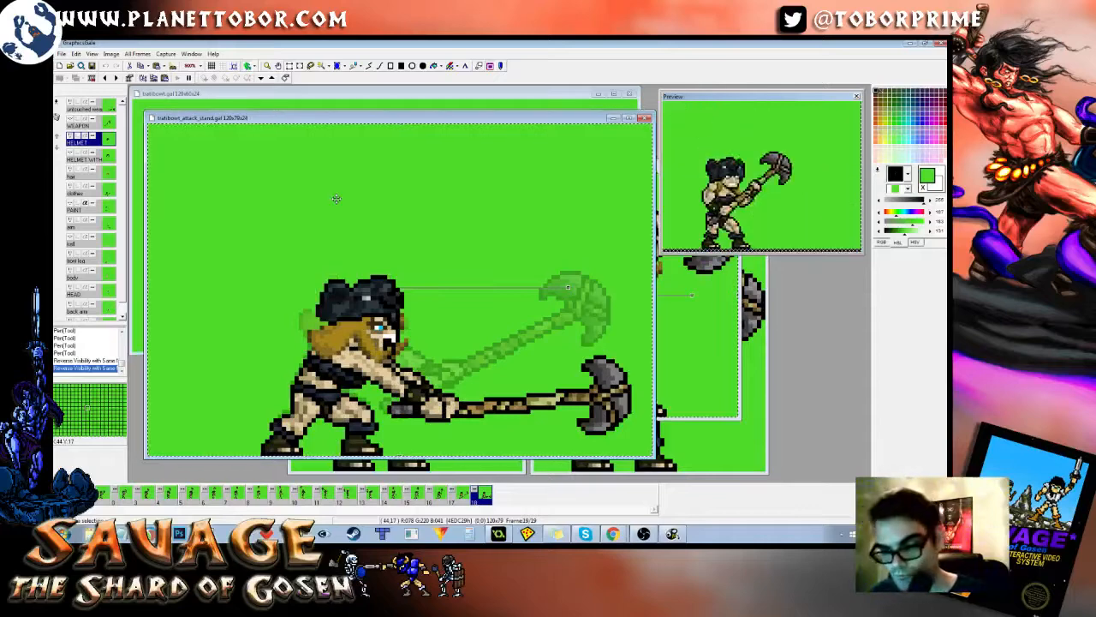
pyautogui.press('Right')
pyautogui.press('Down')
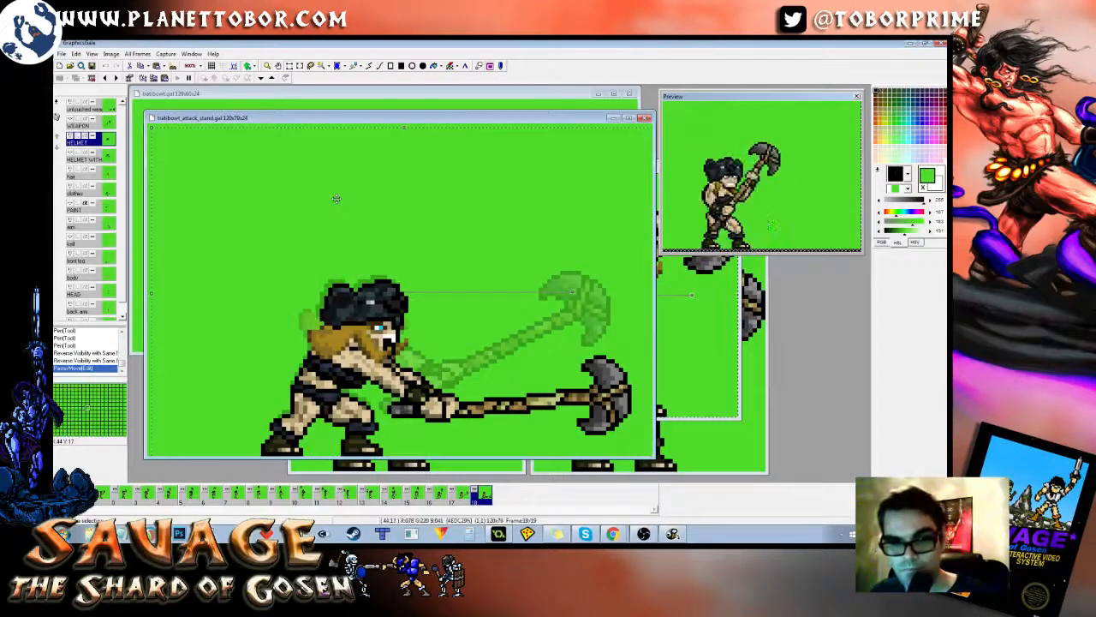
pyautogui.press('Right')
pyautogui.press('Down')
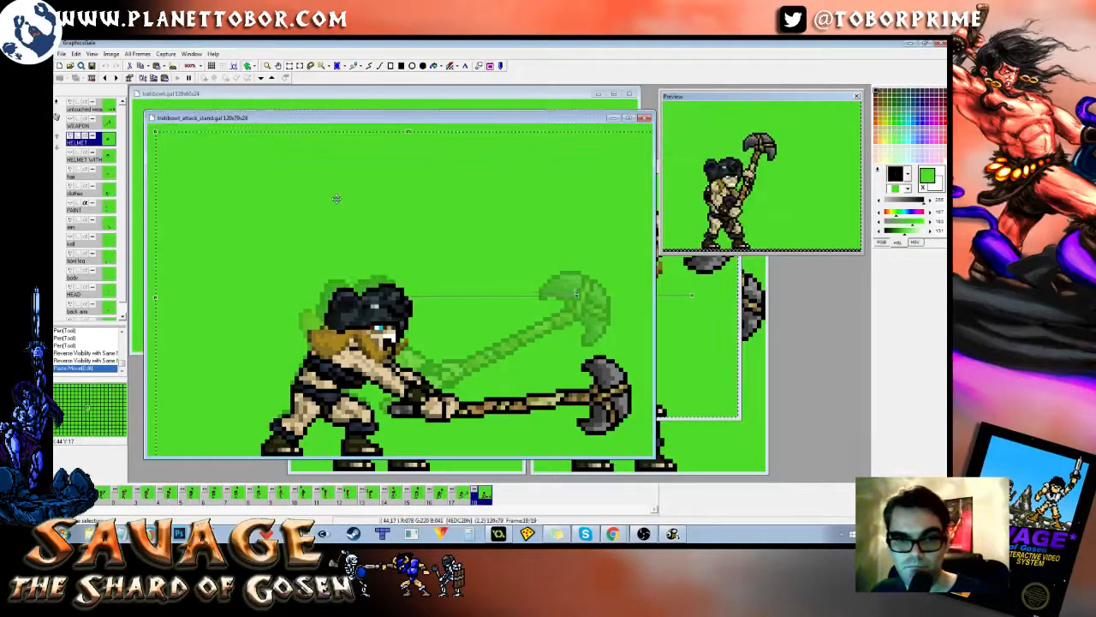
# Step: Flip between the last two frames to compare the shifted helmet's position
pyautogui.hotkey('ctrl', 'Left')
pyautogui.hotkey('ctrl', 'Right')
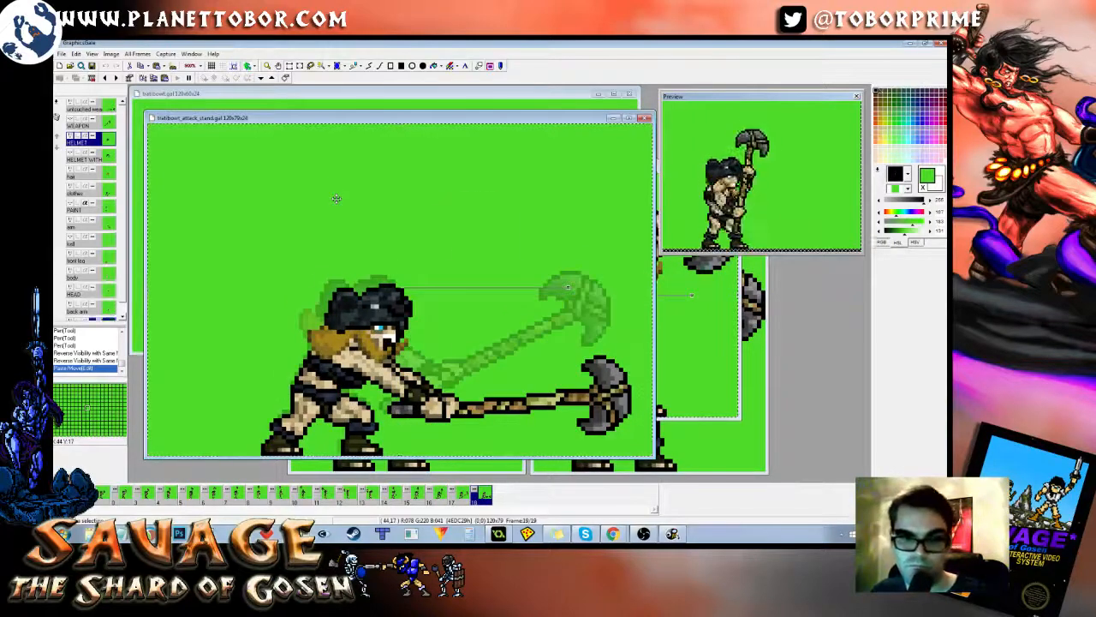
pyautogui.hotkey('ctrl', 'Left')
pyautogui.hotkey('ctrl', 'Right')
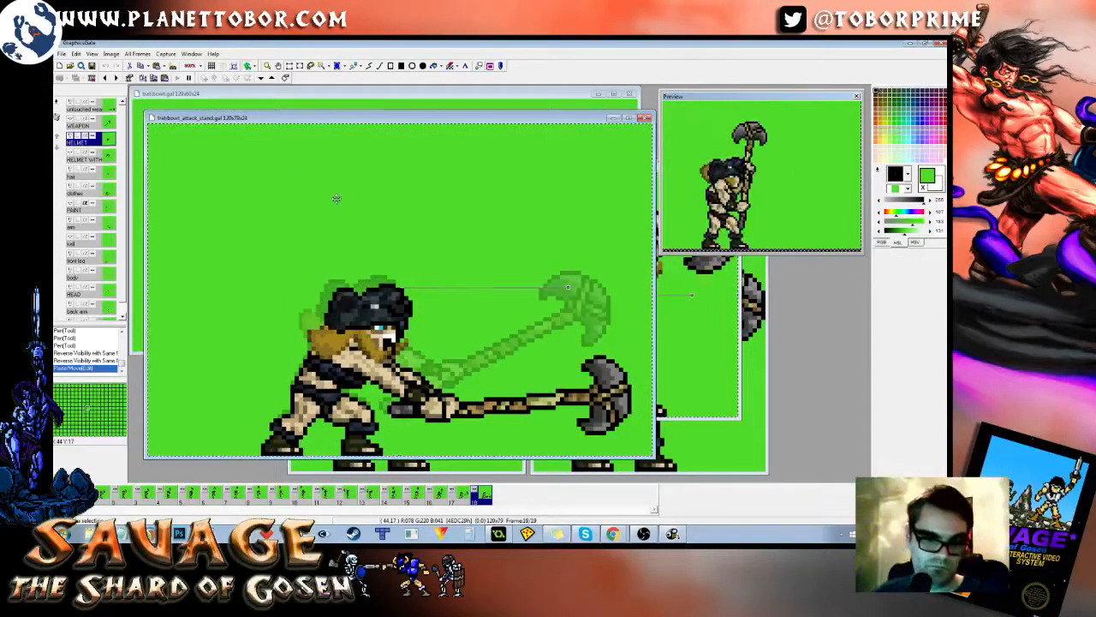
# Step: Show the horned helmet layer and shift its entire content in the last frame two pixels right and two pixels down
pyautogui.click(107, 161)
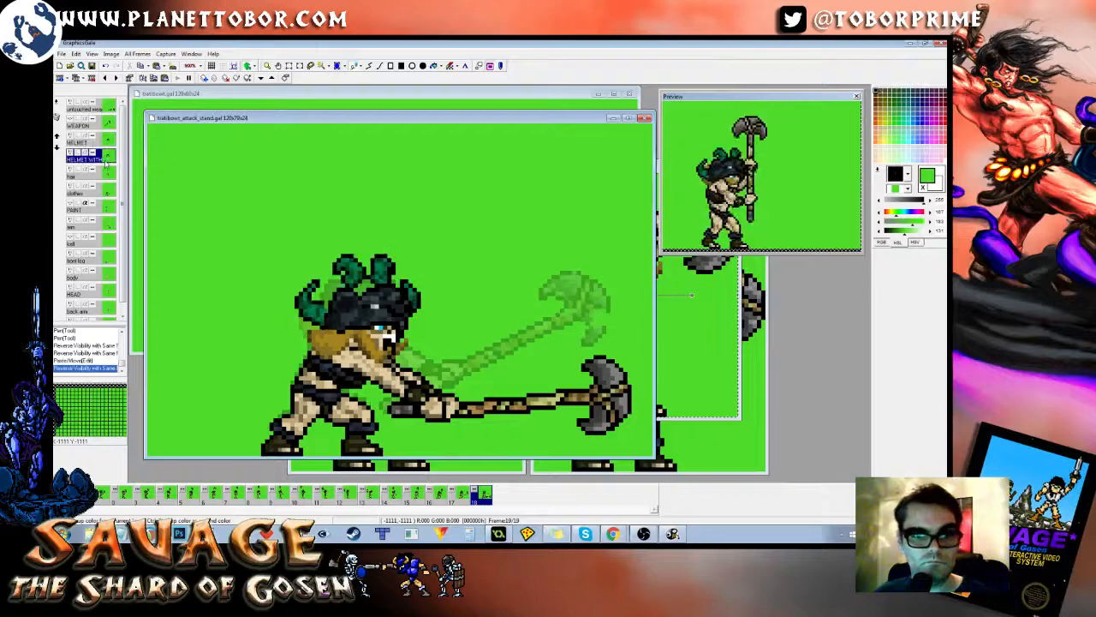
pyautogui.hotkey('ctrl', 'a')
pyautogui.press('Right')
pyautogui.press('Down')
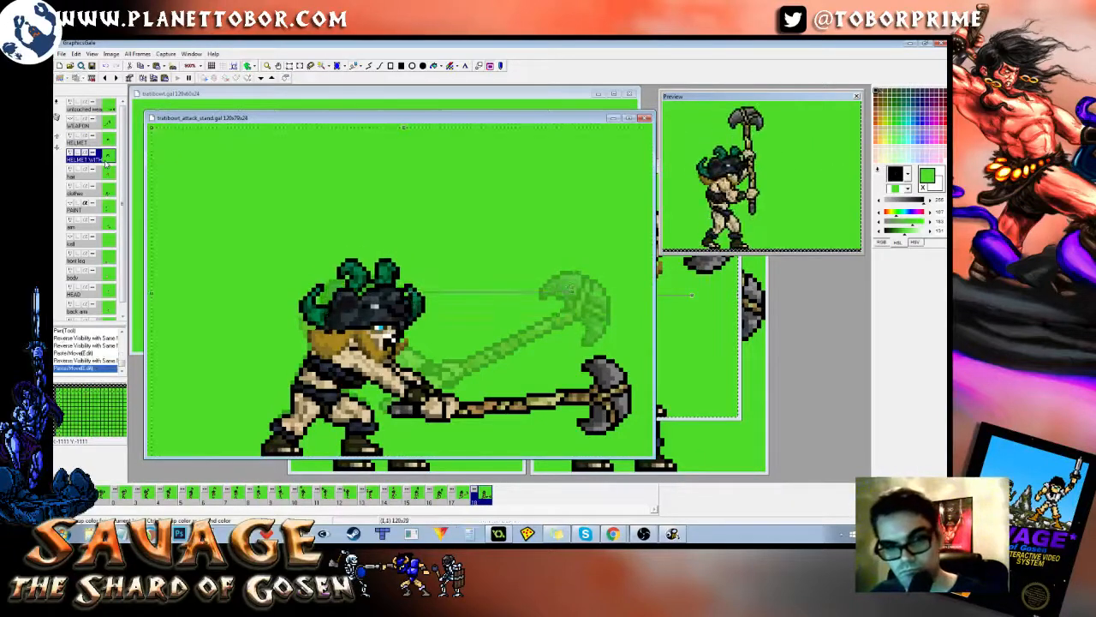
pyautogui.press('Up')
pyautogui.press('Right')
pyautogui.press('Down')
pyautogui.press('Down')
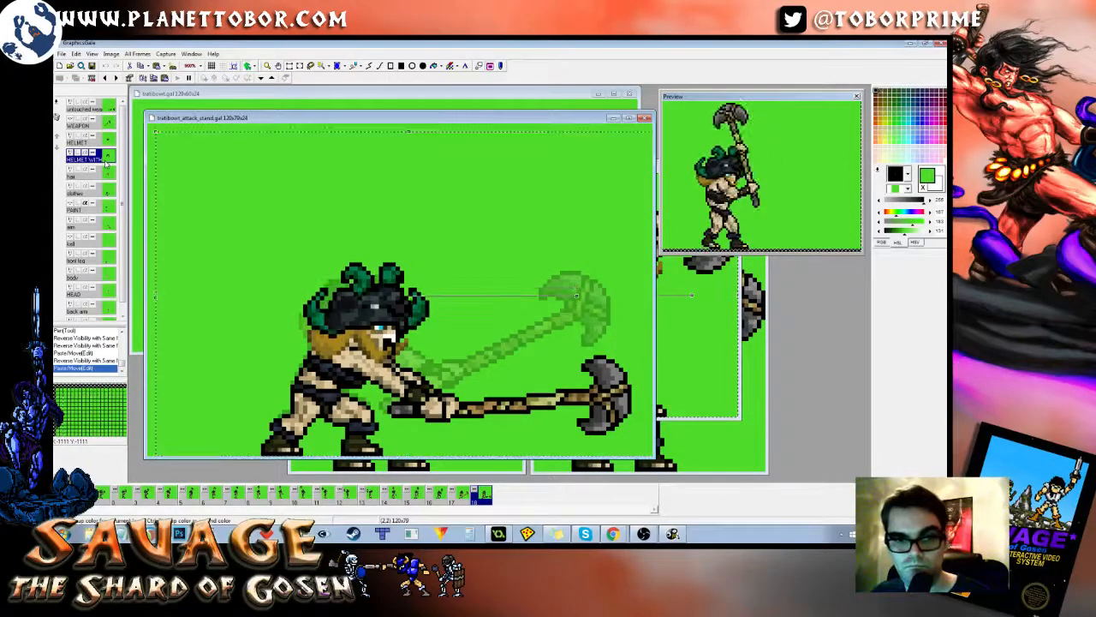
pyautogui.press('Return')
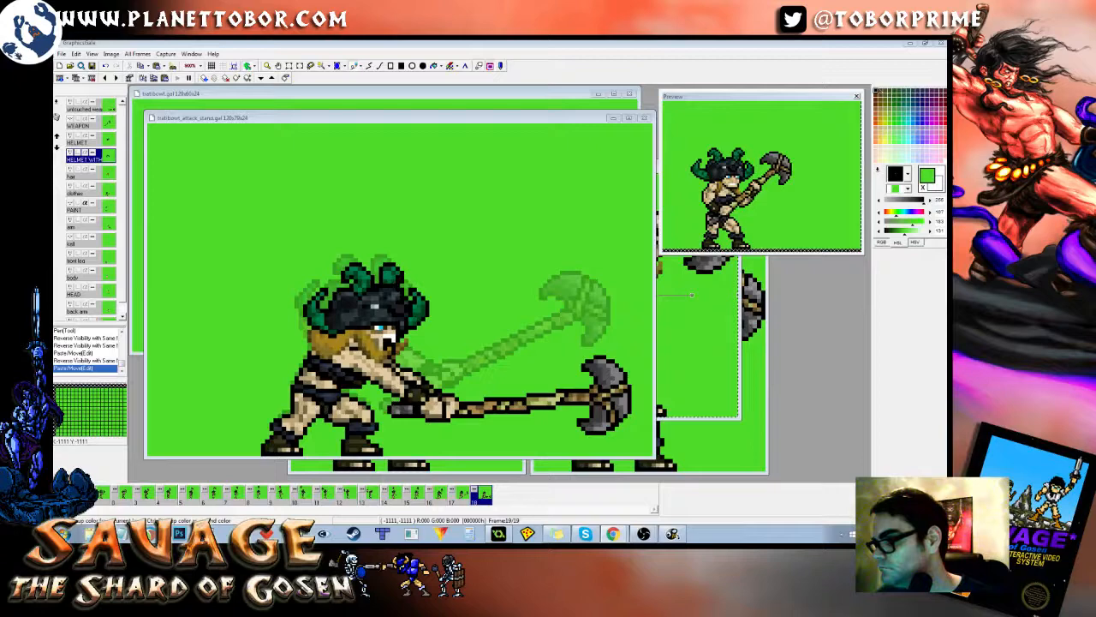
# Step: Step back and forth through the final swing frames to check how the horned helmet moves
pyautogui.click(432, 117)
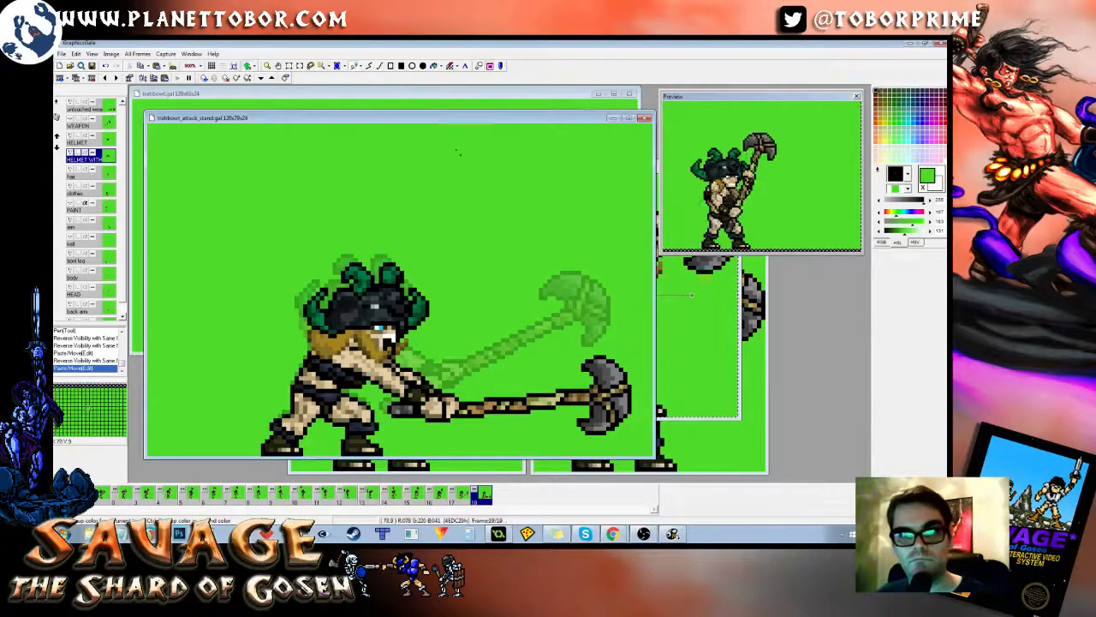
pyautogui.press('Left')
pyautogui.press('Right')
pyautogui.press('Left')
pyautogui.press('Left')
pyautogui.press('Left')
pyautogui.press('Right')
pyautogui.press('Right')
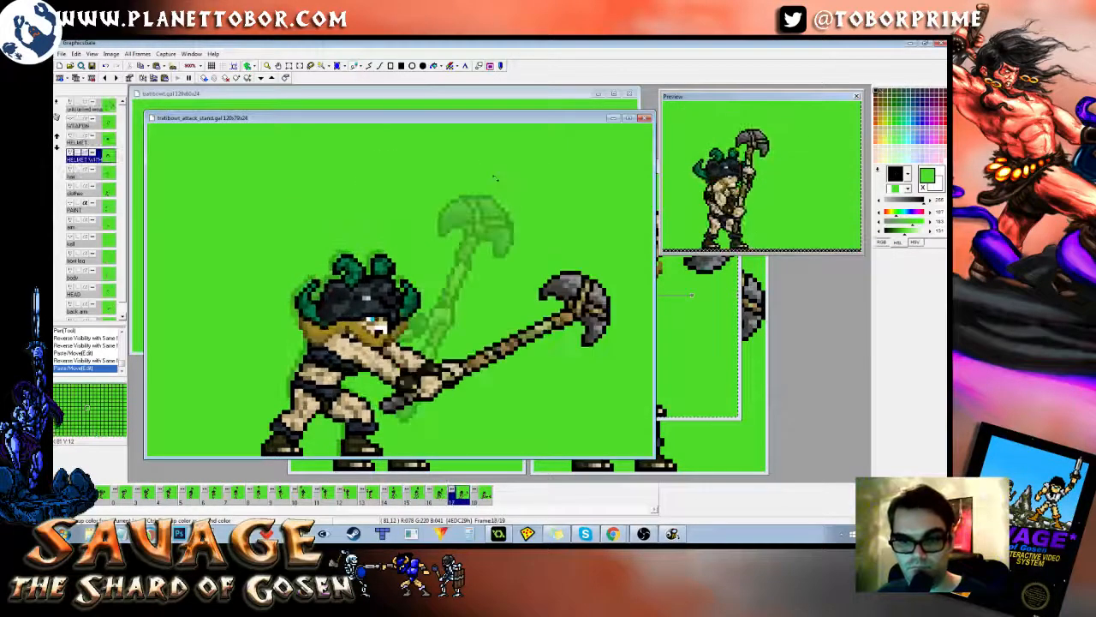
pyautogui.press('Right')
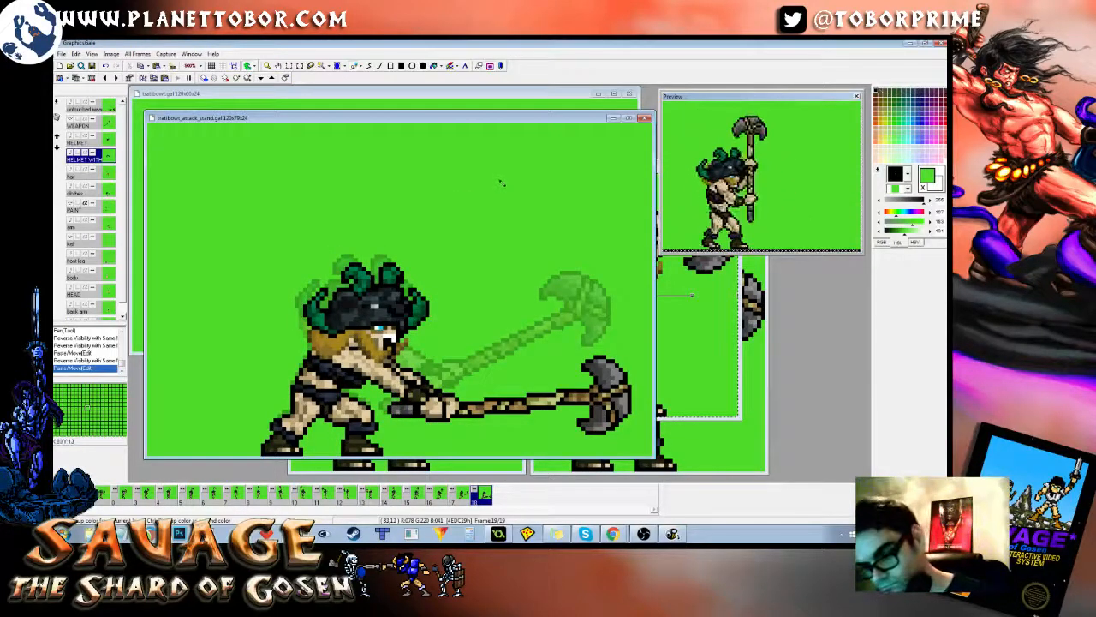
# Step: Duplicate the last frame with its default properties and compare the copy with the original
pyautogui.hotkey('alt', 'Return')
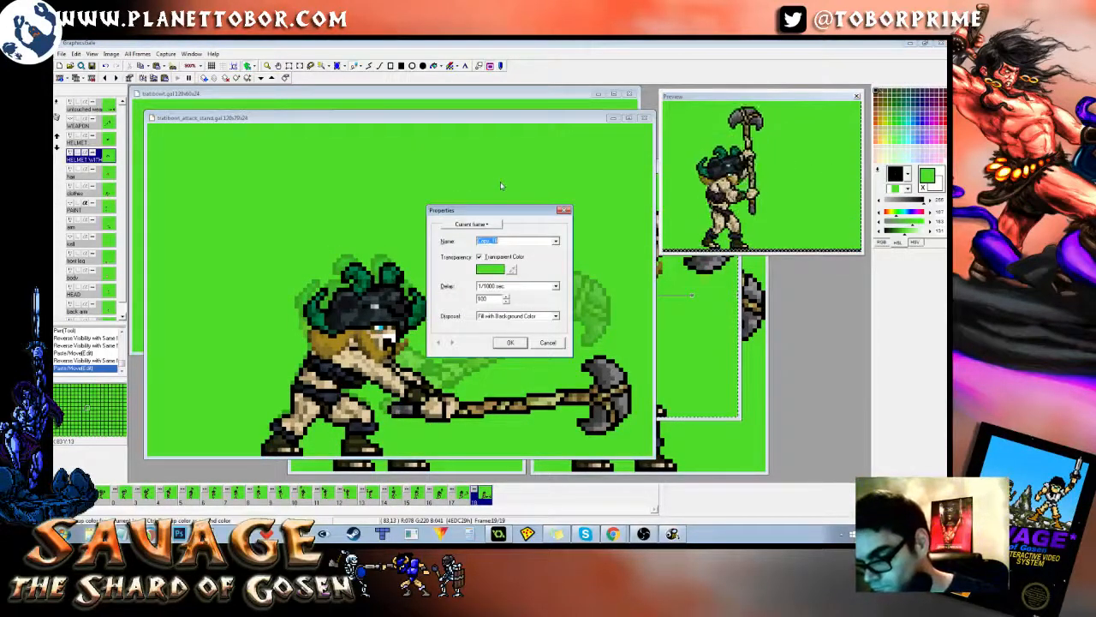
pyautogui.press('Return')
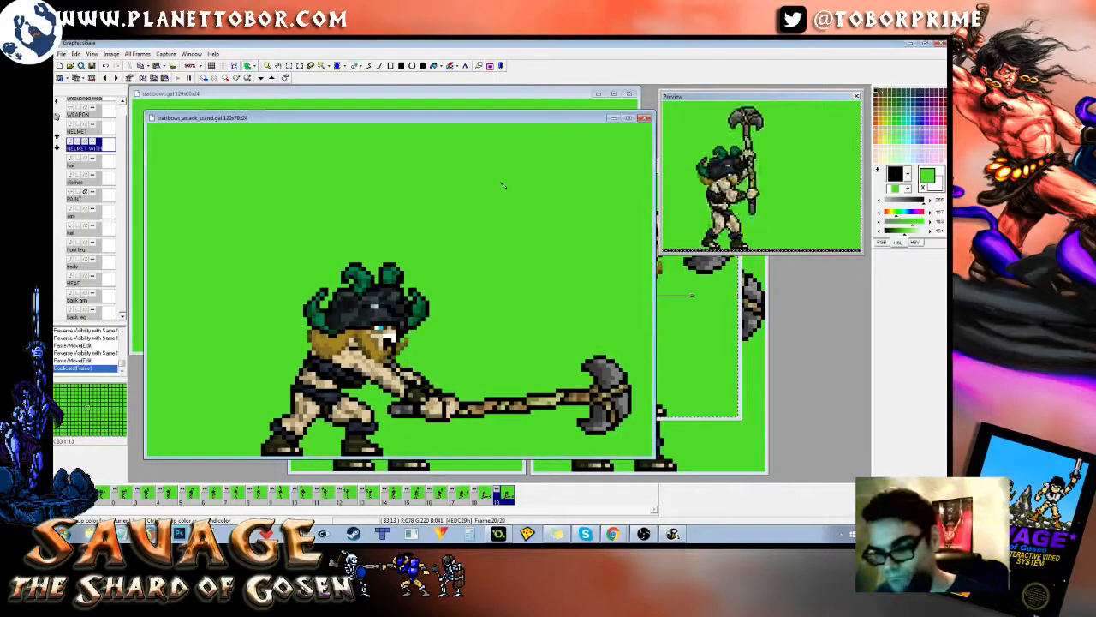
pyautogui.press('Left')
pyautogui.press('Right')
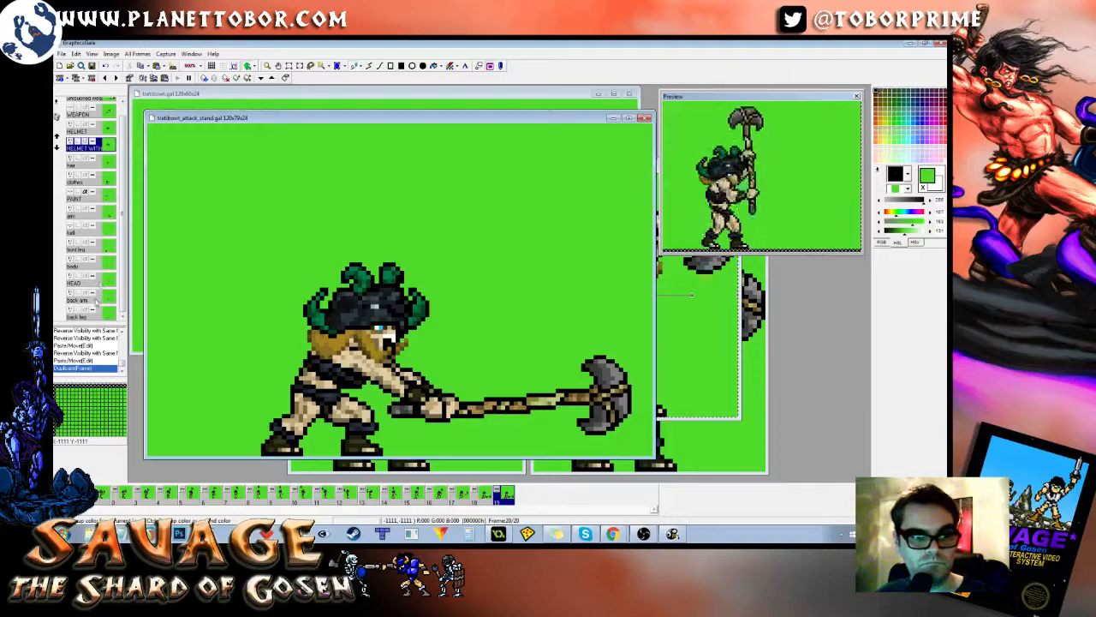
# Step: Hide the arm, clothes, hair, horned helmet and HELMET layers, leaving the bare body and the axe
pyautogui.click(96, 297)
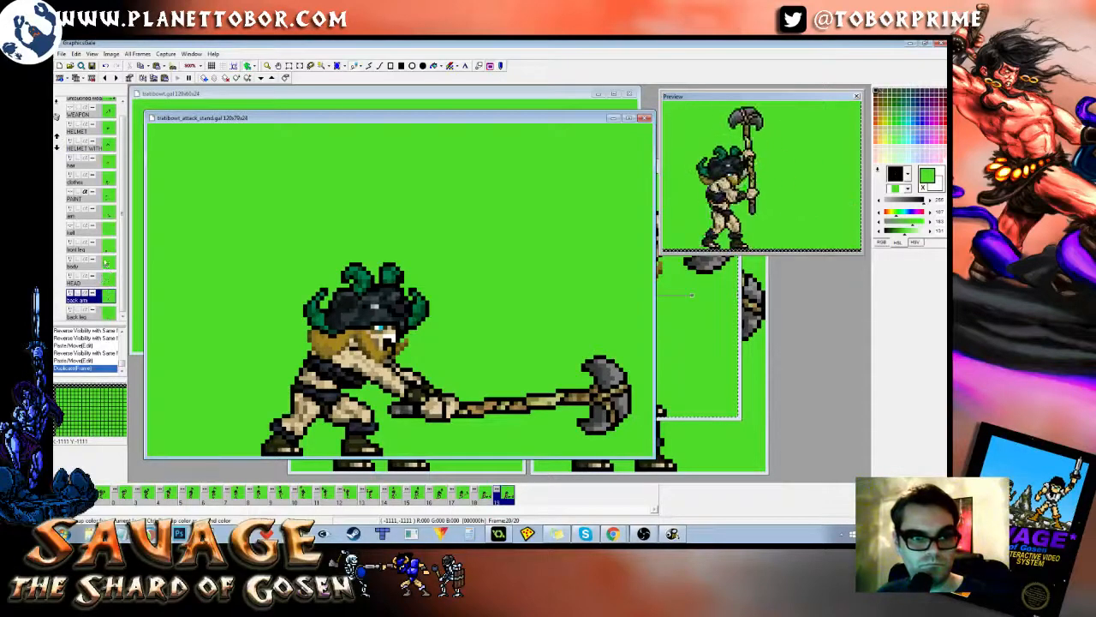
pyautogui.click(104, 215)
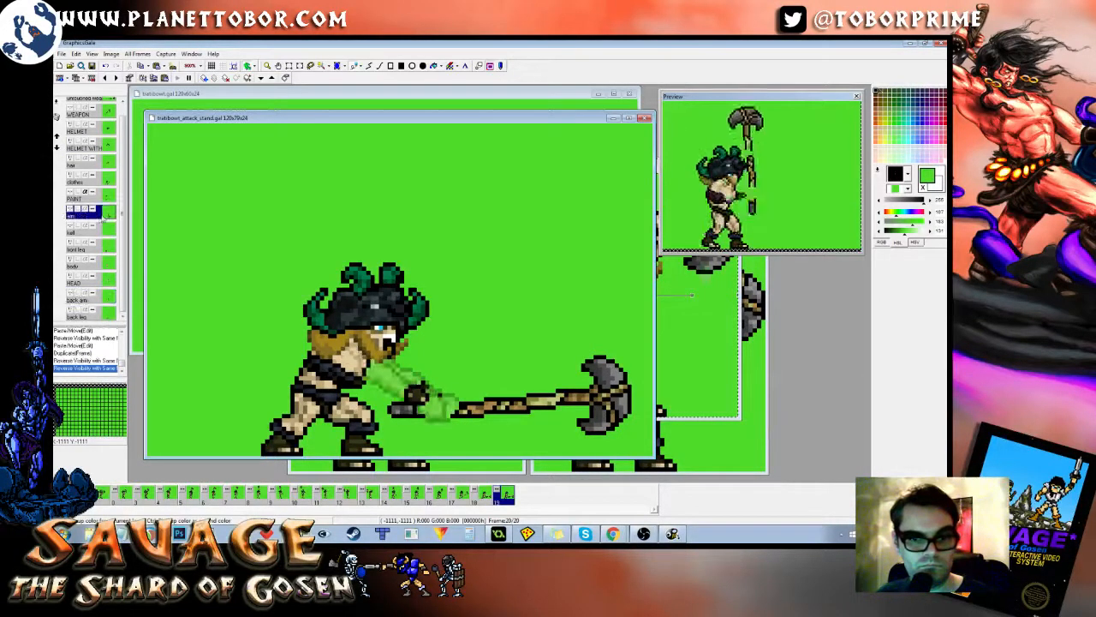
pyautogui.click(101, 178)
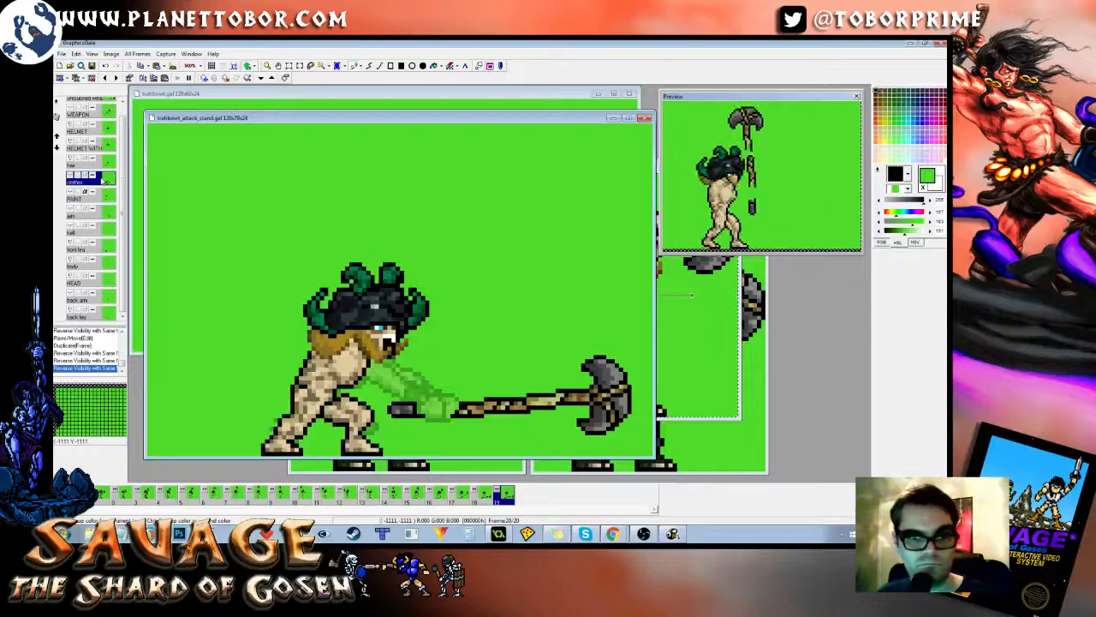
pyautogui.moveTo(123, 191); pyautogui.dragTo(122, 175)
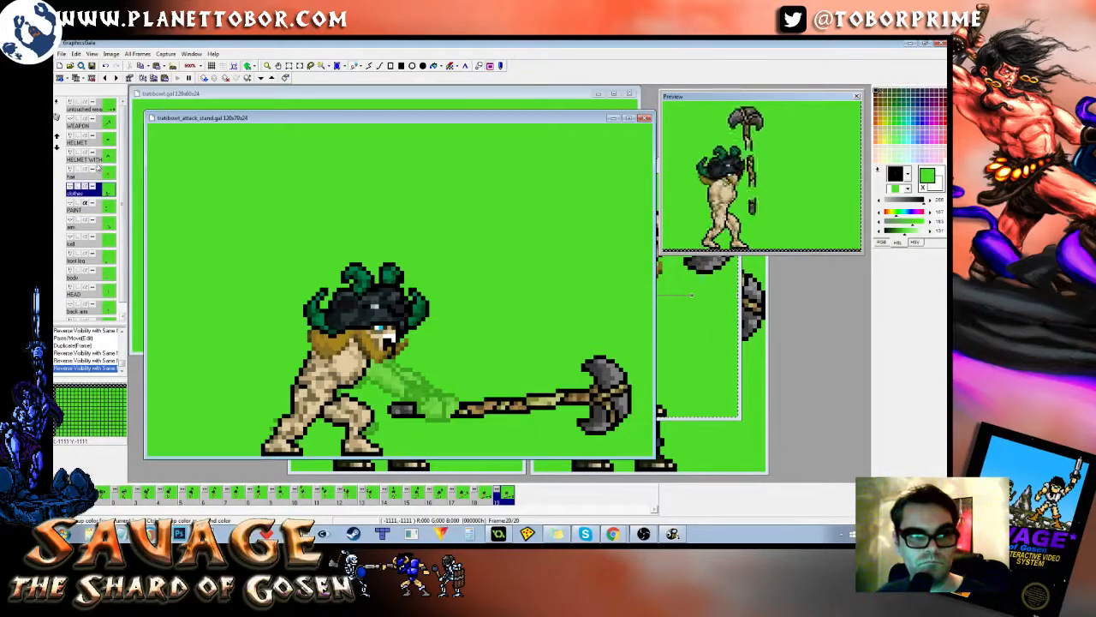
pyautogui.click(101, 171)
pyautogui.click(102, 157)
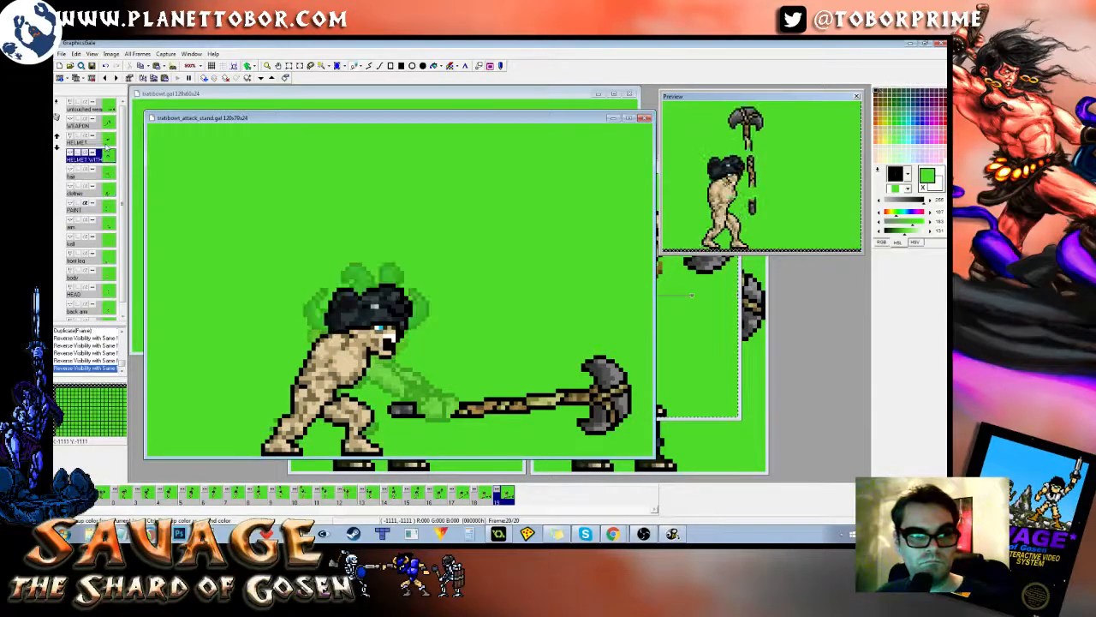
pyautogui.click(105, 142)
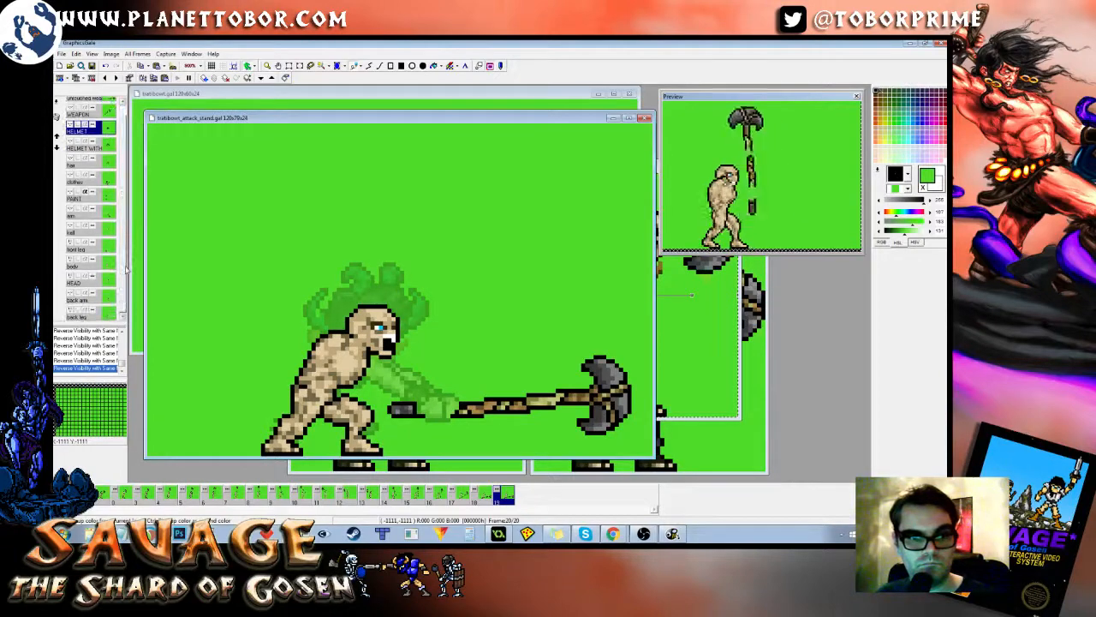
# Step: Select the untouched weapon layer and step back through the swing to examine the axe's orientation in the earlier frames
pyautogui.click(101, 105)
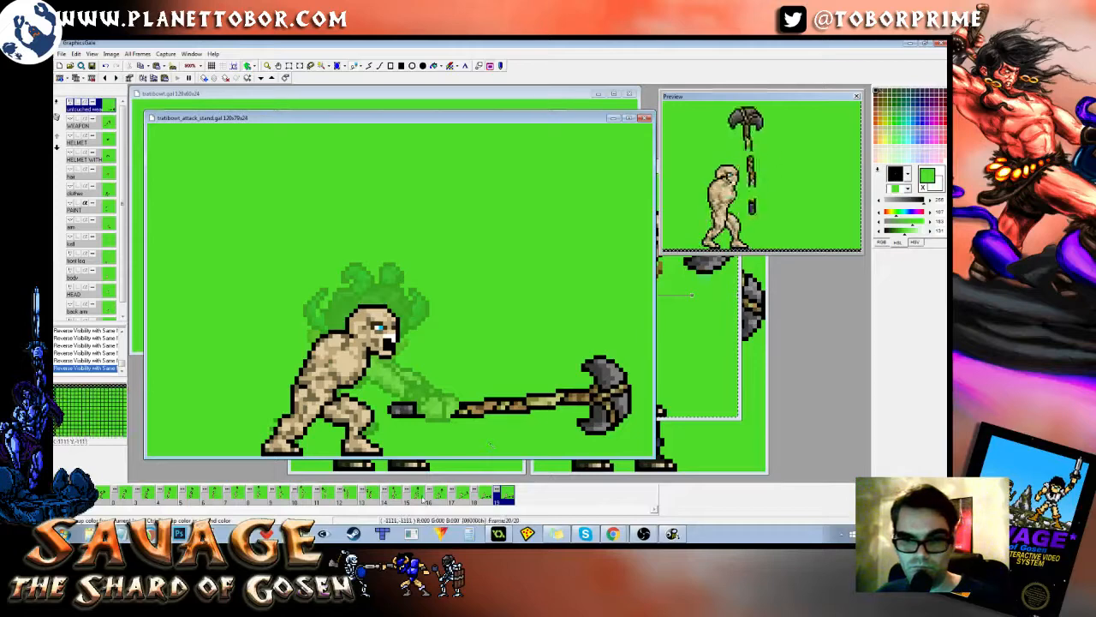
pyautogui.click(483, 494)
pyautogui.press('Left')
pyautogui.press('Left')
pyautogui.press('Left')
pyautogui.press('Left')
pyautogui.press('Left')
pyautogui.press('Left')
pyautogui.press('Left')
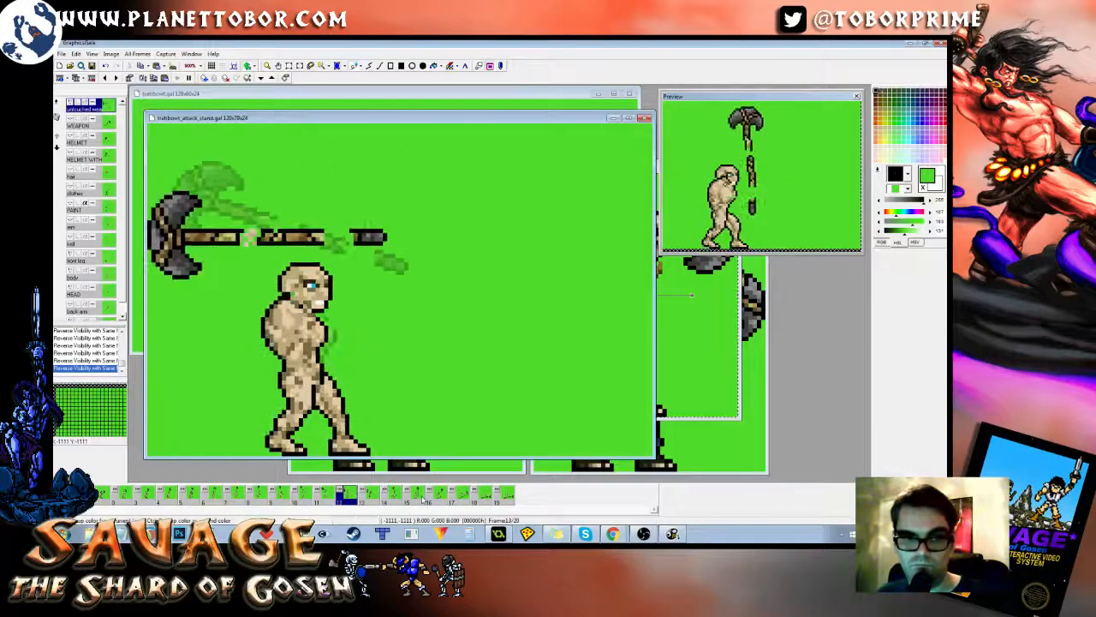
pyautogui.press('Left')
pyautogui.press('Left')
pyautogui.press('Left')
pyautogui.press('Left')
pyautogui.press('Left')
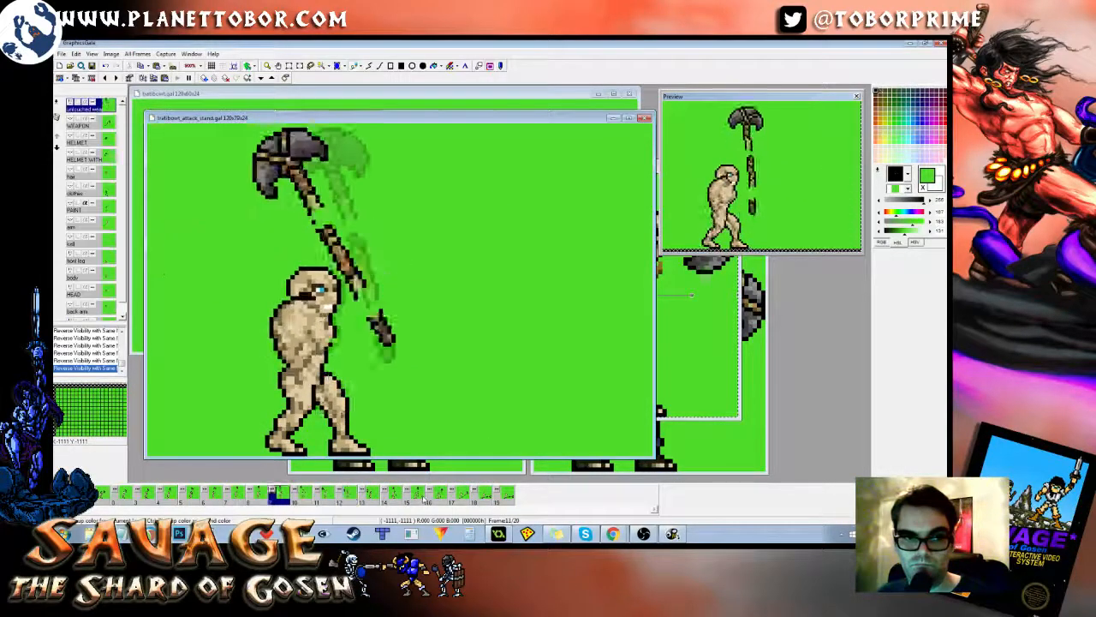
pyautogui.press('Right')
pyautogui.press('Right')
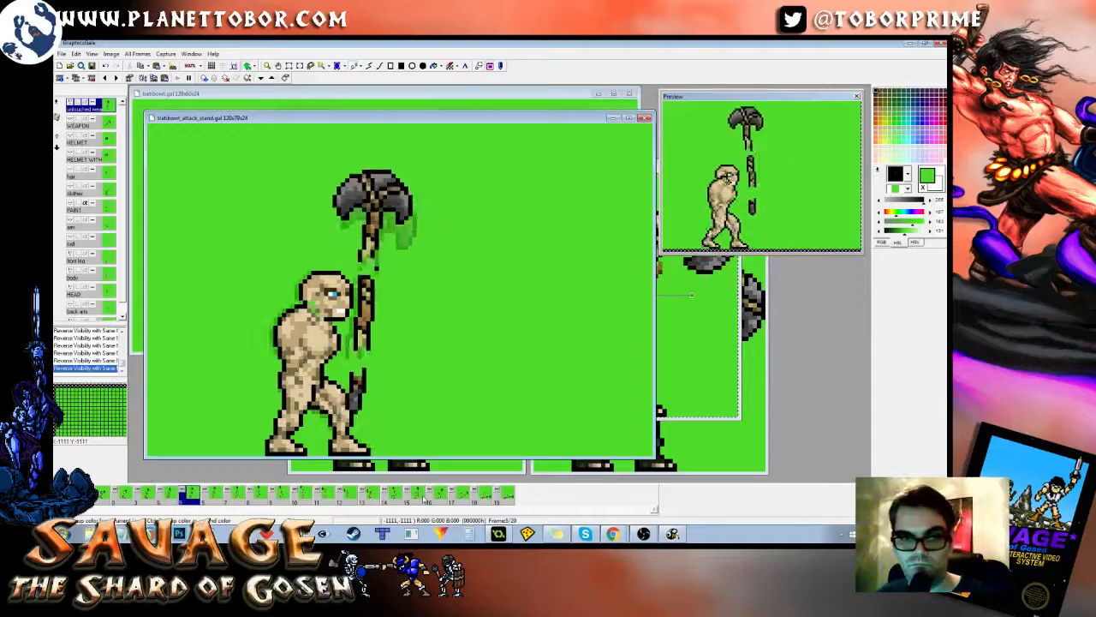
pyautogui.press('Left')
pyautogui.press('Left')
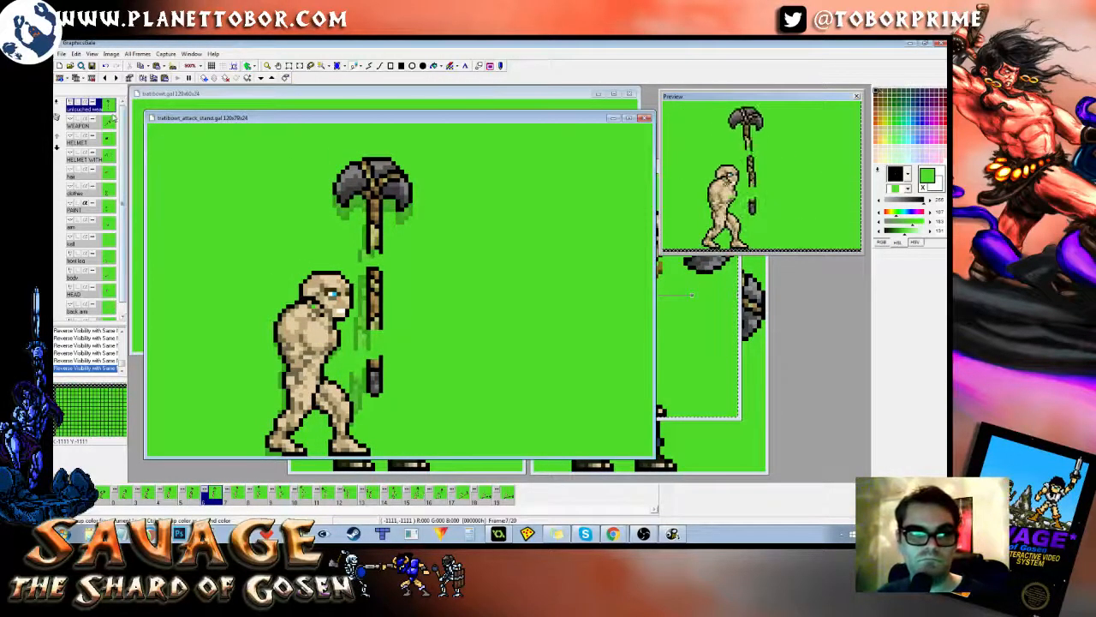
# Step: Step forward into the downswing and back to frame 7 of 20, comparing the axe's angles along the way
pyautogui.press('Right')
pyautogui.press('Right')
pyautogui.press('Right')
pyautogui.press('Right')
pyautogui.press('Right')
pyautogui.press('Right')
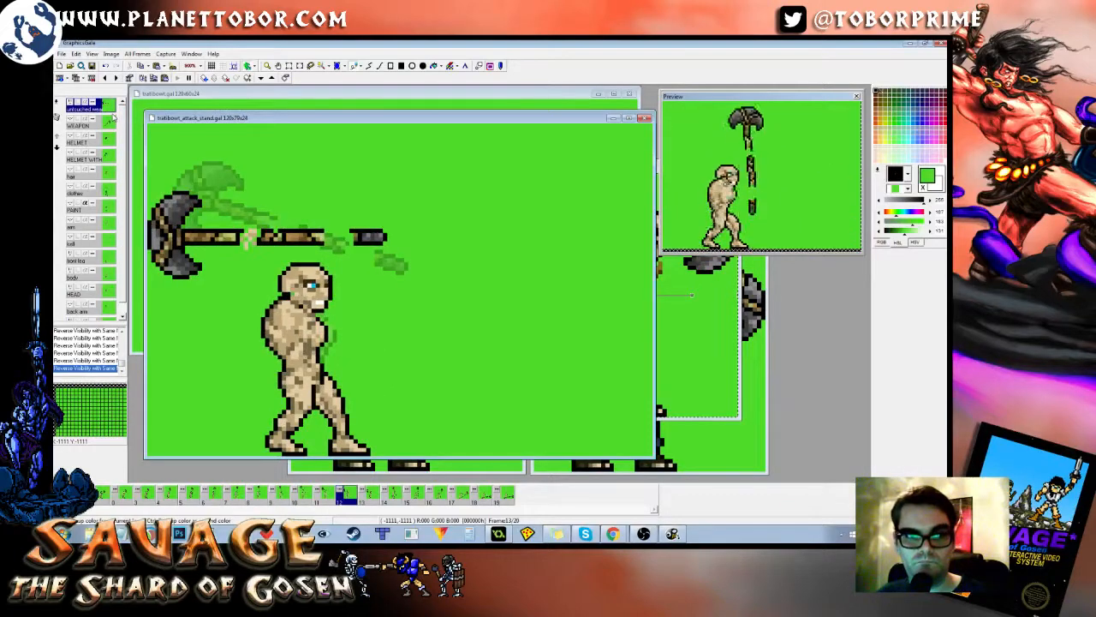
pyautogui.press('Right')
pyautogui.press('Right')
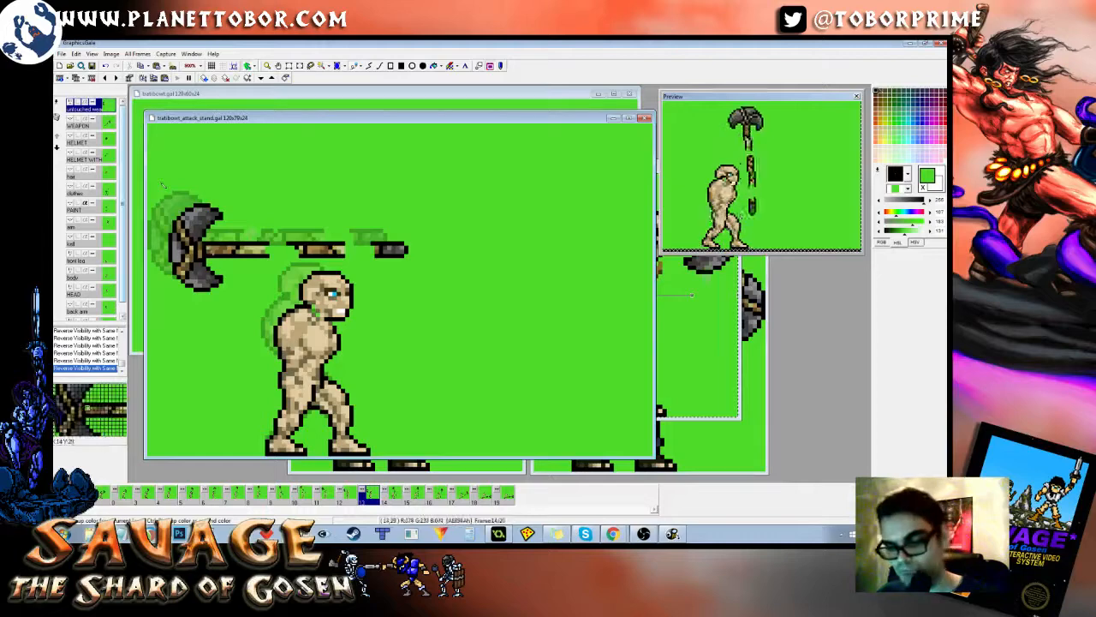
pyautogui.press('Right')
pyautogui.press('Right')
pyautogui.press('Left')
pyautogui.press('Right')
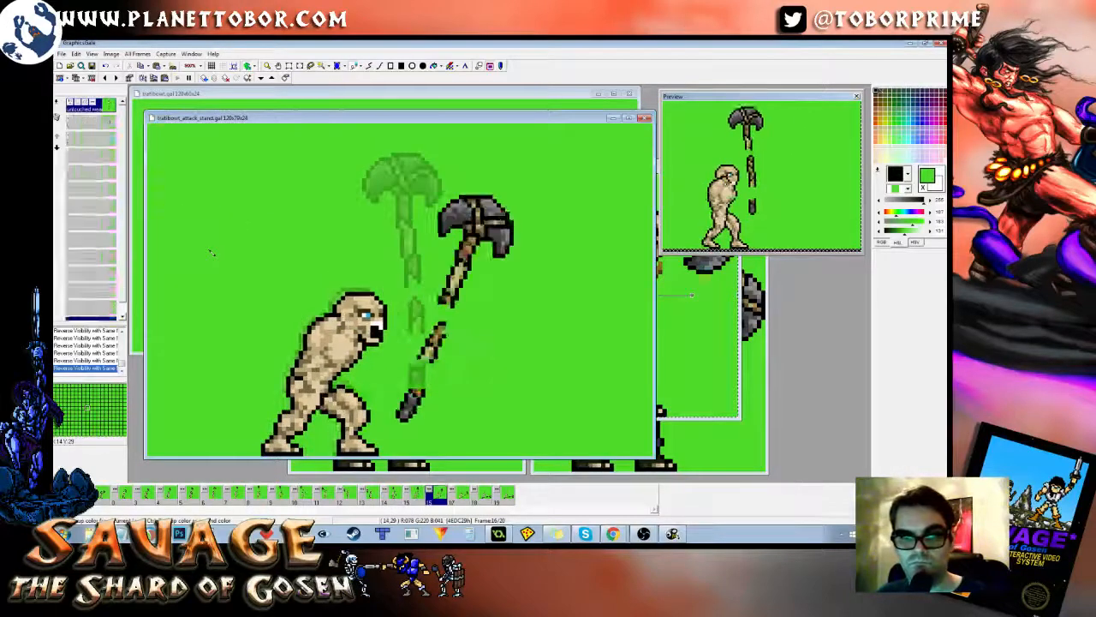
pyautogui.press('Left')
pyautogui.press('Left')
pyautogui.press('Left')
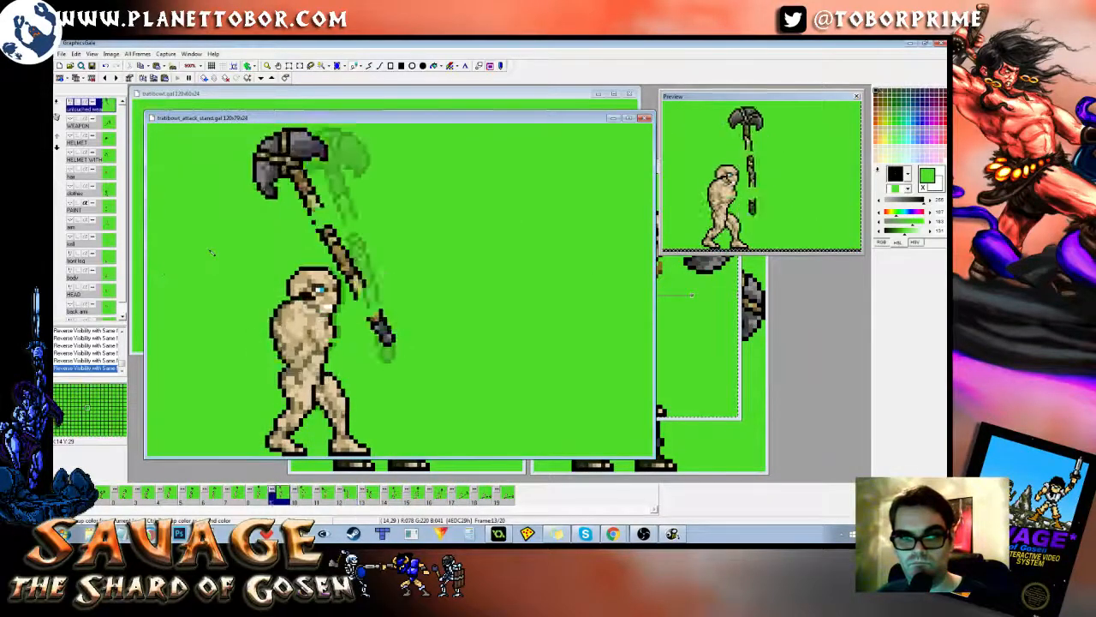
pyautogui.press('Left')
pyautogui.press('Left')
pyautogui.press('Left')
pyautogui.press('Left')
pyautogui.press('Left')
pyautogui.press('Left')
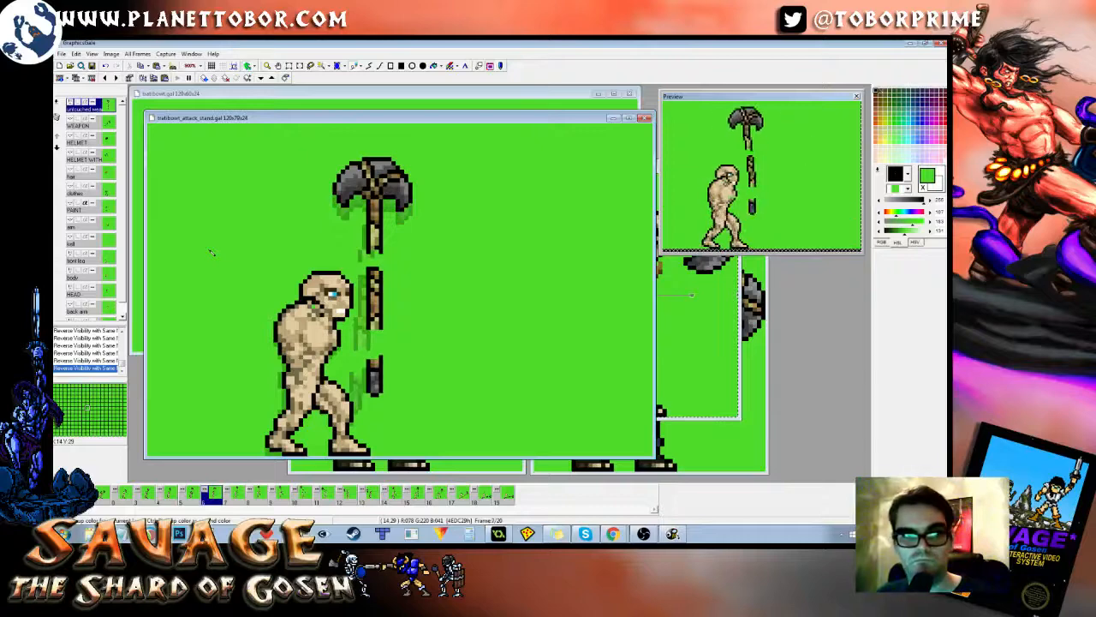
# Step: Copy the upright axe from frame 7 of 20 and paste it into the last frame in place of that frame's axe
pyautogui.hotkey('ctrl', 'a')
pyautogui.press('Right')
pyautogui.press('Right')
pyautogui.press('Right')
pyautogui.press('Right')
pyautogui.press('Right')
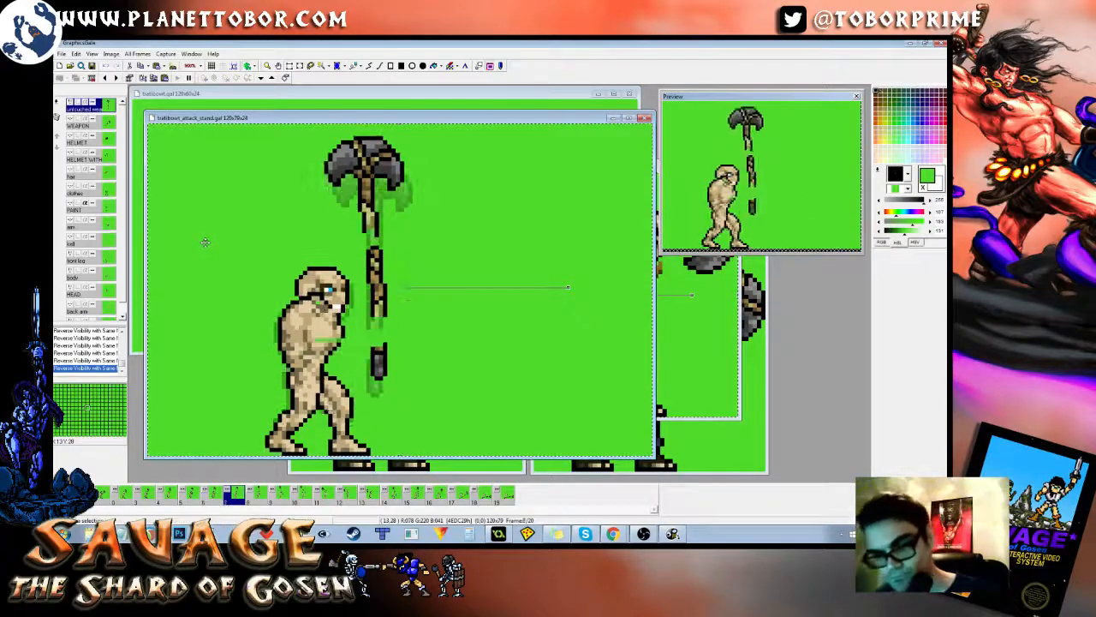
pyautogui.press('Right')
pyautogui.press('Right')
pyautogui.press('Right')
pyautogui.press('Right')
pyautogui.press('Right')
pyautogui.press('Right')
pyautogui.press('Right')
pyautogui.press('Right')
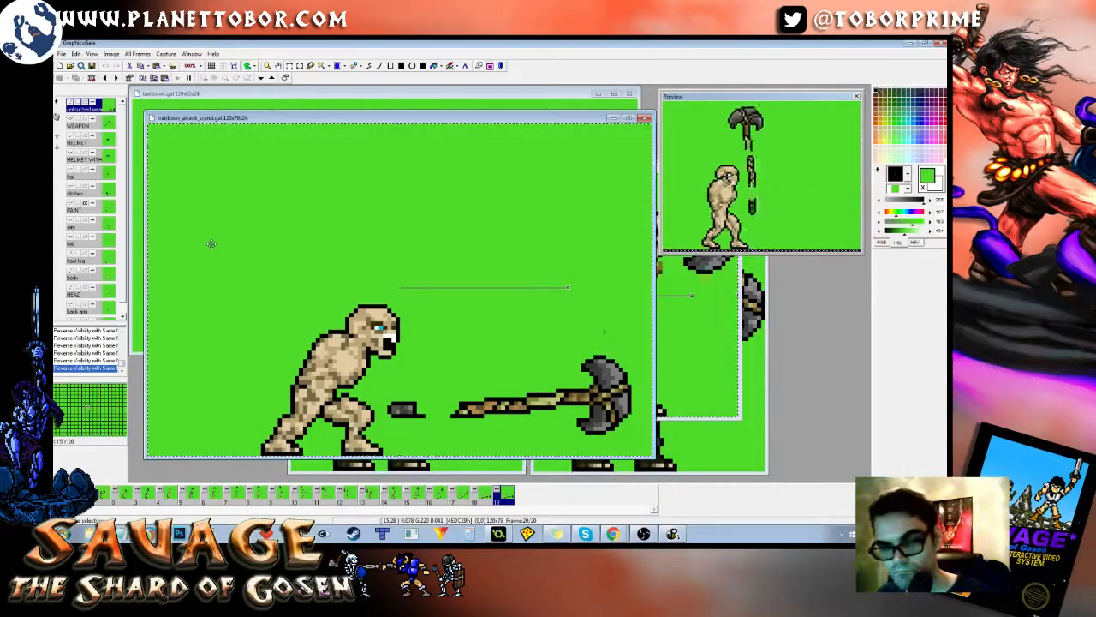
pyautogui.press('Delete')
pyautogui.hotkey('ctrl', 'v')
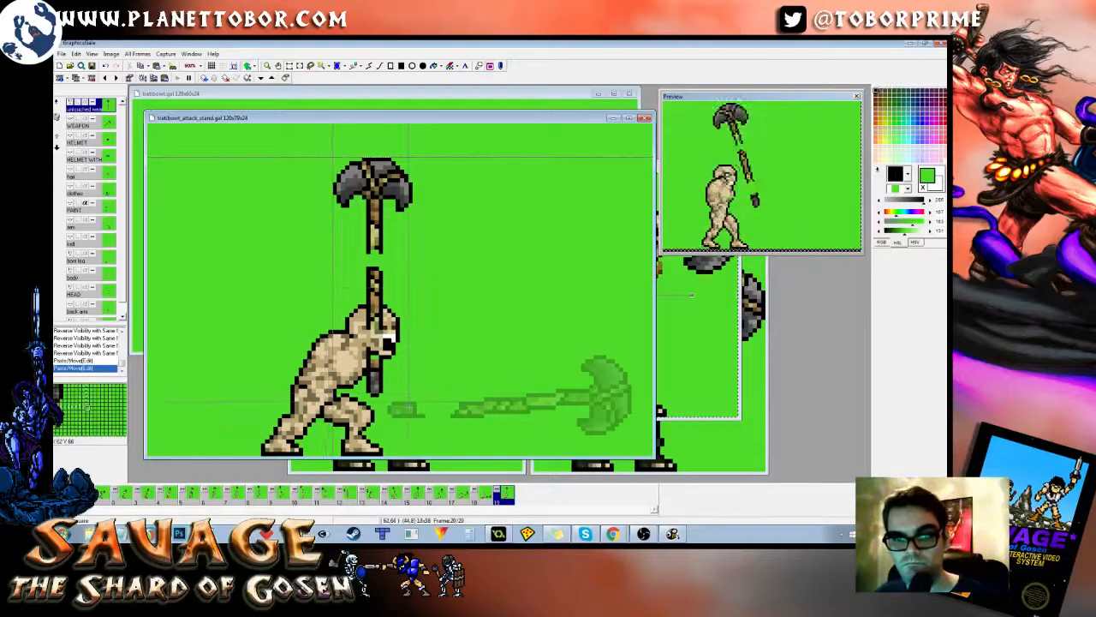
# Step: Select the pasted axe, rotate it 90 degrees clockwise, and move it over the ghost of the previous frame's axe
pyautogui.moveTo(409, 398); pyautogui.dragTo(412, 397)
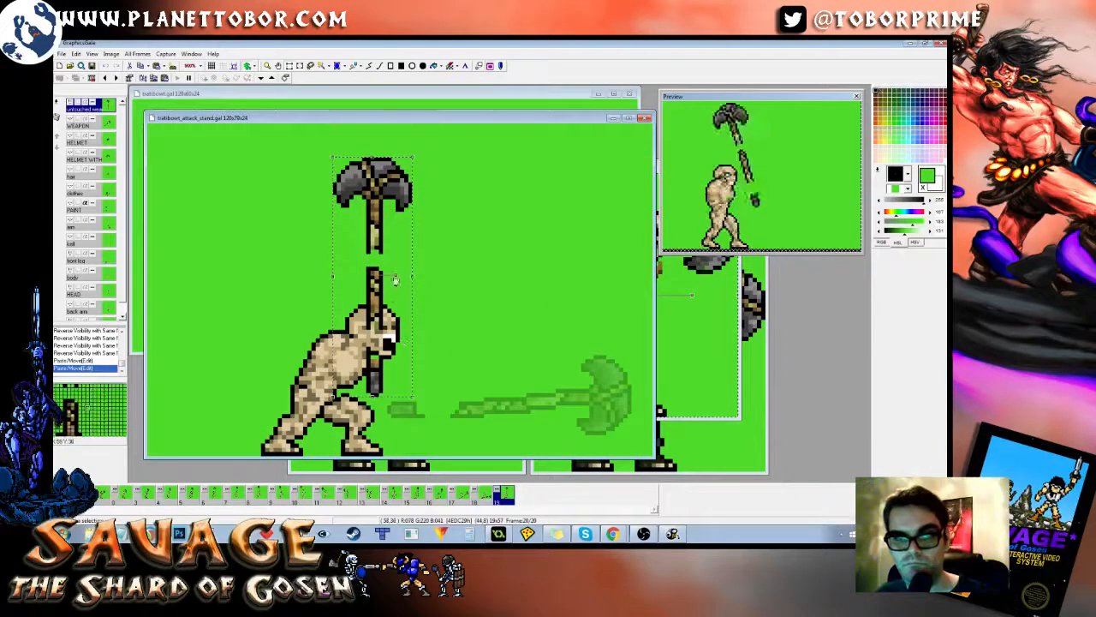
pyautogui.moveTo(397, 278); pyautogui.dragTo(375, 317)
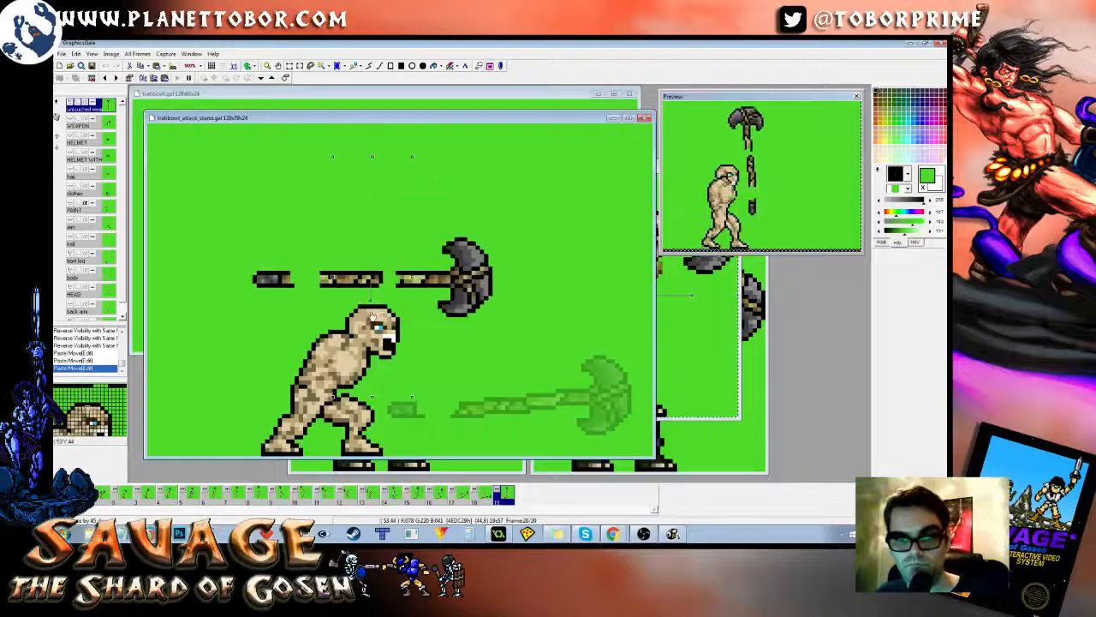
pyautogui.moveTo(351, 281); pyautogui.dragTo(475, 420)
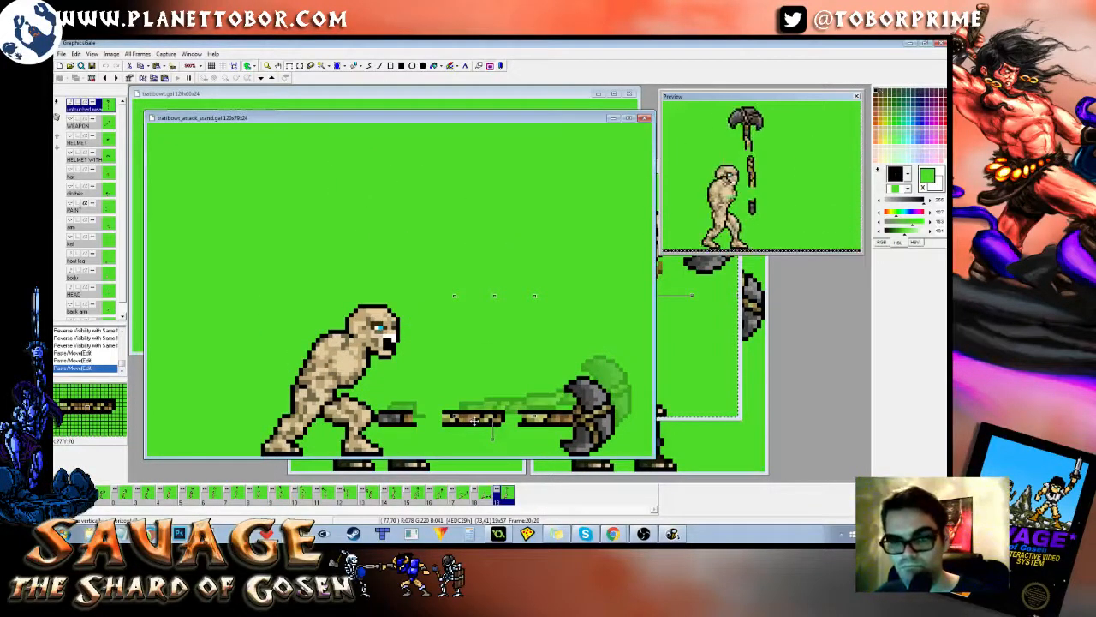
pyautogui.moveTo(474, 420); pyautogui.dragTo(492, 416)
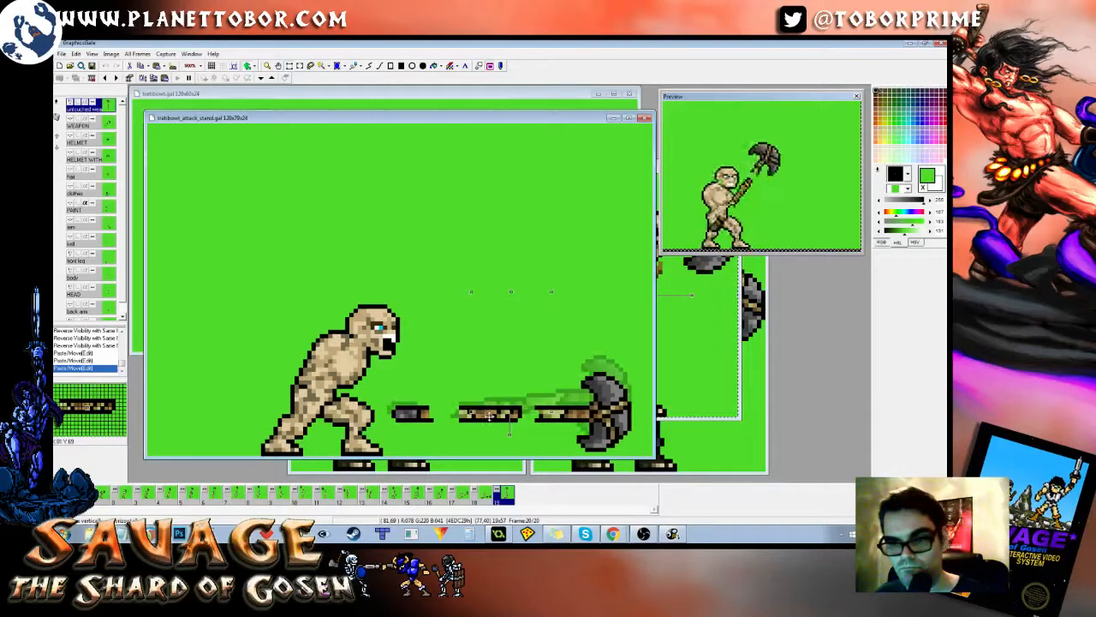
# Step: Deselect the placed axe and flip between the last two frames to compare its position with the previous one
pyautogui.click(447, 295)
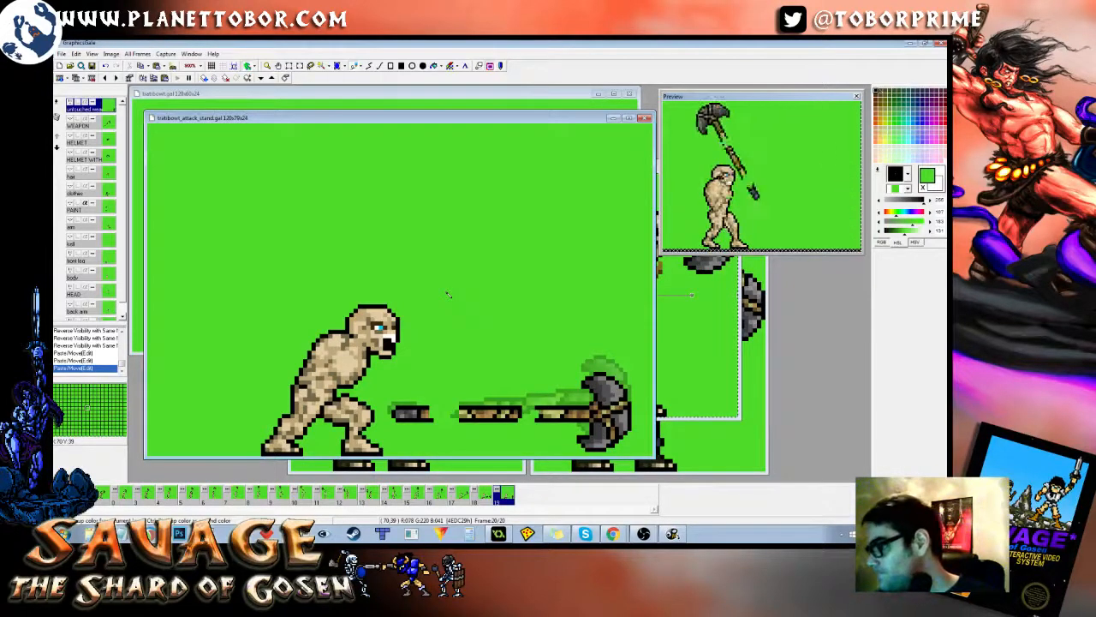
pyautogui.press('Left')
pyautogui.press('Right')
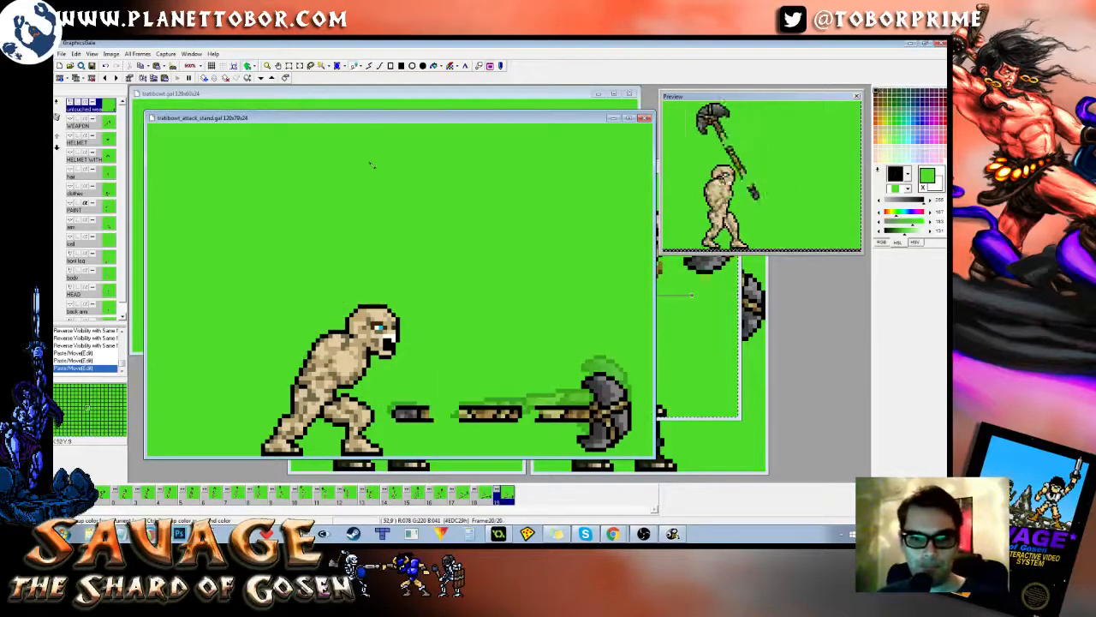
pyautogui.press('Left')
pyautogui.press('Right')
pyautogui.press('Left')
pyautogui.press('Right')
pyautogui.press('Left')
pyautogui.press('Right')
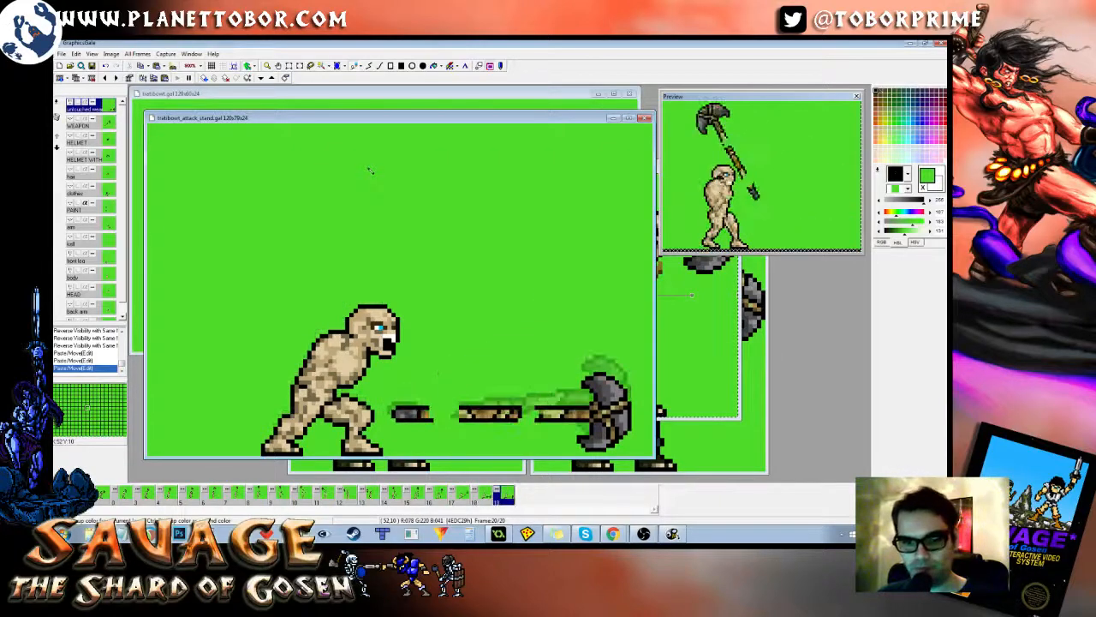
# Step: Show the arm layer, shift the whole arm 2 pixels right and 1 pixel down, and check it against the previous frame
pyautogui.click(106, 226)
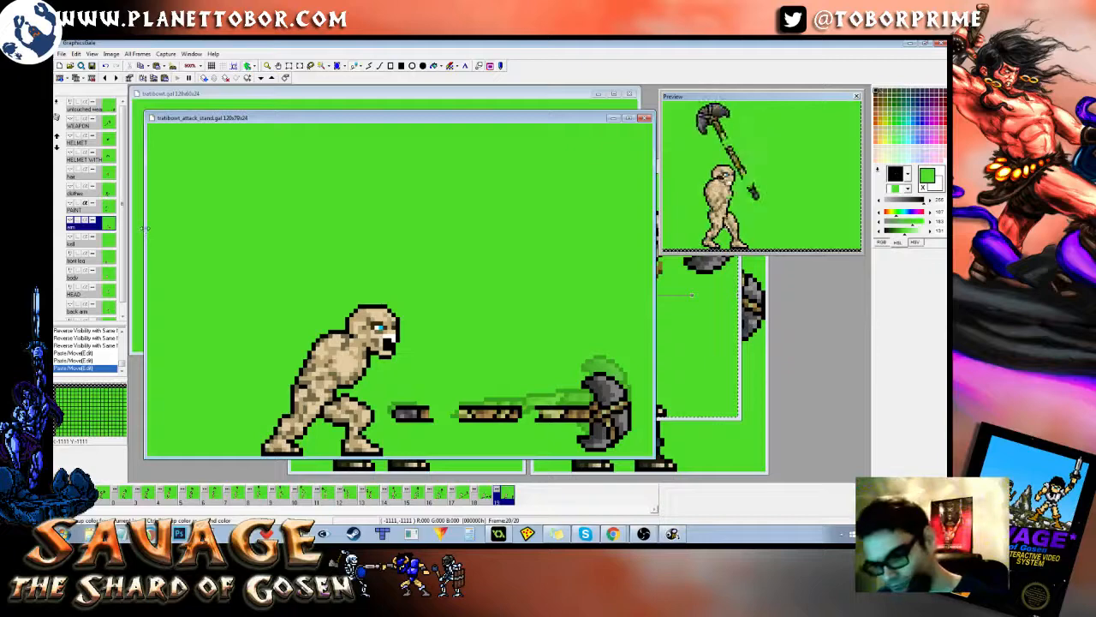
pyautogui.click(70, 220)
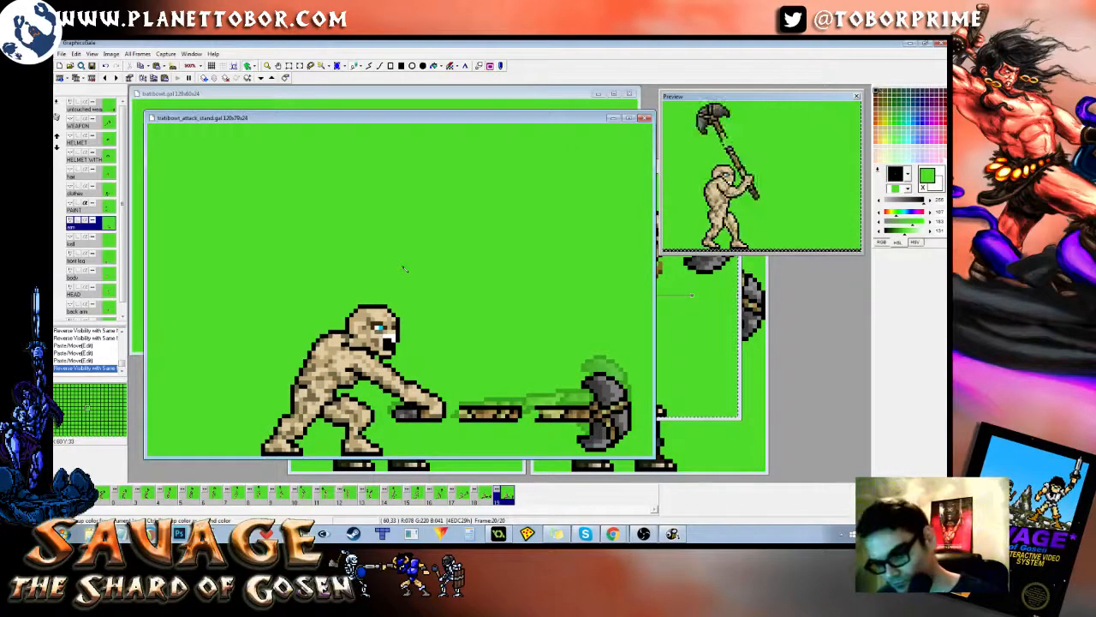
pyautogui.hotkey('ctrl', 'a')
pyautogui.press('Right')
pyautogui.press('Right')
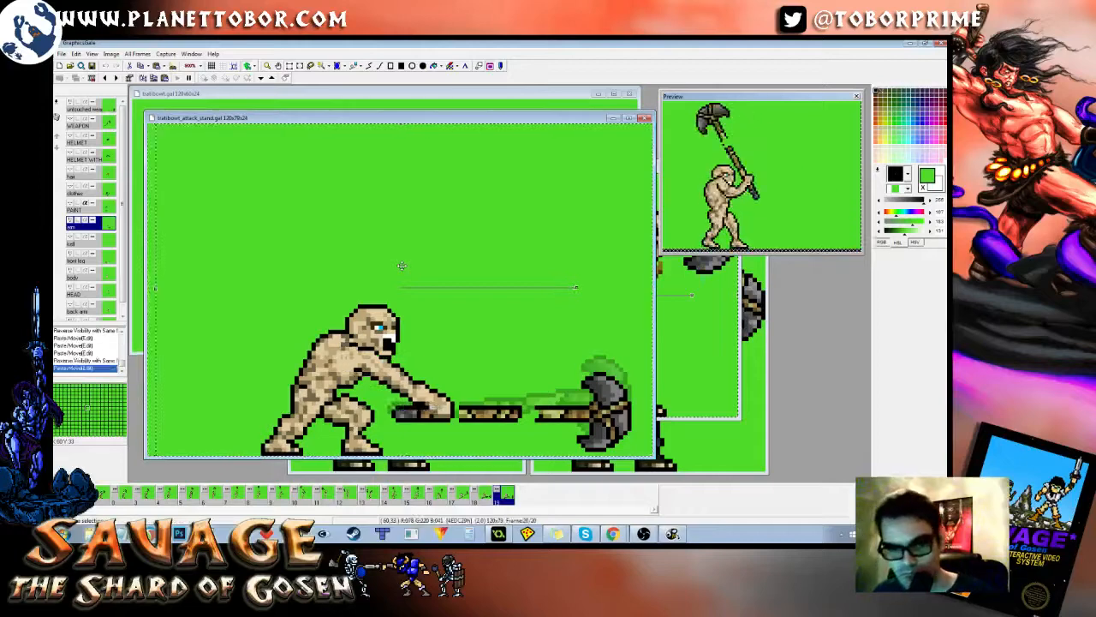
pyautogui.press('Down')
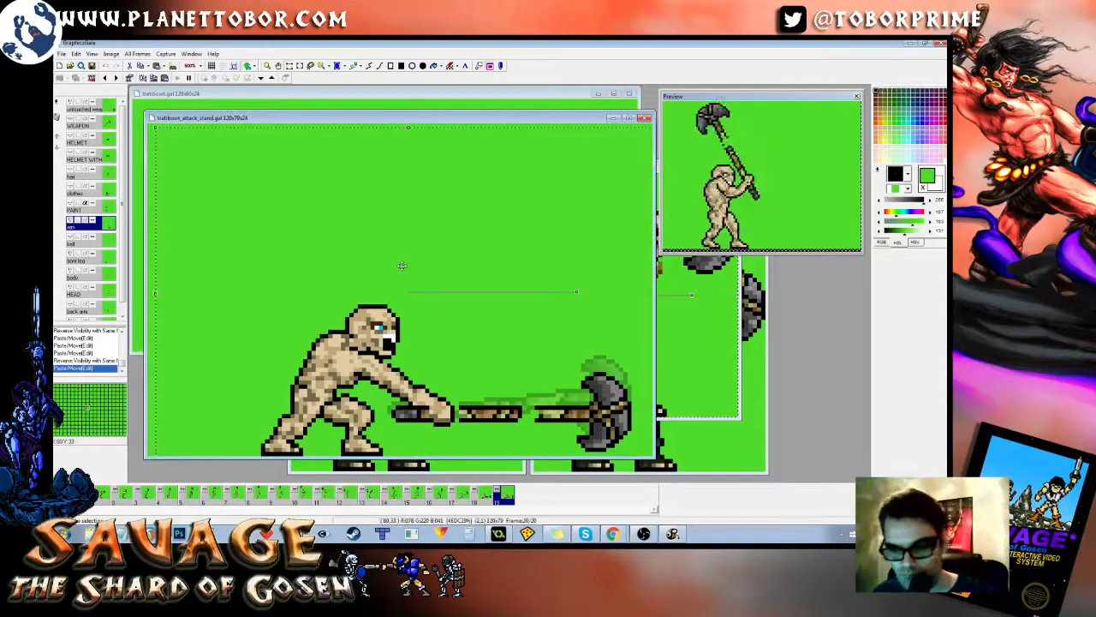
pyautogui.hotkey('ctrl', 'Left')
pyautogui.hotkey('ctrl', 'Right')
pyautogui.hotkey('ctrl', 'Left')
pyautogui.hotkey('ctrl', 'Right')
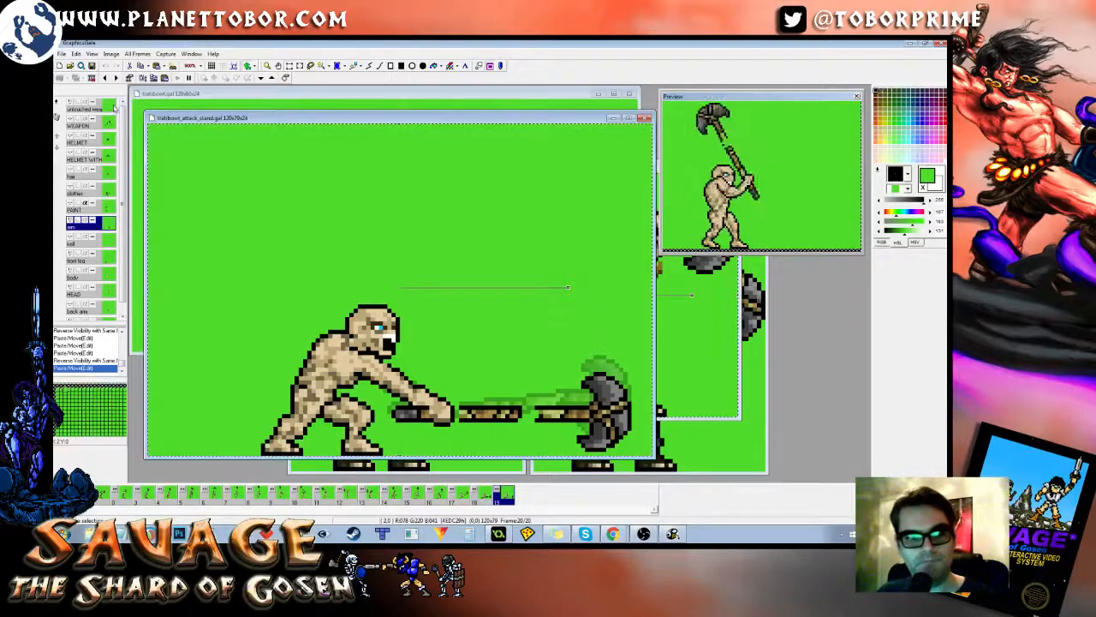
# Step: On the body layer, outline the upper torso and shoulders and move them 1 pixel down
pyautogui.click(85, 276)
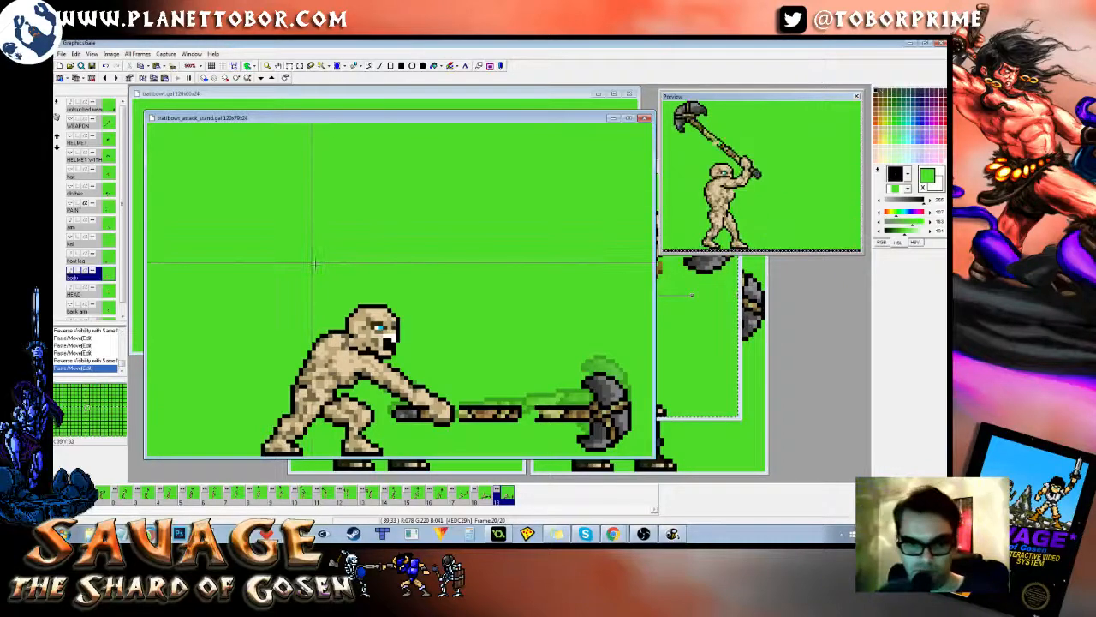
pyautogui.moveTo(313, 263); pyautogui.dragTo(459, 349)
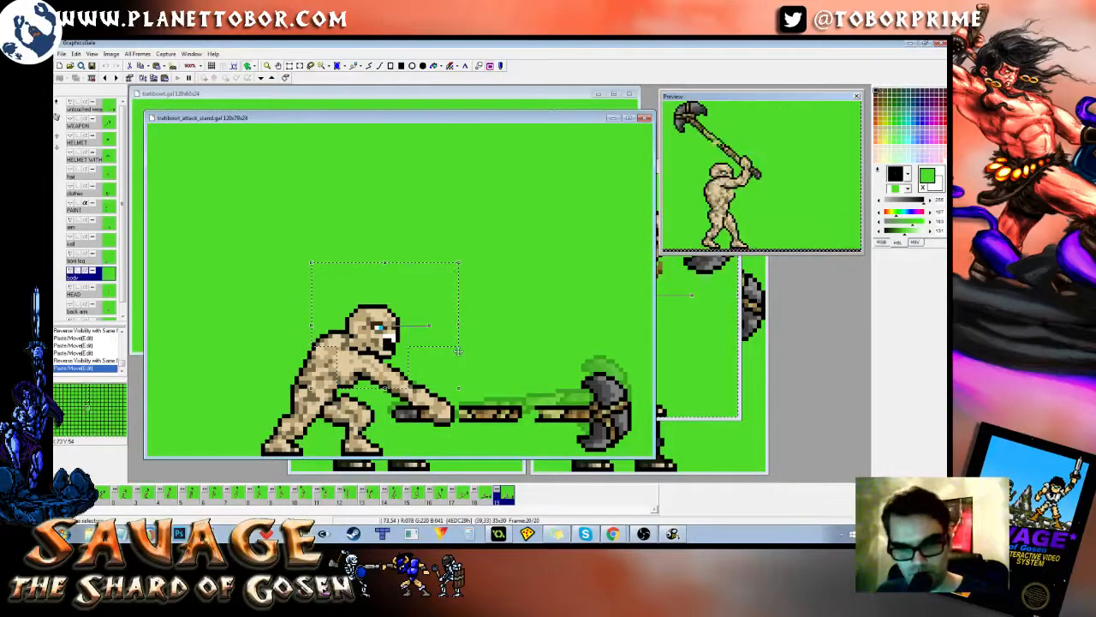
pyautogui.press('Down')
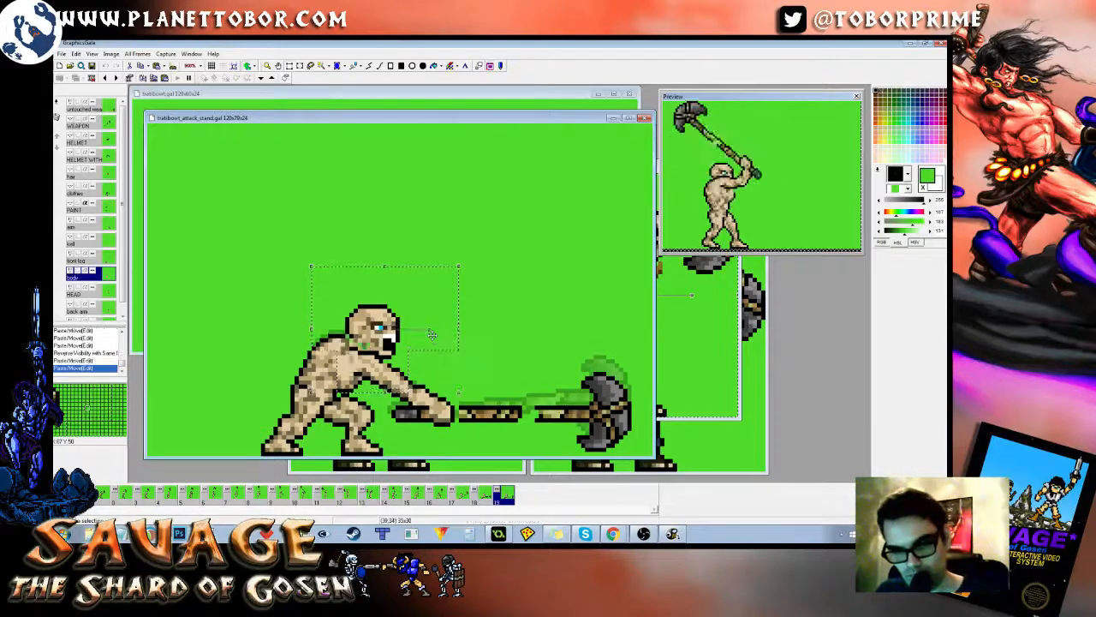
pyautogui.click(435, 237)
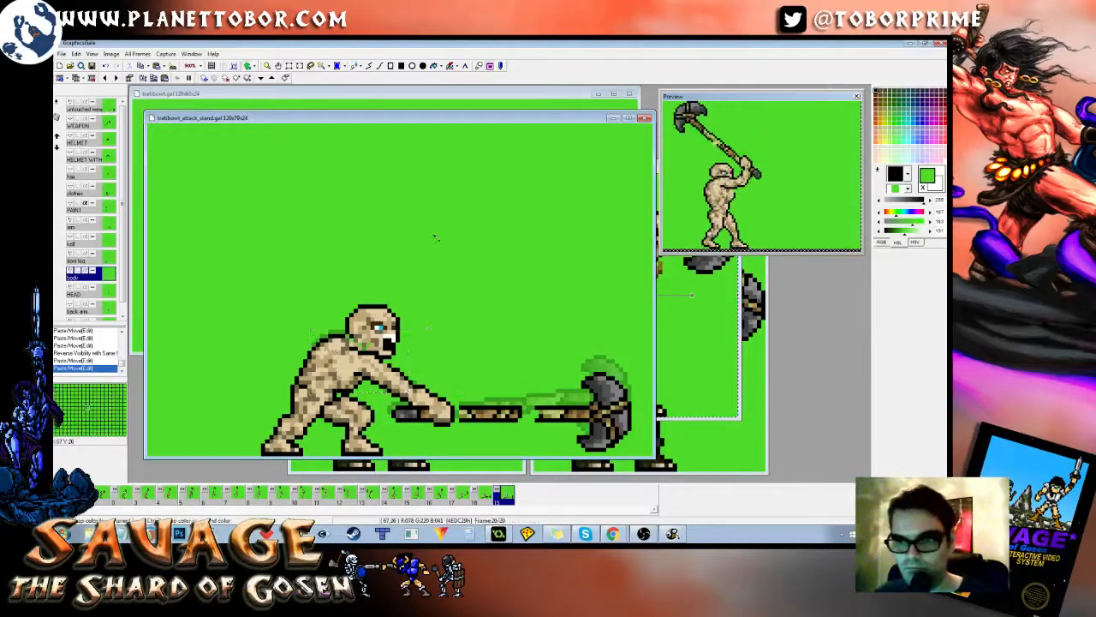
# Step: Flip between frames 19 and 20 to examine how the lowered upper body moves
pyautogui.press('Left')
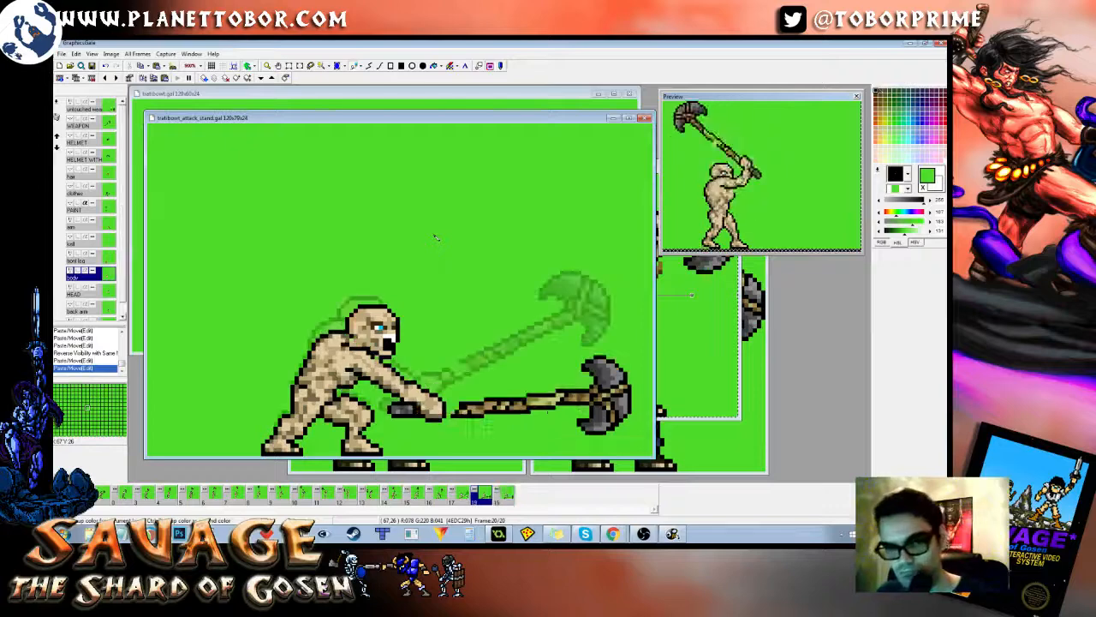
pyautogui.press('Right')
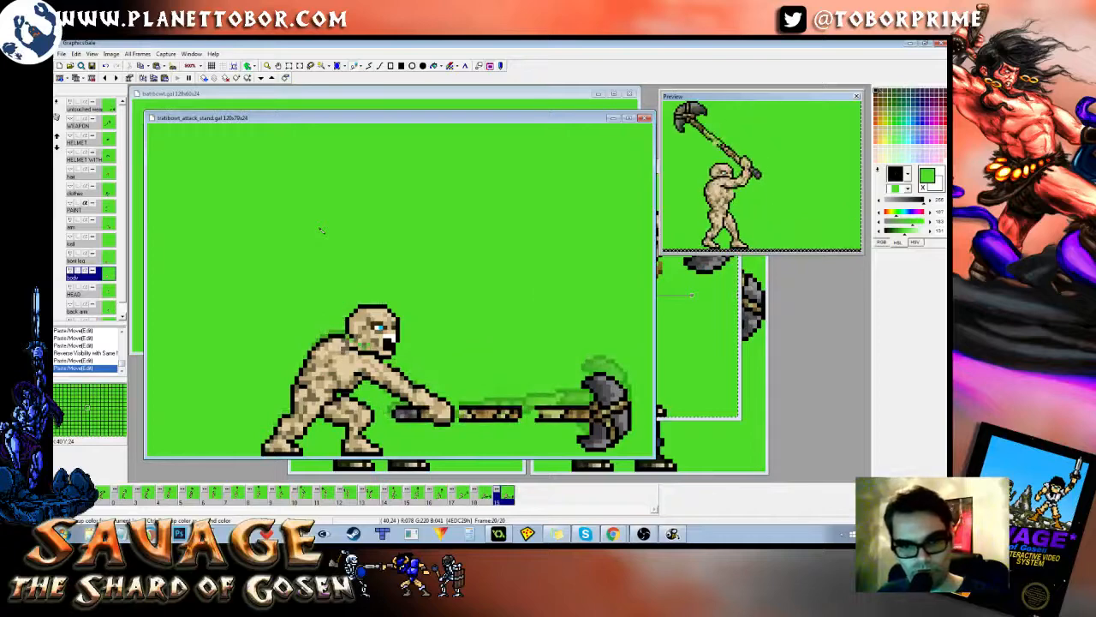
pyautogui.press('Left')
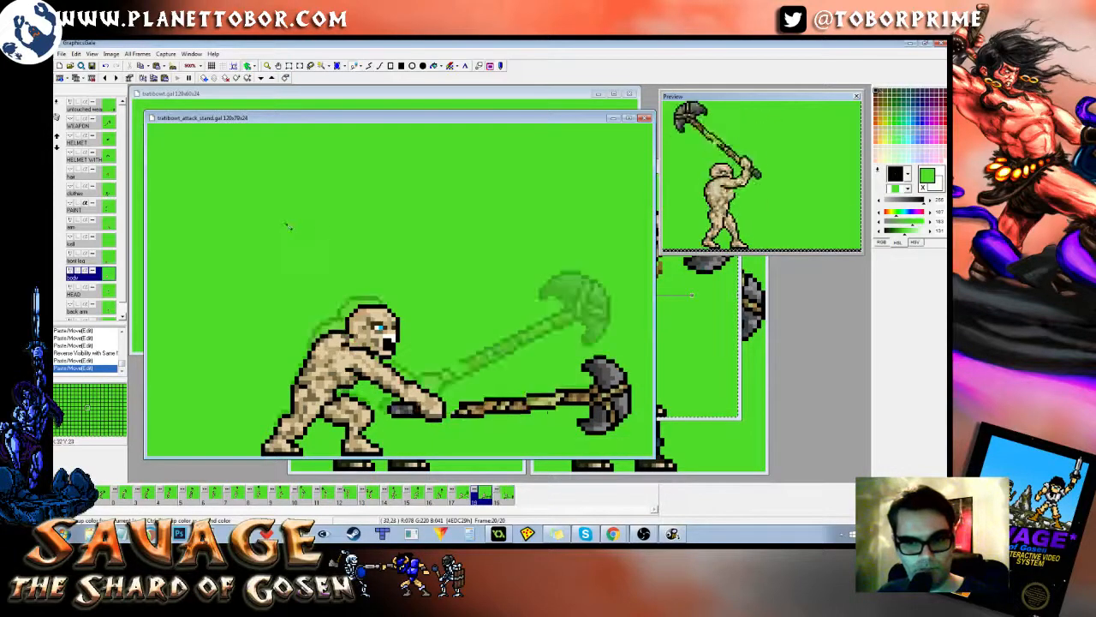
pyautogui.press('Right')
pyautogui.press('Left')
pyautogui.press('Right')
pyautogui.press('Left')
pyautogui.press('Right')
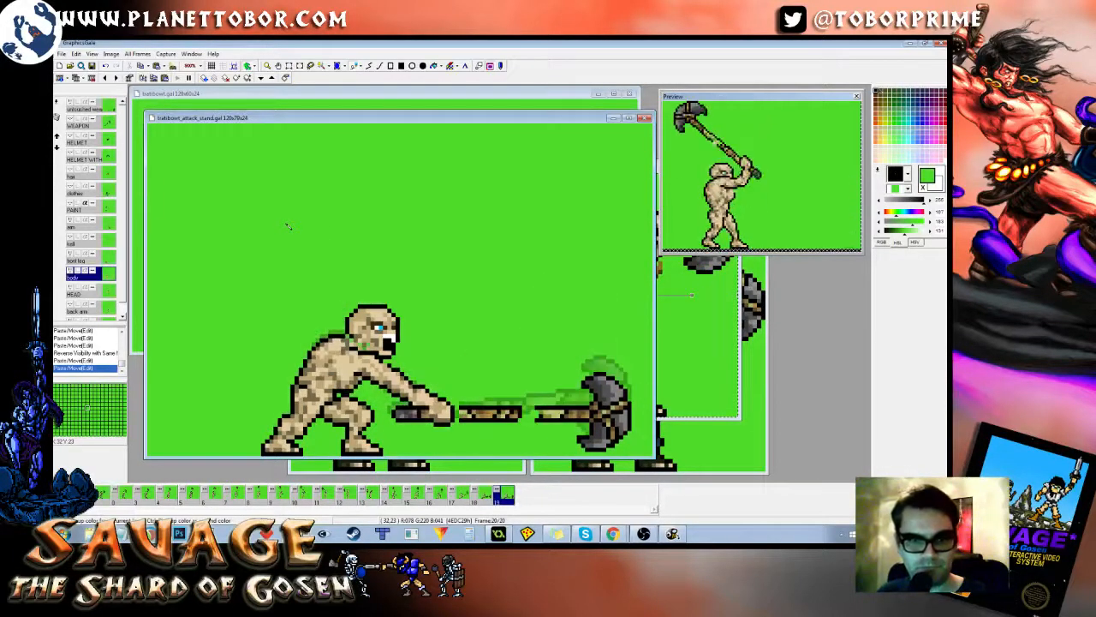
# Step: On the untouched weapon layer, retouch the axe handle's pixels around the gripping hand with the Pen
pyautogui.press('Home')
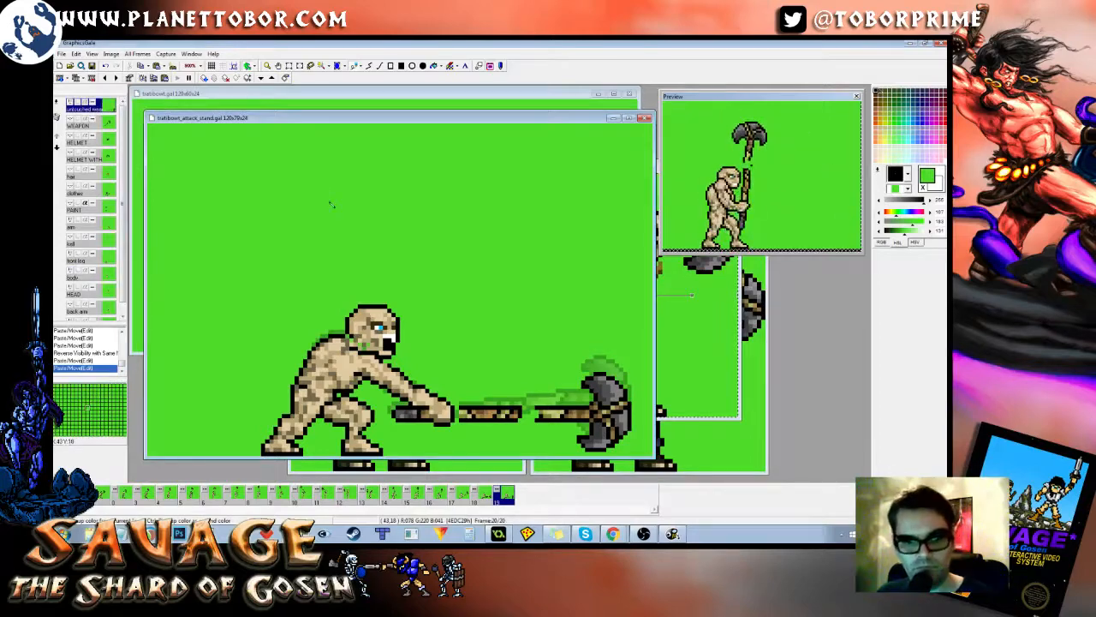
pyautogui.click(435, 415)
pyautogui.click(438, 415)
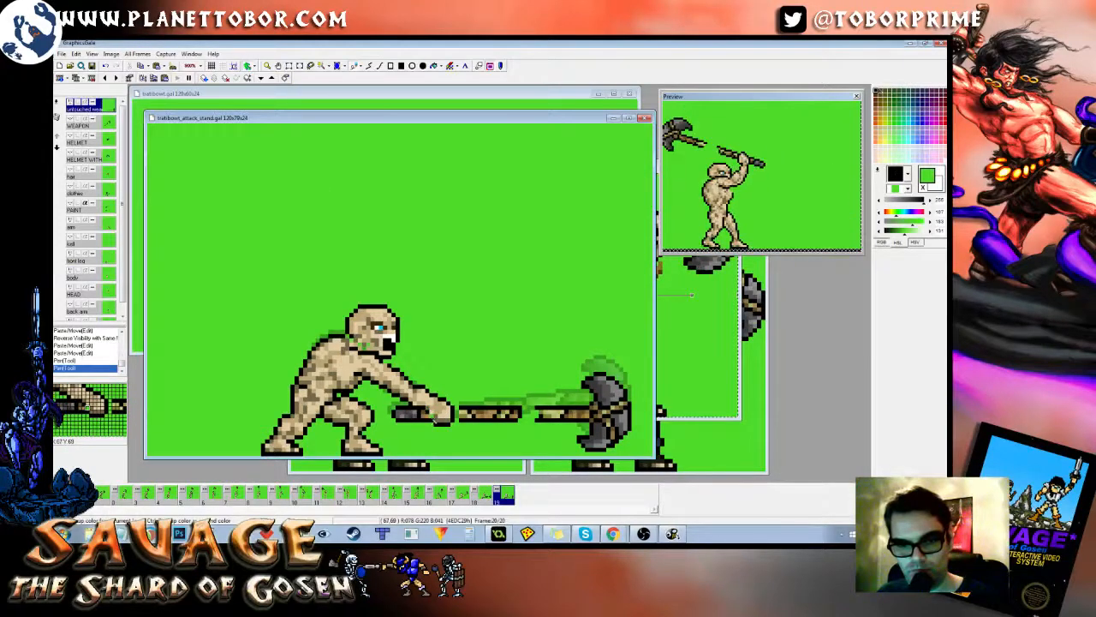
pyautogui.click(435, 417)
pyautogui.click(431, 419)
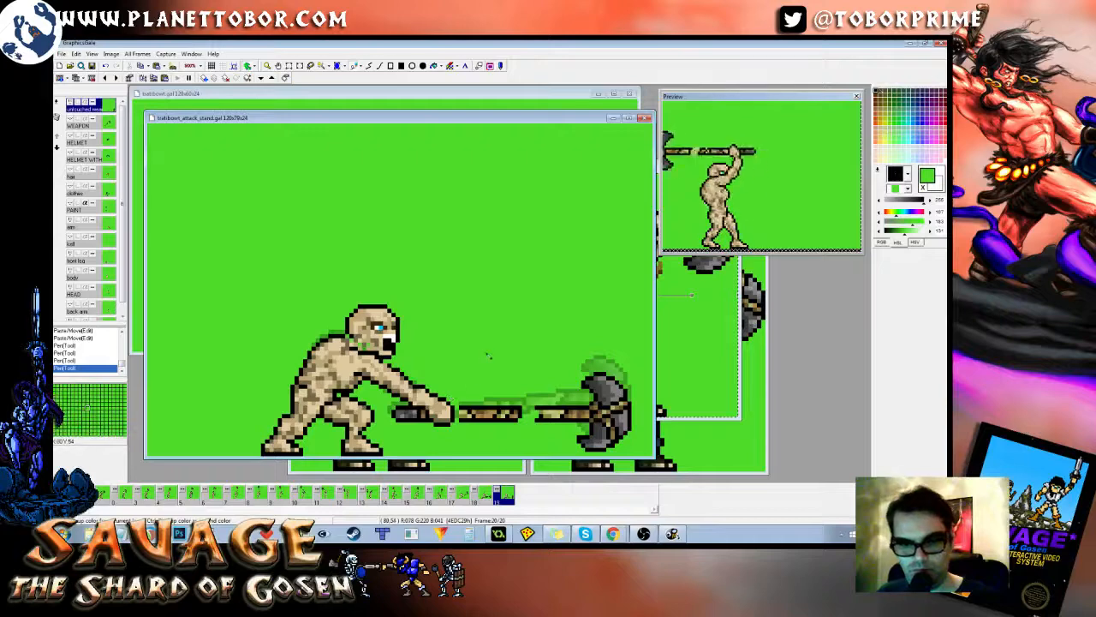
# Step: Alternate between the last two frames to examine the motion of the arm, grip and axe
pyautogui.press('Left')
pyautogui.press('Right')
pyautogui.press('Left')
pyautogui.press('Right')
pyautogui.press('Left')
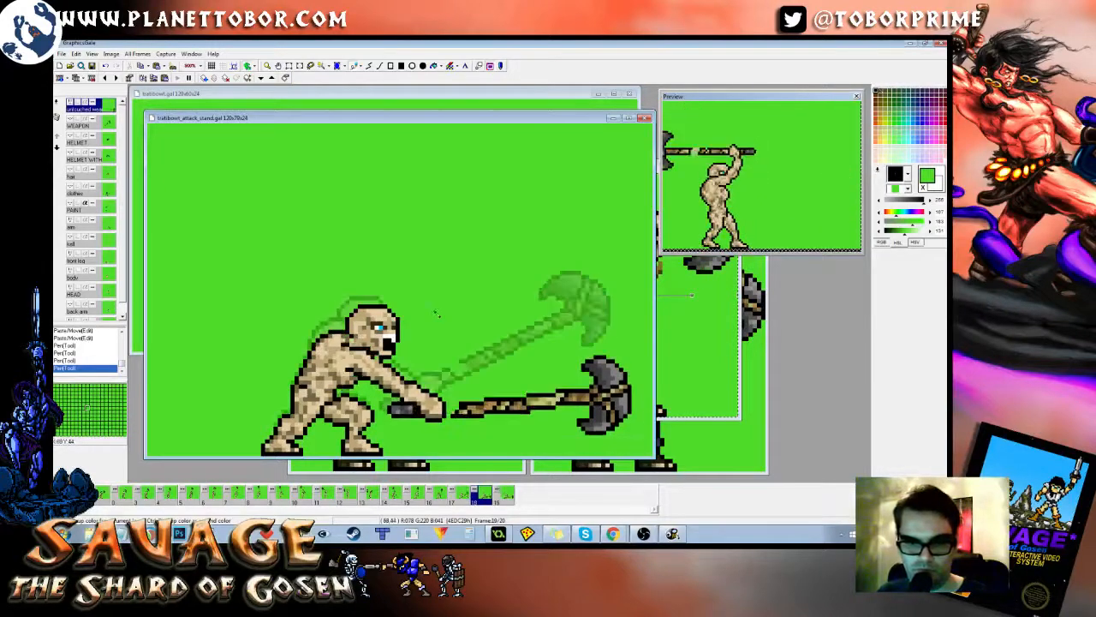
pyautogui.press('Right')
pyautogui.press('Left')
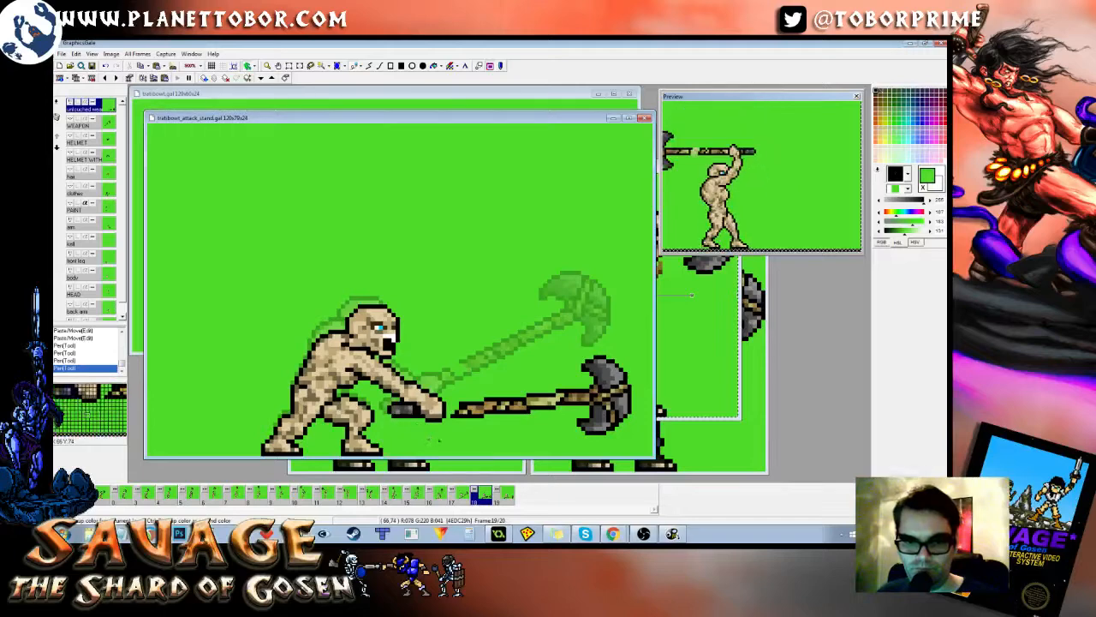
pyautogui.press('Right')
pyautogui.press('Left')
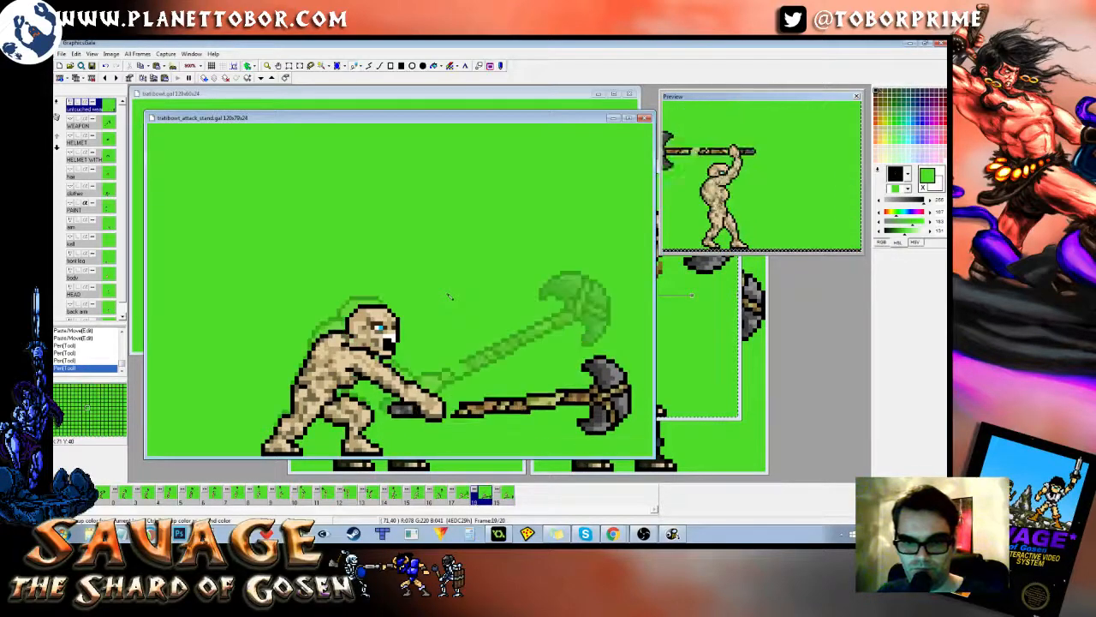
pyautogui.press('Right')
pyautogui.press('Left')
pyautogui.press('Right')
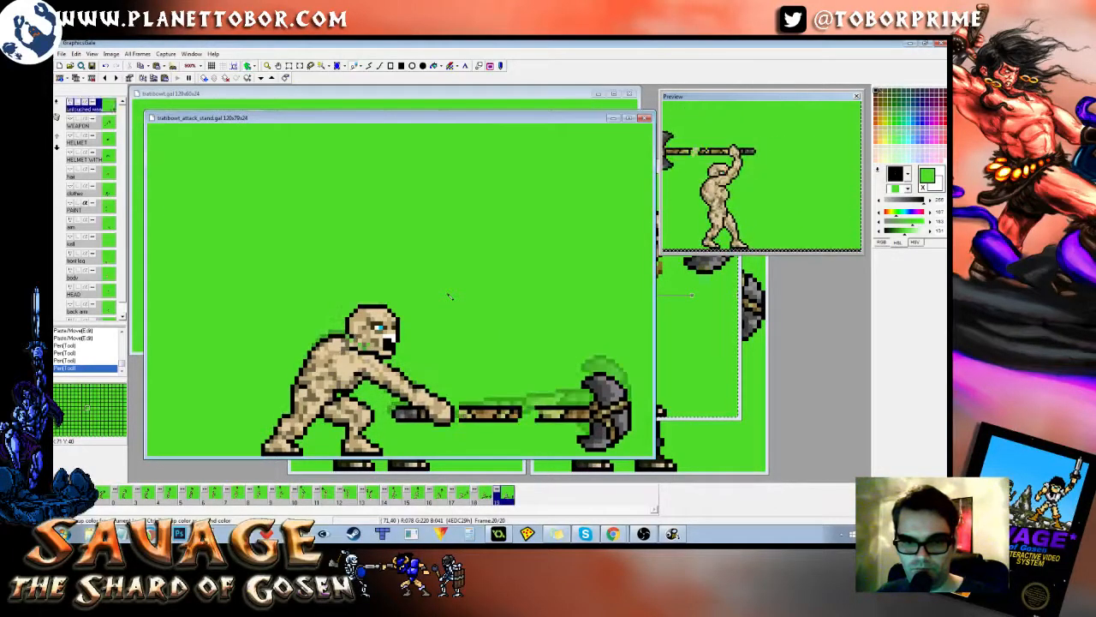
pyautogui.press('Left')
pyautogui.press('Right')
pyautogui.press('Left')
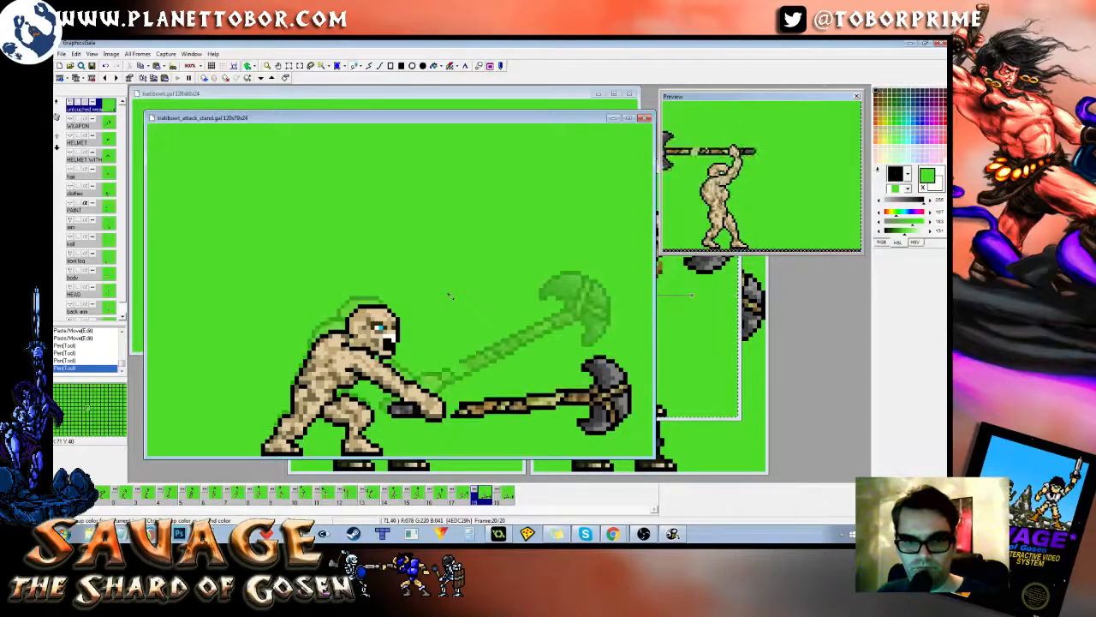
pyautogui.press('Right')
pyautogui.press('Left')
pyautogui.press('Right')
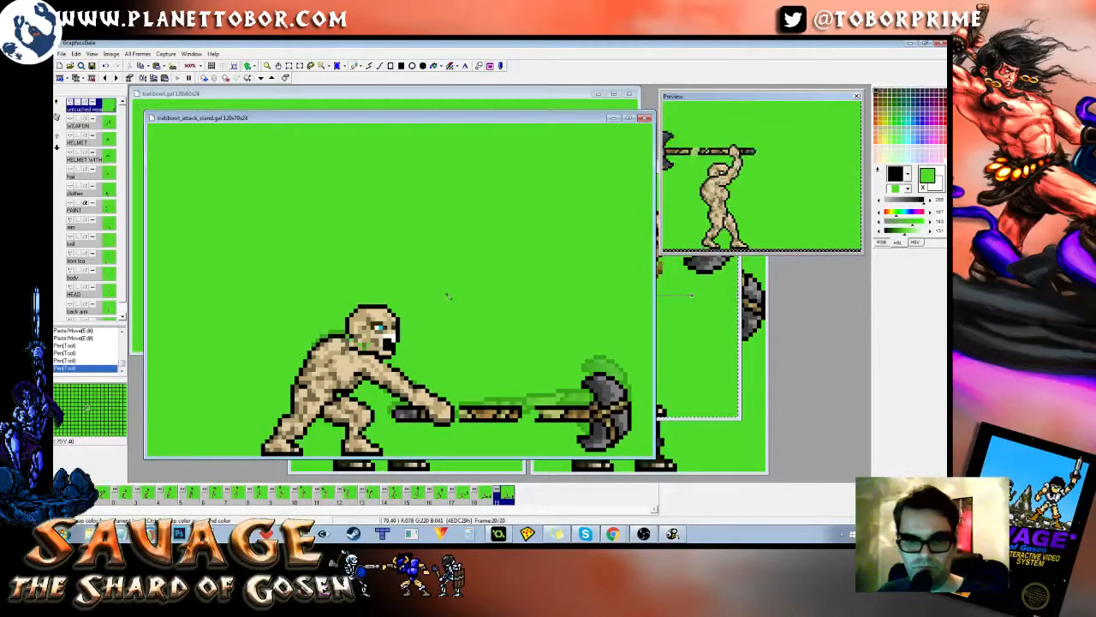
# Step: Go back to the arm layer, shift the whole arm 1 pixel left, and check it against the previous frame
pyautogui.press('Down')
pyautogui.press('Down')
pyautogui.press('Down')
pyautogui.press('Down')
pyautogui.press('Down')
pyautogui.press('Down')
pyautogui.press('Down')
pyautogui.press('Down')
pyautogui.press('Down')
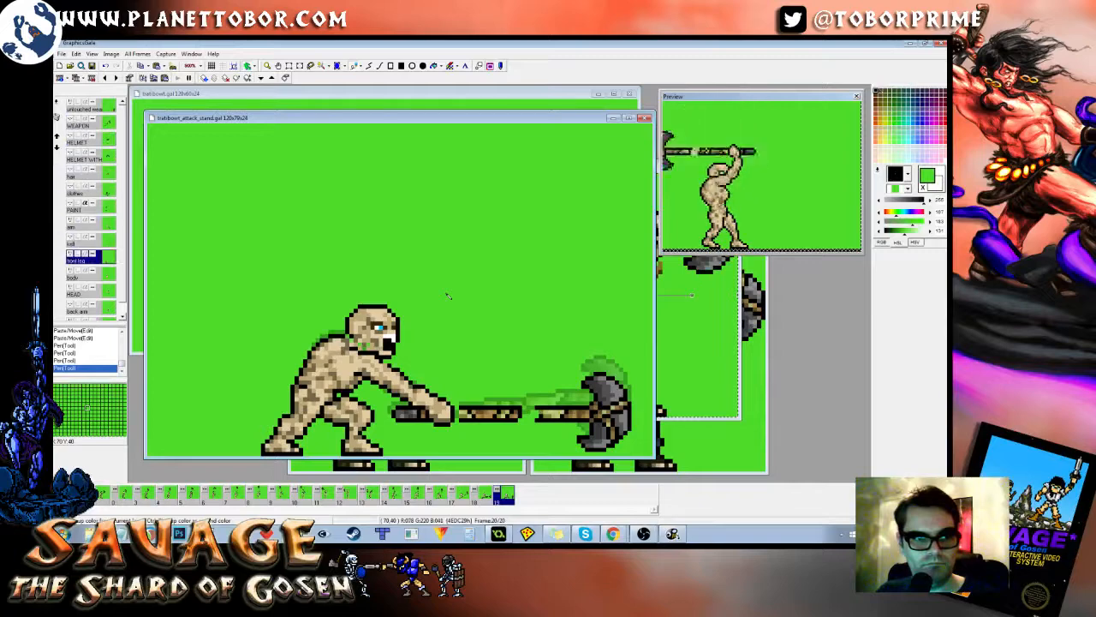
pyautogui.press('Up')
pyautogui.press('Up')
pyautogui.hotkey('ctrl', 'a')
pyautogui.press('Left')
pyautogui.press('Escape')
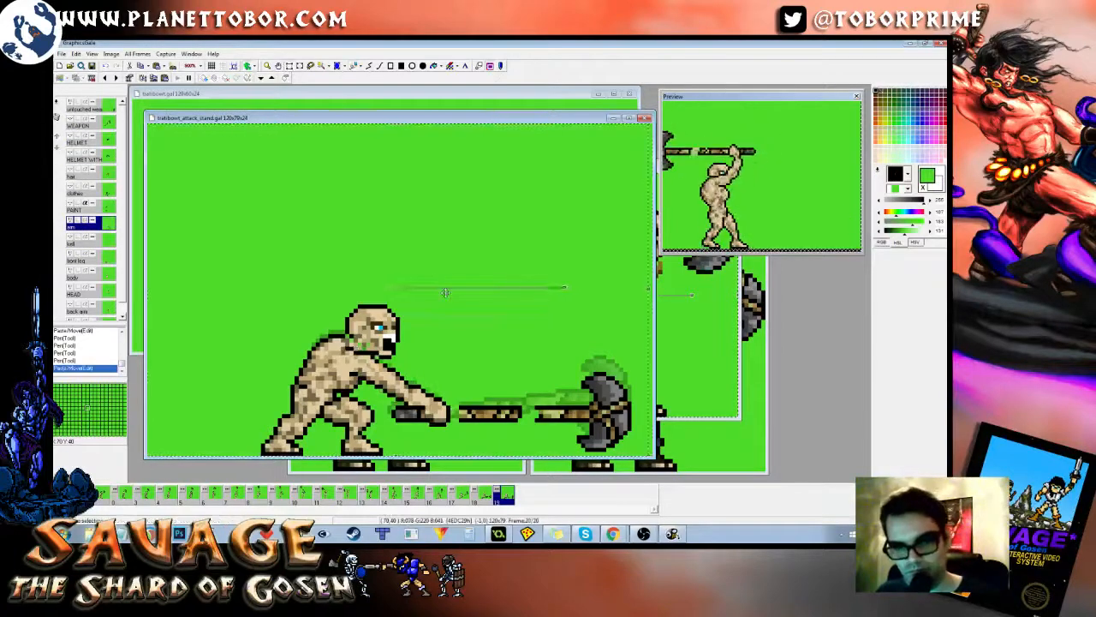
pyautogui.press('Left')
pyautogui.press('Right')
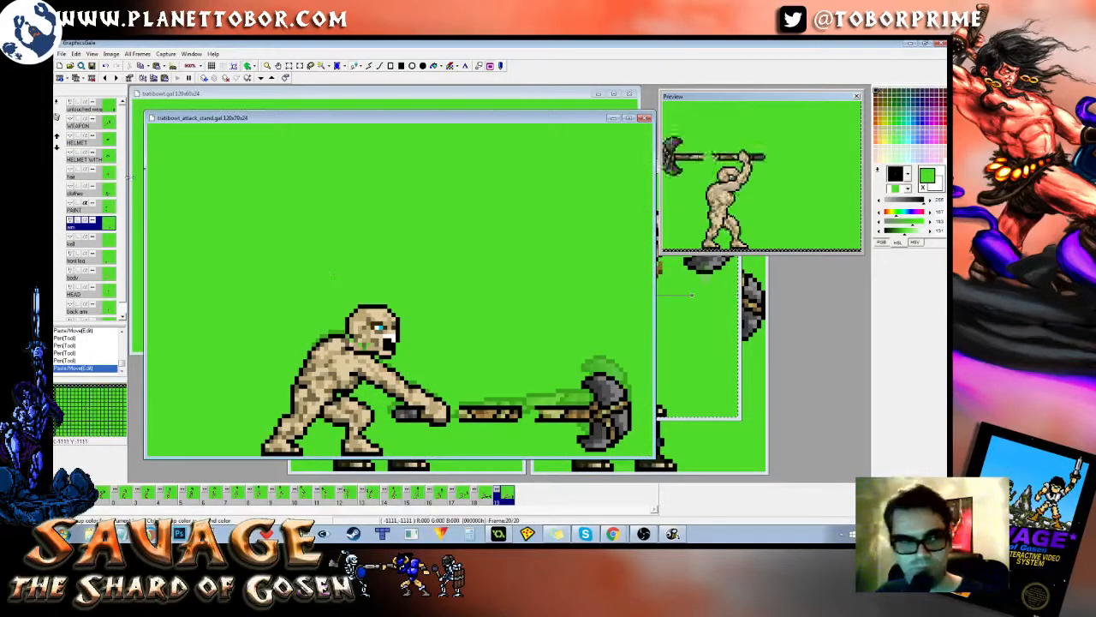
# Step: Return to the untouched weapon layer and clean up the handle pixels at the shifted hand with the Pen
pyautogui.press('Up')
pyautogui.press('Up')
pyautogui.press('Up')
pyautogui.press('Up')
pyautogui.press('Up')
pyautogui.press('Up')
pyautogui.press('Up')
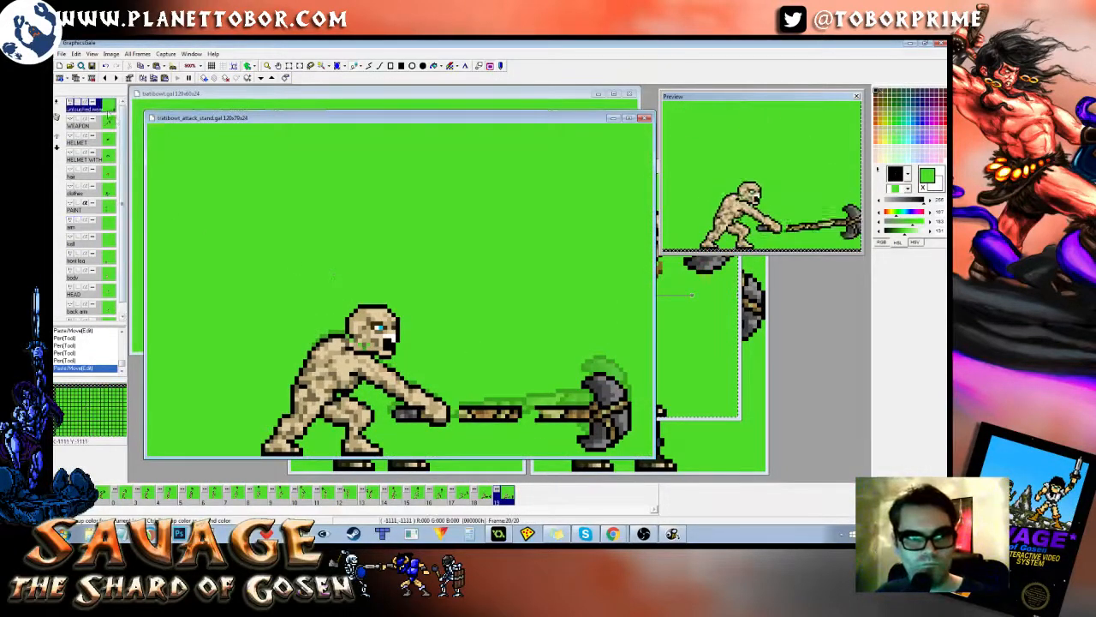
pyautogui.click(428, 415)
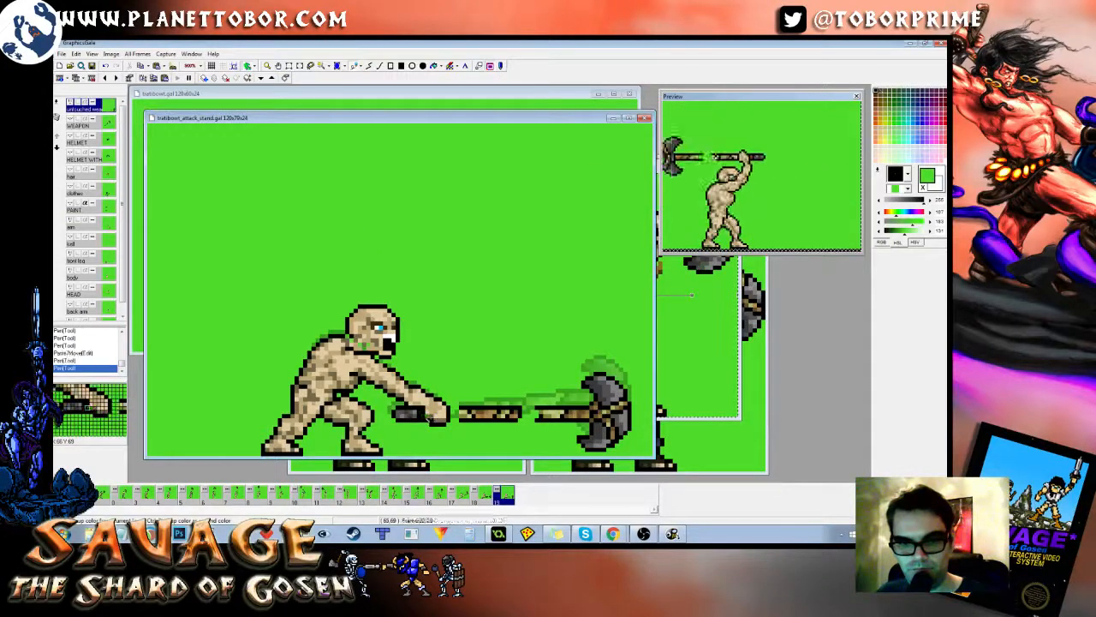
pyautogui.click(427, 416)
pyautogui.click(427, 415)
# Step: Step back and forth through the final frames of the swing to examine how the axe and body settle
pyautogui.press('Left')
pyautogui.press('Right')
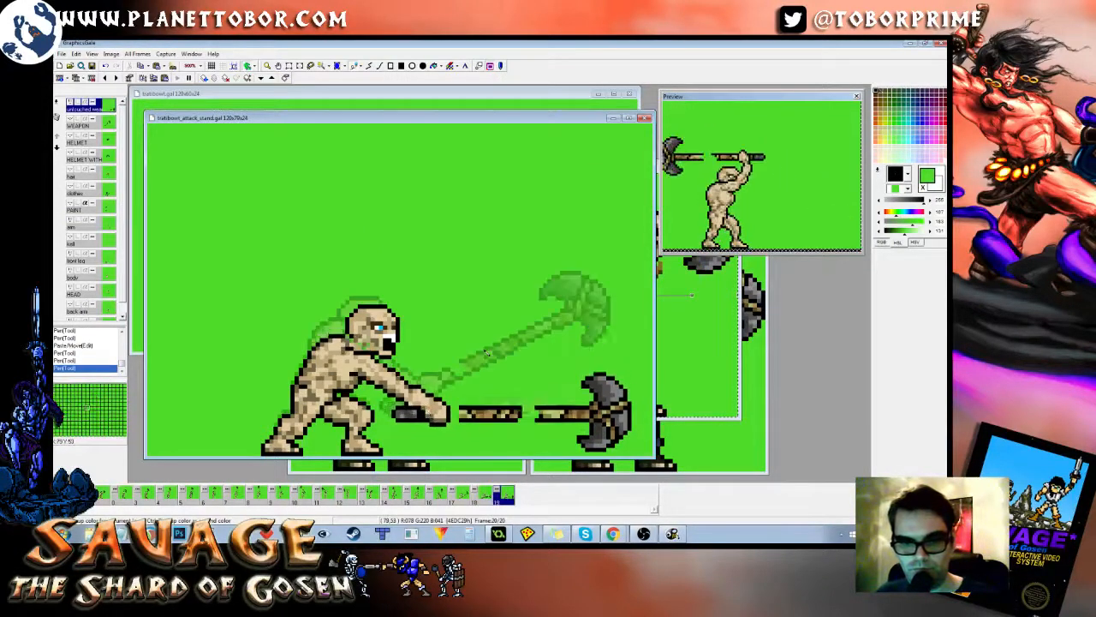
pyautogui.press('Left')
pyautogui.press('Right')
pyautogui.press('Left')
pyautogui.press('Right')
pyautogui.press('Left')
pyautogui.press('Left')
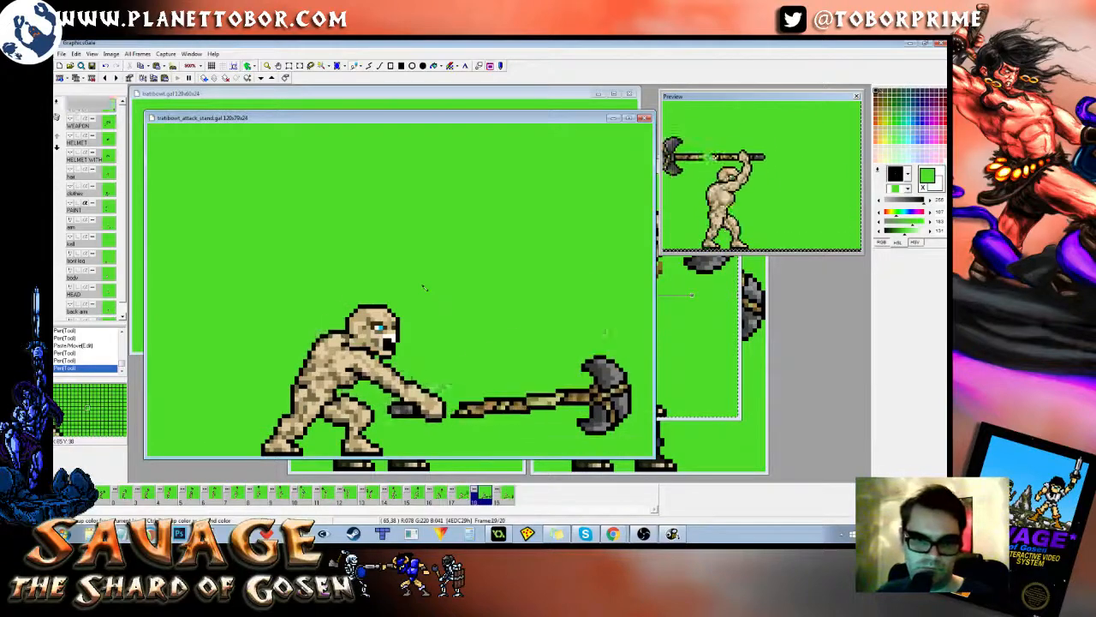
pyautogui.press('Right')
pyautogui.press('Right')
pyautogui.press('Left')
pyautogui.press('Left')
pyautogui.press('Right')
pyautogui.press('Right')
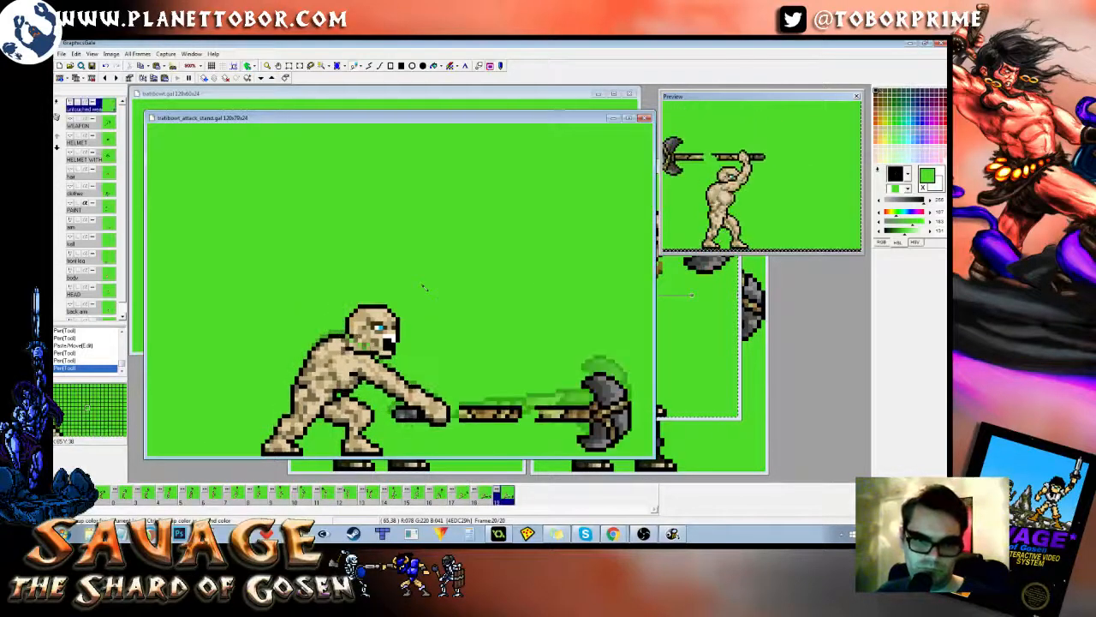
pyautogui.press('Left')
pyautogui.press('Left')
pyautogui.press('Right')
pyautogui.press('Right')
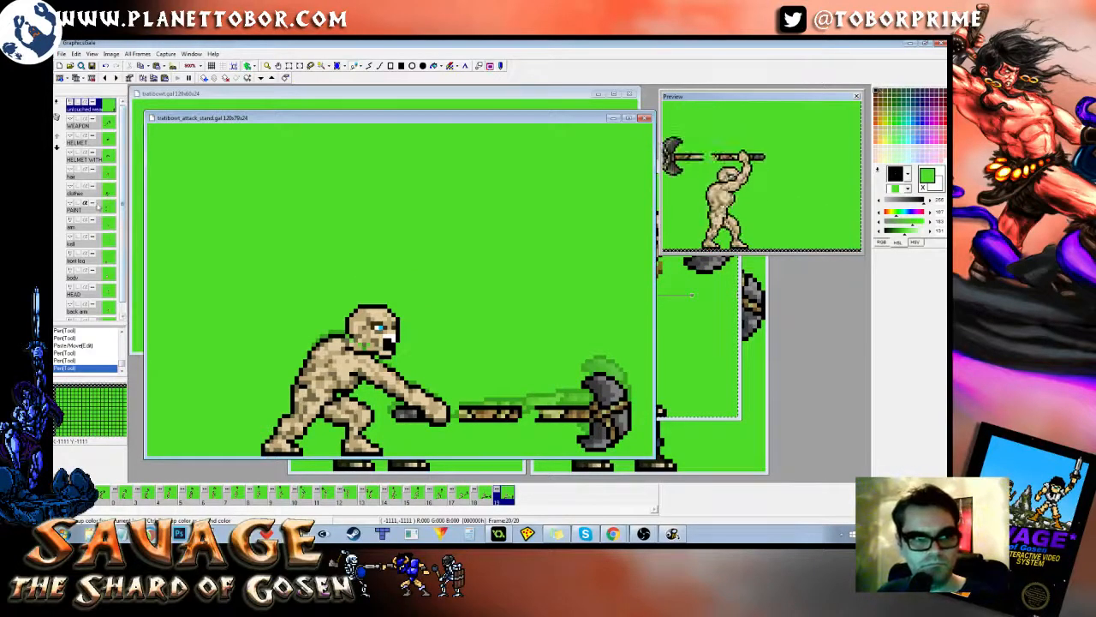
# Step: On the HEAD layer, lower the head in the last frame by 2 pixels in total, checking it against the previous frame
pyautogui.click(96, 295)
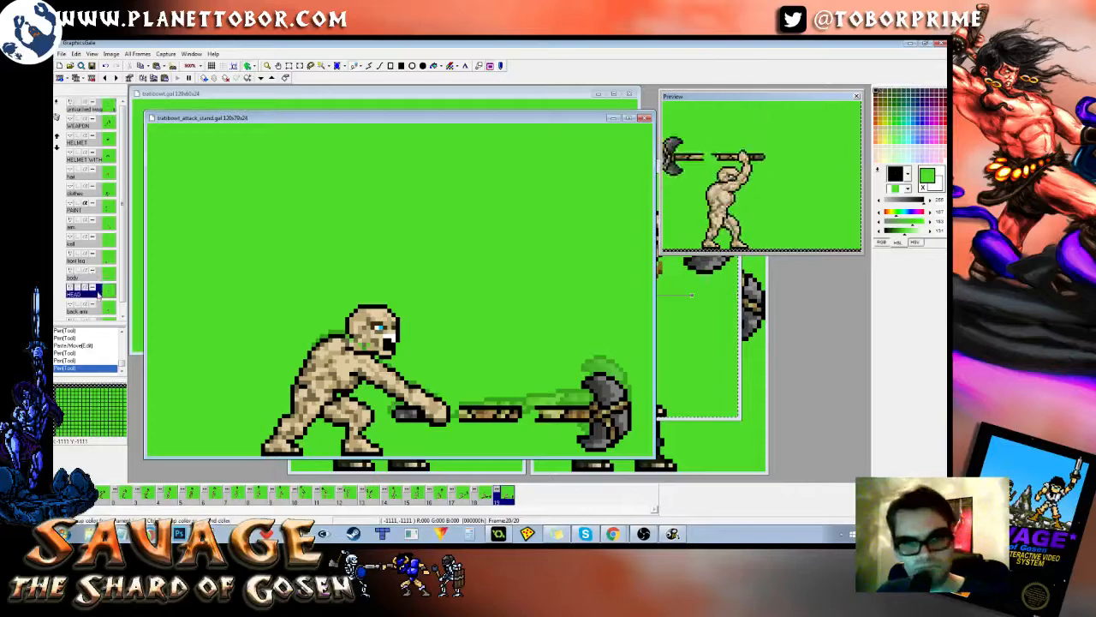
pyautogui.hotkey('ctrl', 'a')
pyautogui.press('Down')
pyautogui.hotkey('ctrl', 'Left')
pyautogui.hotkey('ctrl', 'Right')
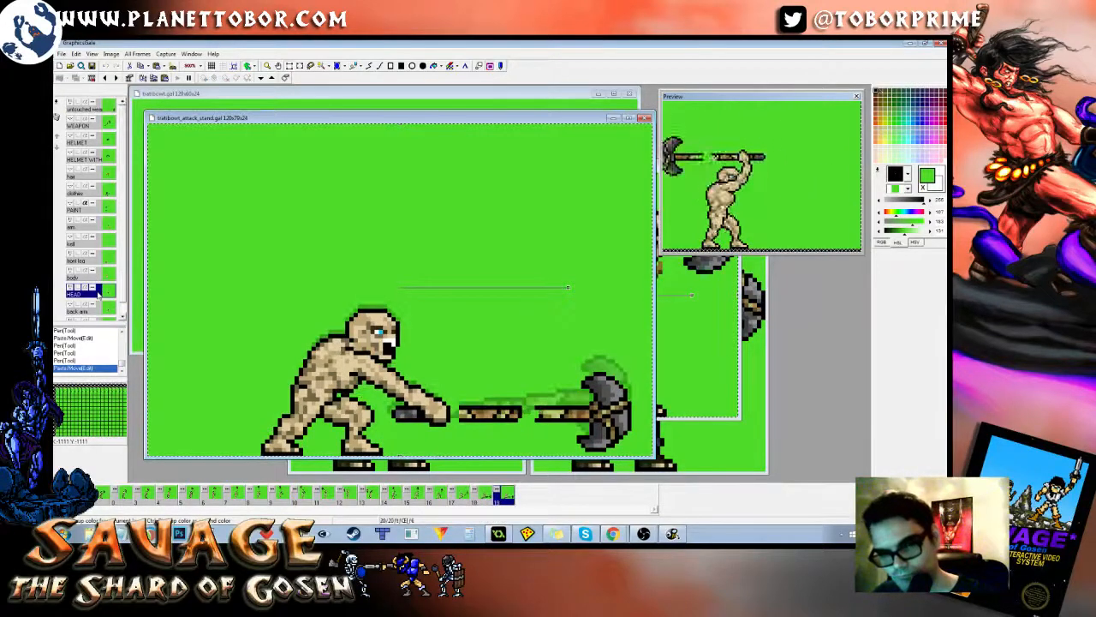
pyautogui.hotkey('ctrl', 'Left')
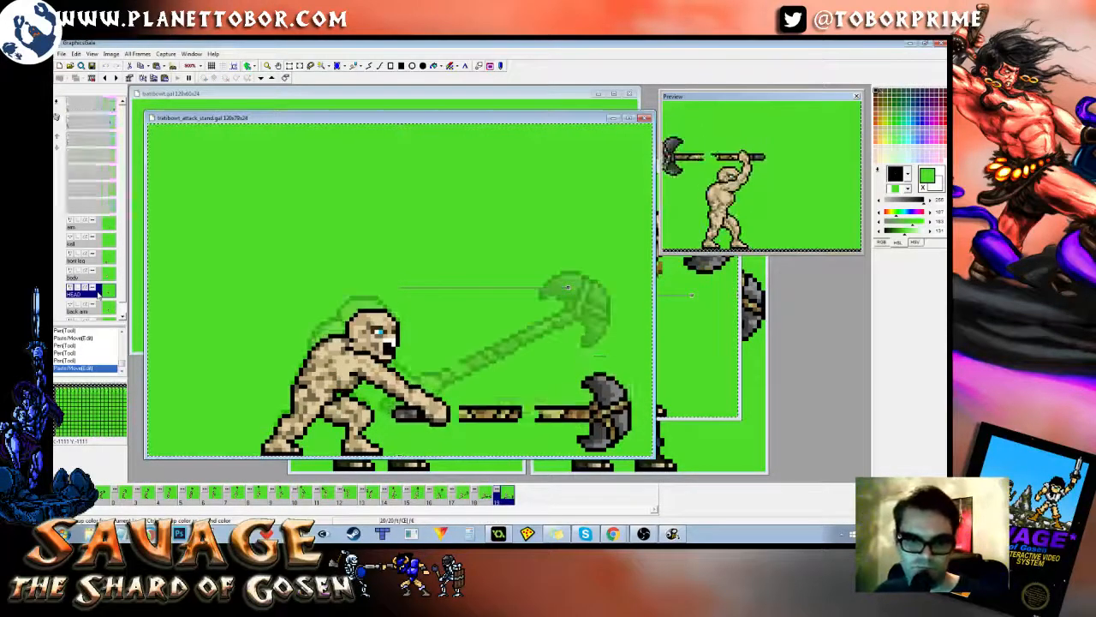
pyautogui.hotkey('ctrl', 'Right')
pyautogui.press('Down')
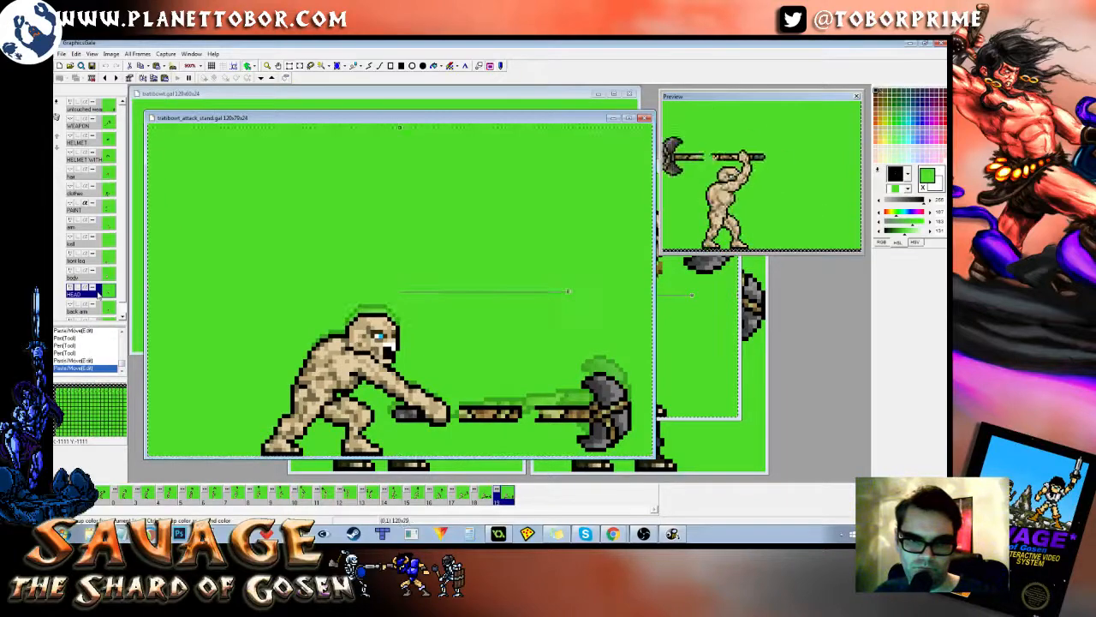
pyautogui.hotkey('ctrl', 'Left')
pyautogui.hotkey('ctrl', 'Right')
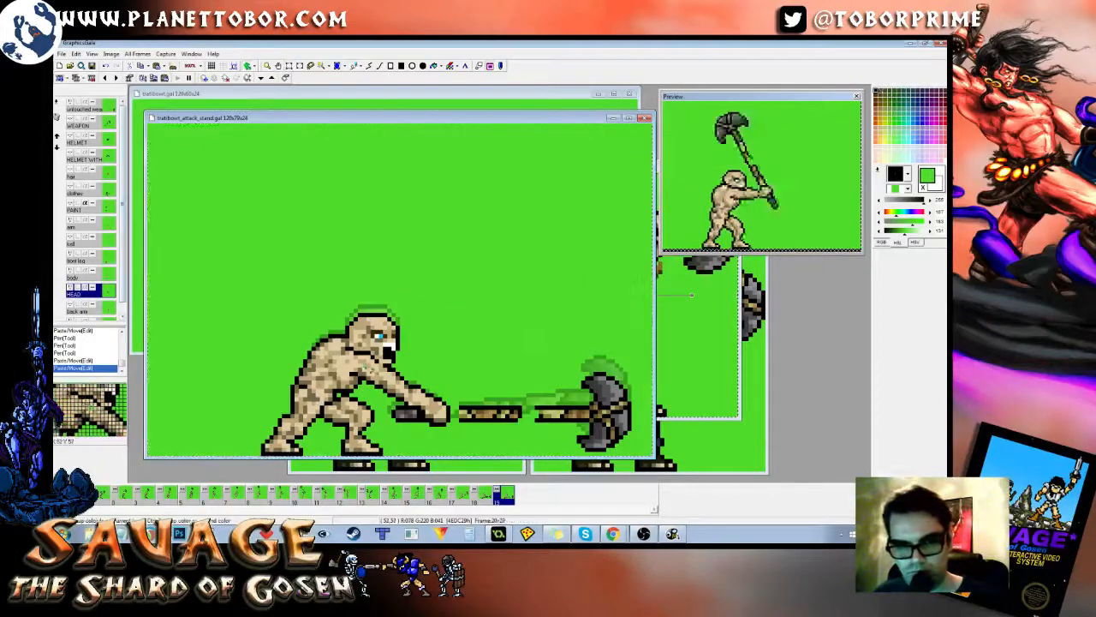
pyautogui.moveTo(370, 360); pyautogui.dragTo(435, 393)
pyautogui.rightClick(434, 387)
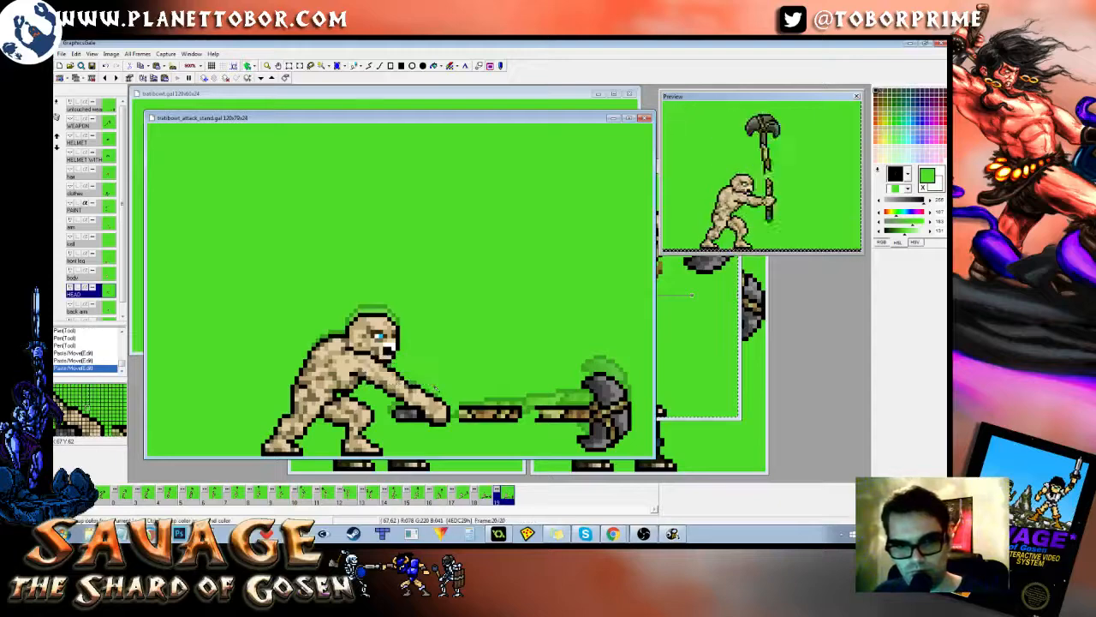
# Step: Step back through the swing from the last frame and forward again to examine the whole attack motion
pyautogui.press('Left')
pyautogui.press('Right')
pyautogui.press('Left')
pyautogui.press('Left')
pyautogui.press('Left')
pyautogui.press('Left')
pyautogui.press('Left')
pyautogui.press('Left')
pyautogui.press('Left')
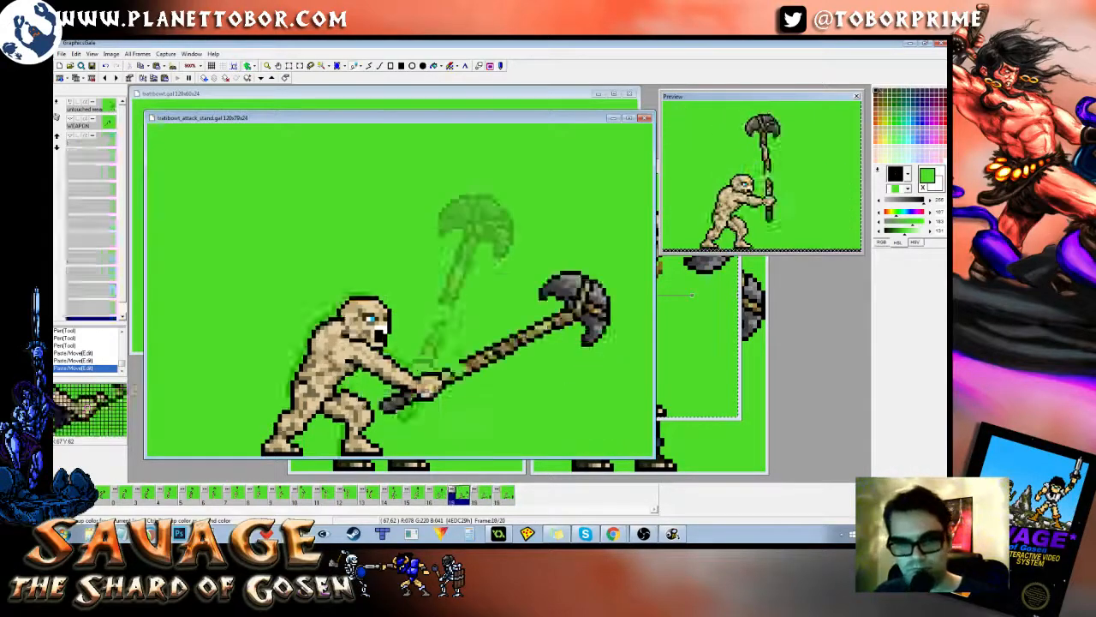
pyautogui.press('Left')
pyautogui.press('Left')
pyautogui.press('Left')
pyautogui.press('Left')
pyautogui.press('Left')
pyautogui.press('Left')
pyautogui.press('Left')
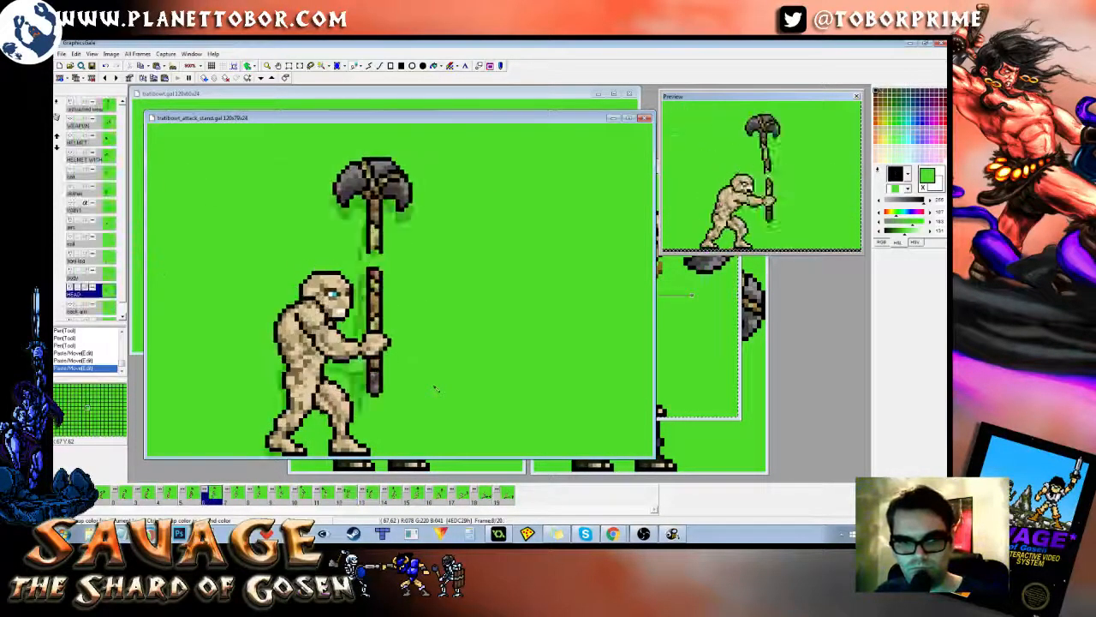
pyautogui.press('Right')
pyautogui.press('Right')
pyautogui.press('Right')
pyautogui.press('Right')
pyautogui.press('Right')
pyautogui.press('Right')
pyautogui.press('Right')
pyautogui.press('Right')
pyautogui.press('Right')
pyautogui.press('Right')
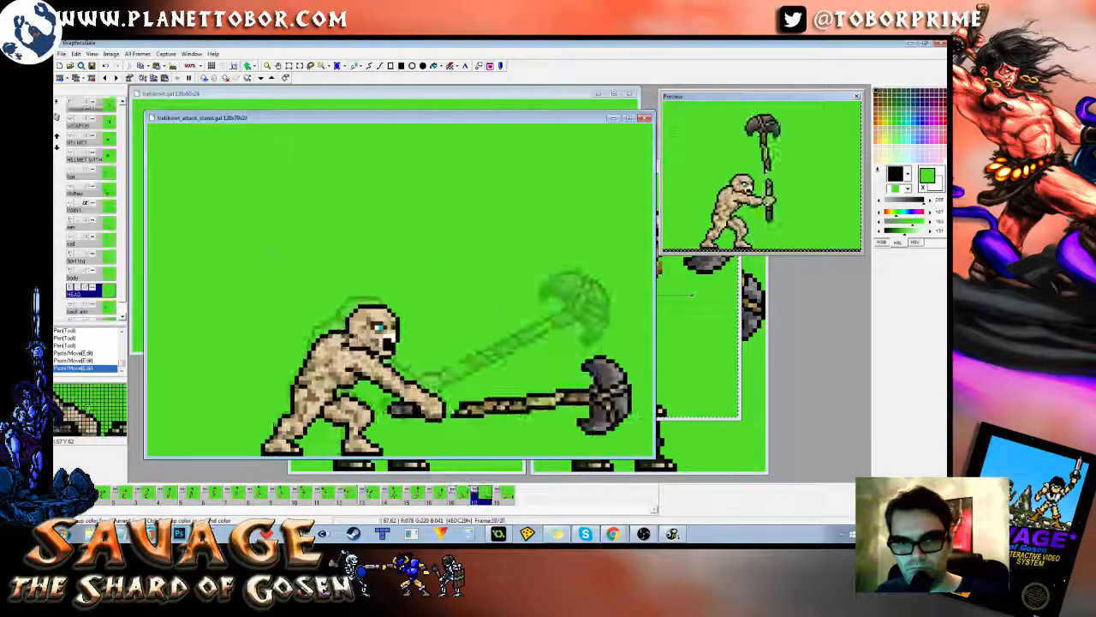
pyautogui.press('Right')
pyautogui.press('Right')
pyautogui.press('Right')
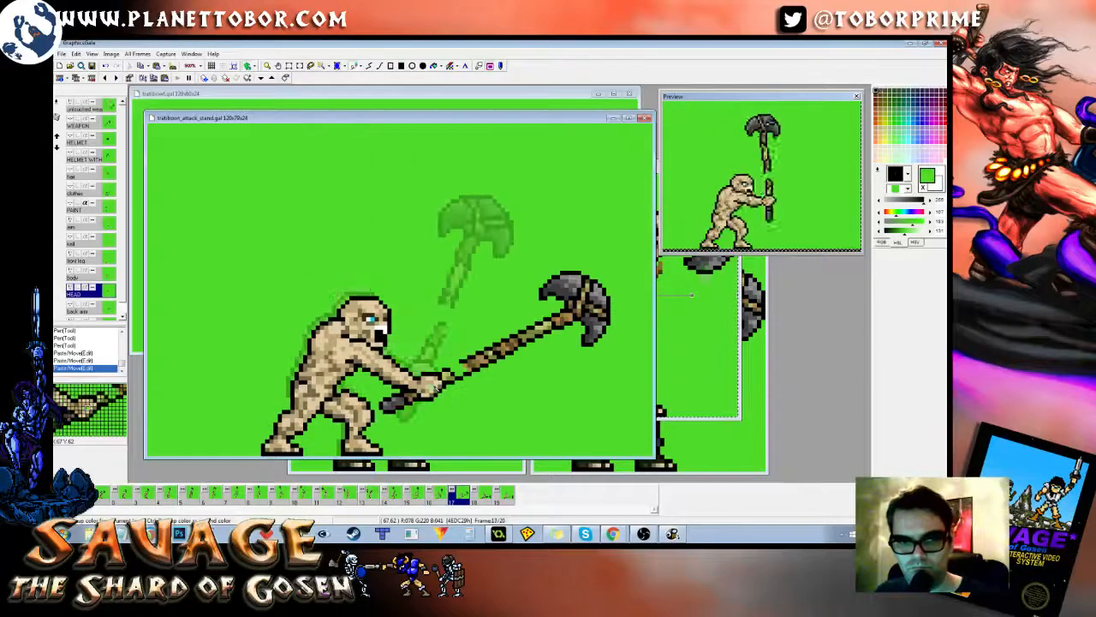
pyautogui.press('Left')
pyautogui.press('Left')
pyautogui.press('Left')
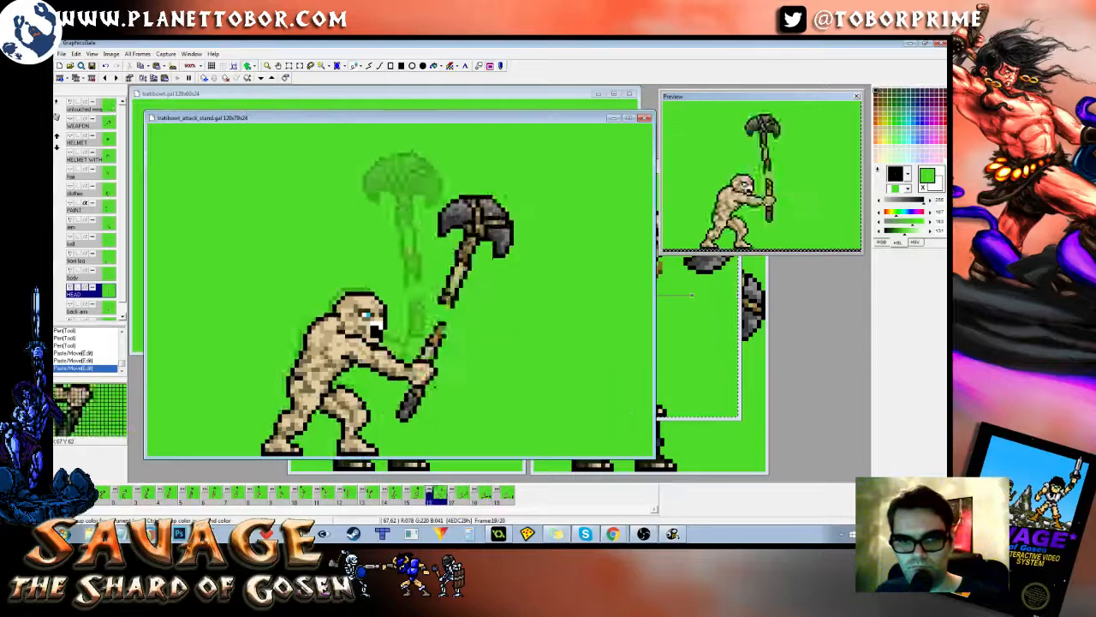
pyautogui.press('Right')
pyautogui.press('Right')
pyautogui.press('Right')
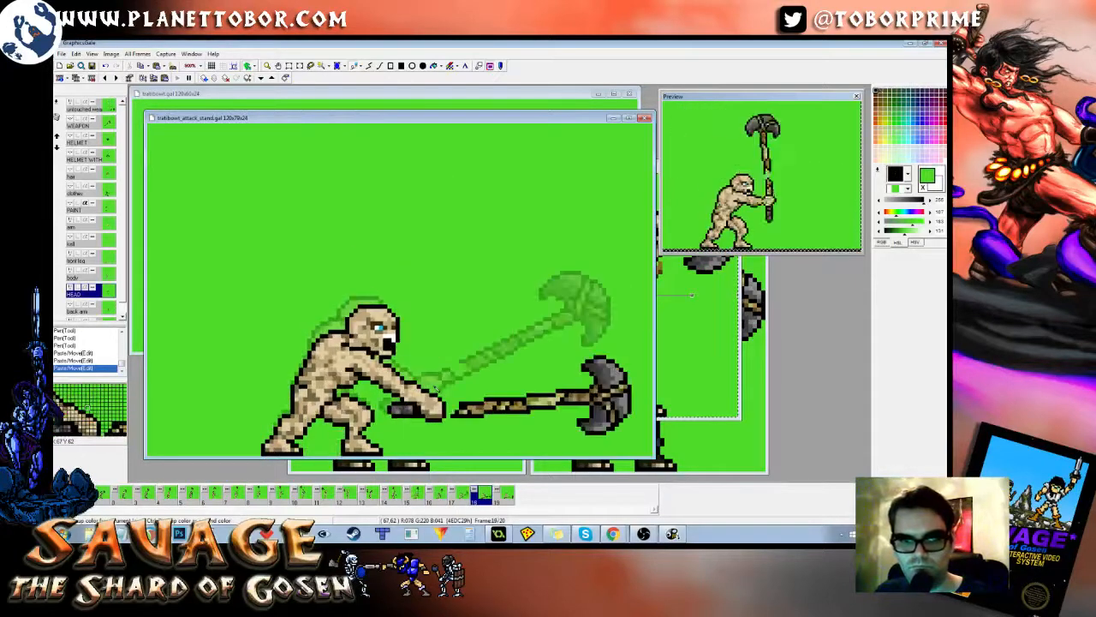
pyautogui.press('Right')
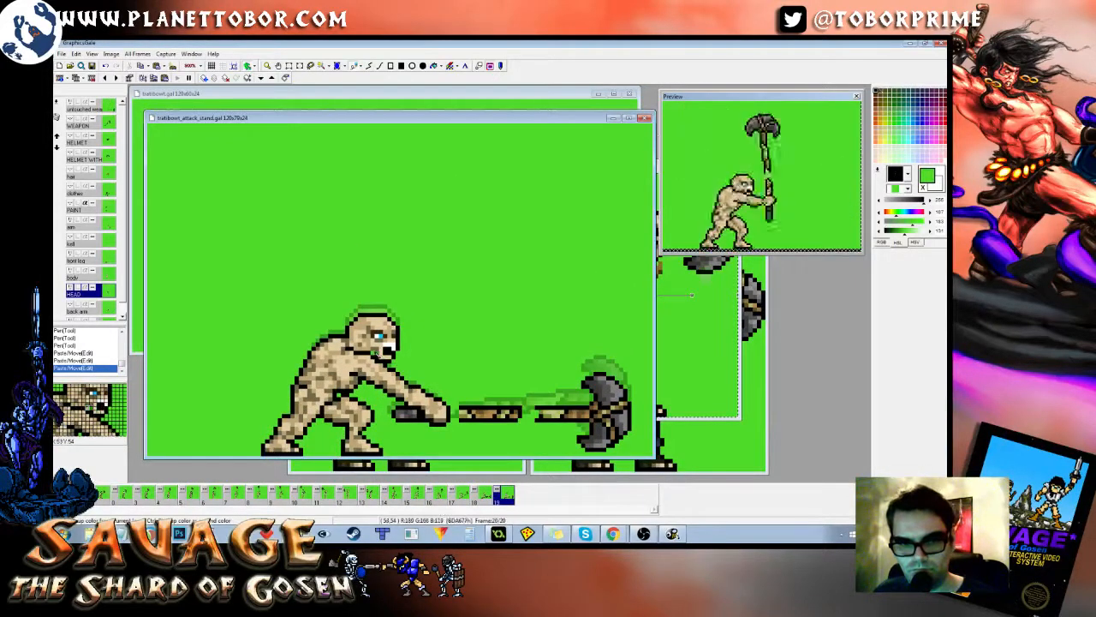
# Step: Retouch the head's mouth area in the last frame with the Pen and compare it with the previous frame
pyautogui.click(385, 357)
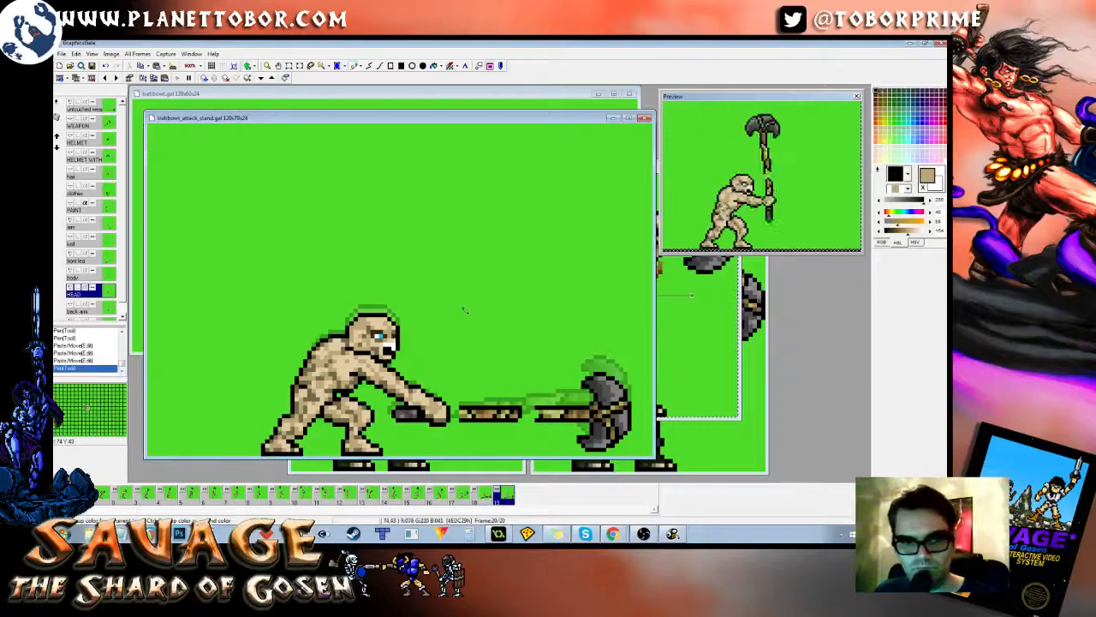
pyautogui.press('Left')
pyautogui.press('Right')
pyautogui.press('Left')
pyautogui.press('Right')
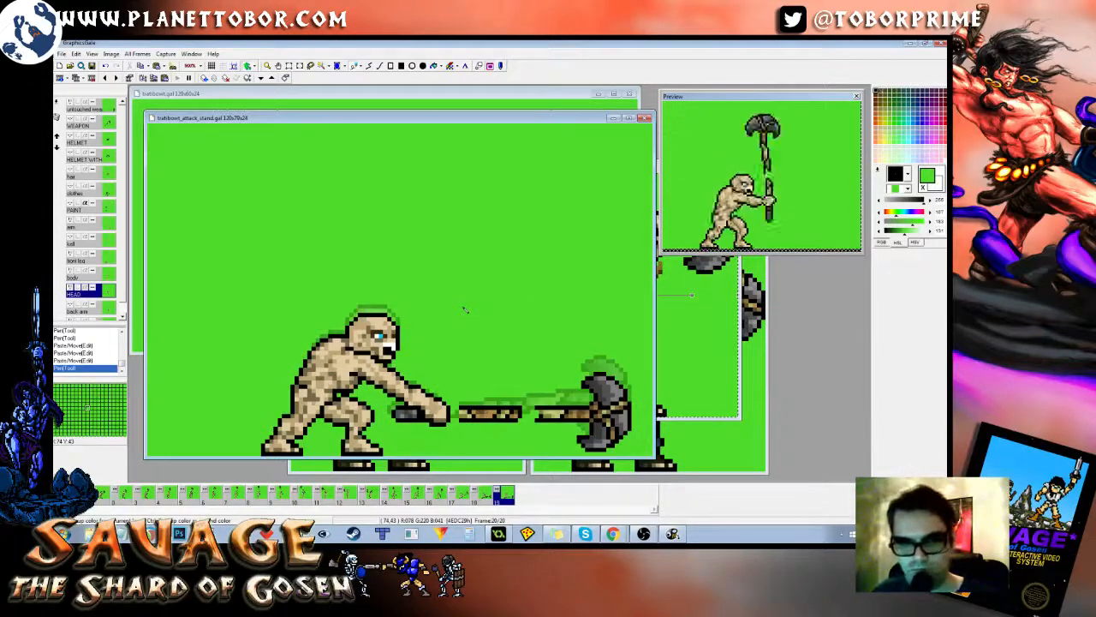
pyautogui.press('Left')
pyautogui.press('Right')
pyautogui.press('Left')
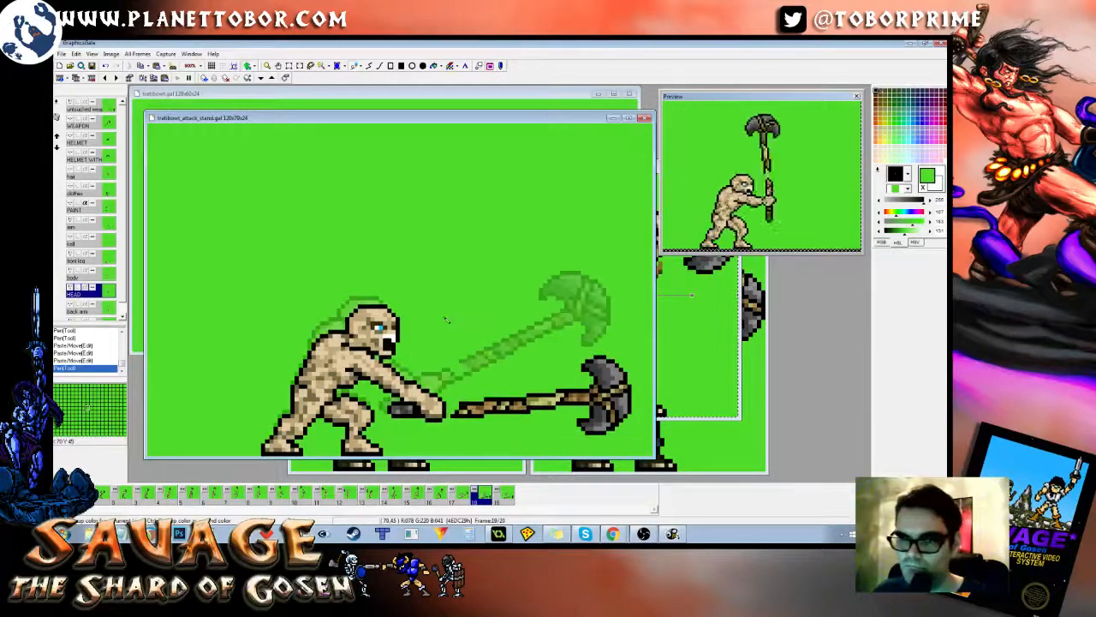
pyautogui.press('Right')
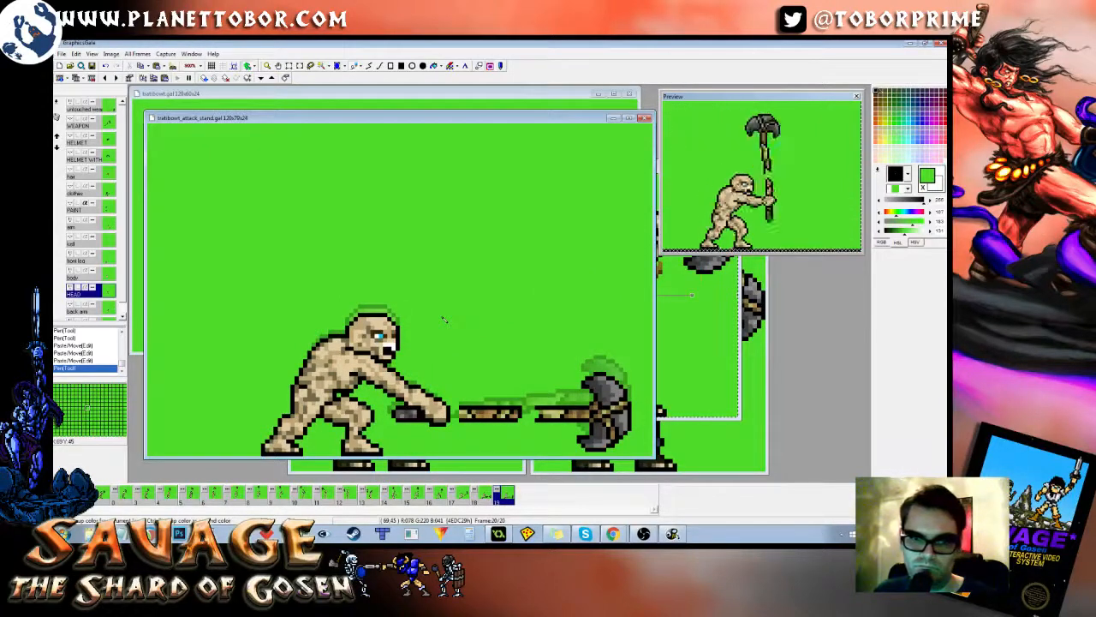
pyautogui.press('Left')
pyautogui.press('Right')
pyautogui.press('Left')
pyautogui.press('Right')
pyautogui.press('Left')
pyautogui.press('Right')
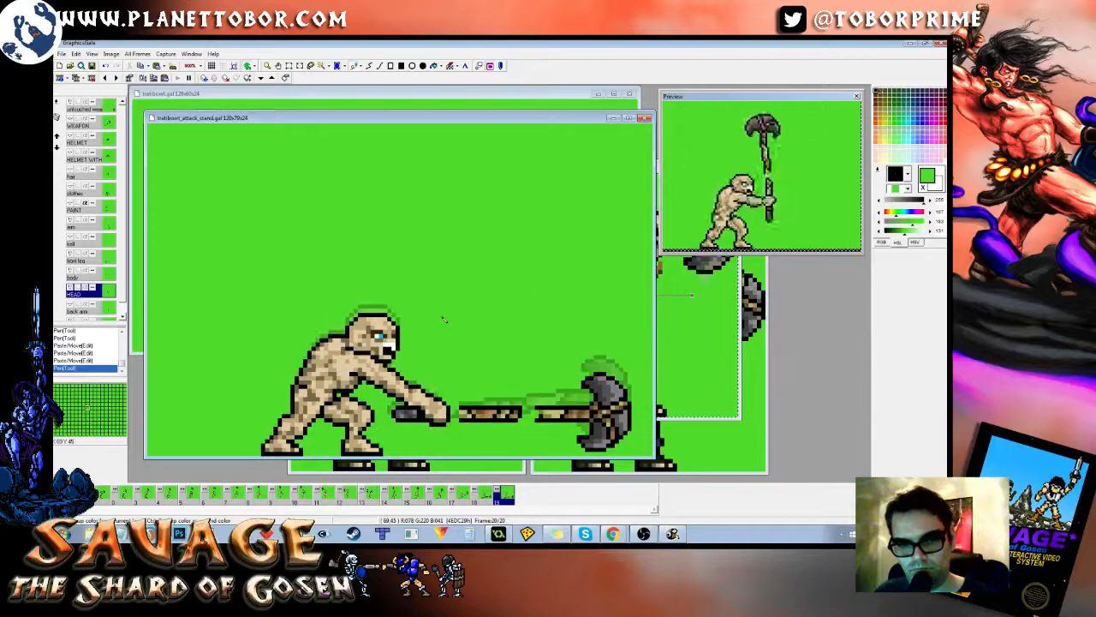
# Step: Step through the last four frames to examine how the body and head lower as the axe comes down
pyautogui.press('Left')
pyautogui.press('Left')
pyautogui.press('Left')
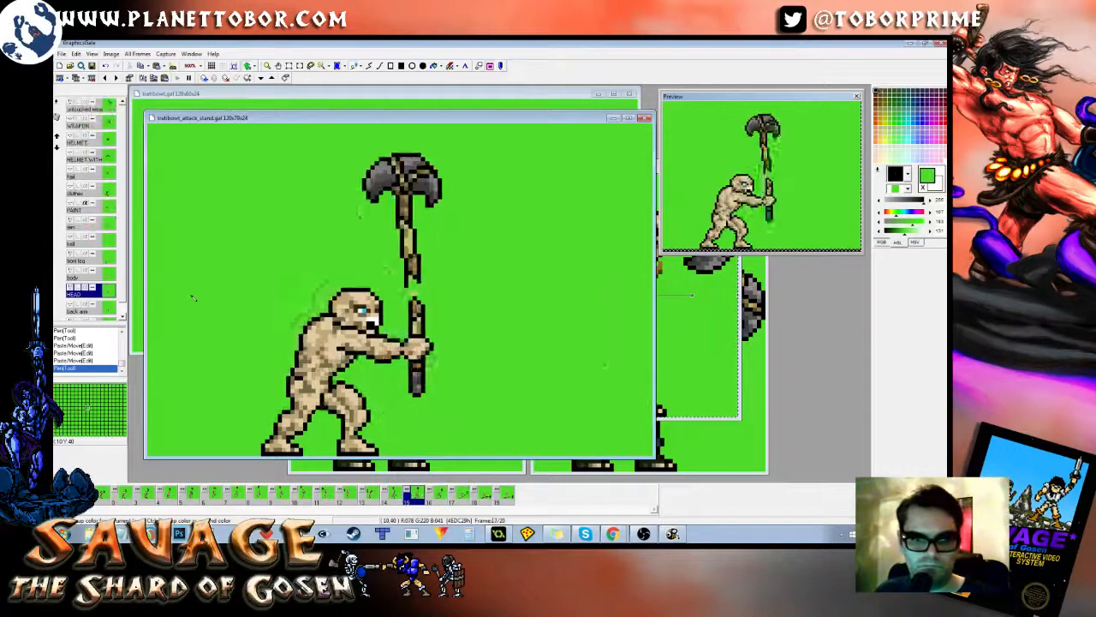
pyautogui.press('Right')
pyautogui.press('Right')
pyautogui.press('Right')
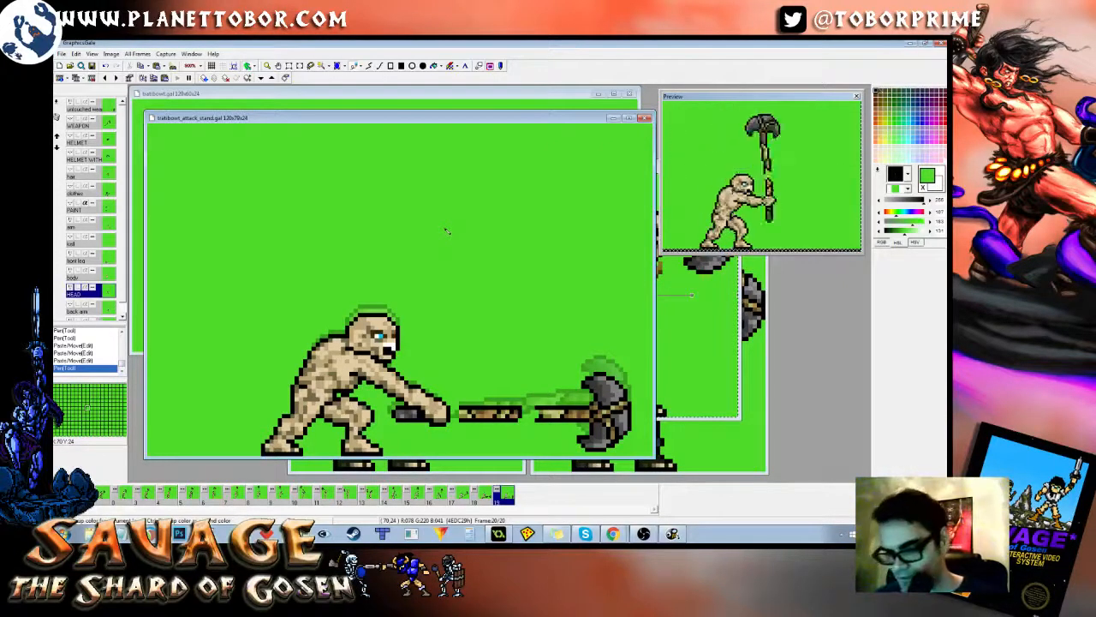
pyautogui.press('Left')
pyautogui.press('Left')
pyautogui.press('Left')
pyautogui.press('Right')
pyautogui.press('Right')
pyautogui.press('Right')
pyautogui.press('Left')
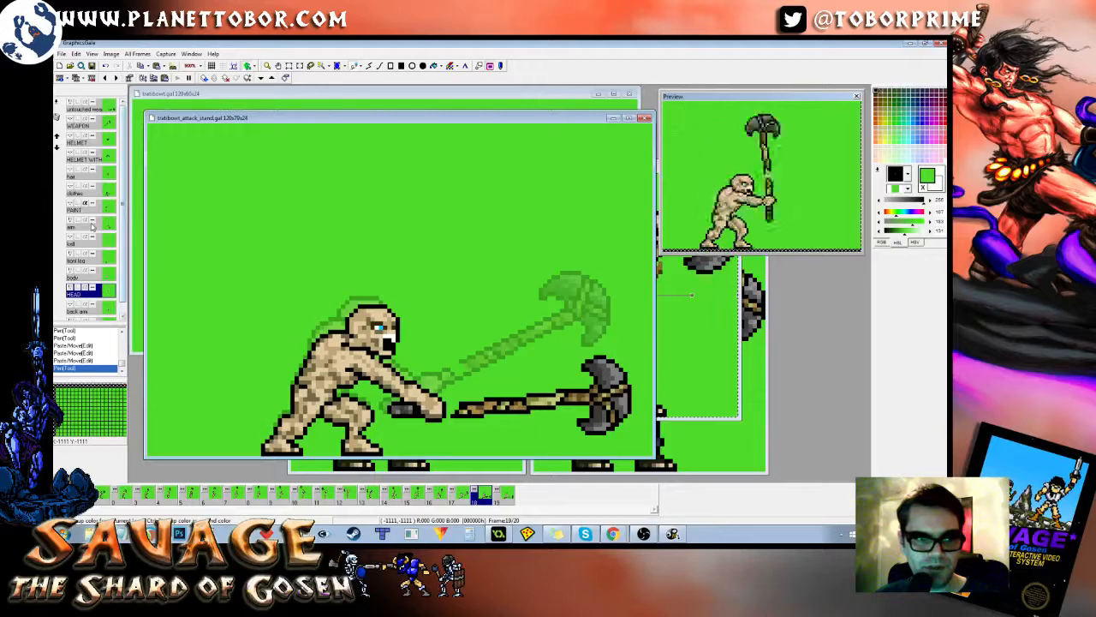
# Step: Touch up the arm with the Pen on the arm layer of the second-to-last frame and compare it with the frame before
pyautogui.click(92, 224)
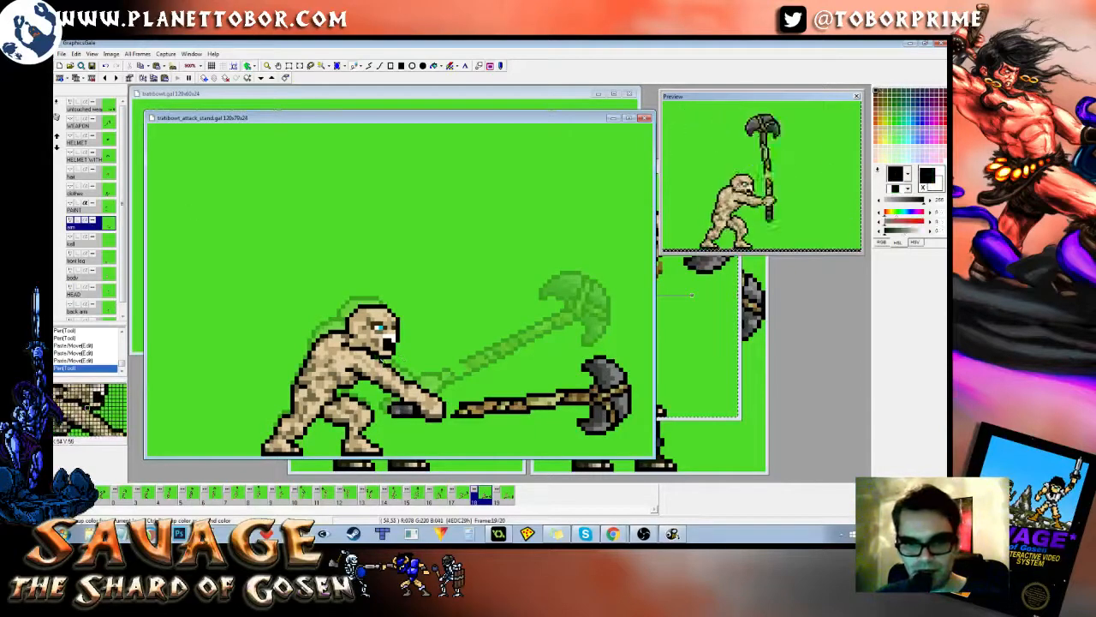
pyautogui.click(458, 291)
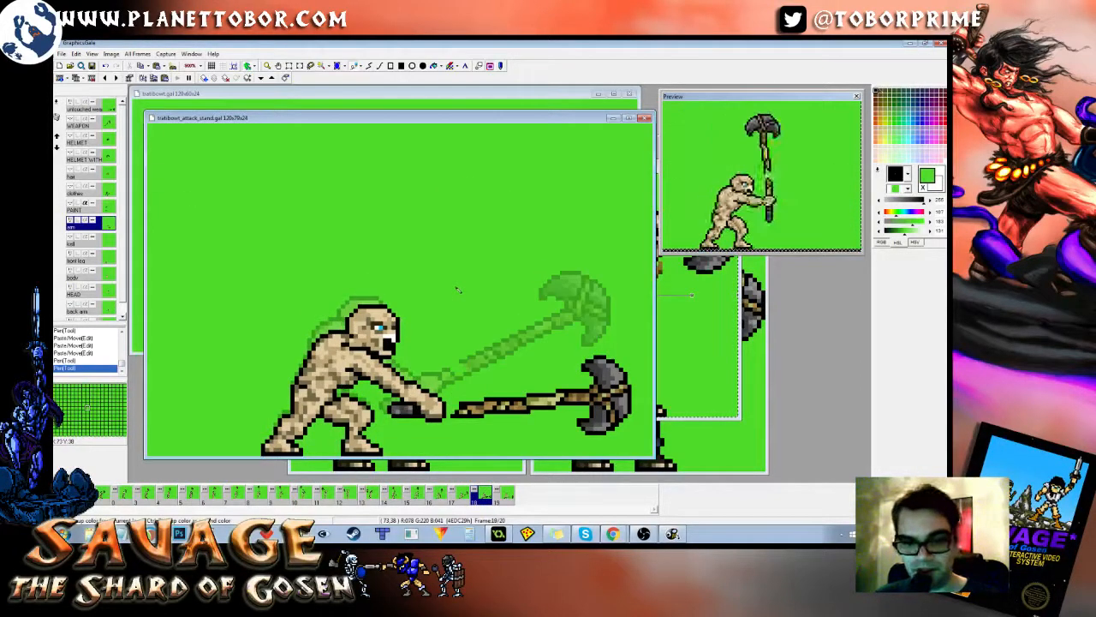
pyautogui.press('Left')
pyautogui.press('Right')
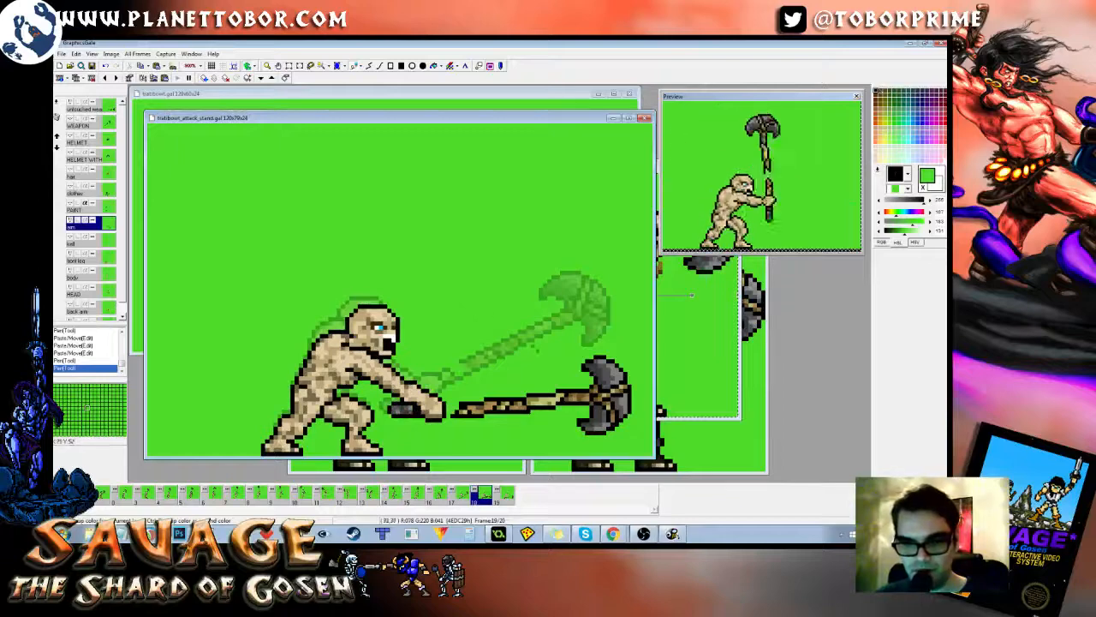
pyautogui.press('Left')
pyautogui.press('Right')
# Step: Alternate between the last two frames to examine the change in the arm and head
pyautogui.press('Right')
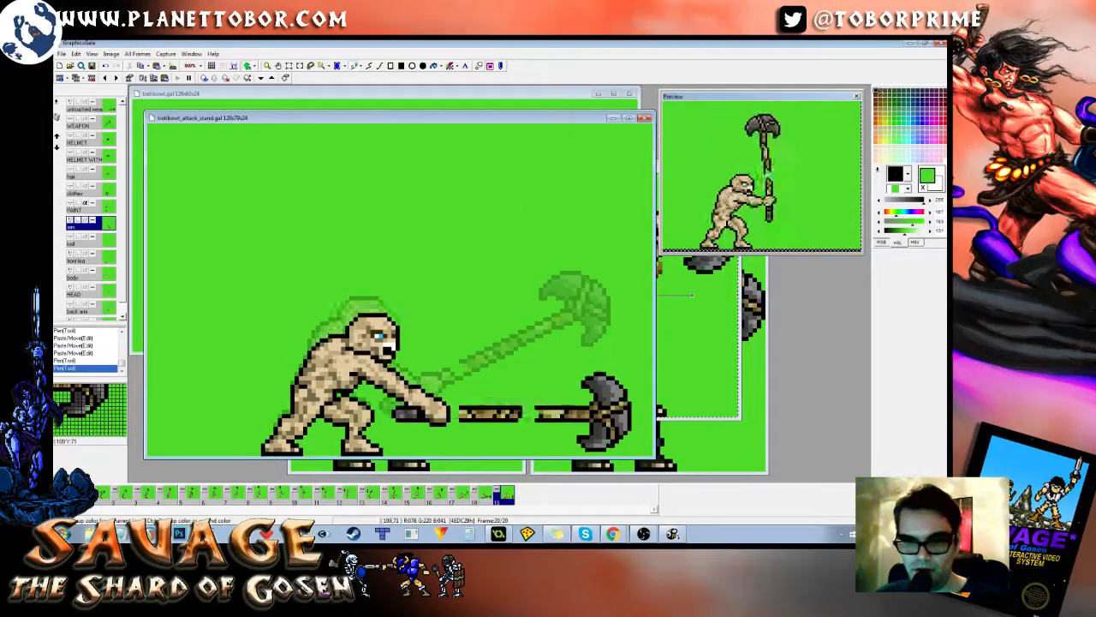
pyautogui.press('Left')
pyautogui.press('Right')
pyautogui.press('Left')
pyautogui.press('Right')
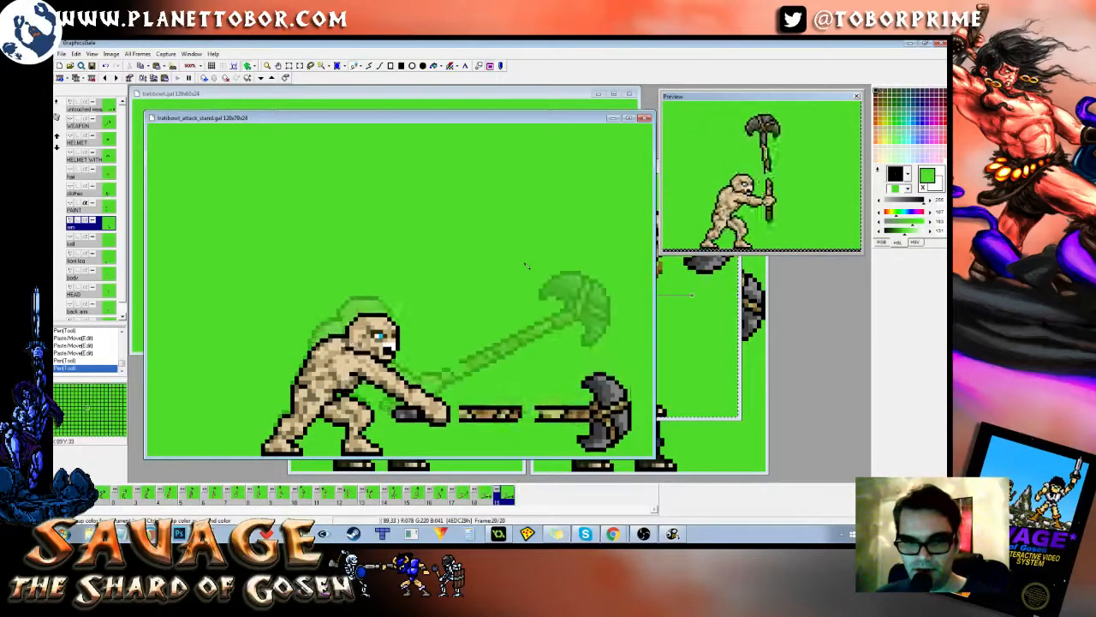
pyautogui.press('Left')
pyautogui.press('Right')
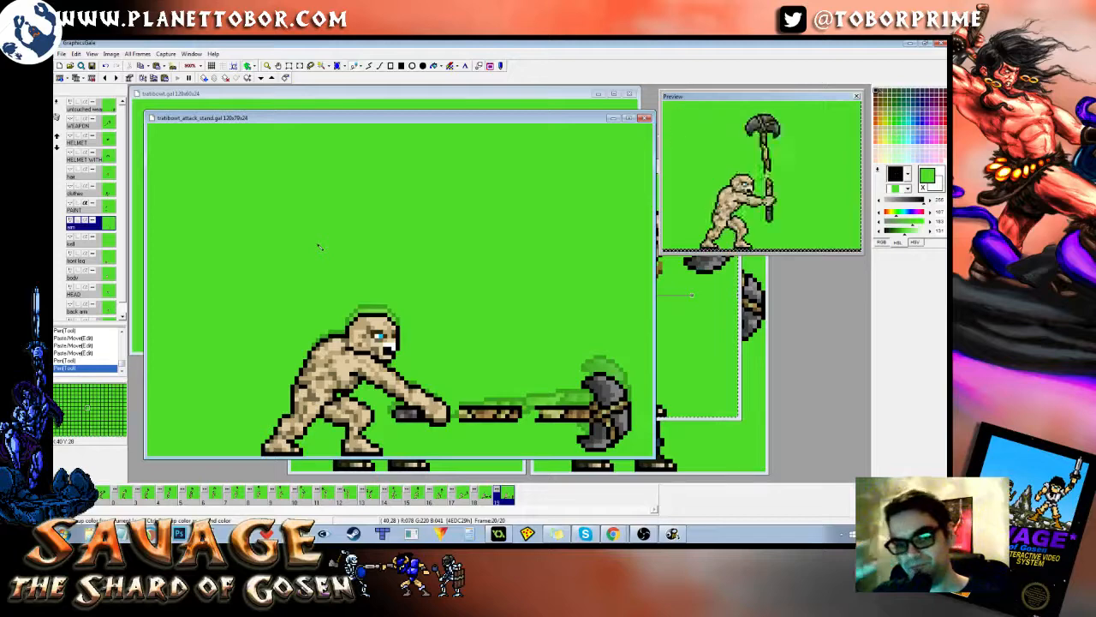
# Step: Step back to the frames with the axe raised and forward again to examine the timing of the downswing
pyautogui.scroll(-1, 126, 190)
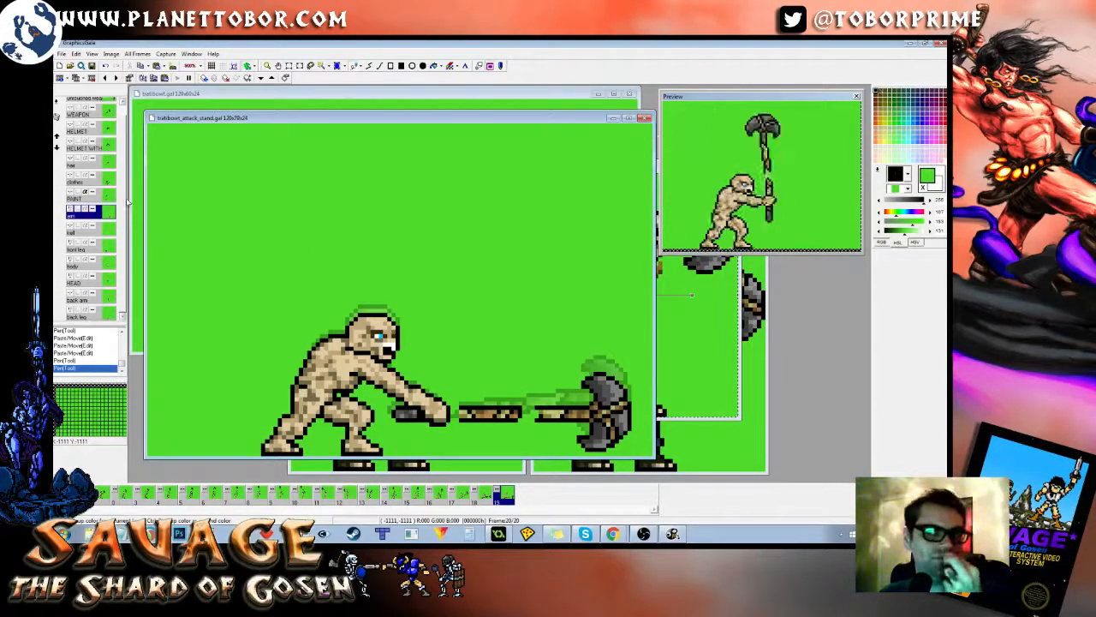
pyautogui.press('Left')
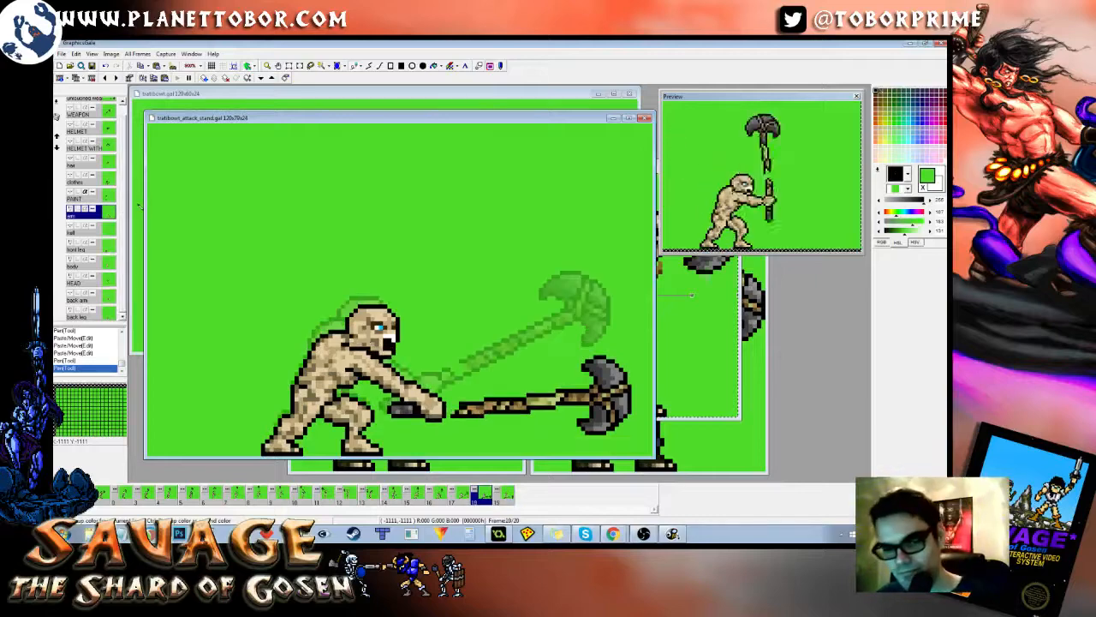
pyautogui.press('Right')
pyautogui.press('Left')
pyautogui.press('Left')
pyautogui.press('Right')
pyautogui.press('Right')
pyautogui.press('Left')
pyautogui.press('Left')
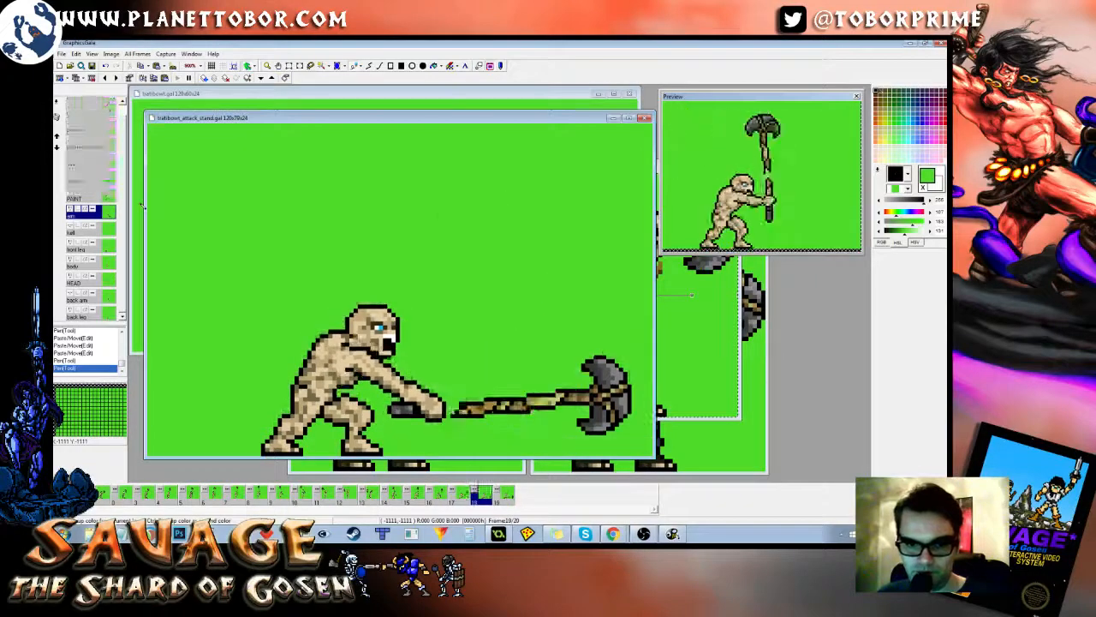
pyautogui.press('Right')
pyautogui.press('Right')
pyautogui.press('Left')
pyautogui.press('Left')
pyautogui.press('Left')
pyautogui.press('Left')
pyautogui.press('Left')
pyautogui.press('Right')
pyautogui.press('Right')
pyautogui.press('Right')
pyautogui.press('Right')
pyautogui.press('Right')
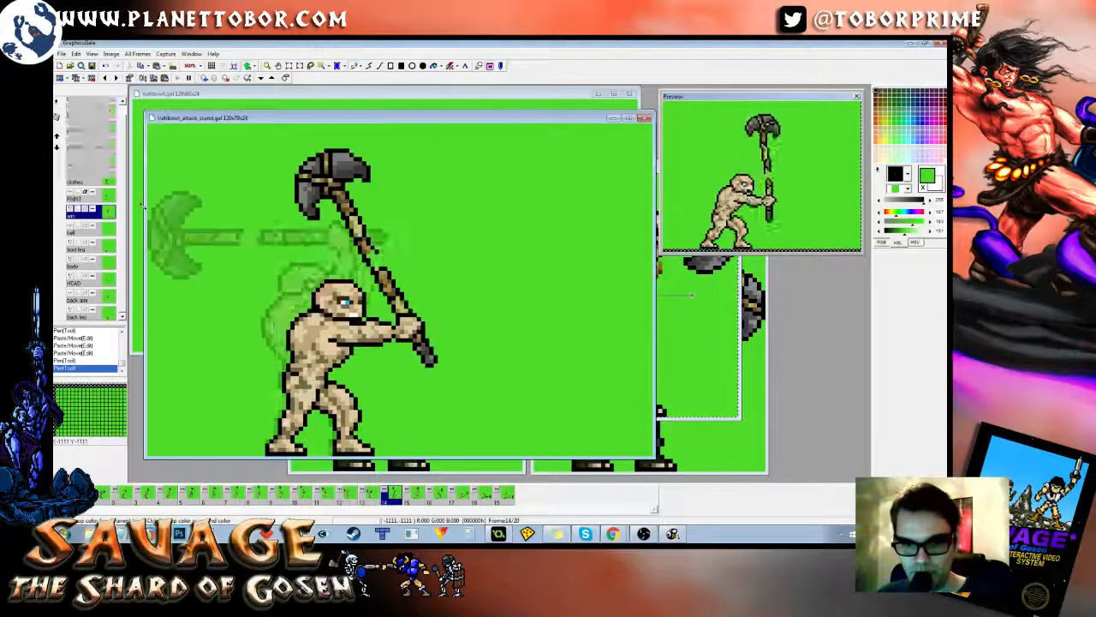
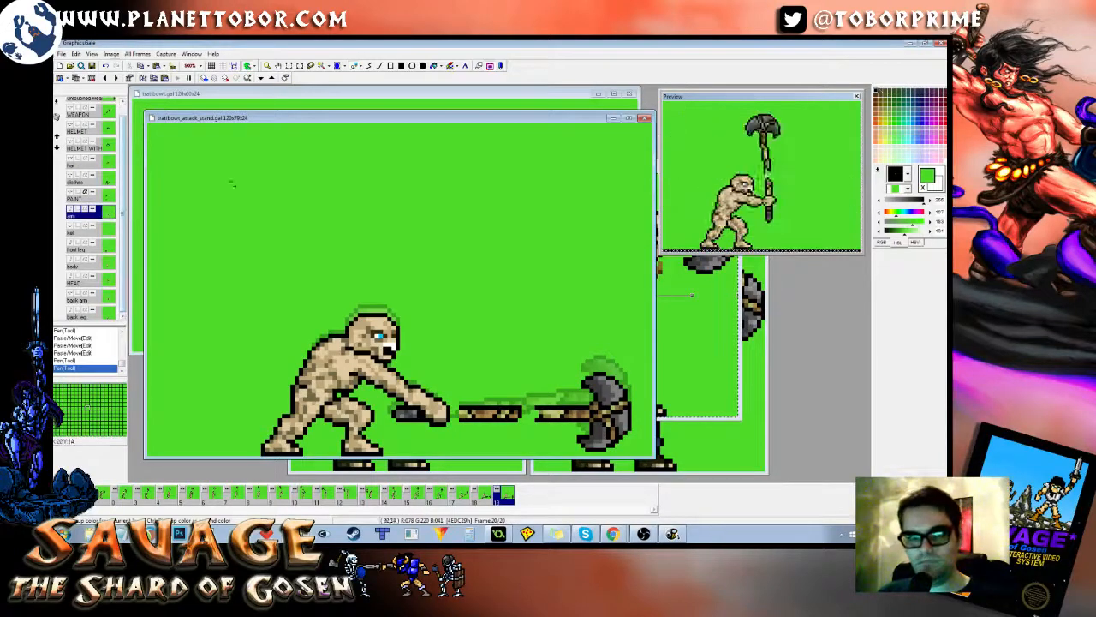
# Step: Flip repeatedly between the final two frames to examine how the axe and head settle
pyautogui.press('Left')
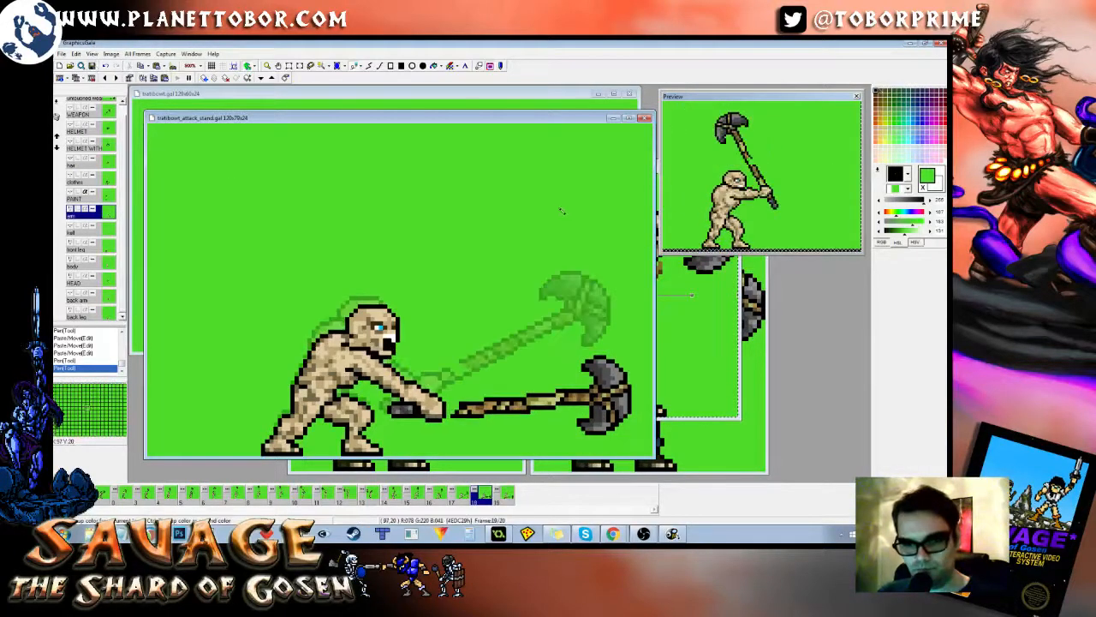
pyautogui.press('Right')
pyautogui.press('Left')
pyautogui.press('Right')
pyautogui.press('Left')
pyautogui.press('Right')
pyautogui.press('Left')
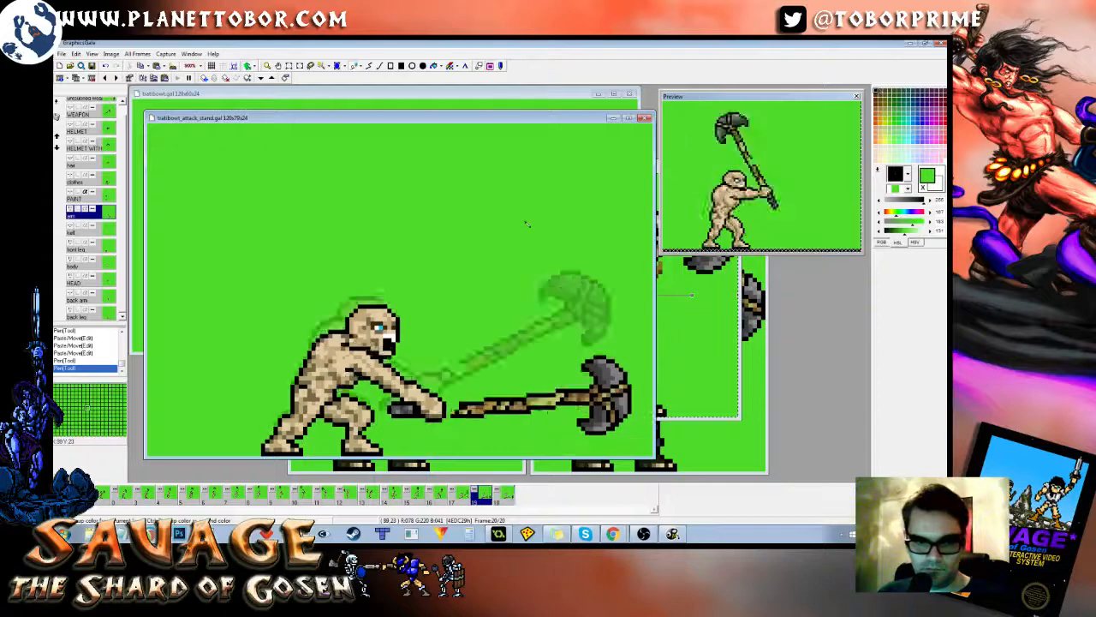
pyautogui.press('Right')
pyautogui.press('Left')
pyautogui.press('Right')
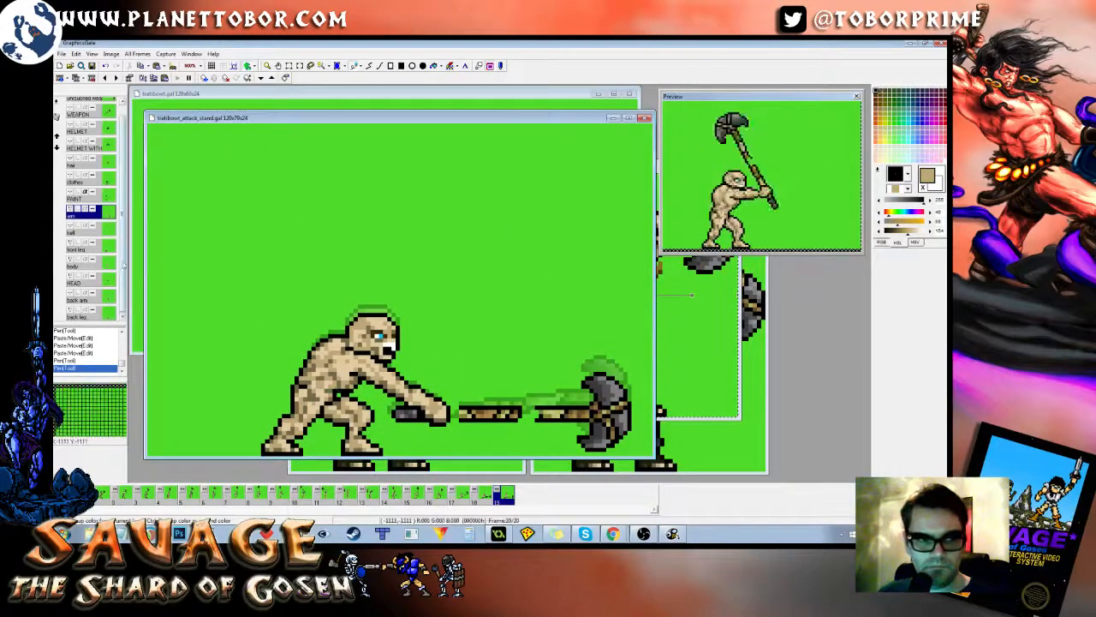
# Step: Touch up the torso shading with the Pen on the body layer of the last frame, using a colour sampled from the torso
pyautogui.click(95, 262)
pyautogui.click(336, 392)
pyautogui.rightClick(476, 206)
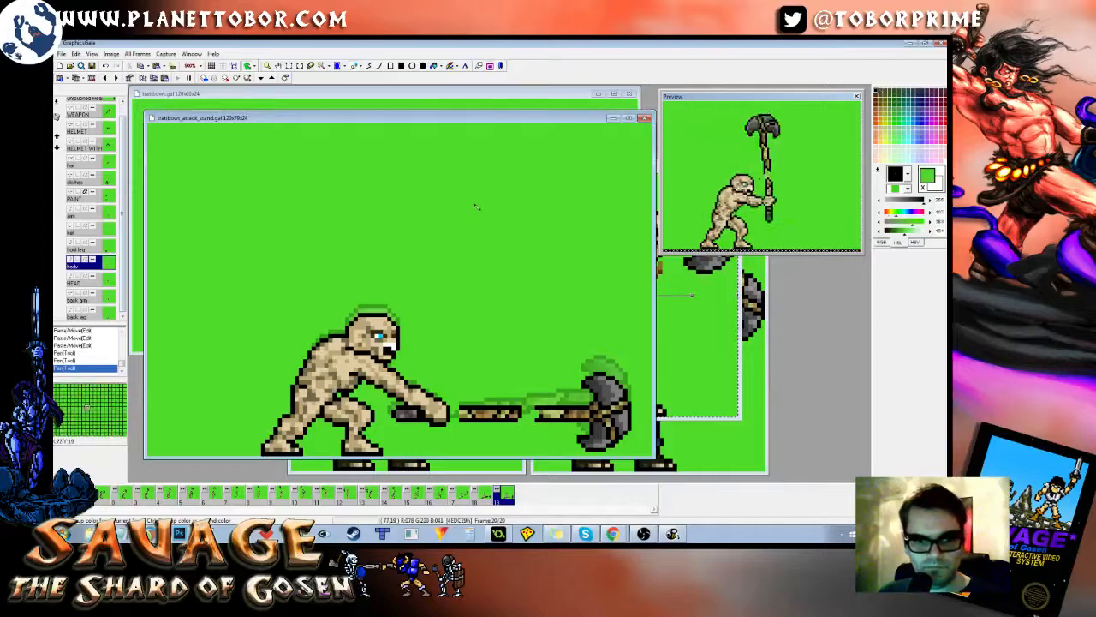
pyautogui.press('Left')
pyautogui.press('Right')
pyautogui.press('Left')
pyautogui.press('Right')
pyautogui.rightClick(335, 370)
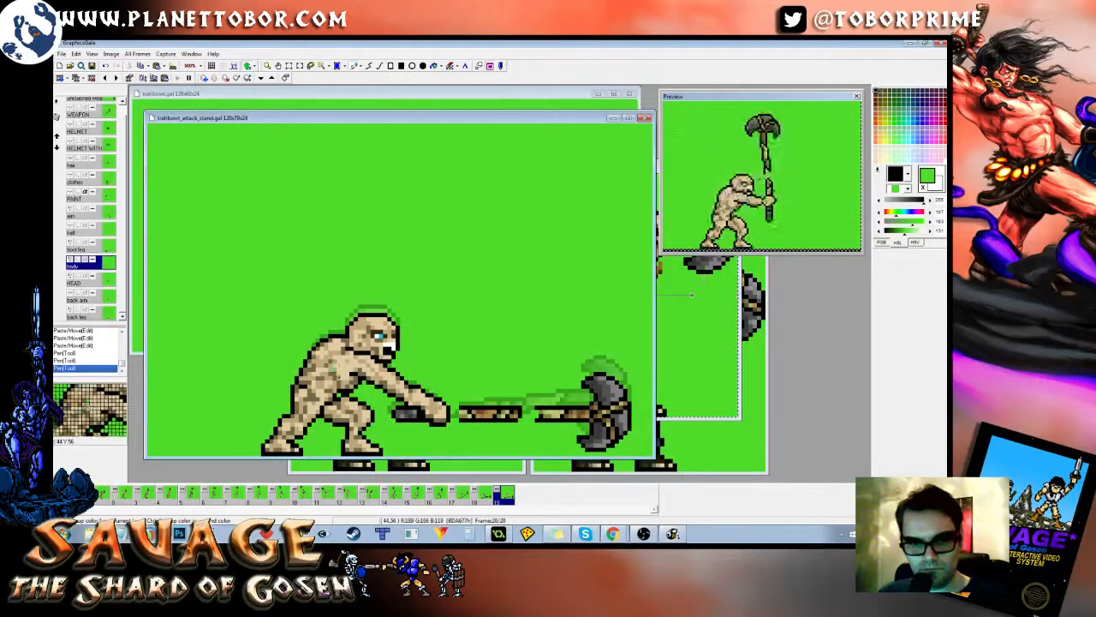
pyautogui.click(335, 376)
# Step: Flip repeatedly between the last two frames to examine how the retouched torso moves
pyautogui.press('Left')
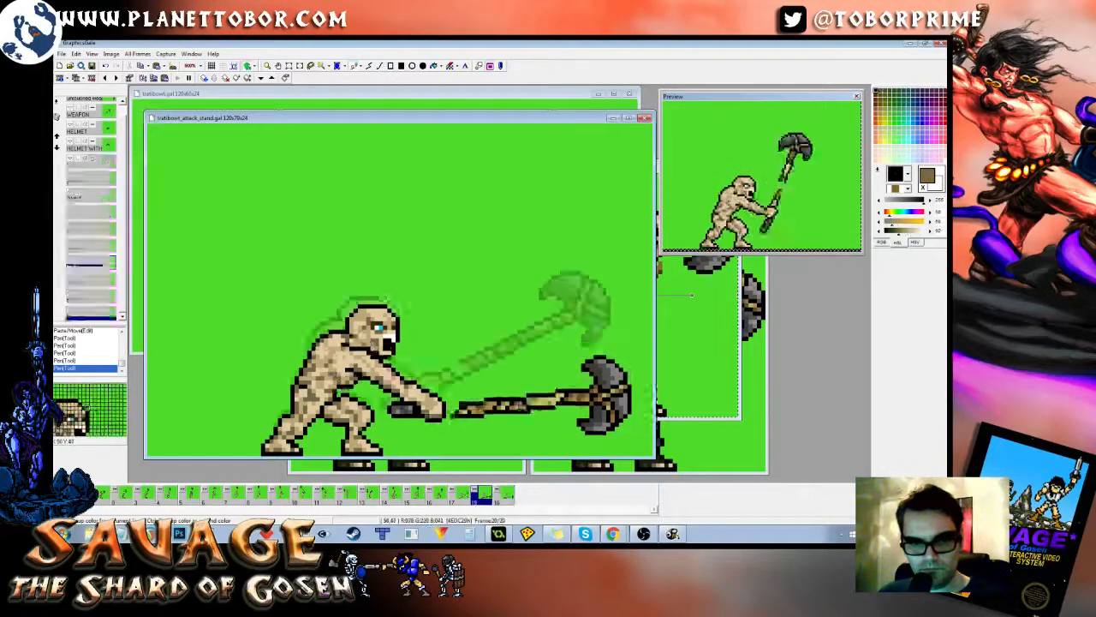
pyautogui.press('Right')
pyautogui.rightClick(468, 293)
pyautogui.press('Left')
pyautogui.press('Right')
pyautogui.press('Left')
pyautogui.press('Right')
pyautogui.press('Left')
pyautogui.press('Right')
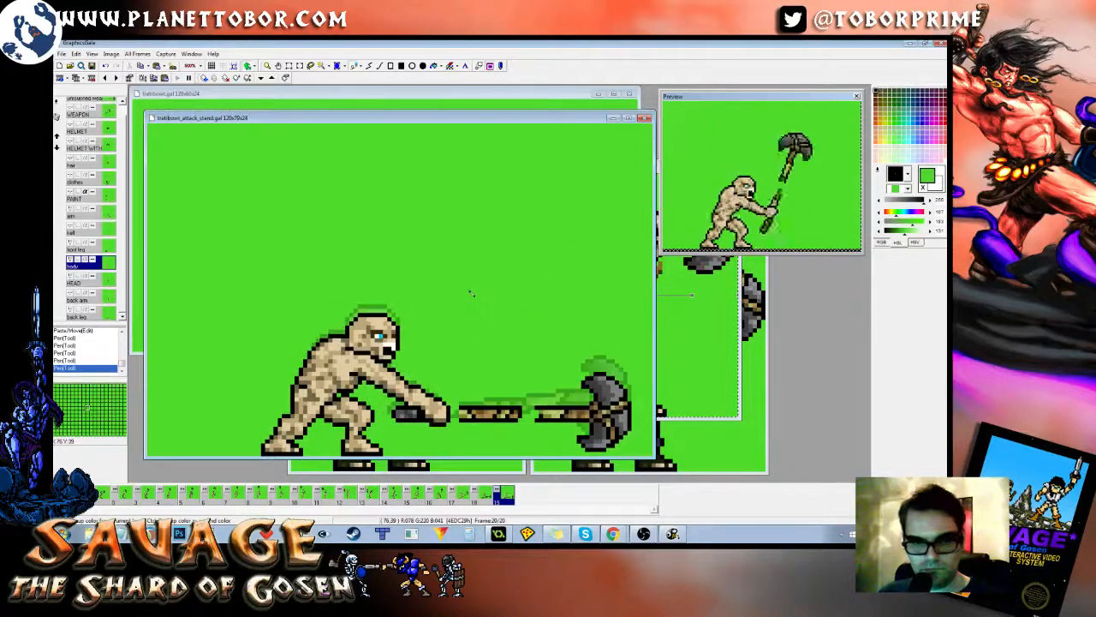
pyautogui.press('Left')
pyautogui.press('Right')
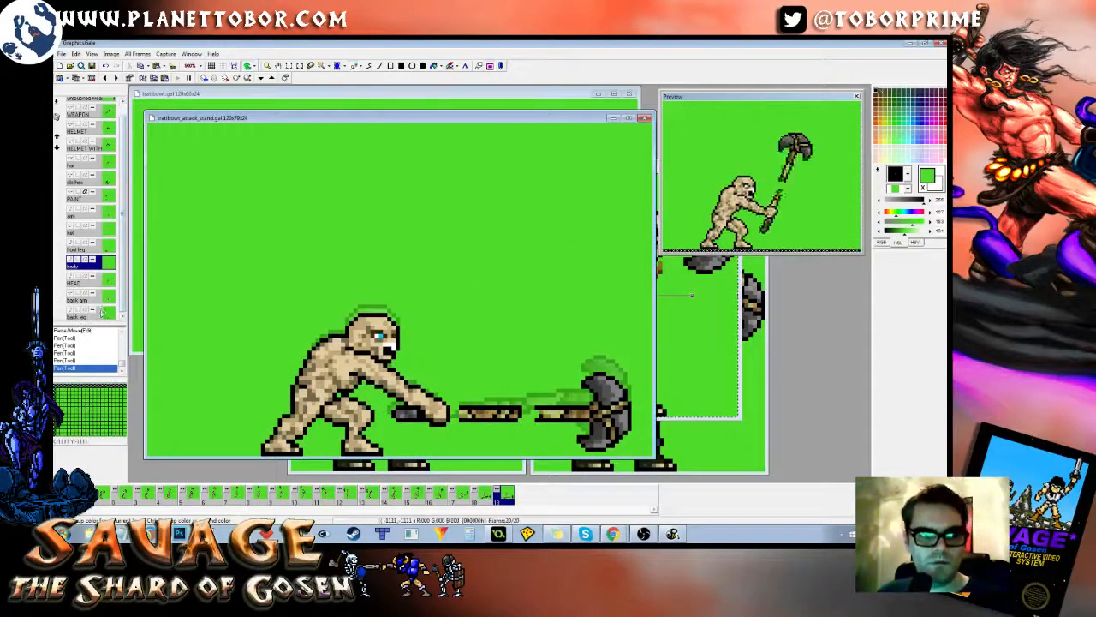
# Step: Show the back arm layer and shift its contents down two pixels in the last frame to follow the lowered axe
pyautogui.click(101, 300)
pyautogui.press('v')
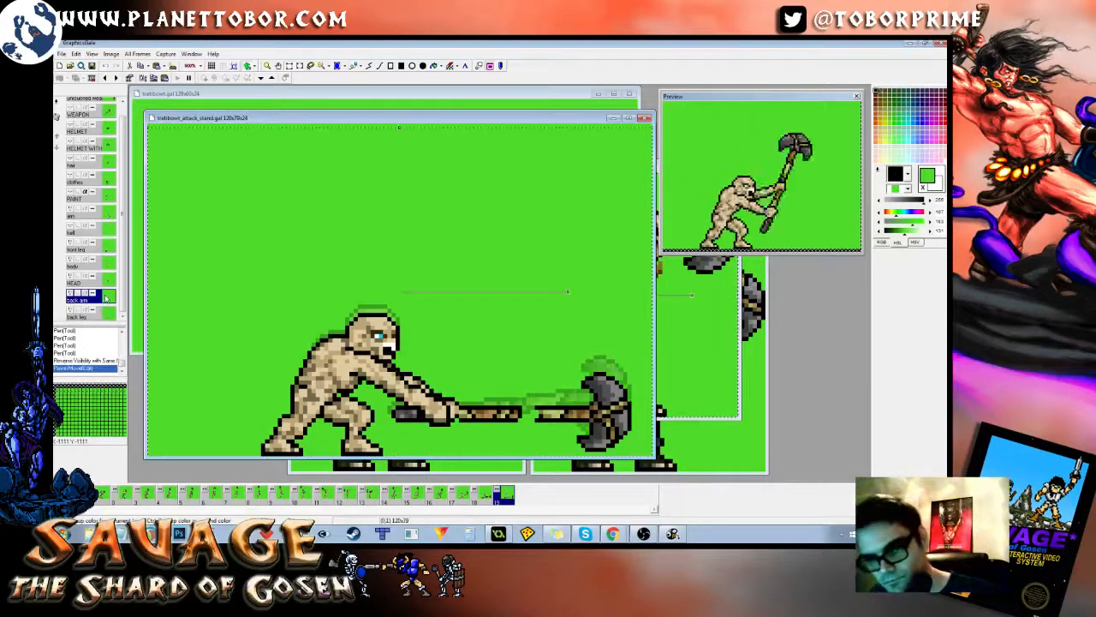
pyautogui.hotkey('ctrl', 'v')
pyautogui.moveTo(567, 292); pyautogui.dragTo(567, 296)
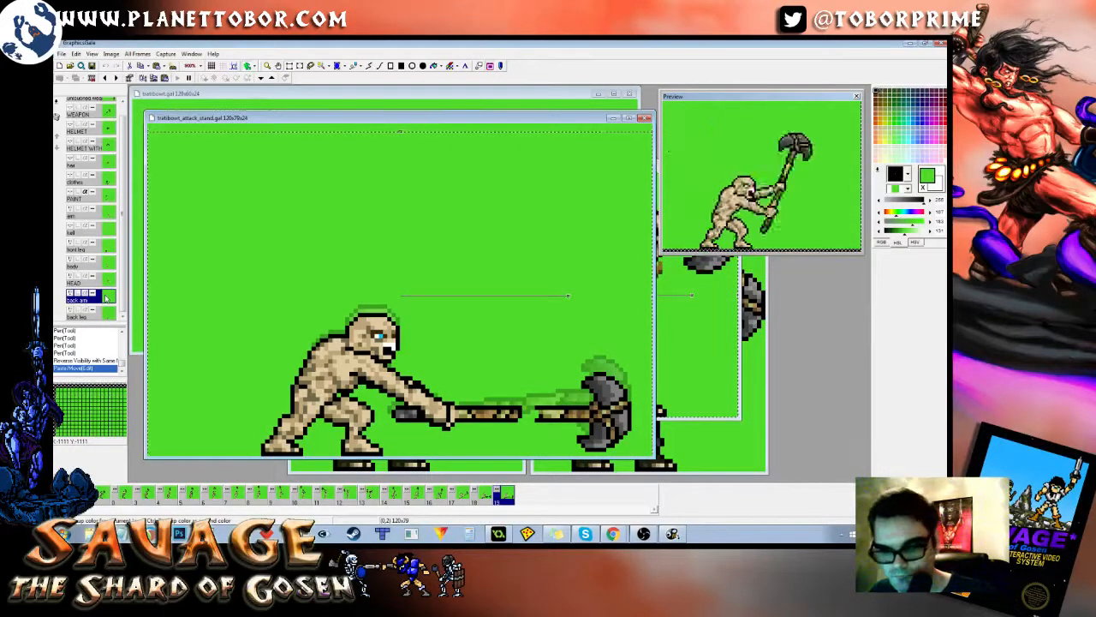
pyautogui.hotkey('ctrl', 'Left')
pyautogui.hotkey('ctrl', 'Right')
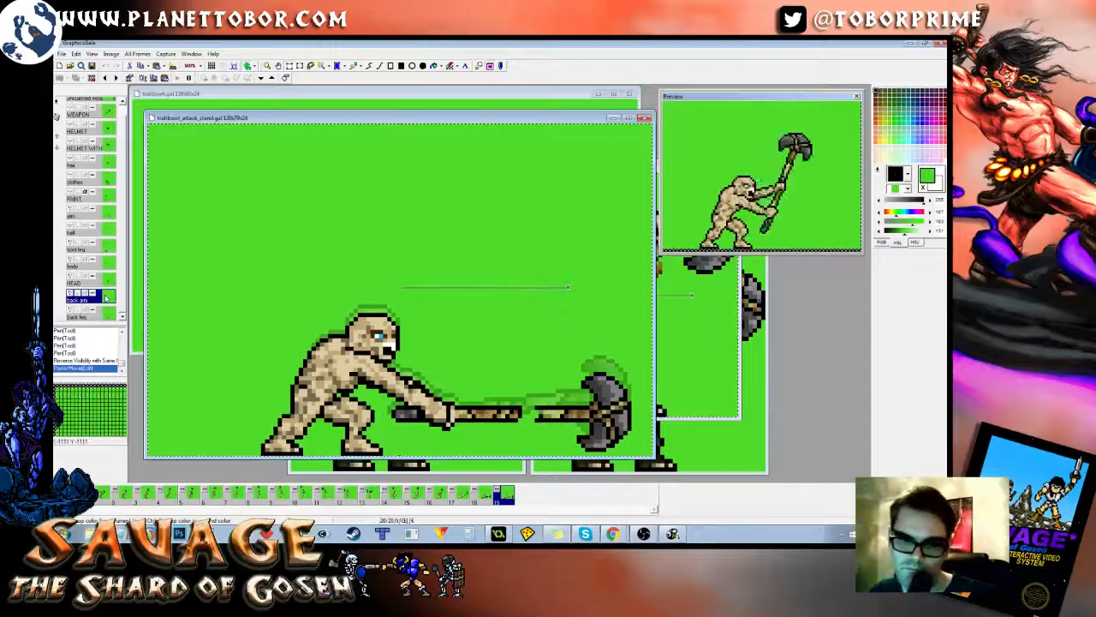
# Step: Select a 40x54 area around the body on the back arm layer, move it down one pixel and compare with the previous frame
pyautogui.click(89, 299)
pyautogui.moveTo(266, 228); pyautogui.dragTo(435, 471)
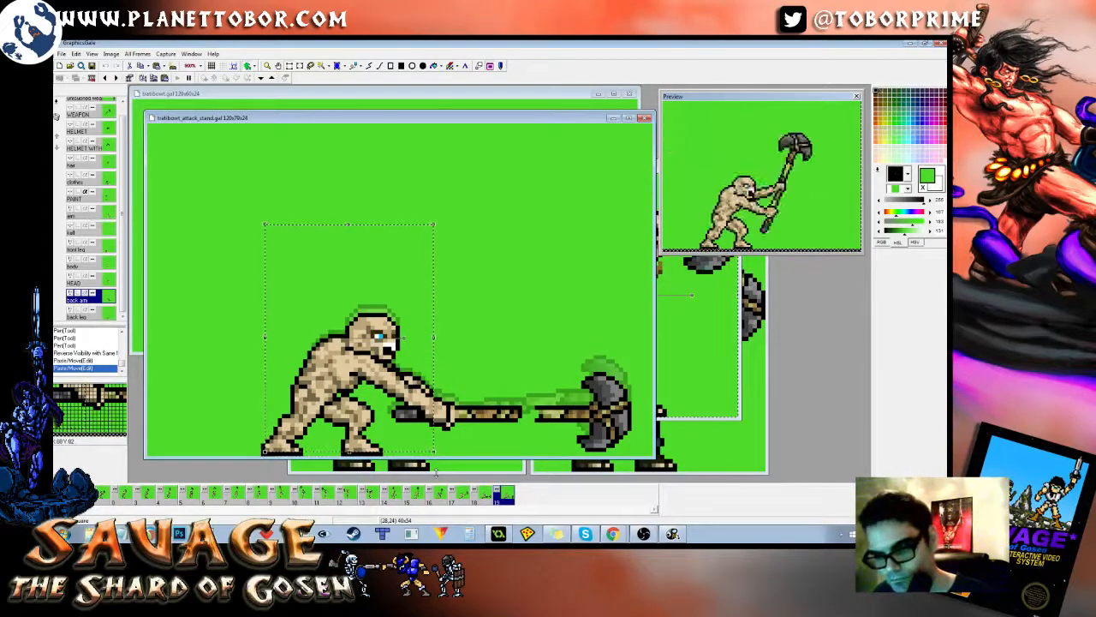
pyautogui.press('Down')
pyautogui.press('Left')
pyautogui.press('Right')
pyautogui.press('Left')
pyautogui.press('Right')
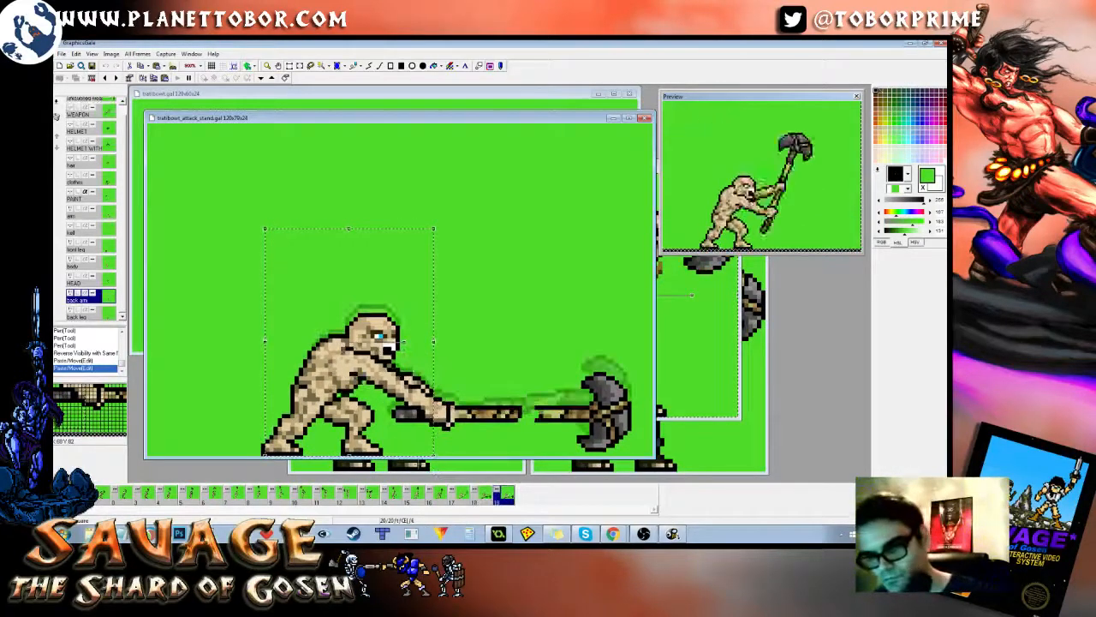
# Step: Retouch the axe handle beside the gripping hand on the untouched weapon layer of the last frame and compare with the previous frame
pyautogui.click(70, 137)
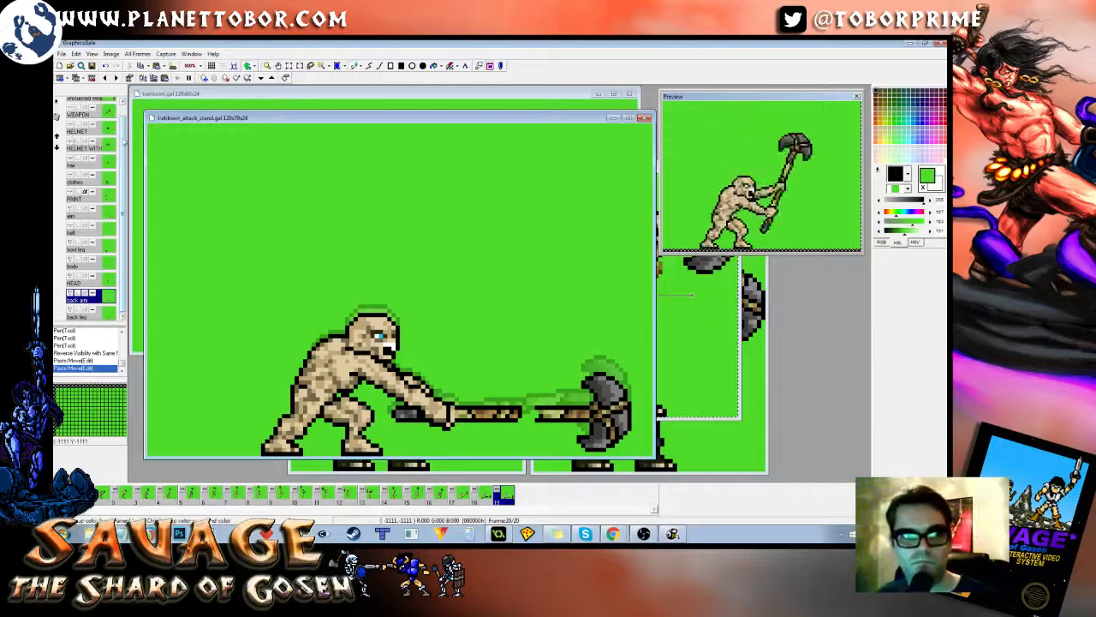
pyautogui.moveTo(124, 142); pyautogui.dragTo(121, 116)
pyautogui.click(109, 110)
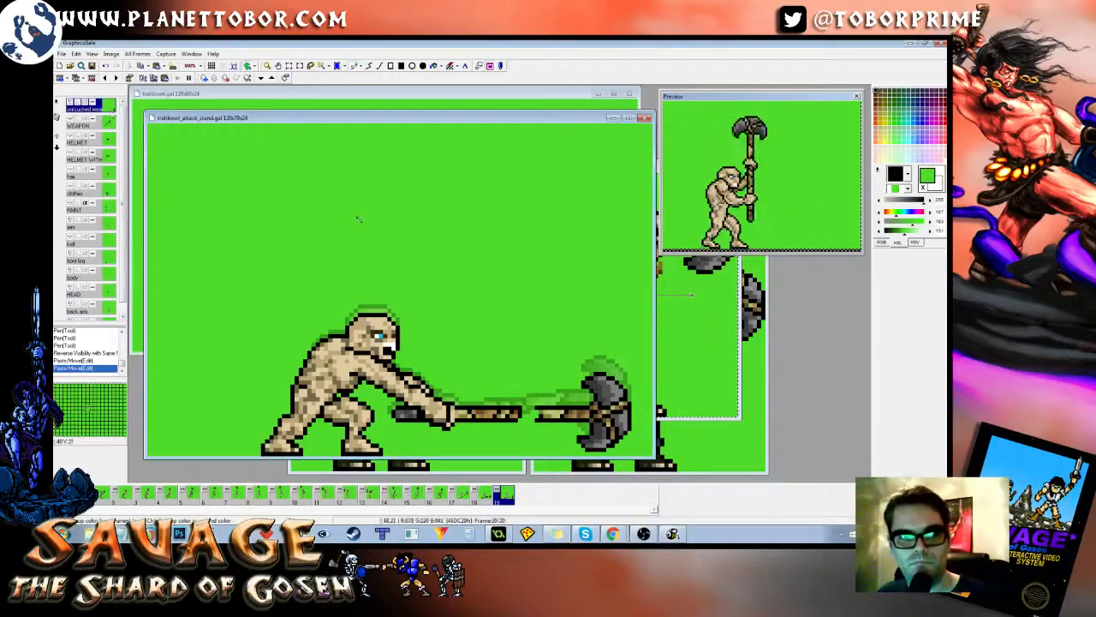
pyautogui.click(461, 415)
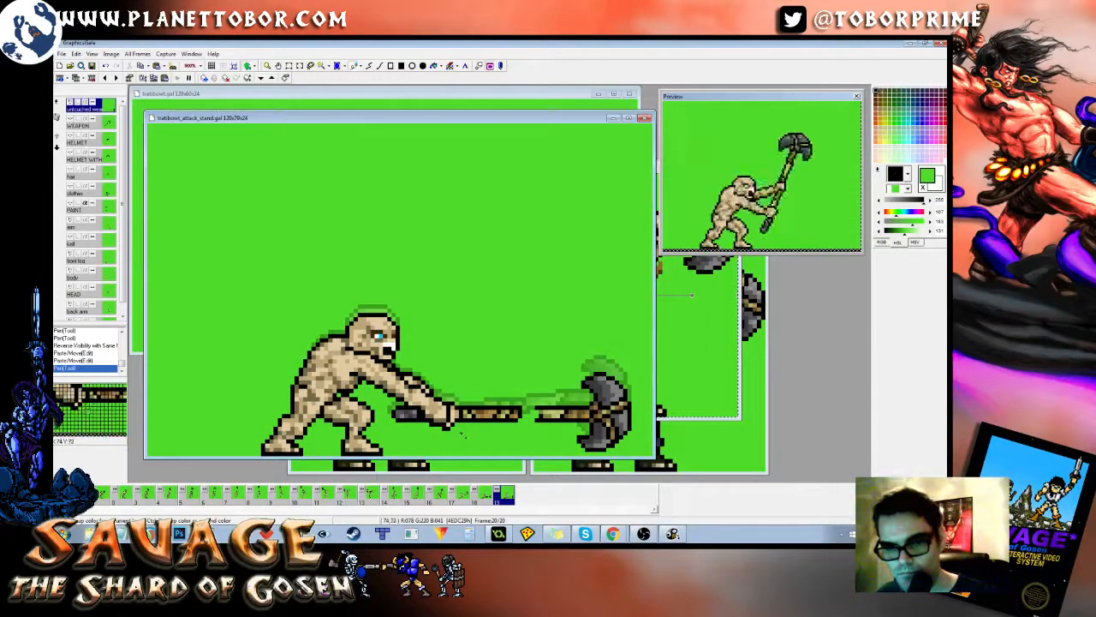
pyautogui.press('Left')
pyautogui.press('Right')
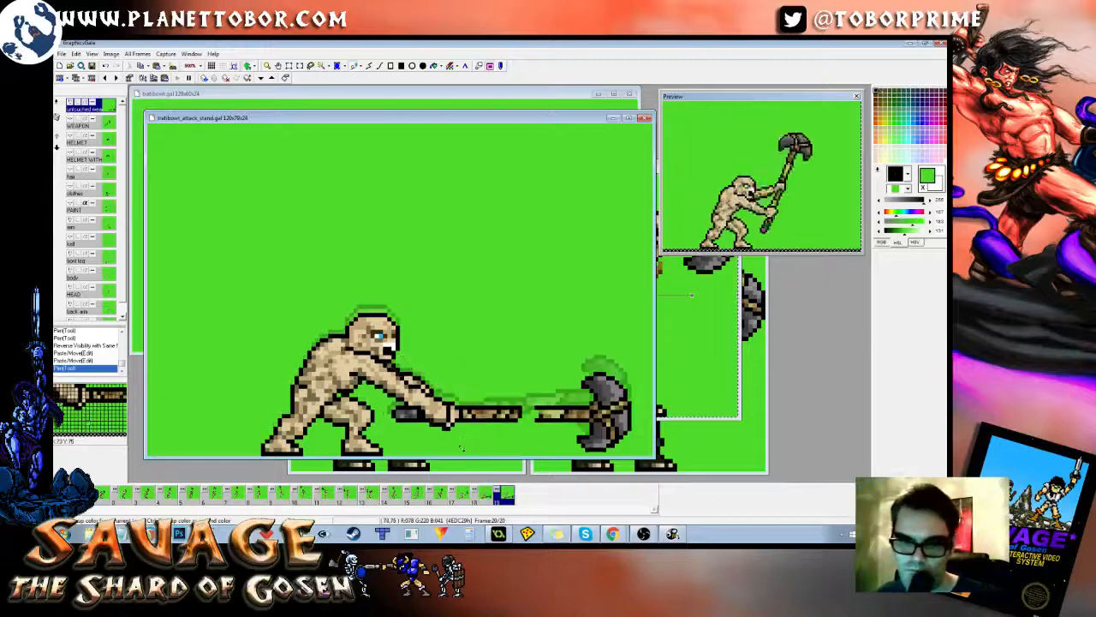
pyautogui.rightClick(455, 430)
pyautogui.click(452, 428)
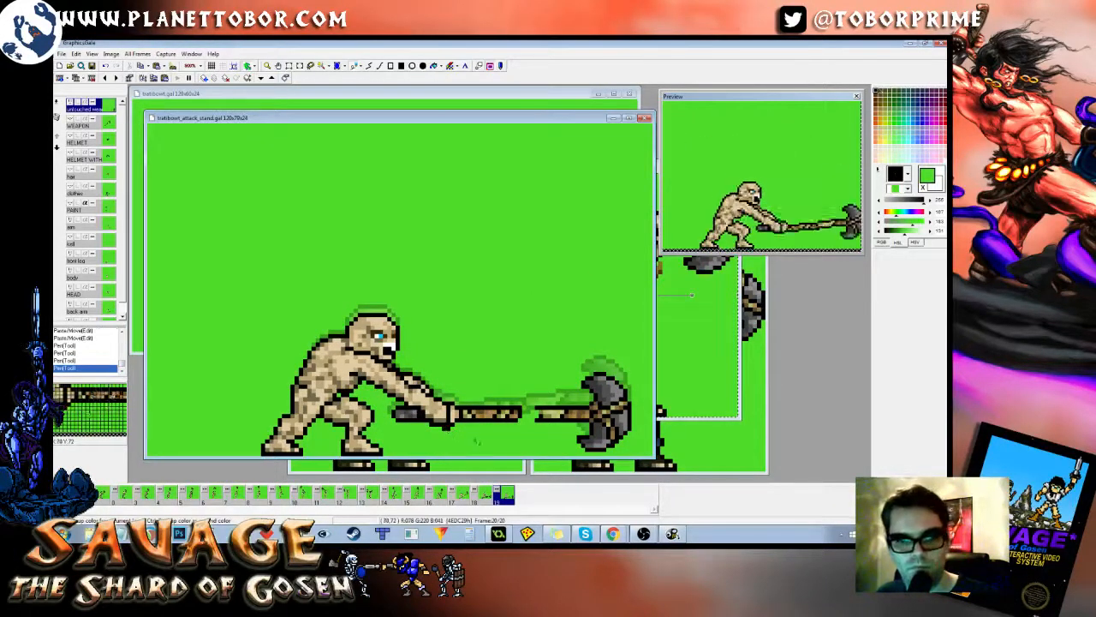
pyautogui.hotkey('ctrl', 'z')
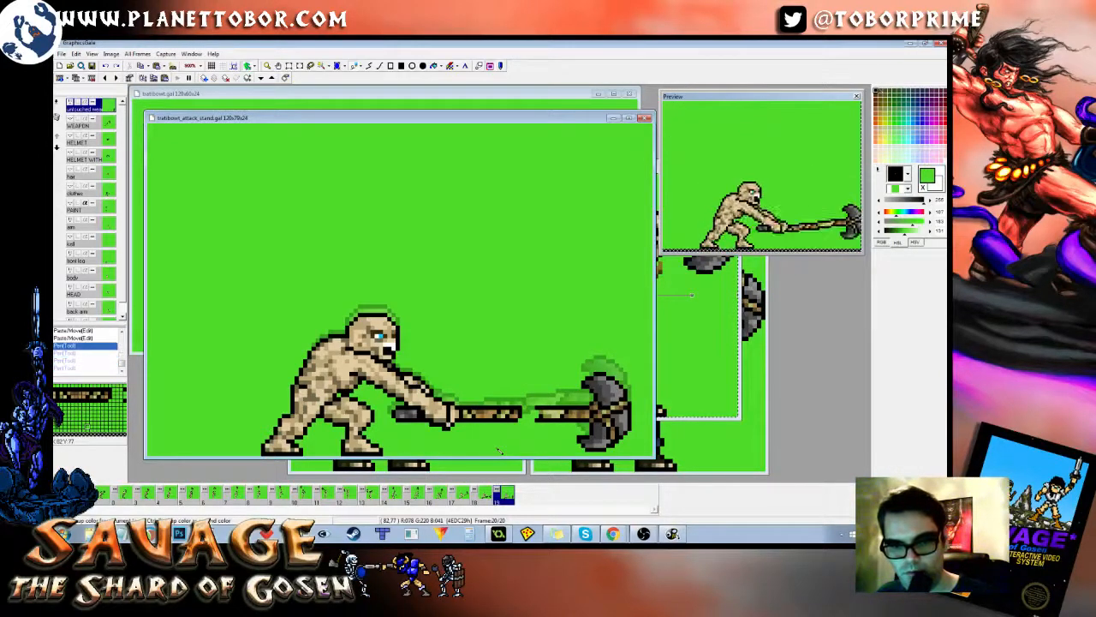
# Step: Clean up the back hand's outline around the handle on the back arm layer and compare the last two frames
pyautogui.click(86, 310)
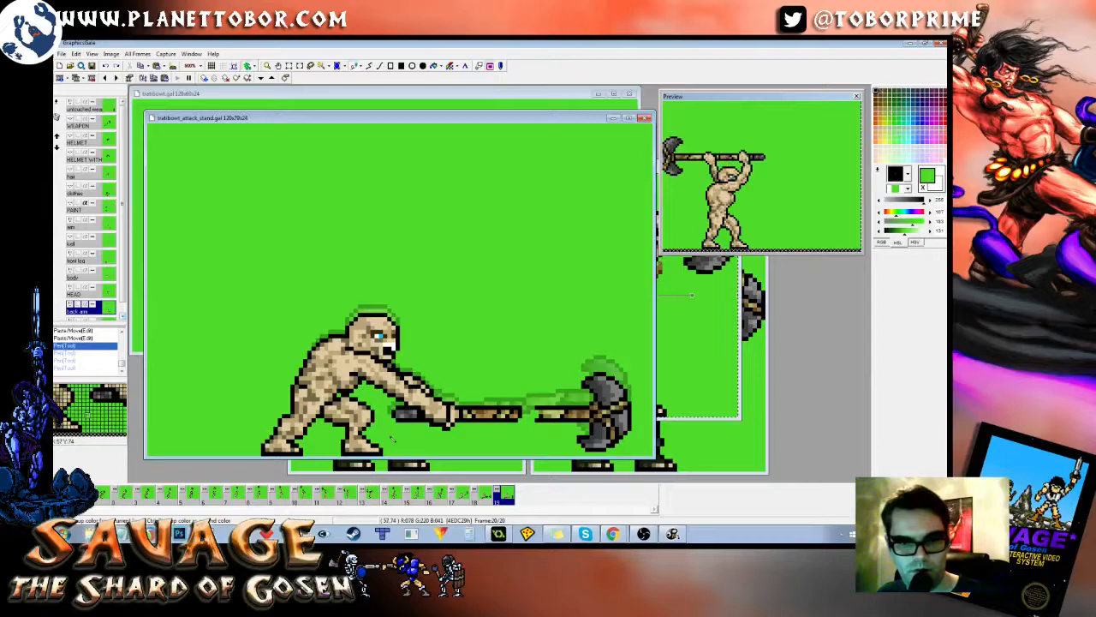
pyautogui.click(446, 431)
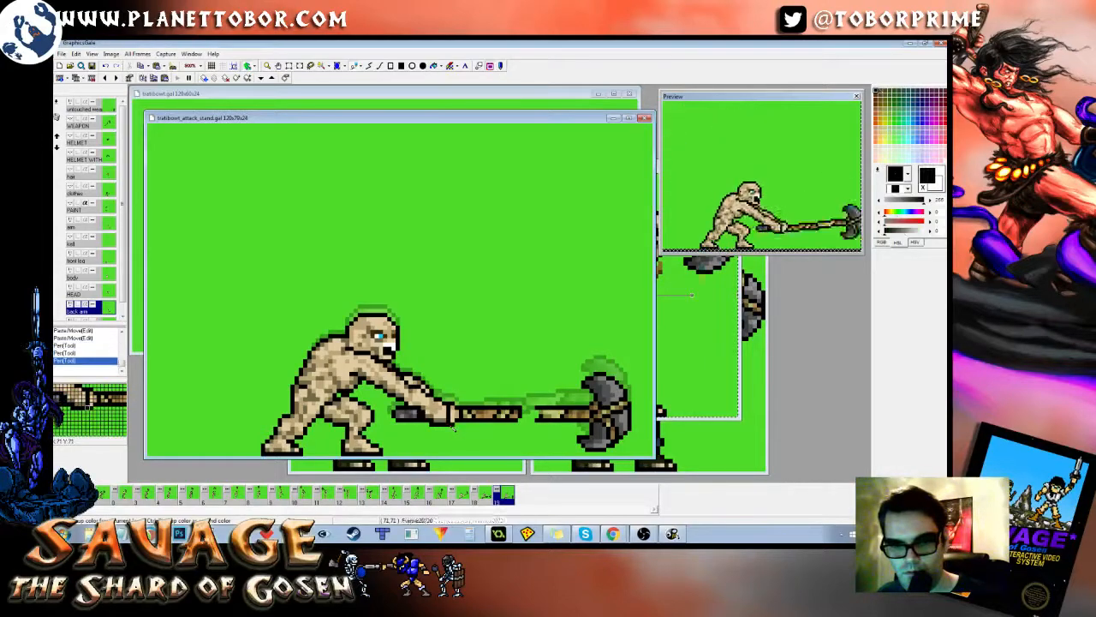
pyautogui.click(451, 435)
pyautogui.click(444, 444)
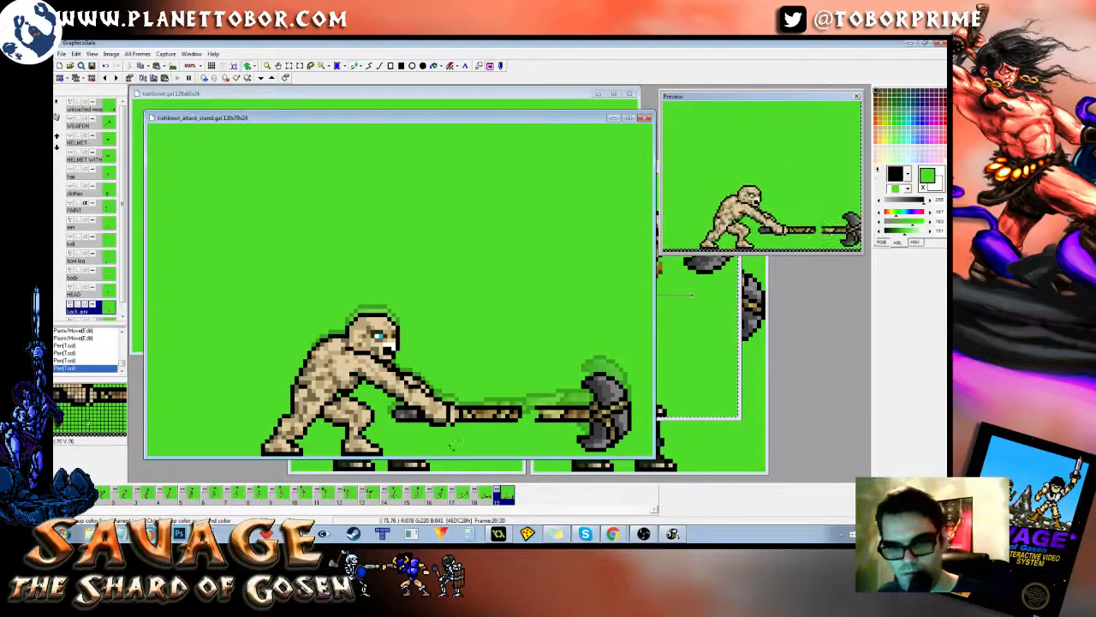
pyautogui.rightClick(456, 419)
pyautogui.click(456, 420)
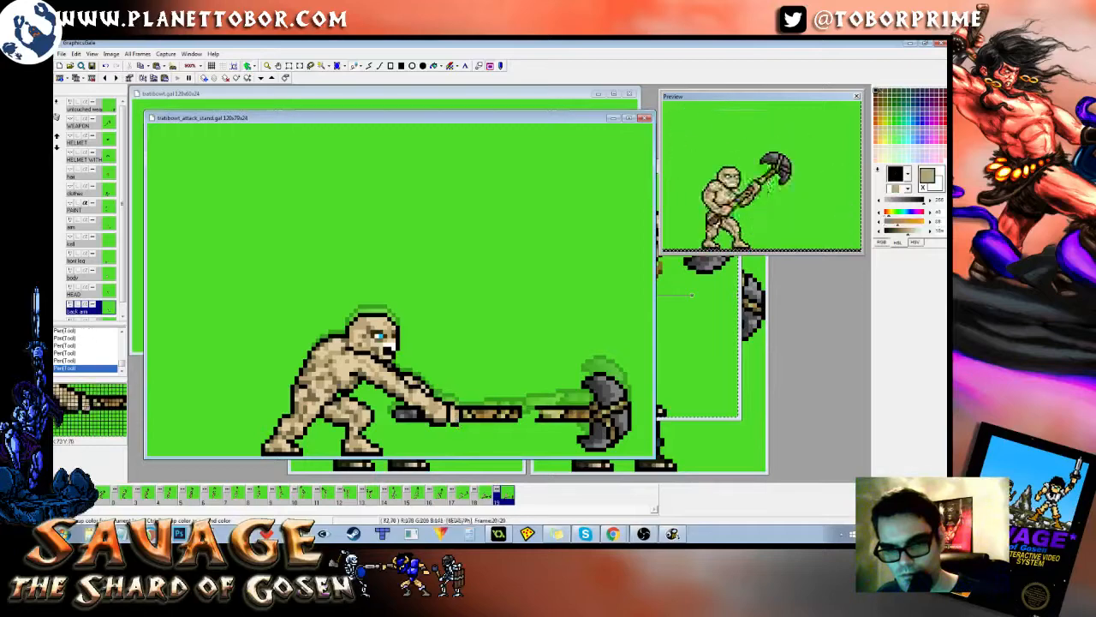
pyautogui.rightClick(500, 448)
pyautogui.click(484, 494)
pyautogui.press('Right')
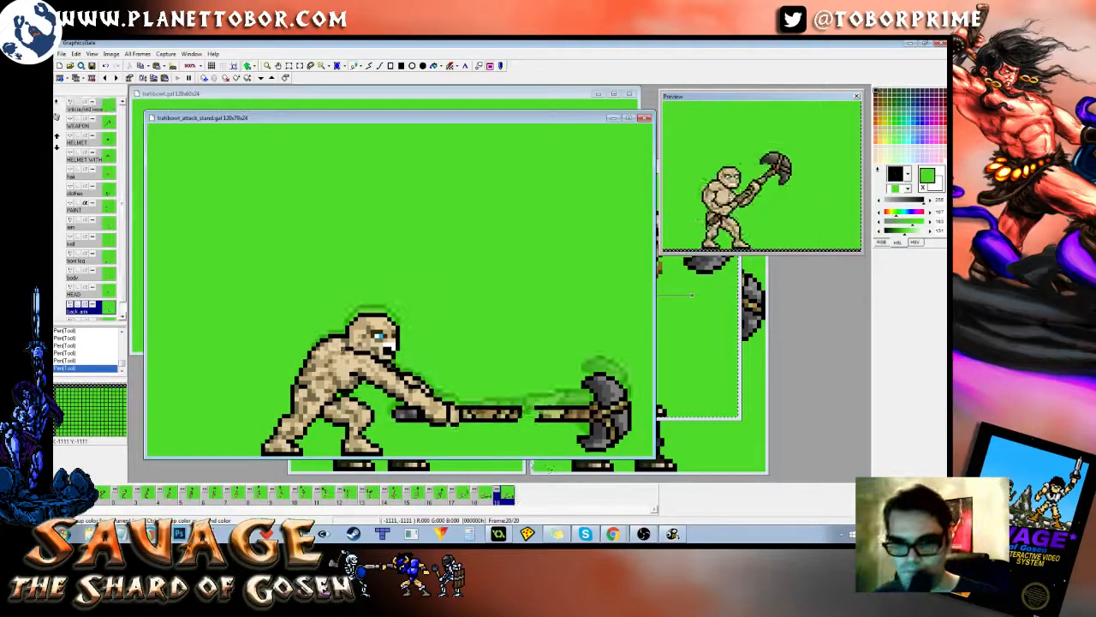
pyautogui.press('Left')
pyautogui.press('Right')
# Step: Undo the last Pen stroke, redraw the lower edge of the back hand in black and compare it with the previous frame
pyautogui.hotkey('ctrl', 'z')
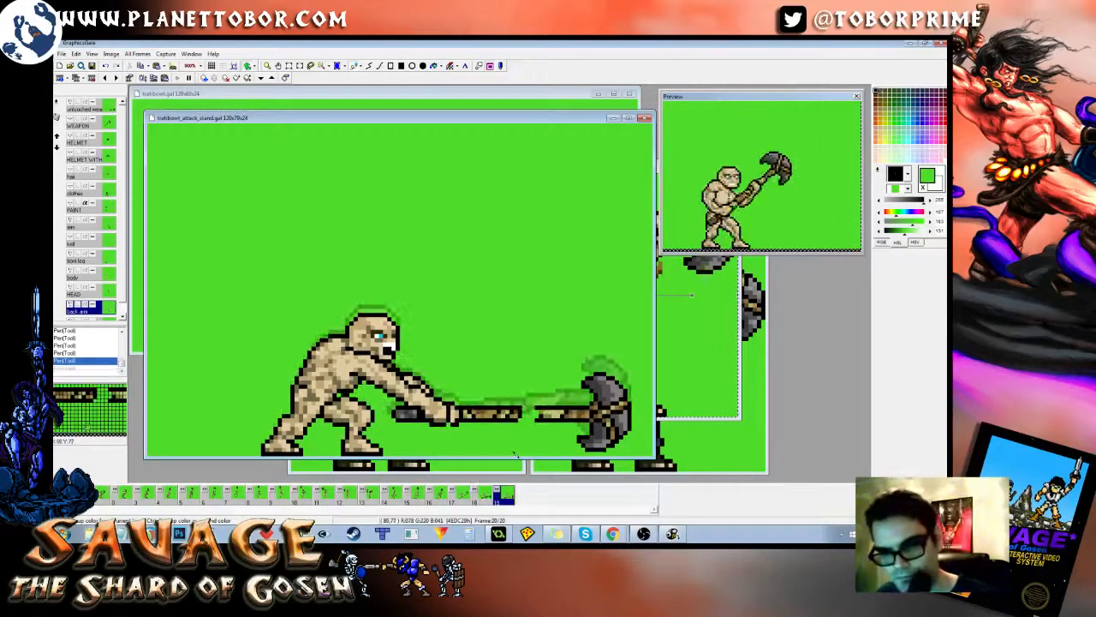
pyautogui.rightClick(453, 423)
pyautogui.click(455, 421)
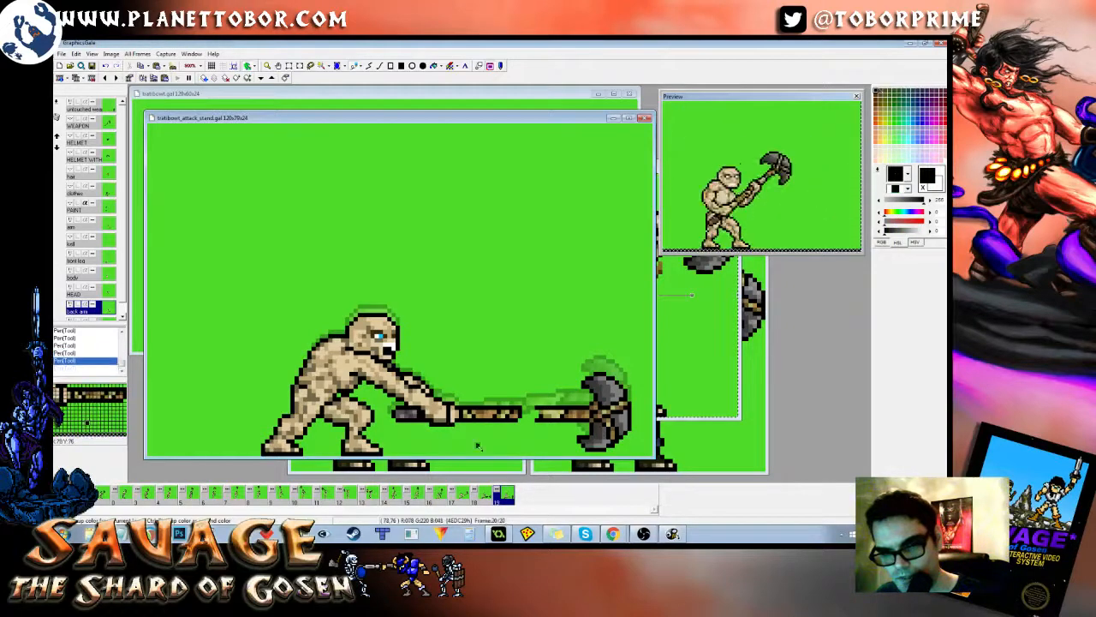
pyautogui.press('Left')
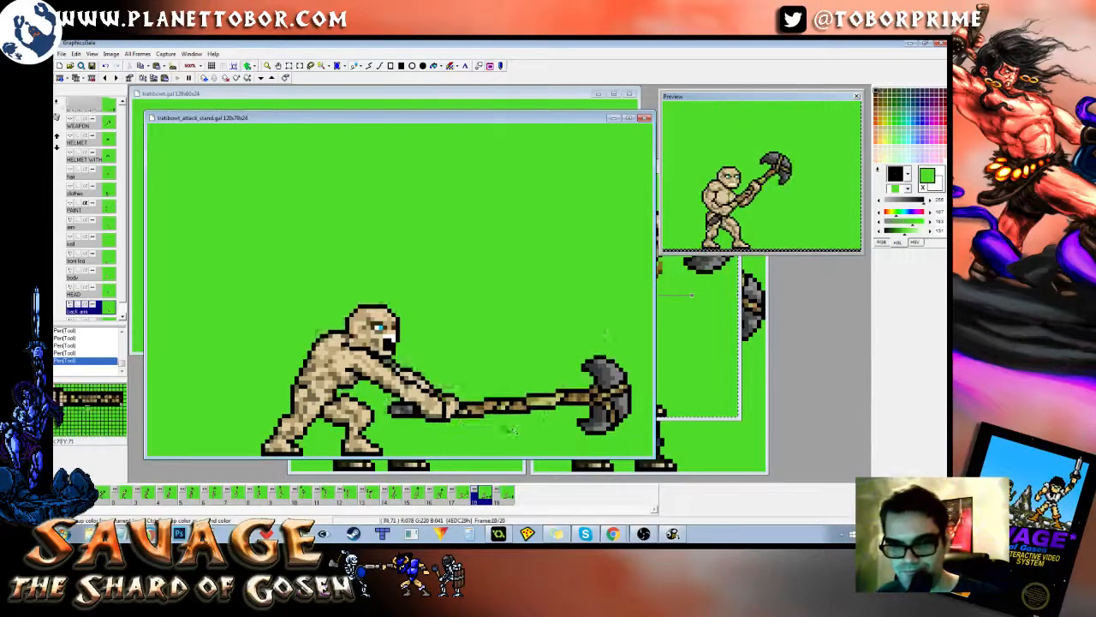
pyautogui.press('Right')
pyautogui.press('Left')
# Step: Sample the darker hand shade from the previous frame, paint it onto the back hand in the last frame and compare both frames
pyautogui.rightClick(454, 410)
pyautogui.press('Right')
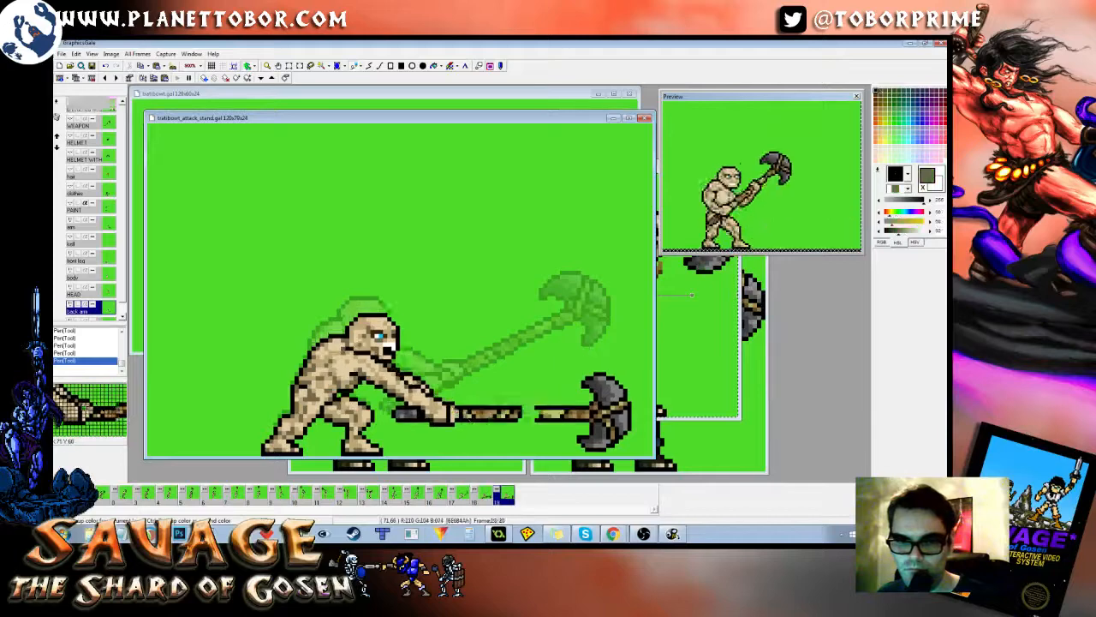
pyautogui.click(454, 410)
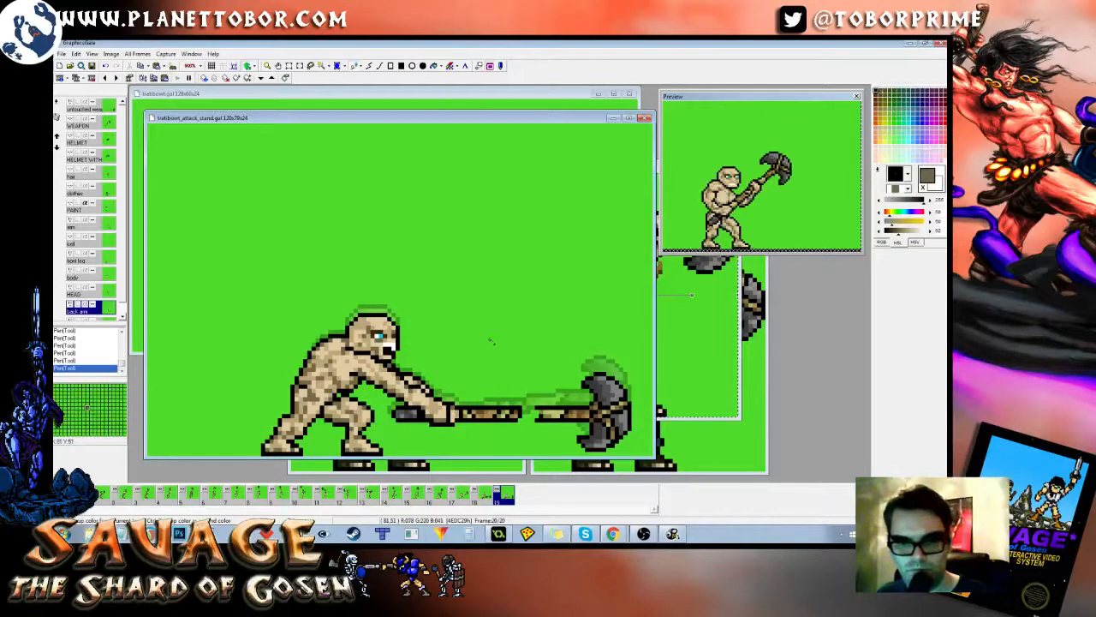
pyautogui.press('Left')
pyautogui.press('Right')
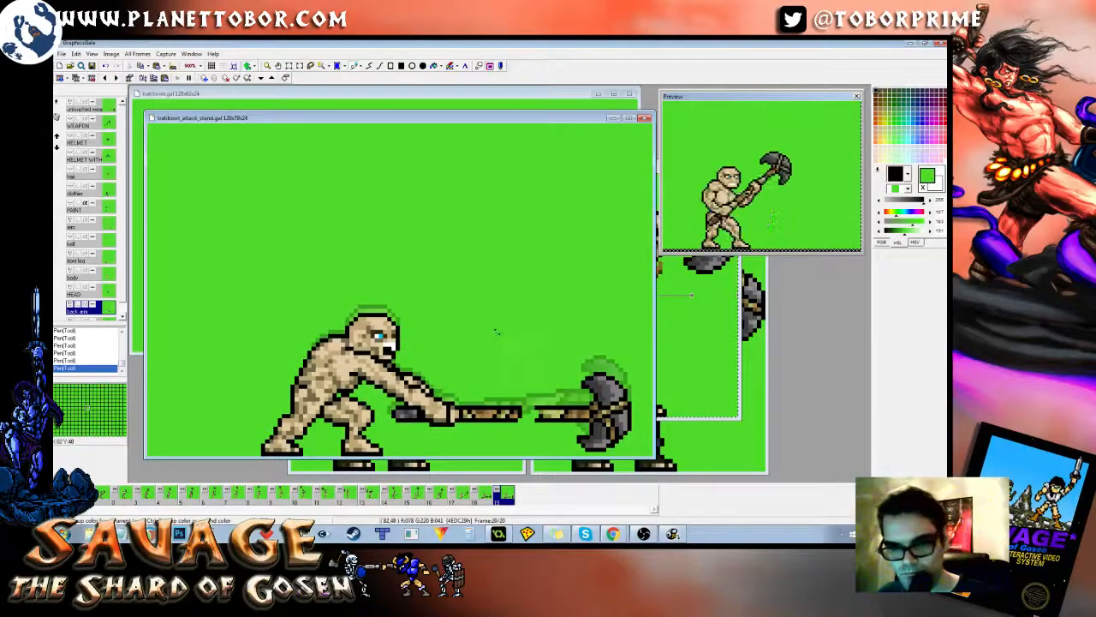
pyautogui.rightClick(538, 409)
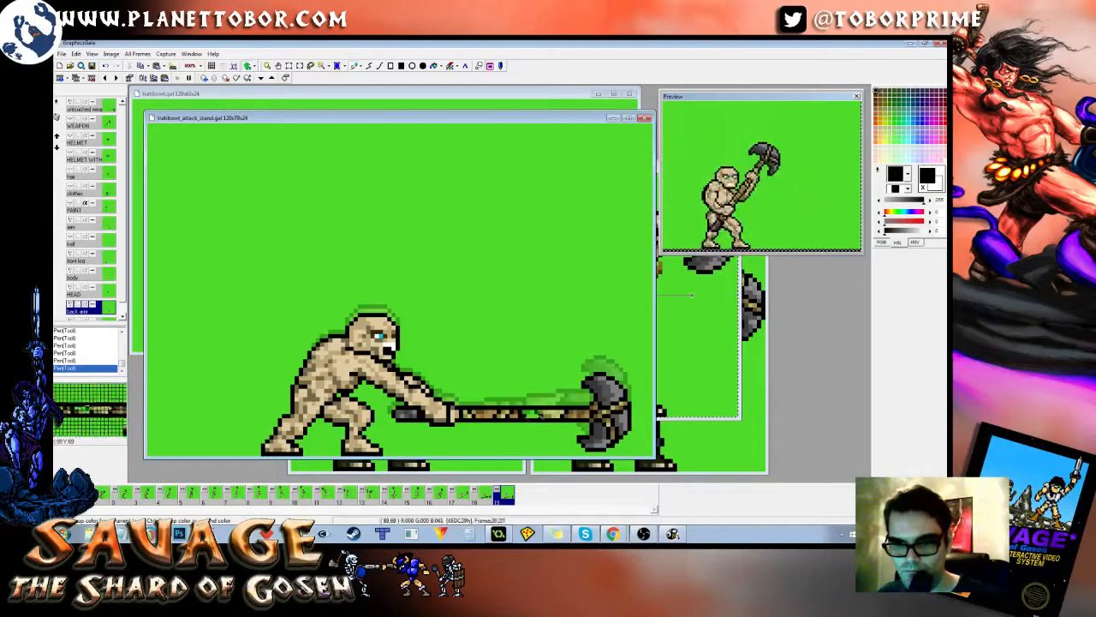
pyautogui.press('Left')
pyautogui.press('Right')
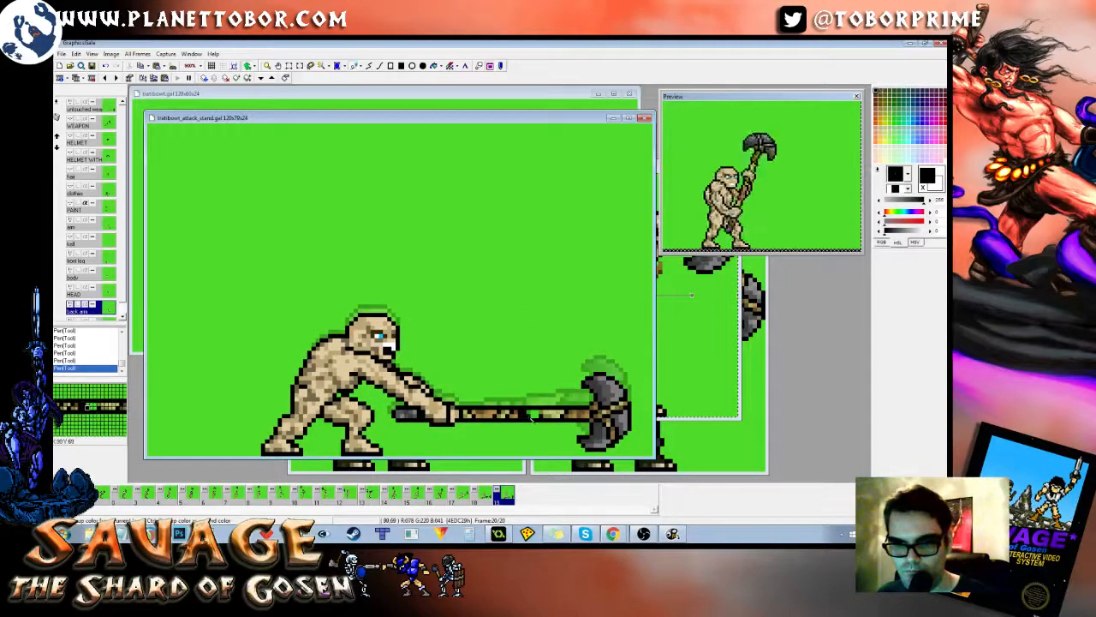
pyautogui.press('Left')
pyautogui.press('Right')
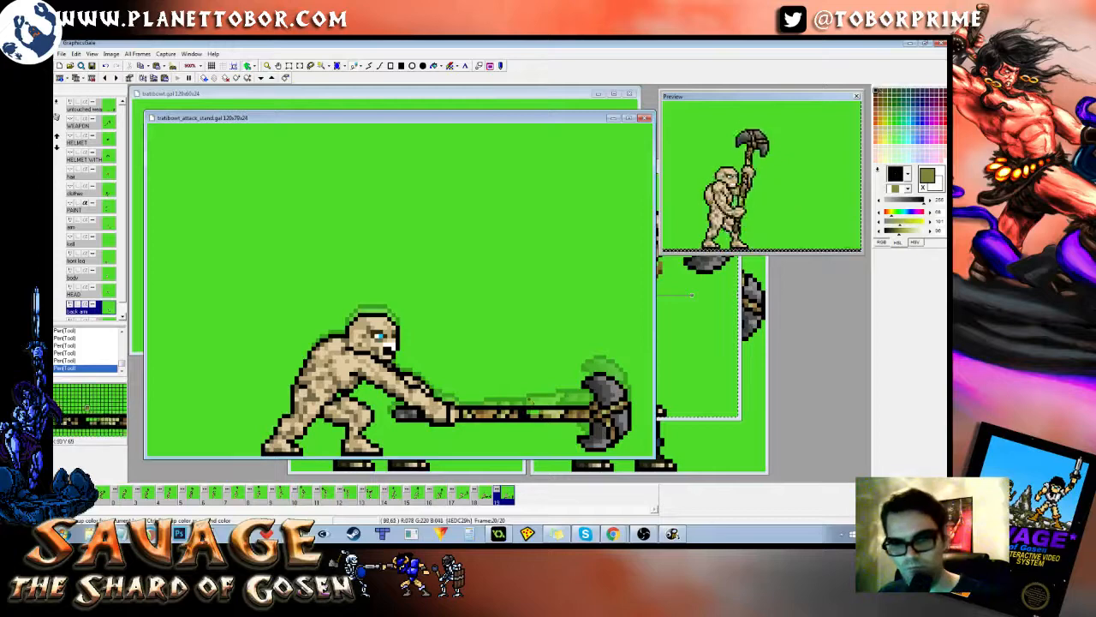
pyautogui.moveTo(483, 375); pyautogui.dragTo(563, 467)
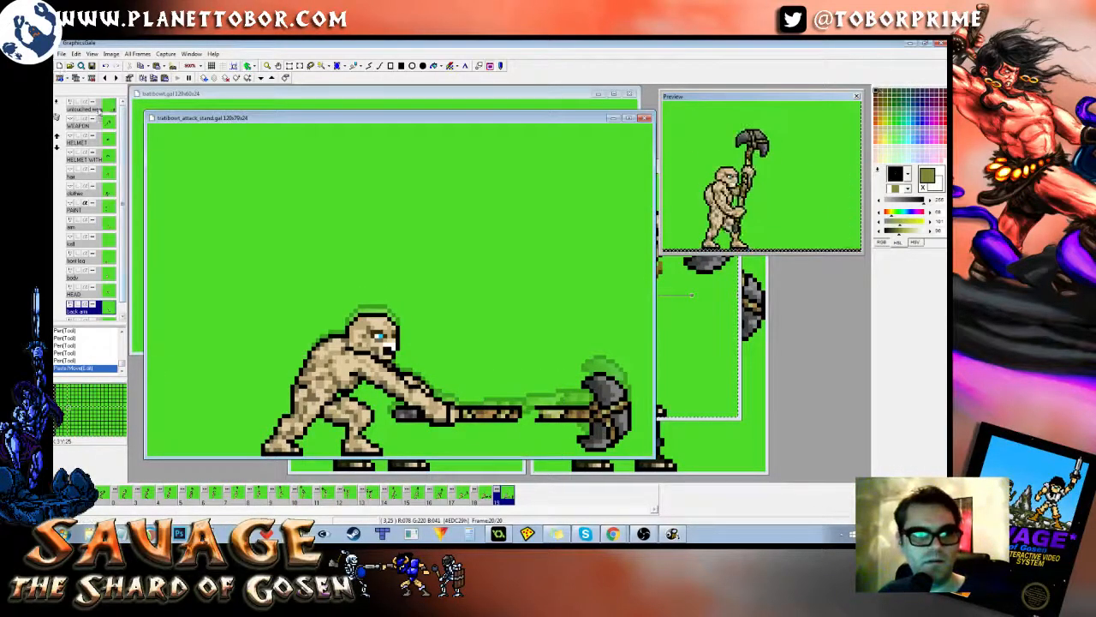
# Step: On the untouched weapon layer, sample the handle's wood colour, fill the gap in frame 20's axe handle and compare with frame 19
pyautogui.click(99, 112)
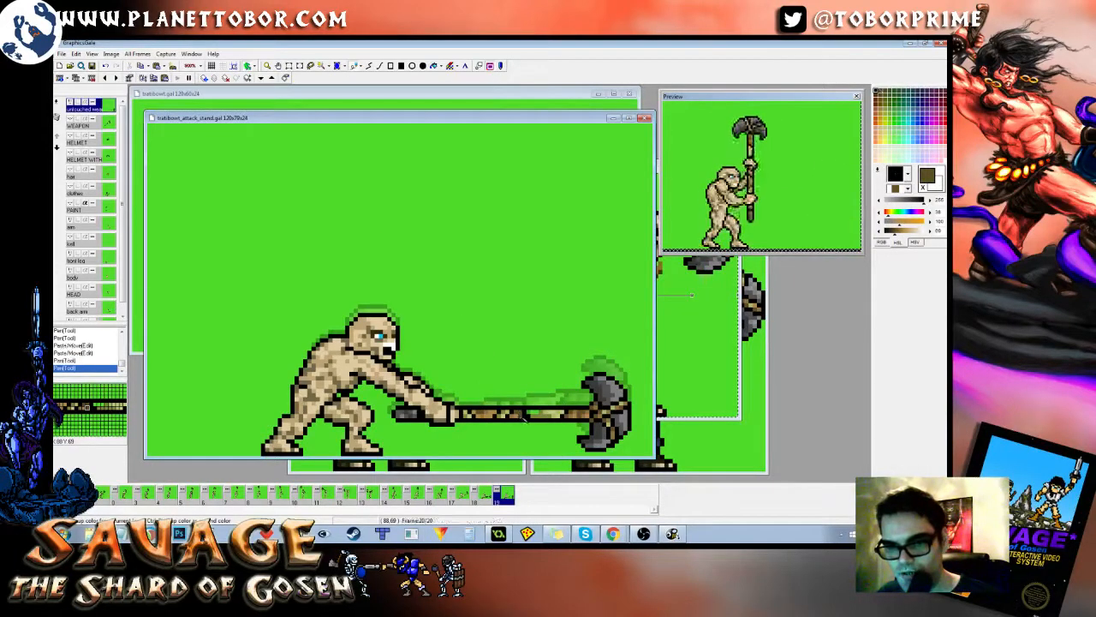
pyautogui.rightClick(541, 413)
pyautogui.click(537, 415)
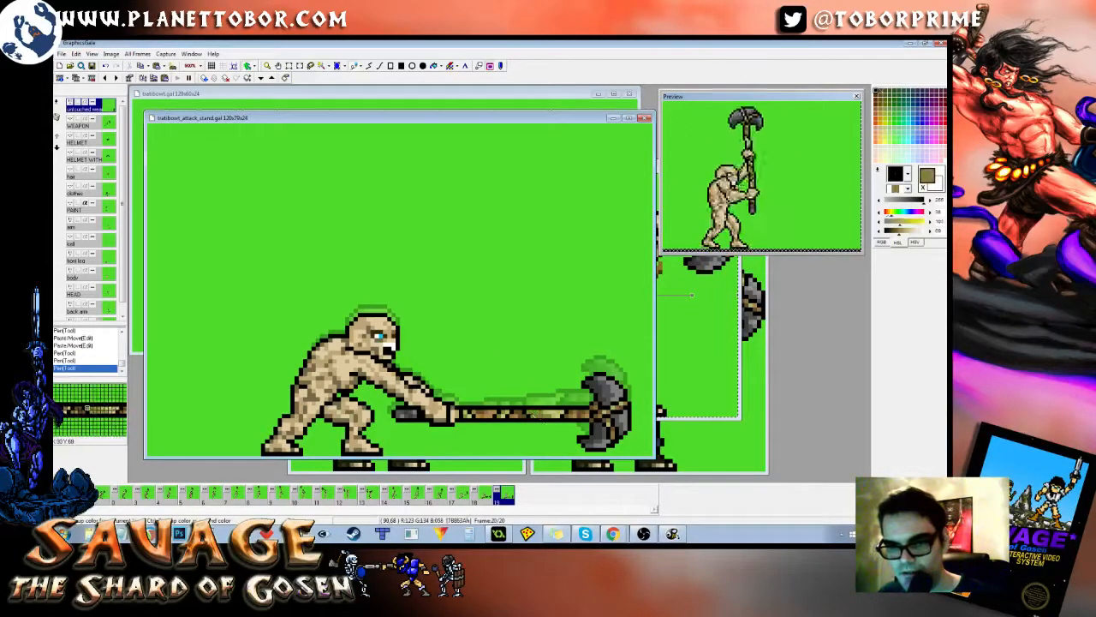
pyautogui.press('Left')
pyautogui.press('Right')
pyautogui.press('Left')
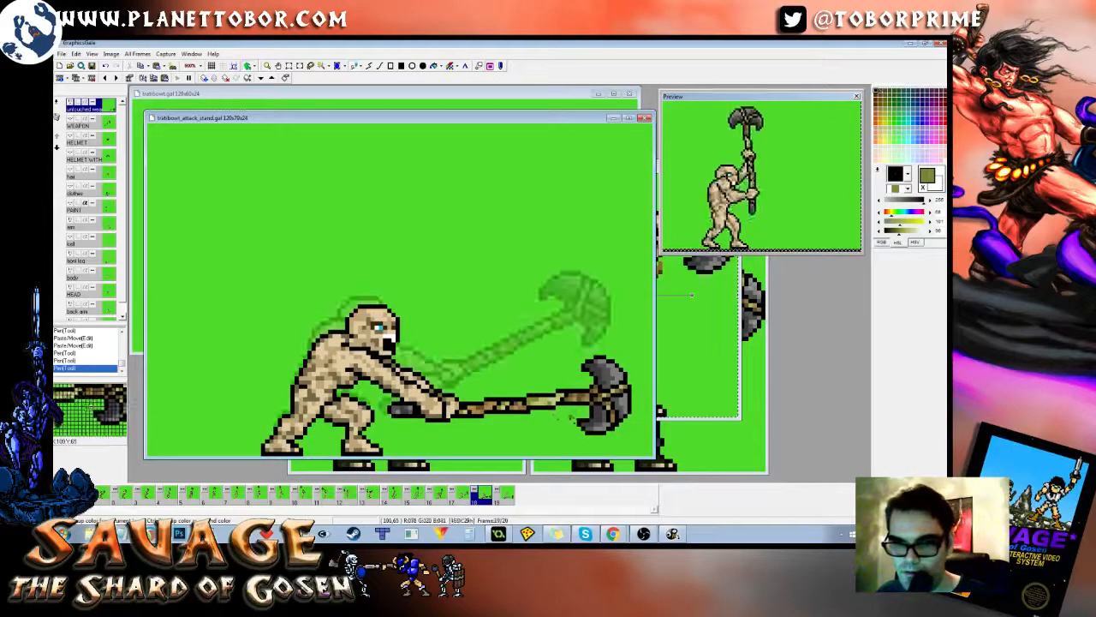
pyautogui.press('Right')
# Step: Sample a lighter wood shade, touch up the axe handle's shading near the blade in frame 20 and compare it with frame 19
pyautogui.rightClick(543, 415)
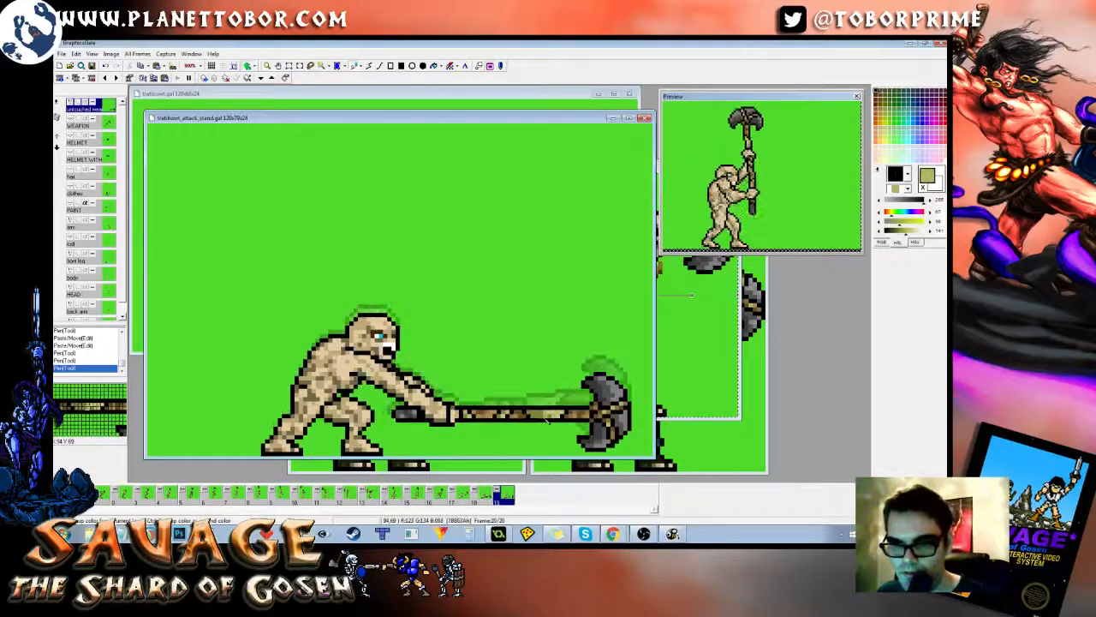
pyautogui.press('Left')
pyautogui.press('Right')
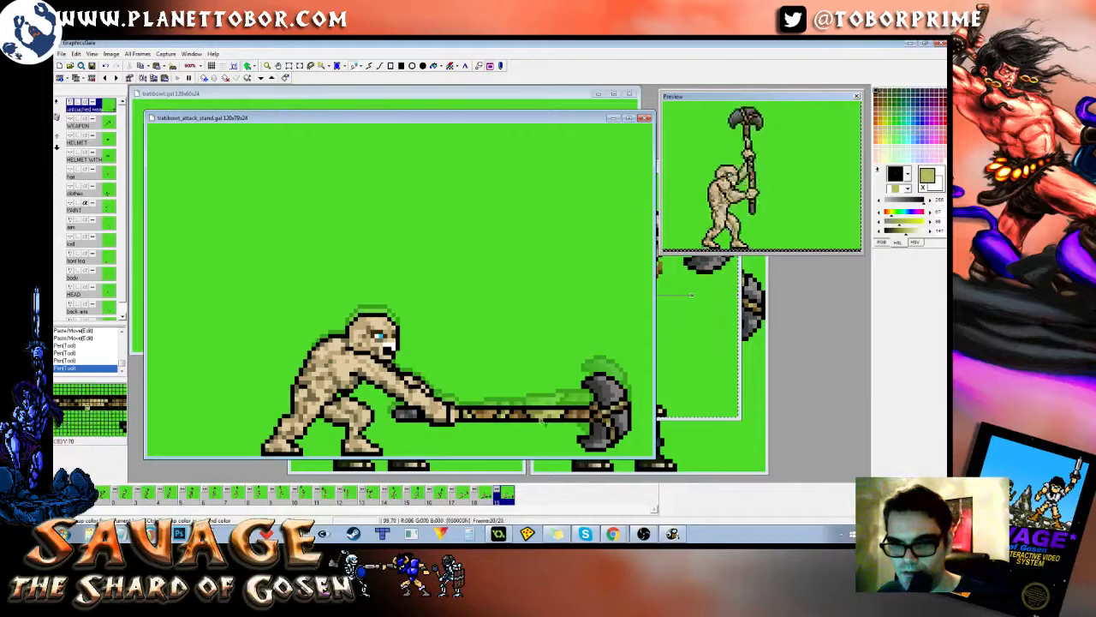
pyautogui.press('Left')
pyautogui.press('Right')
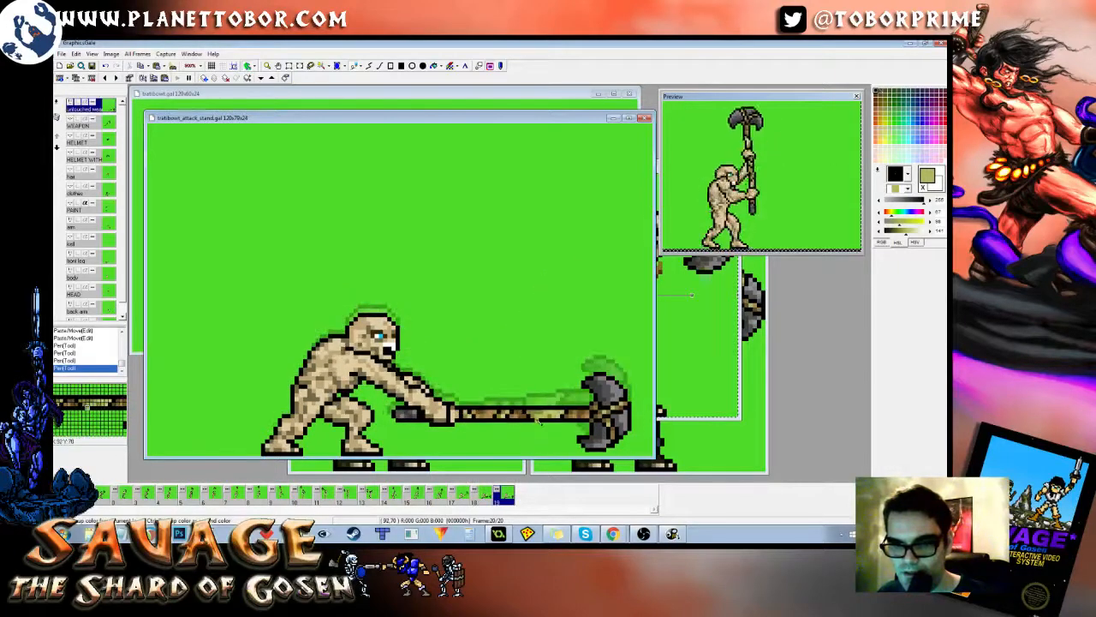
pyautogui.press('Left')
pyautogui.press('Right')
pyautogui.press('Left')
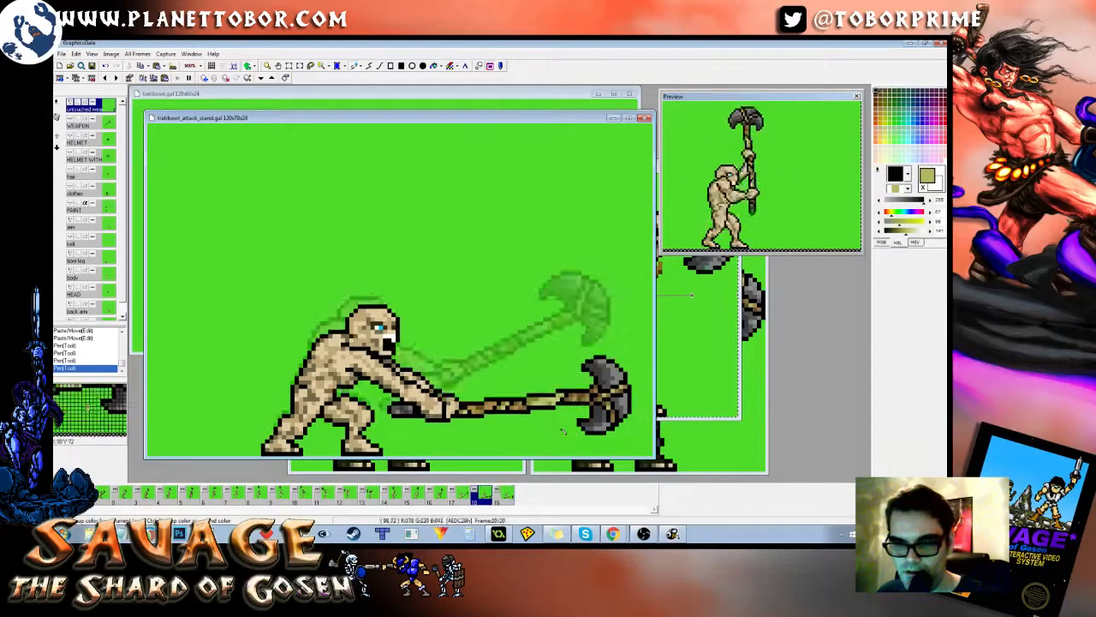
pyautogui.press('Right')
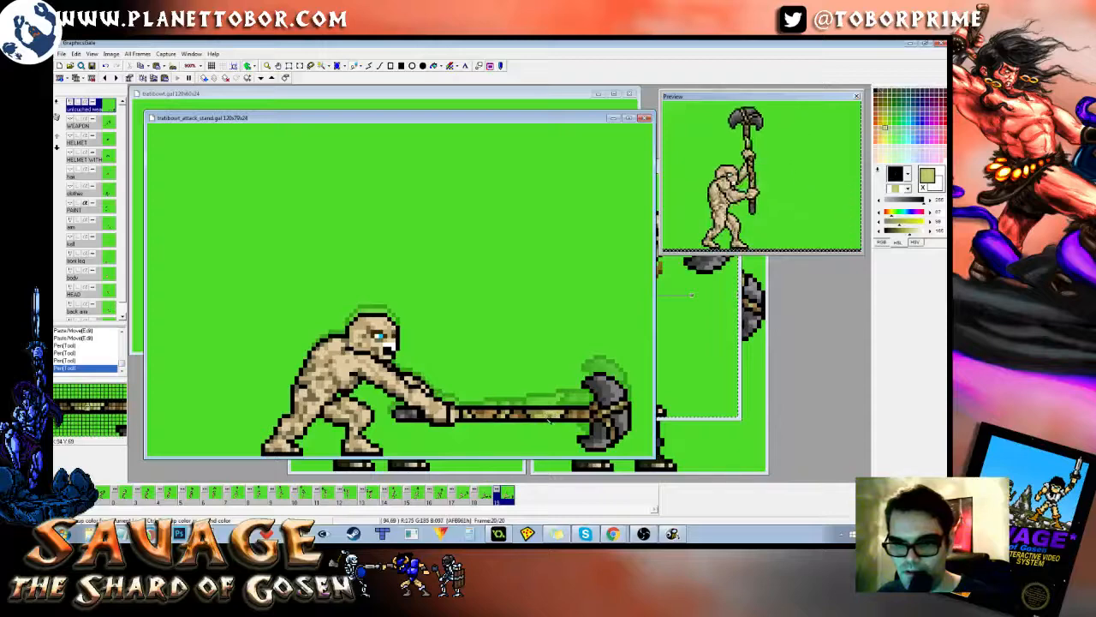
pyautogui.press('Left')
pyautogui.press('Right')
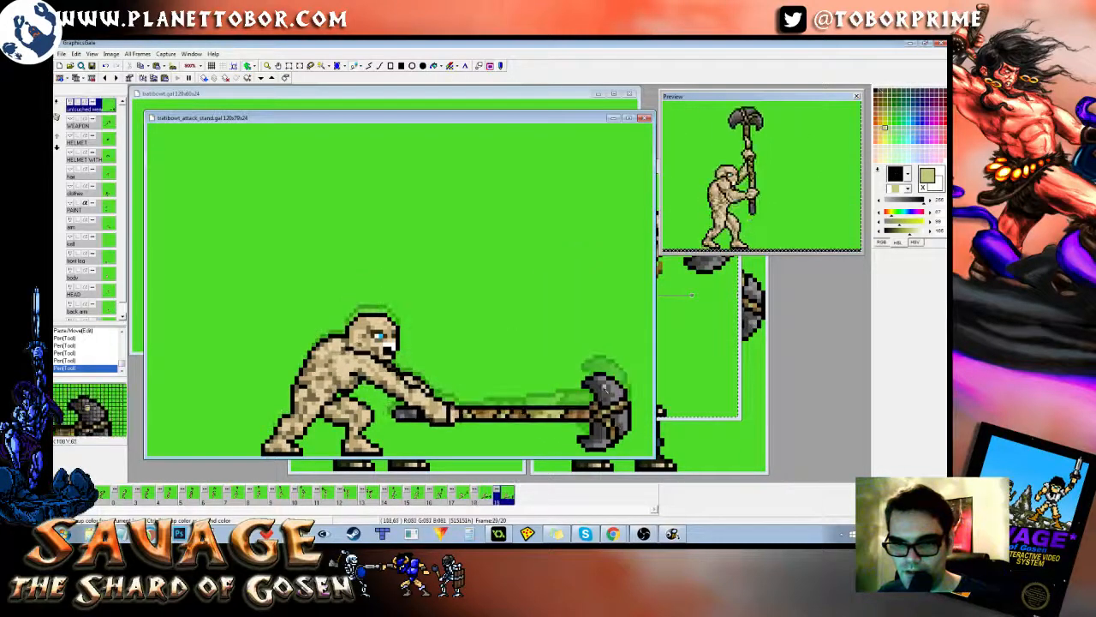
pyautogui.press('Left')
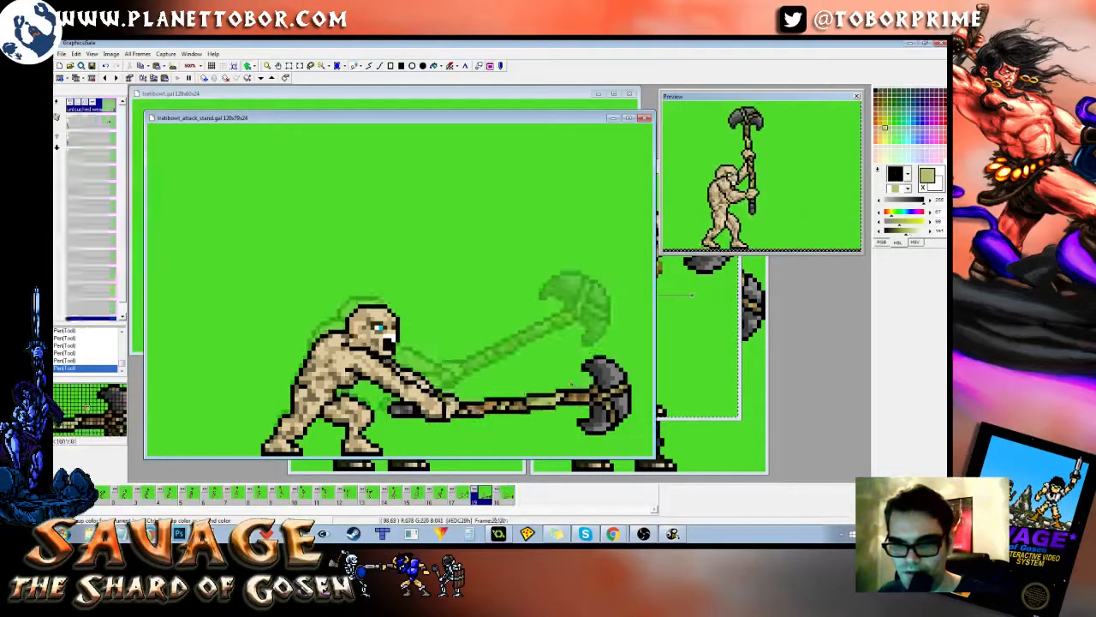
pyautogui.press('Right')
pyautogui.press('Left')
pyautogui.press('Right')
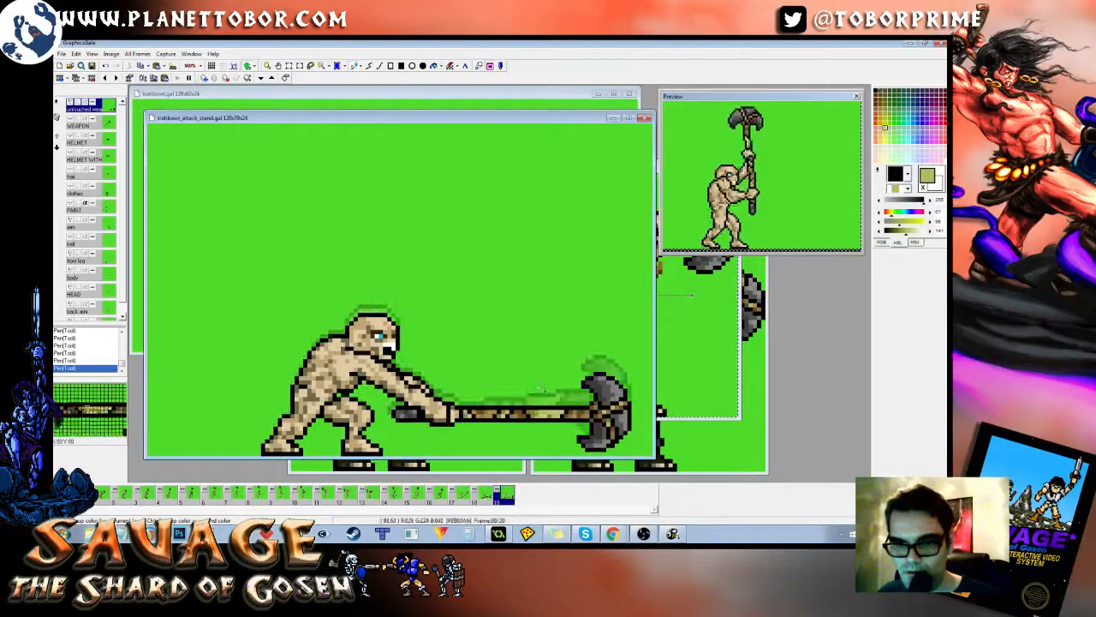
# Step: Sample a tan shade, recolour the front part of frame 20's axe handle and check it against frame 19
pyautogui.rightClick(524, 413)
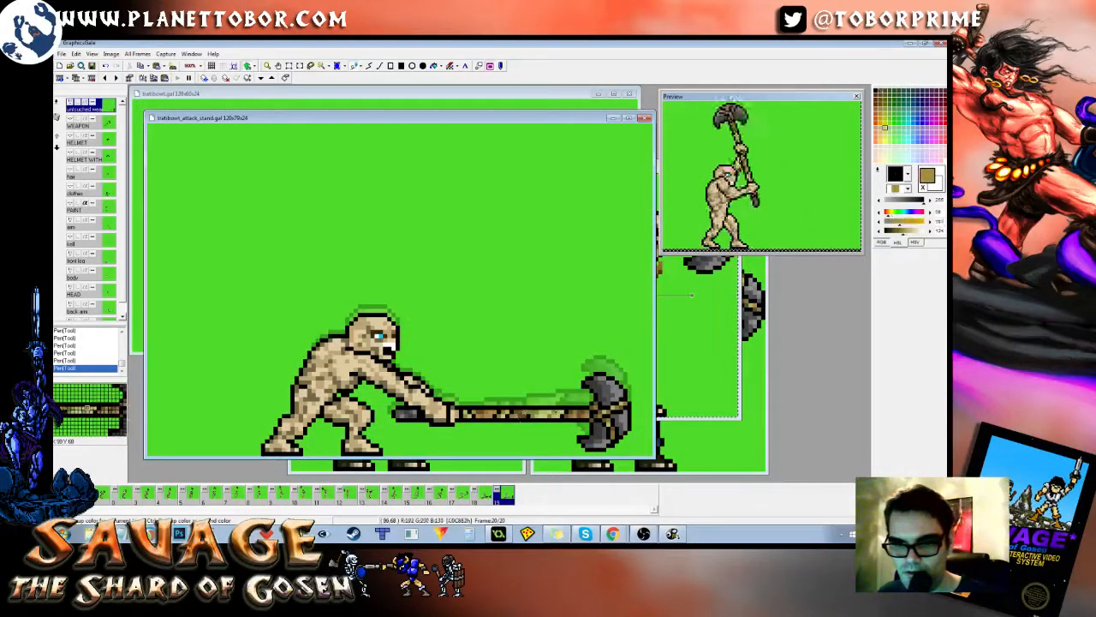
pyautogui.press('Left')
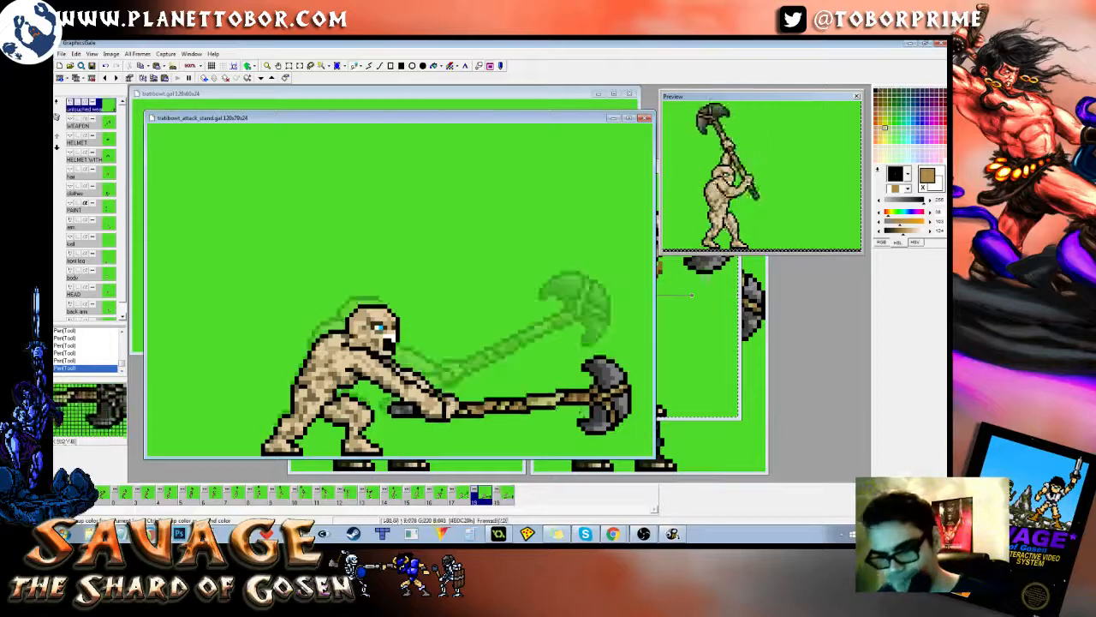
pyautogui.press('Right')
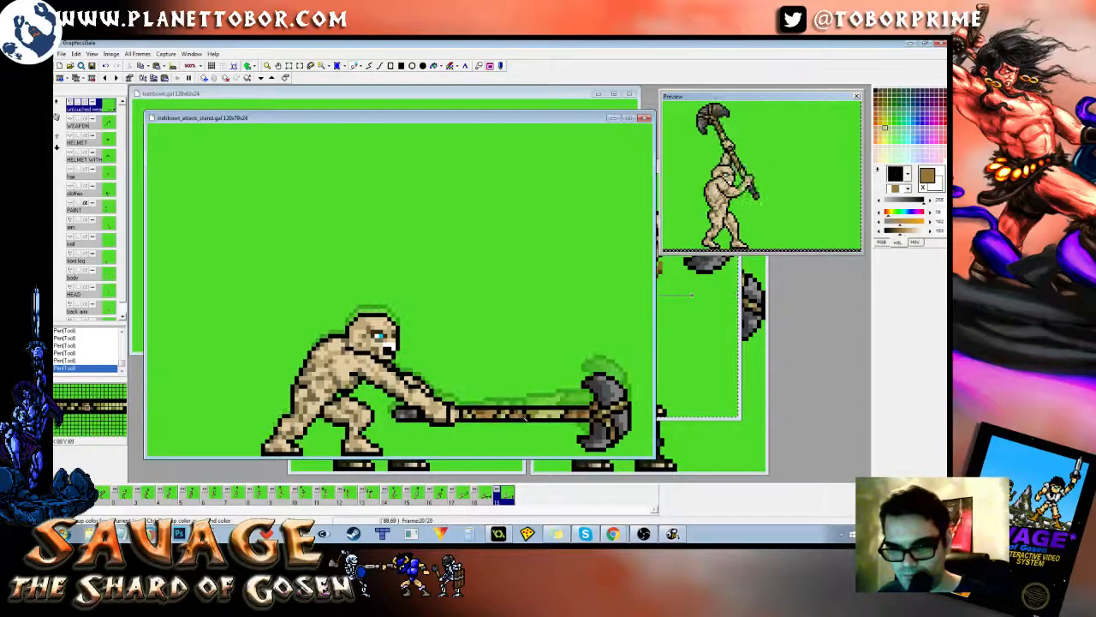
pyautogui.press('Left')
pyautogui.press('Right')
pyautogui.rightClick(520, 262)
pyautogui.press('Left')
pyautogui.press('Right')
pyautogui.press('Left')
pyautogui.press('Right')
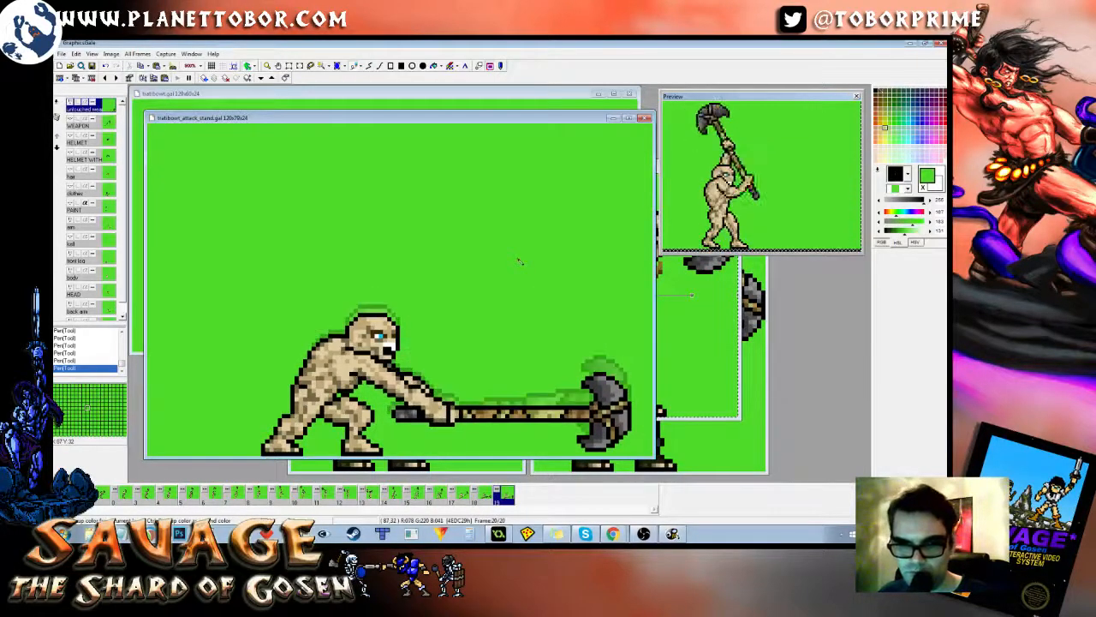
# Step: Flip repeatedly through frames 18 to 20 to examine how the axe swing comes to rest
pyautogui.press('Left')
pyautogui.press('Left')
pyautogui.press('Right')
pyautogui.press('Right')
pyautogui.press('Left')
pyautogui.press('Left')
pyautogui.press('Right')
pyautogui.press('Right')
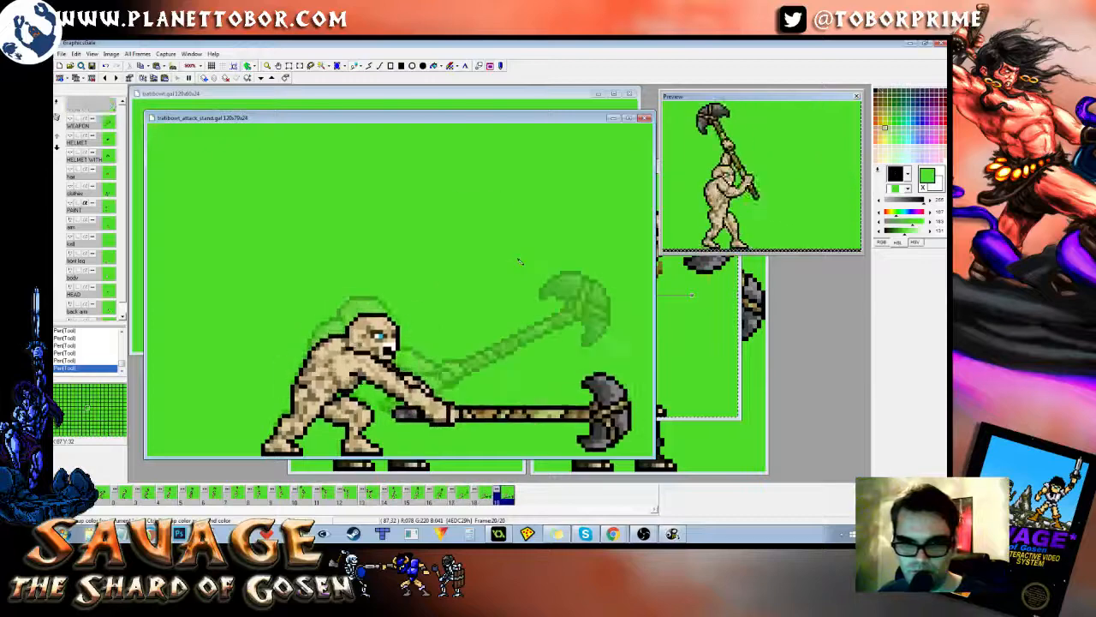
pyautogui.press('Left')
pyautogui.press('Right')
pyautogui.press('Left')
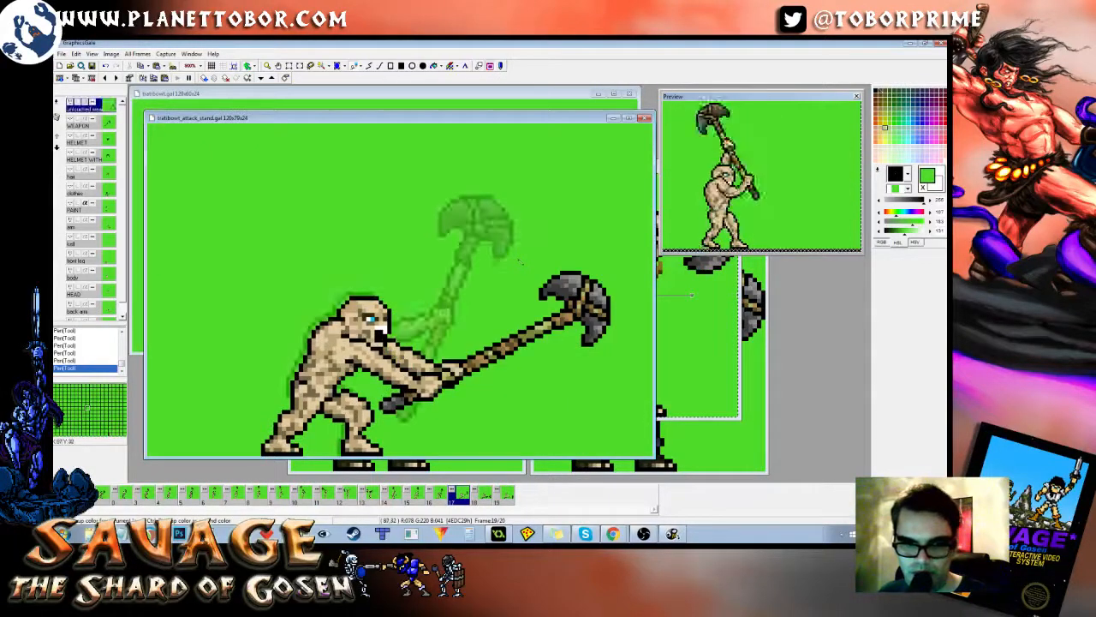
pyautogui.press('Right')
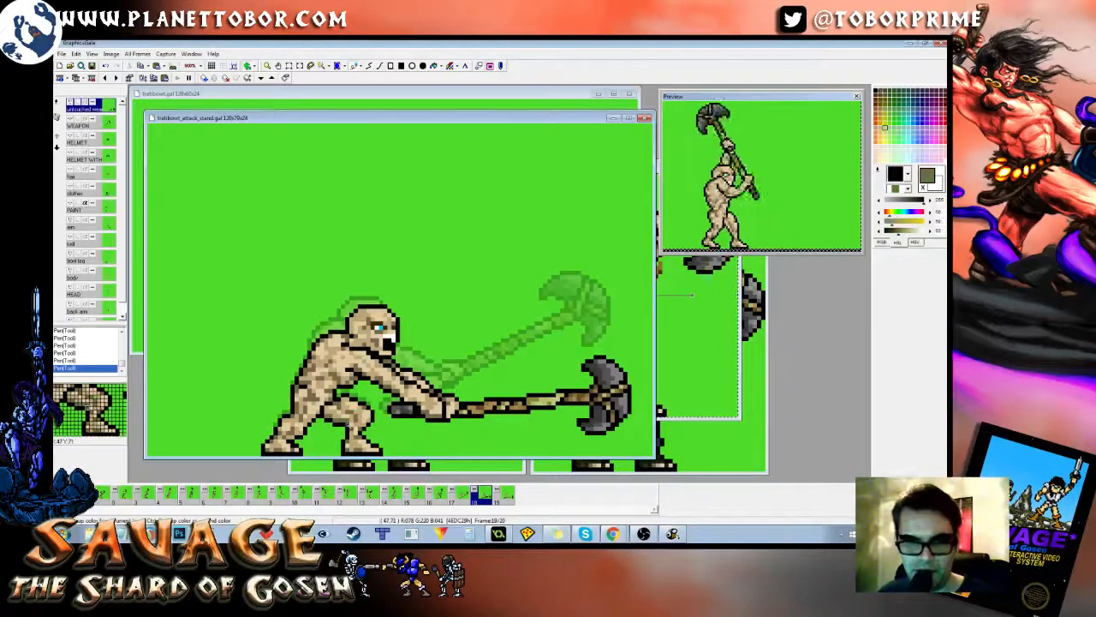
# Step: Select the back leg layer and compare the body and leg poses between frames 18 and 19
pyautogui.moveTo(120, 300); pyautogui.dragTo(121, 312)
pyautogui.click(95, 314)
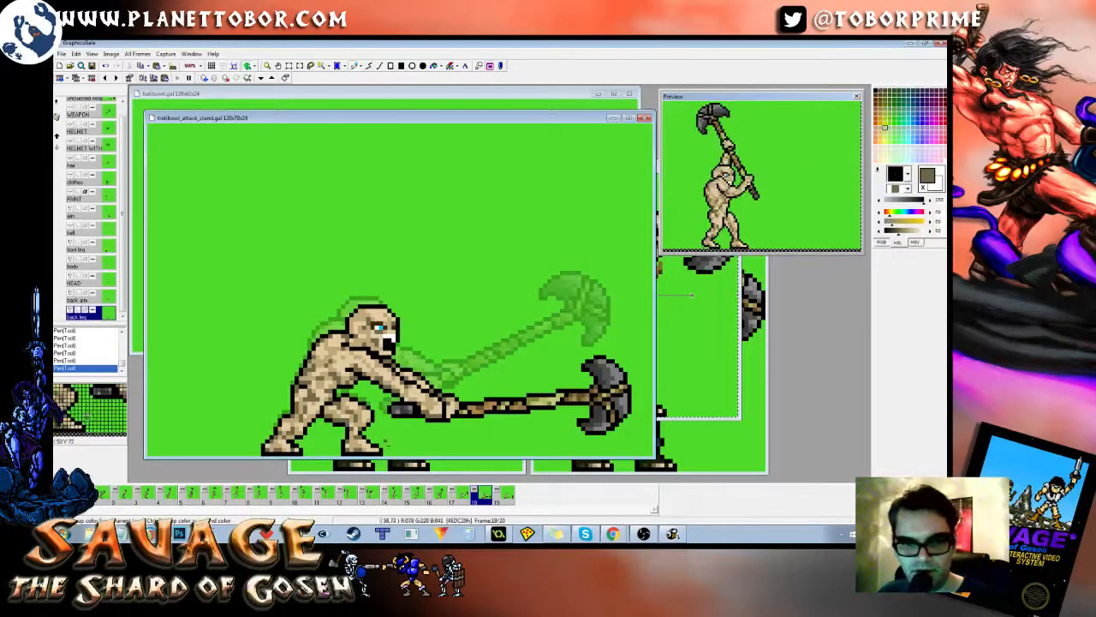
pyautogui.rightClick(459, 244)
pyautogui.press('Left')
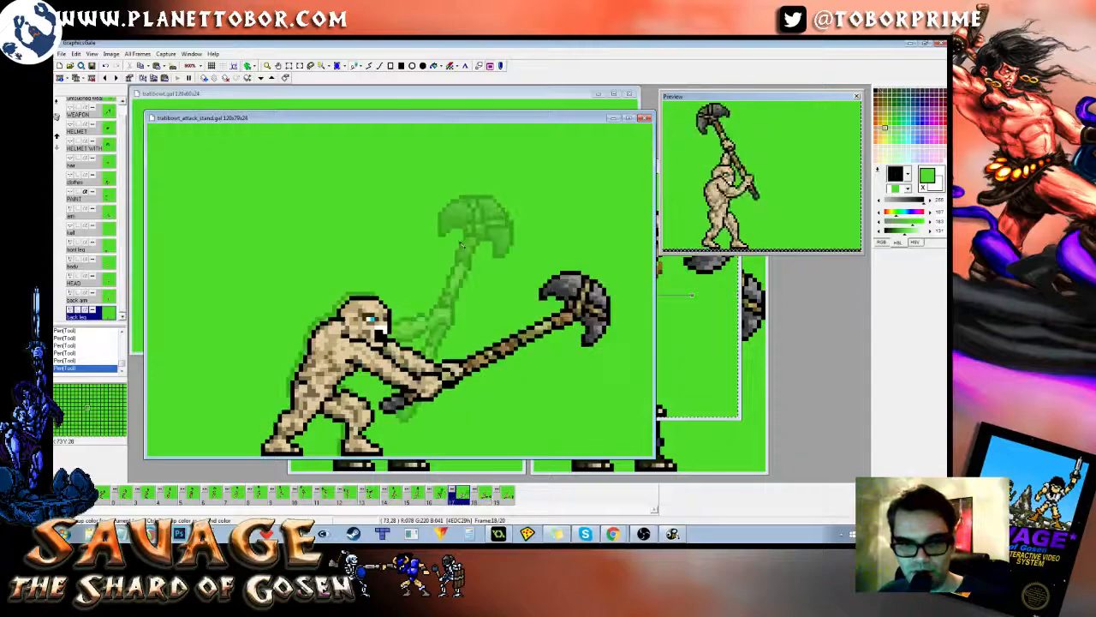
pyautogui.press('Right')
pyautogui.press('Left')
pyautogui.press('Right')
pyautogui.press('Left')
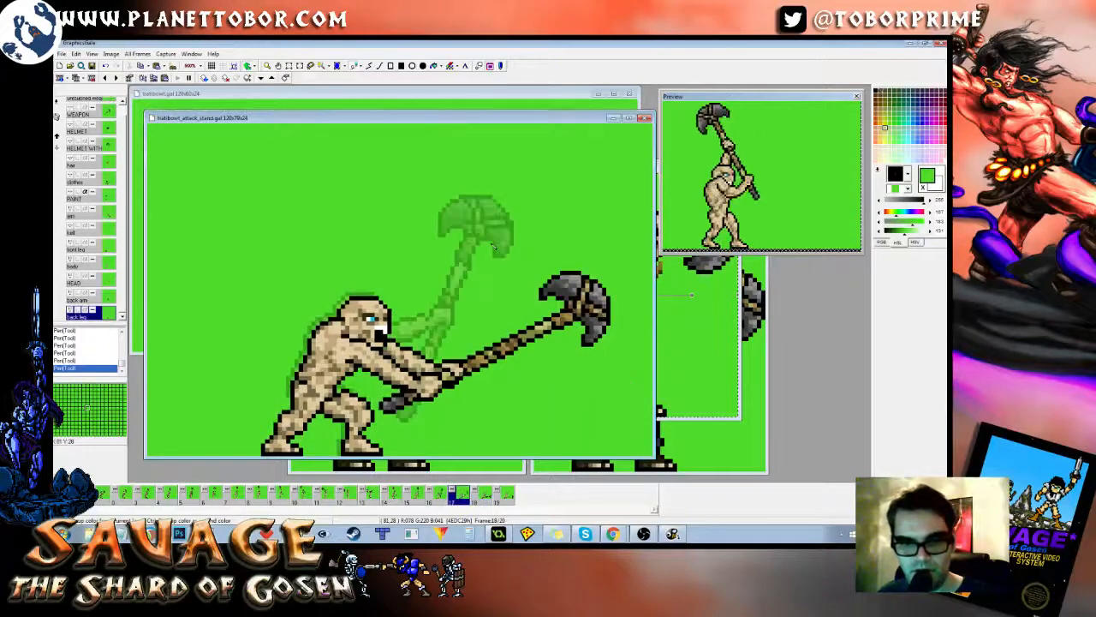
pyautogui.press('Right')
pyautogui.press('Left')
pyautogui.press('Right')
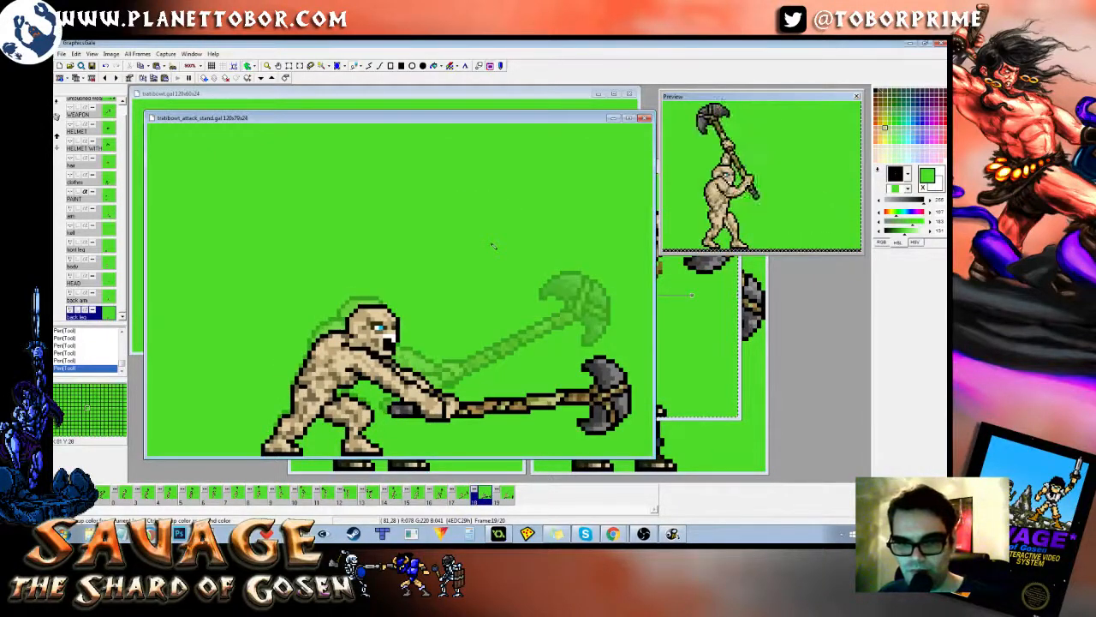
# Step: Compare the leg and body positions in frames 19 and 20, checking them against frame 18
pyautogui.press('Right')
pyautogui.press('Left')
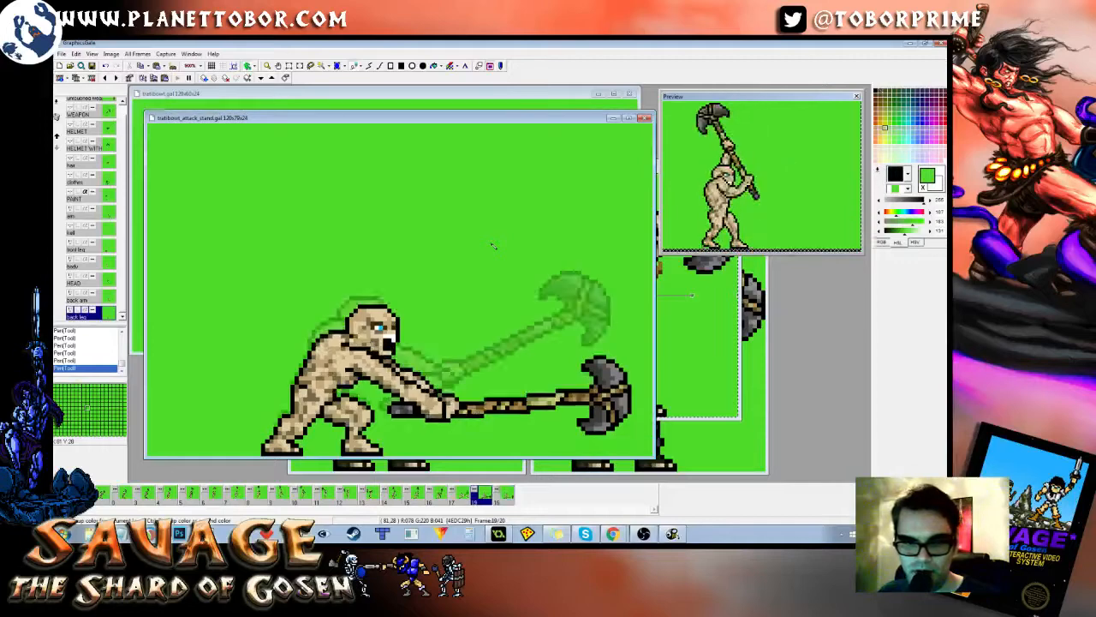
pyautogui.press('Right')
pyautogui.rightClick(350, 427)
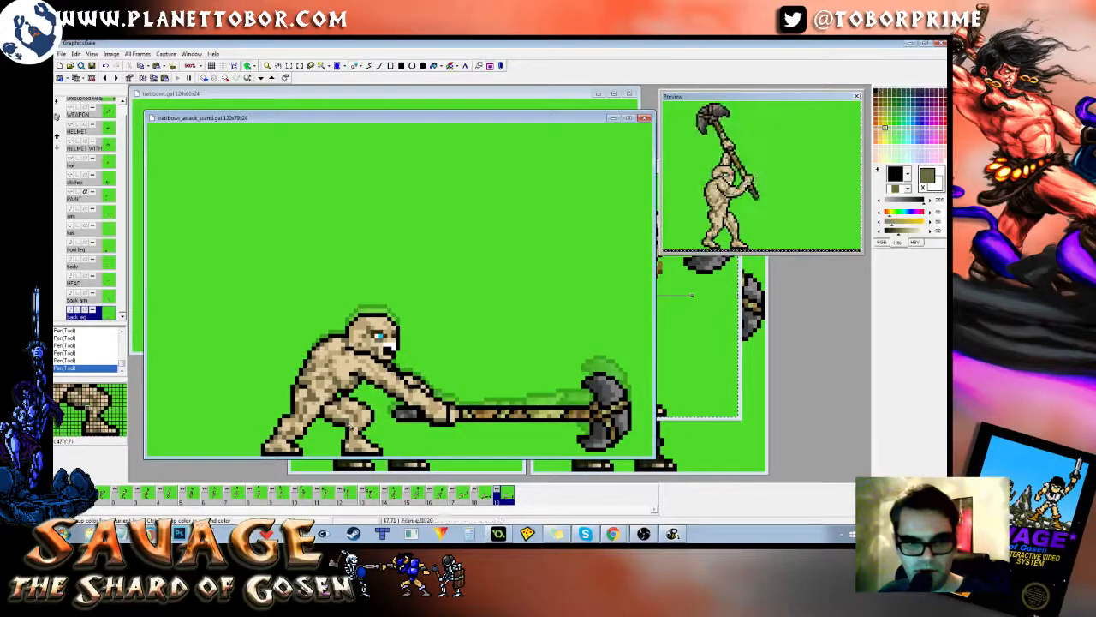
pyautogui.press('Left')
pyautogui.press('Right')
pyautogui.press('Left')
pyautogui.press('Right')
pyautogui.rightClick(554, 270)
pyautogui.press('Left')
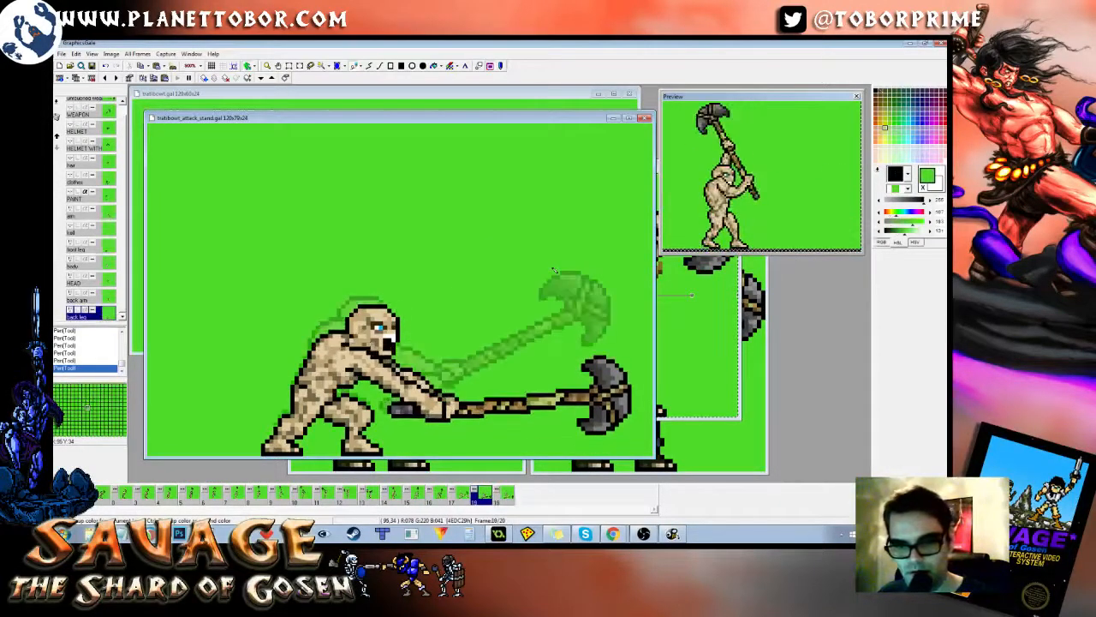
pyautogui.press('Right')
pyautogui.press('Left')
pyautogui.press('Right')
pyautogui.press('Left')
pyautogui.press('Left')
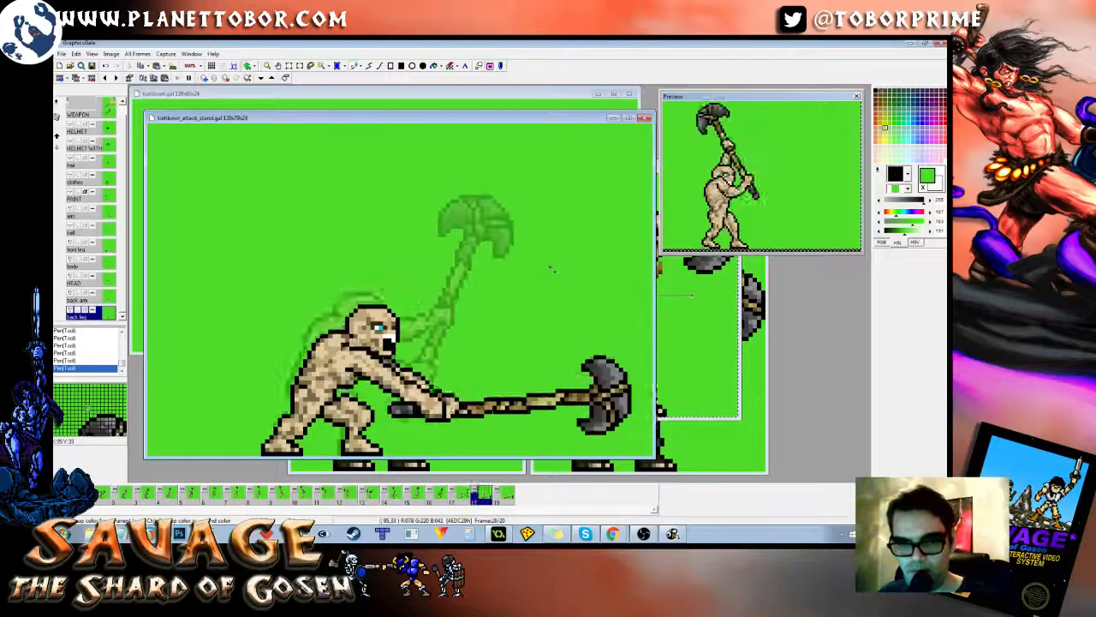
pyautogui.press('Right')
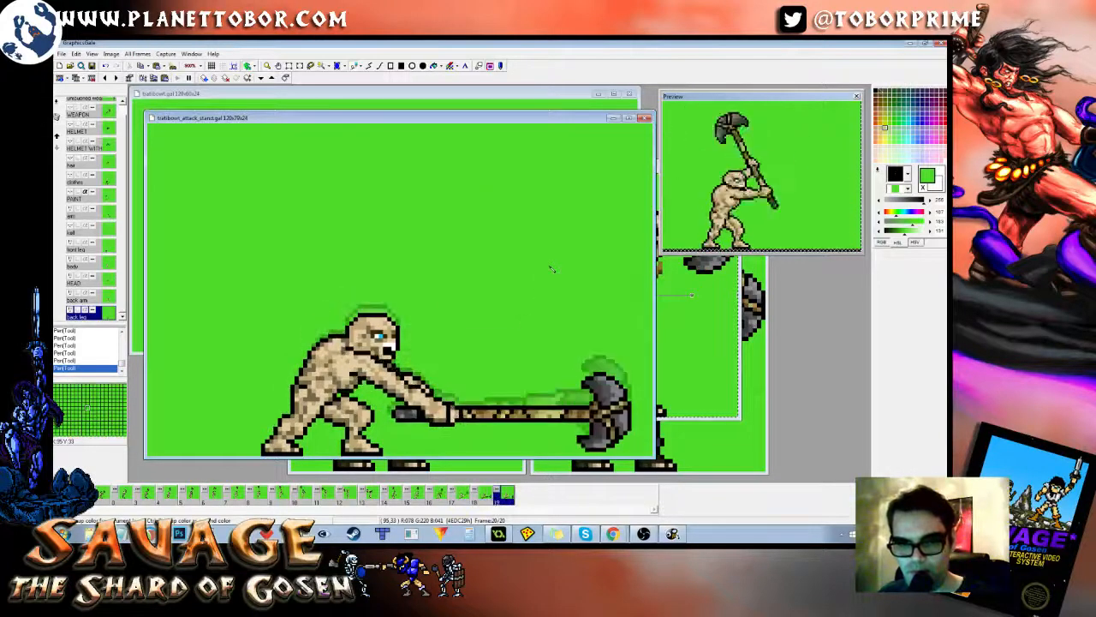
# Step: Show the hair layer and compare the hair in the last two frames
pyautogui.click(107, 167)
pyautogui.press('Left')
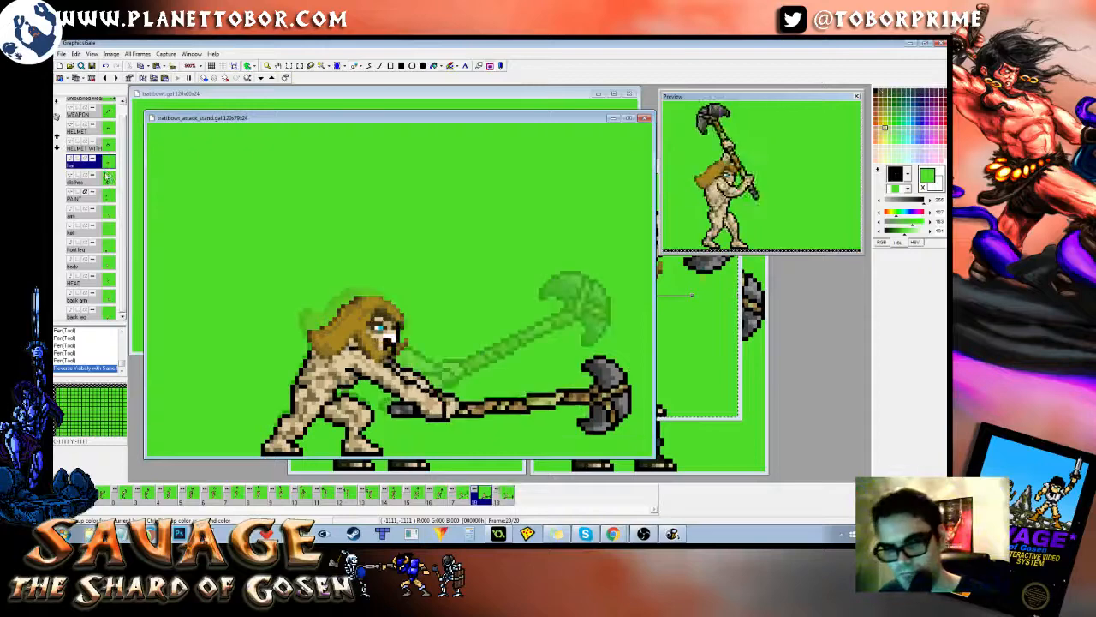
pyautogui.press('Right')
# Step: Step through the swing from frame 4 to find a suitable hair shape and copy the hair from frame 12
pyautogui.click(147, 496)
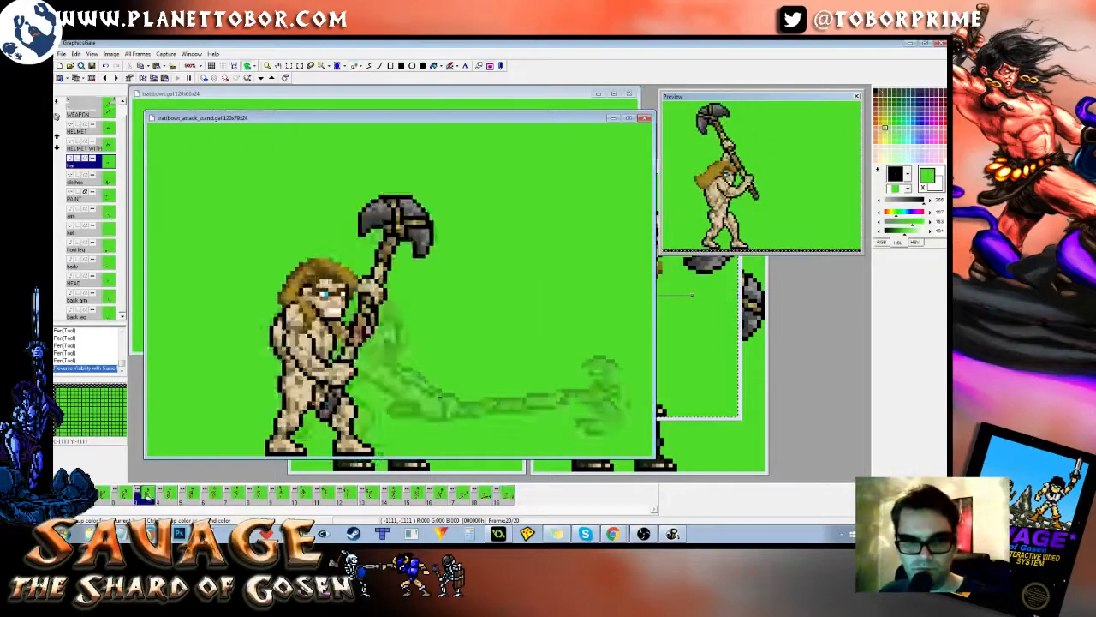
pyautogui.press('Right')
pyautogui.press('Right')
pyautogui.press('Right')
pyautogui.press('Right')
pyautogui.press('Right')
pyautogui.press('Right')
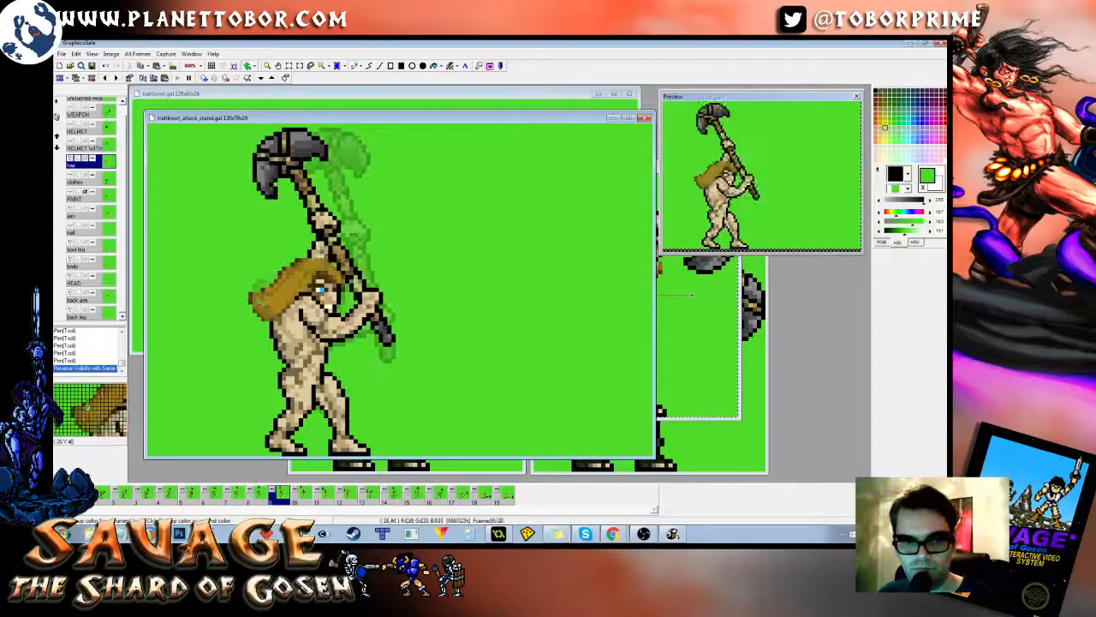
pyautogui.press('Right')
pyautogui.press('Left')
pyautogui.press('Right')
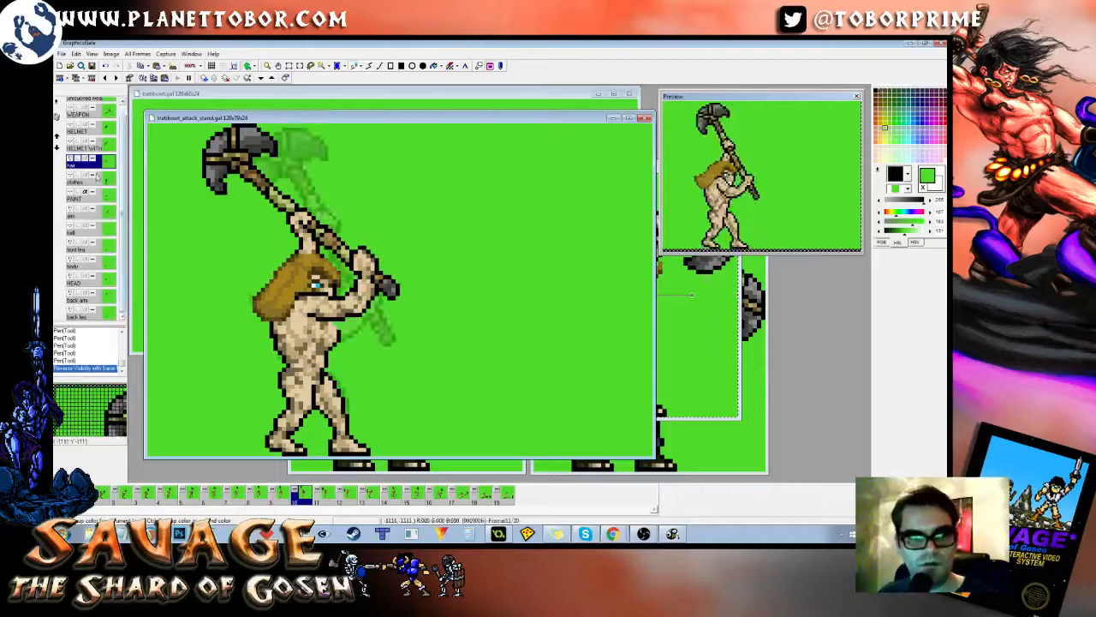
pyautogui.press('Right')
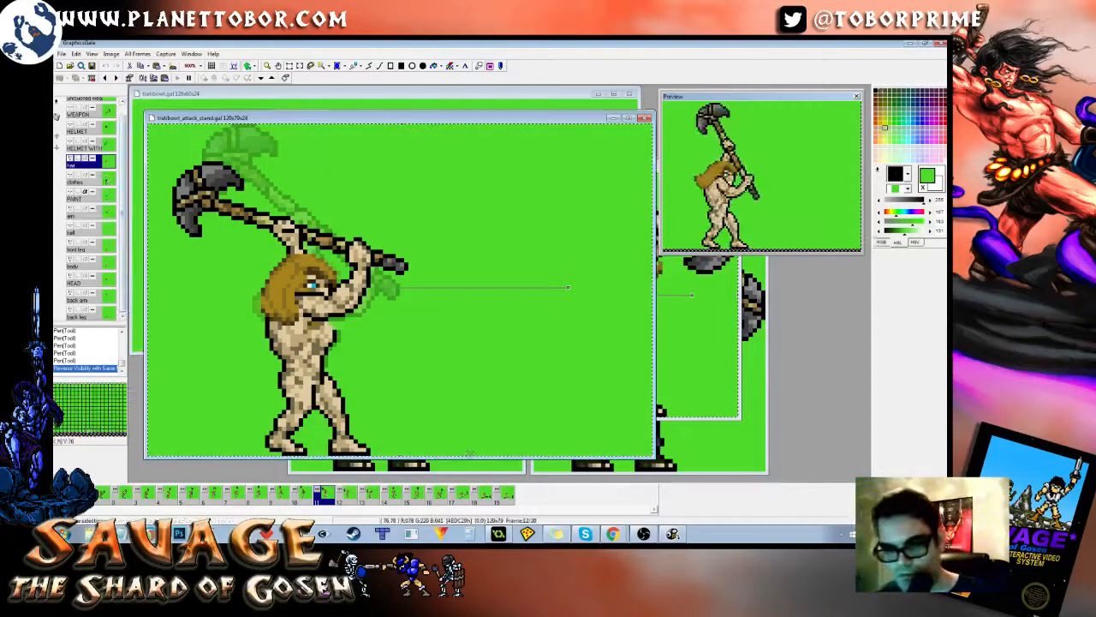
# Step: In frame 20, replace the existing hair with the hair copied from frame 12 and delete the stray beard fragment
pyautogui.click(509, 501)
pyautogui.press('Left')
pyautogui.press('Right')
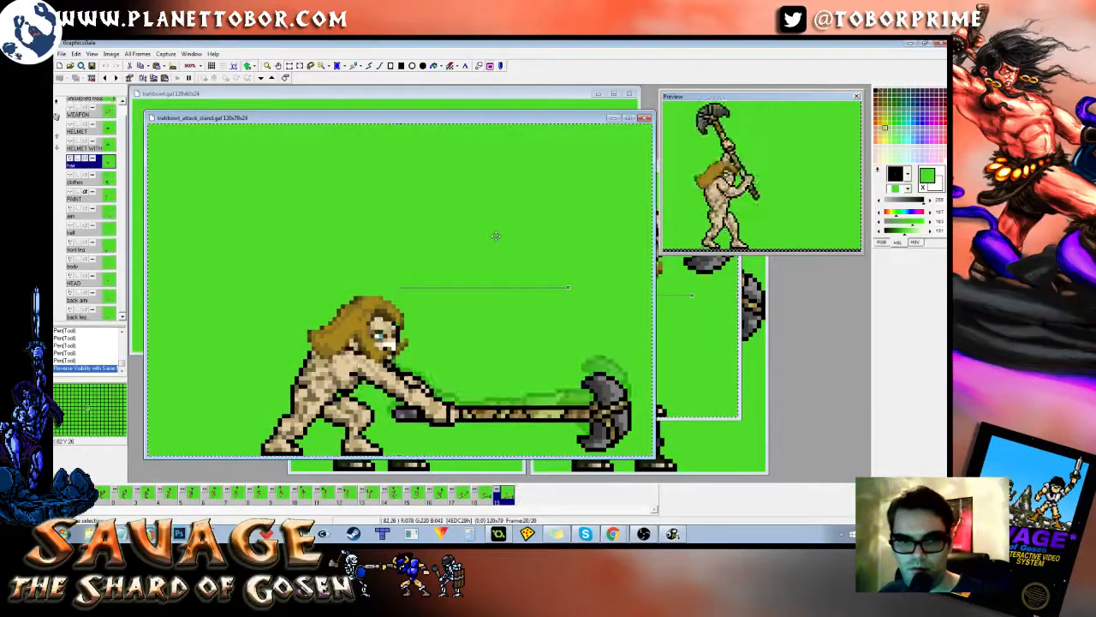
pyautogui.press('Delete')
pyautogui.hotkey('ctrl', 'v')
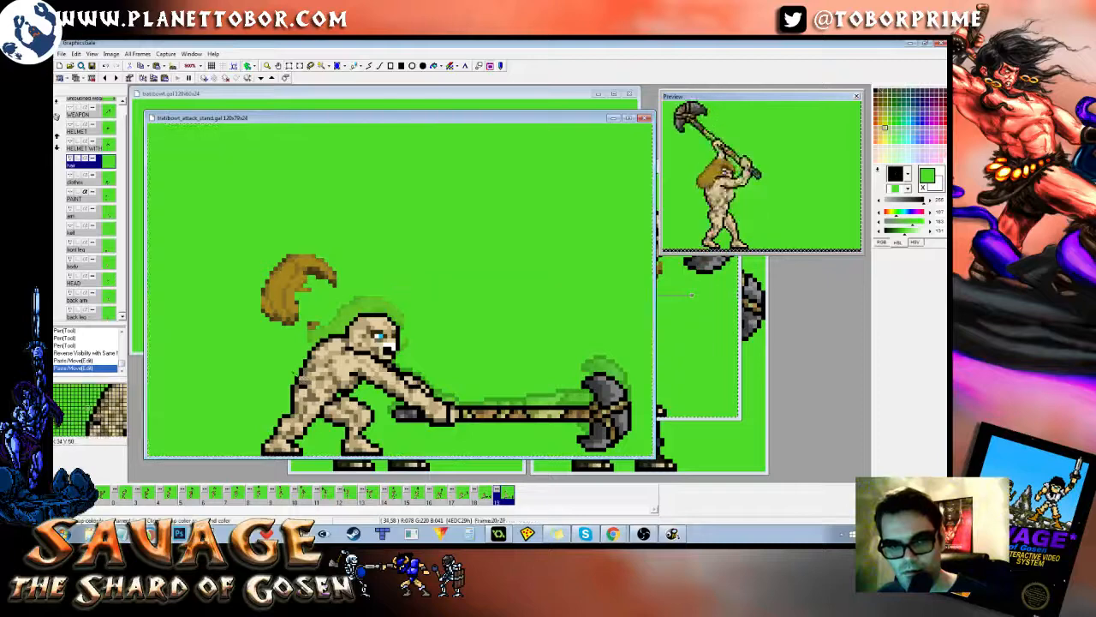
pyautogui.press('Delete')
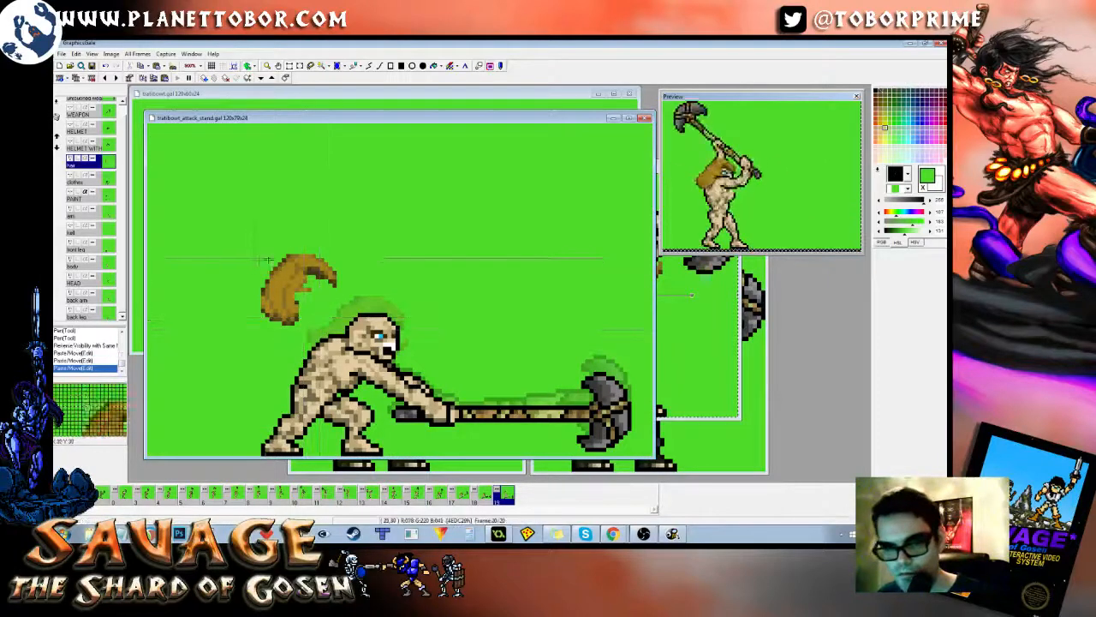
# Step: Fit the pasted hair onto the barbarian's head in frame 20 and compare the result with frame 19
pyautogui.moveTo(252, 249); pyautogui.dragTo(341, 333)
pyautogui.moveTo(283, 291); pyautogui.dragTo(350, 338)
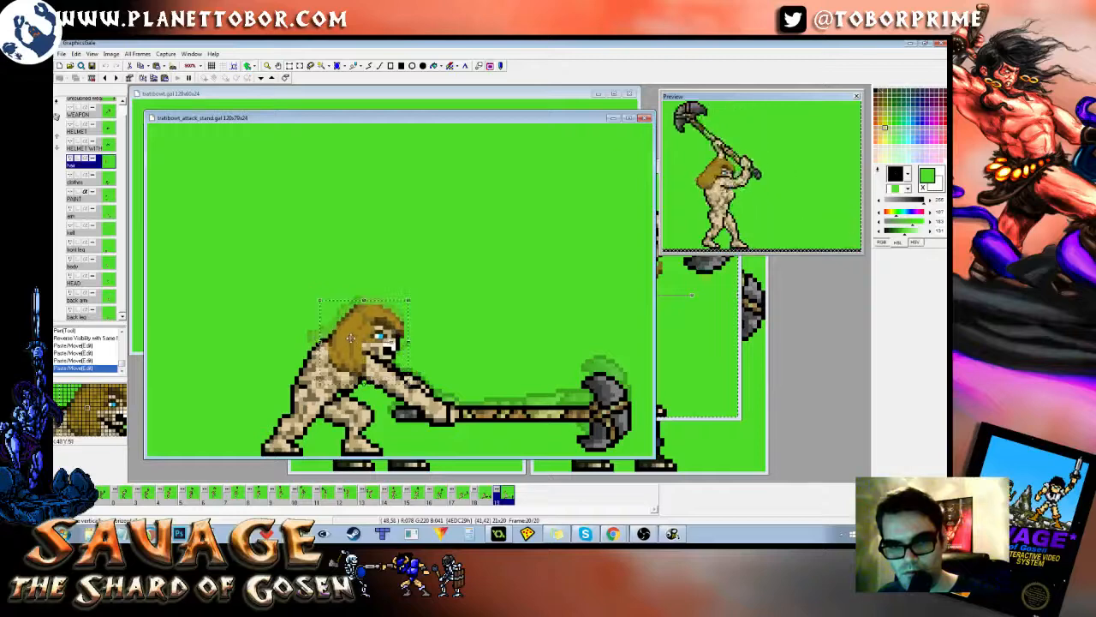
pyautogui.press('Left')
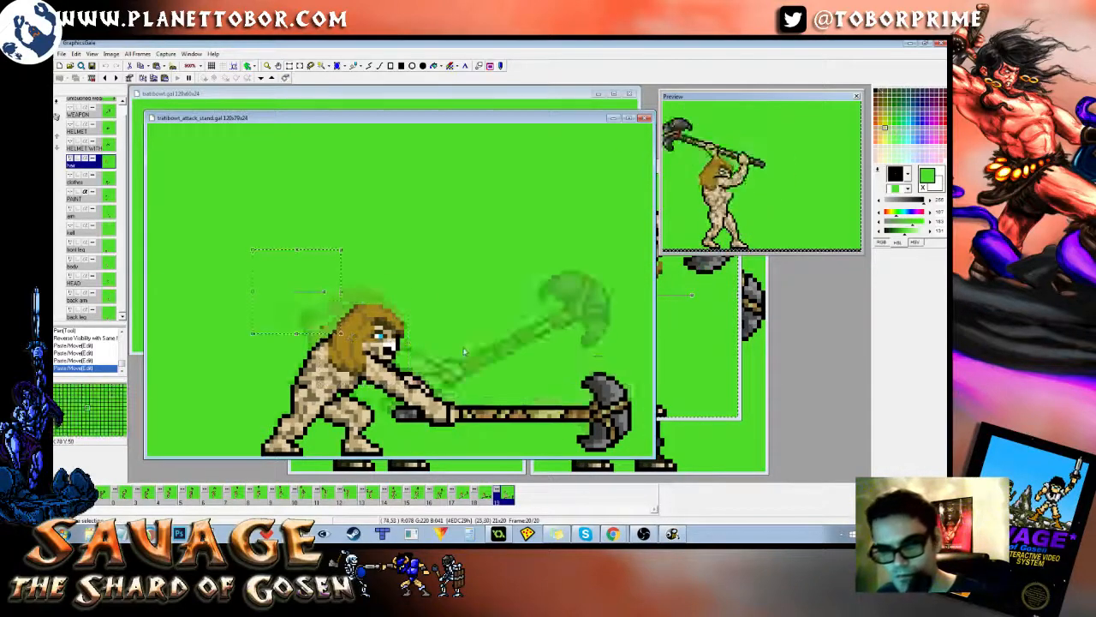
pyautogui.press('Right')
pyautogui.press('Left')
pyautogui.press('Right')
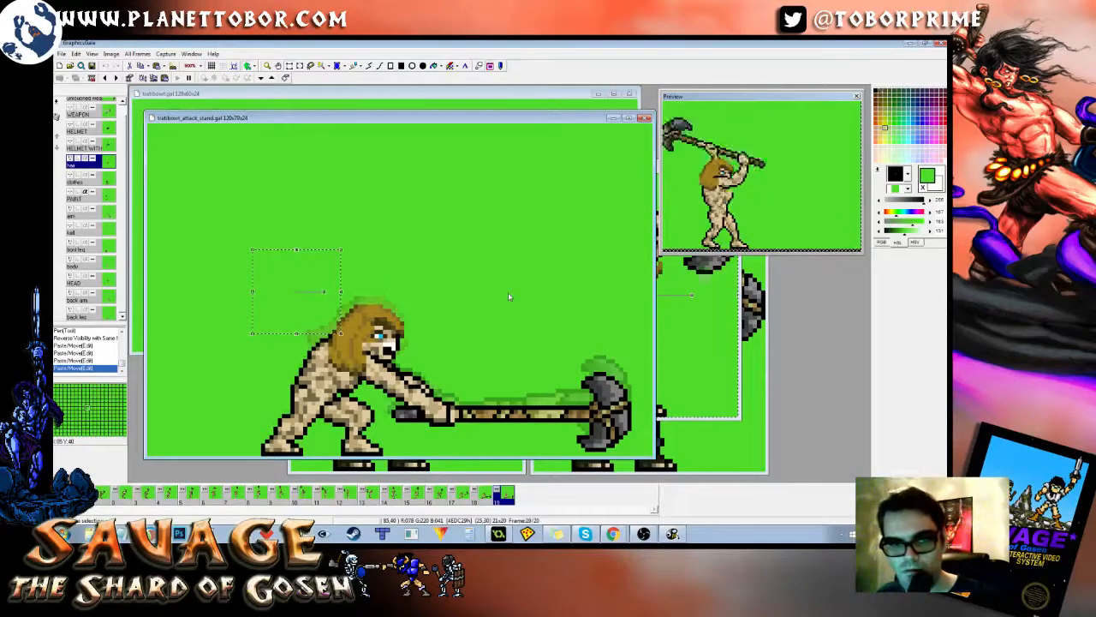
pyautogui.press('Left')
pyautogui.press('Right')
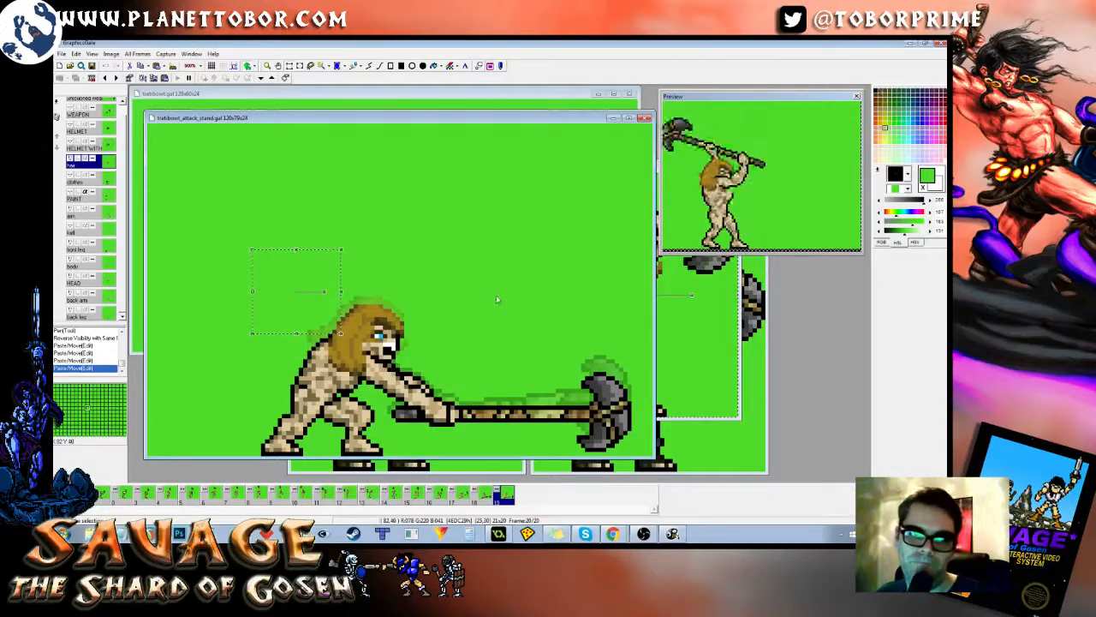
pyautogui.press('Left')
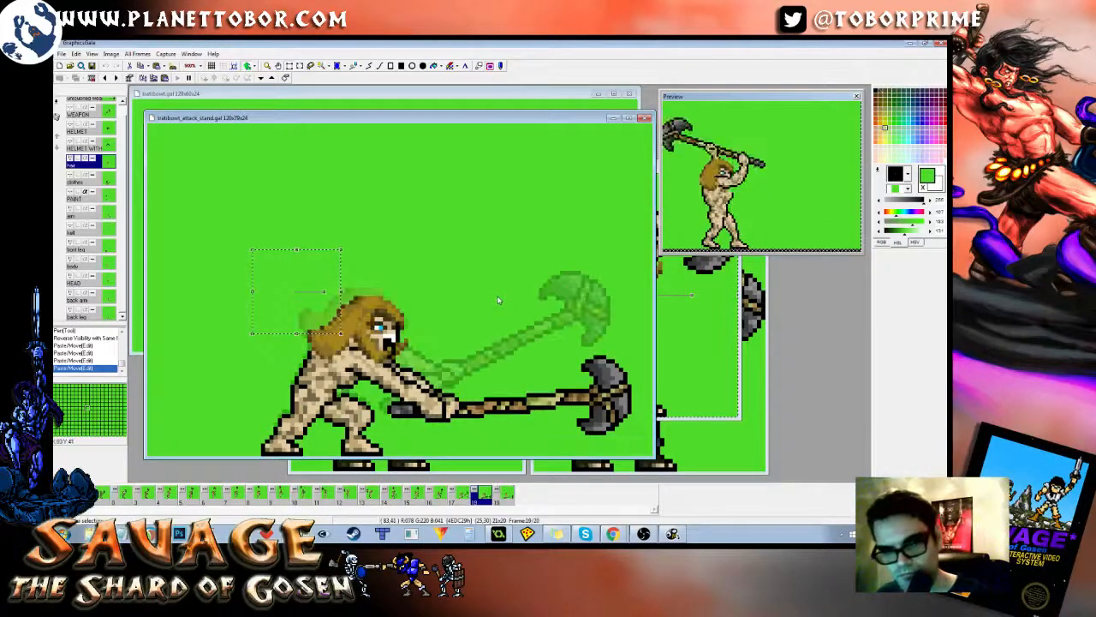
pyautogui.press('Right')
pyautogui.press('Left')
pyautogui.press('Right')
pyautogui.press('Left')
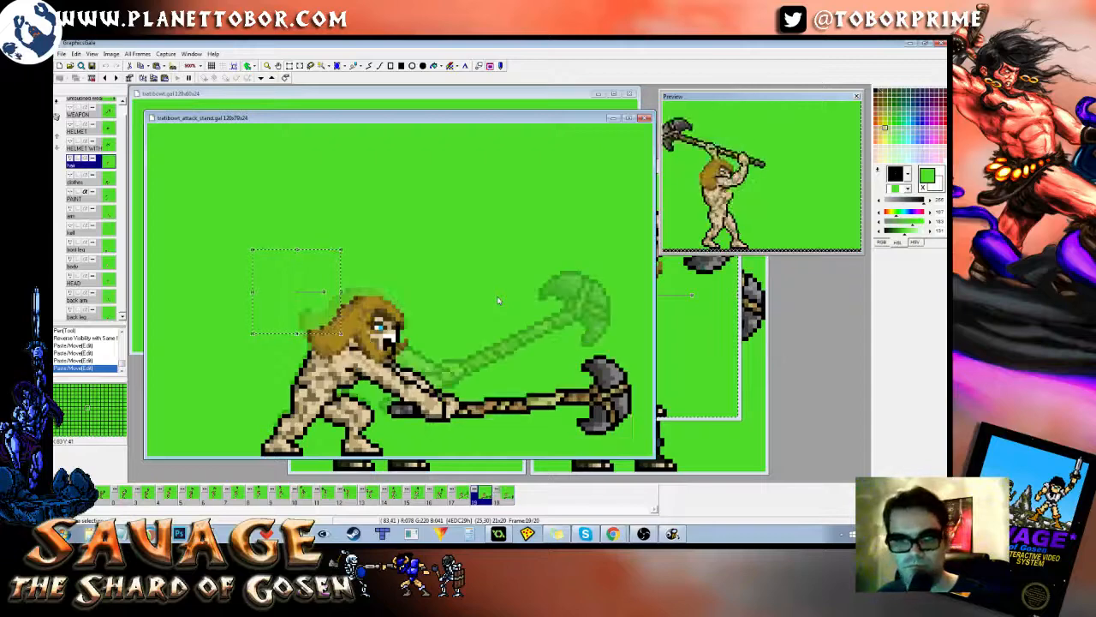
# Step: Clear the hair in frame 19, then step back through the swing and copy the hair from frame 11
pyautogui.press('Delete')
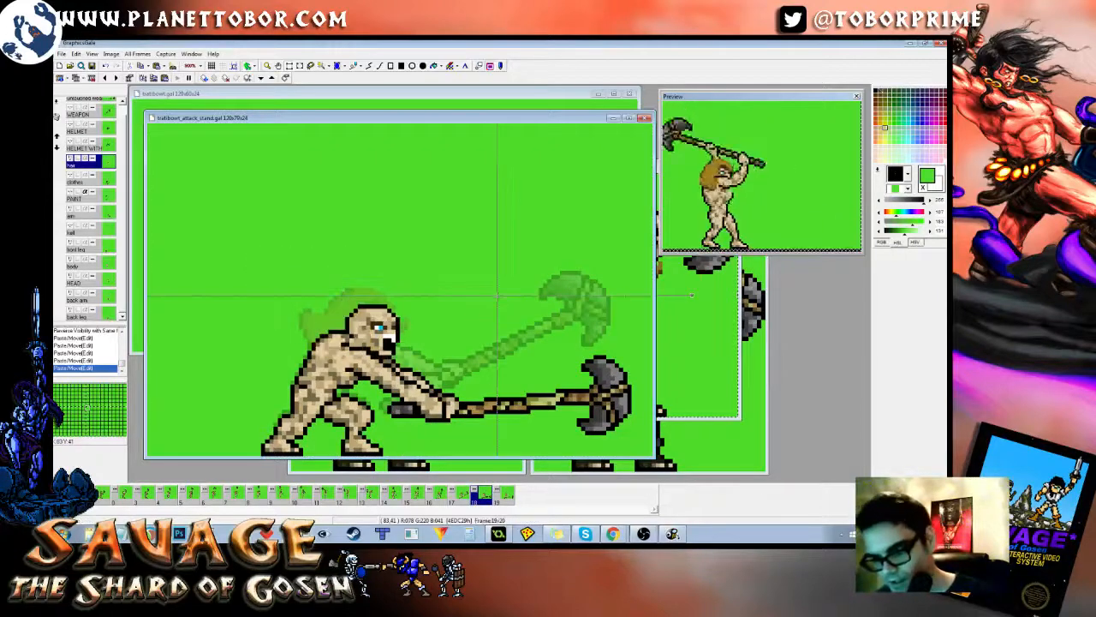
pyautogui.press('Left')
pyautogui.press('Left')
pyautogui.press('Left')
pyautogui.press('Left')
pyautogui.press('Left')
pyautogui.press('Left')
pyautogui.press('Left')
pyautogui.press('Left')
pyautogui.press('Left')
pyautogui.press('Left')
pyautogui.press('Left')
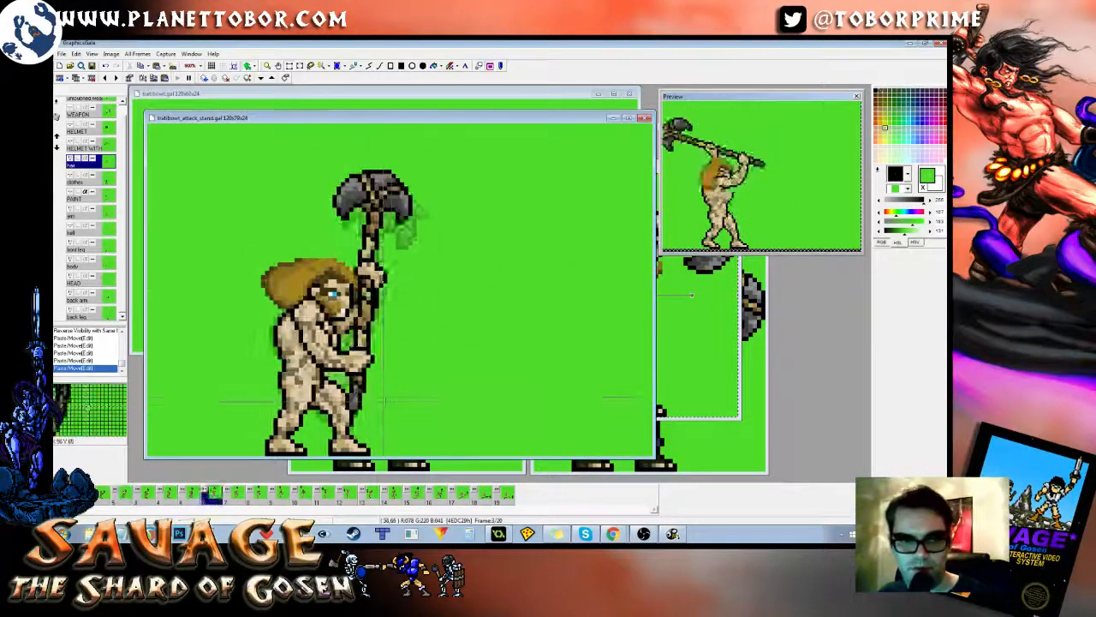
pyautogui.press('Right')
pyautogui.press('Right')
pyautogui.press('Left')
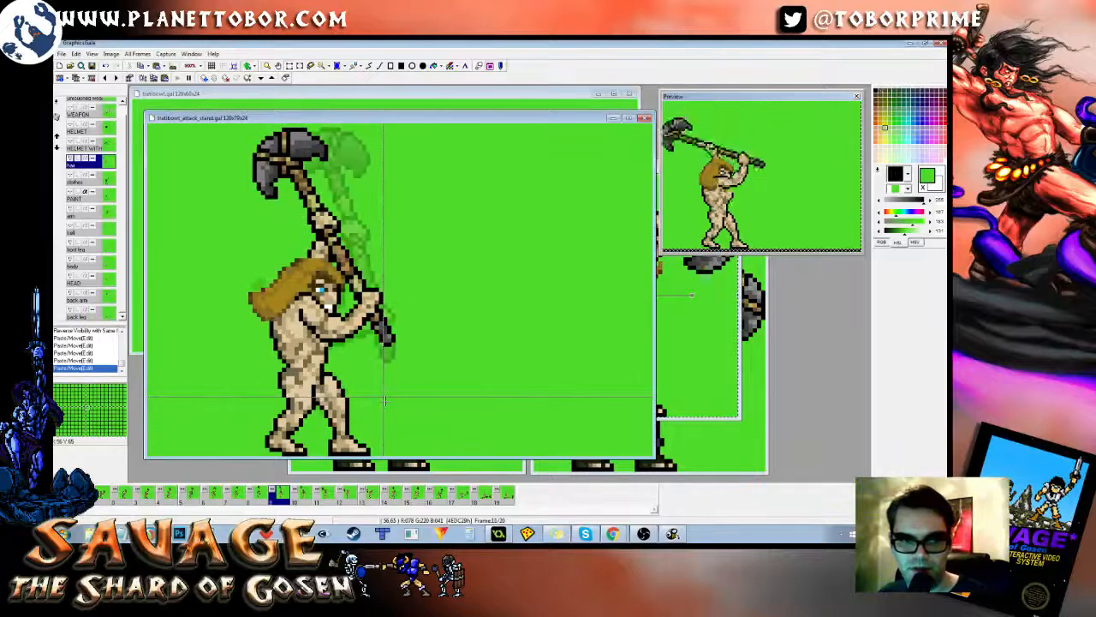
pyautogui.press('Right')
pyautogui.press('Right')
pyautogui.press('Left')
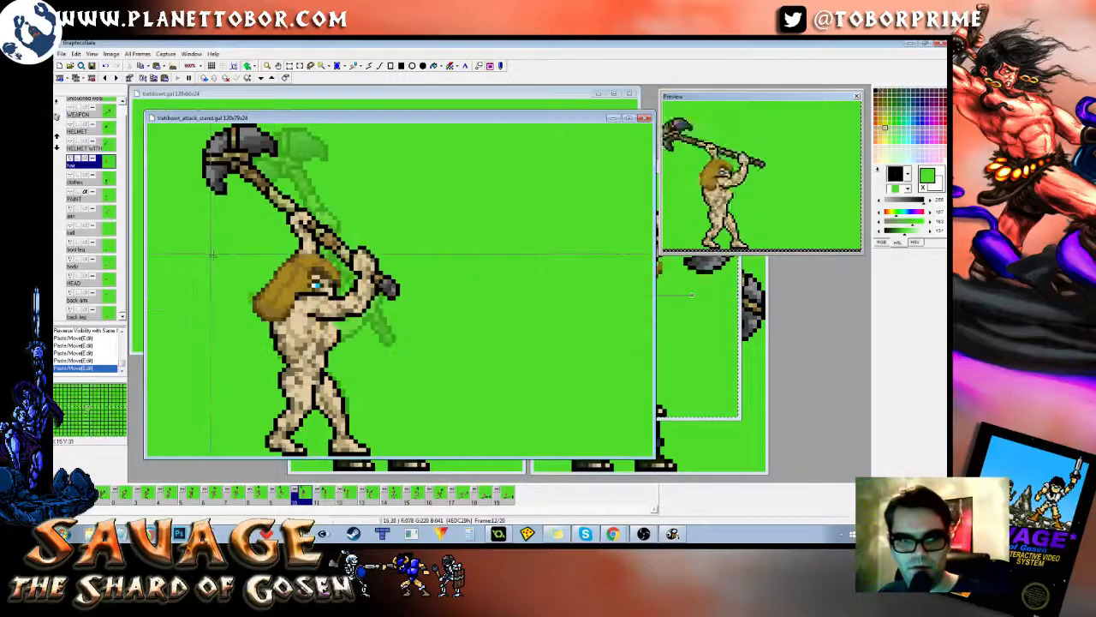
pyautogui.moveTo(223, 237); pyautogui.dragTo(400, 365)
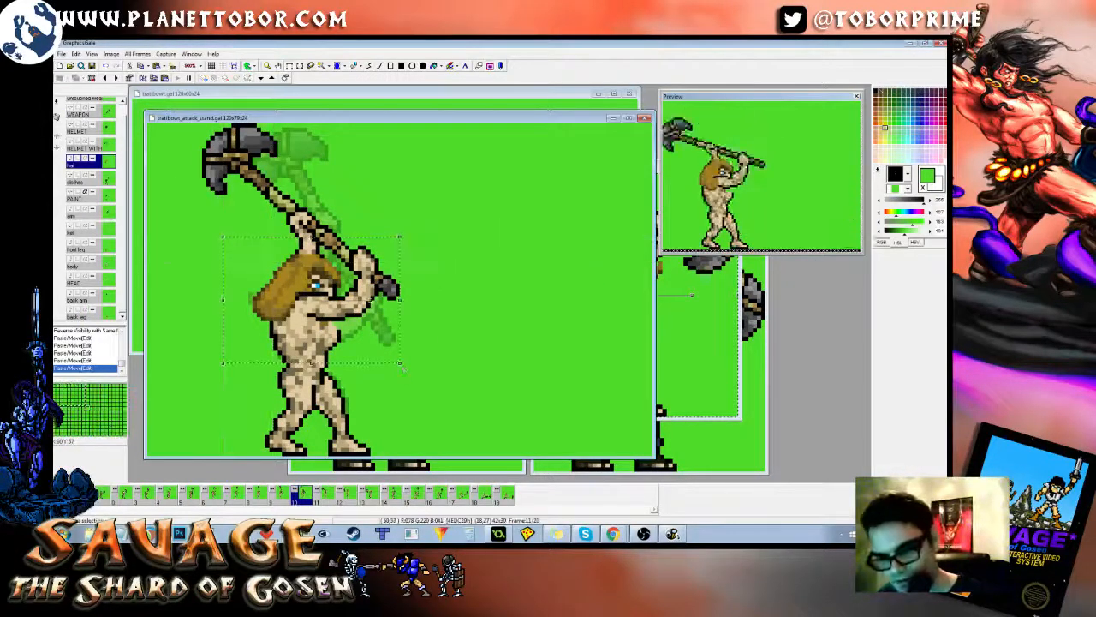
# Step: Undo the hair deletion in frame 19
pyautogui.click(505, 493)
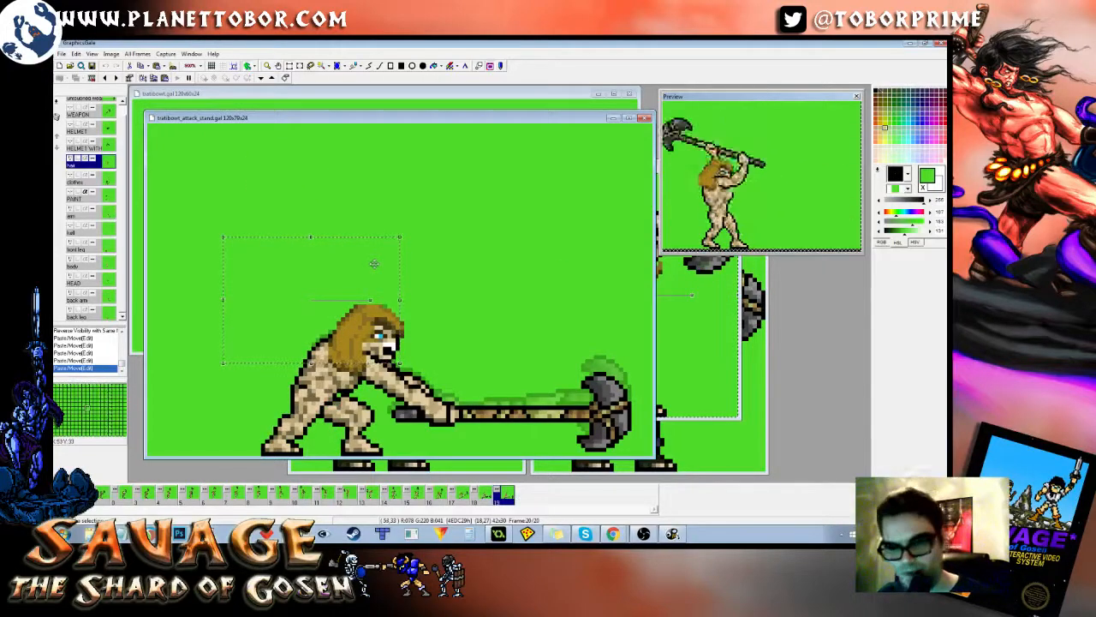
pyautogui.press('Left')
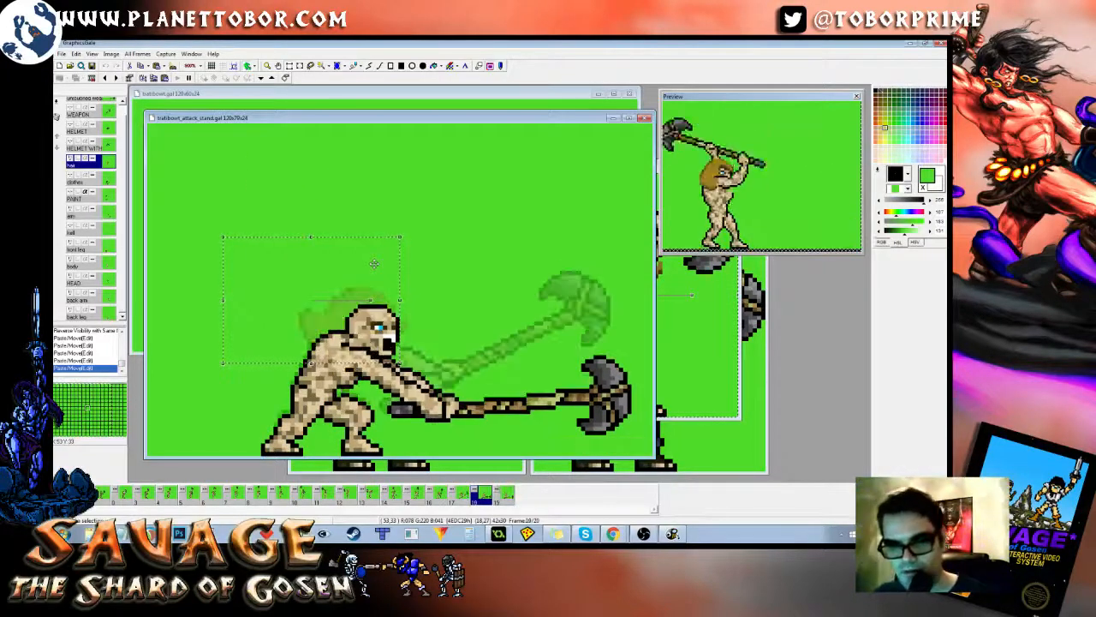
pyautogui.hotkey('ctrl', 'z')
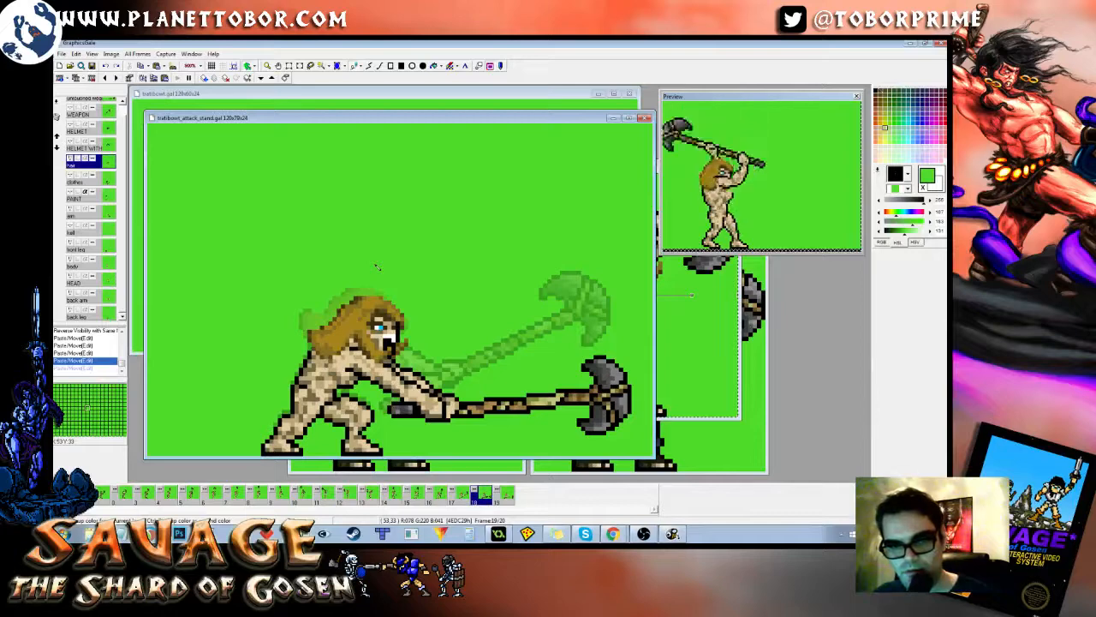
# Step: Replace frame 20's hair with the hair copied from frame 11 and erase the stray fragment beneath it
pyautogui.press('Right')
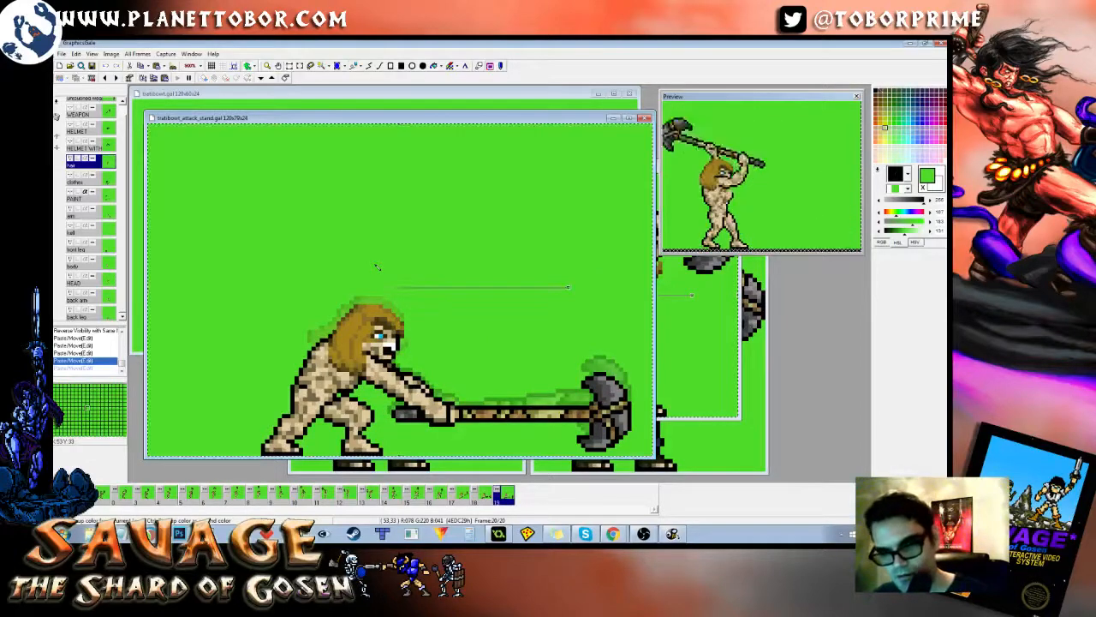
pyautogui.hotkey('ctrl', 'y')
pyautogui.press('Left')
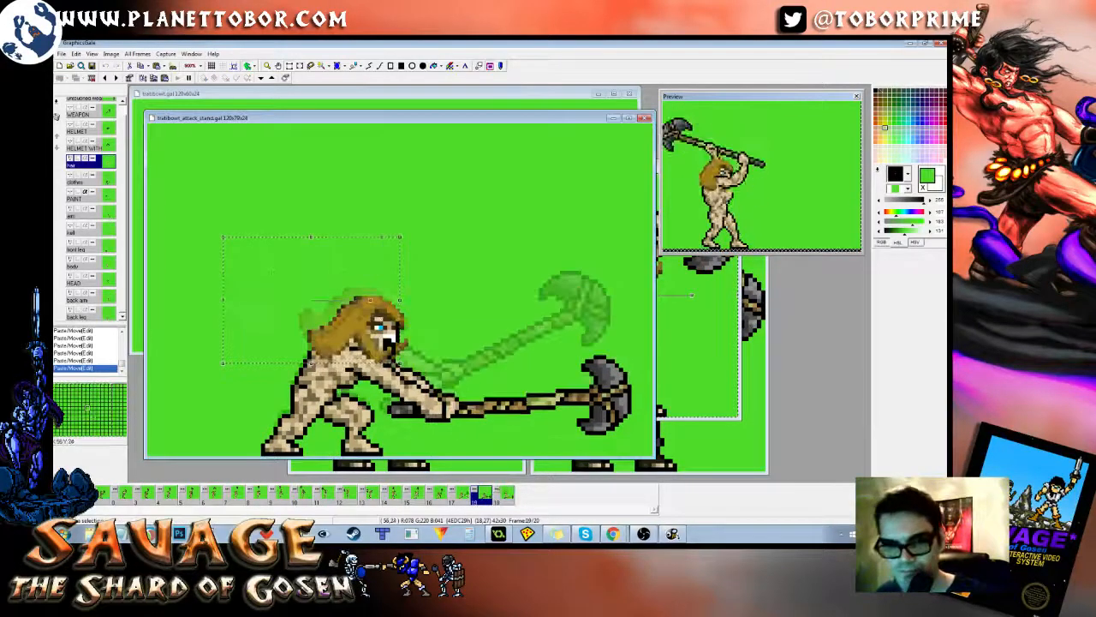
pyautogui.press('Right')
pyautogui.press('p')
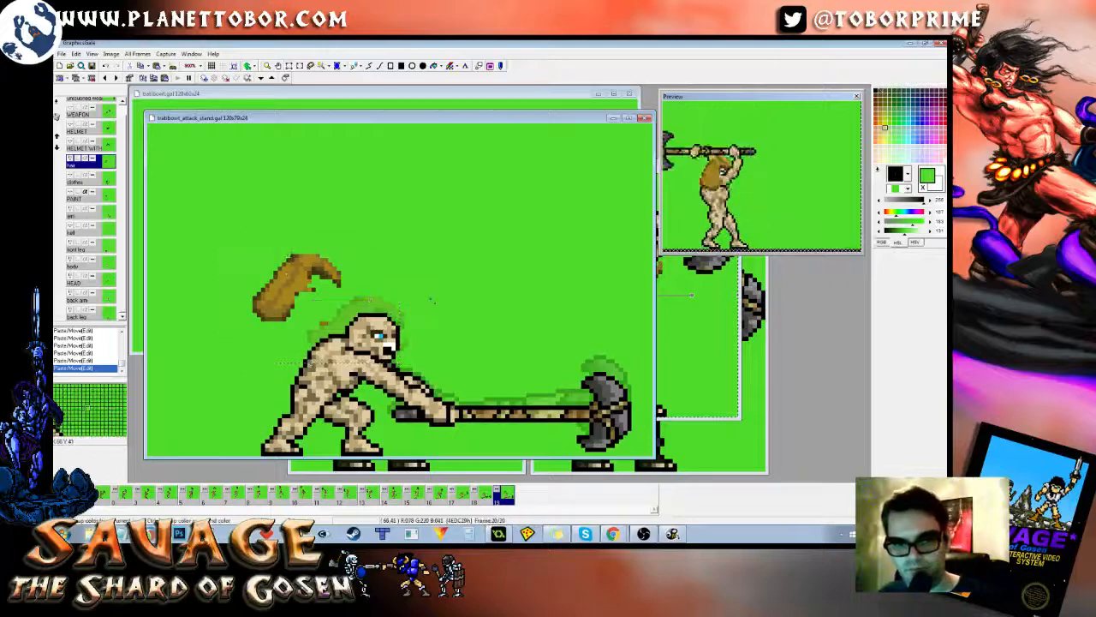
pyautogui.click(324, 324)
# Step: Move the new hair onto the barbarian's head in frame 20 and compare it with frame 19
pyautogui.press('s')
pyautogui.moveTo(211, 232); pyautogui.dragTo(364, 355)
pyautogui.moveTo(272, 306); pyautogui.dragTo(334, 358)
pyautogui.press('Left')
pyautogui.press('Right')
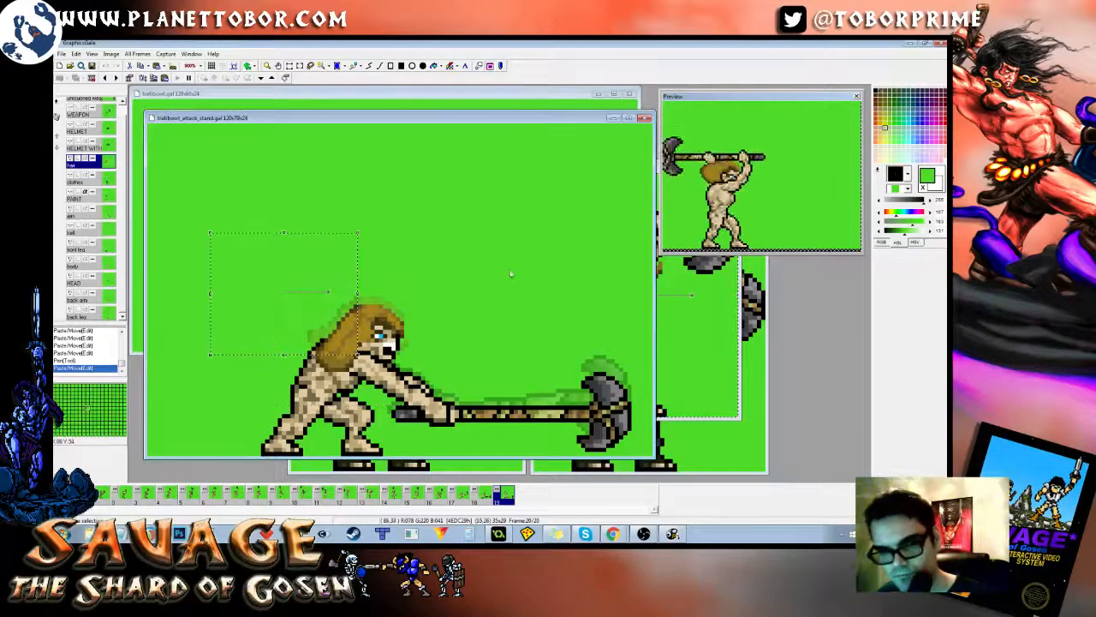
pyautogui.press('p')
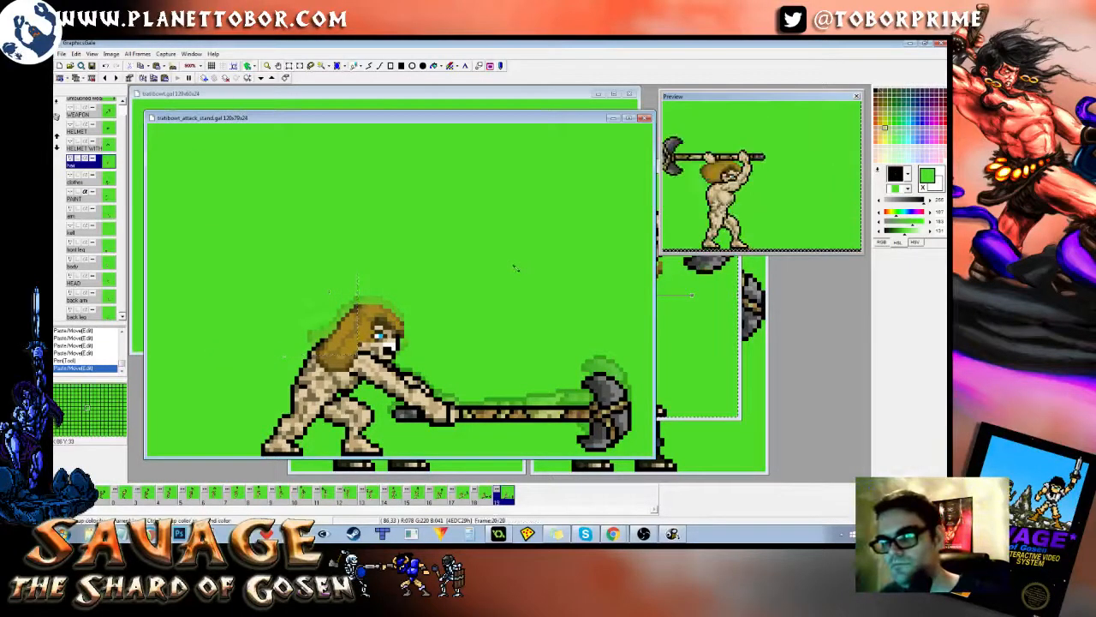
# Step: Step through the last frames of the swing and around to the start to examine how the hair moves
pyautogui.press('Right')
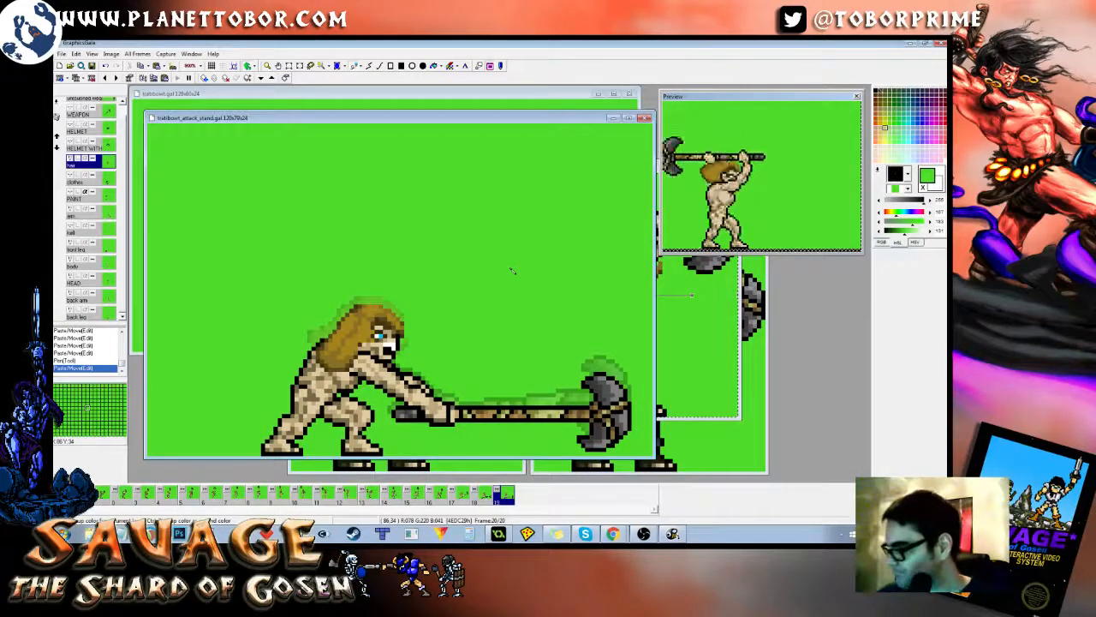
pyautogui.press('Left')
pyautogui.press('Left')
pyautogui.press('Left')
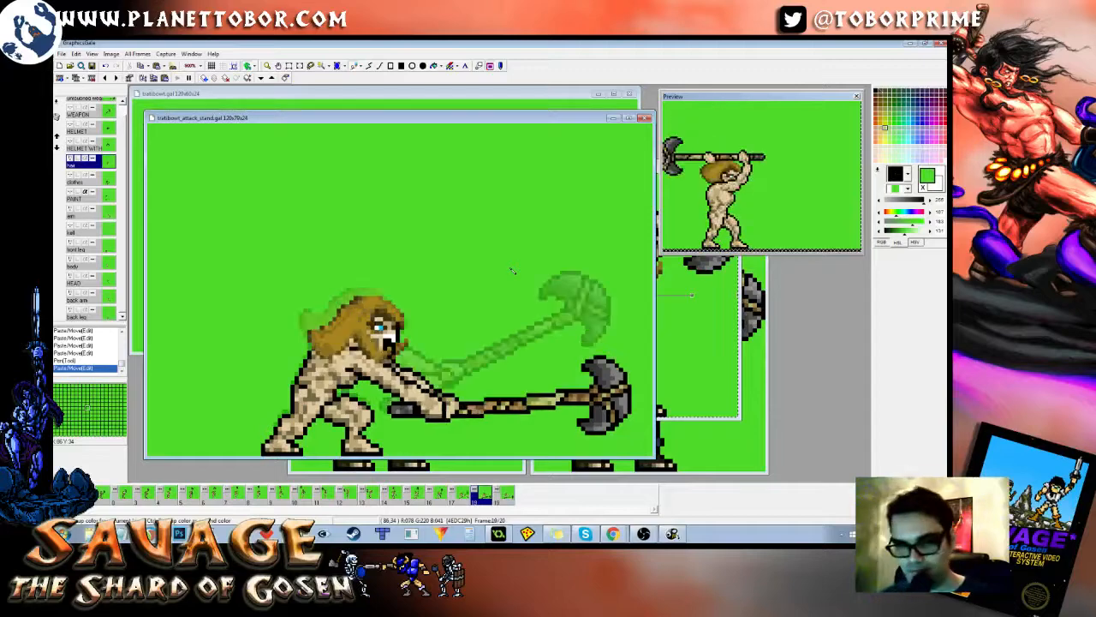
pyautogui.press('Right')
pyautogui.press('Right')
pyautogui.press('Right')
pyautogui.press('Right')
pyautogui.press('Right')
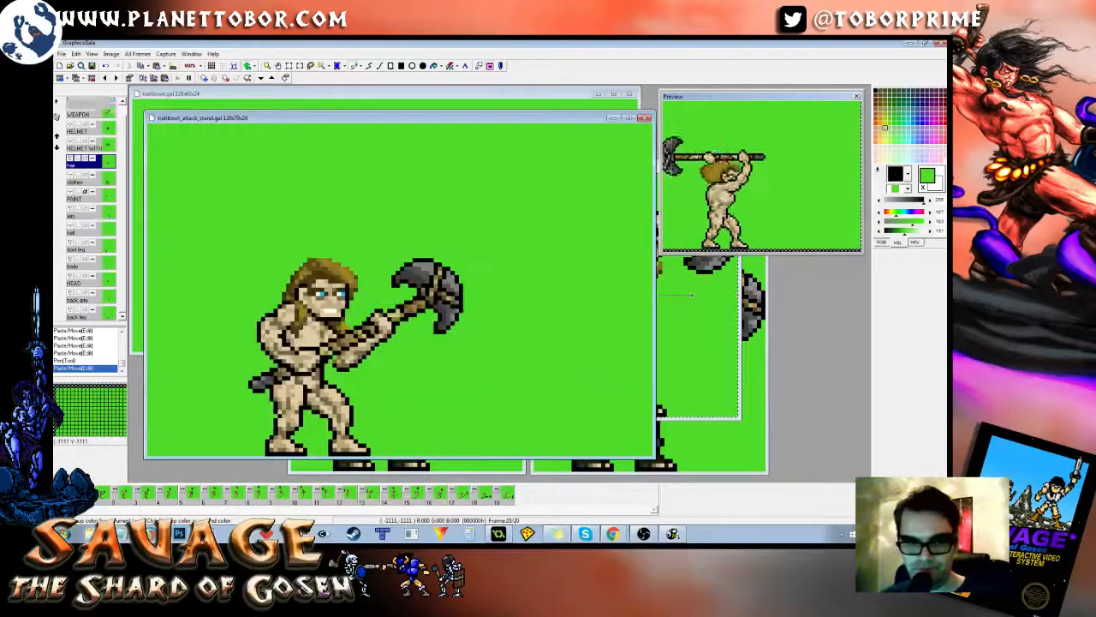
# Step: Flip back and forth through the opening frames up to frame 4 to examine the hair and beard shapes
pyautogui.click(149, 501)
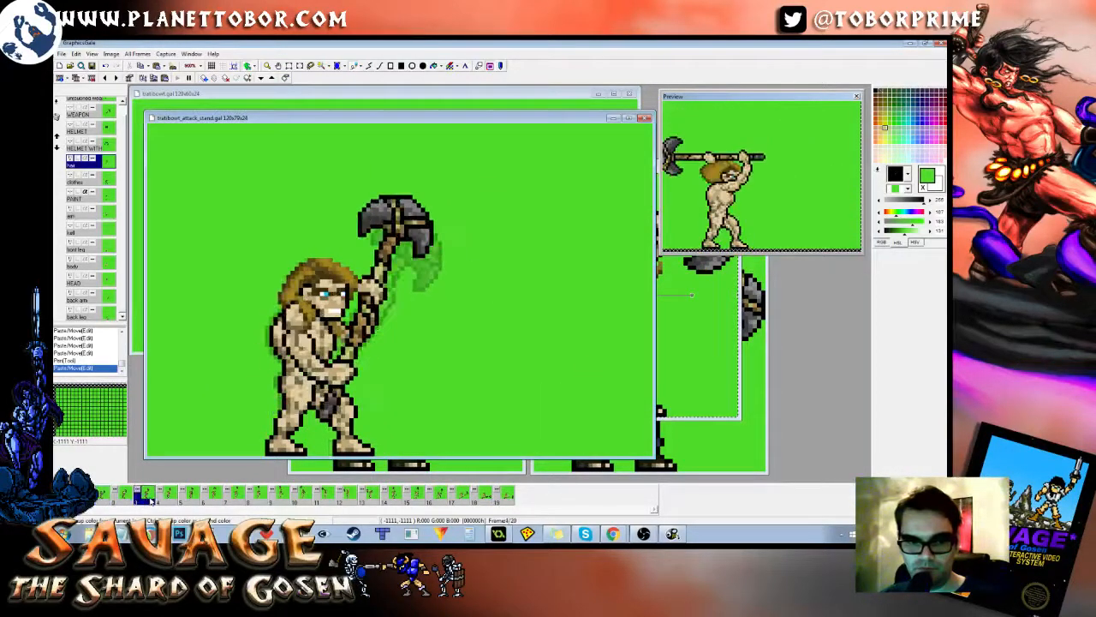
pyautogui.press('Left')
pyautogui.press('Left')
pyautogui.press('Right')
pyautogui.press('Right')
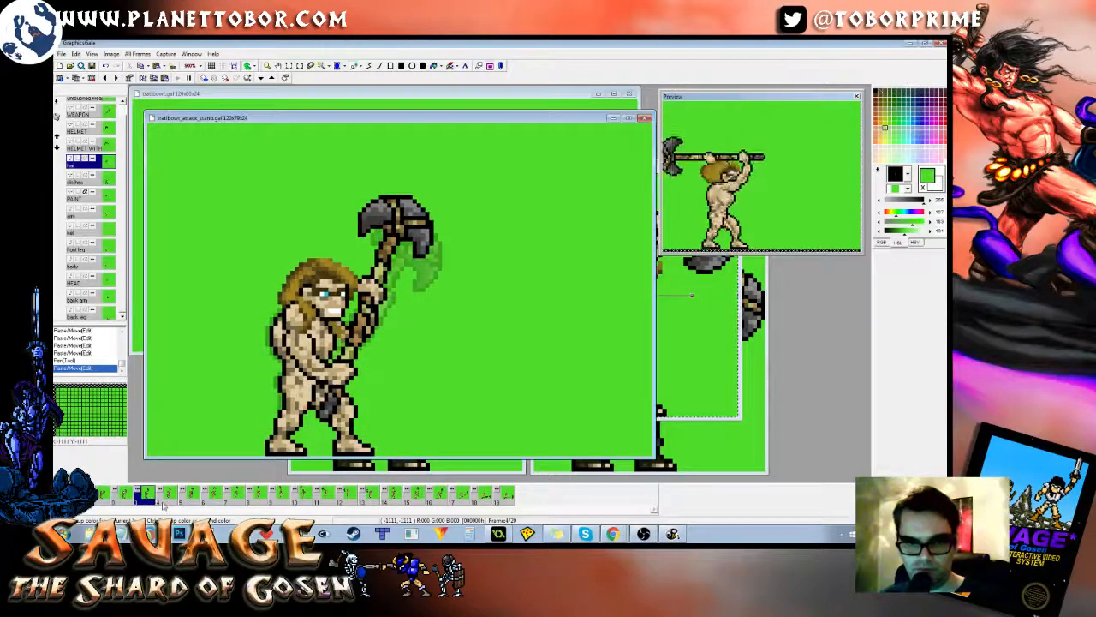
pyautogui.press('Left')
pyautogui.press('Left')
pyautogui.press('Right')
pyautogui.press('Right')
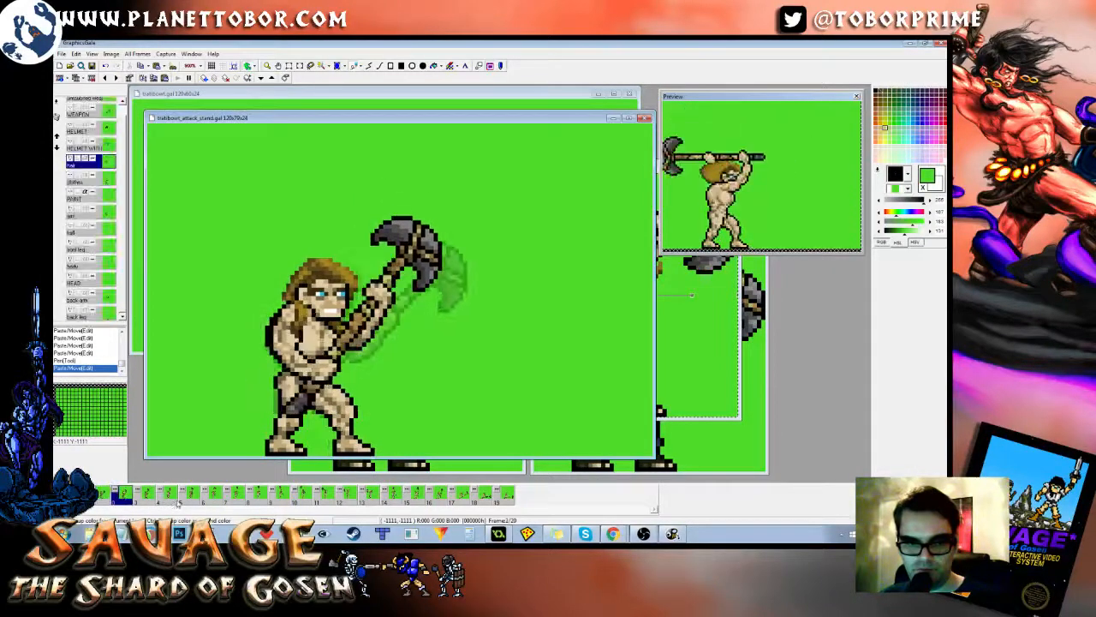
pyautogui.press('Left')
pyautogui.press('Left')
pyautogui.press('Right')
pyautogui.press('Right')
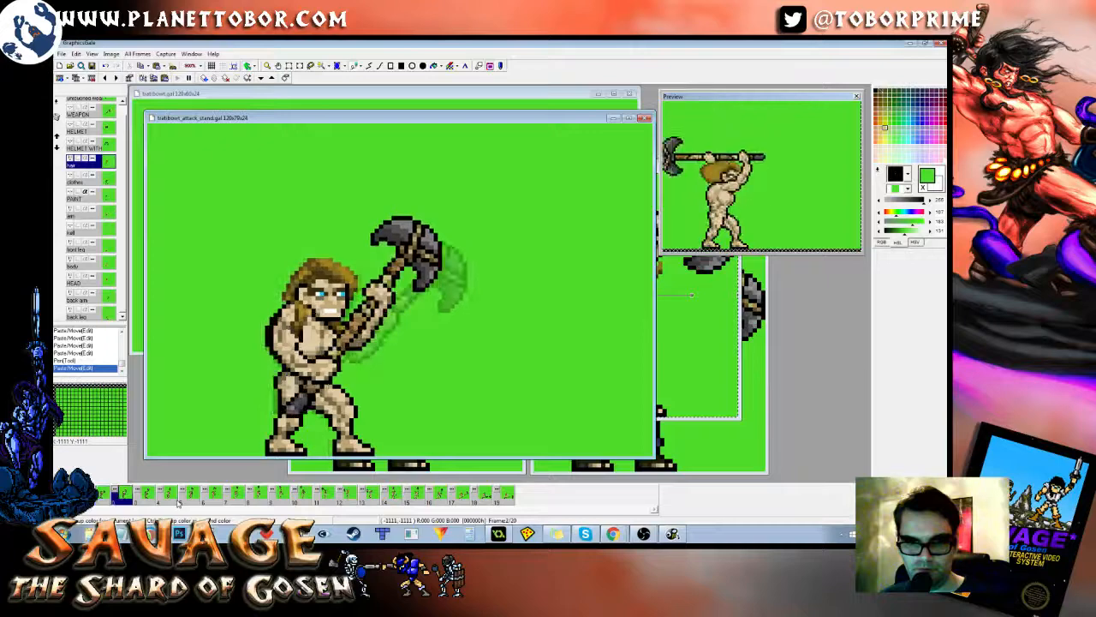
# Step: Copy the hair from frame 6 of the battlecry sprite and paste it above the head in frame 20 of the attack sprite
pyautogui.click(507, 499)
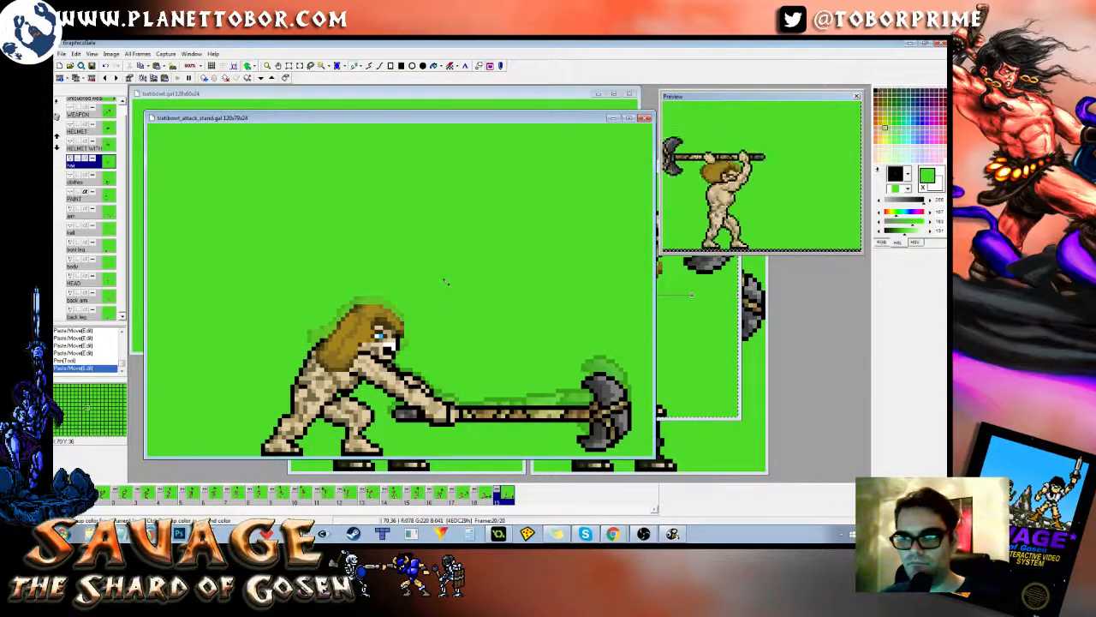
pyautogui.press('Left')
pyautogui.press('Right')
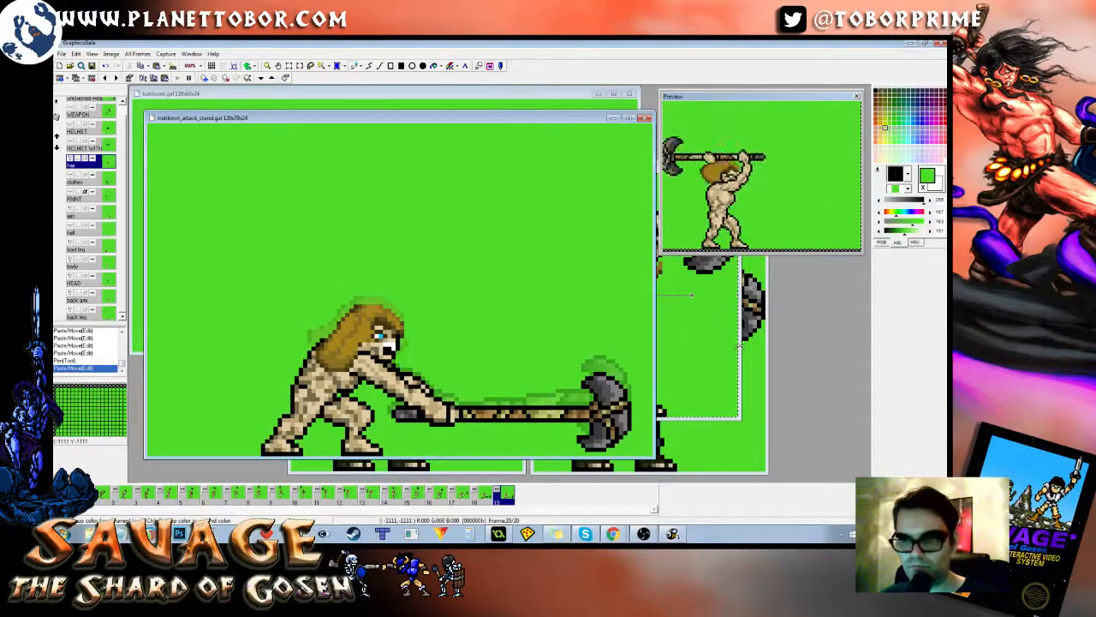
pyautogui.click(727, 338)
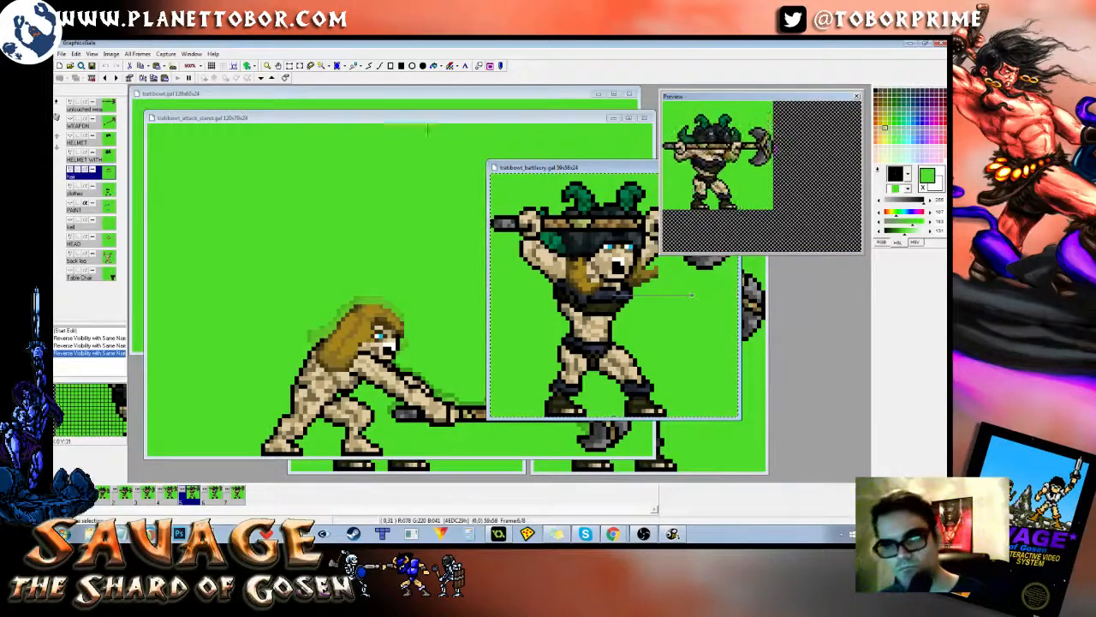
pyautogui.click(428, 119)
pyautogui.hotkey('ctrl', 'v')
pyautogui.moveTo(357, 283); pyautogui.dragTo(383, 182)
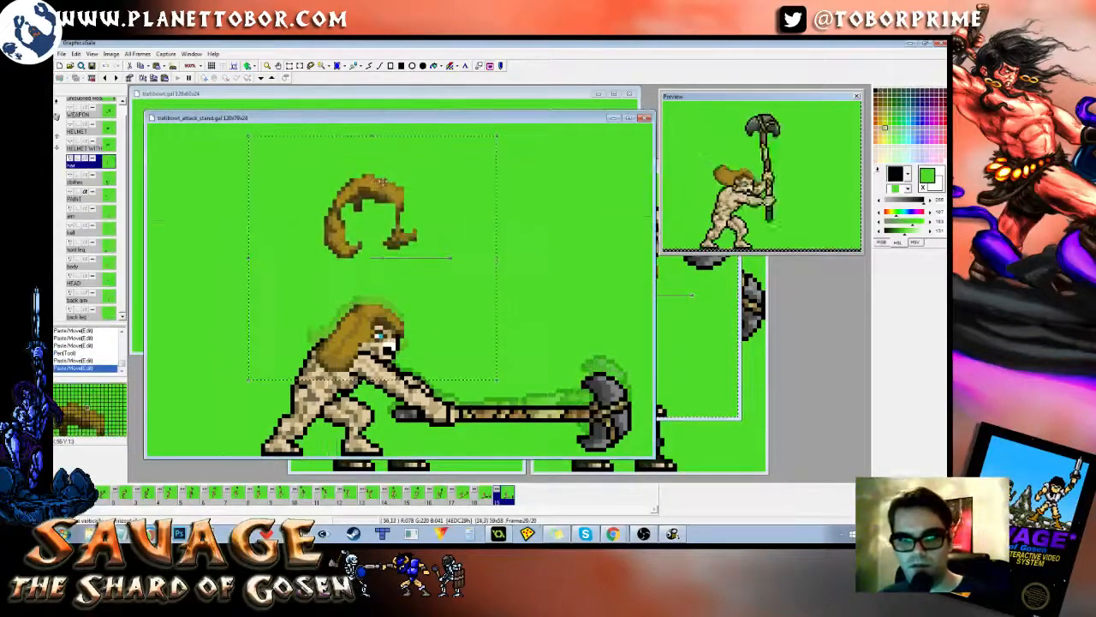
# Step: Trim the pasted battlecry hair by deleting its upper part, keeping only the curled lower tip and the beard piece
pyautogui.press('Return')
pyautogui.moveTo(282, 161); pyautogui.dragTo(435, 219)
pyautogui.press('Delete')
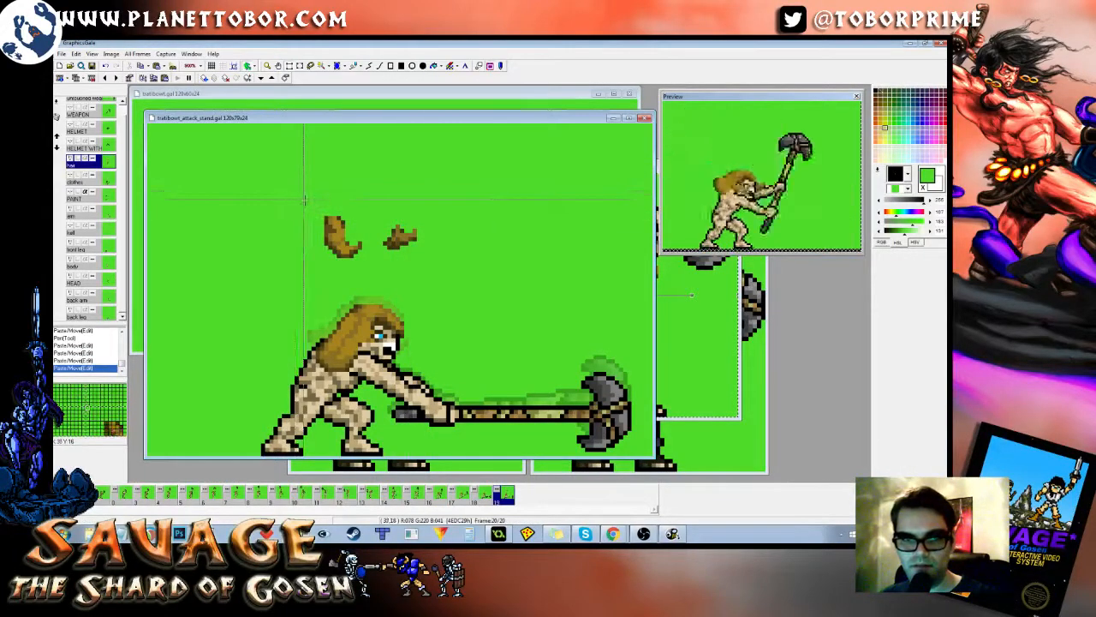
pyautogui.moveTo(355, 232); pyautogui.dragTo(353, 229)
pyautogui.press('Delete')
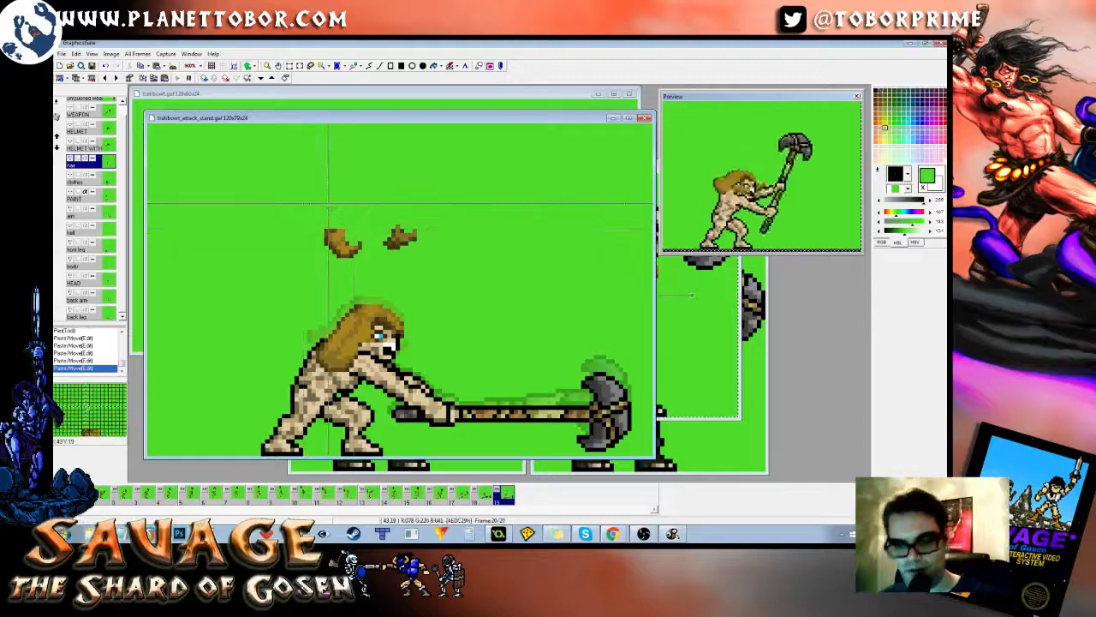
# Step: Touch up the curled hair tip above the head in frame 20 with the hair's brown shades
pyautogui.press('p')
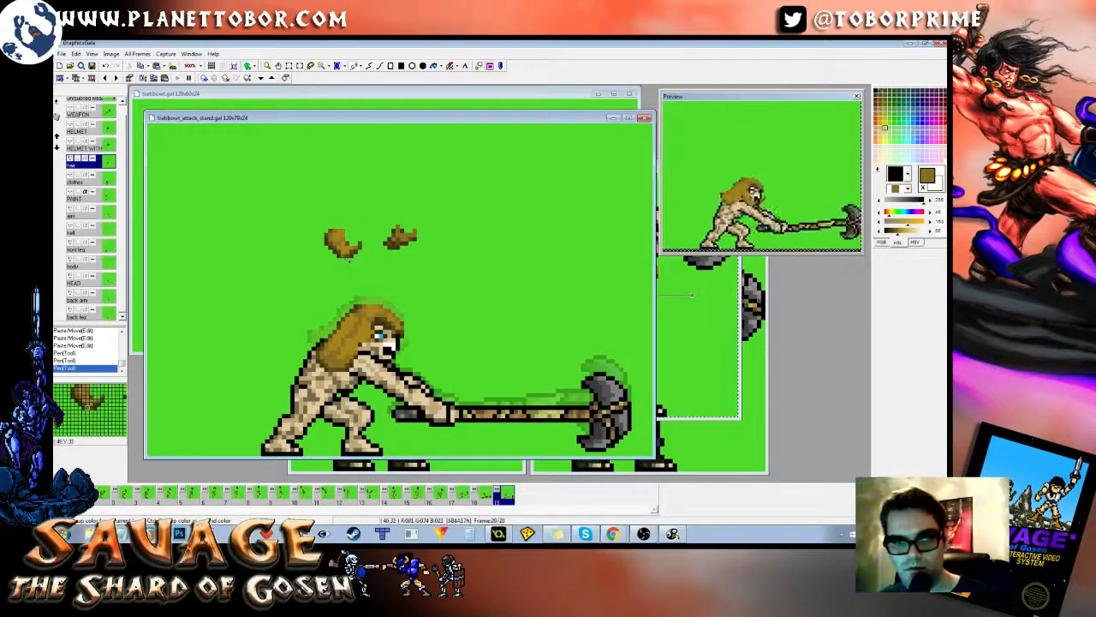
pyautogui.click(349, 257)
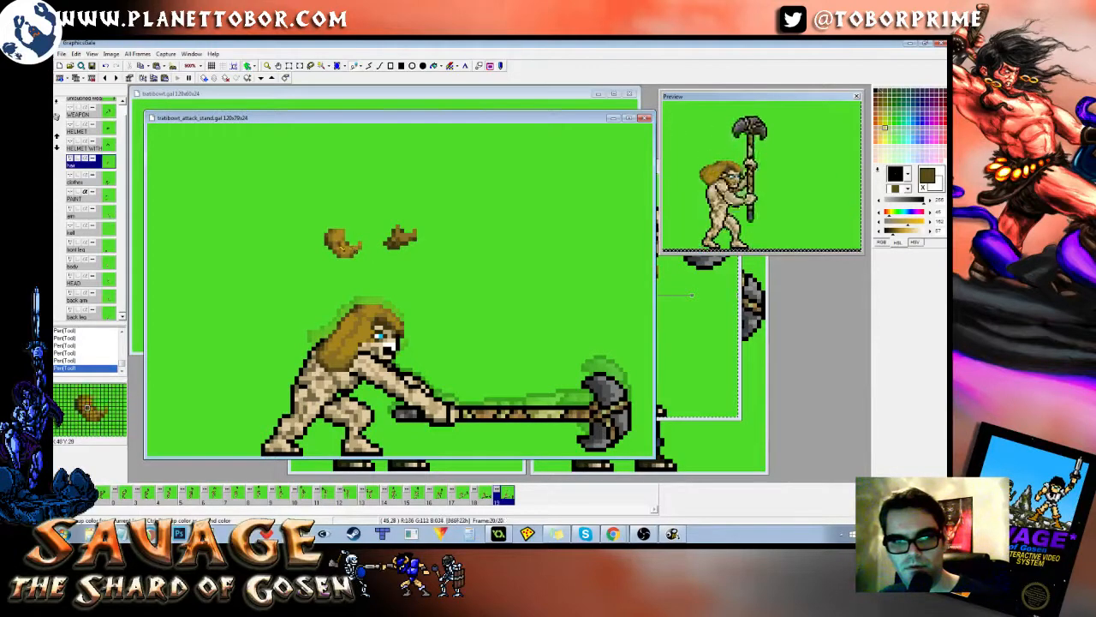
pyautogui.rightClick(295, 223)
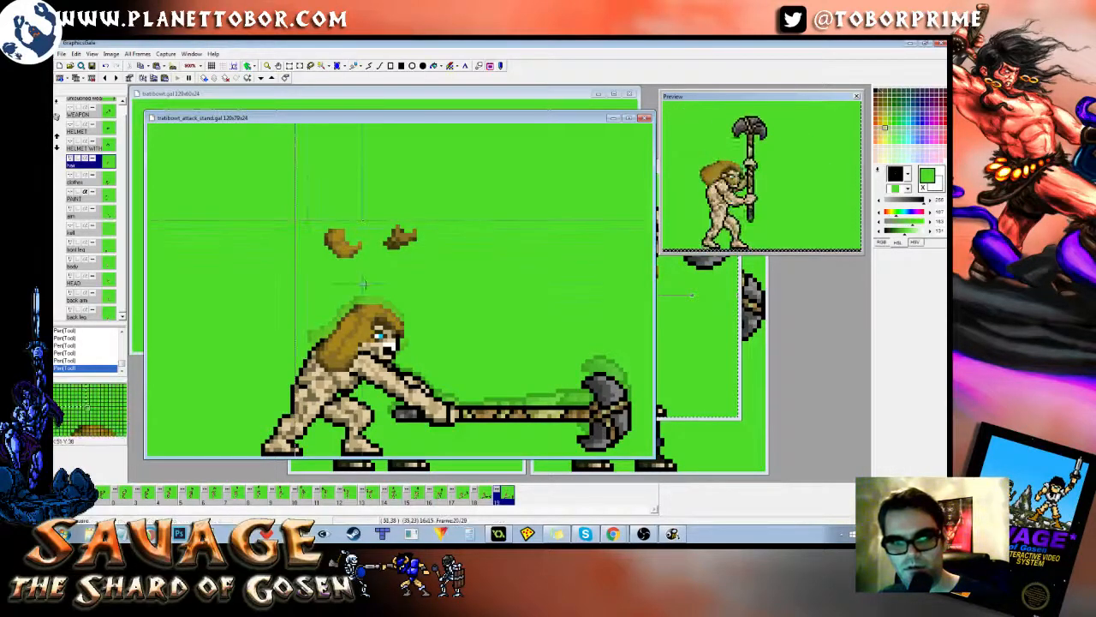
# Step: Try placing the curled hair tip along the jaw in frame 20, comparing it with frame 19, and undo the move
pyautogui.moveTo(339, 281); pyautogui.dragTo(373, 388)
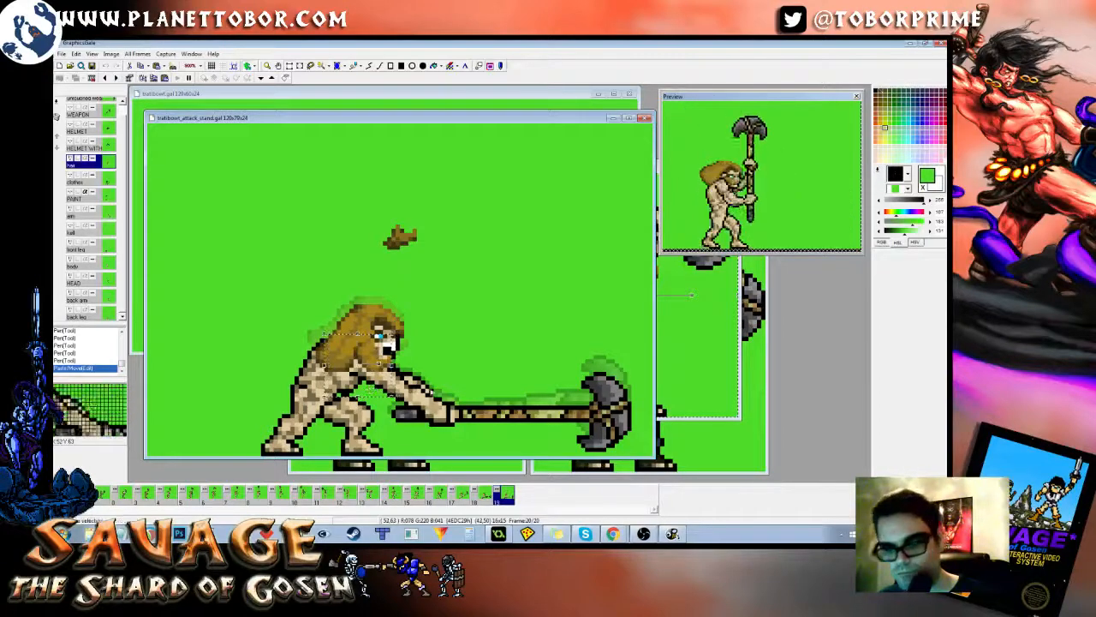
pyautogui.press('Left')
pyautogui.press('Right')
pyautogui.press('Left')
pyautogui.press('Right')
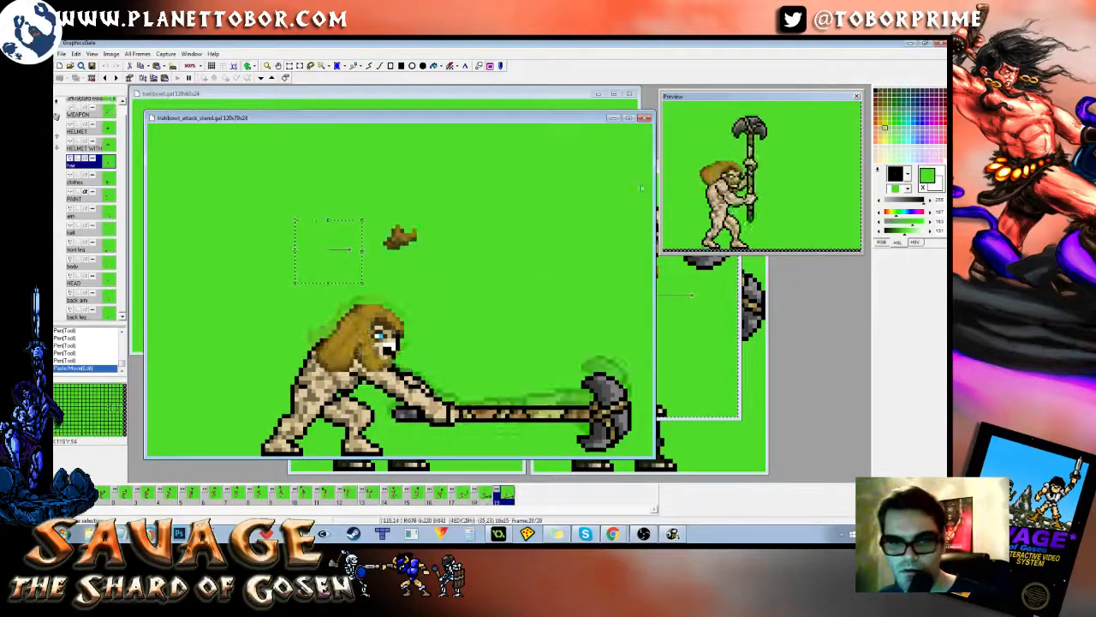
pyautogui.rightClick(546, 302)
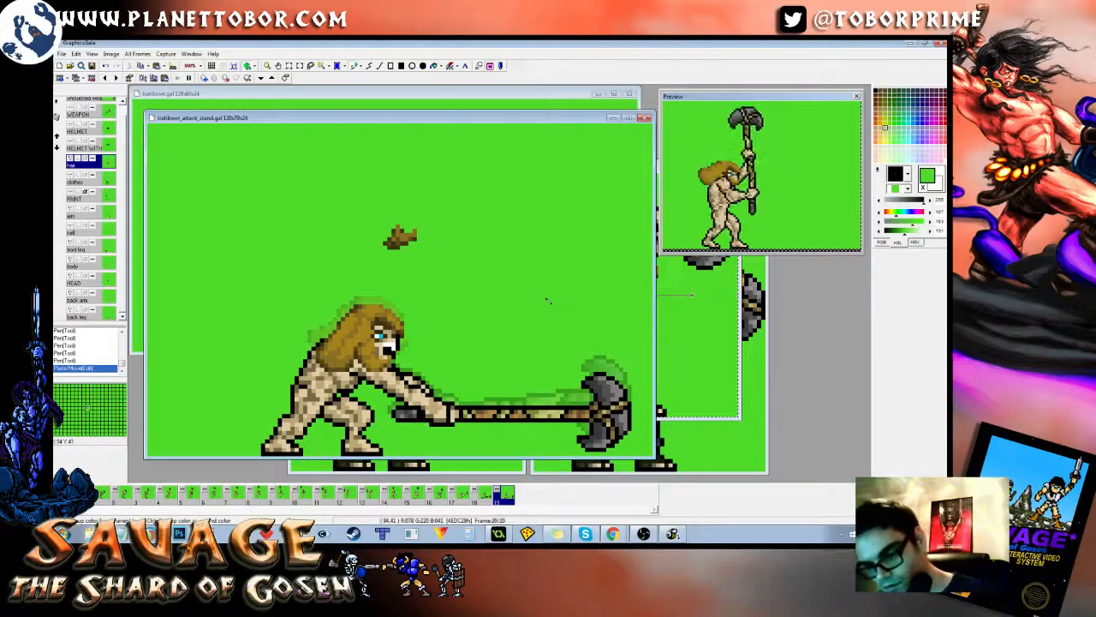
pyautogui.hotkey('ctrl', 'z')
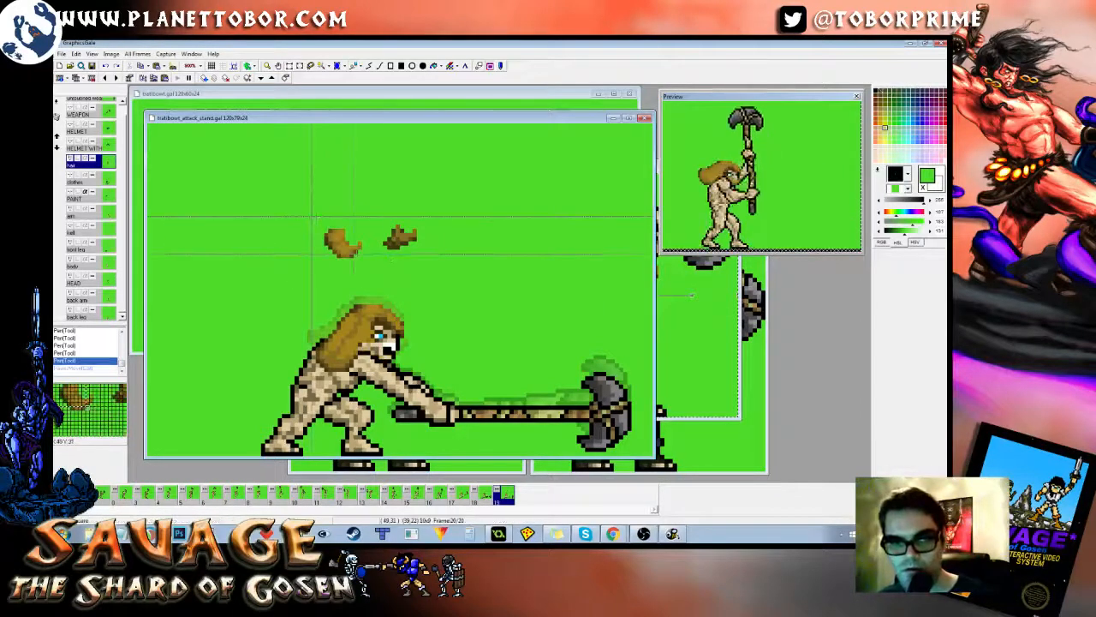
# Step: Move the curled hair tip onto the jaw as a beard in frame 20 and compare it with frame 19
pyautogui.hotkey('ctrl', 'y')
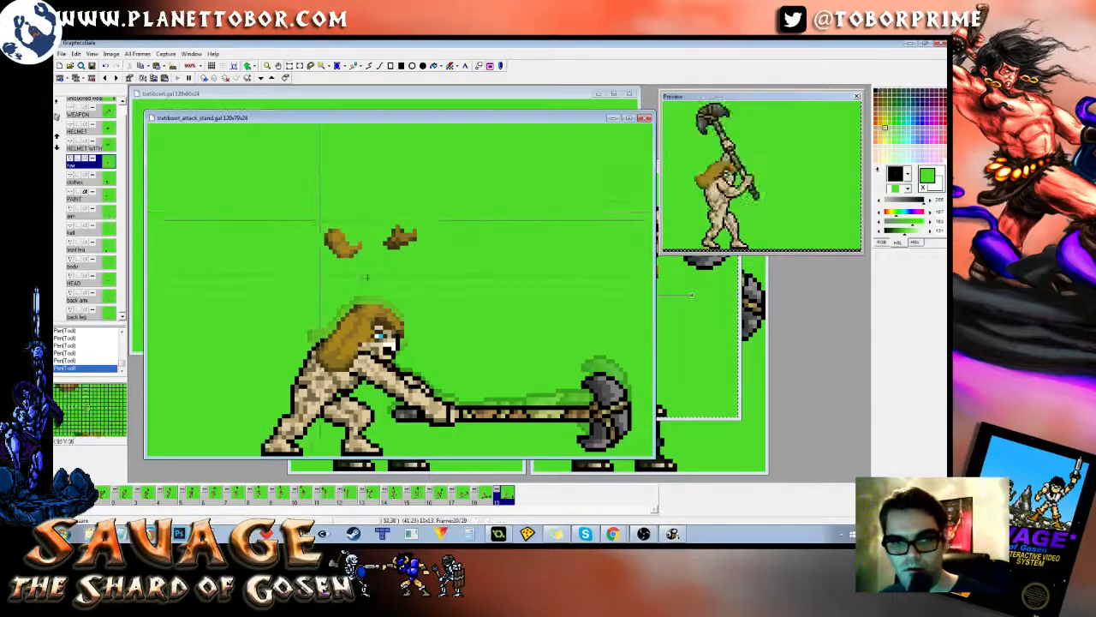
pyautogui.hotkey('ctrl', 'y')
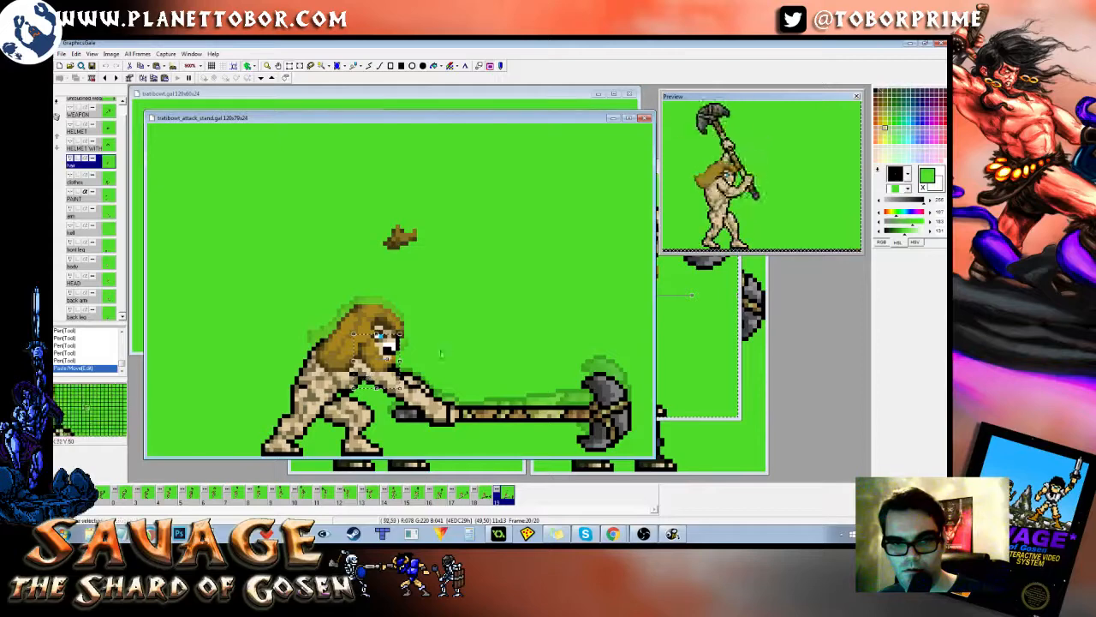
pyautogui.click(441, 353)
pyautogui.click(386, 347)
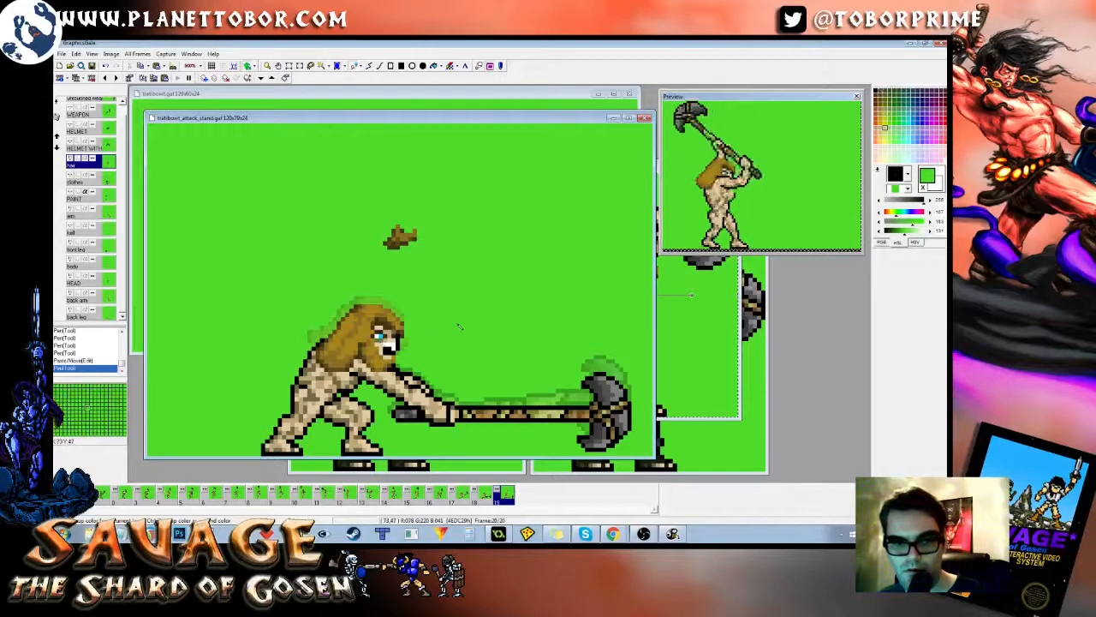
pyautogui.press('Left')
pyautogui.press('Right')
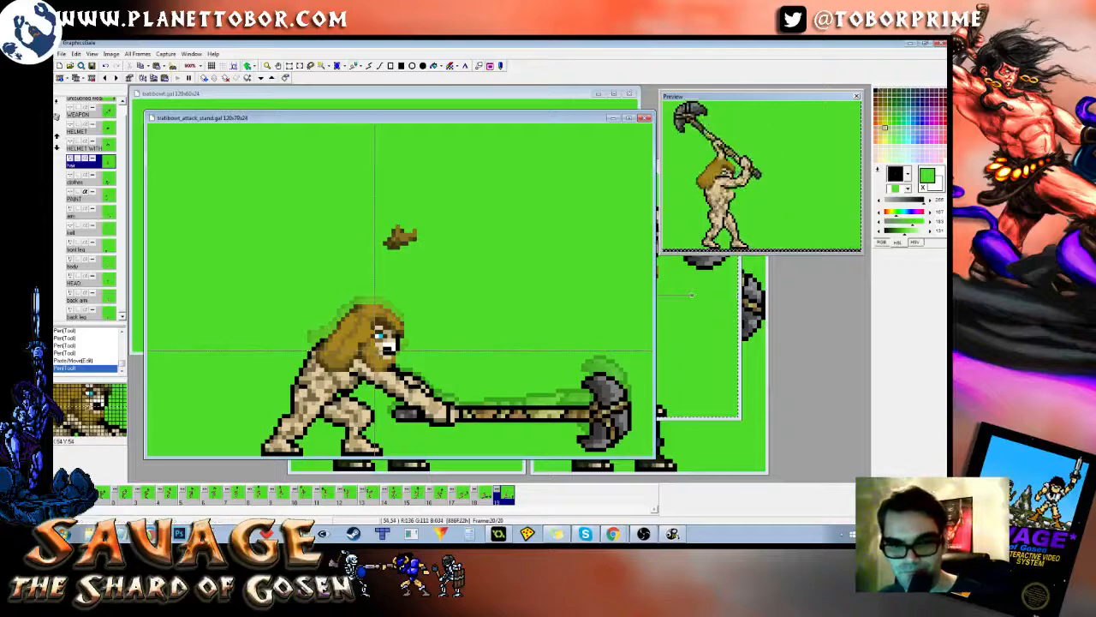
# Step: Nudge the front part of the beard and touch up its edge by the mouth, checking against frame 19
pyautogui.moveTo(375, 351); pyautogui.dragTo(412, 393)
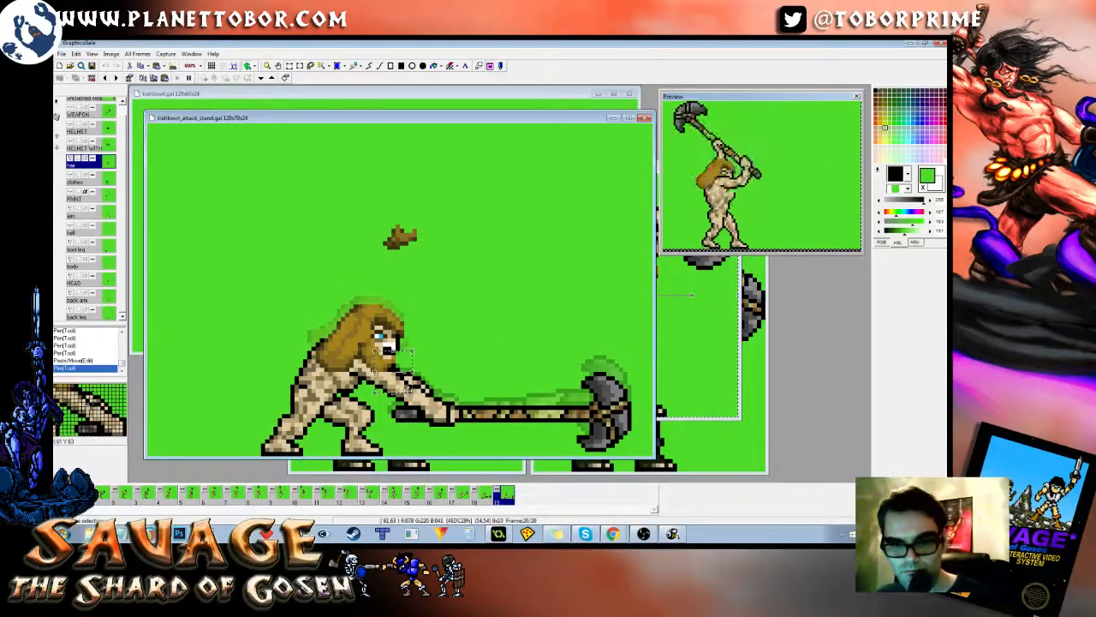
pyautogui.press('Left')
pyautogui.press('p')
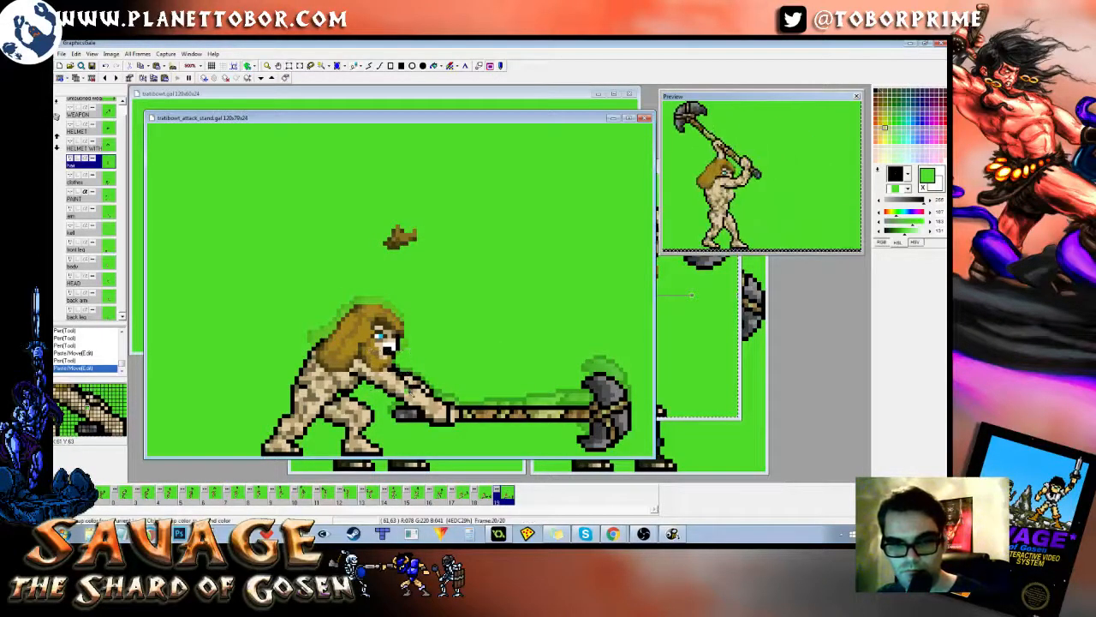
pyautogui.click(381, 346)
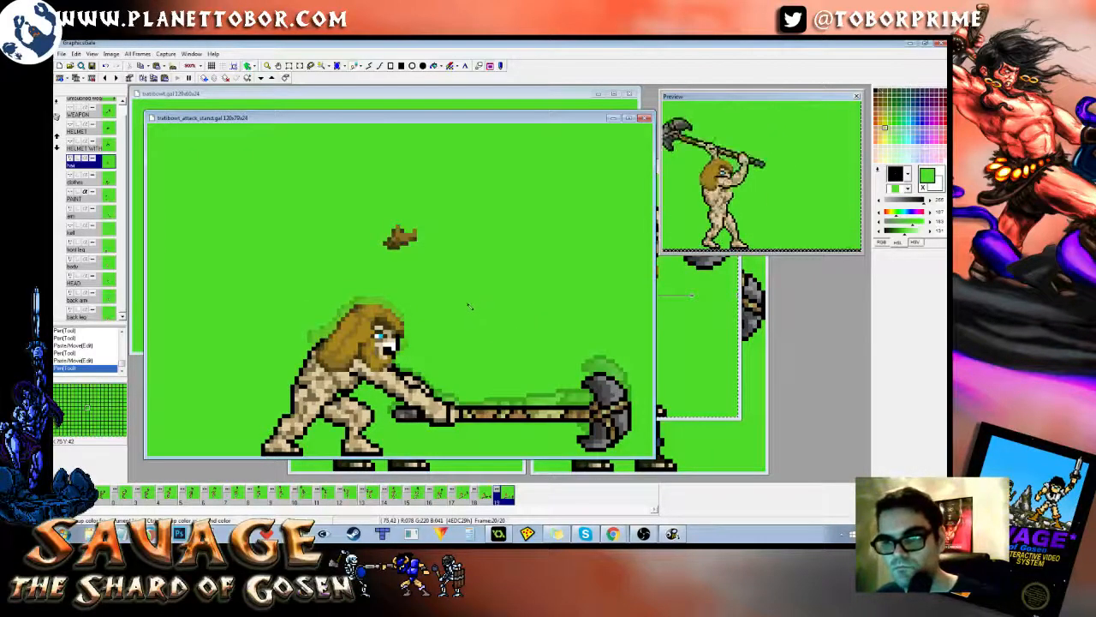
pyautogui.press('Left')
pyautogui.press('Right')
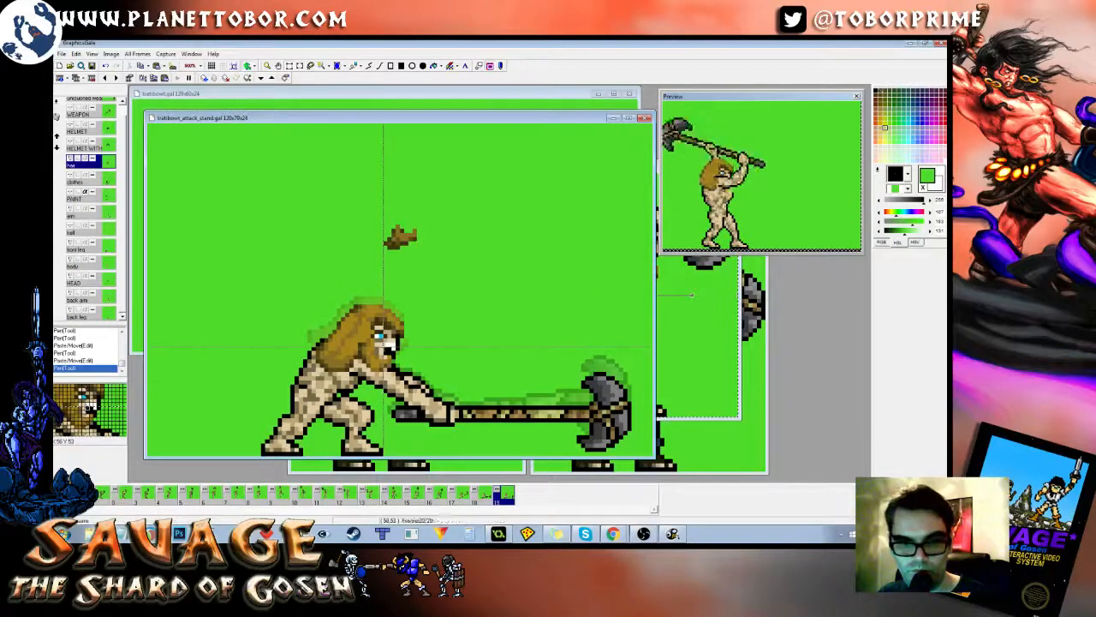
# Step: Readjust the beard's position and repaint the pixels where it blends into the hair behind the cheek
pyautogui.hotkey('ctrl', 'v')
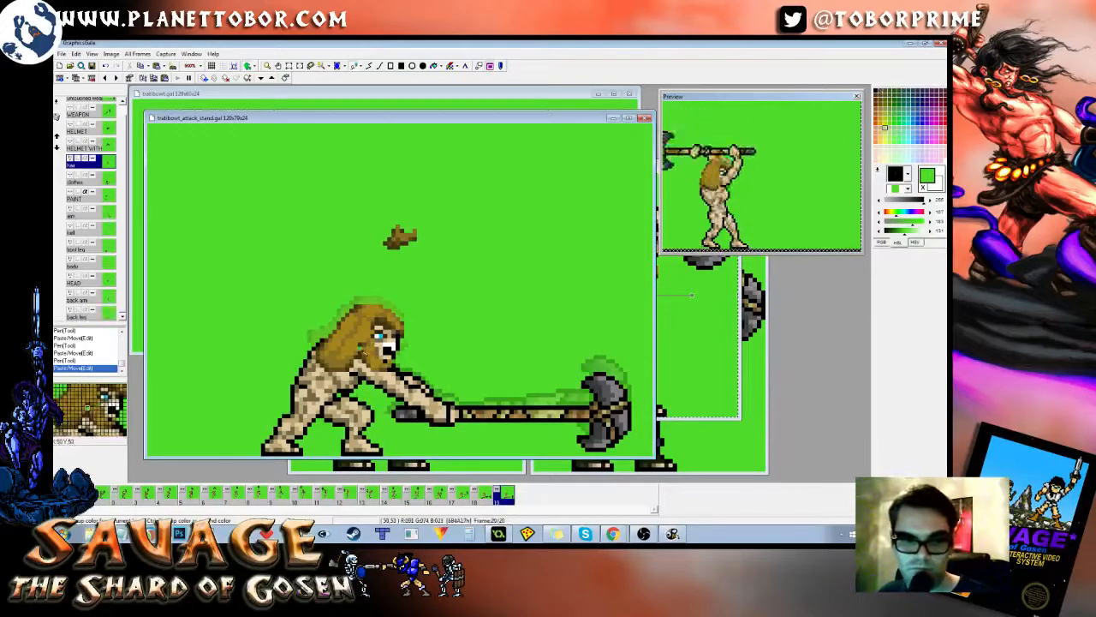
pyautogui.rightClick(369, 364)
pyautogui.click(369, 370)
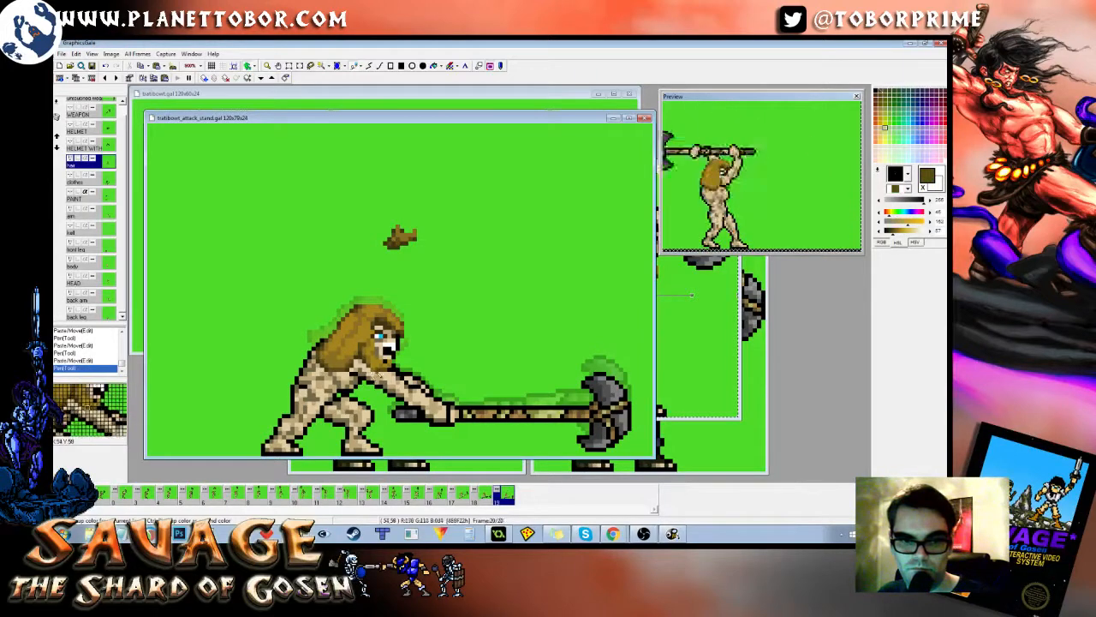
pyautogui.click(369, 349)
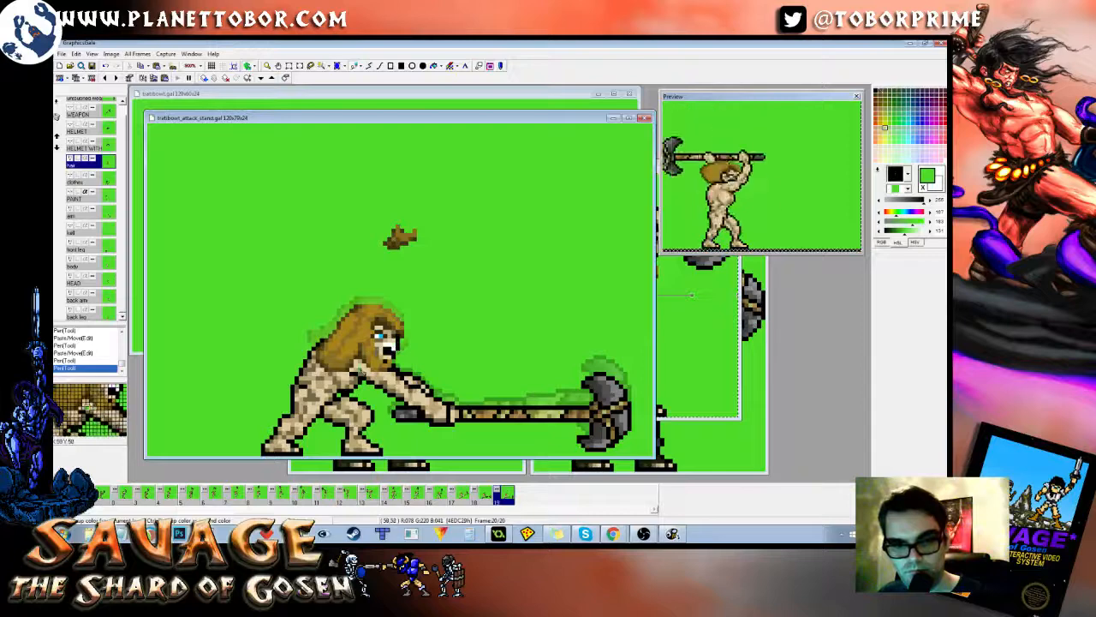
pyautogui.rightClick(364, 351)
pyautogui.click(364, 351)
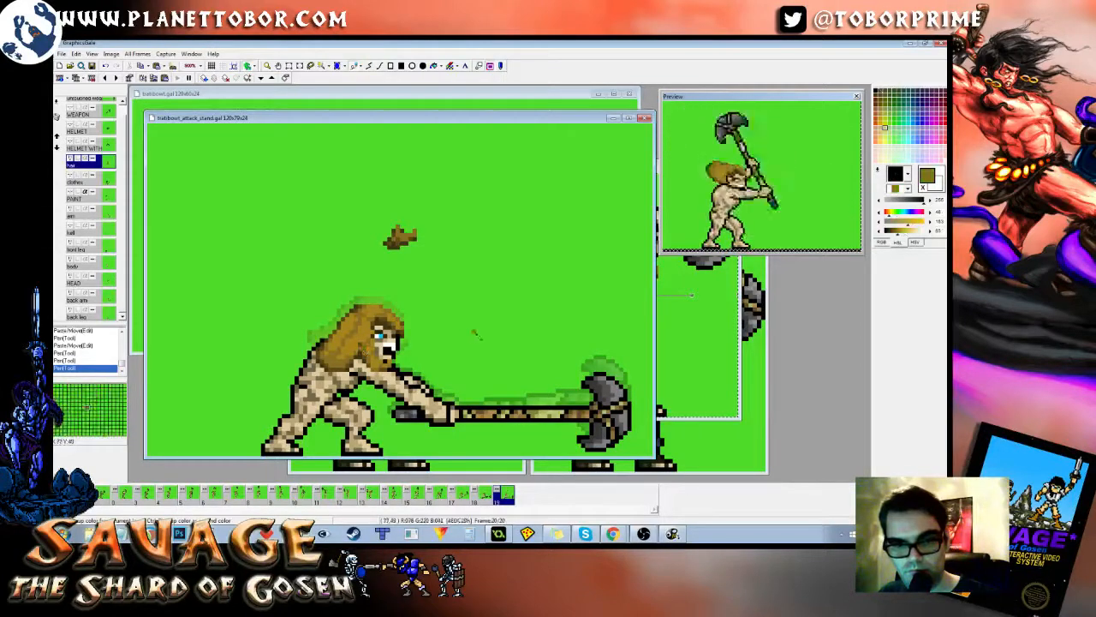
pyautogui.press('Left')
pyautogui.press('Right')
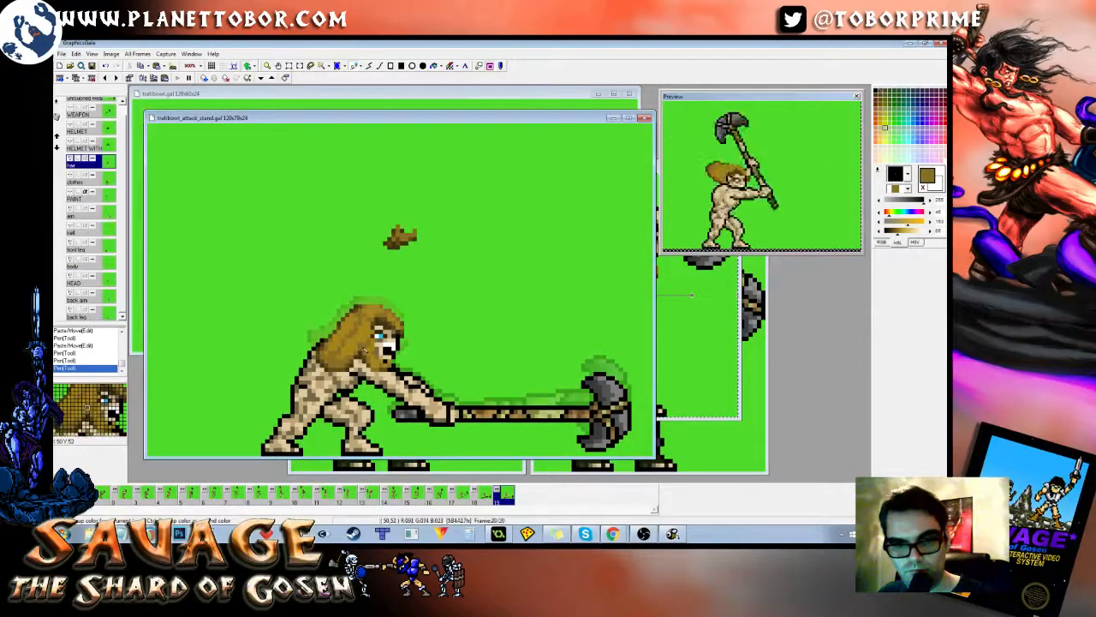
pyautogui.click(364, 350)
# Step: Flip between frames 19, 20 and 1 to examine how the new beard moves with the swing
pyautogui.press('Left')
pyautogui.press('Right')
pyautogui.press('Right')
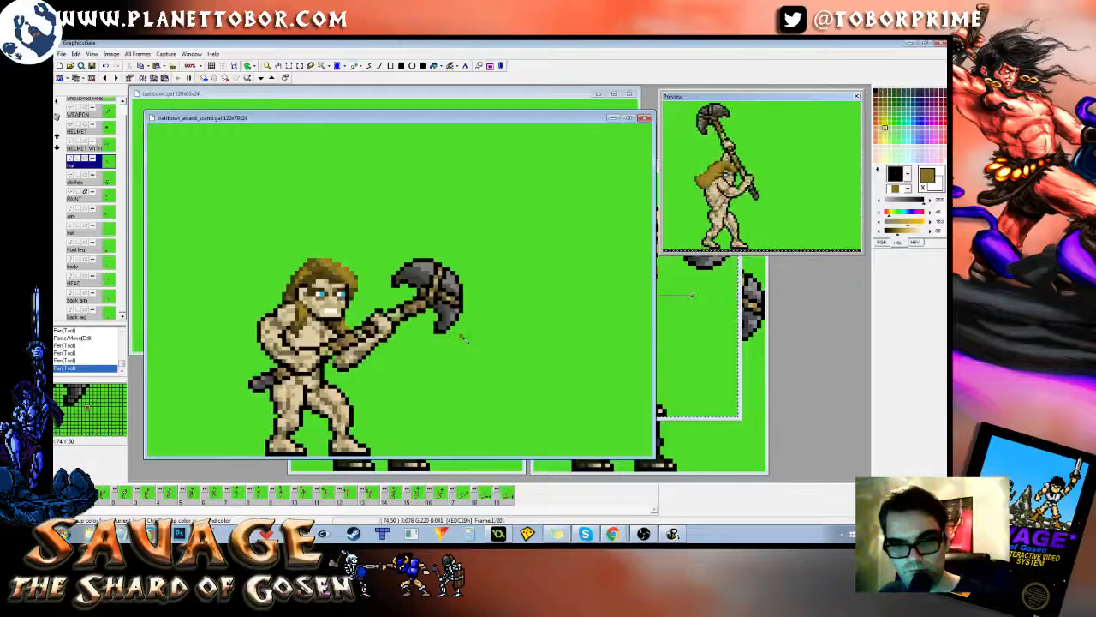
pyautogui.rightClick(517, 374)
pyautogui.press('Left')
pyautogui.press('Left')
pyautogui.press('Right')
pyautogui.press('Left')
pyautogui.press('Right')
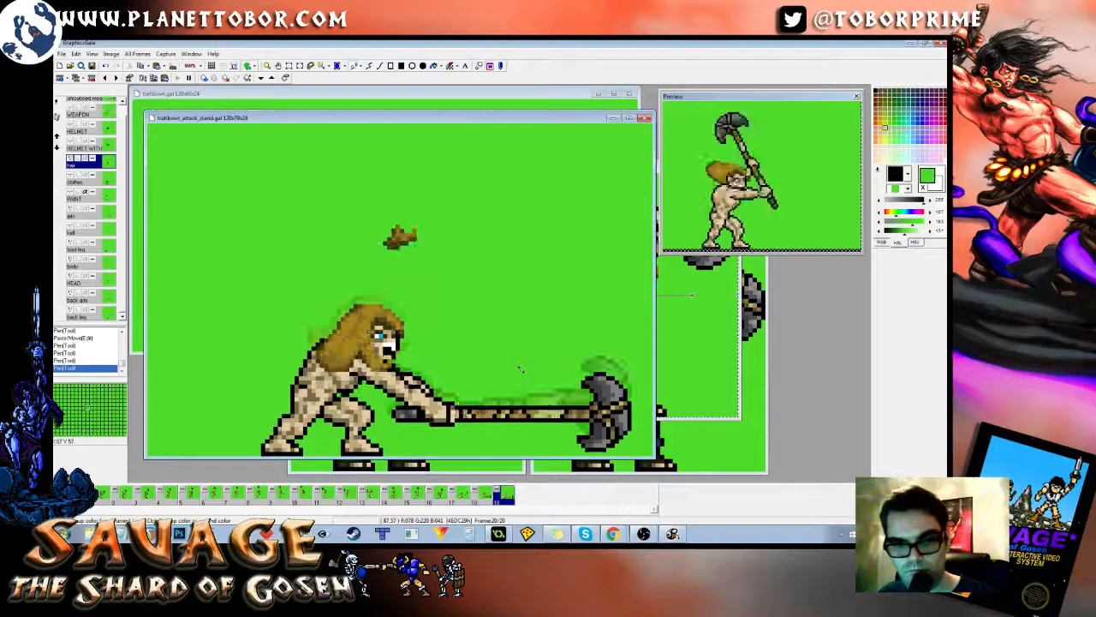
pyautogui.press('Left')
pyautogui.press('Right')
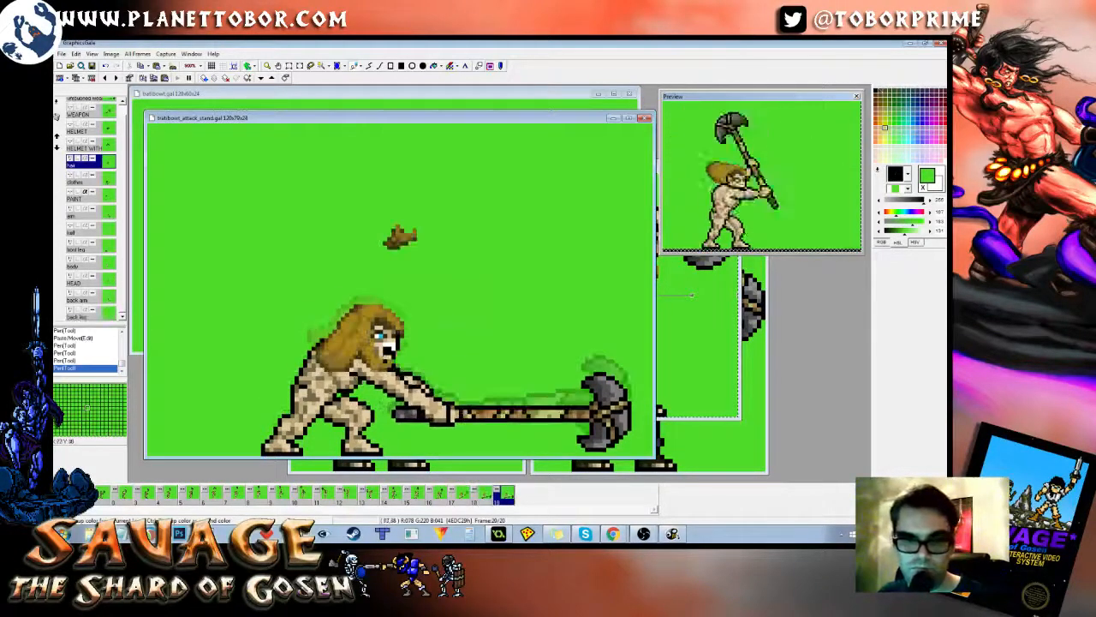
# Step: Paint a small brown beard tip sticking out in front of the mouth in frame 20 and compare it with frame 19
pyautogui.press('Left')
pyautogui.rightClick(398, 348)
pyautogui.press('Right')
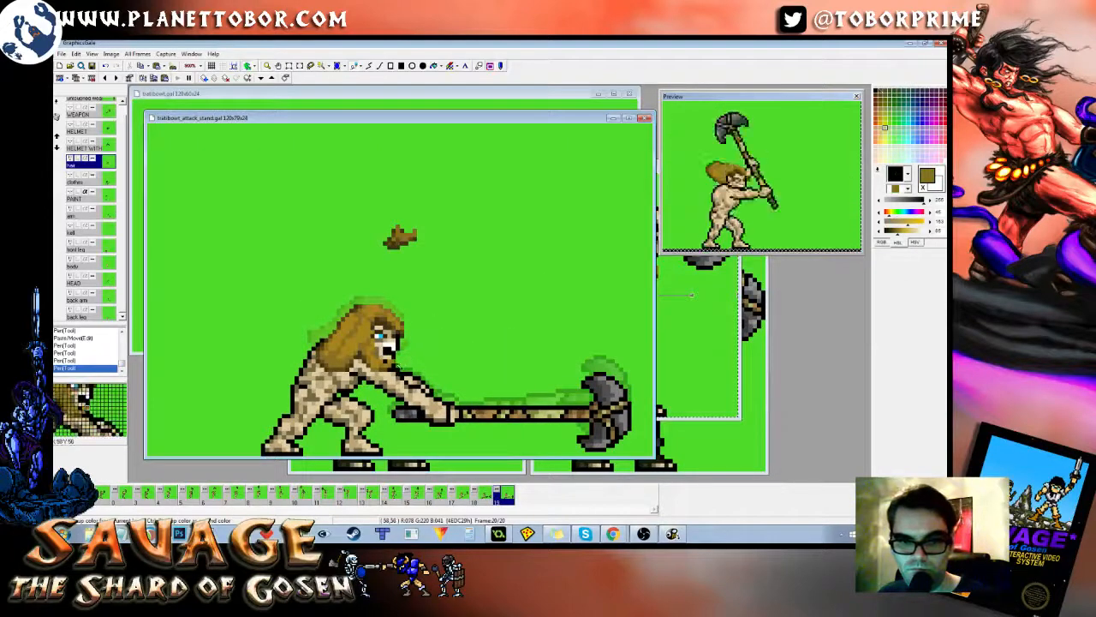
pyautogui.click(399, 356)
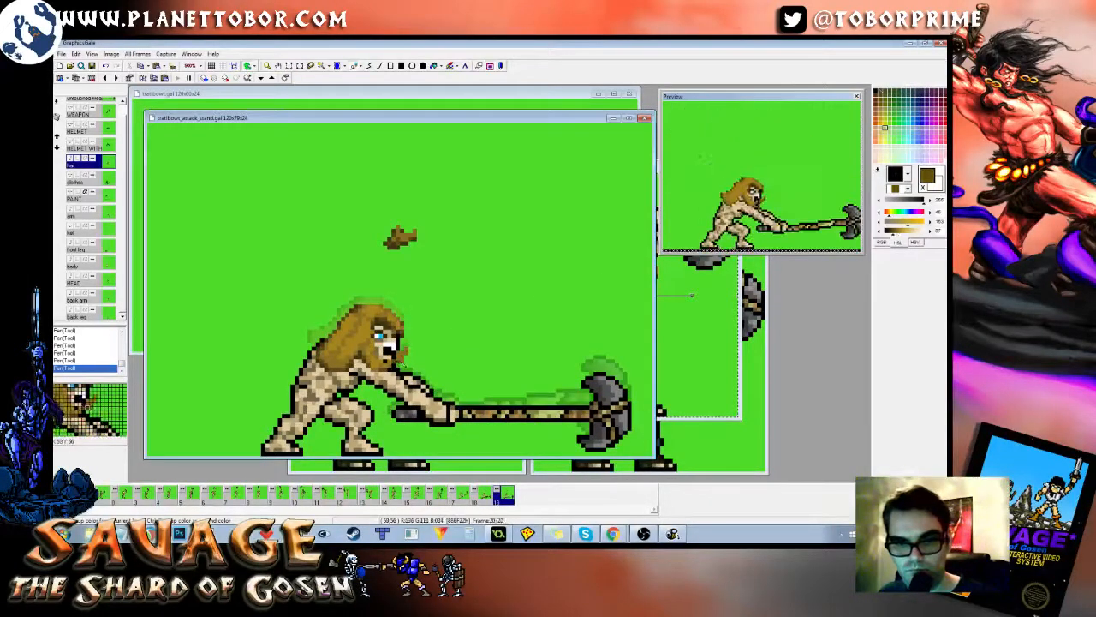
pyautogui.press('Left')
pyautogui.press('Right')
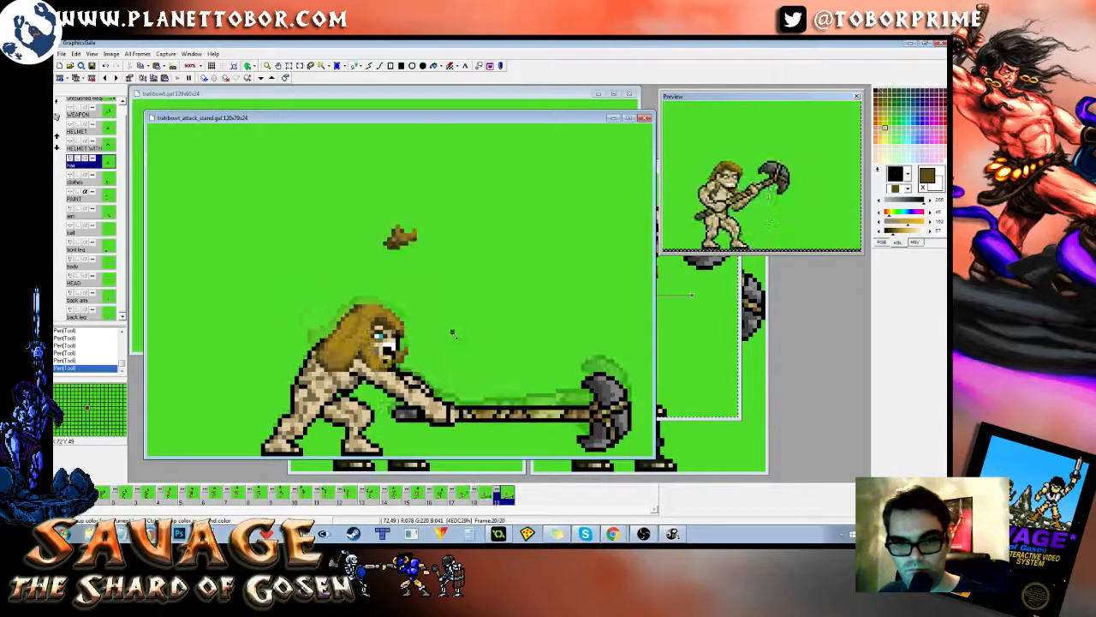
pyautogui.press('Left')
pyautogui.press('Right')
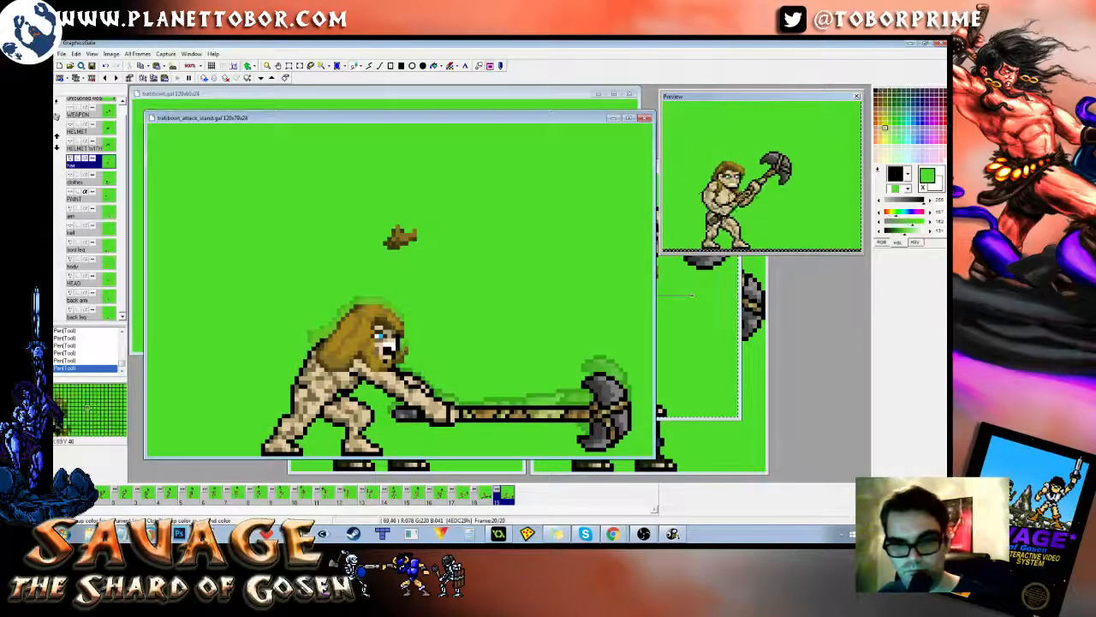
# Step: Shift the small beard tip in front of the mouth down toward the chin, checking against frame 19
pyautogui.rightClick(413, 343)
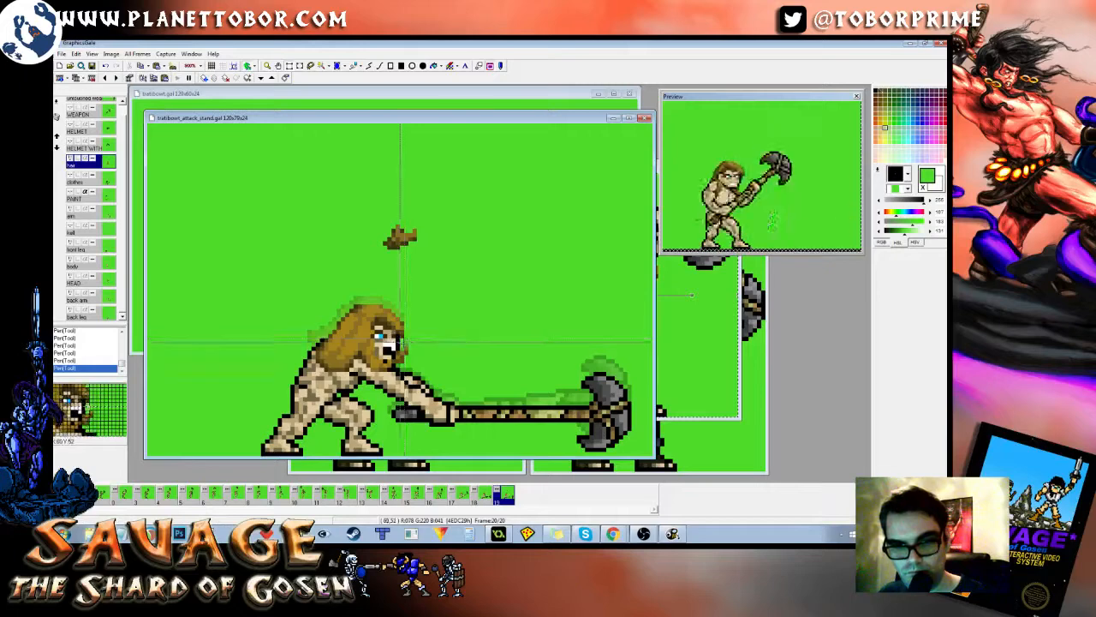
pyautogui.moveTo(399, 342); pyautogui.dragTo(418, 358)
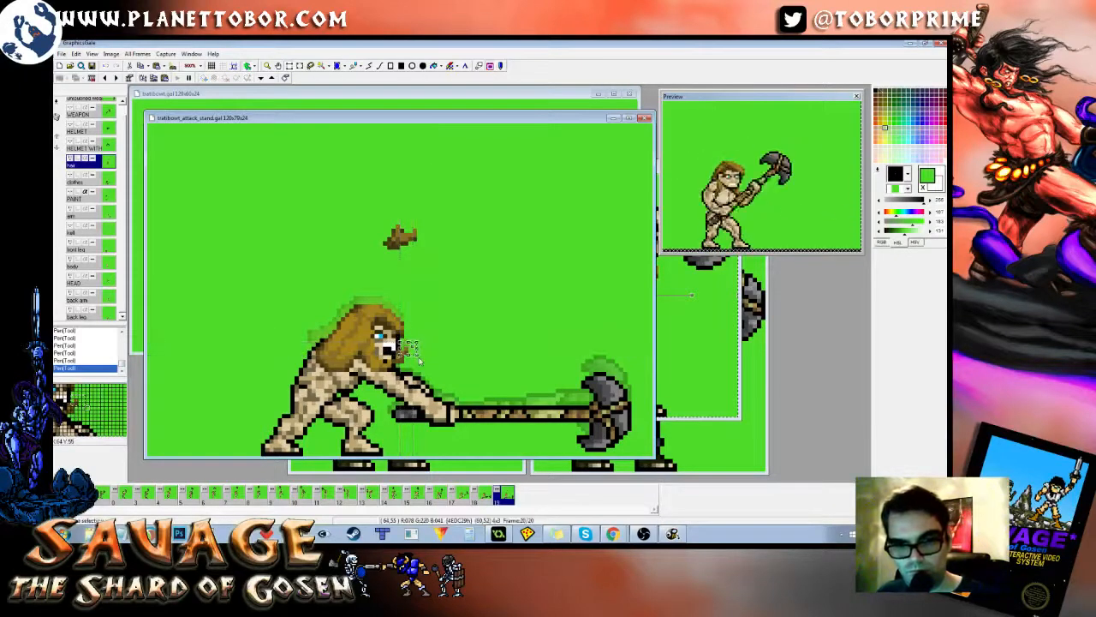
pyautogui.press('Delete')
pyautogui.press('Left')
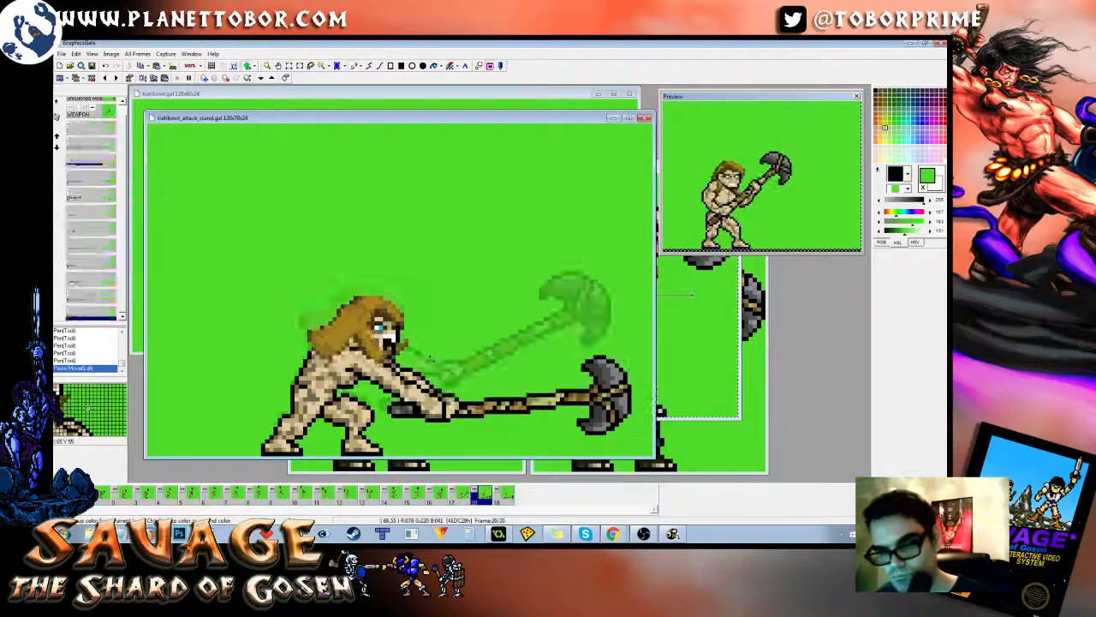
pyautogui.press('Right')
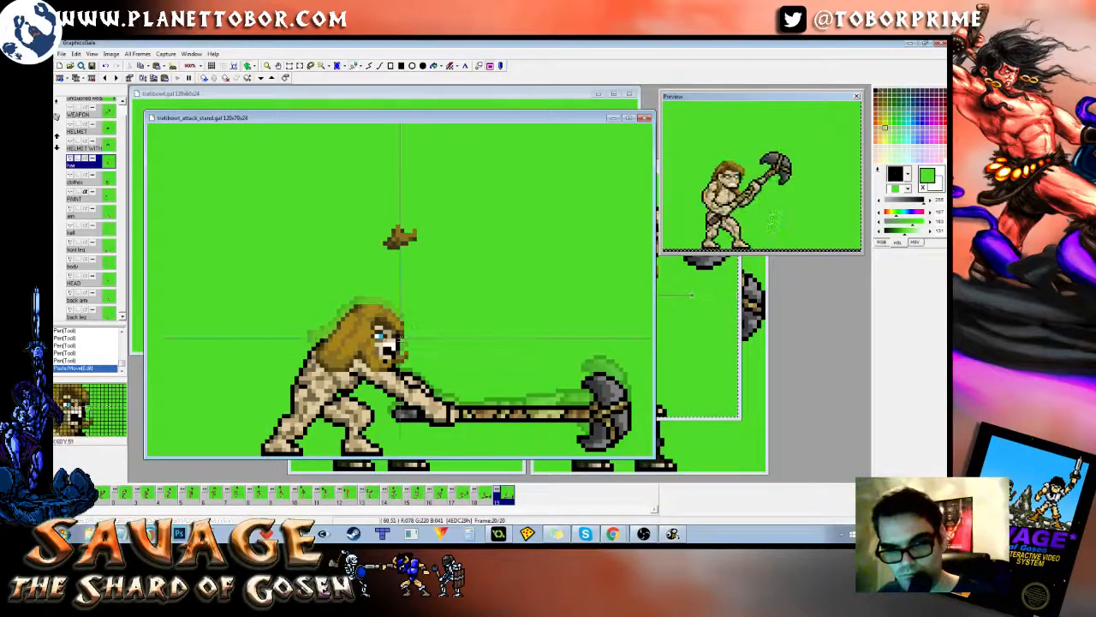
pyautogui.moveTo(401, 341); pyautogui.dragTo(436, 383)
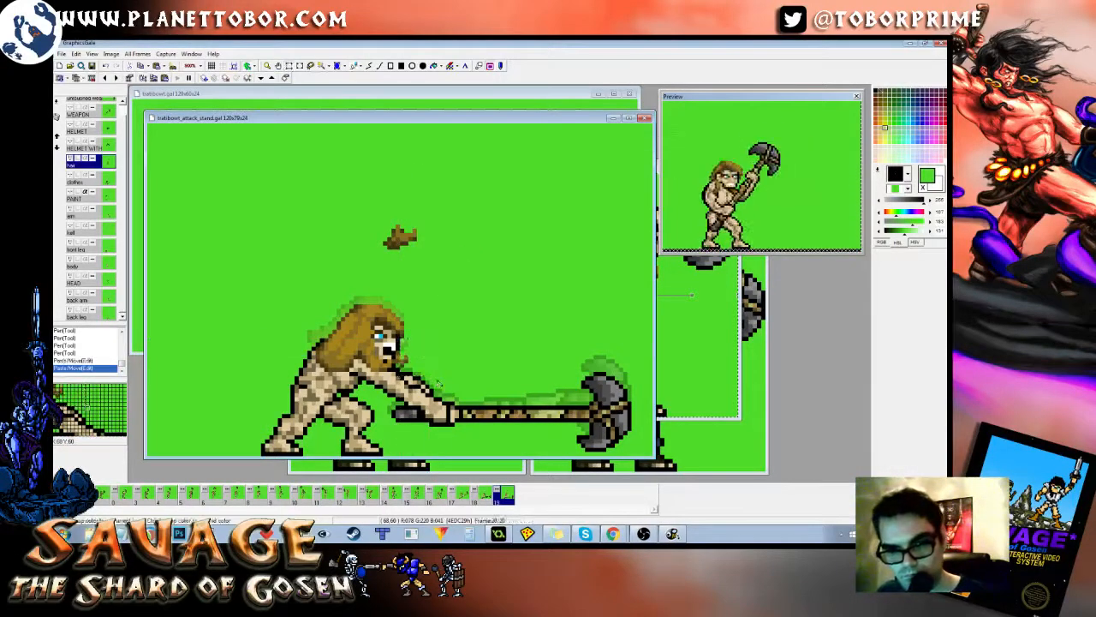
# Step: Clean up the lowered beard tip with brown shading pixels and erase stray pixels in front of the mouth
pyautogui.rightClick(398, 364)
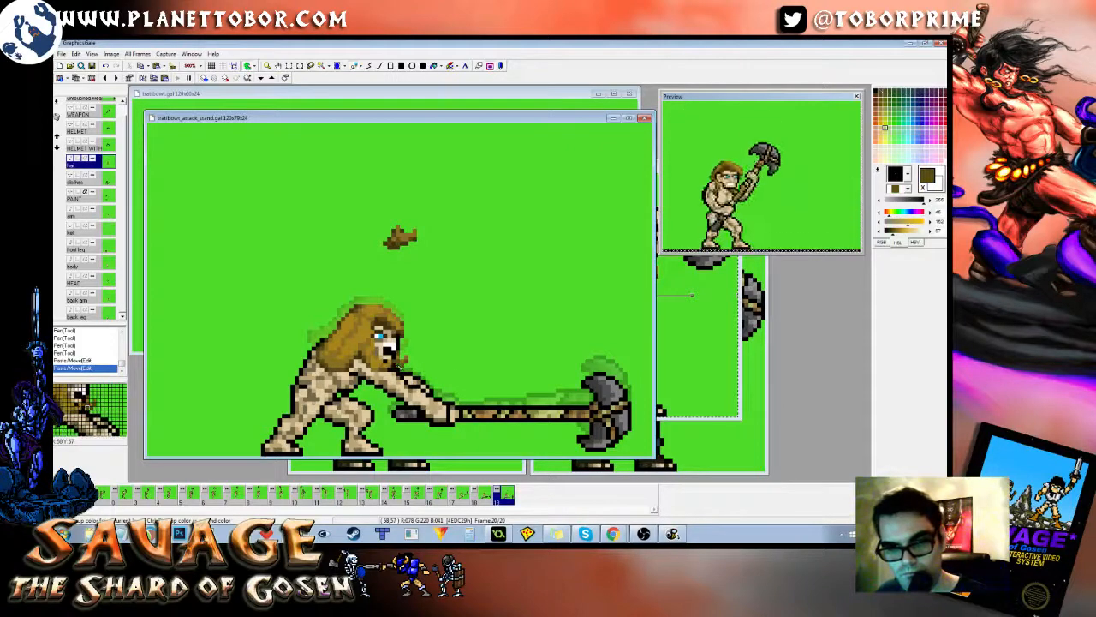
pyautogui.click(397, 364)
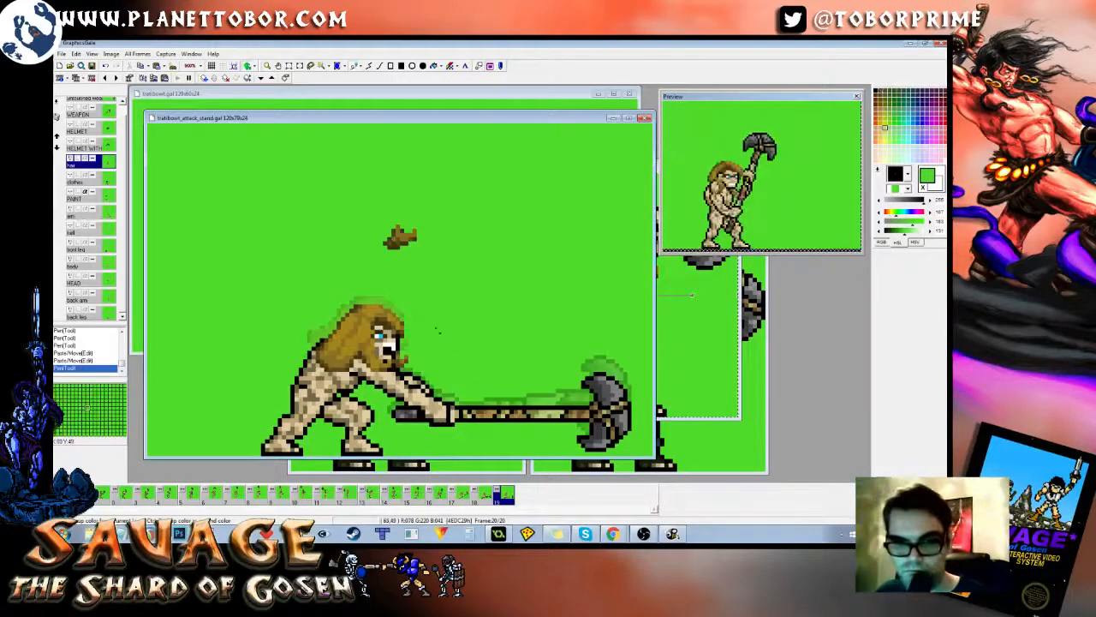
pyautogui.rightClick(404, 341)
pyautogui.click(404, 342)
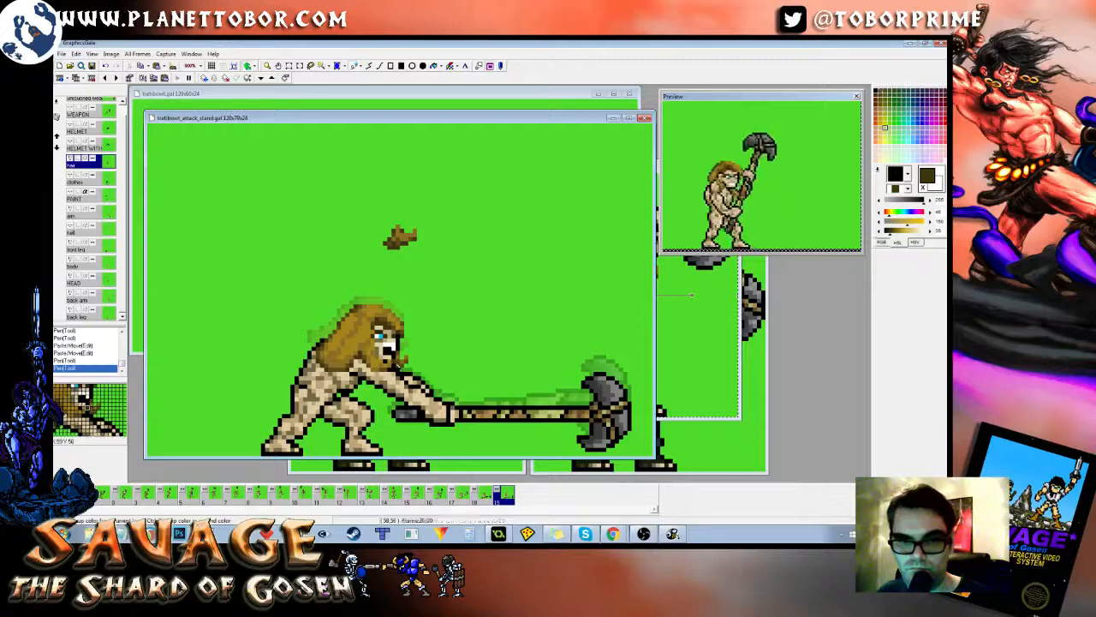
# Step: Touch up the beard tip's pixels in front of the mouth in frame 20 and set the animation preview speed to Fastest
pyautogui.click(404, 346)
pyautogui.press('Left')
pyautogui.press('Right')
pyautogui.rightClick(506, 298)
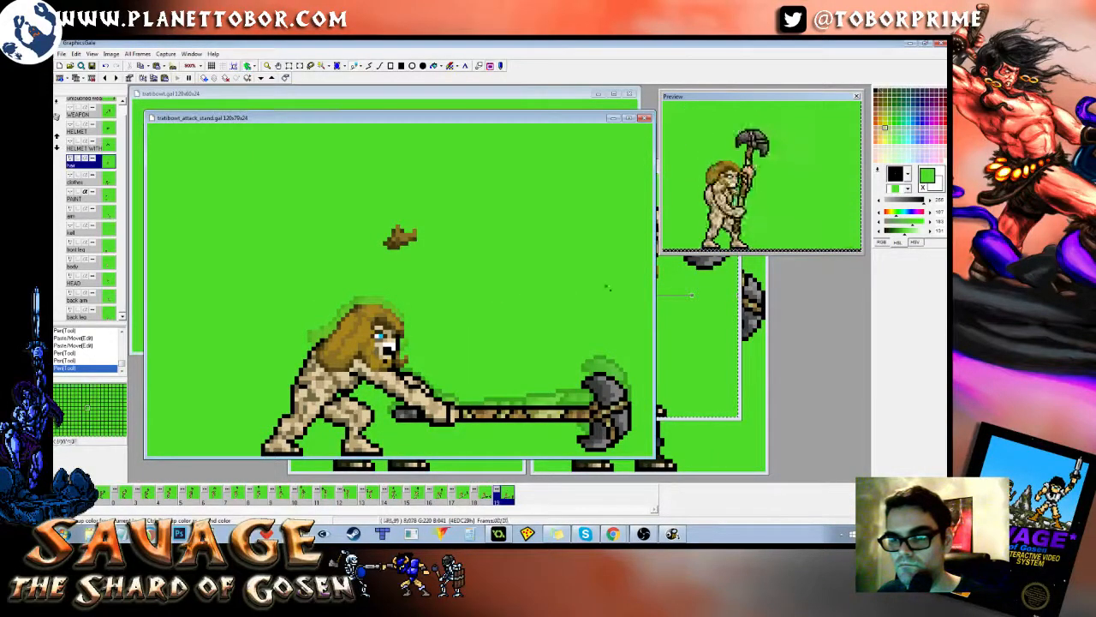
pyautogui.rightClick(804, 208)
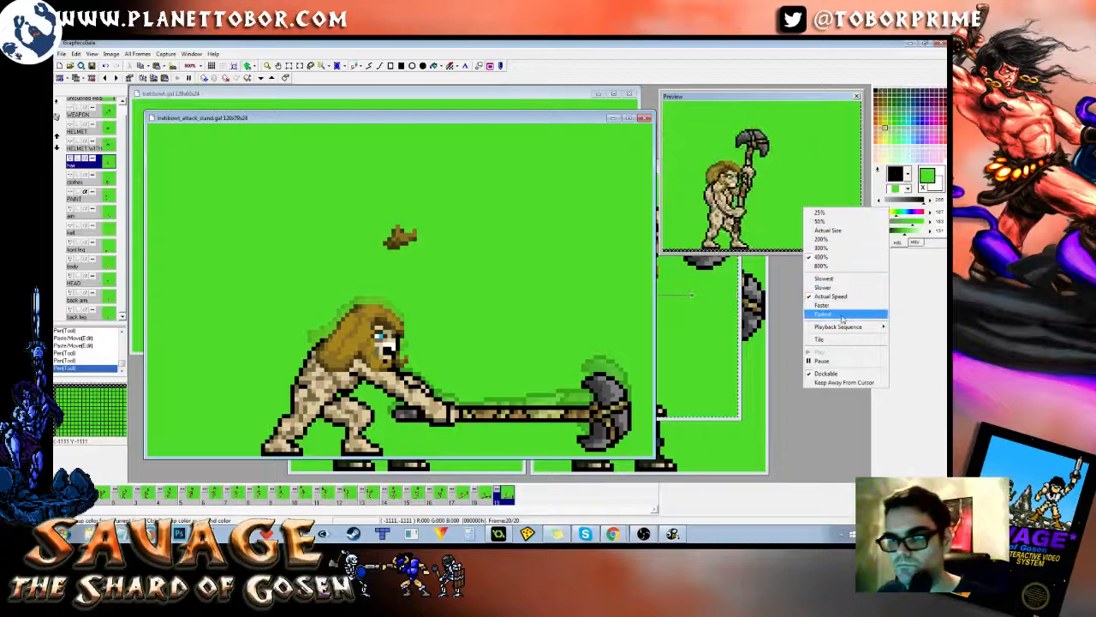
pyautogui.click(843, 315)
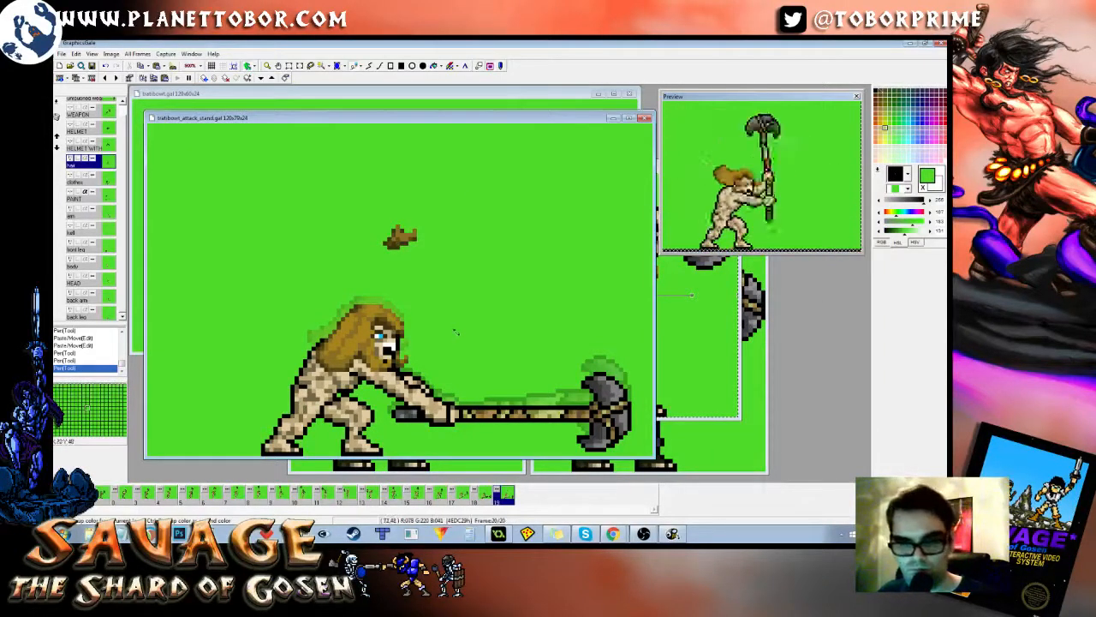
pyautogui.click(403, 358)
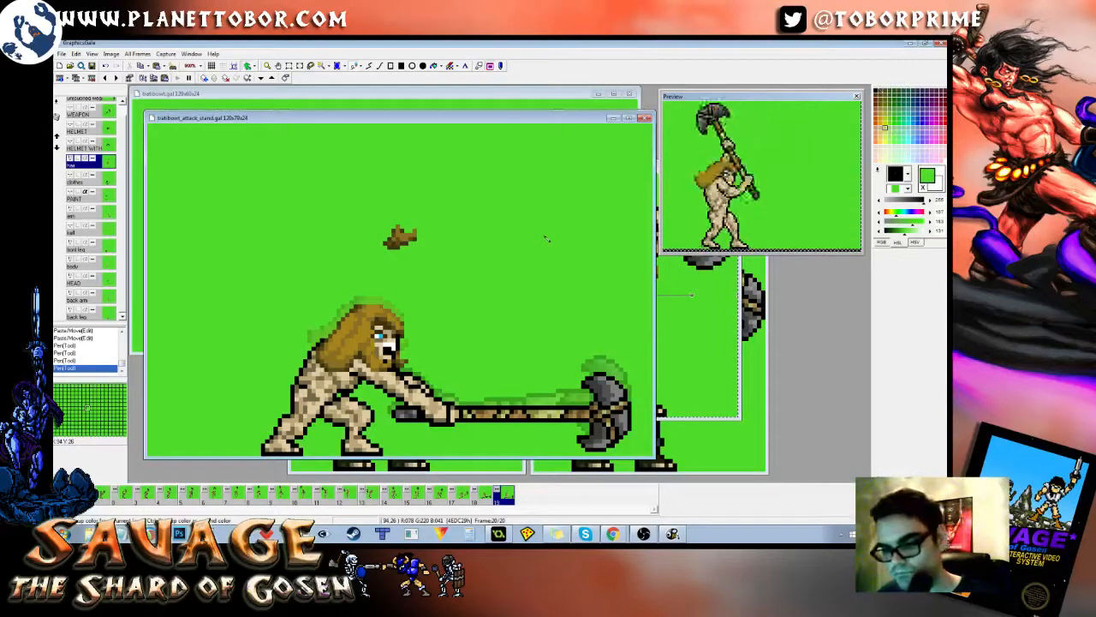
# Step: Delete the leftover beard piece floating above the barbarian in frame 20
pyautogui.press('s')
pyautogui.moveTo(361, 209); pyautogui.dragTo(480, 269)
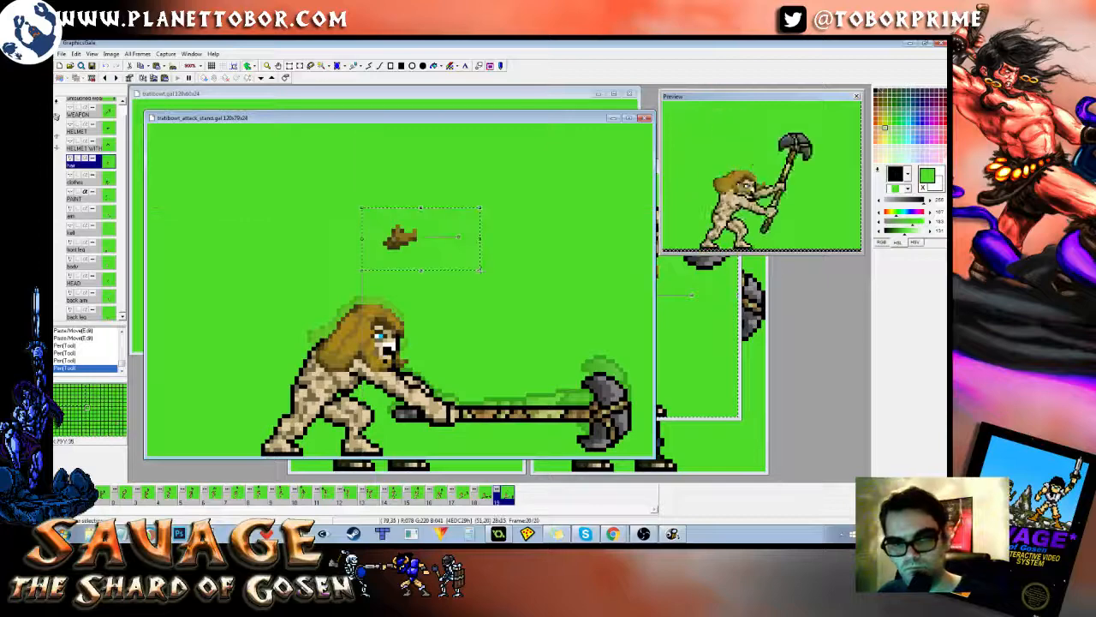
pyautogui.press('Delete')
pyautogui.press('p')
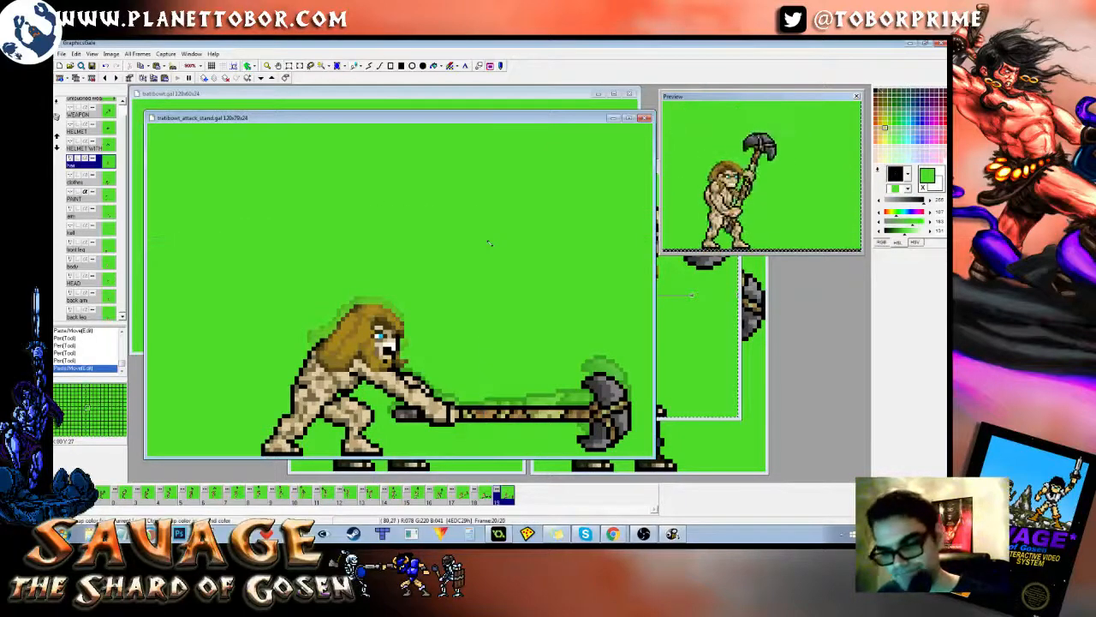
# Step: Flip between frames 18, 19 and 20 to examine how the hair and beard follow the axe swing
pyautogui.press('Left')
pyautogui.press('Right')
pyautogui.press('Left')
pyautogui.press('Left')
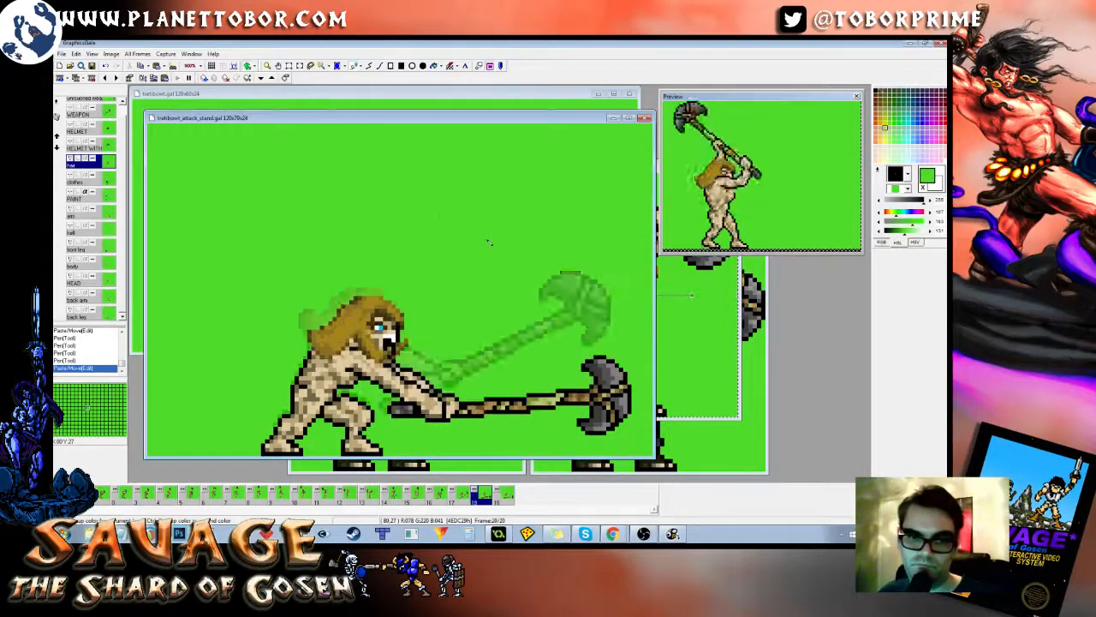
pyautogui.press('Right')
pyautogui.press('Right')
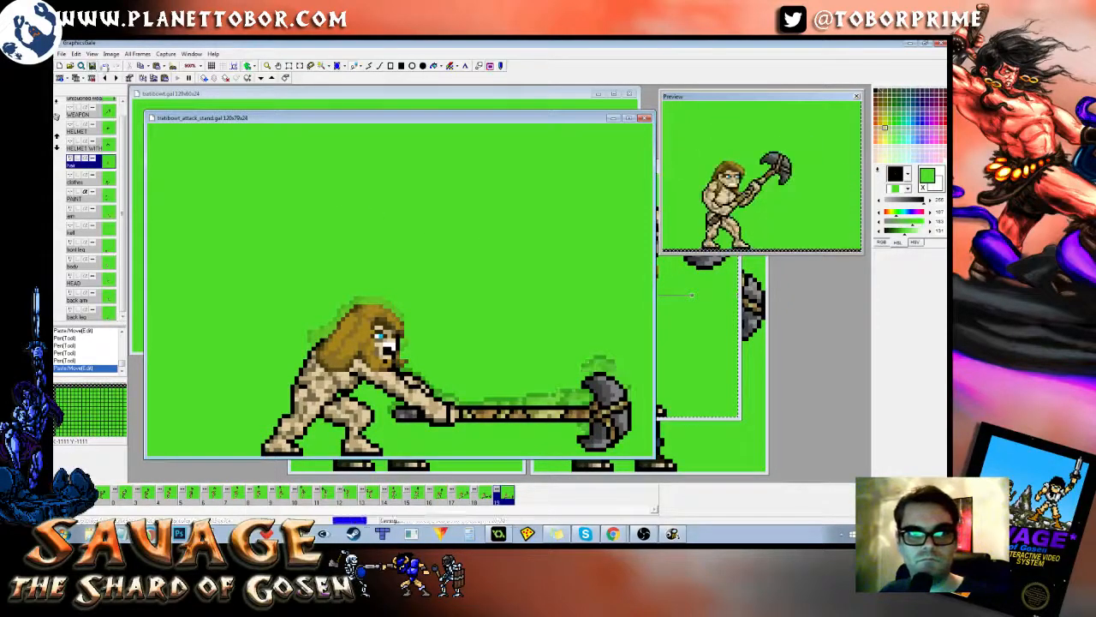
pyautogui.press('Left')
pyautogui.press('Right')
pyautogui.press('Left')
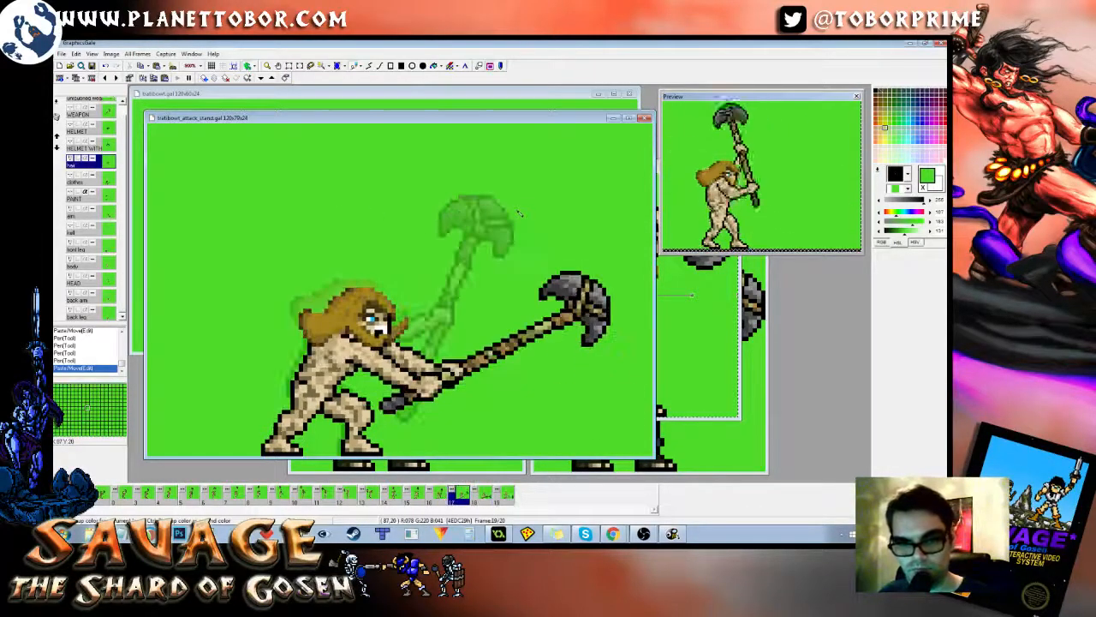
pyautogui.press('Right')
pyautogui.press('Left')
pyautogui.press('Right')
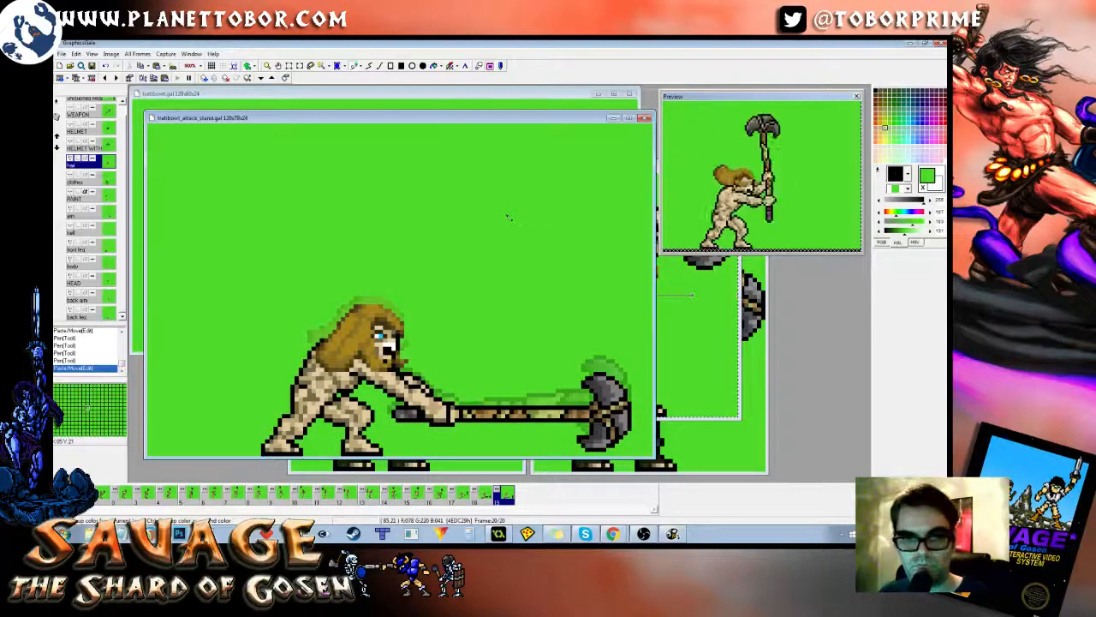
pyautogui.press('Left')
pyautogui.press('Right')
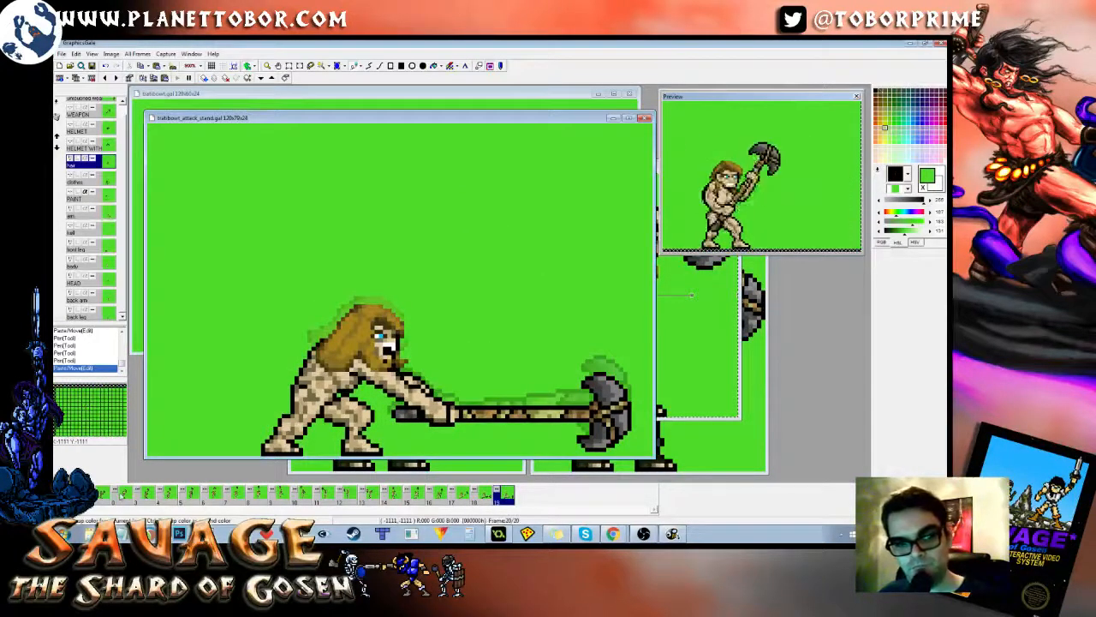
# Step: Step through the attack animation from its early frames to frame 20 to examine the hair and beard motion
pyautogui.click(121, 496)
pyautogui.press('Right')
pyautogui.press('Right')
pyautogui.press('Right')
pyautogui.press('Right')
pyautogui.press('Right')
pyautogui.press('Right')
pyautogui.press('Right')
pyautogui.press('Right')
pyautogui.press('Right')
pyautogui.press('Right')
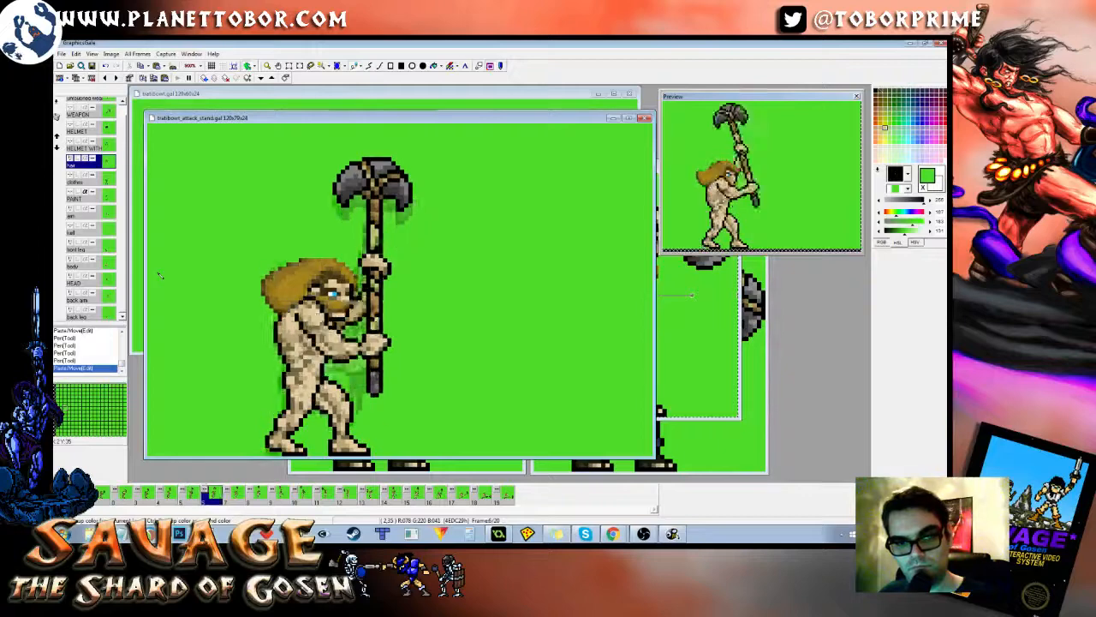
pyautogui.press('Right')
pyautogui.press('Right')
pyautogui.press('Right')
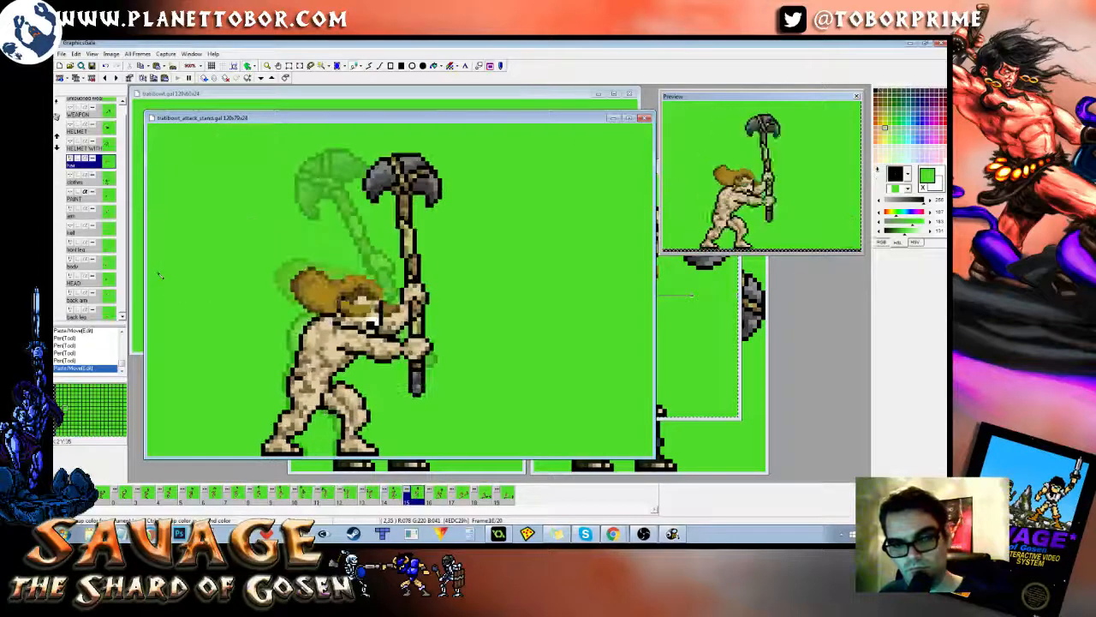
pyautogui.press('Left')
pyautogui.press('Right')
pyautogui.press('Right')
pyautogui.press('Right')
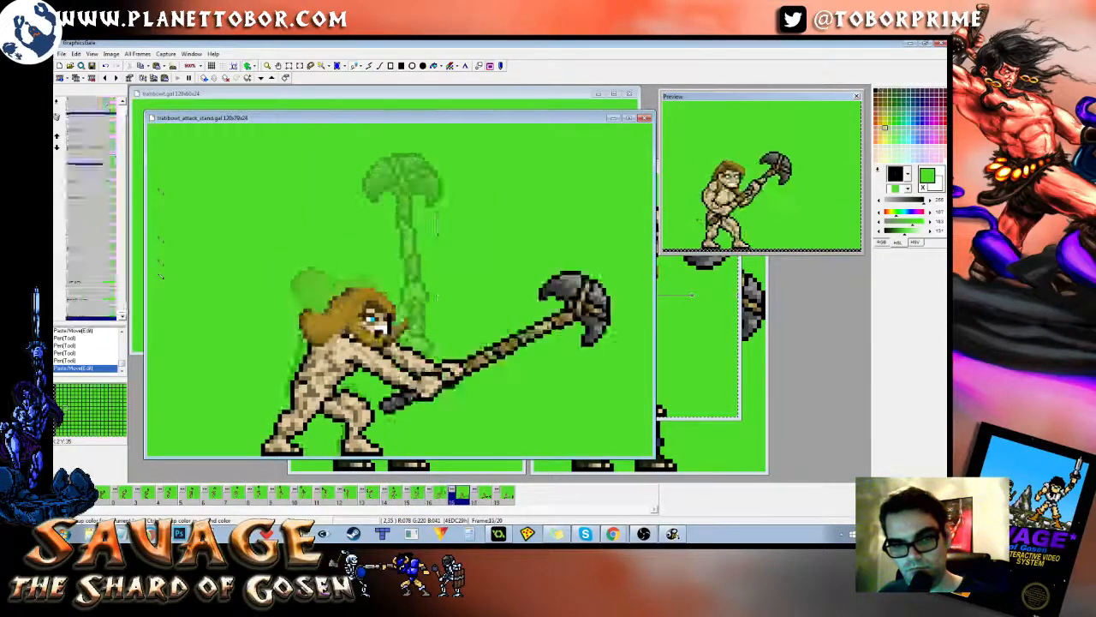
pyautogui.press('Right')
pyautogui.press('Right')
pyautogui.press('Right')
pyautogui.press('Left')
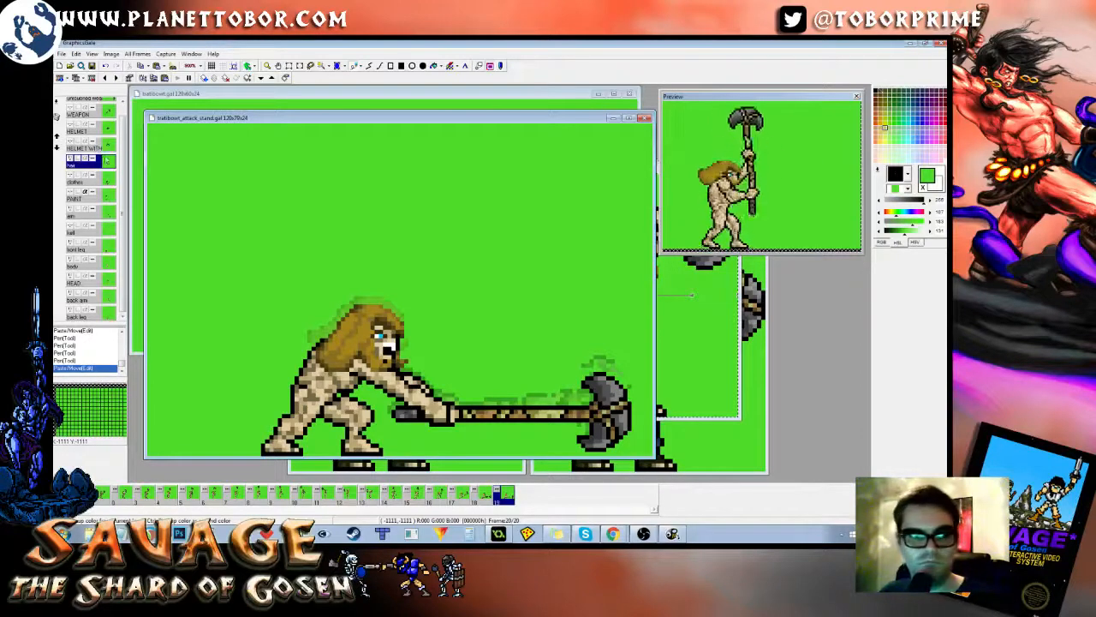
# Step: Show the clothes layer across the animation and compare the clothing in frames 19 and 20
pyautogui.click(101, 181)
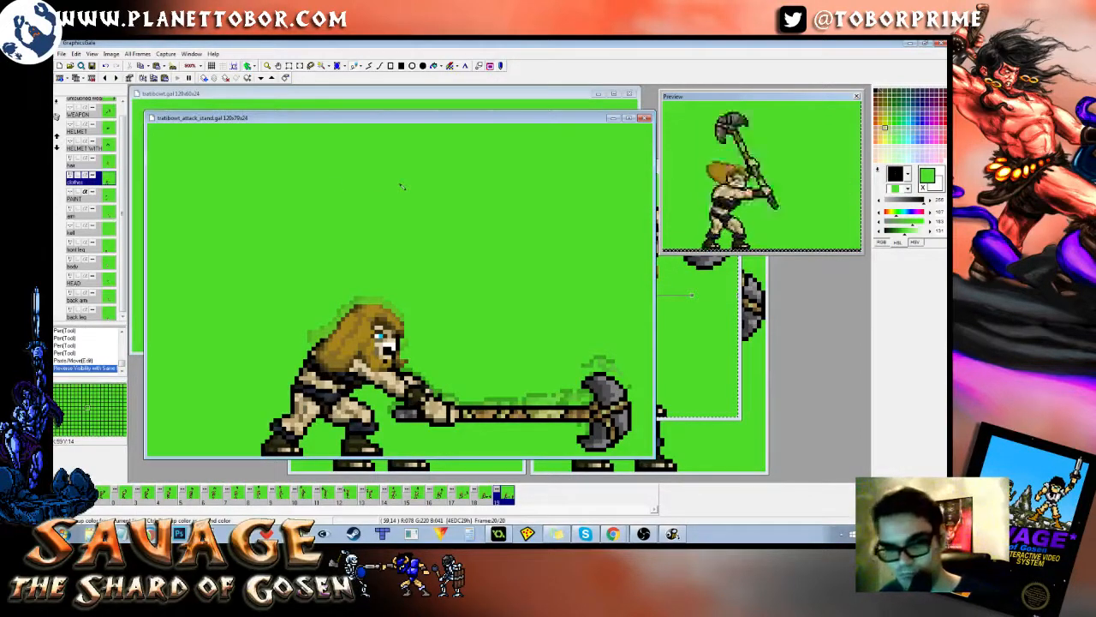
pyautogui.press('Left')
pyautogui.press('Right')
pyautogui.press('Left')
pyautogui.press('Right')
pyautogui.press('Left')
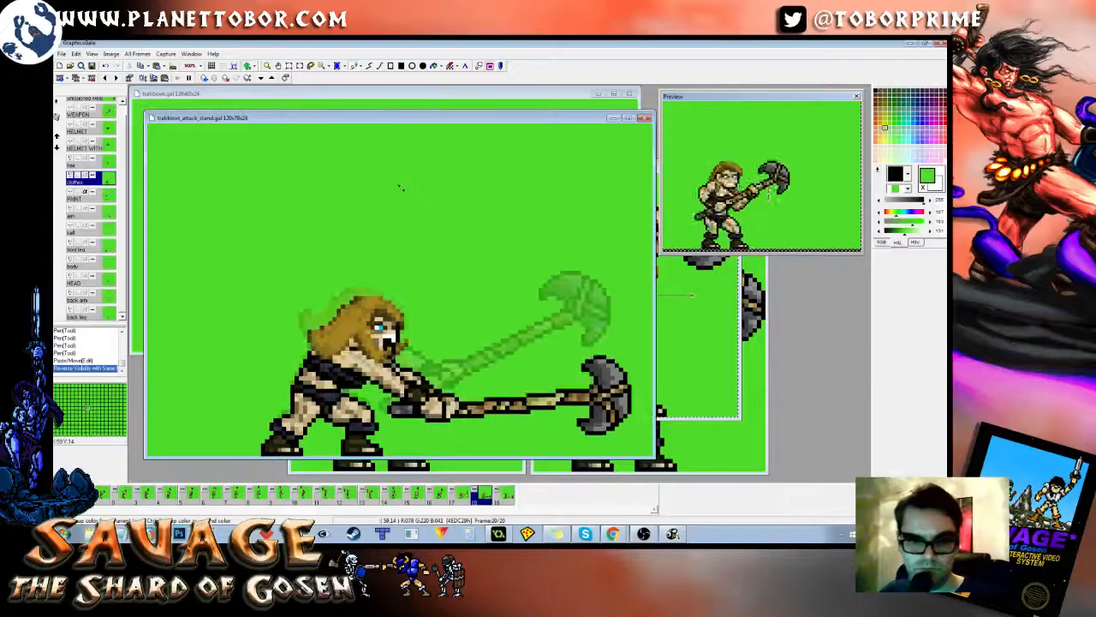
pyautogui.press('Right')
pyautogui.press('Left')
pyautogui.press('Right')
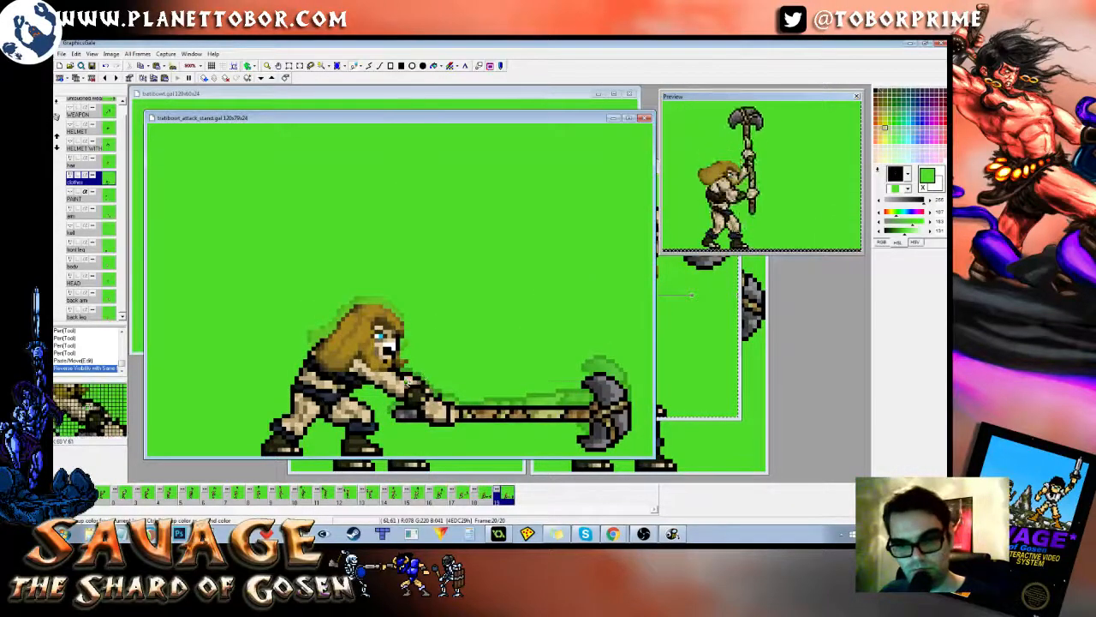
# Step: Reposition the wrist guard on the forearm in frame 20's clothes layer, comparing it with frame 19
pyautogui.moveTo(399, 379); pyautogui.dragTo(475, 460)
pyautogui.hotkey('ctrl', 'v')
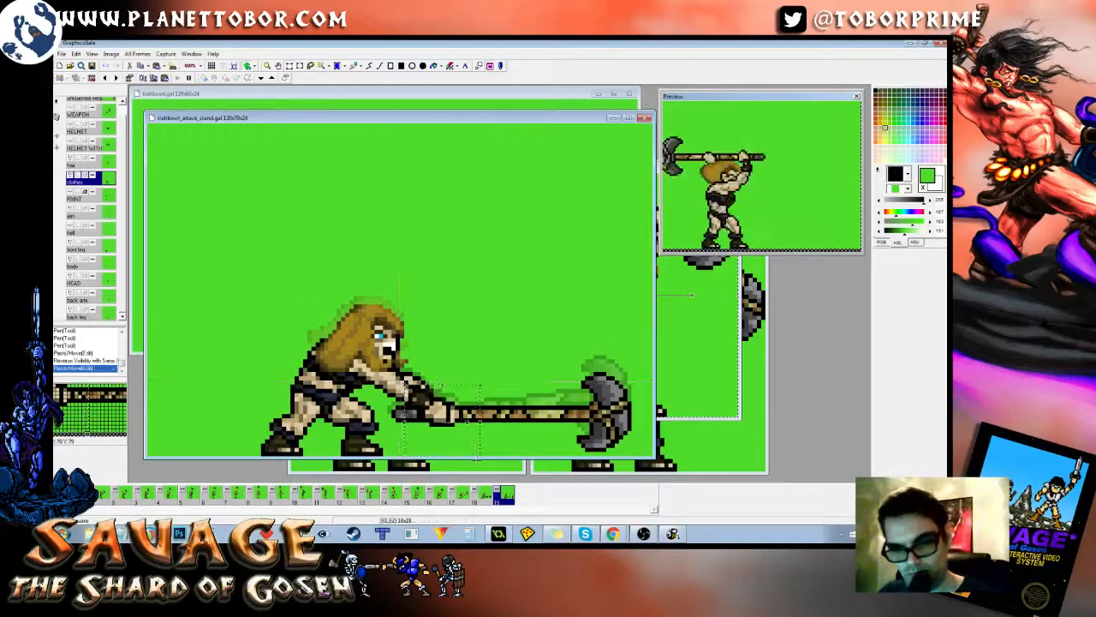
pyautogui.press('Left')
pyautogui.press('Right')
pyautogui.press('Left')
pyautogui.press('Right')
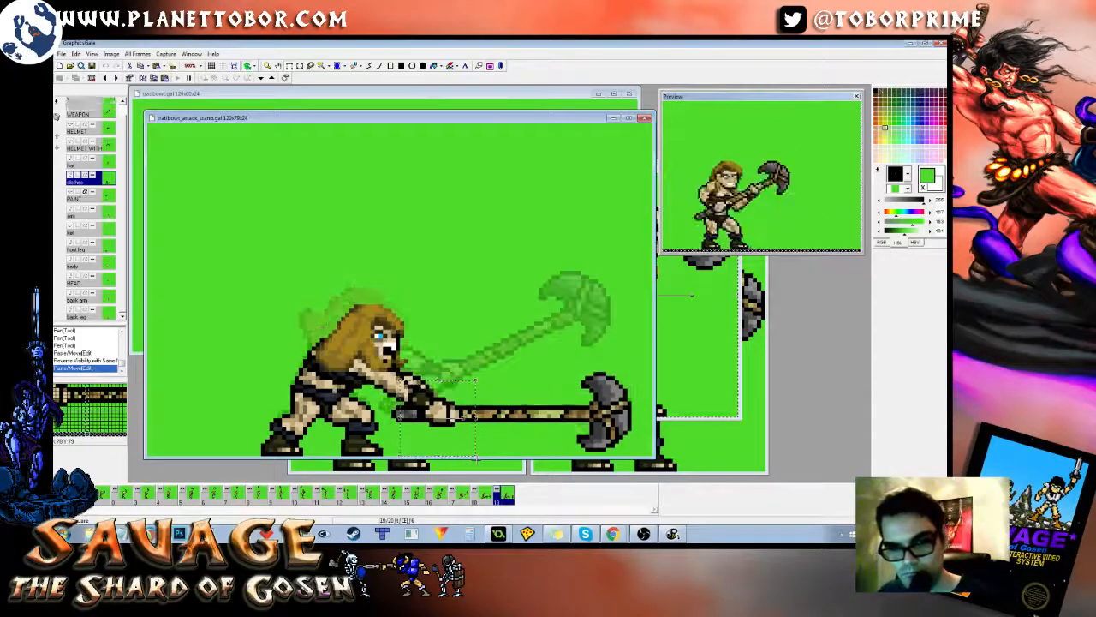
pyautogui.press('Left')
pyautogui.press('Right')
pyautogui.click(492, 380)
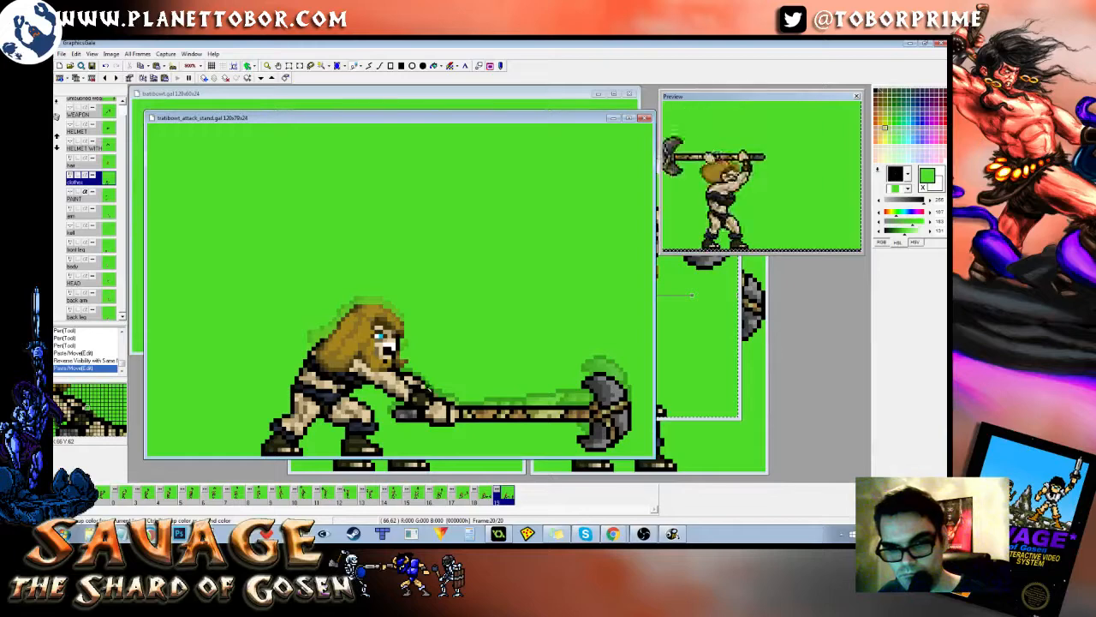
# Step: Touch up the wrist guard and hand edge in frame 20 with single pixels, sampling colours from frame 19
pyautogui.click(423, 390)
pyautogui.click(427, 387)
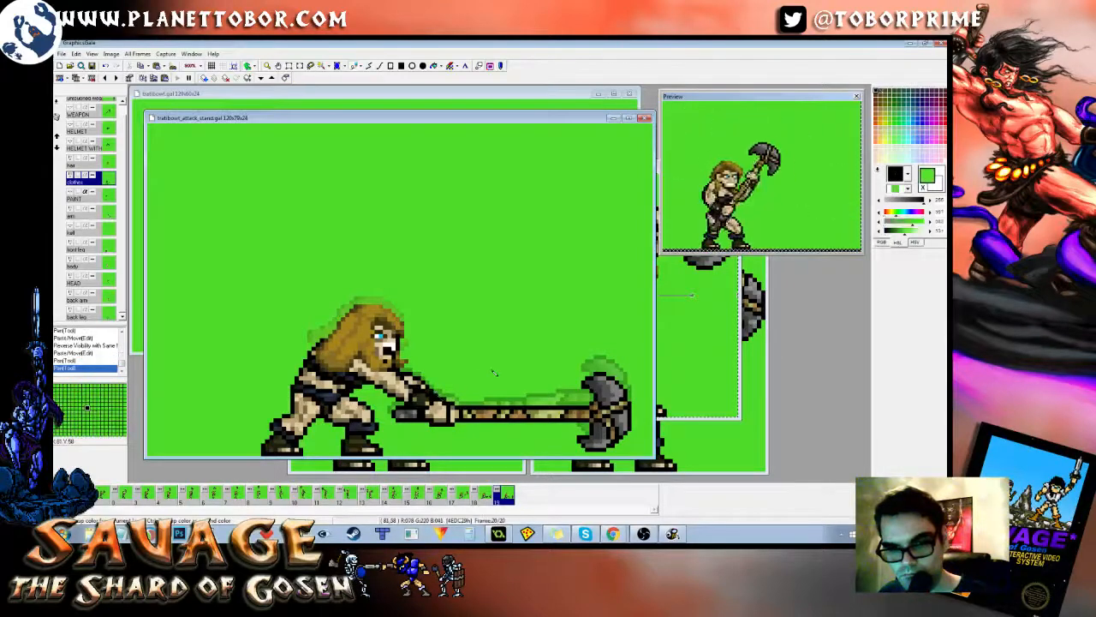
pyautogui.press('Left')
pyautogui.press('Right')
pyautogui.press('Left')
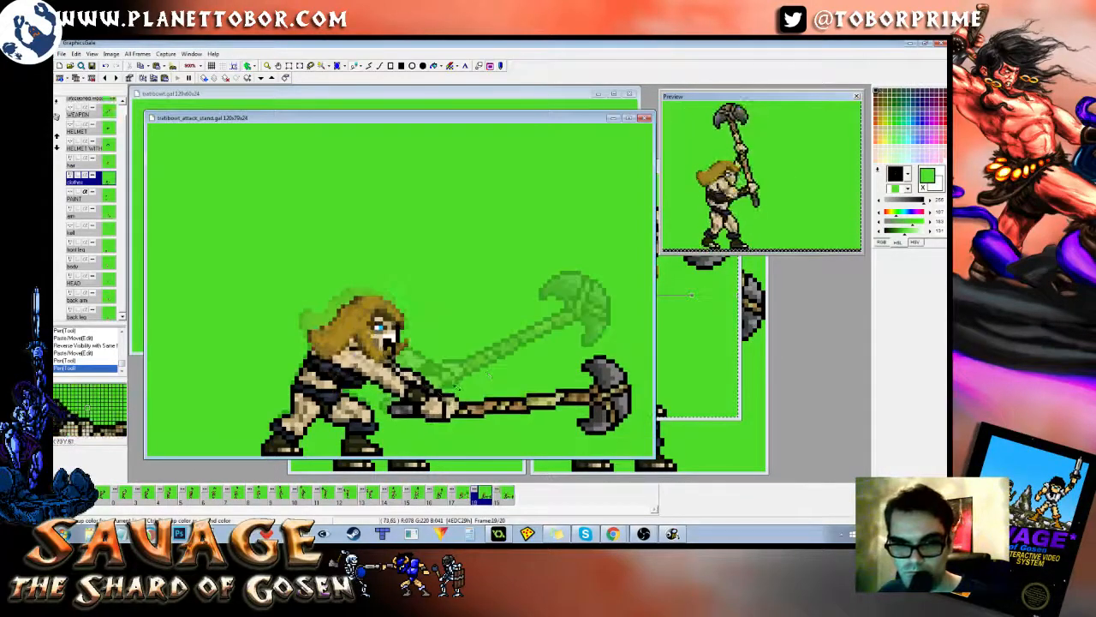
pyautogui.rightClick(458, 389)
pyautogui.press('Right')
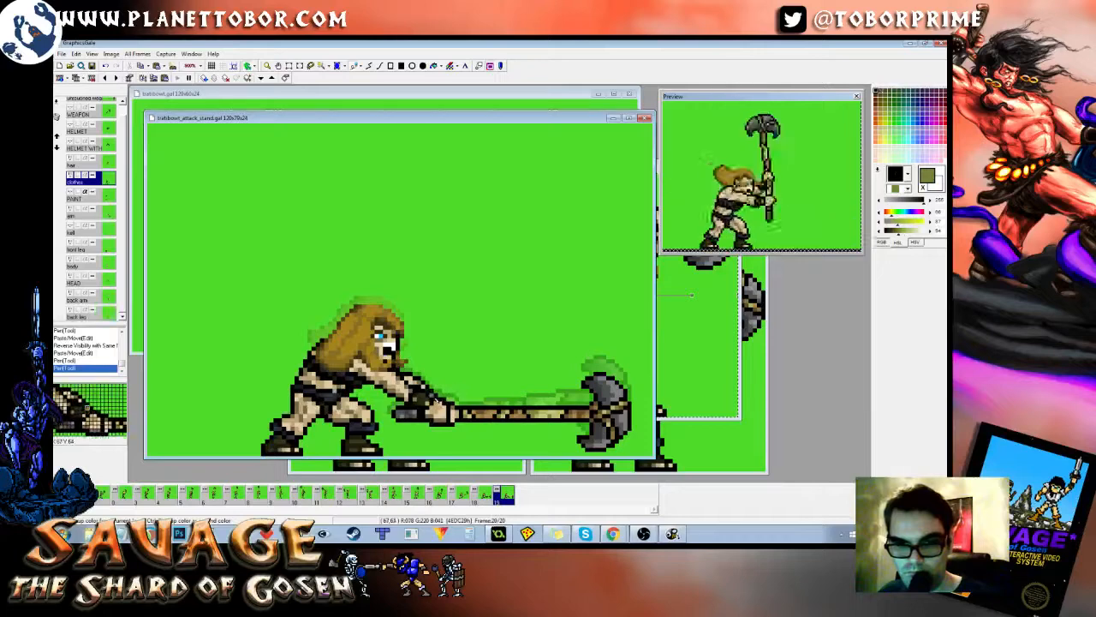
pyautogui.click(458, 406)
pyautogui.press('Left')
pyautogui.rightClick(502, 341)
pyautogui.press('Left')
pyautogui.press('Right')
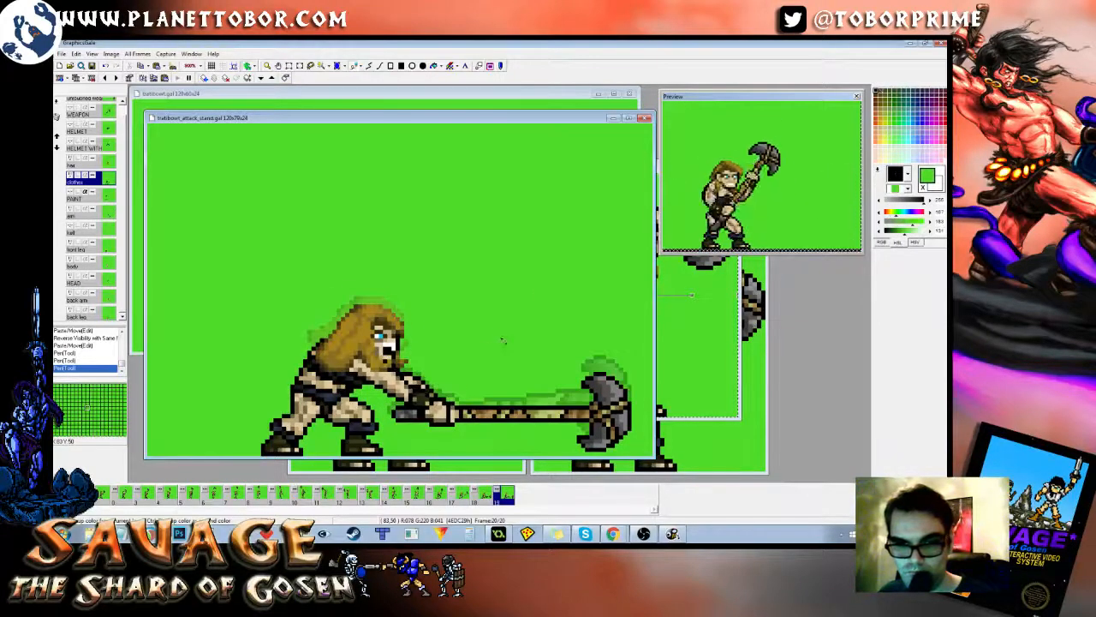
# Step: Flip between frames 18, 19 and 20 to examine how the wrist guard and clothing move with the swing
pyautogui.press('Left')
pyautogui.press('Right')
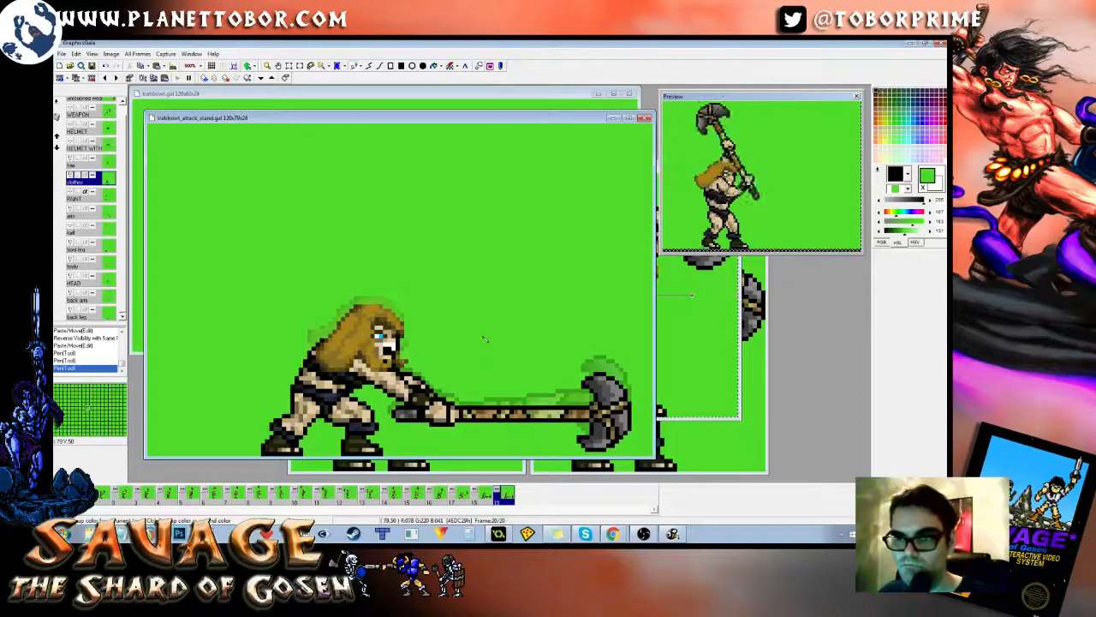
pyautogui.press('Left')
pyautogui.press('Right')
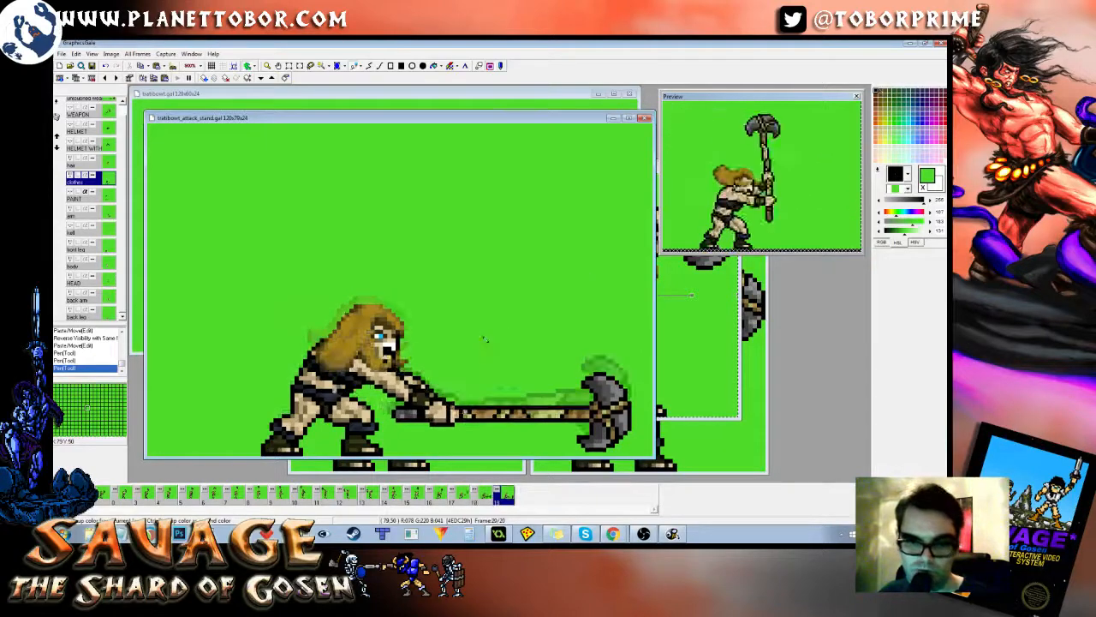
pyautogui.press('Left')
pyautogui.press('Right')
pyautogui.press('Left')
pyautogui.press('Right')
pyautogui.press('Left')
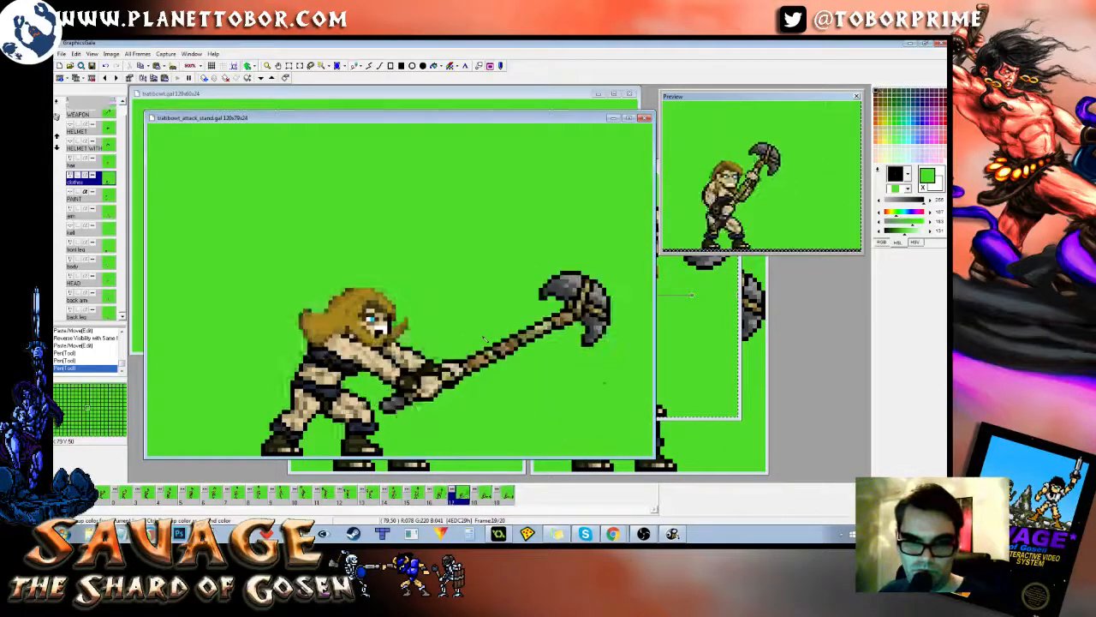
pyautogui.press('Left')
pyautogui.press('Right')
pyautogui.press('Right')
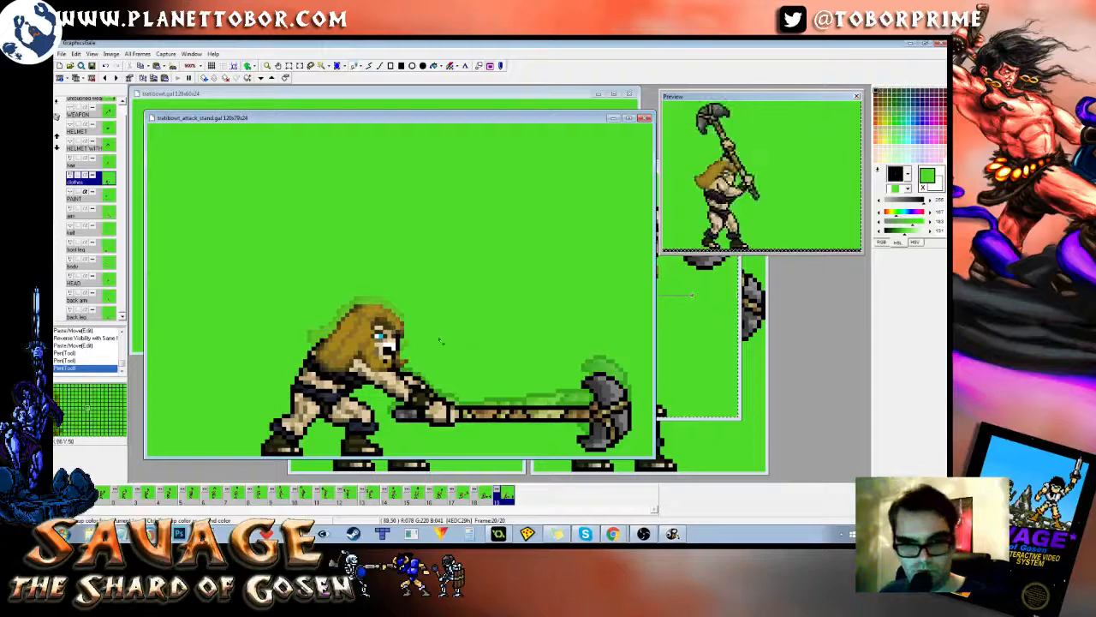
pyautogui.press('Left')
pyautogui.press('Right')
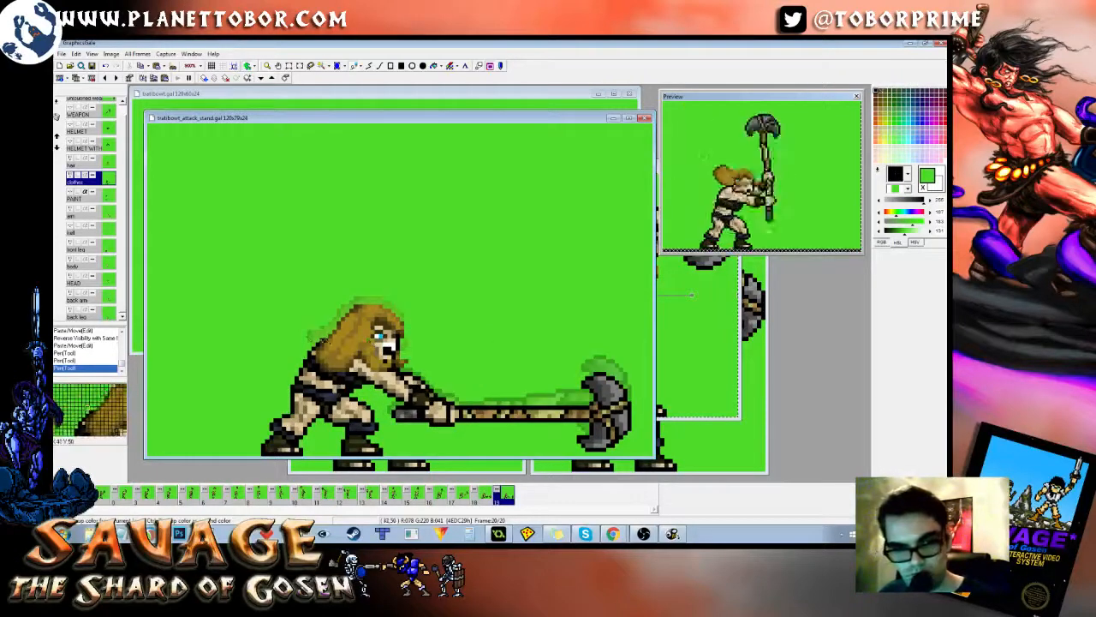
# Step: Shift frame 20's torso clothing one pixel down and one pixel left, compare it with frame 19, and touch up a pixel near the waist
pyautogui.press('s')
pyautogui.moveTo(282, 325); pyautogui.dragTo(345, 389)
pyautogui.press('Down')
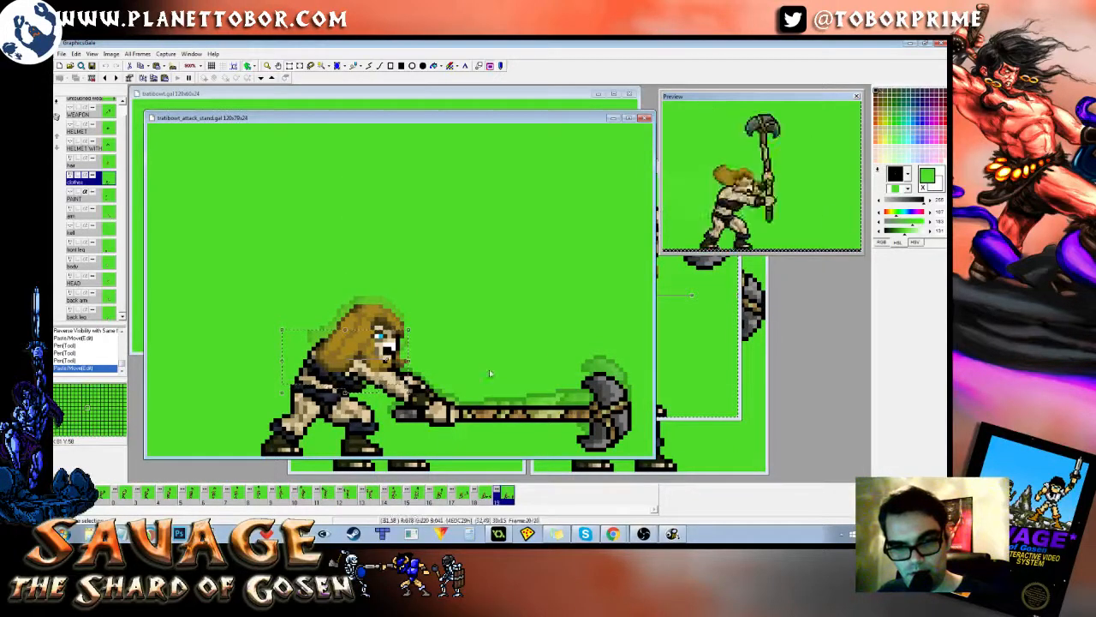
pyautogui.press('Left')
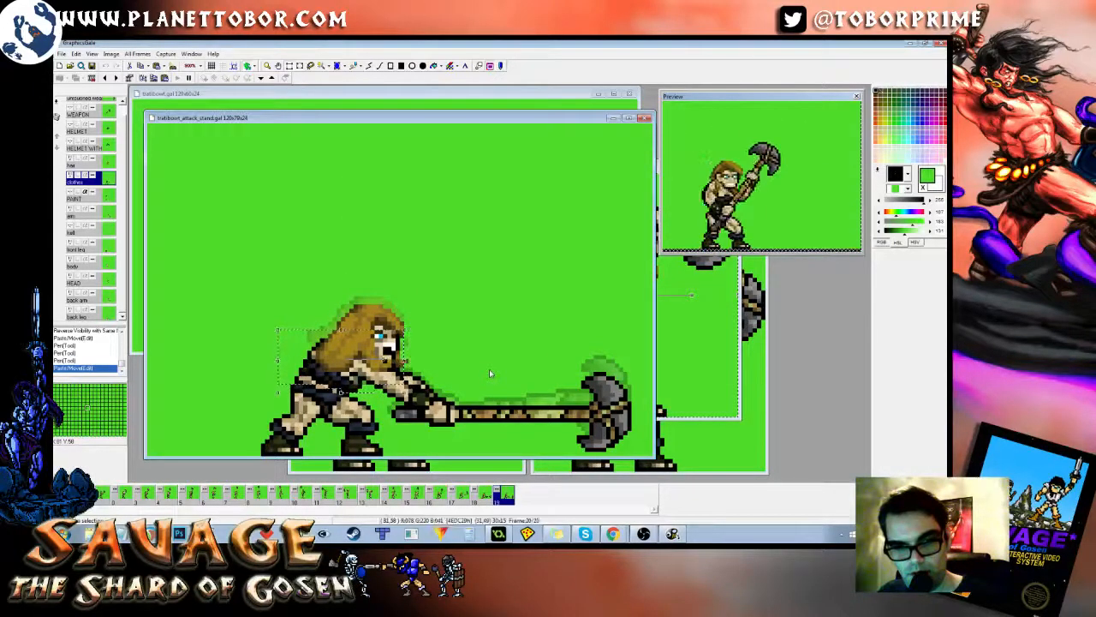
pyautogui.click(490, 370)
pyautogui.press('Left')
pyautogui.press('Right')
pyautogui.press('Left')
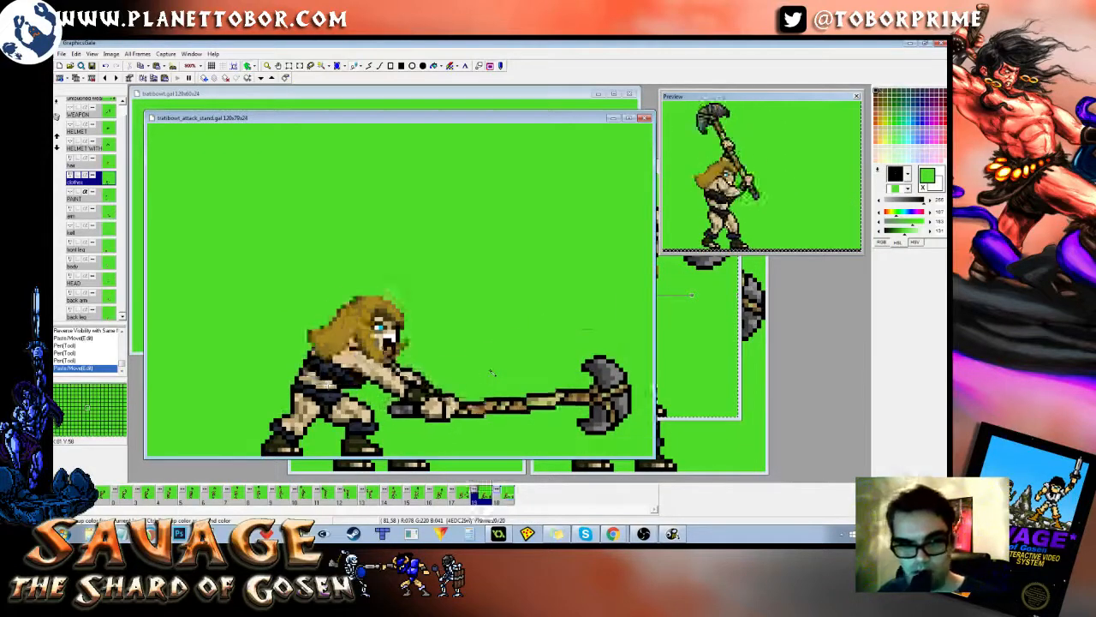
pyautogui.press('Right')
pyautogui.press('Left')
pyautogui.press('Right')
pyautogui.press('Left')
pyautogui.press('Right')
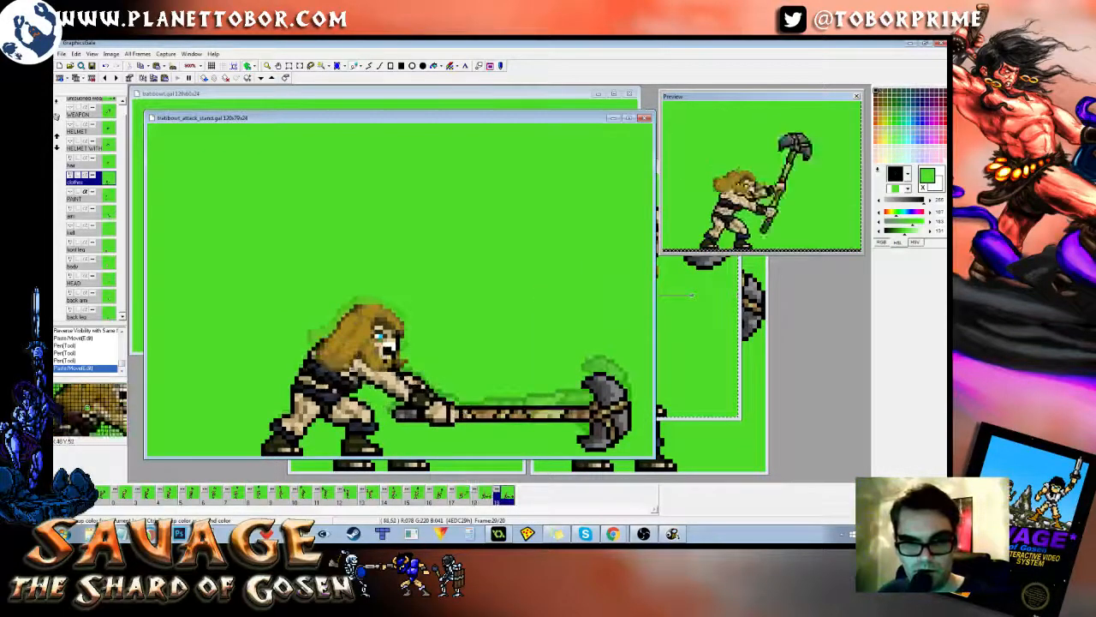
pyautogui.click(363, 391)
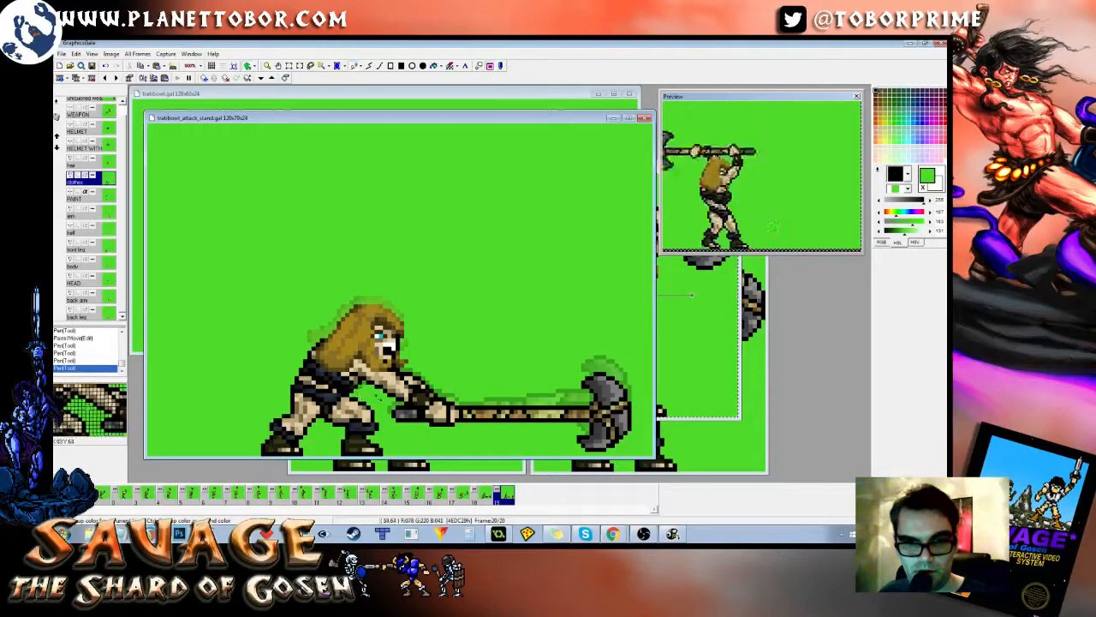
# Step: Touch up the front edge of frame 20's torso clothing with sampled dark pixels, comparing it with frame 19
pyautogui.rightClick(355, 385)
pyautogui.click(356, 385)
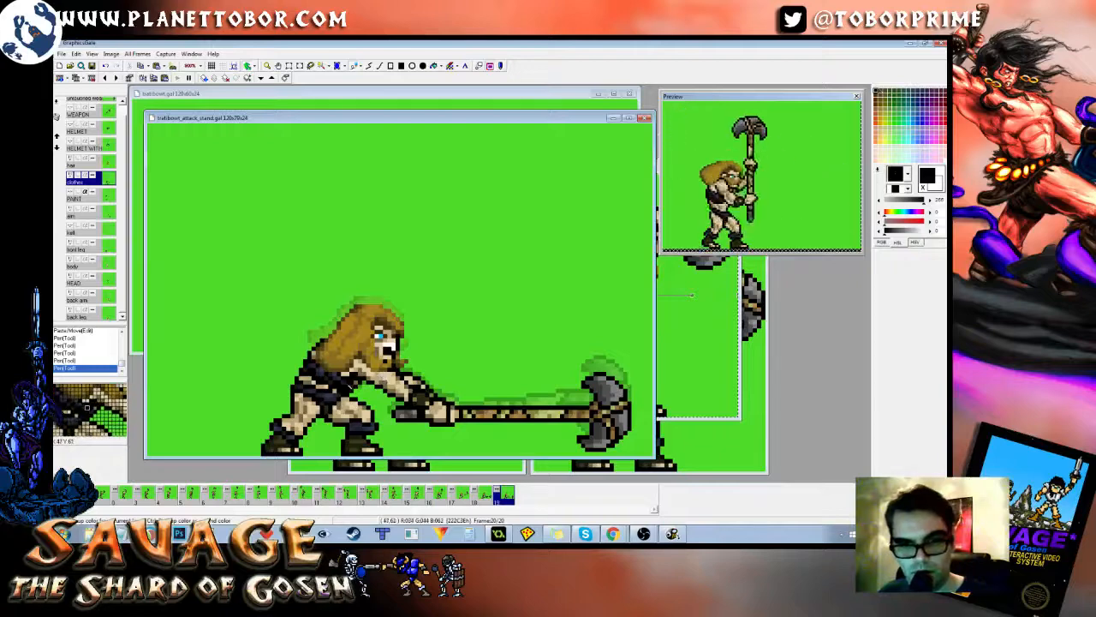
pyautogui.rightClick(344, 383)
pyautogui.click(352, 383)
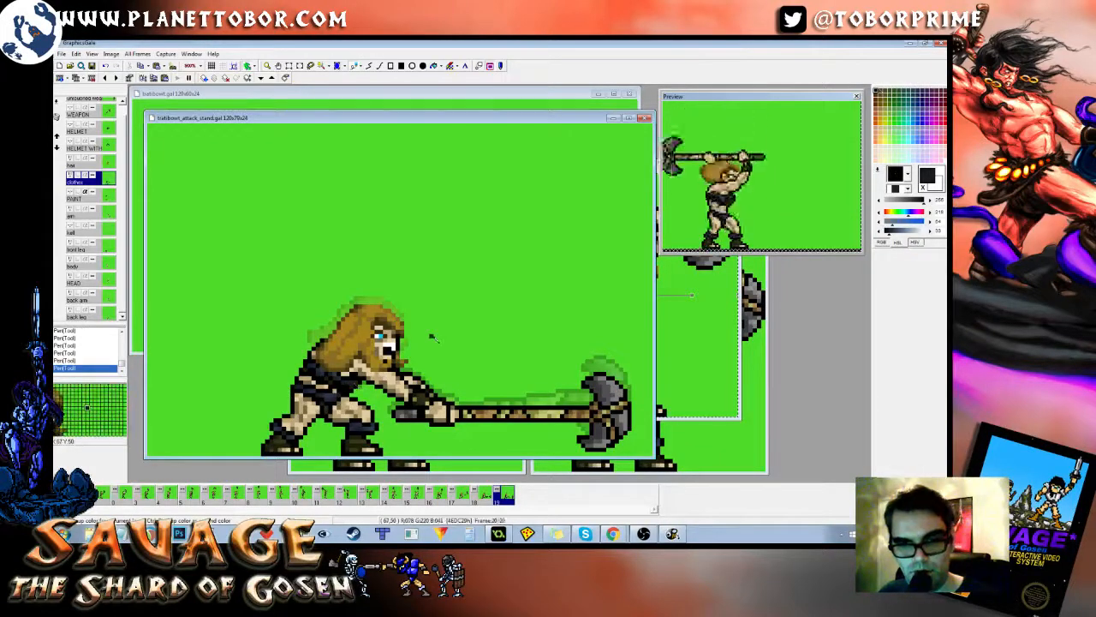
pyautogui.press('Left')
pyautogui.press('Right')
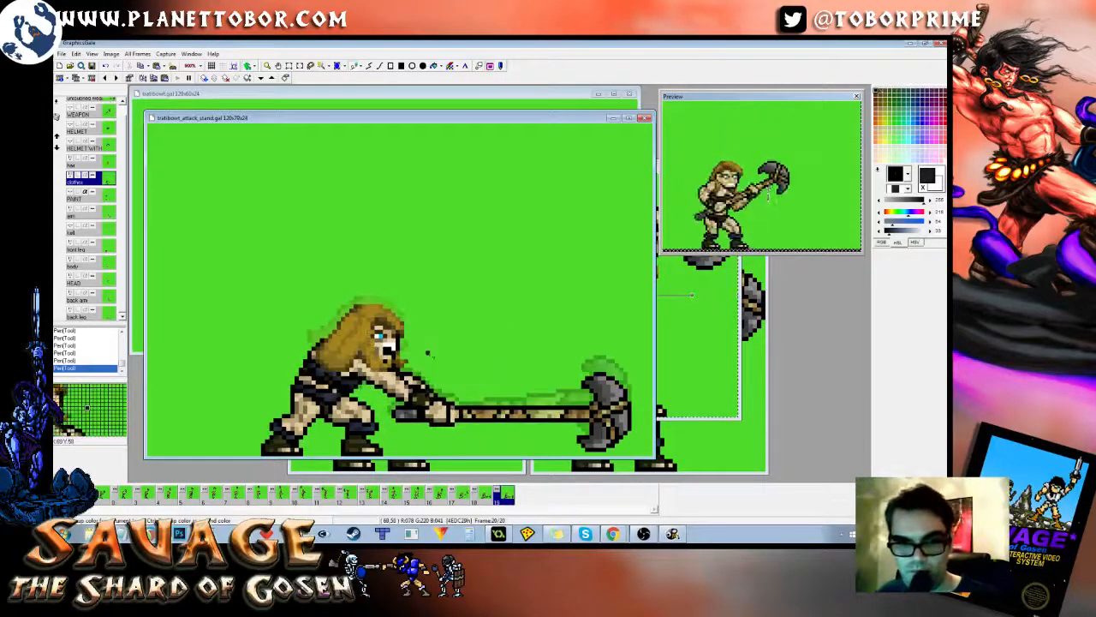
pyautogui.press('Left')
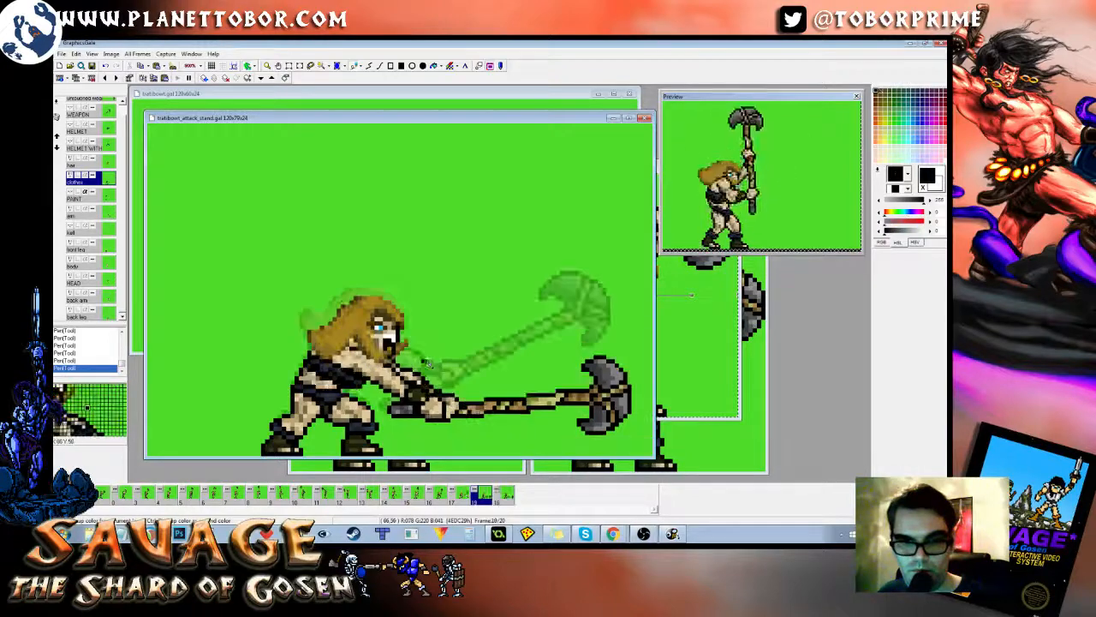
pyautogui.press('Right')
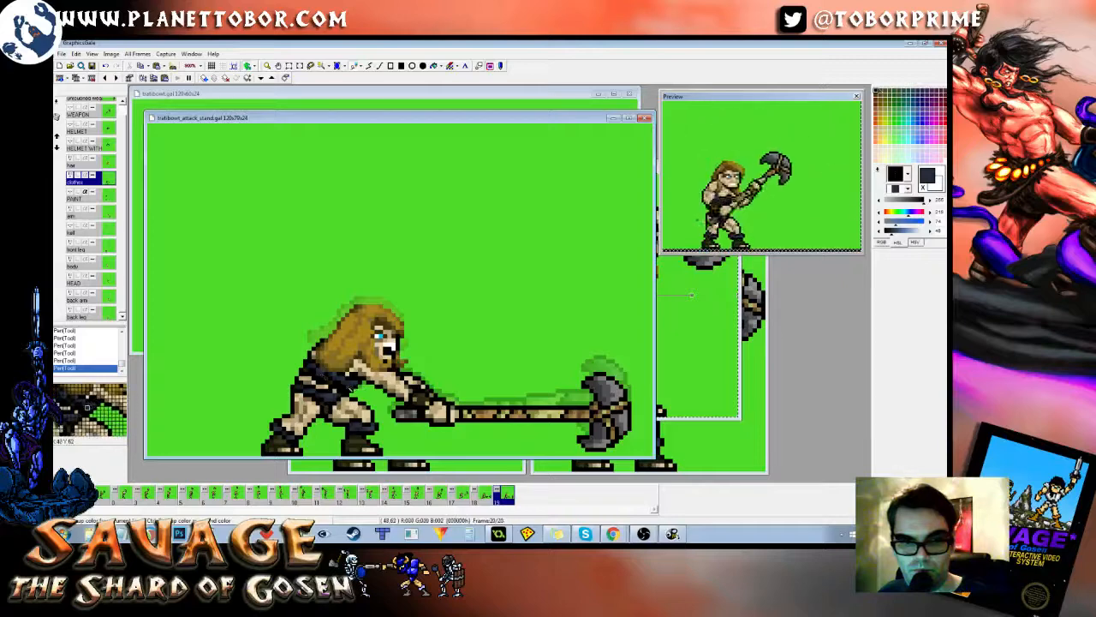
# Step: Clean up the lower edge of frame 20's torso clothing with single pixels, sampling colours from the sprite and the green background
pyautogui.rightClick(357, 387)
pyautogui.rightClick(490, 320)
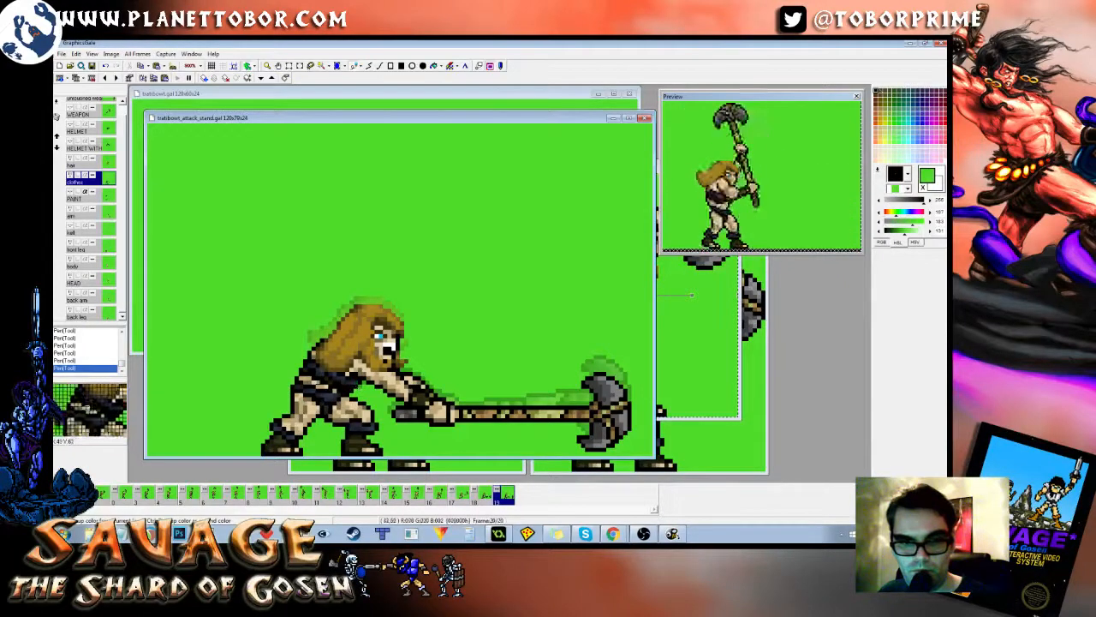
pyautogui.rightClick(300, 371)
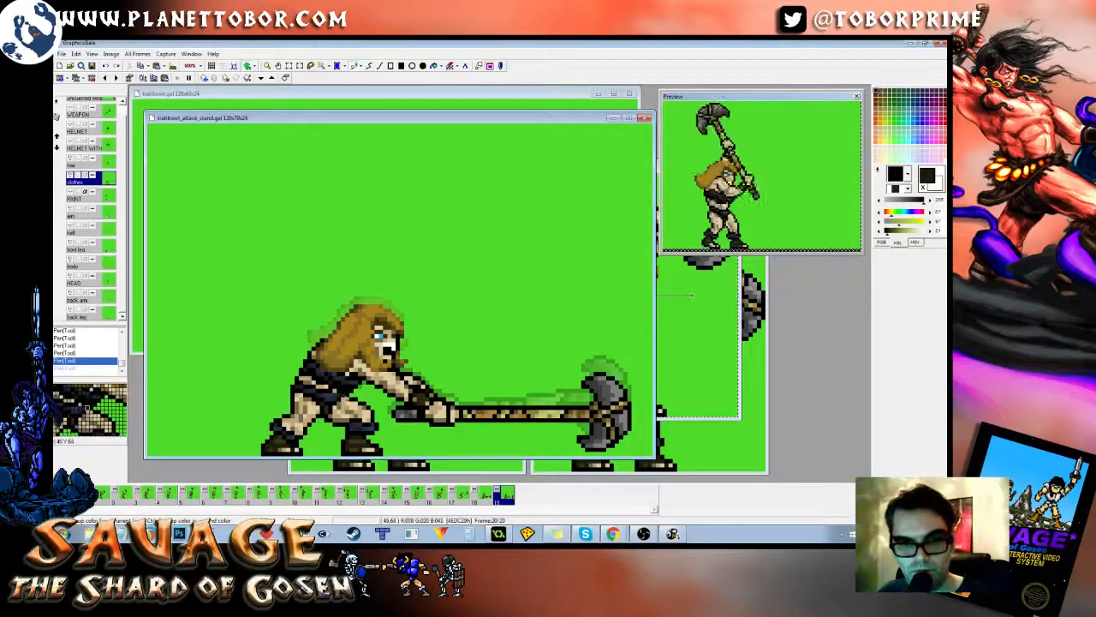
pyautogui.click(343, 394)
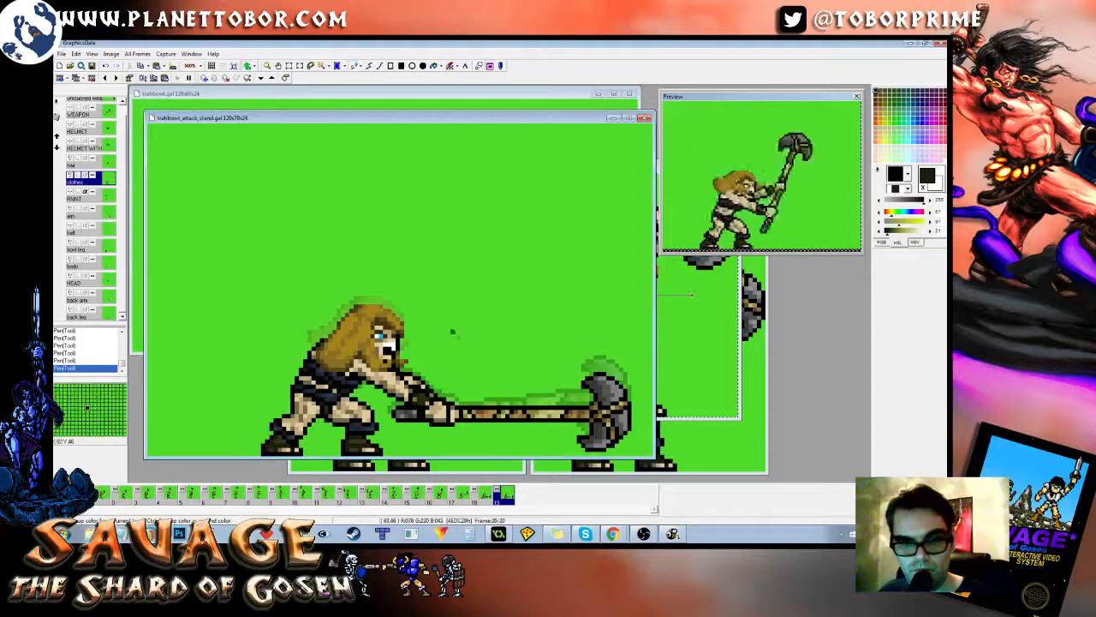
pyautogui.rightClick(501, 322)
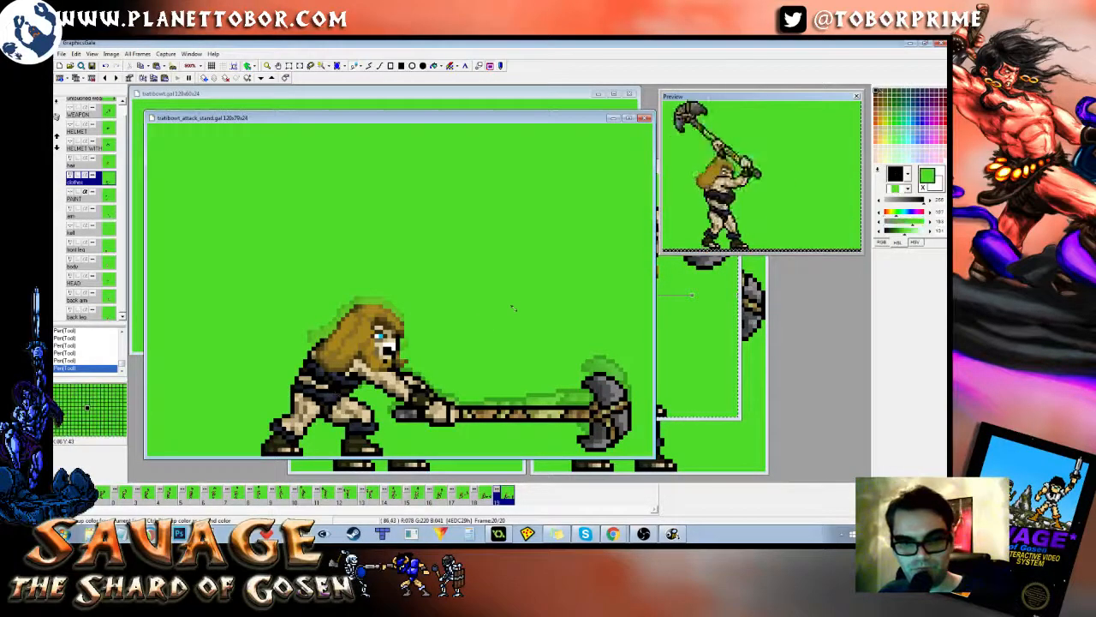
# Step: Flip between frames 18, 19 and 20 to examine how the torso clothing moves at the end of the swing
pyautogui.press('Left')
pyautogui.press('Right')
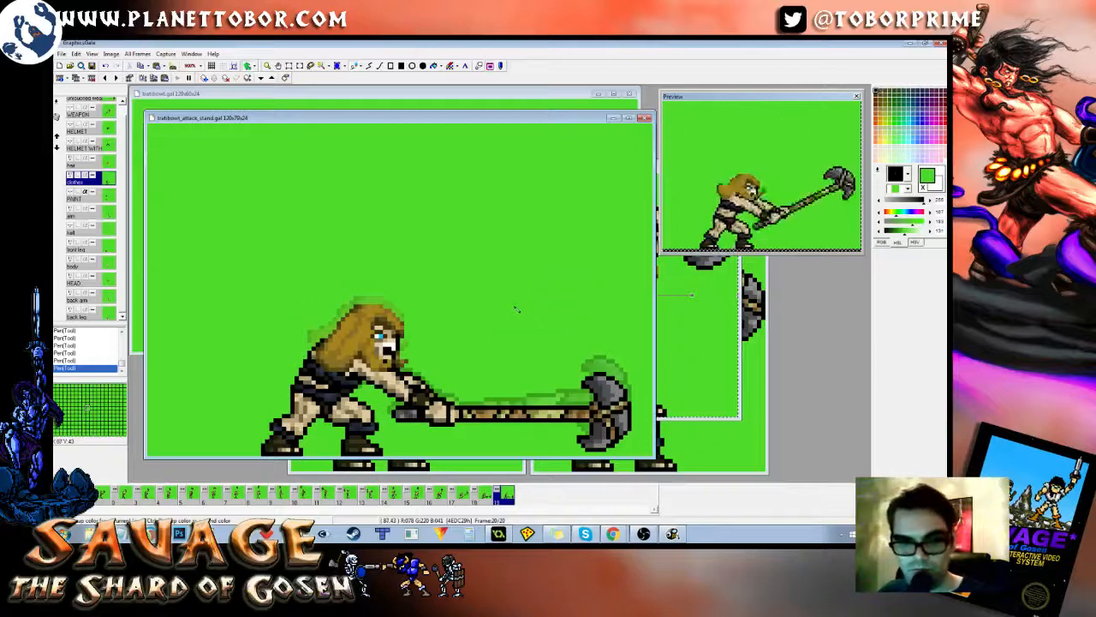
pyautogui.press('Left')
pyautogui.press('Right')
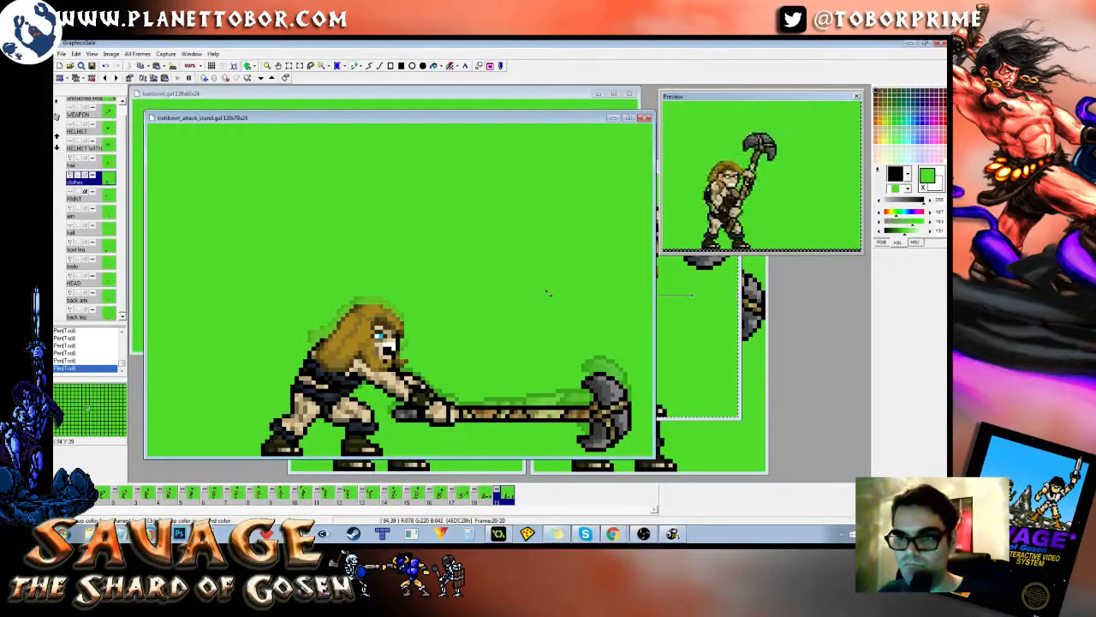
pyautogui.press('Left')
pyautogui.press('Left')
pyautogui.press('Right')
pyautogui.press('Right')
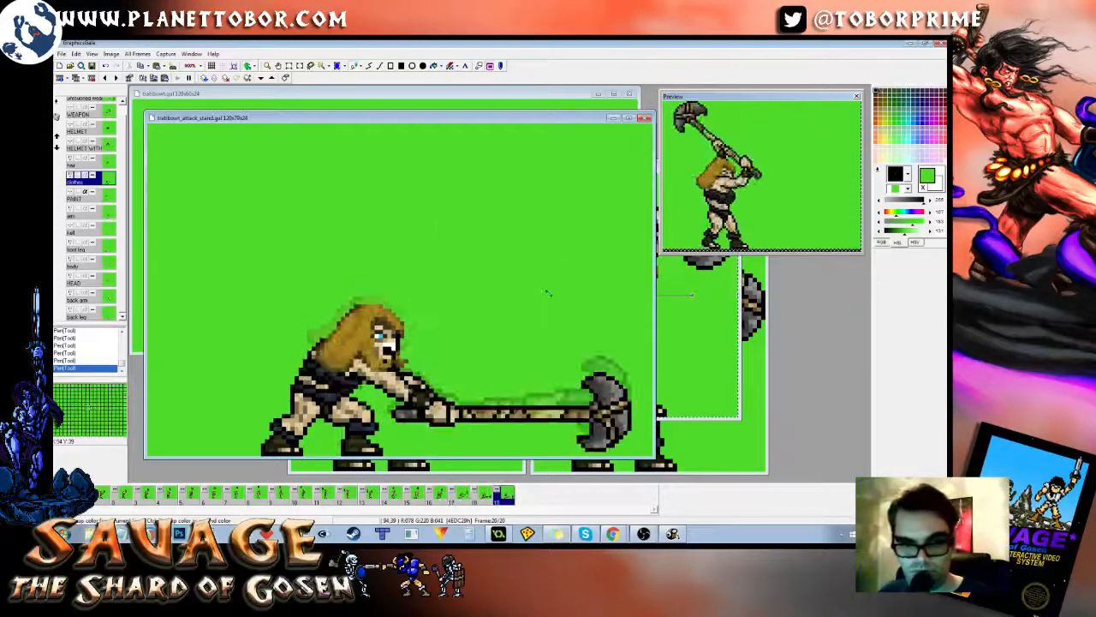
pyautogui.press('Left')
pyautogui.press('Left')
pyautogui.press('Right')
pyautogui.press('Right')
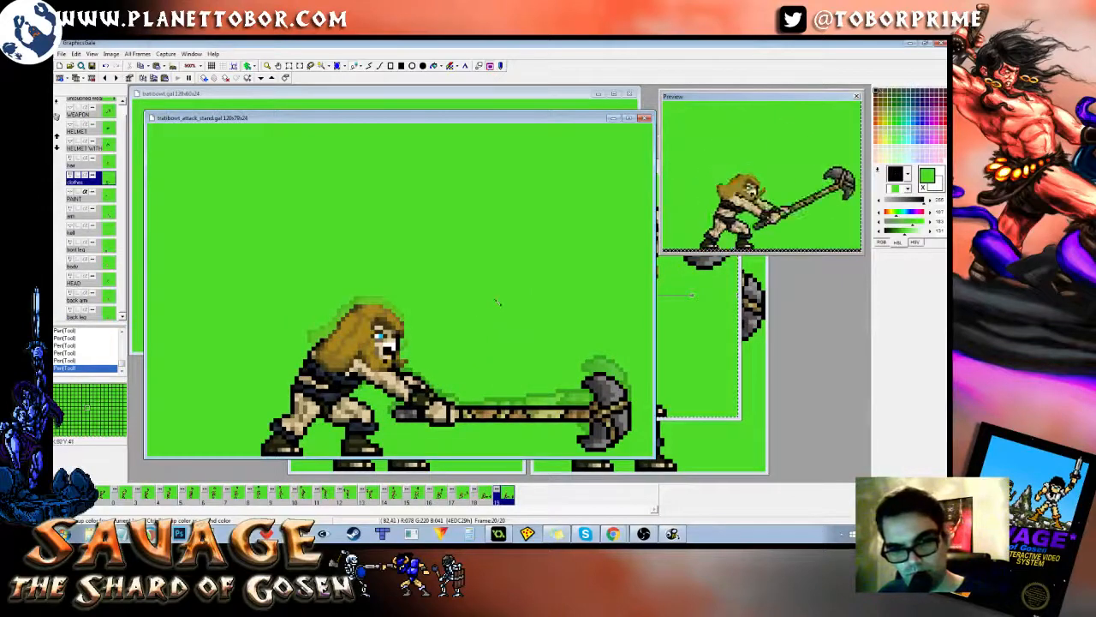
pyautogui.press('Left')
pyautogui.press('Right')
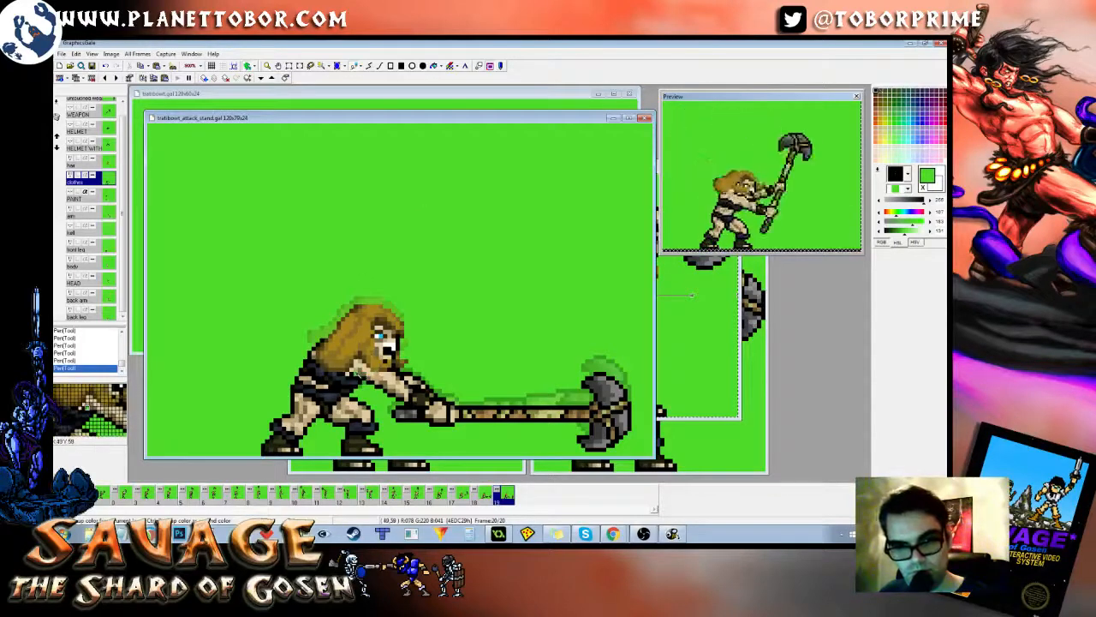
pyautogui.press('Left')
pyautogui.press('Right')
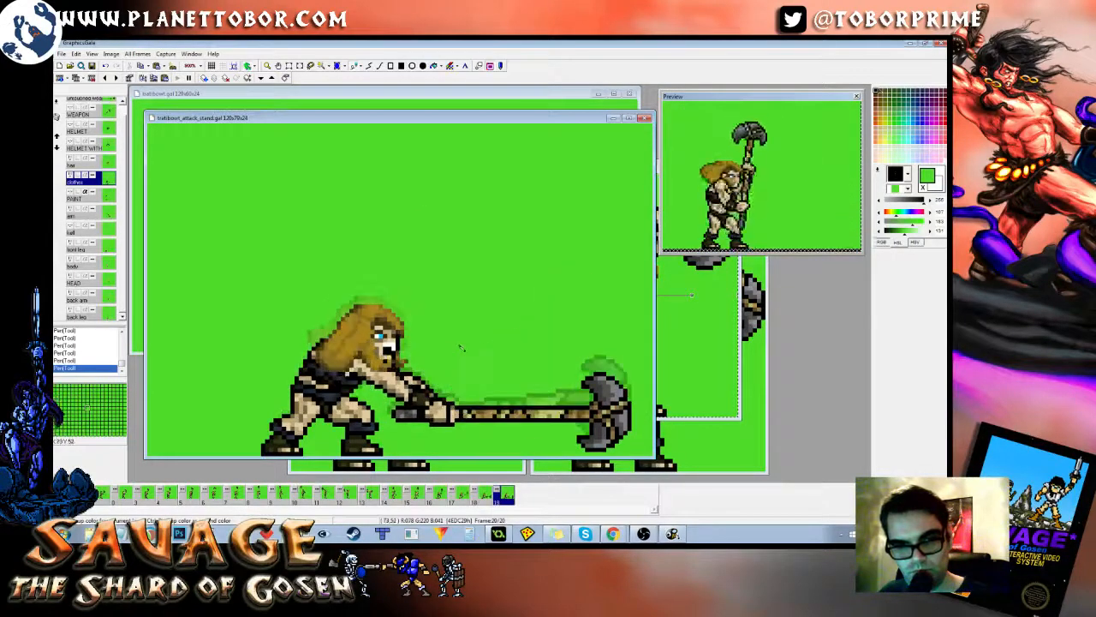
pyautogui.press('Left')
pyautogui.press('Right')
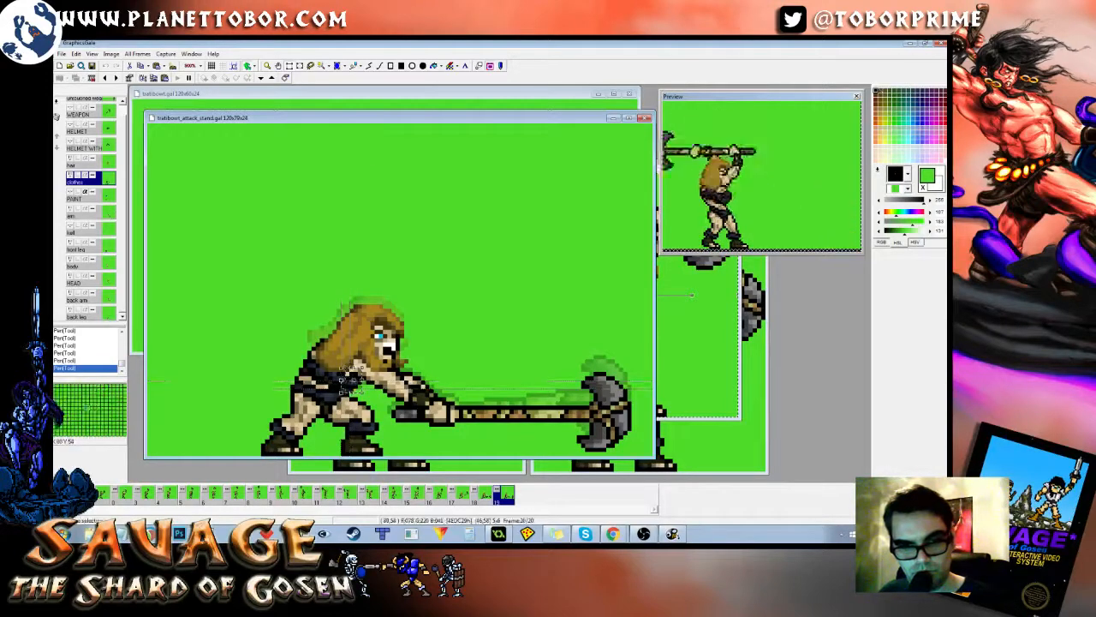
# Step: Shift a small selected part of frame 20's torso clothing below the arm and compare it with frame 19
pyautogui.rightClick(487, 354)
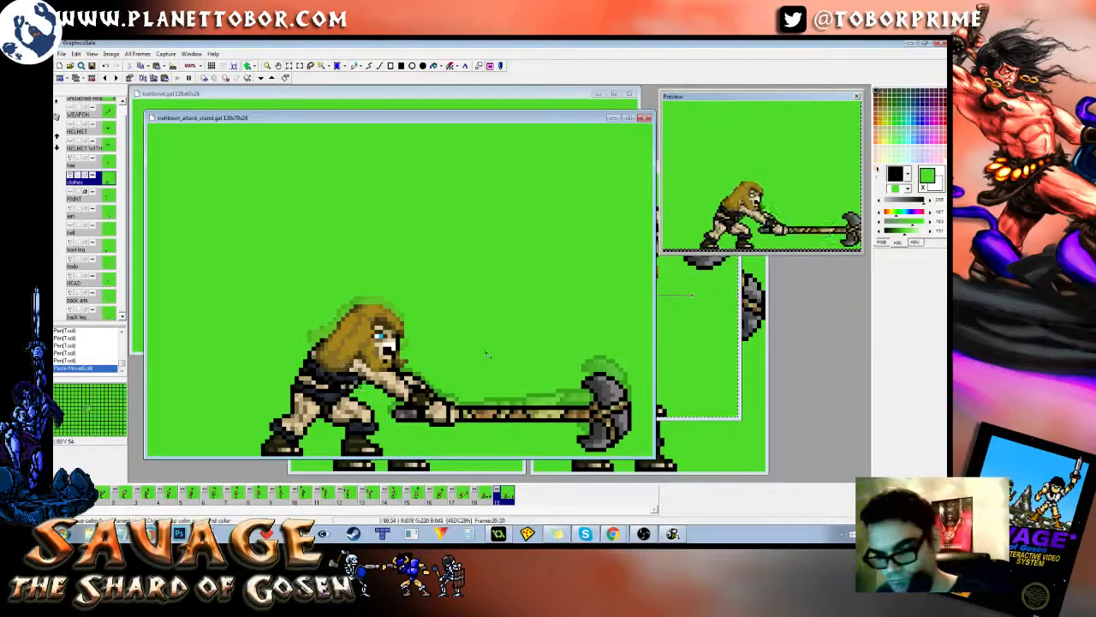
pyautogui.press('Left')
pyautogui.press('Right')
pyautogui.press('Left')
pyautogui.press('Right')
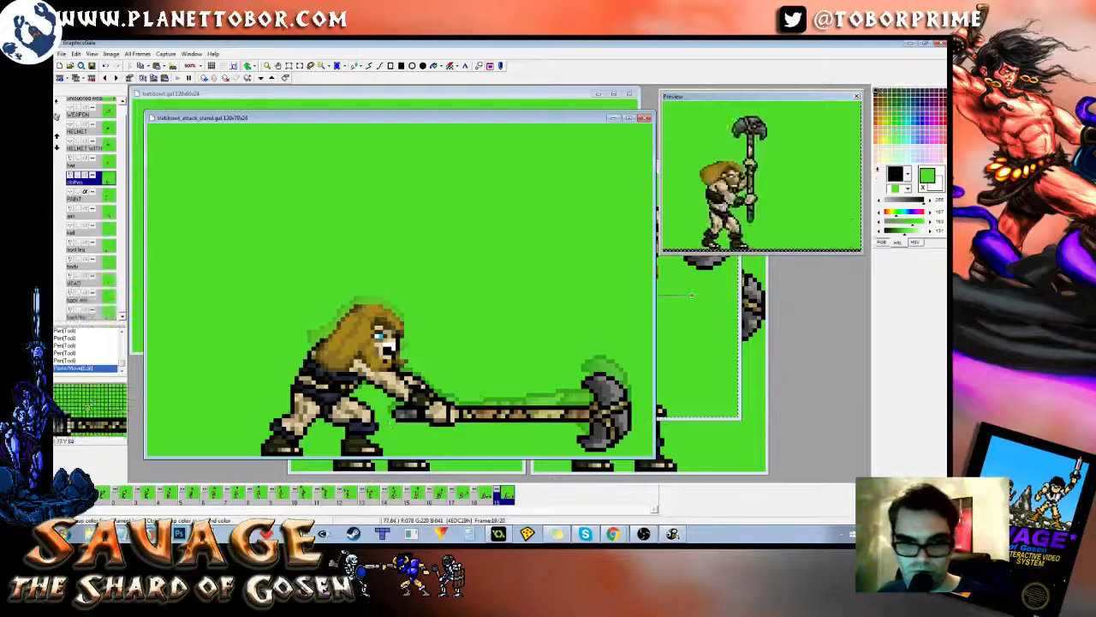
pyautogui.press('Left')
pyautogui.press('Right')
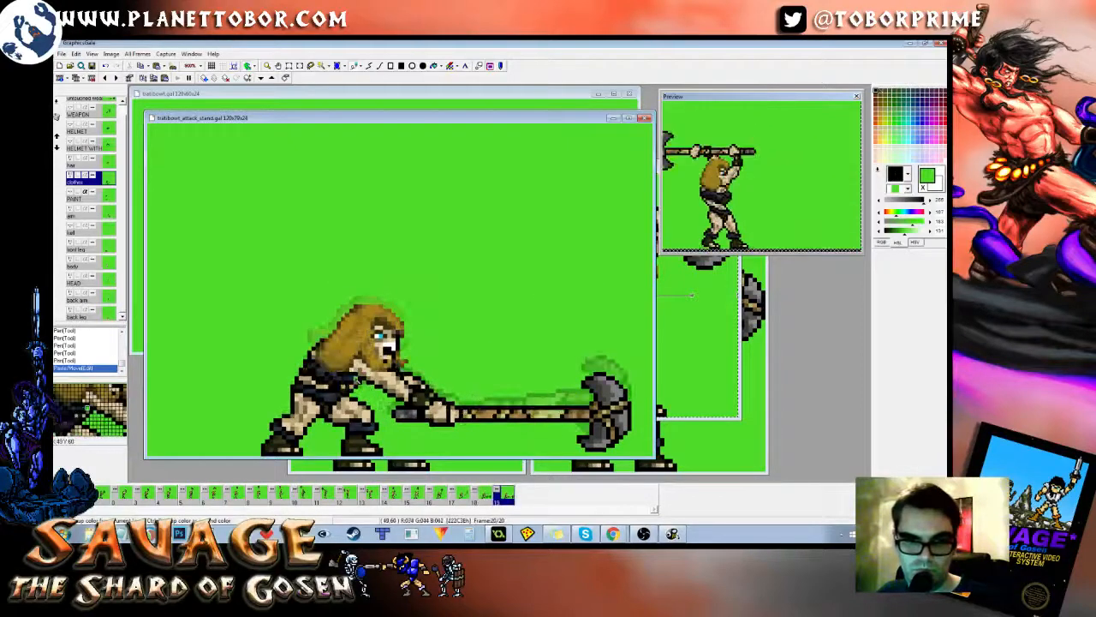
# Step: Repaint pixels at the front of frame 20's torso clothing with sampled dark shades, comparing the result with frame 19
pyautogui.rightClick(354, 385)
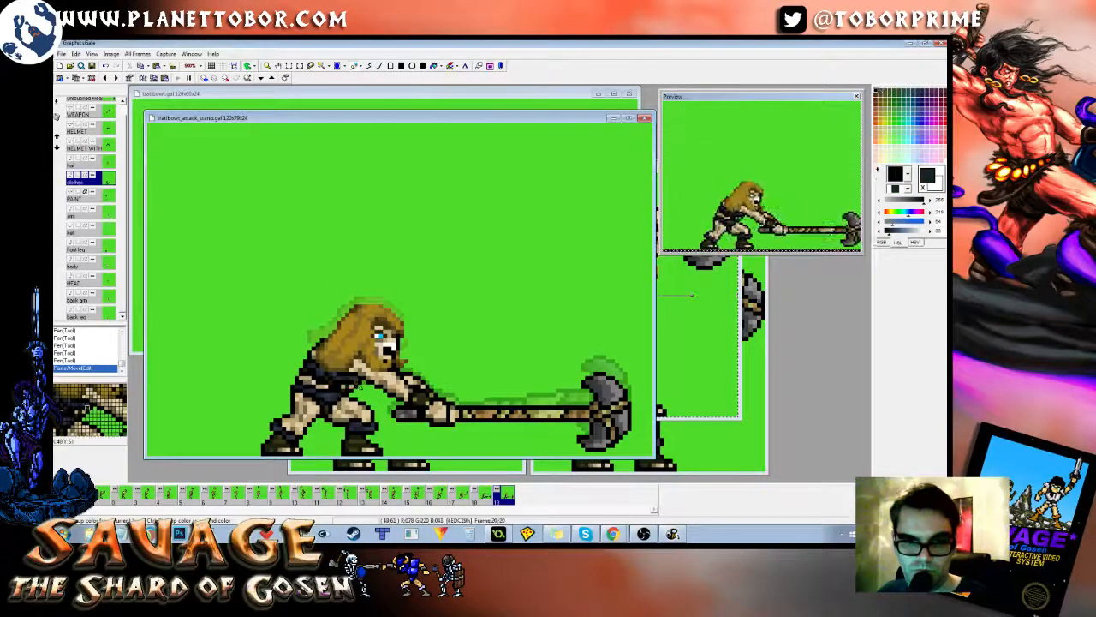
pyautogui.rightClick(330, 384)
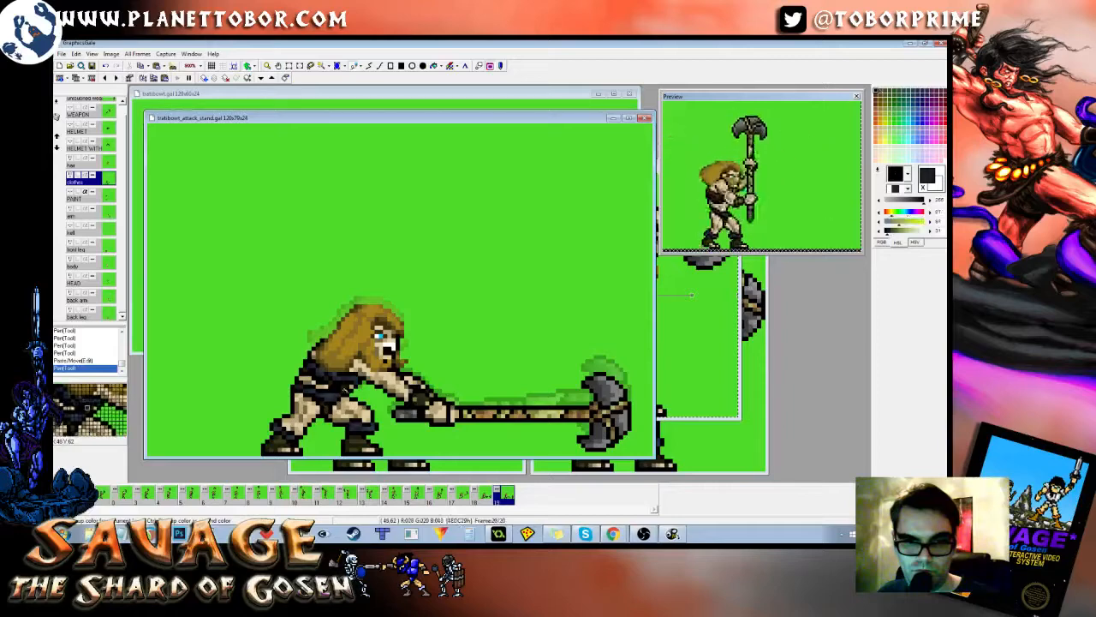
pyautogui.click(349, 389)
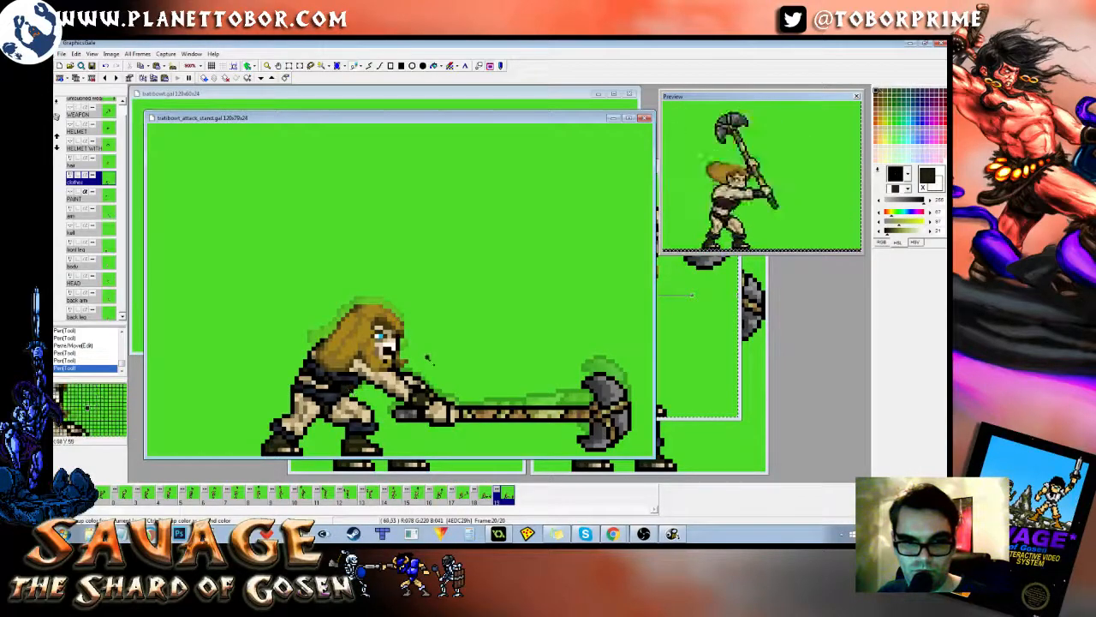
pyautogui.press('Left')
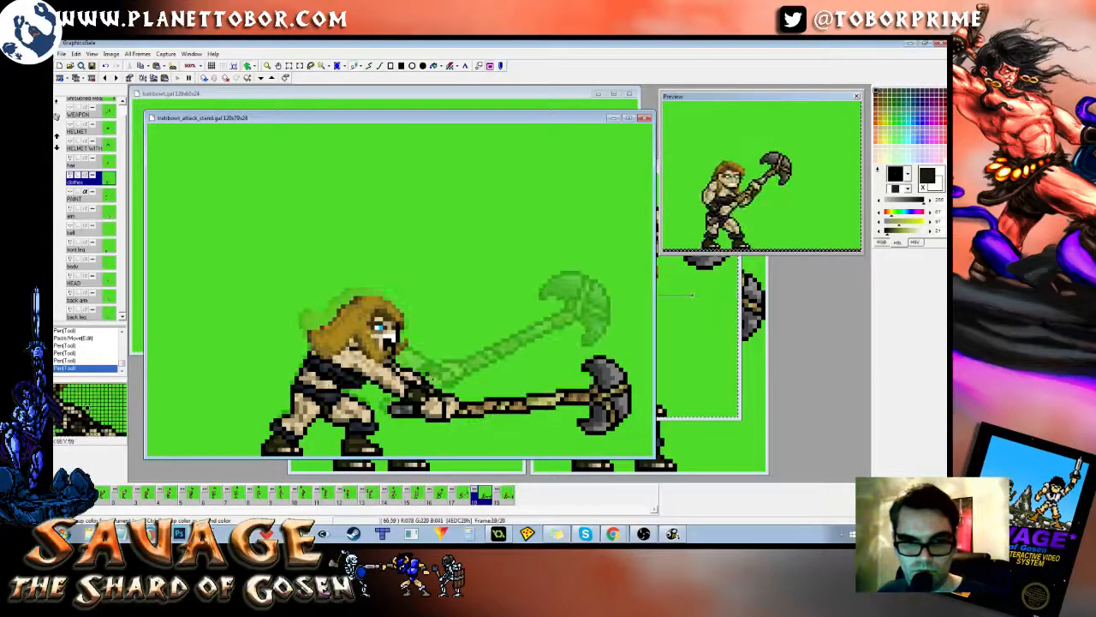
pyautogui.press('Right')
pyautogui.rightClick(348, 388)
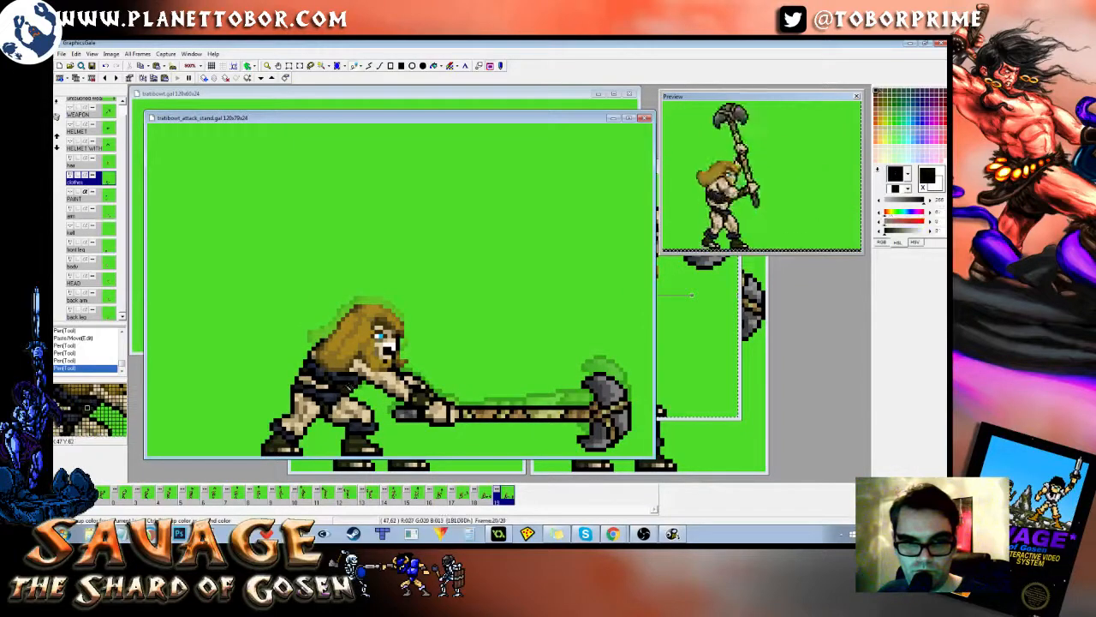
pyautogui.click(350, 388)
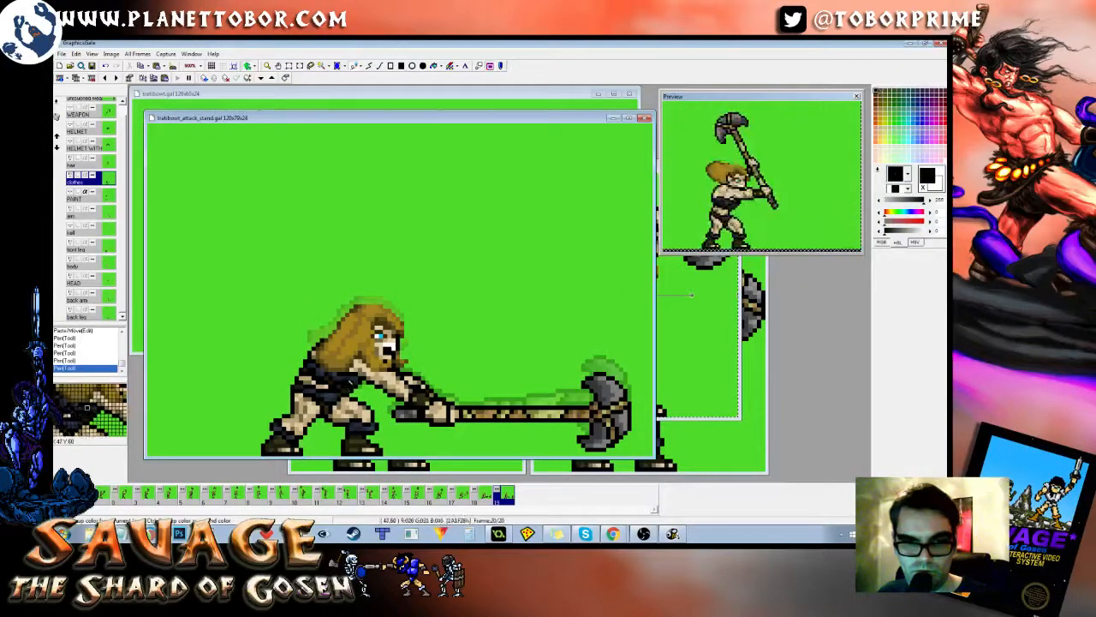
pyautogui.press('Left')
pyautogui.press('Right')
pyautogui.press('Left')
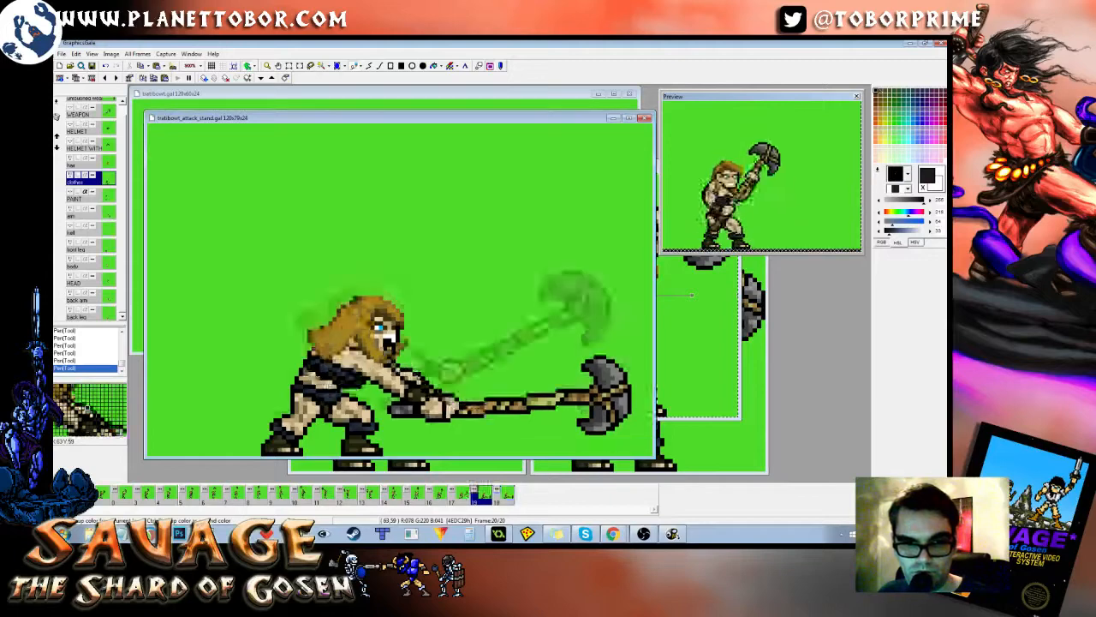
pyautogui.press('Right')
# Step: Nudge a selected piece of frame 20's torso clothing near the armpit and compare it with frame 19
pyautogui.rightClick(466, 336)
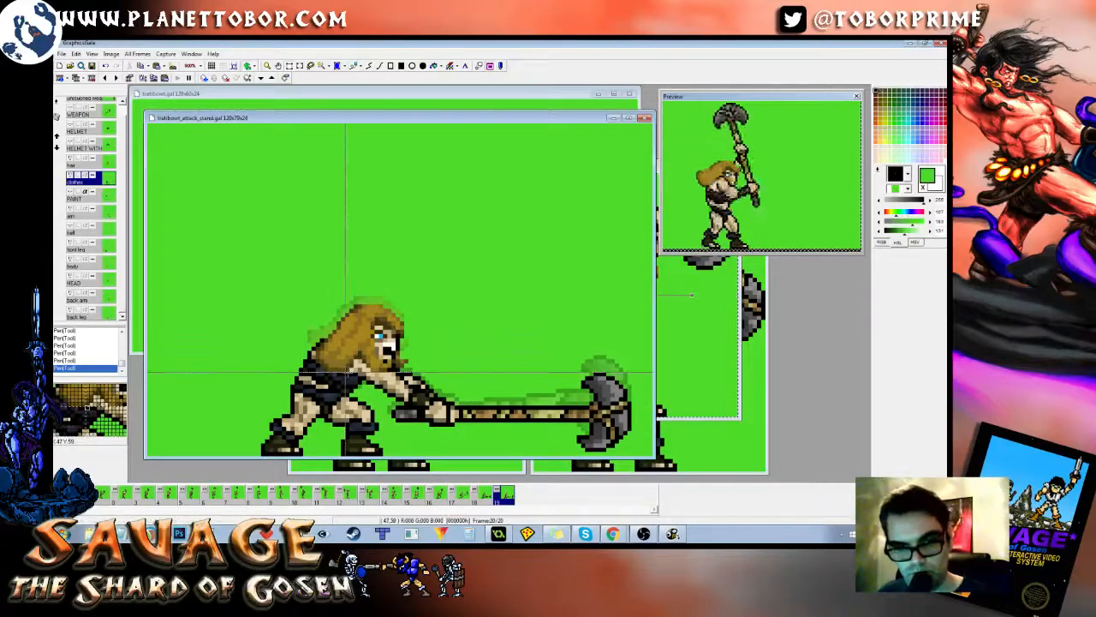
pyautogui.rightClick(381, 378)
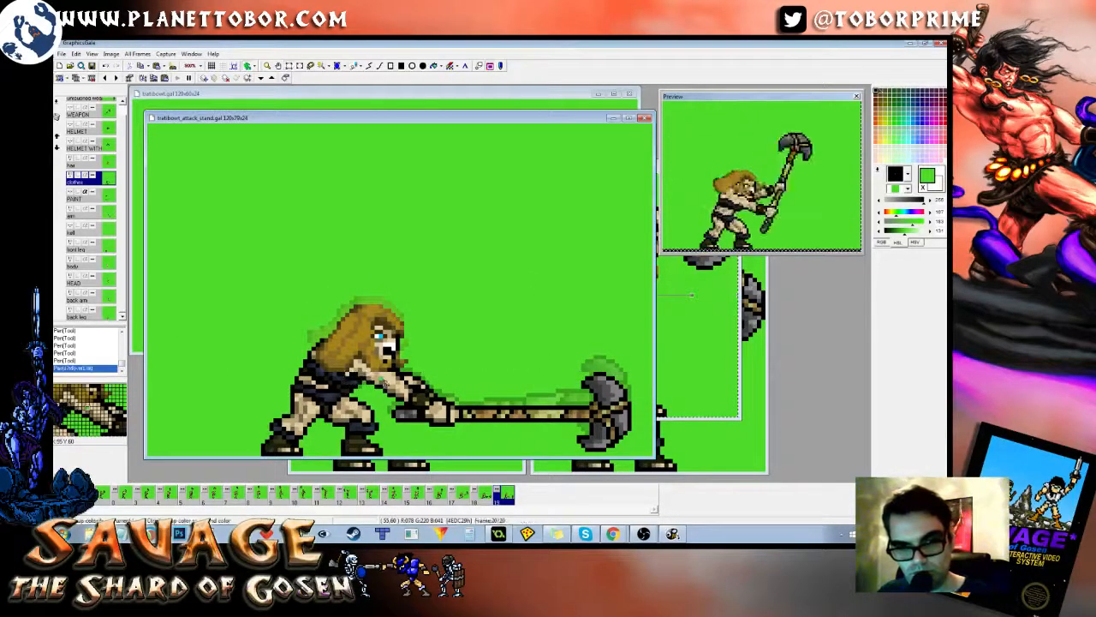
pyautogui.press('Left')
pyautogui.press('Right')
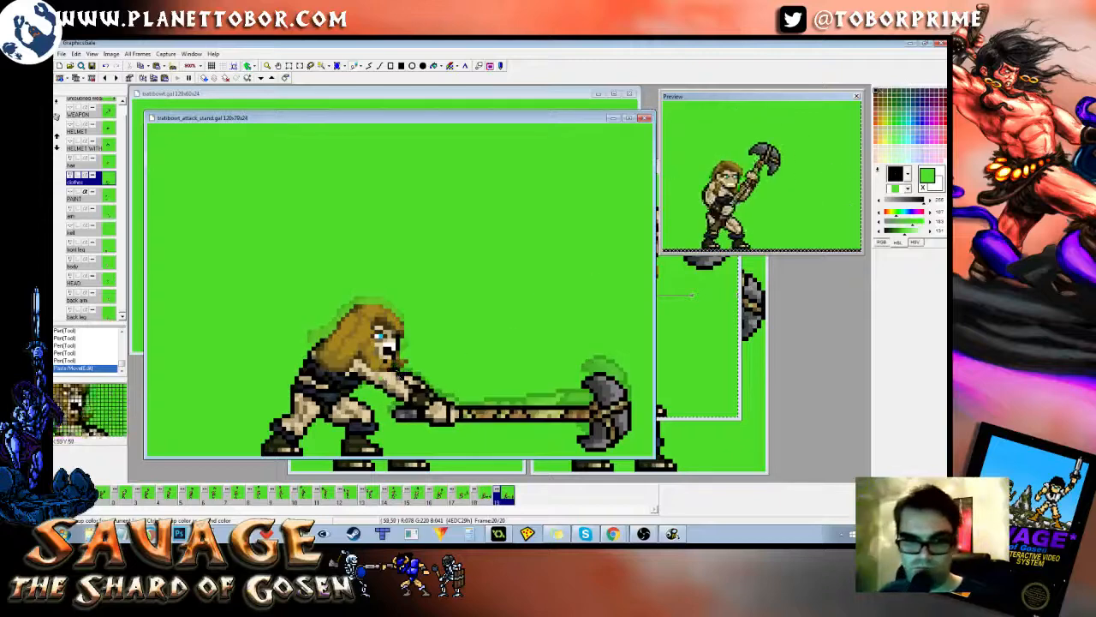
pyautogui.press('Left')
pyautogui.press('Right')
pyautogui.press('Right')
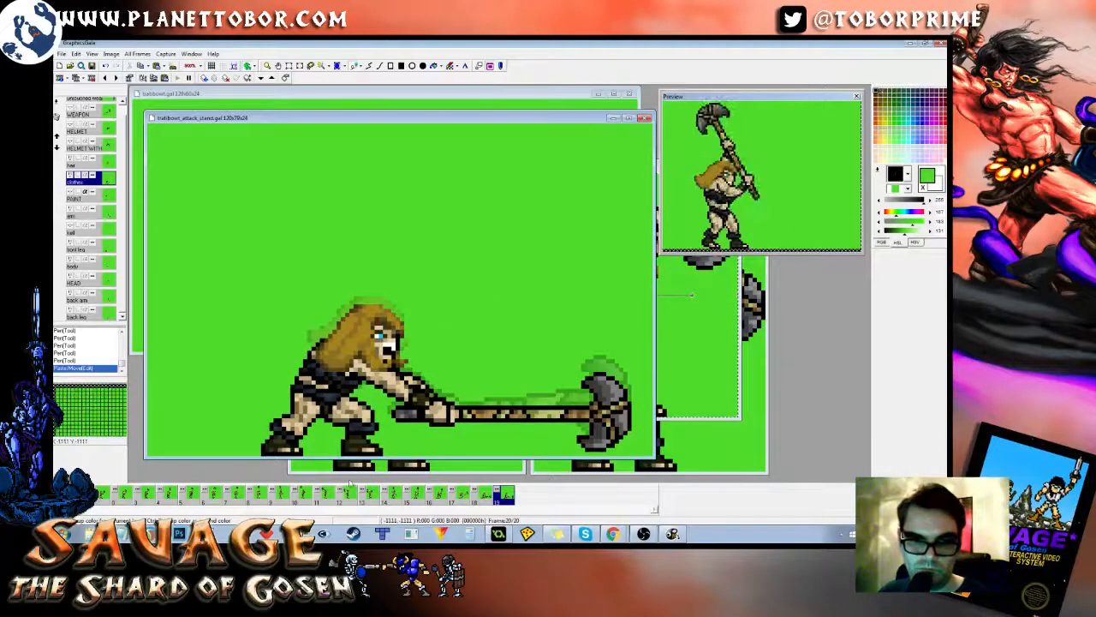
# Step: Touch up the torso clothing in frame 14 with a sampled dark colour, comparing it with the neighbouring frames back to frame 12
pyautogui.press('Left')
pyautogui.press('Left')
pyautogui.press('Left')
pyautogui.press('Left')
pyautogui.press('Left')
pyautogui.press('Left')
pyautogui.press('Left')
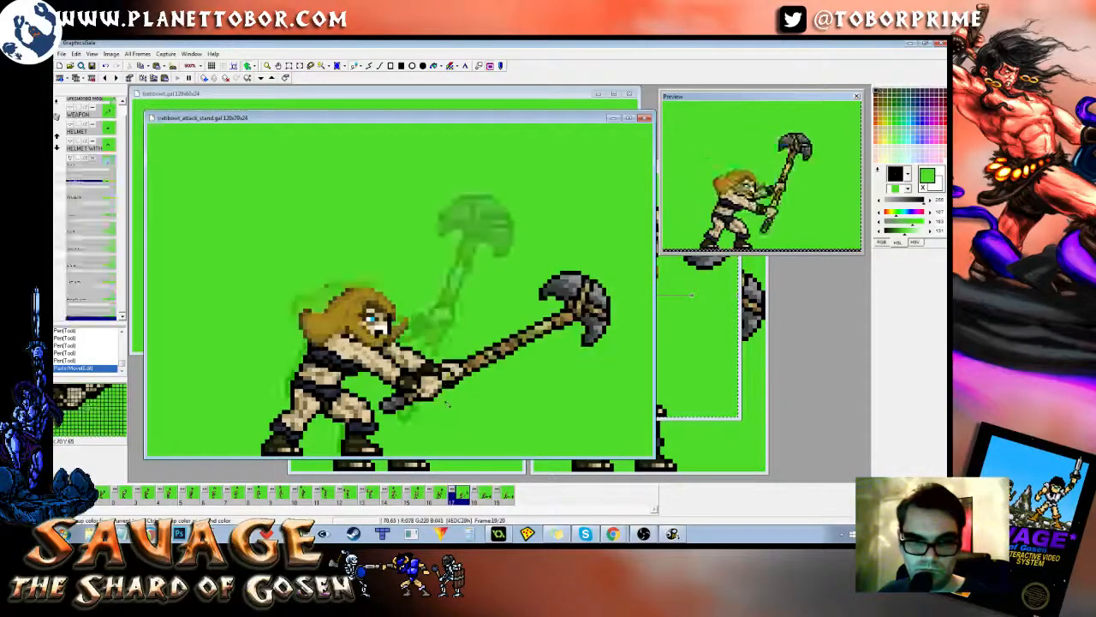
pyautogui.rightClick(327, 358)
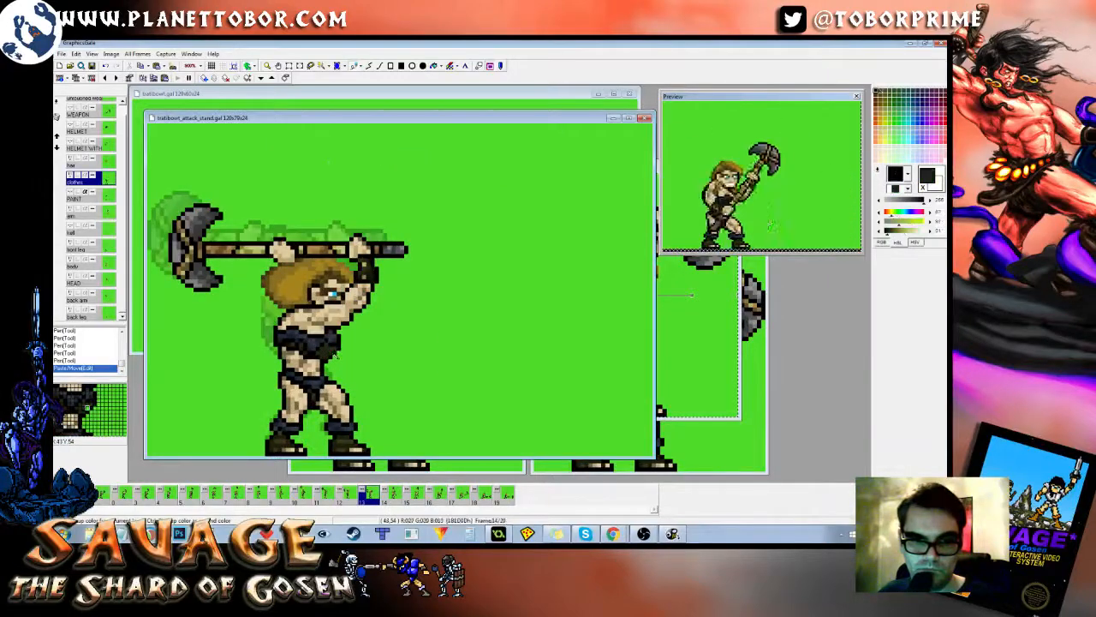
pyautogui.press('Right')
pyautogui.press('Left')
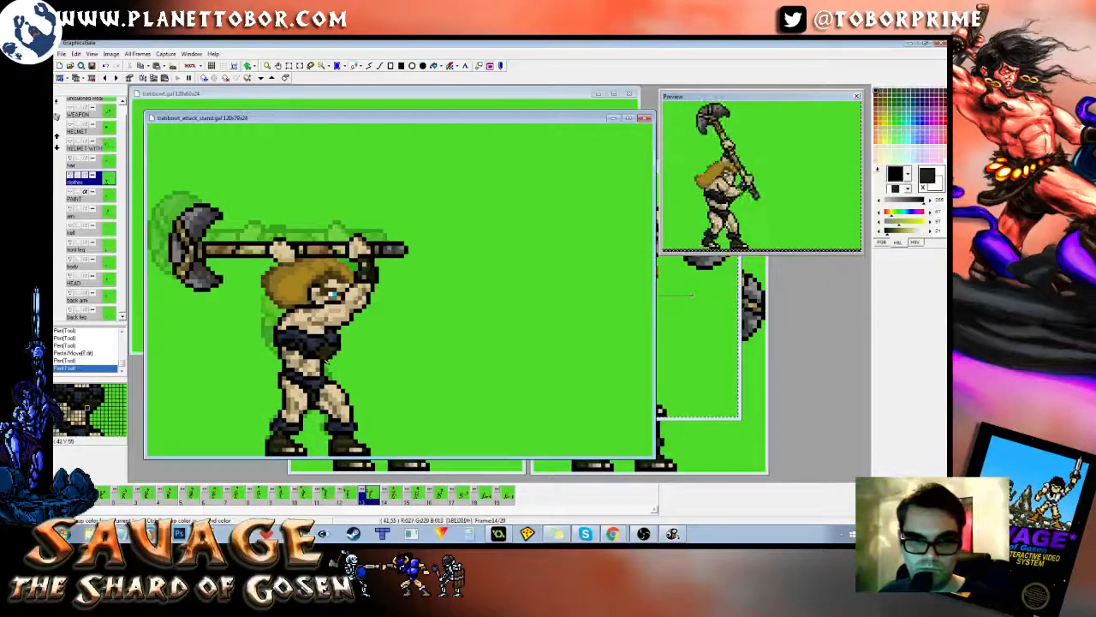
pyautogui.press('Left')
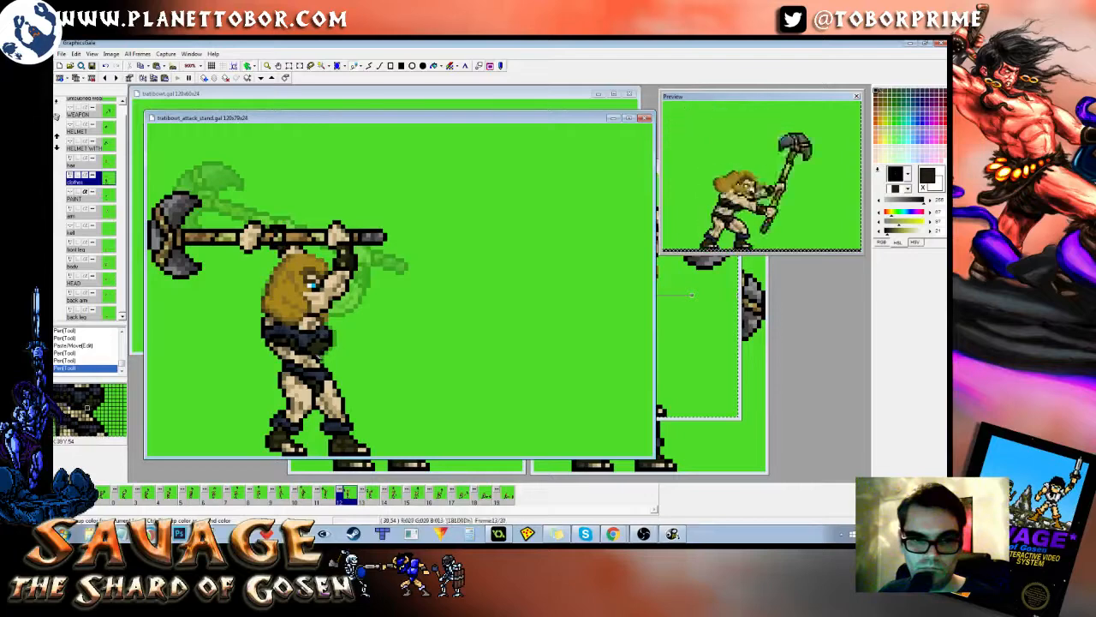
pyautogui.press('Left')
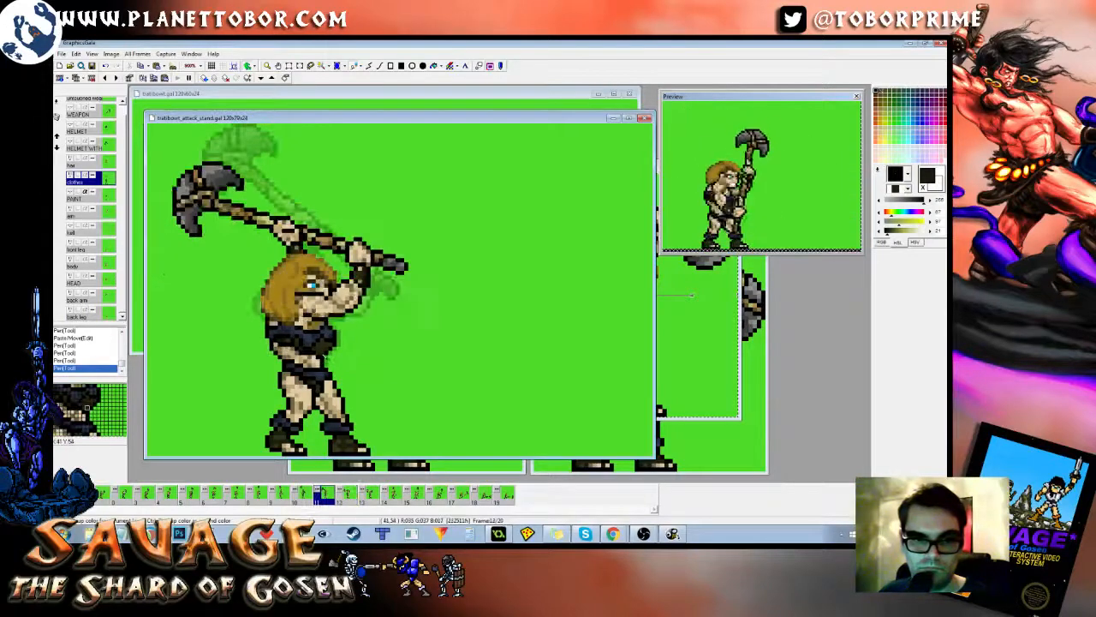
# Step: Review the clothing frame by frame from frame 12 back to the early wind-up around frame 4
pyautogui.press('Left')
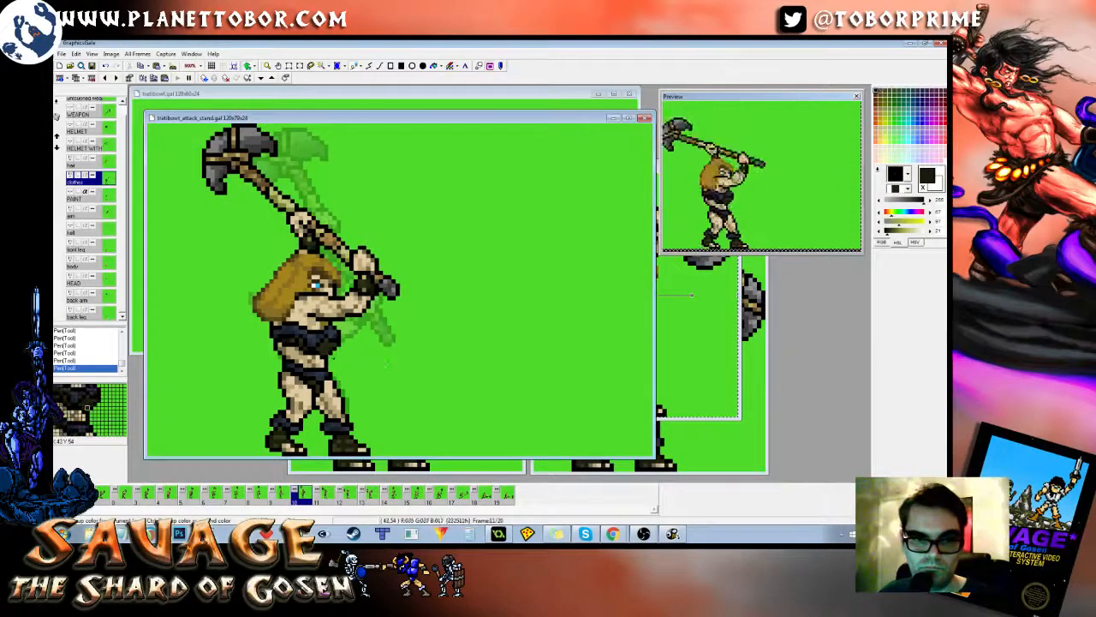
pyautogui.press('Left')
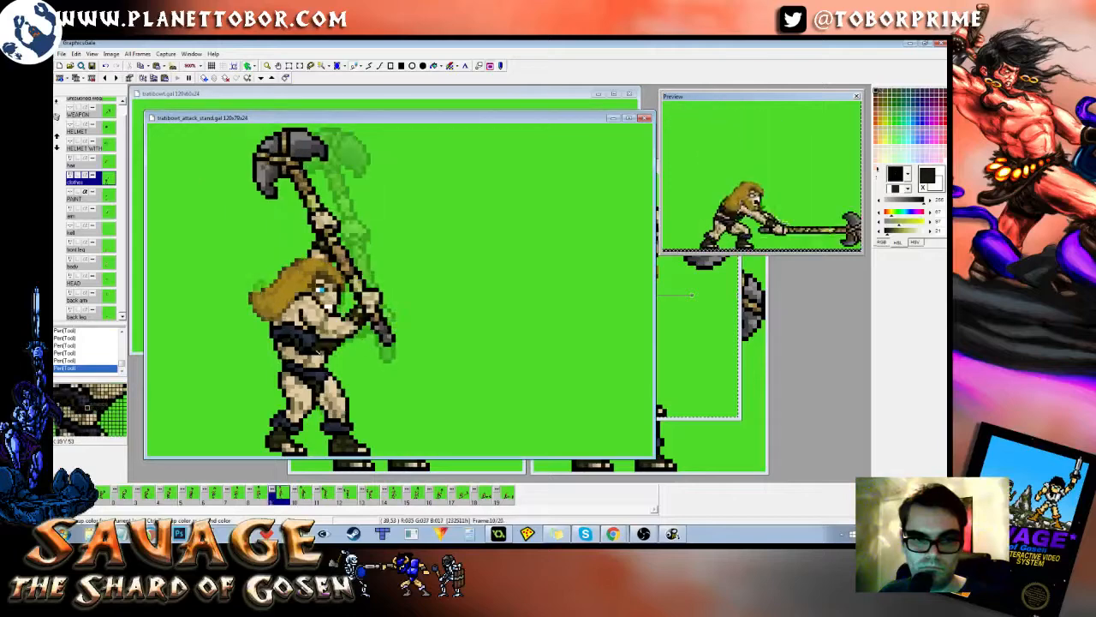
pyautogui.press('Left')
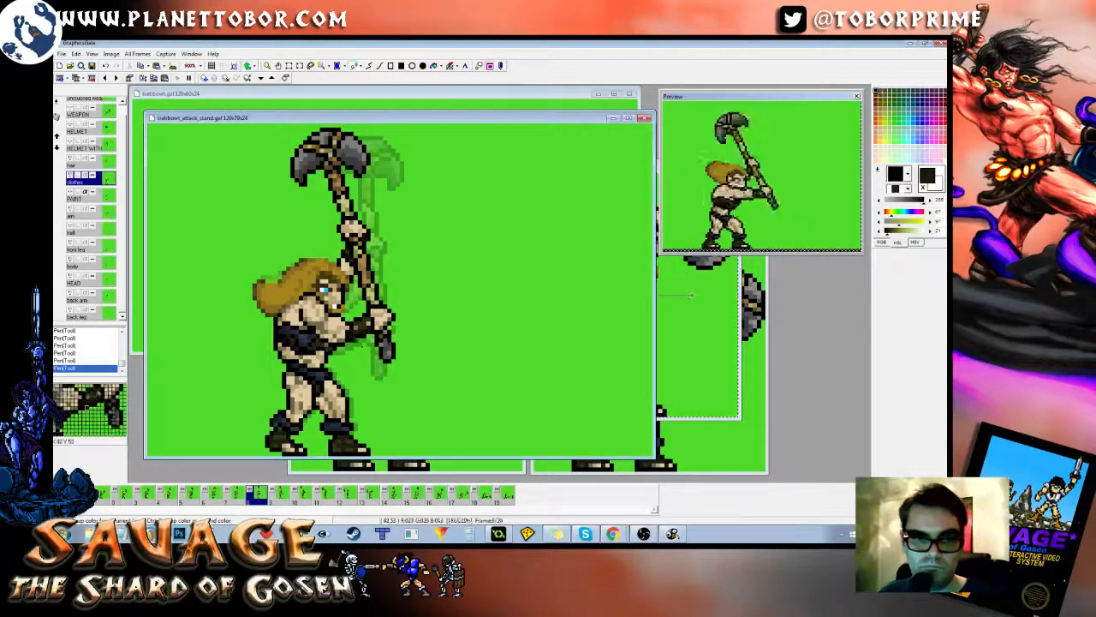
pyautogui.press('Left')
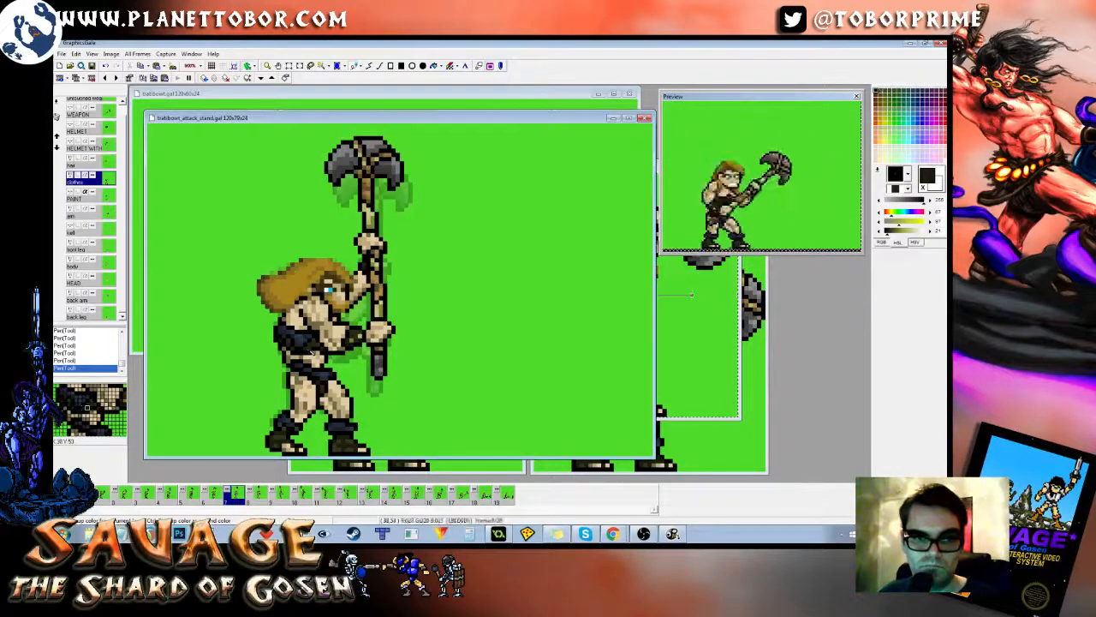
pyautogui.press('Left')
pyautogui.press('Left')
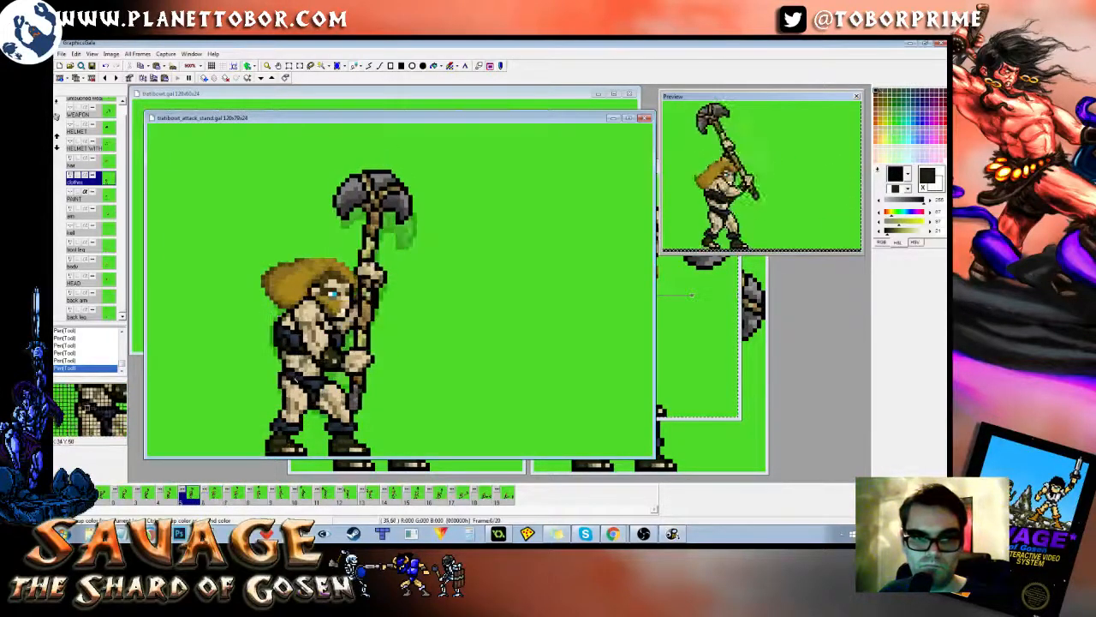
pyautogui.press('Left')
pyautogui.press('Left')
pyautogui.press('Left')
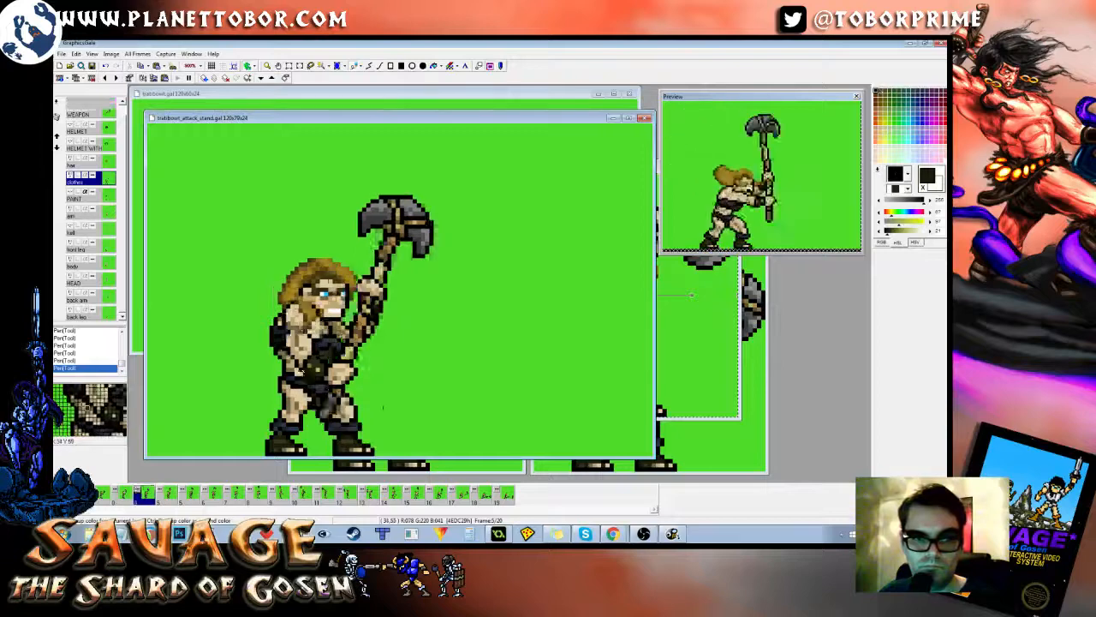
# Step: Play forward frame by frame through the raised-axe poses, comparing the clothing in frames 15, 16 and 17
pyautogui.press('Right')
pyautogui.press('Right')
pyautogui.press('Right')
pyautogui.press('Right')
pyautogui.press('Right')
pyautogui.press('Right')
pyautogui.press('Right')
pyautogui.press('Right')
pyautogui.press('Right')
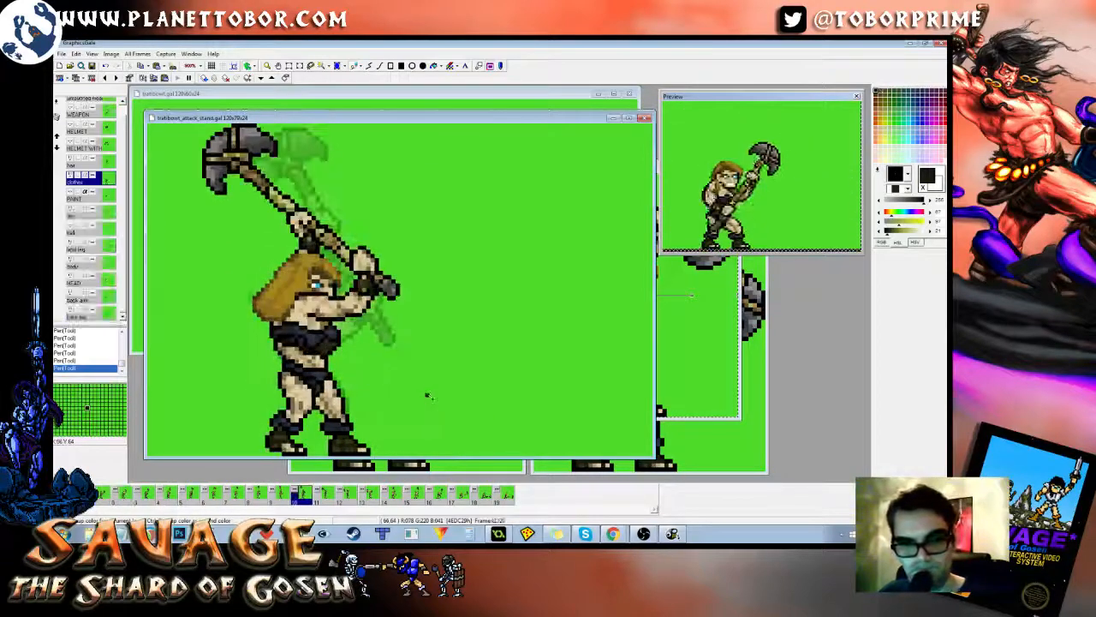
pyautogui.press('Right')
pyautogui.press('Right')
pyautogui.press('Right')
pyautogui.press('Right')
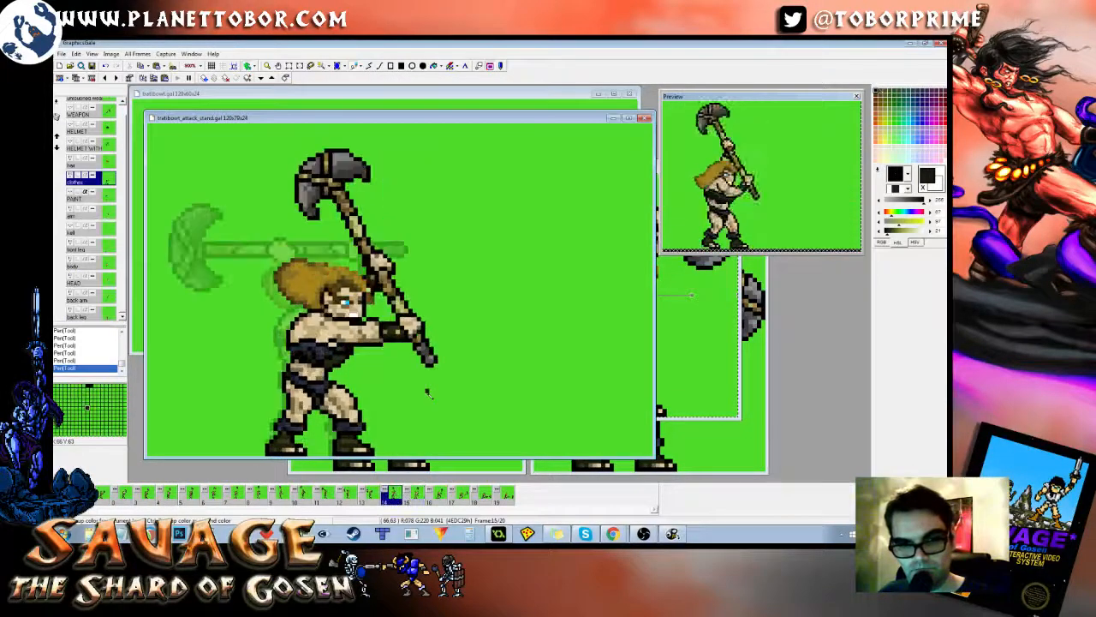
pyautogui.press('Left')
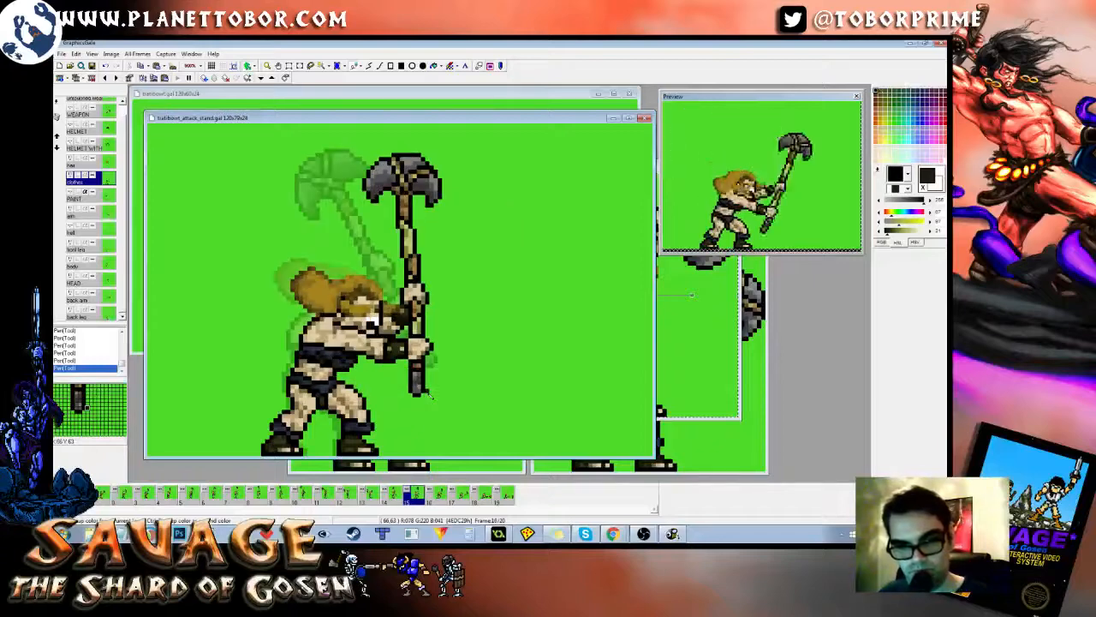
pyautogui.press('Right')
pyautogui.press('Right')
pyautogui.press('Left')
pyautogui.press('Left')
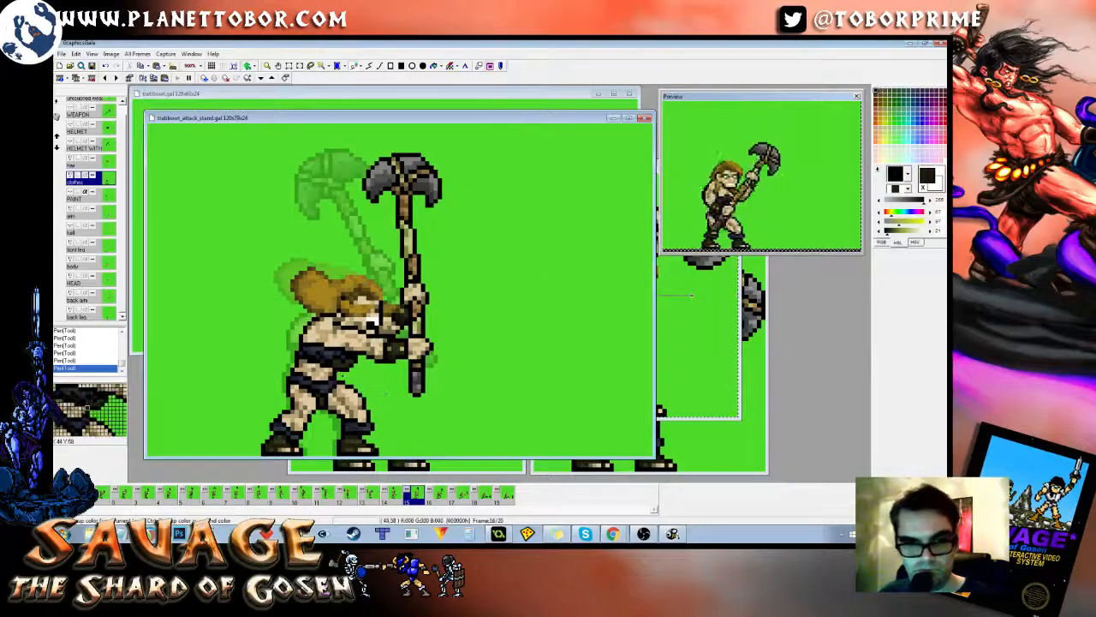
# Step: Touch up the lower clothing in frame 17 with sampled black and dark shades, comparing it with frame 16
pyautogui.press('Right')
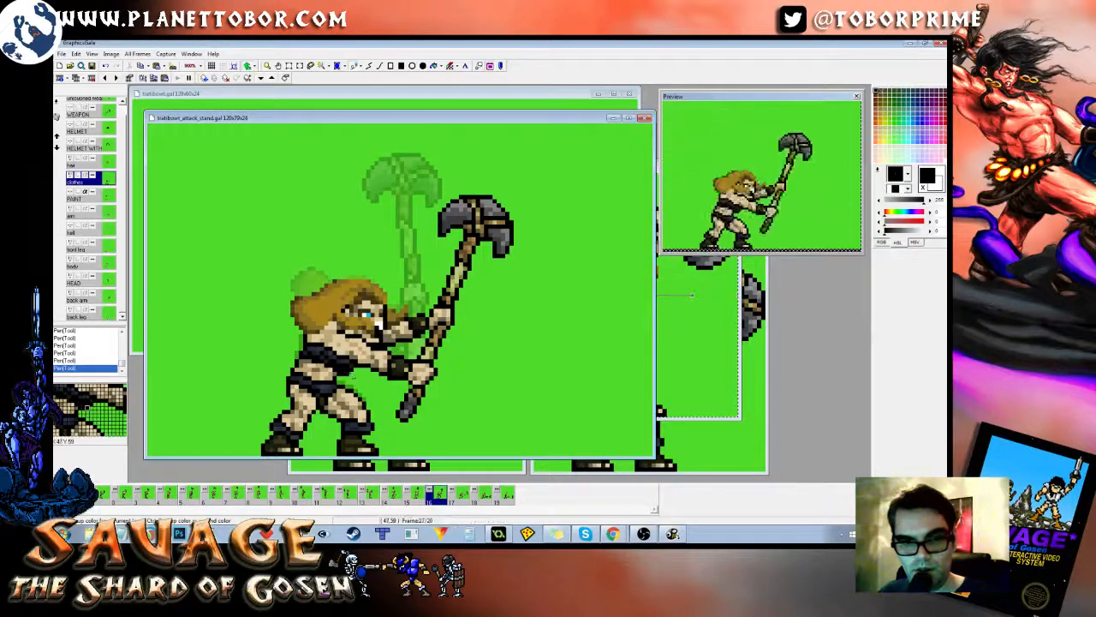
pyautogui.press('Left')
pyautogui.press('Right')
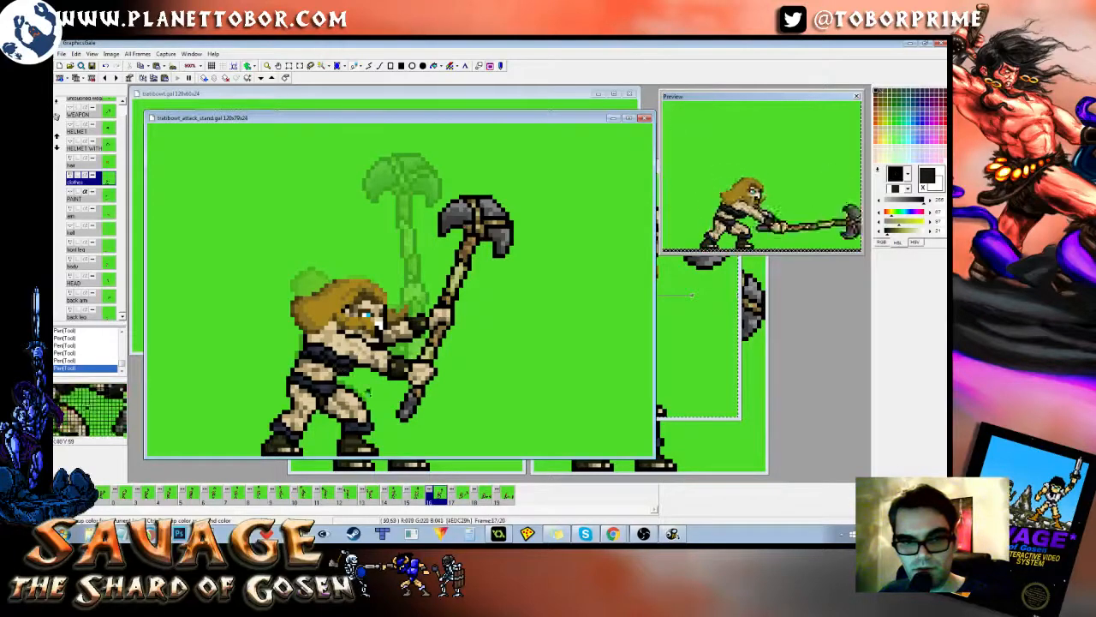
pyautogui.press('Left')
pyautogui.press('Right')
pyautogui.press('Left')
pyautogui.press('Right')
pyautogui.press('Right')
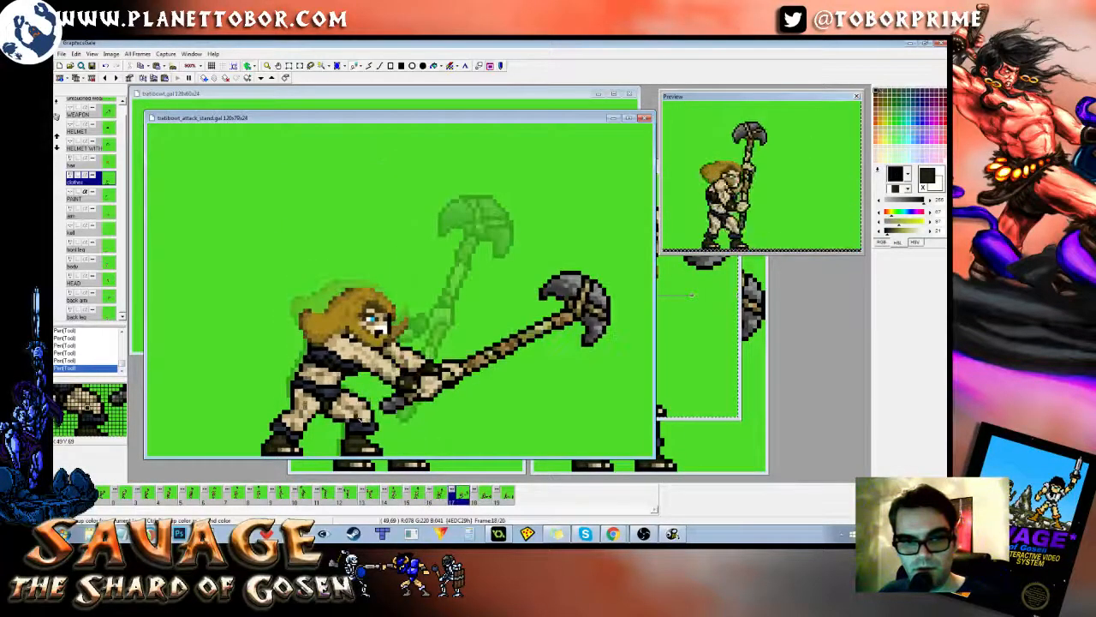
# Step: Touch up the lower clothing in frame 18 with sampled black and dark shades, comparing it with frame 17
pyautogui.press('Left')
pyautogui.press('Right')
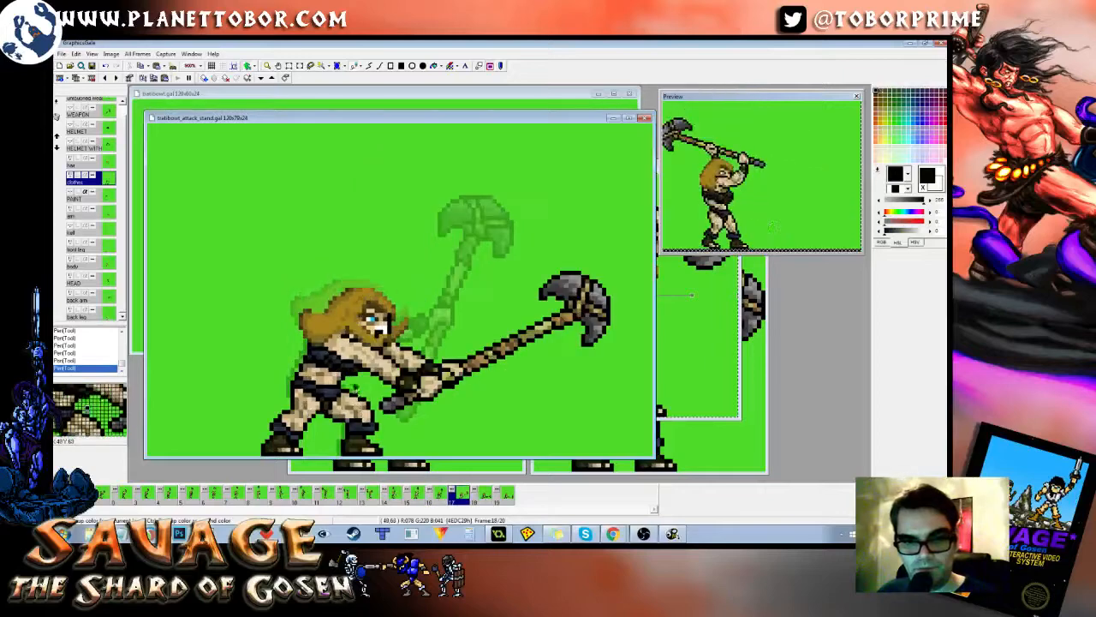
pyautogui.press('Left')
pyautogui.press('Right')
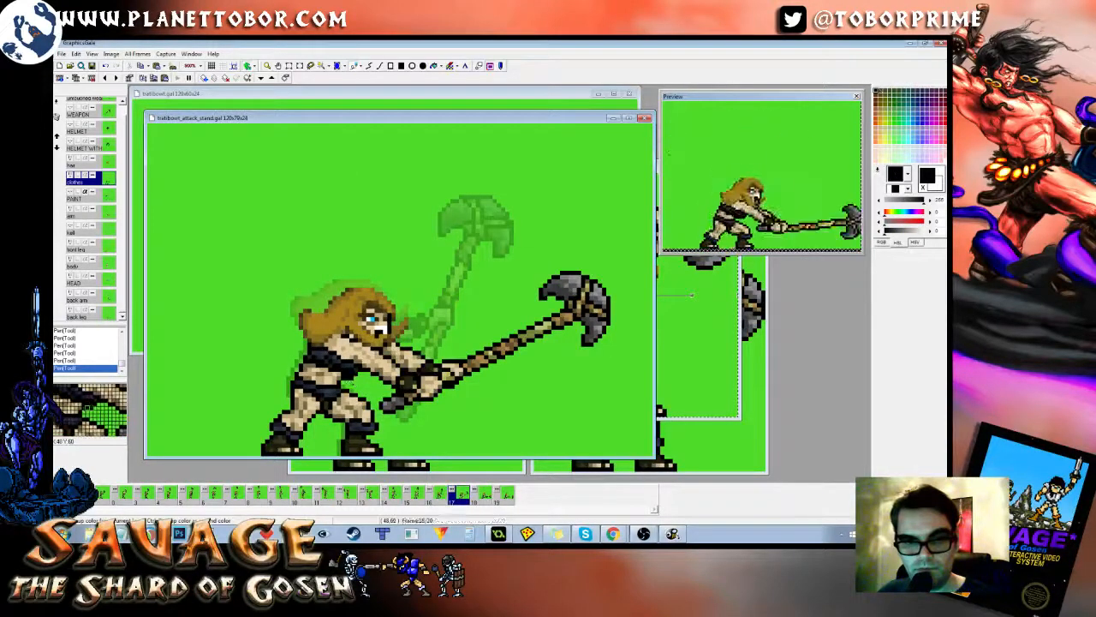
pyautogui.press('Left')
pyautogui.press('Right')
pyautogui.press('Left')
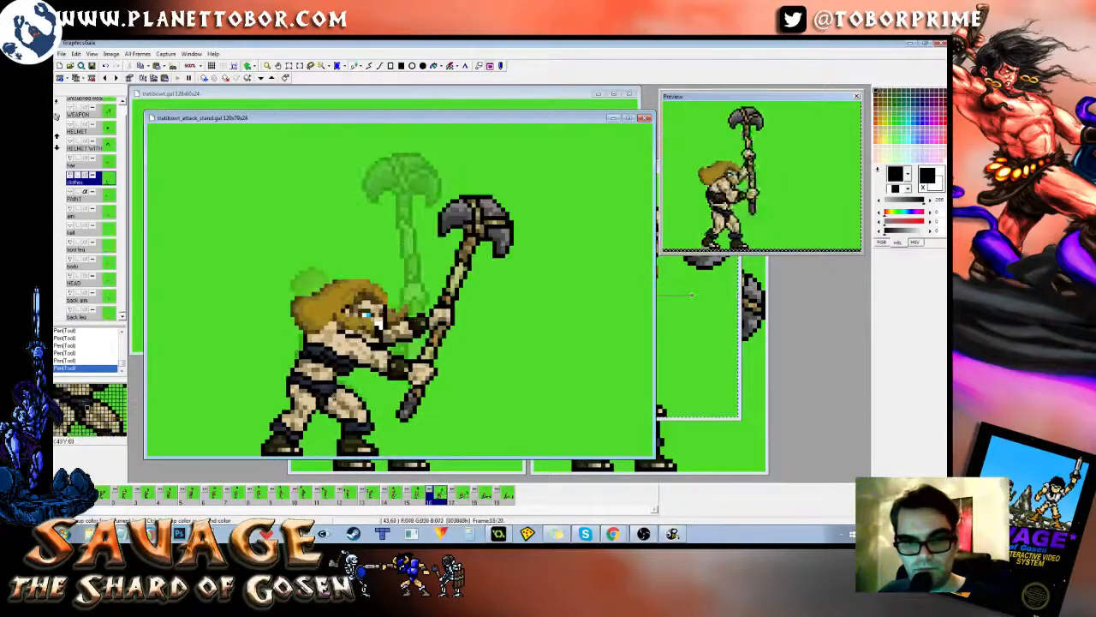
pyautogui.press('Right')
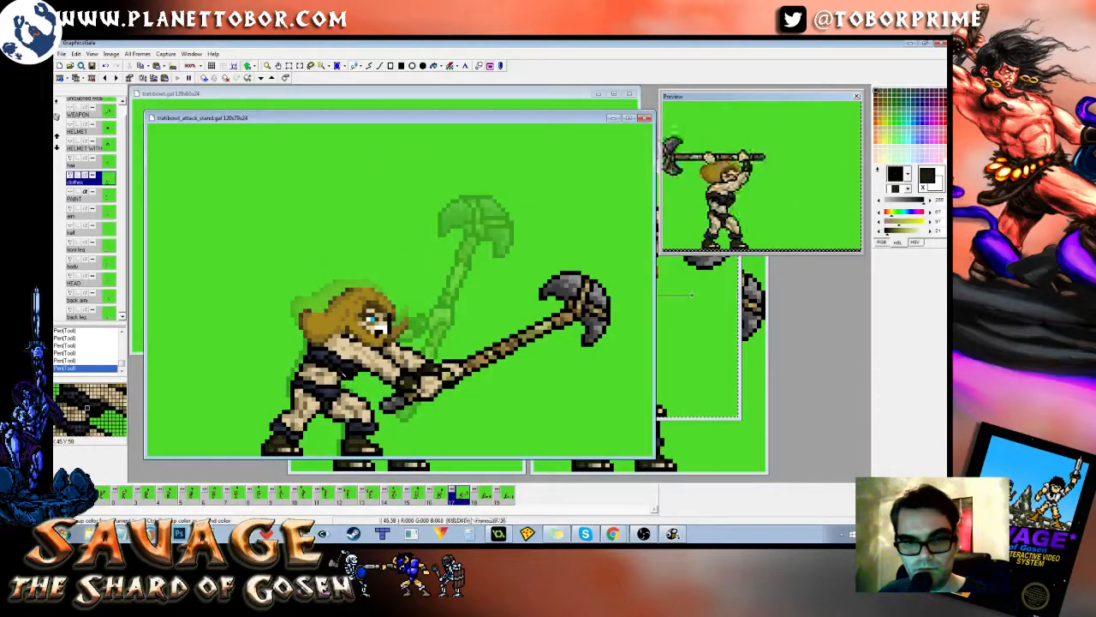
pyautogui.press('Left')
pyautogui.press('Right')
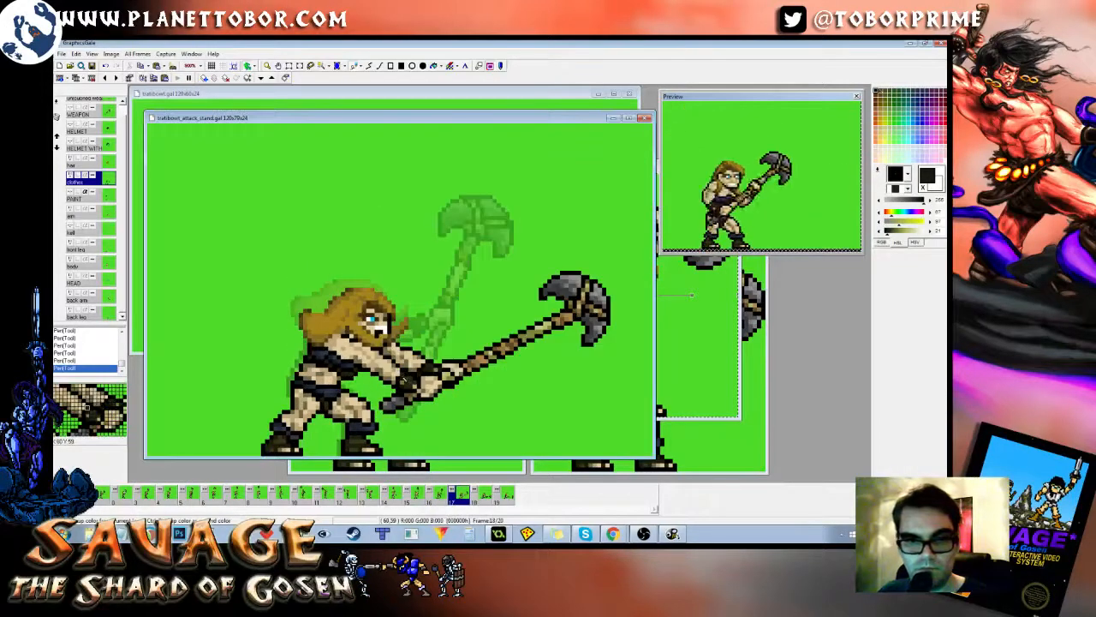
# Step: Compare the clothing in frame 19 with frame 18, and in frame 20 with frame 19
pyautogui.press('Right')
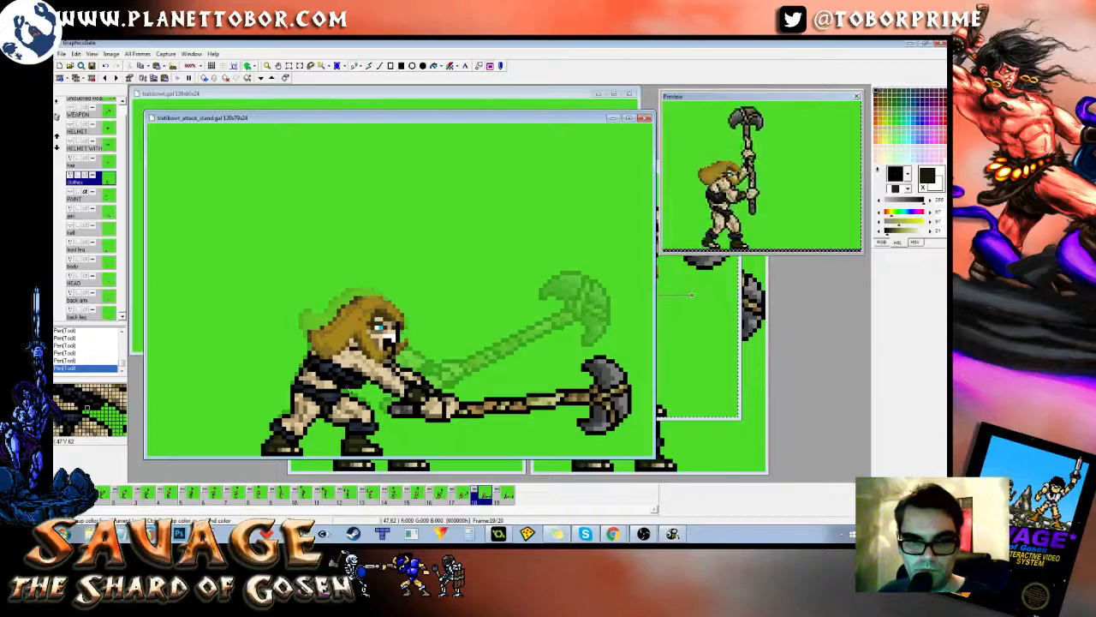
pyautogui.press('Left')
pyautogui.press('Right')
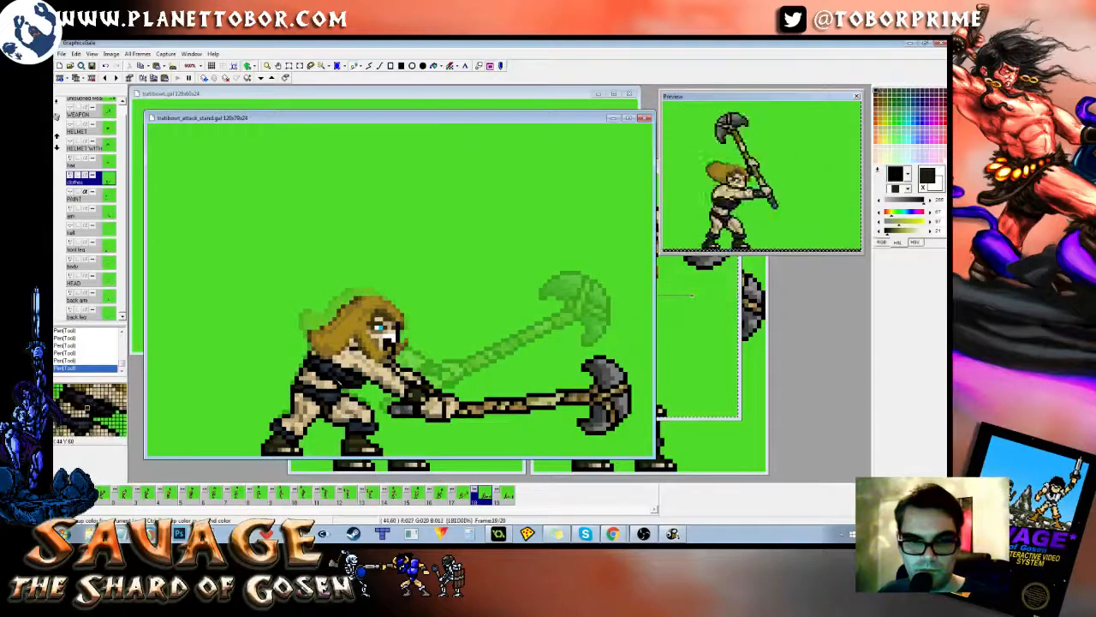
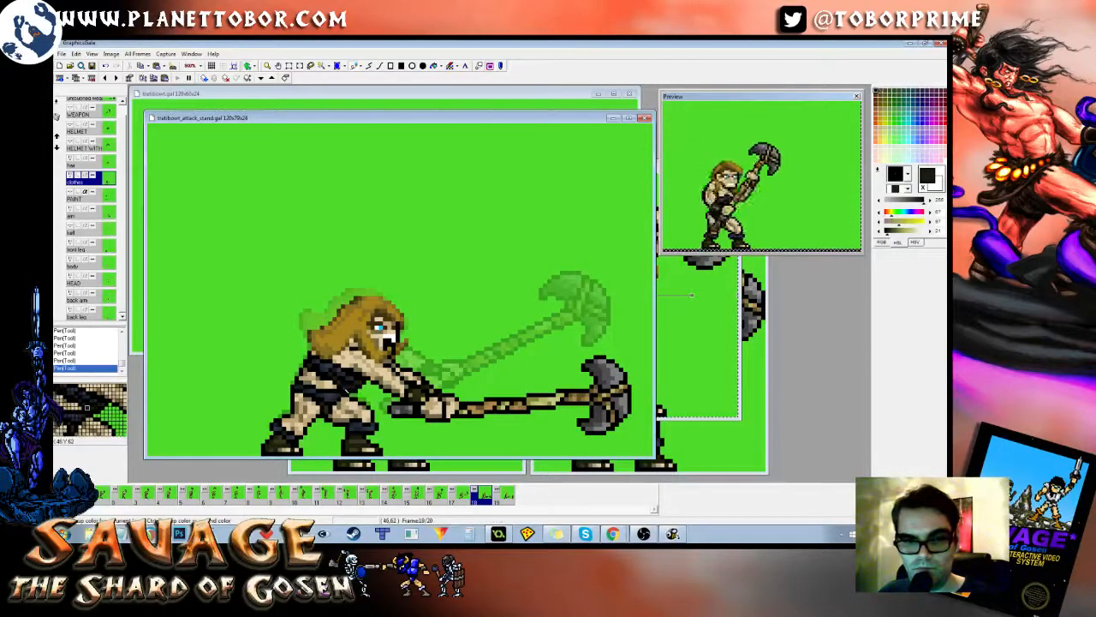
pyautogui.press('Left')
pyautogui.press('Right')
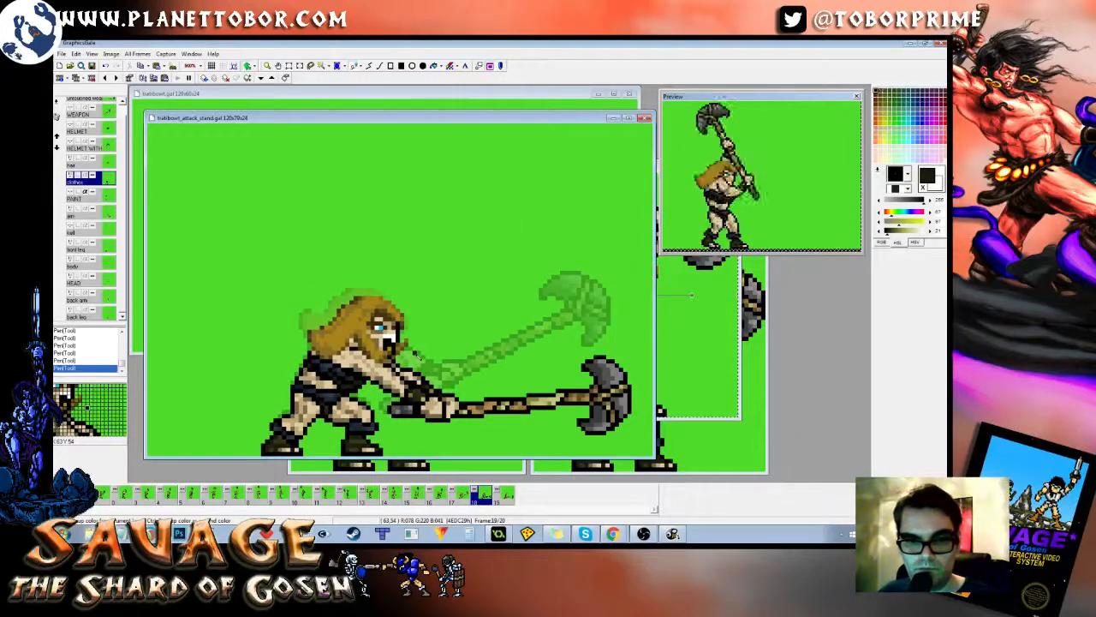
pyautogui.press('Right')
pyautogui.press('Left')
pyautogui.press('Right')
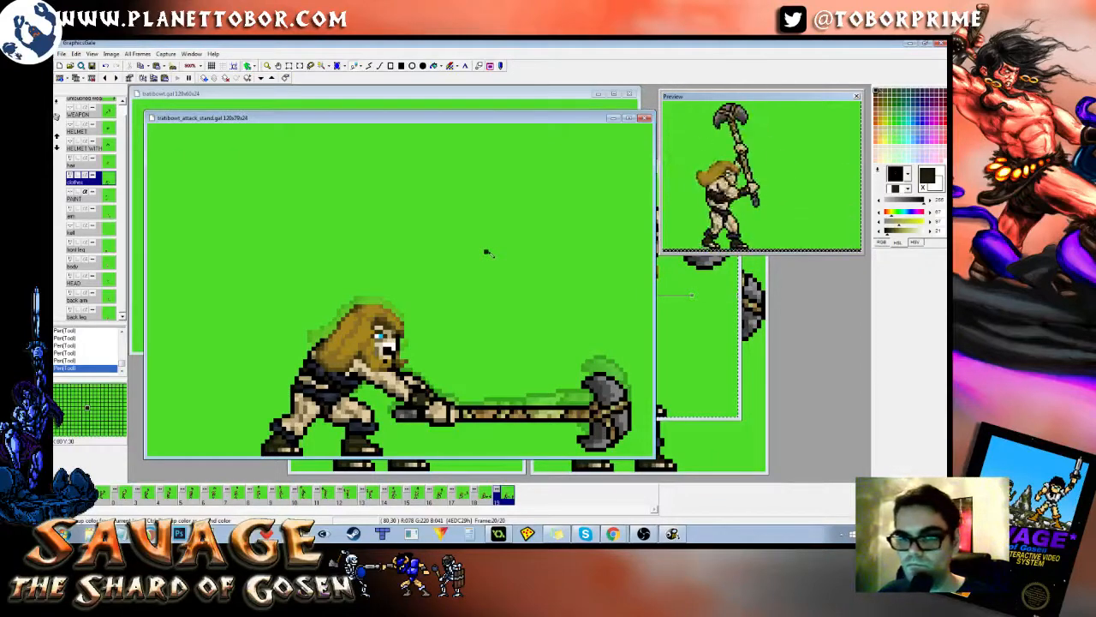
pyautogui.press('Left')
pyautogui.press('Right')
pyautogui.press('Left')
pyautogui.press('Right')
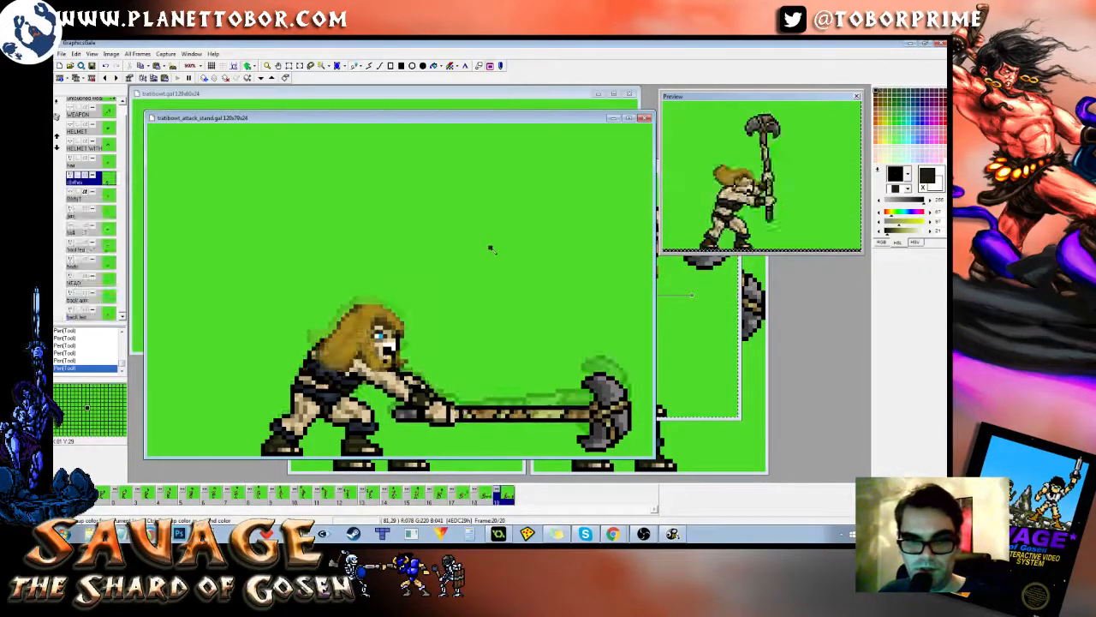
# Step: Return to frame 16 and touch up its clothing edge with sampled background green and a dark shade
pyautogui.press('Left')
pyautogui.press('Left')
pyautogui.press('Left')
pyautogui.press('Left')
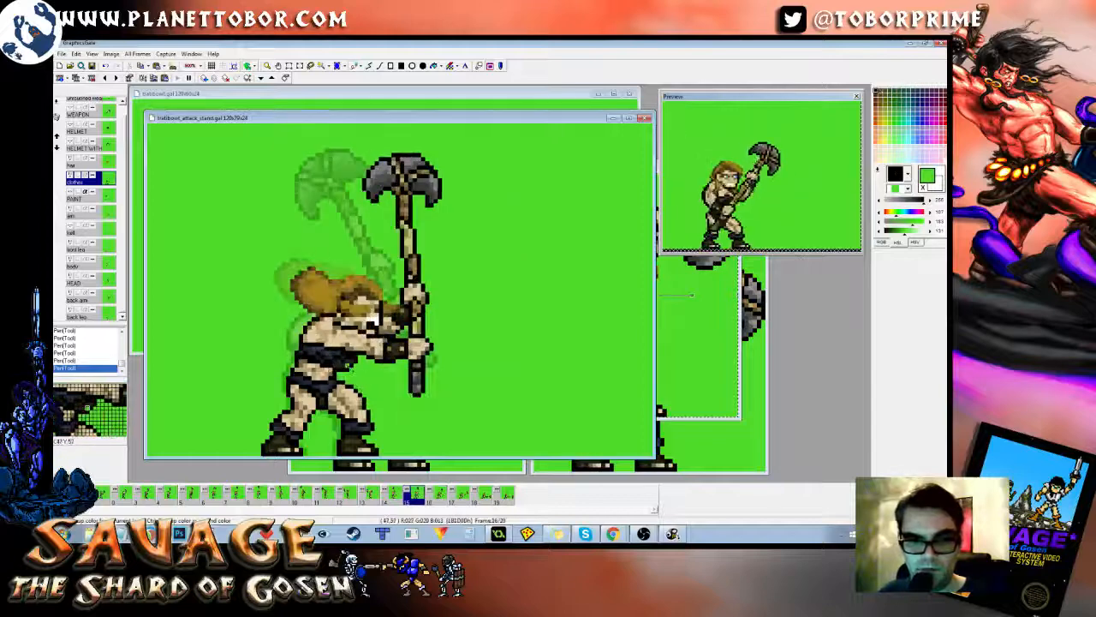
pyautogui.rightClick(349, 368)
pyautogui.press('Right')
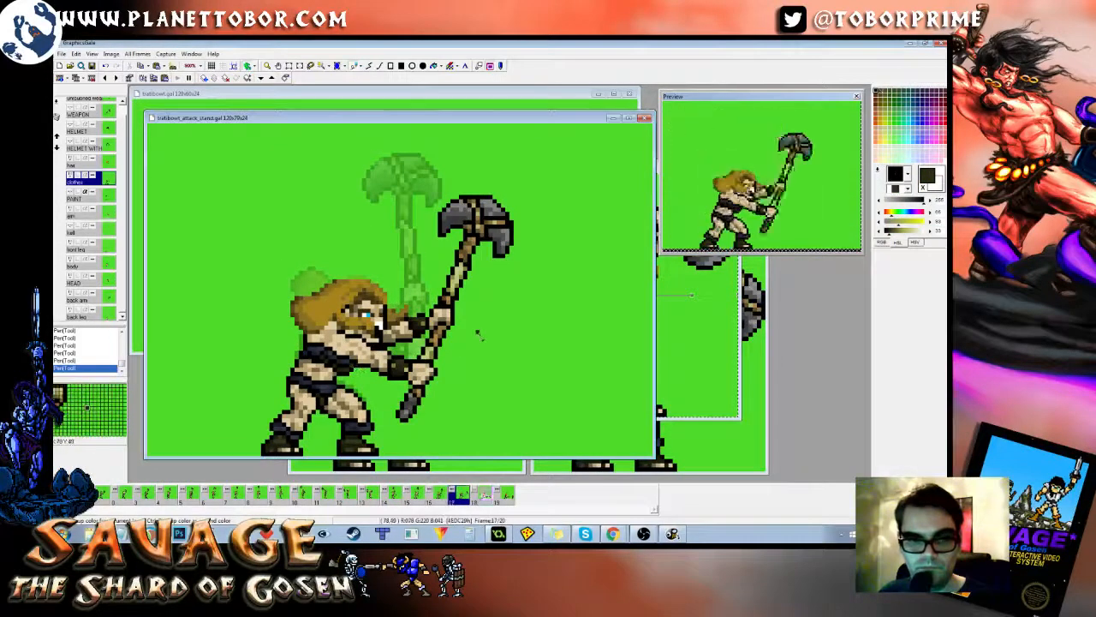
# Step: Compare the clothing across frames 16, 17 and 18 by stepping back and forth between them
pyautogui.press('Right')
pyautogui.press('Left')
pyautogui.press('Left')
pyautogui.press('Left')
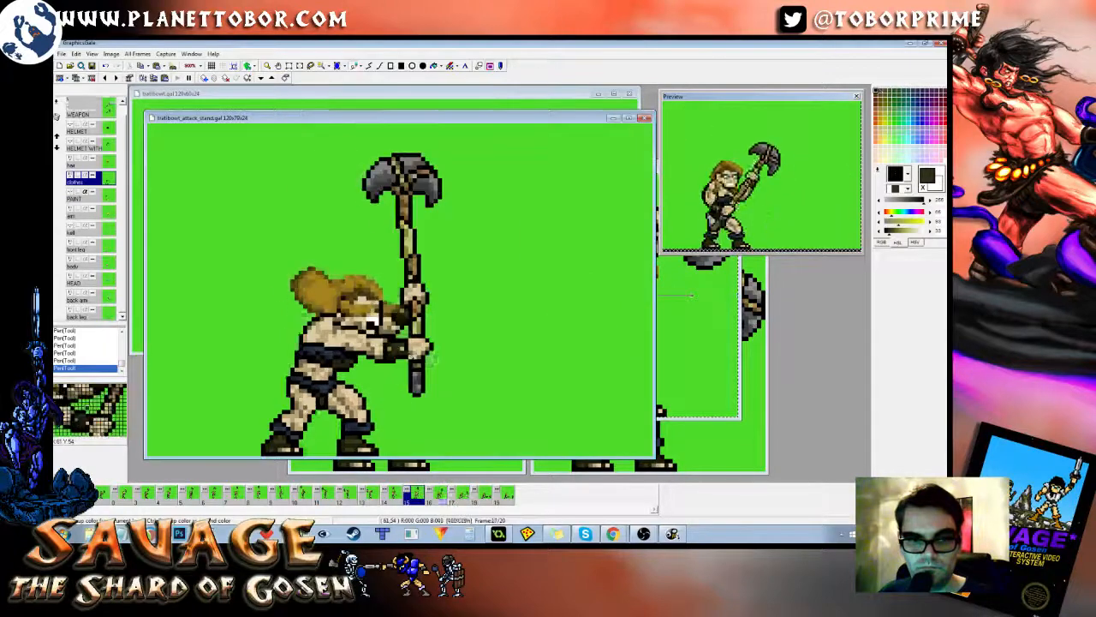
pyautogui.press('Right')
pyautogui.press('Right')
pyautogui.press('Right')
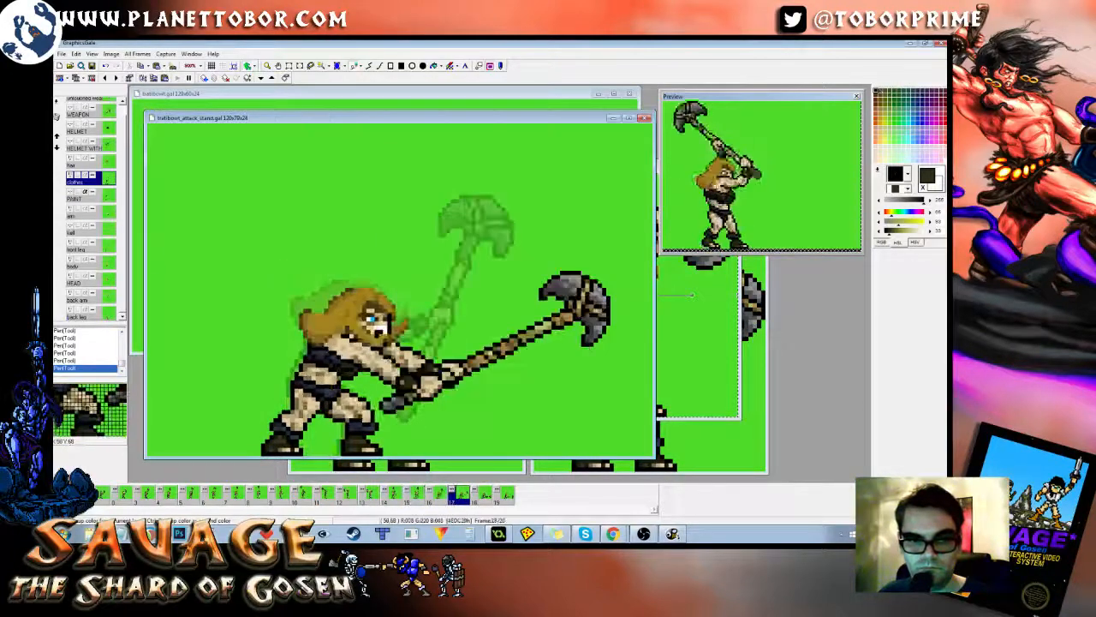
# Step: Examine the lower clothing in frames 19 and 20 by flipping repeatedly between the two frames
pyautogui.press('Right')
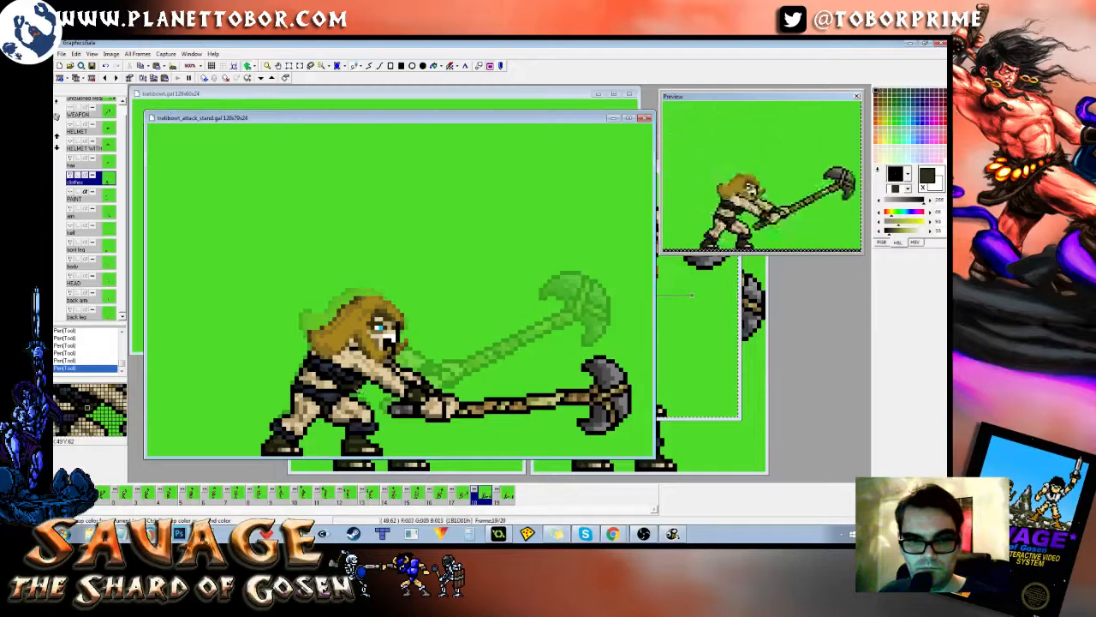
pyautogui.press('Right')
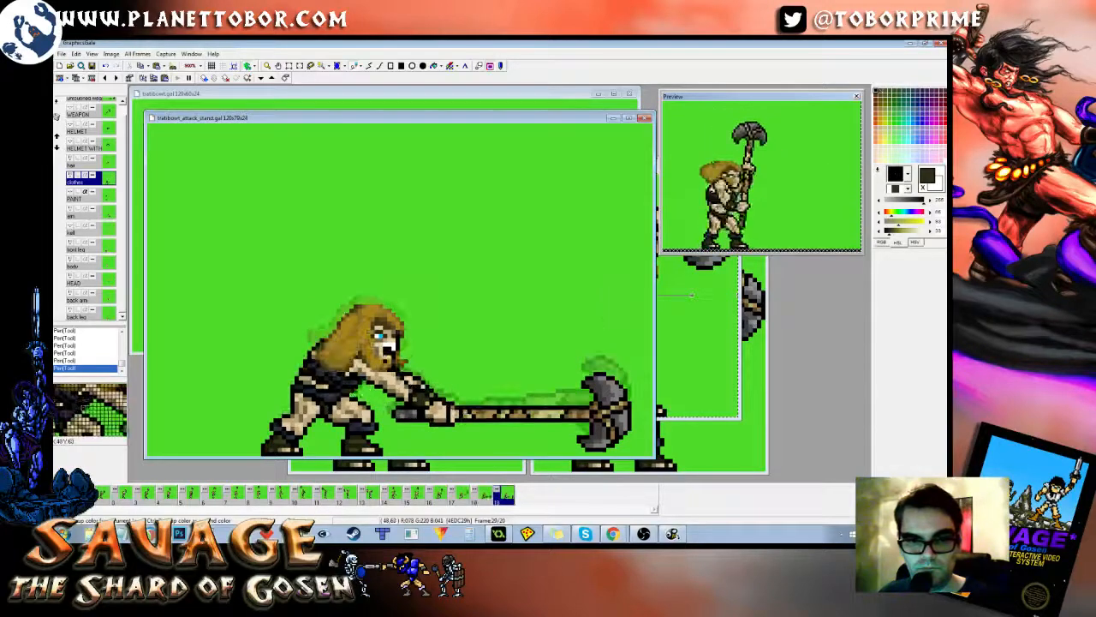
pyautogui.press('Left')
pyautogui.press('Right')
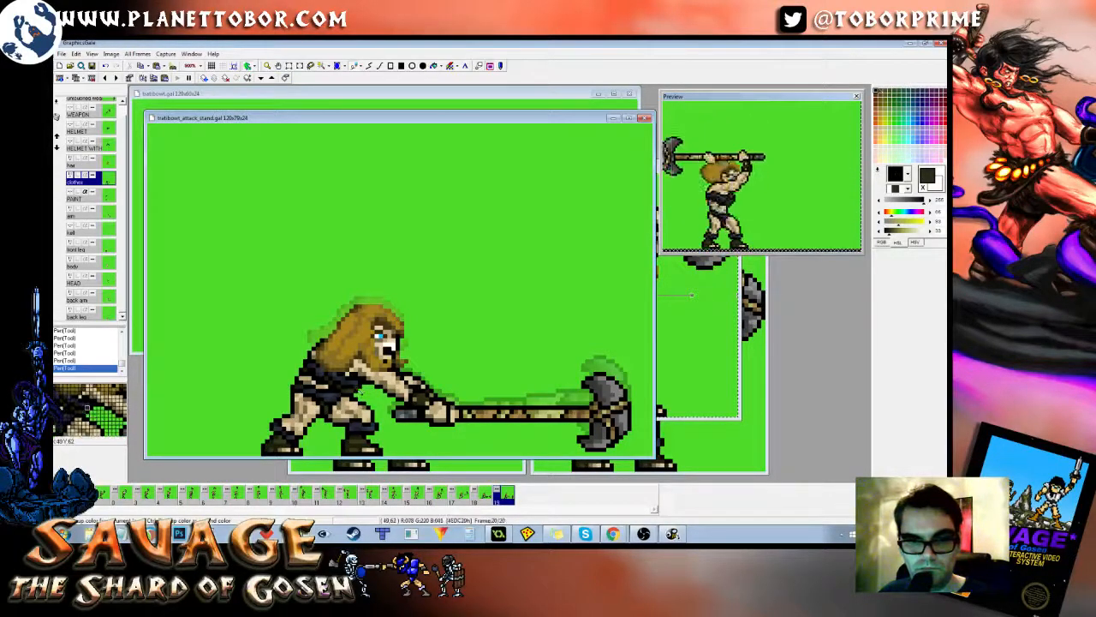
pyautogui.press('Left')
pyautogui.press('Right')
pyautogui.press('Left')
pyautogui.press('Right')
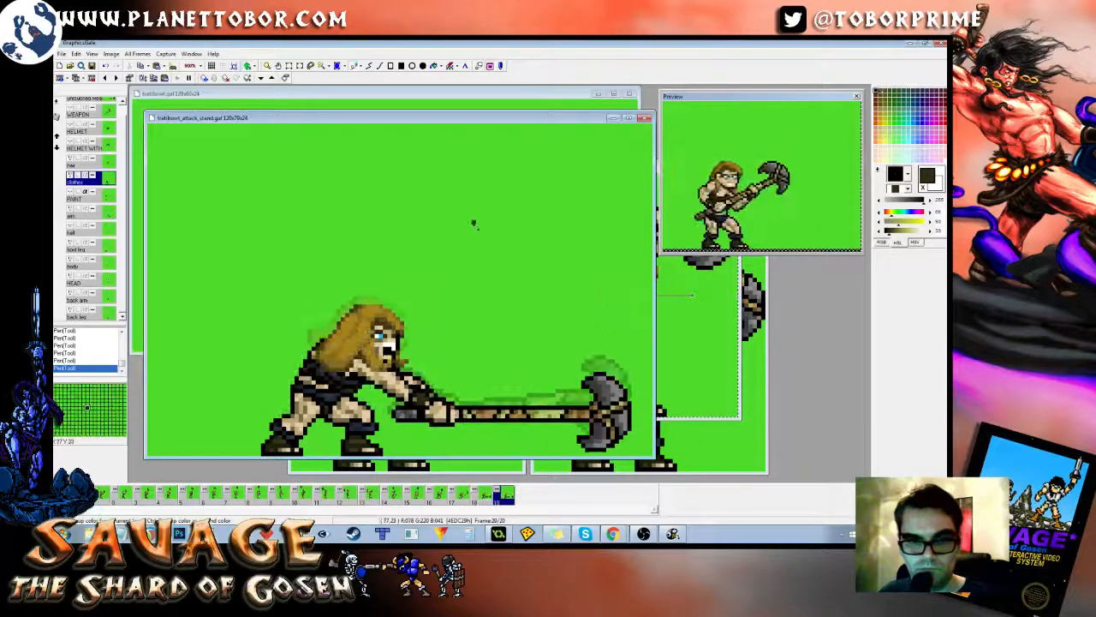
# Step: Sample the background green in frame 20 as the drawing colour and compare that frame with frame 19
pyautogui.rightClick(474, 225)
pyautogui.press('Left')
pyautogui.press('Right')
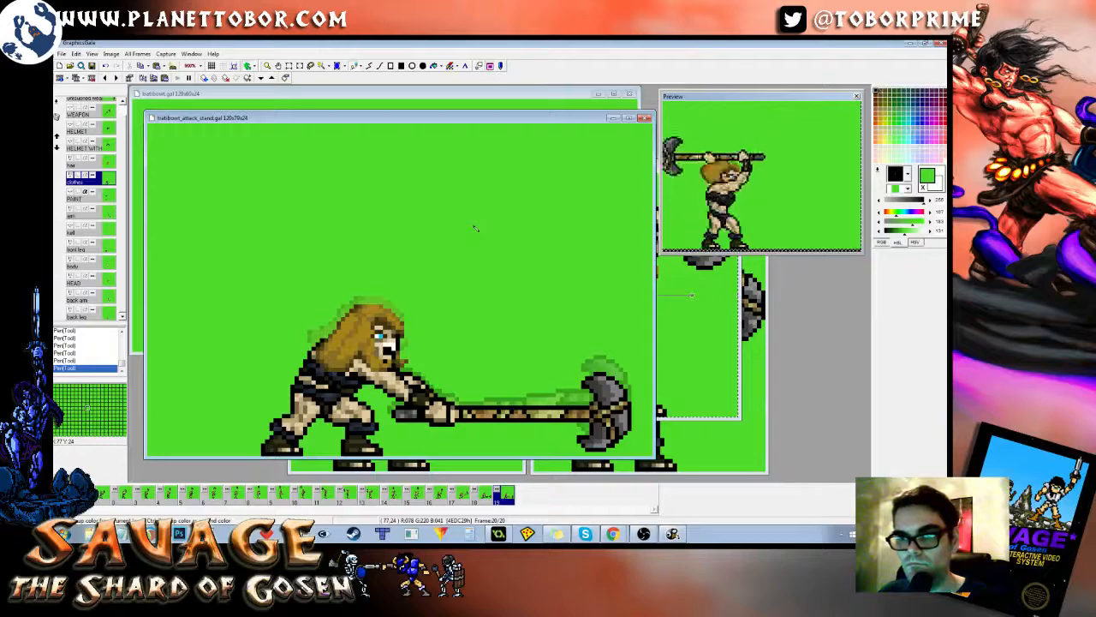
pyautogui.press('Left')
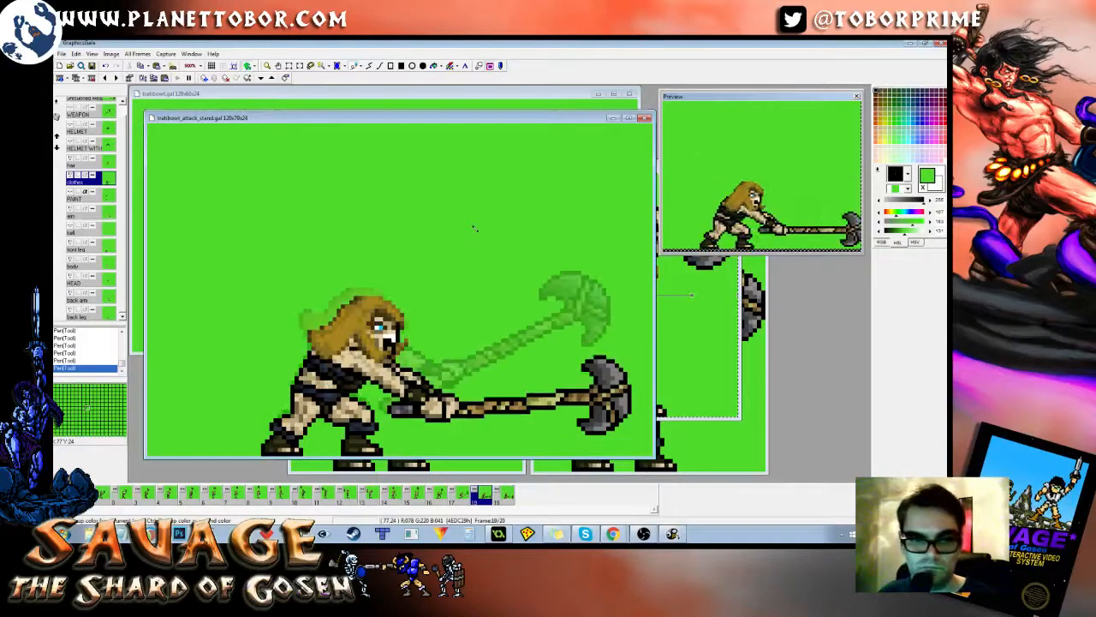
pyautogui.press('Right')
pyautogui.press('Left')
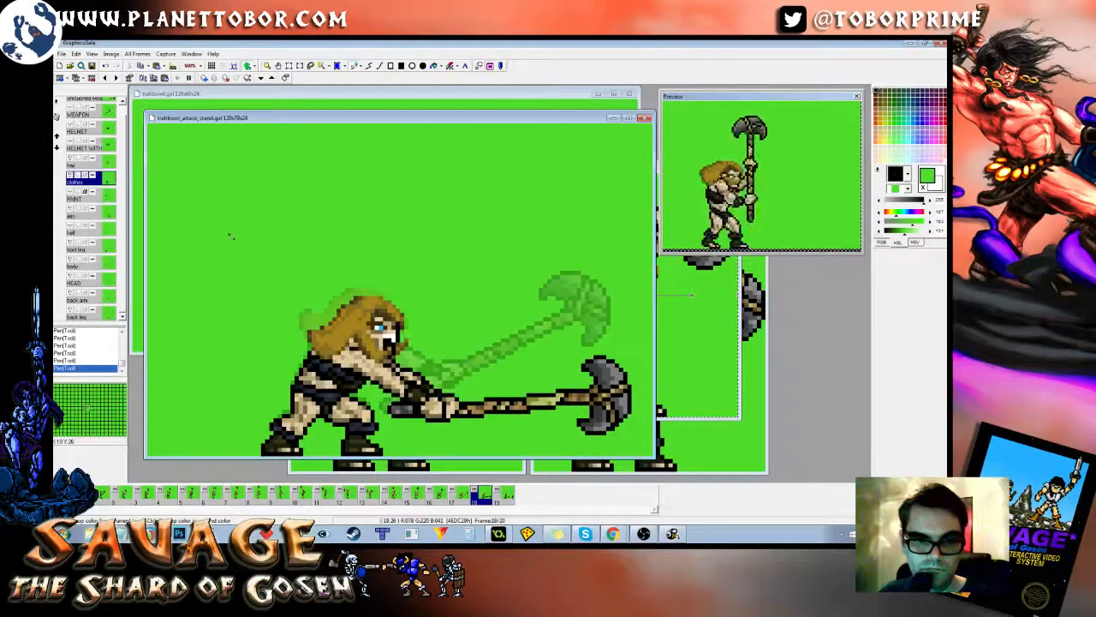
# Step: Sample black and the background green in frame 20, and compare that frame with frame 19 by flipping between them
pyautogui.press('Right')
pyautogui.rightClick(313, 361)
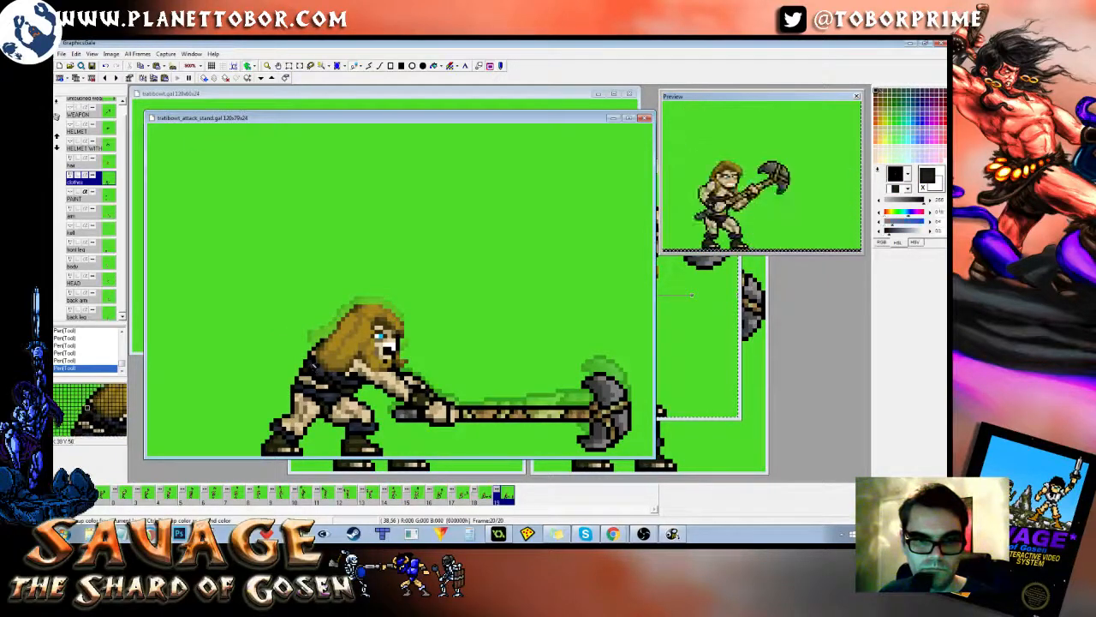
pyautogui.rightClick(484, 236)
pyautogui.press('Left')
pyautogui.press('Right')
pyautogui.press('Left')
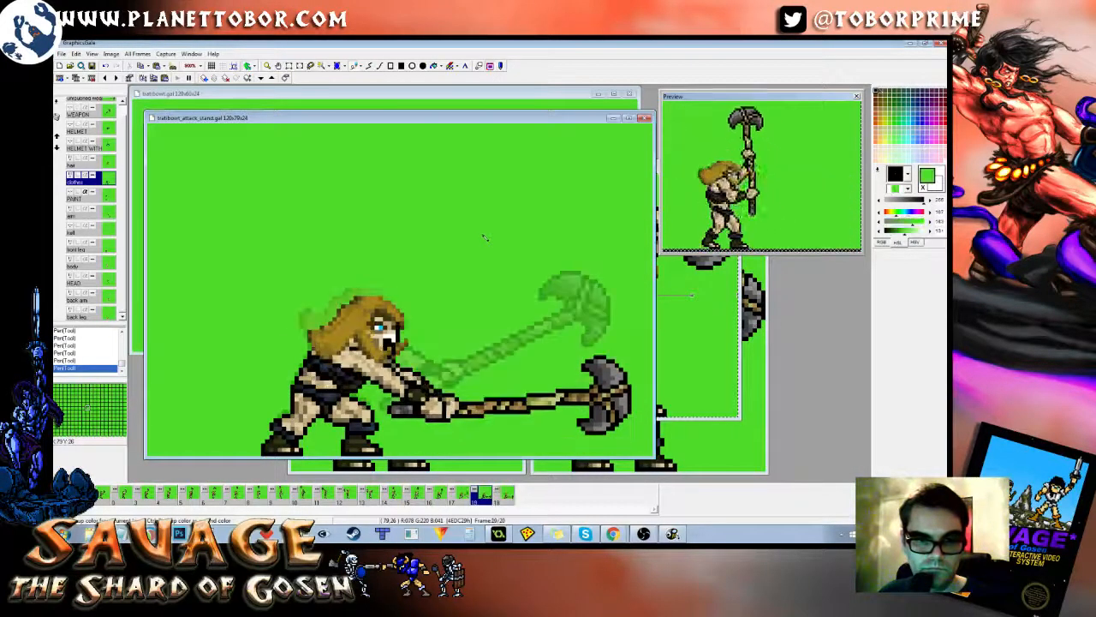
pyautogui.press('Right')
pyautogui.press('Left')
pyautogui.press('Right')
pyautogui.press('Left')
pyautogui.press('Right')
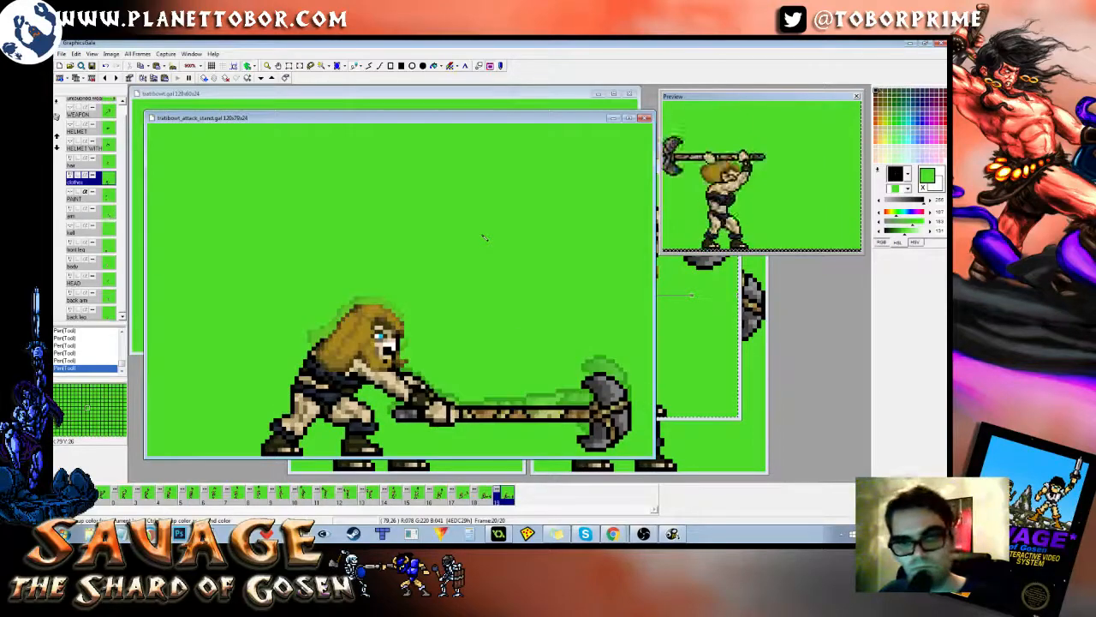
pyautogui.press('Left')
pyautogui.press('Right')
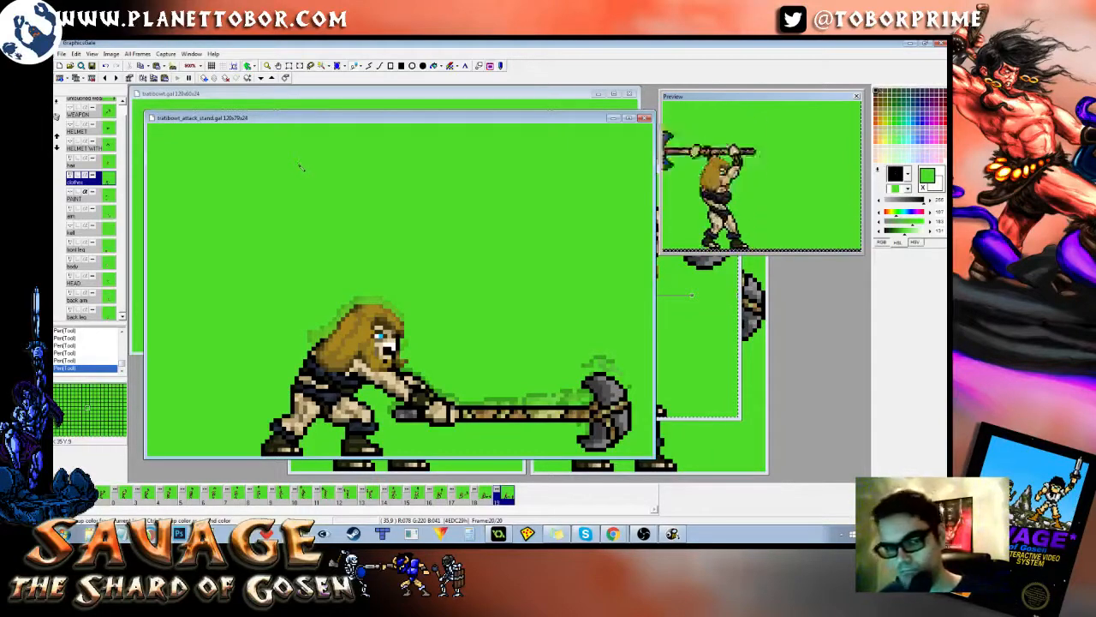
# Step: Examine the final part of the swing by stepping back and forth across frames 18, 19 and 20
pyautogui.press('Left')
pyautogui.press('Right')
pyautogui.press('Left')
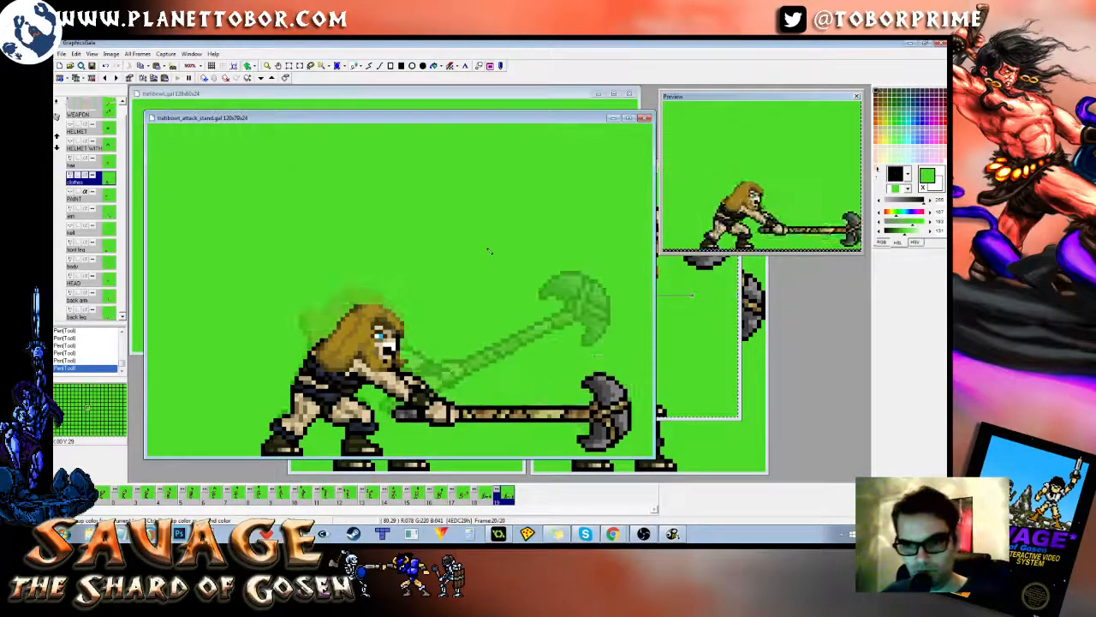
pyautogui.press('Right')
pyautogui.press('Left')
pyautogui.press('Left')
pyautogui.press('Right')
pyautogui.press('Right')
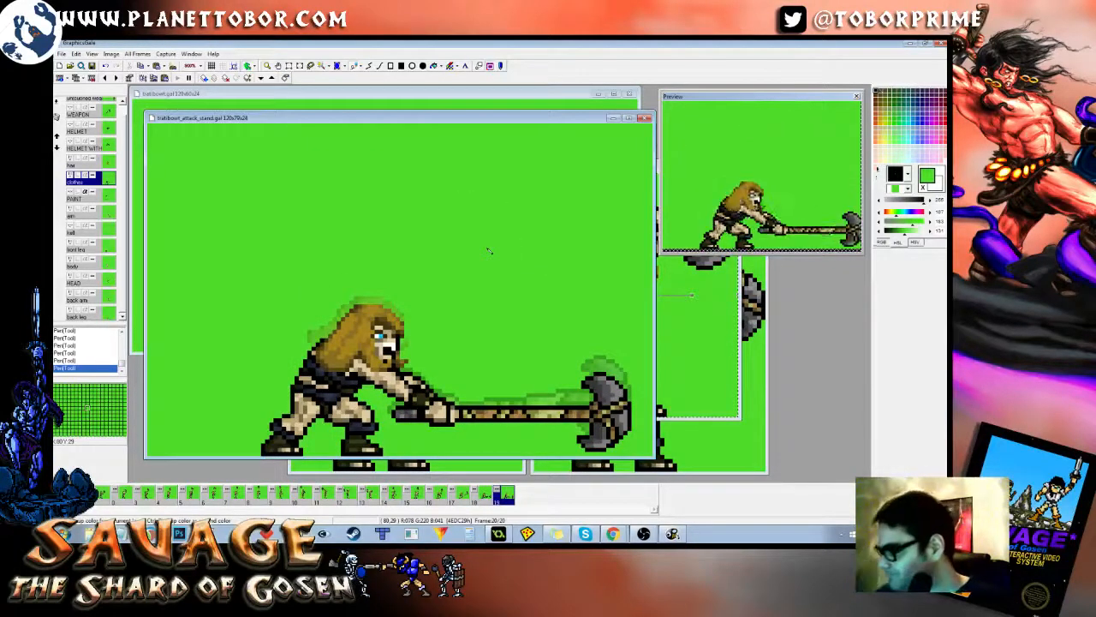
pyautogui.press('Left')
pyautogui.press('Left')
pyautogui.press('Right')
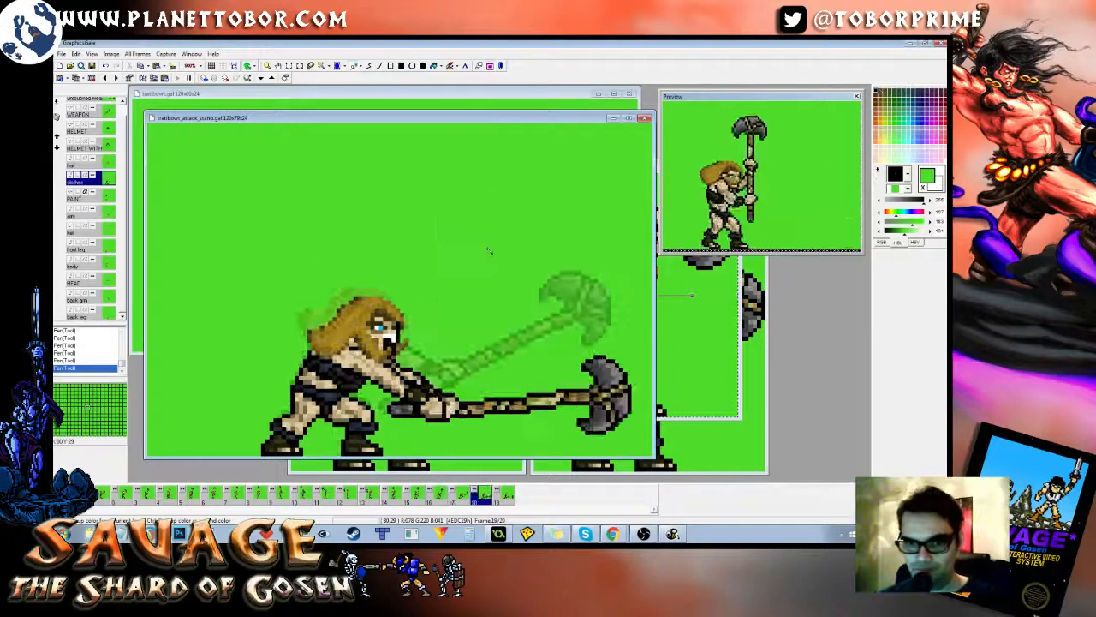
pyautogui.press('Right')
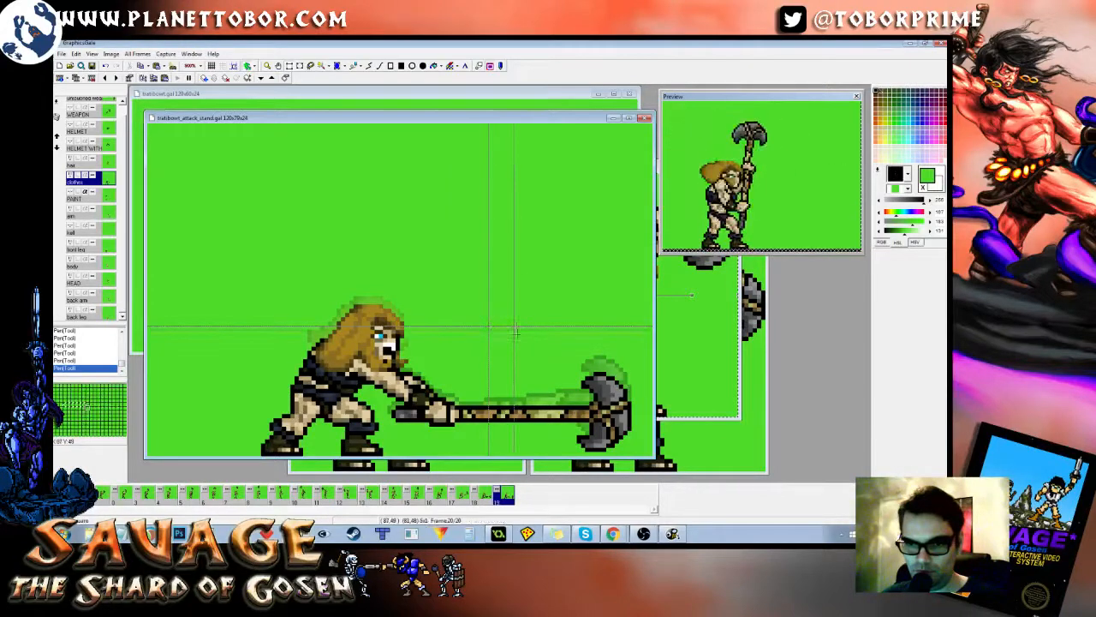
# Step: Select the axe head and outer handle in frame 20 and shift them down one pixel on the untouched weapon layer
pyautogui.moveTo(638, 452); pyautogui.dragTo(640, 456)
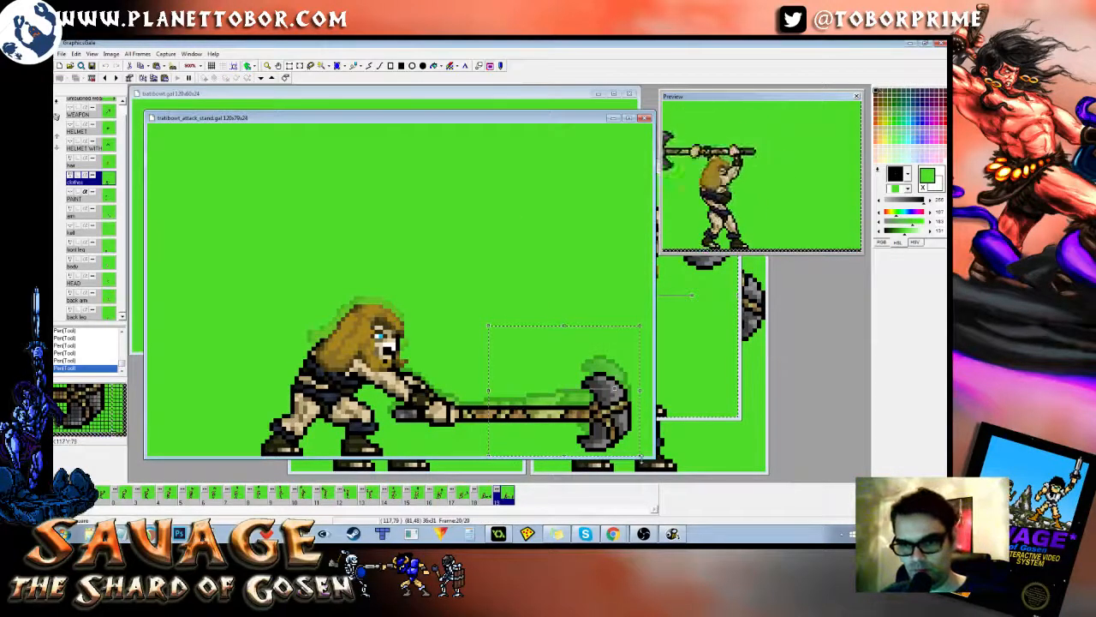
pyautogui.hotkey('ctrl', 'v')
pyautogui.hotkey('ctrl', 'z')
pyautogui.press('Up')
pyautogui.press('Up')
pyautogui.press('Up')
pyautogui.press('Up')
pyautogui.press('Up')
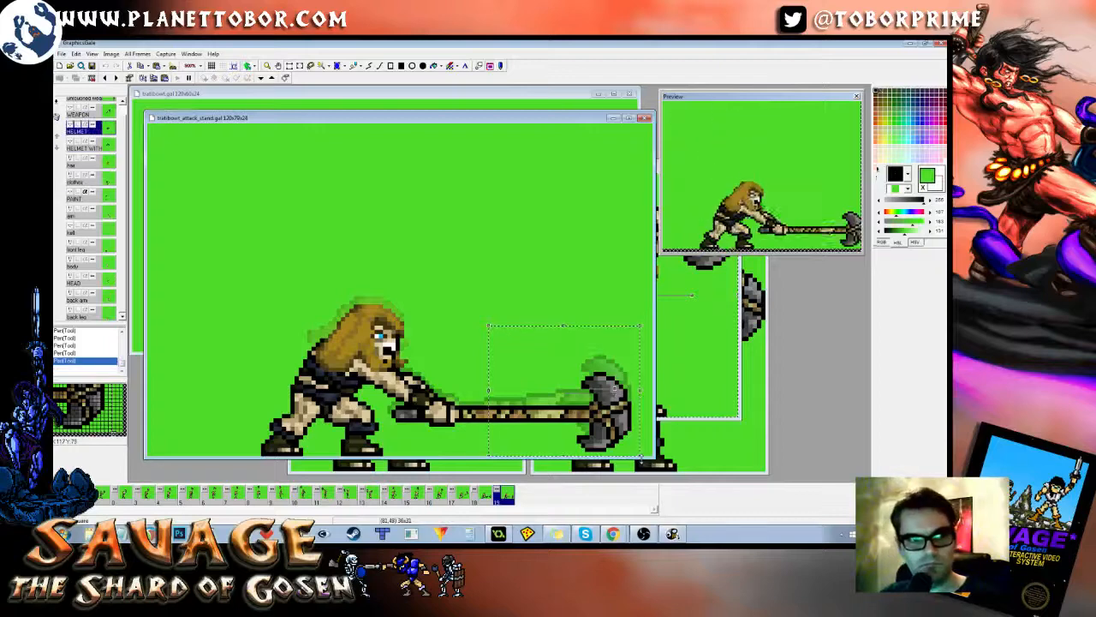
pyautogui.press('Down')
pyautogui.press('Escape')
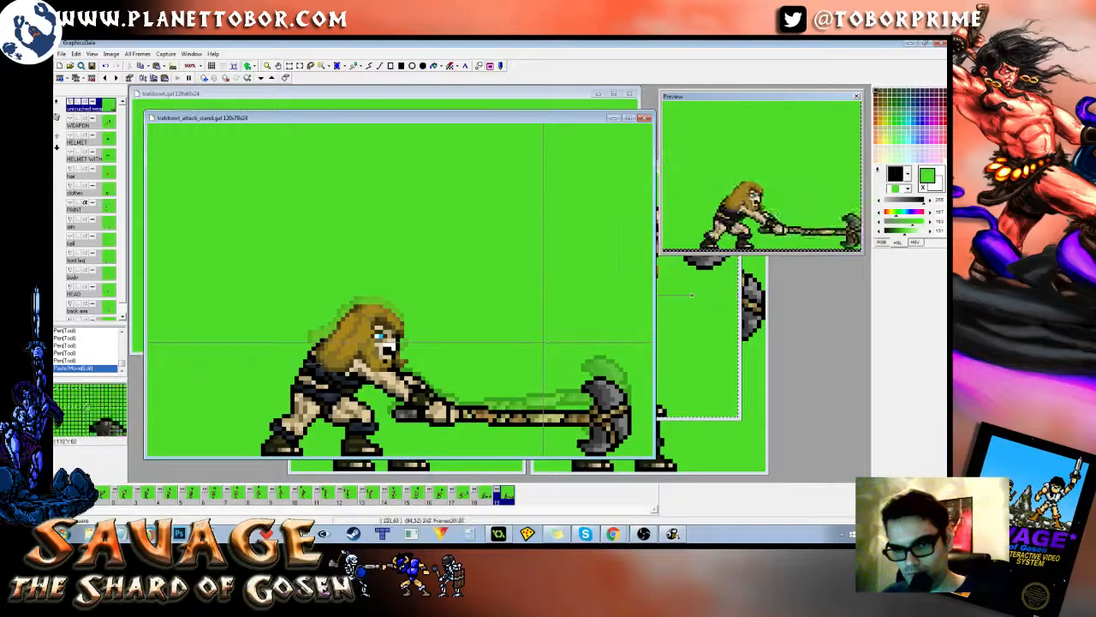
# Step: Shift the axe head and handle end in frame 20 down another pixel and check the pose against frame 19
pyautogui.moveTo(542, 343); pyautogui.dragTo(651, 431)
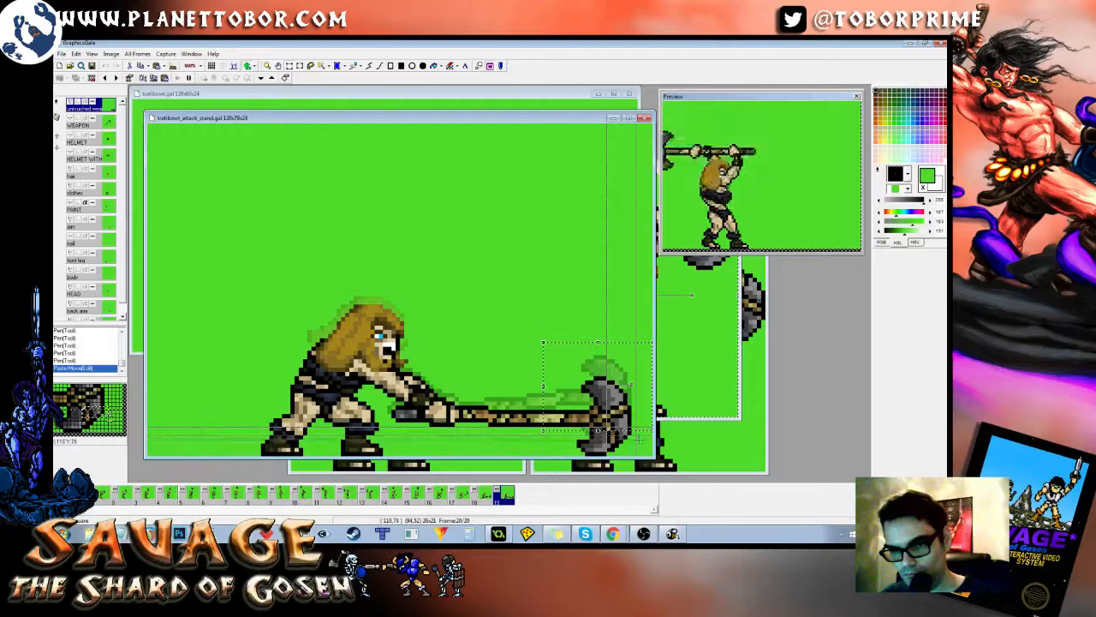
pyautogui.press('Down')
pyautogui.rightClick(646, 390)
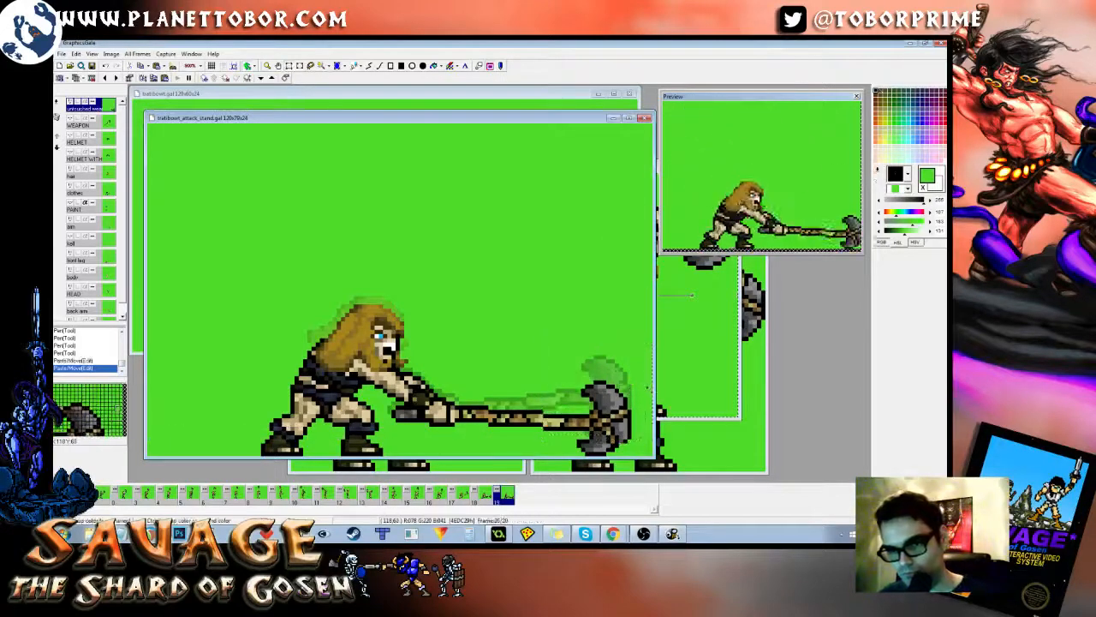
pyautogui.press('Left')
pyautogui.press('Right')
pyautogui.press('Left')
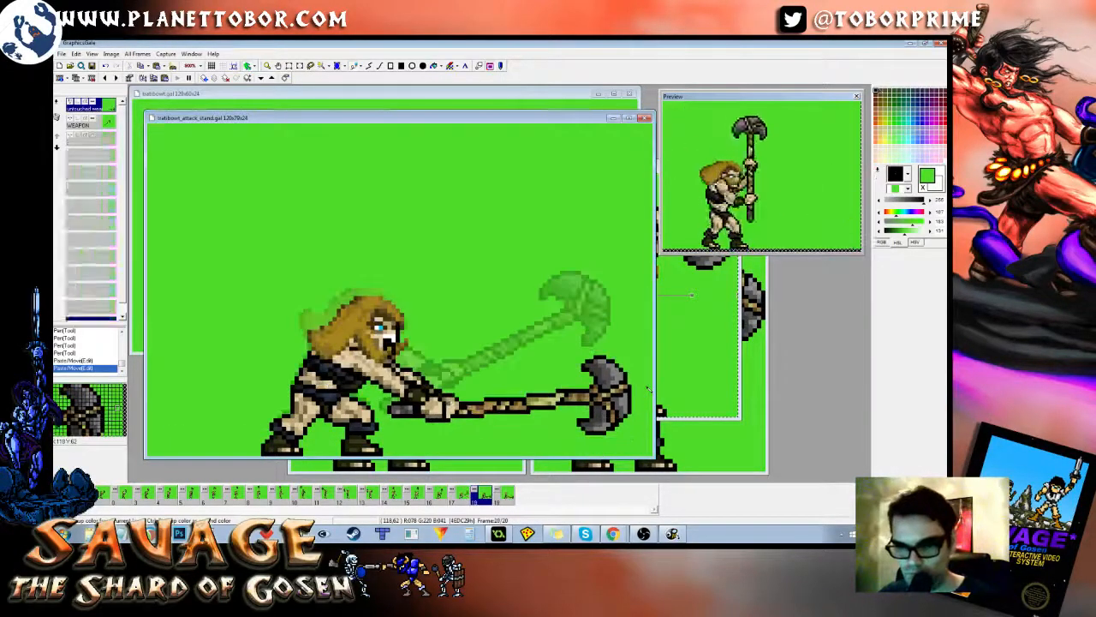
pyautogui.press('Right')
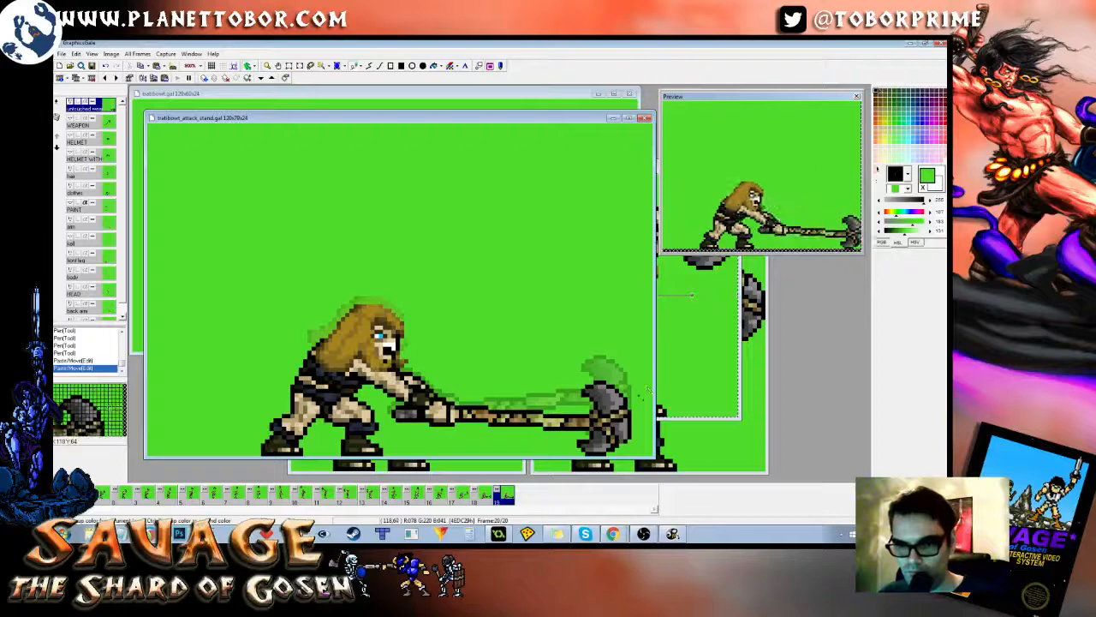
# Step: Touch up a pixel on the axe blade's outer edge in frame 20 with a sampled colour, and resample the background green
pyautogui.rightClick(631, 430)
pyautogui.click(630, 425)
pyautogui.rightClick(610, 295)
pyautogui.press('Left')
pyautogui.press('Right')
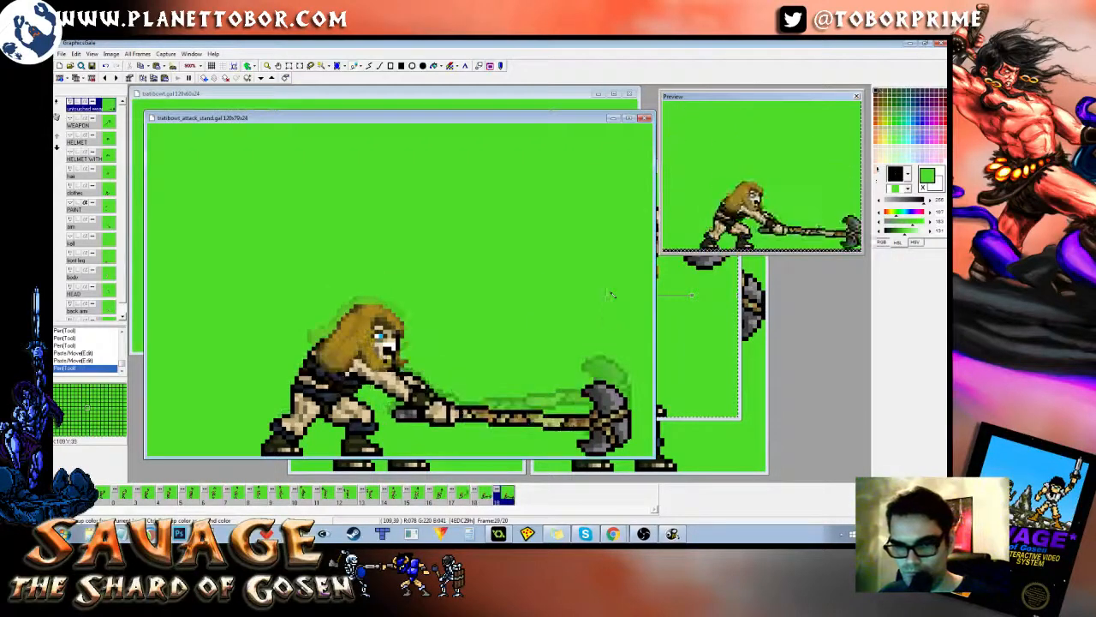
# Step: Examine the bent axe handle and lowered blade in frame 20 by flipping against frames 18 and 19
pyautogui.press('Left')
pyautogui.press('Right')
pyautogui.press('Left')
pyautogui.press('Right')
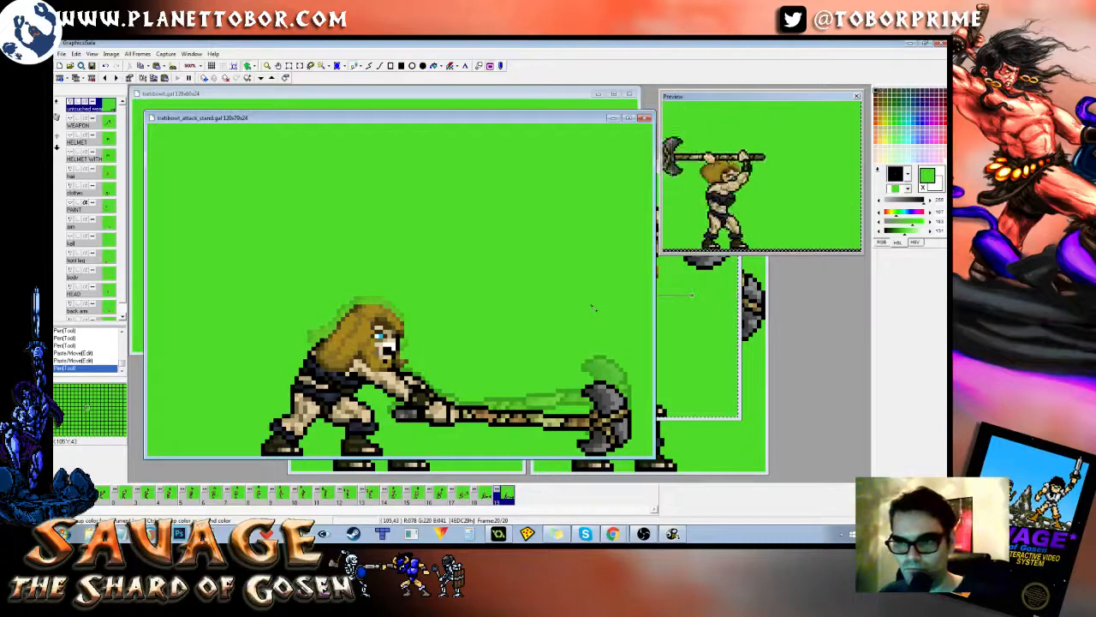
pyautogui.press('Left')
pyautogui.press('Left')
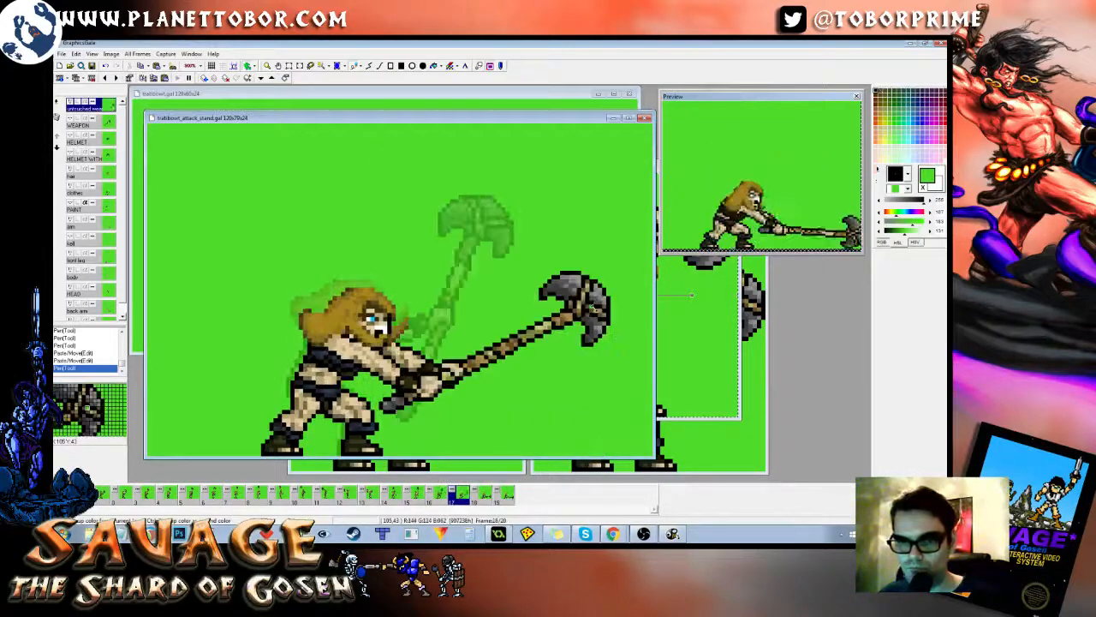
pyautogui.press('Right')
pyautogui.press('Right')
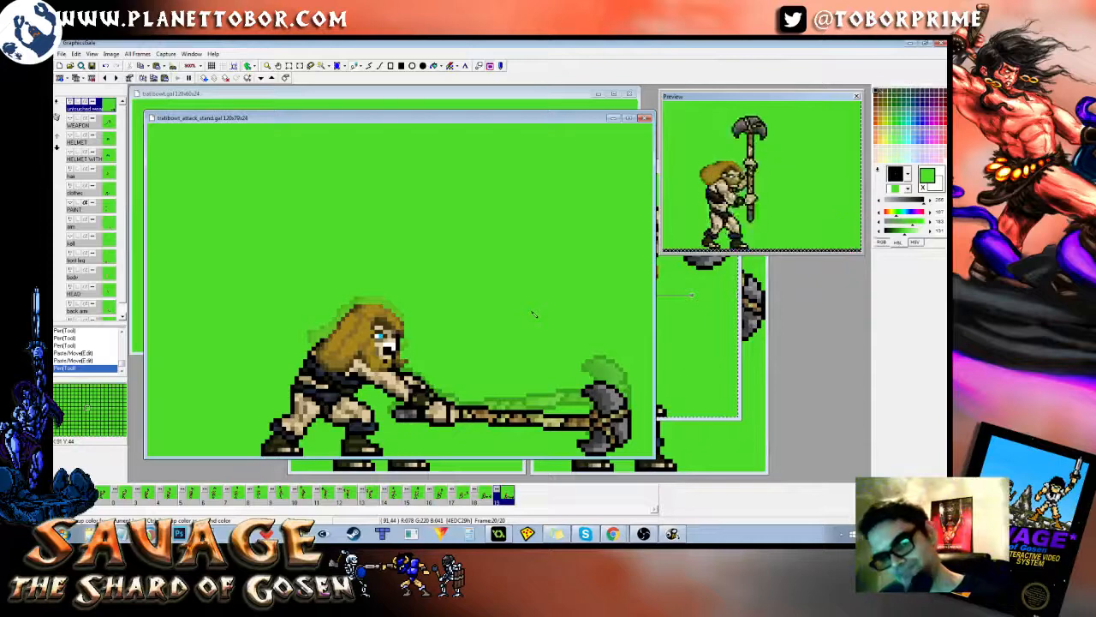
pyautogui.press('Left')
pyautogui.press('Right')
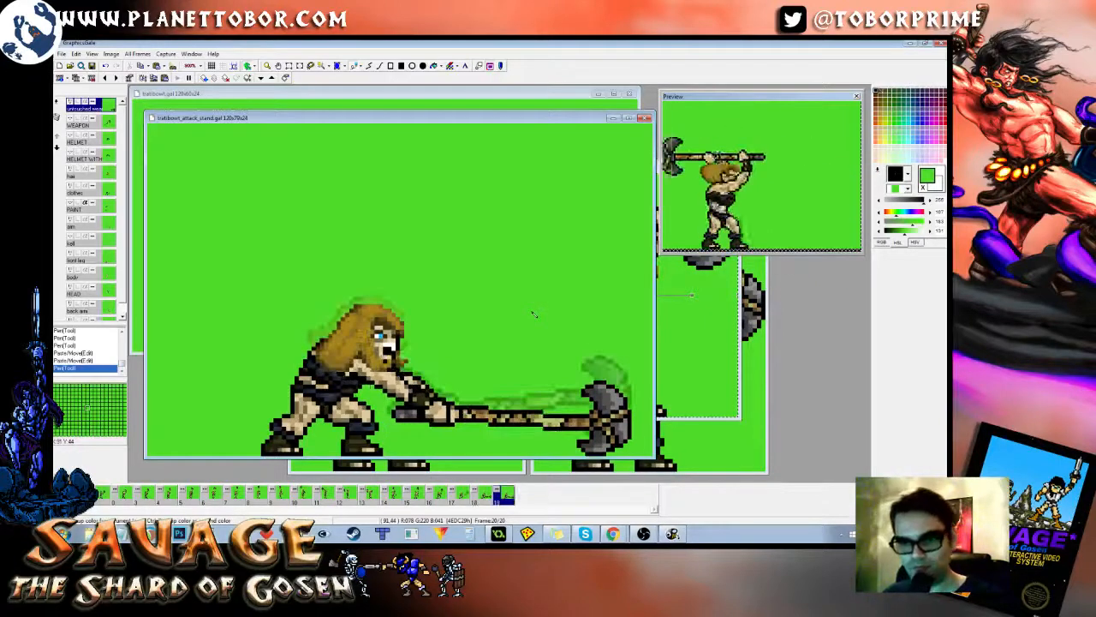
pyautogui.press('Left')
pyautogui.press('Right')
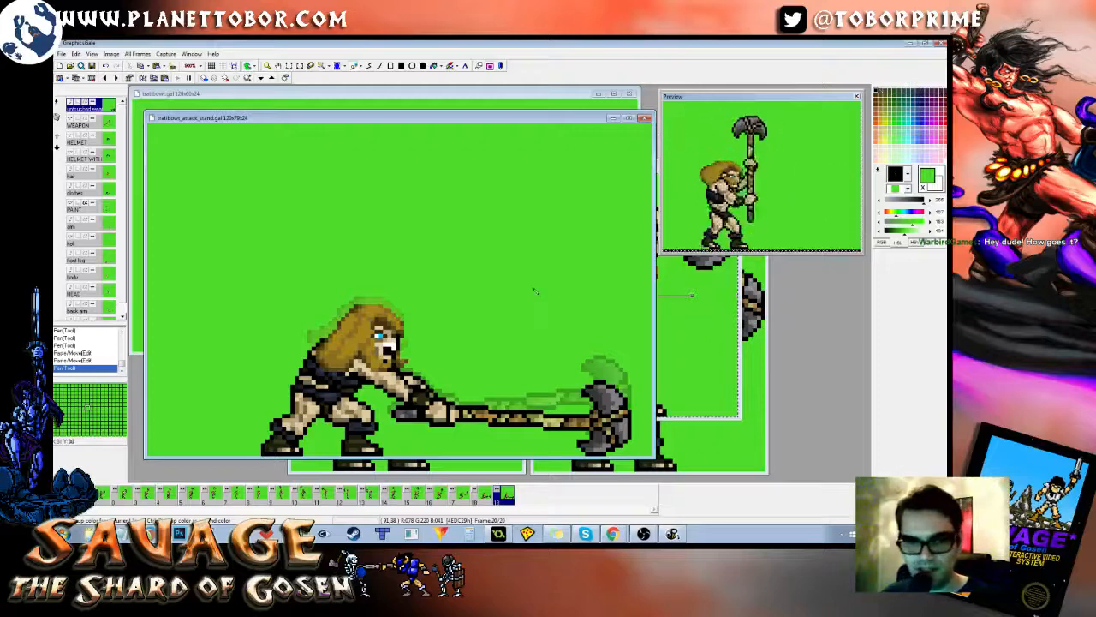
# Step: Compare the closing frames of the axe swing, 18 to 20, by flipping back and forth between them
pyautogui.press('Left')
pyautogui.press('Left')
pyautogui.press('Right')
pyautogui.press('Right')
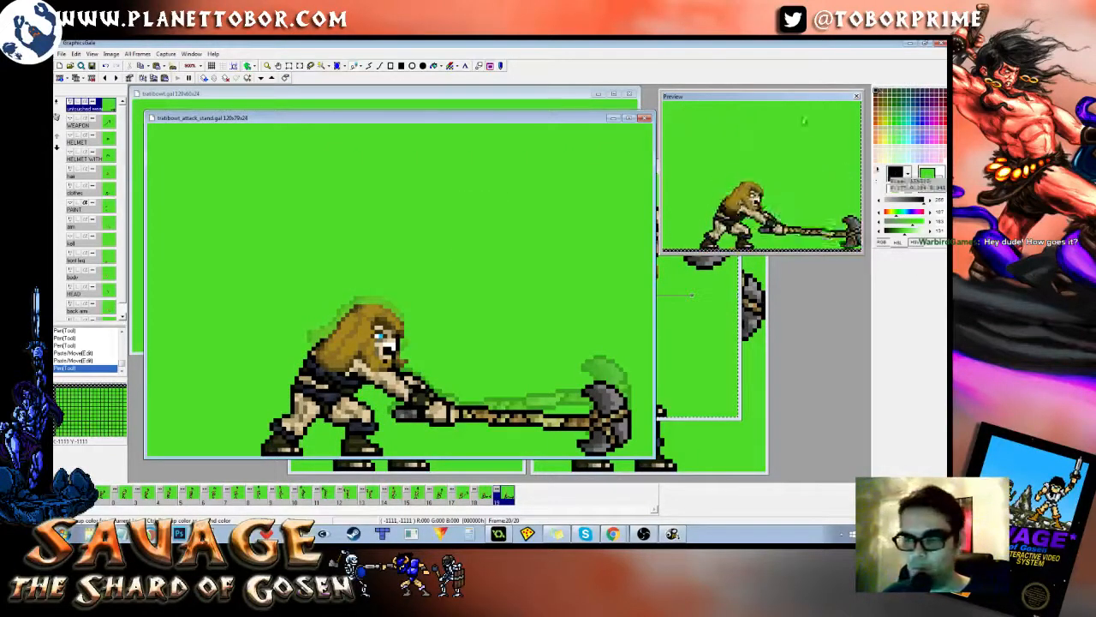
pyautogui.press('Left')
pyautogui.press('Right')
pyautogui.press('Left')
pyautogui.press('Left')
pyautogui.press('Right')
pyautogui.press('Right')
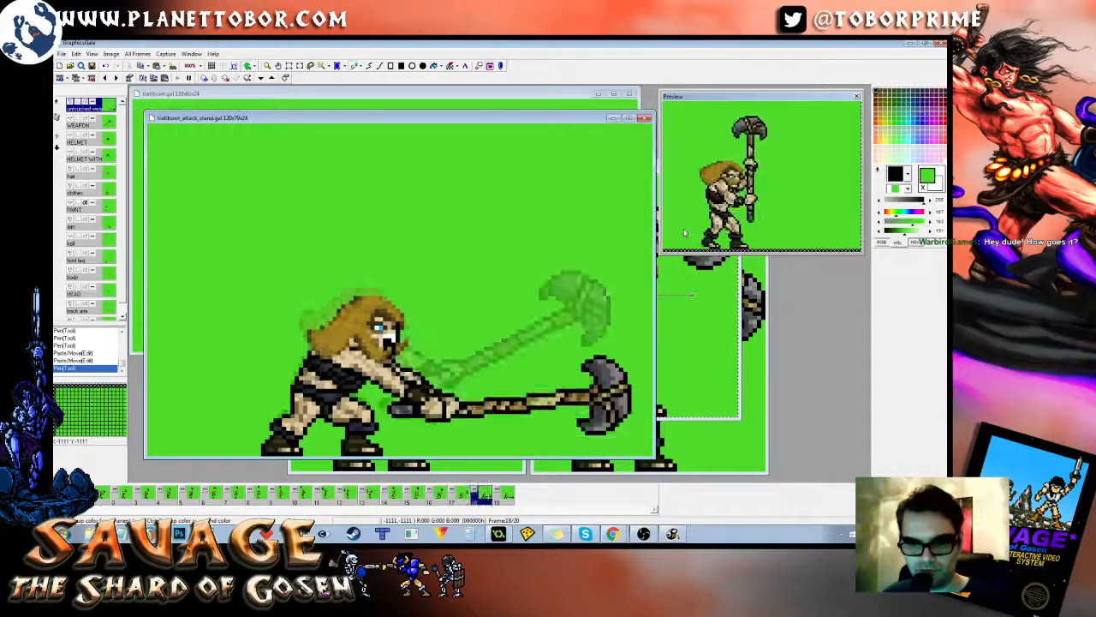
pyautogui.press('Left')
pyautogui.press('Left')
pyautogui.press('Right')
pyautogui.press('Right')
pyautogui.press('Left')
pyautogui.press('Left')
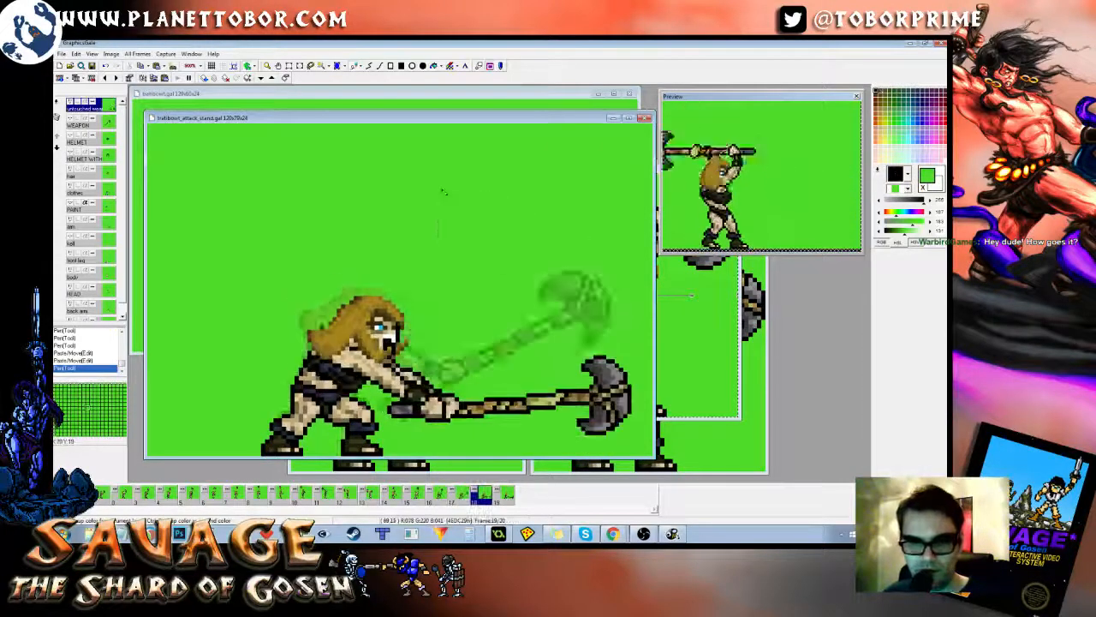
# Step: Step back through the overhead wind-up and examine how the axe and body move into frames 14 to 17
pyautogui.press('Left')
pyautogui.press('Left')
pyautogui.press('Left')
pyautogui.press('Left')
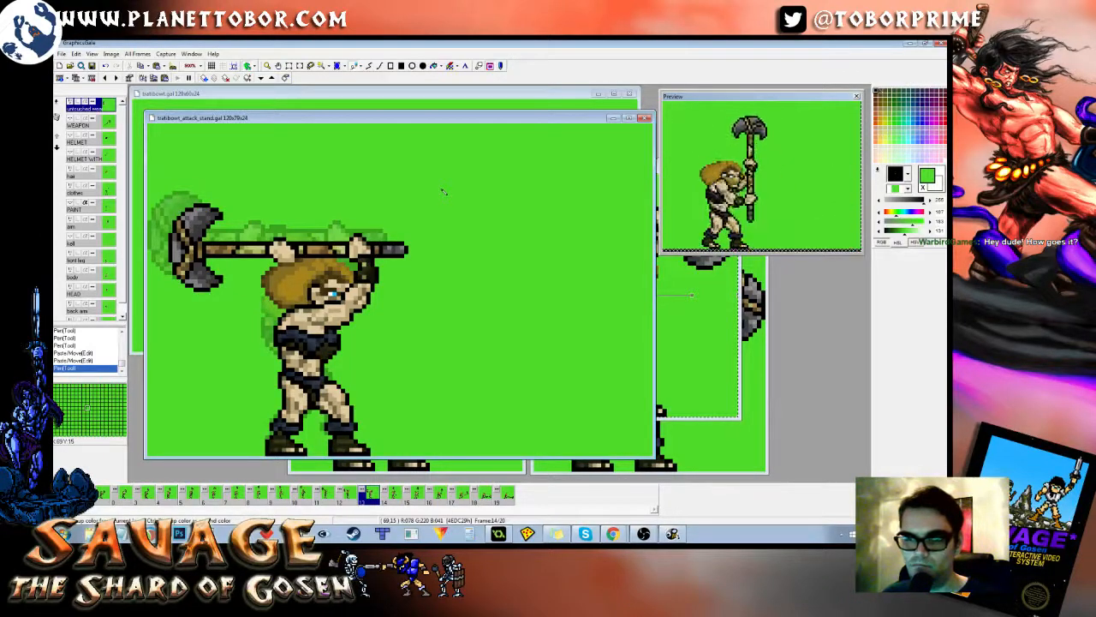
pyautogui.press('Left')
pyautogui.press('Left')
pyautogui.press('Left')
pyautogui.press('Left')
pyautogui.press('Right')
pyautogui.press('Right')
pyautogui.press('Right')
pyautogui.press('Right')
pyautogui.press('Right')
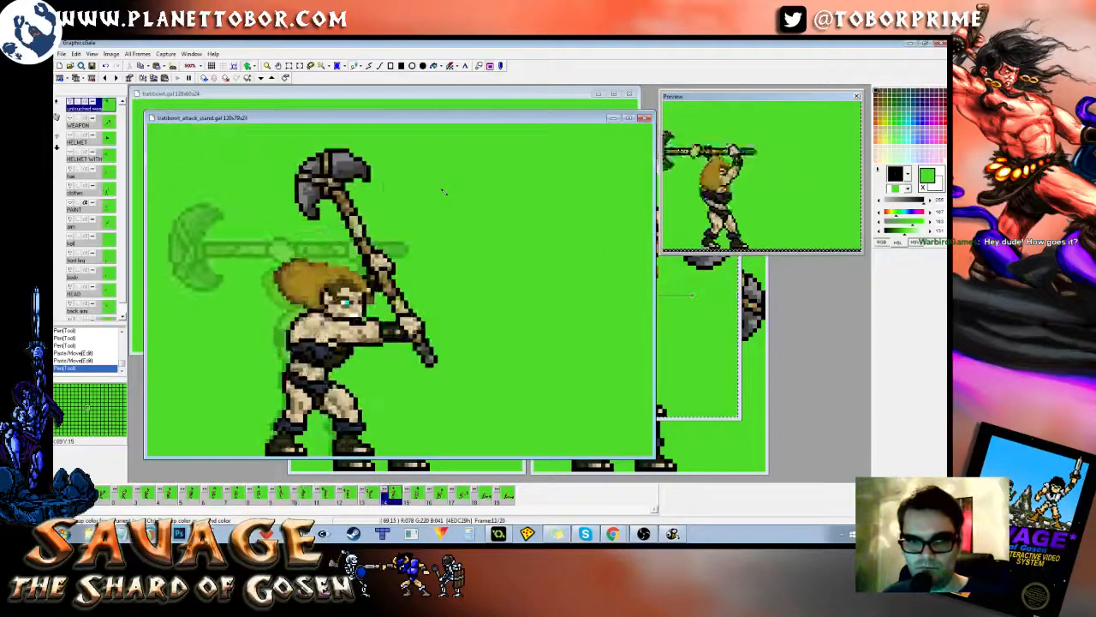
pyautogui.press('Left')
pyautogui.press('Right')
pyautogui.press('Right')
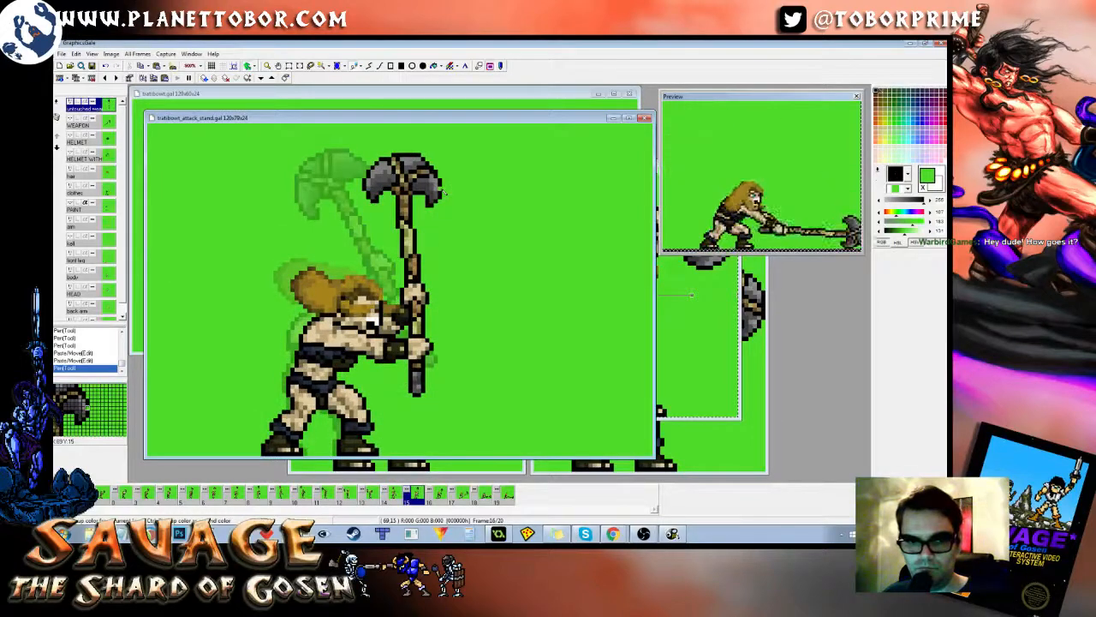
pyautogui.press('Left')
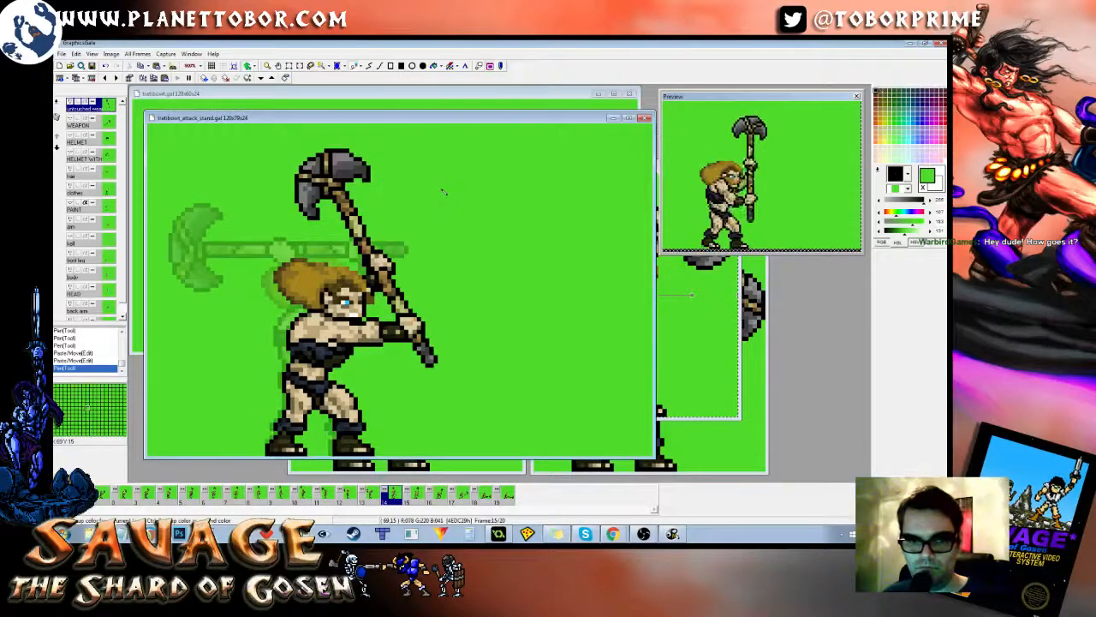
pyautogui.press('Right')
pyautogui.press('Left')
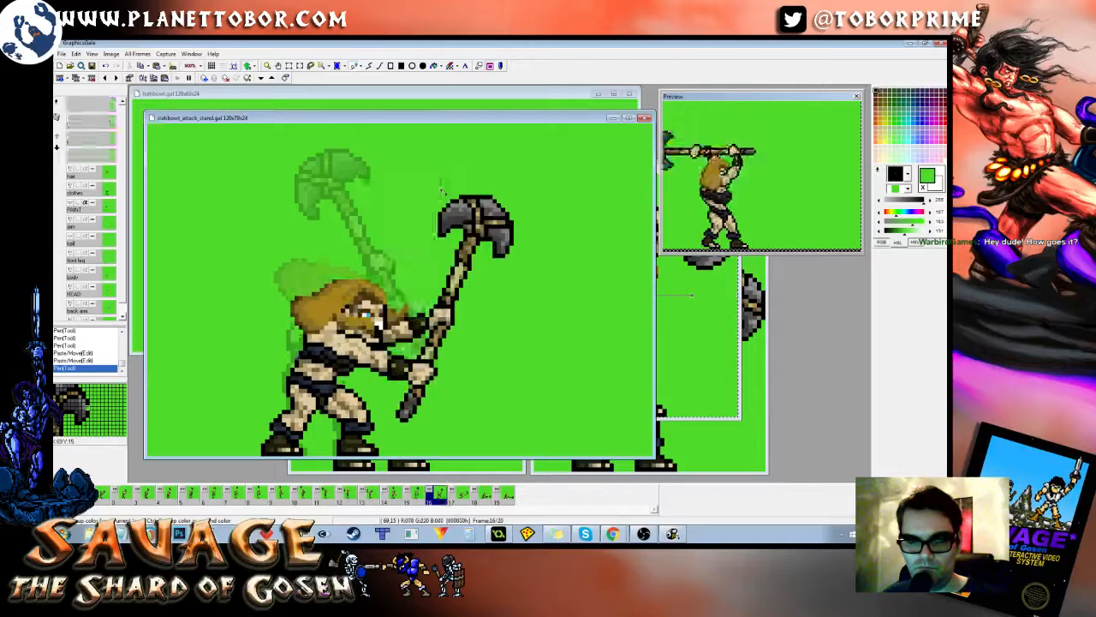
pyautogui.press('Right')
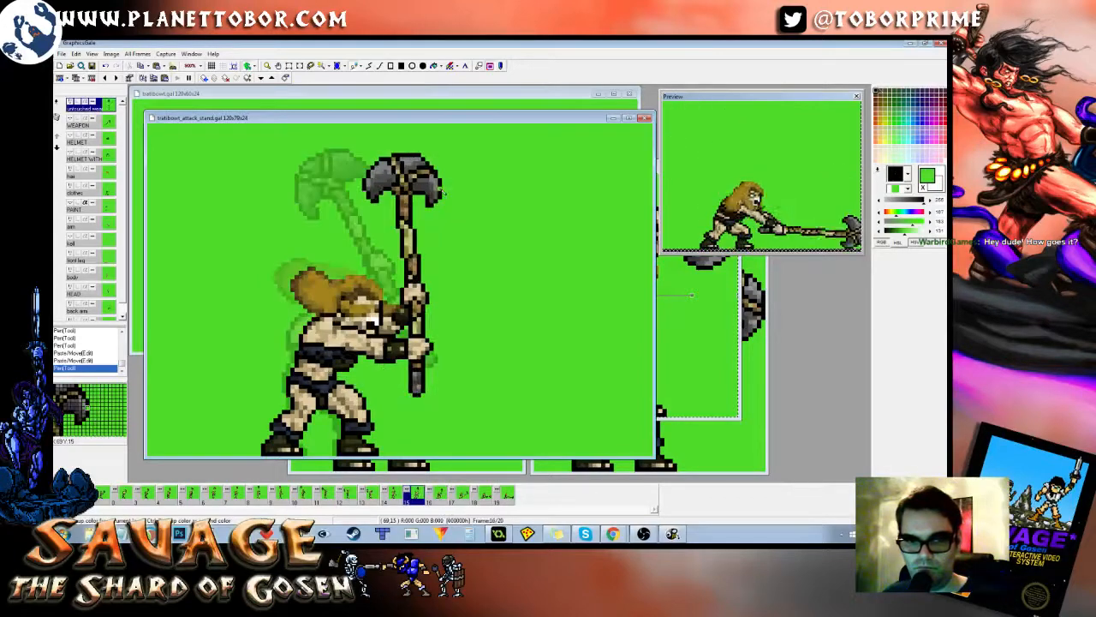
# Step: Review the downswing from frame 16 through to the axe impact in frame 20
pyautogui.press('Right')
pyautogui.press('Right')
pyautogui.press('Right')
pyautogui.press('Right')
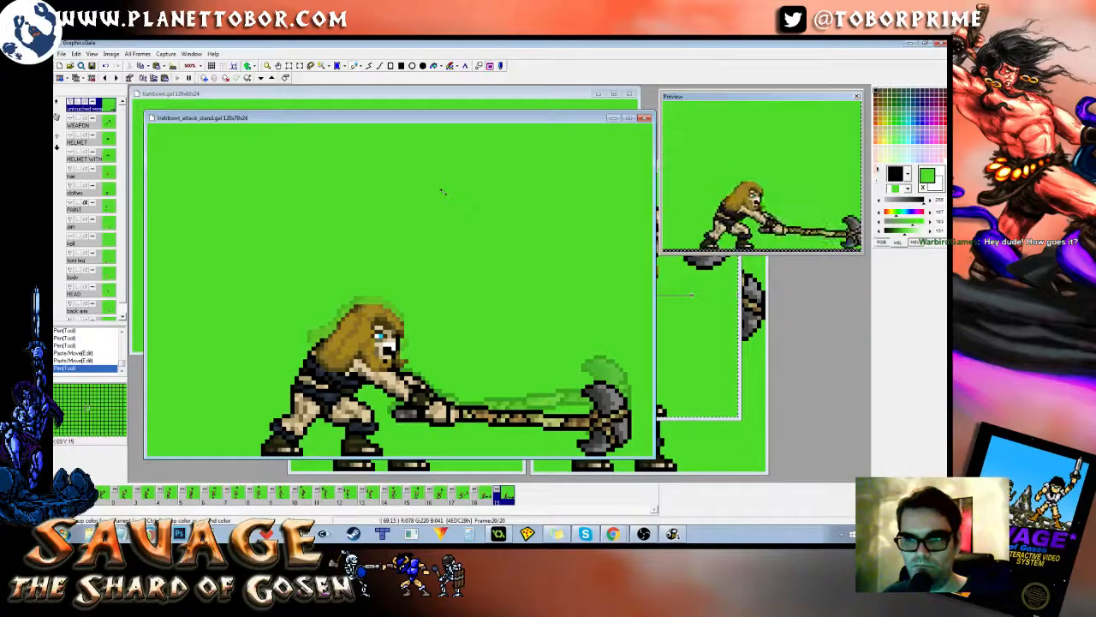
pyautogui.press('Left')
pyautogui.press('Left')
pyautogui.press('Left')
pyautogui.press('Left')
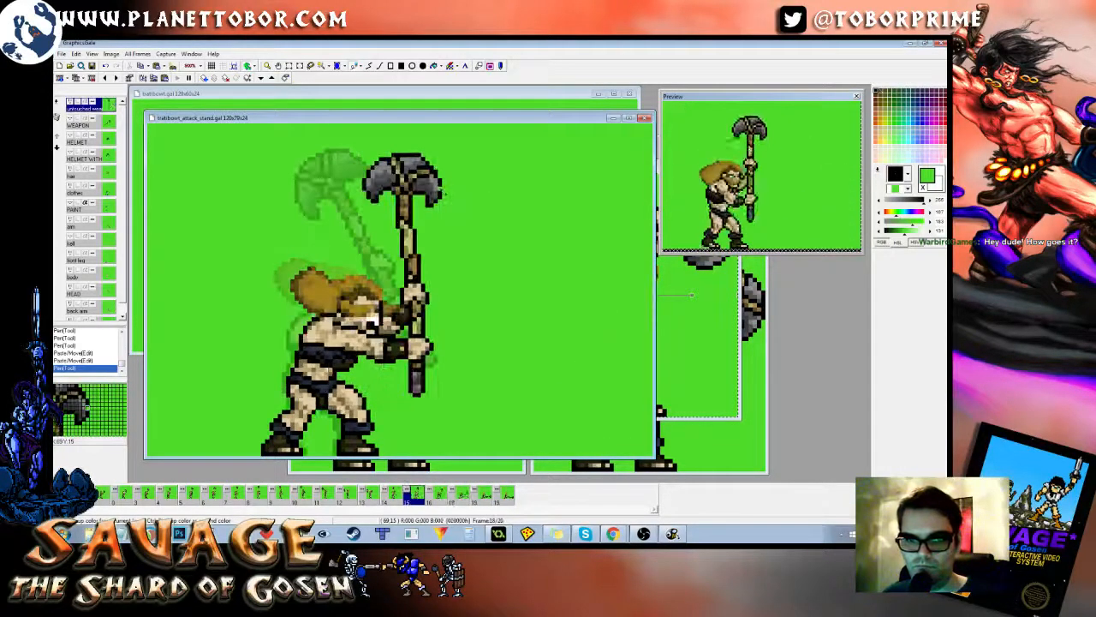
pyautogui.press('Right')
pyautogui.press('Left')
pyautogui.press('Right')
pyautogui.press('Right')
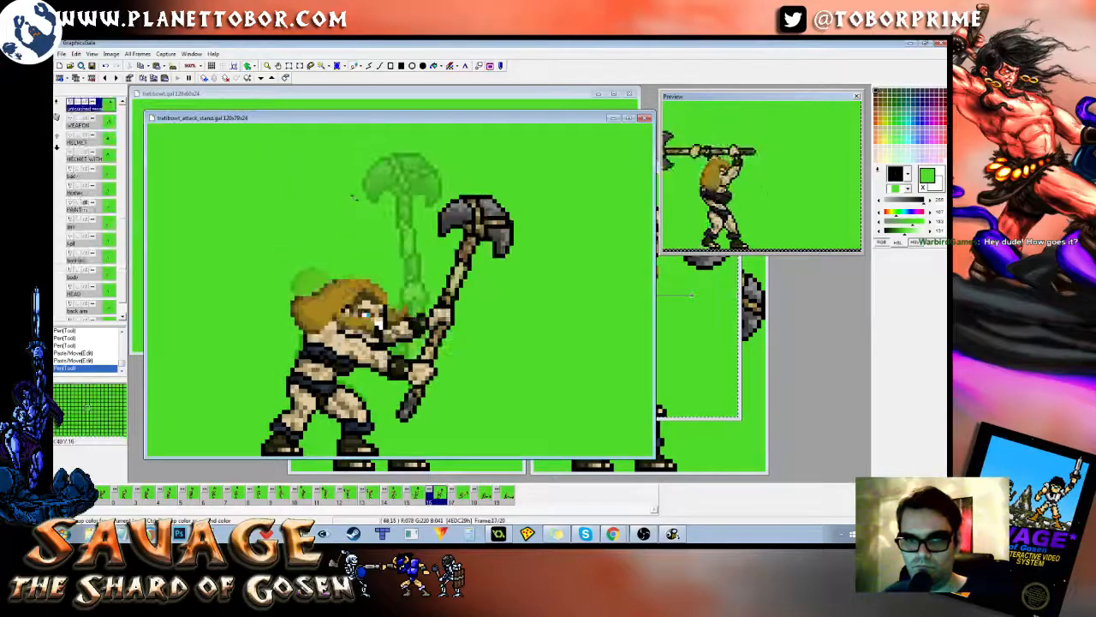
pyautogui.press('Left')
pyautogui.press('Left')
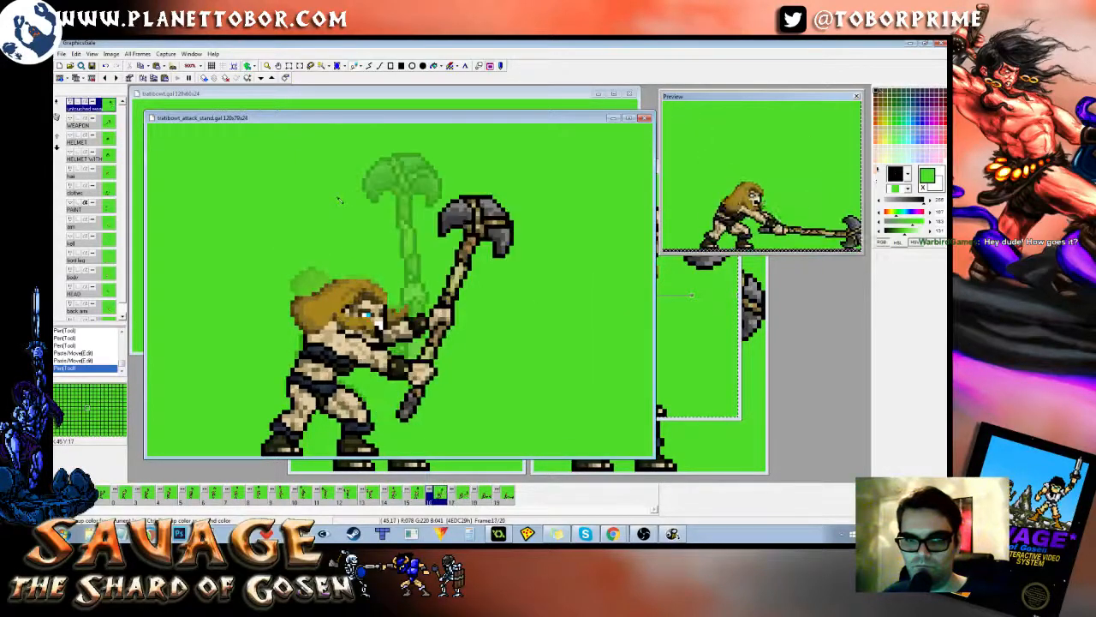
pyautogui.press('Right')
pyautogui.press('Right')
pyautogui.press('Right')
pyautogui.press('Right')
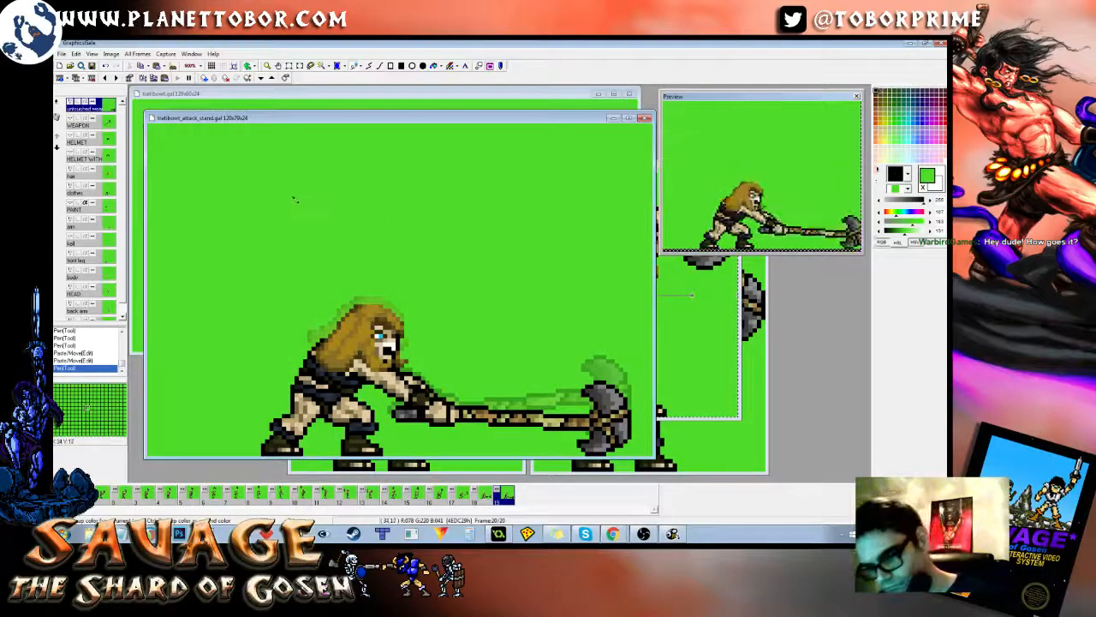
# Step: Show the HELMET layer and shift its whole content 2 pixels down in frame 20 to fit the lowered head
pyautogui.click(99, 141)
pyautogui.hotkey('ctrl', 'a')
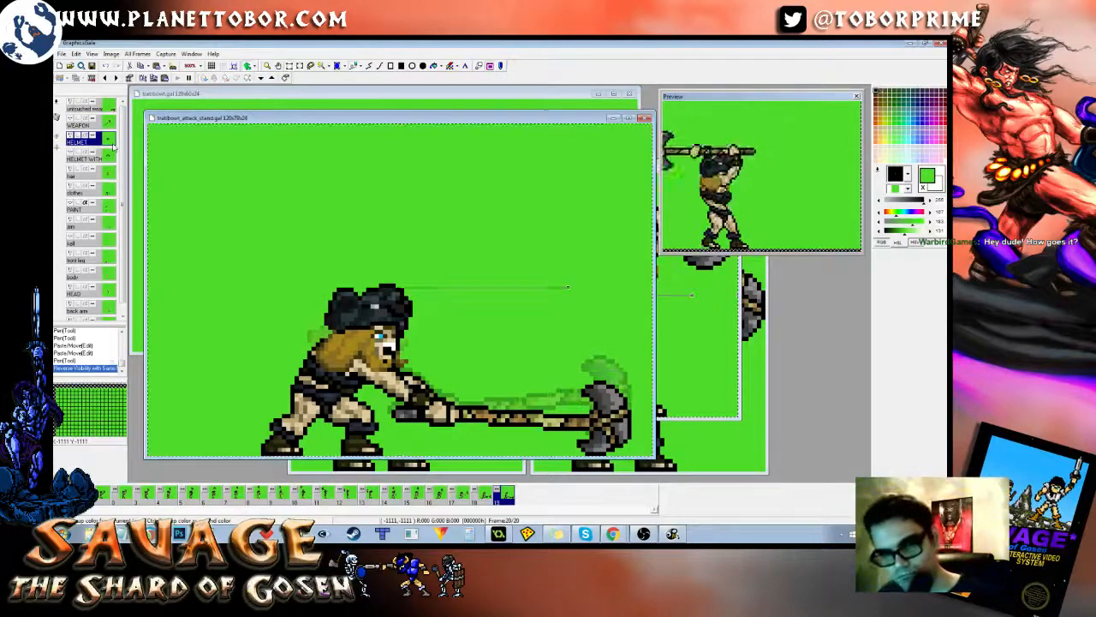
pyautogui.press('Down')
pyautogui.press('Down')
pyautogui.press('Up')
pyautogui.press('Up')
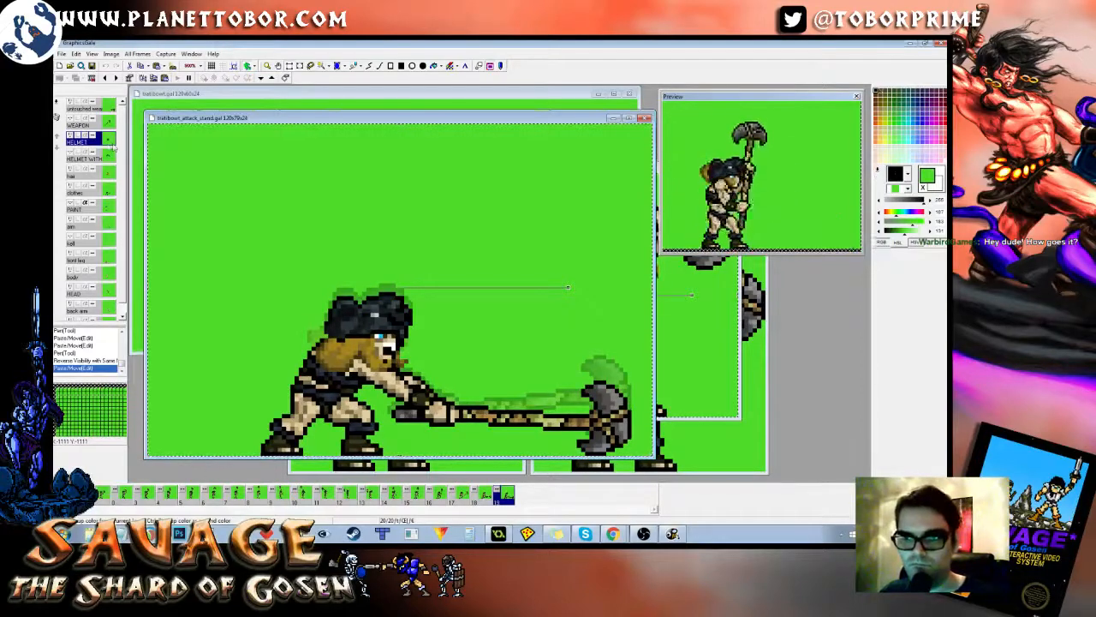
# Step: Show the horned helmet layer, shift its content 2 pixels down in frame 20, and check it against frame 19
pyautogui.click(96, 158)
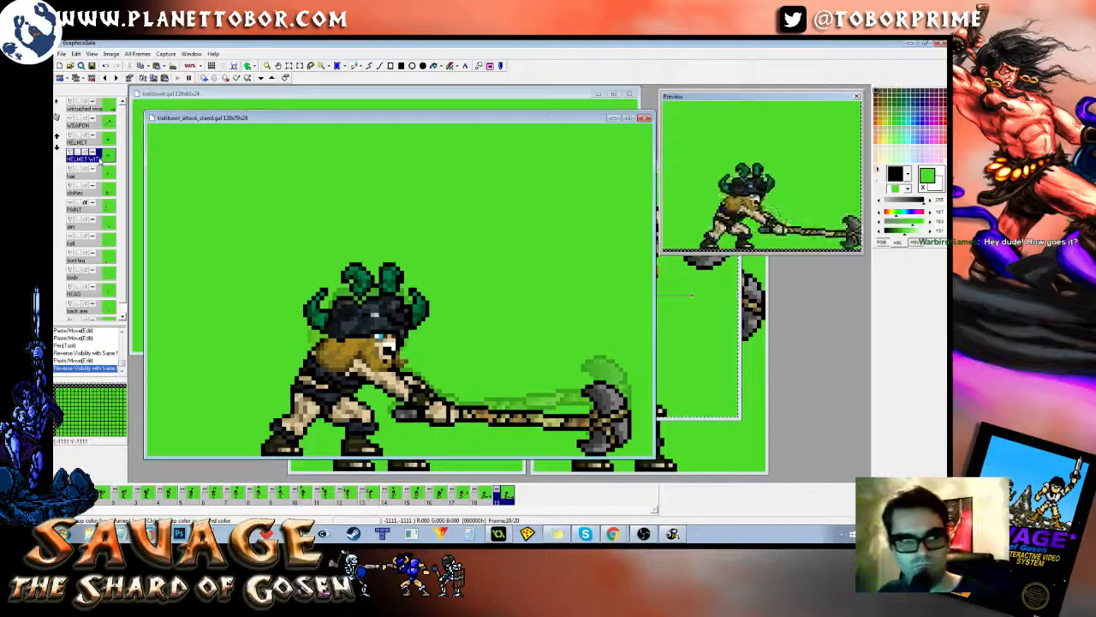
pyautogui.hotkey('ctrl', 'a')
pyautogui.press('Down')
pyautogui.press('Down')
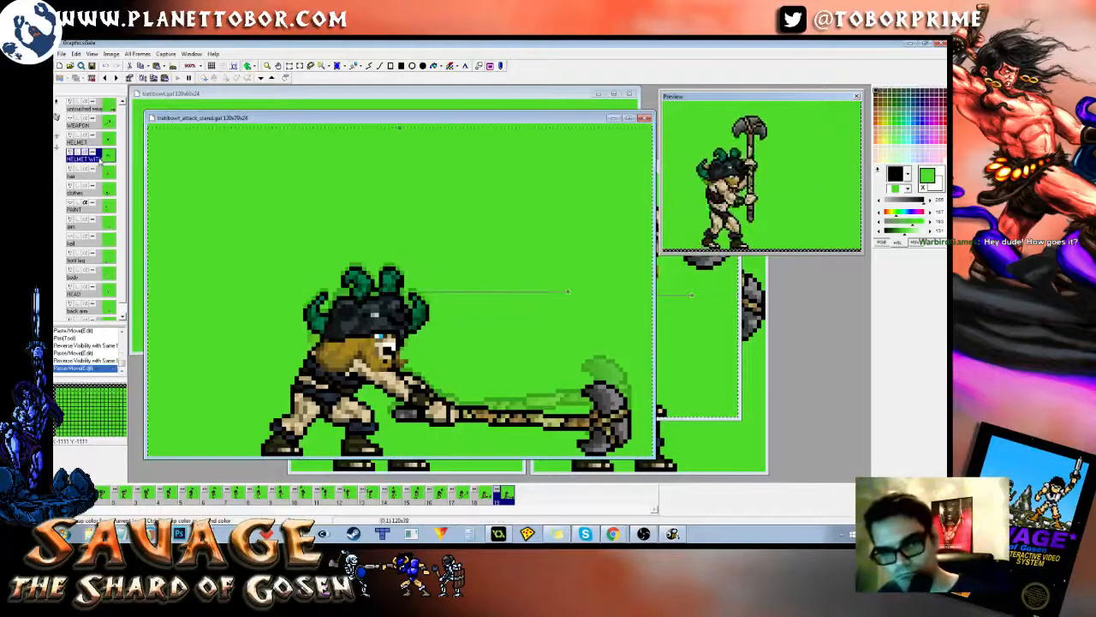
pyautogui.press('Left')
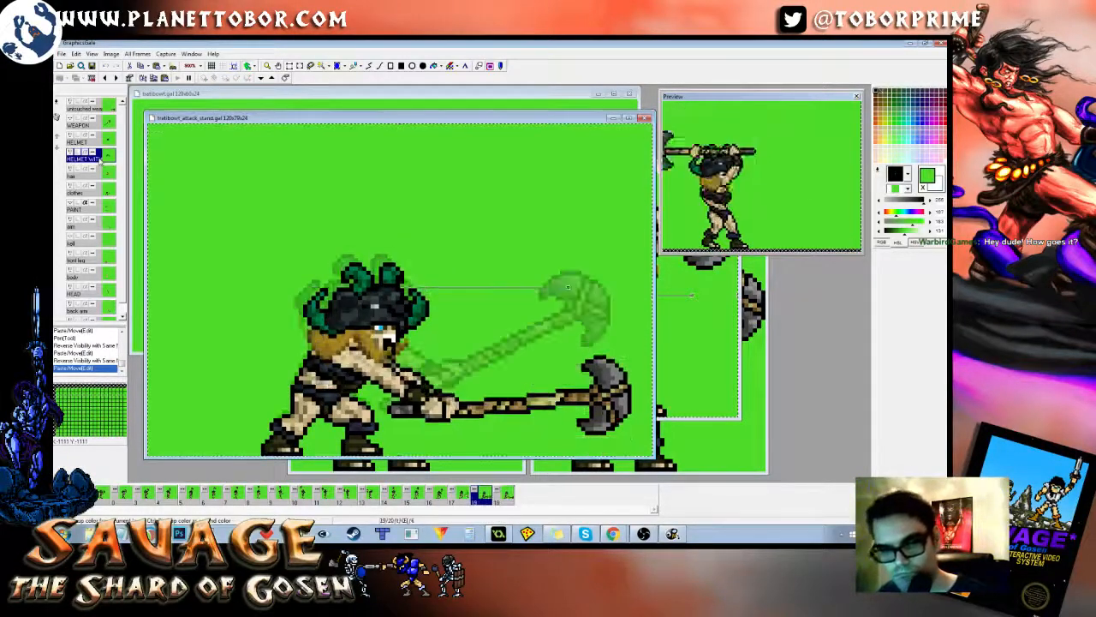
pyautogui.press('Right')
pyautogui.press('Left')
pyautogui.press('Right')
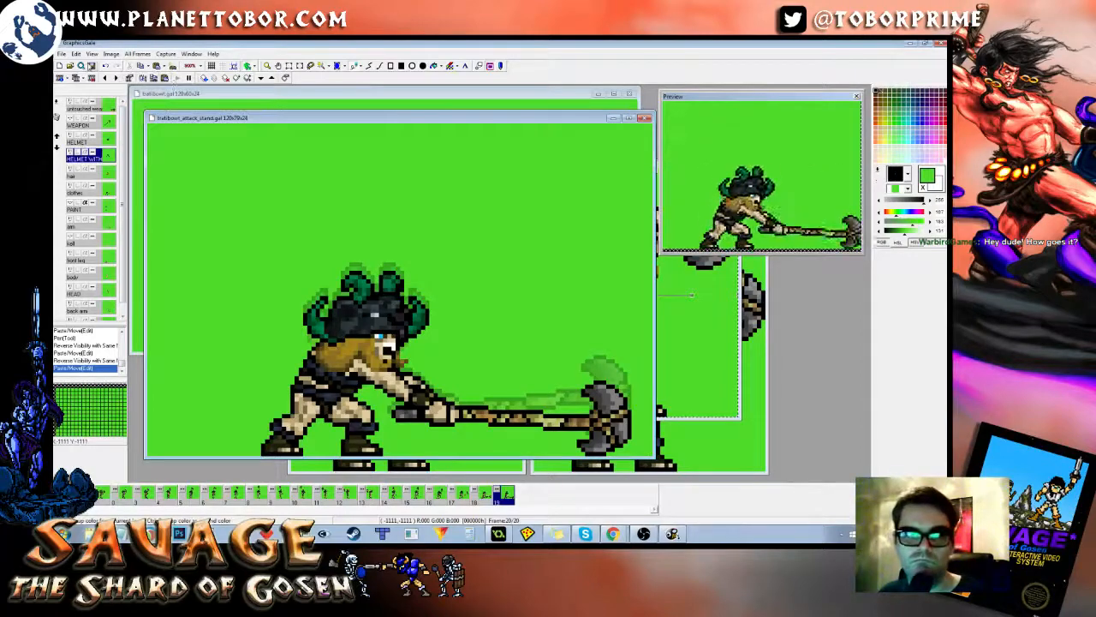
pyautogui.press('Left')
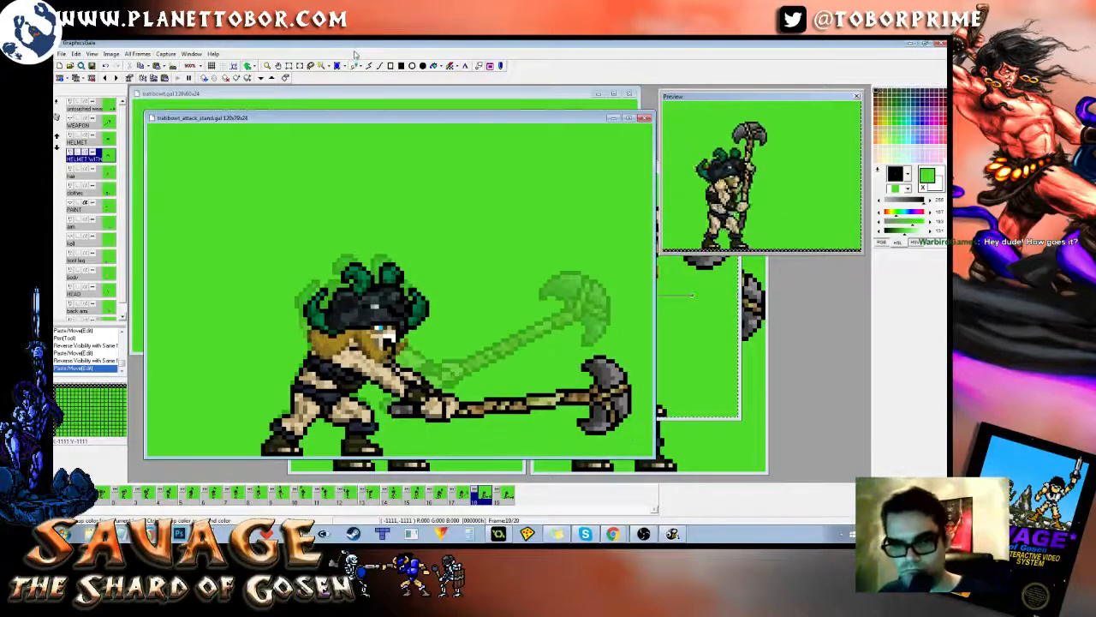
pyautogui.press('Right')
# Step: Duplicate frame 20, keeping the 100 ms delay, and go to the new last frame, 21
pyautogui.hotkey('alt', 'Return')
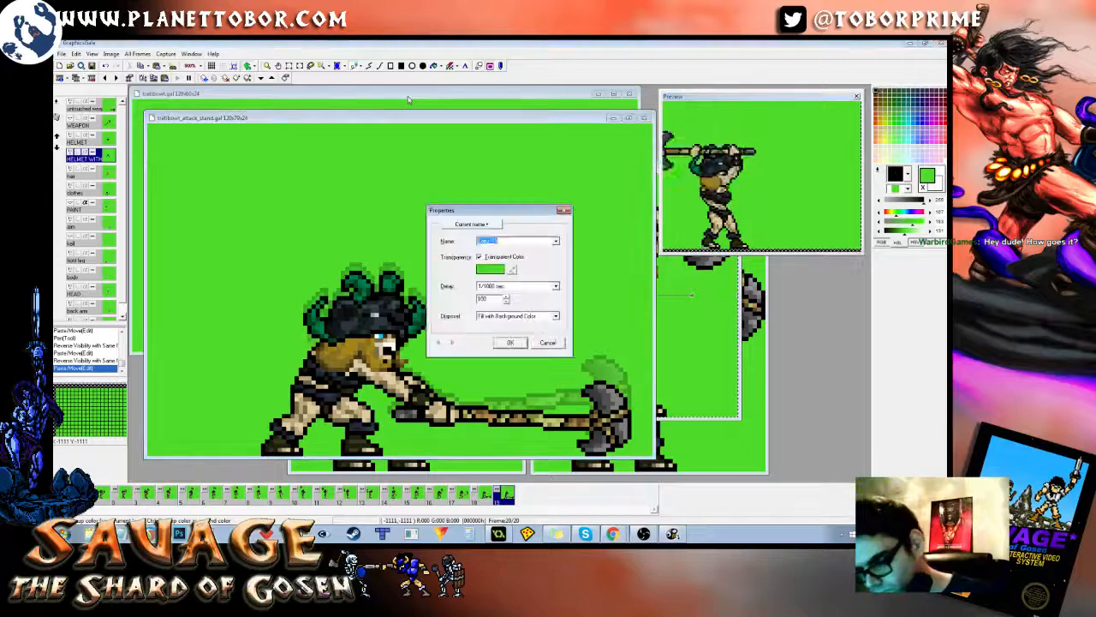
pyautogui.press('Return')
pyautogui.press('Left')
pyautogui.press('Left')
pyautogui.press('Left')
pyautogui.press('Left')
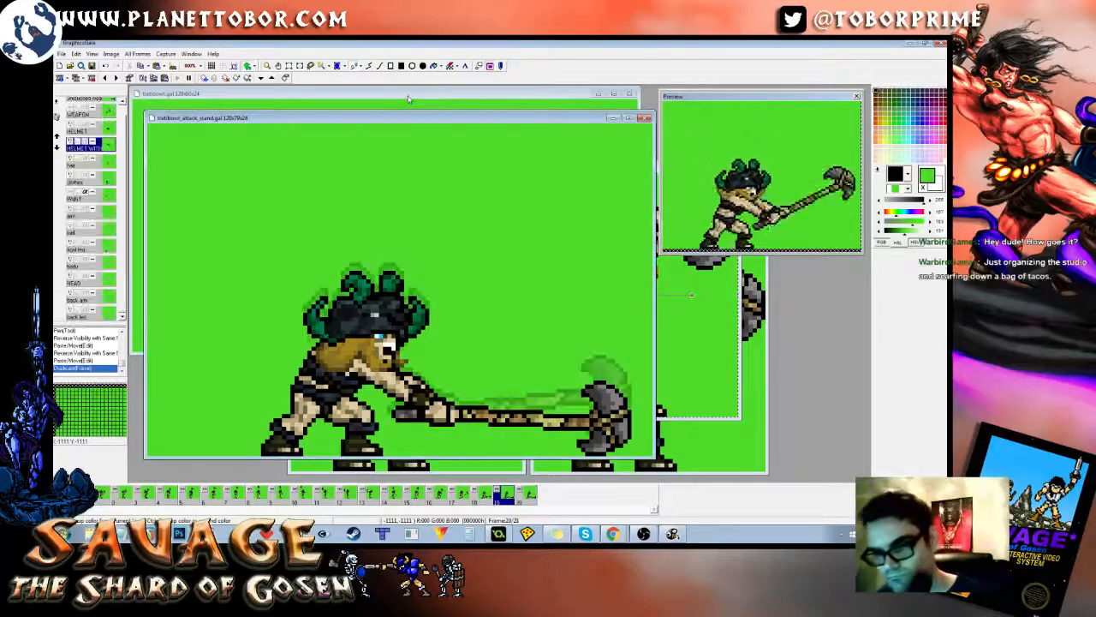
pyautogui.press('Right')
pyautogui.press('Right')
pyautogui.press('Right')
pyautogui.press('Right')
pyautogui.press('Right')
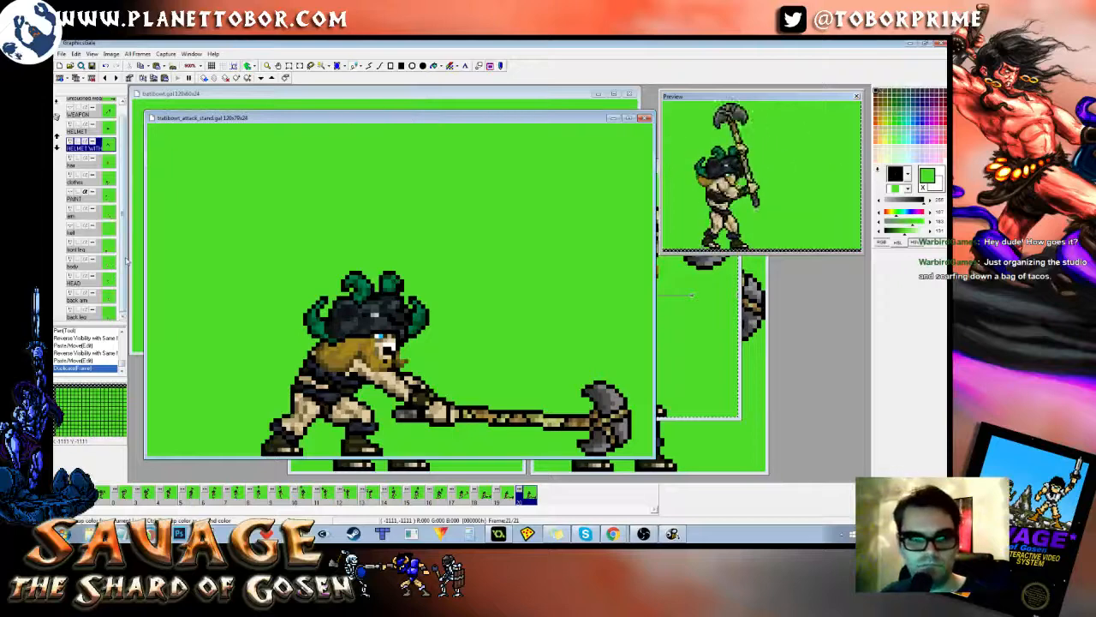
# Step: Hide the hair, horned helmet and HELMET layers in all frames, and compare the bare head across the last frames
pyautogui.click(89, 211)
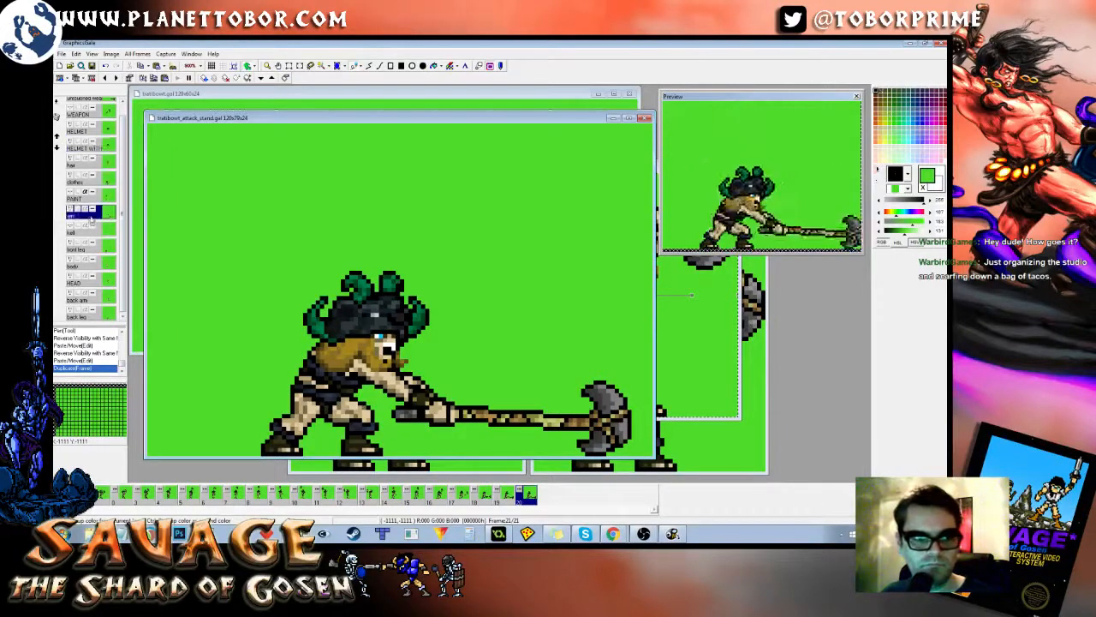
pyautogui.click(108, 163)
pyautogui.press('v')
pyautogui.click(110, 149)
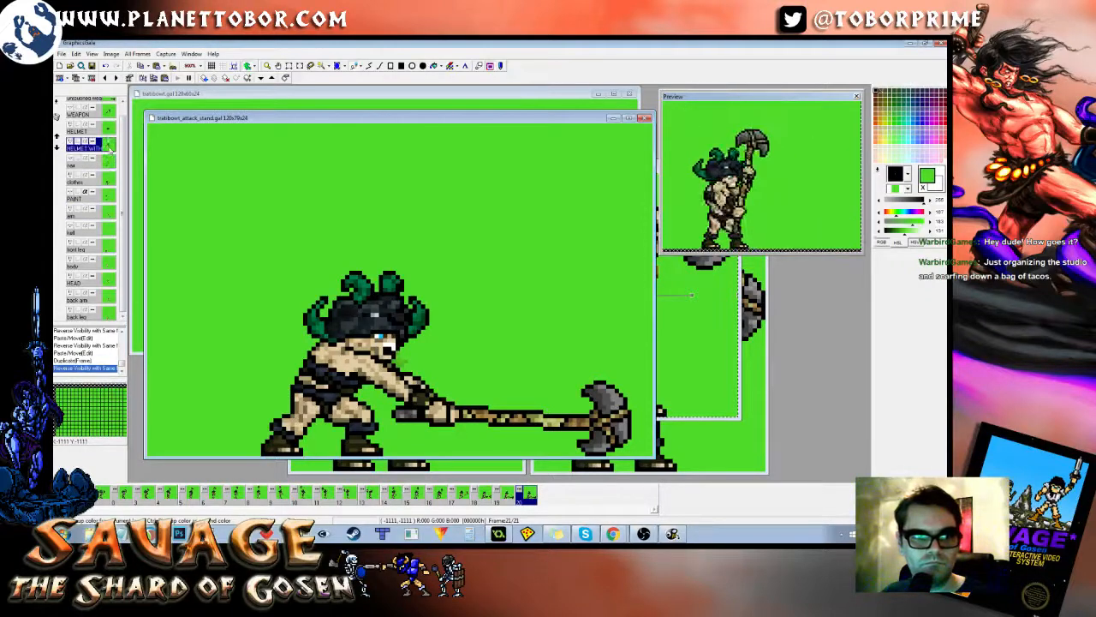
pyautogui.press('v')
pyautogui.click(109, 132)
pyautogui.press('v')
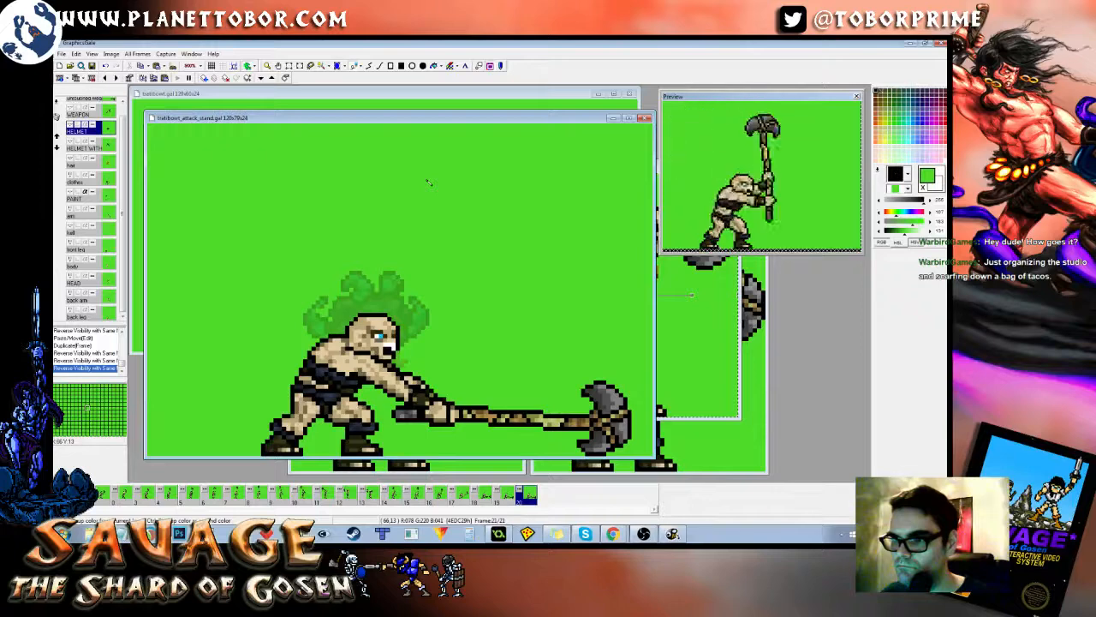
pyautogui.press('Left')
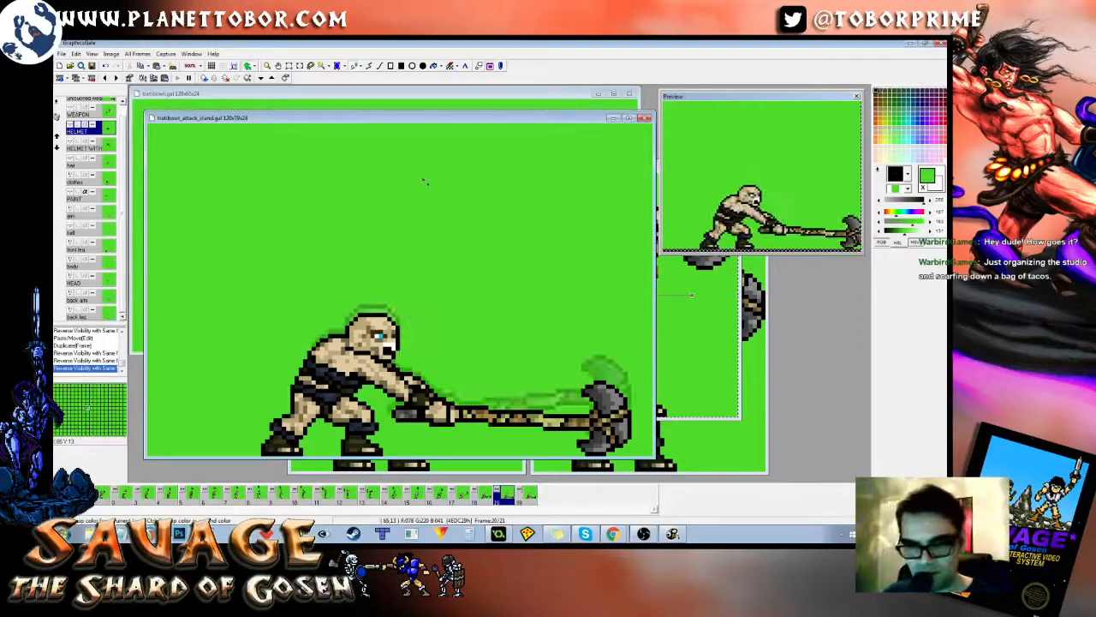
pyautogui.press('Left')
pyautogui.press('Right')
pyautogui.press('Right')
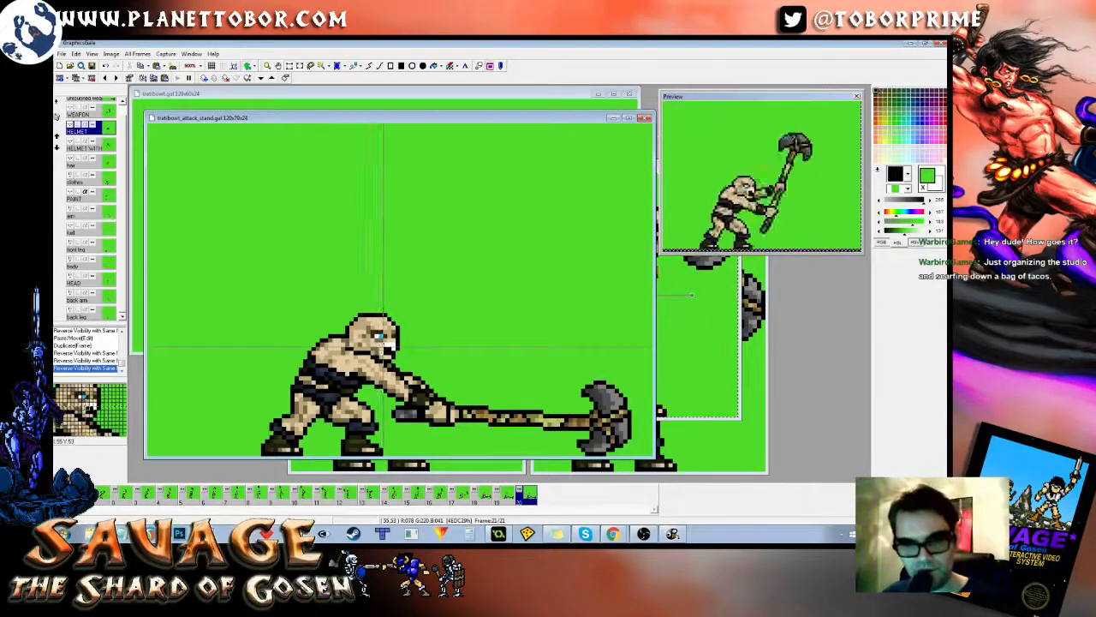
# Step: Select a 5×1 pixel strip across the mouth in frame 21 and move it on the HEAD layer to reshape the mouth
pyautogui.moveTo(383, 342); pyautogui.dragTo(402, 344)
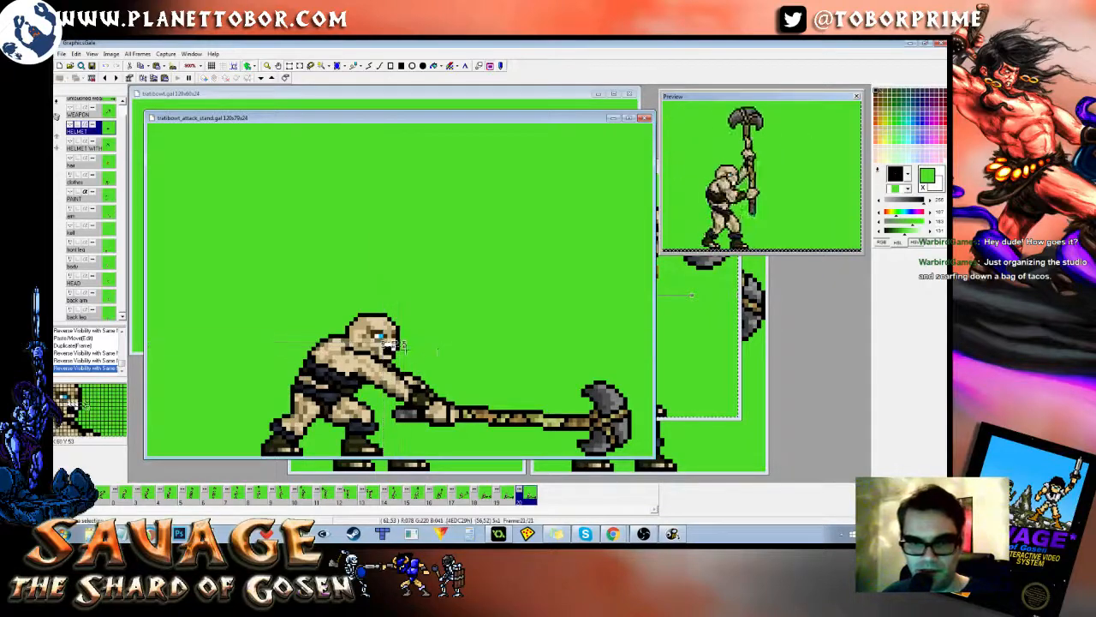
pyautogui.press('Delete')
pyautogui.press('Return')
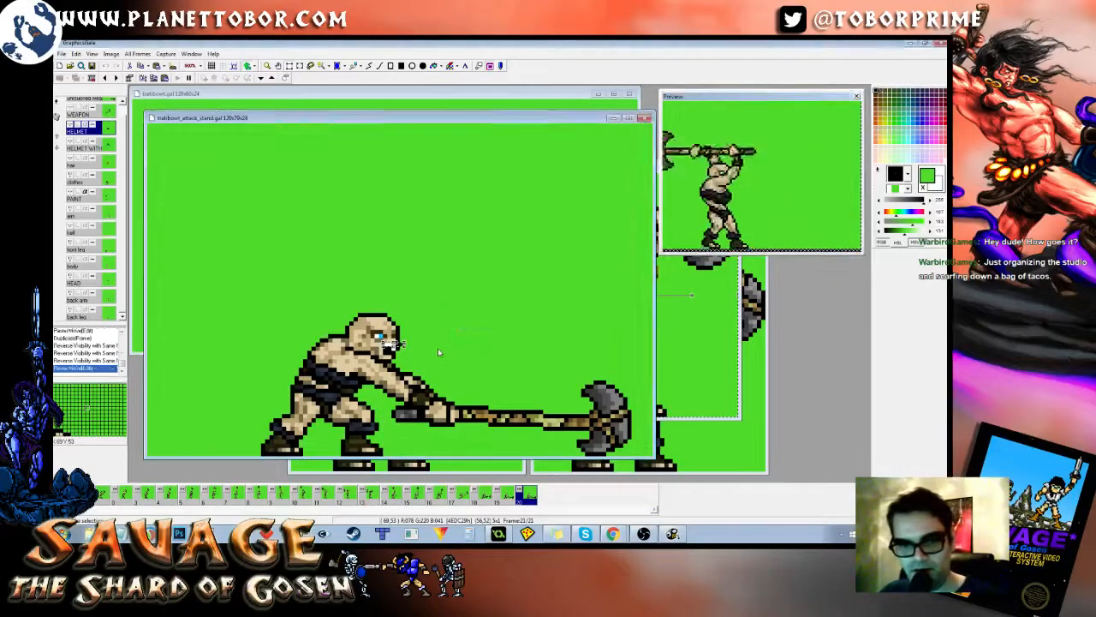
pyautogui.press('Down')
pyautogui.press('Down')
pyautogui.press('Down')
pyautogui.press('Down')
pyautogui.hotkey('ctrl', 'Down')
pyautogui.hotkey('ctrl', 'Down')
pyautogui.hotkey('ctrl', 'Down')
pyautogui.hotkey('ctrl', 'Down')
pyautogui.hotkey('ctrl', 'Down')
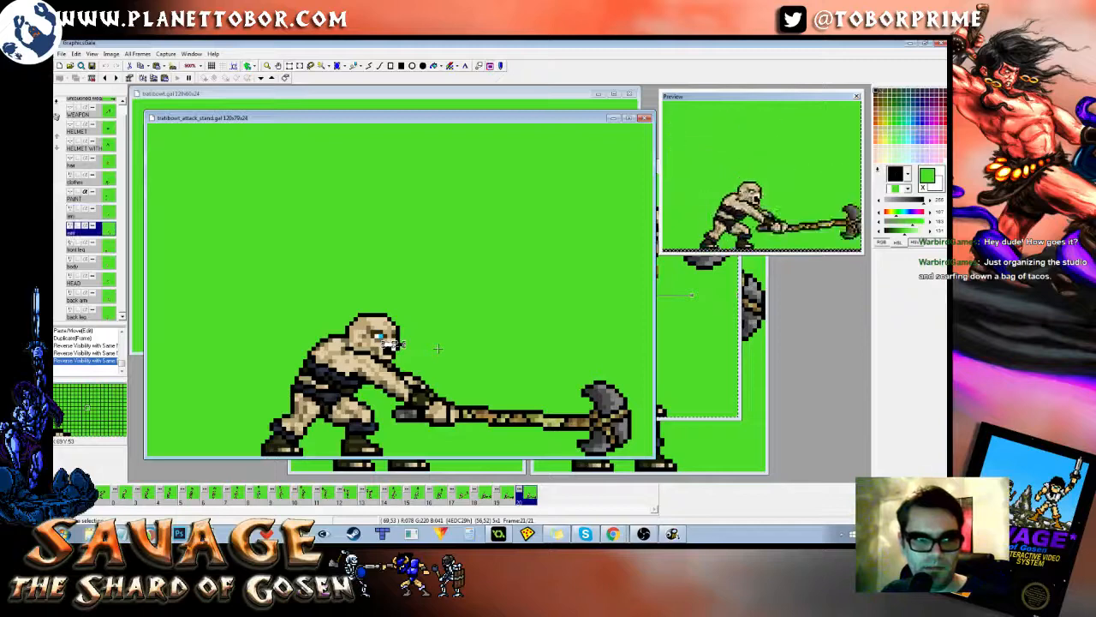
pyautogui.press('Down')
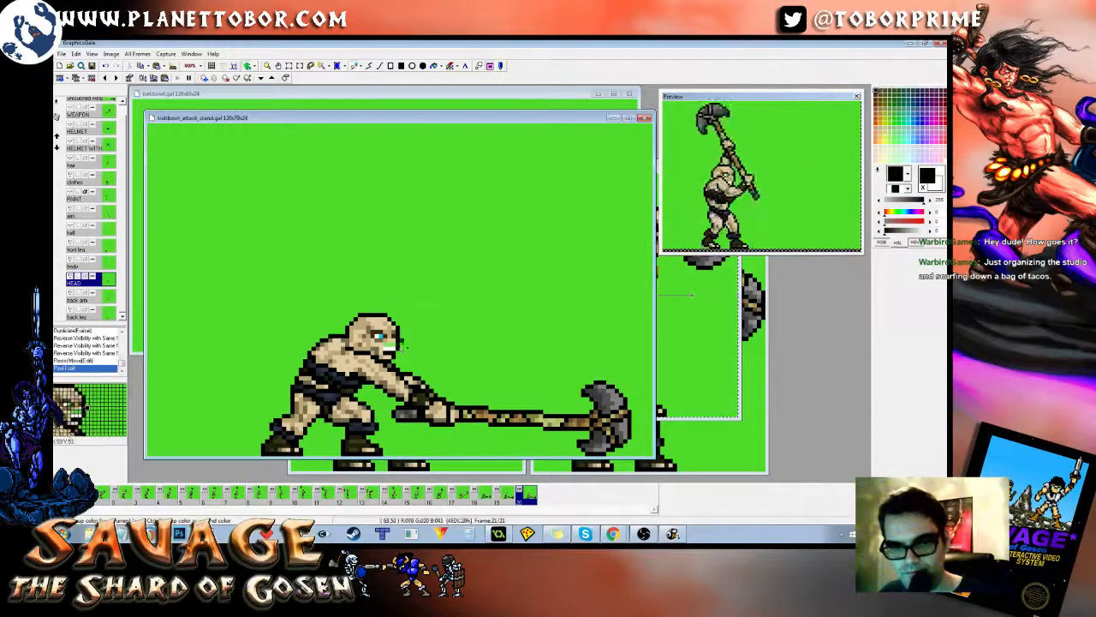
# Step: Try to redraw the mouth and jaw in frame 21 pixel by pixel on the HEAD layer, using black, skin and background green
pyautogui.click(402, 345)
pyautogui.rightClick(396, 367)
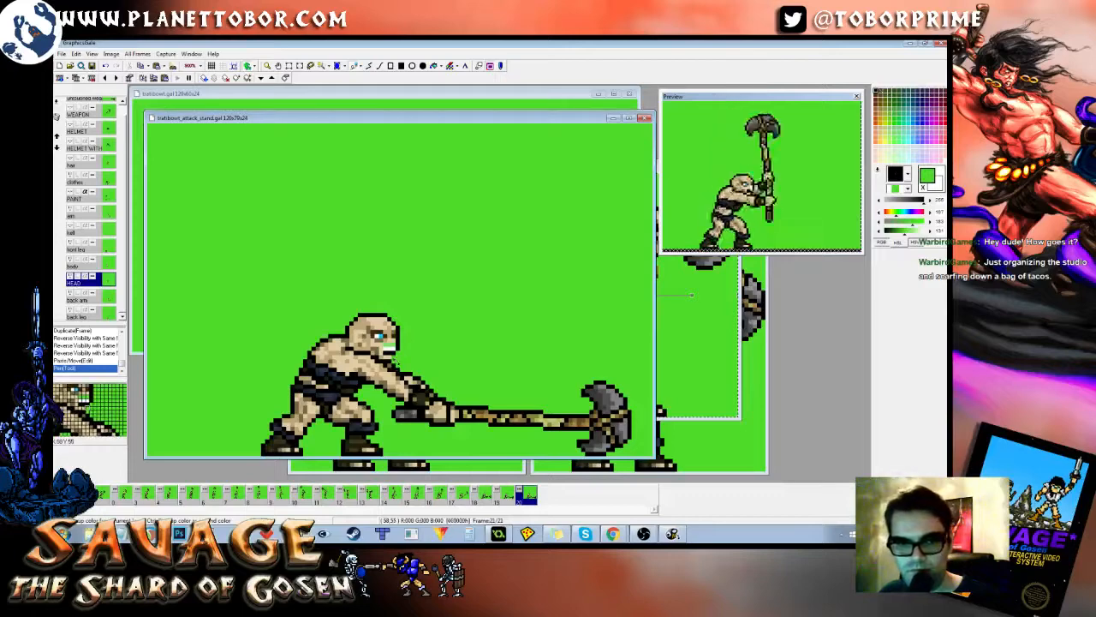
pyautogui.click(398, 358)
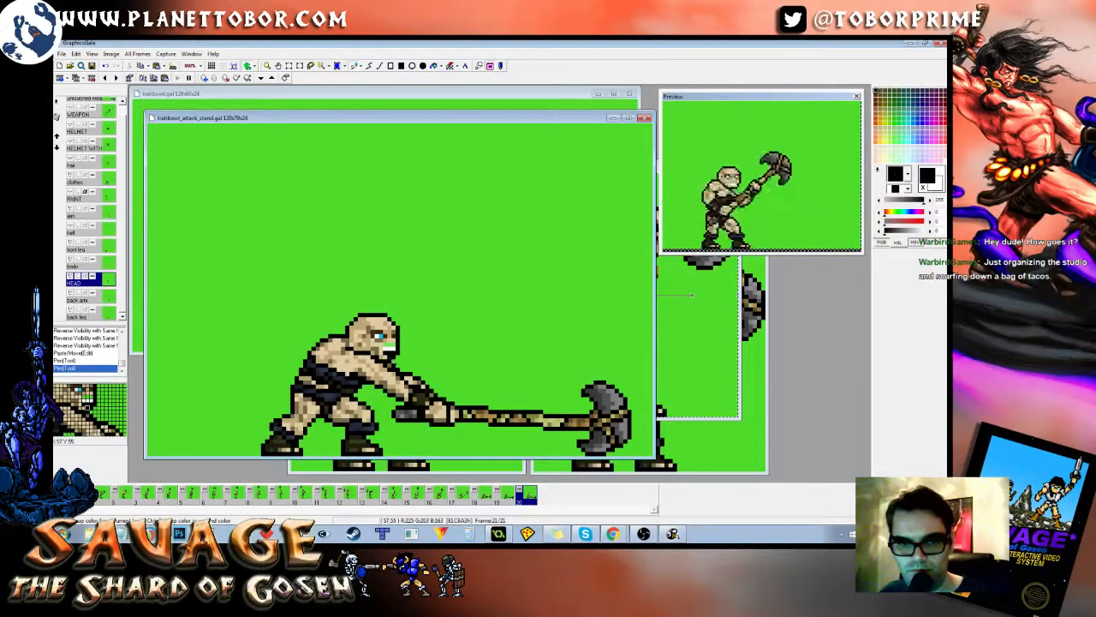
pyautogui.rightClick(396, 361)
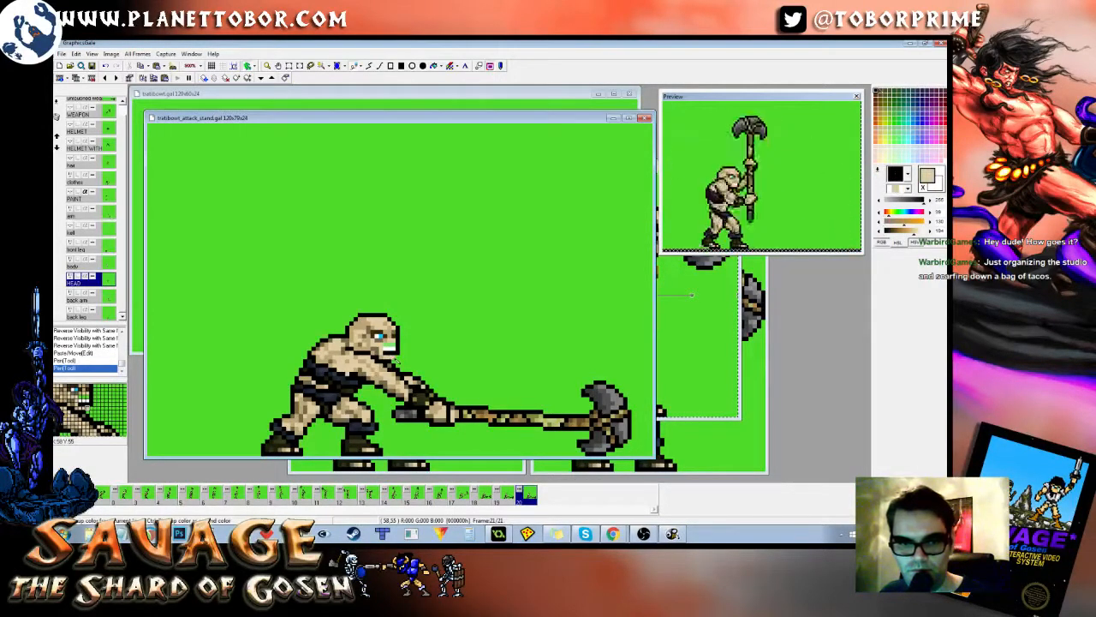
pyautogui.click(397, 353)
pyautogui.rightClick(398, 352)
pyautogui.click(398, 352)
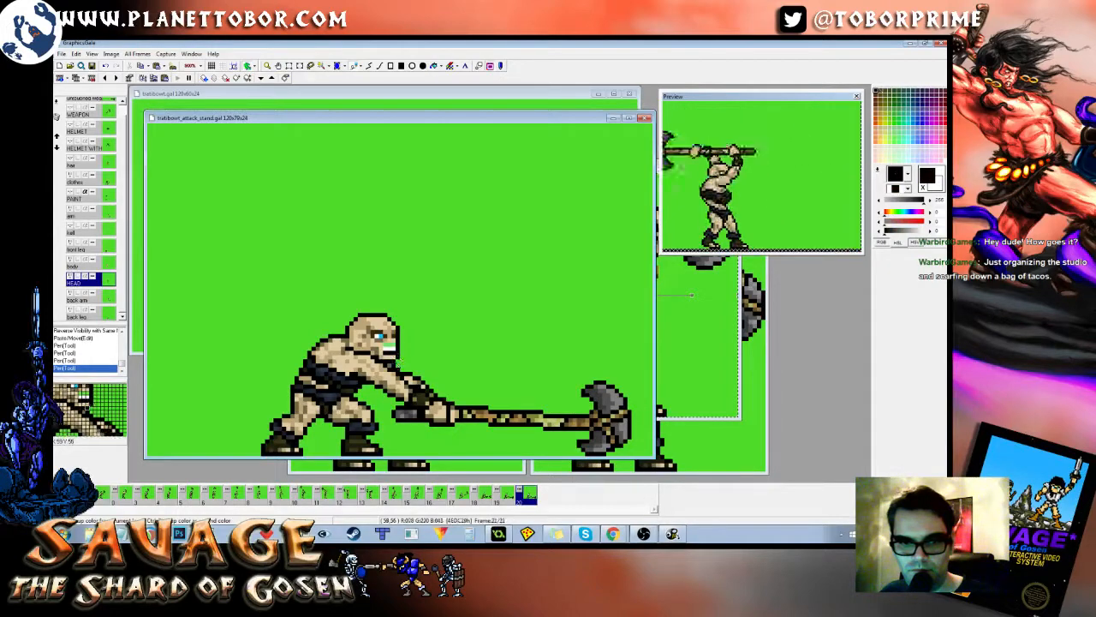
pyautogui.click(396, 347)
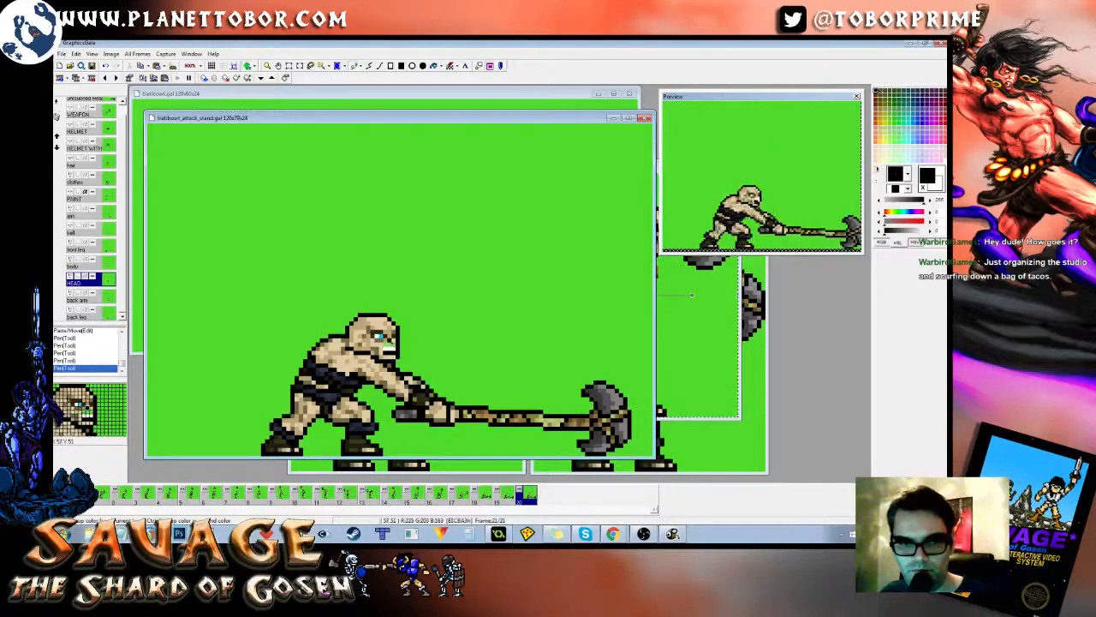
pyautogui.rightClick(395, 344)
pyautogui.click(393, 345)
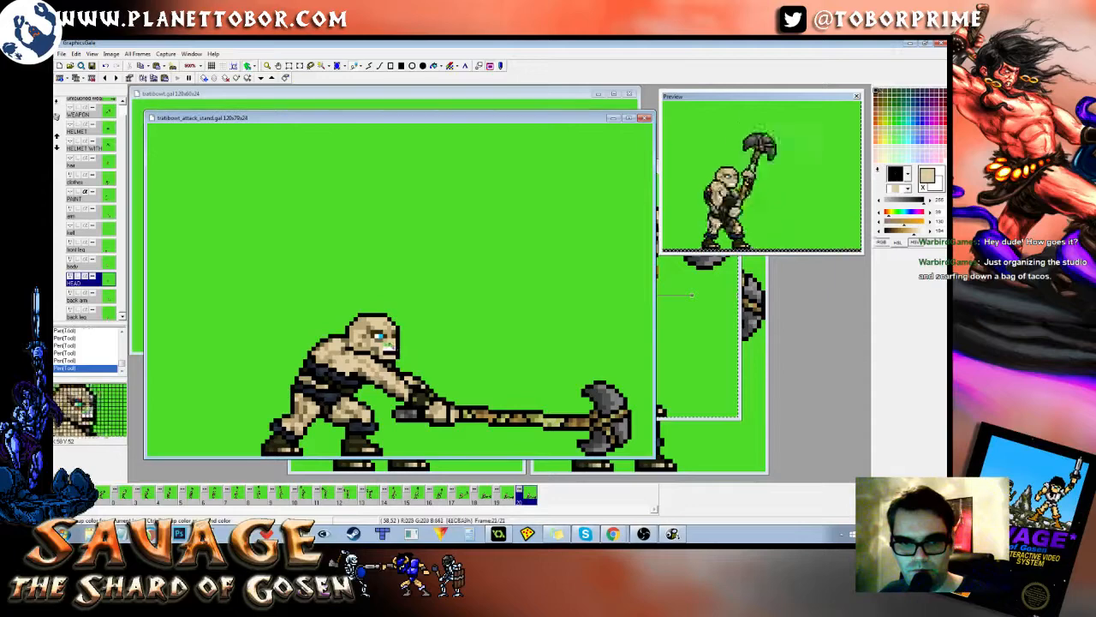
pyautogui.rightClick(451, 326)
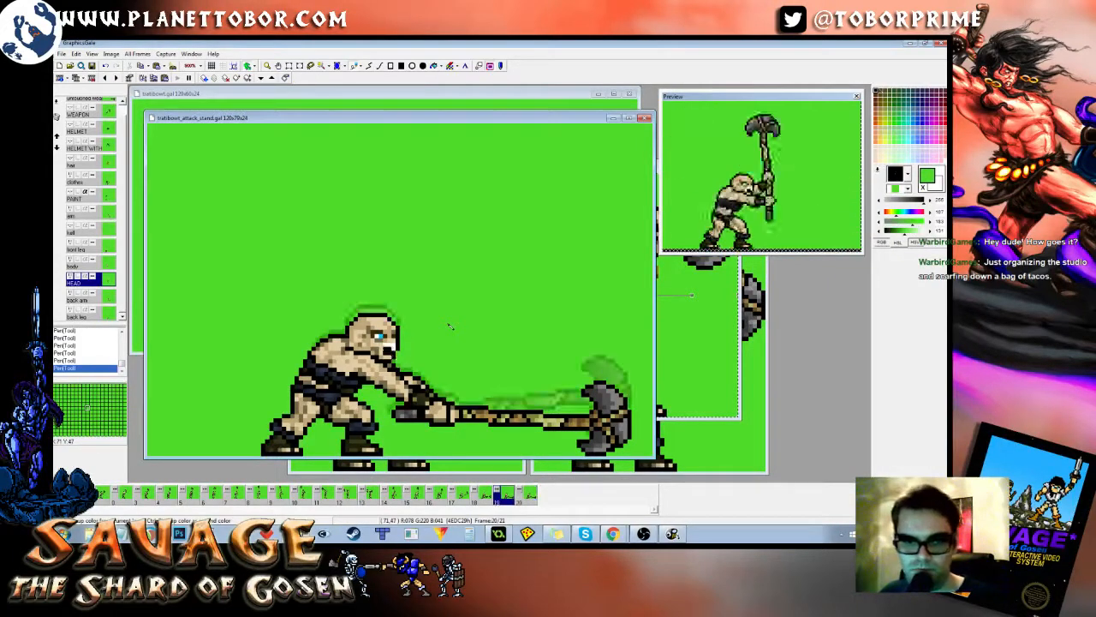
# Step: Undo the pen strokes on the face and the moved mouth strip in frame 21
pyautogui.hotkey('ctrl', 'z')
pyautogui.hotkey('ctrl', 'z')
pyautogui.hotkey('ctrl', 'z')
pyautogui.hotkey('ctrl', 'z')
pyautogui.hotkey('ctrl', 'z')
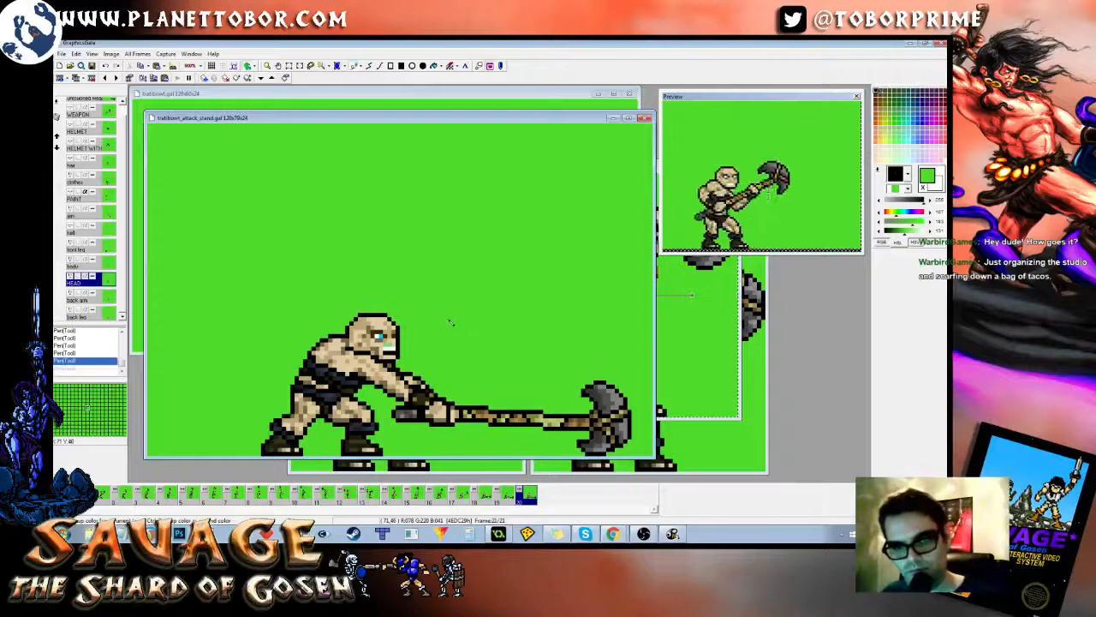
pyautogui.hotkey('ctrl', 'z')
pyautogui.hotkey('ctrl', 'z')
pyautogui.hotkey('ctrl', 'z')
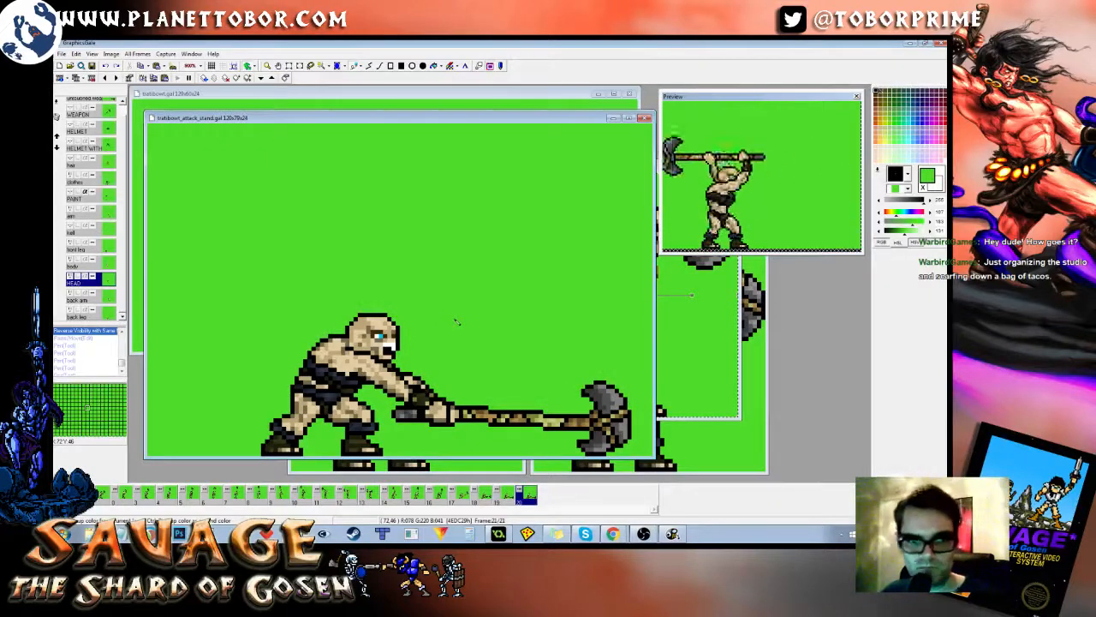
# Step: Shift the contents of the HEAD, arm and back arm layers 1 pixel down in frame 21 and check against frame 20
pyautogui.hotkey('ctrl', 'v')
pyautogui.moveTo(457, 322); pyautogui.dragTo(454, 318)
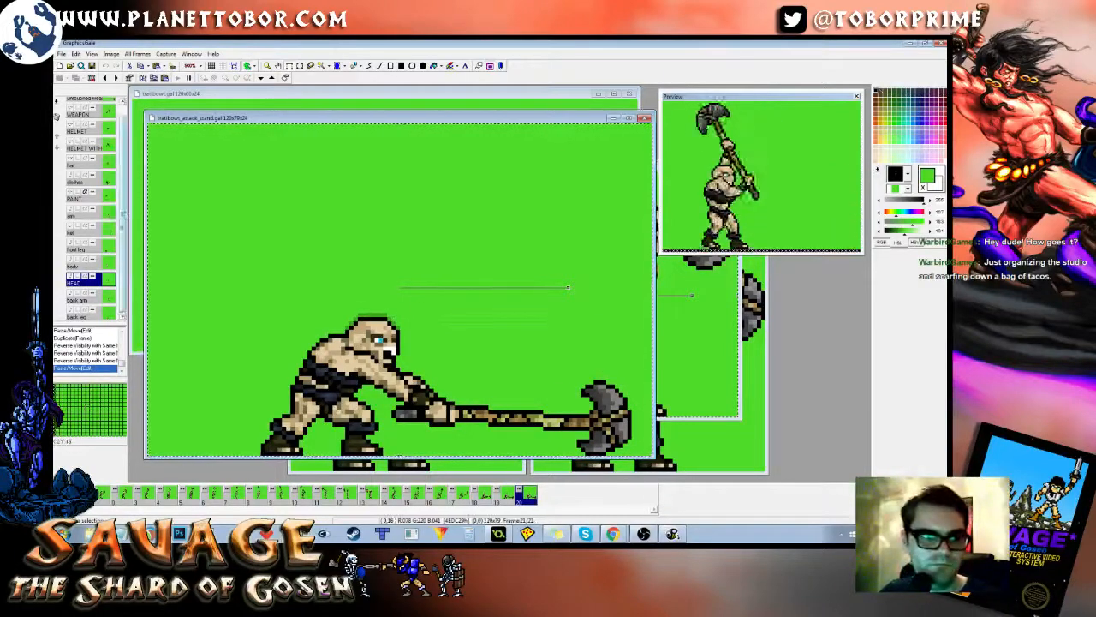
pyautogui.click(93, 213)
pyautogui.press('Down')
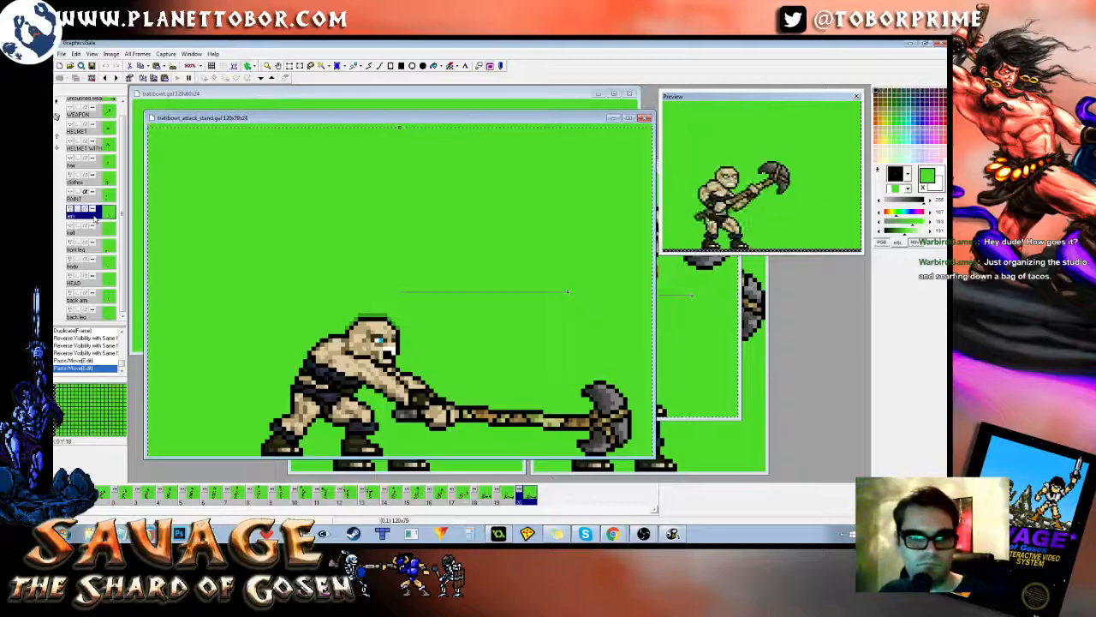
pyautogui.hotkey('ctrl', 'Down')
pyautogui.hotkey('ctrl', 'Down')
pyautogui.hotkey('ctrl', 'Down')
pyautogui.hotkey('ctrl', 'Down')
pyautogui.hotkey('ctrl', 'Down')
pyautogui.press('Down')
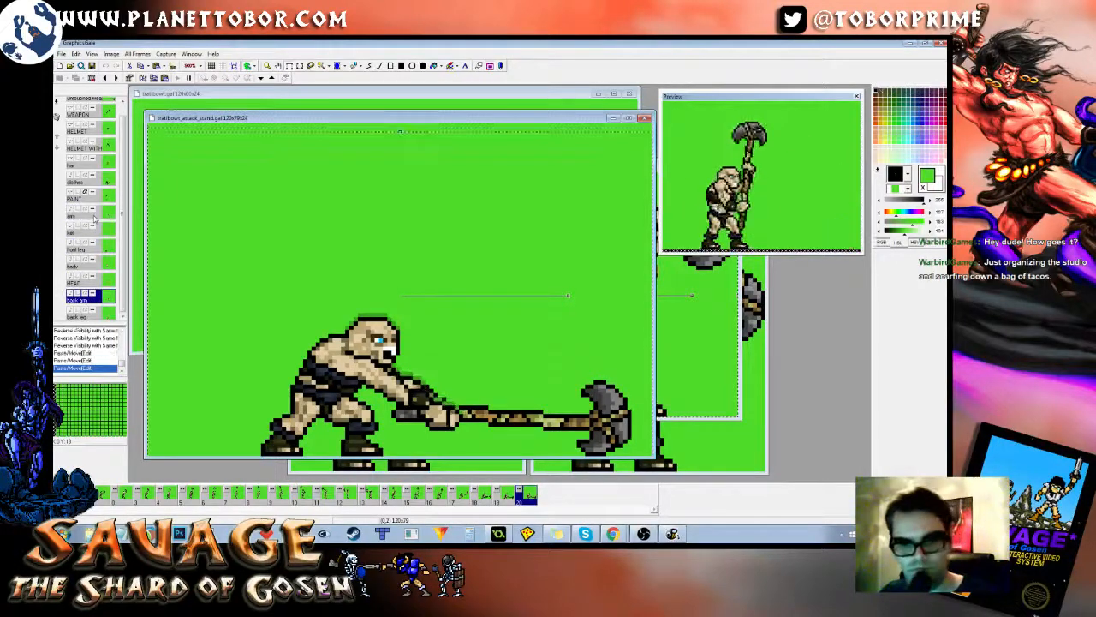
pyautogui.press('Return')
pyautogui.hotkey('ctrl', 'Left')
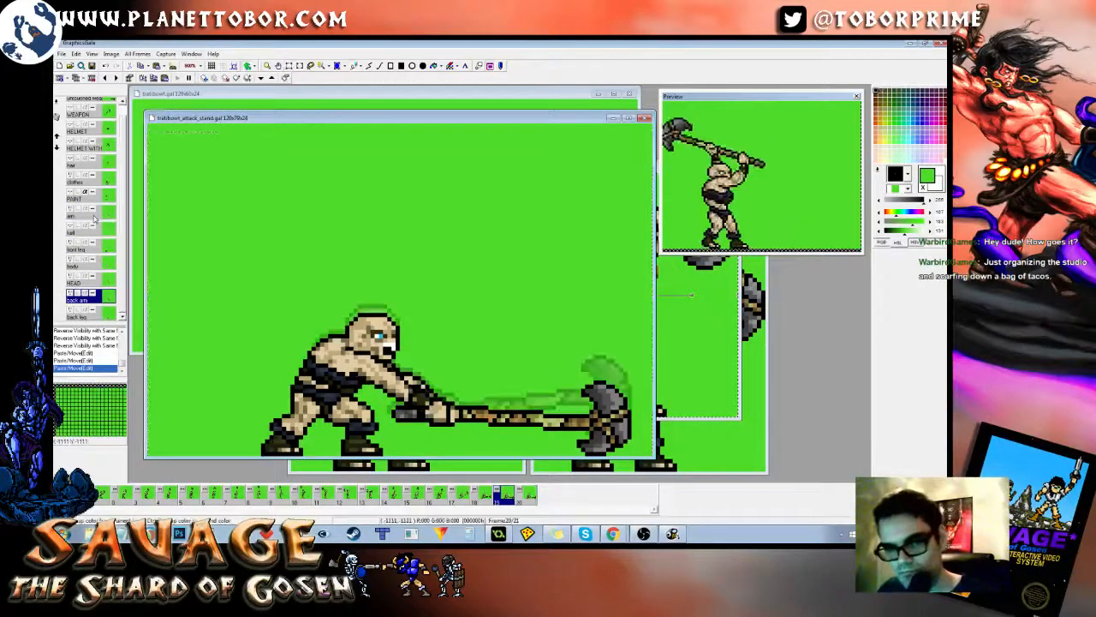
pyautogui.hotkey('ctrl', 'Right')
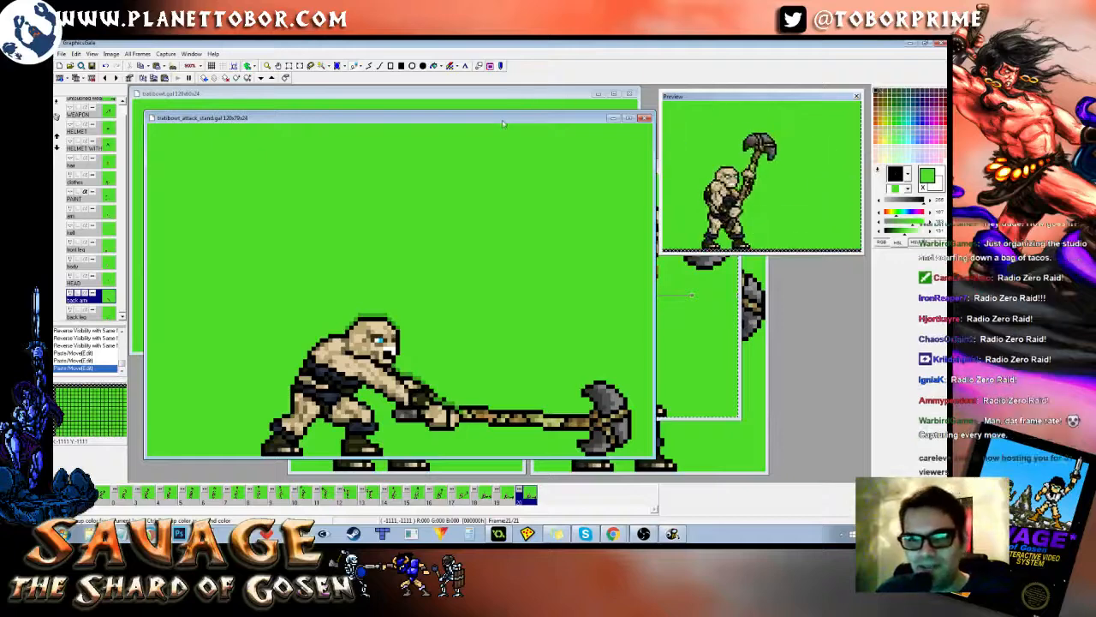
# Step: Show the hair layer again in all frames
pyautogui.moveTo(503, 124); pyautogui.dragTo(501, 120)
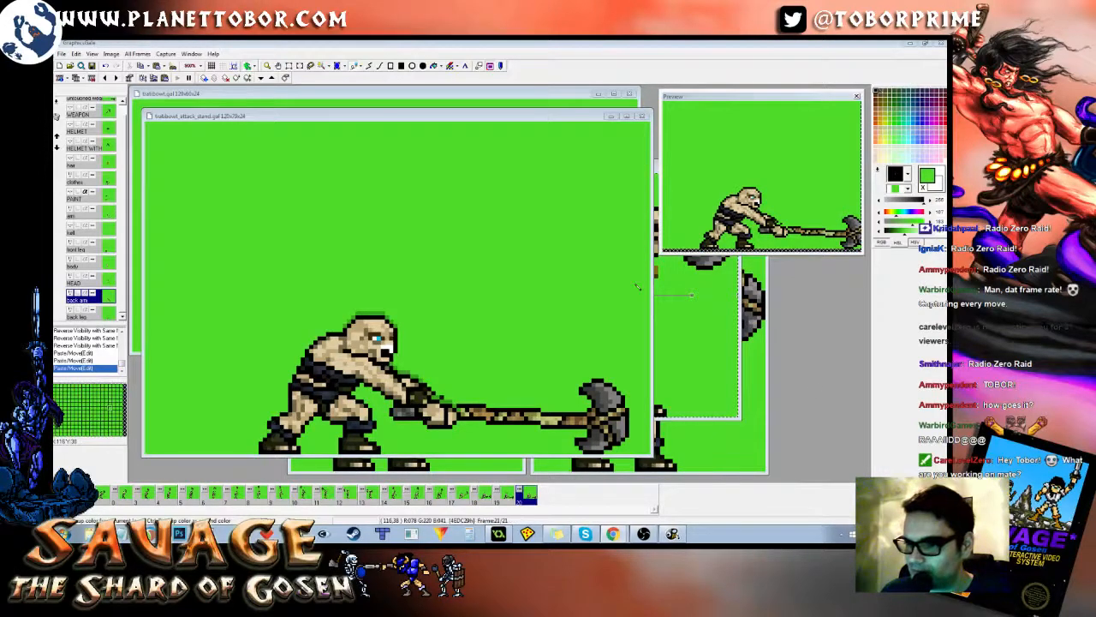
pyautogui.click(536, 120)
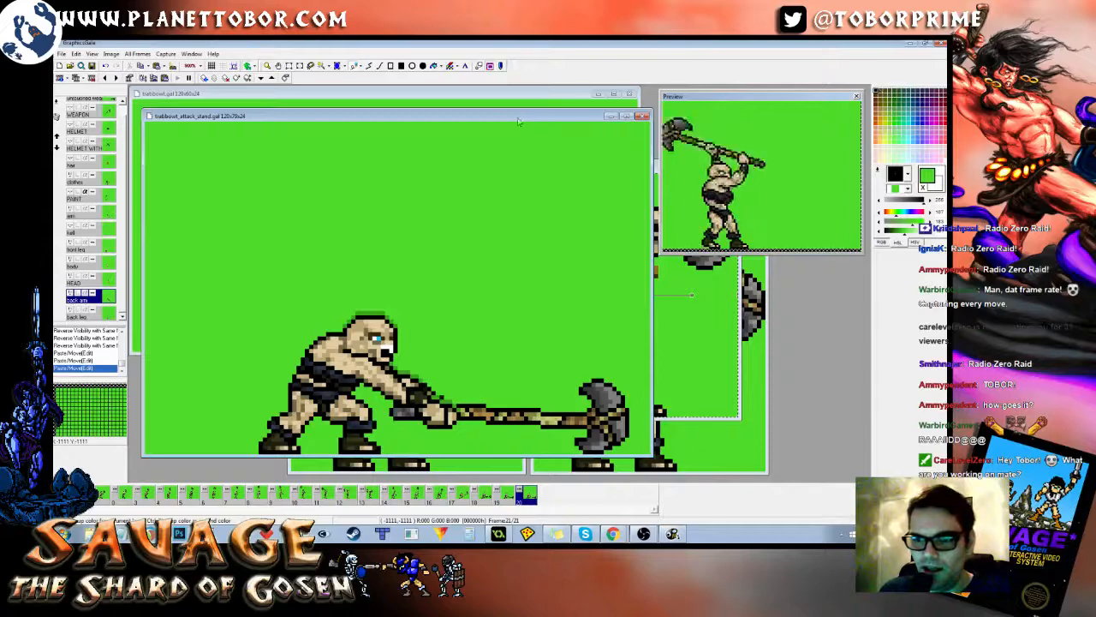
pyautogui.moveTo(125, 183); pyautogui.dragTo(124, 171)
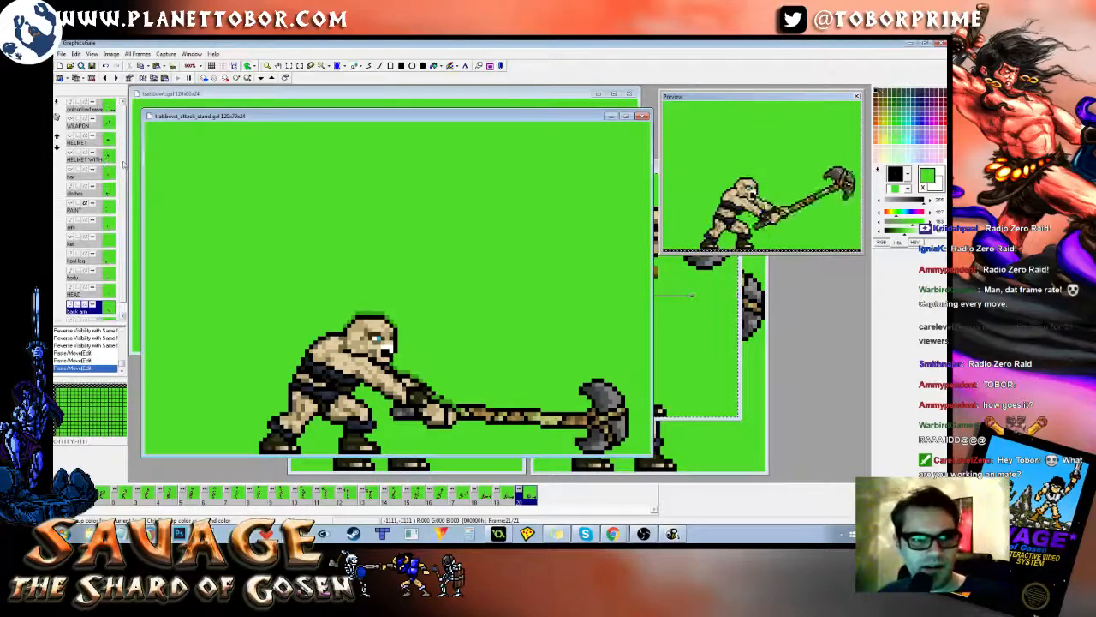
pyautogui.click(70, 169)
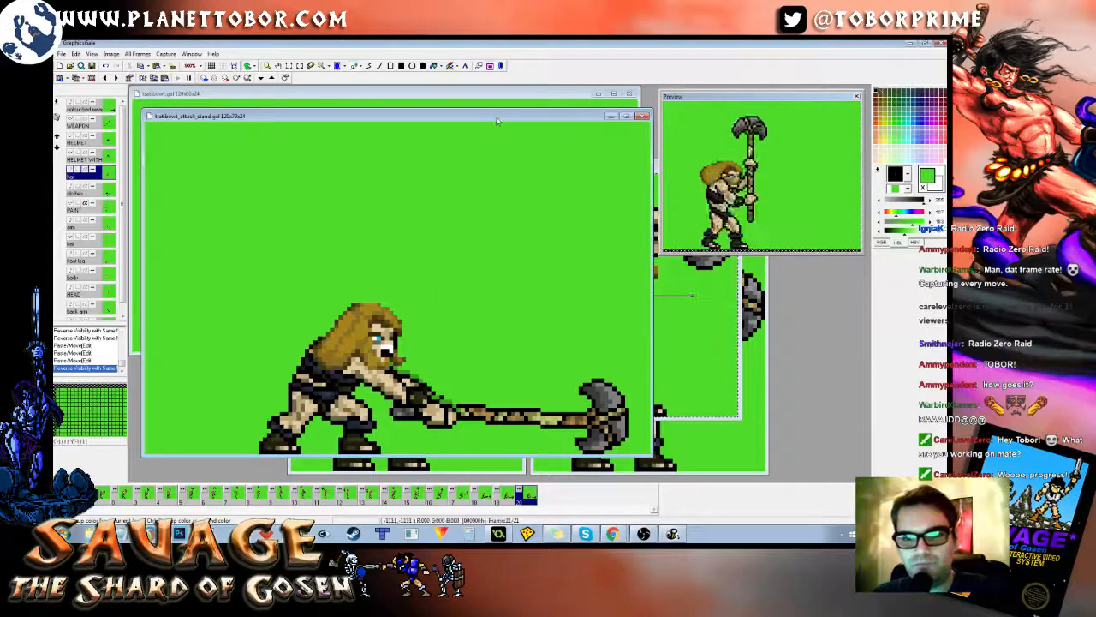
pyautogui.moveTo(496, 119); pyautogui.dragTo(499, 114)
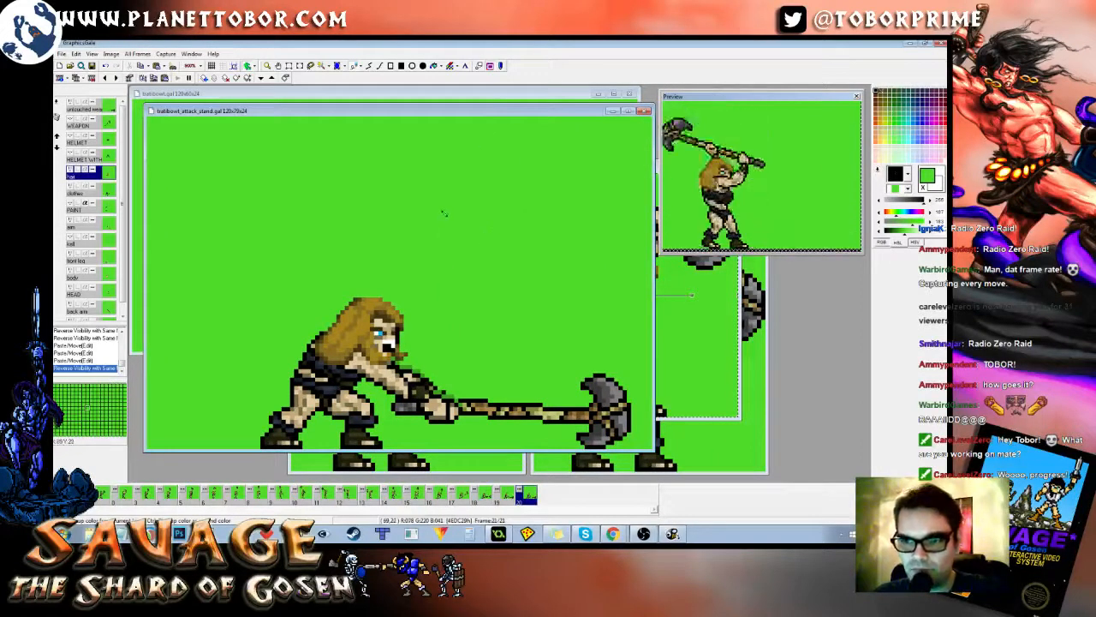
# Step: Flip back and forth through the last frames to examine how the head and arms settle with the hair visible
pyautogui.press('Left')
pyautogui.press('Left')
pyautogui.press('Left')
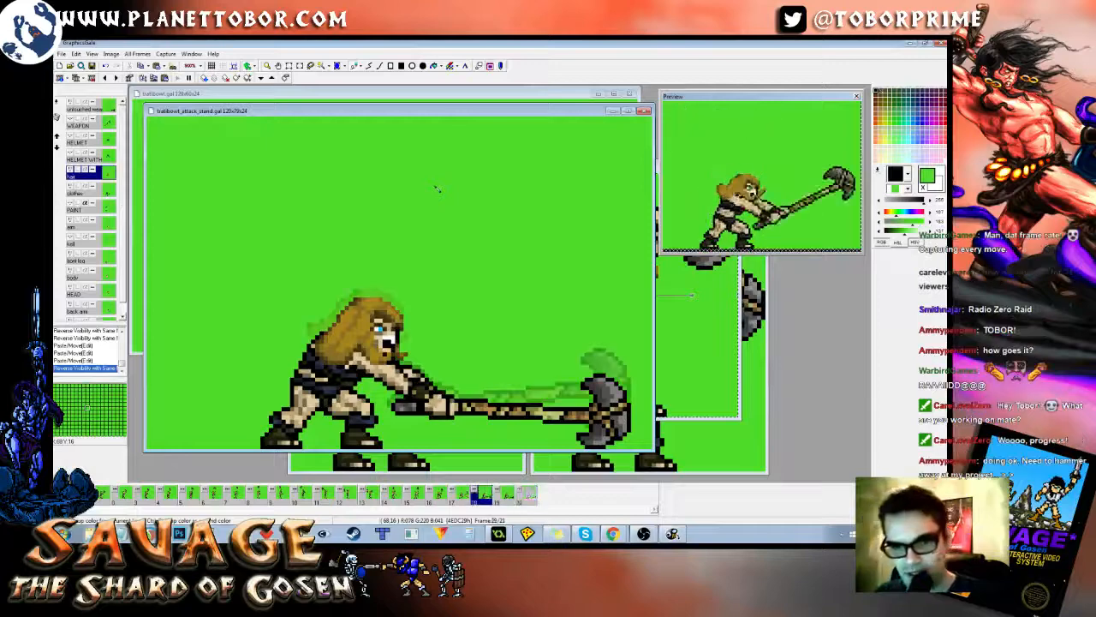
pyautogui.press('Right')
pyautogui.press('Right')
pyautogui.press('Right')
pyautogui.press('Left')
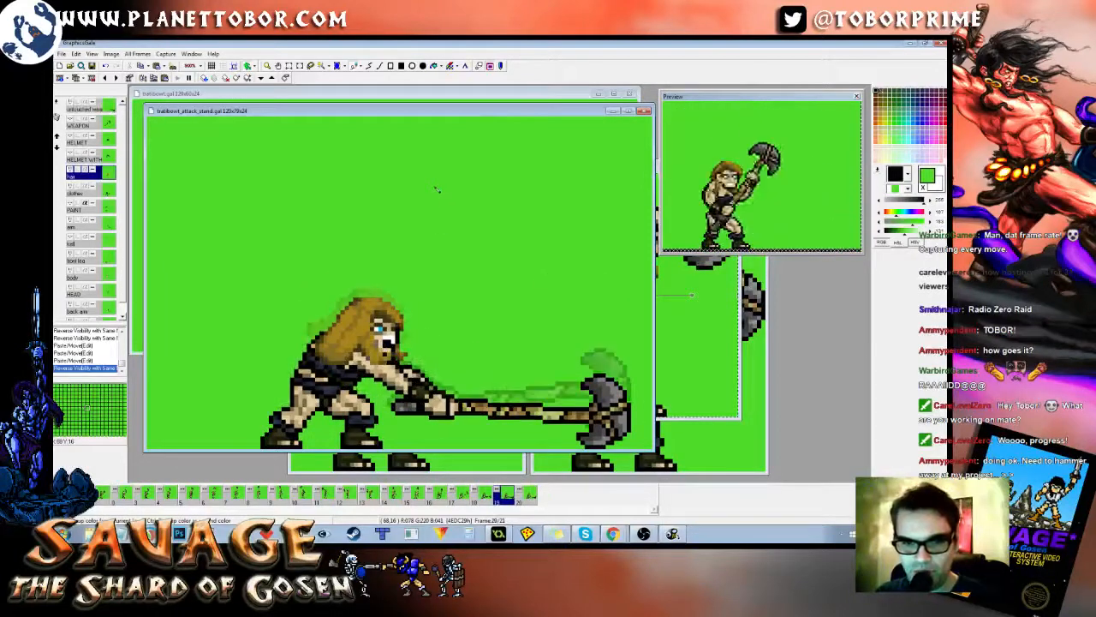
pyautogui.press('Right')
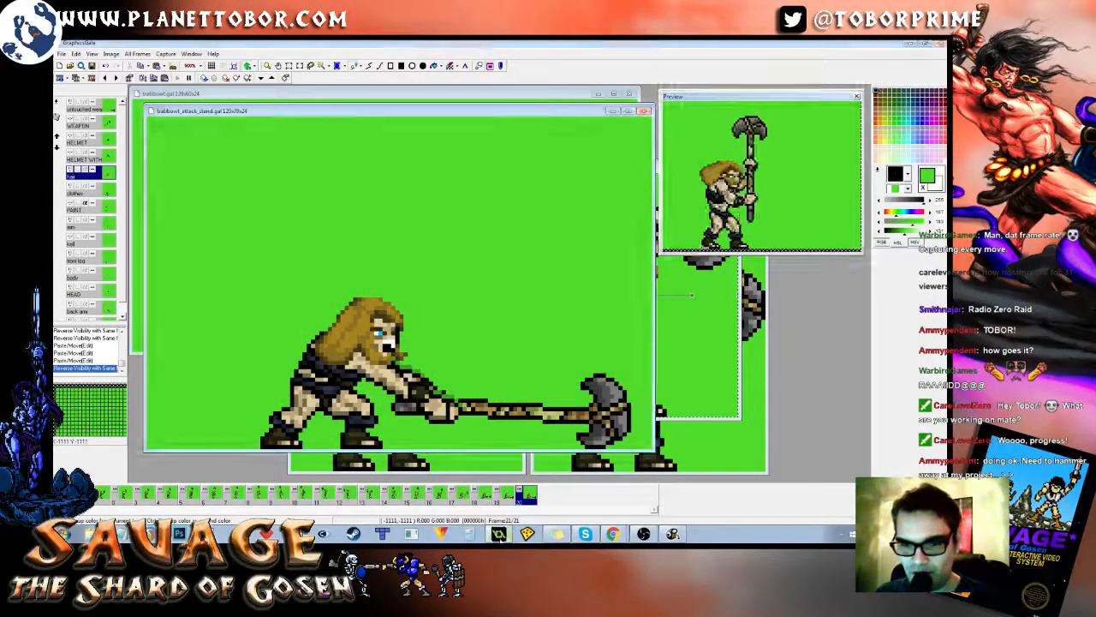
# Step: Switch to the SAVAGE The Shard of Gosen project in GameMaker and run the game
pyautogui.hotkey('alt', 'Tab')
pyautogui.hotkey('alt', 'Tab')
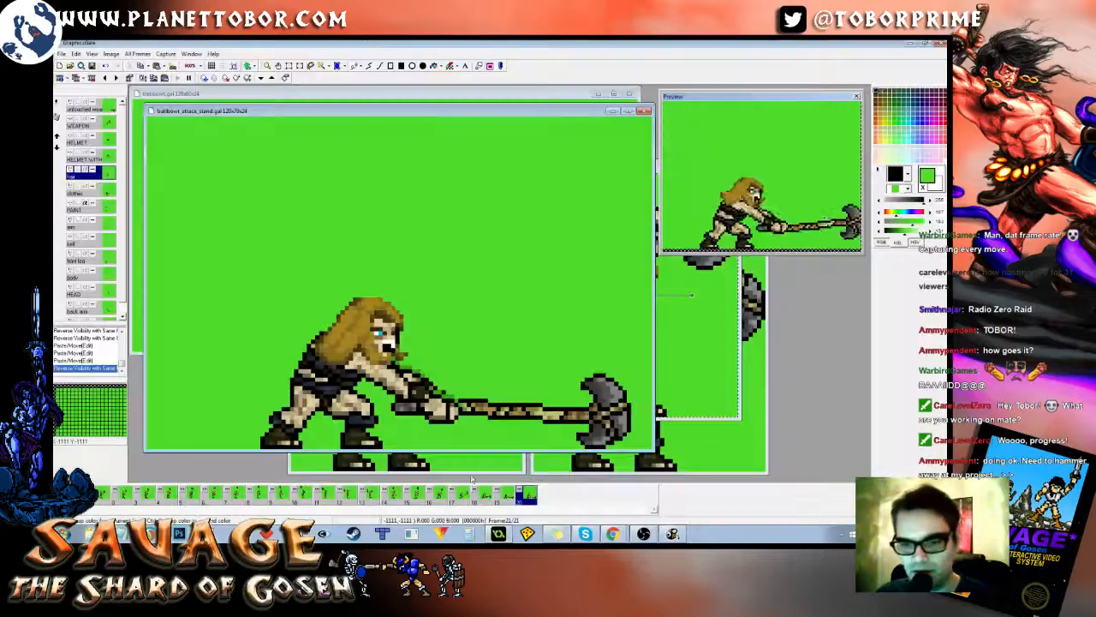
pyautogui.hotkey('alt', 'Tab')
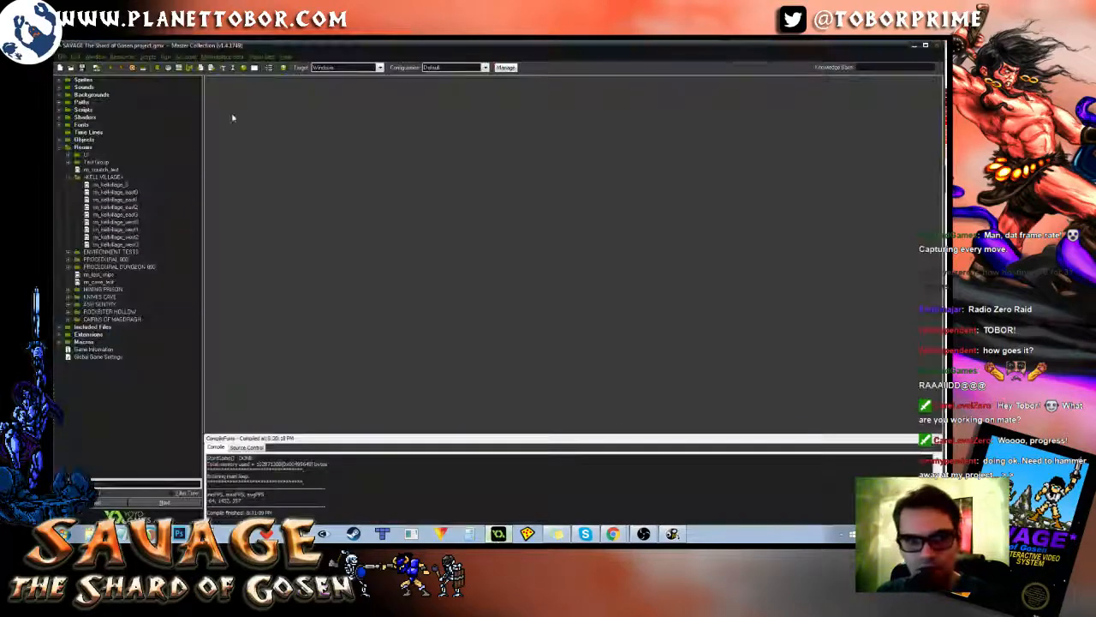
pyautogui.click(115, 69)
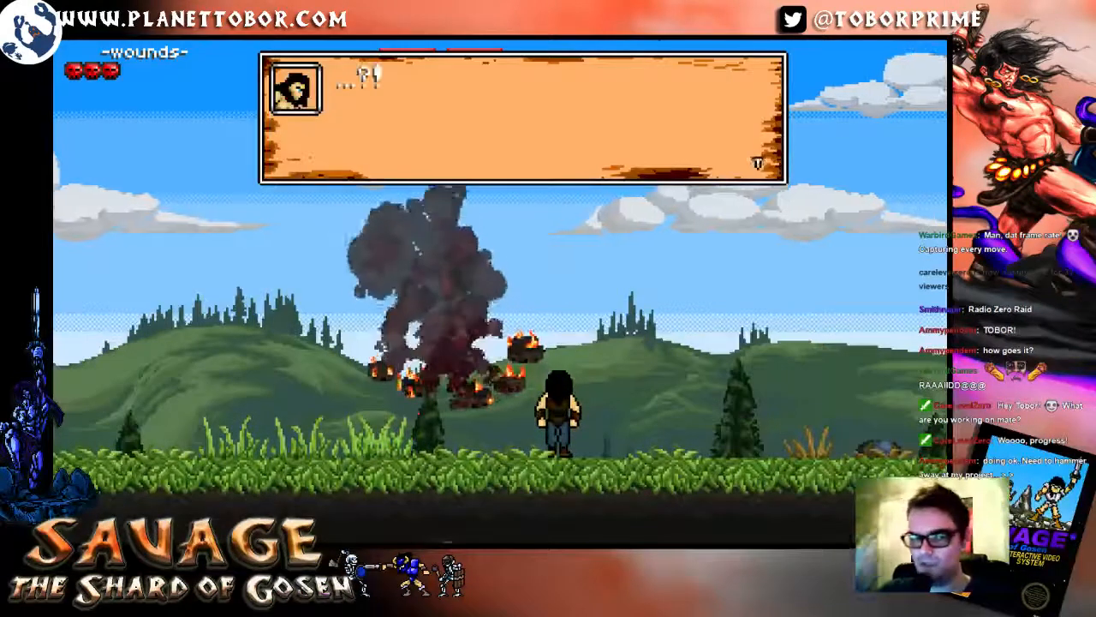
# Step: Advance through the village cutscene's dialogue until the fight with the raiders begins
pyautogui.press('Return')
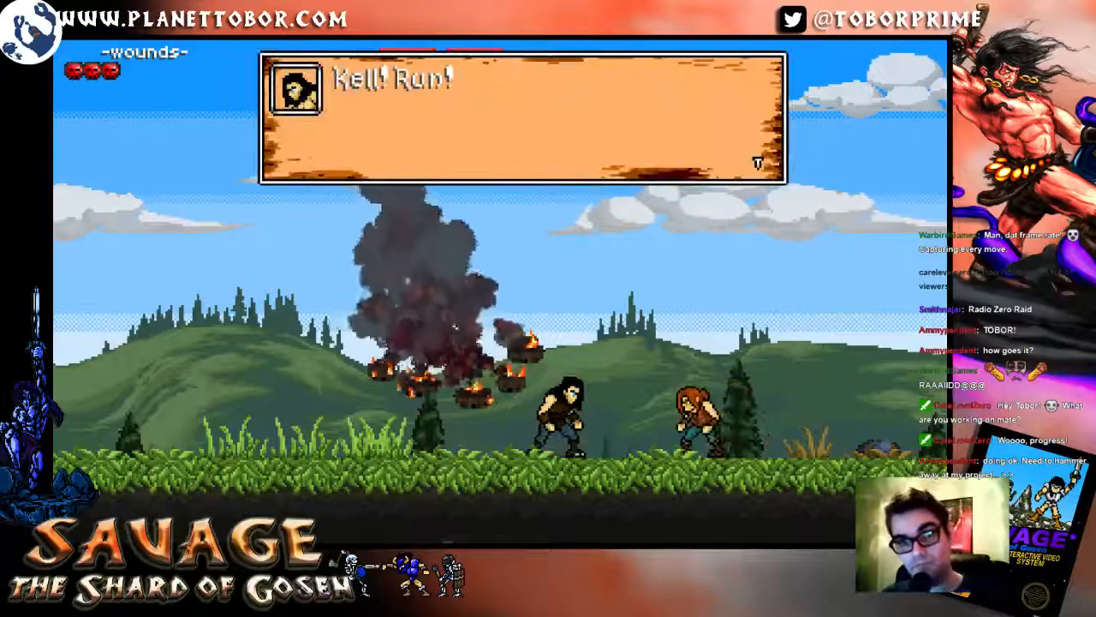
pyautogui.press('Return')
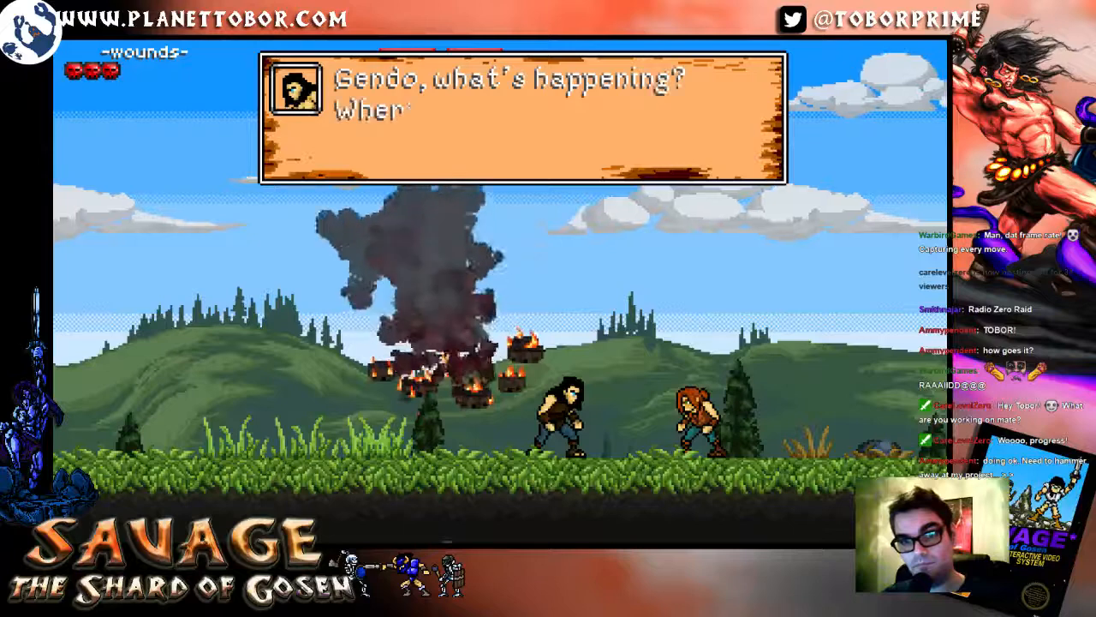
pyautogui.press('Return')
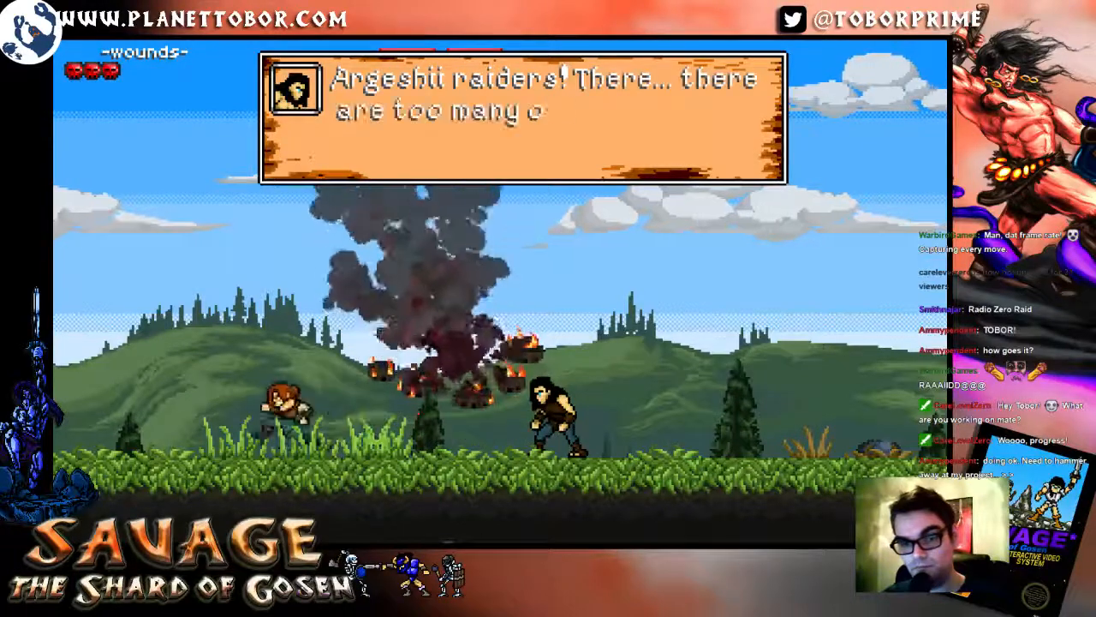
pyautogui.press('Return')
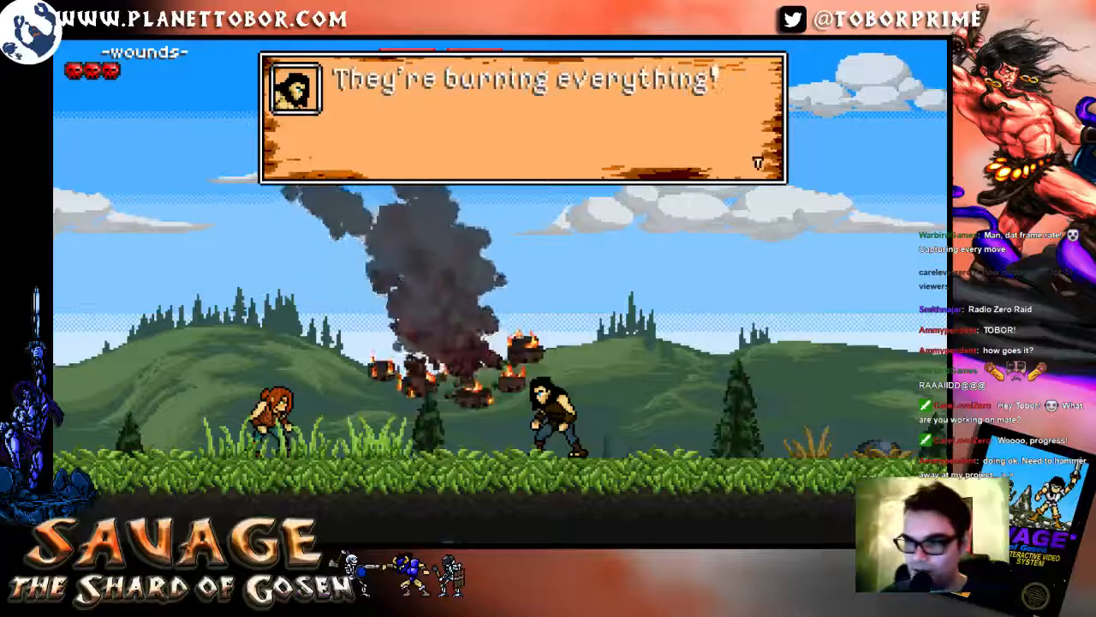
pyautogui.press('Return')
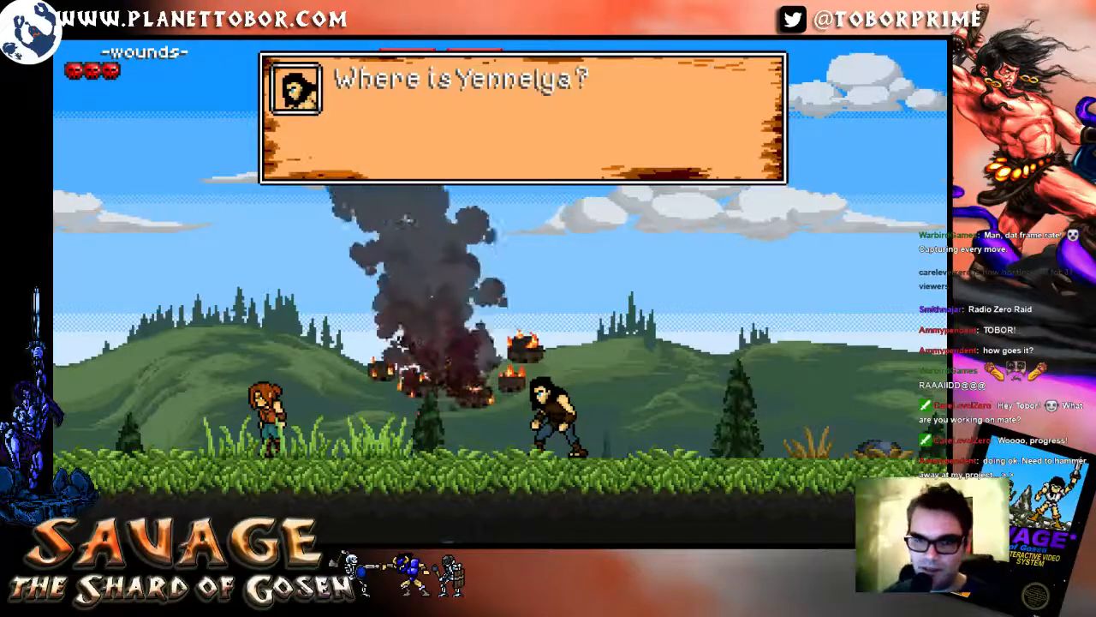
pyautogui.press('Return')
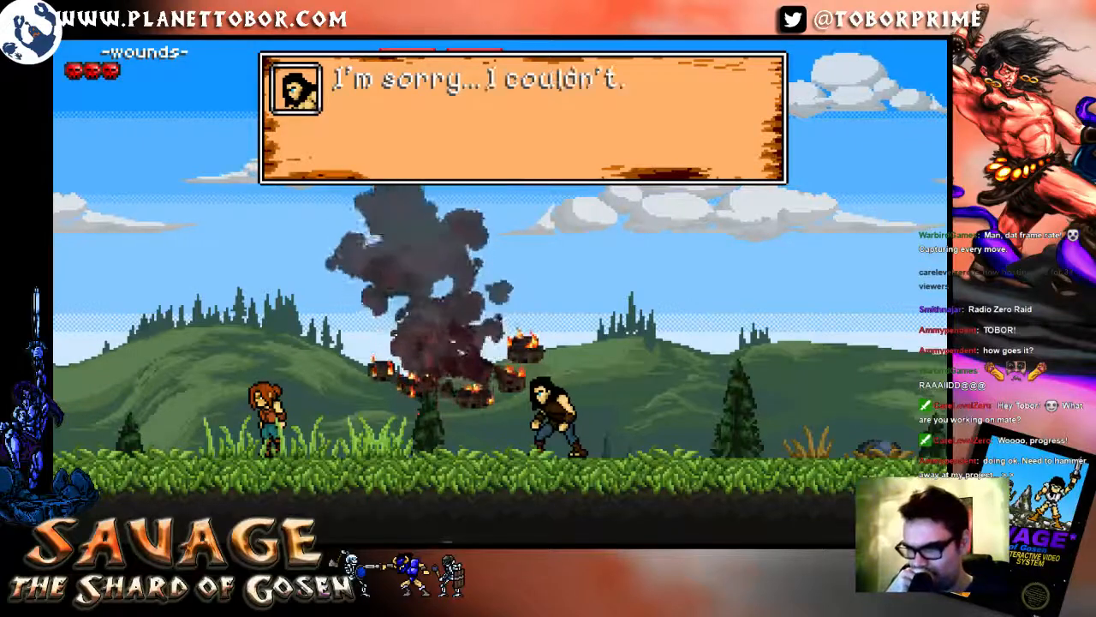
pyautogui.press('Return')
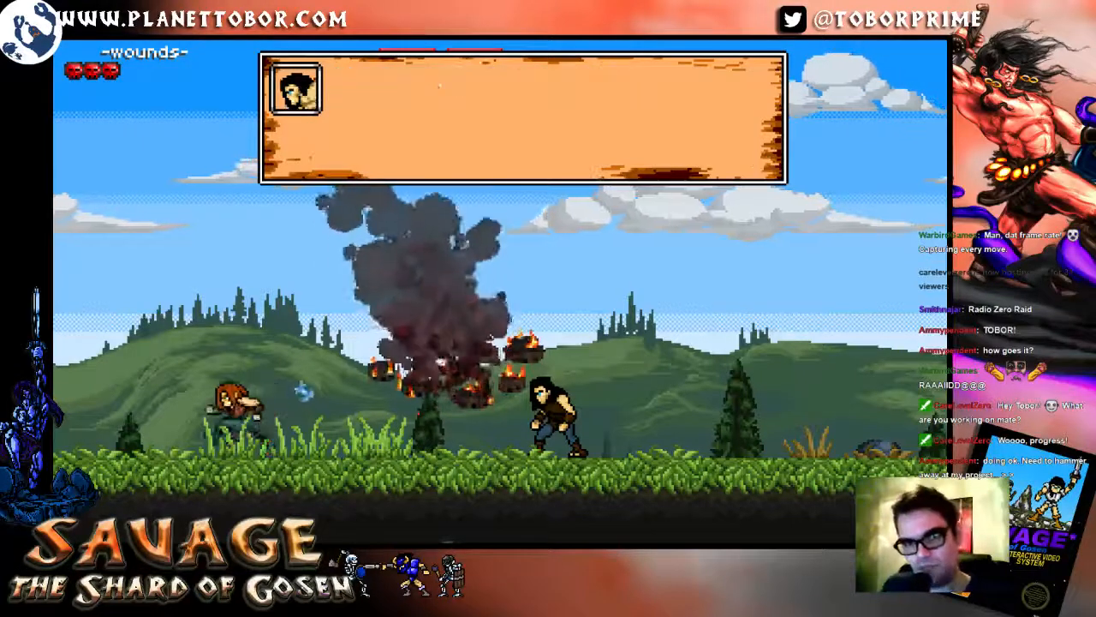
pyautogui.press('Return')
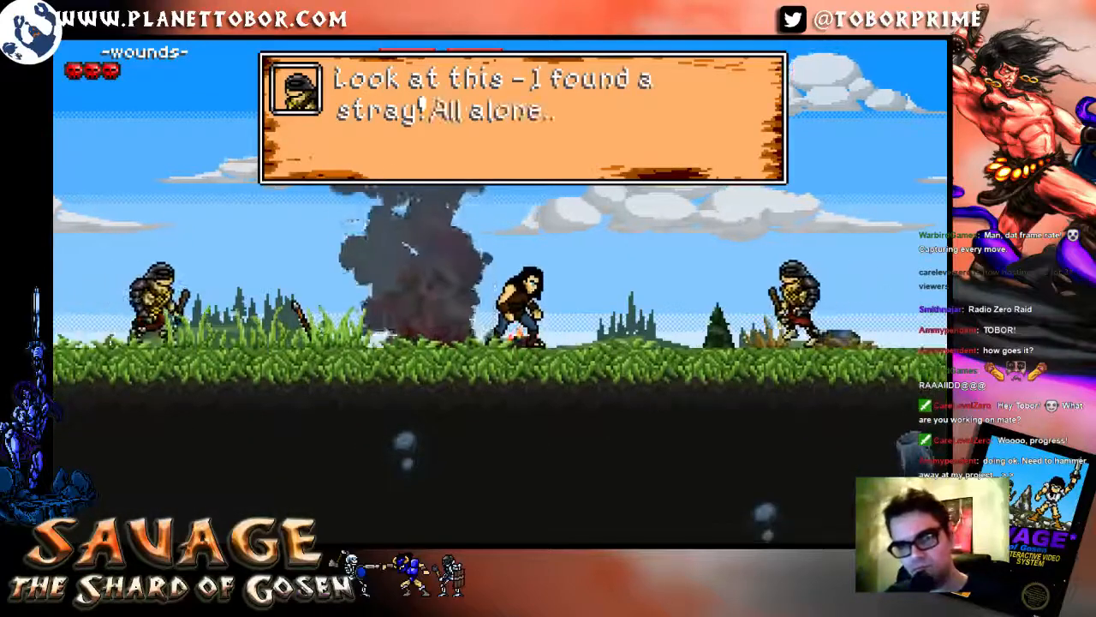
pyautogui.press('Return')
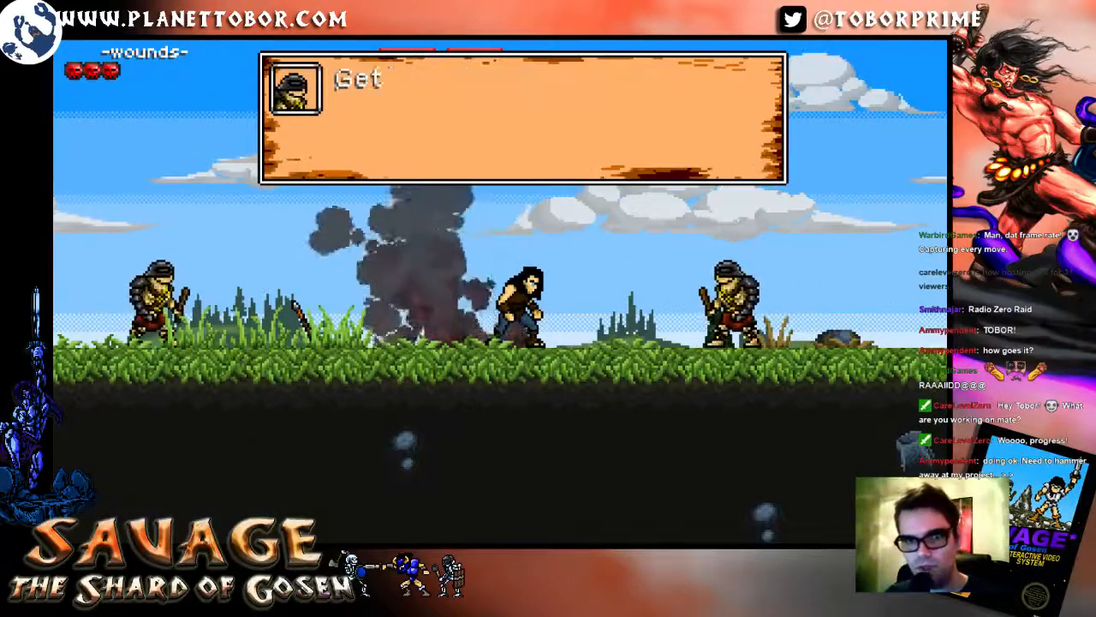
pyautogui.press('Return')
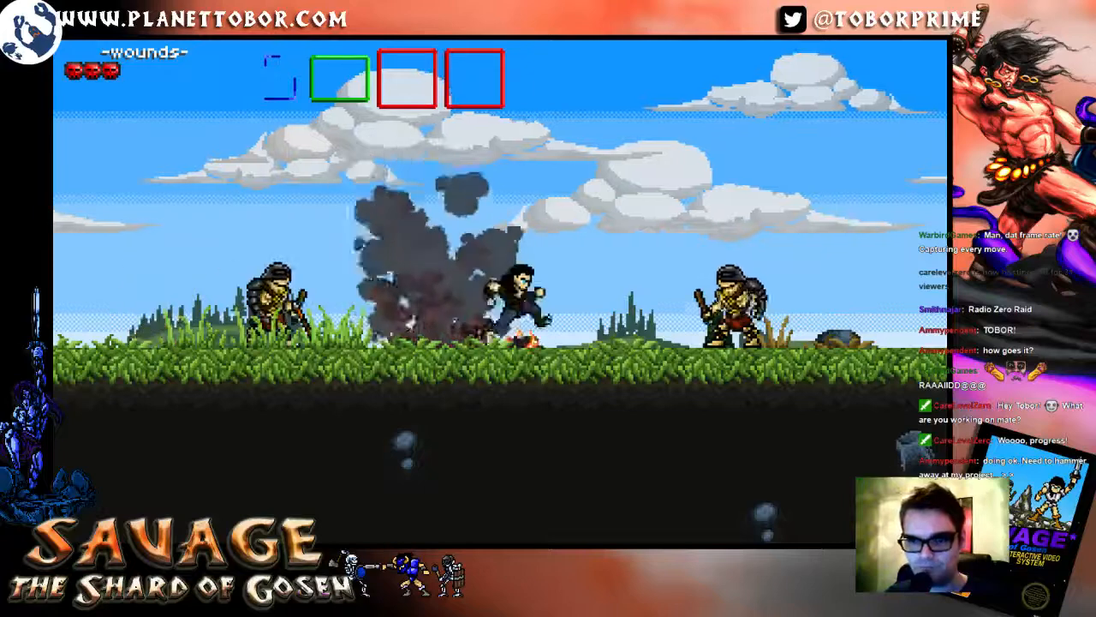
pyautogui.press('Right')
pyautogui.press('Left')
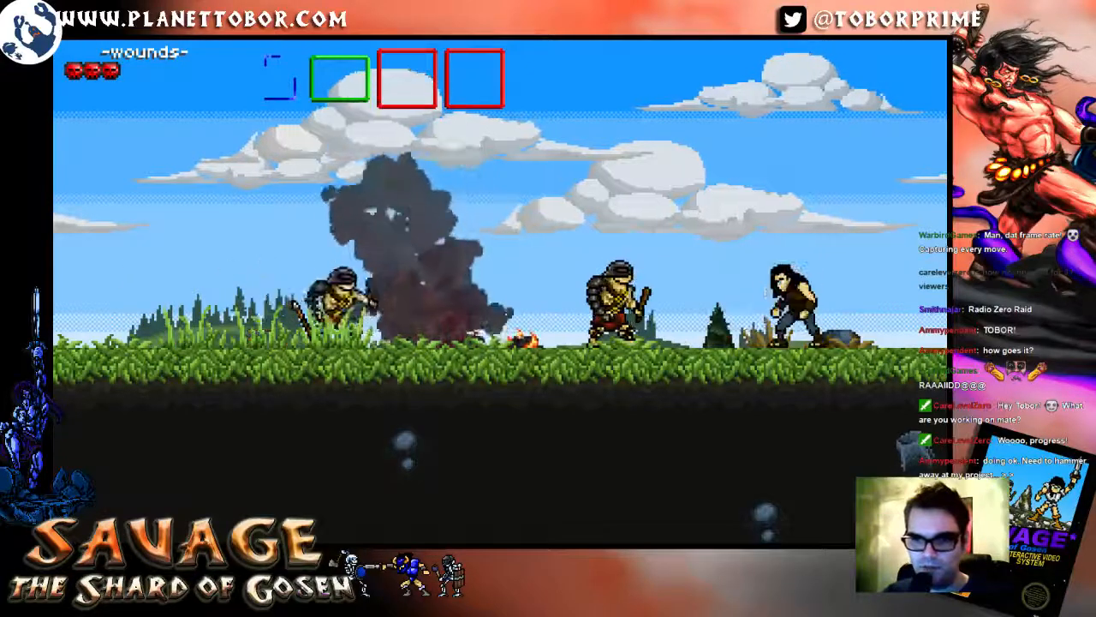
pyautogui.press('Right')
pyautogui.press('Left')
pyautogui.press('space')
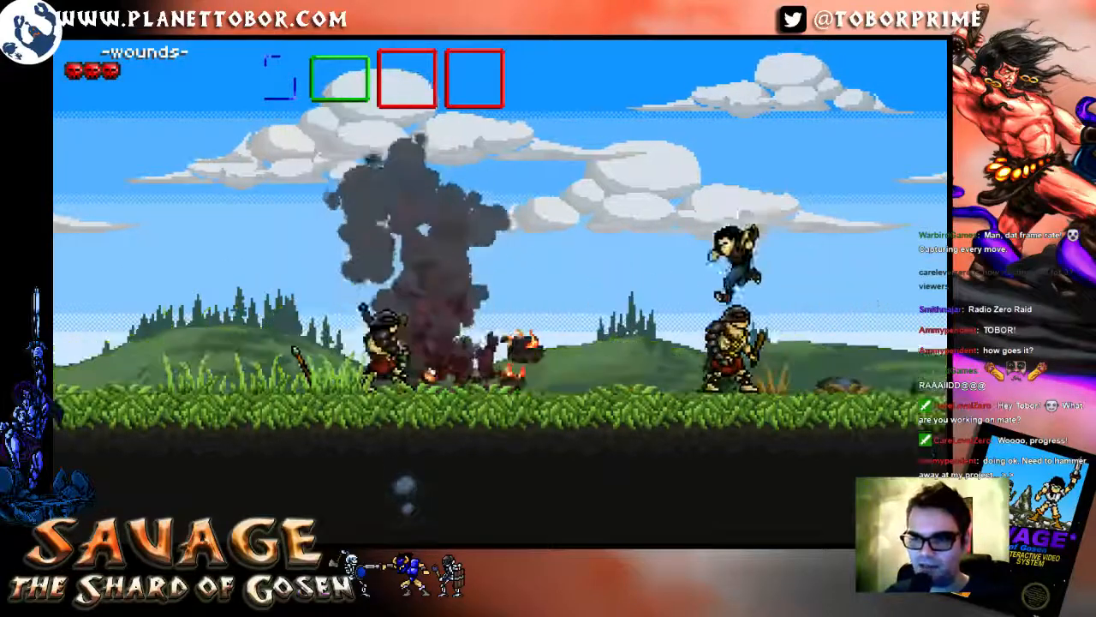
pyautogui.press('x')
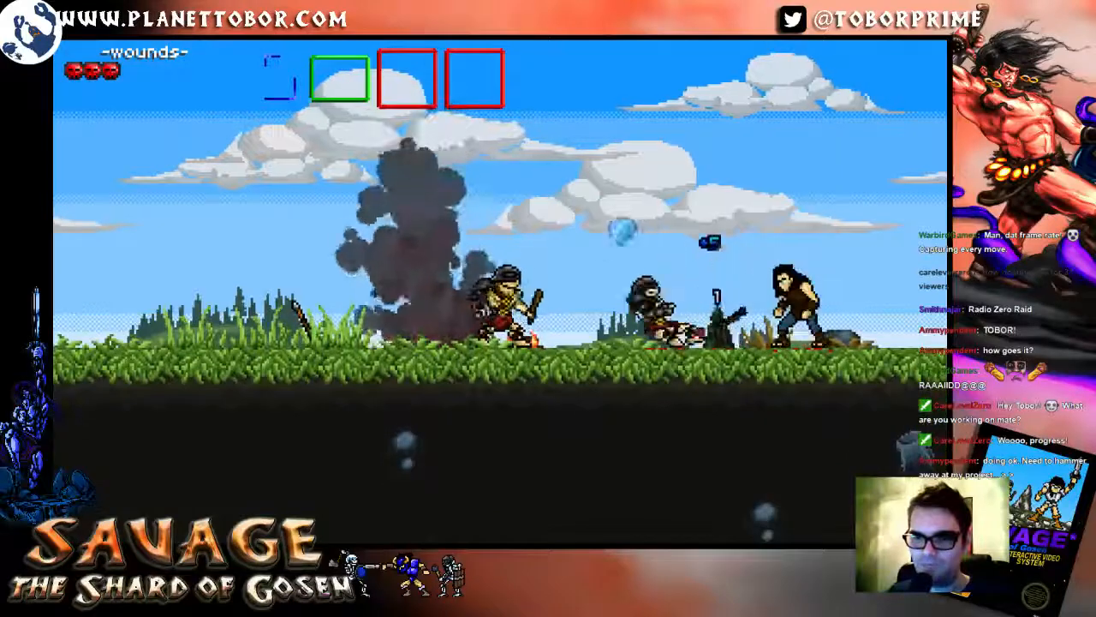
pyautogui.press('Left')
pyautogui.press('Right')
pyautogui.press('Left')
pyautogui.press('space')
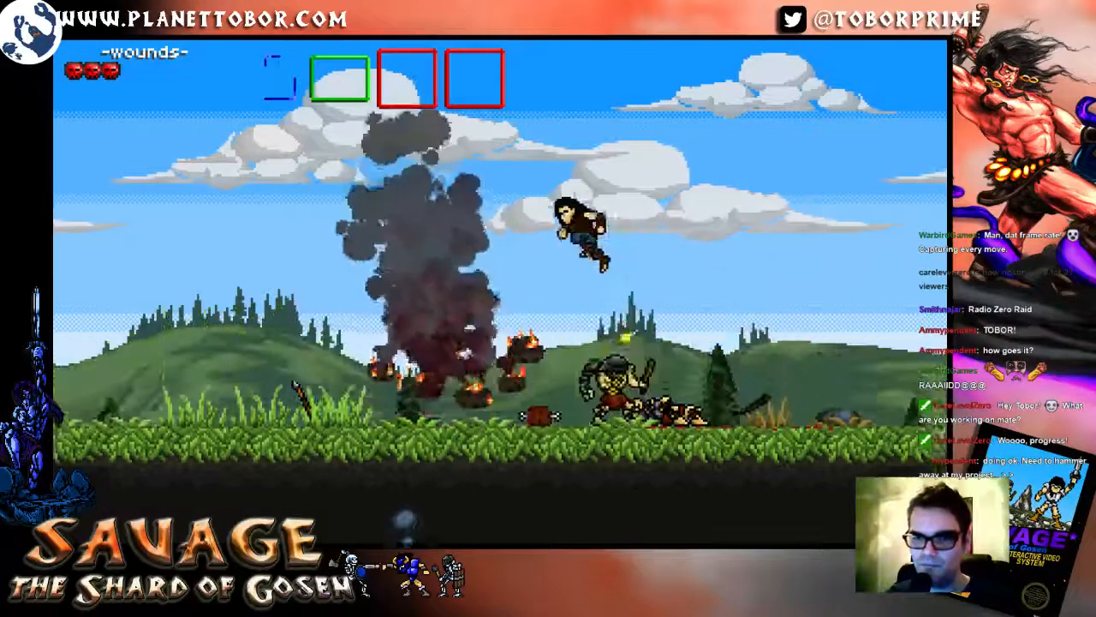
pyautogui.press('Right')
pyautogui.press('Left')
pyautogui.press('Right')
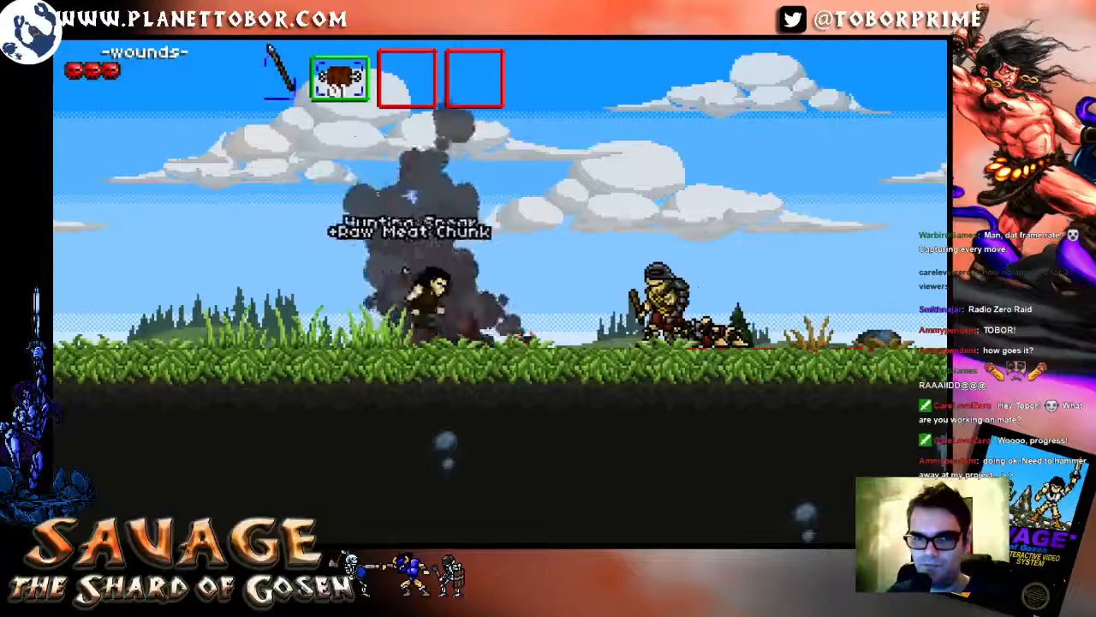
pyautogui.press('space')
pyautogui.press('Left')
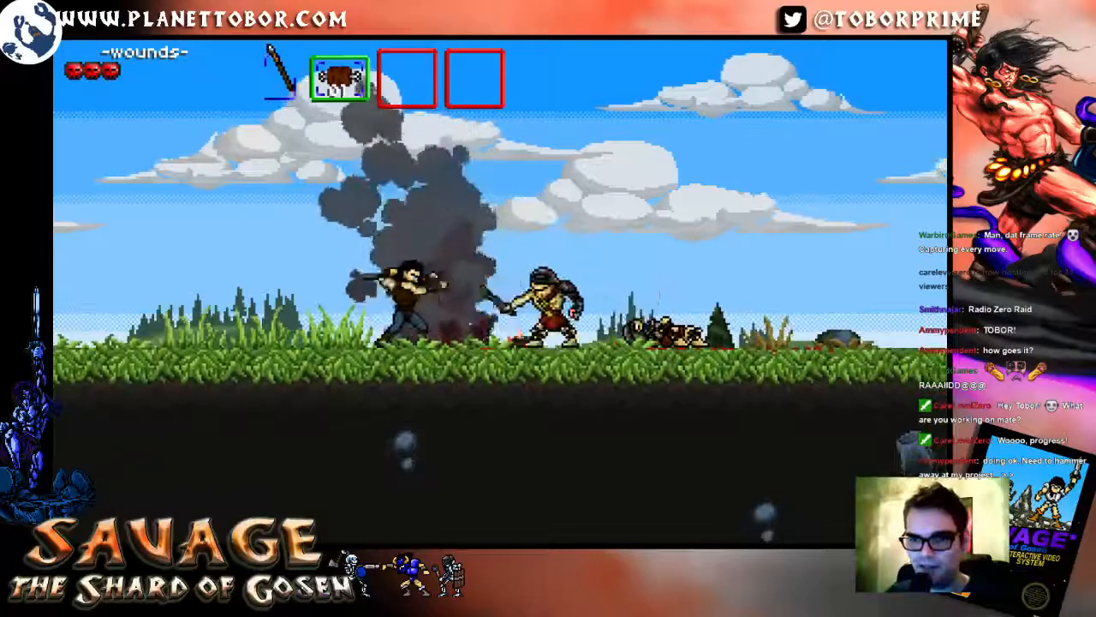
pyautogui.press('Right')
pyautogui.press('space')
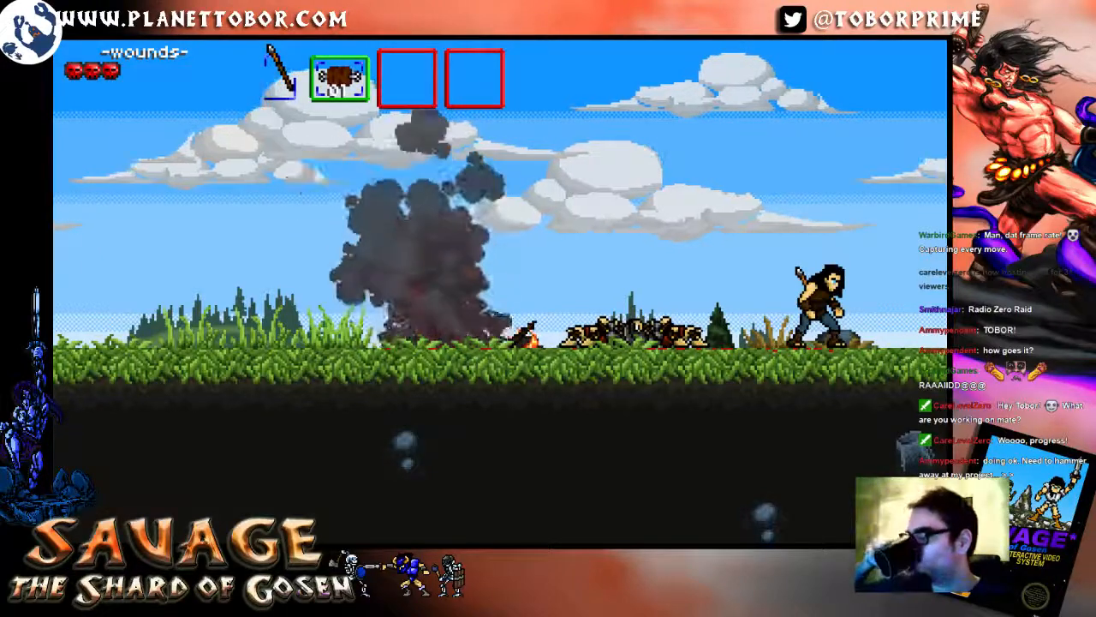
pyautogui.press('Right')
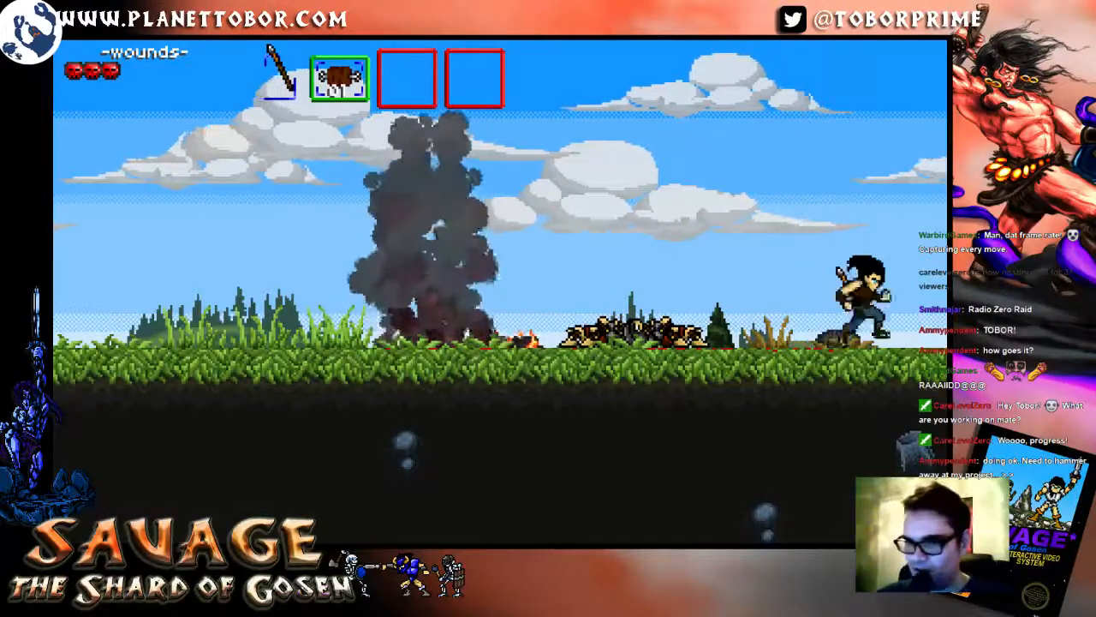
pyautogui.press('Right')
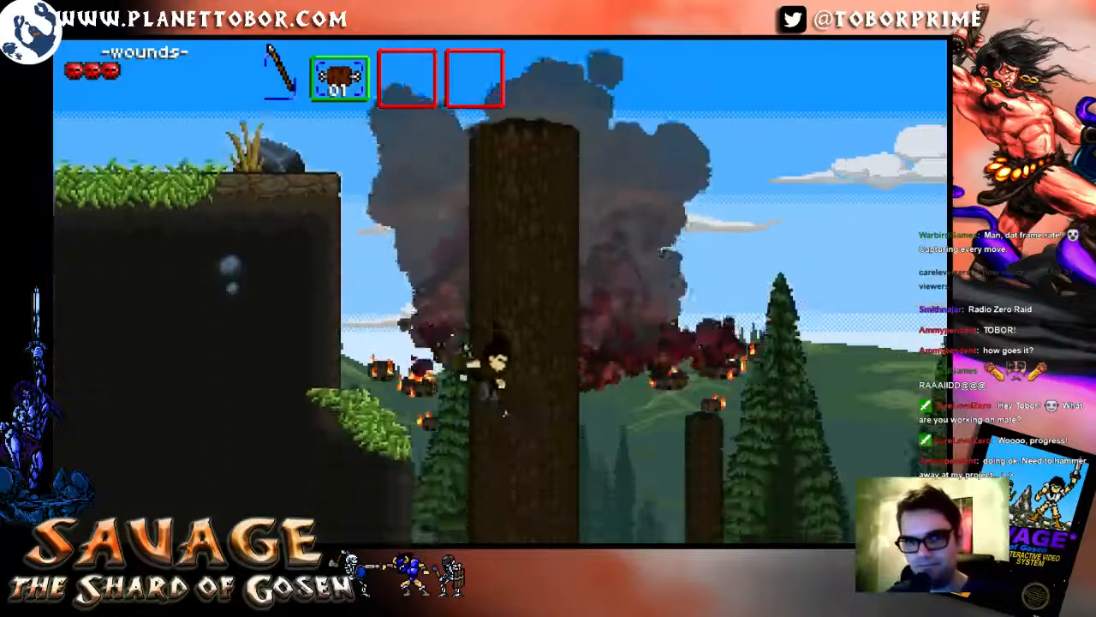
pyautogui.press('Right')
pyautogui.press('space')
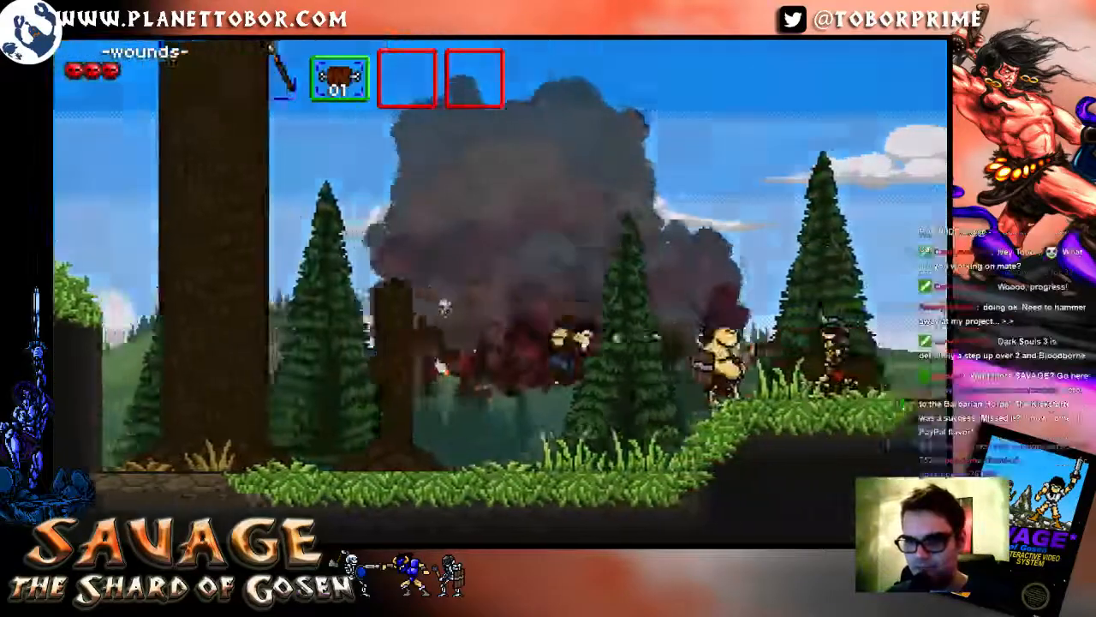
pyautogui.press('Left')
pyautogui.press('space')
pyautogui.press('Left')
pyautogui.press('Left')
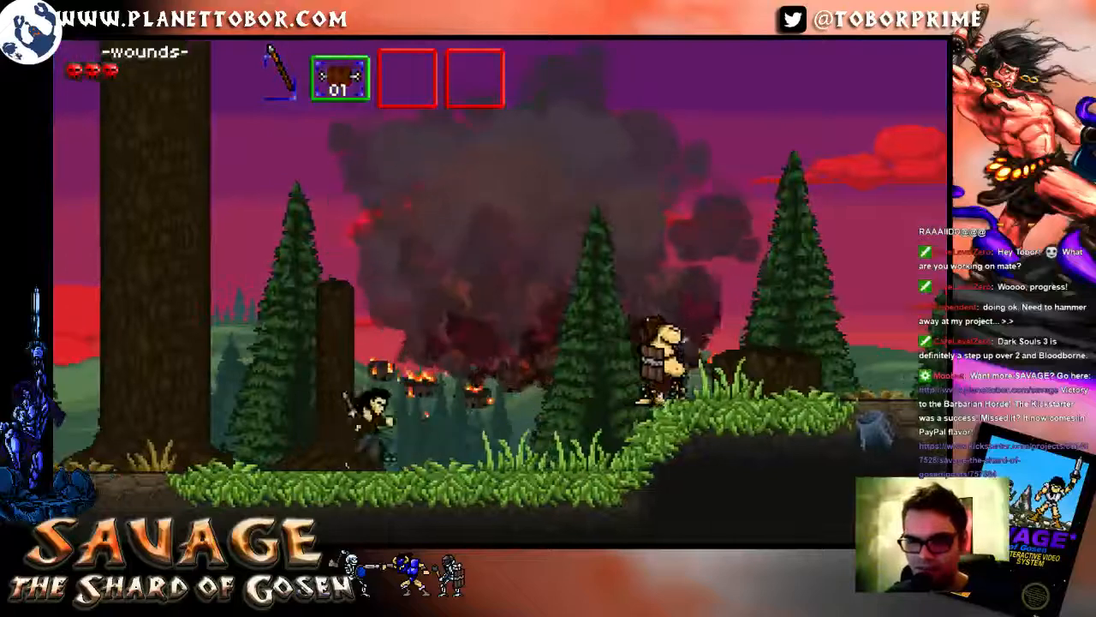
pyautogui.press('Left')
pyautogui.press('space')
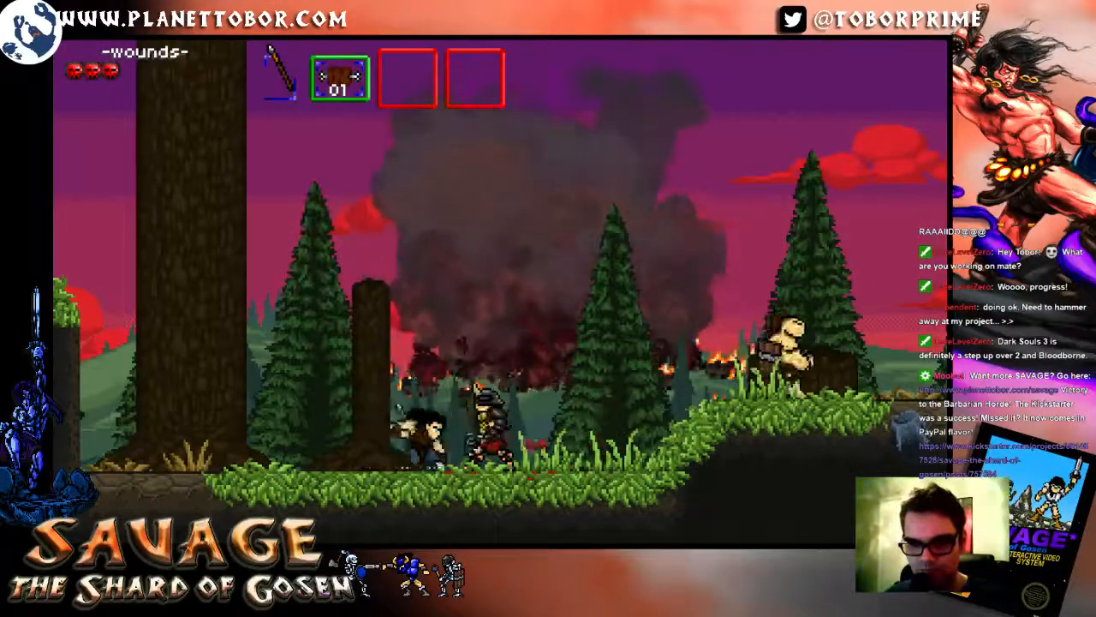
pyautogui.press('Left')
pyautogui.press('x')
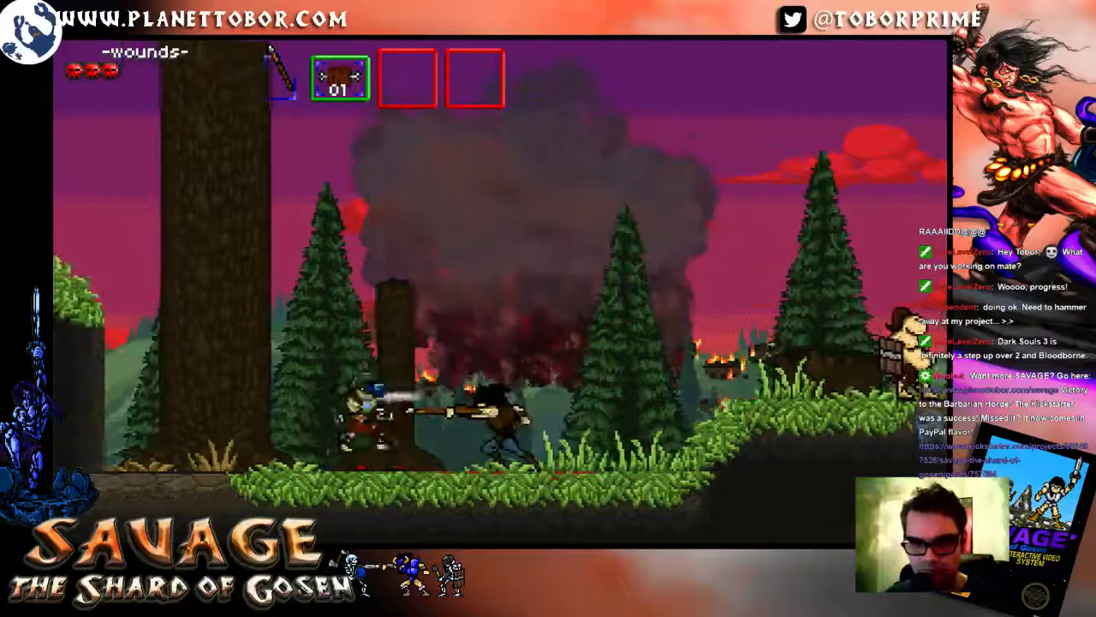
pyautogui.press('space')
pyautogui.press('Left')
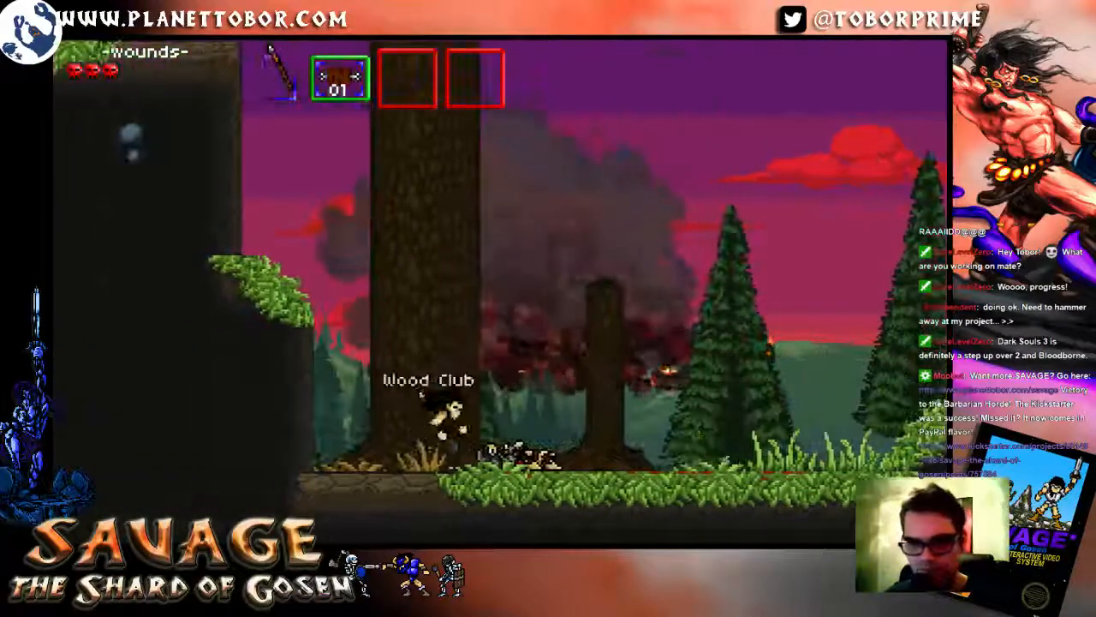
pyautogui.press('Left')
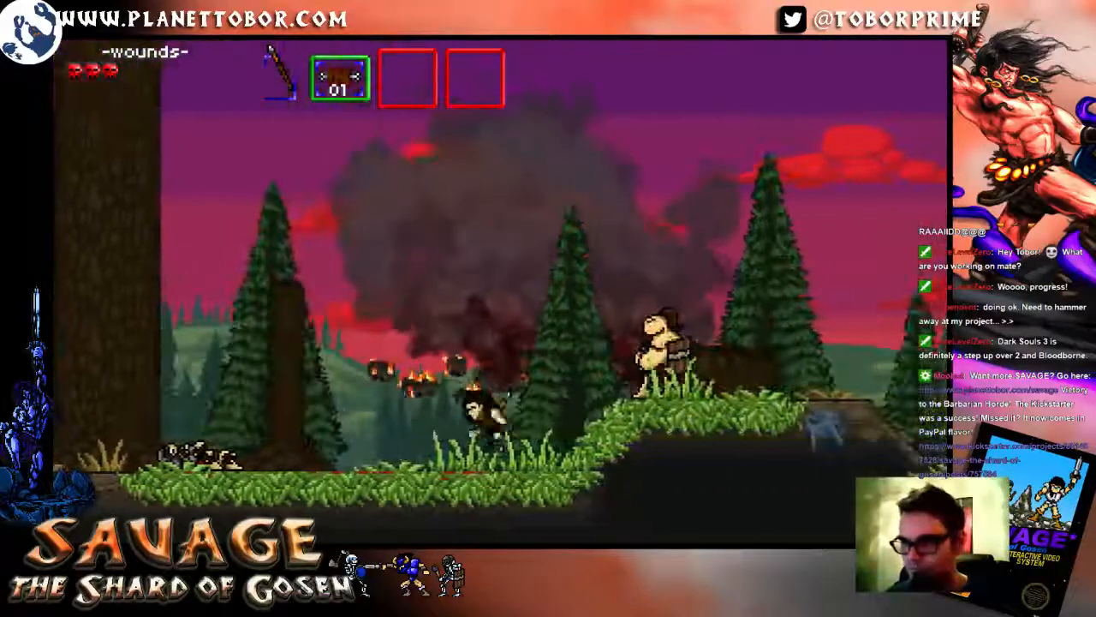
pyautogui.press('Right')
pyautogui.press('space')
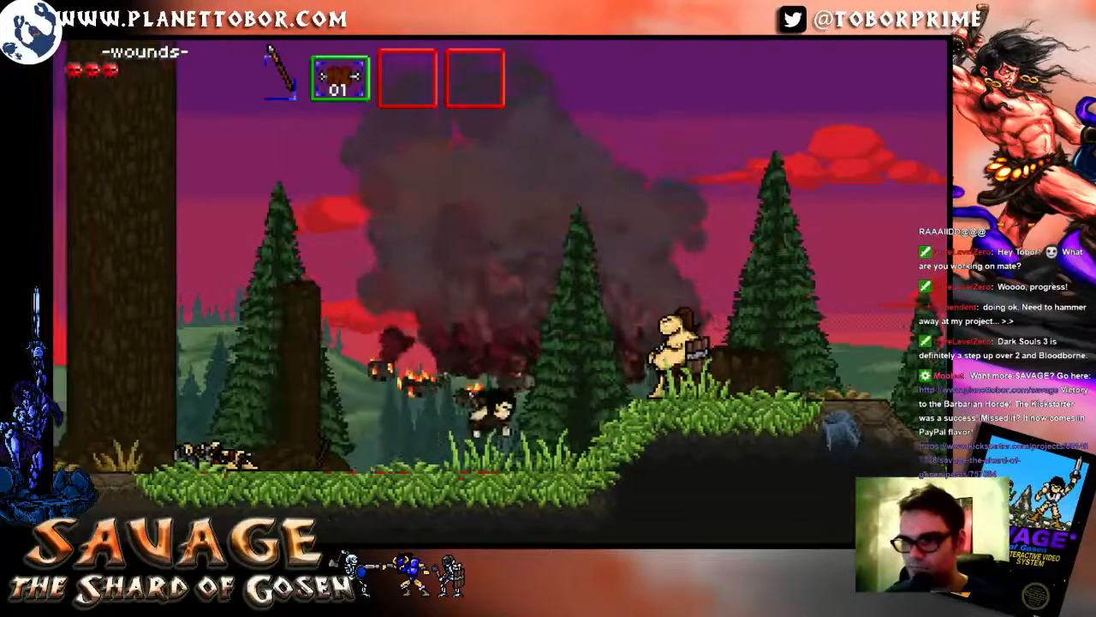
pyautogui.press('x')
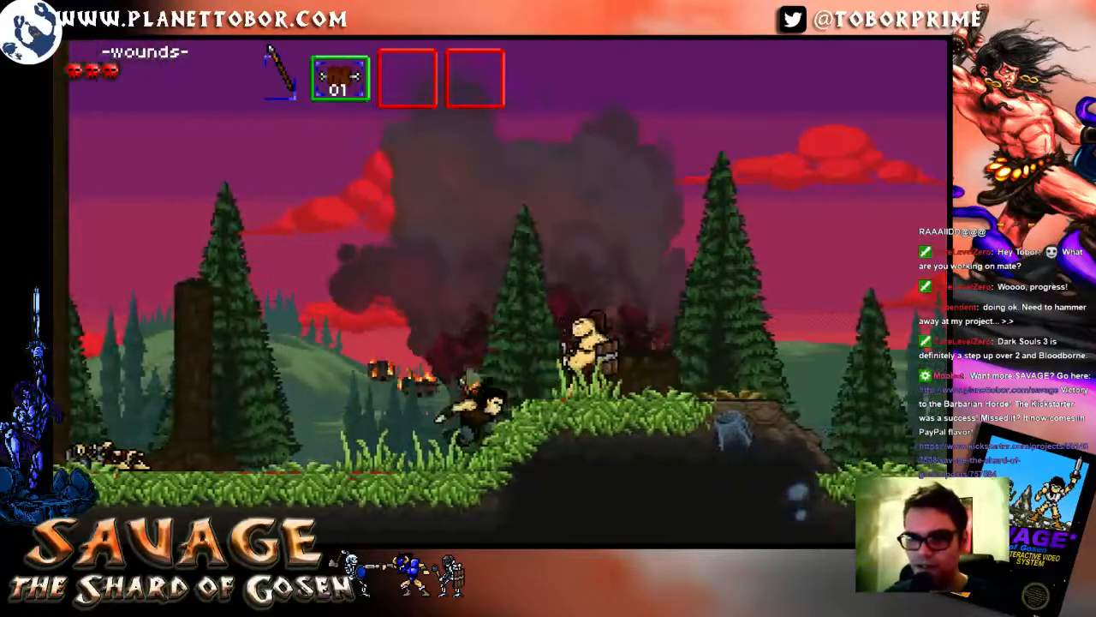
pyautogui.press('Right')
pyautogui.press('x')
pyautogui.press('Right')
pyautogui.press('space')
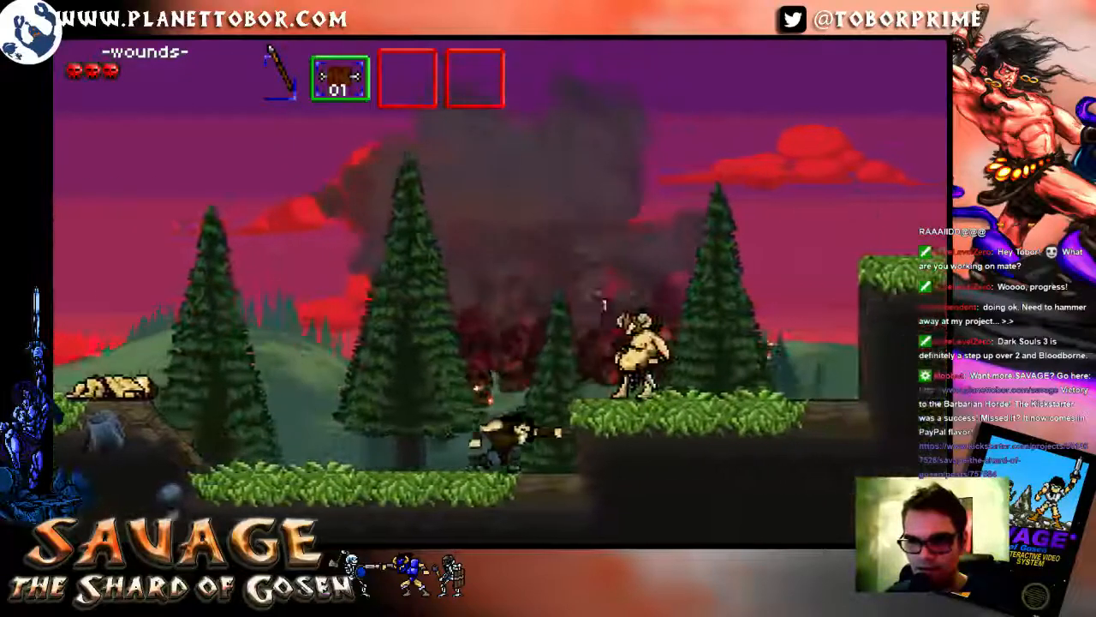
pyautogui.press('Left')
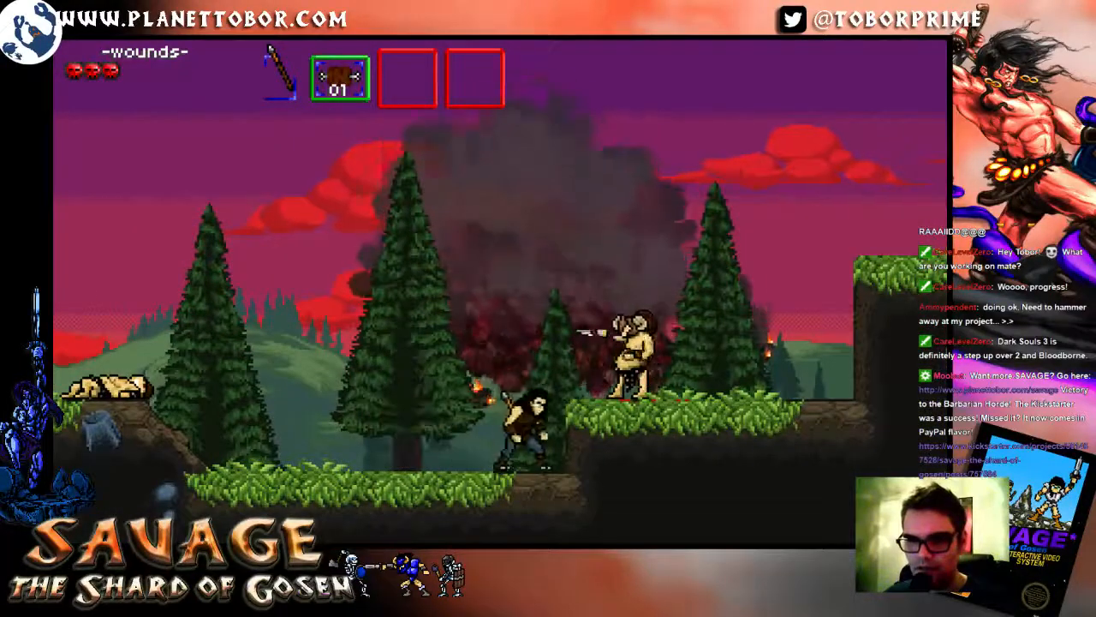
pyautogui.press('space')
pyautogui.press('x')
pyautogui.press('Right')
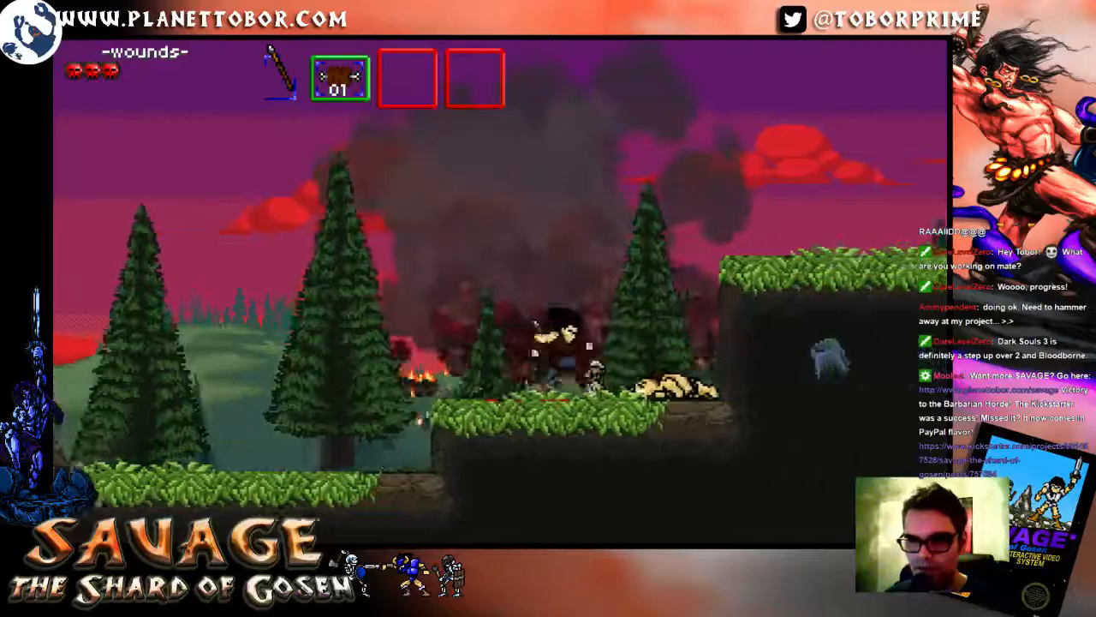
pyautogui.press('space')
pyautogui.press('Up')
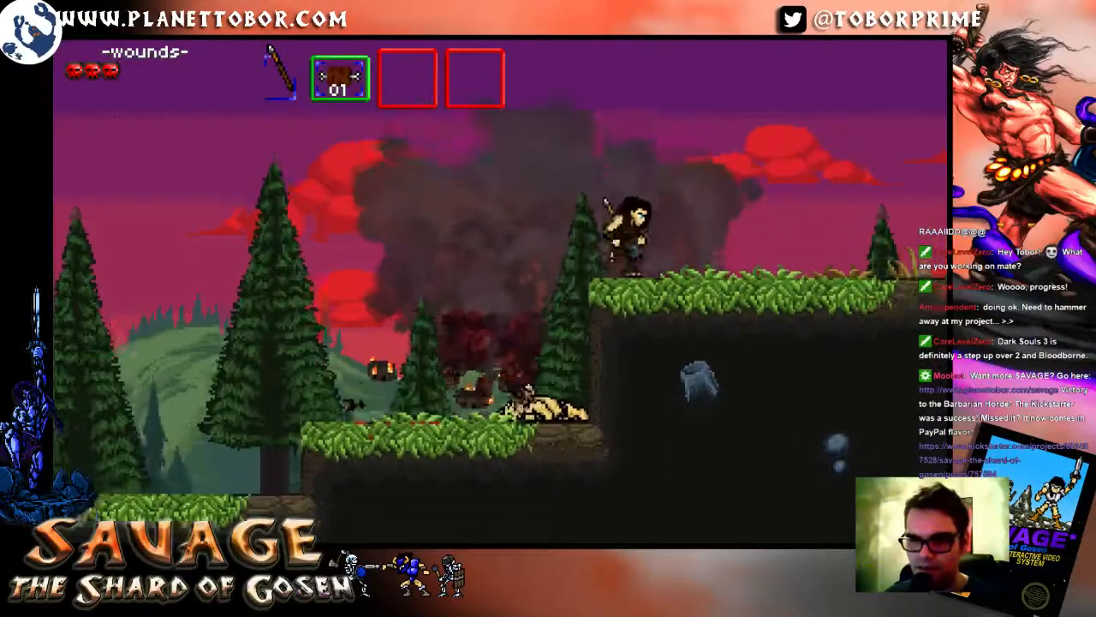
pyautogui.press('Right')
pyautogui.press('space')
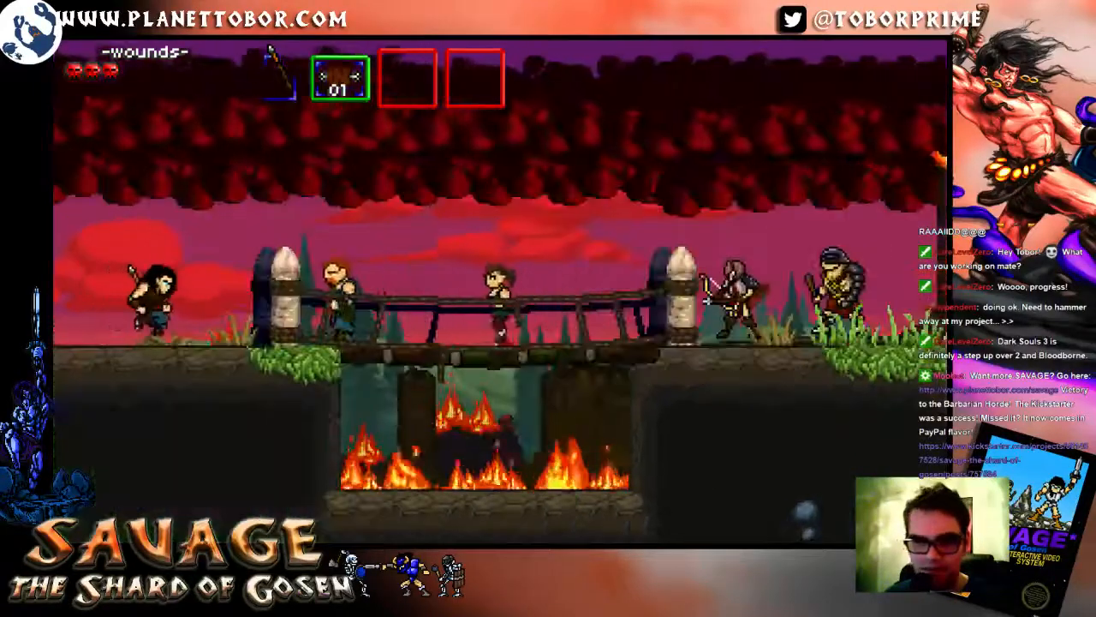
pyautogui.press('Right')
pyautogui.press('space')
pyautogui.press('Left')
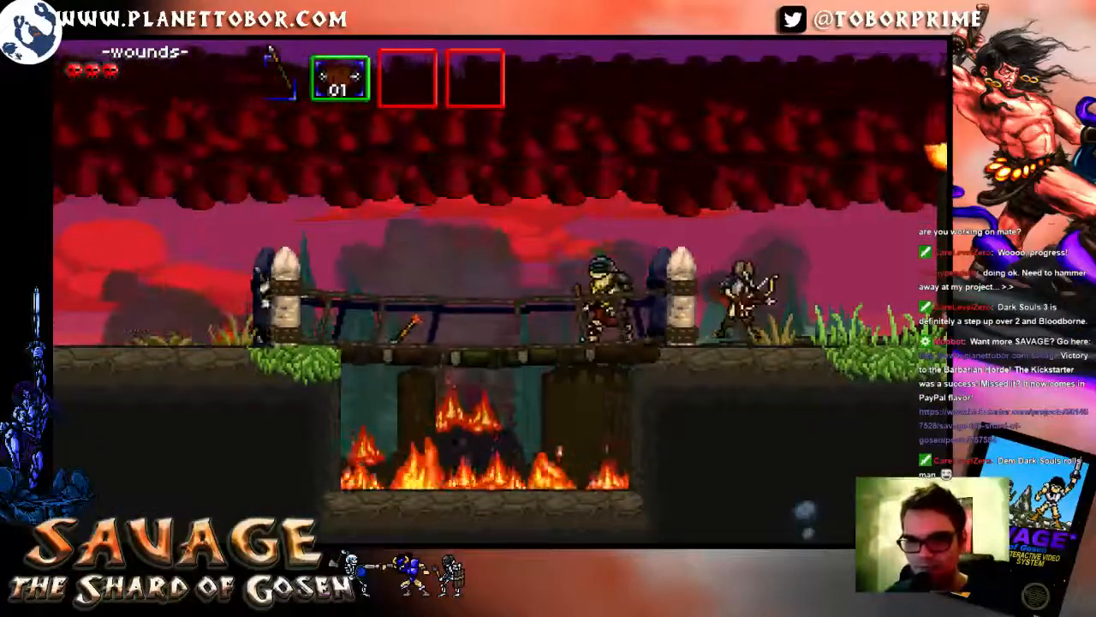
pyautogui.press('Left')
pyautogui.press('Right')
pyautogui.press('space')
pyautogui.press('x')
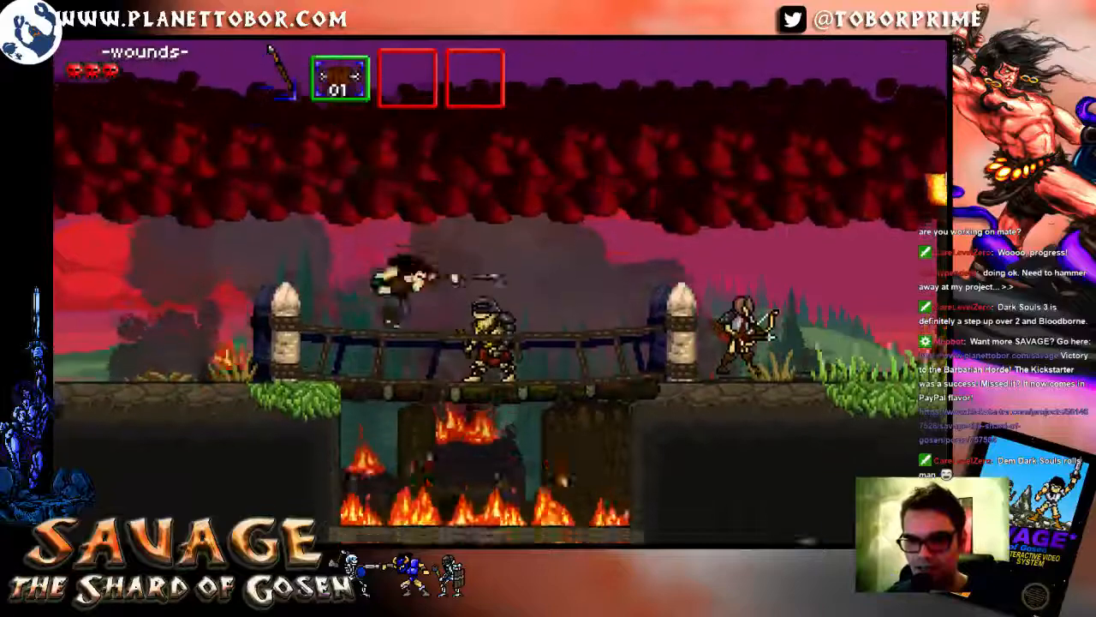
pyautogui.press('Left')
pyautogui.press('x')
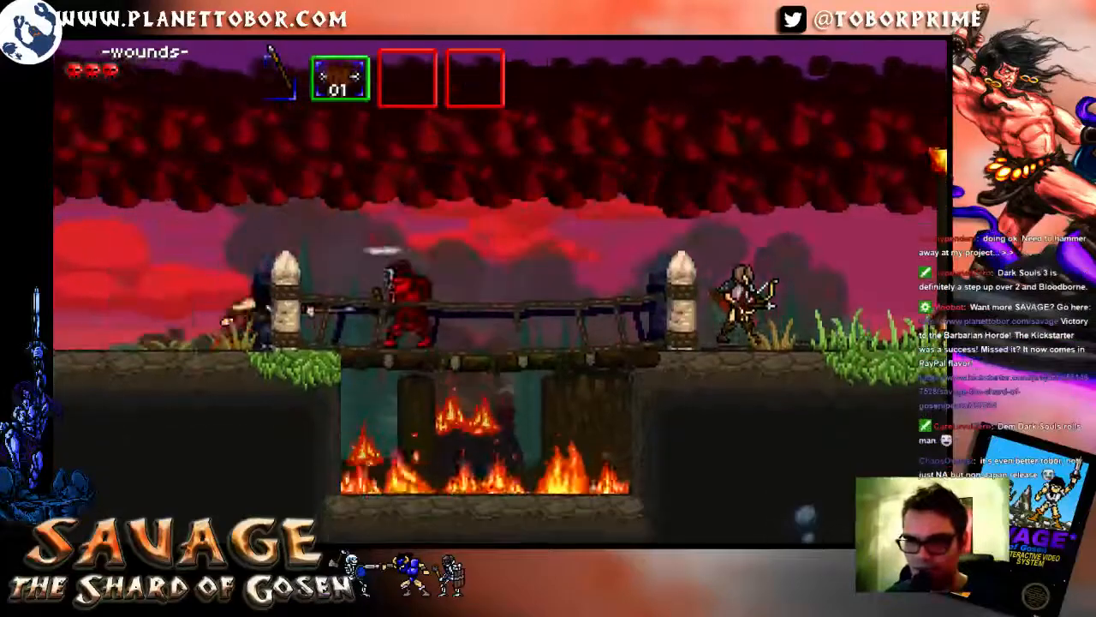
pyautogui.press('x')
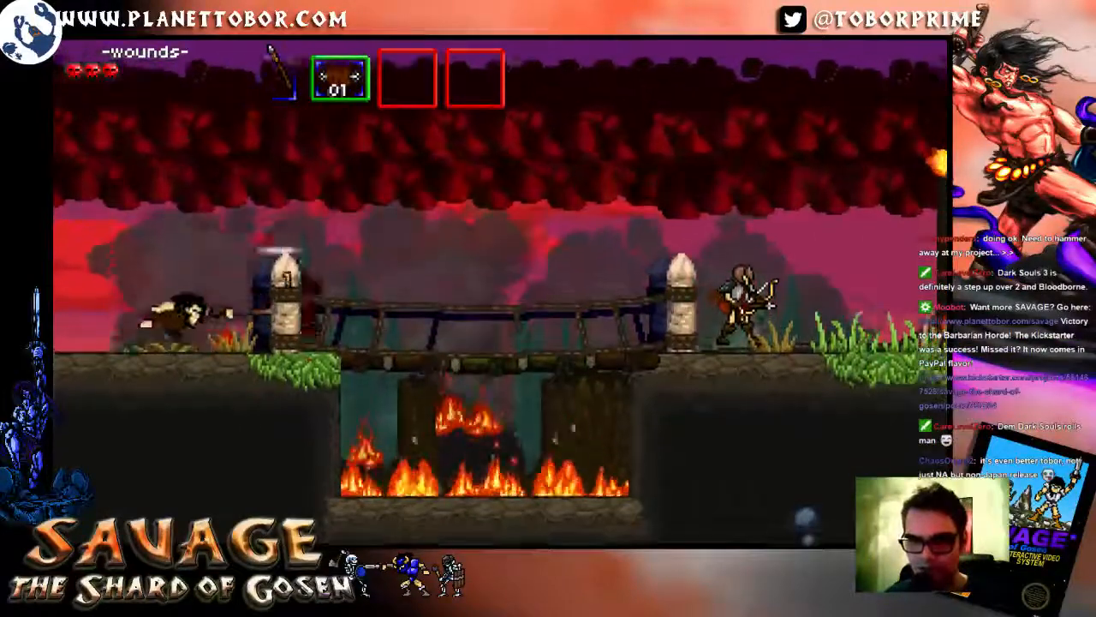
pyautogui.press('x')
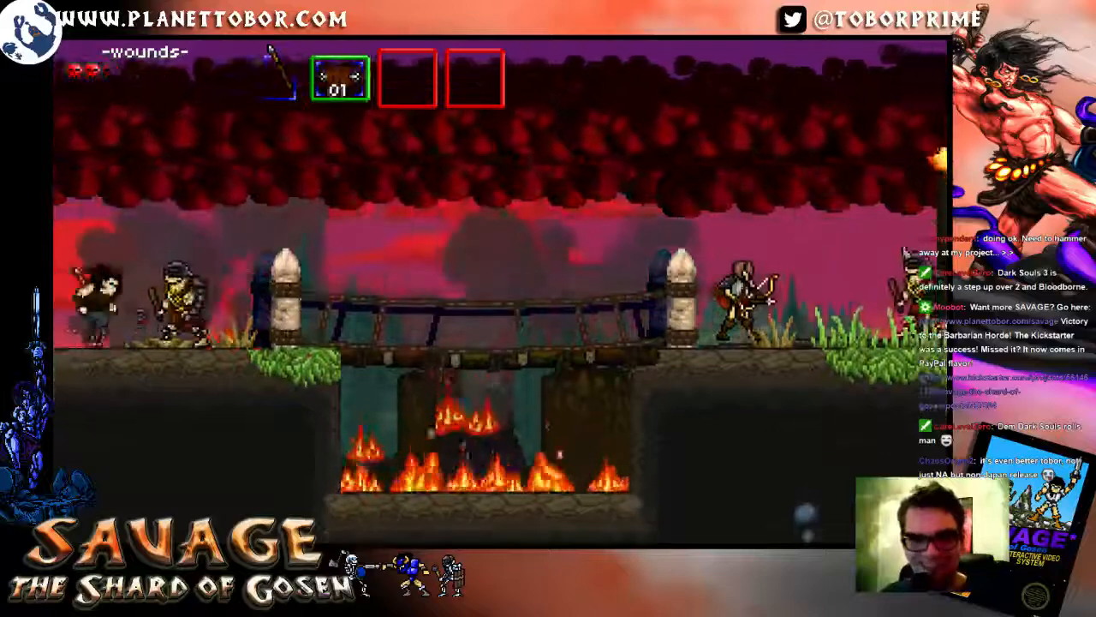
pyautogui.press('z')
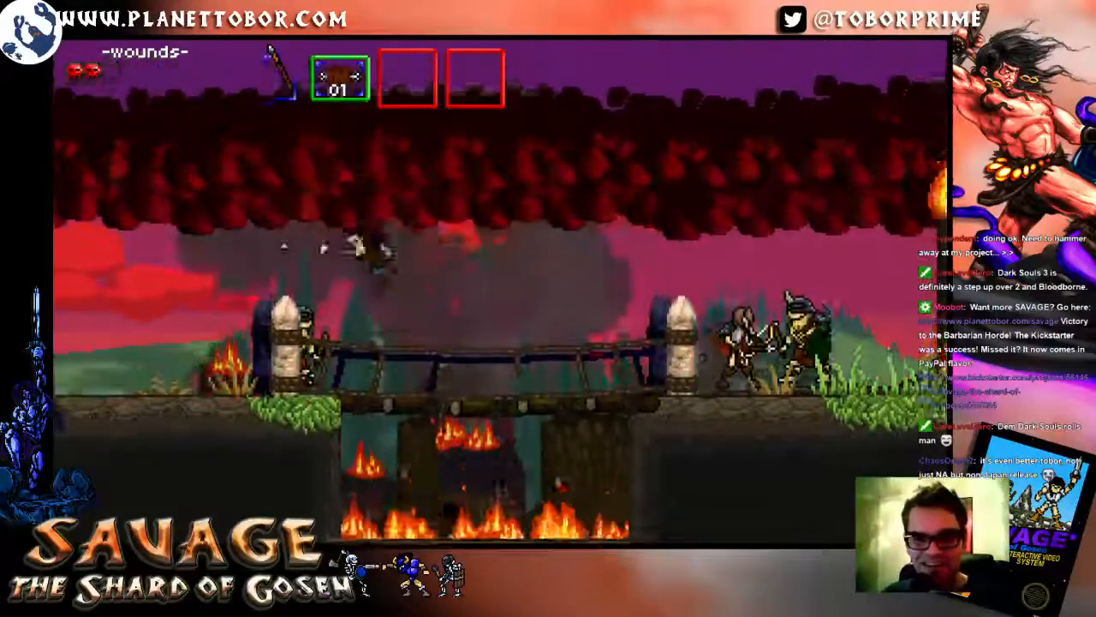
pyautogui.press('x')
pyautogui.press('z')
pyautogui.press('Left')
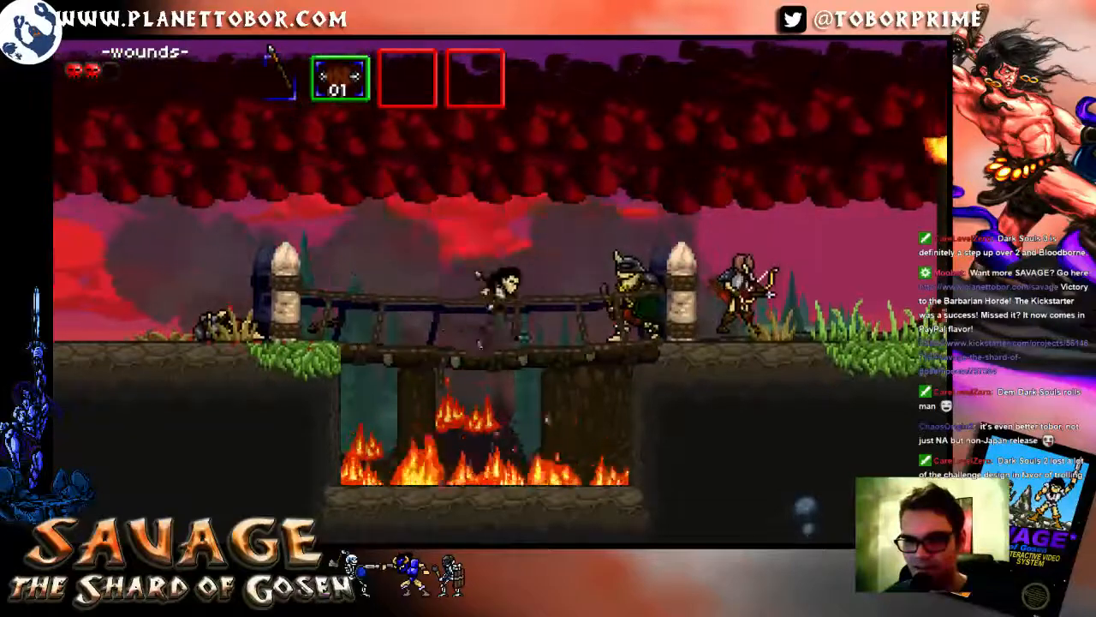
pyautogui.press('z')
pyautogui.press('x')
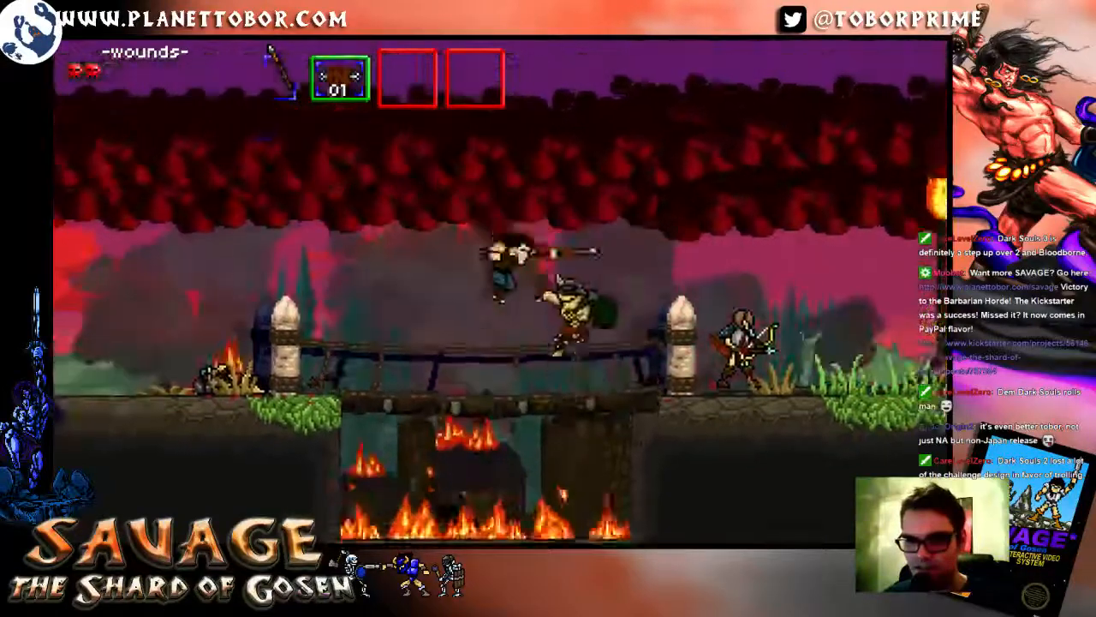
pyautogui.press('Left')
pyautogui.press('z')
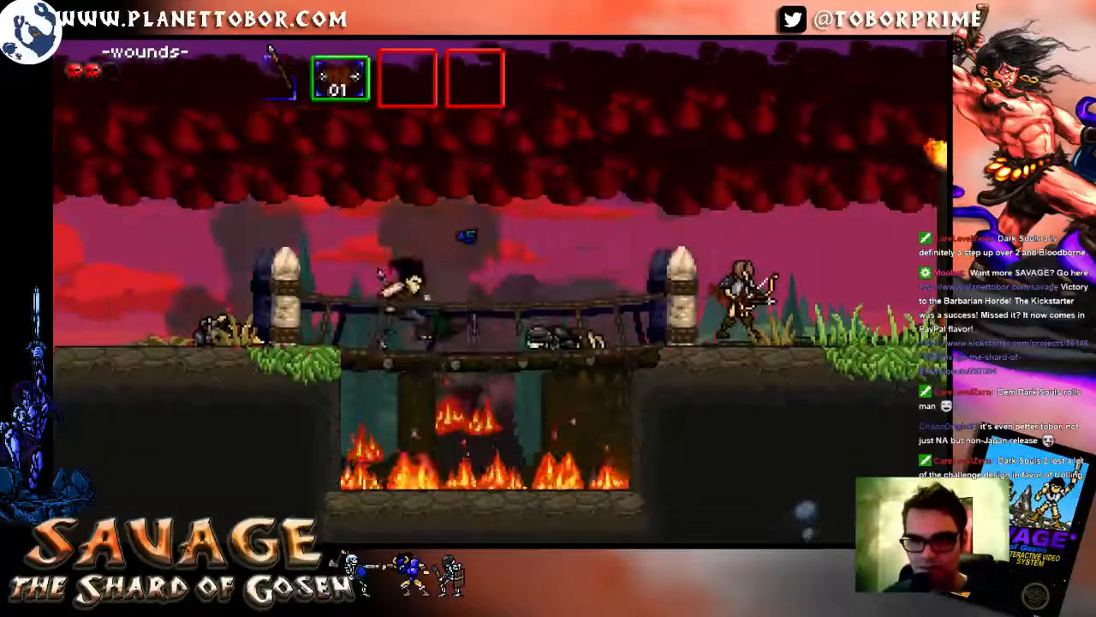
pyautogui.press('Right')
pyautogui.press('z')
pyautogui.press('x')
pyautogui.press('x')
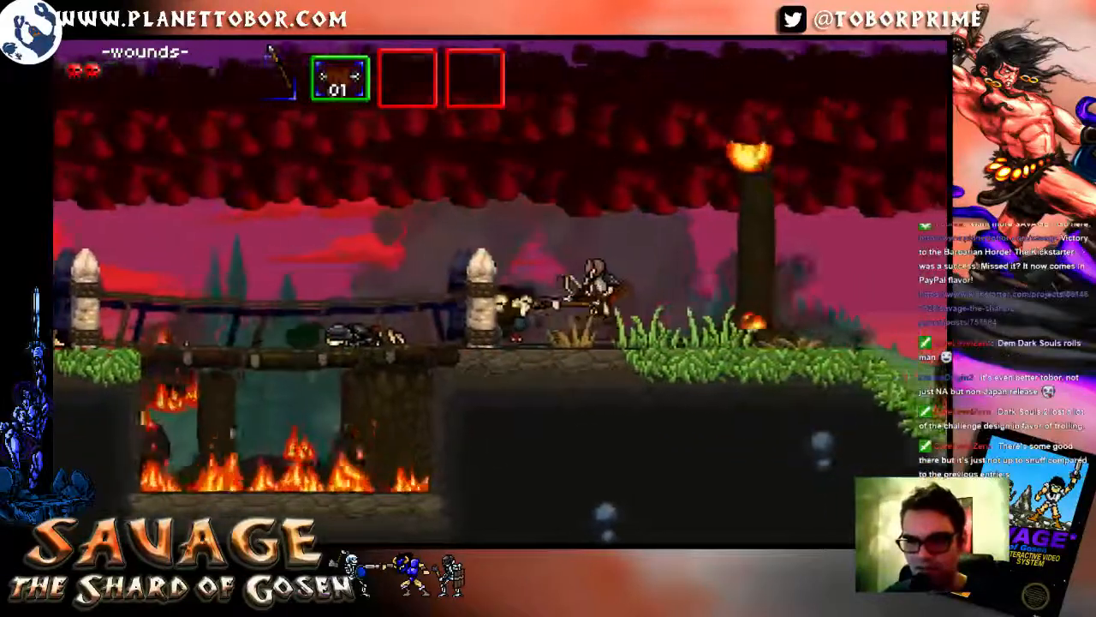
pyautogui.press('Right')
pyautogui.press('z')
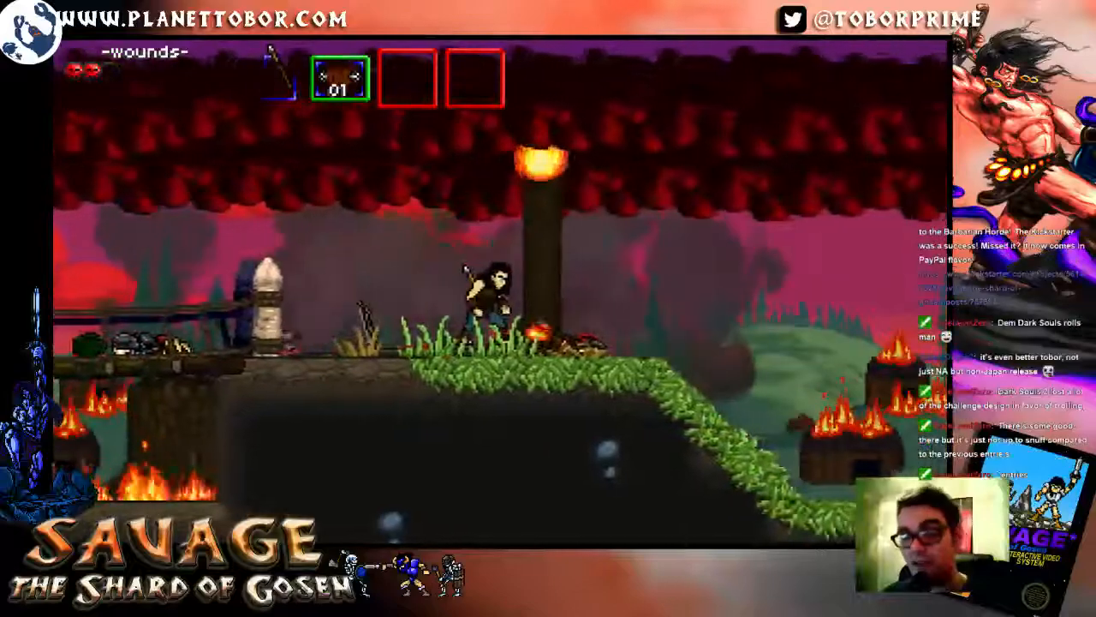
pyautogui.press('Right')
pyautogui.press('z')
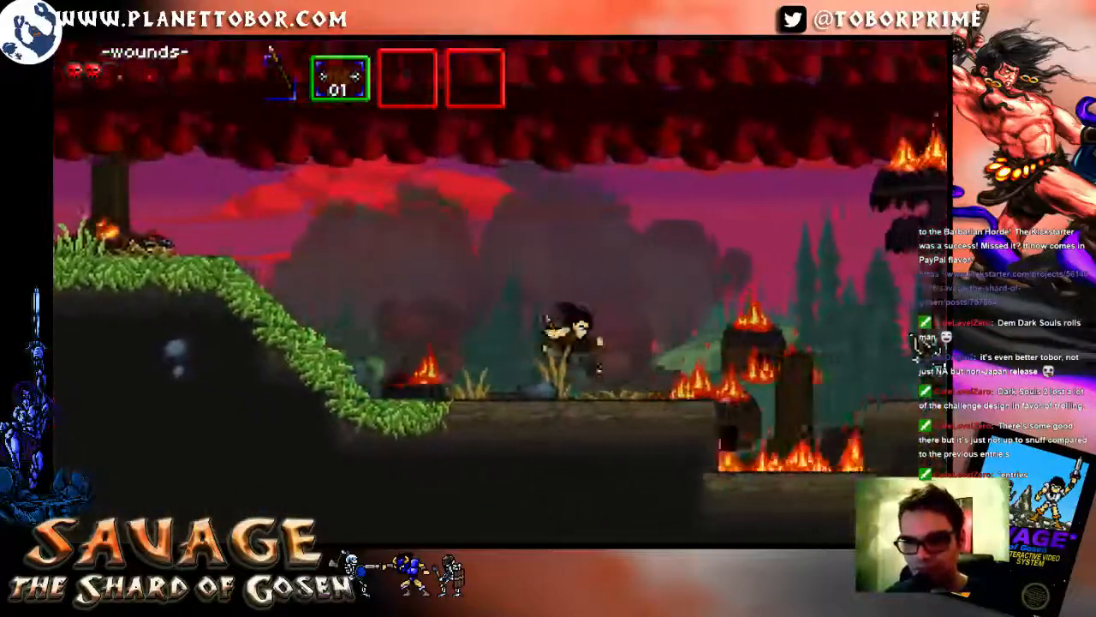
pyautogui.press('Right')
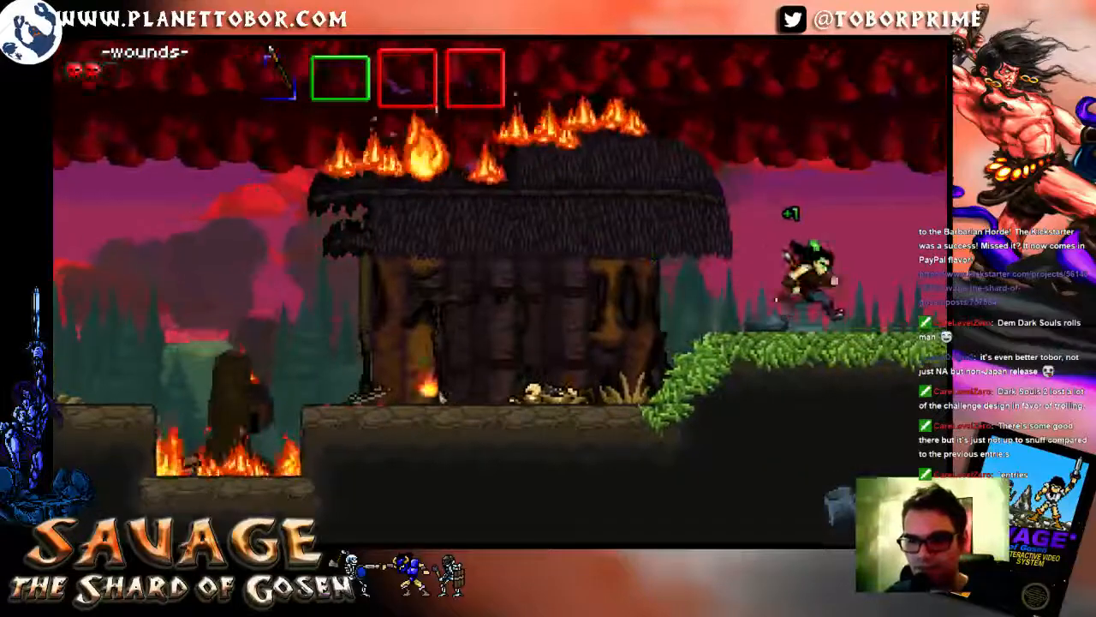
# Step: Run past the burning hut to the ladder house and attack the armored raider on its balcony
pyautogui.press('Right')
pyautogui.press('Right')
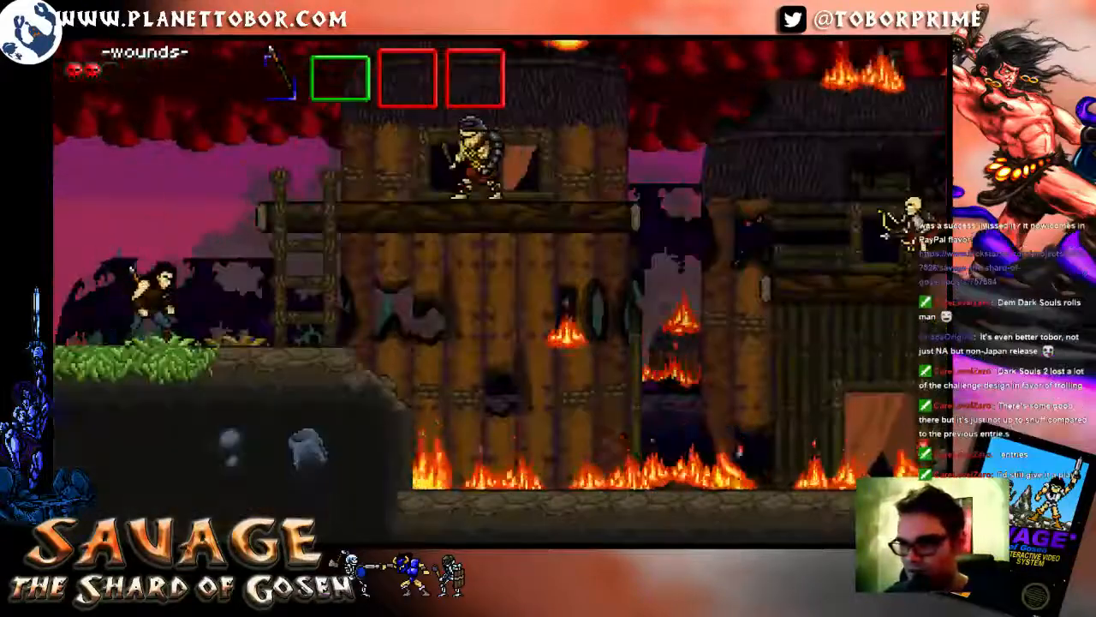
pyautogui.press('Right')
pyautogui.press('space')
pyautogui.press('x')
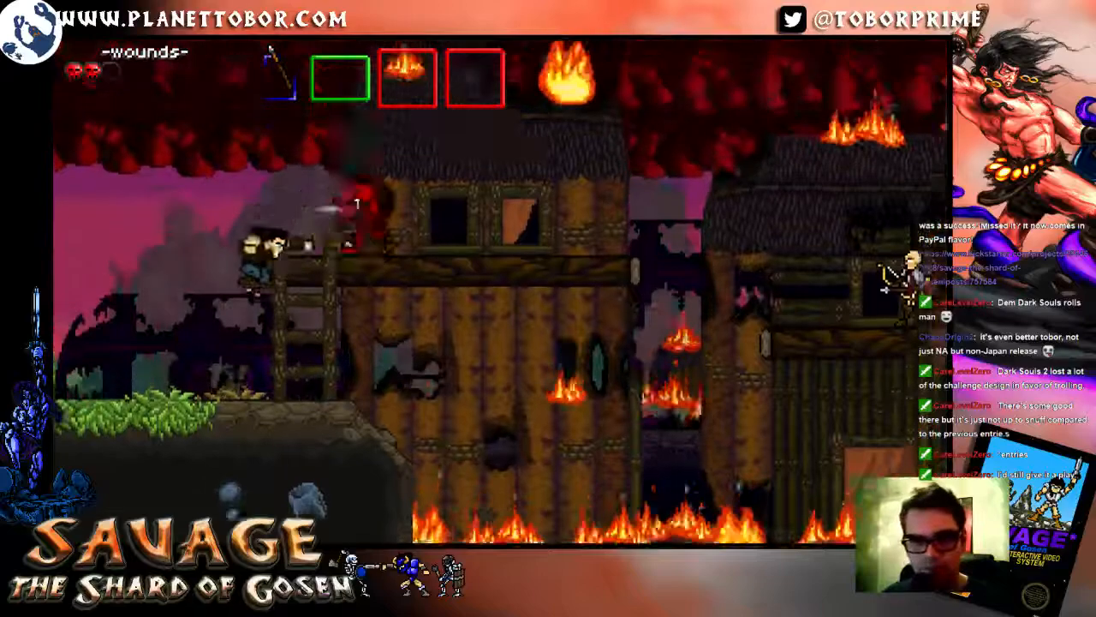
# Step: Fight the armored raider at the foot of the ladder, and go up the ladder
pyautogui.press('Left')
pyautogui.press('space')
pyautogui.press('x')
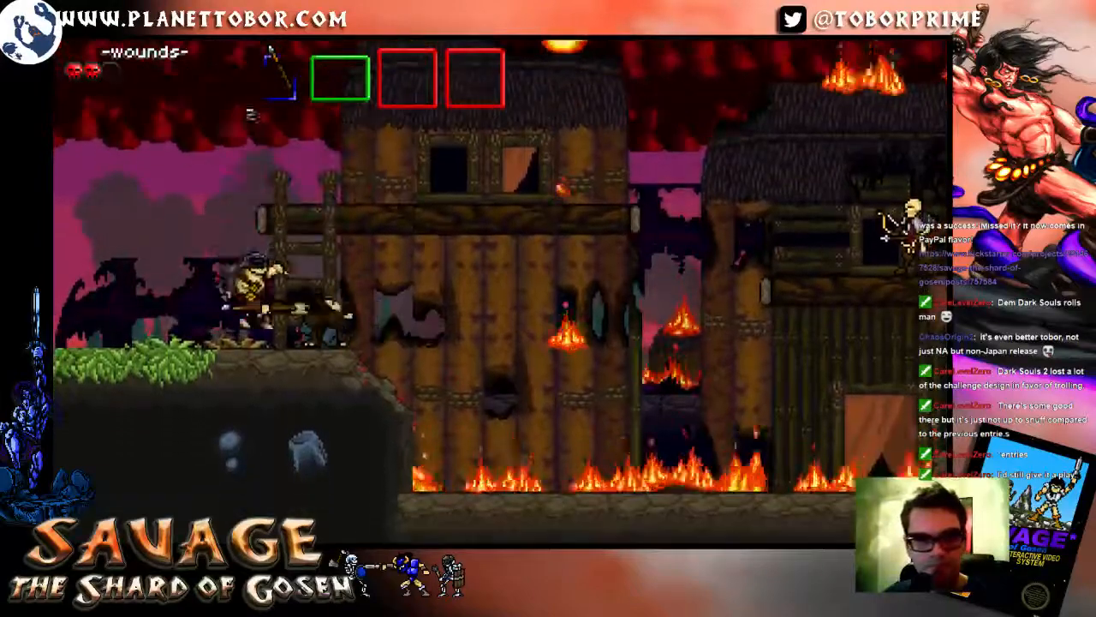
pyautogui.press('Left')
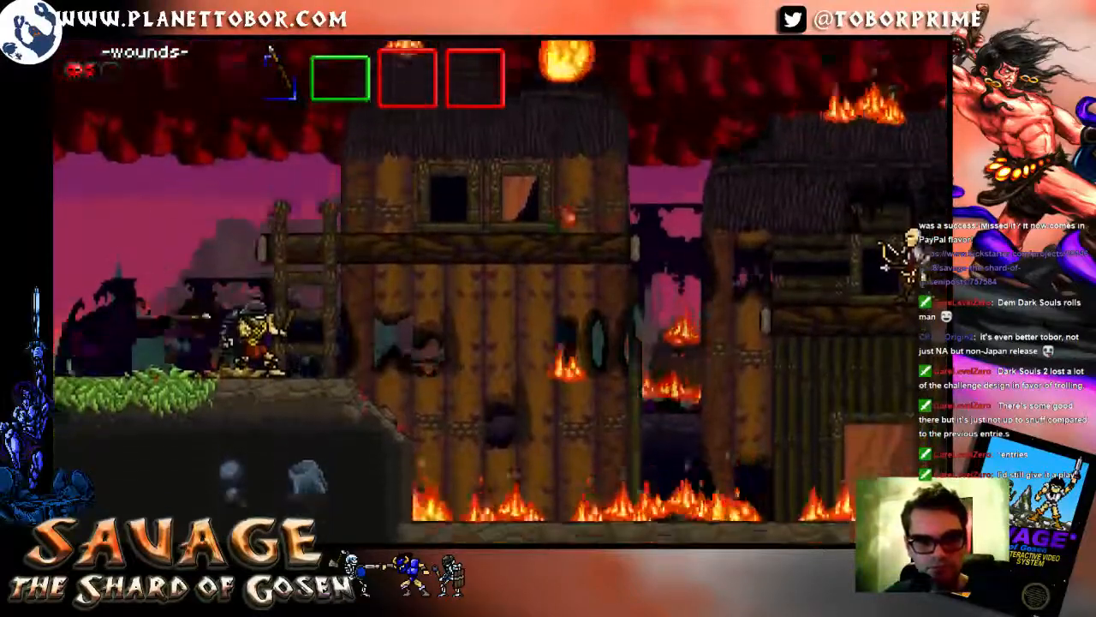
pyautogui.press('x')
pyautogui.press('Right')
pyautogui.press('space')
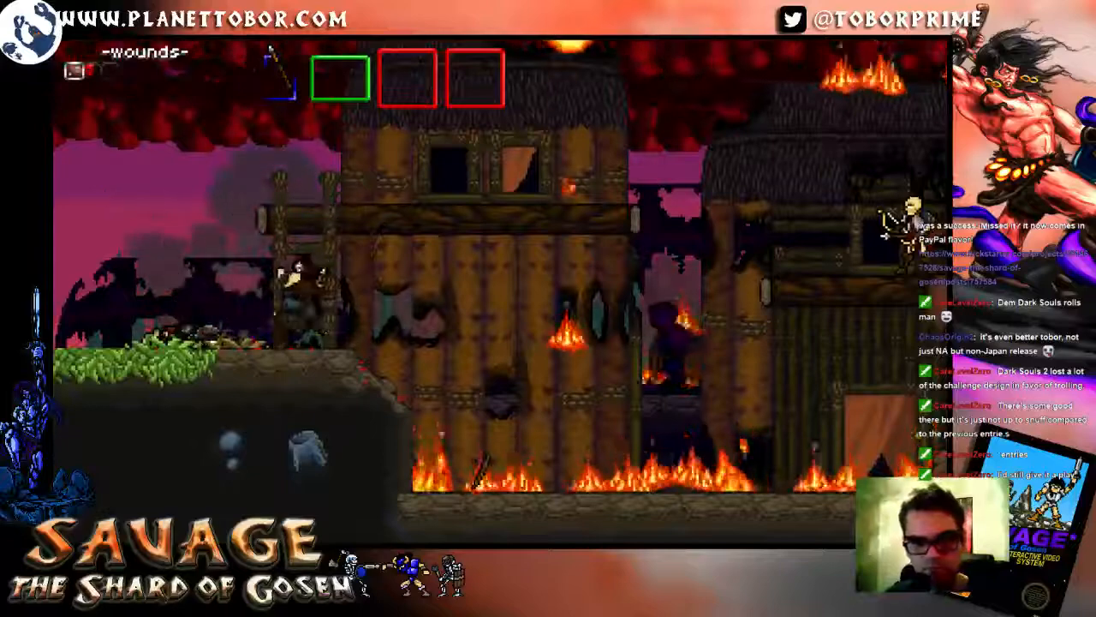
pyautogui.press('Up')
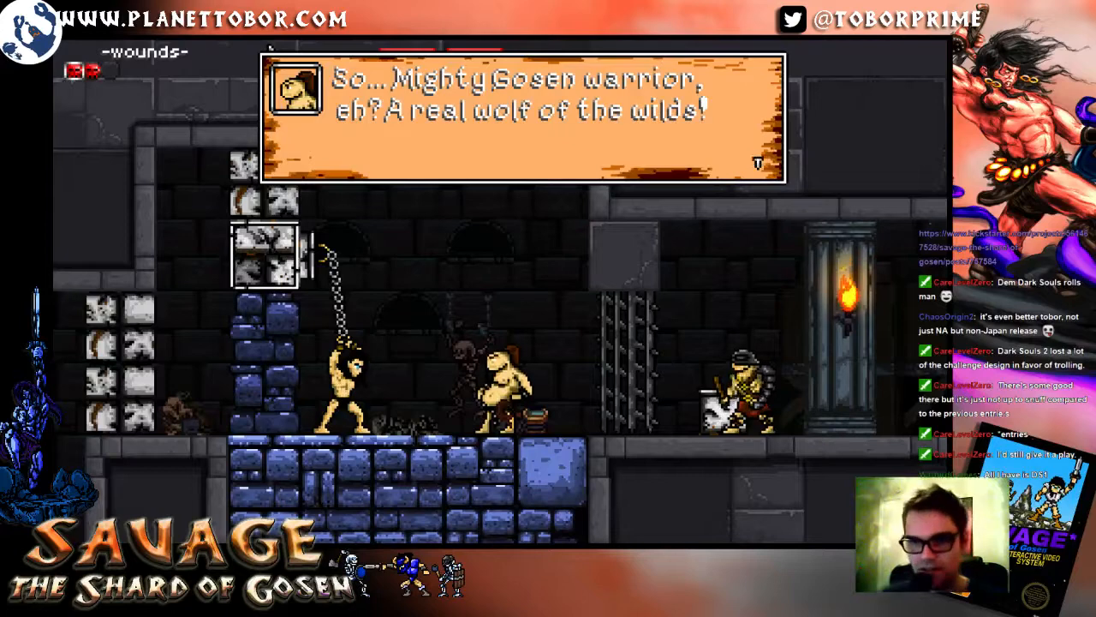
# Step: Advance the dungeon dialogue with the captor, answering with the *spit* option
pyautogui.press('z')
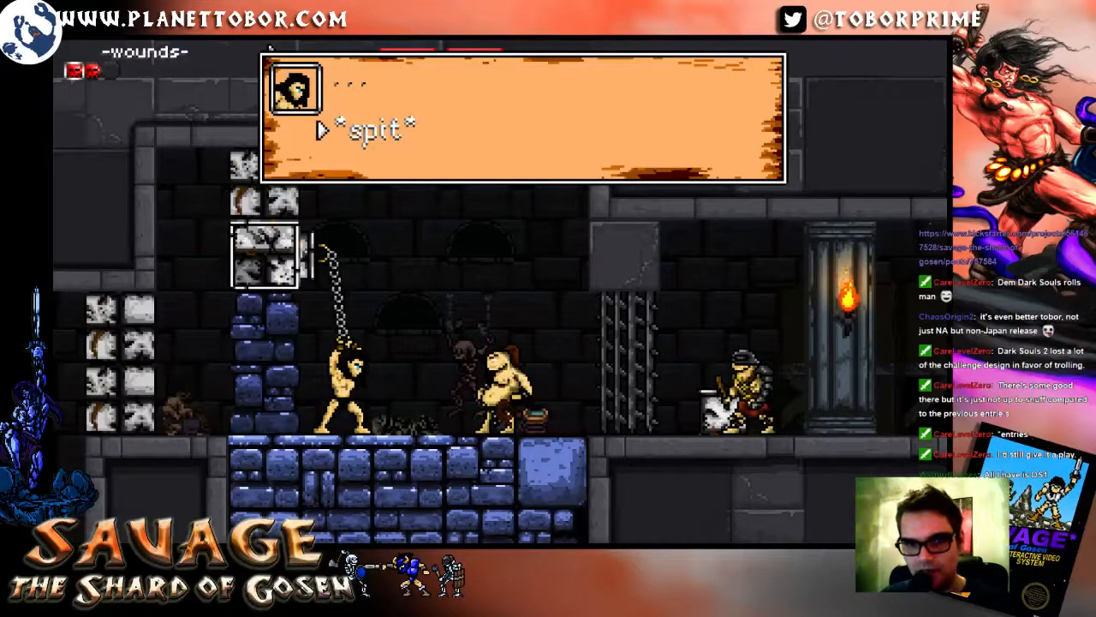
pyautogui.press('z')
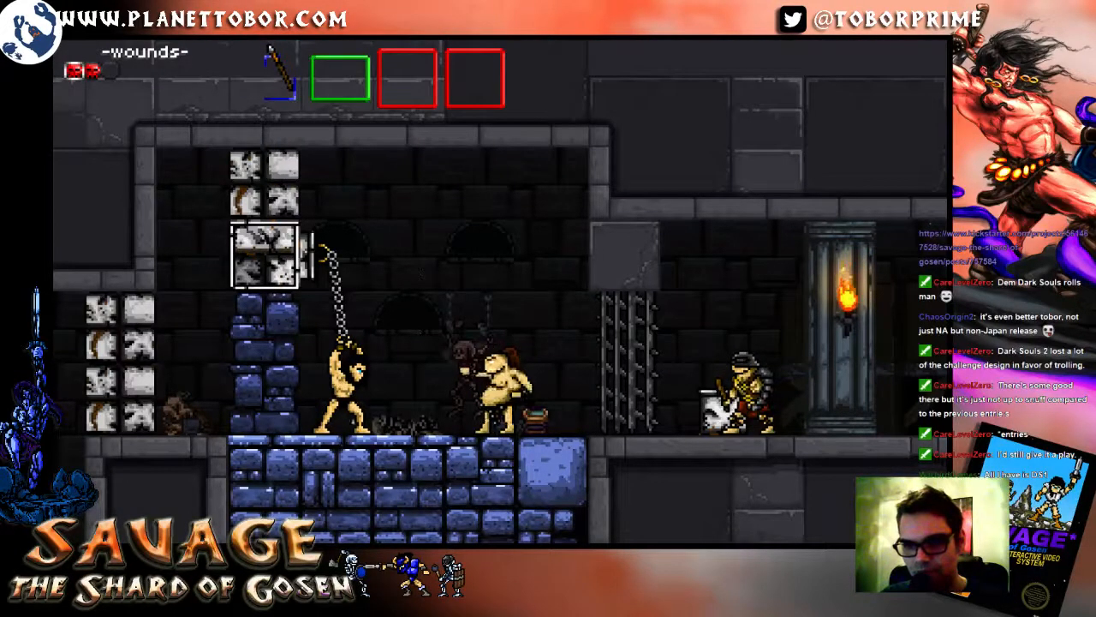
pyautogui.press('z')
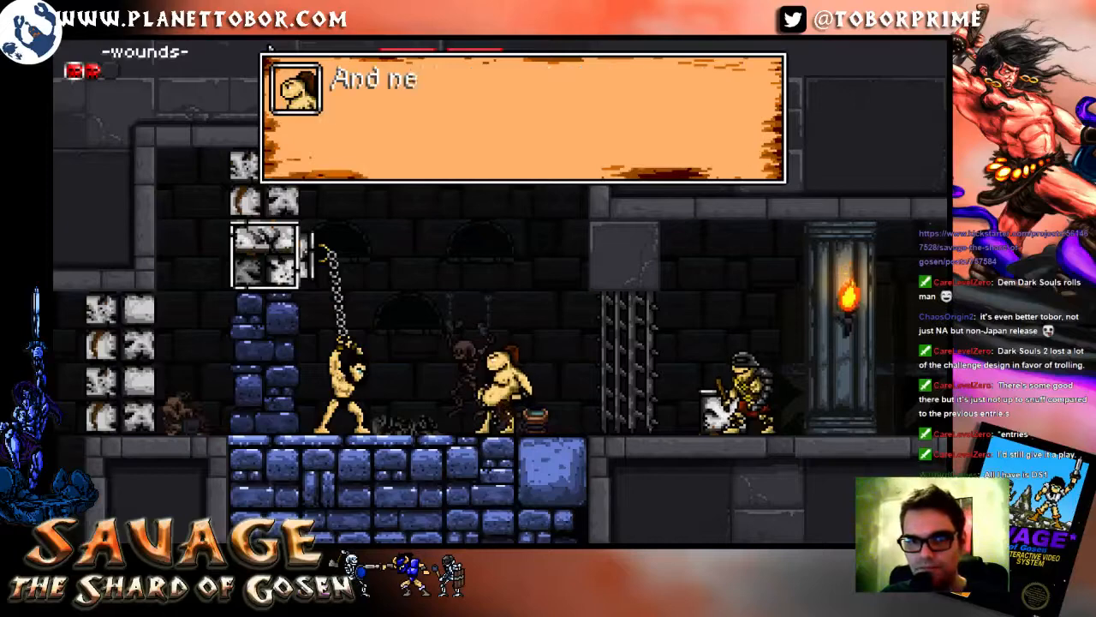
pyautogui.press('z')
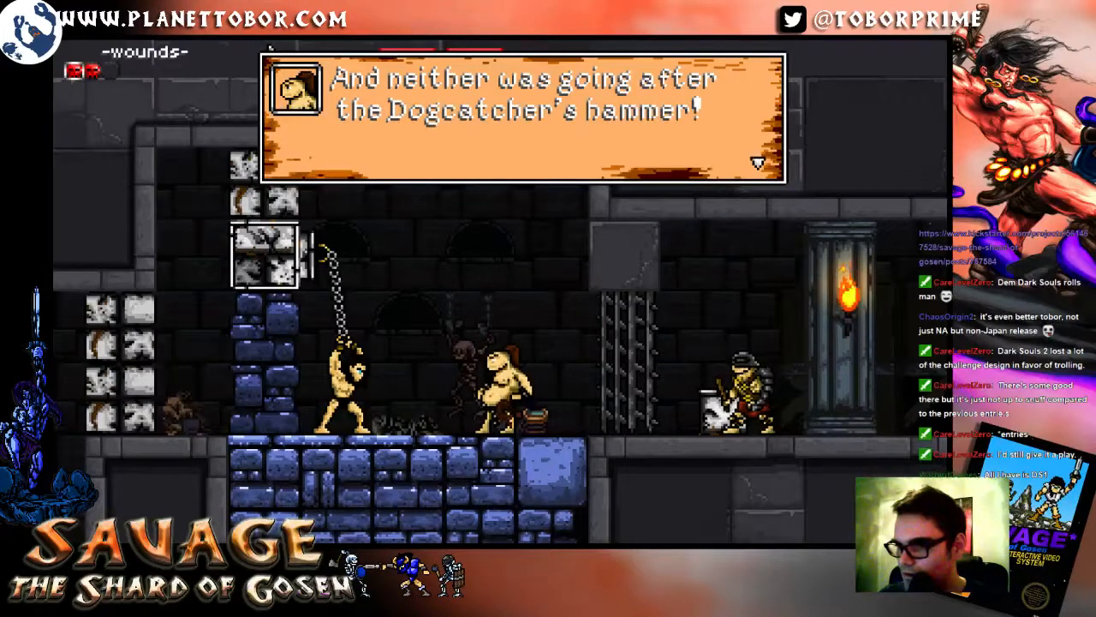
pyautogui.press('z')
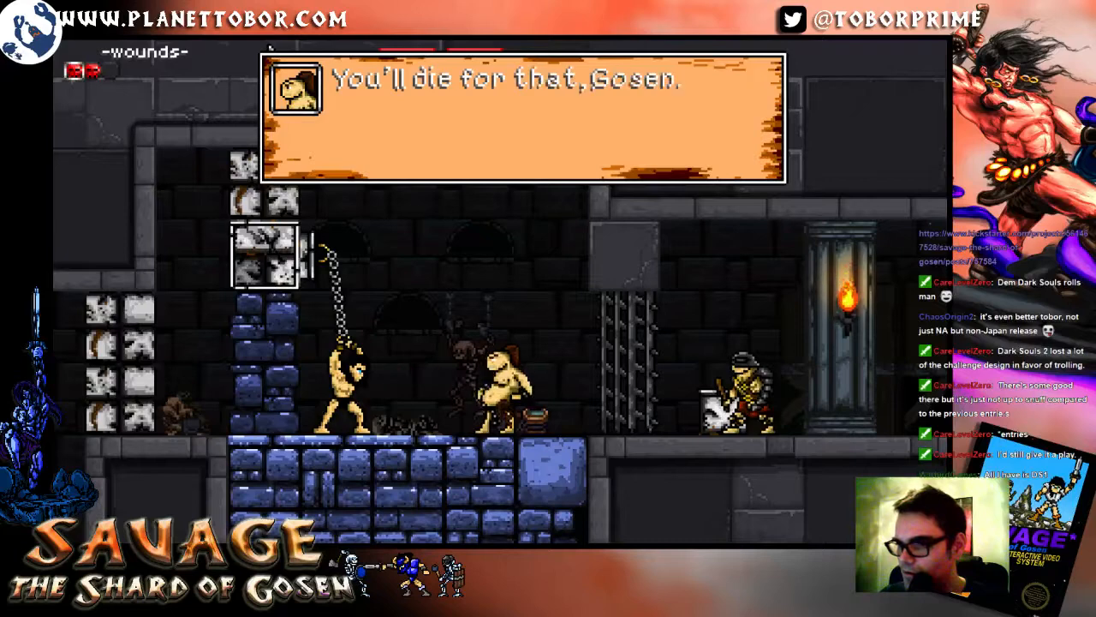
pyautogui.press('z')
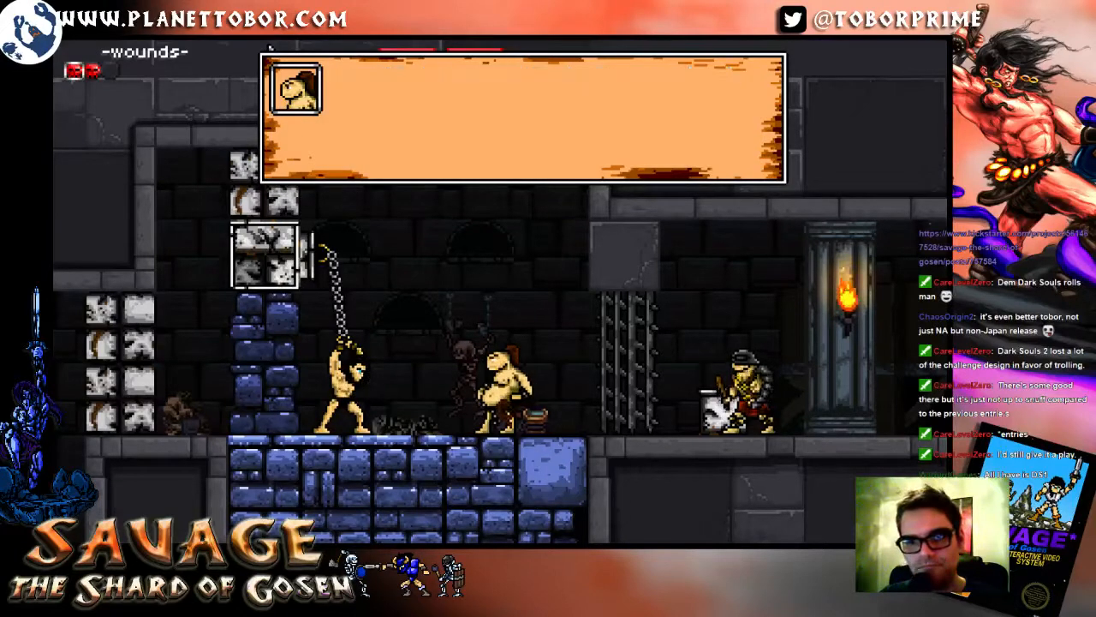
# Step: Break loose from the chains and attack the captor in the cell
pyautogui.press('z')
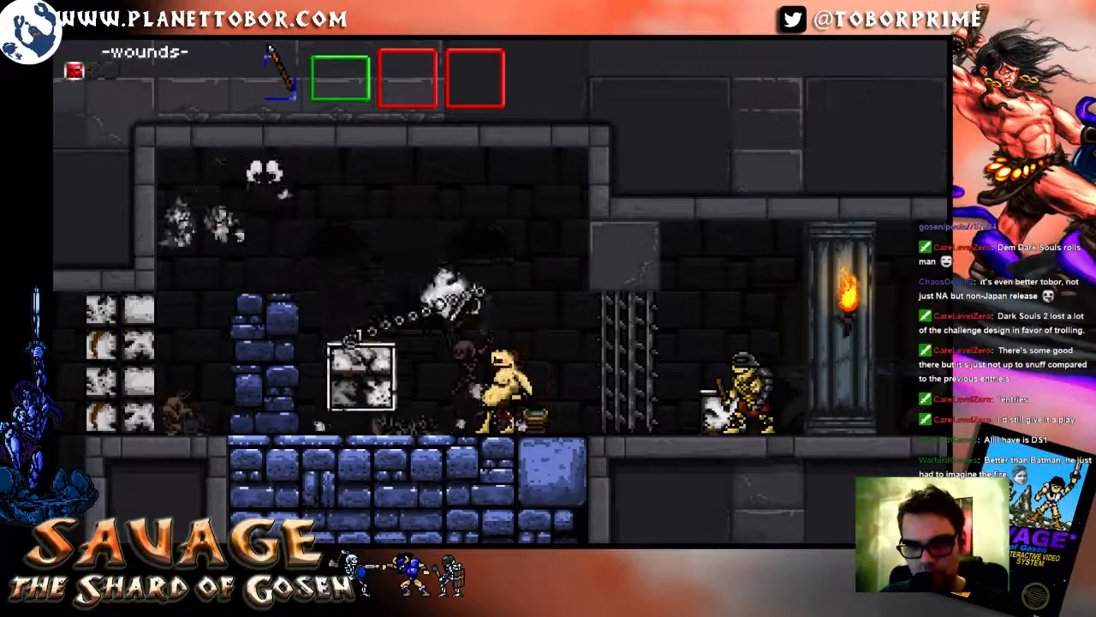
pyautogui.press('z')
pyautogui.press('z')
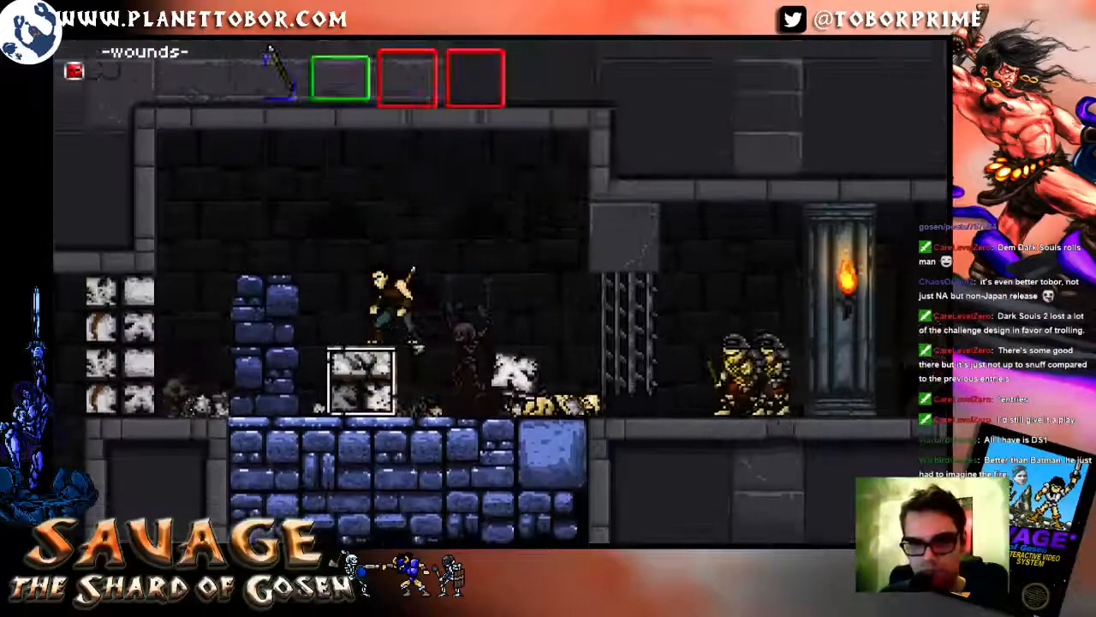
pyautogui.press('z')
# Step: Unequip the Hide Clothing and the weapon in the character's equipment, and return to the game
pyautogui.press('Return')
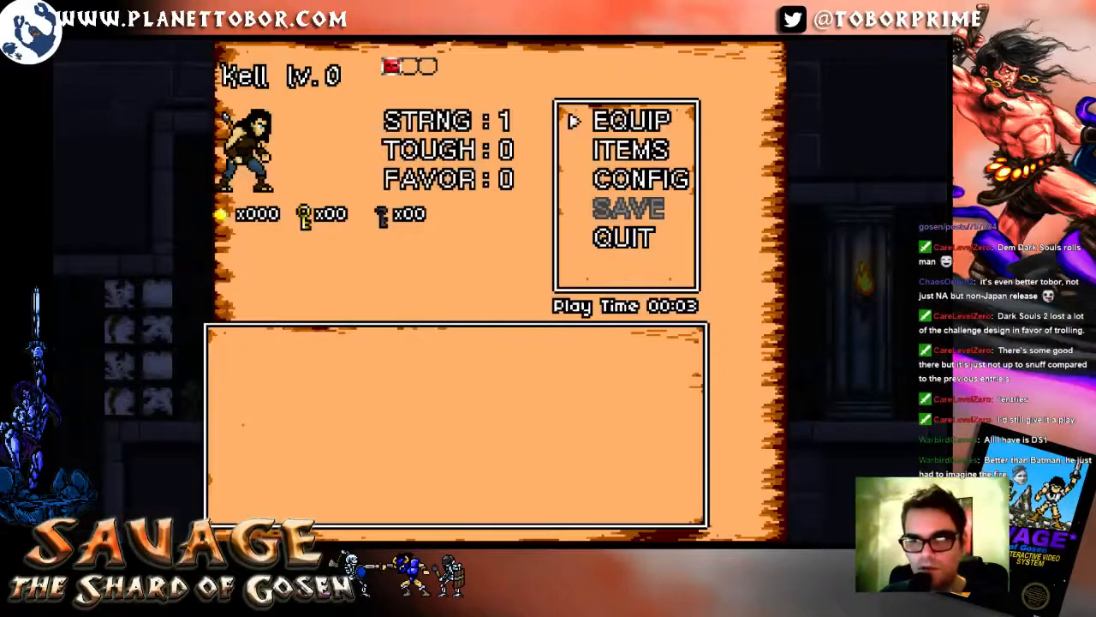
pyautogui.press('z')
pyautogui.press('z')
pyautogui.press('z')
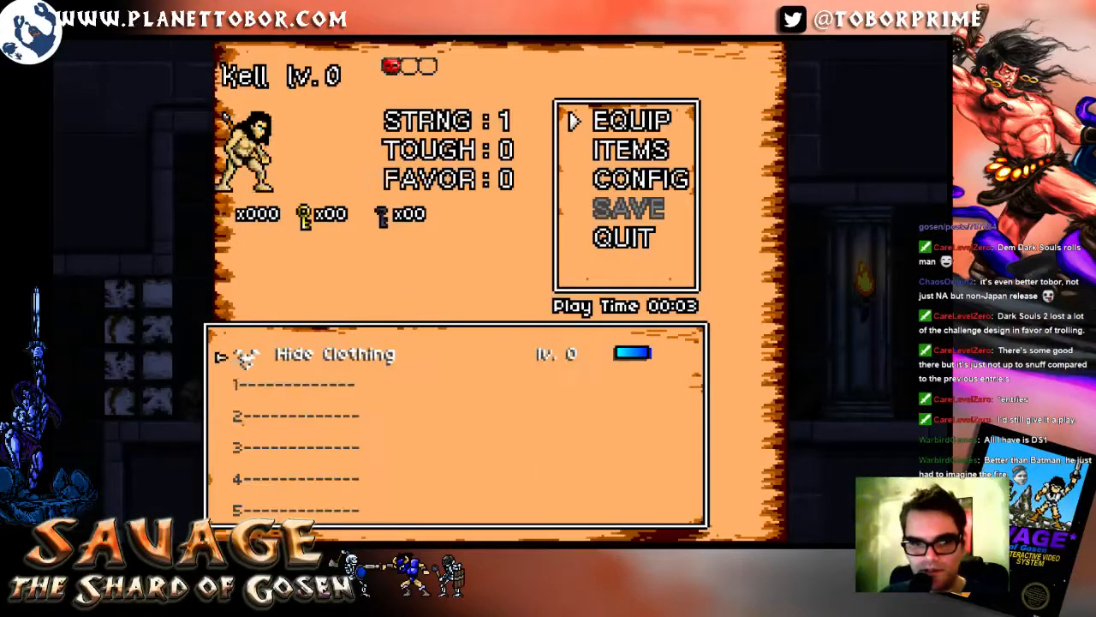
pyautogui.press('x')
pyautogui.press('Up')
pyautogui.press('z')
pyautogui.press('x')
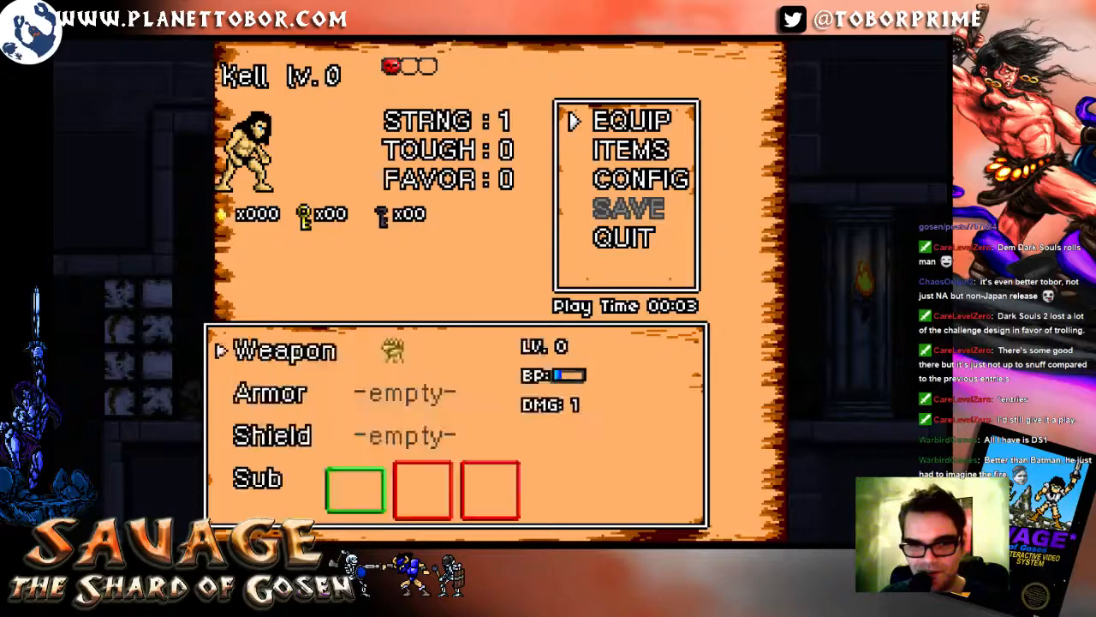
pyautogui.press('x')
pyautogui.press('Return')
# Step: Jump over the blue brick pillar away from the guards and break through the cracked white blocks
pyautogui.press('Right')
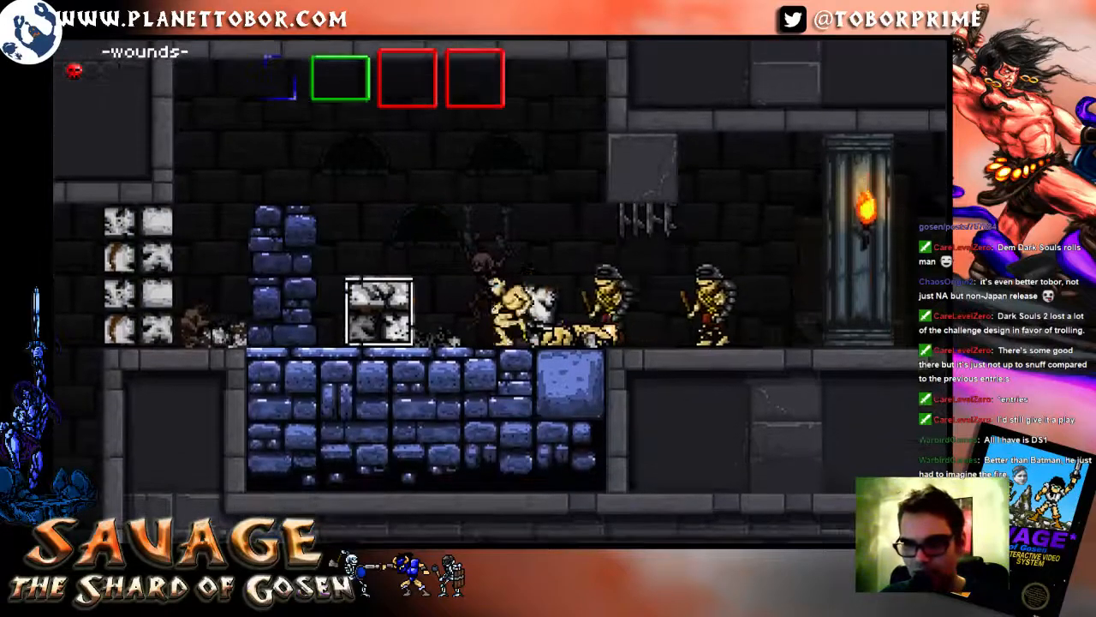
pyautogui.press('Left')
pyautogui.press('z')
pyautogui.press('Left')
pyautogui.press('z')
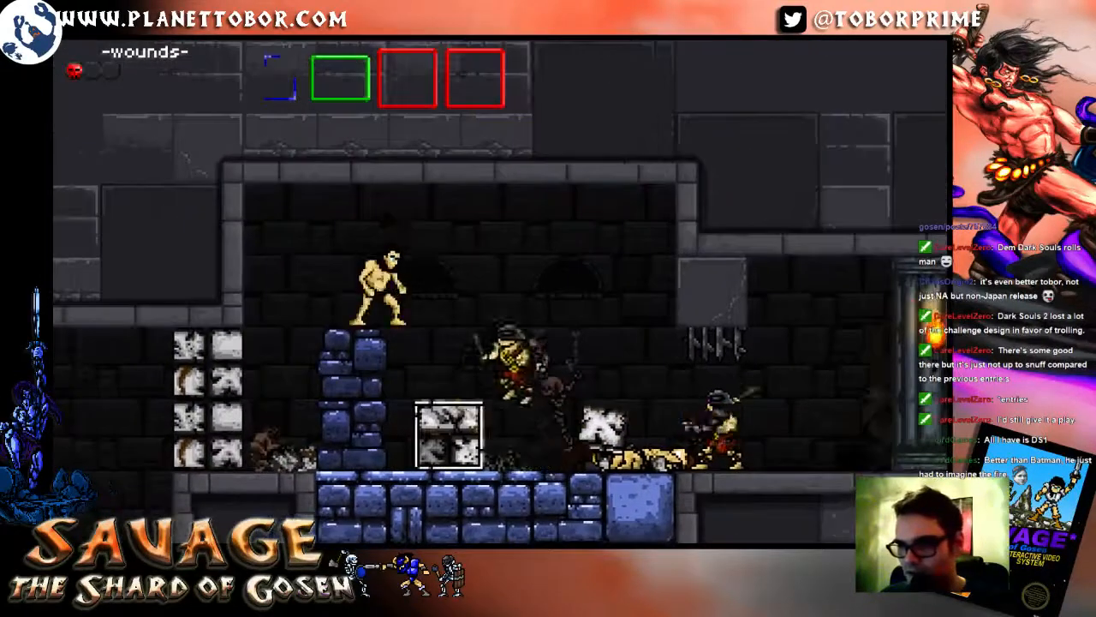
pyautogui.press('z')
pyautogui.press('Left')
pyautogui.press('x')
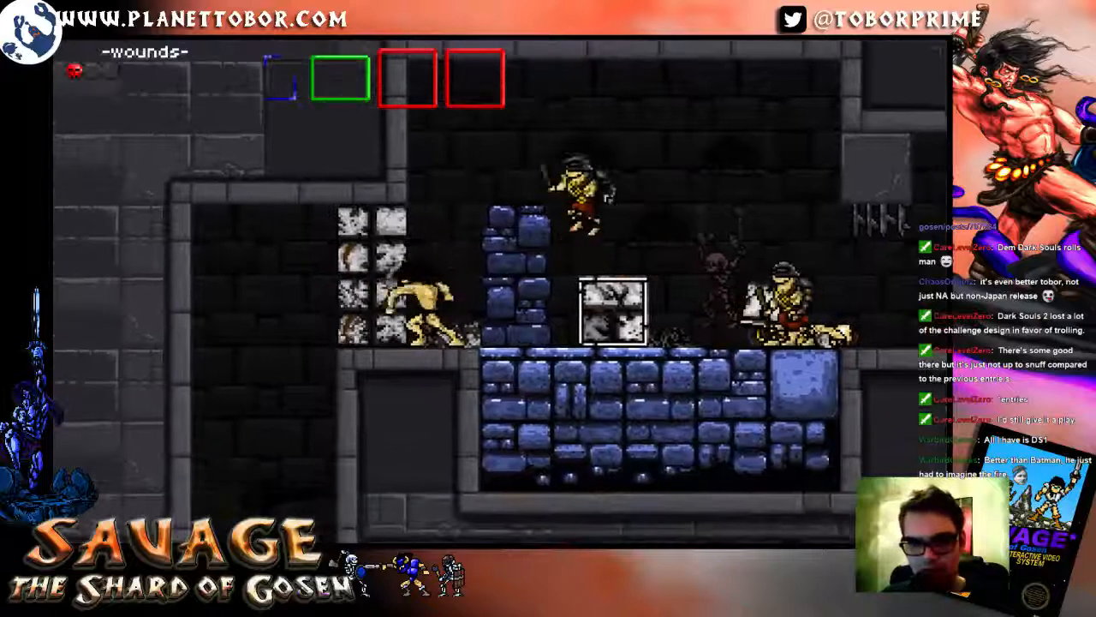
# Step: Drop down the shaft into the cave and run from the pool toward the purple creature
pyautogui.press('Left')
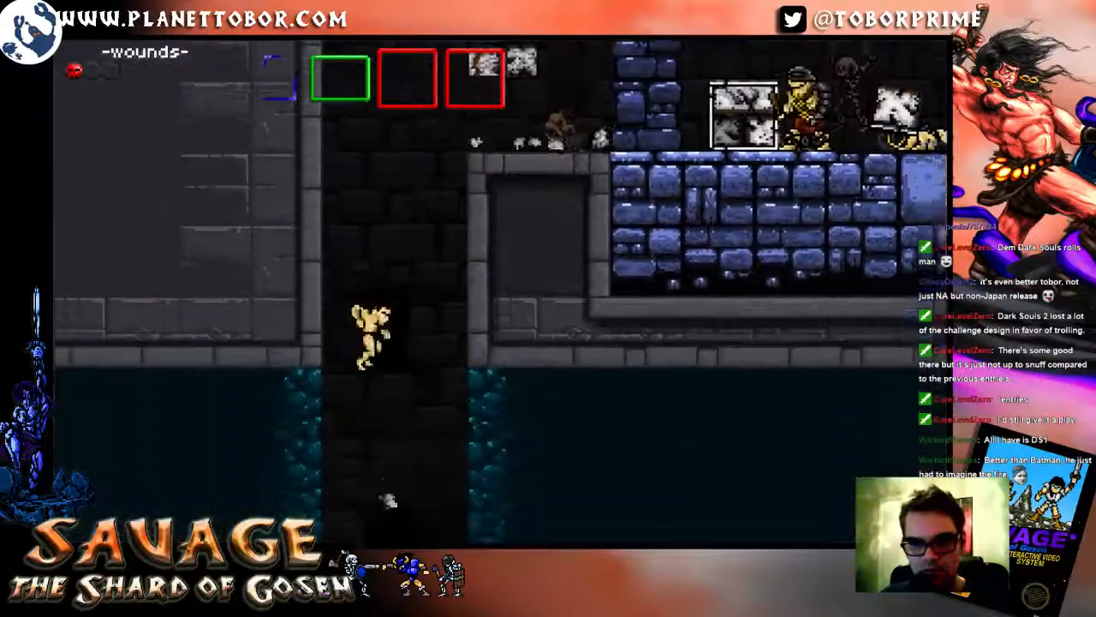
pyautogui.press('Right')
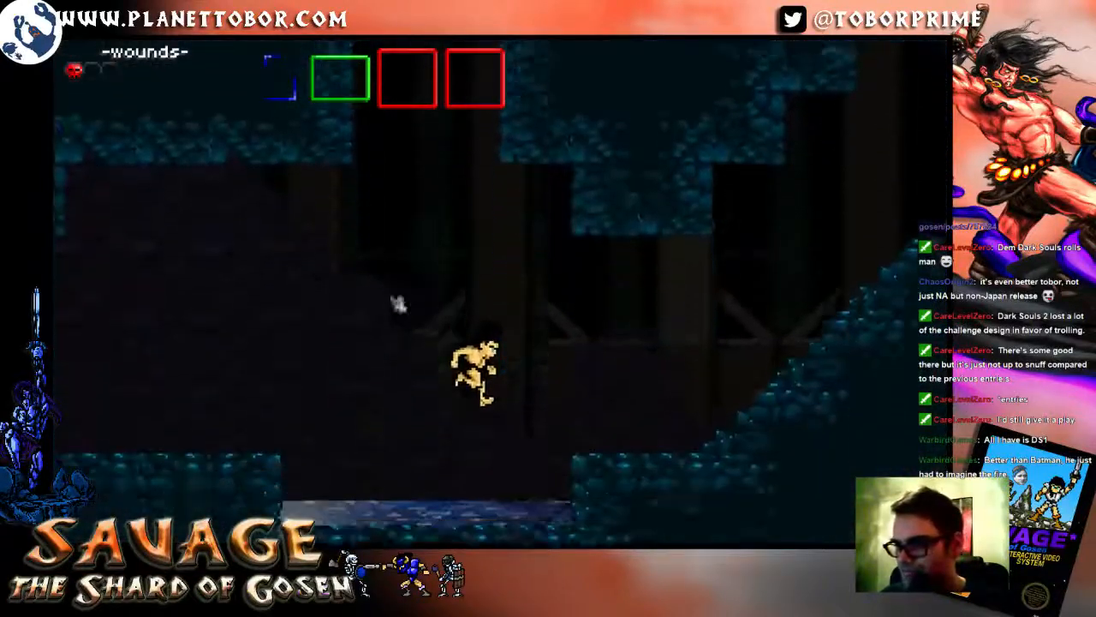
pyautogui.press('z')
pyautogui.press('Left')
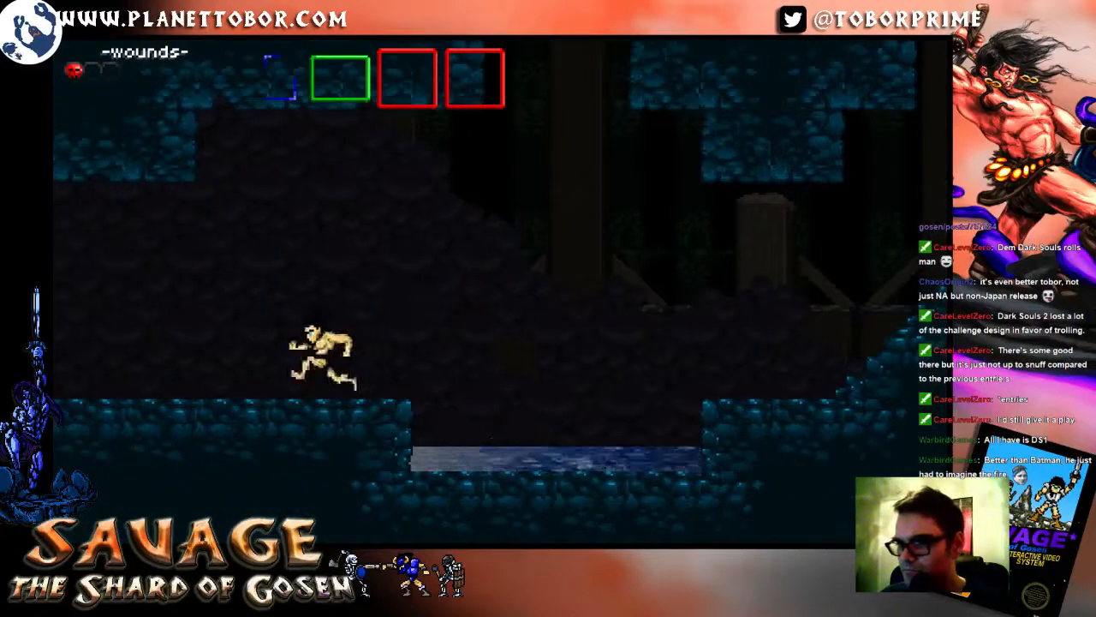
pyautogui.press('Left')
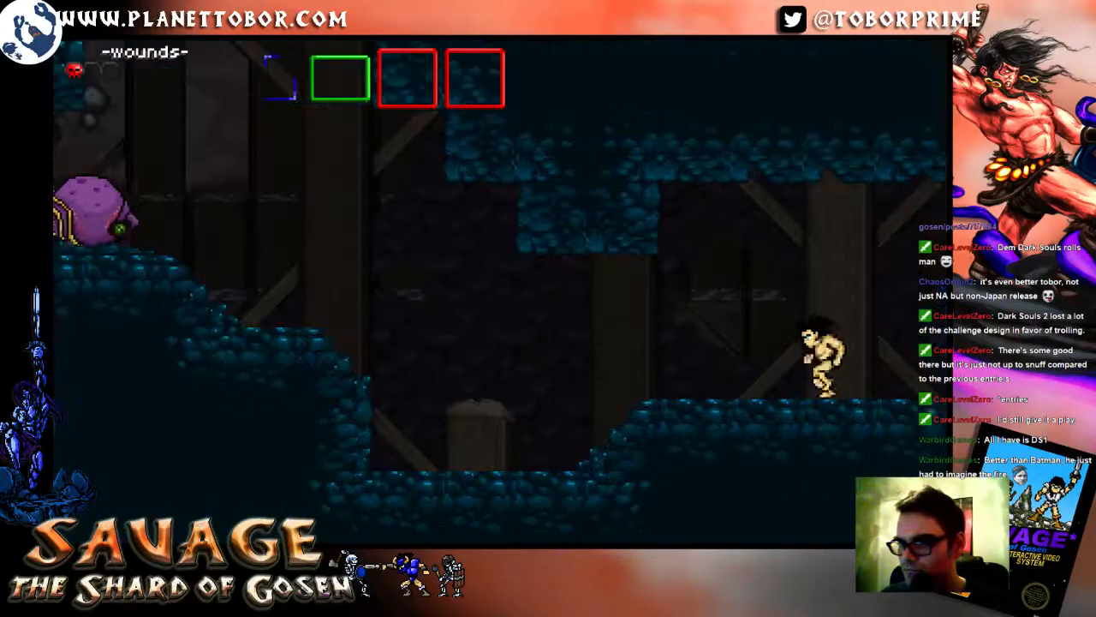
# Step: Jump up the rocky slope, strike the purple creature and lift it overhead
pyautogui.press('z')
pyautogui.press('Left')
pyautogui.press('z')
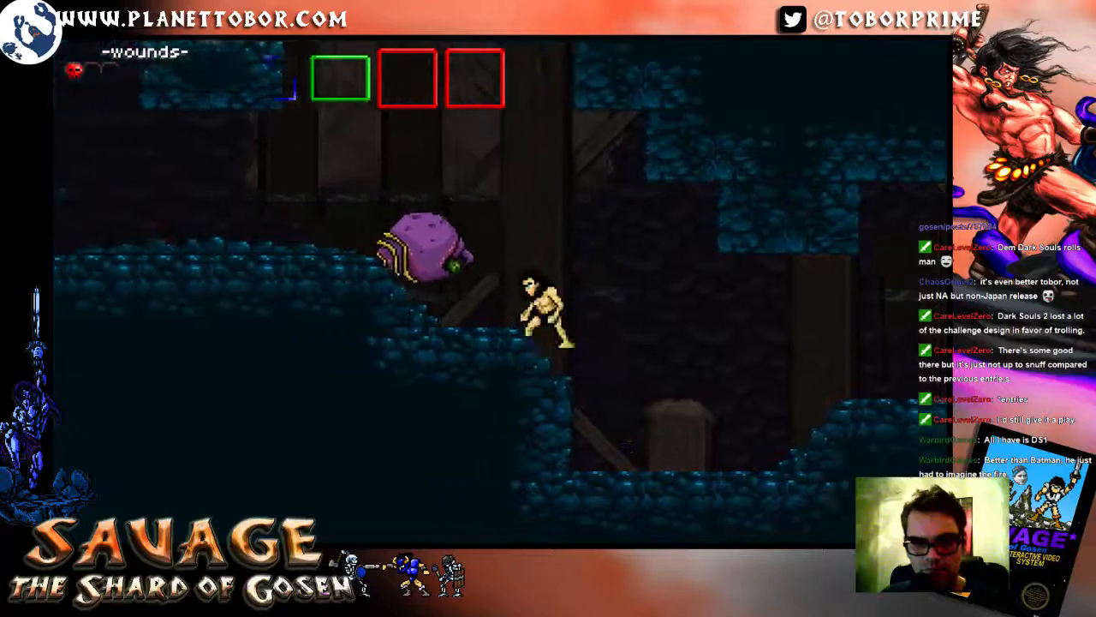
pyautogui.press('x')
pyautogui.press('x')
pyautogui.press('Left')
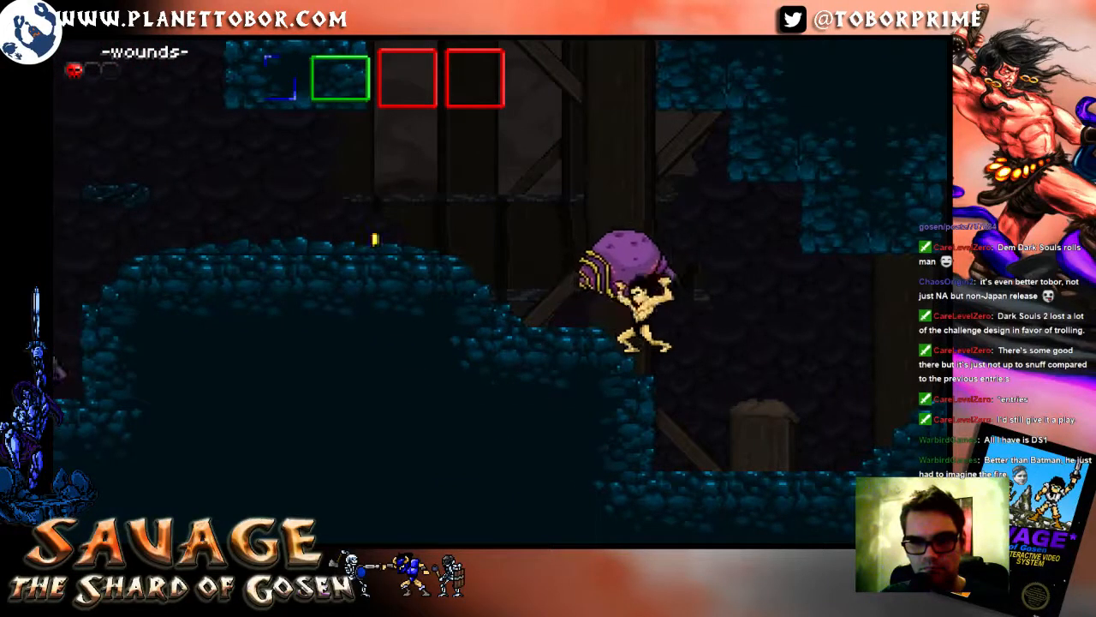
# Step: Carry the purple creature over the ridge and throw it at the other one in the pit
pyautogui.press('Left')
pyautogui.press('z')
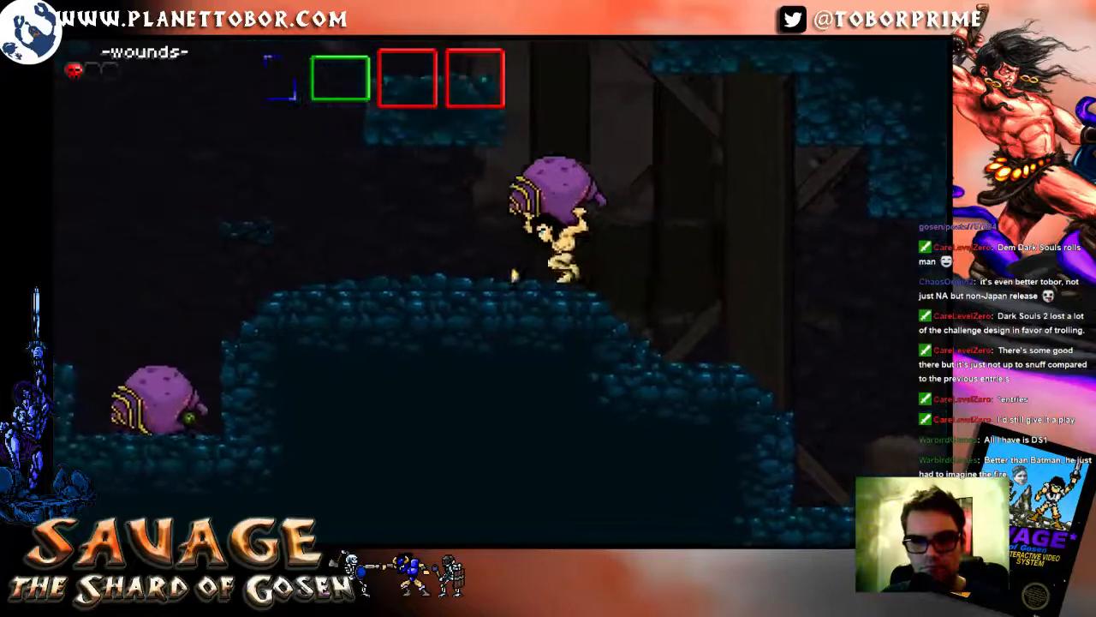
pyautogui.press('Left')
pyautogui.press('Left')
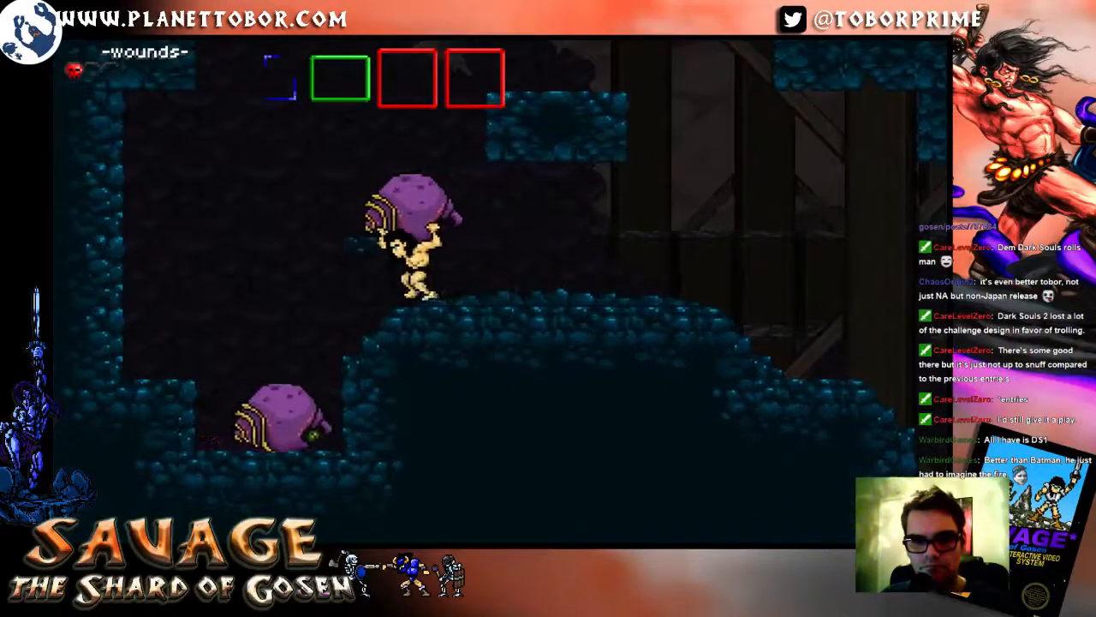
pyautogui.press('x')
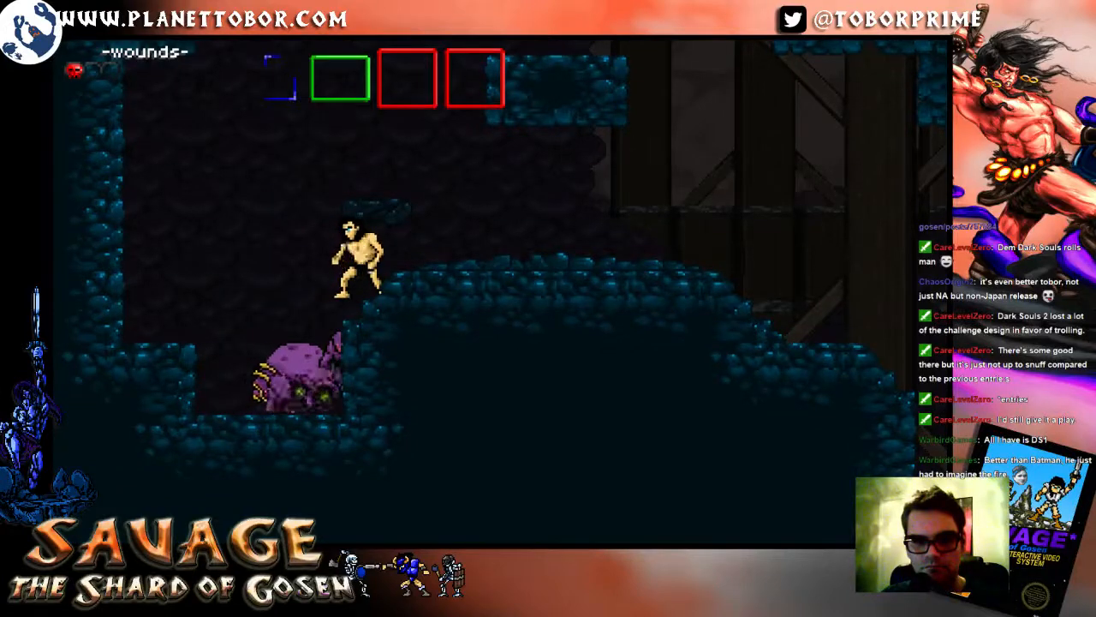
# Step: Jump around above the creatures trapped in the pit, attack, and collect the Wood Club
pyautogui.press('Left')
pyautogui.press('z')
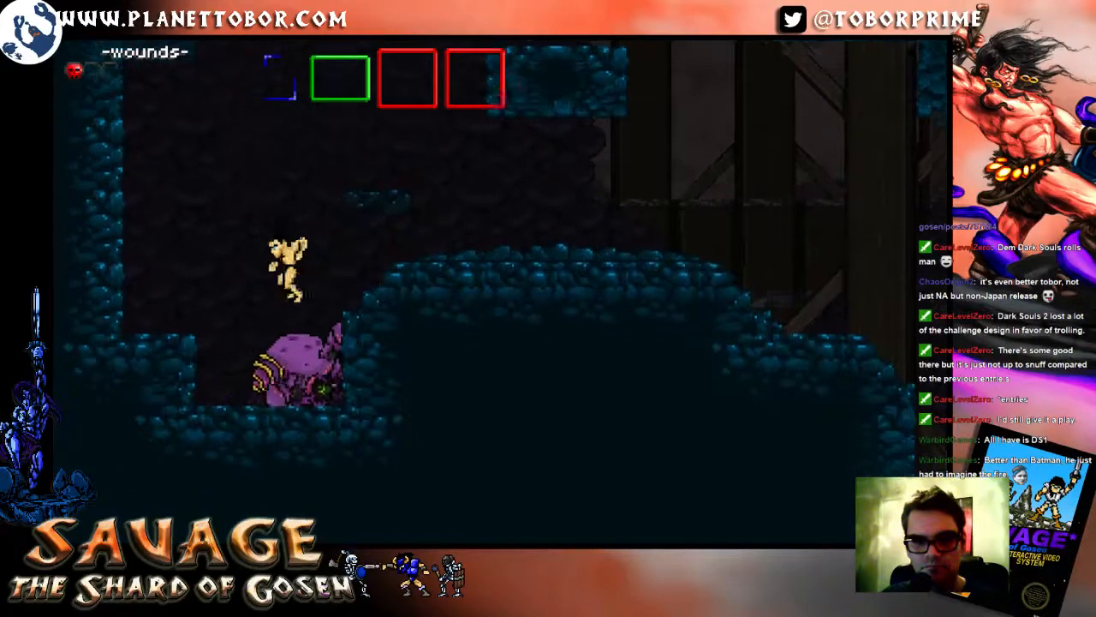
pyautogui.press('Right')
pyautogui.press('x')
pyautogui.press('z')
pyautogui.press('Right')
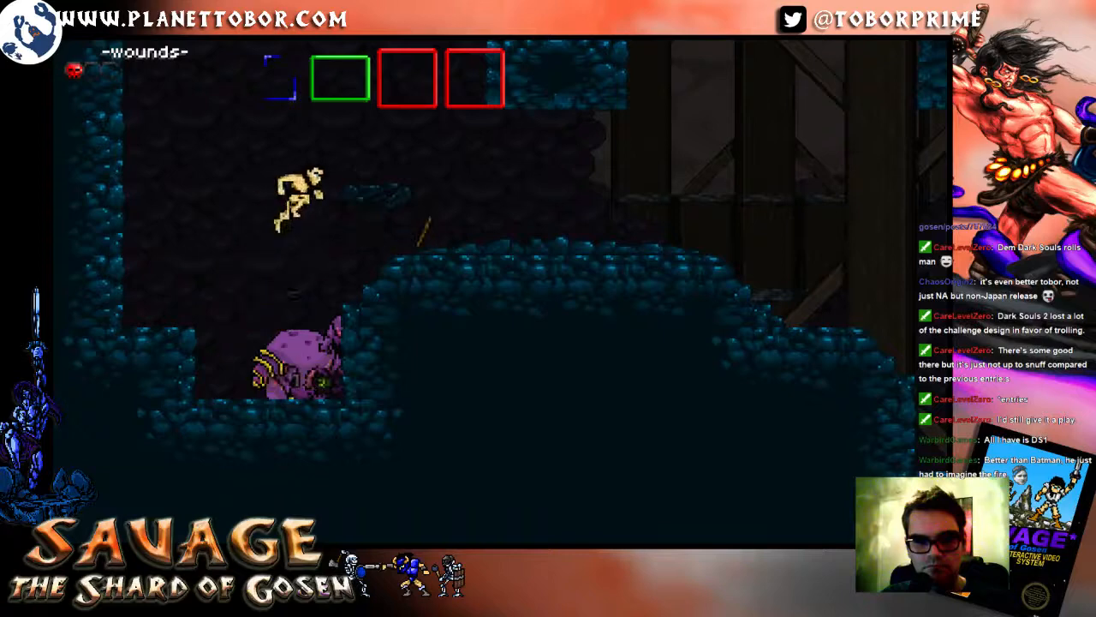
pyautogui.press('Left')
pyautogui.press('z')
pyautogui.press('Right')
pyautogui.press('x')
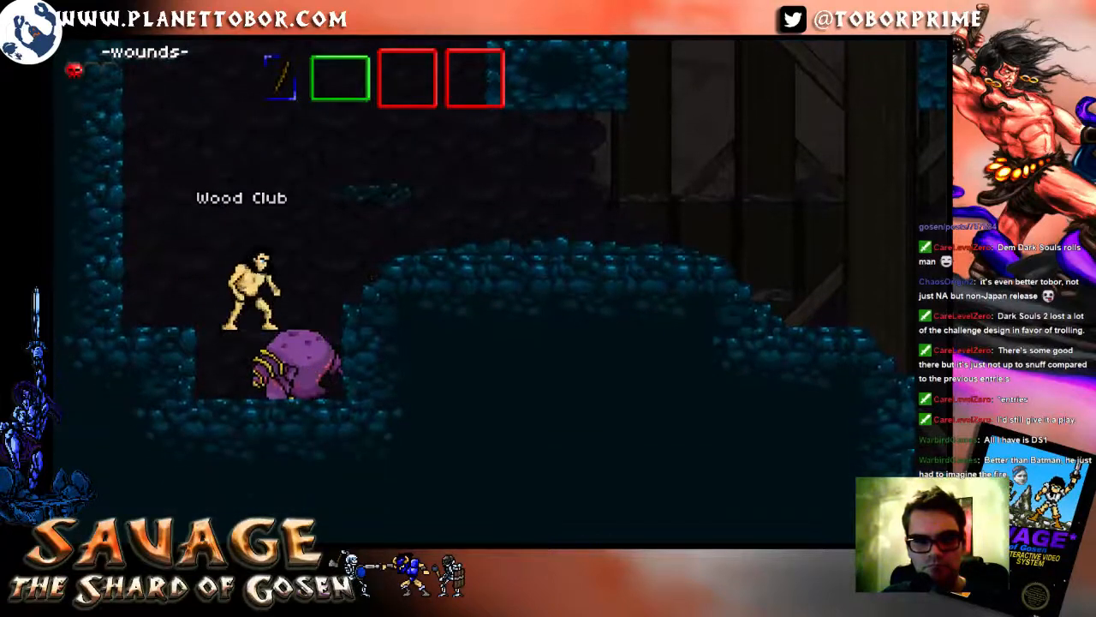
# Step: Run back over the ridge and through the cave to the edge of the pool
pyautogui.press('Right')
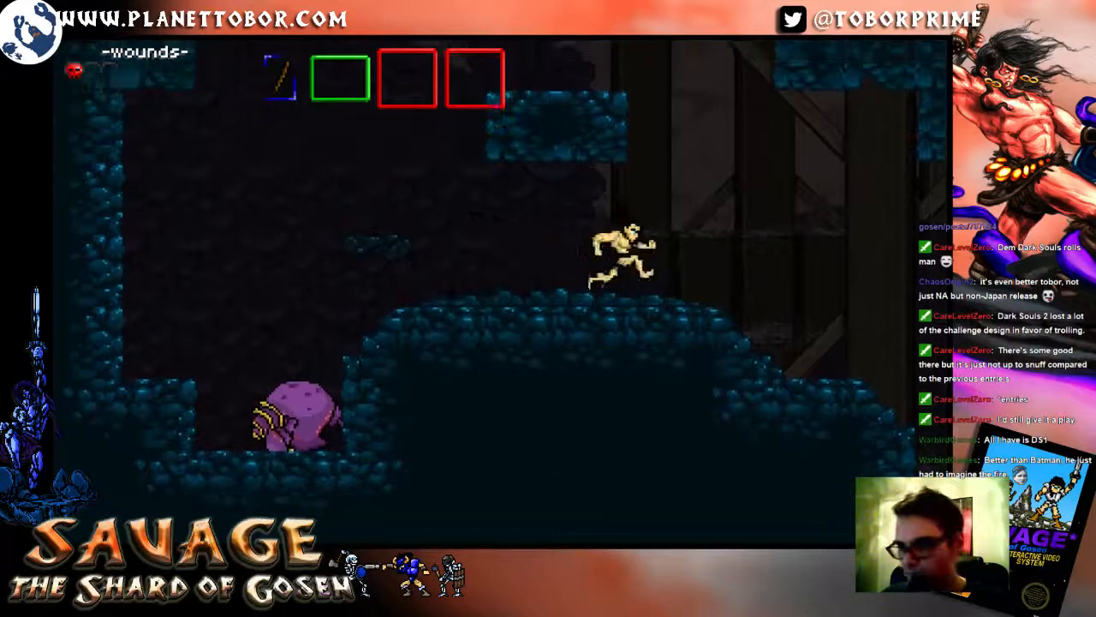
pyautogui.press('Right')
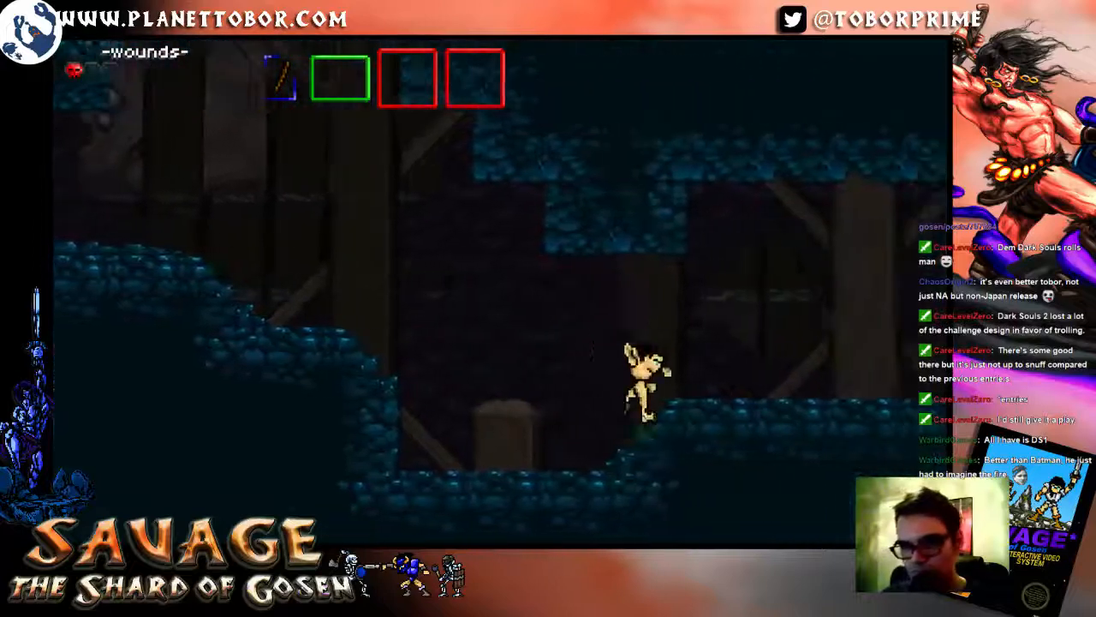
pyautogui.press('Right')
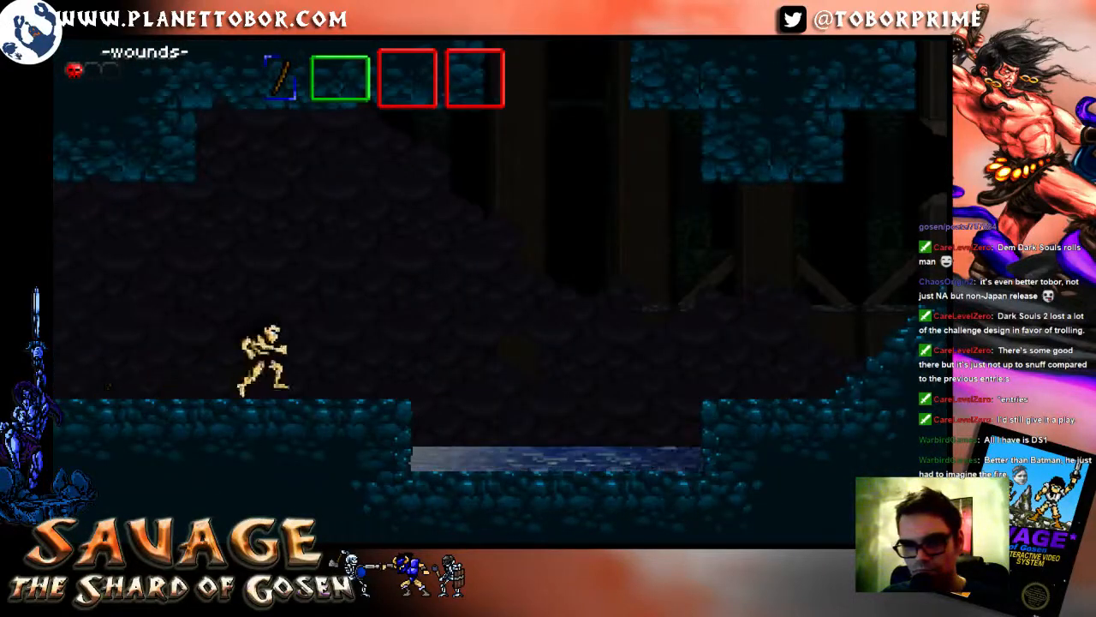
# Step: Jump over the pool and the rocky mound, dismissing the barbarian's dialogue on the way to the ladder
pyautogui.press('Right')
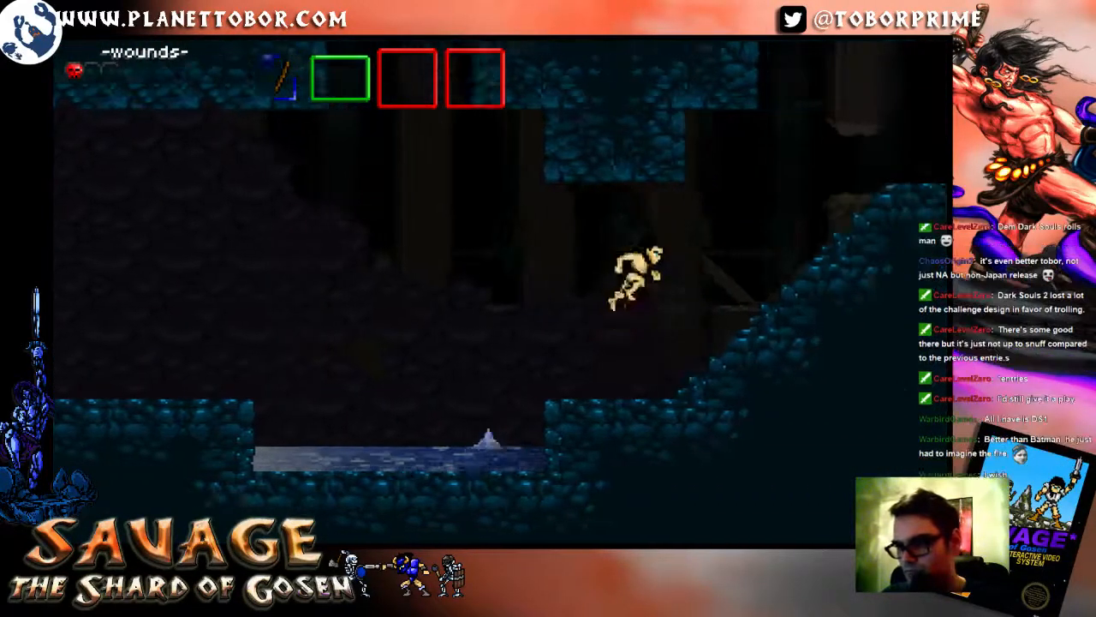
pyautogui.press('Right')
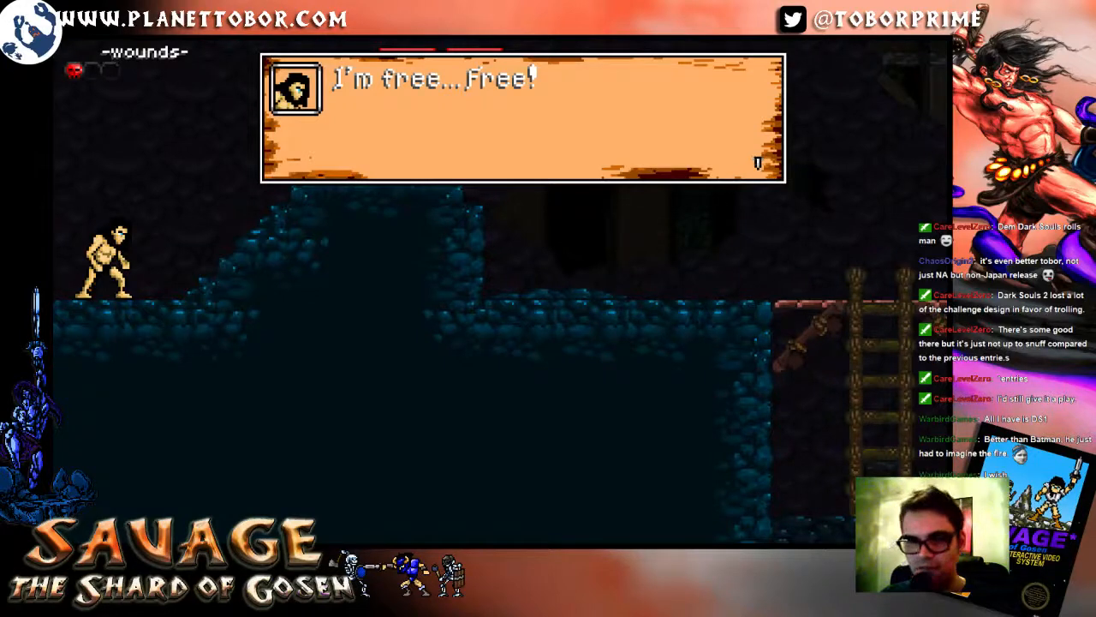
pyautogui.press('space')
pyautogui.press('Right')
pyautogui.press('space')
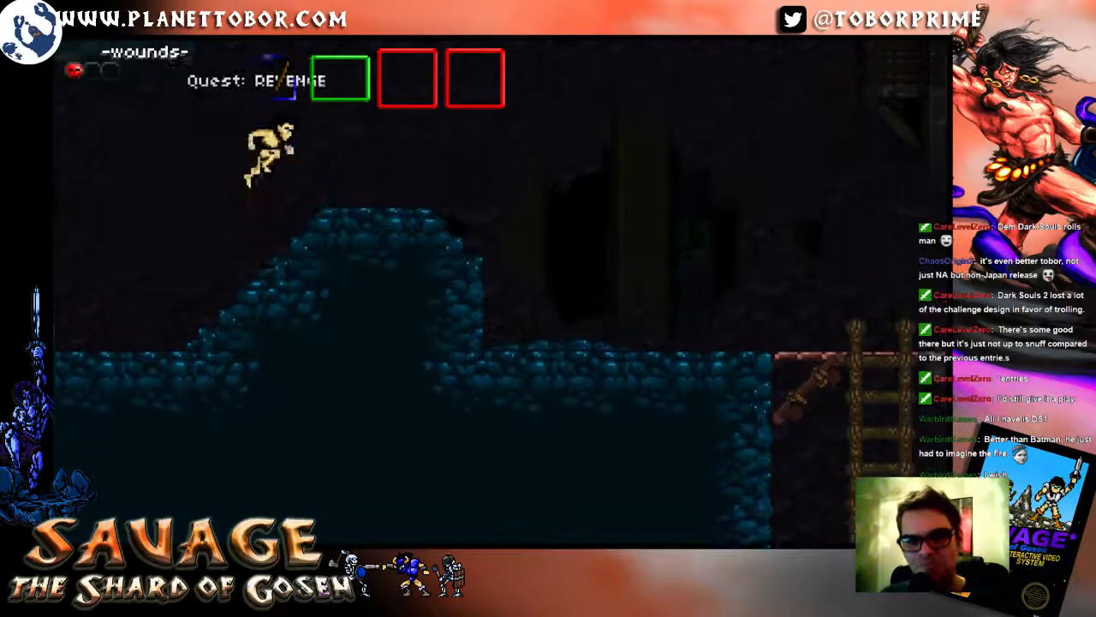
pyautogui.press('space')
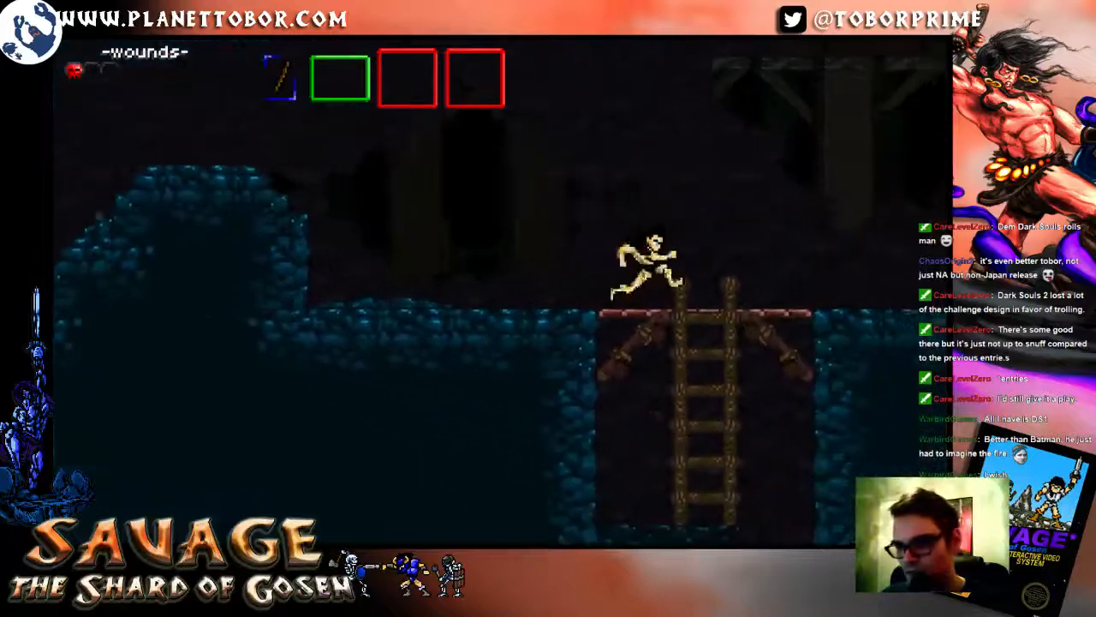
# Step: Descend the two ladders in the shaft to the ledge beside the purple creature
pyautogui.press('Down')
pyautogui.press('Down')
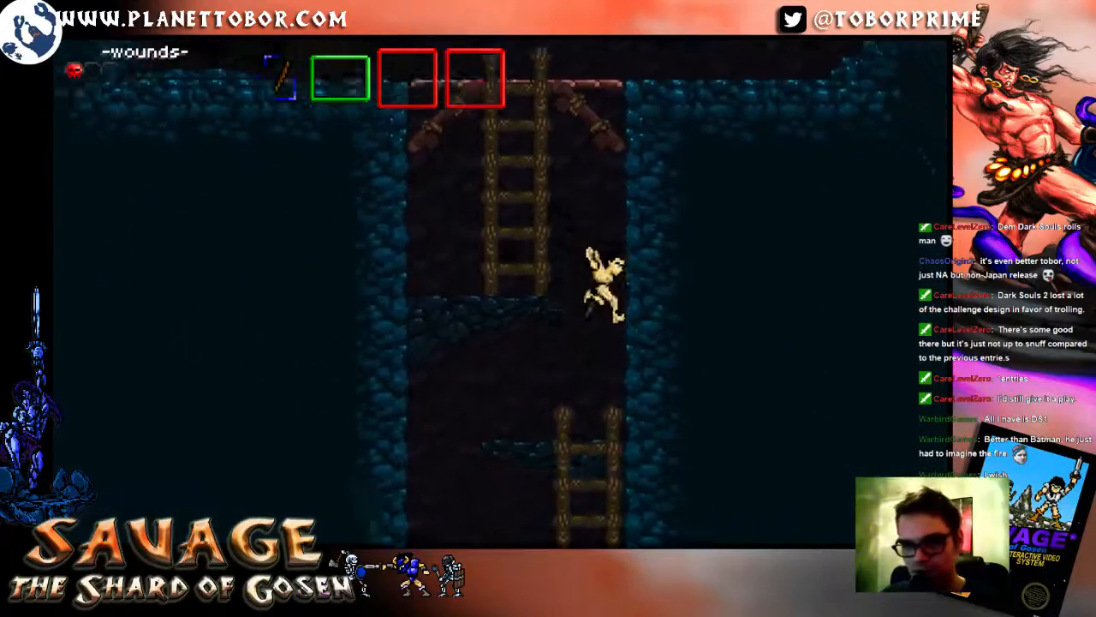
pyautogui.press('Down')
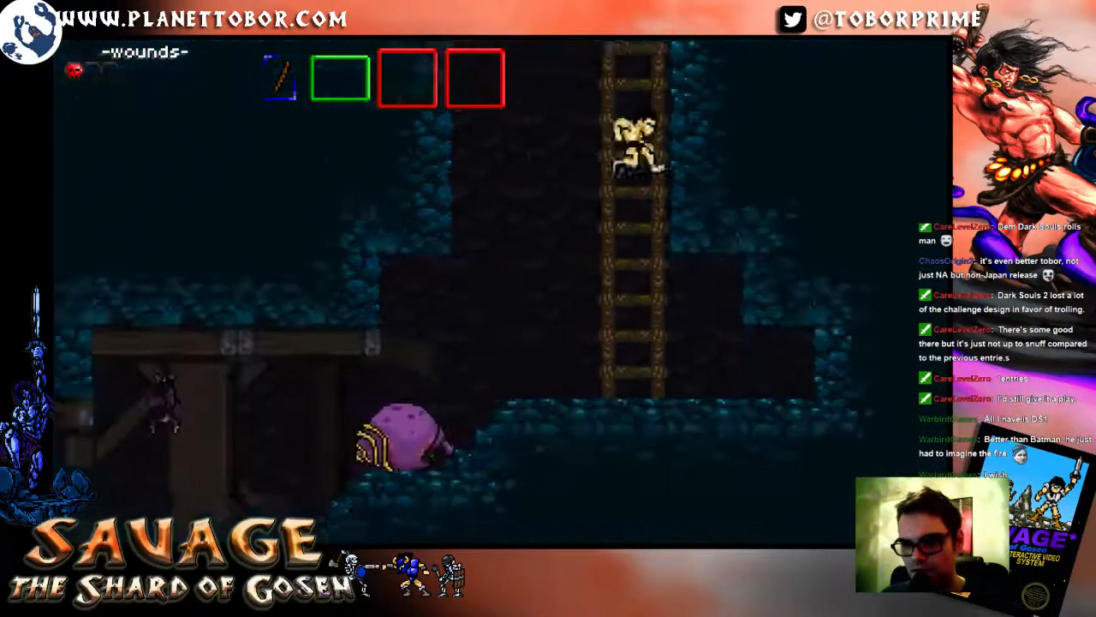
pyautogui.press('Left')
pyautogui.press('Right')
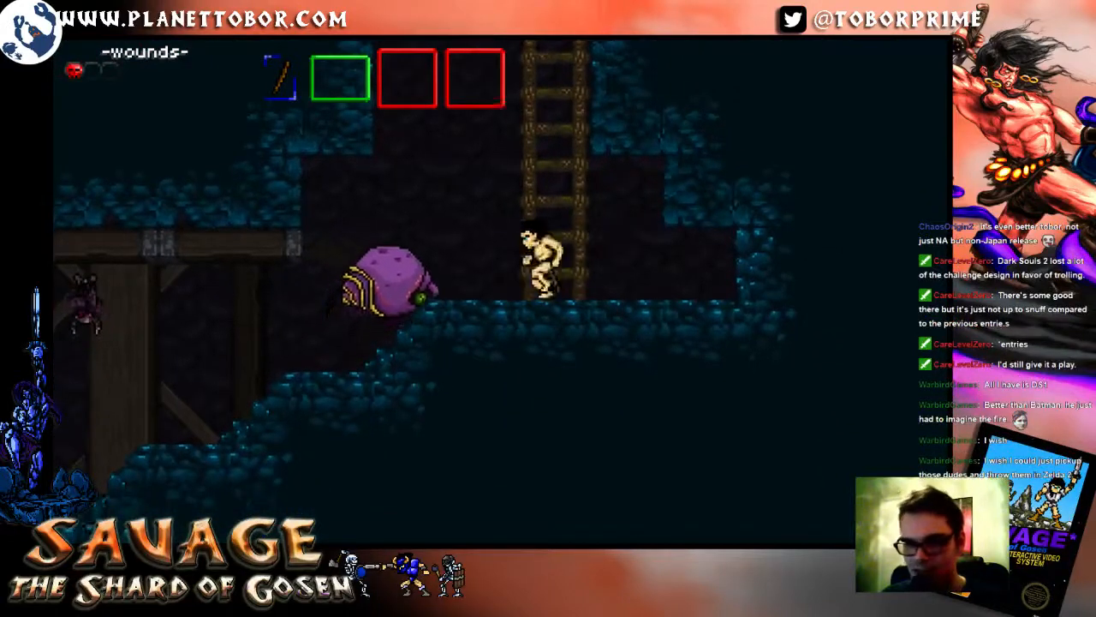
# Step: Kill the purple creature at the foot of the ladder and collect the Iron Armor
pyautogui.press('Left')
pyautogui.press('x')
pyautogui.press('Left')
pyautogui.press('x')
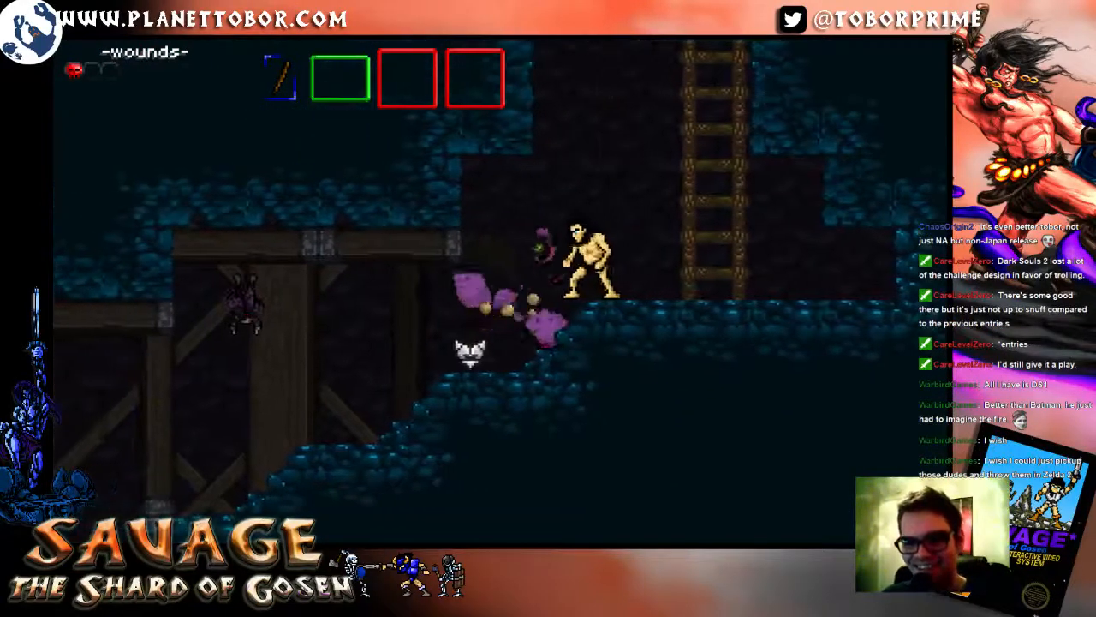
pyautogui.press('Left')
pyautogui.press('z')
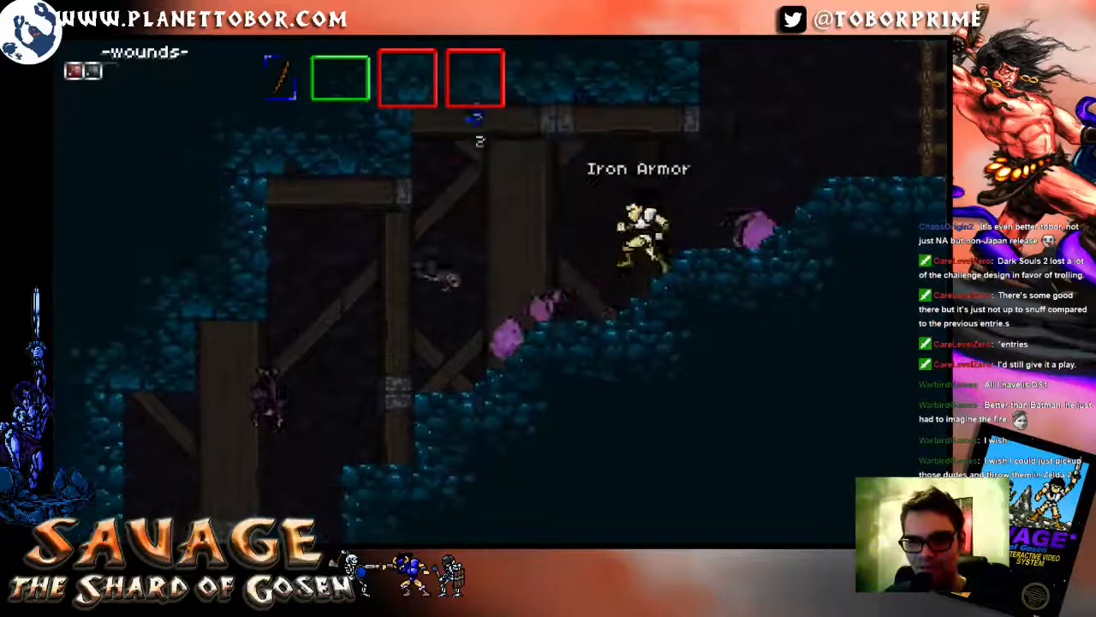
# Step: Jump down the timbered slope, striking the creatures on the way into the lower passage
pyautogui.press('Left')
pyautogui.press('z')
pyautogui.press('x')
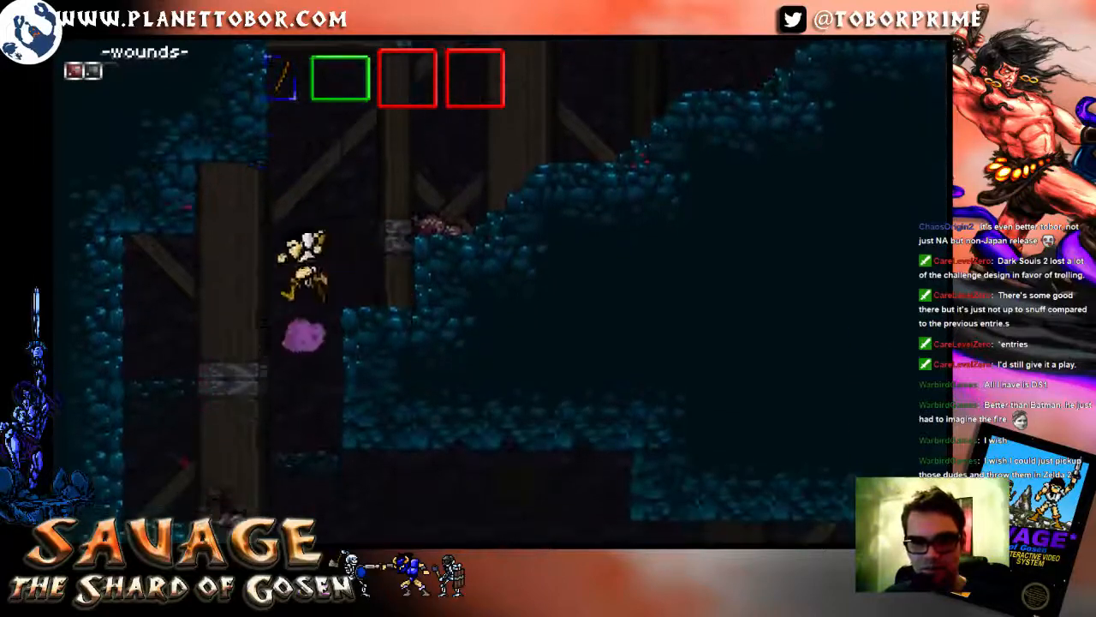
pyautogui.press('Right')
pyautogui.press('x')
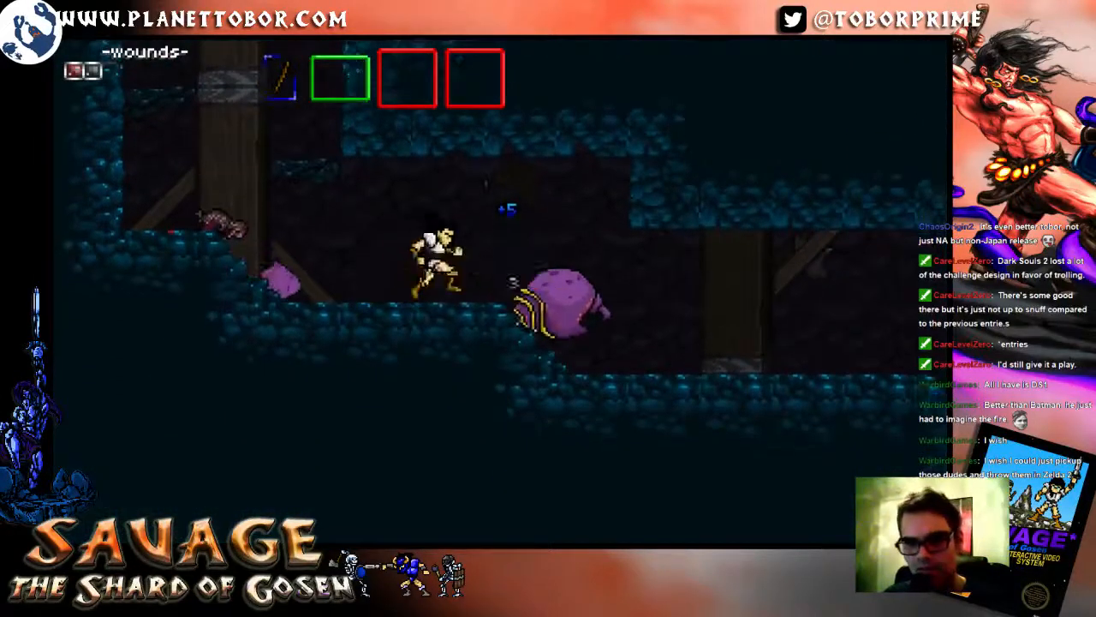
# Step: Kill the purple creature in the lower passage and strike the bat near the next ladder
pyautogui.press('Right')
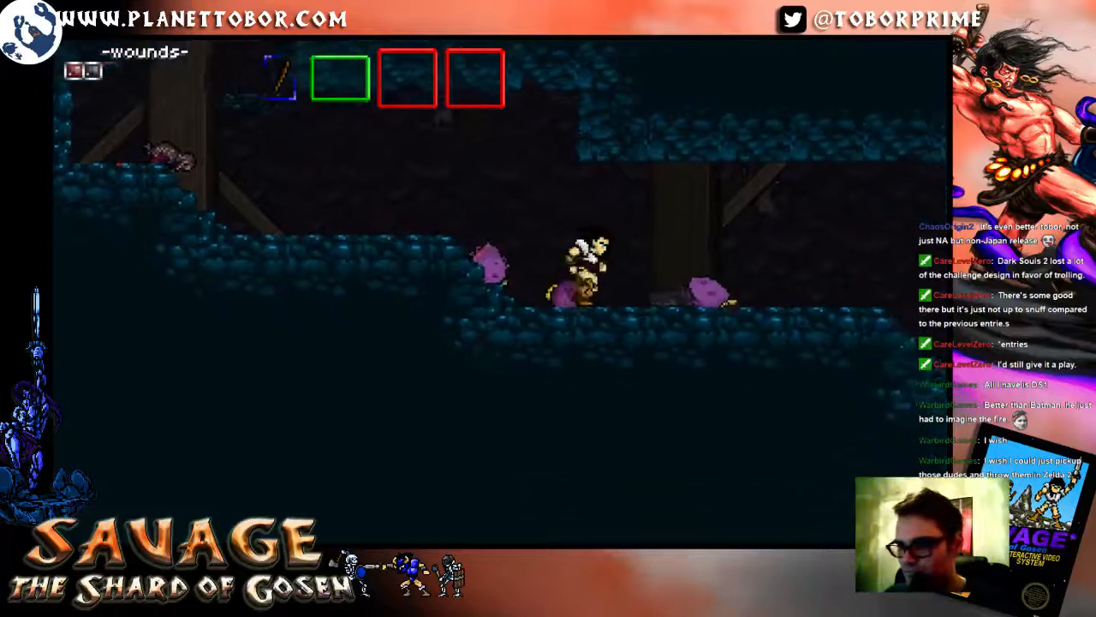
pyautogui.press('Right')
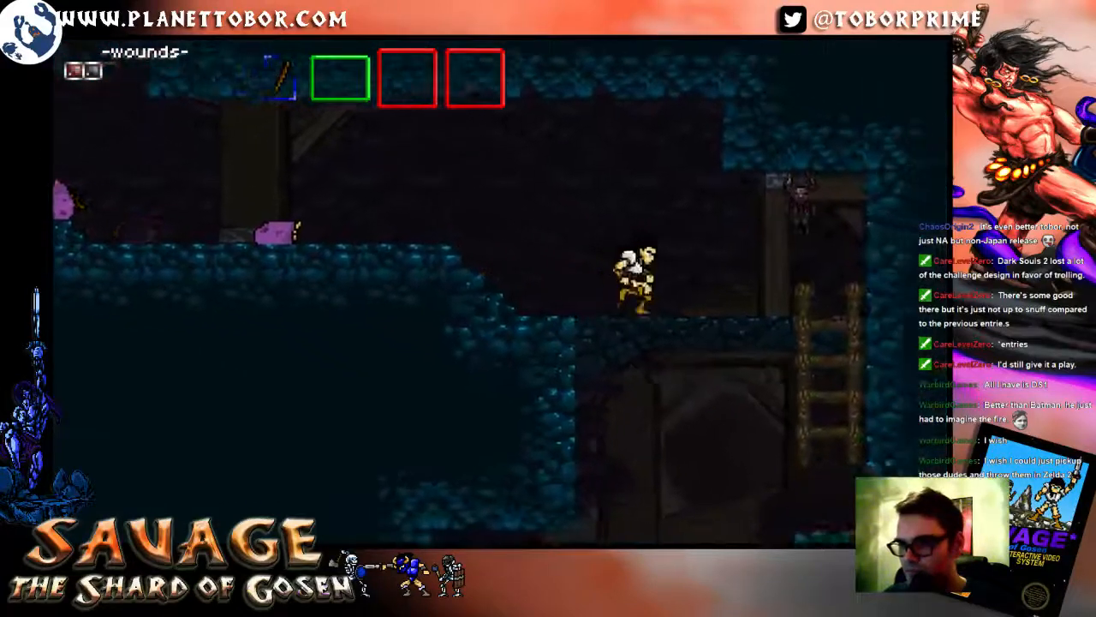
pyautogui.press('z')
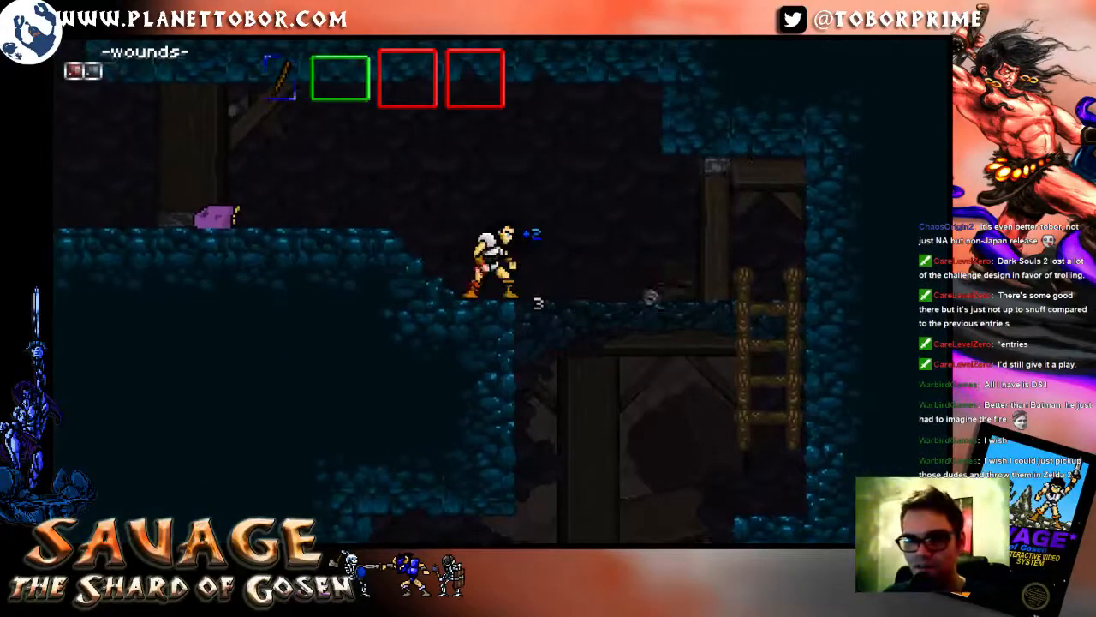
pyautogui.press('Right')
pyautogui.press('z')
# Step: Drop down past the ladder and strike the bat beneath the wooden beams
pyautogui.press('Down')
pyautogui.press('Left')
pyautogui.press('z')
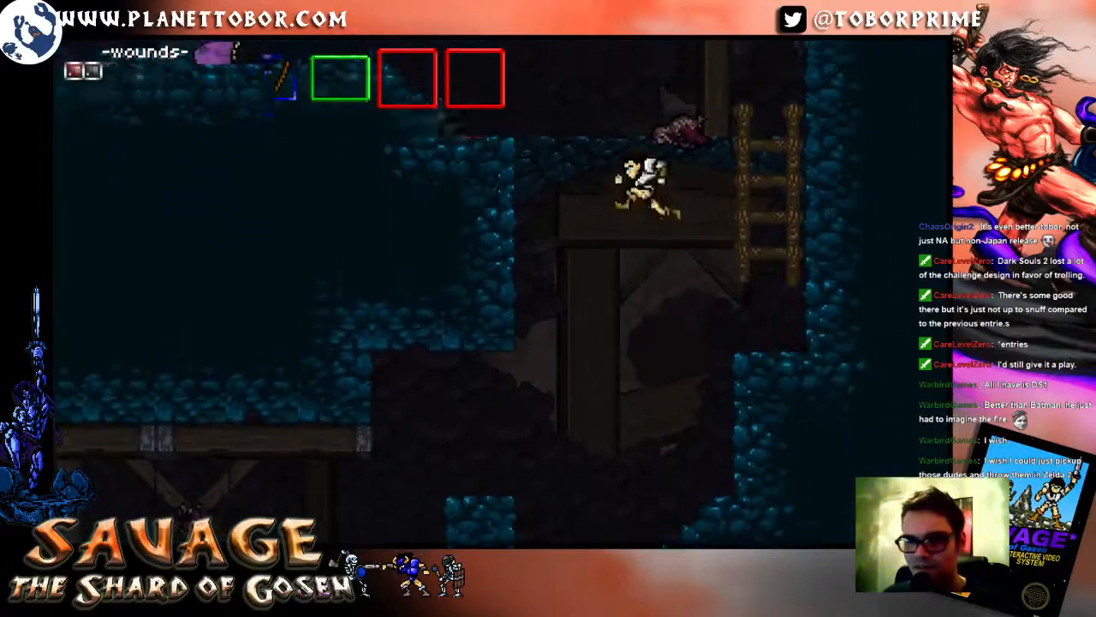
pyautogui.press('Left')
pyautogui.press('z')
pyautogui.press('x')
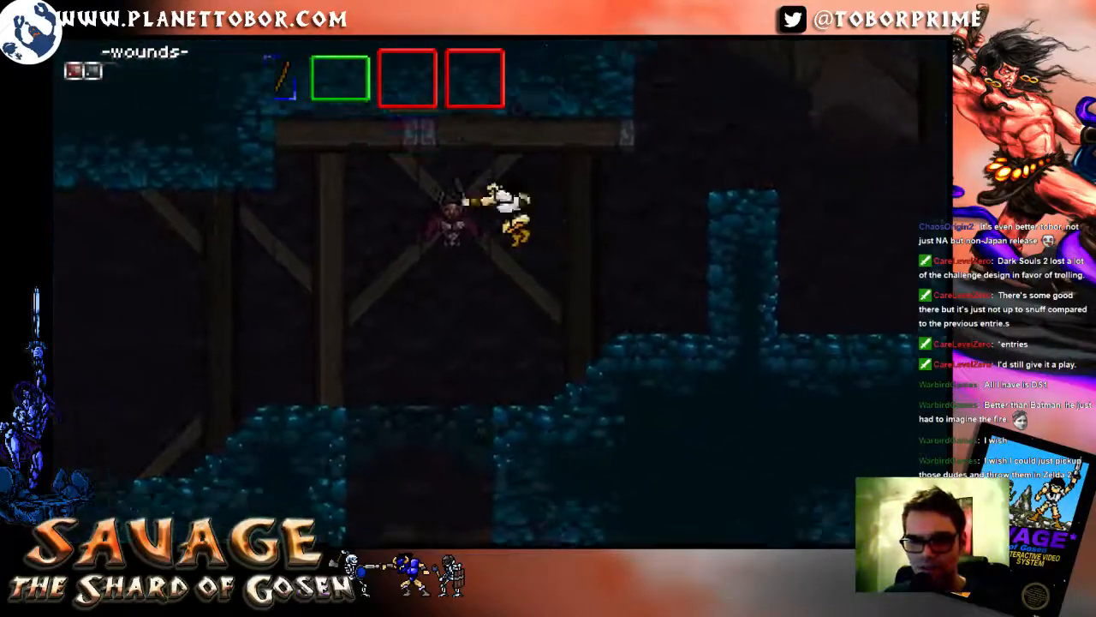
# Step: Collect the Raw Meat Chunk and kill the spider hanging below the ladder
pyautogui.press('Left')
pyautogui.press('z')
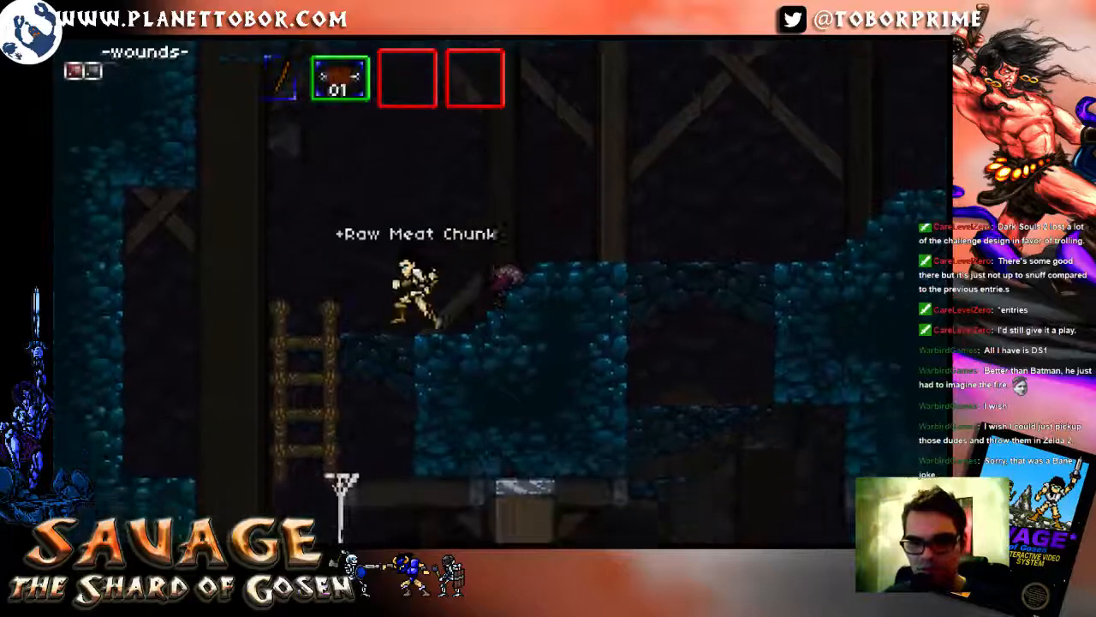
pyautogui.press('Left')
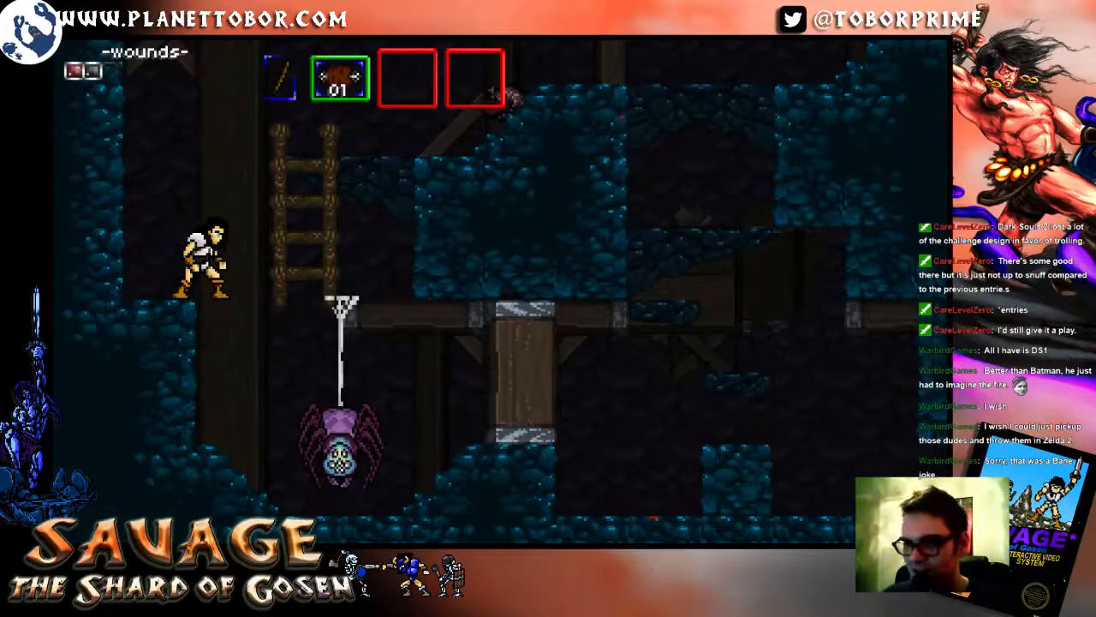
pyautogui.press('Right')
pyautogui.press('Right')
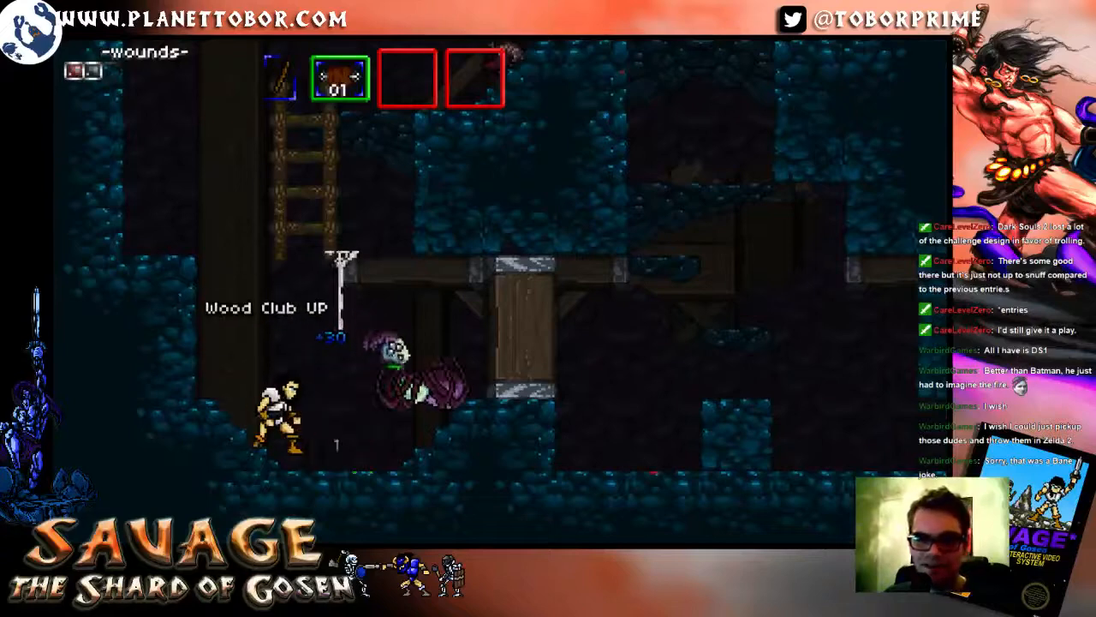
# Step: Climb the ladder, run across the upper ledge and drop to the cave floor on the far side
pyautogui.press('Up')
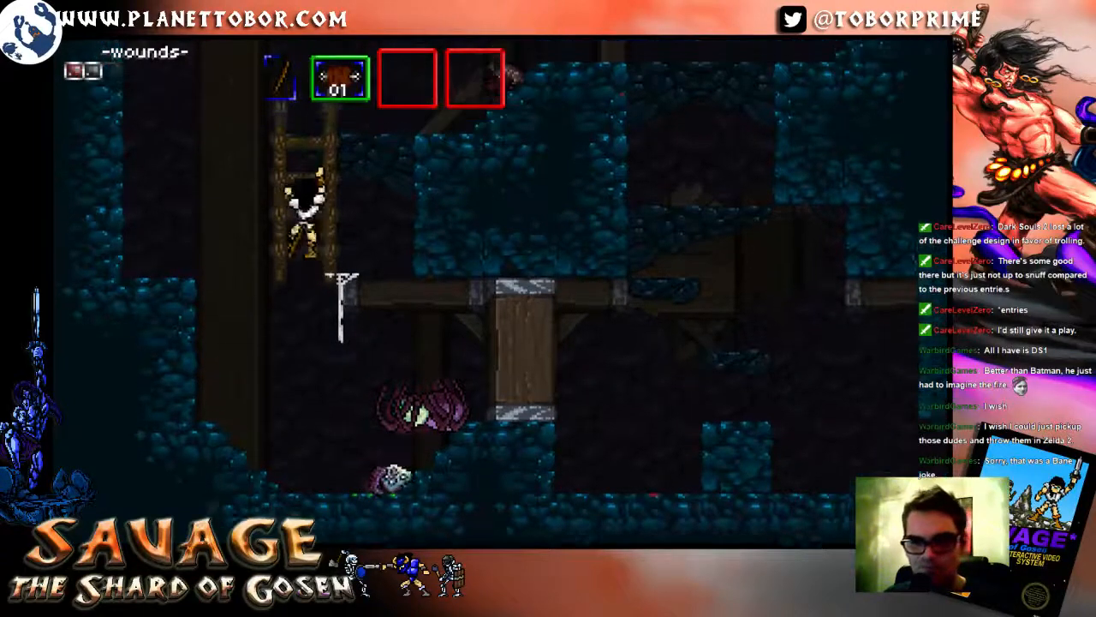
pyautogui.press('Right')
pyautogui.press('space')
pyautogui.press('Right')
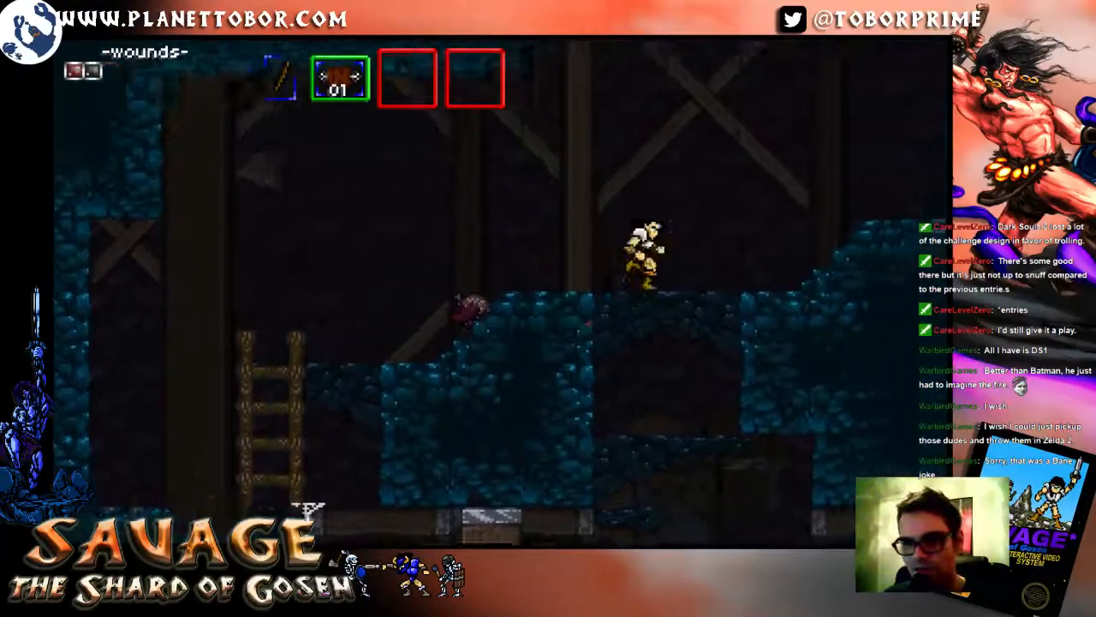
pyautogui.press('Right')
pyautogui.press('Down')
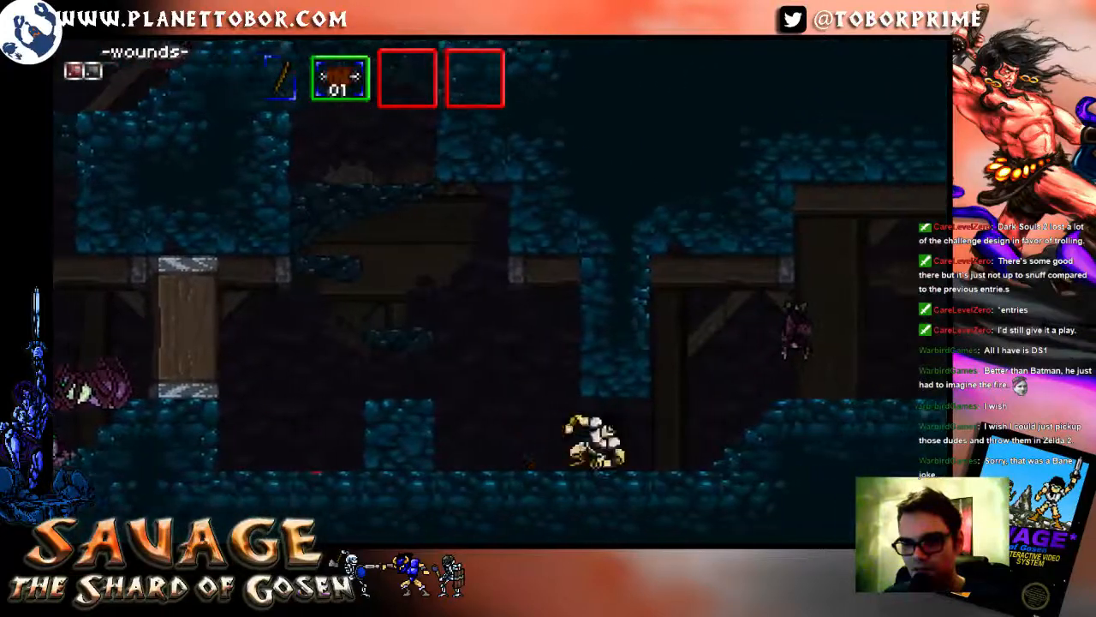
# Step: Retreat along the cave floor in a crouch and strike the approaching bat
pyautogui.press('Left')
pyautogui.press('Down')
pyautogui.press('Left')
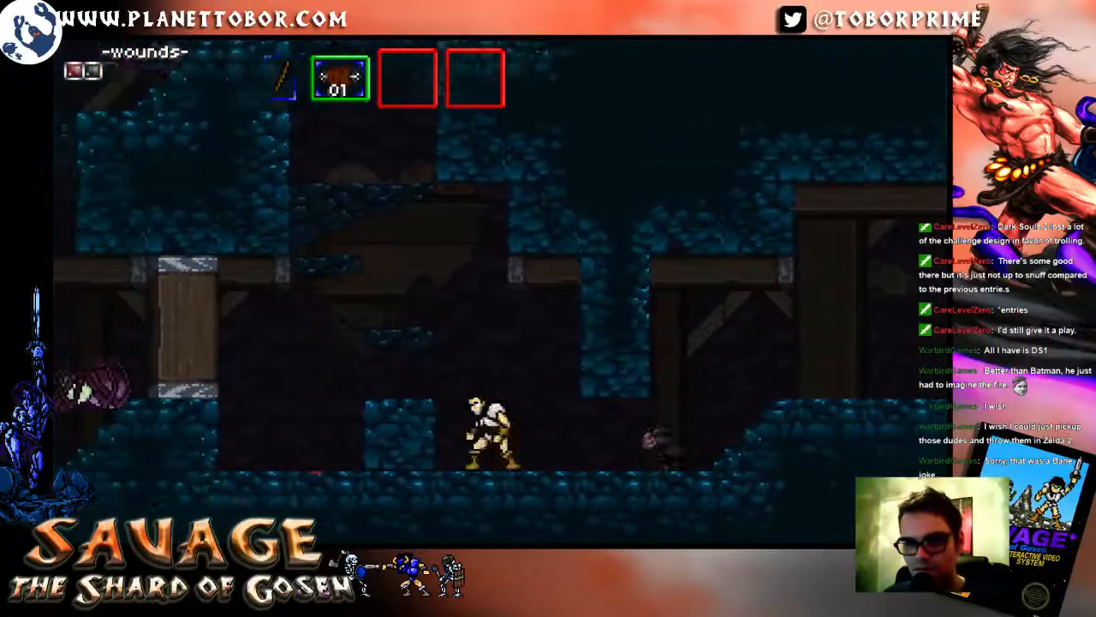
pyautogui.press('Down')
pyautogui.press('x')
# Step: Run through the timbered passage and kill the purple creature beyond the hanging candle
pyautogui.press('Right')
pyautogui.press('Right')
pyautogui.press('z')
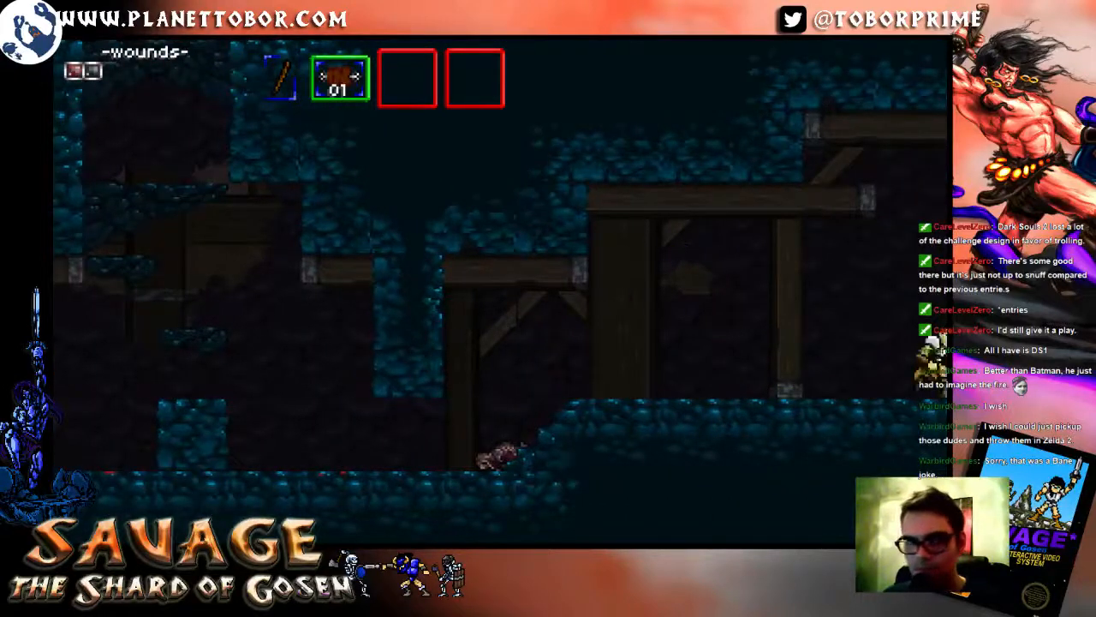
pyautogui.press('Right')
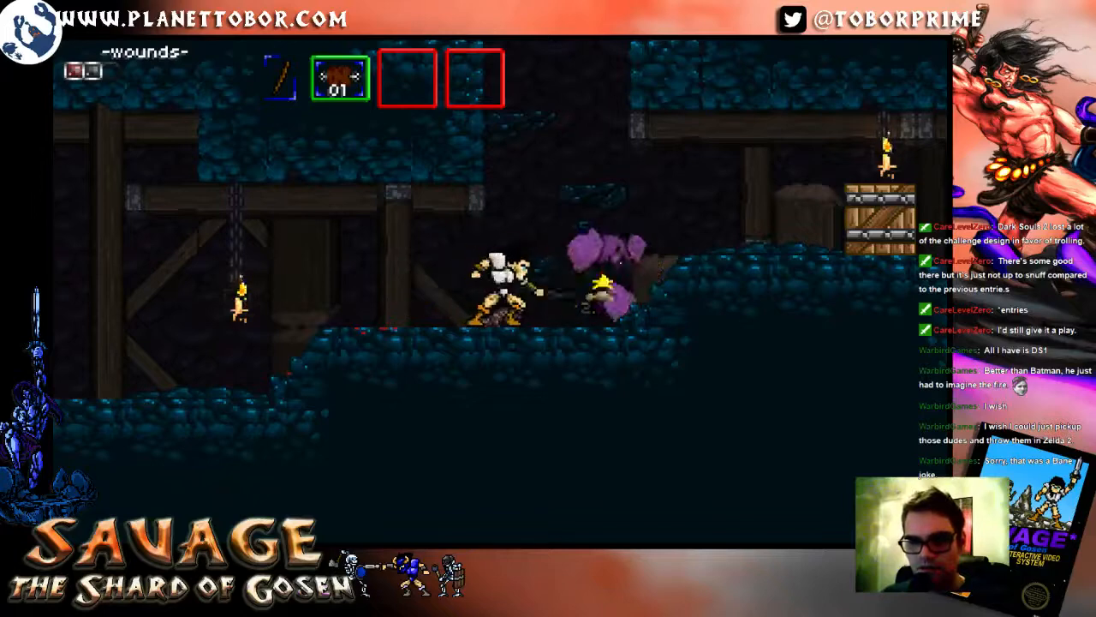
# Step: Climb to the torchlit upper cave and smash the wooden object on its ledge
pyautogui.press('Left')
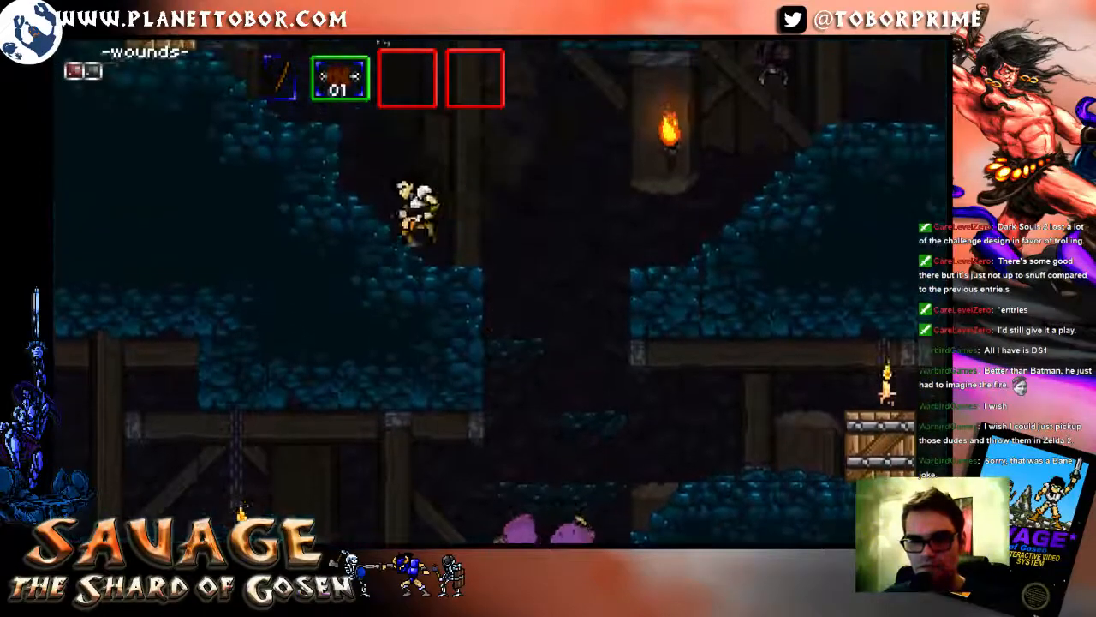
pyautogui.press('z')
pyautogui.press('x')
pyautogui.press('Right')
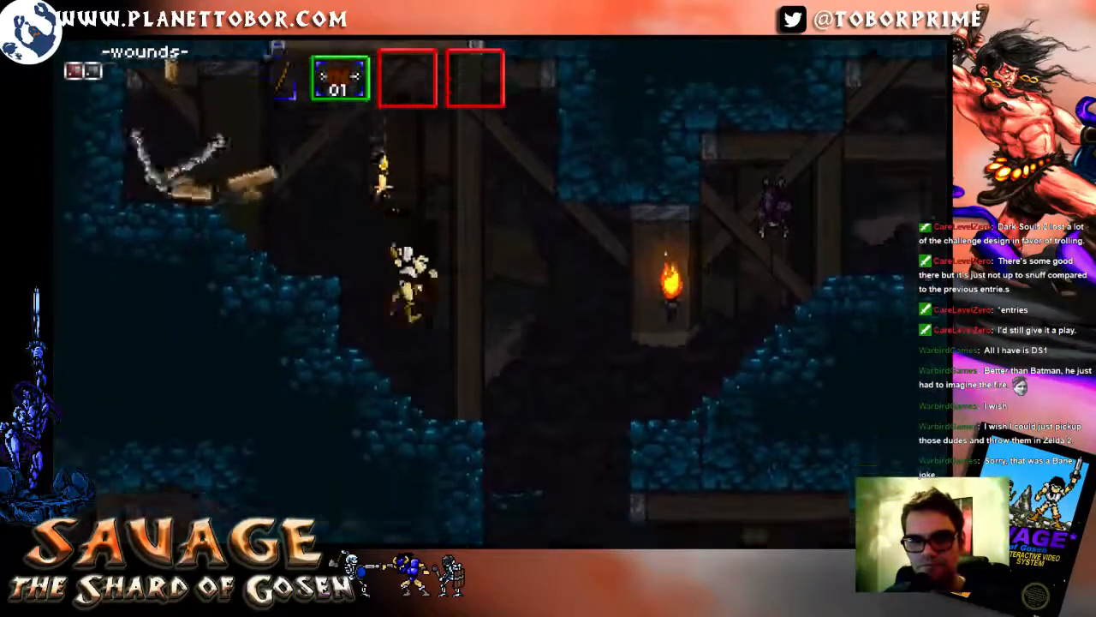
# Step: Eat the Raw Meat Chunk and kill the bat above the torchlit slope
pyautogui.press('c')
pyautogui.press('z')
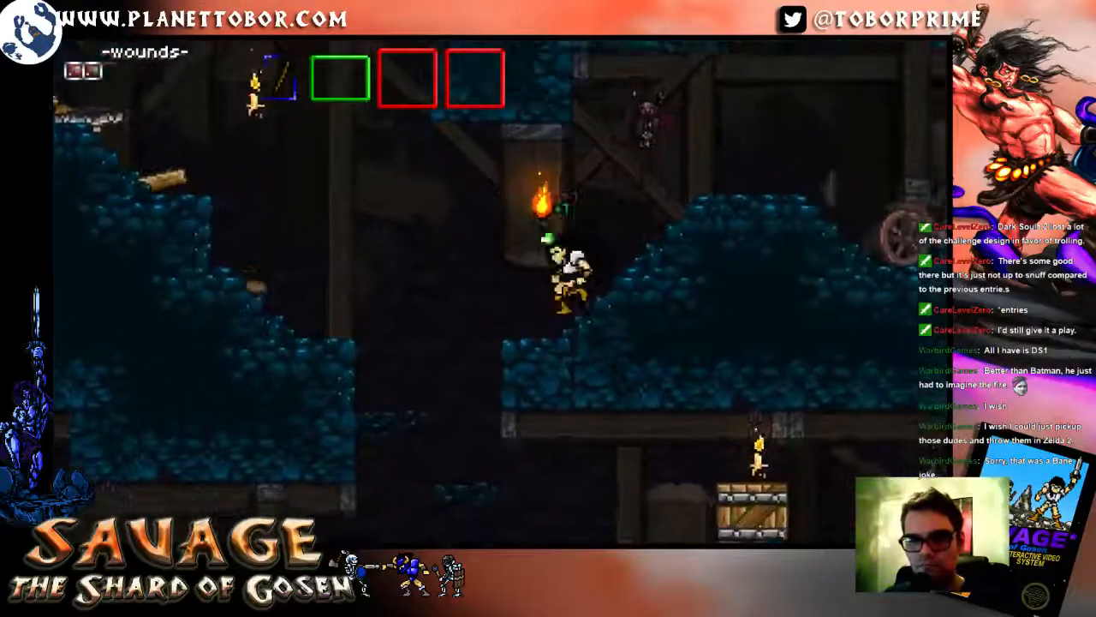
pyautogui.press('Left')
pyautogui.press('z')
pyautogui.press('x')
pyautogui.press('Right')
pyautogui.press('z')
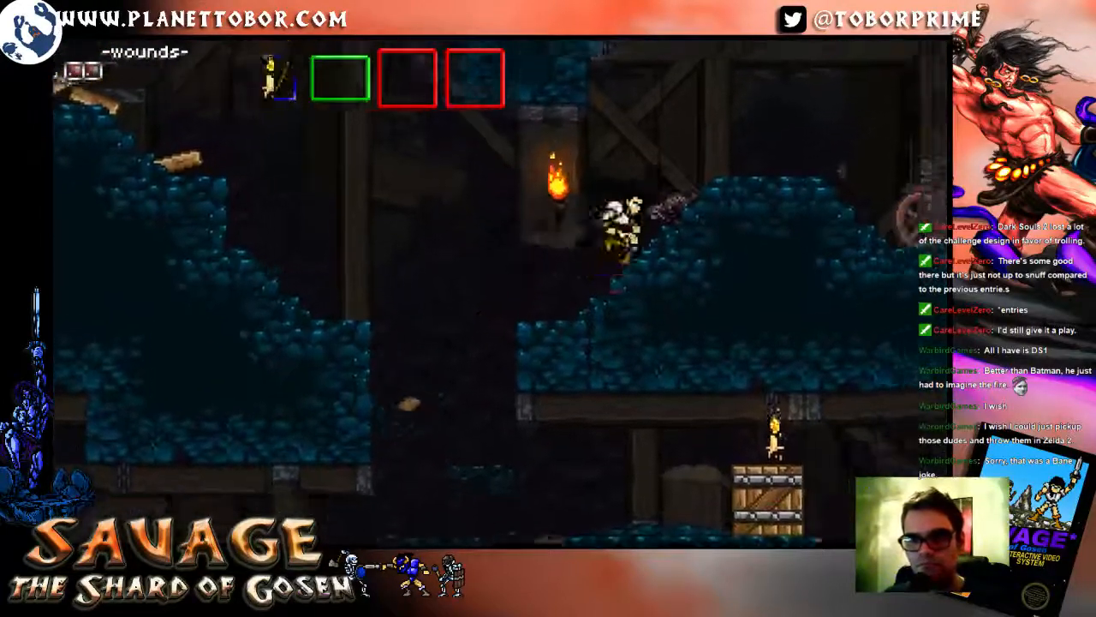
# Step: Jump over the mound and kill the spider hanging near the candle beyond the cart
pyautogui.press('z')
pyautogui.press('x')
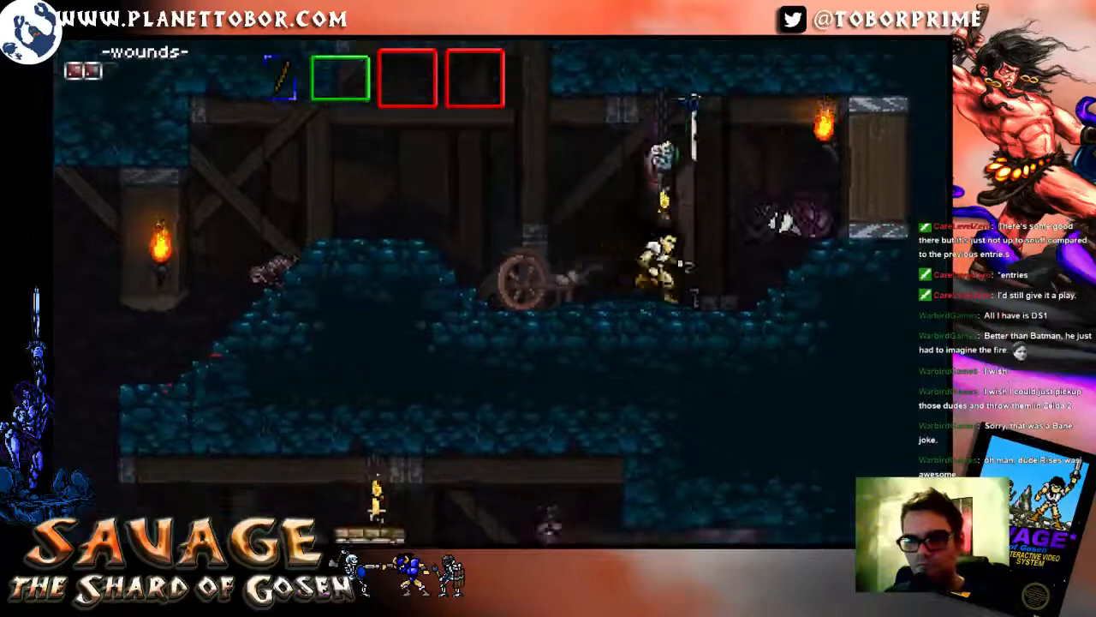
pyautogui.press('x')
# Step: Run back over the mound, drop down and follow the lower passage to the hanging ladder
pyautogui.press('Left')
pyautogui.press('z')
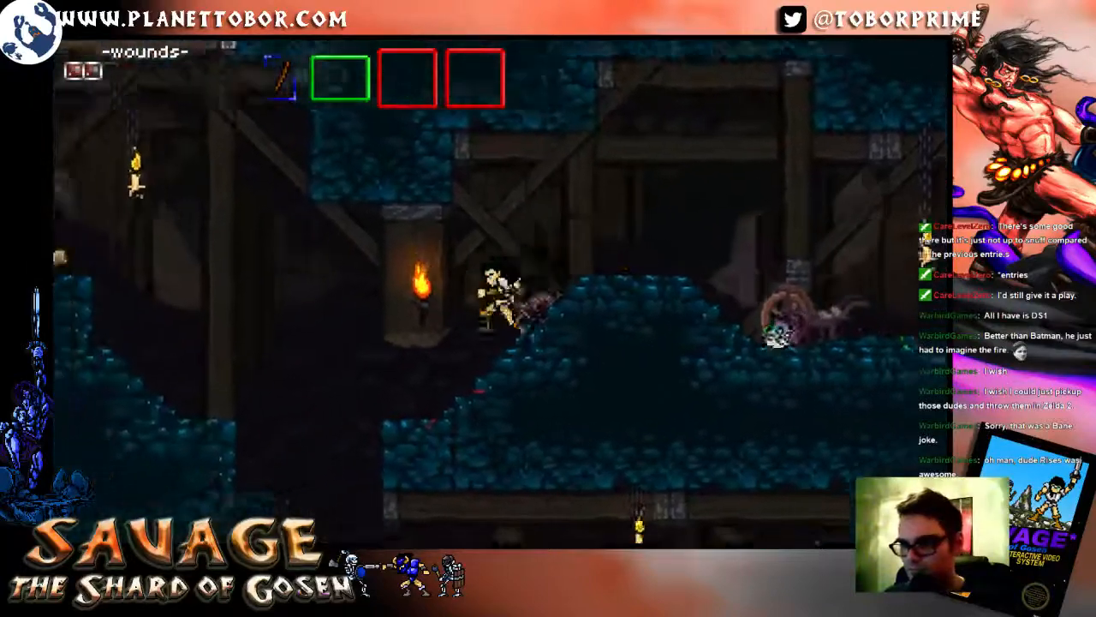
pyautogui.press('Right')
pyautogui.press('x')
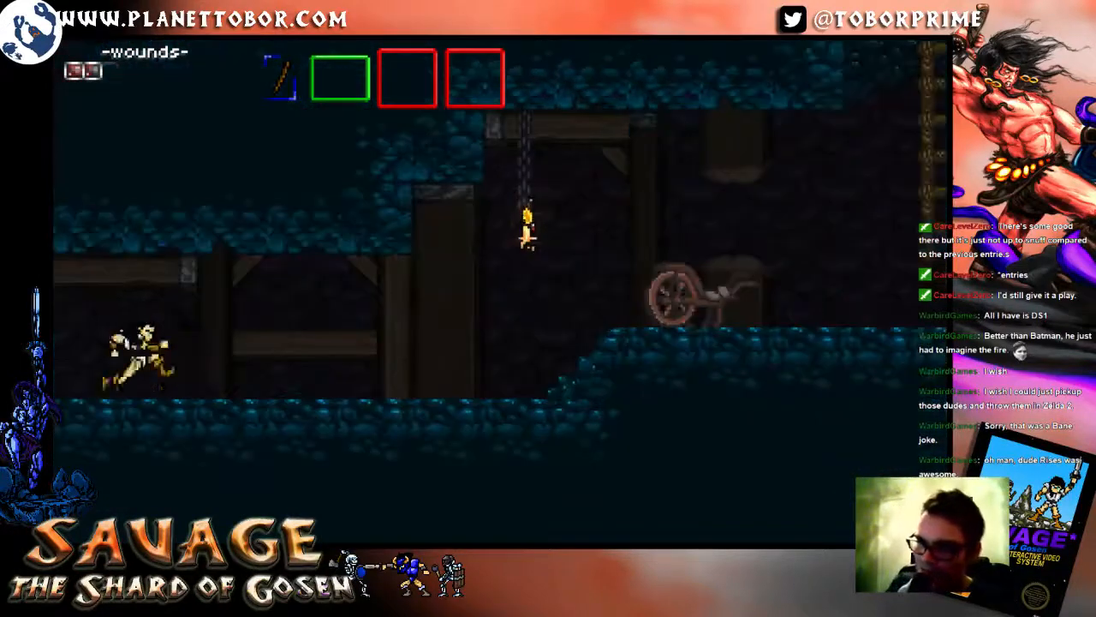
pyautogui.press('Right')
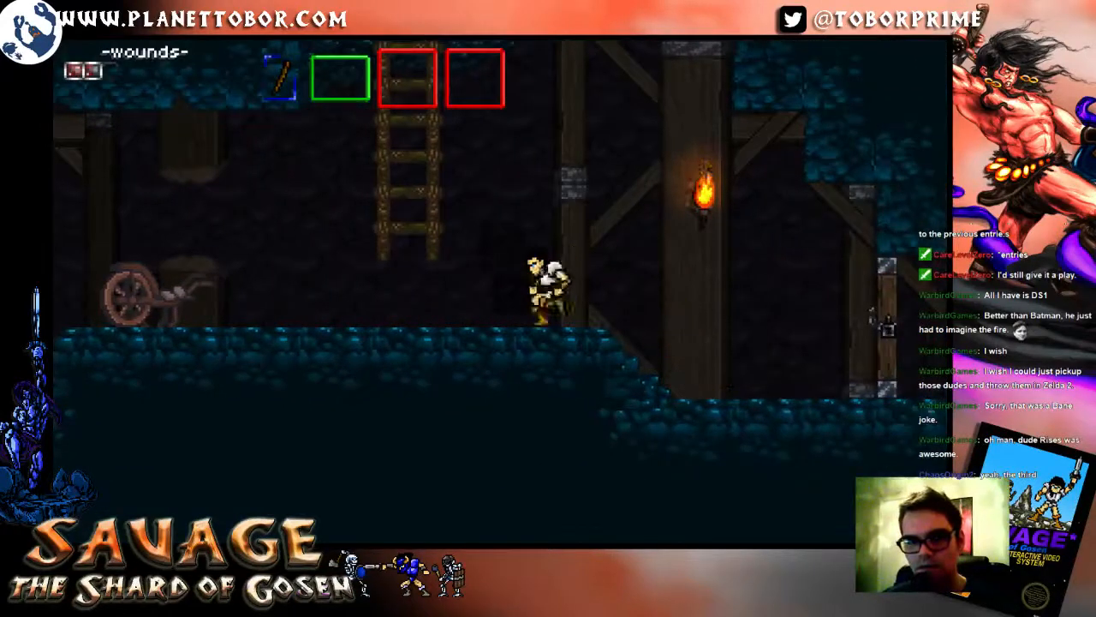
# Step: Climb the ladder into the miners' area and jump up its wooden scaffold platforms
pyautogui.press('Up')
pyautogui.press('space')
pyautogui.press('Left')
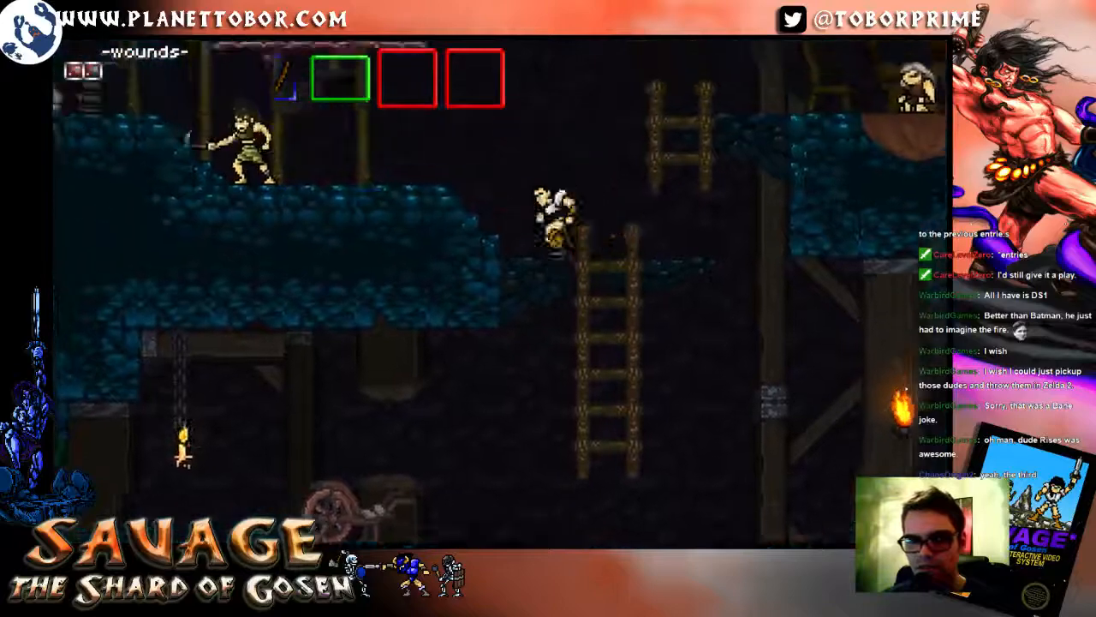
pyautogui.press('Right')
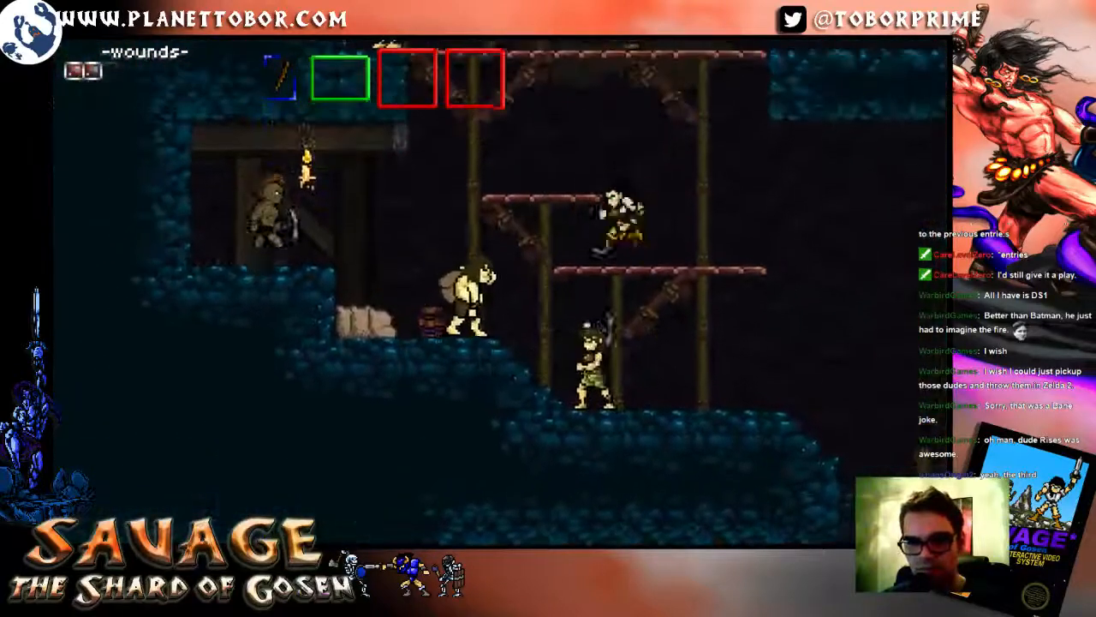
# Step: Jump up the scaffold to the upper walkway and check the torchlit passage with the pot
pyautogui.press('Left')
pyautogui.press('space')
pyautogui.press('Right')
pyautogui.press('space')
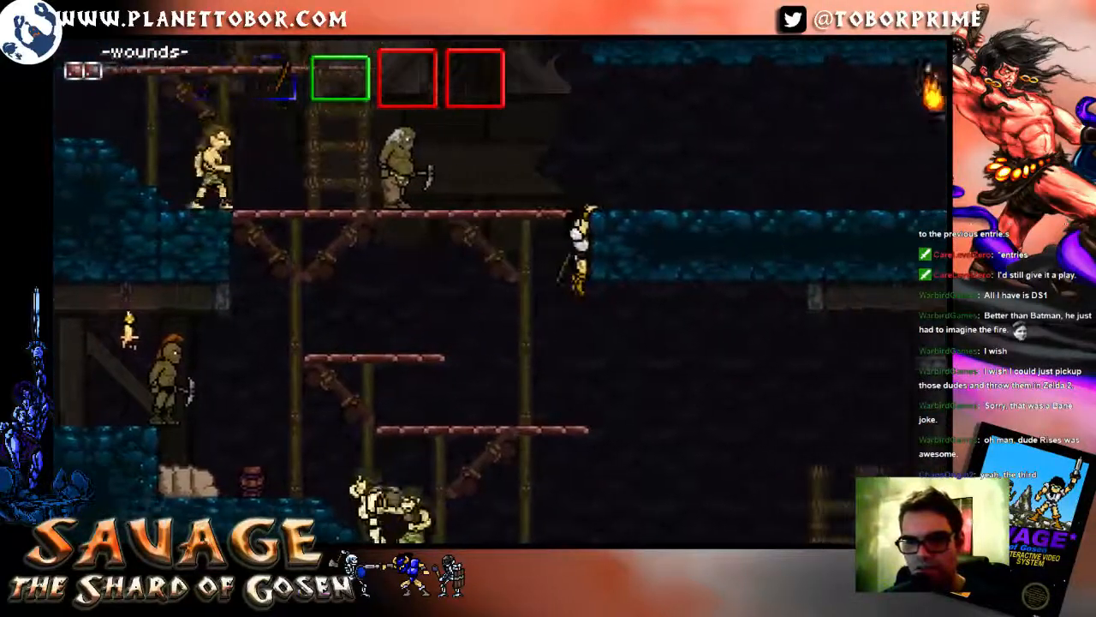
pyautogui.press('Up')
pyautogui.press('Right')
pyautogui.press('Left')
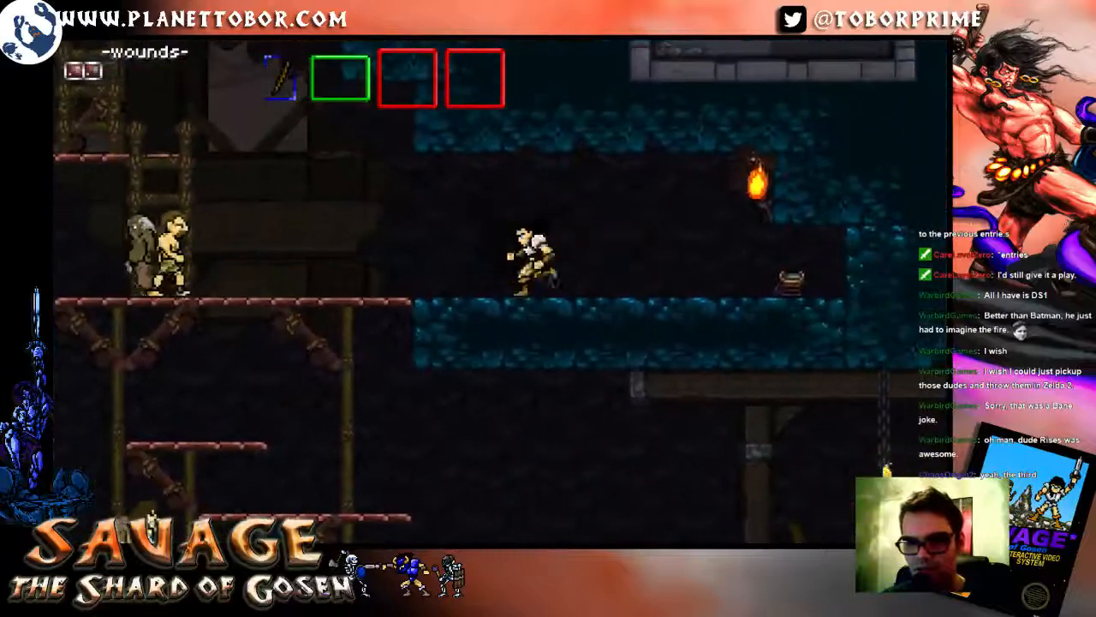
# Step: Climb the two wooden ladders from the miners' walkway to the top scaffold near the gold-locked door
pyautogui.press('space')
pyautogui.press('Up')
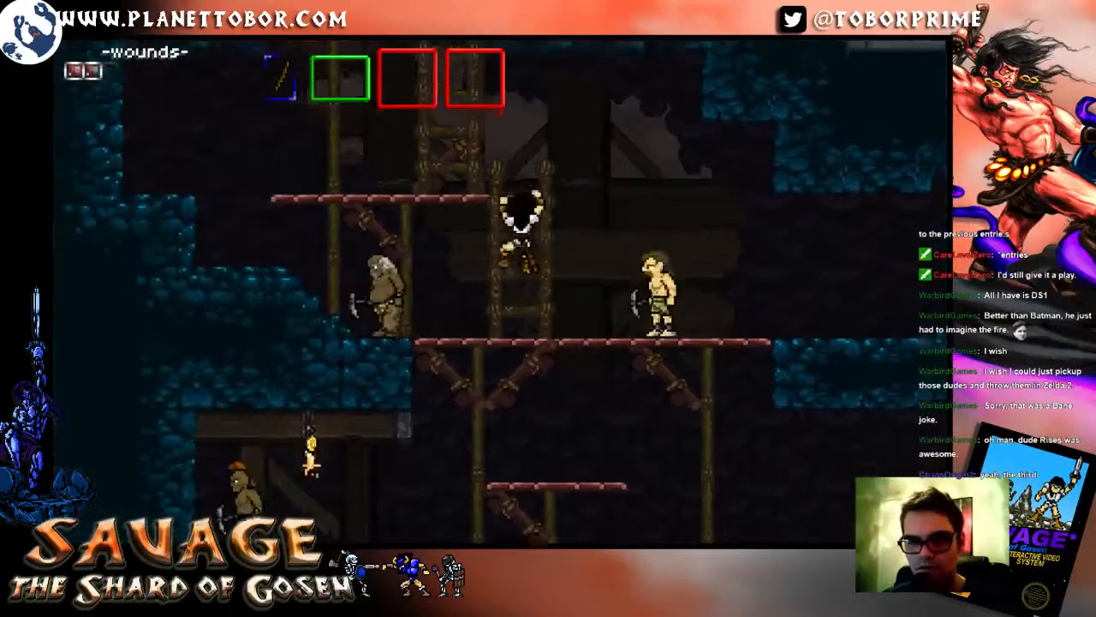
pyautogui.press('Left')
pyautogui.press('space')
pyautogui.press('Up')
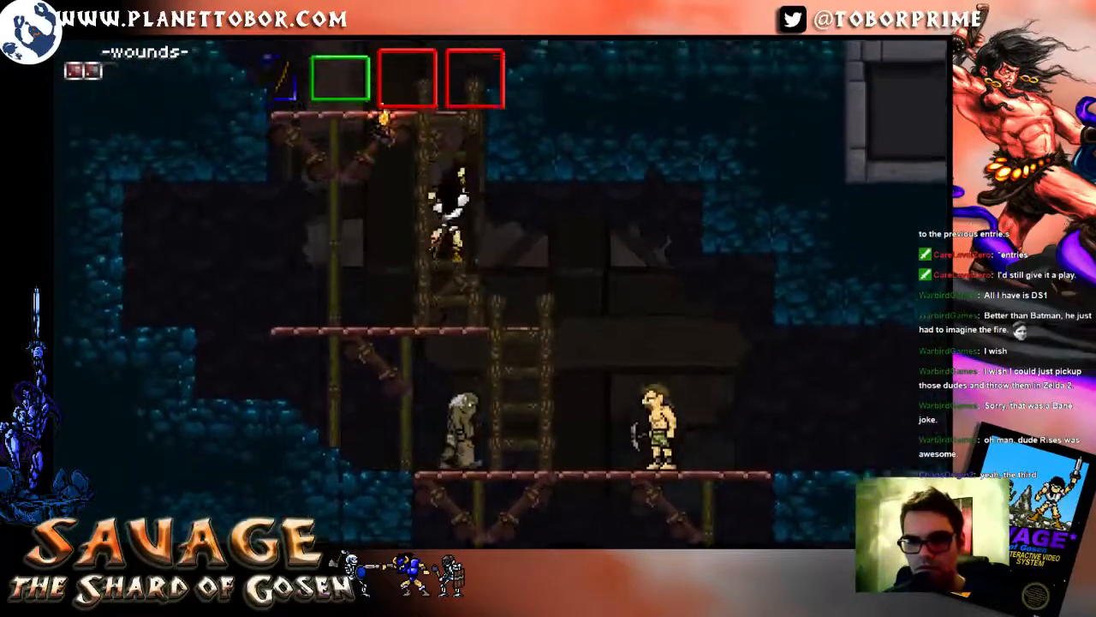
pyautogui.press('space')
pyautogui.press('Right')
pyautogui.press('Left')
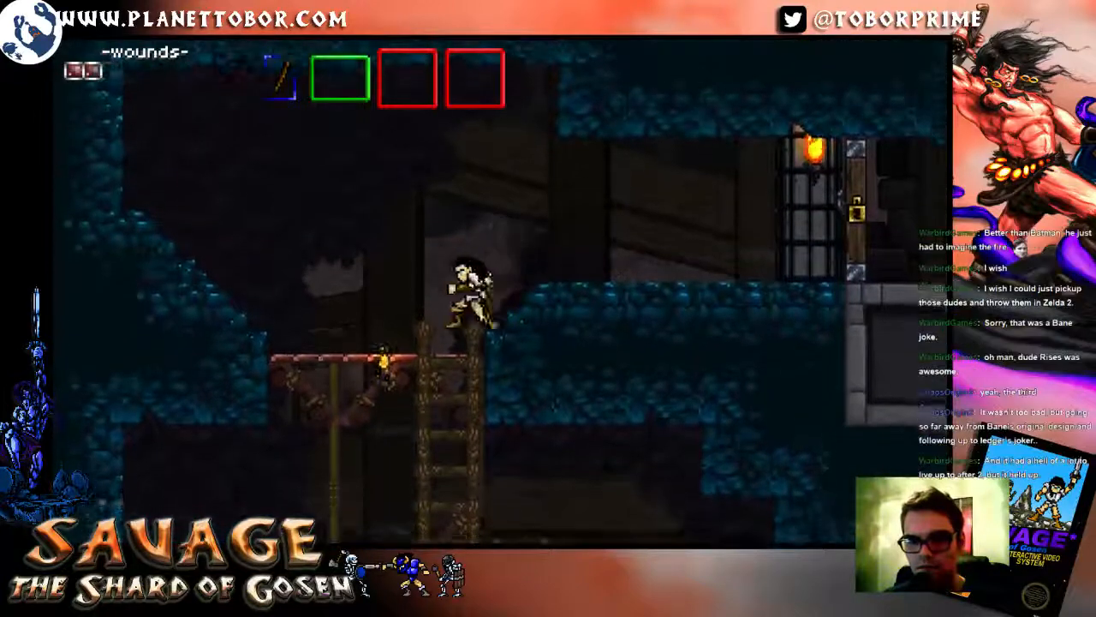
# Step: Climb back down from the top scaffold to the miners' walkway
pyautogui.press('Left')
pyautogui.press('Down')
pyautogui.press('space')
pyautogui.press('Right')
pyautogui.press('Left')
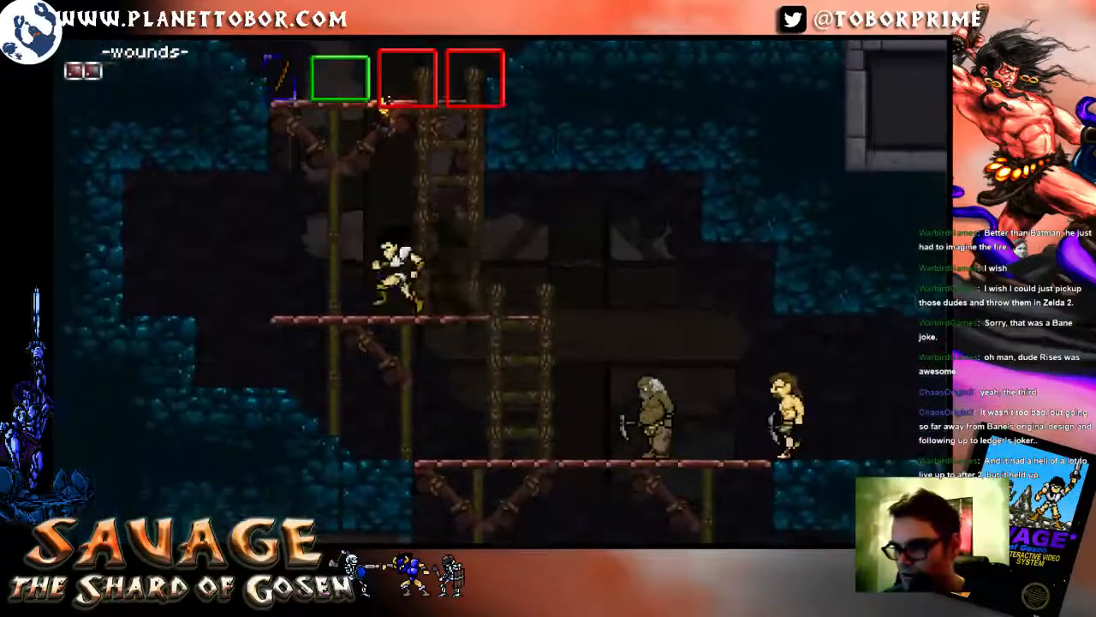
pyautogui.press('Left')
pyautogui.press('Down')
pyautogui.press('space')
pyautogui.press('Right')
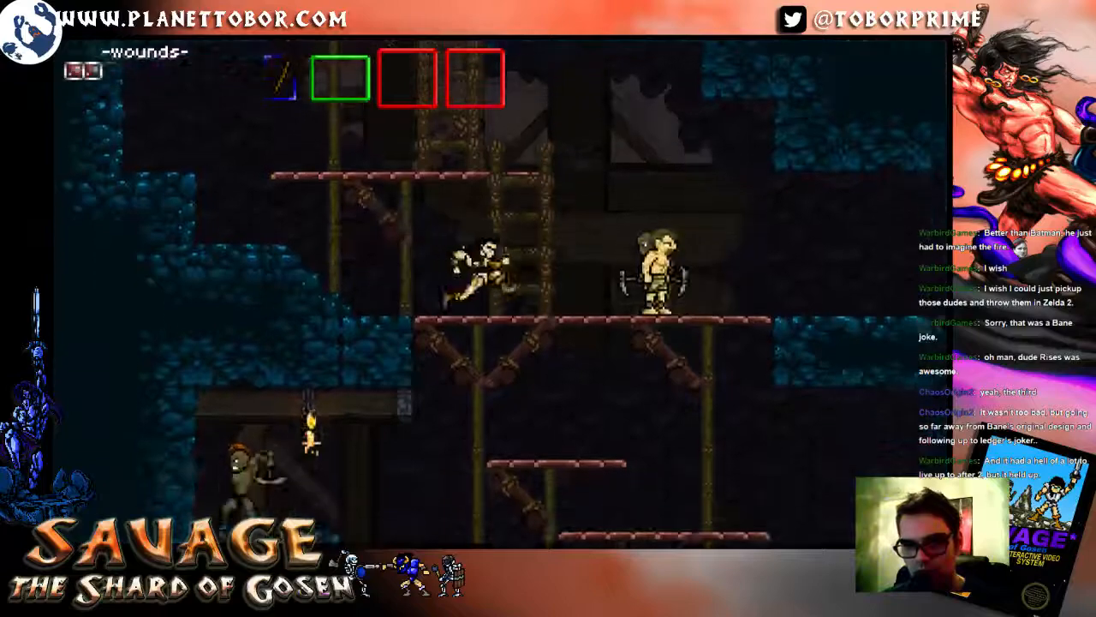
# Step: Drop to the lowest passage below the hanging ladder and collect the Iron Key
pyautogui.press('Down')
pyautogui.press('space')
pyautogui.press('Right')
pyautogui.press('space')
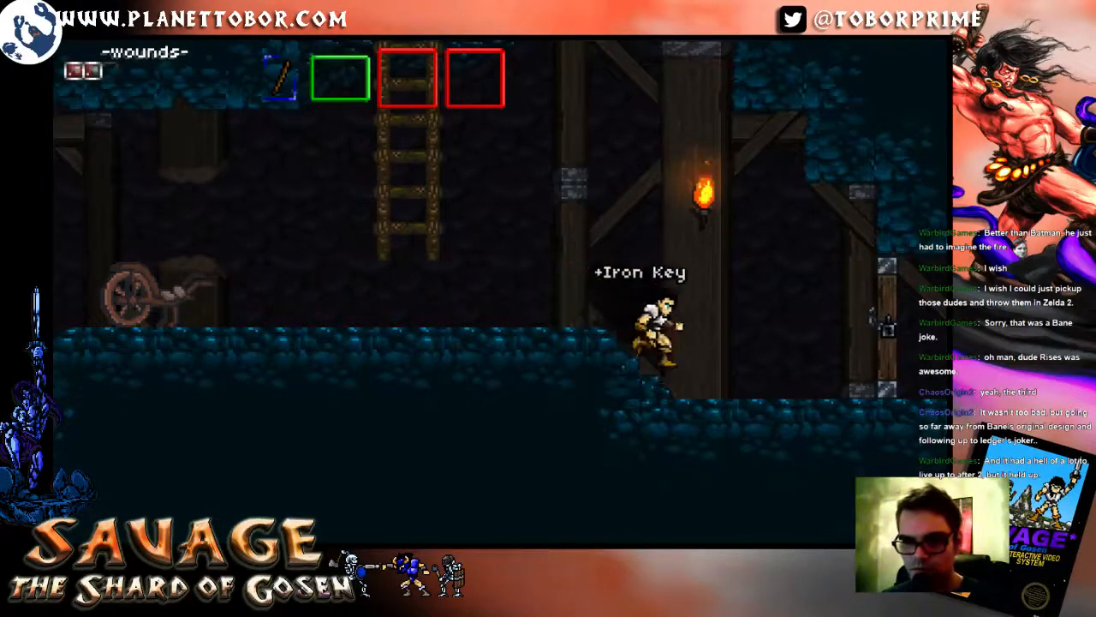
# Step: Go through the iron-locked door past the torch and cross the stone mound beyond it
pyautogui.press('Right')
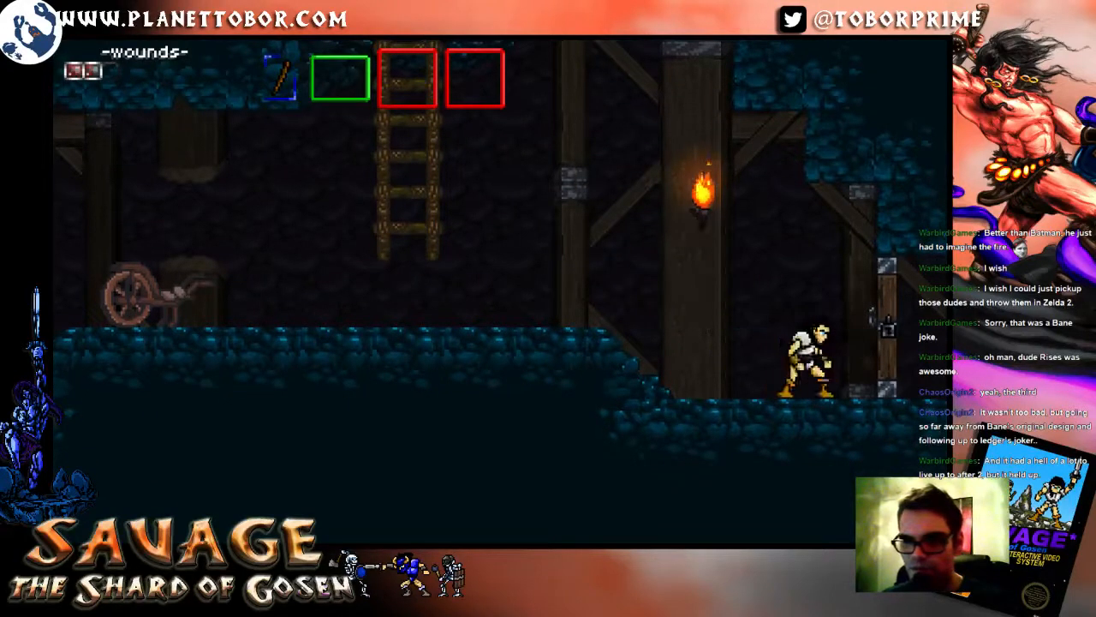
pyautogui.press('Right')
pyautogui.press('Right')
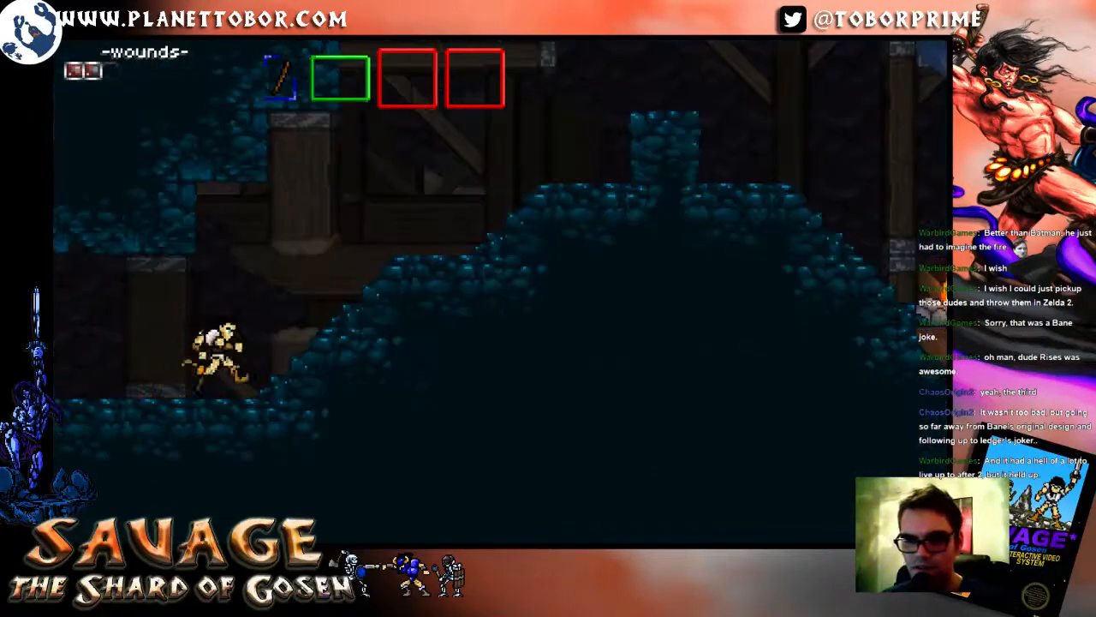
pyautogui.press('Right')
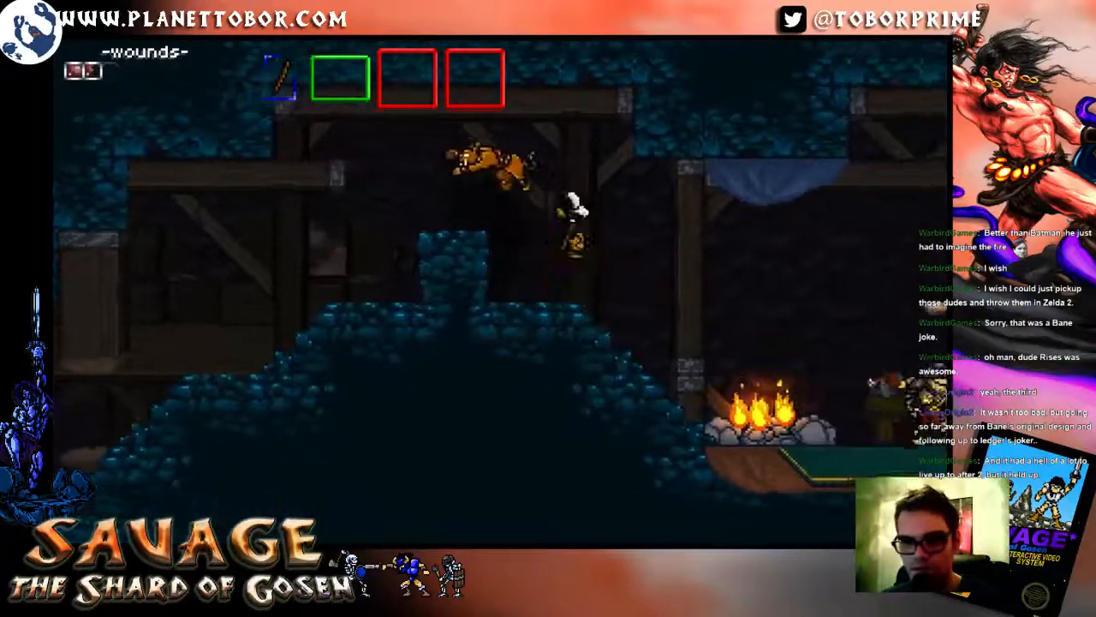
# Step: Jump over the tiger on the mound and kill it
pyautogui.press('Left')
pyautogui.press('Left')
pyautogui.press('space')
pyautogui.press('space')
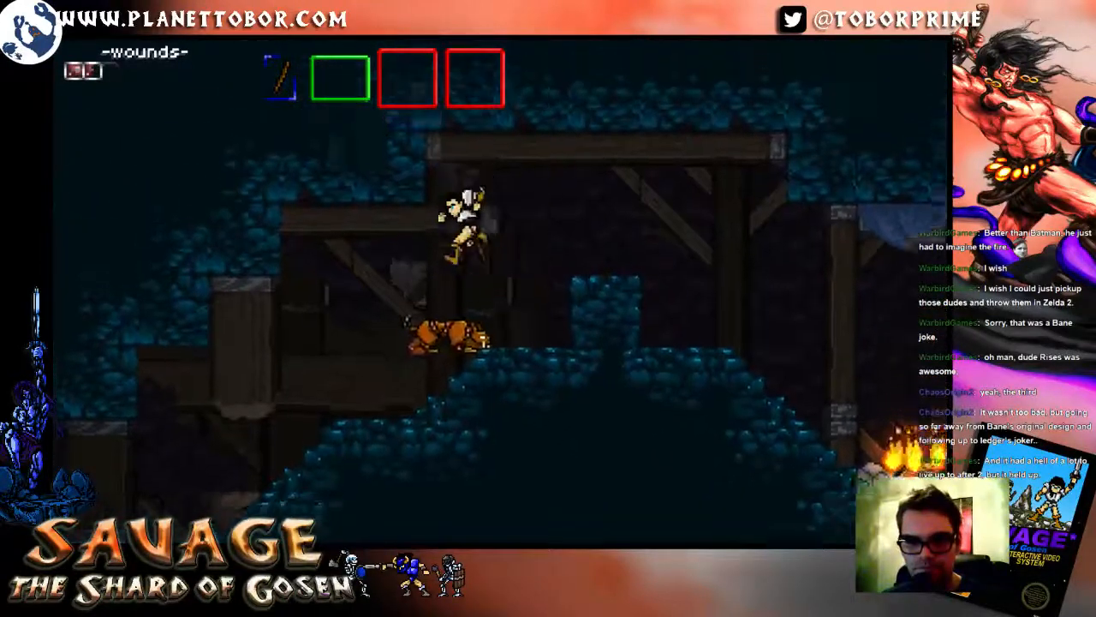
pyautogui.press('Right')
pyautogui.press('space')
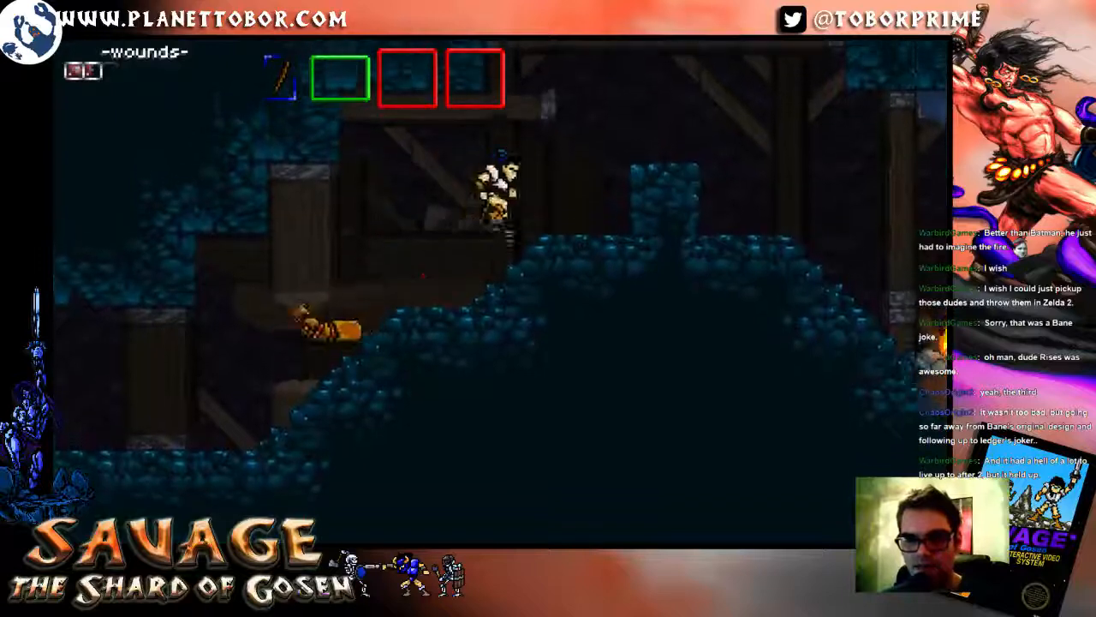
# Step: Run down to the campfire den, kill the armored enemy and loot the Hide Clothing
pyautogui.press('Right')
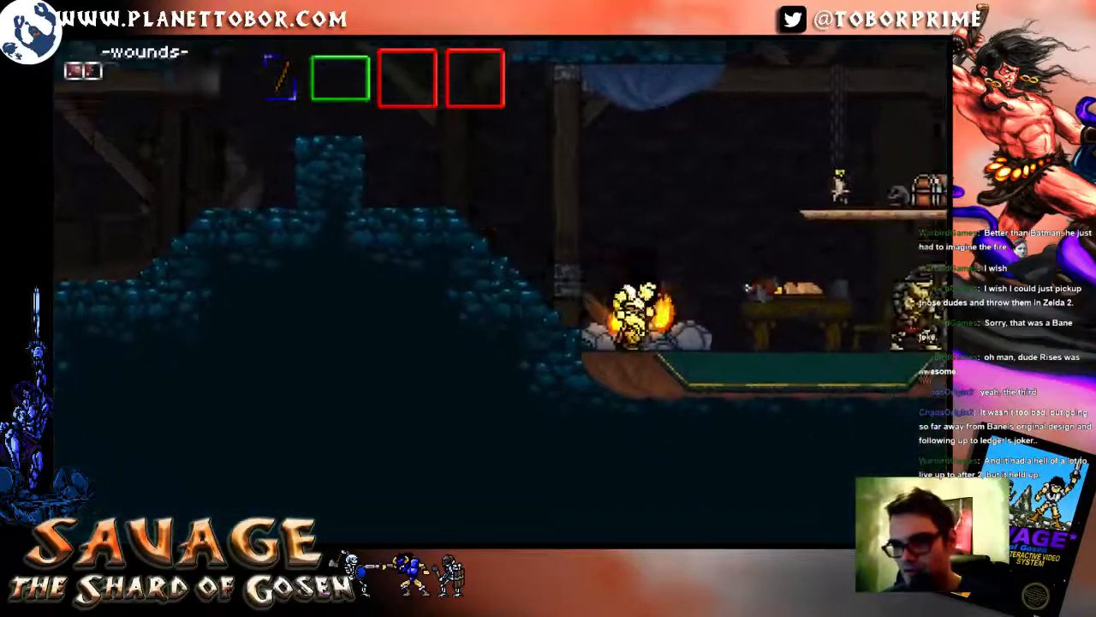
pyautogui.press('Right')
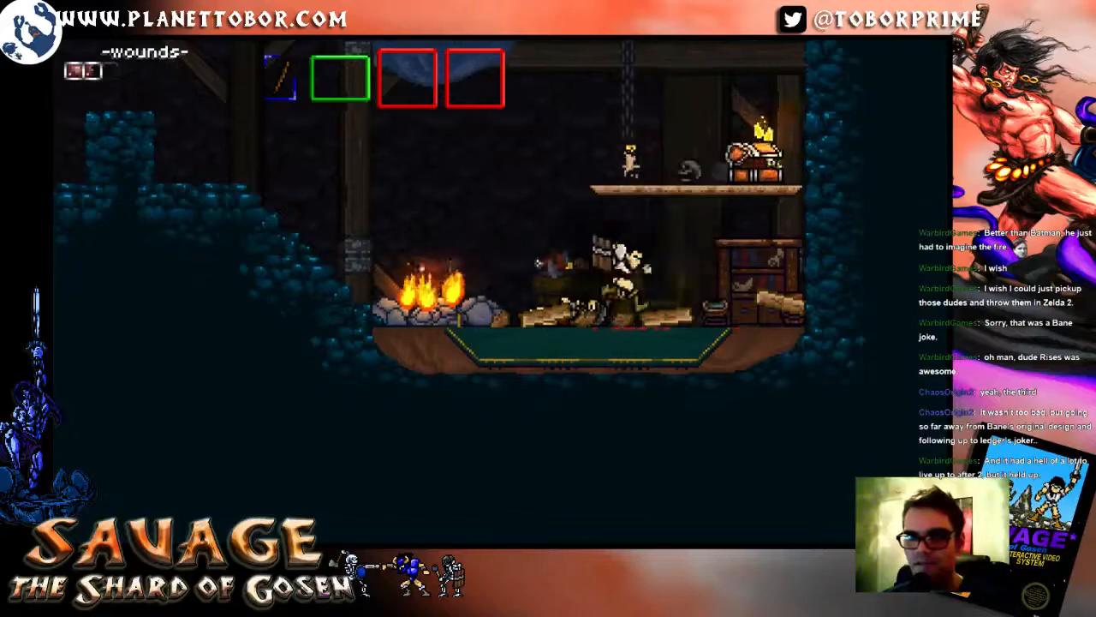
pyautogui.press('Right')
pyautogui.press('space')
pyautogui.press('Left')
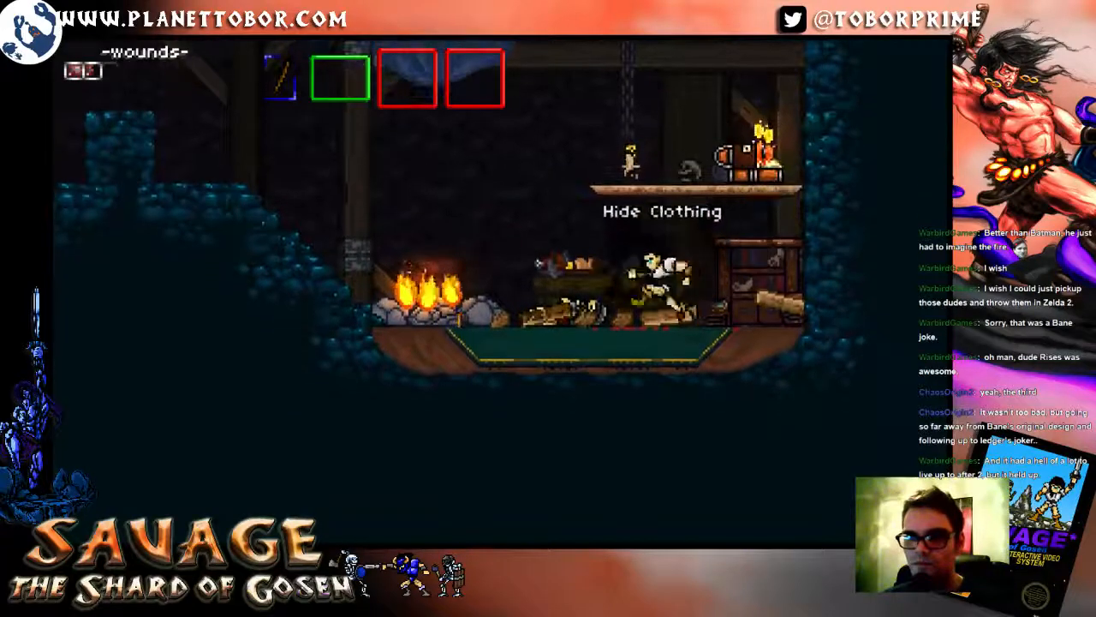
# Step: Run back over the mound, past the dead tiger, to the iron-locked door
pyautogui.press('Left')
pyautogui.press('space')
pyautogui.press('space')
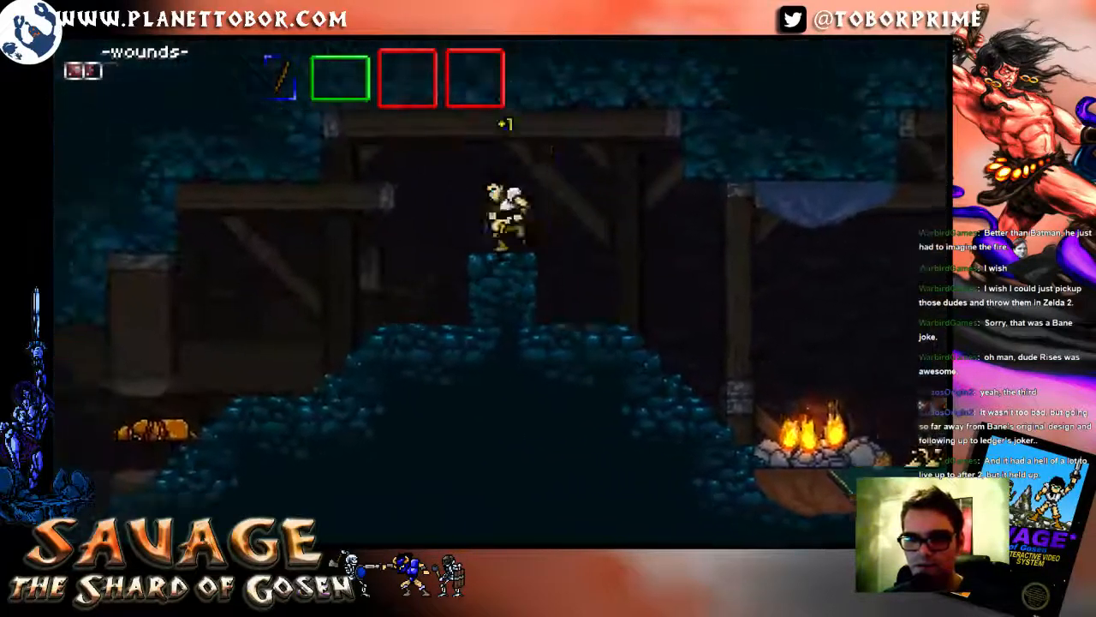
pyautogui.press('Left')
pyautogui.press('Right')
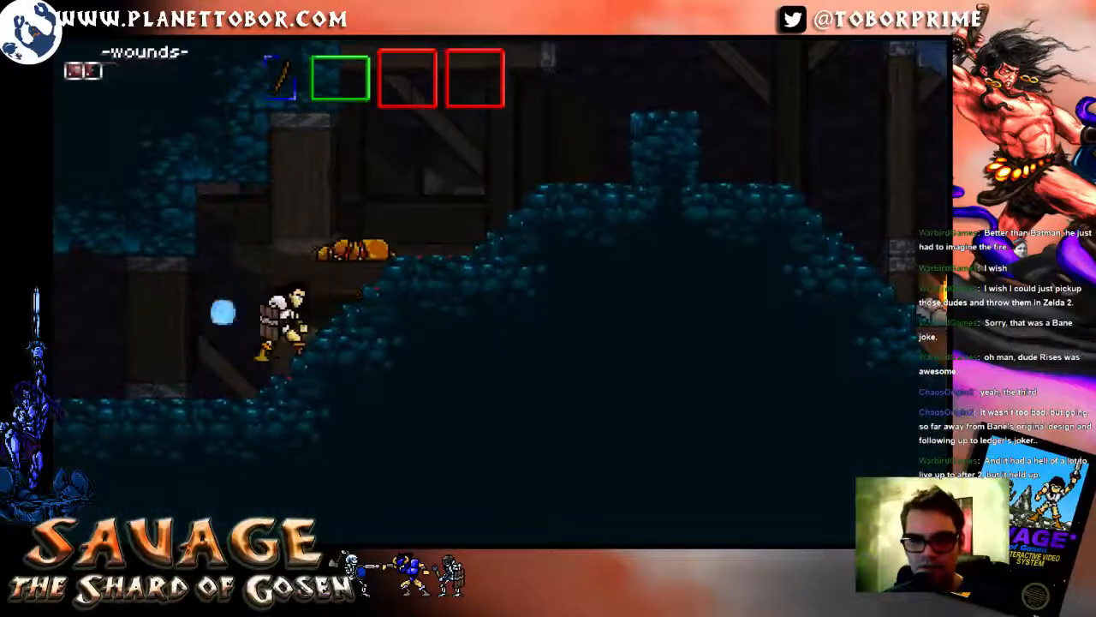
pyautogui.press('Left')
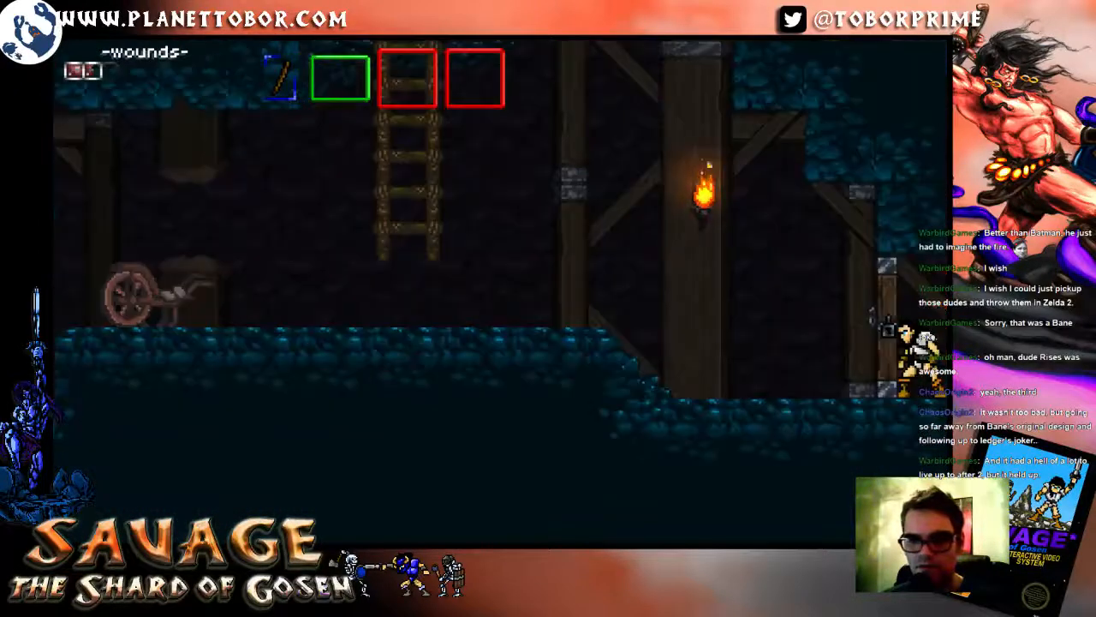
# Step: Return to the mound's slope and check for enemies on its far side
pyautogui.press('Right')
pyautogui.press('space')
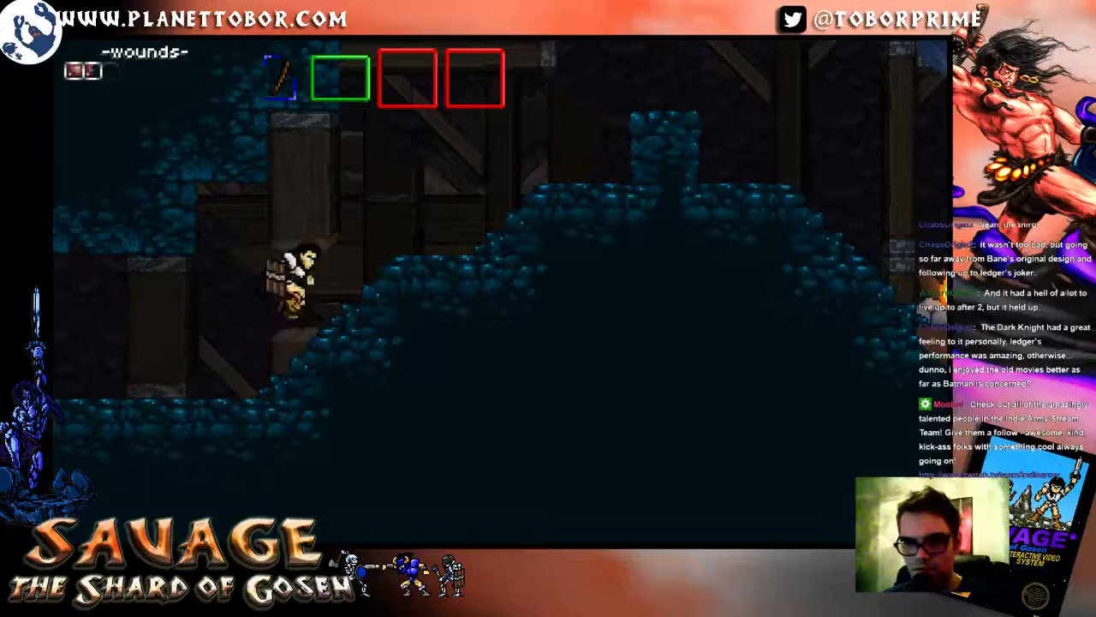
pyautogui.press('Left')
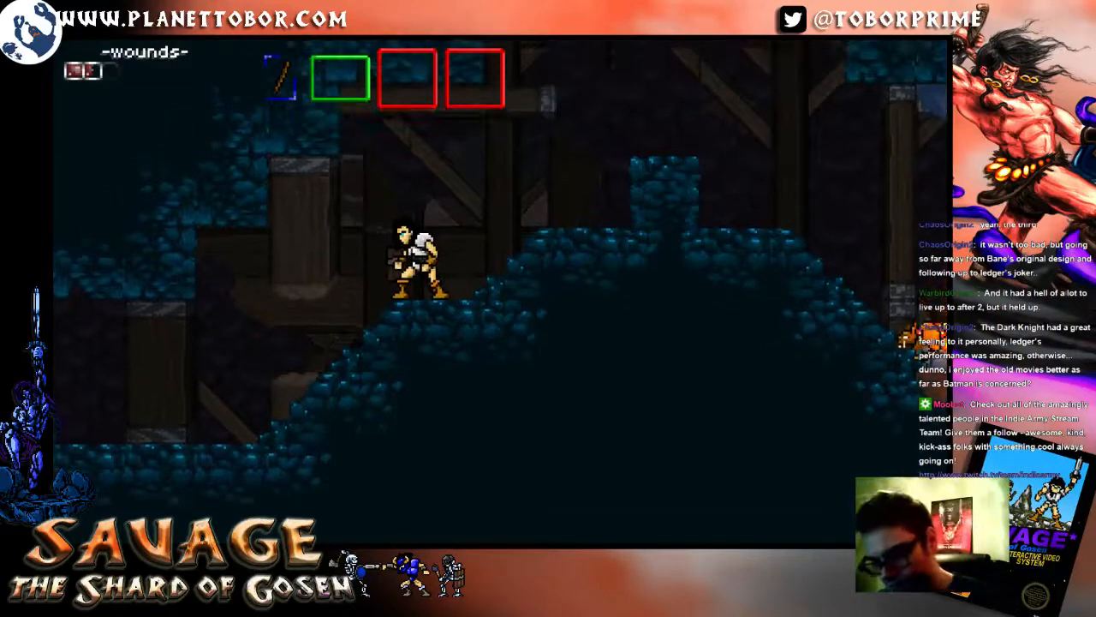
pyautogui.press('Right')
pyautogui.press('Left')
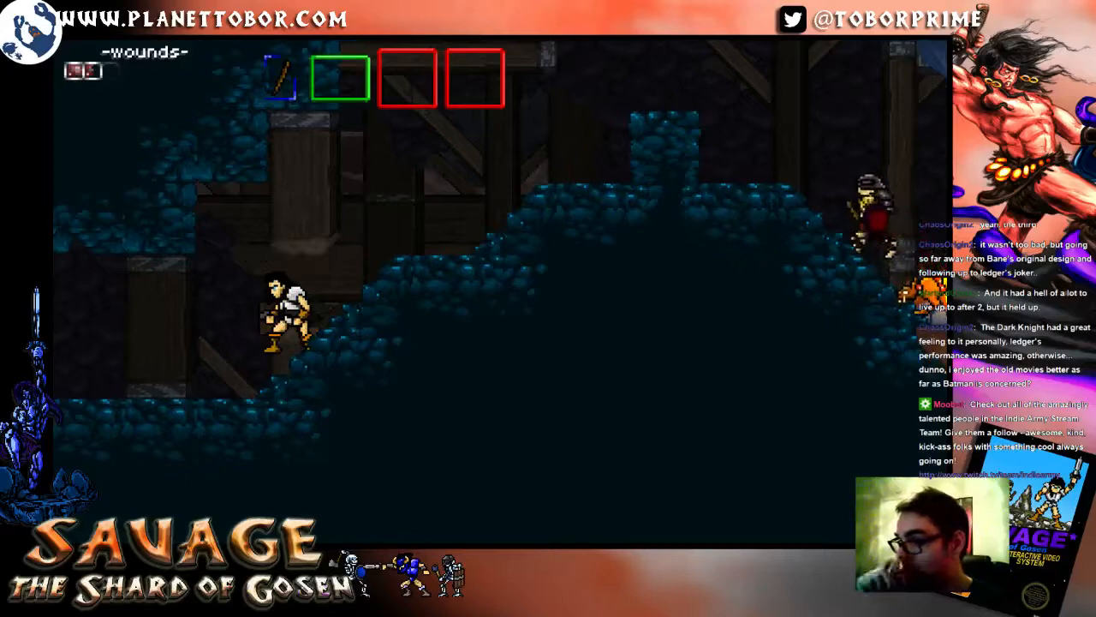
# Step: Go back through the iron-locked door and run past the torch to the hanging ladder
pyautogui.press('Left')
pyautogui.press('Left')
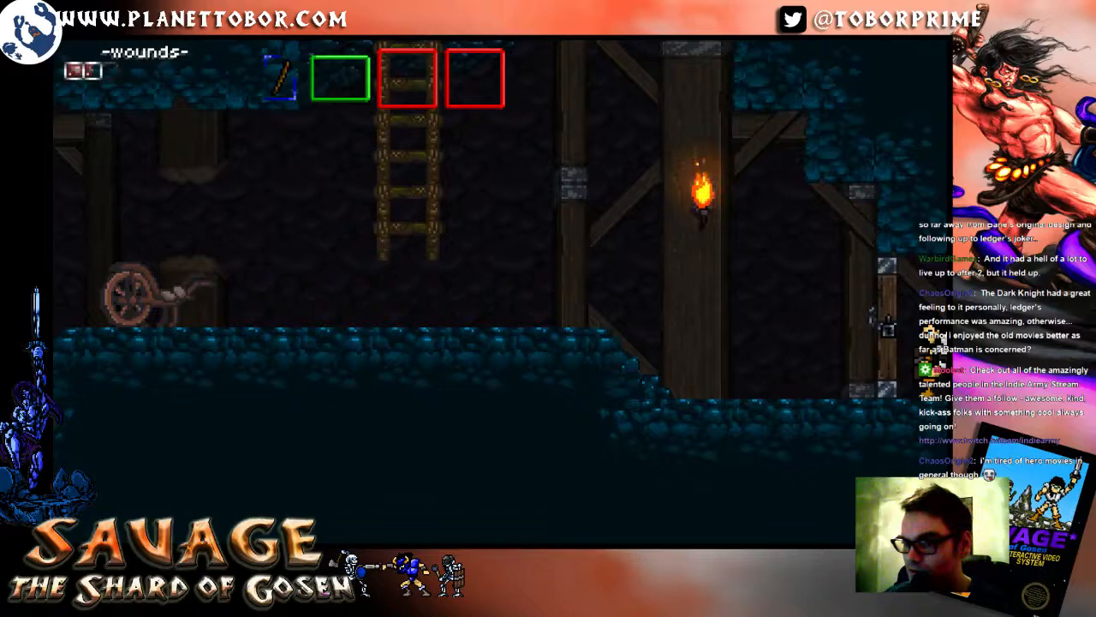
pyautogui.press('Left')
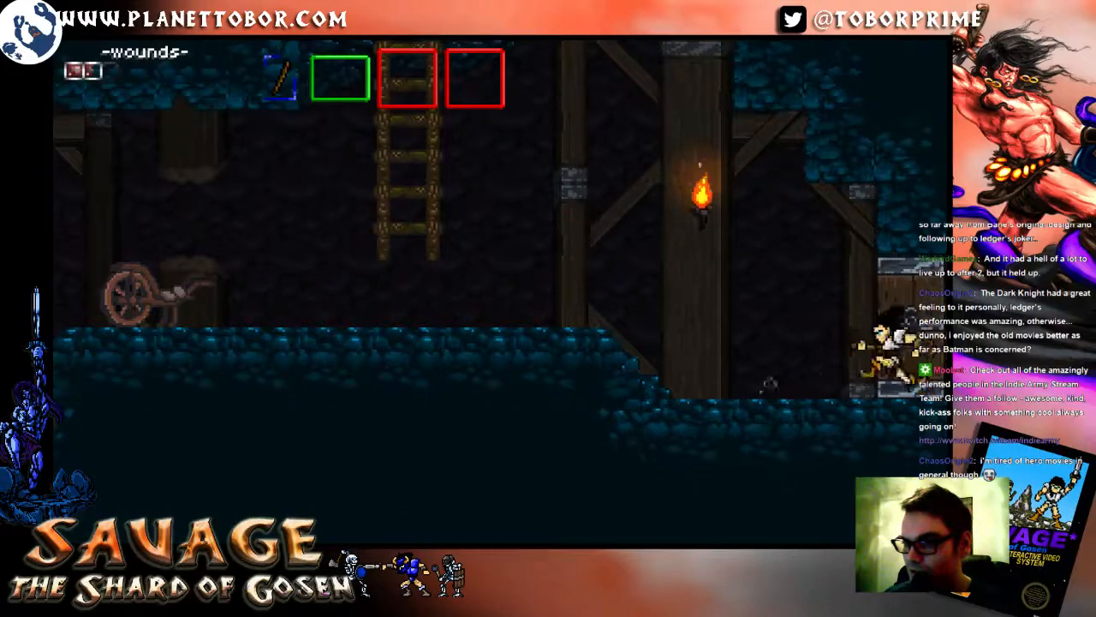
pyautogui.press('Left')
pyautogui.press('space')
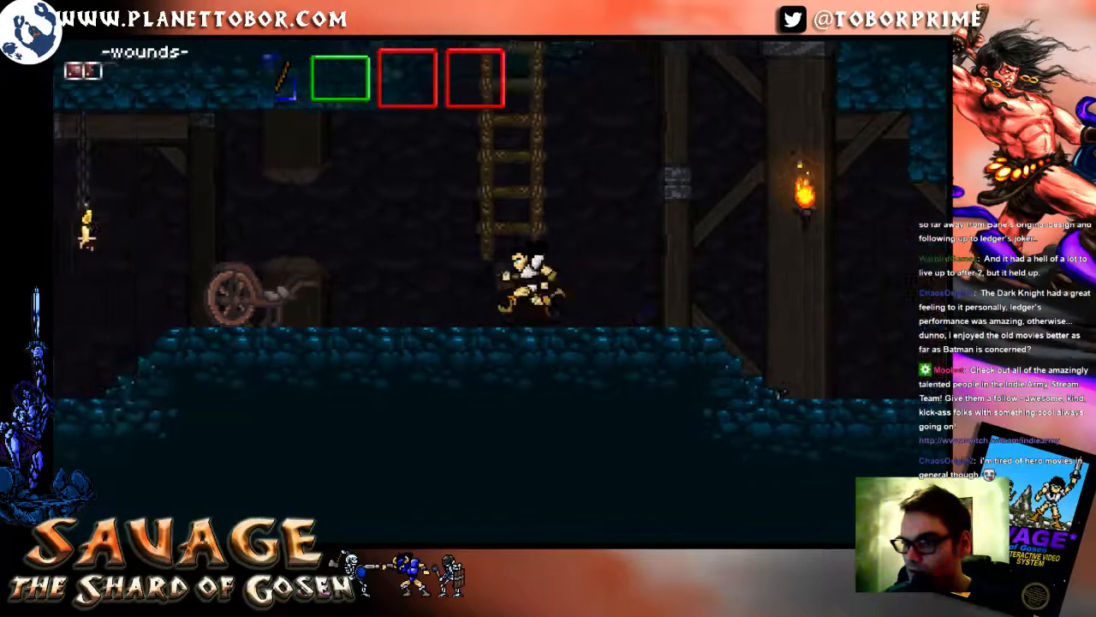
# Step: Climb the hanging ladder and jump to the foot of the miners' scaffold
pyautogui.press('space')
pyautogui.press('Right')
pyautogui.press('Up')
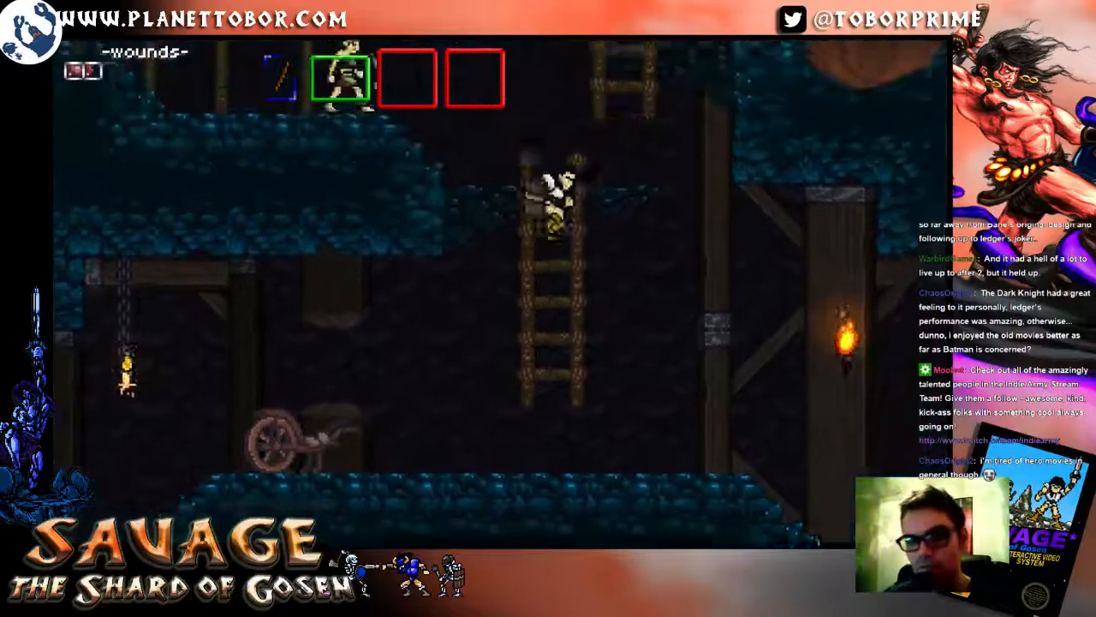
pyautogui.press('Left')
pyautogui.press('space')
pyautogui.press('space')
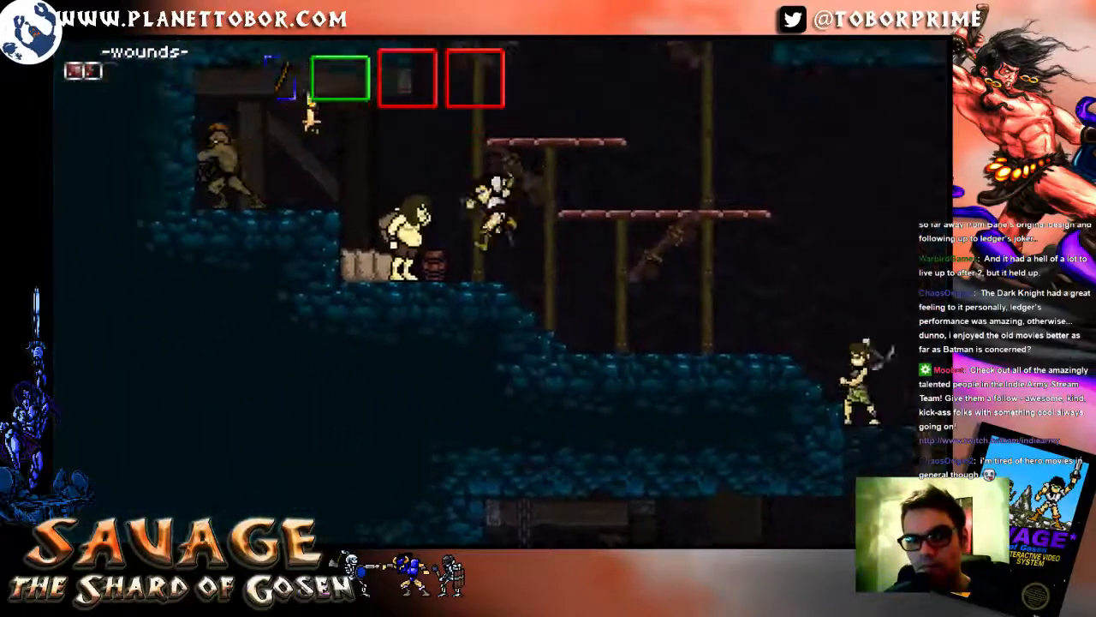
# Step: Jump up the scaffold, pull up over the ledge and get onto the walkway's ladder
pyautogui.press('Right')
pyautogui.press('space')
pyautogui.press('Left')
pyautogui.press('space')
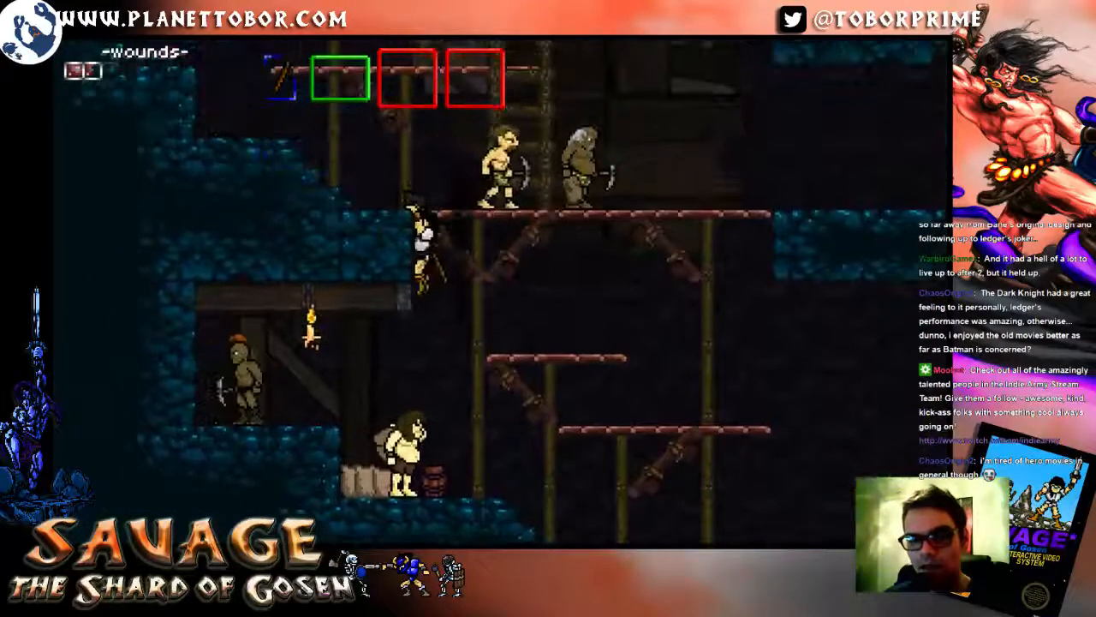
pyautogui.press('Up')
pyautogui.press('space')
pyautogui.press('Right')
pyautogui.press('Up')
pyautogui.press('space')
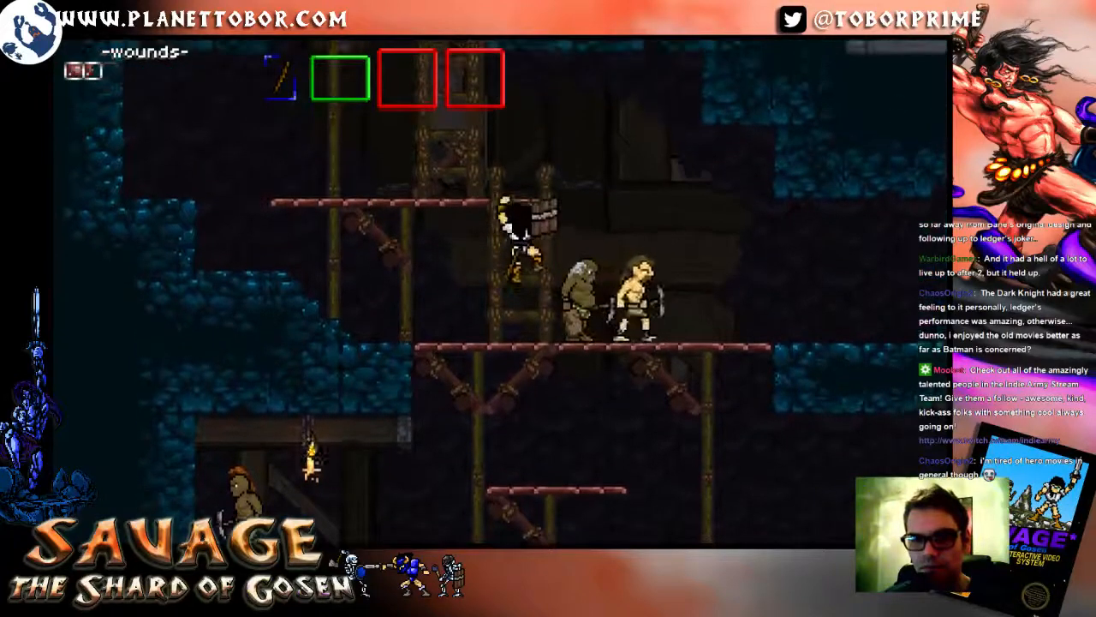
# Step: Climb the upper ladder and jump onto the top scaffold platform
pyautogui.press('Left')
pyautogui.press('Up')
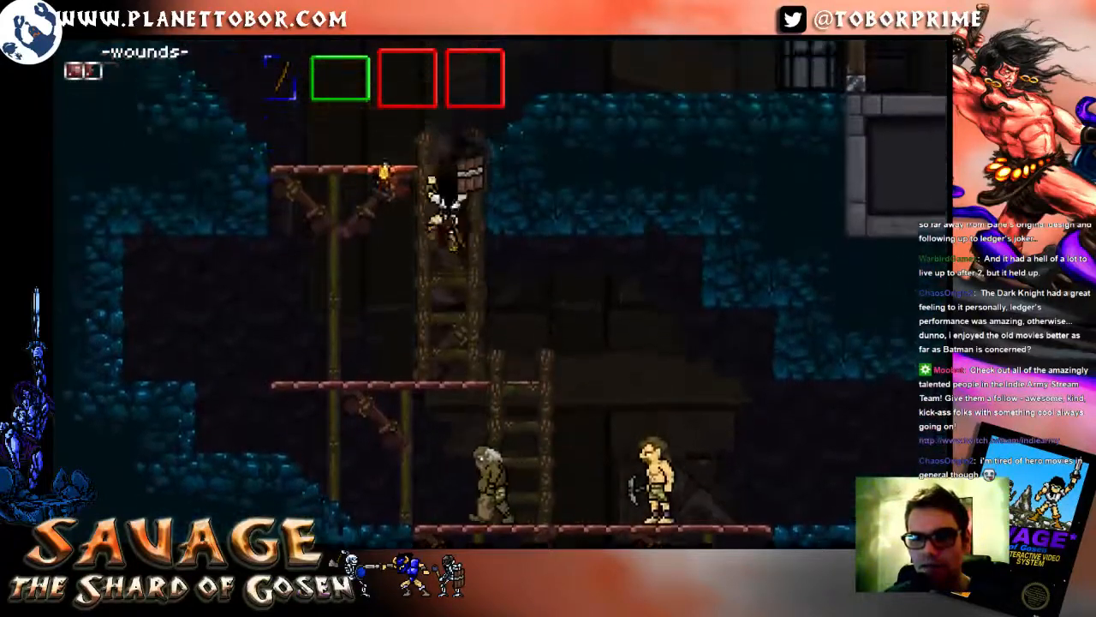
pyautogui.press('Left')
pyautogui.press('space')
pyautogui.press('Right')
pyautogui.press('space')
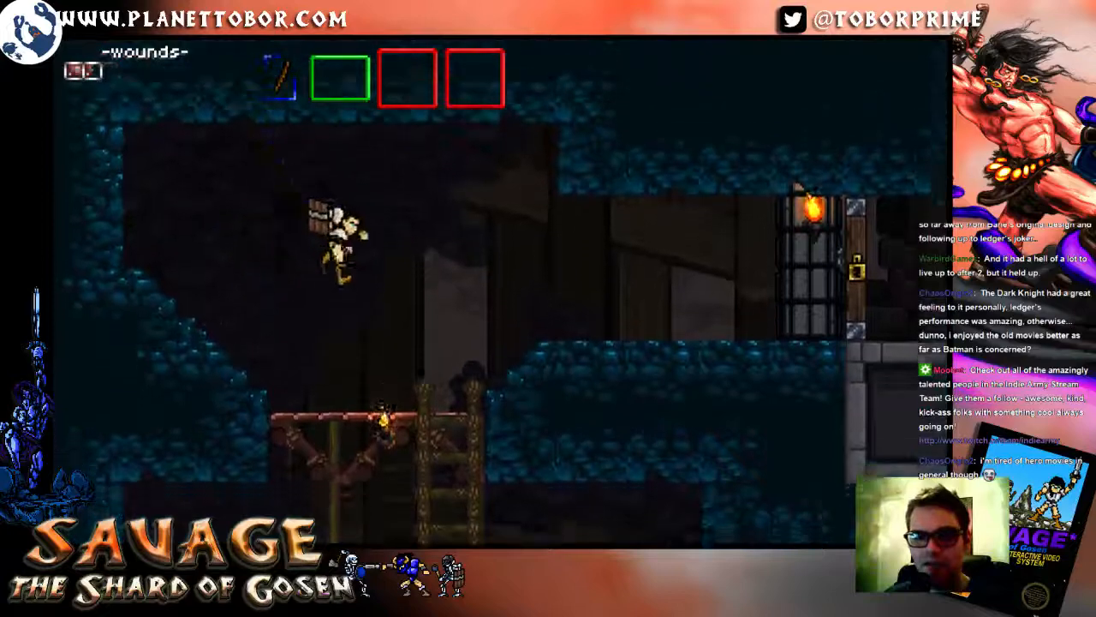
# Step: Collect the Gold Key on the top scaffold platform
pyautogui.press('Return')
pyautogui.press('Return')
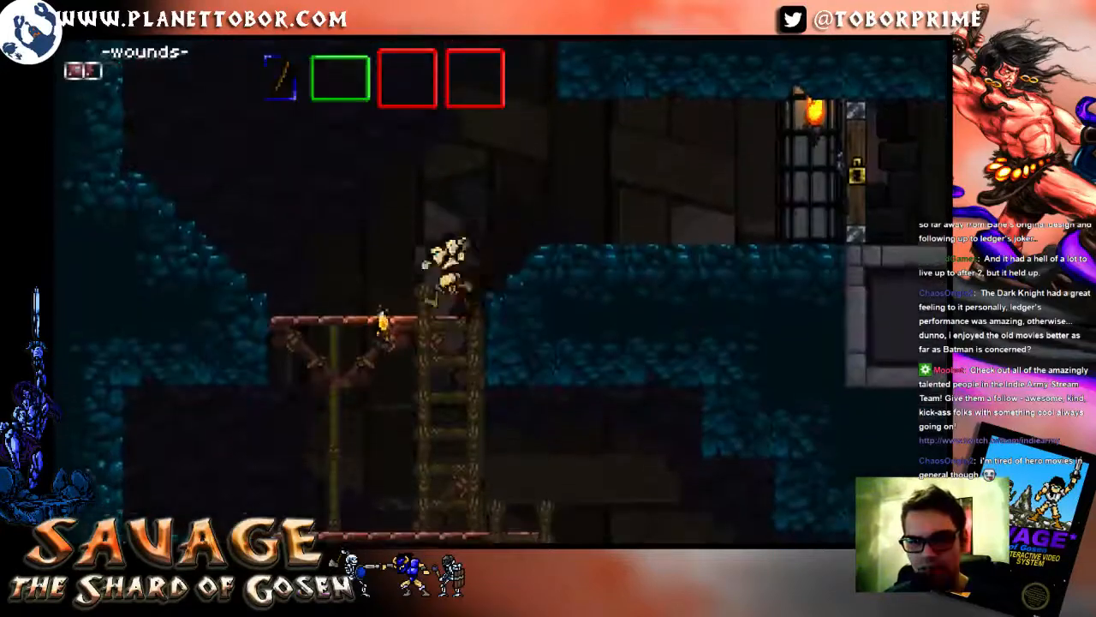
pyautogui.press('Left')
pyautogui.press('Right')
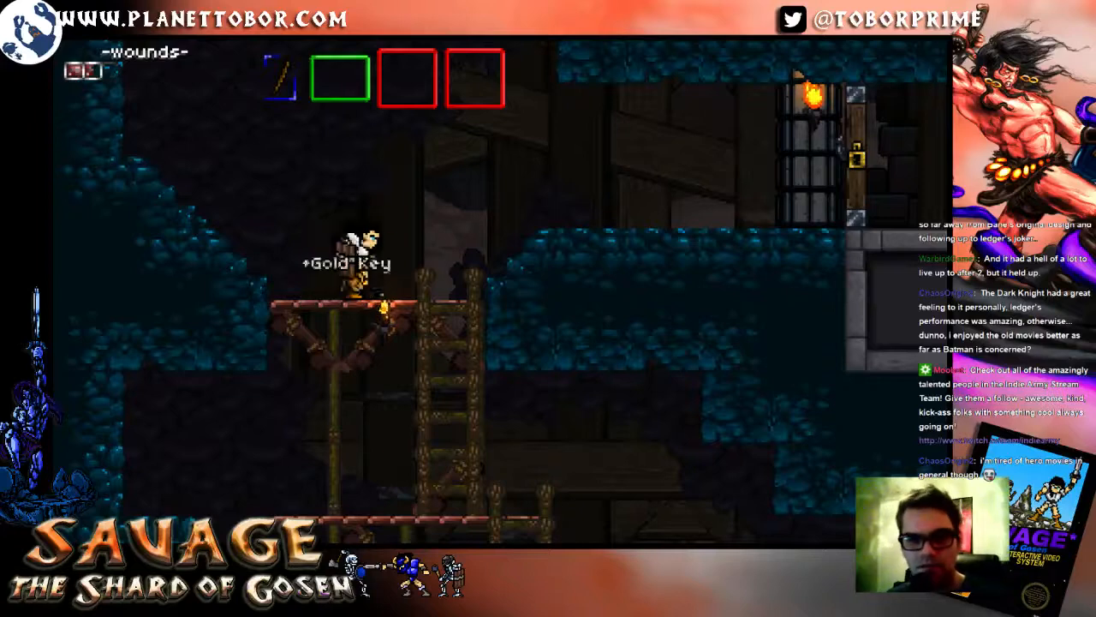
# Step: Unlock the gold-locked door and step onto the chain-hung lift platform behind it
pyautogui.press('Right')
pyautogui.press('space')
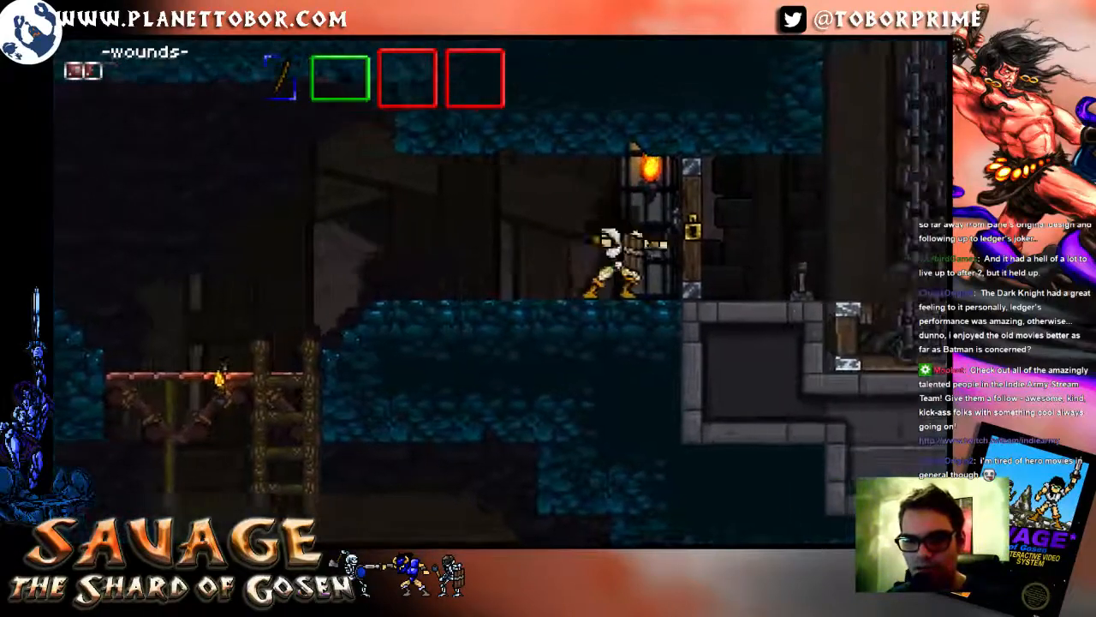
pyautogui.press('Right')
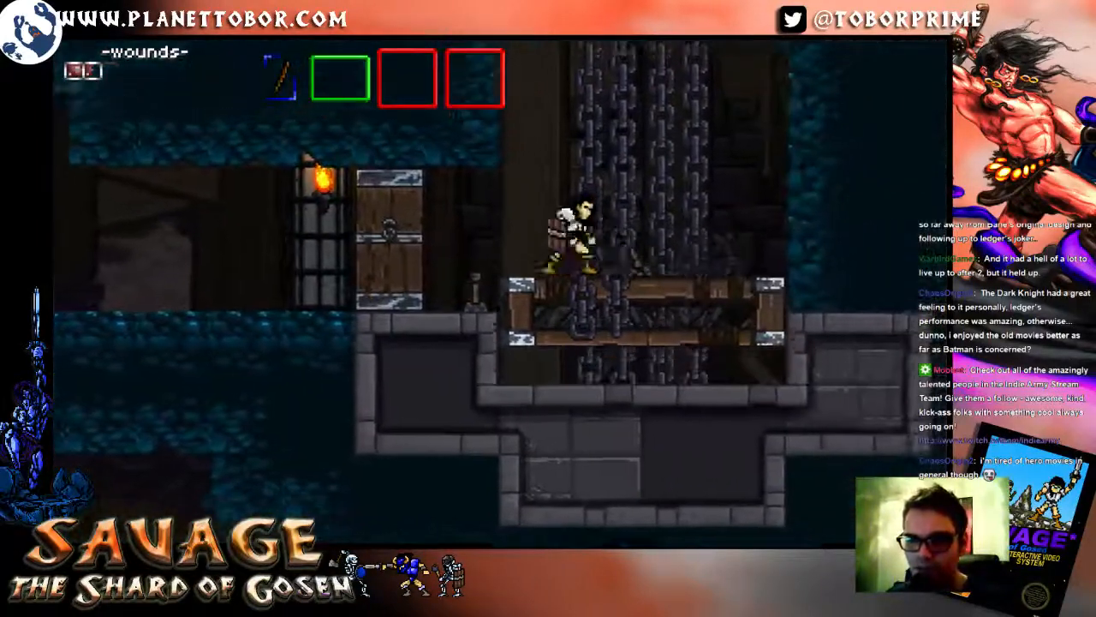
# Step: Ride the chain-hung lift up the shaft while shifting between the two ends of its platform
pyautogui.press('Left')
pyautogui.press('Right')
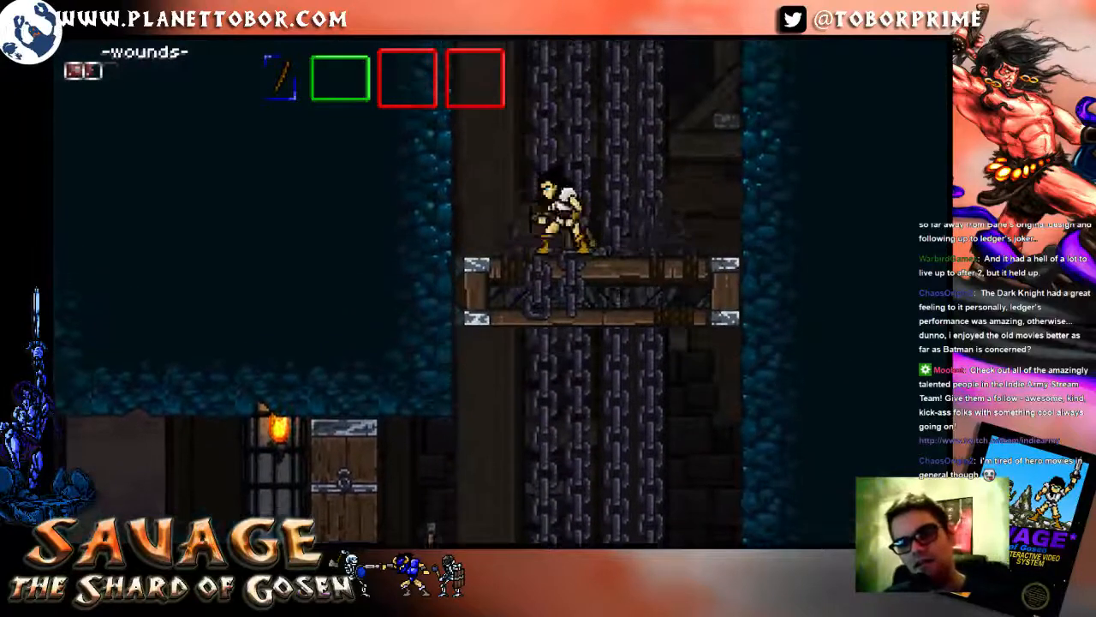
pyautogui.press('Left')
pyautogui.press('Left')
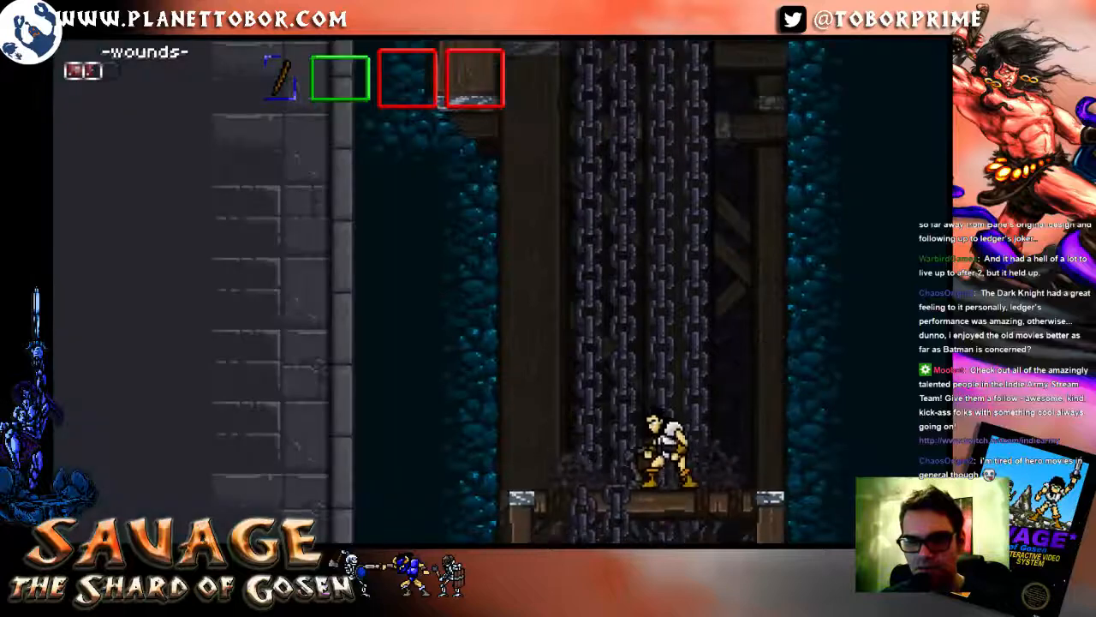
pyautogui.press('Right')
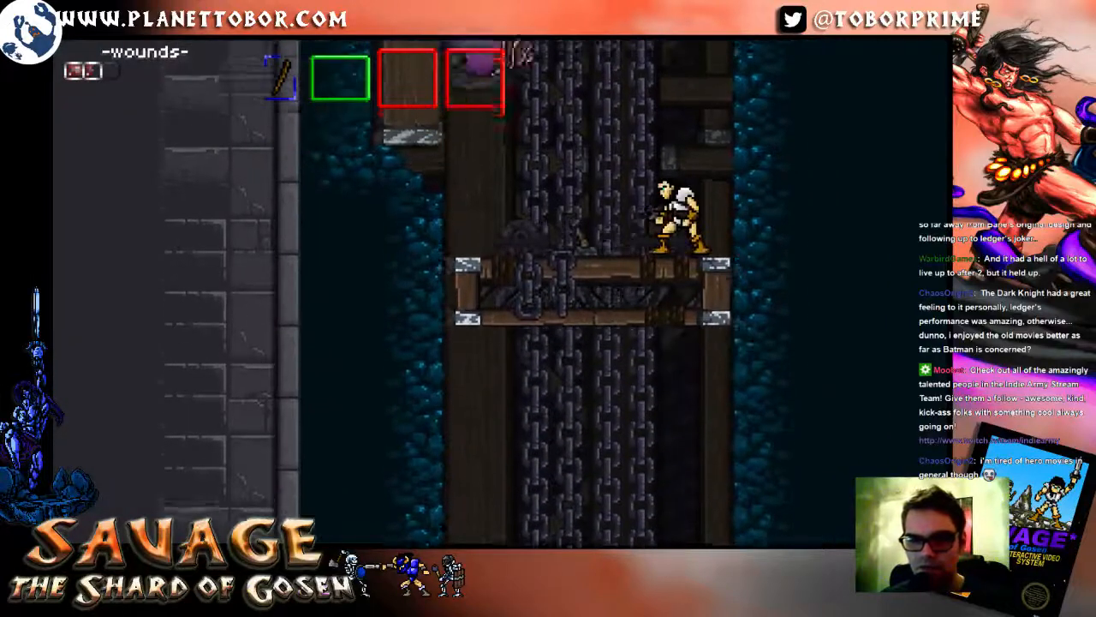
# Step: Fight off the creatures attacking at the edge of the lift beside the first wooden beam
pyautogui.press('Left')
pyautogui.press('x')
pyautogui.press('x')
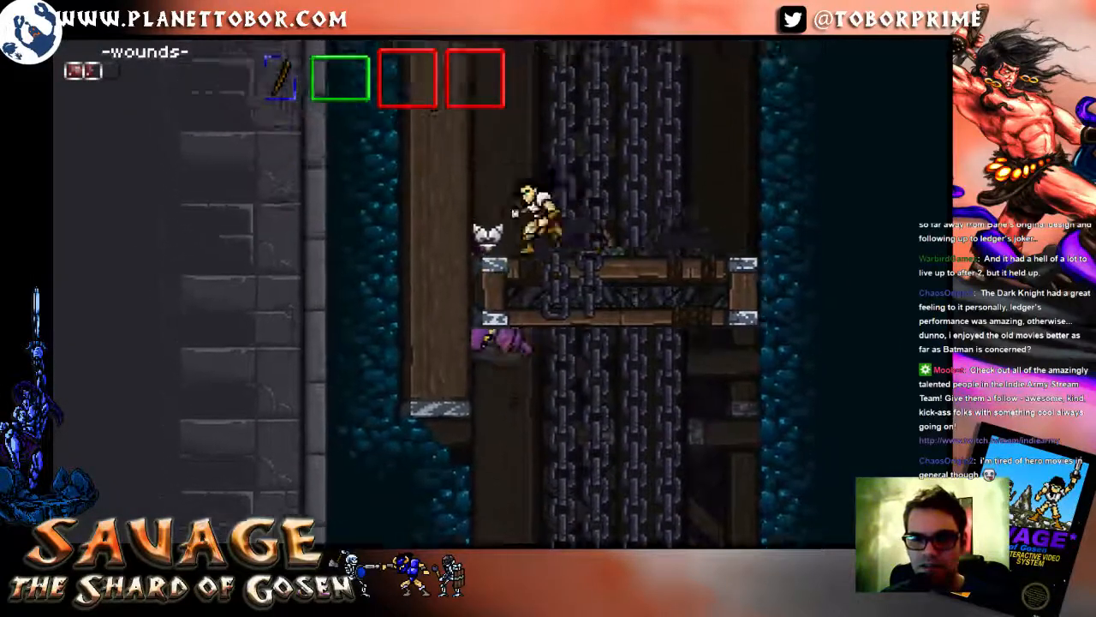
pyautogui.press('Right')
pyautogui.press('Left')
pyautogui.press('z')
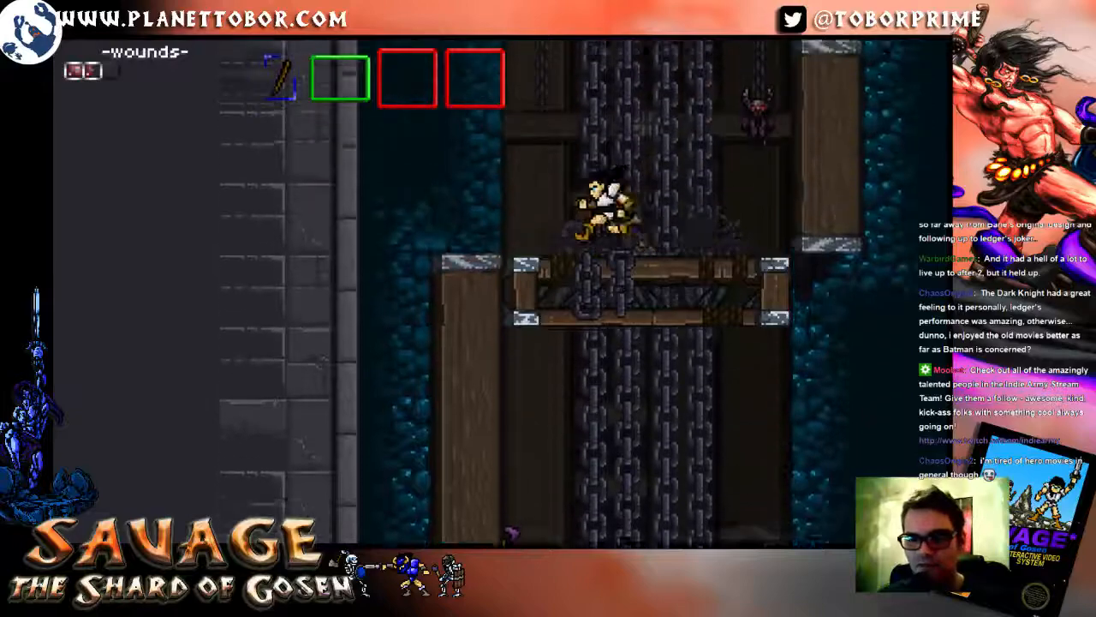
# Step: Dodge the horned imps on the rising lift and strike them at the platform's edges
pyautogui.press('Left')
pyautogui.press('Right')
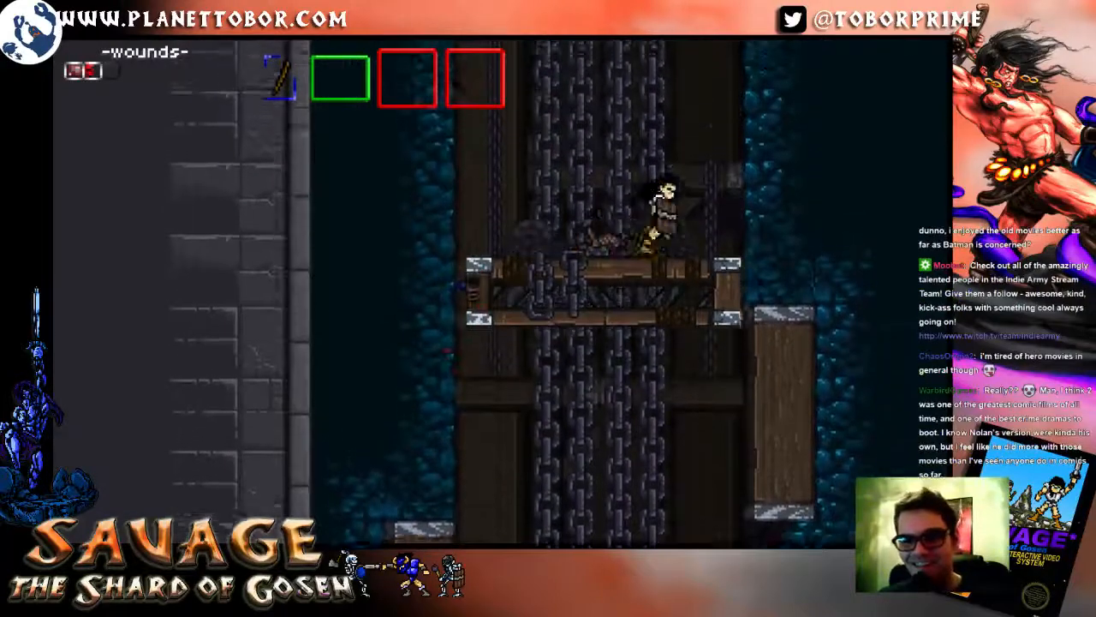
pyautogui.press('Left')
pyautogui.press('Right')
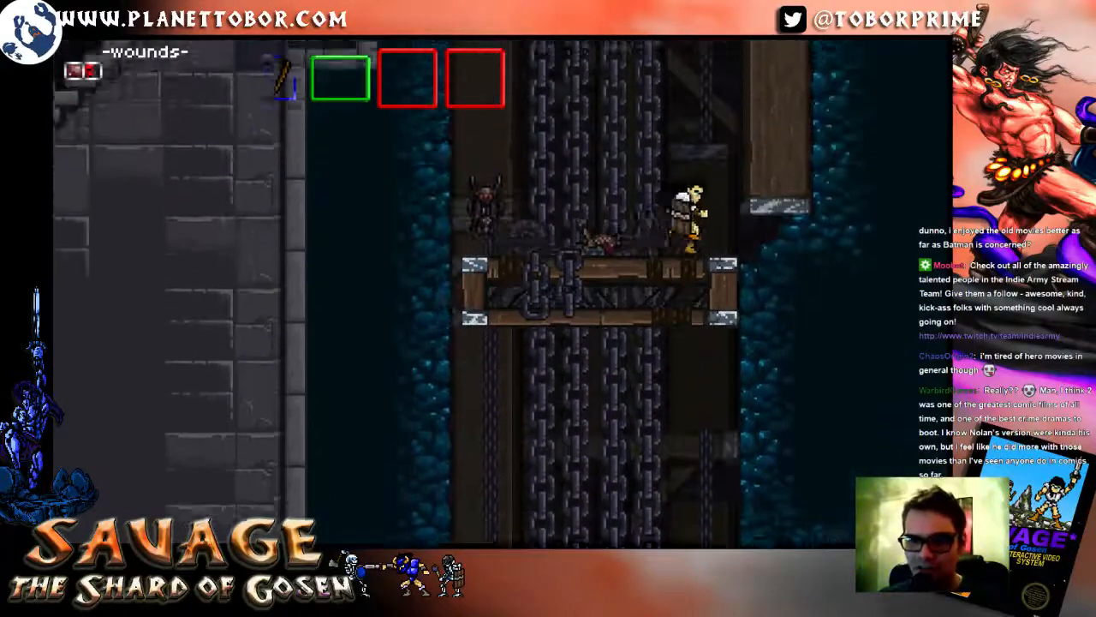
pyautogui.press('Left')
pyautogui.press('z')
pyautogui.press('Right')
pyautogui.press('x')
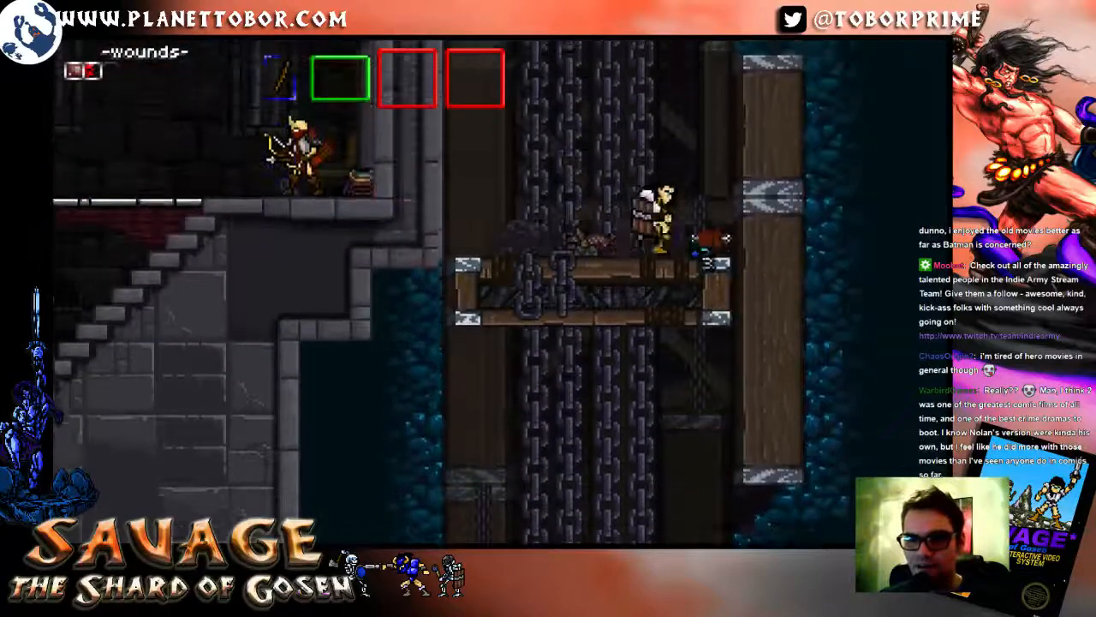
# Step: Keep fighting on the lift platform as it climbs past the archer's torch-lit room
pyautogui.press('Right')
pyautogui.press('Left')
pyautogui.press('Right')
pyautogui.press('c')
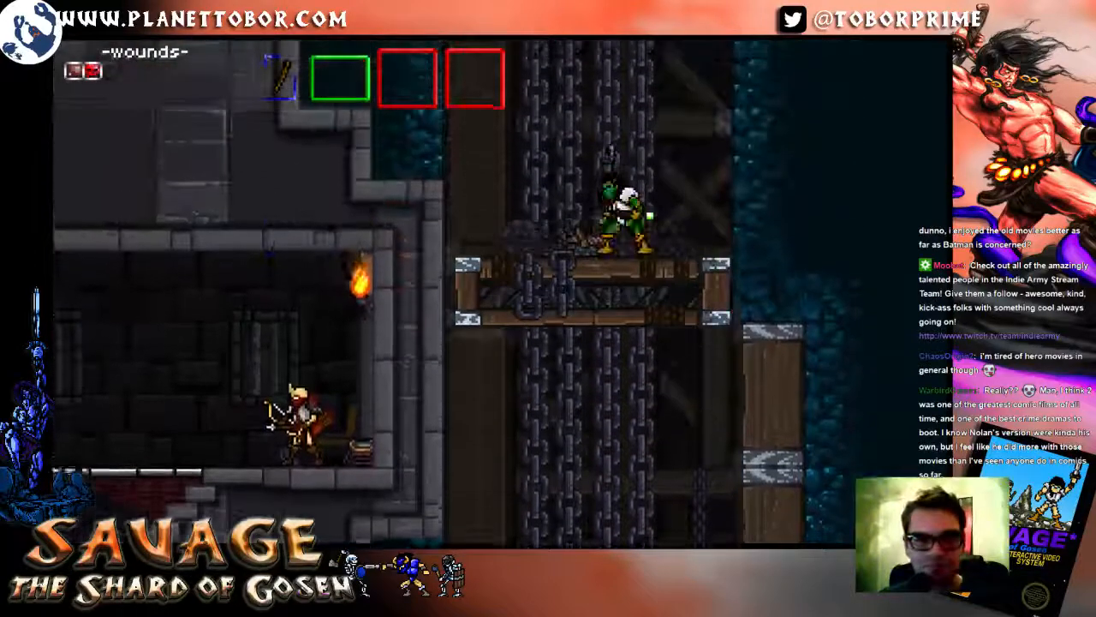
pyautogui.press('Right')
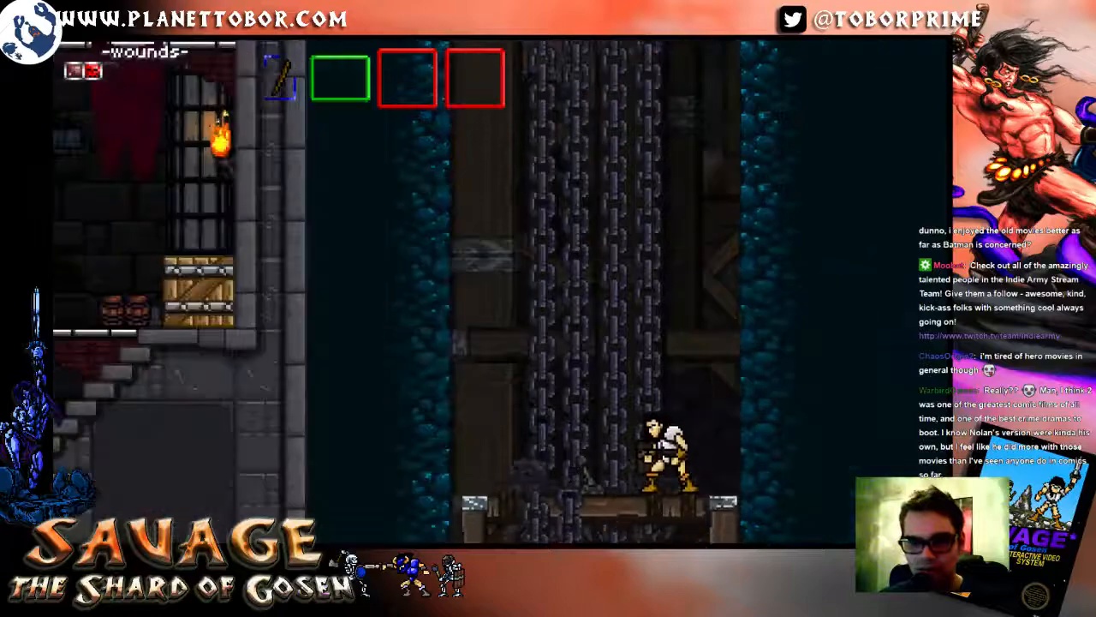
# Step: Stay on the lift past the barred castle rooms, sidestepping and jumping to avoid attackers
pyautogui.press('Left')
pyautogui.press('Right')
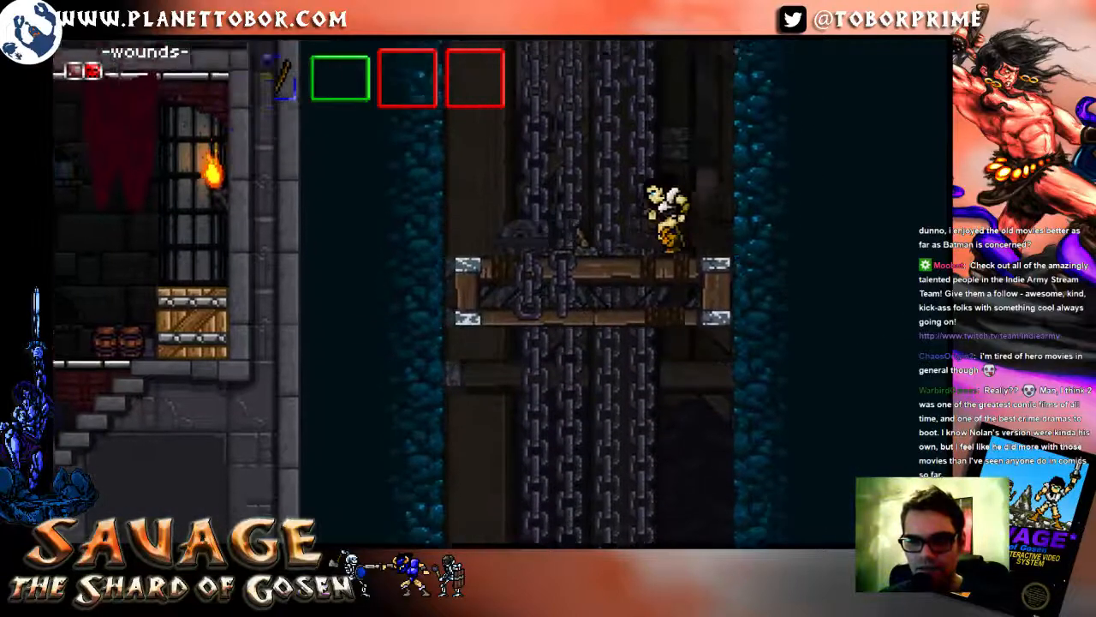
pyautogui.press('Left')
pyautogui.press('Right')
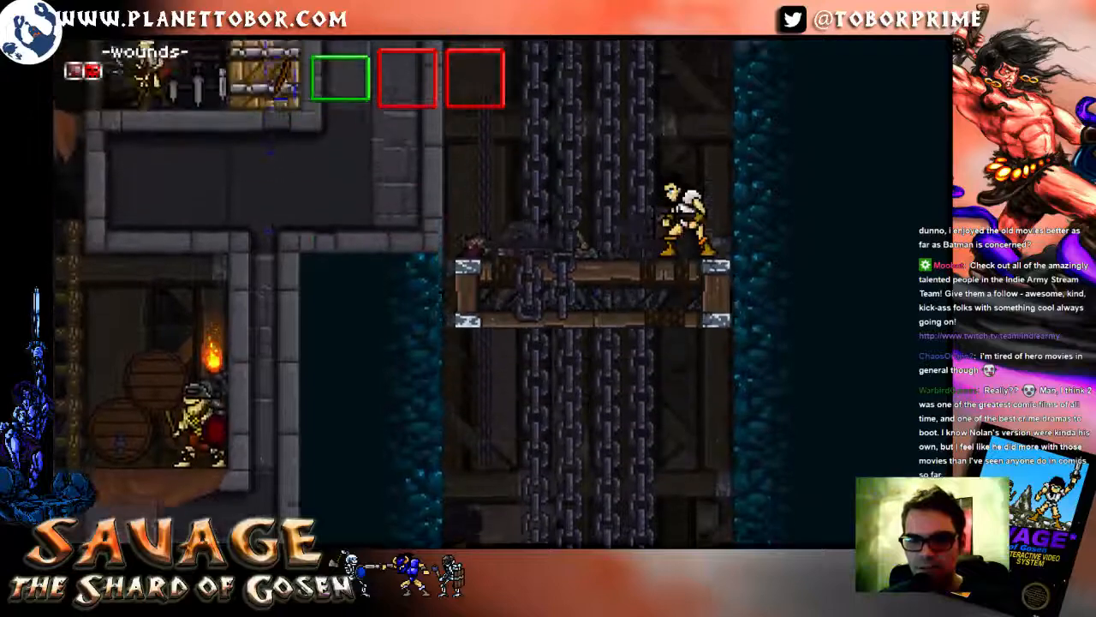
pyautogui.press('Left')
pyautogui.press('Right')
pyautogui.press('space')
pyautogui.press('Left')
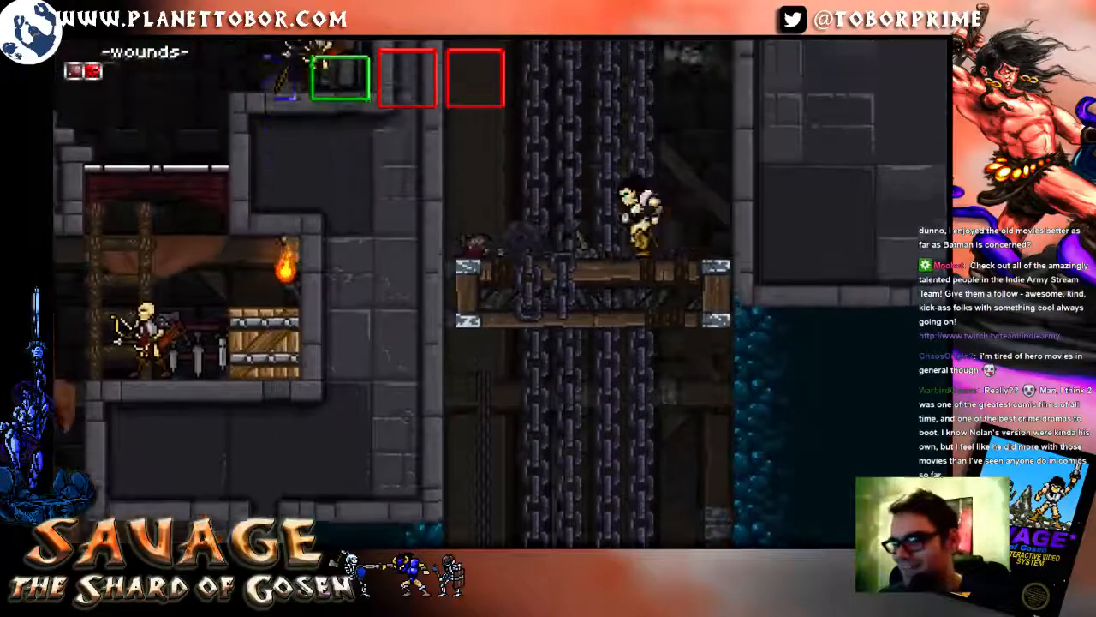
# Step: Hold position on the lift through the stone-walled shaft until it reaches the lever landing
pyautogui.press('Left')
pyautogui.press('Right')
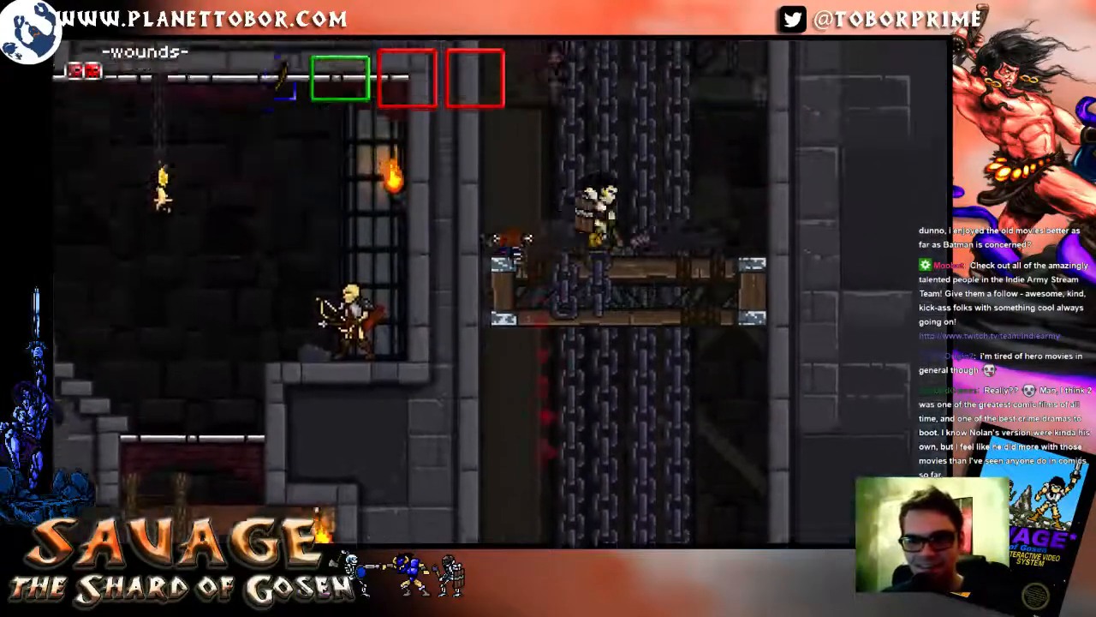
pyautogui.press('Right')
pyautogui.press('Left')
pyautogui.press('Right')
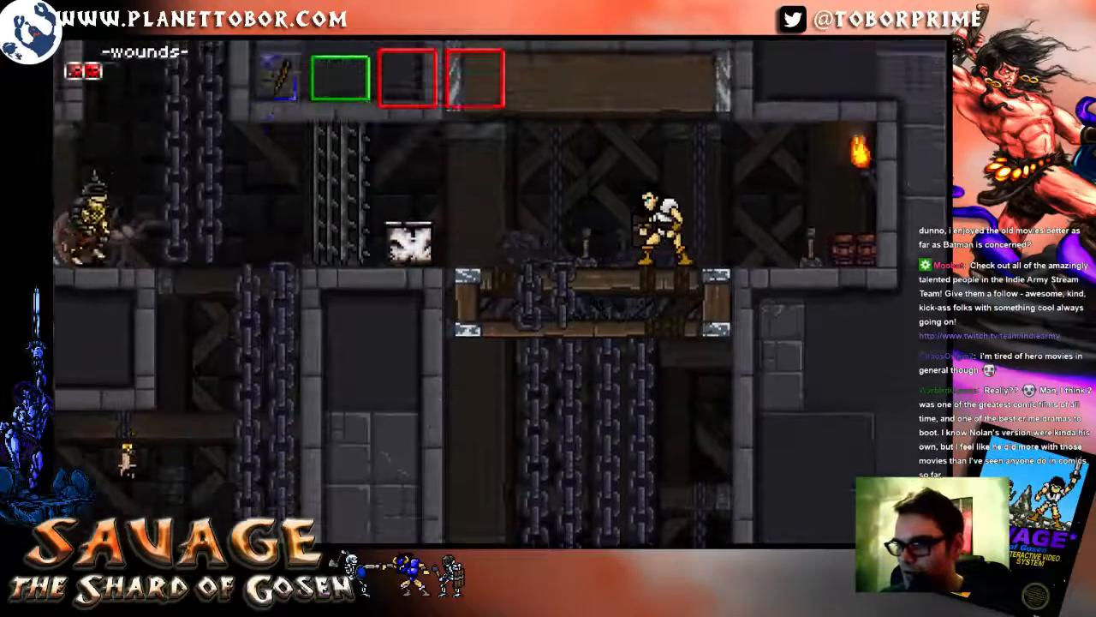
# Step: Defeat the guards beside the spoked wheel and climb the hanging chains into the bannered hall
pyautogui.press('Left')
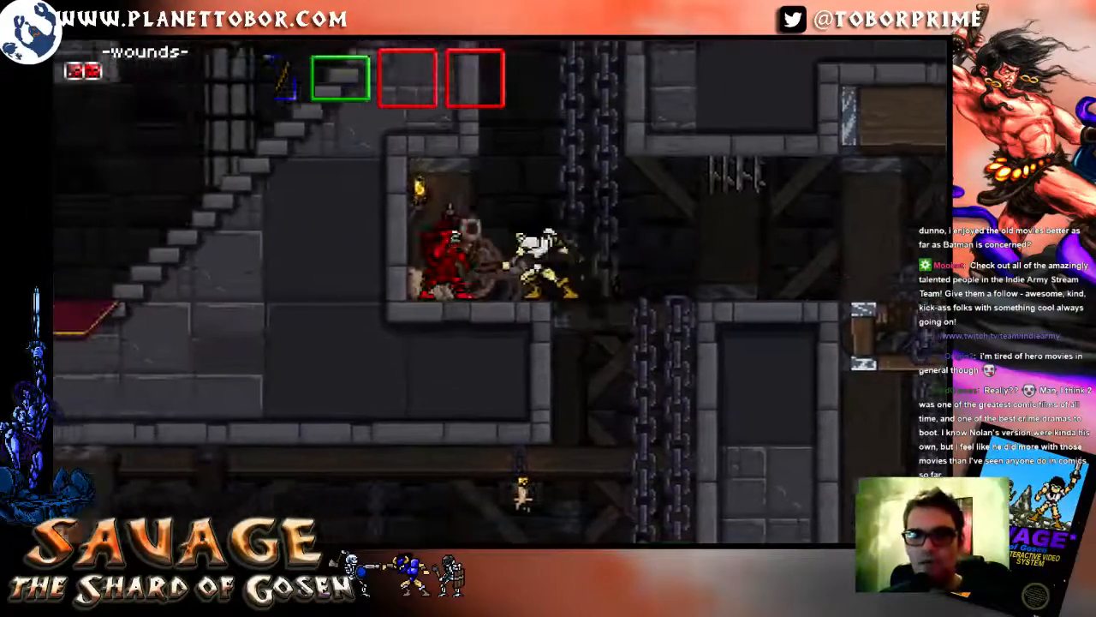
pyautogui.press('Right')
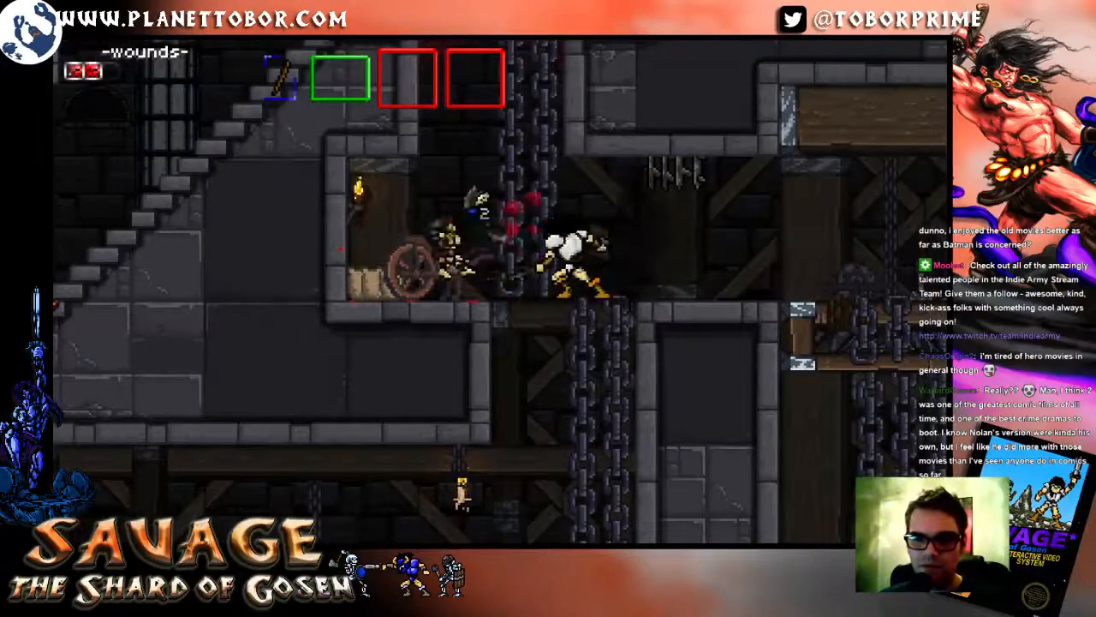
pyautogui.press('space')
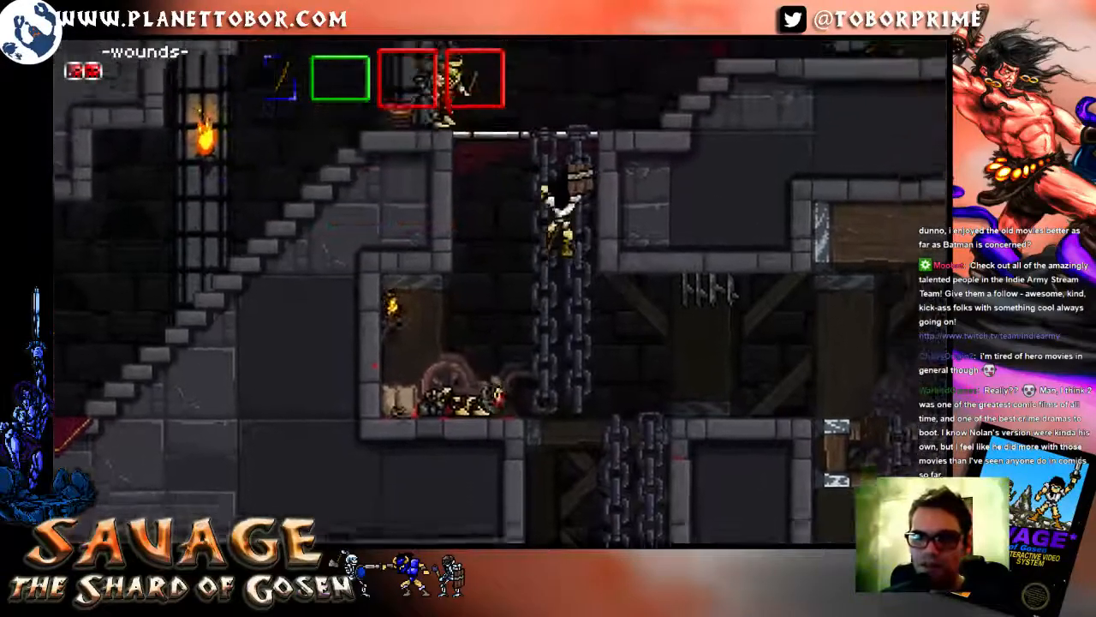
pyautogui.press('x')
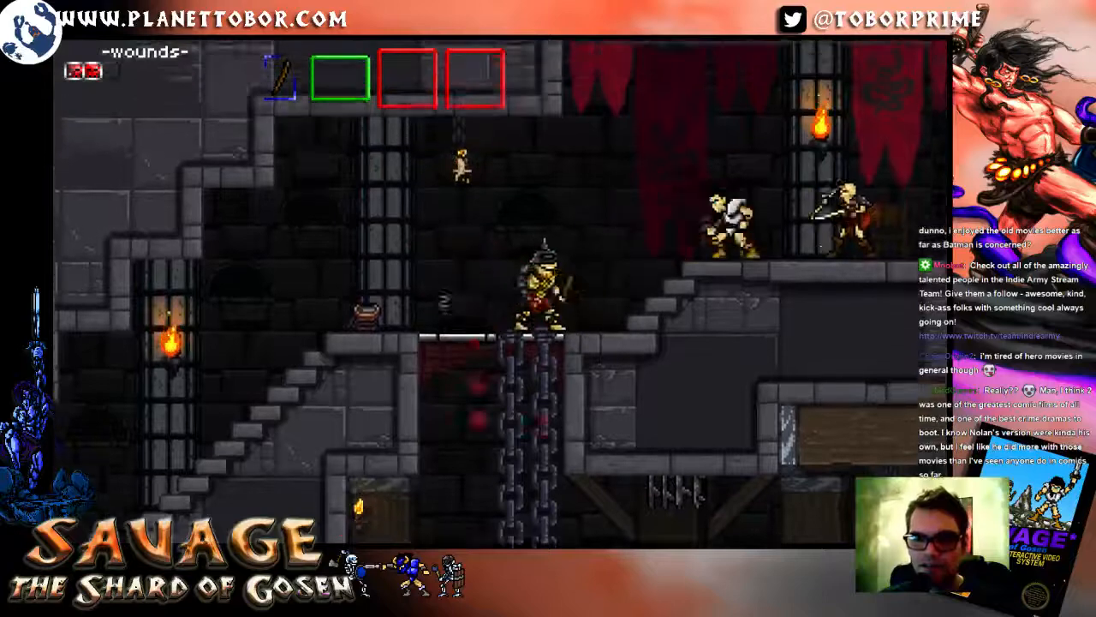
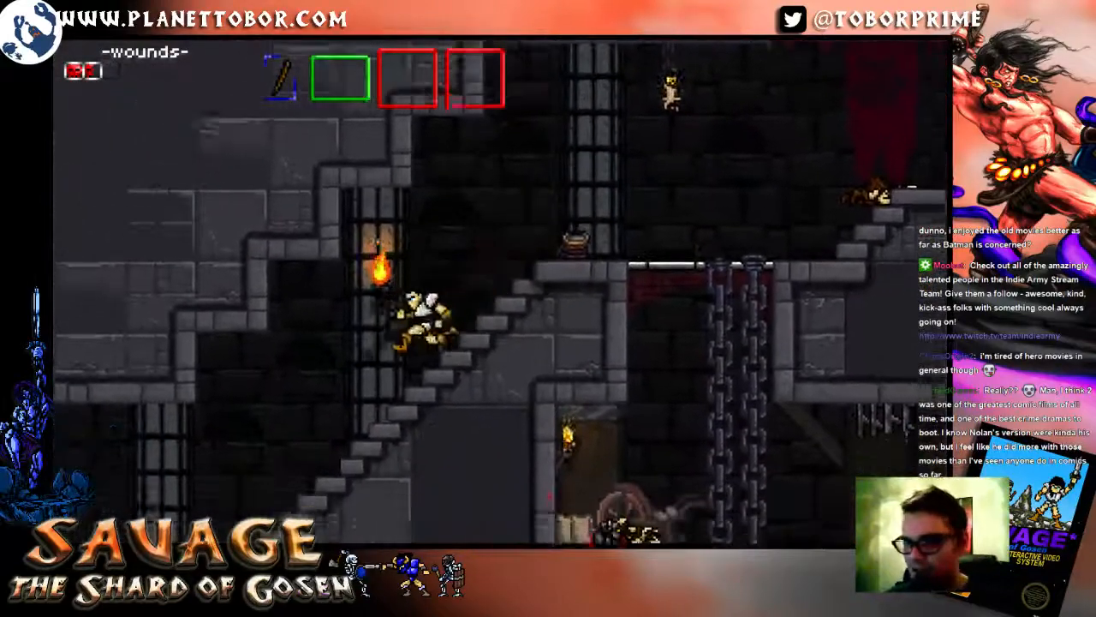
# Step: Jump down the banister staircase past the armoured guard and strike him from the lower steps
pyautogui.press('Left')
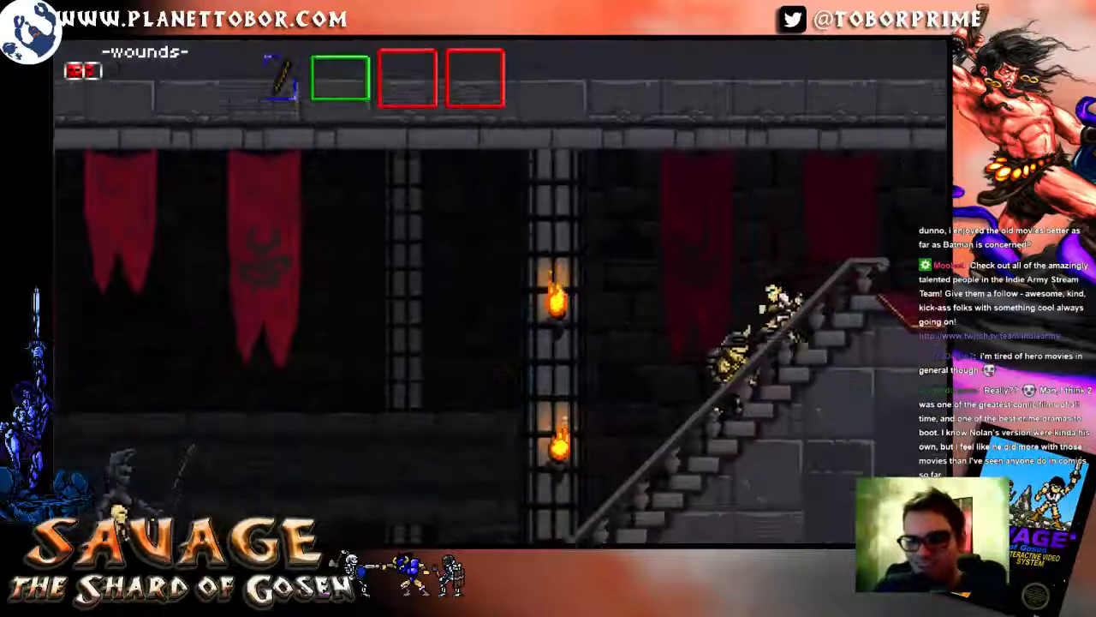
pyautogui.press('space')
pyautogui.press('Left')
pyautogui.press('Right')
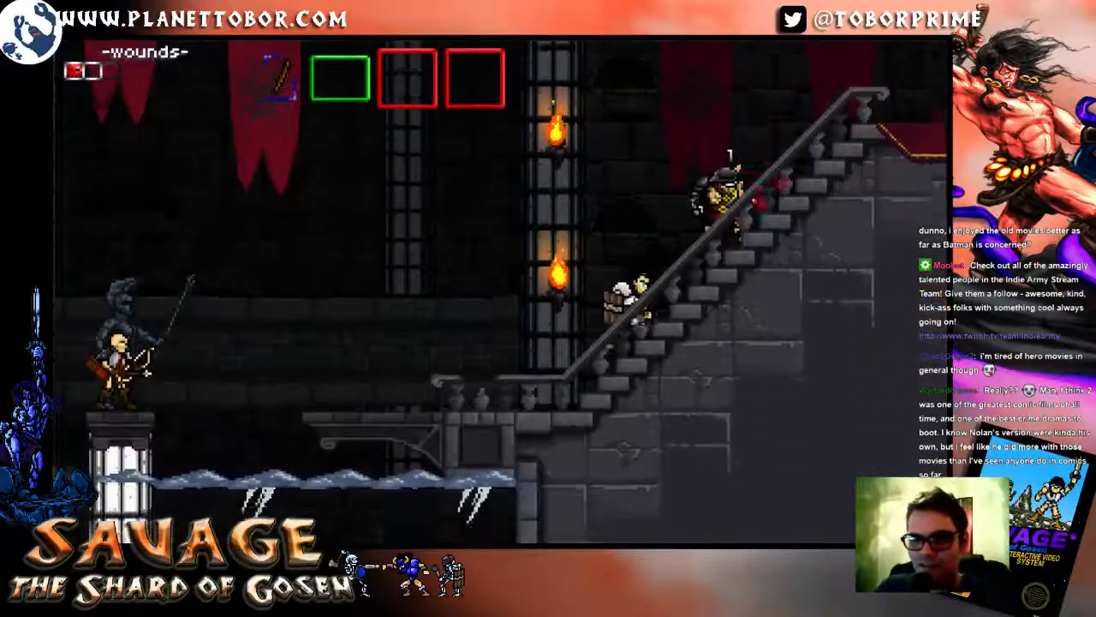
pyautogui.press('x')
pyautogui.press('Right')
pyautogui.press('x')
pyautogui.press('Left')
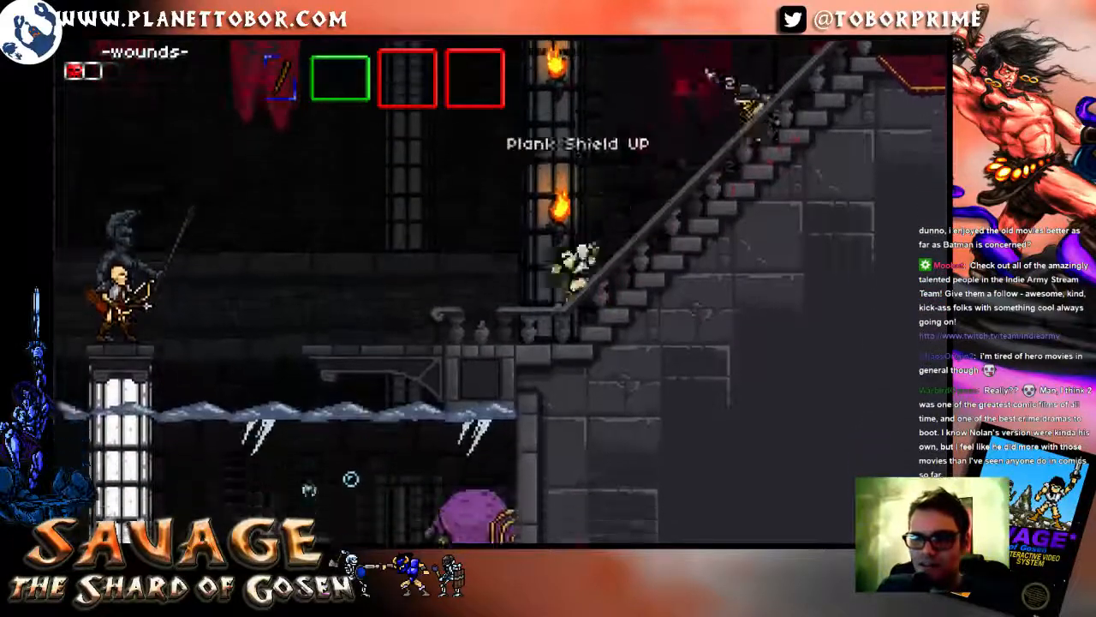
# Step: Jump across the water to the statue's pillar and kill the archer standing on it
pyautogui.press('Left')
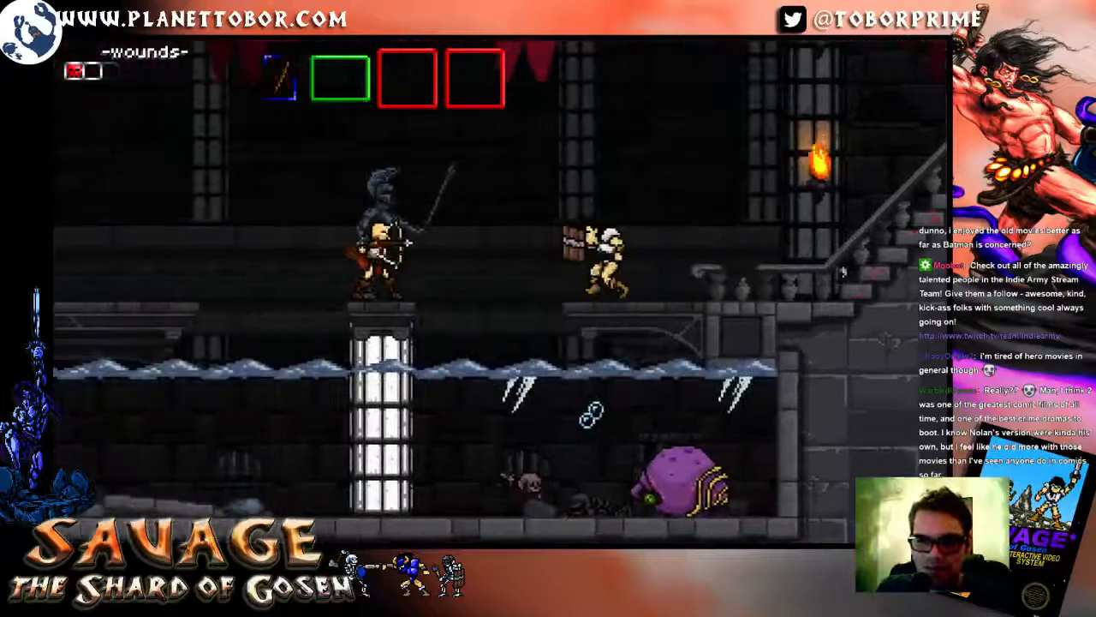
pyautogui.press('space')
pyautogui.press('Left')
pyautogui.press('x')
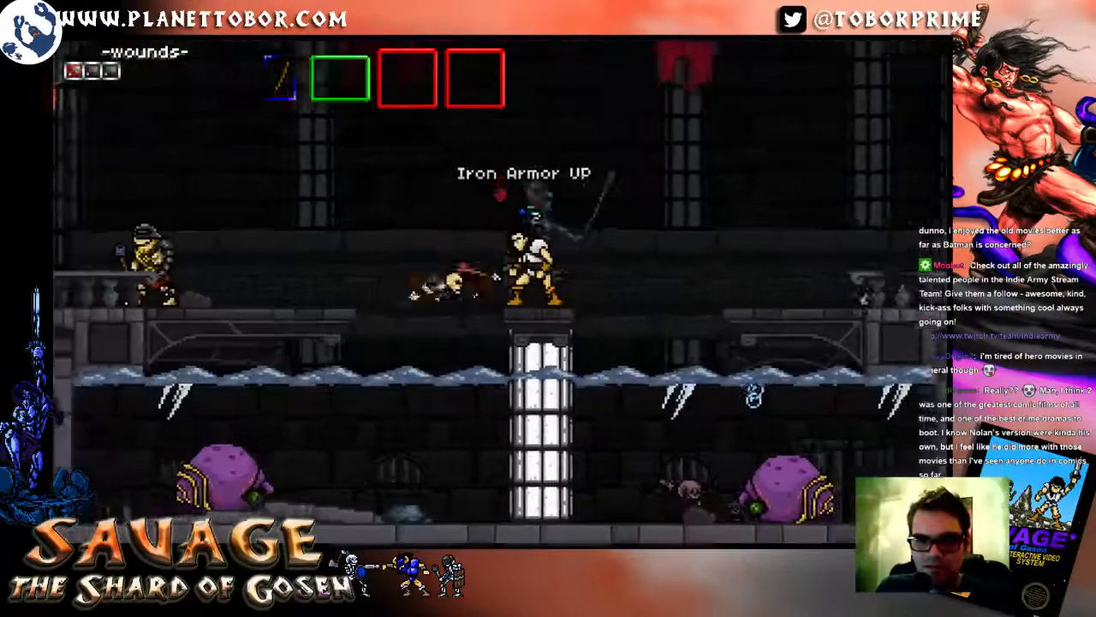
# Step: Leap from the pillar to the far balcony and kill the armoured guards behind the balustrade
pyautogui.press('space')
pyautogui.press('Left')
pyautogui.press('x')
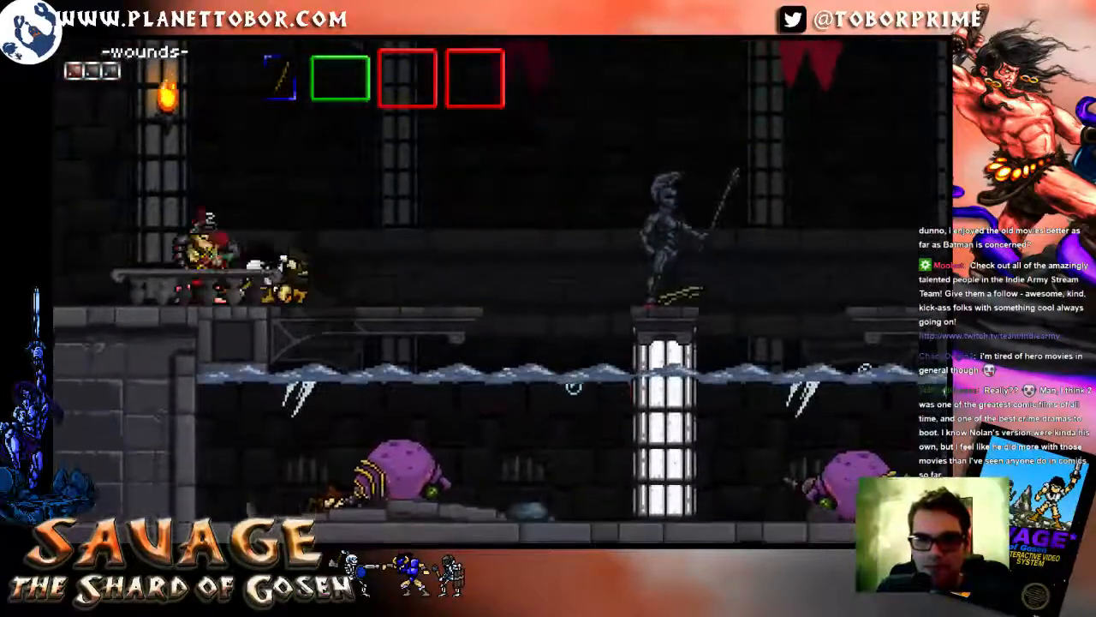
pyautogui.press('Right')
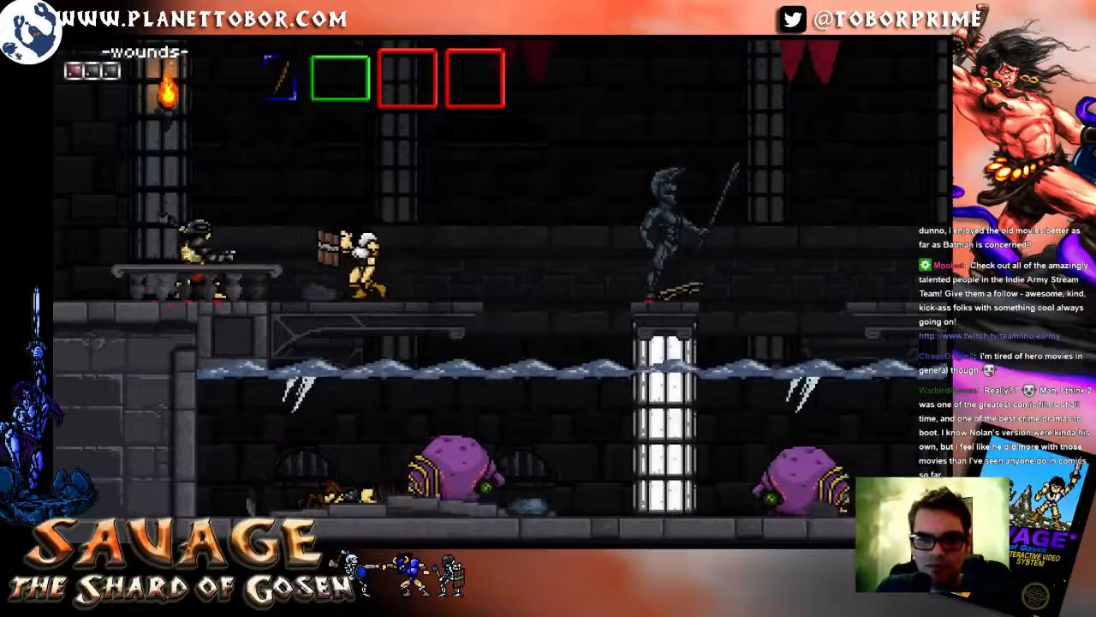
pyautogui.press('space')
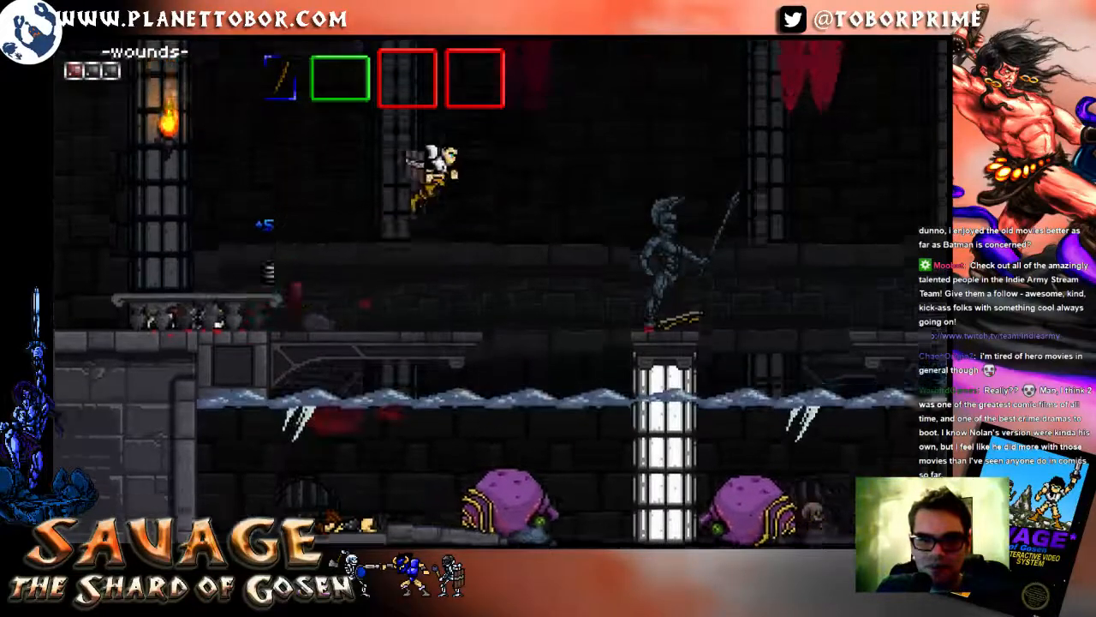
pyautogui.press('Left')
pyautogui.press('x')
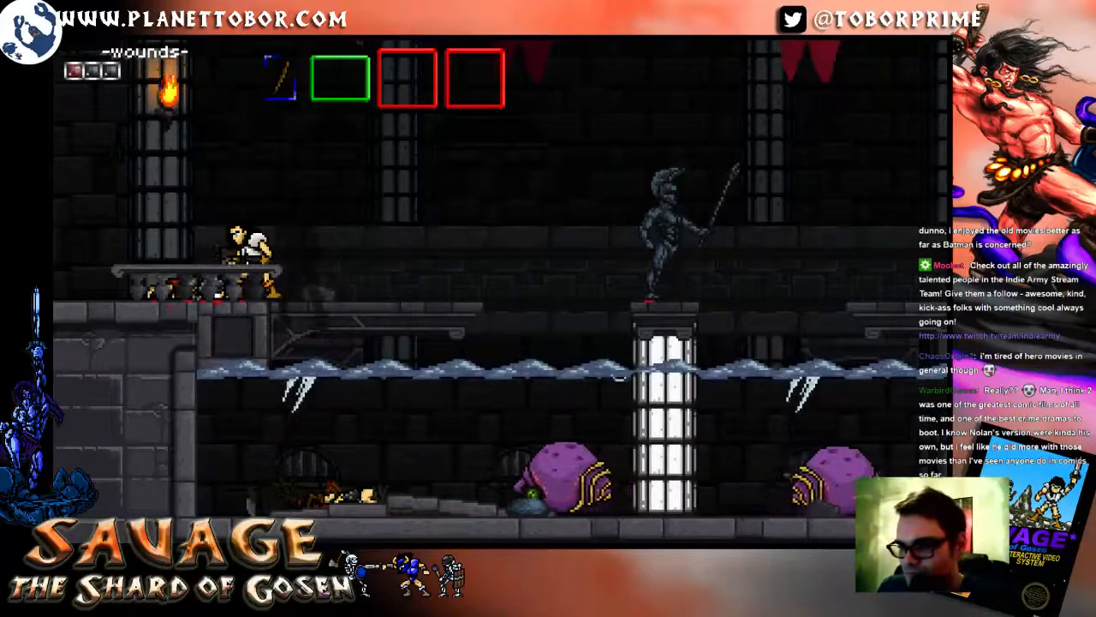
# Step: Leave the balcony and jump up the stone stairs to the rubble-strewn upper corridor
pyautogui.press('Left')
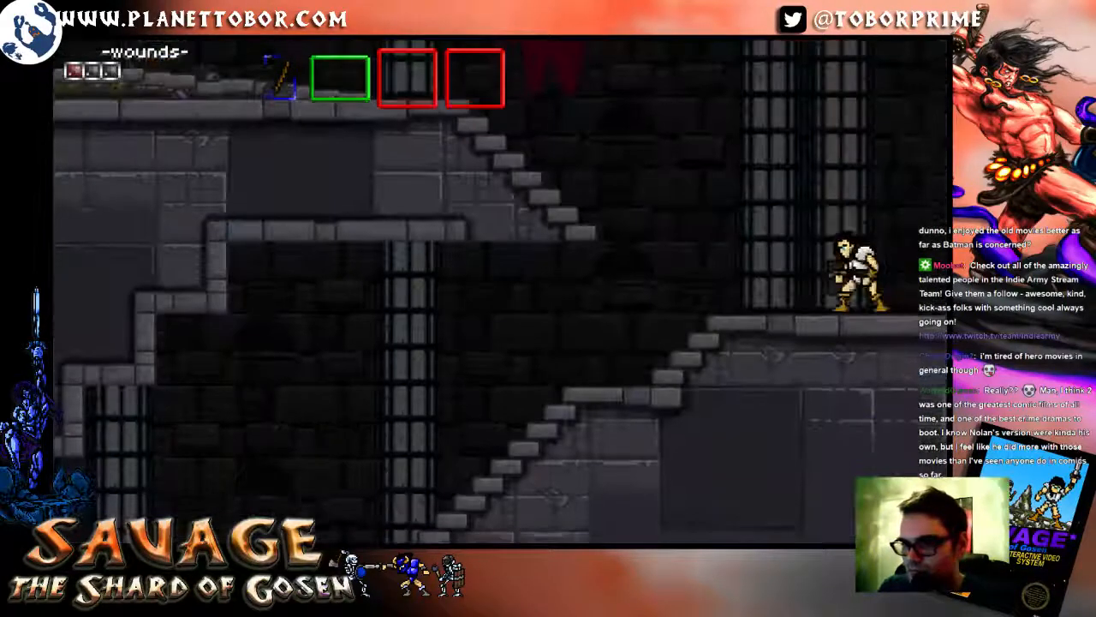
pyautogui.press('space')
pyautogui.press('space')
pyautogui.press('Left')
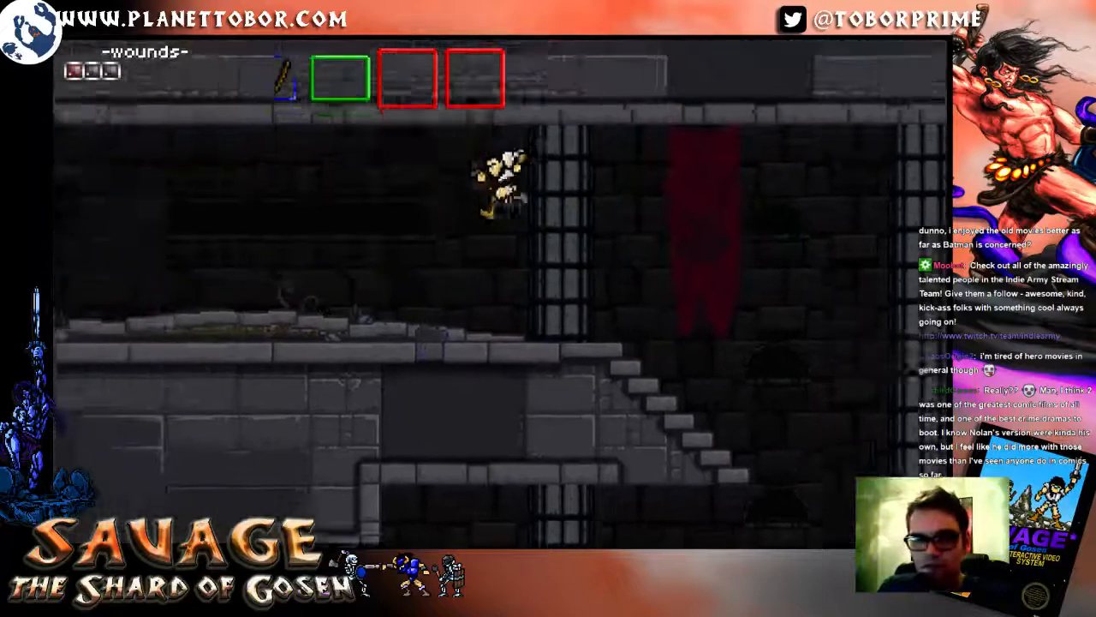
# Step: Kill the bare-chested brutes in the upper corridor with crouching attacks
pyautogui.press('Down')
pyautogui.press('x')
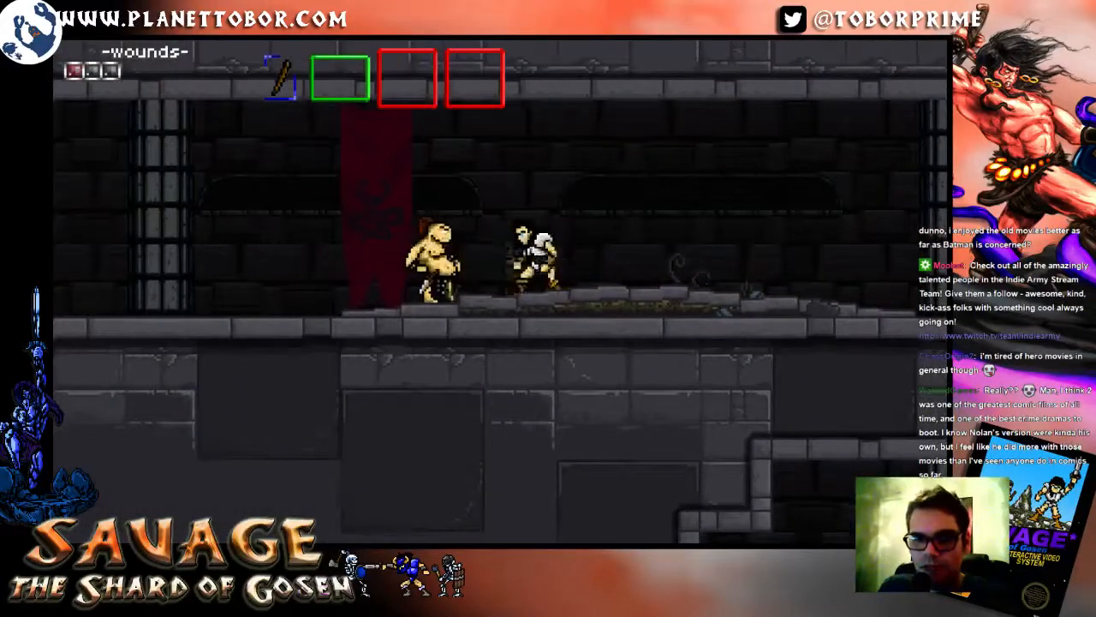
pyautogui.press('Left')
pyautogui.press('Down')
pyautogui.press('x')
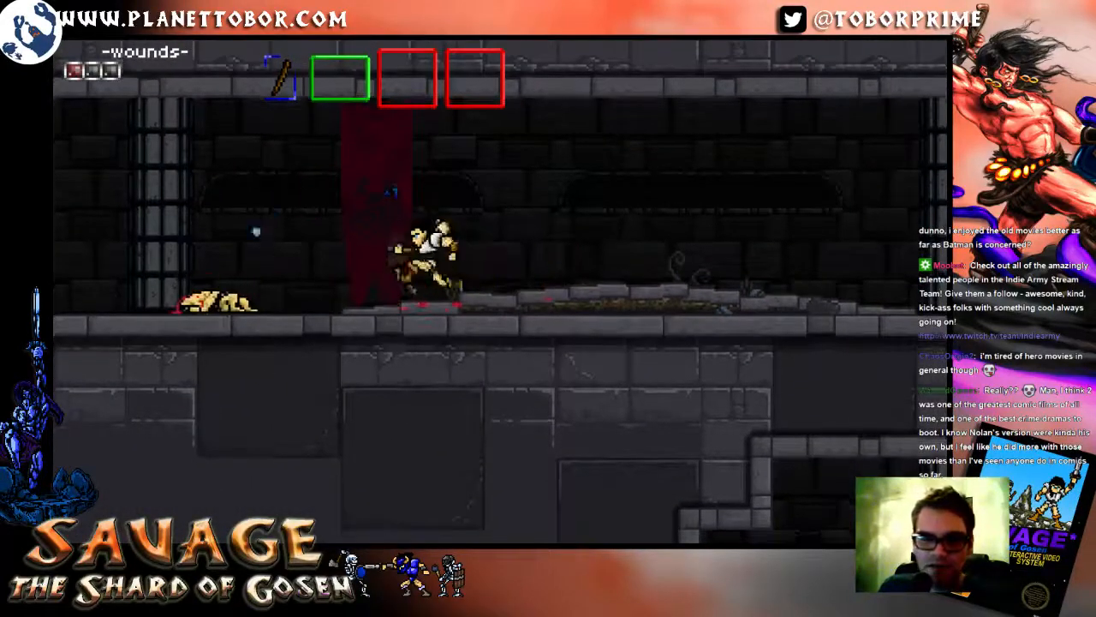
# Step: Enter the torch-lit corridor and attack the horned-helmet guard, driving the fight toward its far end
pyautogui.press('space')
pyautogui.press('Left')
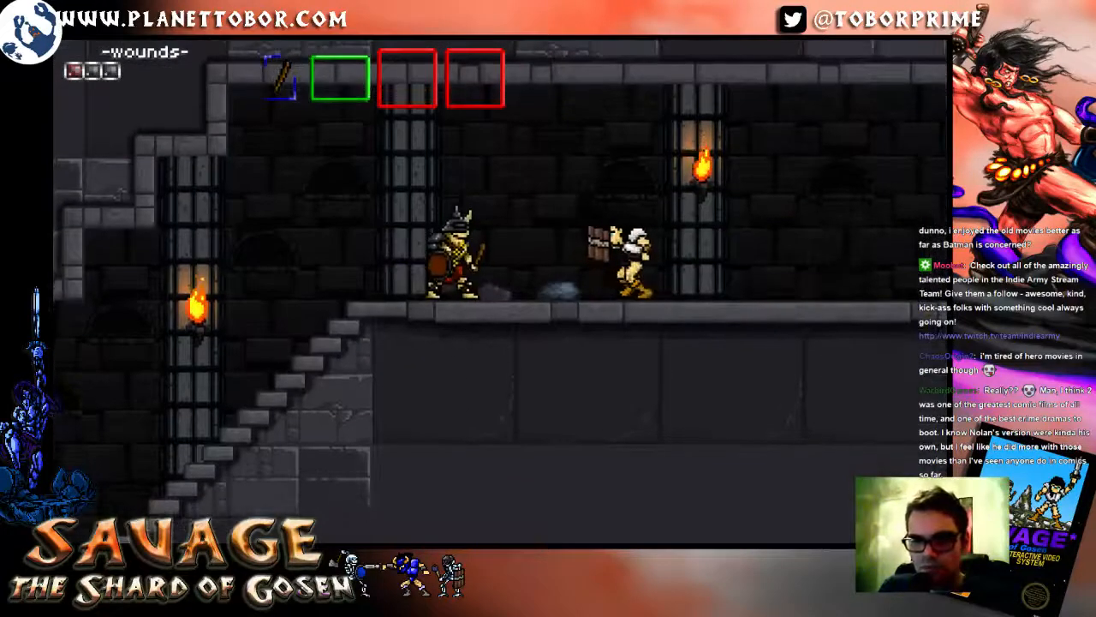
pyautogui.press('x')
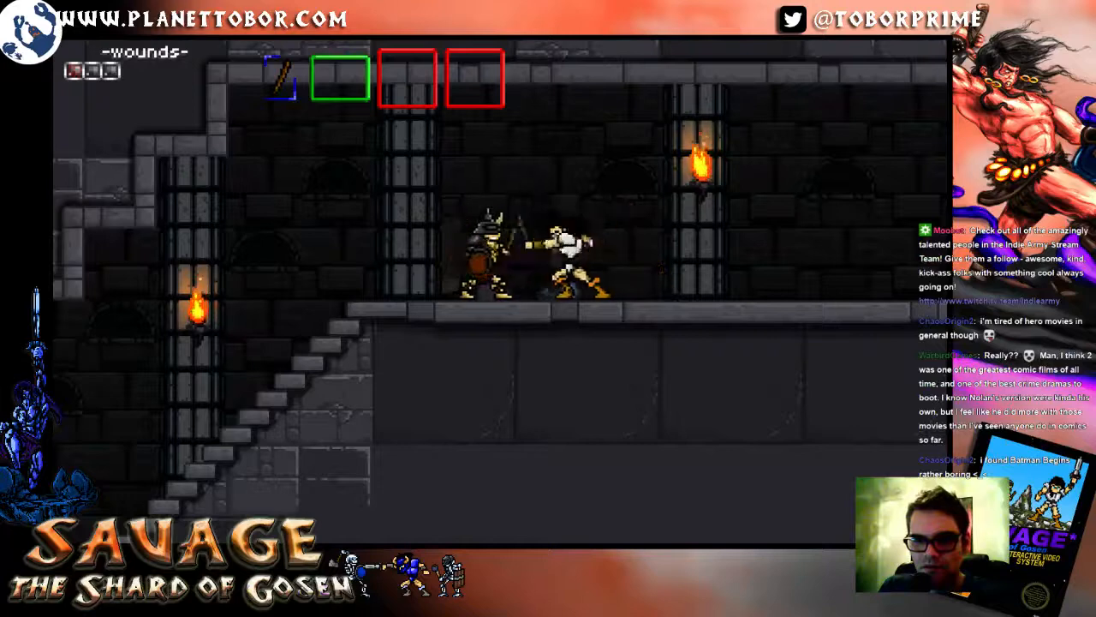
pyautogui.press('z')
pyautogui.press('Right')
pyautogui.press('Left')
pyautogui.press('x')
pyautogui.press('Right')
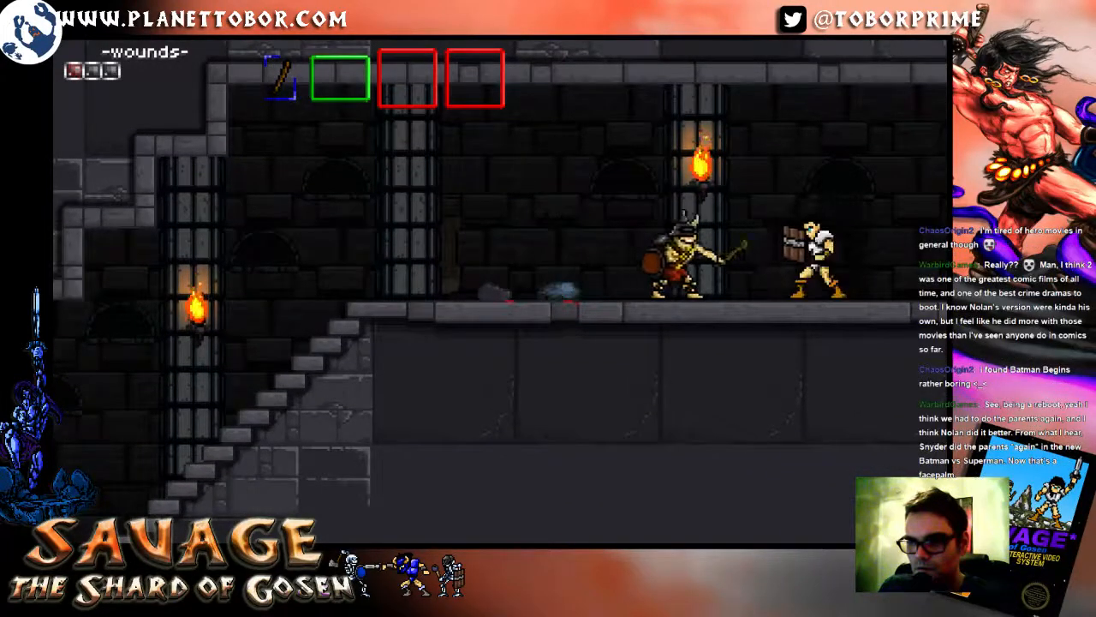
pyautogui.press('Right')
pyautogui.press('x')
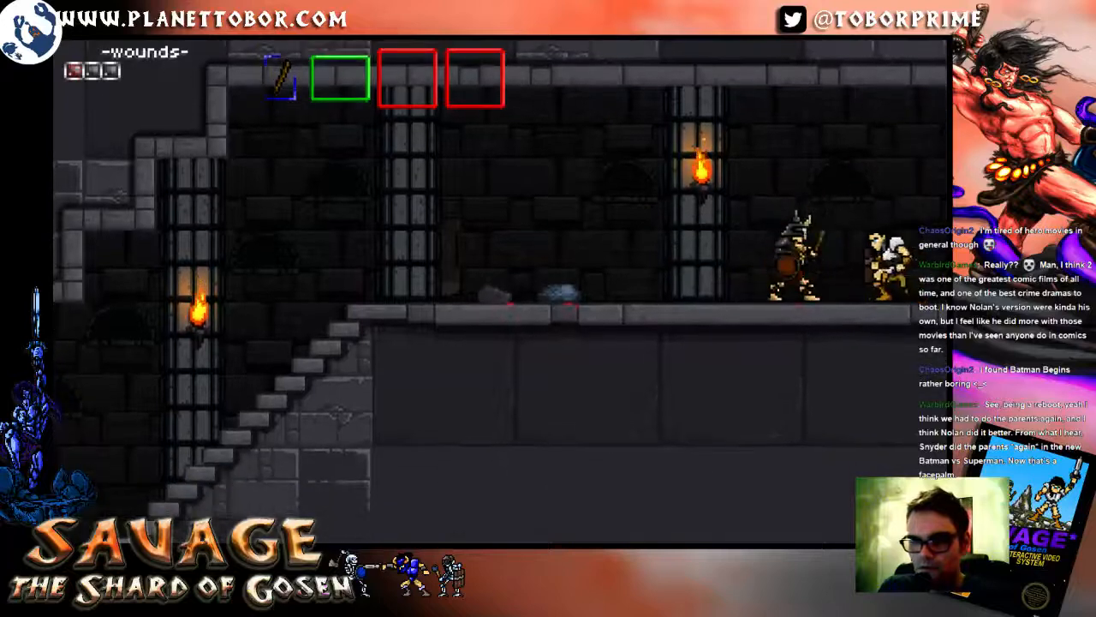
# Step: Leap past the horned-helmet guard and kill him with strikes from both sides beneath the wall torch
pyautogui.press('z')
pyautogui.press('x')
pyautogui.press('Left')
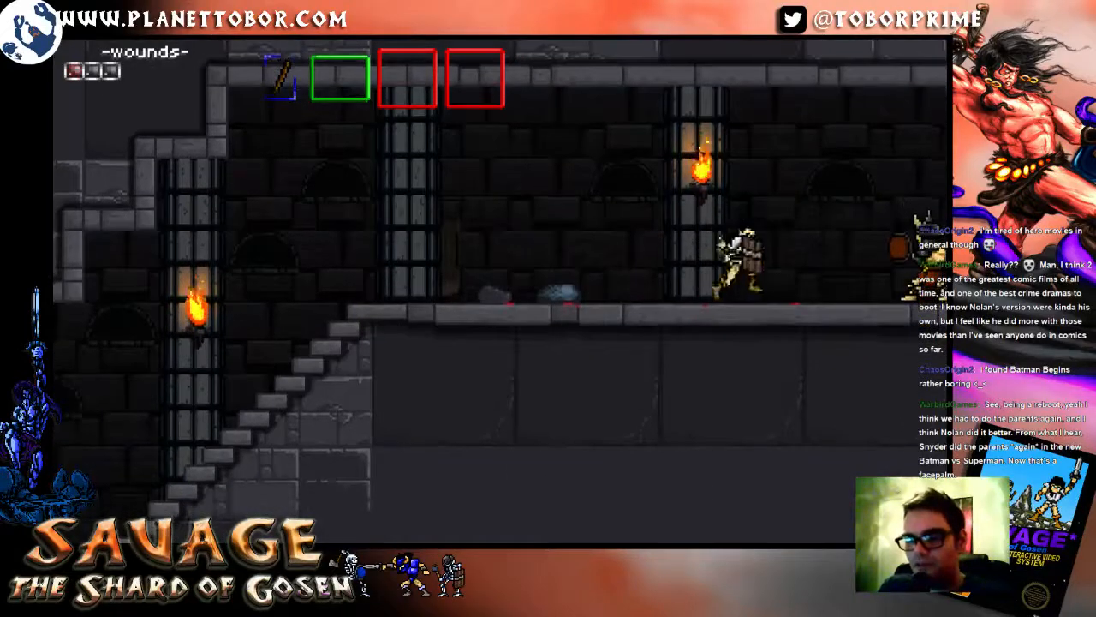
pyautogui.press('Right')
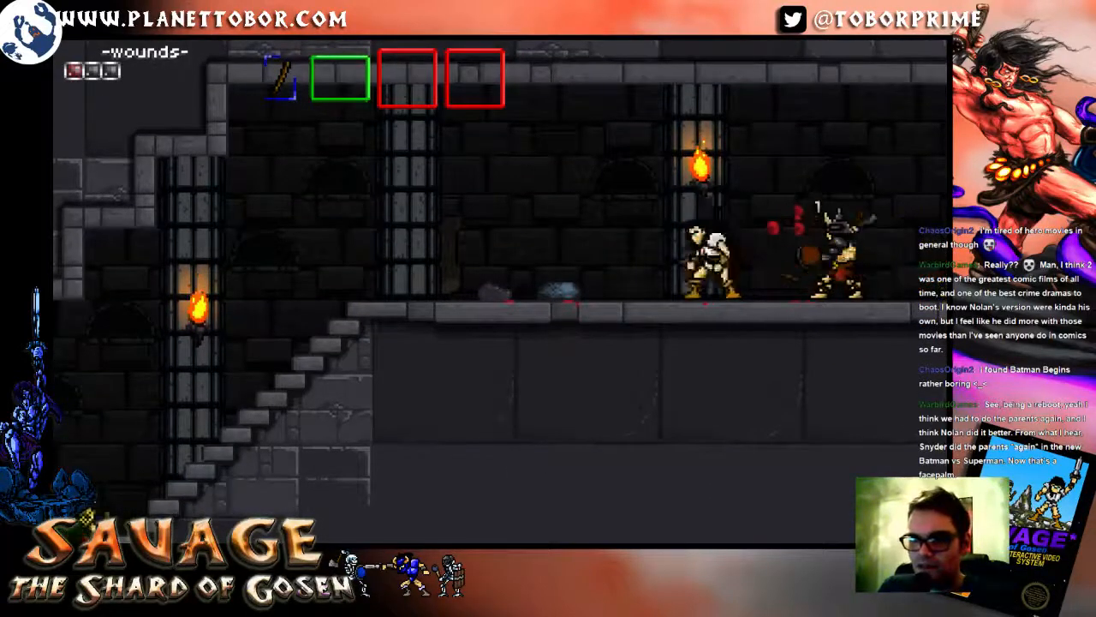
pyautogui.press('Left')
pyautogui.press('z')
pyautogui.press('Right')
pyautogui.press('x')
pyautogui.press('z')
pyautogui.press('x')
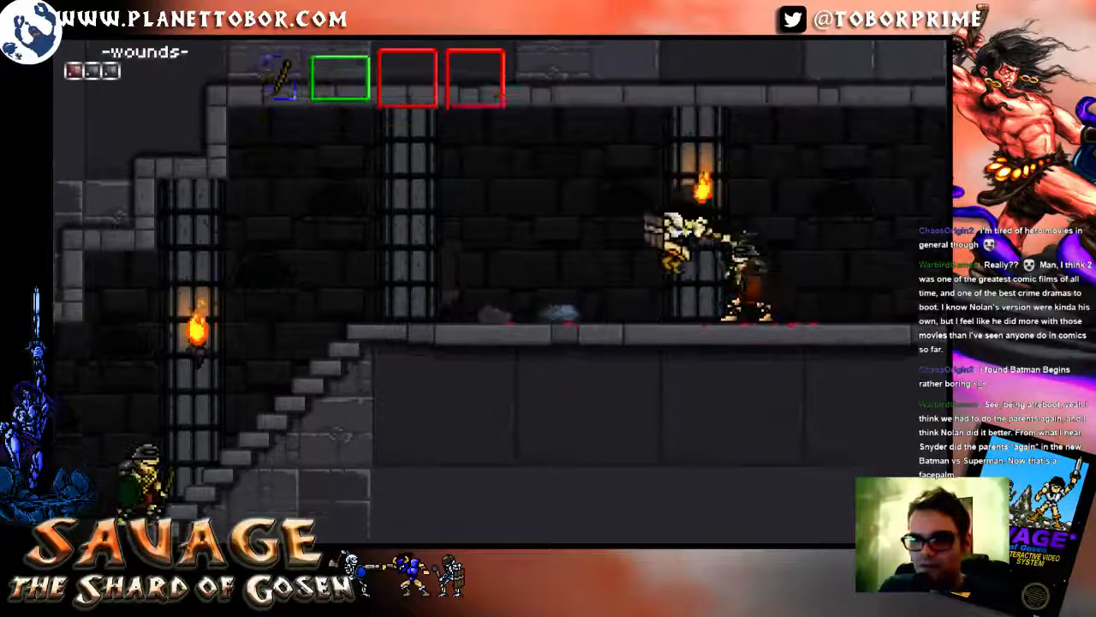
pyautogui.press('Left')
pyautogui.press('Right')
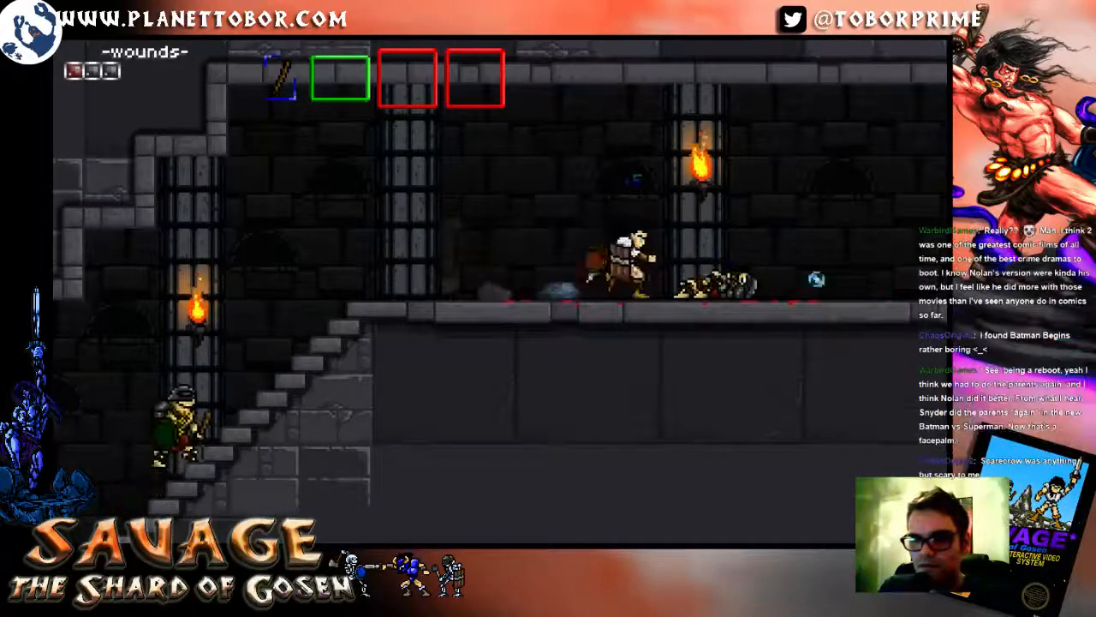
# Step: Cross back to the stairs and attack the green-shielded guard climbing them from above
pyautogui.press('z')
pyautogui.press('Left')
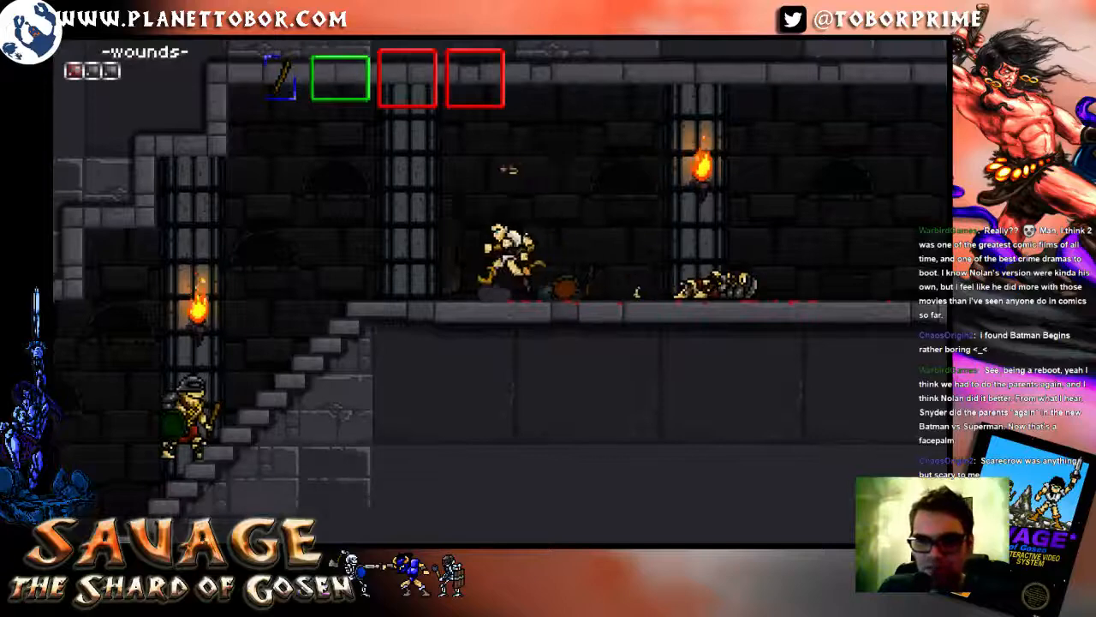
pyautogui.press('z')
pyautogui.press('x')
pyautogui.press('Right')
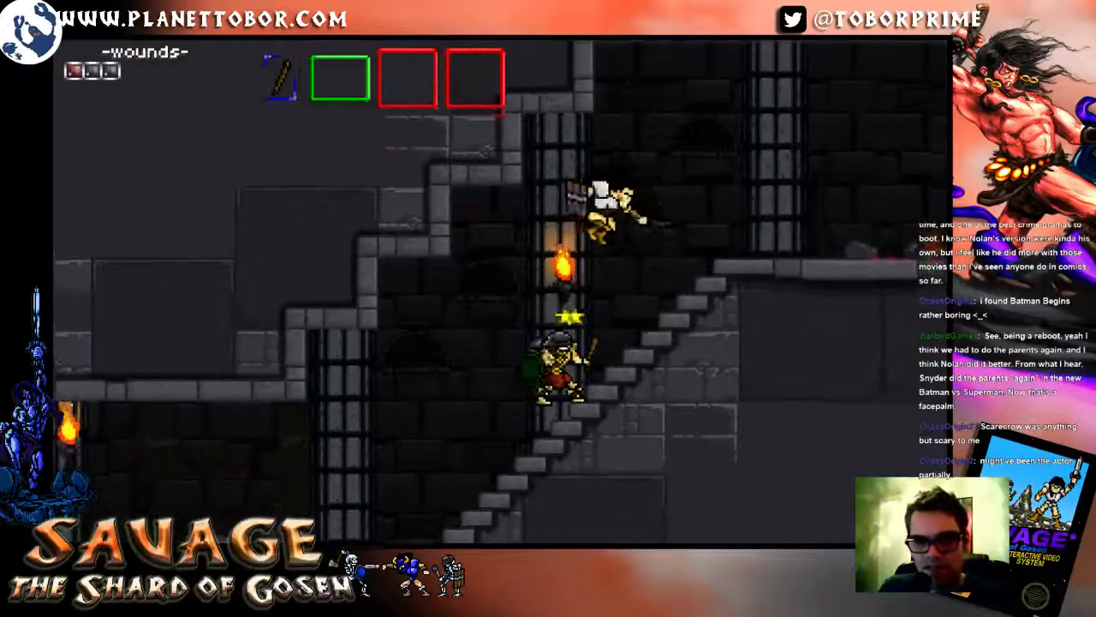
pyautogui.press('Left')
pyautogui.press('x')
pyautogui.press('x')
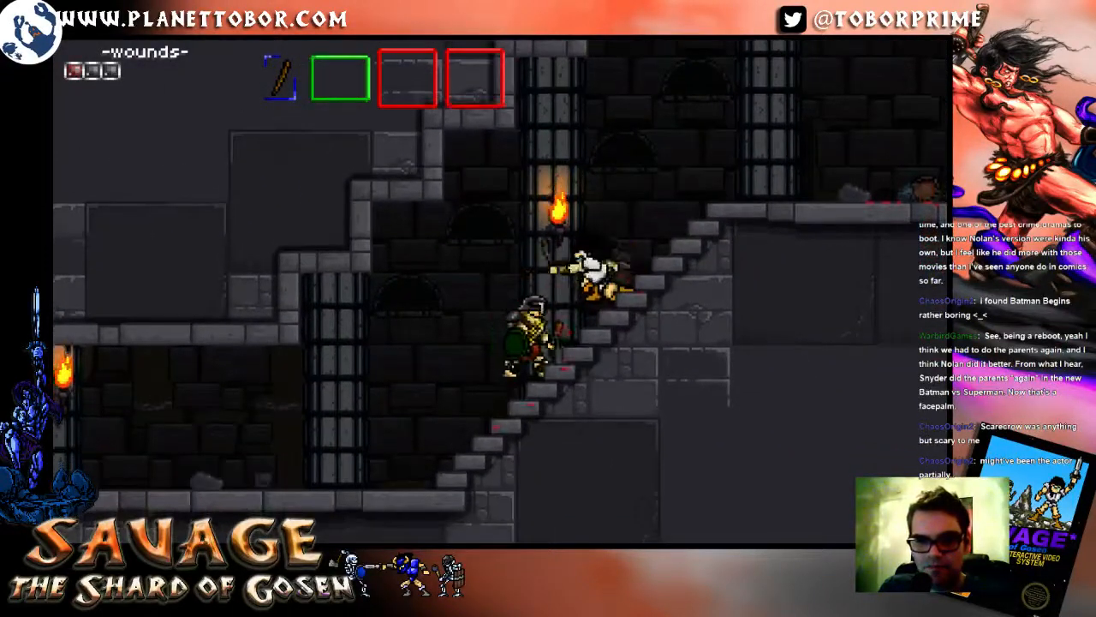
# Step: Jump over the green-shielded guard to the foot of the stairs and finish him there
pyautogui.press('x')
pyautogui.press('Right')
pyautogui.press('Left')
pyautogui.press('z')
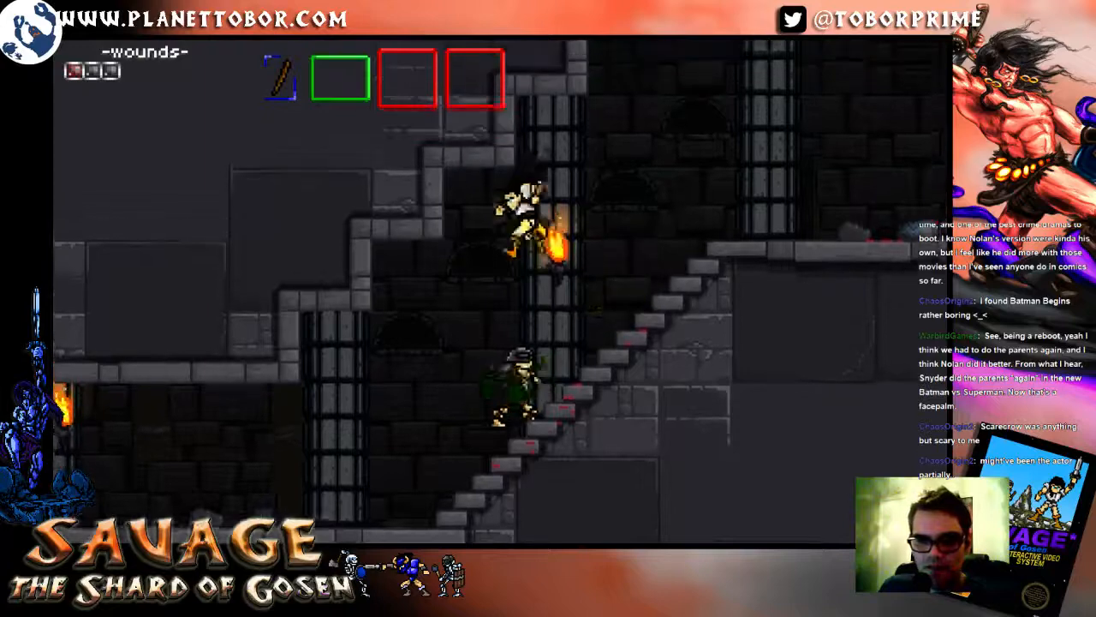
pyautogui.press('x')
pyautogui.press('Left')
pyautogui.press('Right')
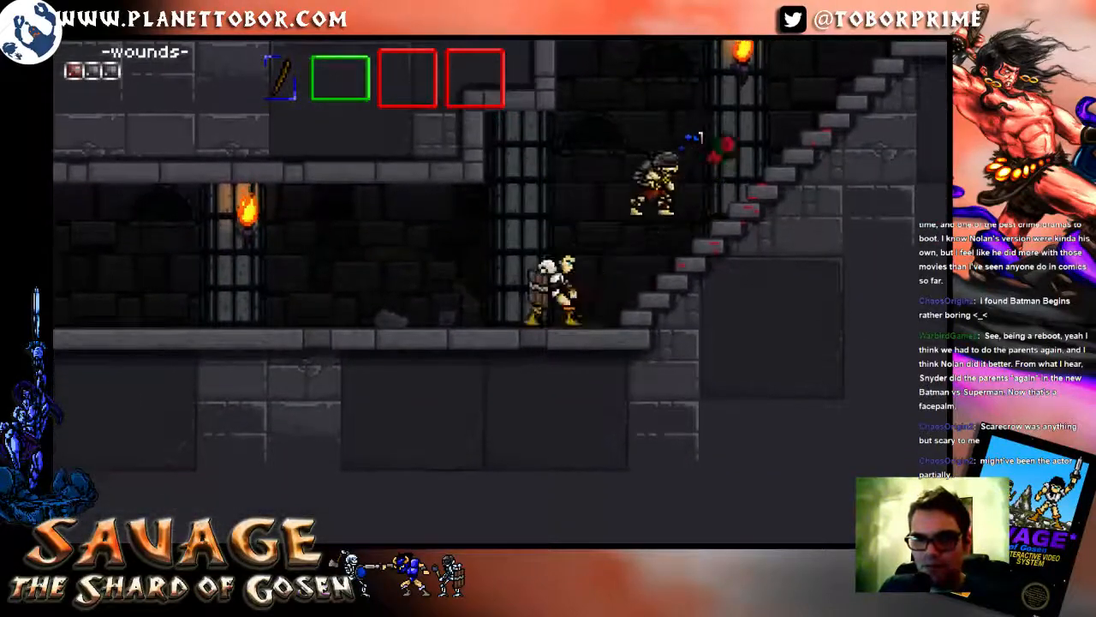
# Step: Run along the lower corridor, open the wooden door and enter the torture chamber
pyautogui.press('Left')
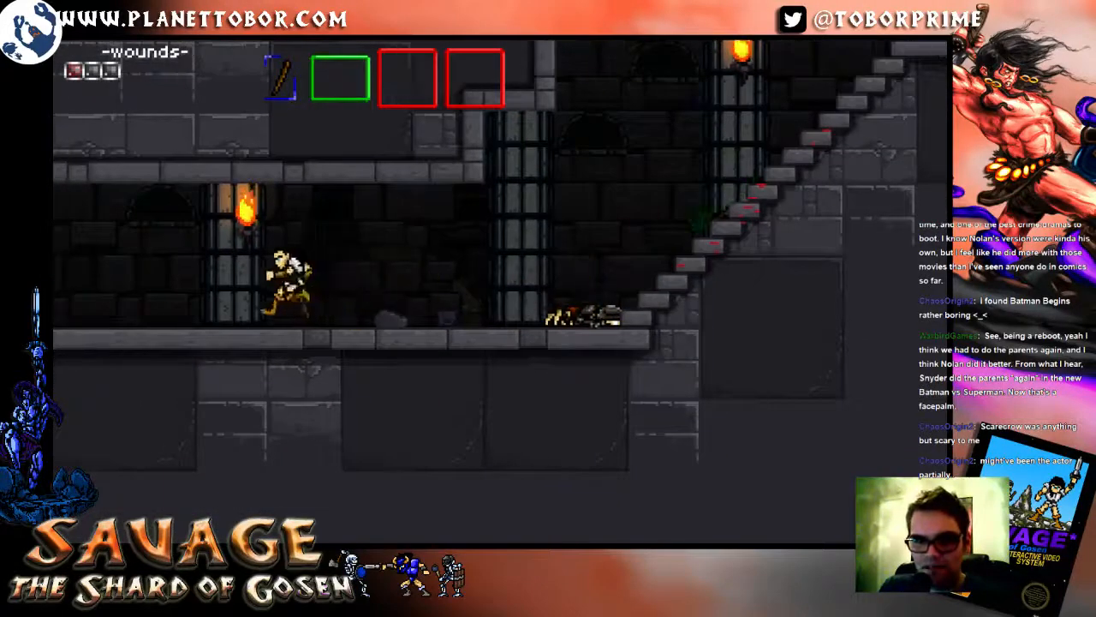
pyautogui.press('Left')
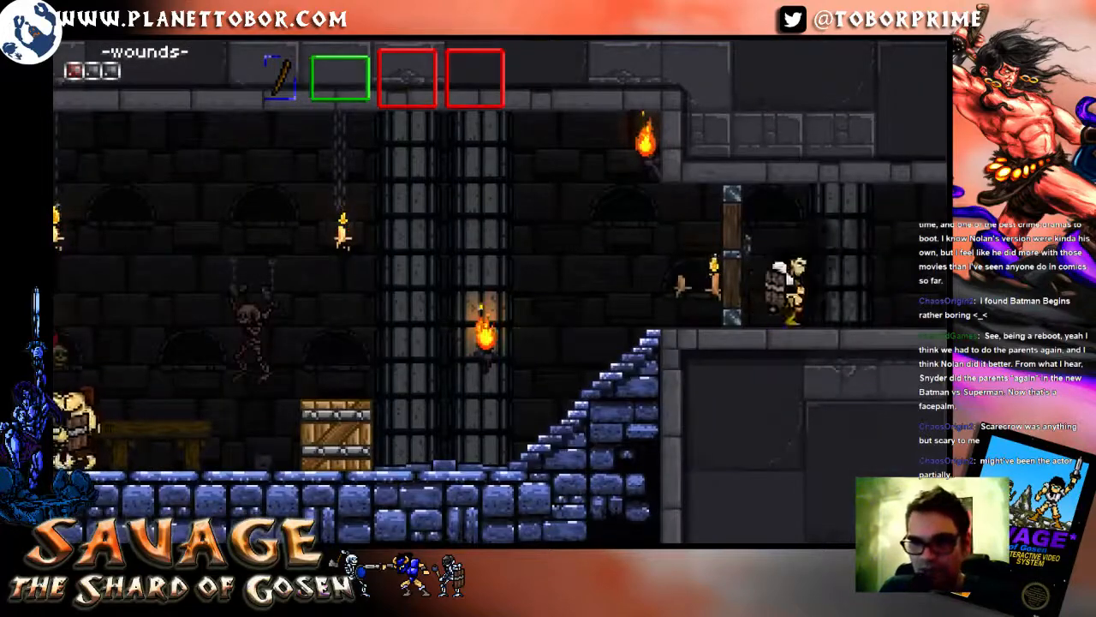
pyautogui.press('x')
pyautogui.press('Left')
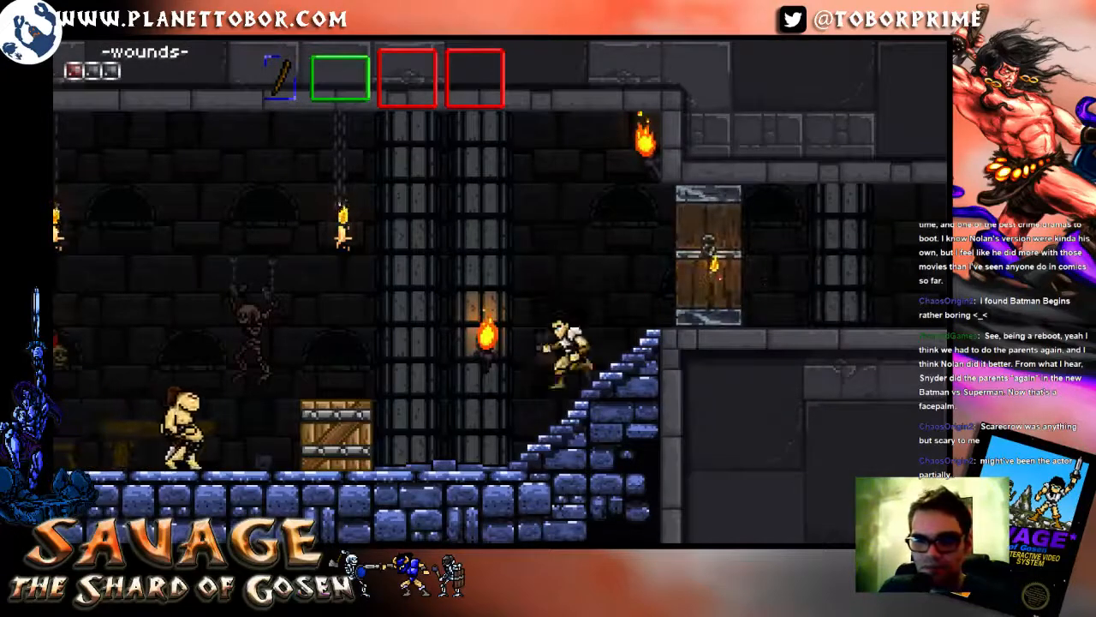
# Step: Descend the blue stone stairs, crouch behind the wooden crate and smash it
pyautogui.press('Left')
pyautogui.press('Left')
pyautogui.press('Down')
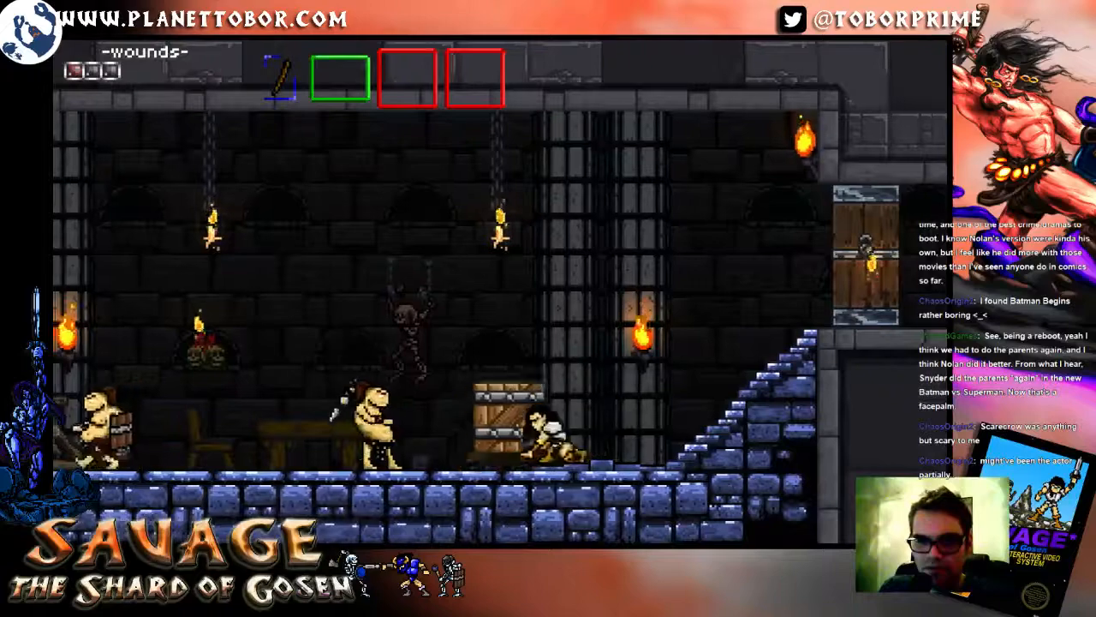
pyautogui.press('x')
pyautogui.press('z')
pyautogui.press('x')
pyautogui.press('Right')
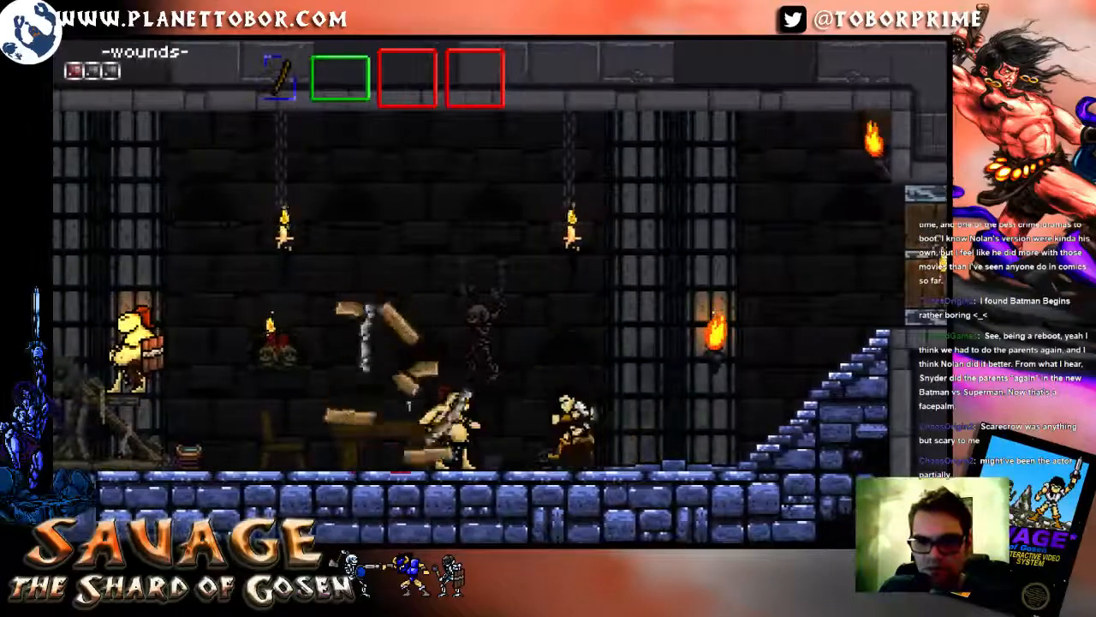
# Step: Kill the sword-wielding brute beside the smashed crate in the torture chamber
pyautogui.press('Left')
pyautogui.press('x')
pyautogui.press('Right')
pyautogui.press('Left')
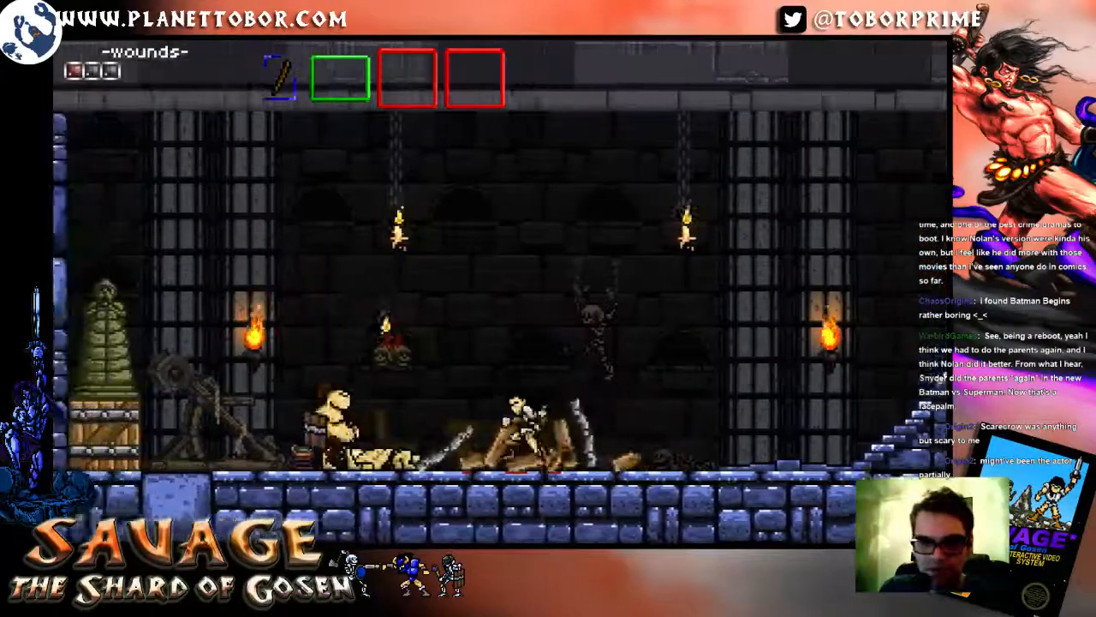
# Step: Kill the remaining brute standing near the torture rack
pyautogui.press('Left')
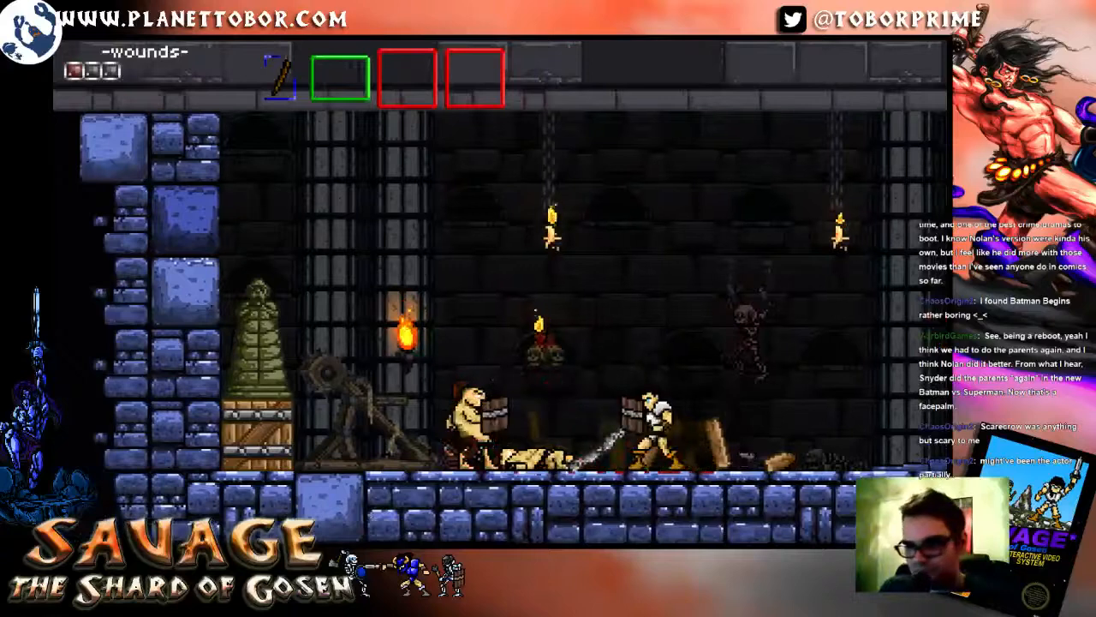
pyautogui.press('Right')
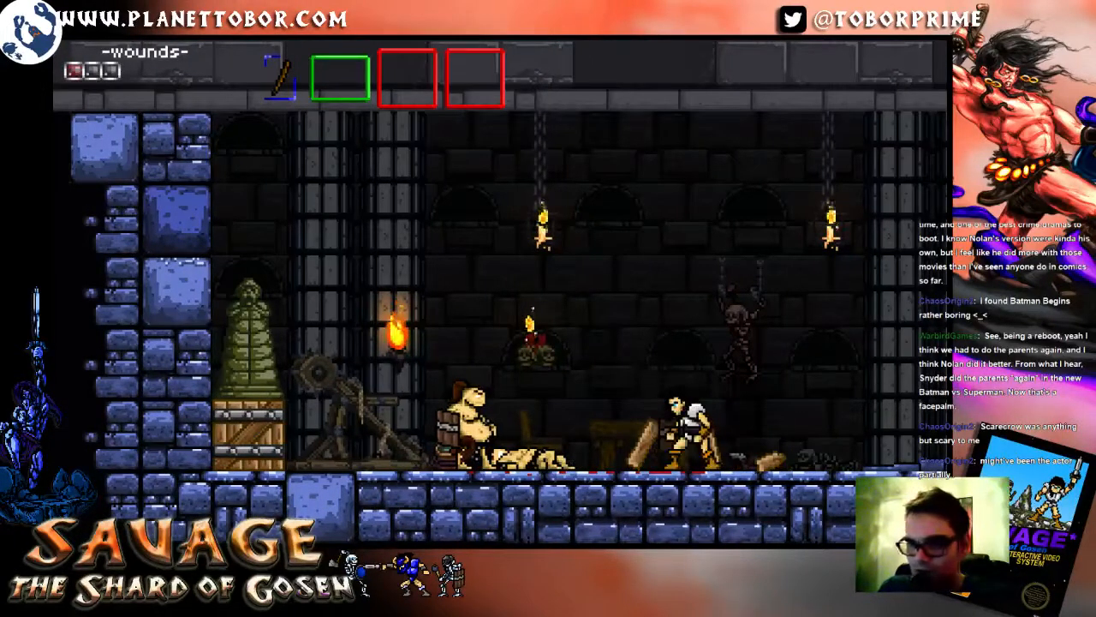
pyautogui.press('x')
pyautogui.press('Left')
pyautogui.press('x')
pyautogui.press('Left')
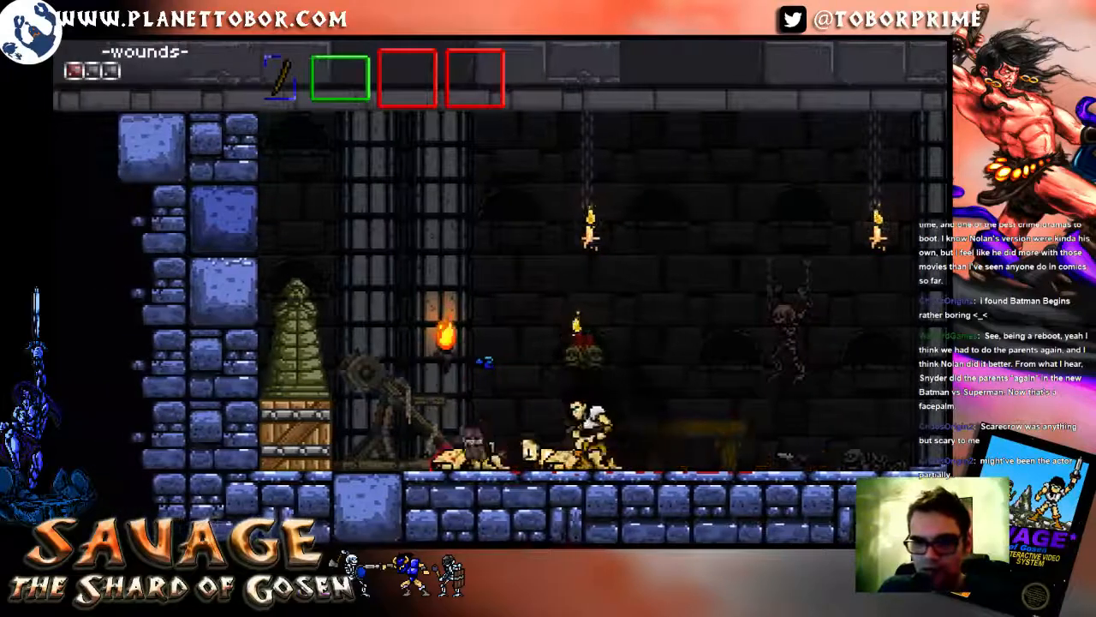
# Step: Leave the torture chamber through the wooden door and return along the lower corridor toward the stairs
pyautogui.press('z')
pyautogui.press('Right')
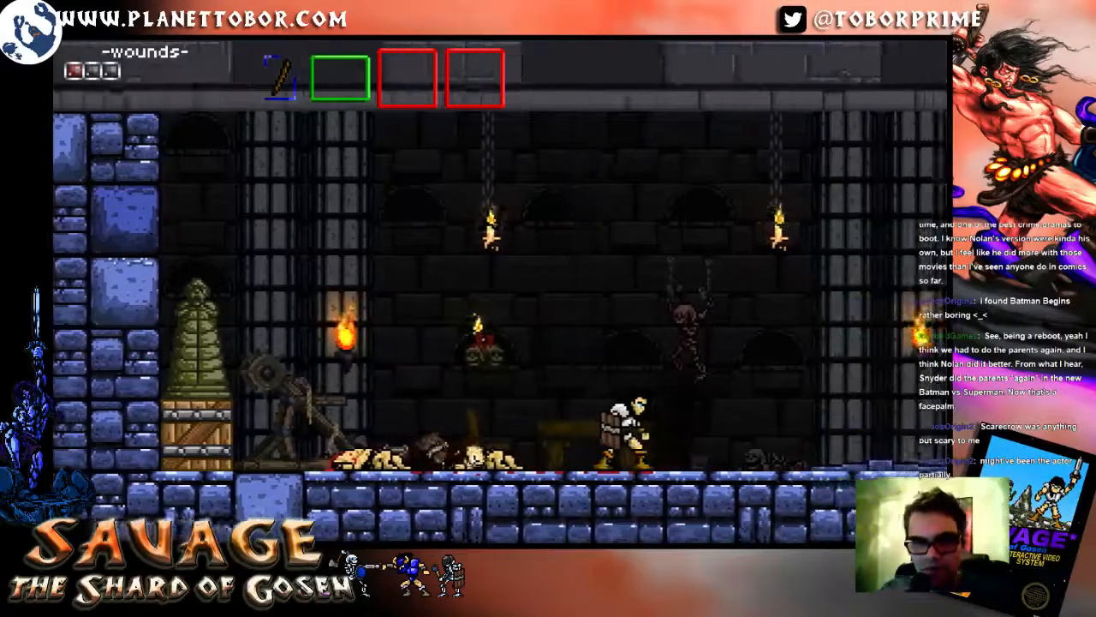
pyautogui.press('Right')
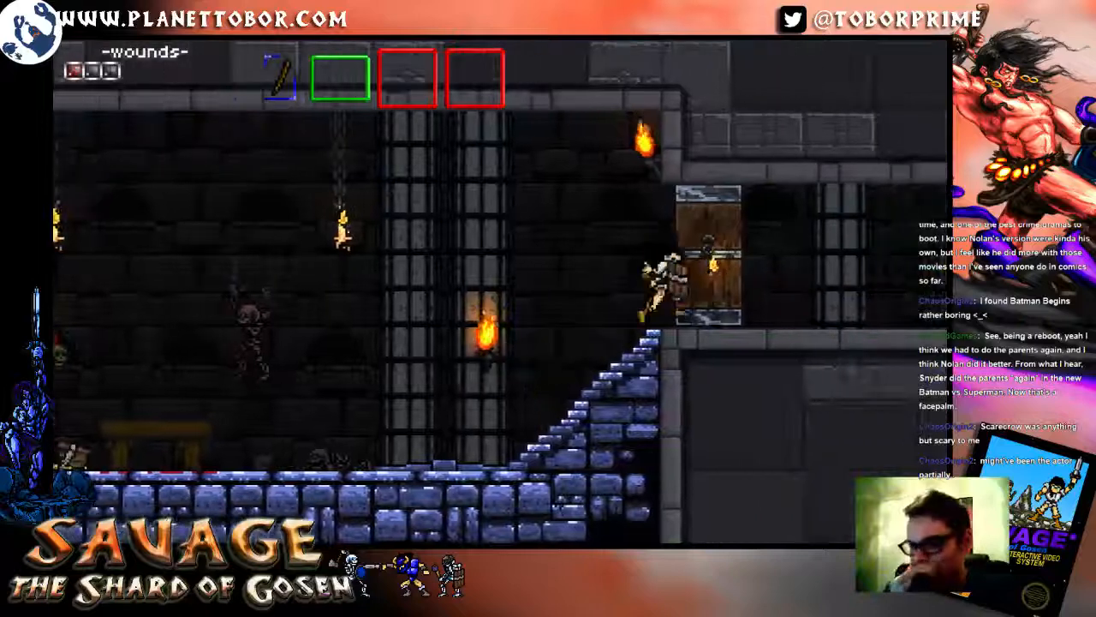
pyautogui.press('Right')
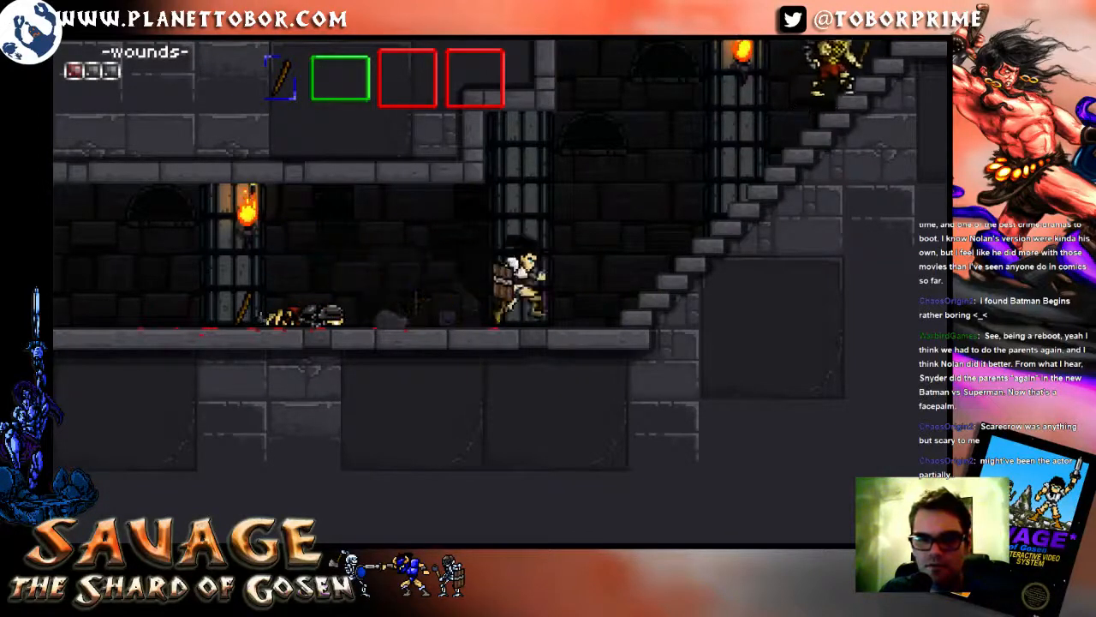
# Step: Jump up the stairs and kill the armoured guard near the top landing
pyautogui.press('Right')
pyautogui.press('space')
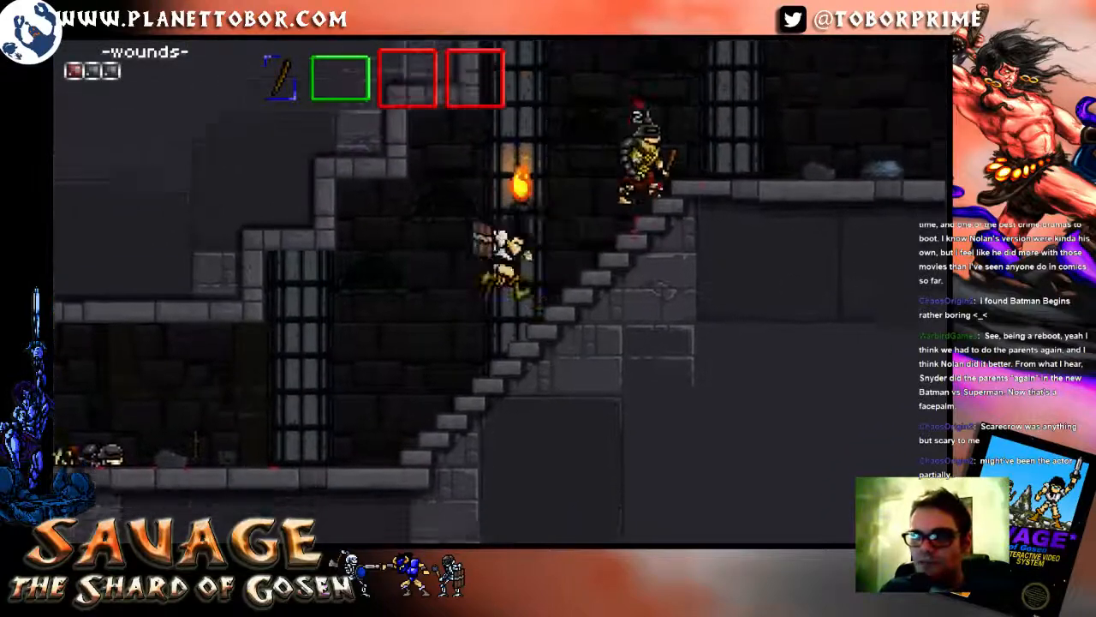
pyautogui.press('x')
pyautogui.press('x')
pyautogui.press('Right')
pyautogui.press('space')
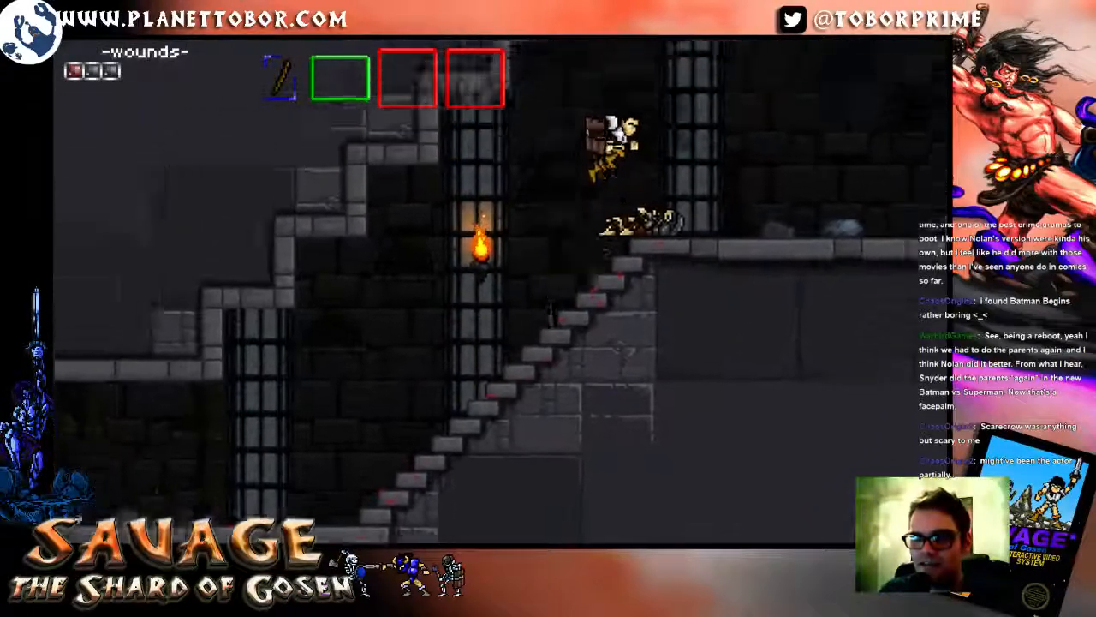
# Step: Run through the torch-lit corridor to the red-bannered corridor and kill its brute with a jump attack
pyautogui.press('Right')
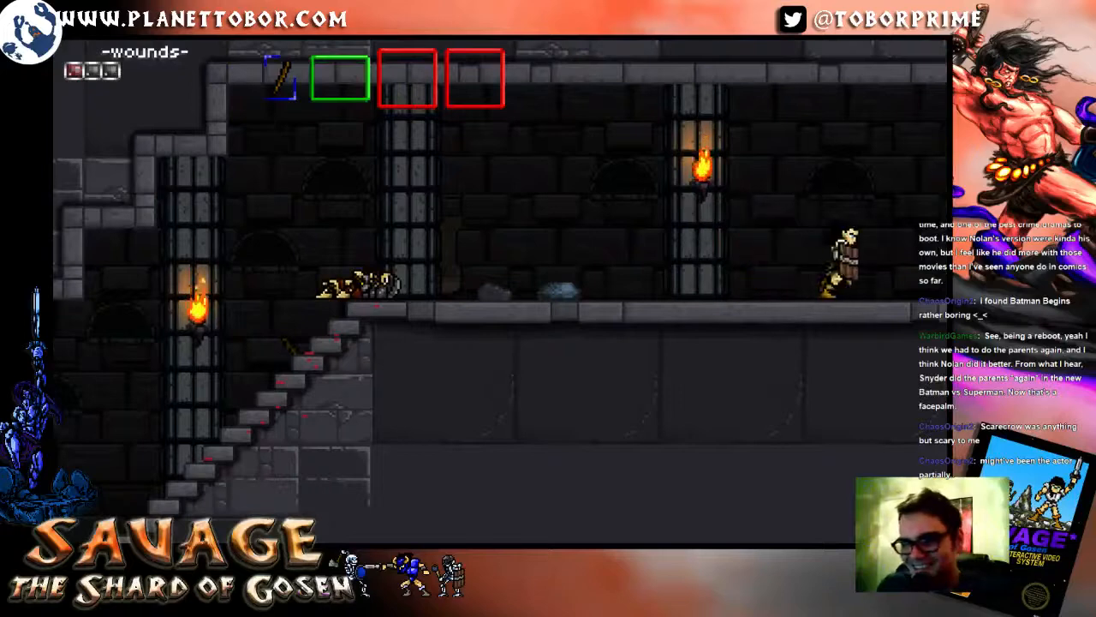
pyautogui.press('Right')
pyautogui.press('space')
pyautogui.press('space')
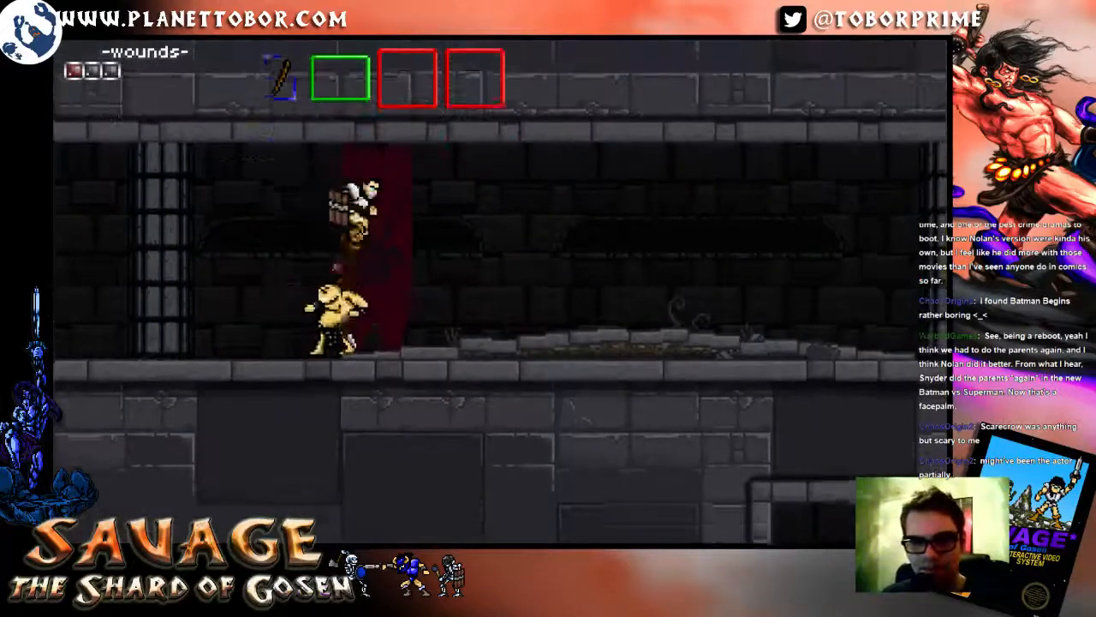
pyautogui.press('x')
pyautogui.press('Right')
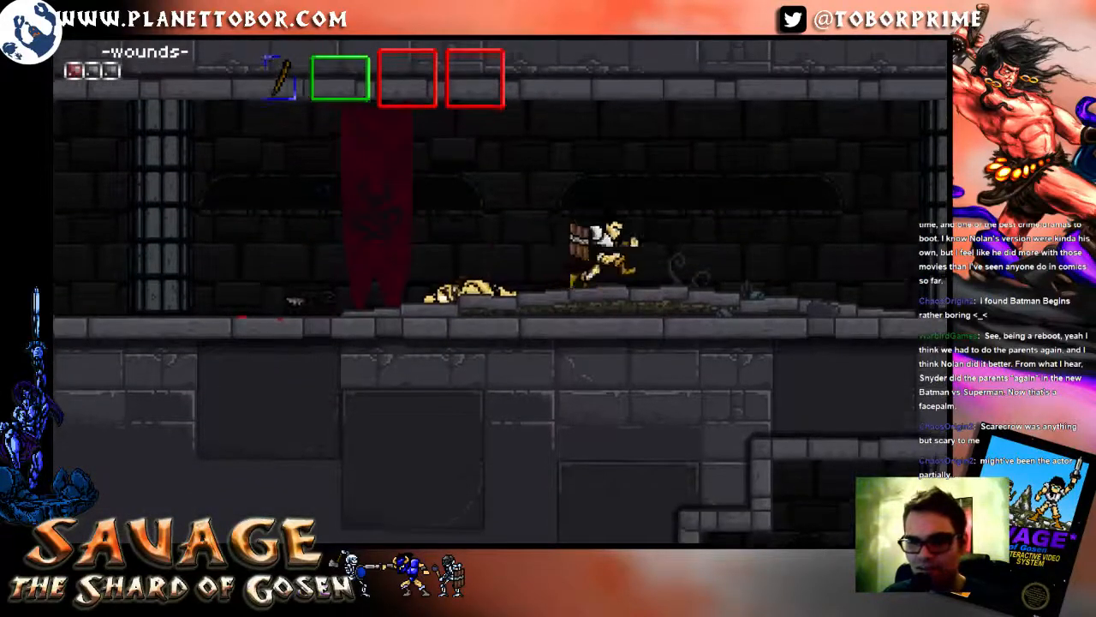
# Step: Descend the broken stairs to the flooded hall and kill the guard beside the balustrade
pyautogui.press('Right')
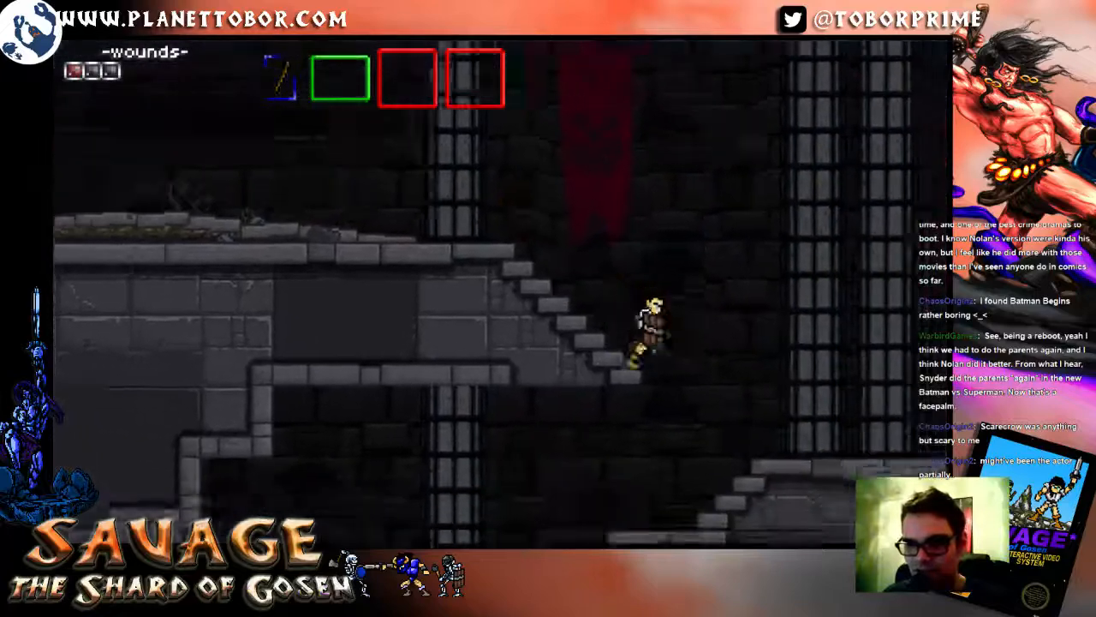
pyautogui.press('Right')
pyautogui.press('z')
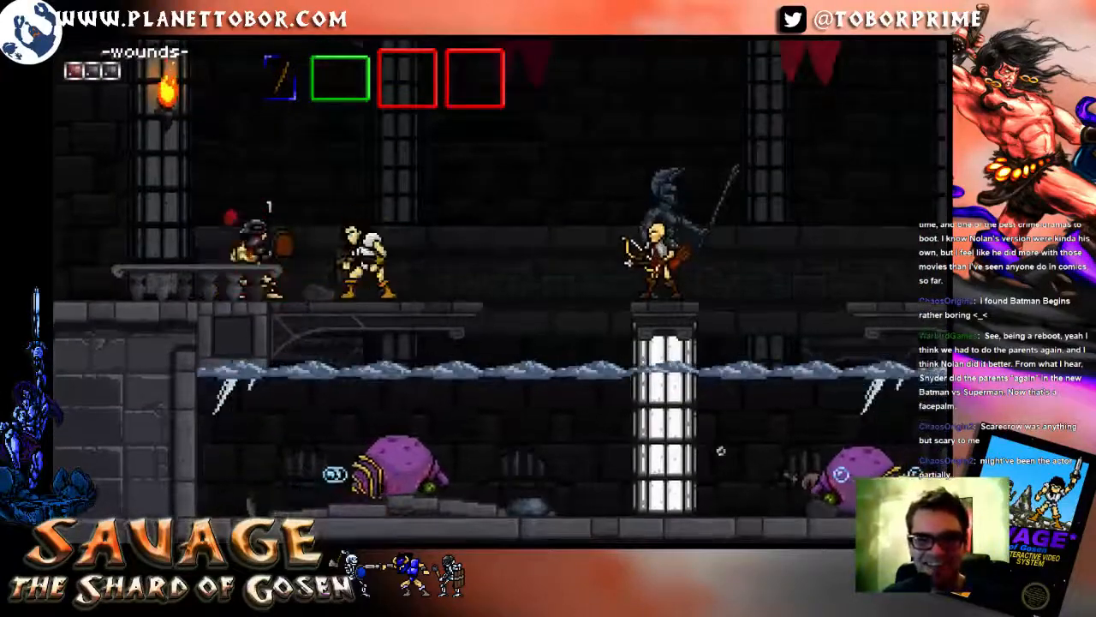
pyautogui.press('Left')
pyautogui.press('z')
pyautogui.press('x')
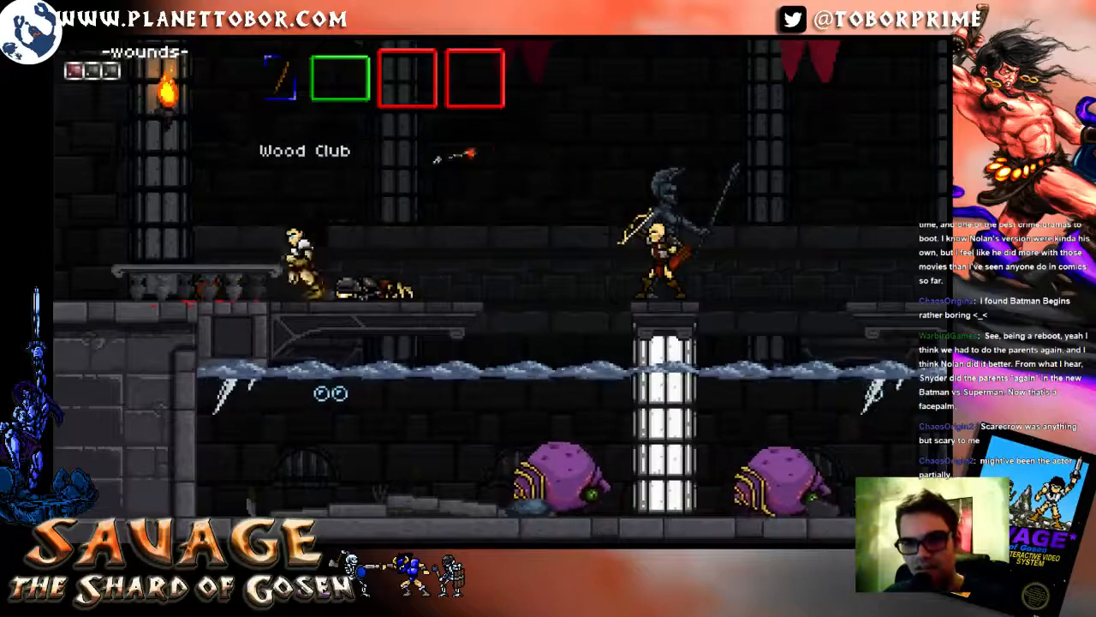
# Step: Leap from the balcony toward the statue's pillar, kill its archer and move up against the pillar
pyautogui.press('x')
pyautogui.press('Right')
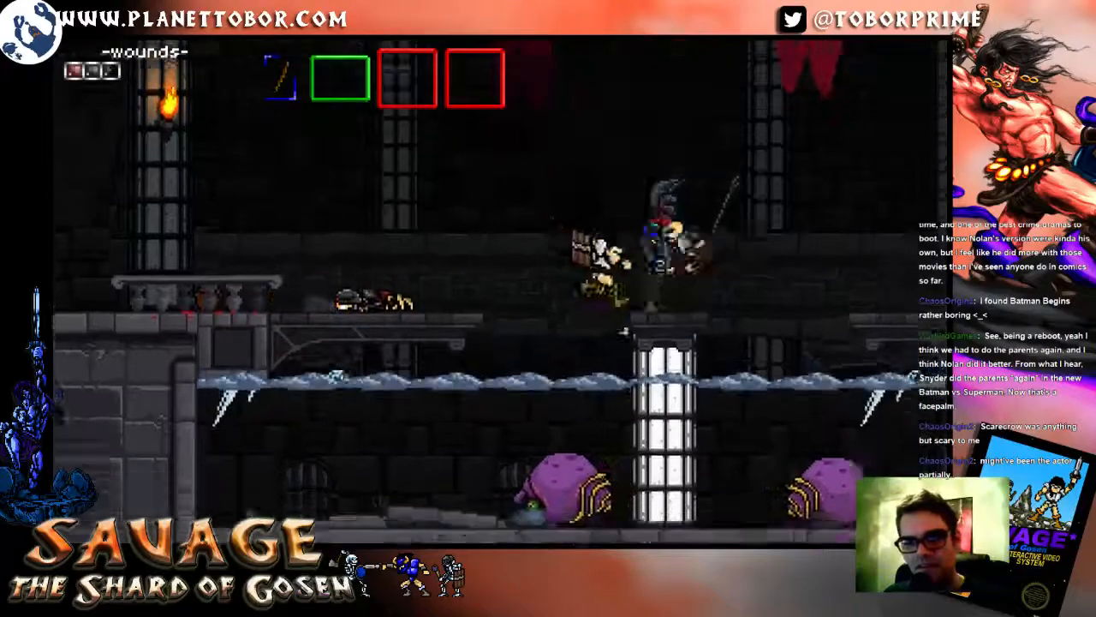
pyautogui.press('z')
pyautogui.press('Right')
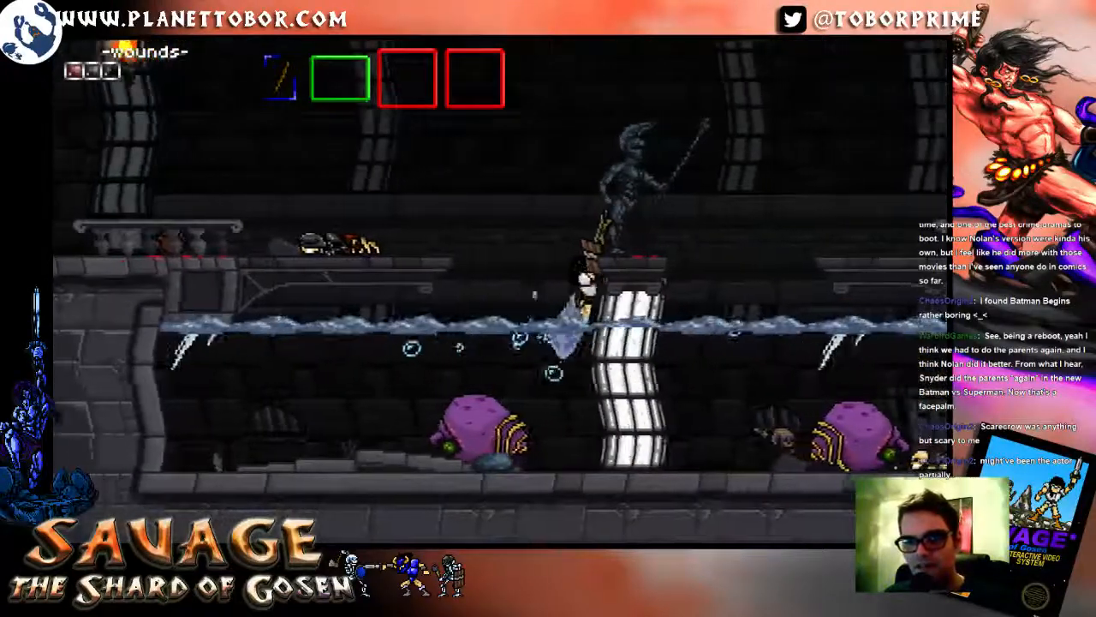
# Step: Jump out of the water, leap past the statue to the far balcony and run to the foot of the stairs
pyautogui.press('z')
pyautogui.press('Right')
pyautogui.press('z')
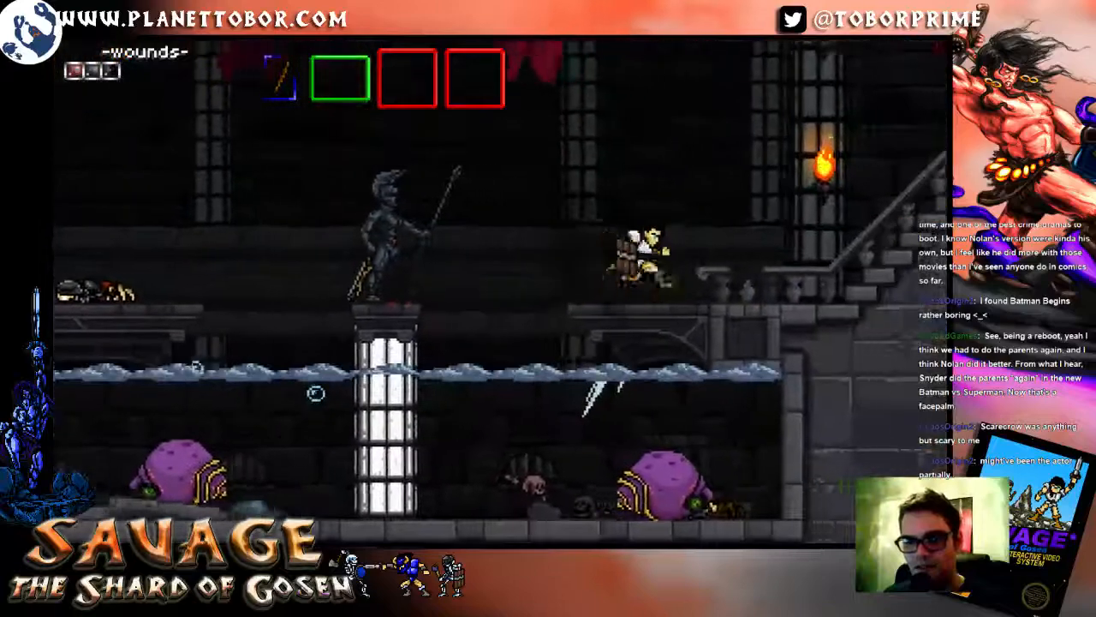
pyautogui.press('z')
pyautogui.press('Right')
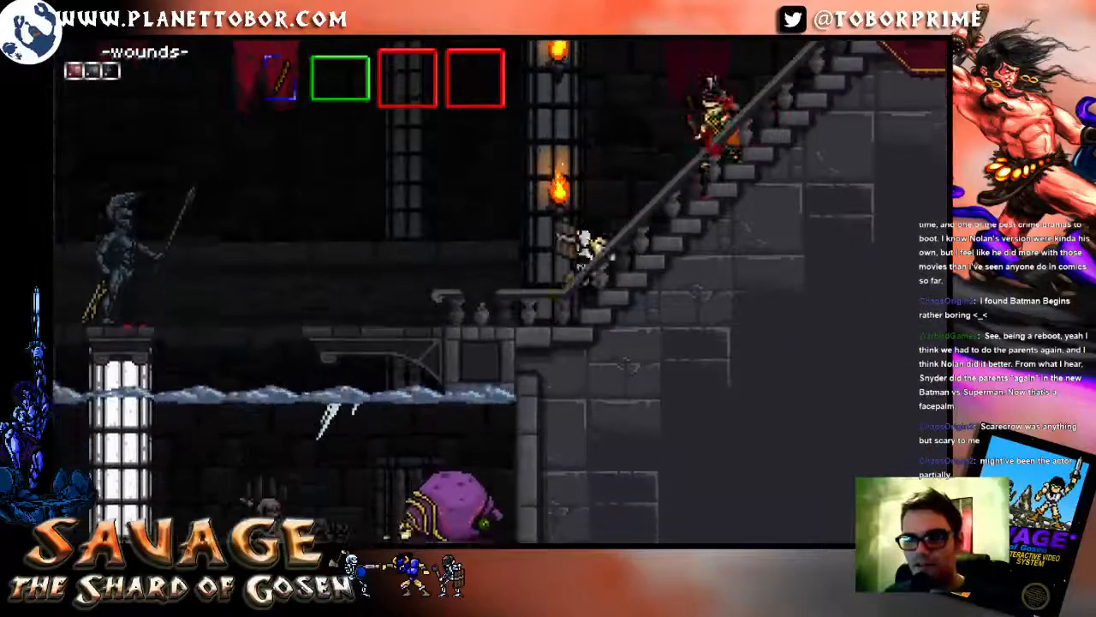
# Step: Fall back from the stairs onto the balcony and engage the shield-bearing guard coming down
pyautogui.press('Left')
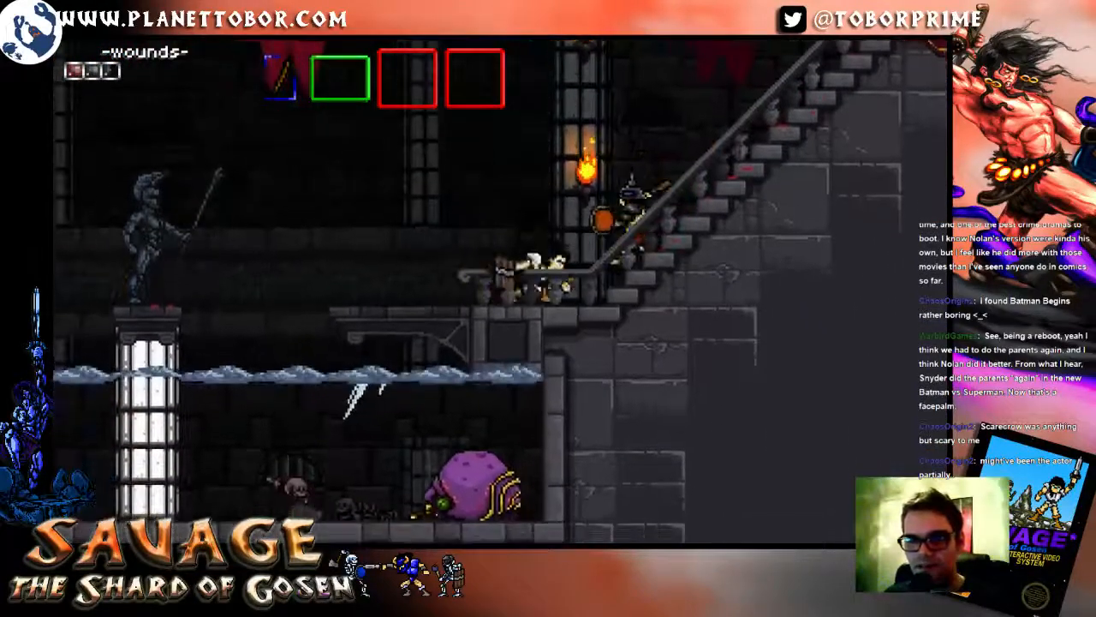
pyautogui.press('Left')
pyautogui.press('Right')
pyautogui.press('Left')
pyautogui.press('Left')
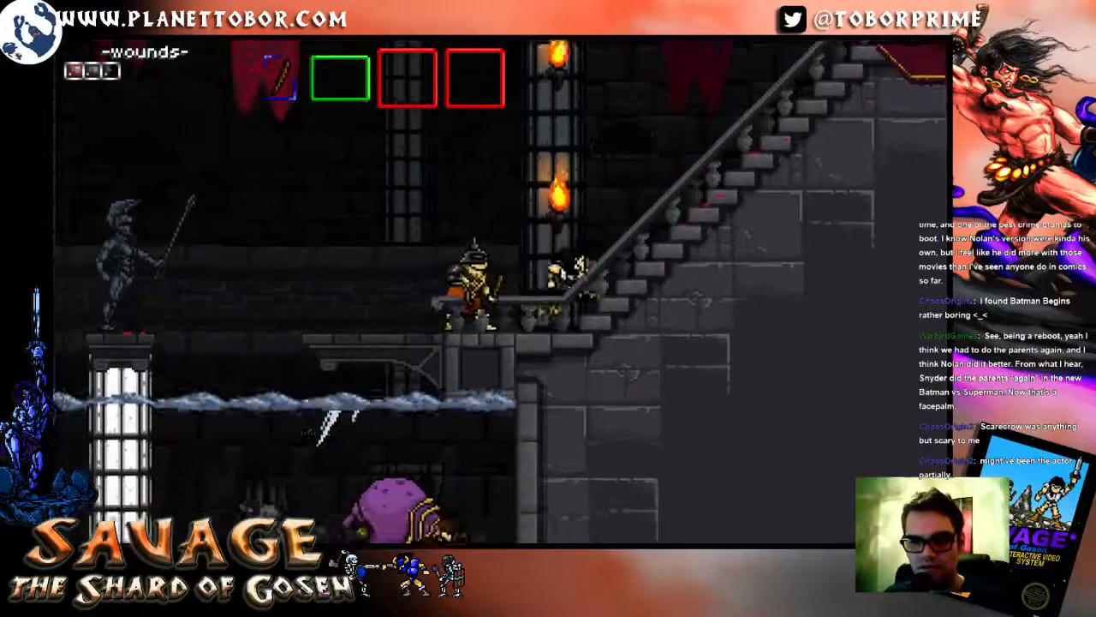
# Step: Fight the shield-bearing guard beside the balustrade with jumps and close-range strikes from both sides
pyautogui.press('Right')
pyautogui.press('space')
pyautogui.press('Left')
pyautogui.press('Right')
pyautogui.press('x')
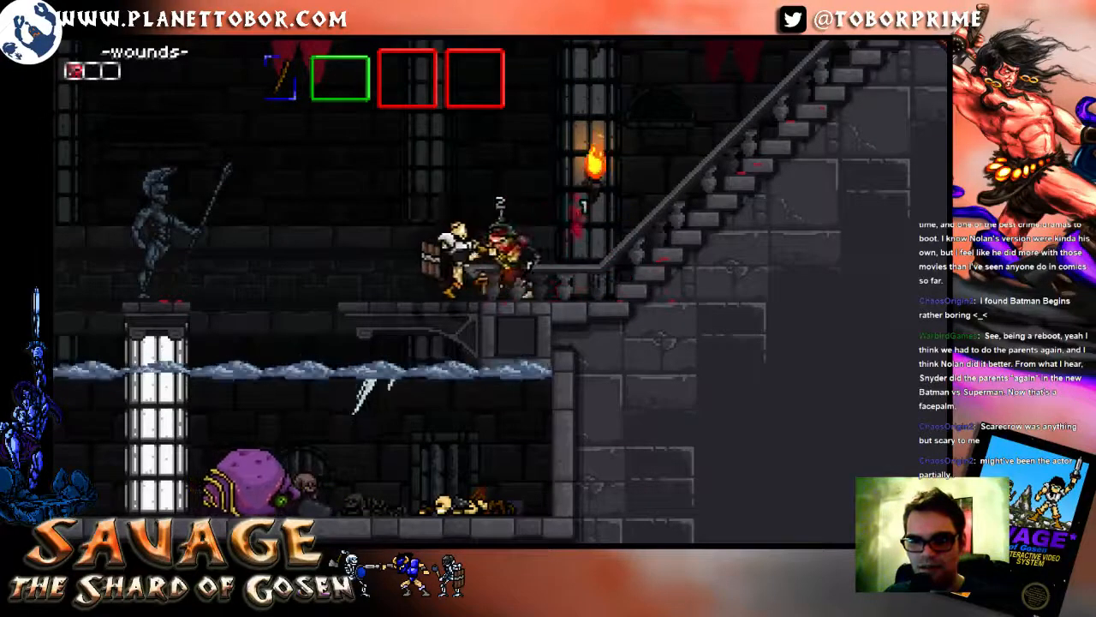
pyautogui.press('space')
pyautogui.press('Right')
pyautogui.press('Left')
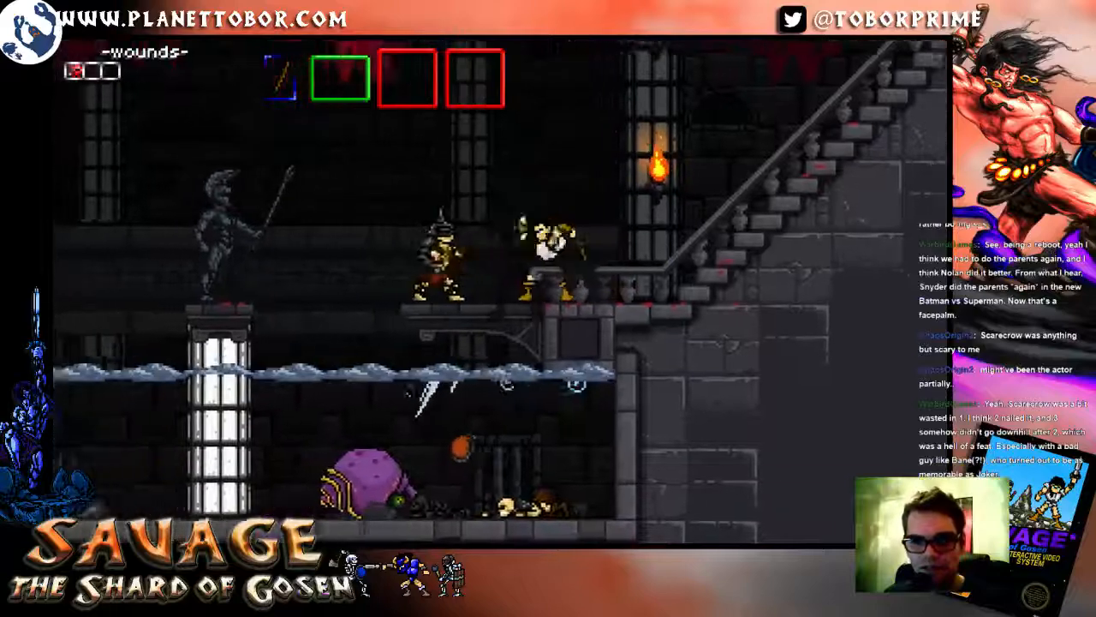
pyautogui.press('x')
# Step: Jump up the long balustraded staircase and climb the next flight toward the guard above the chains
pyautogui.press('Right')
pyautogui.press('space')
pyautogui.press('Right')
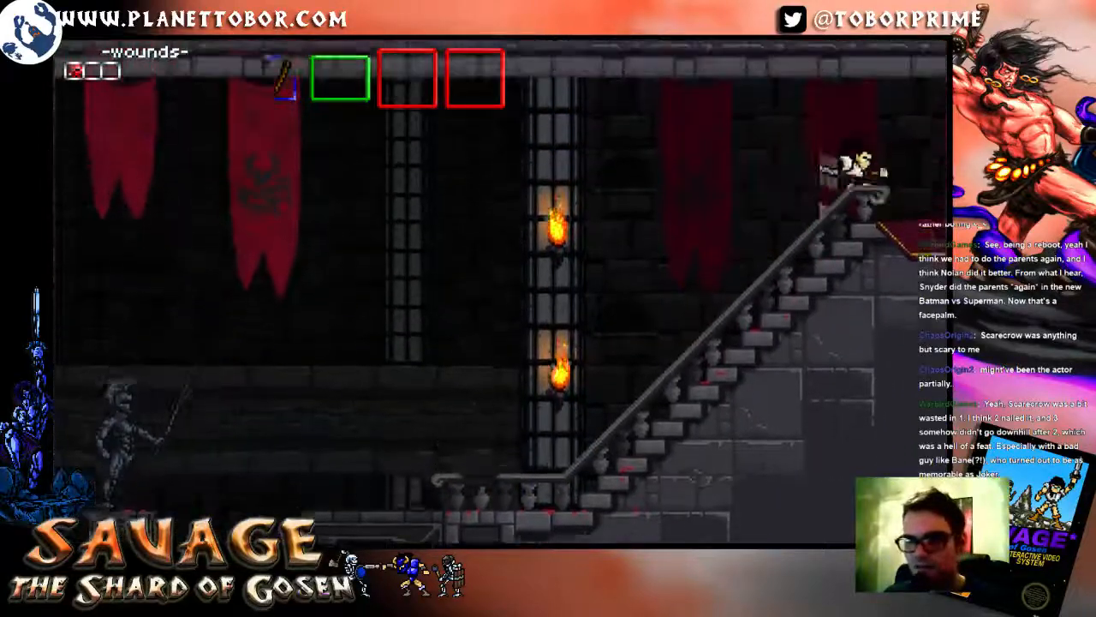
pyautogui.press('space')
pyautogui.press('Right')
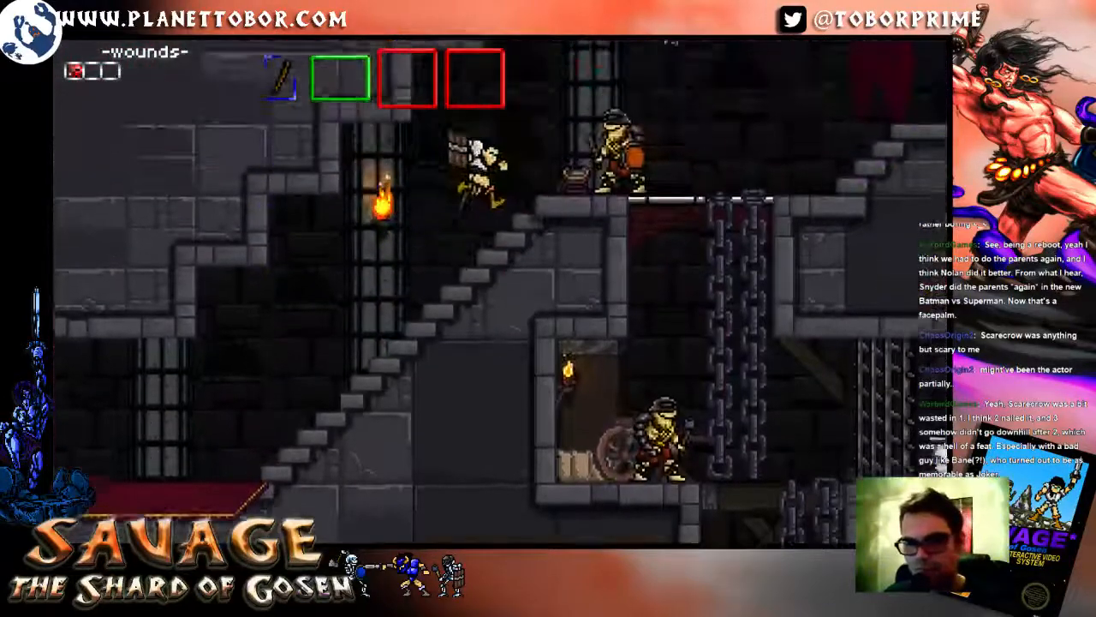
# Step: Attack the shield guard above the chains with jump strikes, then retreat down the stairs
pyautogui.press('x')
pyautogui.press('space')
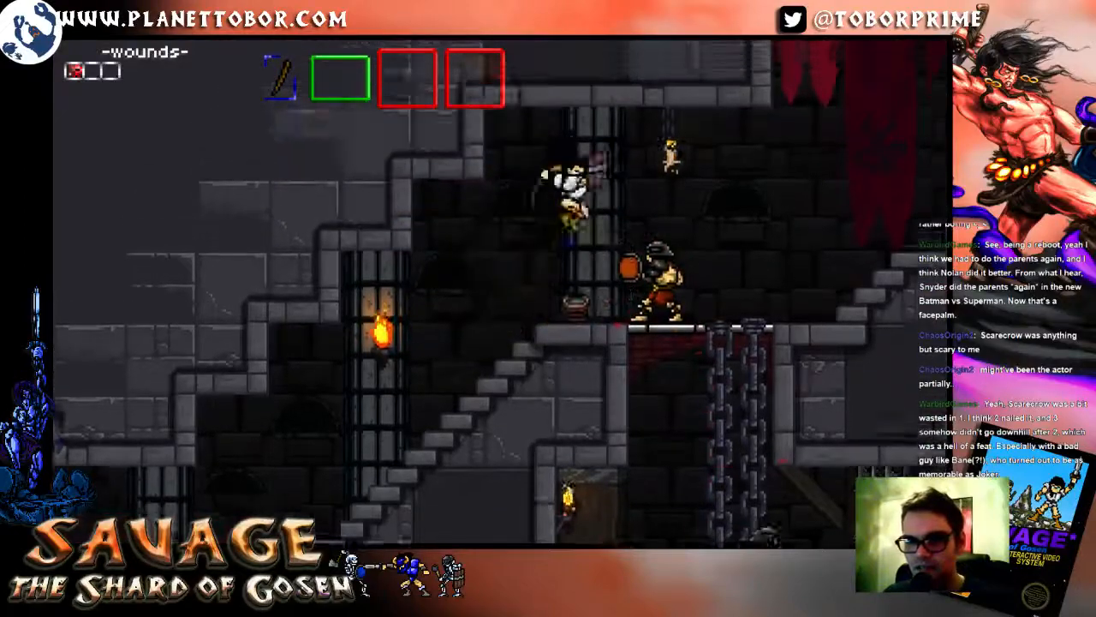
pyautogui.press('Left')
pyautogui.press('Right')
pyautogui.press('space')
pyautogui.press('x')
pyautogui.press('Left')
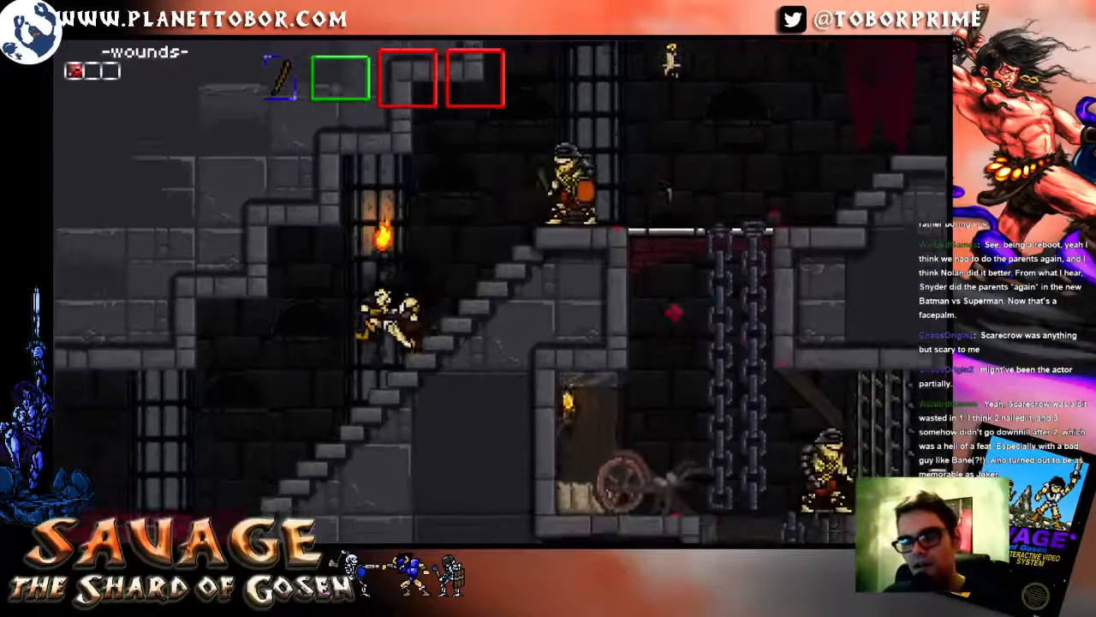
# Step: Jump back up the stairs and kill the shield guard on the platform above the chains
pyautogui.press('Right')
pyautogui.press('space')
pyautogui.press('x')
pyautogui.press('Left')
pyautogui.press('Right')
pyautogui.press('x')
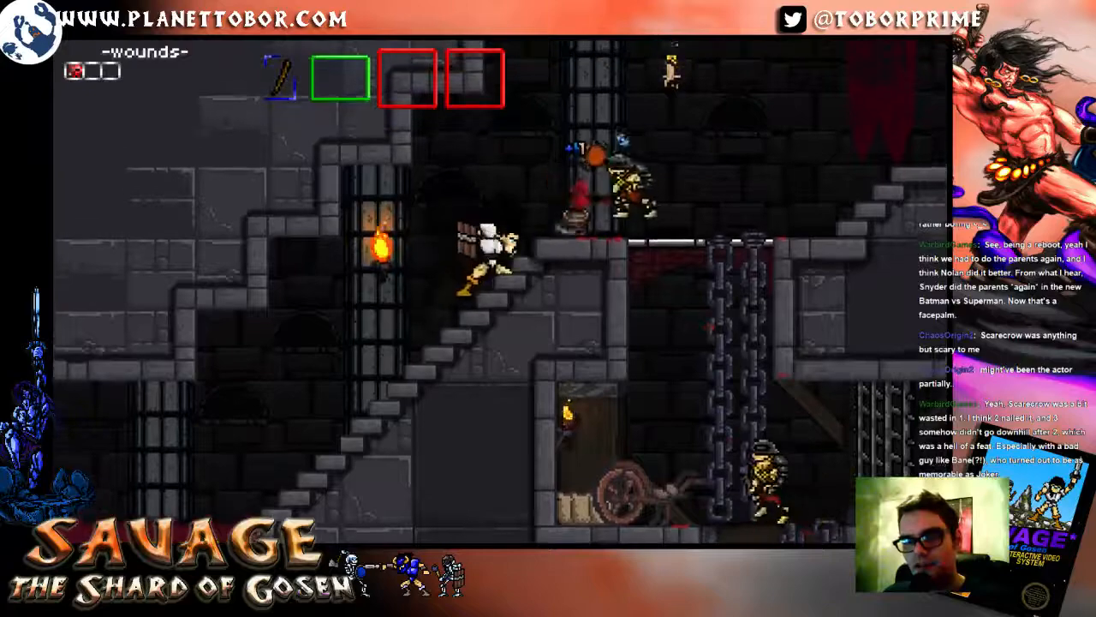
# Step: Run up to the red-bannered corridor and kill the bald fighter beside the torch
pyautogui.press('Right')
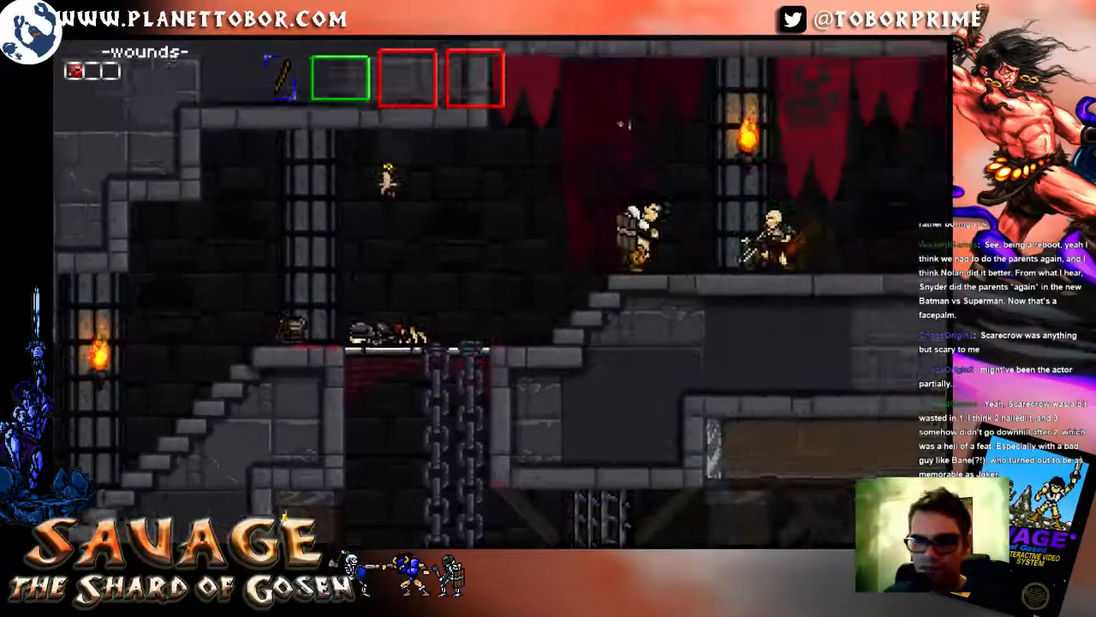
pyautogui.press('x')
pyautogui.press('Right')
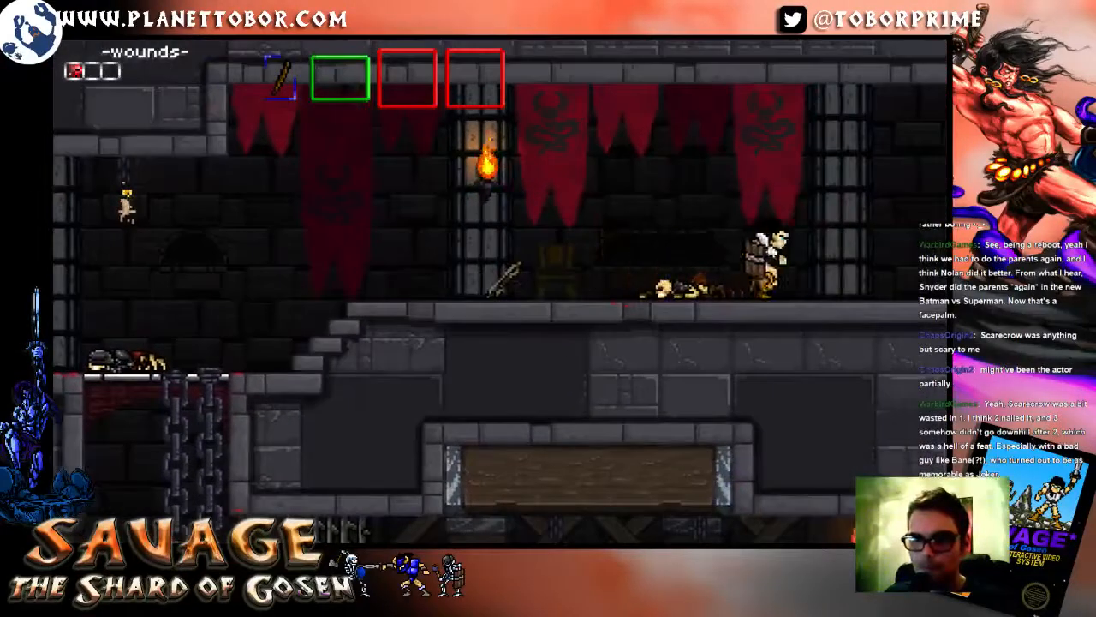
# Step: Leap to the broken stairs, climb to the green-carpeted gallery and kill the fighters along it
pyautogui.press('Right')
pyautogui.press('z')
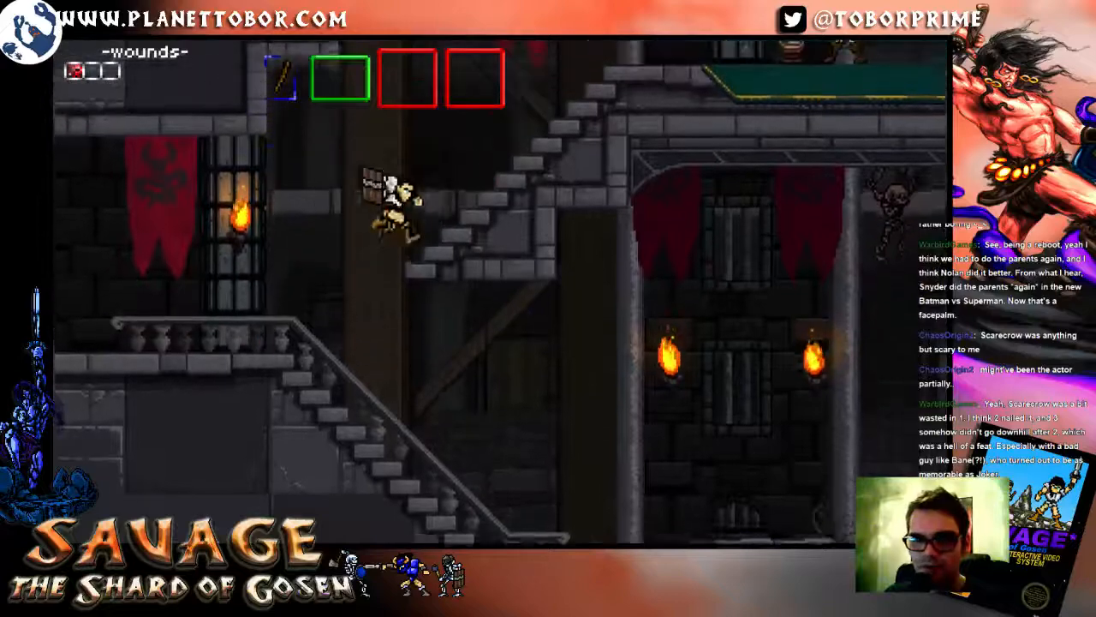
pyautogui.press('Right')
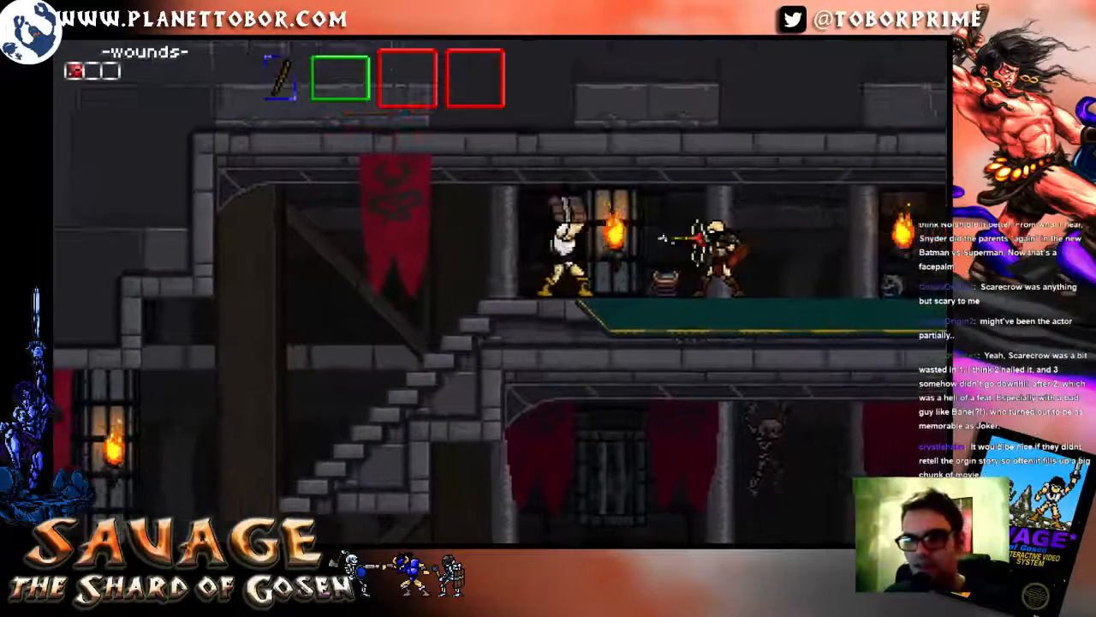
pyautogui.press('Right')
pyautogui.press('Right')
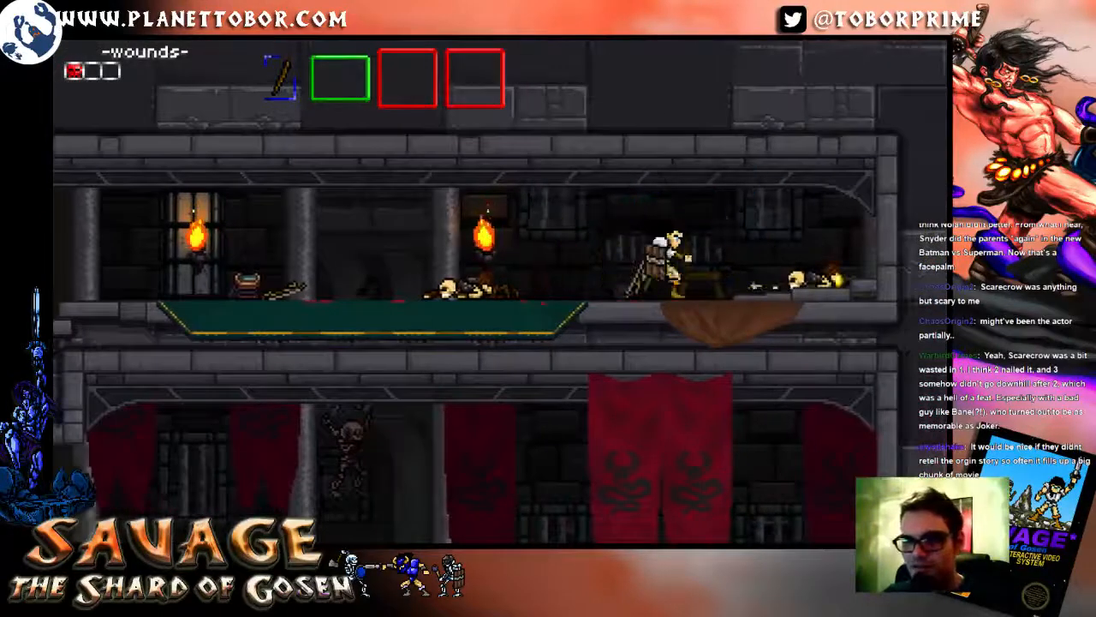
# Step: Go back through the gallery, drop to the lower hall and approach the horned guard between the pillars
pyautogui.press('Left')
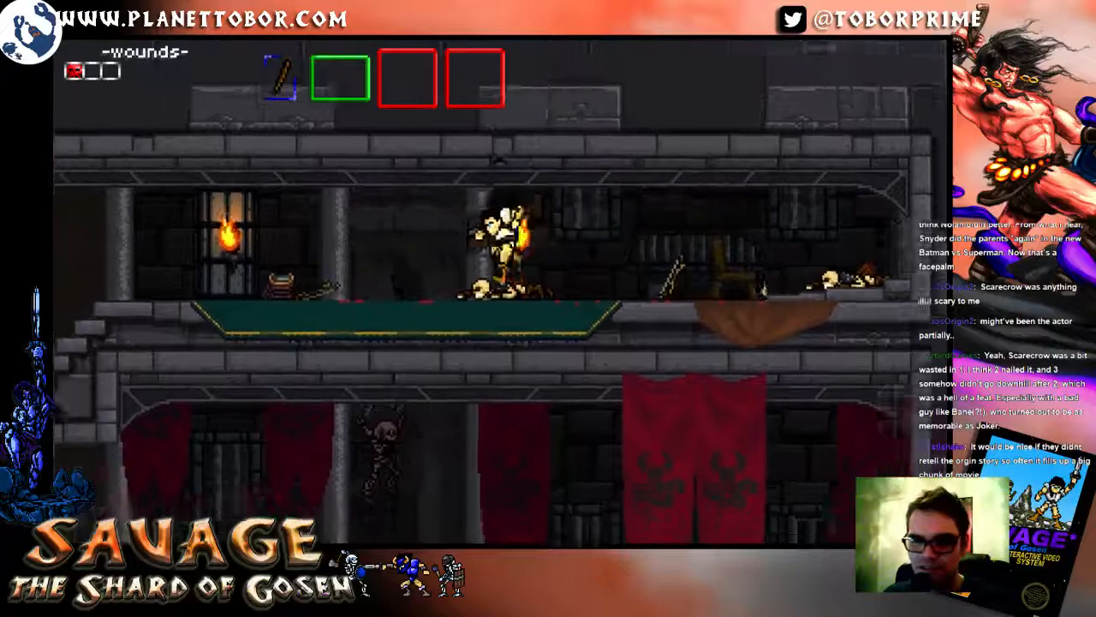
pyautogui.press('Left')
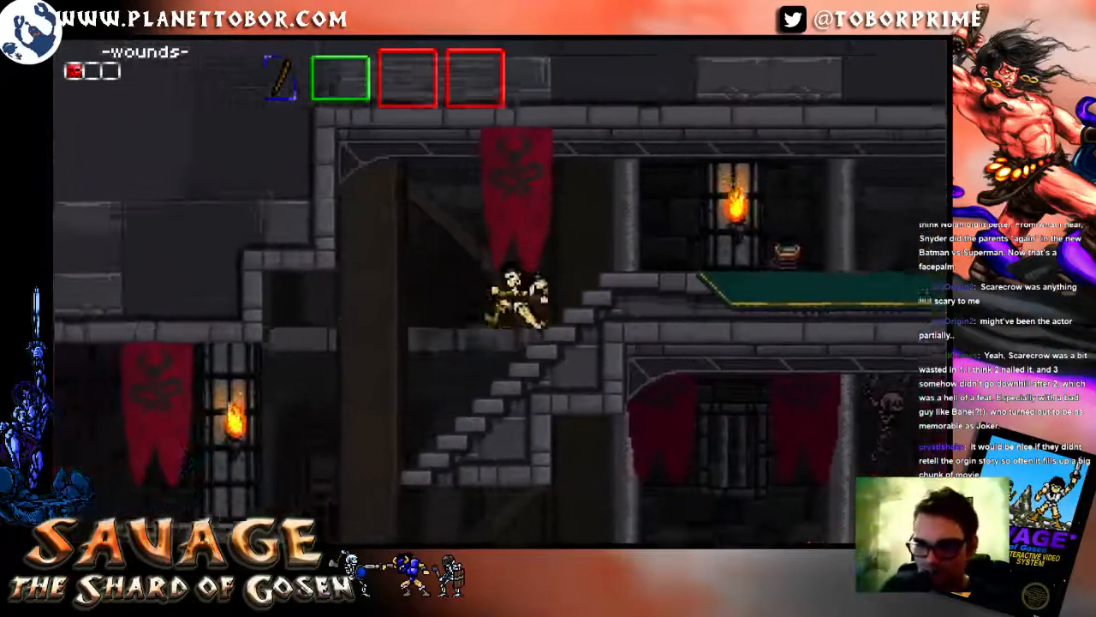
pyautogui.press('Right')
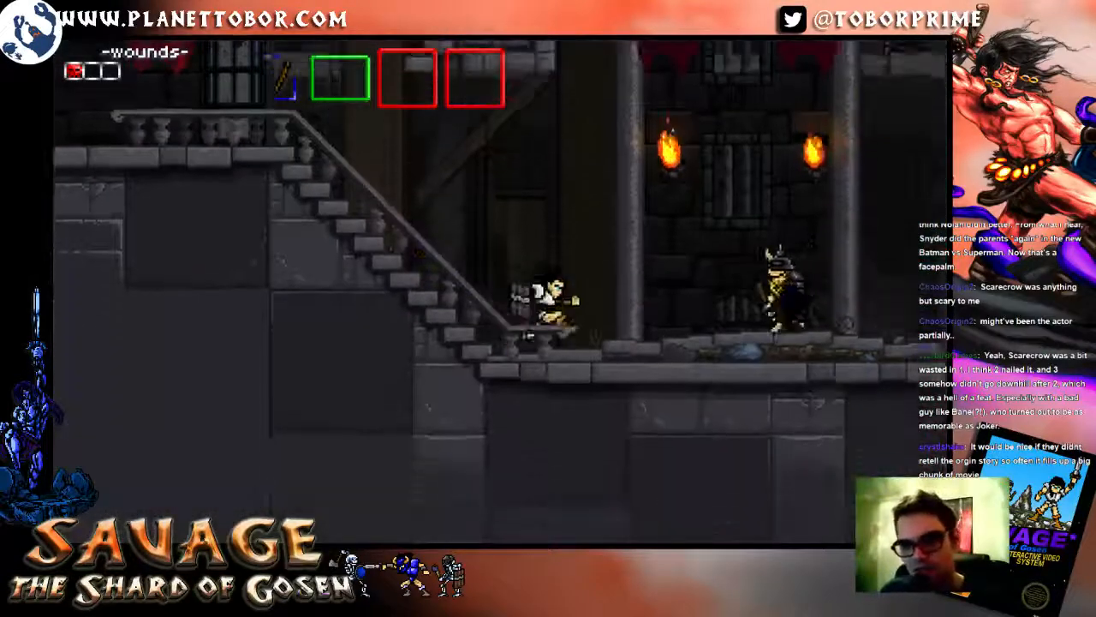
pyautogui.press('Right')
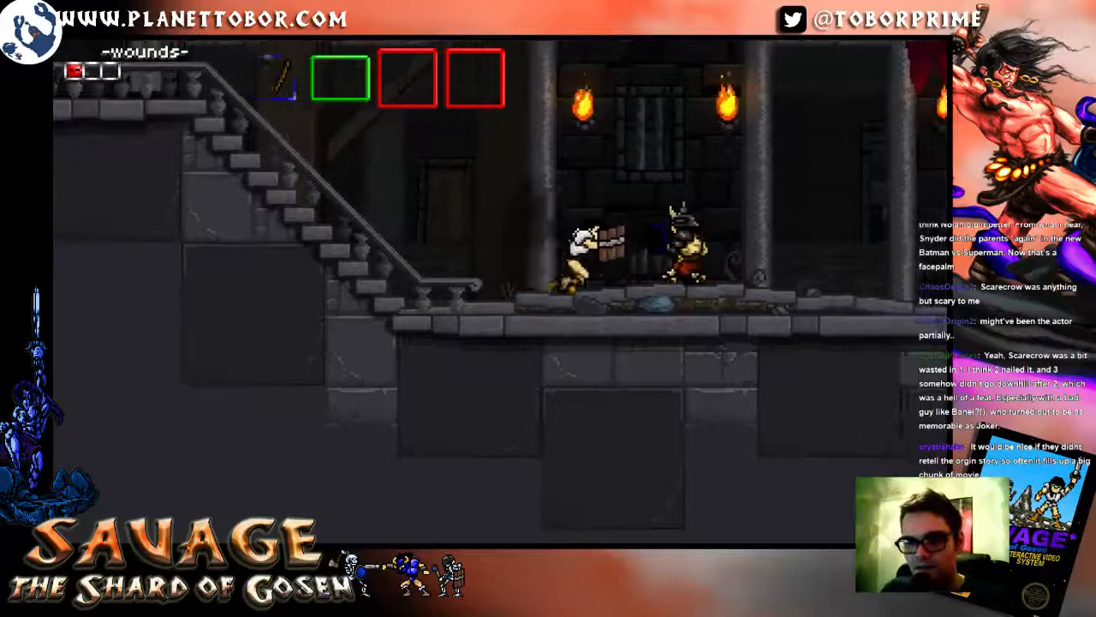
# Step: Retreat up the balustraded stairs to lure the horned guard, then jump past him to the pillars
pyautogui.press('Left')
pyautogui.press('Left')
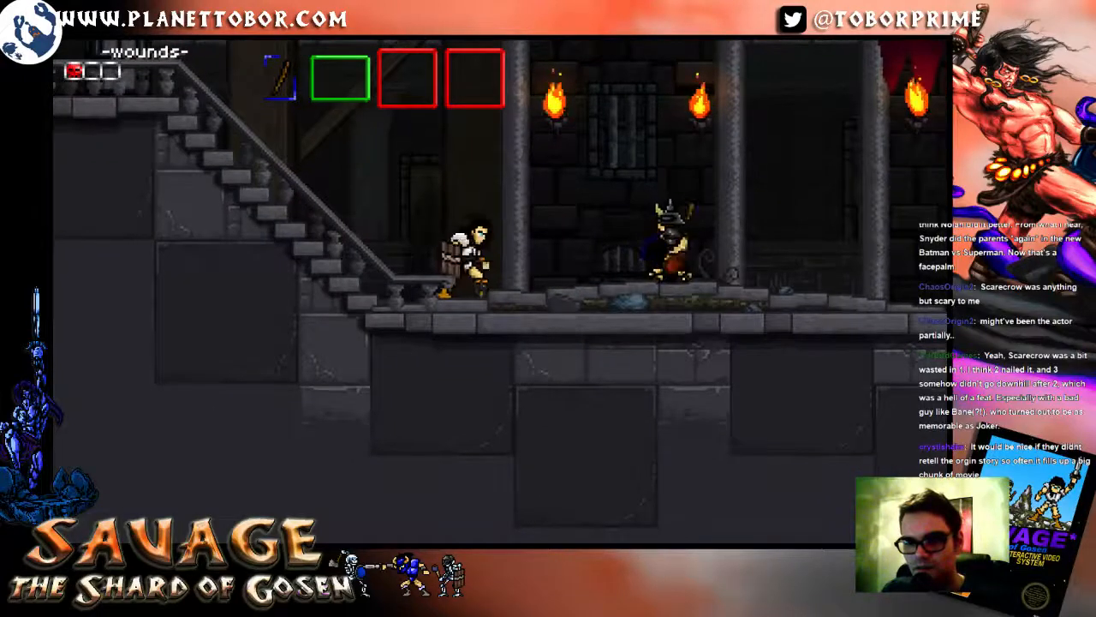
pyautogui.press('Left')
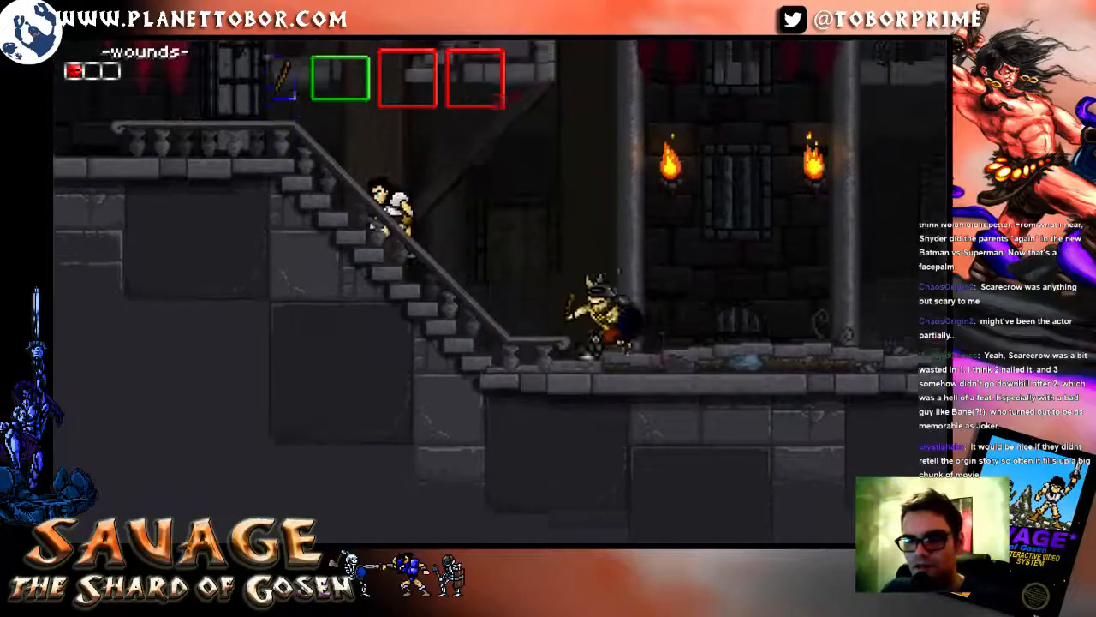
pyautogui.press('space')
pyautogui.press('Right')
pyautogui.press('Left')
pyautogui.press('Right')
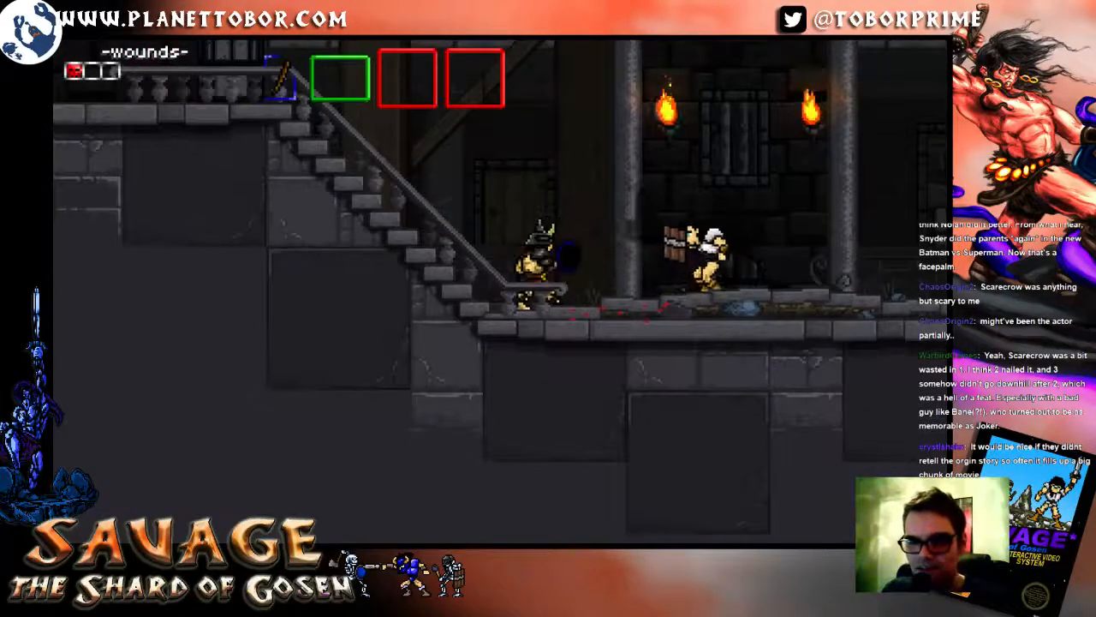
# Step: Kill the horned guard near the foot of the stairs with close strikes and jump attacks
pyautogui.press('Left')
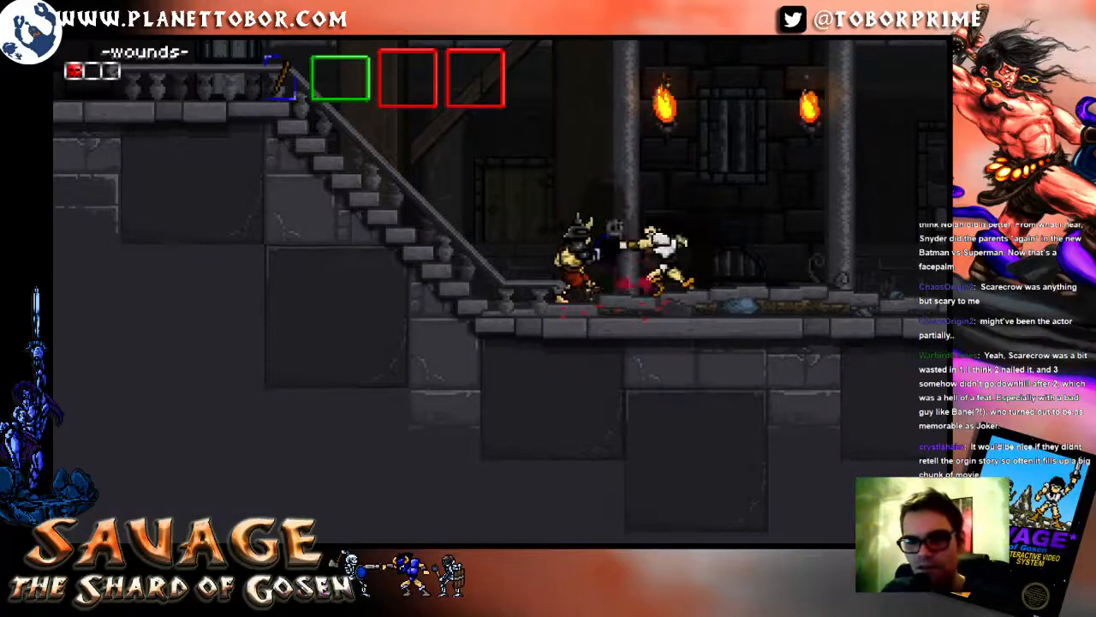
pyautogui.press('space')
pyautogui.press('Right')
pyautogui.press('Left')
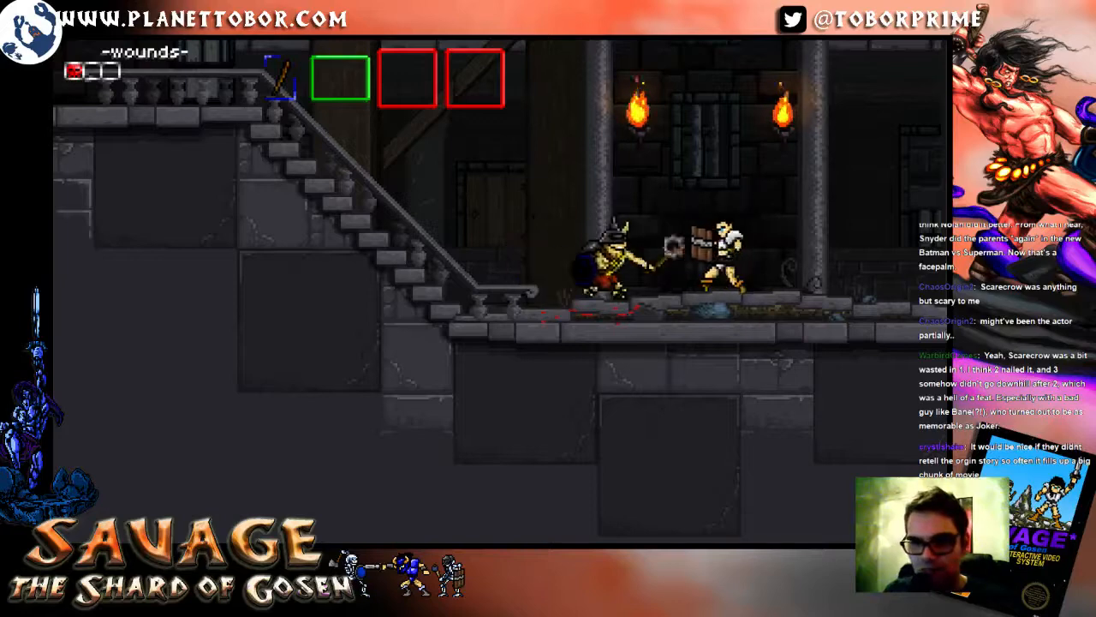
pyautogui.press('space')
pyautogui.press('Right')
pyautogui.press('space')
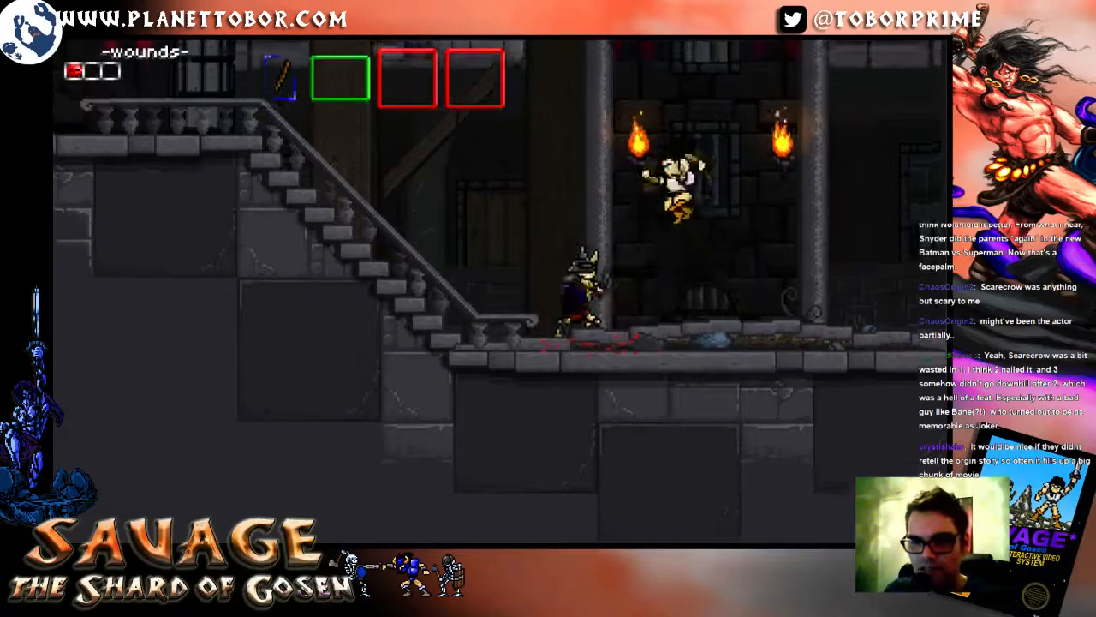
pyautogui.press('Right')
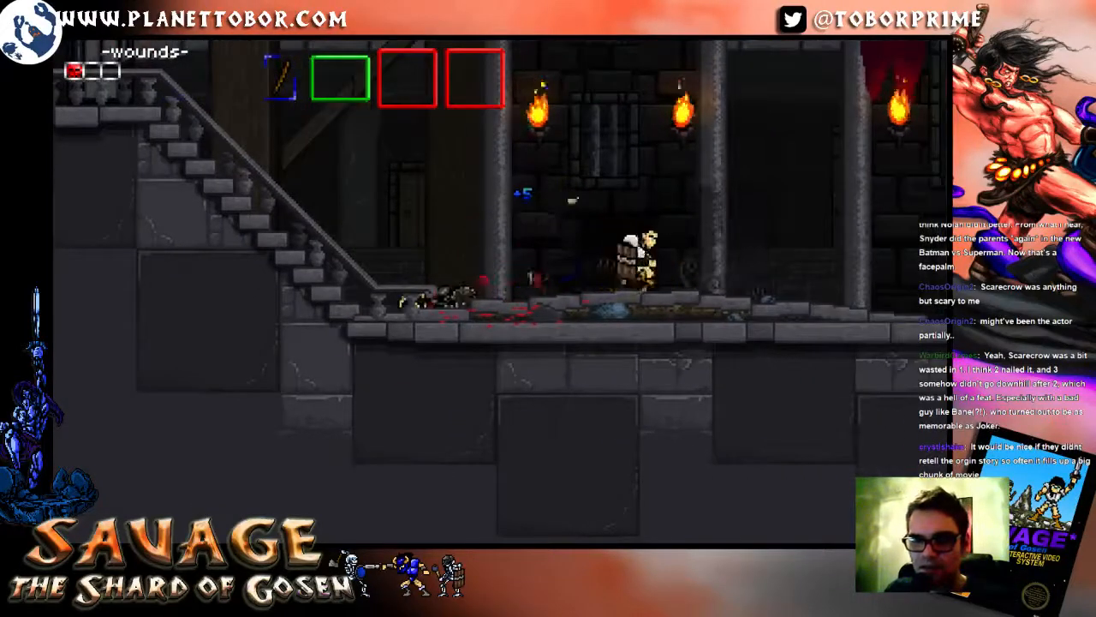
# Step: Run to the far end of the hall, fight the armoured guard by the wooden door and leave through it
pyautogui.press('space')
pyautogui.press('Right')
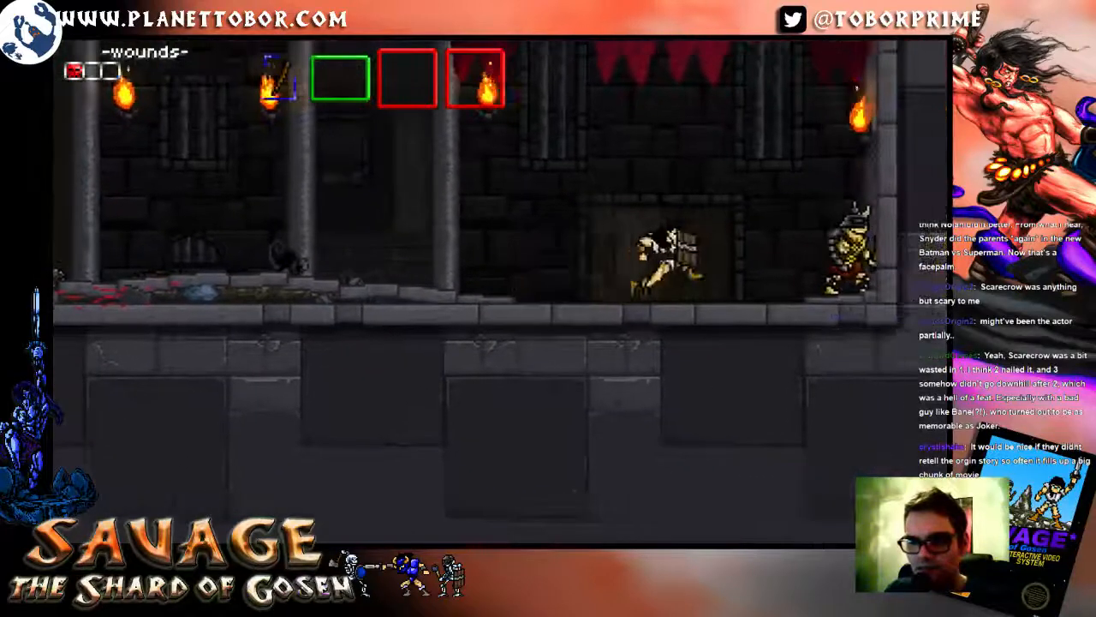
pyautogui.press('x')
pyautogui.press('Left')
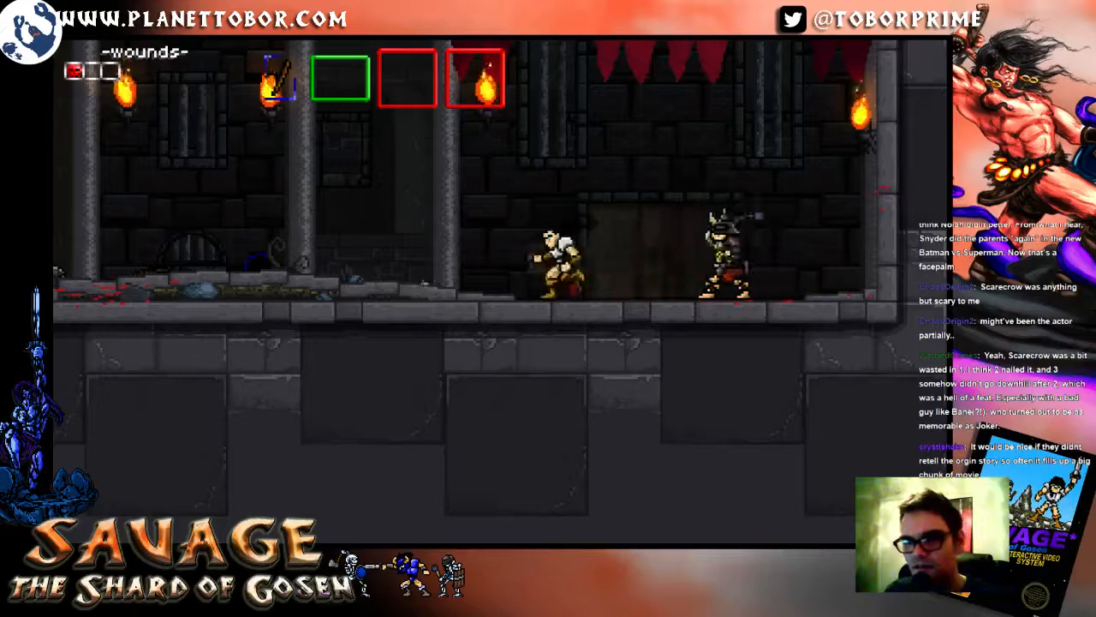
pyautogui.press('Right')
pyautogui.press('x')
pyautogui.press('Right')
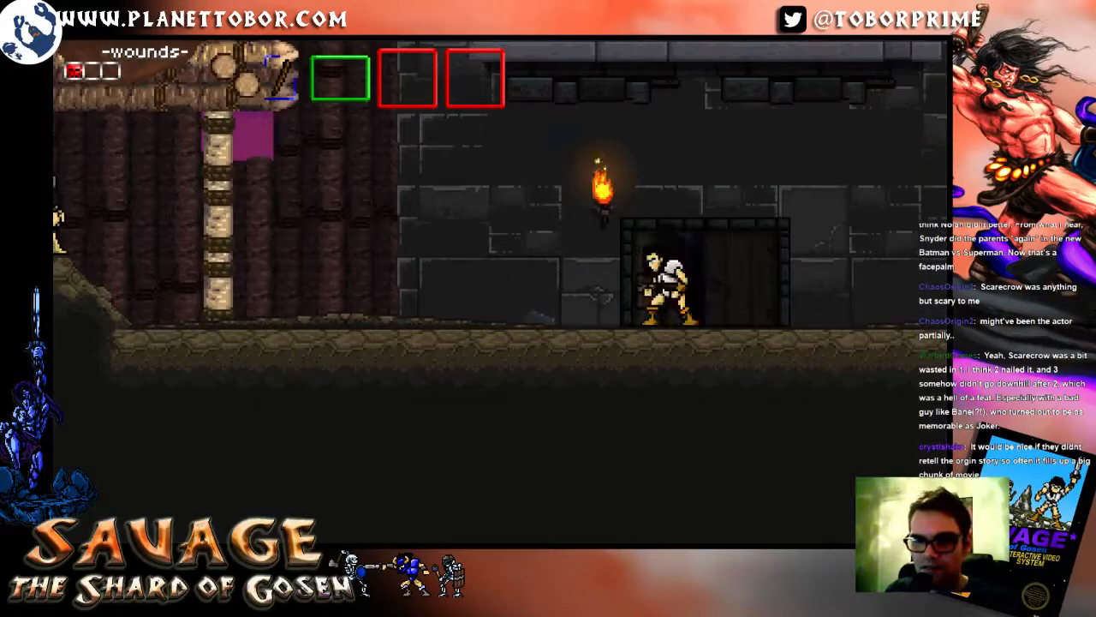
# Step: Kill the bare-chested brute beside the anvil and run back toward the torch-lit door
pyautogui.press('Left')
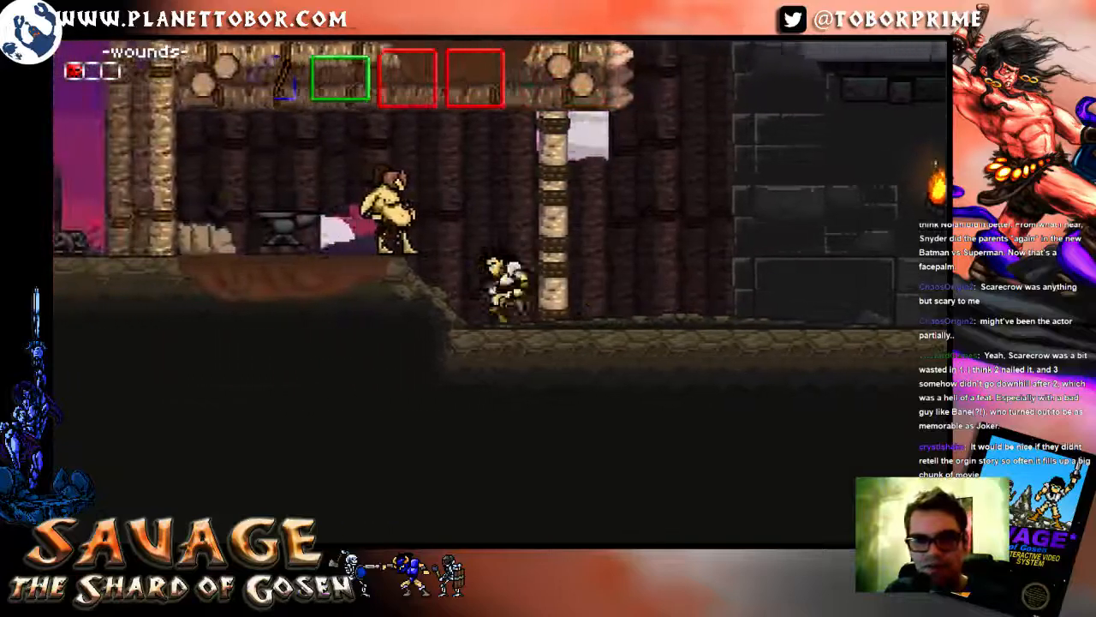
pyautogui.press('x')
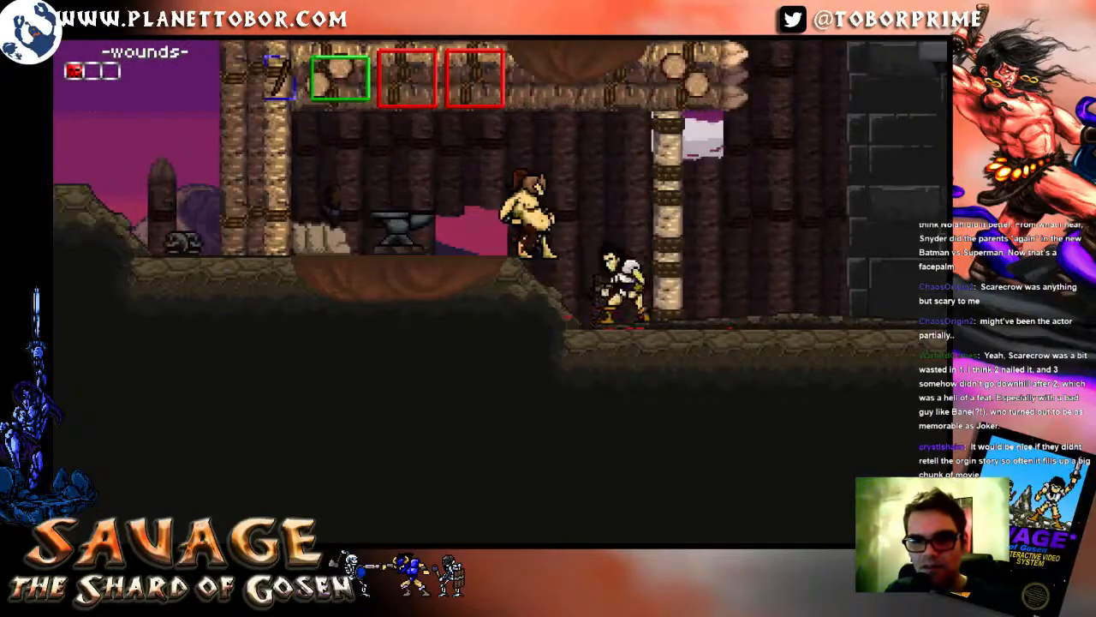
pyautogui.press('x')
pyautogui.press('Right')
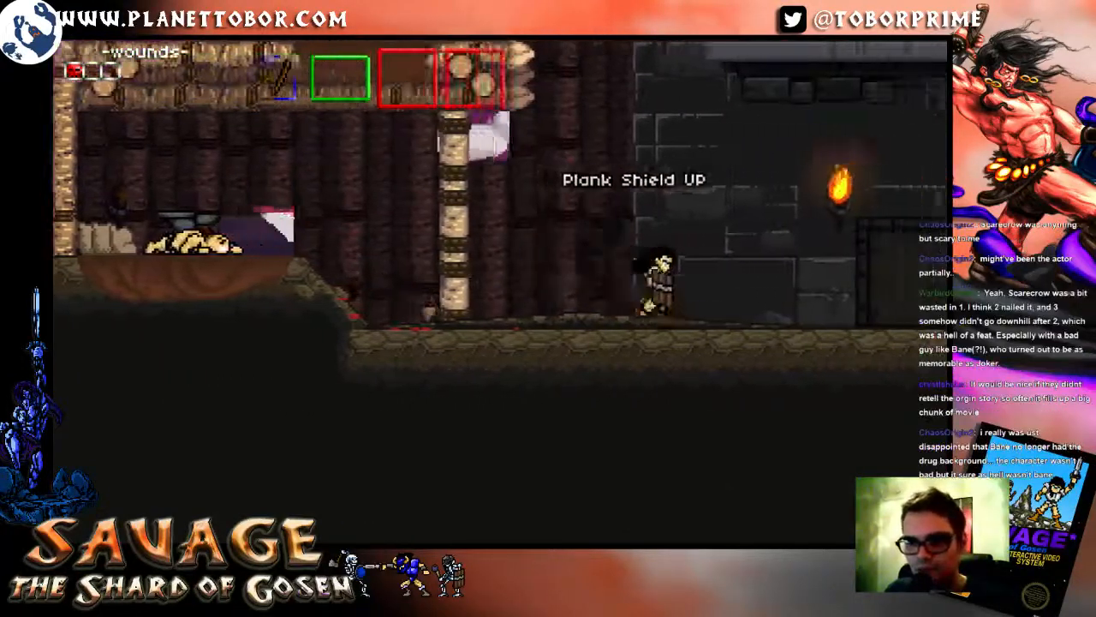
# Step: Jump over the armoured guard outside the door, kill him from behind and return to the door
pyautogui.press('Right')
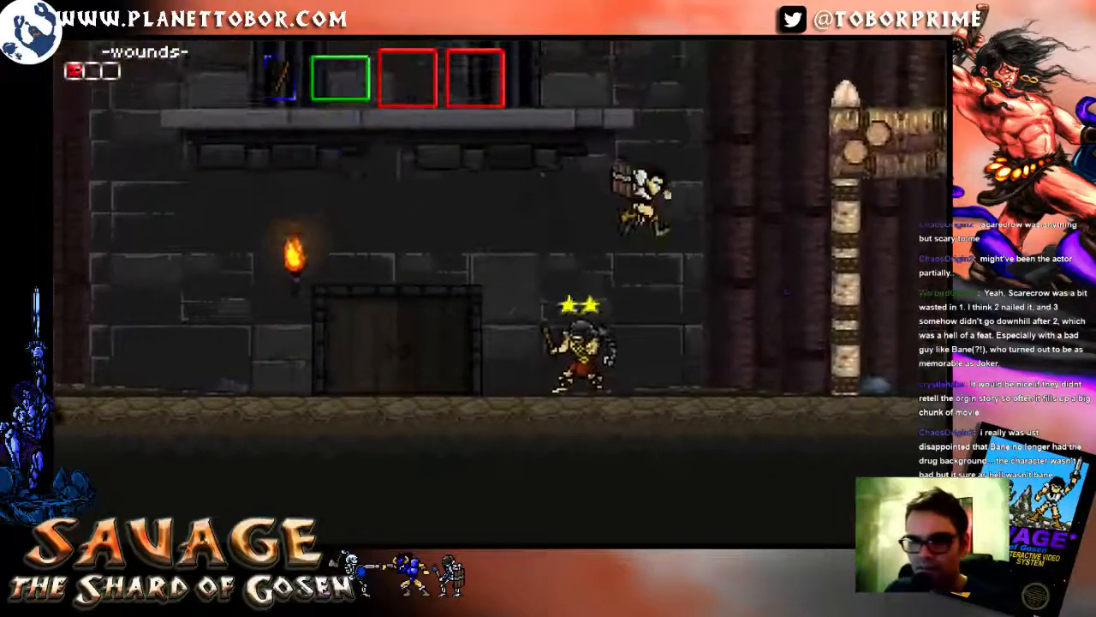
pyautogui.press('Left')
pyautogui.press('x')
pyautogui.press('Left')
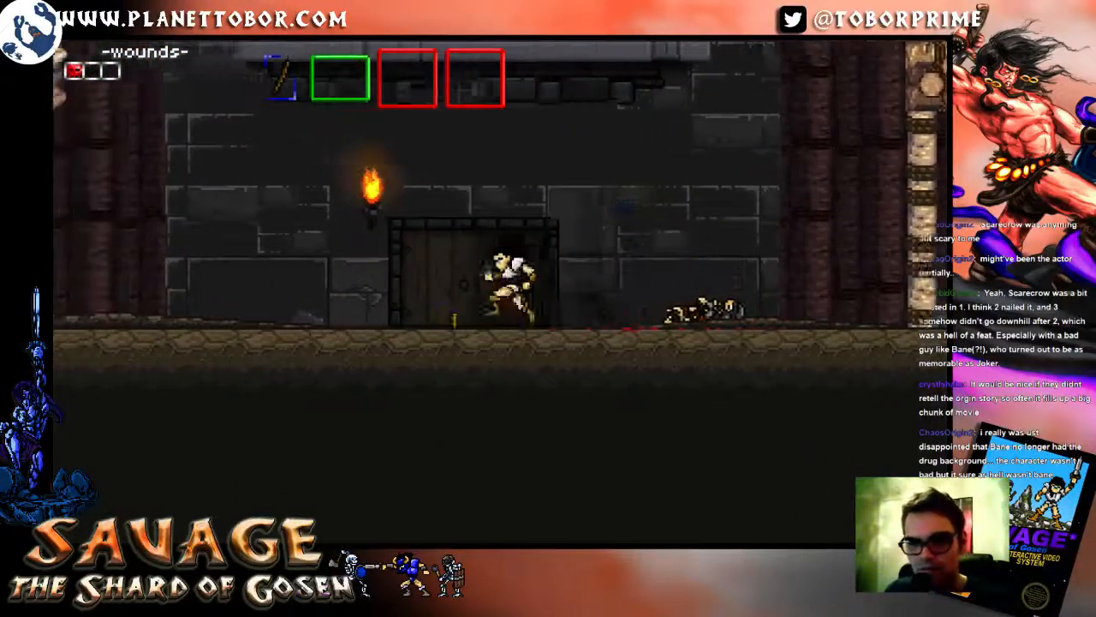
# Step: Run from the torch-lit door past the stairs and climb the ladder beside the rocky ledge
pyautogui.press('Right')
pyautogui.press('z')
pyautogui.press('Right')
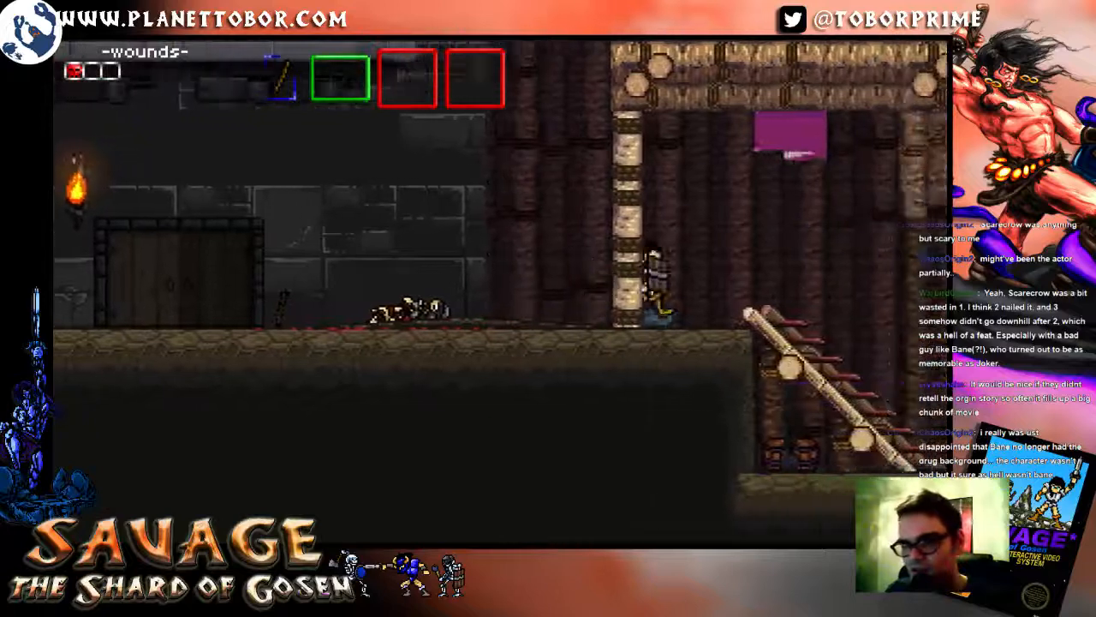
pyautogui.press('Right')
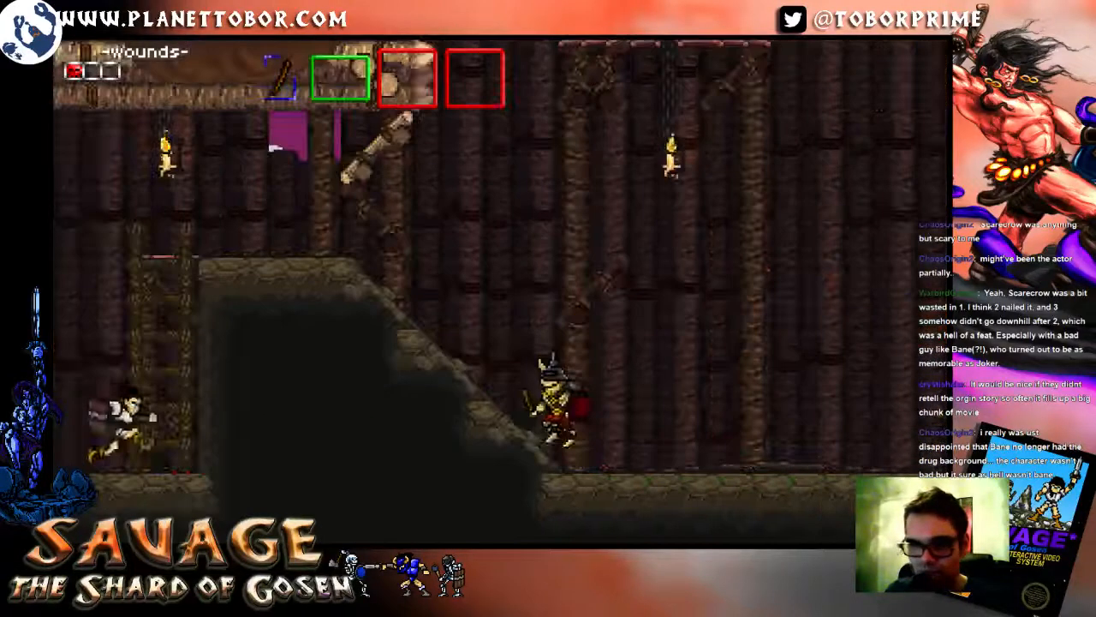
pyautogui.press('Up')
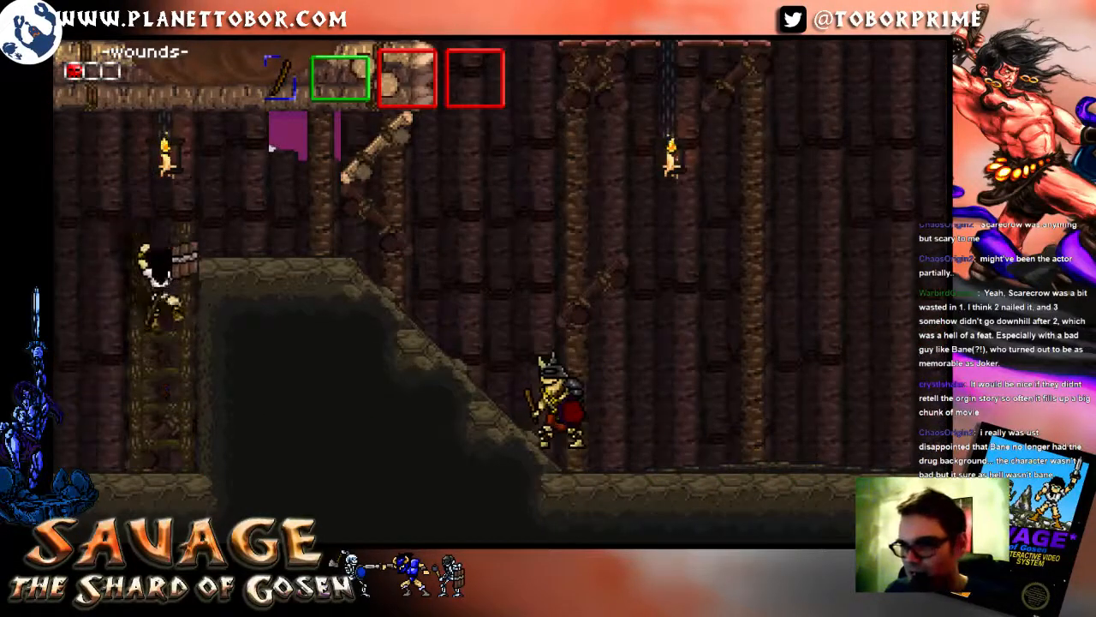
# Step: Jump off the ledge toward the horned guard at the foot of the slope and attack him
pyautogui.press('Right')
pyautogui.press('Right')
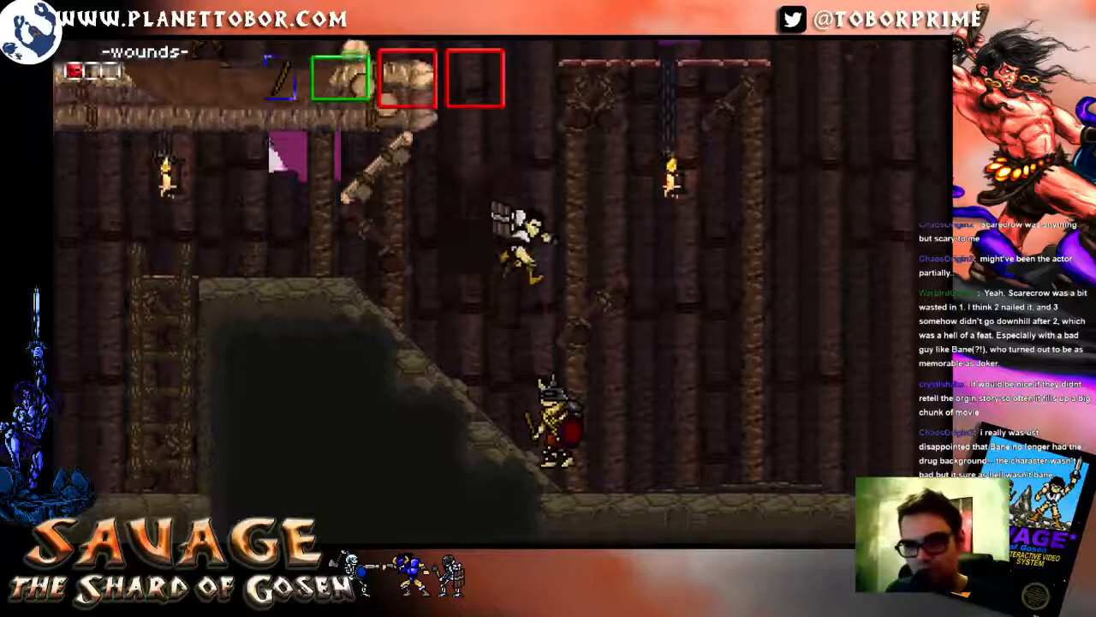
pyautogui.press('x')
pyautogui.press('x')
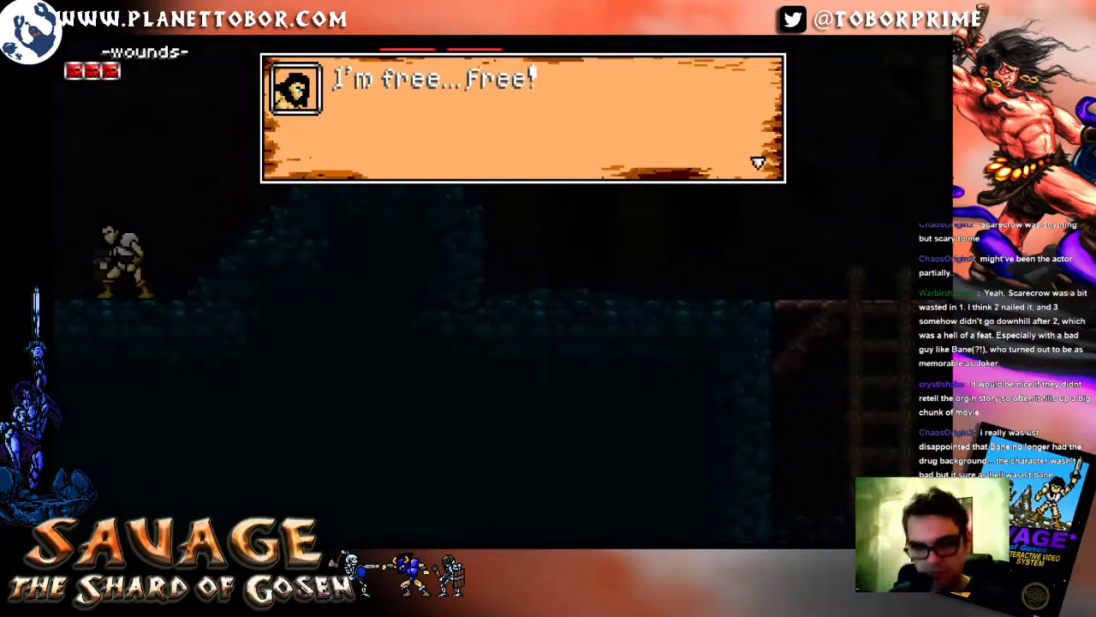
# Step: Dismiss the opening dialogue and cross the blue rock mound toward the shaft ladder
pyautogui.press('z')
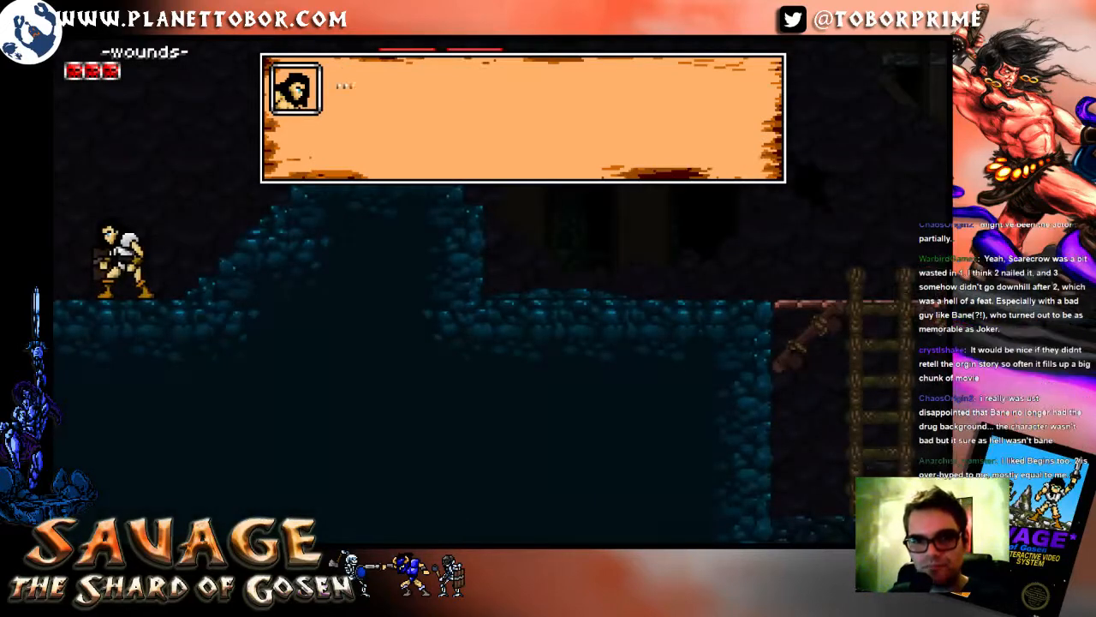
pyautogui.press('z')
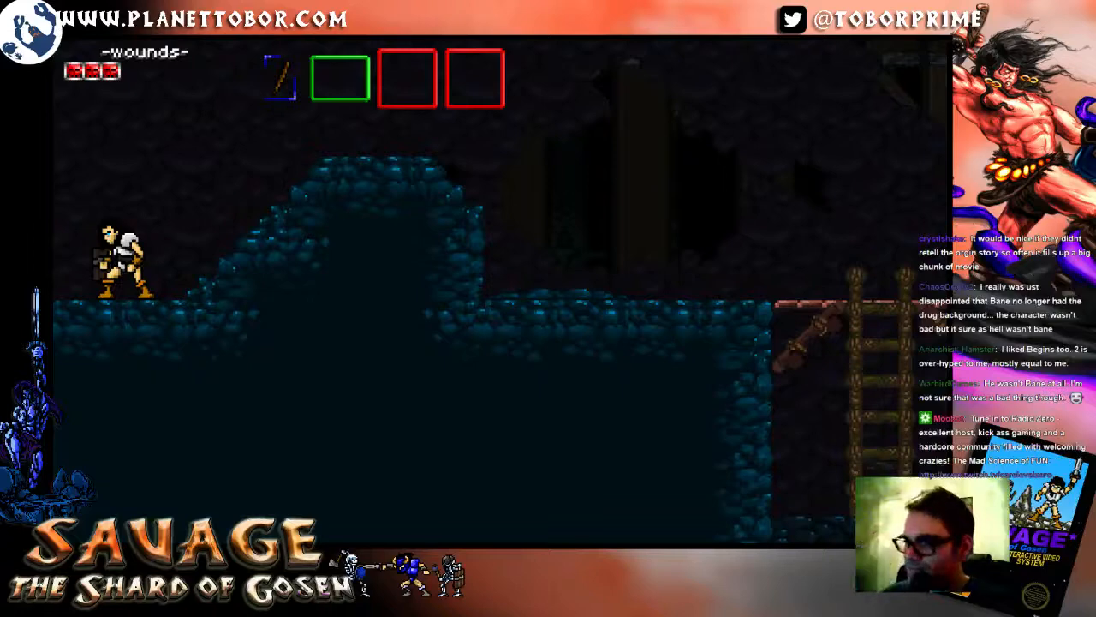
pyautogui.press('Right')
pyautogui.press('z')
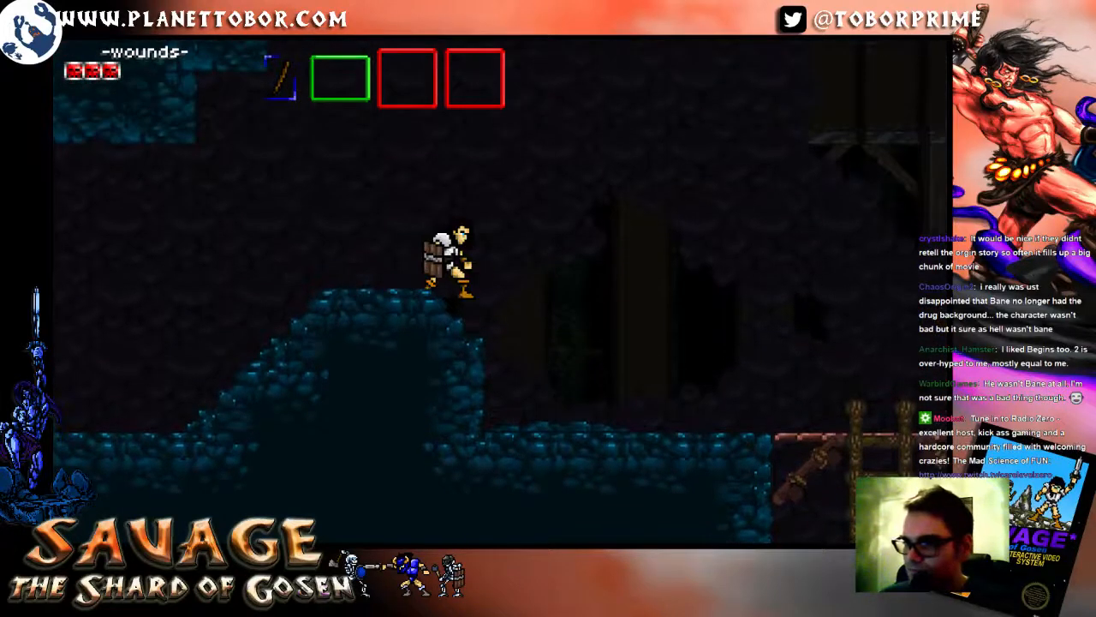
pyautogui.press('Right')
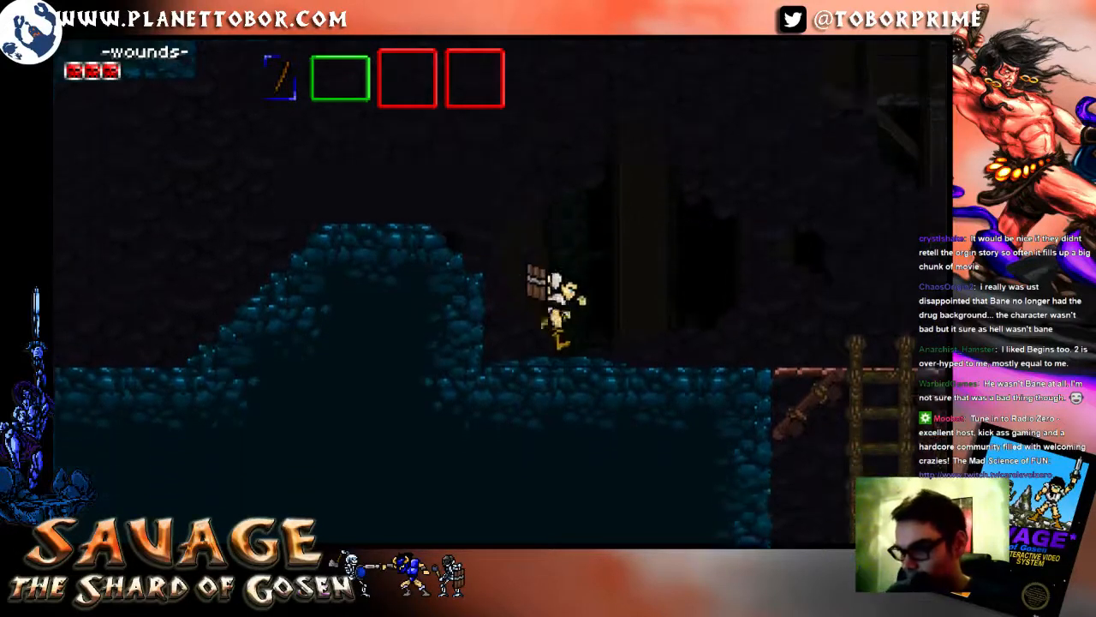
# Step: Climb down both ladders in the mine shaft to the rock floor
pyautogui.press('Down')
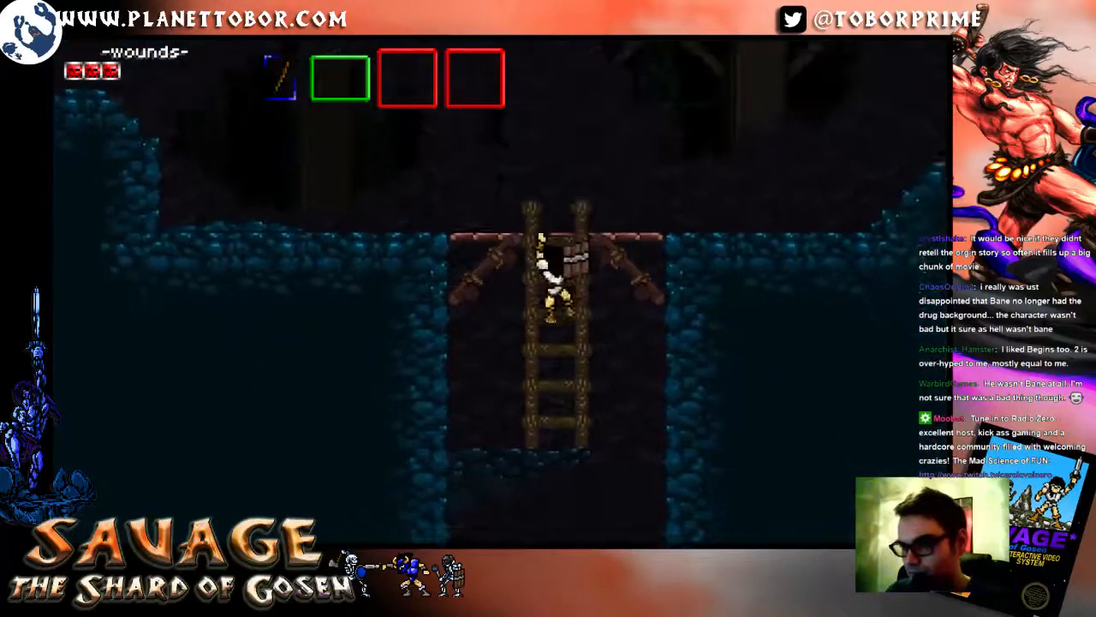
pyautogui.press('Left')
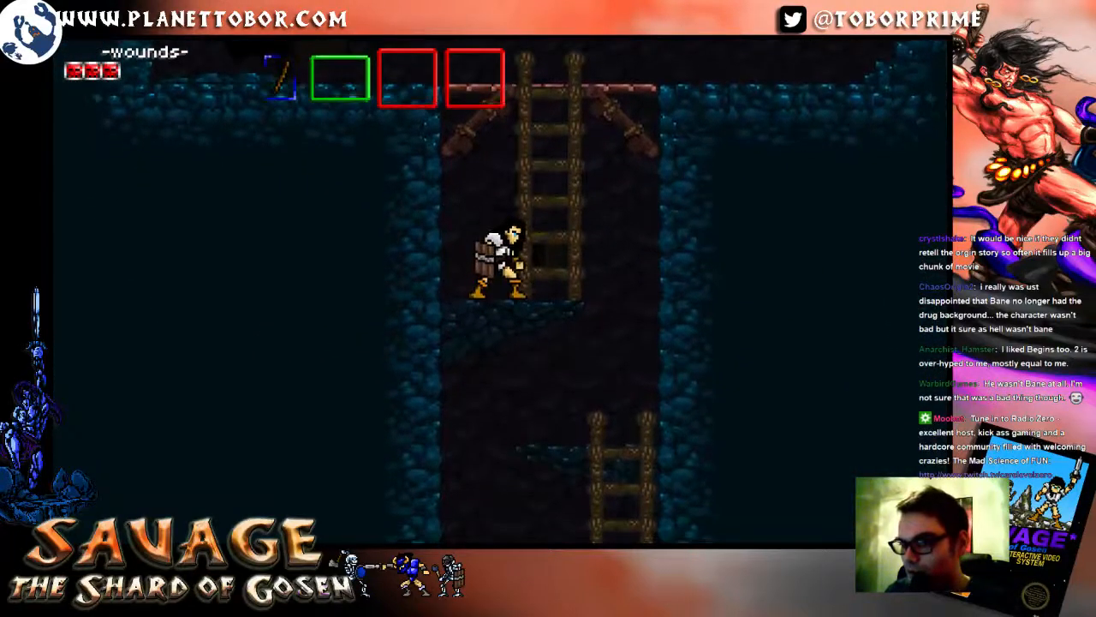
pyautogui.press('Right')
pyautogui.press('Left')
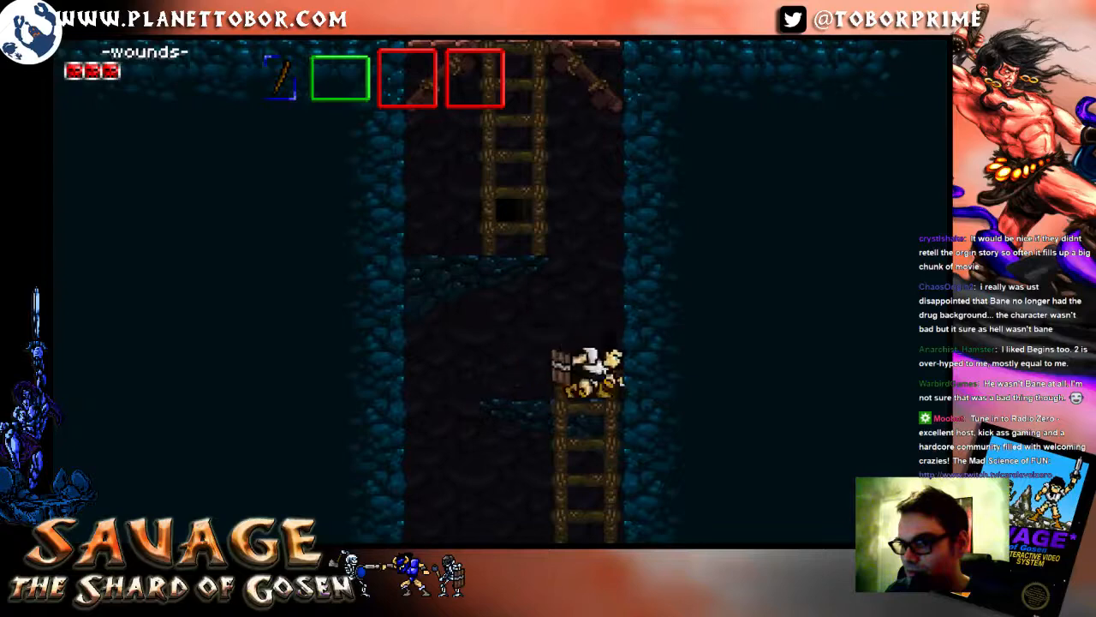
pyautogui.press('Down')
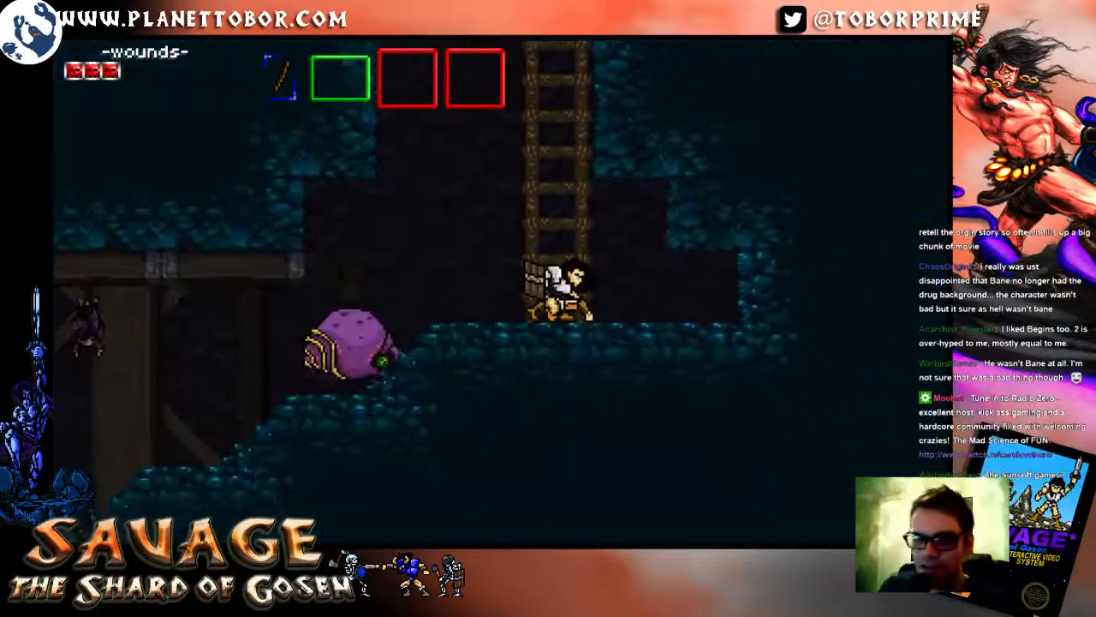
# Step: Kill the purple slug on the slope near the foot of the ladder
pyautogui.press('Left')
pyautogui.press('x')
pyautogui.press('x')
pyautogui.press('x')
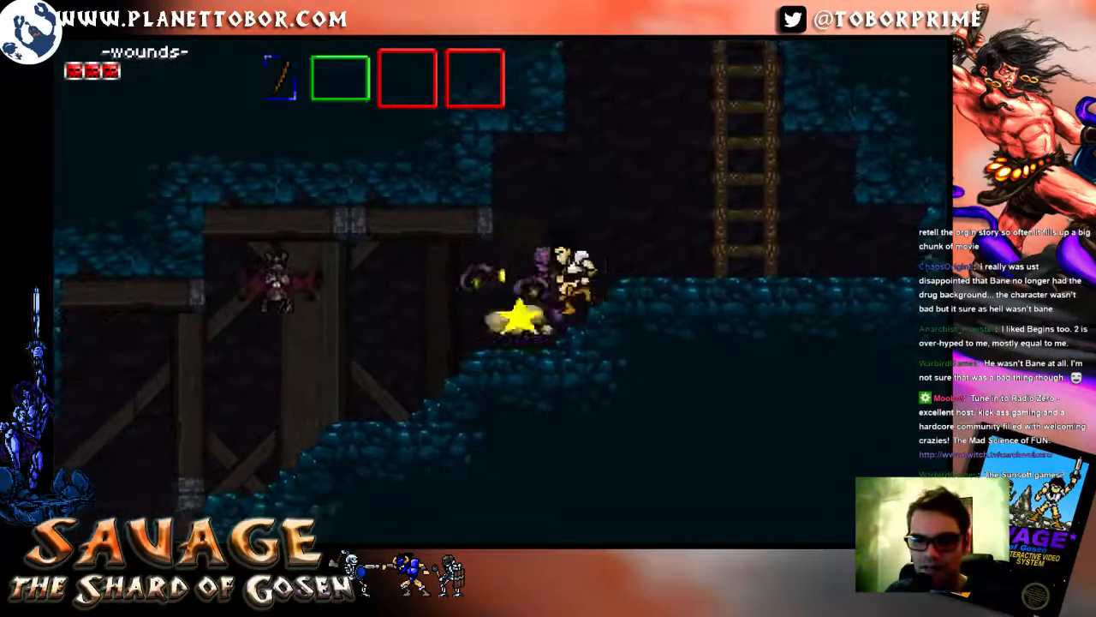
# Step: Jump down the rocky slope, kill the bat by the timber post and drop into the lower tunnel
pyautogui.press('Left')
pyautogui.press('z')
pyautogui.press('z')
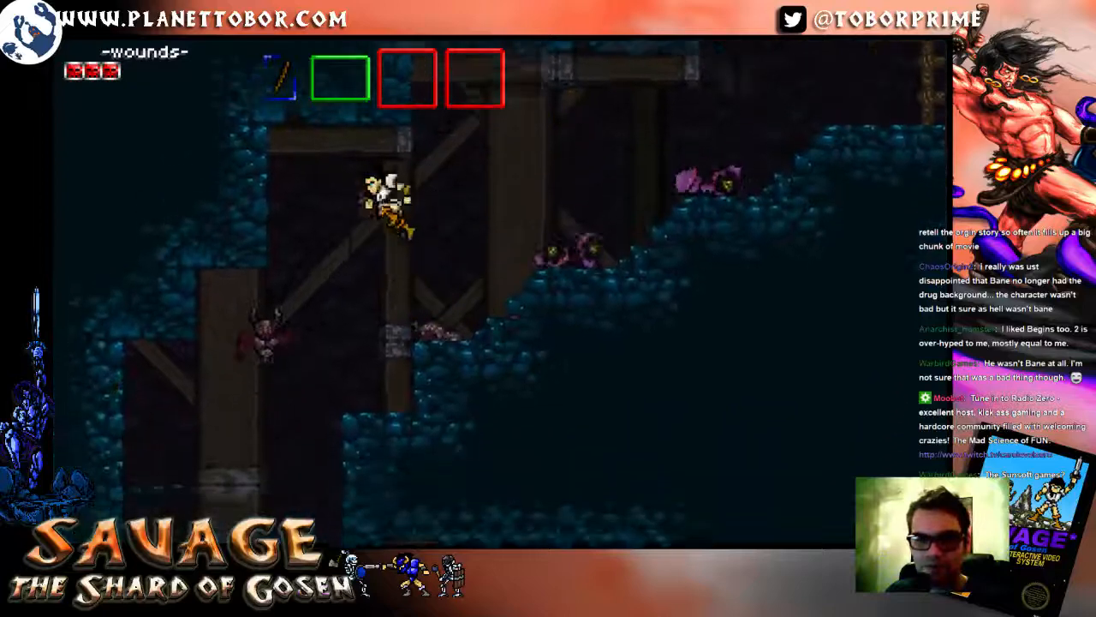
pyautogui.press('Left')
pyautogui.press('Right')
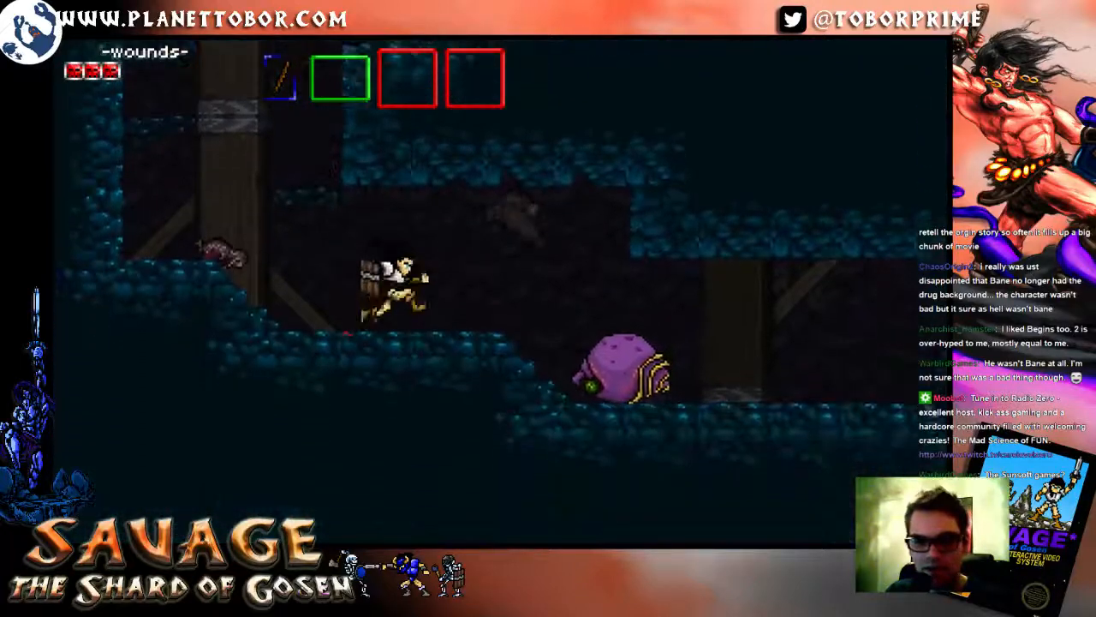
# Step: Kill the second purple slug at the bottom of the lower tunnel's slope
pyautogui.press('x')
pyautogui.press('Right')
pyautogui.press('x')
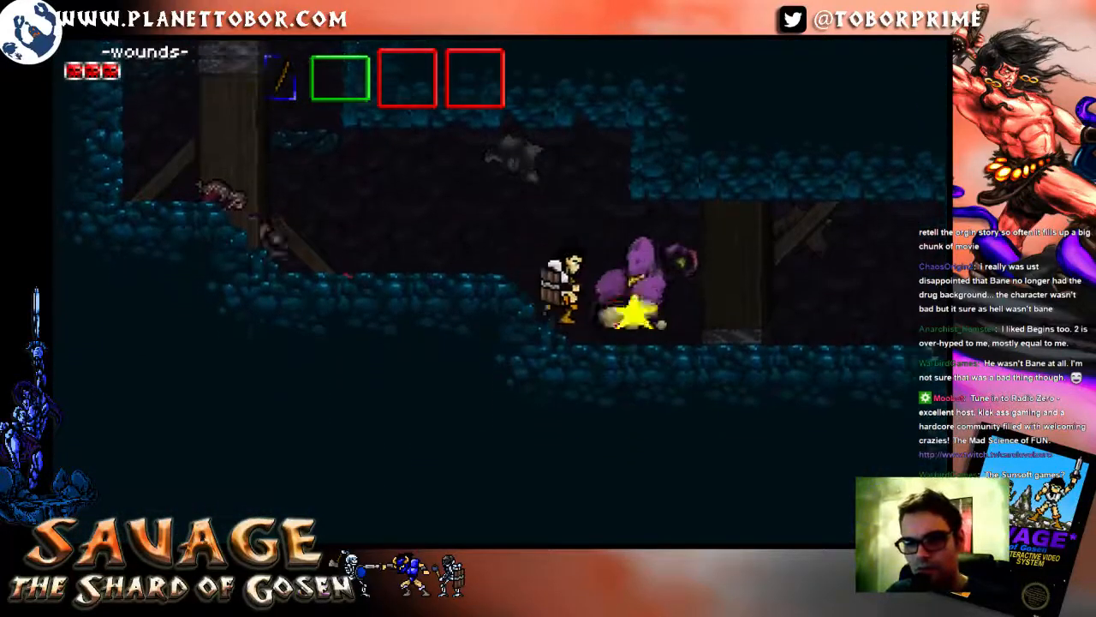
# Step: Run through the tunnel, kill the bat above the ladder and drop to the chamber below
pyautogui.press('Right')
pyautogui.press('z')
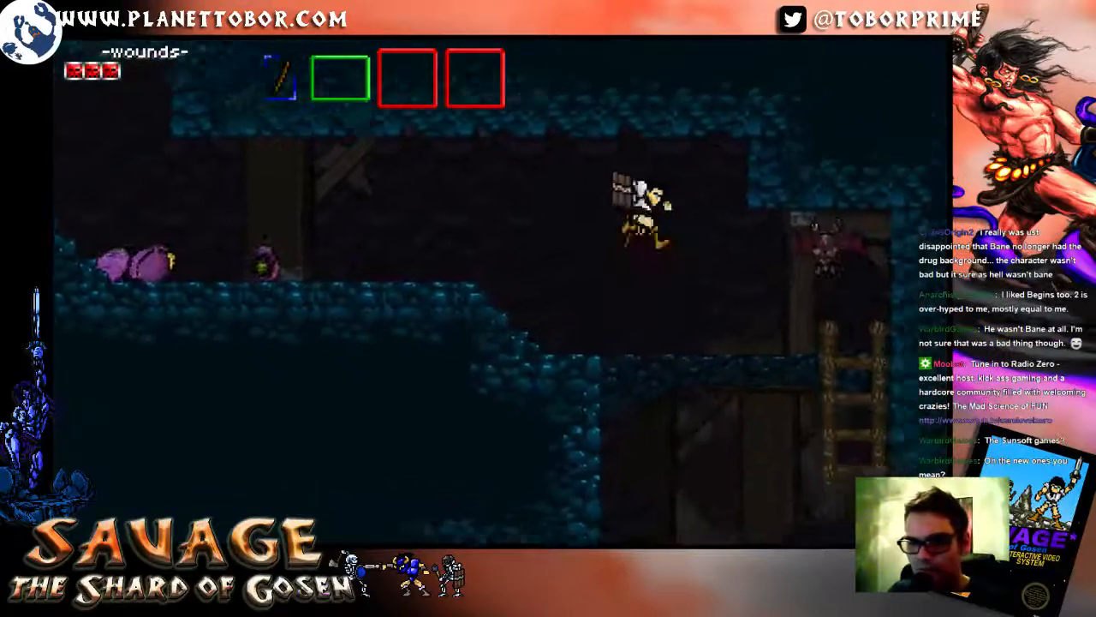
pyautogui.press('x')
pyautogui.press('Right')
pyautogui.press('Left')
pyautogui.press('z')
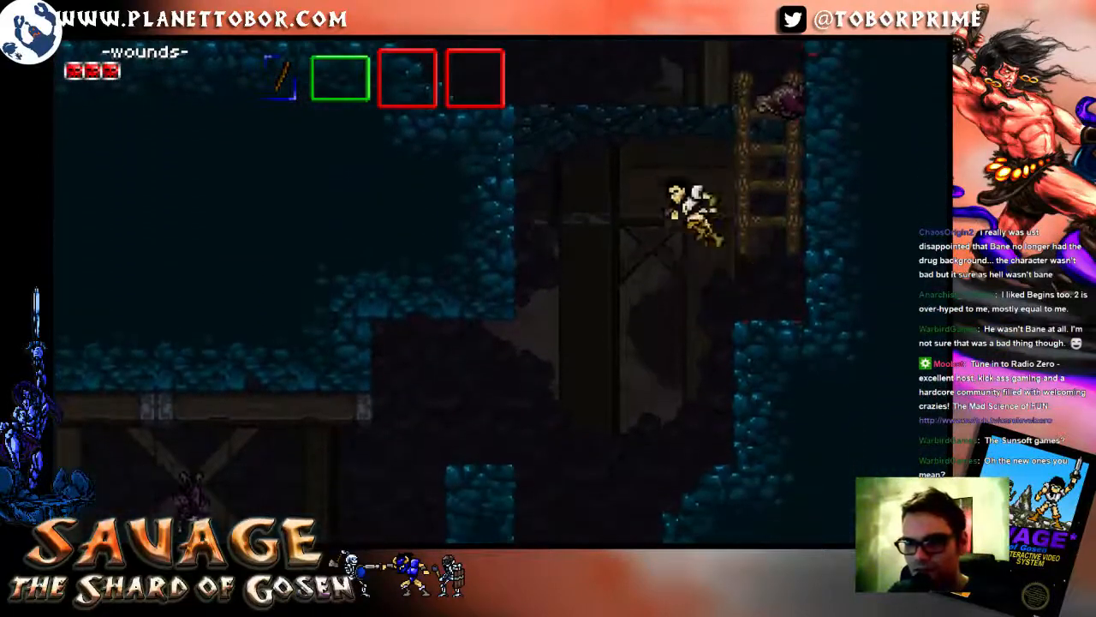
# Step: Clear the rock pillar, kill the bat beneath the timber frame and drop through the gap in the floor
pyautogui.press('Left')
pyautogui.press('z')
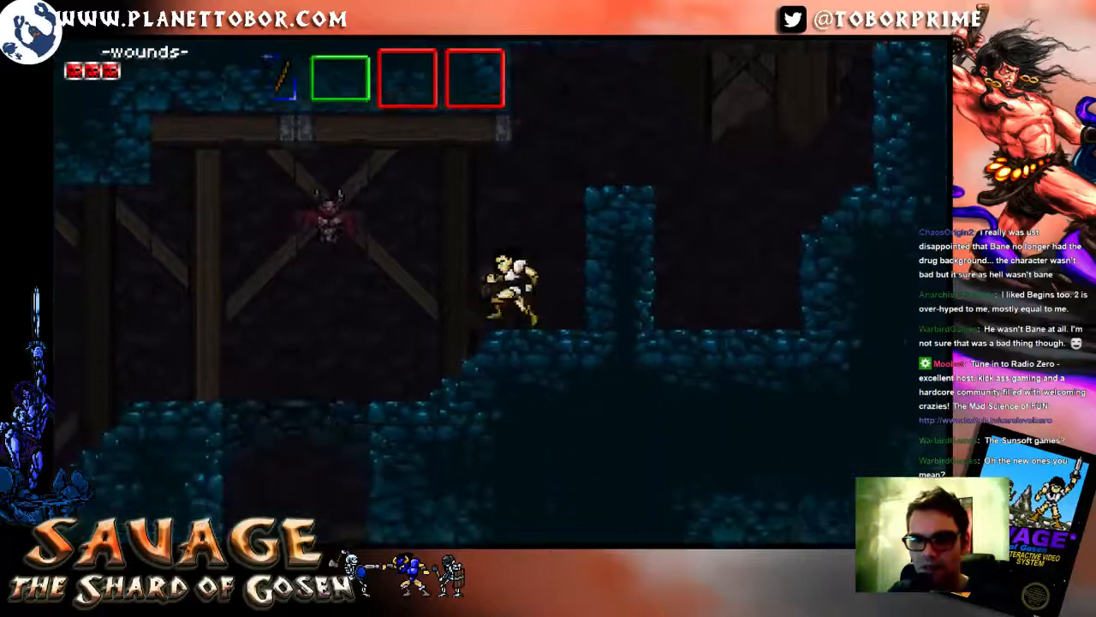
pyautogui.press('Left')
pyautogui.press('z')
pyautogui.press('x')
pyautogui.press('Right')
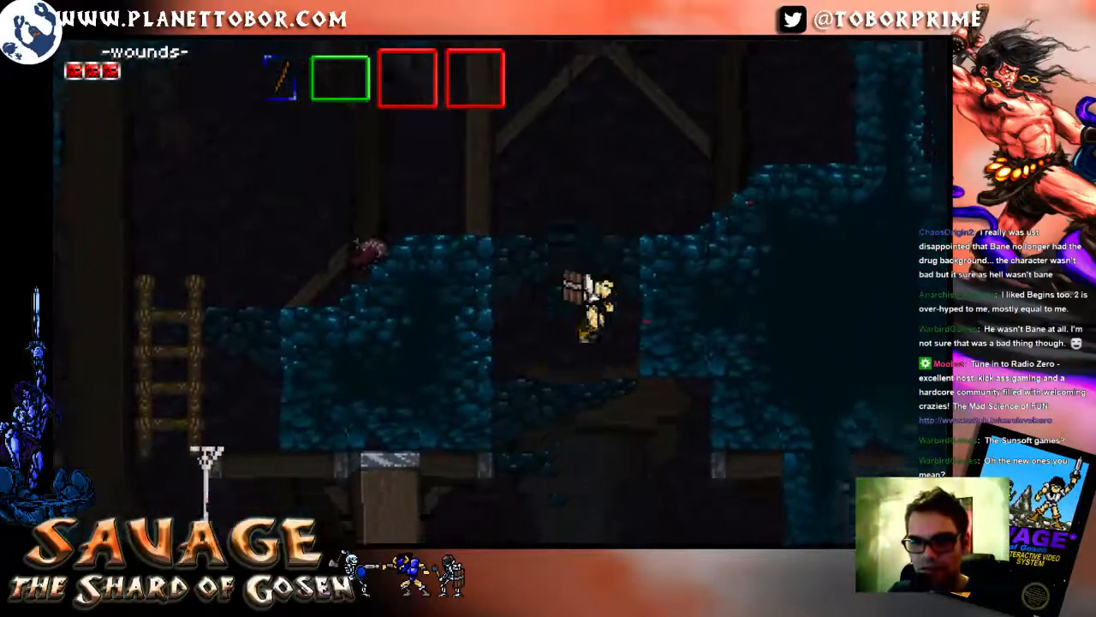
# Step: Drop to the bottom tunnel, kill the flying creature under the beams and advance up the rise
pyautogui.press('Right')
pyautogui.press('z')
pyautogui.press('x')
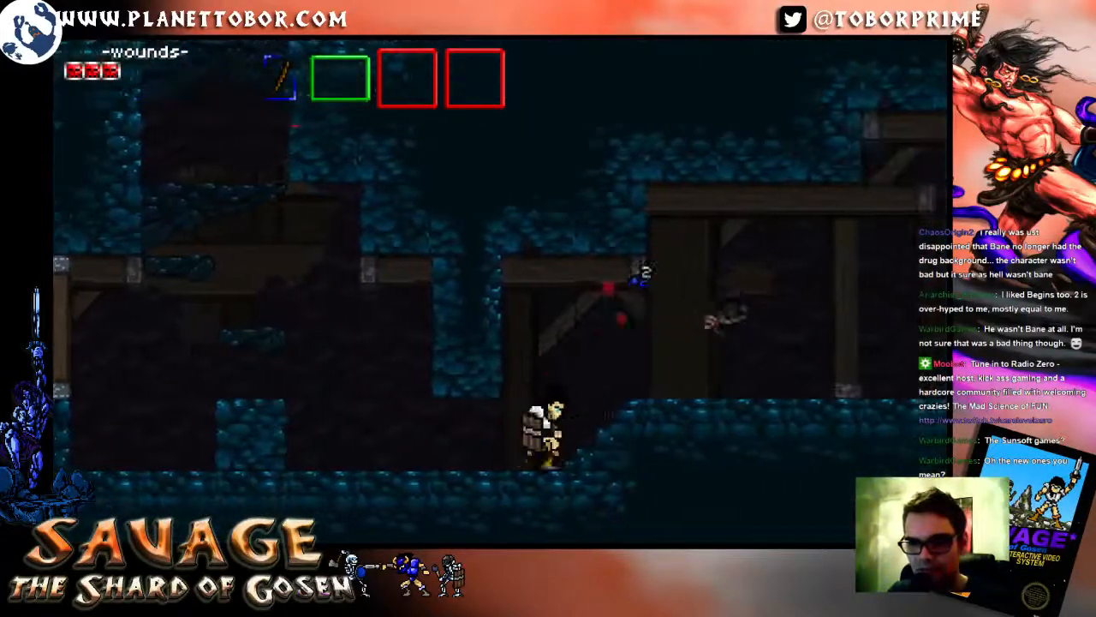
pyautogui.press('Right')
pyautogui.press('z')
pyautogui.press('Right')
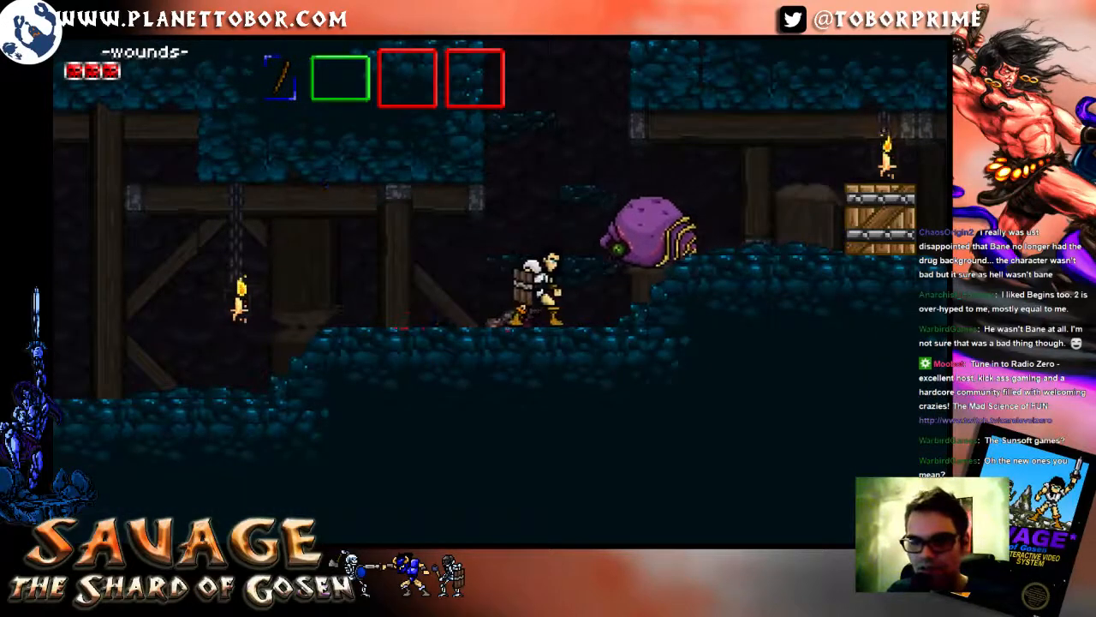
# Step: Kill the purple slug on the incline and smash the wooden crate beneath the hanging candle
pyautogui.press('Right')
pyautogui.press('z')
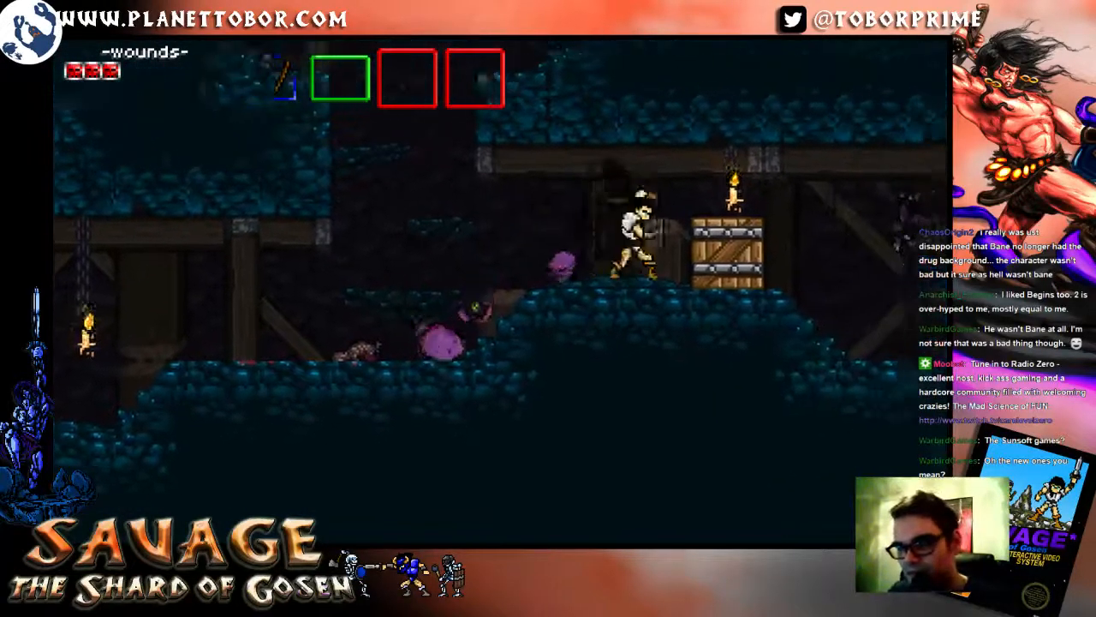
pyautogui.press('x')
pyautogui.press('Left')
pyautogui.press('x')
pyautogui.press('Right')
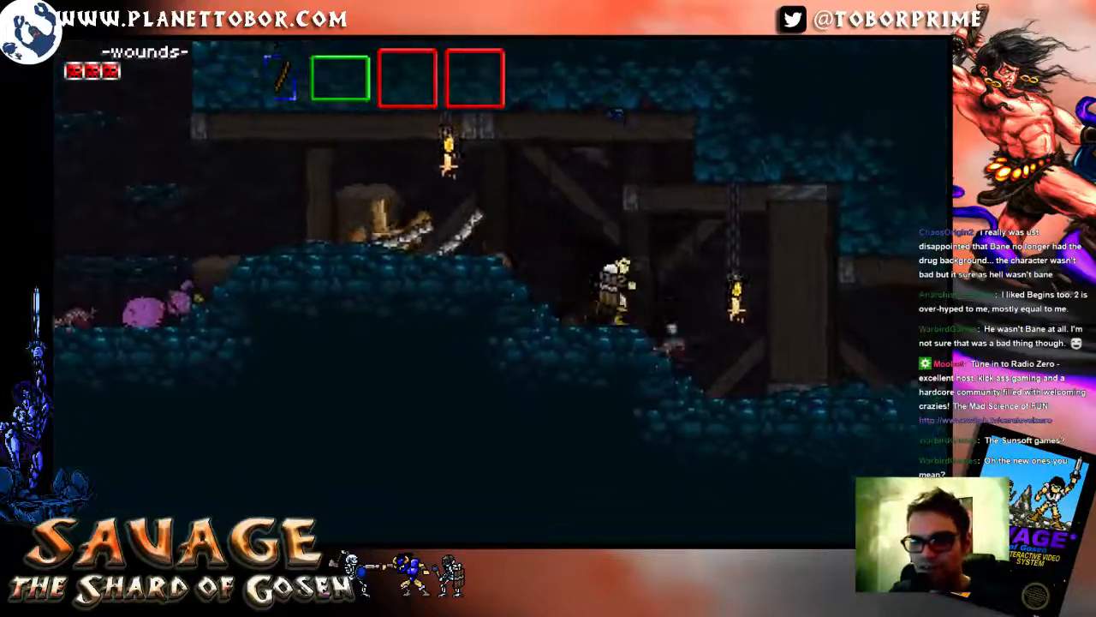
# Step: Run on along the tunnel, collect the item and climb the hanging ladder beyond the wheeled cart
pyautogui.press('Right')
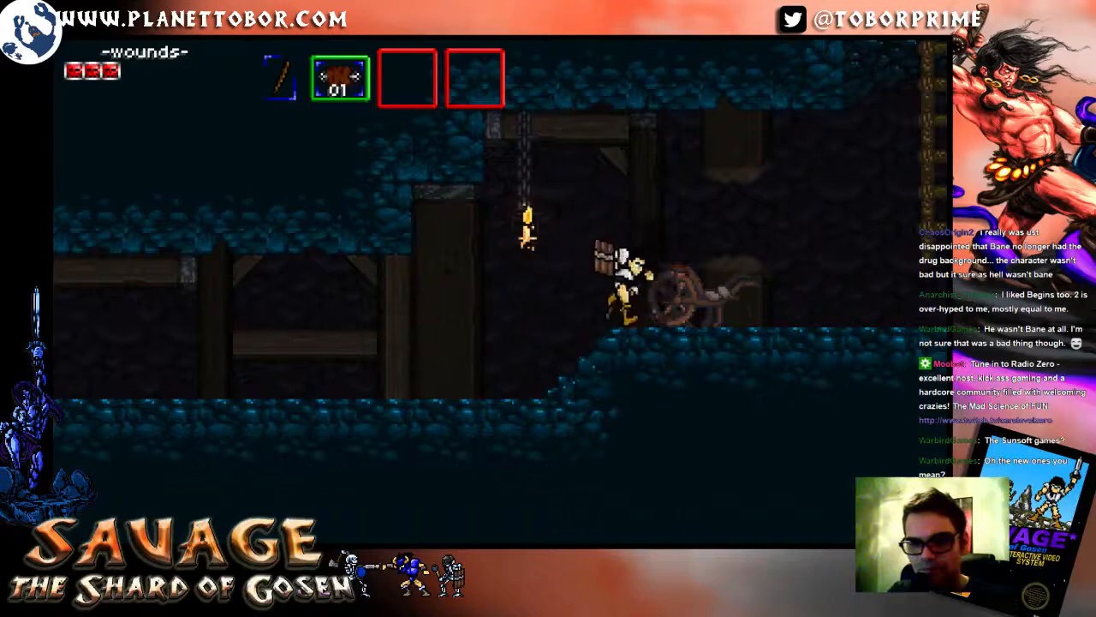
pyautogui.press('Right')
pyautogui.press('z')
pyautogui.press('Up')
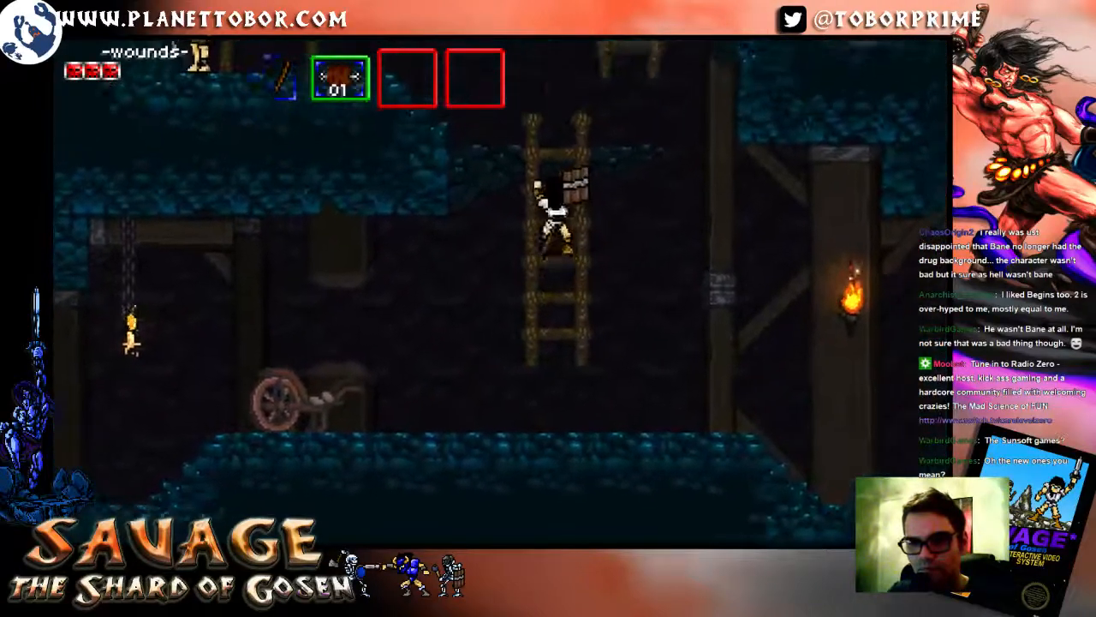
# Step: Leave the ladder and jump up the wooden scaffold platforms past the miners to the rock ledge
pyautogui.press('Up')
pyautogui.press('Left')
pyautogui.press('z')
pyautogui.press('z')
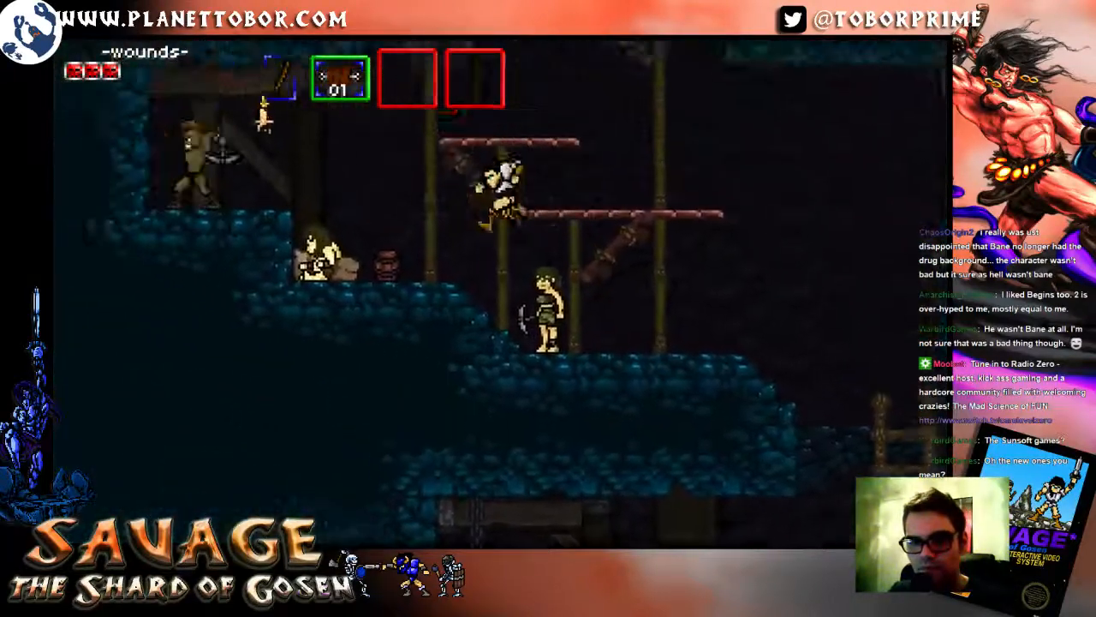
pyautogui.press('z')
pyautogui.press('Right')
pyautogui.press('z')
pyautogui.press('Left')
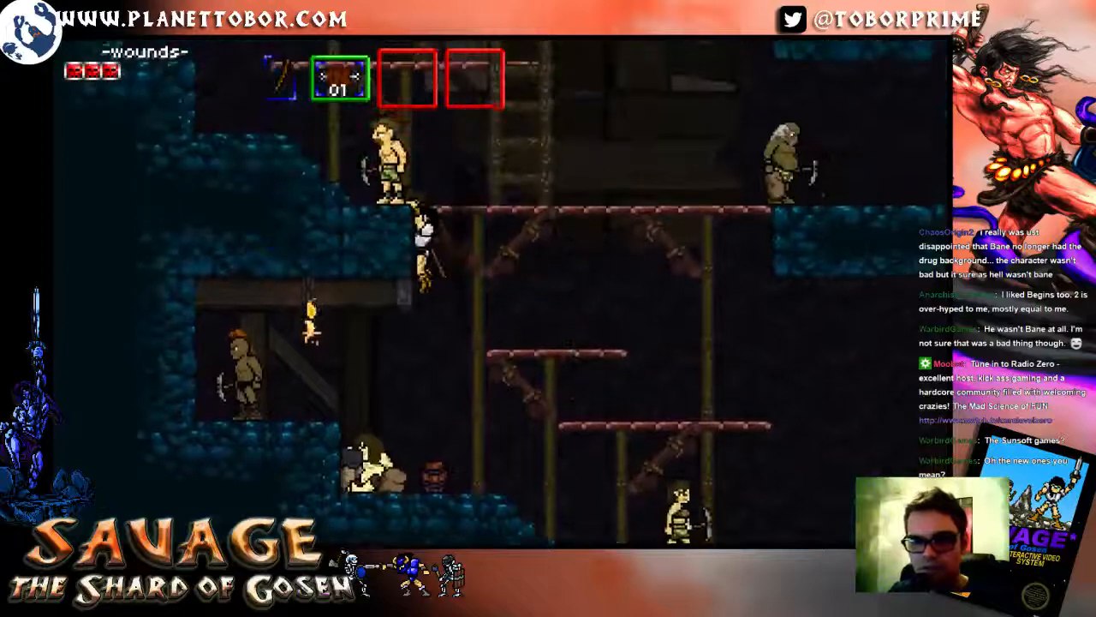
# Step: Pull up over the ledge, scale the two ladders and reach the upper passage with the padlocked door
pyautogui.press('Up')
pyautogui.press('Right')
pyautogui.press('z')
pyautogui.press('Left')
pyautogui.press('z')
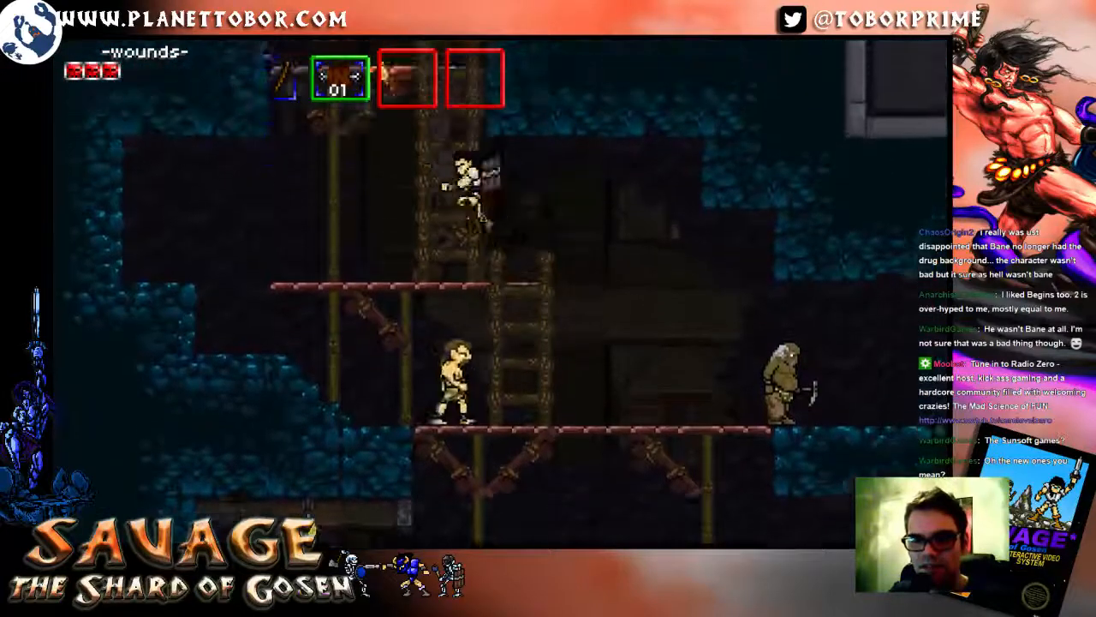
pyautogui.press('Up')
pyautogui.press('z')
pyautogui.press('Right')
pyautogui.press('z')
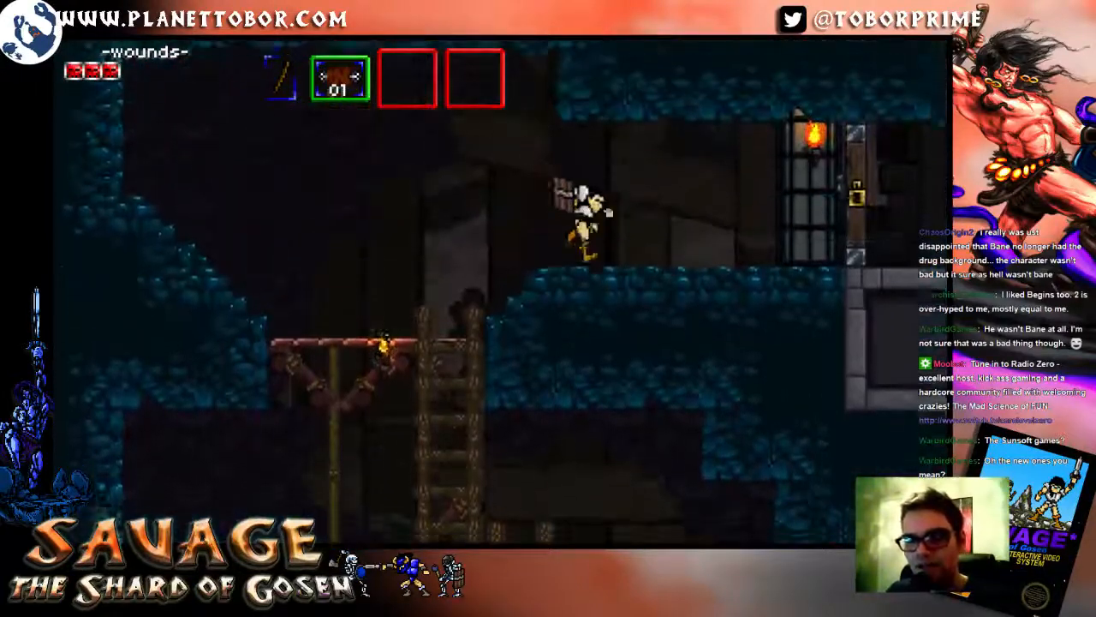
# Step: Run to the padlocked wooden door beside the torch-lit bars and unlock it
pyautogui.press('Return')
pyautogui.press('Return')
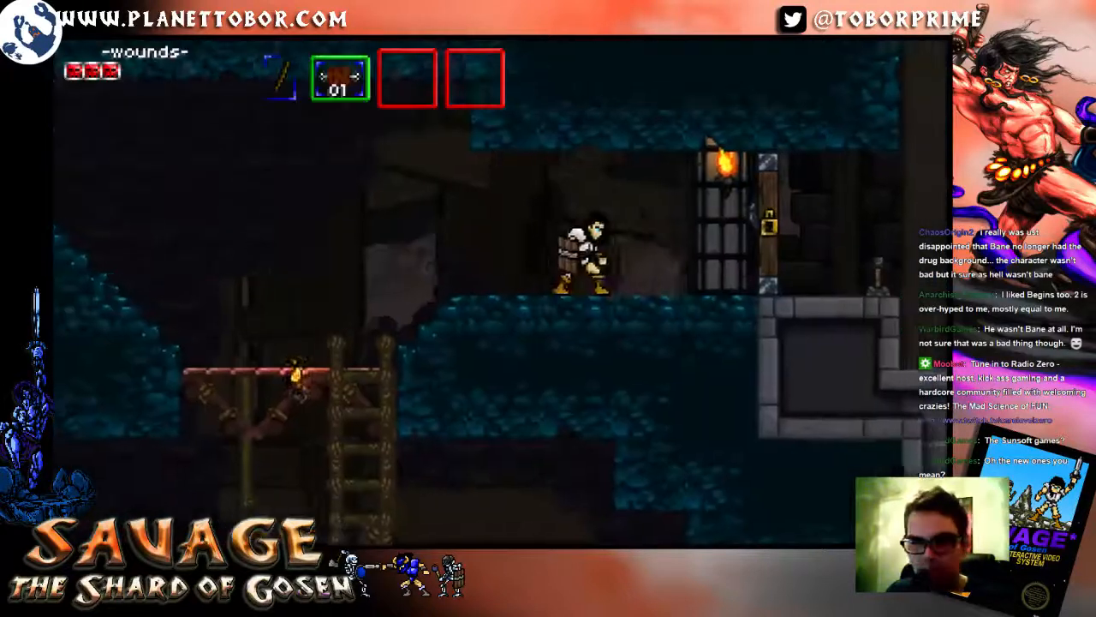
pyautogui.press('Right')
pyautogui.press('x')
pyautogui.press('Left')
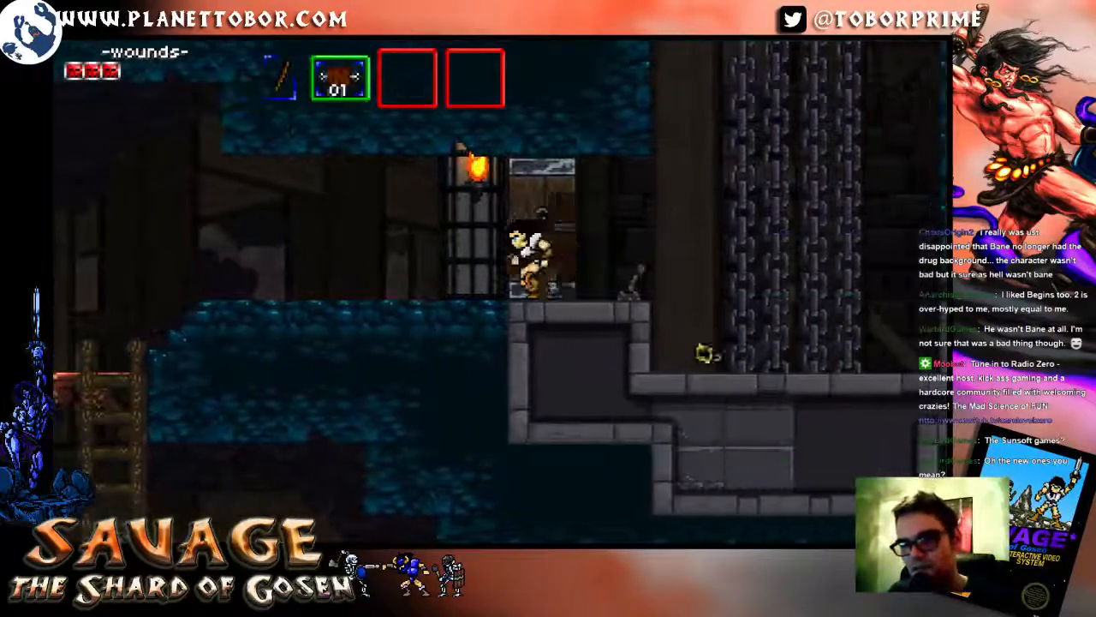
pyautogui.press('Down')
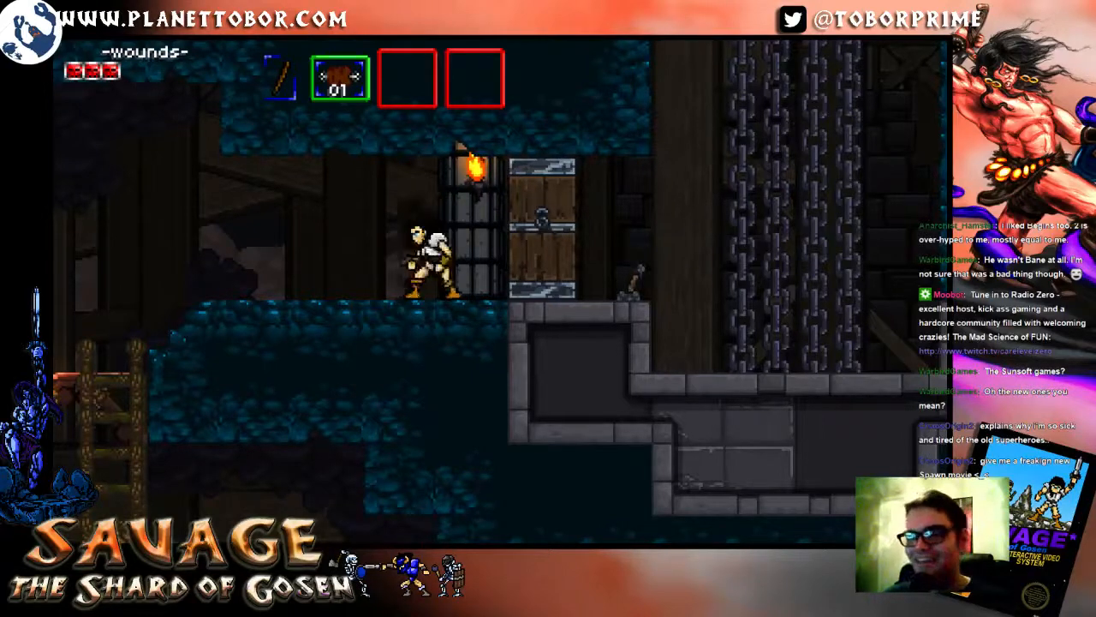
pyautogui.press('Left')
pyautogui.press('Right')
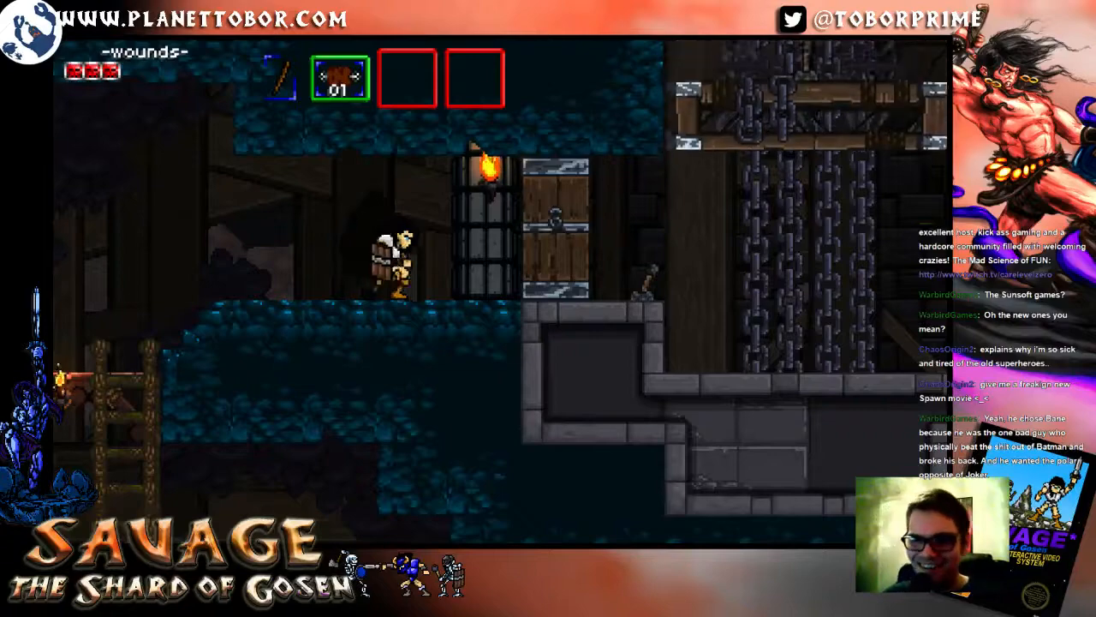
# Step: Run past the wooden door onto the chain-hung lift and ride it up the shaft
pyautogui.press('Right')
pyautogui.press('Right')
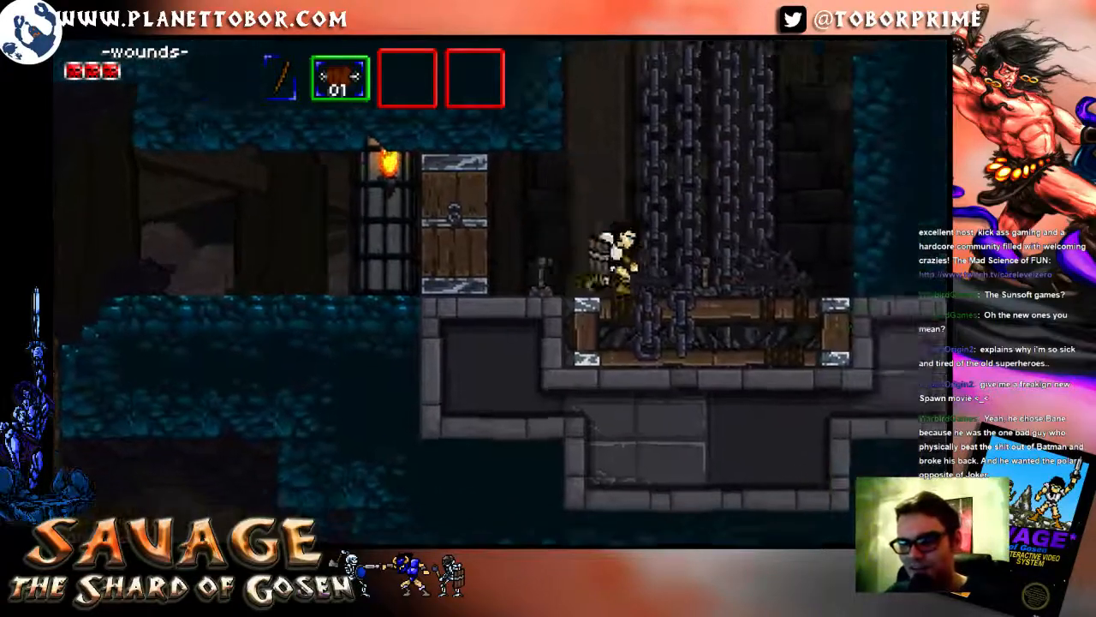
pyautogui.press('Right')
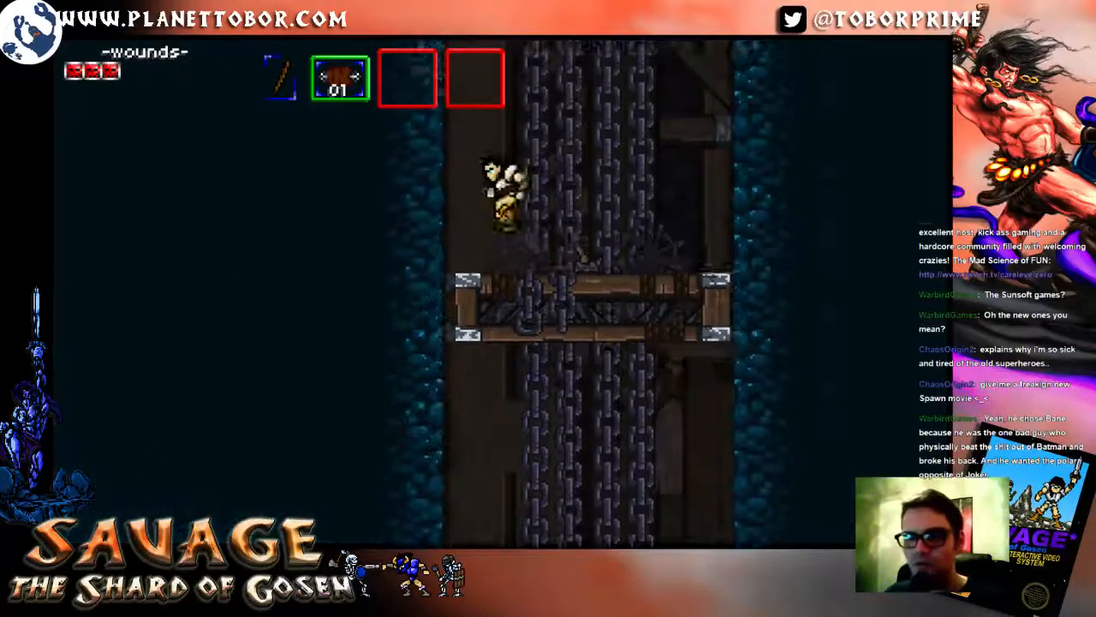
pyautogui.press('Left')
pyautogui.press('Right')
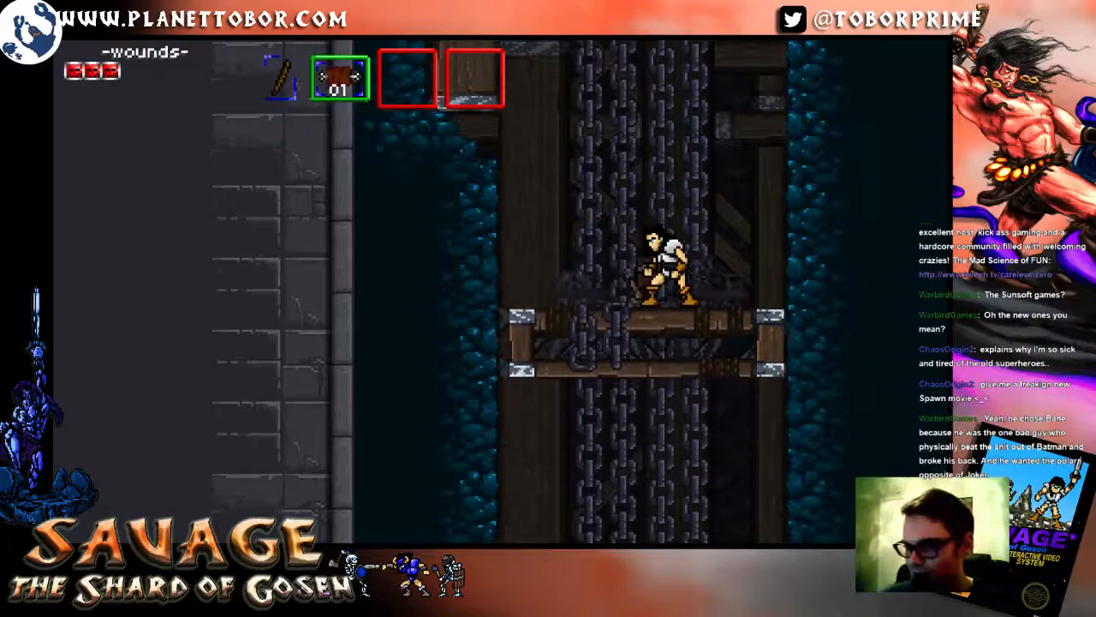
# Step: Back away from the purple creature on the rising lift and strike it down
pyautogui.press('Right')
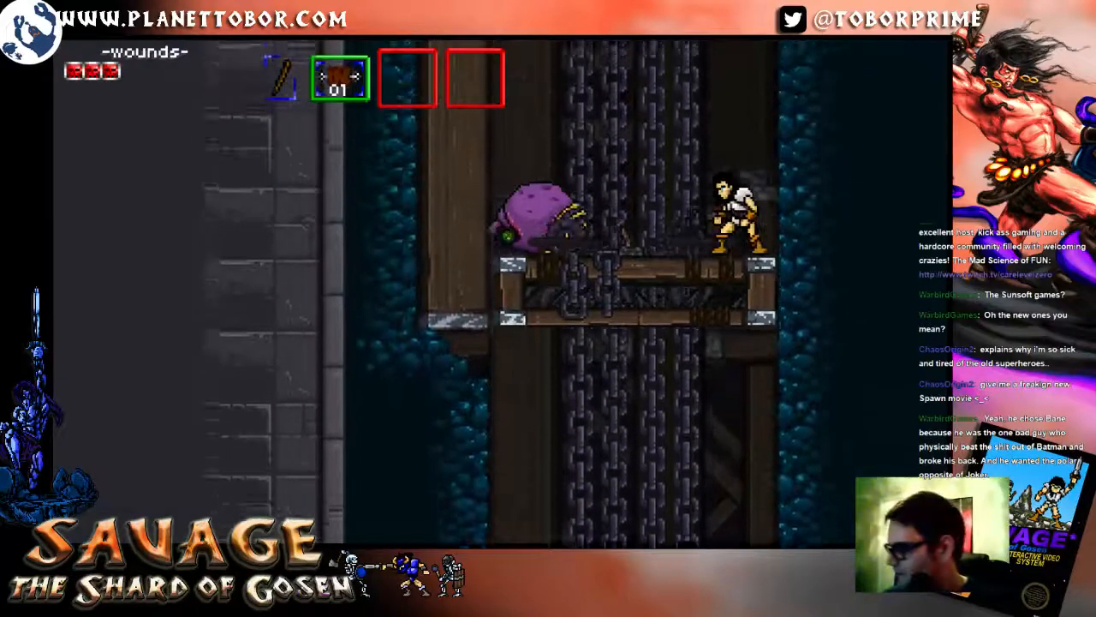
pyautogui.press('z')
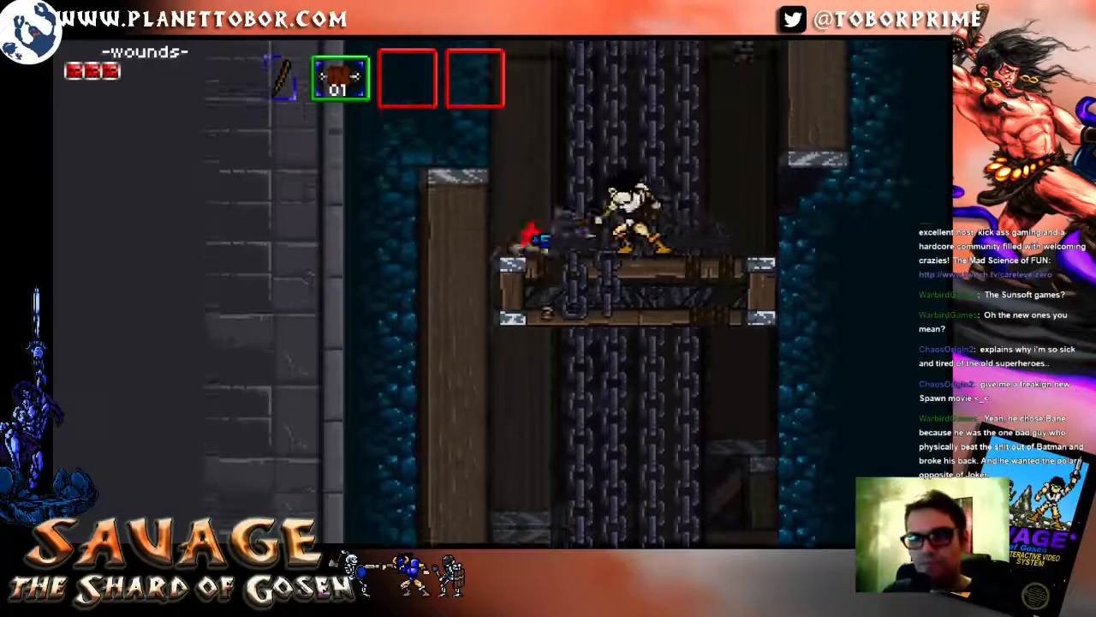
pyautogui.press('Left')
pyautogui.press('Right')
pyautogui.press('z')
pyautogui.press('Right')
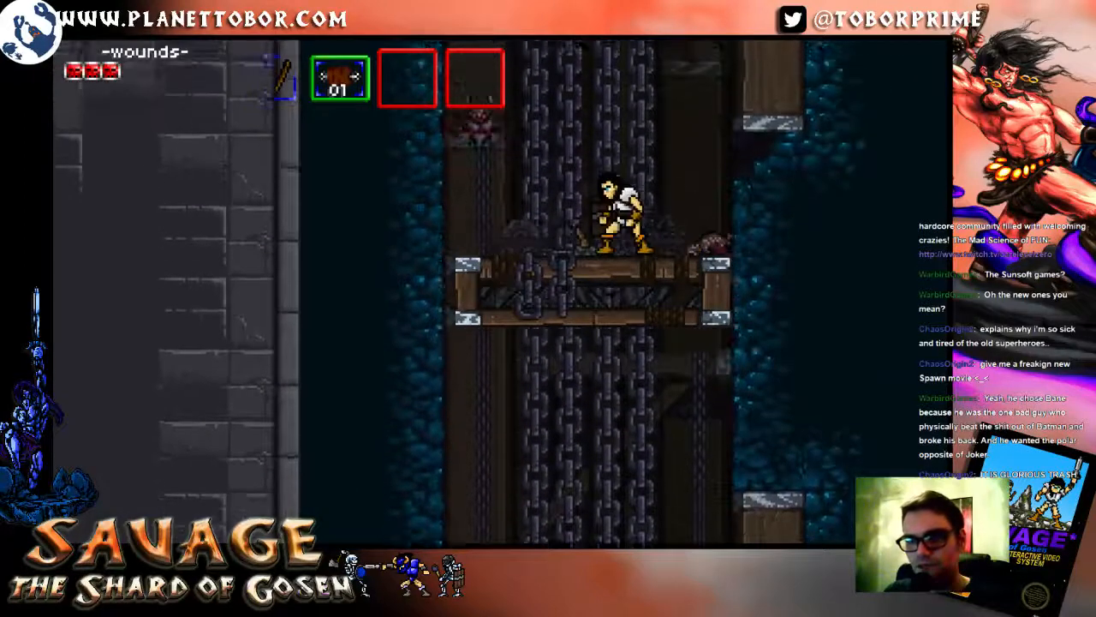
# Step: Fight off the creatures landing at both ends of the rising lift
pyautogui.press('Left')
pyautogui.press('z')
pyautogui.press('Right')
pyautogui.press('Left')
pyautogui.press('Right')
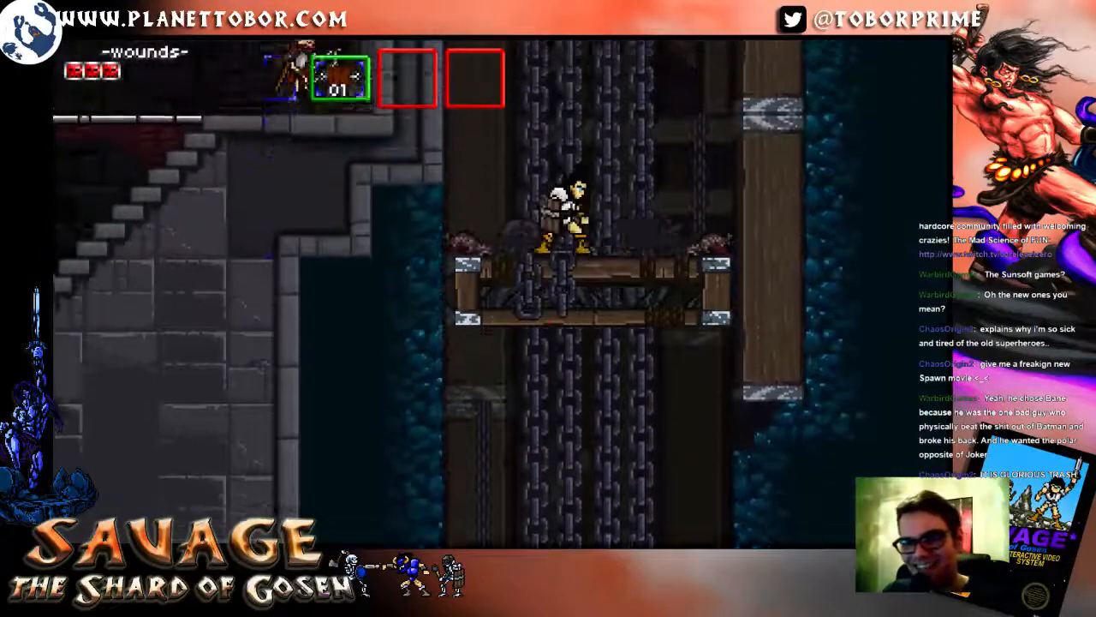
# Step: Shift back and forth along the lift while riding up past the archer's torch-lit room
pyautogui.press('Right')
pyautogui.press('Left')
pyautogui.press('Right')
pyautogui.press('Left')
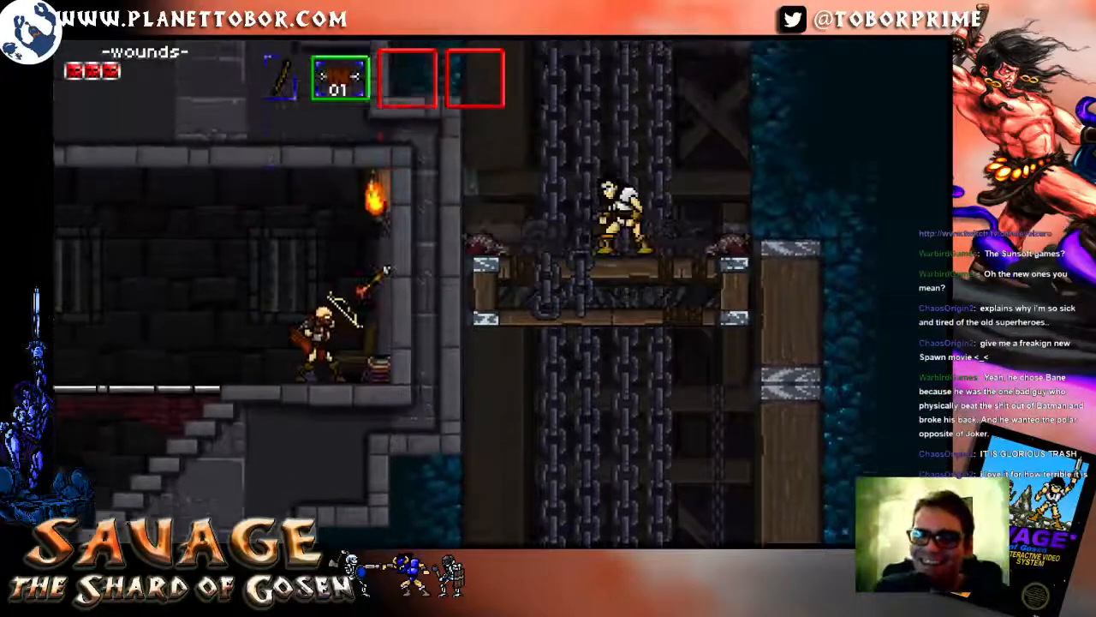
pyautogui.press('Left')
pyautogui.press('Right')
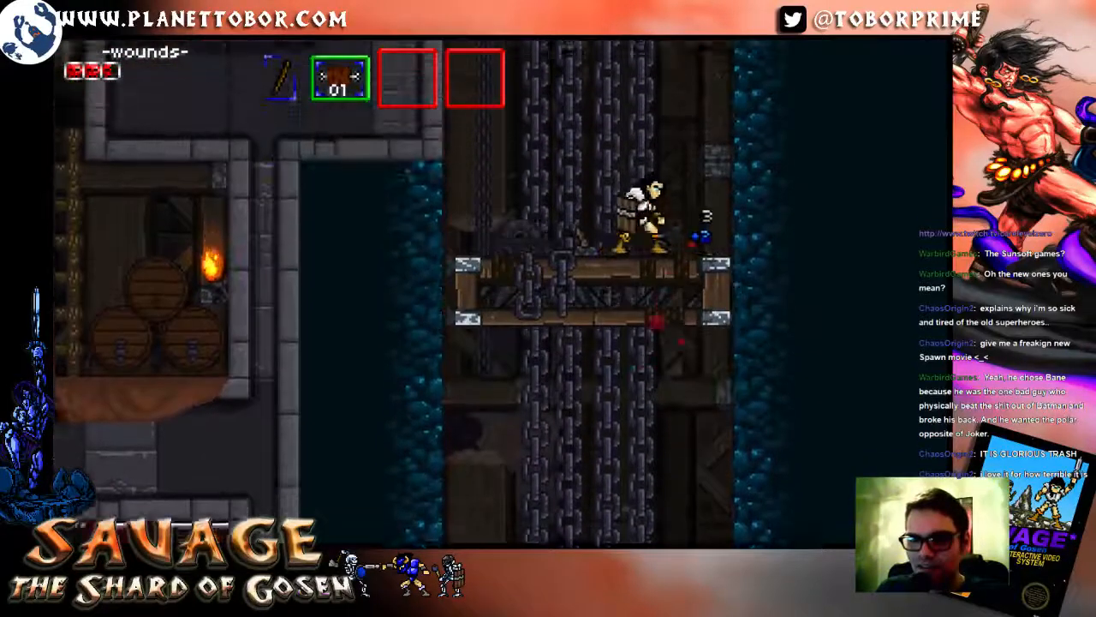
# Step: Fight across the lift while riding up past the archers' ladder room and barred cell
pyautogui.press('Right')
pyautogui.press('Left')
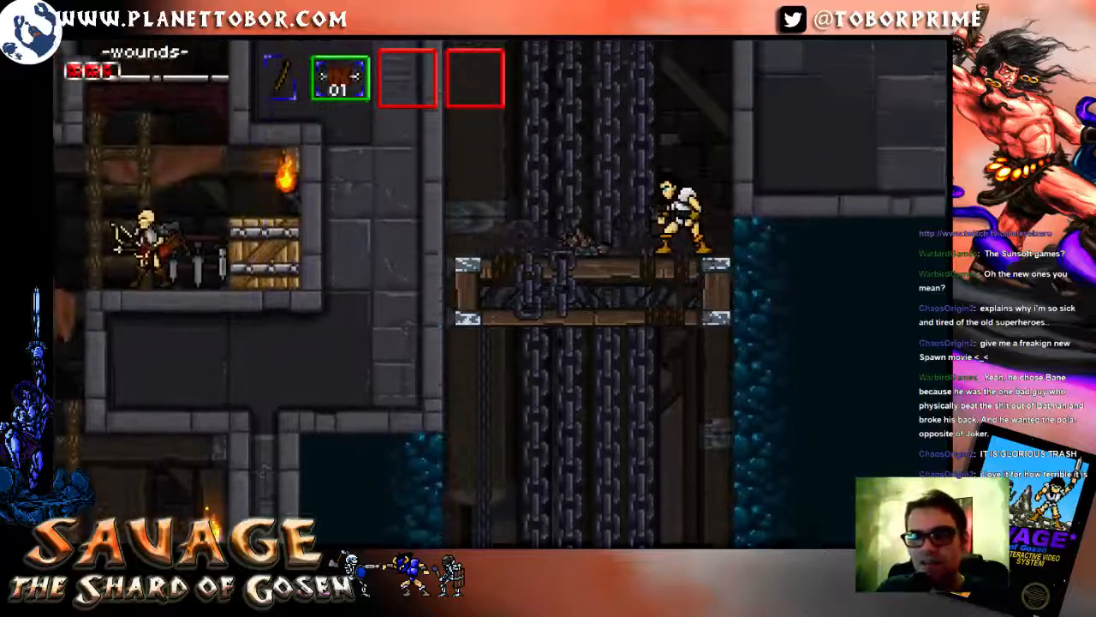
pyautogui.press('Left')
pyautogui.press('x')
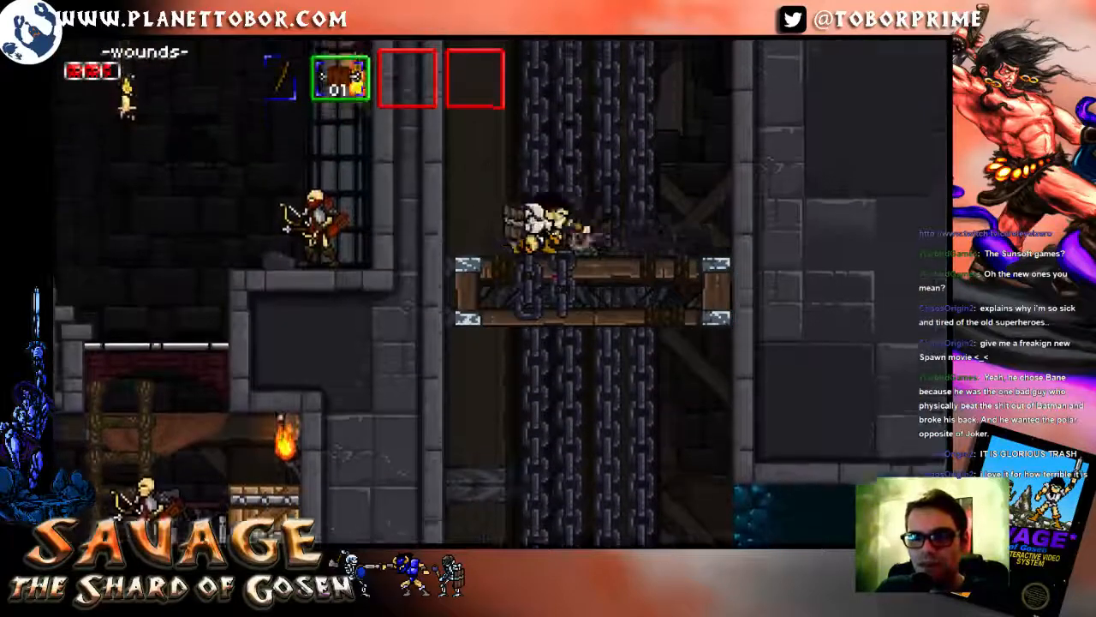
pyautogui.press('Right')
pyautogui.press('Right')
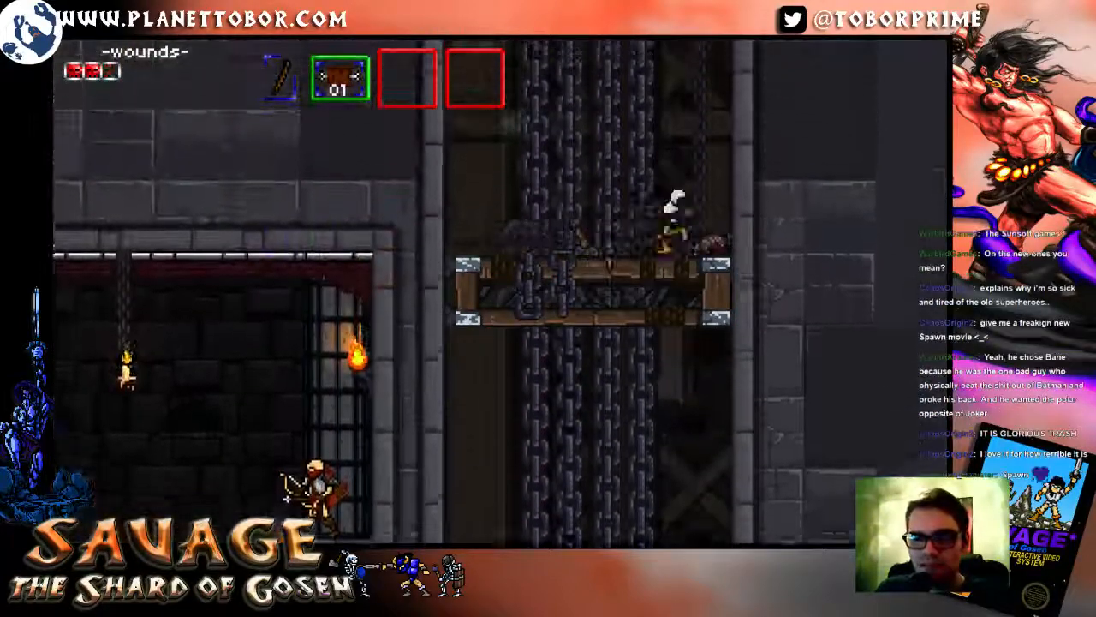
# Step: Stay on the lift up to the top floor with the spiked gate and horned guard
pyautogui.press('Left')
pyautogui.press('Right')
pyautogui.press('Right')
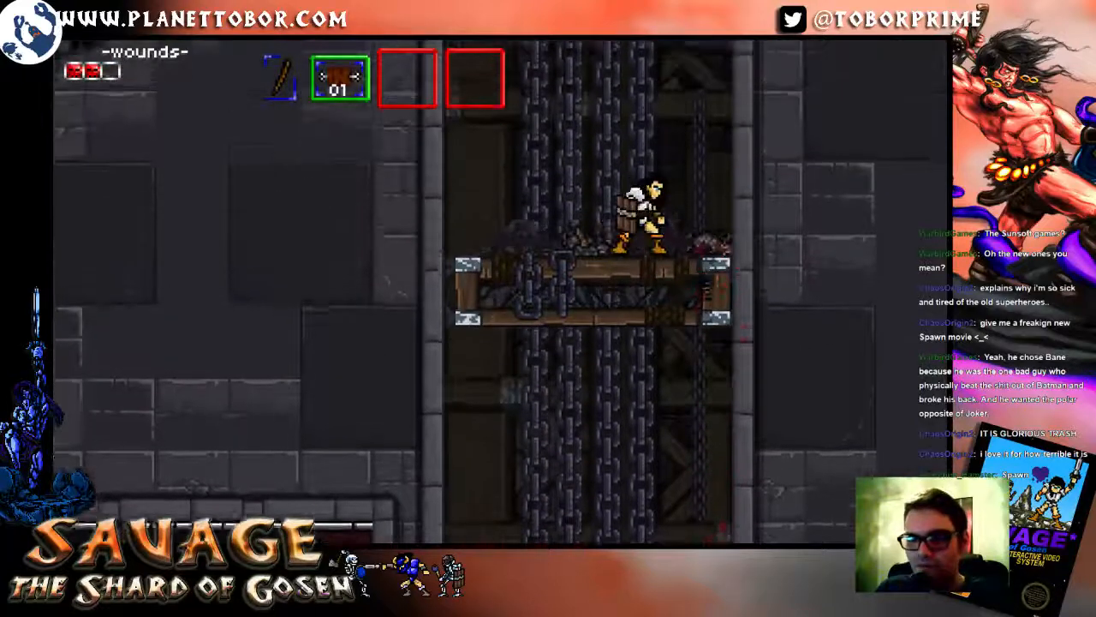
pyautogui.press('Left')
pyautogui.press('Right')
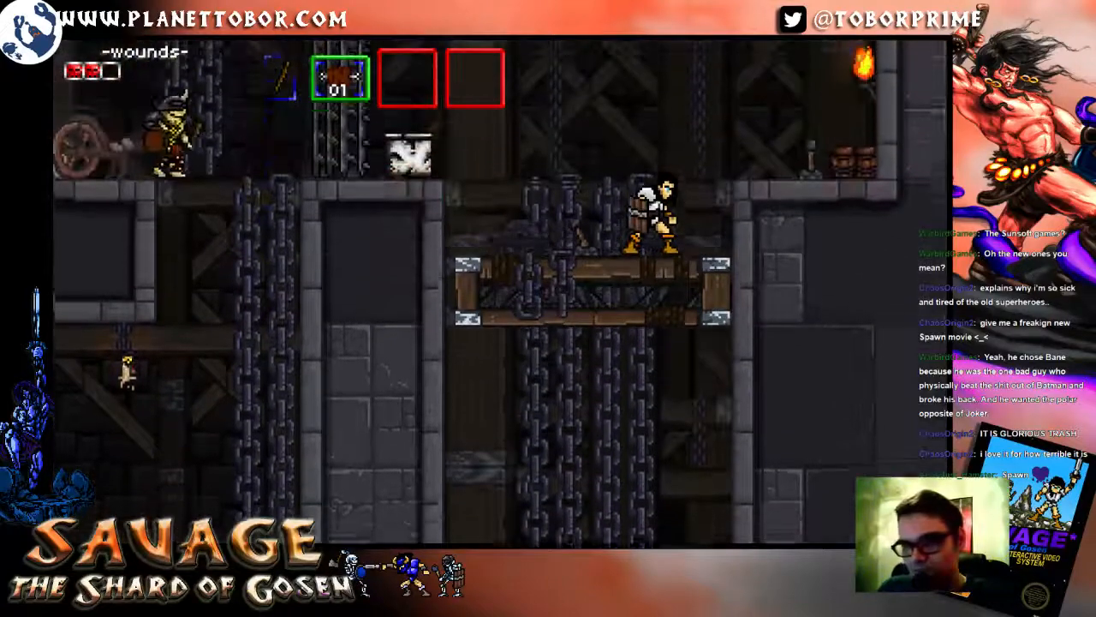
# Step: Use the healing item at the top of the lift and duck through the spiked gate's opening
pyautogui.press('Left')
pyautogui.press('space')
pyautogui.press('c')
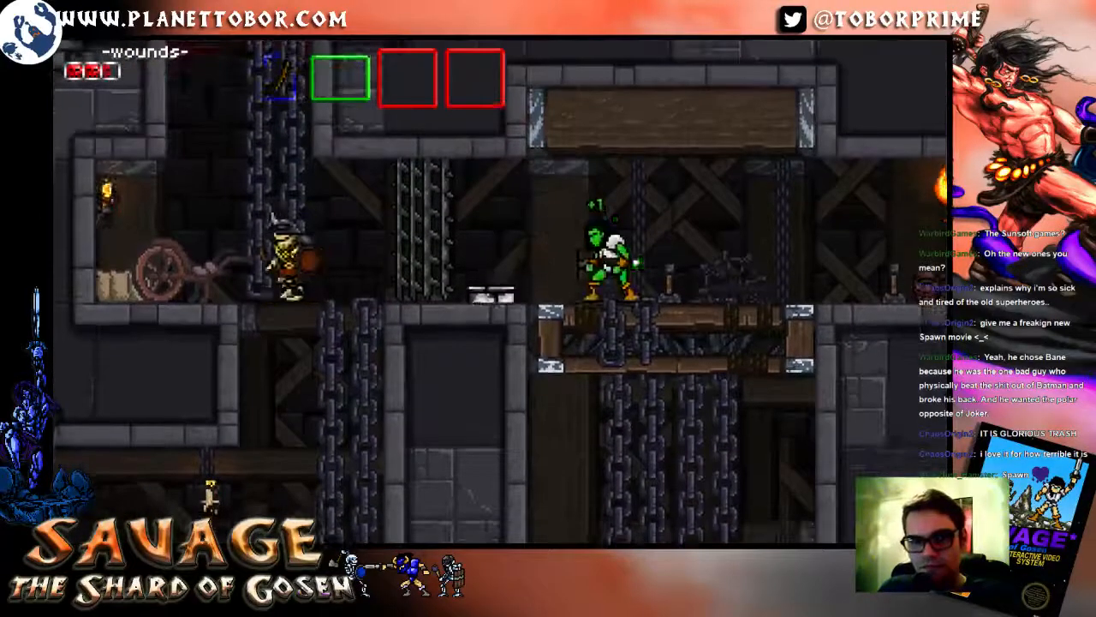
pyautogui.press('Left')
pyautogui.press('Down')
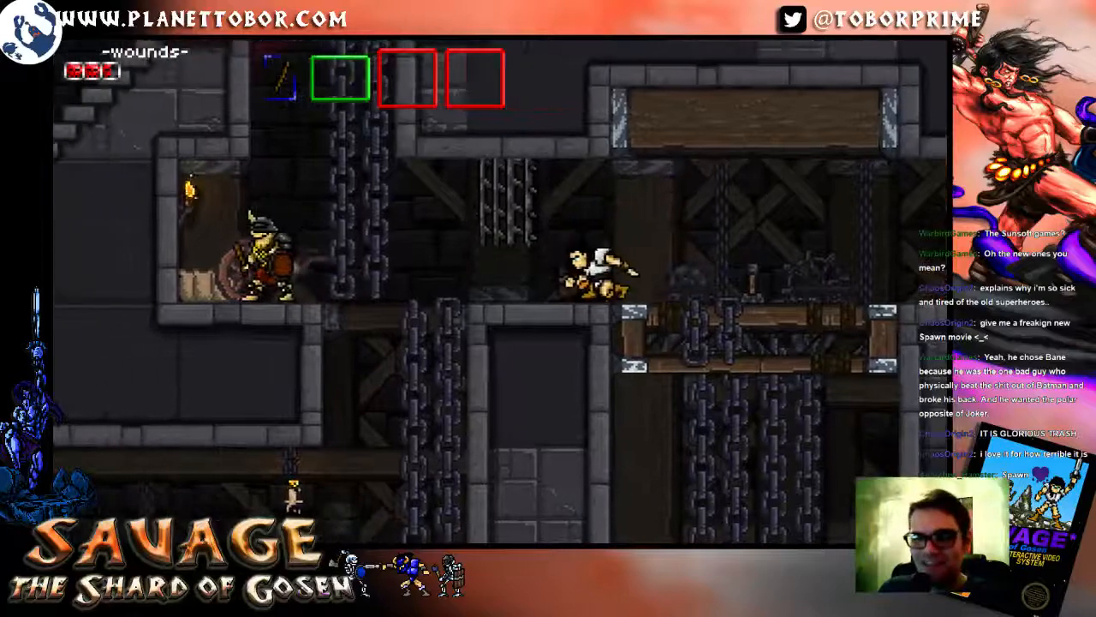
# Step: Run to the horned guard at the wooden wheel and attack him
pyautogui.press('Left')
pyautogui.press('x')
pyautogui.press('x')
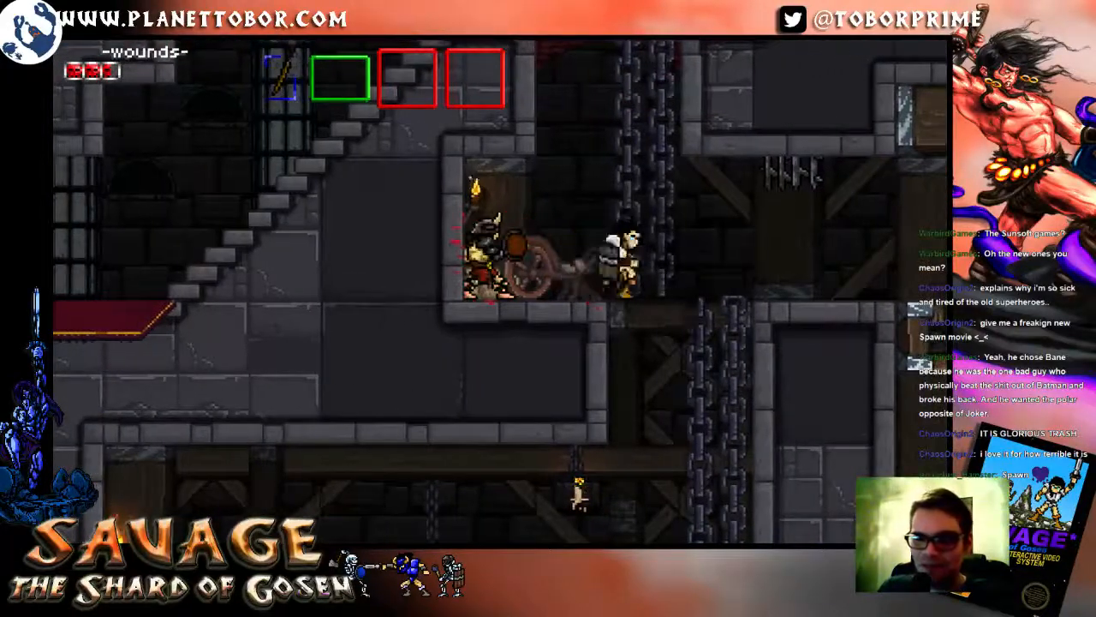
pyautogui.press('Right')
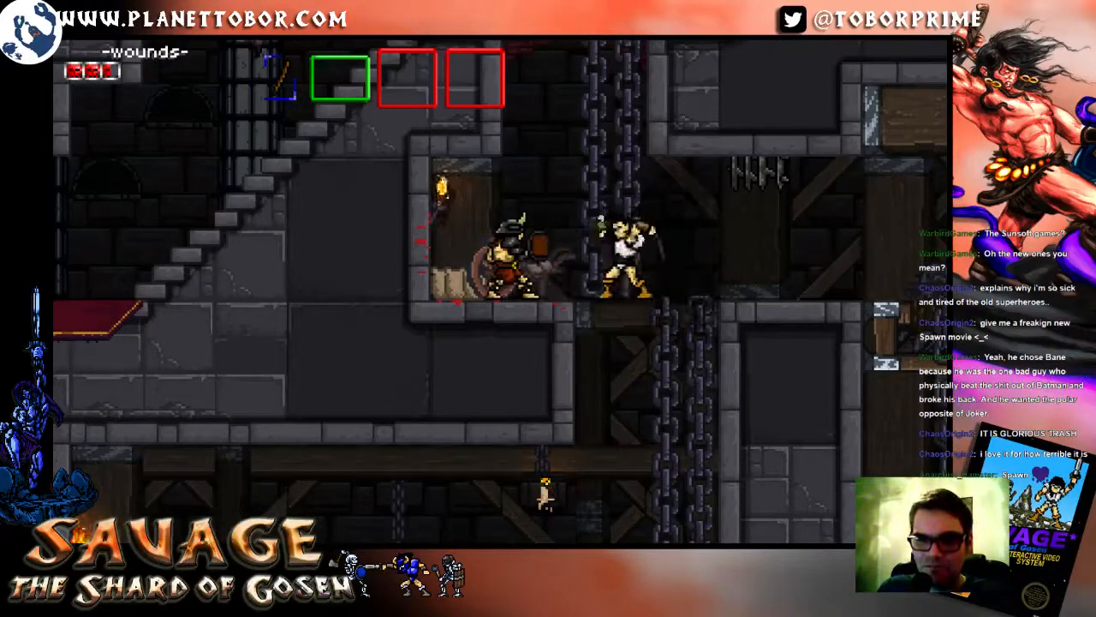
# Step: Circle around the horned guard by the wheel, kill him and pick up the Wood Club
pyautogui.press('Right')
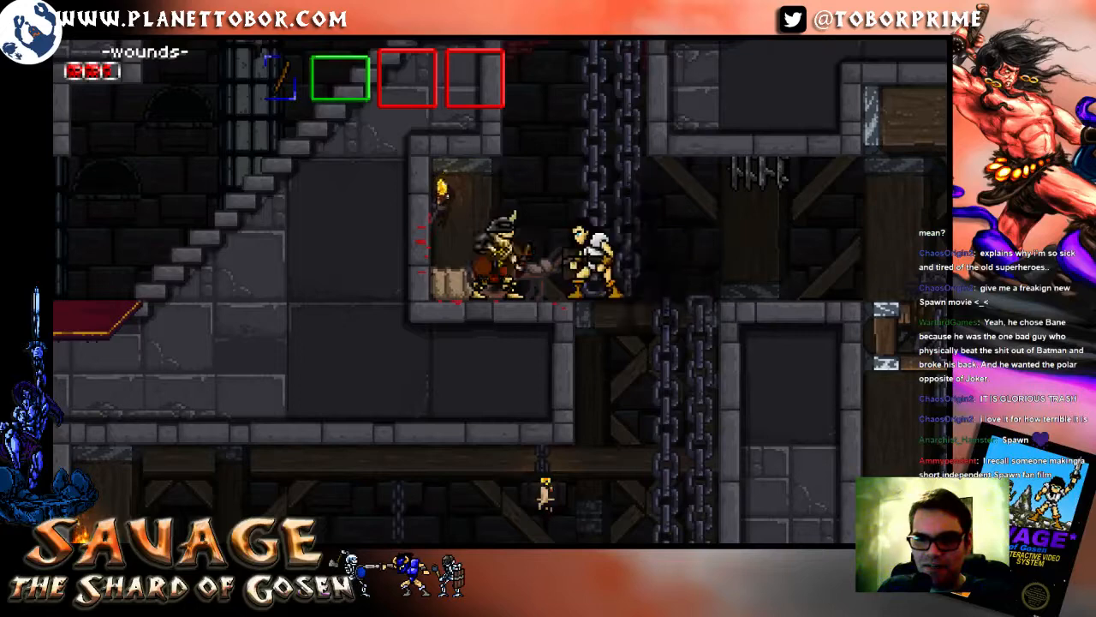
pyautogui.press('Down')
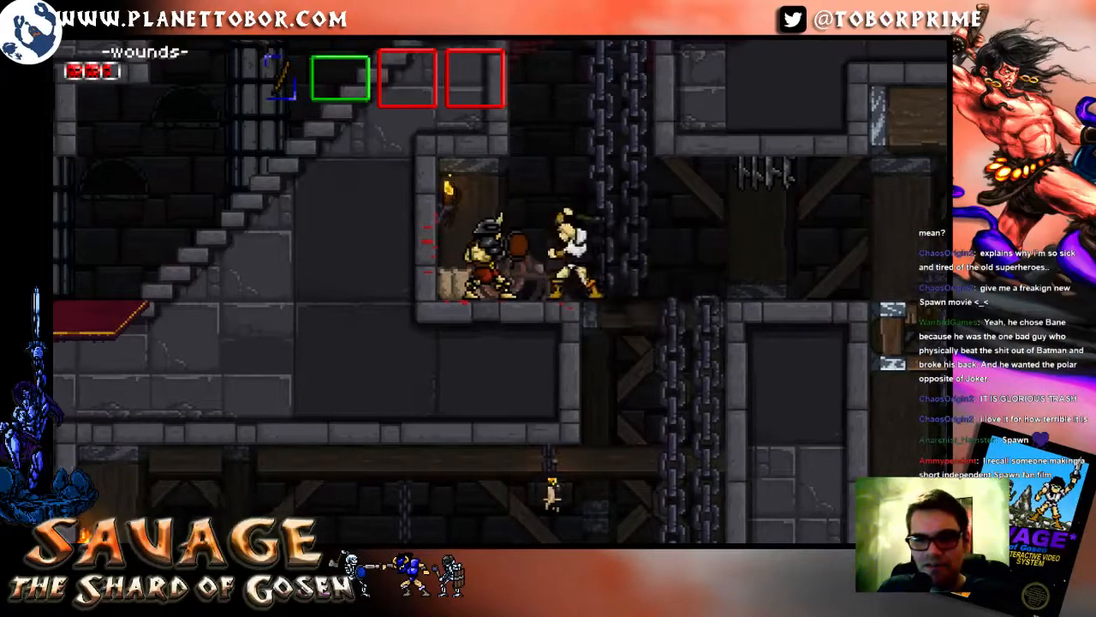
pyautogui.press('Left')
pyautogui.press('Left')
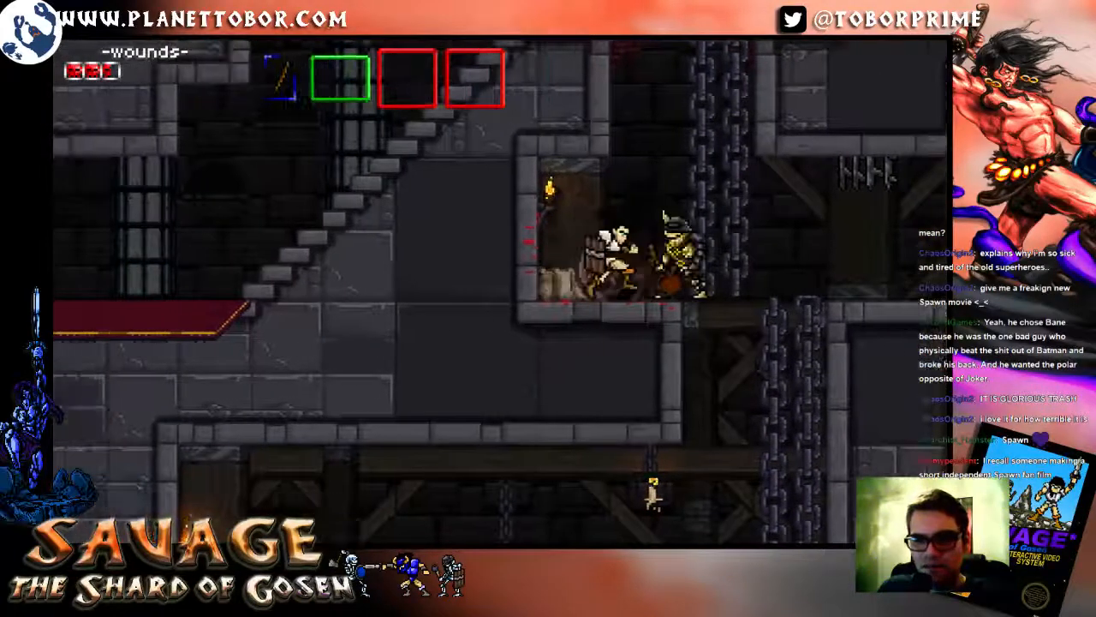
pyautogui.press('Right')
pyautogui.press('Right')
pyautogui.press('Left')
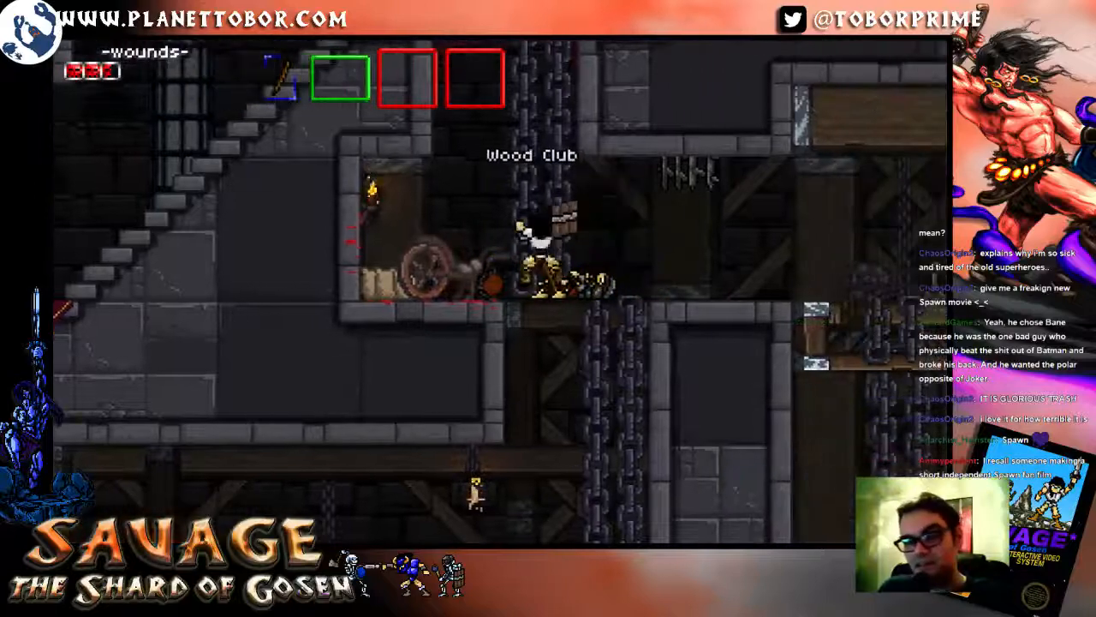
# Step: Climb the hanging chains to the hall above and face the shield-bearing guard across the bridge
pyautogui.press('Up')
pyautogui.press('Up')
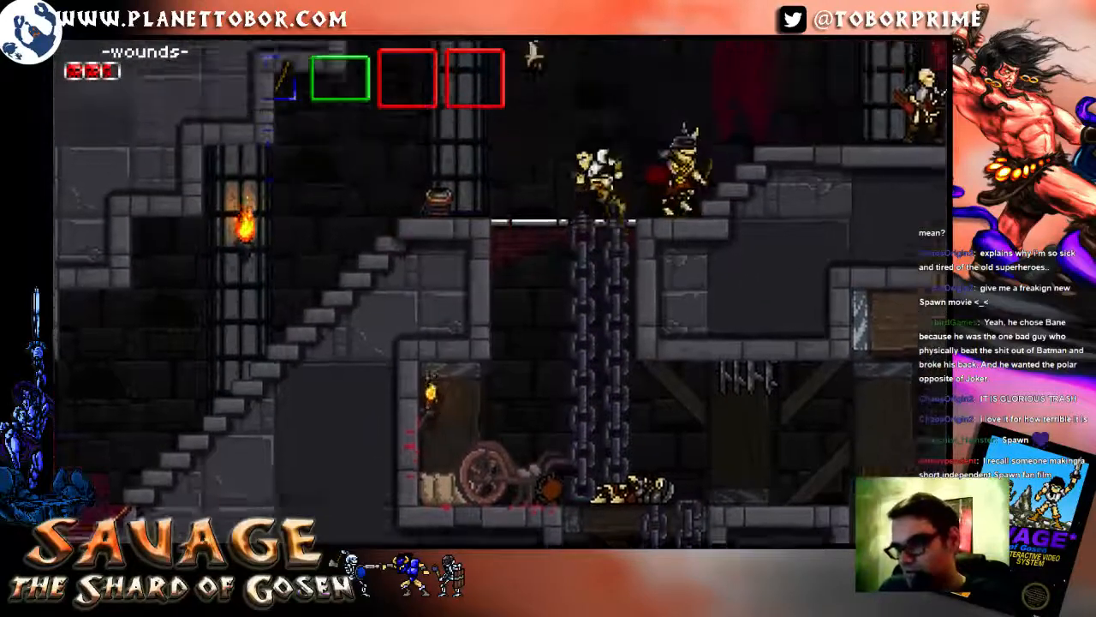
pyautogui.press('Right')
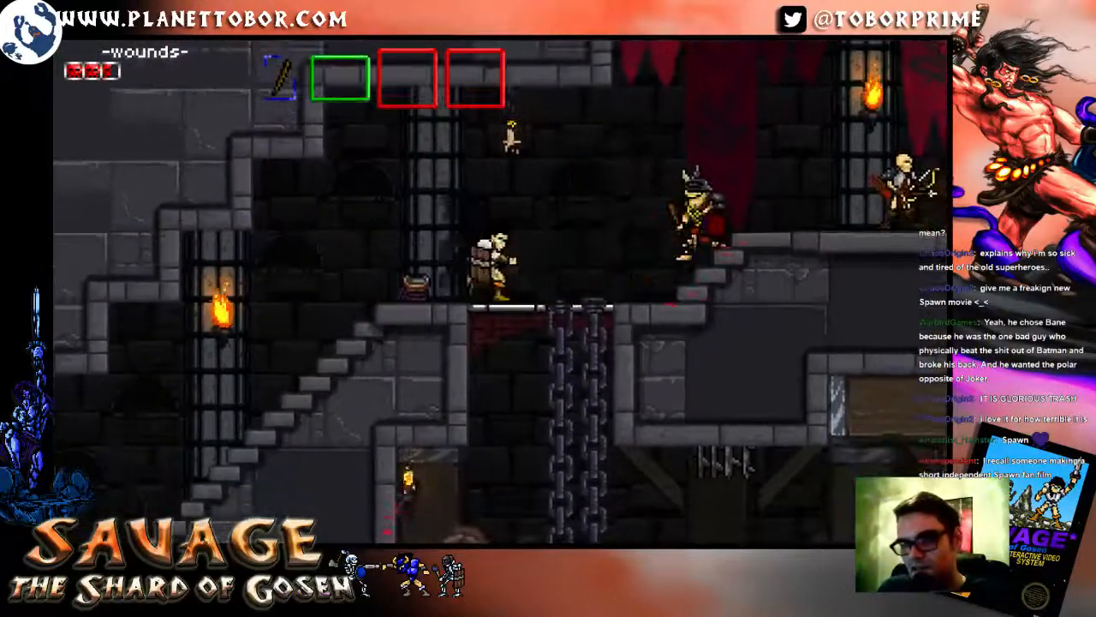
pyautogui.press('Right')
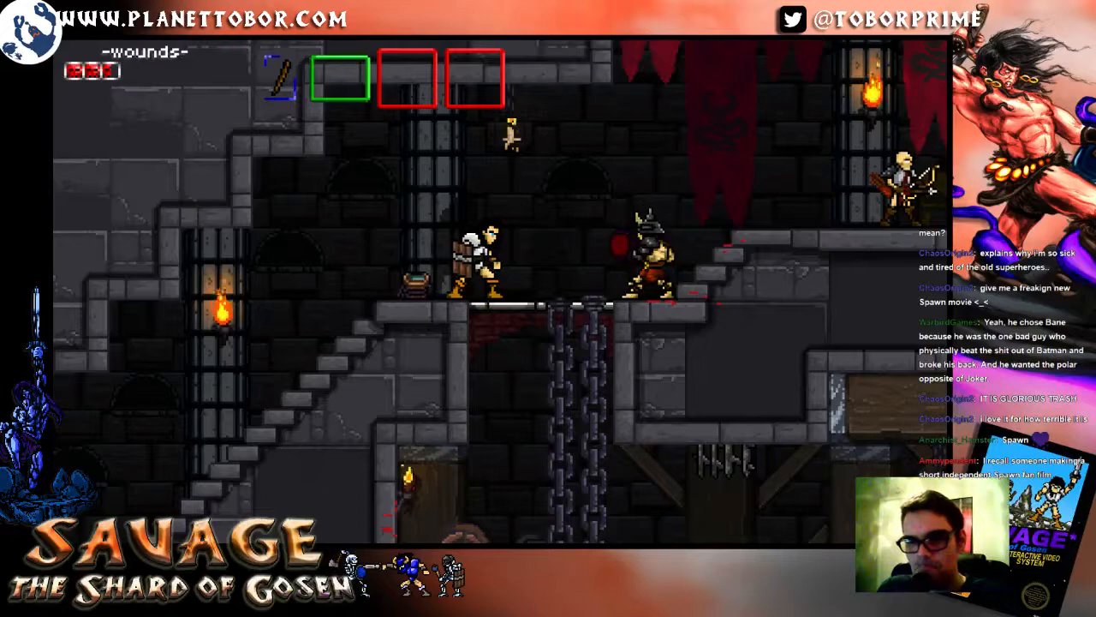
# Step: Retreat behind the chest at the stairhead and kill the guard crossing the bridge
pyautogui.press('Left')
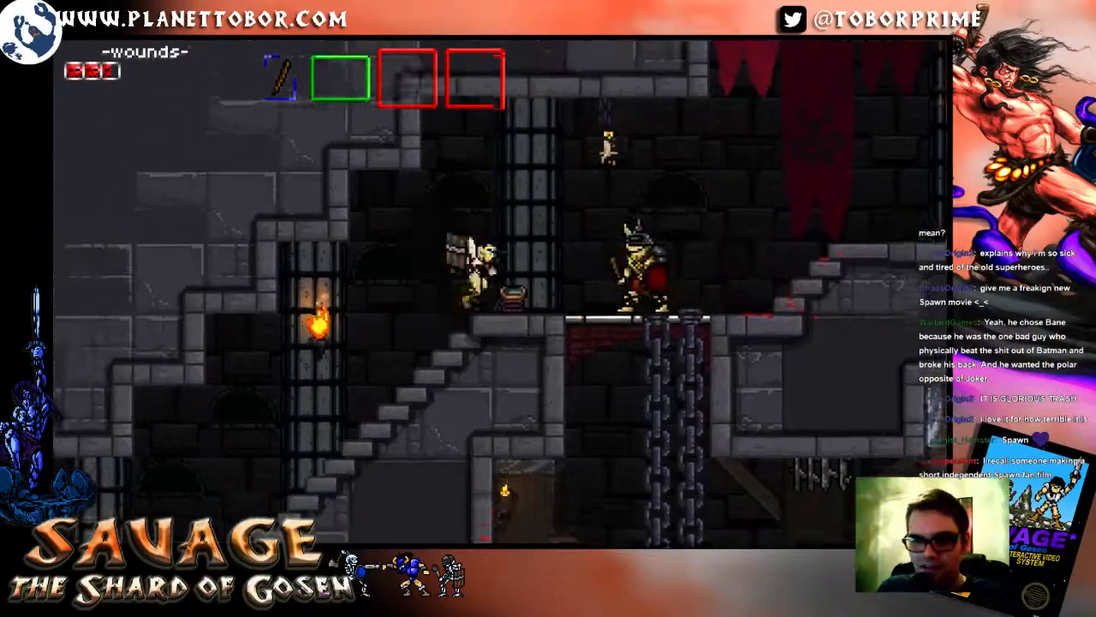
pyautogui.press('x')
pyautogui.press('x')
pyautogui.press('Right')
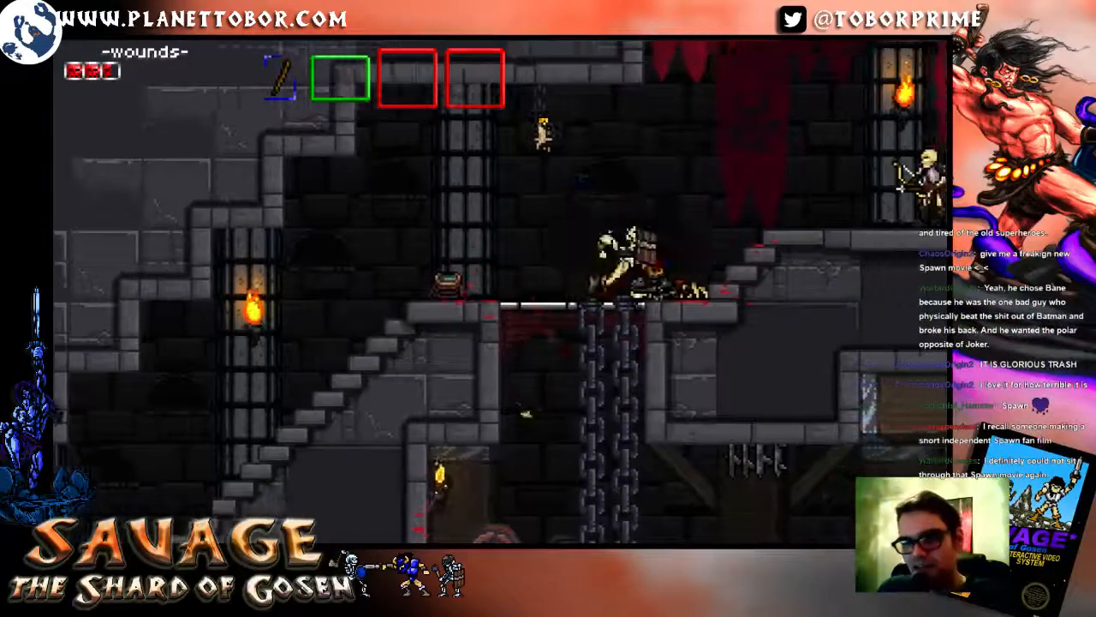
# Step: Climb the steps into the banner-lined hall and kill the skeleton archer
pyautogui.press('Up')
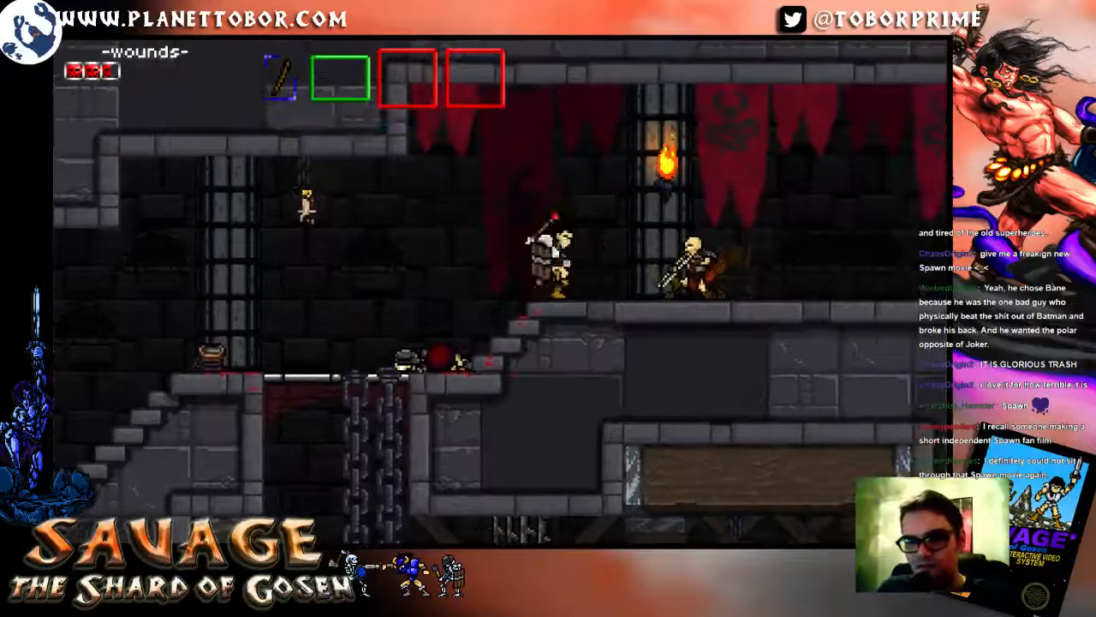
pyautogui.press('Right')
pyautogui.press('x')
pyautogui.press('z')
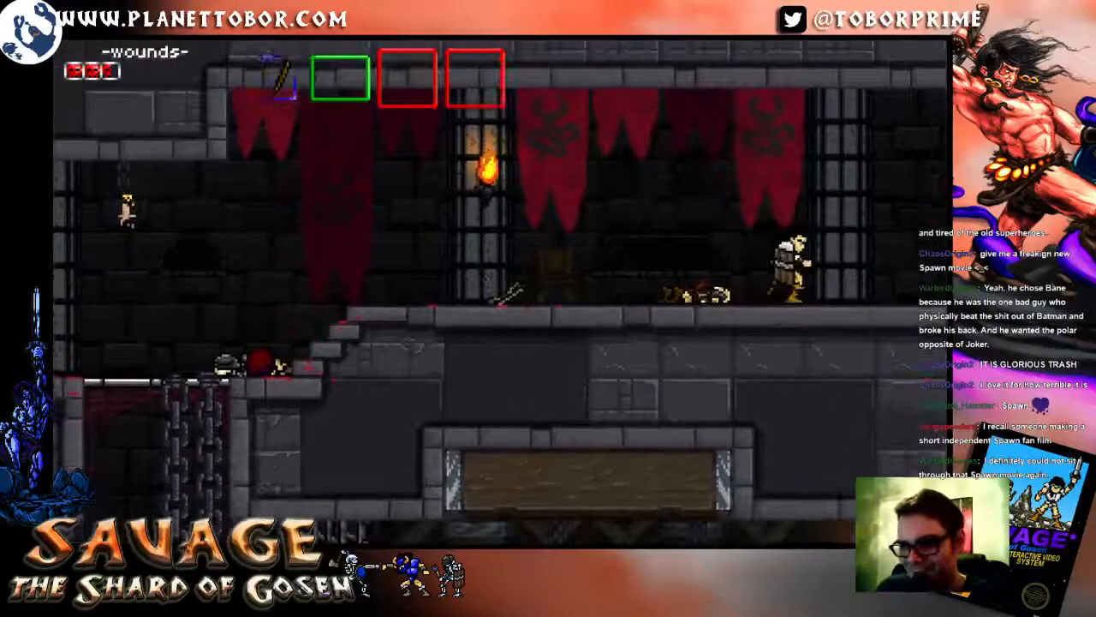
# Step: Run down the balustraded staircase and through the columned hall past the armoured guard
pyautogui.press('Right')
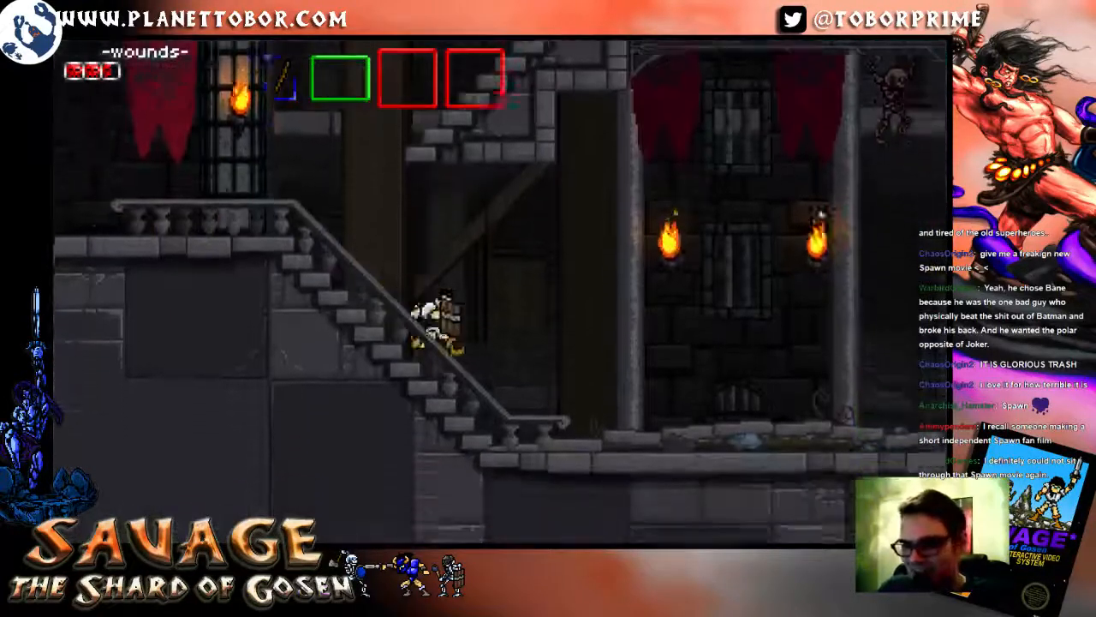
pyautogui.press('Right')
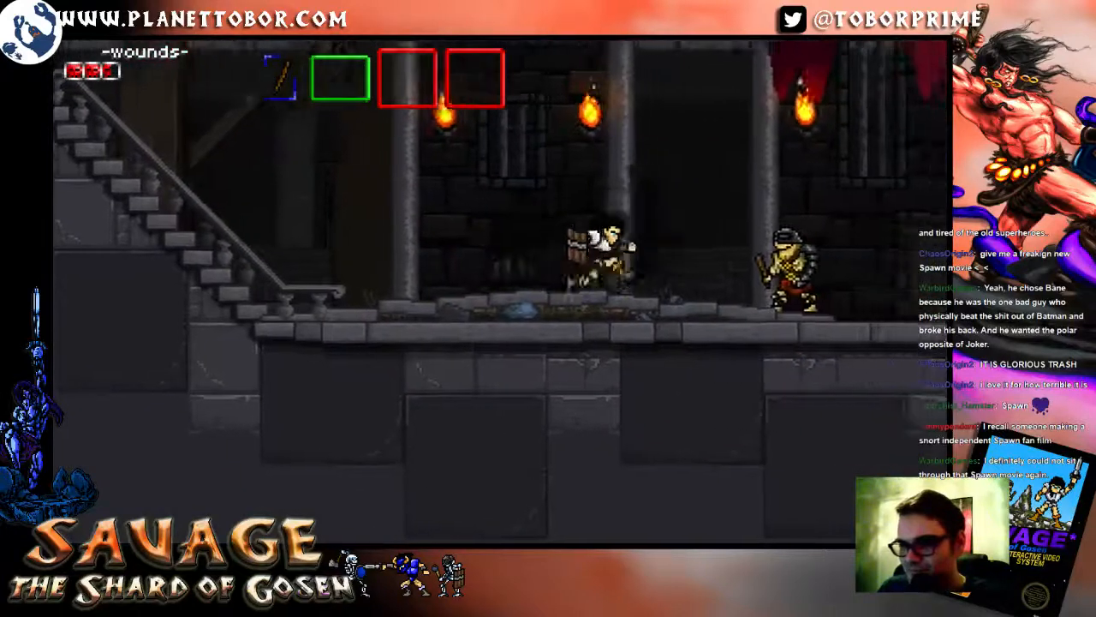
pyautogui.press('z')
pyautogui.press('Right')
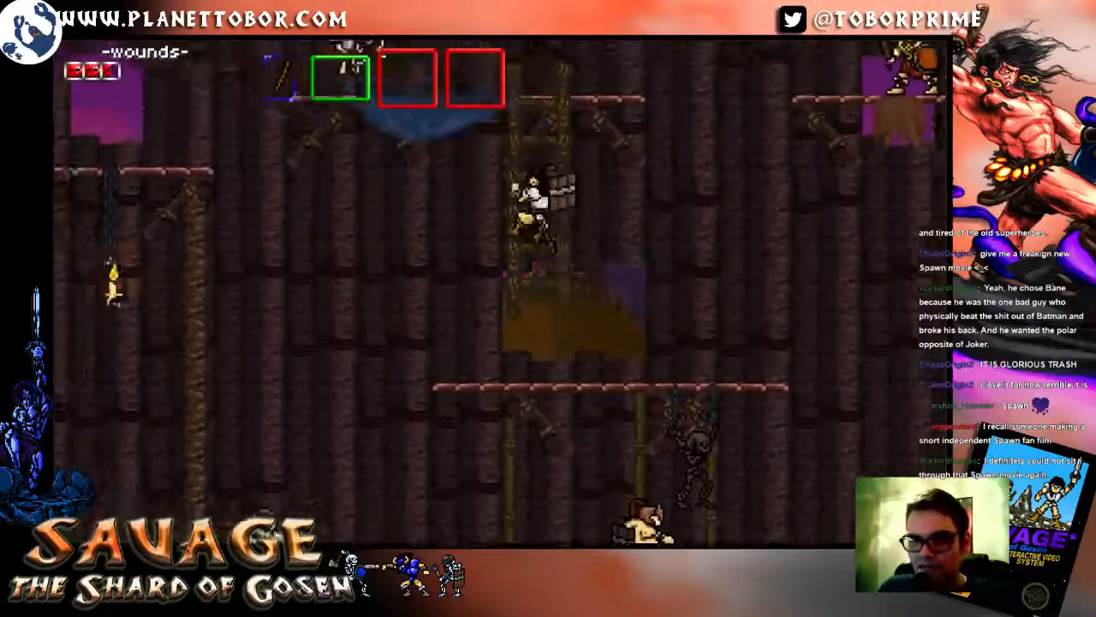
# Step: Climb the palisade ladder past the archer and jump across the platforms to the log tower
pyautogui.press('Up')
pyautogui.press('Up')
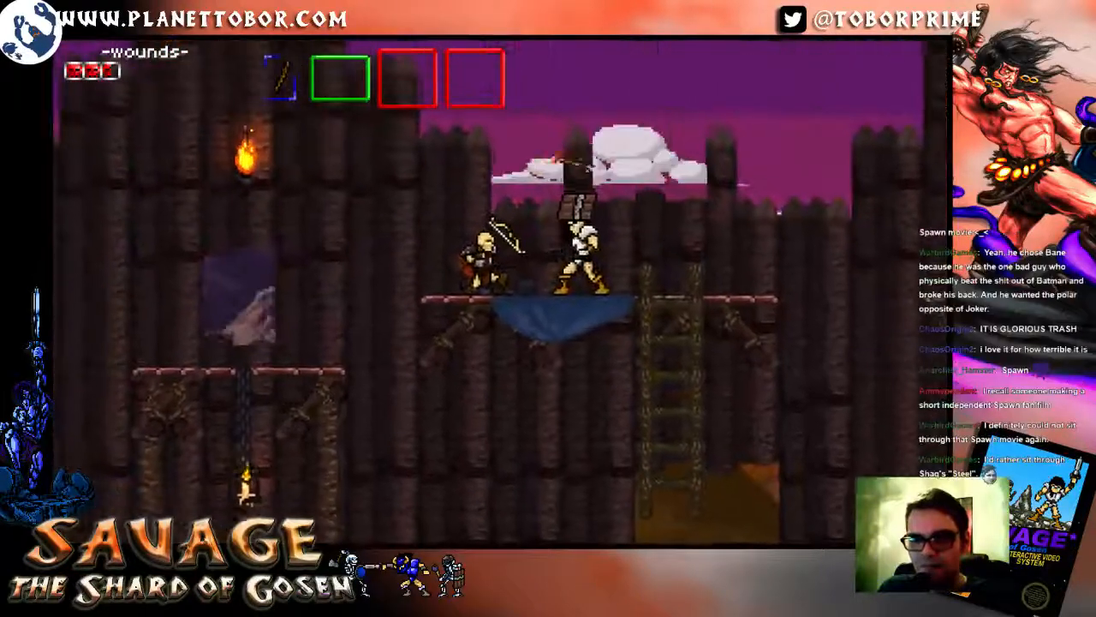
pyautogui.press('Right')
pyautogui.press('space')
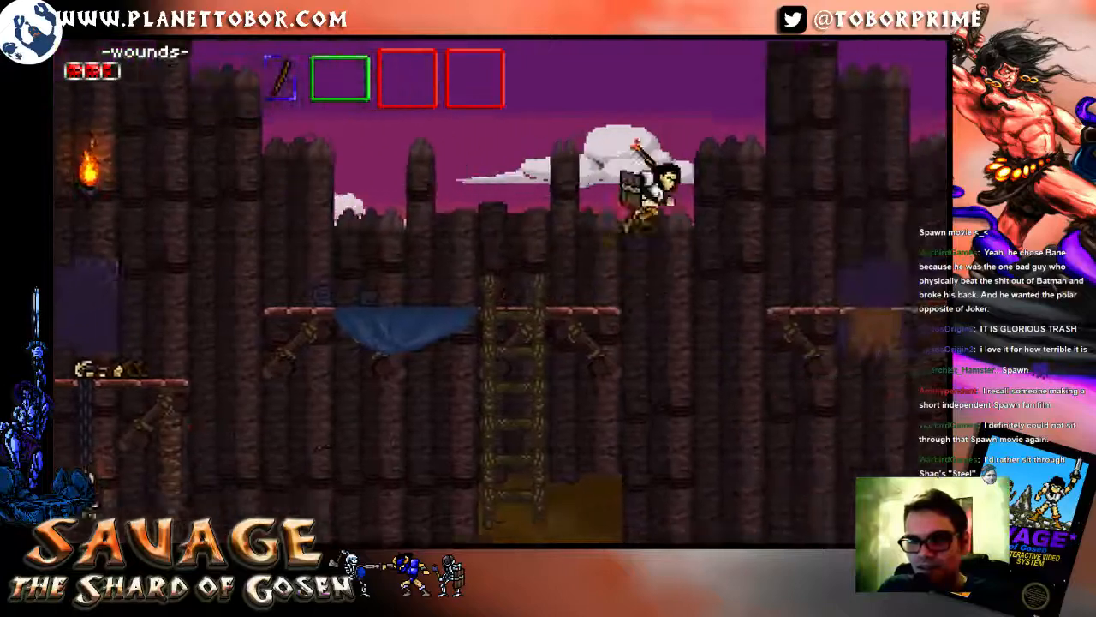
pyautogui.press('space')
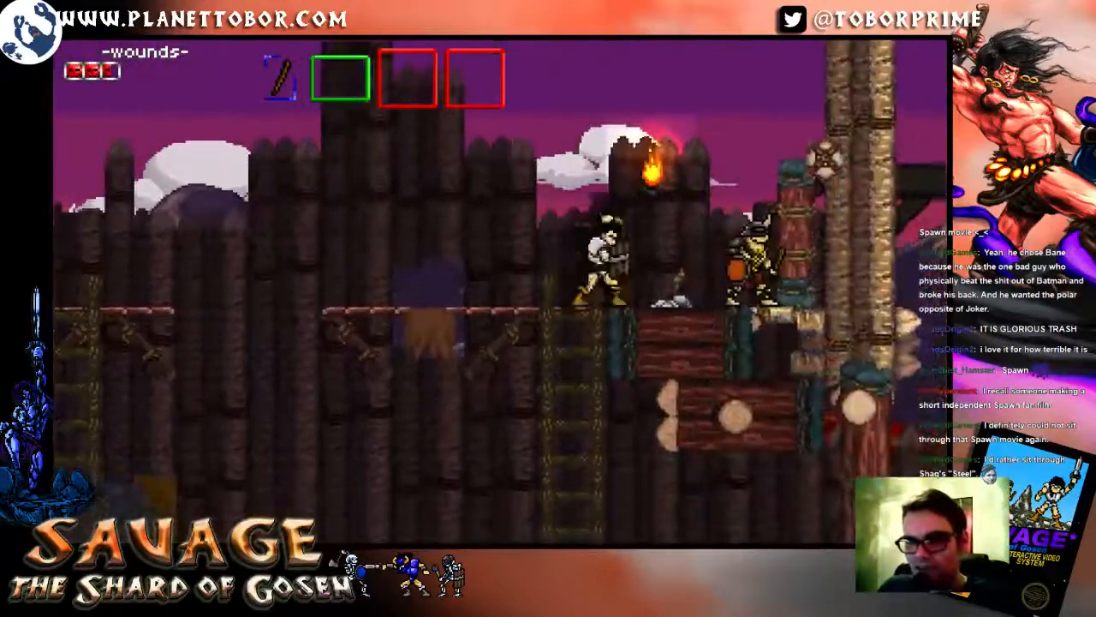
# Step: Climb down the palisade ladder beside the log tower and run along the raised ground out to the overworld
pyautogui.press('Left')
pyautogui.press('Right')
pyautogui.press('Down')
pyautogui.press('Down')
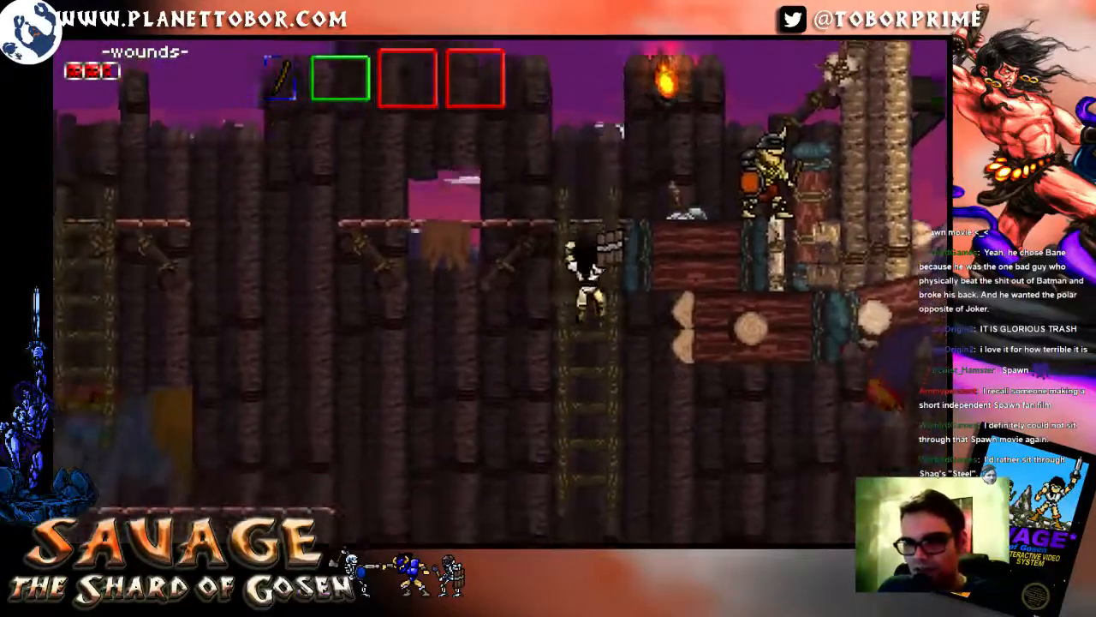
pyautogui.press('Right')
pyautogui.press('space')
pyautogui.press('Right')
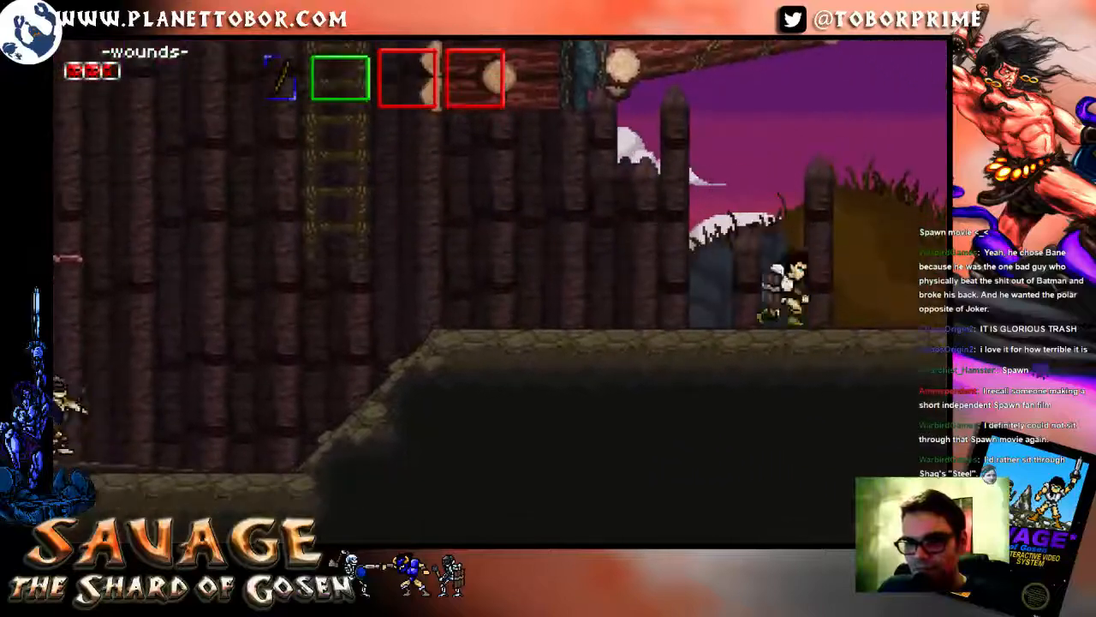
pyautogui.press('Right')
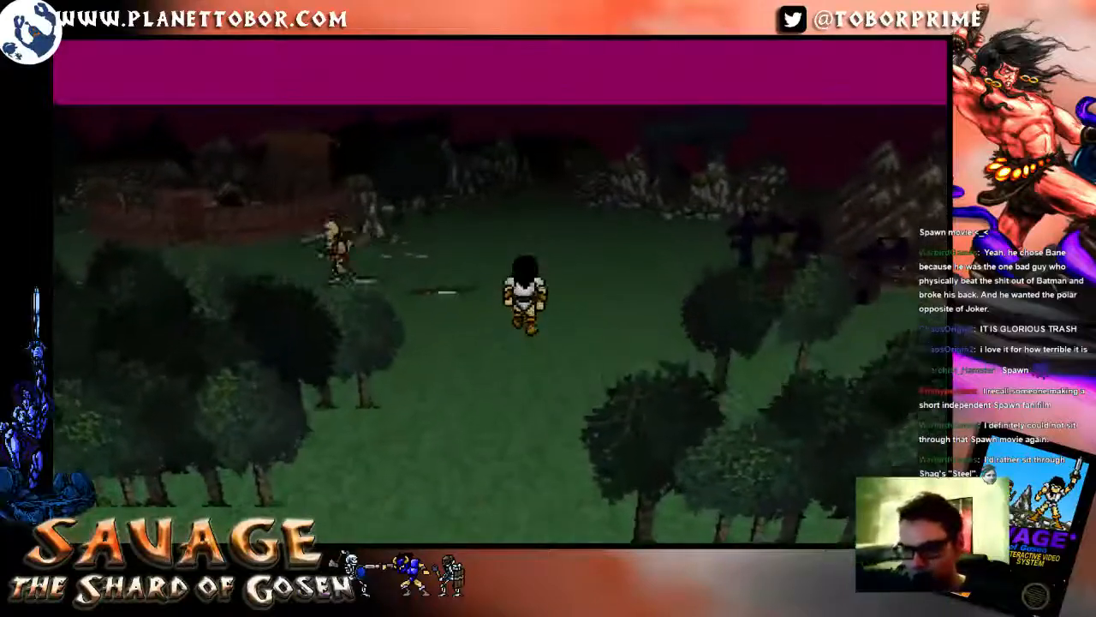
# Step: Cross the overworld past the walled palisade toward the mountains and enter the cave
pyautogui.press('Up')
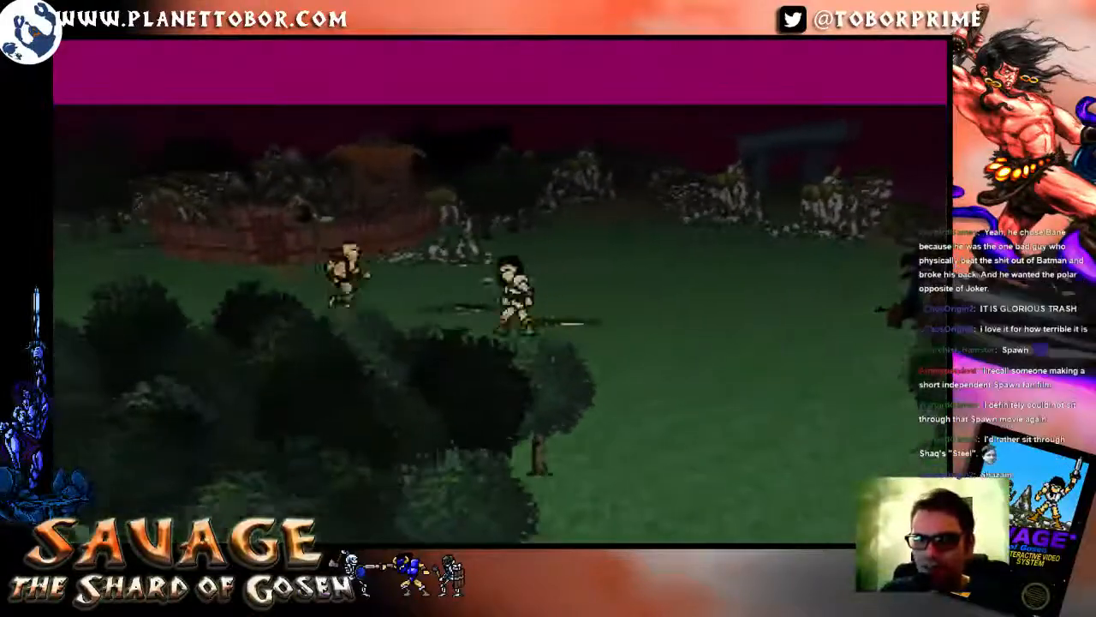
pyautogui.press('Left')
pyautogui.press('Up')
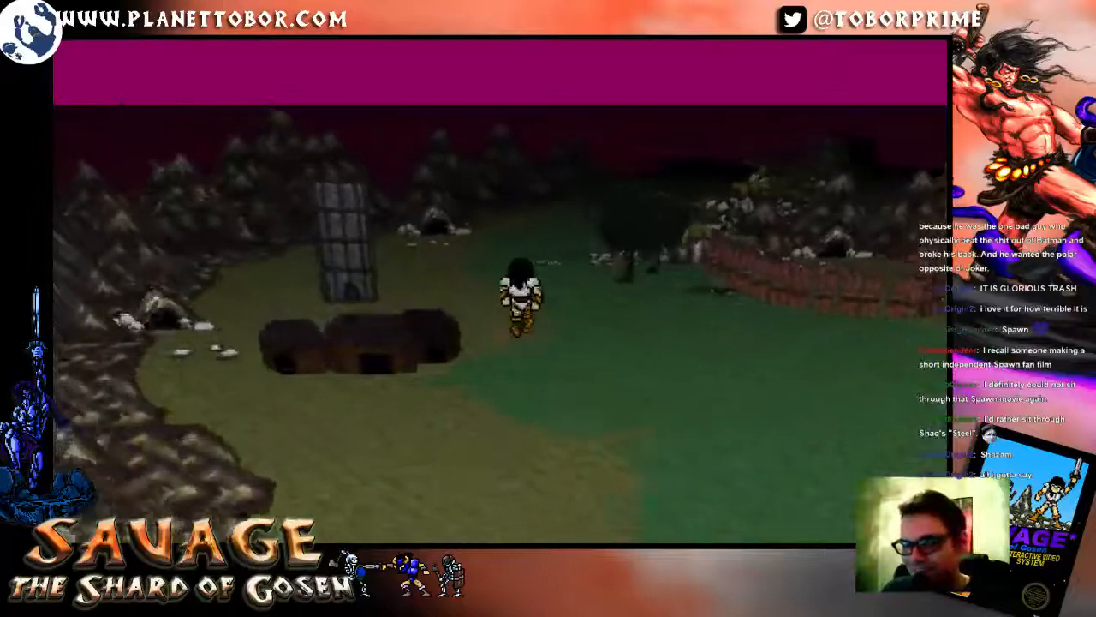
pyautogui.press('Left')
pyautogui.press('Up')
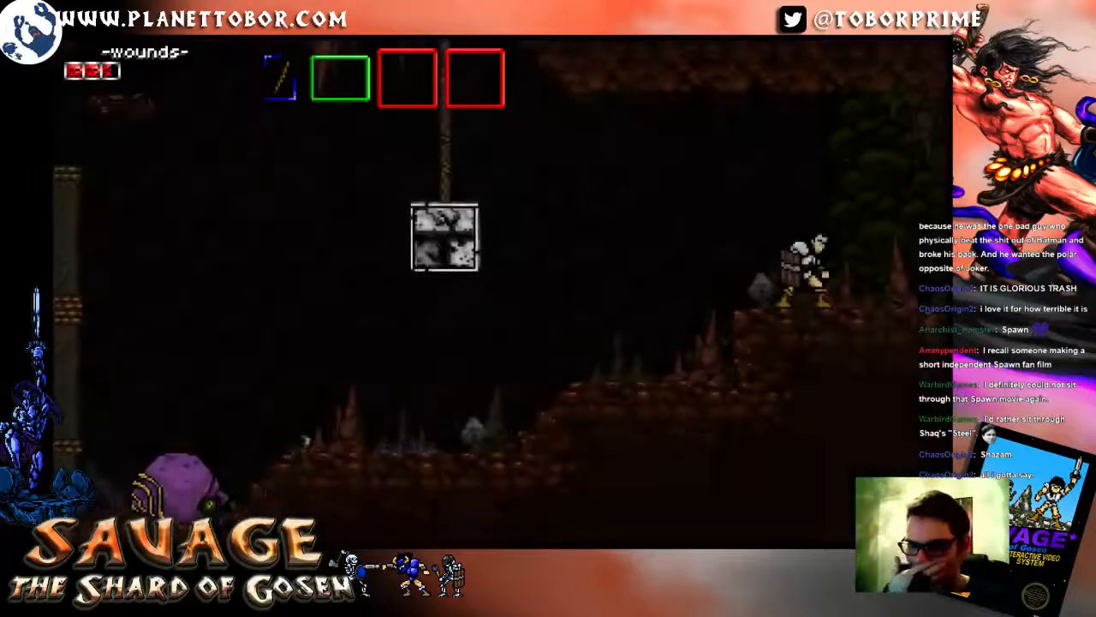
# Step: Descend the rocky cave slope and kill the two purple shelled creatures near the stone pillar
pyautogui.press('Left')
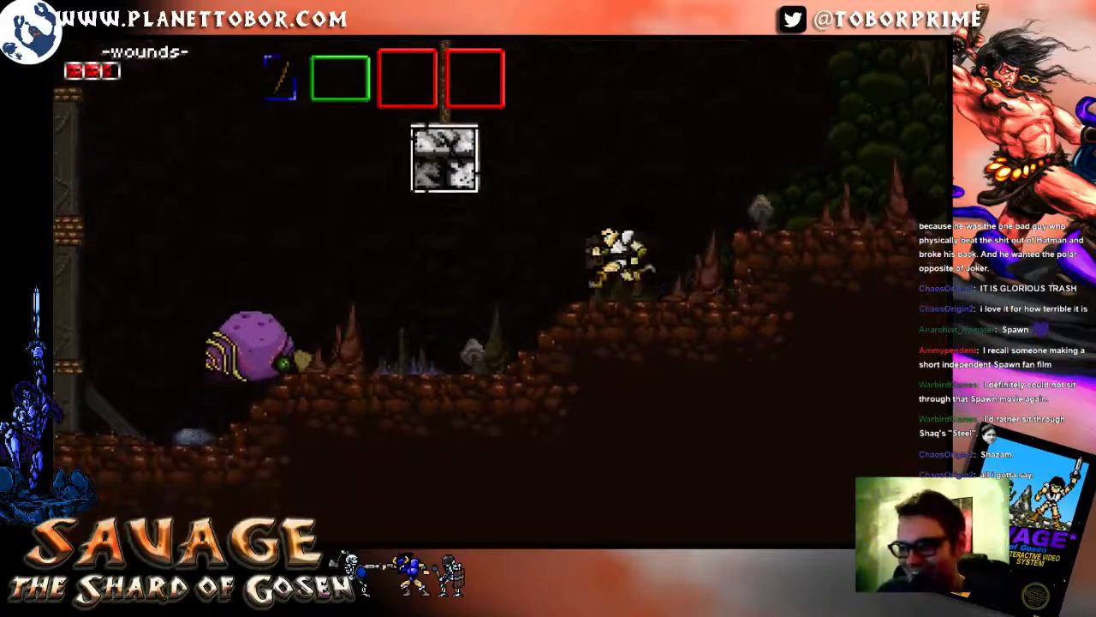
pyautogui.press('Left')
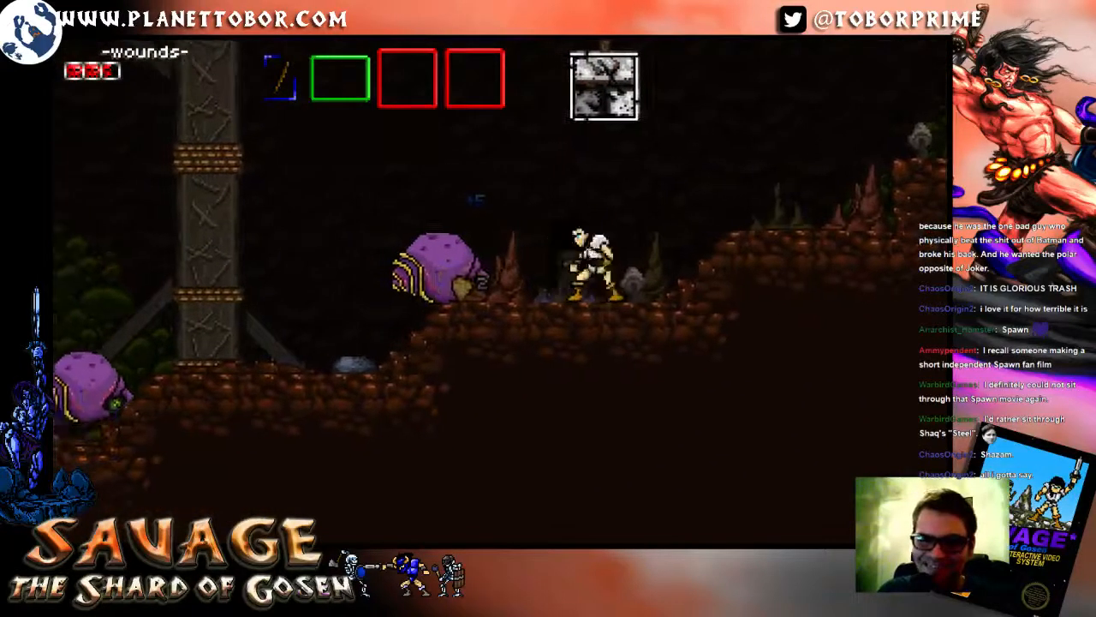
pyautogui.press('Left')
pyautogui.press('x')
pyautogui.press('z')
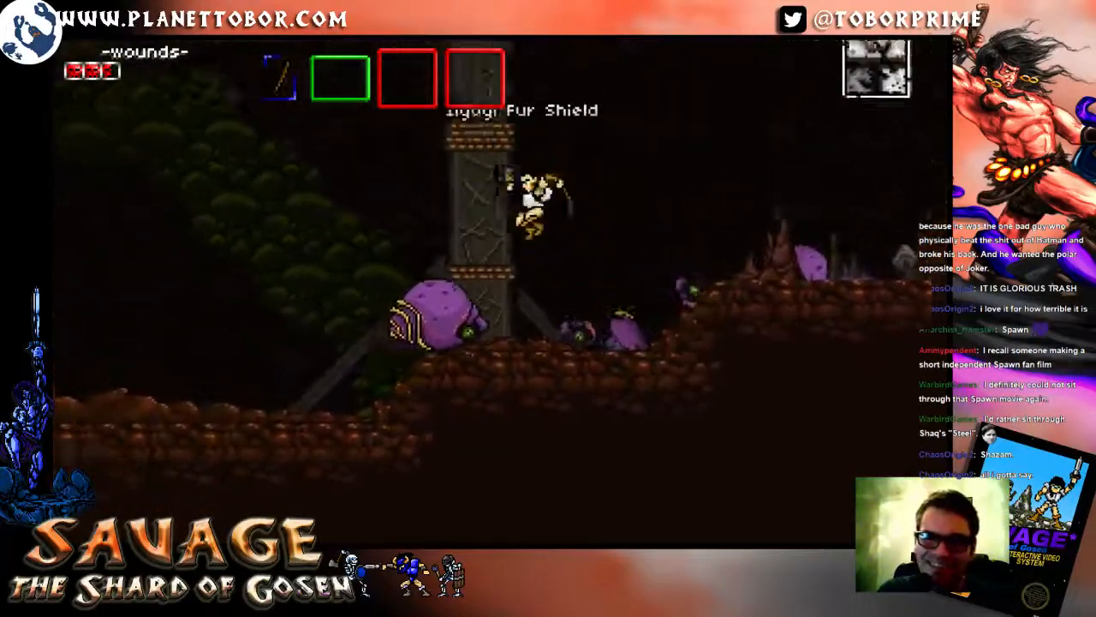
pyautogui.press('x')
pyautogui.press('Right')
pyautogui.press('Left')
pyautogui.press('x')
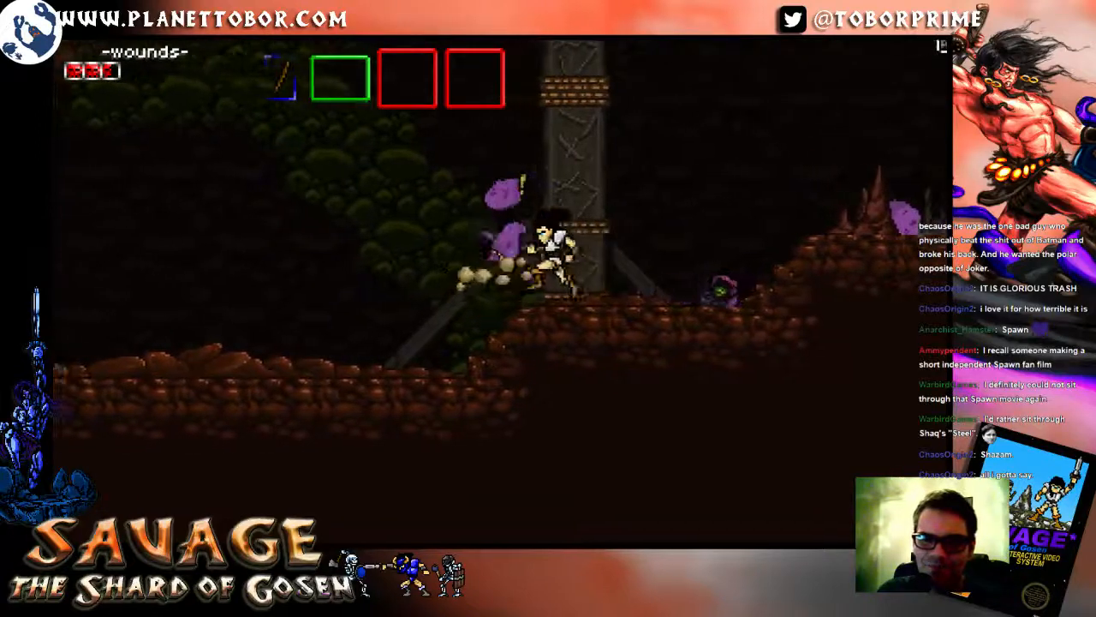
# Step: Attack the purple creature's remains beside the pillar, climb back up the slope, and return down toward them
pyautogui.press('z')
pyautogui.press('Right')
pyautogui.press('Right')
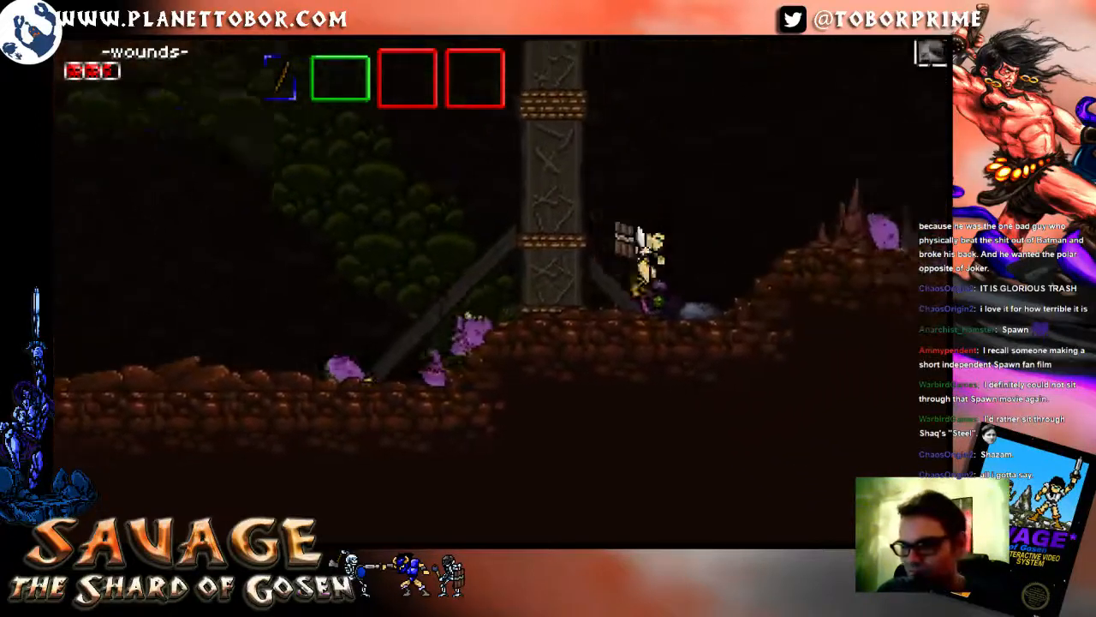
pyautogui.press('z')
pyautogui.press('Right')
pyautogui.press('z')
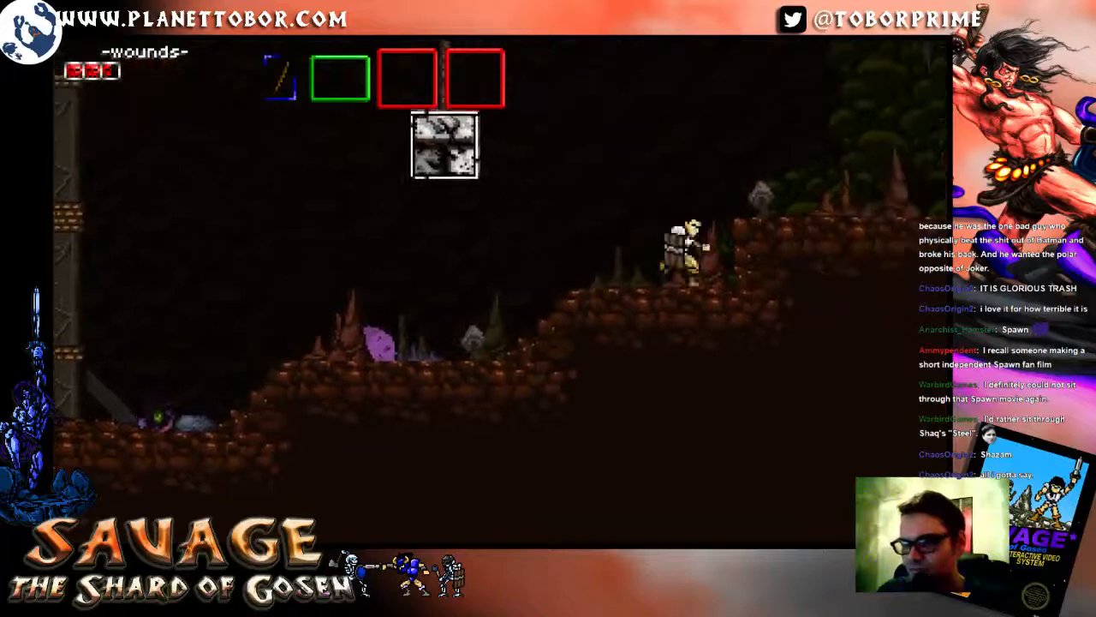
pyautogui.press('Left')
pyautogui.press('z')
pyautogui.press('Left')
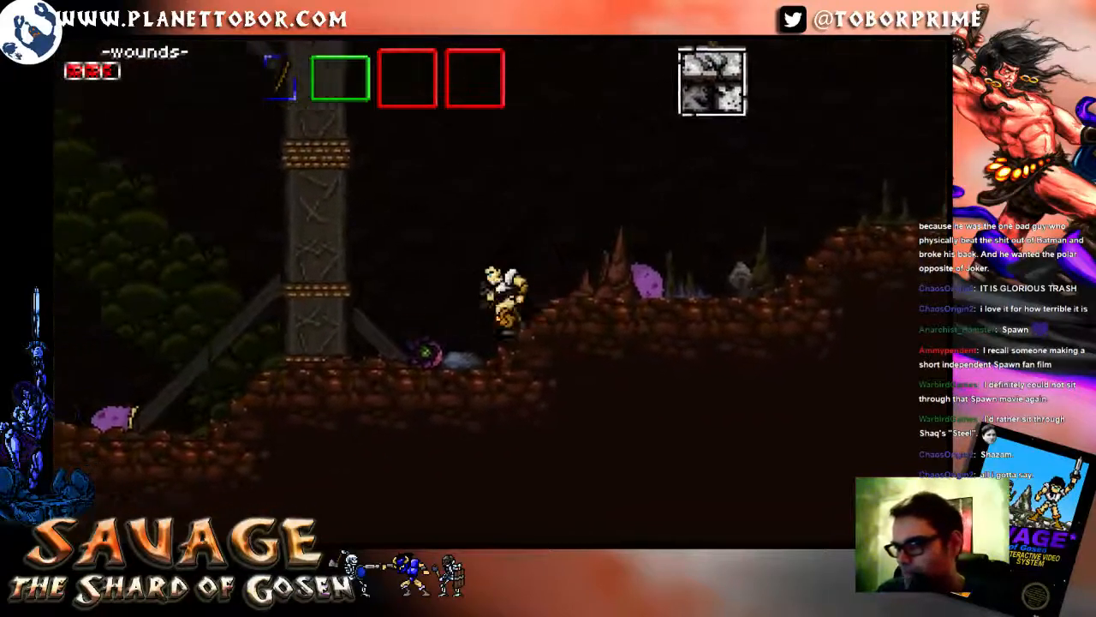
# Step: Run deeper into the cave, attack the bats below the ceiling, and advance to the next purple shelled creature
pyautogui.press('Left')
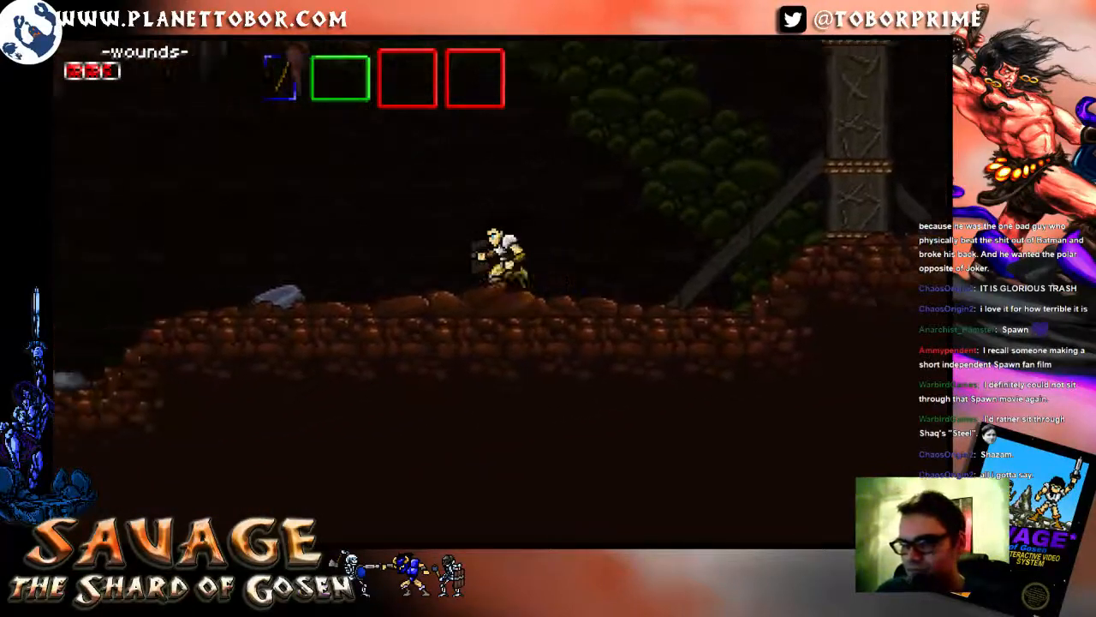
pyautogui.press('Left')
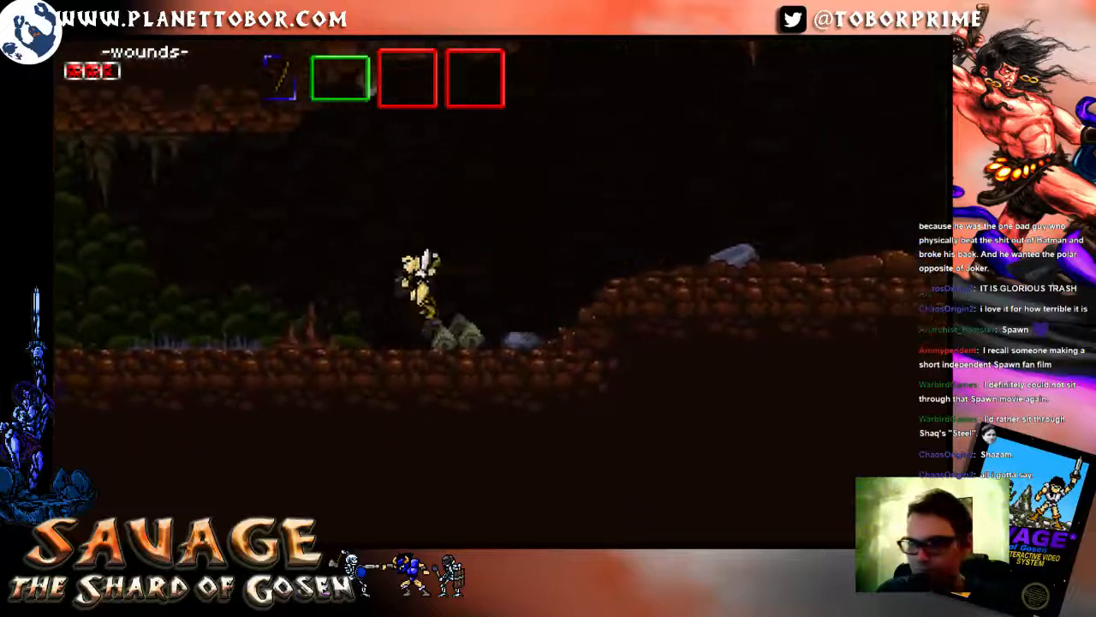
pyautogui.press('Left')
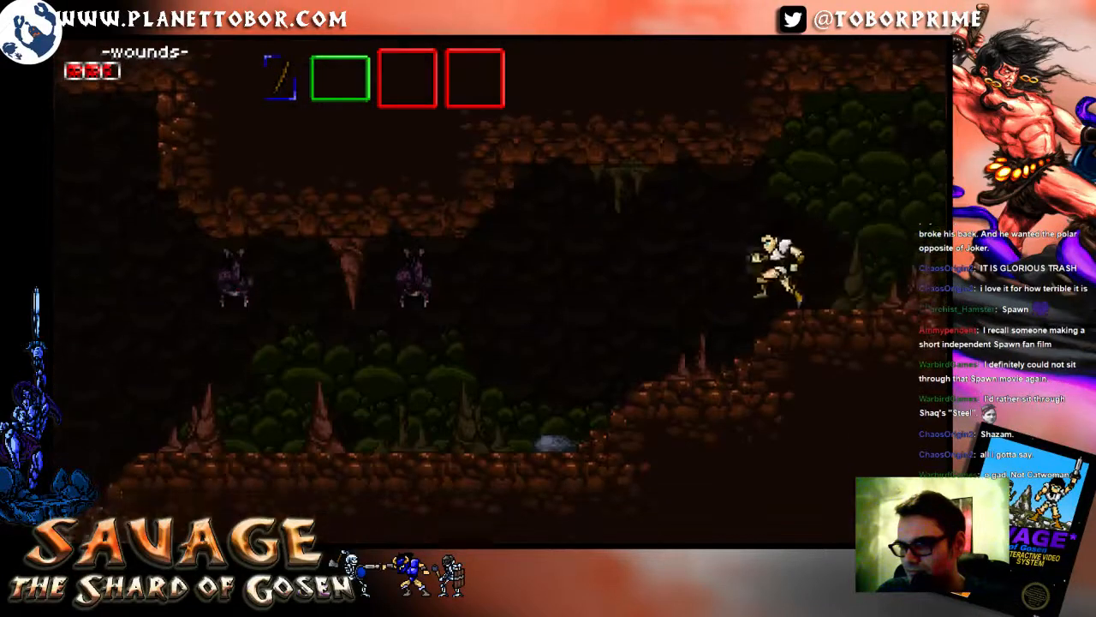
pyautogui.press('Left')
pyautogui.press('space')
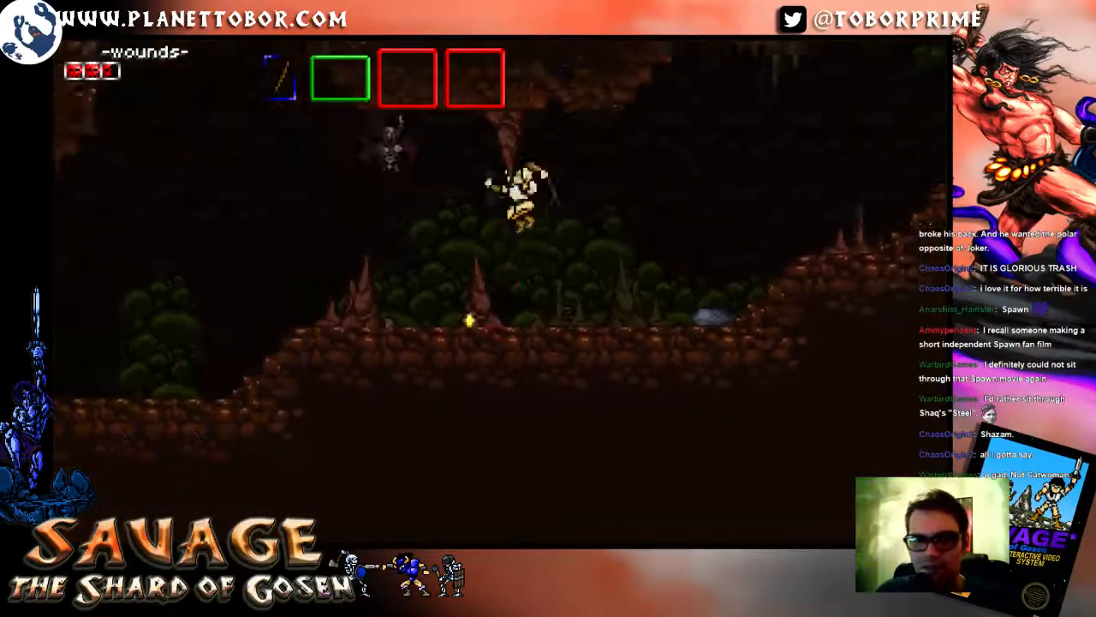
pyautogui.press('Left')
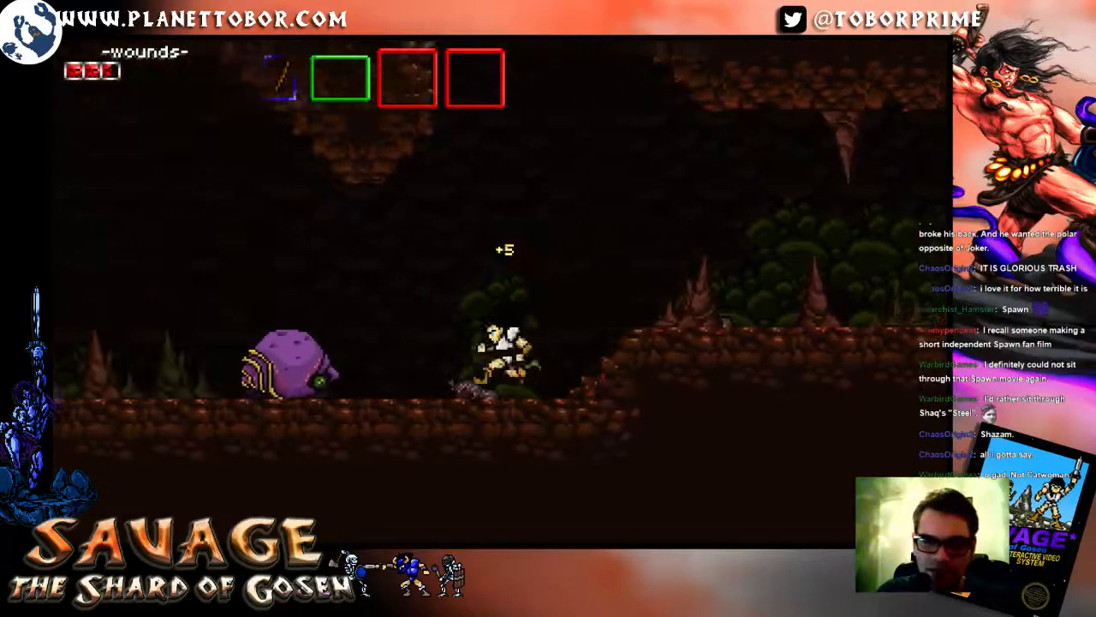
pyautogui.press('x')
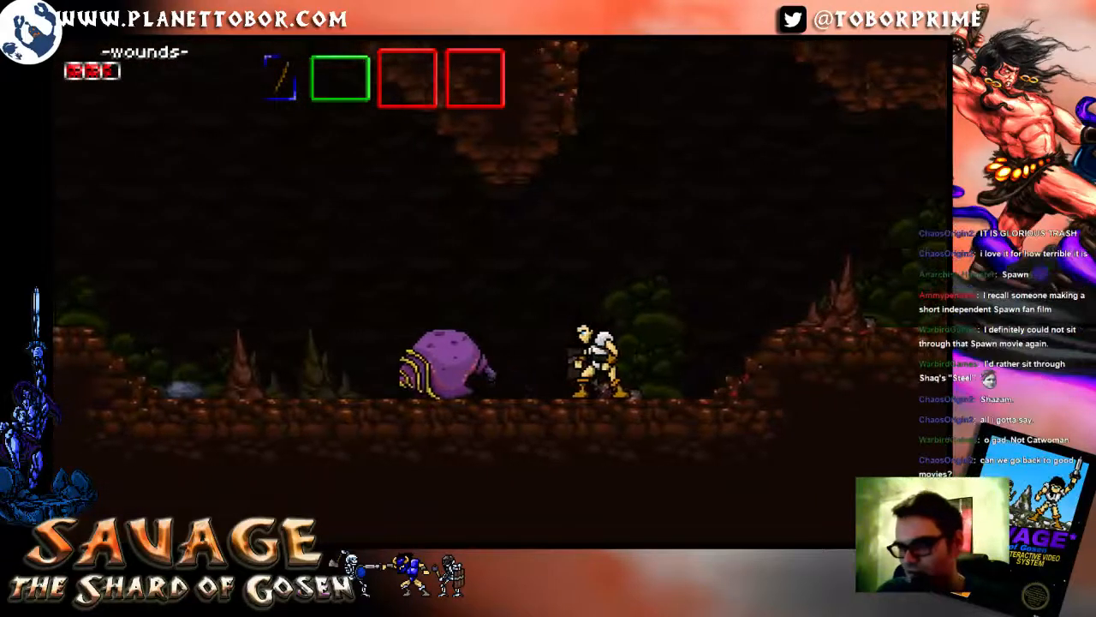
pyautogui.press('x')
pyautogui.press('Left')
pyautogui.press('Right')
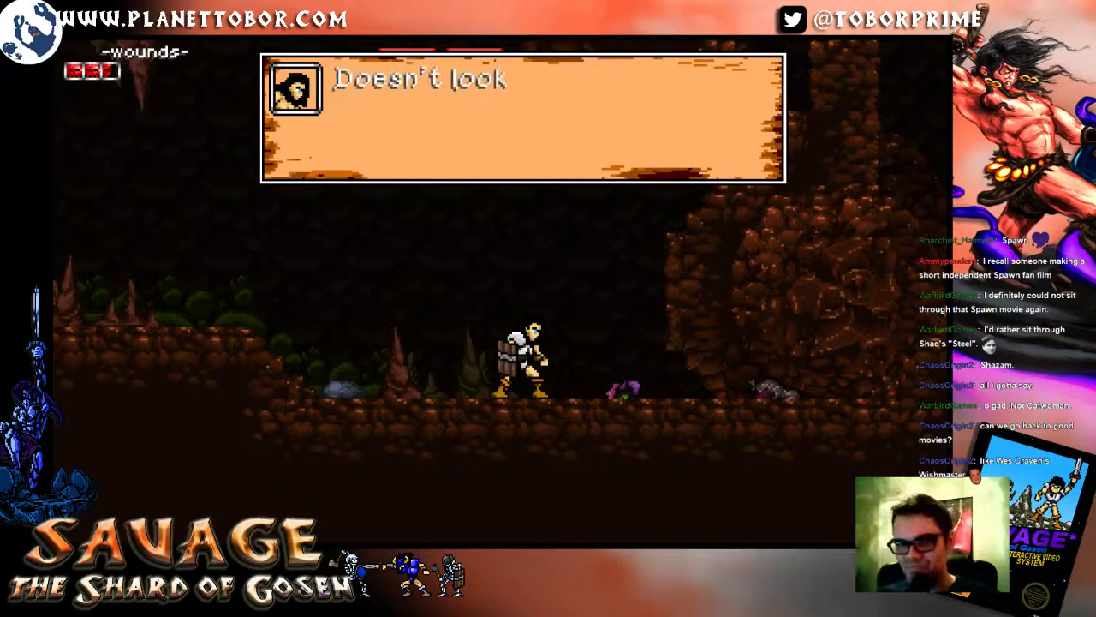
pyautogui.press('Return')
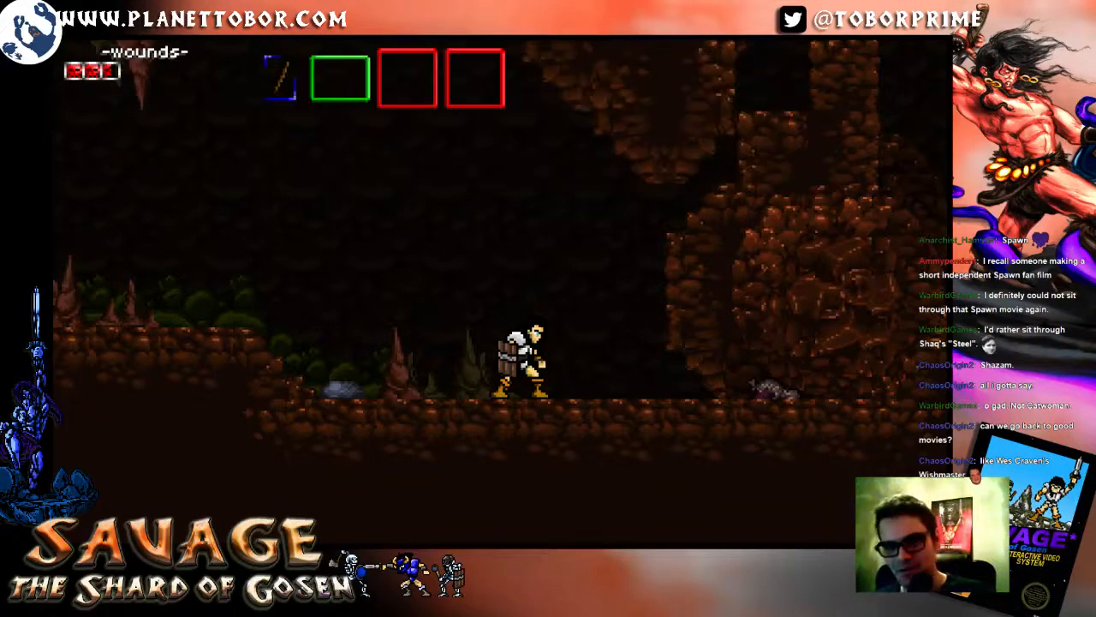
pyautogui.press('Left')
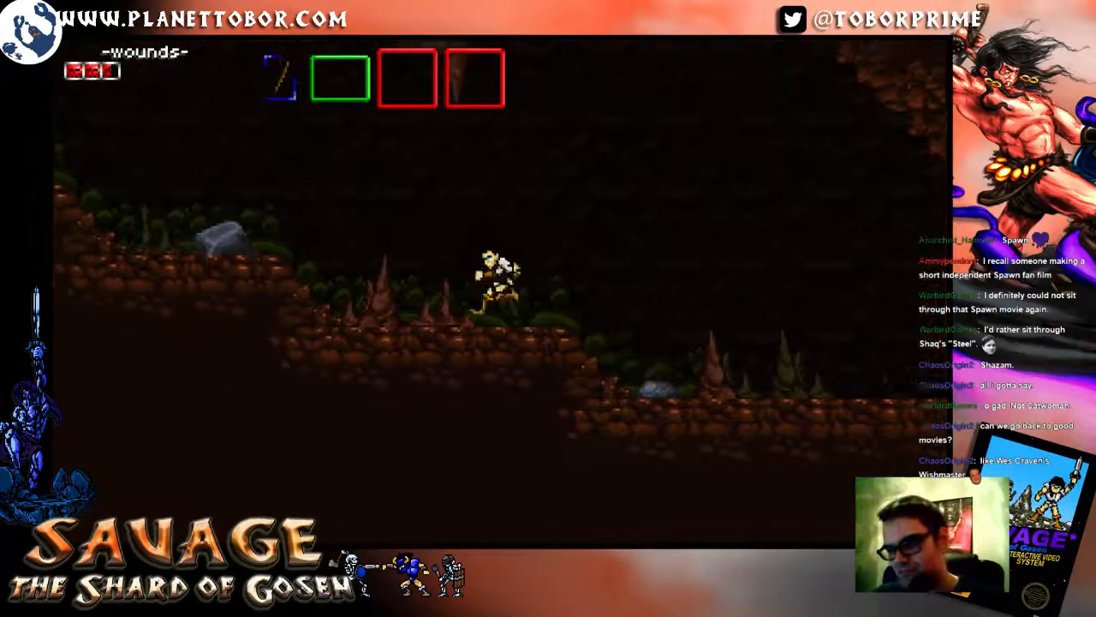
pyautogui.press('Left')
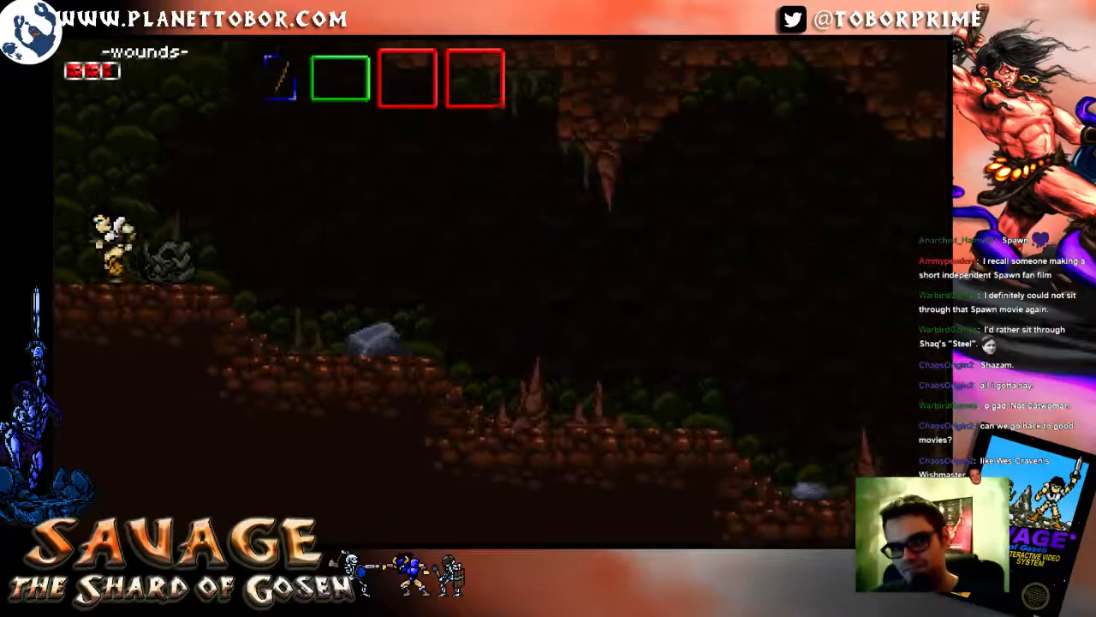
pyautogui.press('Left')
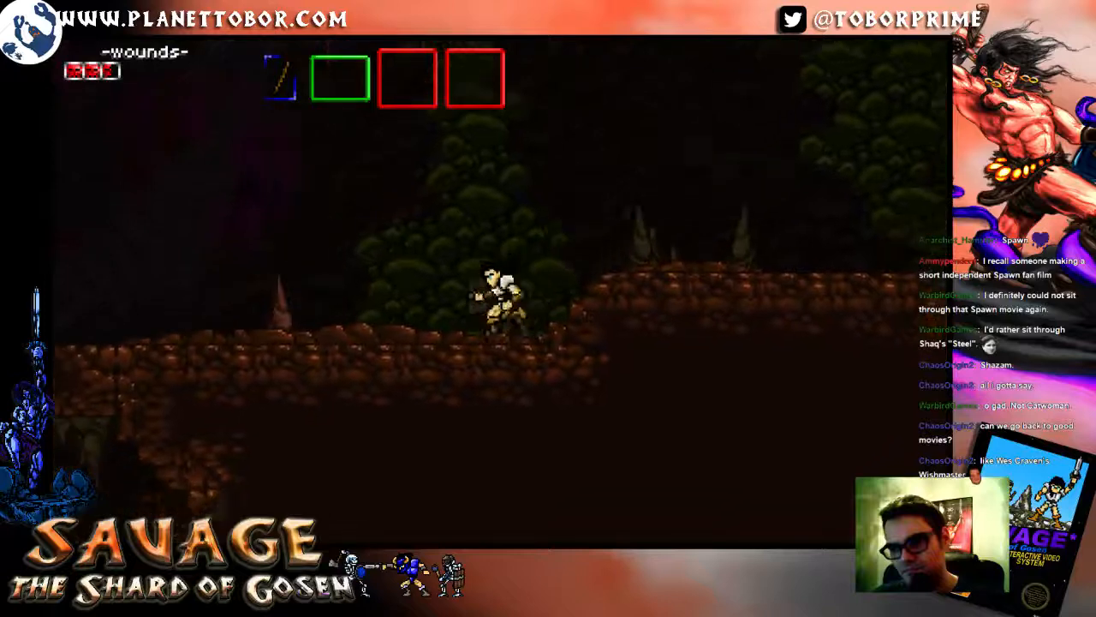
pyautogui.press('Left')
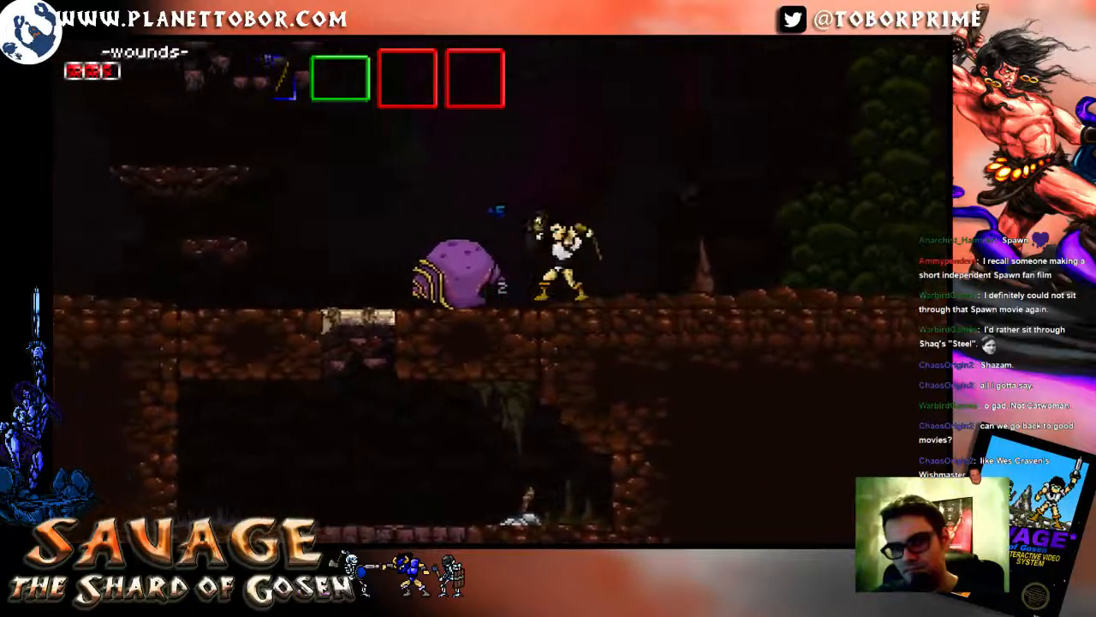
pyautogui.press('x')
pyautogui.press('Left')
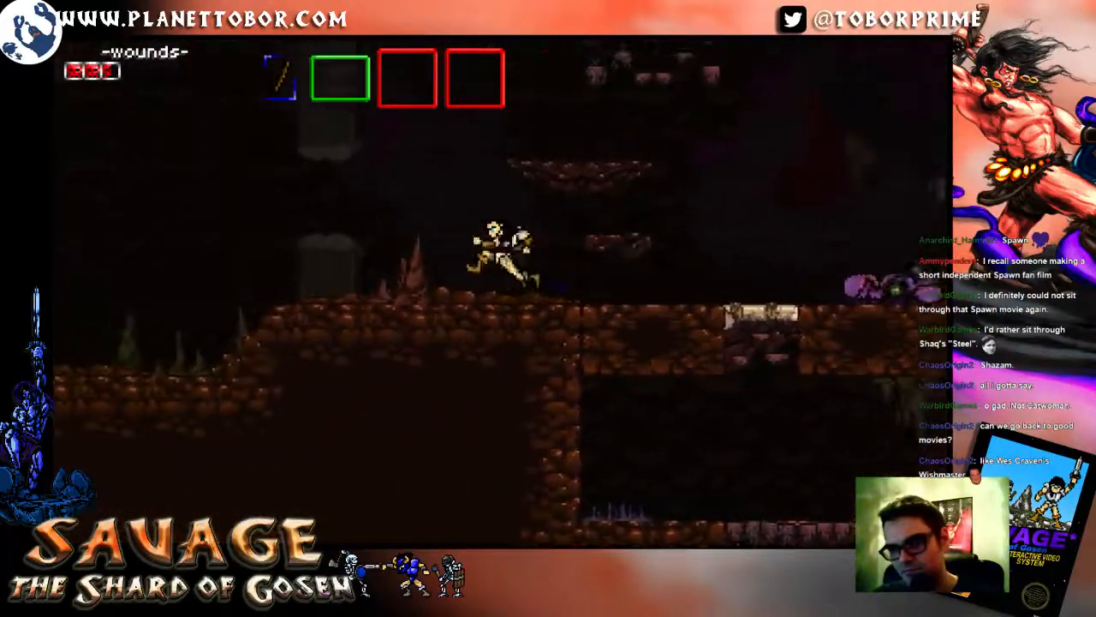
pyautogui.press('Left')
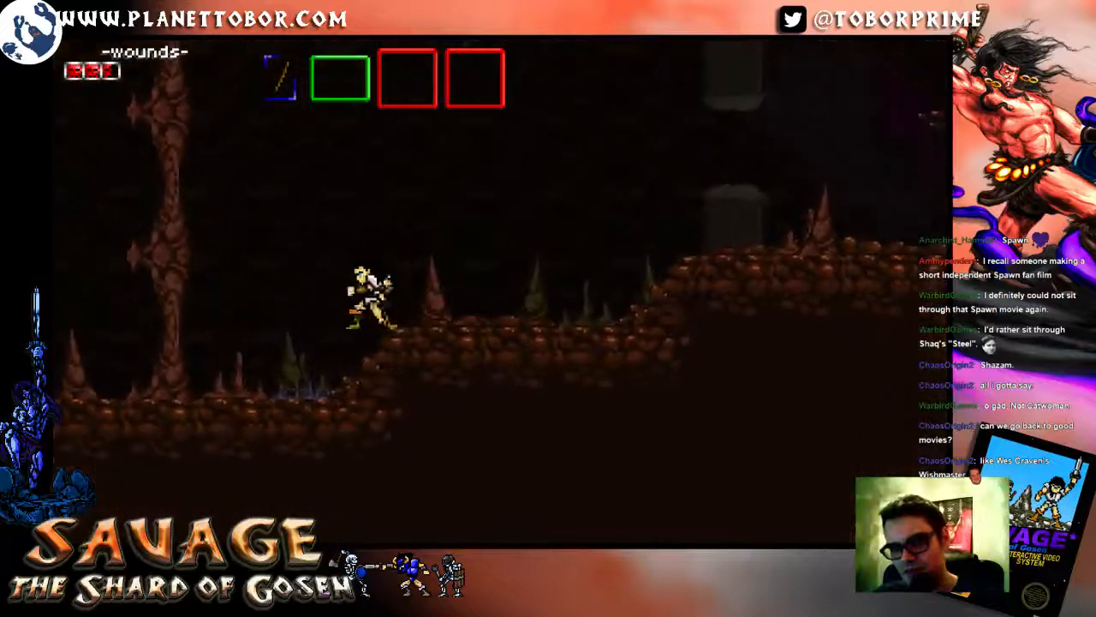
pyautogui.press('Left')
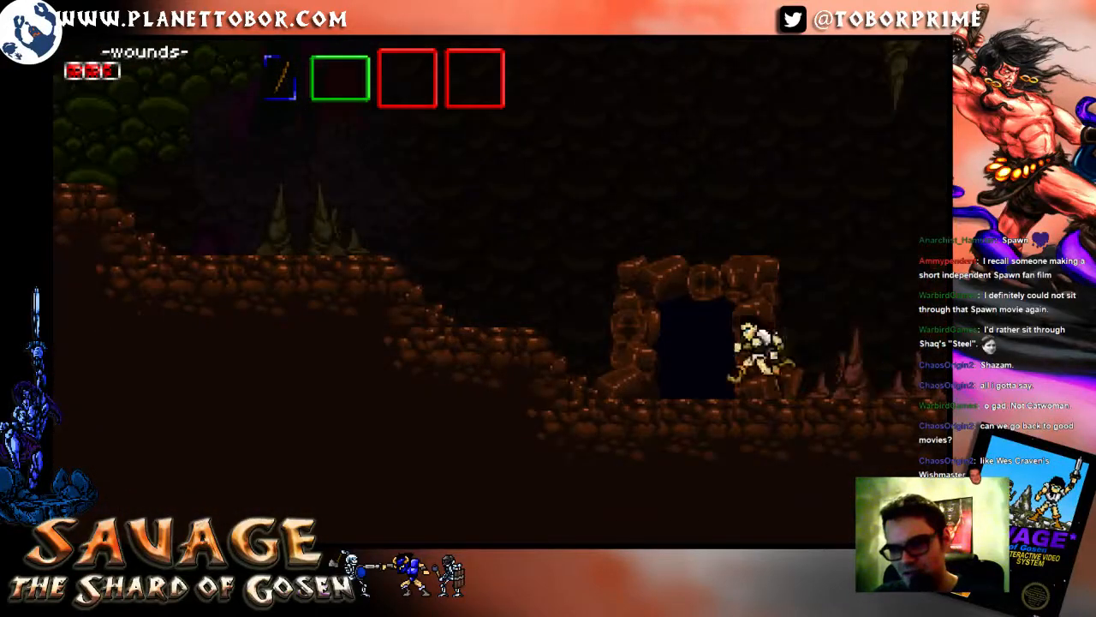
pyautogui.press('Left')
pyautogui.press('z')
pyautogui.press('x')
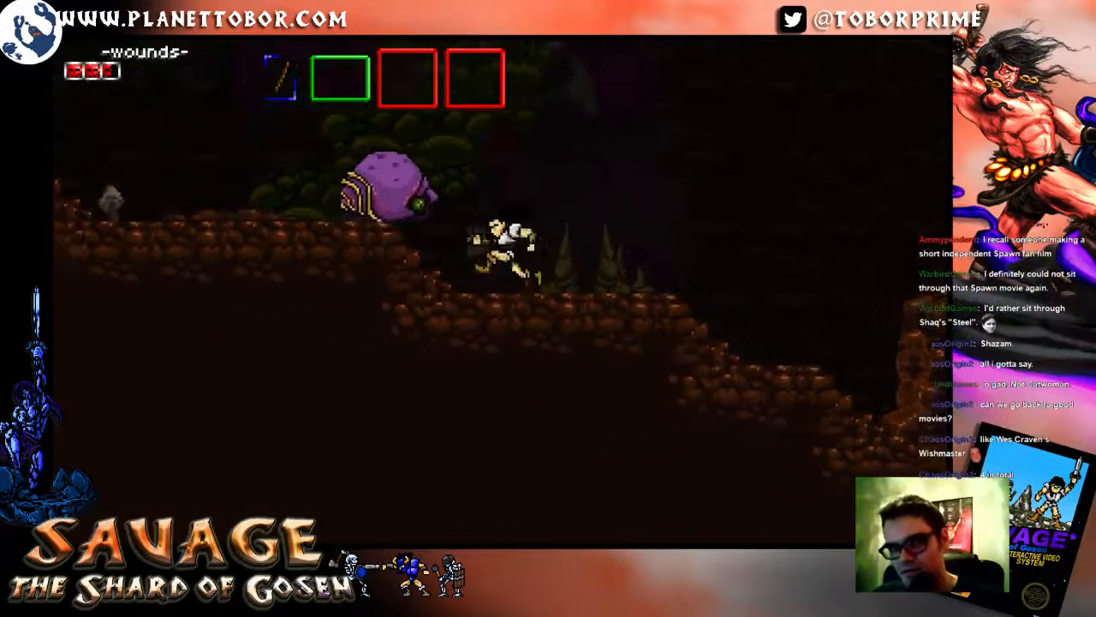
pyautogui.press('Left')
pyautogui.press('z')
pyautogui.press('x')
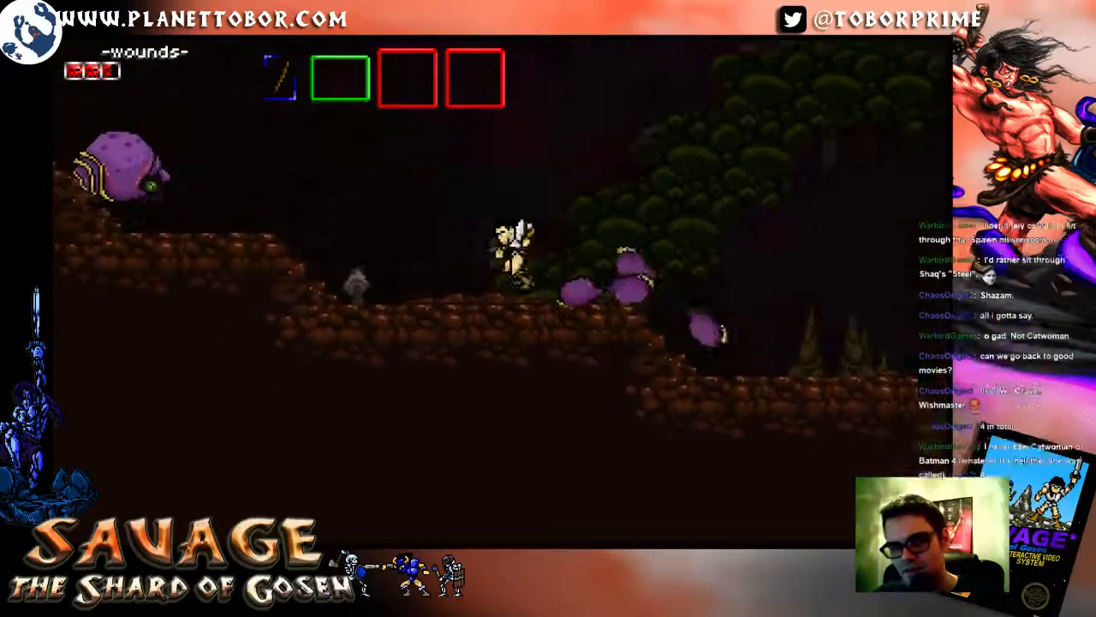
pyautogui.press('z')
pyautogui.press('Left')
pyautogui.press('x')
pyautogui.press('x')
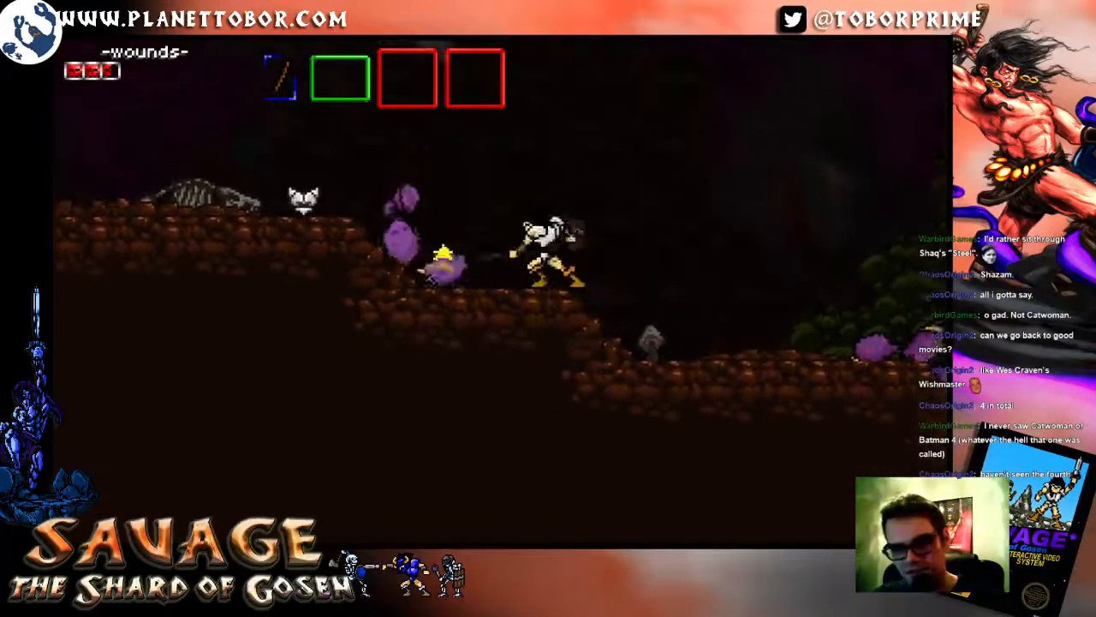
pyautogui.press('Left')
pyautogui.press('z')
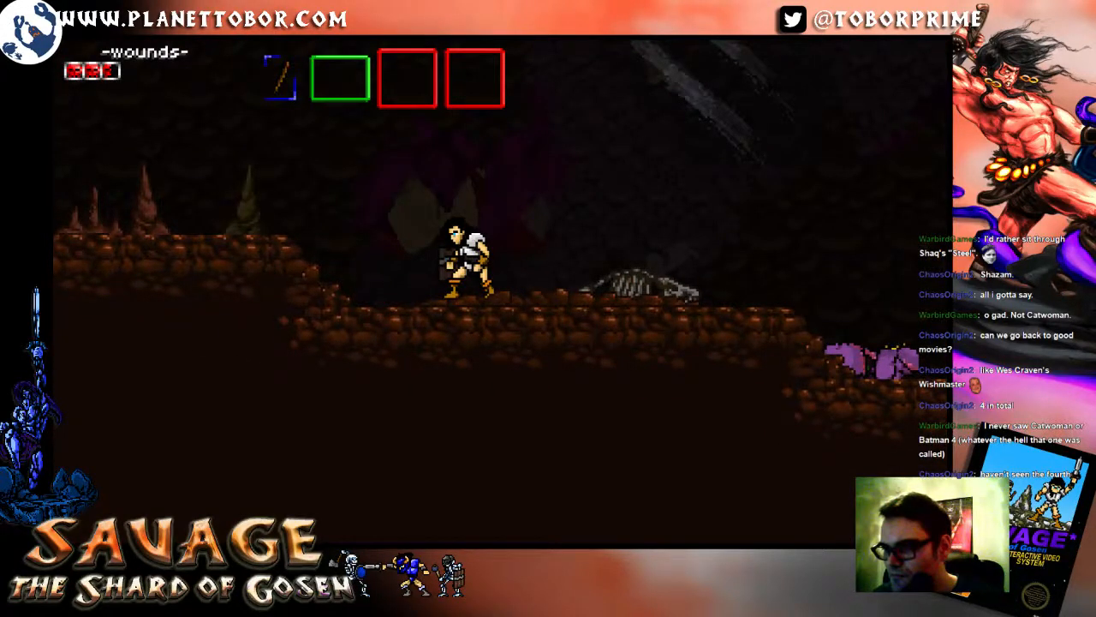
pyautogui.press('Left')
pyautogui.press('z')
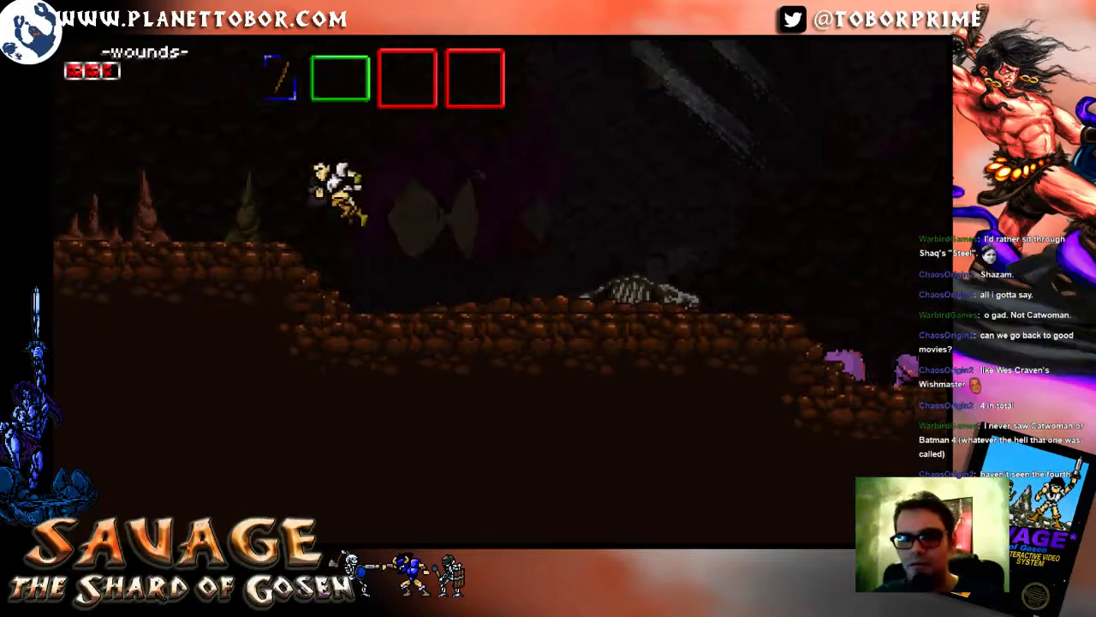
pyautogui.press('Left')
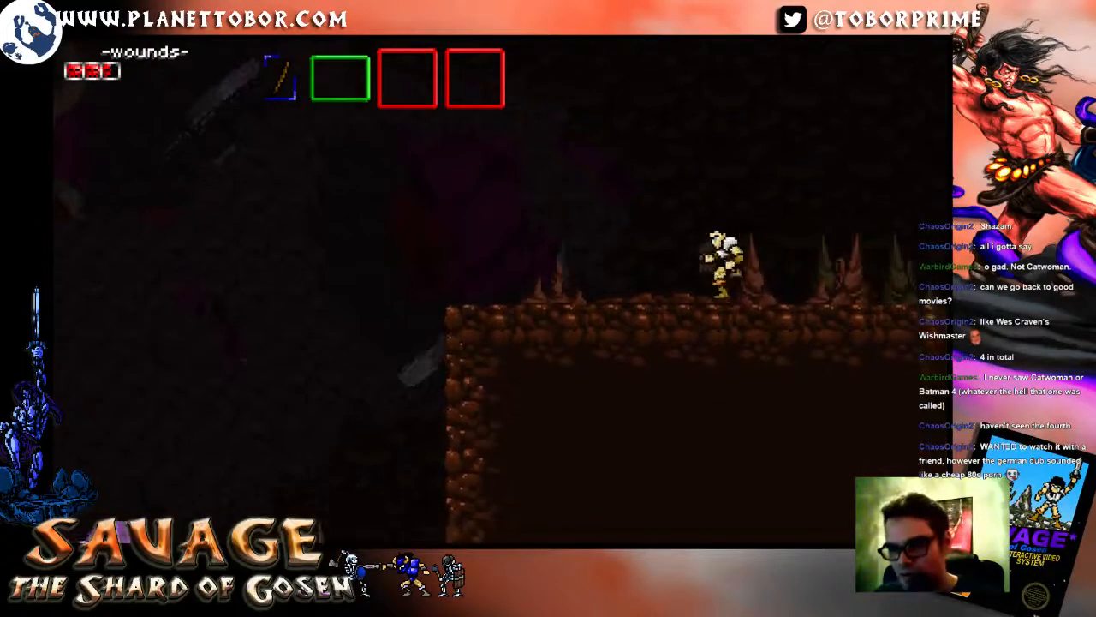
pyautogui.press('Left')
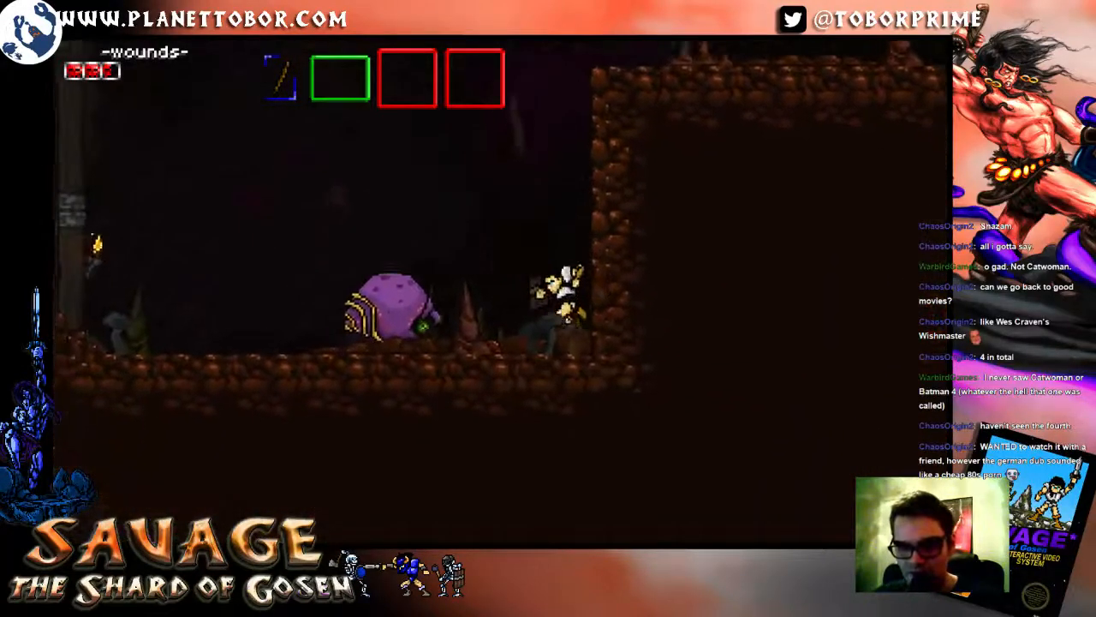
pyautogui.press('x')
pyautogui.press('x')
pyautogui.press('Left')
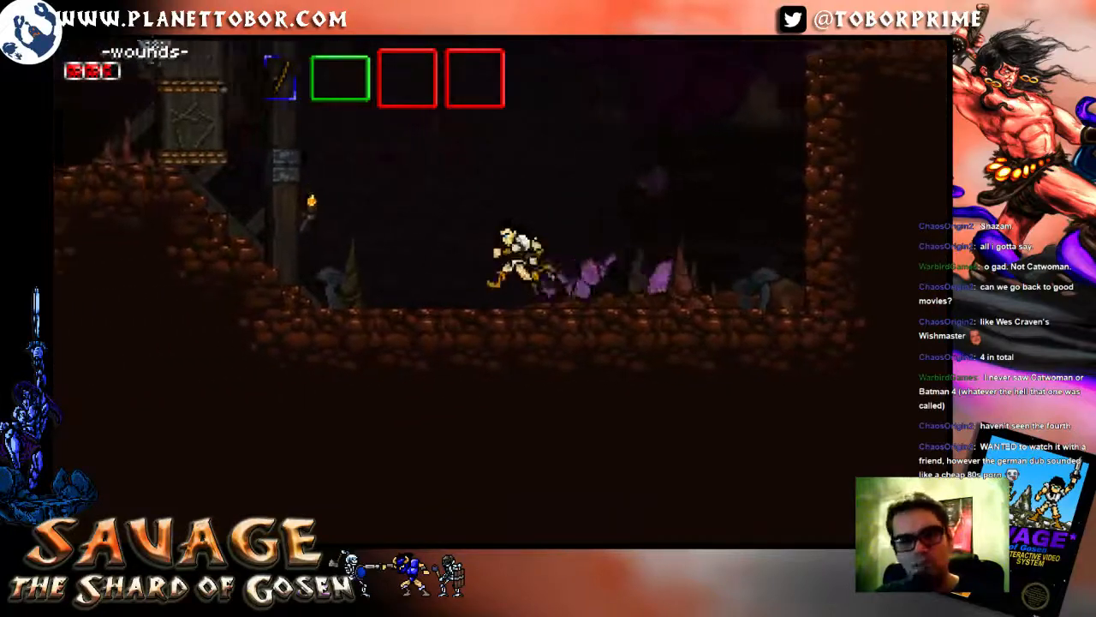
pyautogui.press('z')
pyautogui.press('x')
pyautogui.press('z')
pyautogui.press('Left')
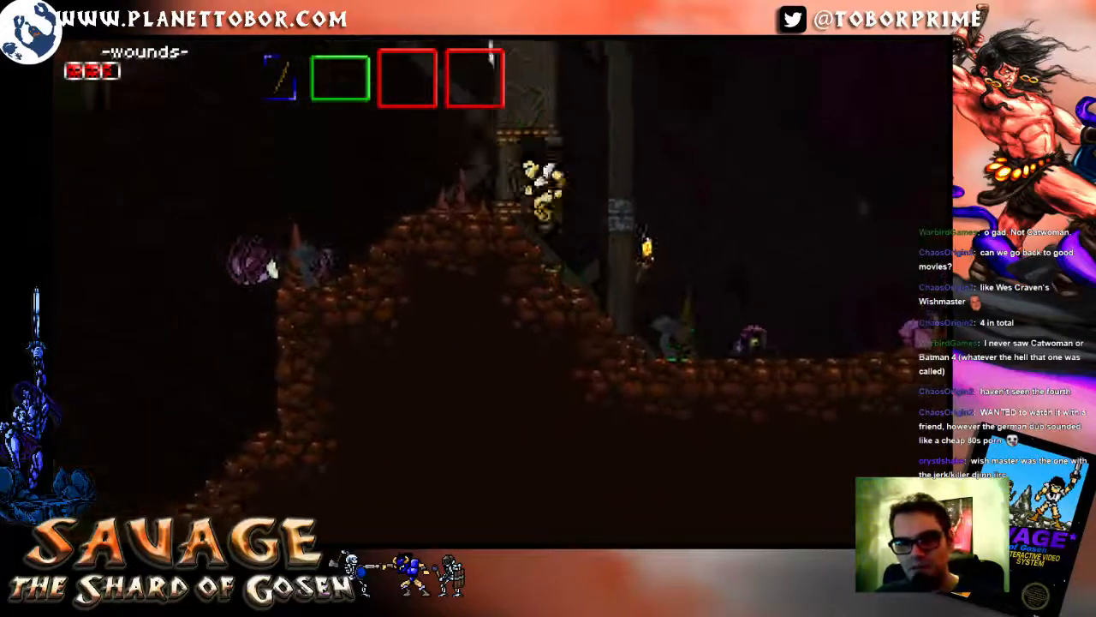
pyautogui.press('Right')
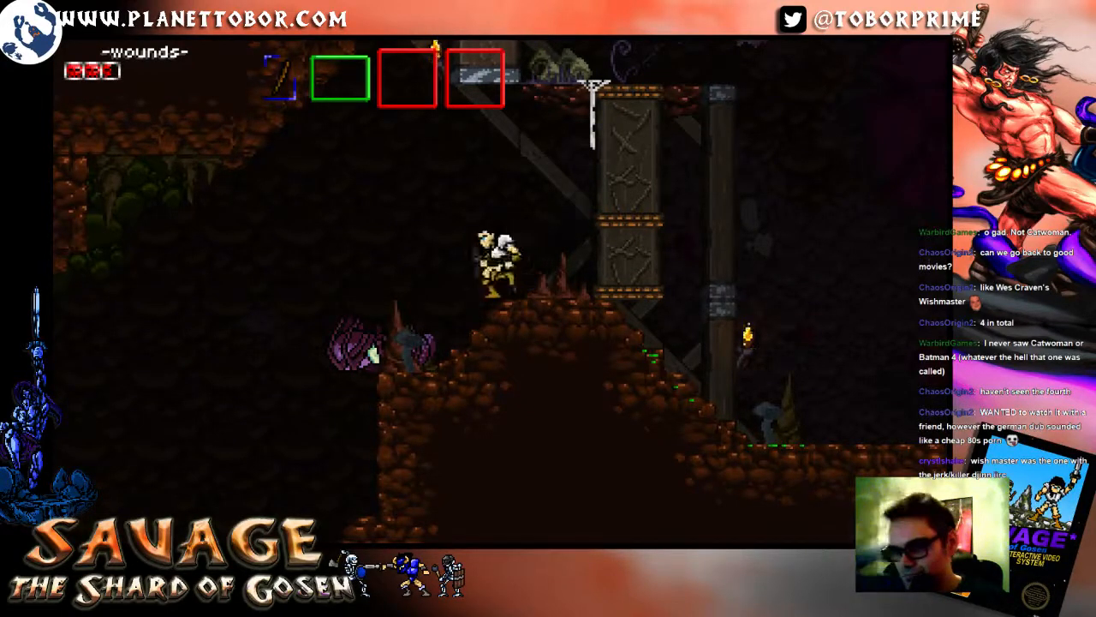
pyautogui.press('Left')
pyautogui.press('z')
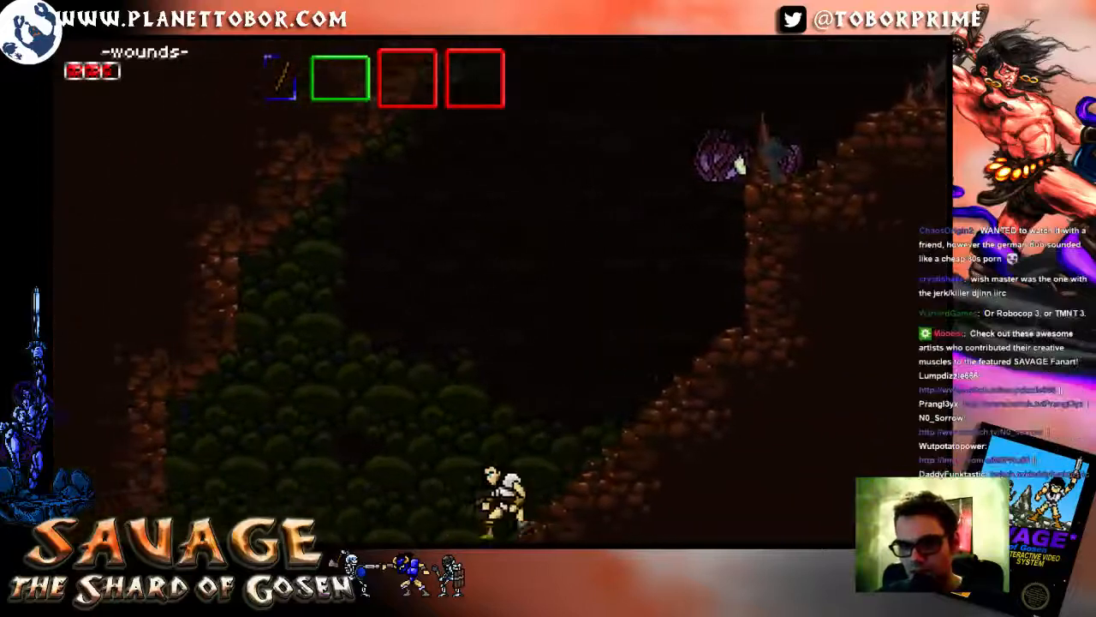
pyautogui.press('Left')
pyautogui.press('Right')
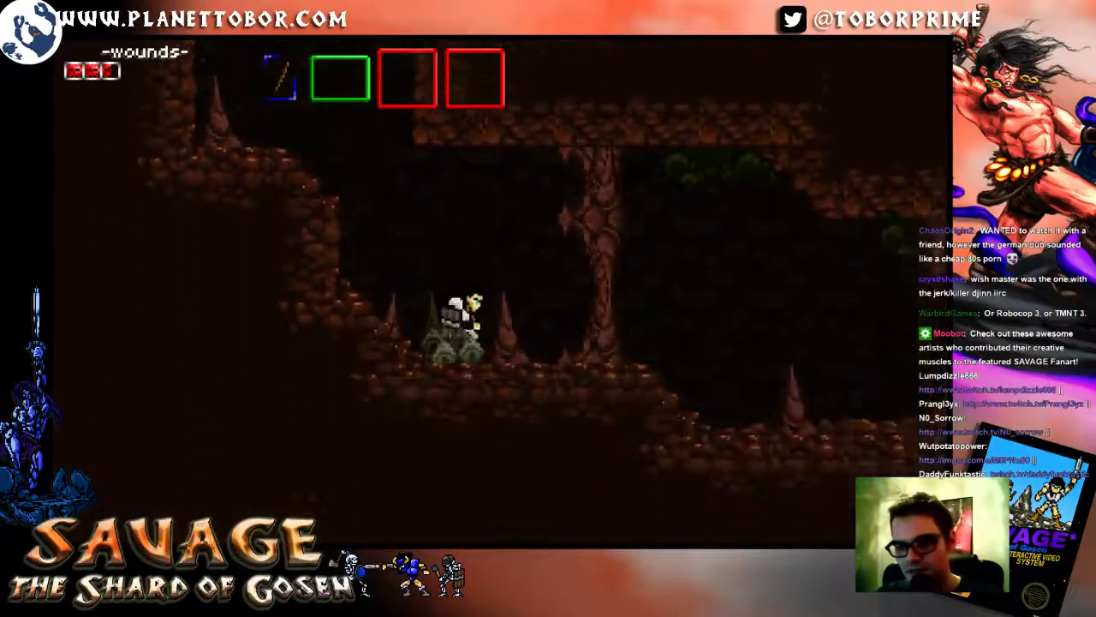
pyautogui.press('Right')
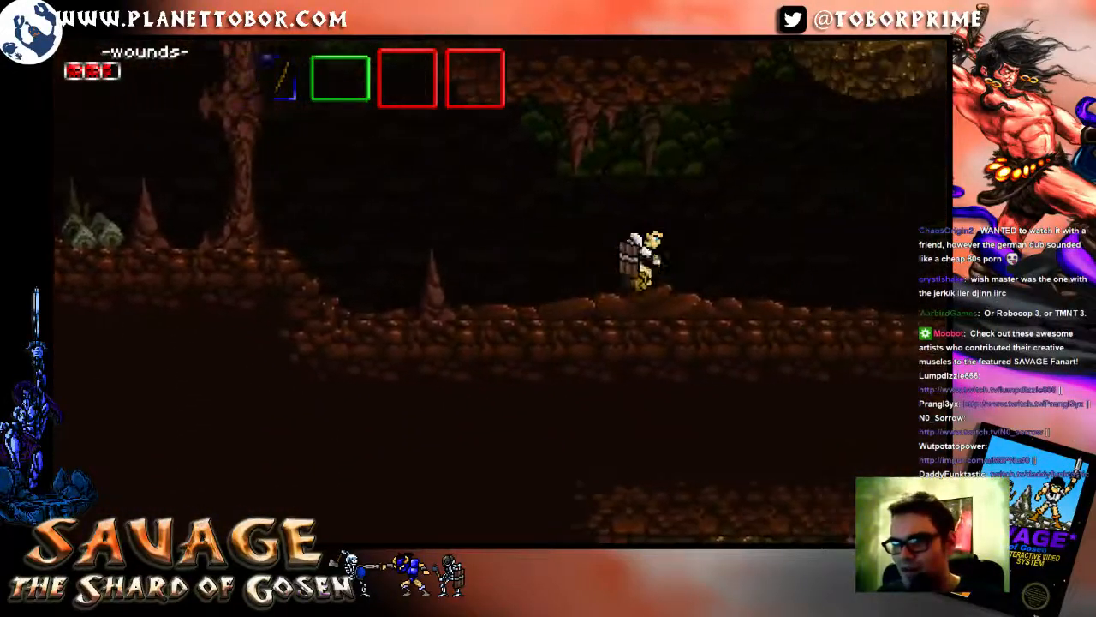
pyautogui.press('Right')
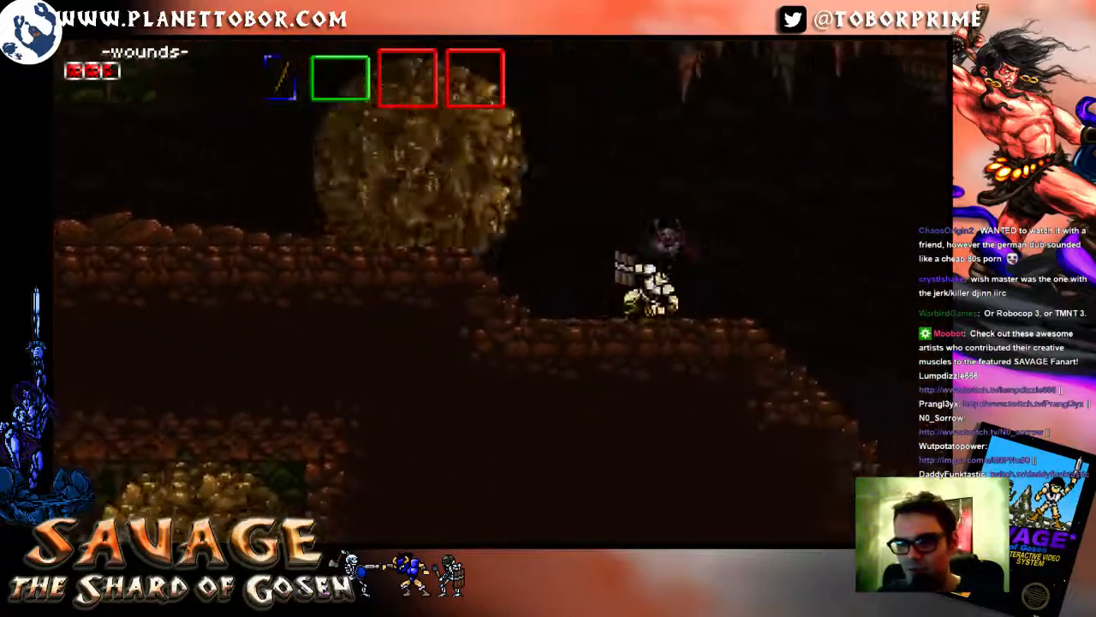
pyautogui.press('Right')
pyautogui.press('Left')
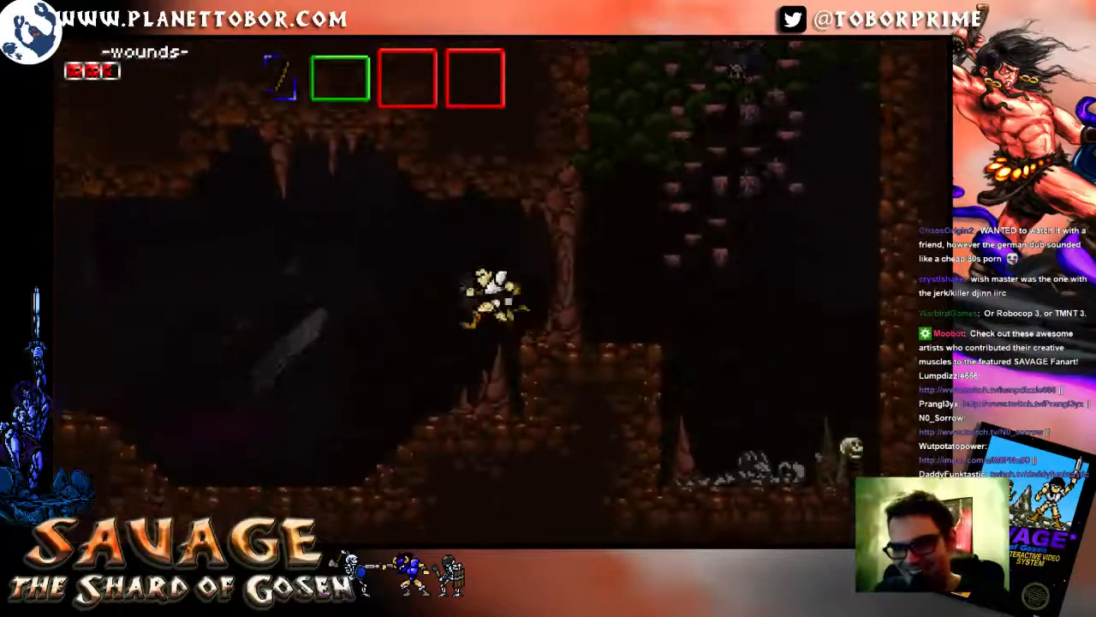
pyautogui.press('Left')
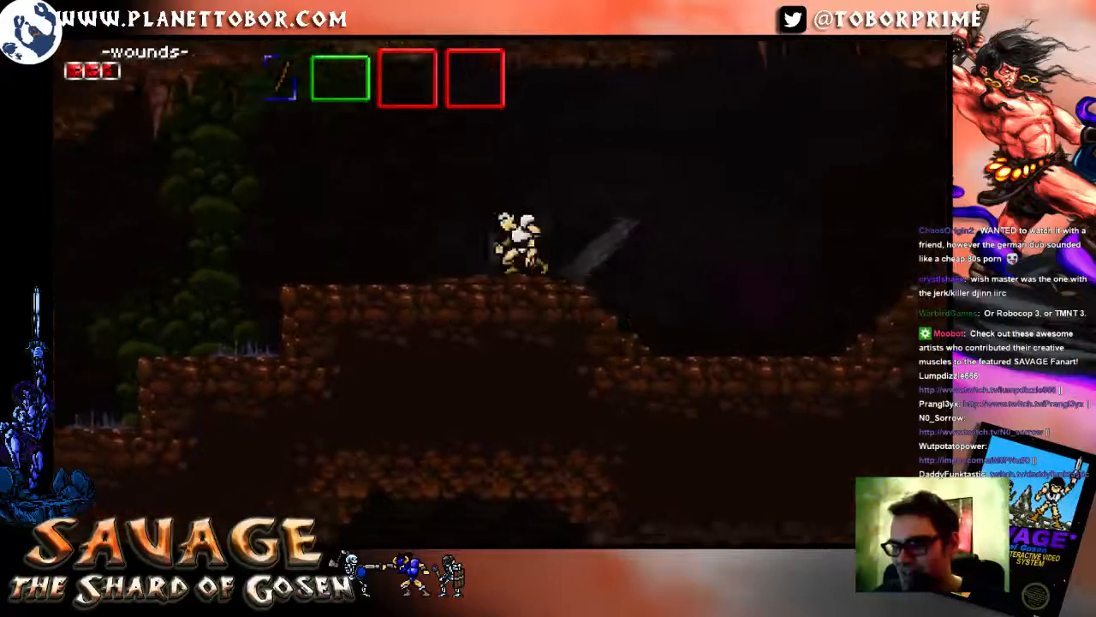
pyautogui.press('Left')
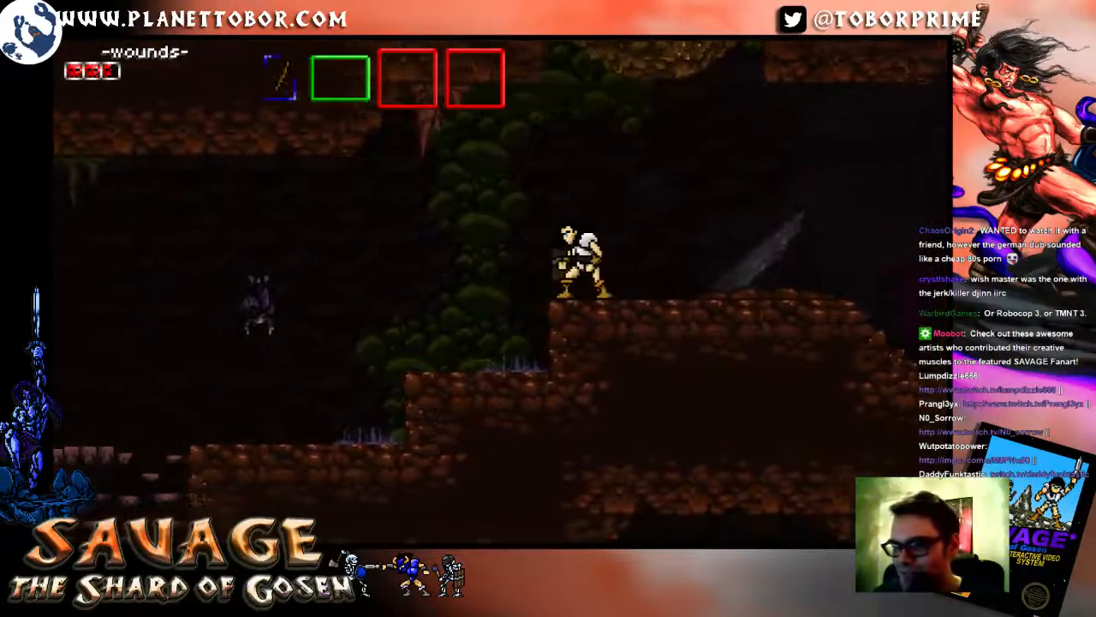
pyautogui.press('Left')
pyautogui.press('space')
pyautogui.press('Right')
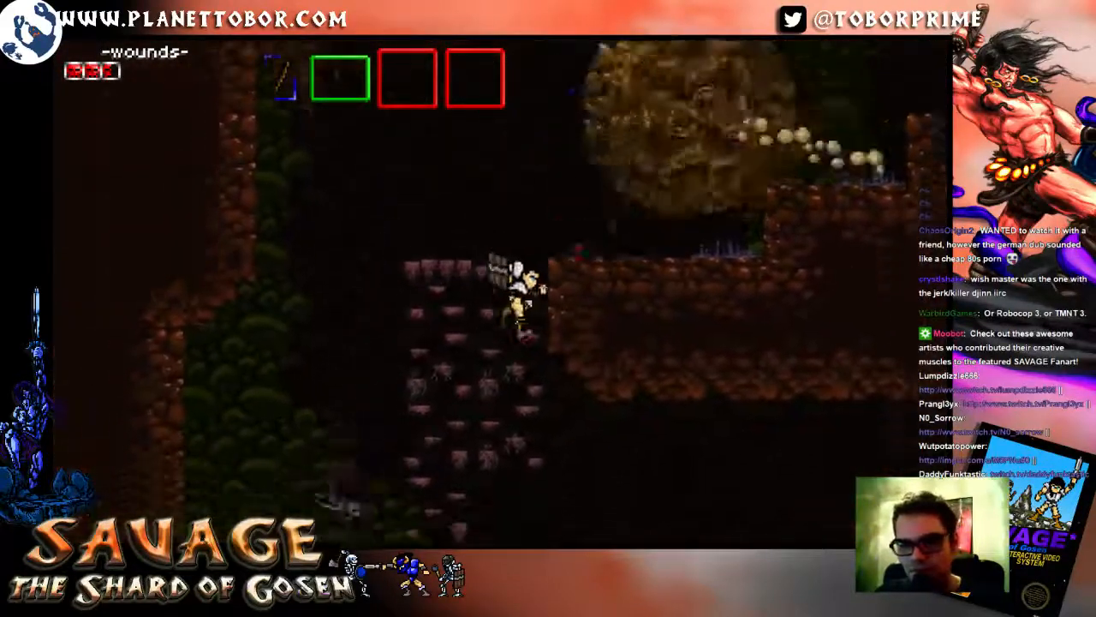
pyautogui.press('Right')
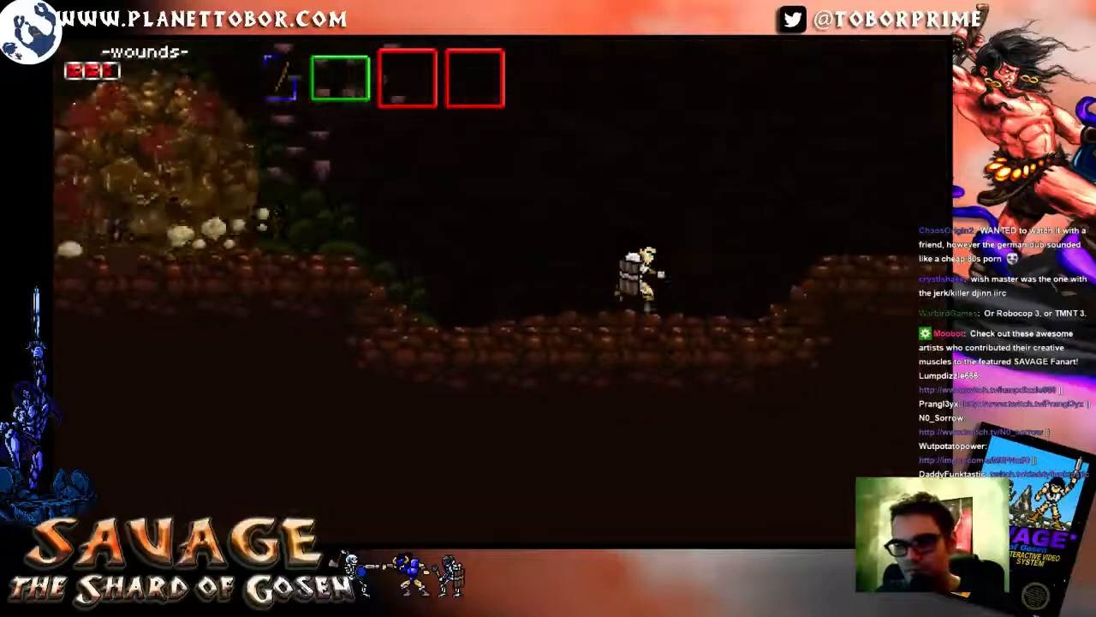
pyautogui.press('Right')
pyautogui.press('space')
pyautogui.press('space')
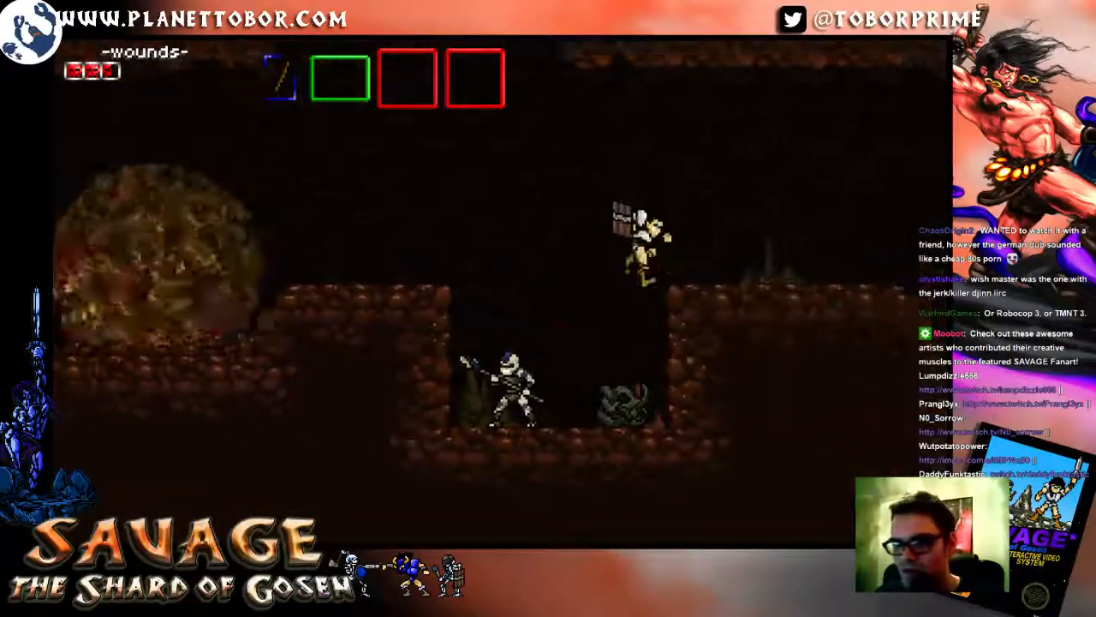
pyautogui.press('space')
pyautogui.press('Right')
pyautogui.press('space')
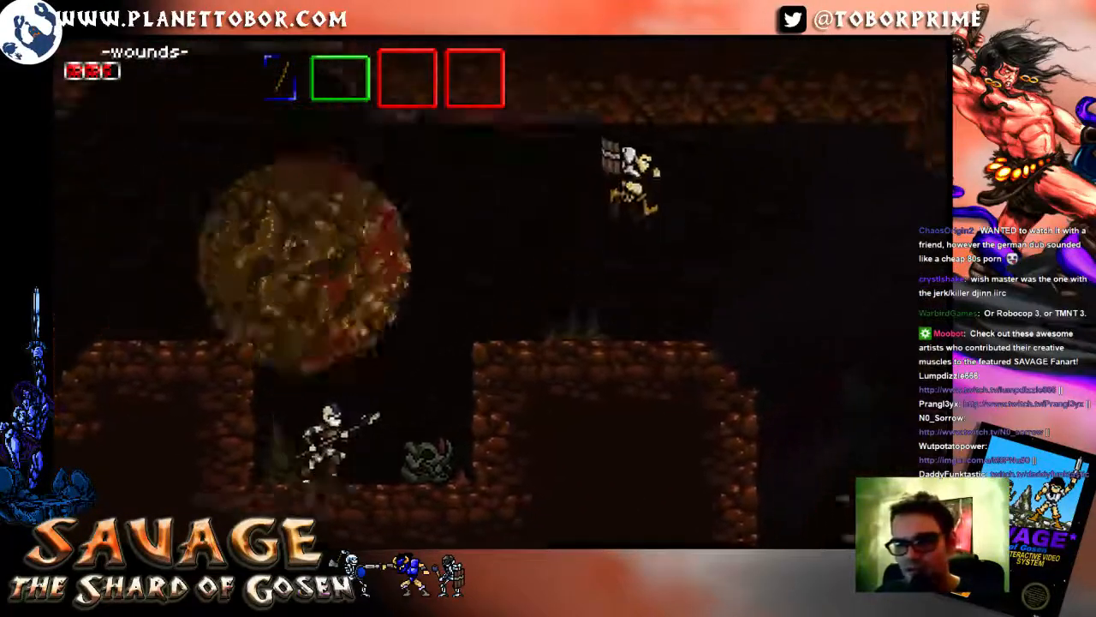
pyautogui.press('Left')
pyautogui.press('Right')
pyautogui.press('space')
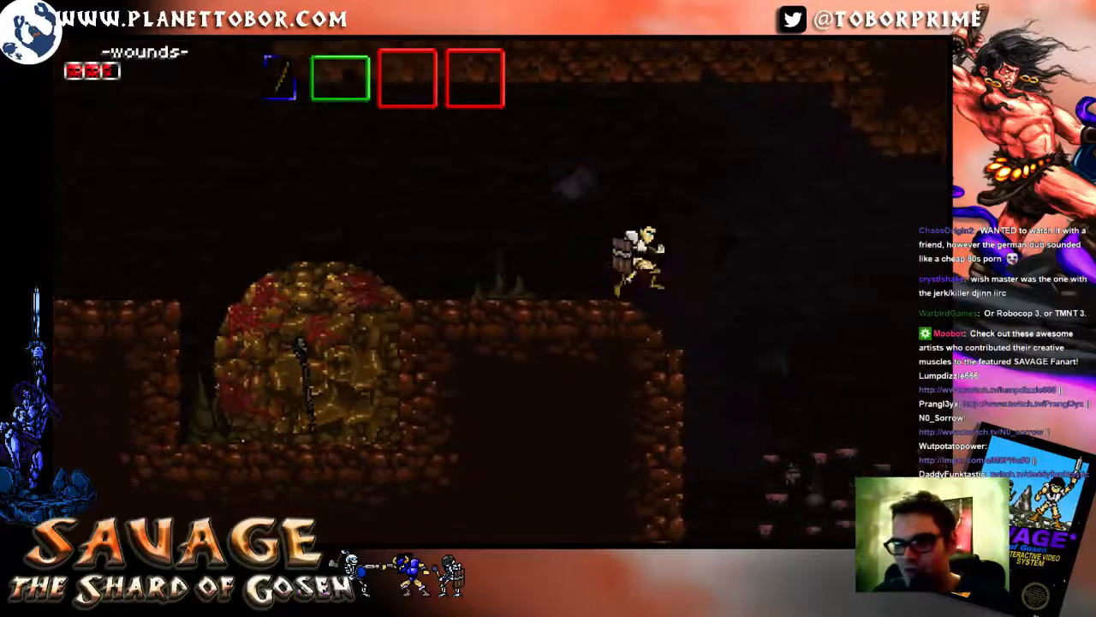
pyautogui.press('Left')
pyautogui.press('Down')
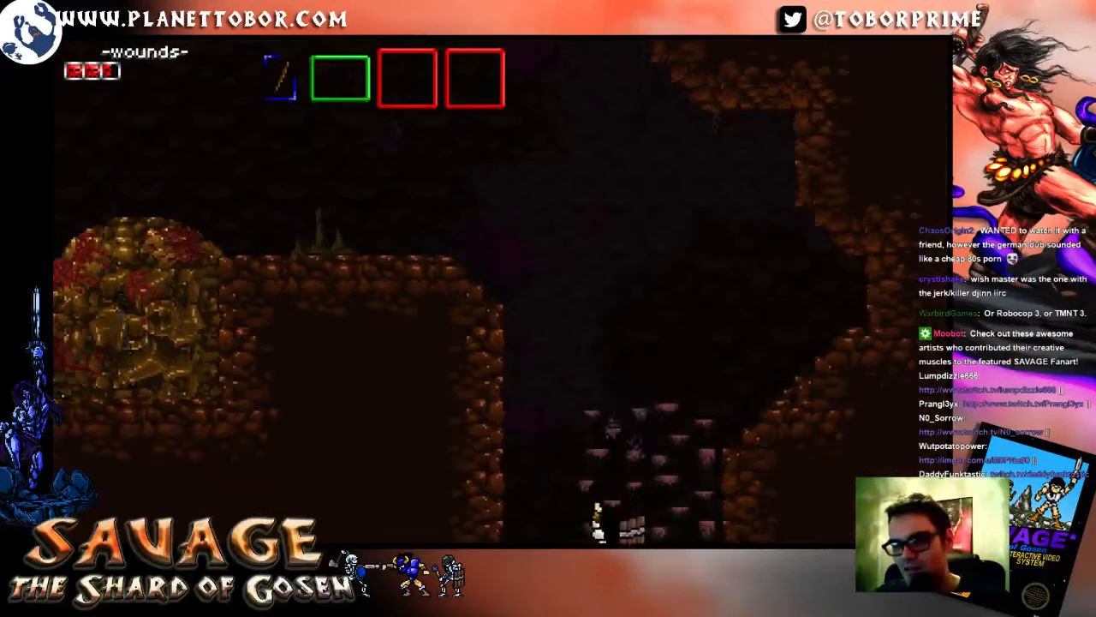
pyautogui.press('Left')
pyautogui.press('Down')
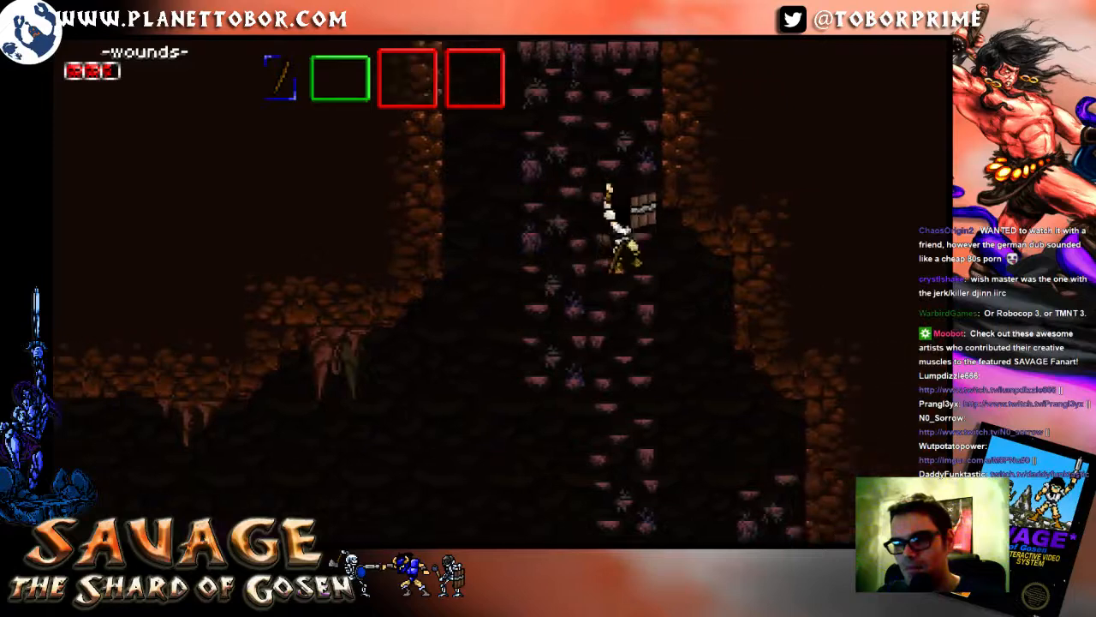
pyautogui.press('Down')
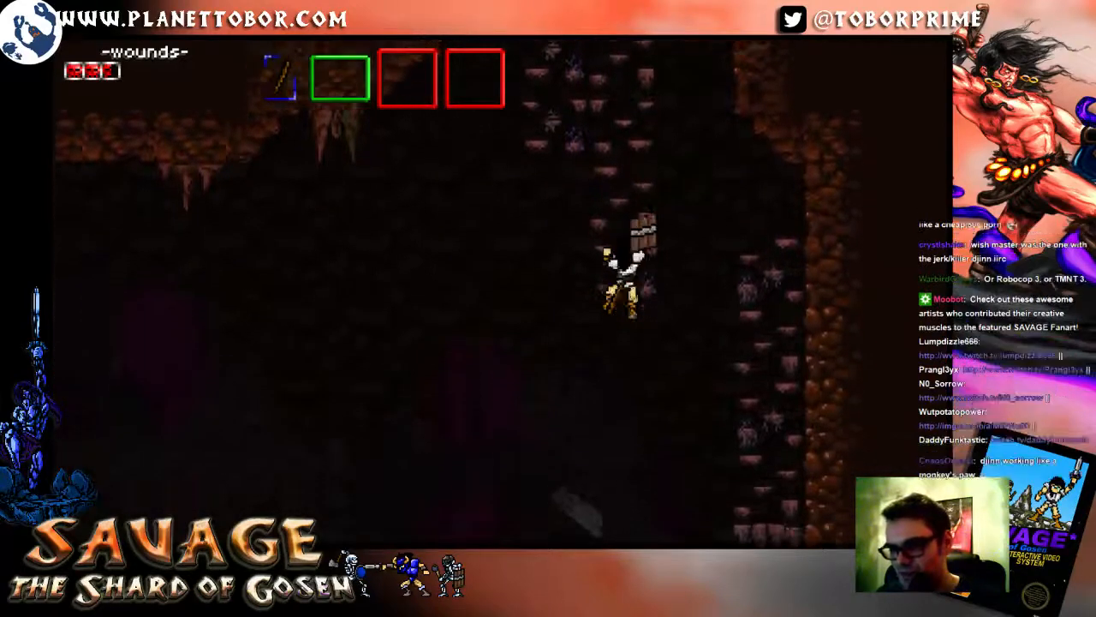
# Step: Leap over the rocky ridge and mossy slope, then drop through the crumbling block shaft into the lower cave
pyautogui.press('Left')
pyautogui.press('Left')
pyautogui.press('space')
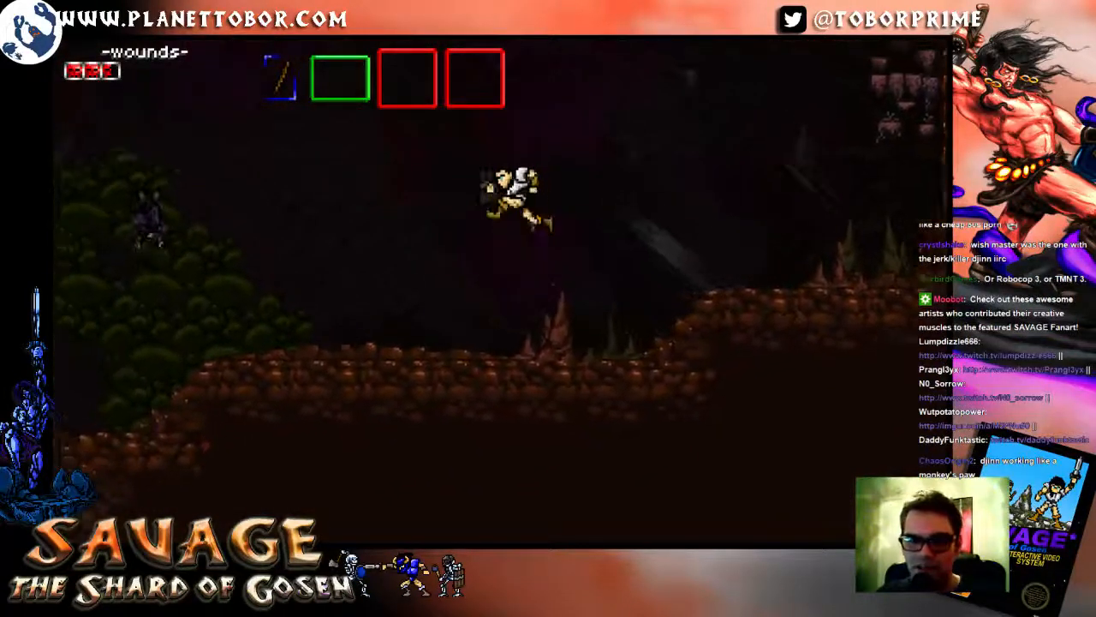
pyautogui.press('space')
pyautogui.press('Left')
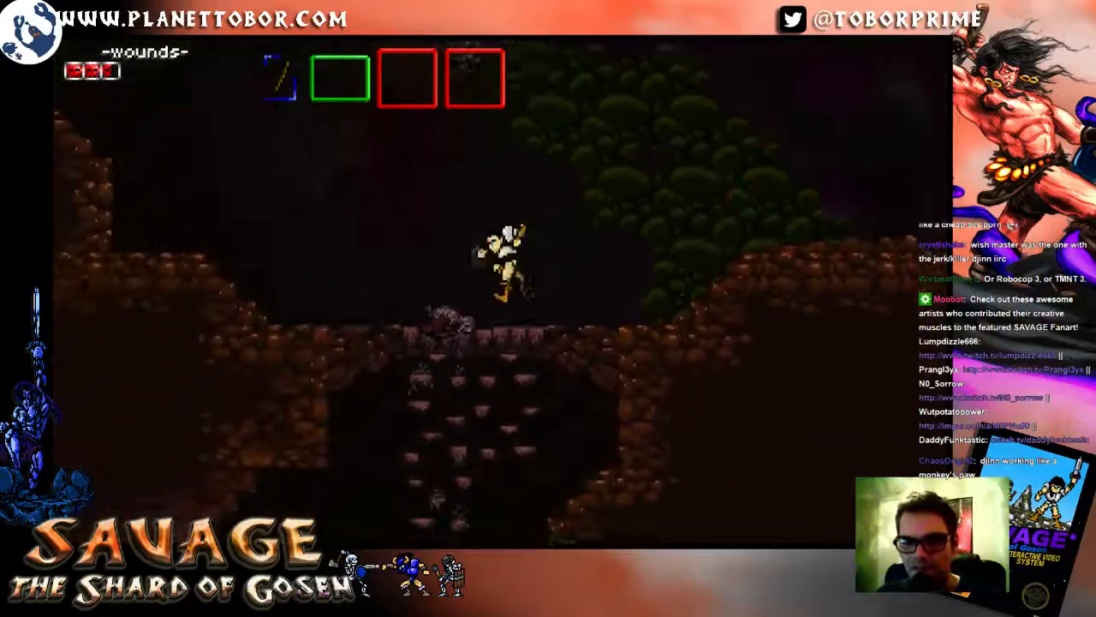
pyautogui.press('Right')
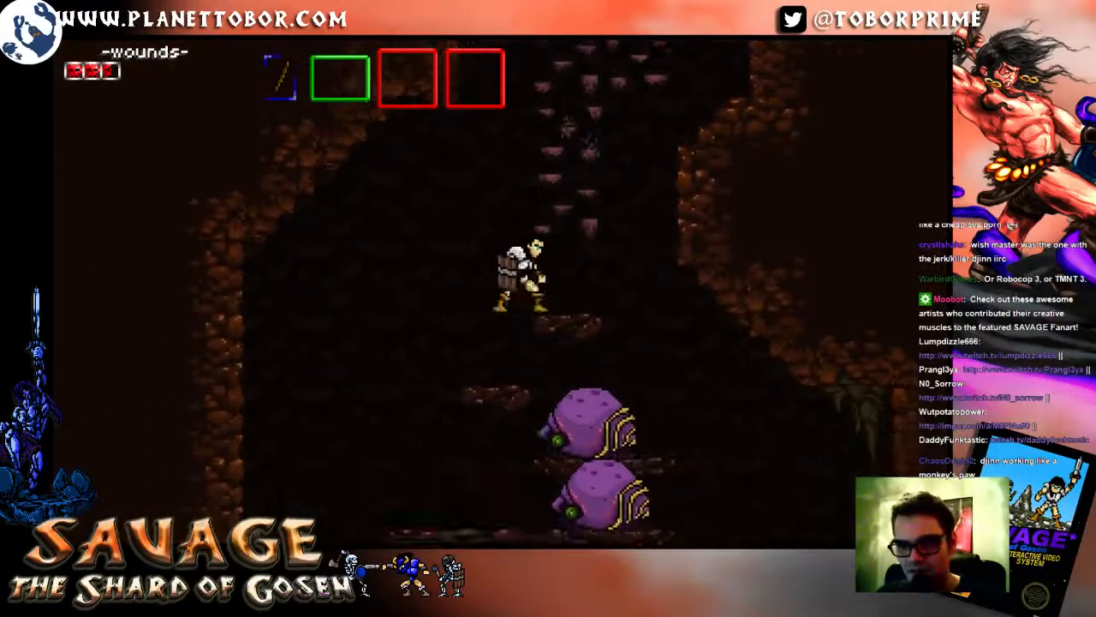
# Step: Kill the purple creature on the wide floating ledge and jump up to strike at the one on the ledge above
pyautogui.press('Left')
pyautogui.press('Left')
pyautogui.press('Right')
pyautogui.press('x')
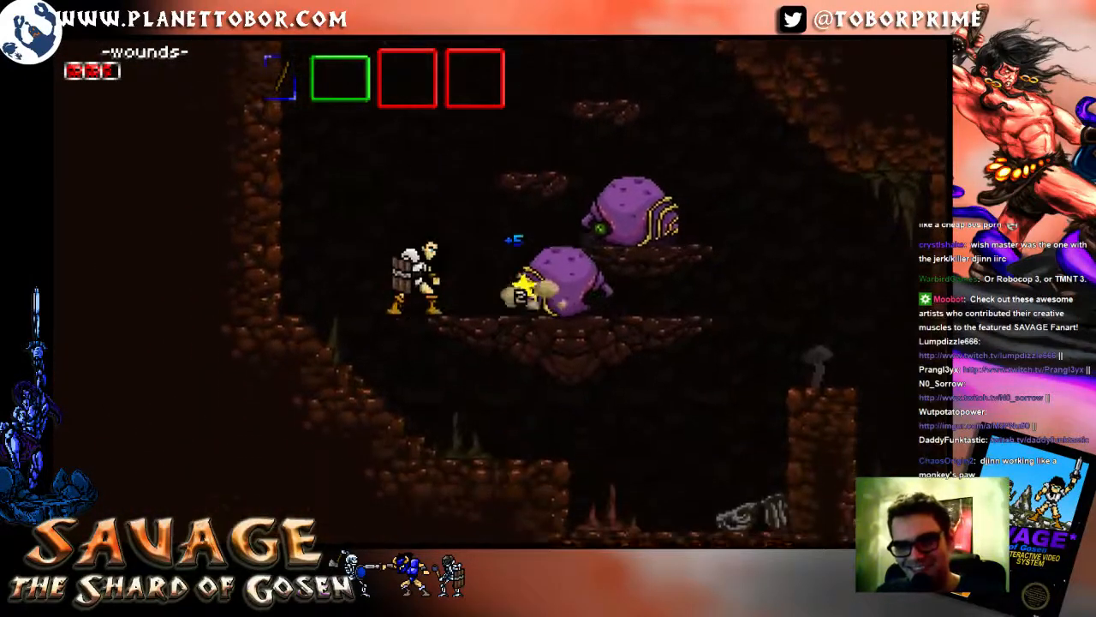
pyautogui.press('space')
pyautogui.press('x')
pyautogui.press('x')
pyautogui.press('x')
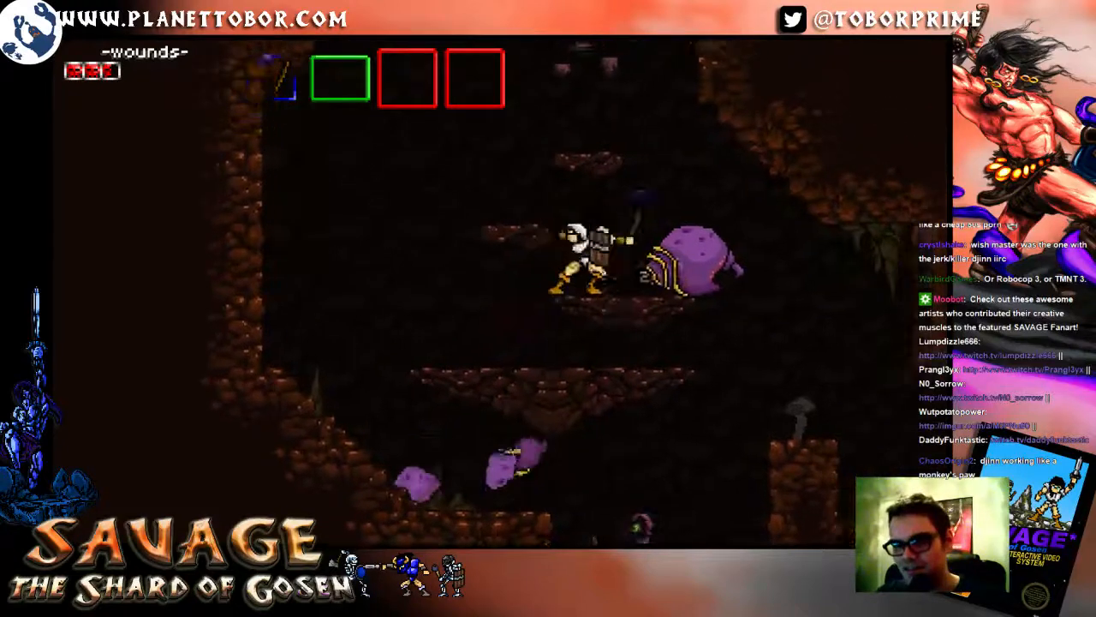
# Step: Cross to the stone pillar, kill the hanging spider beyond it and leap up onto the stepped ledges
pyautogui.press('Right')
pyautogui.press('space')
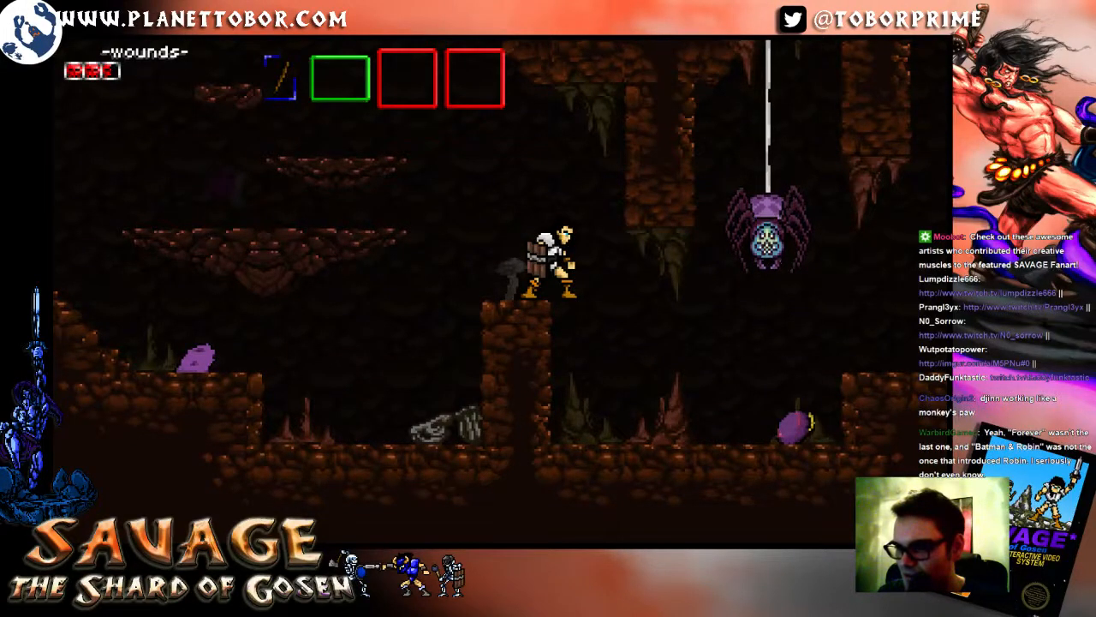
pyautogui.press('Right')
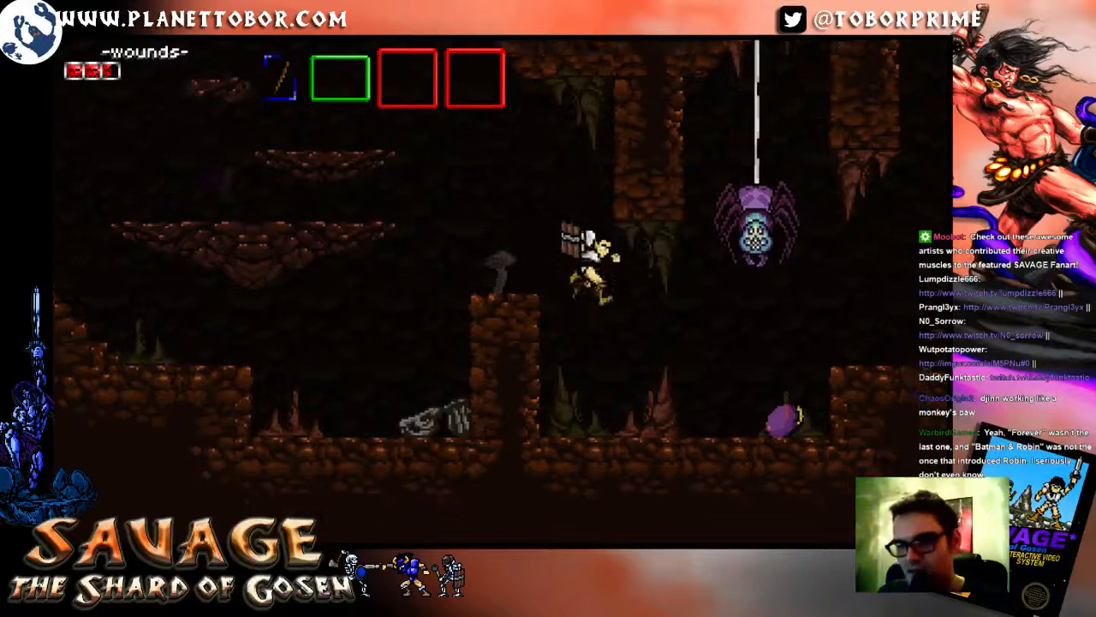
pyautogui.press('x')
pyautogui.press('Right')
pyautogui.press('z')
pyautogui.press('z')
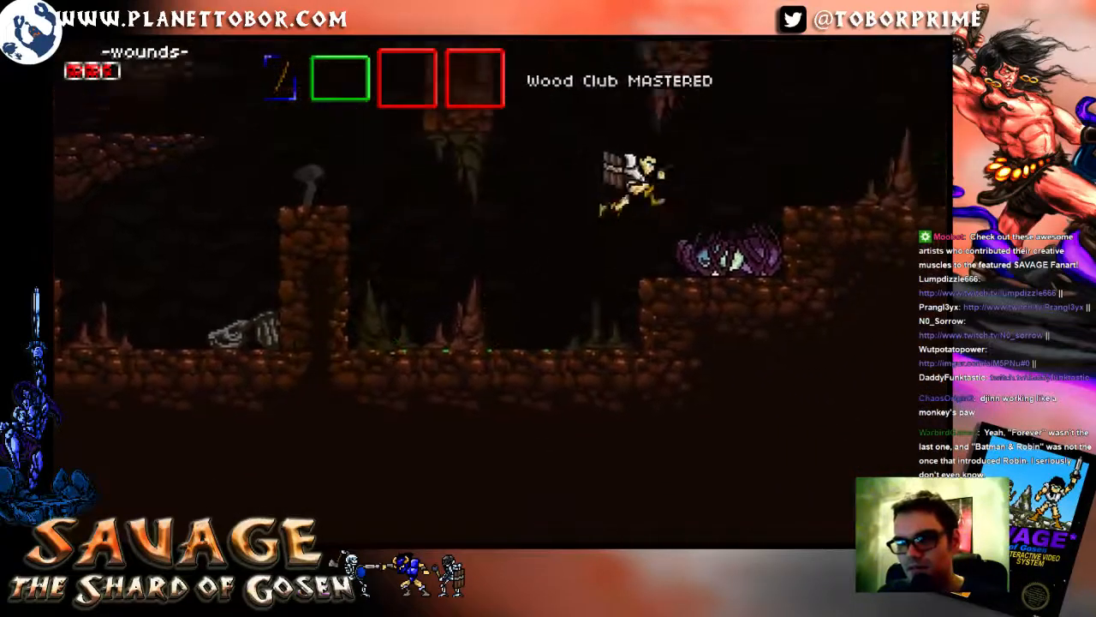
pyautogui.press('x')
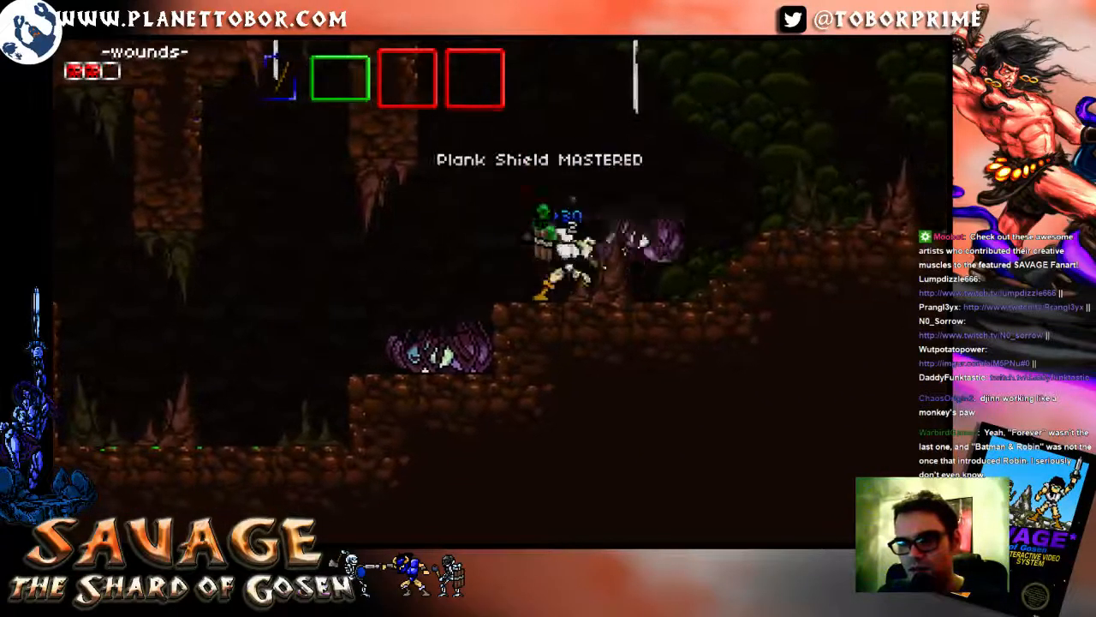
# Step: Advance past the dead spider on the upper step and over the spiked rise to the mossy gap
pyautogui.press('Right')
pyautogui.press('z')
pyautogui.press('Right')
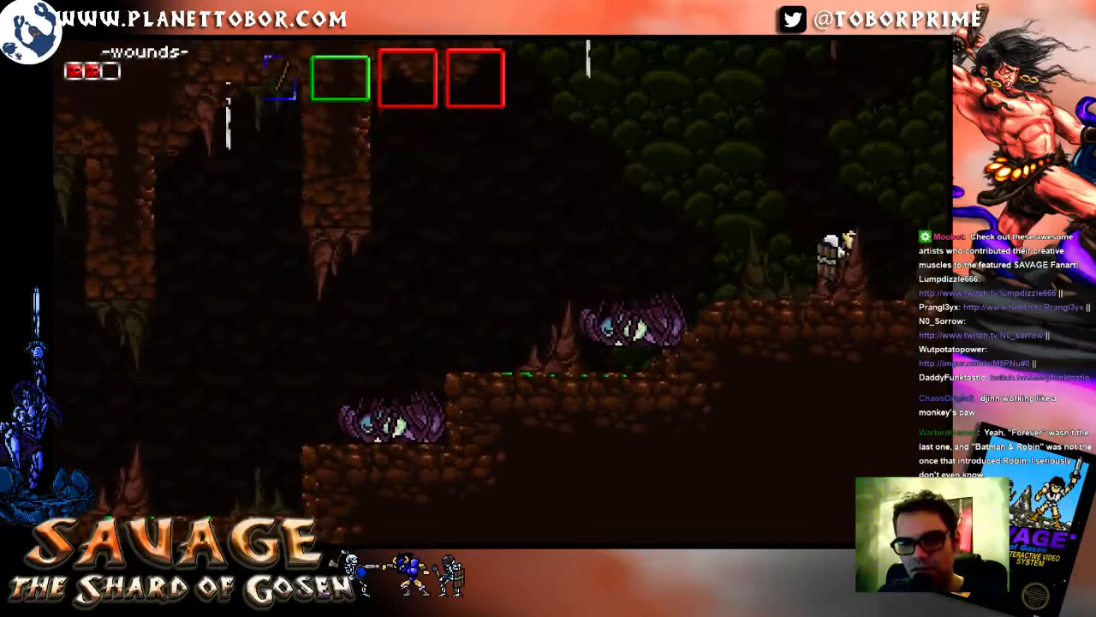
pyautogui.press('Right')
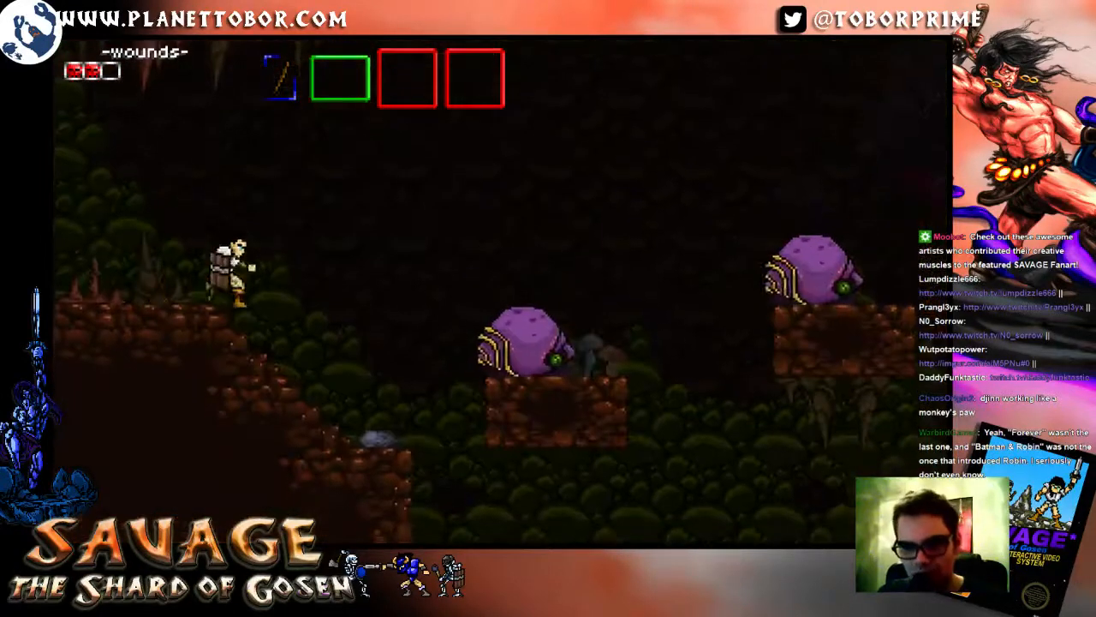
# Step: Jump over the two floating platforms guarded by purple creatures and land on the rocky ledge beyond them
pyautogui.press('z')
pyautogui.press('x')
pyautogui.press('Right')
pyautogui.press('z')
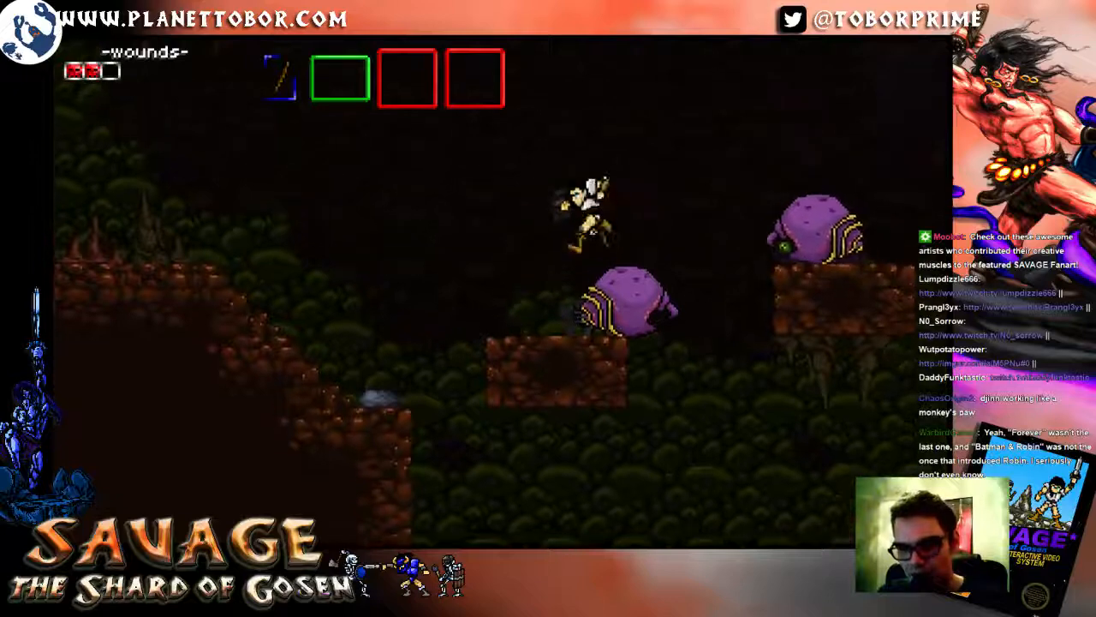
pyautogui.press('Right')
pyautogui.press('x')
pyautogui.press('z')
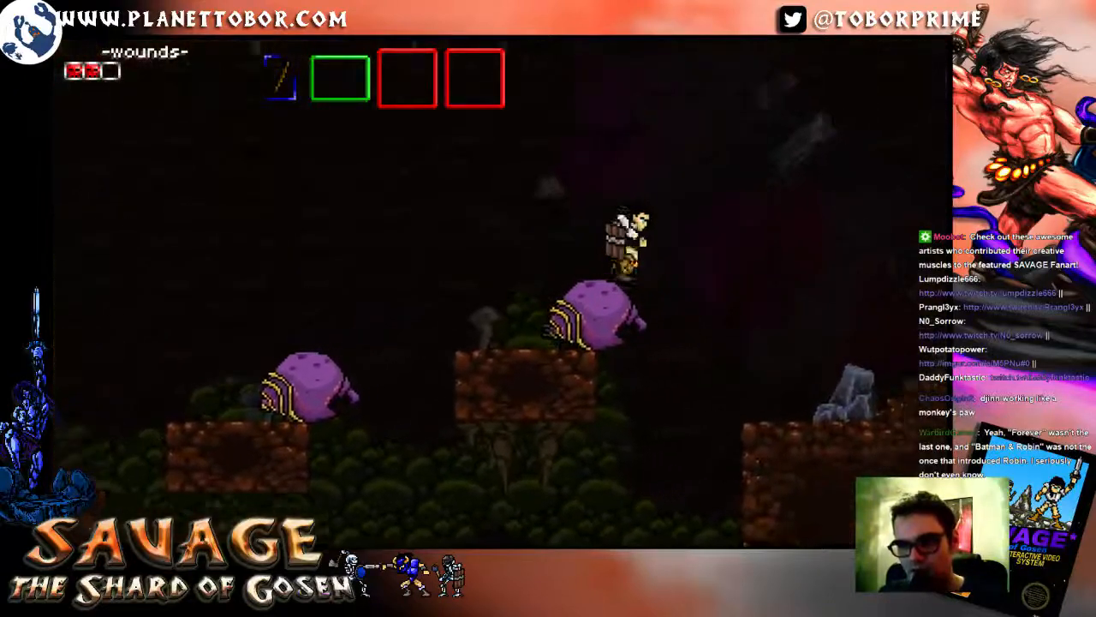
pyautogui.press('Right')
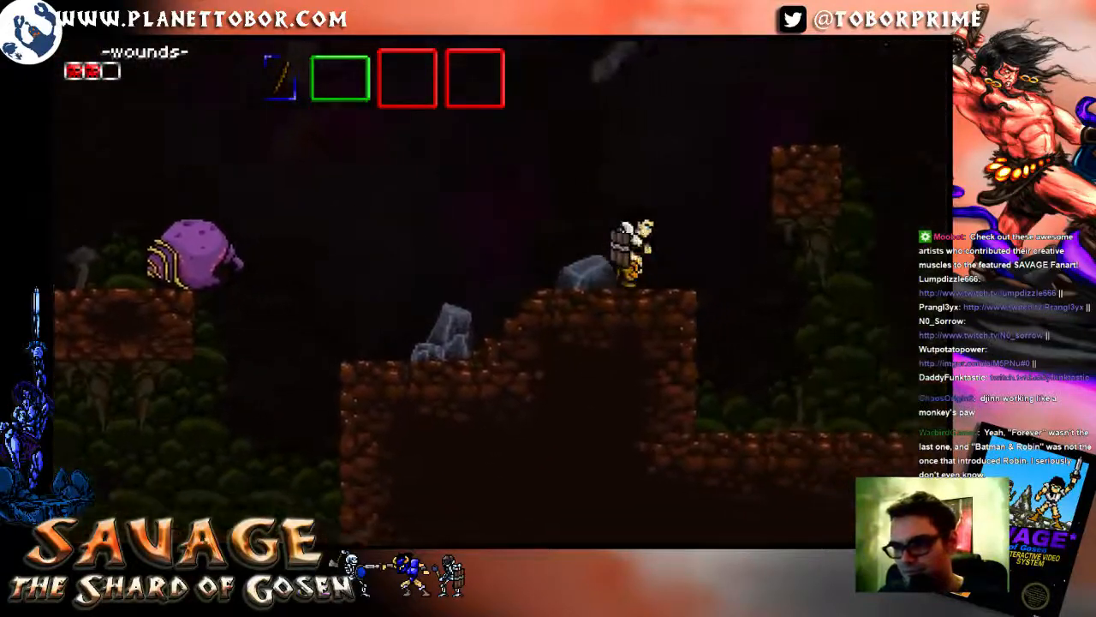
# Step: Leap from the rocky ledge to the side of the small floating stone block, striking out at the nearby bat
pyautogui.press('z')
pyautogui.press('z')
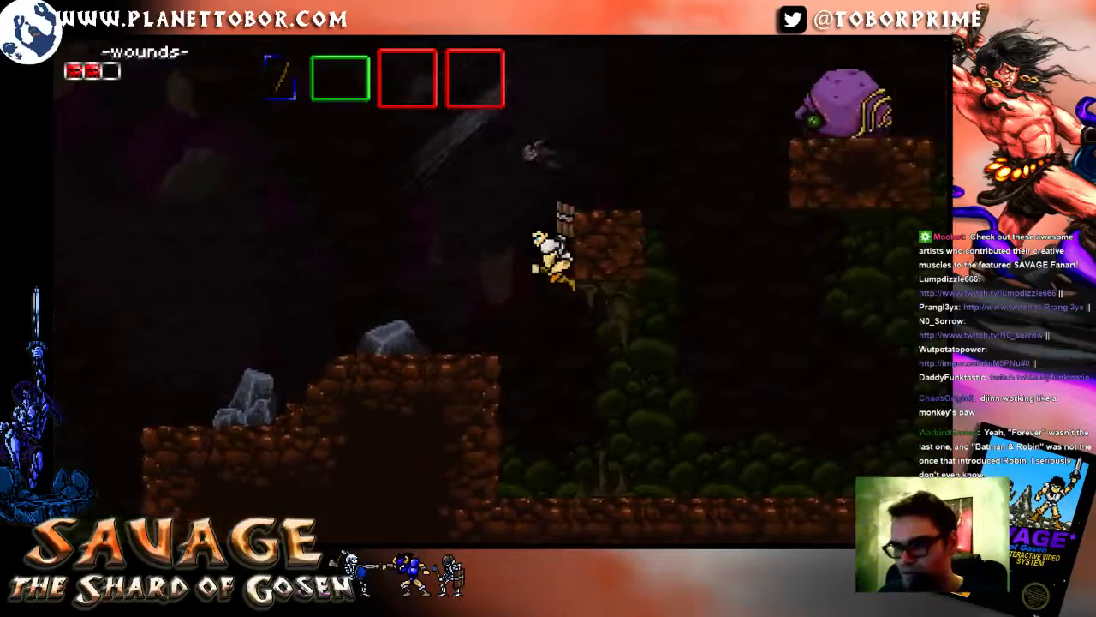
pyautogui.press('x')
pyautogui.press('Left')
pyautogui.press('z')
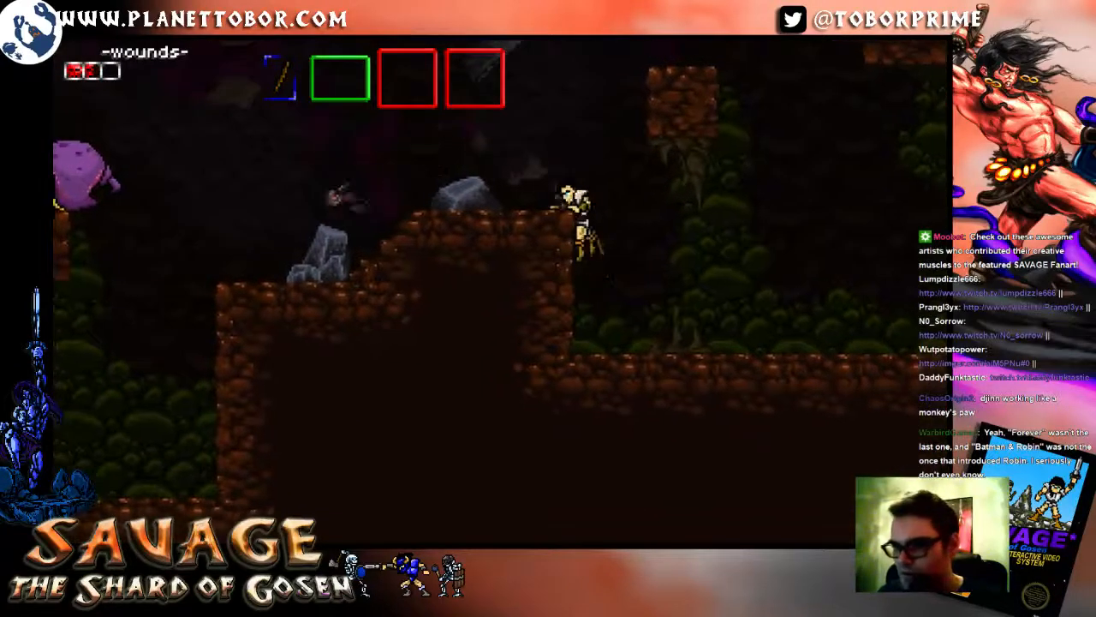
pyautogui.press('Right')
pyautogui.press('z')
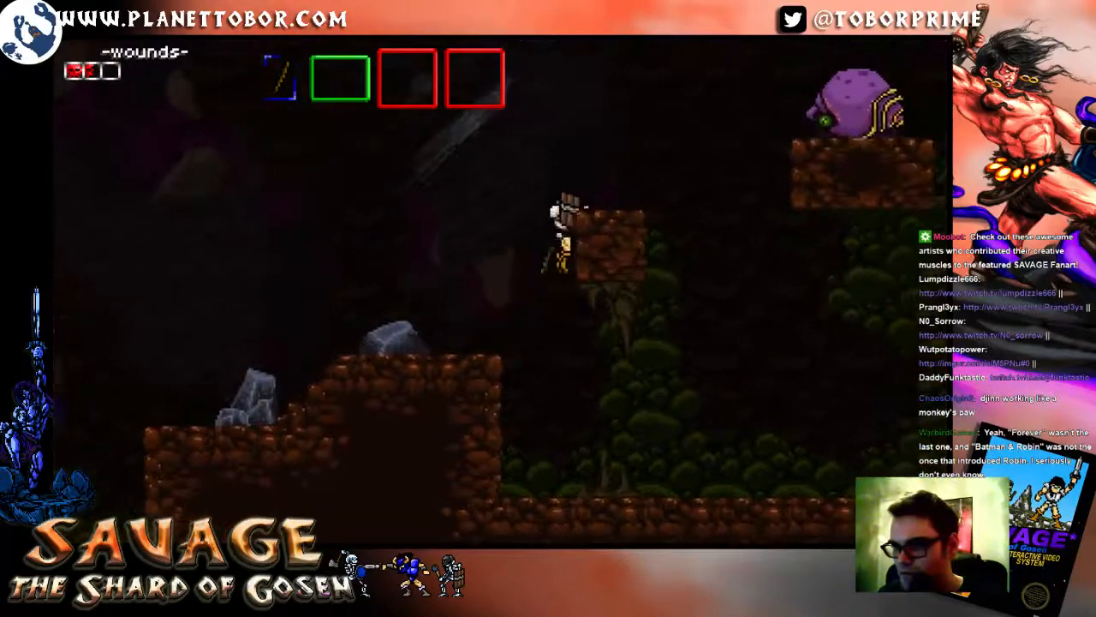
# Step: Kill the purple creature on the higher floating platform and jump across to the stone ledge beyond it
pyautogui.press('z')
pyautogui.press('Right')
pyautogui.press('z')
pyautogui.press('x')
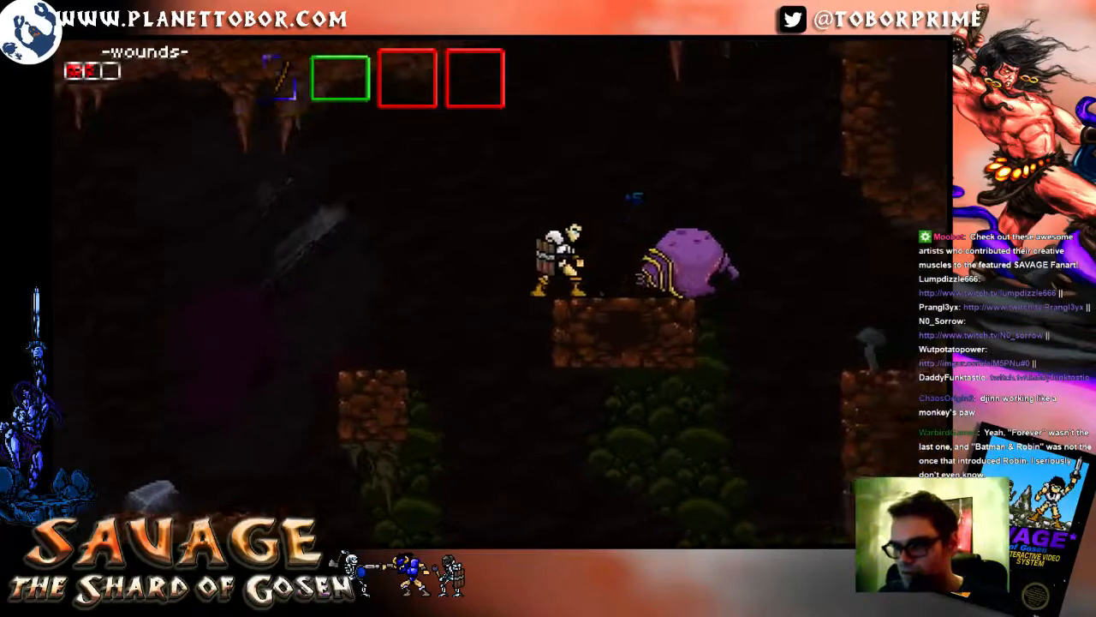
pyautogui.press('x')
pyautogui.press('Right')
pyautogui.press('z')
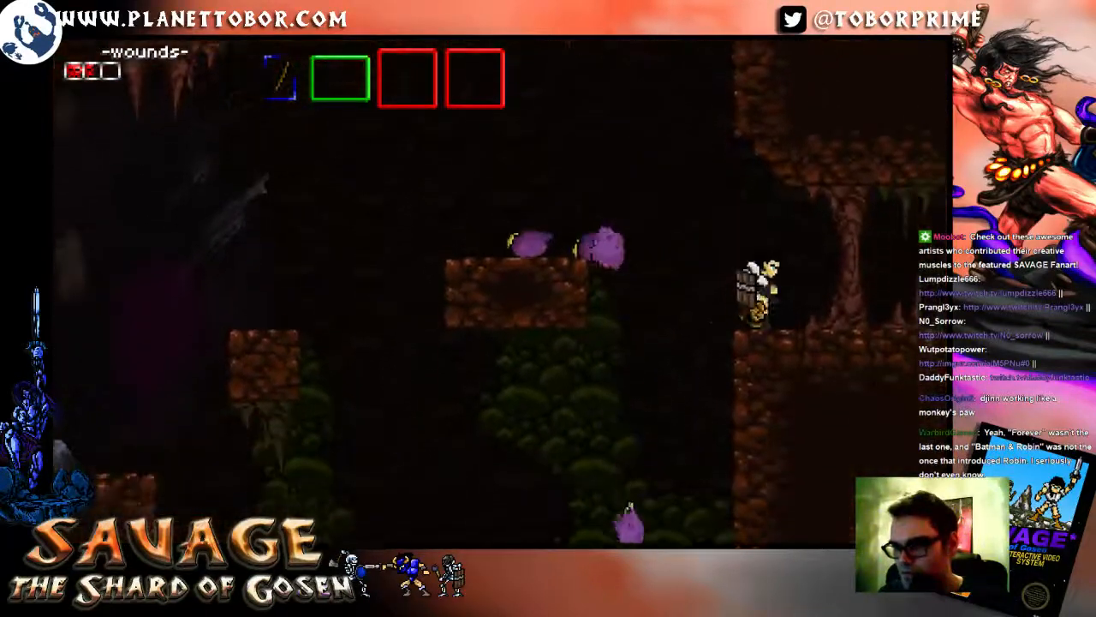
# Step: Descend the stepped slope and kill the winged bat creature hovering above it
pyautogui.press('Left')
pyautogui.press('Right')
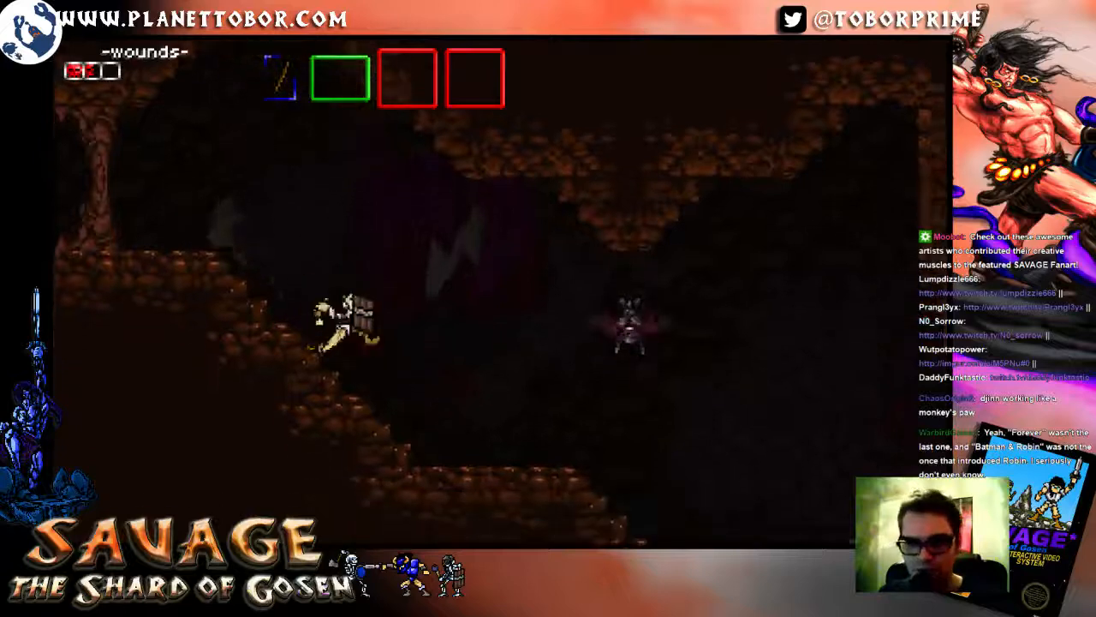
pyautogui.press('Left')
pyautogui.press('z')
pyautogui.press('Right')
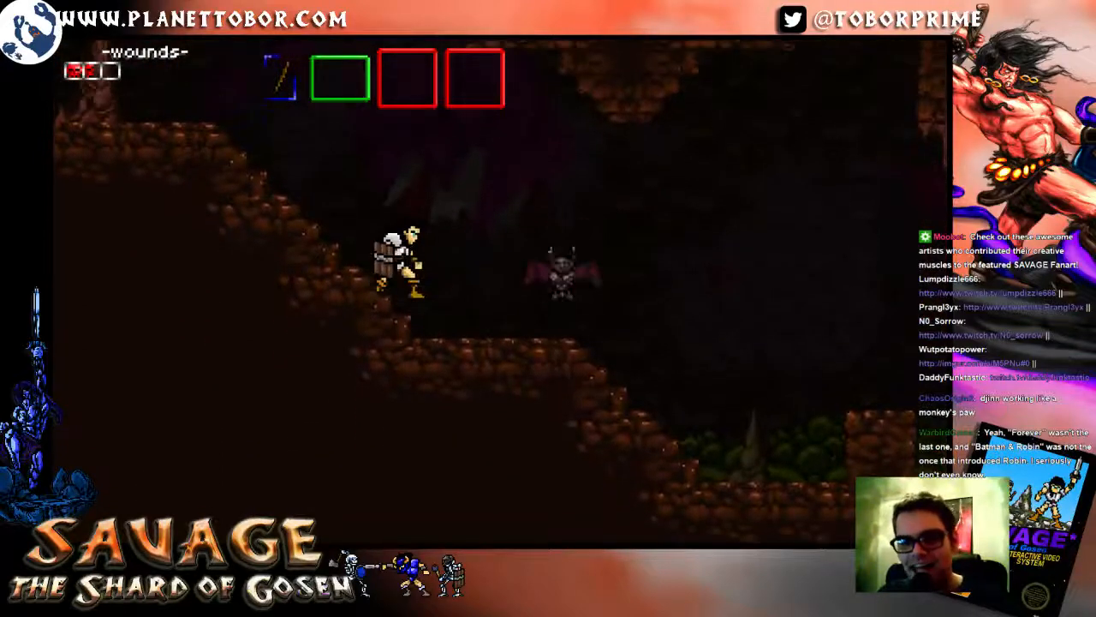
pyautogui.press('x')
pyautogui.press('z')
pyautogui.press('x')
pyautogui.press('Right')
pyautogui.press('z')
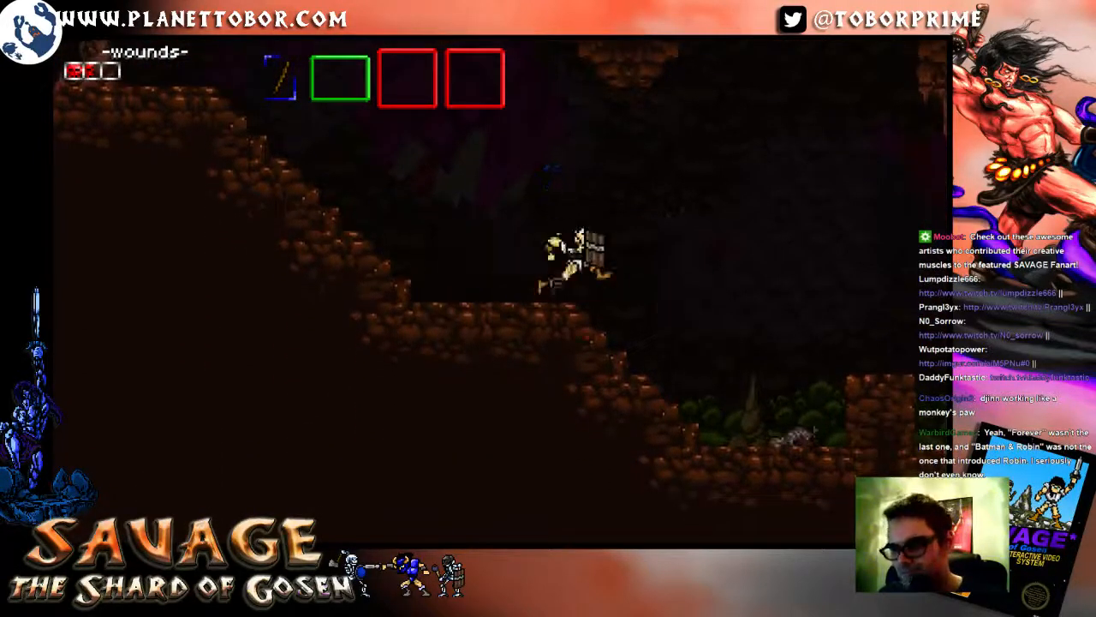
# Step: Cross the low pits, kill the spider above the tall stone pillar and climb on top of the pillar
pyautogui.press('z')
pyautogui.press('x')
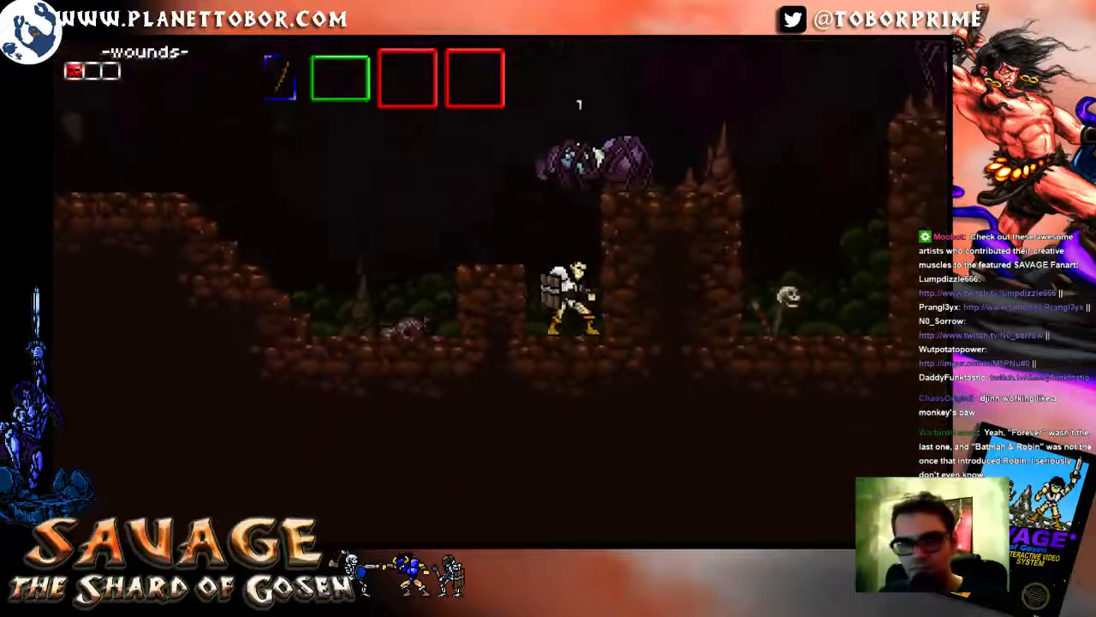
pyautogui.press('Left')
pyautogui.press('z')
pyautogui.press('x')
pyautogui.press('Right')
pyautogui.press('z')
pyautogui.press('z')
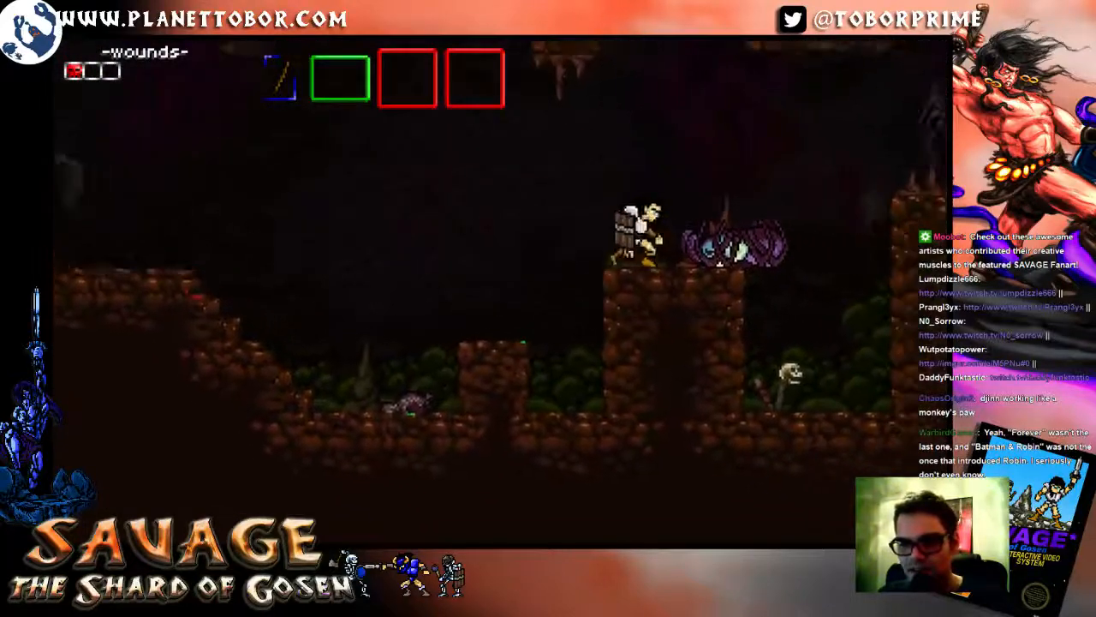
# Step: Jump across to the next stone pillar and kill the spider hanging beside the wooden support post
pyautogui.press('Right')
pyautogui.press('z')
pyautogui.press('Left')
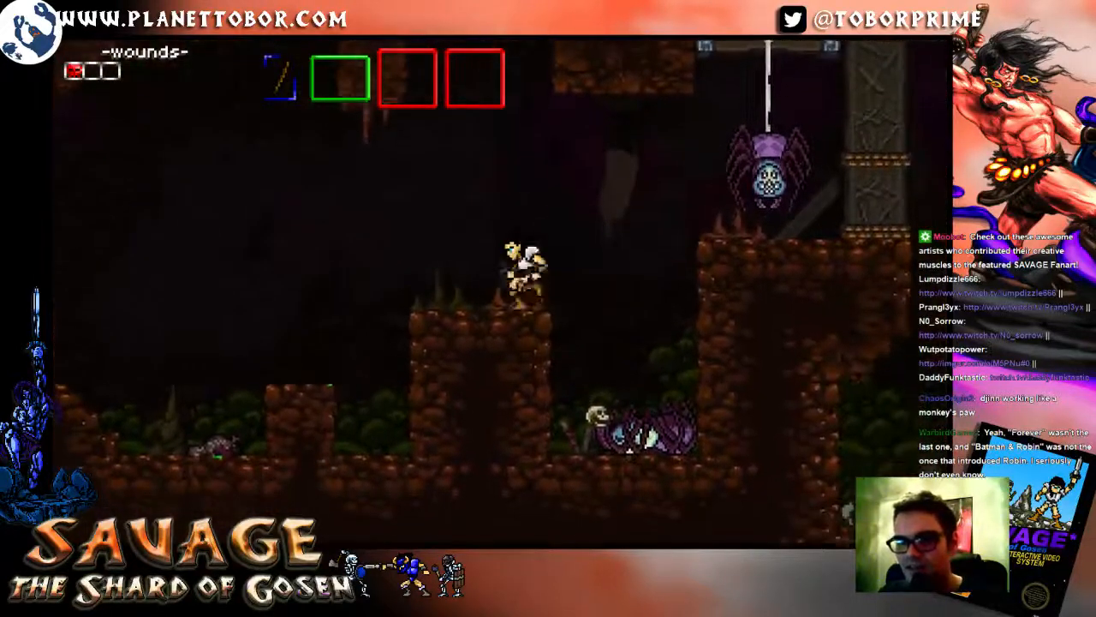
pyautogui.press('Right')
pyautogui.press('z')
pyautogui.press('Left')
pyautogui.press('Right')
pyautogui.press('z')
pyautogui.press('x')
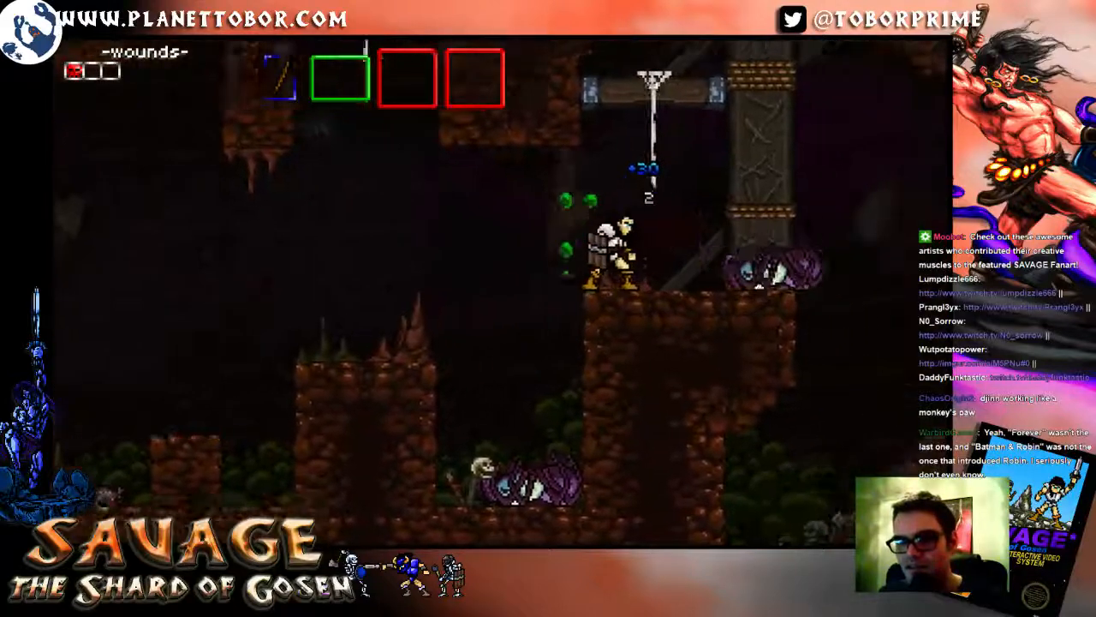
# Step: Stop beside the wooden post and quit the game back to the GameMaker project
pyautogui.press('Down')
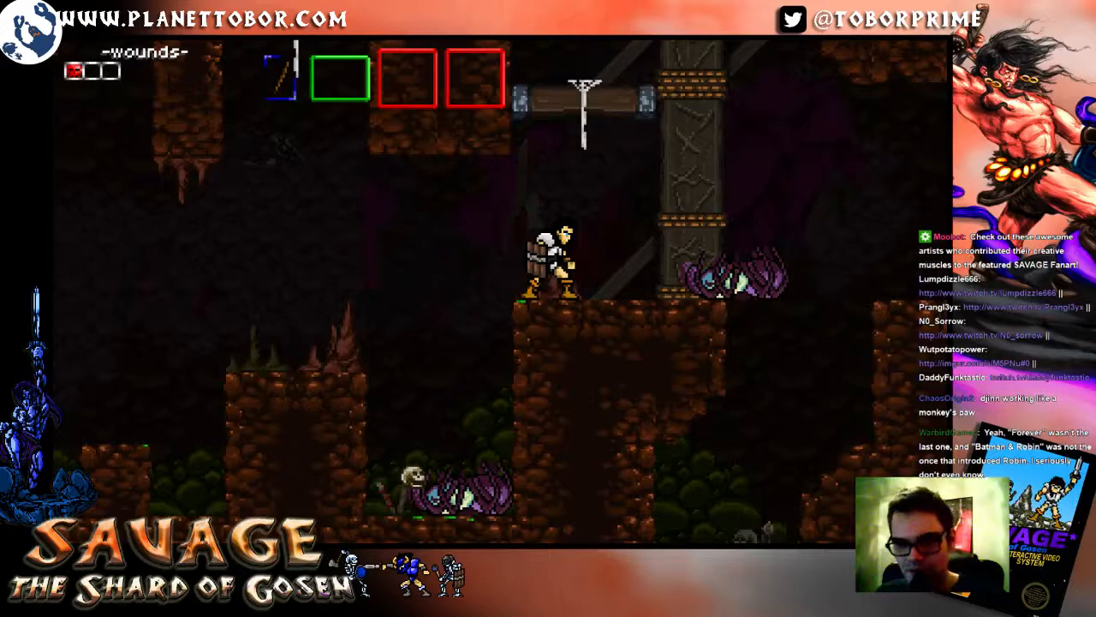
pyautogui.press('Escape')
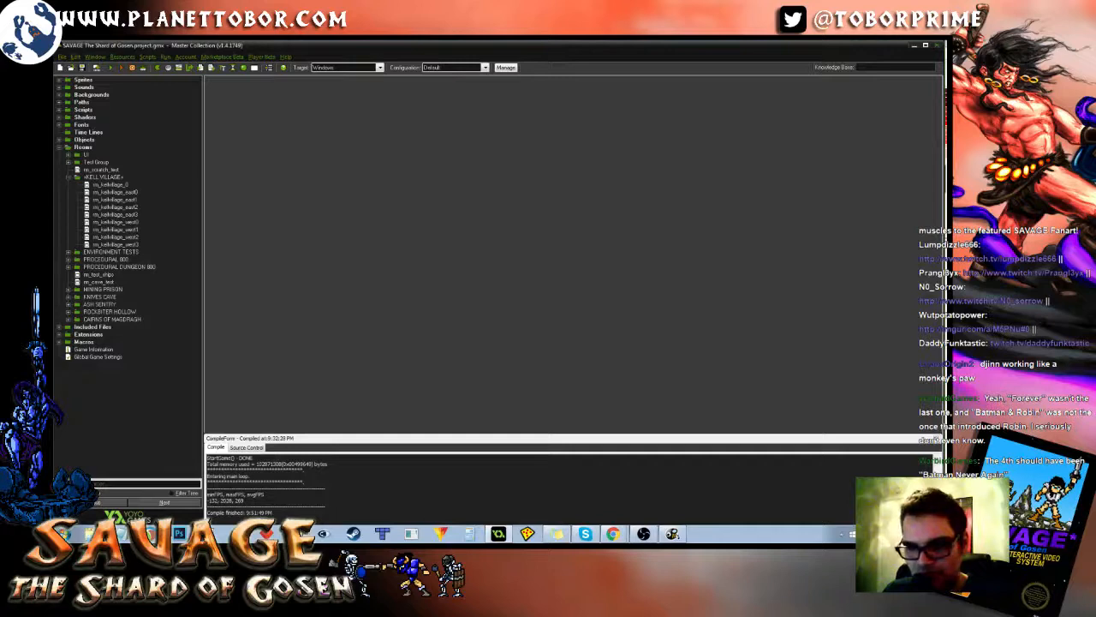
pyautogui.click(606, 536)
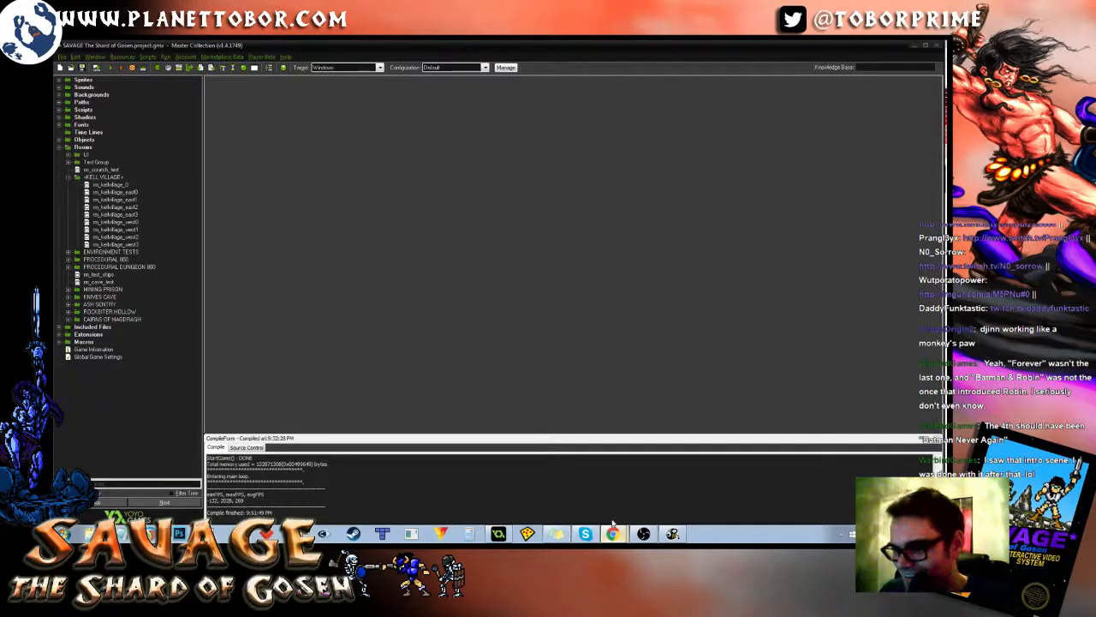
pyautogui.click(577, 50)
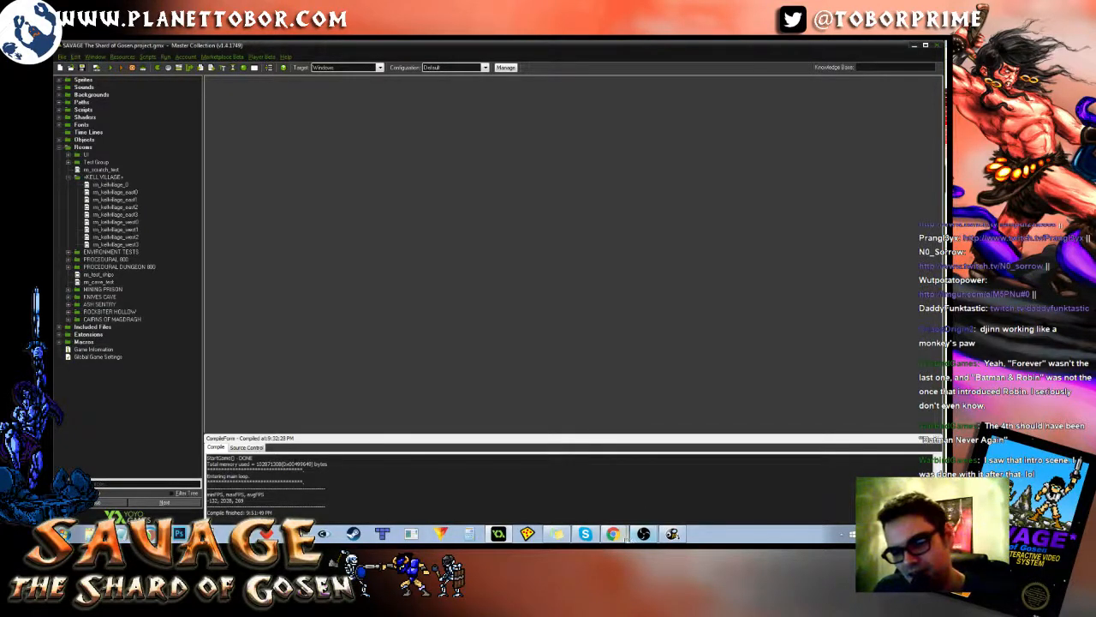
pyautogui.click(613, 533)
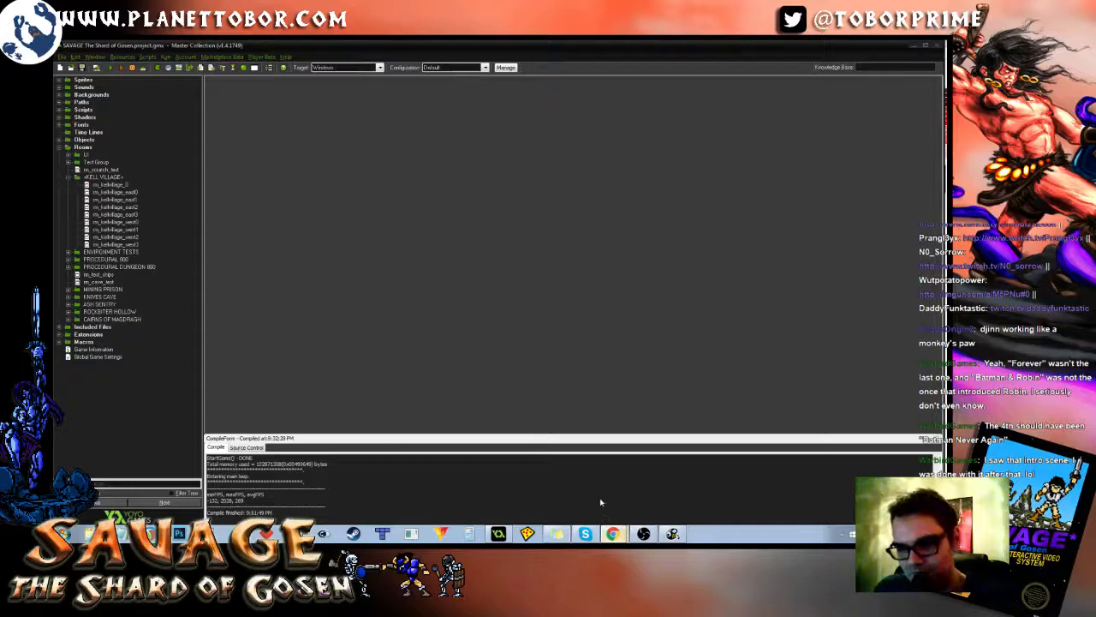
pyautogui.click(540, 51)
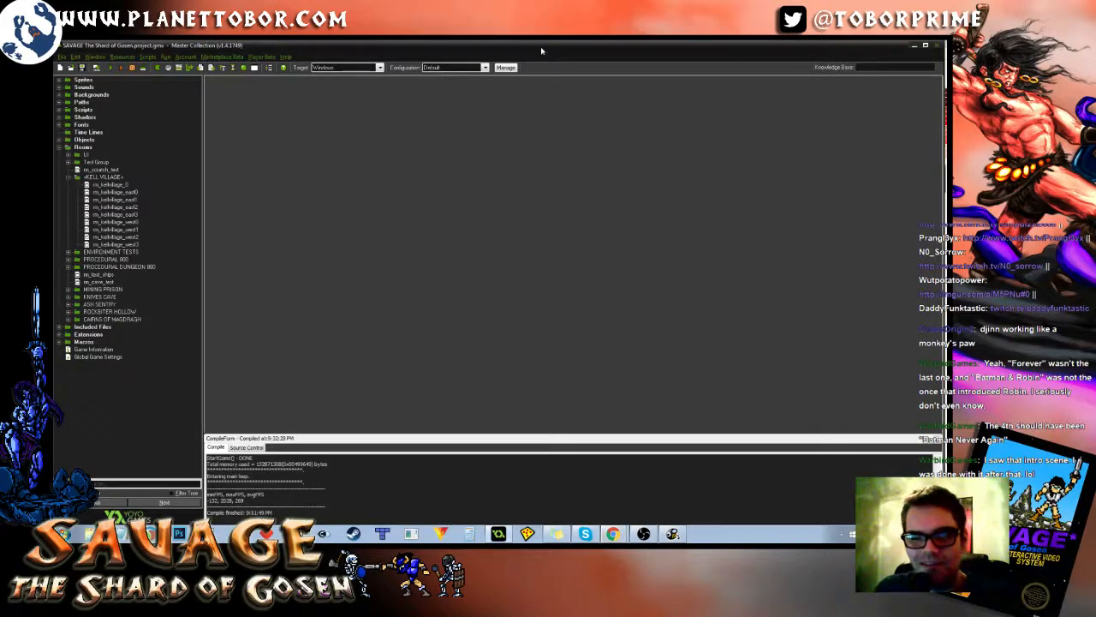
# Step: Switch to GraphicsGale and step back and forth through the last frames of the long-haired warrior's axe attack to compare poses
pyautogui.click(672, 533)
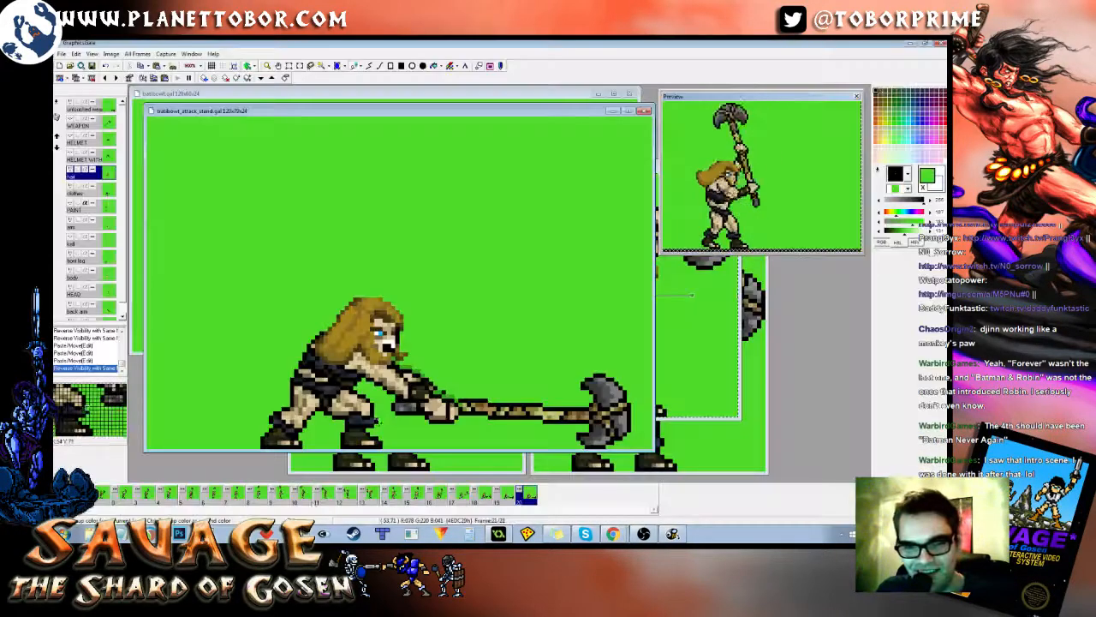
pyautogui.press('Right')
pyautogui.press('Left')
pyautogui.press('Left')
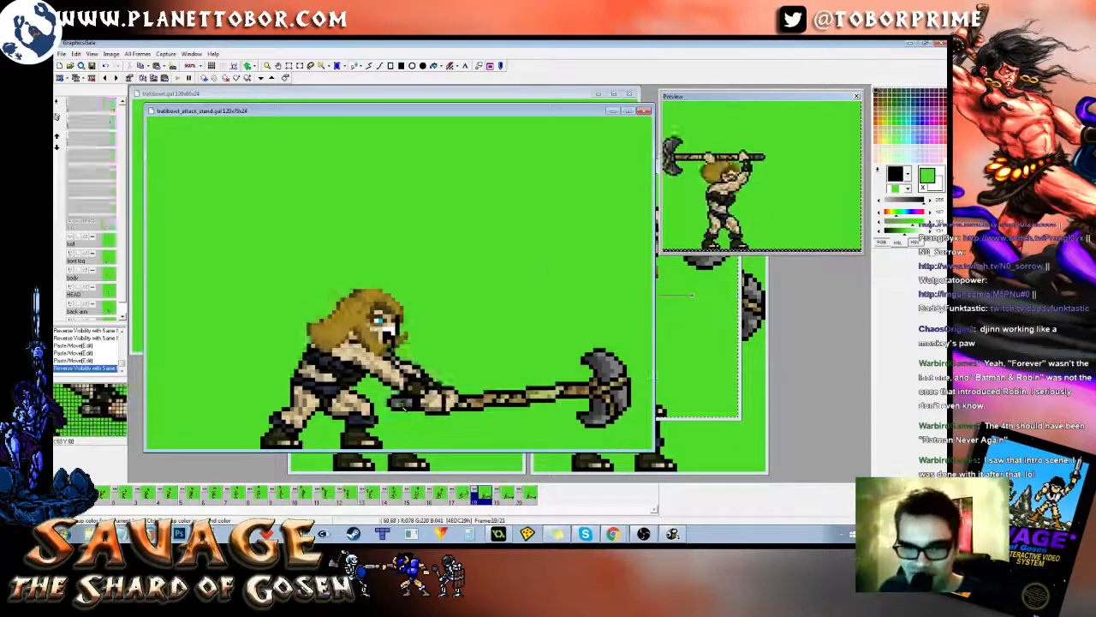
pyautogui.press('Right')
pyautogui.press('Right')
pyautogui.press('Left')
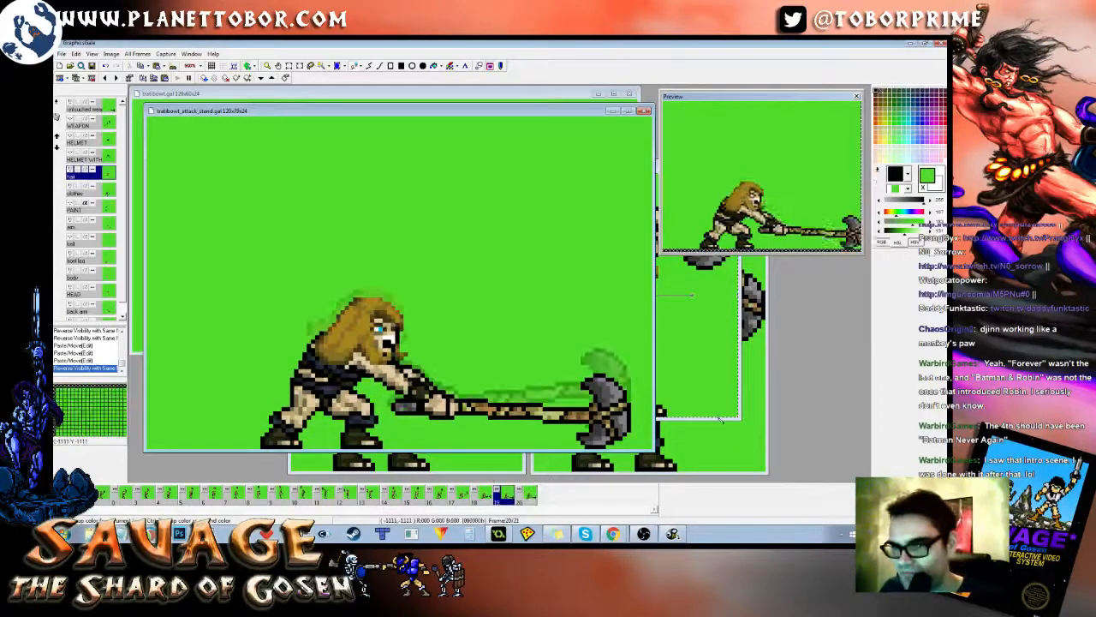
# Step: Step back and forth between the last frames of the axe attack to compare the bent-over poses
pyautogui.press('Right')
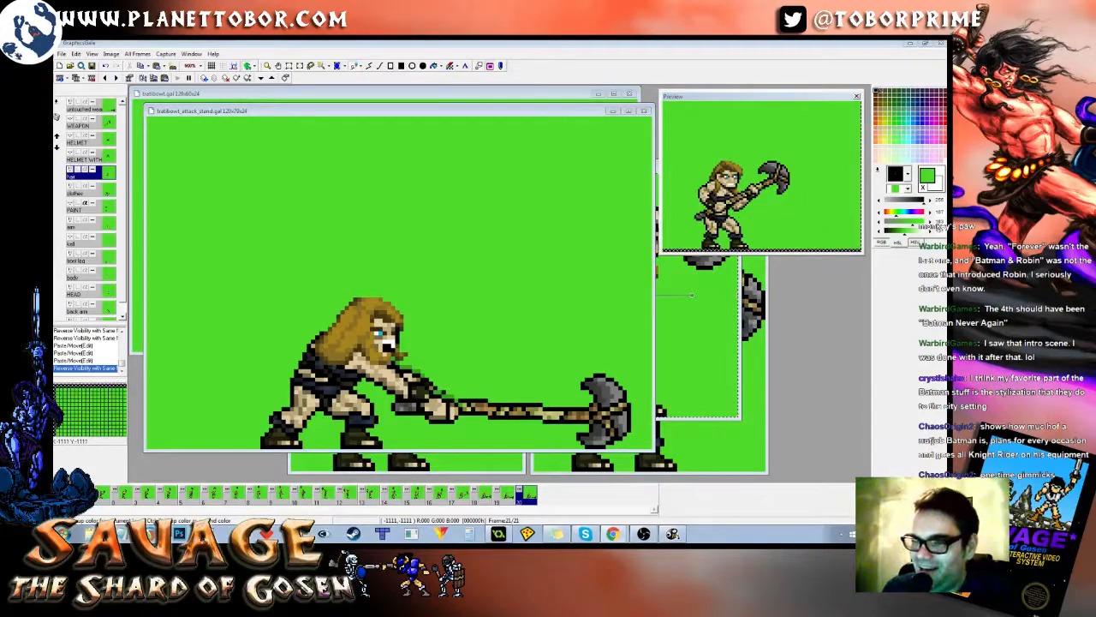
pyautogui.click(499, 111)
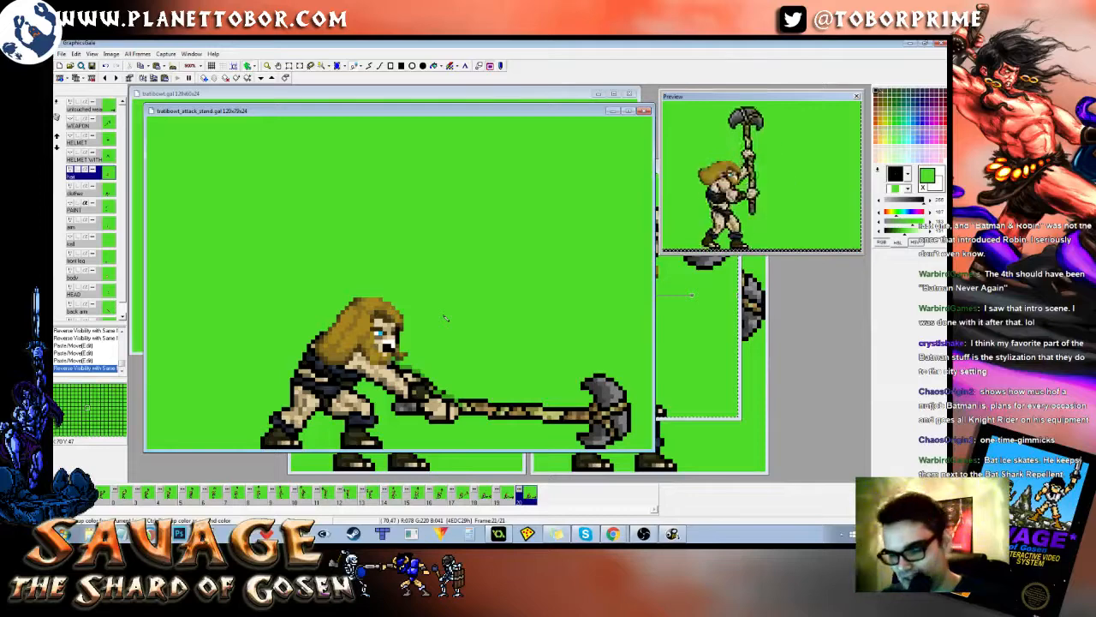
pyautogui.press('Left')
pyautogui.press('Left')
pyautogui.press('Right')
pyautogui.press('Right')
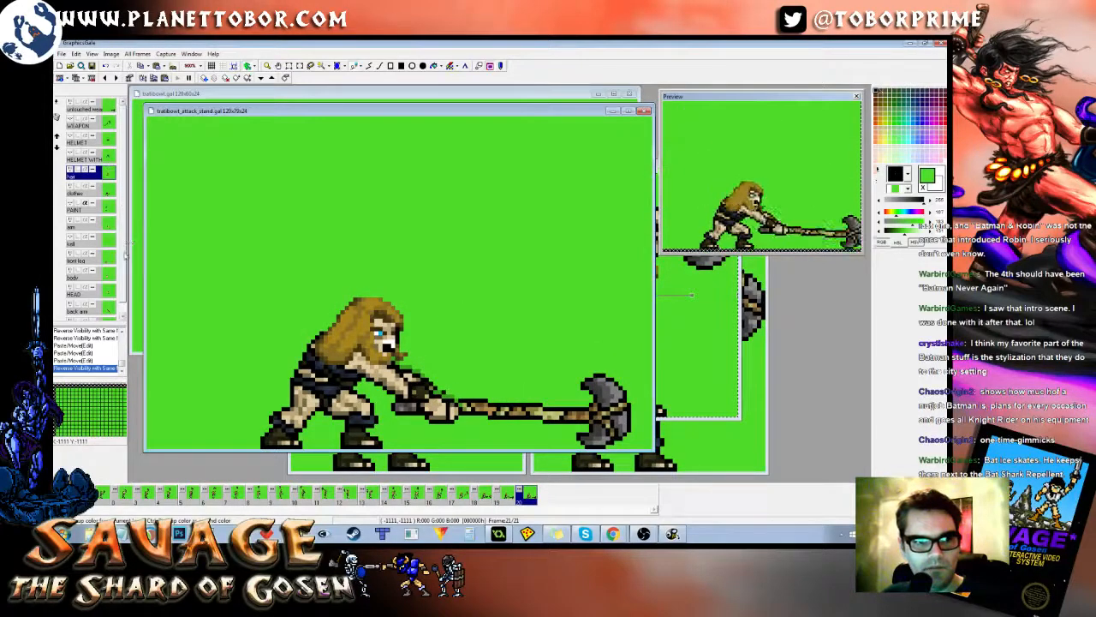
# Step: On the clothes layer of the last frame, select the area around the forearm band and move it down one pixel
pyautogui.click(90, 191)
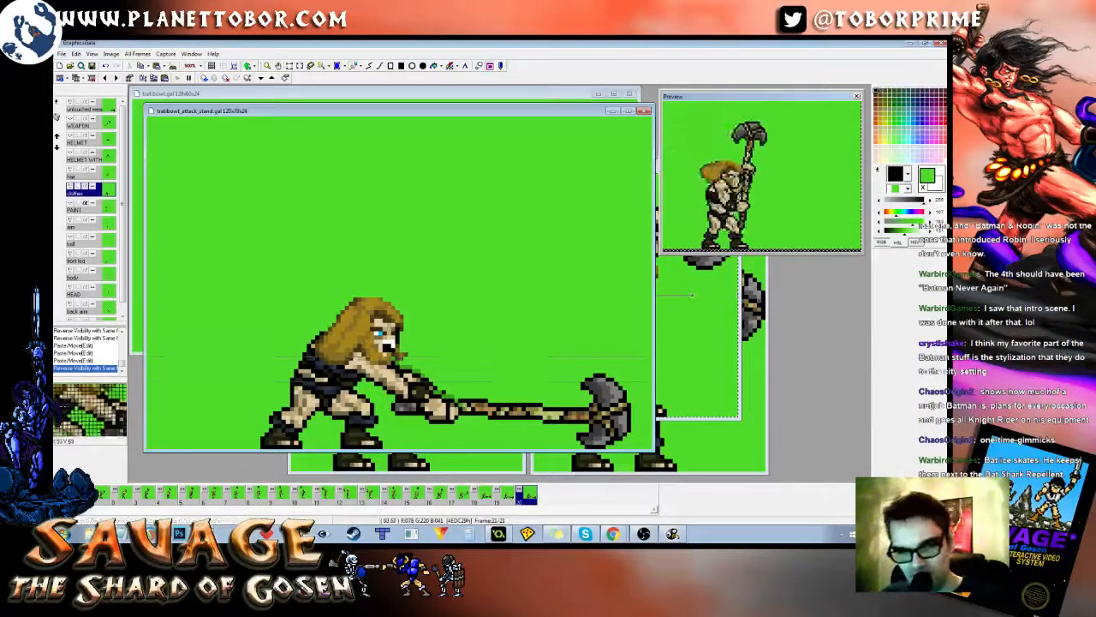
pyautogui.moveTo(399, 374); pyautogui.dragTo(453, 432)
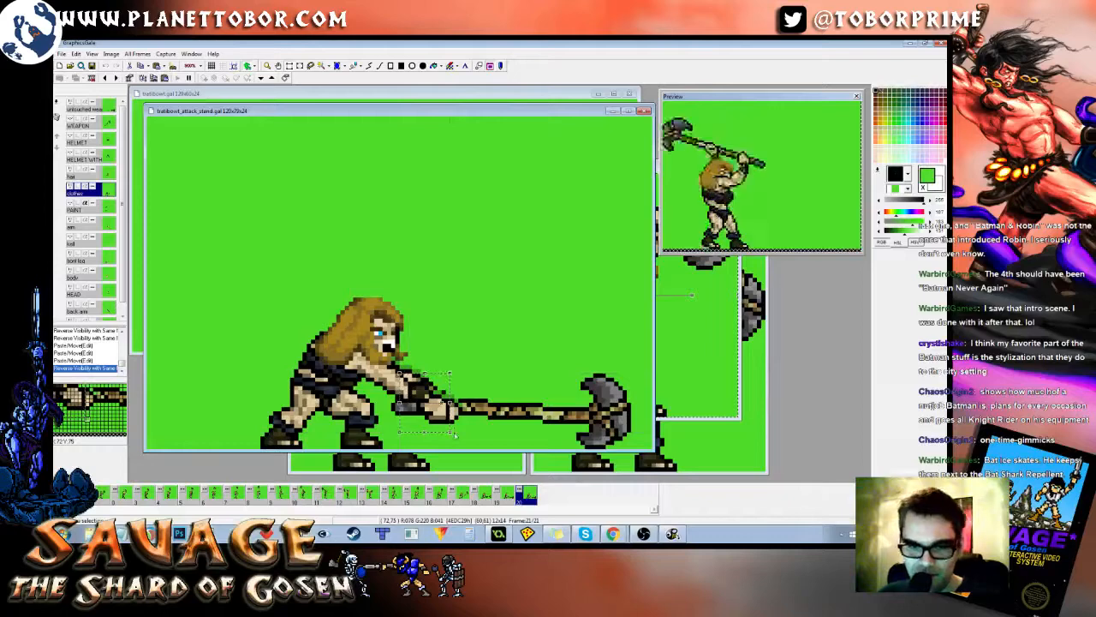
pyautogui.press('Down')
pyautogui.press('Up')
pyautogui.press('Down')
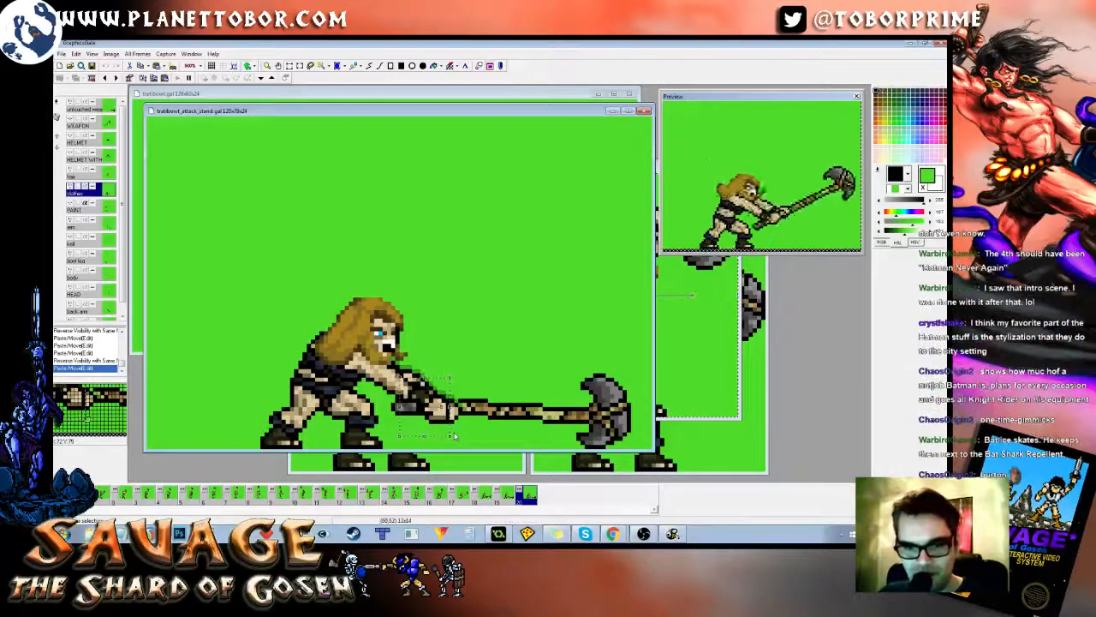
pyautogui.rightClick(455, 436)
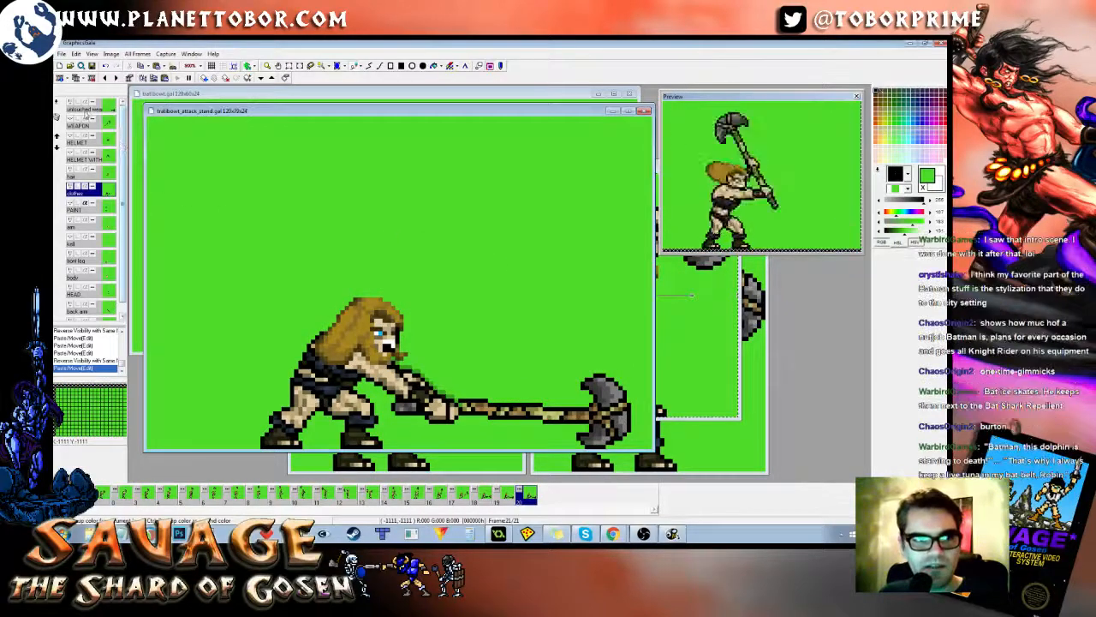
# Step: On the untouched weapon layer, erase single axe-handle pixels beside the warrior's hand with the Pen tool
pyautogui.click(88, 110)
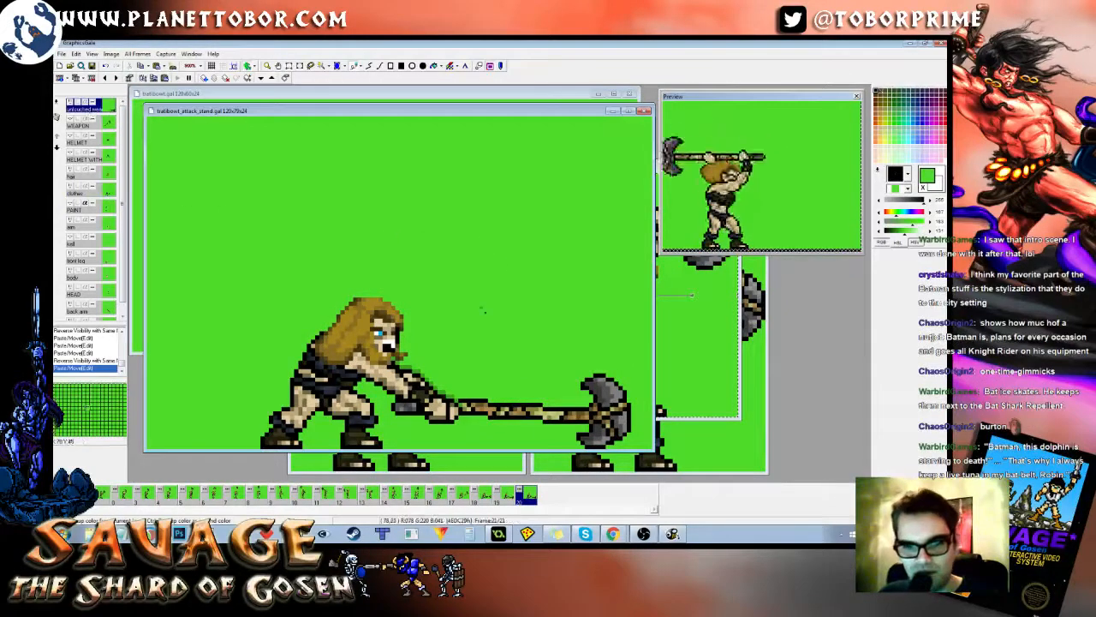
pyautogui.click(420, 404)
pyautogui.click(418, 403)
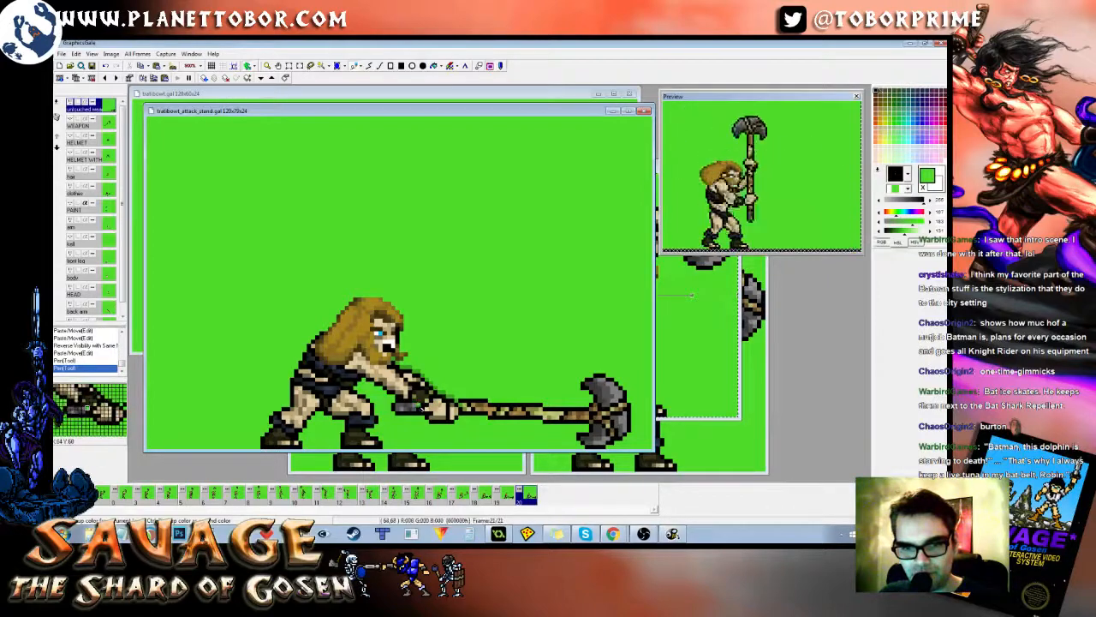
pyautogui.click(420, 402)
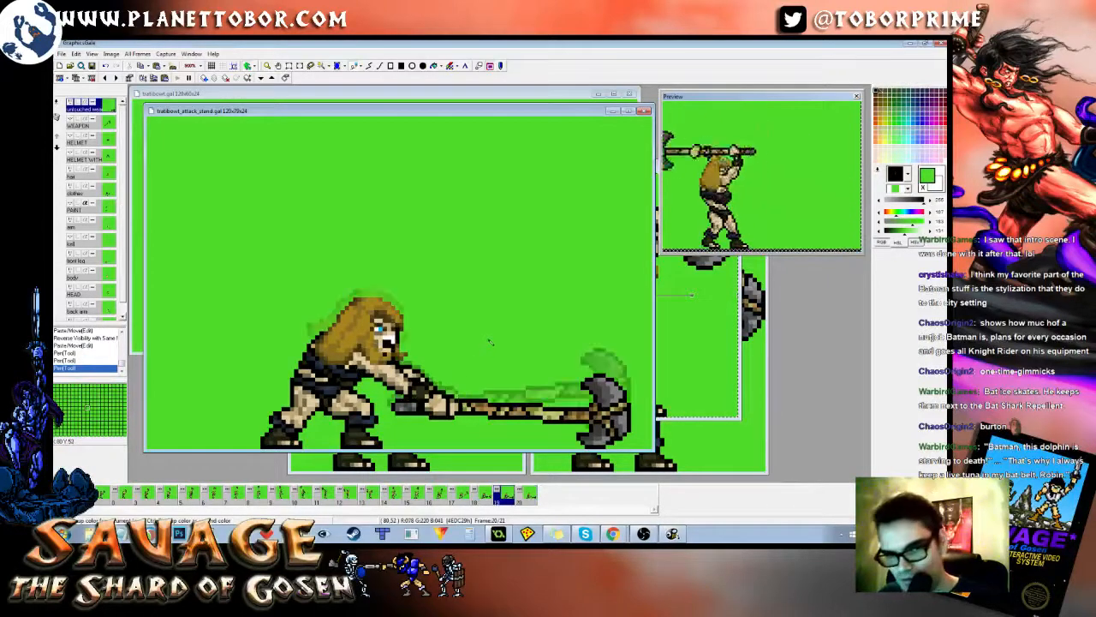
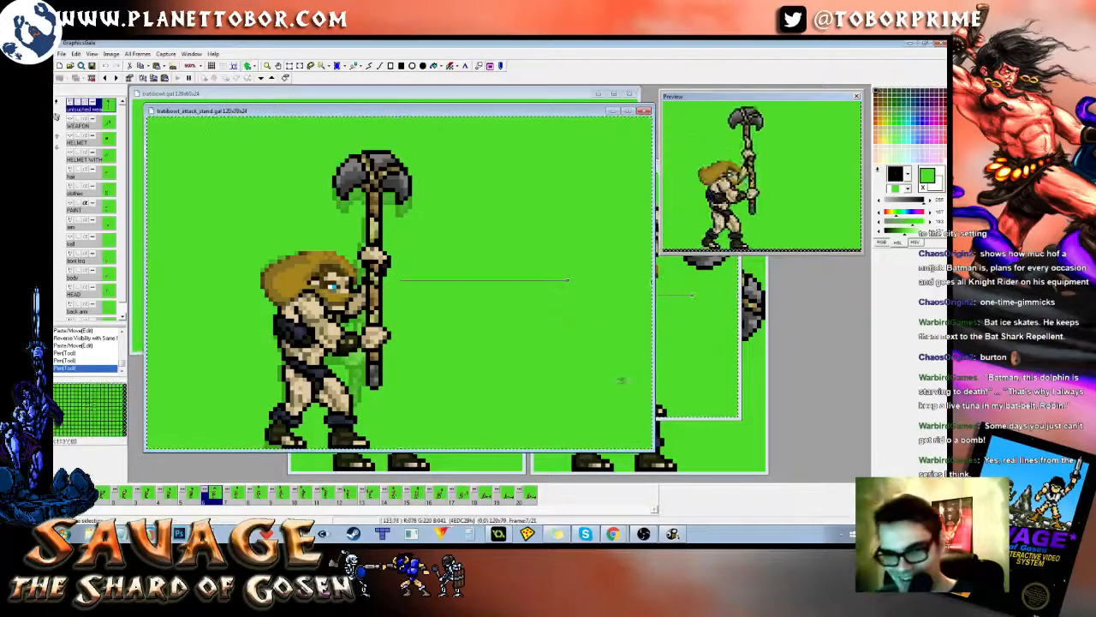
# Step: In the last frame, replace the horizontal axe with the copied upright axe and move it clear in front of the warrior
pyautogui.click(527, 496)
pyautogui.press('Left')
pyautogui.press('Left')
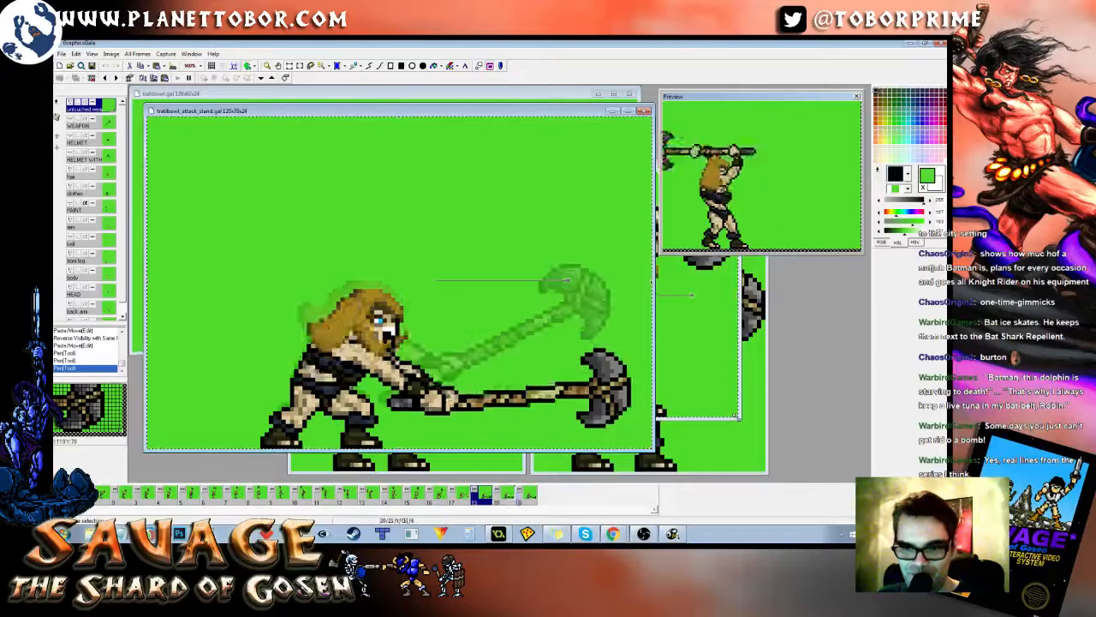
pyautogui.press('Right')
pyautogui.press('Right')
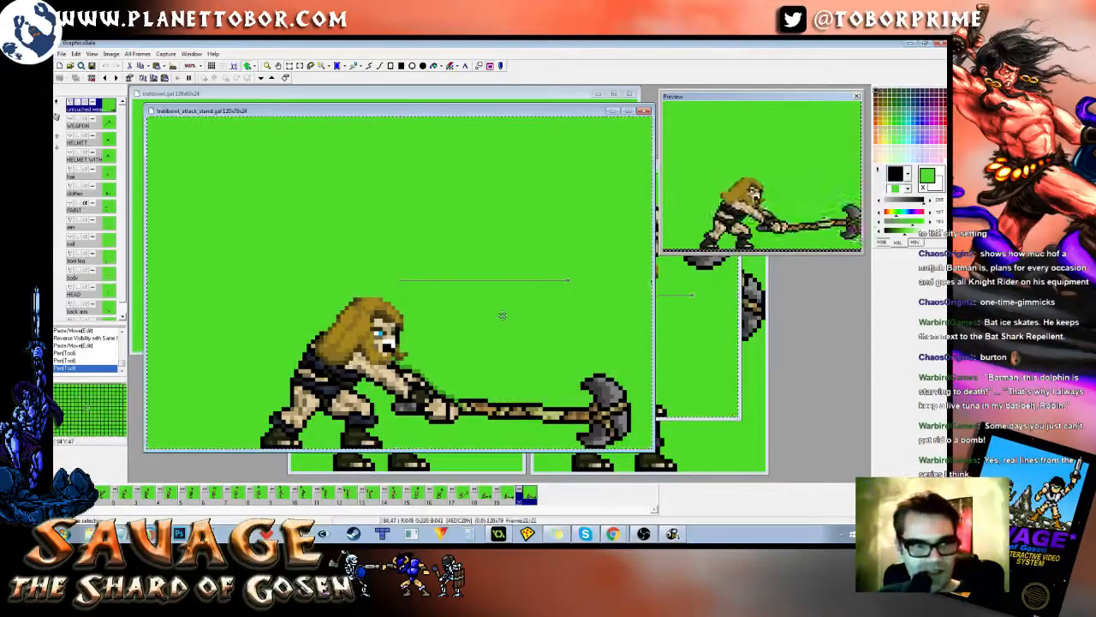
pyautogui.press('Delete')
pyautogui.hotkey('ctrl', 'v')
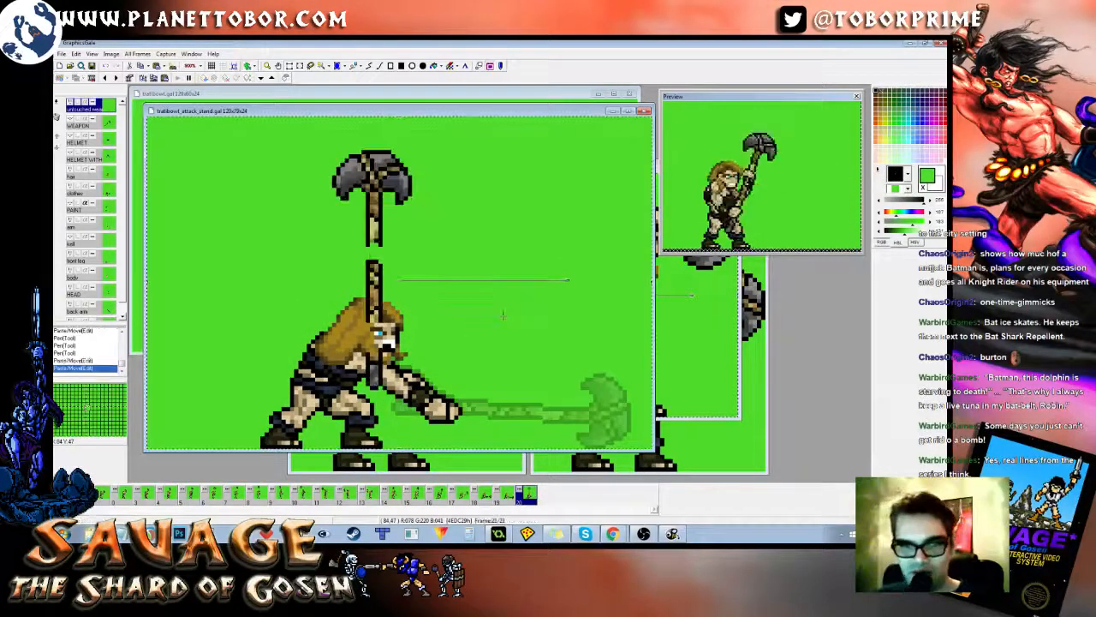
pyautogui.moveTo(468, 209); pyautogui.dragTo(601, 200)
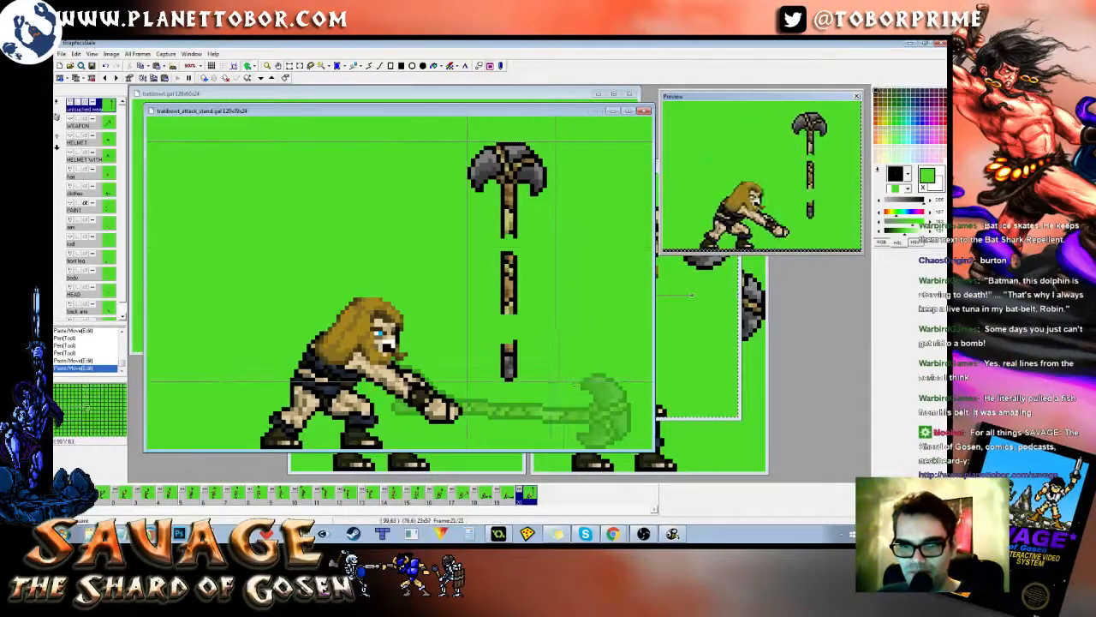
# Step: Select the whole upright axe and rotate it 90 degrees clockwise so that its head points forward
pyautogui.moveTo(551, 381); pyautogui.dragTo(547, 381)
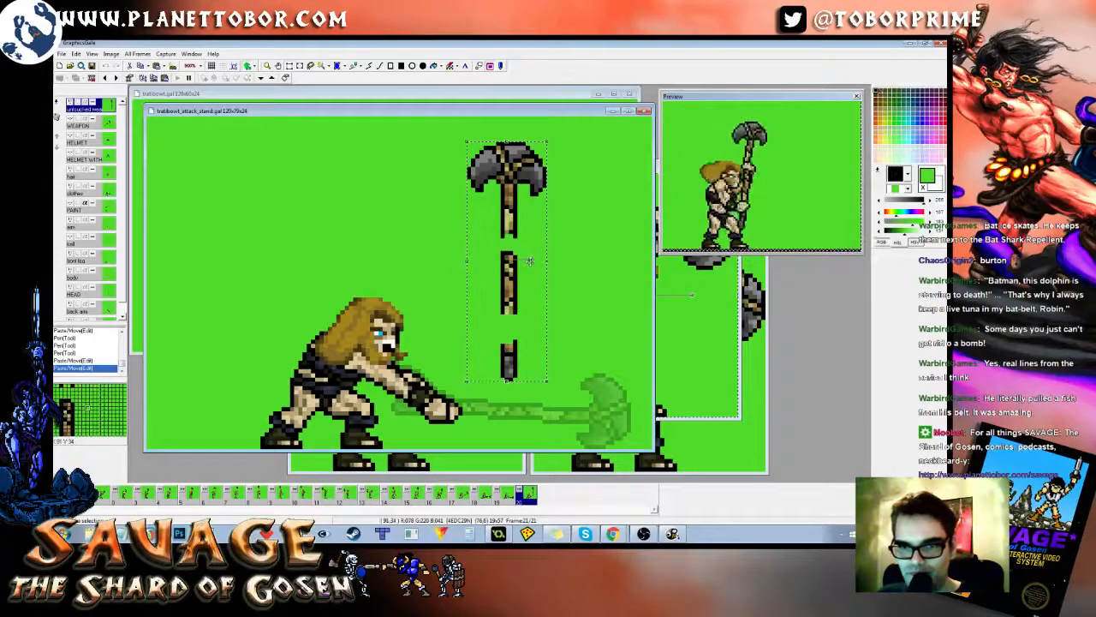
pyautogui.moveTo(530, 264); pyautogui.dragTo(518, 311)
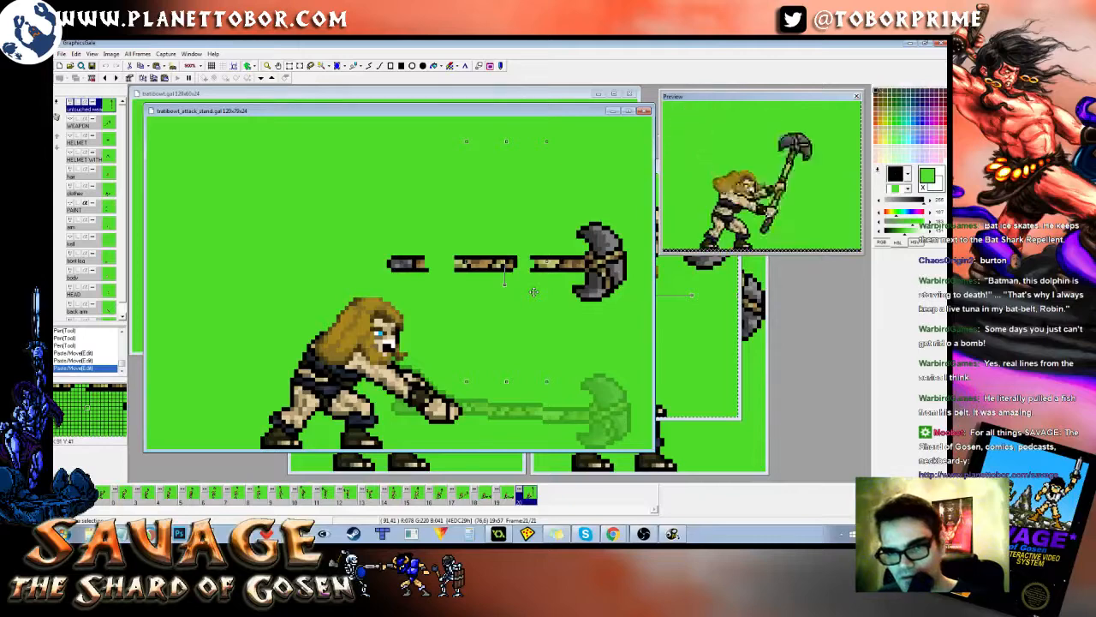
pyautogui.rightClick(579, 247)
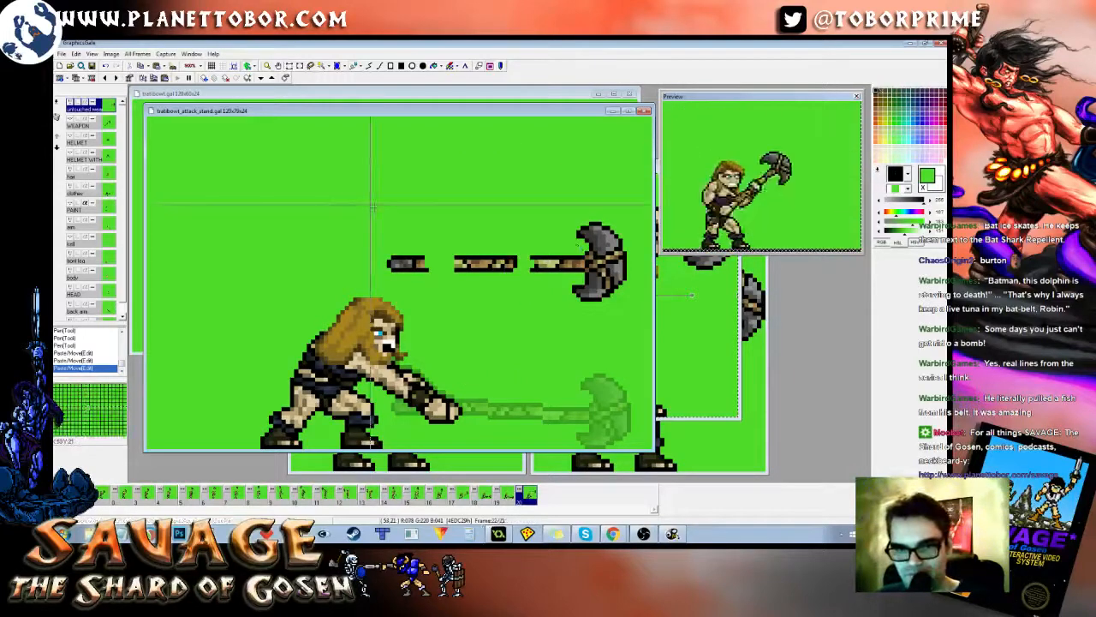
# Step: Move the horizontal axe down into the warrior's hands and nudge it one pixel forward, checking its alignment
pyautogui.hotkey('ctrl', 'z')
pyautogui.moveTo(602, 397); pyautogui.dragTo(616, 460)
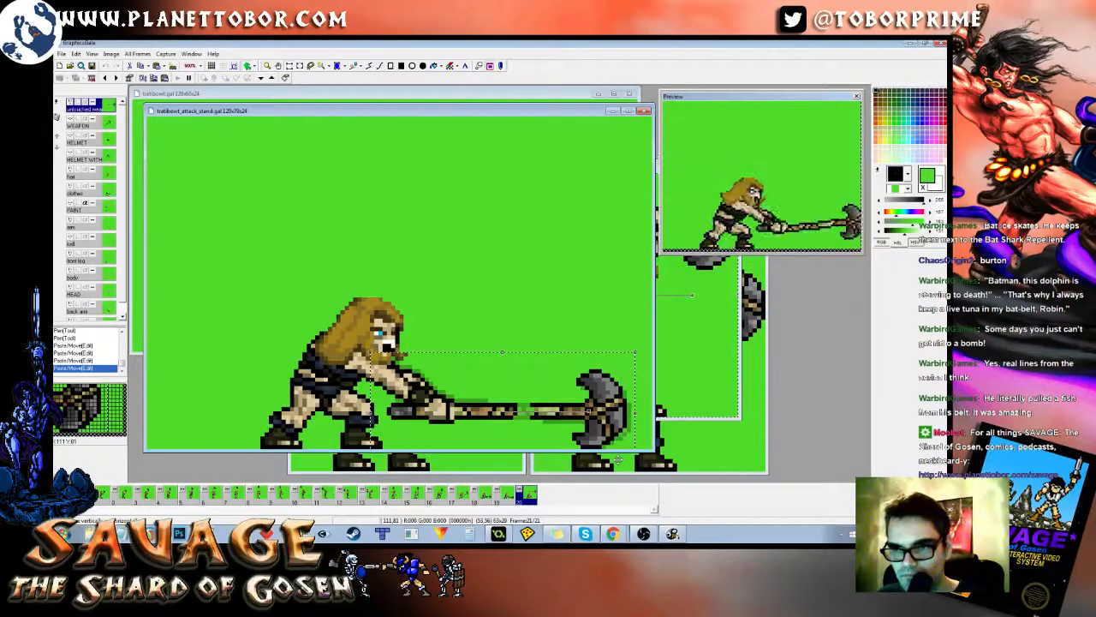
pyautogui.moveTo(618, 460); pyautogui.dragTo(622, 458)
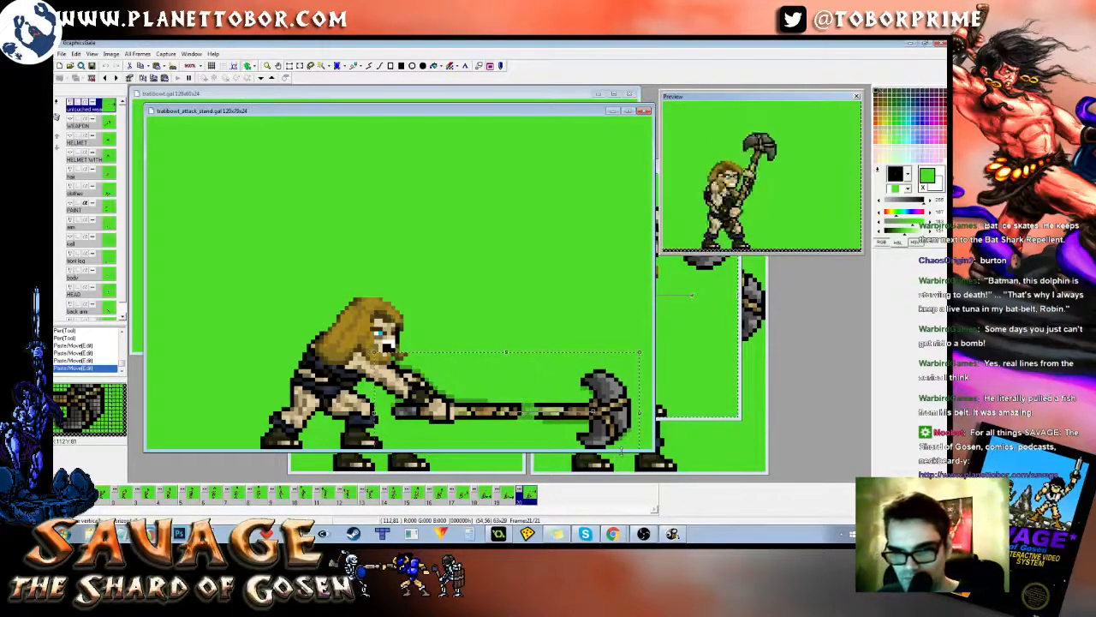
pyautogui.press('Left')
pyautogui.press('Right')
pyautogui.press('Left')
pyautogui.press('Right')
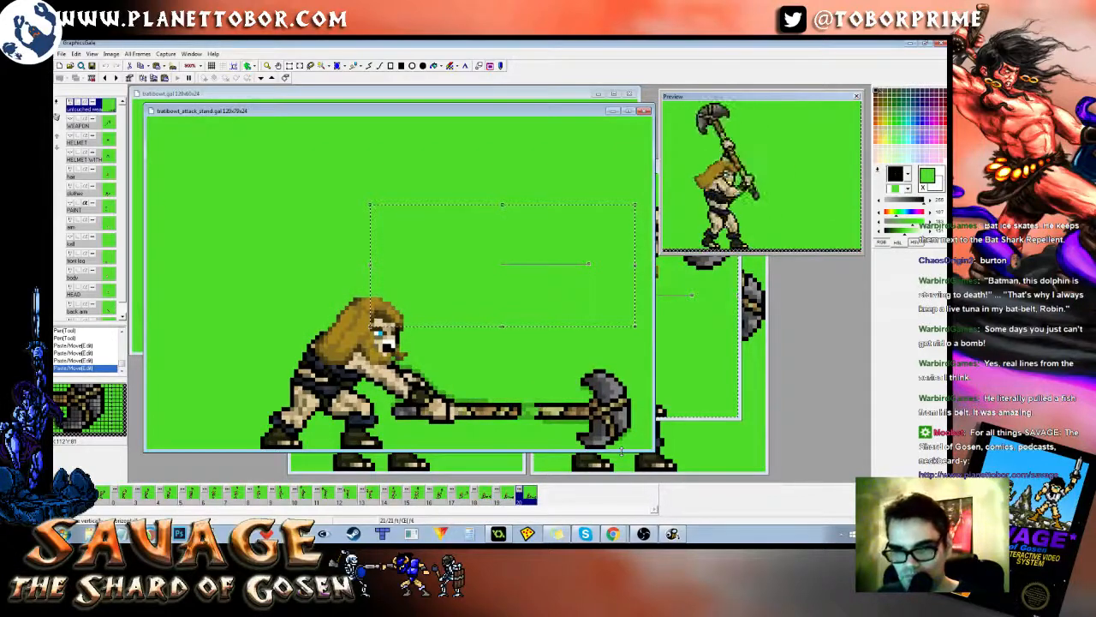
pyautogui.press('Left')
pyautogui.press('Right')
pyautogui.press('Escape')
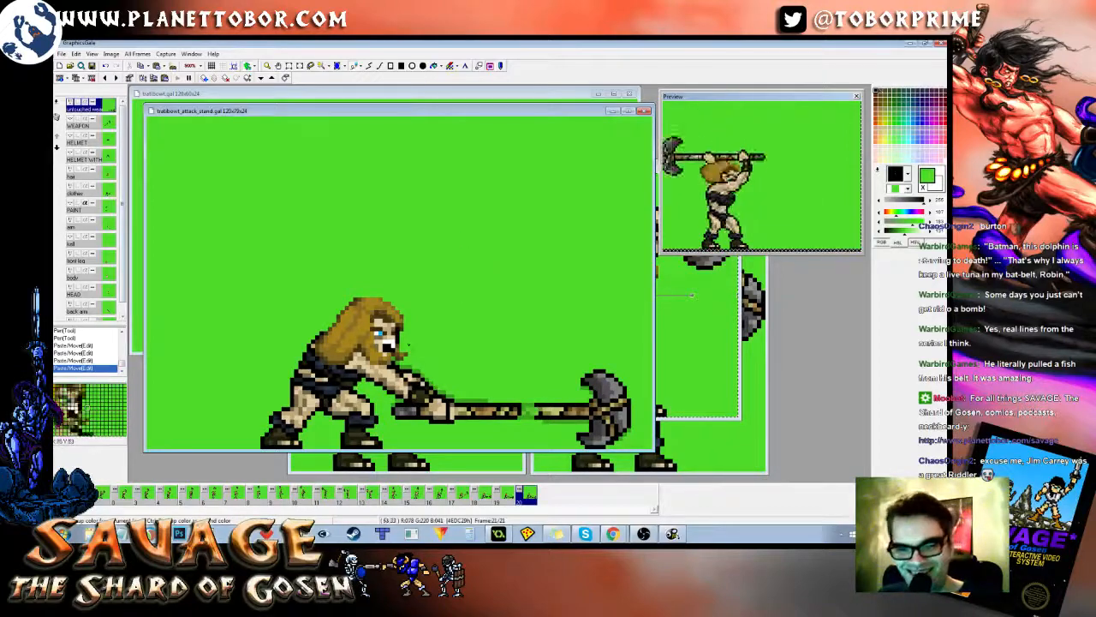
# Step: Erase the axe-handle pixels that overlap the gripping hand, using the green background colour
pyautogui.click(426, 413)
pyautogui.click(430, 415)
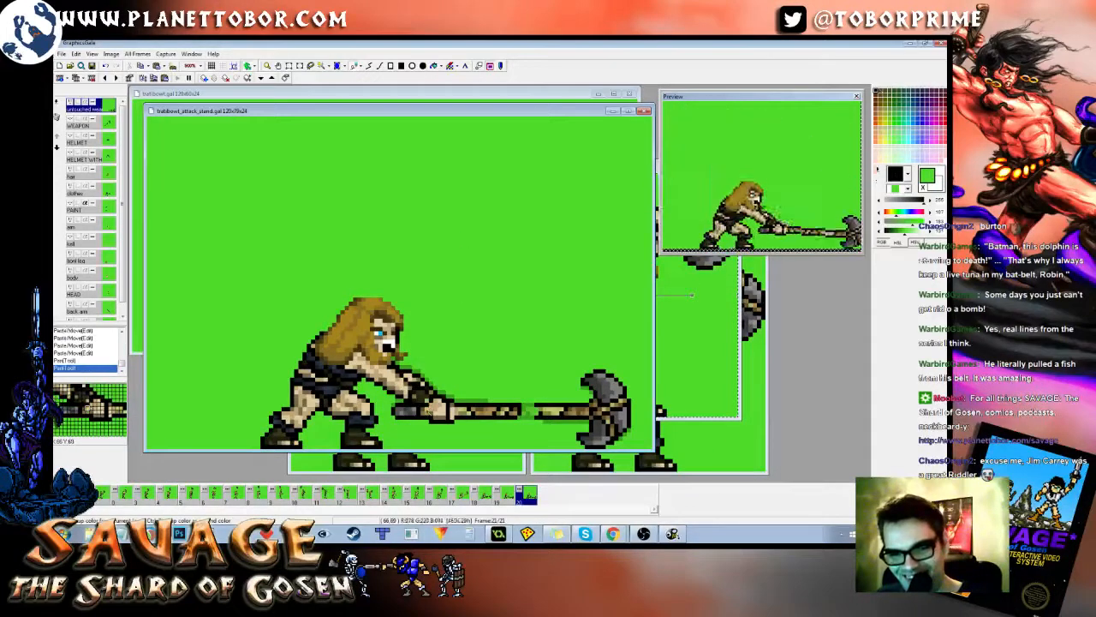
pyautogui.click(434, 417)
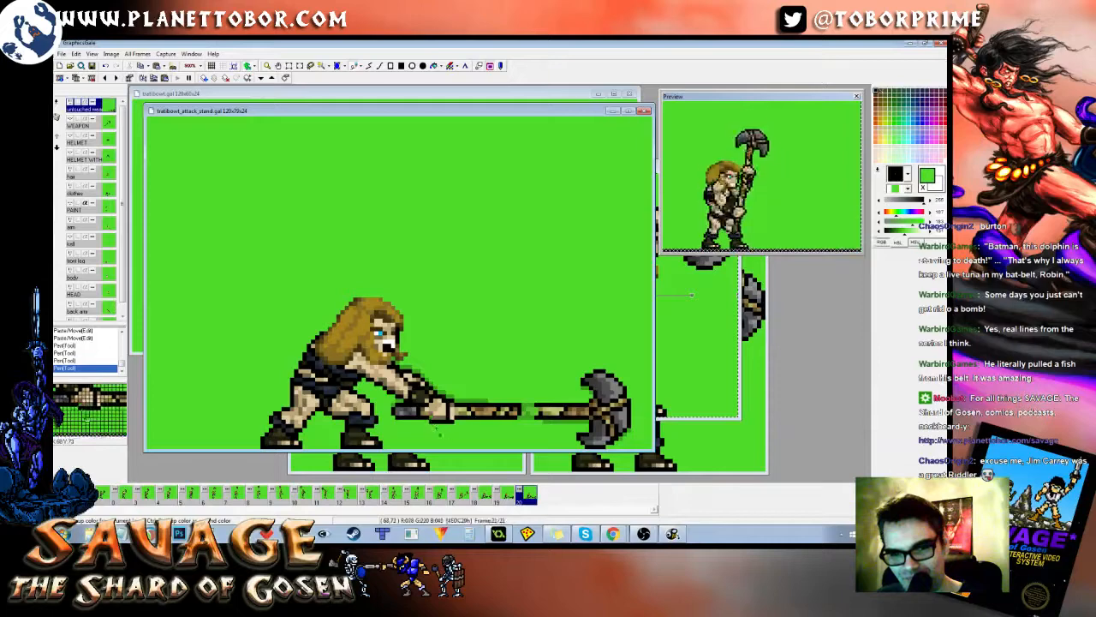
pyautogui.click(434, 422)
pyautogui.click(430, 417)
pyautogui.click(430, 415)
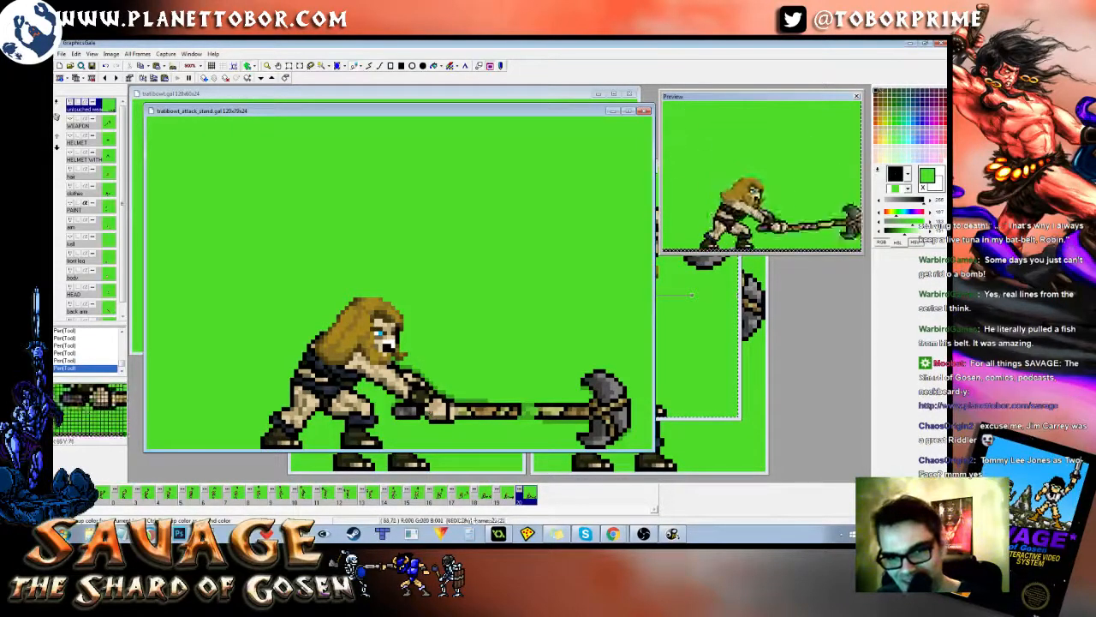
pyautogui.rightClick(420, 417)
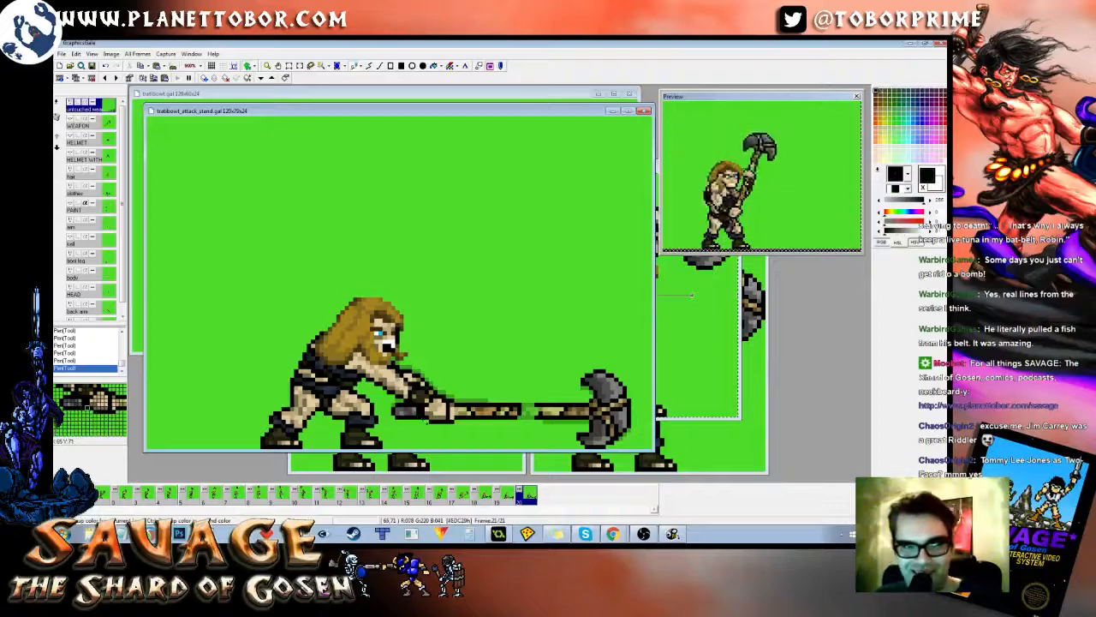
pyautogui.rightClick(506, 316)
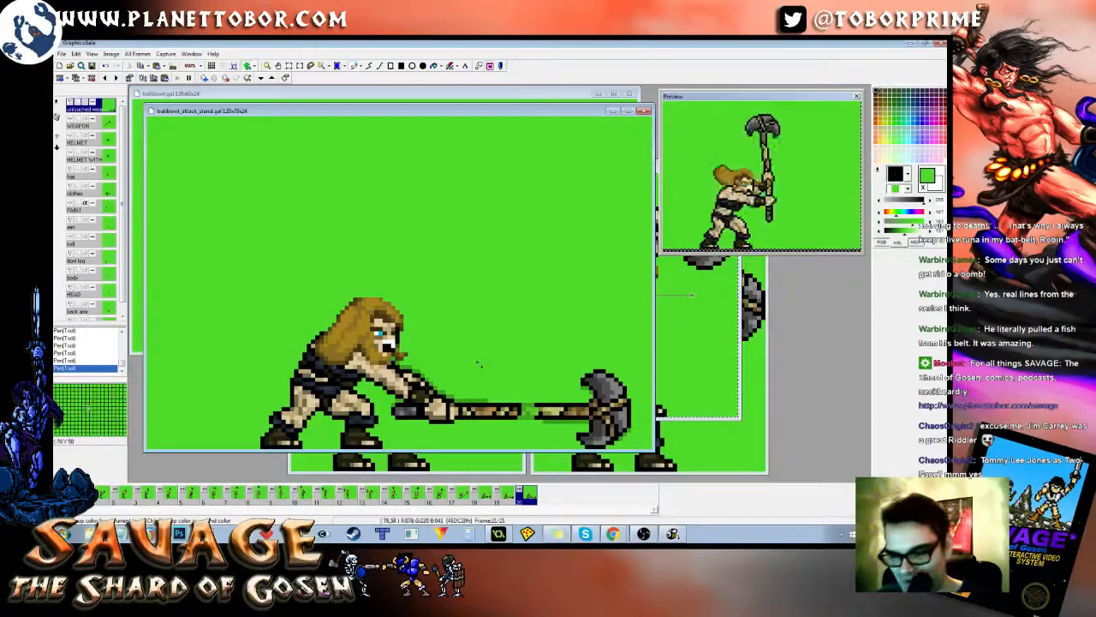
# Step: Flip repeatedly between the last frames of the attack to compare the axe's shape and position
pyautogui.press('Left')
pyautogui.press('Right')
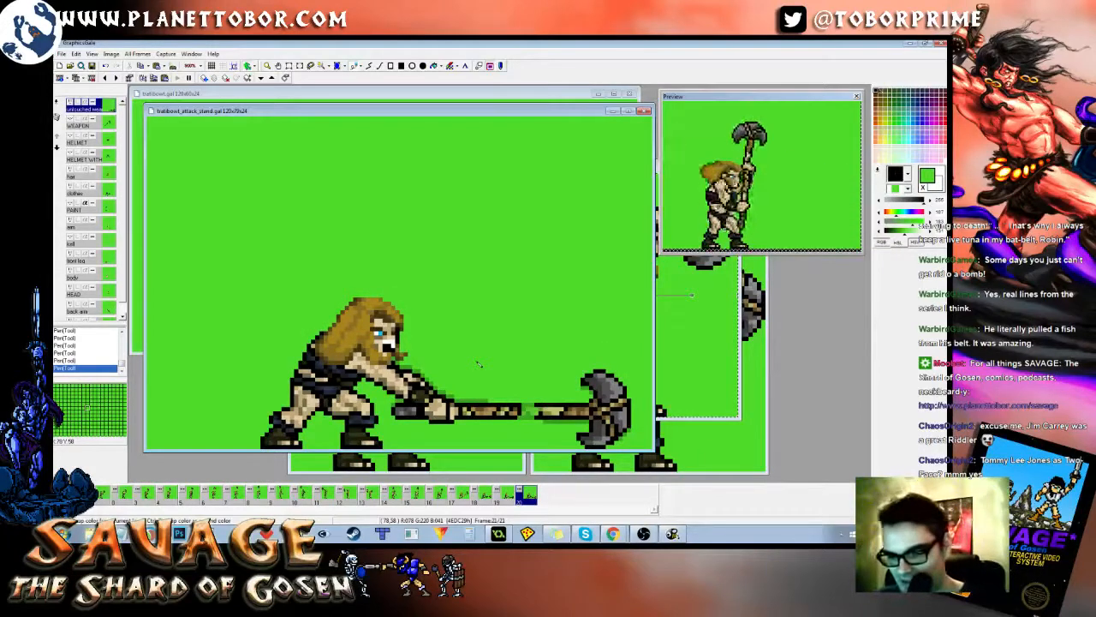
pyautogui.press('Left')
pyautogui.press('Right')
pyautogui.press('Left')
pyautogui.press('Right')
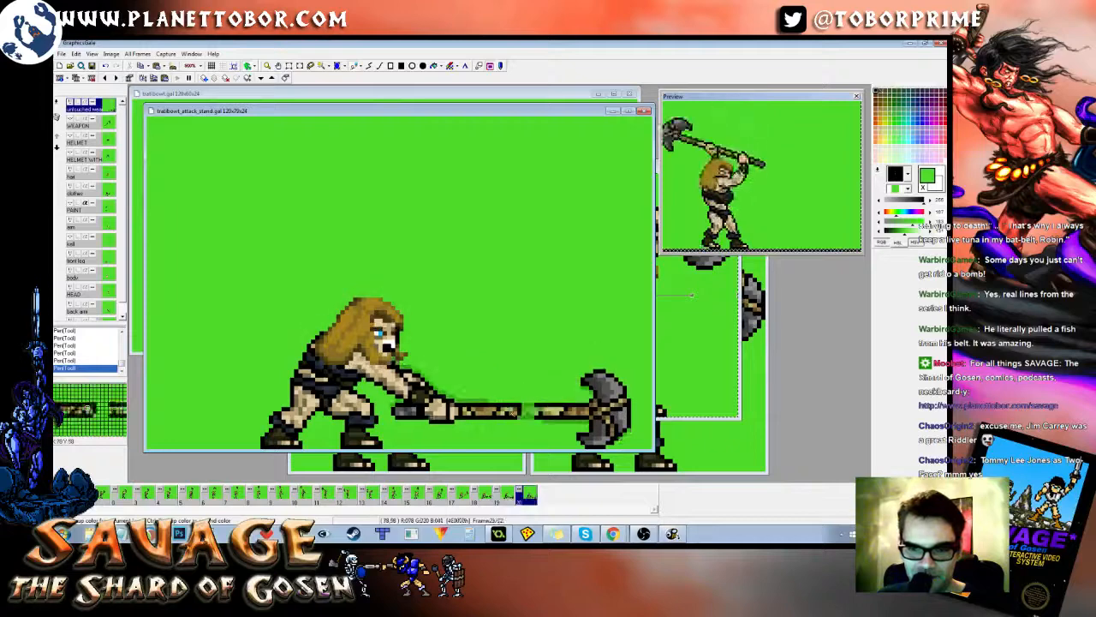
pyautogui.press('Left')
pyautogui.press('Right')
pyautogui.press('Left')
pyautogui.press('Right')
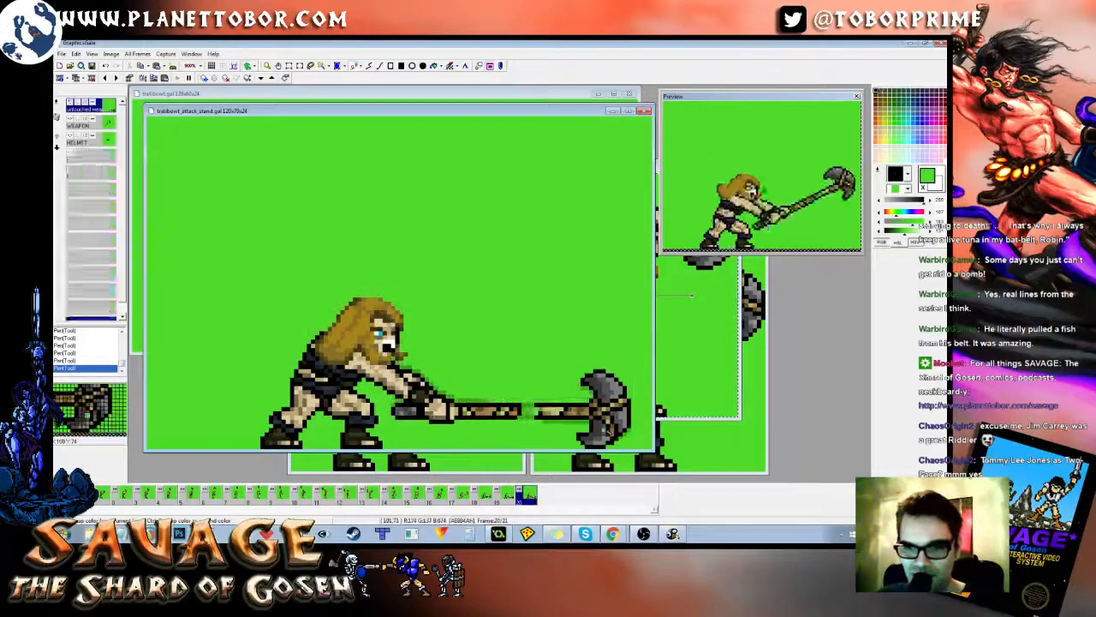
pyautogui.press('Left')
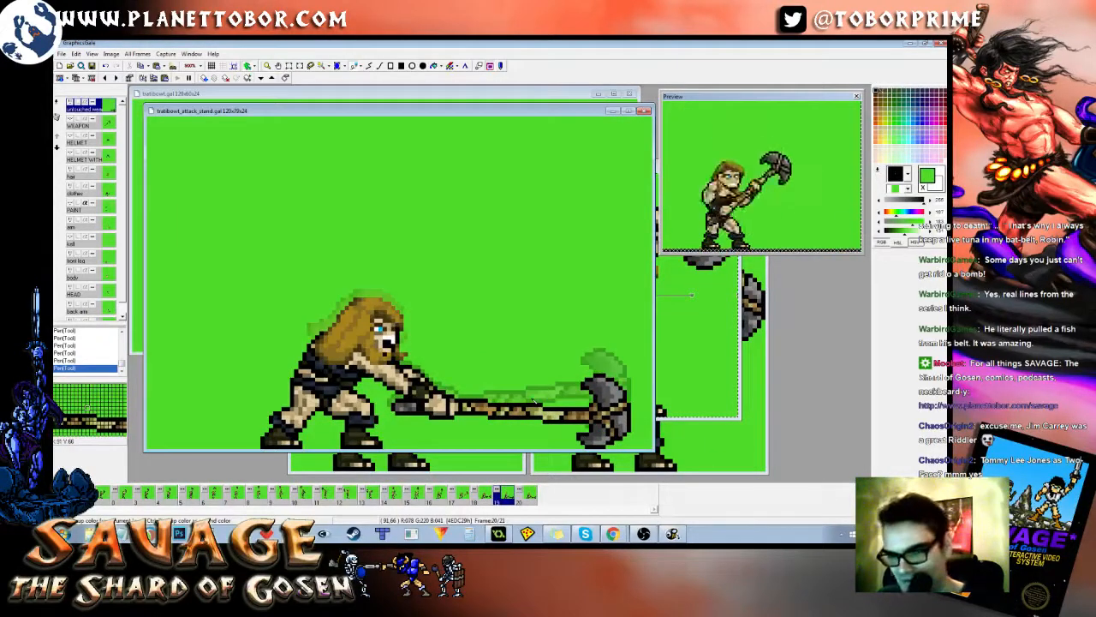
pyautogui.press('Right')
pyautogui.press('Left')
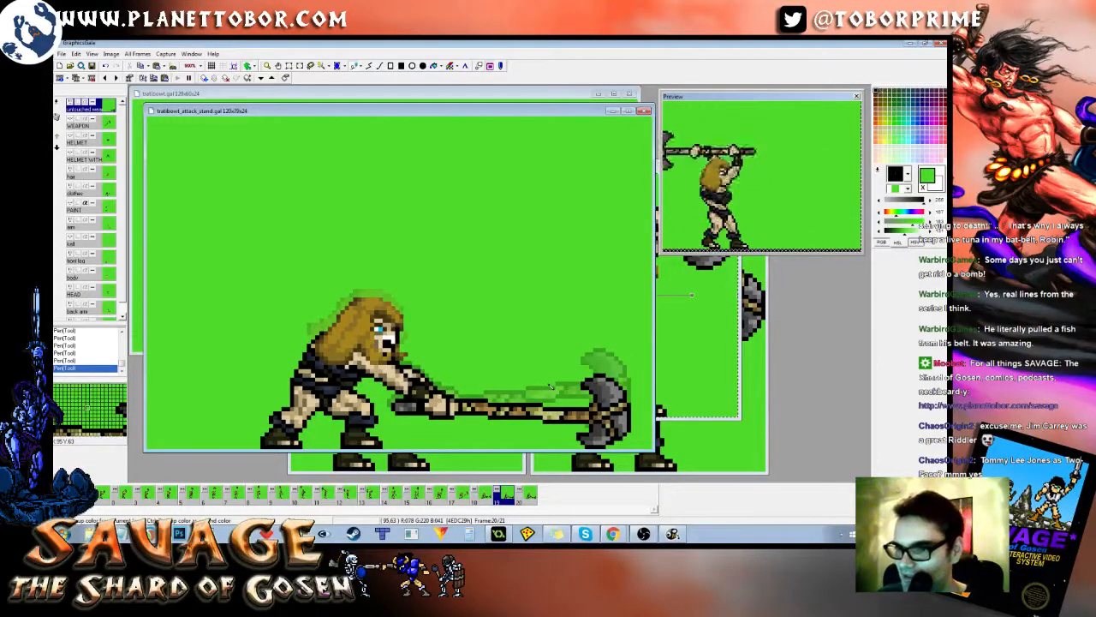
pyautogui.press('Left')
pyautogui.press('Right')
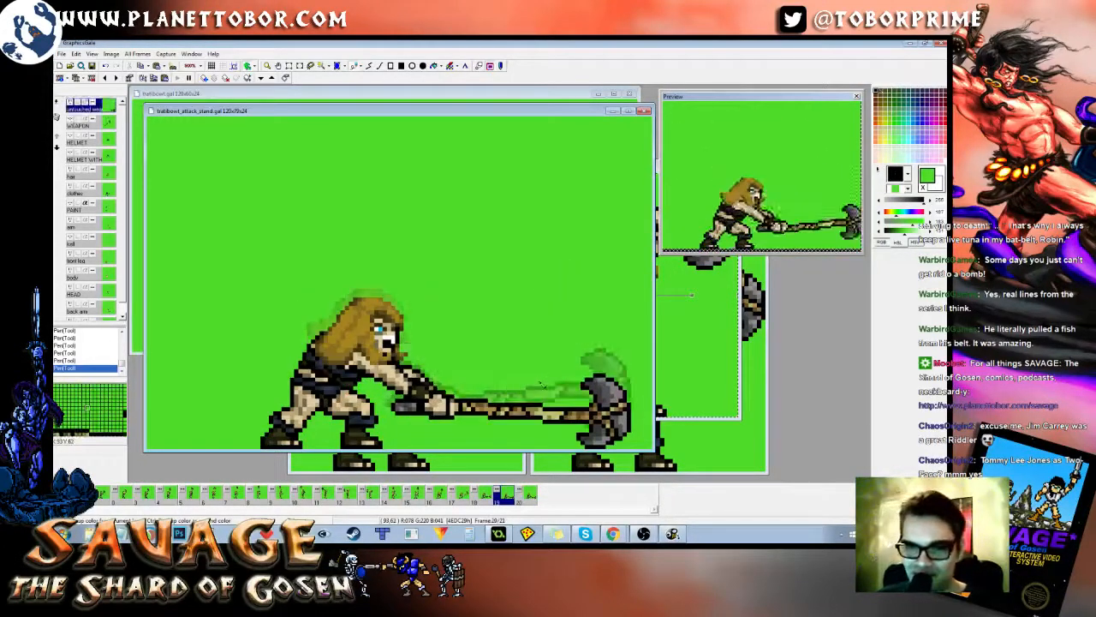
pyautogui.press('Right')
pyautogui.press('Left')
pyautogui.press('Right')
pyautogui.press('Left')
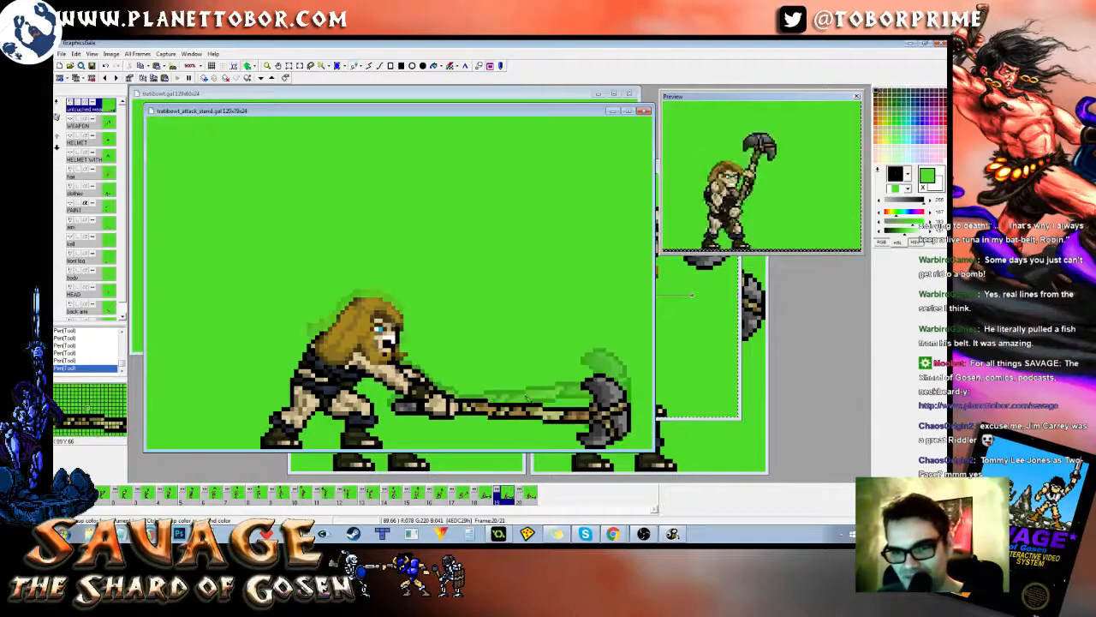
pyautogui.press('Right')
pyautogui.press('Left')
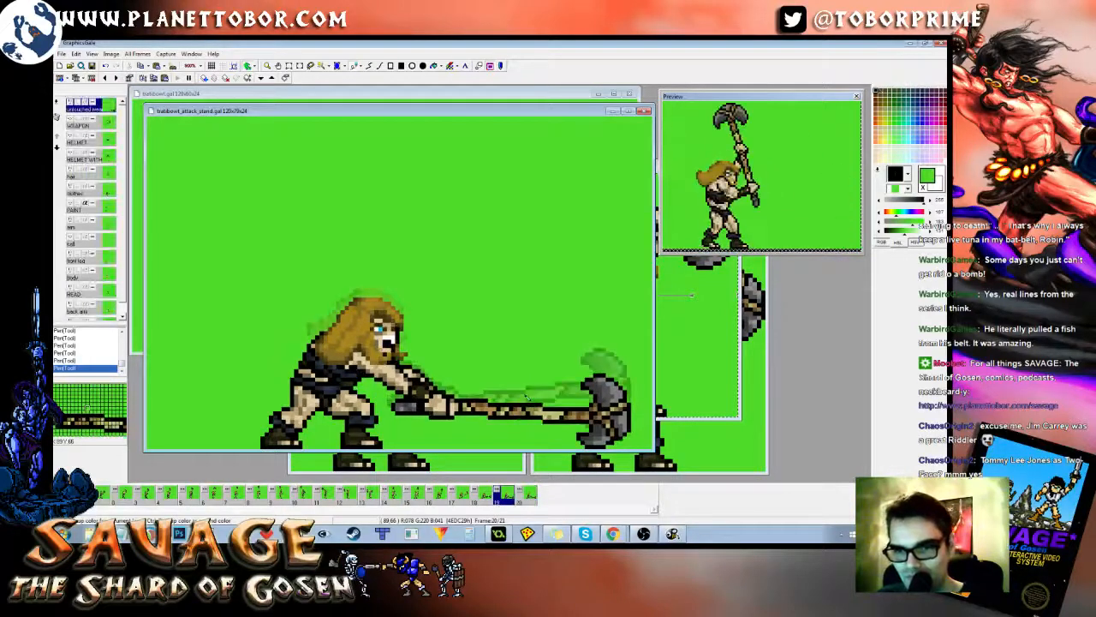
# Step: Fill the gap in the last frame's axe handle with a matching handle section from the previous frame and touch it up with the pen
pyautogui.press('Right')
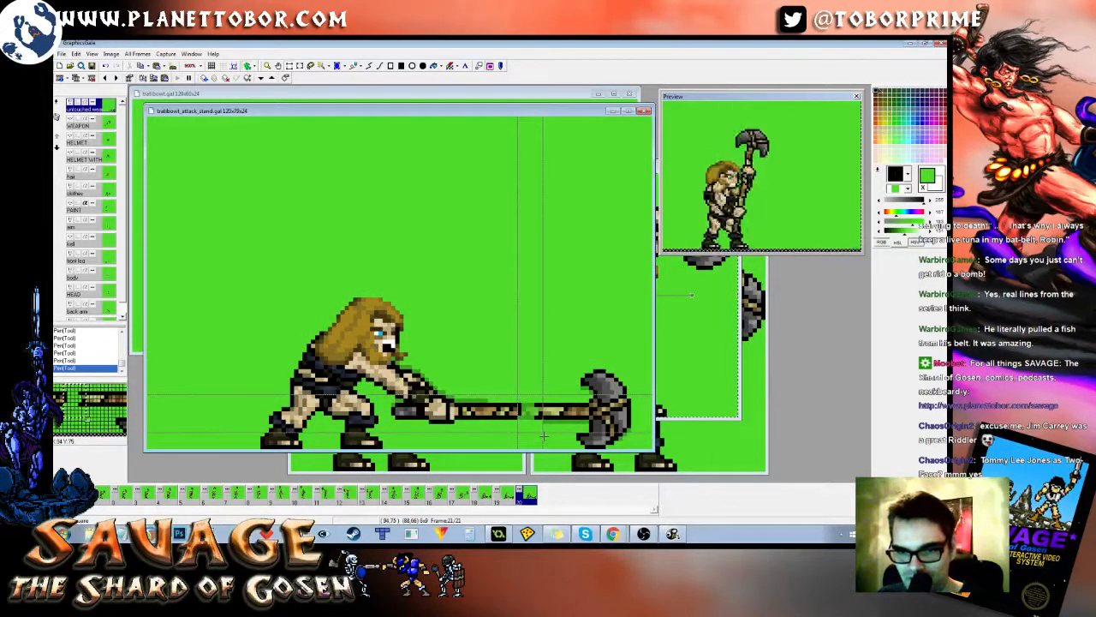
pyautogui.moveTo(543, 435); pyautogui.dragTo(544, 435)
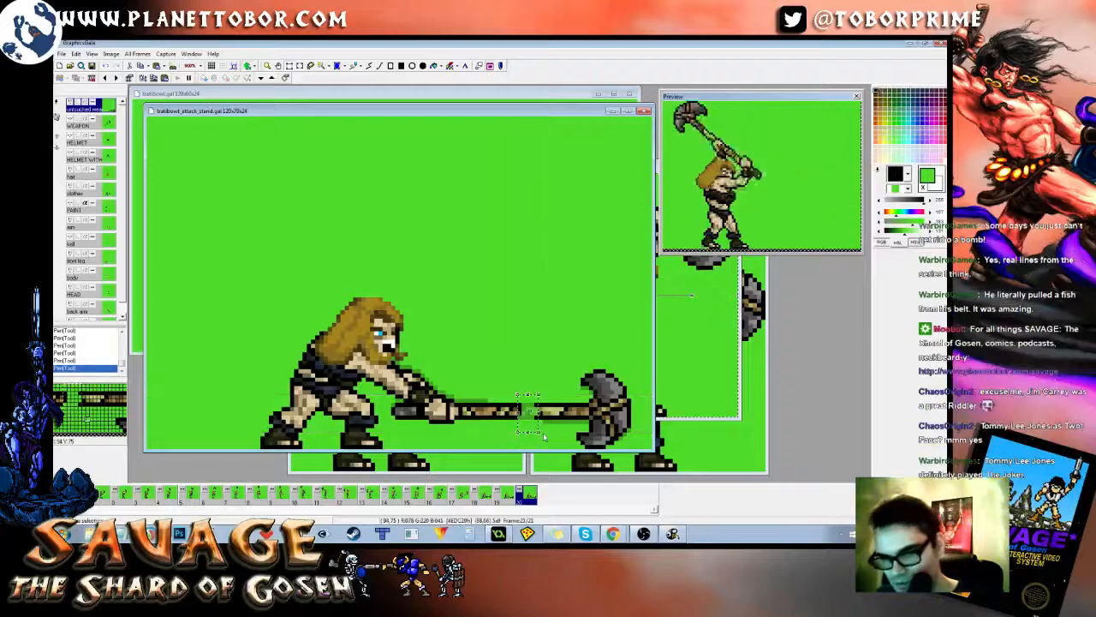
pyautogui.press('Left')
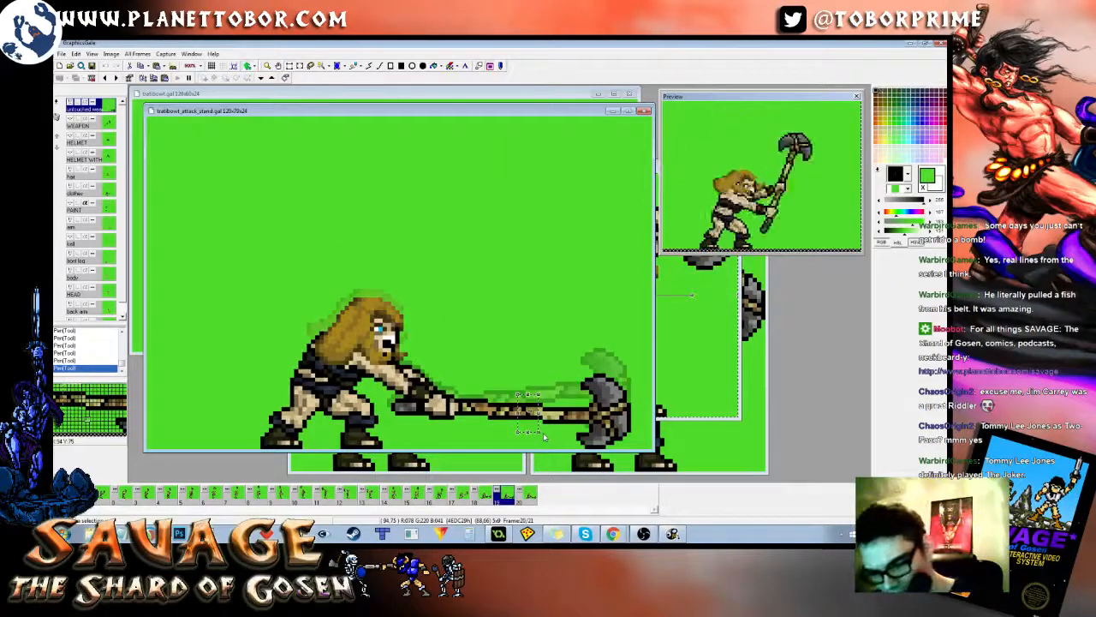
pyautogui.press('Right')
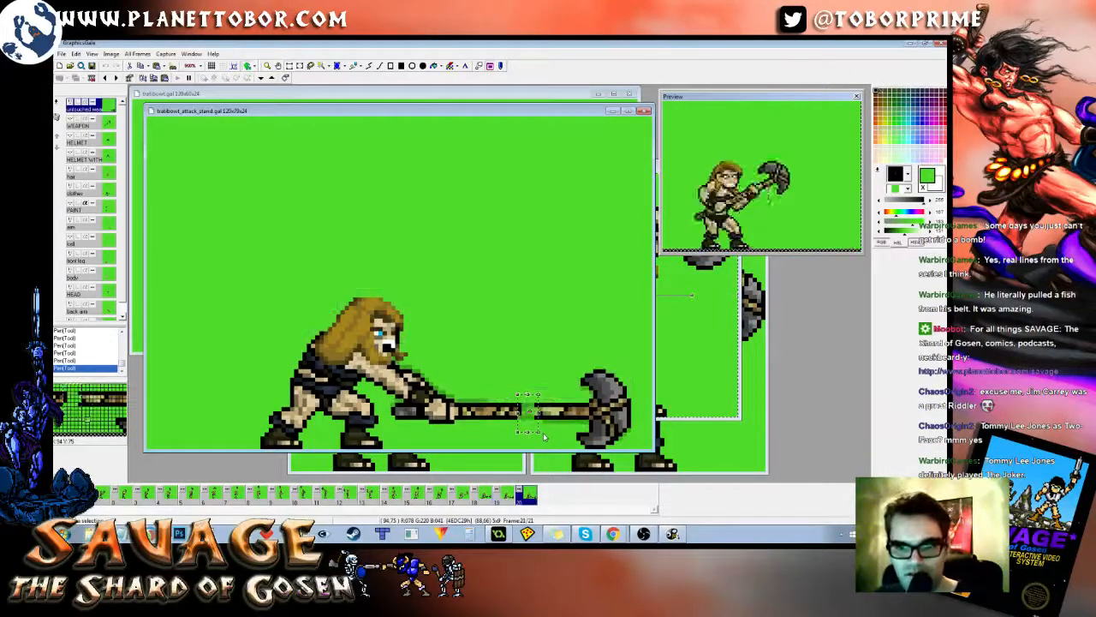
pyautogui.click(544, 436)
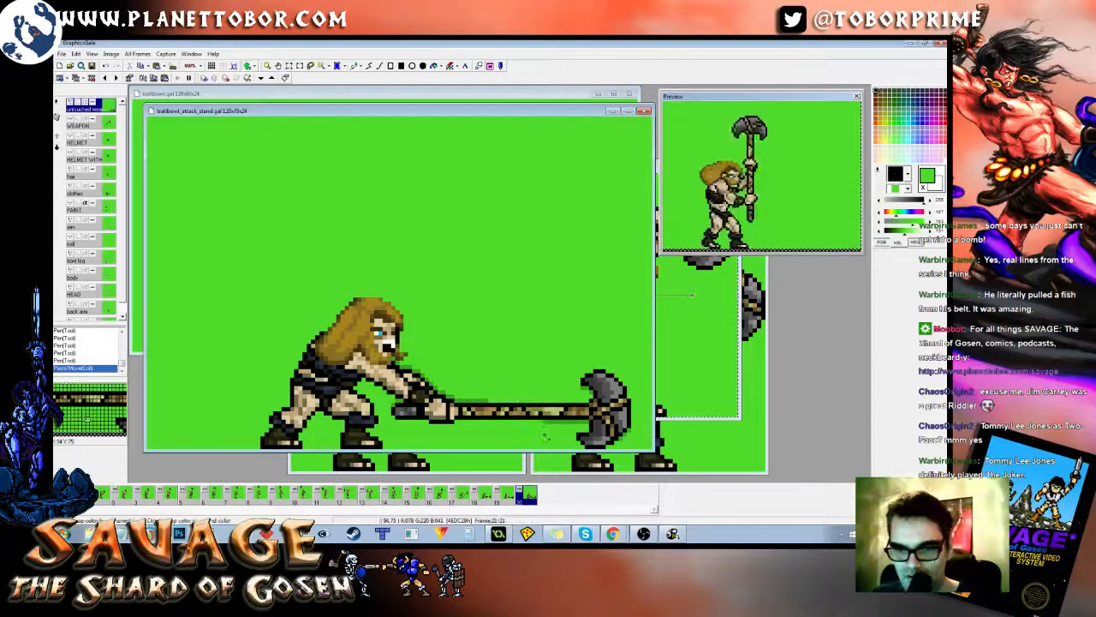
pyautogui.click(526, 416)
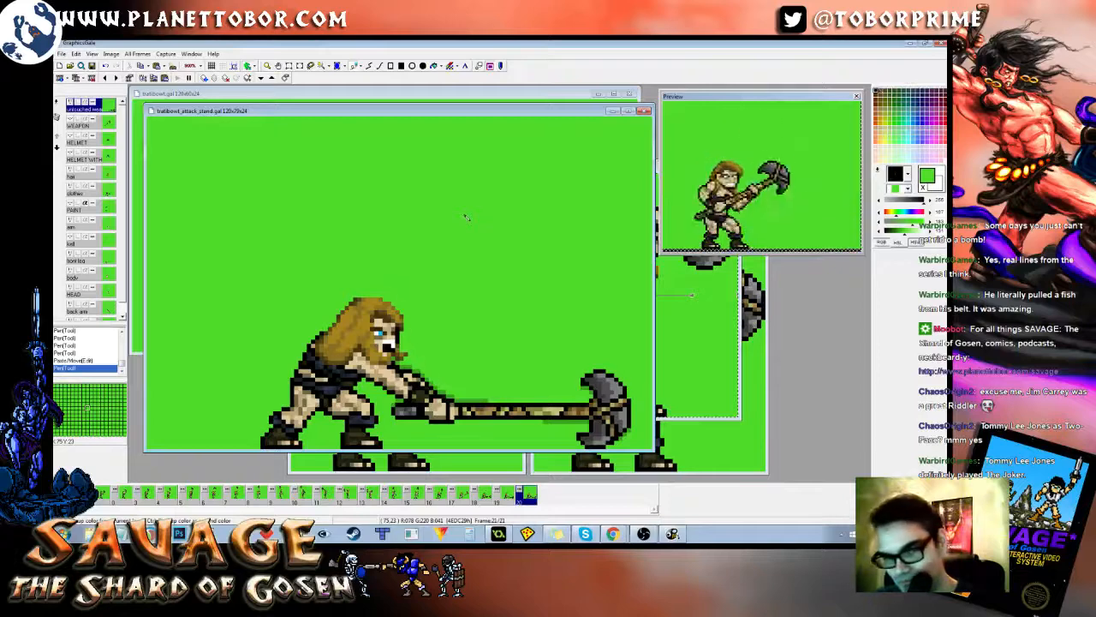
# Step: Flip back and forth between the last two attack frames to check the repaired axe handle in motion
pyautogui.press('Left')
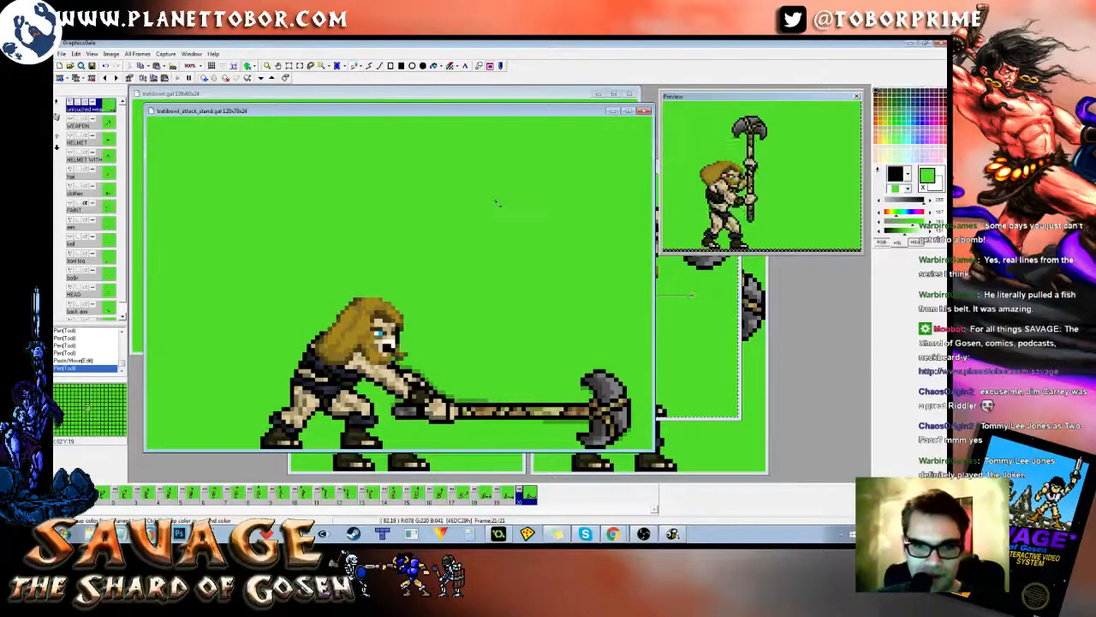
pyautogui.press('Right')
pyautogui.press('Left')
pyautogui.press('Right')
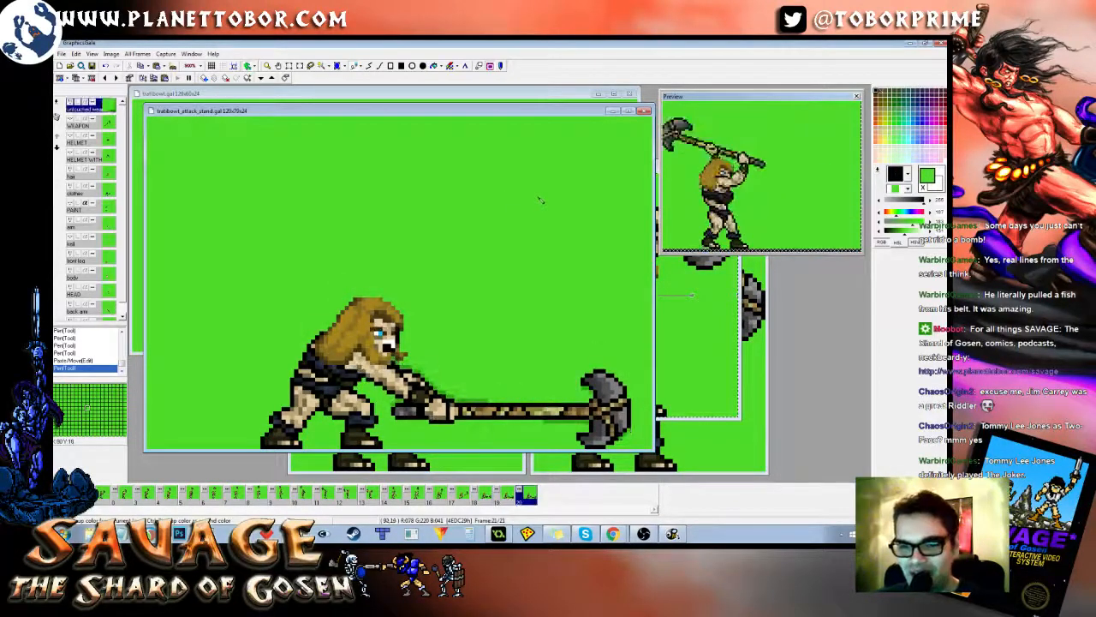
pyautogui.press('Left')
pyautogui.press('Right')
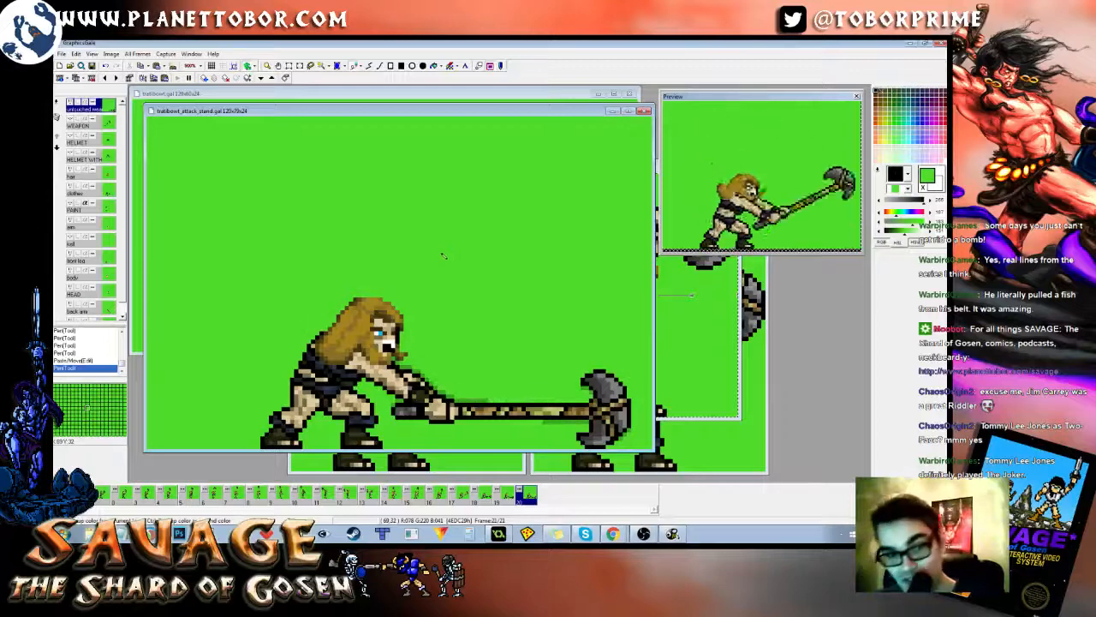
pyautogui.press('Left')
pyautogui.press('Right')
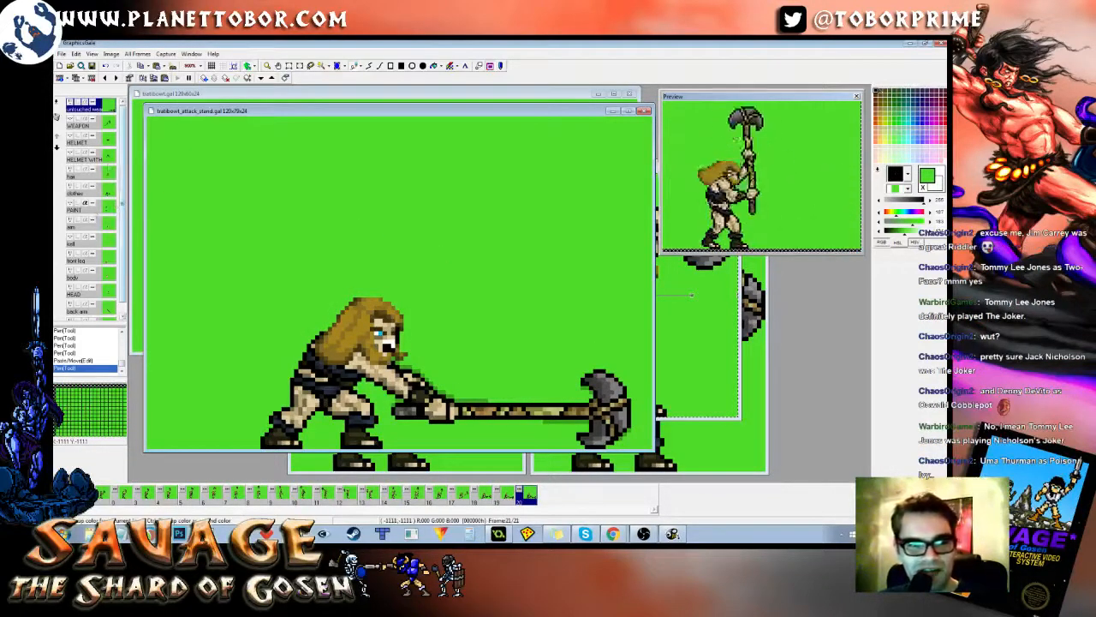
# Step: On the hair layer of the last frame, nudge the hair down one pixel and compare it with the previous frame
pyautogui.click(105, 242)
pyautogui.click(104, 229)
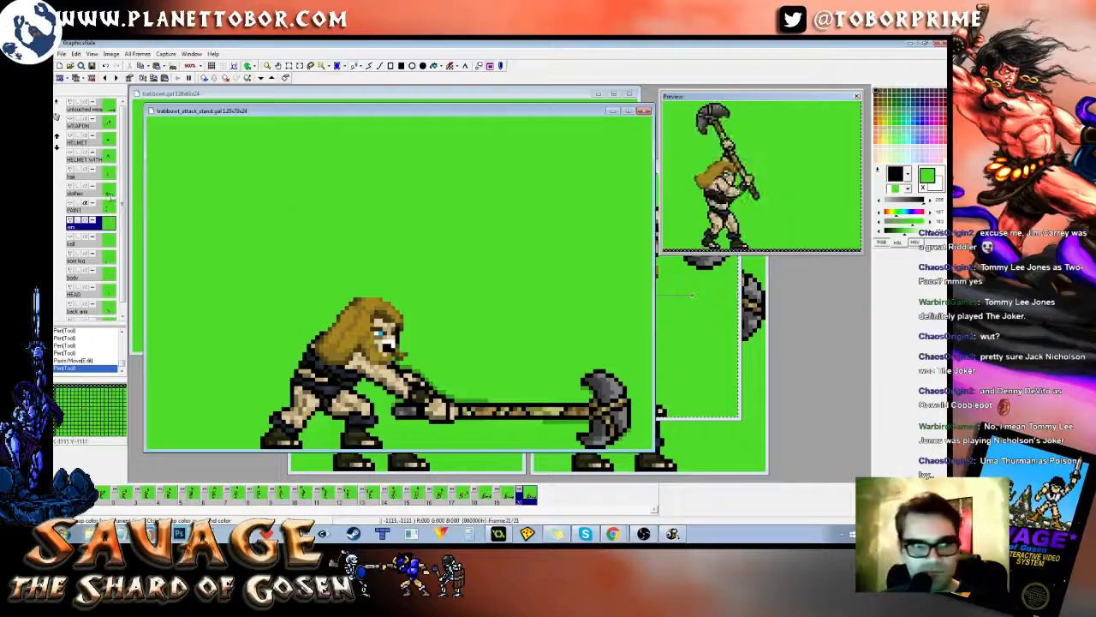
pyautogui.click(94, 173)
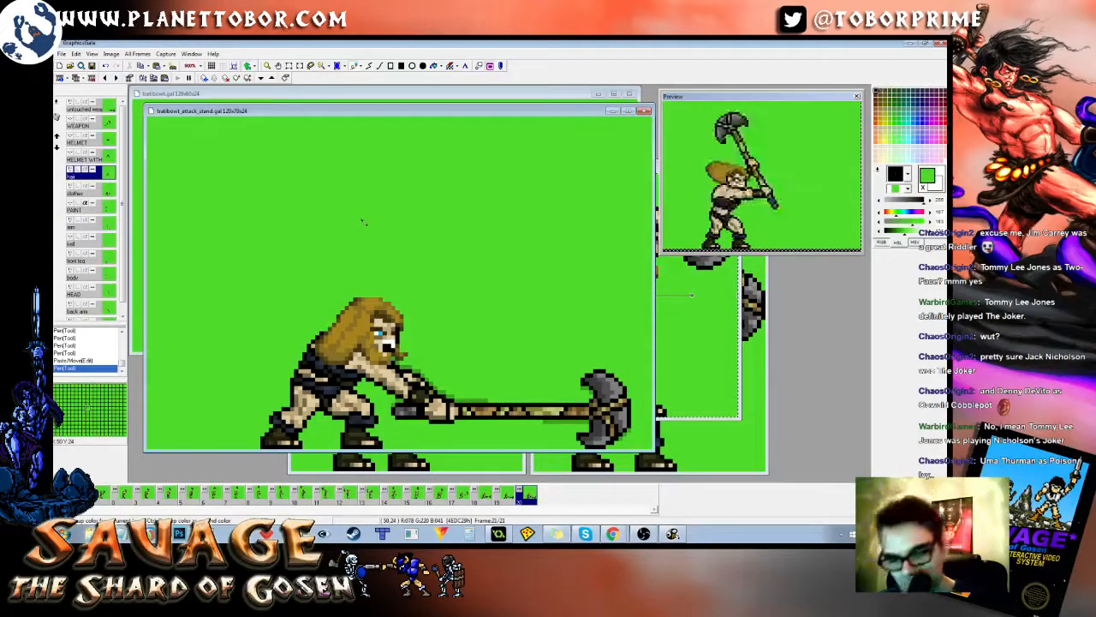
pyautogui.hotkey('ctrl', 'a')
pyautogui.press('Down')
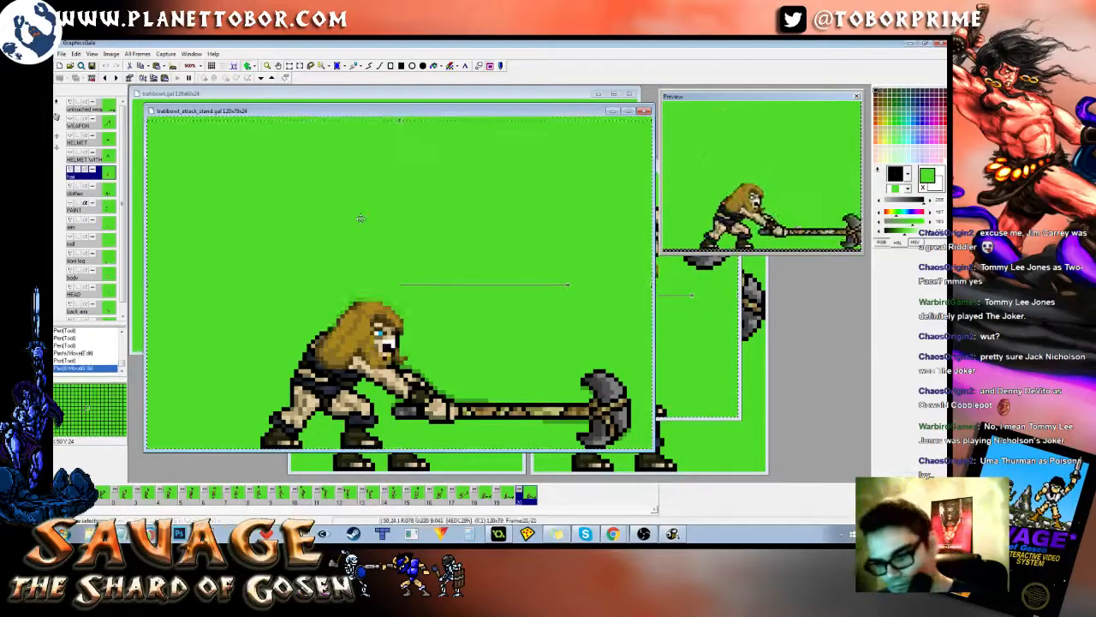
pyautogui.hotkey('ctrl', 'Left')
pyautogui.hotkey('ctrl', 'Right')
pyautogui.hotkey('ctrl', 'Left')
pyautogui.hotkey('ctrl', 'Right')
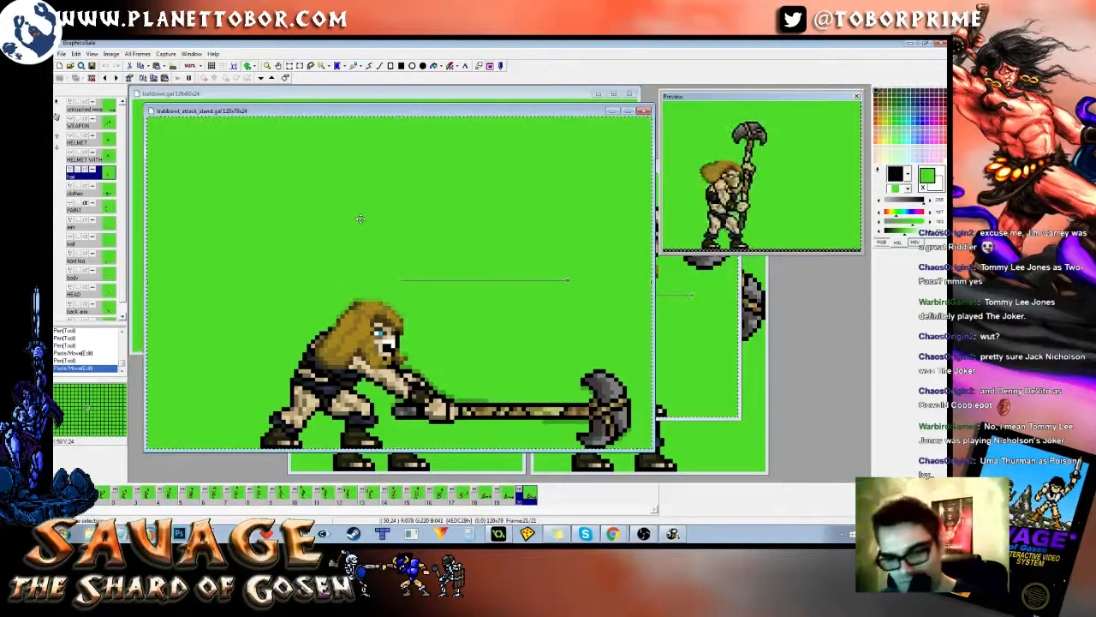
pyautogui.rightClick(361, 220)
pyautogui.hotkey('ctrl', 'Left')
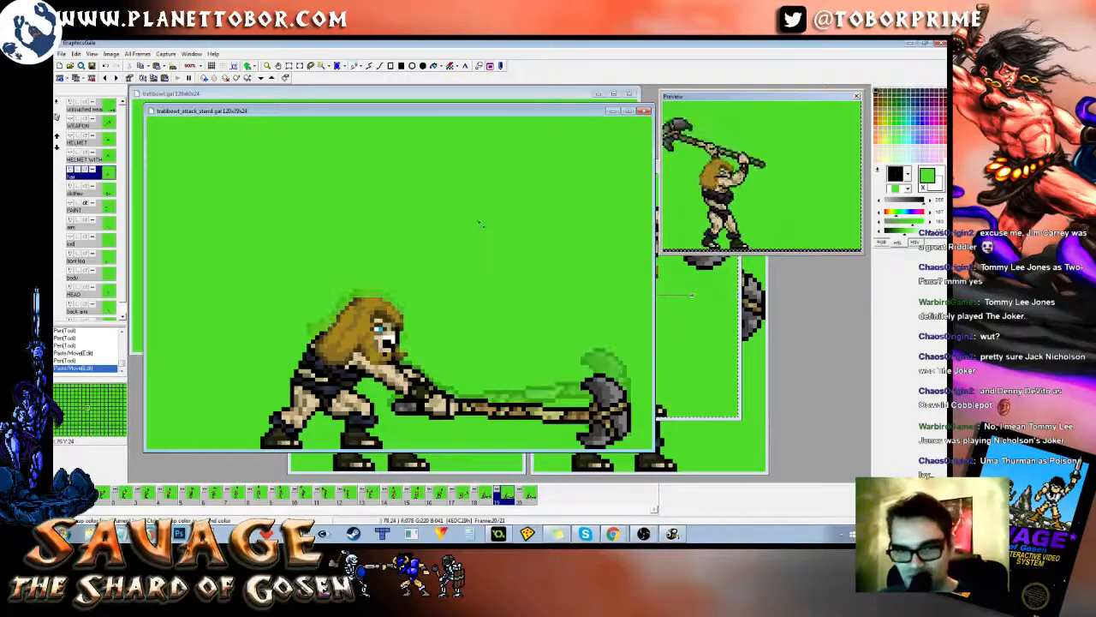
pyautogui.hotkey('ctrl', 'Right')
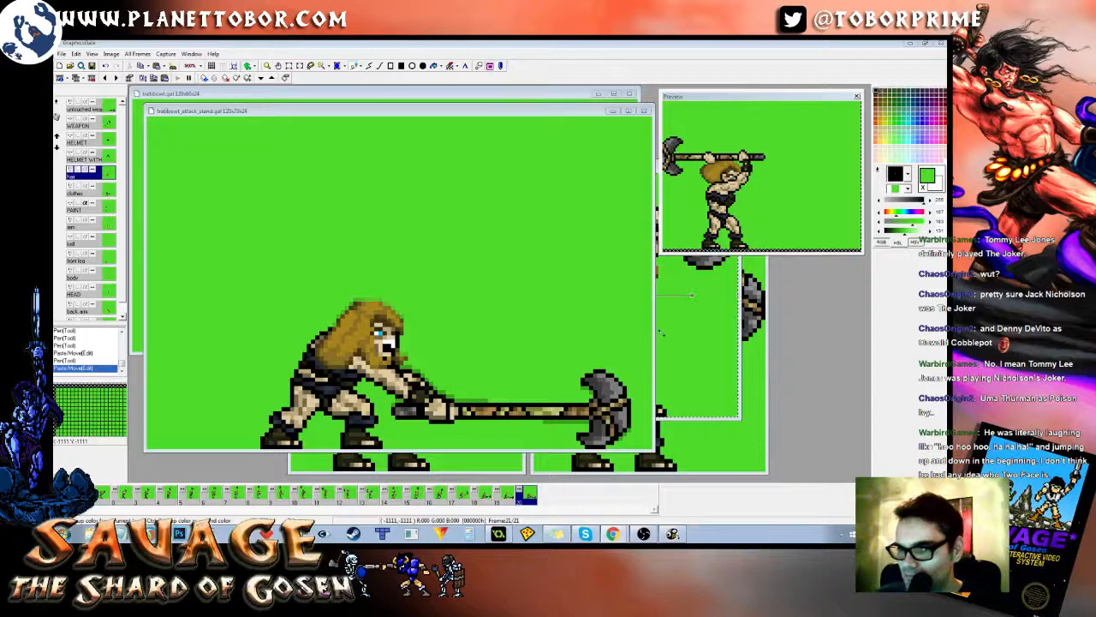
# Step: Flip repeatedly through the last three attack frames to examine how the hair and head move as the axe lands
pyautogui.click(613, 325)
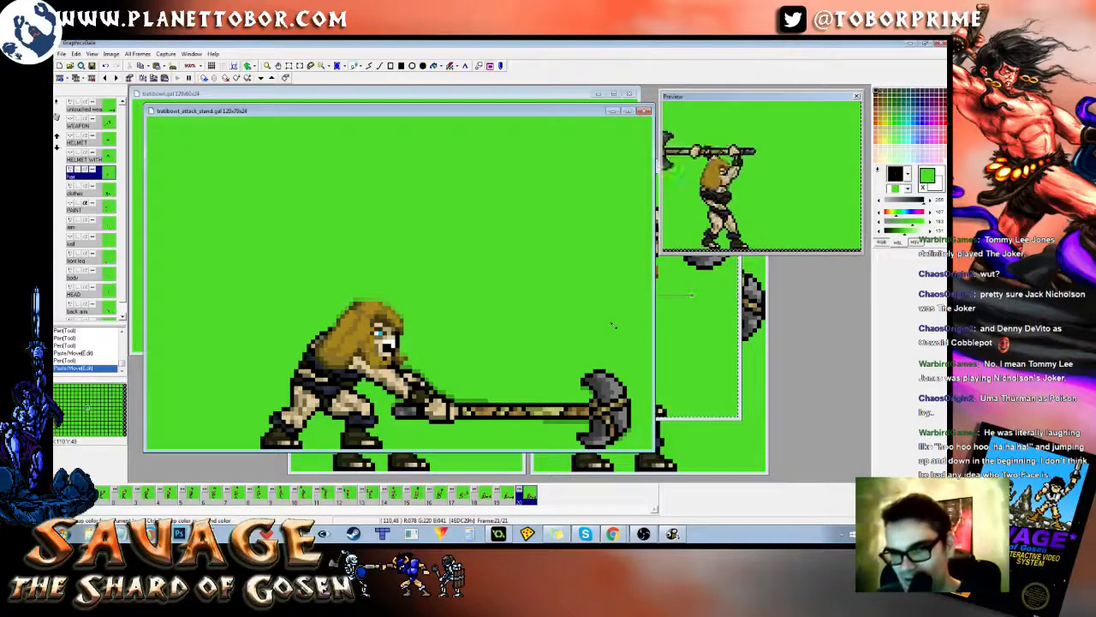
pyautogui.press('Left')
pyautogui.press('Left')
pyautogui.press('Right')
pyautogui.press('Right')
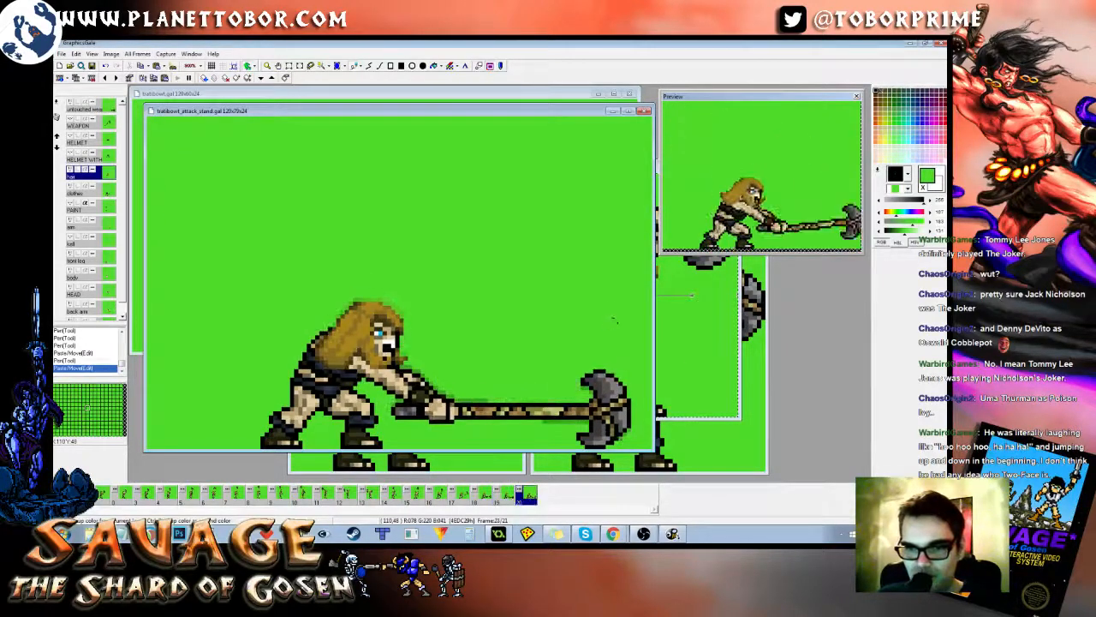
pyautogui.press('Left')
pyautogui.press('Left')
pyautogui.press('Right')
pyautogui.press('Right')
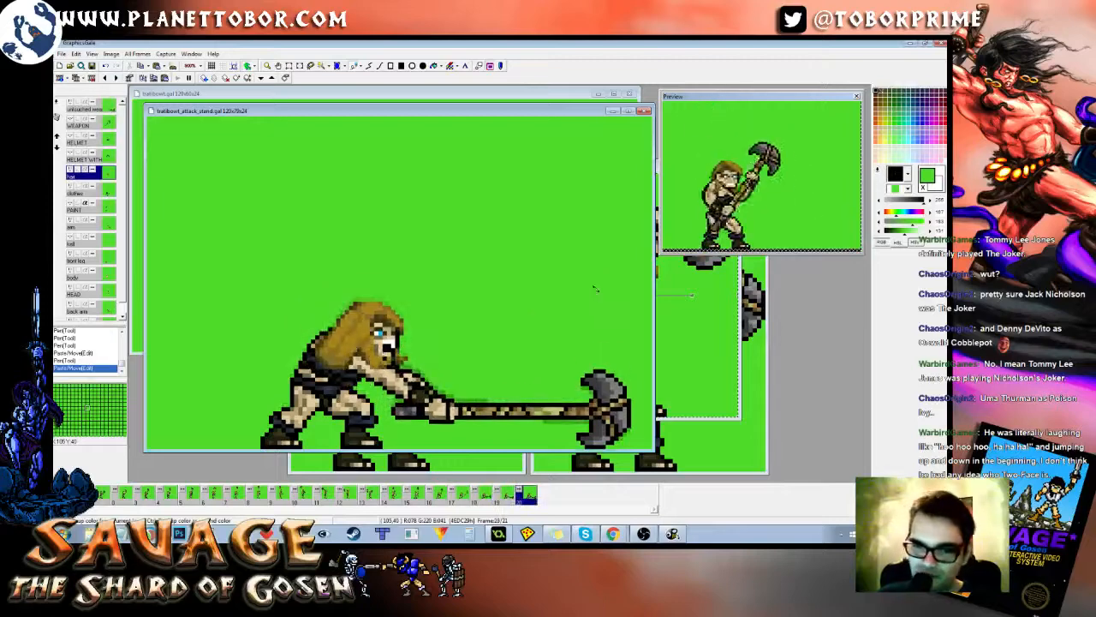
pyautogui.press('Left')
pyautogui.press('Left')
pyautogui.press('Right')
pyautogui.press('Right')
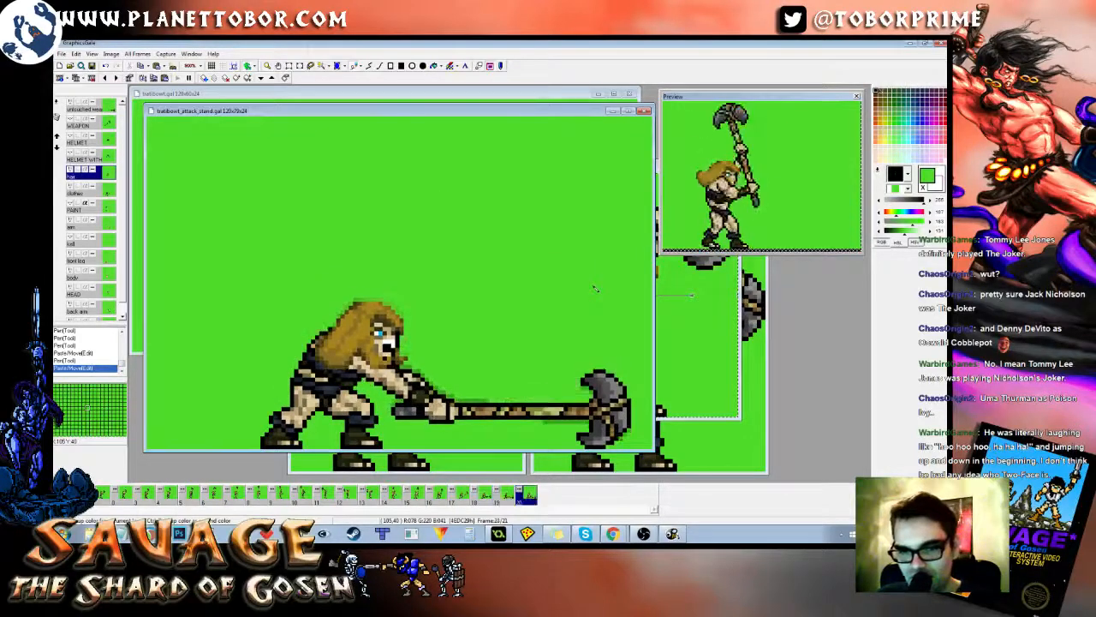
pyautogui.press('Left')
pyautogui.press('Left')
pyautogui.press('Right')
pyautogui.press('Right')
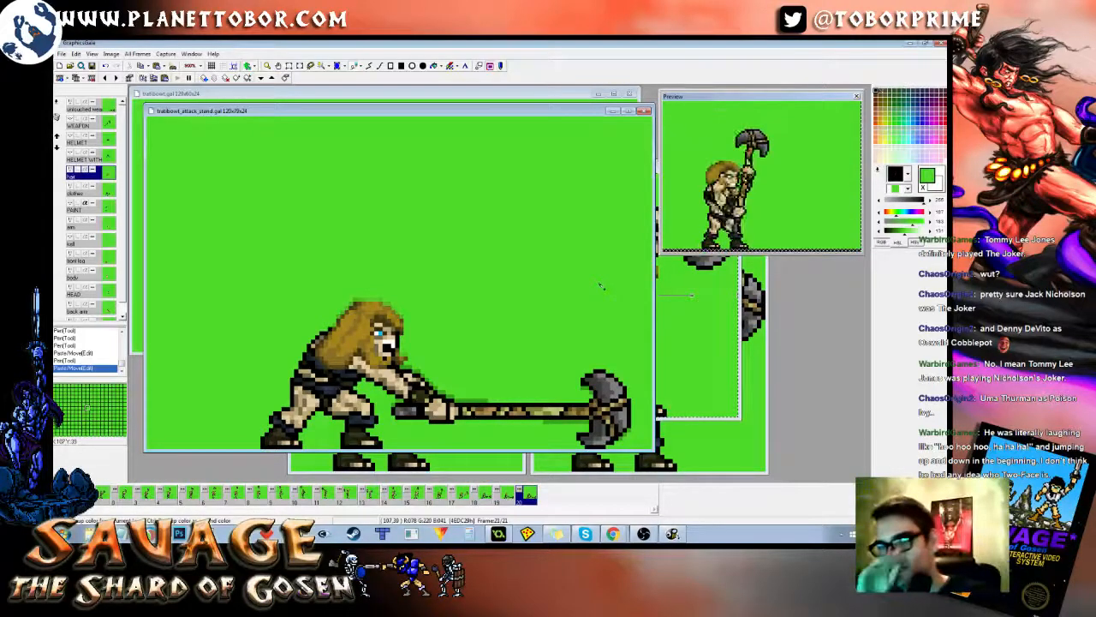
pyautogui.press('Left')
pyautogui.press('Right')
pyautogui.press('Left')
pyautogui.press('Right')
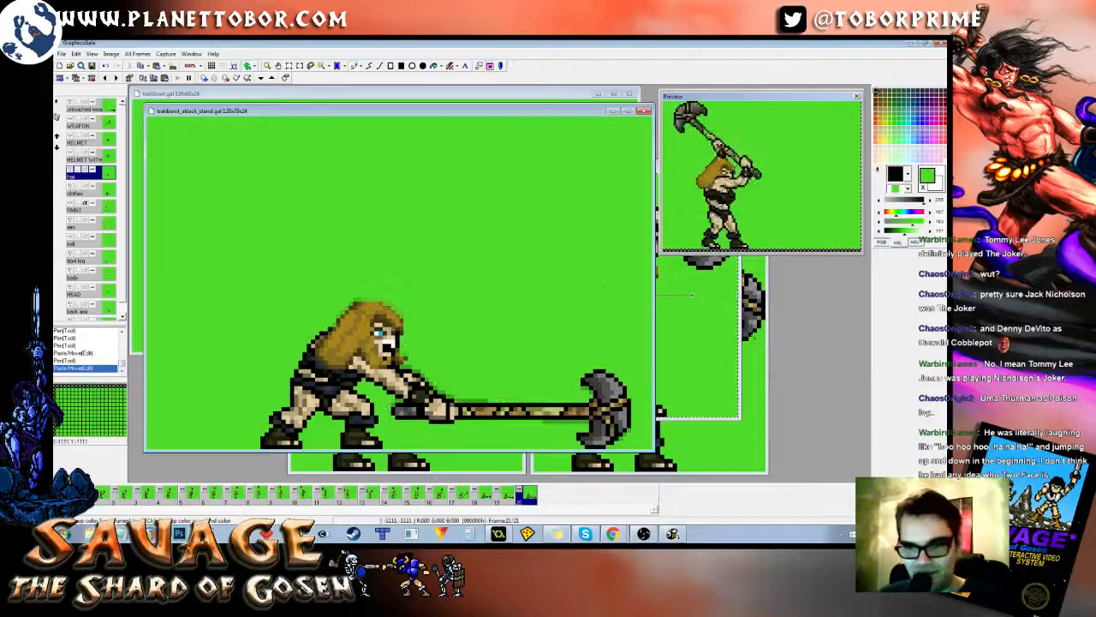
# Step: Look through the battlecry sprite and the earlier attack frames for a hair shape that could suit the last frame
pyautogui.click(738, 324)
pyautogui.press('Right')
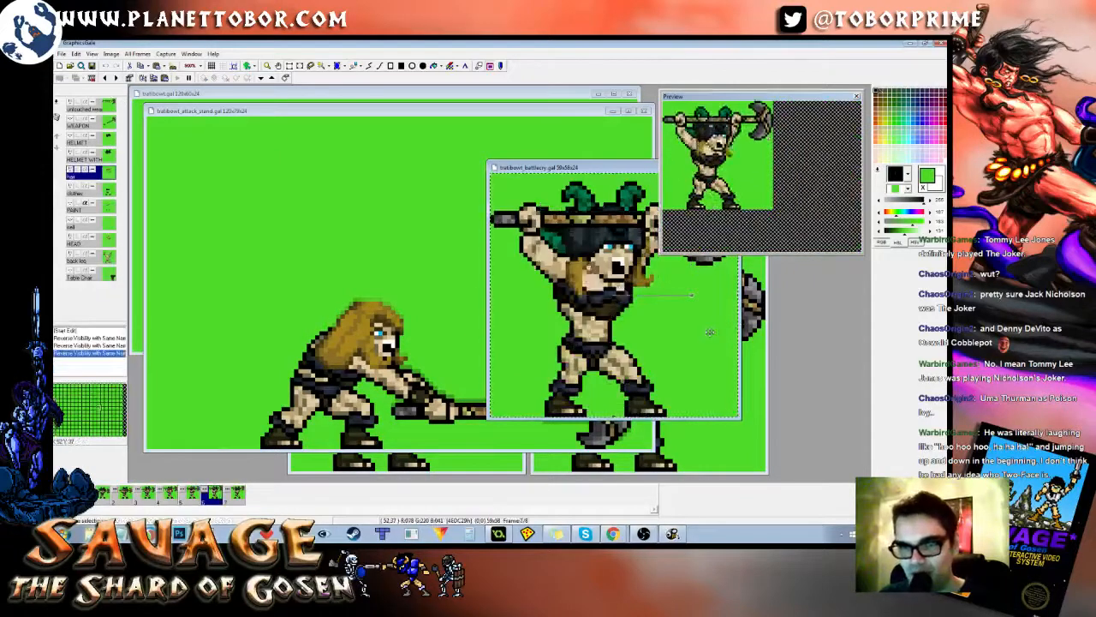
pyautogui.click(402, 118)
pyautogui.press('Right')
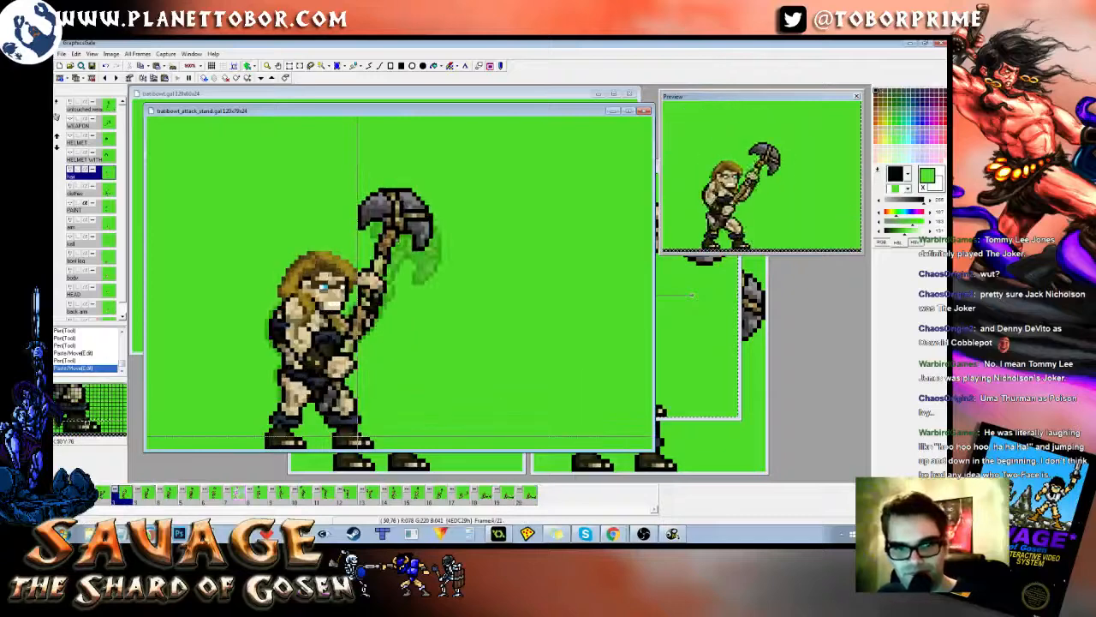
pyautogui.press('Left')
pyautogui.press('Left')
pyautogui.press('Left')
pyautogui.press('Left')
pyautogui.press('Right')
pyautogui.press('Right')
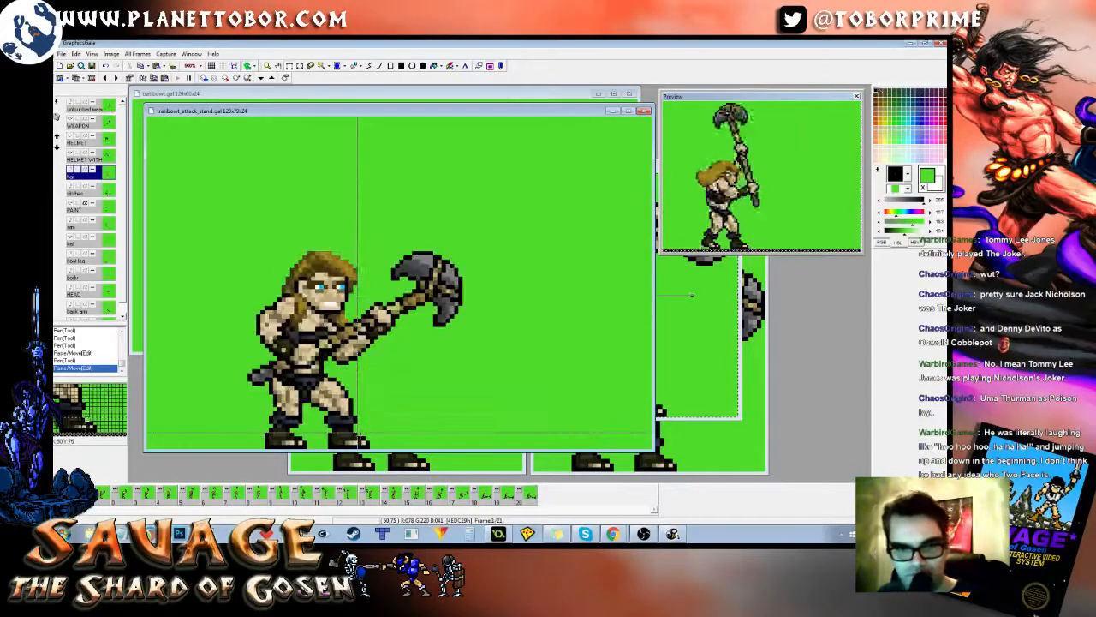
pyautogui.press('Right')
pyautogui.press('Right')
pyautogui.press('Right')
pyautogui.press('Right')
pyautogui.press('Right')
pyautogui.press('Right')
pyautogui.press('Right')
pyautogui.press('Right')
pyautogui.press('Right')
pyautogui.press('Right')
pyautogui.press('Right')
pyautogui.press('Left')
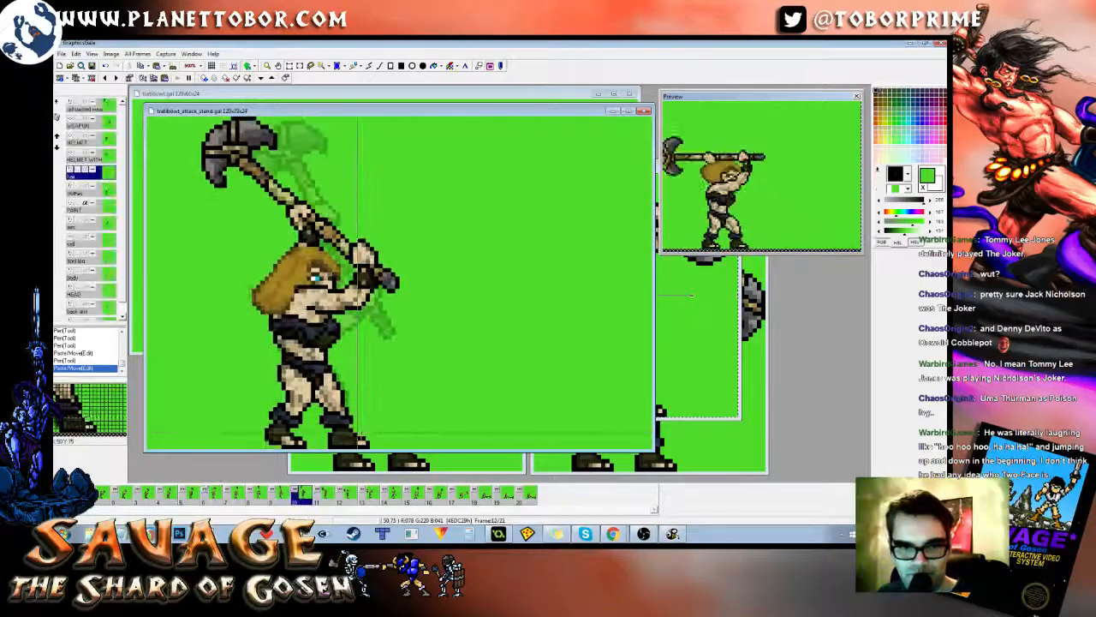
pyautogui.press('Right')
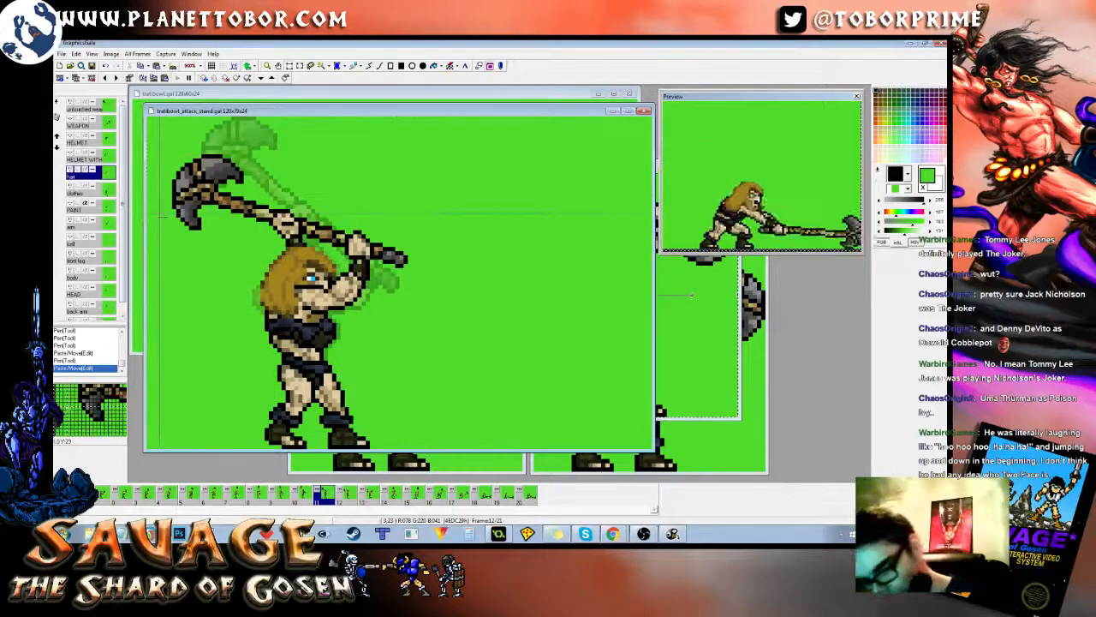
# Step: Copy the hair from the overhead backswing in frame 12 into the last frame, replacing its hair, and position it over the warrior's head
pyautogui.hotkey('ctrl', 'a')
pyautogui.click(530, 495)
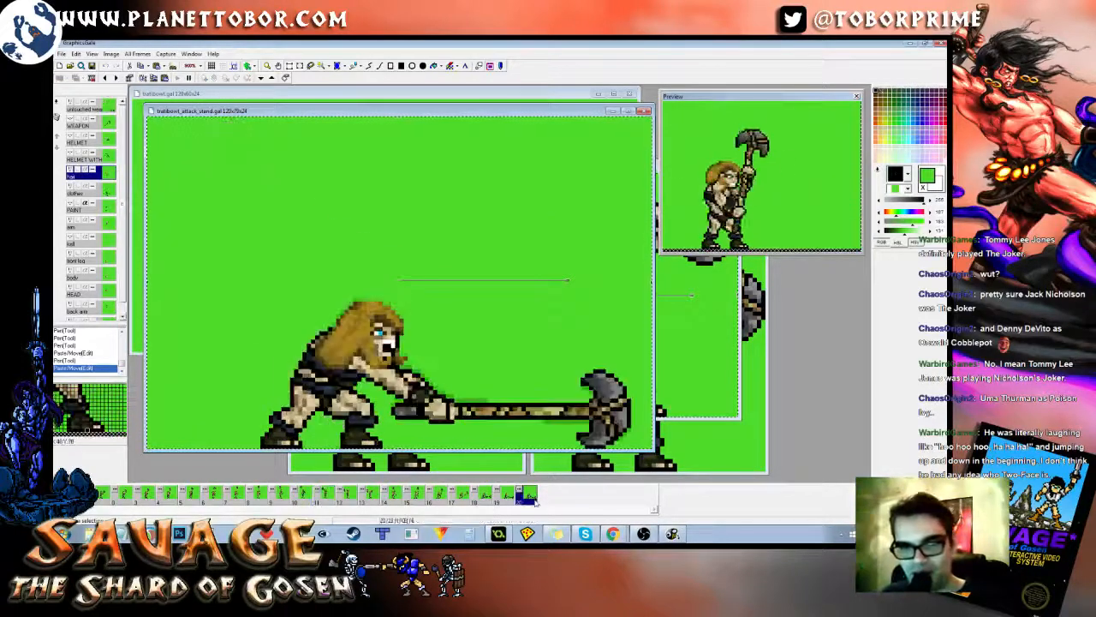
pyautogui.hotkey('ctrl', 'v')
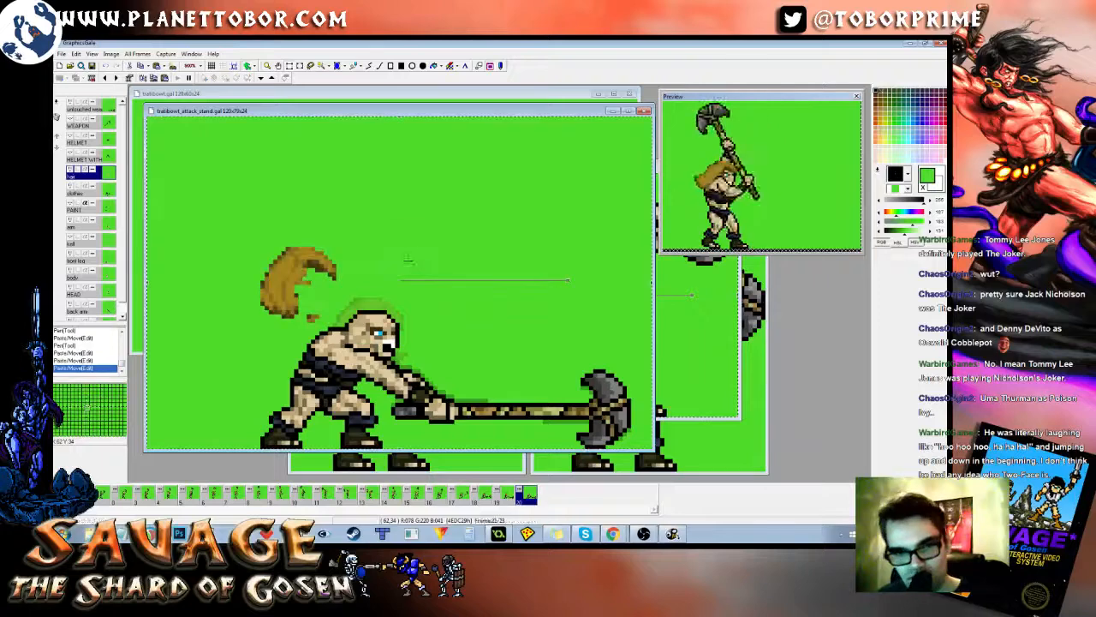
pyautogui.moveTo(390, 227); pyautogui.dragTo(439, 259)
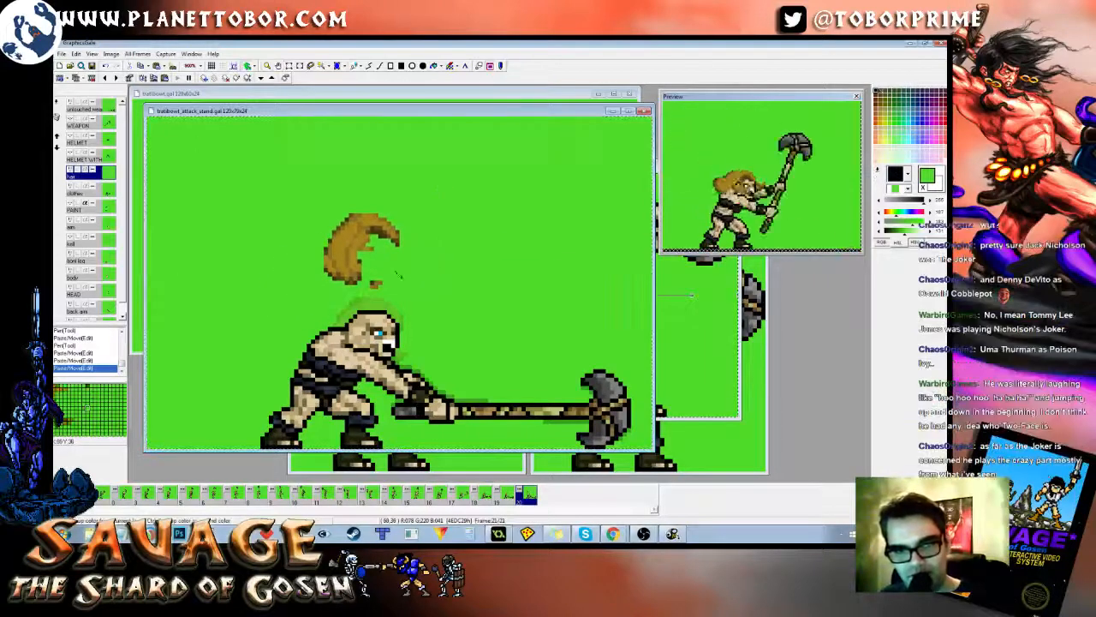
pyautogui.moveTo(381, 283); pyautogui.dragTo(371, 284)
pyautogui.press('s')
pyautogui.moveTo(279, 171)
pyautogui.mouseDown()
pyautogui.moveTo(433, 287)
pyautogui.moveTo(408, 358)
pyautogui.mouseUp()
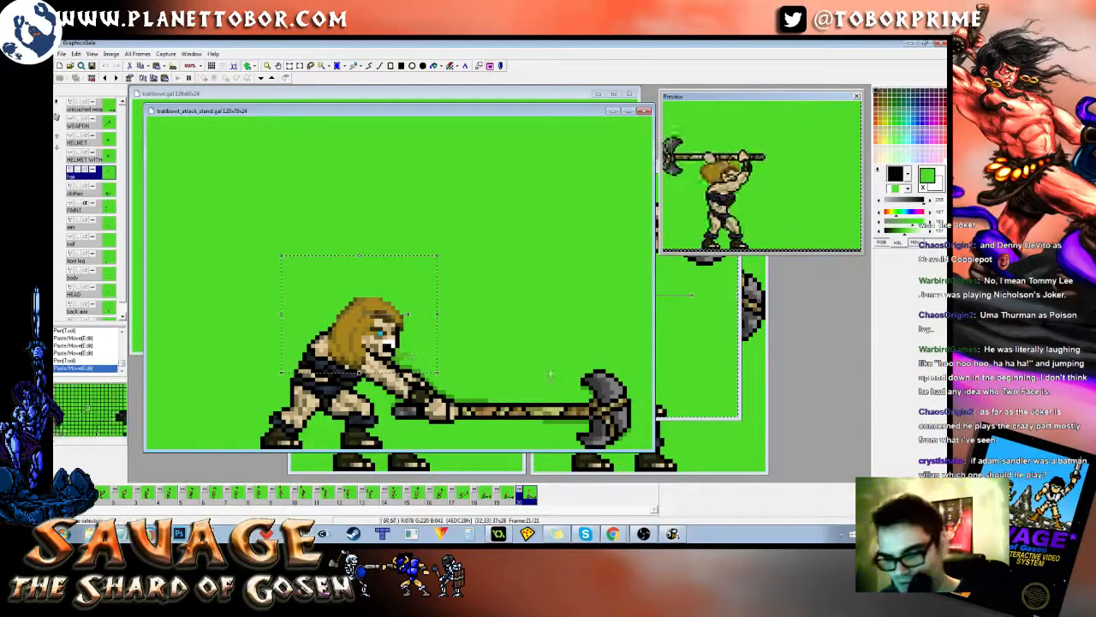
# Step: Step back and forth through the downswing frames to examine how the hair flows between poses
pyautogui.press('Left')
pyautogui.press('Left')
pyautogui.press('Left')
pyautogui.press('Left')
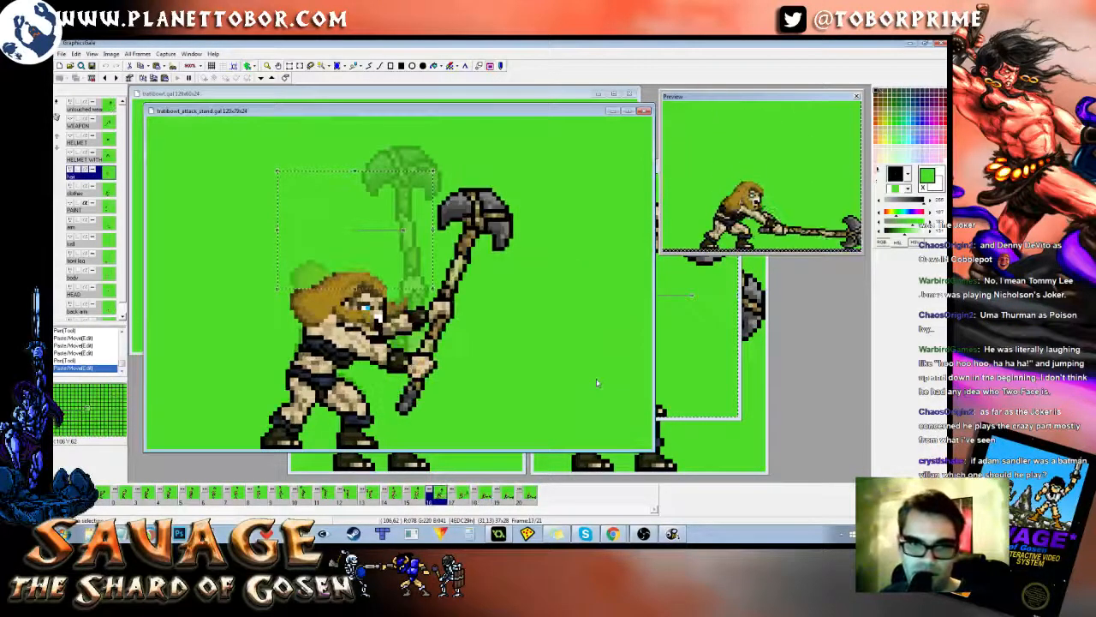
pyautogui.press('Right')
pyautogui.press('Left')
pyautogui.press('Left')
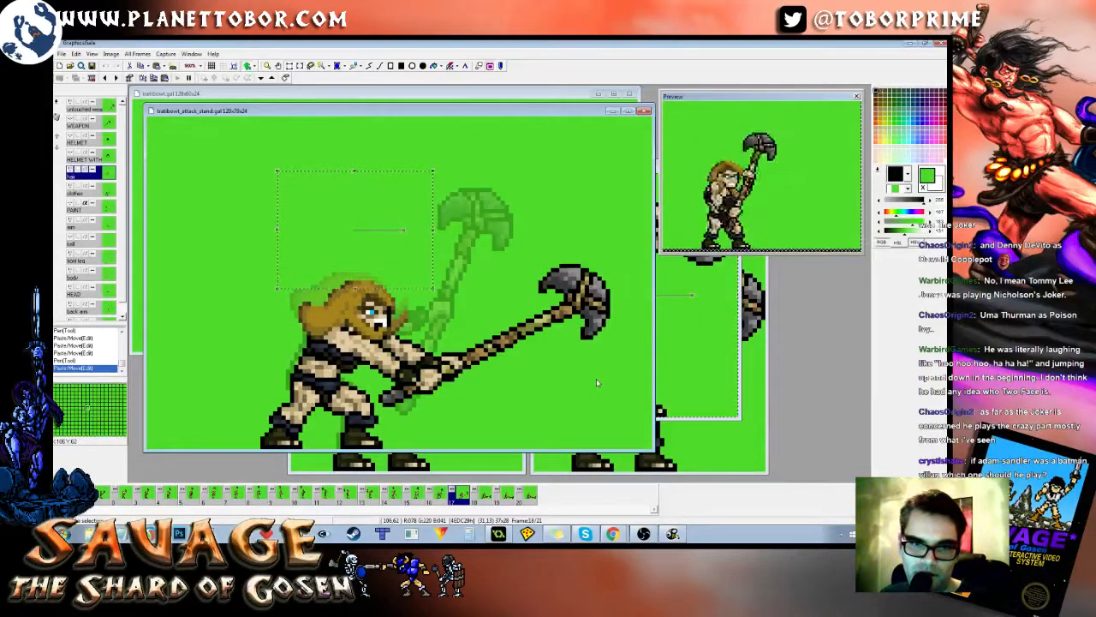
pyautogui.press('Right')
pyautogui.press('Right')
pyautogui.press('Left')
pyautogui.press('Left')
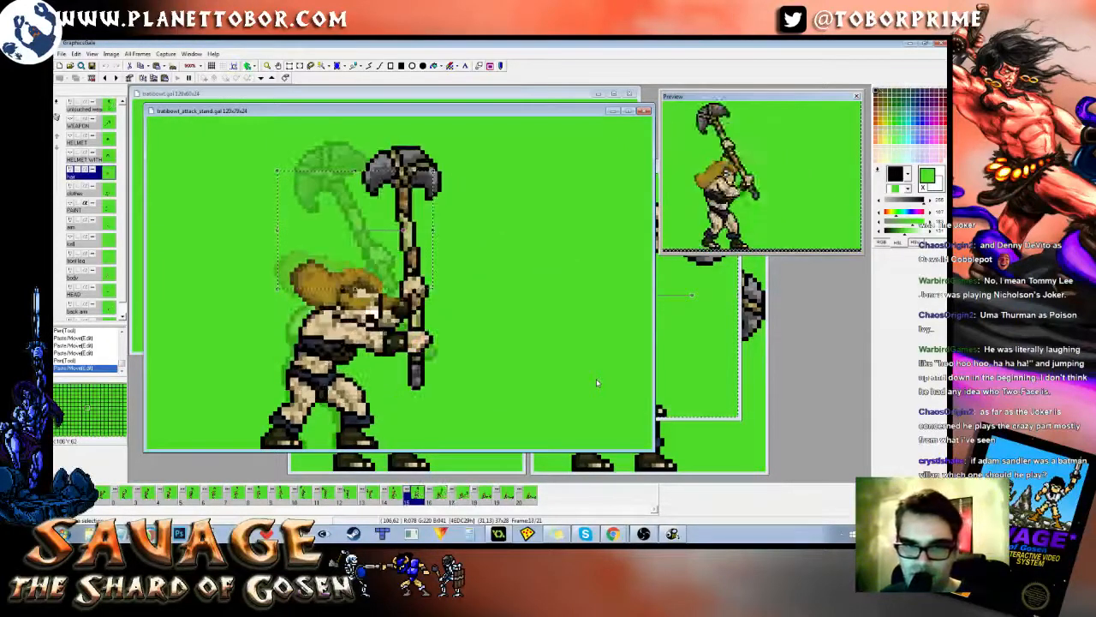
pyautogui.press('Right')
pyautogui.press('Right')
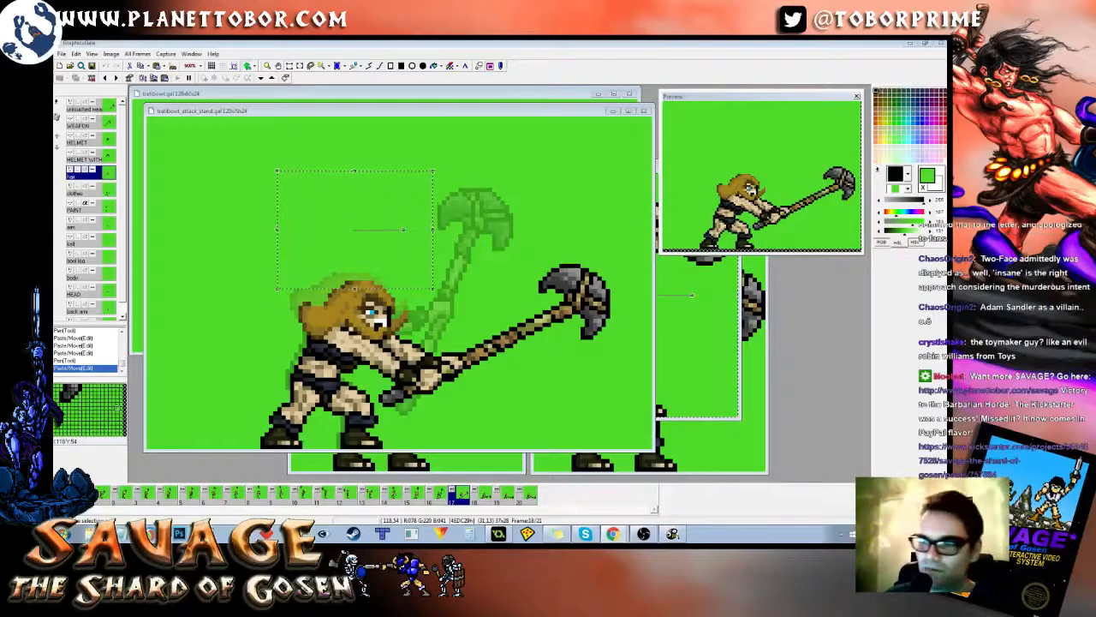
# Step: Step back and forth through frames 16 to 20 to examine how the hair moves as the axe comes down
pyautogui.click(562, 111)
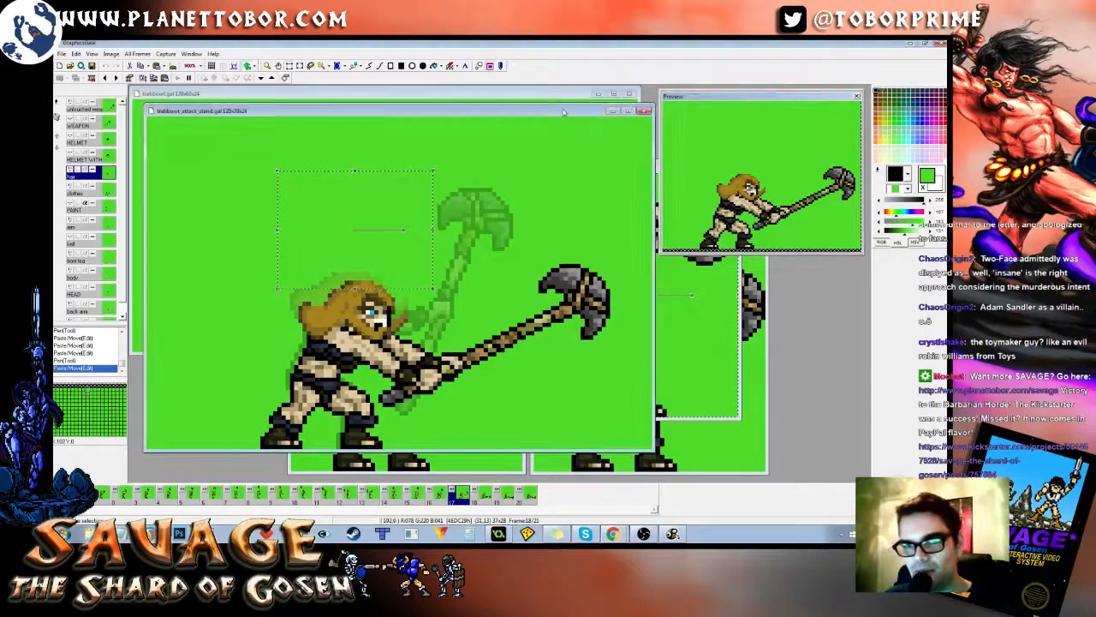
pyautogui.press('Right')
pyautogui.press('Left')
pyautogui.press('Right')
pyautogui.press('Right')
pyautogui.press('Right')
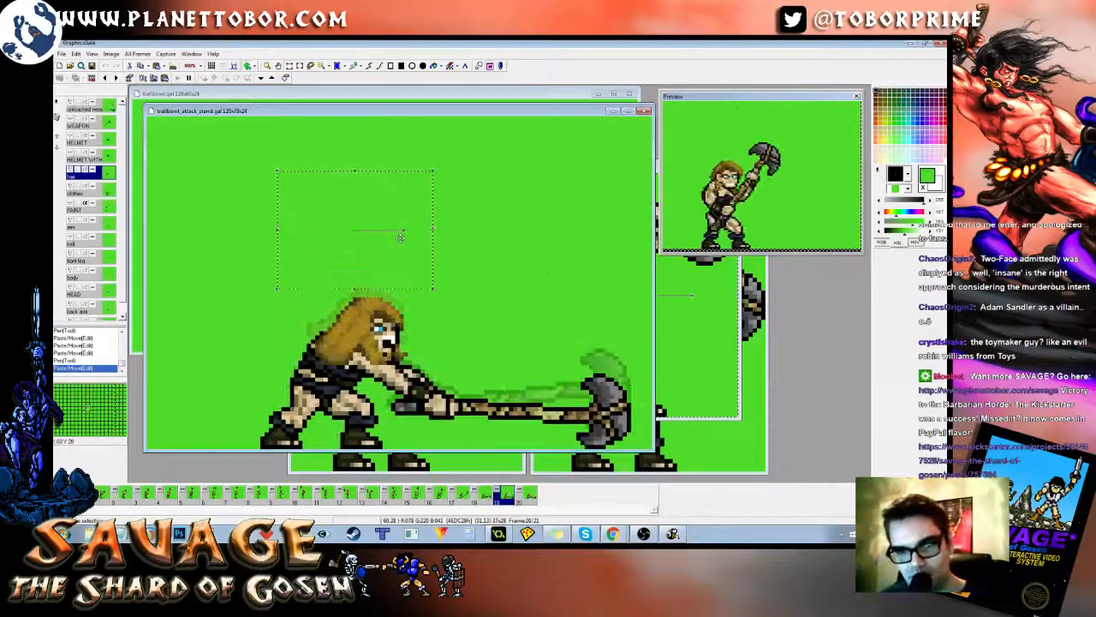
pyautogui.press('Left')
pyautogui.press('Right')
pyautogui.press('Left')
pyautogui.press('Right')
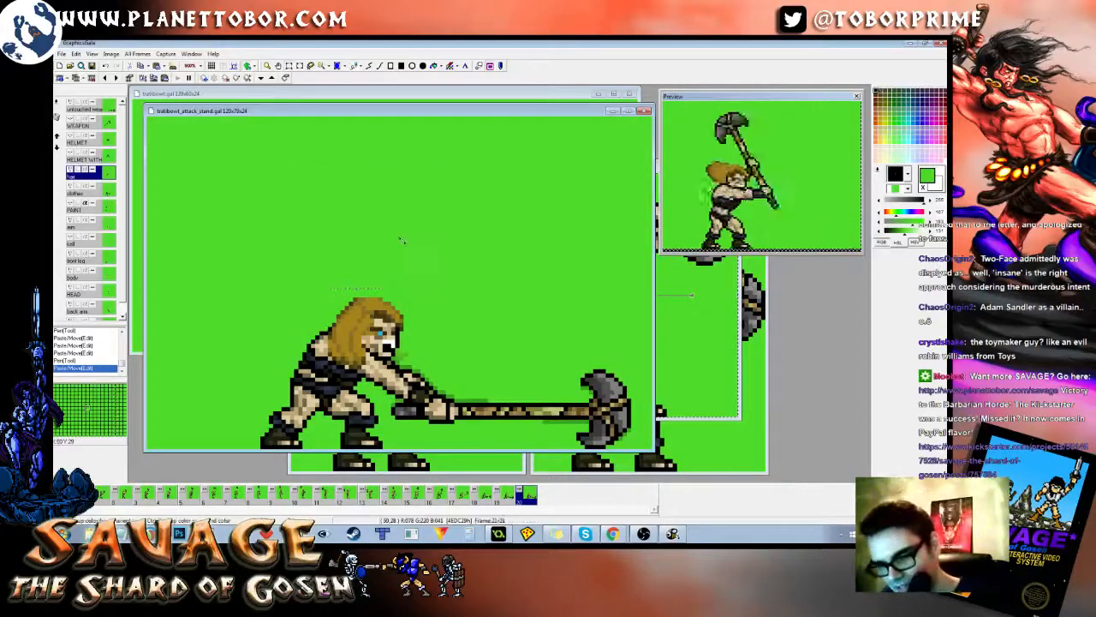
pyautogui.press('Left')
pyautogui.press('Left')
pyautogui.press('Left')
pyautogui.press('Left')
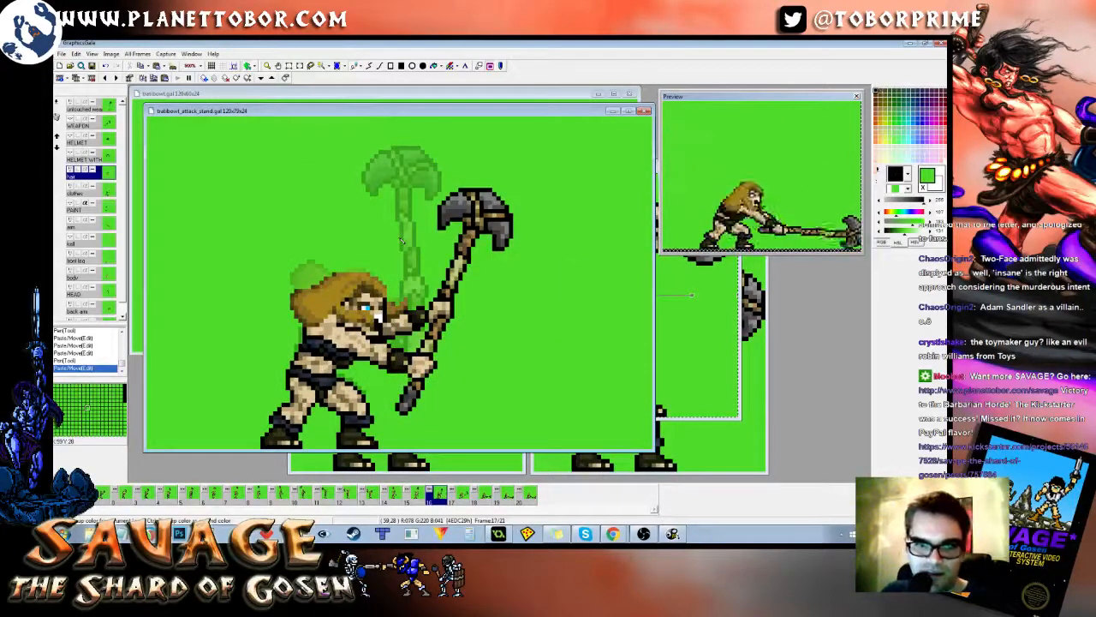
pyautogui.press('Right')
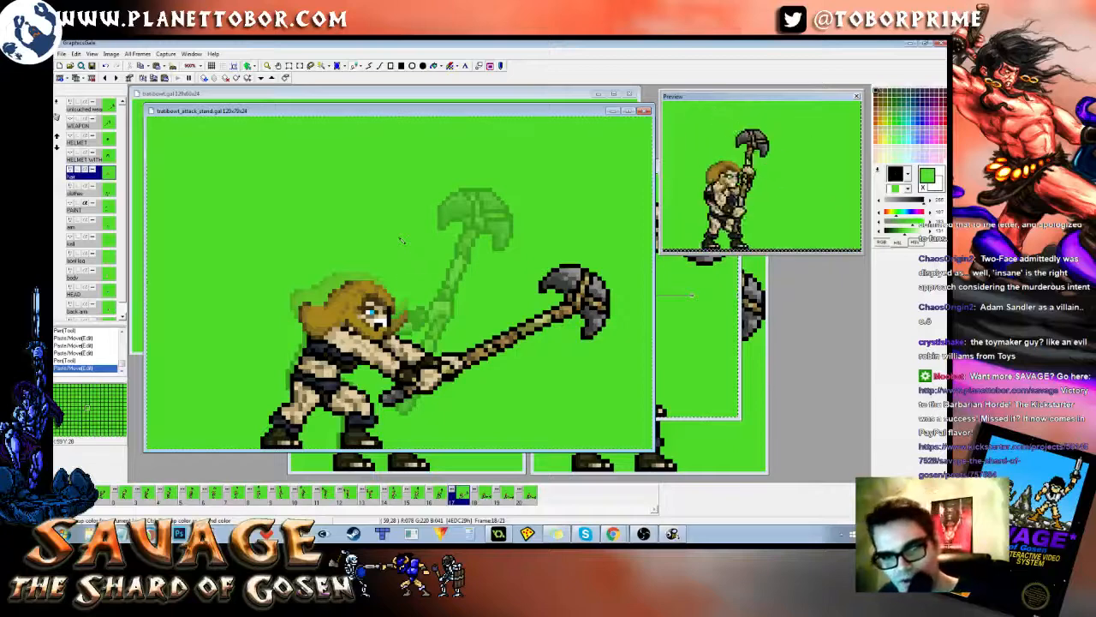
# Step: Select the whole hair layer and compare the hair position across frames 16 to 20, then clear the selection
pyautogui.hotkey('ctrl', 'v')
pyautogui.press('Left')
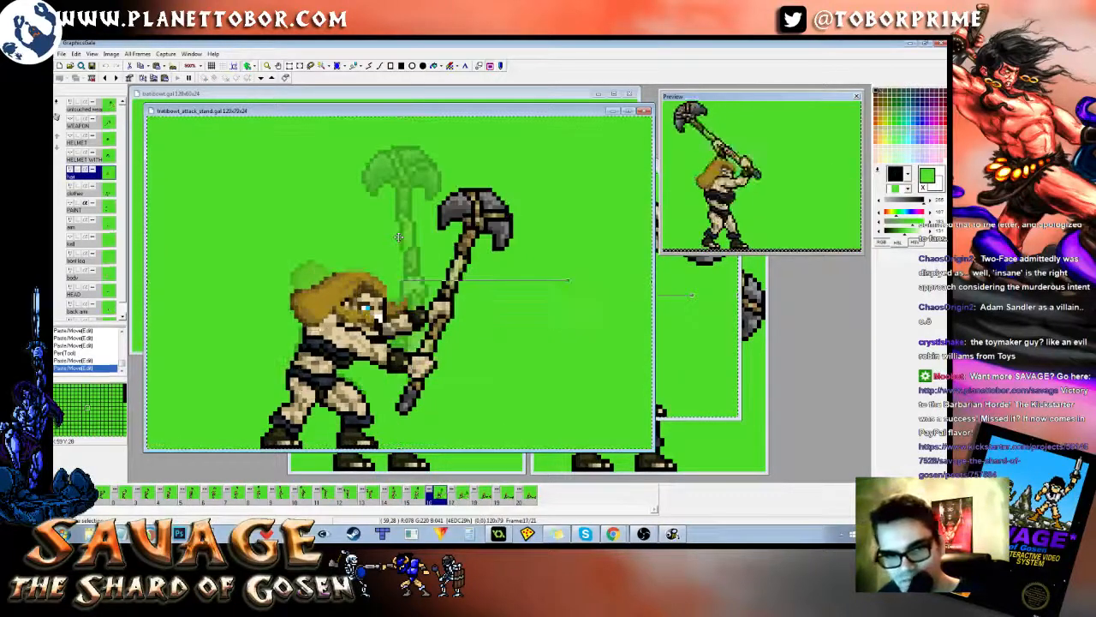
pyautogui.press('Right')
pyautogui.press('Left')
pyautogui.press('Right')
pyautogui.press('Right')
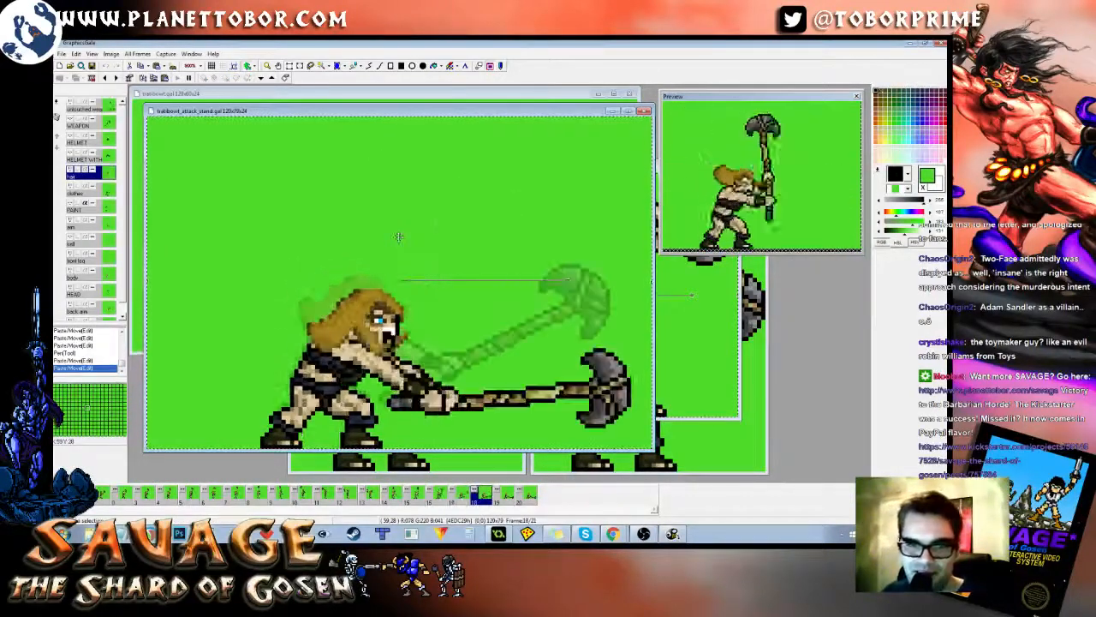
pyautogui.press('Right')
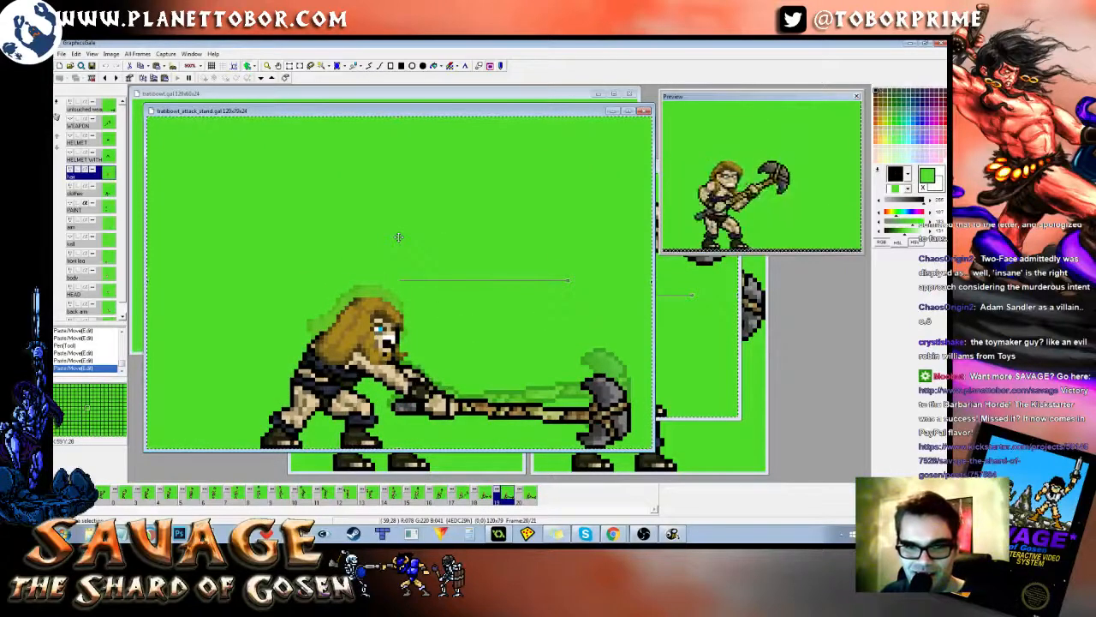
pyautogui.press('Left')
pyautogui.press('Right')
pyautogui.press('Right')
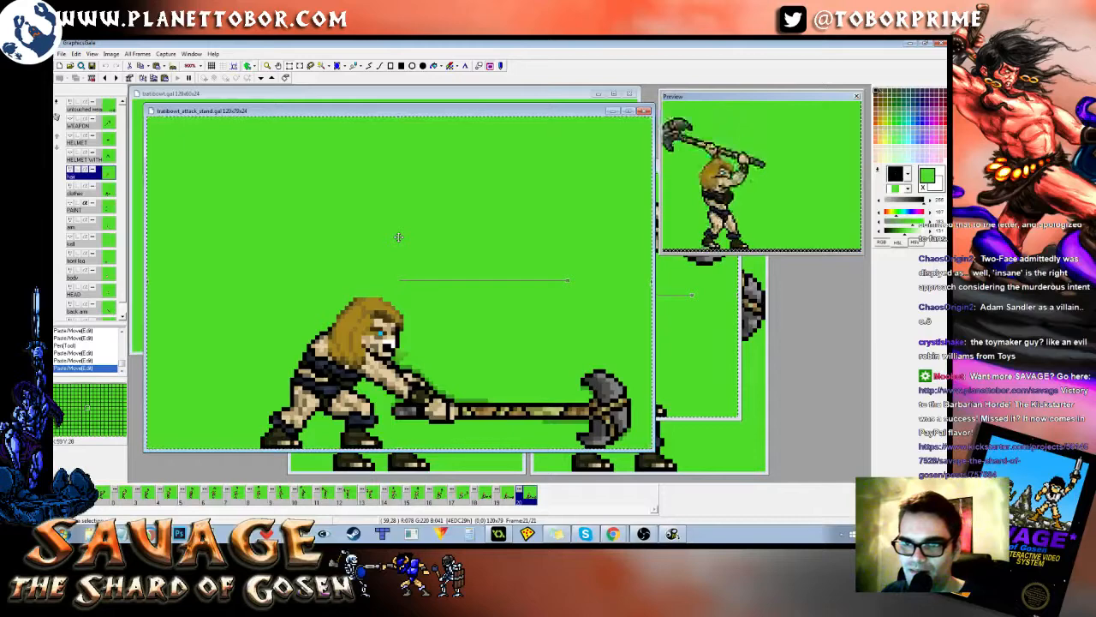
pyautogui.press('Left')
pyautogui.press('Left')
pyautogui.press('Right')
pyautogui.press('Right')
pyautogui.press('Right')
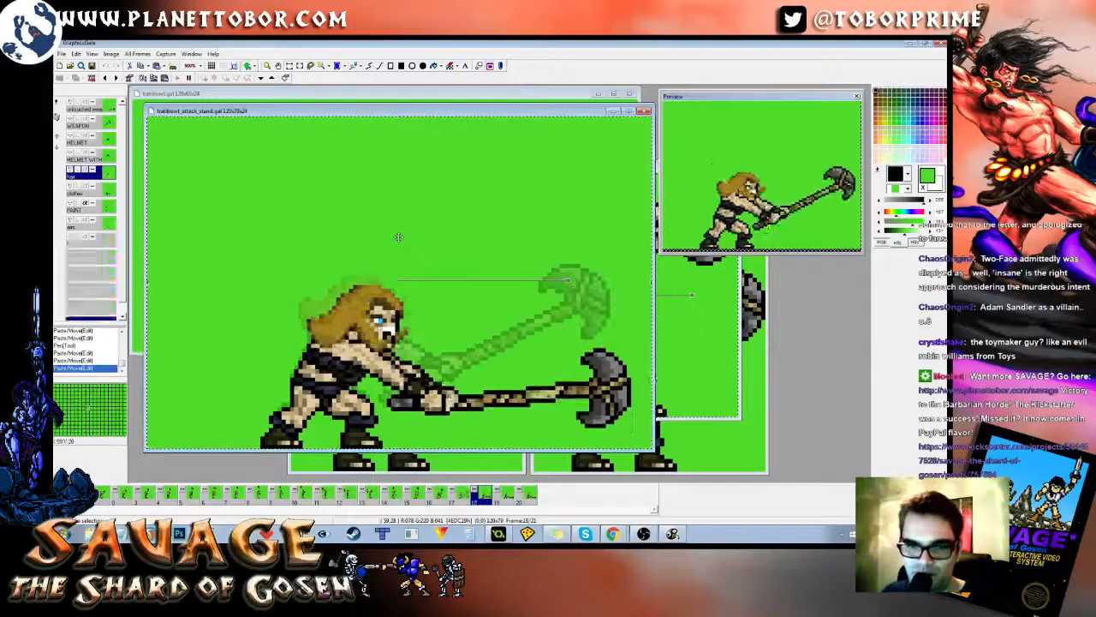
pyautogui.rightClick(399, 240)
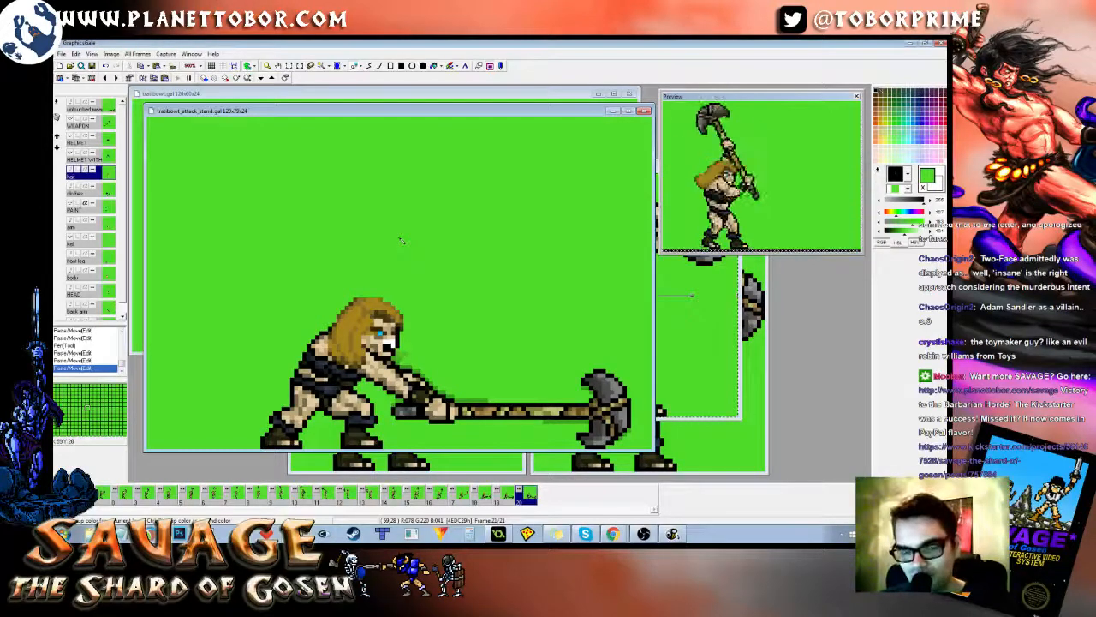
# Step: Flip through the frames from the last pose back to frame 15 to check the hair's flow through the downswing
pyautogui.press('Left')
pyautogui.press('Left')
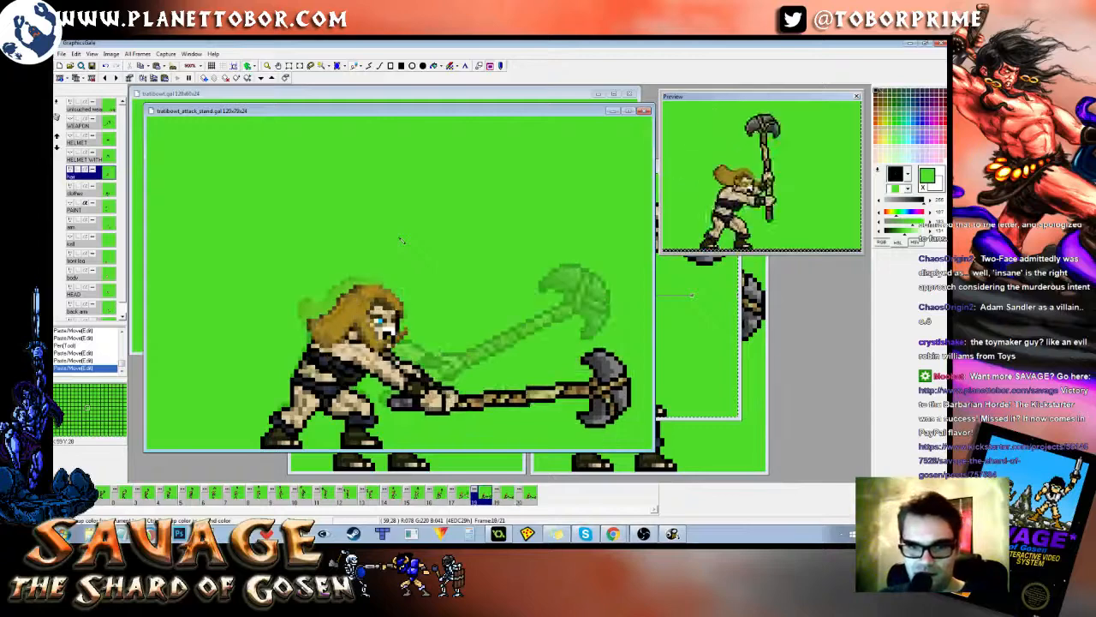
pyautogui.press('Right')
pyautogui.press('Left')
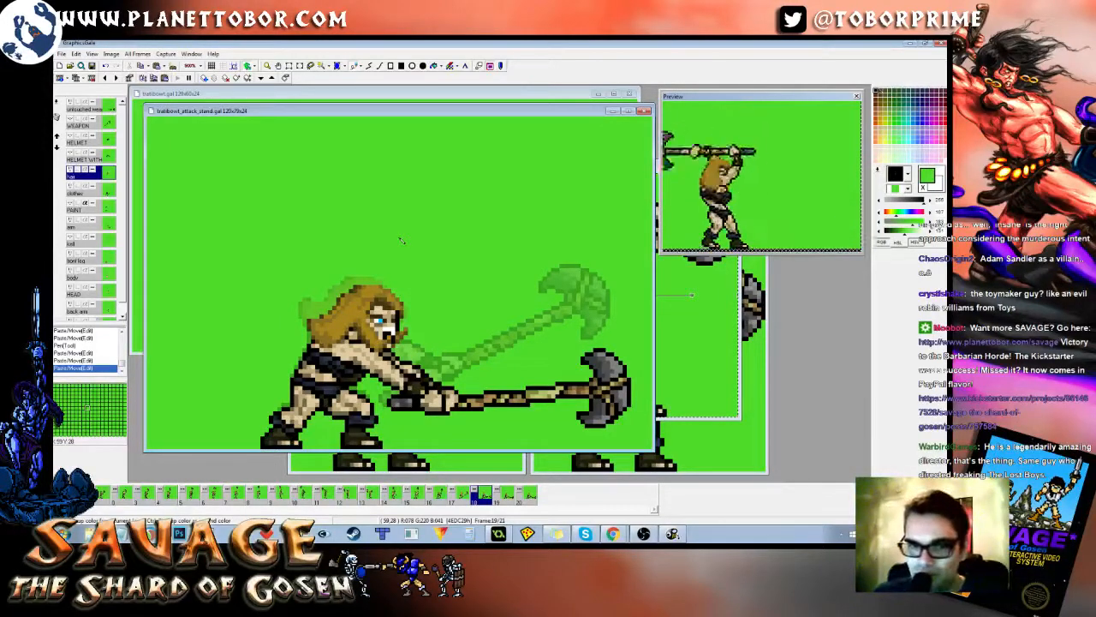
pyautogui.press('Left')
pyautogui.press('Left')
pyautogui.press('Right')
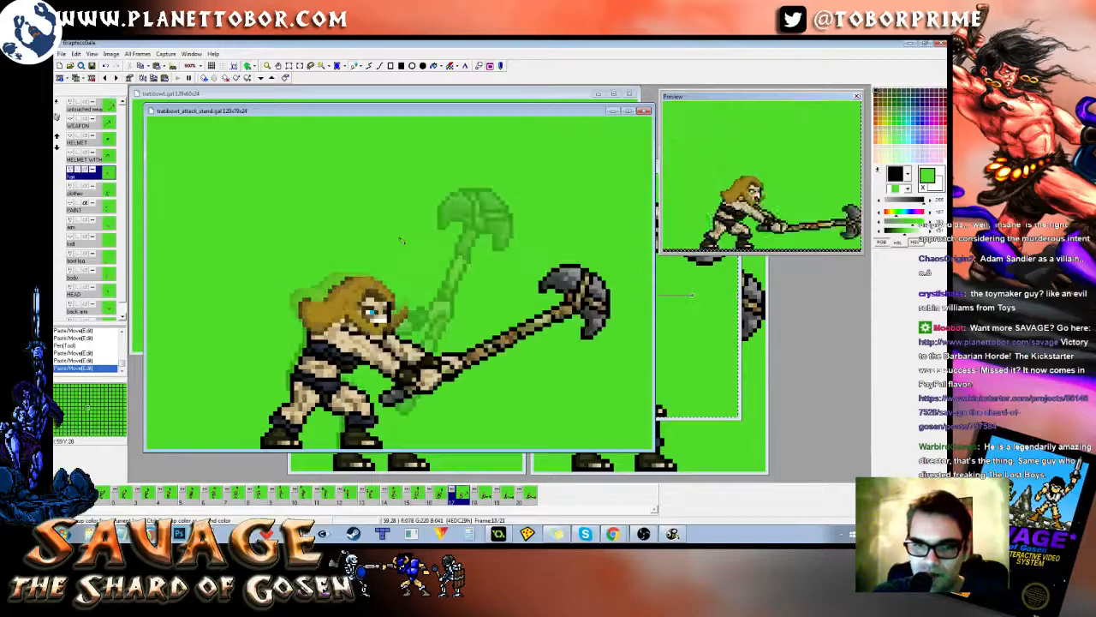
pyautogui.press('Left')
pyautogui.press('Left')
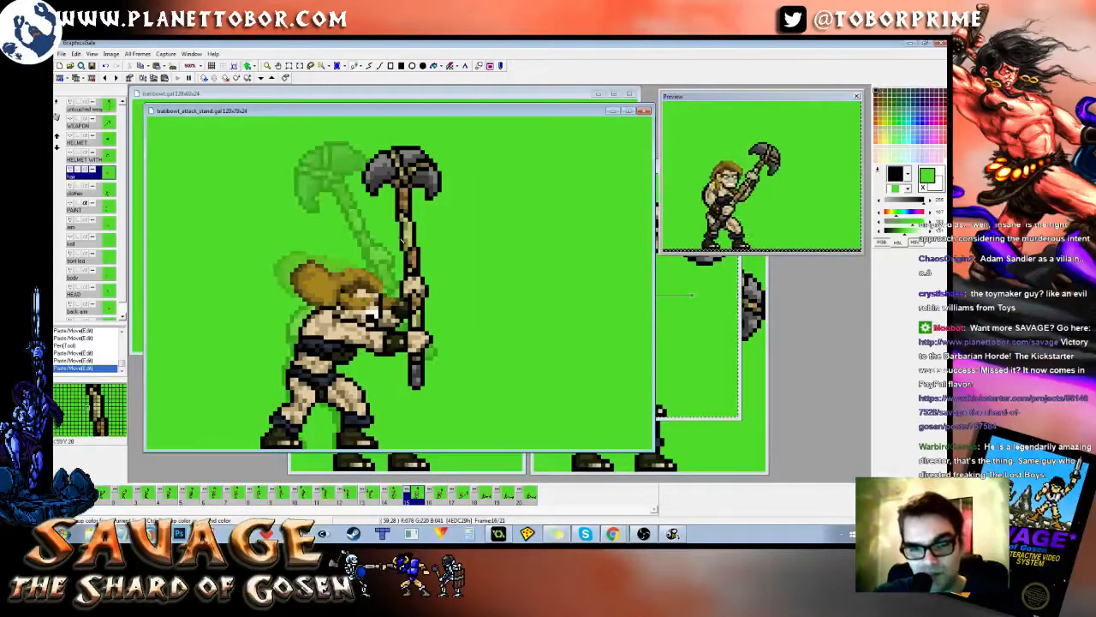
pyautogui.press('Right')
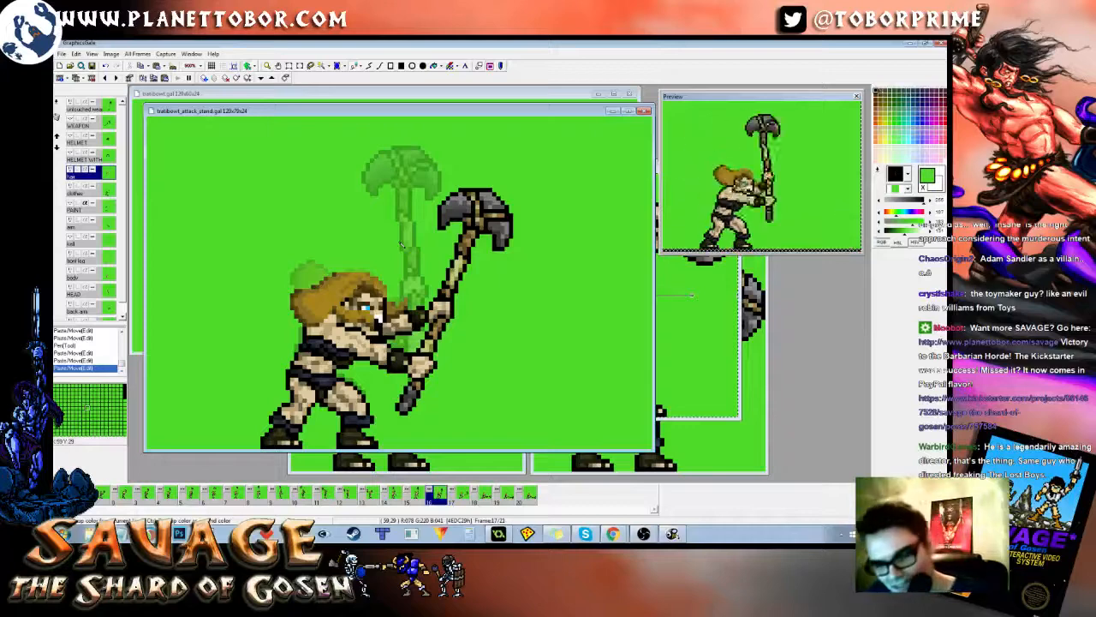
# Step: Nudge the entire hair layer down one pixel in frame 17 and compare it with the neighbouring downswing frames
pyautogui.hotkey('ctrl', 'v')
pyautogui.hotkey('ctrl', 'a')
pyautogui.hotkey('ctrl', 'Left')
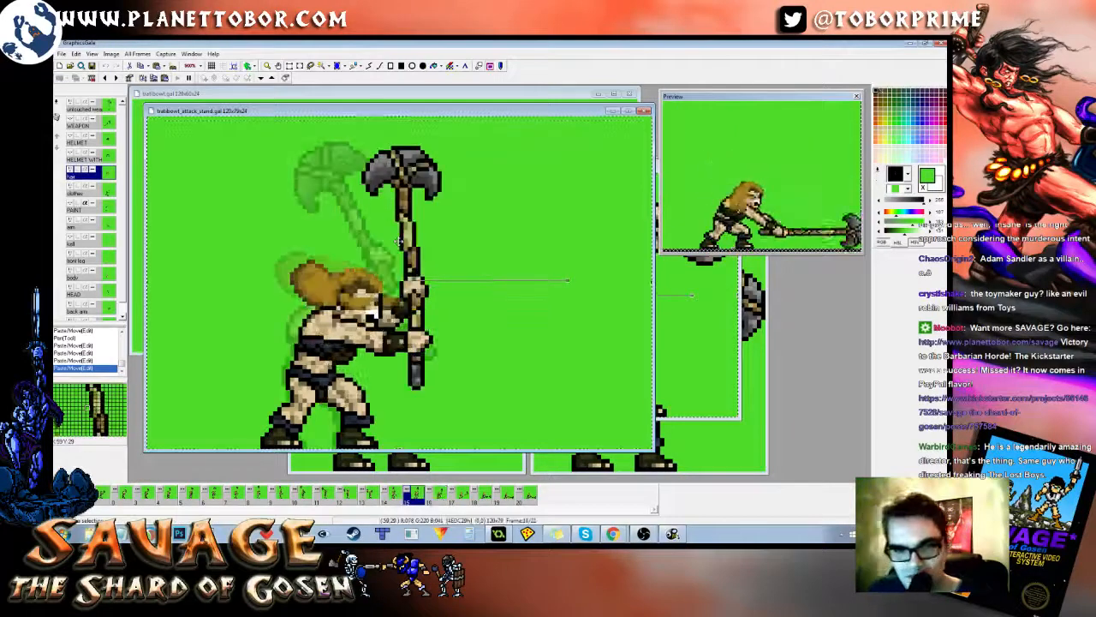
pyautogui.hotkey('ctrl', 'Right')
pyautogui.hotkey('ctrl', 'Right')
pyautogui.press('Down')
pyautogui.hotkey('ctrl', 'Left')
pyautogui.hotkey('ctrl', 'Right')
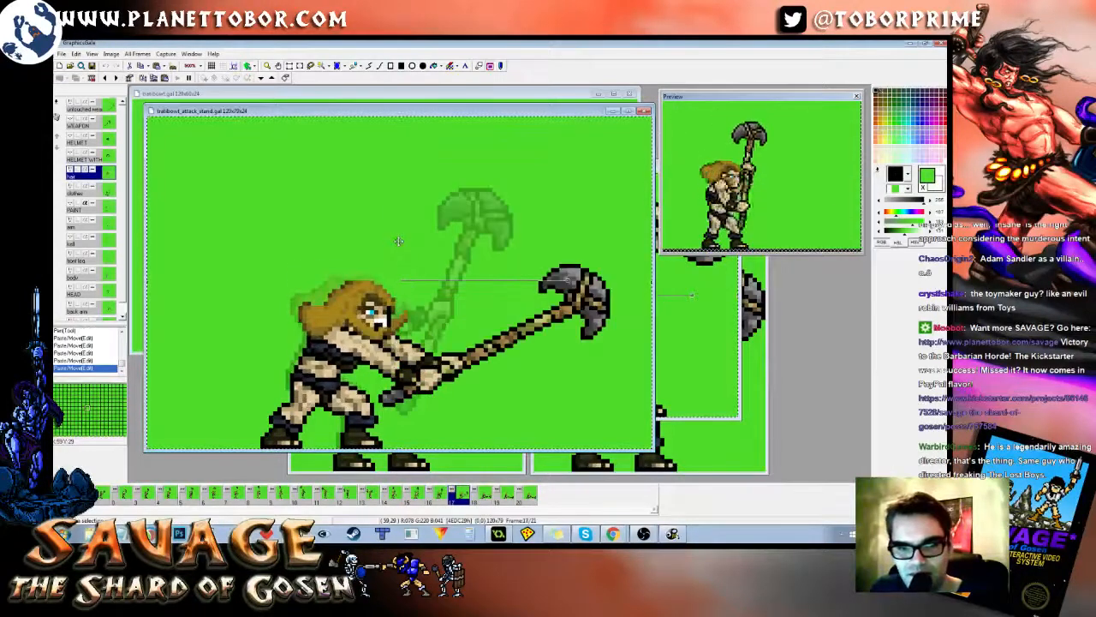
pyautogui.hotkey('ctrl', 'Right')
pyautogui.hotkey('ctrl', 'Left')
pyautogui.hotkey('ctrl', 'Left')
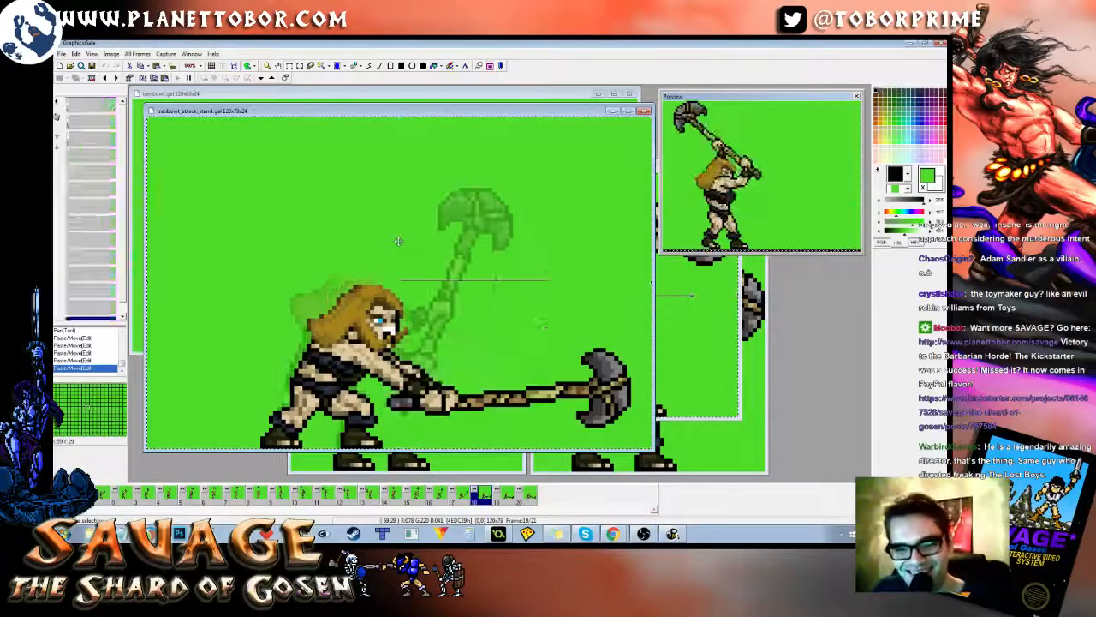
pyautogui.hotkey('ctrl', 'Right')
pyautogui.hotkey('ctrl', 'Right')
pyautogui.hotkey('ctrl', 'Left')
pyautogui.hotkey('ctrl', 'Left')
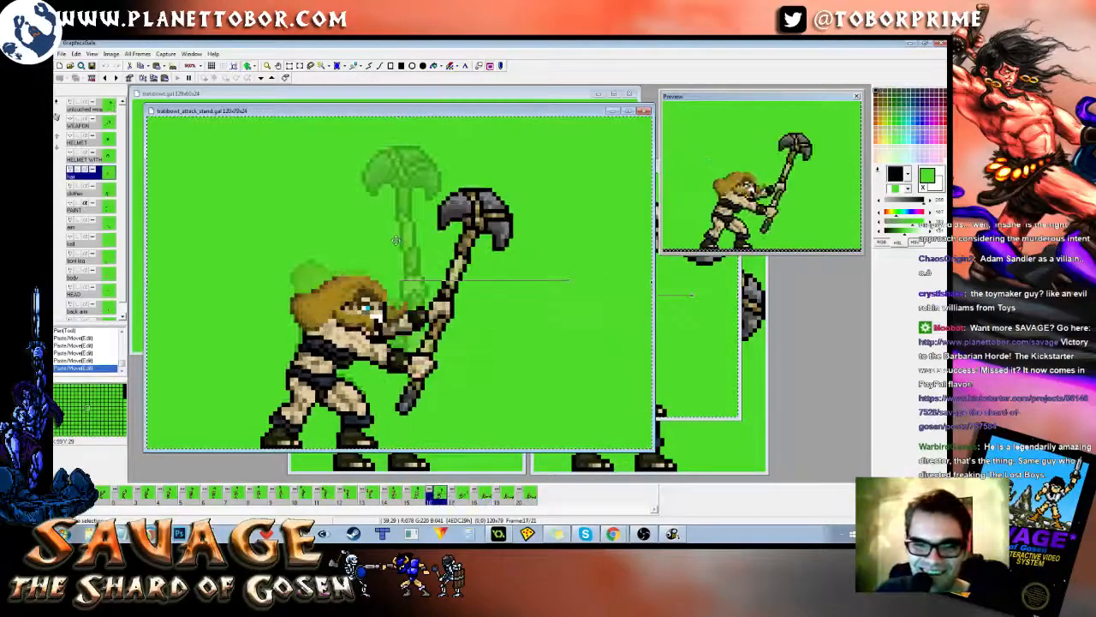
pyautogui.hotkey('ctrl', 'Right')
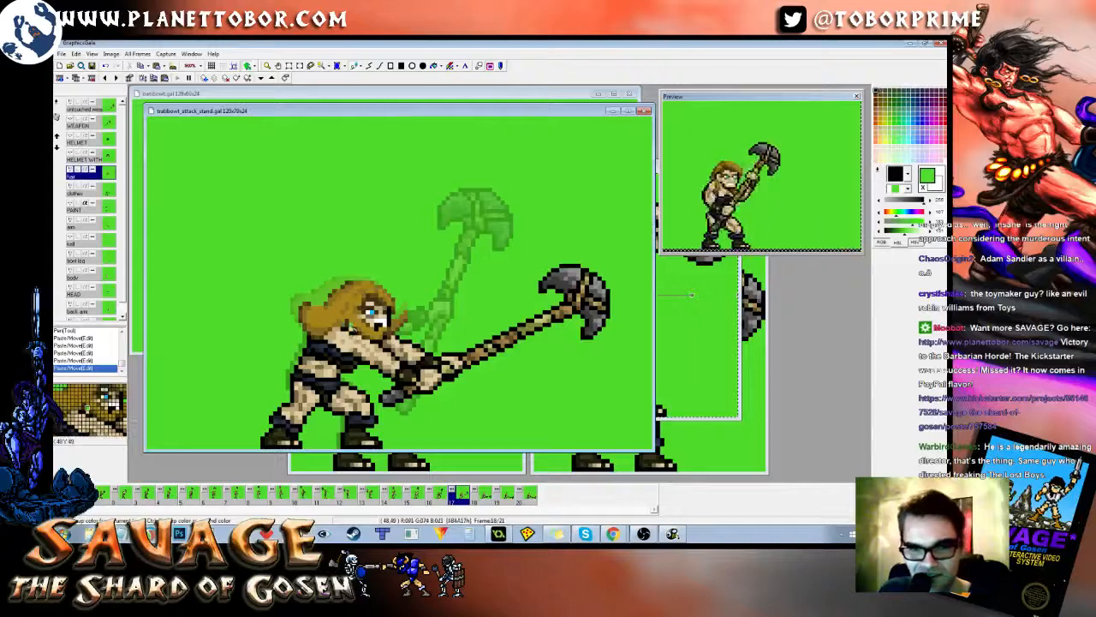
# Step: Sample the dark brown hair shade and retouch the hair pixels beside the face in frame 17, checking against frame 18
pyautogui.rightClick(352, 333)
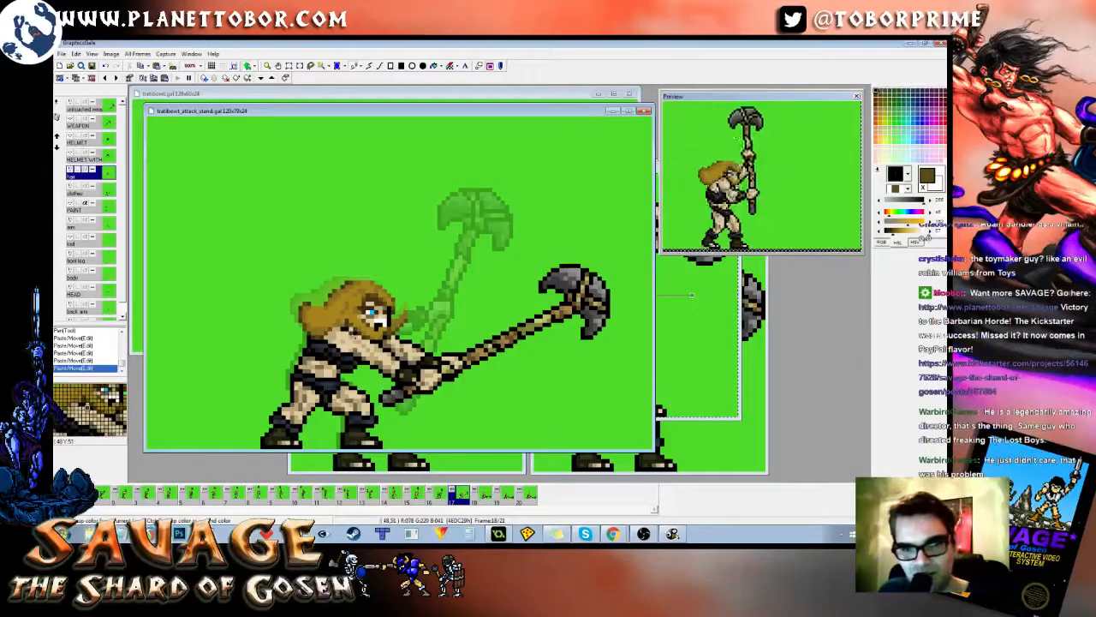
pyautogui.moveTo(372, 322); pyautogui.dragTo(382, 316)
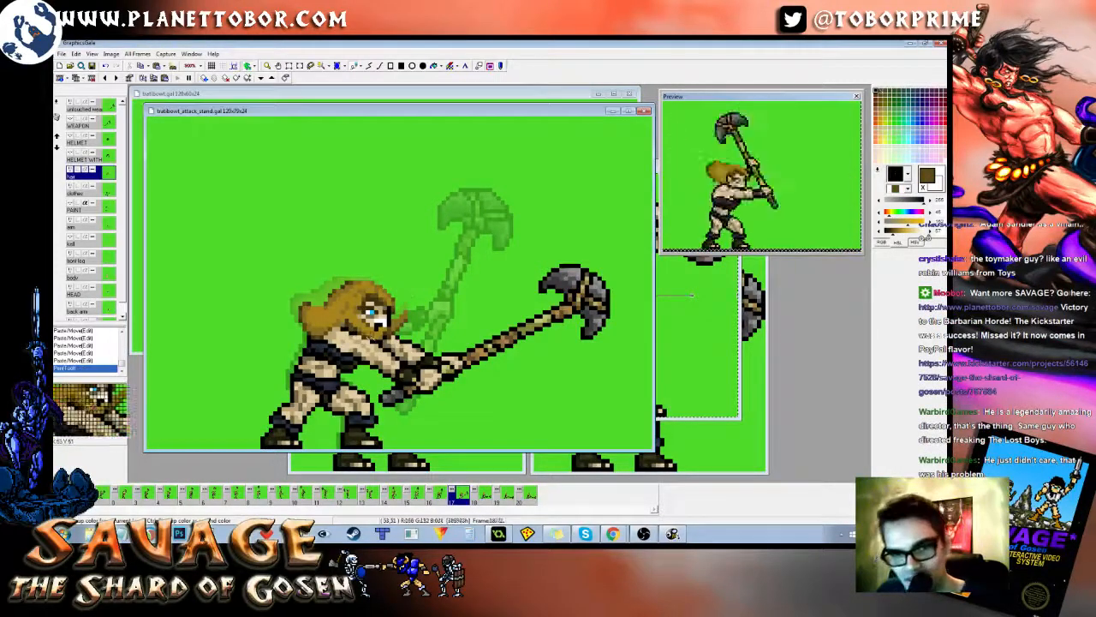
pyautogui.click(417, 300)
pyautogui.press('Right')
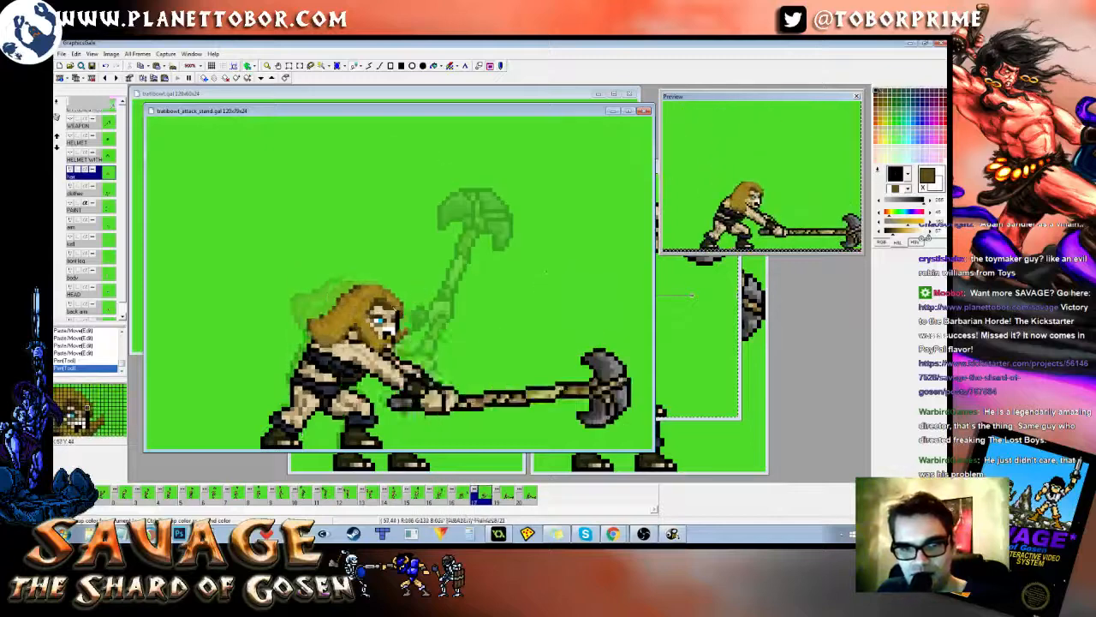
pyautogui.press('Left')
pyautogui.press('Right')
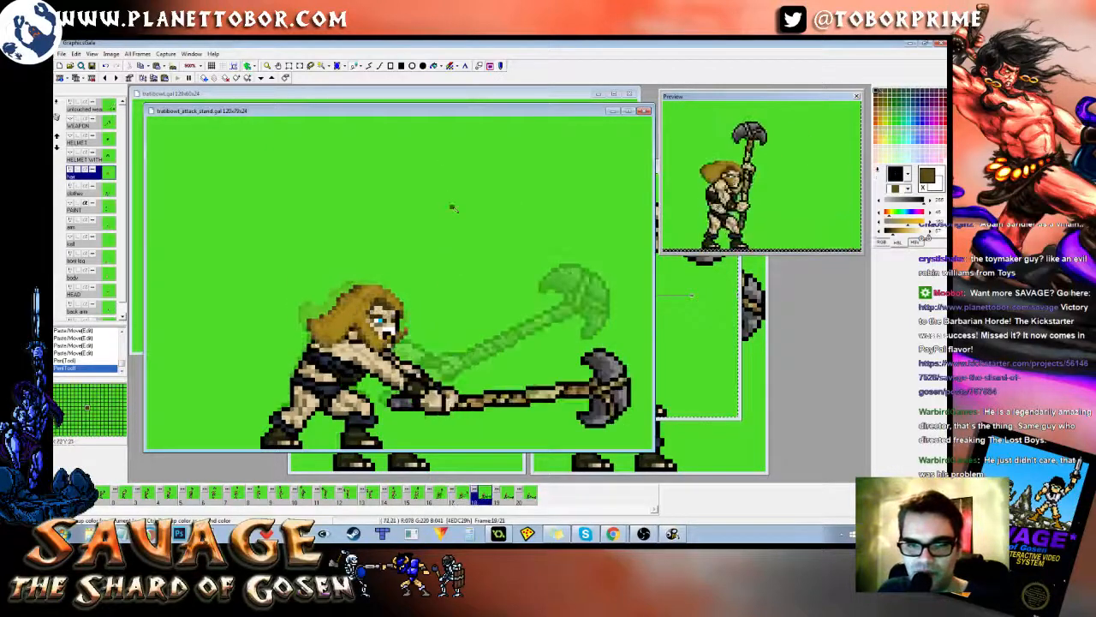
# Step: Move the whole hair layer down one pixel in frame 18 and check it against the adjacent frames
pyautogui.press('Right')
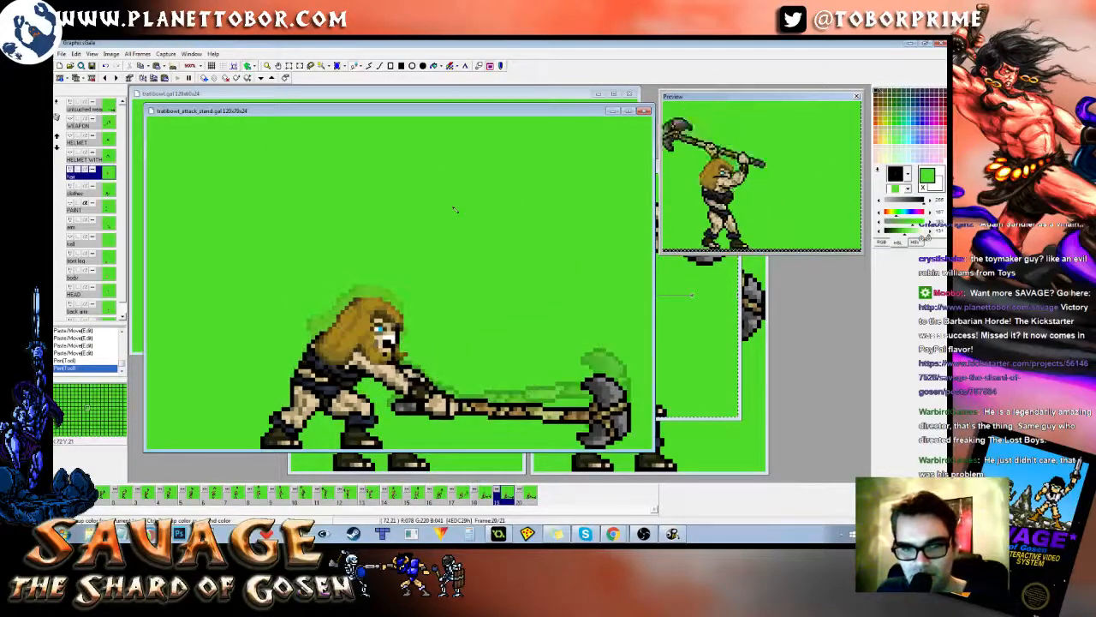
pyautogui.press('Left')
pyautogui.press('Left')
pyautogui.press('Right')
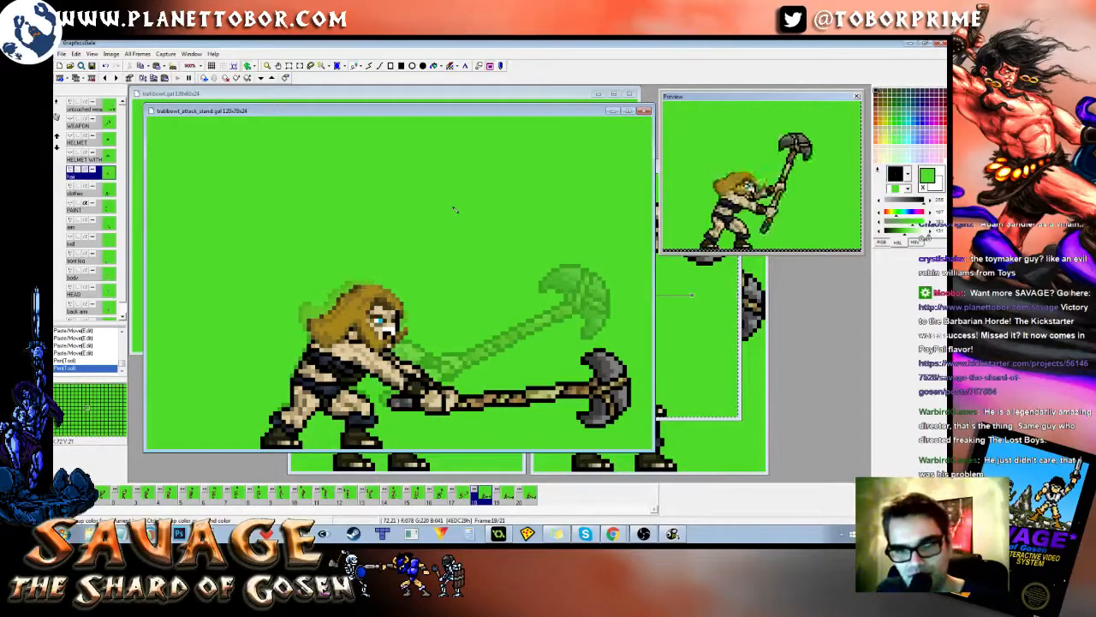
pyautogui.hotkey('ctrl', 'a')
pyautogui.press('Down')
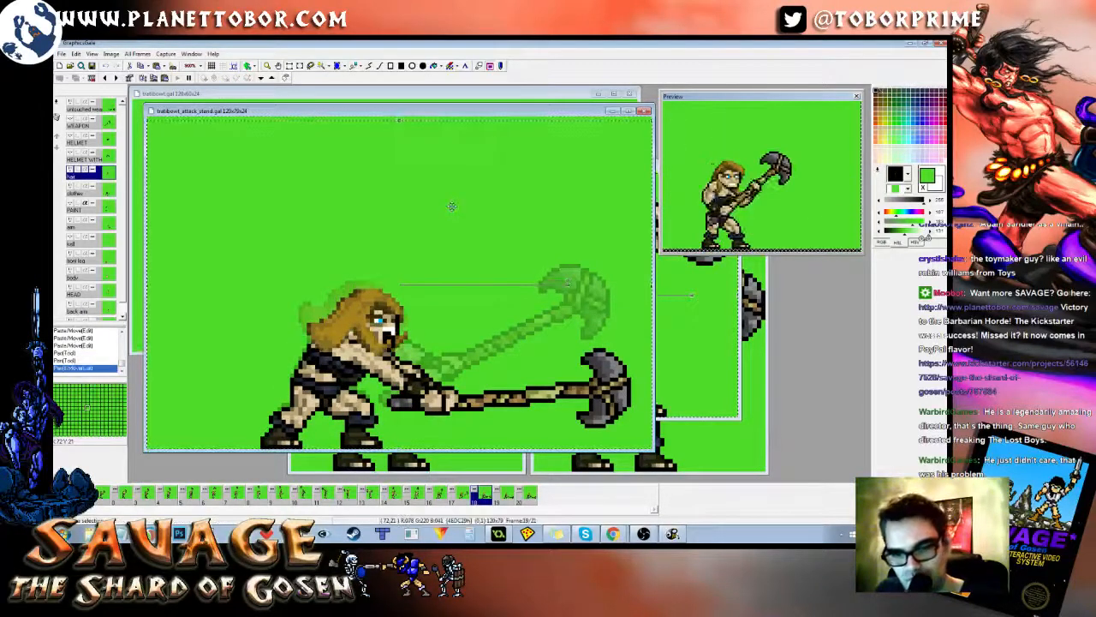
pyautogui.press('Left')
pyautogui.press('Right')
pyautogui.press('Right')
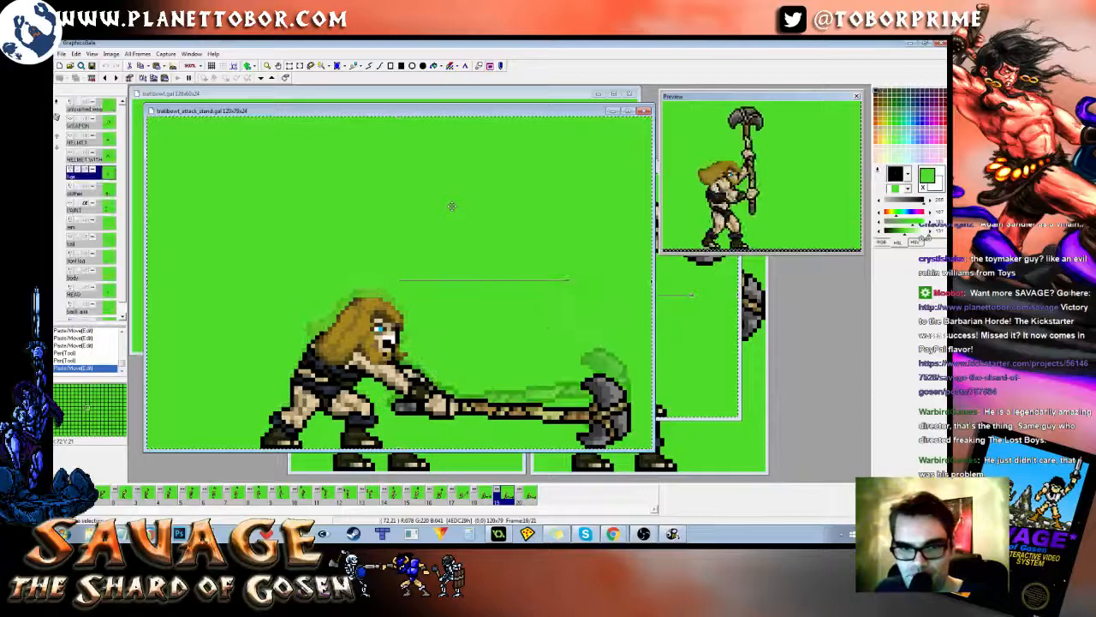
pyautogui.press('Left')
pyautogui.press('Right')
pyautogui.press('Right')
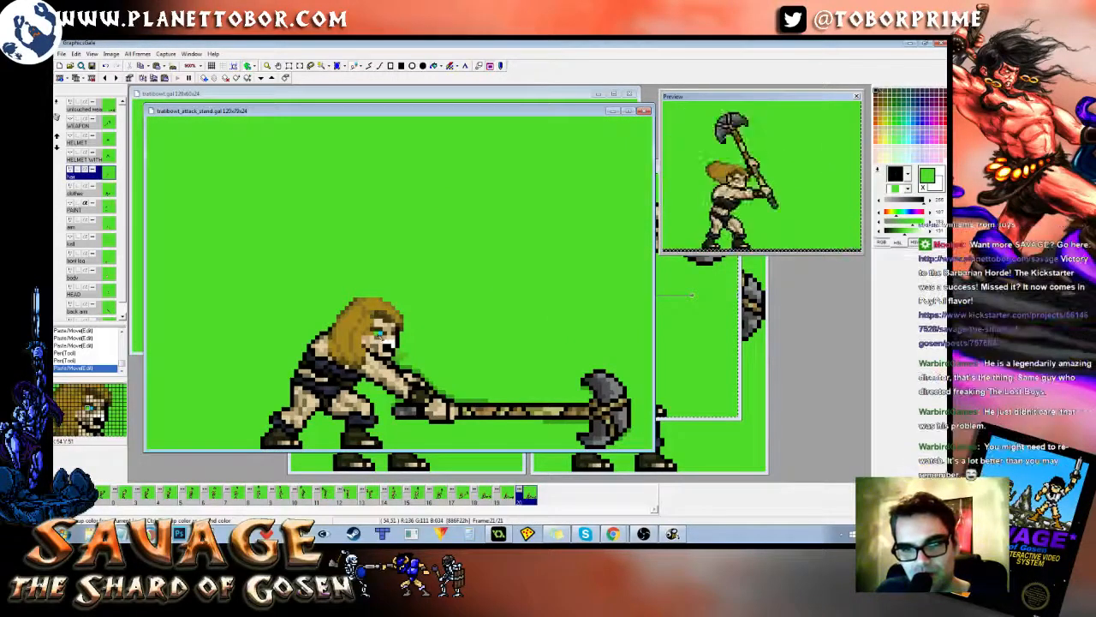
# Step: In the last frame, erase a hair pixel in front of the face and retouch one beside the cheek with a sampled hair shade
pyautogui.click(396, 329)
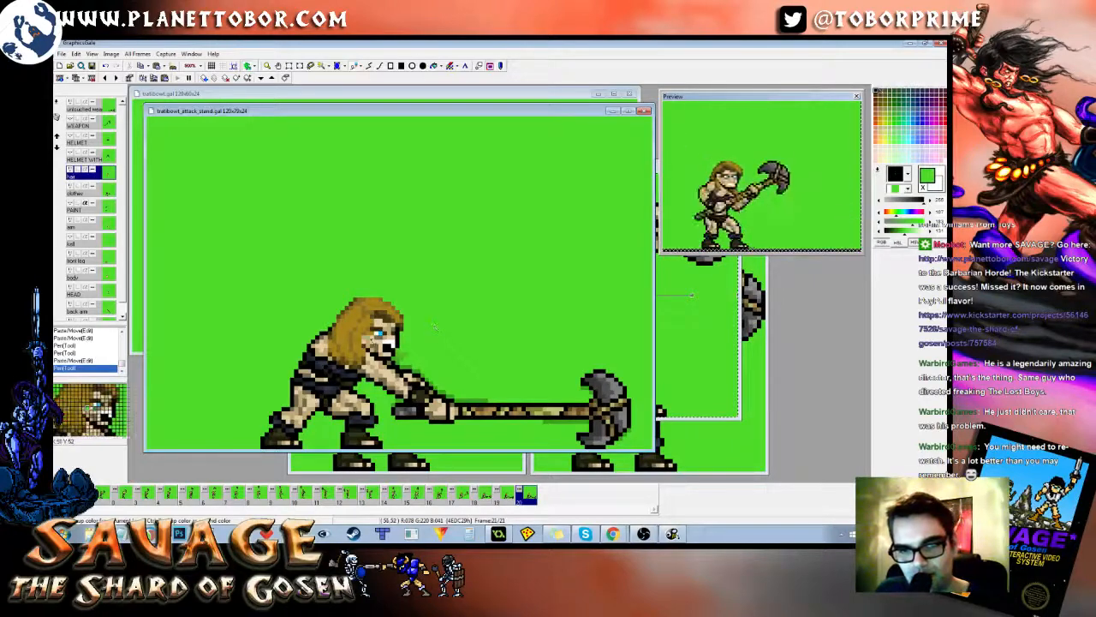
pyautogui.rightClick(366, 340)
pyautogui.click(365, 339)
pyautogui.rightClick(497, 298)
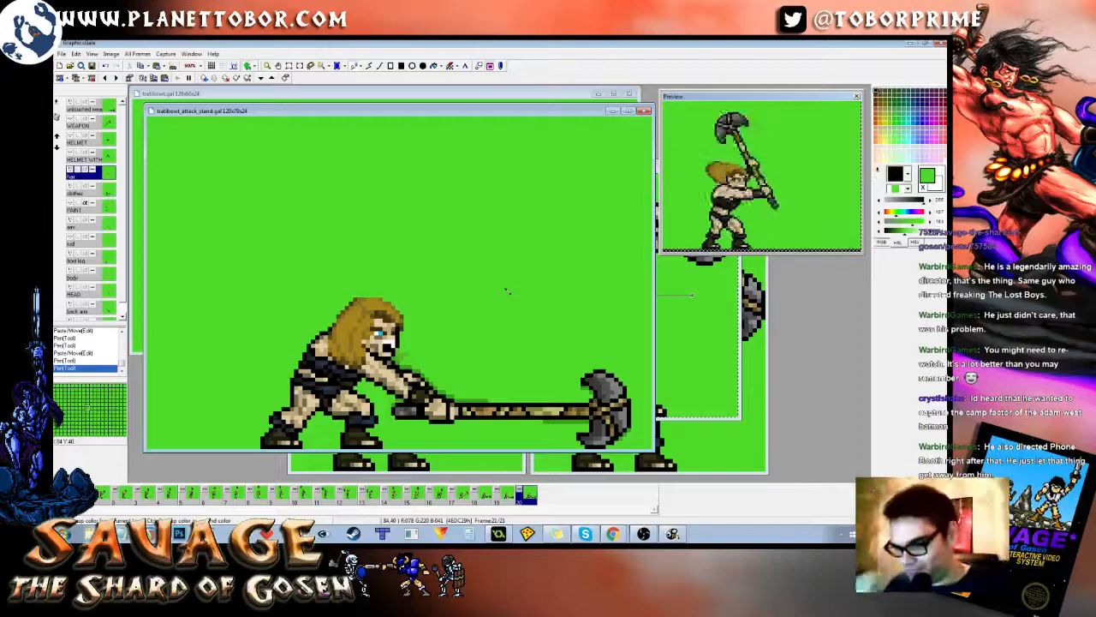
# Step: Compare the last two frames and retouch a hair pixel beside the cheek in the last frame with a sampled dark brown shade
pyautogui.press('Left')
pyautogui.press('Right')
pyautogui.press('Left')
pyautogui.press('Right')
pyautogui.press('Left')
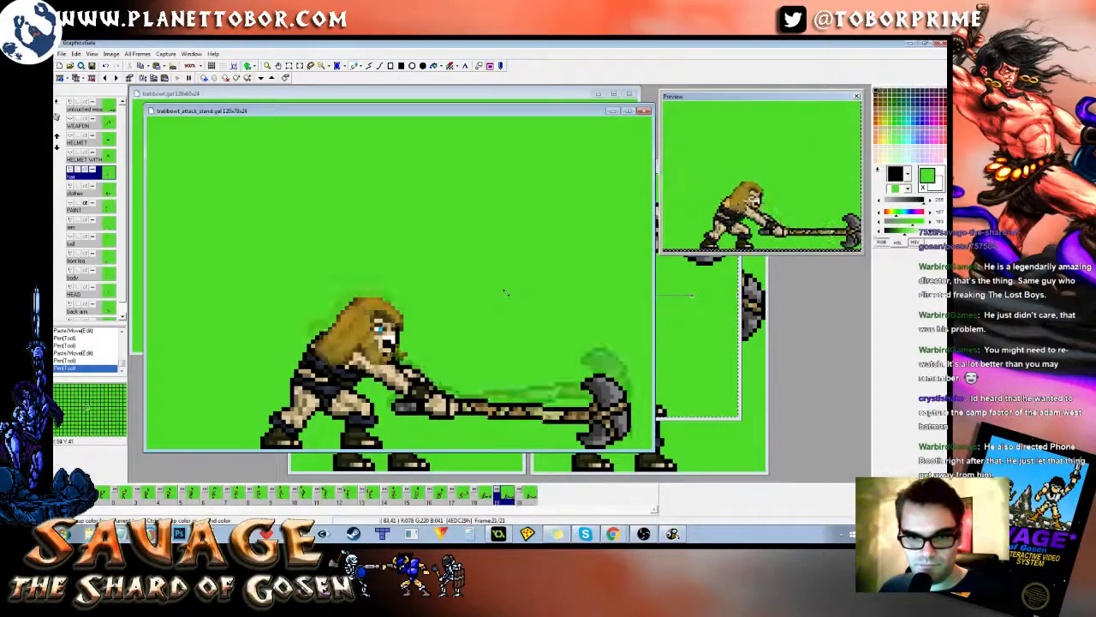
pyautogui.press('Right')
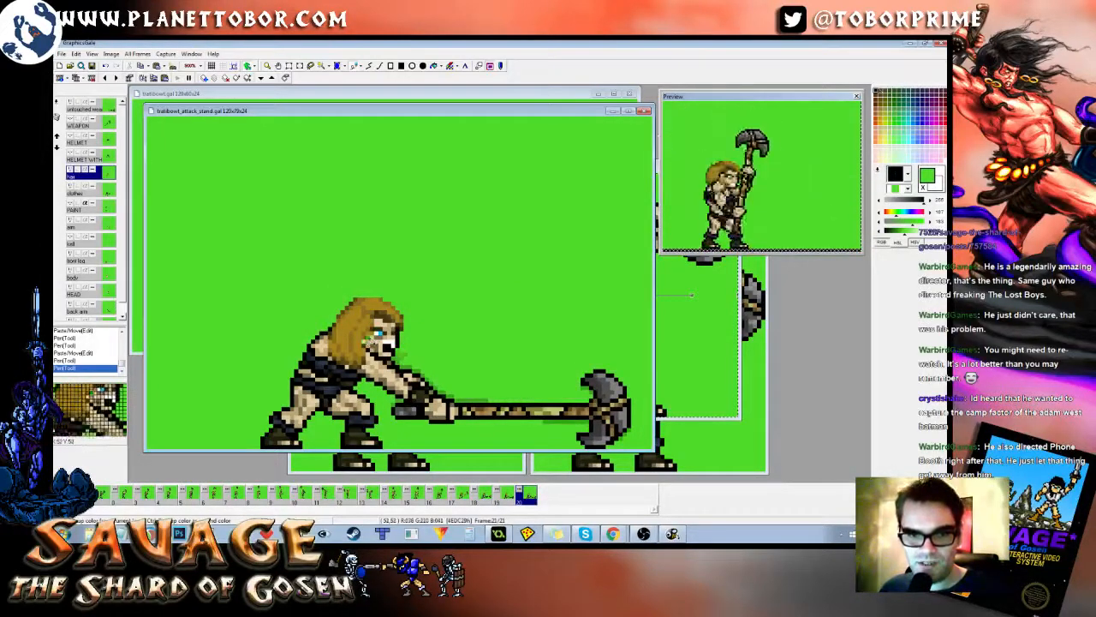
pyautogui.rightClick(362, 367)
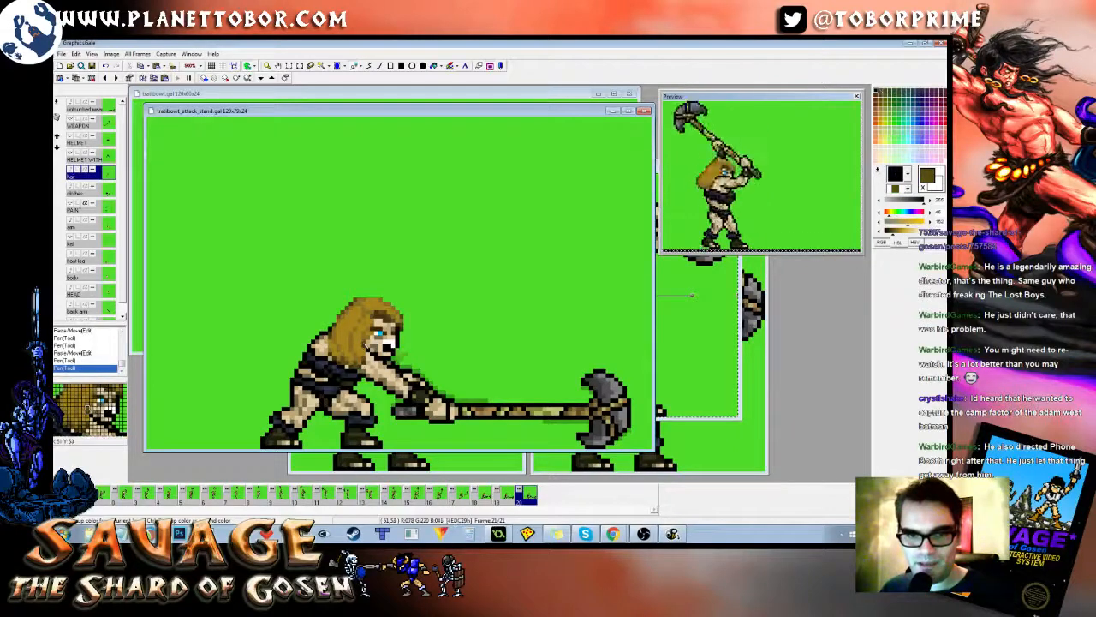
pyautogui.click(367, 345)
pyautogui.rightClick(509, 272)
pyautogui.press('Left')
pyautogui.press('Right')
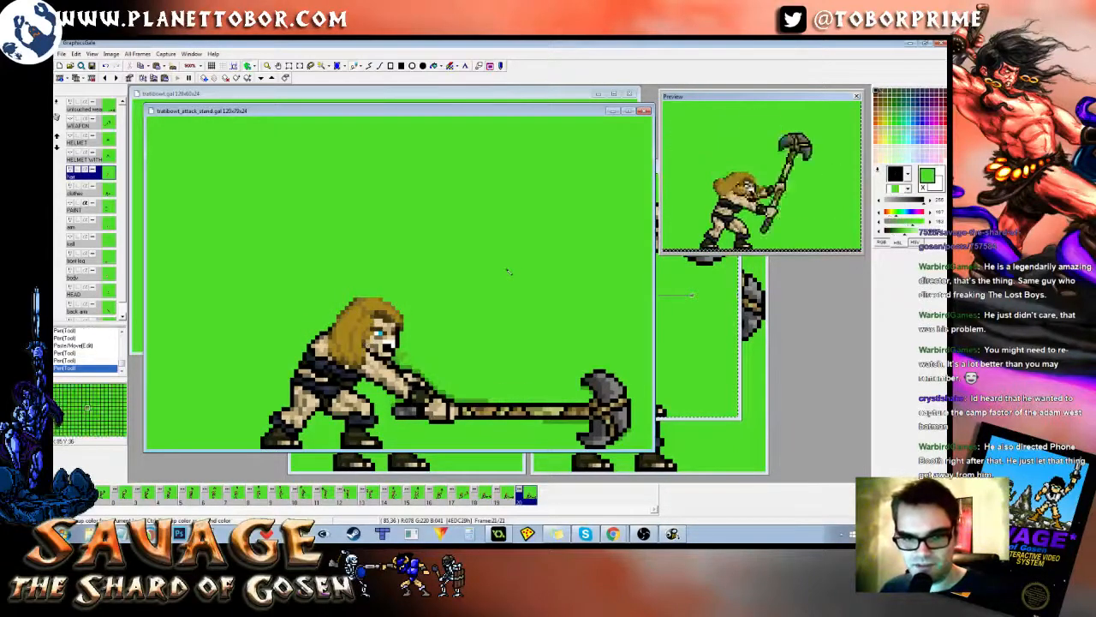
# Step: Flip between the final downswing frames to examine how the hair settles around the face
pyautogui.press('Left')
pyautogui.press('Right')
pyautogui.press('Left')
pyautogui.press('Right')
pyautogui.press('Left')
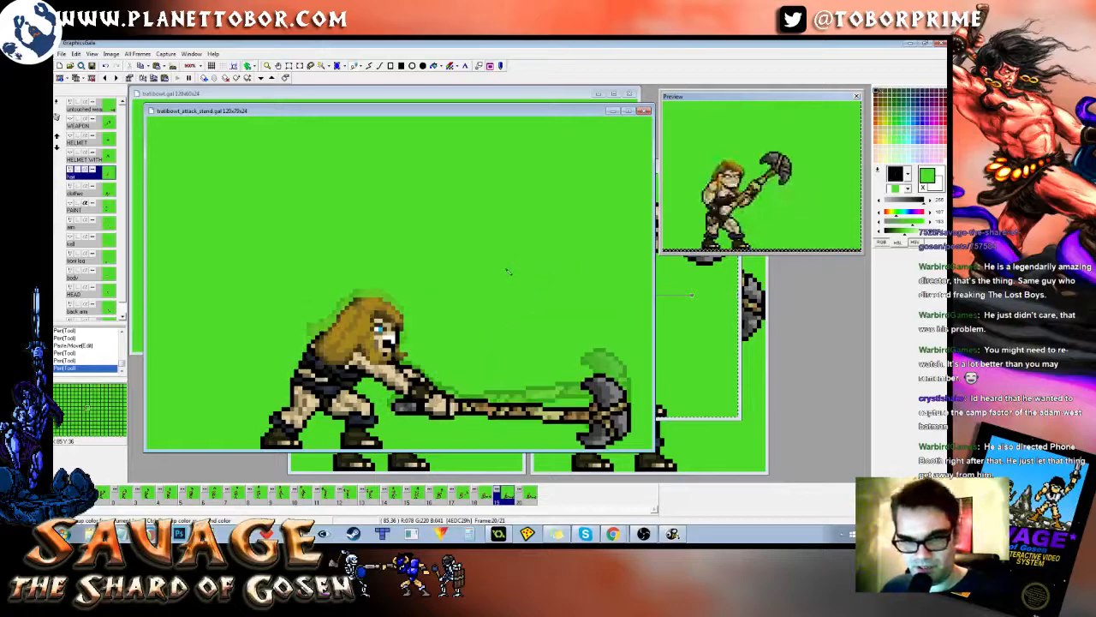
pyautogui.press('Right')
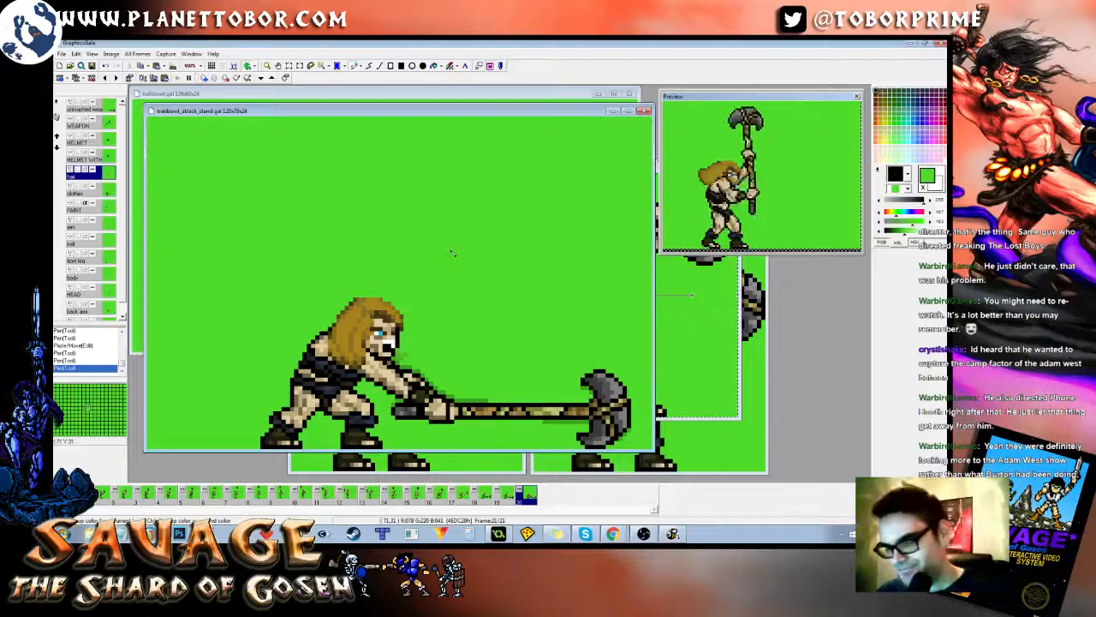
pyautogui.press('Left')
pyautogui.press('Right')
pyautogui.press('Left')
pyautogui.press('Left')
pyautogui.press('Right')
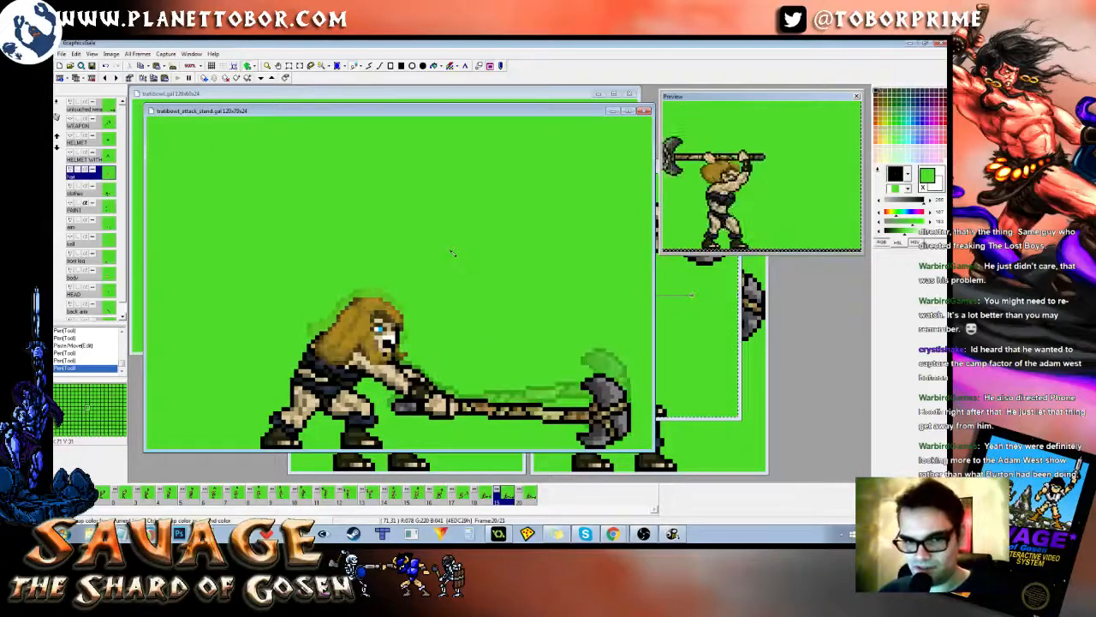
pyautogui.press('Right')
# Step: Copy the hair from the battlecry animation and paste it into the empty area above the warrior in the last attack frame
pyautogui.click(736, 306)
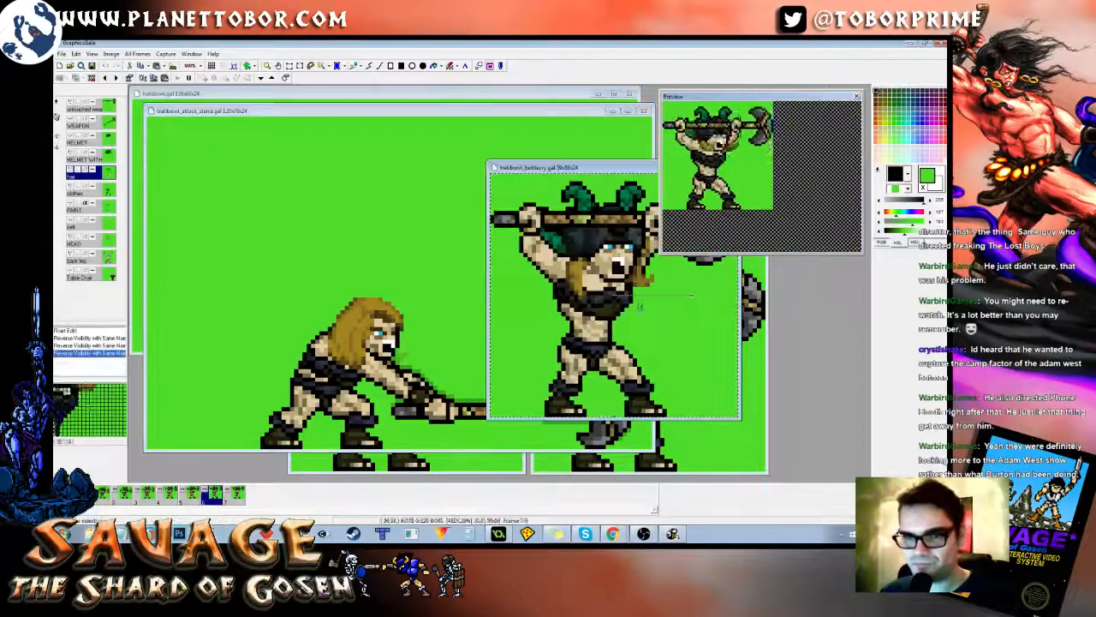
pyautogui.press('Right')
pyautogui.press('Left')
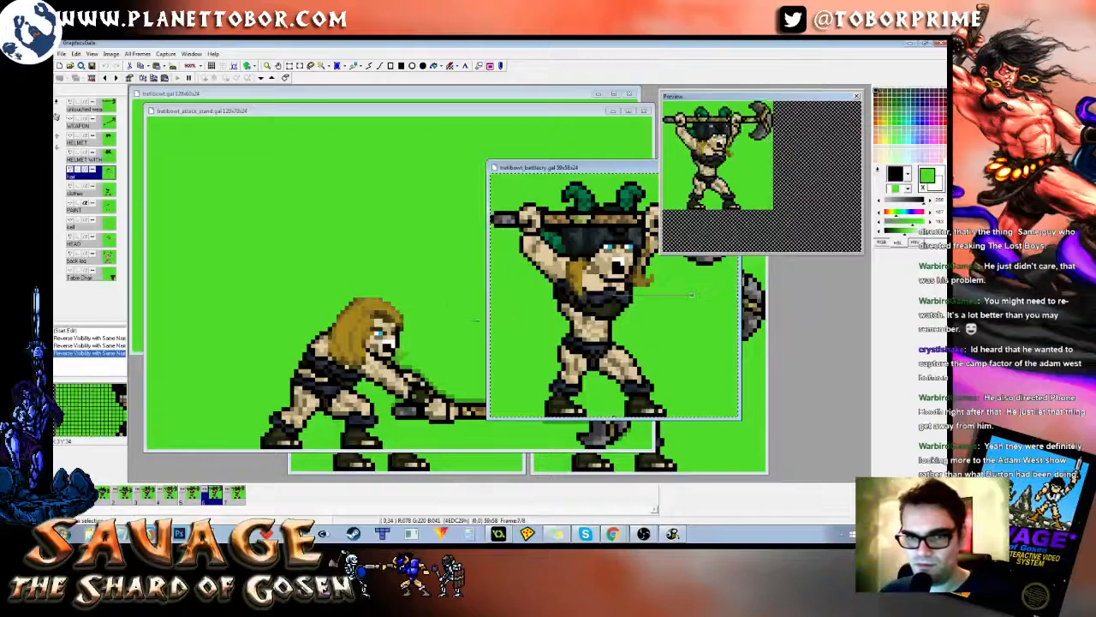
pyautogui.click(423, 112)
pyautogui.press('Left')
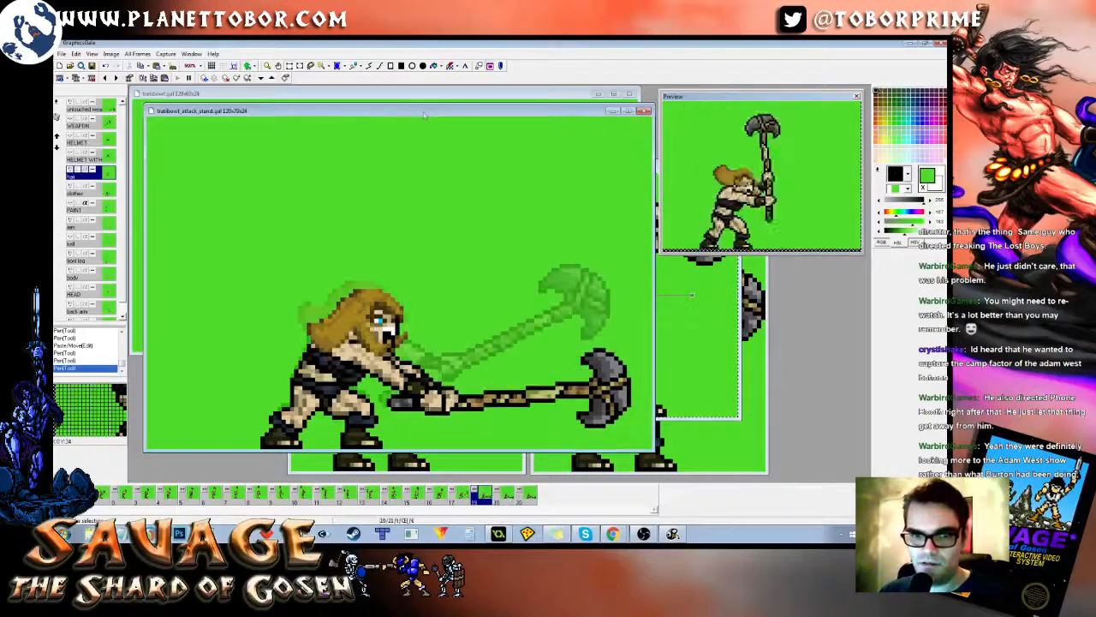
pyautogui.press('Right')
pyautogui.click(692, 296)
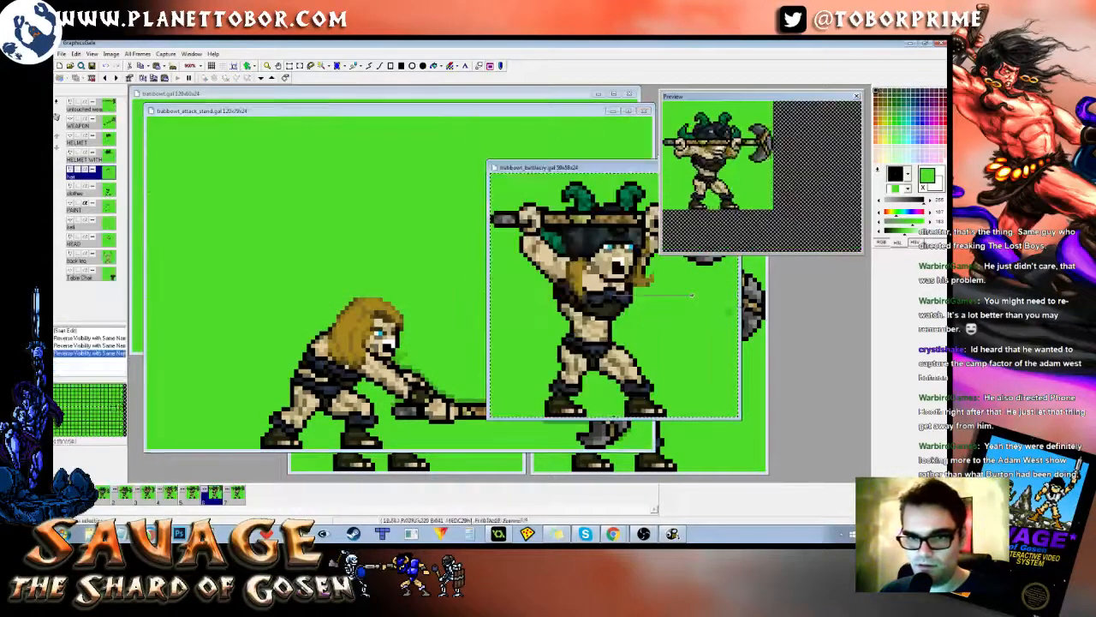
pyautogui.press('Right')
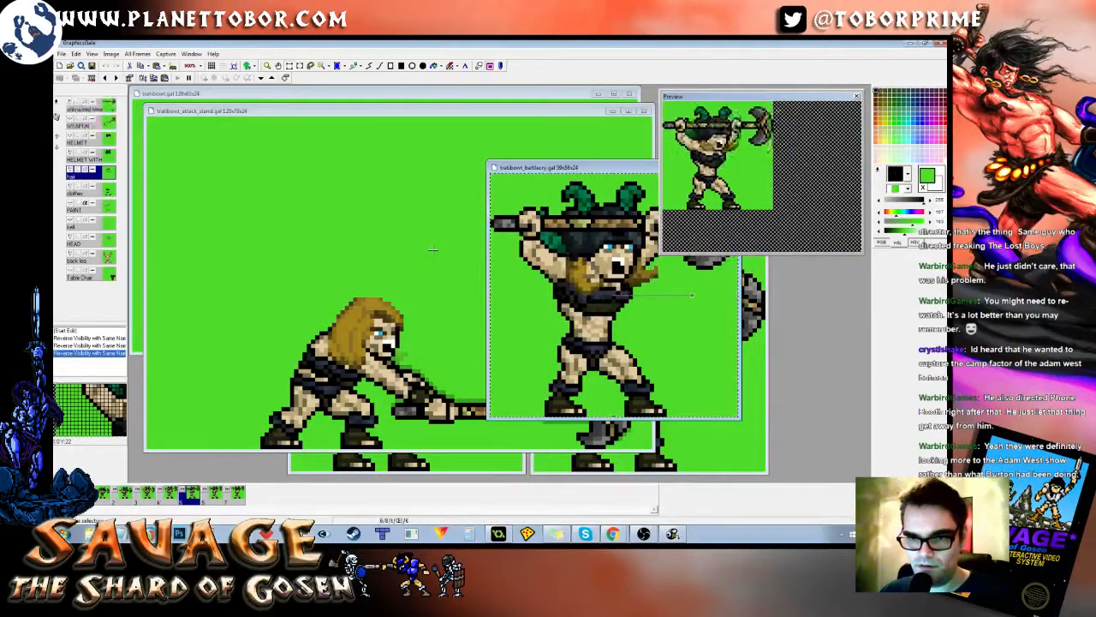
pyautogui.press('Right')
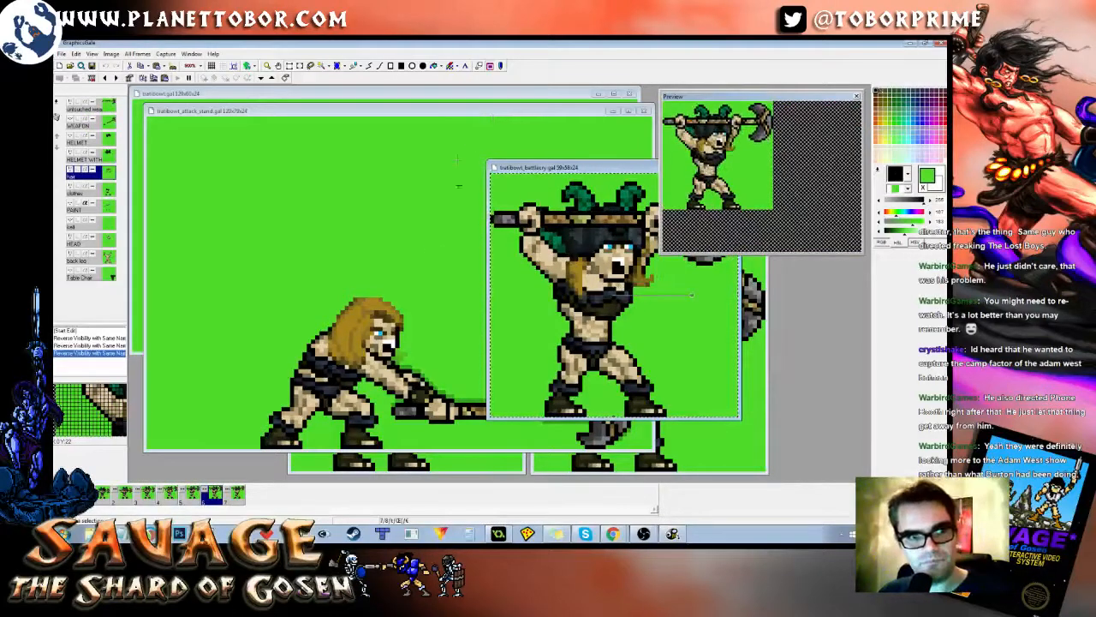
pyautogui.click(479, 112)
pyautogui.hotkey('ctrl', 'v')
pyautogui.moveTo(323, 208); pyautogui.dragTo(486, 231)
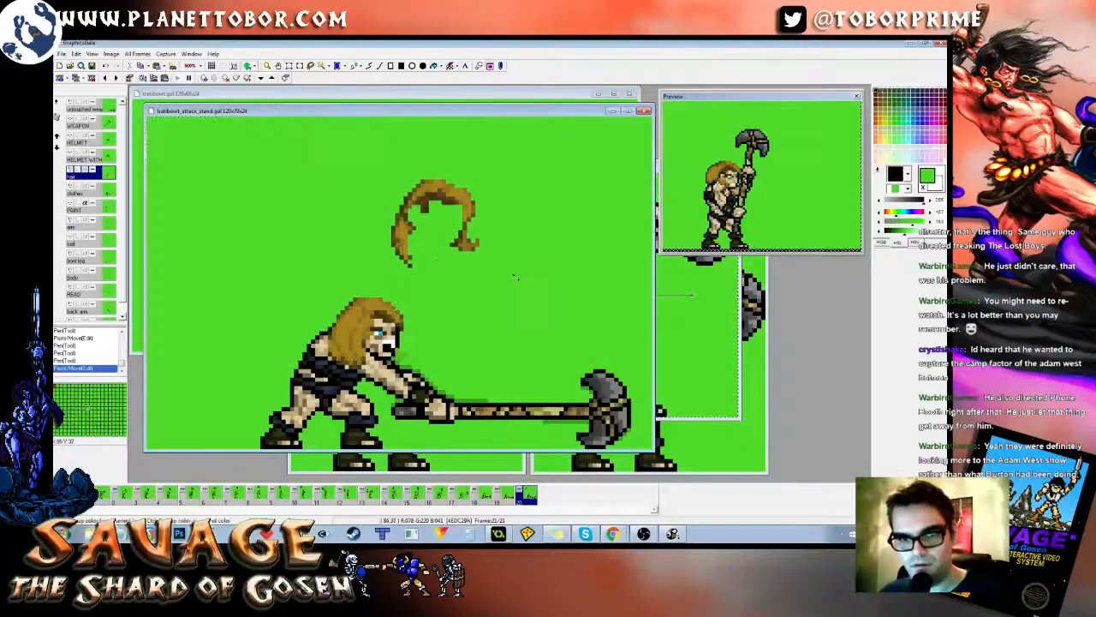
# Step: Erase the top and front of the pasted hair, keeping only the strand at its back
pyautogui.moveTo(389, 163); pyautogui.dragTo(533, 218)
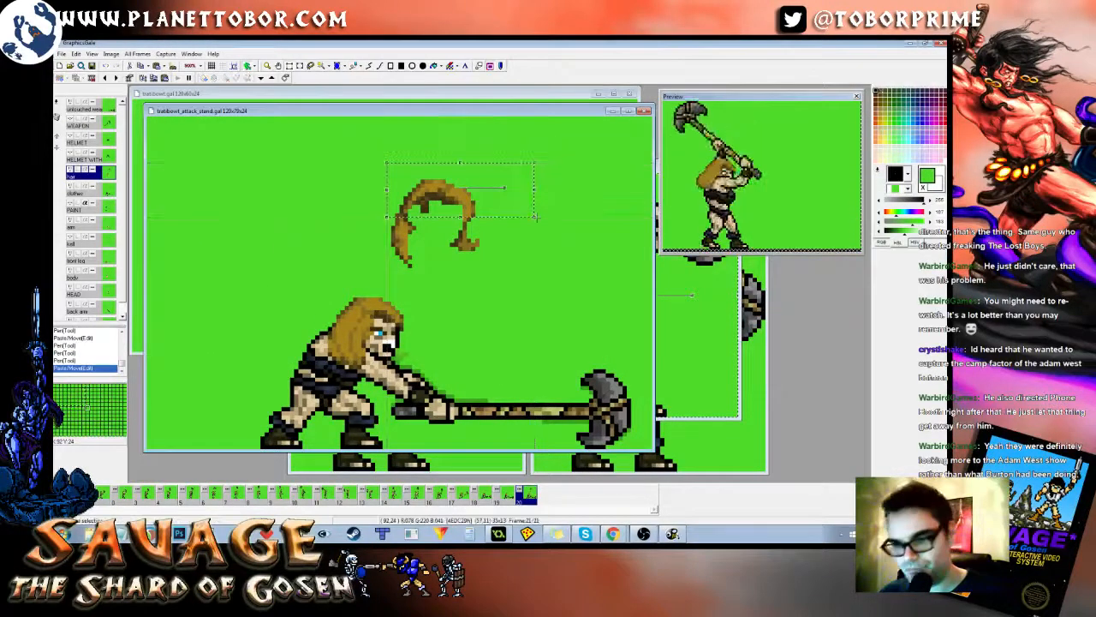
pyautogui.press('Delete')
pyautogui.moveTo(443, 202); pyautogui.dragTo(440, 200)
pyautogui.press('Delete')
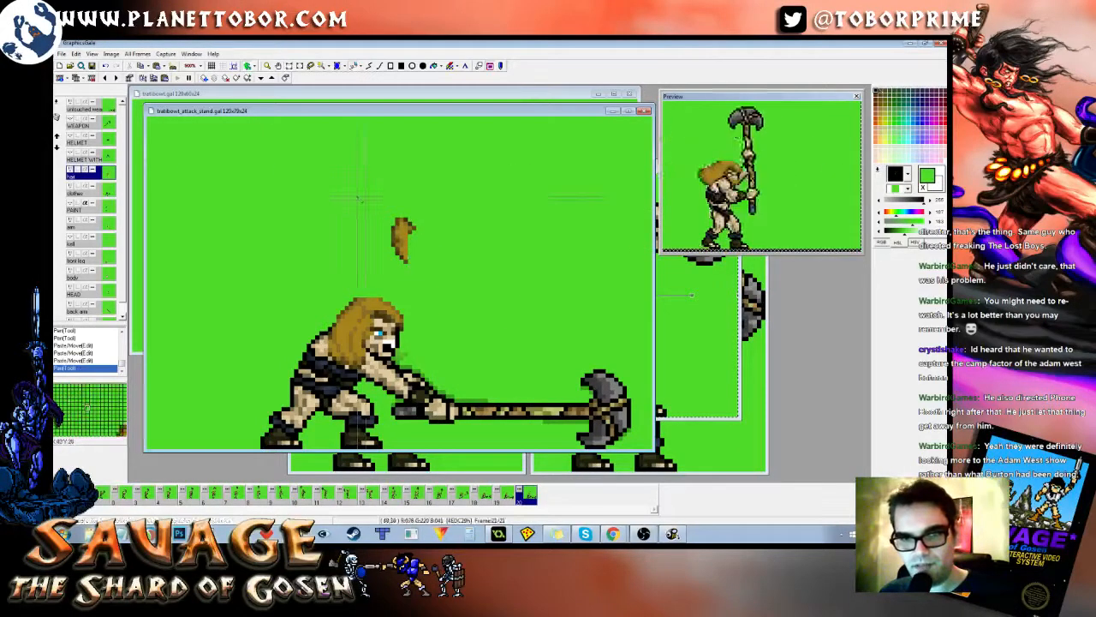
# Step: Move the isolated hair strand closer to the warrior's head and touch up its upper pixels with a sampled hair shade
pyautogui.moveTo(357, 200); pyautogui.dragTo(438, 273)
pyautogui.moveTo(400, 238); pyautogui.dragTo(382, 358)
pyautogui.press('Escape')
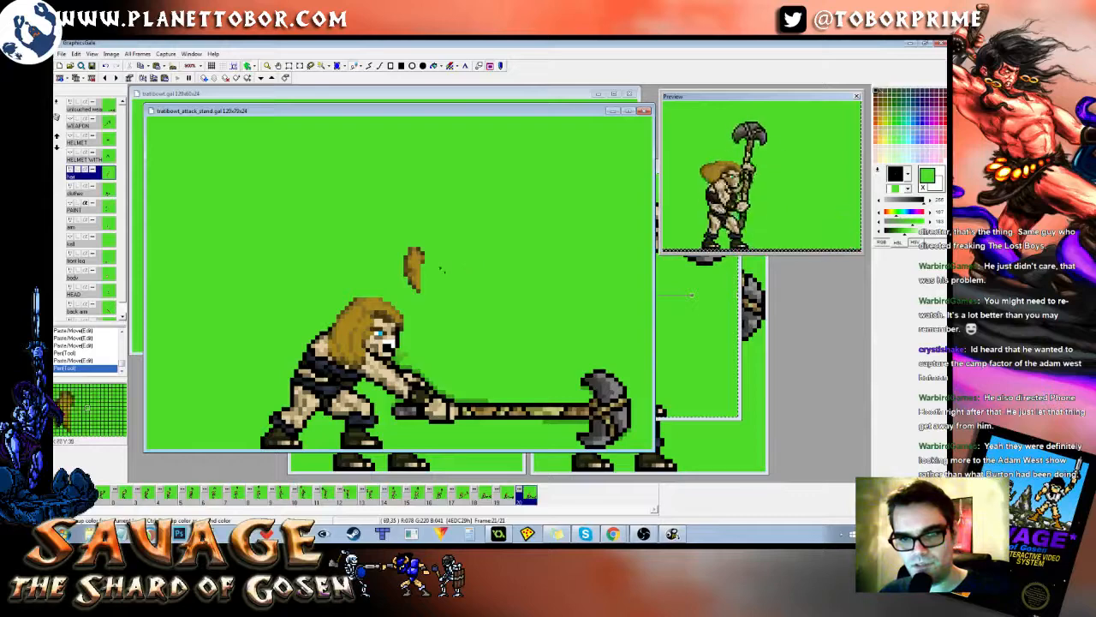
pyautogui.rightClick(426, 261)
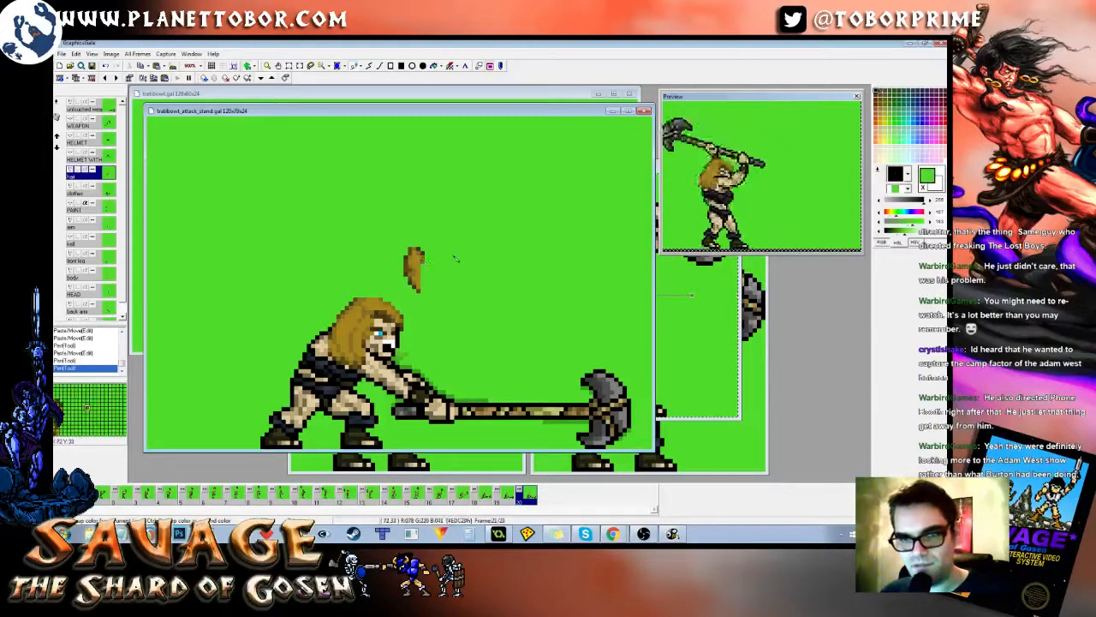
pyautogui.click(419, 254)
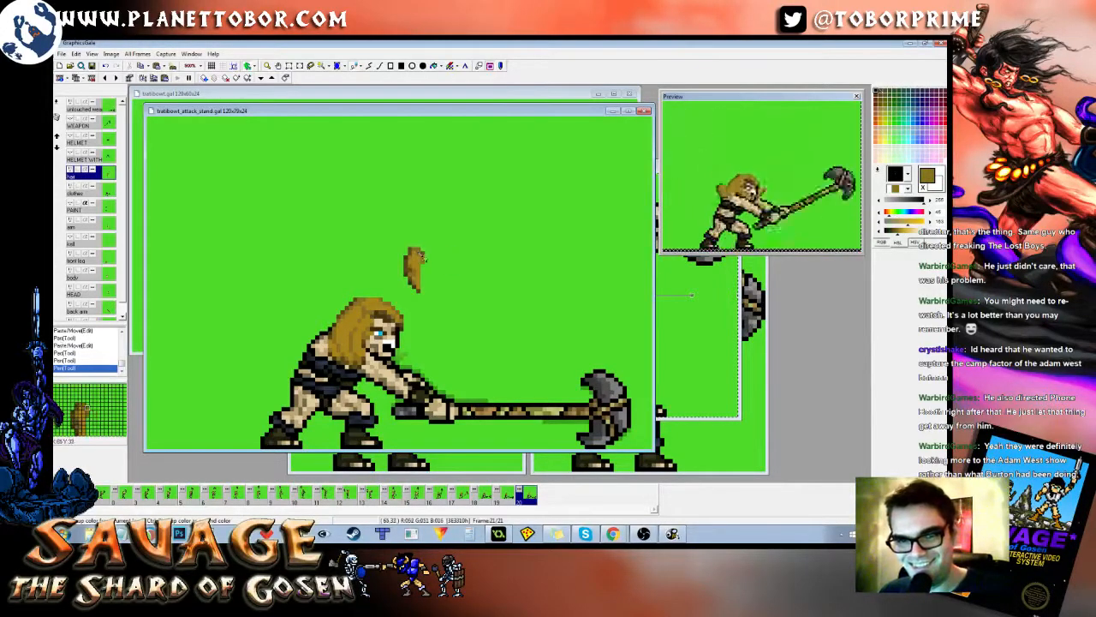
pyautogui.click(422, 255)
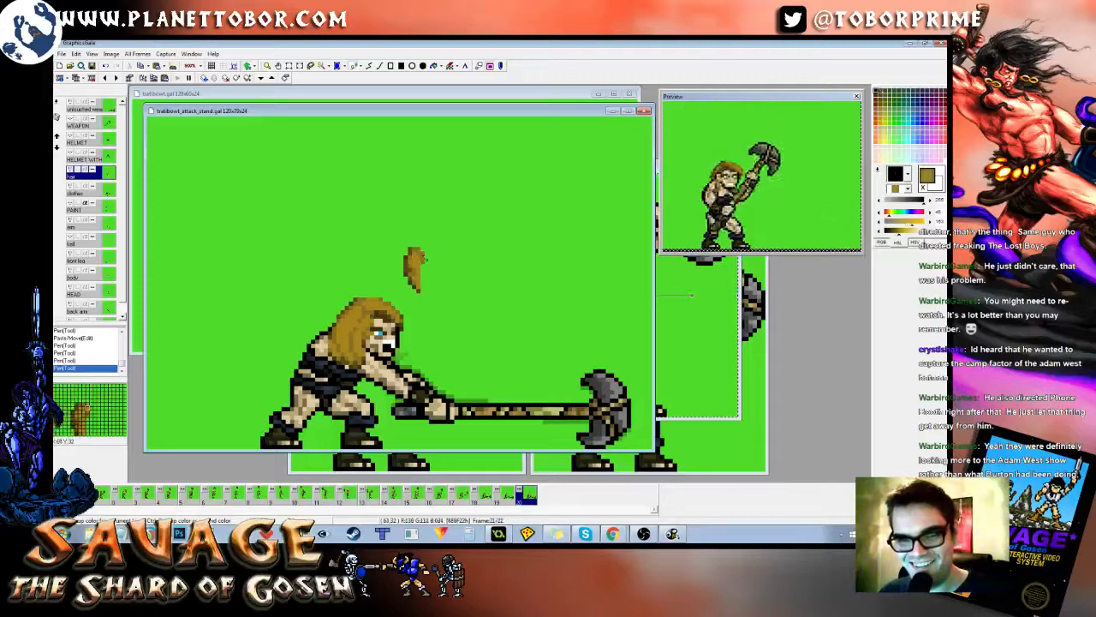
pyautogui.rightClick(465, 255)
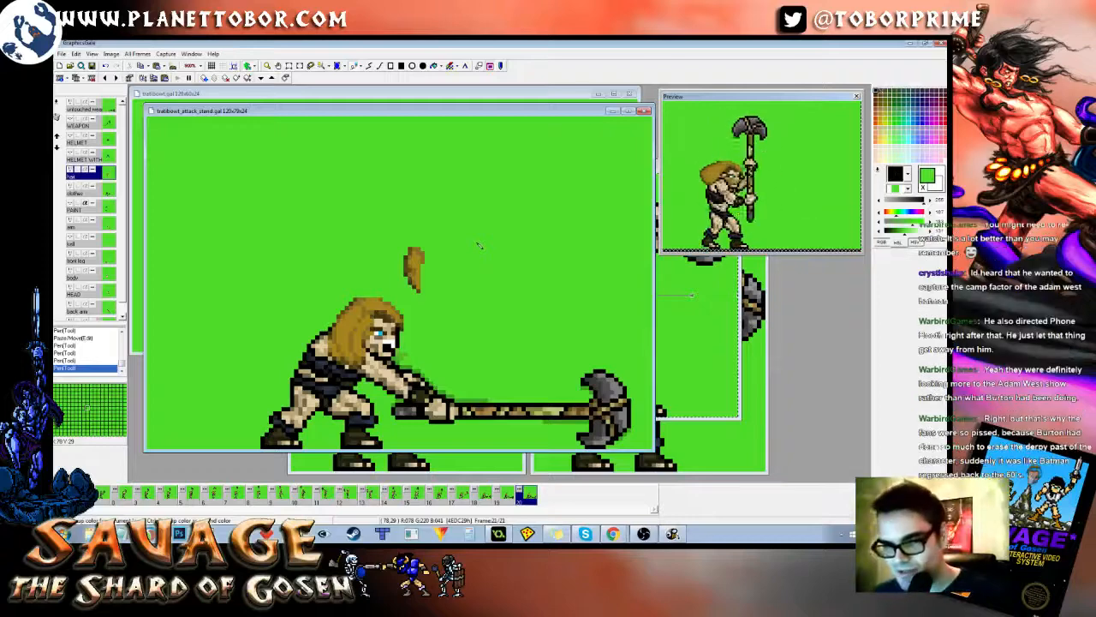
# Step: Place the strand over the hair beside the warrior's face in the last frame and compare it with the previous frame
pyautogui.press('Left')
pyautogui.press('Right')
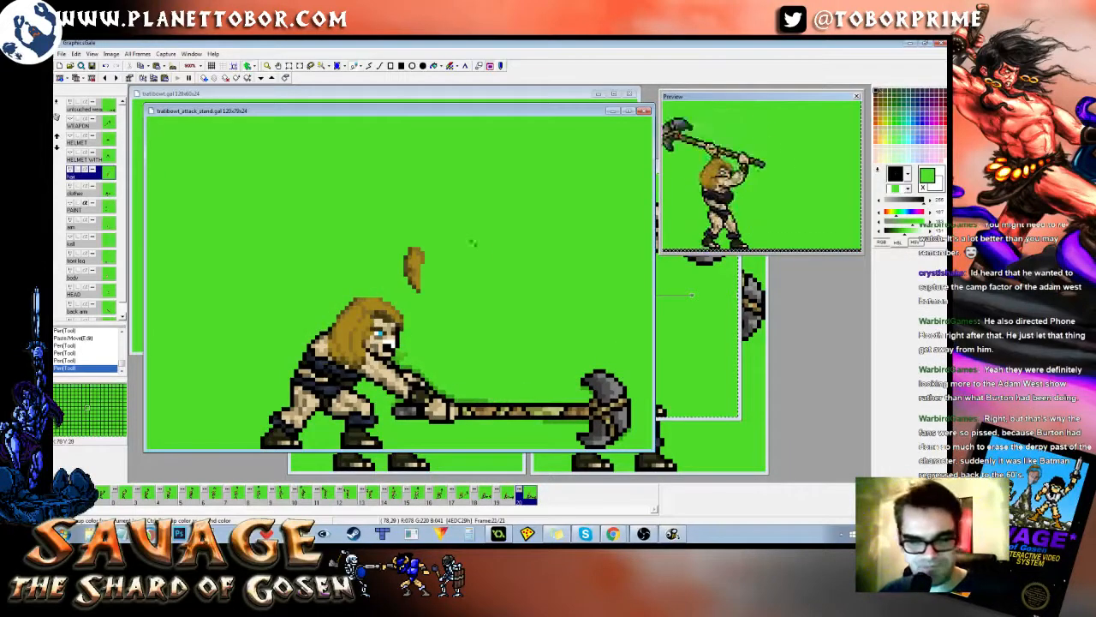
pyautogui.press('Left')
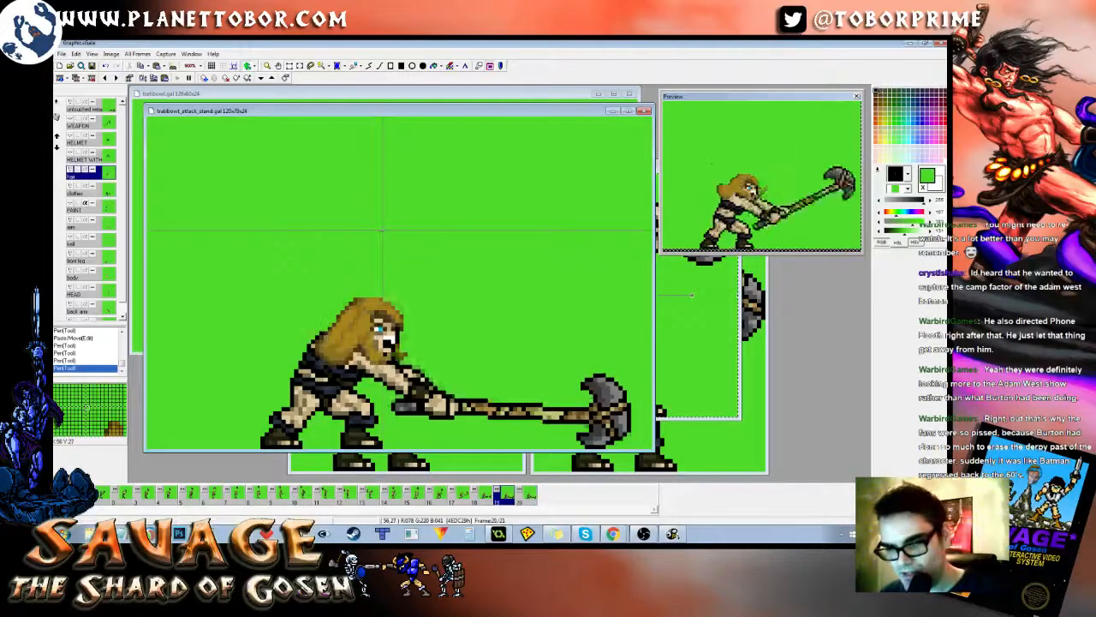
pyautogui.press('Right')
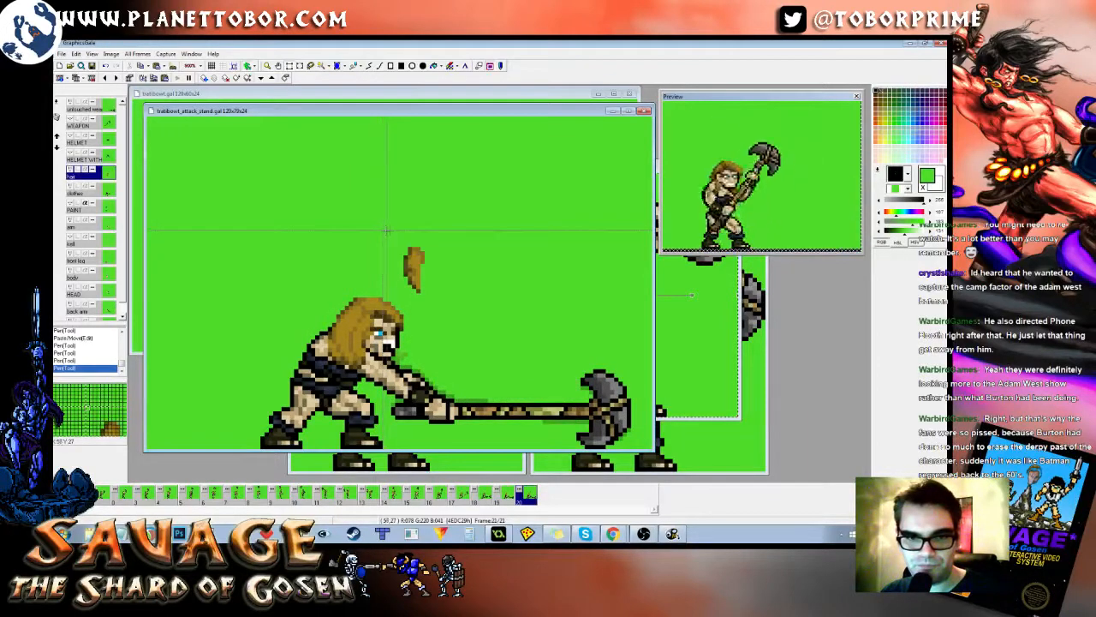
pyautogui.moveTo(450, 295); pyautogui.dragTo(382, 371)
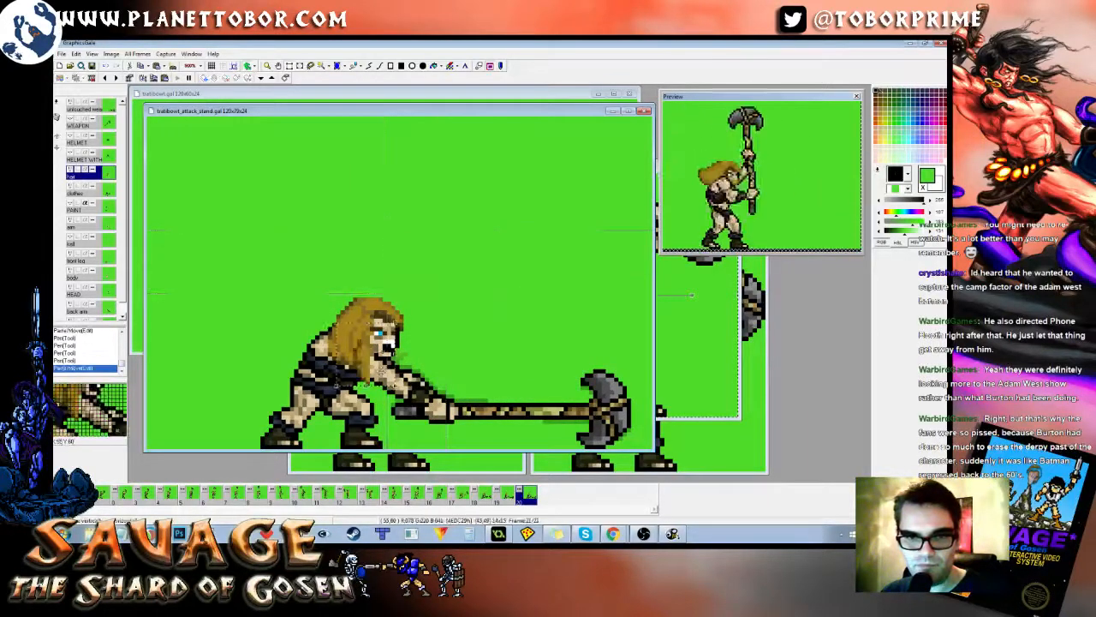
pyautogui.press('Left')
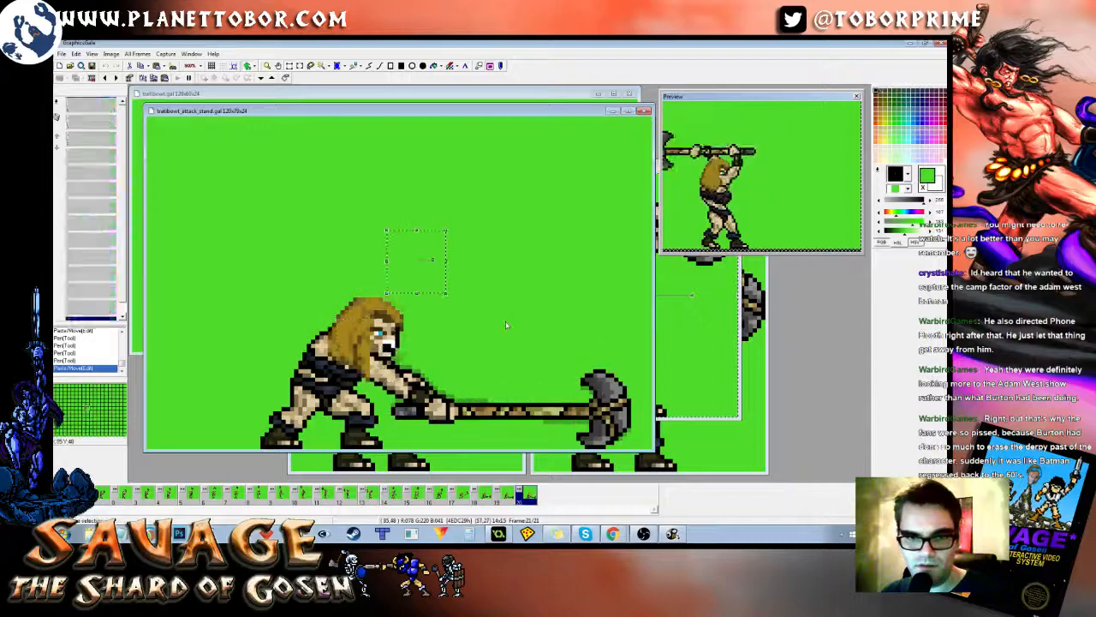
pyautogui.press('Right')
pyautogui.press('Left')
pyautogui.press('Right')
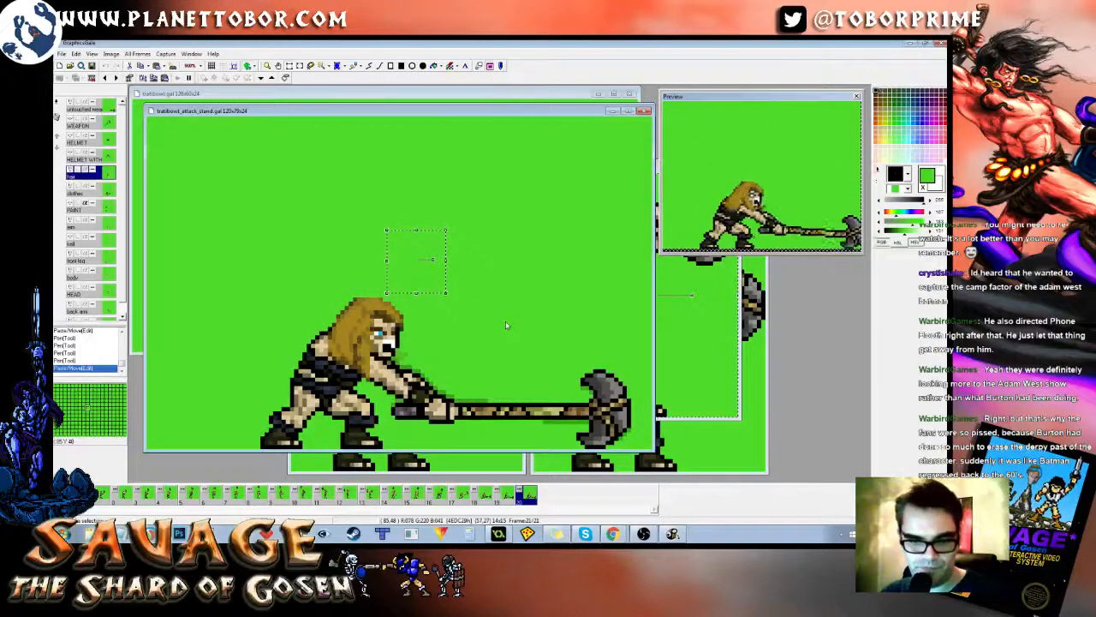
pyautogui.press('p')
pyautogui.press('Left')
pyautogui.press('Right')
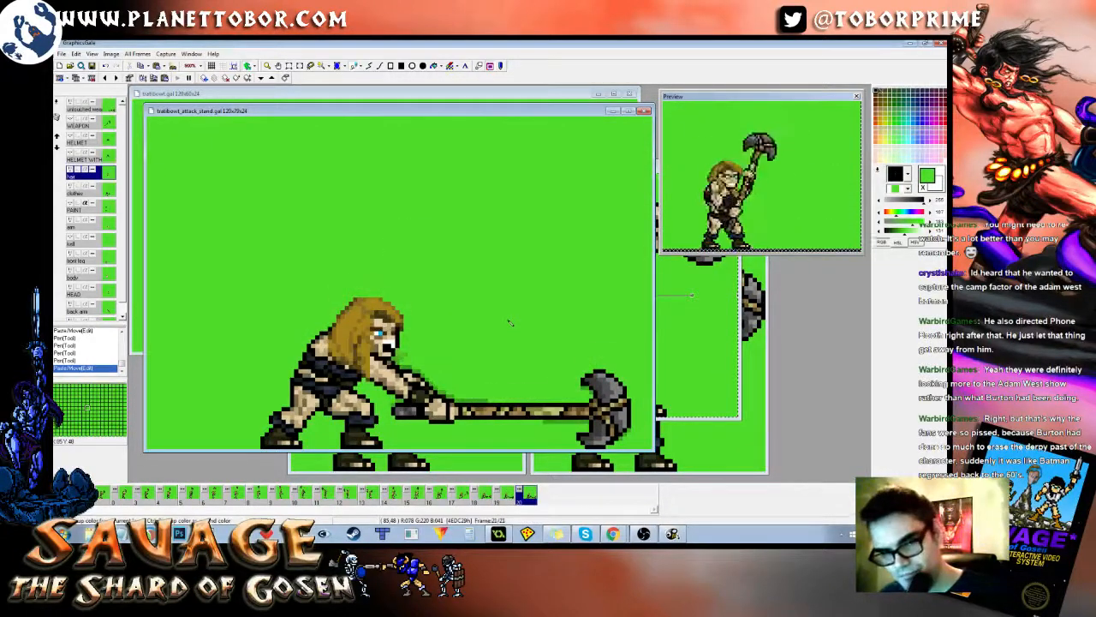
# Step: Check the new strand against the previous frame and retouch a hair pixel behind the cheek with a sampled brown shade
pyautogui.rightClick(335, 343)
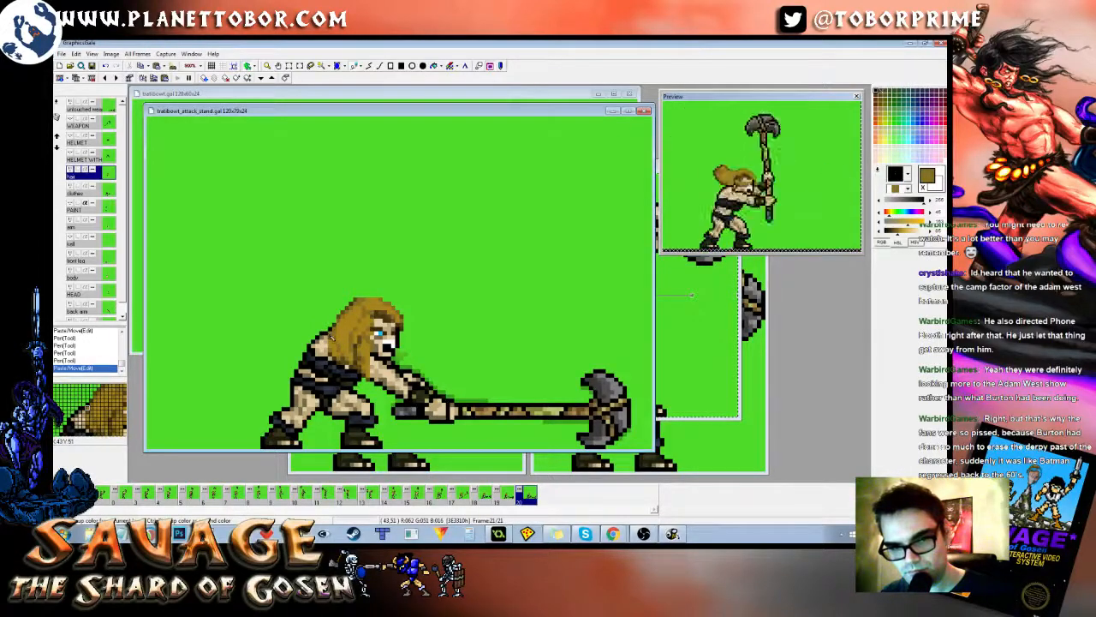
pyautogui.rightClick(504, 247)
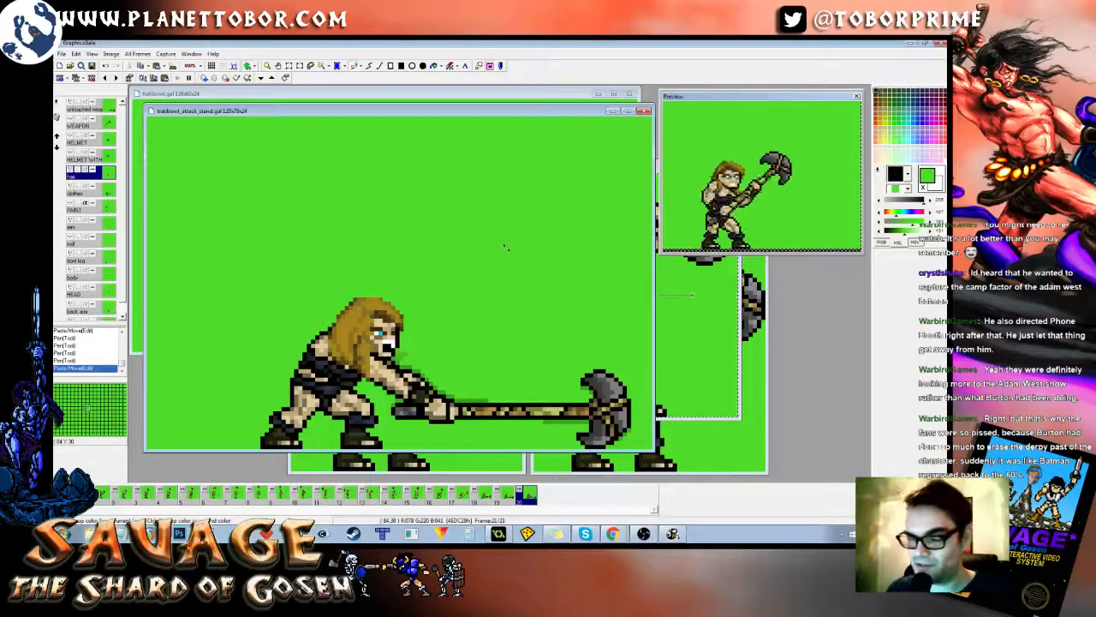
pyautogui.press('Left')
pyautogui.press('Right')
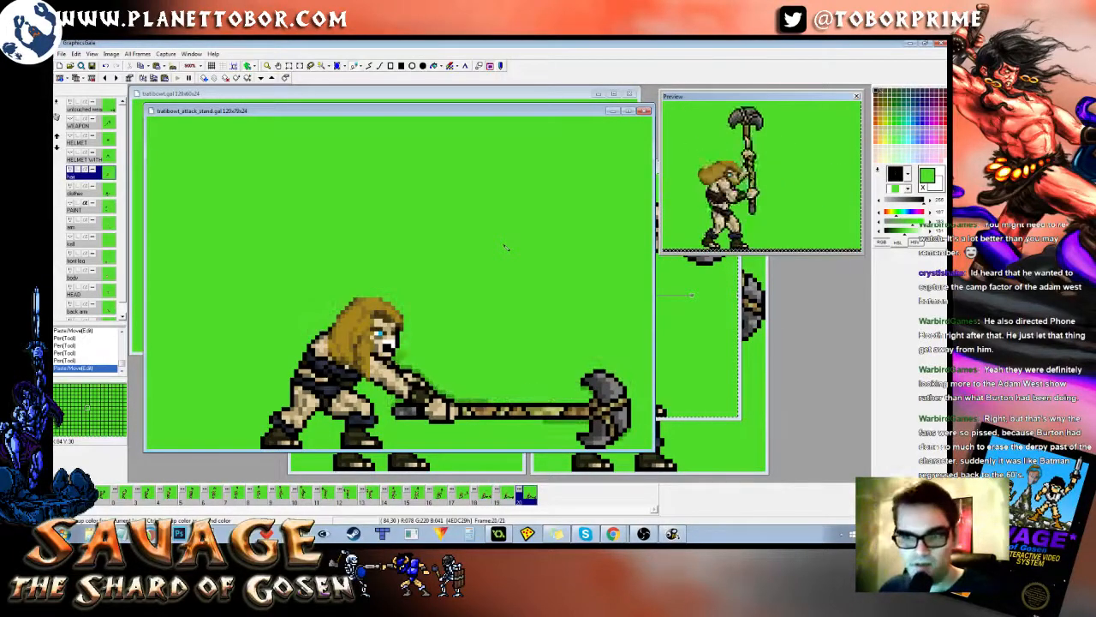
pyautogui.press('Left')
pyautogui.press('Right')
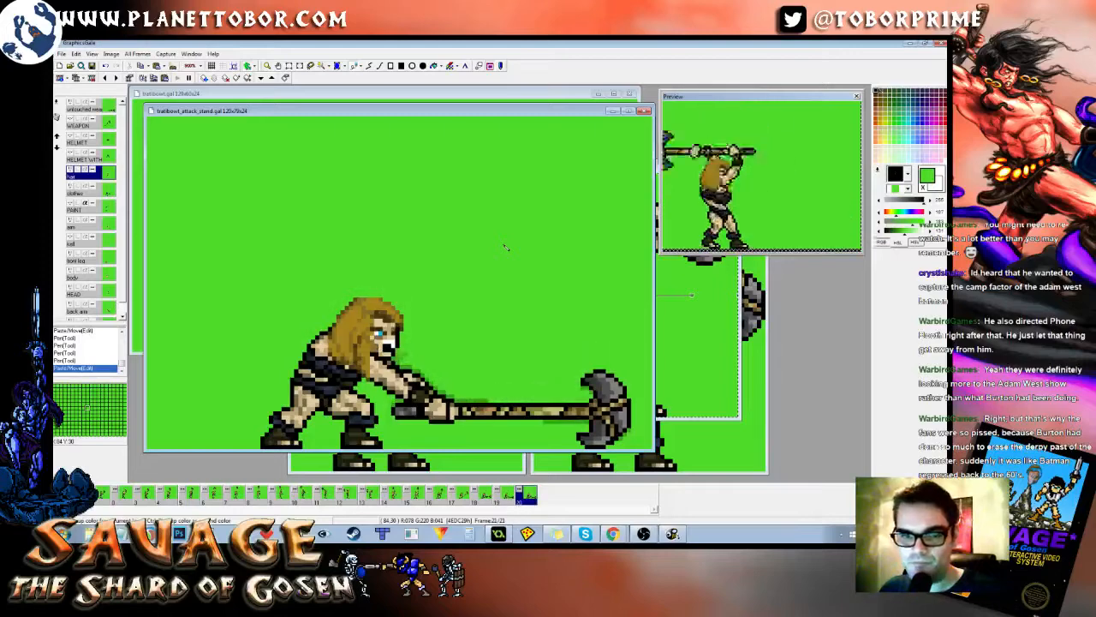
pyautogui.press('Left')
pyautogui.press('Right')
pyautogui.press('Left')
pyautogui.press('Right')
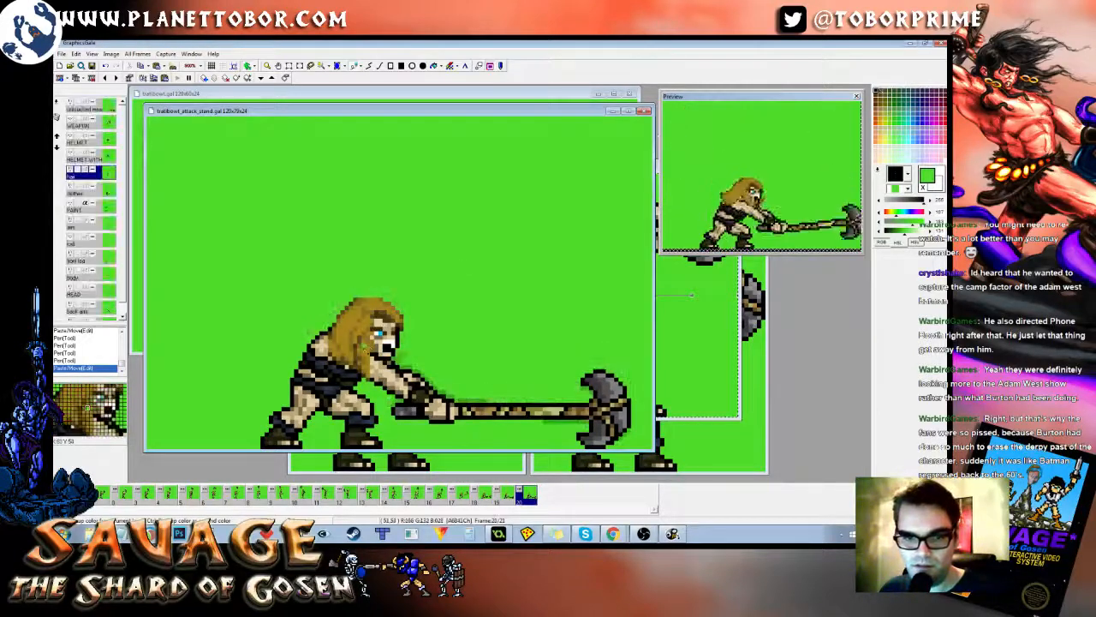
pyautogui.rightClick(366, 341)
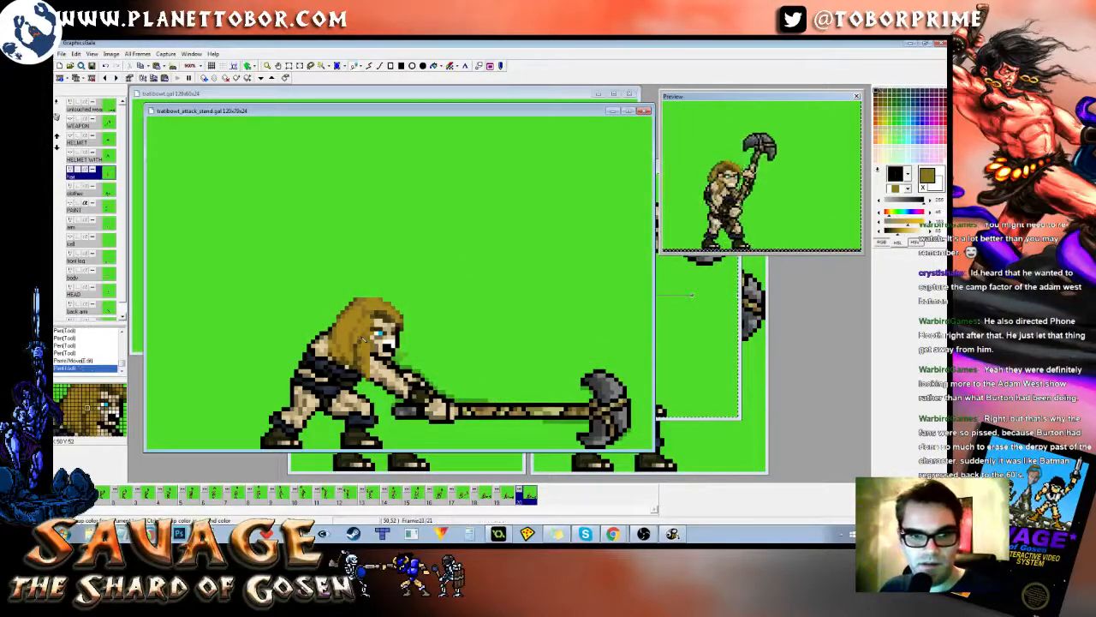
pyautogui.click(363, 342)
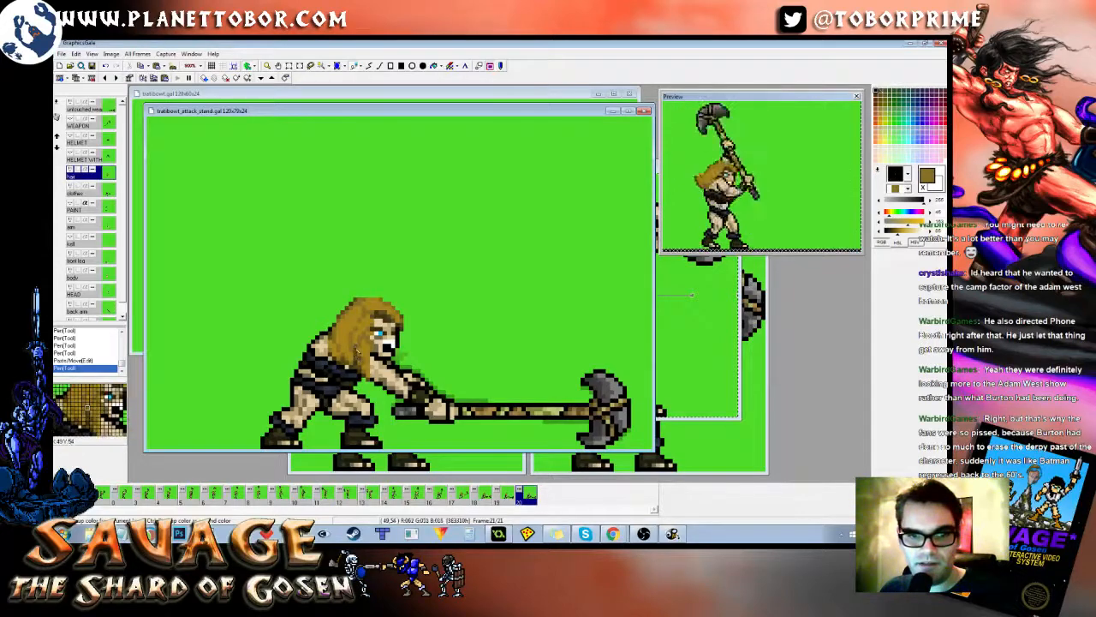
# Step: Compare the last frame with the one before it and retouch pixels along the lower part of the new hair strand
pyautogui.press('Left')
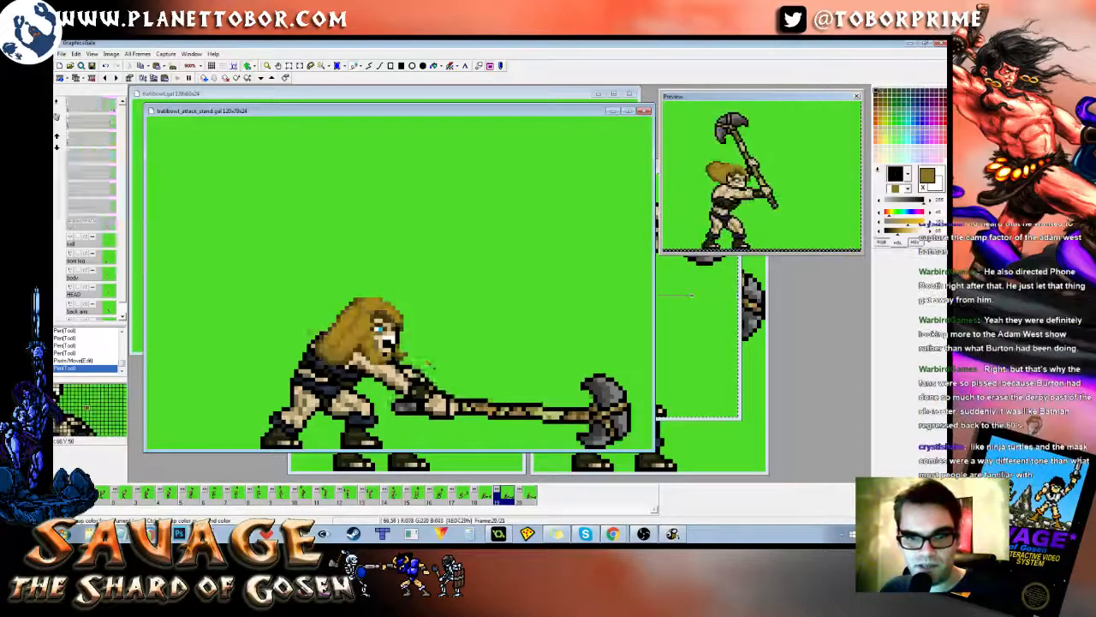
pyautogui.press('Right')
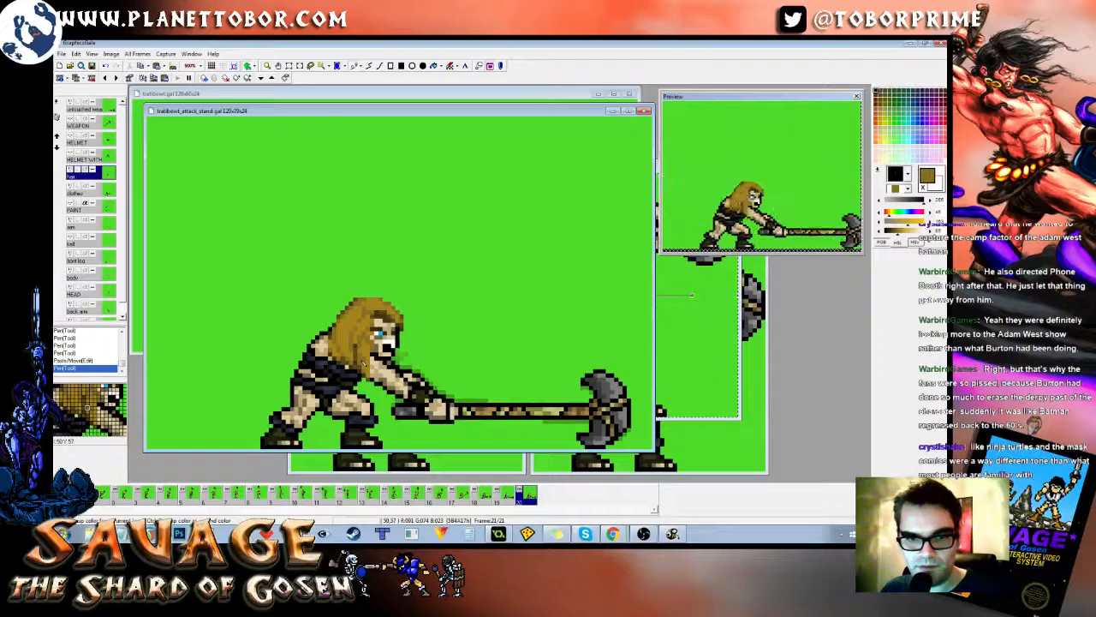
pyautogui.click(363, 363)
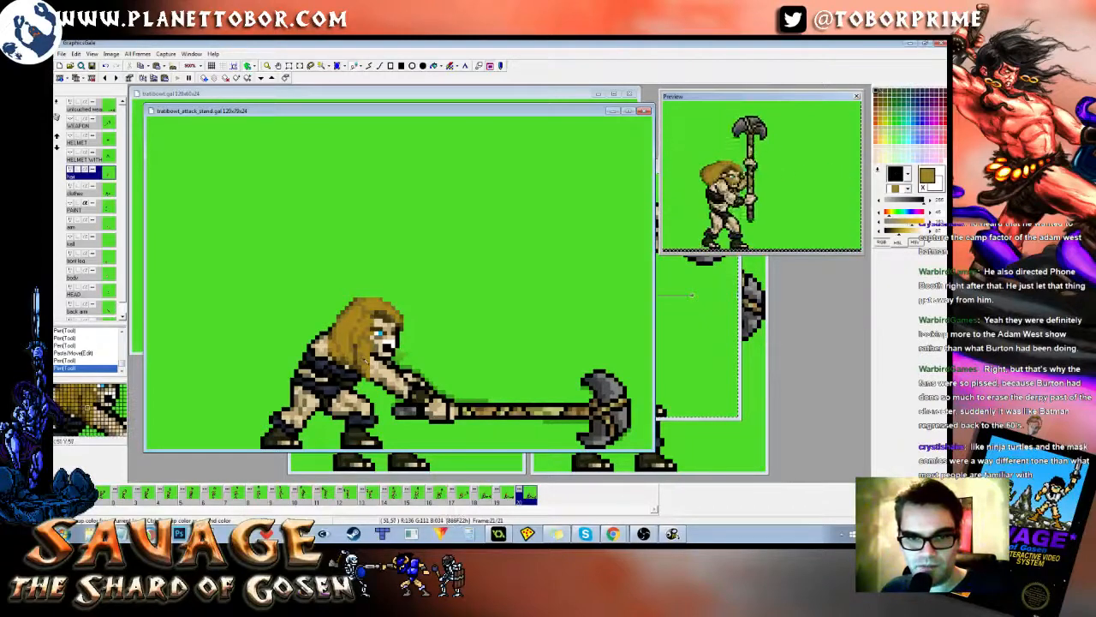
pyautogui.click(367, 351)
pyautogui.click(363, 357)
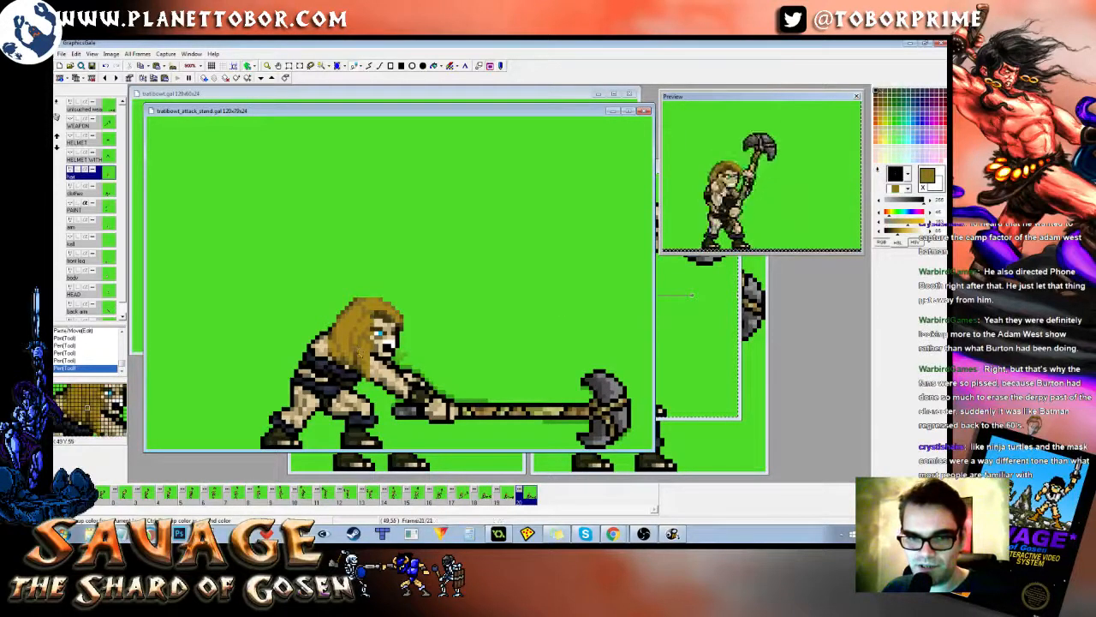
# Step: Step back and forth through the final frames of the attack to examine how the hair flows into the last pose
pyautogui.press('Left')
pyautogui.press('Right')
pyautogui.press('Left')
pyautogui.press('Right')
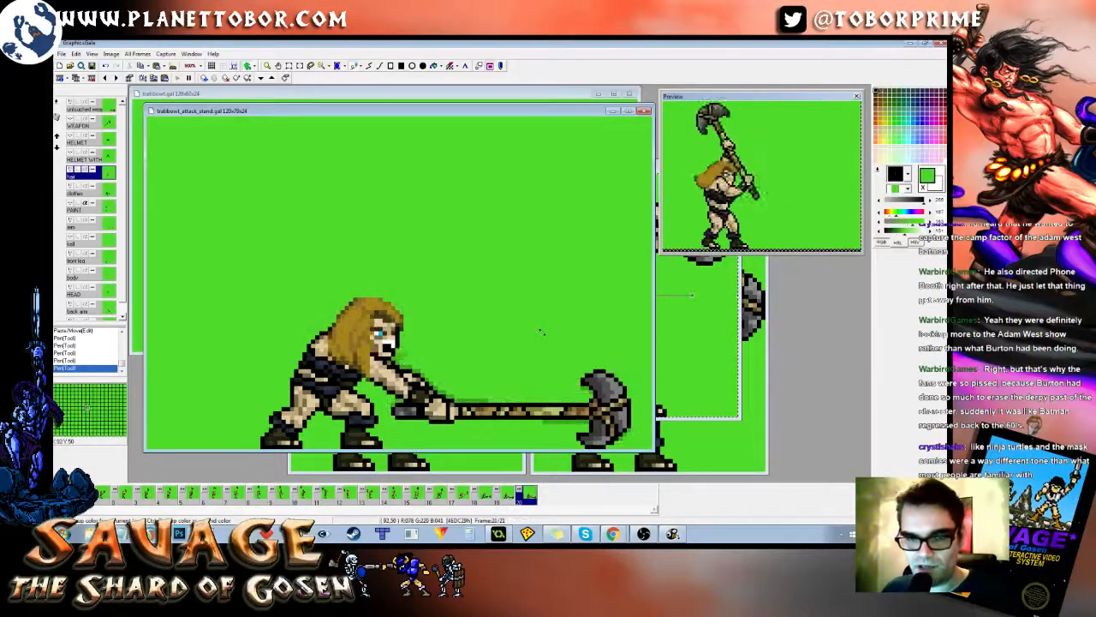
pyautogui.press('Right')
pyautogui.press('Left')
pyautogui.press('Left')
pyautogui.press('Left')
pyautogui.press('Right')
pyautogui.press('Right')
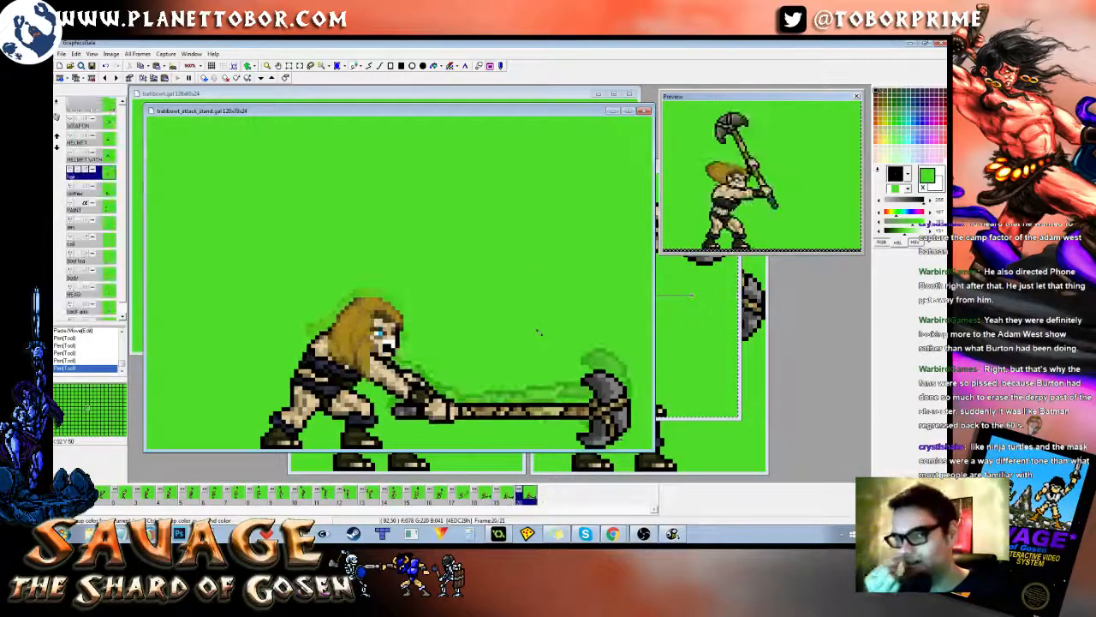
pyautogui.press('Left')
pyautogui.press('Right')
pyautogui.press('Left')
pyautogui.press('Right')
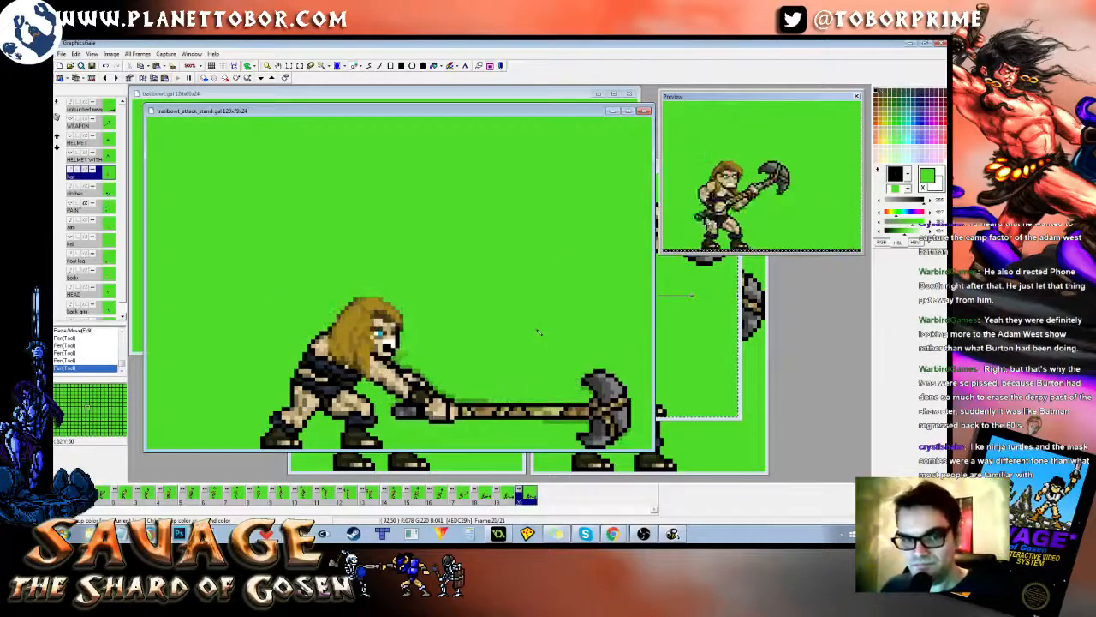
pyautogui.press('Left')
pyautogui.press('Left')
pyautogui.press('Left')
pyautogui.press('Right')
pyautogui.press('Right')
pyautogui.press('Right')
pyautogui.press('Left')
pyautogui.press('Left')
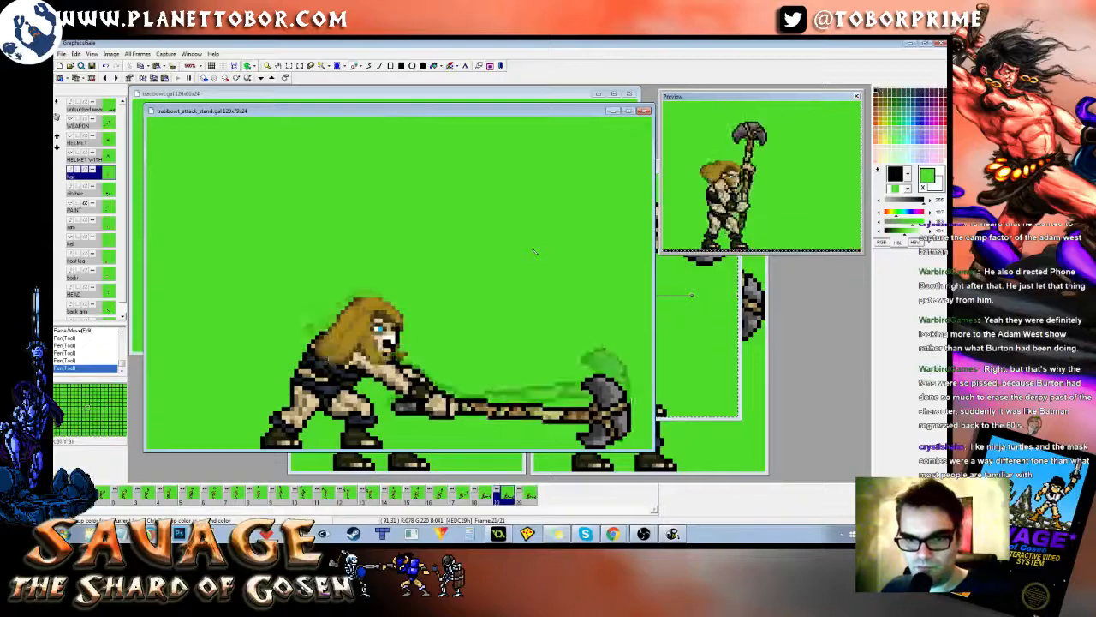
pyautogui.press('Right')
pyautogui.press('Right')
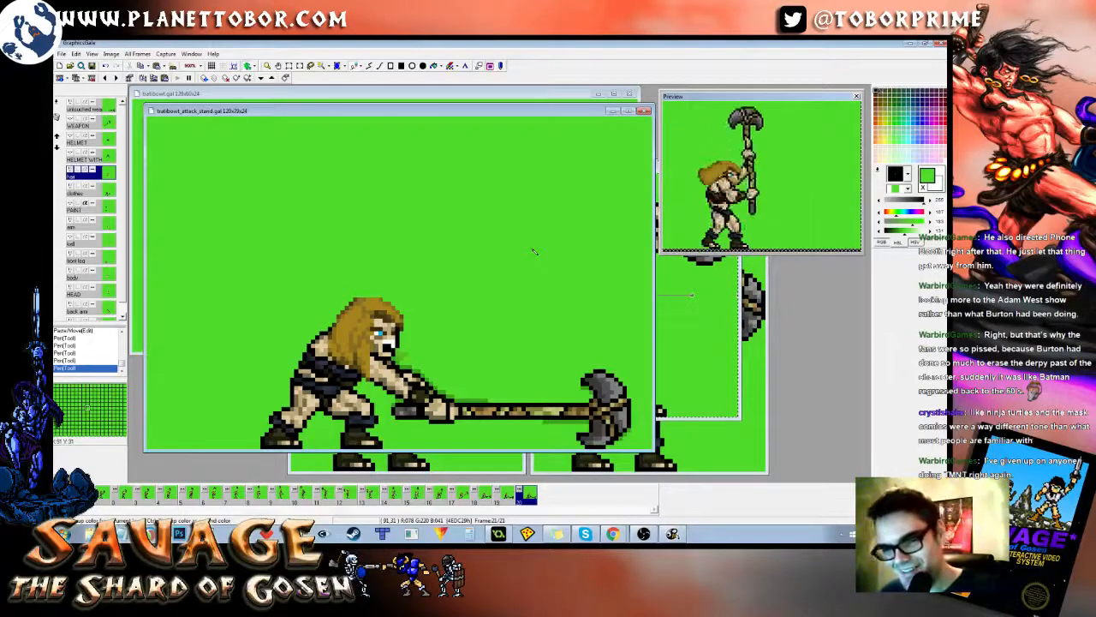
pyautogui.press('Left')
pyautogui.press('Left')
pyautogui.press('Left')
pyautogui.press('Right')
pyautogui.press('Right')
pyautogui.press('Right')
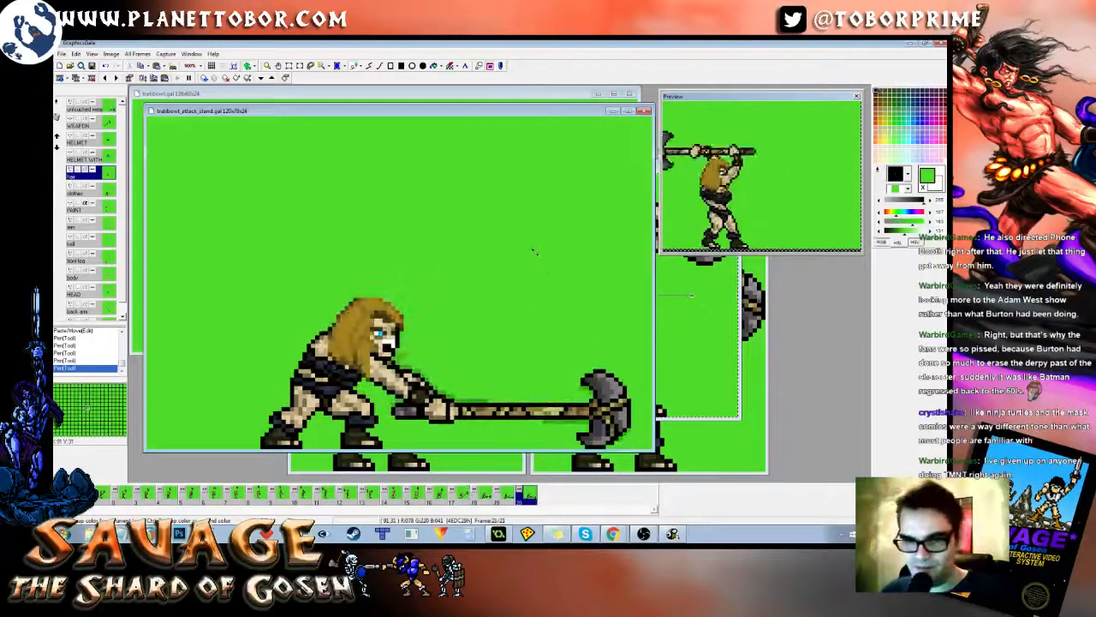
pyautogui.press('Left')
pyautogui.press('Left')
pyautogui.press('Right')
pyautogui.press('Right')
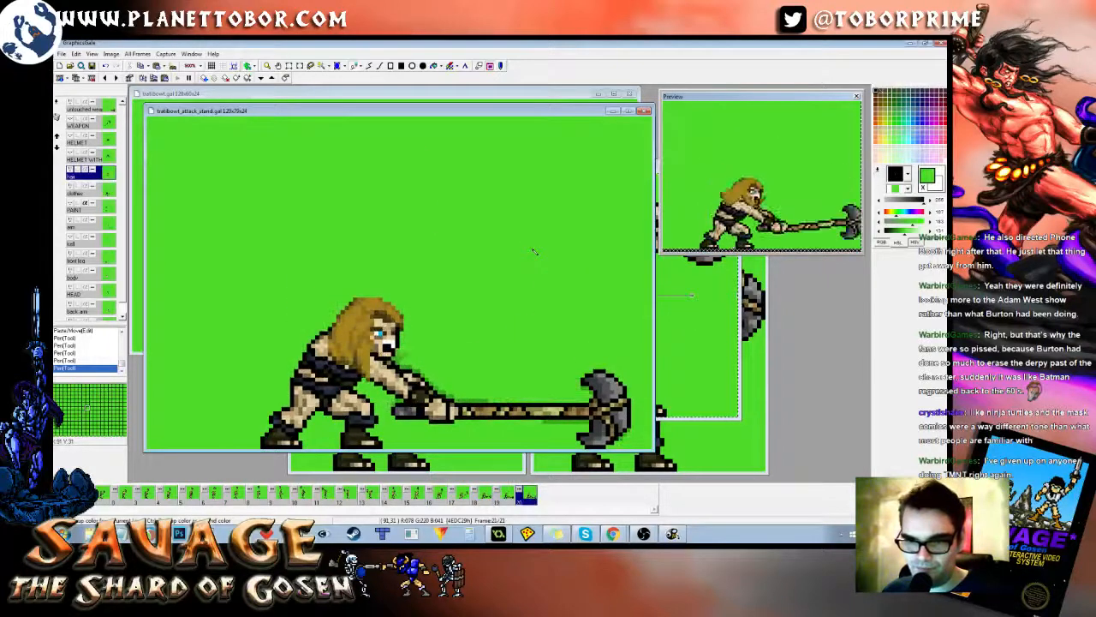
pyautogui.press('Left')
pyautogui.press('Left')
pyautogui.press('Right')
pyautogui.press('Right')
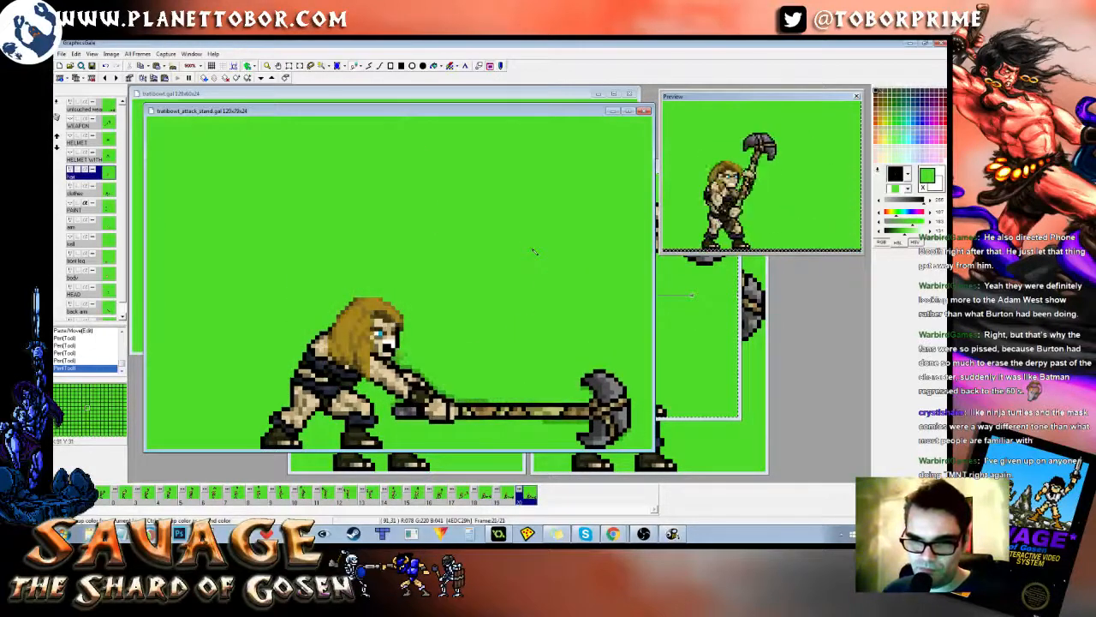
pyautogui.press('Left')
pyautogui.press('Left')
pyautogui.press('Left')
pyautogui.press('Right')
pyautogui.press('Right')
pyautogui.press('Right')
pyautogui.press('Left')
pyautogui.press('Left')
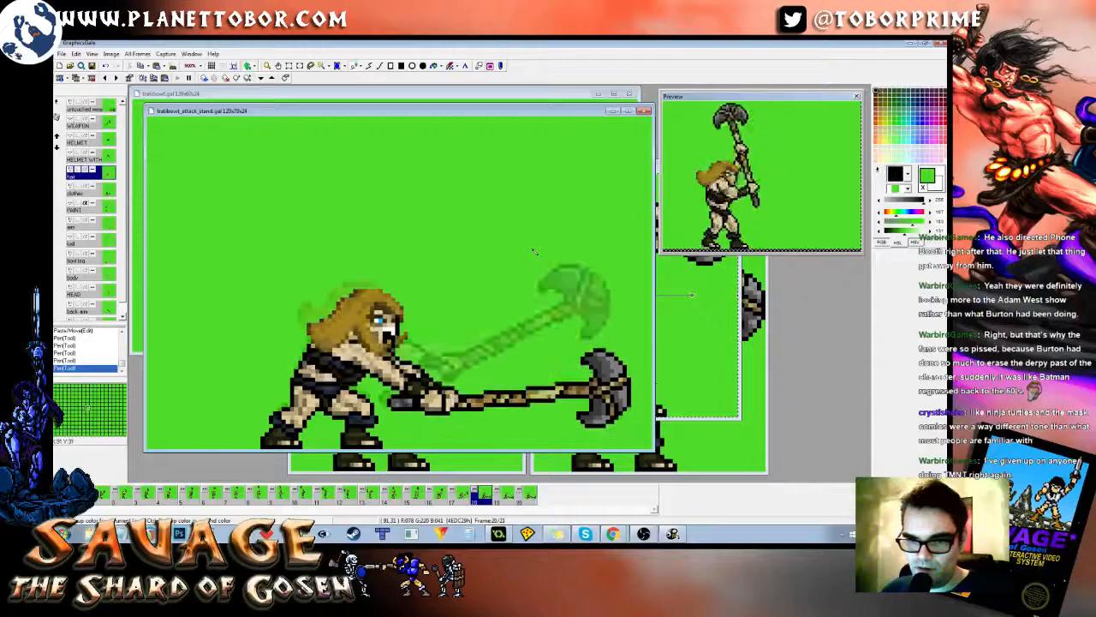
pyautogui.press('Right')
pyautogui.press('Right')
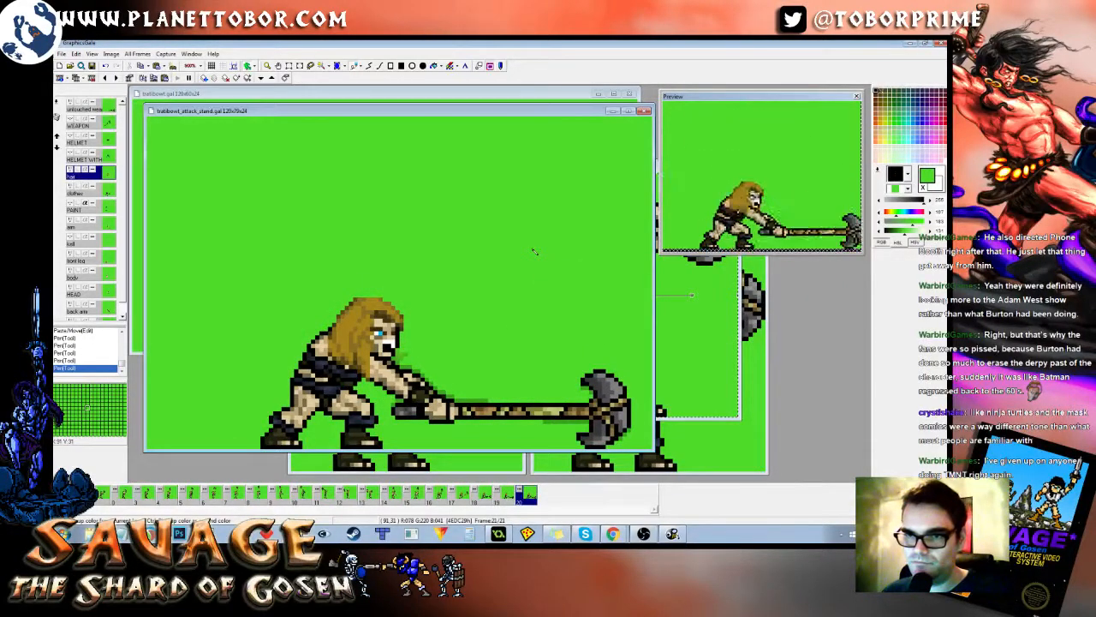
pyautogui.press('Left')
pyautogui.press('Right')
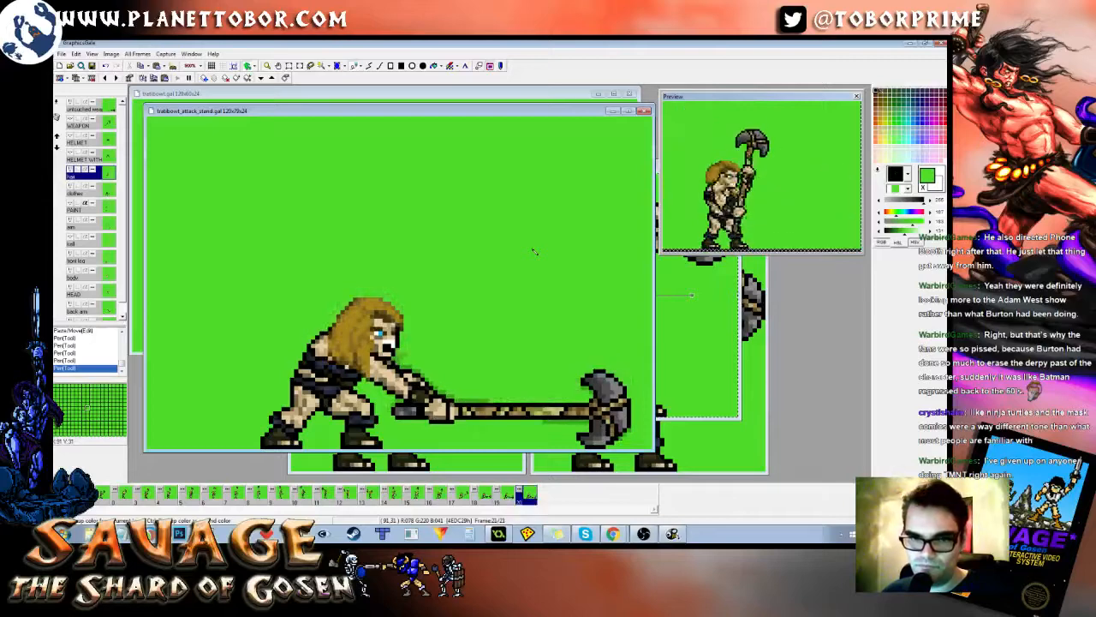
# Step: Examine the hair in the last battlecry frame as a reference and return to the attack animation
pyautogui.click(738, 330)
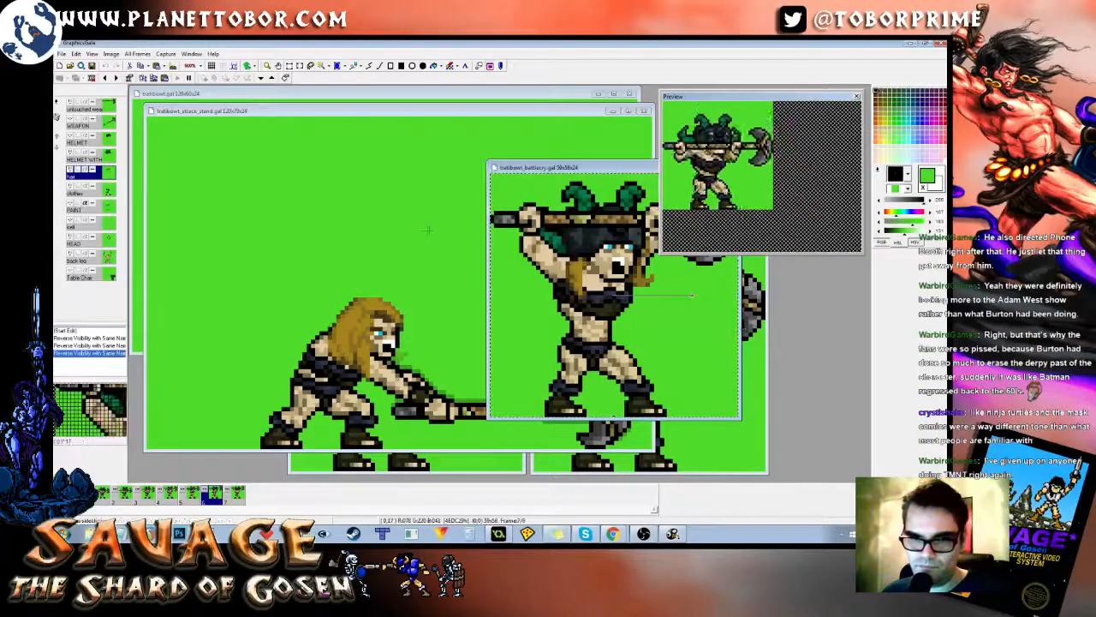
pyautogui.press('Right')
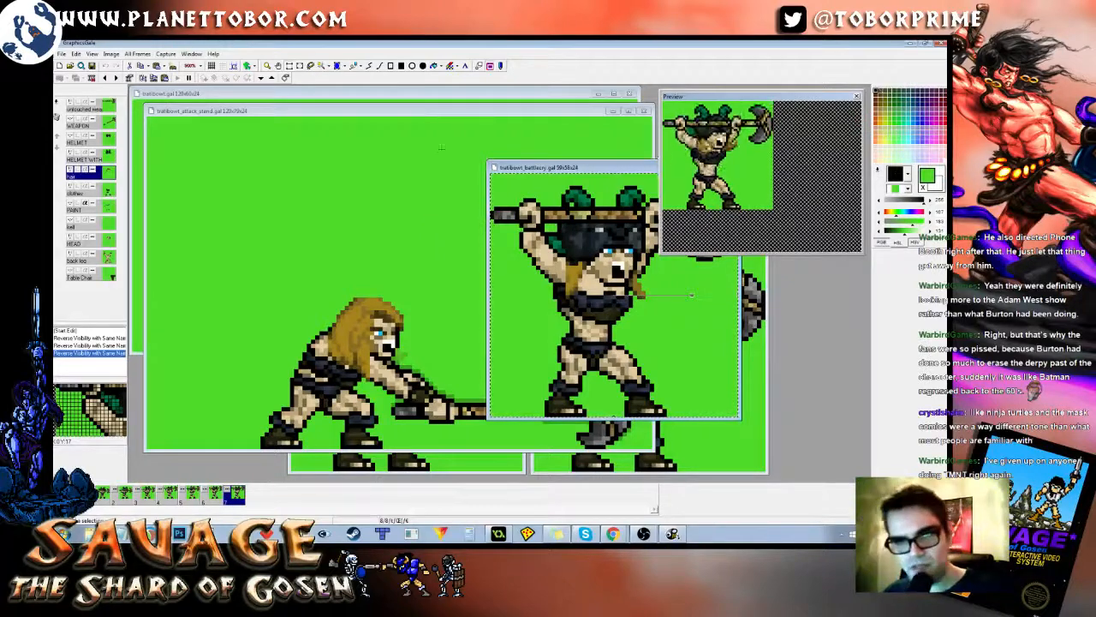
pyautogui.click(444, 113)
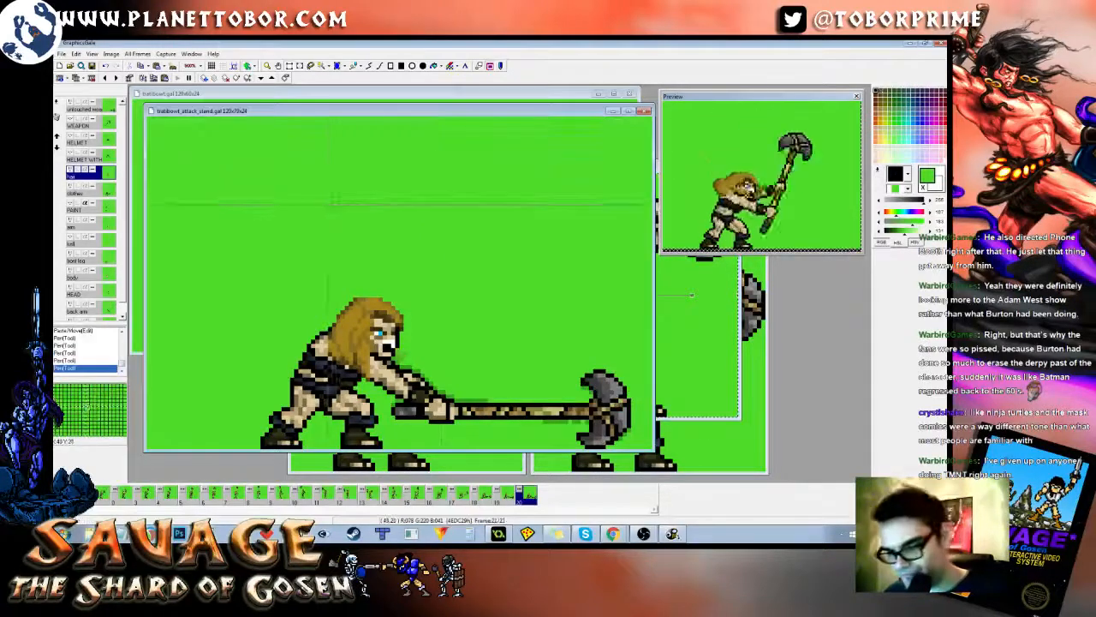
# Step: Retouch the hair beside the warrior's cheek with a sampled brown shade and compare it against the previous frame
pyautogui.press('Left')
pyautogui.press('Right')
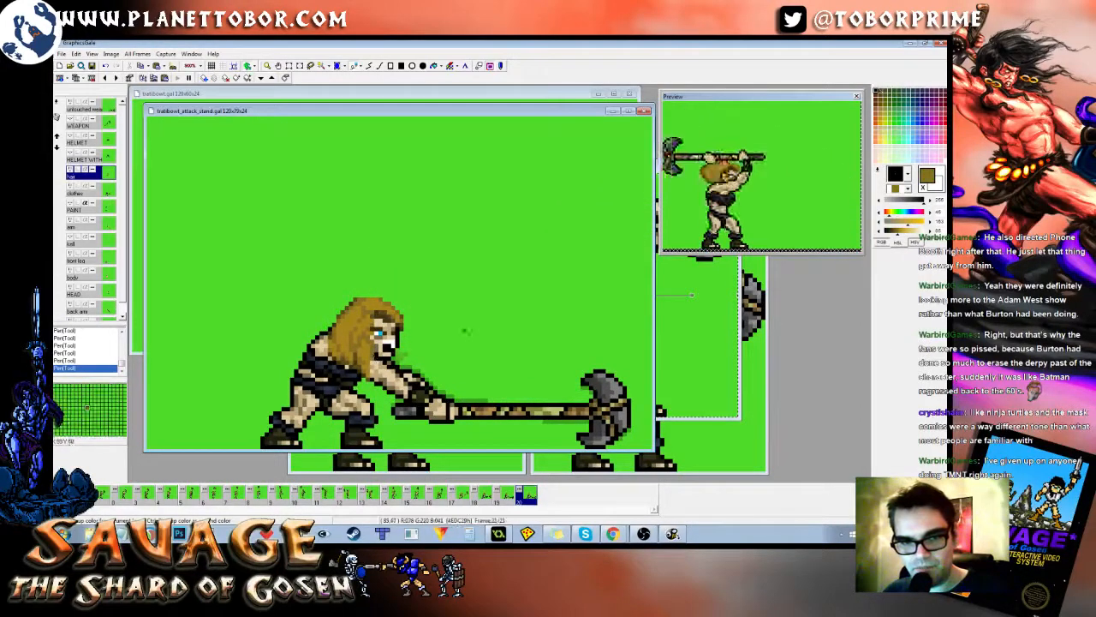
pyautogui.rightClick(371, 356)
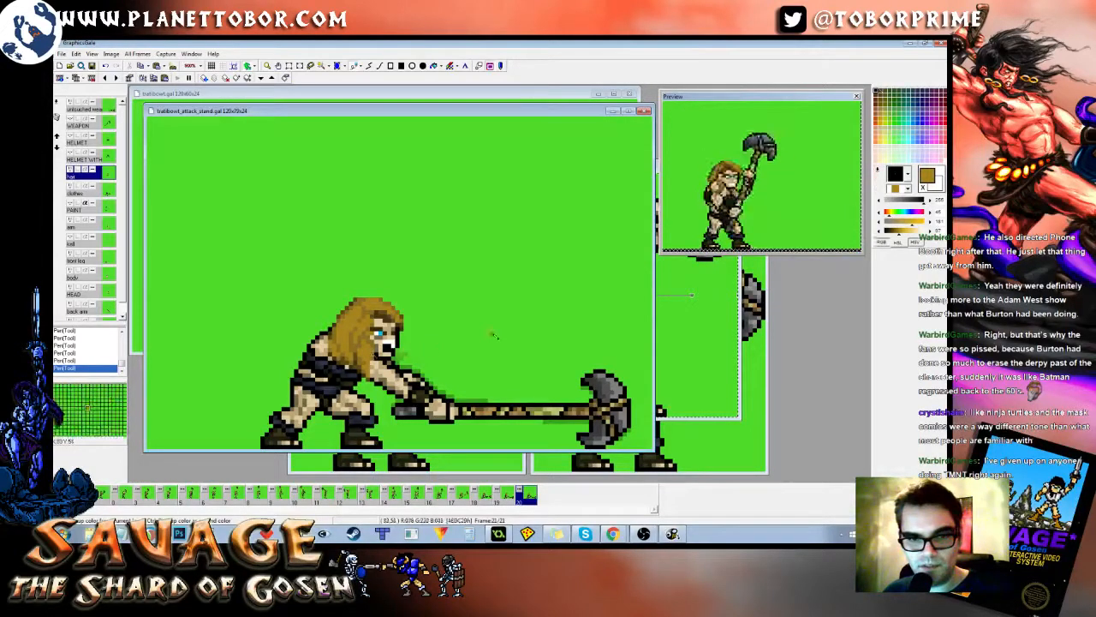
pyautogui.press('Left')
pyautogui.press('Right')
pyautogui.press('Left')
pyautogui.press('Right')
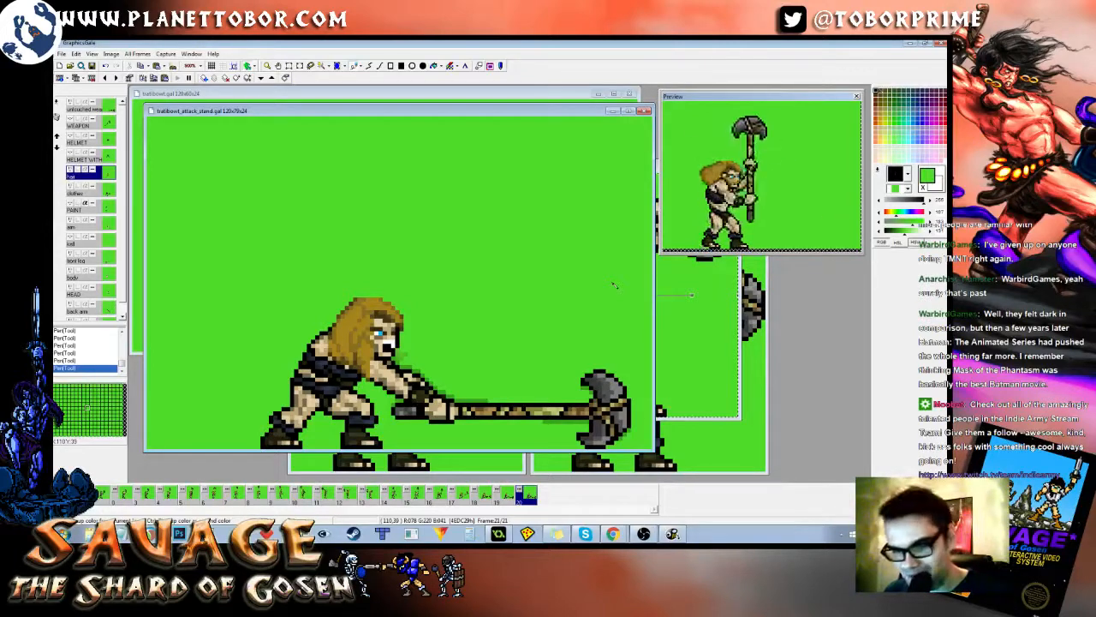
# Step: Review the closing axe-swing frames repeatedly to judge the retouched hair's movement from frame to frame
pyautogui.press('Left')
pyautogui.press('Left')
pyautogui.press('Left')
pyautogui.press('Right')
pyautogui.press('Right')
pyautogui.press('Right')
pyautogui.press('Right')
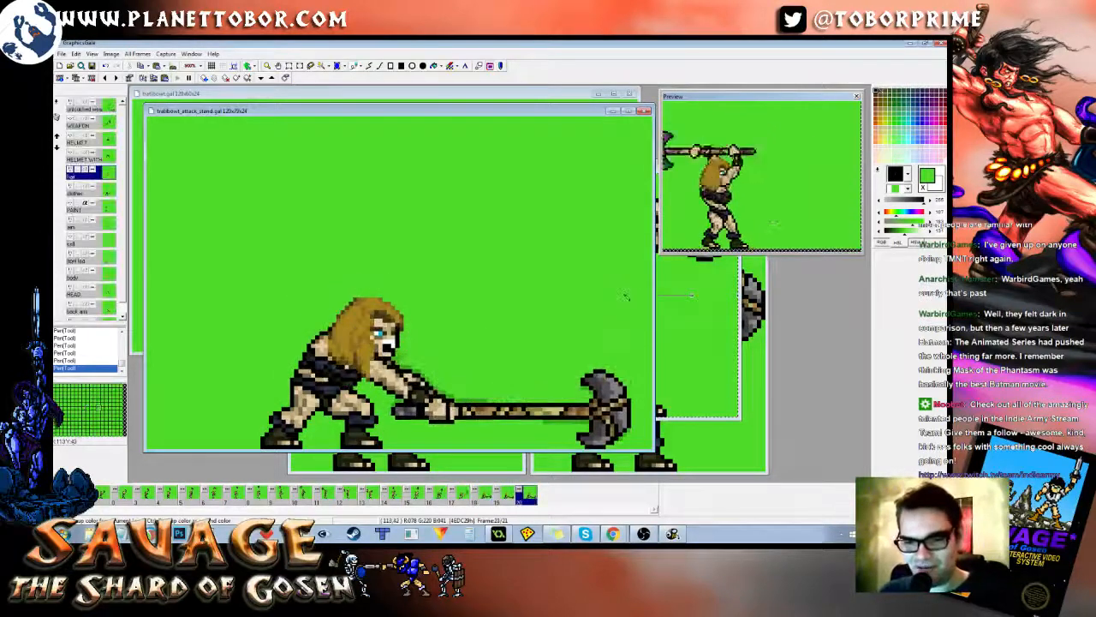
pyautogui.press('Left')
pyautogui.press('Left')
pyautogui.press('Left')
pyautogui.press('Left')
pyautogui.press('Left')
pyautogui.press('Right')
pyautogui.press('Right')
pyautogui.press('Right')
pyautogui.press('Right')
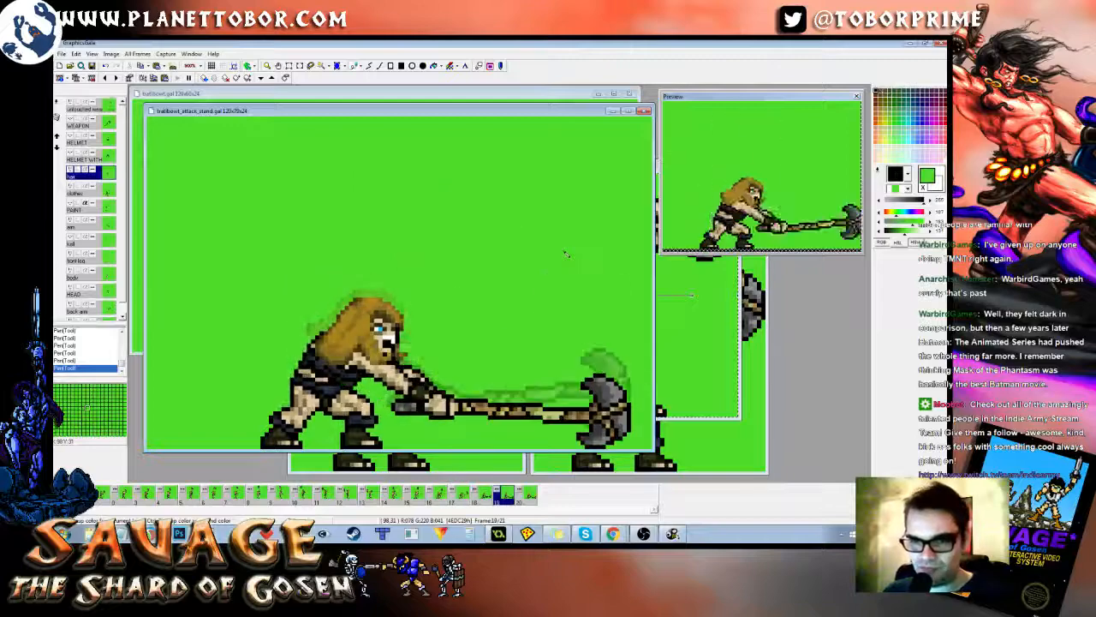
pyautogui.press('Left')
pyautogui.press('Left')
pyautogui.press('Left')
pyautogui.press('Right')
pyautogui.press('Right')
pyautogui.press('Right')
pyautogui.press('Right')
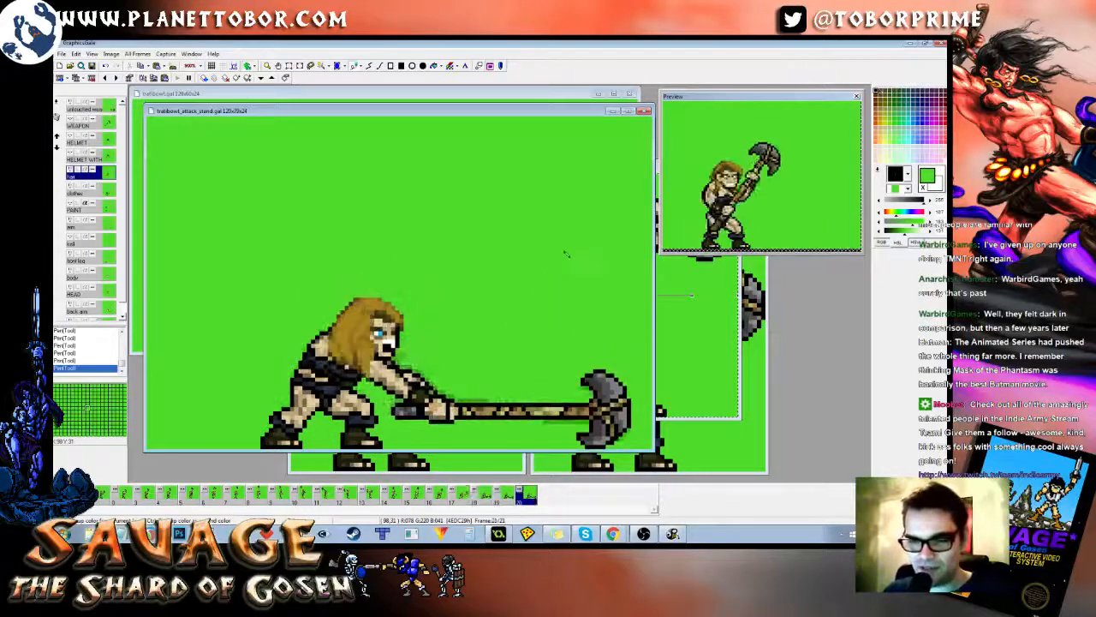
pyautogui.press('Right')
pyautogui.press('Right')
pyautogui.press('Left')
pyautogui.press('Left')
pyautogui.press('Left')
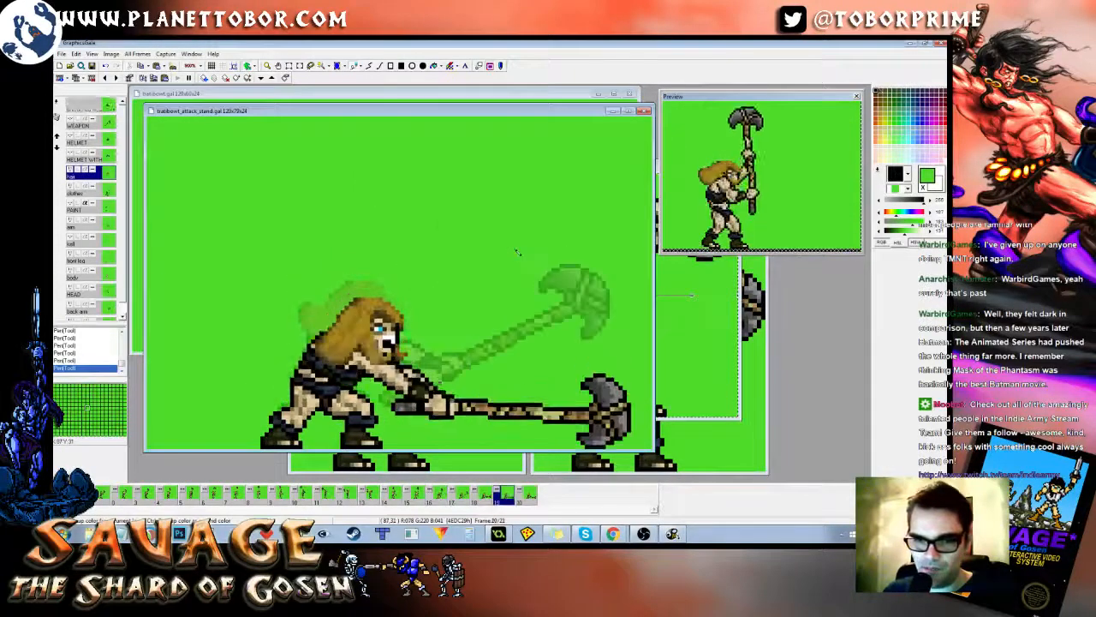
pyautogui.press('Right')
pyautogui.press('Right')
pyautogui.press('Left')
pyautogui.press('Right')
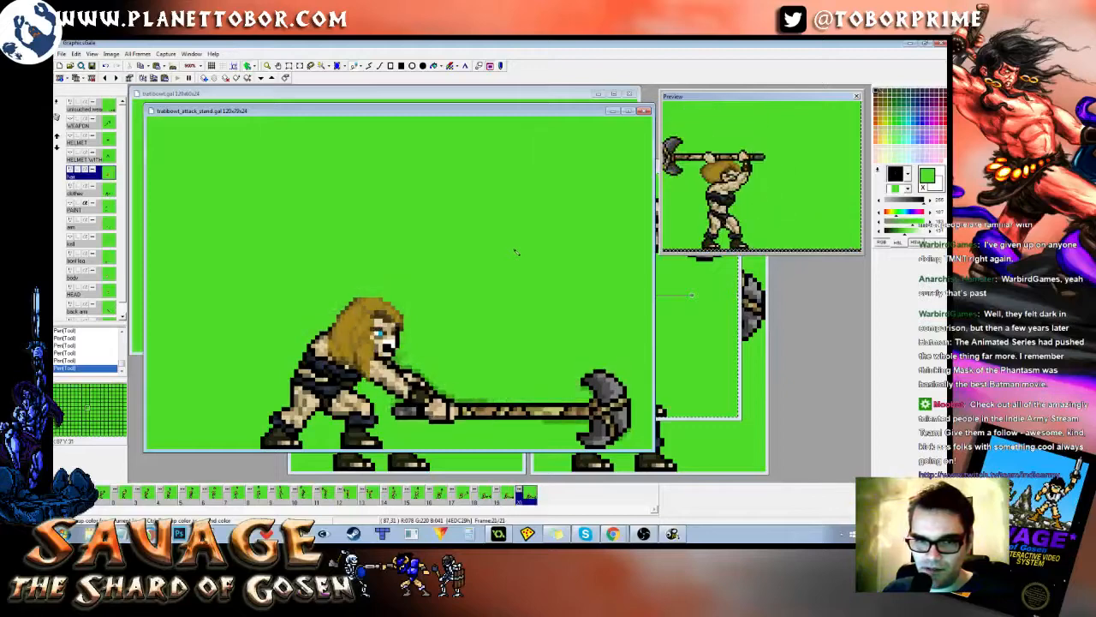
pyautogui.press('Right')
pyautogui.press('Left')
pyautogui.press('Right')
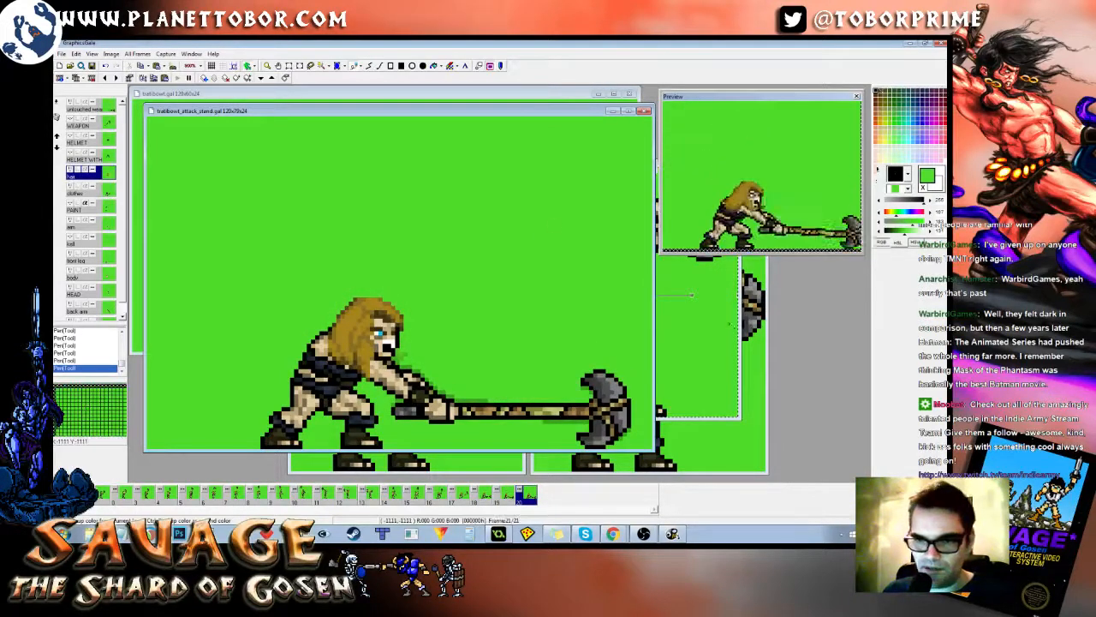
# Step: Compare the hair in the last two battlecry frames and switch back to the attack animation
pyautogui.click(740, 338)
pyautogui.press('Left')
pyautogui.press('Right')
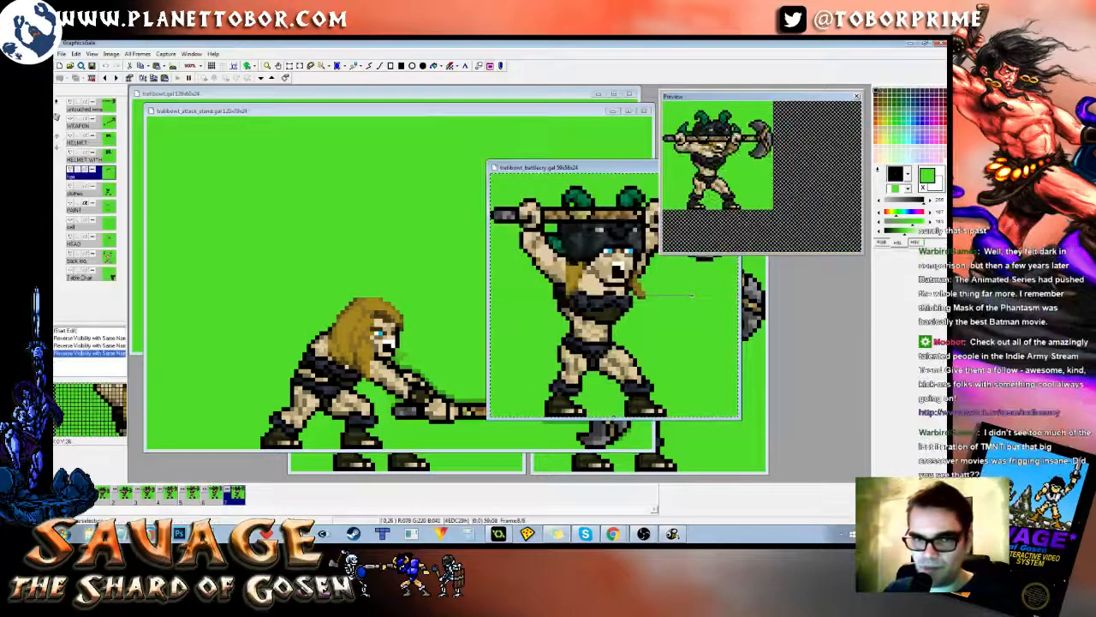
pyautogui.click(372, 114)
# Step: Examine the hair through the wind-up frames, from the early raised axe to the axe held overhead behind the warrior
pyautogui.click(181, 496)
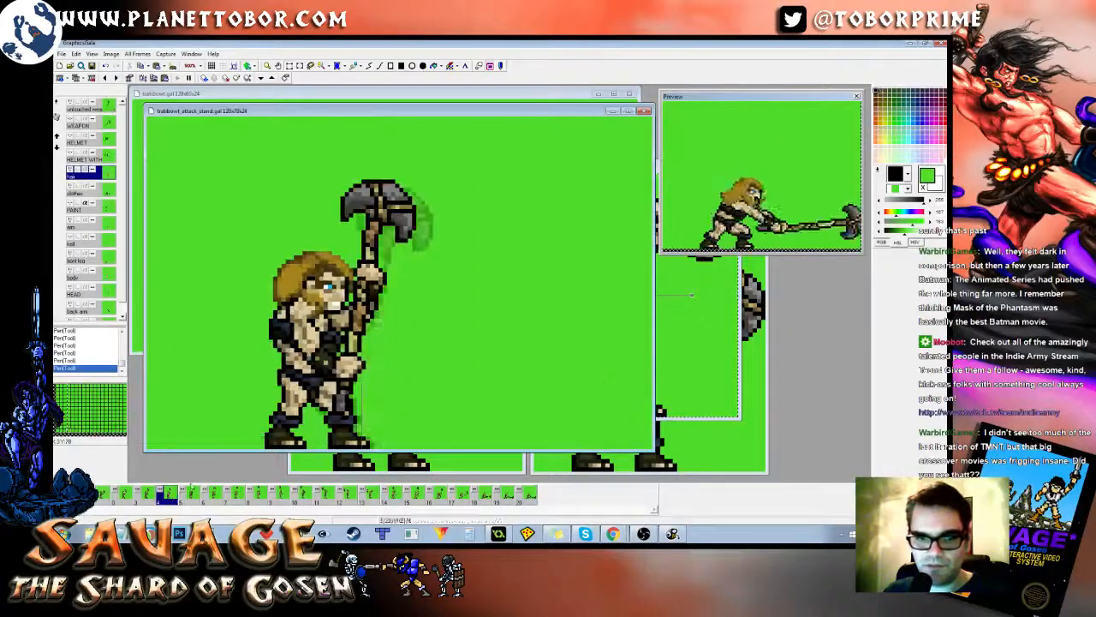
pyautogui.press('Right')
pyautogui.press('Right')
pyautogui.press('Right')
pyautogui.press('Right')
pyautogui.press('Right')
pyautogui.press('Right')
pyautogui.press('Right')
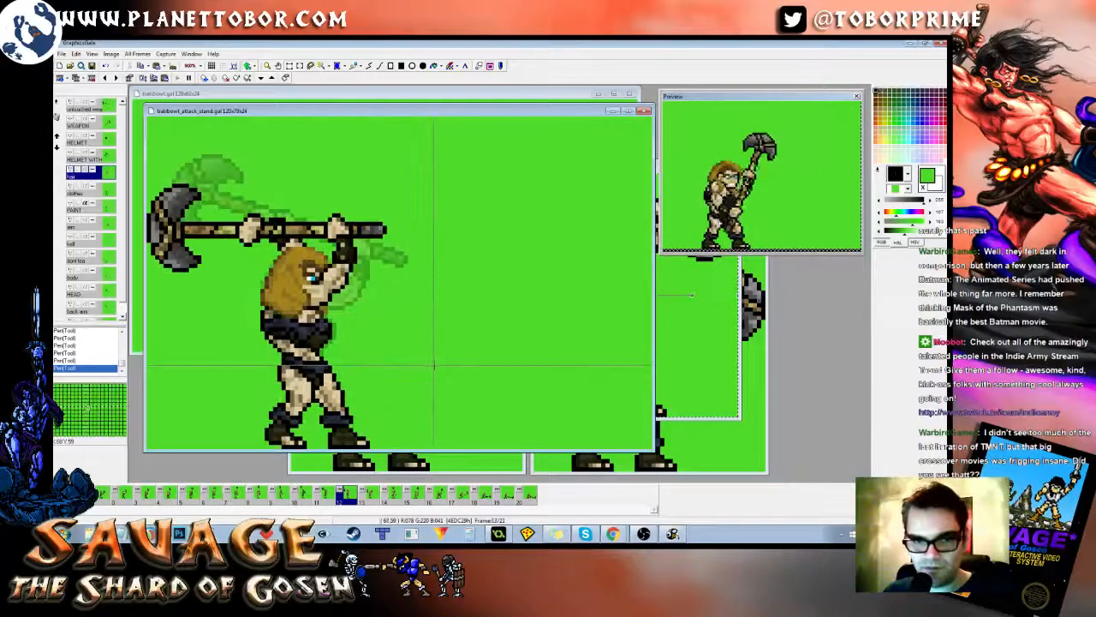
pyautogui.press('Left')
pyautogui.press('Left')
pyautogui.press('Right')
pyautogui.press('Right')
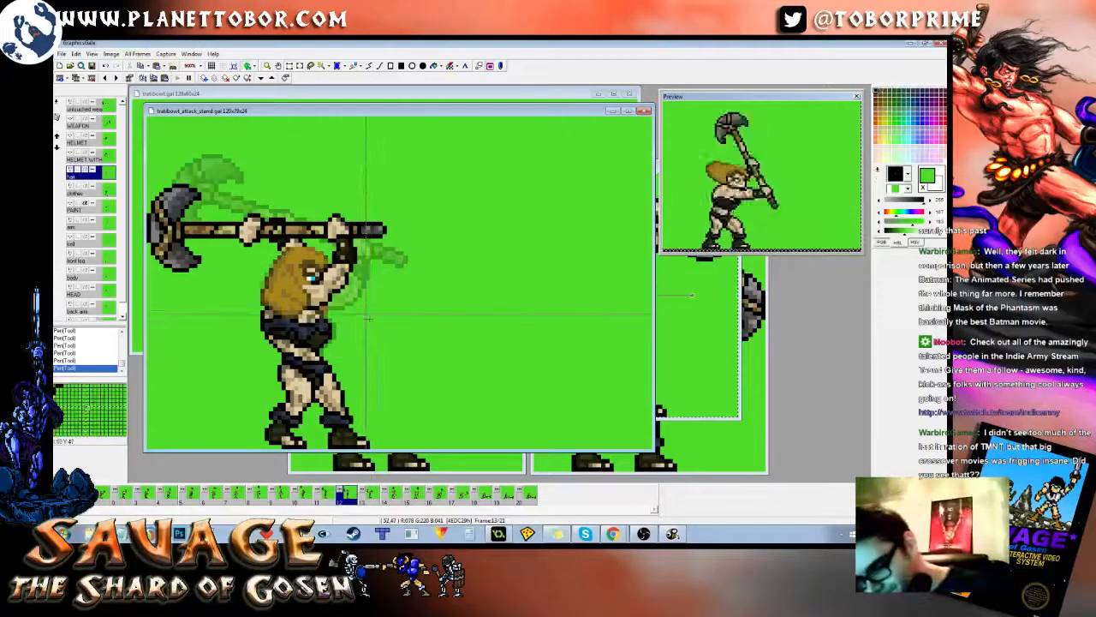
# Step: Return to the attack's last frame, compare it with the previous frame and clear the whole-frame selection
pyautogui.click(527, 501)
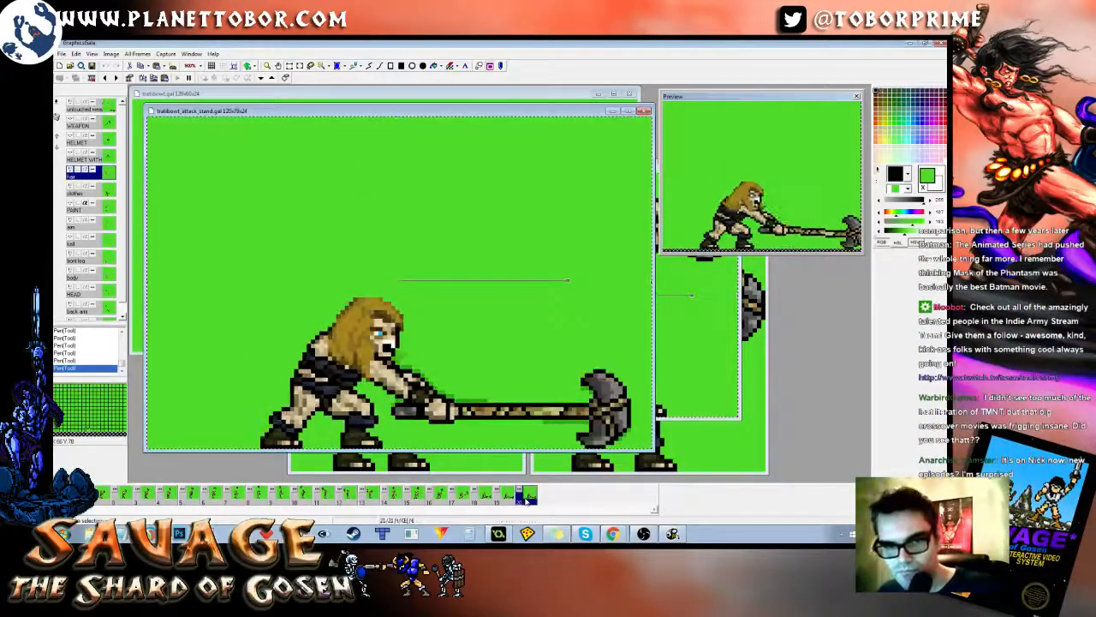
pyautogui.press('Left')
pyautogui.press('Right')
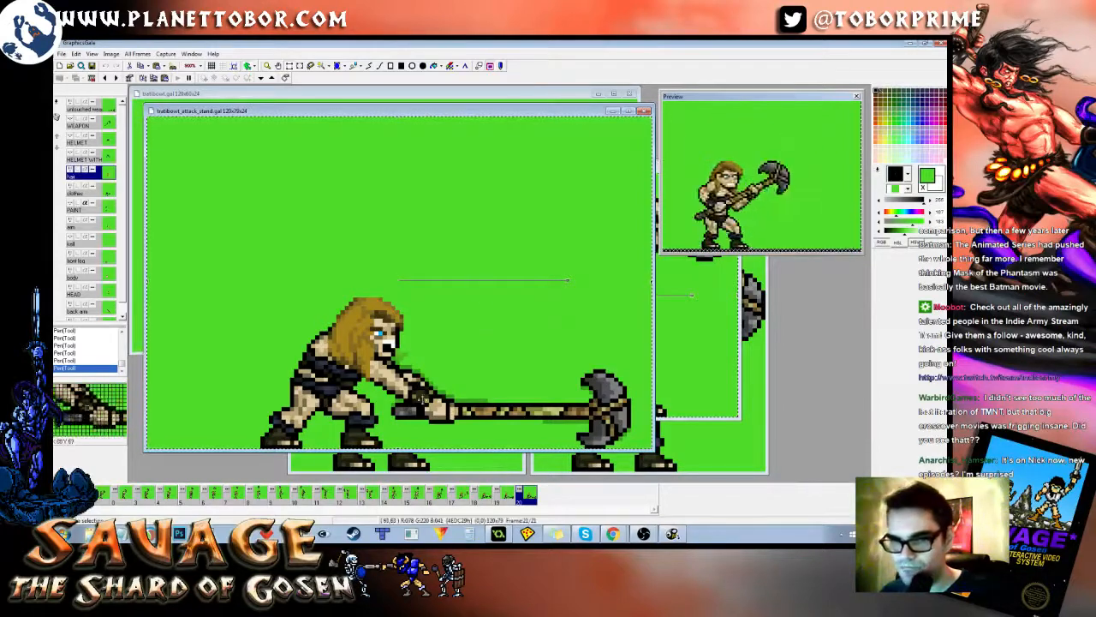
pyautogui.rightClick(487, 258)
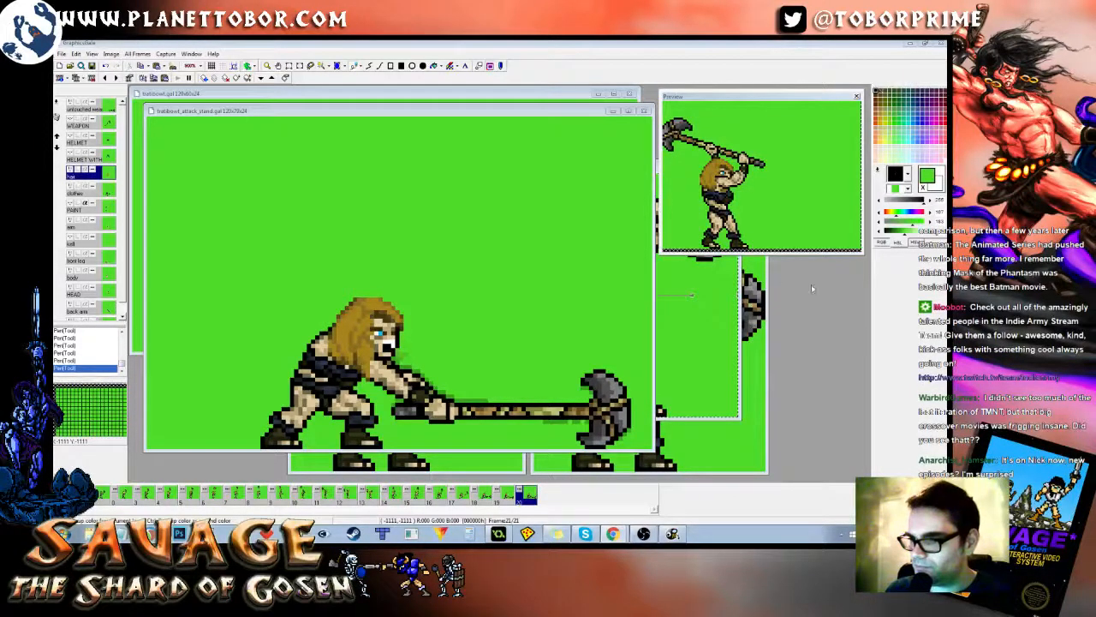
pyautogui.click(568, 249)
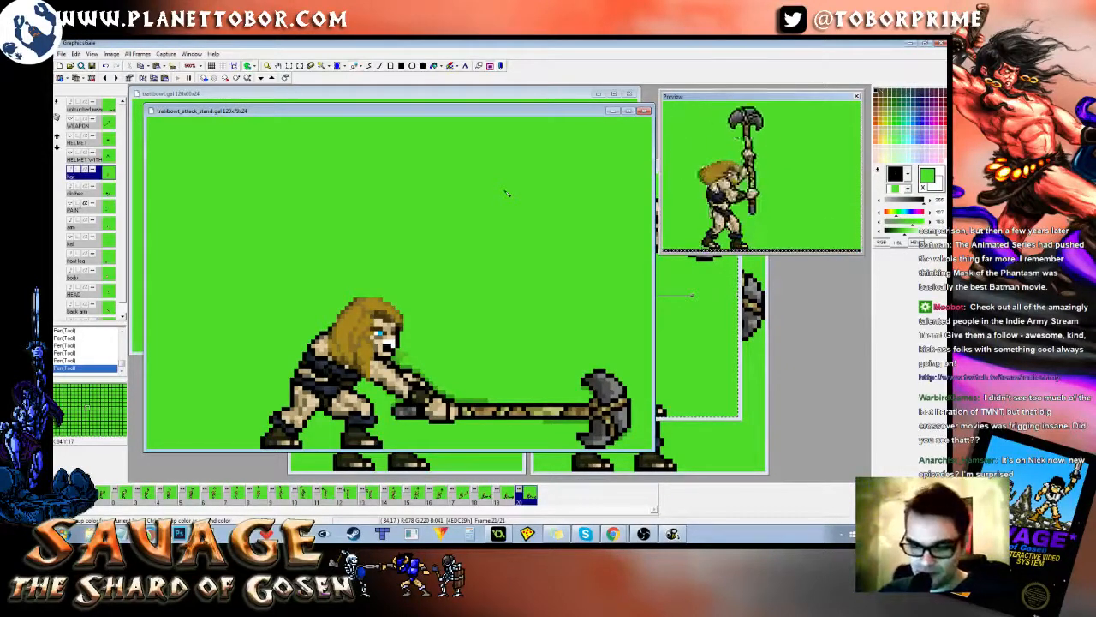
# Step: Examine the hair's movement back and forth across the last four frames of the axe attack
pyautogui.press('Left')
pyautogui.press('Left')
pyautogui.press('Left')
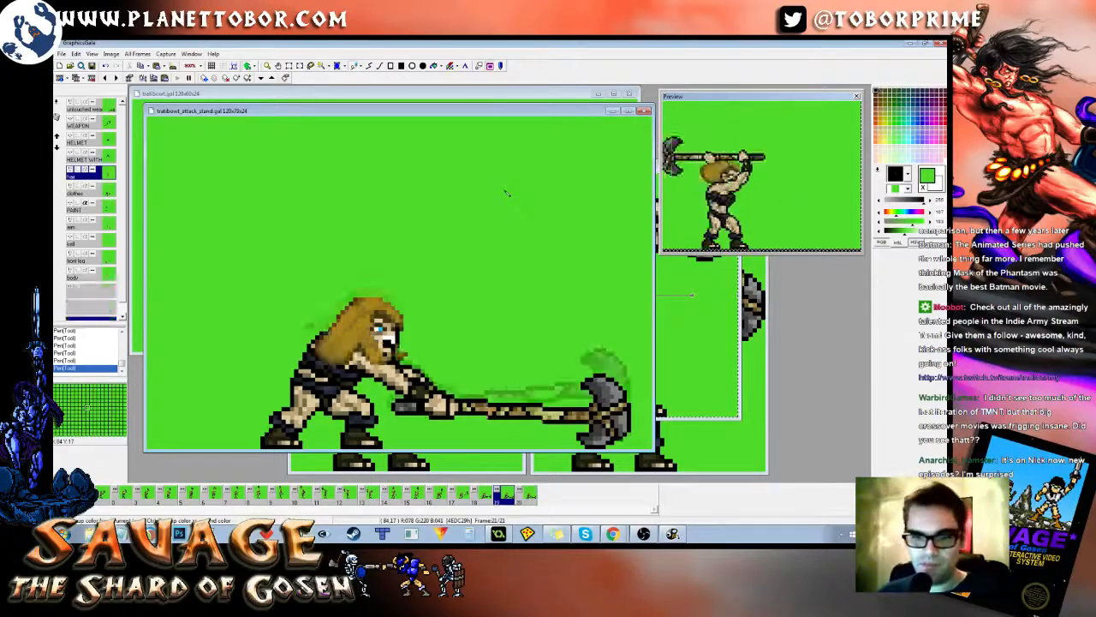
pyautogui.press('Right')
pyautogui.press('Right')
pyautogui.press('Right')
pyautogui.press('Left')
pyautogui.press('Left')
pyautogui.press('Left')
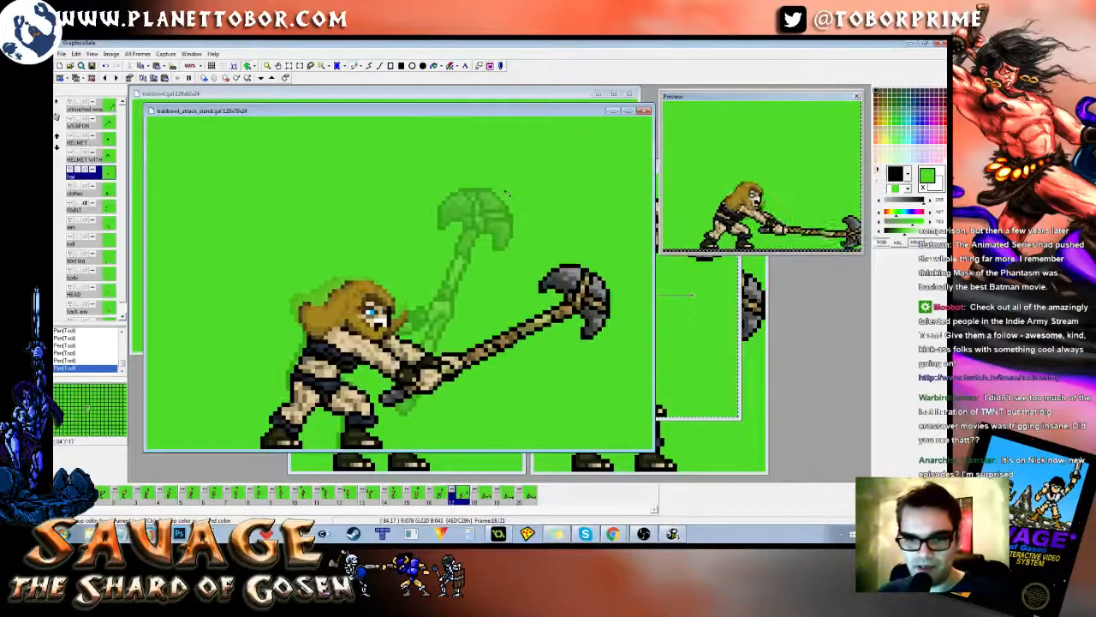
pyautogui.press('Right')
pyautogui.press('Right')
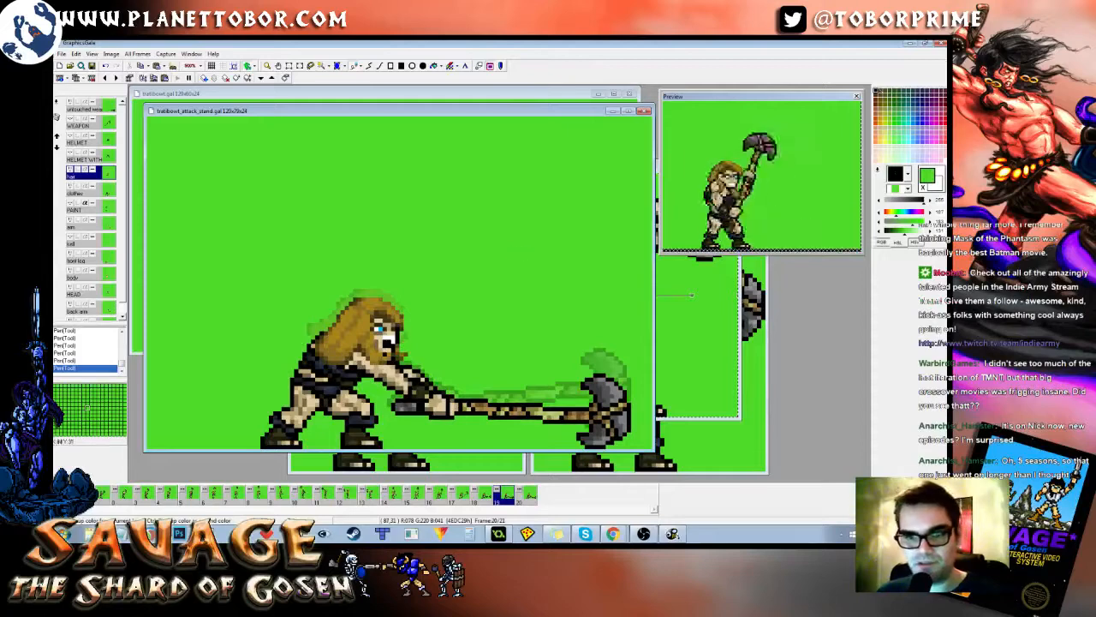
pyautogui.press('Left')
pyautogui.press('Right')
pyautogui.press('Right')
pyautogui.press('Left')
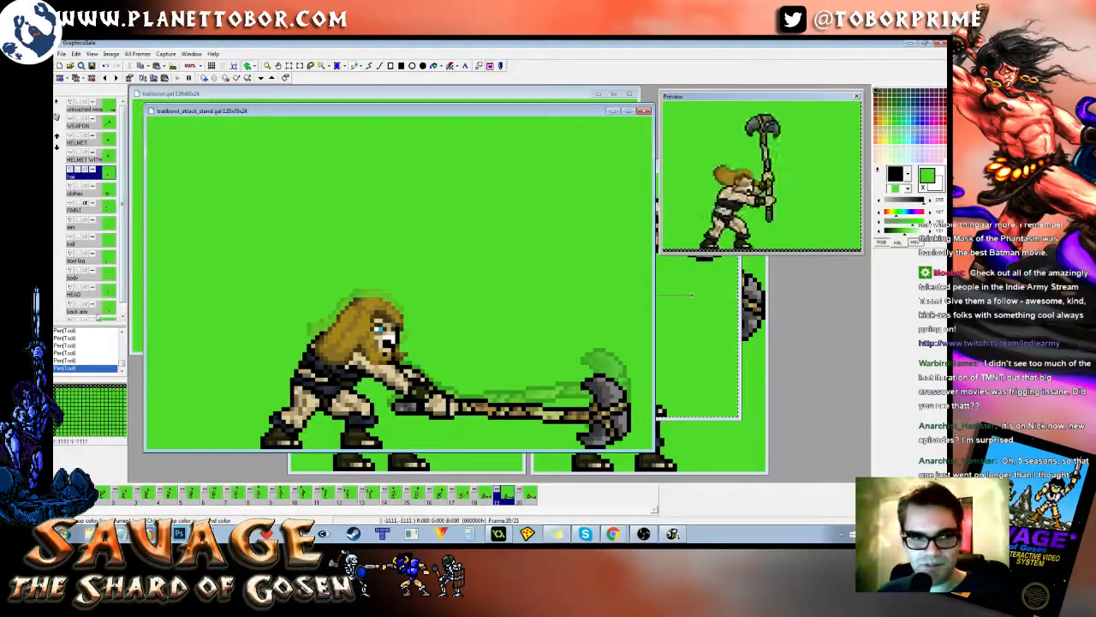
pyautogui.click(97, 310)
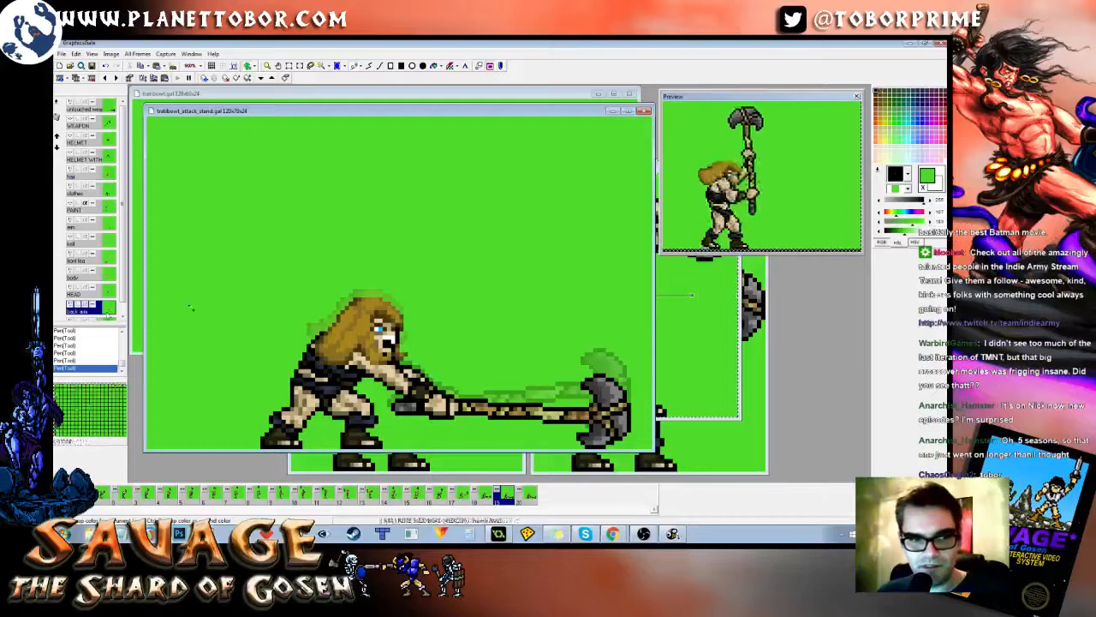
pyautogui.click(98, 222)
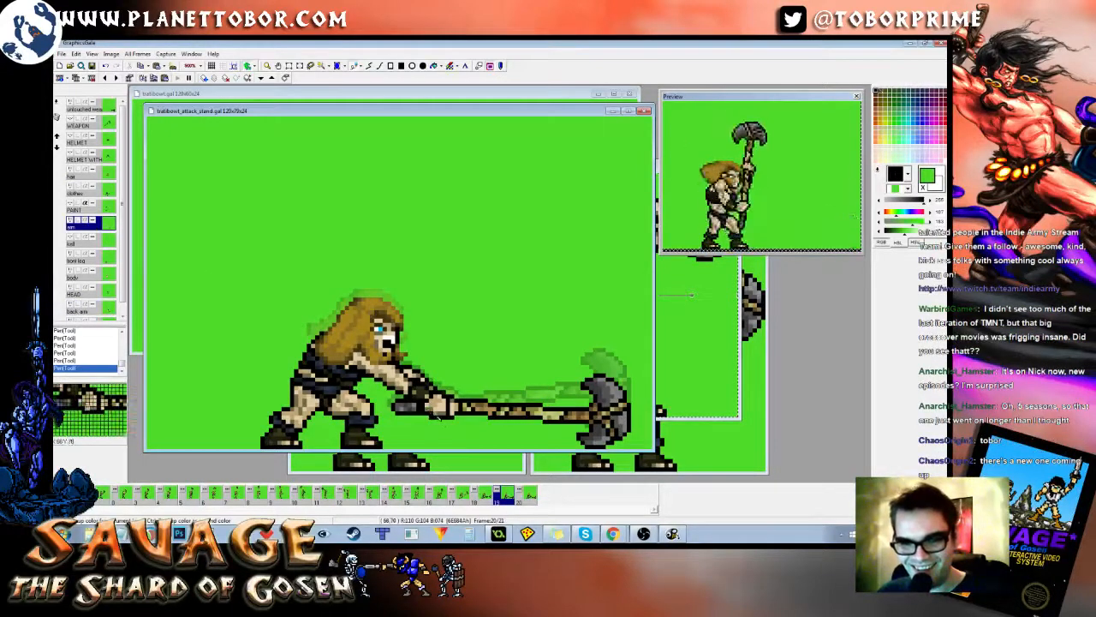
pyautogui.rightClick(430, 412)
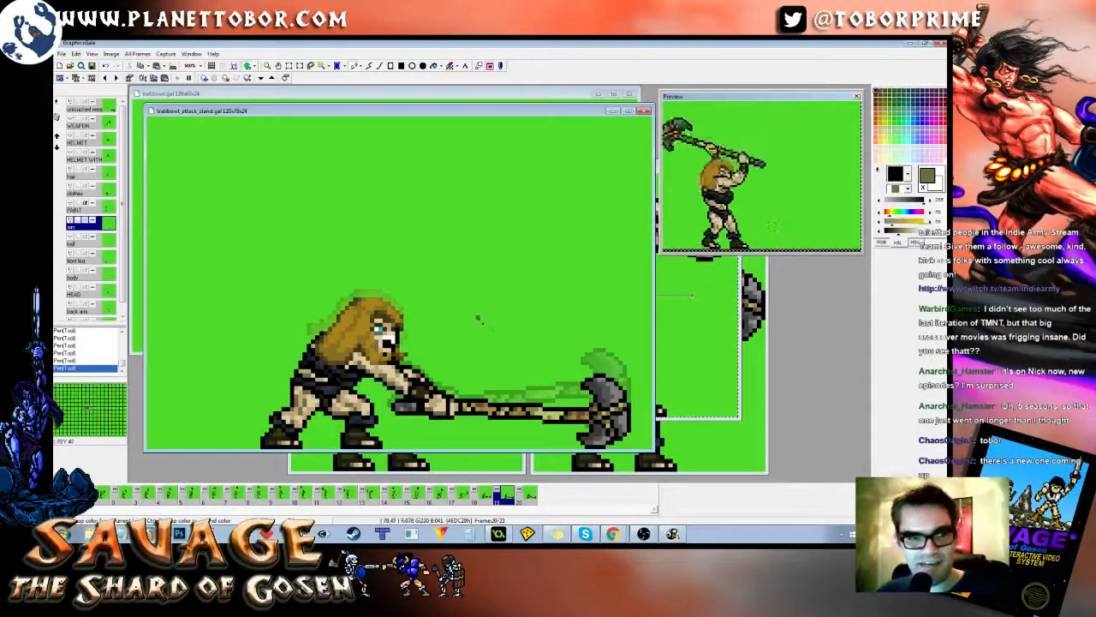
pyautogui.click(107, 104)
pyautogui.rightClick(403, 181)
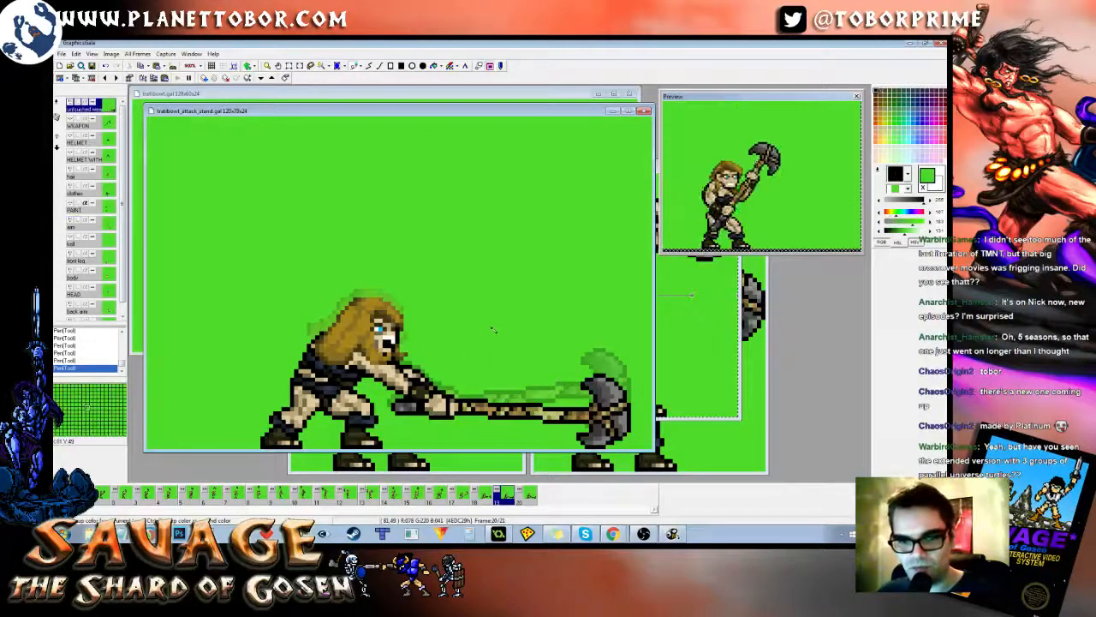
# Step: Compare the last attack frame with the previous one to check how the swing settles
pyautogui.press('Left')
pyautogui.press('Right')
pyautogui.press('Right')
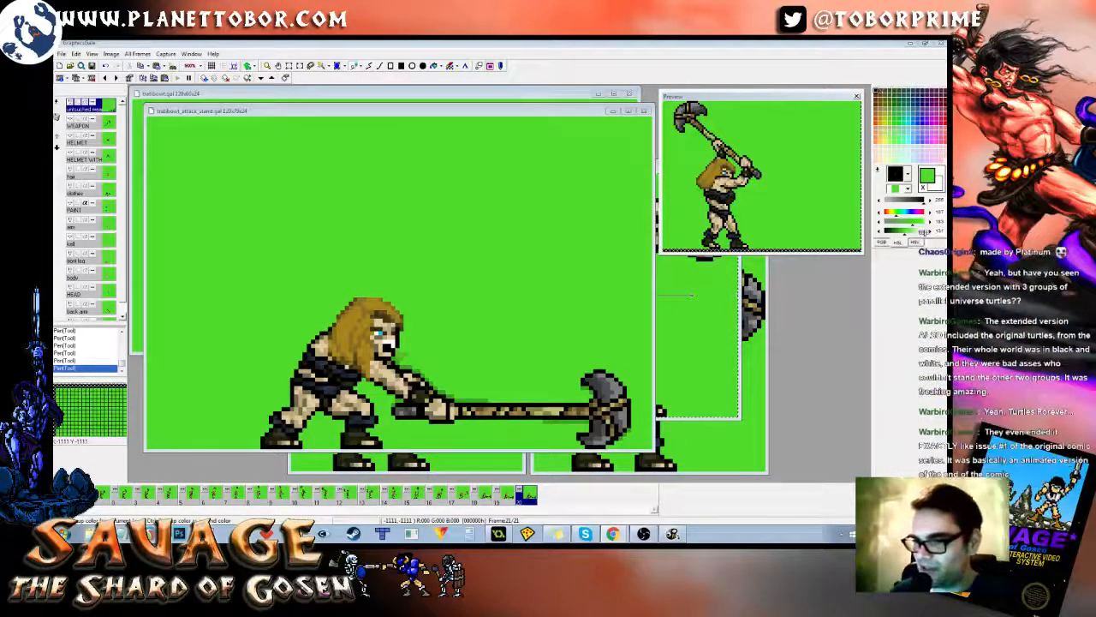
pyautogui.click(475, 122)
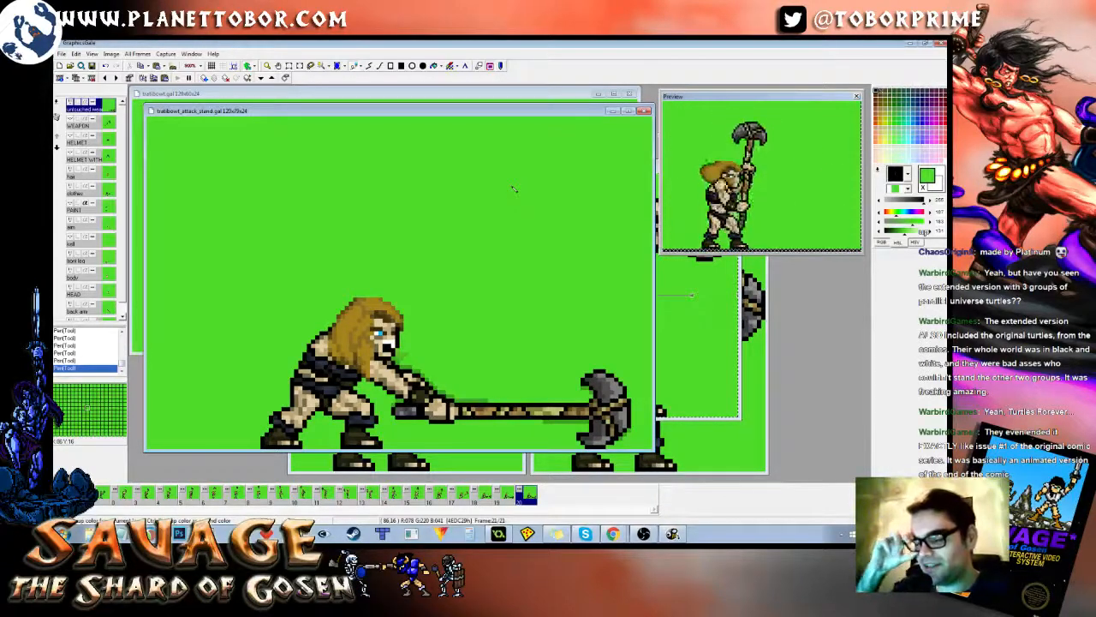
pyautogui.press('Left')
pyautogui.press('Right')
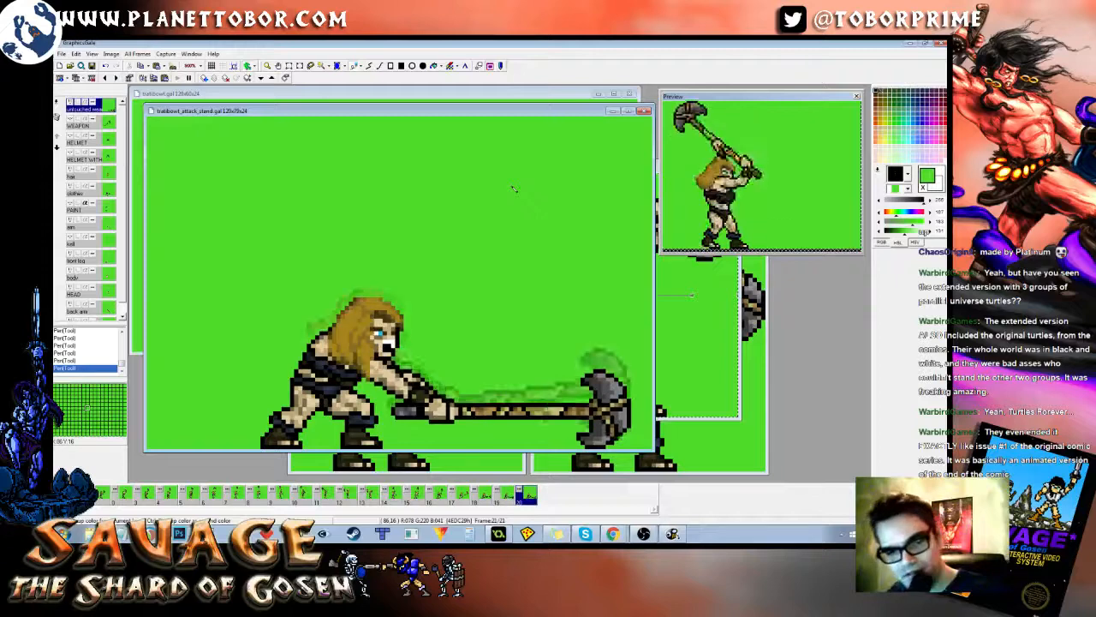
pyautogui.press('Left')
pyautogui.press('Right')
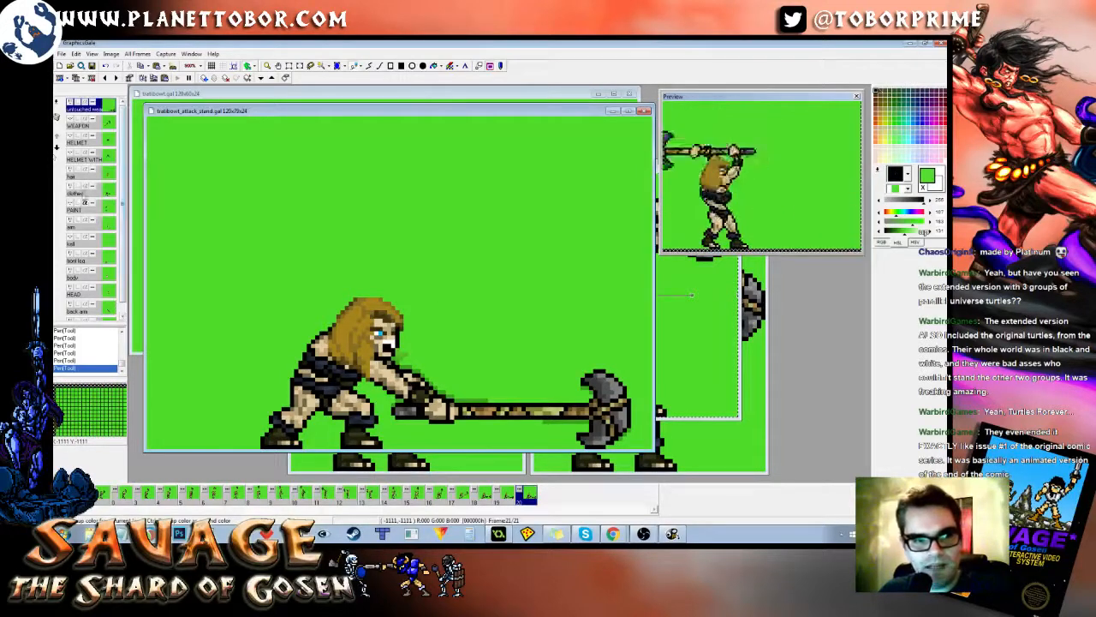
# Step: Activate the hair layer and compare the hair's shape across the last three attack frames
pyautogui.click(84, 176)
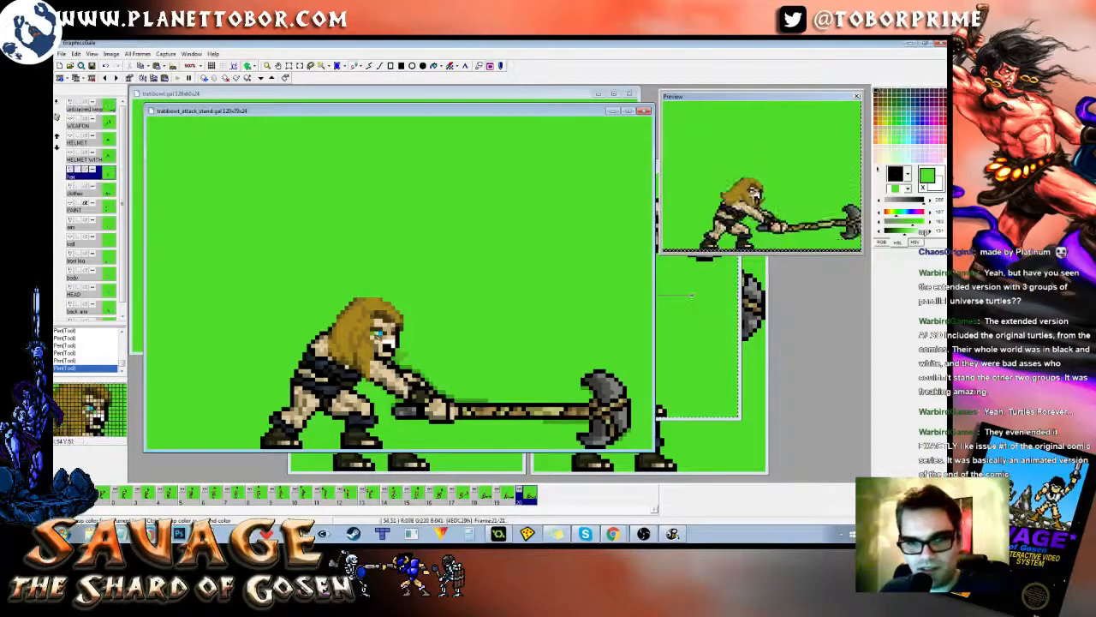
pyautogui.press('Left')
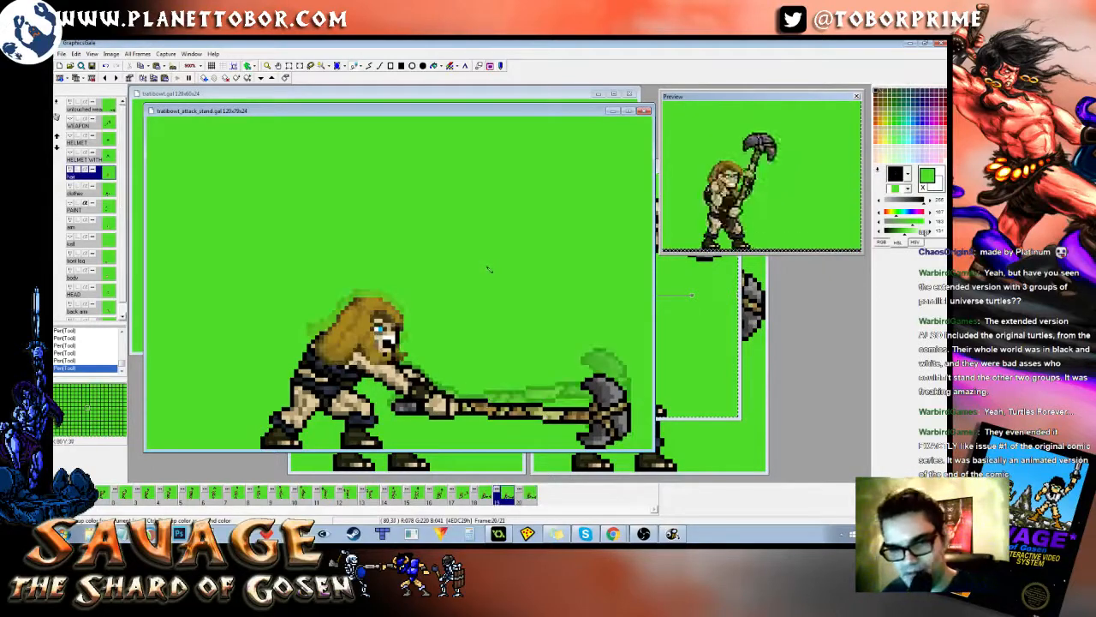
pyautogui.press('Right')
pyautogui.press('Left')
pyautogui.press('Left')
pyautogui.press('Right')
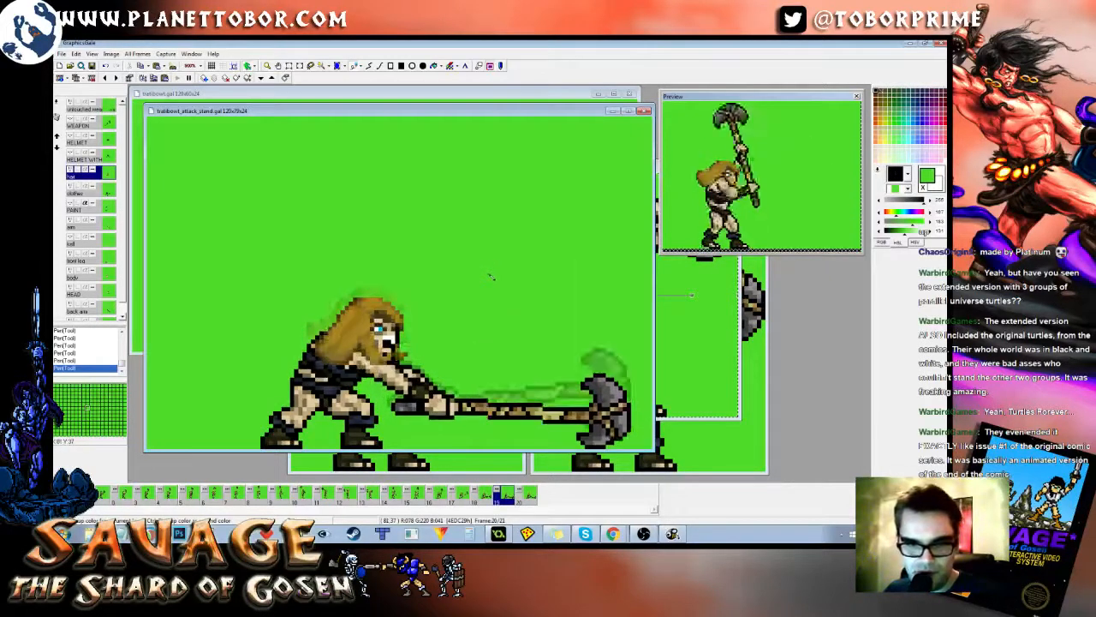
pyautogui.press('Right')
pyautogui.press('Left')
pyautogui.press('Right')
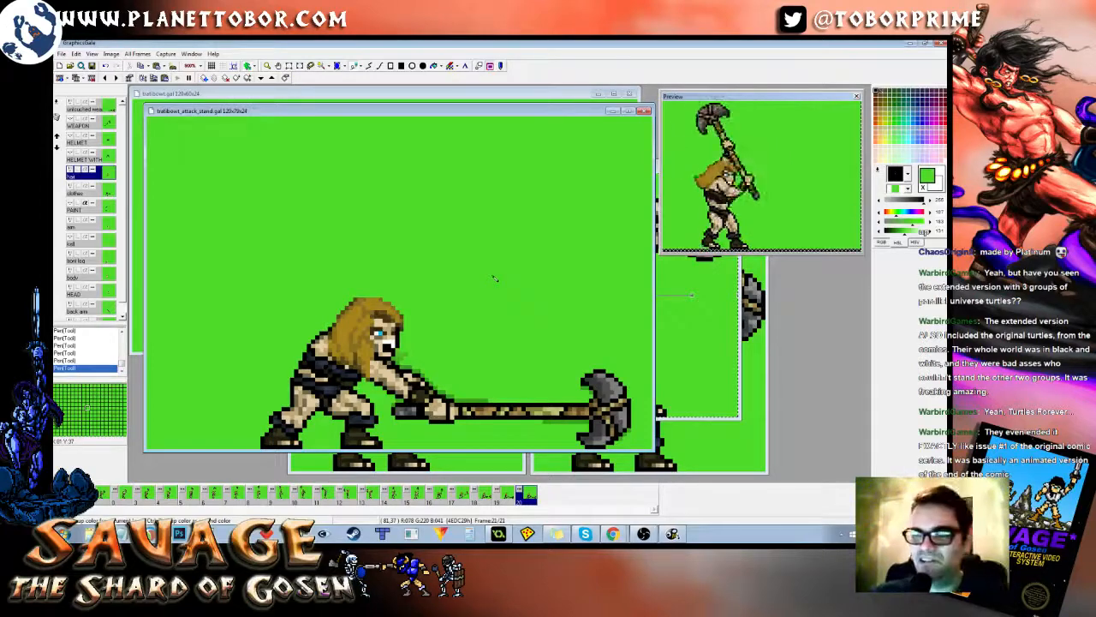
pyautogui.press('Left')
pyautogui.press('Right')
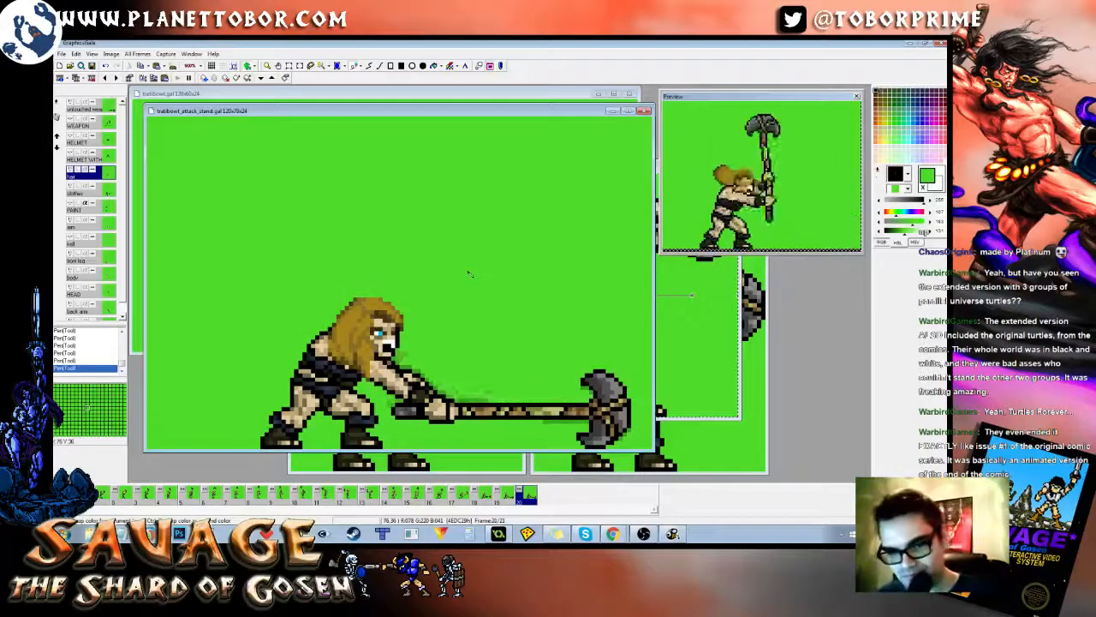
pyautogui.press('Left')
pyautogui.press('Left')
pyautogui.press('Right')
pyautogui.press('Right')
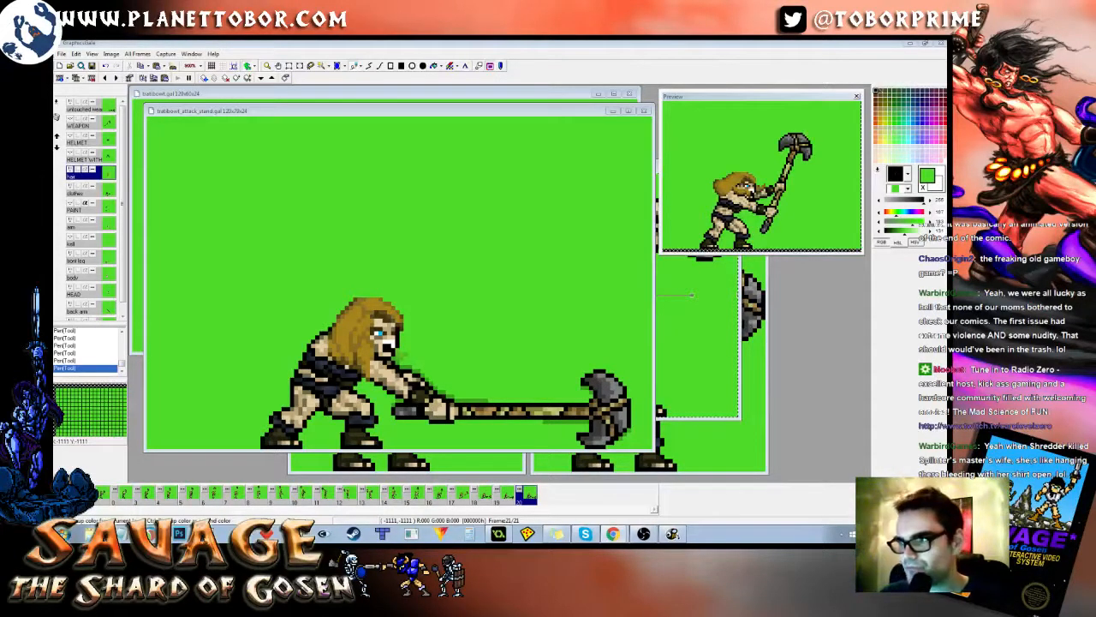
# Step: Recheck the hair's flow between the closing attack frames, ending on the second-to-last frame
pyautogui.click(406, 112)
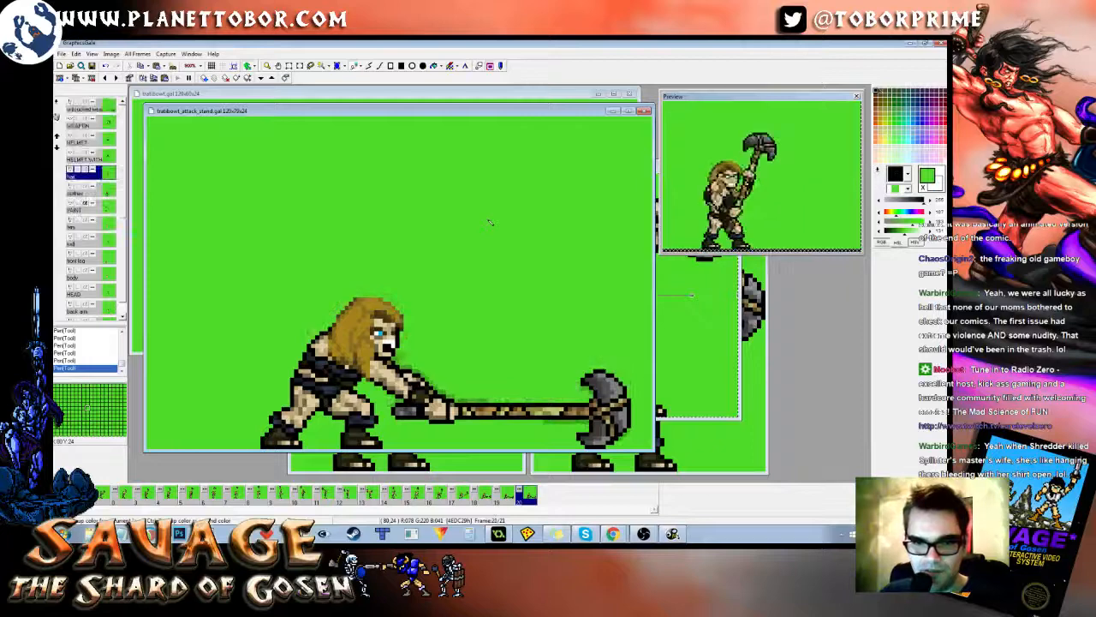
pyautogui.press('Left')
pyautogui.press('Left')
pyautogui.press('Right')
pyautogui.press('Right')
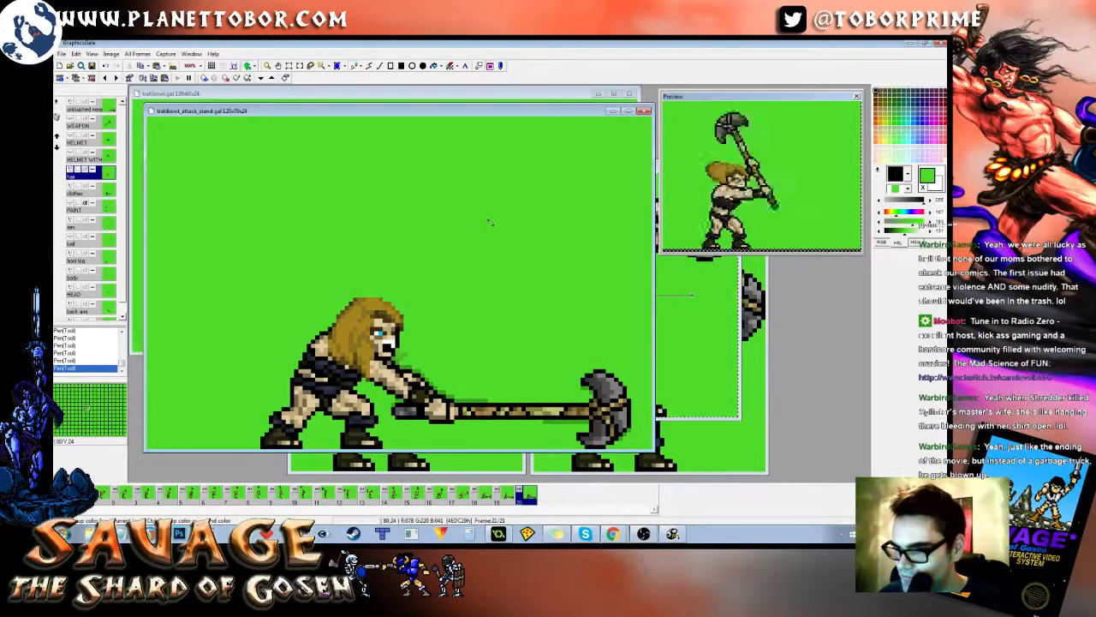
pyautogui.press('Left')
pyautogui.press('Right')
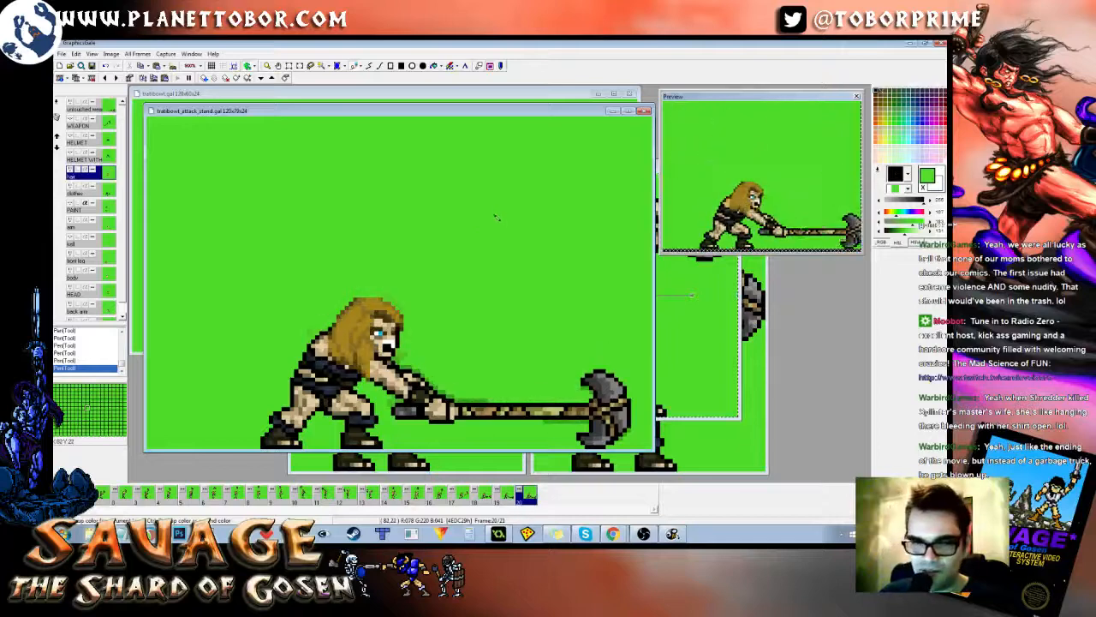
pyautogui.press('Left')
pyautogui.press('Left')
pyautogui.press('Right')
pyautogui.press('Right')
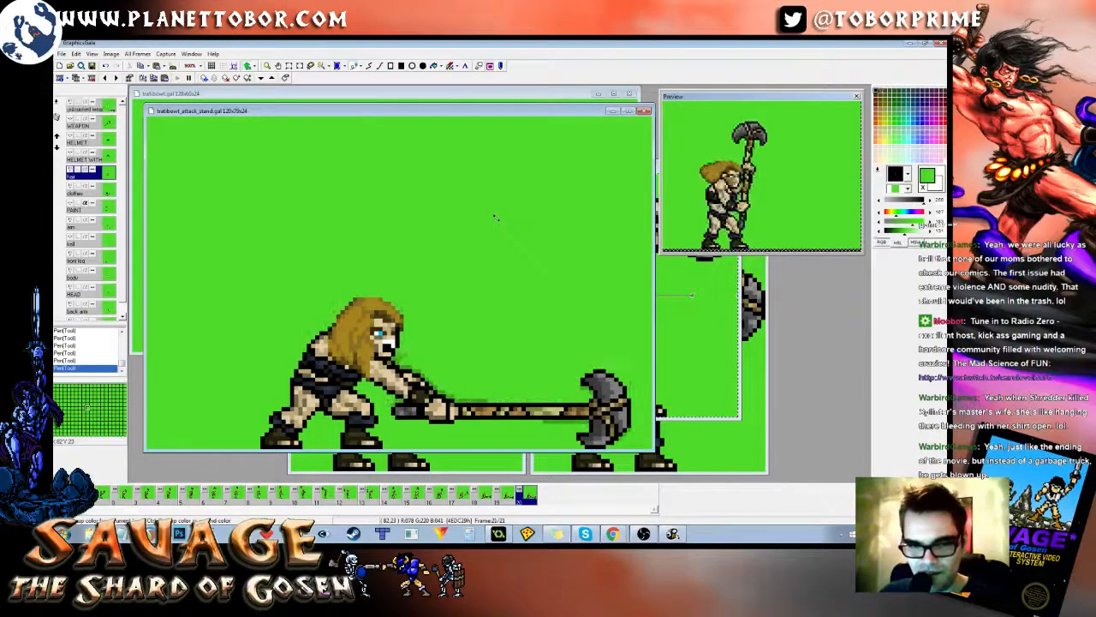
pyautogui.press('Left')
pyautogui.press('Right')
pyautogui.press('Left')
pyautogui.press('Right')
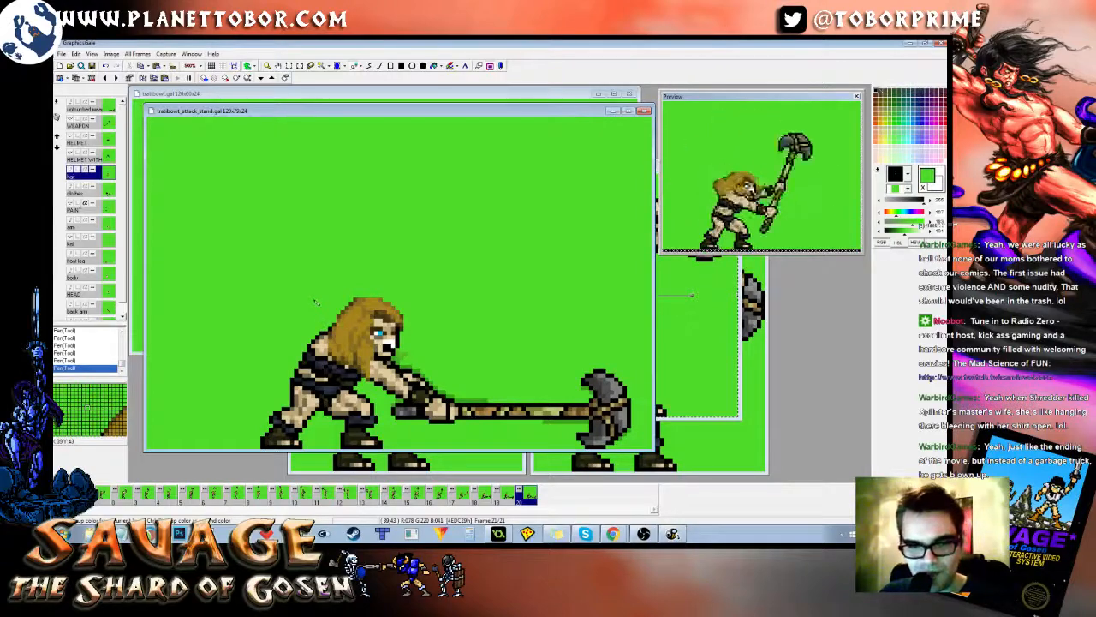
pyautogui.press('Left')
pyautogui.press('Left')
pyautogui.press('Right')
pyautogui.press('Right')
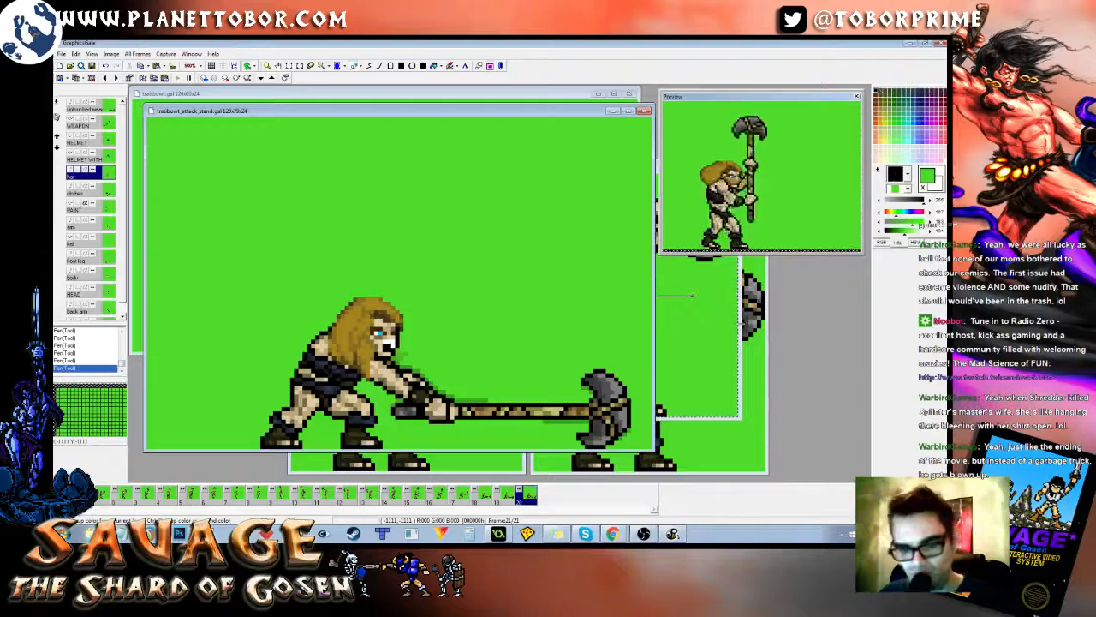
pyautogui.press('Left')
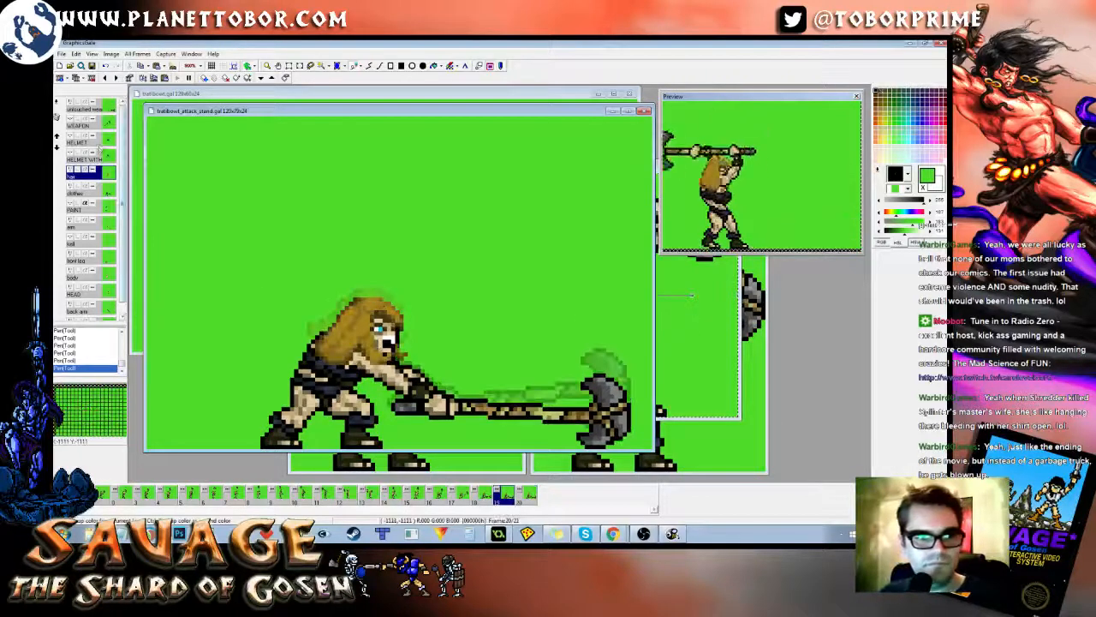
# Step: Show the HELMET layer and reposition the helmet artwork on the second-to-last frame, comparing it with the last frame
pyautogui.click(101, 140)
pyautogui.press('Right')
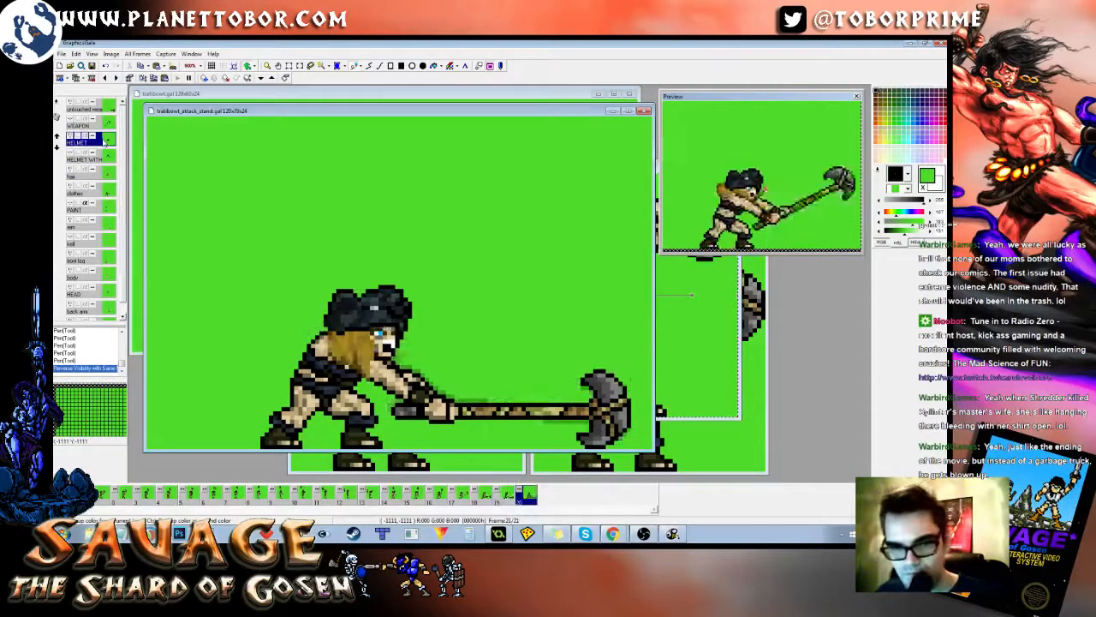
pyautogui.press('Left')
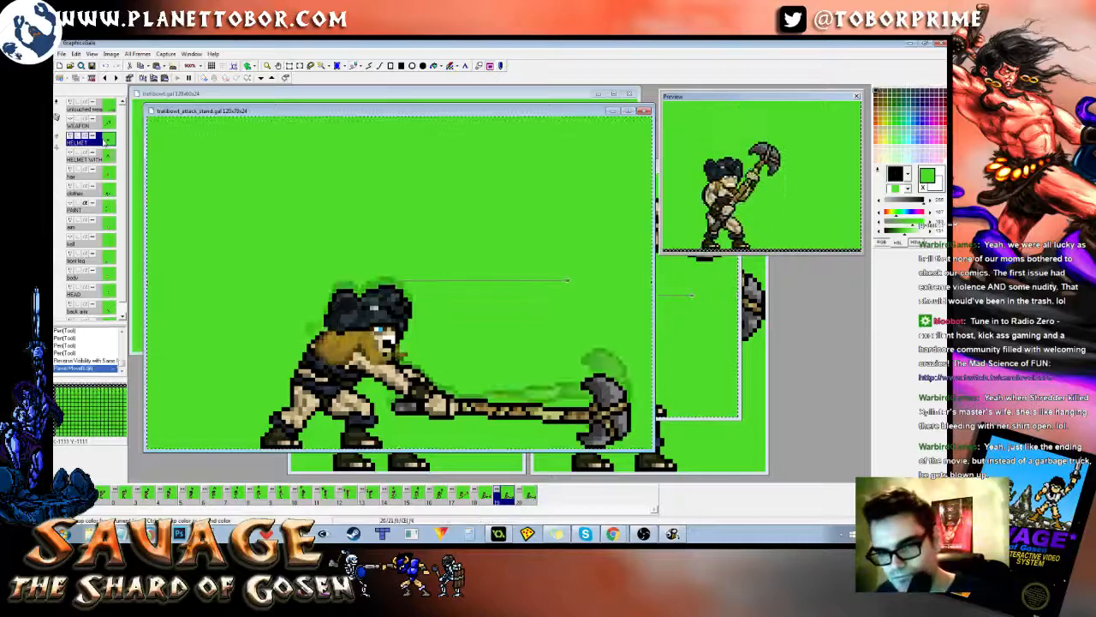
pyautogui.press('Right')
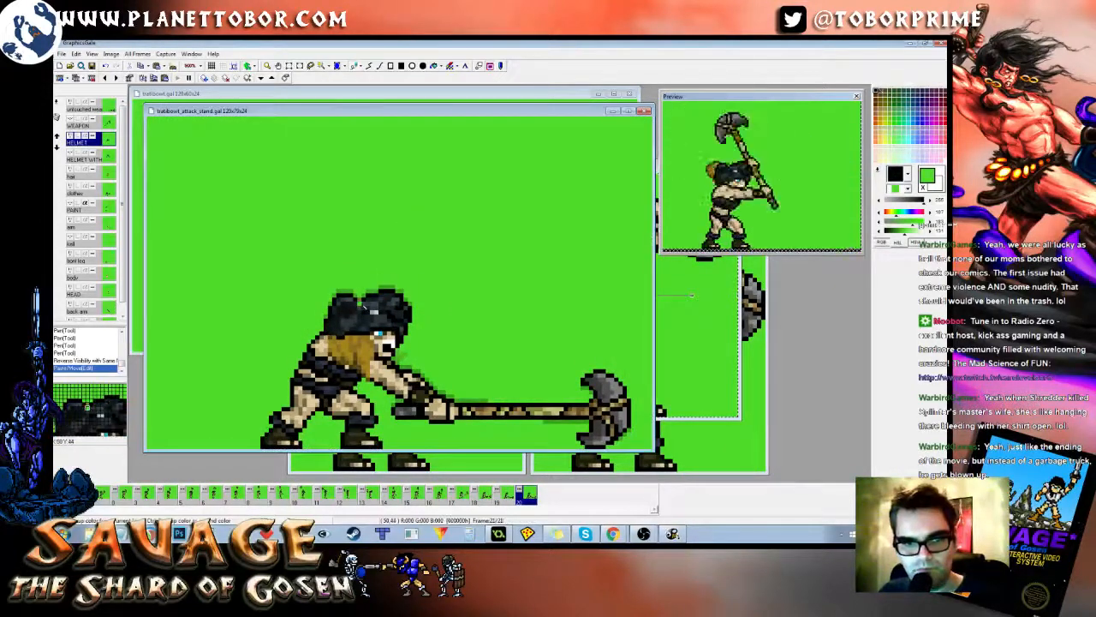
# Step: Retouch the helmet on the last frame with sampled black, compare it with the previous frame and resample the background green
pyautogui.rightClick(364, 307)
pyautogui.click(423, 245)
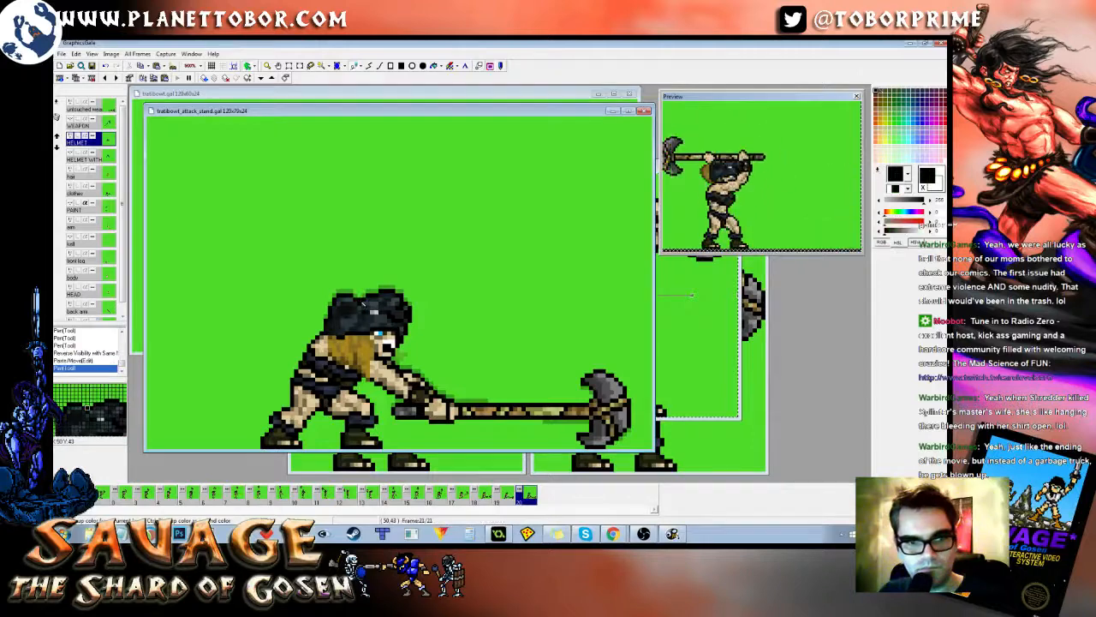
pyautogui.press('Left')
pyautogui.press('Right')
pyautogui.rightClick(411, 254)
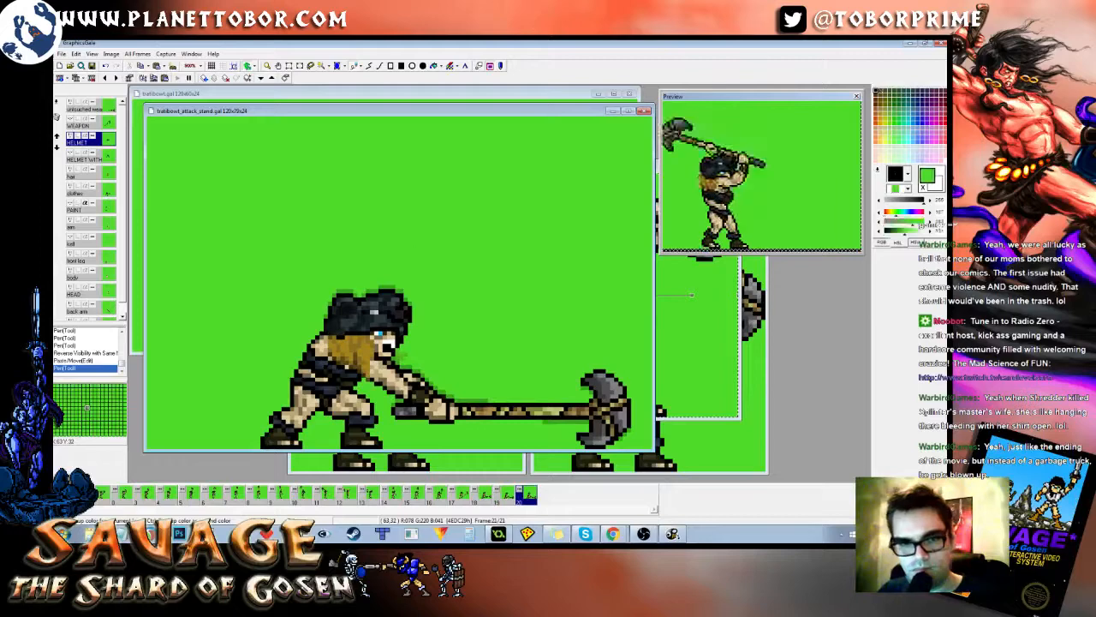
# Step: Show the horned helmet layer on the last frame and paste the copied artwork into it
pyautogui.keyDown('ctrl'); pyautogui.click(70, 153); pyautogui.keyUp('ctrl')
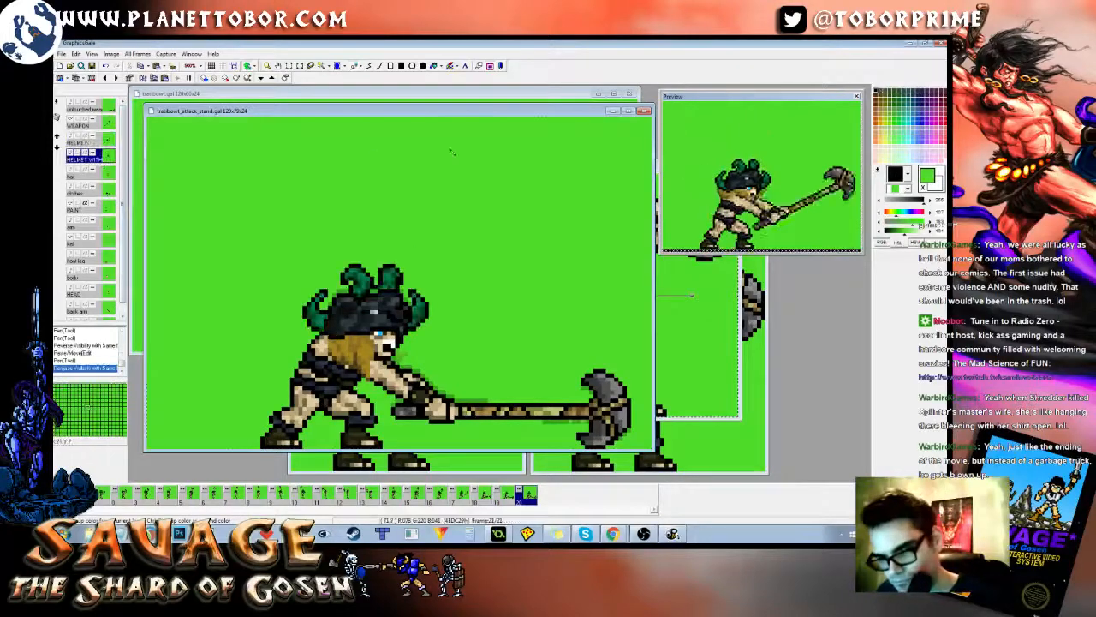
pyautogui.hotkey('ctrl', 'v')
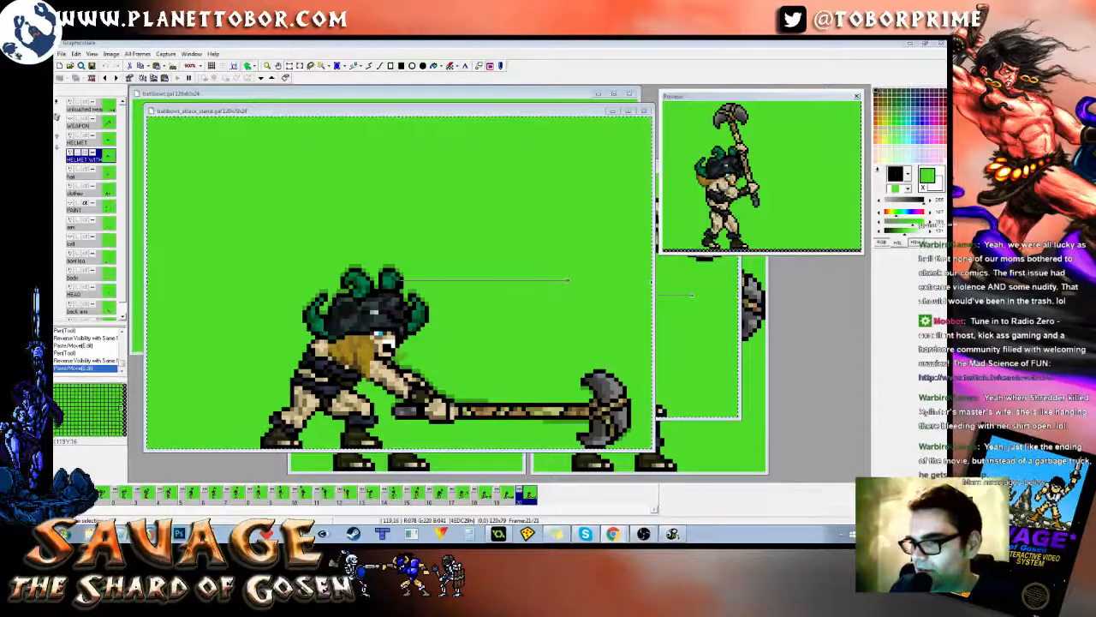
pyautogui.click(475, 117)
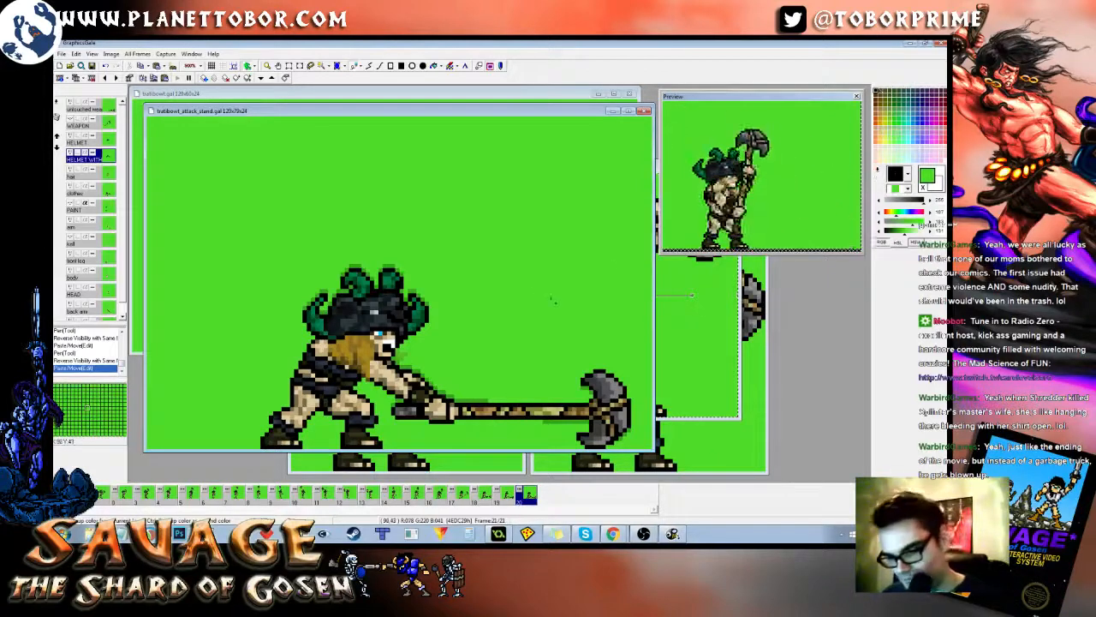
# Step: Compare the horned helmet's position between the last two attack frames
pyautogui.press('Left')
pyautogui.press('Right')
pyautogui.press('Left')
pyautogui.press('Right')
pyautogui.press('Left')
pyautogui.press('Right')
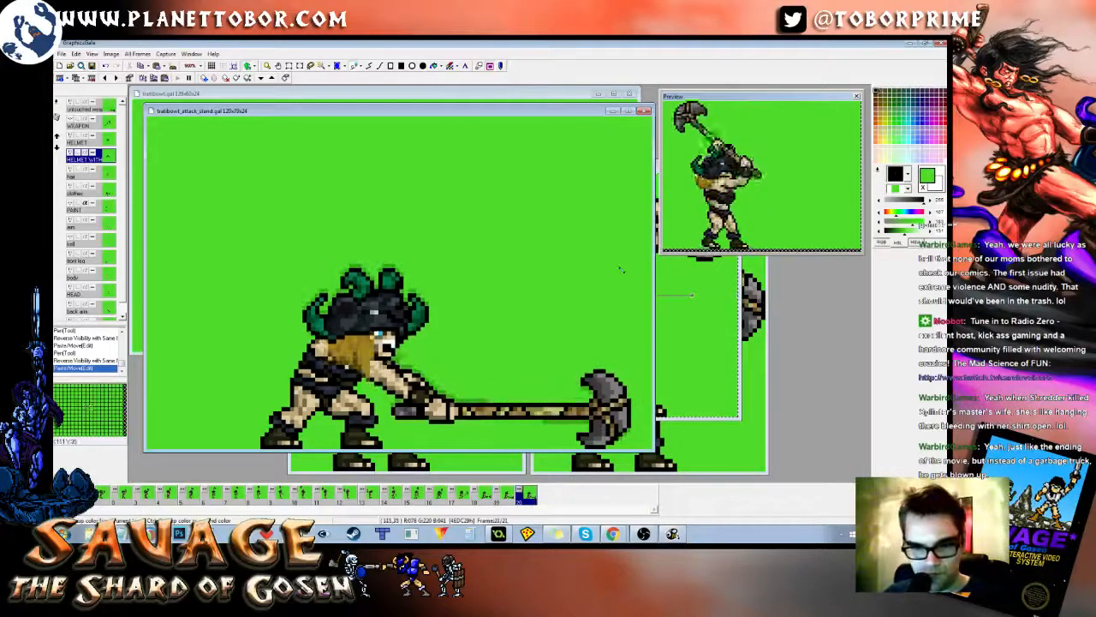
pyautogui.press('Left')
pyautogui.press('Right')
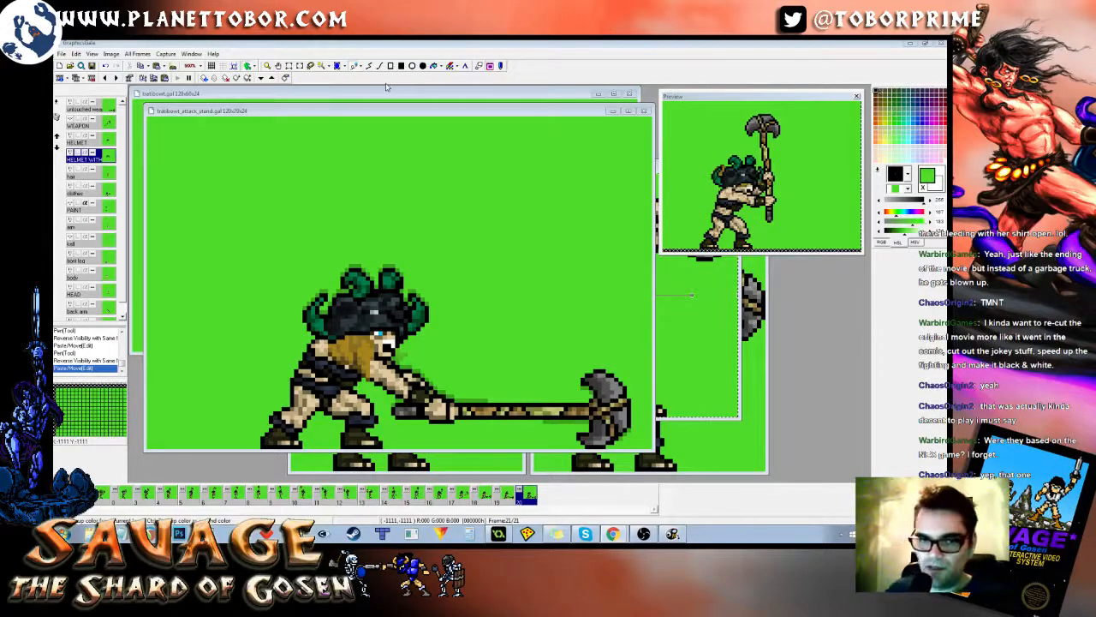
# Step: Compare the horned helmet and pose on the last two attack frames by flipping between them
pyautogui.click(570, 194)
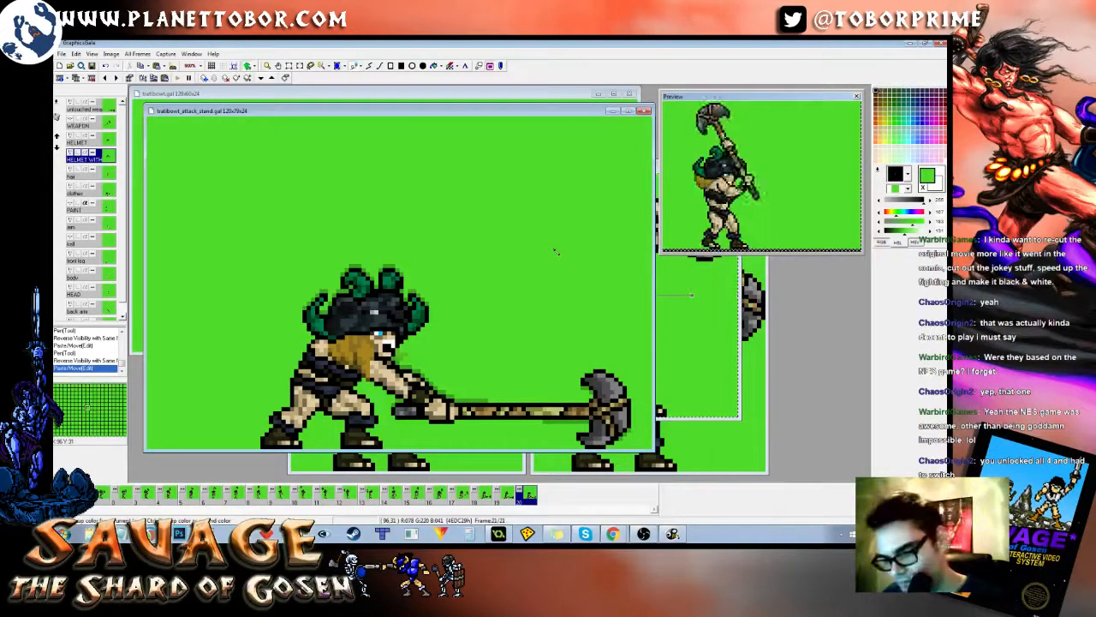
pyautogui.press('Left')
pyautogui.press('Left')
pyautogui.press('Right')
pyautogui.press('Right')
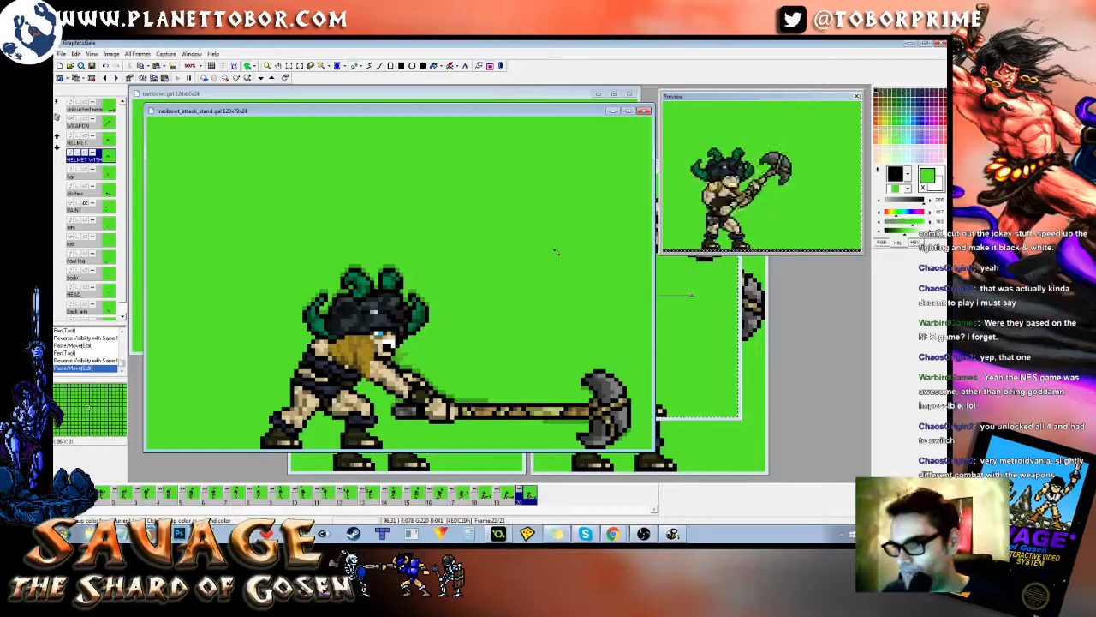
pyautogui.press('Left')
pyautogui.press('Right')
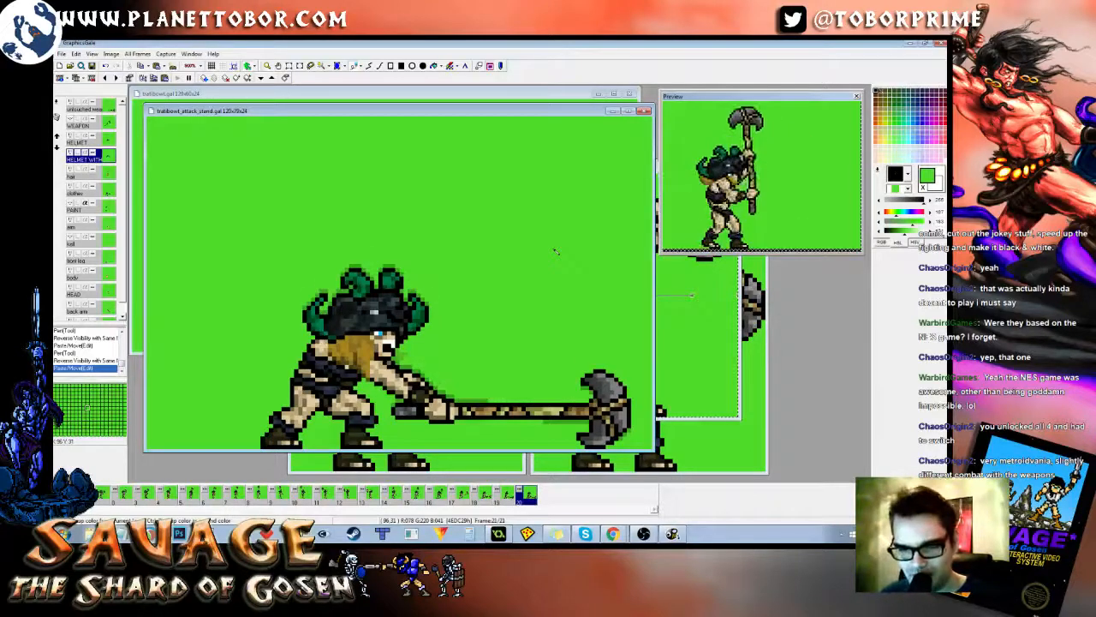
pyautogui.press('Left')
pyautogui.press('Right')
pyautogui.press('Left')
pyautogui.press('Right')
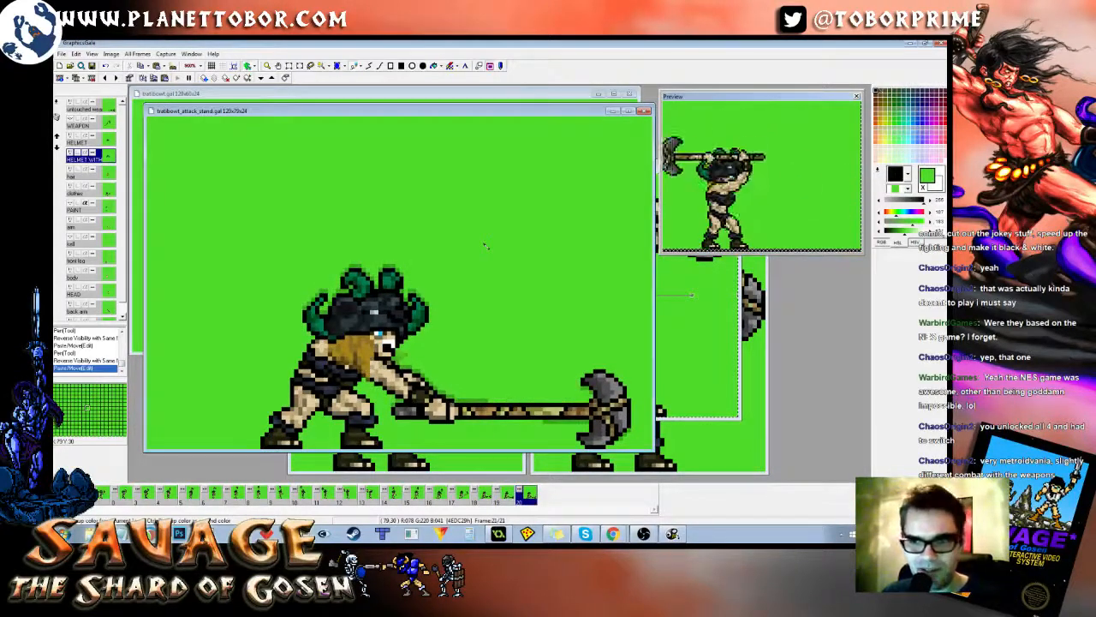
pyautogui.press('Left')
pyautogui.press('Right')
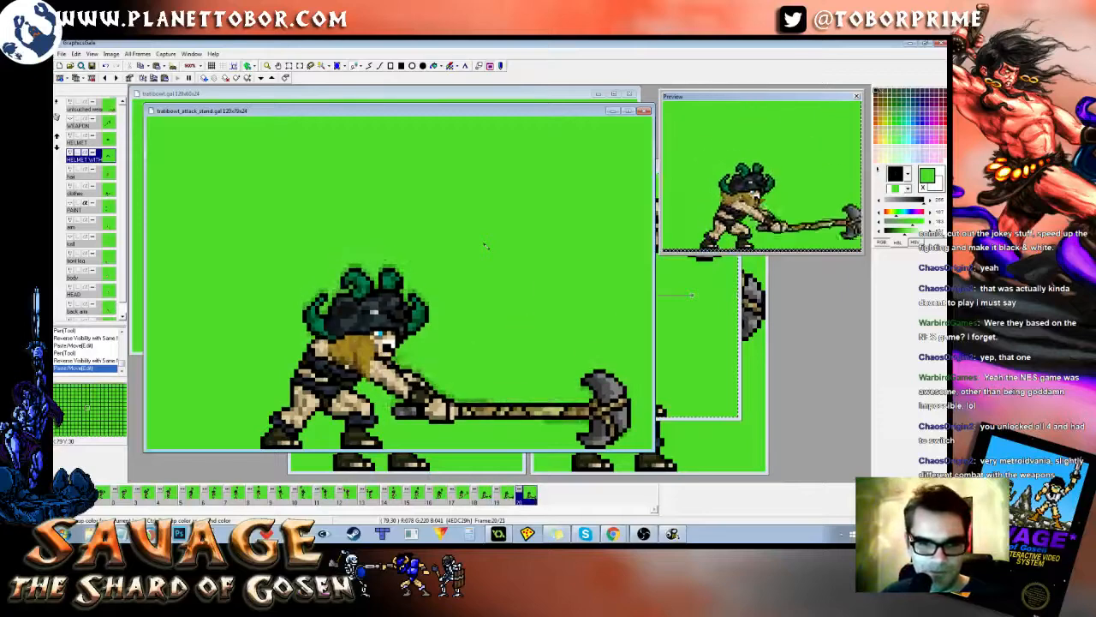
# Step: Retouch the hair below the helmet on the last frame's hair layer with sampled brown, checking it against the previous frame
pyautogui.click(86, 176)
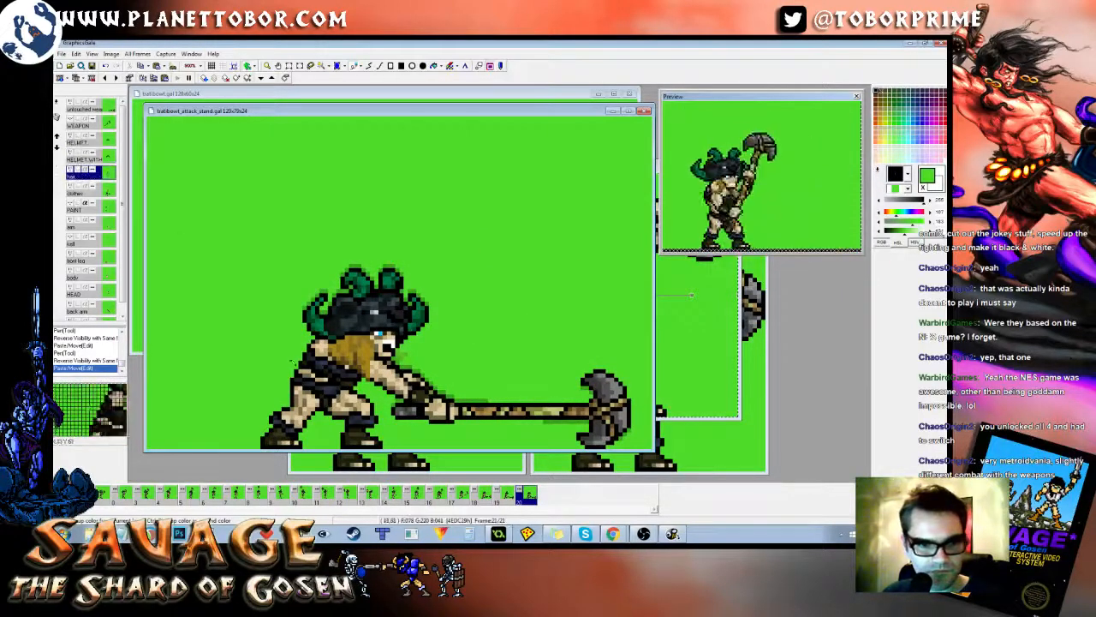
pyautogui.rightClick(343, 349)
pyautogui.click(327, 346)
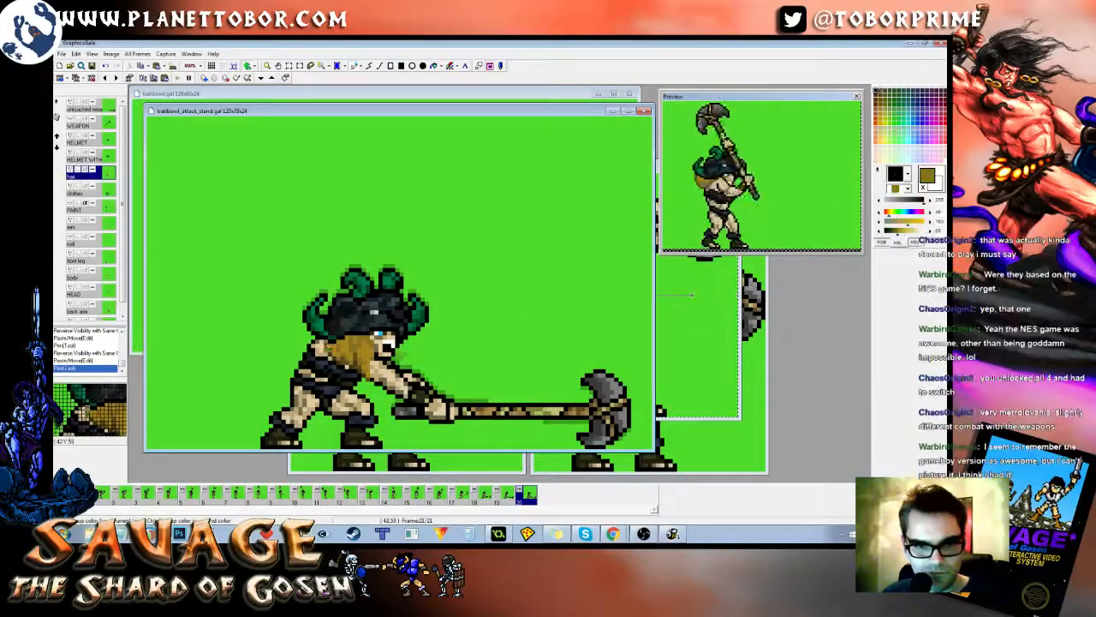
pyautogui.press('Left')
pyautogui.press('Right')
pyautogui.press('Left')
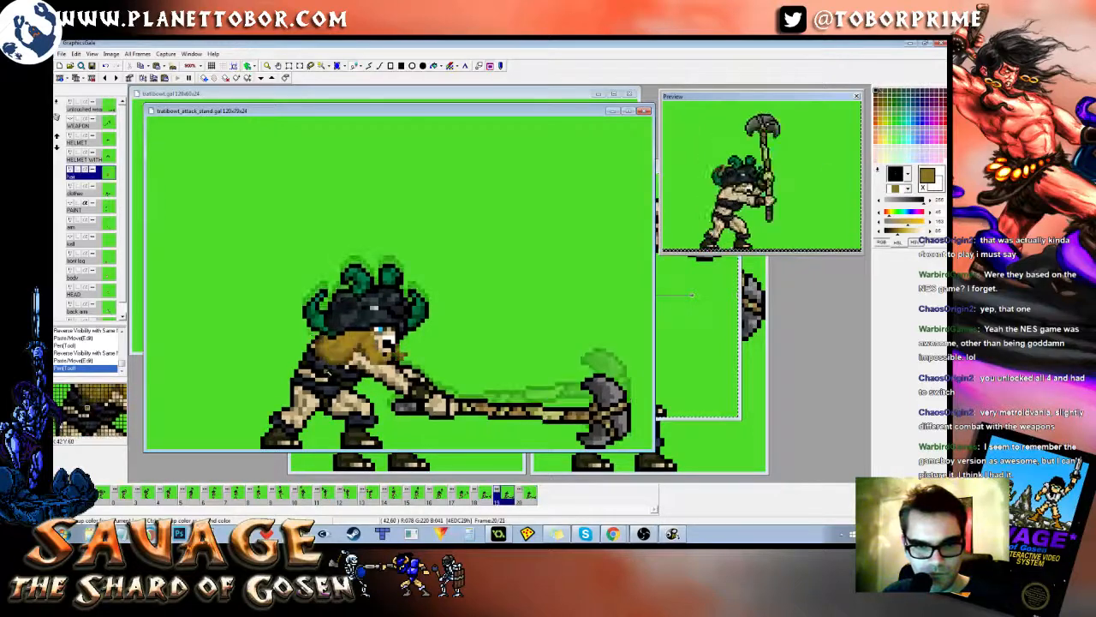
pyautogui.press('Right')
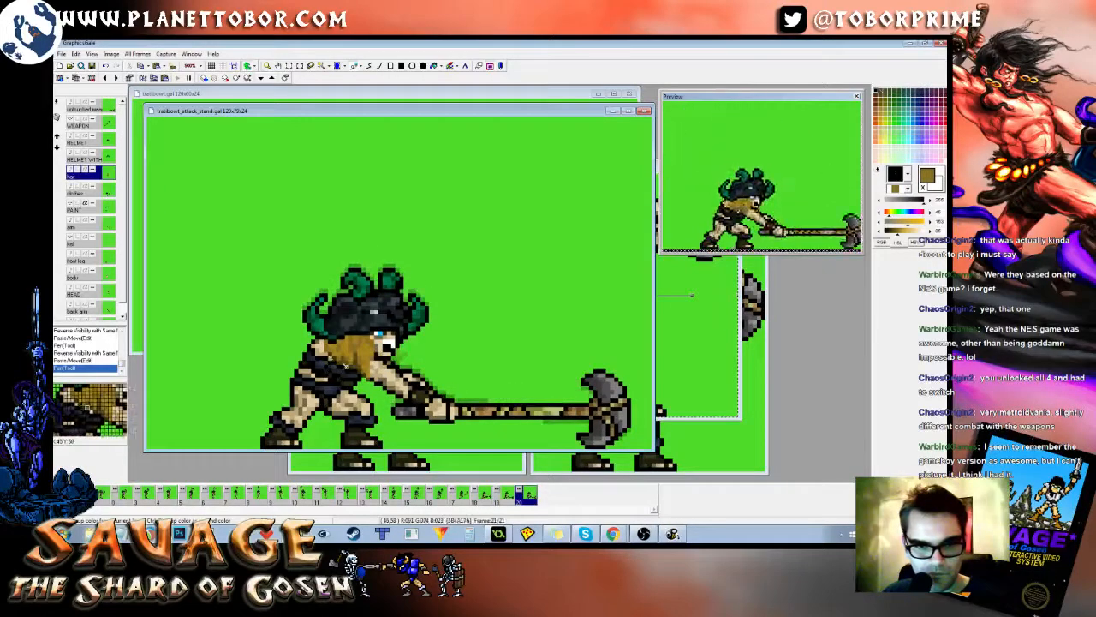
# Step: Touch up the back edge of the hair with a darker brown, compare the last two frames and resample the background green
pyautogui.click(345, 367)
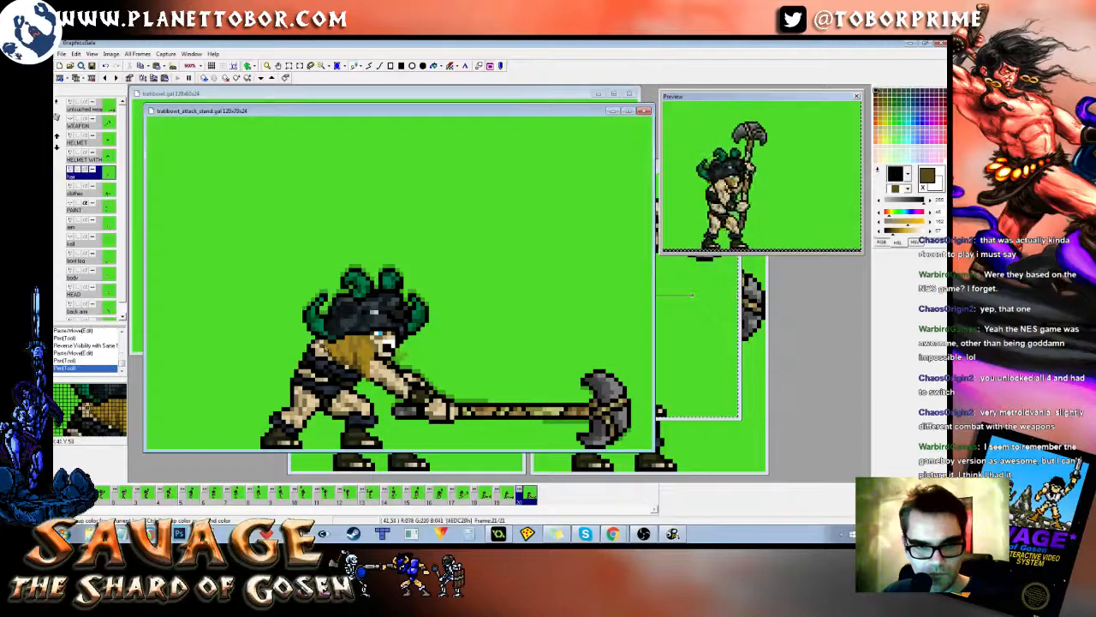
pyautogui.click(327, 341)
pyautogui.press('Left')
pyautogui.press('Right')
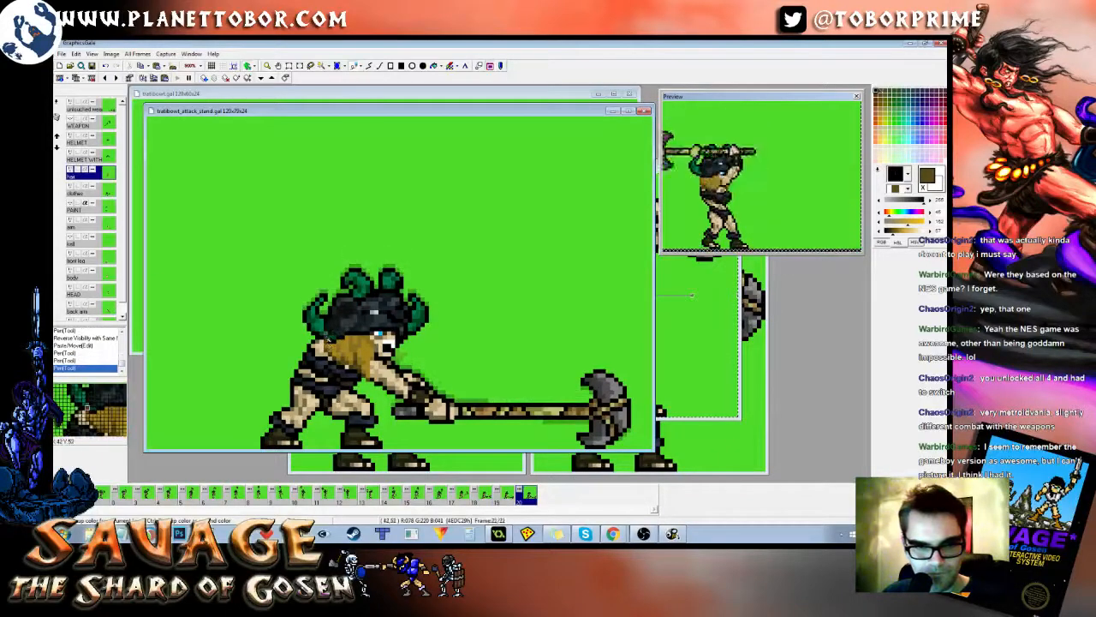
pyautogui.press('Left')
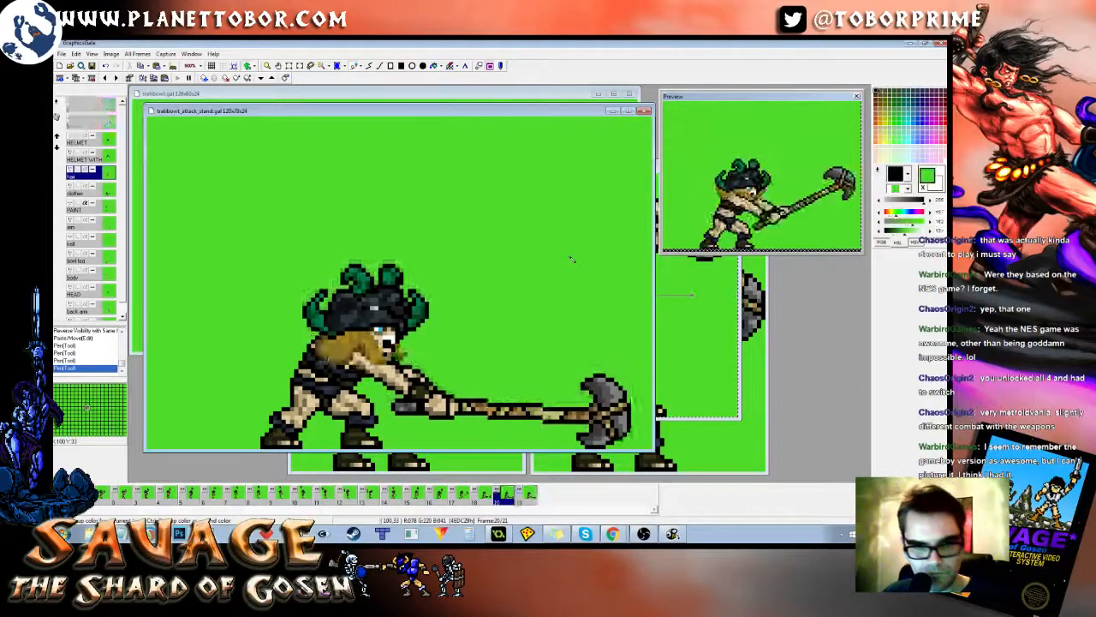
pyautogui.press('Right')
# Step: Hide the HELMET and horned helmet layers and compare the bare hair on the last two frames
pyautogui.click(90, 141)
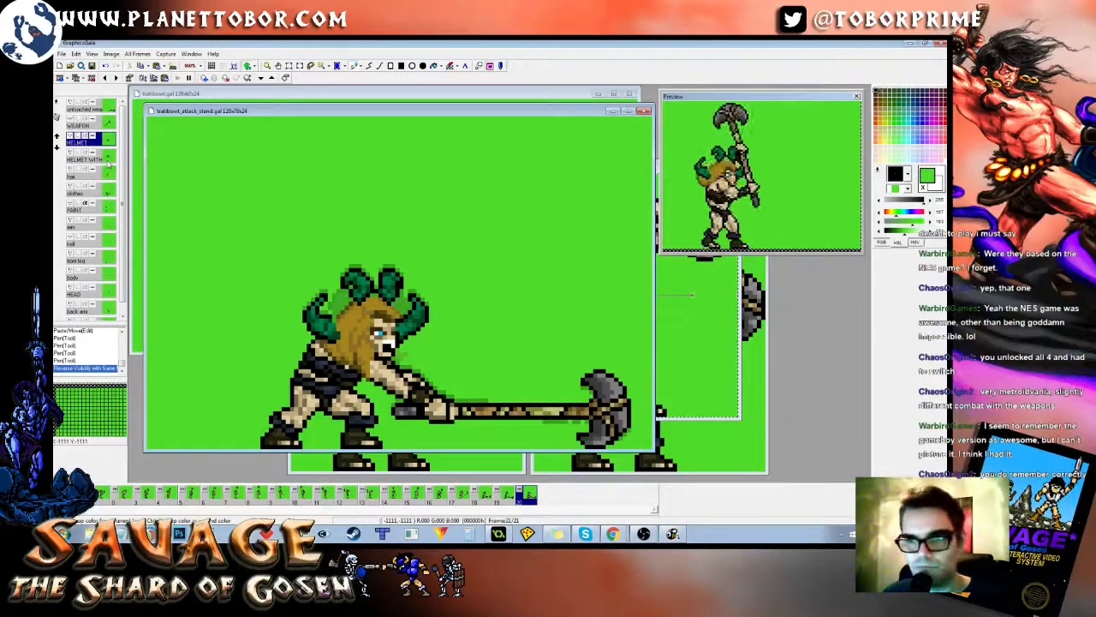
pyautogui.click(101, 159)
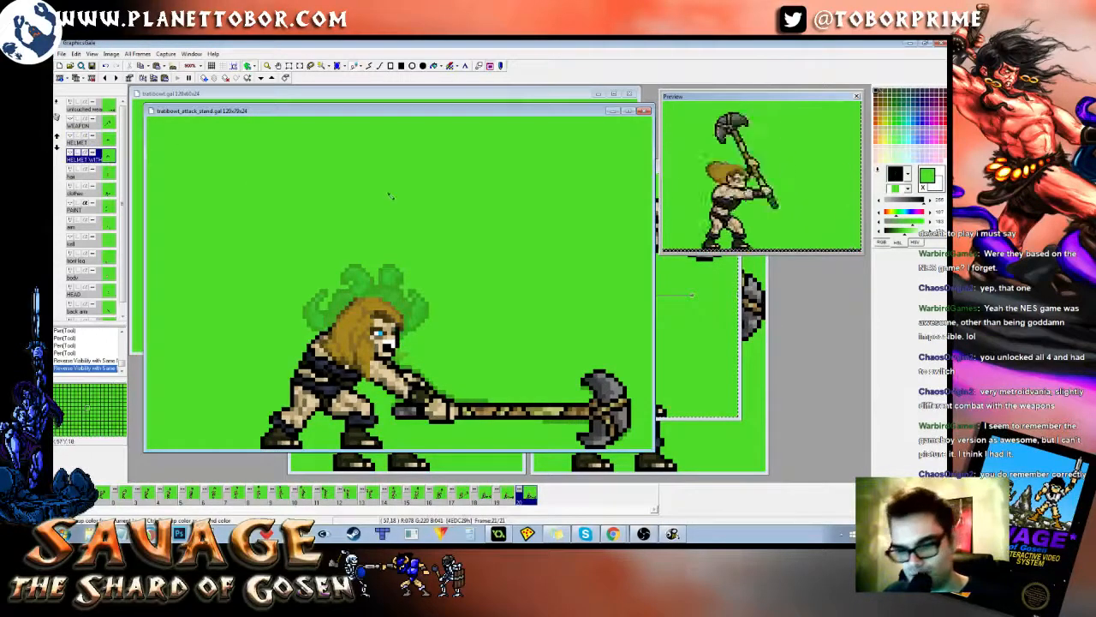
pyautogui.press('Left')
pyautogui.press('Right')
pyautogui.press('Left')
pyautogui.press('Right')
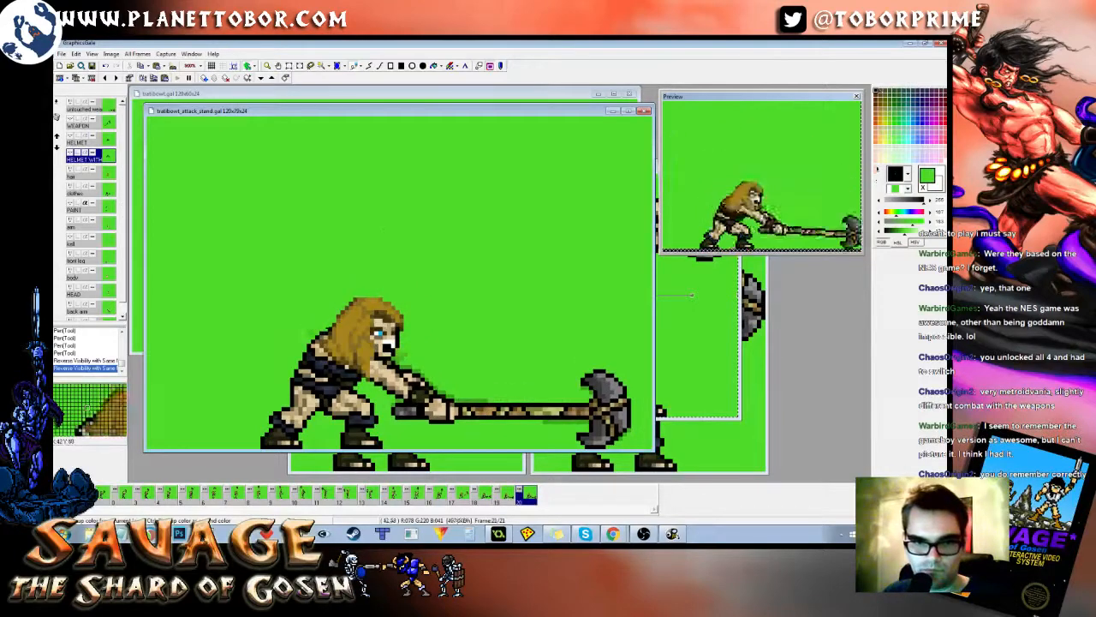
# Step: Retouch the back outline of the hair on the hair layer with sampled dark brown, and resample the background green
pyautogui.rightClick(329, 335)
pyautogui.click(327, 336)
pyautogui.click(520, 315)
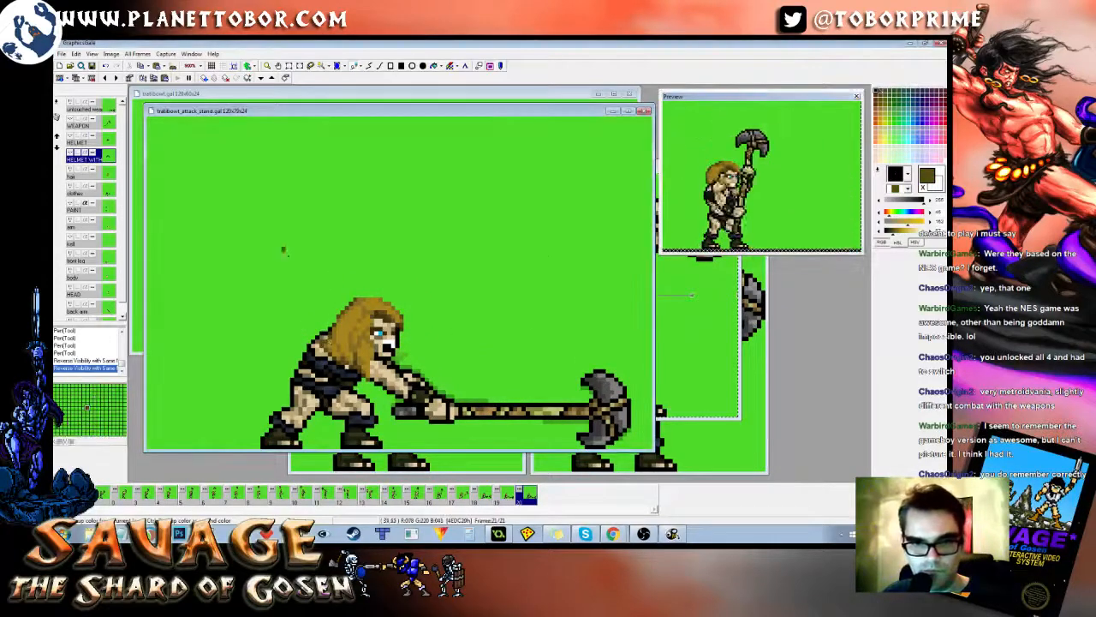
pyautogui.click(100, 171)
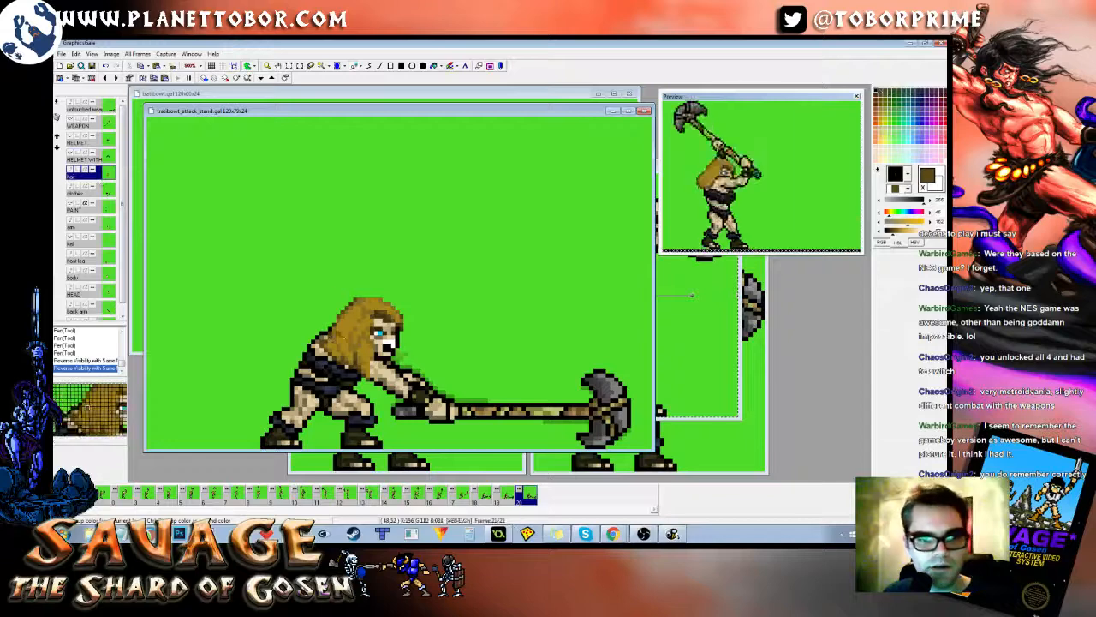
pyautogui.click(330, 338)
pyautogui.press('Left')
pyautogui.rightClick(357, 215)
pyautogui.press('Right')
pyautogui.press('Right')
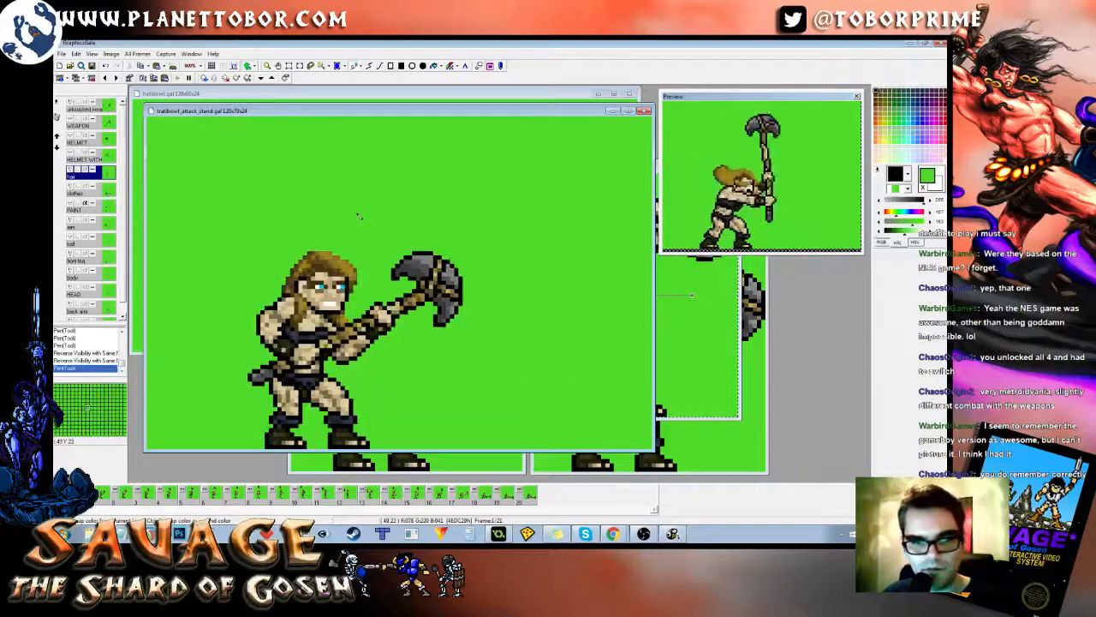
# Step: Examine the hair, hands and axe movement by flipping repeatedly between the last two frames without helmets
pyautogui.press('Left')
pyautogui.press('Left')
pyautogui.press('Right')
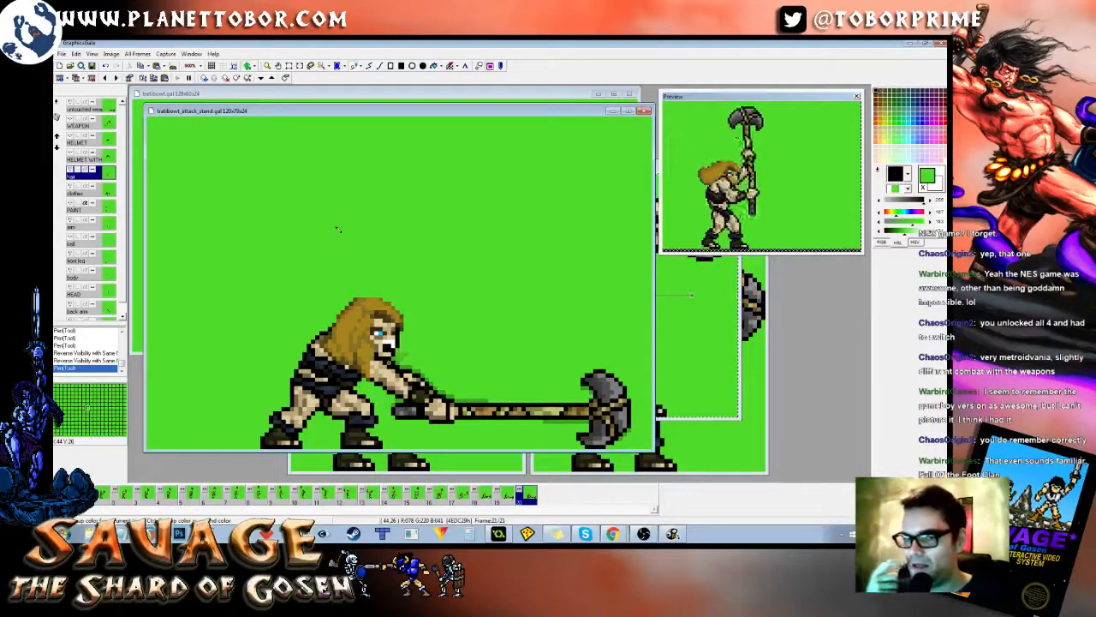
pyautogui.press('Left')
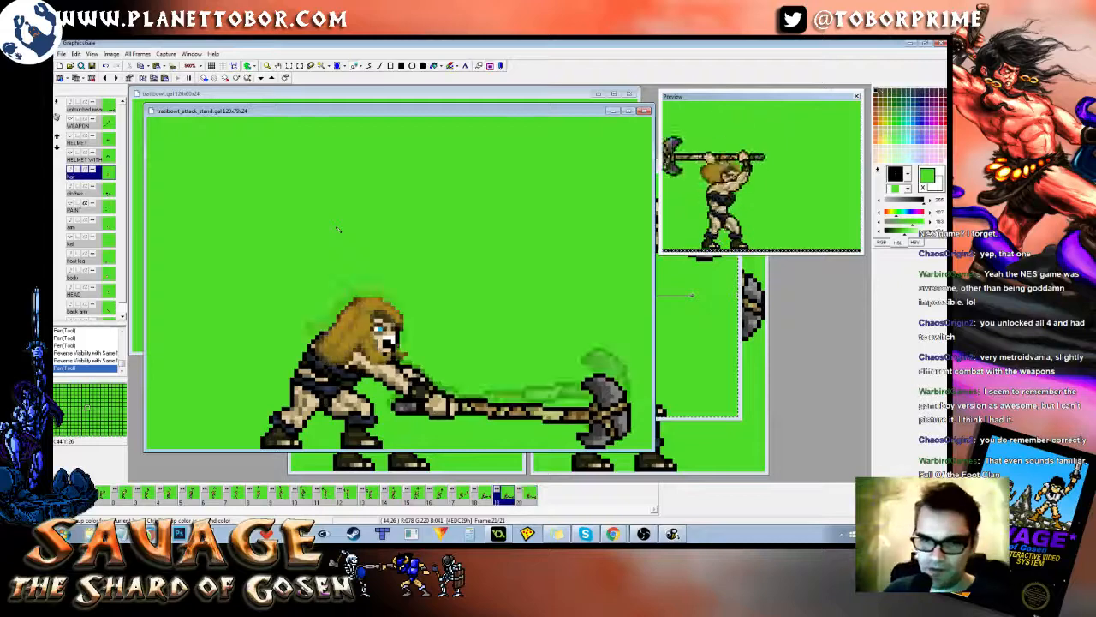
pyautogui.press('Right')
pyautogui.press('Left')
pyautogui.press('Right')
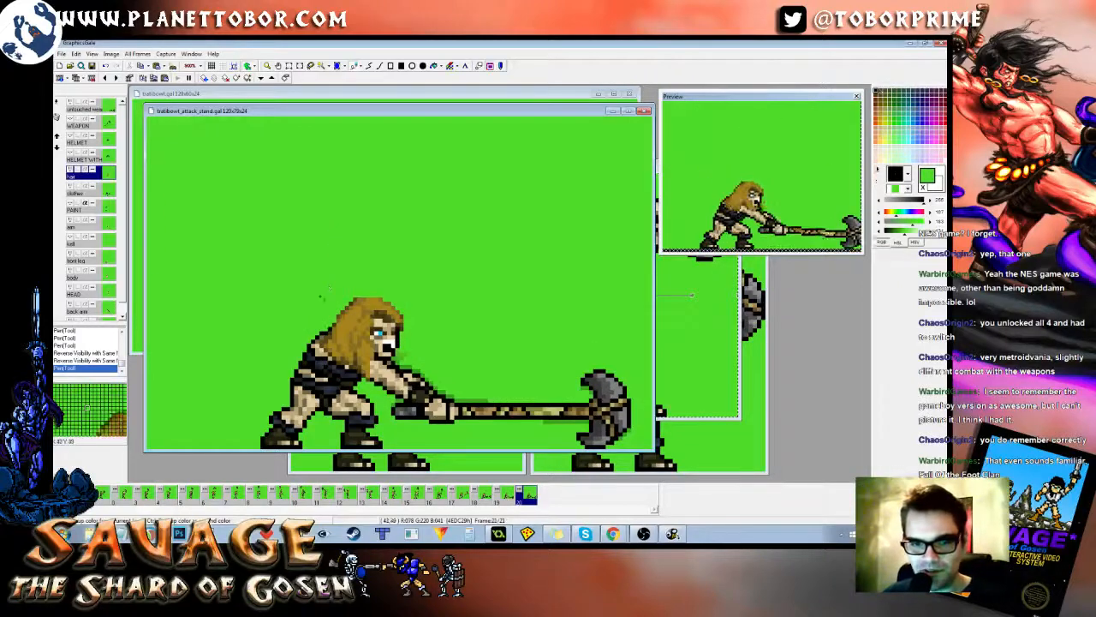
pyautogui.press('Left')
pyautogui.press('Right')
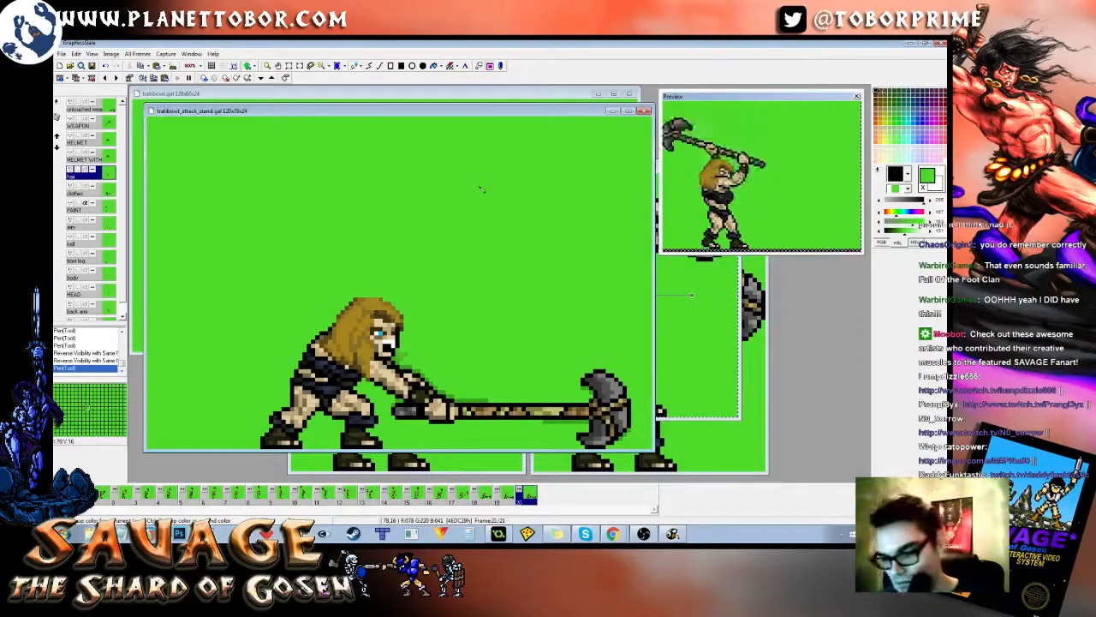
pyautogui.press('Left')
pyautogui.press('Right')
pyautogui.press('Left')
pyautogui.press('Right')
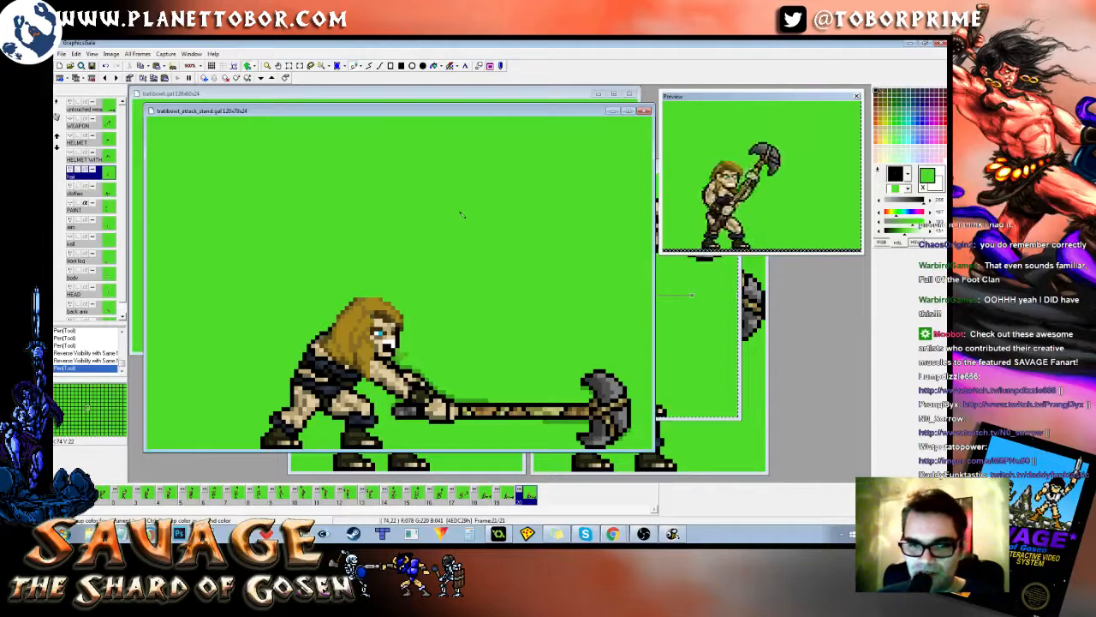
pyautogui.press('Left')
pyautogui.press('Right')
pyautogui.press('Left')
pyautogui.press('Right')
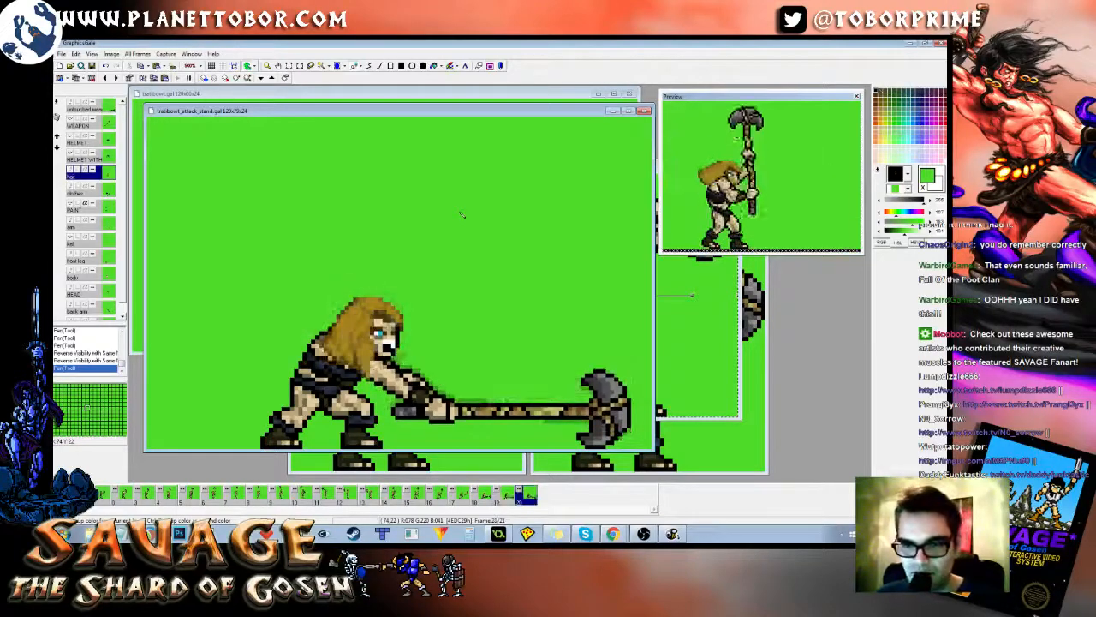
pyautogui.press('Left')
pyautogui.press('Right')
pyautogui.press('Left')
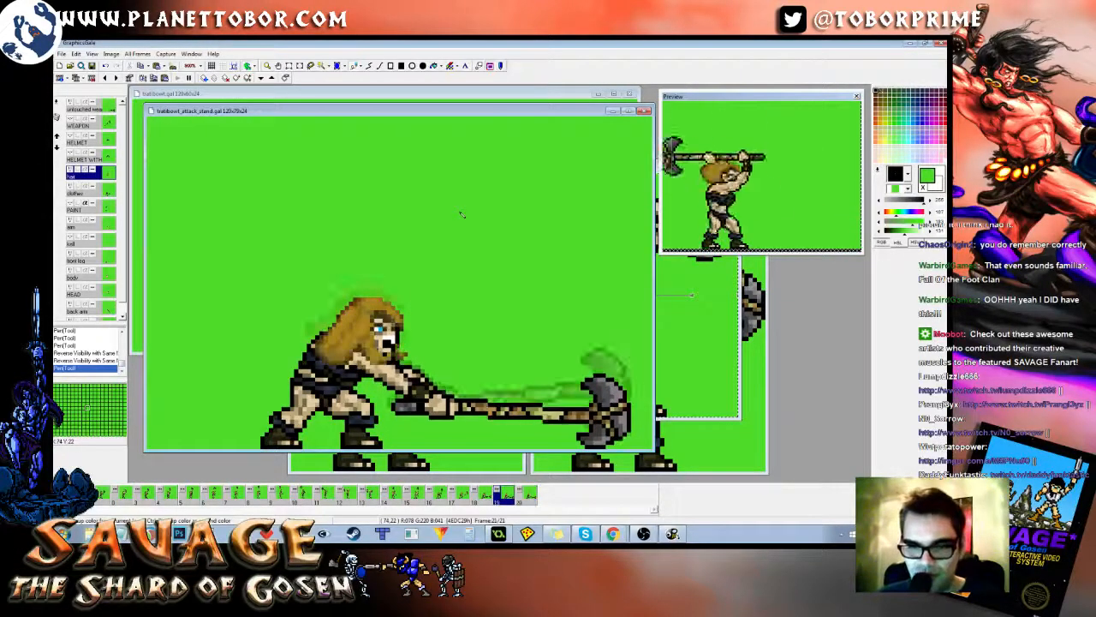
pyautogui.press('Right')
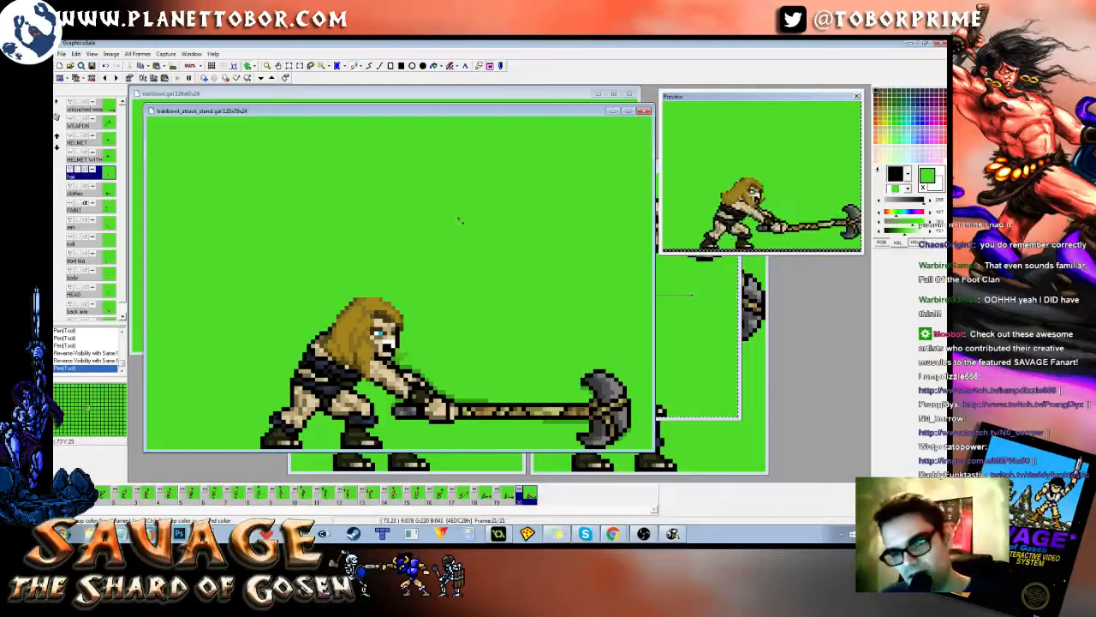
# Step: Retouch the gripping hand on the last frame's back arm layer with sampled tan, resample the background green and compare with the previous frame
pyautogui.rightClick(459, 412)
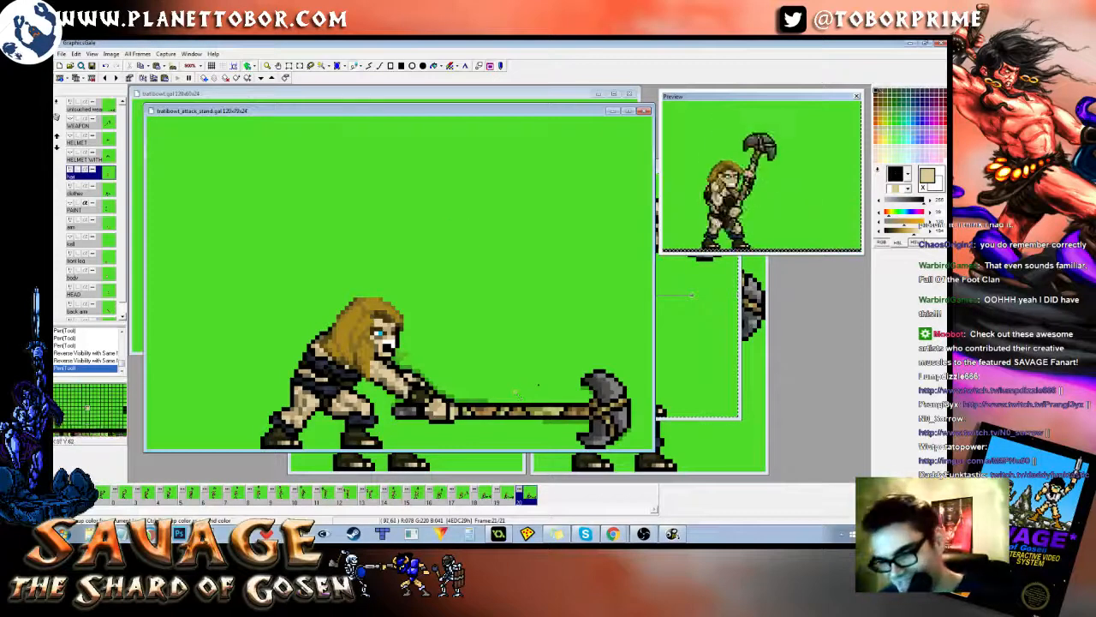
pyautogui.press('Left')
pyautogui.press('Right')
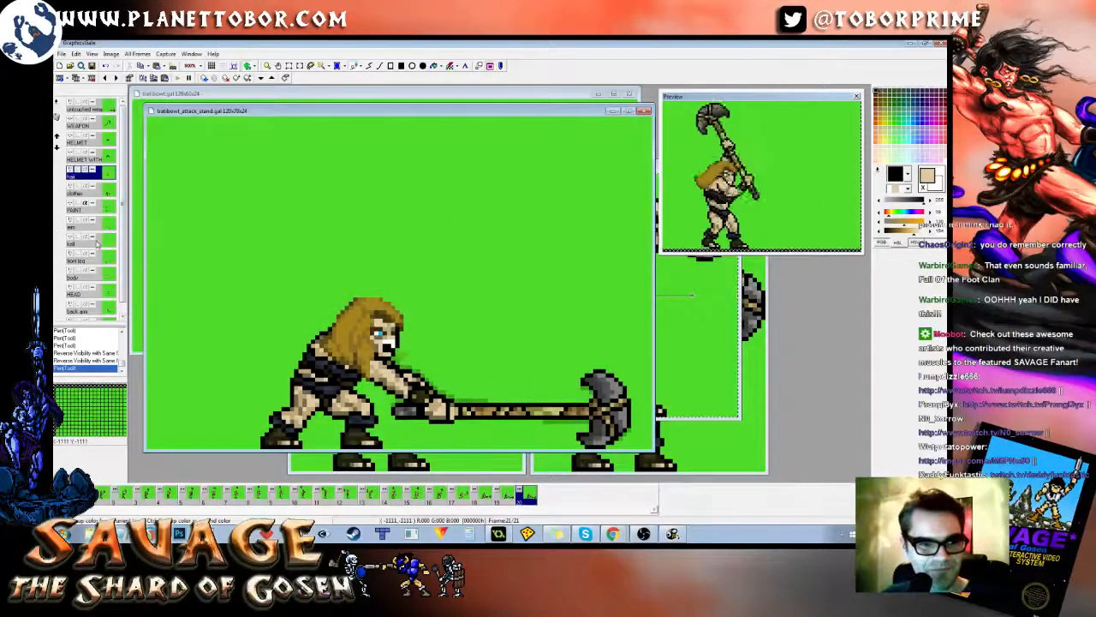
pyautogui.scroll(-1, 123, 296)
pyautogui.click(109, 299)
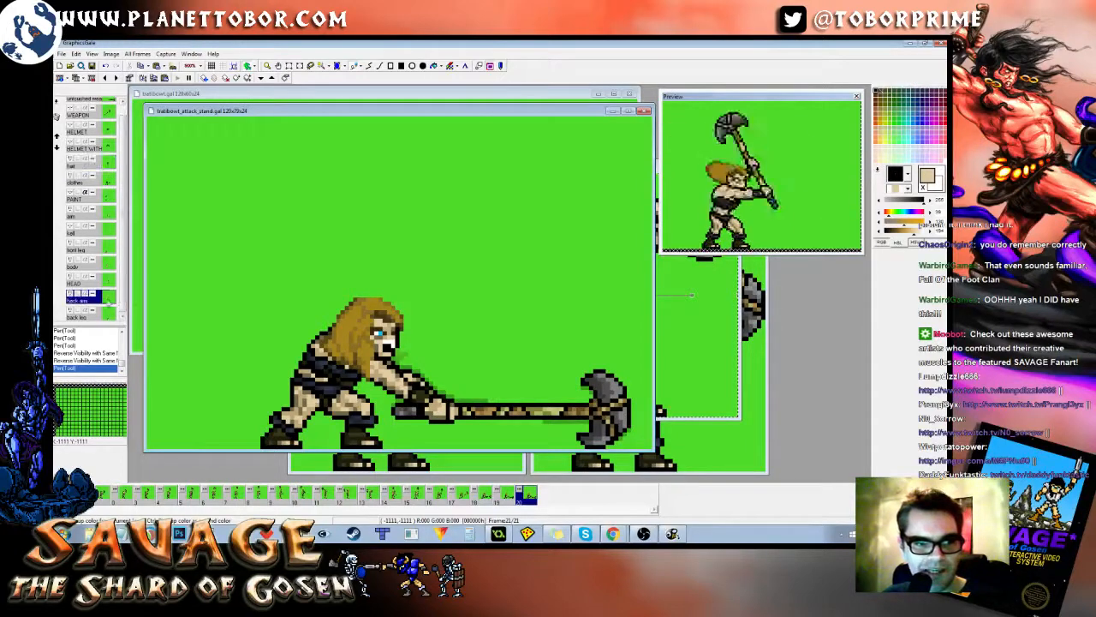
pyautogui.press('Left')
pyautogui.press('Left')
pyautogui.press('Right')
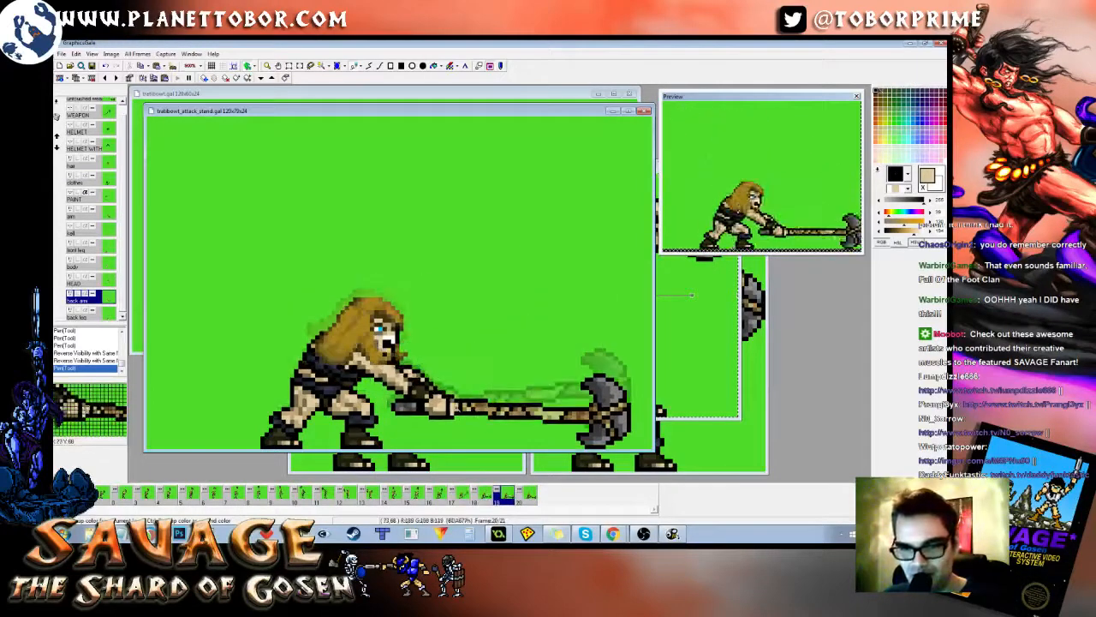
pyautogui.press('Left')
pyautogui.press('Right')
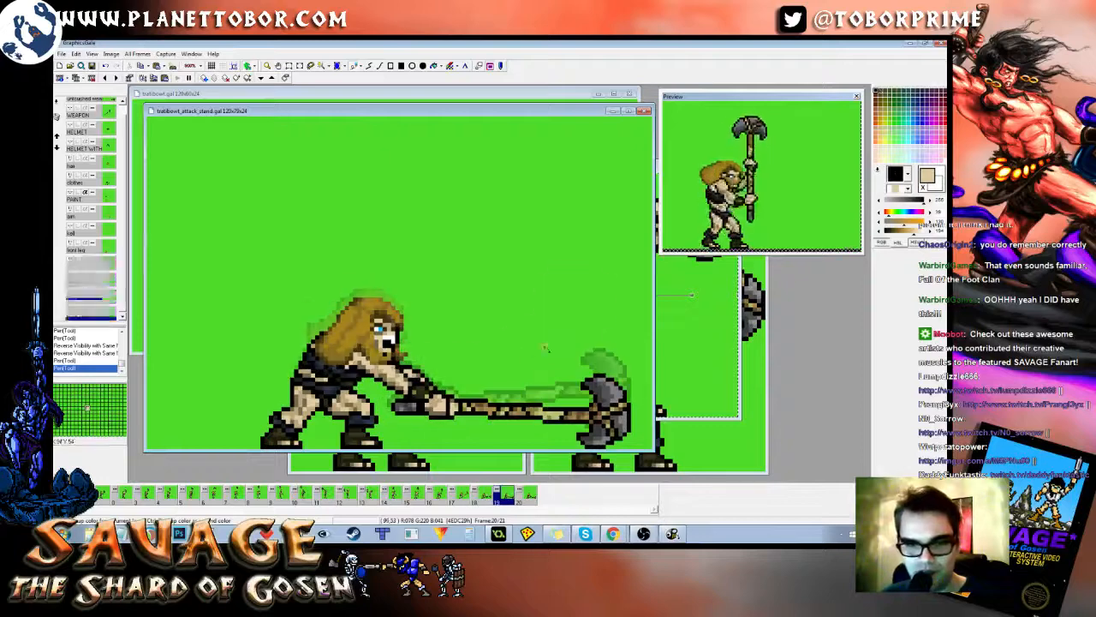
pyautogui.press('Right')
pyautogui.click(449, 406)
pyautogui.rightClick(520, 325)
pyautogui.press('Left')
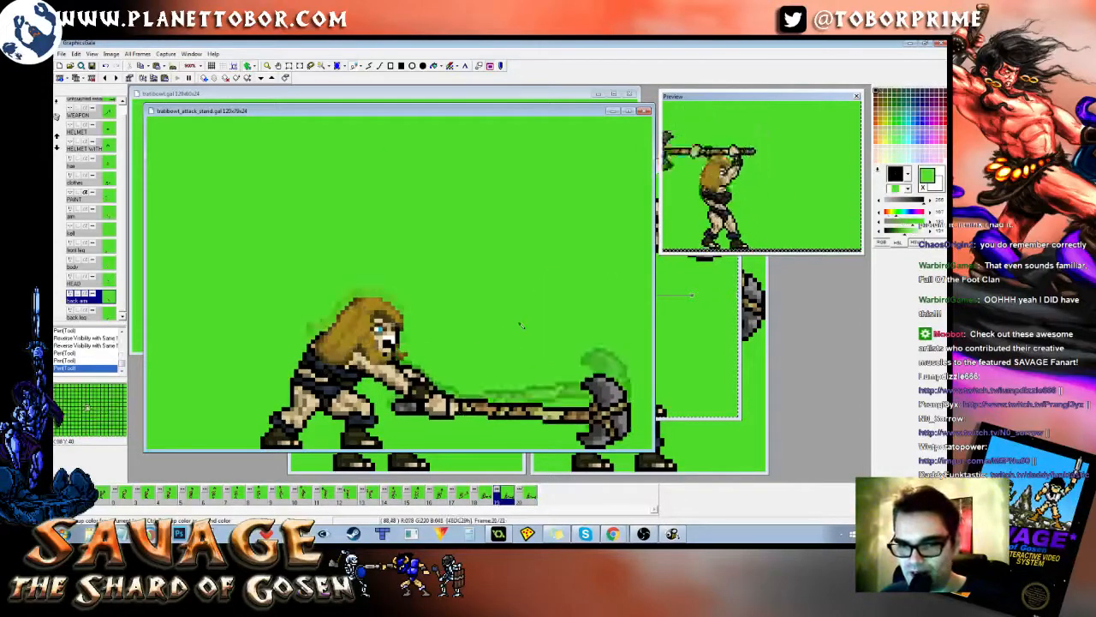
pyautogui.press('Right')
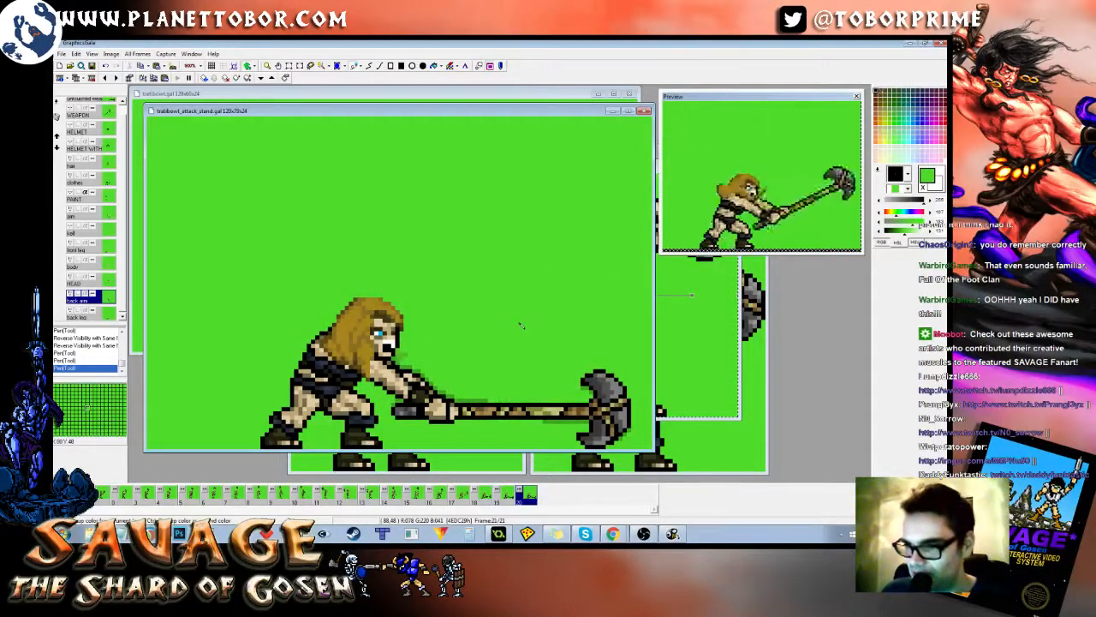
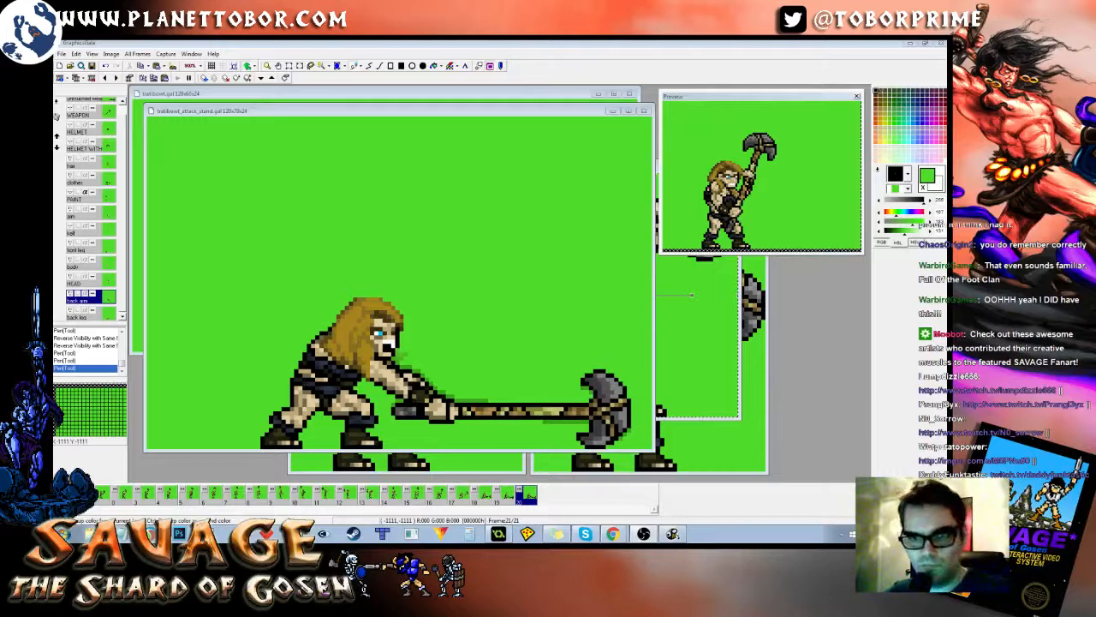
pyautogui.click(541, 113)
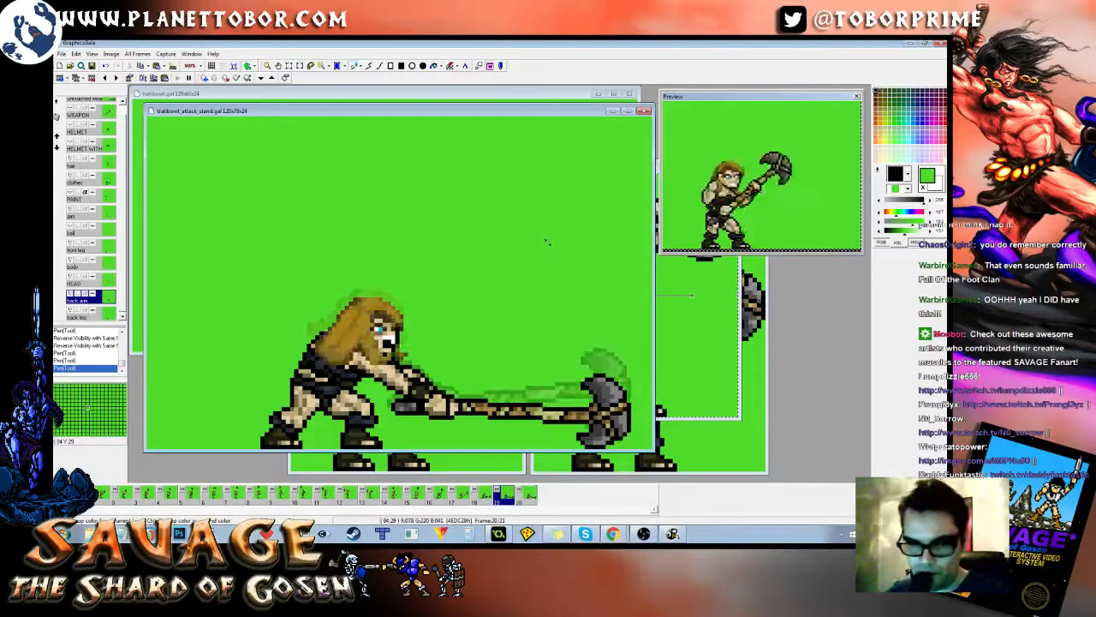
# Step: Compare the last attack frames, and briefly view the battlecry sprite before returning to the attack animation
pyautogui.press('Left')
pyautogui.press('Right')
pyautogui.press('Left')
pyautogui.press('Left')
pyautogui.press('Right')
pyautogui.press('Right')
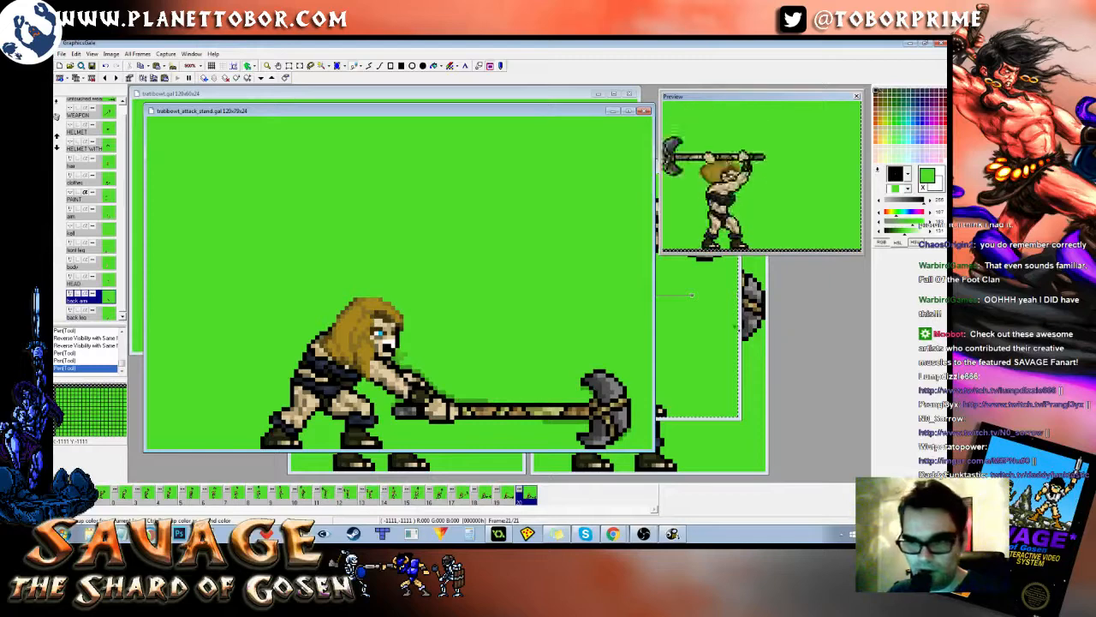
pyautogui.click(691, 296)
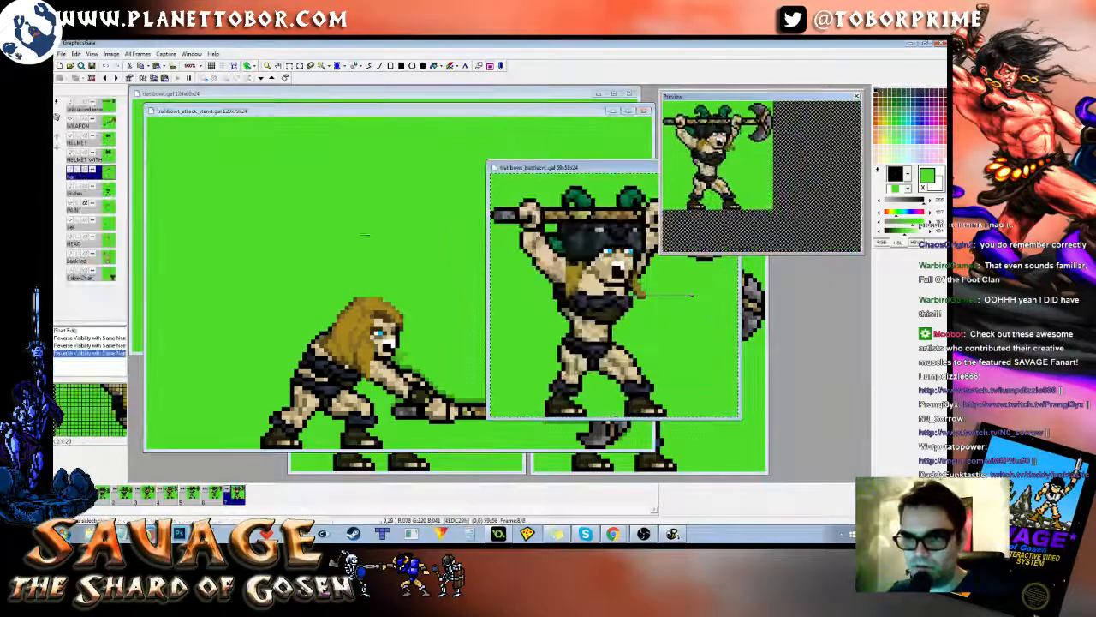
pyautogui.click(366, 116)
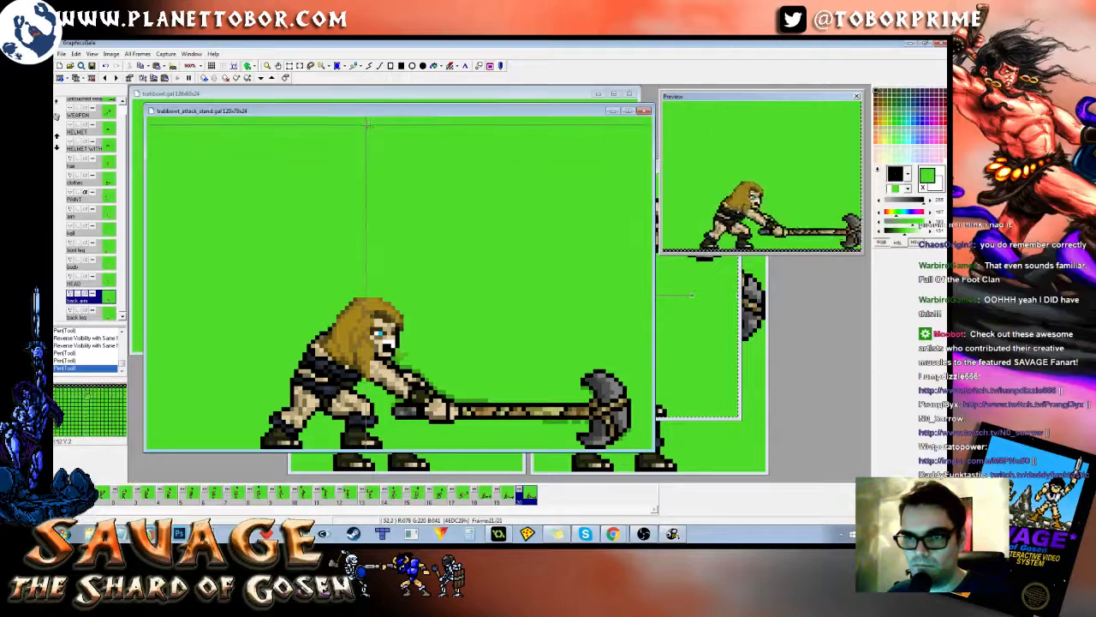
# Step: Step back and forth through the final frames of the axe swing to examine the motion down to the impact pose
pyautogui.press('Left')
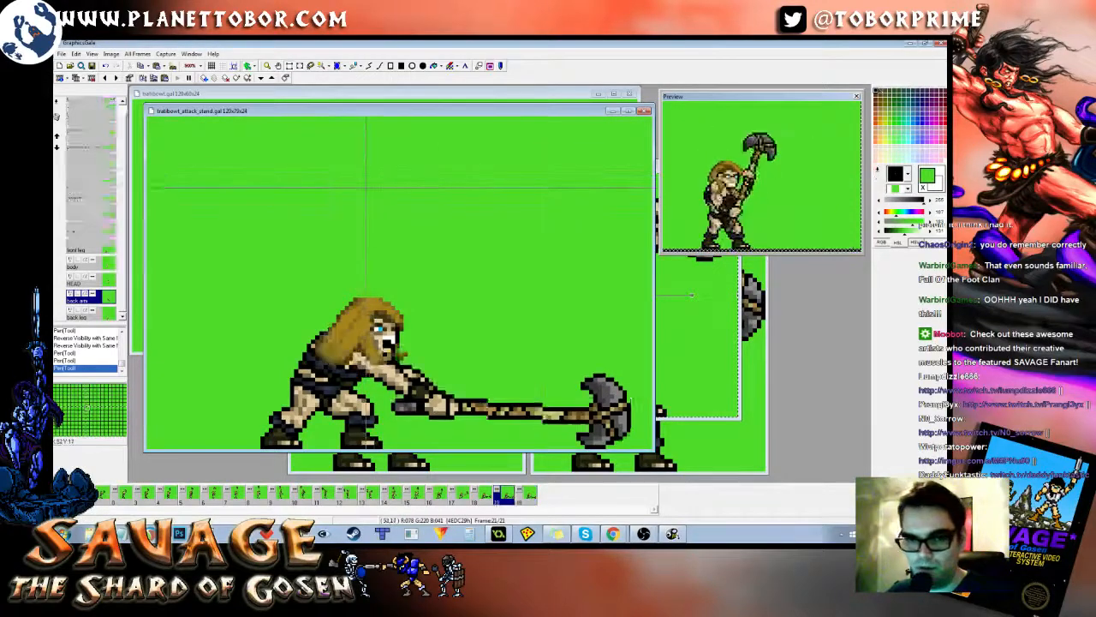
pyautogui.press('Left')
pyautogui.press('Left')
pyautogui.press('Left')
pyautogui.press('Left')
pyautogui.press('Left')
pyautogui.press('Left')
pyautogui.press('Right')
pyautogui.press('Right')
pyautogui.press('Right')
pyautogui.press('Right')
pyautogui.press('Right')
pyautogui.press('Right')
pyautogui.press('Left')
pyautogui.press('Left')
pyautogui.press('Right')
pyautogui.press('Right')
pyautogui.press('Right')
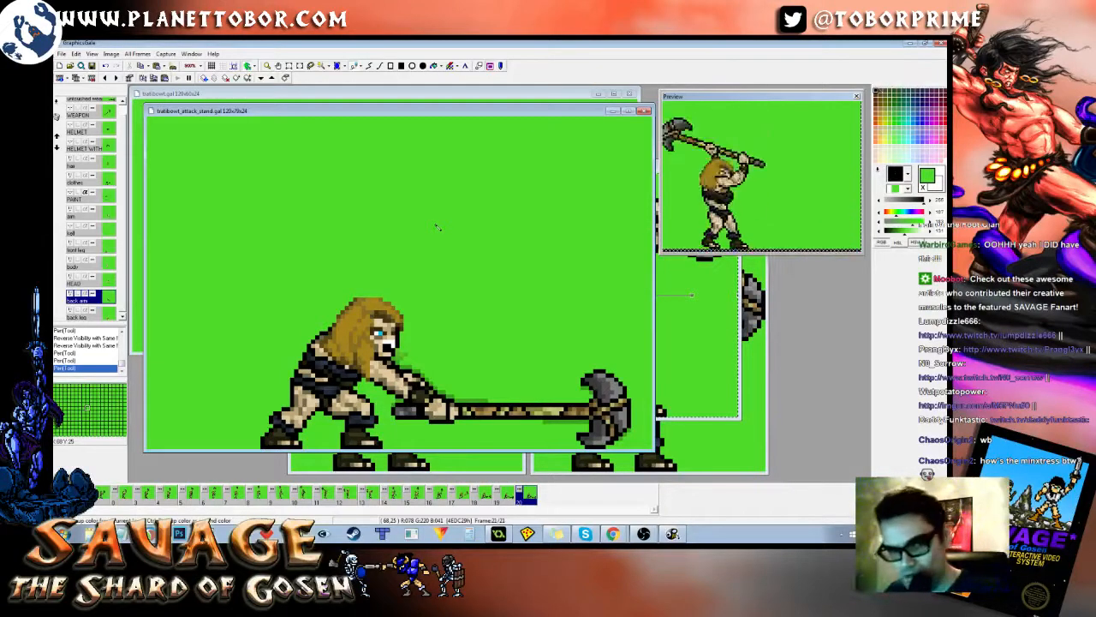
# Step: Flip repeatedly between the last two attack frames to judge how the body and axe settle
pyautogui.press('Left')
pyautogui.press('Right')
pyautogui.press('Left')
pyautogui.press('Right')
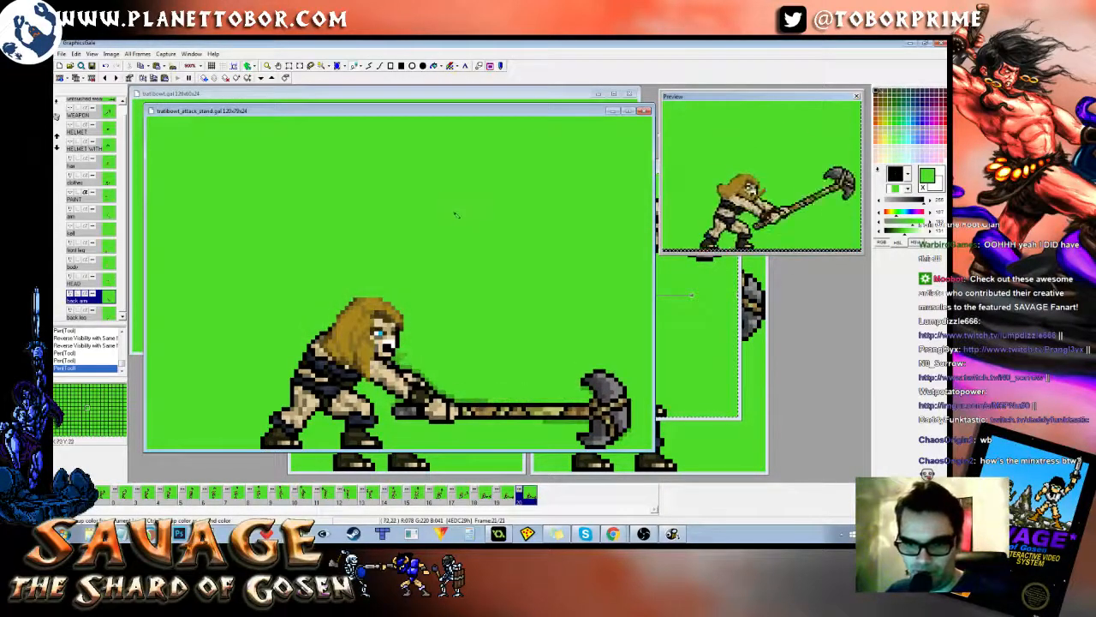
pyautogui.press('Left')
pyautogui.press('Right')
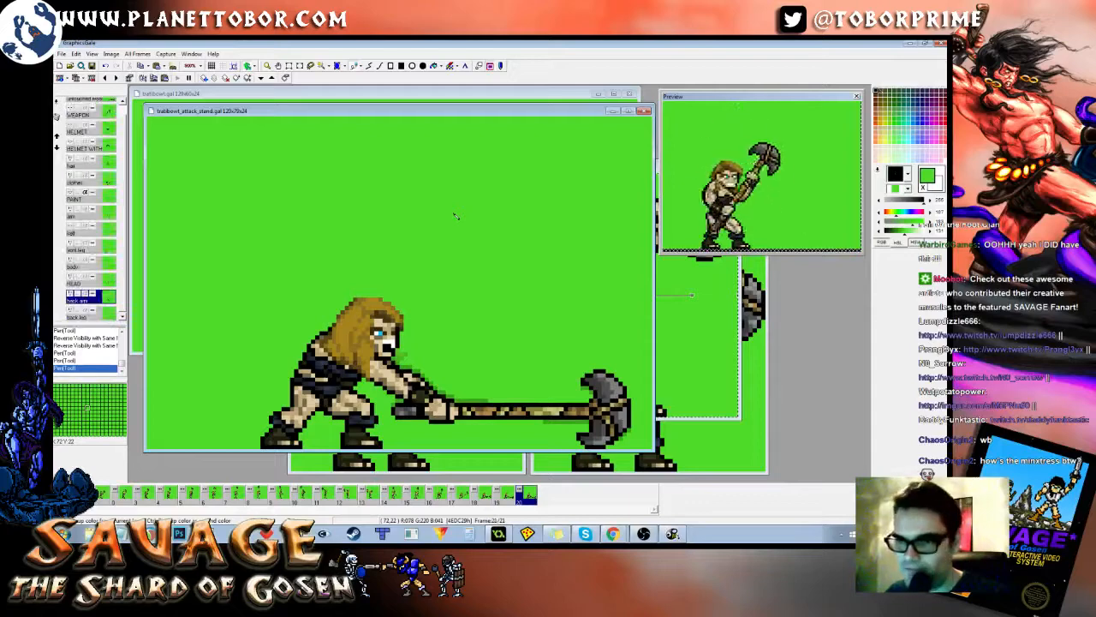
pyautogui.press('Left')
pyautogui.press('Left')
pyautogui.press('Right')
pyautogui.press('Right')
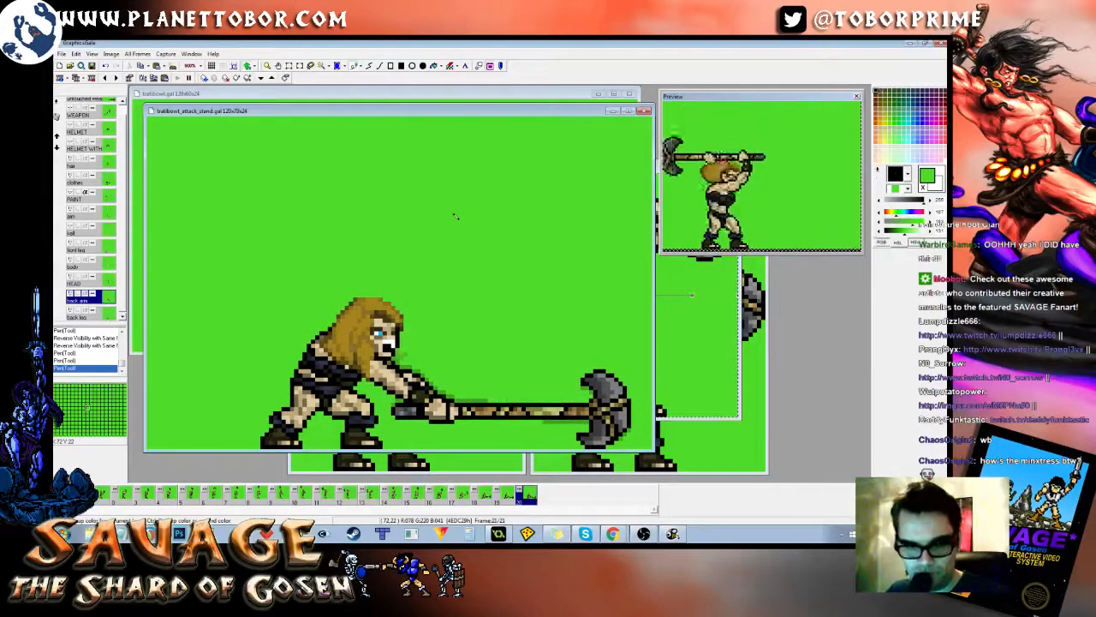
# Step: Duplicate the last frame of the attack animation to add one more frame at the end
pyautogui.hotkey('alt', 'Return')
pyautogui.write('21')
pyautogui.click(515, 343)
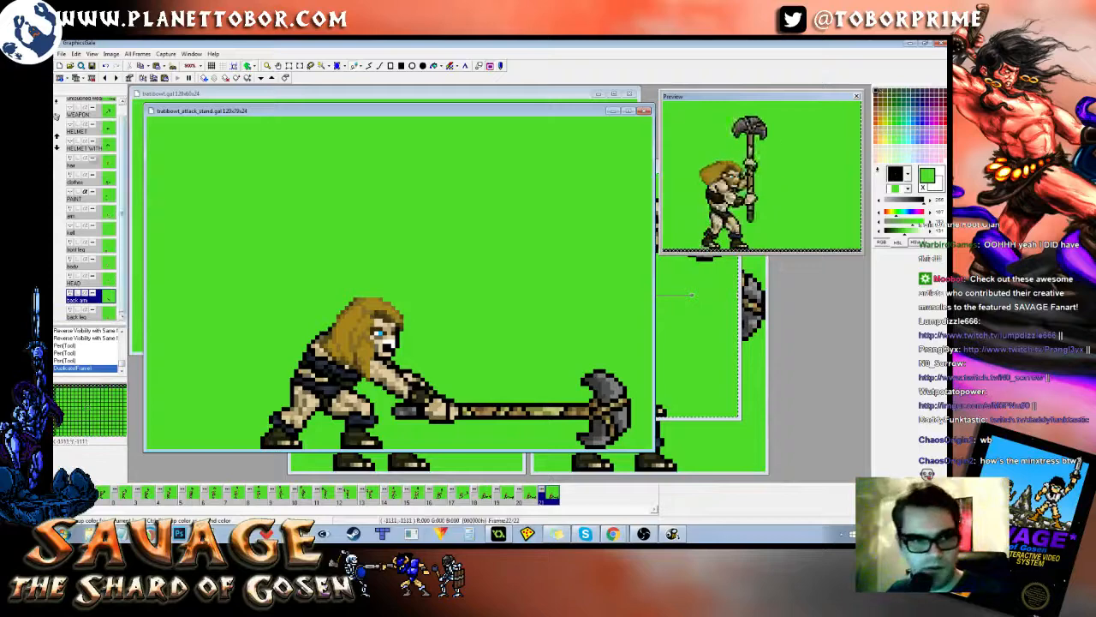
# Step: Compare the duplicated last frame with the frames just before it to plan the axe's rebound
pyautogui.scroll(2, 121, 144)
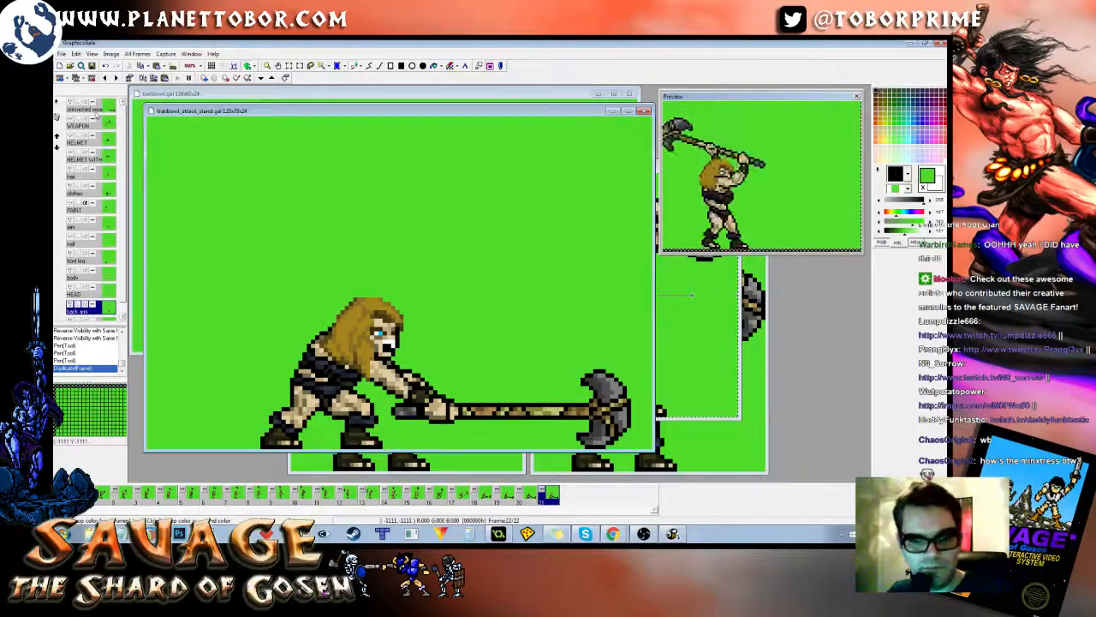
pyautogui.press('Left')
pyautogui.press('Left')
pyautogui.press('Left')
pyautogui.press('Right')
pyautogui.press('Right')
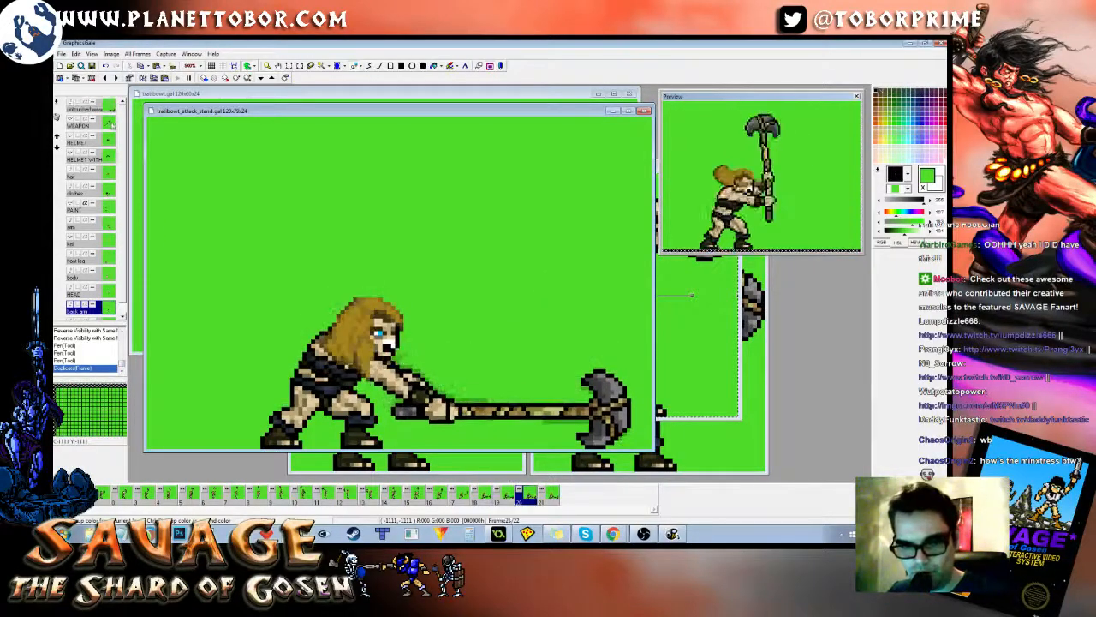
pyautogui.press('Right')
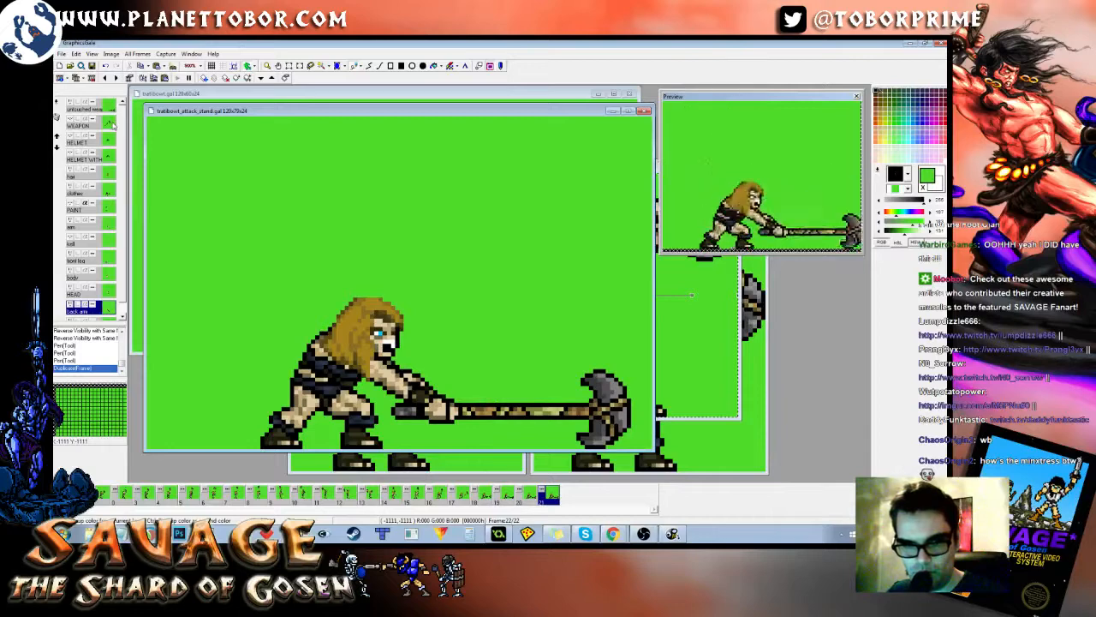
pyautogui.press('Left')
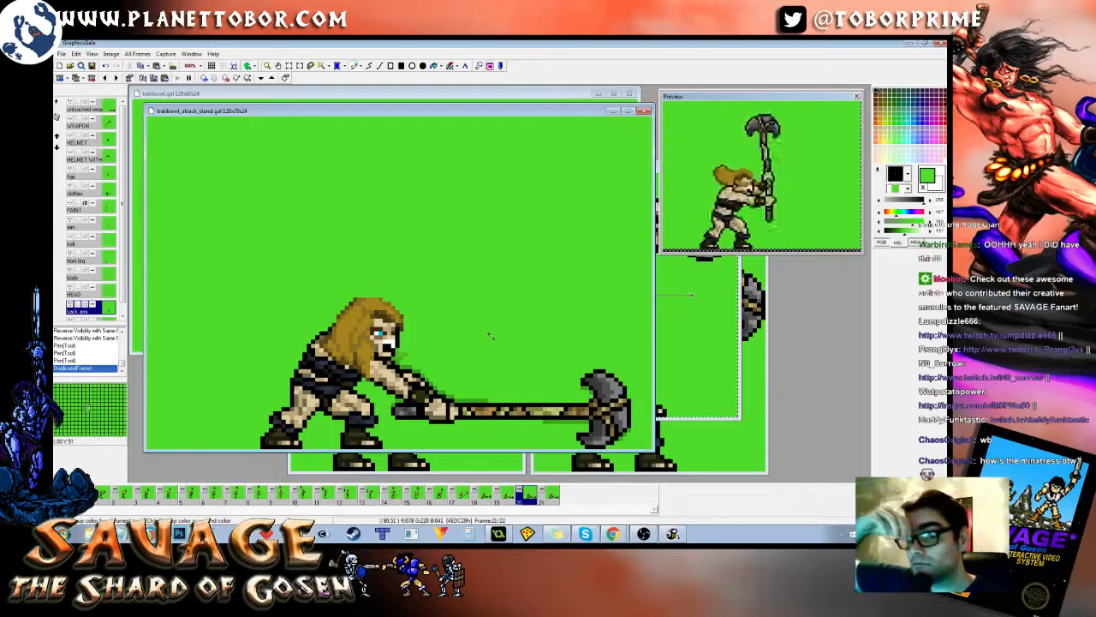
pyautogui.press('Left')
pyautogui.press('Right')
pyautogui.press('Right')
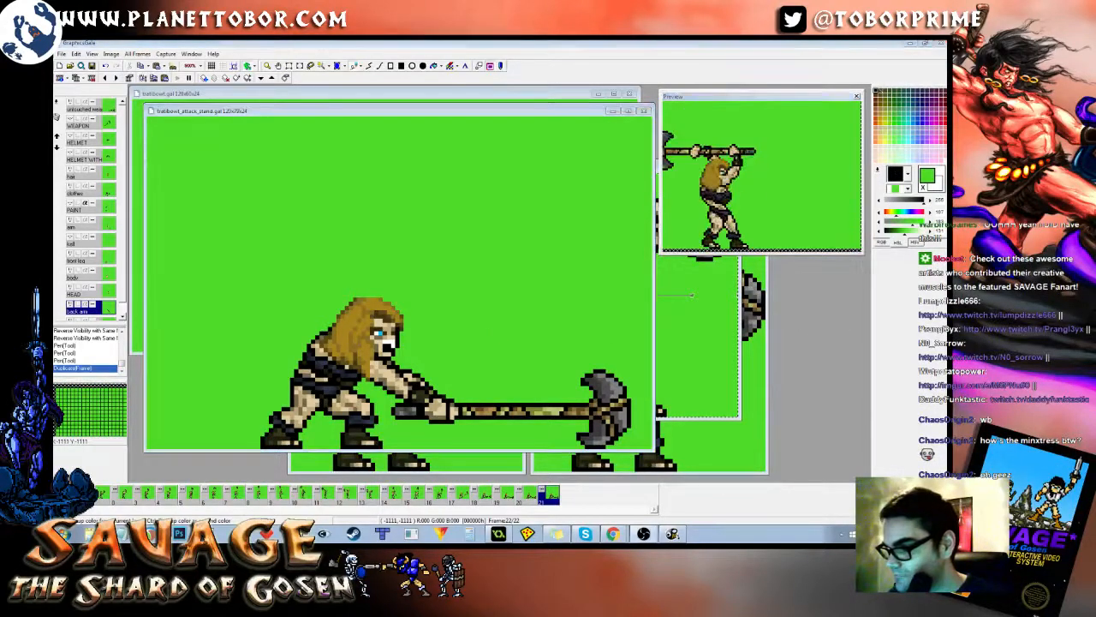
# Step: Move the axe up one pixel on the topmost weapon layer of the new last frame, checking it with undo and redo
pyautogui.click(548, 110)
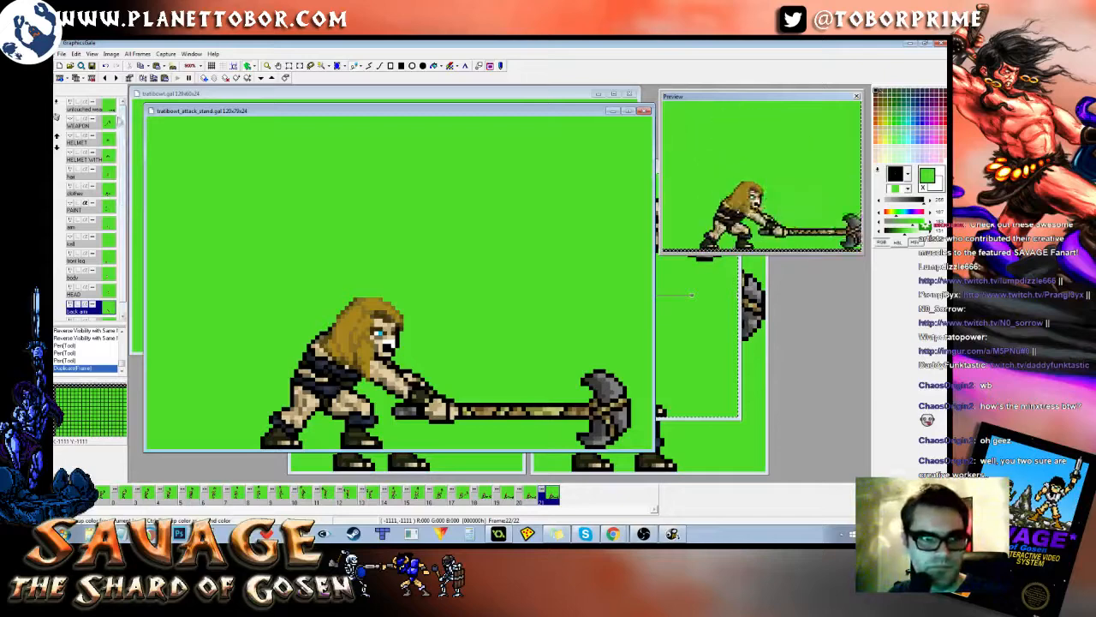
pyautogui.click(106, 107)
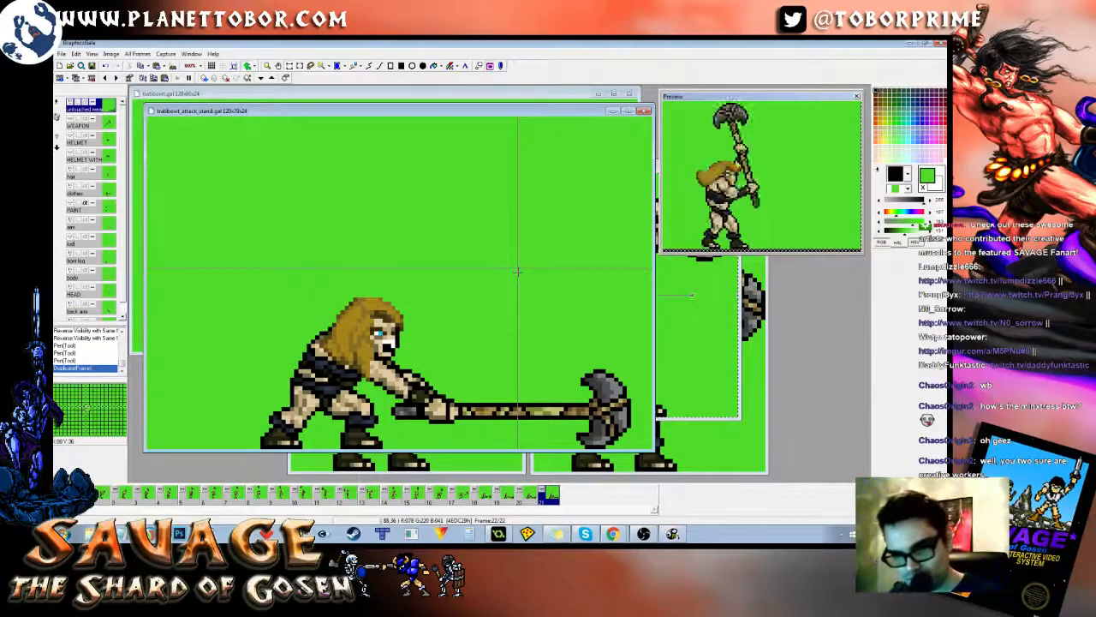
pyautogui.hotkey('ctrl', 'a')
pyautogui.press('Up')
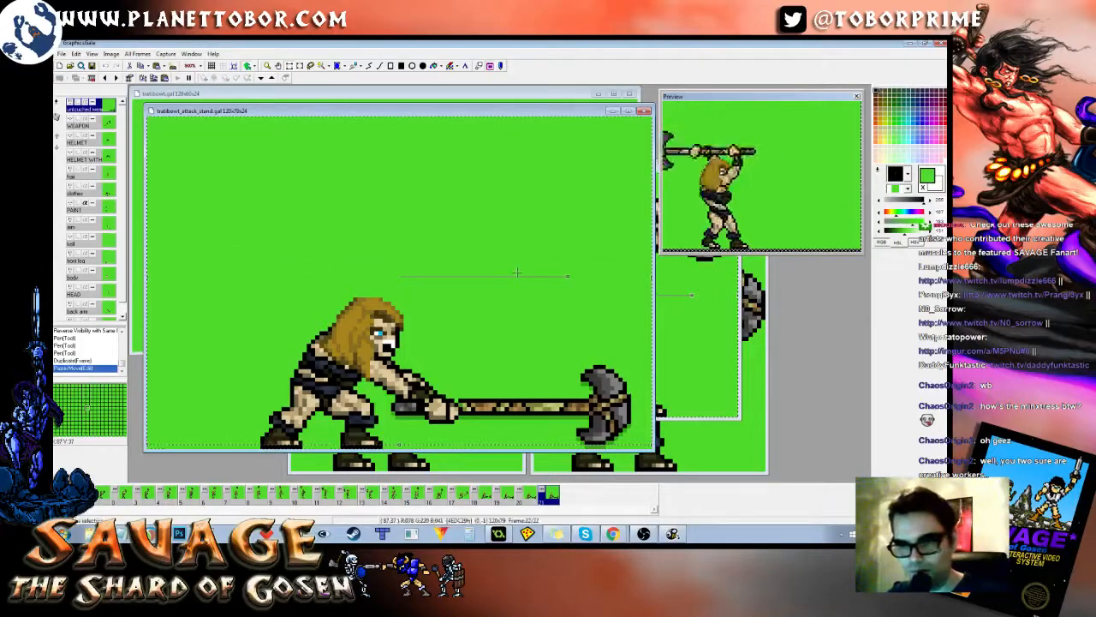
pyautogui.hotkey('ctrl', 'z')
pyautogui.hotkey('ctrl', 'y')
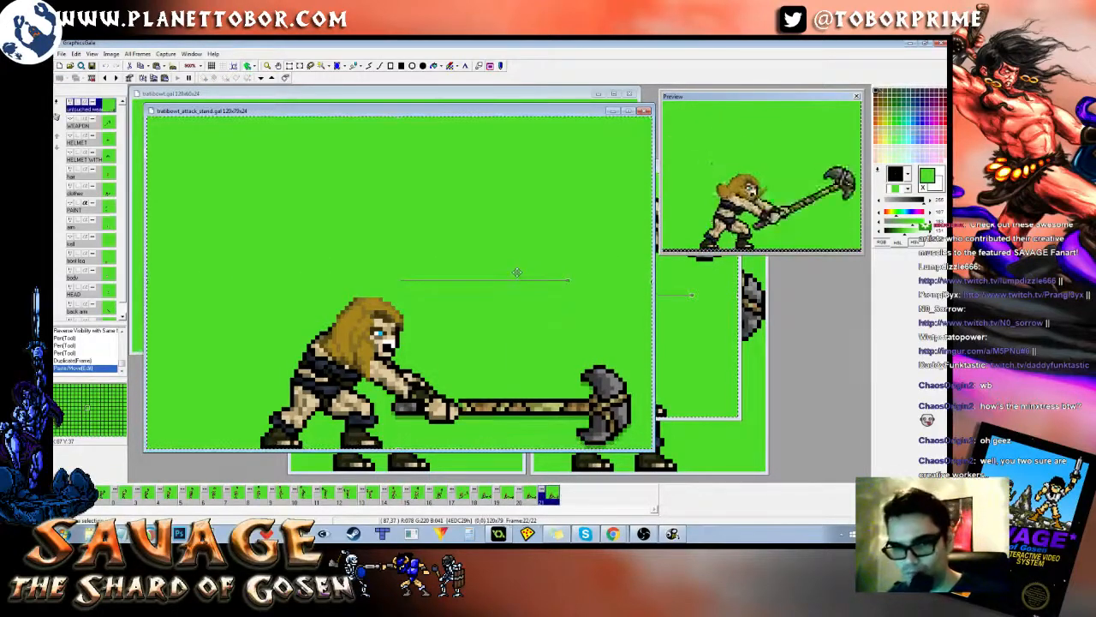
# Step: Move the contents of the arm and back arm layers up one pixel to follow the raised axe
pyautogui.click(90, 226)
pyautogui.press('Up')
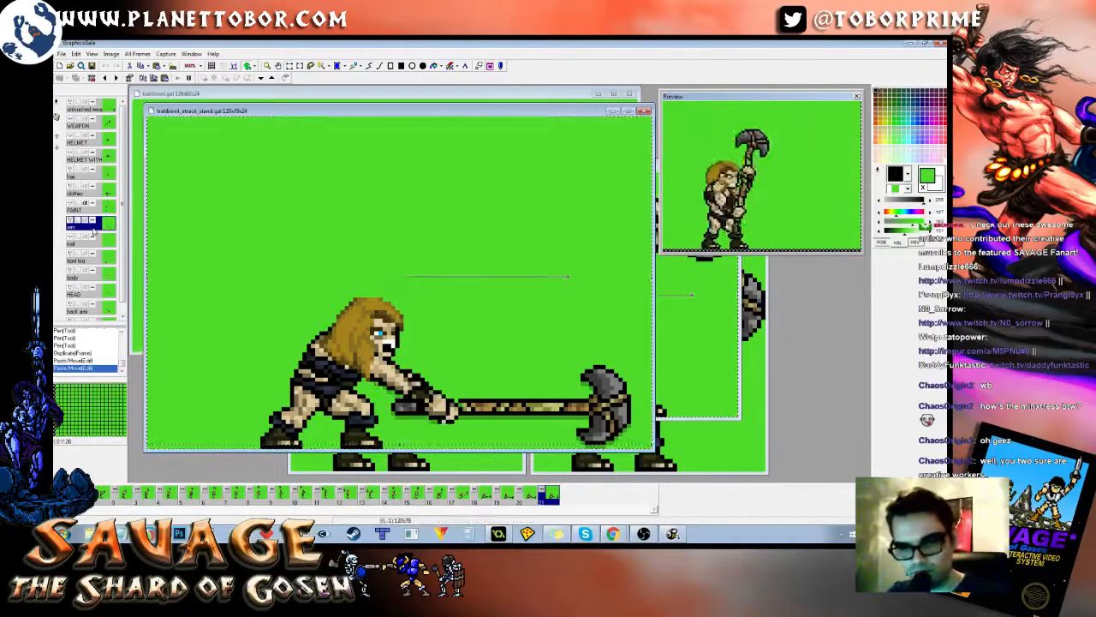
pyautogui.scroll(-4, 94, 231)
pyautogui.scroll(-1, 94, 231)
pyautogui.press('Up')
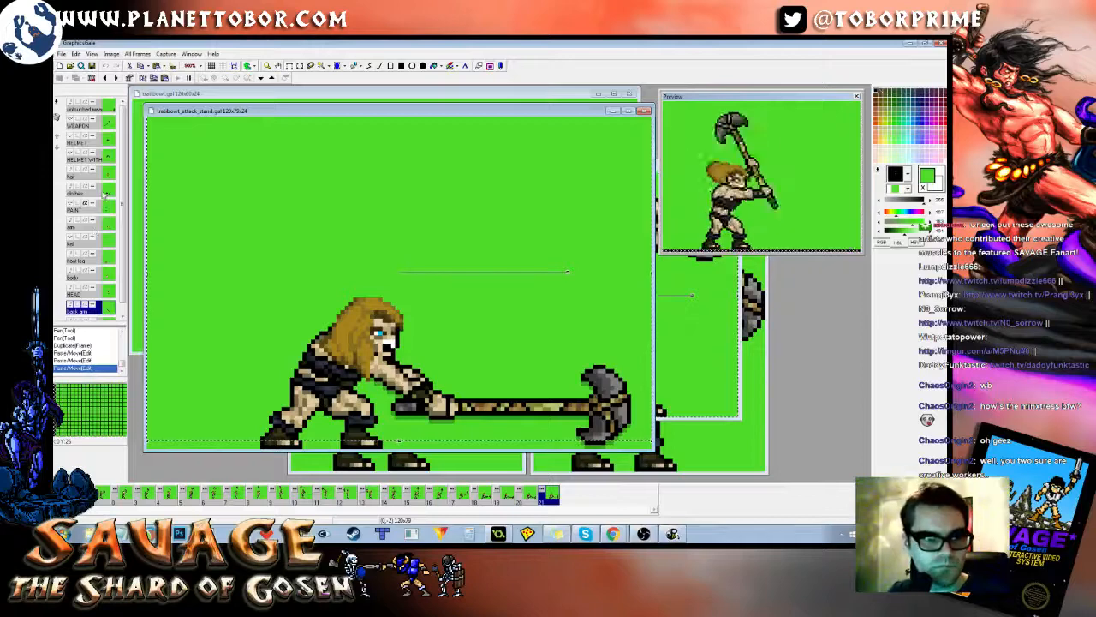
# Step: Select the wristband area on the clothes layer, move it up one pixel with the arms, and clear the selection
pyautogui.click(104, 195)
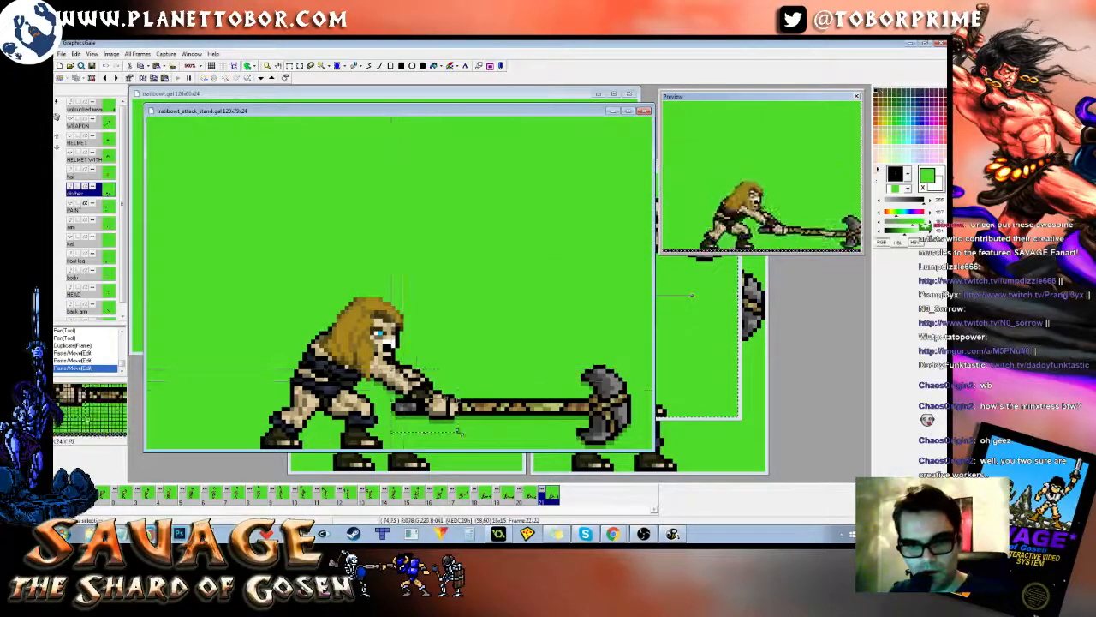
pyautogui.press('Up')
pyautogui.hotkey('ctrl', 'Left')
pyautogui.hotkey('ctrl', 'Right')
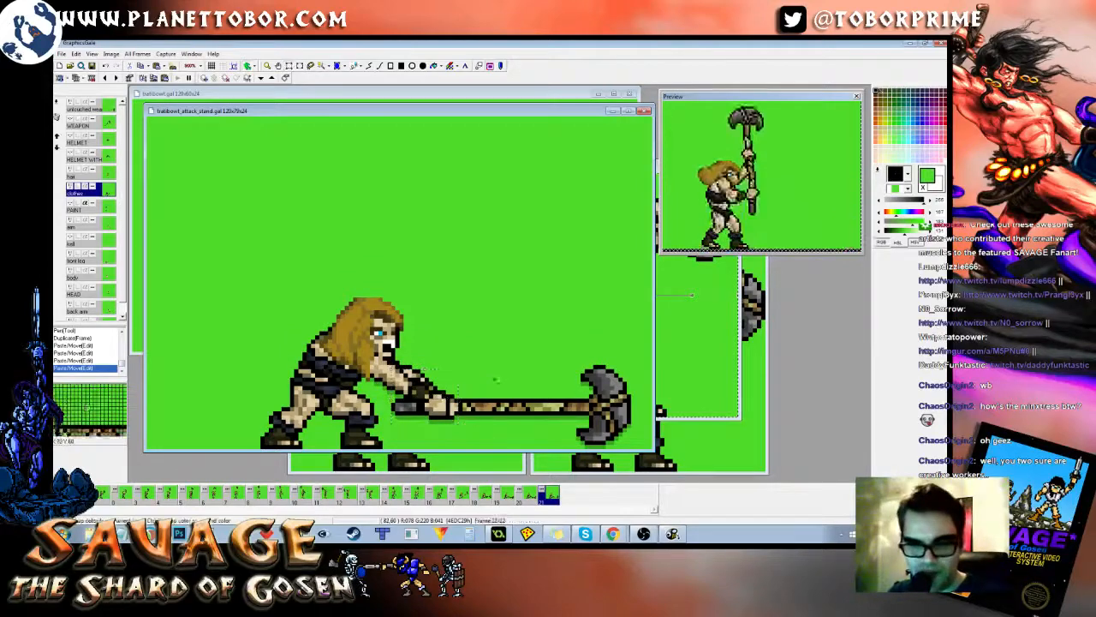
pyautogui.click(495, 374)
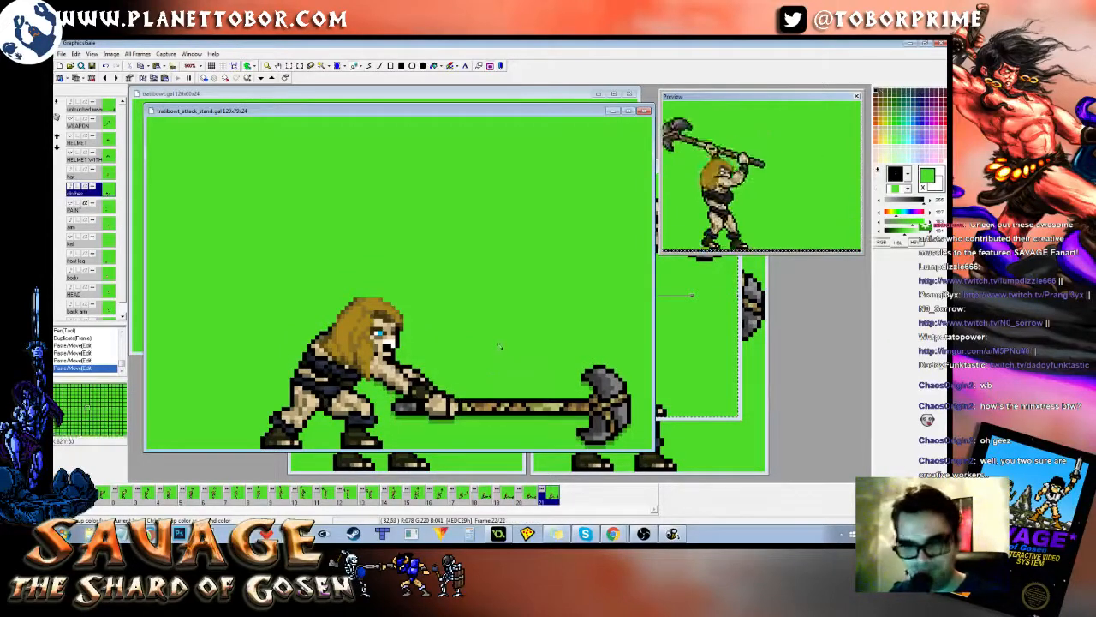
# Step: Examine the axe and arm rebound by flipping repeatedly among the last three frames
pyautogui.hotkey('ctrl', 'Left')
pyautogui.hotkey('ctrl', 'Left')
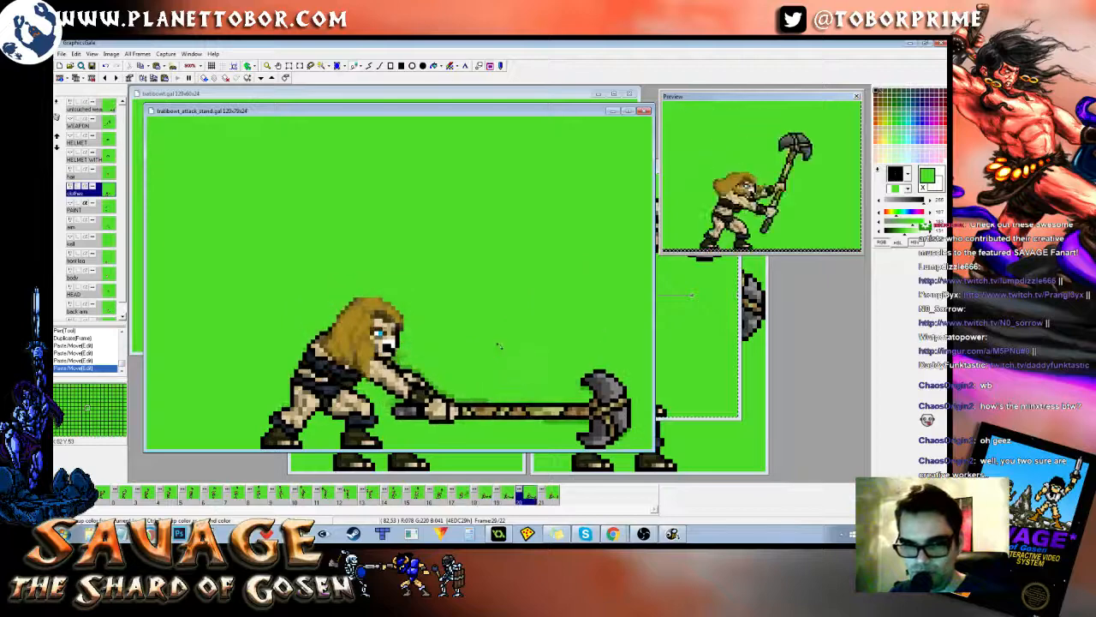
pyautogui.hotkey('ctrl', 'Right')
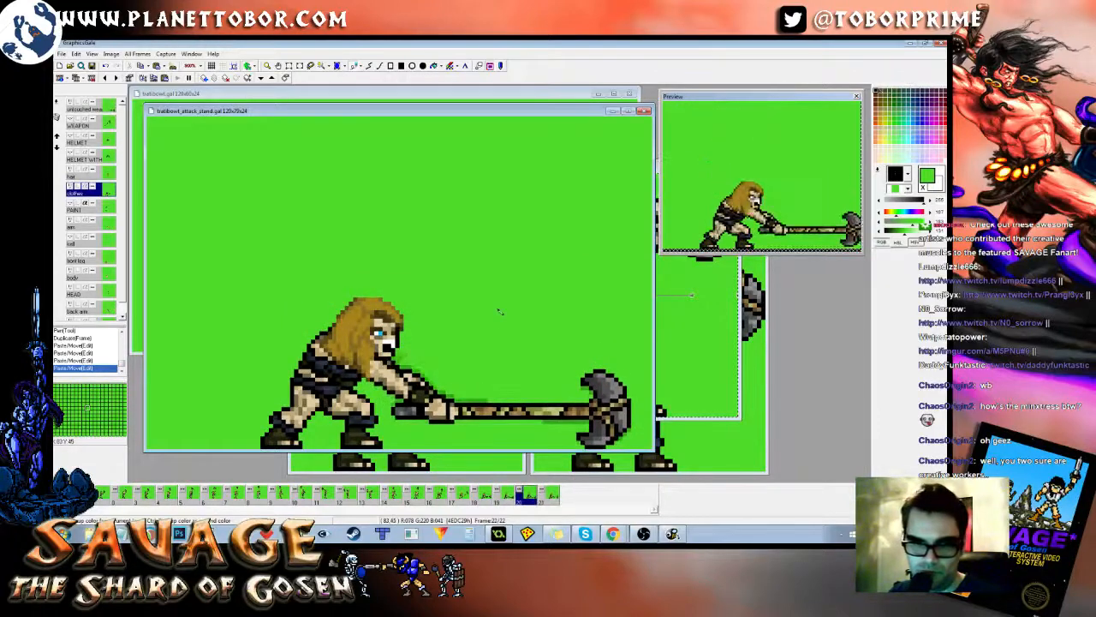
pyautogui.hotkey('ctrl', 'Left')
pyautogui.hotkey('ctrl', 'Left')
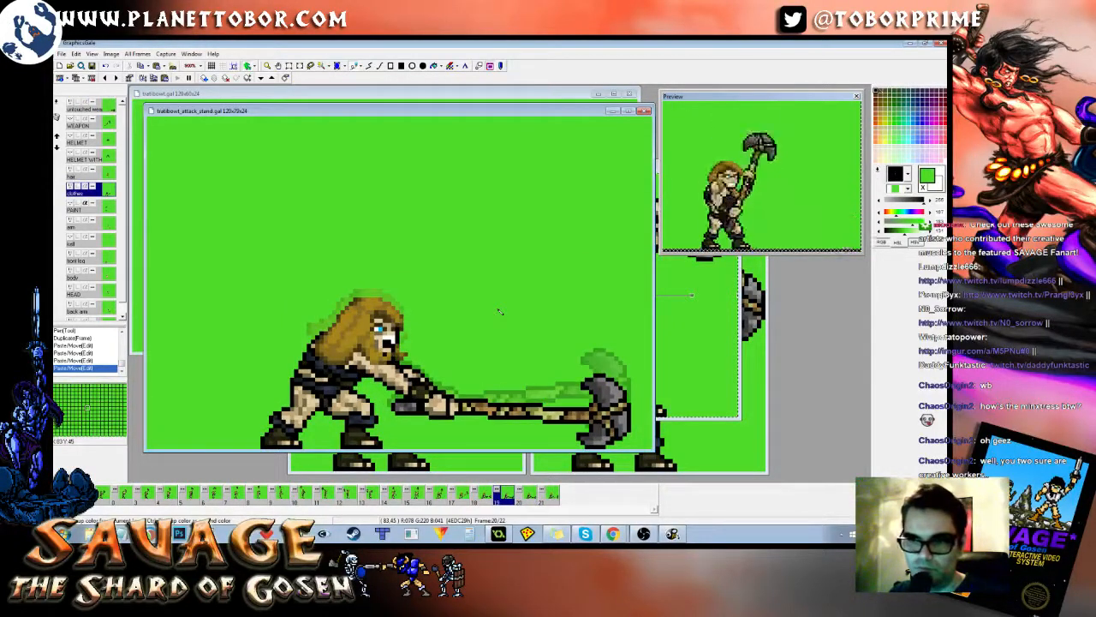
pyautogui.hotkey('ctrl', 'Right')
pyautogui.hotkey('ctrl', 'Left')
pyautogui.hotkey('ctrl', 'Right')
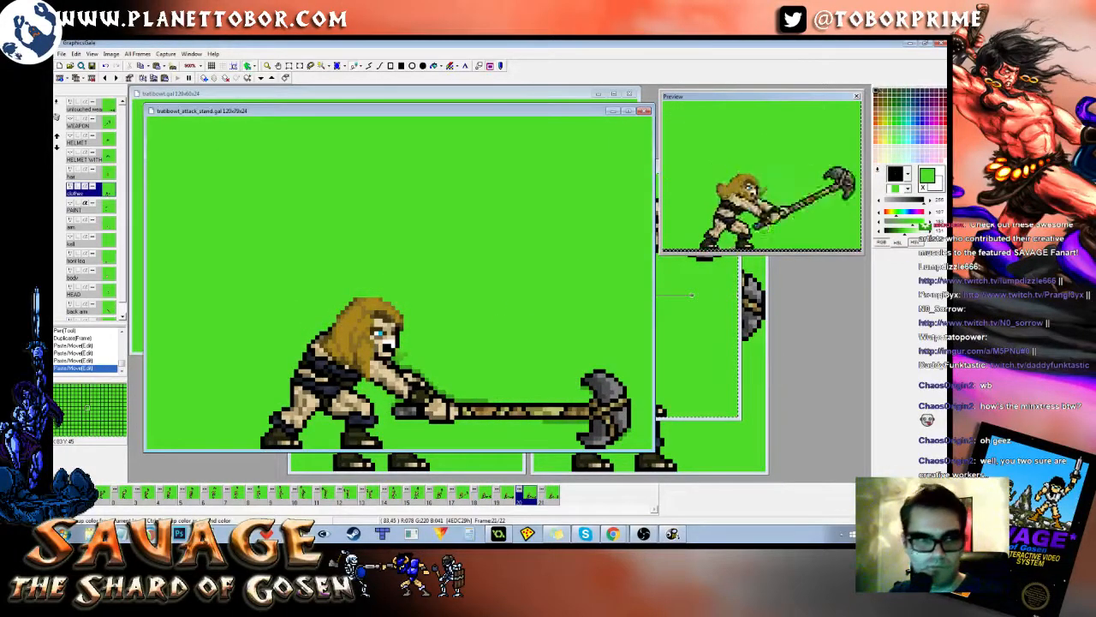
pyautogui.hotkey('ctrl', 'Left')
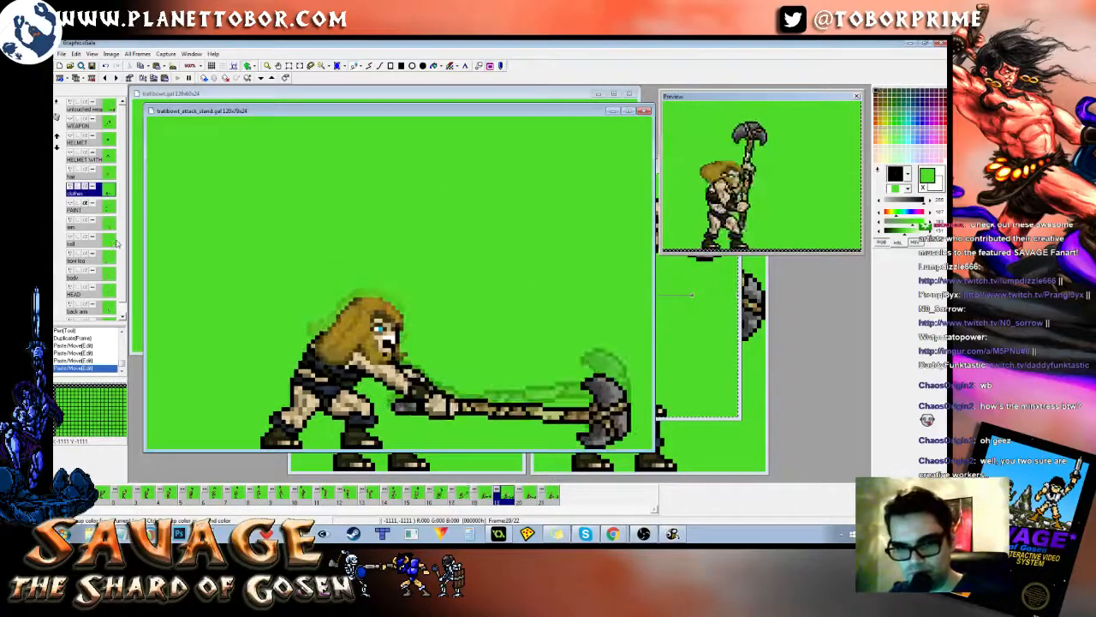
pyautogui.hotkey('ctrl', 'Right')
pyautogui.hotkey('ctrl', 'Right')
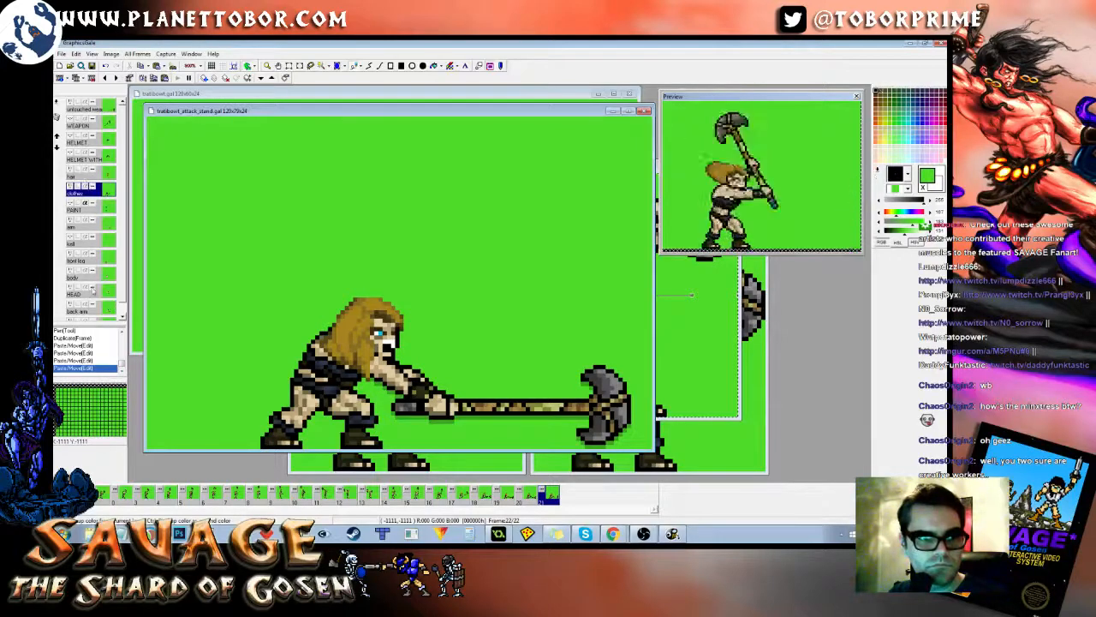
pyautogui.hotkey('ctrl', 'Left')
pyautogui.hotkey('ctrl', 'Left')
pyautogui.hotkey('ctrl', 'Right')
pyautogui.hotkey('ctrl', 'Right')
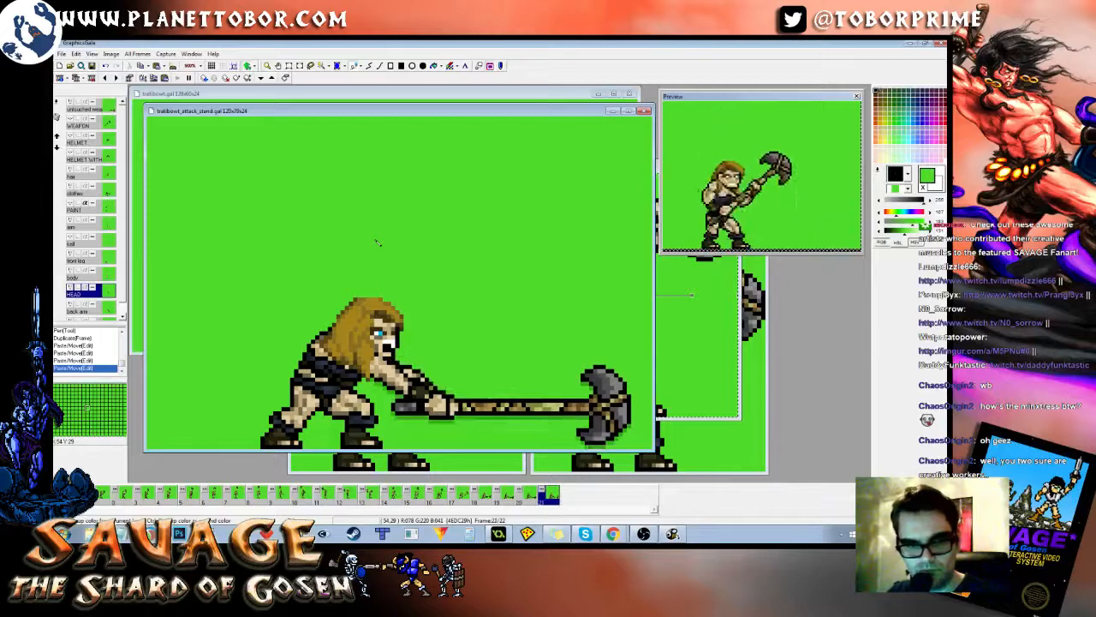
# Step: Move the HEAD layer's content down one pixel on the last frame, and hide the hair layer
pyautogui.hotkey('ctrl', 'v')
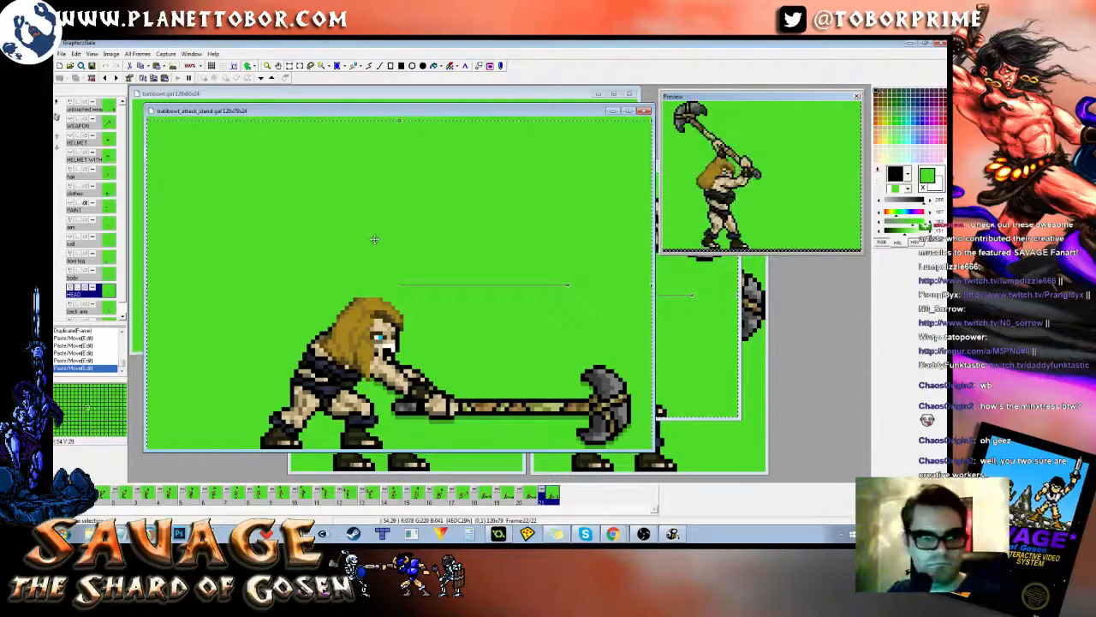
pyautogui.click(109, 175)
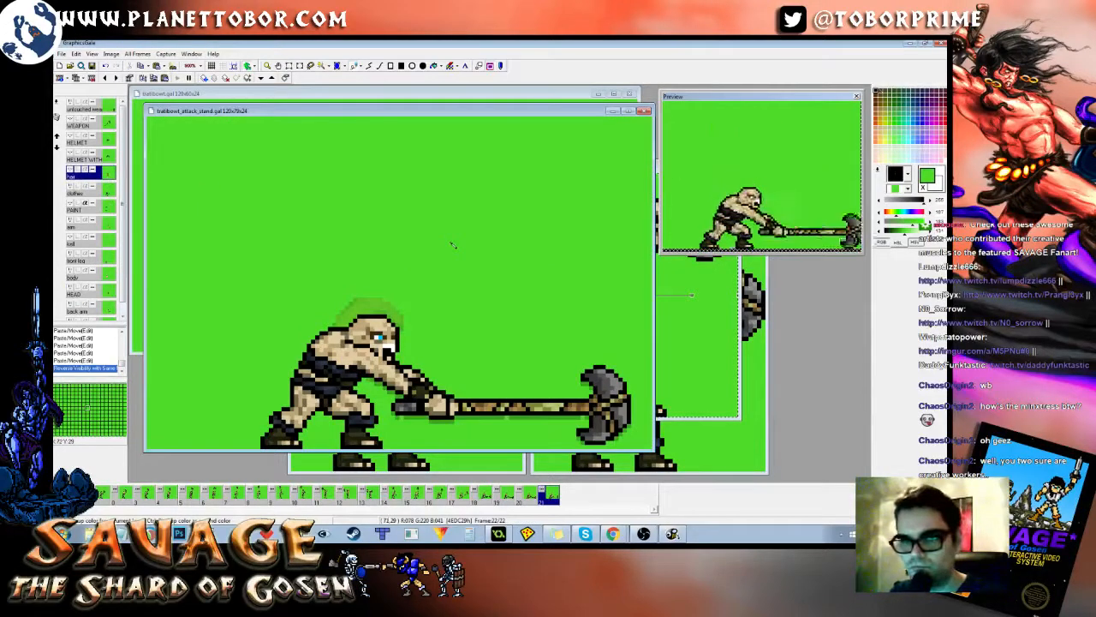
# Step: Try to reposition the hair layer's content on the last frame, and undo that move
pyautogui.hotkey('ctrl', 'v')
pyautogui.press('Return')
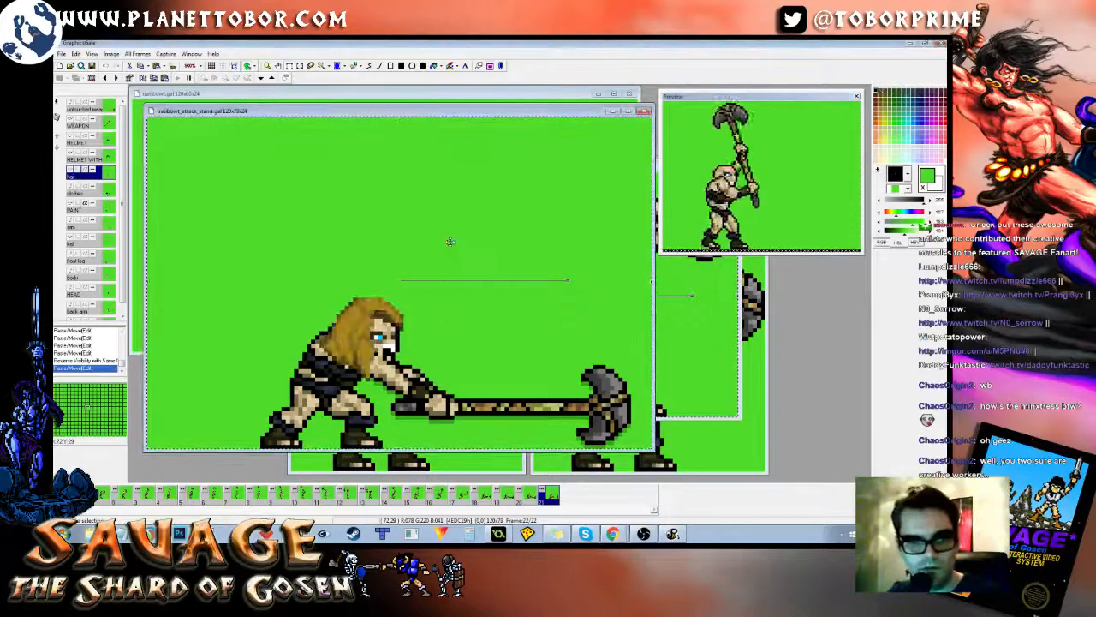
pyautogui.hotkey('ctrl', 's')
pyautogui.press('Return')
pyautogui.hotkey('ctrl', 'z')
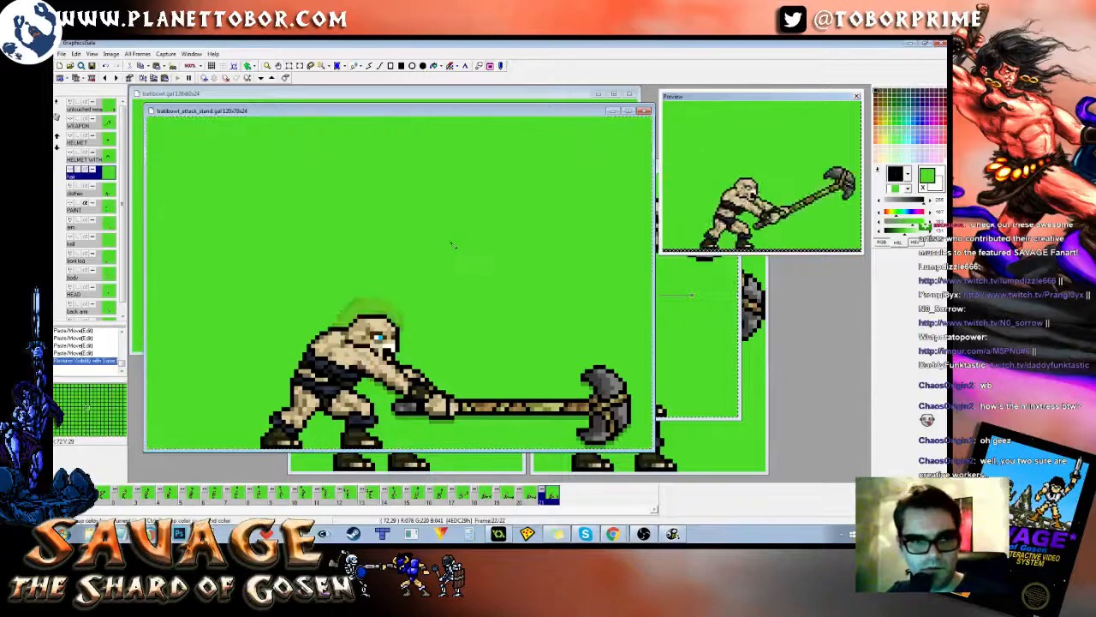
# Step: Move the HEAD layer's content up two pixels on the last frame and compare it with the neighbouring frames
pyautogui.press('Down')
pyautogui.press('Down')
pyautogui.press('Down')
pyautogui.press('Down')
pyautogui.press('Up')
pyautogui.press('Down')
pyautogui.press('Down')
pyautogui.press('Down')
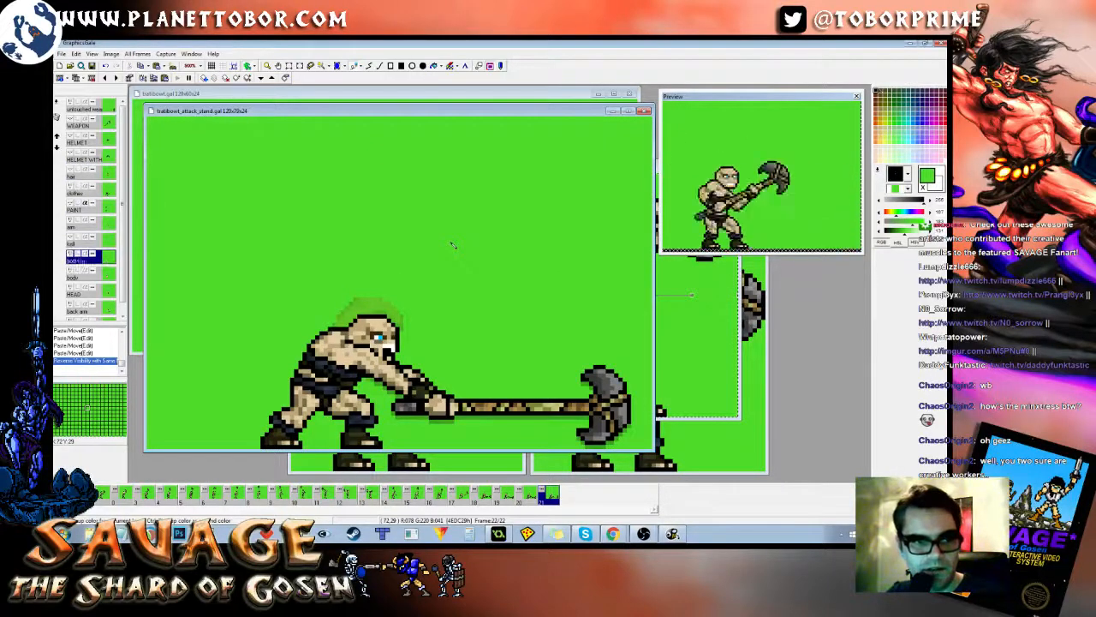
pyautogui.hotkey('ctrl', 'v')
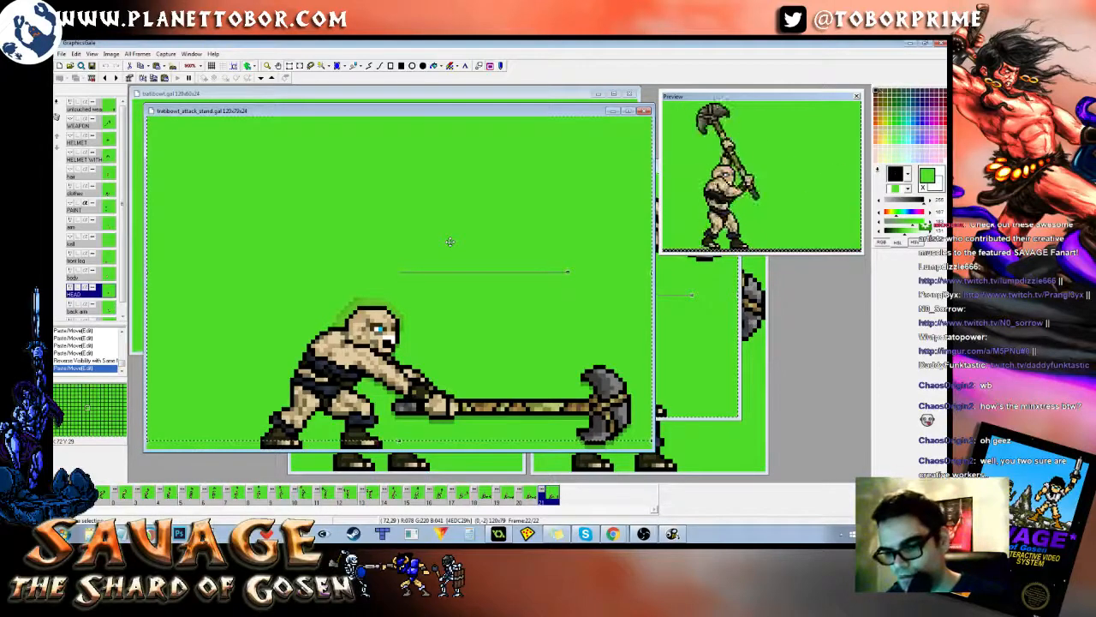
pyautogui.press('Down')
pyautogui.press('Down')
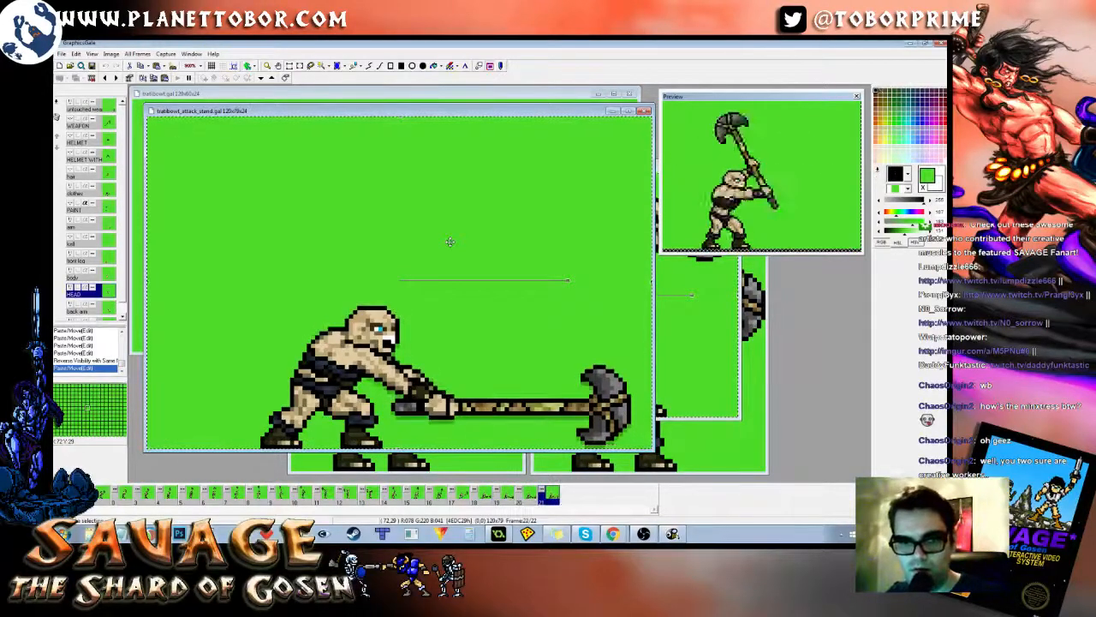
pyautogui.press('Left')
pyautogui.press('Left')
pyautogui.press('Left')
pyautogui.press('Right')
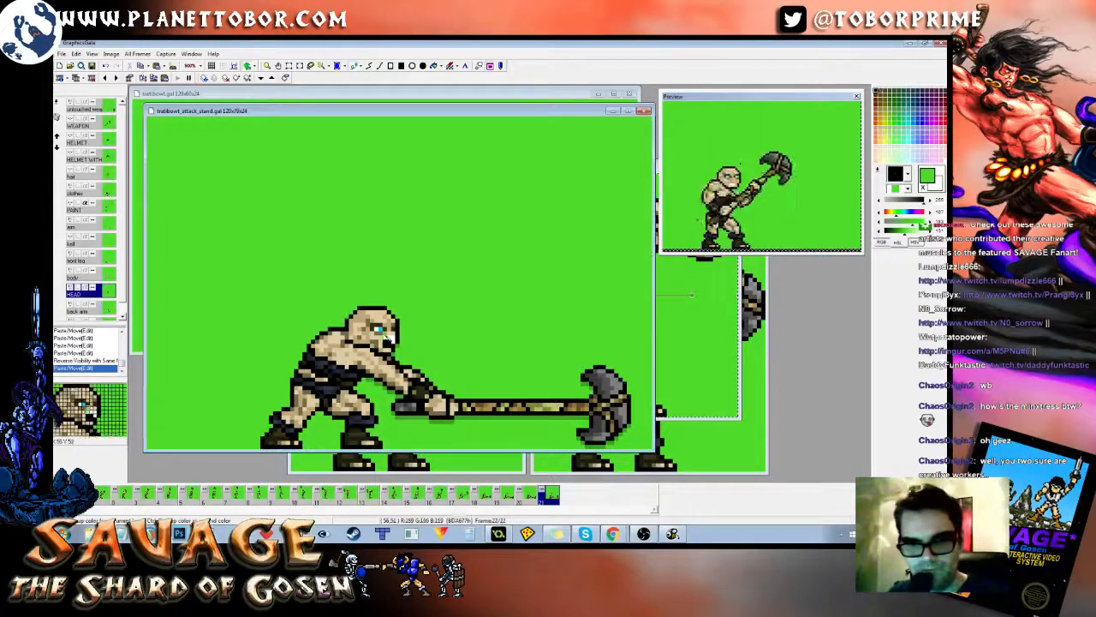
# Step: Repaint the mouth pixels on the last frame's face with sampled face tones to reshape the mouth
pyautogui.click(388, 338)
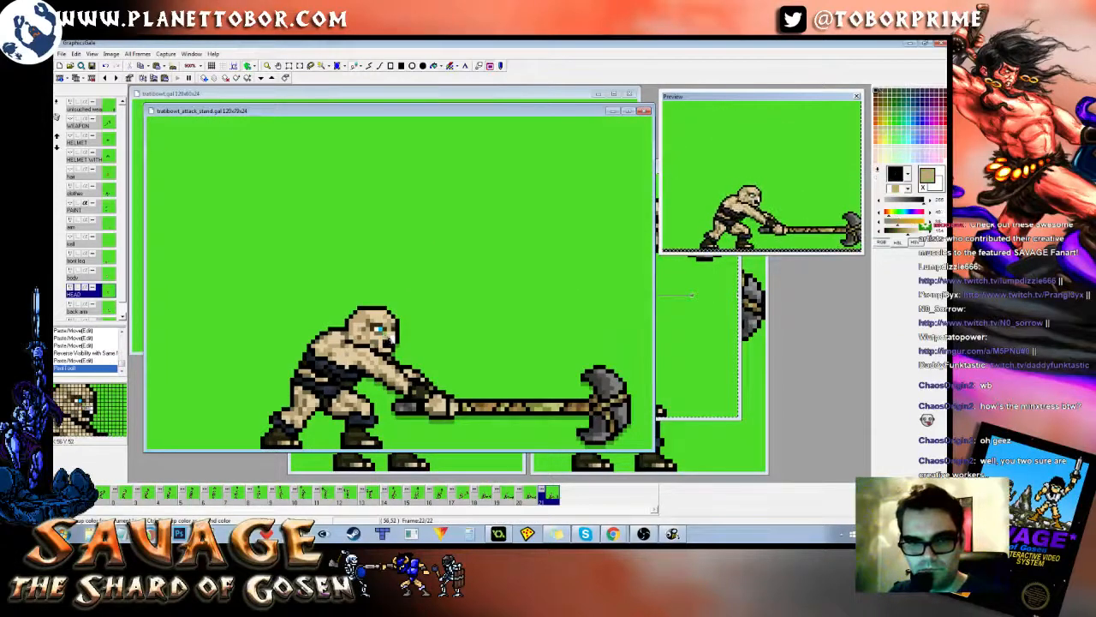
pyautogui.rightClick(394, 339)
pyautogui.click(390, 342)
pyautogui.rightClick(441, 325)
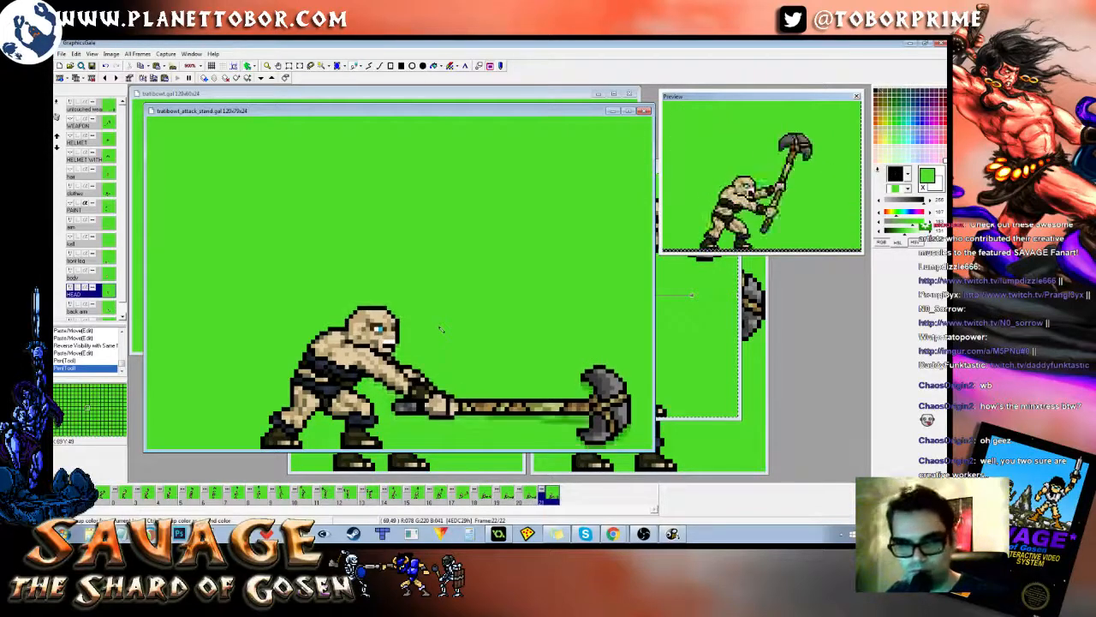
pyautogui.rightClick(395, 340)
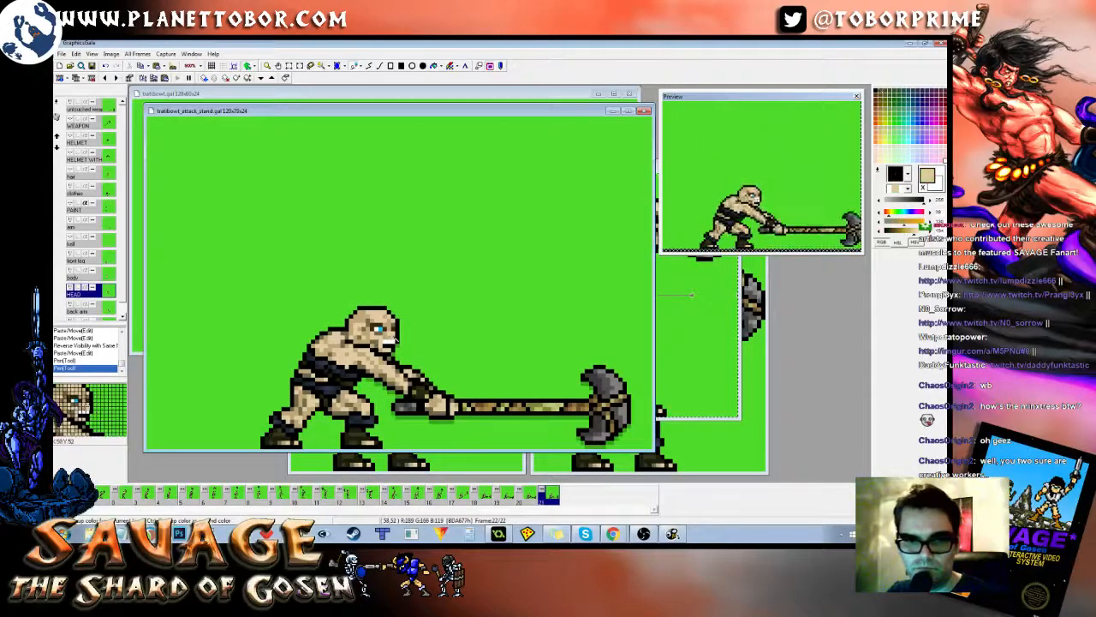
pyautogui.click(393, 341)
pyautogui.rightClick(391, 341)
pyautogui.rightClick(390, 339)
pyautogui.click(390, 339)
pyautogui.click(393, 339)
pyautogui.rightClick(443, 322)
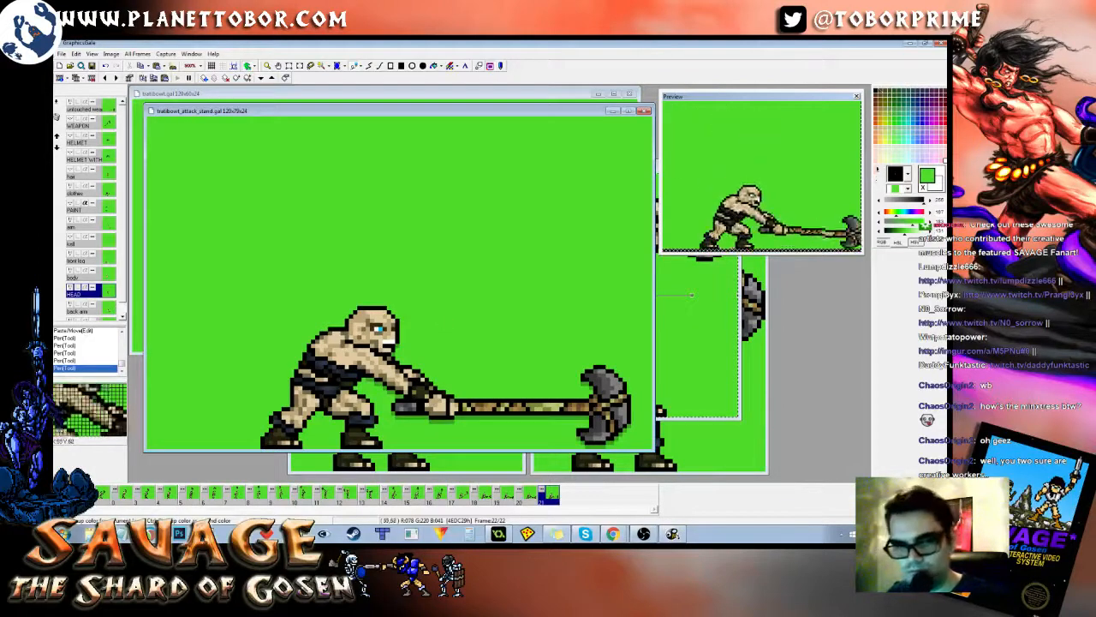
# Step: Try recolouring the chin pixels with sampled black and skin tones, and undo those strokes
pyautogui.rightClick(395, 351)
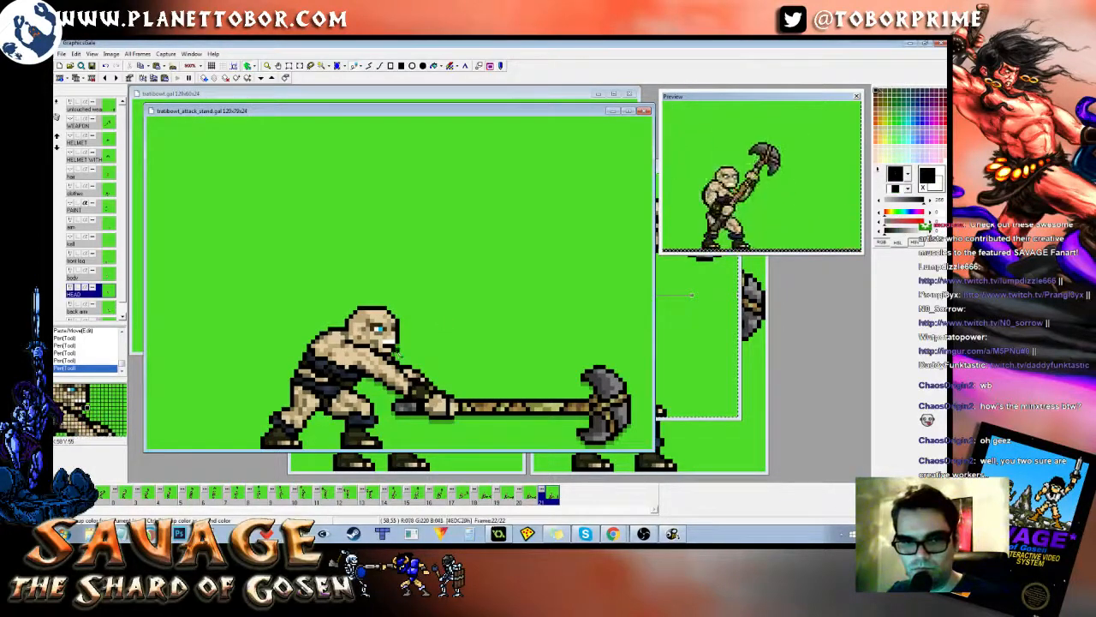
pyautogui.rightClick(393, 352)
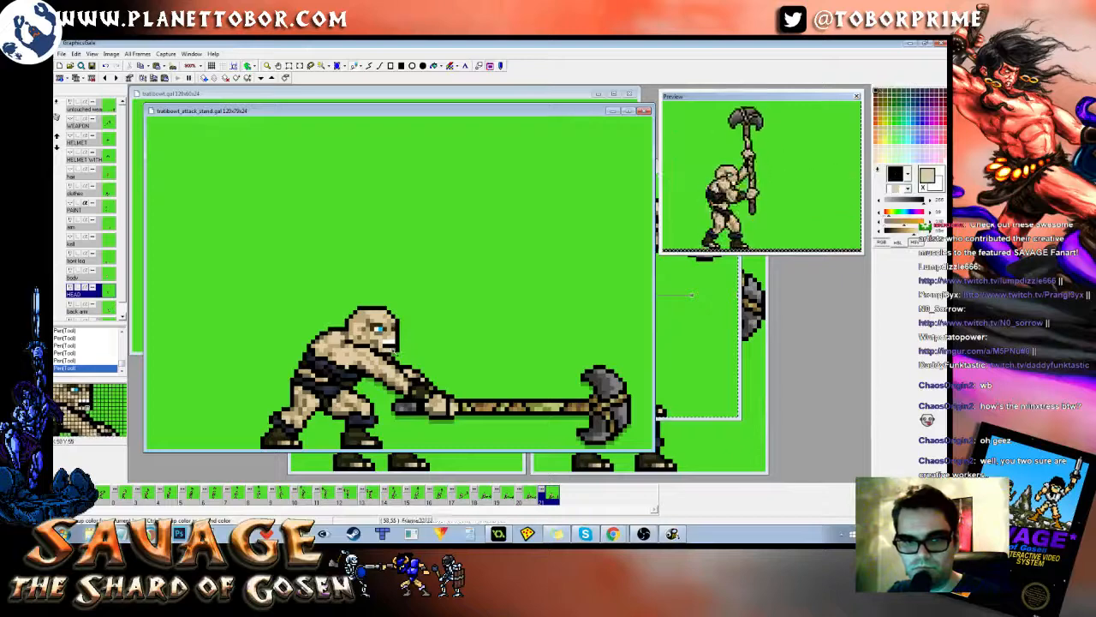
pyautogui.rightClick(395, 351)
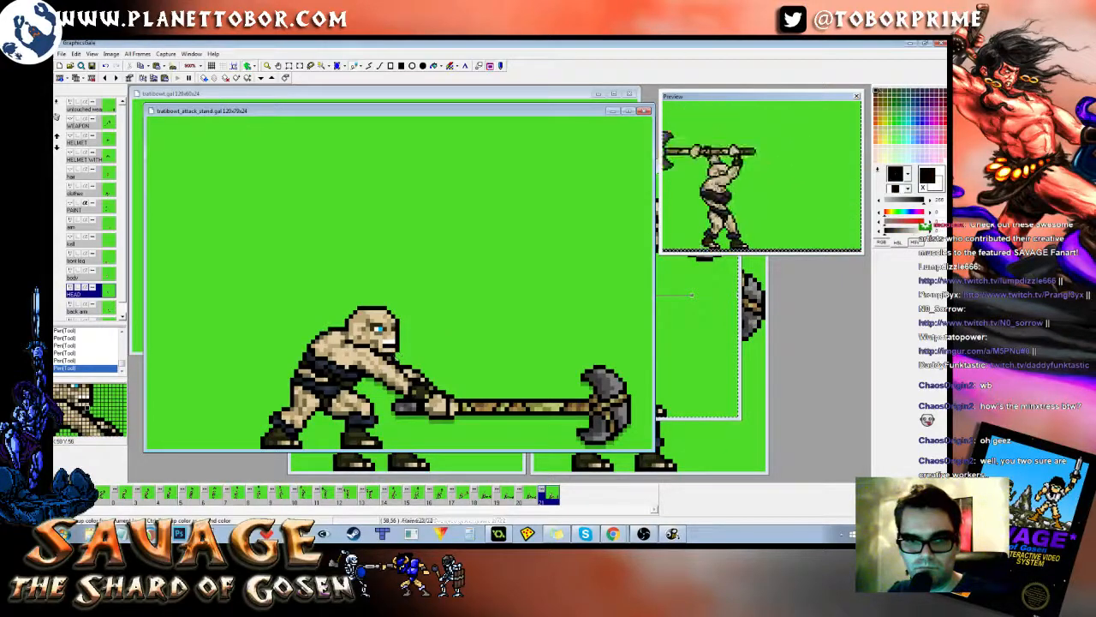
pyautogui.hotkey('ctrl', 'z')
pyautogui.hotkey('ctrl', 'z')
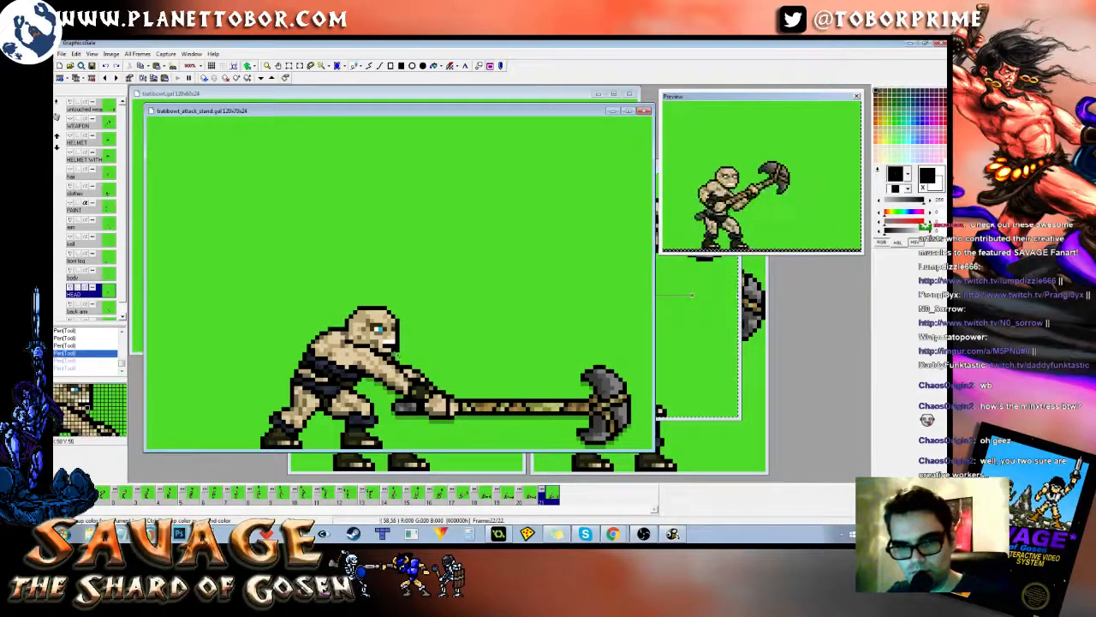
# Step: Retouch the chin outline just below the mouth on the last frame, comparing the result through undo and redo
pyautogui.click(392, 350)
pyautogui.click(395, 347)
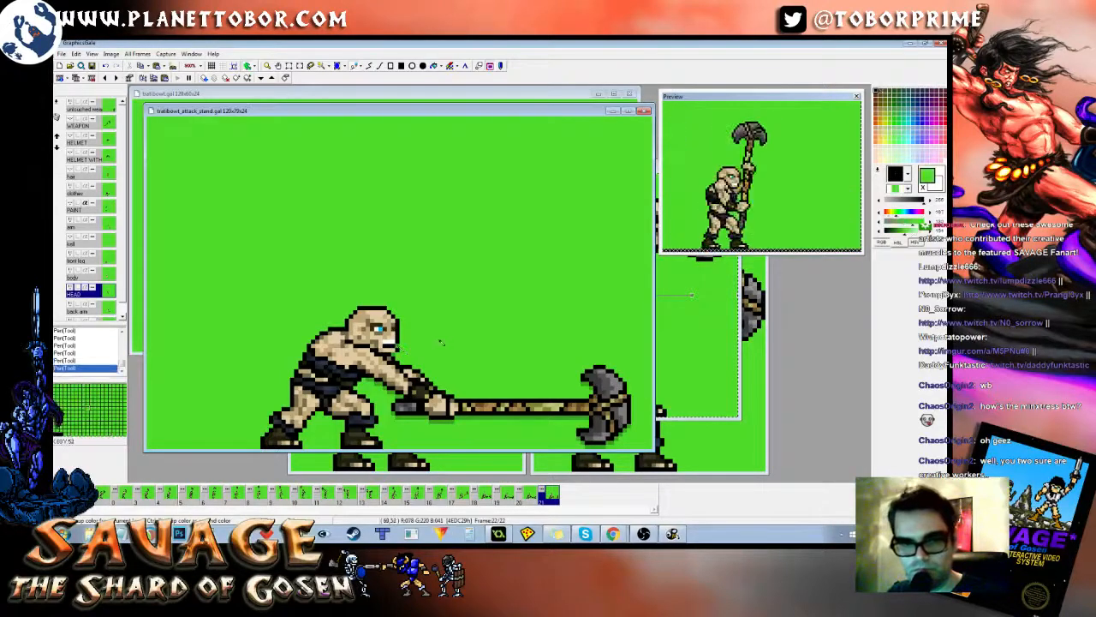
pyautogui.hotkey('ctrl', 'z')
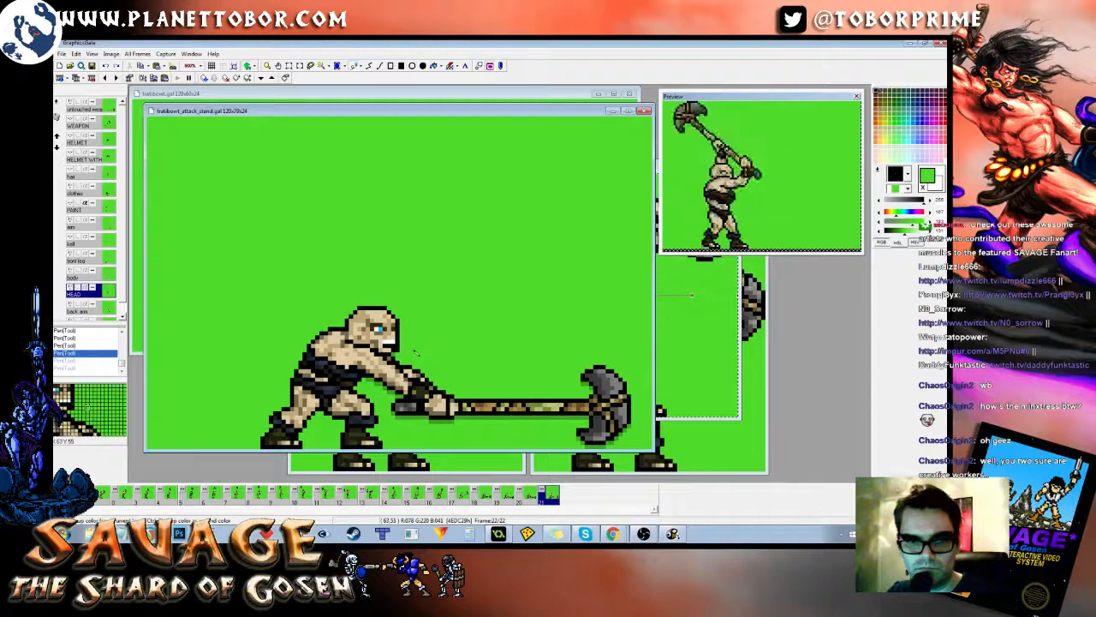
pyautogui.hotkey('ctrl', 'y')
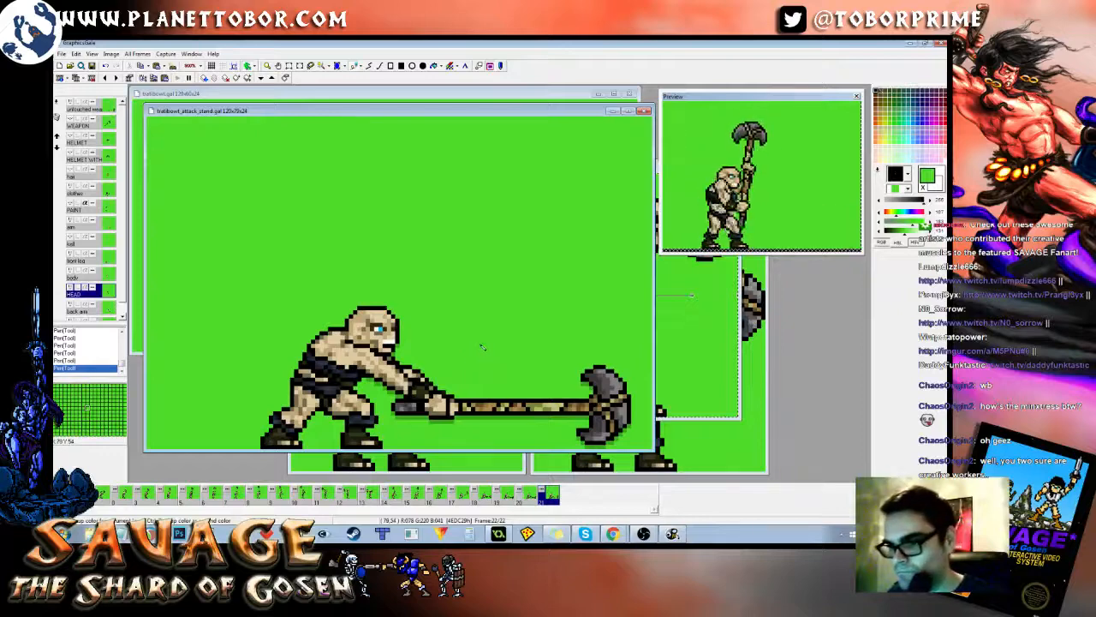
# Step: Examine the head and axe motion by flipping repeatedly among the last three frames
pyautogui.press('Left')
pyautogui.press('Right')
pyautogui.press('Left')
pyautogui.press('Left')
pyautogui.press('Right')
pyautogui.press('Right')
pyautogui.press('Left')
pyautogui.press('Left')
pyautogui.press('Right')
pyautogui.press('Right')
pyautogui.press('Left')
pyautogui.press('Right')
pyautogui.press('Left')
pyautogui.press('Left')
pyautogui.press('Right')
pyautogui.press('Right')
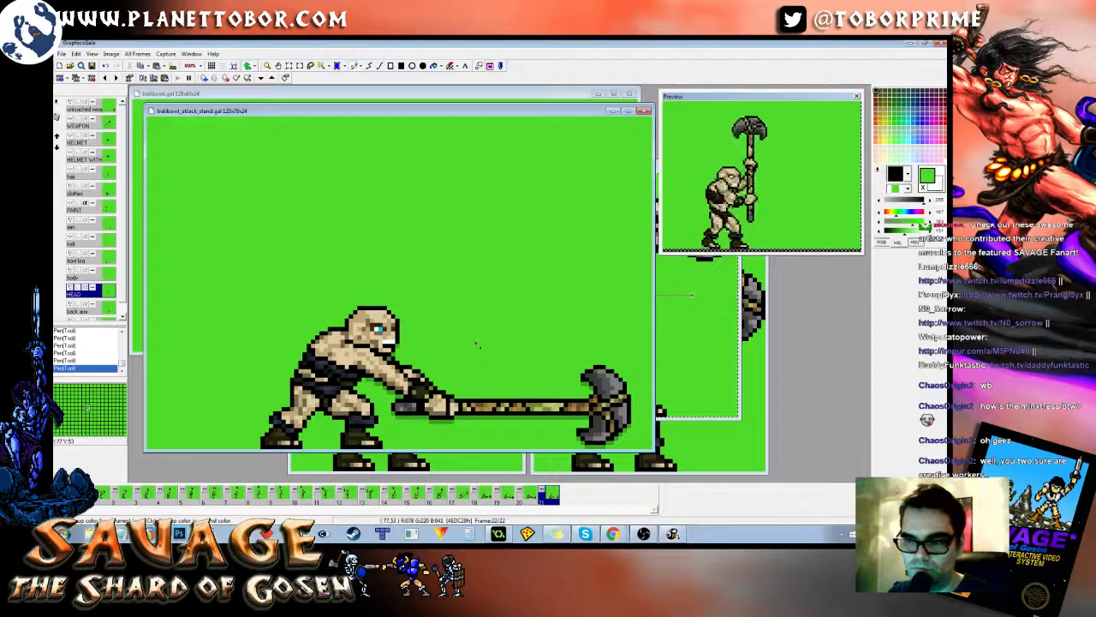
pyautogui.press('Left')
pyautogui.press('Right')
pyautogui.press('Left')
pyautogui.press('Right')
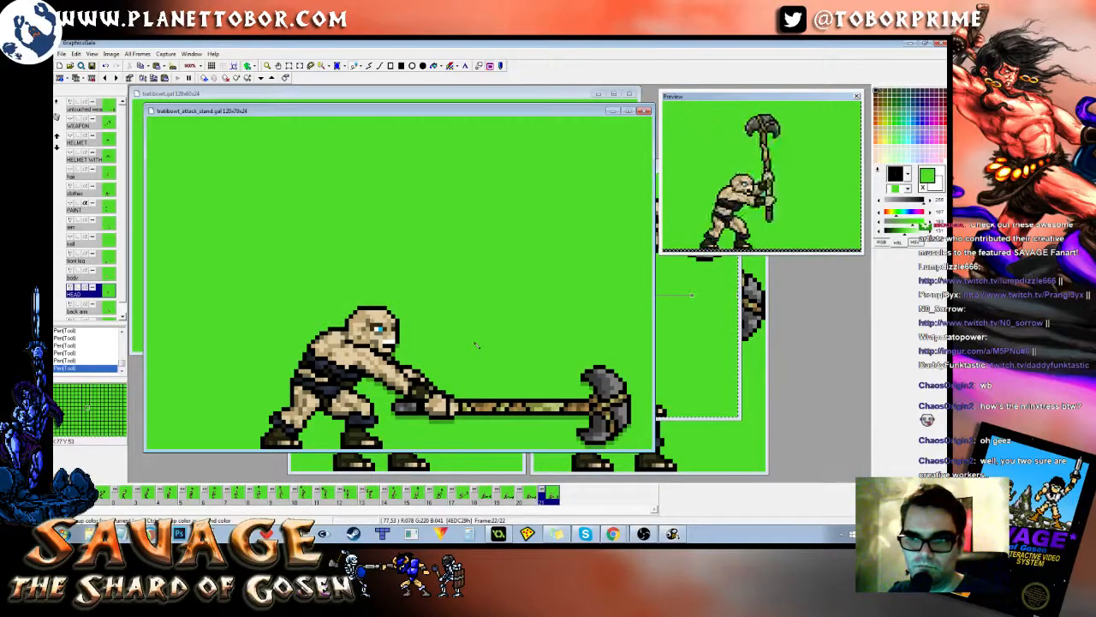
pyautogui.press('Left')
pyautogui.press('Left')
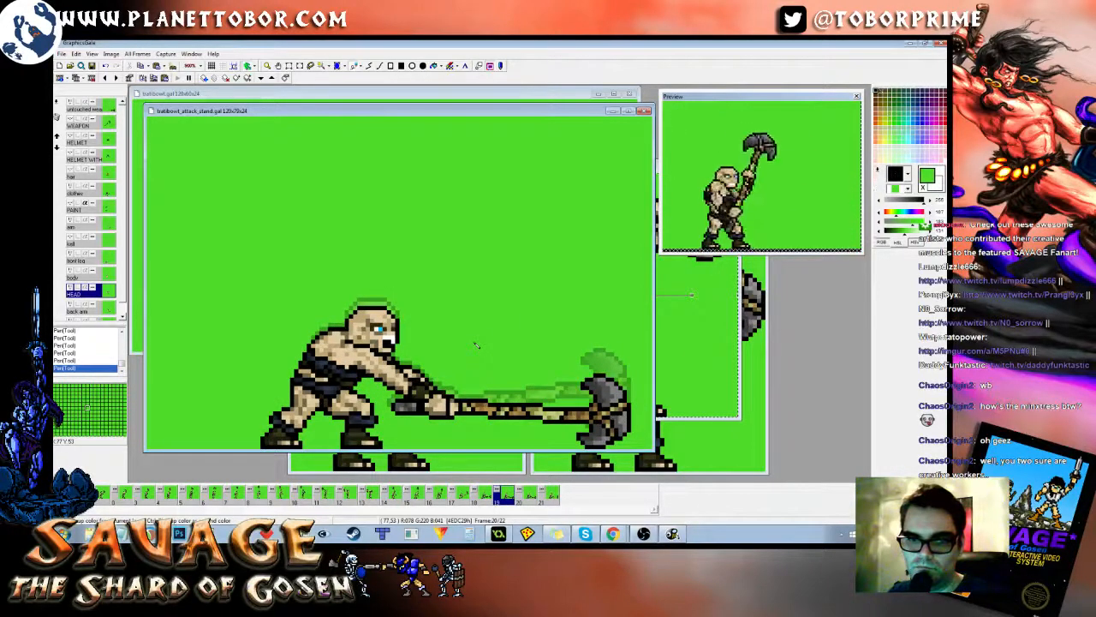
pyautogui.press('Right')
pyautogui.press('Right')
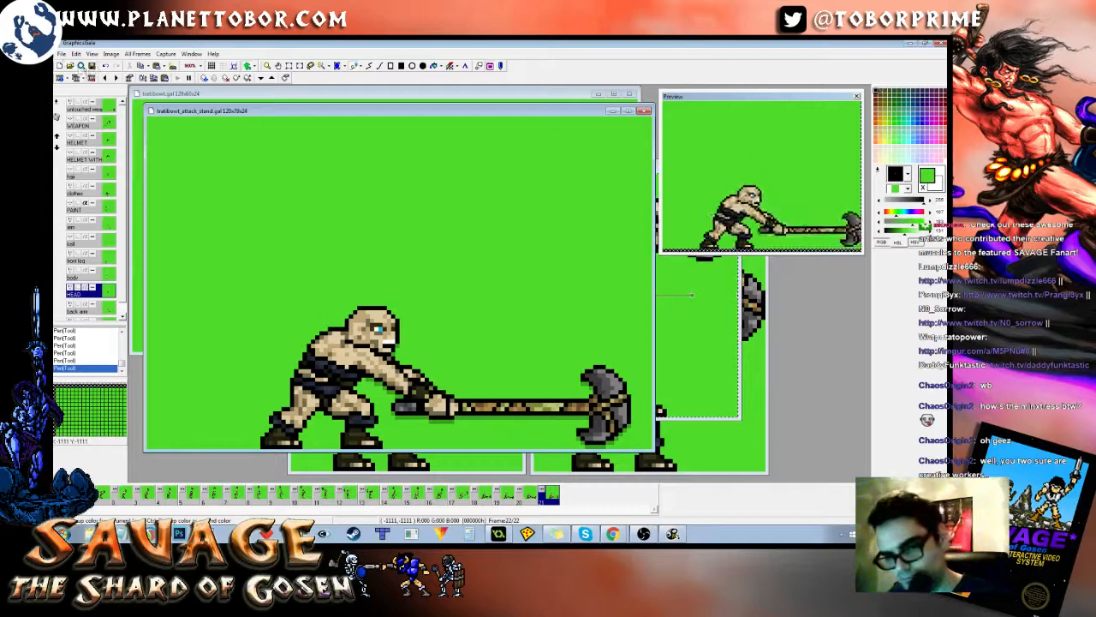
# Step: Show the hair layer again and move all of its content up one pixel on the last frame
pyautogui.click(99, 177)
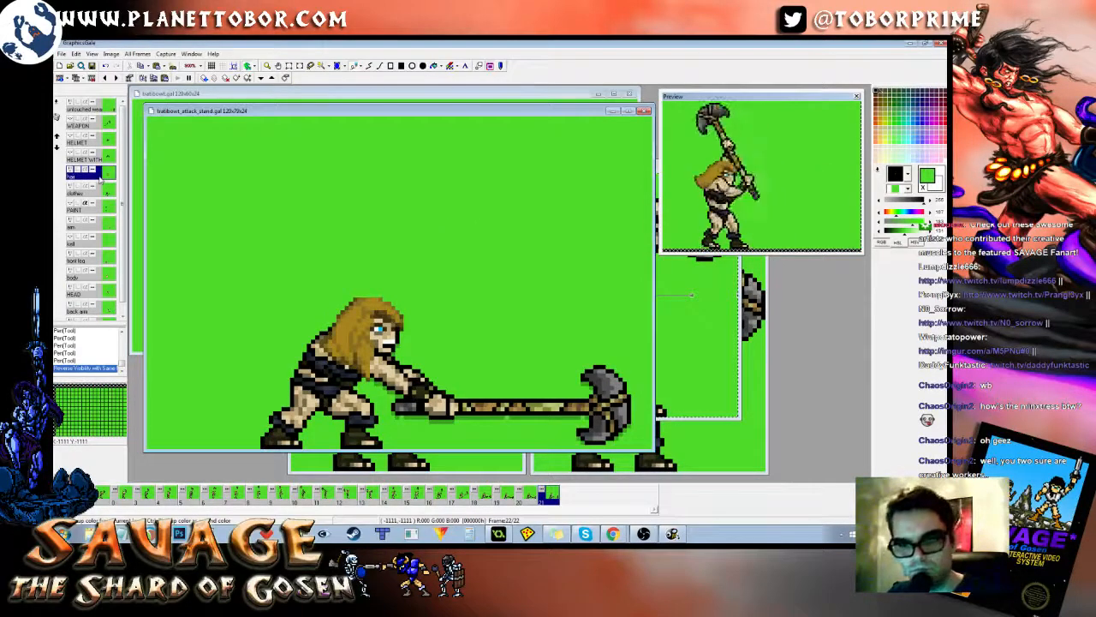
pyautogui.press('Left')
pyautogui.press('Left')
pyautogui.press('Right')
pyautogui.press('Left')
pyautogui.press('Right')
pyautogui.press('Right')
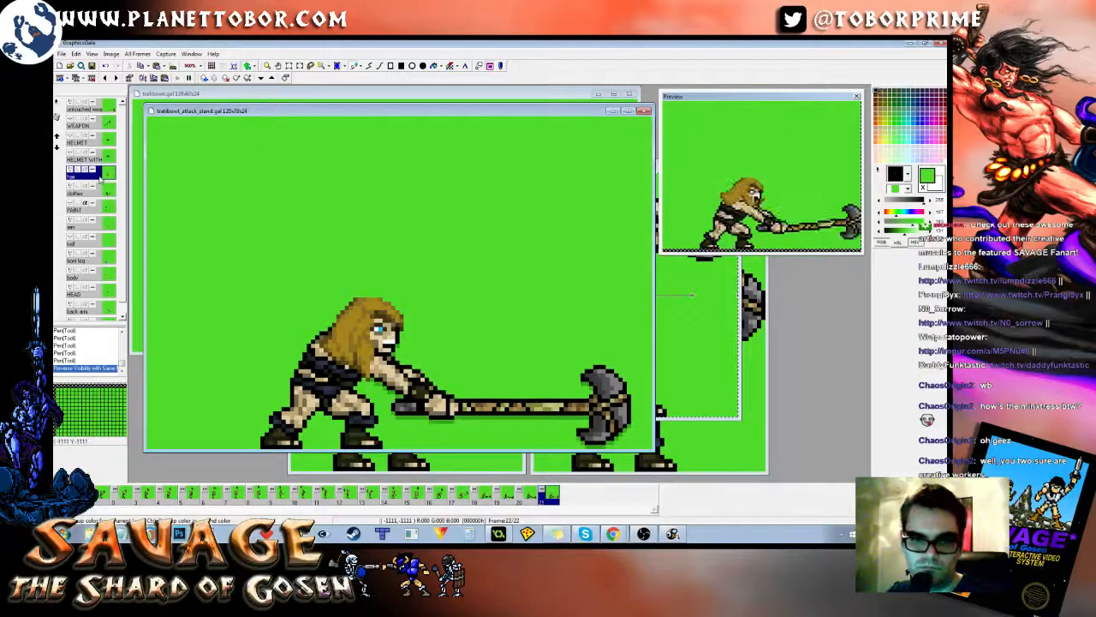
pyautogui.hotkey('ctrl', 'a')
pyautogui.press('Up')
pyautogui.press('Left')
pyautogui.press('Right')
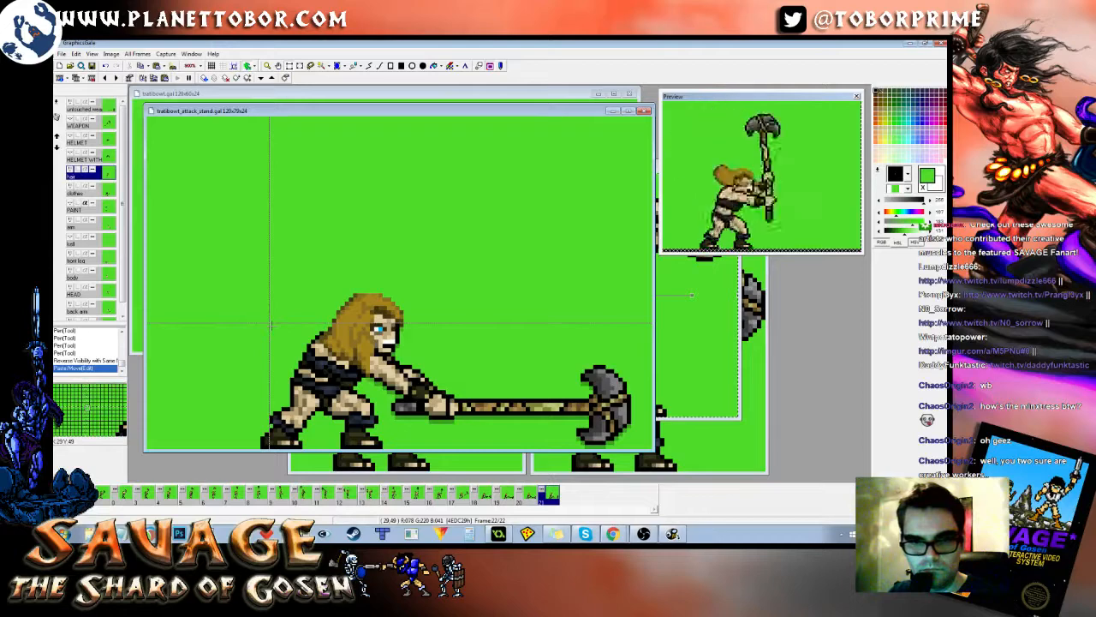
# Step: Move the lower section of the hair up one pixel, and shift the front strand beside the face separately
pyautogui.moveTo(271, 325); pyautogui.dragTo(388, 422)
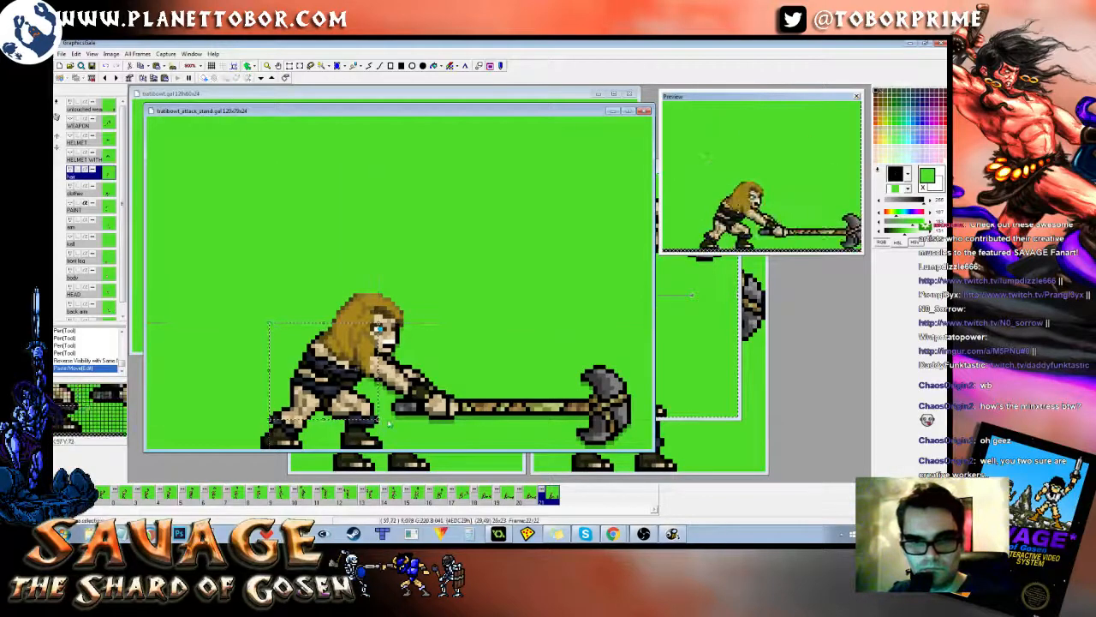
pyautogui.press('Up')
pyautogui.rightClick(389, 423)
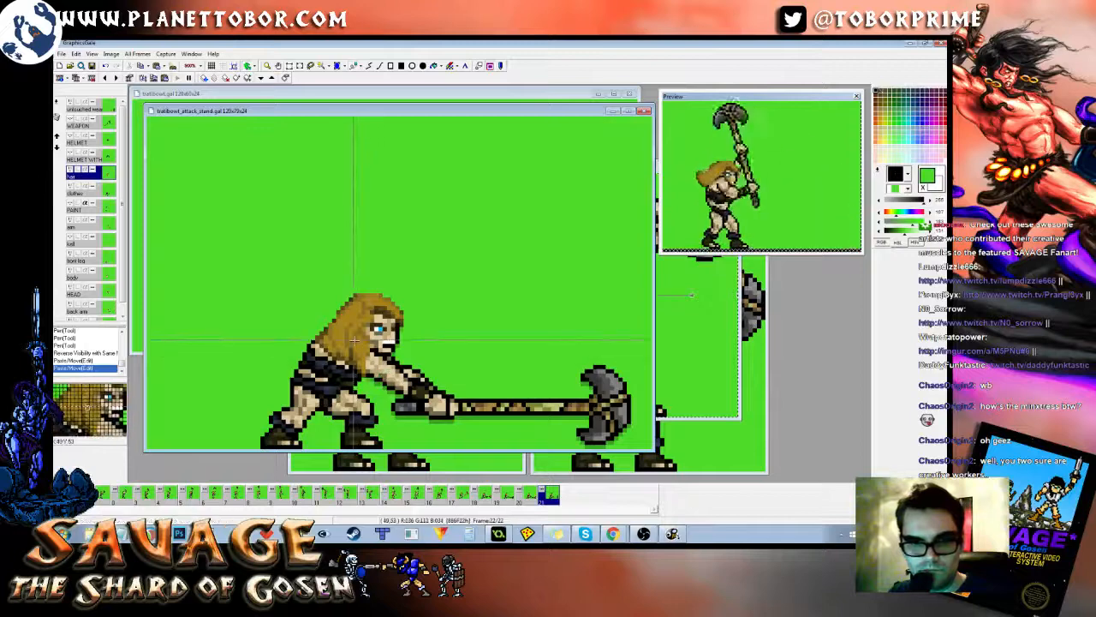
pyautogui.moveTo(355, 336); pyautogui.dragTo(376, 391)
pyautogui.rightClick(382, 391)
# Step: Touch up the front hair strand beside the jaw with individual pixels in the hair's brown
pyautogui.click(375, 340)
pyautogui.click(377, 359)
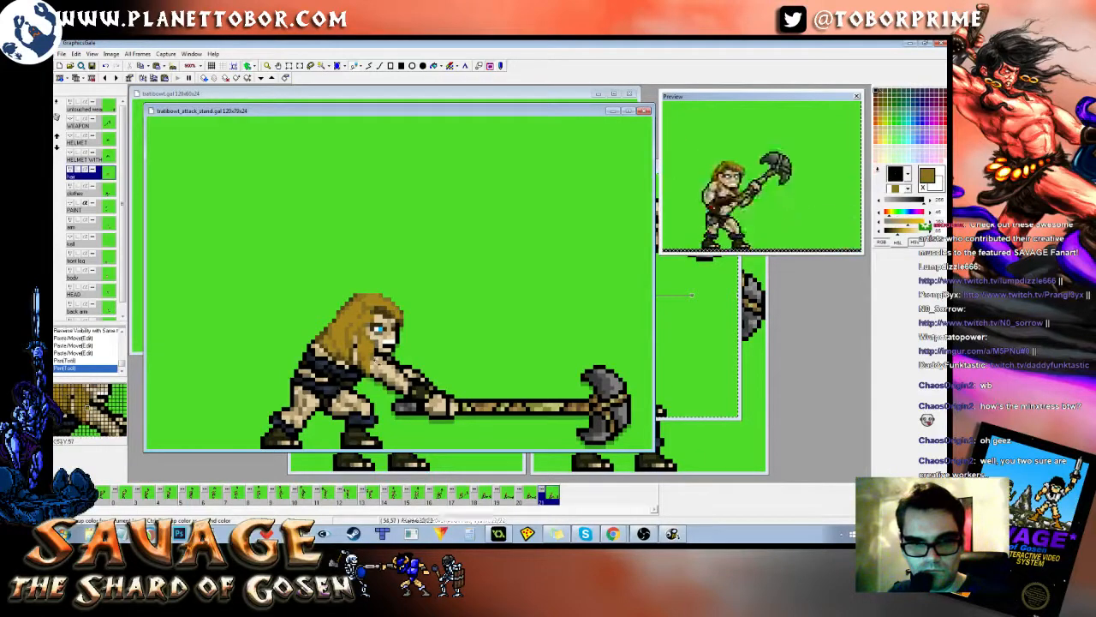
pyautogui.click(375, 363)
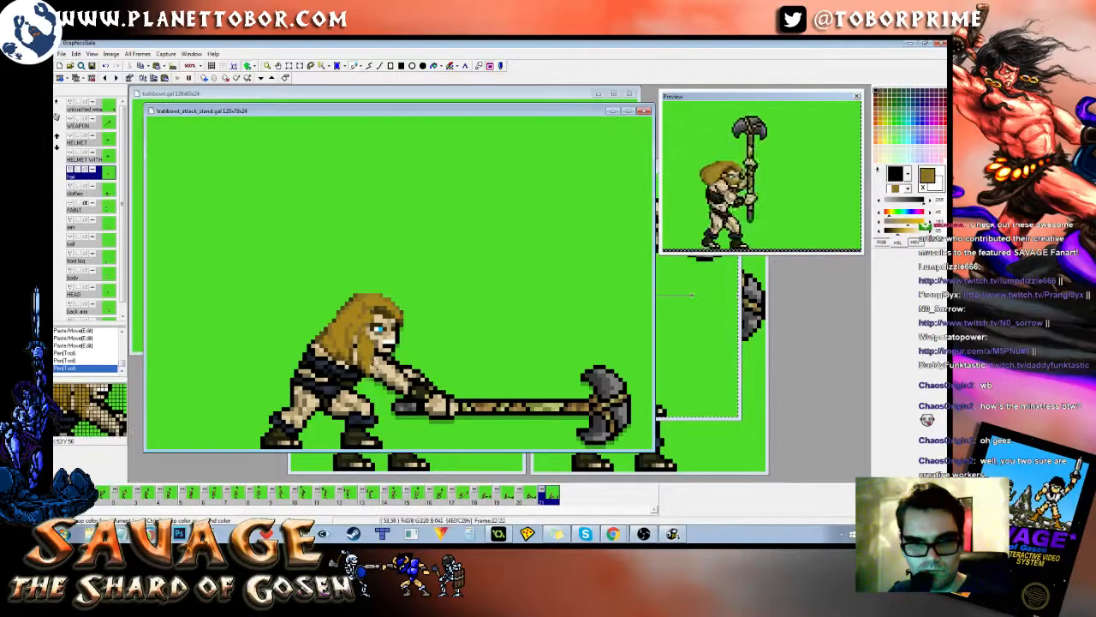
pyautogui.rightClick(444, 340)
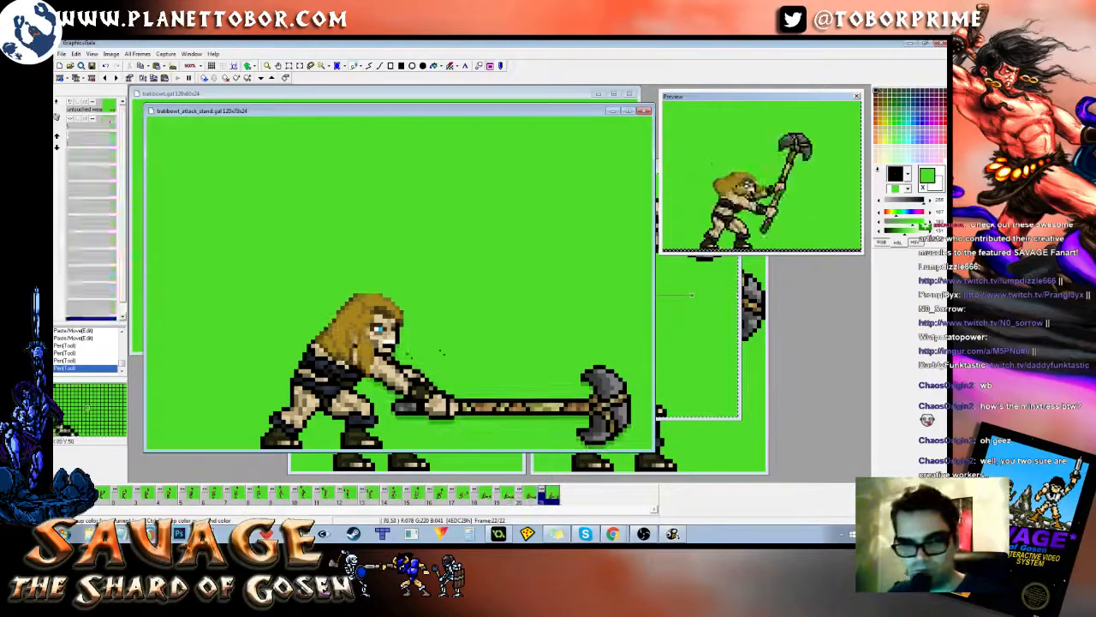
# Step: Shift the 13x15 pixel back section of the hair and retouch its upper edge with dark brown
pyautogui.rightClick(343, 362)
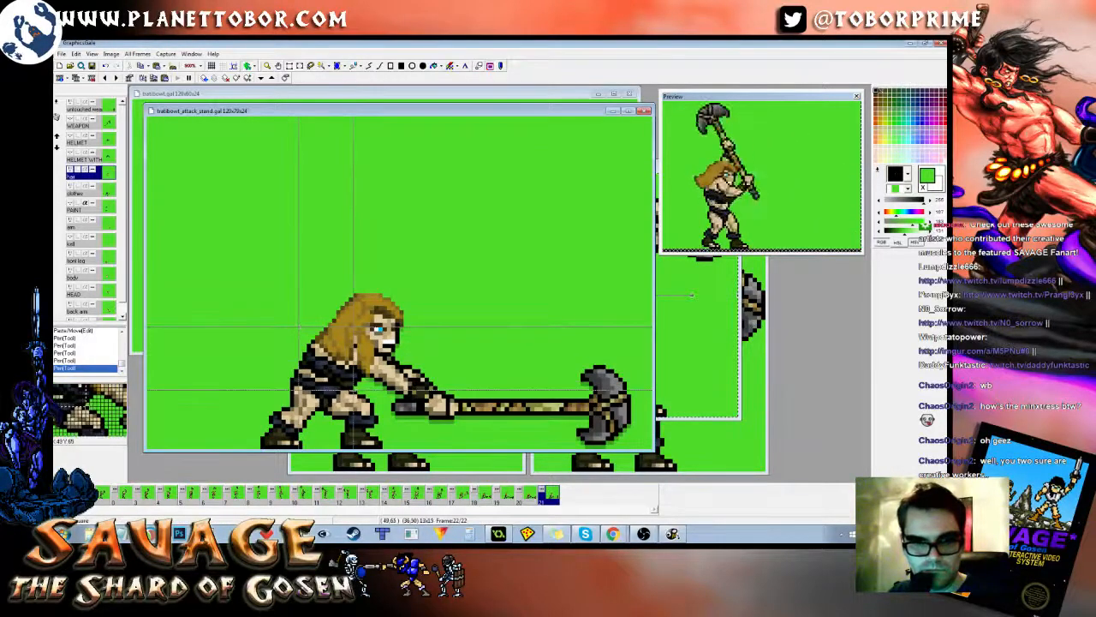
pyautogui.moveTo(354, 390); pyautogui.dragTo(355, 391)
pyautogui.moveTo(313, 359); pyautogui.dragTo(310, 355)
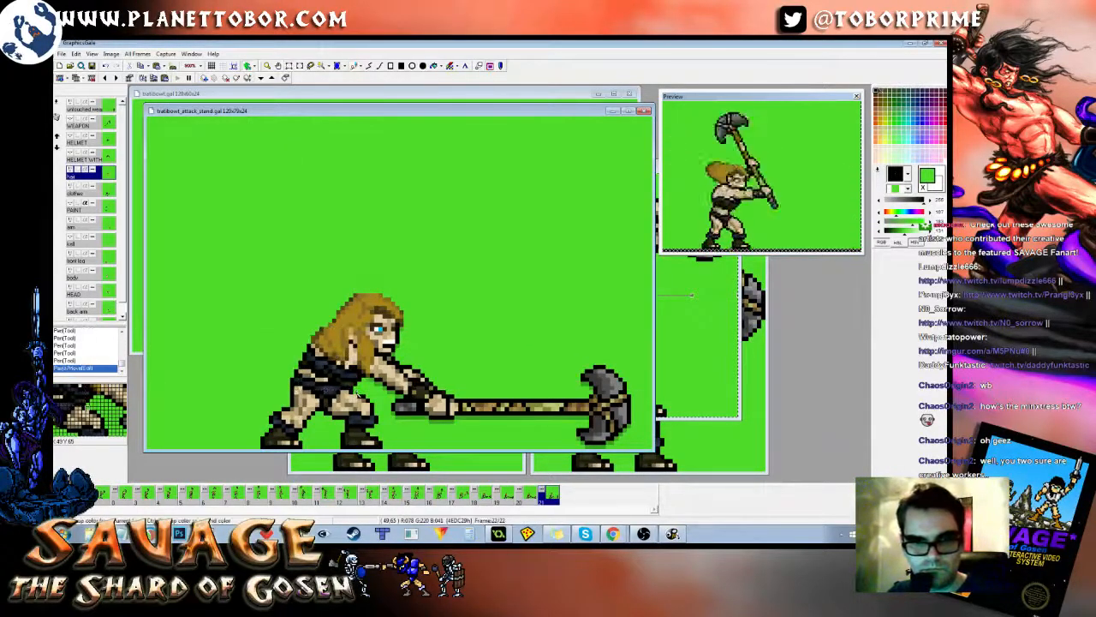
pyautogui.rightClick(325, 336)
pyautogui.click(326, 332)
pyautogui.rightClick(407, 313)
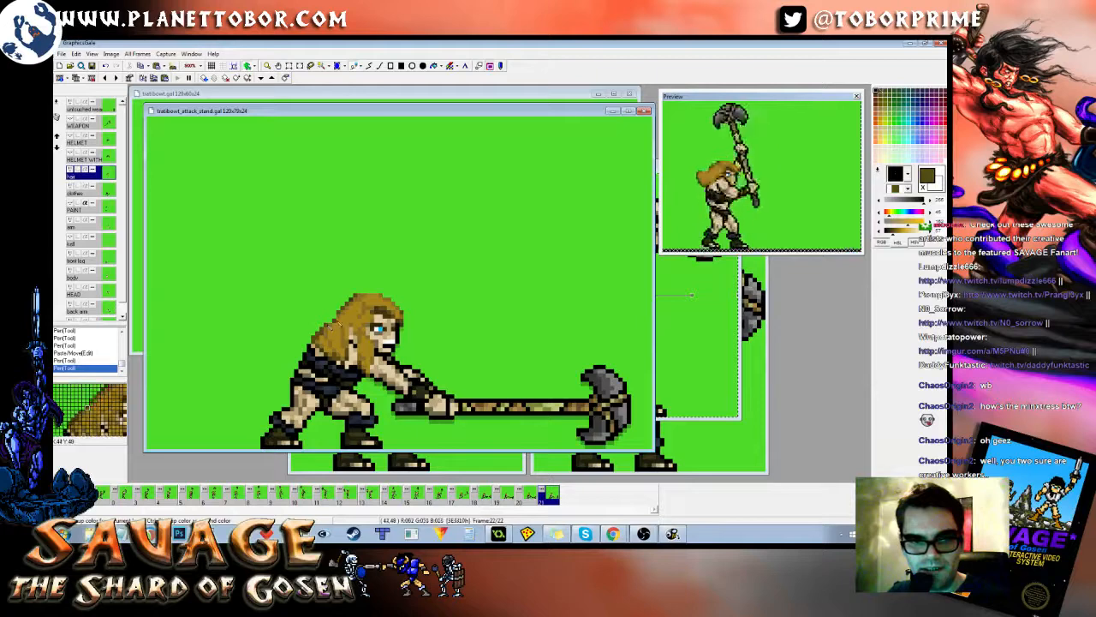
pyautogui.press('Left')
pyautogui.press('Right')
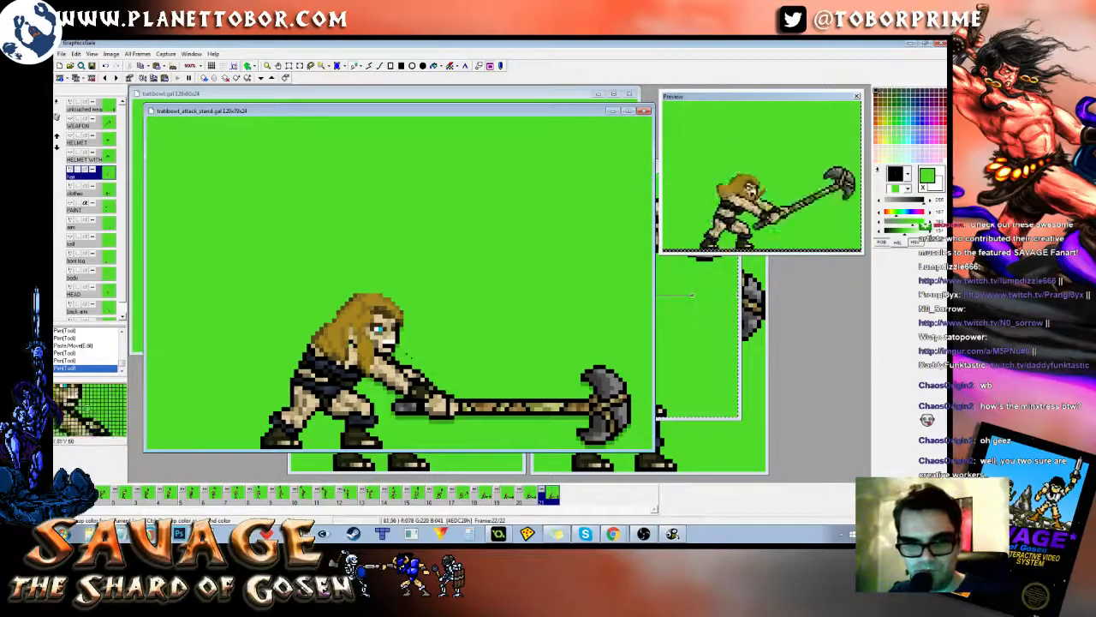
# Step: Trim the bottom edge of the hair with background-green pixels on the last frame, comparing it with the preceding frames
pyautogui.click(347, 363)
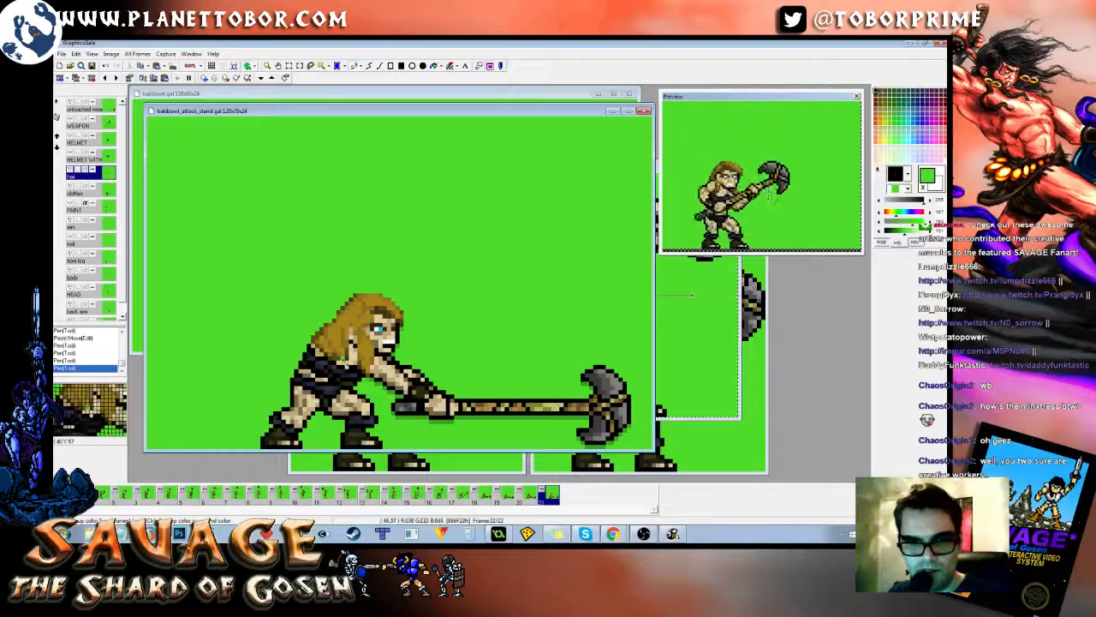
pyautogui.click(340, 363)
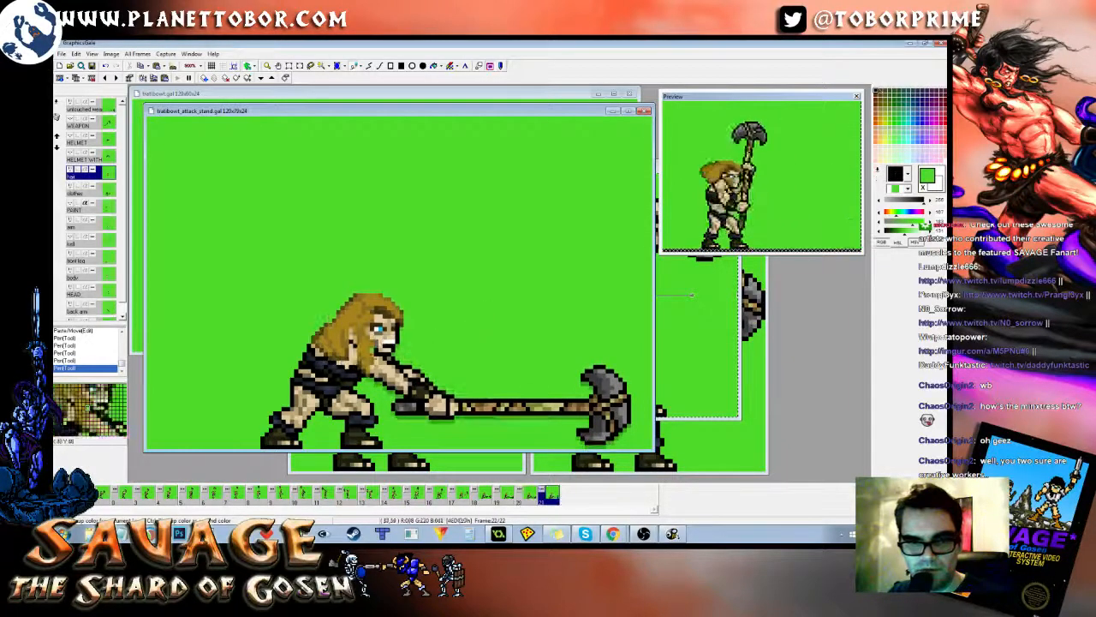
pyautogui.press('Left')
pyautogui.press('Right')
pyautogui.press('Left')
pyautogui.press('Left')
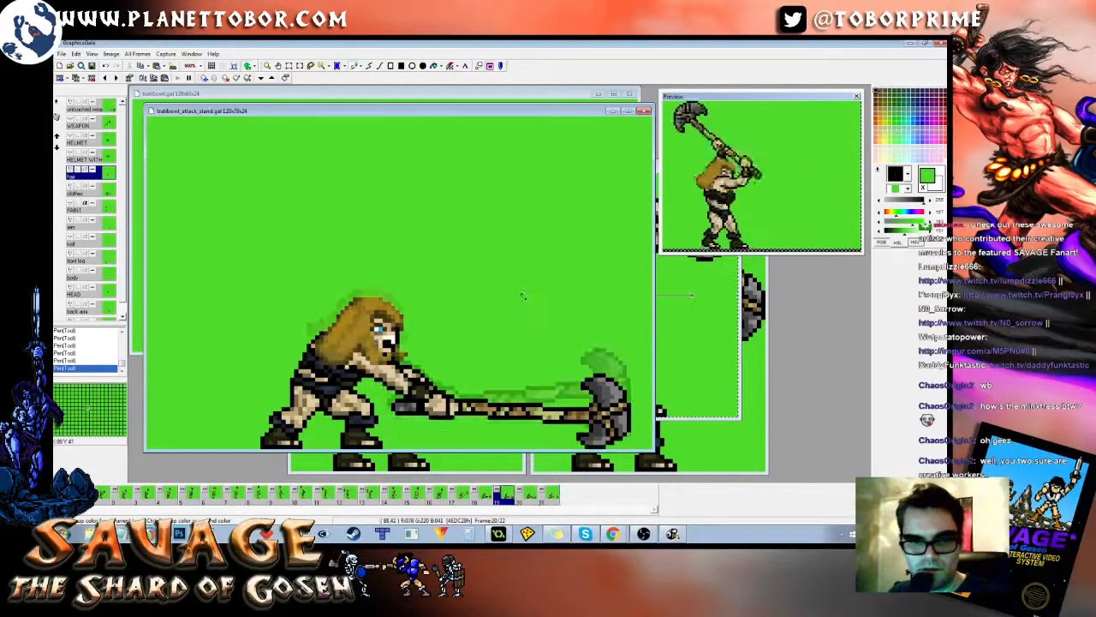
pyautogui.press('Right')
pyautogui.press('Right')
# Step: Retouch the shading inside the hair with browns sampled from it, checking the last frame against the previous one
pyautogui.rightClick(361, 338)
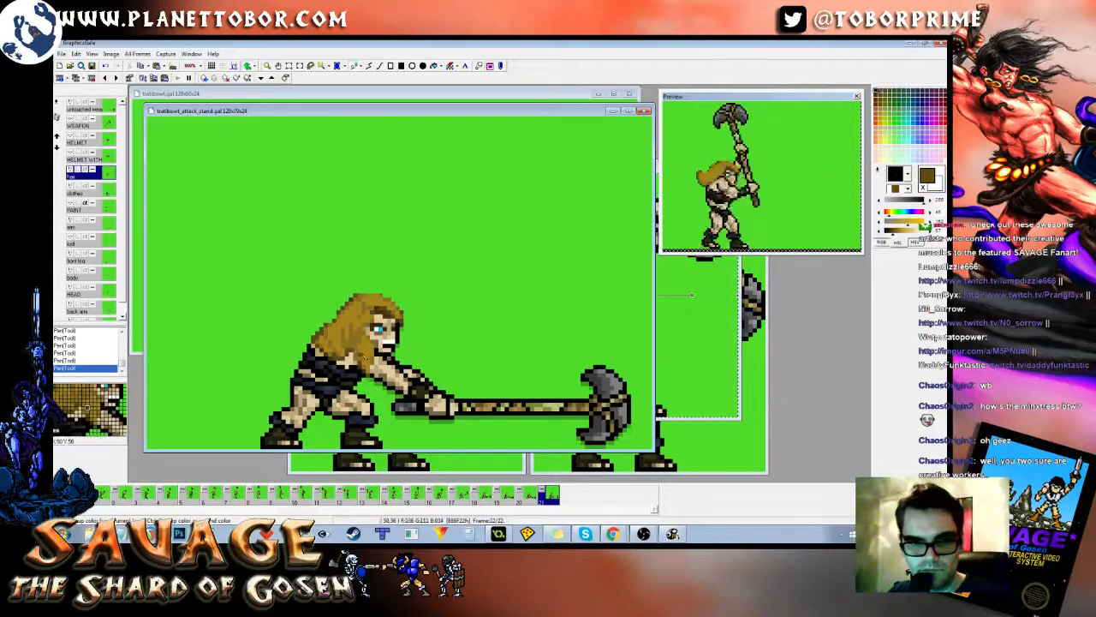
pyautogui.press('Left')
pyautogui.press('Right')
pyautogui.press('Left')
pyautogui.press('Right')
pyautogui.rightClick(502, 303)
pyautogui.rightClick(349, 336)
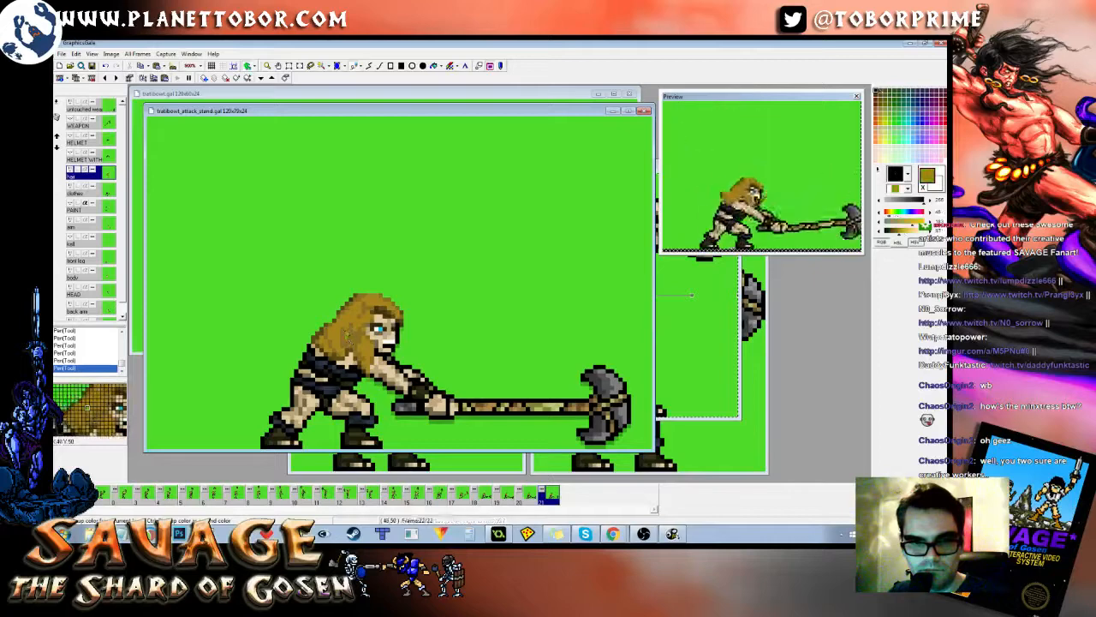
pyautogui.press('Left')
pyautogui.press('Right')
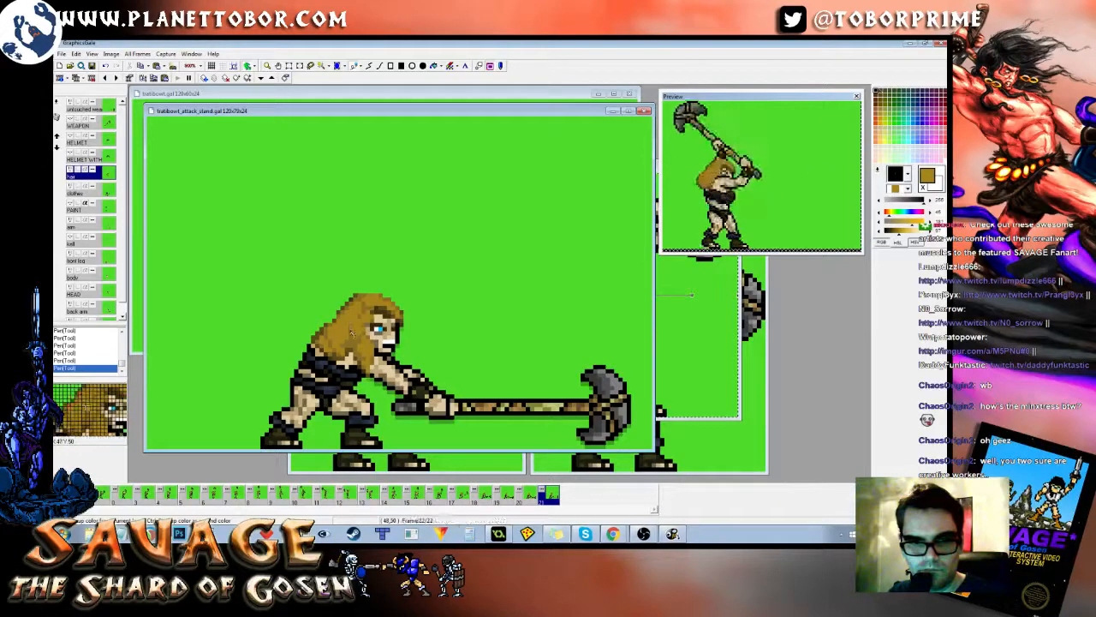
pyautogui.press('Left')
pyautogui.press('Right')
pyautogui.rightClick(352, 332)
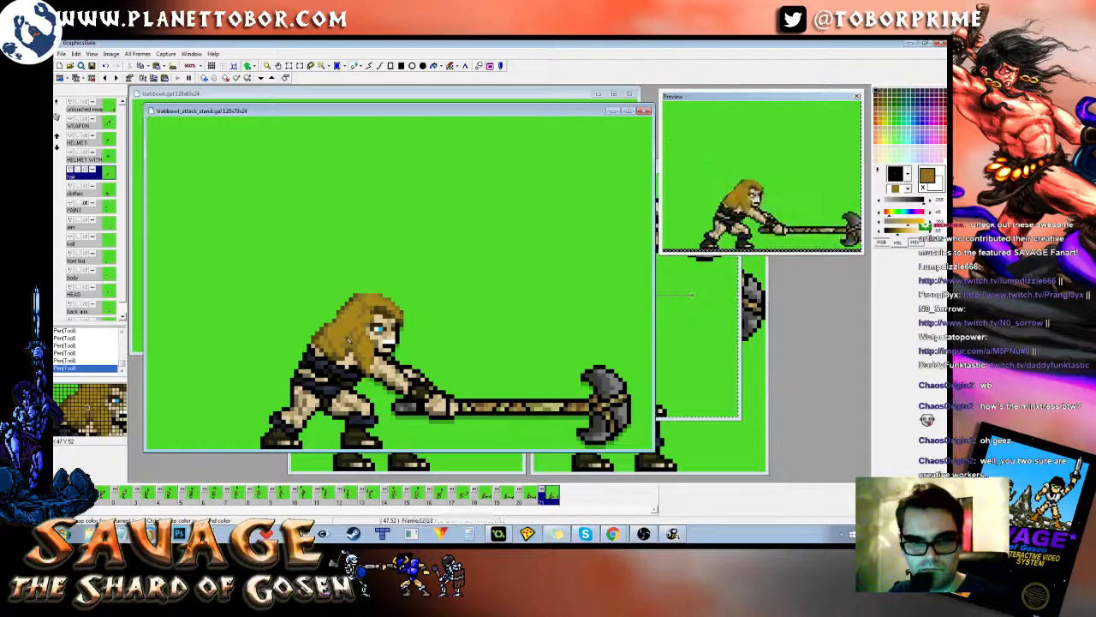
pyautogui.press('Left')
pyautogui.press('Right')
pyautogui.rightClick(469, 279)
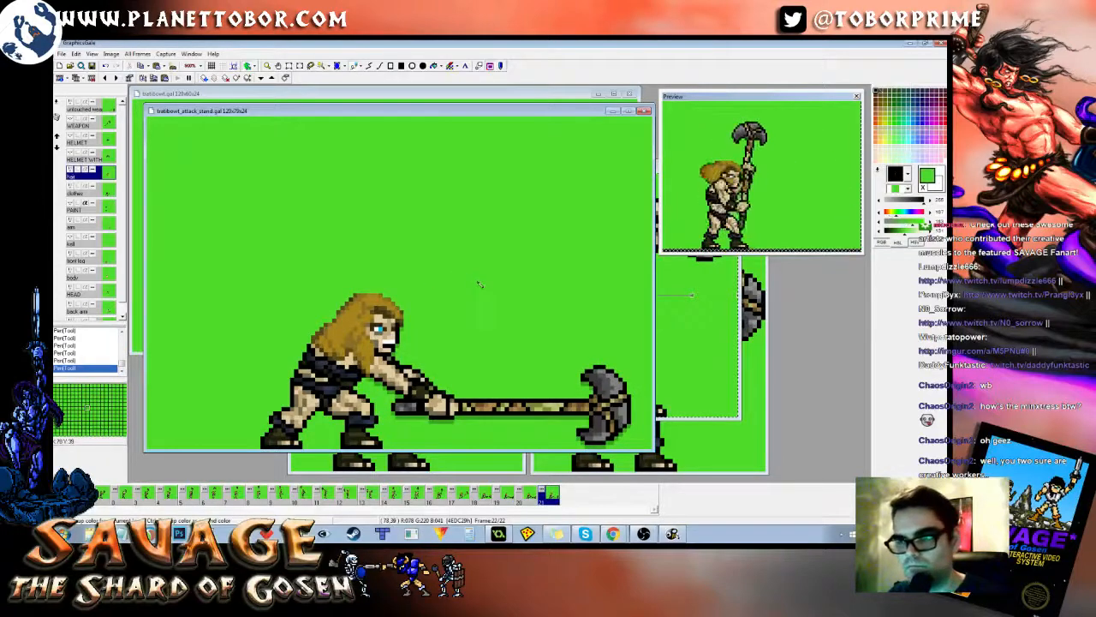
# Step: Flip between the last few frames to examine how the hair and head move as the swing settles
pyautogui.press('Left')
pyautogui.press('Right')
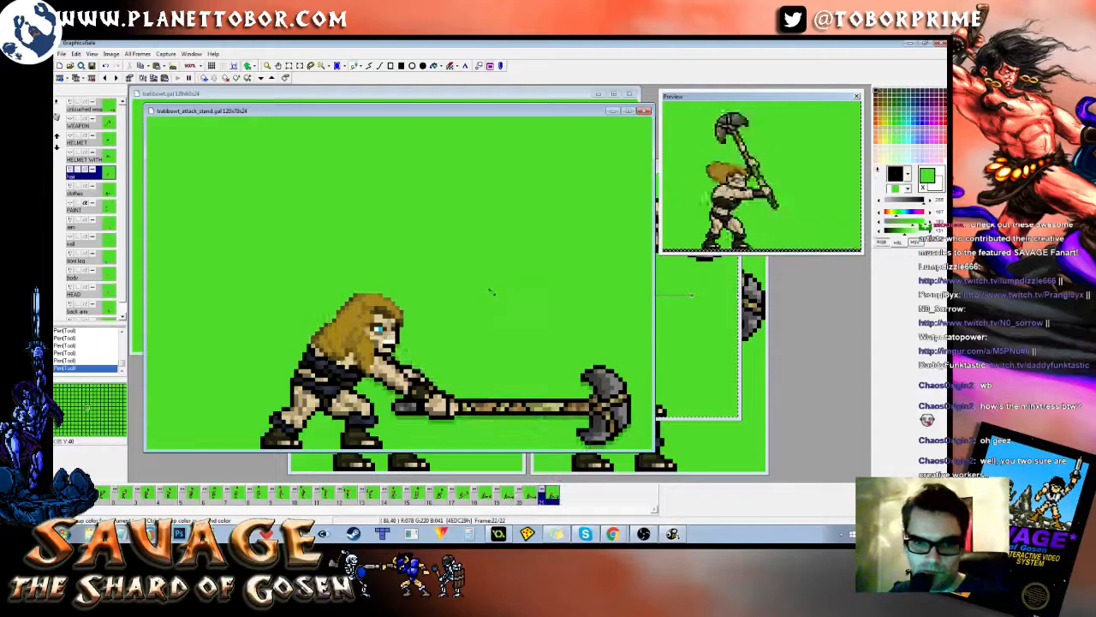
pyautogui.press('Left')
pyautogui.press('Right')
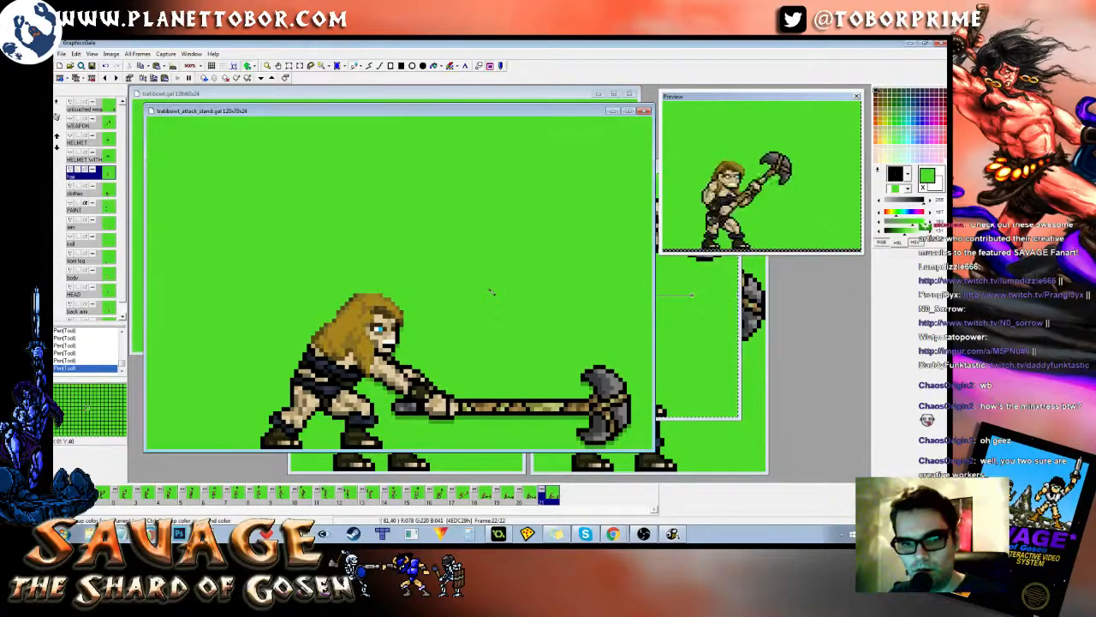
pyautogui.press('Left')
pyautogui.press('Left')
pyautogui.press('Left')
pyautogui.press('Right')
pyautogui.press('Right')
pyautogui.press('Right')
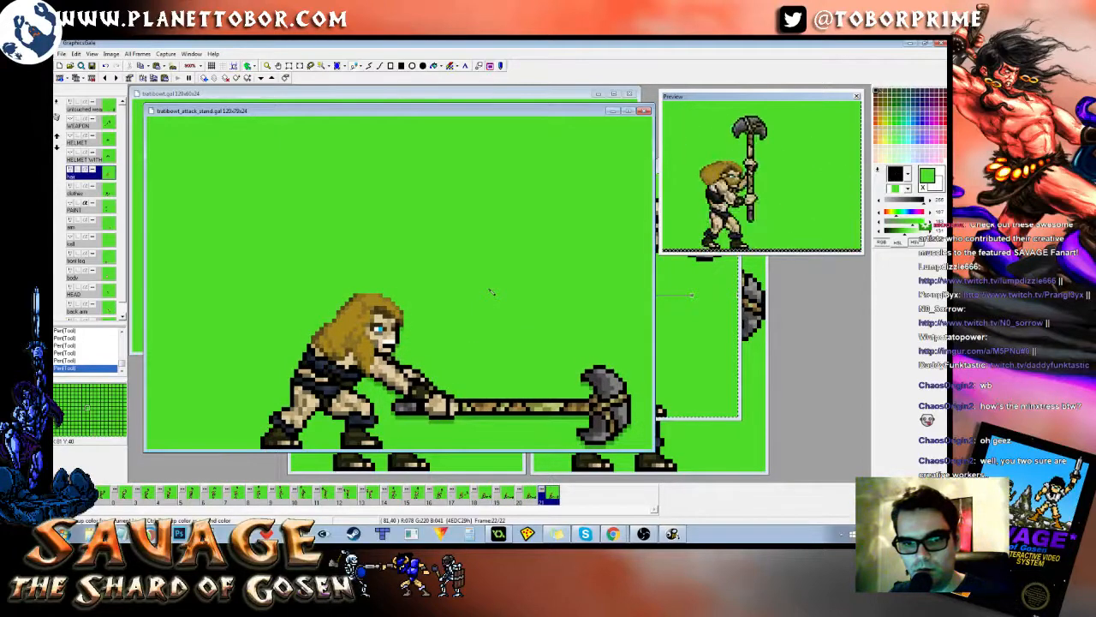
pyautogui.press('Left')
pyautogui.press('Left')
pyautogui.press('Right')
pyautogui.press('Right')
pyautogui.press('Right')
pyautogui.press('Left')
pyautogui.press('Left')
pyautogui.press('Right')
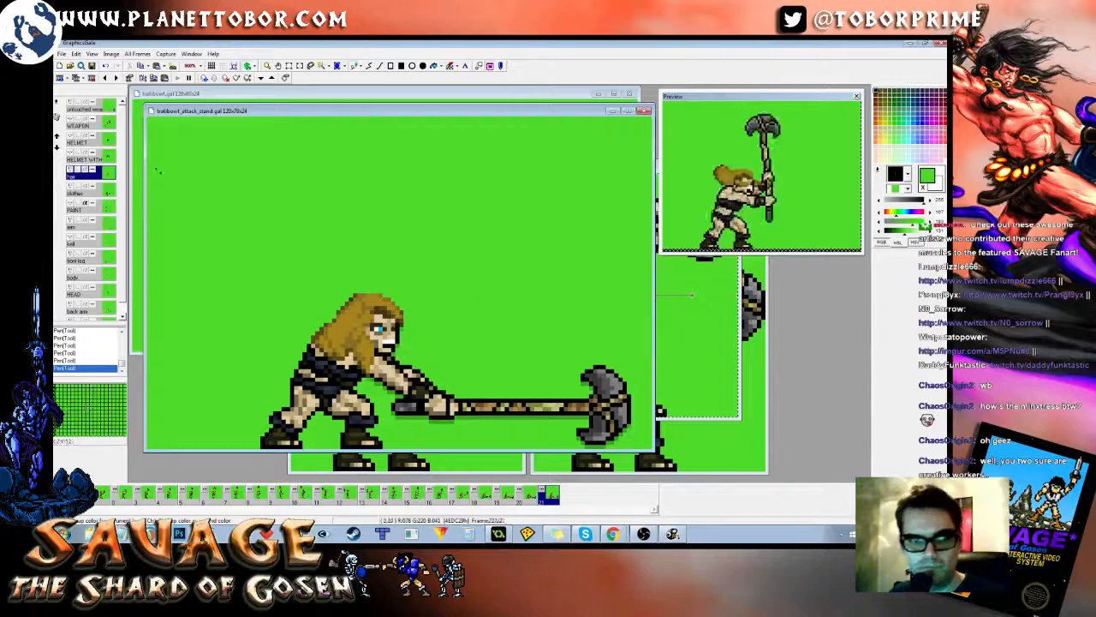
# Step: Show the HELMET layer and move all of its content up one pixel on the last frame
pyautogui.click(109, 140)
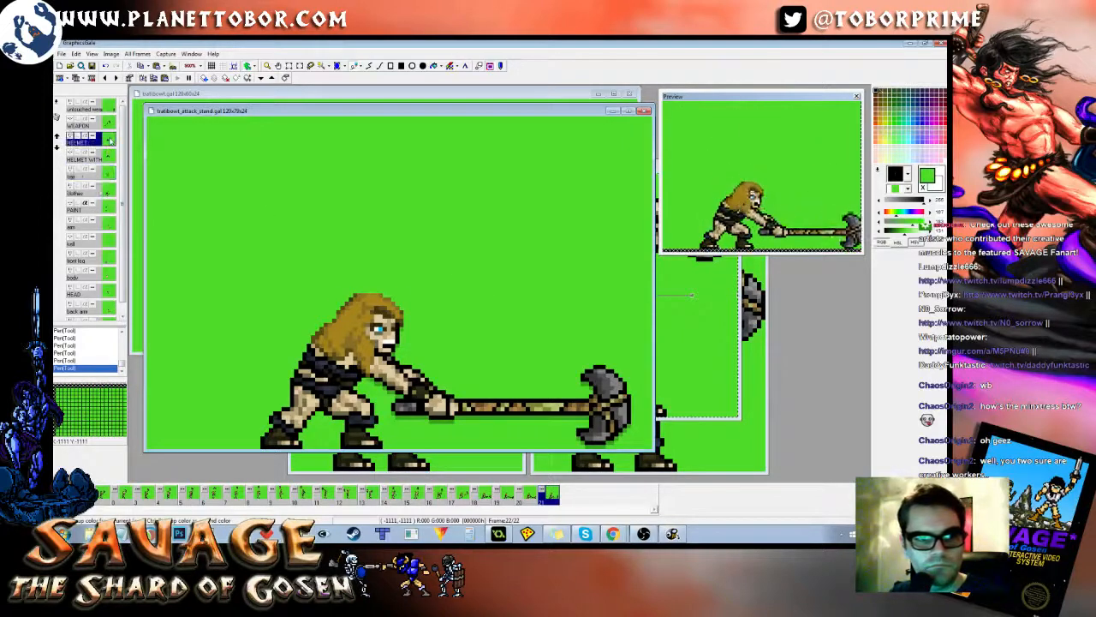
pyautogui.hotkey('ctrl', 'a')
pyautogui.press('Up')
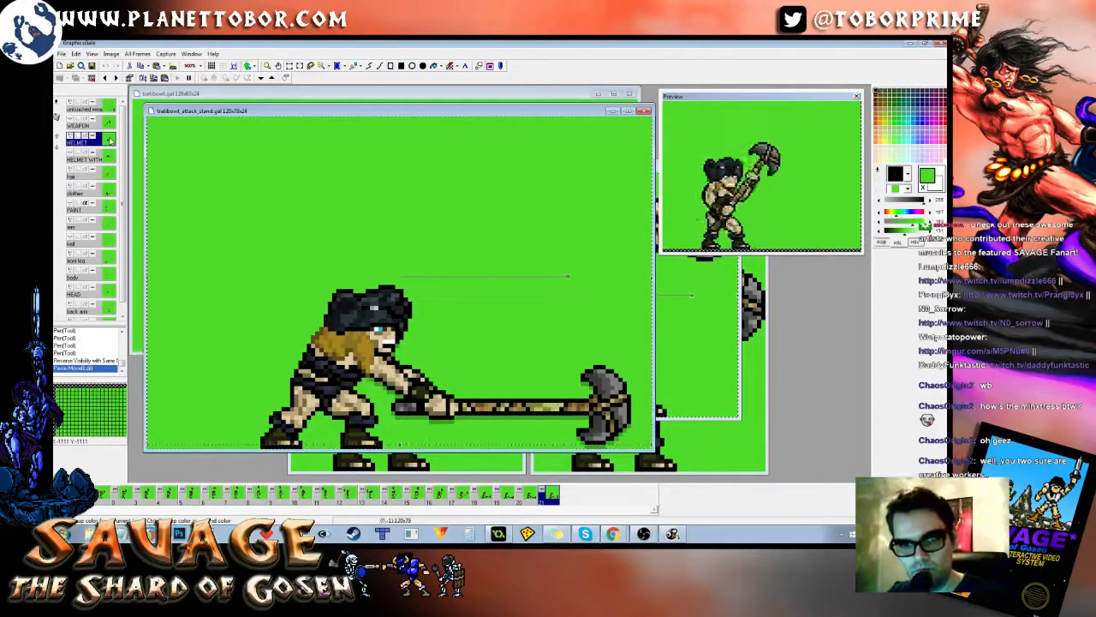
pyautogui.press('Down')
pyautogui.press('Escape')
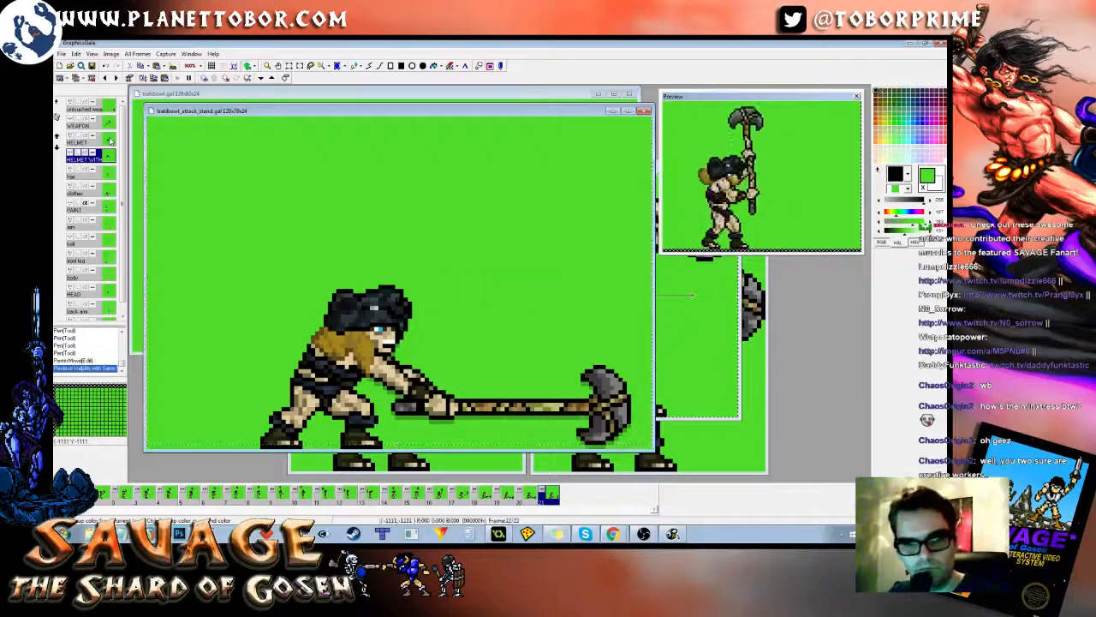
# Step: Show the horned helmet layer and move all of its content up one pixel on the last frame
pyautogui.press('v')
pyautogui.hotkey('ctrl', 'a')
pyautogui.press('Up')
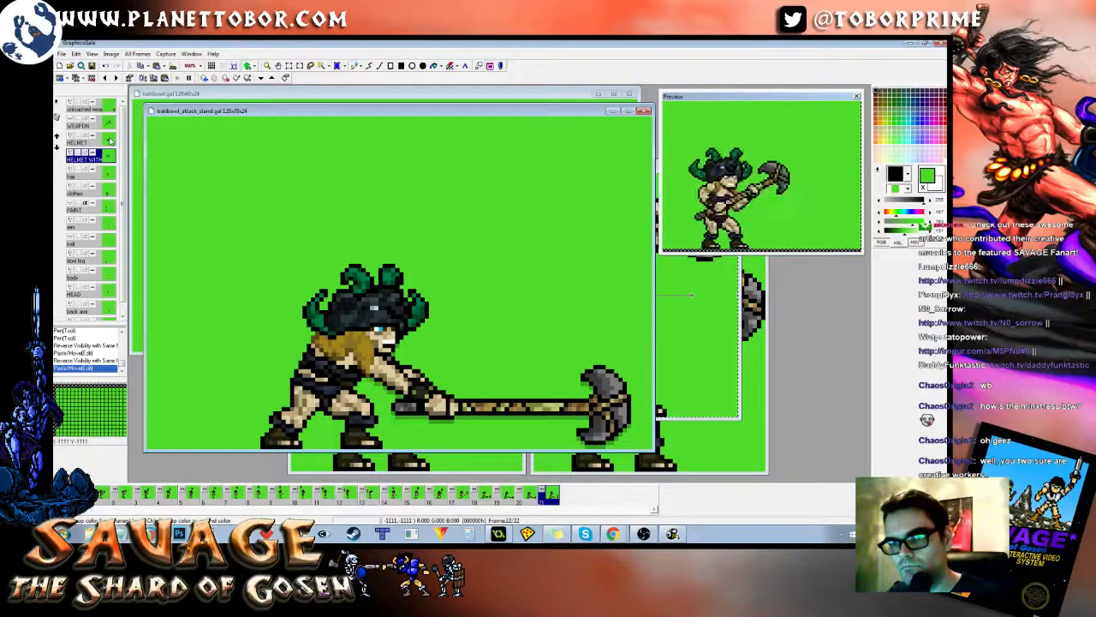
# Step: Step through the final frames to examine the horned helmet's movement against the head
pyautogui.press('Left')
pyautogui.press('Left')
pyautogui.press('Left')
pyautogui.press('Right')
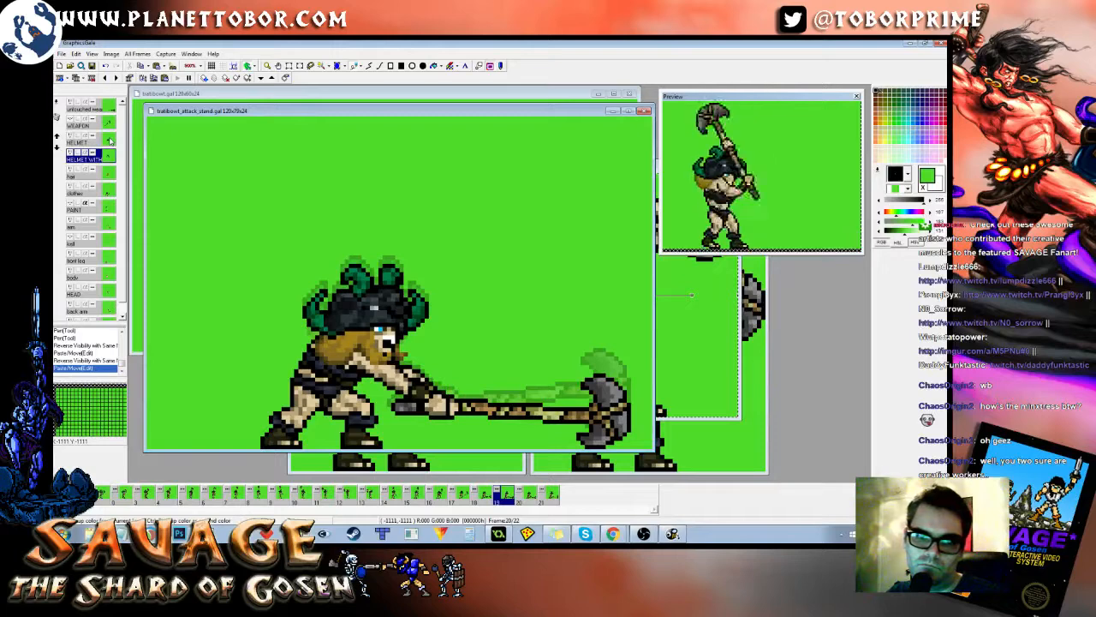
pyautogui.press('Right')
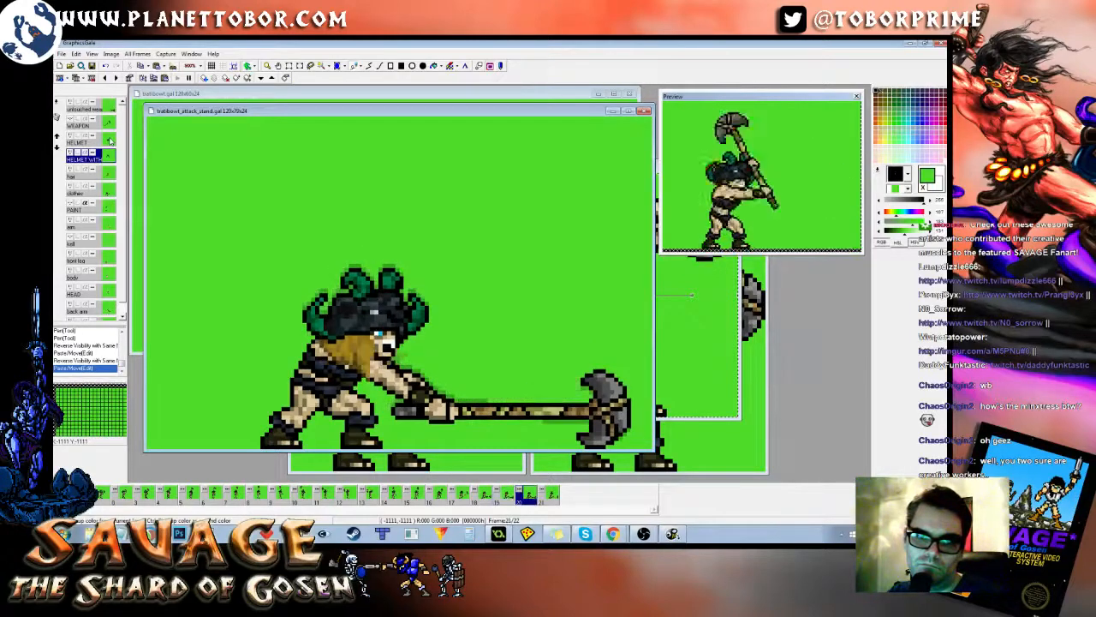
pyautogui.press('Right')
pyautogui.press('Left')
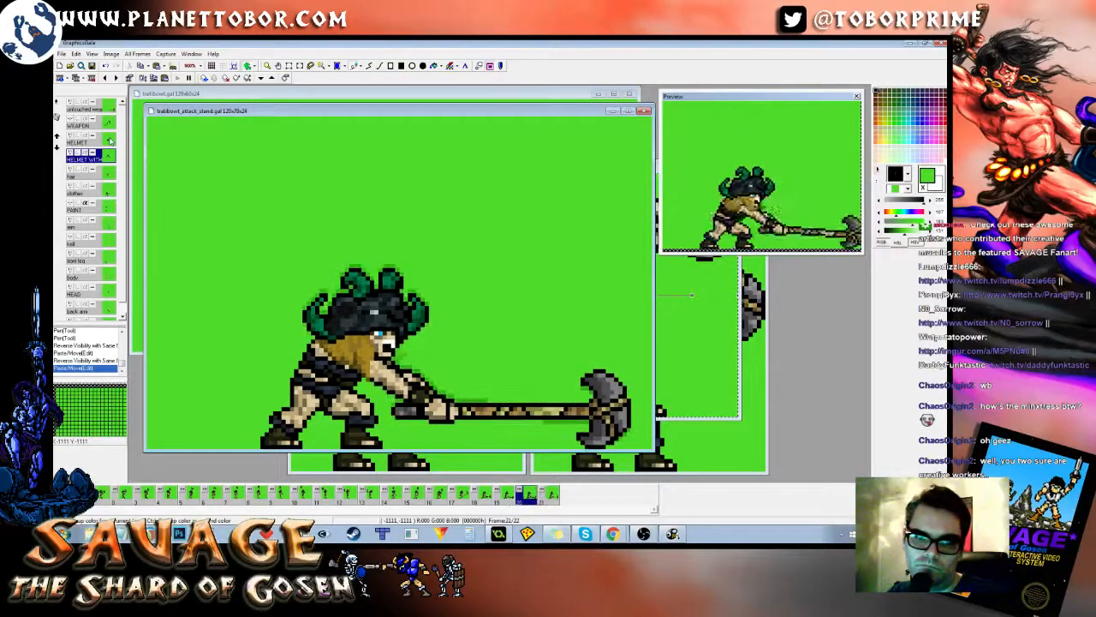
pyautogui.press('Right')
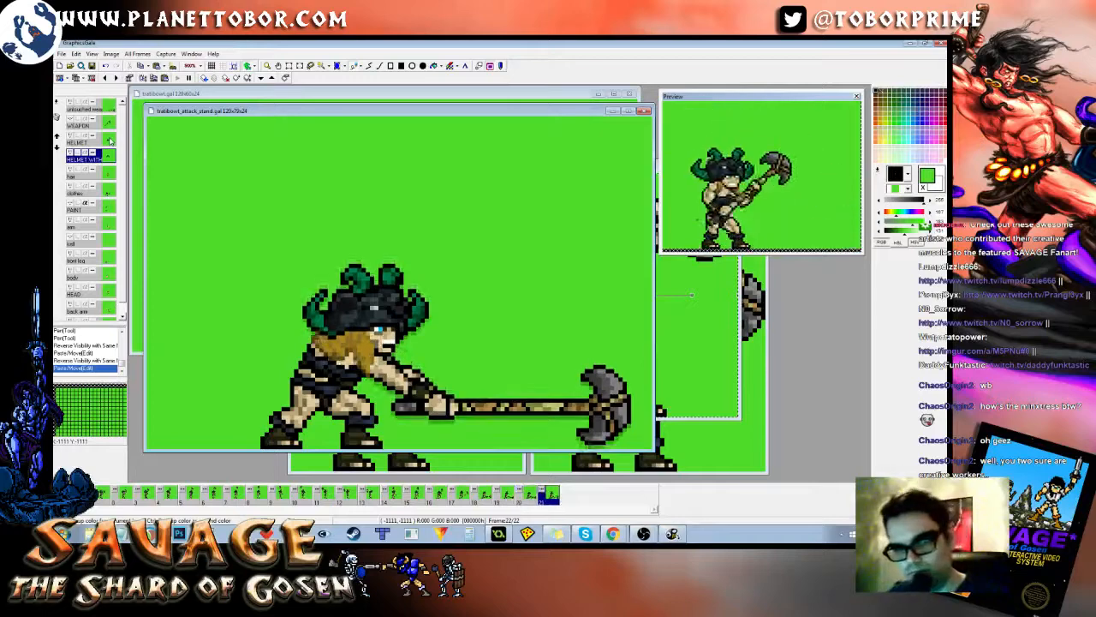
pyautogui.press('Left')
pyautogui.press('Left')
pyautogui.press('Right')
pyautogui.press('Right')
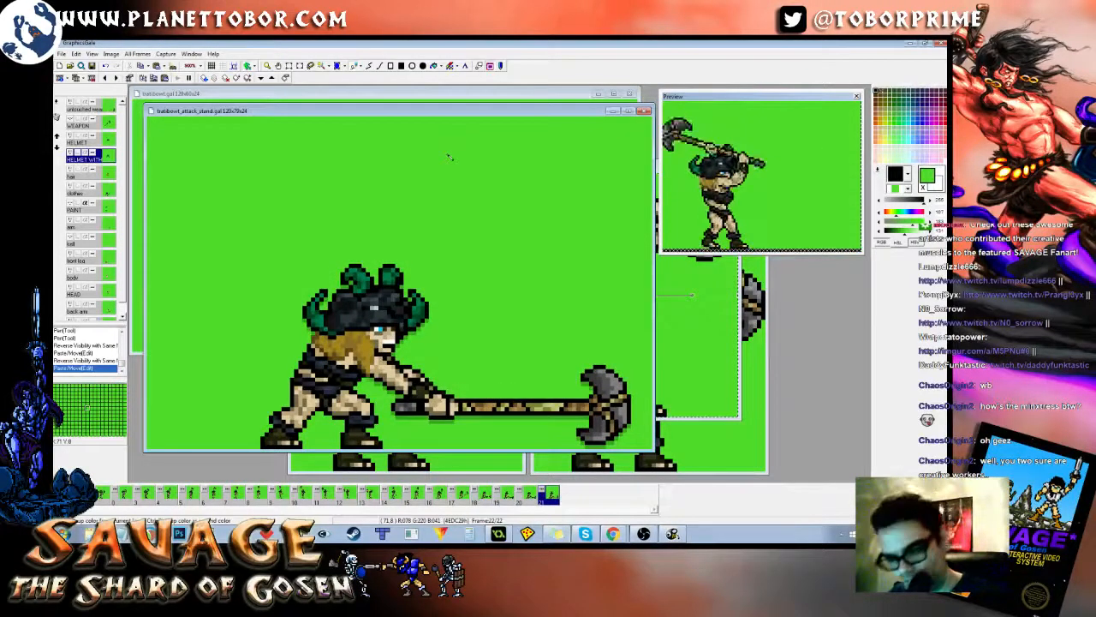
# Step: Duplicate the last frame of the attack animation and hide the two helmet layers, HELMET and HELMET WITH
pyautogui.hotkey('alt', 'Return')
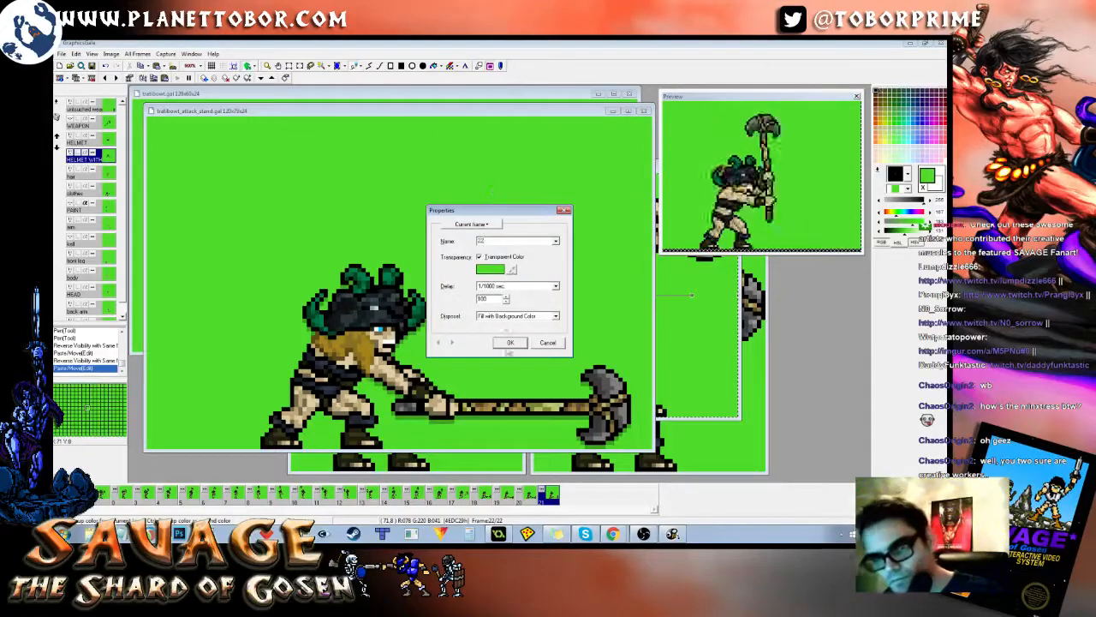
pyautogui.click(507, 342)
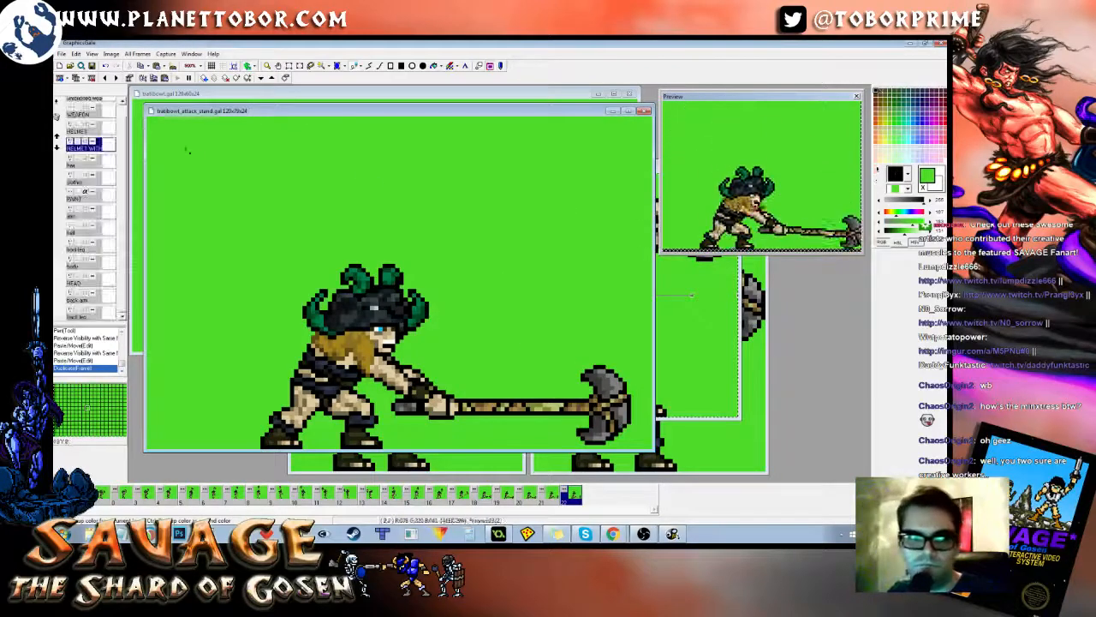
pyautogui.keyDown('shift'); pyautogui.click(72, 141); pyautogui.keyUp('shift')
pyautogui.keyDown('shift'); pyautogui.click(71, 125); pyautogui.keyUp('shift')
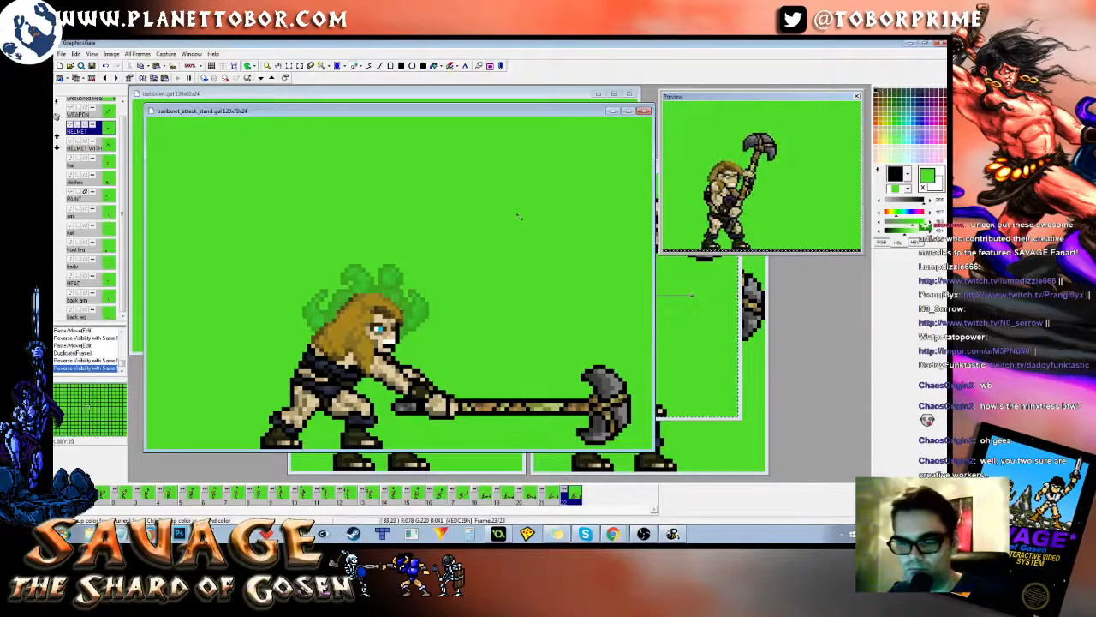
# Step: Step back and forth through the last few frames to compare the pose and axe without the helmet
pyautogui.press('Left')
pyautogui.press('Left')
pyautogui.press('Left')
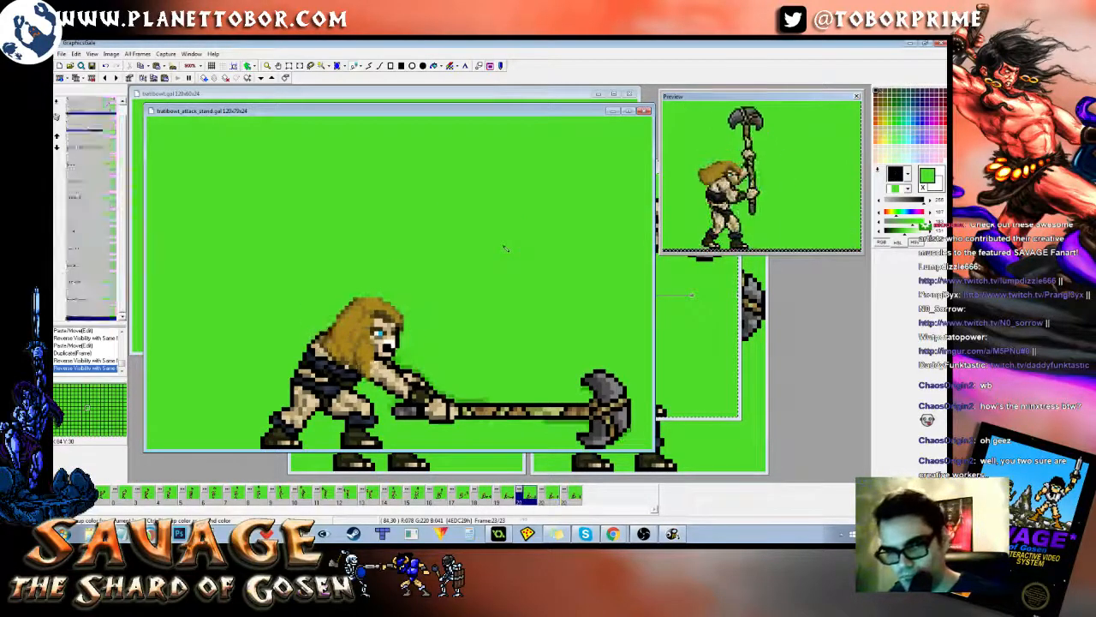
pyautogui.press('Right')
pyautogui.press('Right')
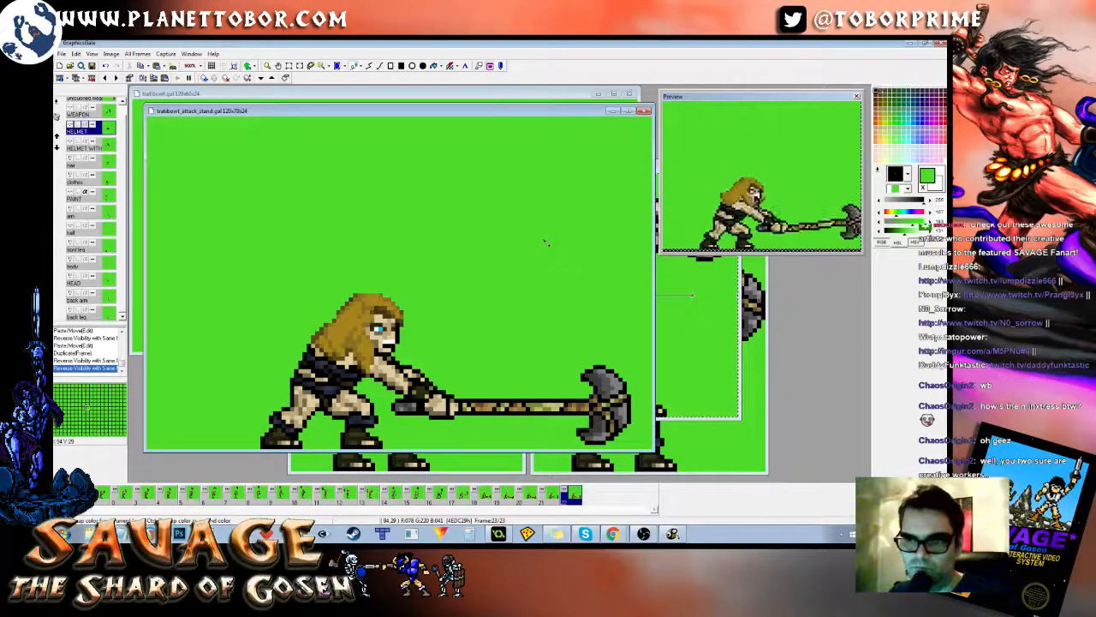
pyautogui.press('Left')
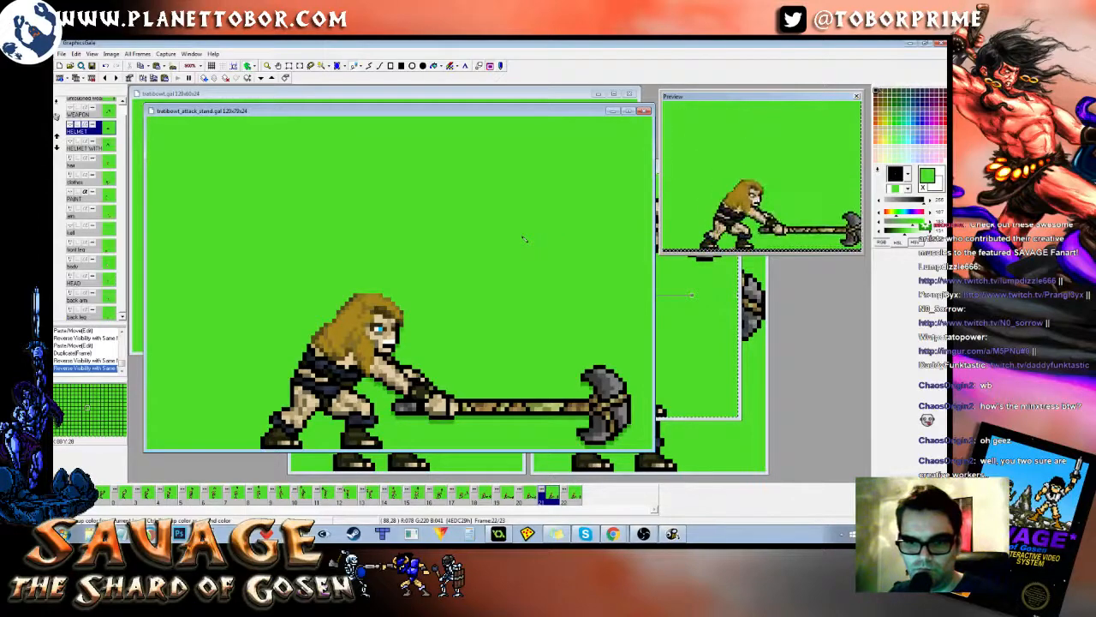
# Step: Shift the axe head and the adjoining end of the handle one pixel down in the last frame
pyautogui.press('Right')
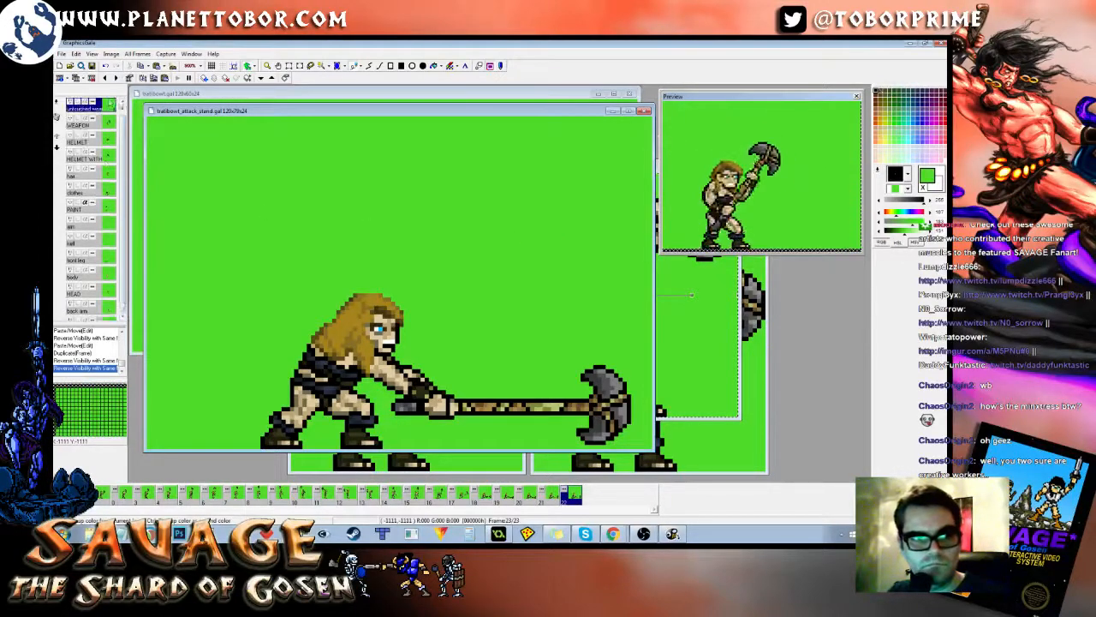
pyautogui.moveTo(543, 298)
pyautogui.mouseDown()
pyautogui.moveTo(642, 418)
pyautogui.moveTo(663, 482)
pyautogui.mouseUp()
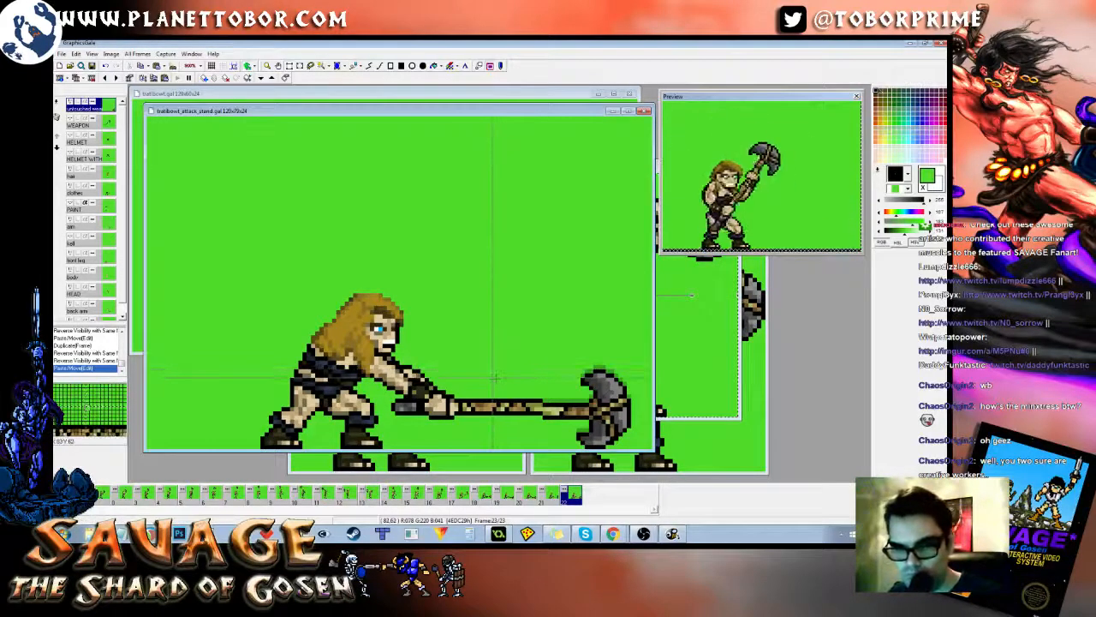
pyautogui.moveTo(494, 376); pyautogui.dragTo(543, 447)
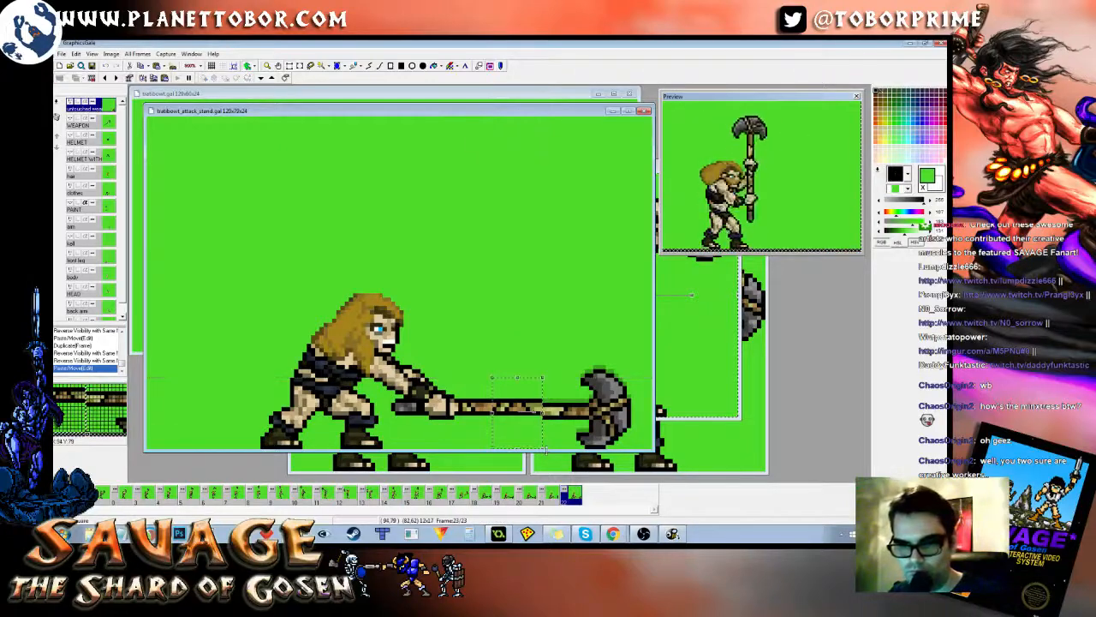
pyautogui.press('Down')
pyautogui.click(539, 366)
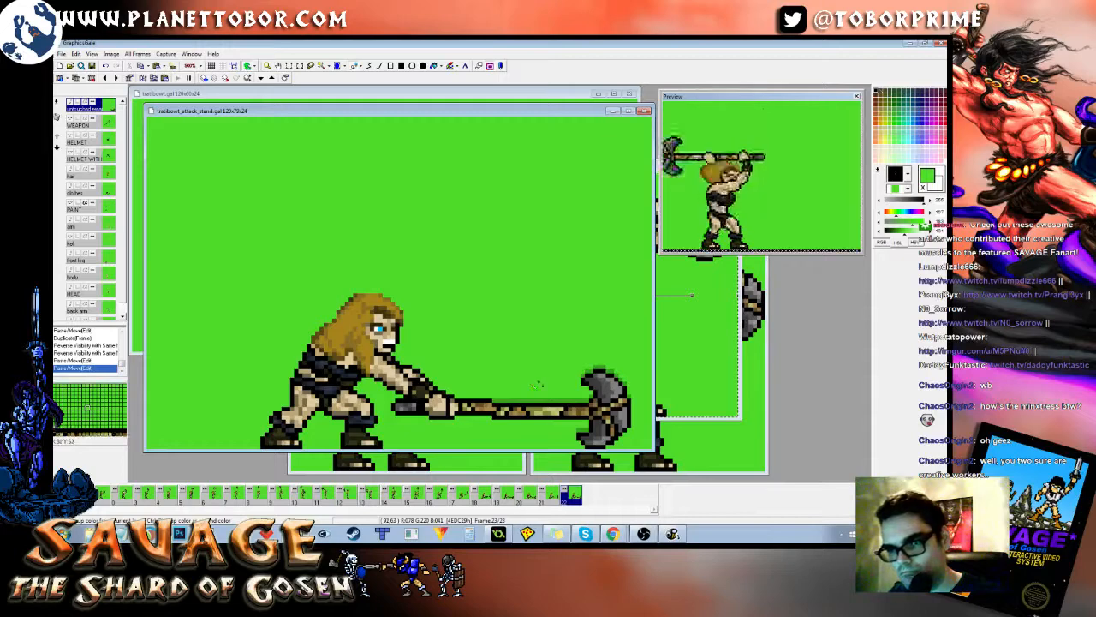
pyautogui.hotkey('ctrl', 'z')
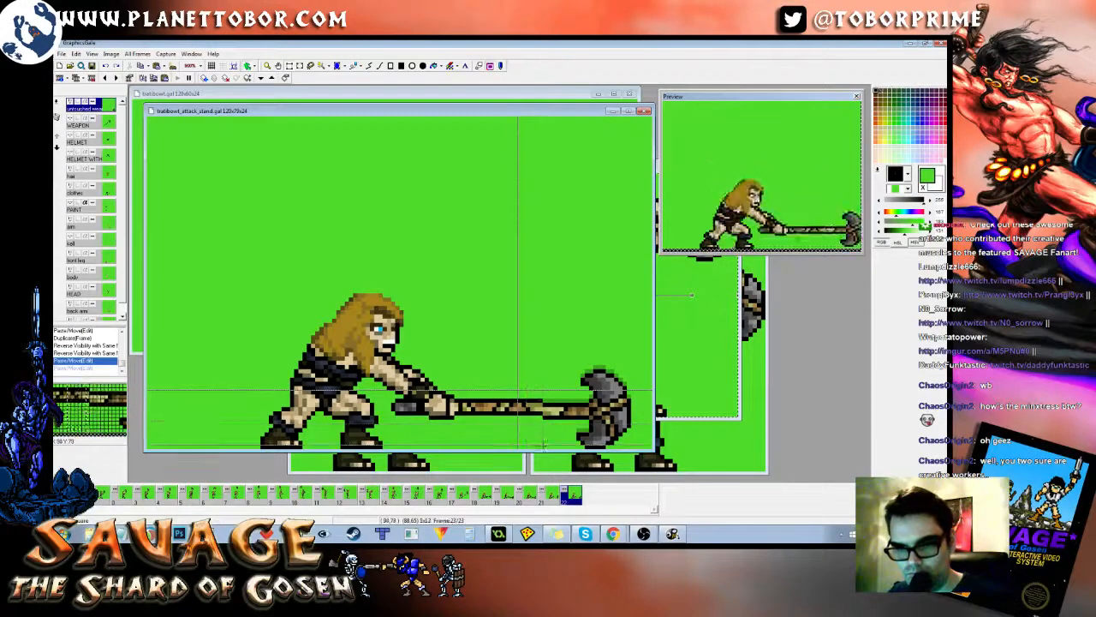
# Step: Lower a short section of the axe handle, left of the already lowered end, by one pixel and compare with the preceding frames
pyautogui.moveTo(518, 390); pyautogui.dragTo(543, 445)
pyautogui.press('Down')
pyautogui.rightClick(546, 446)
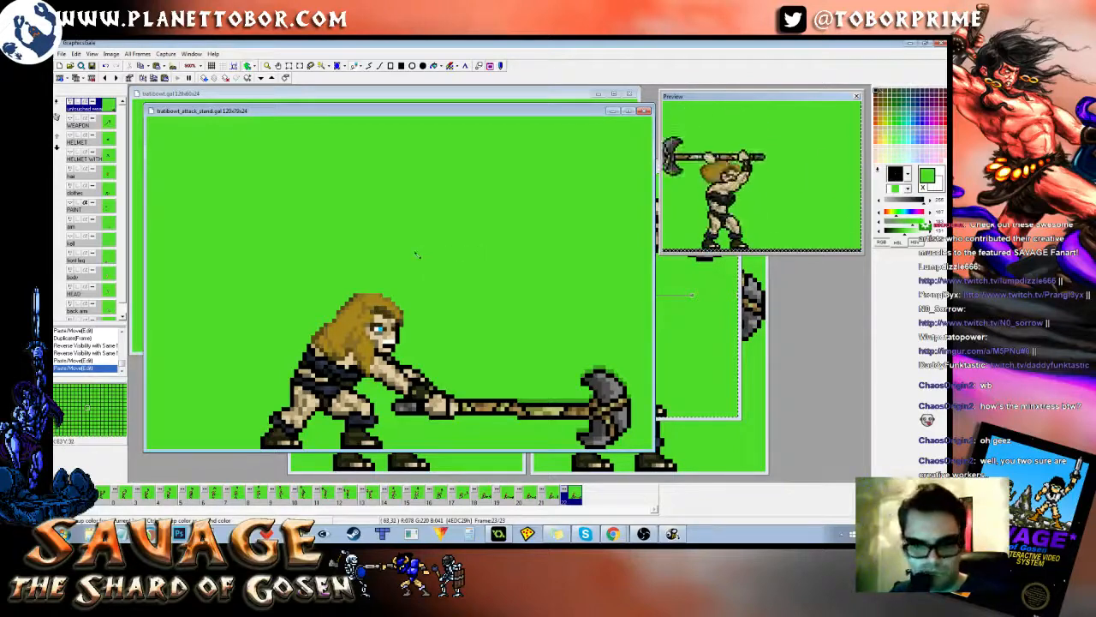
pyautogui.press('Left')
pyautogui.press('Left')
pyautogui.press('Right')
pyautogui.press('Right')
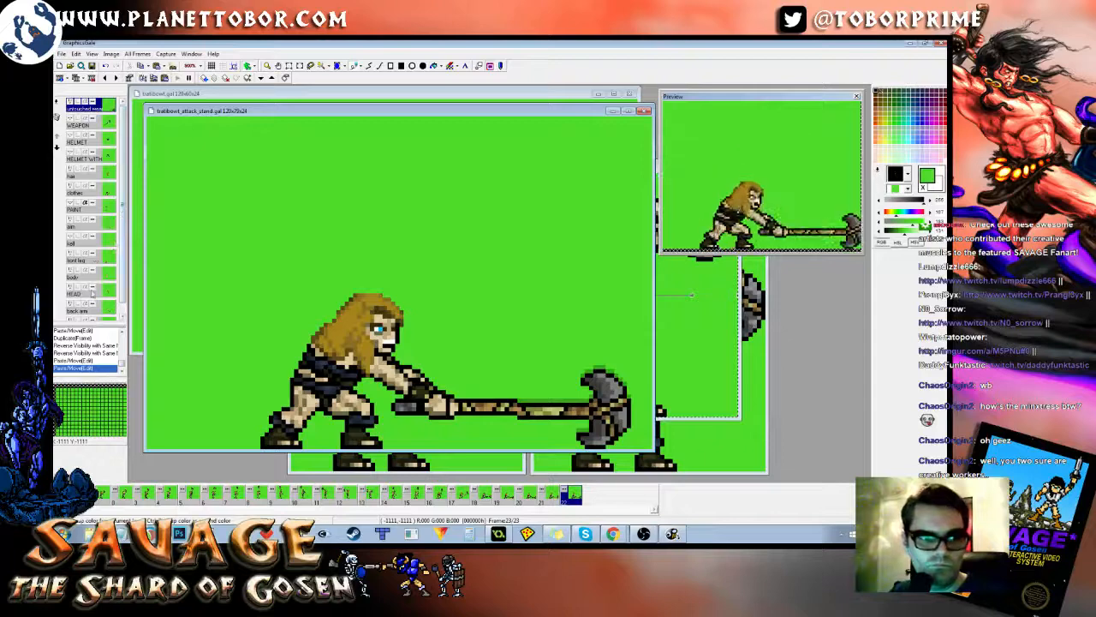
# Step: Shift the character's head and hair, on the HEAD and hair layers, one pixel left in the last frame
pyautogui.doubleClick(93, 293)
pyautogui.click(503, 325)
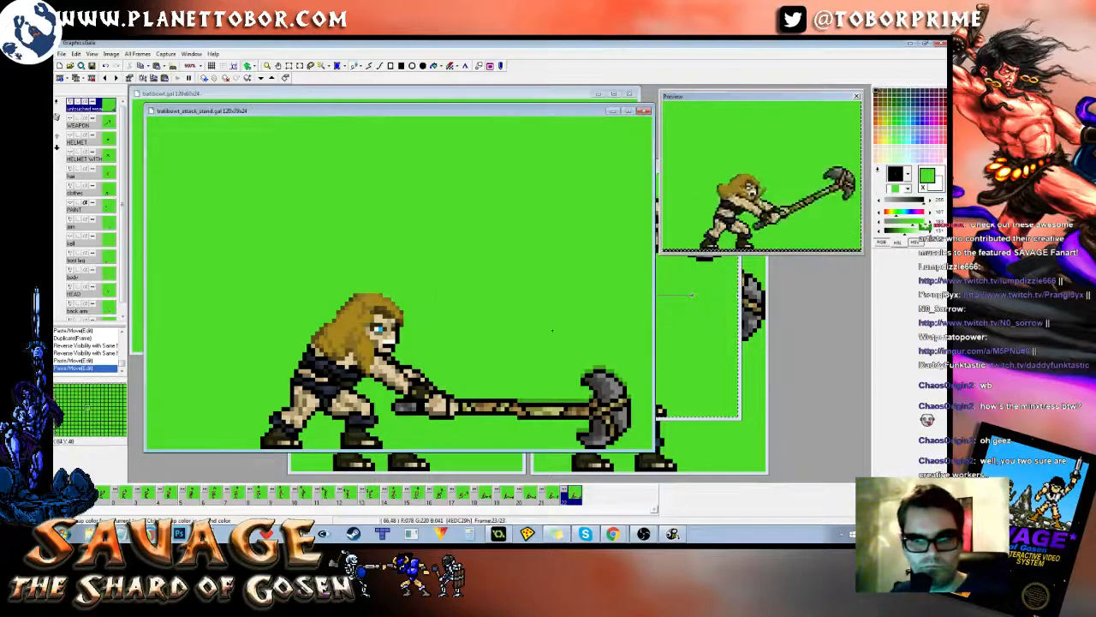
pyautogui.click(111, 293)
pyautogui.press('Up')
pyautogui.press('Up')
pyautogui.press('Up')
pyautogui.press('Up')
pyautogui.press('Up')
pyautogui.press('Up')
pyautogui.press('Up')
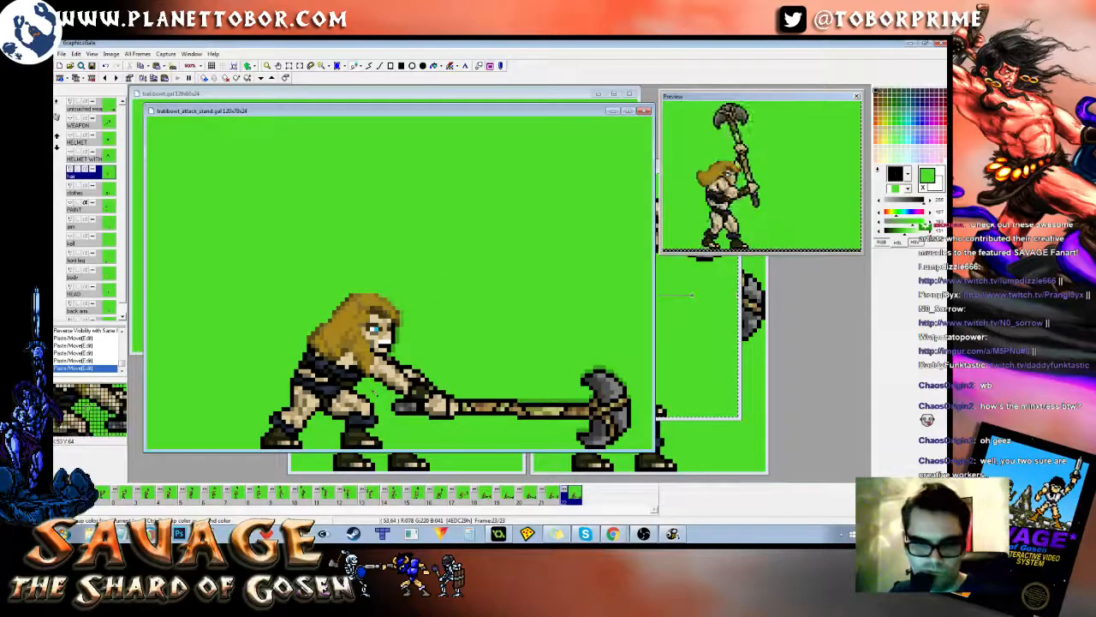
# Step: Touch up the lower edge of the hair near the shoulder with the Pen tool on the hair layer
pyautogui.click(365, 375)
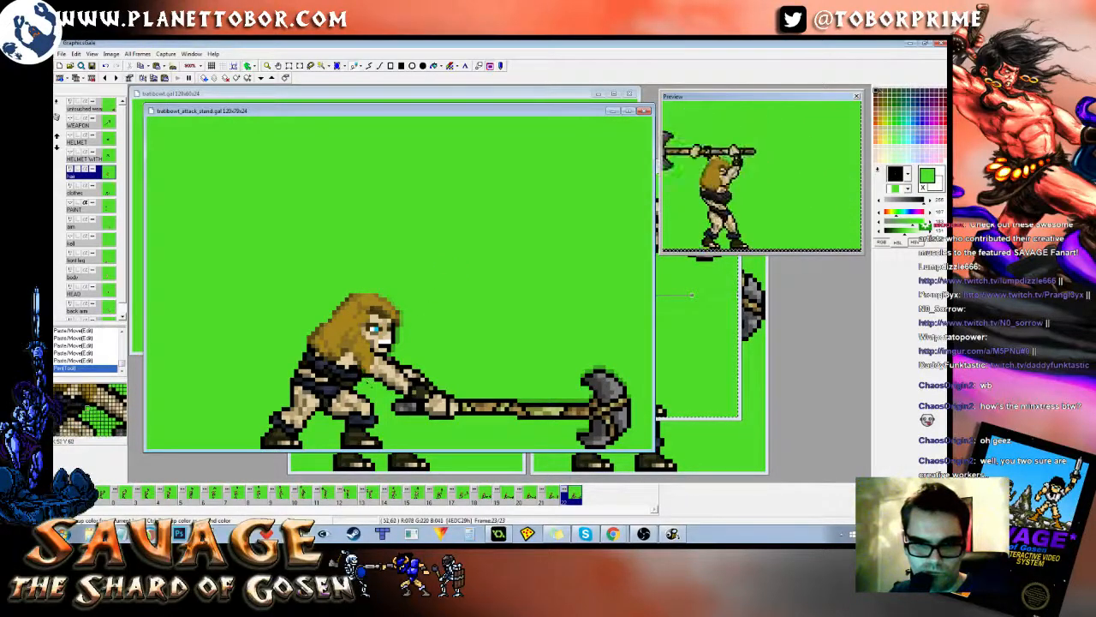
pyautogui.rightClick(370, 372)
pyautogui.rightClick(368, 388)
pyautogui.click(369, 374)
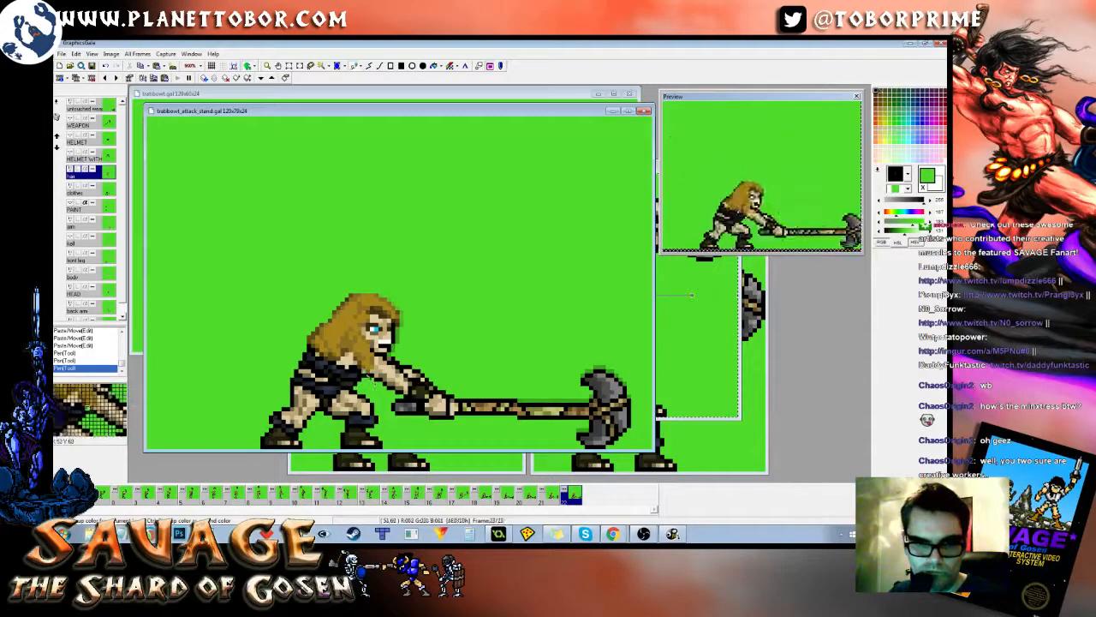
pyautogui.click(371, 367)
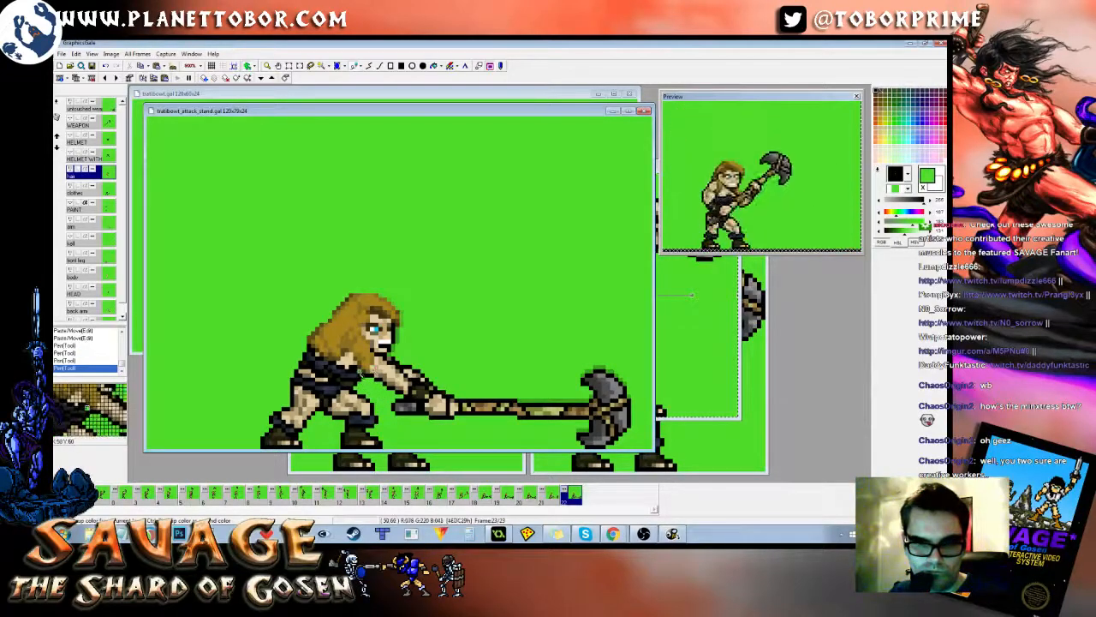
pyautogui.click(365, 375)
pyautogui.click(358, 398)
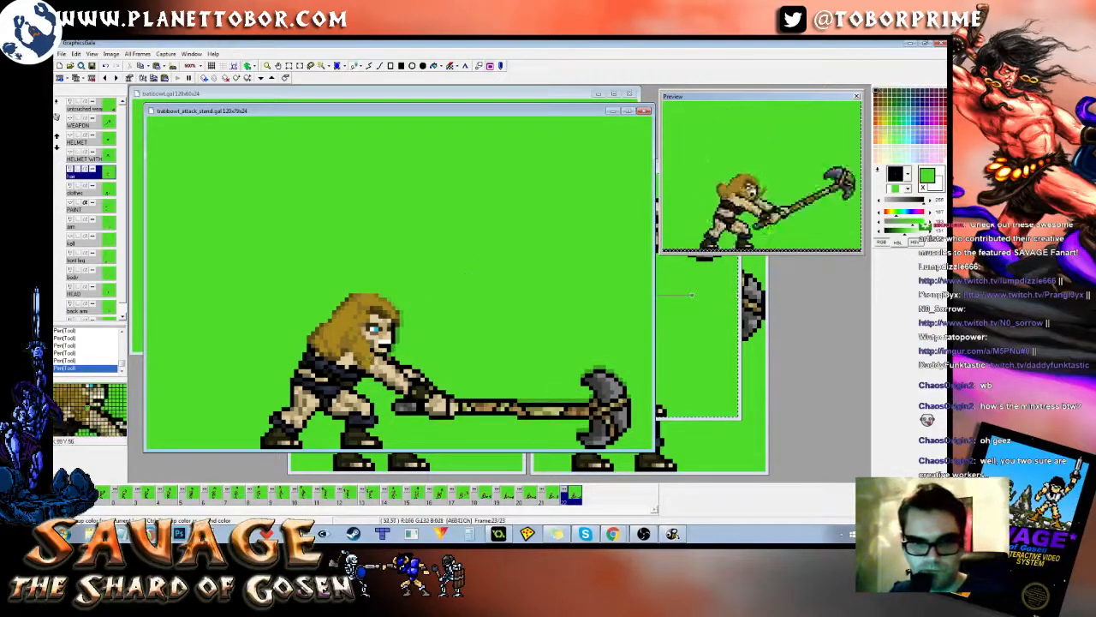
pyautogui.rightClick(372, 365)
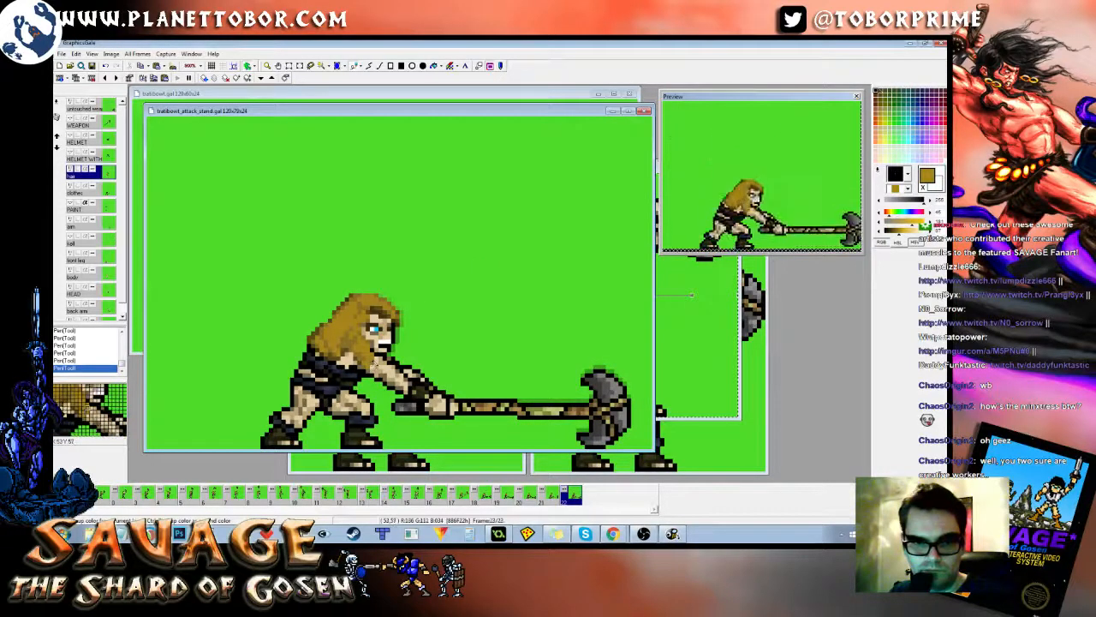
pyautogui.rightClick(500, 306)
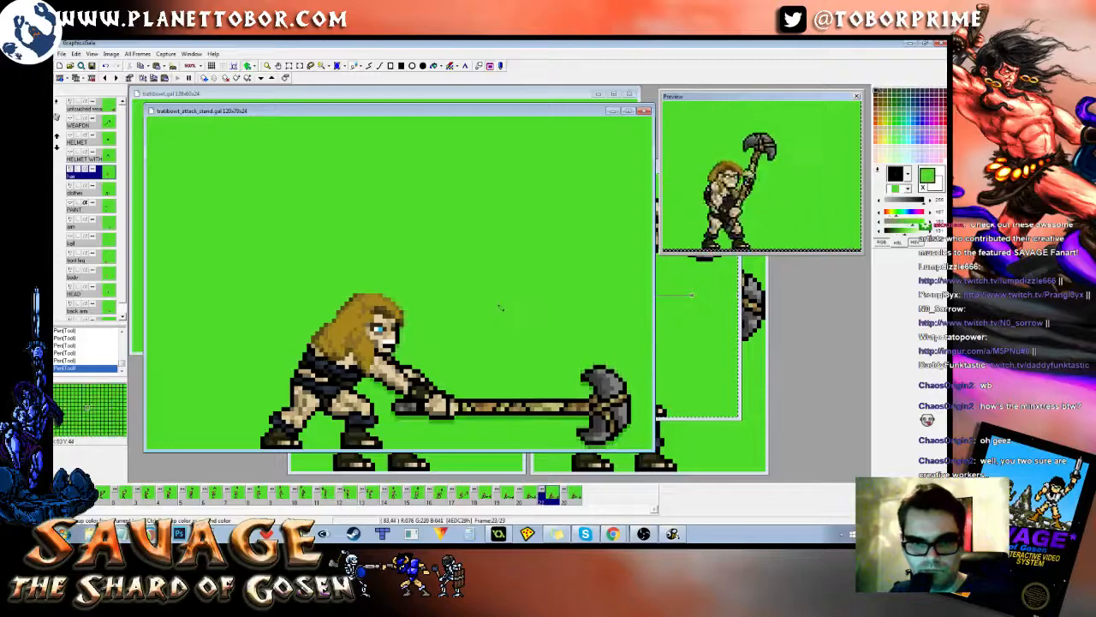
# Step: Flip repeatedly through the last frames to examine how the head, hair and axe move
pyautogui.press('Left')
pyautogui.press('Right')
pyautogui.press('Left')
pyautogui.press('Right')
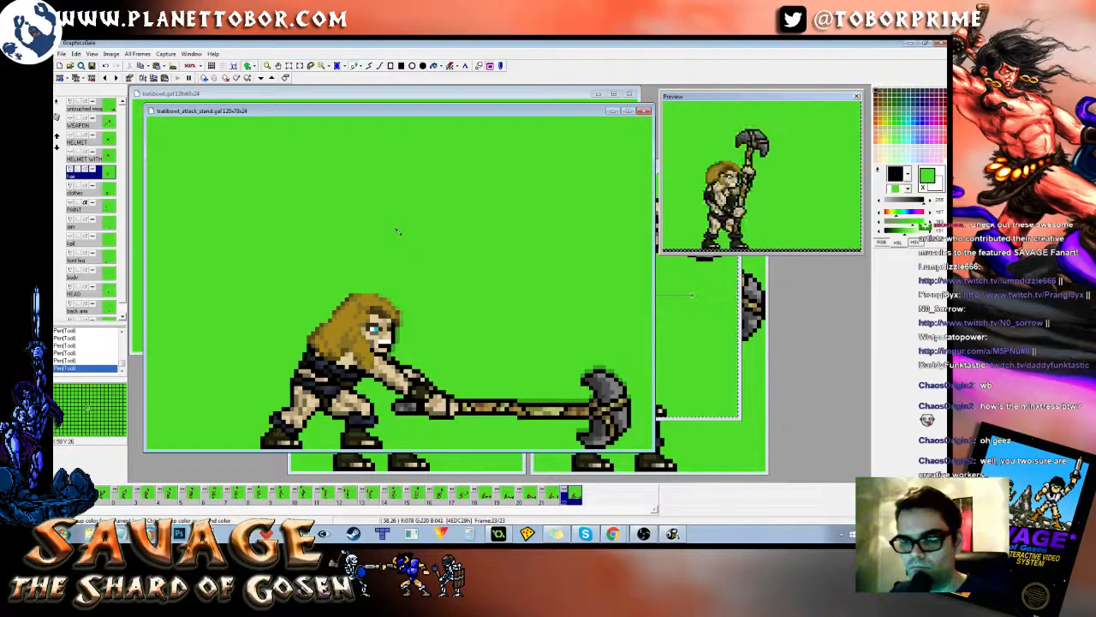
pyautogui.press('Left')
pyautogui.press('Left')
pyautogui.press('Right')
pyautogui.press('Right')
pyautogui.press('Right')
pyautogui.press('Left')
pyautogui.press('Left')
pyautogui.press('Left')
pyautogui.press('Left')
pyautogui.press('Right')
pyautogui.press('Right')
pyautogui.press('Right')
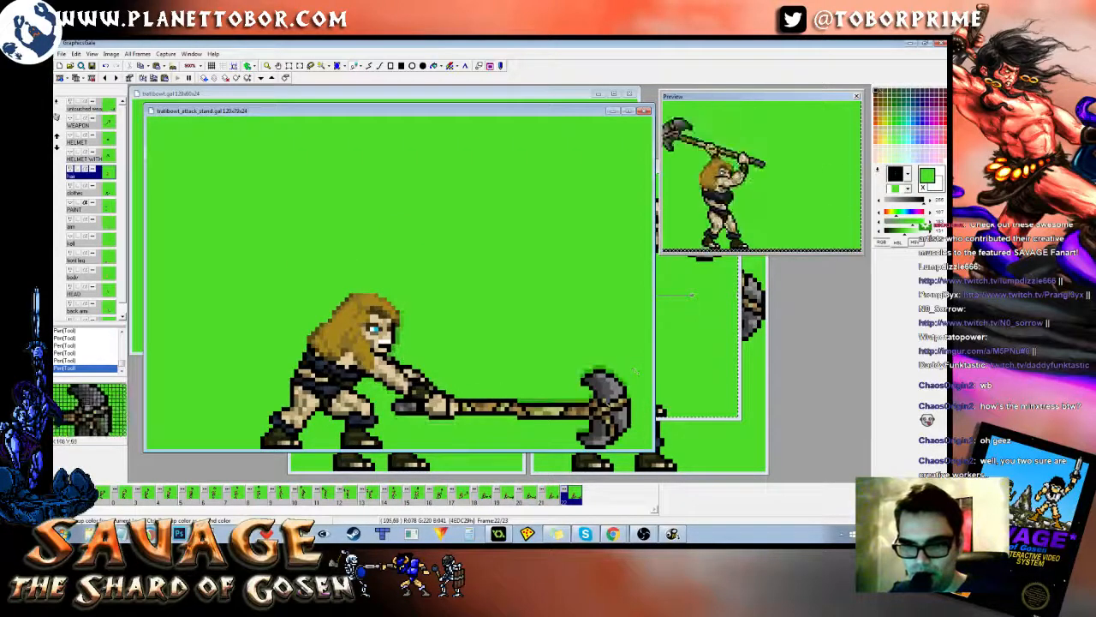
pyautogui.press('Left')
pyautogui.press('Left')
pyautogui.press('Left')
pyautogui.press('Left')
pyautogui.press('Right')
pyautogui.press('Right')
pyautogui.press('Right')
pyautogui.press('Right')
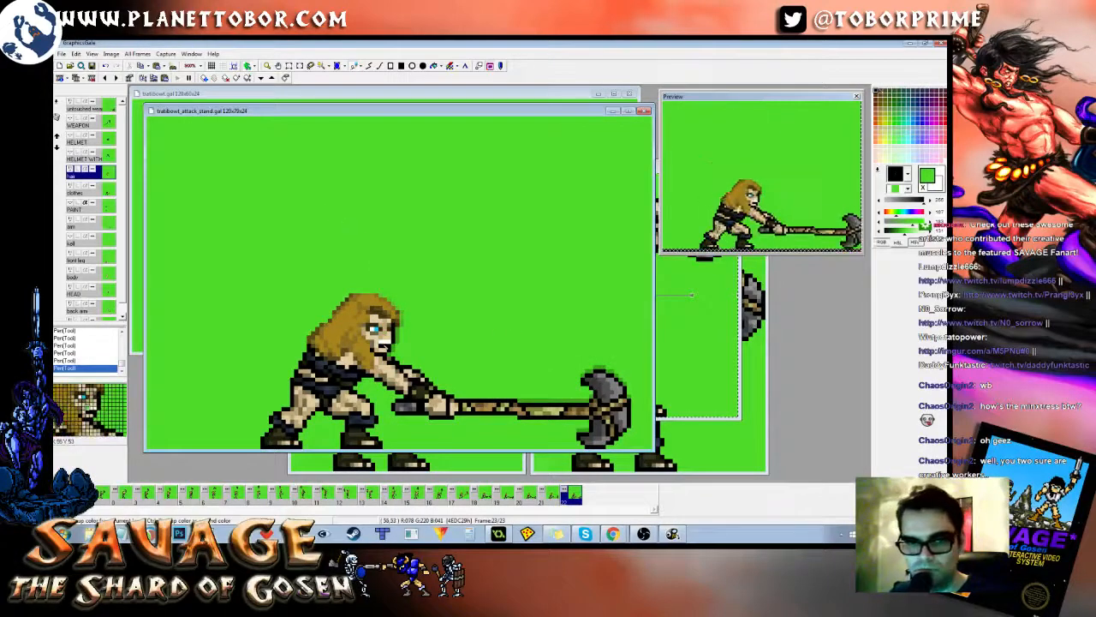
pyautogui.rightClick(390, 343)
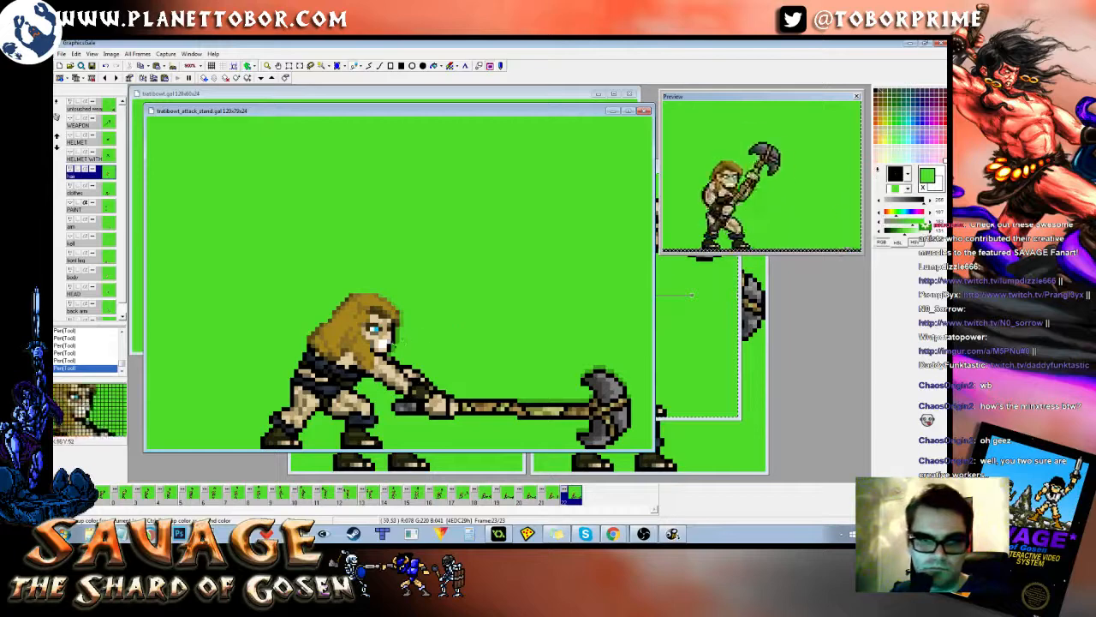
pyautogui.rightClick(386, 342)
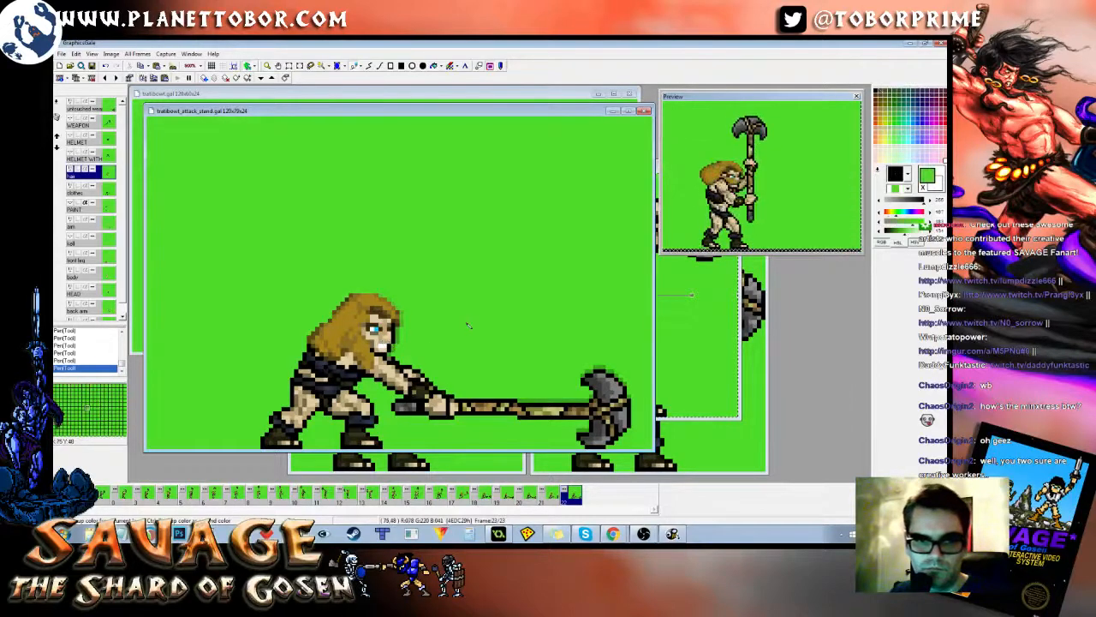
pyautogui.hotkey('ctrl', 'z')
pyautogui.hotkey('ctrl', 'z')
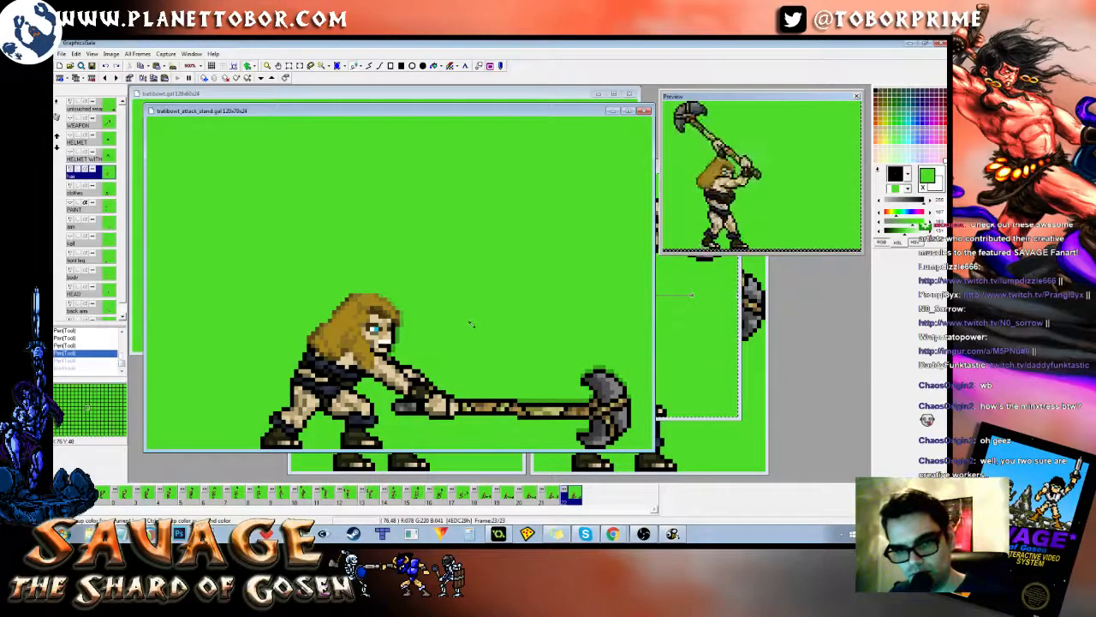
# Step: Step through the opening frames of the animation to compare the head and face between neighbouring frames
pyautogui.press('Right')
pyautogui.press('Right')
pyautogui.press('Right')
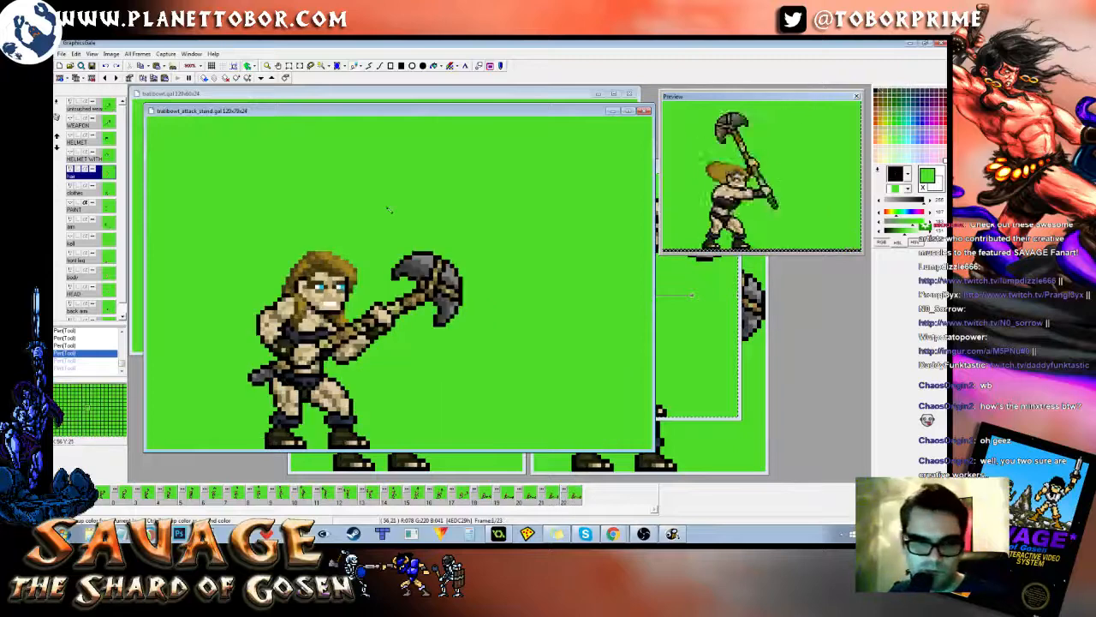
pyautogui.press('Right')
pyautogui.press('Right')
pyautogui.press('Right')
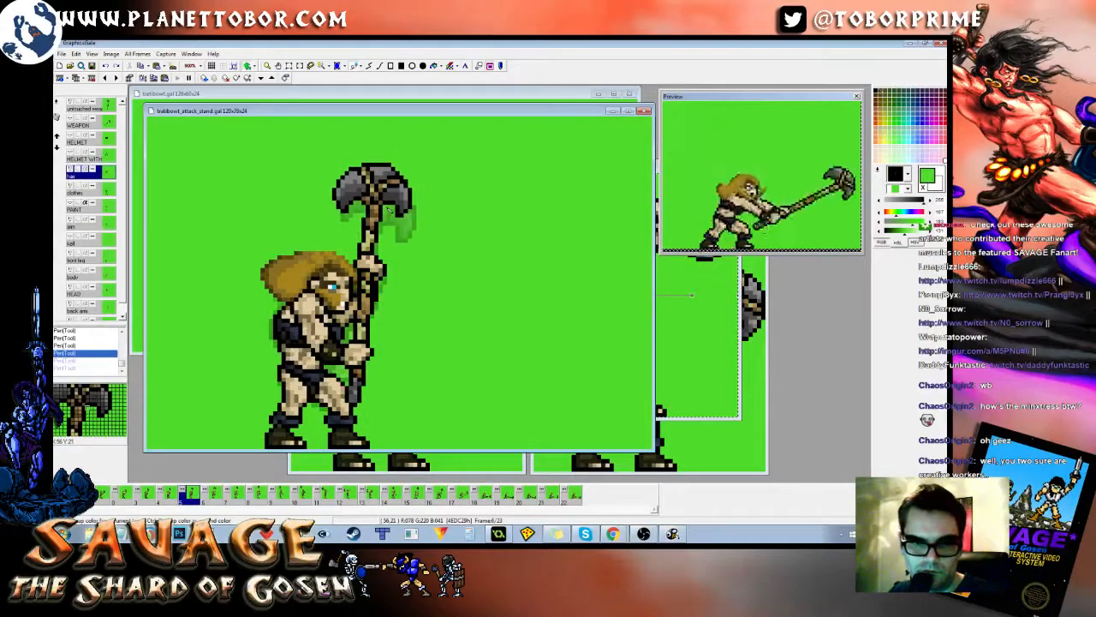
pyautogui.press('Left')
pyautogui.press('Left')
pyautogui.press('Right')
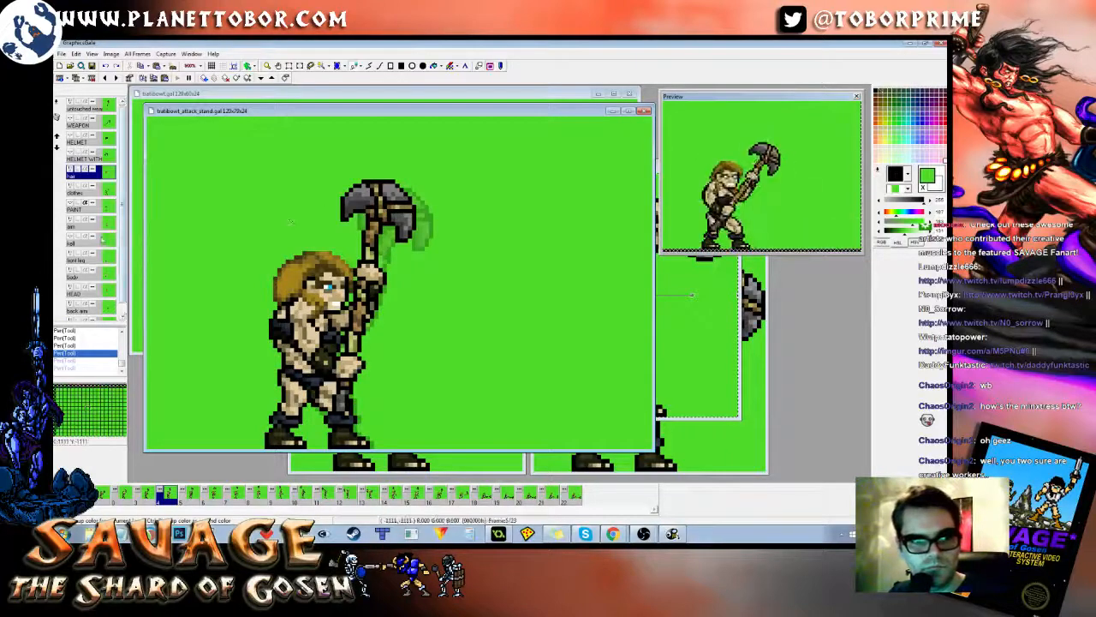
pyautogui.press('Right')
pyautogui.press('Left')
pyautogui.press('Right')
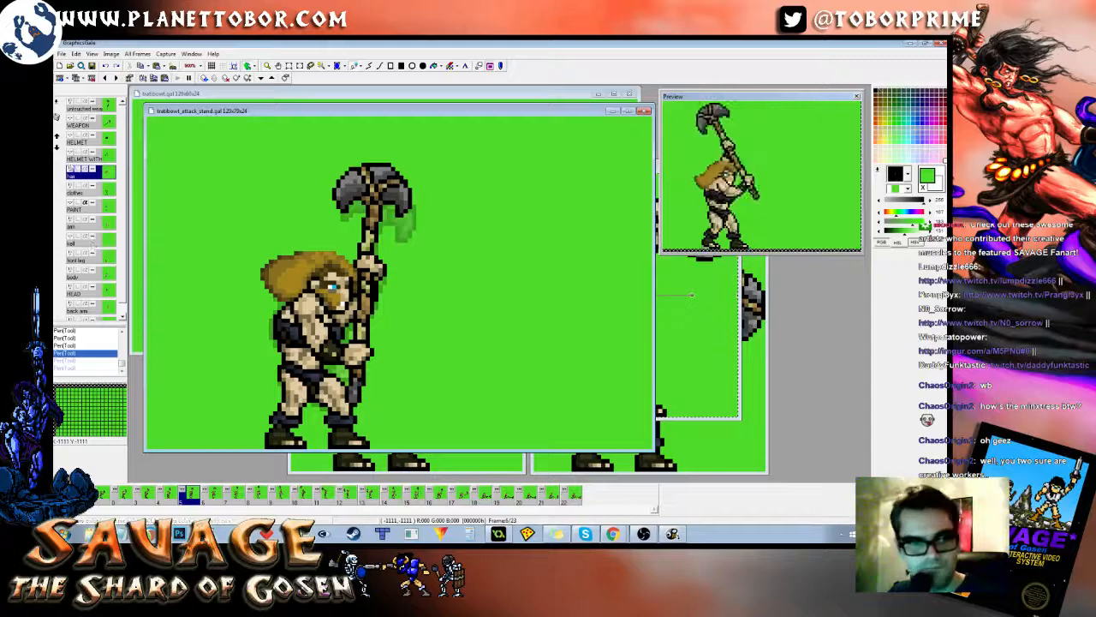
# Step: Activate the HEAD layer and step through the whole animation to examine the head's motion up to the last frame
pyautogui.click(104, 293)
pyautogui.hotkey('ctrl', 'a')
pyautogui.press('Right')
pyautogui.press('Right')
pyautogui.press('Right')
pyautogui.press('Right')
pyautogui.press('Right')
pyautogui.press('Right')
pyautogui.press('Right')
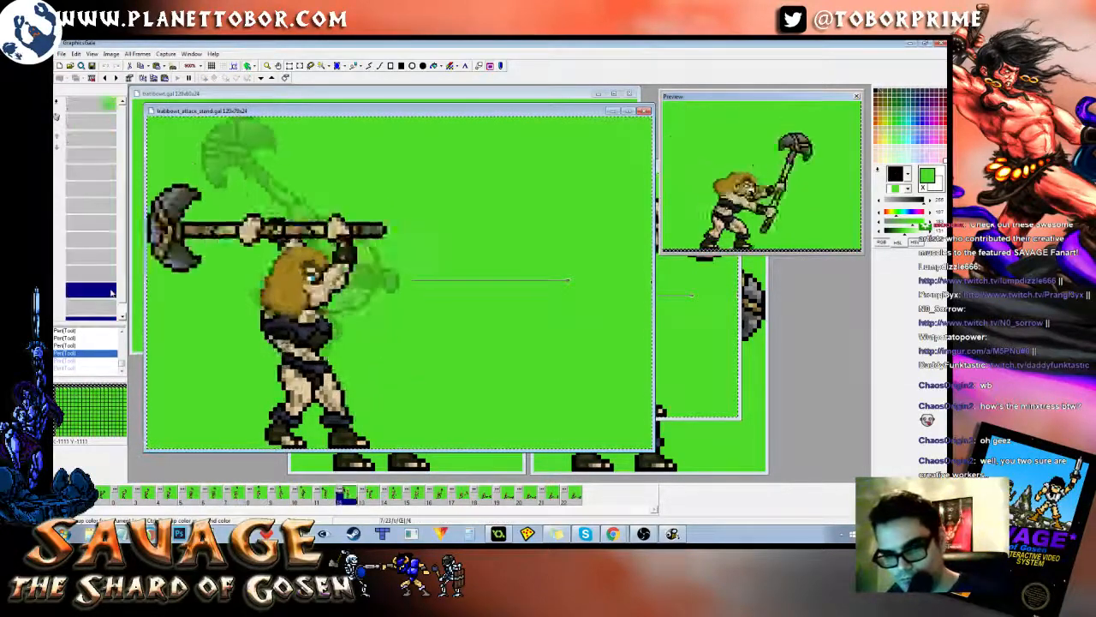
pyautogui.press('Right')
pyautogui.press('Right')
pyautogui.press('Right')
pyautogui.press('Right')
pyautogui.press('Right')
pyautogui.press('Right')
pyautogui.press('Right')
pyautogui.press('Right')
pyautogui.press('Right')
pyautogui.press('Right')
pyautogui.press('Right')
pyautogui.press('Left')
pyautogui.press('Left')
pyautogui.press('Left')
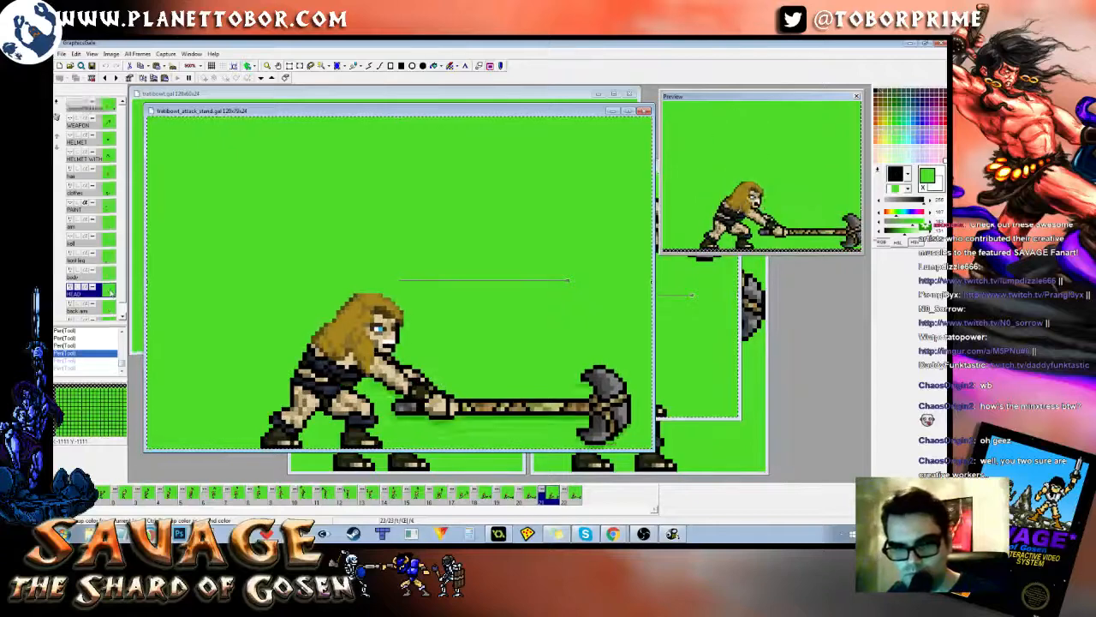
pyautogui.press('Right')
pyautogui.press('Right')
pyautogui.press('Right')
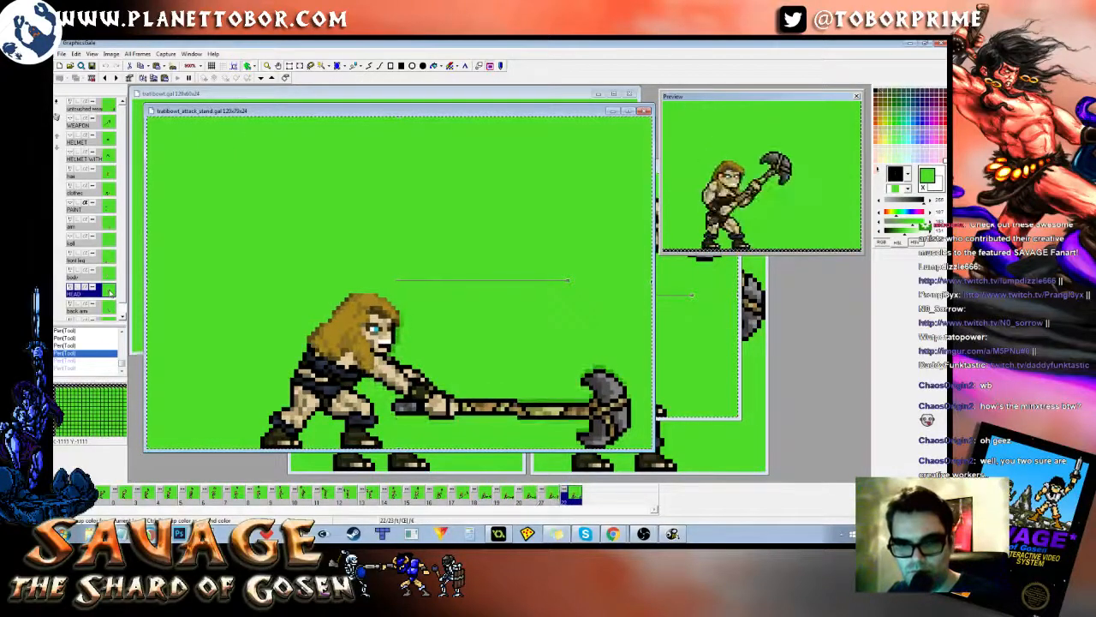
# Step: Paste the copied content onto the HEAD layer in the last frame, offset 10 pixels right and down, and compare it with the previous frame
pyautogui.hotkey('ctrl', 'v')
pyautogui.moveTo(347, 183); pyautogui.dragTo(390, 227)
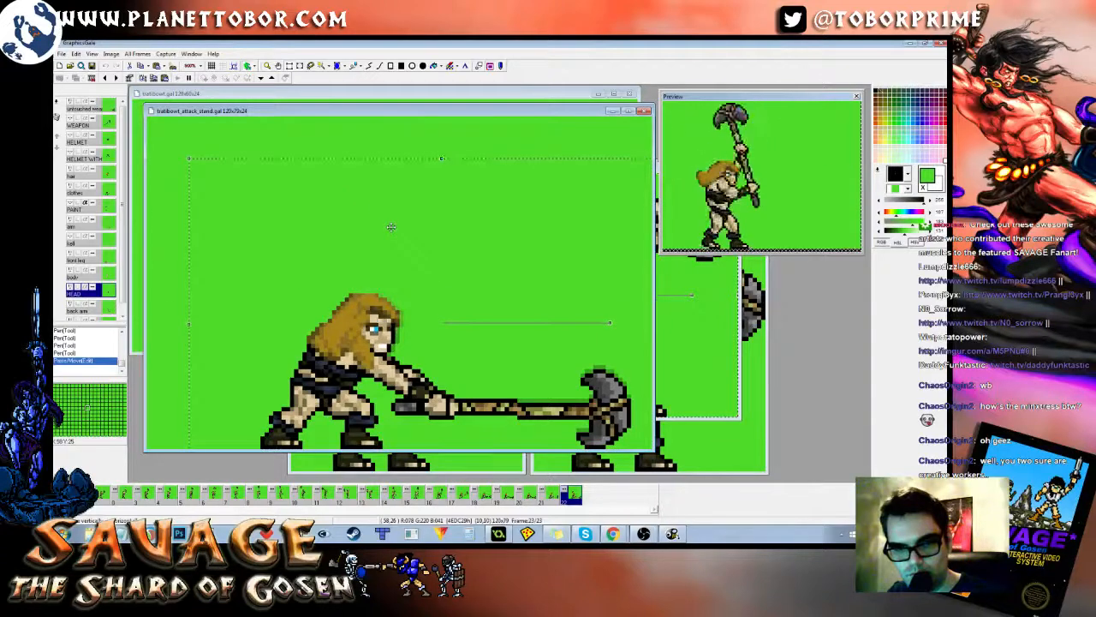
pyautogui.rightClick(391, 227)
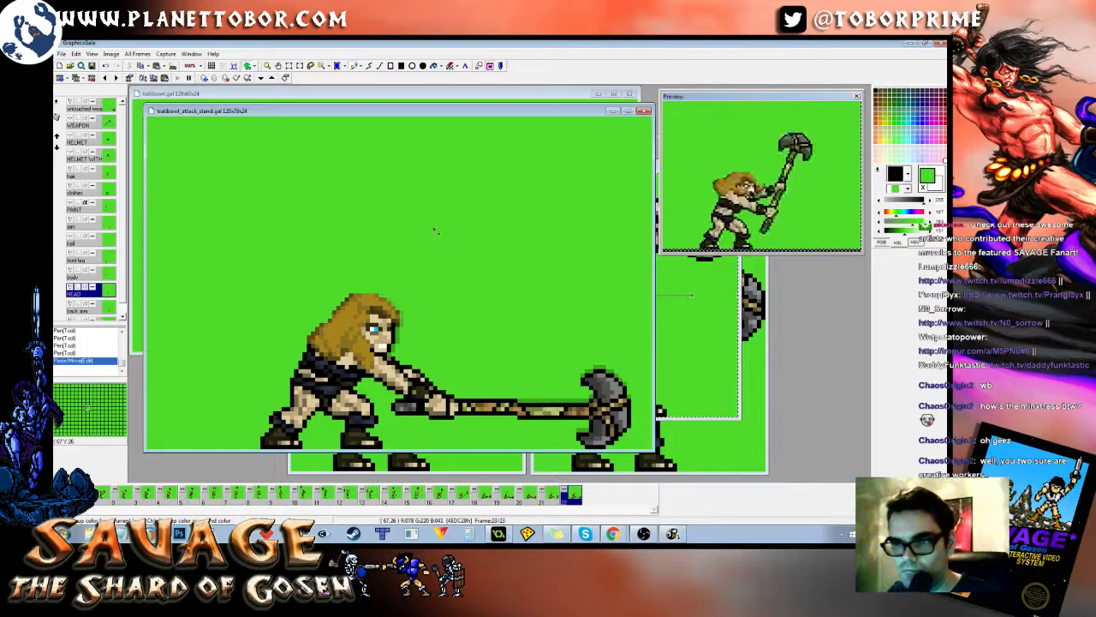
pyautogui.press('Left')
pyautogui.press('Right')
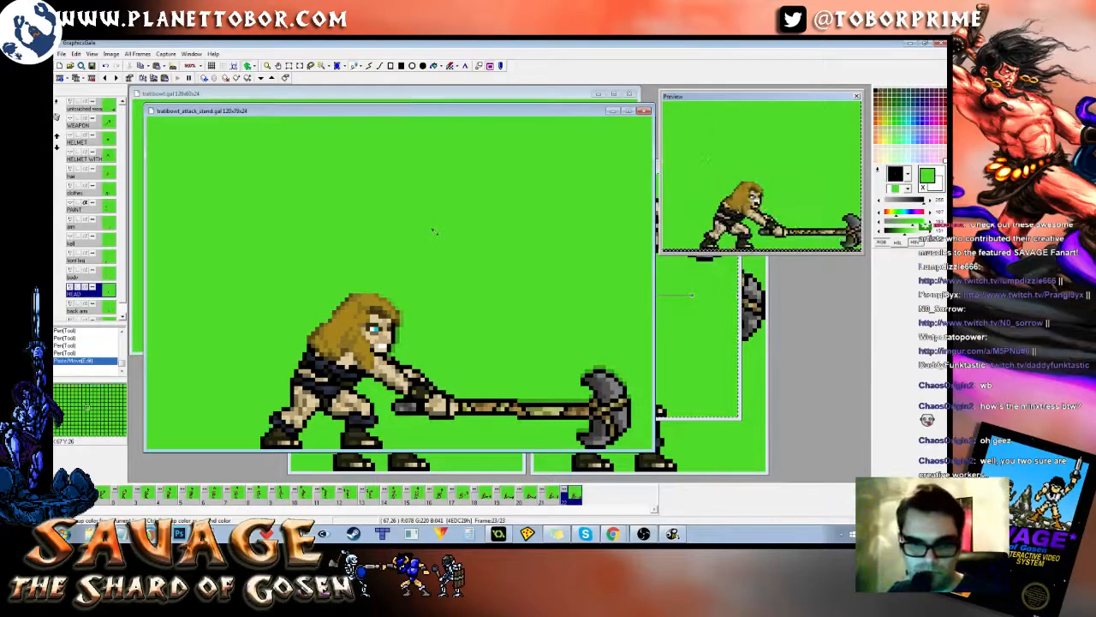
pyautogui.press('Left')
pyautogui.press('Right')
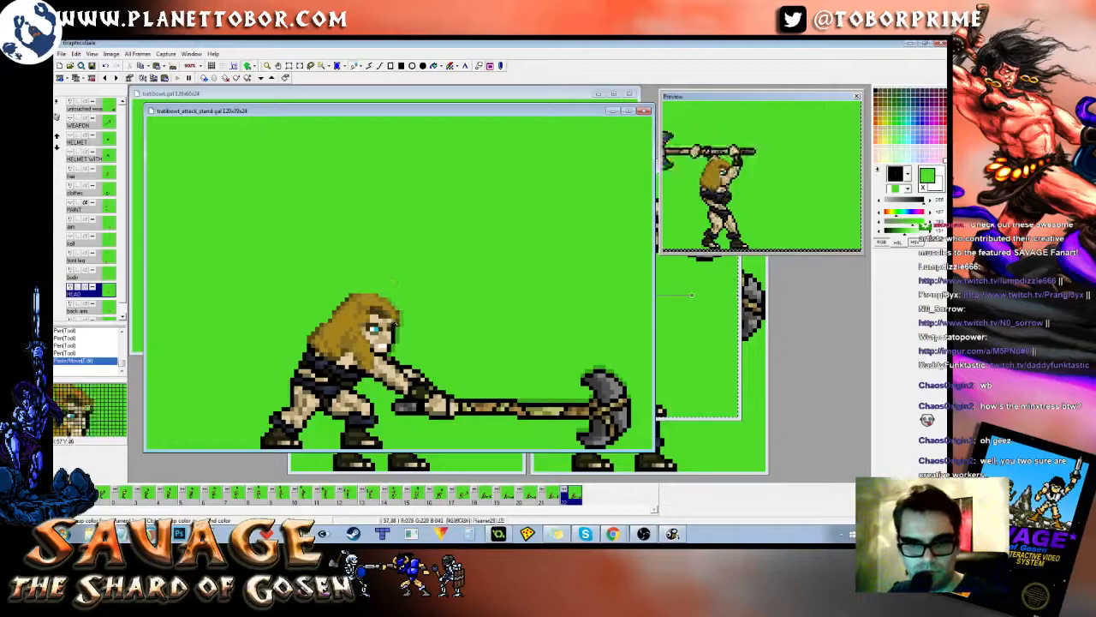
# Step: Add a black pixel just below the face on the back arm layer of the last frame, then pick the green background colour again
pyautogui.click(100, 309)
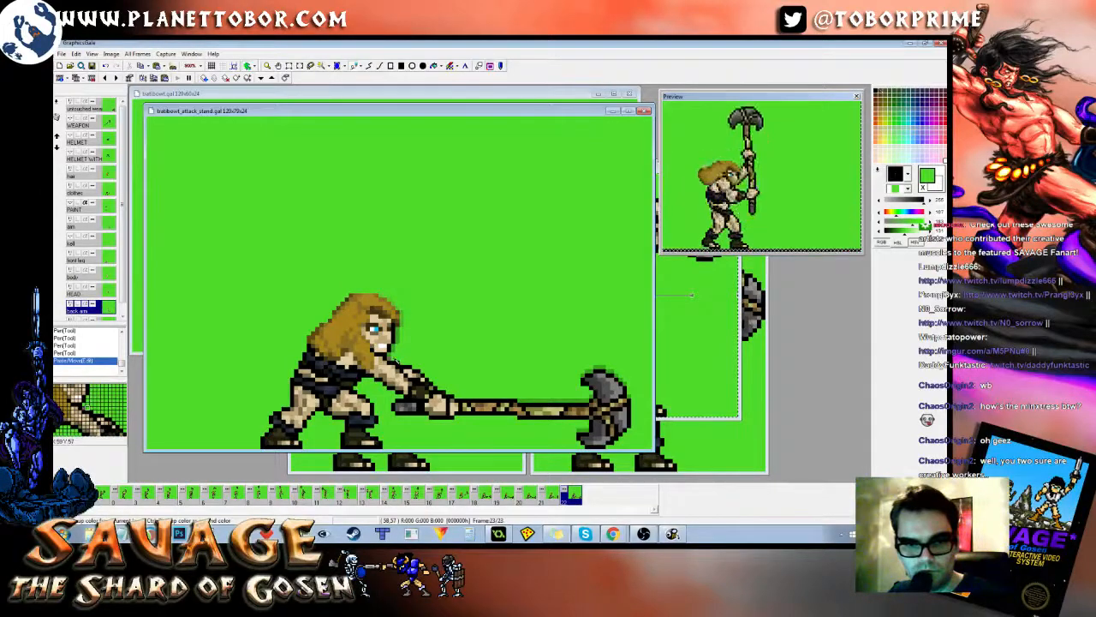
pyautogui.rightClick(396, 362)
pyautogui.click(396, 358)
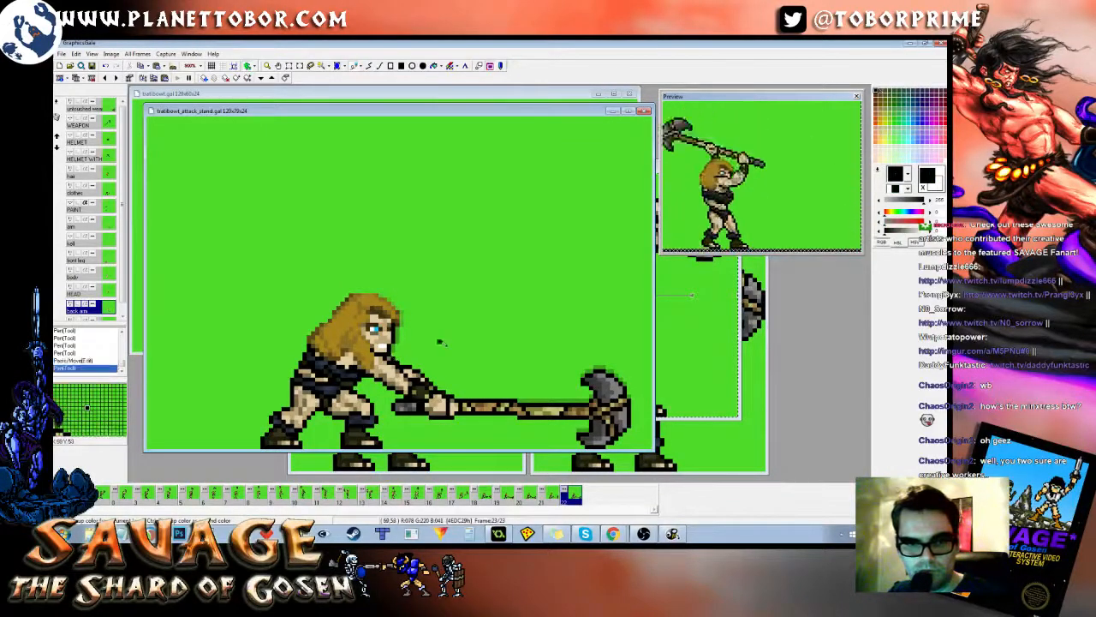
pyautogui.rightClick(435, 342)
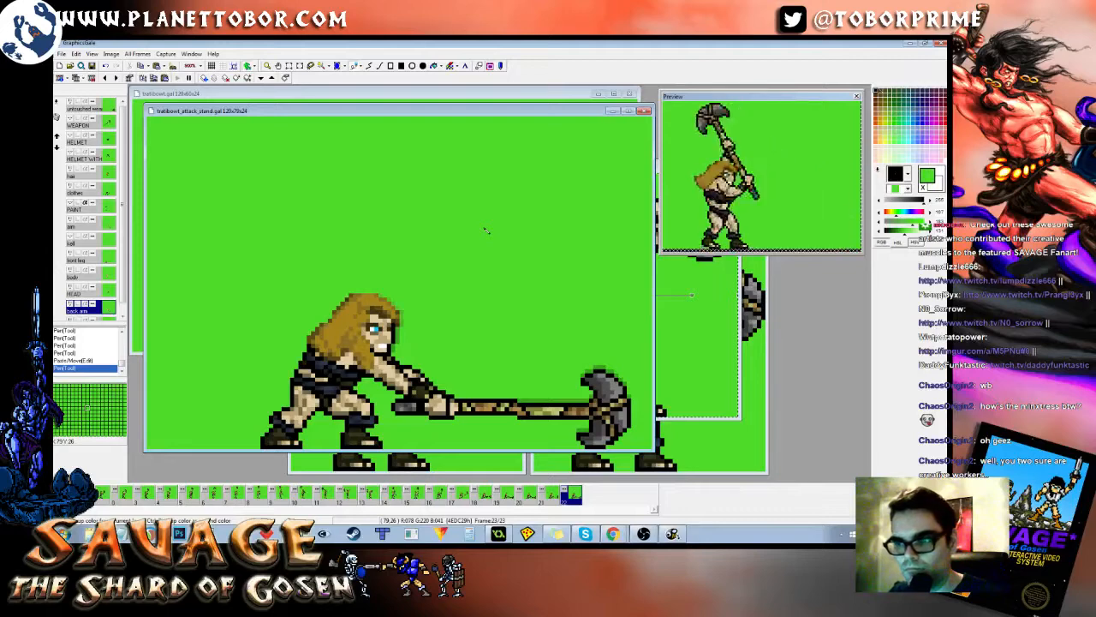
# Step: Flip back and forth through the last few frames to examine the retouched head and arm
pyautogui.press('Left')
pyautogui.press('Right')
pyautogui.press('Left')
pyautogui.press('Right')
pyautogui.press('Left')
pyautogui.press('Left')
pyautogui.press('Left')
pyautogui.press('Left')
pyautogui.press('Right')
pyautogui.press('Right')
pyautogui.press('Right')
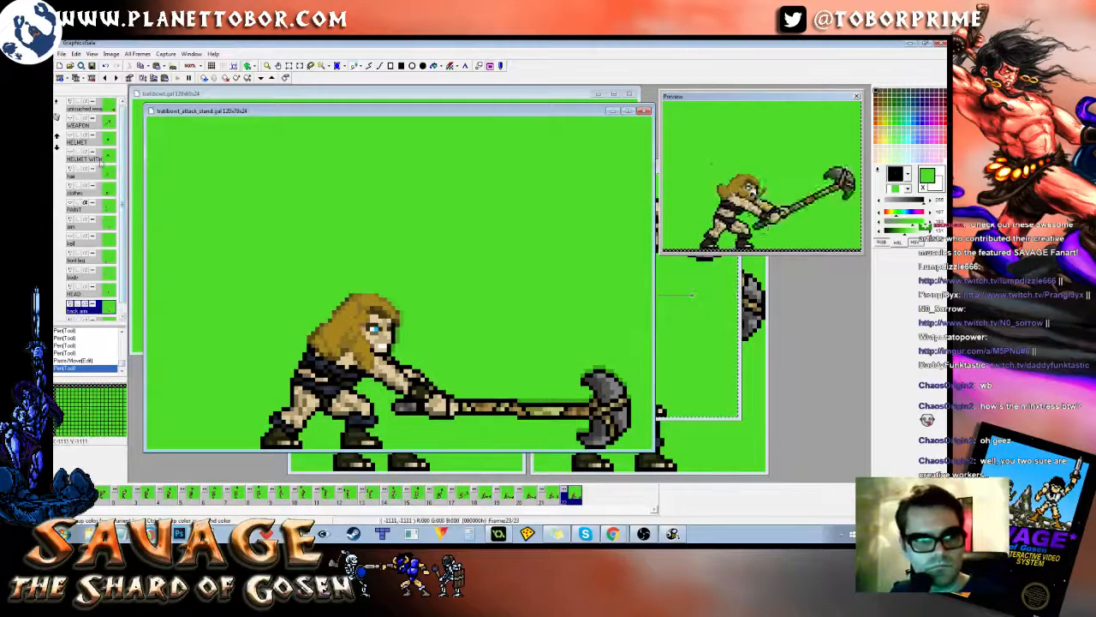
# Step: Show the HELMET layer and shift the helmet one pixel left in the last frame
pyautogui.keyDown('ctrl'); pyautogui.click(71, 136); pyautogui.keyUp('ctrl')
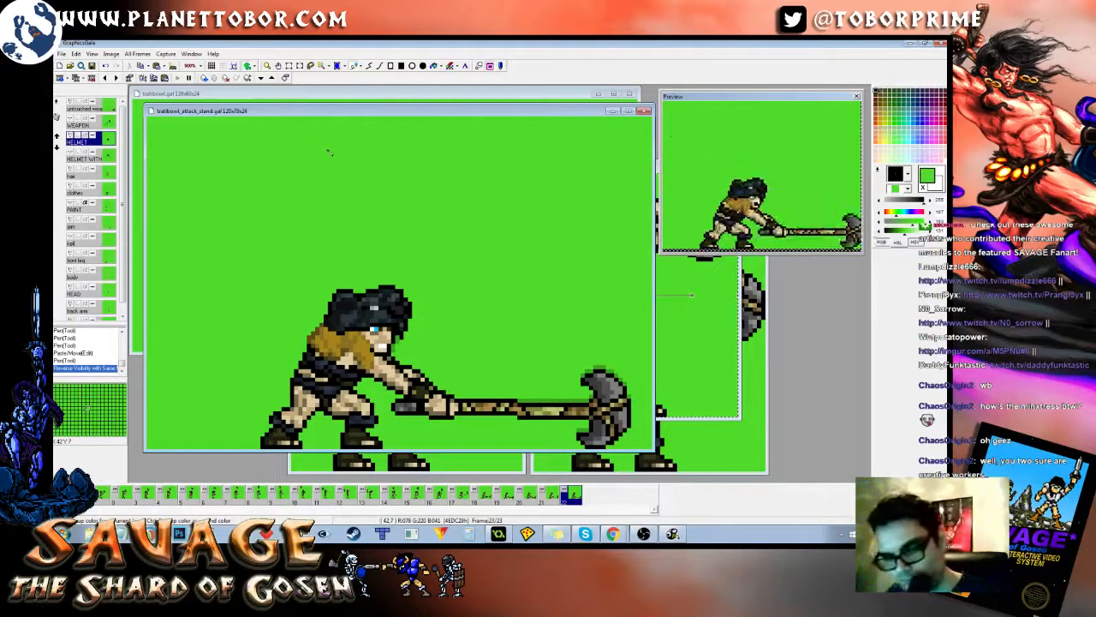
pyautogui.hotkey('ctrl', 'a')
pyautogui.press('Left')
# Step: Show the horned helmet layer below HELMET and shift its content one pixel left in the last frame
pyautogui.press('Down')
pyautogui.press('Down')
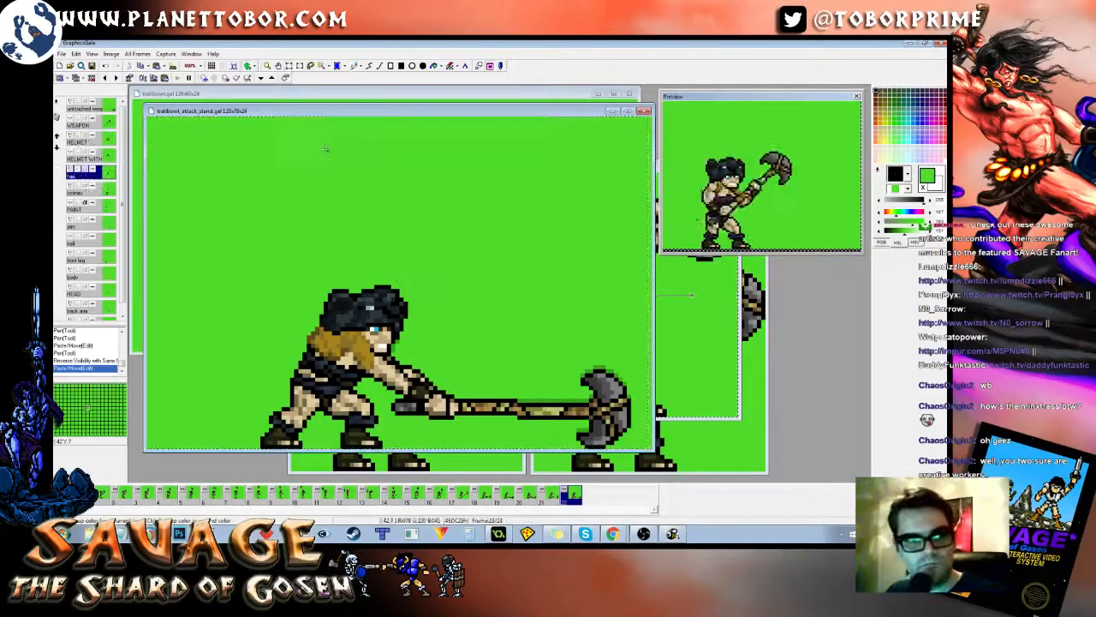
pyautogui.press('Up')
pyautogui.press('v')
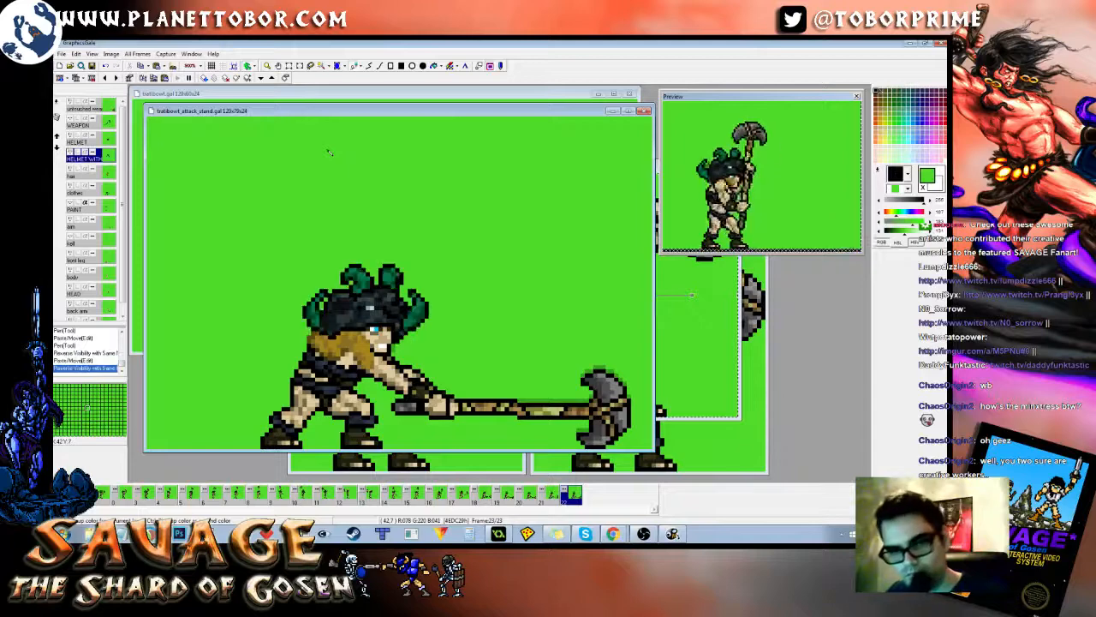
pyautogui.press('Left')
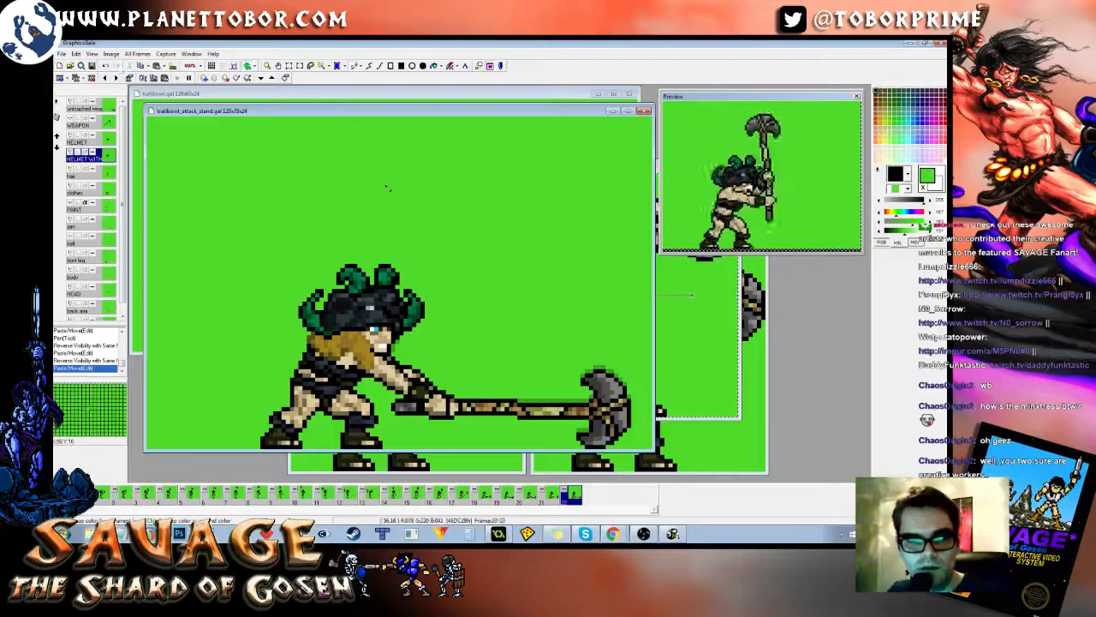
# Step: Step forward and back through the whole animation to check how the horned helmet follows the head
pyautogui.press('Right')
pyautogui.press('Right')
pyautogui.press('Right')
pyautogui.press('Right')
pyautogui.press('Right')
pyautogui.press('Right')
pyautogui.press('Right')
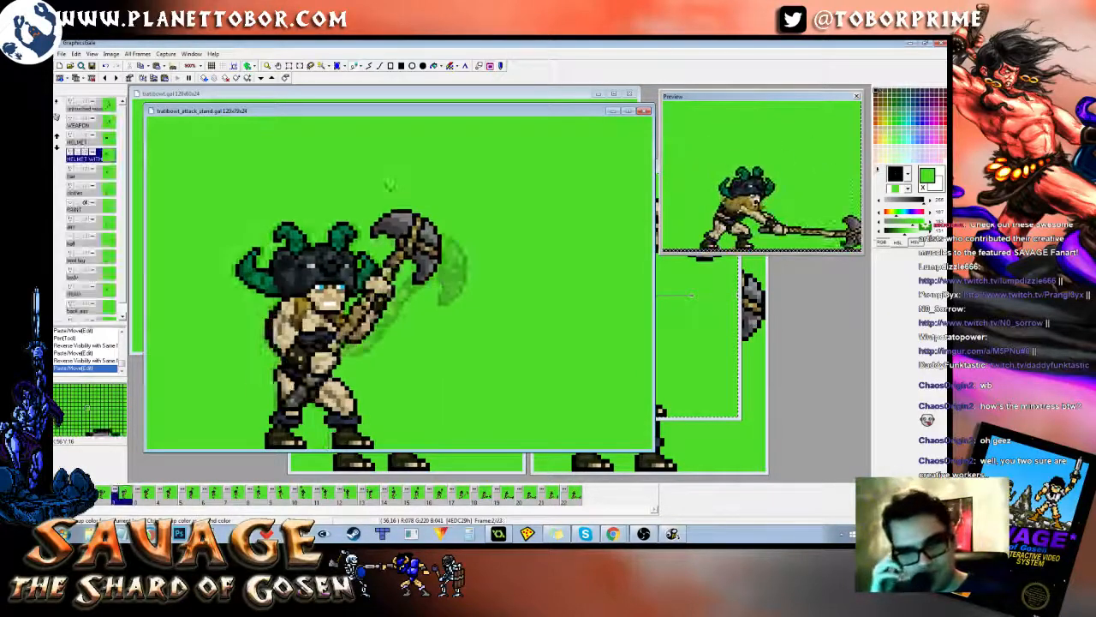
pyautogui.press('Right')
pyautogui.press('Right')
pyautogui.press('Right')
pyautogui.press('Right')
pyautogui.press('Right')
pyautogui.press('Right')
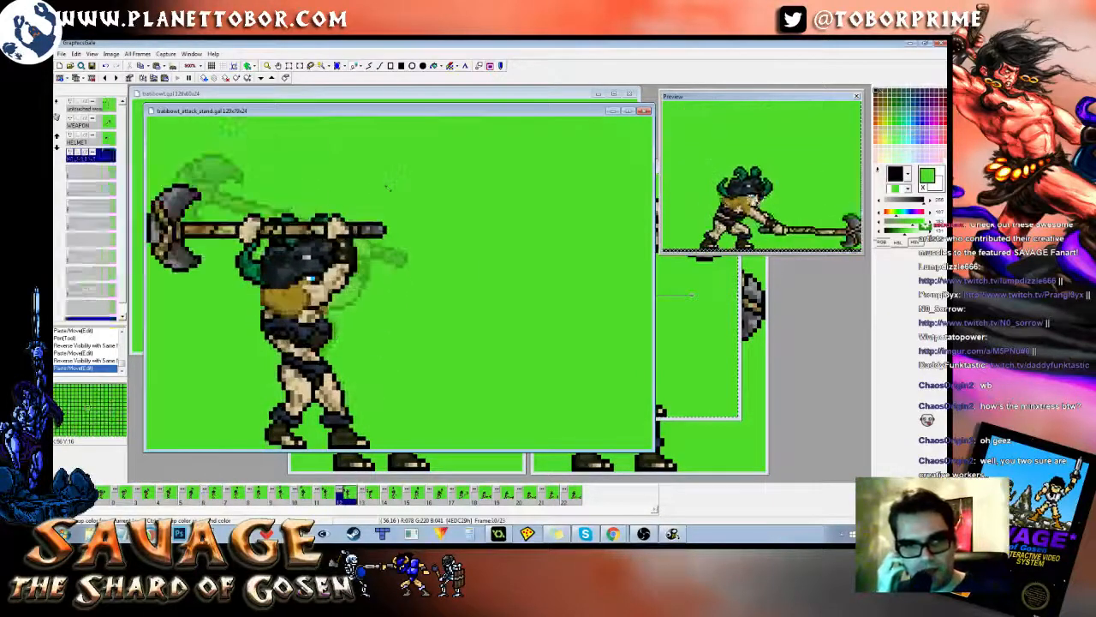
pyautogui.press('Right')
pyautogui.press('Right')
pyautogui.press('Right')
pyautogui.press('Right')
pyautogui.press('Right')
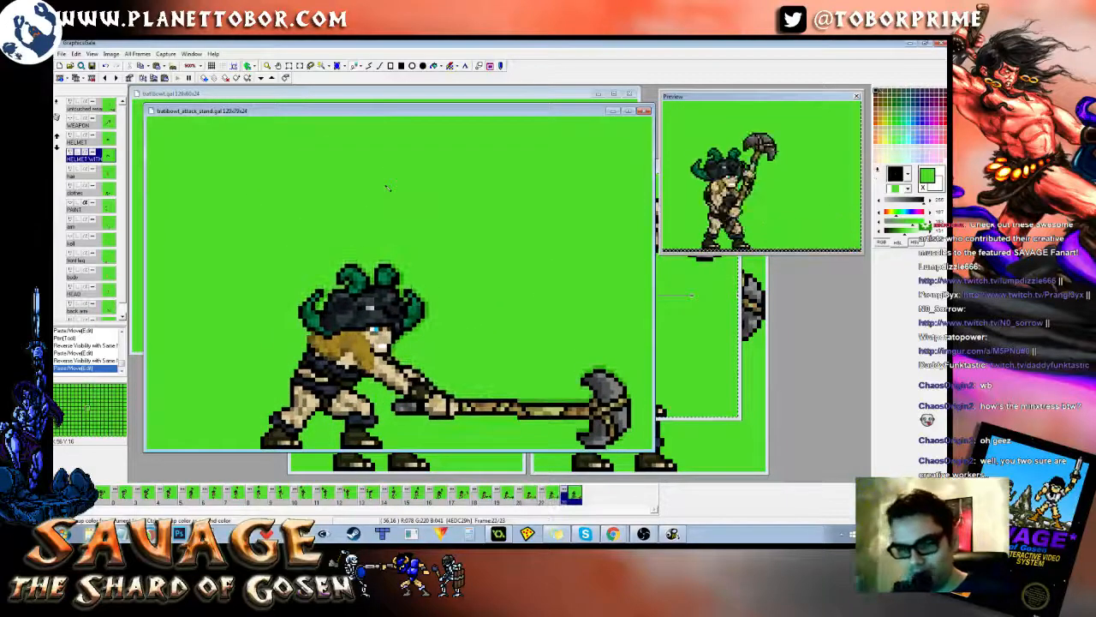
pyautogui.press('Left')
pyautogui.press('Left')
pyautogui.press('Left')
pyautogui.press('Left')
pyautogui.press('Left')
pyautogui.press('Left')
pyautogui.press('Left')
pyautogui.press('Left')
pyautogui.press('Left')
pyautogui.press('Left')
pyautogui.press('Left')
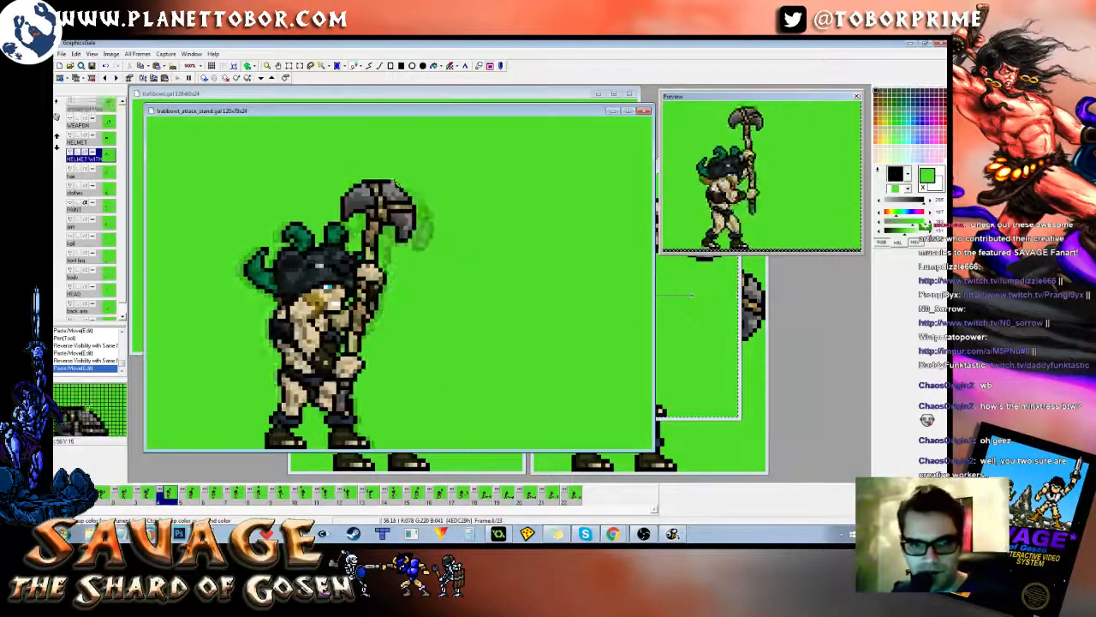
pyautogui.press('Right')
pyautogui.press('Right')
pyautogui.press('Right')
pyautogui.press('Right')
pyautogui.press('Right')
pyautogui.press('Right')
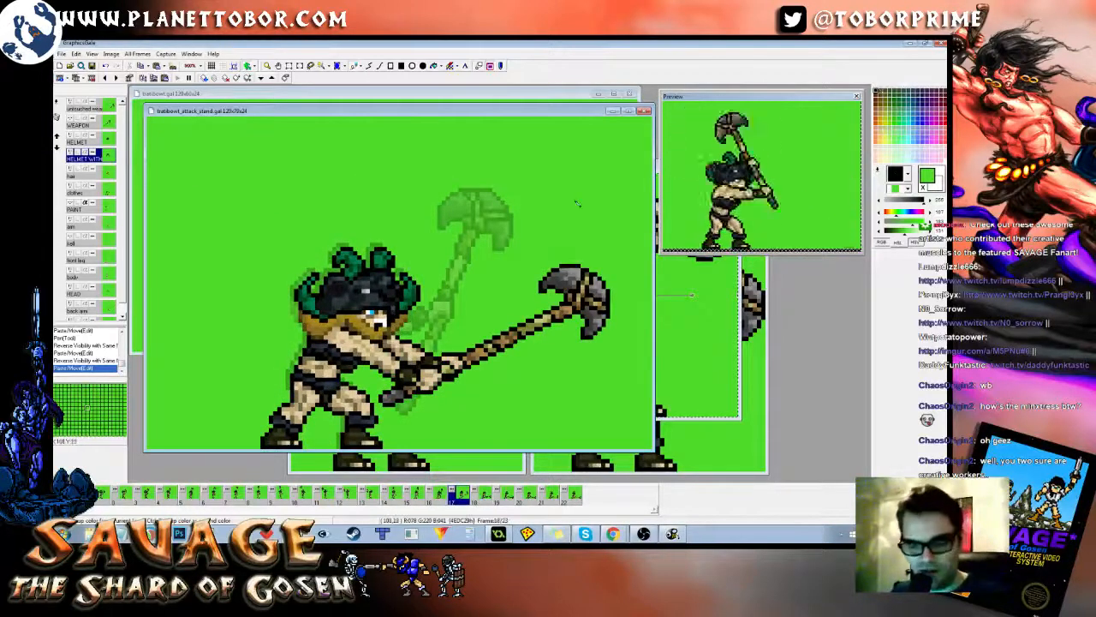
pyautogui.press('Right')
pyautogui.press('Right')
pyautogui.press('Right')
pyautogui.press('Right')
pyautogui.press('Right')
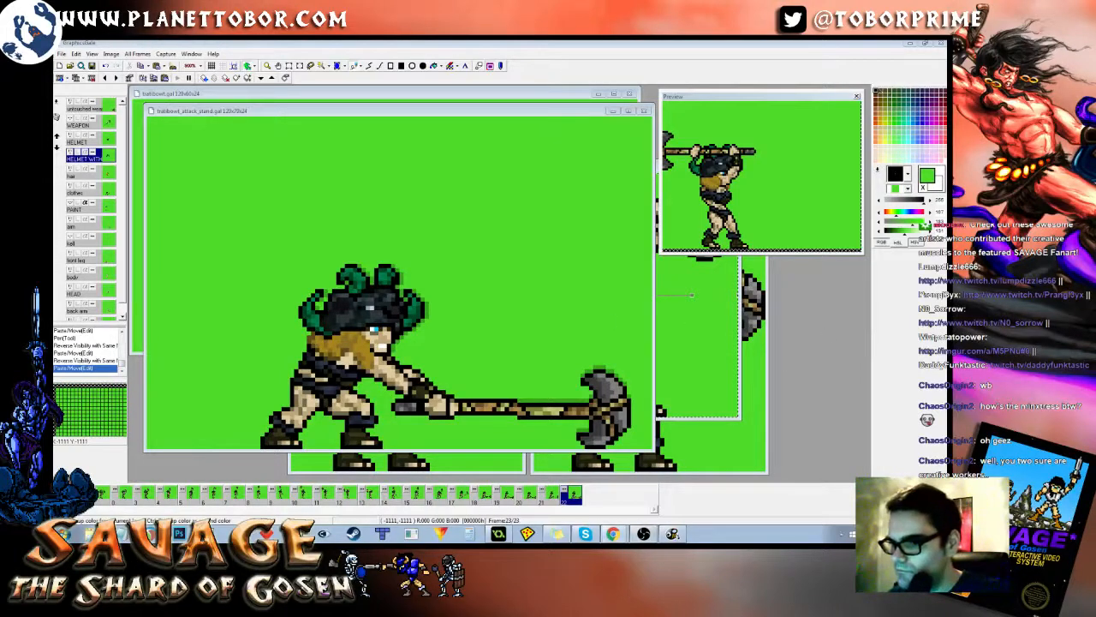
# Step: Bring up the battlecry animation for comparison and return to the standing attack animation
pyautogui.click(290, 114)
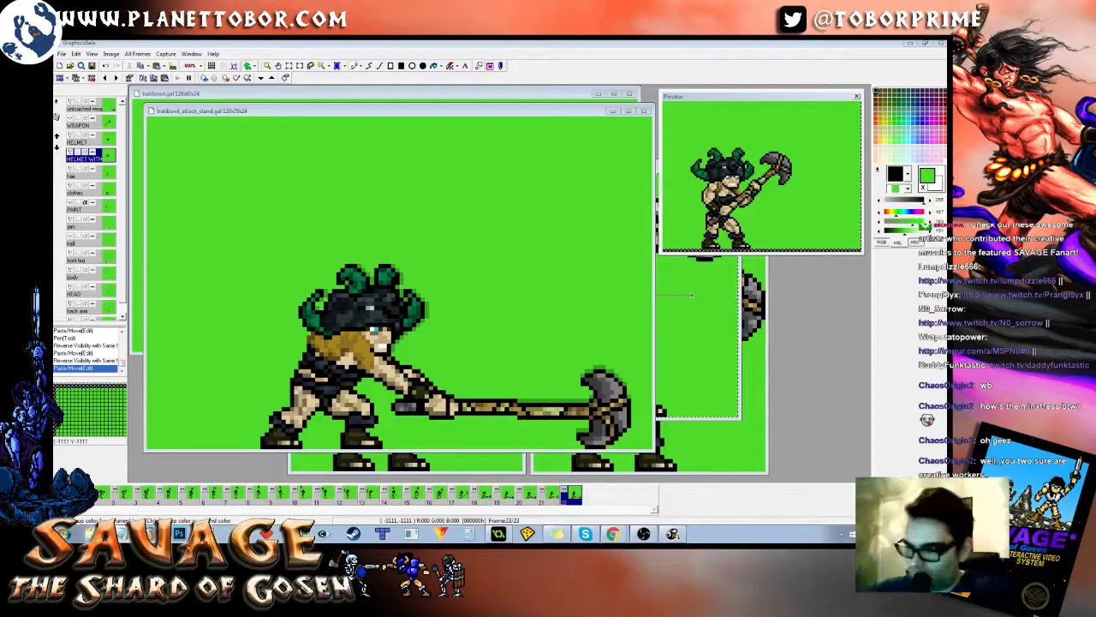
pyautogui.click(587, 110)
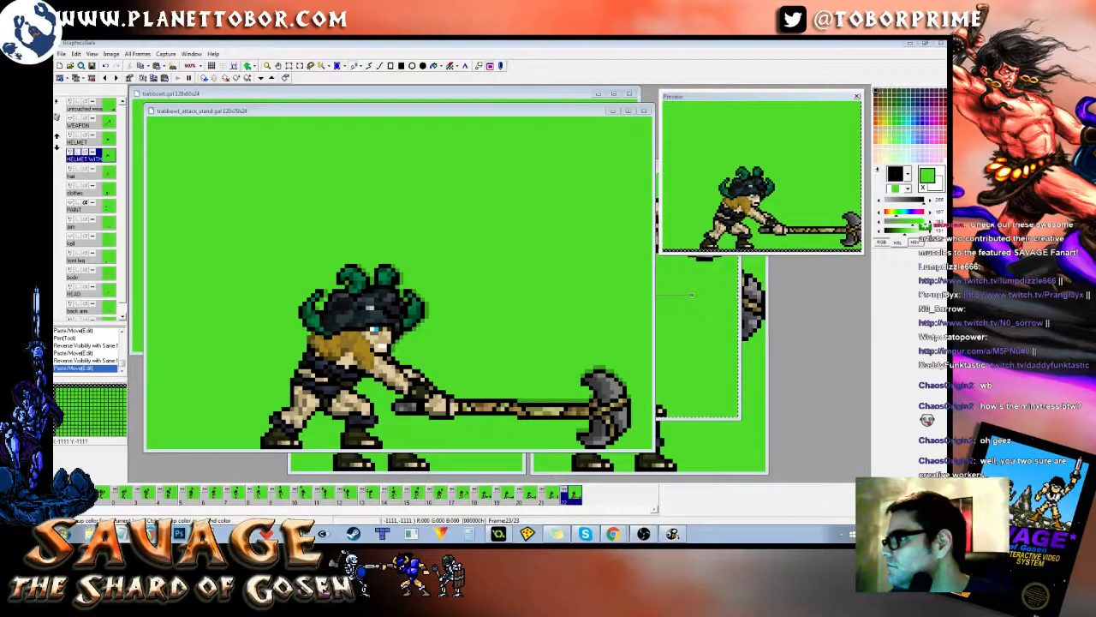
pyautogui.click(414, 149)
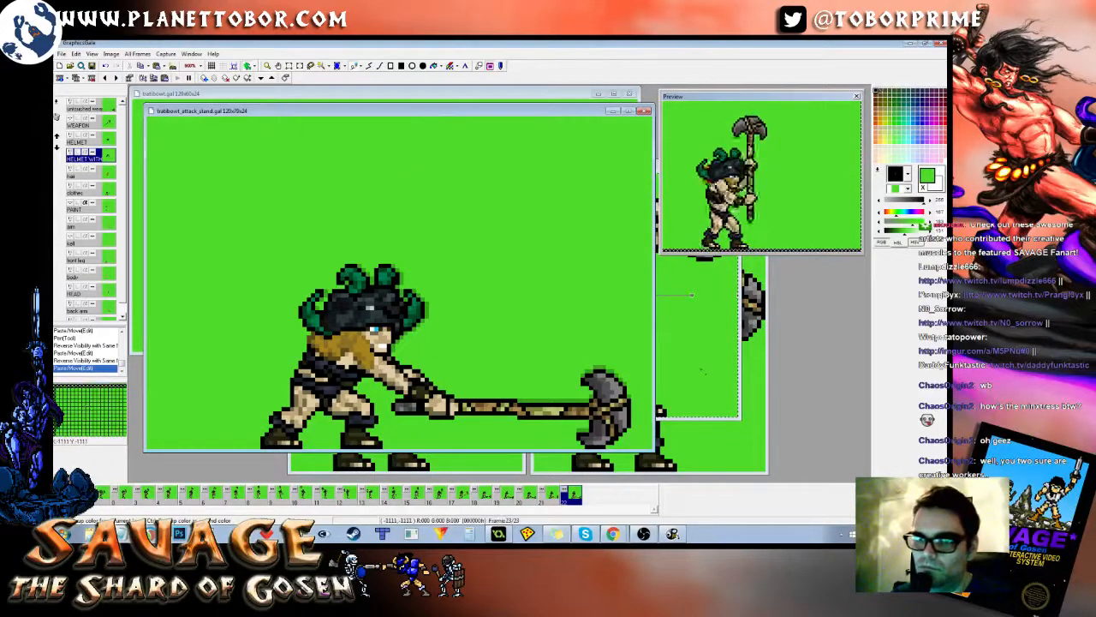
pyautogui.click(670, 326)
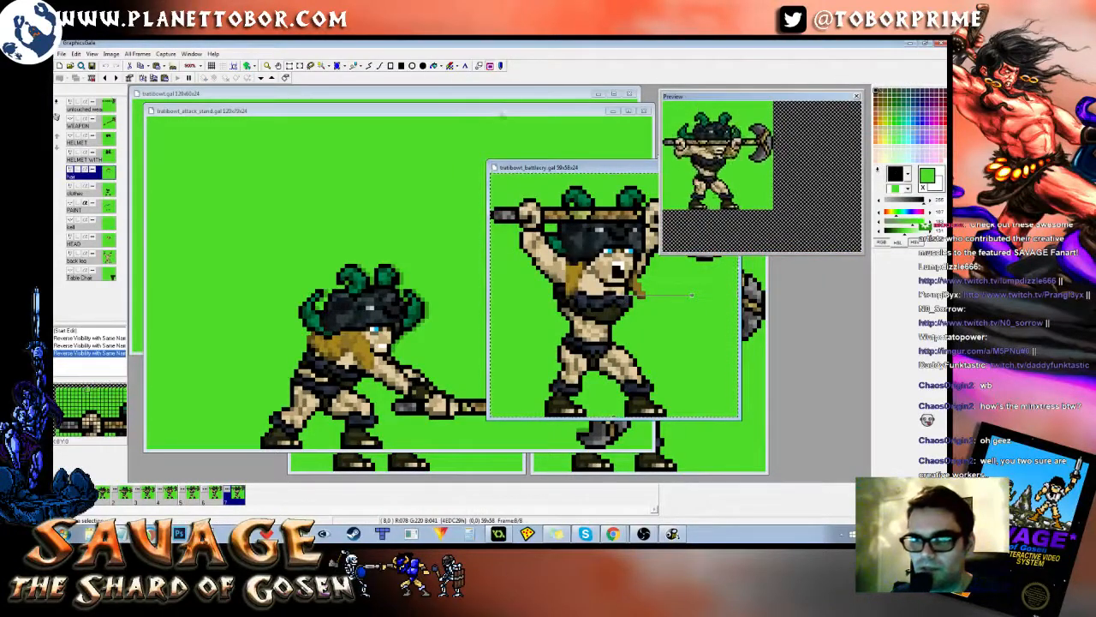
pyautogui.click(502, 115)
pyautogui.click(736, 355)
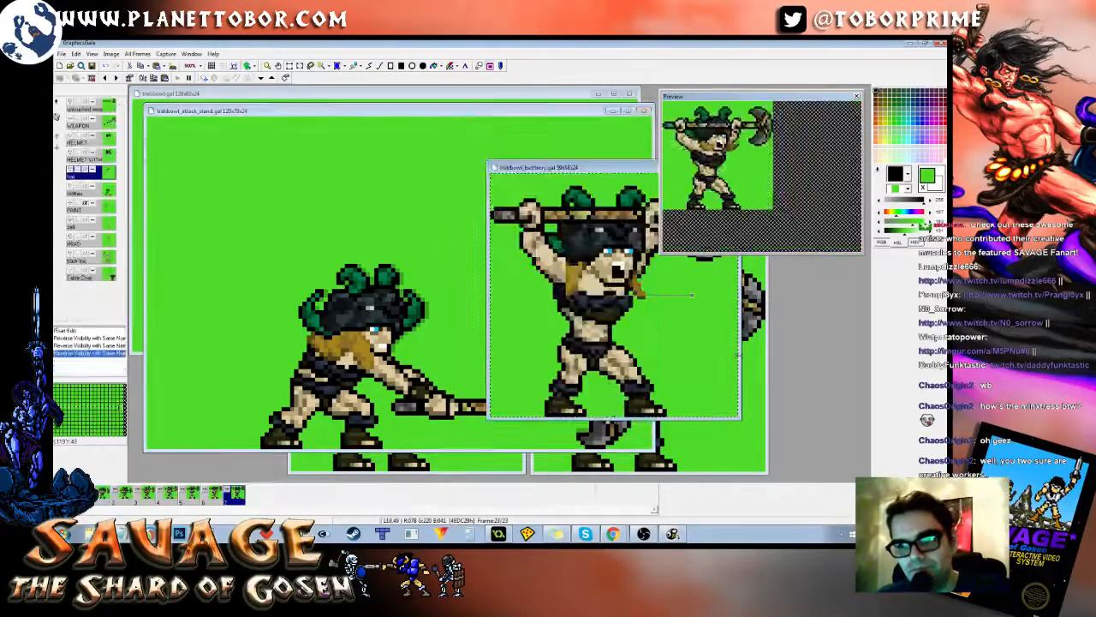
pyautogui.click(459, 112)
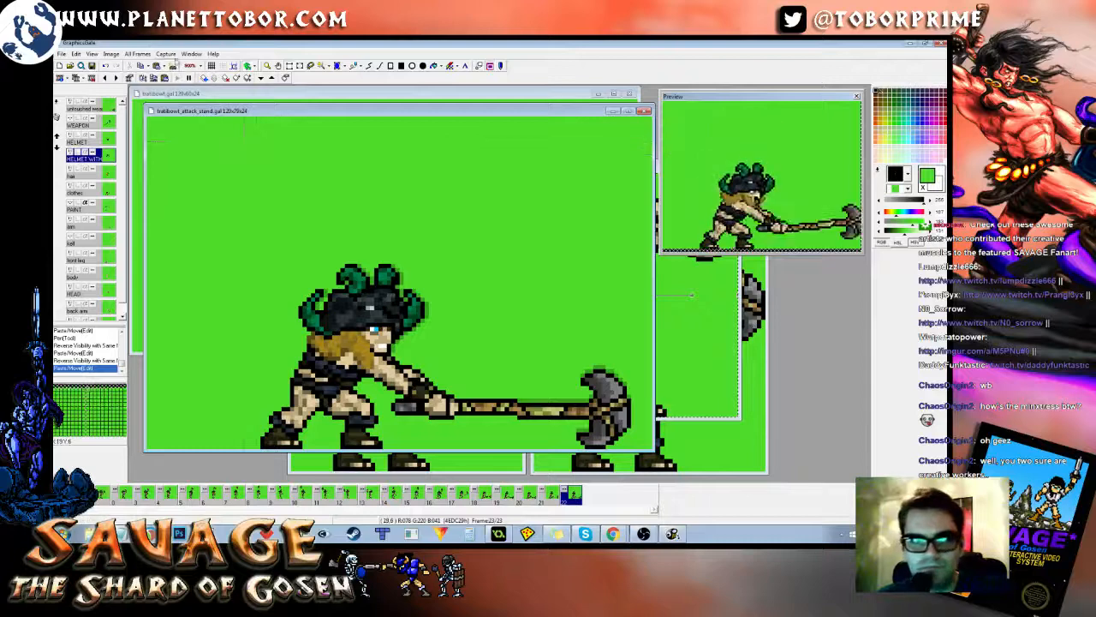
# Step: Trim the canvas of all frames with Fit to Image and reposition the animation's window slightly lower
pyautogui.click(139, 56)
pyautogui.click(137, 143)
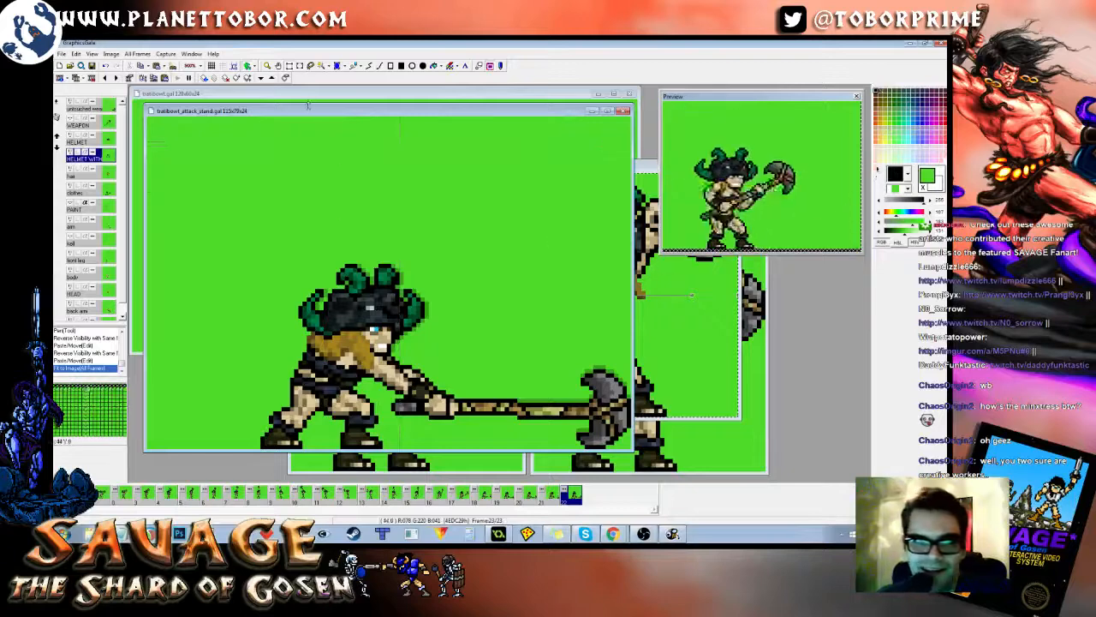
pyautogui.moveTo(310, 114)
pyautogui.mouseDown()
pyautogui.moveTo(506, 197)
pyautogui.moveTo(332, 94)
pyautogui.moveTo(303, 117)
pyautogui.moveTo(312, 121)
pyautogui.mouseUp()
# Step: Step back and forth through the axe swing frames to examine them within the trimmed canvas
pyautogui.press('Left')
pyautogui.press('Left')
pyautogui.press('Left')
pyautogui.press('Left')
pyautogui.press('Left')
pyautogui.press('Left')
pyautogui.press('Left')
pyautogui.press('Left')
pyautogui.press('Left')
pyautogui.press('Left')
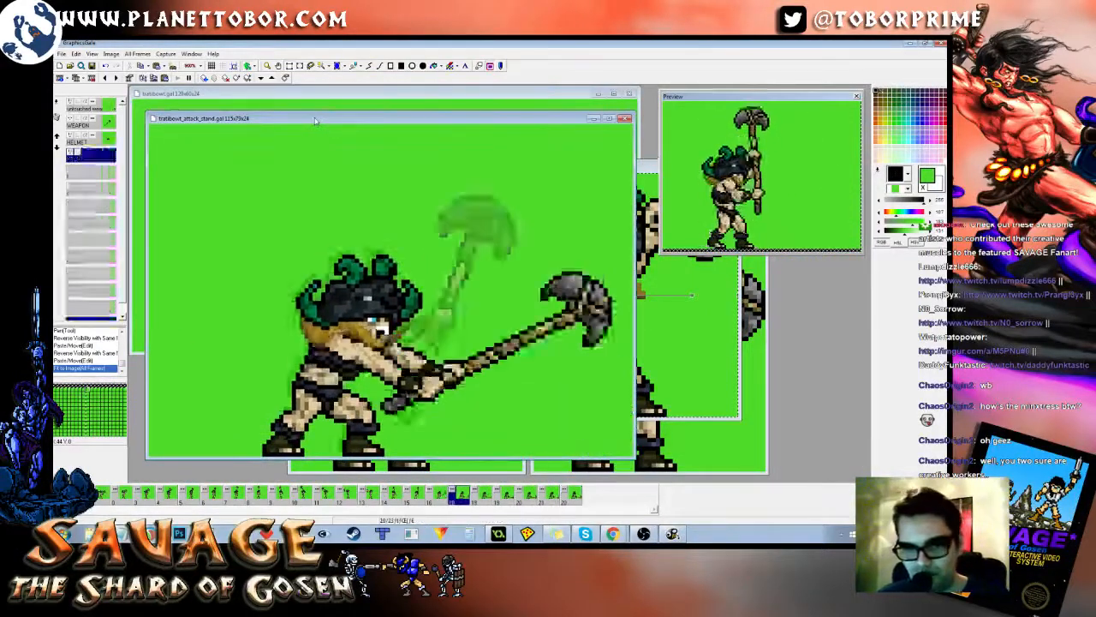
pyautogui.press('Right')
pyautogui.press('Right')
pyautogui.press('Right')
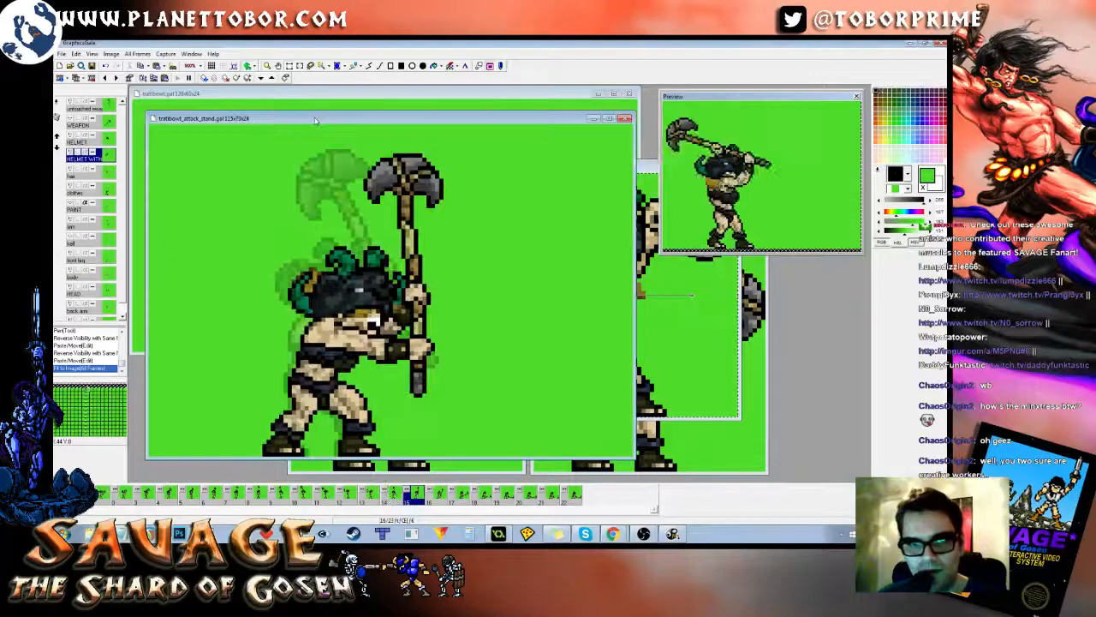
pyautogui.press('Left')
pyautogui.press('Left')
pyautogui.press('Left')
pyautogui.press('Right')
pyautogui.press('Right')
pyautogui.press('Right')
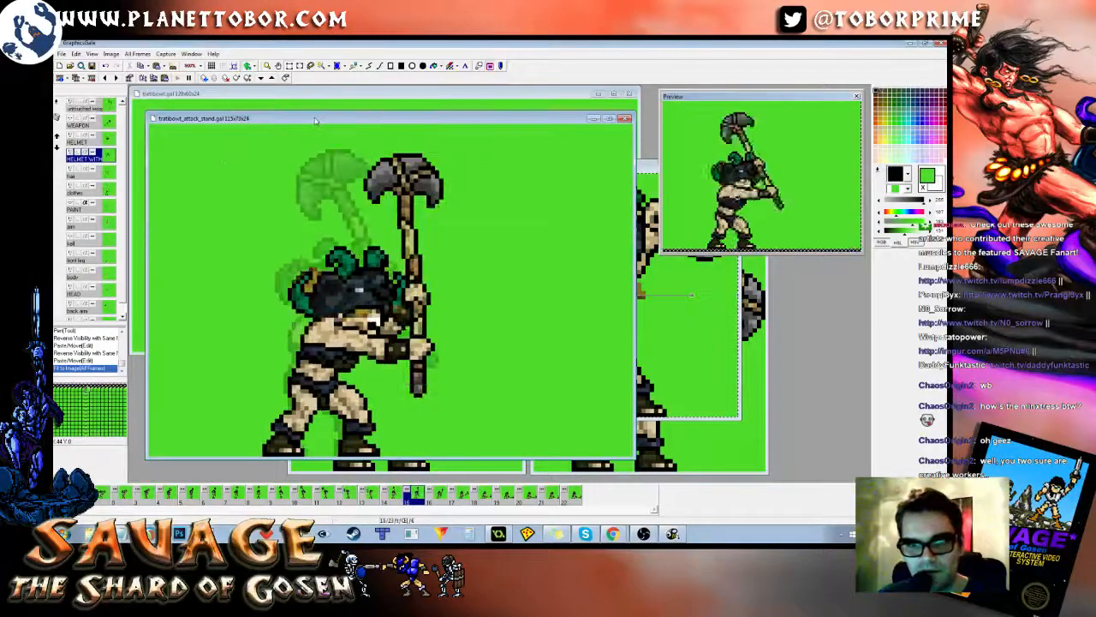
pyautogui.press('Right')
pyautogui.press('Right')
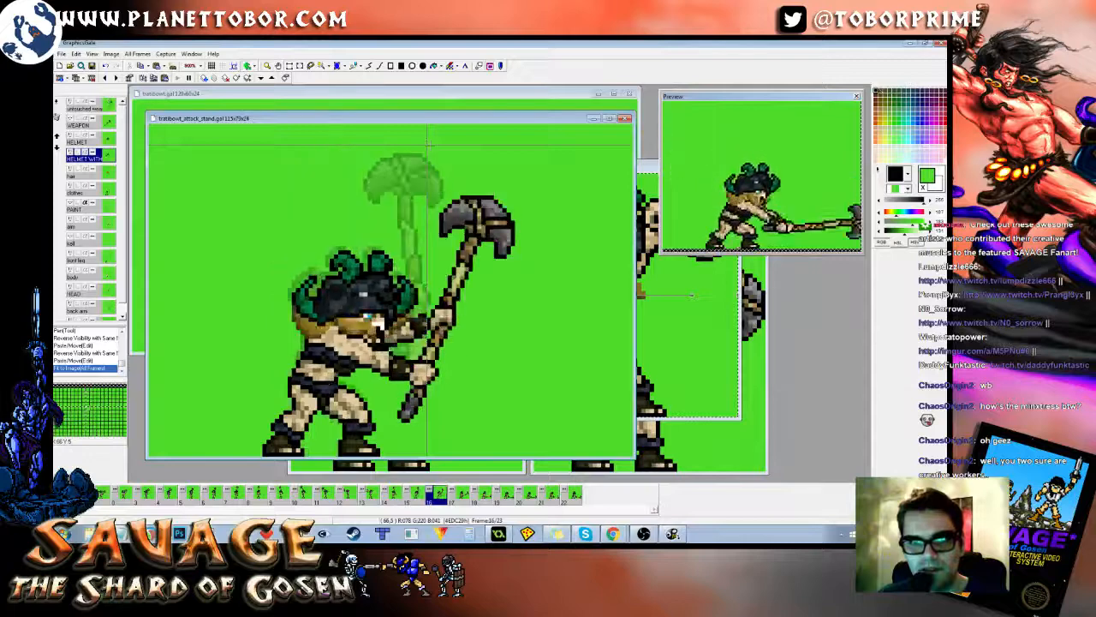
# Step: Run Fit to Image on all frames once more
pyautogui.click(137, 55)
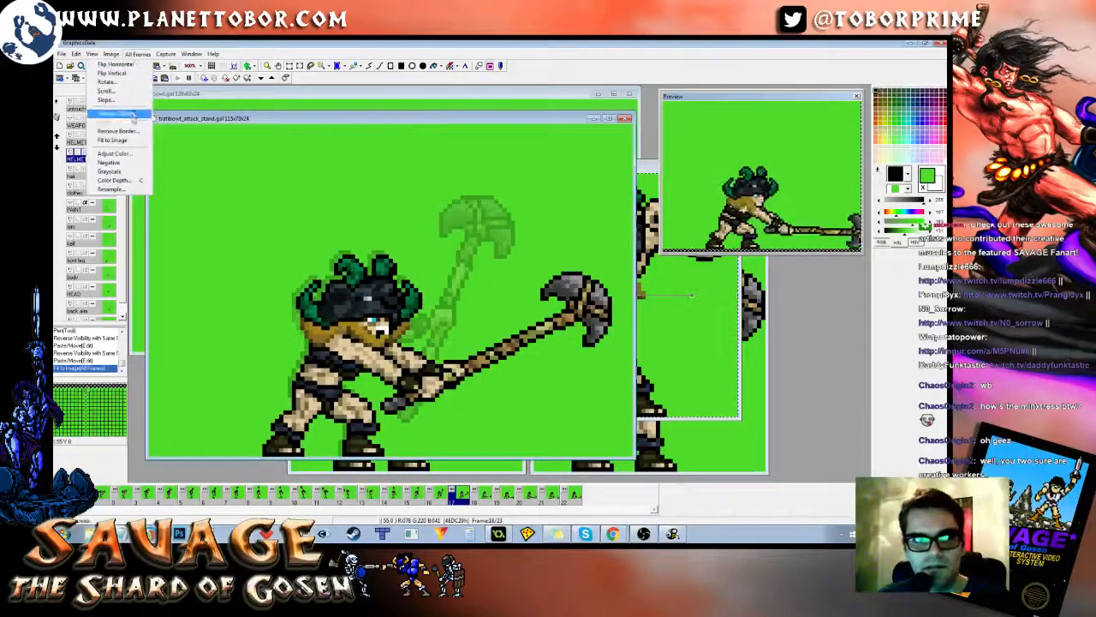
pyautogui.click(120, 140)
# Step: Turn on Transparent Color in the properties of all frames and trim the canvas of all frames with Fit to Image
pyautogui.press('Right')
pyautogui.press('Right')
pyautogui.press('Right')
pyautogui.press('Right')
pyautogui.press('Right')
pyautogui.press('Right')
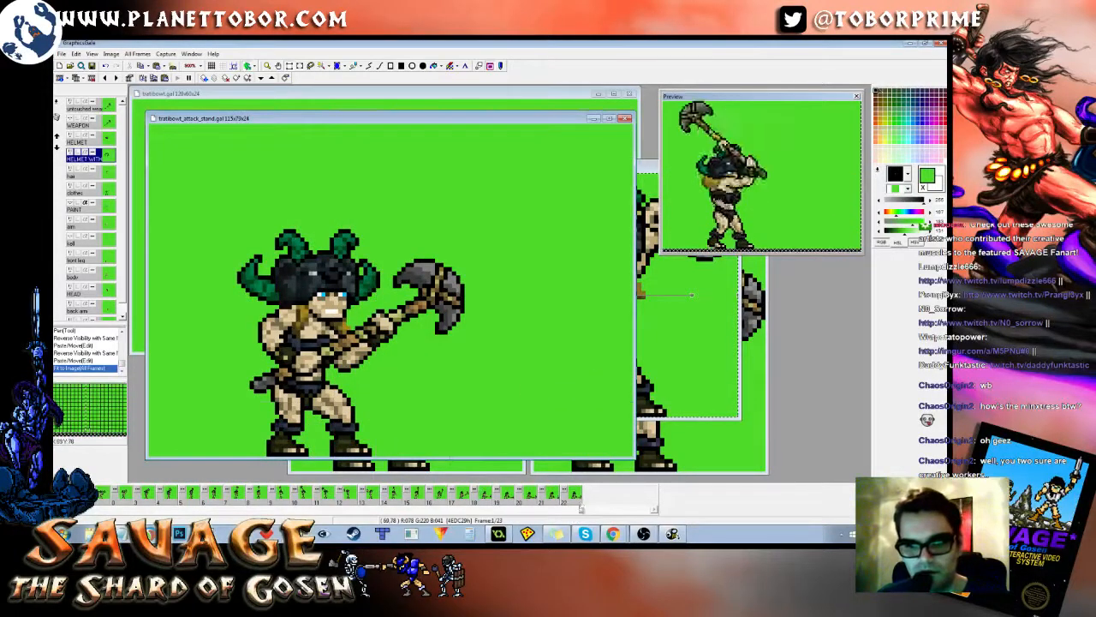
pyautogui.keyDown('shift'); pyautogui.click(575, 497); pyautogui.keyUp('shift')
pyautogui.doubleClick(204, 490)
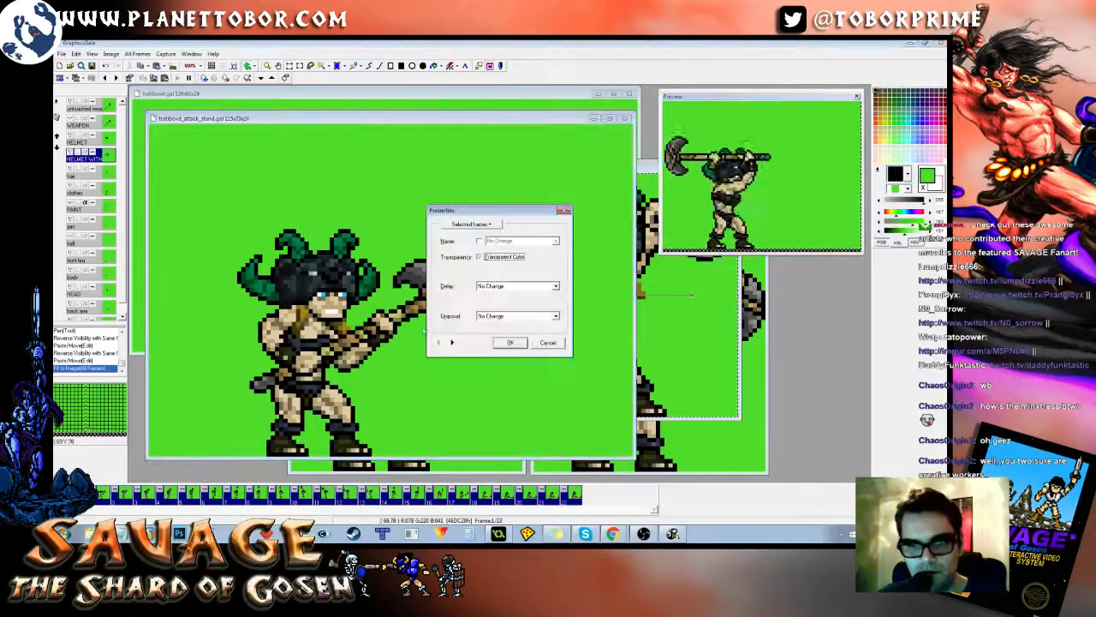
pyautogui.click(497, 257)
pyautogui.click(511, 342)
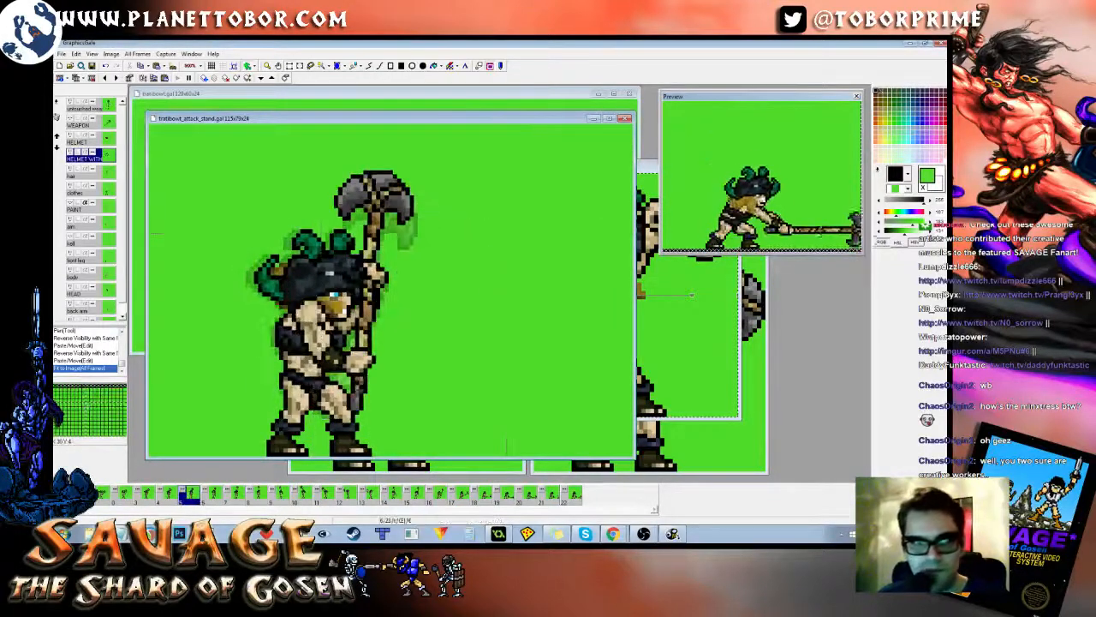
pyautogui.click(138, 54)
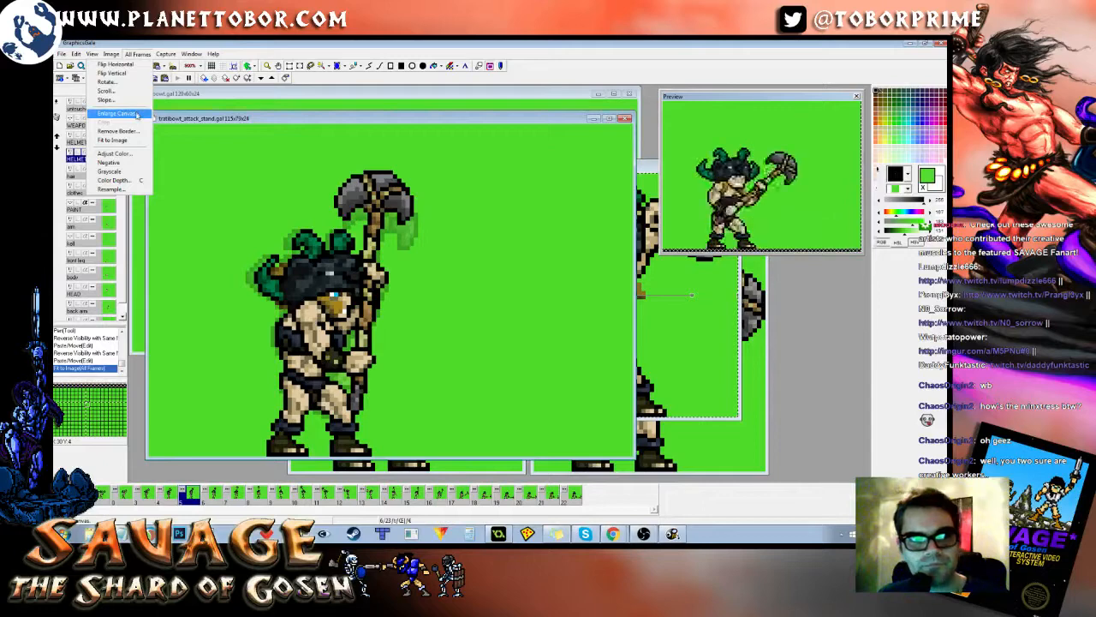
pyautogui.click(135, 140)
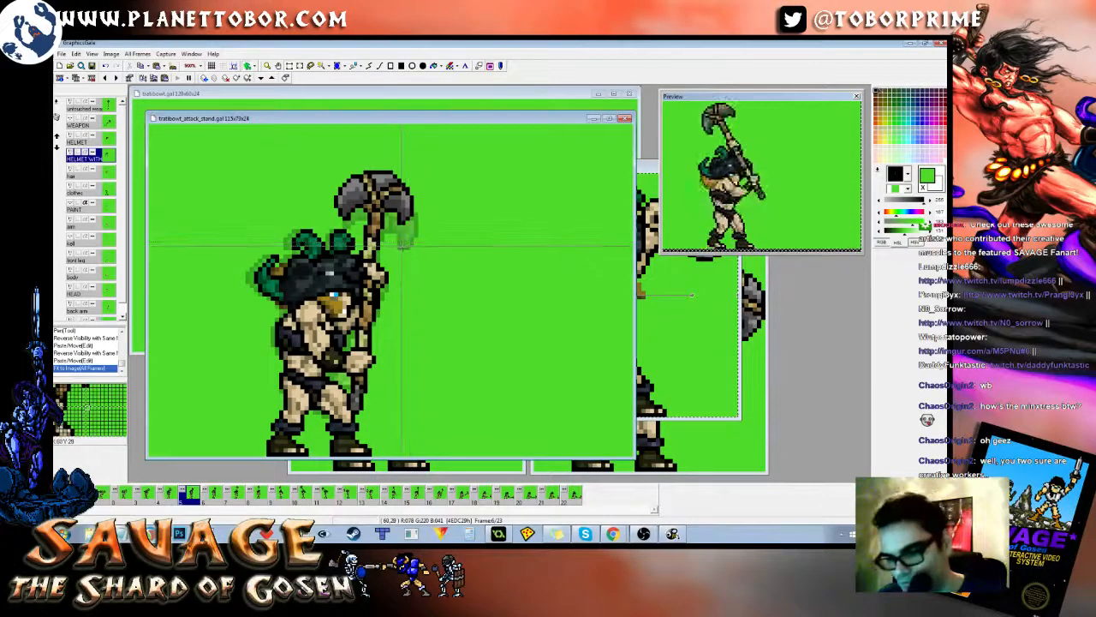
# Step: Step through the whole standing attack animation to examine each pose and the axe swing up to the final frame
pyautogui.press('Left')
pyautogui.press('Left')
pyautogui.press('Left')
pyautogui.press('Left')
pyautogui.press('Left')
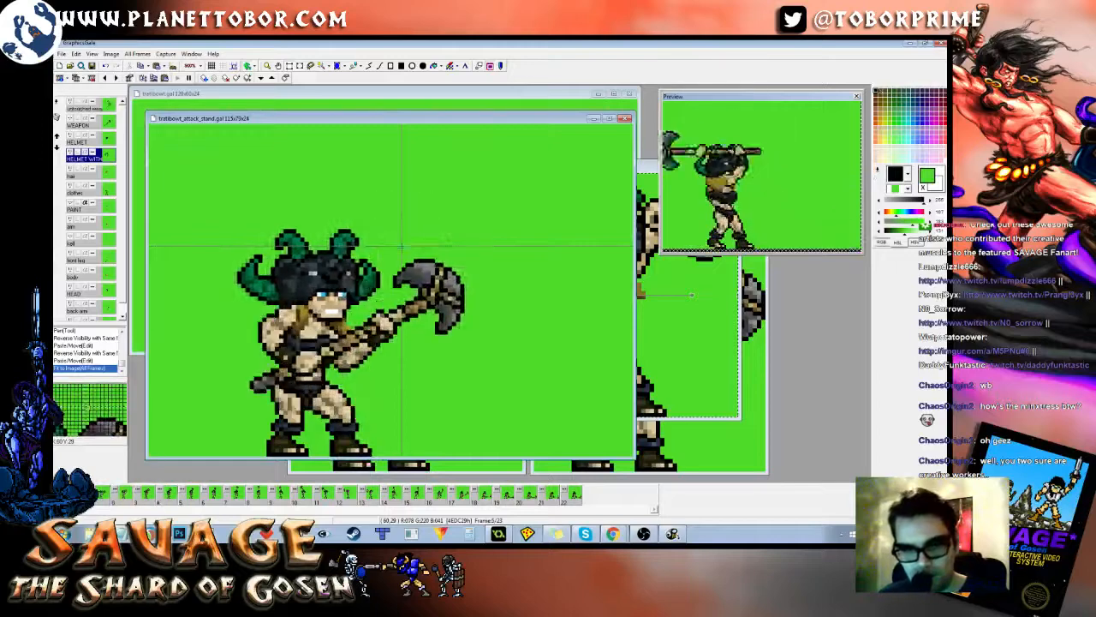
pyautogui.press('Right')
pyautogui.press('Right')
pyautogui.press('Right')
pyautogui.press('Right')
pyautogui.press('Right')
pyautogui.press('Right')
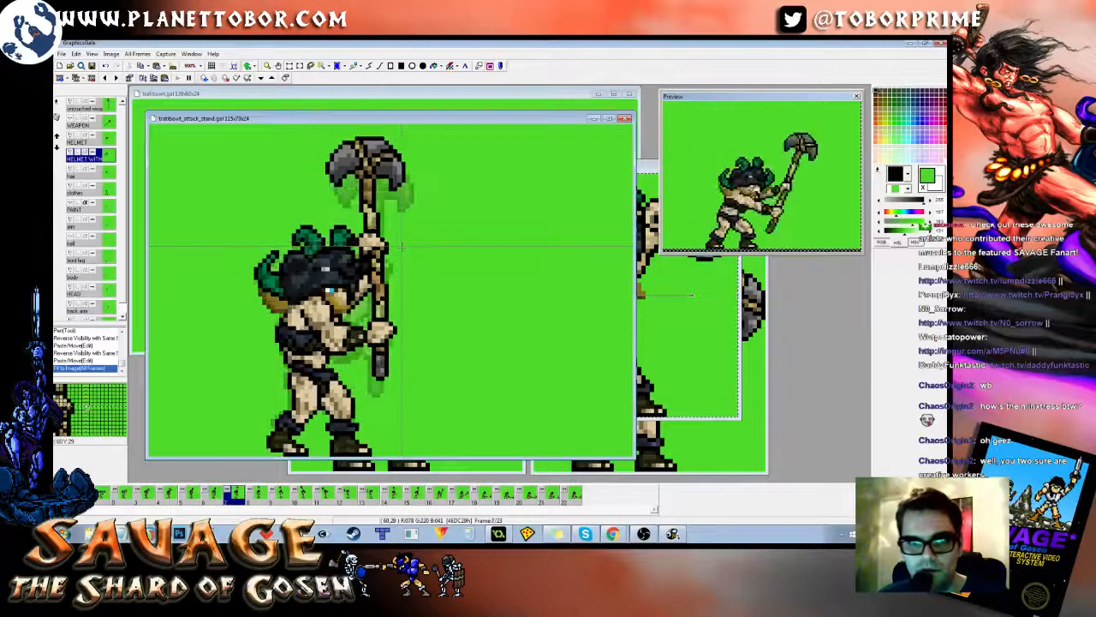
pyautogui.press('Right')
pyautogui.press('Left')
pyautogui.press('Right')
pyautogui.press('Right')
pyautogui.press('Right')
pyautogui.press('Left')
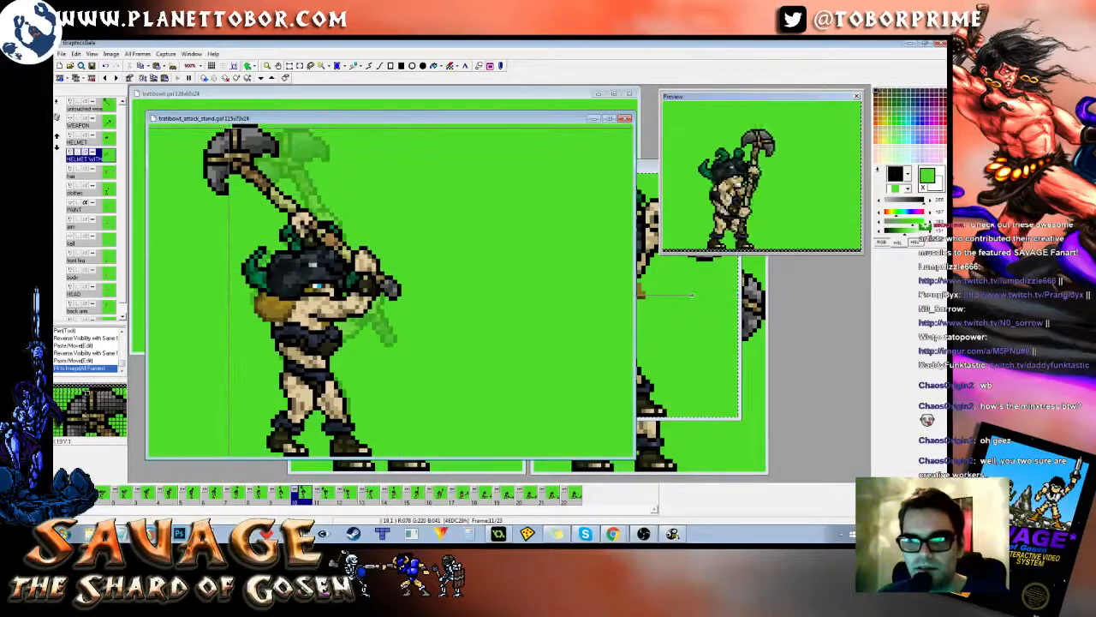
pyautogui.press('Right')
pyautogui.press('Right')
pyautogui.press('Right')
pyautogui.press('Right')
pyautogui.press('Right')
pyautogui.press('Right')
pyautogui.press('Right')
pyautogui.press('Right')
pyautogui.press('Right')
pyautogui.press('Right')
pyautogui.press('Right')
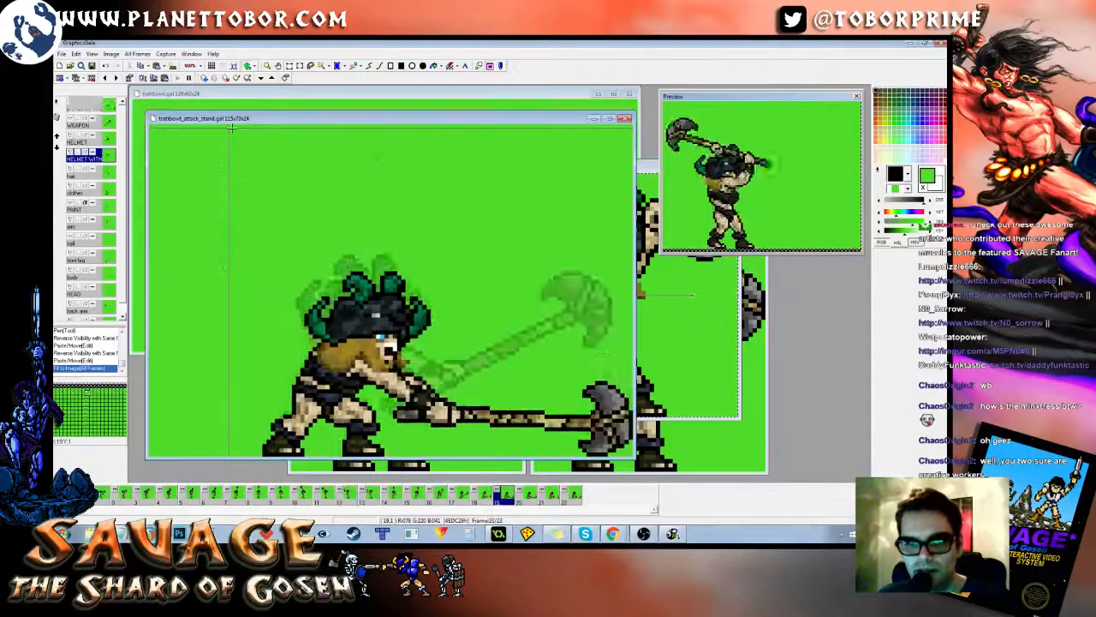
pyautogui.press('Right')
pyautogui.press('Right')
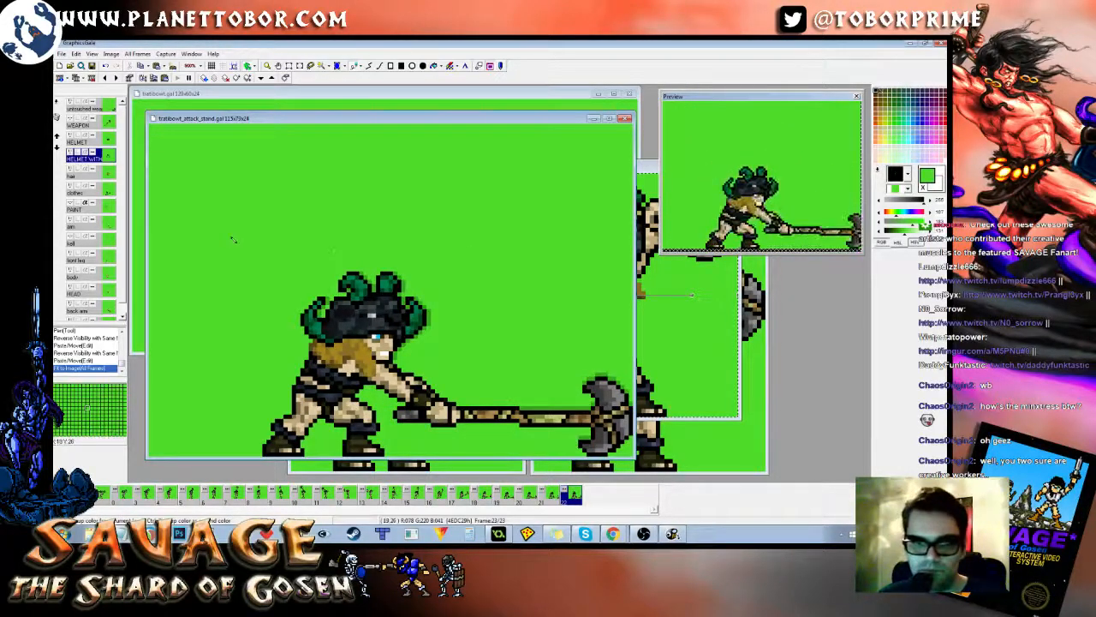
# Step: Review the final frame's properties and duplicate that frame at the end of the animation
pyautogui.hotkey('alt', 'Return')
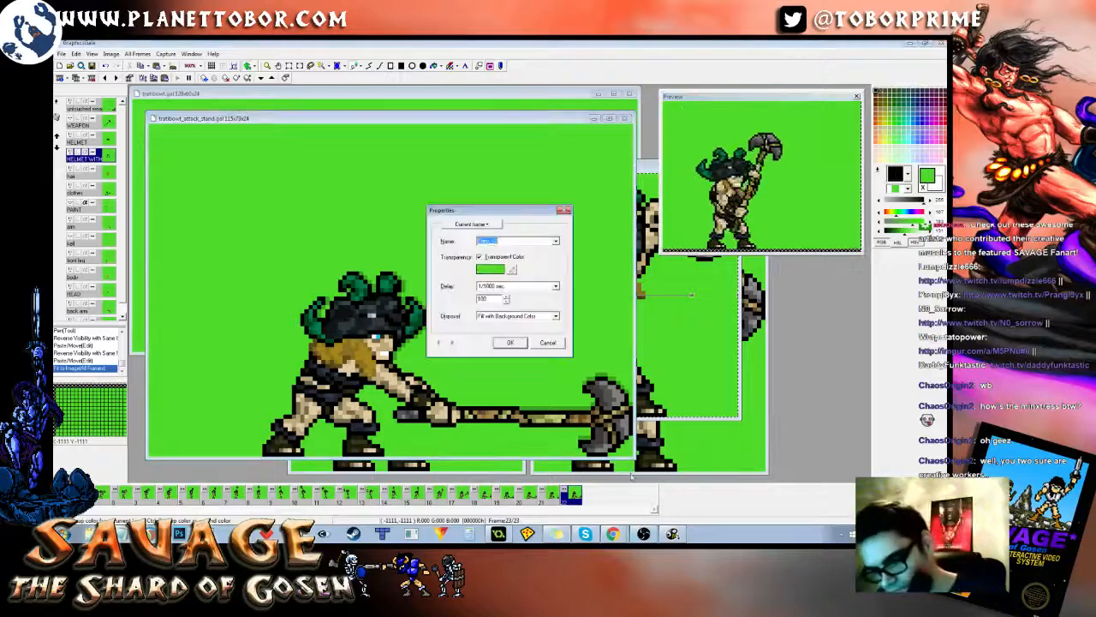
pyautogui.click(519, 345)
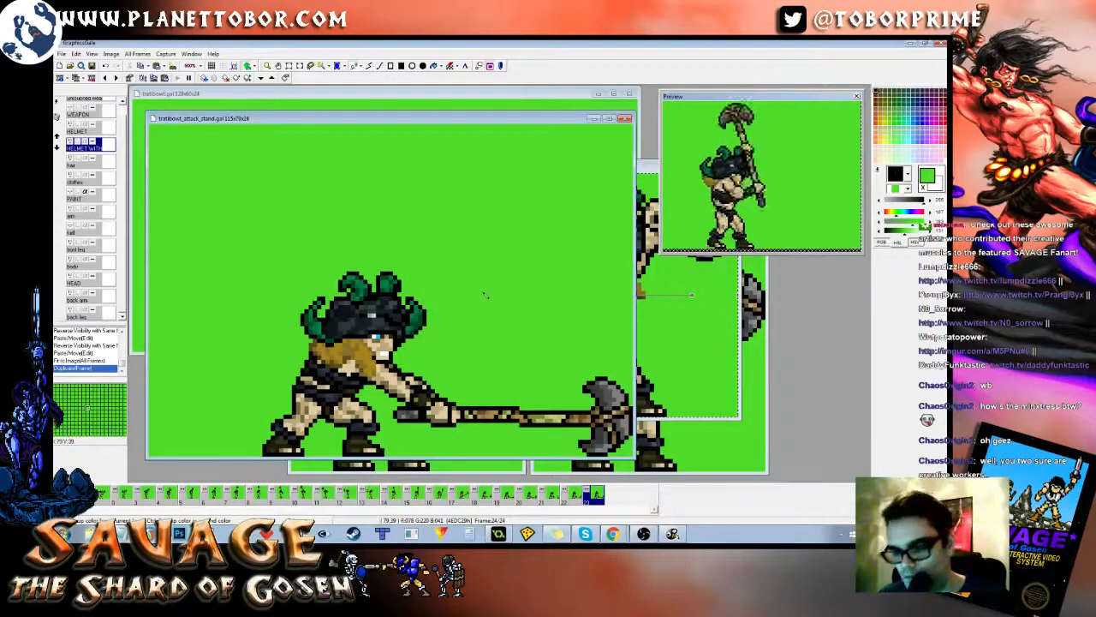
# Step: Flip between the duplicated last frame and the frames before it to compare them
pyautogui.press('Left')
pyautogui.press('Left')
pyautogui.press('Right')
pyautogui.press('Right')
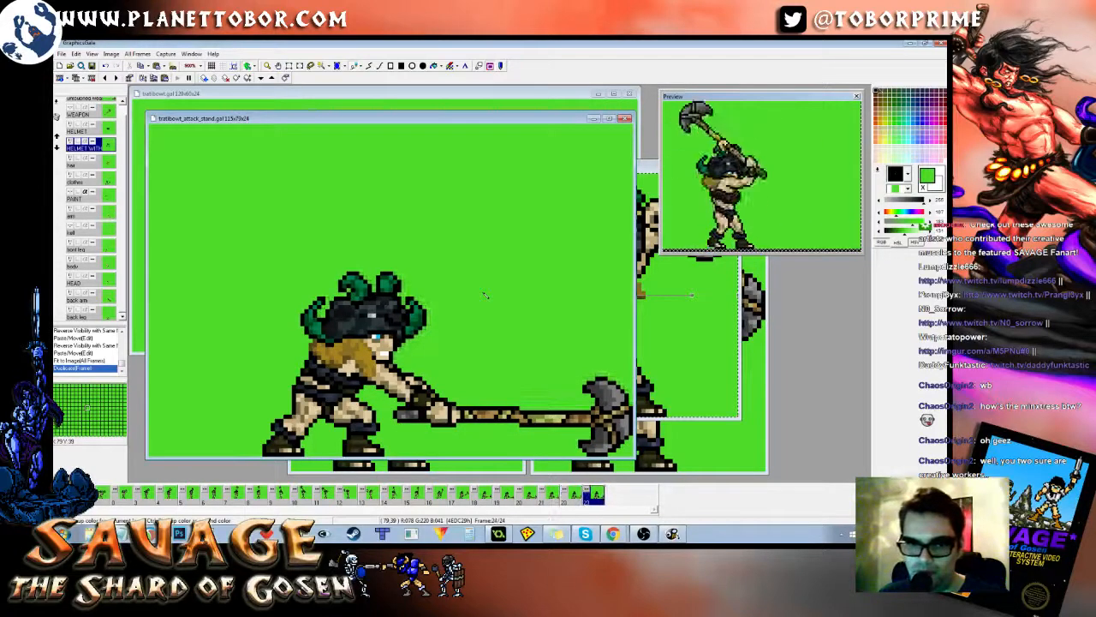
pyautogui.press('Left')
pyautogui.press('Left')
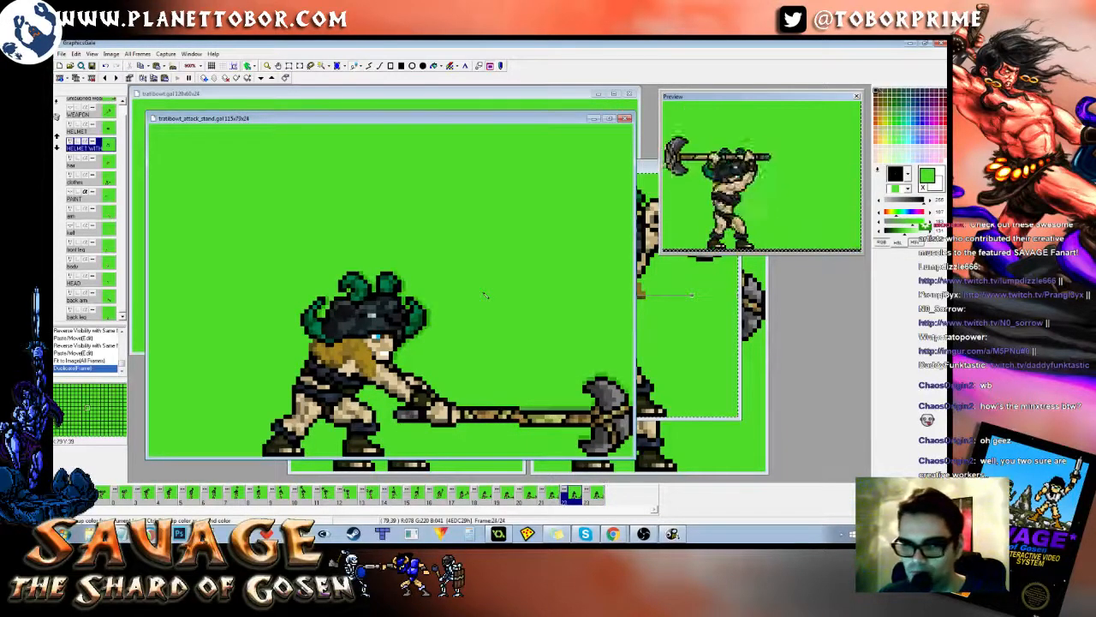
pyautogui.press('Right')
pyautogui.press('Right')
pyautogui.press('Right')
pyautogui.press('Right')
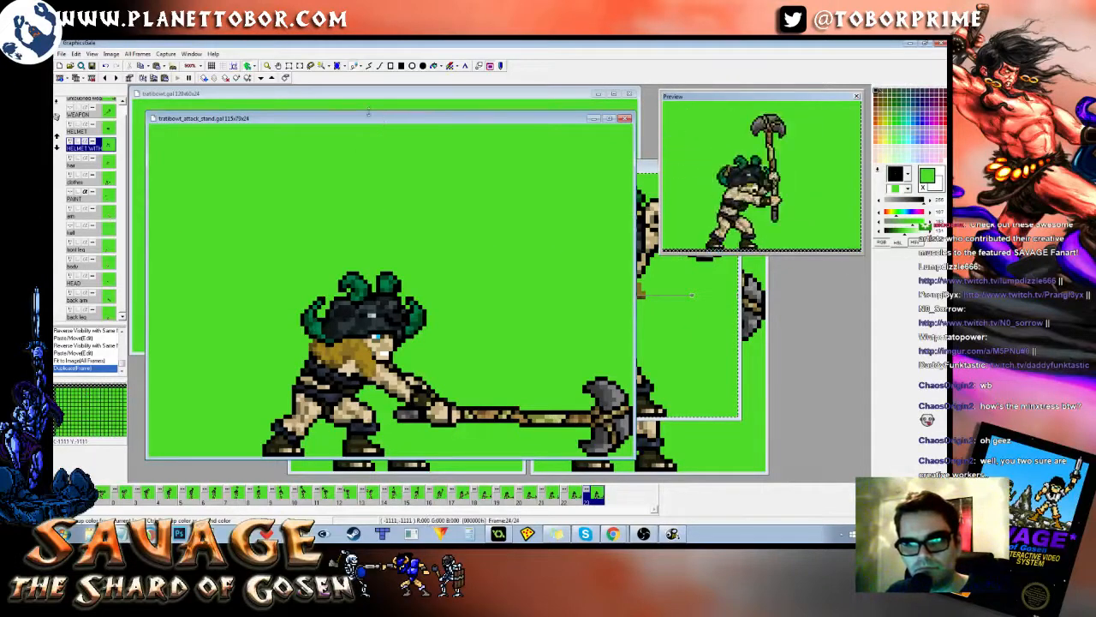
# Step: Rearrange the animation windows so the battlecry sprite sits in front of the standing attack, beside the skirmish sprite
pyautogui.moveTo(330, 121)
pyautogui.mouseDown()
pyautogui.moveTo(715, 360)
pyautogui.moveTo(367, 130)
pyautogui.moveTo(328, 128)
pyautogui.moveTo(472, 238)
pyautogui.moveTo(326, 121)
pyautogui.moveTo(311, 122)
pyautogui.moveTo(319, 128)
pyautogui.mouseUp()
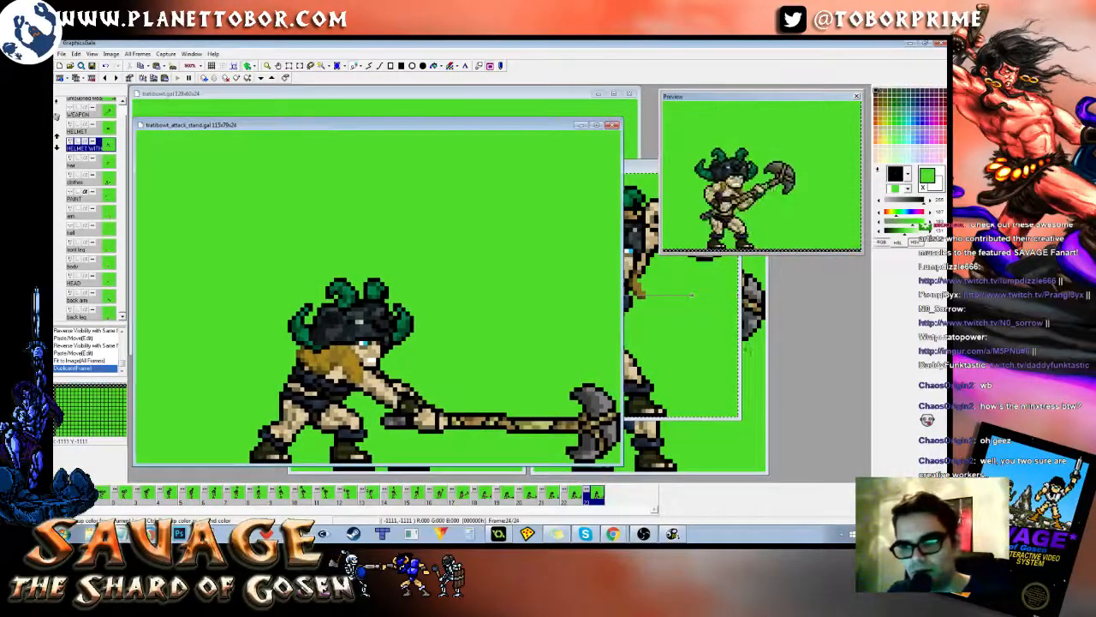
pyautogui.click(670, 325)
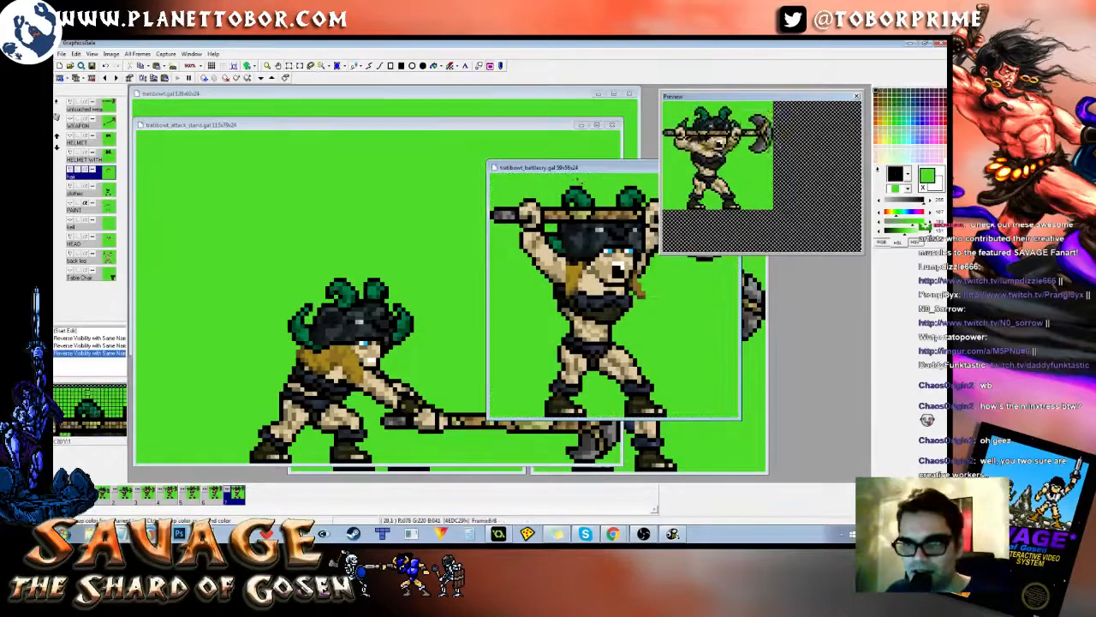
pyautogui.moveTo(589, 167); pyautogui.dragTo(520, 184)
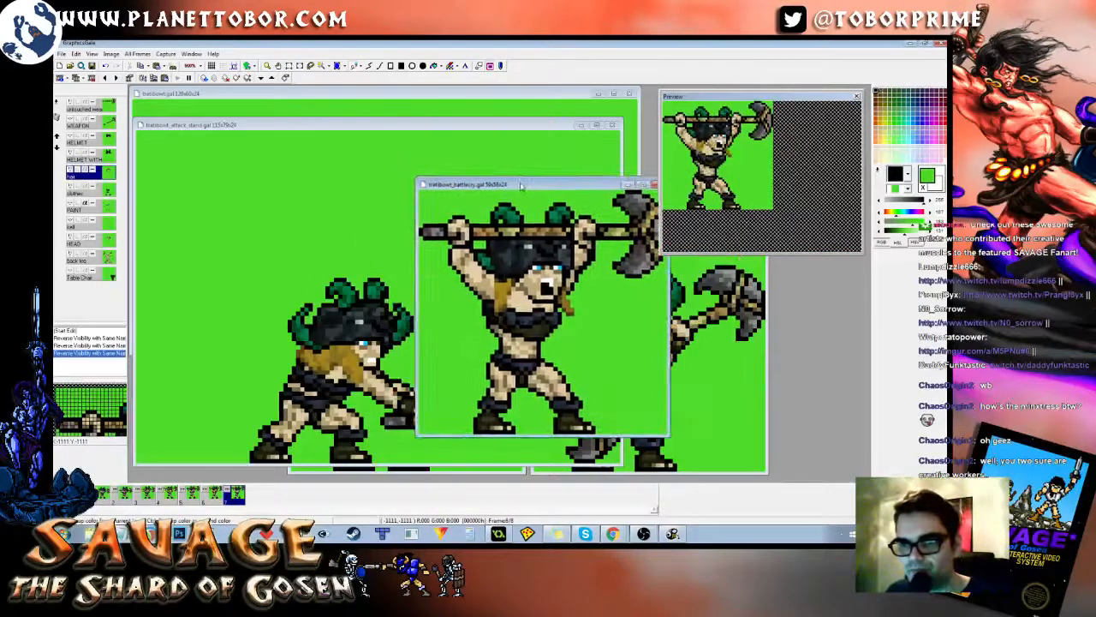
pyautogui.click(764, 374)
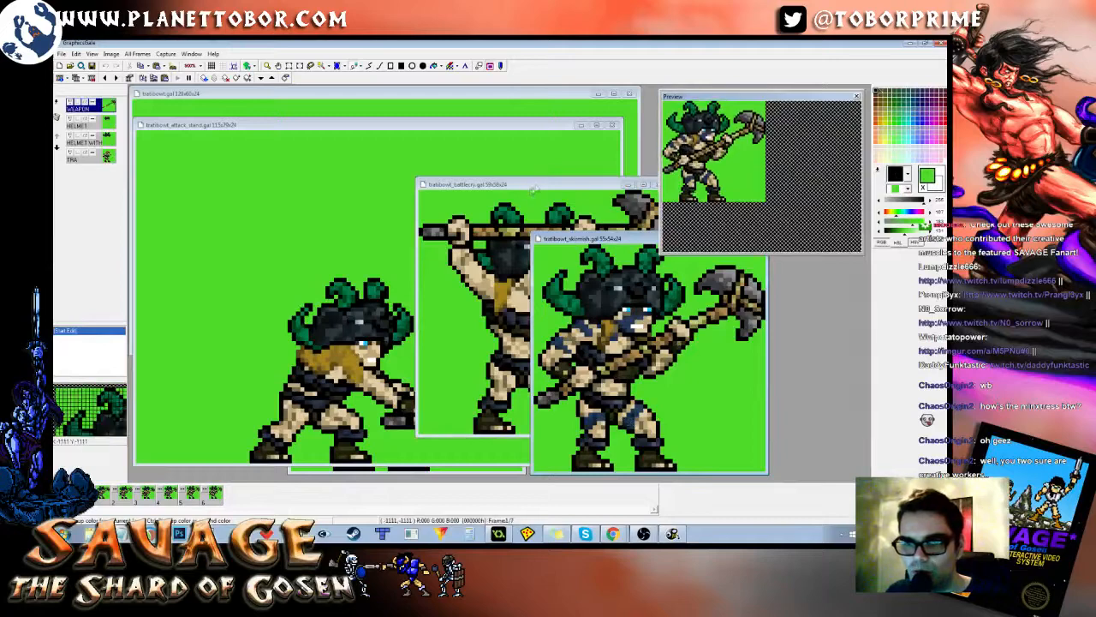
pyautogui.moveTo(353, 195); pyautogui.dragTo(349, 195)
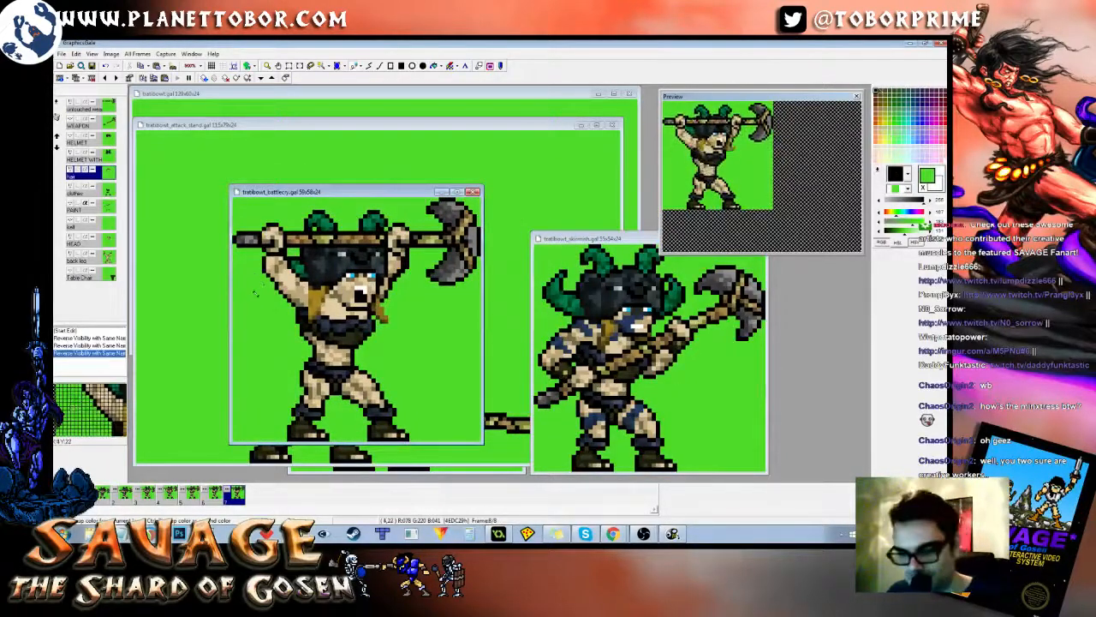
# Step: Step through the battlecry frames to examine the raised-axe motion and return to the first frame
pyautogui.press('Right')
pyautogui.press('Right')
pyautogui.press('Right')
pyautogui.press('Right')
pyautogui.press('Right')
pyautogui.press('Right')
pyautogui.press('Right')
pyautogui.press('Right')
pyautogui.press('Right')
pyautogui.press('Left')
pyautogui.press('Left')
pyautogui.press('Right')
pyautogui.press('Right')
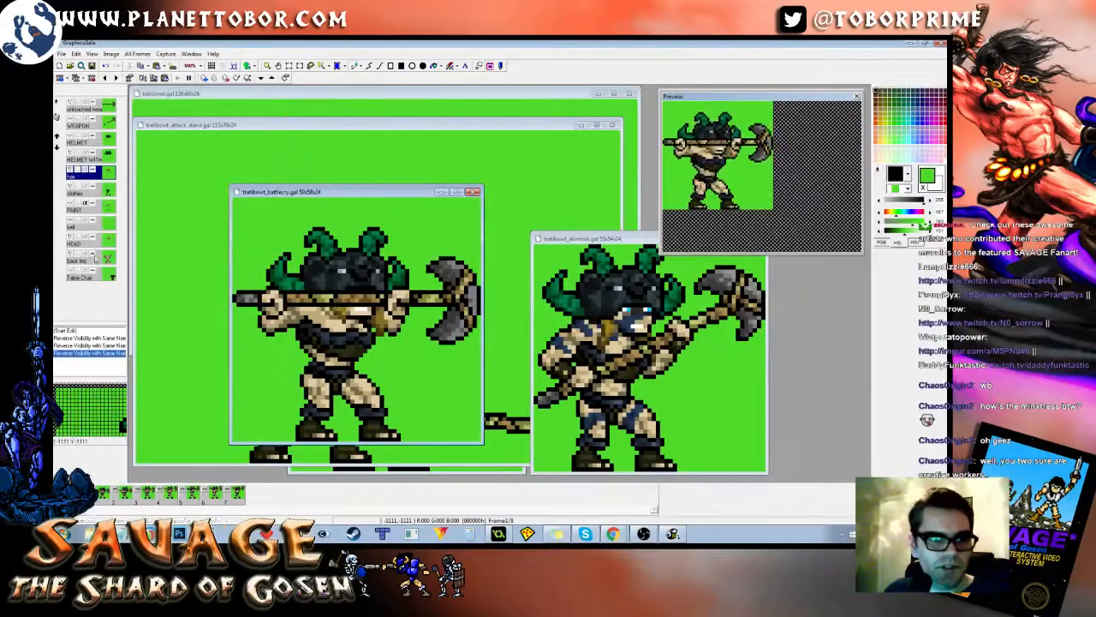
# Step: On the clothes layer of the battlecry's first frame, paint black pixels around the wrist nearest the axe handle's butt end
pyautogui.click(89, 194)
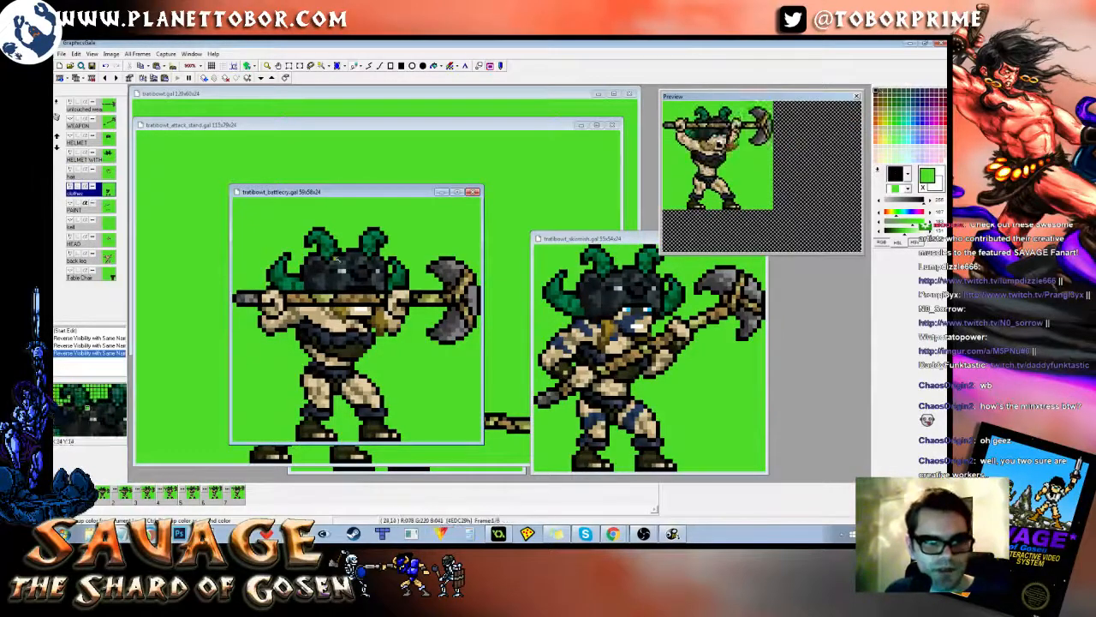
pyautogui.rightClick(276, 324)
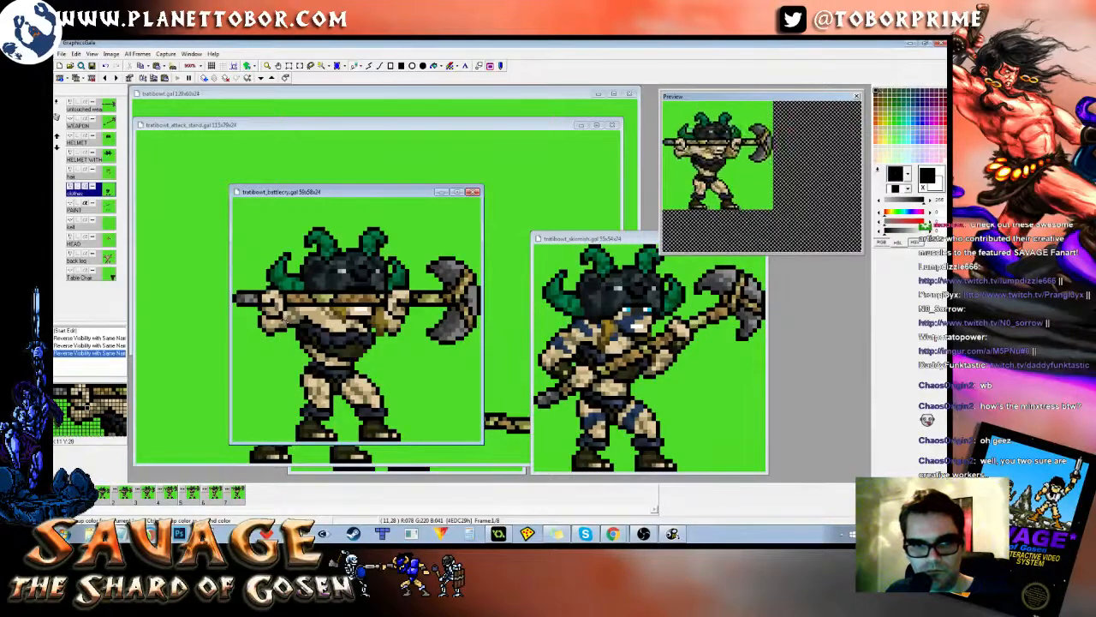
pyautogui.click(277, 324)
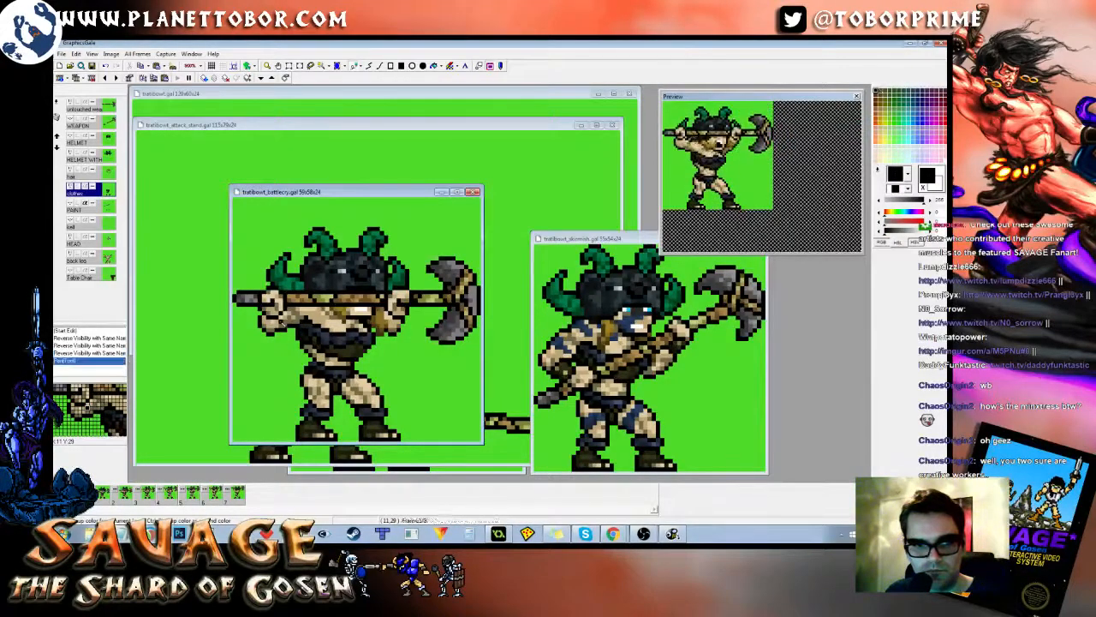
pyautogui.click(277, 326)
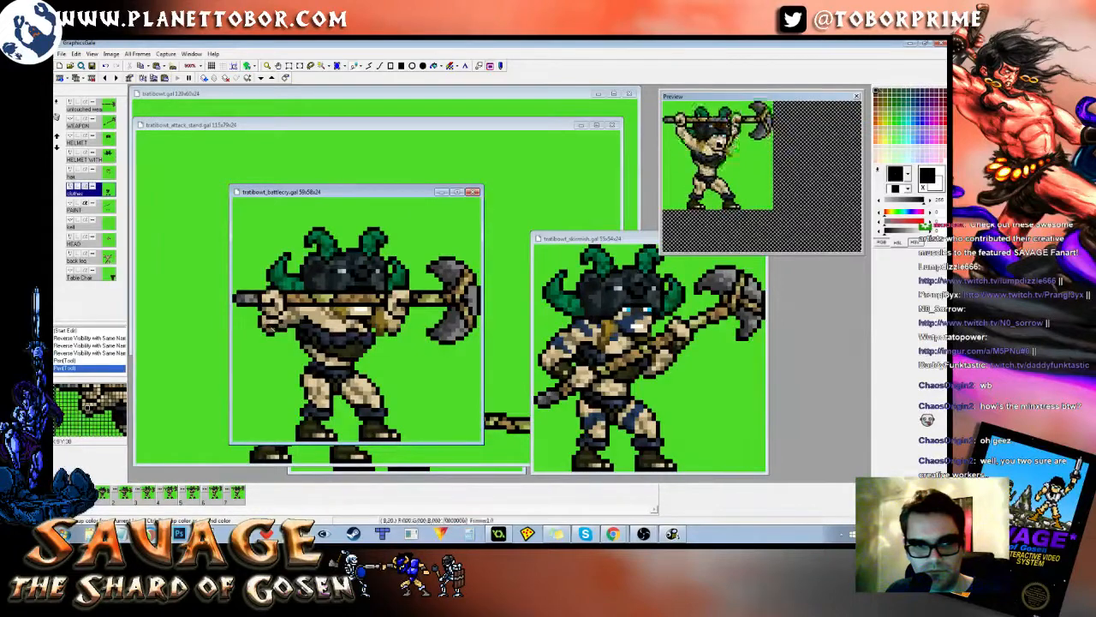
pyautogui.click(288, 319)
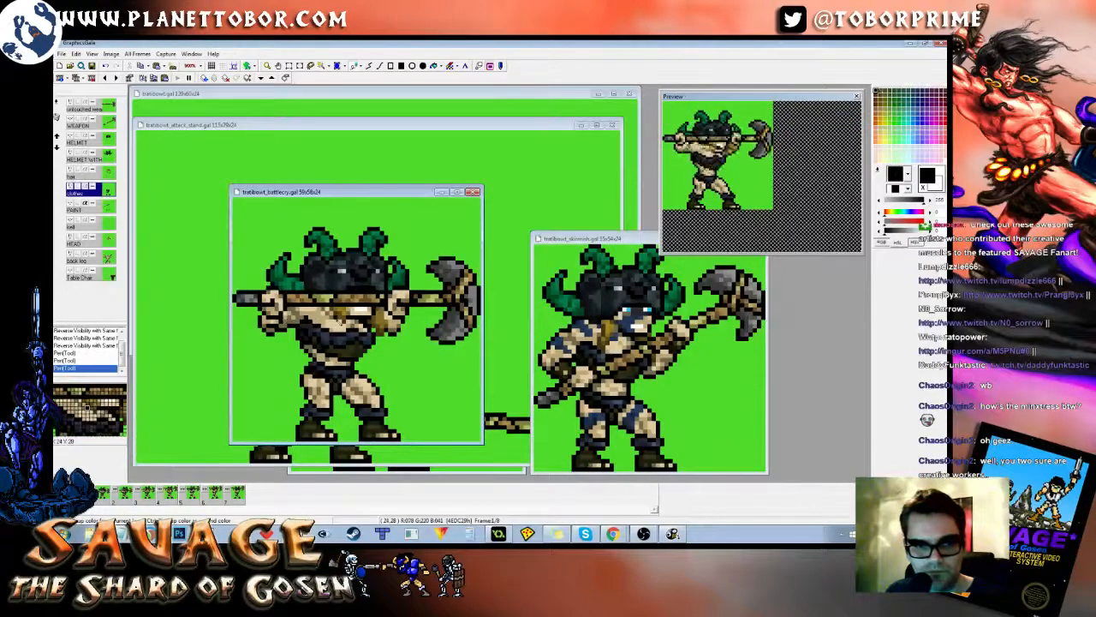
pyautogui.press('Right')
pyautogui.press('Left')
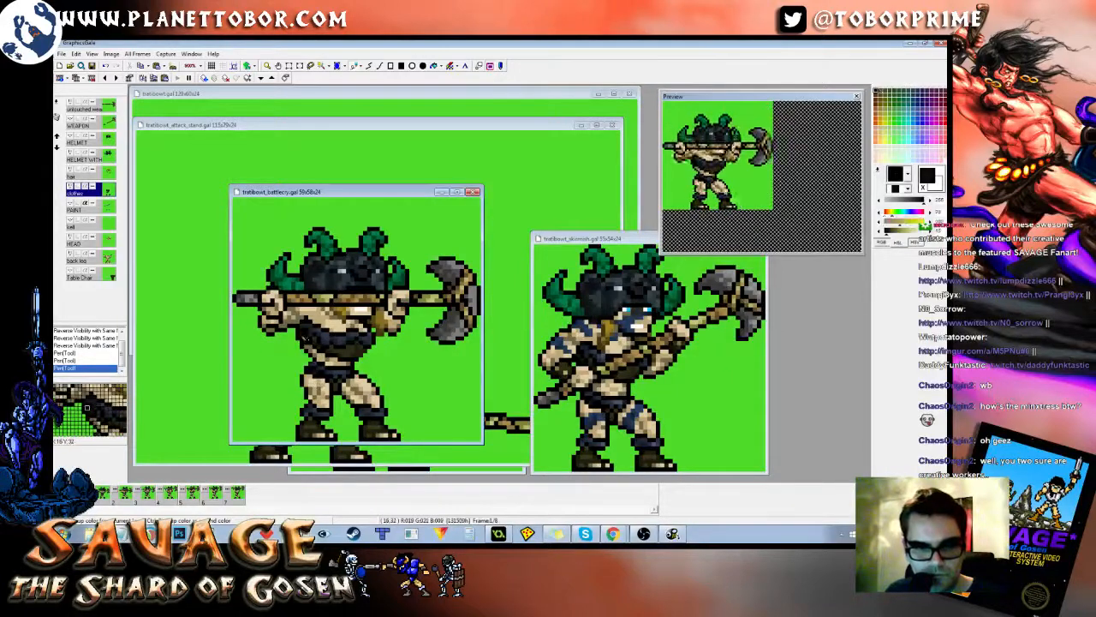
pyautogui.click(266, 320)
pyautogui.click(273, 322)
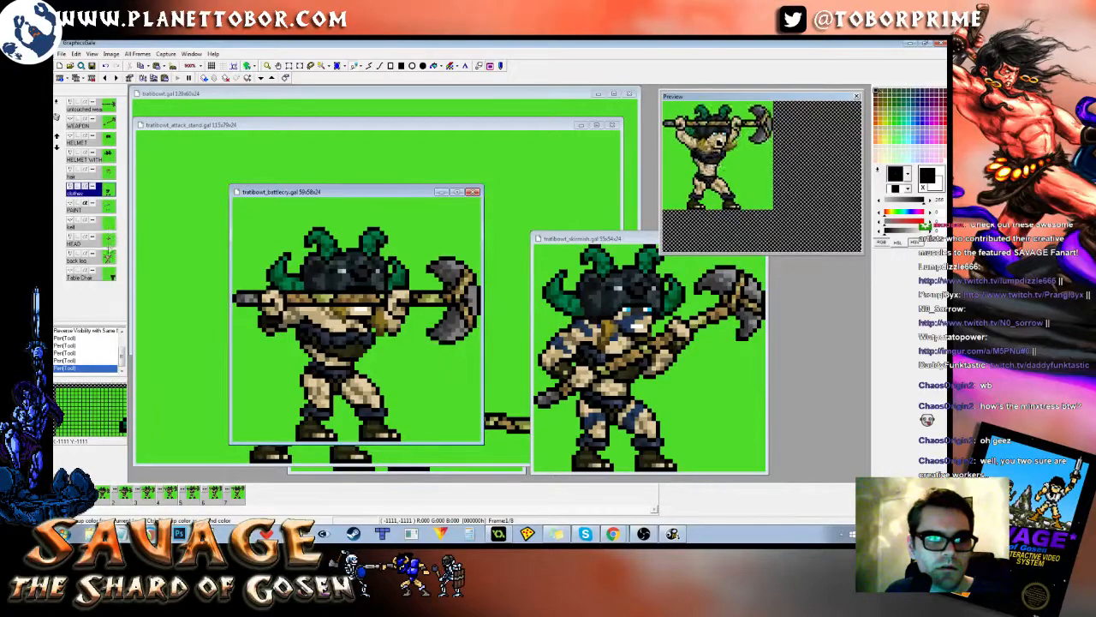
# Step: On the first frame's back leg layer, add a black pixel to the forearm nearest the axe head
pyautogui.click(86, 255)
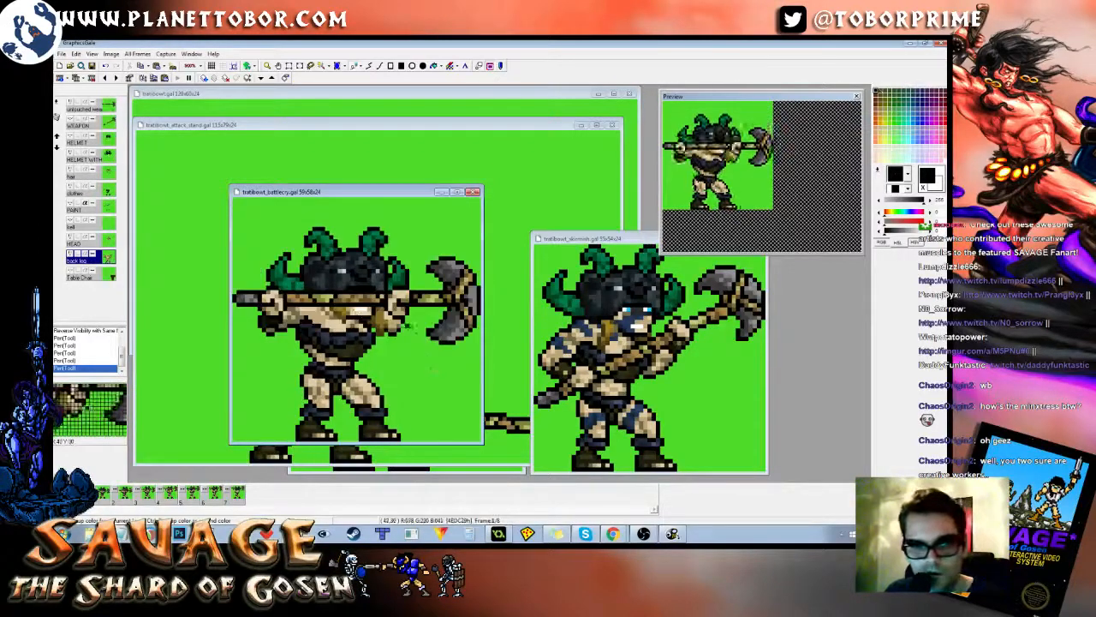
pyautogui.click(406, 328)
pyautogui.press('Right')
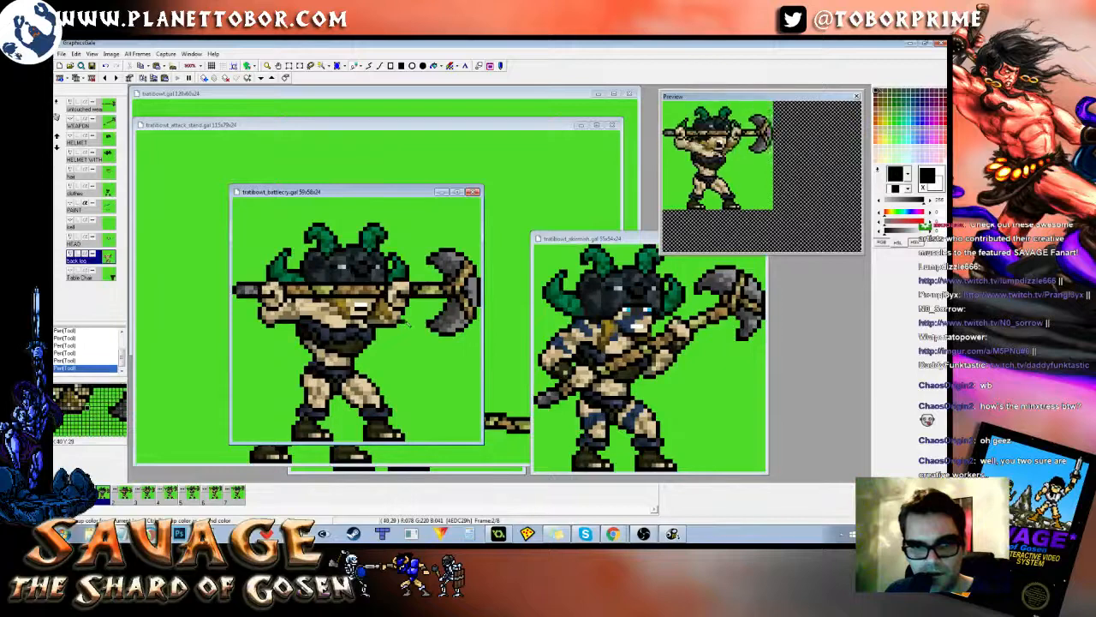
# Step: Step through the remaining battlecry frames and back to the start to examine the forearms across the animation
pyautogui.press('Right')
pyautogui.press('Right')
pyautogui.press('Right')
pyautogui.press('Right')
pyautogui.press('Right')
pyautogui.press('Right')
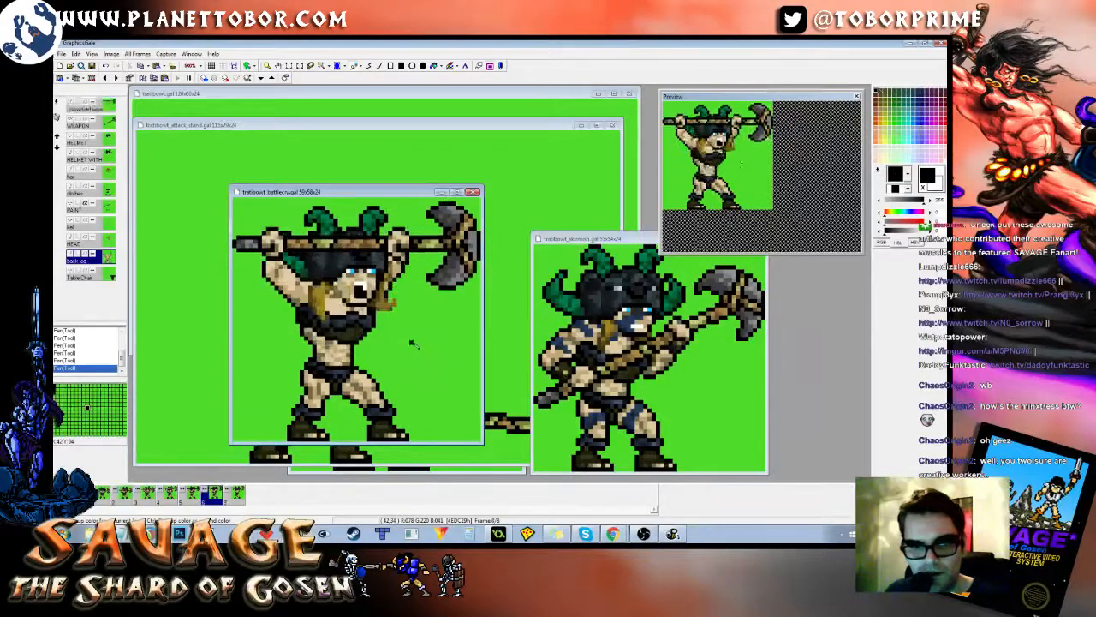
pyautogui.press('Right')
pyautogui.press('Right')
pyautogui.press('Right')
pyautogui.press('Right')
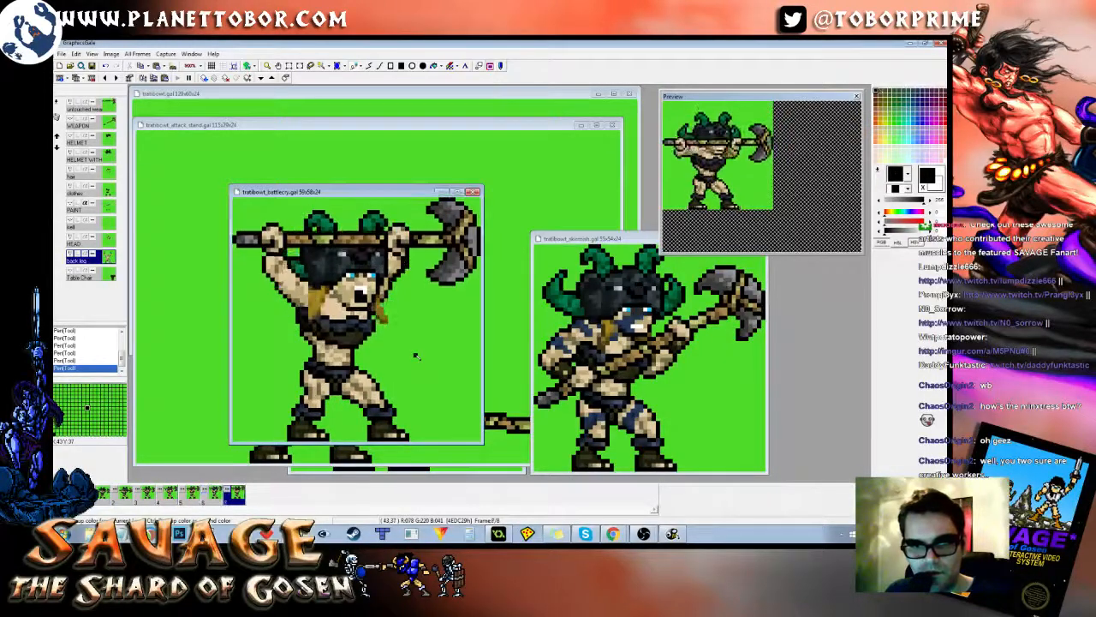
pyautogui.rightClick(422, 356)
pyautogui.press('Left')
pyautogui.press('Right')
pyautogui.press('Right')
pyautogui.press('Right')
pyautogui.press('Left')
pyautogui.press('Right')
pyautogui.press('Left')
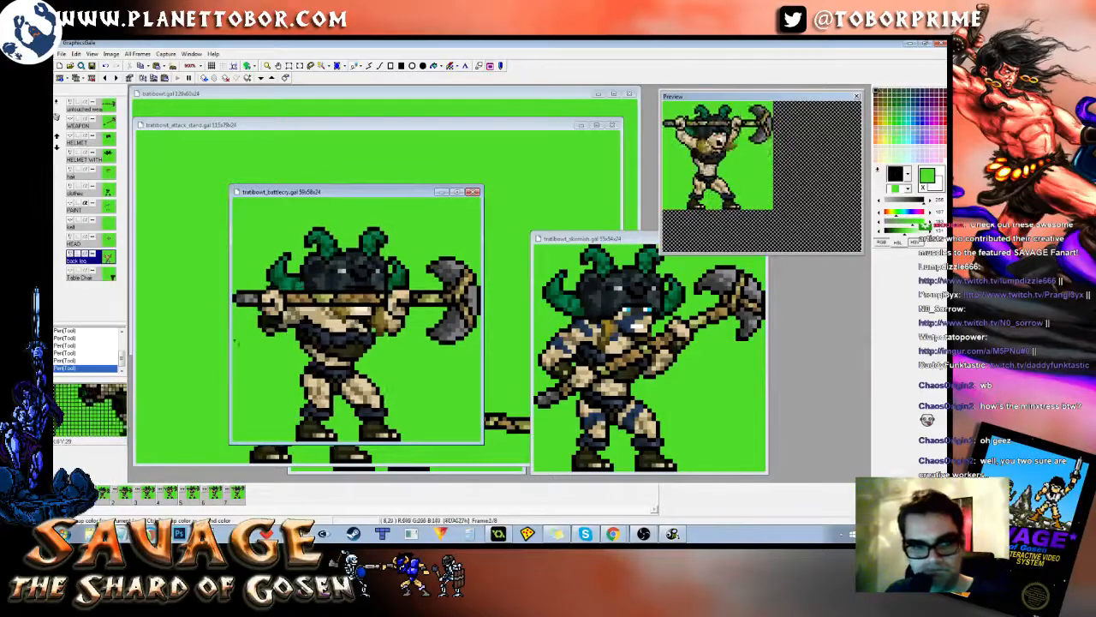
# Step: On the clothes layer, paint black pixels around the second battlecry frame's wrist nearest the axe butt, matching the first frame
pyautogui.click(99, 195)
pyautogui.rightClick(274, 334)
pyautogui.press('Right')
pyautogui.press('Left')
pyautogui.press('Right')
pyautogui.press('Left')
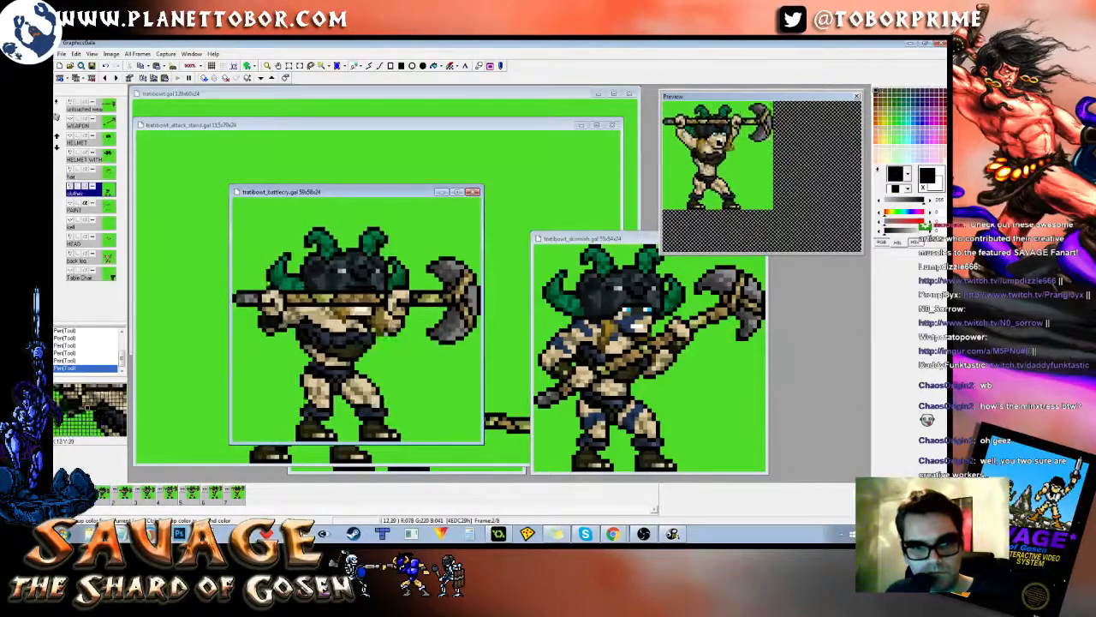
pyautogui.press('Right')
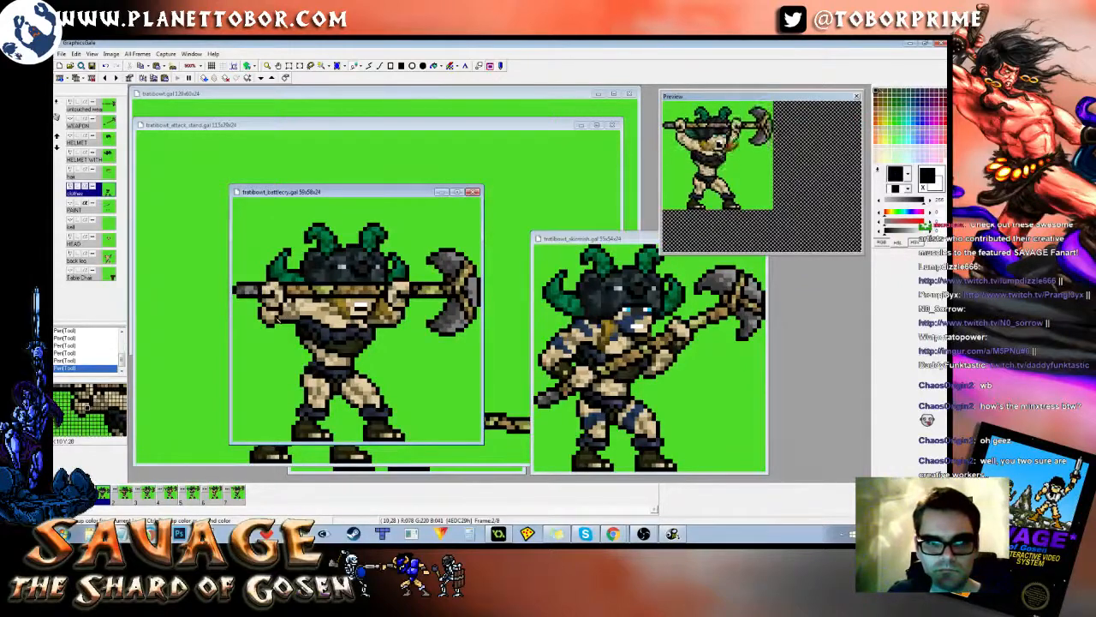
pyautogui.press('Left')
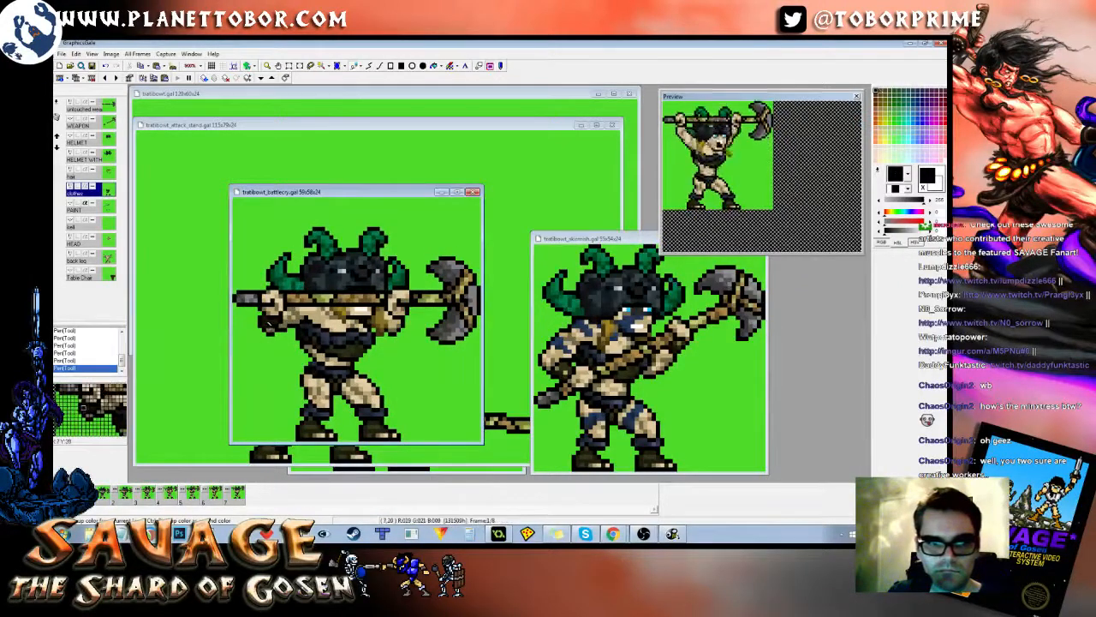
pyautogui.press('Right')
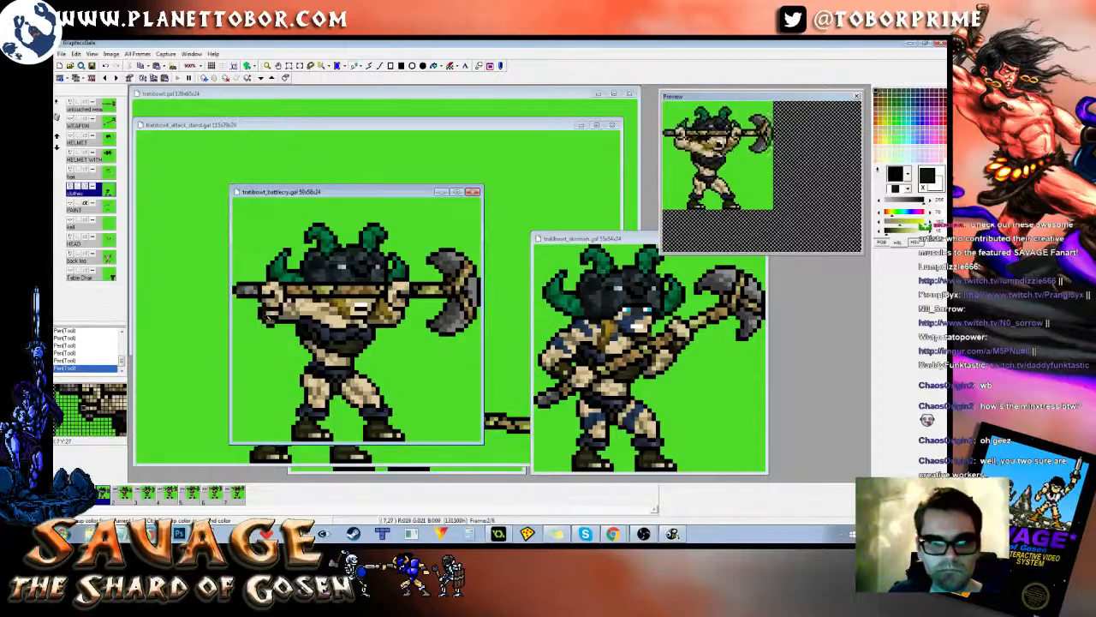
pyautogui.press('Left')
pyautogui.press('Right')
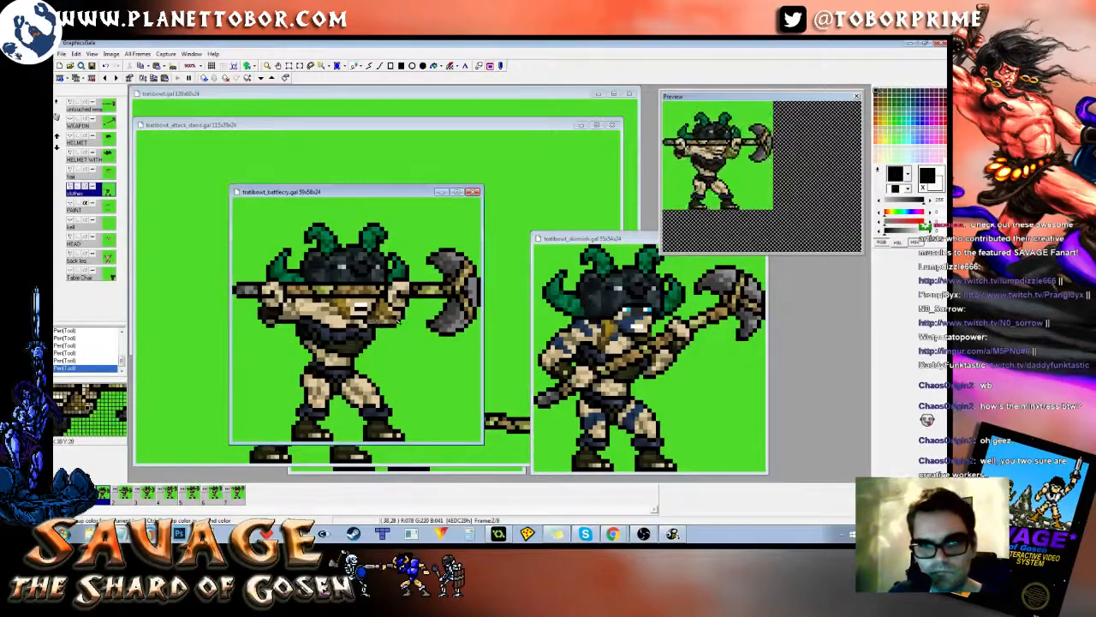
pyautogui.press('Left')
pyautogui.press('Left')
pyautogui.press('Right')
pyautogui.press('Right')
pyautogui.press('Right')
pyautogui.press('Right')
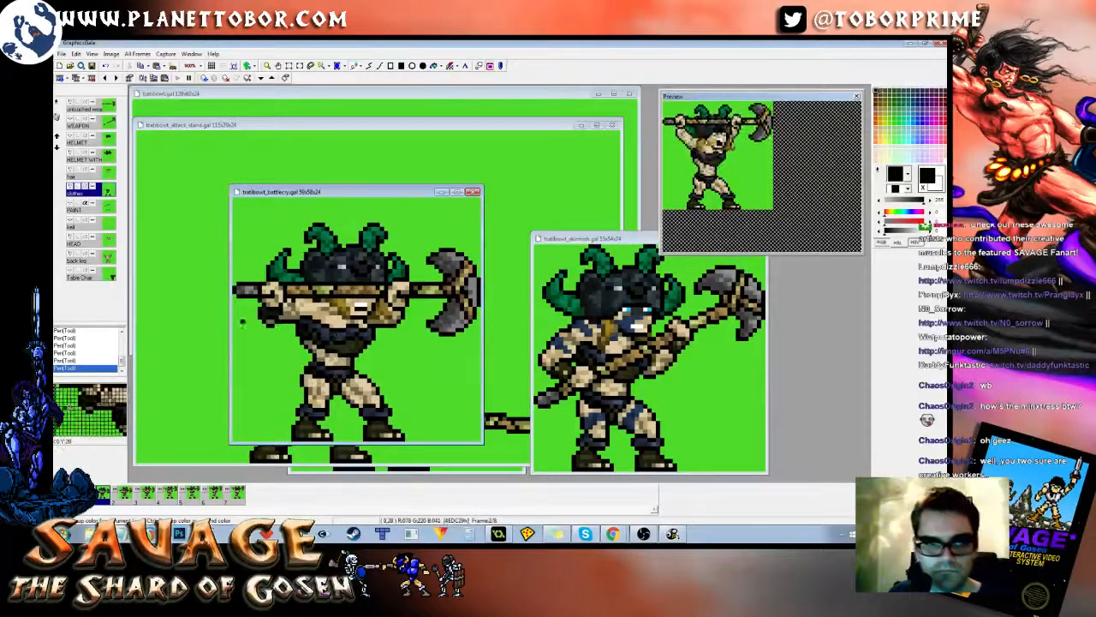
# Step: Copy the second frame's dark wrist pixels onto the third and fourth frames, moving them up to follow the raised arm
pyautogui.moveTo(244, 291); pyautogui.dragTo(290, 358)
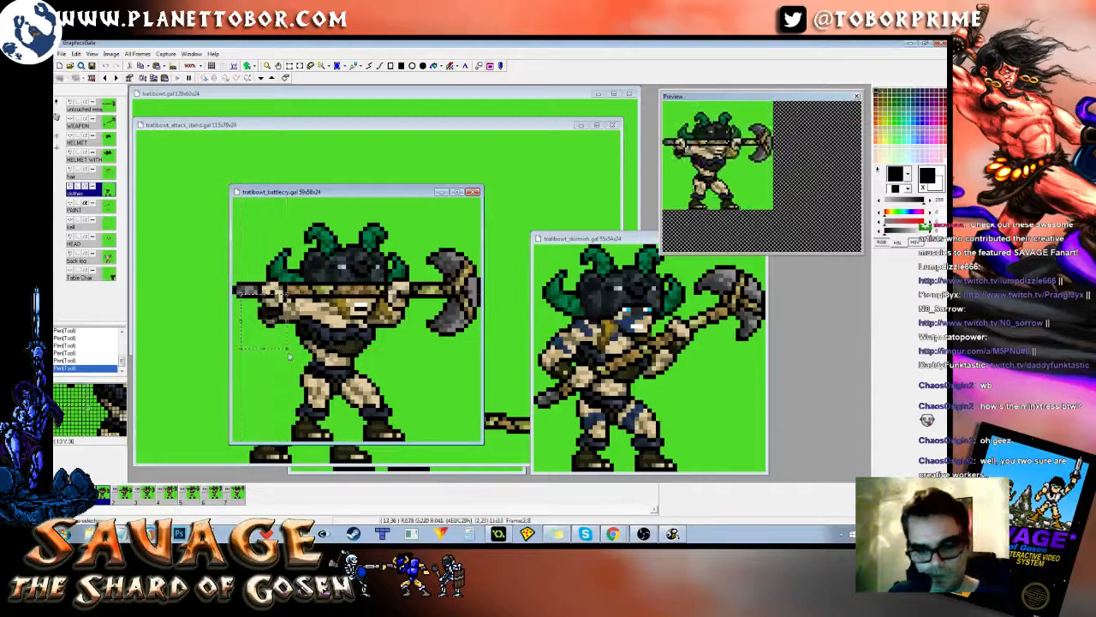
pyautogui.press('Up')
pyautogui.press('Up')
pyautogui.press('Up')
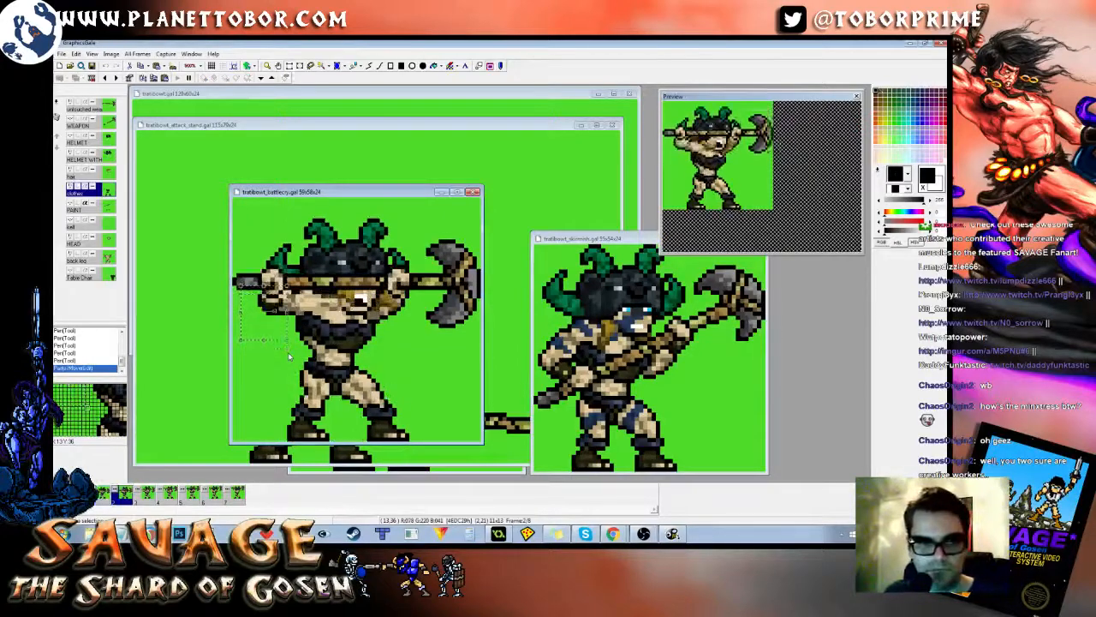
pyautogui.press('Up')
pyautogui.press('Up')
pyautogui.press('Up')
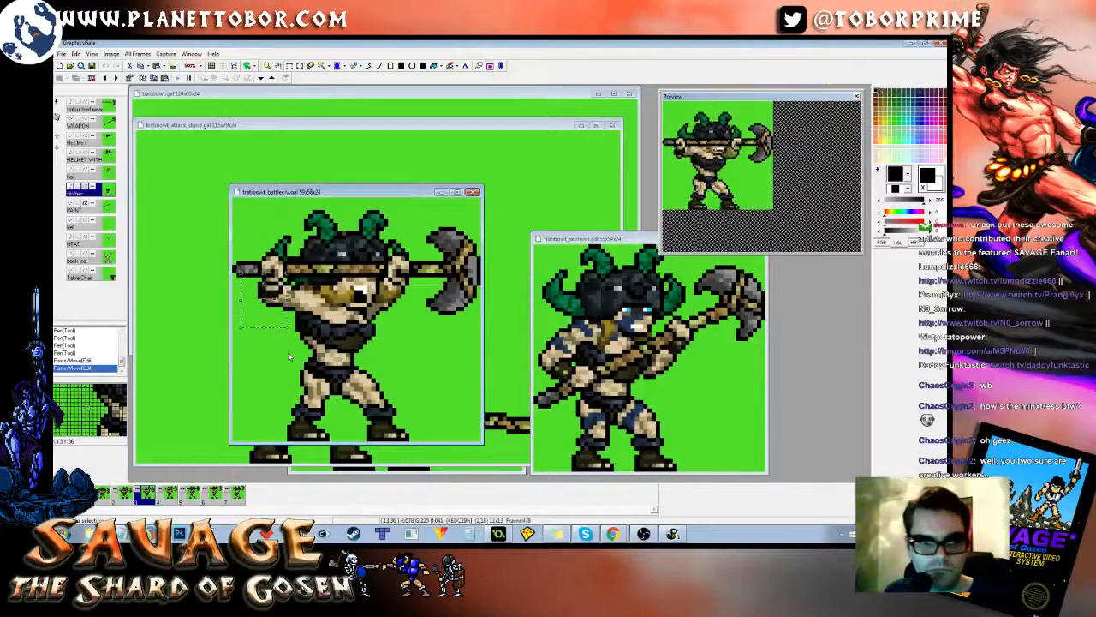
pyautogui.click(289, 354)
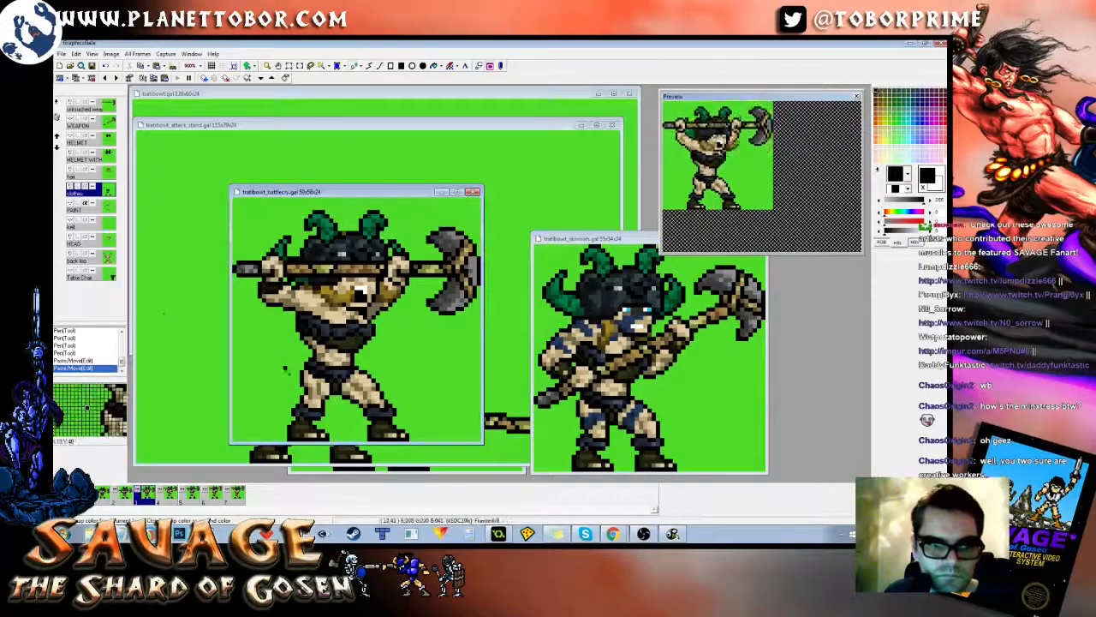
# Step: Retouch the fourth frame's wristband with black and dark clothing pixels to fit the forearm nearest the axe butt
pyautogui.rightClick(269, 306)
pyautogui.rightClick(281, 291)
pyautogui.click(277, 291)
pyautogui.moveTo(277, 295); pyautogui.dragTo(268, 295)
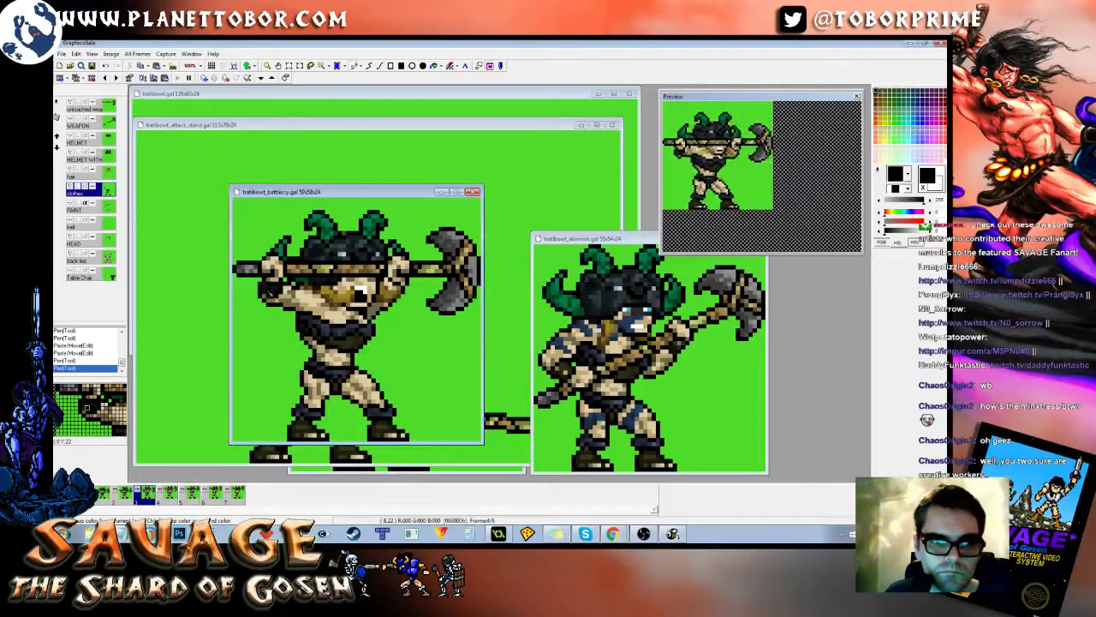
pyautogui.rightClick(277, 294)
pyautogui.click(268, 293)
pyautogui.click(273, 294)
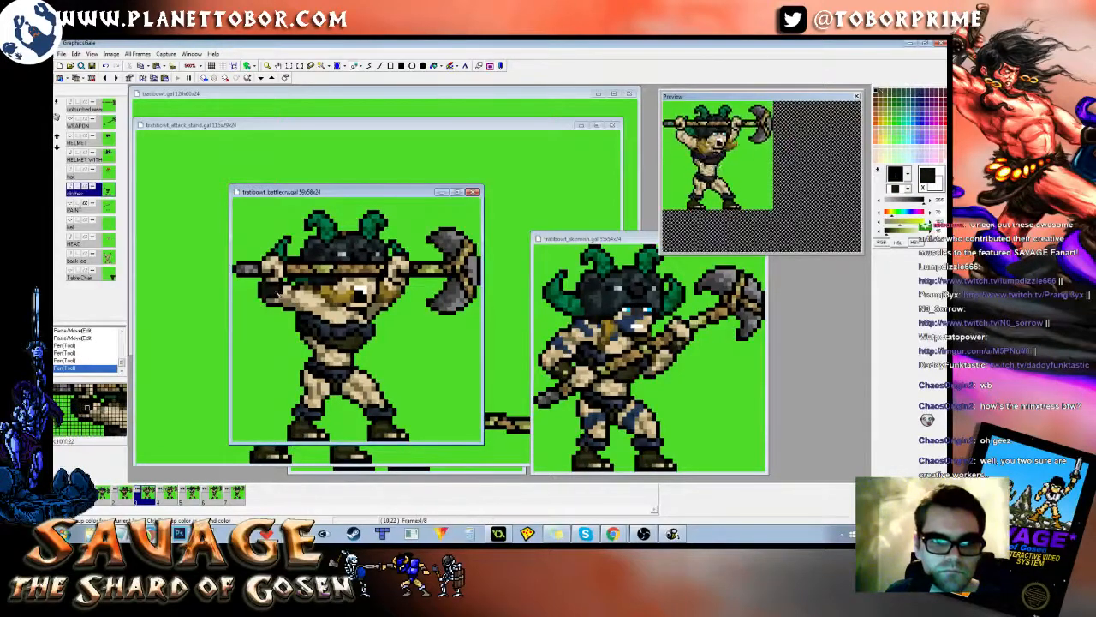
# Step: Copy the fourth frame's wristband onto the fifth frame, shifting it up to the raised wrist
pyautogui.rightClick(245, 226)
pyautogui.moveTo(242, 227); pyautogui.dragTo(299, 340)
pyautogui.press('Right')
pyautogui.press('Up')
pyautogui.press('Up')
pyautogui.press('Up')
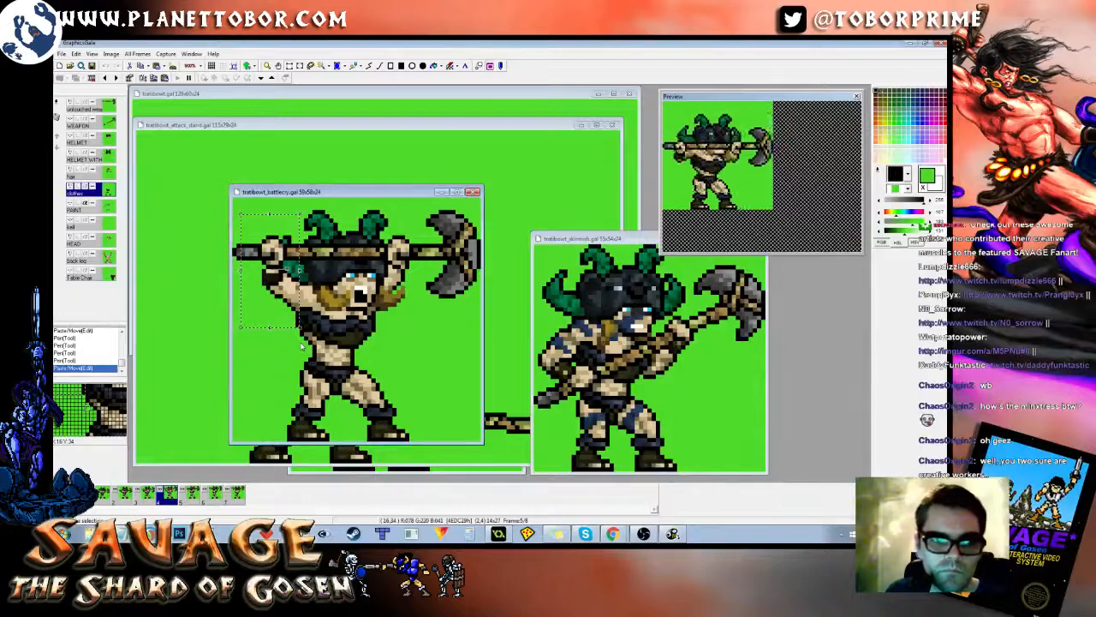
pyautogui.moveTo(271, 315); pyautogui.dragTo(275, 315)
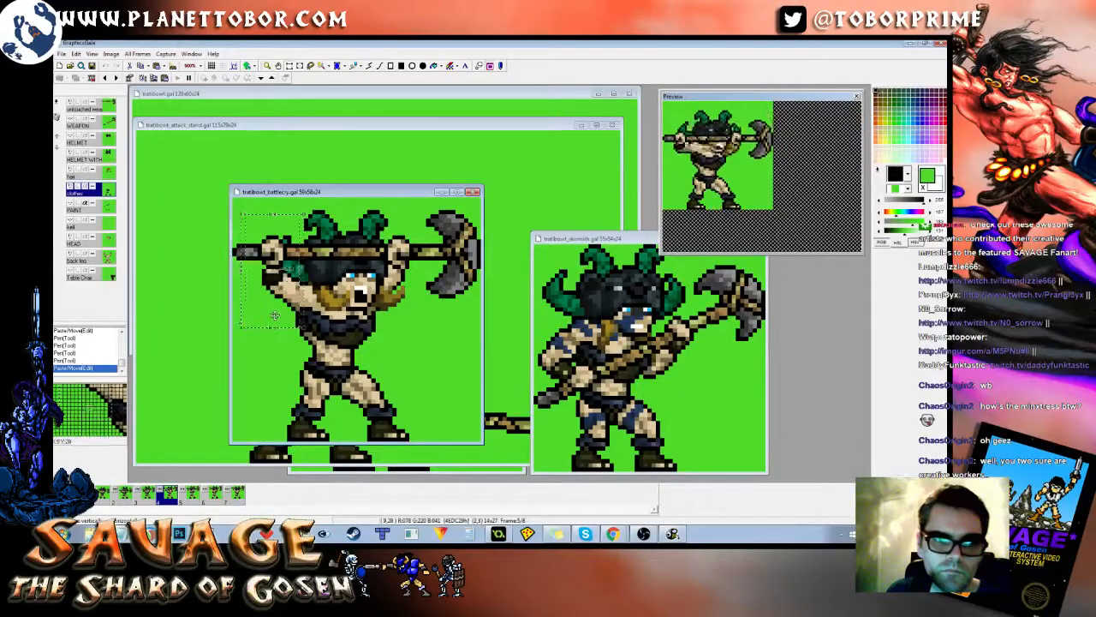
pyautogui.press('Escape')
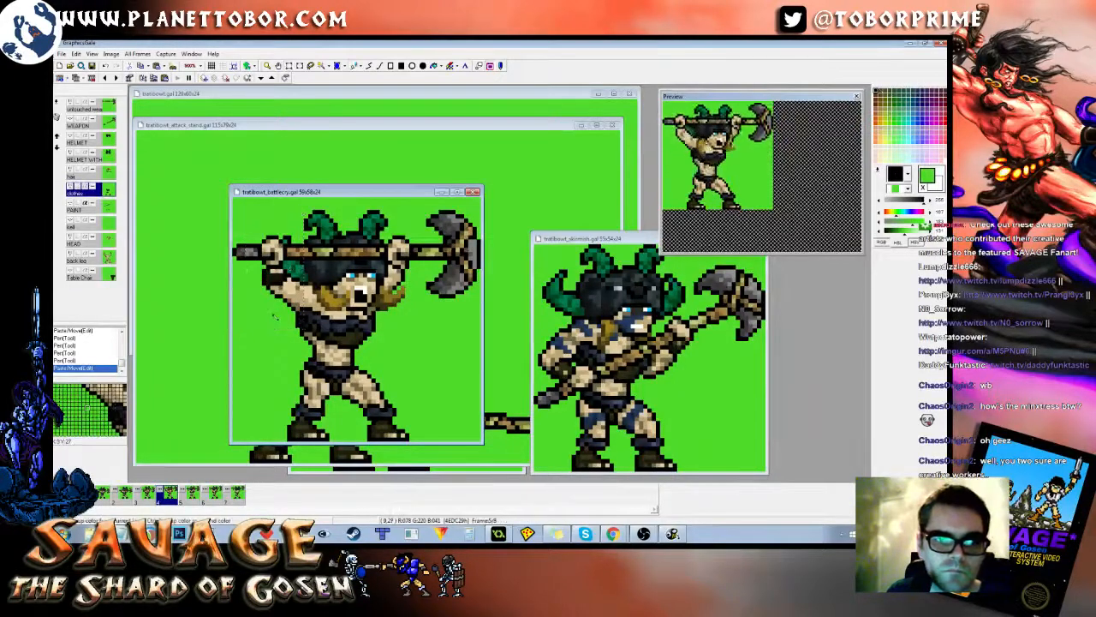
# Step: Add black and dark clothing pixels to the fifth frame's wristband to fit the steeper forearm
pyautogui.rightClick(285, 273)
pyautogui.click(285, 273)
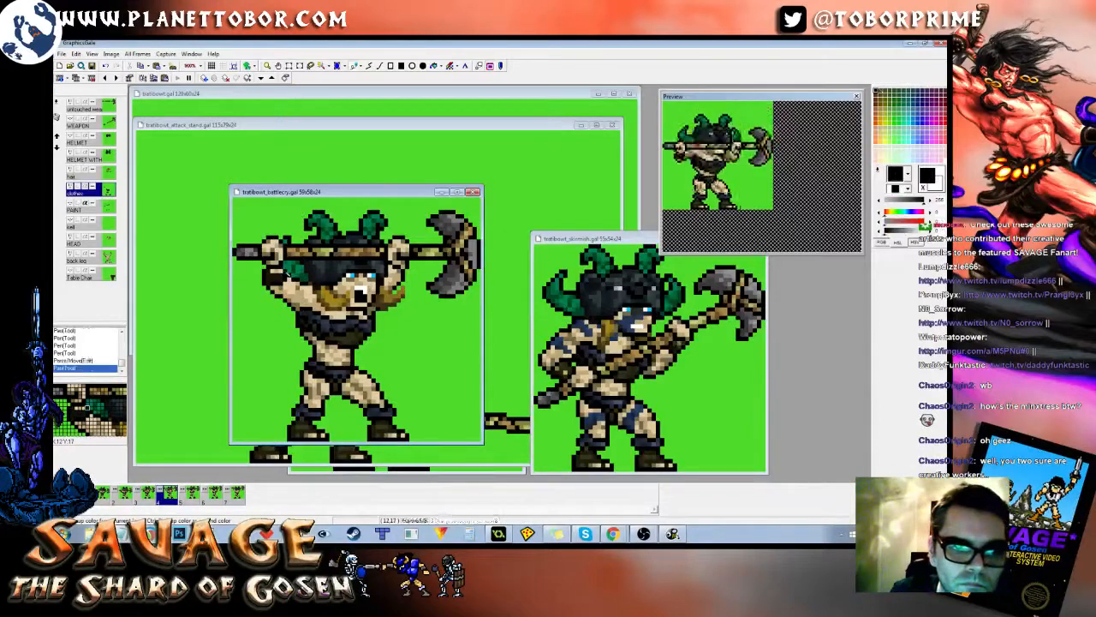
pyautogui.rightClick(281, 273)
pyautogui.click(277, 274)
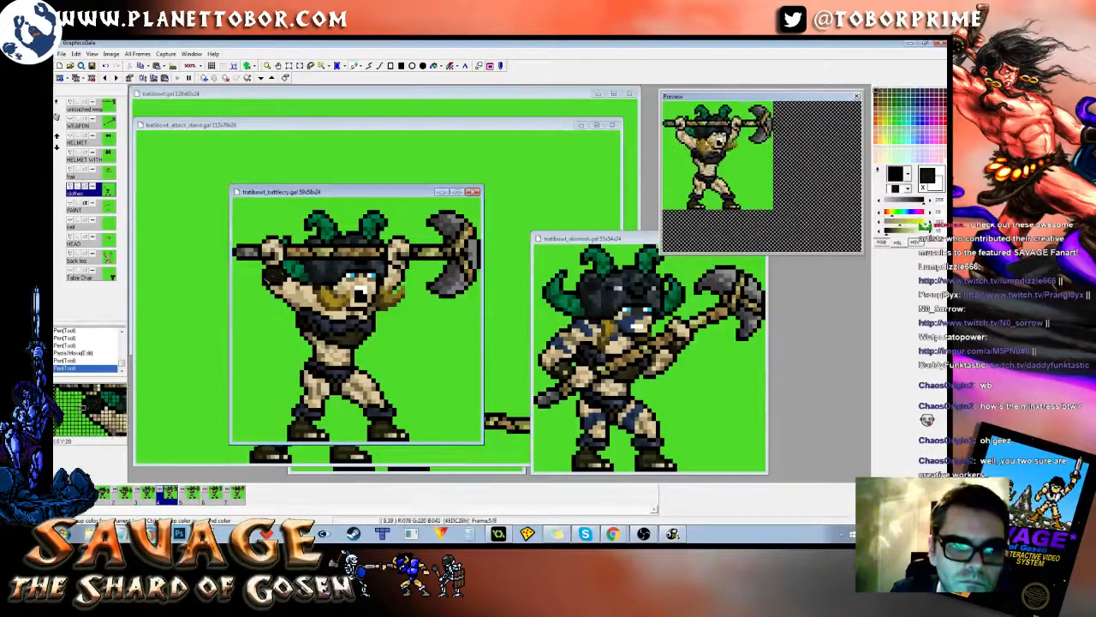
# Step: Copy the fifth frame's wristband onto the sixth frame and move it up to the wrist
pyautogui.rightClick(257, 272)
pyautogui.press('s')
pyautogui.moveTo(254, 269); pyautogui.dragTo(293, 324)
pyautogui.press('Right')
pyautogui.hotkey('ctrl', 'v')
pyautogui.press('Up')
pyautogui.click(285, 327)
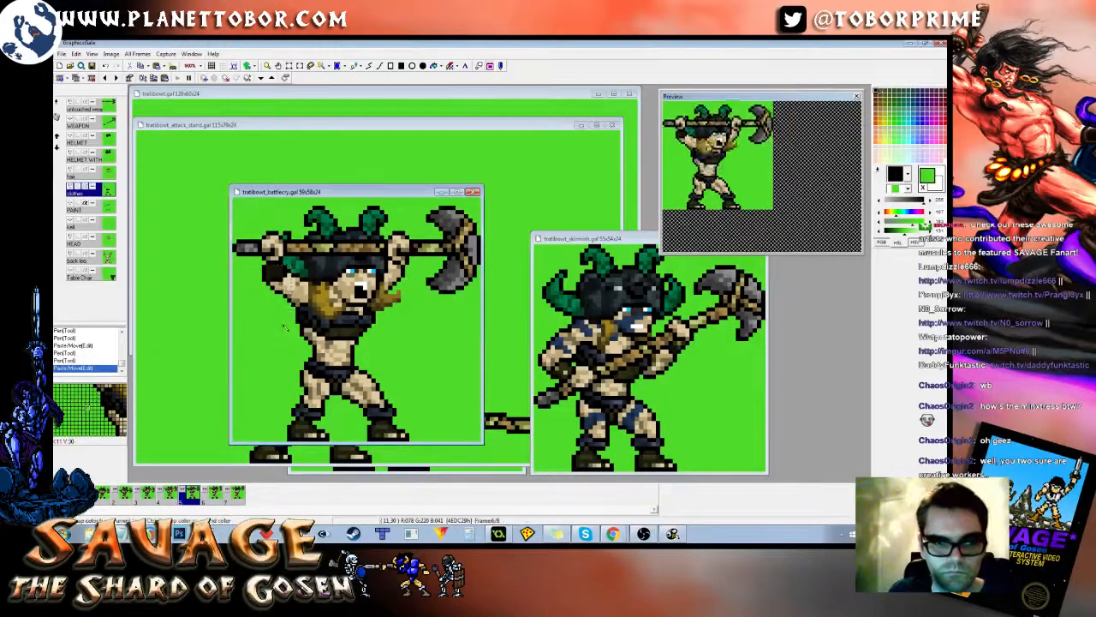
# Step: Touch up the inner edge of the wristband on the sixth and fifth frames so their shapes match
pyautogui.rightClick(278, 276)
pyautogui.click(284, 274)
pyautogui.rightClick(253, 328)
pyautogui.press('Left')
pyautogui.press('Right')
pyautogui.press('Left')
pyautogui.rightClick(280, 276)
pyautogui.click(285, 288)
pyautogui.rightClick(276, 312)
pyautogui.rightClick(275, 280)
pyautogui.click(283, 289)
# Step: Copy the sixth frame's wristband onto the seventh and eighth frames, raising it to follow the wrist in each
pyautogui.press('Left')
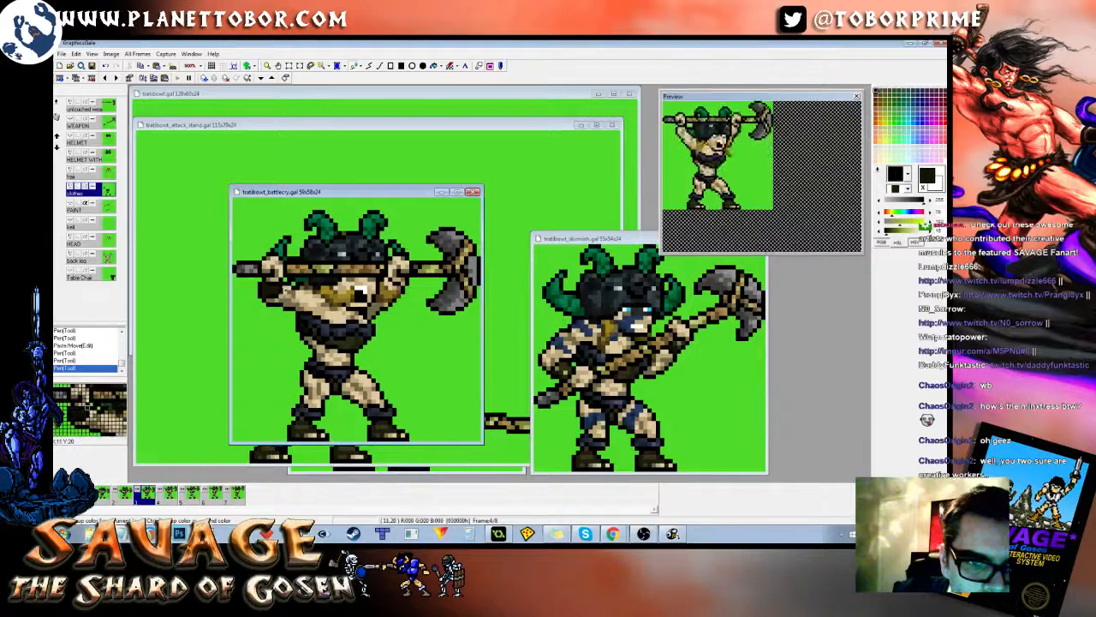
pyautogui.press('Left')
pyautogui.press('Right')
pyautogui.press('Right')
pyautogui.press('Right')
pyautogui.press('Right')
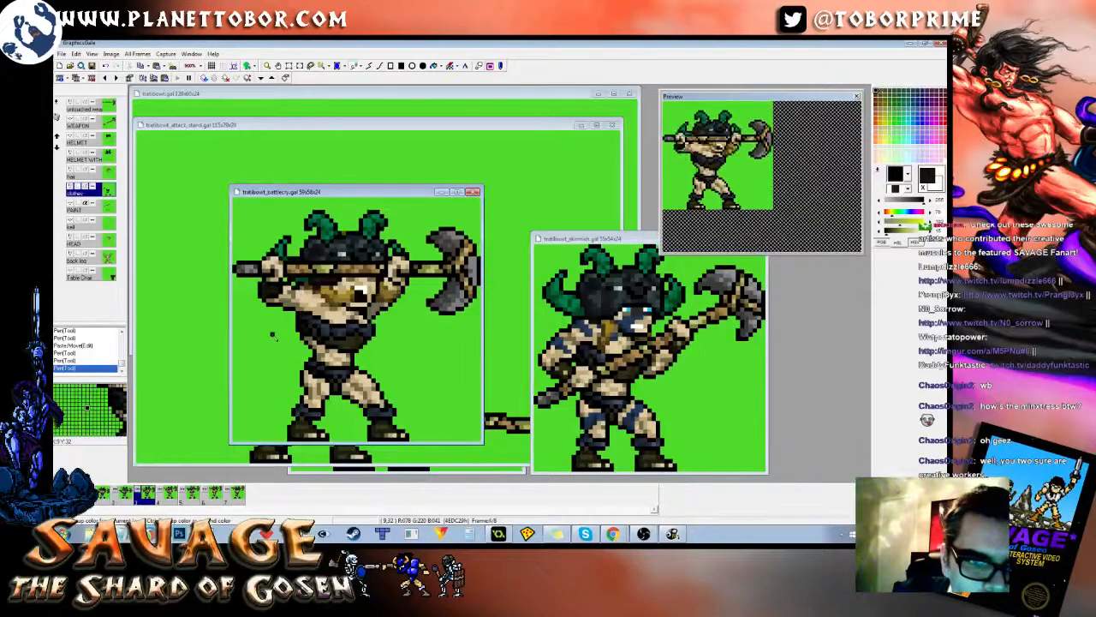
pyautogui.press('Left')
pyautogui.rightClick(274, 335)
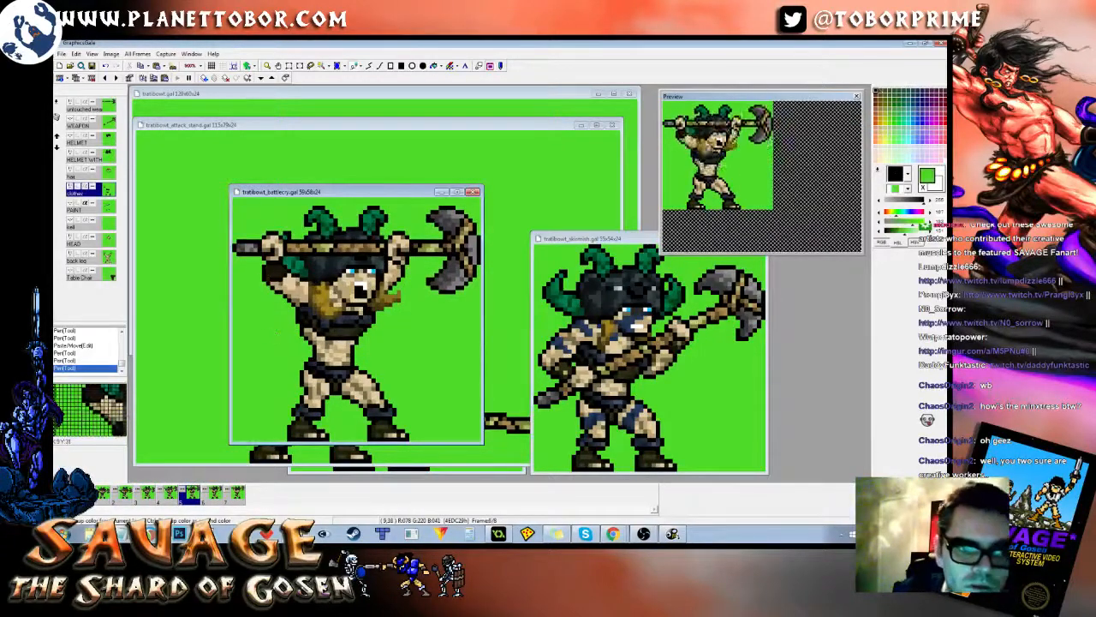
pyautogui.moveTo(250, 257); pyautogui.dragTo(296, 306)
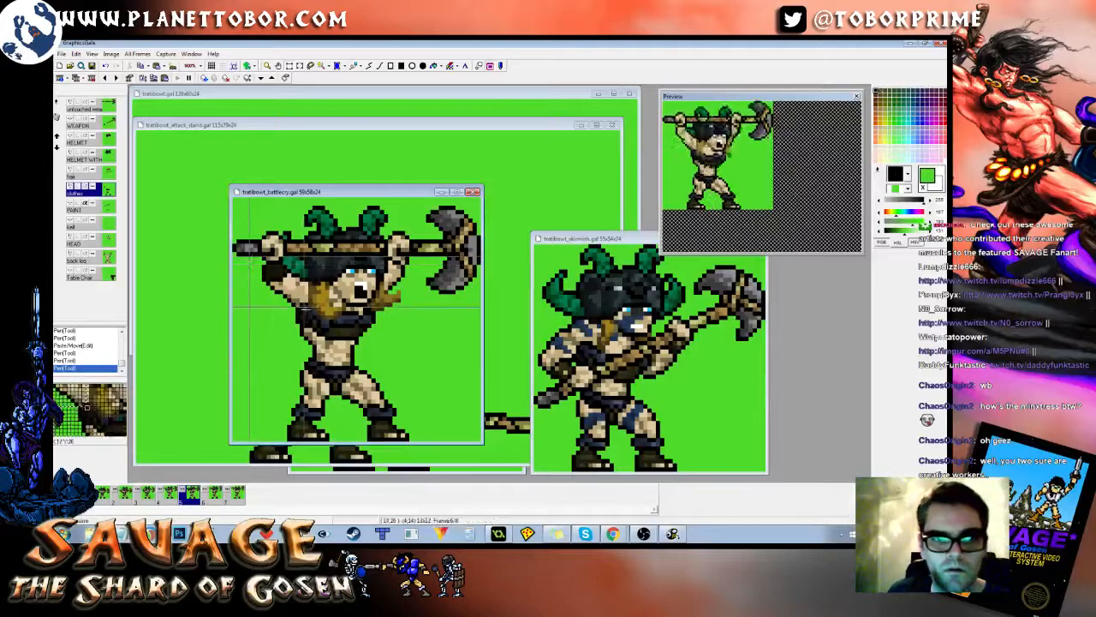
pyautogui.press('Right')
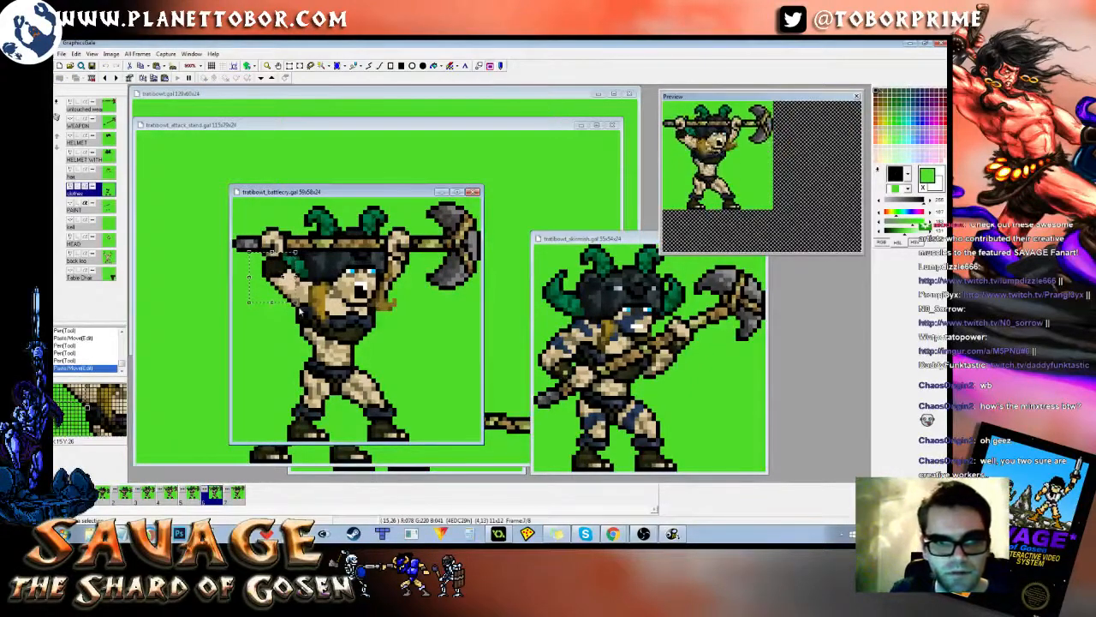
pyautogui.press('Right')
pyautogui.hotkey('ctrl', 'v')
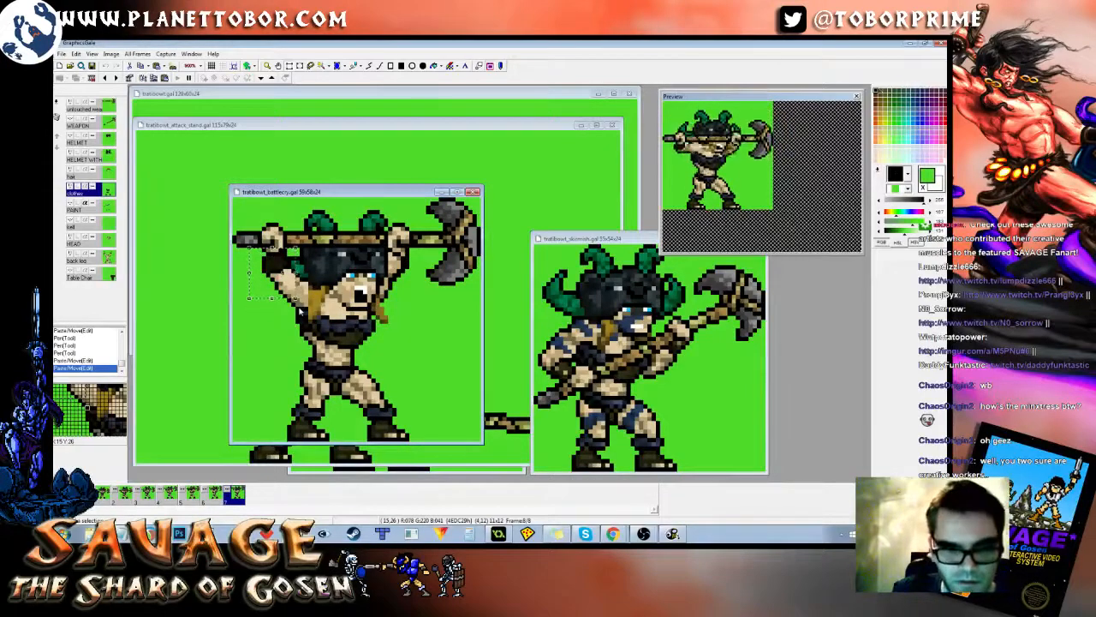
# Step: Step through the battlecry frames back to the first to examine the wristband's position across the animation
pyautogui.press('Right')
pyautogui.press('Right')
pyautogui.press('Right')
pyautogui.press('Right')
pyautogui.press('Right')
pyautogui.press('Right')
pyautogui.press('Right')
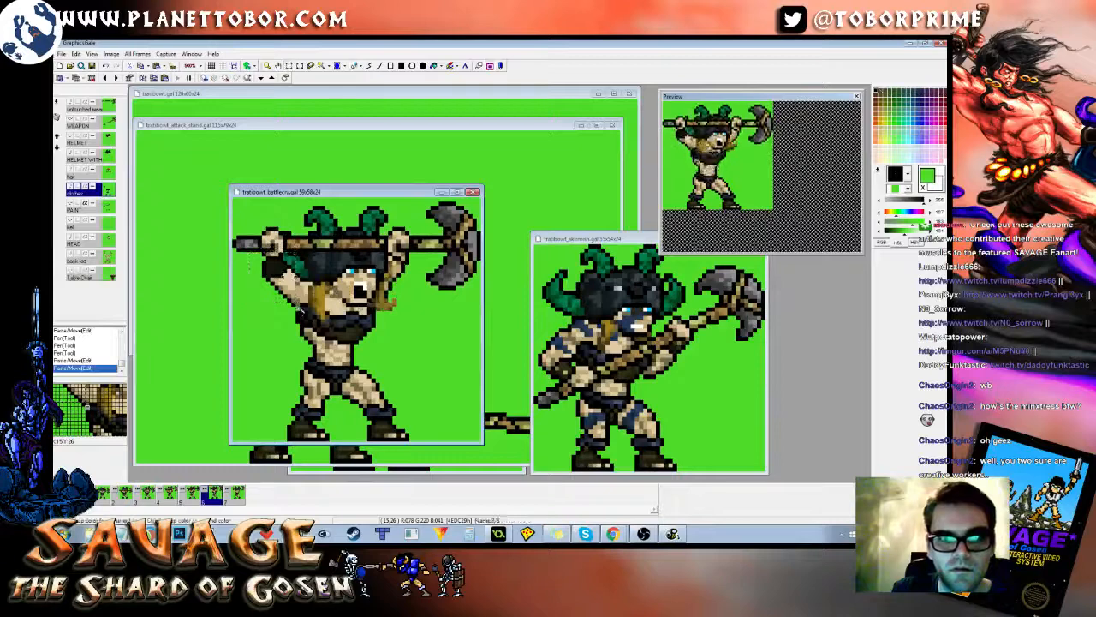
pyautogui.press('Right')
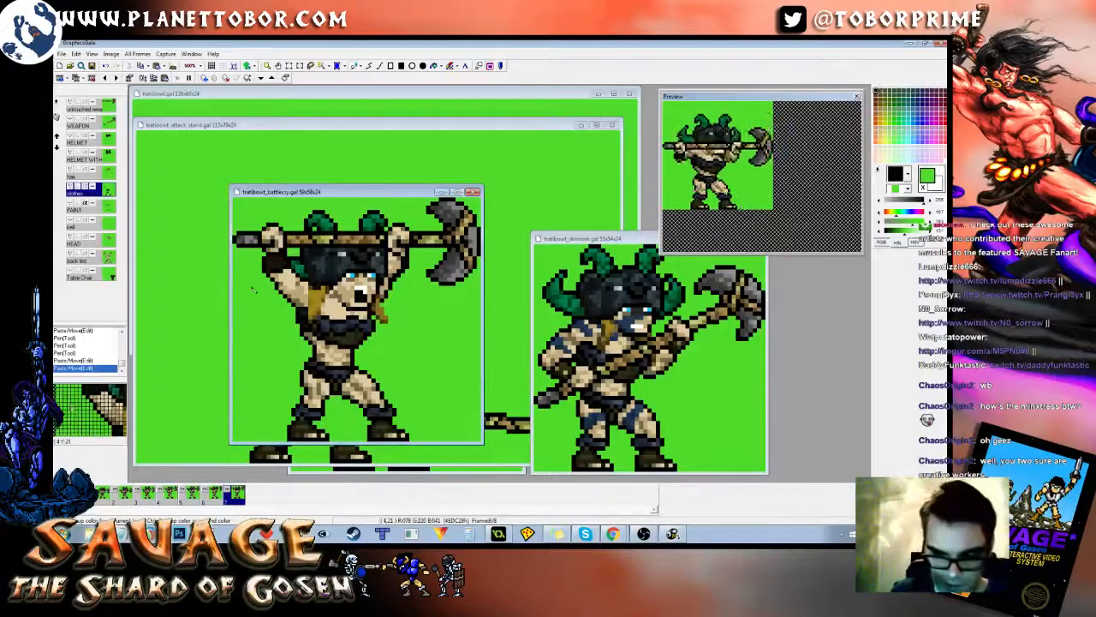
pyautogui.press('Right')
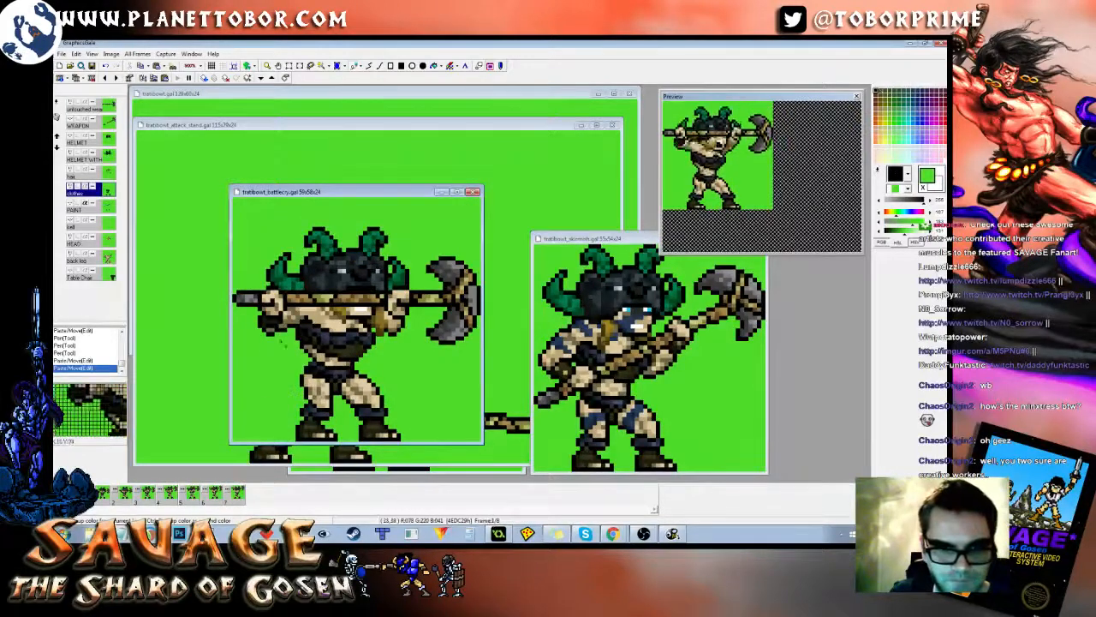
# Step: Pick the dark clothing color and shade the wristband pixels on the first and second frames
pyautogui.rightClick(314, 343)
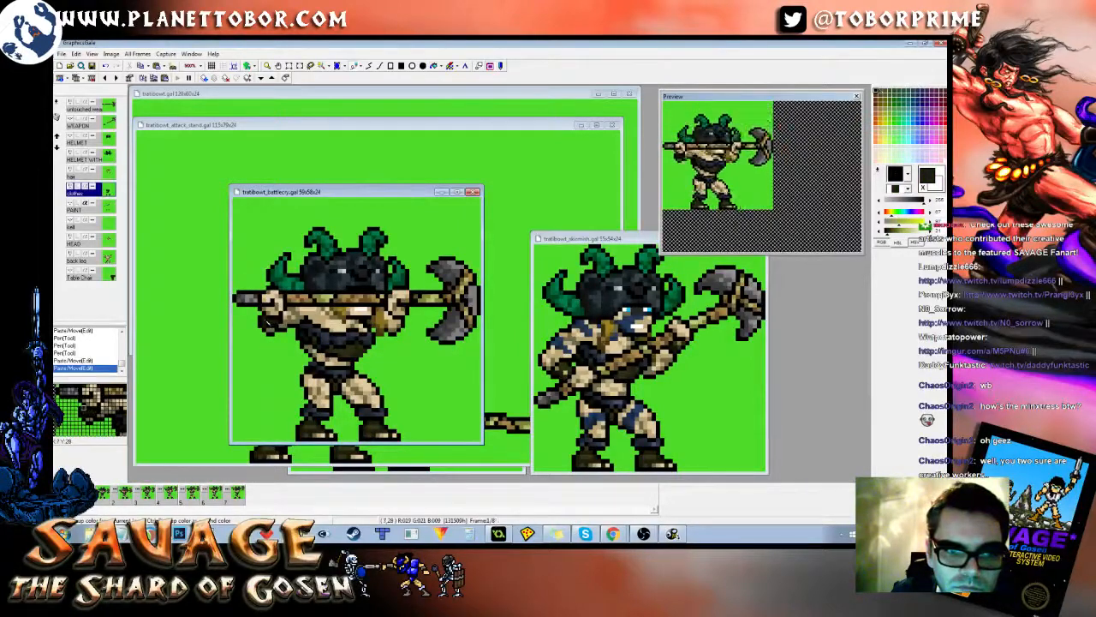
pyautogui.press('Right')
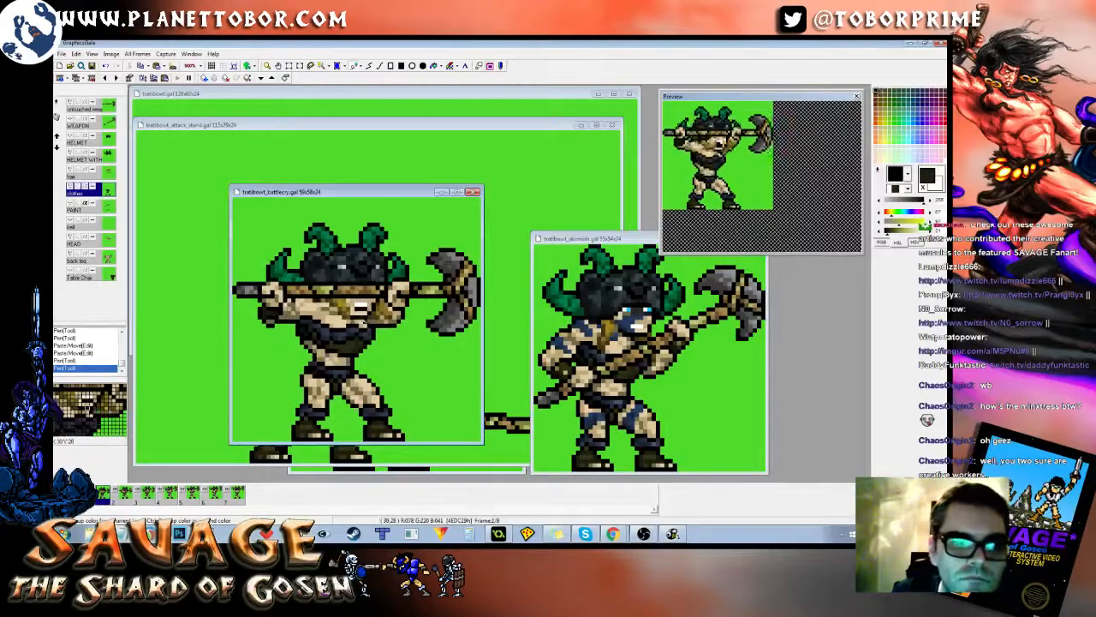
pyautogui.click(262, 315)
pyautogui.click(266, 314)
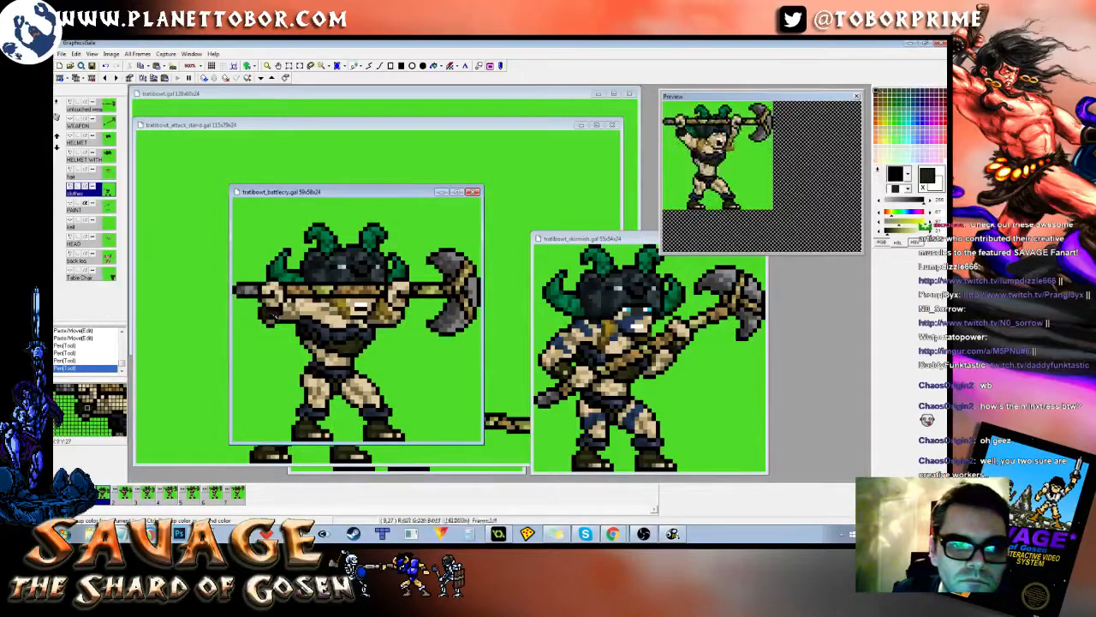
pyautogui.press('Right')
pyautogui.click(288, 320)
pyautogui.press('Left')
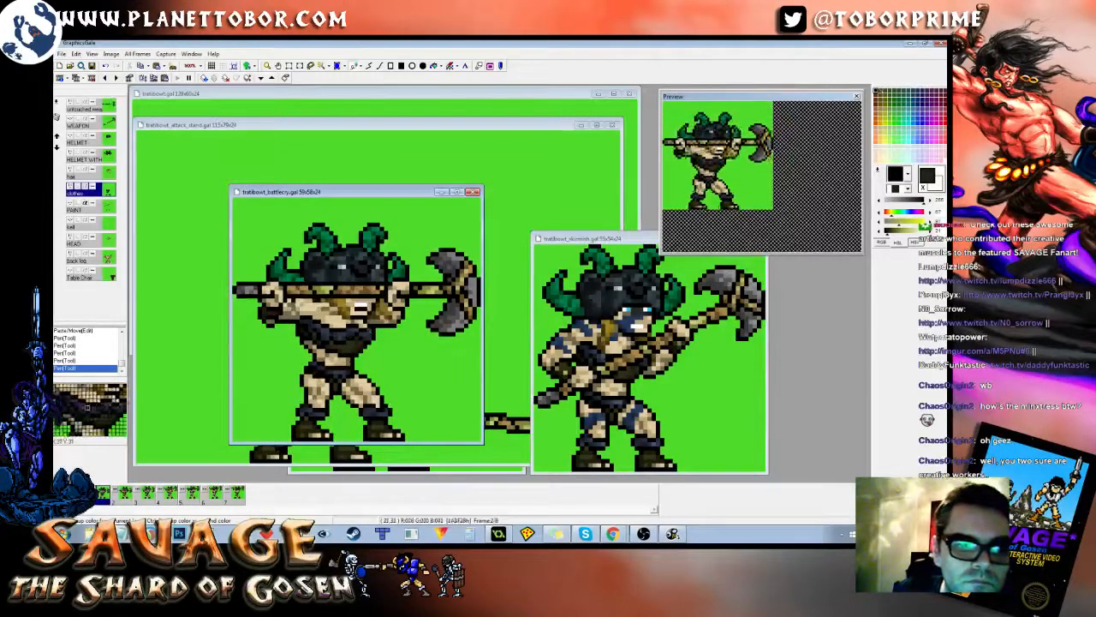
# Step: Shade the wristband on the third and fourth frames with the same dark clothing color, comparing them with the neighboring frames
pyautogui.press('Right')
pyautogui.click(268, 304)
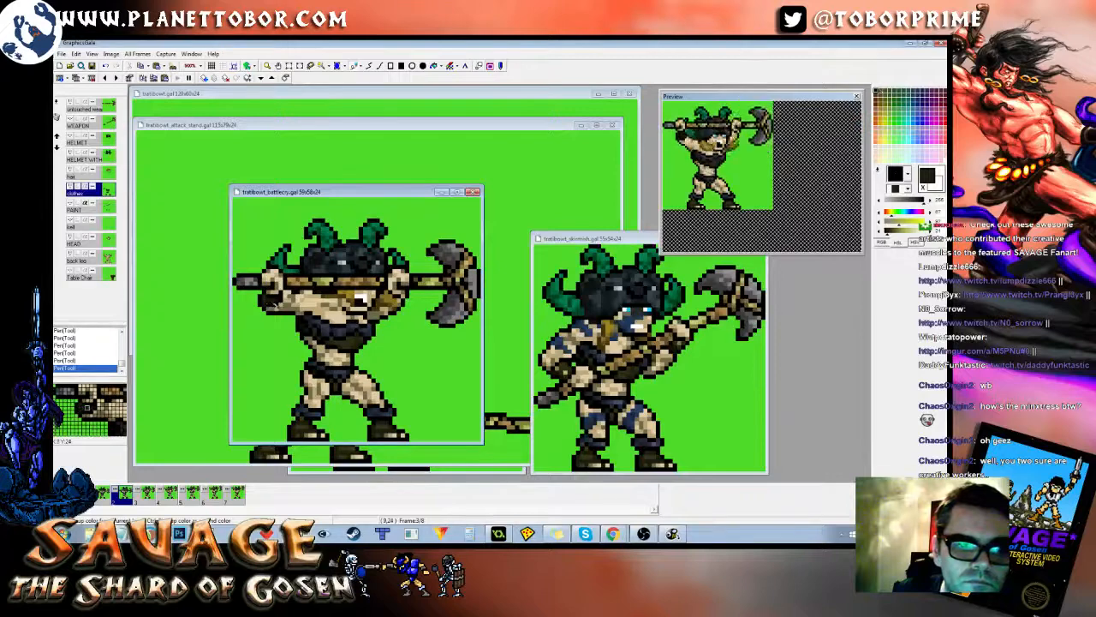
pyautogui.press('Right')
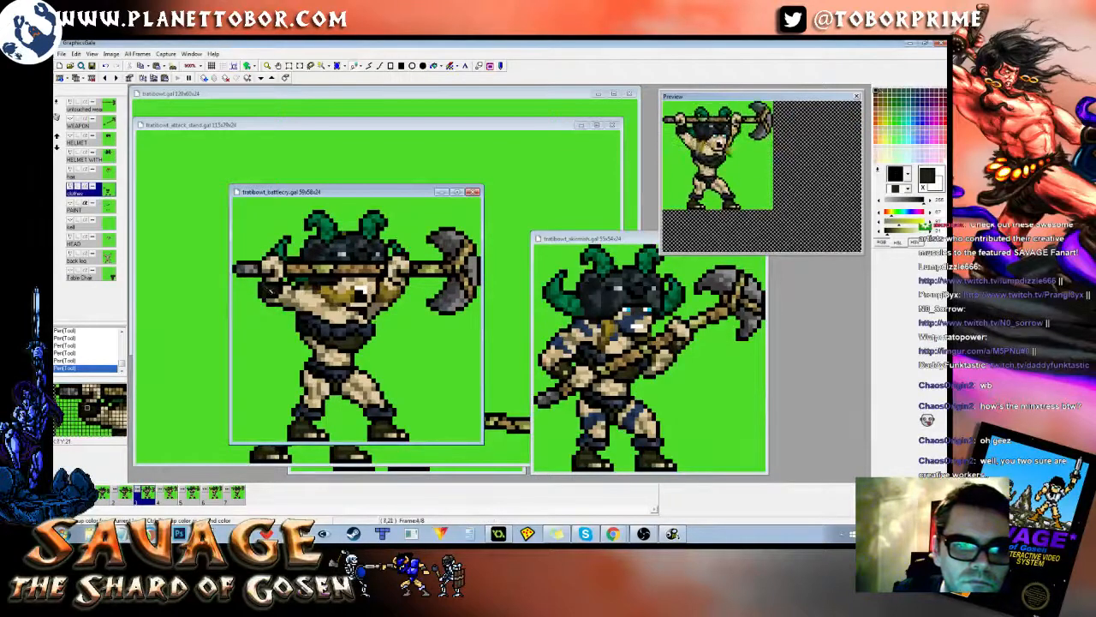
pyautogui.press('Left')
pyautogui.press('Right')
pyautogui.press('Right')
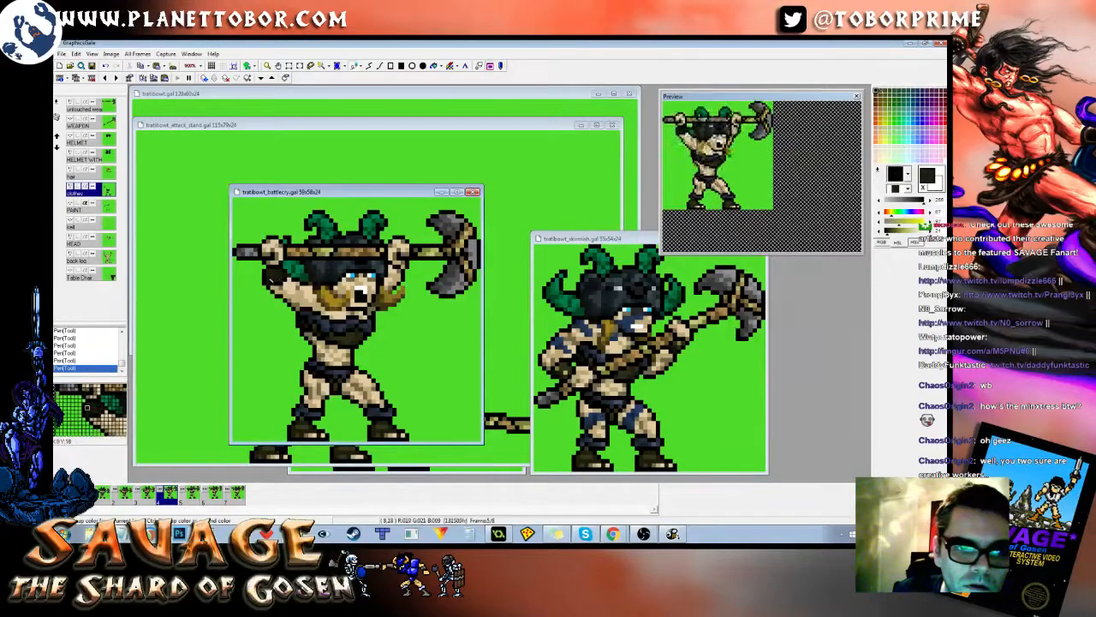
pyautogui.press('Left')
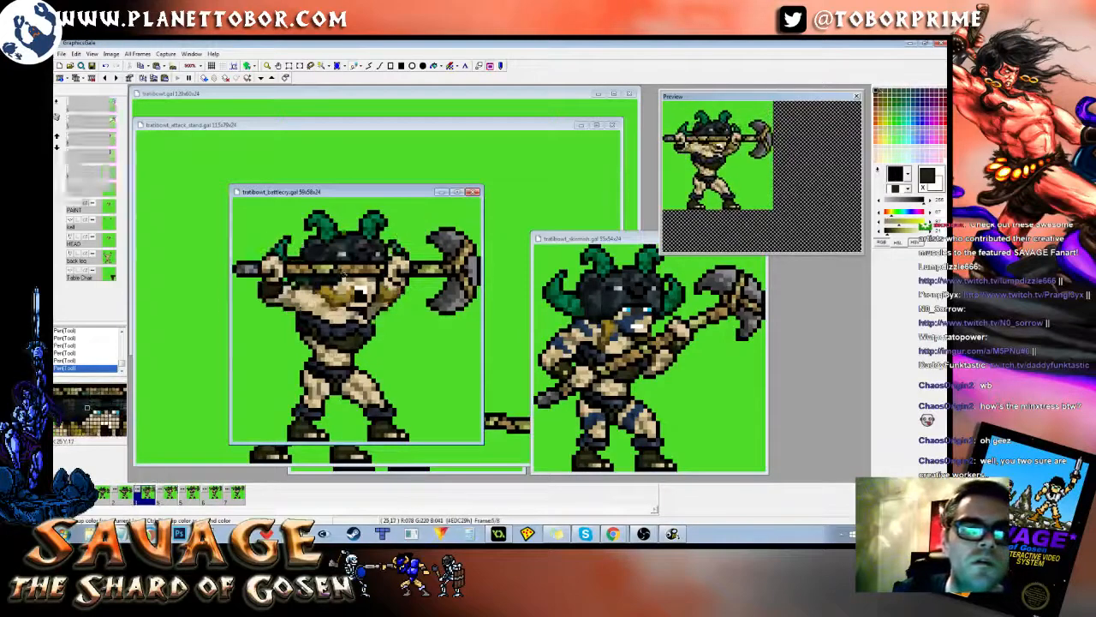
# Step: Sample the dark wristband color and shade the wristband on the fifth and sixth frames, comparing each with its neighboring frame
pyautogui.press('Right')
pyautogui.rightClick(280, 282)
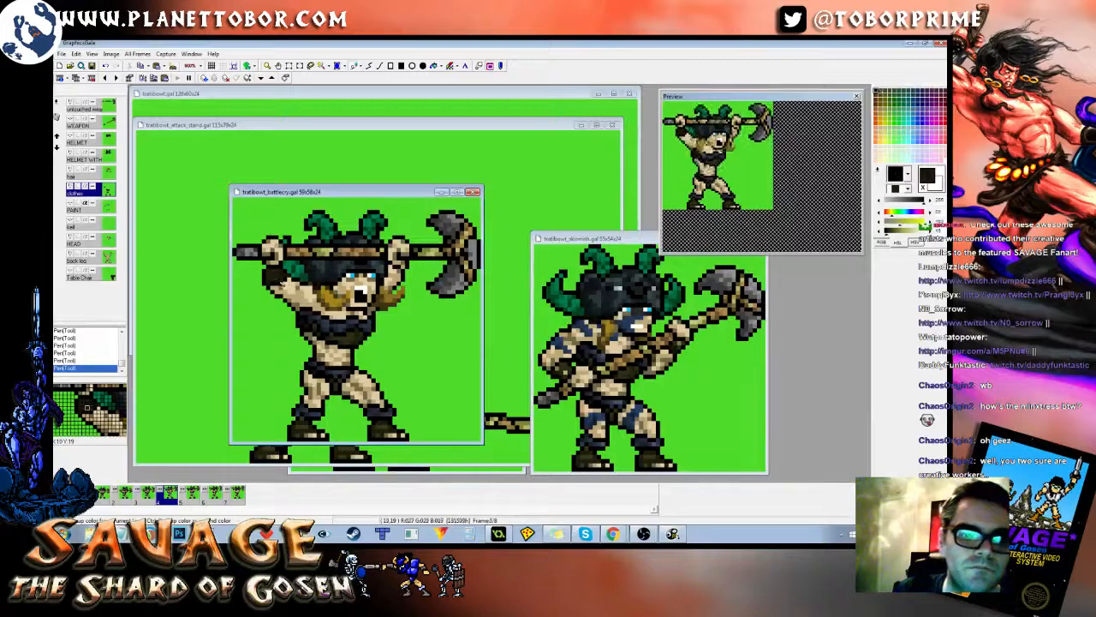
pyautogui.press('Left')
pyautogui.press('Right')
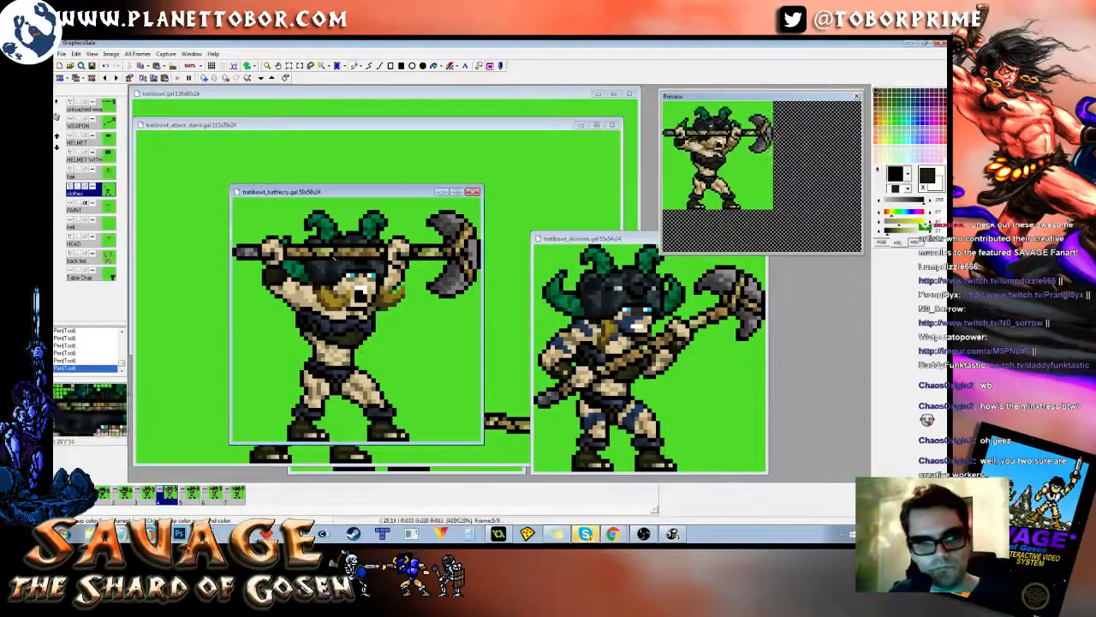
pyautogui.press('Right')
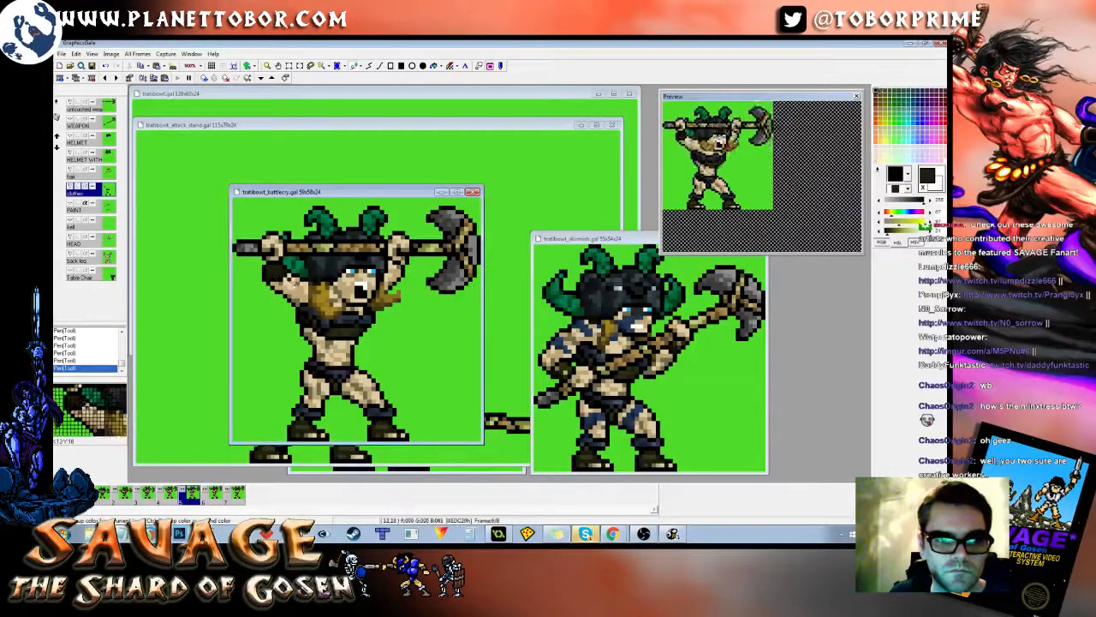
pyautogui.press('Left')
pyautogui.press('Right')
pyautogui.press('Left')
pyautogui.press('Right')
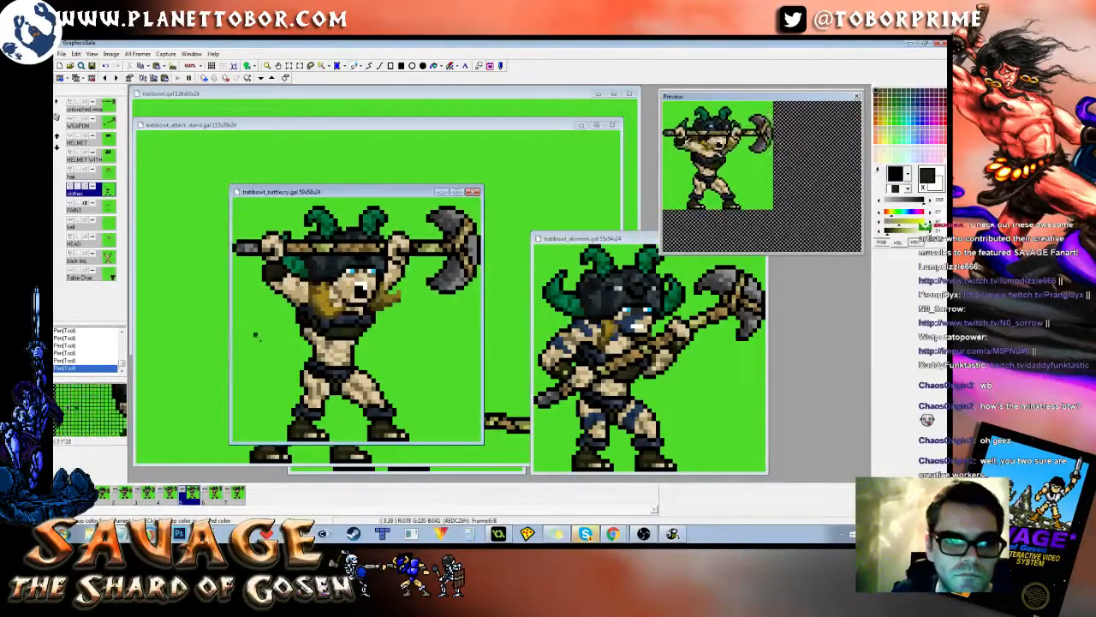
pyautogui.press('Left')
pyautogui.press('Right')
# Step: Shade the wristband on the seventh and eighth frames with the same dark clothing color, completing the pass through the animation
pyautogui.press('Right')
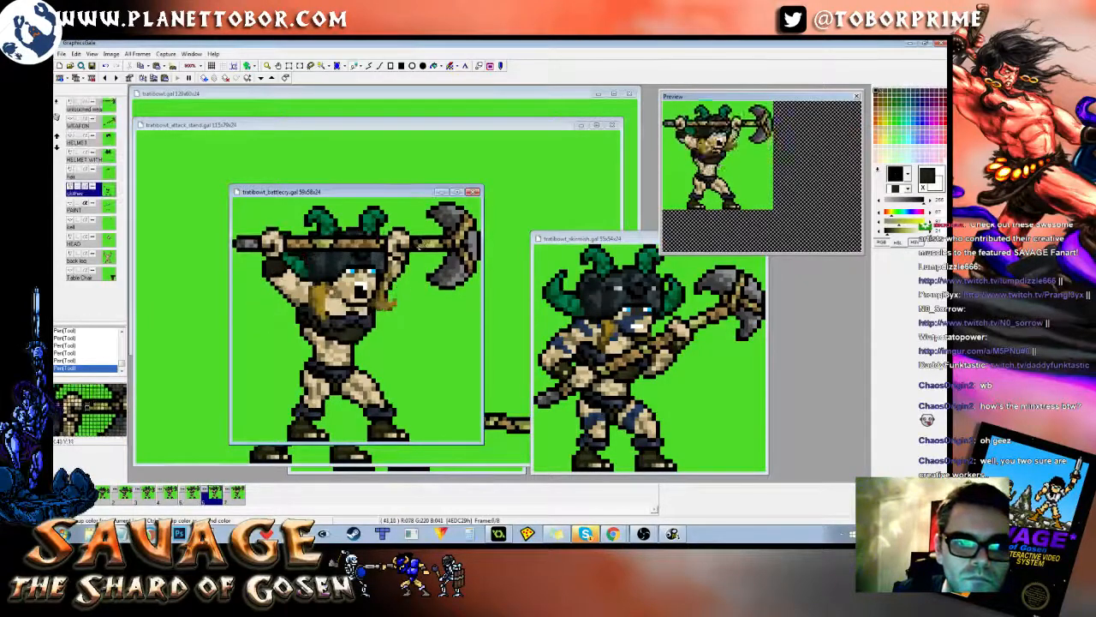
pyautogui.press('Right')
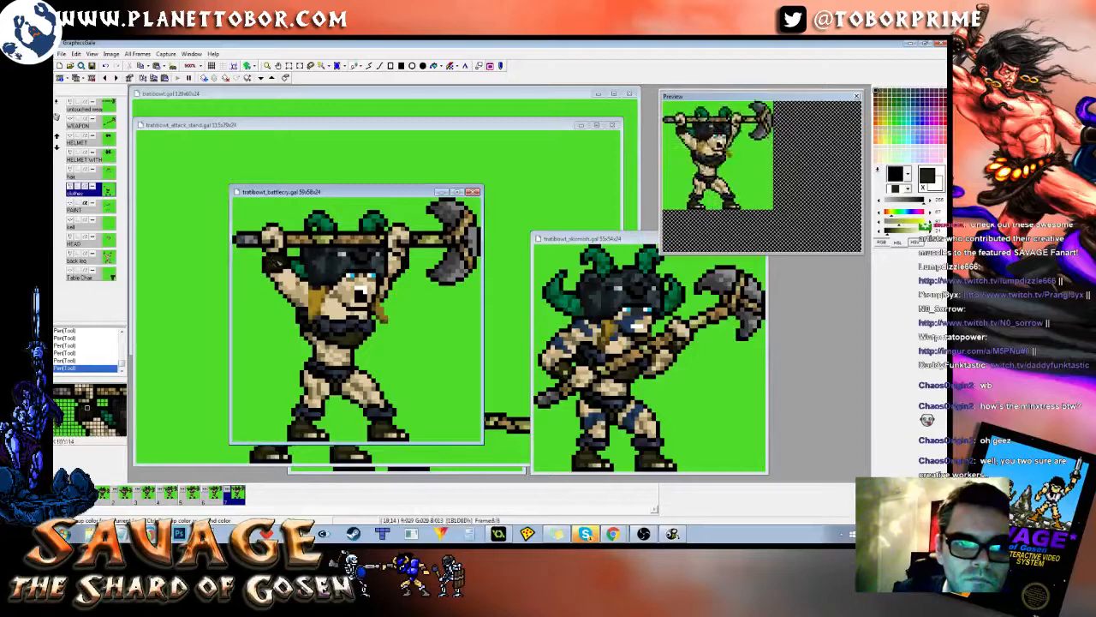
pyautogui.press('Left')
pyautogui.press('Right')
pyautogui.press('Right')
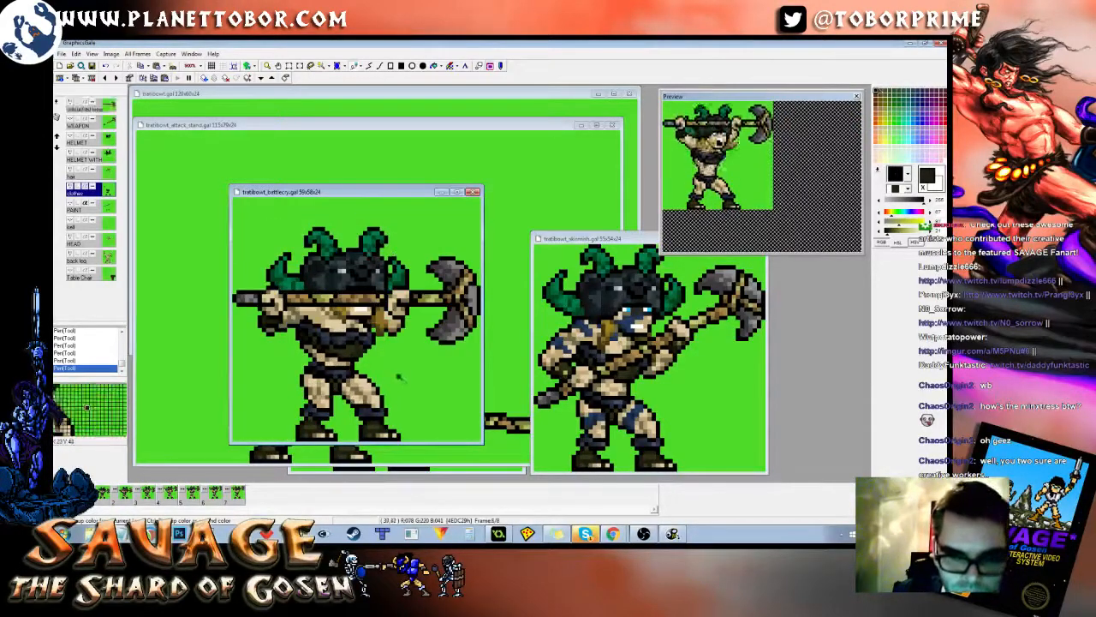
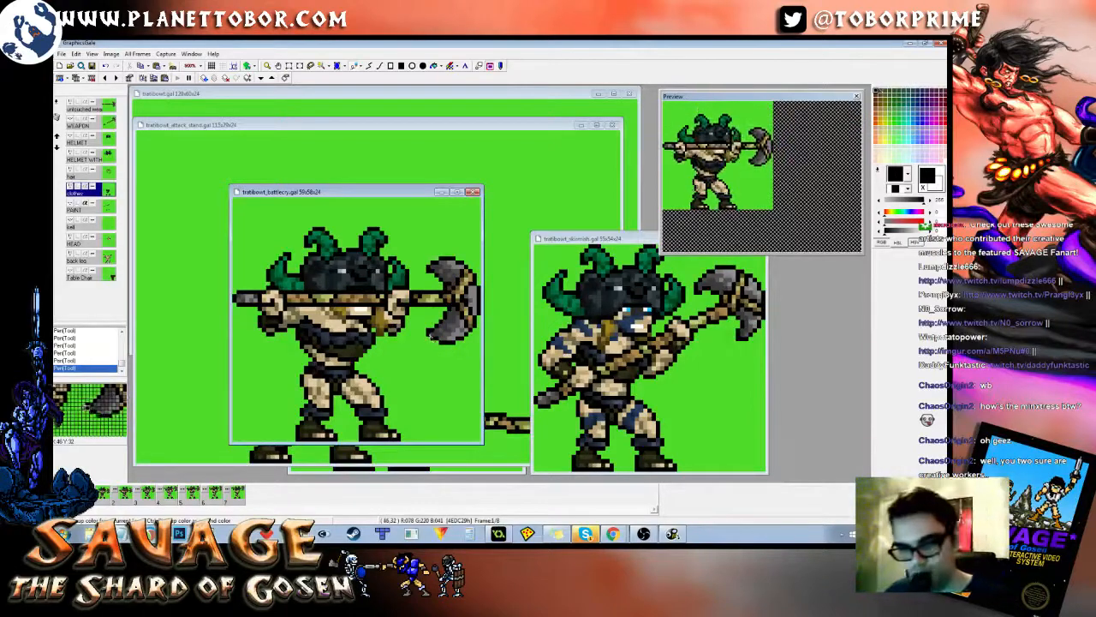
# Step: Draw black wristband pixels on the wrist nearer the axe head in the first four frames, comparing neighboring frames
pyautogui.press('Right')
pyautogui.press('Left')
pyautogui.press('Right')
pyautogui.press('Right')
pyautogui.press('Left')
pyautogui.press('Right')
pyautogui.press('Right')
# Step: Draw the black wristband pixels on the axe-head-side wrist in the fifth through eighth frames
pyautogui.press('Right')
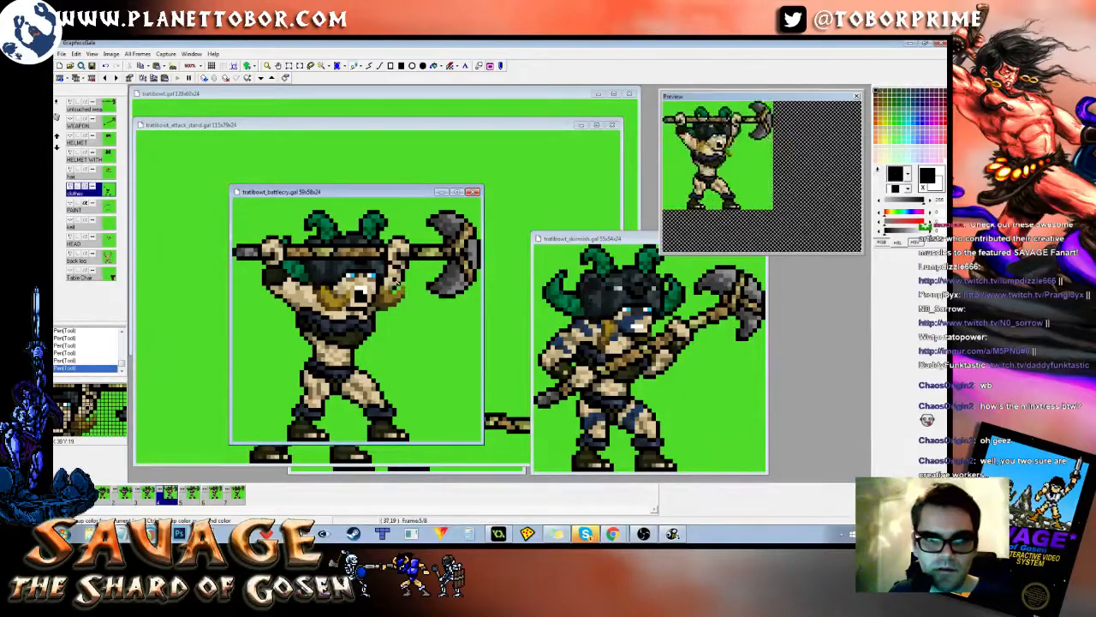
pyautogui.press('Right')
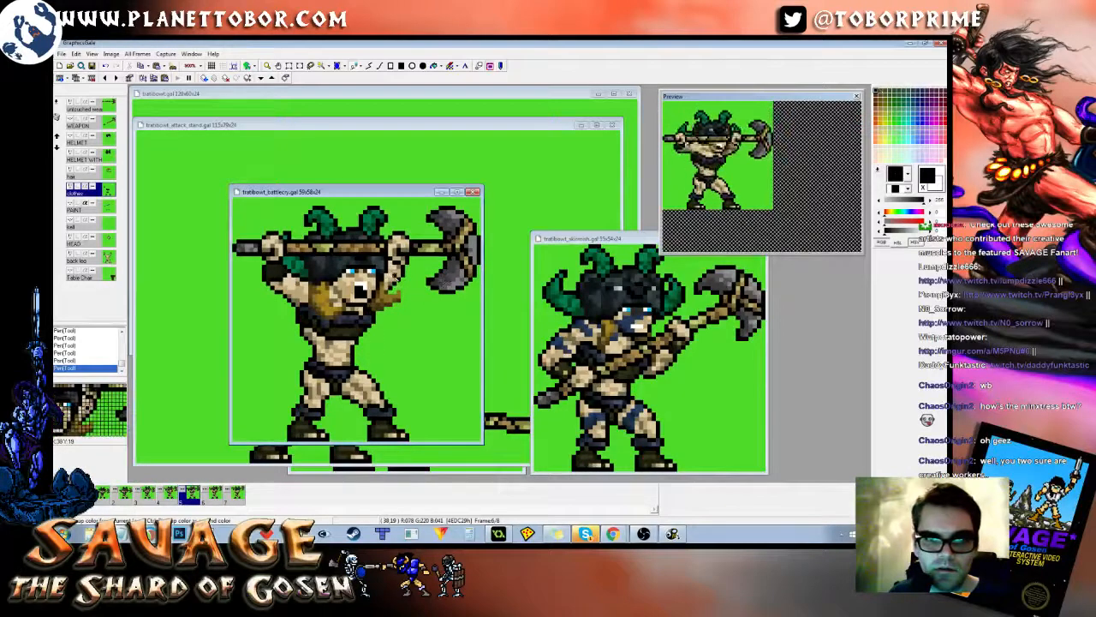
pyautogui.press('Right')
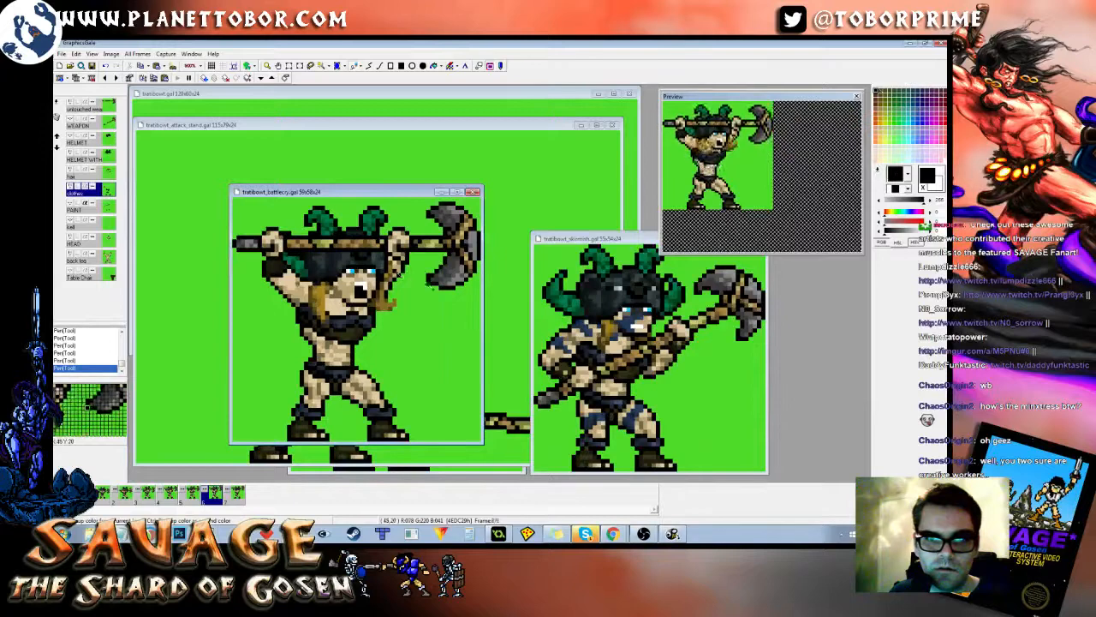
pyautogui.press('Right')
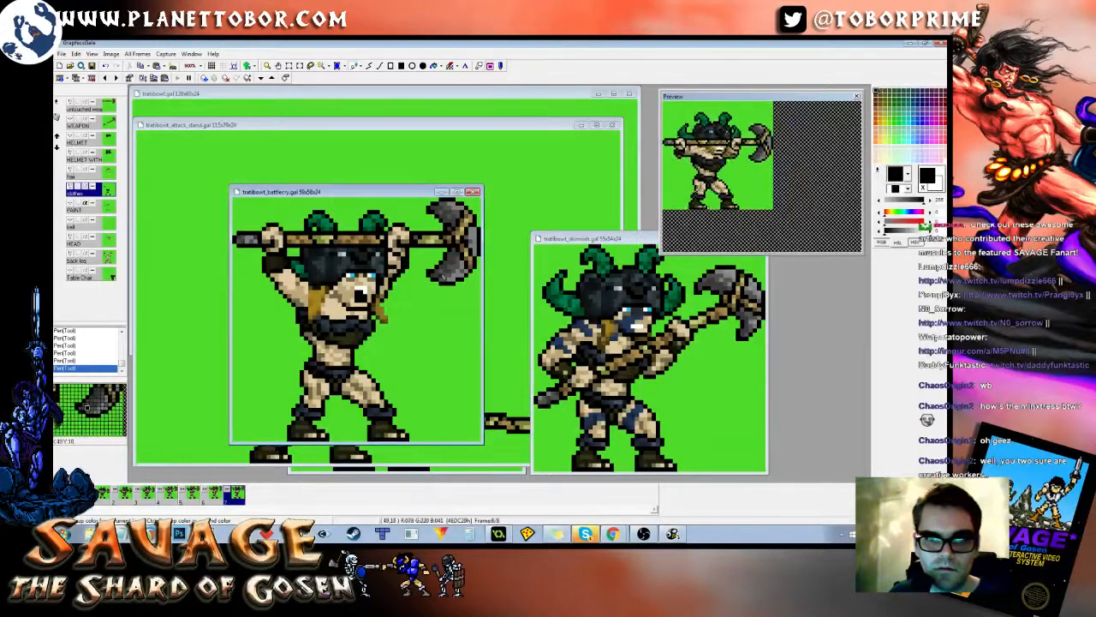
pyautogui.press('Right')
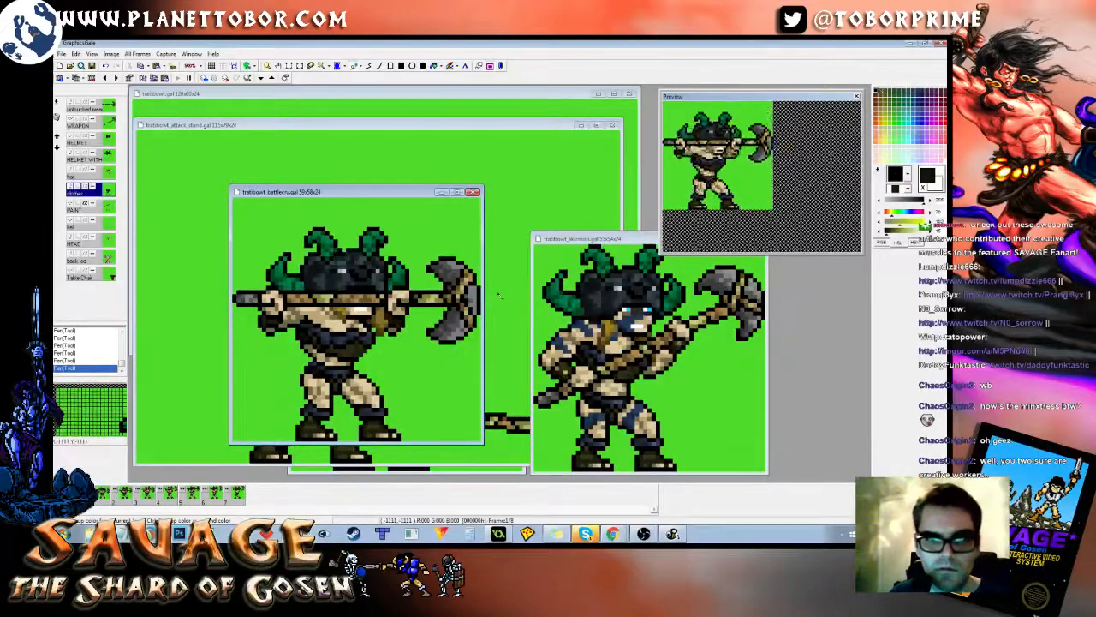
# Step: Fill the axe-head-side wristband with a very dark clothing color on the first through fourth frames
pyautogui.press('Right')
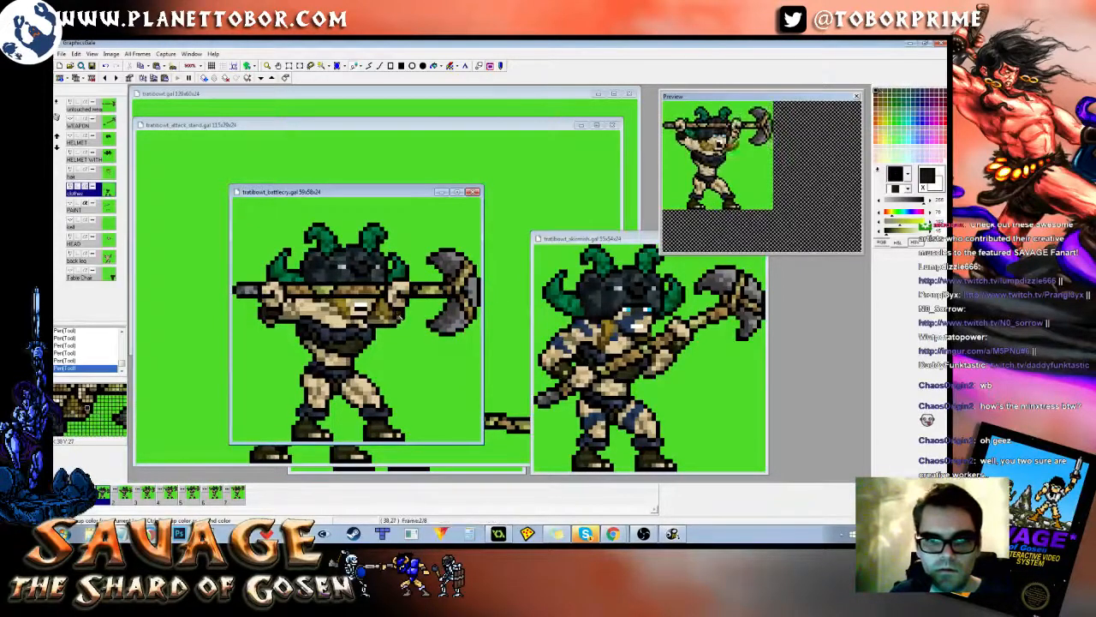
pyautogui.press('Left')
pyautogui.press('Right')
pyautogui.press('Right')
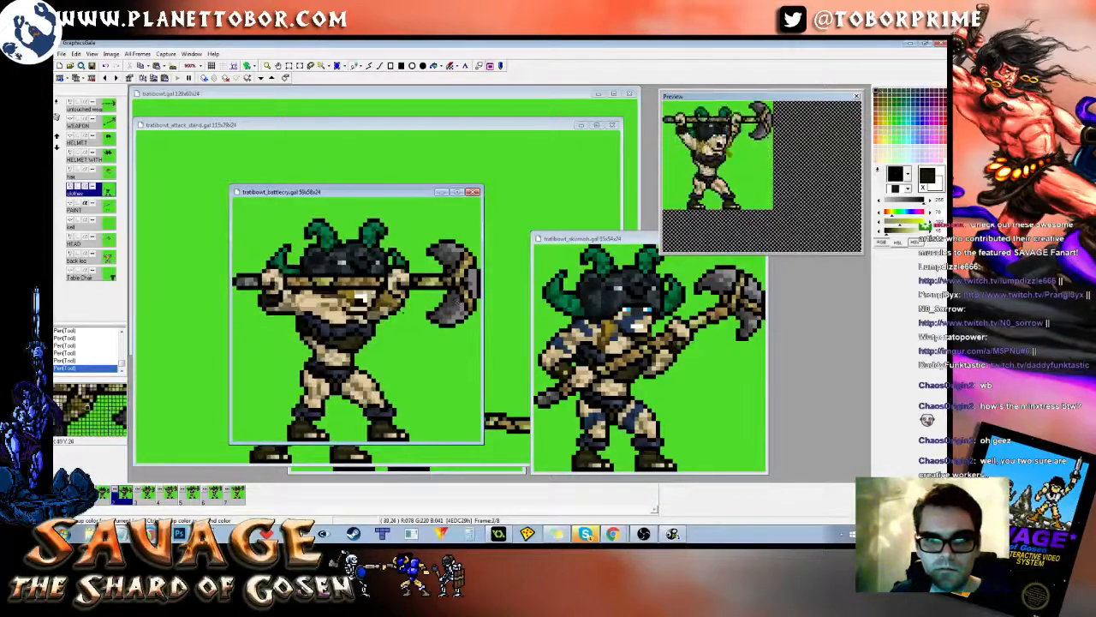
pyautogui.press('Right')
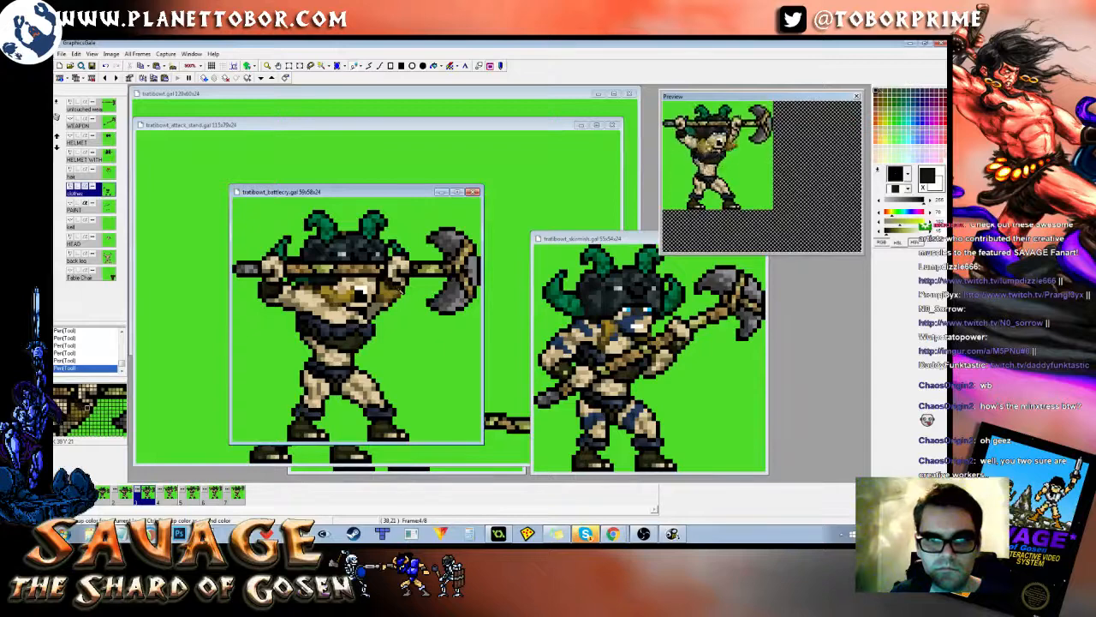
# Step: Fill the axe-head-side wristband on the fifth frame, undoing and restoring pen strokes while comparing it with the fourth frame
pyautogui.press('Right')
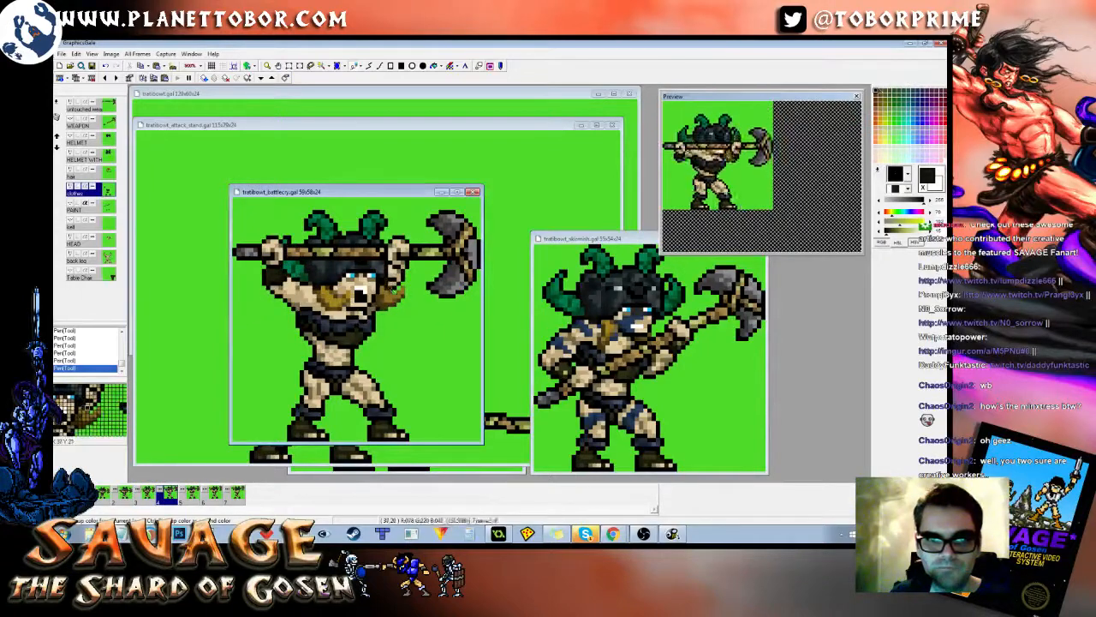
pyautogui.hotkey('ctrl', 'z')
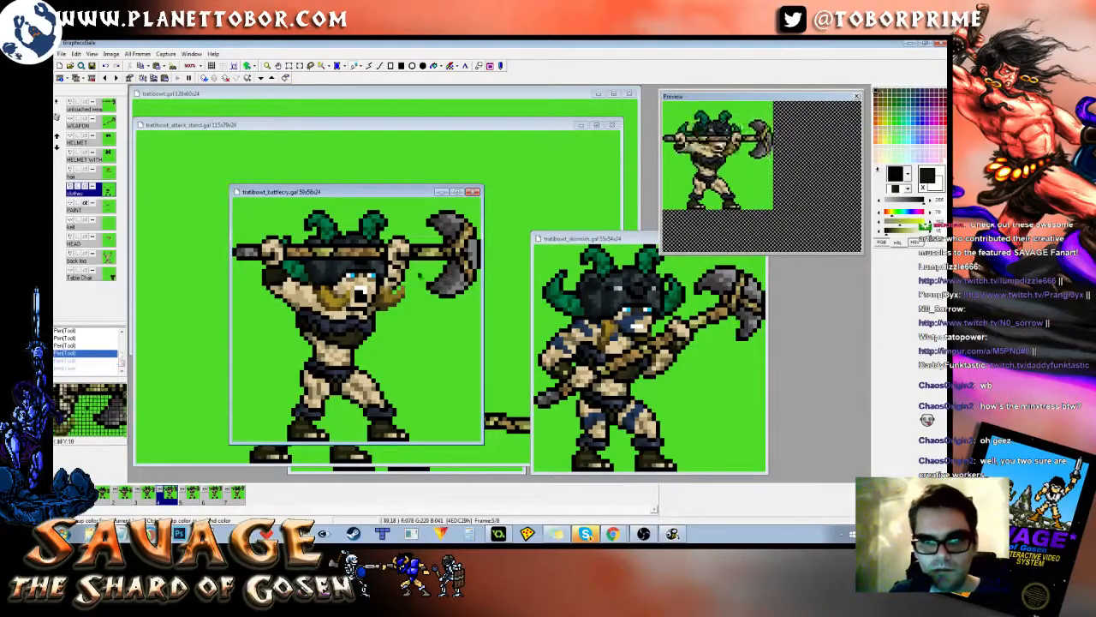
pyautogui.press('Left')
pyautogui.press('Right')
pyautogui.hotkey('ctrl', 'y')
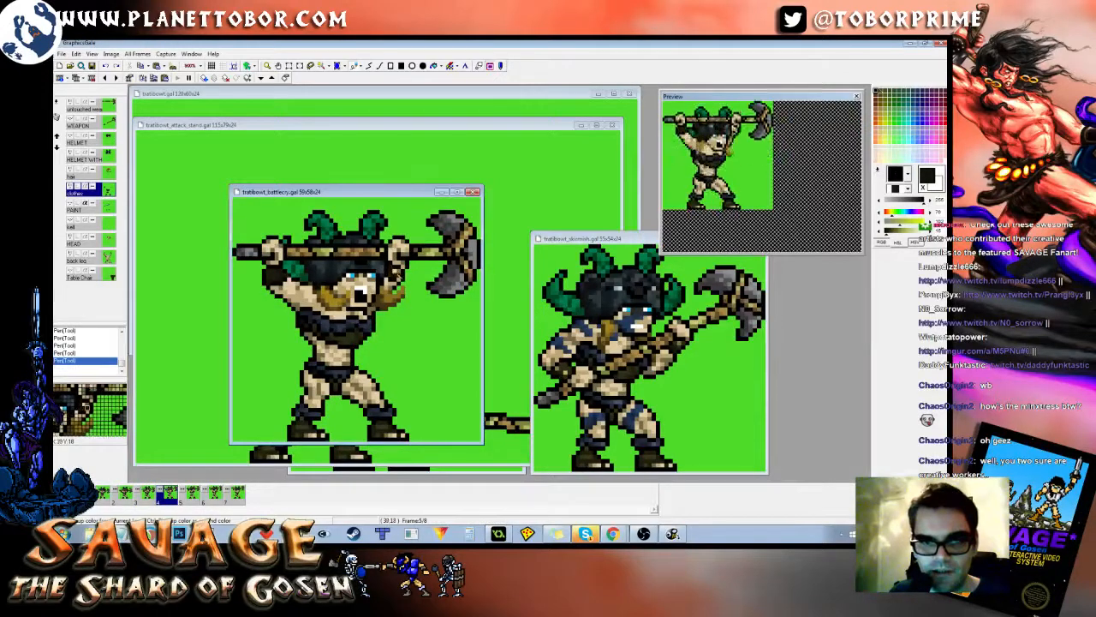
# Step: Fill the axe-head-side wristband with the very dark clothing color on the sixth, seventh and eighth frames
pyautogui.press('Right')
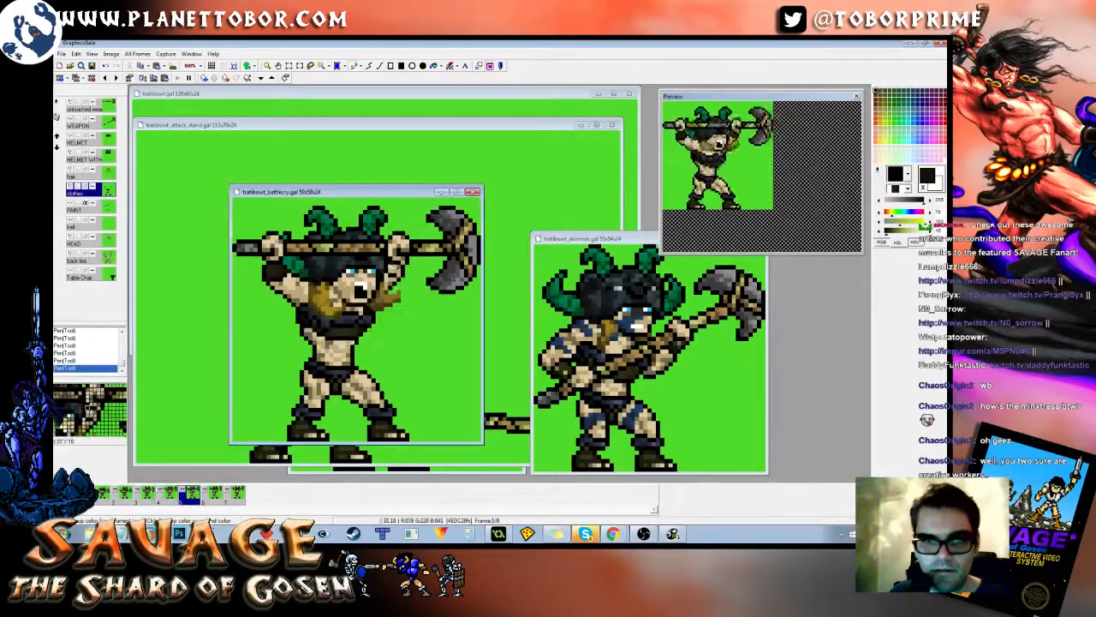
pyautogui.press('Right')
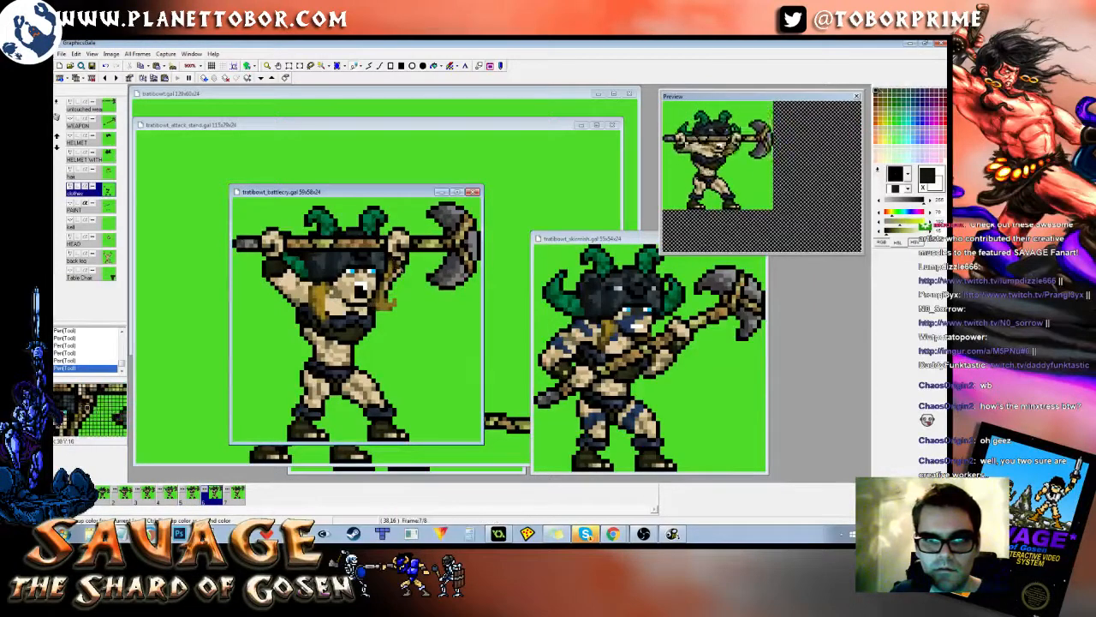
pyautogui.press('Right')
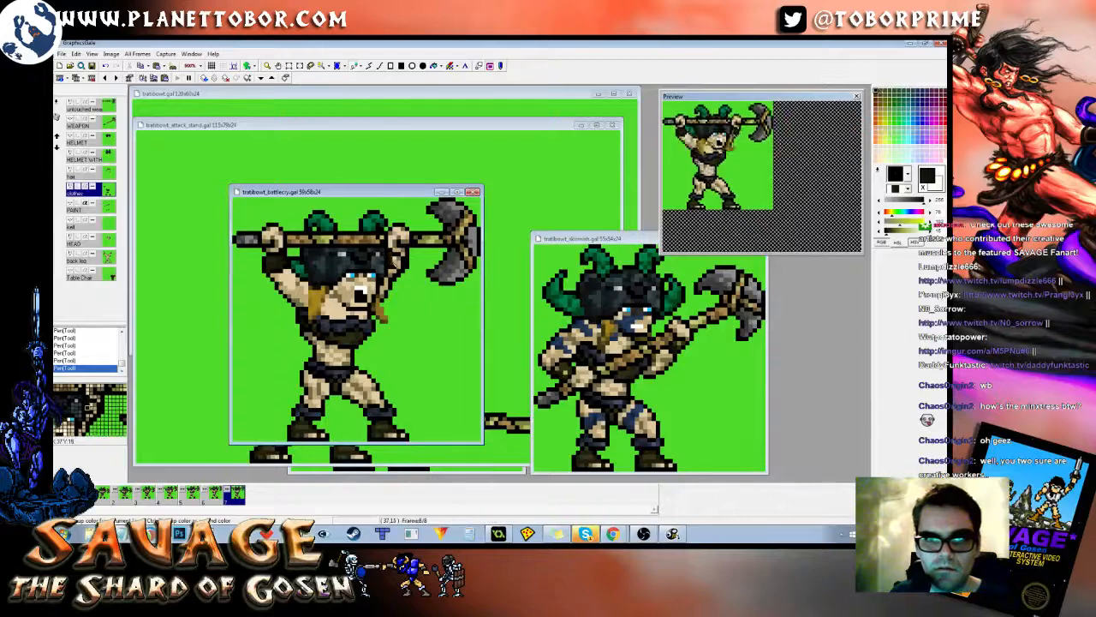
pyautogui.press('Left')
pyautogui.press('Right')
pyautogui.press('Right')
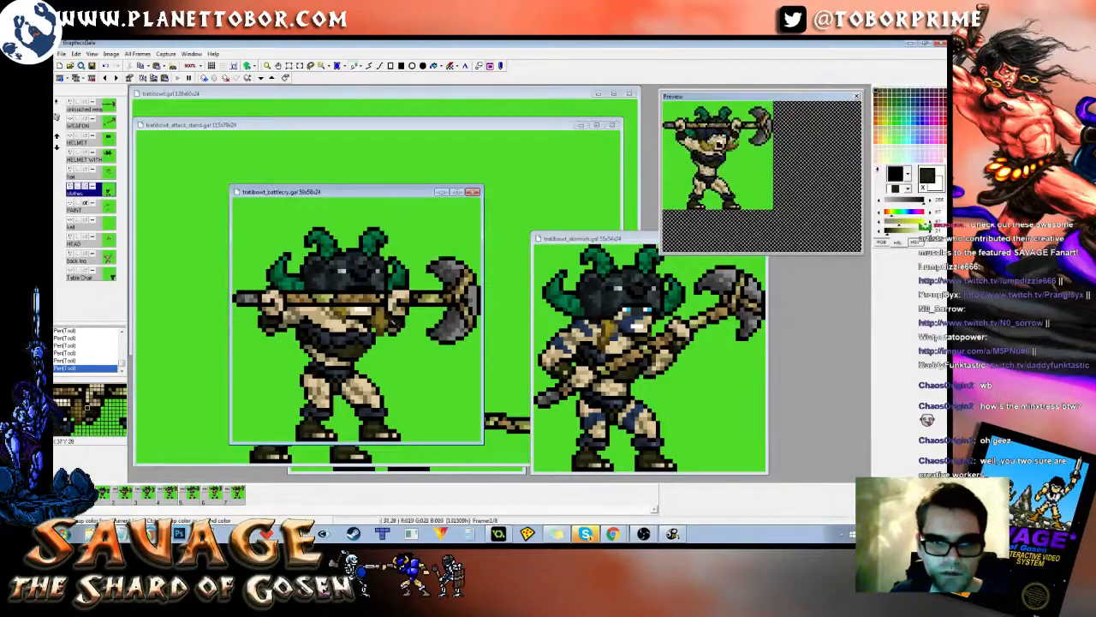
# Step: Shade the axe-head-side wristband with a slightly lighter clothing color on the first four frames, comparing neighboring frames
pyautogui.press('Right')
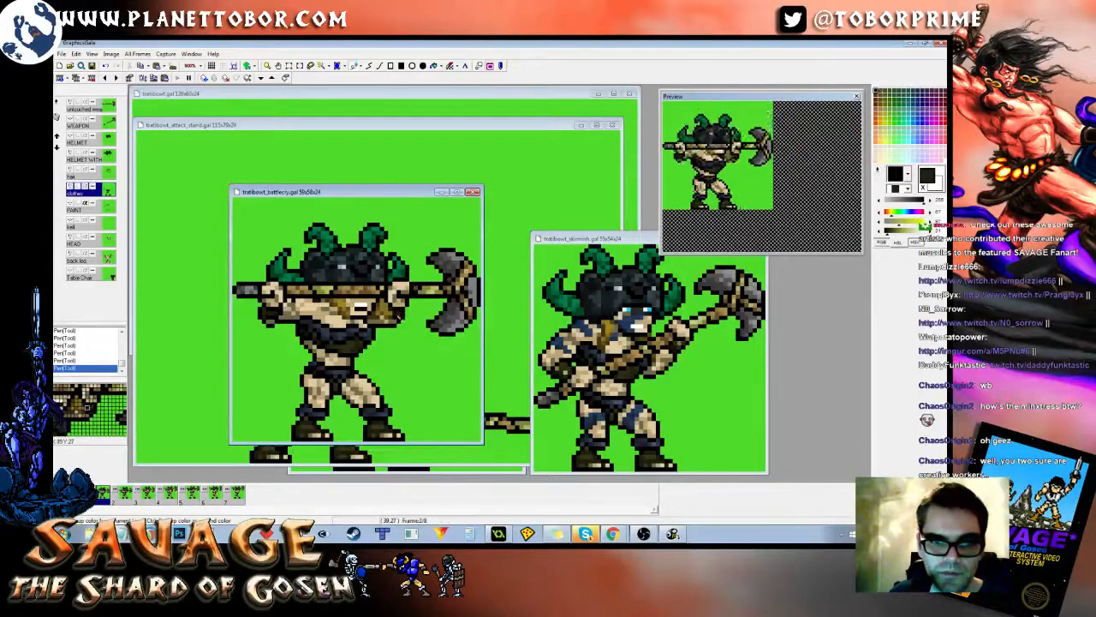
pyautogui.press('Right')
pyautogui.press('Right')
pyautogui.press('Right')
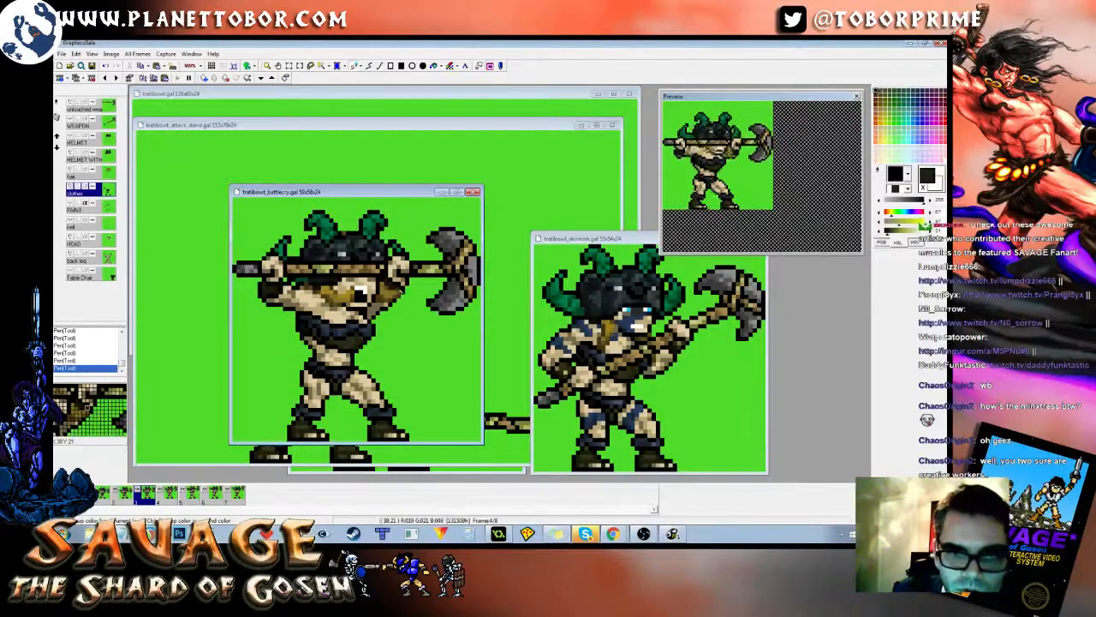
pyautogui.press('Left')
pyautogui.press('Left')
pyautogui.press('Right')
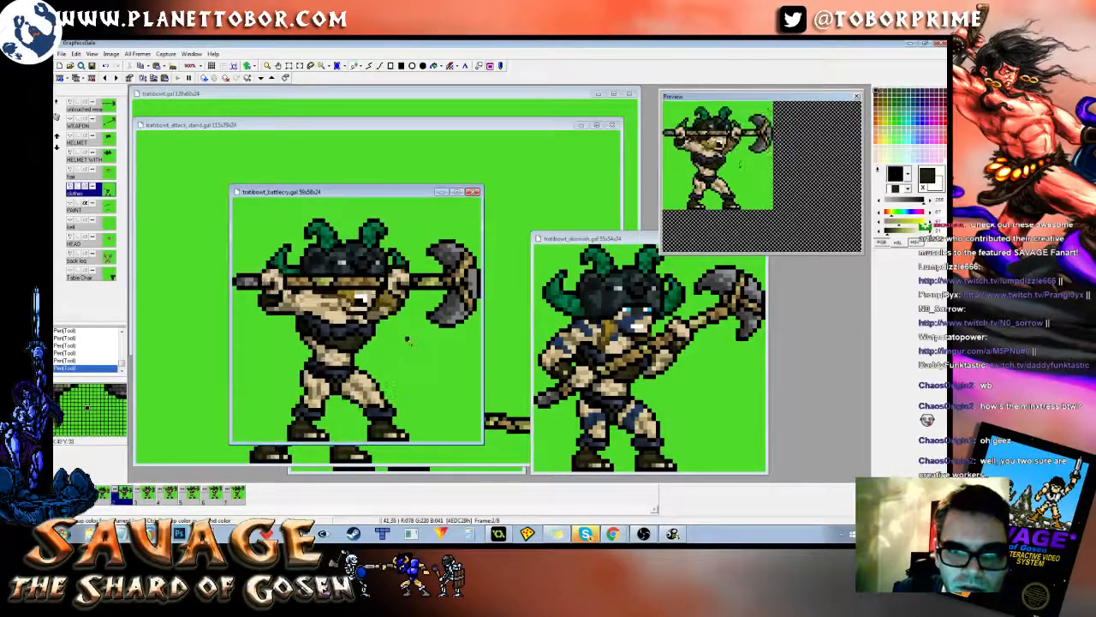
pyautogui.press('Right')
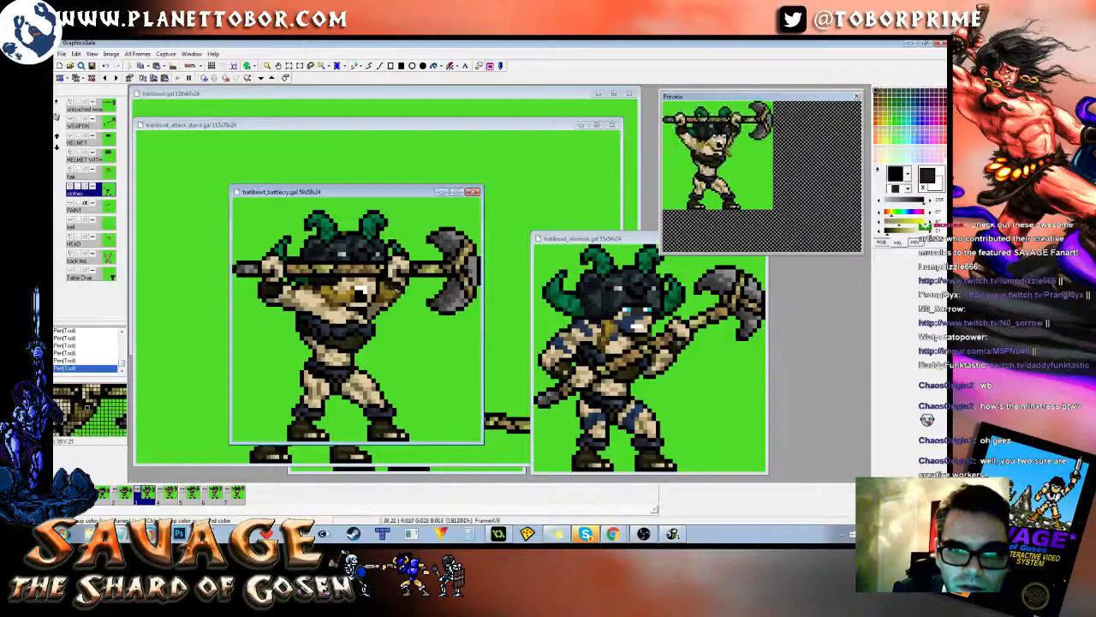
# Step: Shade the axe-head-side wristband on the fifth through eighth frames with the same slightly lighter clothing color
pyautogui.press('Right')
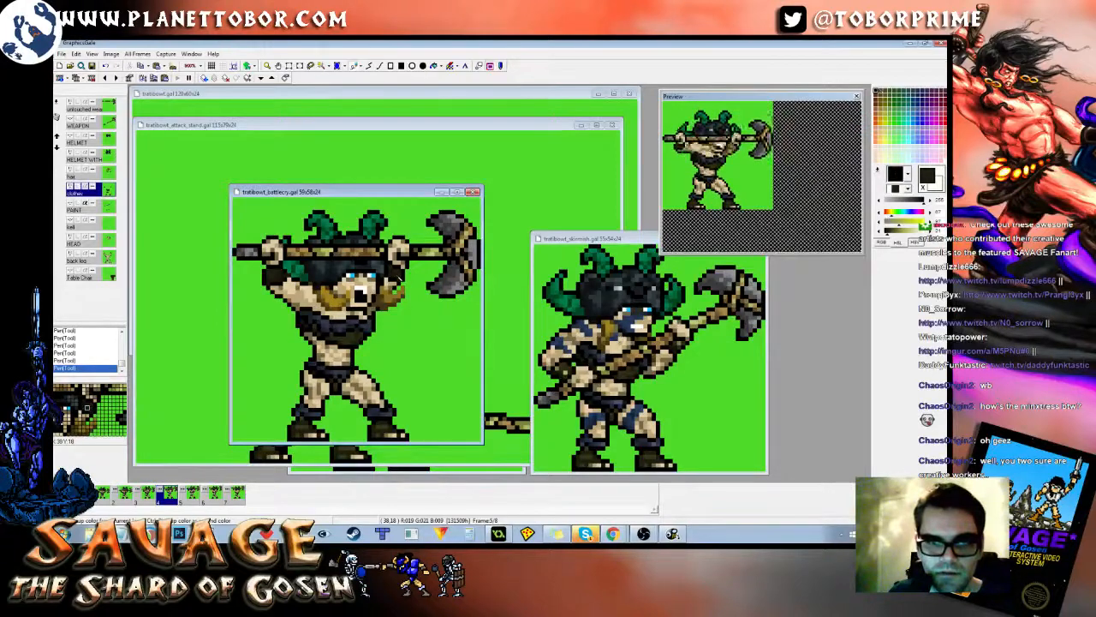
pyautogui.press('Right')
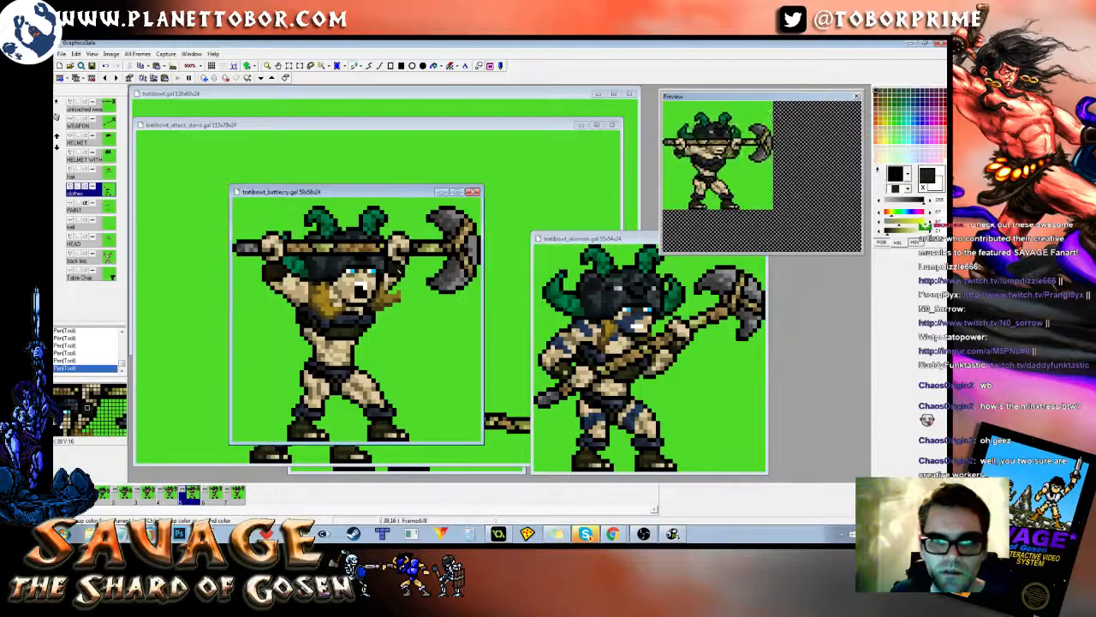
pyautogui.press('Right')
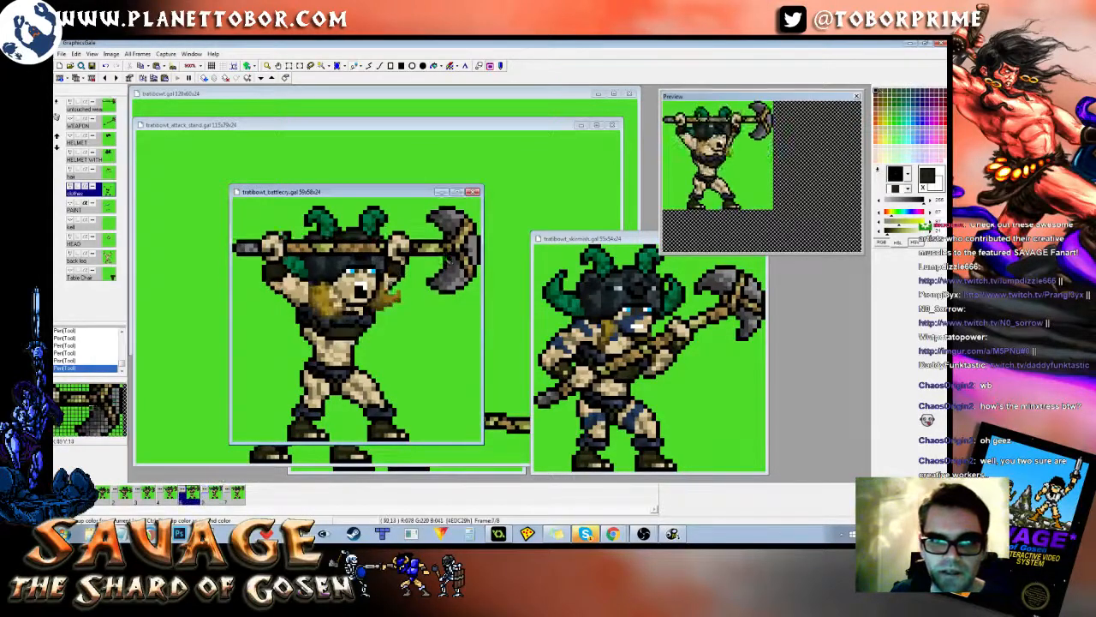
pyautogui.press('Right')
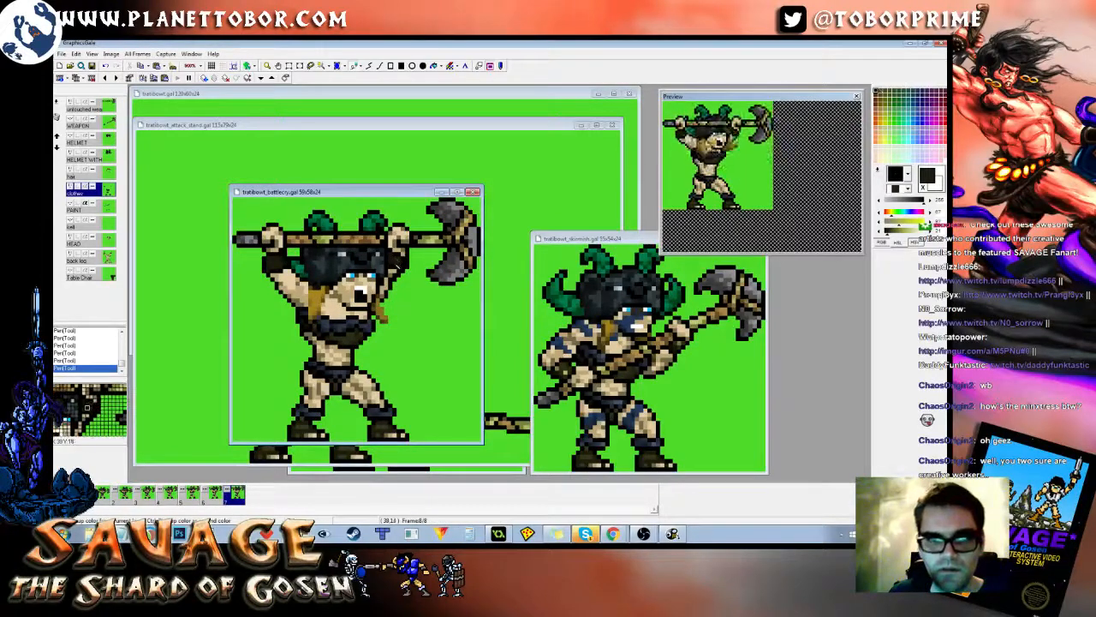
pyautogui.press('Right')
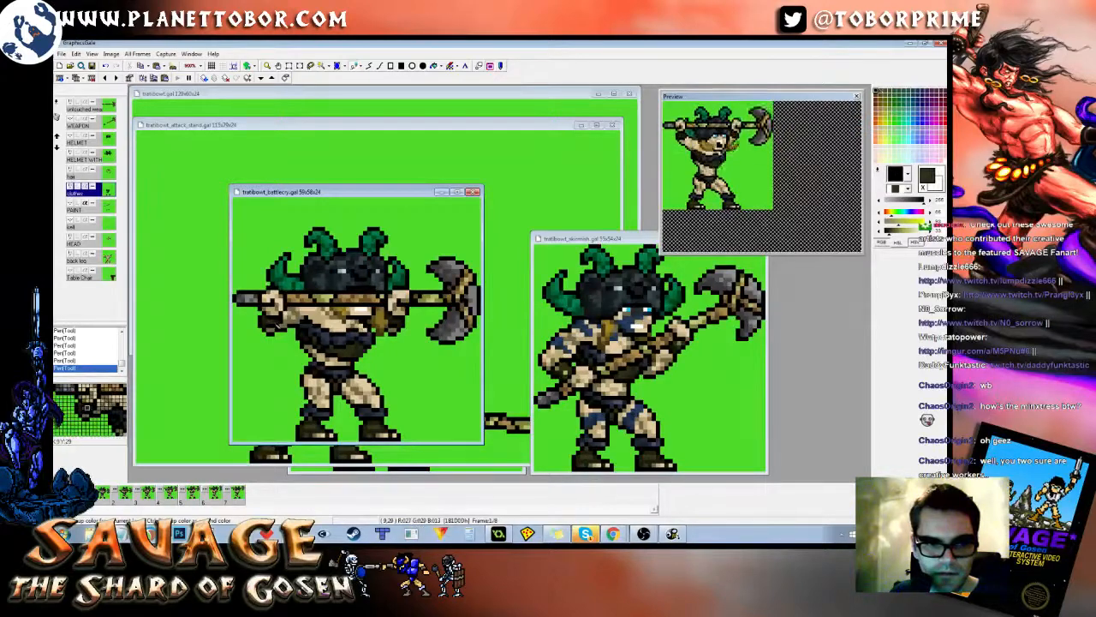
# Step: Shade the handle-side wristband with the slightly lighter dark clothing color on each of the eight battlecry frames
pyautogui.press('Right')
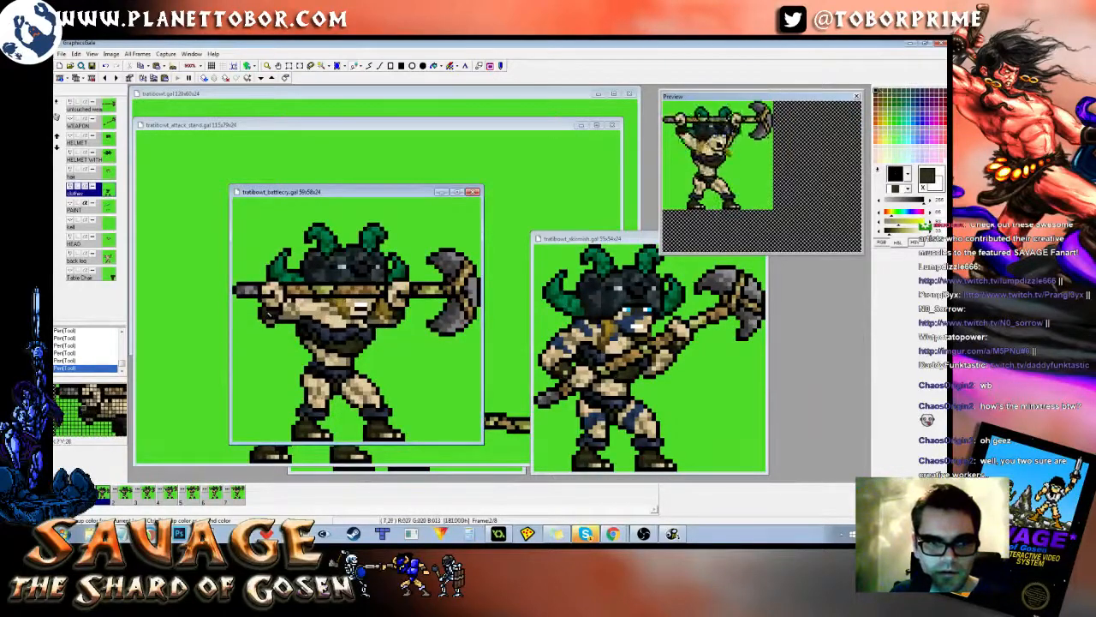
pyautogui.press('Left')
pyautogui.press('Right')
pyautogui.press('Right')
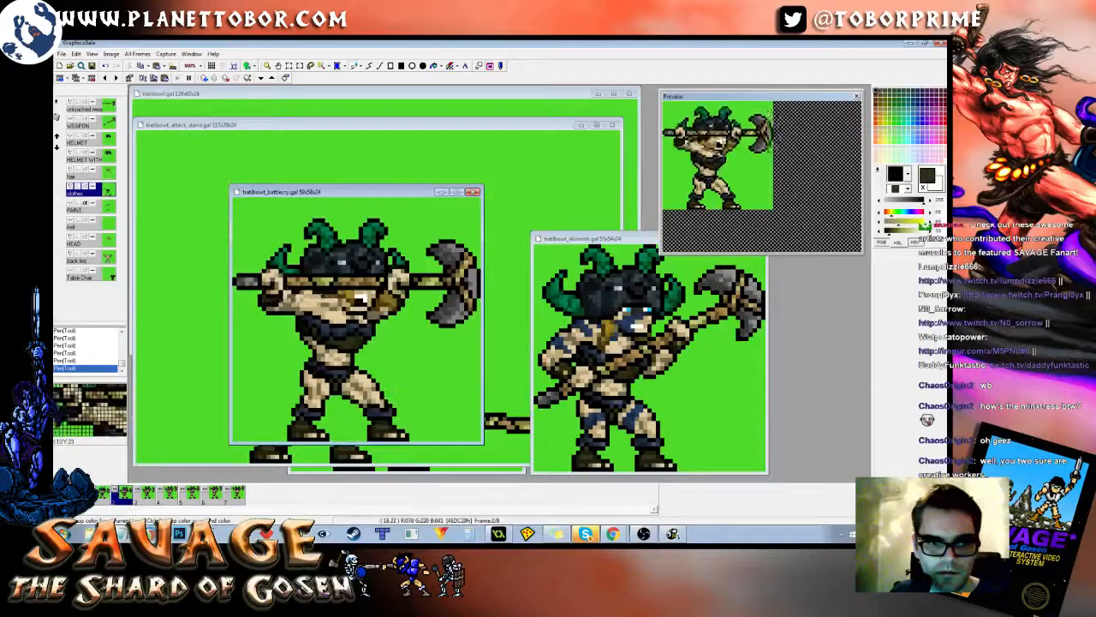
pyautogui.press('Right')
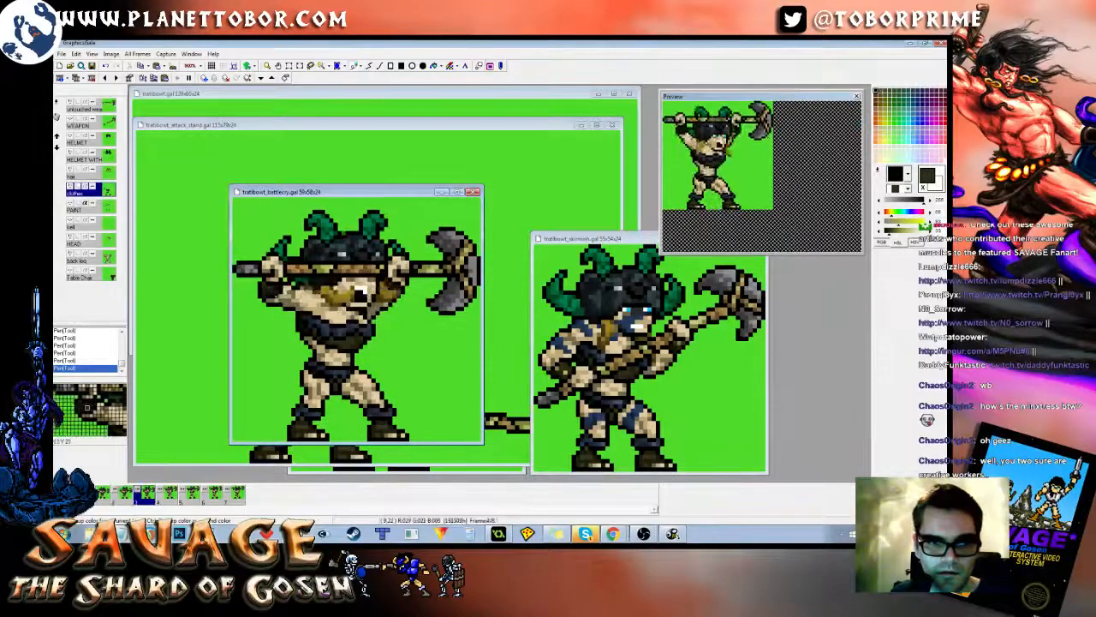
pyautogui.press('Left')
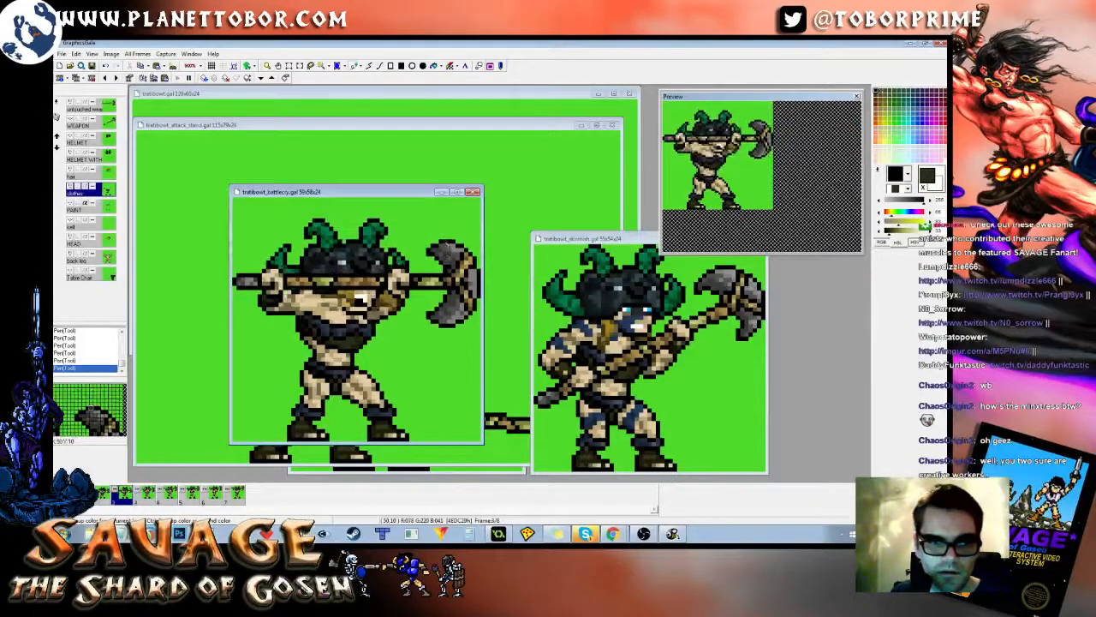
pyautogui.press('Right')
pyautogui.press('Right')
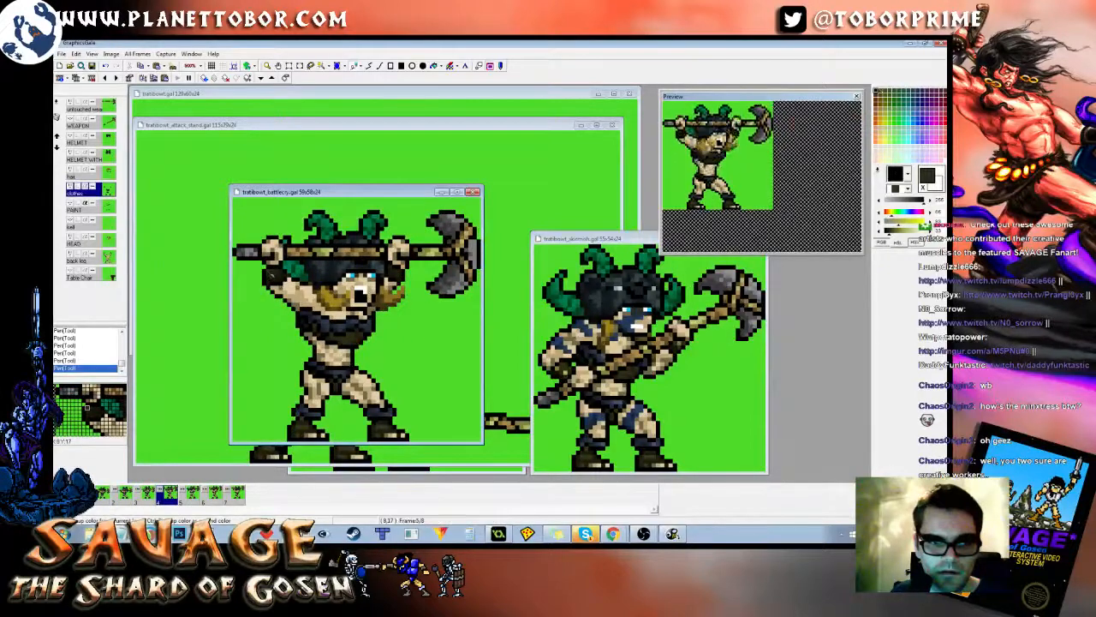
pyautogui.press('Right')
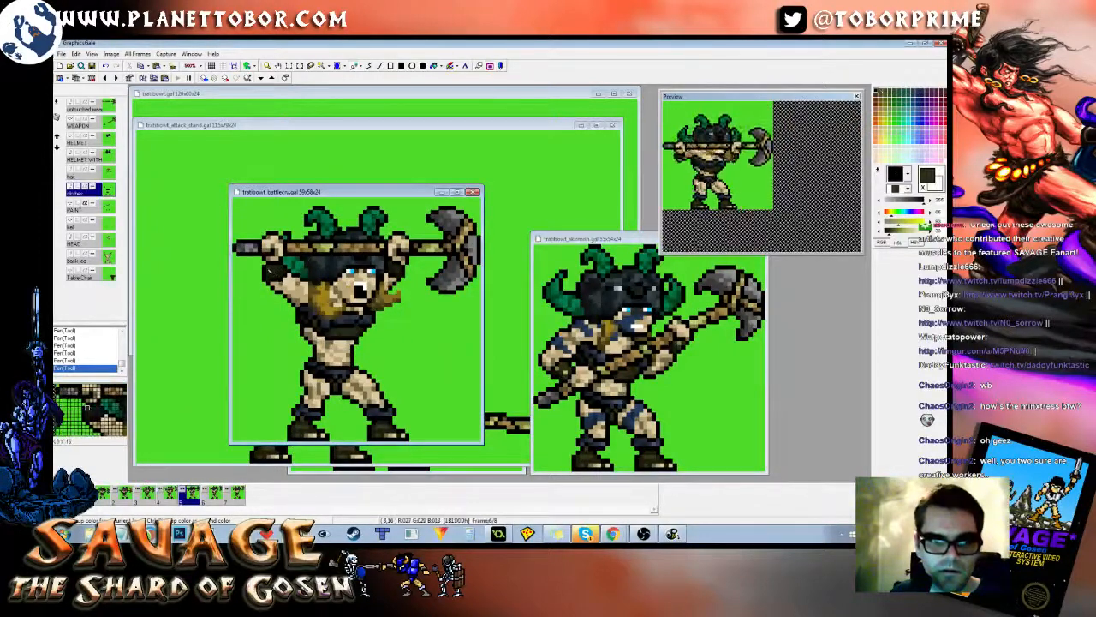
pyautogui.press('Right')
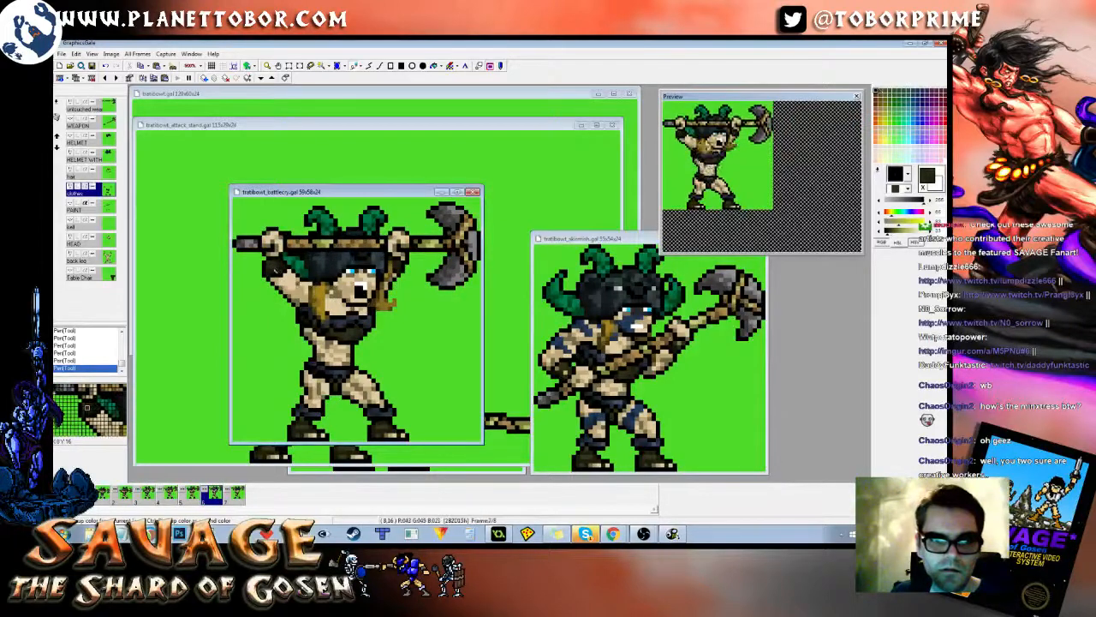
pyautogui.press('Right')
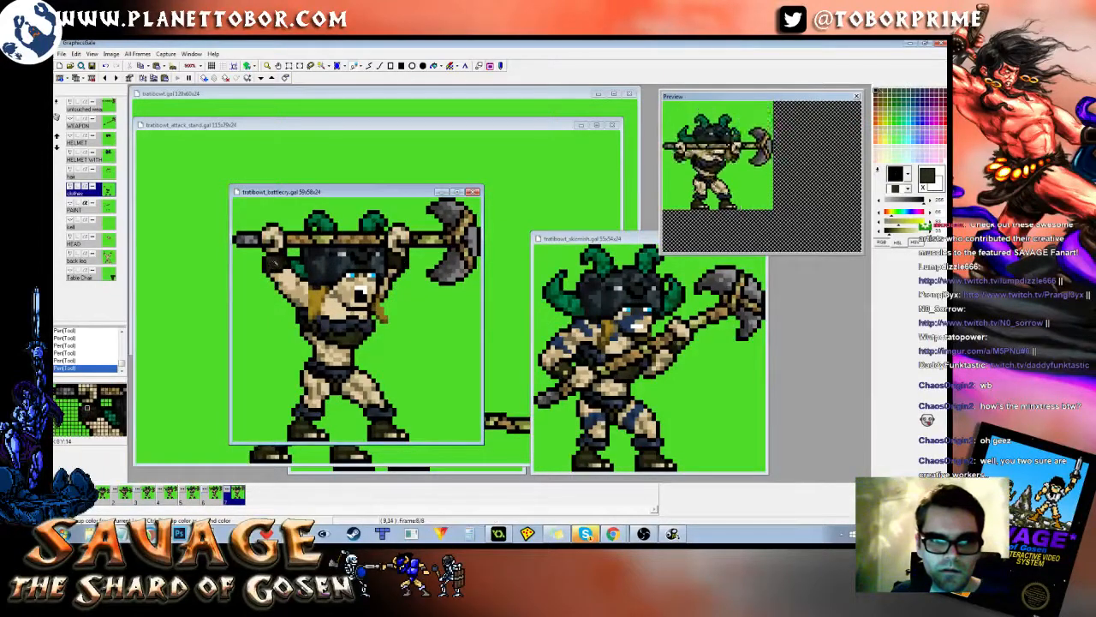
pyautogui.press('Right')
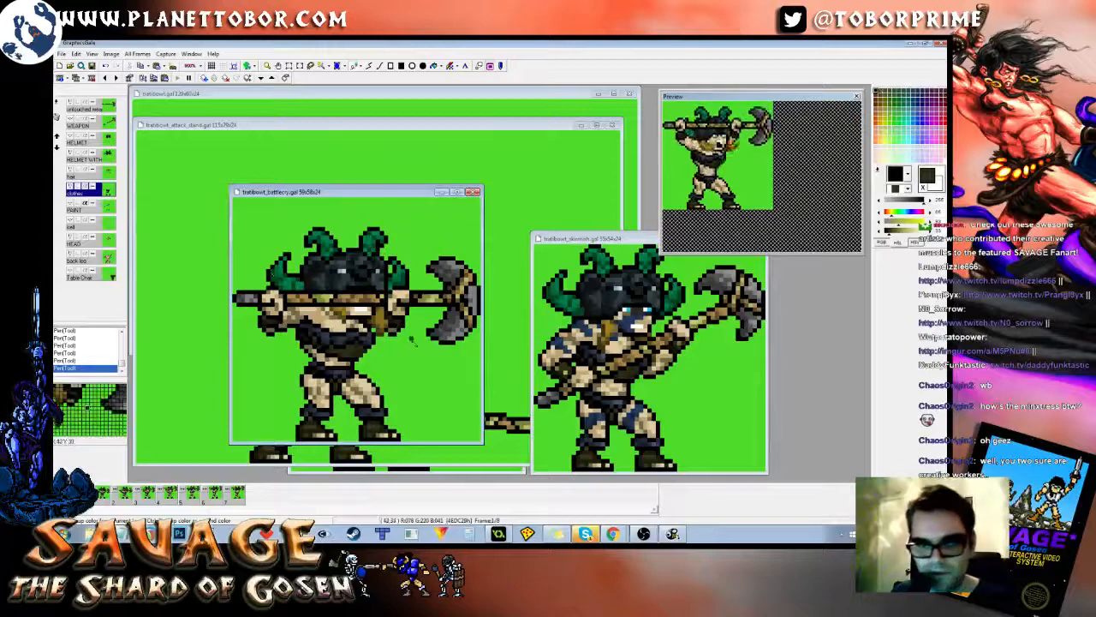
# Step: Compare the first battlecry frames and go through the whole animation to examine the shading of the axe-head-side wristband
pyautogui.press('Left')
pyautogui.press('Right')
pyautogui.press('Right')
pyautogui.press('Left')
pyautogui.press('Right')
pyautogui.press('Left')
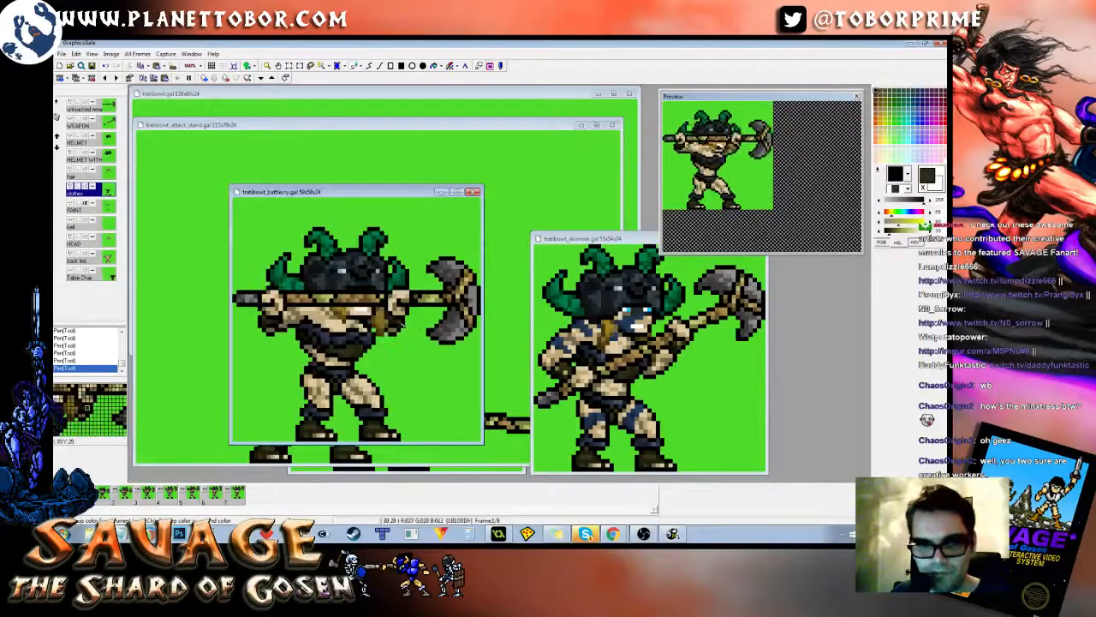
pyautogui.press('Right')
pyautogui.press('Right')
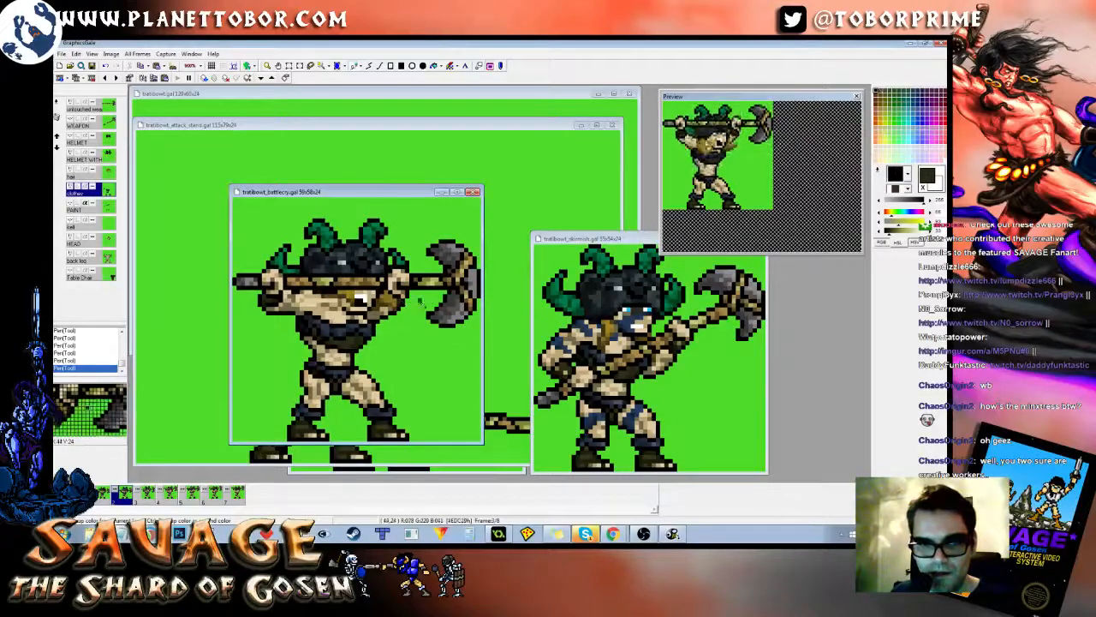
pyautogui.press('Right')
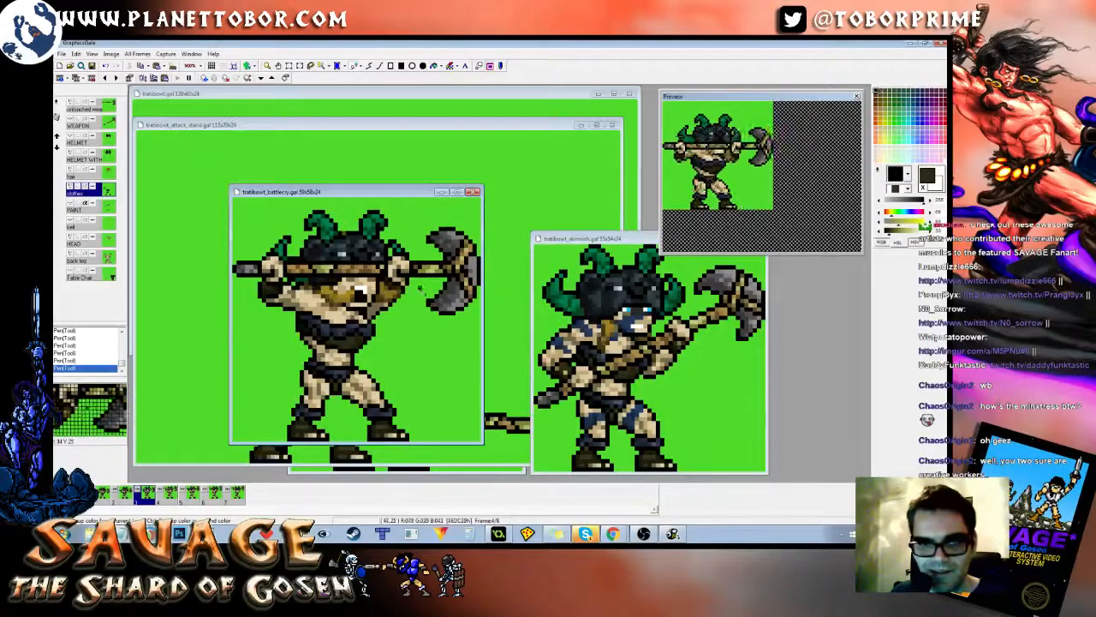
pyautogui.press('Right')
pyautogui.press('Right')
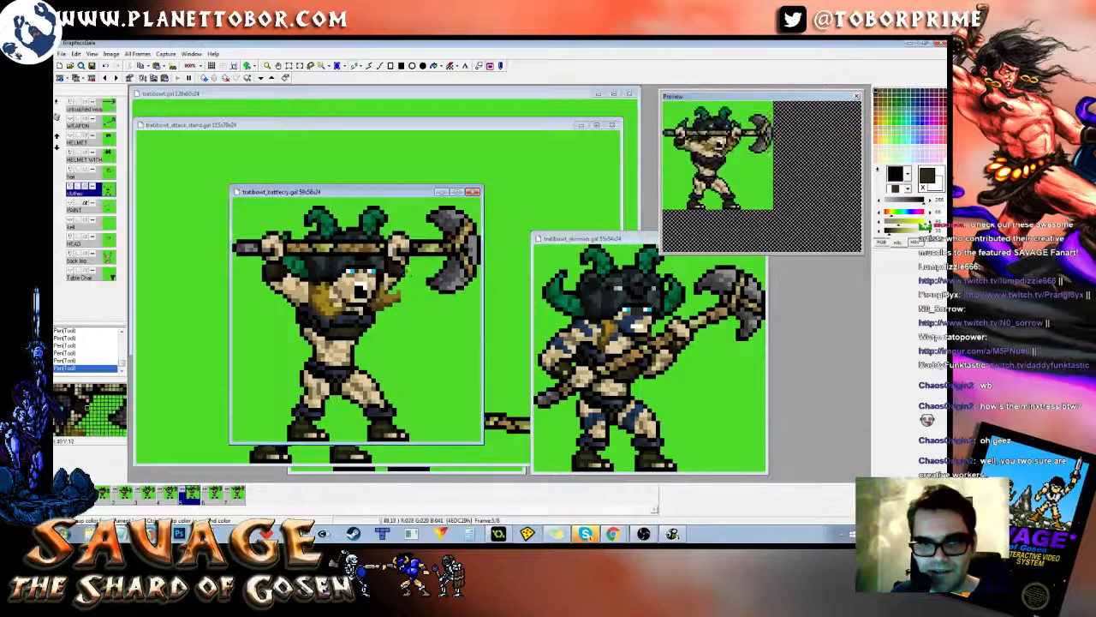
pyautogui.press('Right')
pyautogui.press('Right')
pyautogui.press('Right')
# Step: Pick an olive color from the skirmish sprite and highlight the handle-side wristband with it across the battlecry frames
pyautogui.rightClick(460, 373)
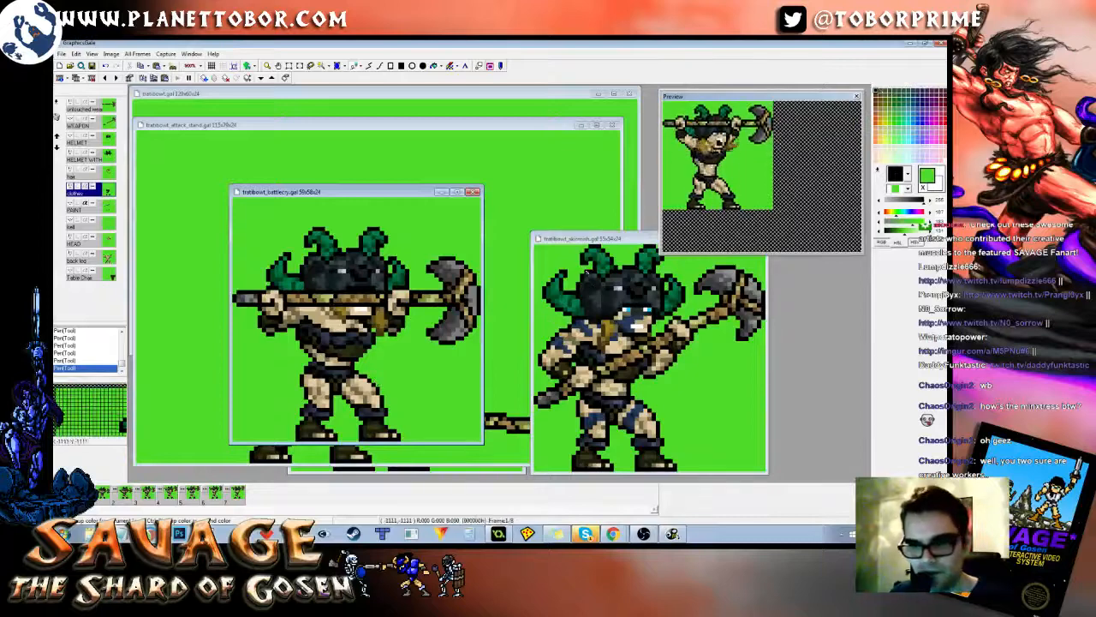
pyautogui.click(598, 244)
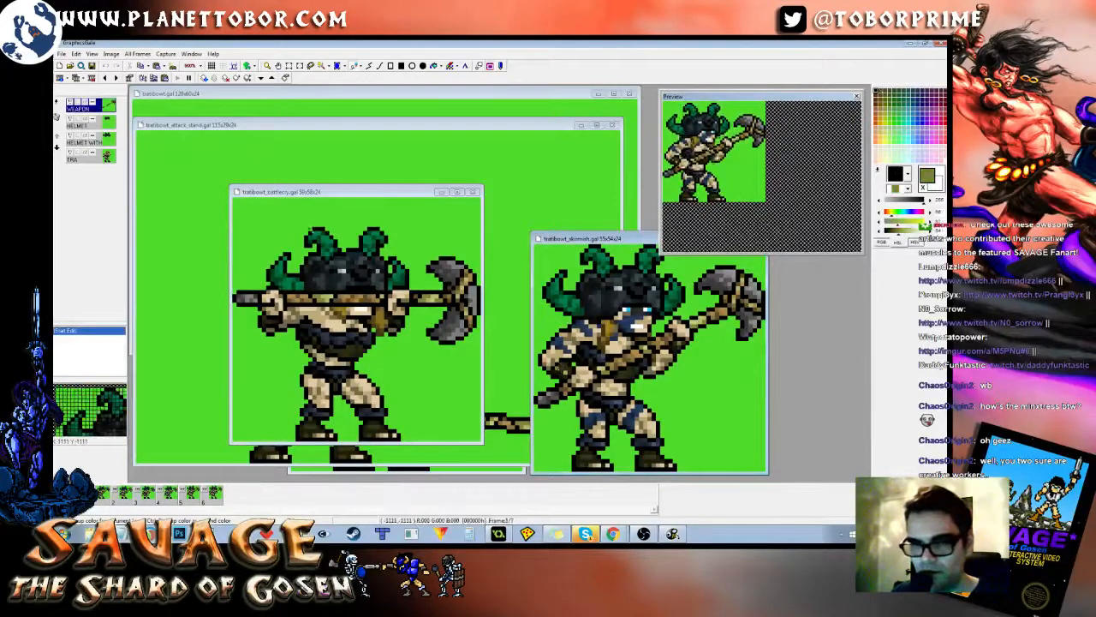
pyautogui.click(349, 196)
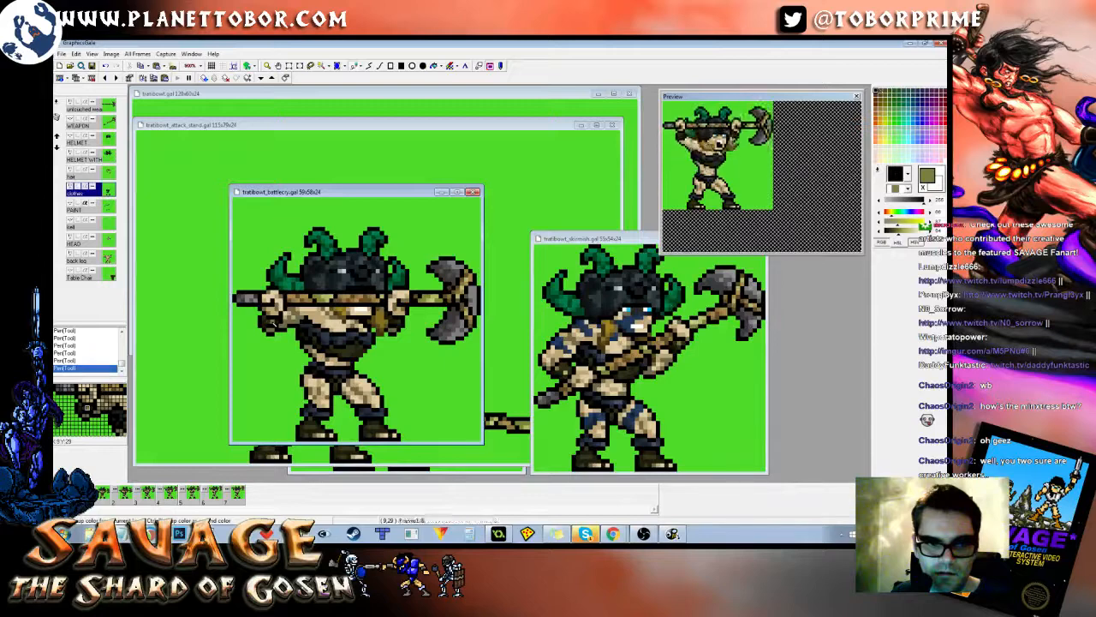
pyautogui.press('Right')
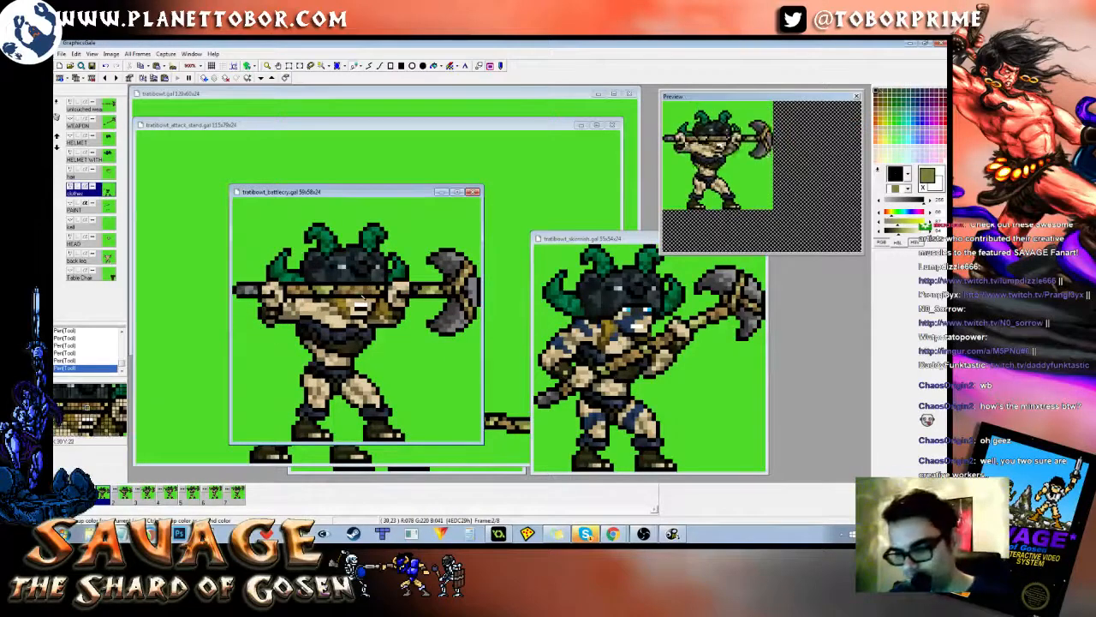
pyautogui.press('Right')
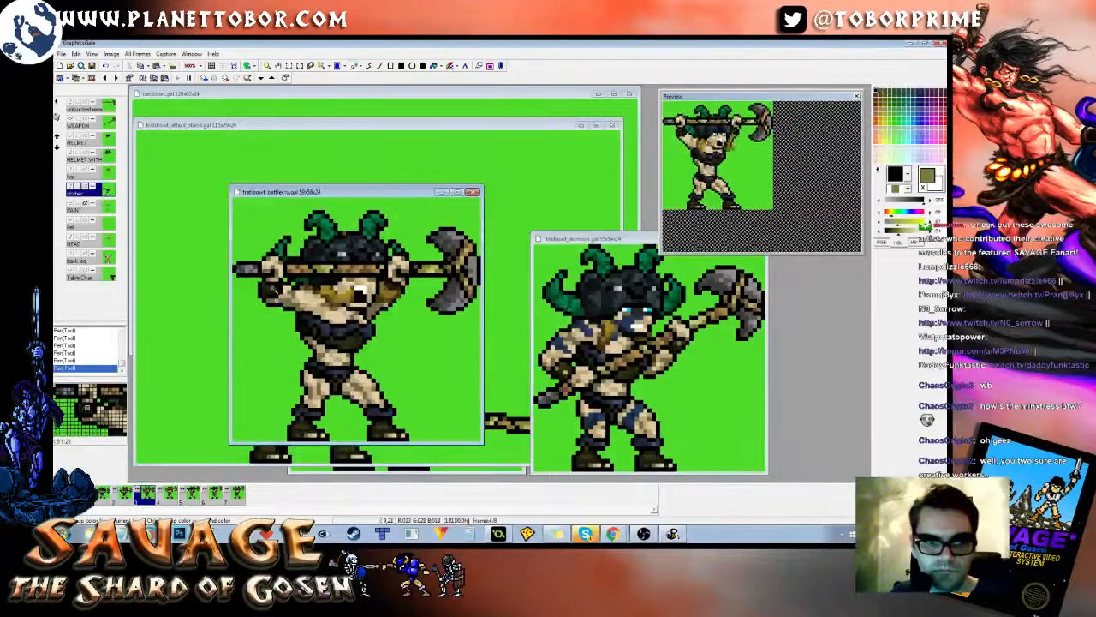
pyautogui.press('Right')
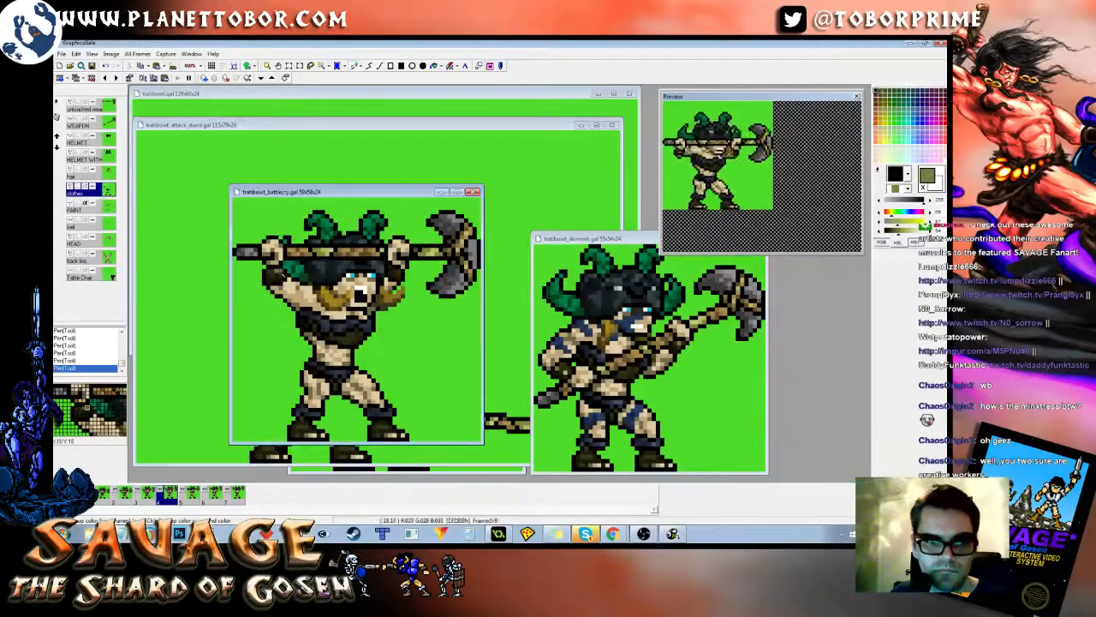
pyautogui.press('Right')
pyautogui.press('Right')
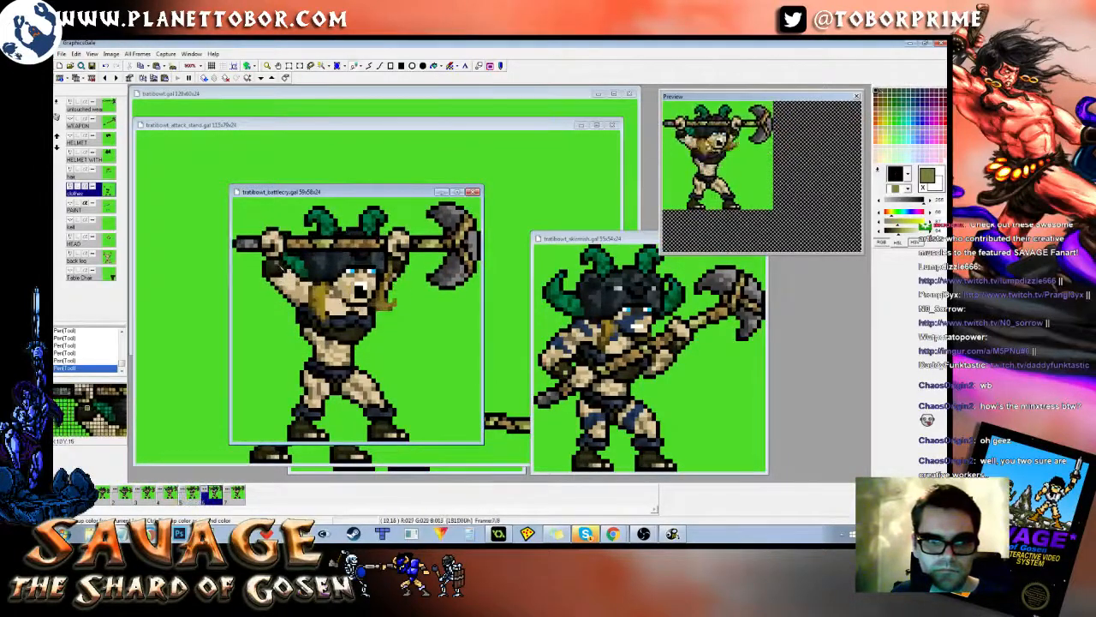
pyautogui.press('Right')
pyautogui.press('Right')
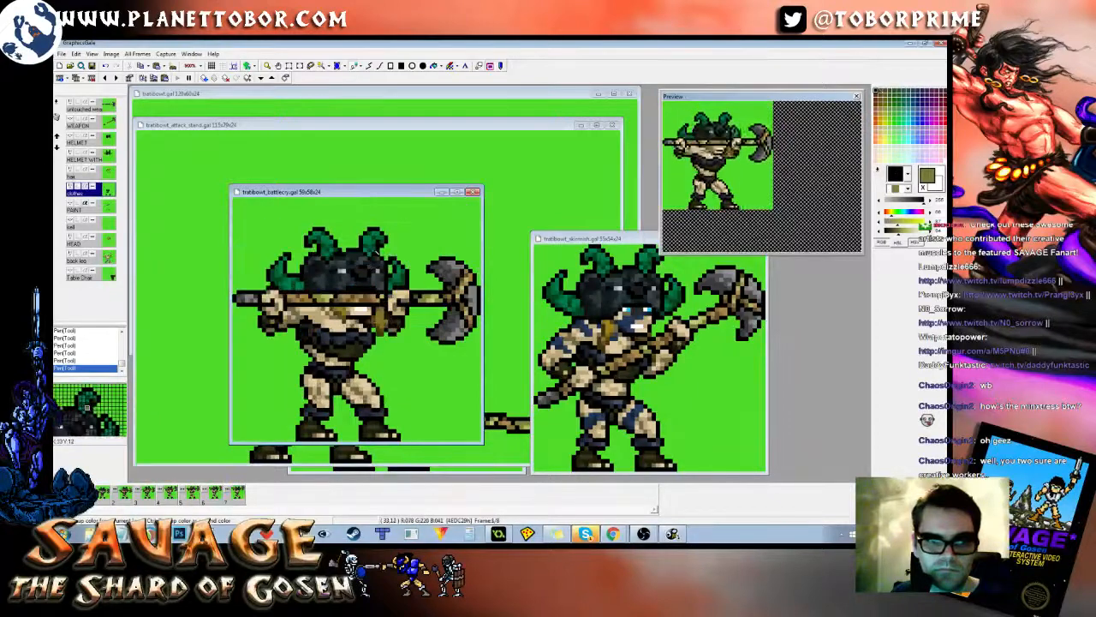
# Step: Cycle through the battlecry frames to examine the wristbands in motion
pyautogui.press('Right')
pyautogui.press('Right')
pyautogui.press('Right')
pyautogui.press('Right')
pyautogui.press('Right')
pyautogui.press('Right')
pyautogui.press('Right')
pyautogui.press('Right')
pyautogui.press('Right')
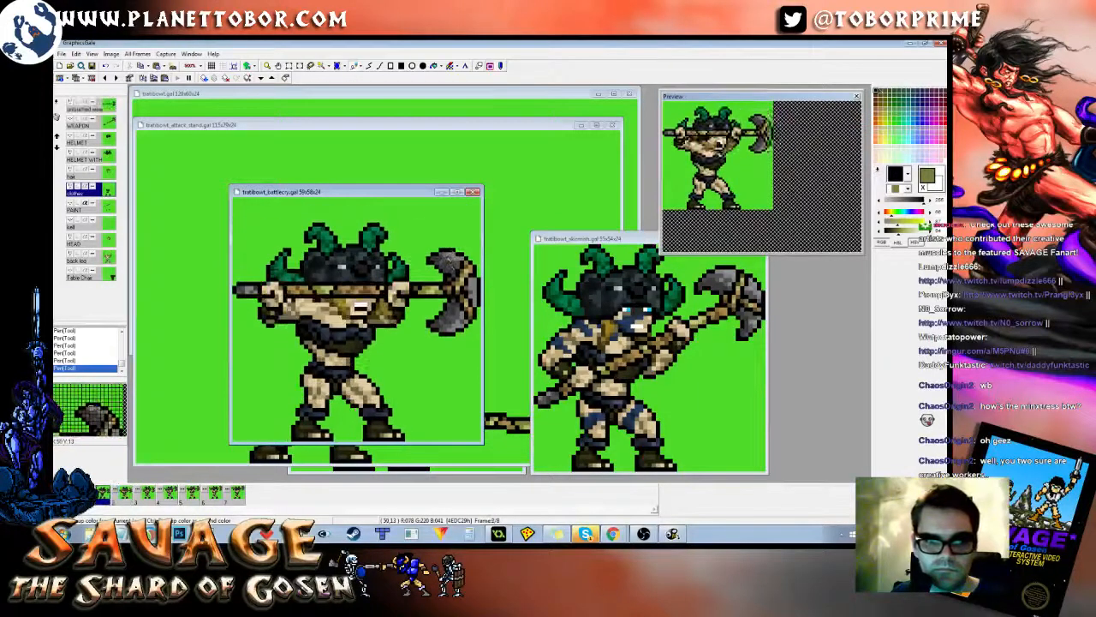
# Step: Highlight the axe-head-side wristband with the olive color across the eight battlecry frames, comparing neighboring frames
pyautogui.press('Right')
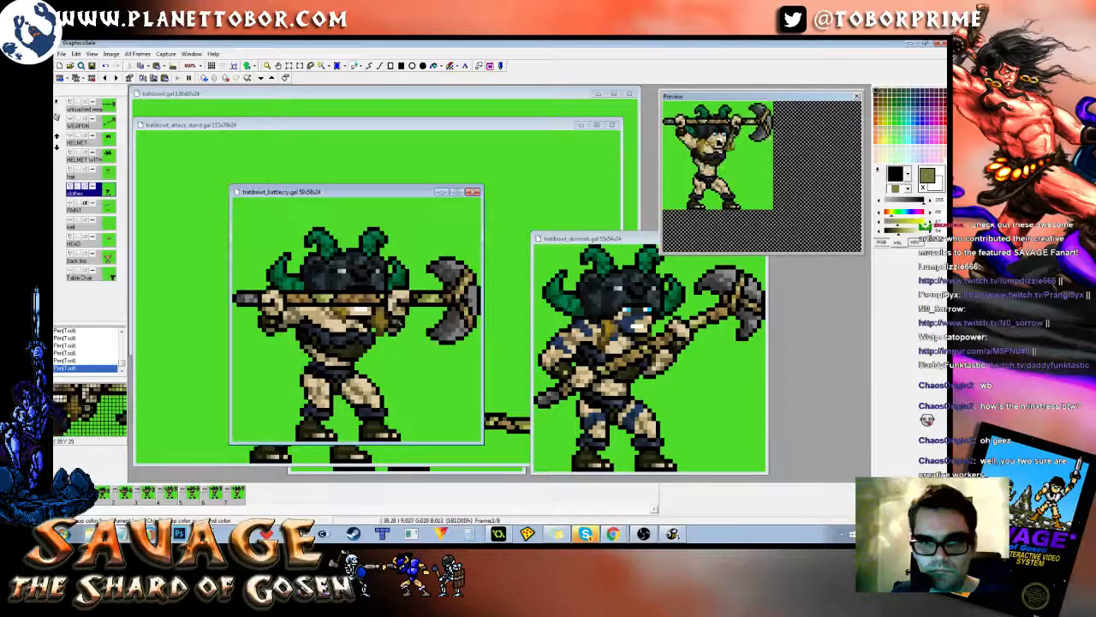
pyautogui.press('Right')
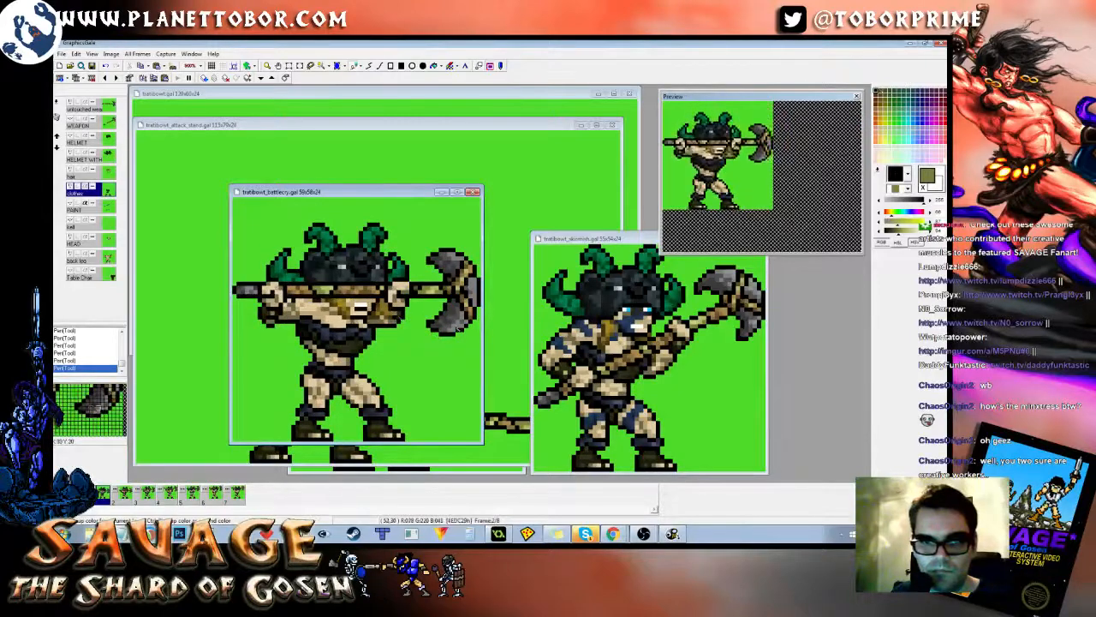
pyautogui.press('Right')
pyautogui.press('Right')
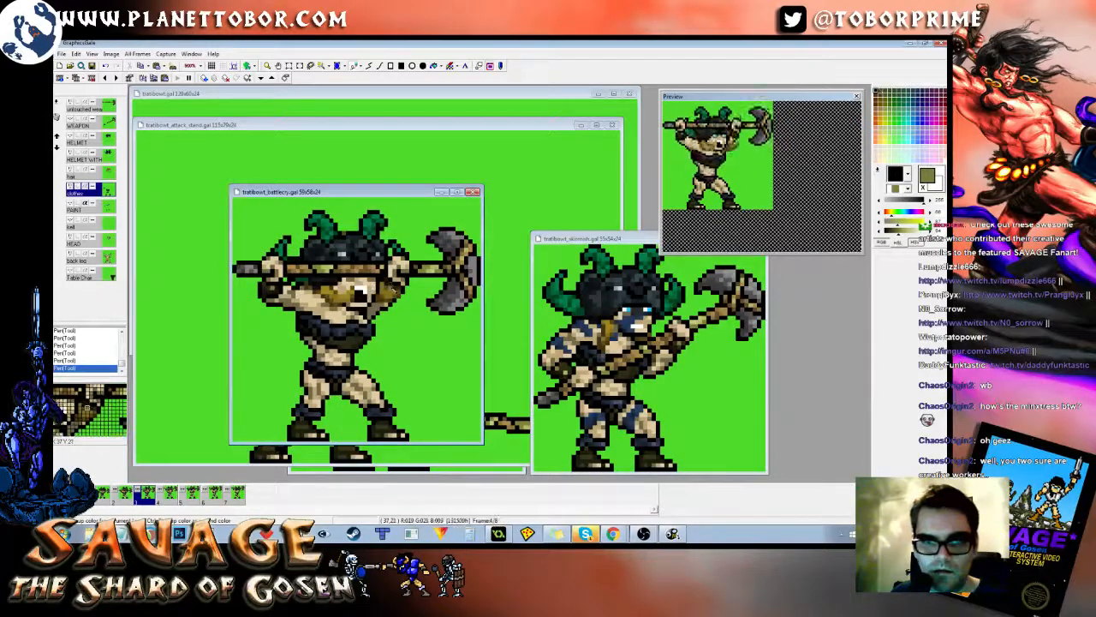
pyautogui.press('Left')
pyautogui.press('Right')
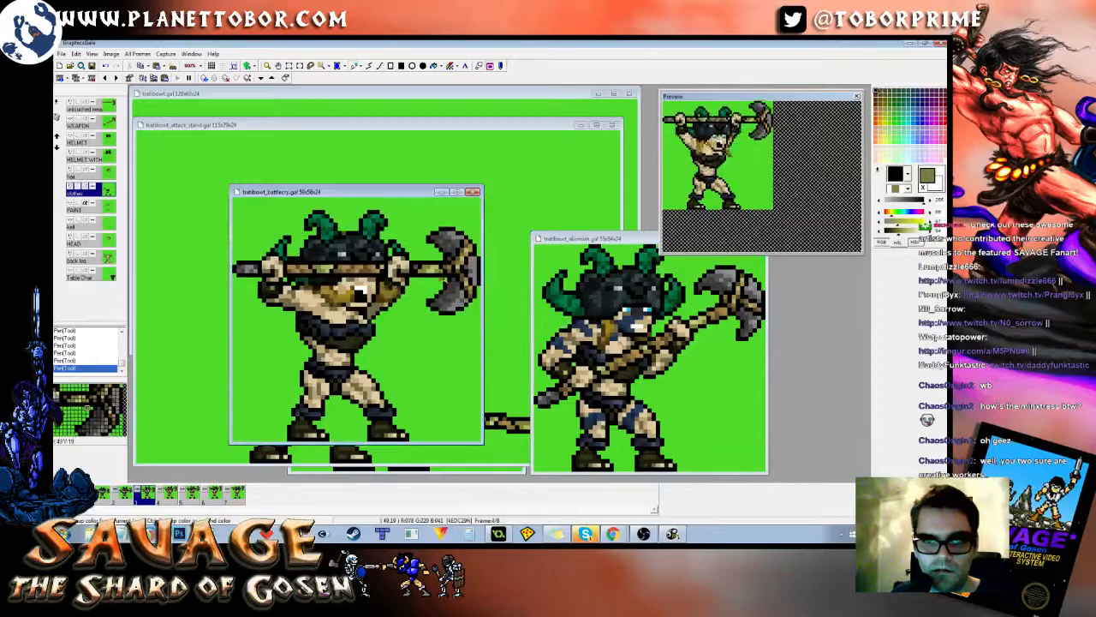
pyautogui.press('Left')
pyautogui.press('Left')
pyautogui.press('Right')
pyautogui.press('Right')
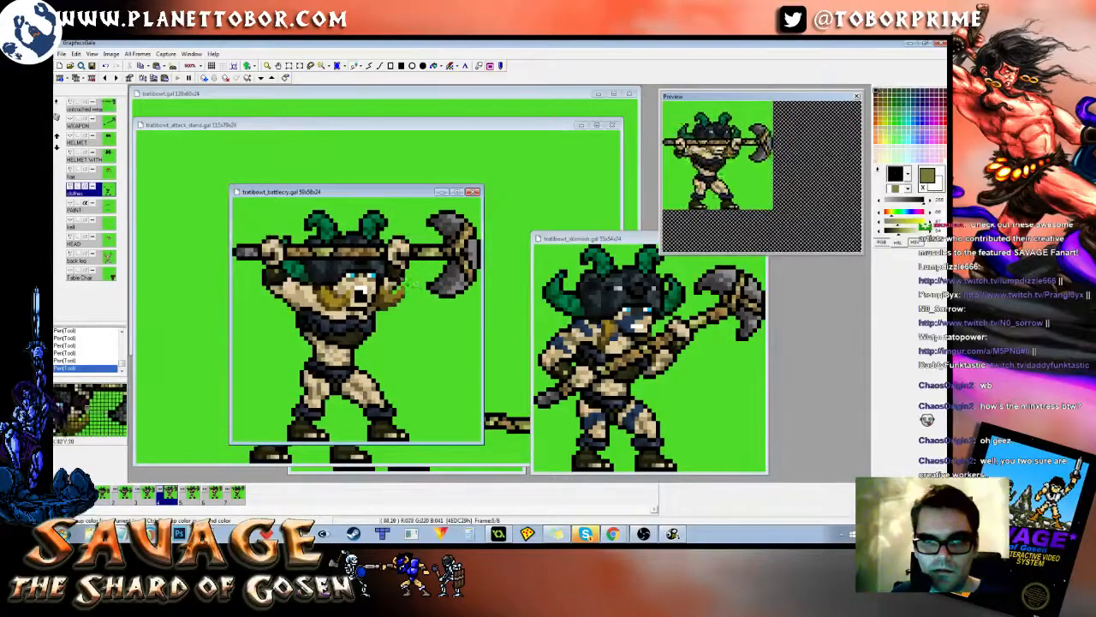
pyautogui.press('Right')
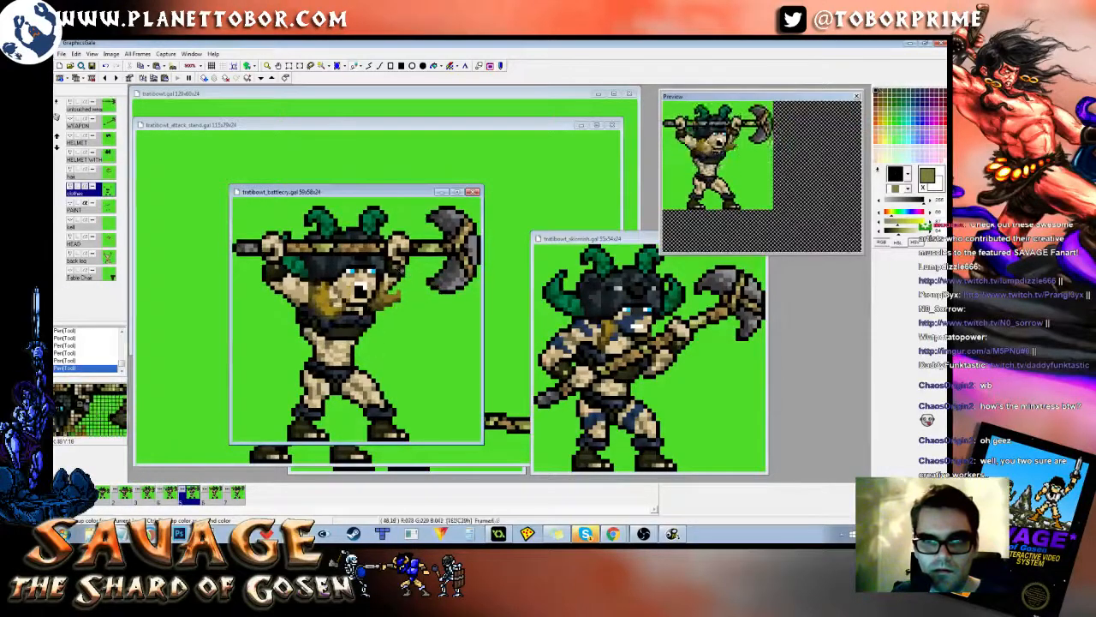
pyautogui.press('Right')
pyautogui.press('Right')
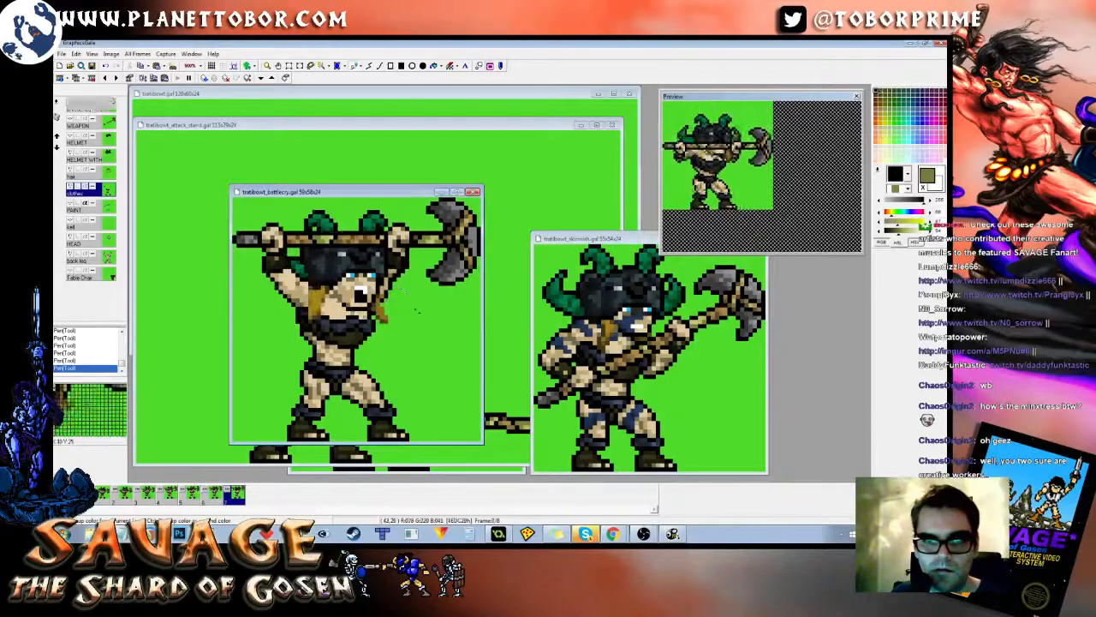
pyautogui.press('Right')
# Step: Pick an olive color from the skirmish sprite and touch up the handle-side wristband with it in the first battlecry frames, comparing neighboring frames
pyautogui.rightClick(422, 363)
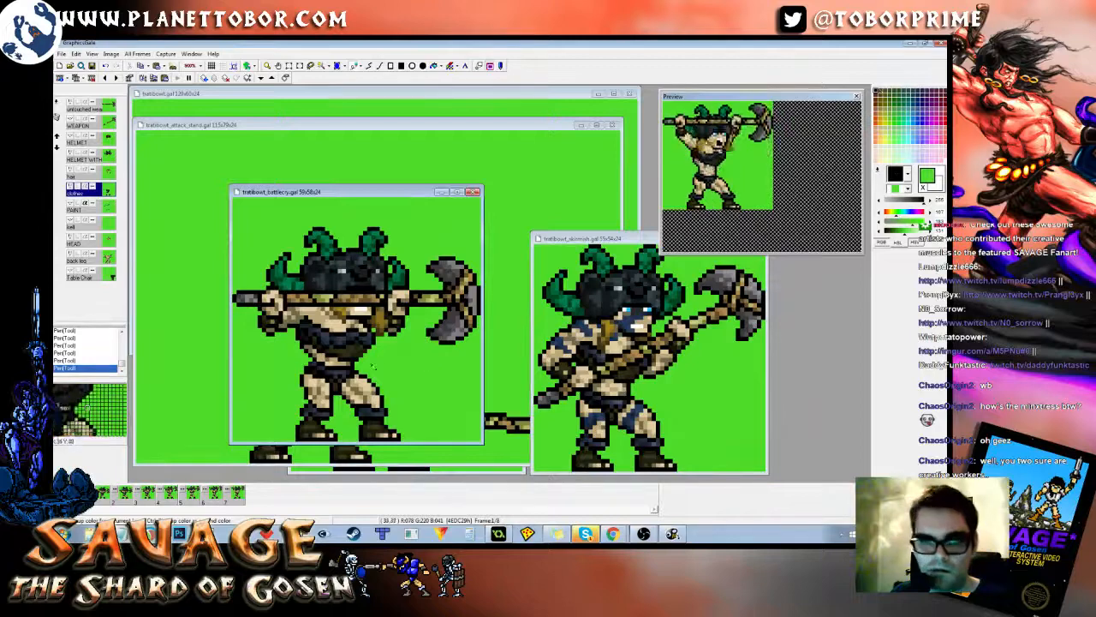
pyautogui.click(611, 250)
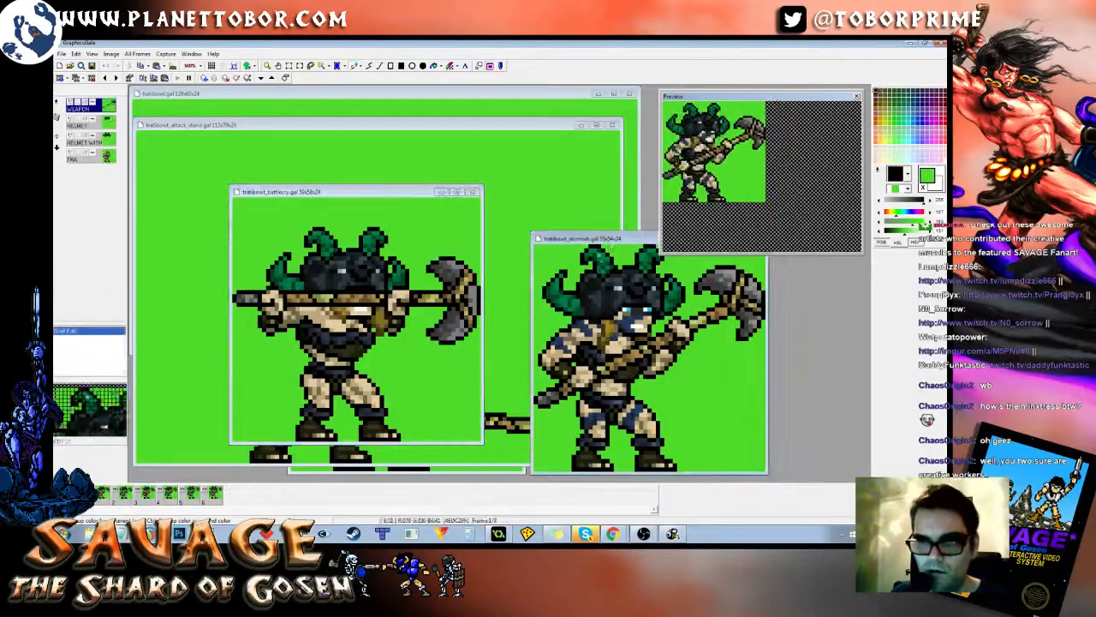
pyautogui.rightClick(560, 370)
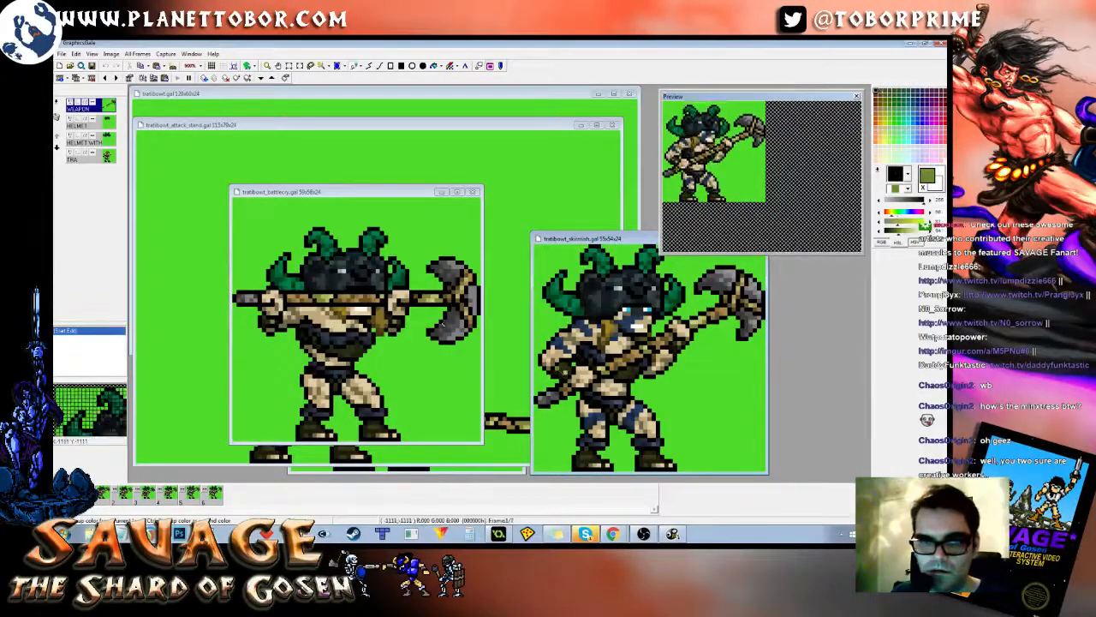
pyautogui.click(331, 195)
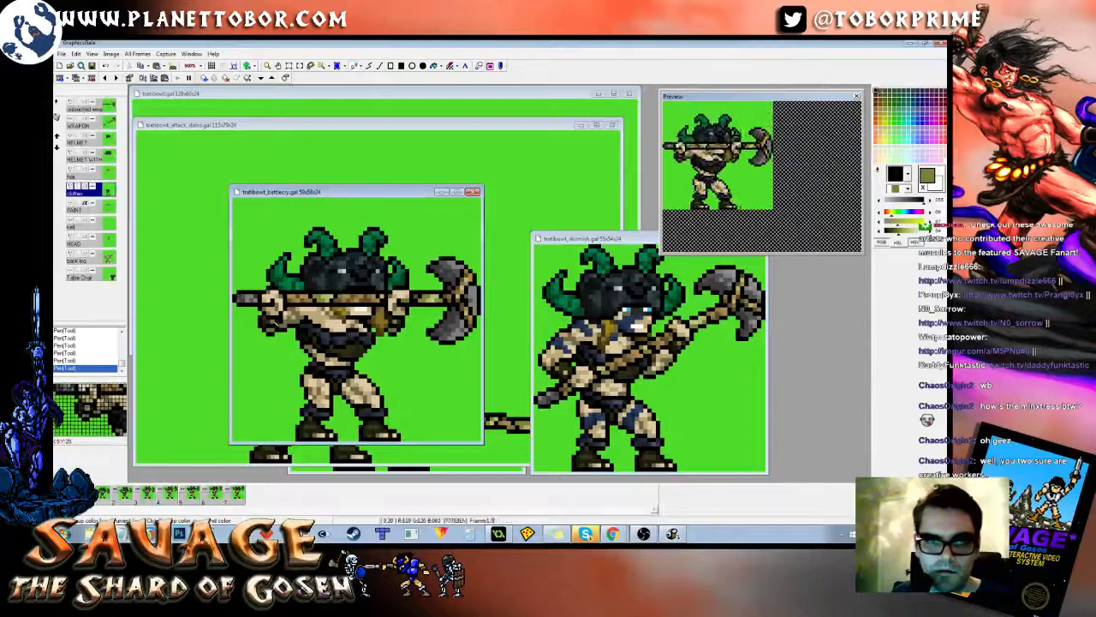
pyautogui.press('Right')
pyautogui.press('Right')
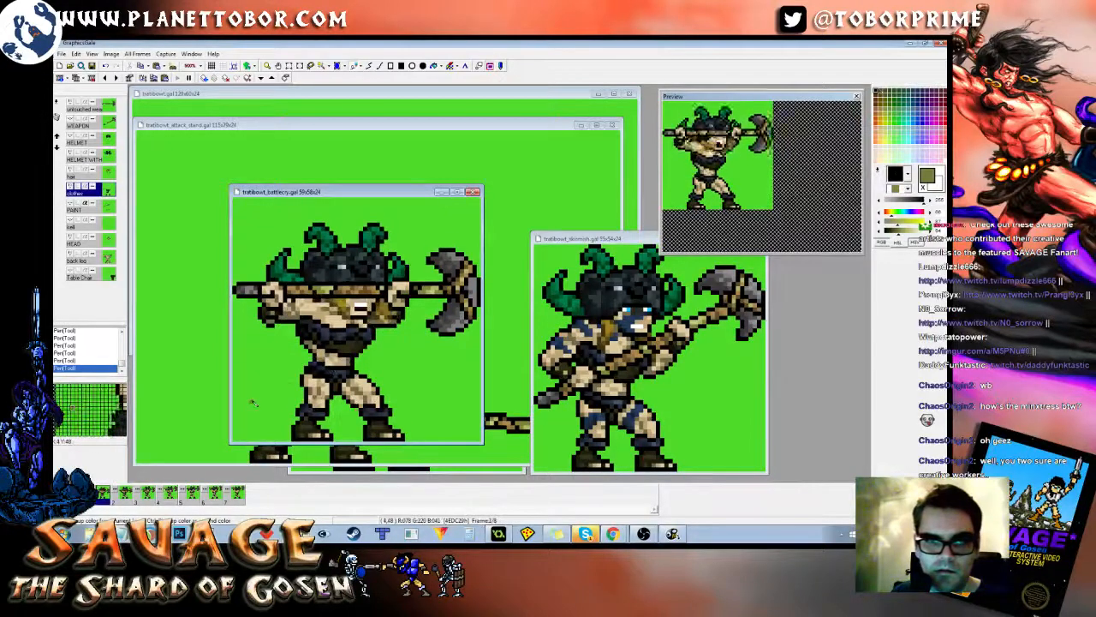
pyautogui.press('Right')
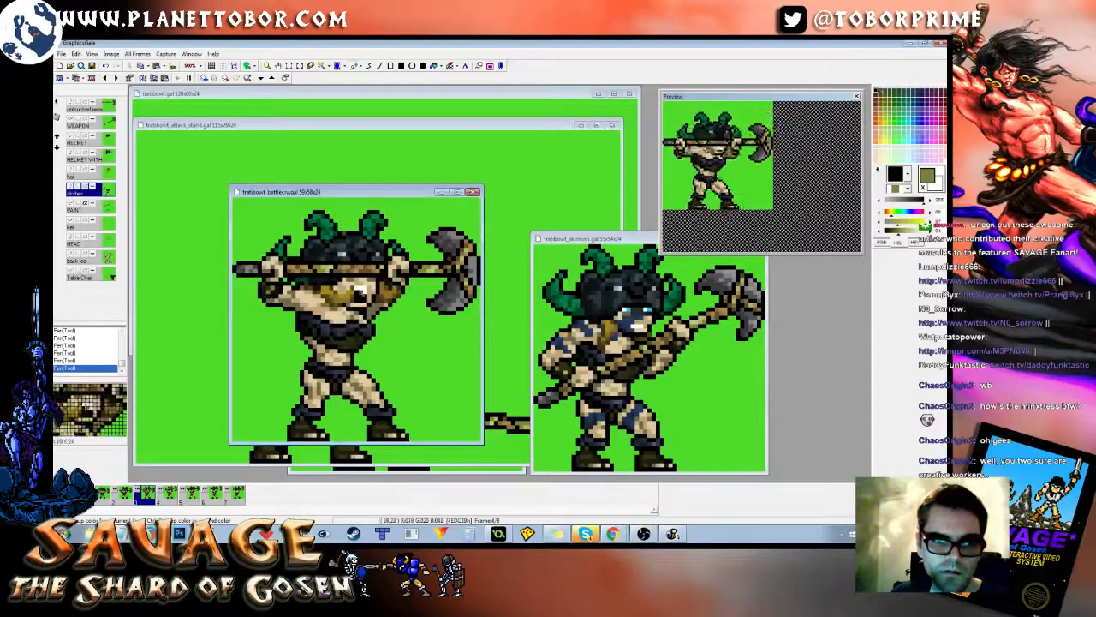
pyautogui.press('Left')
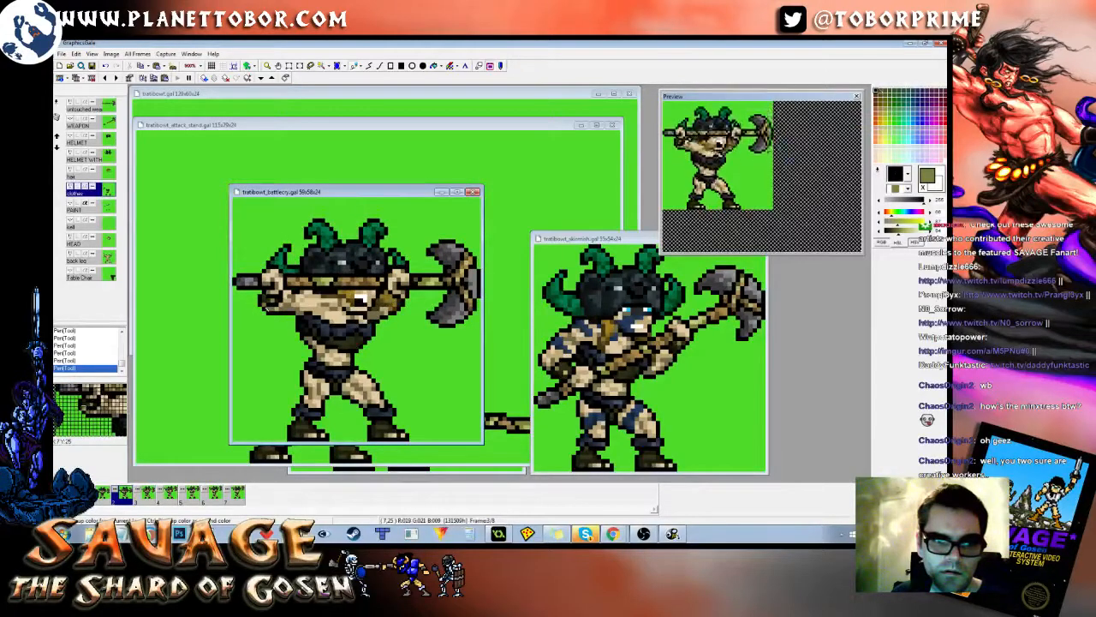
pyautogui.press('Left')
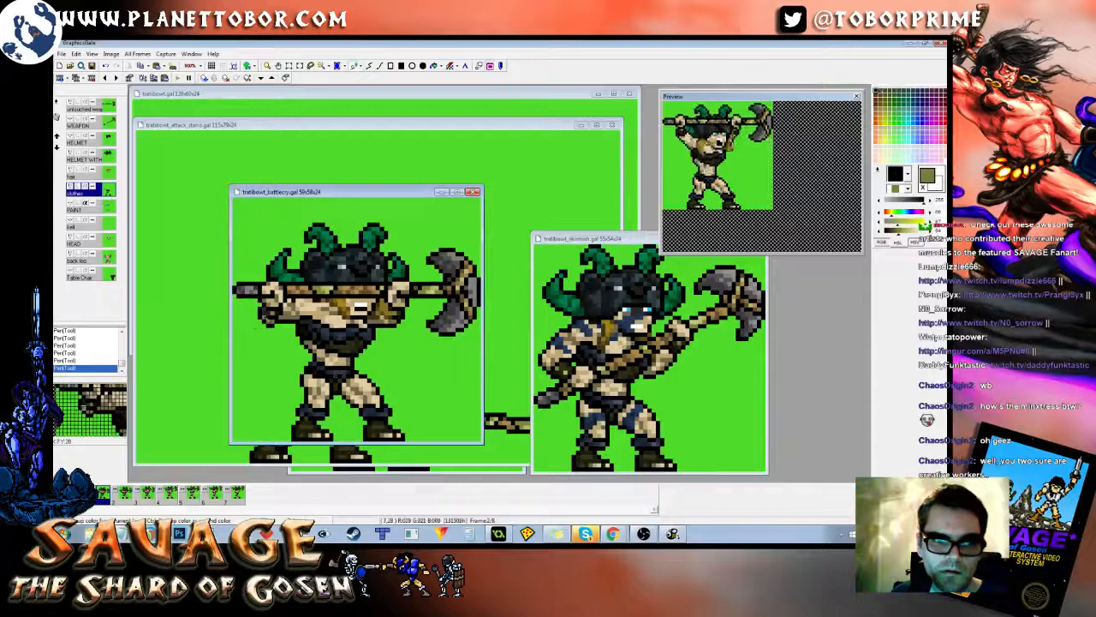
pyautogui.press('Left')
pyautogui.press('Right')
pyautogui.press('Right')
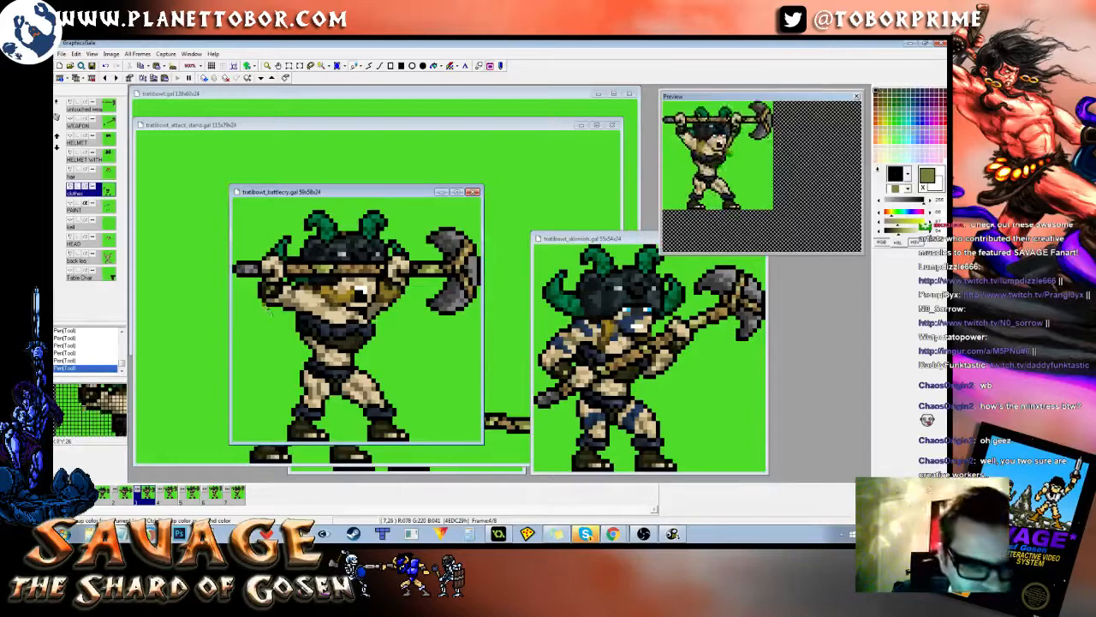
# Step: Sample the dark and lighter olive from the handle-side wristband and touch up its shading from battlecry frame 4 through frame 8
pyautogui.rightClick(266, 293)
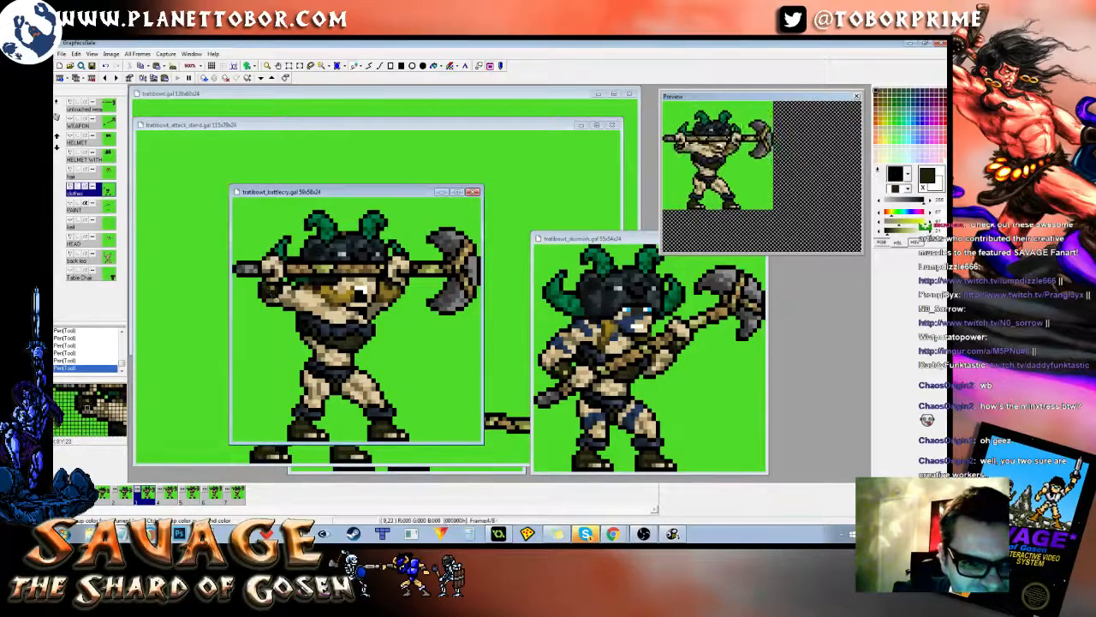
pyautogui.rightClick(274, 289)
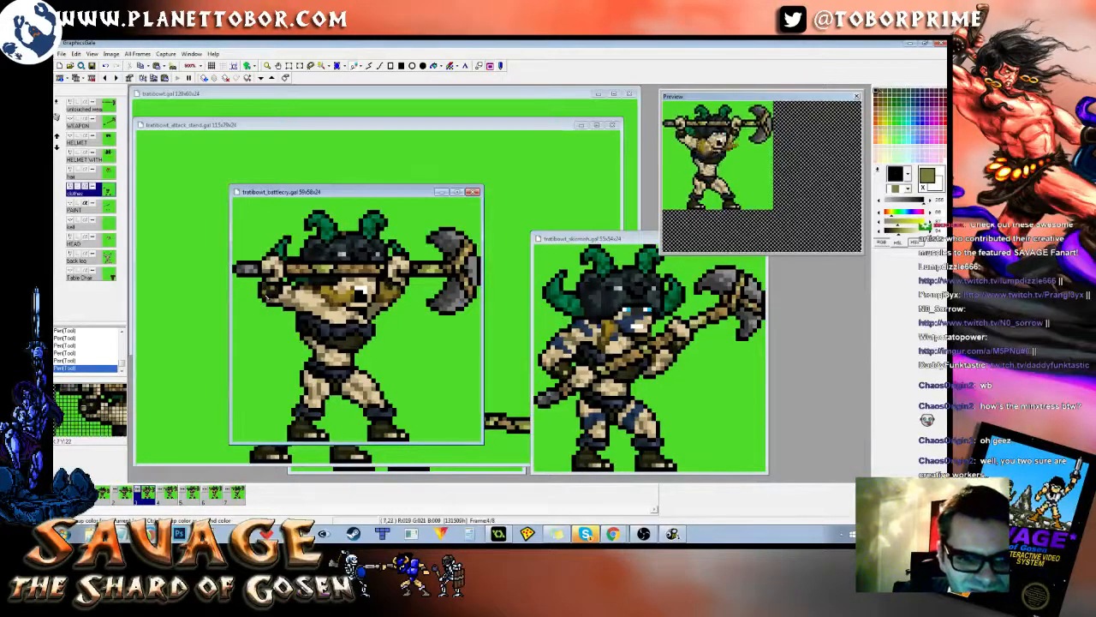
pyautogui.press('Right')
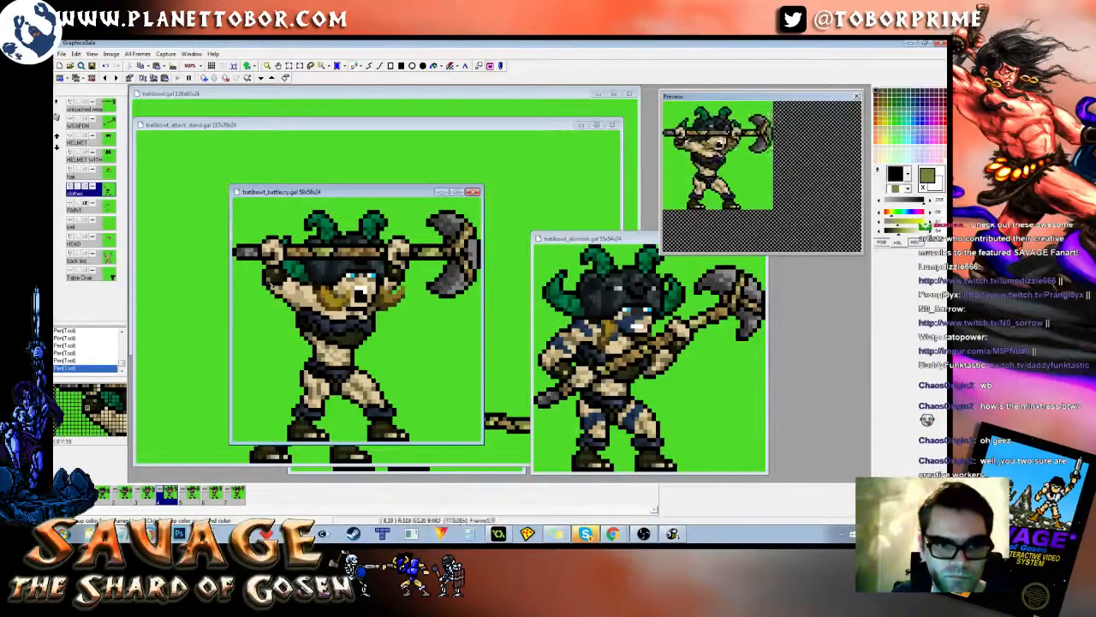
pyautogui.press('Right')
pyautogui.press('Right')
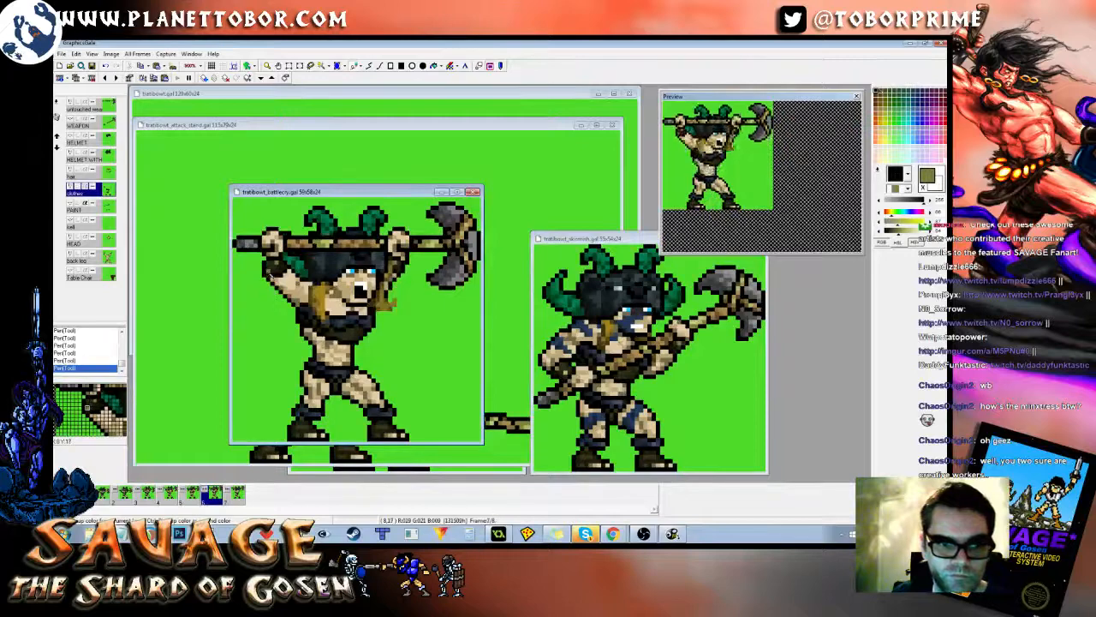
pyautogui.press('Right')
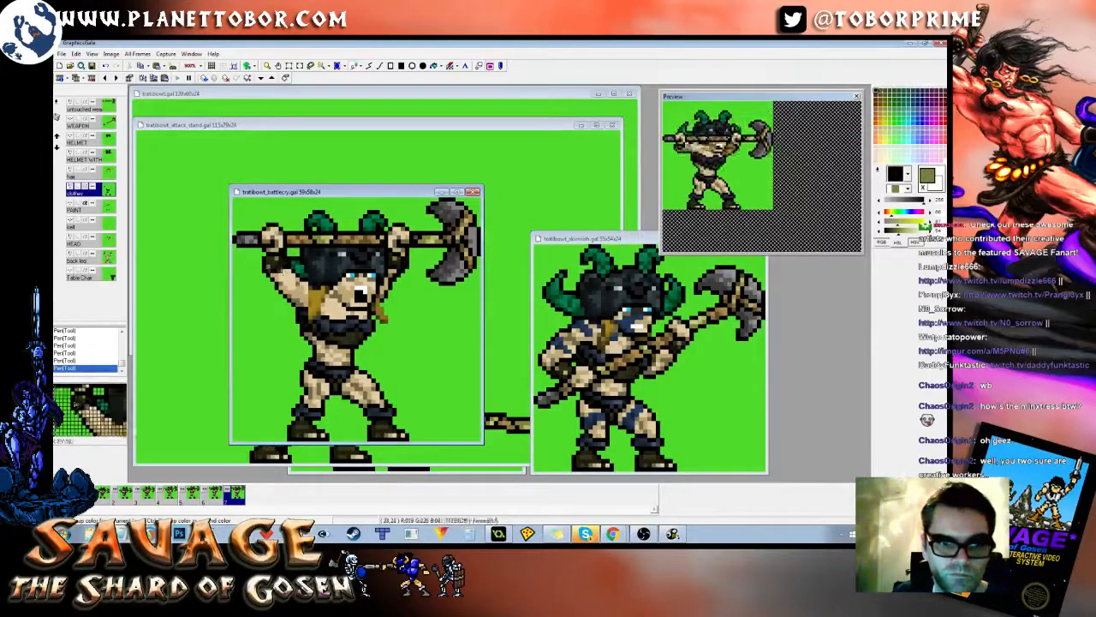
# Step: Pick a lighter olive from the skirmish sprite and add brighter highlight pixels to the wristbands across the battlecry frames
pyautogui.click(605, 244)
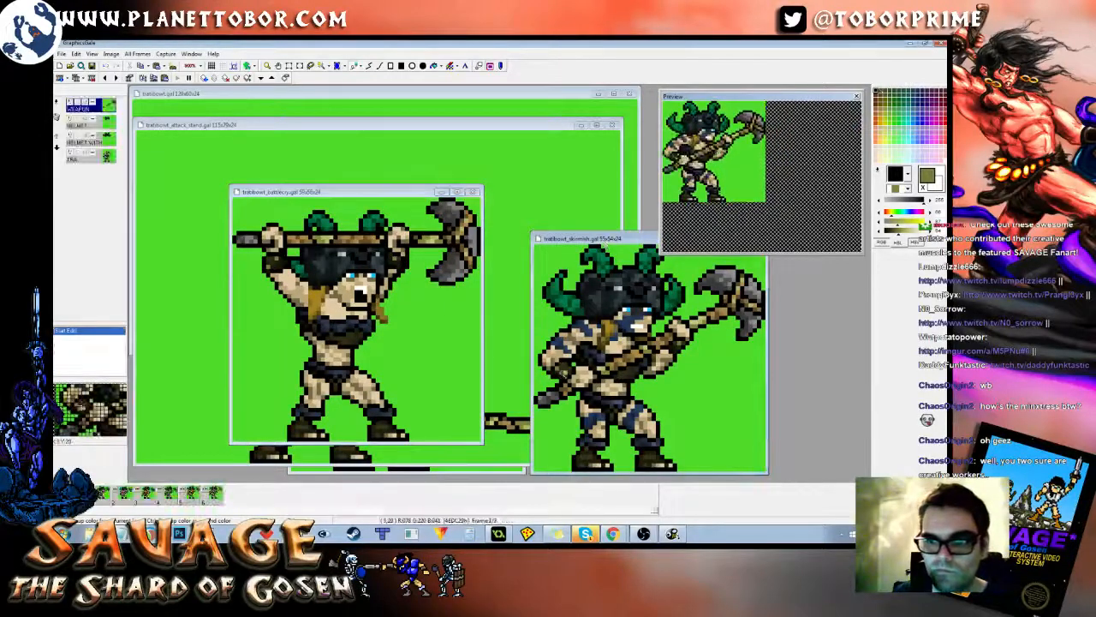
pyautogui.click(335, 197)
pyautogui.press('Right')
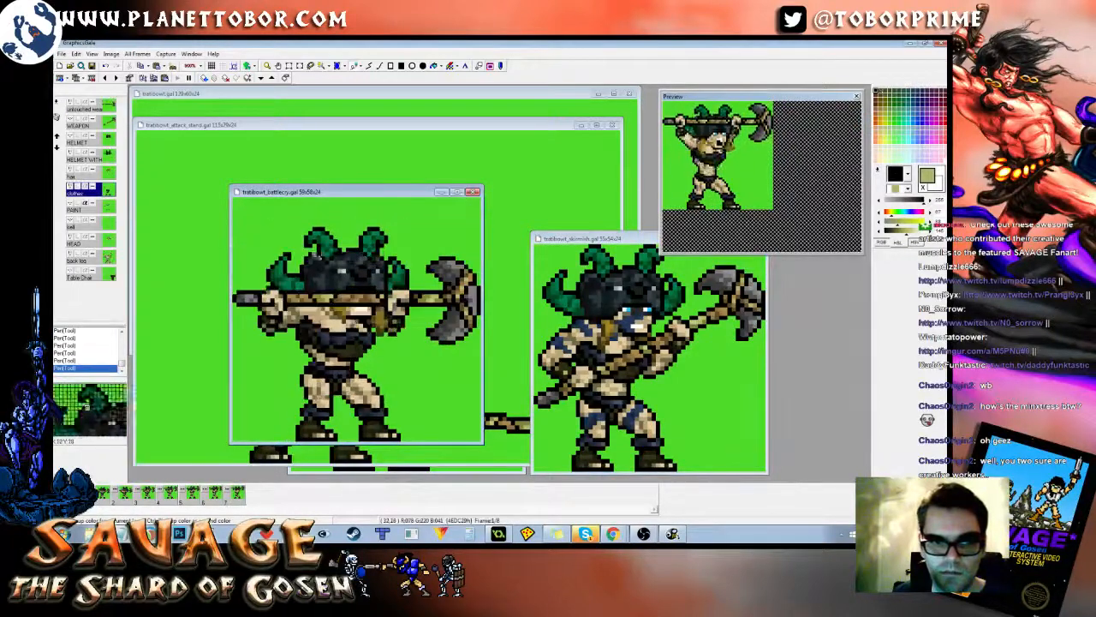
pyautogui.press('Right')
pyautogui.press('Right')
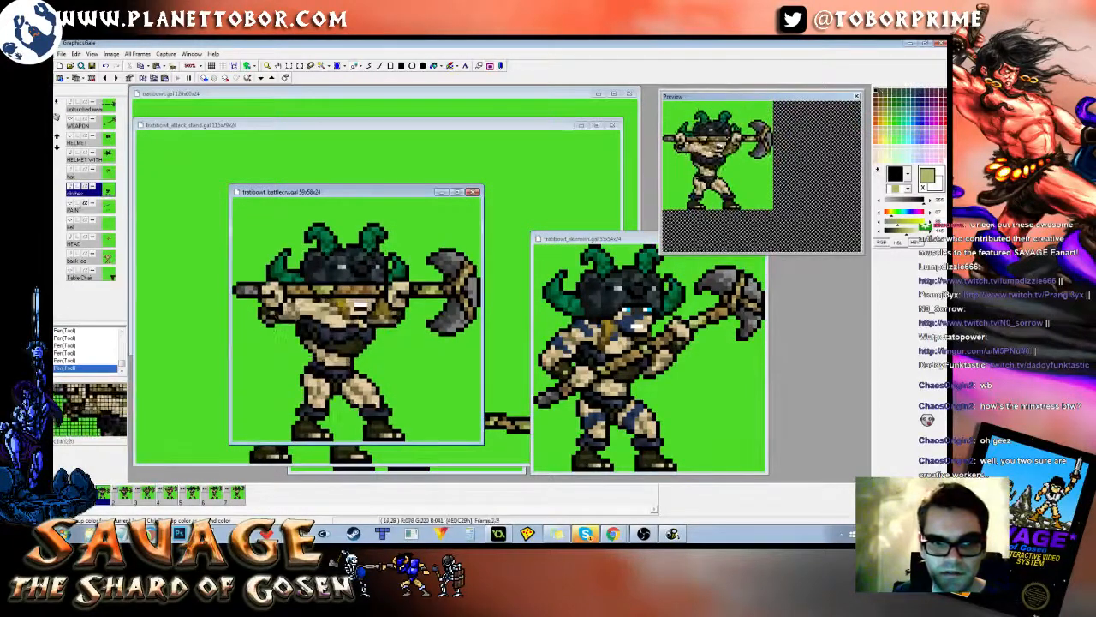
pyautogui.press('Right')
pyautogui.press('Right')
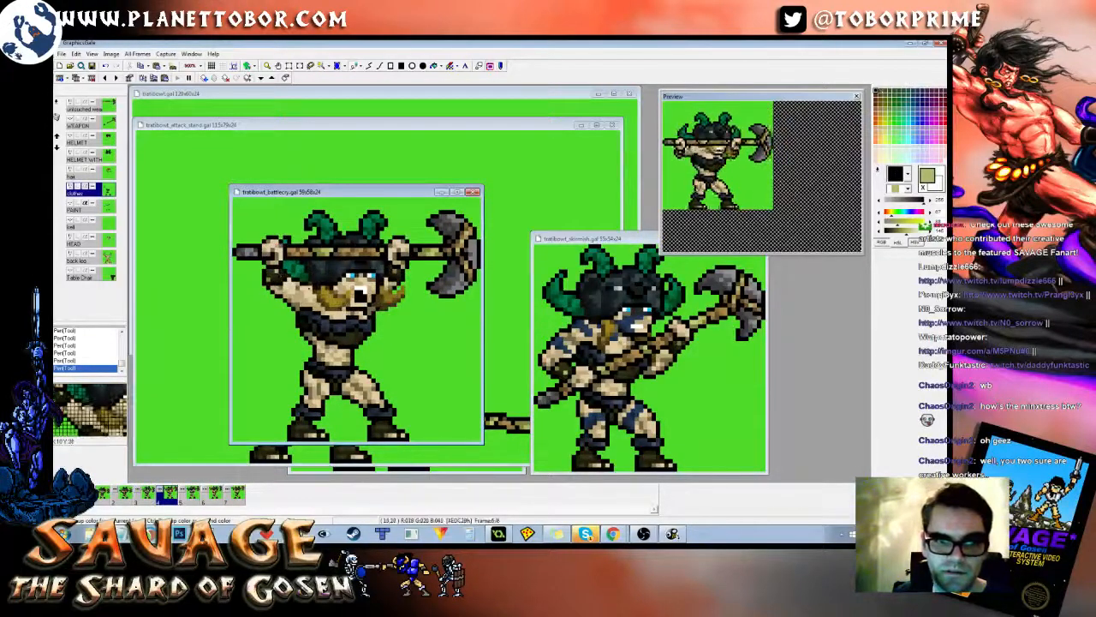
pyautogui.press('Right')
pyautogui.press('Right')
pyautogui.press('Right')
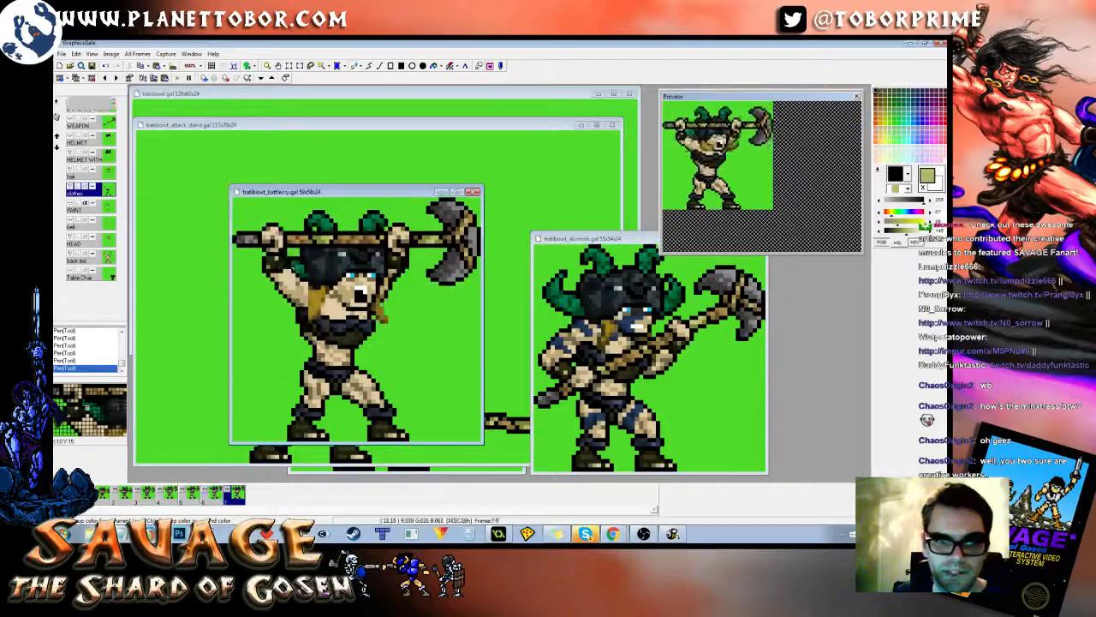
pyautogui.rightClick(294, 218)
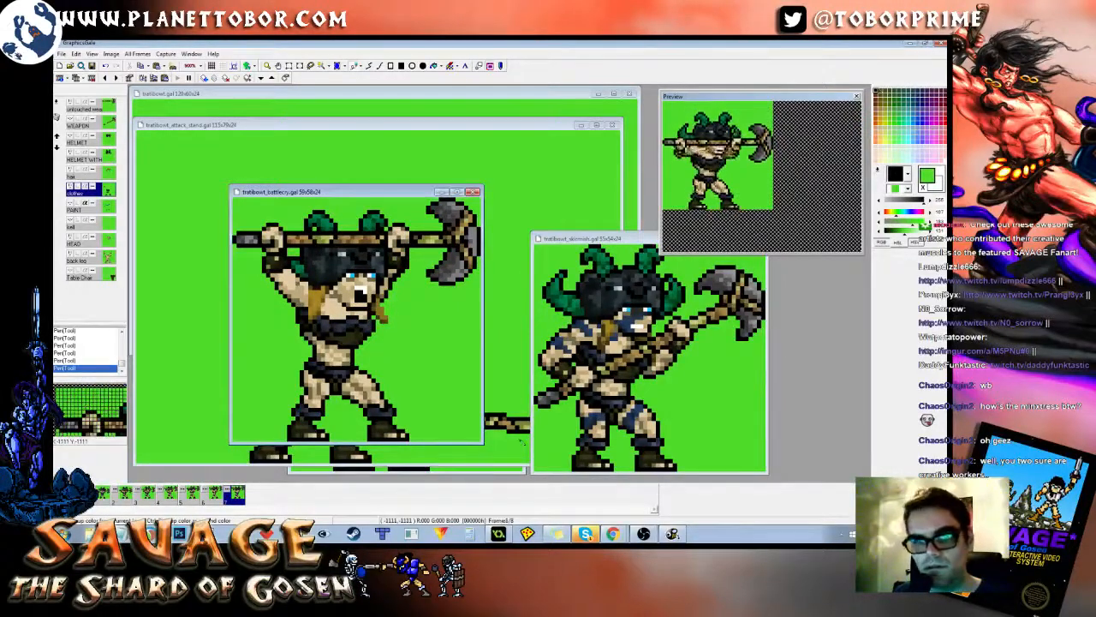
# Step: Cycle through all the battlecry frames to examine the highlighted wristbands in motion
pyautogui.press('Right')
pyautogui.press('Right')
pyautogui.press('Right')
pyautogui.press('Right')
pyautogui.press('Right')
pyautogui.press('Right')
pyautogui.press('Right')
pyautogui.press('Right')
pyautogui.press('Left')
pyautogui.press('Left')
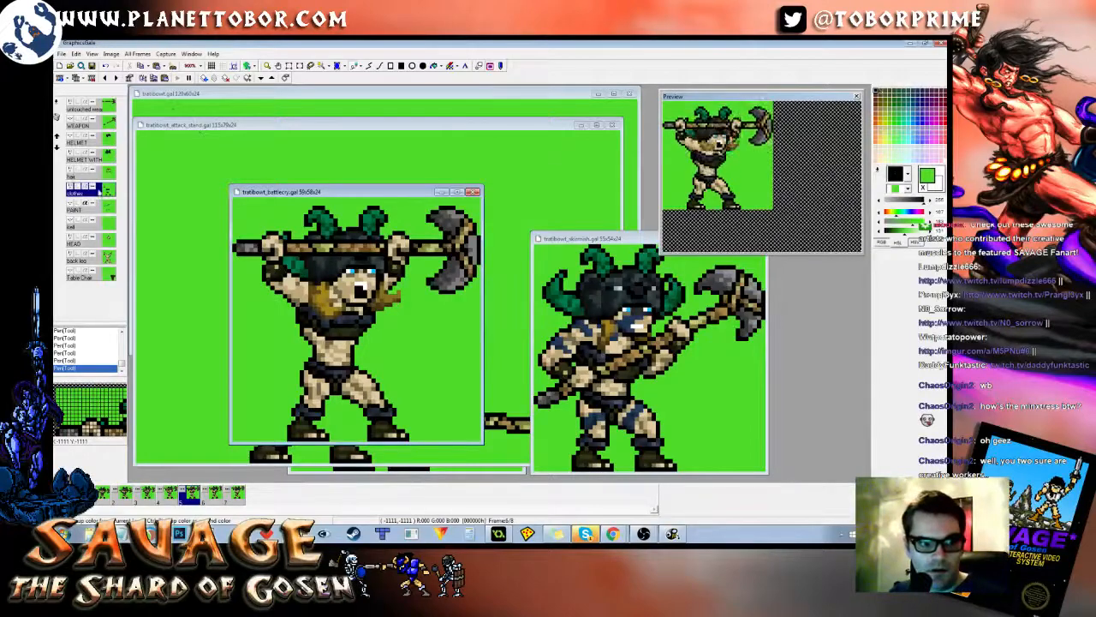
# Step: Show the PAINT layer in all battlecry frames, select the axe-head-side leg's paint and realign it with the leg in the first frames
pyautogui.click(107, 207)
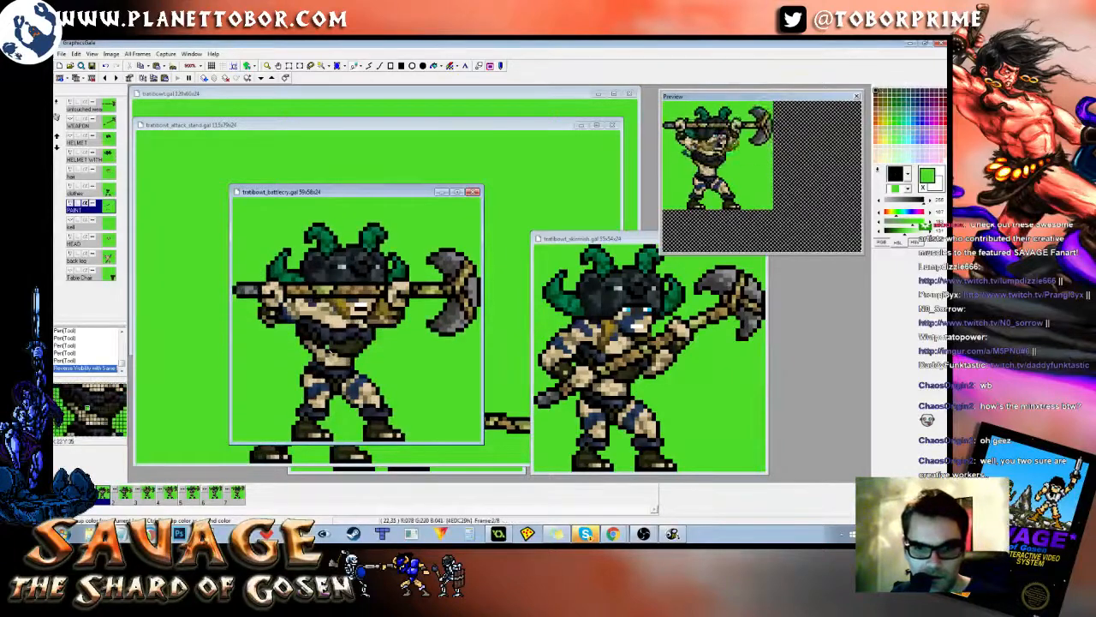
pyautogui.moveTo(340, 370); pyautogui.dragTo(438, 428)
pyautogui.press('pageup')
pyautogui.press('Left')
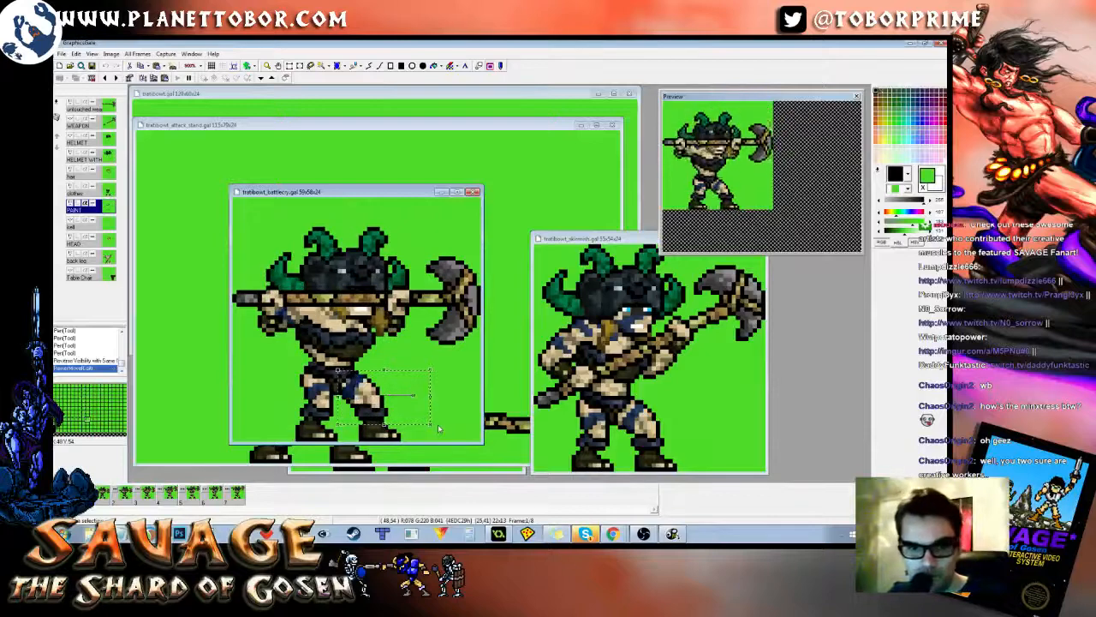
pyautogui.press('Right')
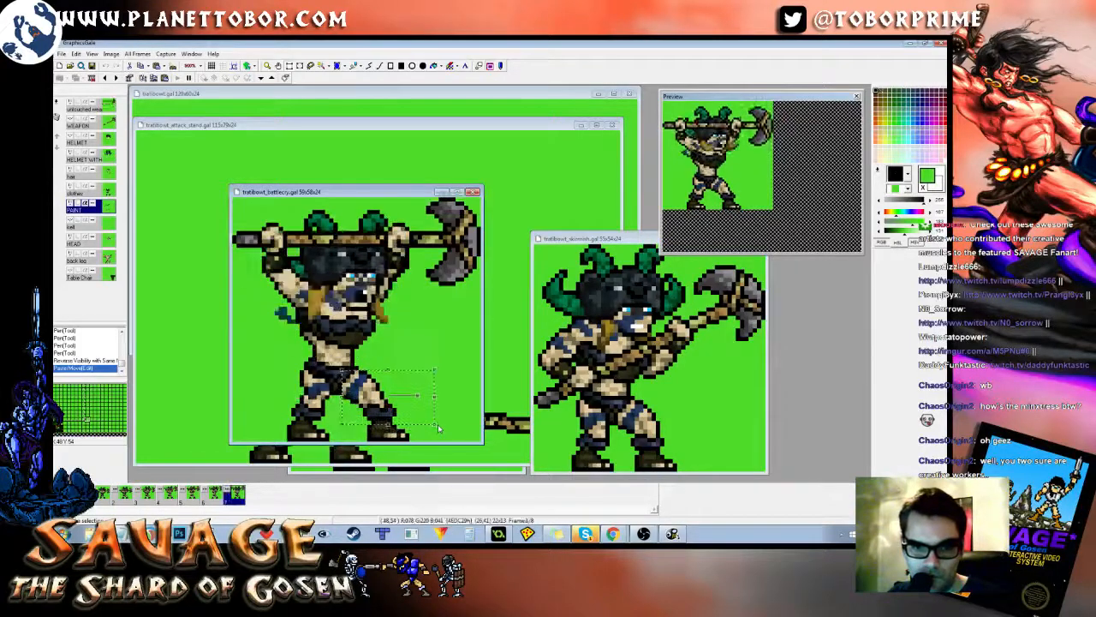
pyautogui.press('pagedown')
pyautogui.press('Left')
pyautogui.press('Right')
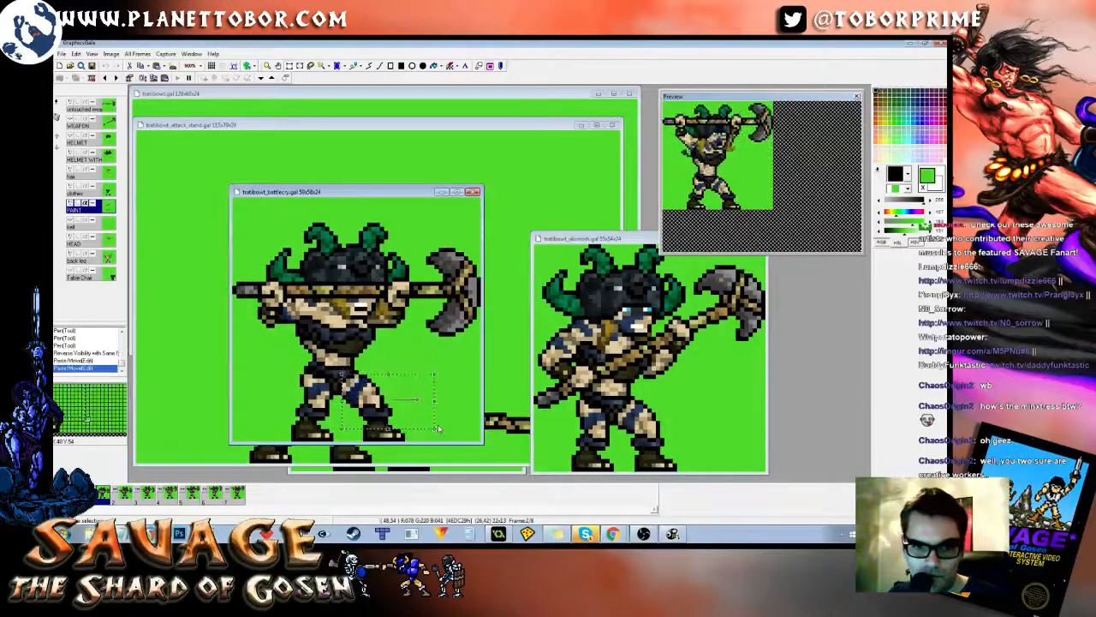
pyautogui.press('pagedown')
pyautogui.press('pagedown')
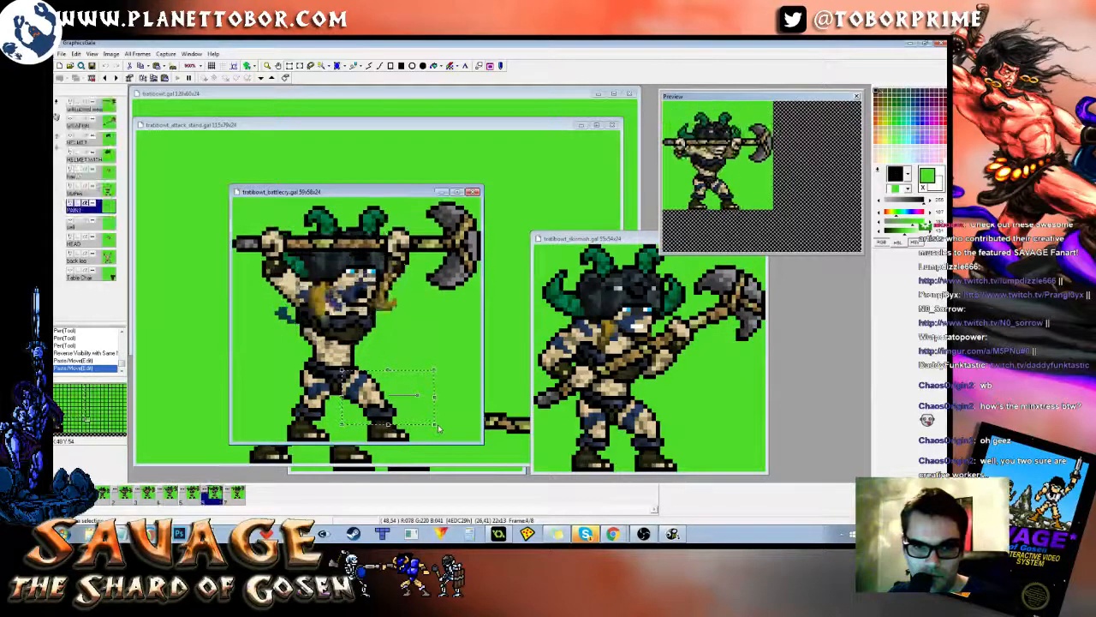
pyautogui.press('pagedown')
pyautogui.press('pagedown')
pyautogui.press('pagedown')
pyautogui.press('pagedown')
pyautogui.press('pagedown')
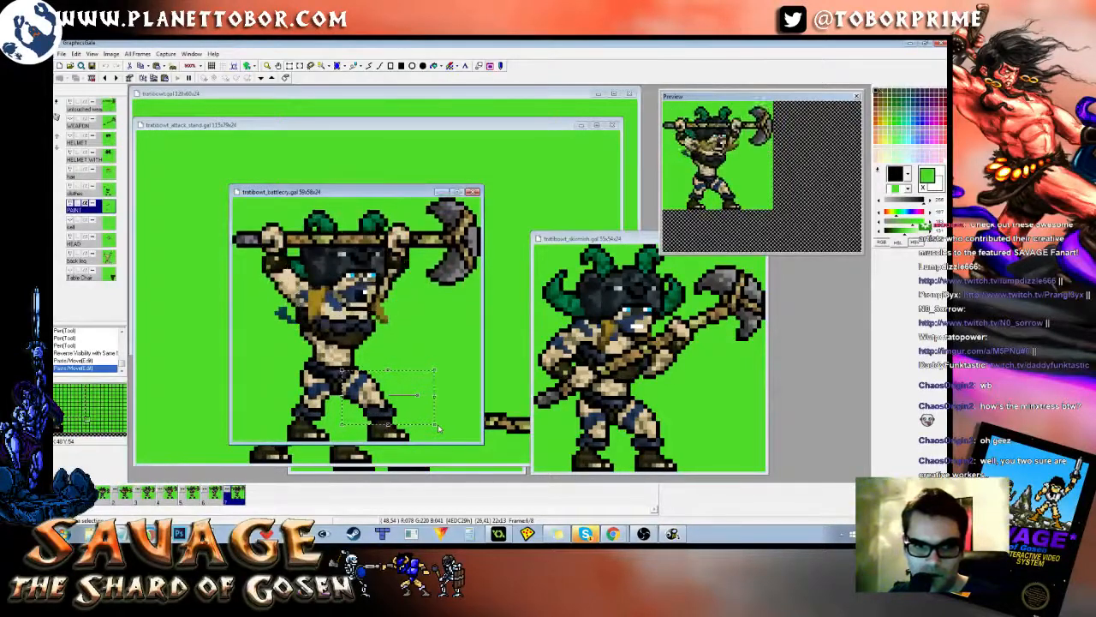
pyautogui.click(448, 416)
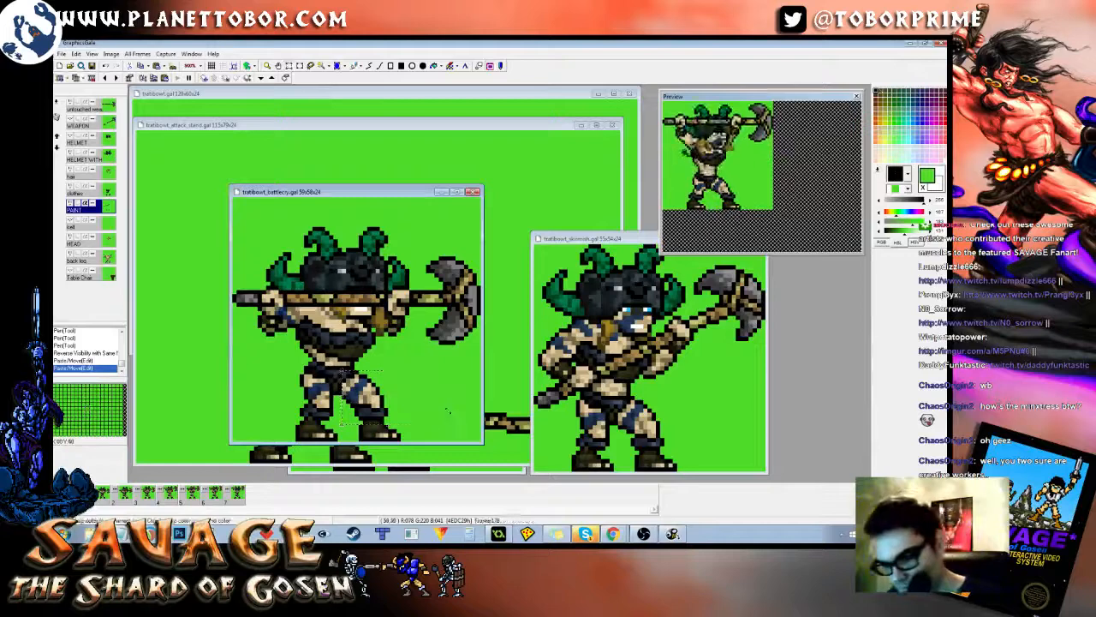
# Step: Flip between neighboring early battlecry frames to examine how the leg paint moves
pyautogui.press('pagedown')
pyautogui.press('pagedown')
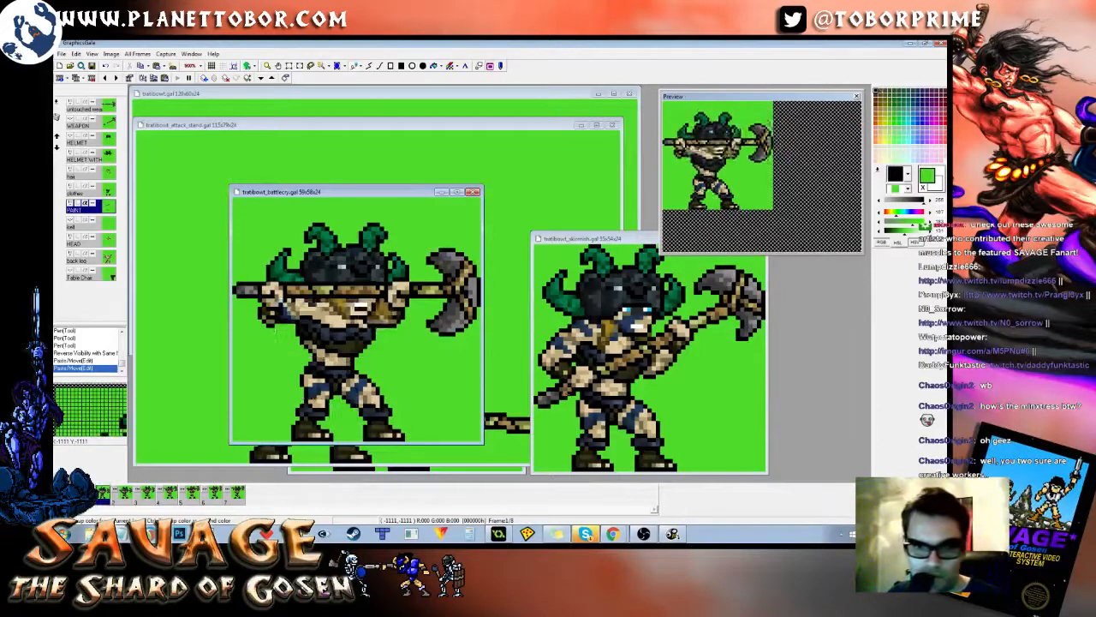
pyautogui.press('pageup')
pyautogui.press('pagedown')
pyautogui.press('pageup')
pyautogui.press('pagedown')
pyautogui.press('pageup')
pyautogui.press('pagedown')
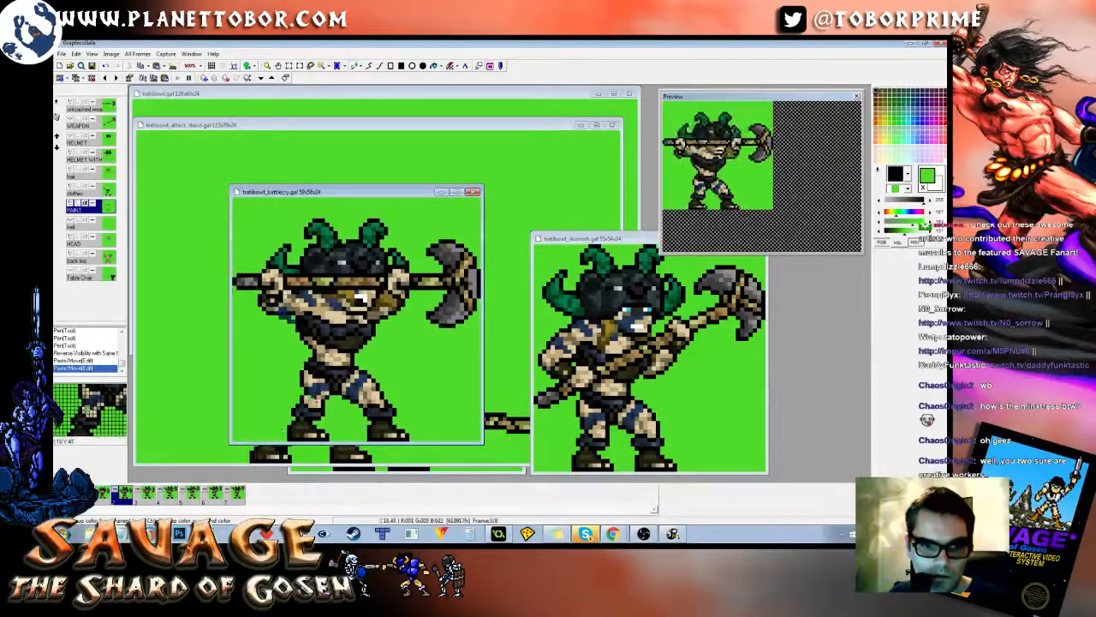
# Step: Retouch the dark blue paint pixels on the leg opposite the axe head in battlecry frames 3 to 5, checking the frames through 8
pyautogui.click(302, 418)
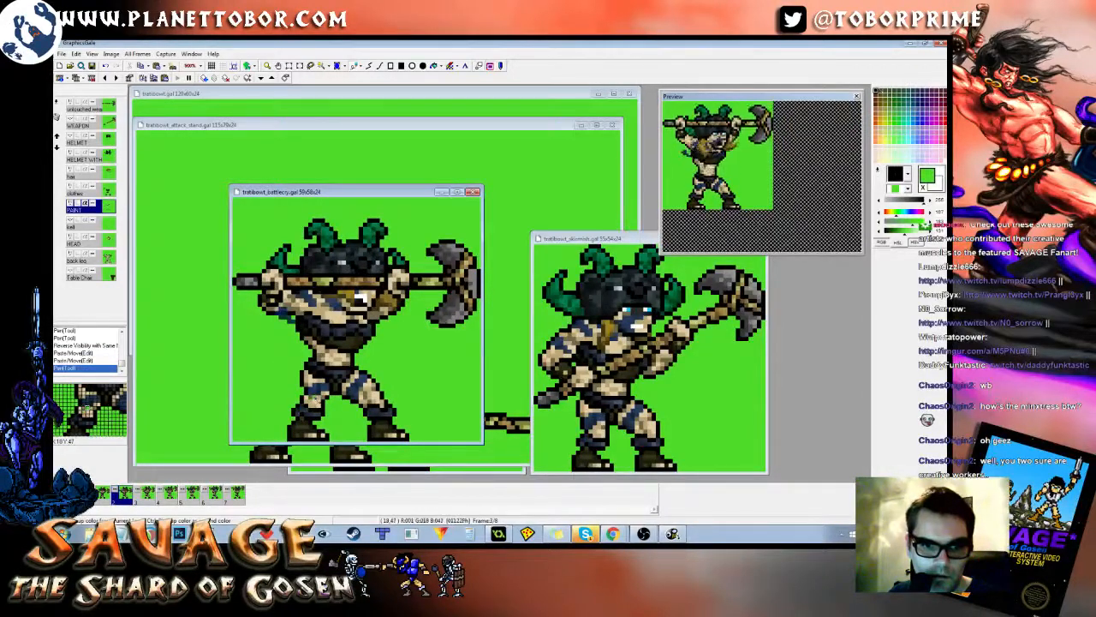
pyautogui.rightClick(315, 396)
pyautogui.click(311, 401)
pyautogui.click(310, 402)
pyautogui.press('pageup')
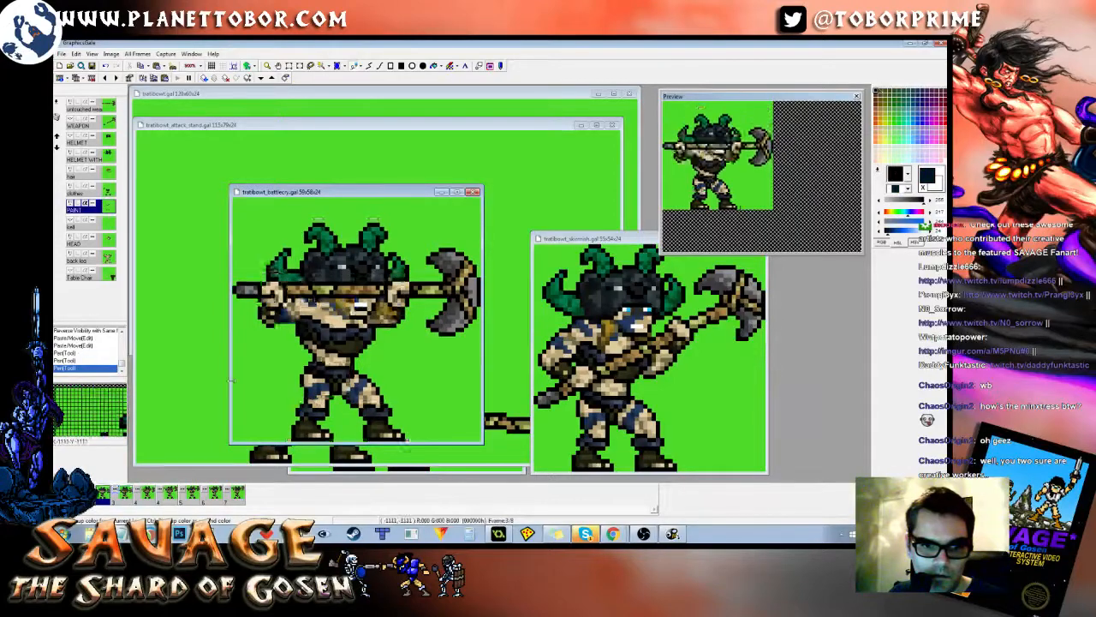
pyautogui.press('pagedown')
pyautogui.press('pagedown')
pyautogui.click(304, 420)
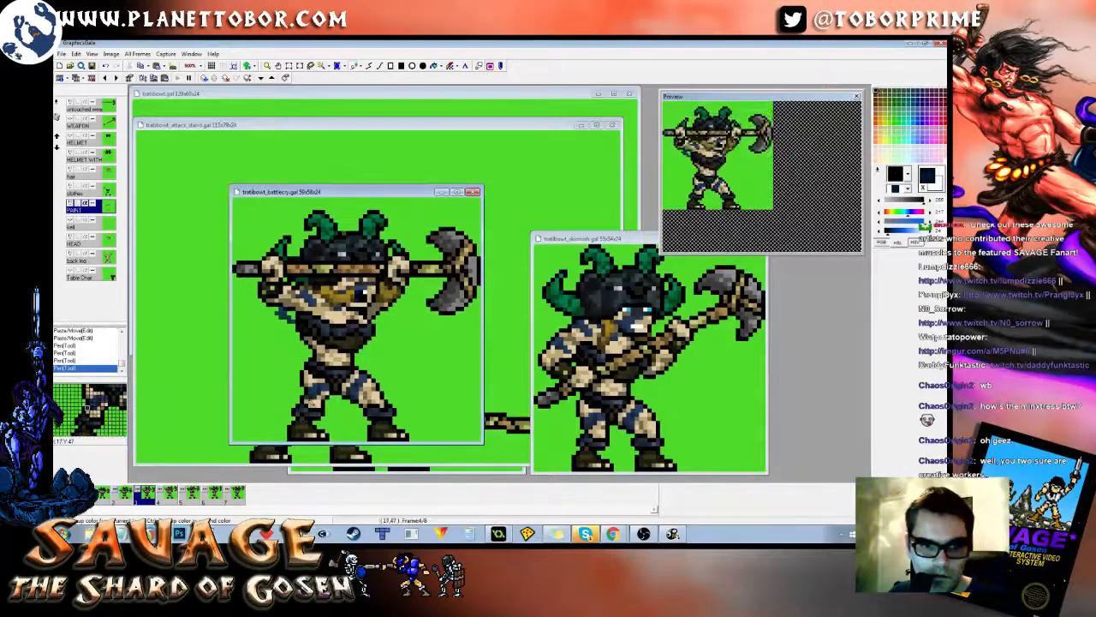
pyautogui.press('pagedown')
pyautogui.click(310, 401)
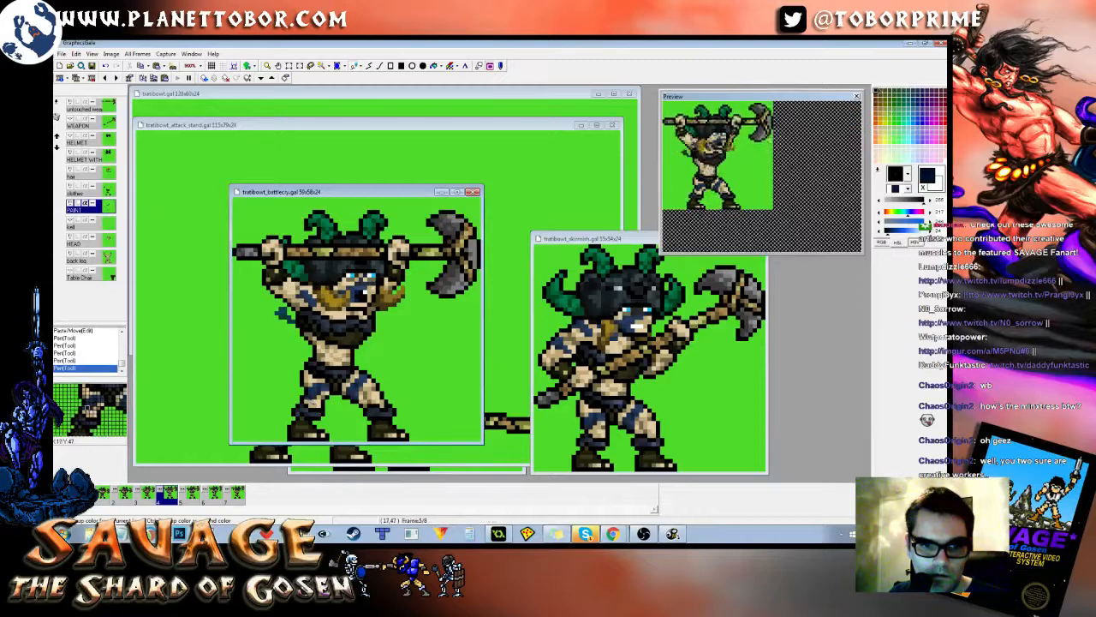
pyautogui.press('pagedown')
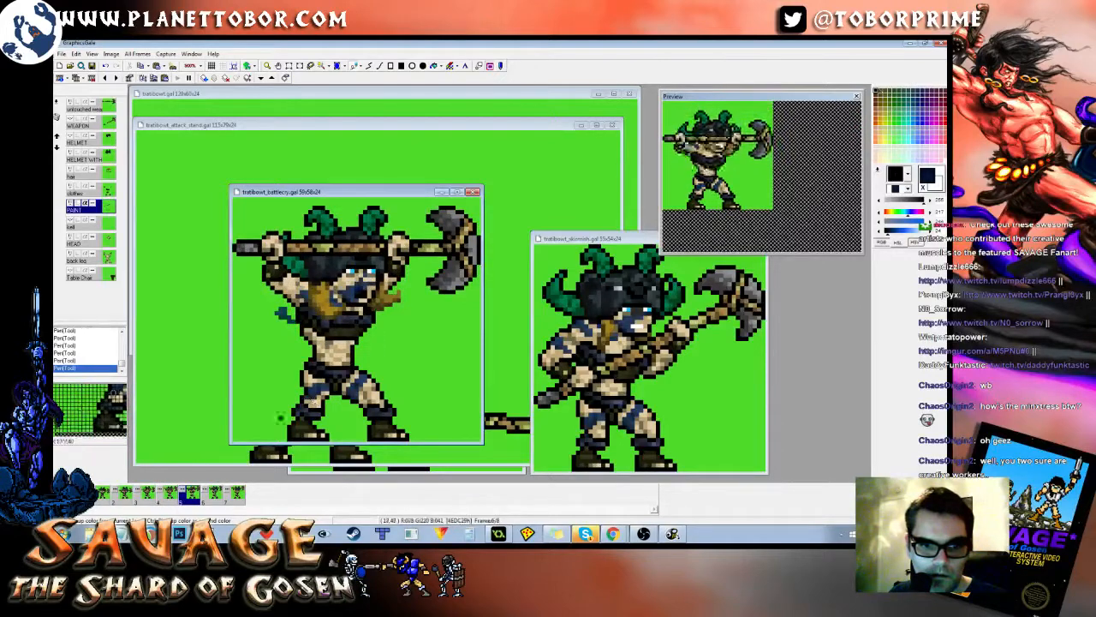
pyautogui.press('pagedown')
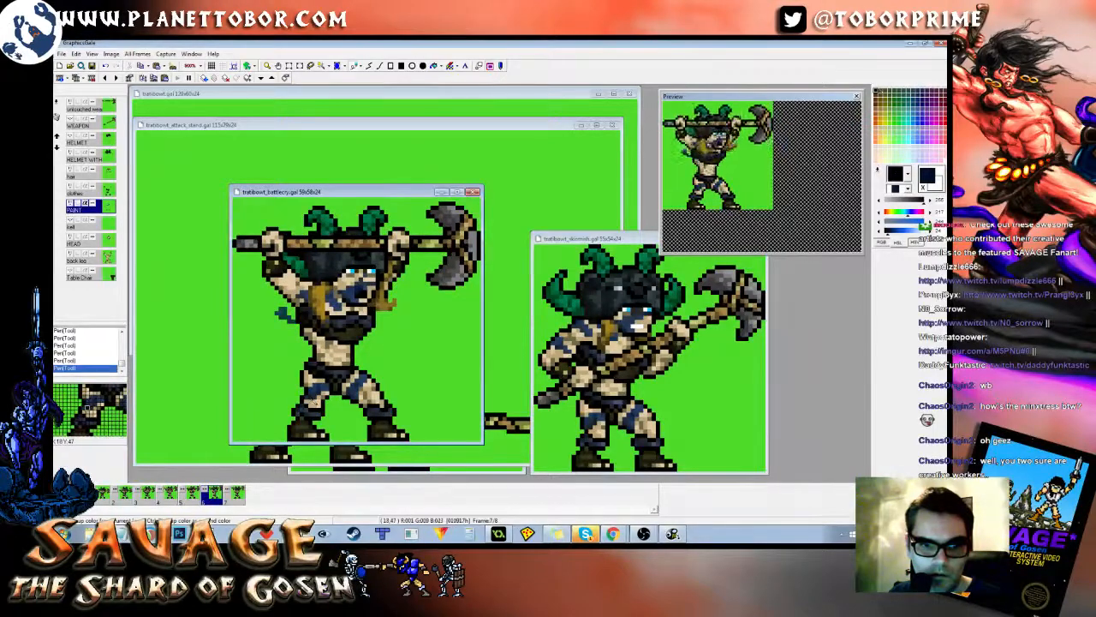
pyautogui.press('pagedown')
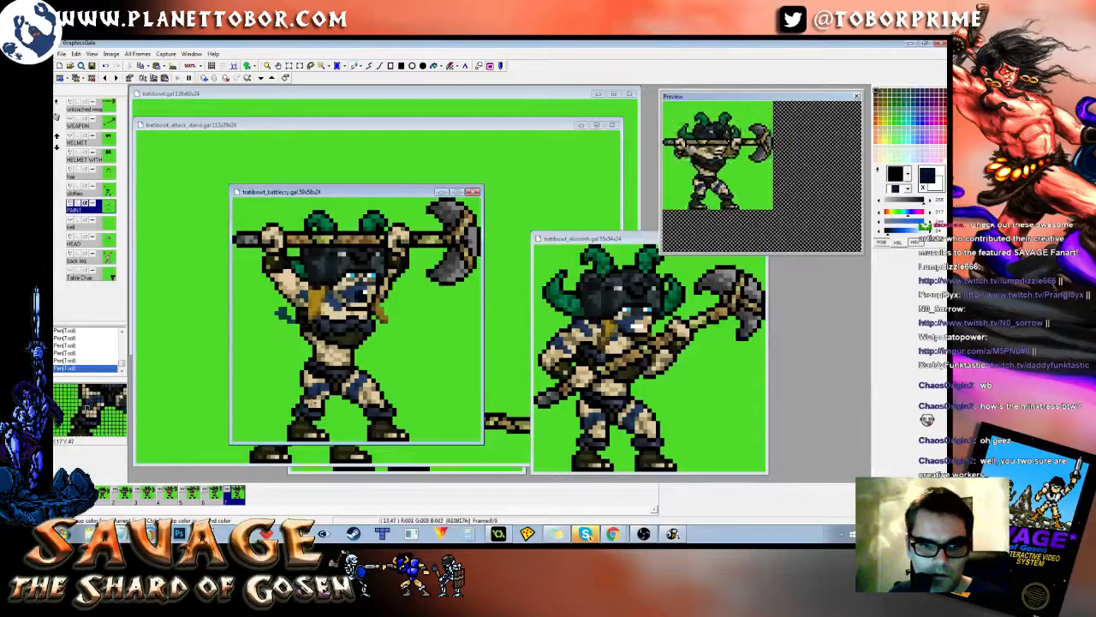
# Step: Step back and forth through the battlecry frames to examine how the retouched leg paint moves
pyautogui.press('pageup')
pyautogui.press('pageup')
pyautogui.press('pageup')
pyautogui.press('pageup')
pyautogui.press('pageup')
pyautogui.press('pageup')
pyautogui.press('pageup')
pyautogui.press('pageup')
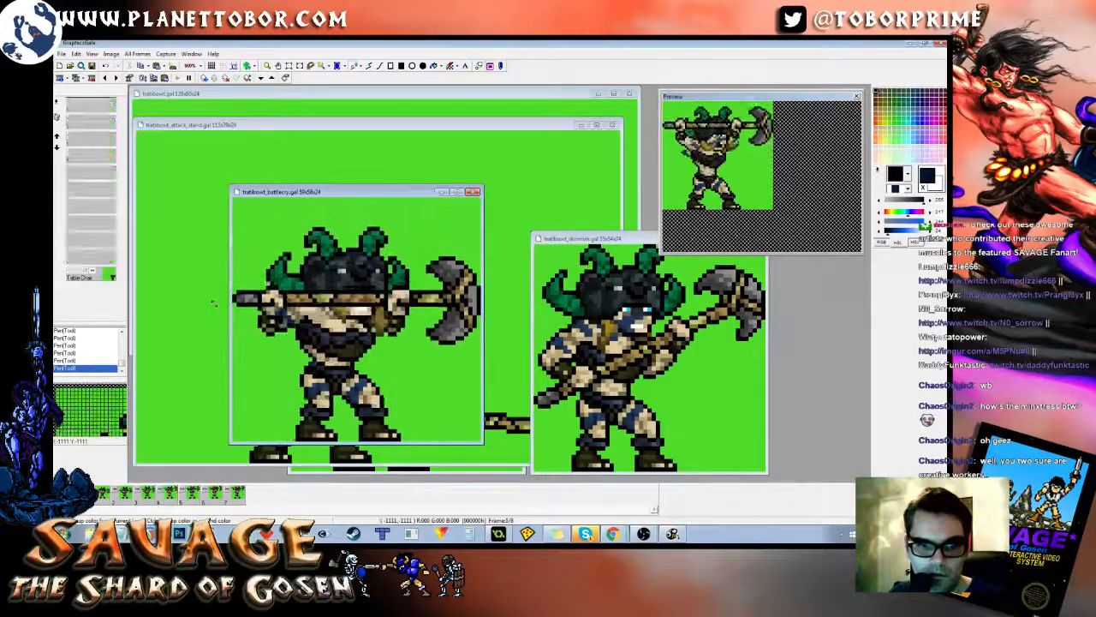
pyautogui.press('pagedown')
pyautogui.press('pagedown')
pyautogui.press('pagedown')
pyautogui.press('pagedown')
pyautogui.press('pageup')
pyautogui.press('pageup')
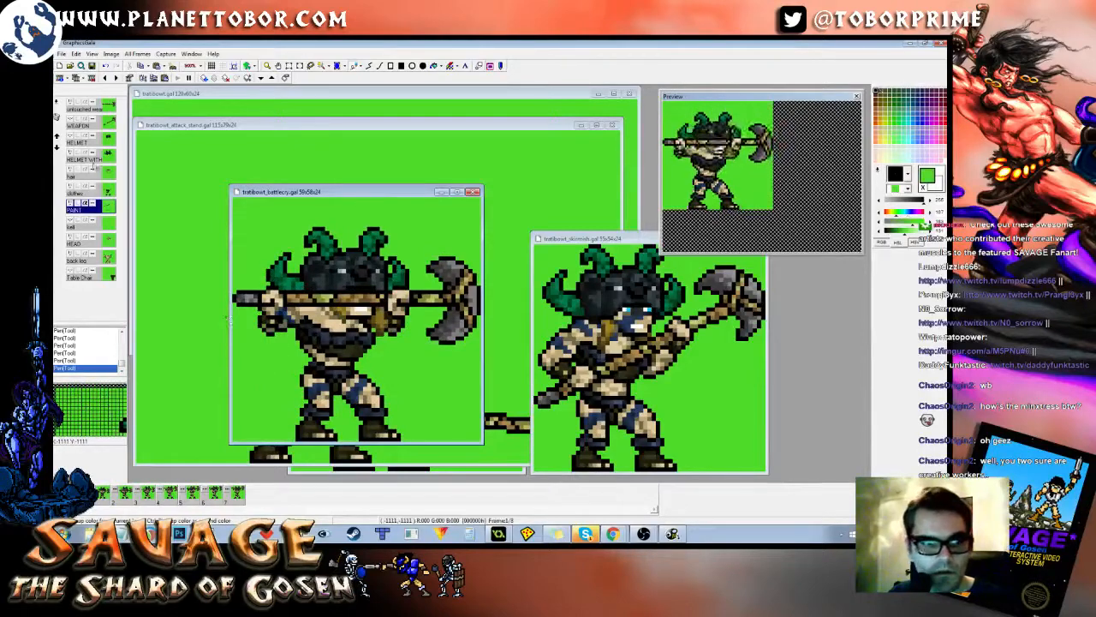
# Step: Hide the two helmet layers and the weapon layers in every battlecry frame so the head and arms are exposed
pyautogui.click(95, 160)
pyautogui.press('v')
pyautogui.click(101, 141)
pyautogui.press('v')
pyautogui.press('v')
pyautogui.click(101, 104)
pyautogui.press('v')
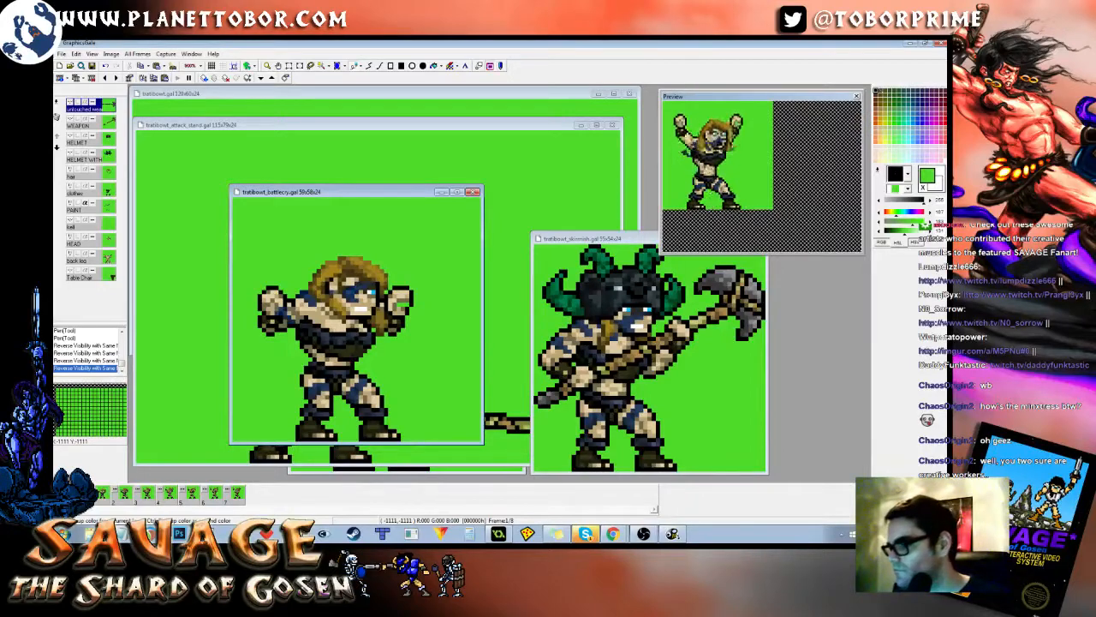
# Step: Reposition the battlecry window and hide both helmet layers in all frames of the skirmish sprite to expose its face paint
pyautogui.moveTo(349, 194); pyautogui.dragTo(394, 183)
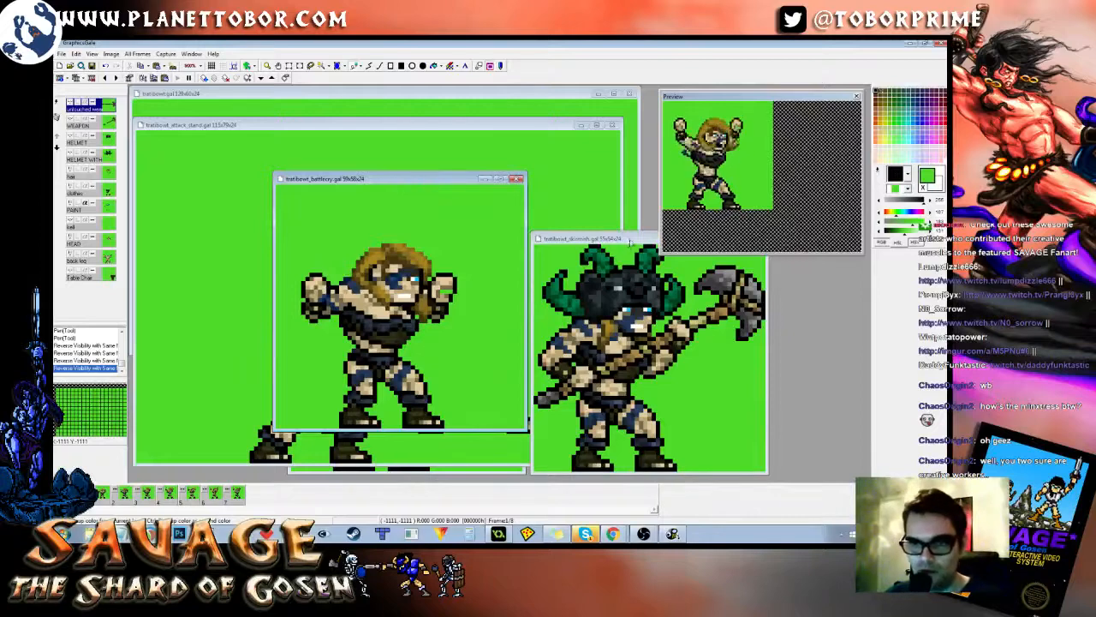
pyautogui.click(630, 242)
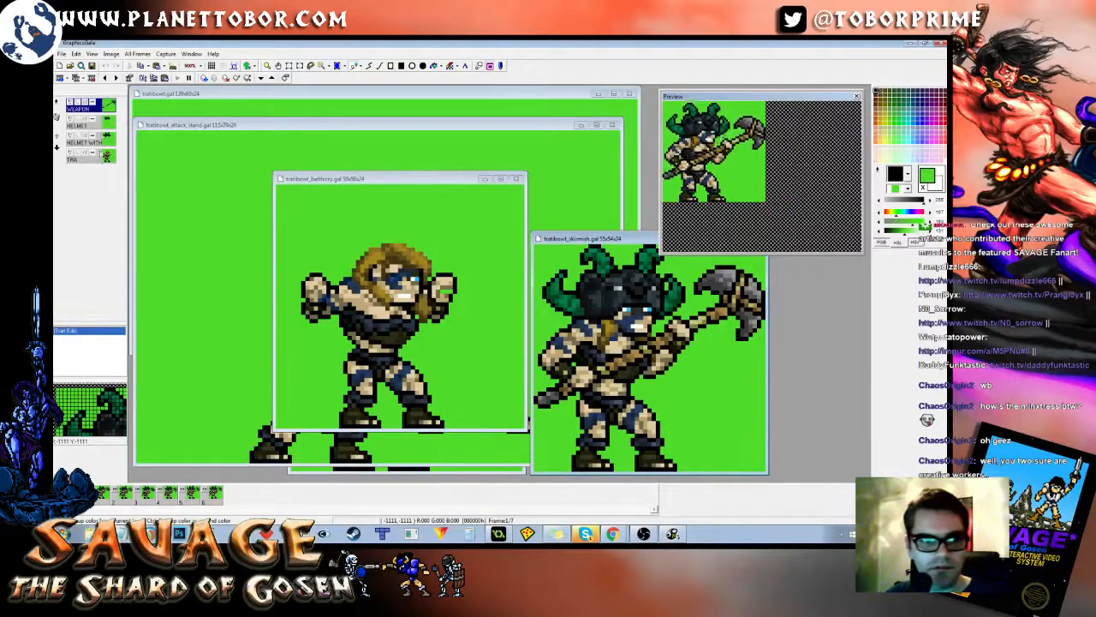
pyautogui.click(101, 127)
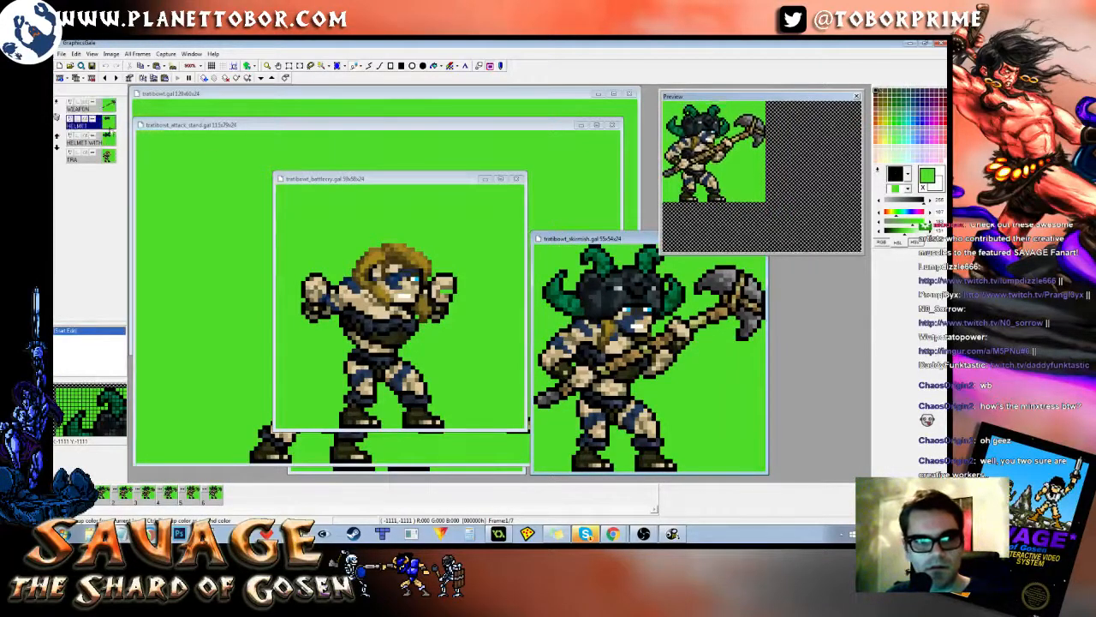
pyautogui.click(107, 142)
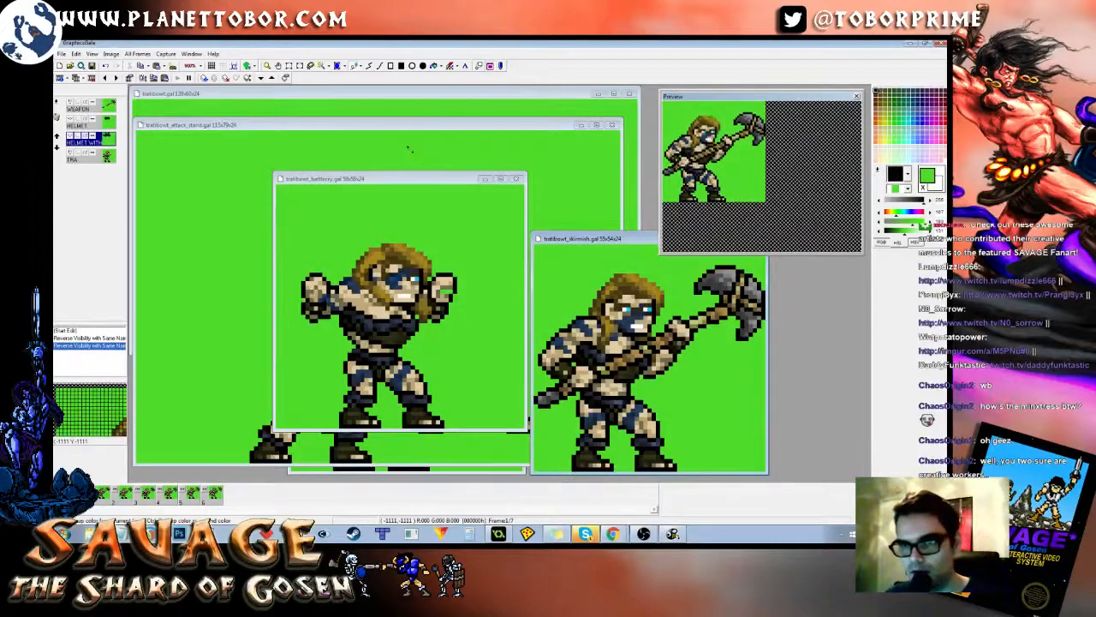
pyautogui.click(448, 188)
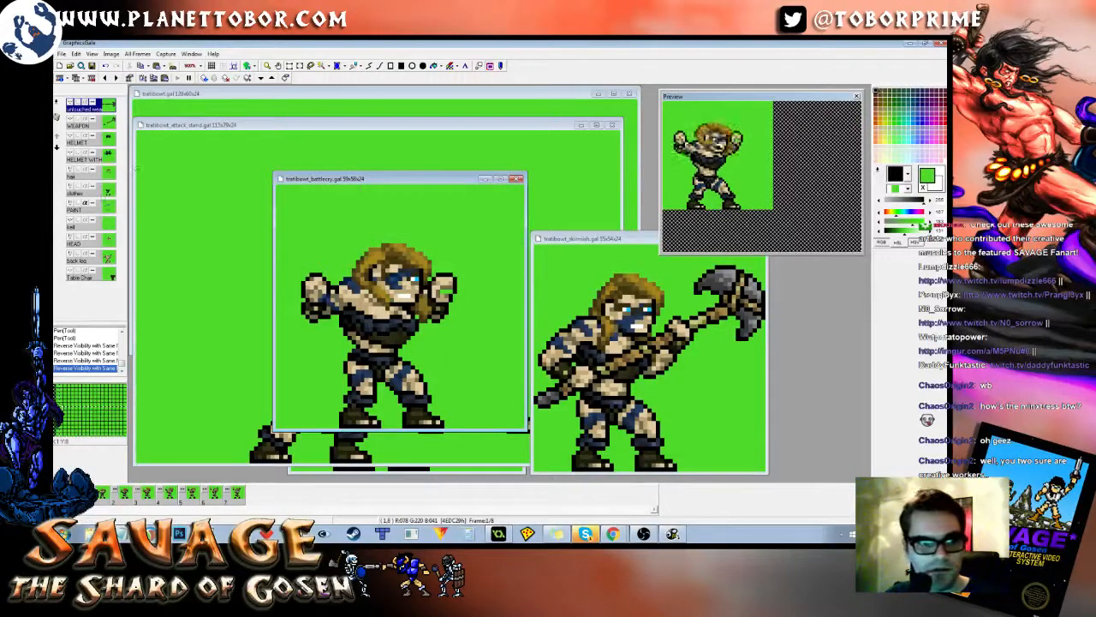
# Step: On the PAINT layer, realign the face paint with the head in battlecry frames 1 and 2 and retouch its pixels near the mouth
pyautogui.click(96, 209)
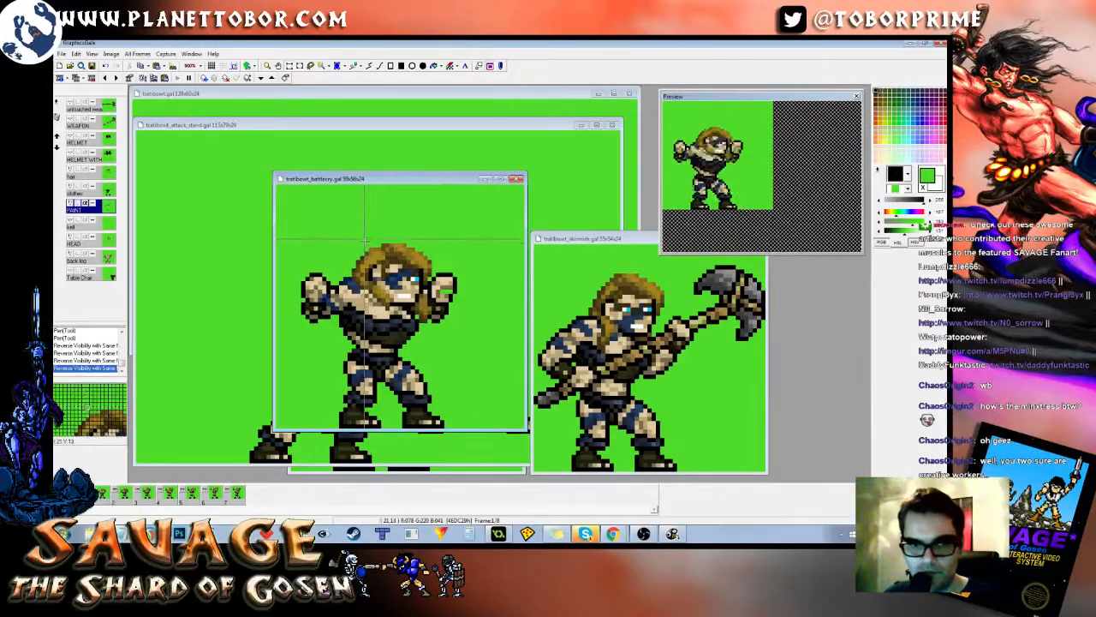
pyautogui.moveTo(385, 233); pyautogui.dragTo(412, 288)
pyautogui.press('Right')
pyautogui.press('Left')
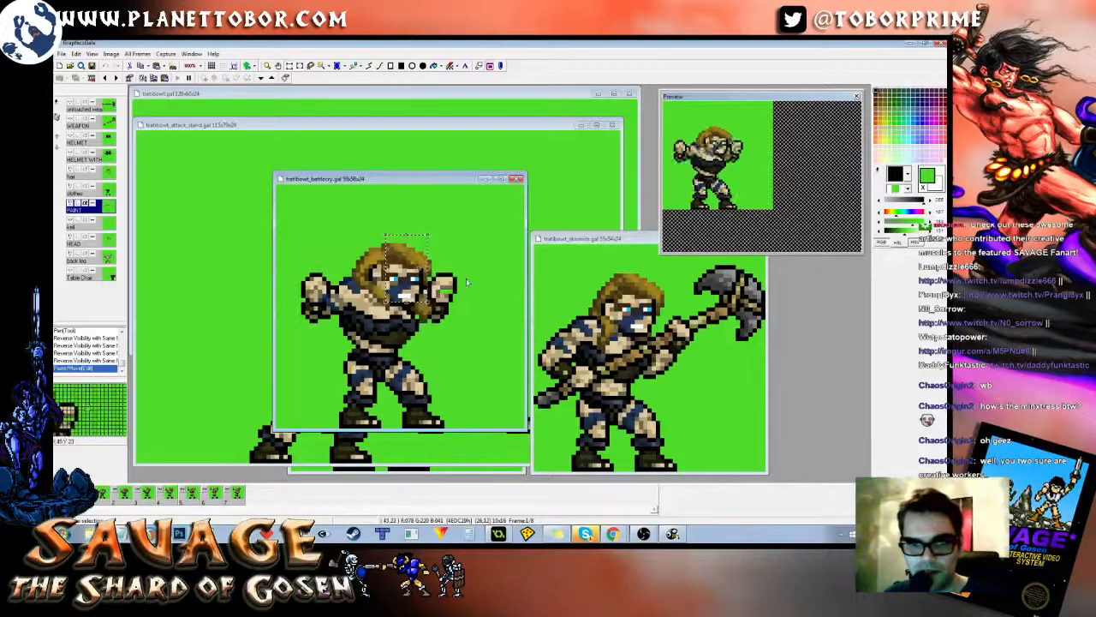
pyautogui.press('Right')
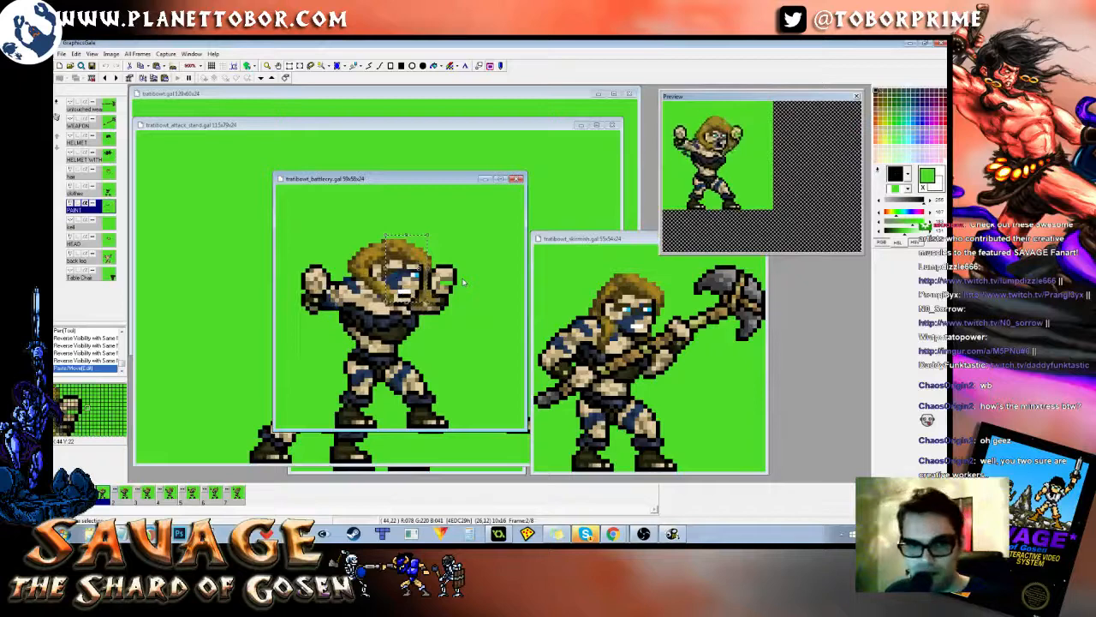
pyautogui.moveTo(417, 287); pyautogui.dragTo(417, 301)
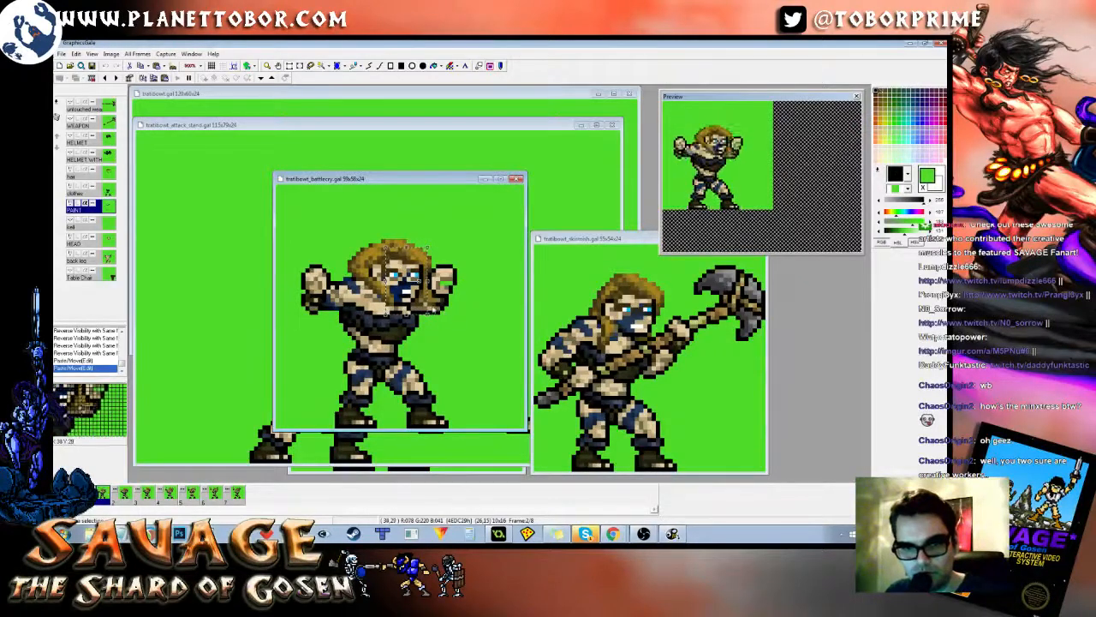
pyautogui.moveTo(417, 301); pyautogui.dragTo(417, 296)
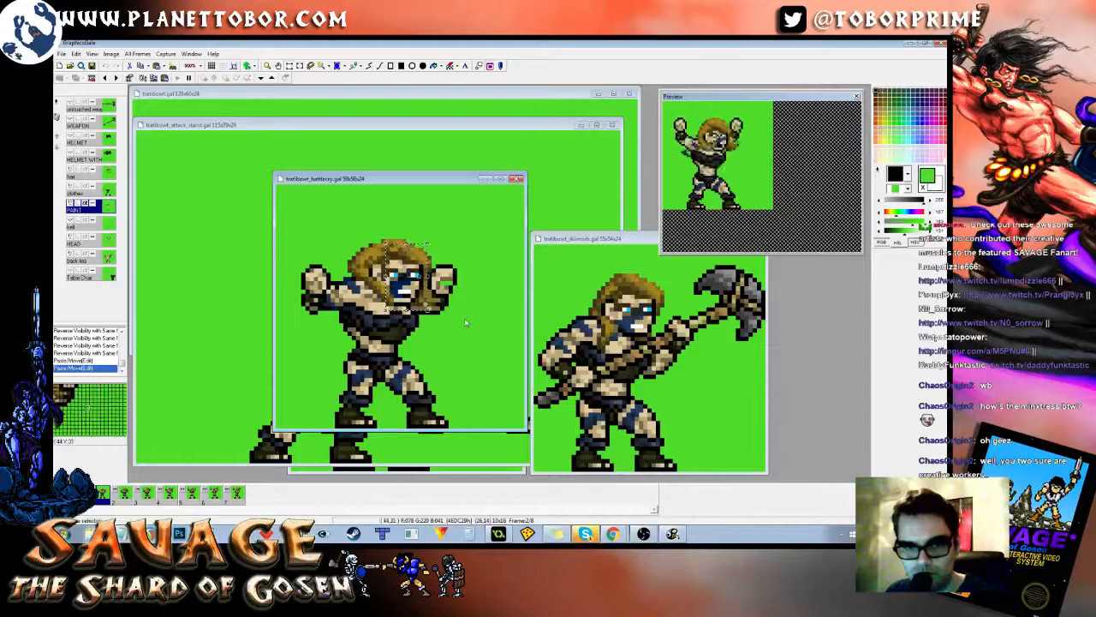
pyautogui.click(436, 320)
pyautogui.click(401, 299)
pyautogui.rightClick(397, 295)
pyautogui.click(400, 299)
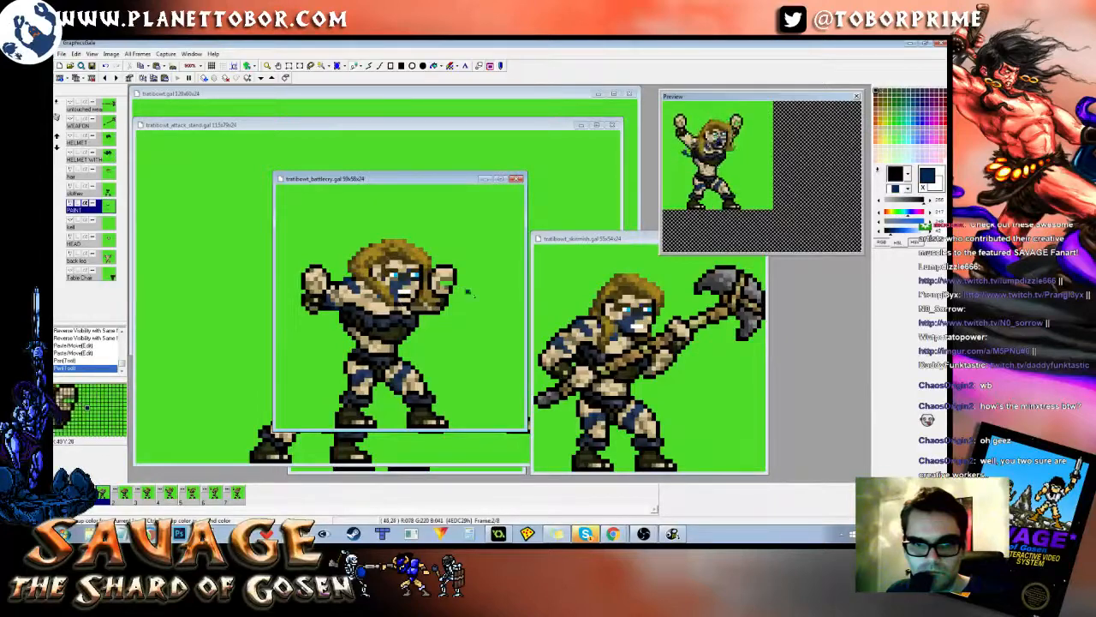
# Step: Shift the face paint onto the head in battlecry frame 3, erase stray pixels around the mouth and fill in blue below it
pyautogui.rightClick(485, 305)
pyautogui.press('Right')
pyautogui.press('s')
pyautogui.moveTo(385, 239)
pyautogui.mouseDown()
pyautogui.moveTo(432, 302)
pyautogui.moveTo(428, 288)
pyautogui.mouseUp()
pyautogui.rightClick(434, 298)
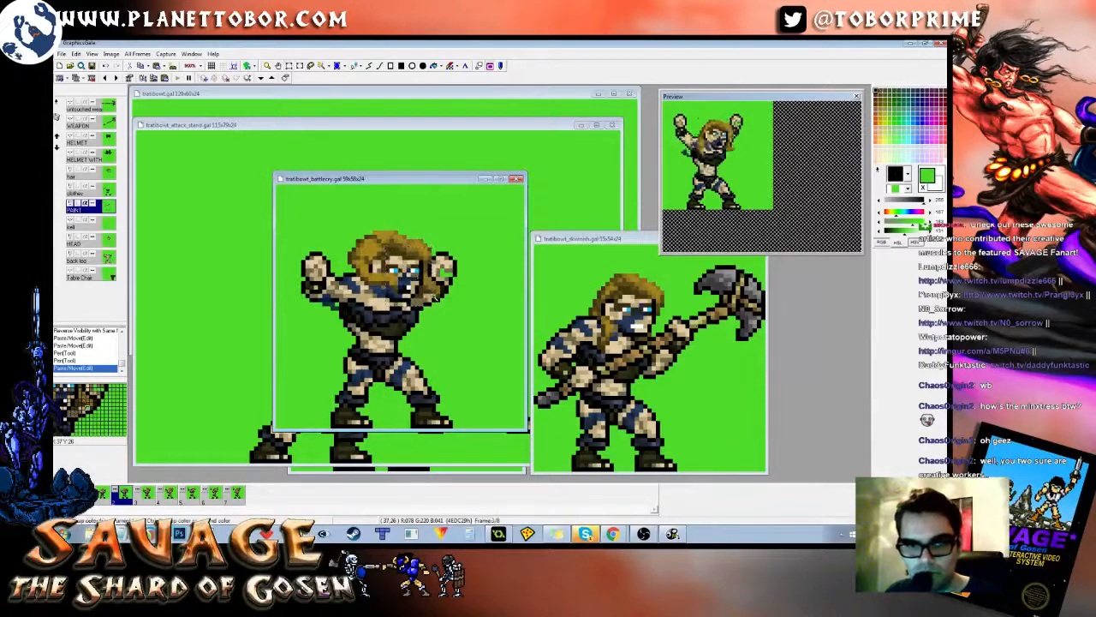
pyautogui.click(403, 289)
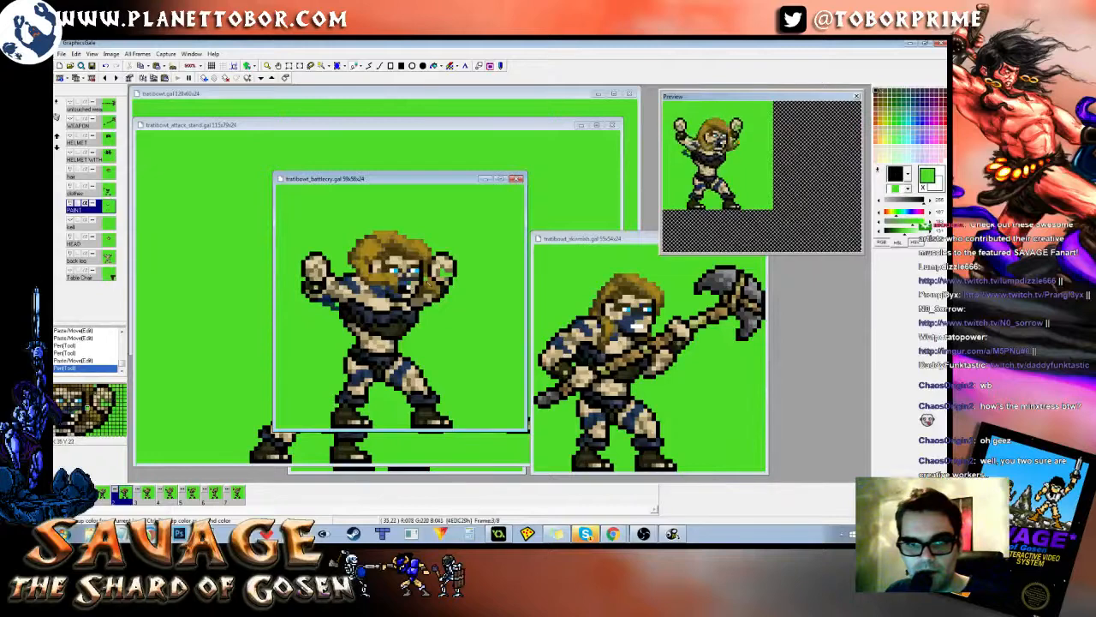
pyautogui.hotkey('ctrl', 'z')
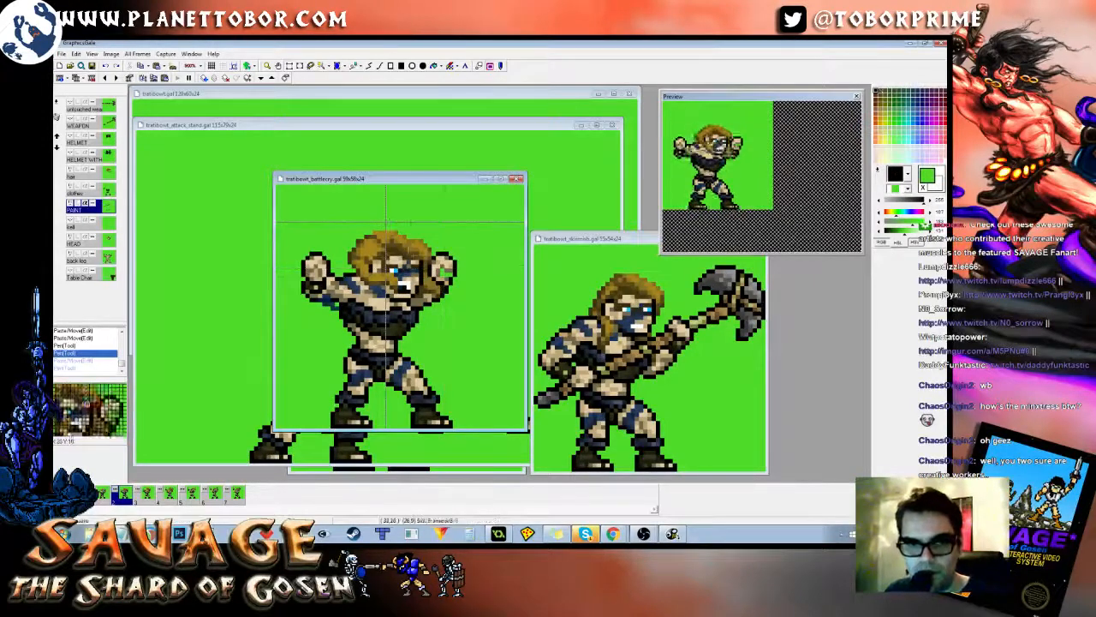
pyautogui.moveTo(434, 296); pyautogui.dragTo(408, 285)
pyautogui.click(466, 299)
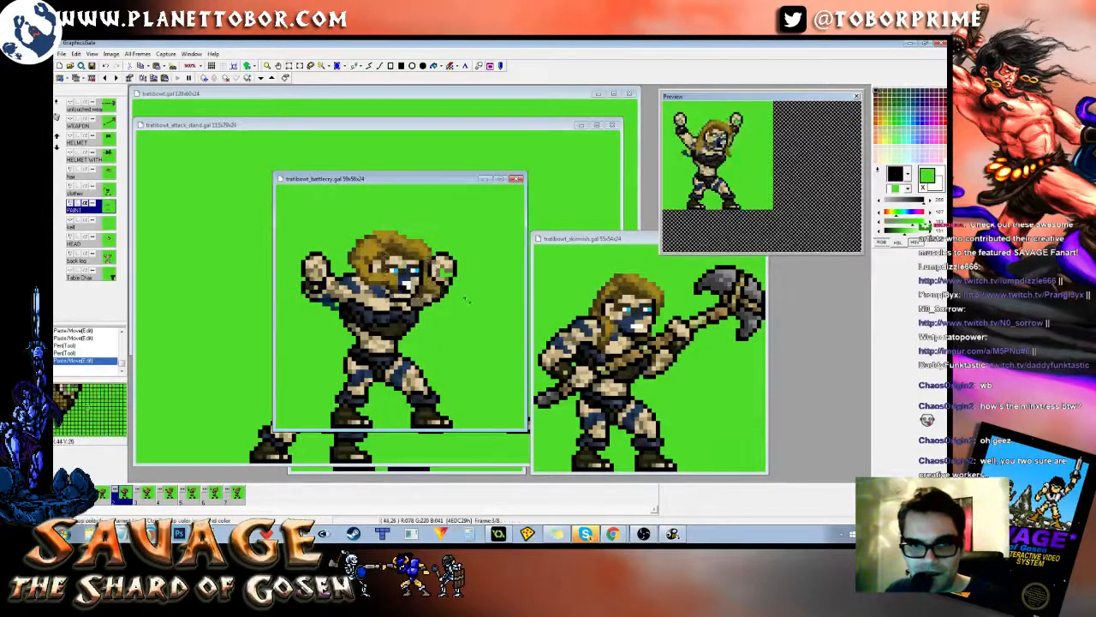
pyautogui.click(406, 285)
pyautogui.click(404, 282)
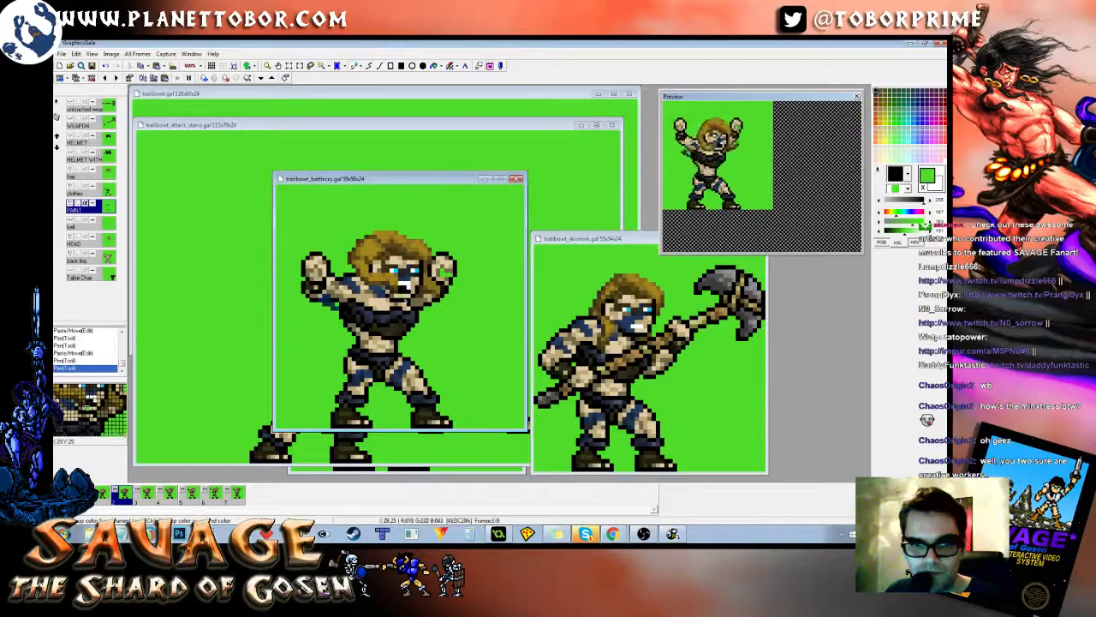
pyautogui.rightClick(406, 280)
pyautogui.click(402, 296)
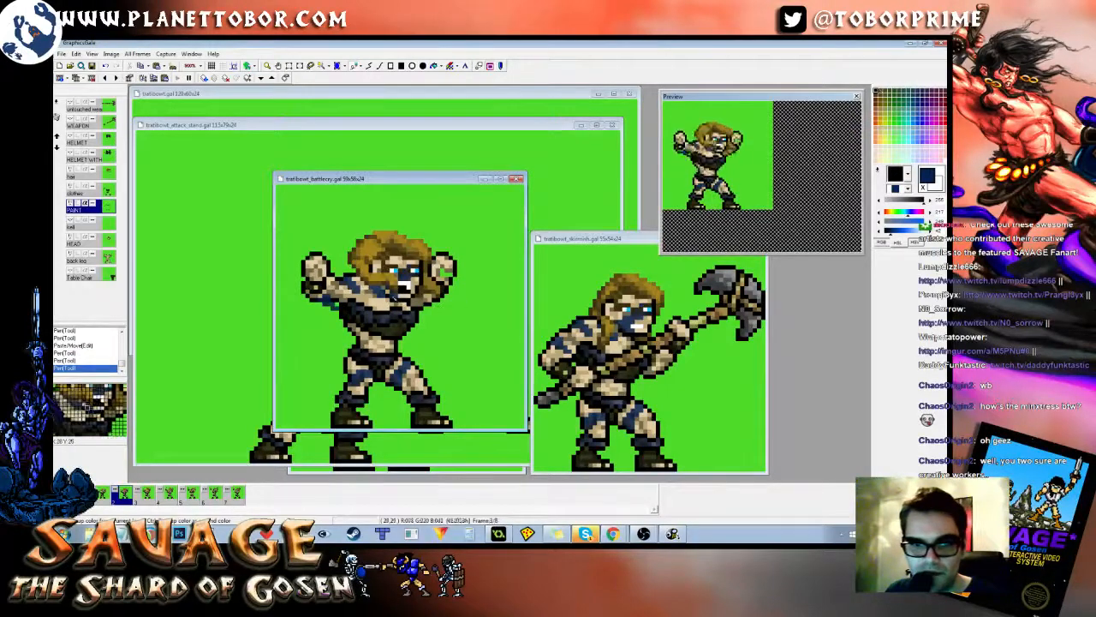
pyautogui.rightClick(477, 302)
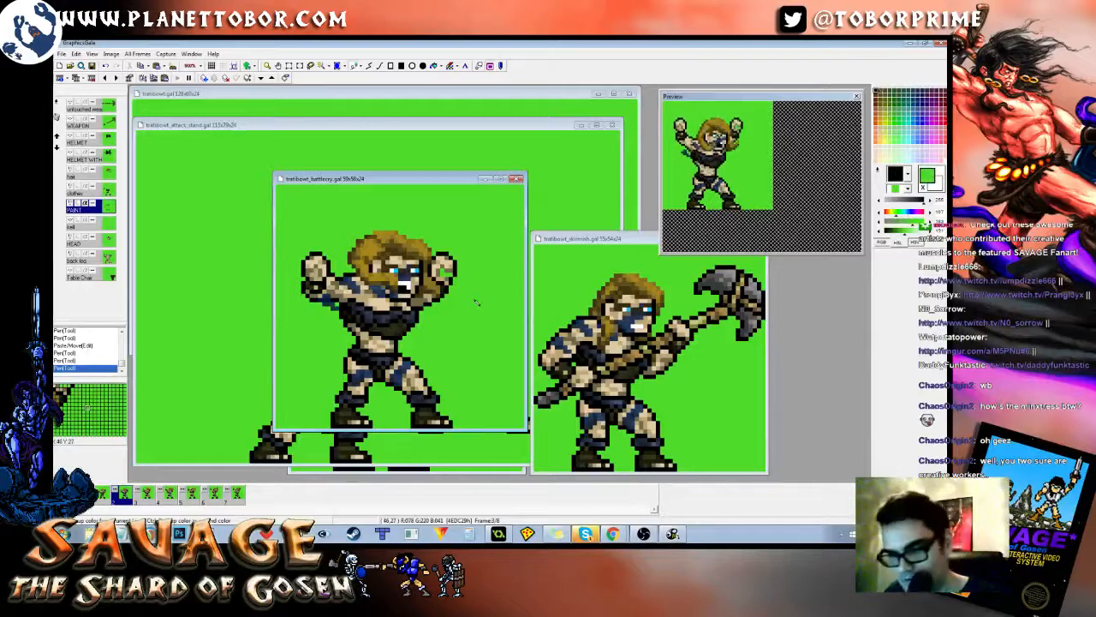
# Step: Move the face paint to fit the raised head in battlecry frame 4 and retouch the mouth-area paint through frame 5
pyautogui.press('Right')
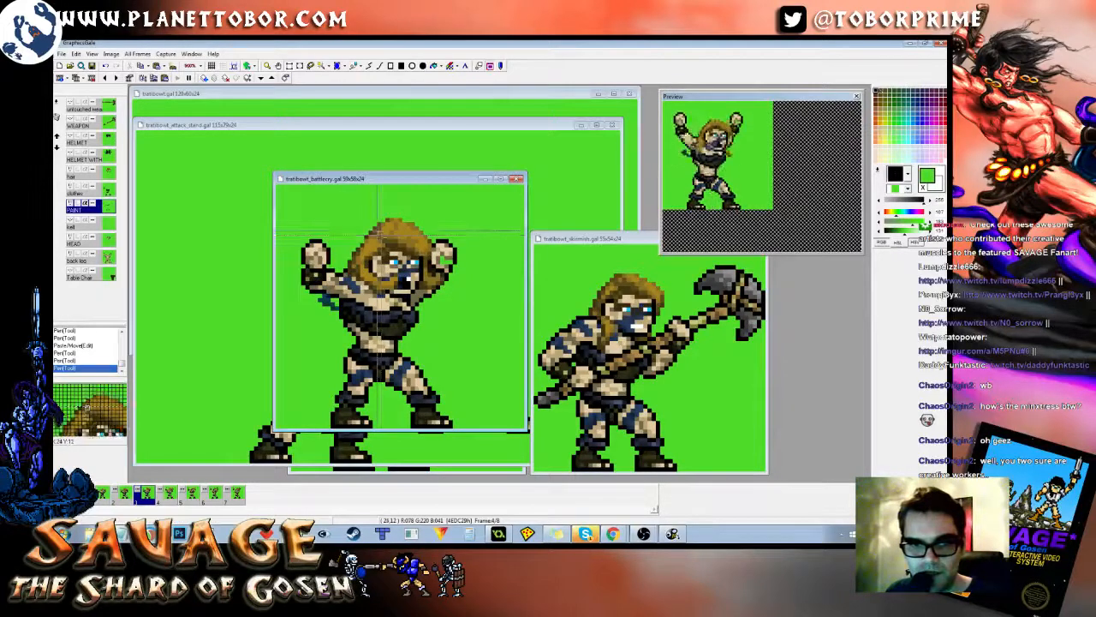
pyautogui.moveTo(447, 290); pyautogui.dragTo(447, 292)
pyautogui.press('Up')
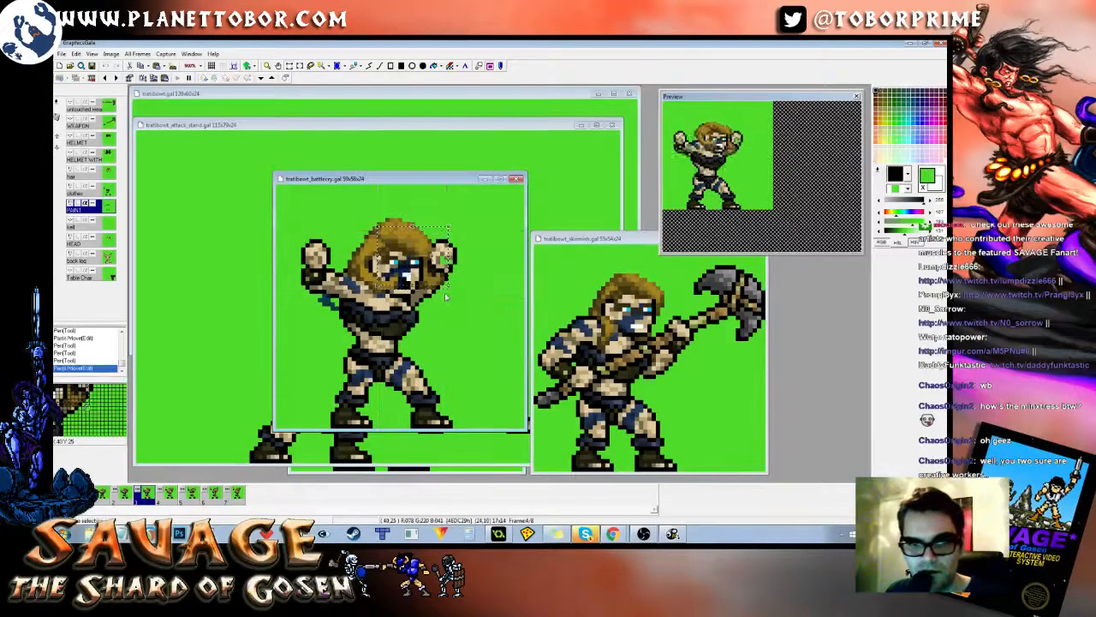
pyautogui.press('b')
pyautogui.click(404, 281)
pyautogui.click(400, 281)
pyautogui.rightClick(393, 277)
pyautogui.click(398, 297)
pyautogui.click(401, 292)
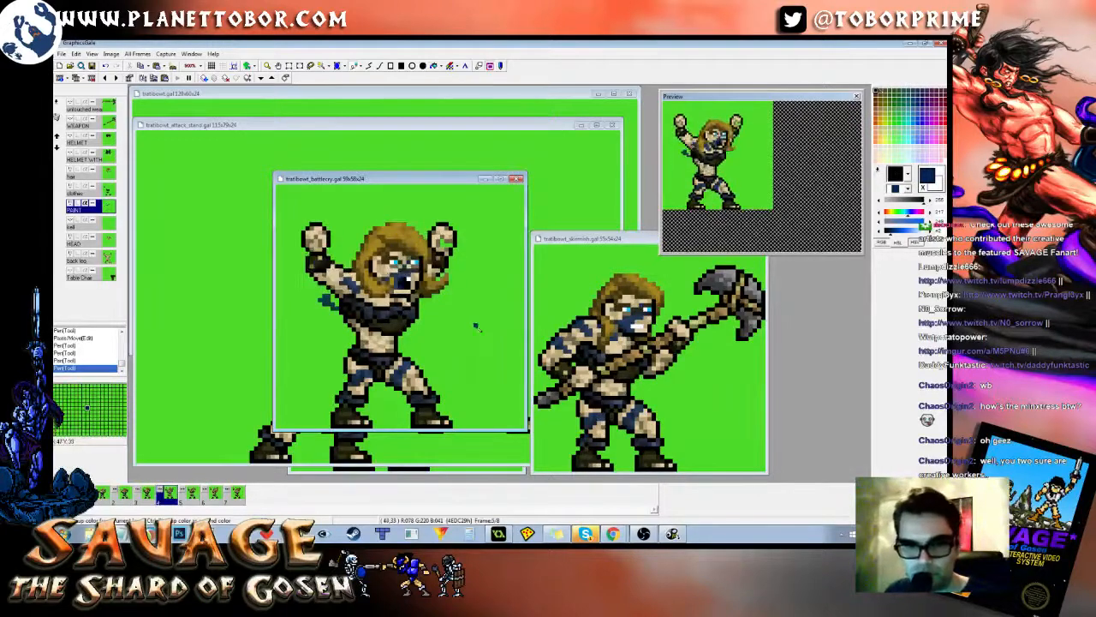
pyautogui.rightClick(478, 328)
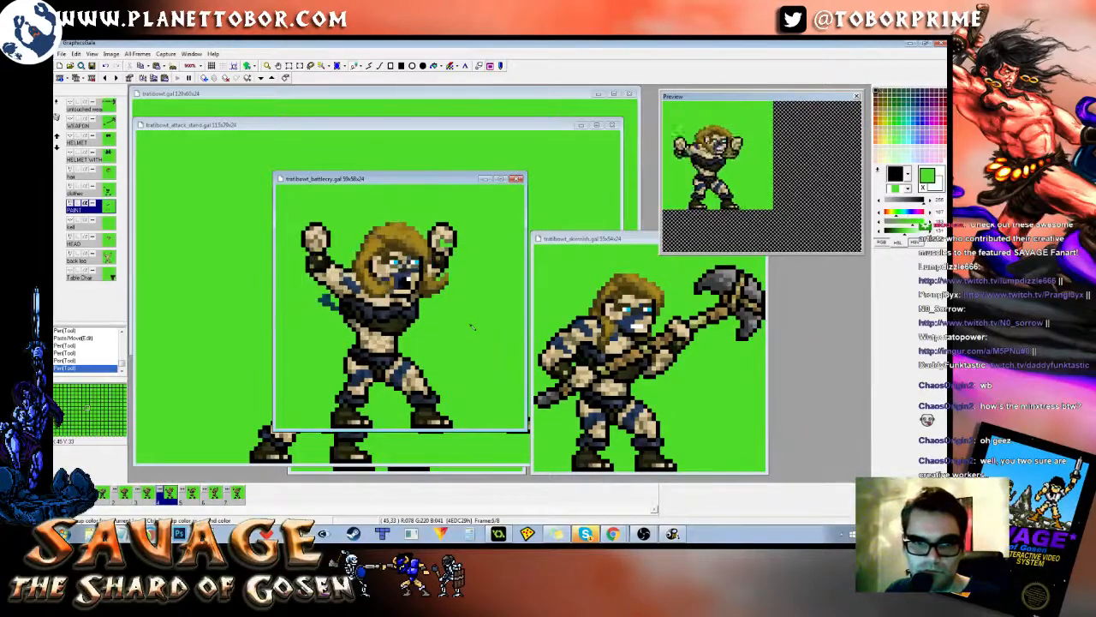
# Step: Return to the first battlecry frame, reposition the paint on the arm opposite the axe head and erase its stray pixels
pyautogui.press('Left')
pyautogui.press('Left')
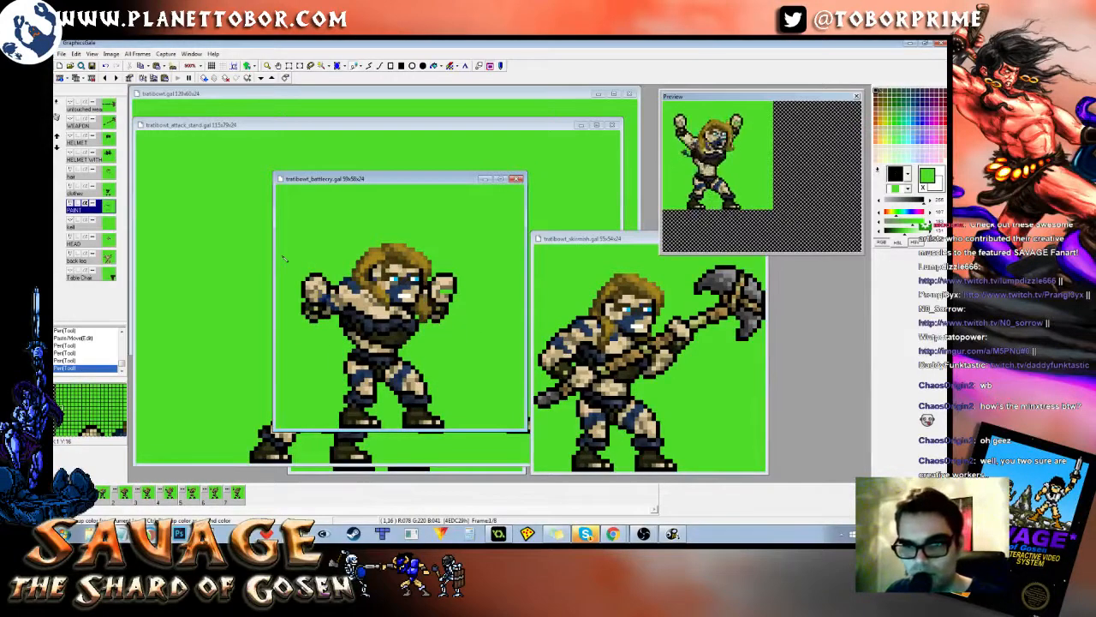
pyautogui.moveTo(276, 268); pyautogui.dragTo(334, 342)
pyautogui.press('p')
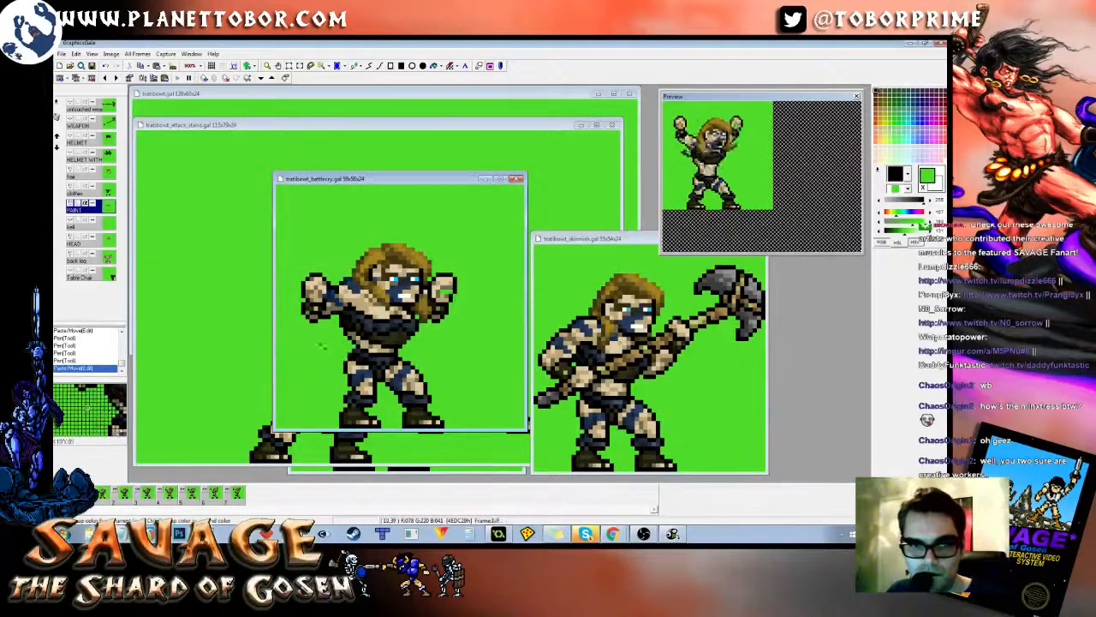
pyautogui.click(323, 289)
pyautogui.moveTo(330, 293); pyautogui.dragTo(329, 306)
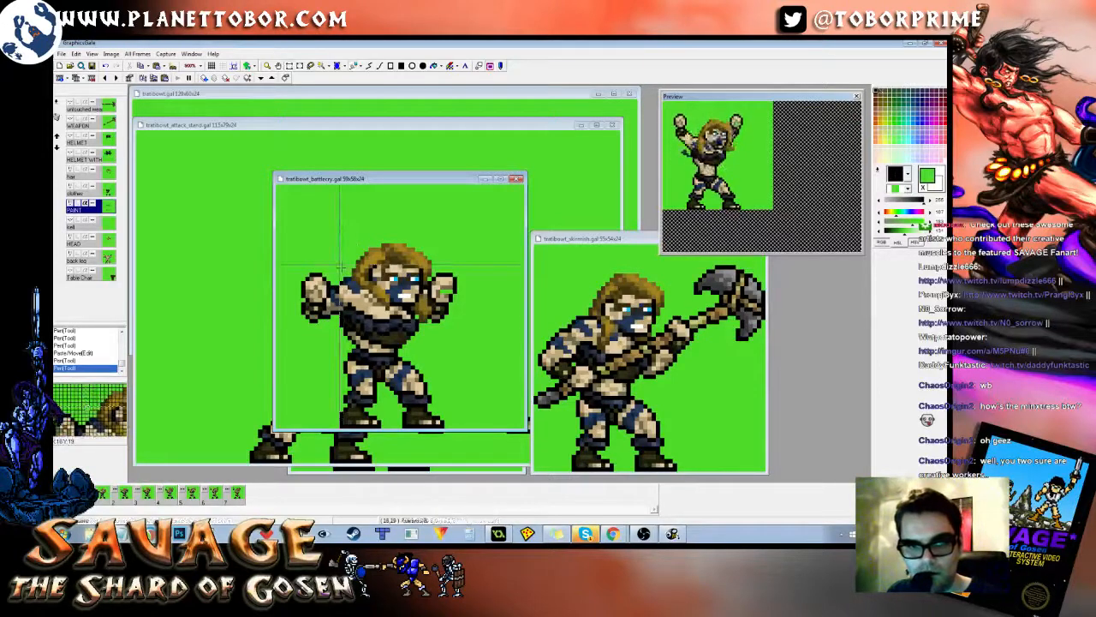
# Step: Paste the blue arm paint onto the upper arm in battlecry frame 1 and retouch the shoulder and chest pixels in dark blue
pyautogui.hotkey('ctrl', 'v')
pyautogui.moveTo(360, 295)
pyautogui.mouseDown()
pyautogui.moveTo(322, 237)
pyautogui.moveTo(360, 283)
pyautogui.mouseUp()
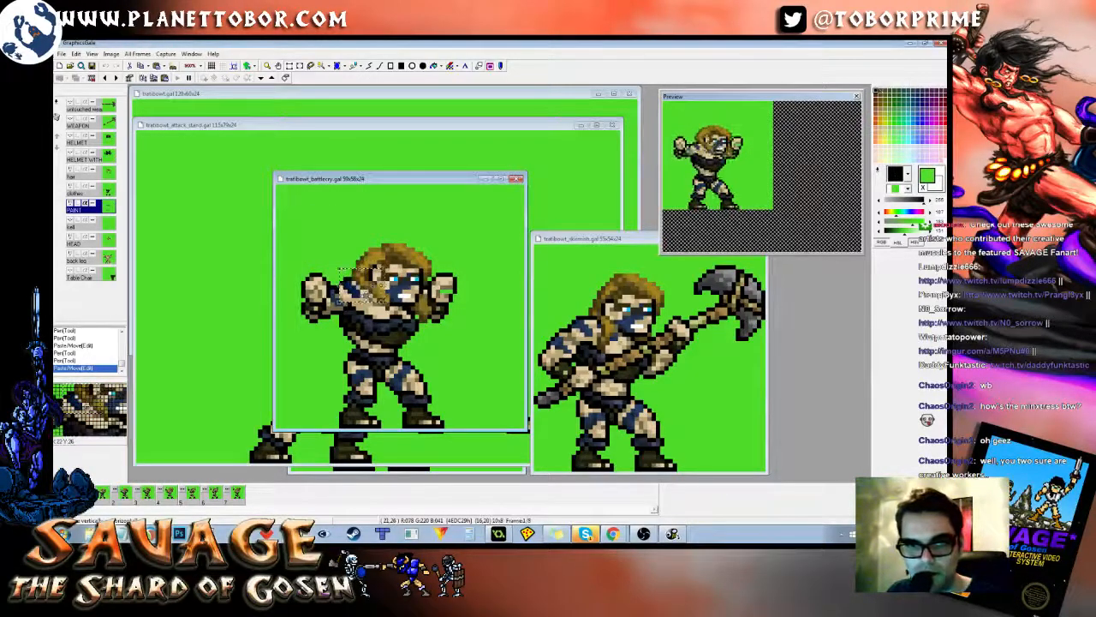
pyautogui.click(351, 230)
pyautogui.click(346, 280)
pyautogui.click(342, 284)
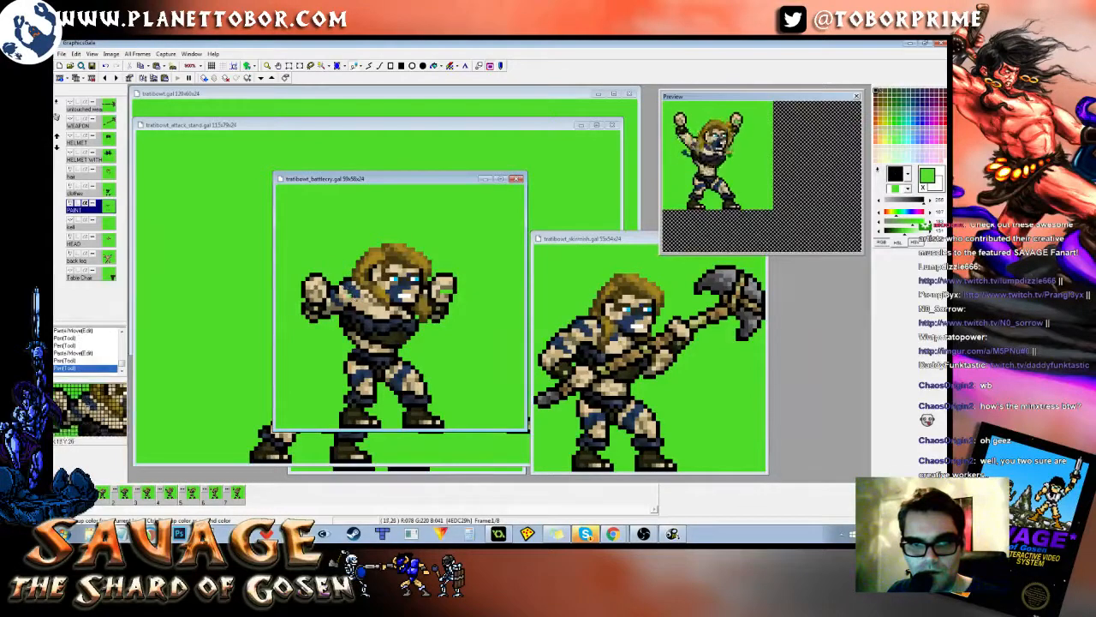
pyautogui.rightClick(349, 290)
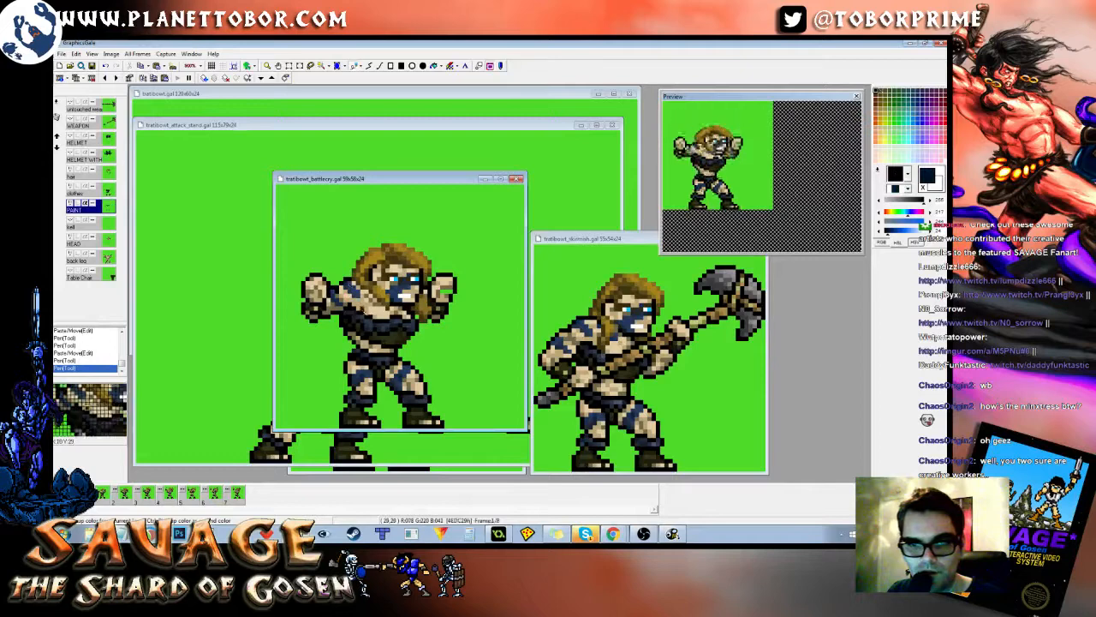
pyautogui.click(379, 305)
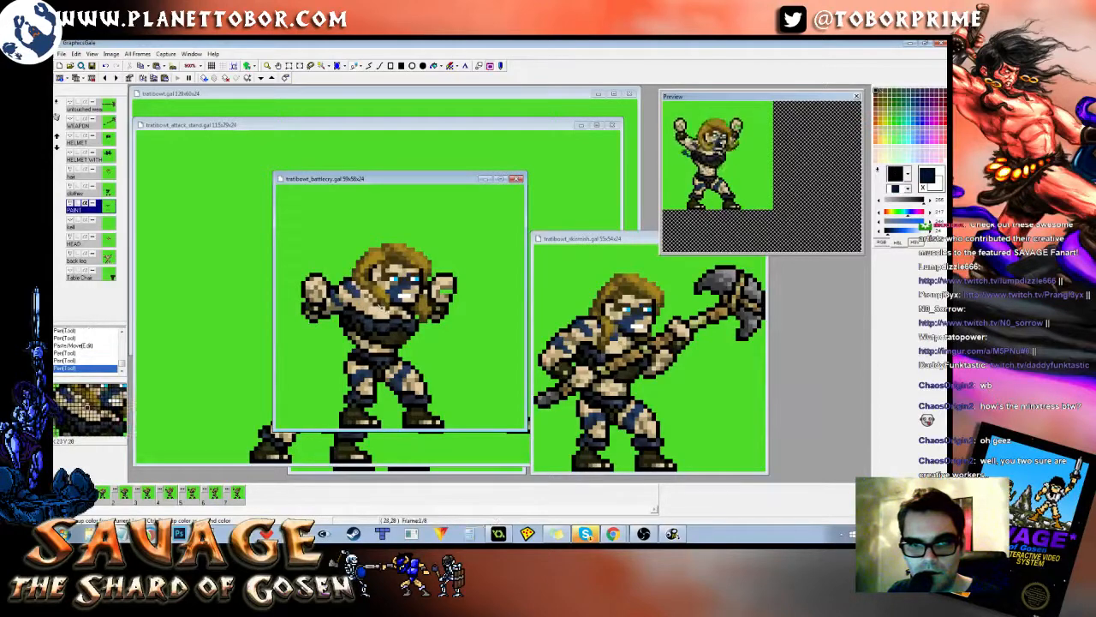
pyautogui.click(372, 303)
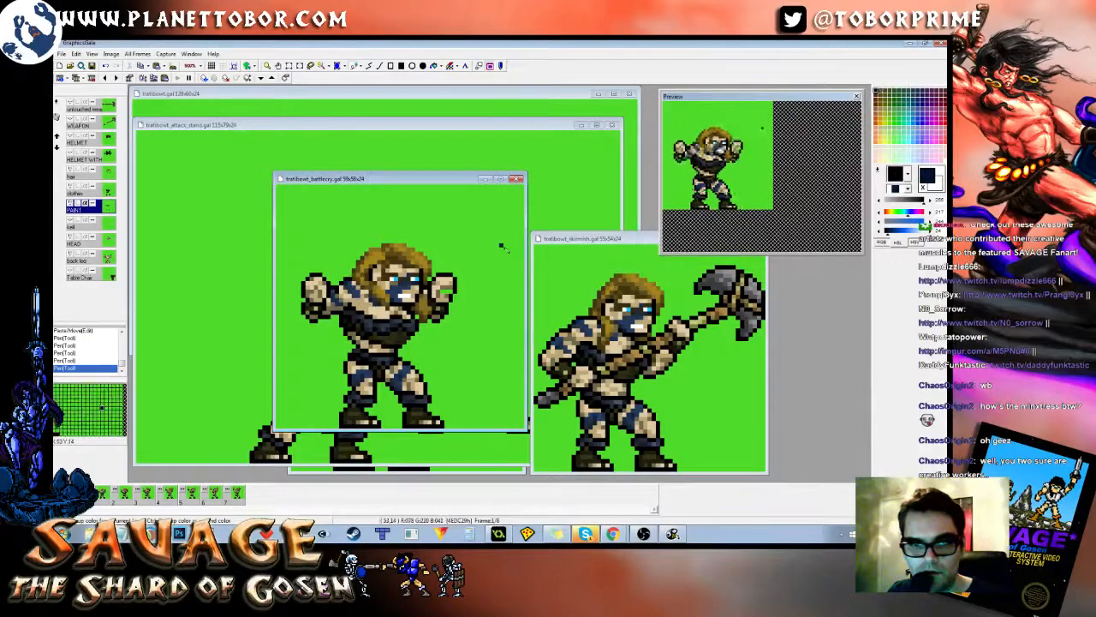
pyautogui.click(367, 293)
pyautogui.rightClick(437, 195)
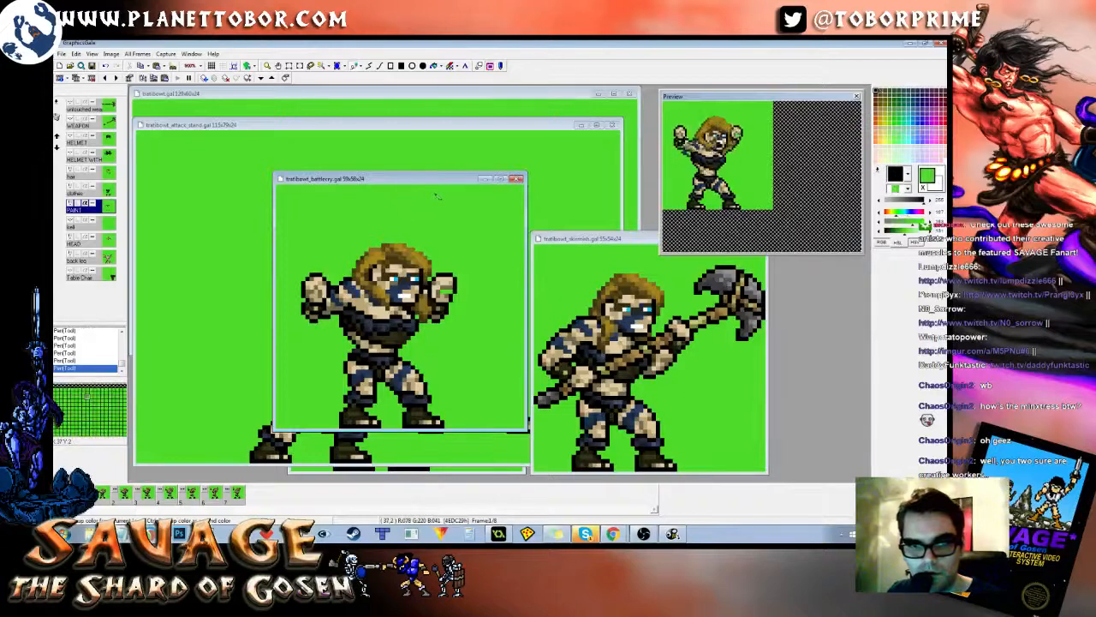
# Step: Compare battlecry frames 1 and 2, clear the misaligned arm paint in frame 2 and erase the stray pixels on the chest
pyautogui.press('Right')
pyautogui.press('Left')
pyautogui.press('Right')
pyautogui.press('Left')
pyautogui.press('Right')
pyautogui.press('Left')
pyautogui.press('Right')
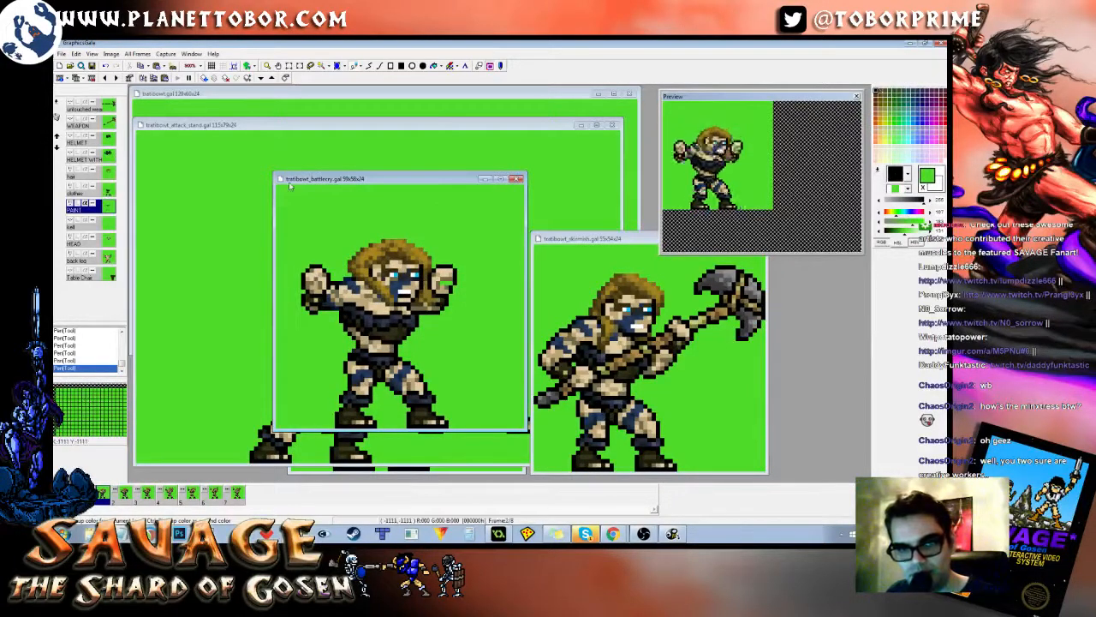
pyautogui.moveTo(292, 230); pyautogui.dragTo(369, 351)
pyautogui.press('Delete')
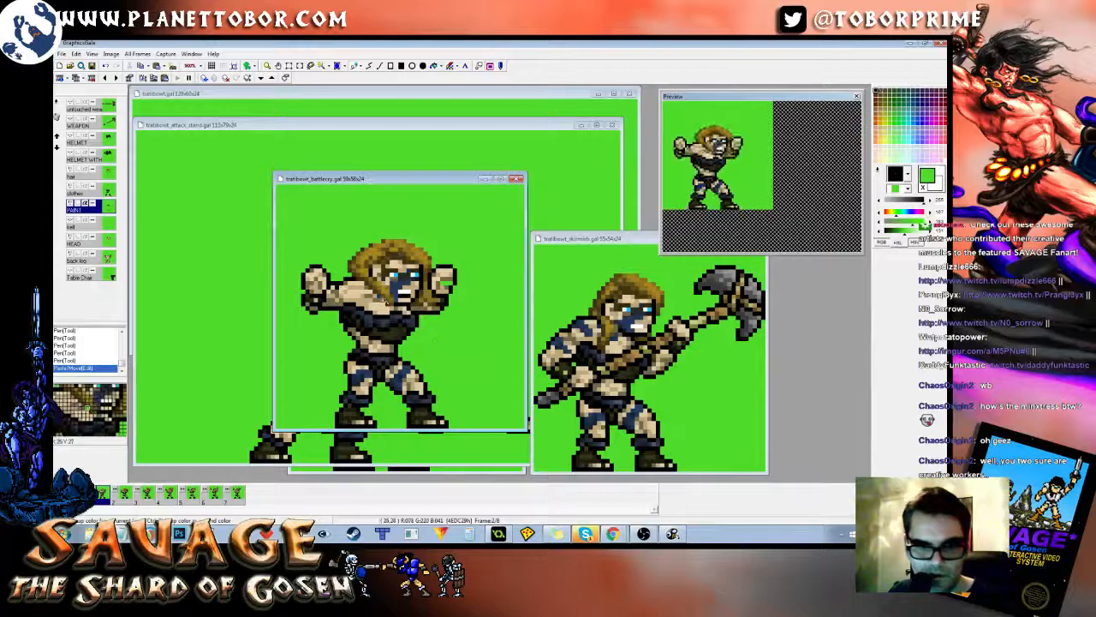
pyautogui.click(385, 305)
# Step: Clear the misaligned arm and chest paint in battlecry frame 3
pyautogui.press('Left')
pyautogui.press('Right')
pyautogui.press('Right')
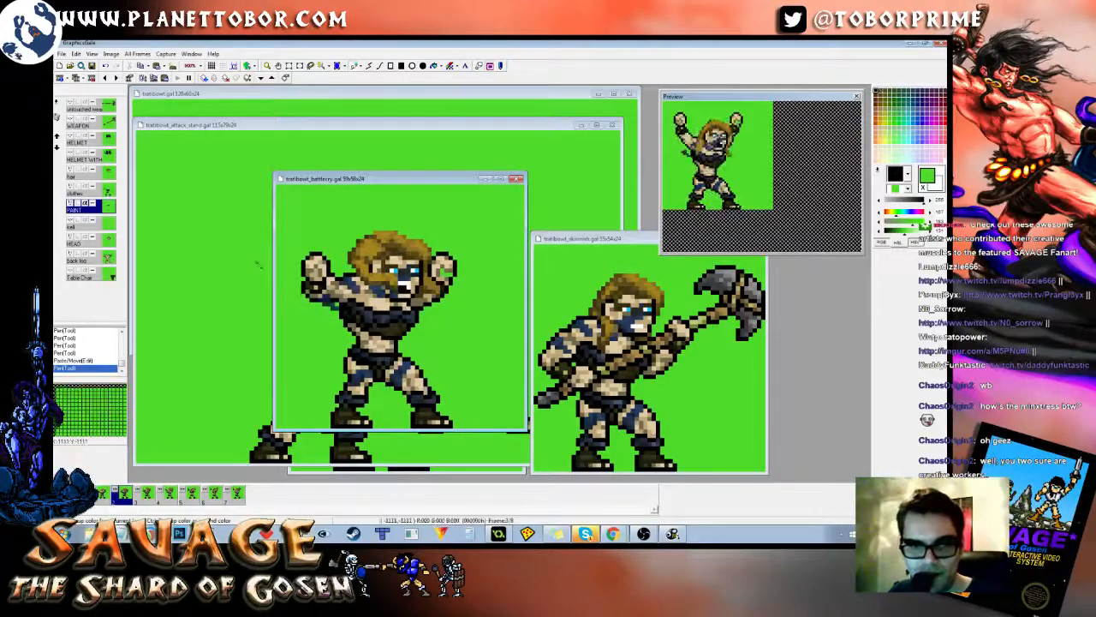
pyautogui.moveTo(280, 218); pyautogui.dragTo(369, 359)
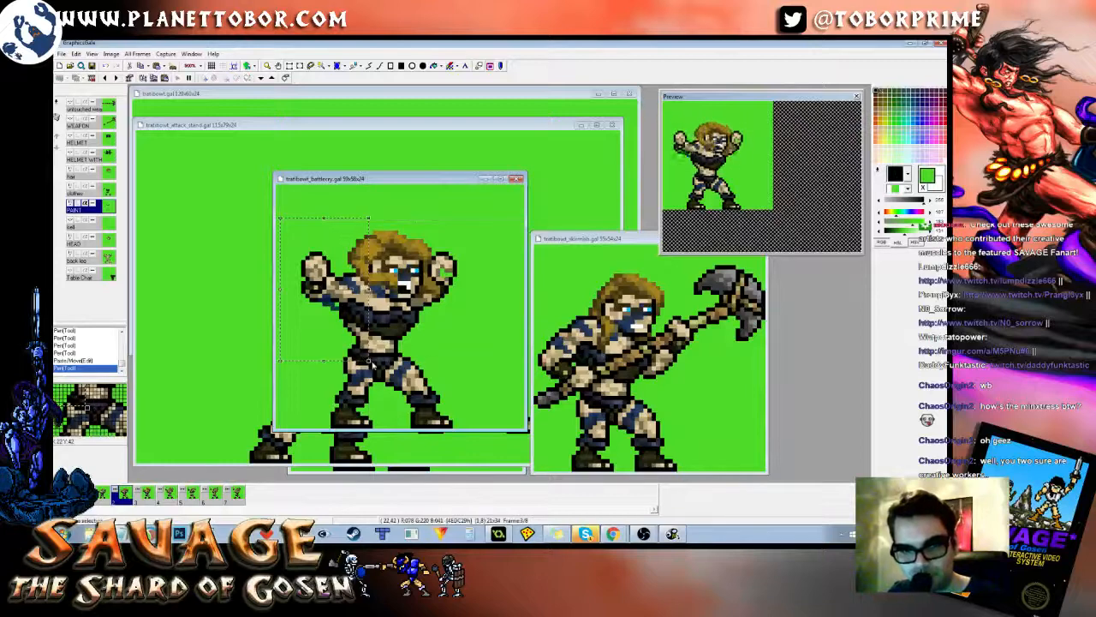
pyautogui.press('Delete')
pyautogui.moveTo(365, 283)
pyautogui.mouseDown()
pyautogui.moveTo(376, 327)
pyautogui.moveTo(415, 328)
pyautogui.mouseUp()
pyautogui.press('Delete')
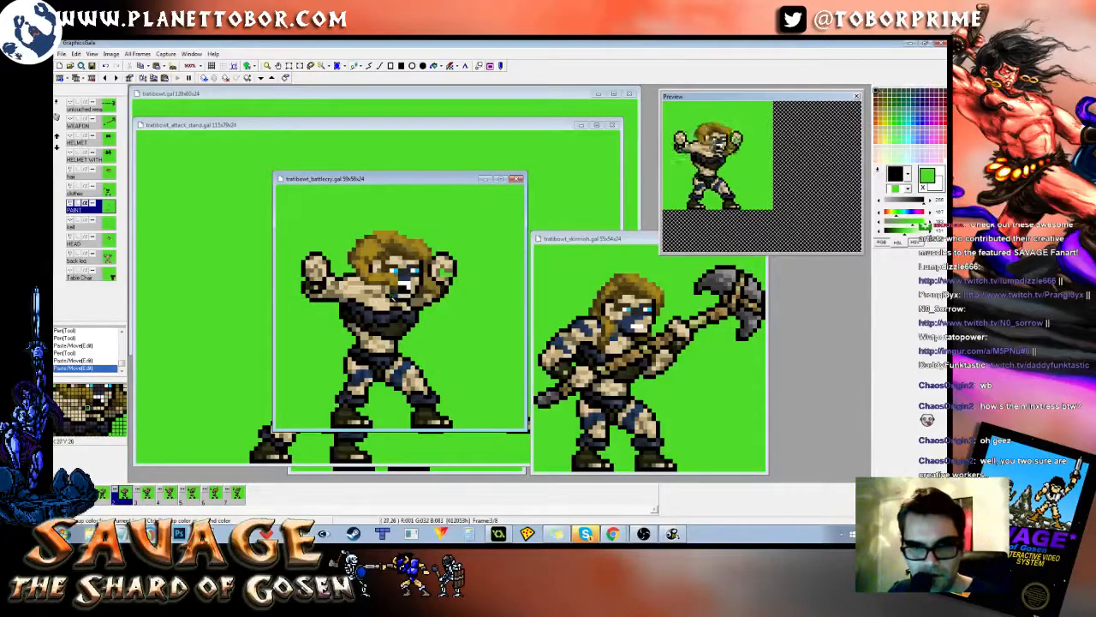
# Step: Add dark blue pixels beside the mouth in battlecry frame 3 and check them against frame 2
pyautogui.rightClick(393, 297)
pyautogui.click(393, 295)
pyautogui.click(389, 289)
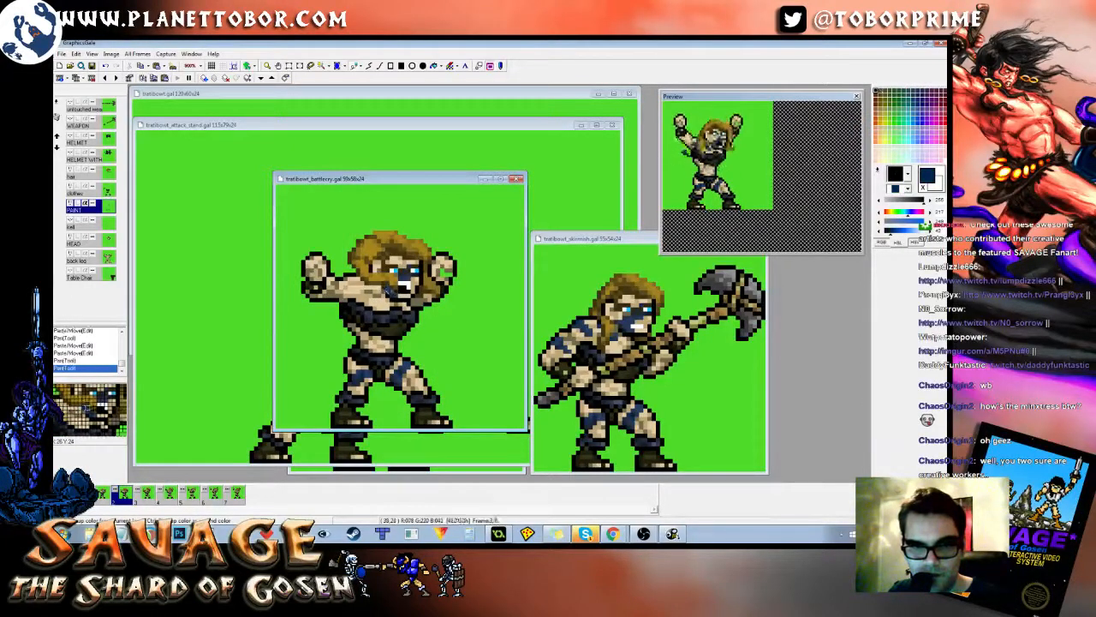
pyautogui.press('Left')
pyautogui.press('Right')
pyautogui.press('Left')
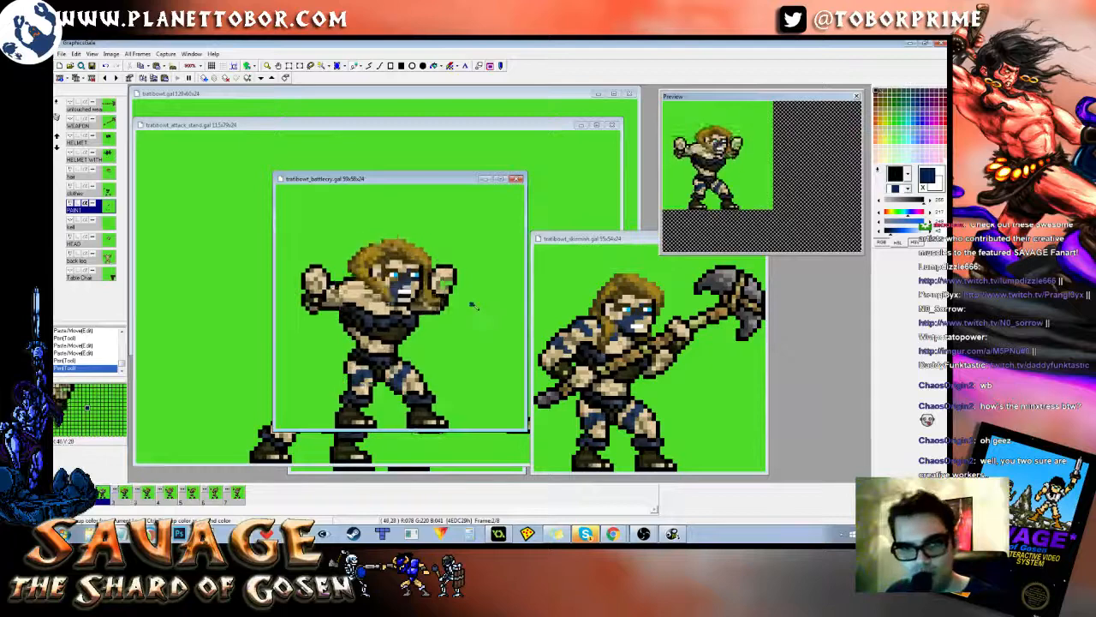
# Step: Retouch the mouth-area paint in battlecry frame 4 and clear the old arm paint through frame 5
pyautogui.press('Right')
pyautogui.press('Right')
pyautogui.rightClick(401, 296)
pyautogui.click(393, 293)
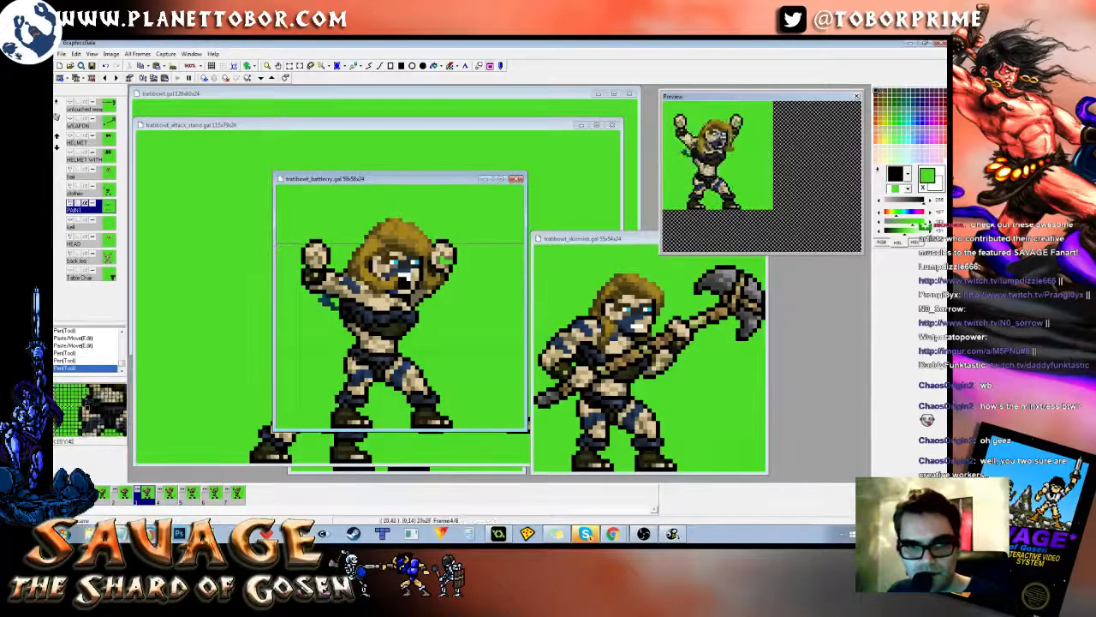
pyautogui.moveTo(365, 361)
pyautogui.mouseDown()
pyautogui.moveTo(382, 361)
pyautogui.moveTo(372, 343)
pyautogui.mouseUp()
pyautogui.press('Right')
pyautogui.click(402, 283)
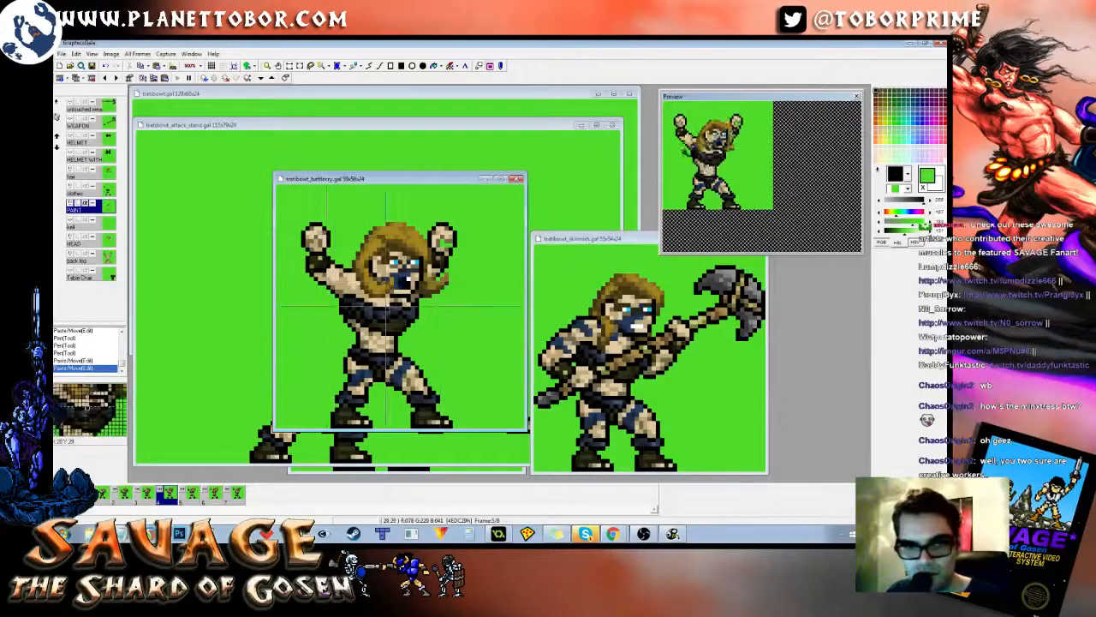
# Step: Clean up the paint below the chin in battlecry frame 5 and retouch the blue pixels around the open mouth
pyautogui.moveTo(395, 305); pyautogui.dragTo(431, 328)
pyautogui.rightClick(431, 328)
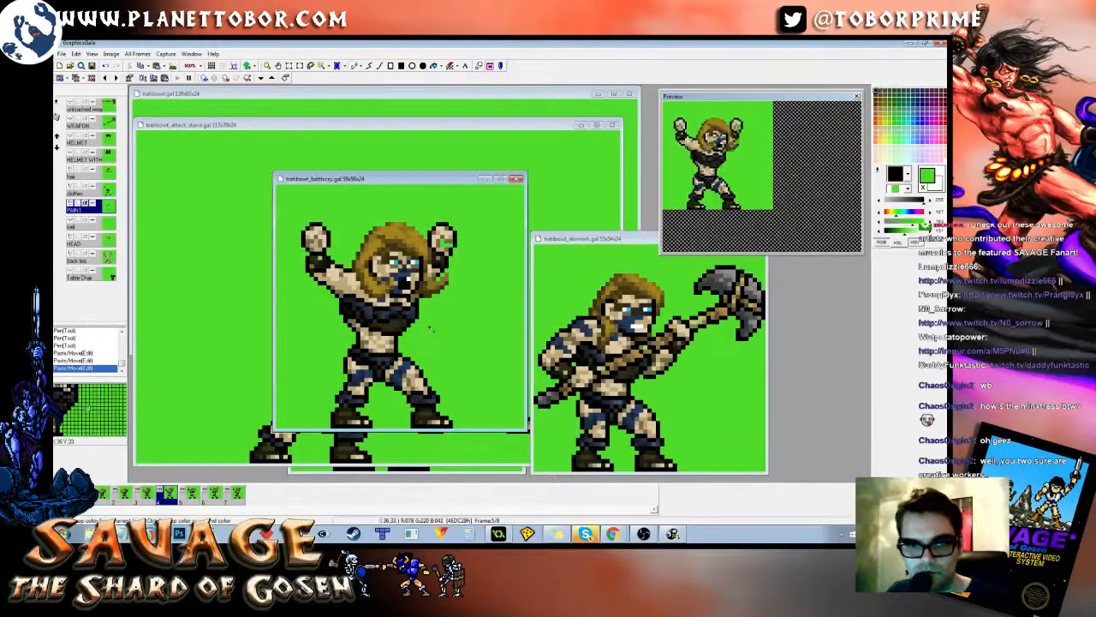
pyautogui.click(401, 283)
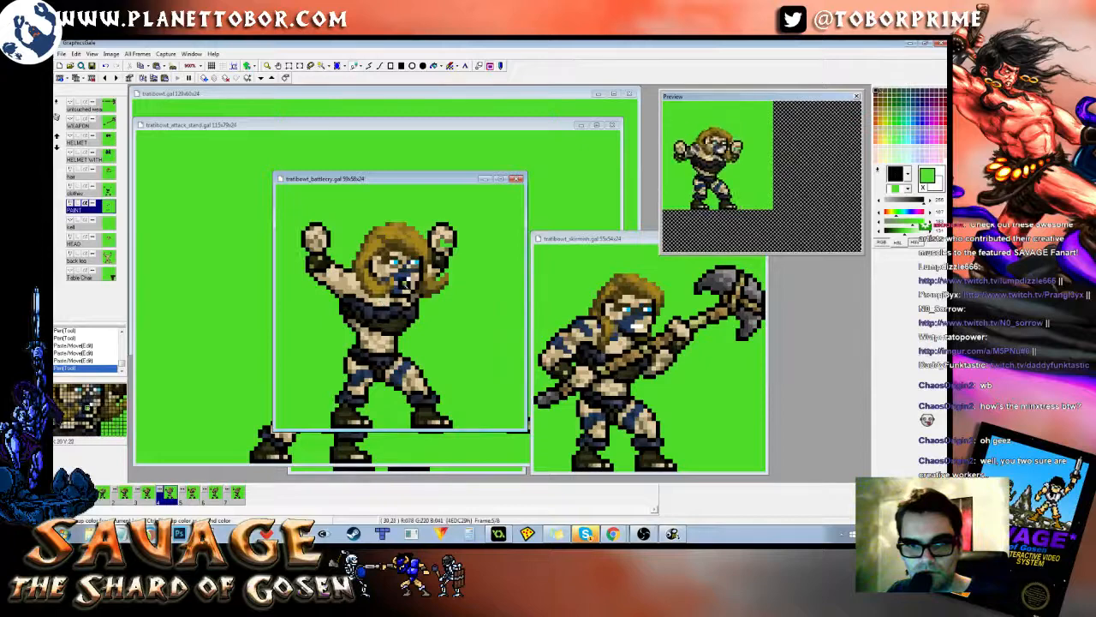
pyautogui.click(402, 292)
pyautogui.rightClick(398, 288)
pyautogui.click(398, 287)
pyautogui.click(394, 287)
pyautogui.click(386, 284)
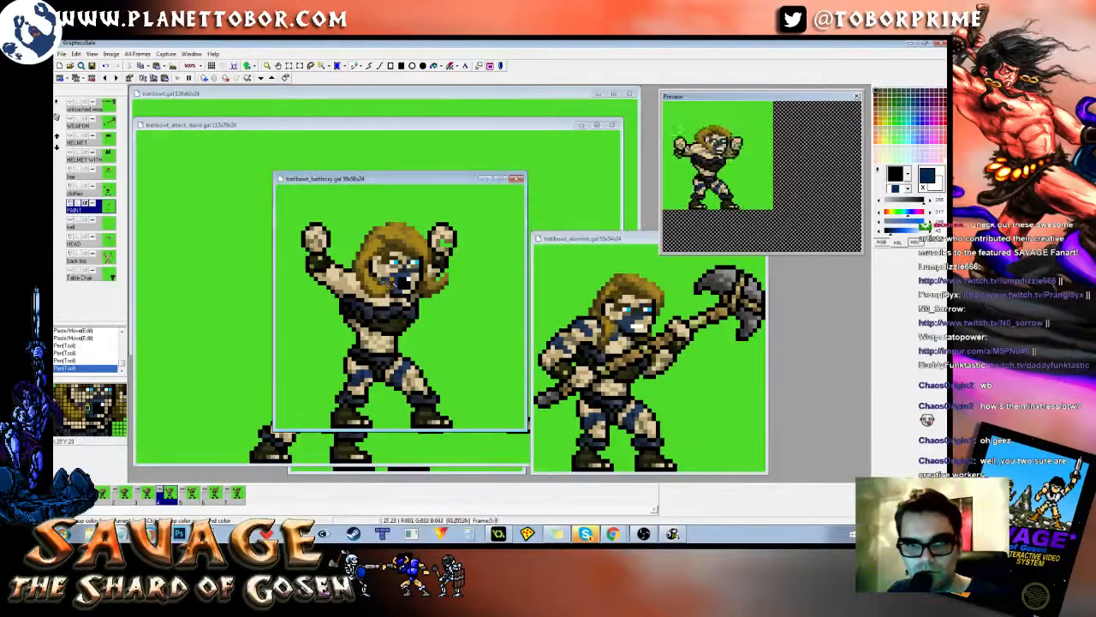
pyautogui.rightClick(456, 313)
pyautogui.click(402, 283)
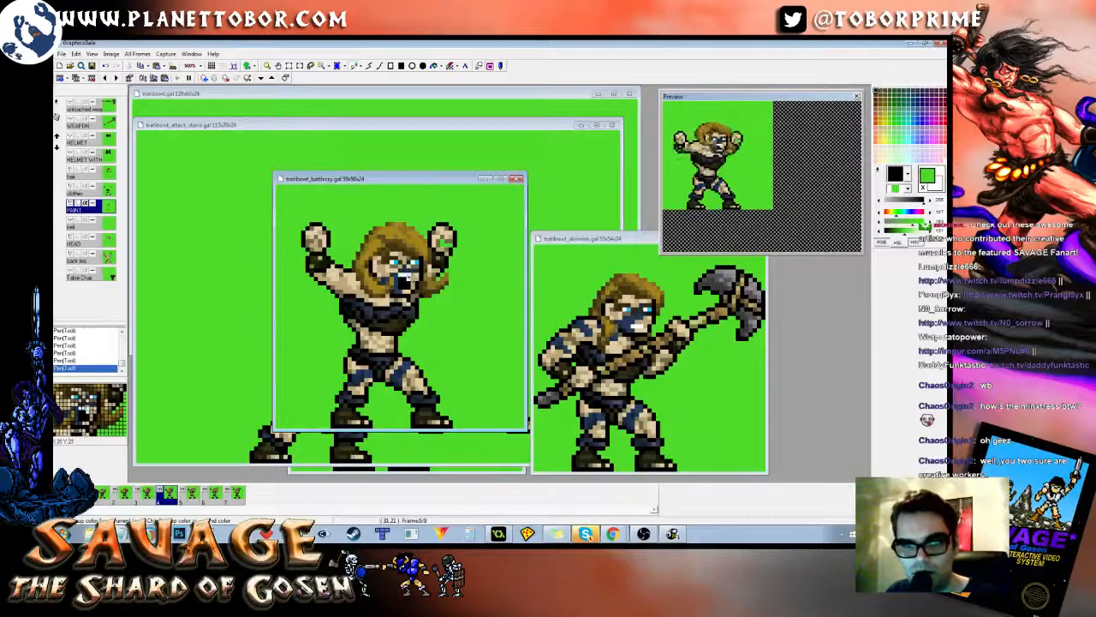
# Step: Adjust the selected face paint in battlecry frame 5, redraw the dark blue beside the mouth and check it against frame 6
pyautogui.press('s')
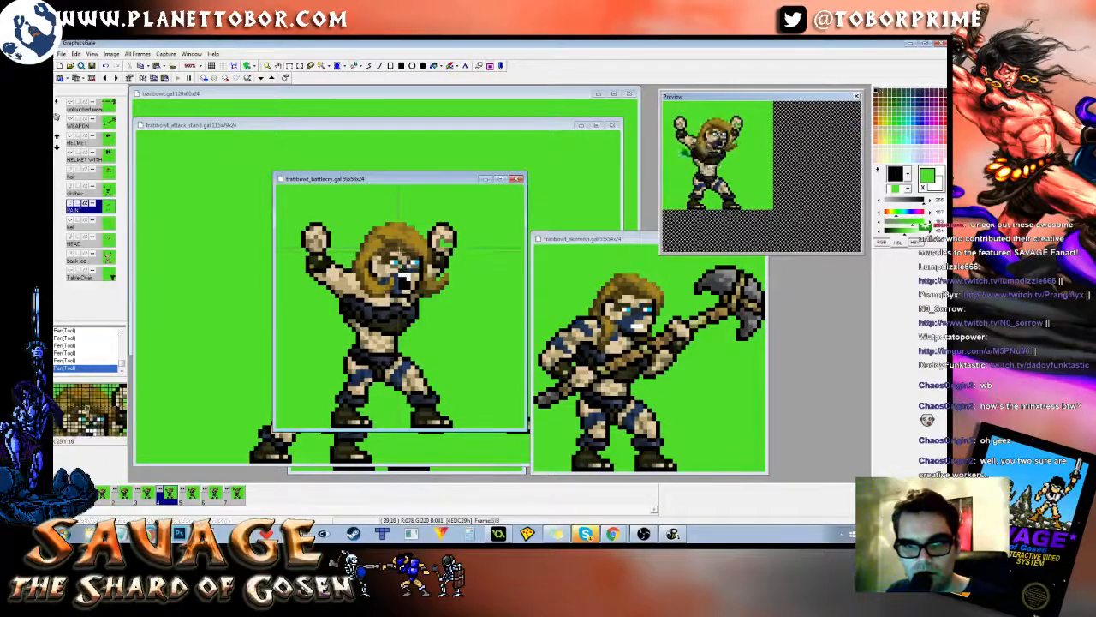
pyautogui.moveTo(423, 252); pyautogui.dragTo(435, 290)
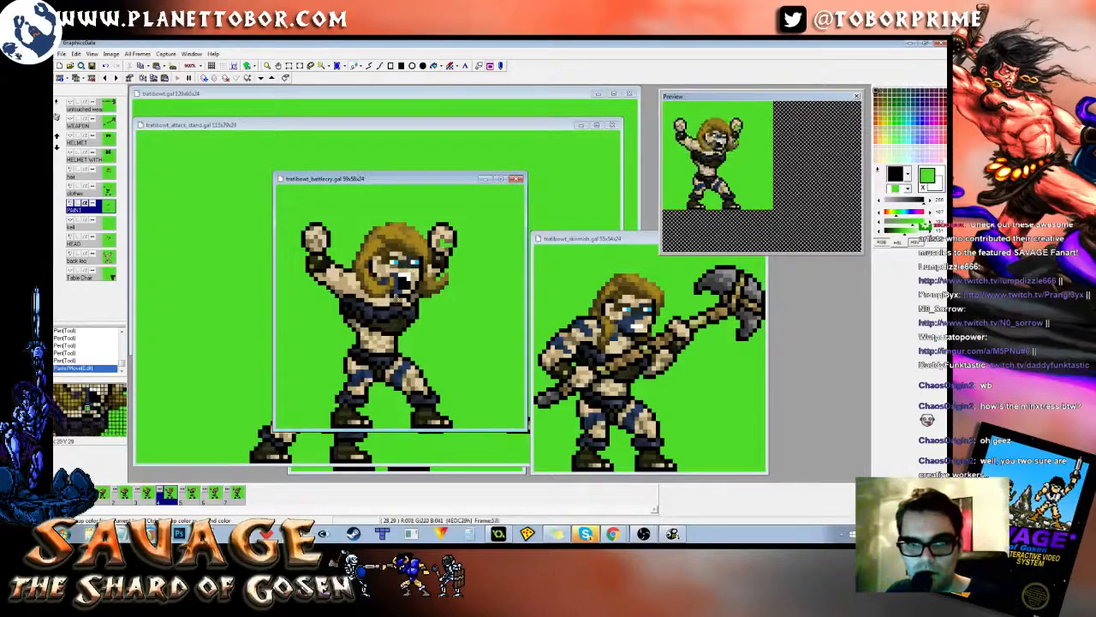
pyautogui.rightClick(399, 283)
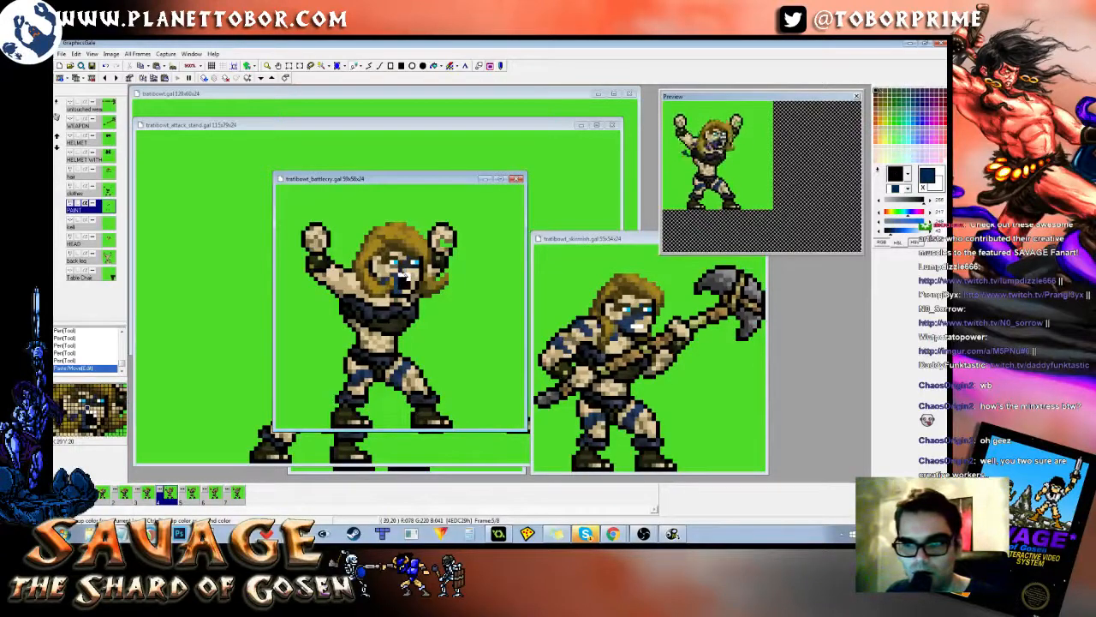
pyautogui.click(406, 273)
pyautogui.click(397, 271)
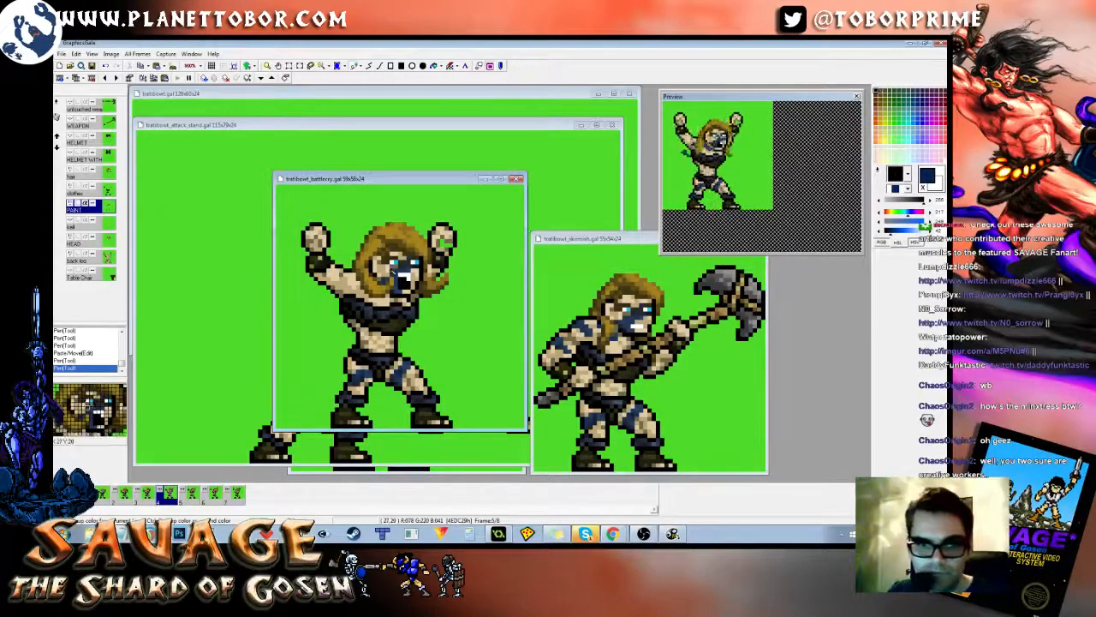
pyautogui.click(394, 272)
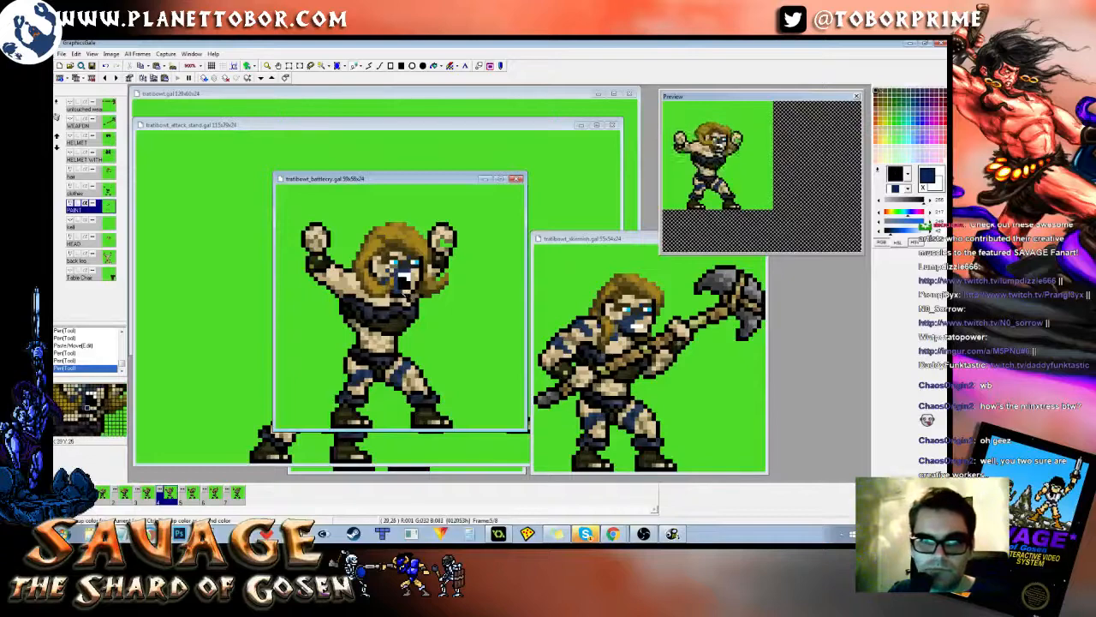
pyautogui.click(391, 274)
pyautogui.rightClick(473, 294)
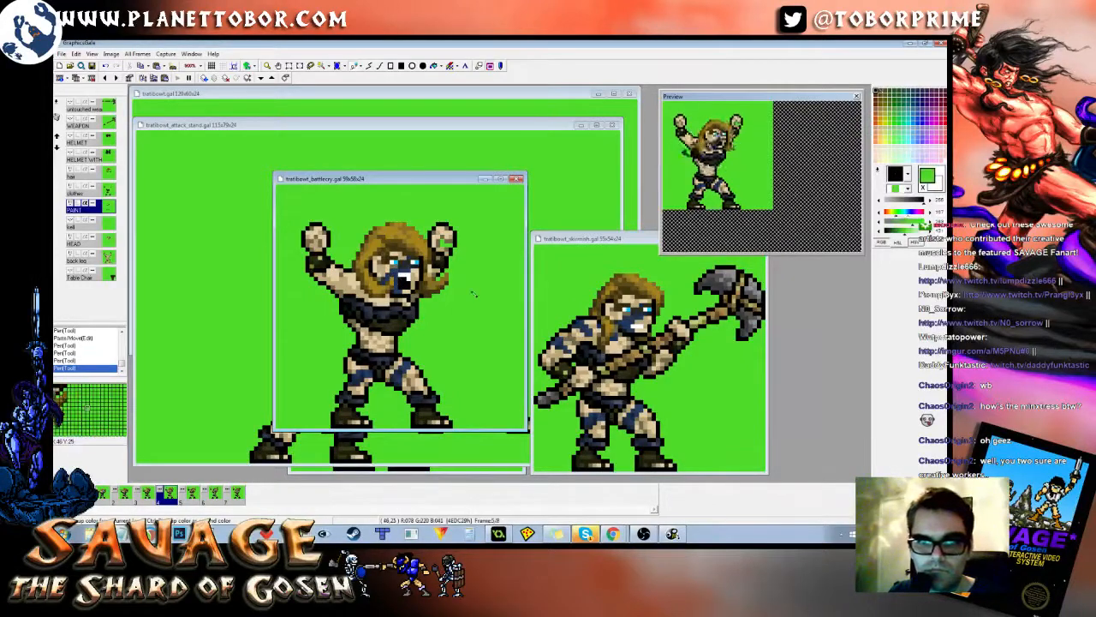
pyautogui.press('Right')
pyautogui.press('Left')
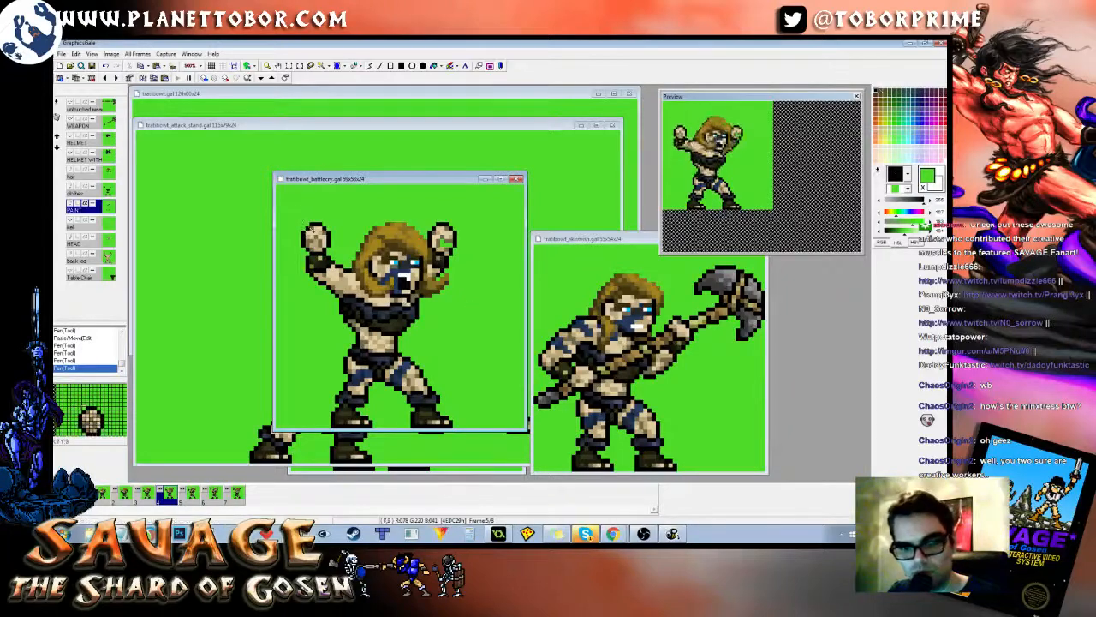
# Step: Replace the upper-body paint in battlecry frame 6 with a copy from frame 5, shift it up onto the face and retouch the cheek pixels
pyautogui.moveTo(300, 209); pyautogui.dragTo(511, 314)
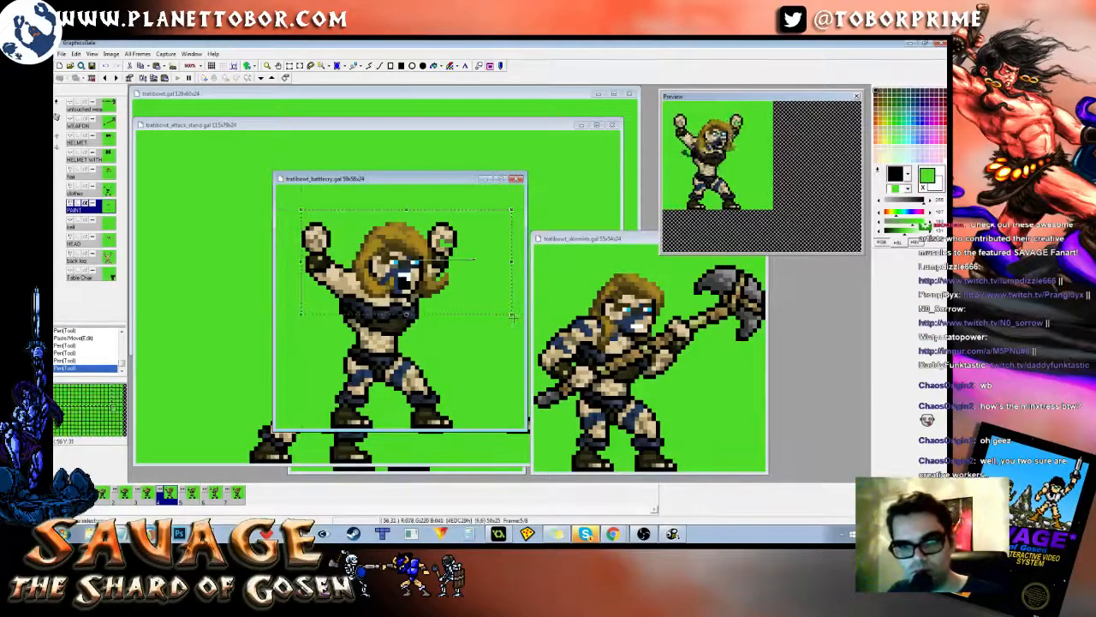
pyautogui.press('Right')
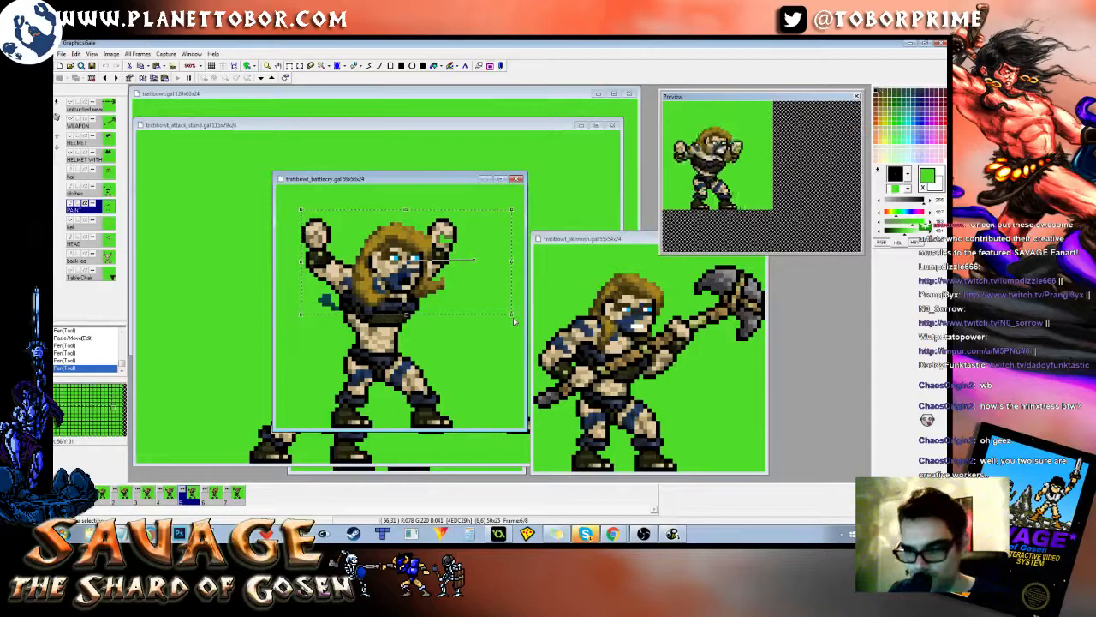
pyautogui.press('Delete')
pyautogui.hotkey('ctrl', 'v')
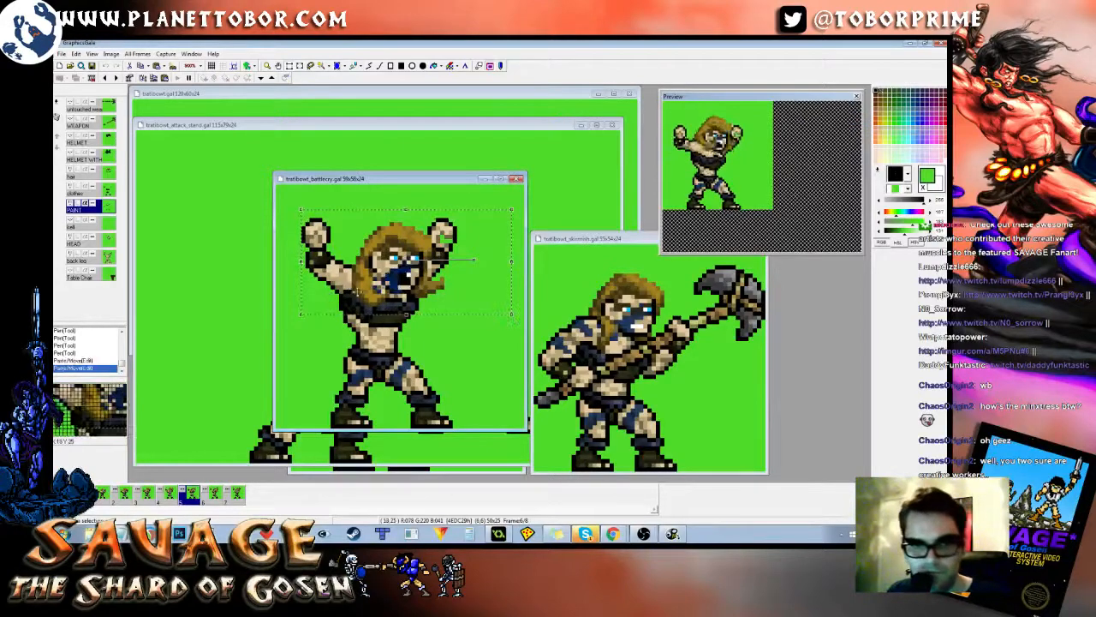
pyautogui.moveTo(439, 282); pyautogui.dragTo(439, 278)
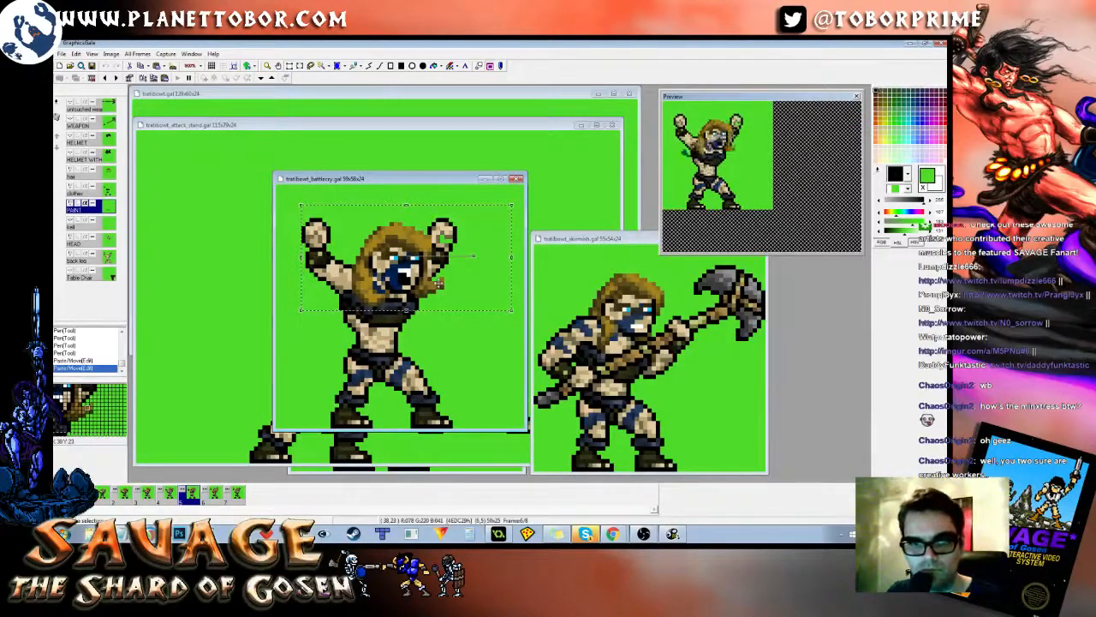
pyautogui.click(455, 314)
pyautogui.click(377, 278)
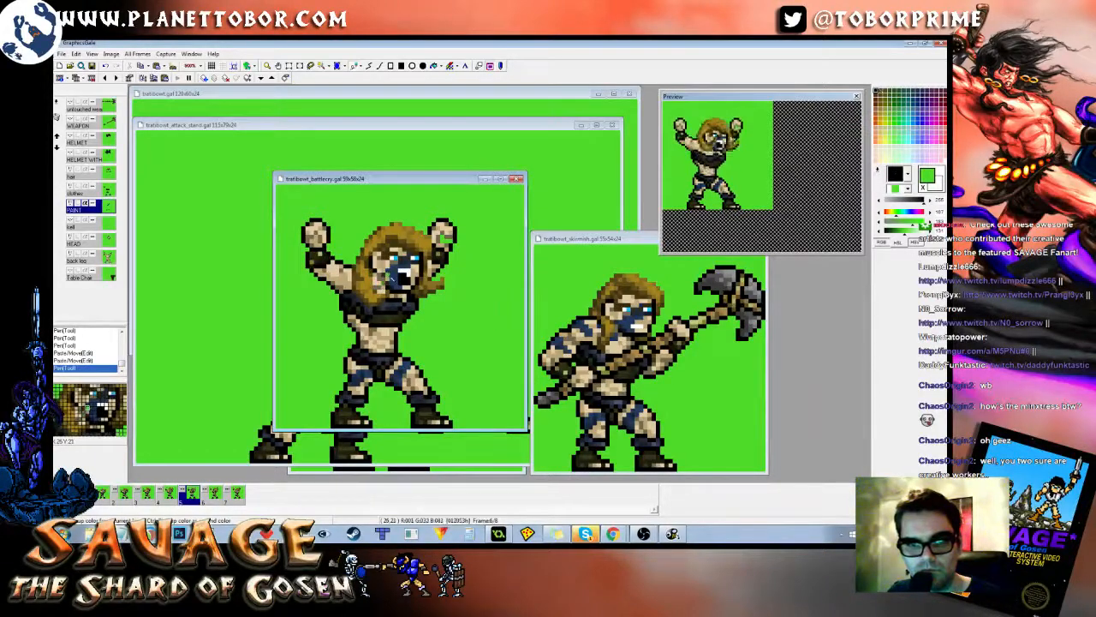
pyautogui.rightClick(395, 276)
pyautogui.click(391, 281)
pyautogui.rightClick(460, 309)
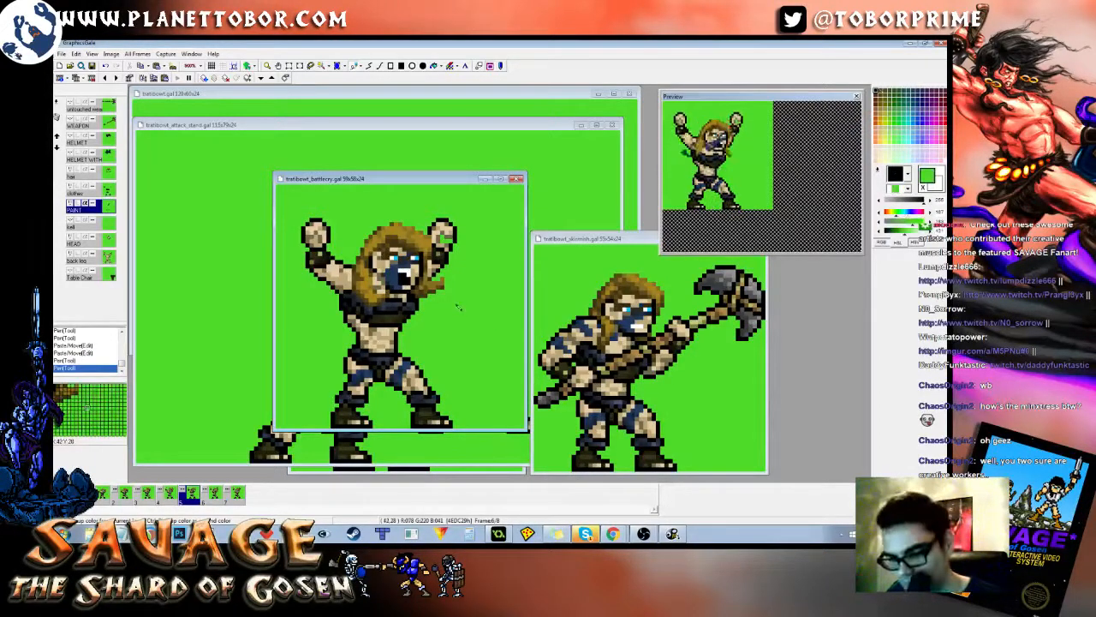
# Step: Compare the face paint across battlecry frames 4 to 7 and erase the stray pixel below the mouth in frame 6
pyautogui.press('Left')
pyautogui.press('Right')
pyautogui.press('Left')
pyautogui.press('Left')
pyautogui.press('Right')
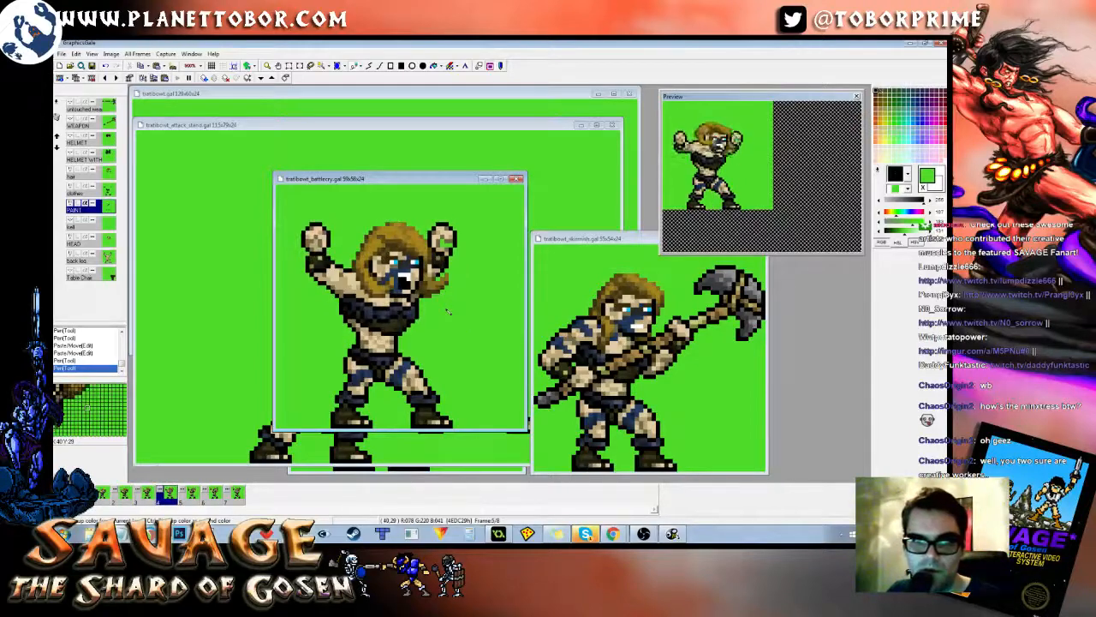
pyautogui.press('Right')
pyautogui.press('Left')
pyautogui.press('Right')
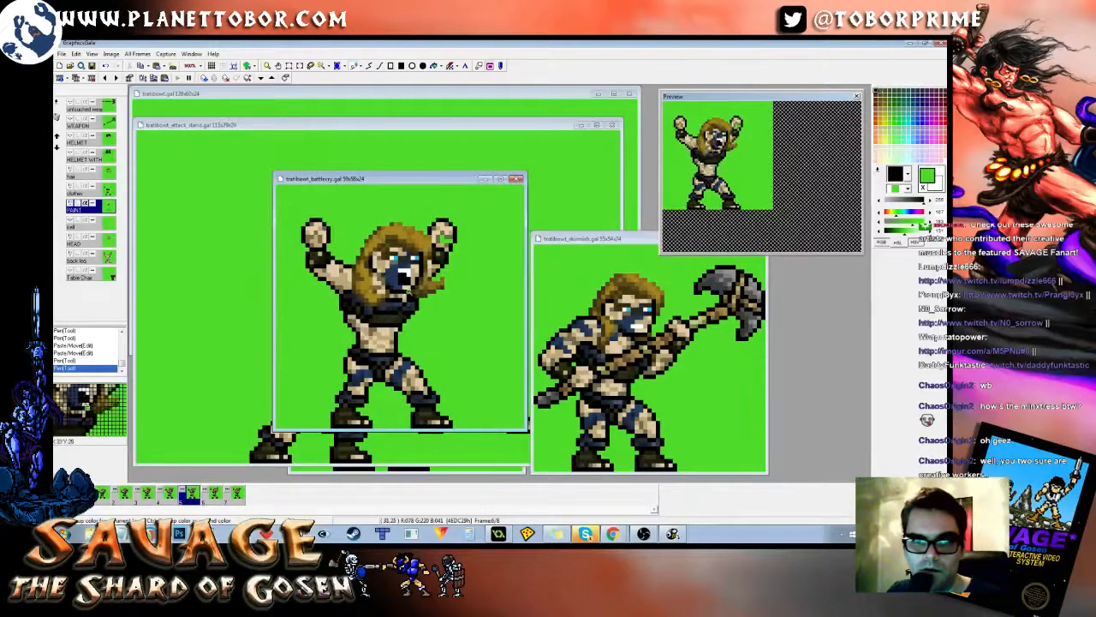
pyautogui.click(409, 289)
pyautogui.press('Right')
pyautogui.press('Left')
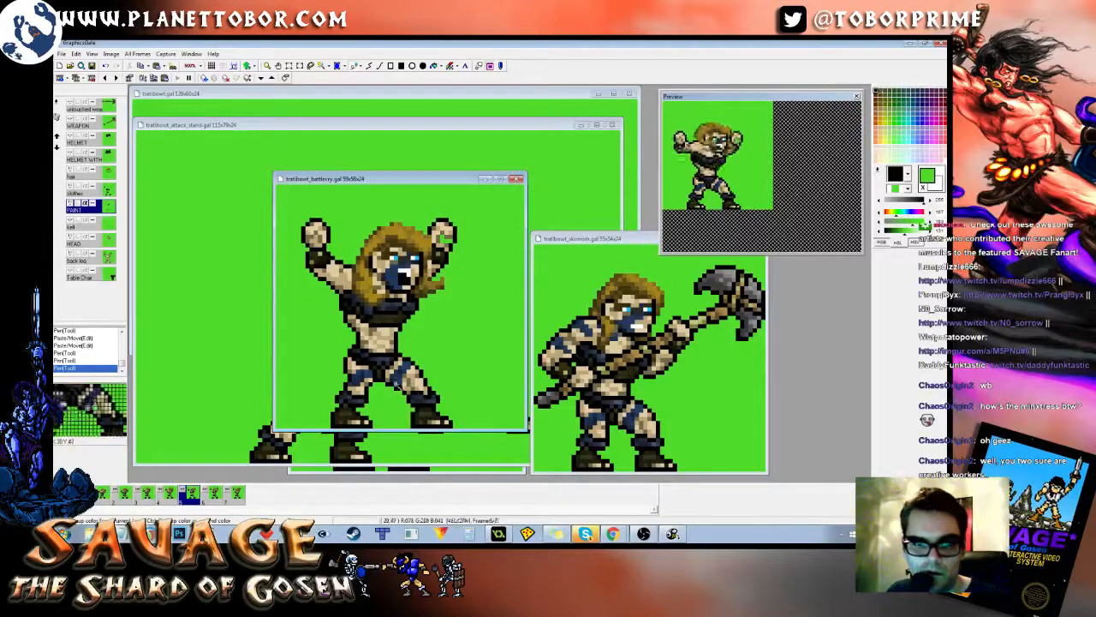
# Step: Replace the upper-body paint in battlecry frame 7 with a copy from frame 6 and retouch the cheek pixels
pyautogui.rightClick(394, 276)
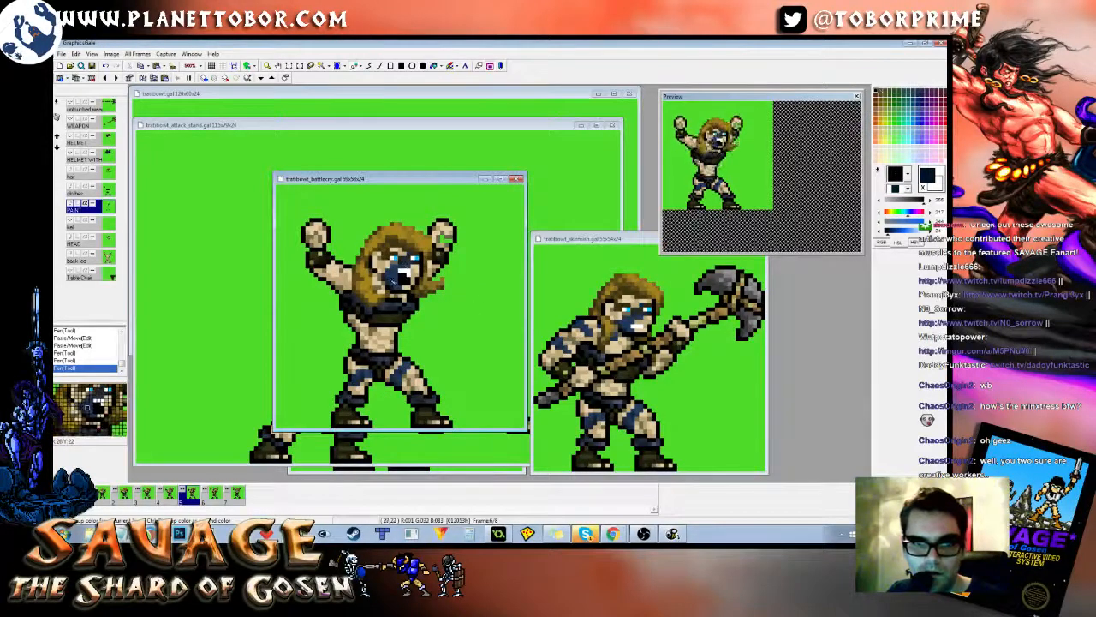
pyautogui.rightClick(452, 326)
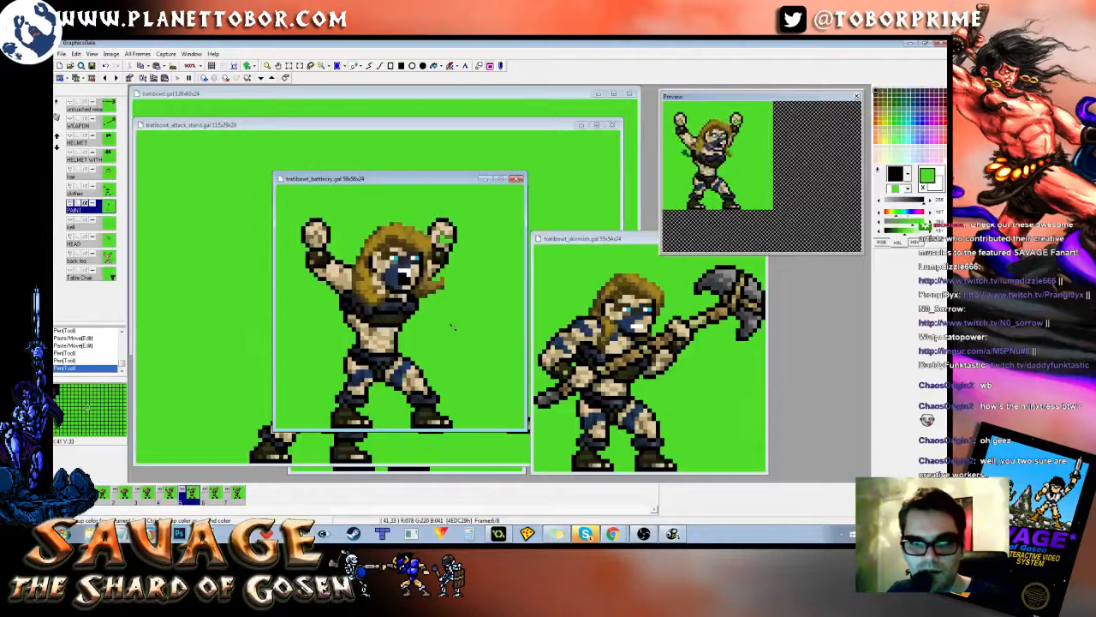
pyautogui.press('Left')
pyautogui.press('Right')
pyautogui.press('Right')
pyautogui.press('Left')
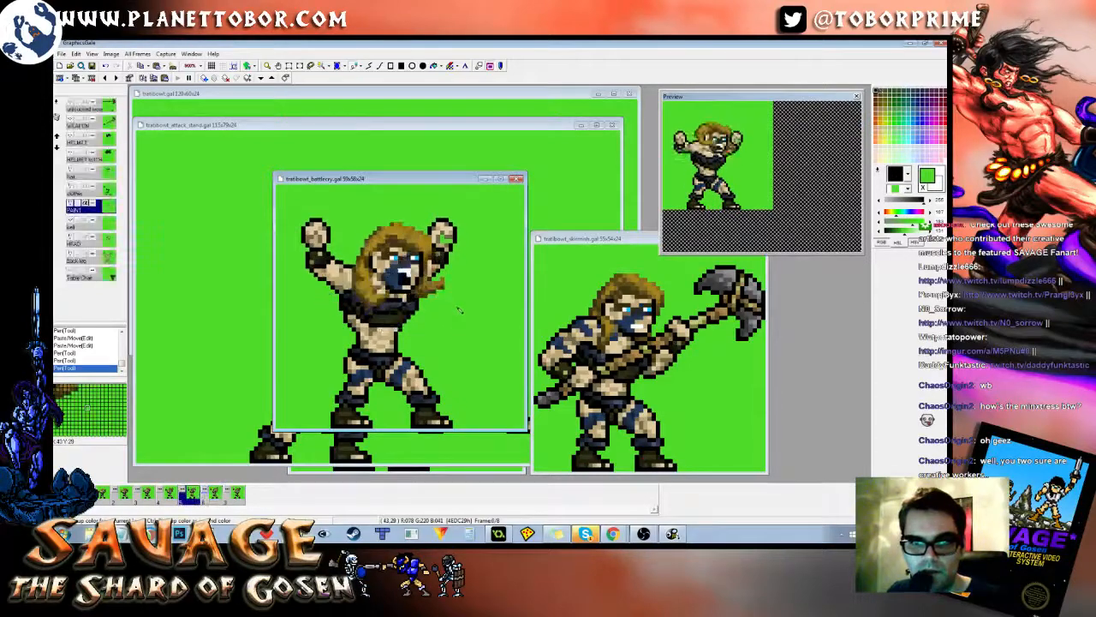
pyautogui.moveTo(317, 209); pyautogui.dragTo(482, 331)
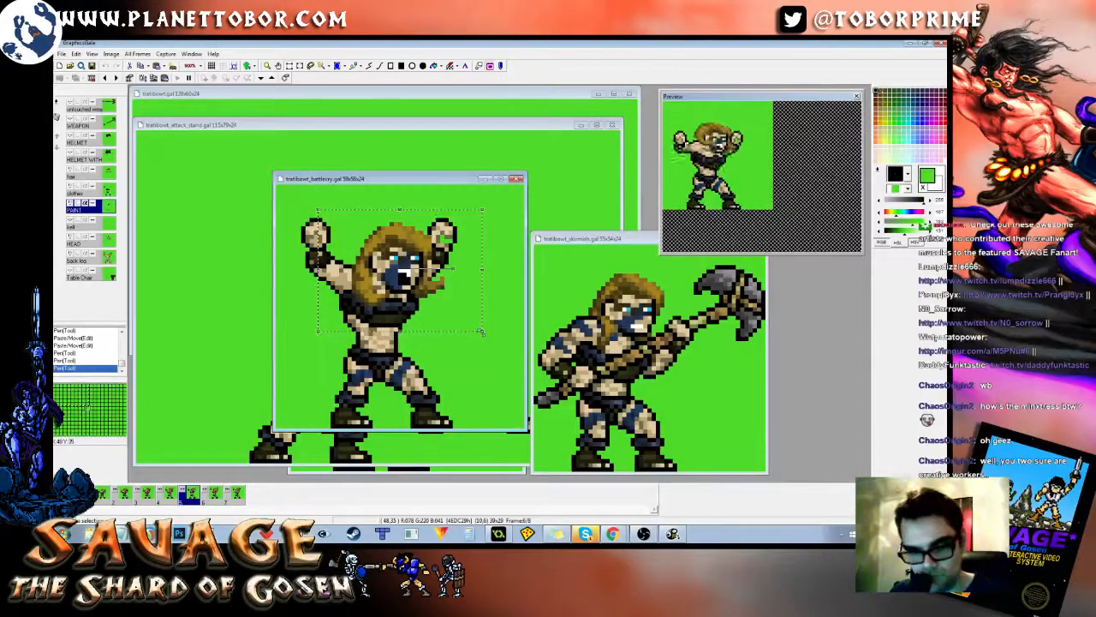
pyautogui.press('Right')
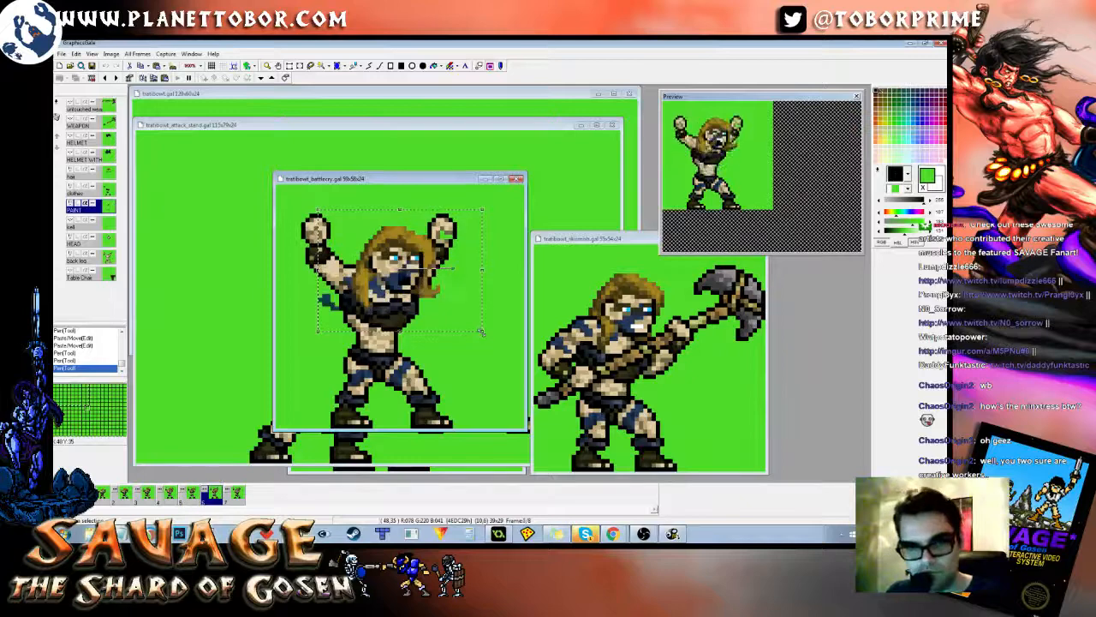
pyautogui.press('Delete')
pyautogui.hotkey('ctrl', 'v')
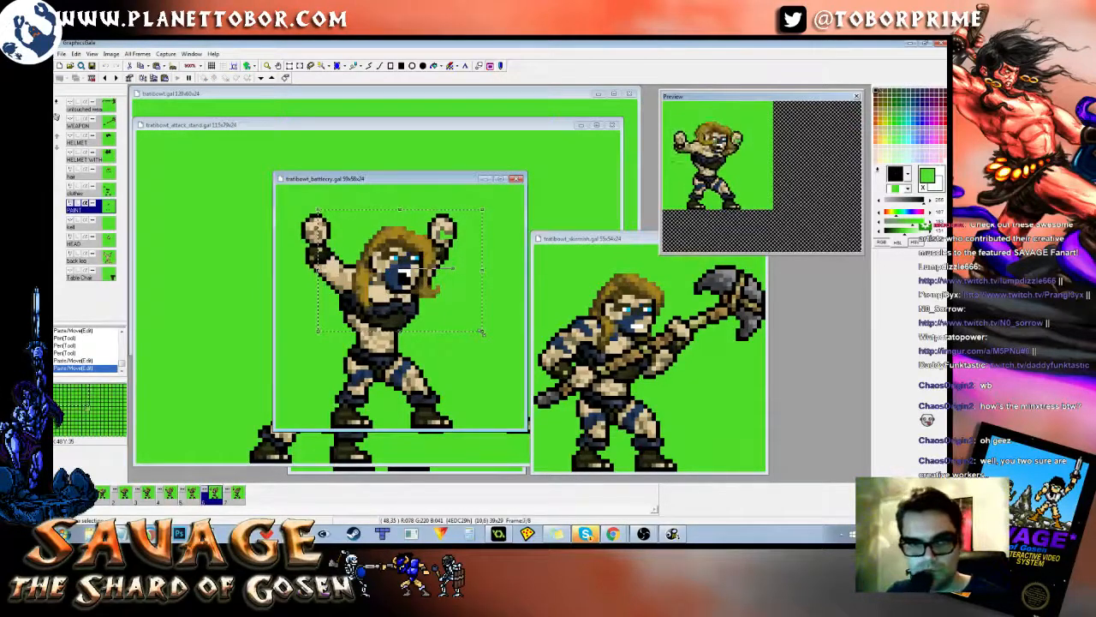
pyautogui.click(484, 335)
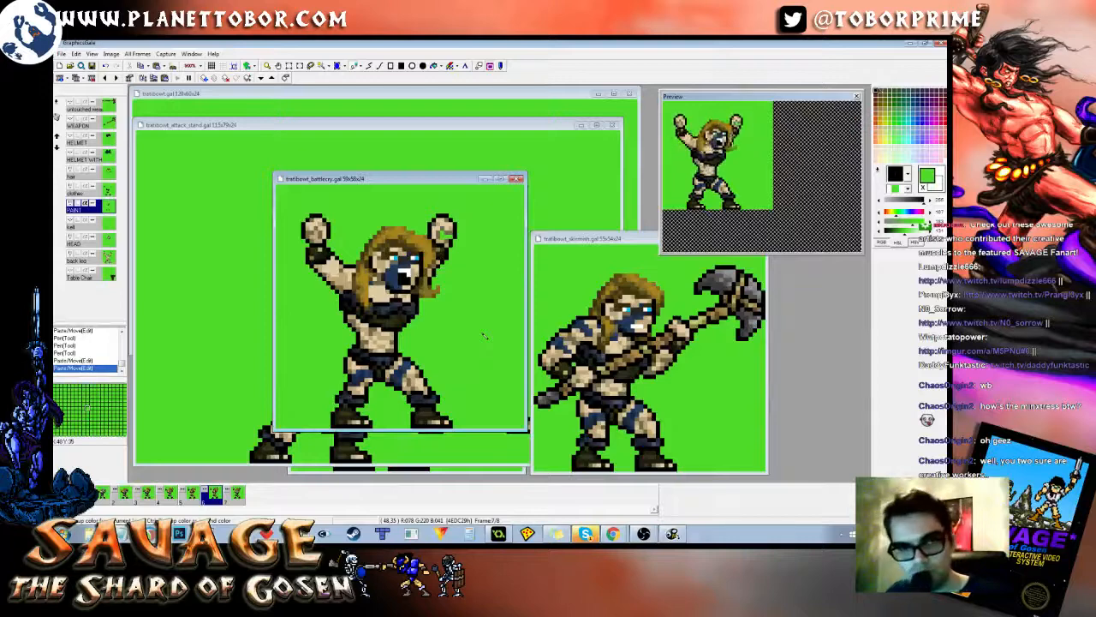
pyautogui.click(372, 284)
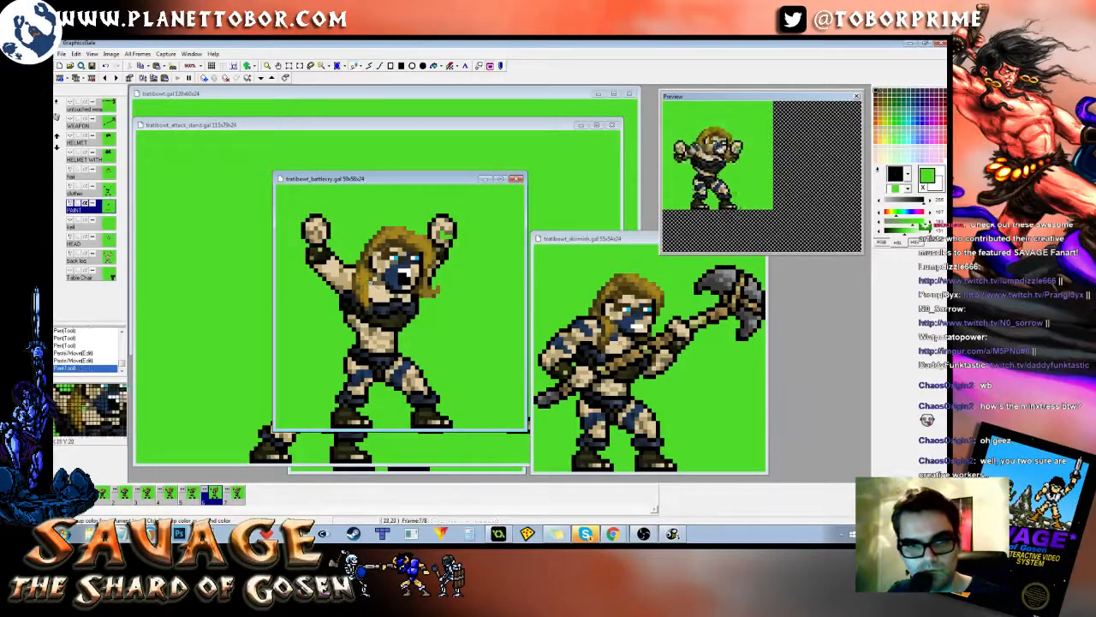
# Step: Replace the upper-body paint in battlecry frame 8 with a copy from frame 7 and erase the stray paint beside the shoulder
pyautogui.moveTo(322, 209); pyautogui.dragTo(470, 312)
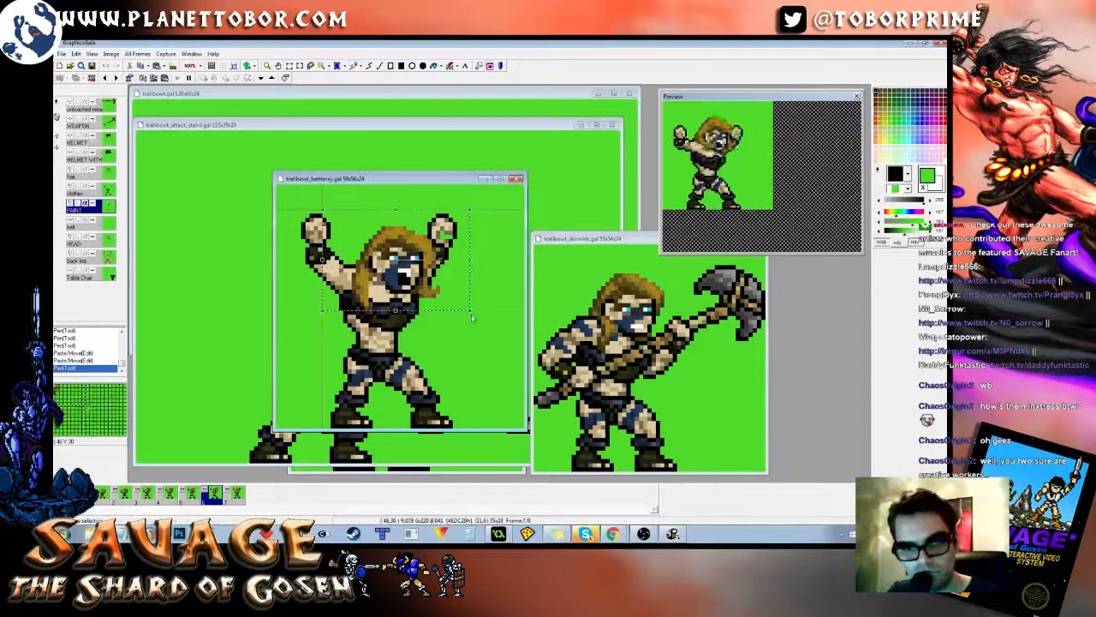
pyautogui.press('Right')
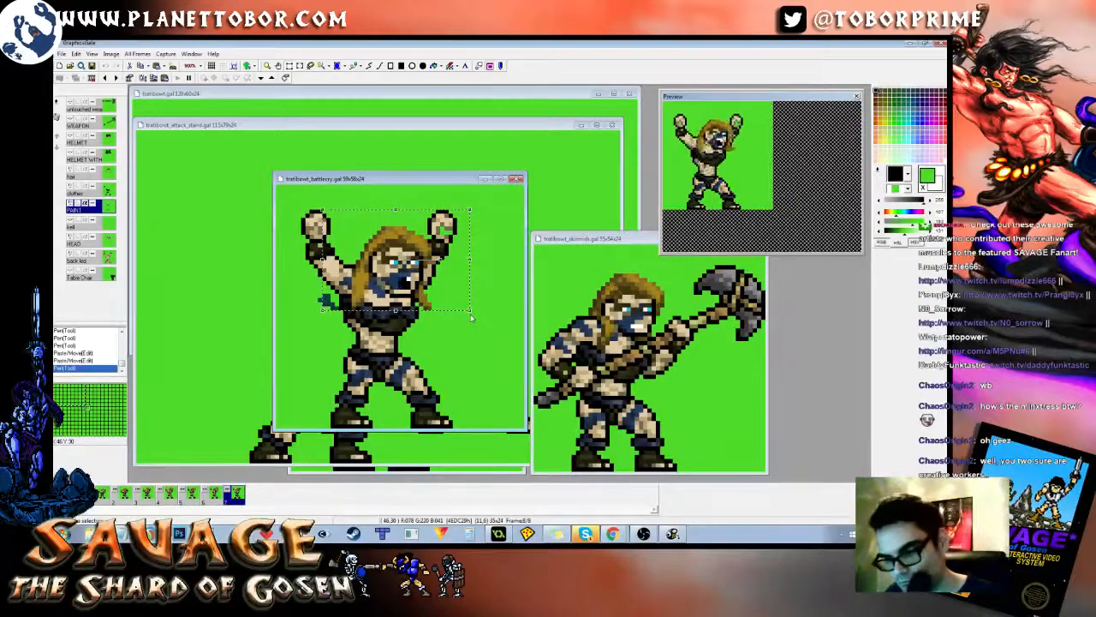
pyautogui.hotkey('ctrl', 'v')
pyautogui.click(469, 320)
pyautogui.click(320, 300)
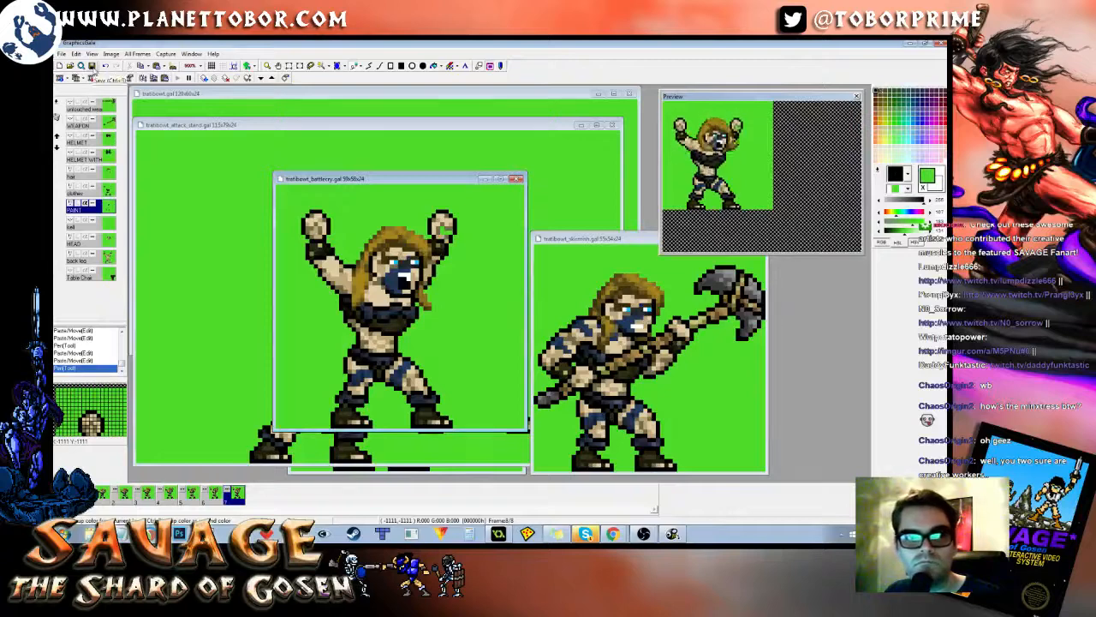
# Step: Step back through the battlecry frames from frame 8 to check how the face paint lines up
pyautogui.press('Left')
pyautogui.press('Left')
pyautogui.press('Left')
pyautogui.press('Left')
pyautogui.press('Left')
pyautogui.press('Left')
pyautogui.press('Left')
pyautogui.press('Right')
pyautogui.press('Right')
pyautogui.press('Left')
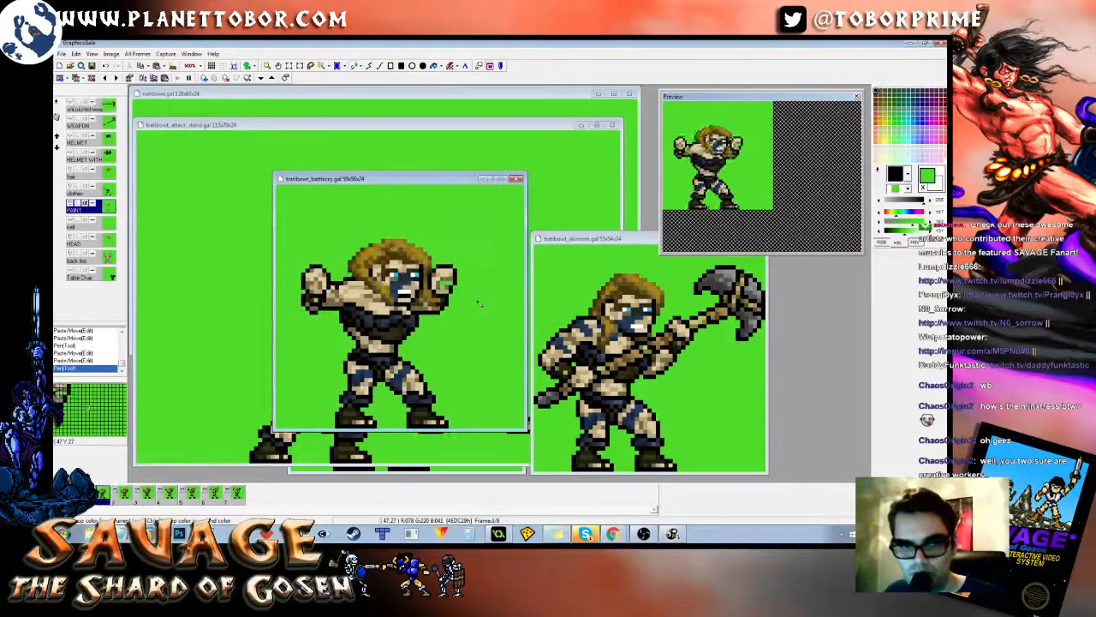
# Step: Compare the face and arm paint between battlecry frames 1 and 2
pyautogui.press('Left')
pyautogui.press('Left')
pyautogui.press('Right')
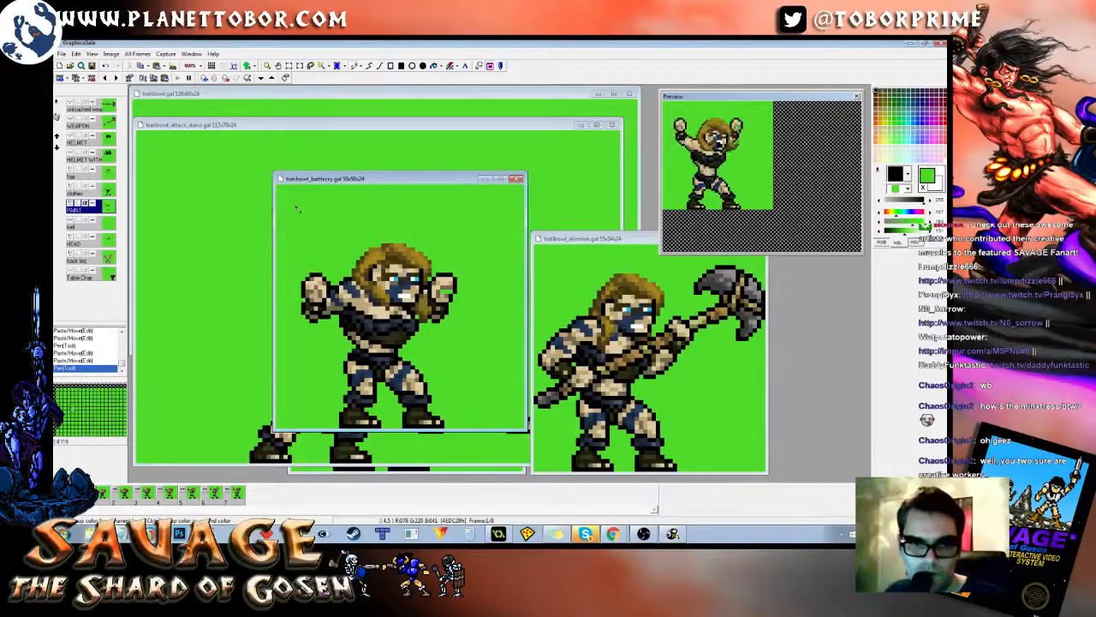
pyautogui.press('Right')
pyautogui.press('Left')
pyautogui.press('Left')
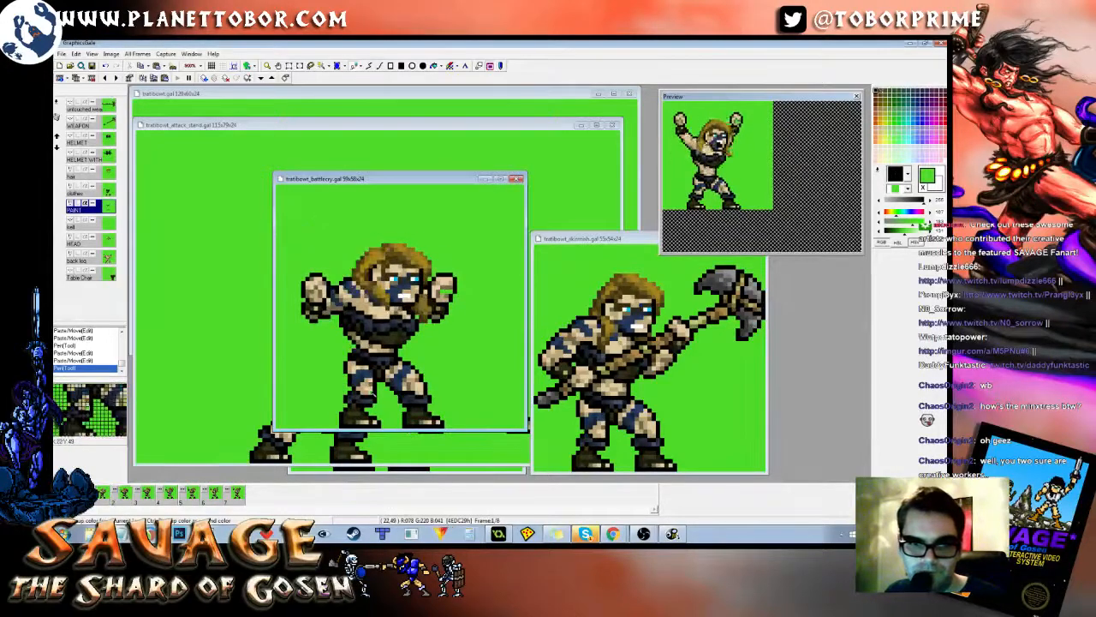
pyautogui.press('Right')
pyautogui.press('Right')
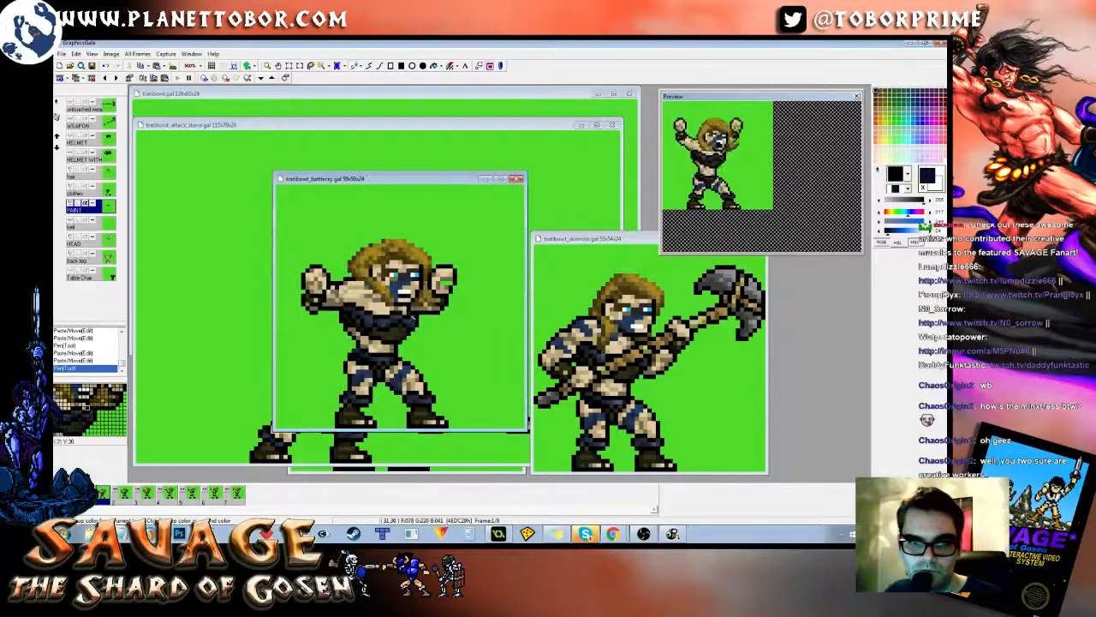
pyautogui.press('Left')
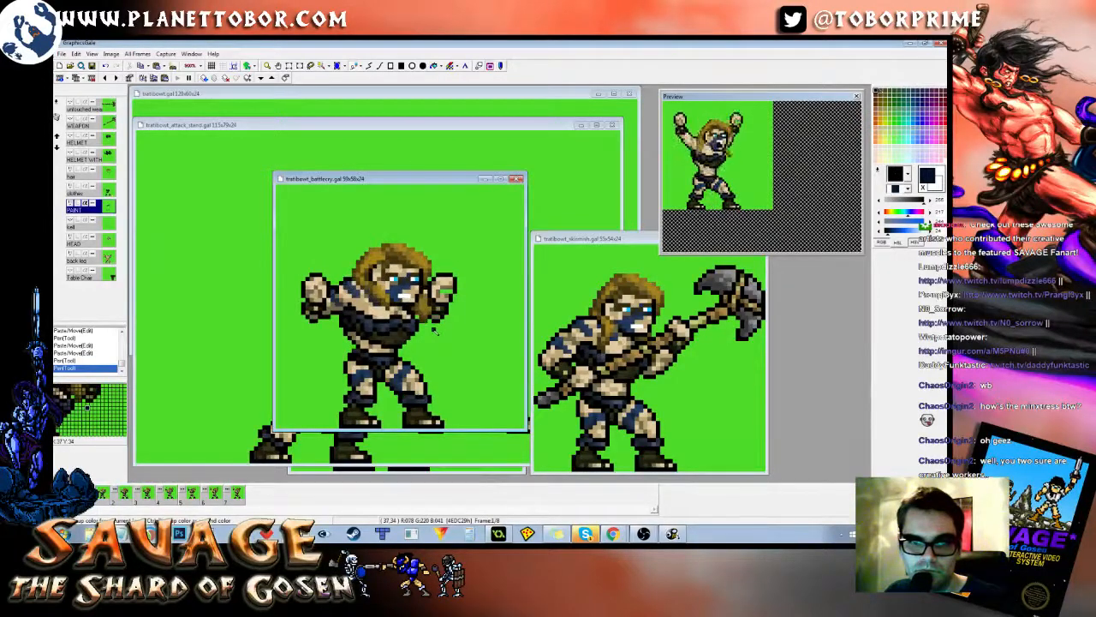
# Step: Retouch the dark blue beside the open mouth in battlecry frame 4 and compare it with the neighbouring frame
pyautogui.press('Right')
pyautogui.press('Right')
pyautogui.press('Right')
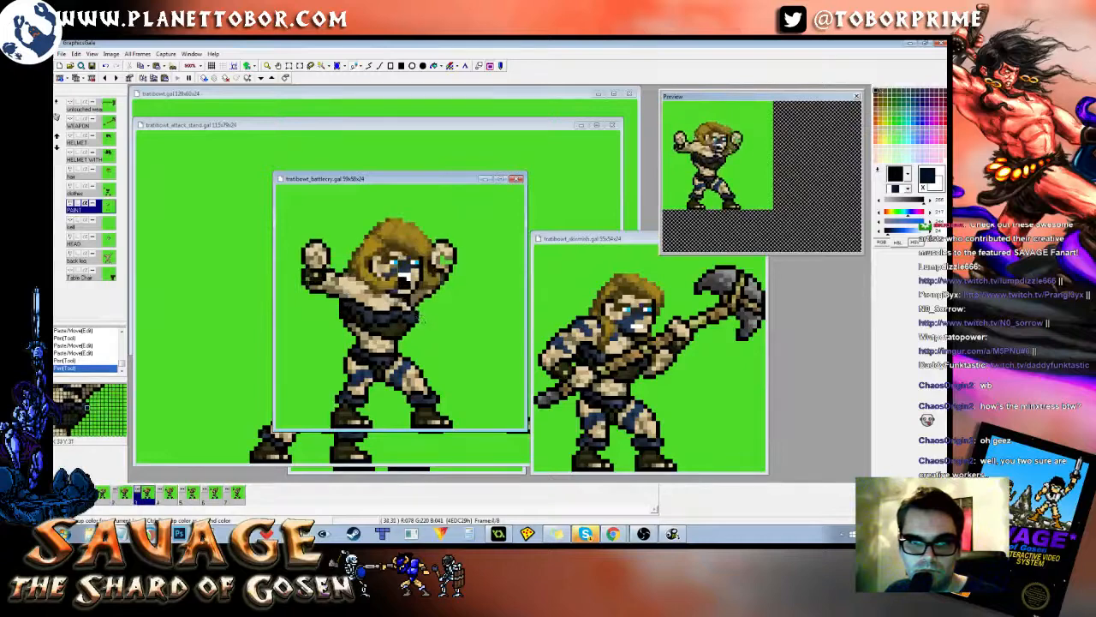
pyautogui.press('Right')
pyautogui.press('Left')
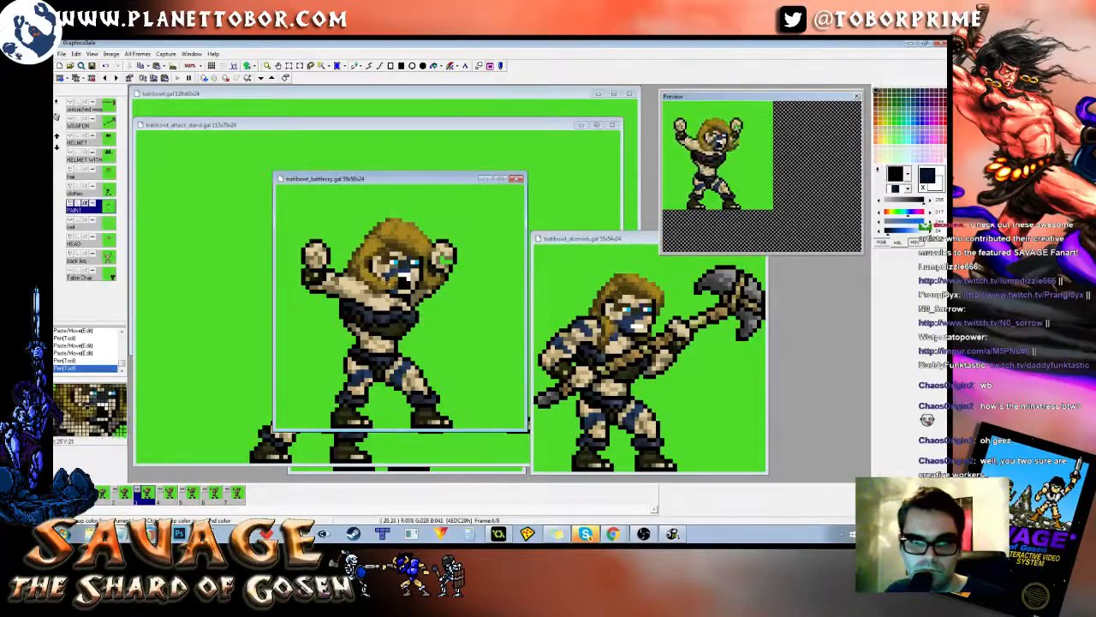
pyautogui.click(397, 280)
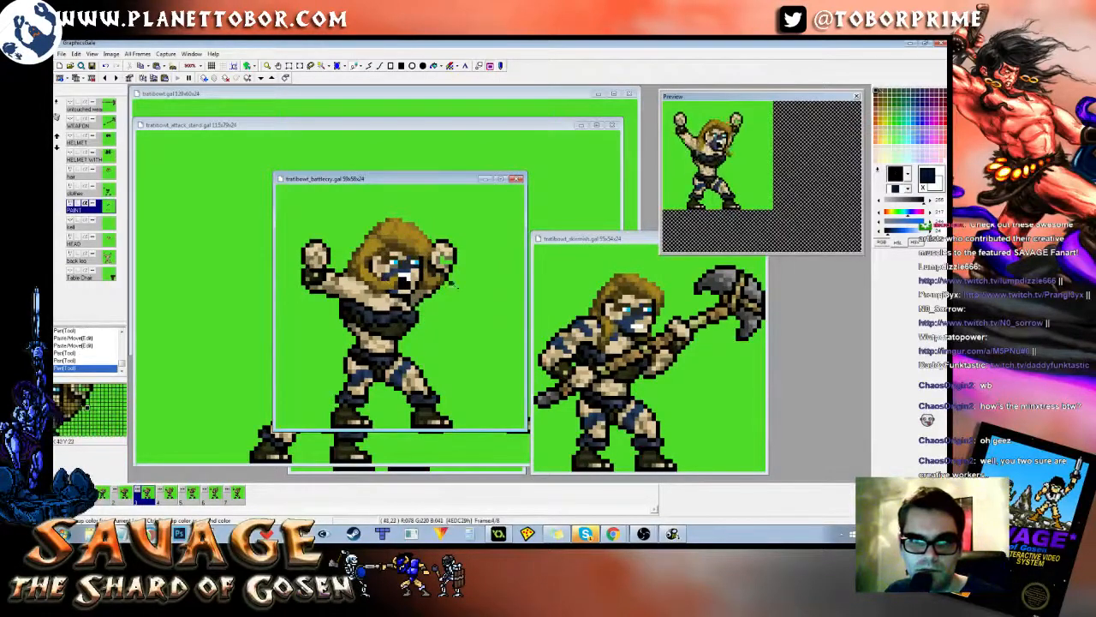
pyautogui.press('Left')
pyautogui.press('Right')
# Step: Darken the blue pixels beside the mouth in battlecry frame 5 and check them against frame 4
pyautogui.press('Right')
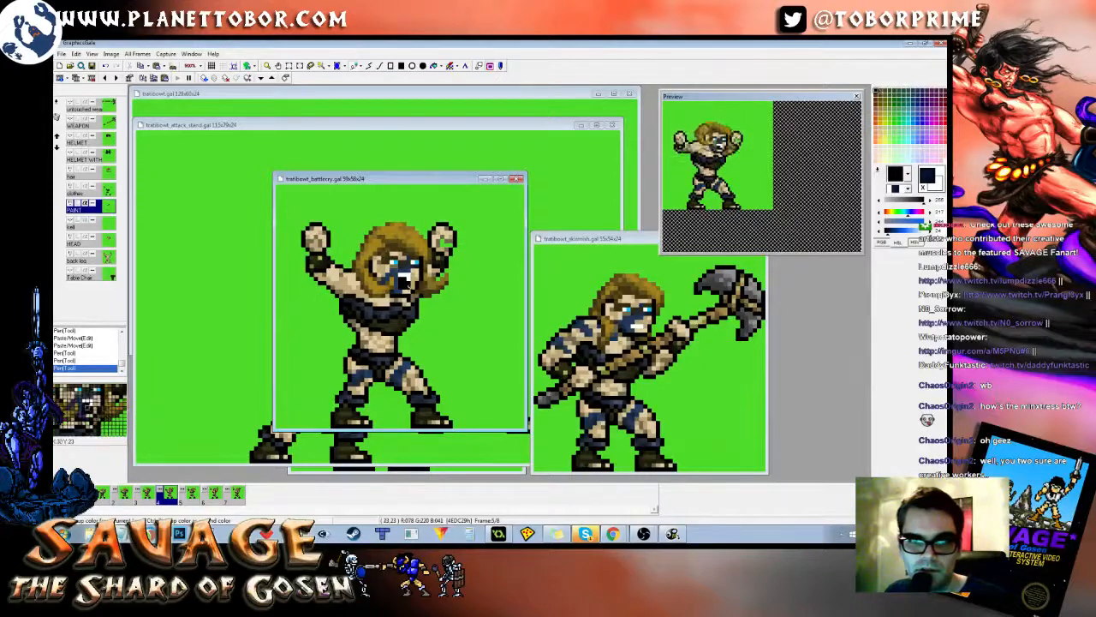
pyautogui.click(396, 279)
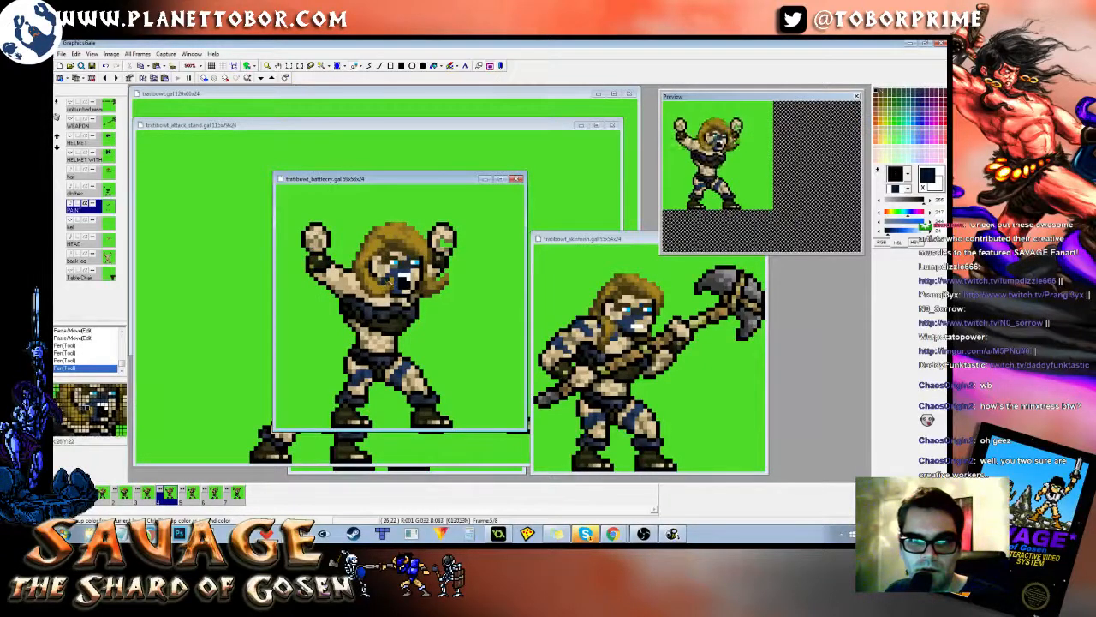
pyautogui.click(395, 284)
pyautogui.press('Left')
pyautogui.press('Right')
# Step: Draw dark blue shading above and below the open mouth in battlecry frame 6
pyautogui.press('Right')
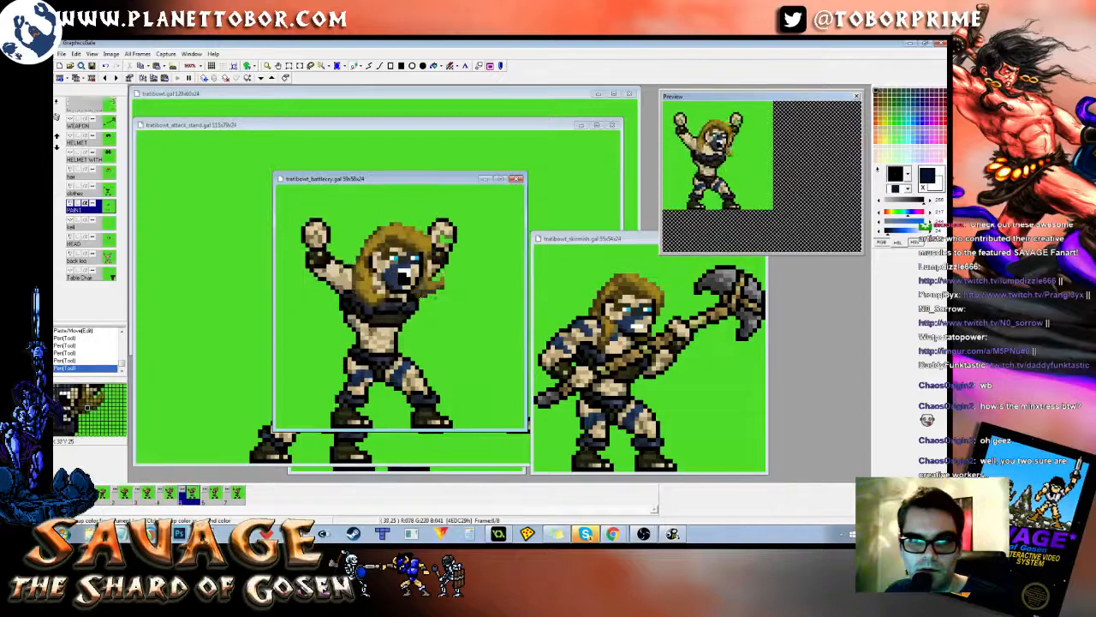
pyautogui.click(400, 291)
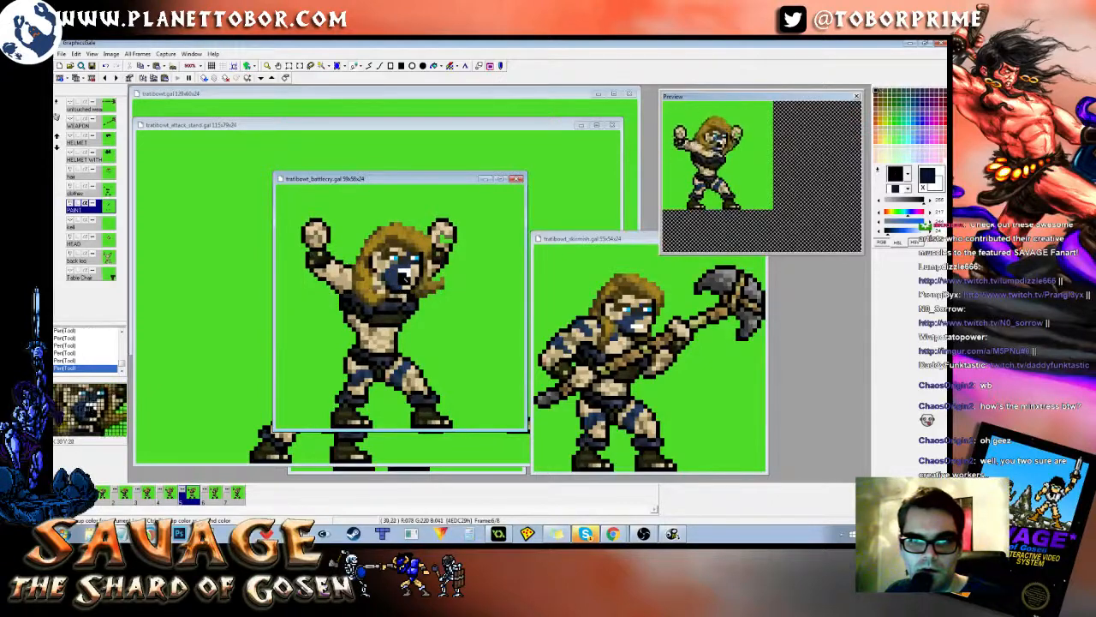
pyautogui.moveTo(397, 269); pyautogui.dragTo(408, 270)
# Step: Retouch the dark blue above the mouth in battlecry frame 7 and check it against frames 6 and 8
pyautogui.press('Right')
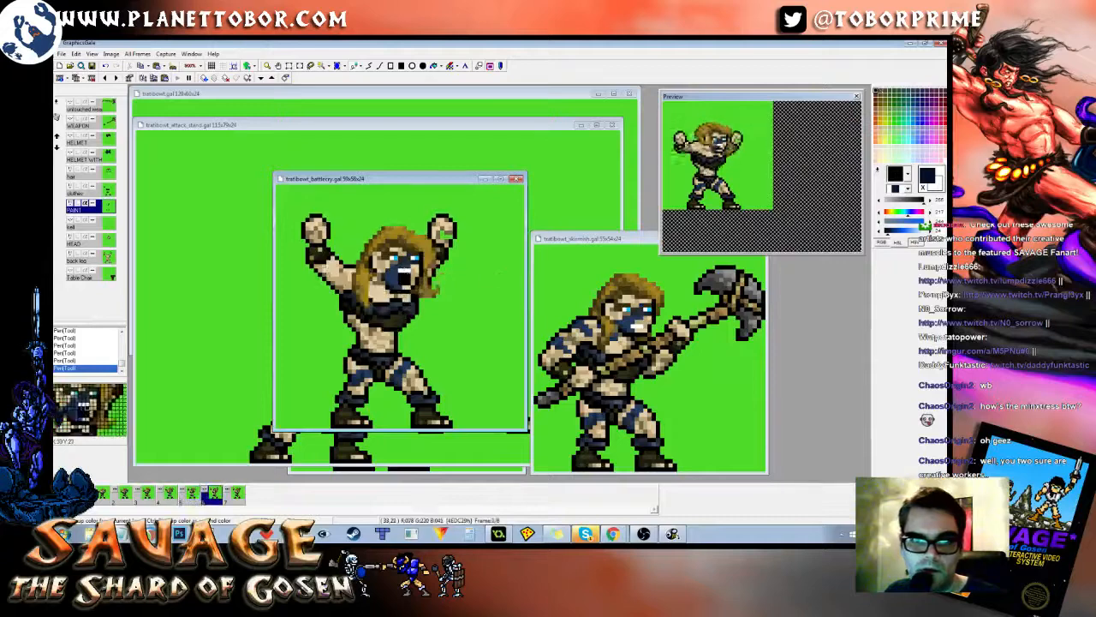
pyautogui.click(402, 272)
pyautogui.press('Left')
pyautogui.press('Right')
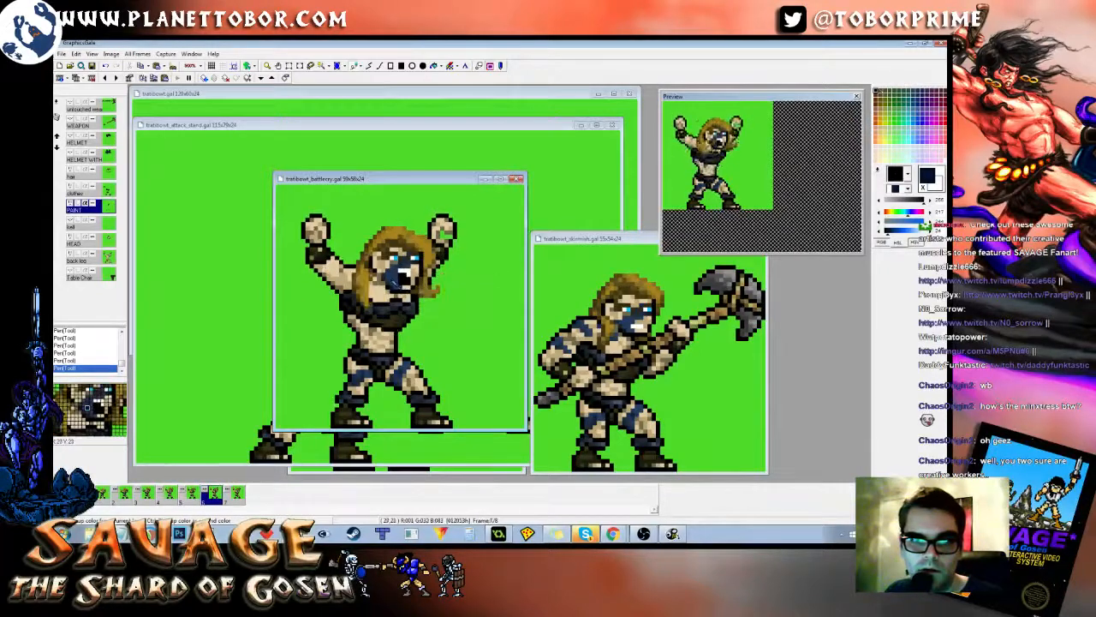
pyautogui.press('Right')
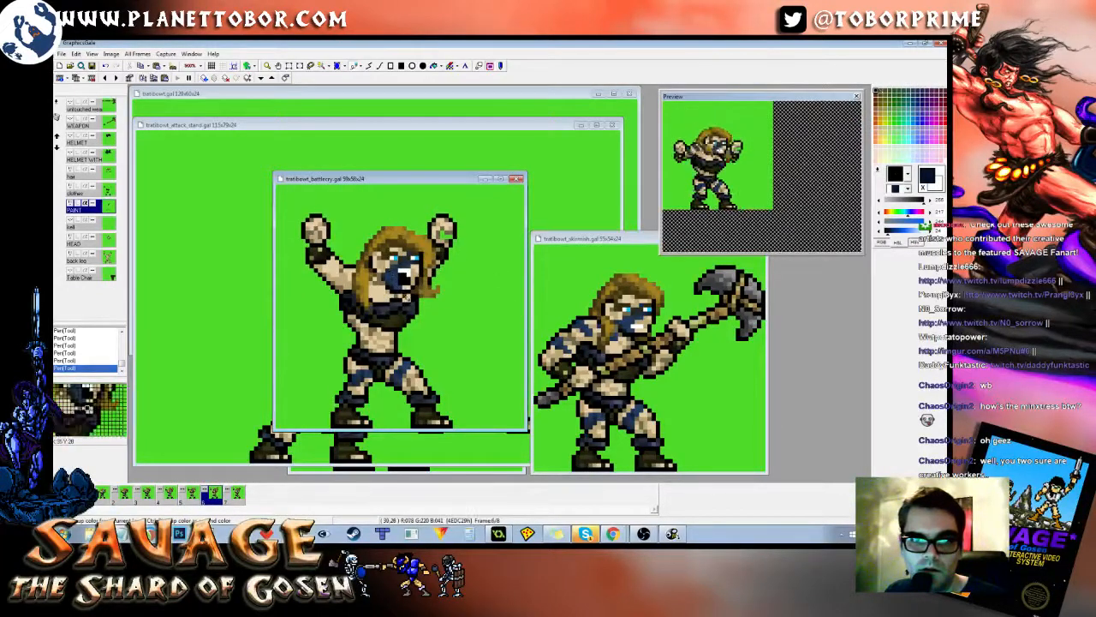
pyautogui.press('Right')
pyautogui.press('Left')
pyautogui.press('Right')
pyautogui.press('Right')
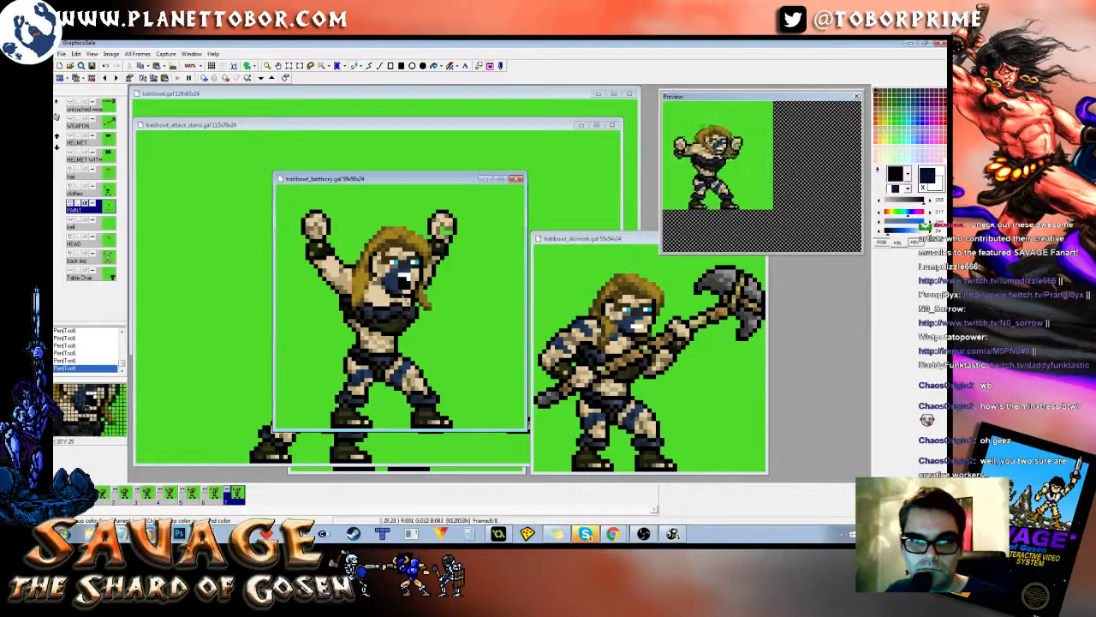
# Step: Cycle through the battlecry frames to check the face paint shading, and pick the background green as the drawing colour
pyautogui.press('Left')
pyautogui.press('Right')
pyautogui.press('Right')
pyautogui.press('Right')
pyautogui.press('Right')
pyautogui.press('Right')
pyautogui.press('Right')
pyautogui.press('Right')
pyautogui.press('Right')
pyautogui.press('Right')
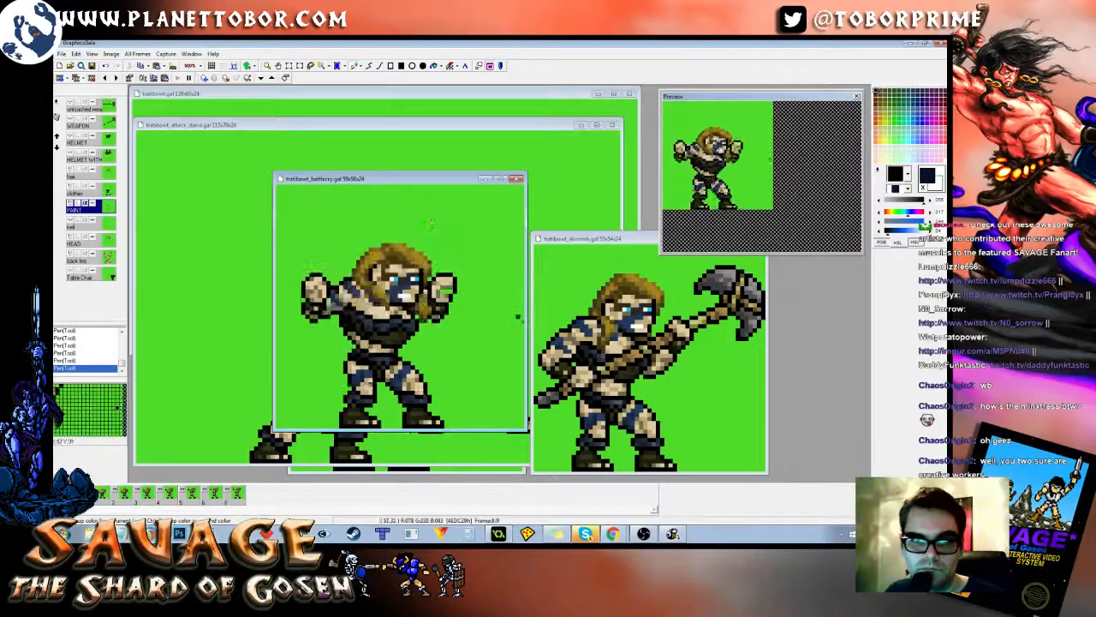
pyautogui.press('Left')
pyautogui.press('Left')
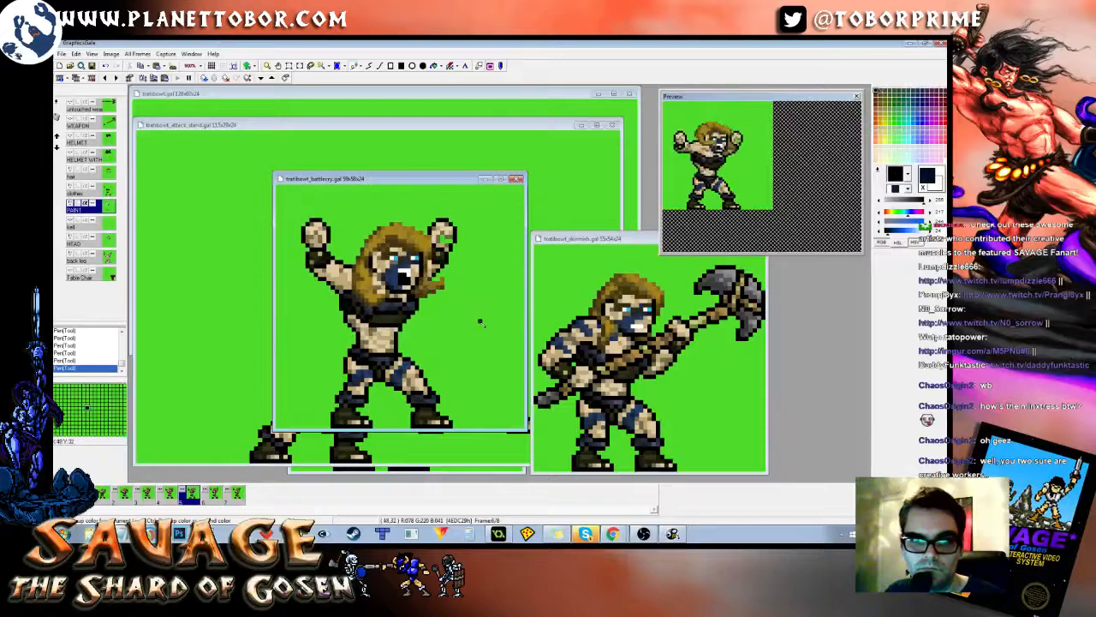
pyautogui.rightClick(483, 324)
pyautogui.press('Right')
pyautogui.press('Right')
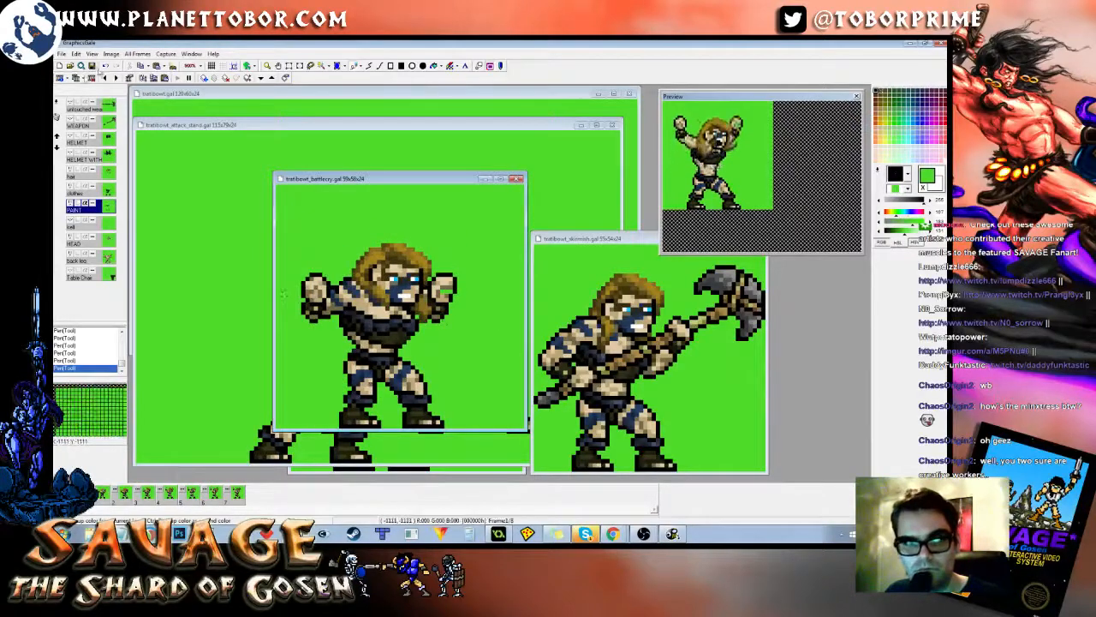
# Step: Copy the blue arm paint from battlecry frame 1 onto the same arm in frame 2 and compare the two frames
pyautogui.press('Left')
pyautogui.press('Right')
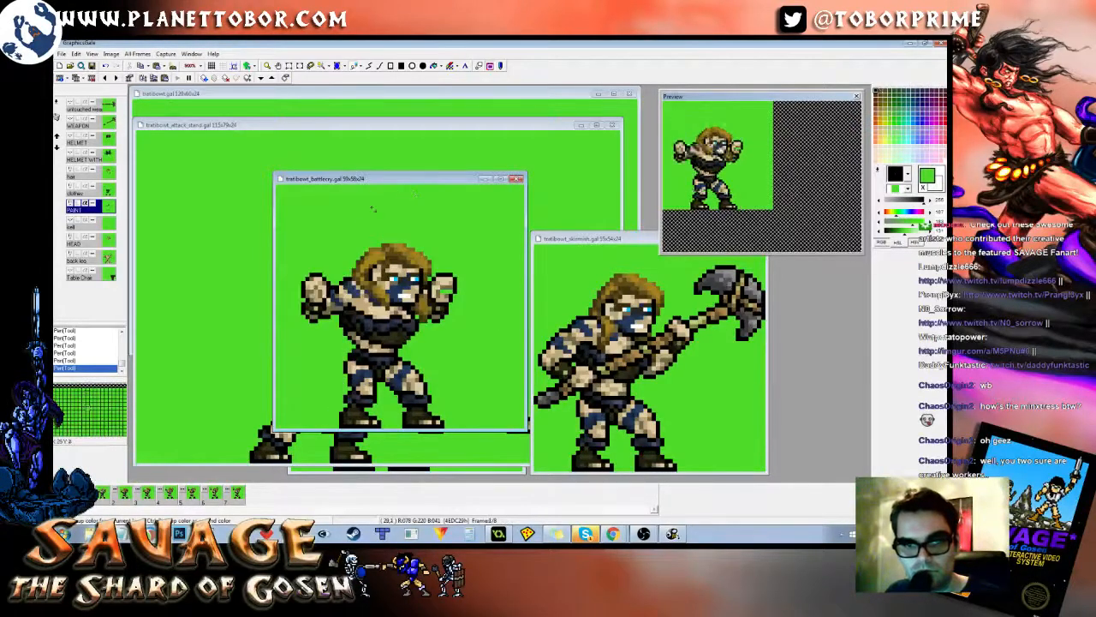
pyautogui.moveTo(357, 347); pyautogui.dragTo(361, 349)
pyautogui.press('Right')
pyautogui.hotkey('ctrl', 'v')
pyautogui.press('Left')
pyautogui.press('Right')
pyautogui.press('Left')
pyautogui.press('Right')
pyautogui.press('Left')
pyautogui.press('Right')
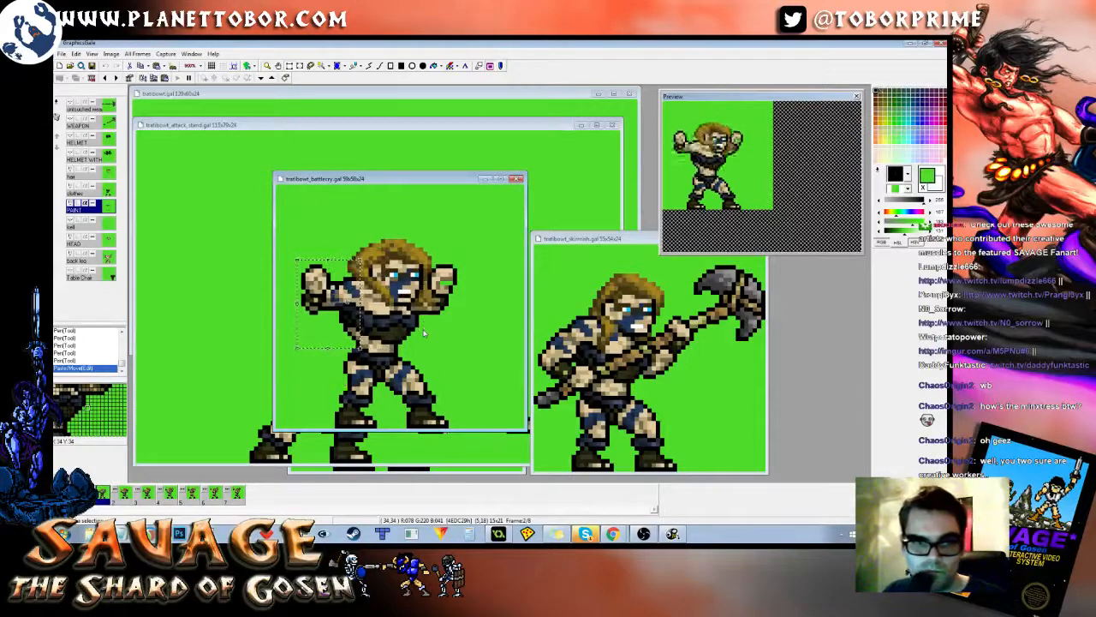
pyautogui.click(424, 333)
# Step: Adjust the position of the selected arm paint in battlecry frame 2, checking it against frame 1
pyautogui.moveTo(298, 269); pyautogui.dragTo(348, 343)
pyautogui.press('Left')
pyautogui.press('Right')
pyautogui.press('Left')
pyautogui.press('Right')
pyautogui.press('Left')
pyautogui.press('Right')
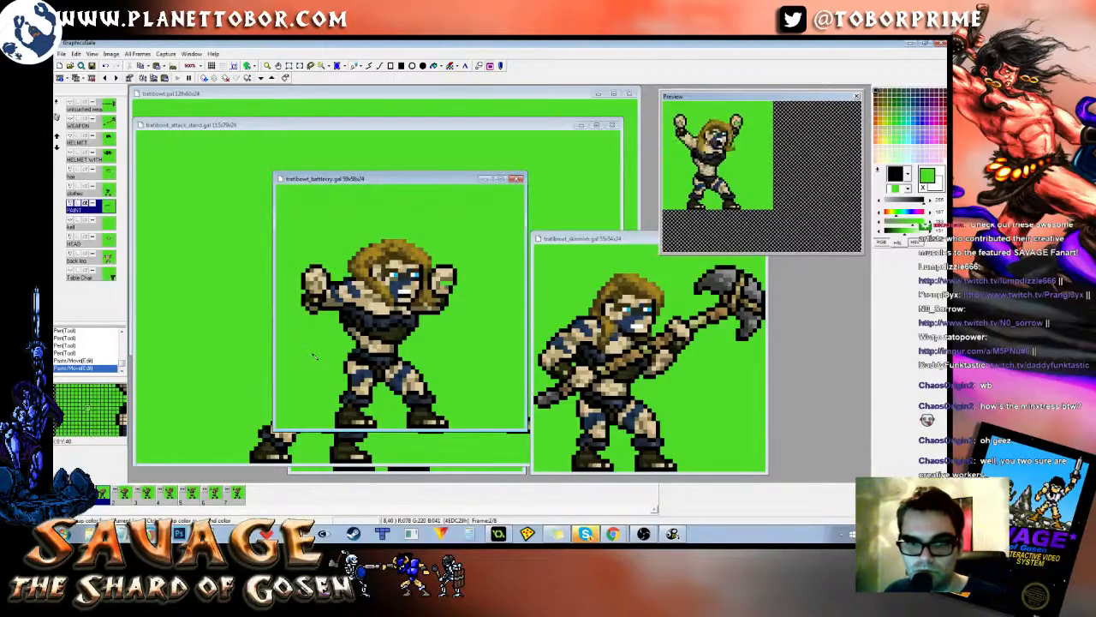
# Step: Sample the dark blue, retouch the arm paint in battlecry frame 2 with it and compare with frame 1
pyautogui.rightClick(401, 297)
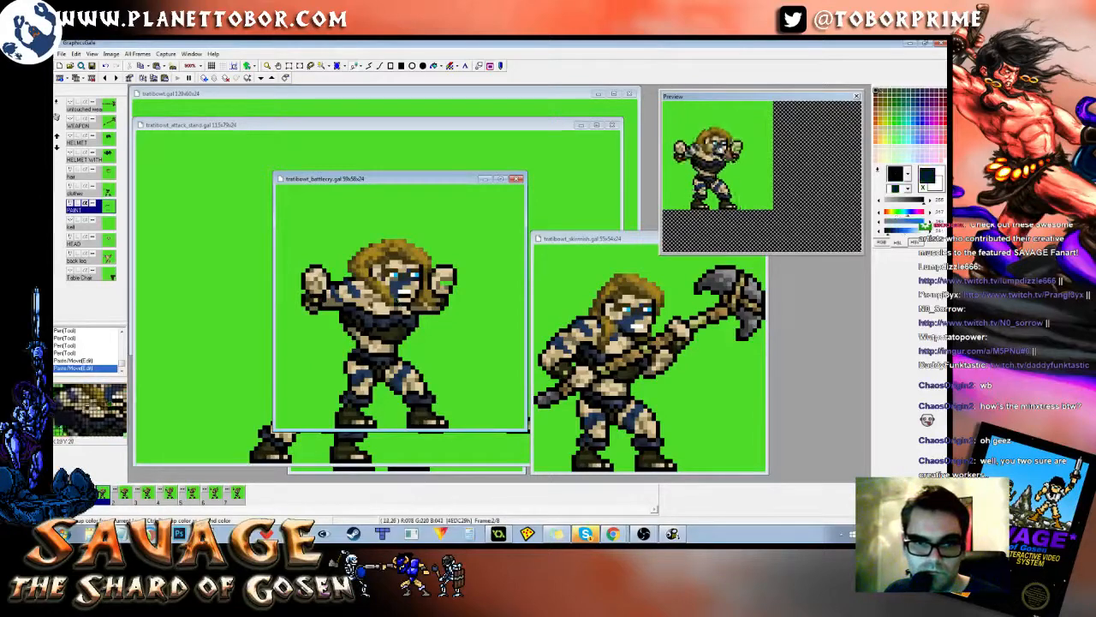
pyautogui.click(331, 294)
pyautogui.press('Left')
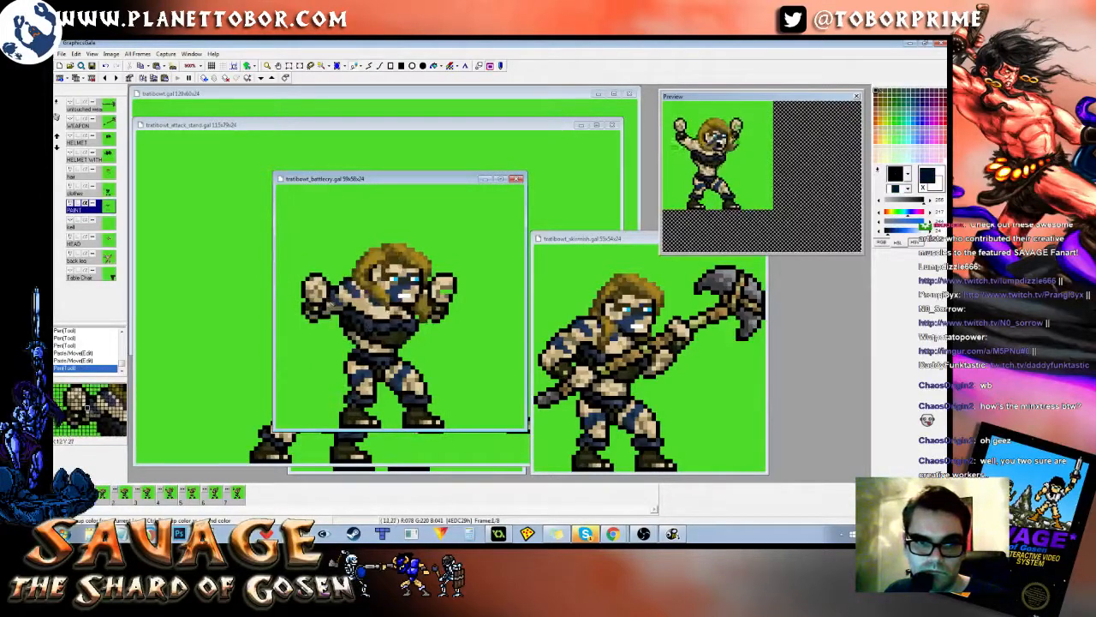
# Step: Retouch the blue arm paint in battlecry frame 2 with the dark blue and compare it with frame 1
pyautogui.press('Right')
pyautogui.press('Right')
pyautogui.press('Left')
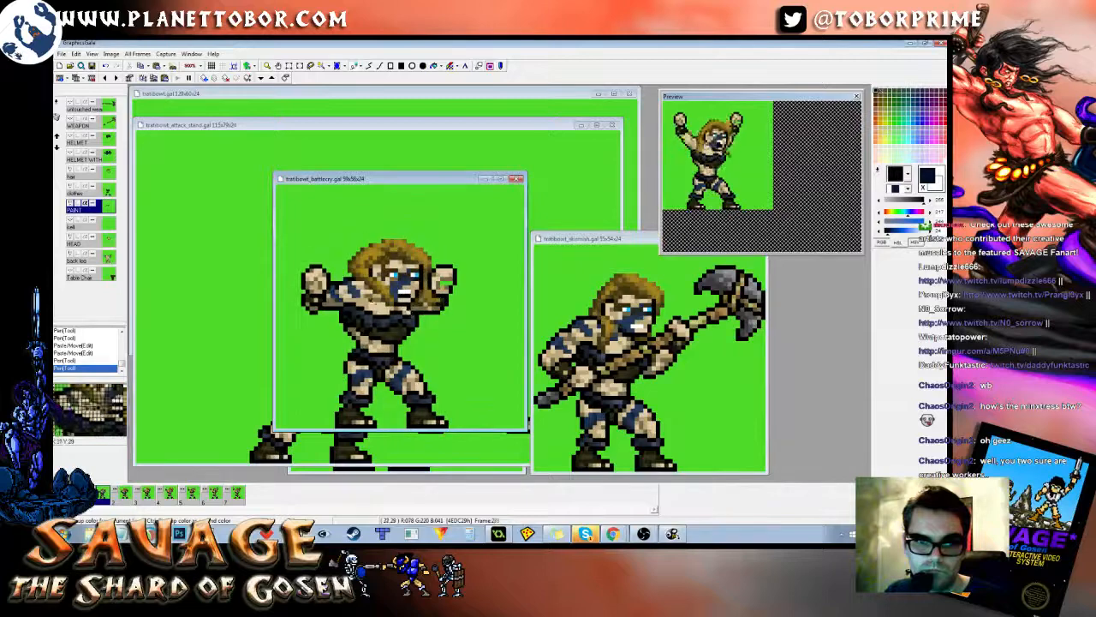
pyautogui.press('s')
pyautogui.moveTo(299, 259); pyautogui.dragTo(321, 248)
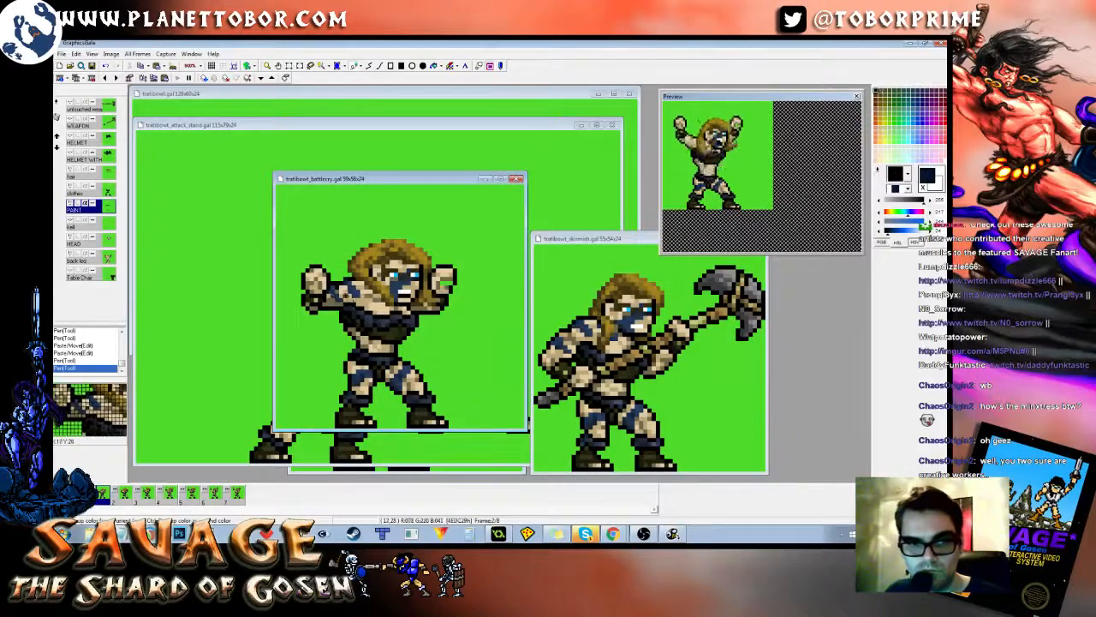
pyautogui.click(346, 288)
pyautogui.press('Left')
pyautogui.press('Right')
pyautogui.press('Left')
pyautogui.press('Right')
# Step: Sample the background green, clean up a pixel of the arm paint in frame 2 and compare it with frame 1
pyautogui.rightClick(283, 217)
pyautogui.click(343, 288)
pyautogui.press('Left')
pyautogui.press('Right')
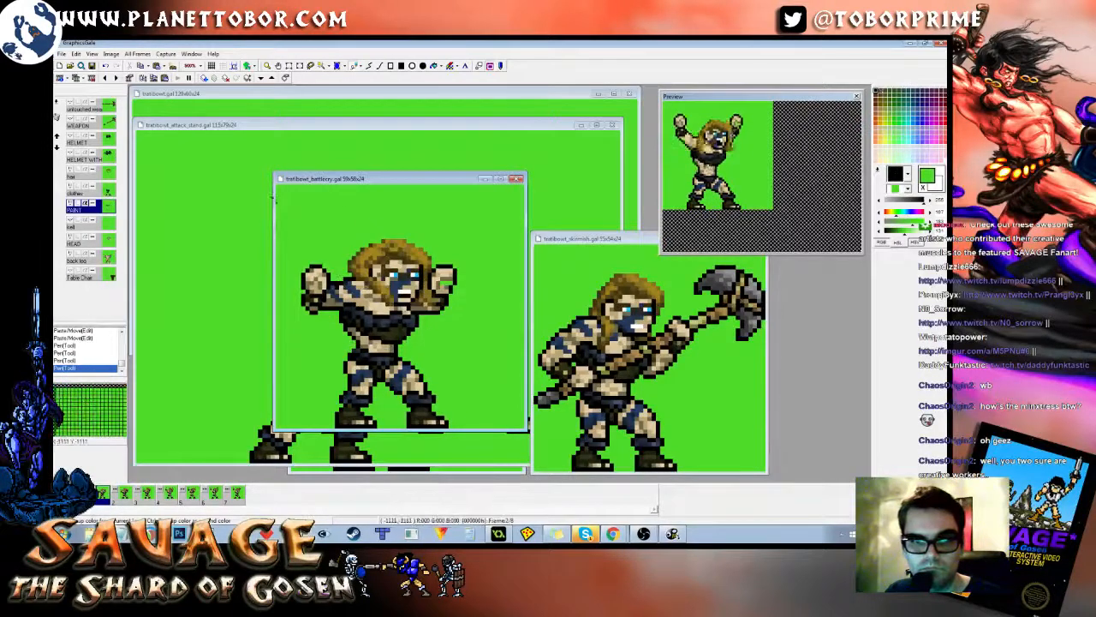
# Step: Copy the arm paint from battlecry frame 2 onto the same arm in frame 3 and nudge it up
pyautogui.moveTo(284, 244); pyautogui.dragTo(364, 321)
pyautogui.press('Right')
pyautogui.press('Up')
pyautogui.click(364, 321)
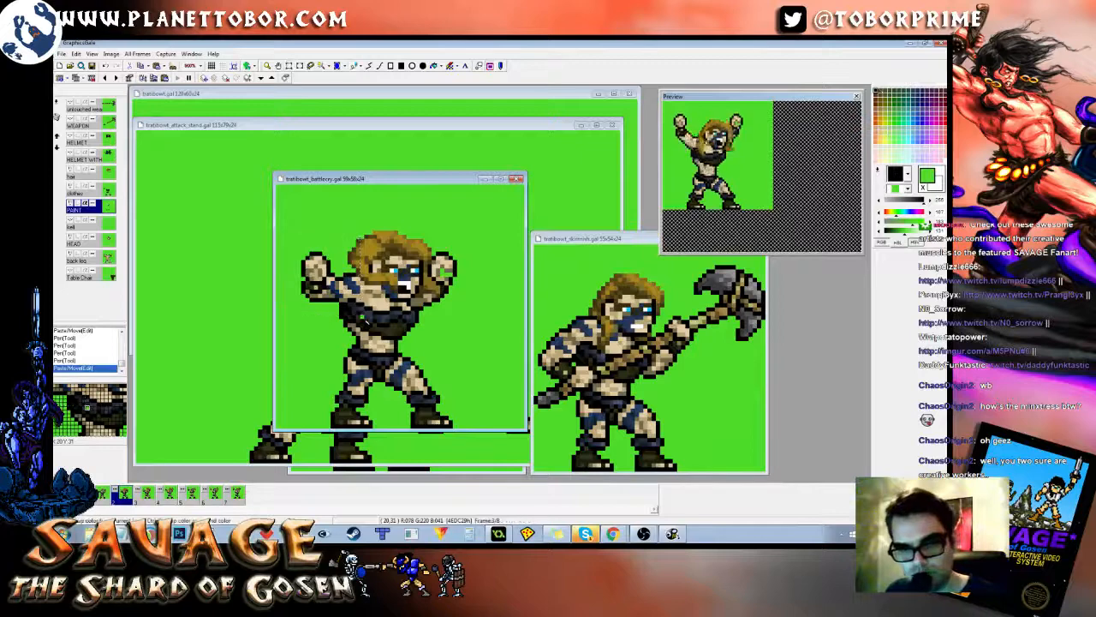
# Step: Adjust the arm paint in the early battlecry frames with a selection and dark blue retouching, and sample the background green again
pyautogui.press('Left')
pyautogui.moveTo(306, 251); pyautogui.dragTo(345, 332)
pyautogui.press('Up')
pyautogui.click(346, 337)
pyautogui.rightClick(356, 291)
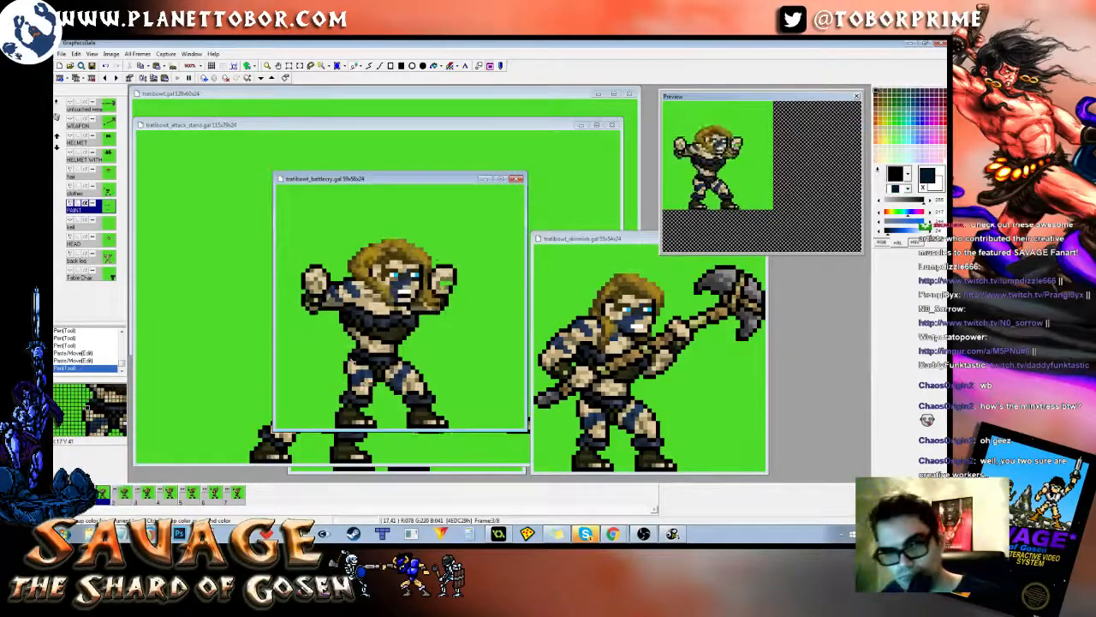
pyautogui.rightClick(352, 225)
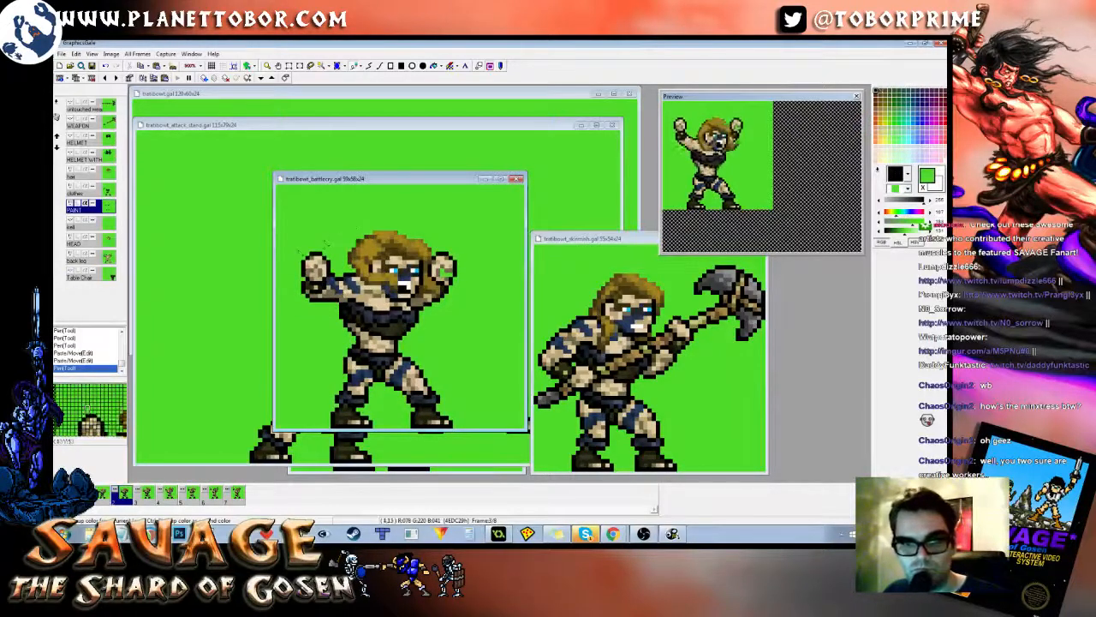
# Step: Copy the arm paint from battlecry frame 3 onto frame 4, nudge it up one pixel and compare it with the earlier frames
pyautogui.moveTo(285, 235); pyautogui.dragTo(363, 310)
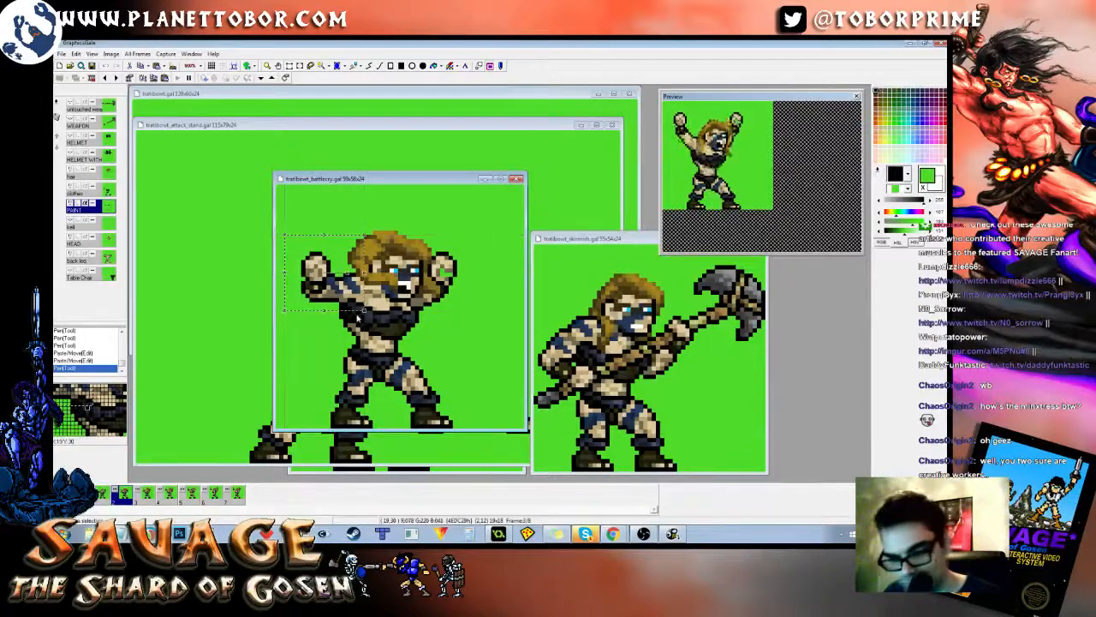
pyautogui.press('Right')
pyautogui.hotkey('ctrl', 'v')
pyautogui.press('Up')
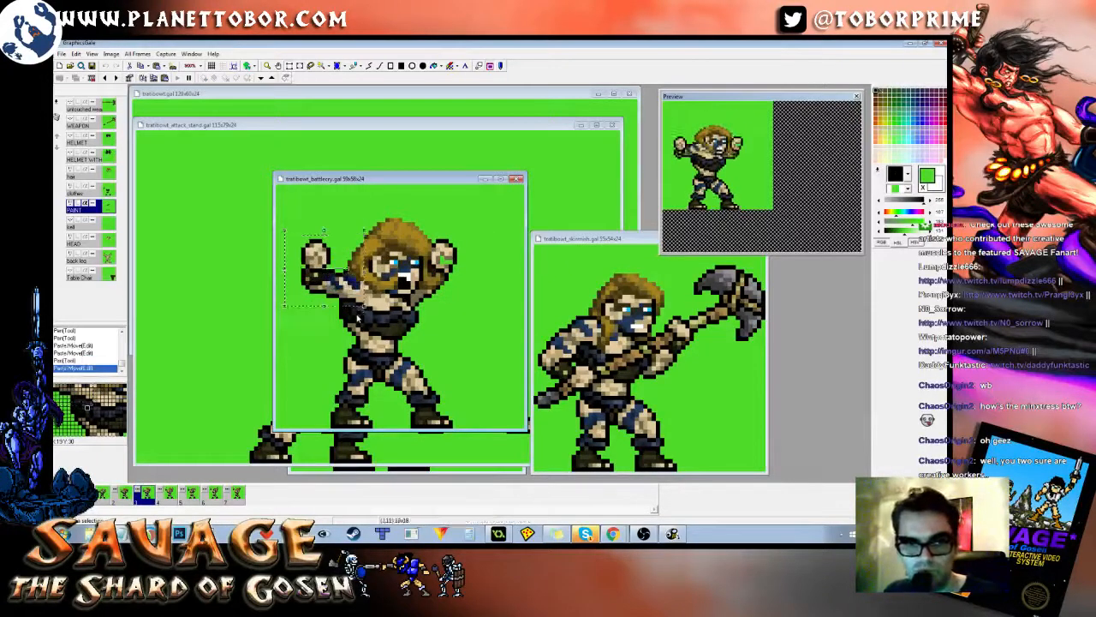
pyautogui.press('p')
pyautogui.press('Left')
pyautogui.press('Left')
pyautogui.press('Left')
pyautogui.press('Left')
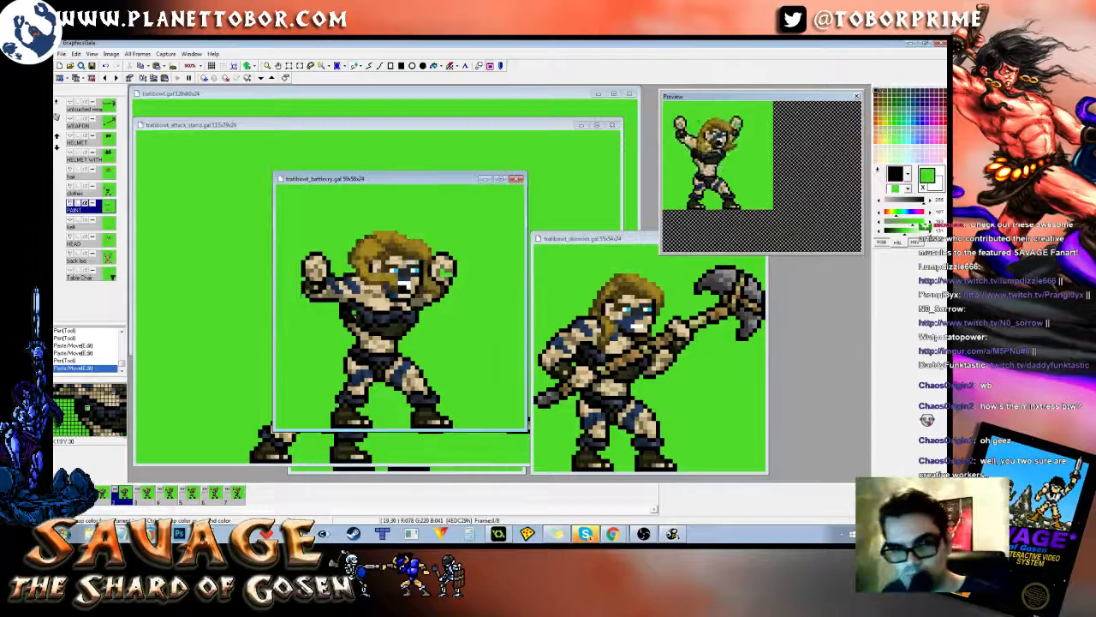
pyautogui.press('Right')
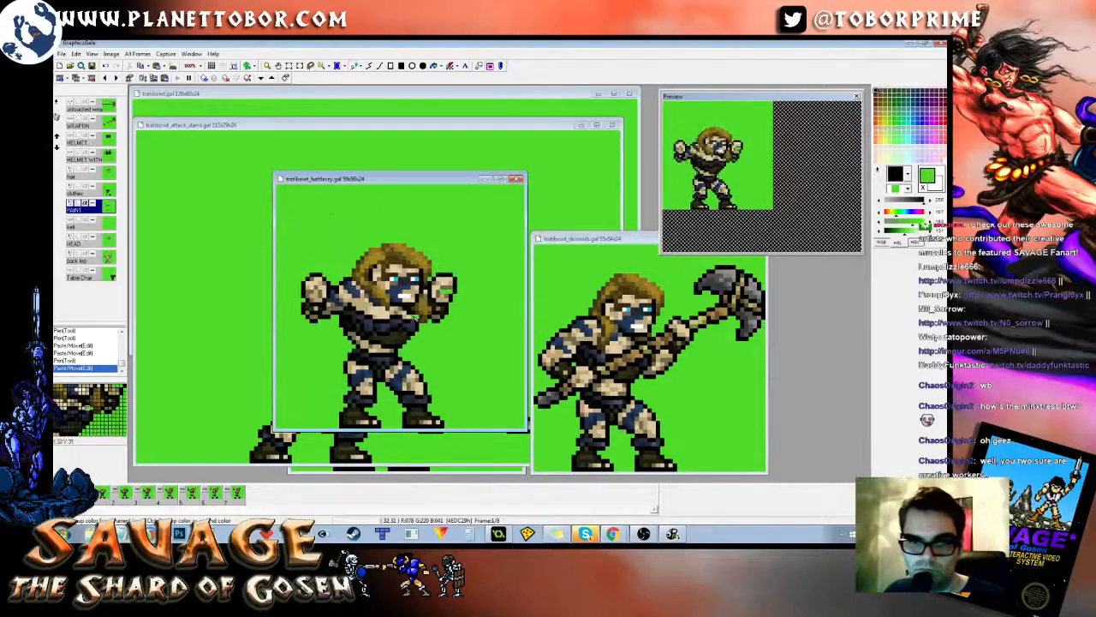
# Step: Sample the blue from the arm paint and touch up its pixels in battlecry frames 1 and 2
pyautogui.rightClick(342, 294)
pyautogui.click(343, 299)
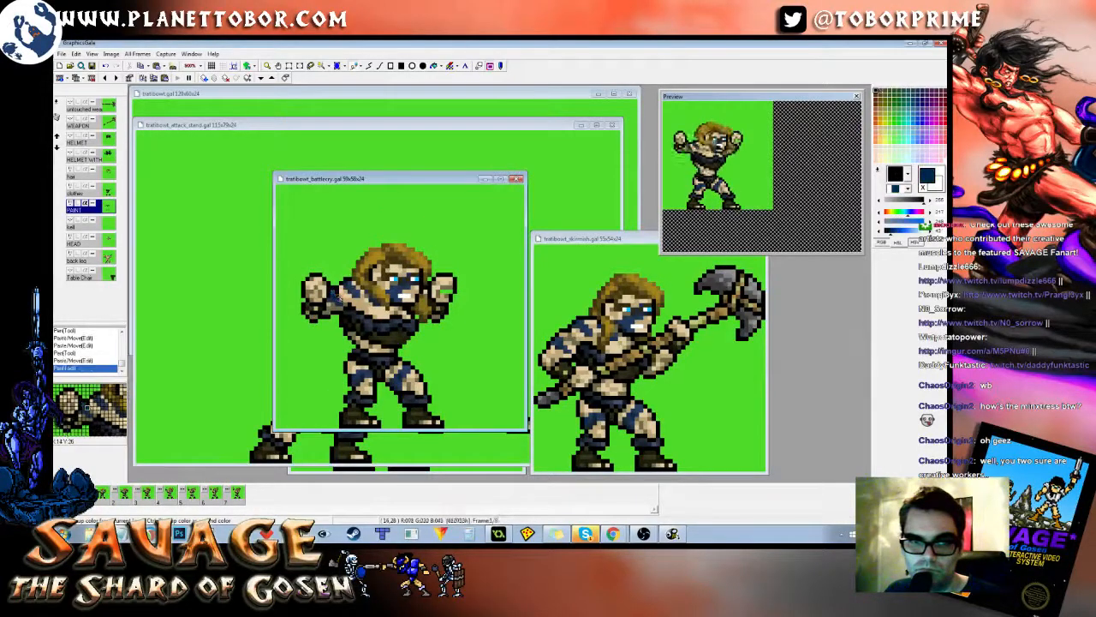
pyautogui.click(343, 301)
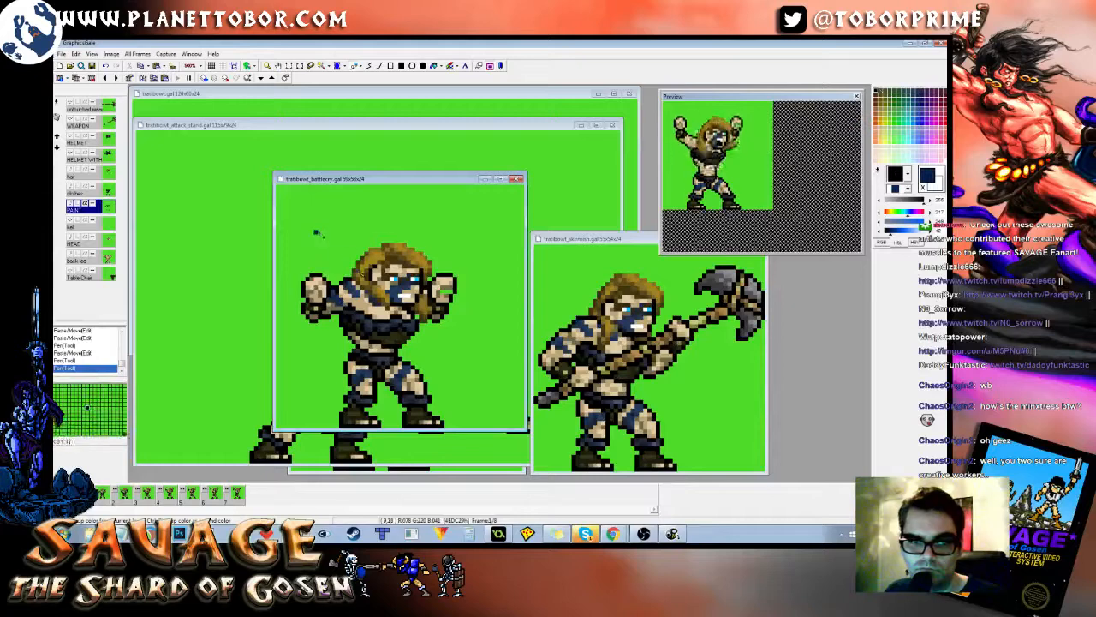
pyautogui.press('Right')
pyautogui.click(341, 289)
pyautogui.click(341, 286)
# Step: Touch up the arm paint in battlecry frame 3 with the same blue and compare it with the neighbouring frames
pyautogui.press('Right')
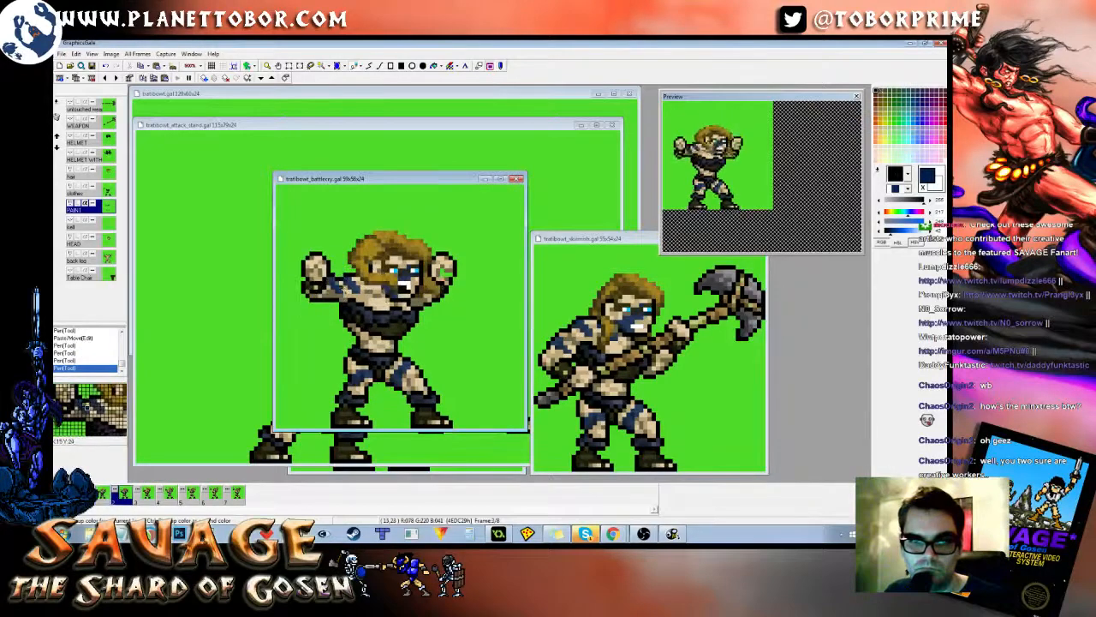
pyautogui.click(333, 283)
pyautogui.click(337, 284)
pyautogui.press('Left')
pyautogui.press('Right')
pyautogui.press('Right')
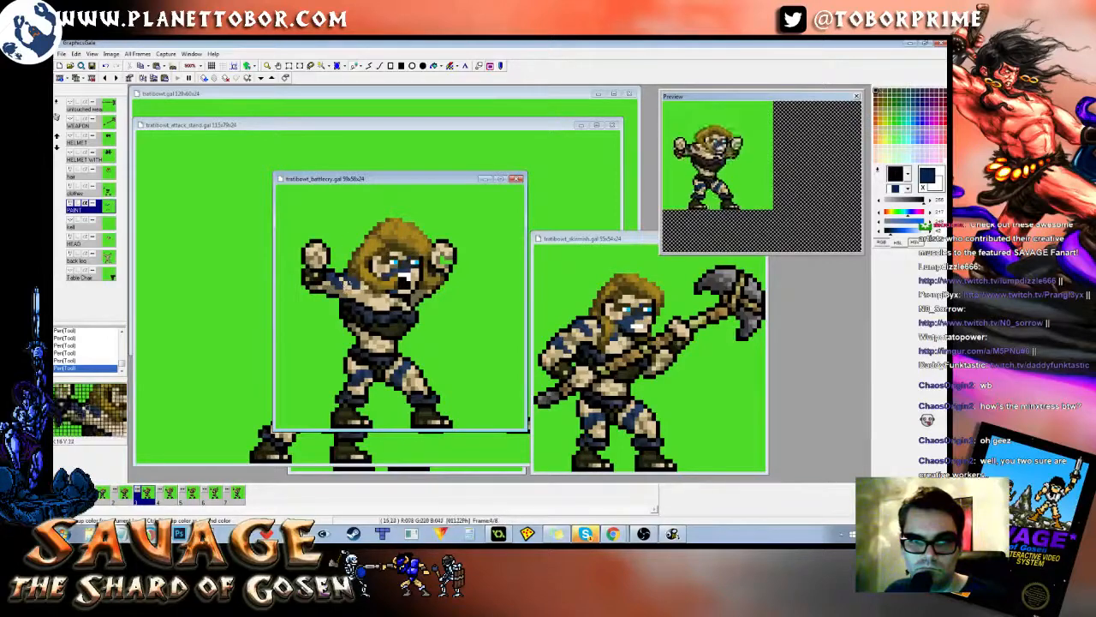
# Step: Sample the background green and copy the arm paint from battlecry frame 4 onto frame 5, comparing both frames
pyautogui.rightClick(335, 232)
pyautogui.press('Right')
pyautogui.press('Left')
pyautogui.moveTo(287, 227); pyautogui.dragTo(361, 314)
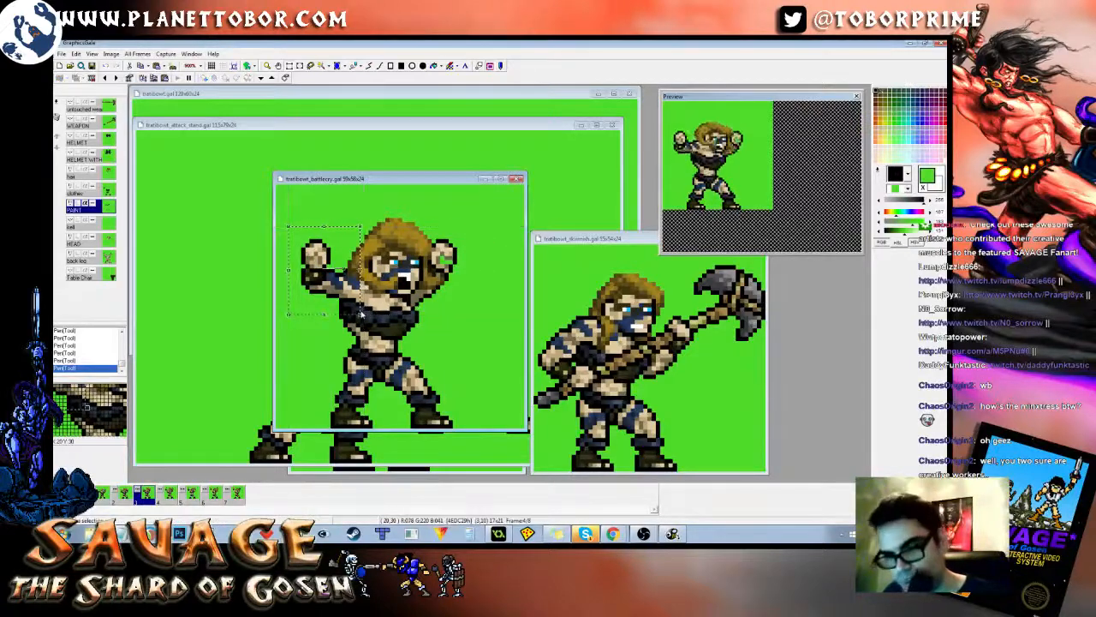
pyautogui.press('Right')
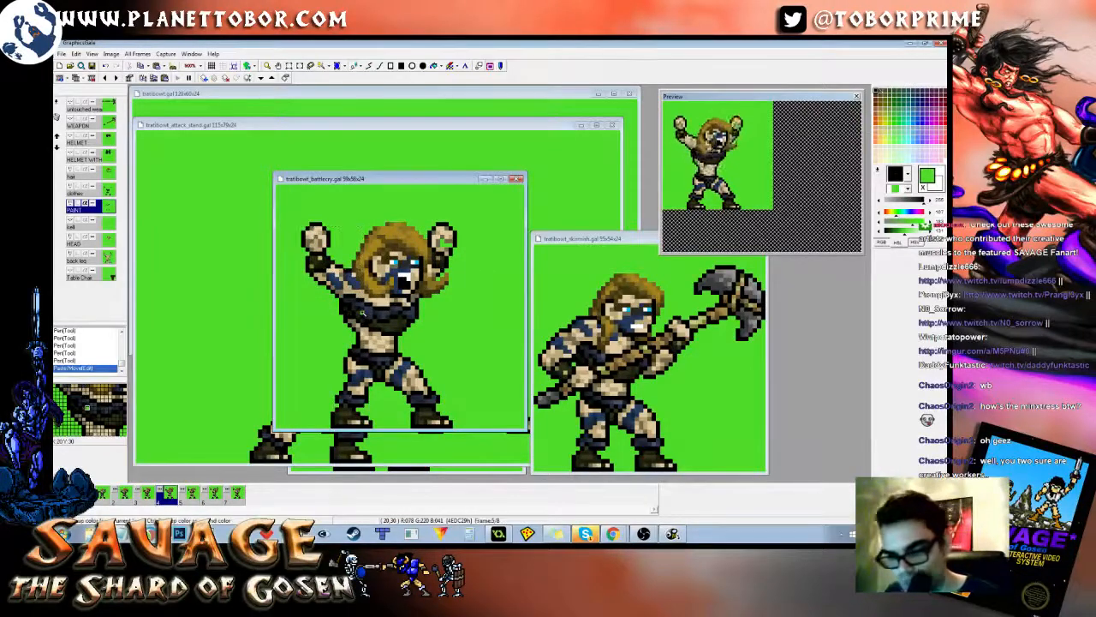
pyautogui.press('Left')
pyautogui.press('Right')
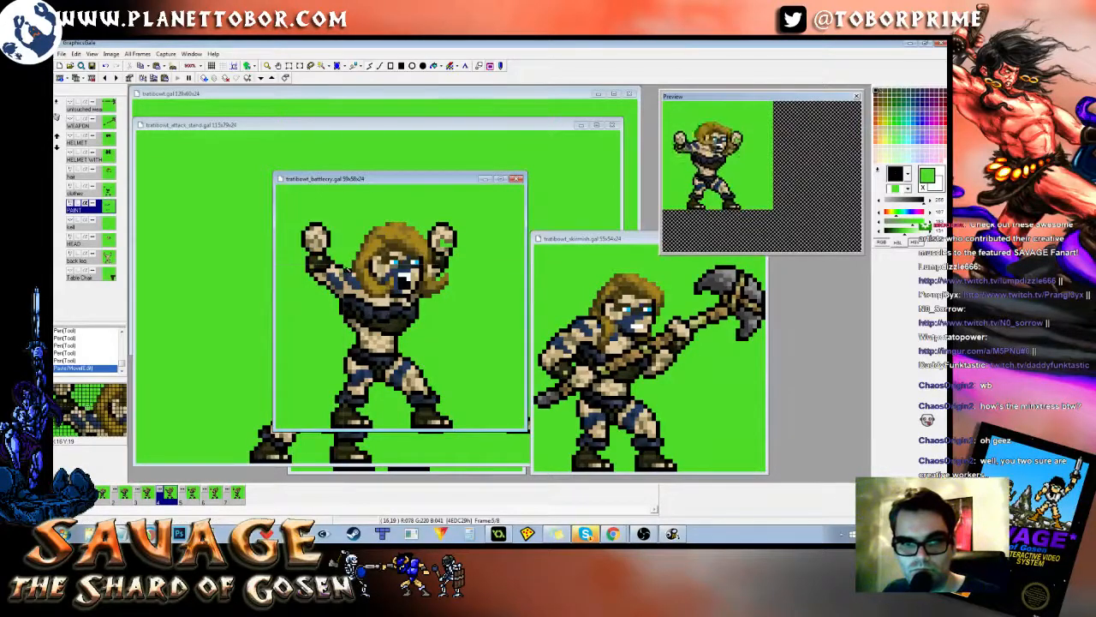
# Step: Select the pasted arm paint in battlecry frame 5 and adjust its position on the raised arm
pyautogui.moveTo(345, 266); pyautogui.dragTo(370, 313)
pyautogui.rightClick(370, 312)
pyautogui.moveTo(310, 260); pyautogui.dragTo(347, 306)
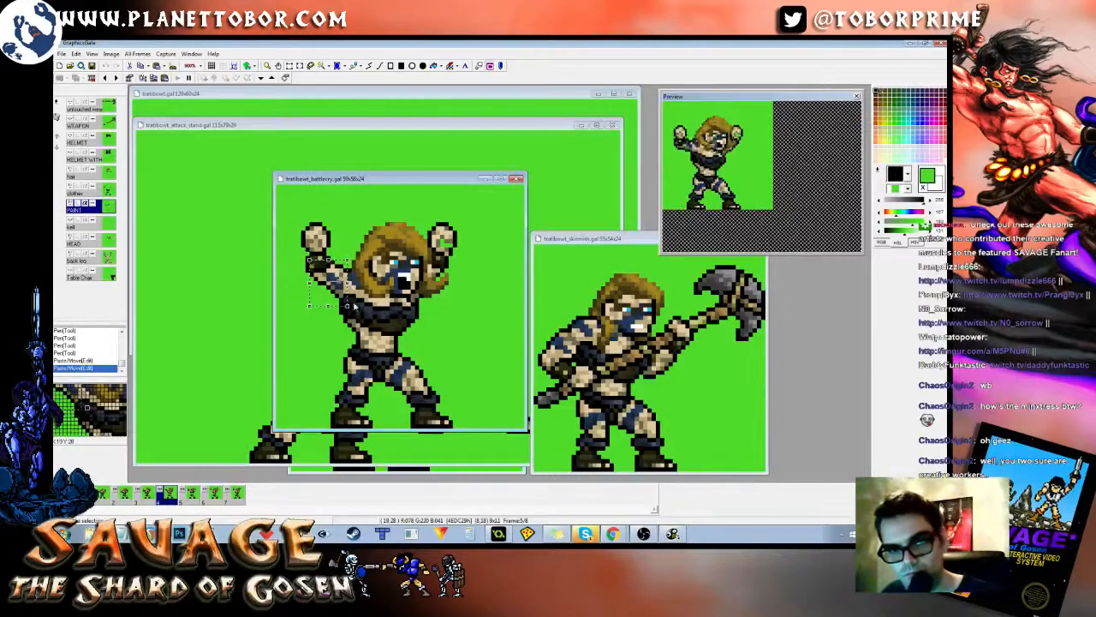
pyautogui.rightClick(354, 305)
# Step: Adjust a 3x3-pixel patch of the arm paint in battlecry frame 4, checking it against the neighbouring frames
pyautogui.press('Left')
pyautogui.press('Left')
pyautogui.press('Right')
pyautogui.moveTo(331, 281)
pyautogui.mouseDown()
pyautogui.moveTo(343, 295)
pyautogui.moveTo(333, 284)
pyautogui.mouseUp()
pyautogui.press('Left')
pyautogui.press('Right')
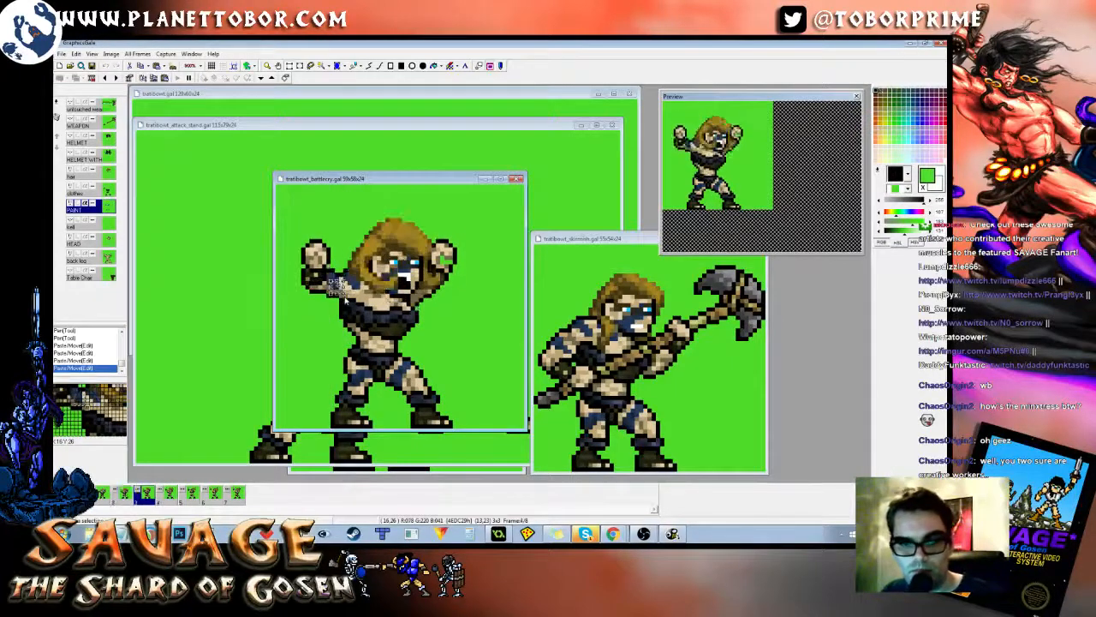
pyautogui.rightClick(402, 292)
pyautogui.press('Right')
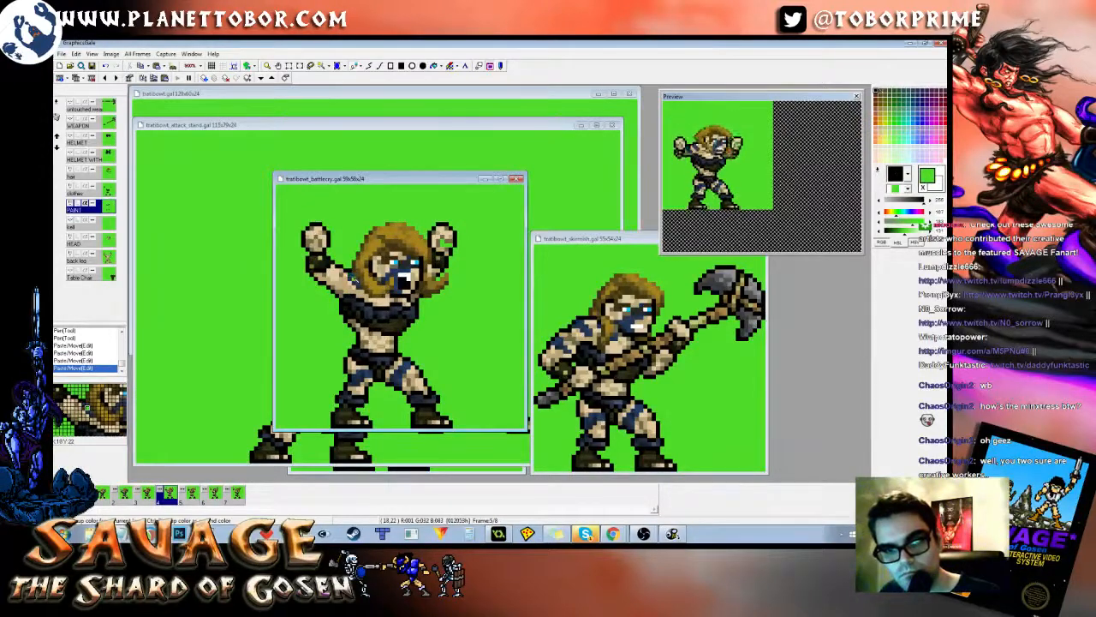
# Step: Sample the dark blue, redraw the arm paint pixel by pixel in battlecry frame 5 and compare it with frame 4
pyautogui.rightClick(355, 277)
pyautogui.press('Left')
pyautogui.press('Right')
pyautogui.click(337, 272)
pyautogui.click(333, 276)
pyautogui.click(335, 269)
pyautogui.click(337, 273)
pyautogui.click(341, 277)
pyautogui.click(346, 281)
pyautogui.press('Left')
pyautogui.press('Right')
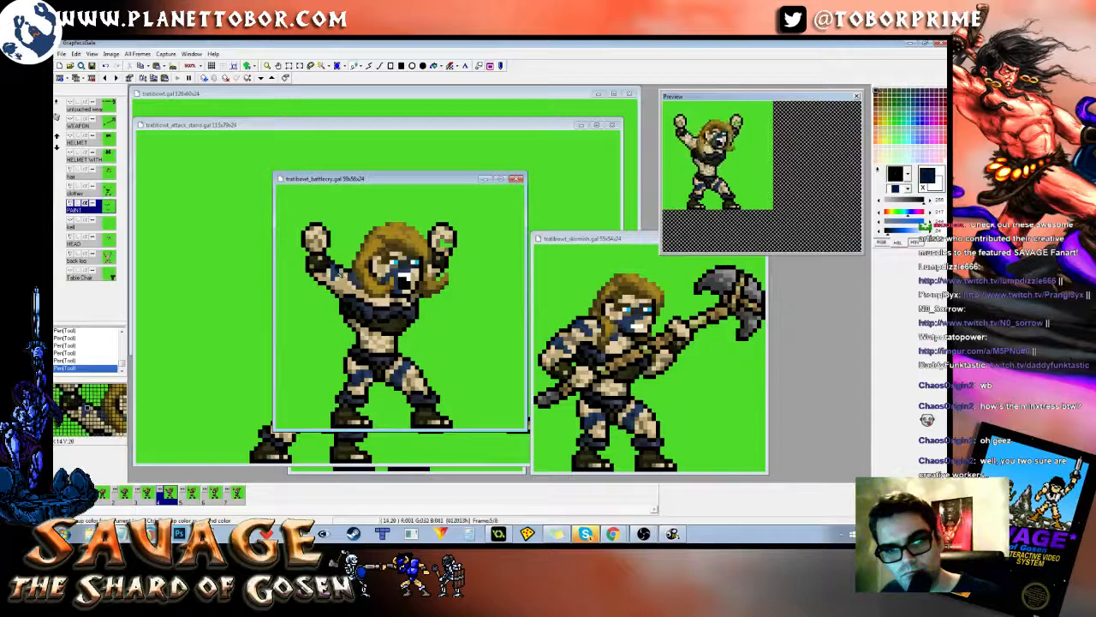
pyautogui.press('Left')
pyautogui.press('Right')
pyautogui.press('Left')
pyautogui.press('Right')
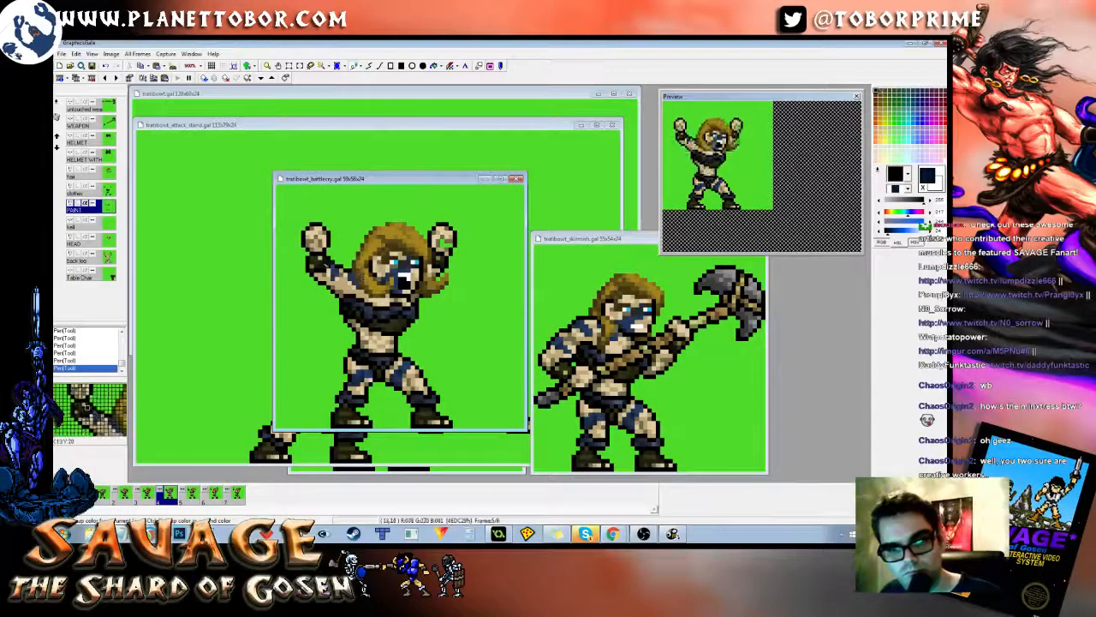
# Step: Sample the background green, then copy the arm paint from battlecry frame 5 onto frame 6 and nudge it up one pixel
pyautogui.rightClick(369, 211)
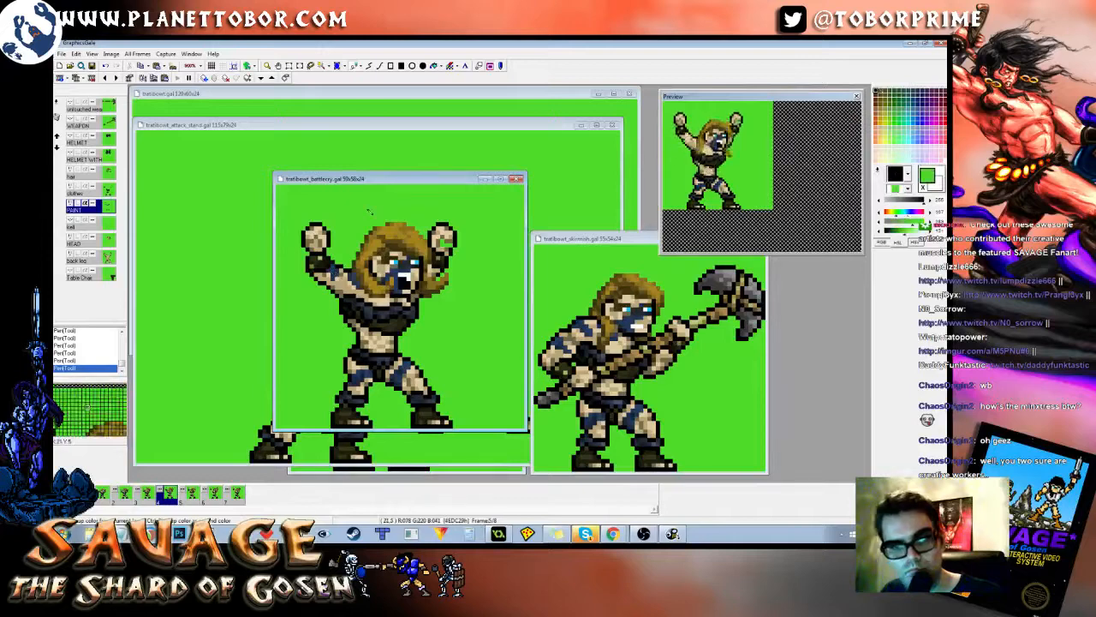
pyautogui.press('Left')
pyautogui.press('Right')
pyautogui.press('Left')
pyautogui.press('Right')
pyautogui.moveTo(283, 218); pyautogui.dragTo(365, 320)
pyautogui.press('Right')
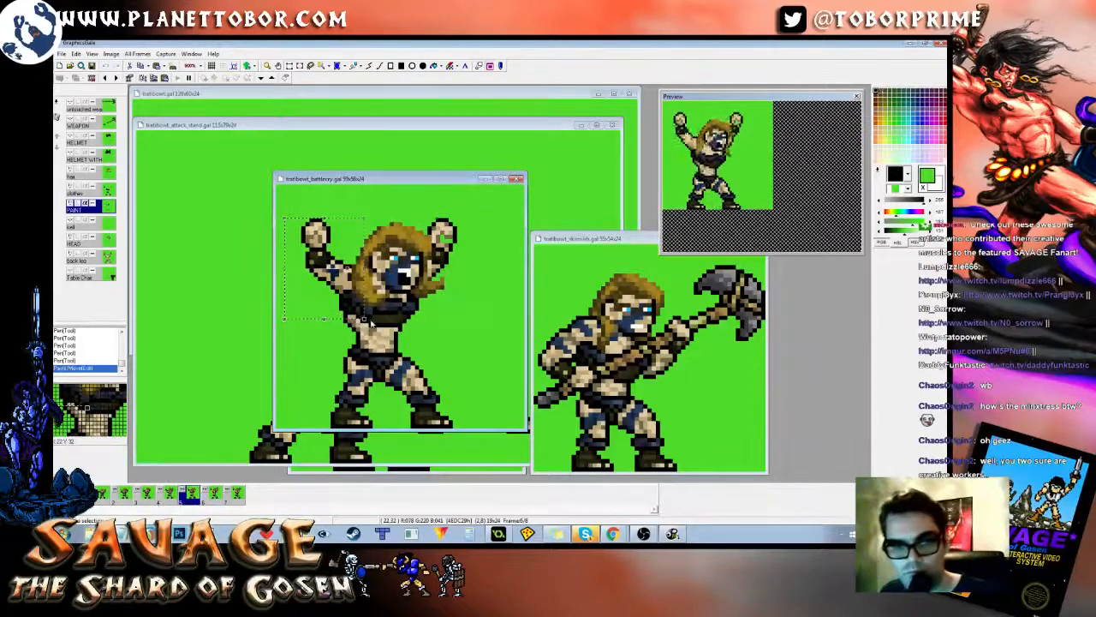
pyautogui.press('Up')
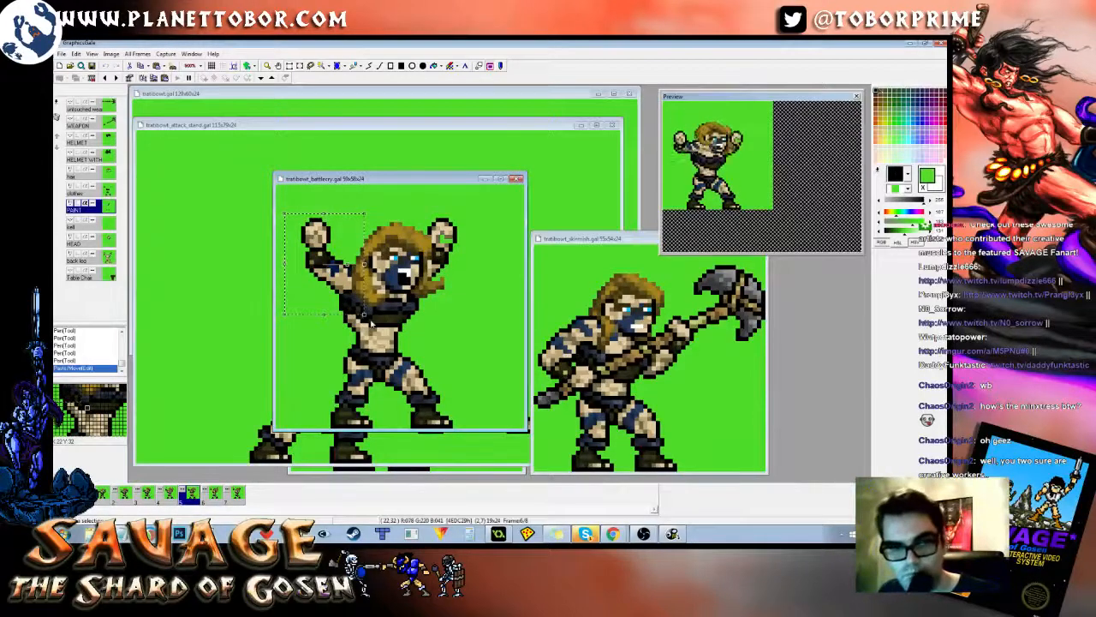
# Step: Place the copied arm paint in battlecry frame 7, nudge it up and compare it with the previous frames
pyautogui.press('Right')
pyautogui.press('Up')
pyautogui.press('Return')
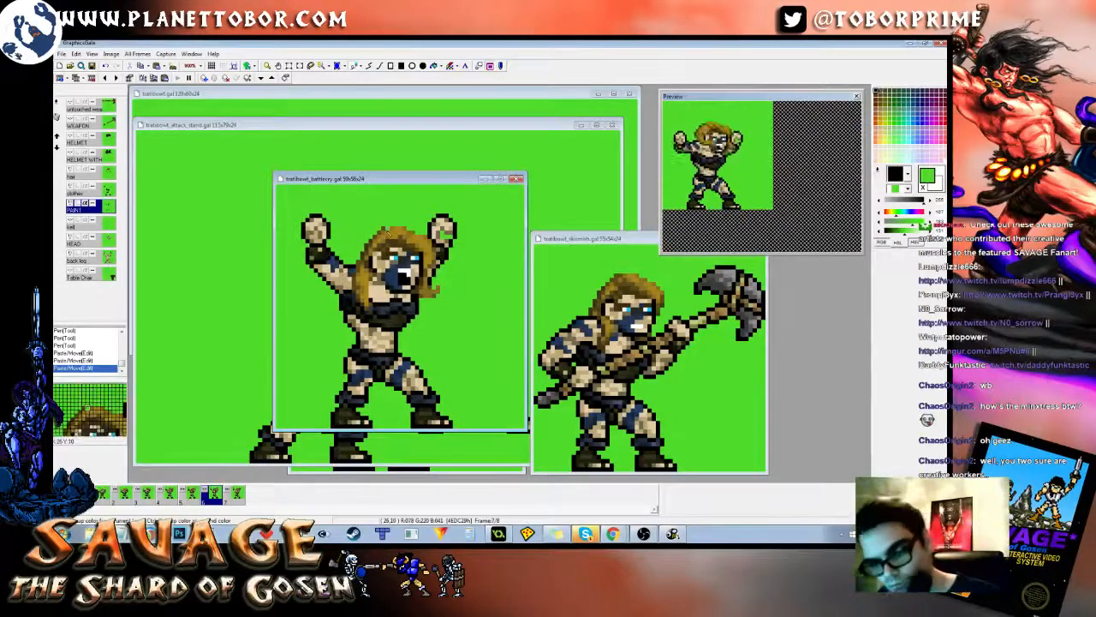
pyautogui.press('Left')
pyautogui.press('Left')
pyautogui.press('Right')
pyautogui.press('Right')
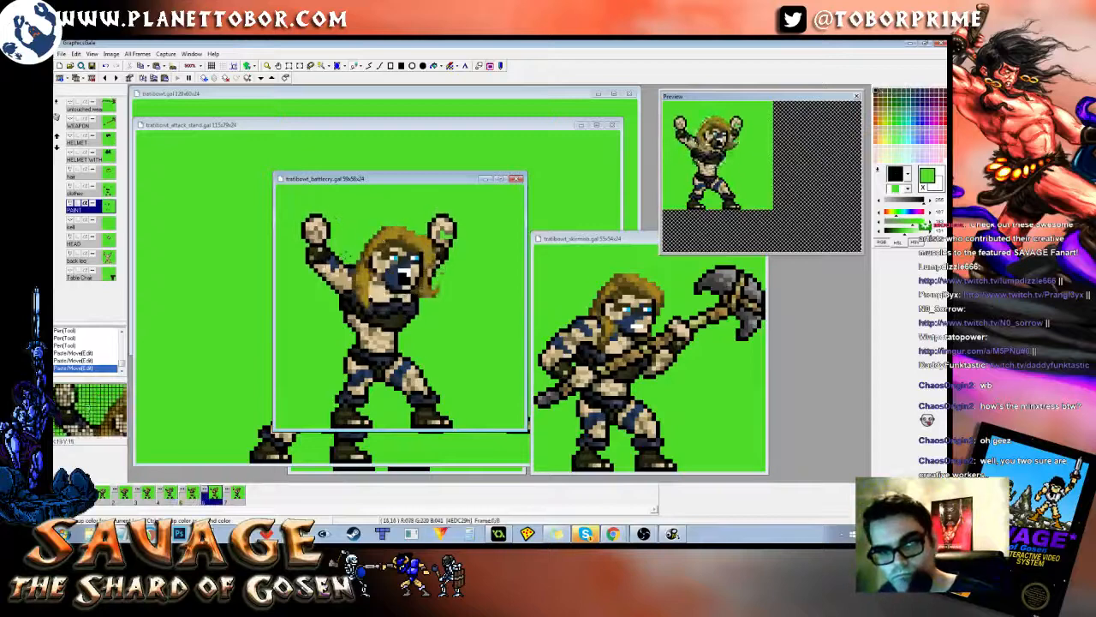
# Step: Retouch the arm paint in battlecry frame 7 with the sampled dark blue and return to the background green
pyautogui.rightClick(333, 272)
pyautogui.click(334, 267)
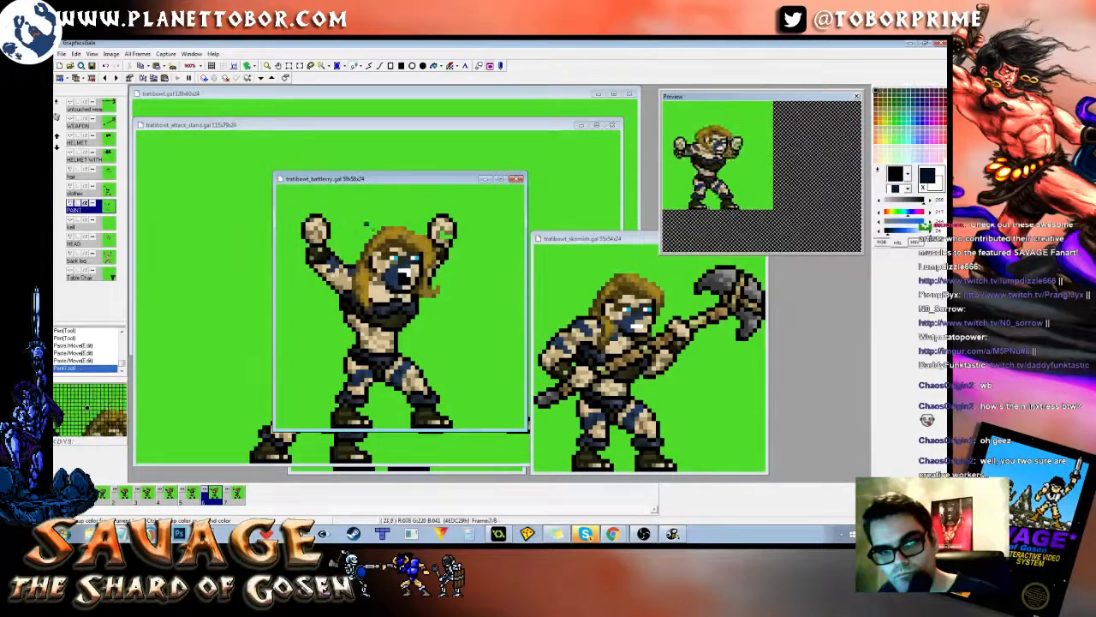
pyautogui.rightClick(354, 262)
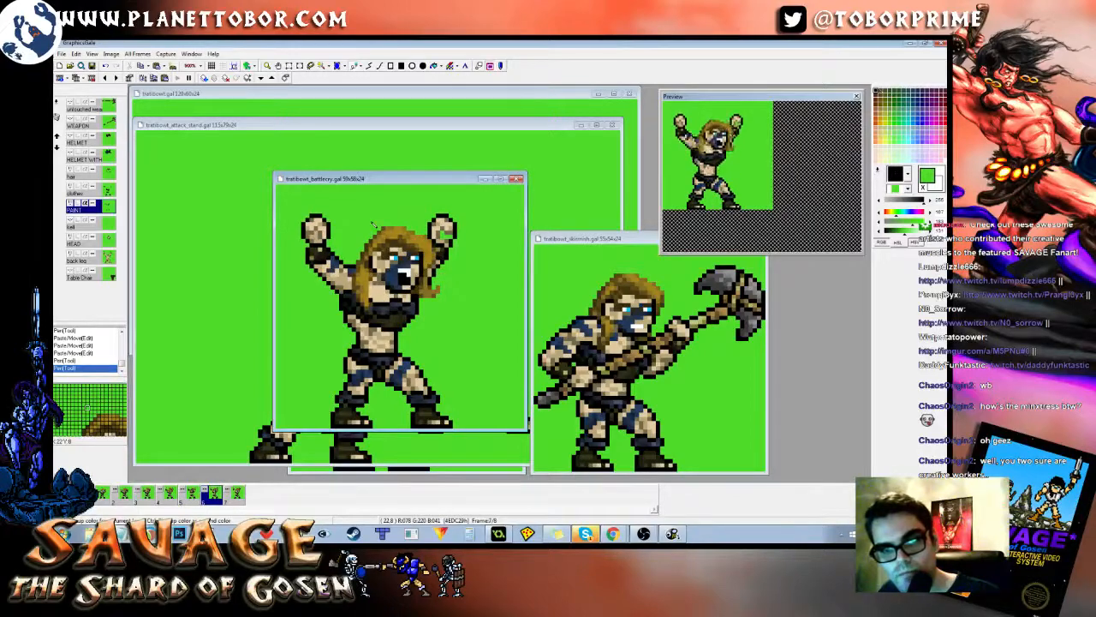
# Step: Copy the arm paint from battlecry frame 7 onto frame 8 and flip between the last frames to compare them
pyautogui.press('s')
pyautogui.moveTo(314, 230); pyautogui.dragTo(361, 310)
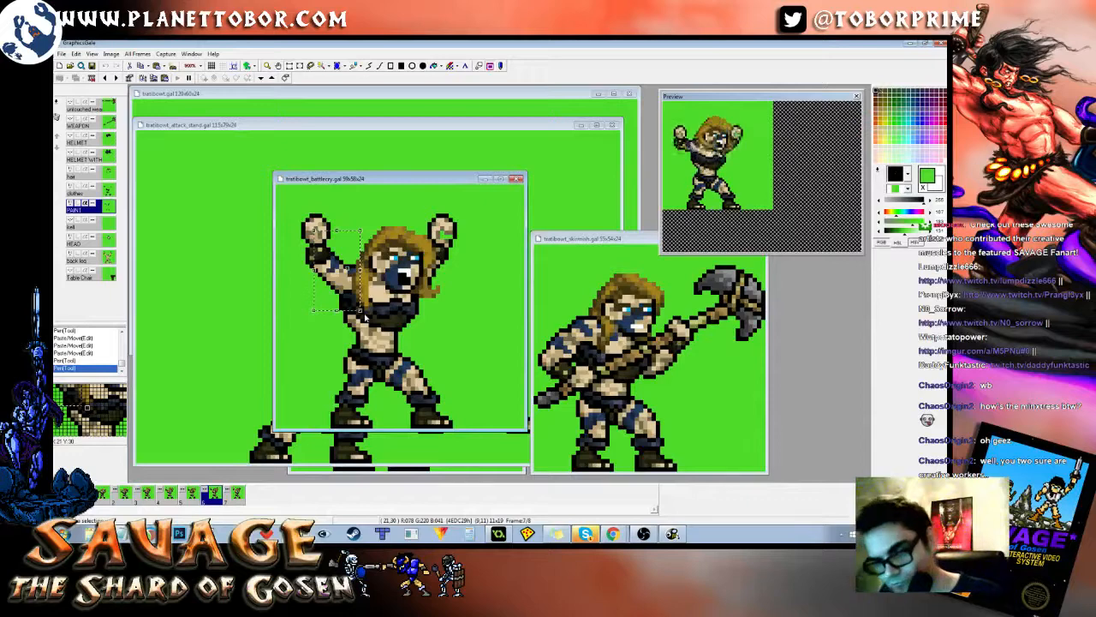
pyautogui.hotkey('ctrl', 'Right')
pyautogui.hotkey('ctrl', 'v')
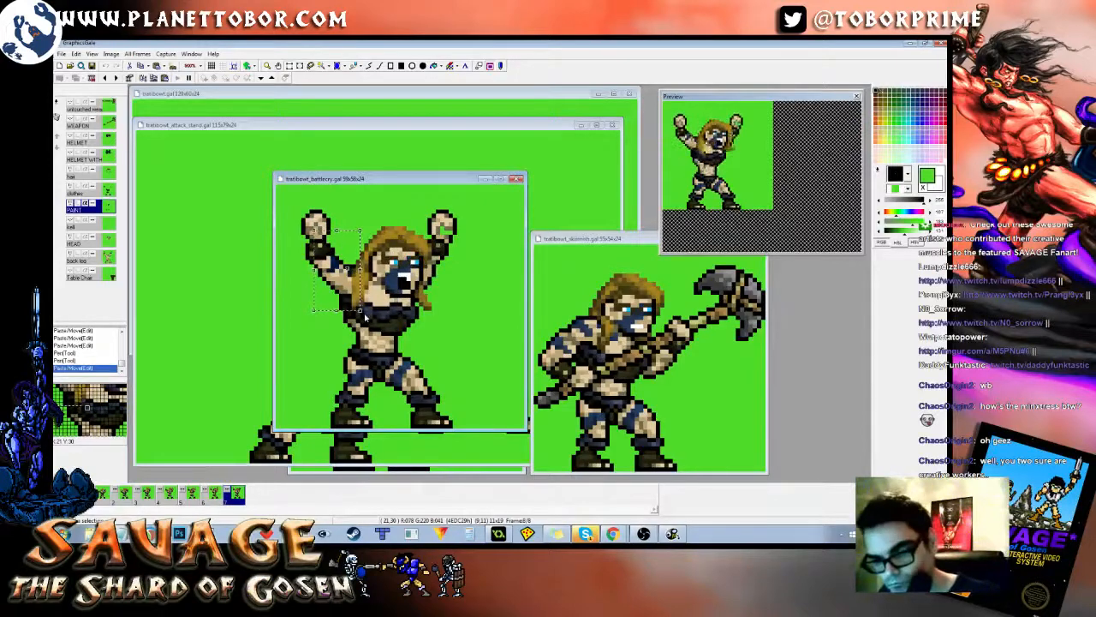
pyautogui.hotkey('ctrl', 'Left')
pyautogui.hotkey('ctrl', 'Left')
pyautogui.hotkey('ctrl', 'Right')
pyautogui.hotkey('ctrl', 'Right')
pyautogui.hotkey('ctrl', 'Left')
pyautogui.hotkey('ctrl', 'Left')
pyautogui.hotkey('ctrl', 'Right')
pyautogui.hotkey('ctrl', 'Right')
# Step: Set the pasted arm paint in frame 8, retouch it with a sampled arm colour and sample the background green
pyautogui.click(364, 292)
pyautogui.rightClick(347, 274)
pyautogui.click(347, 271)
pyautogui.rightClick(365, 226)
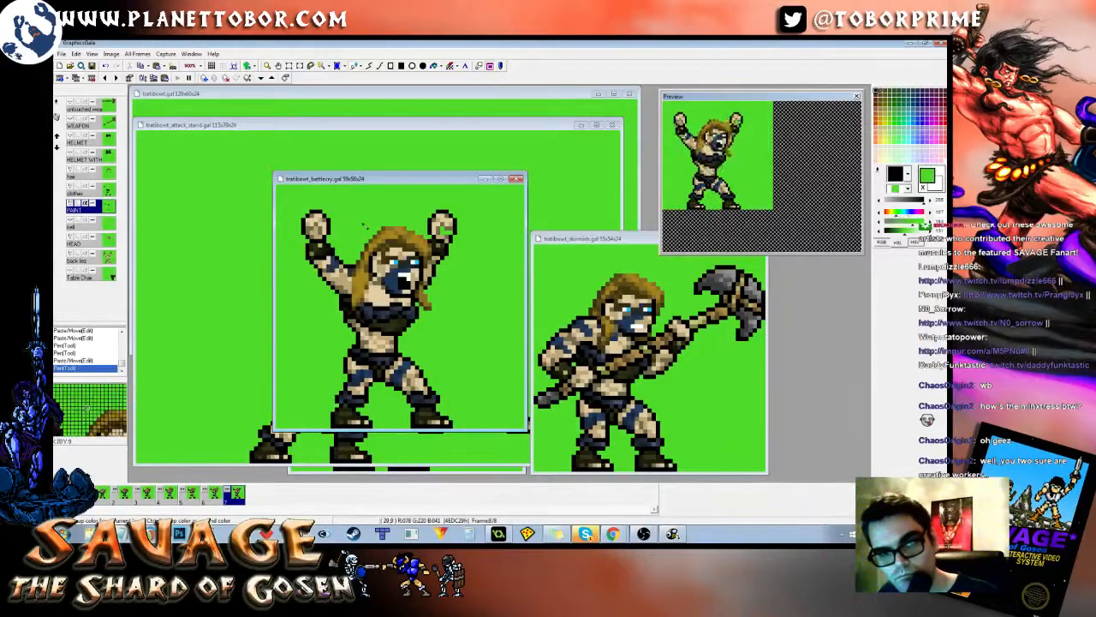
# Step: Cycle through all the battlecry frames to check the arm paint across the animation
pyautogui.hotkey('ctrl', 'Right')
pyautogui.hotkey('ctrl', 'Right')
pyautogui.hotkey('ctrl', 'Right')
pyautogui.hotkey('ctrl', 'Right')
pyautogui.hotkey('ctrl', 'Right')
pyautogui.hotkey('ctrl', 'Right')
pyautogui.hotkey('ctrl', 'Right')
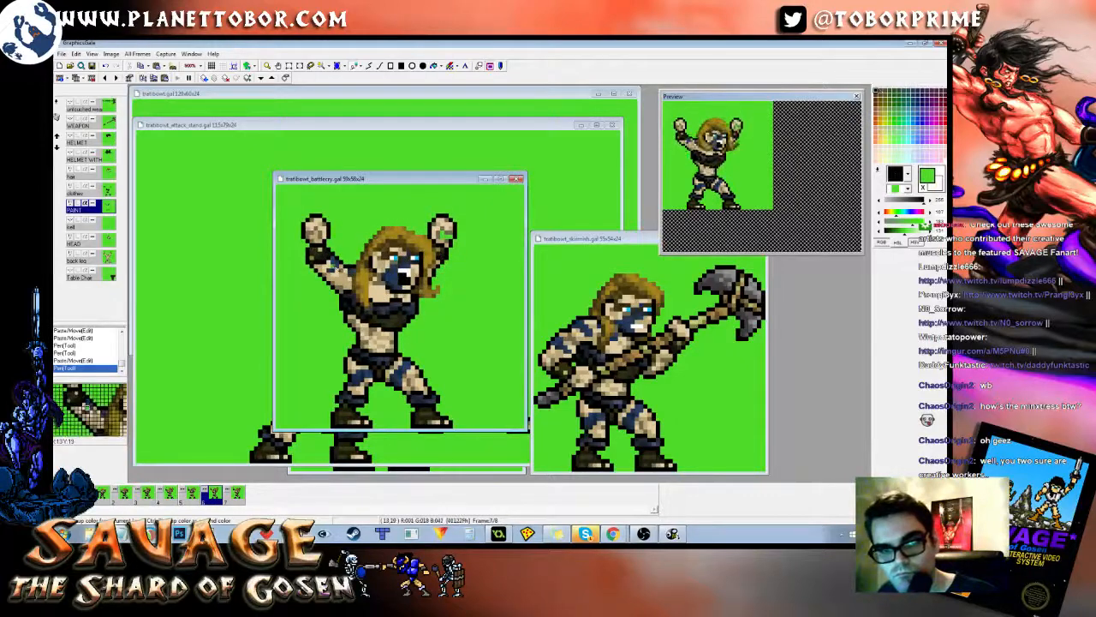
pyautogui.hotkey('ctrl', 'Right')
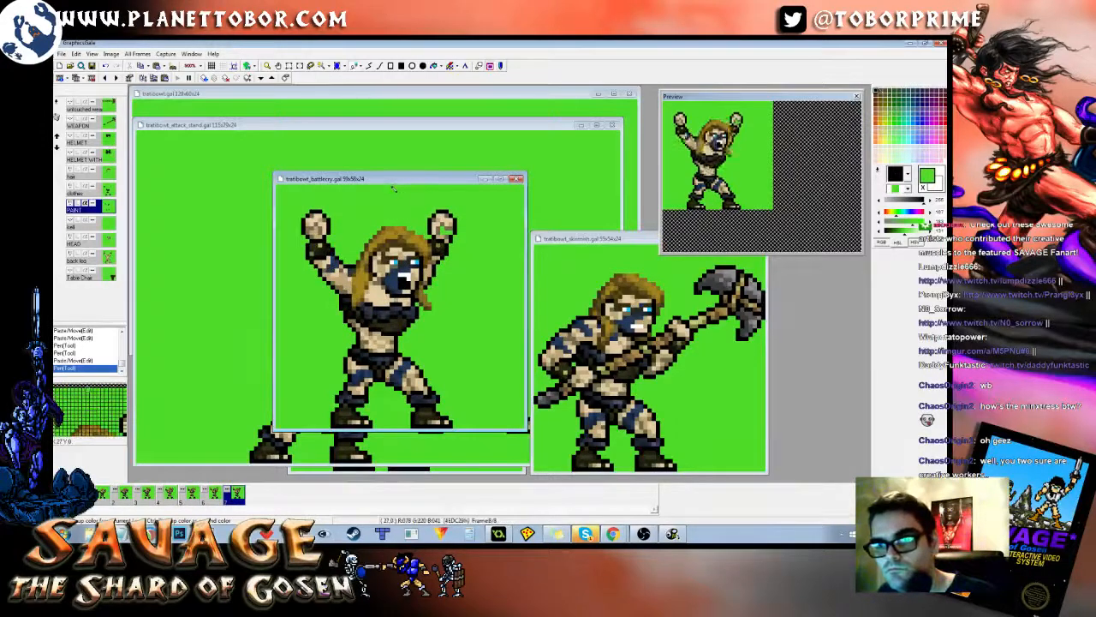
pyautogui.hotkey('ctrl', 'Left')
pyautogui.hotkey('ctrl', 'Left')
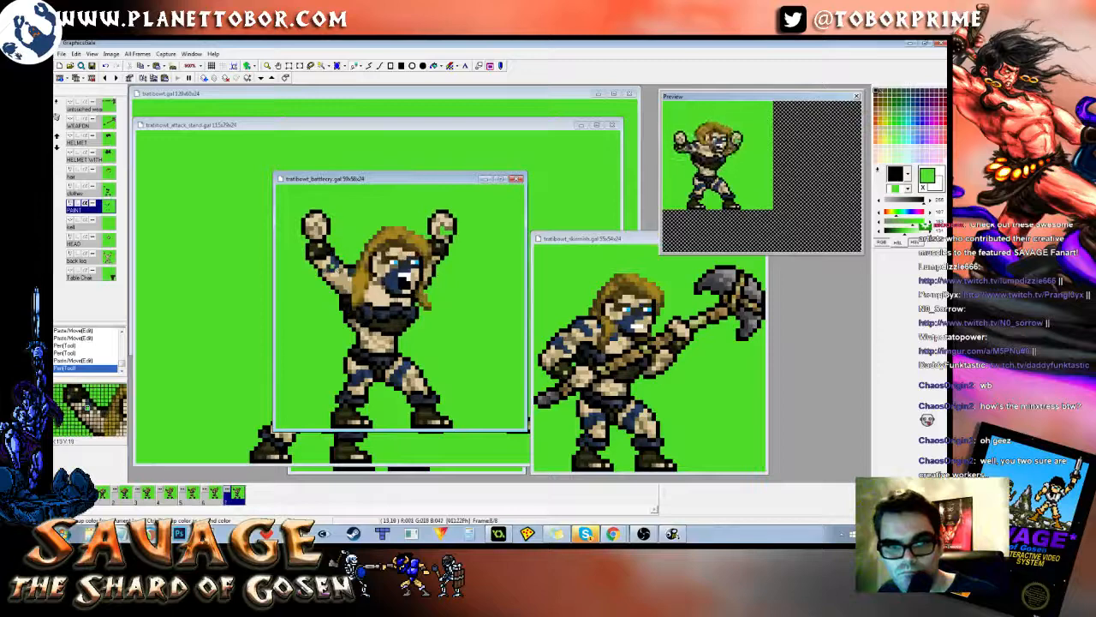
# Step: Compare the last battlecry frames and retouch their arm paint with a blue sampled from the raised arm
pyautogui.hotkey('ctrl', 'Left')
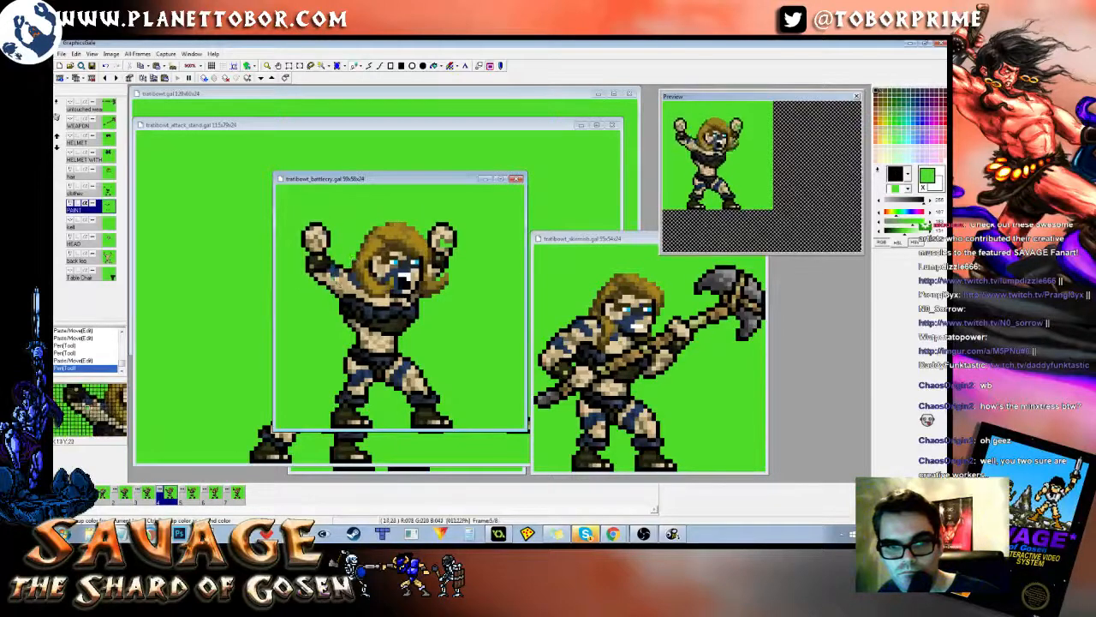
pyautogui.hotkey('ctrl', 'Right')
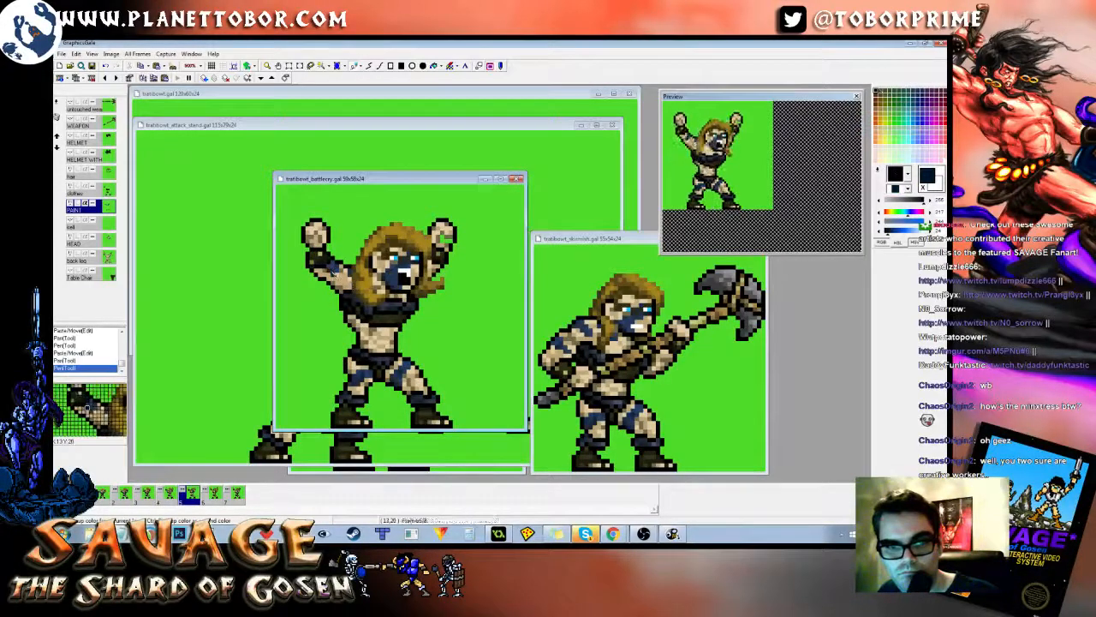
pyautogui.hotkey('ctrl', 'Right')
pyautogui.hotkey('ctrl', 'Right')
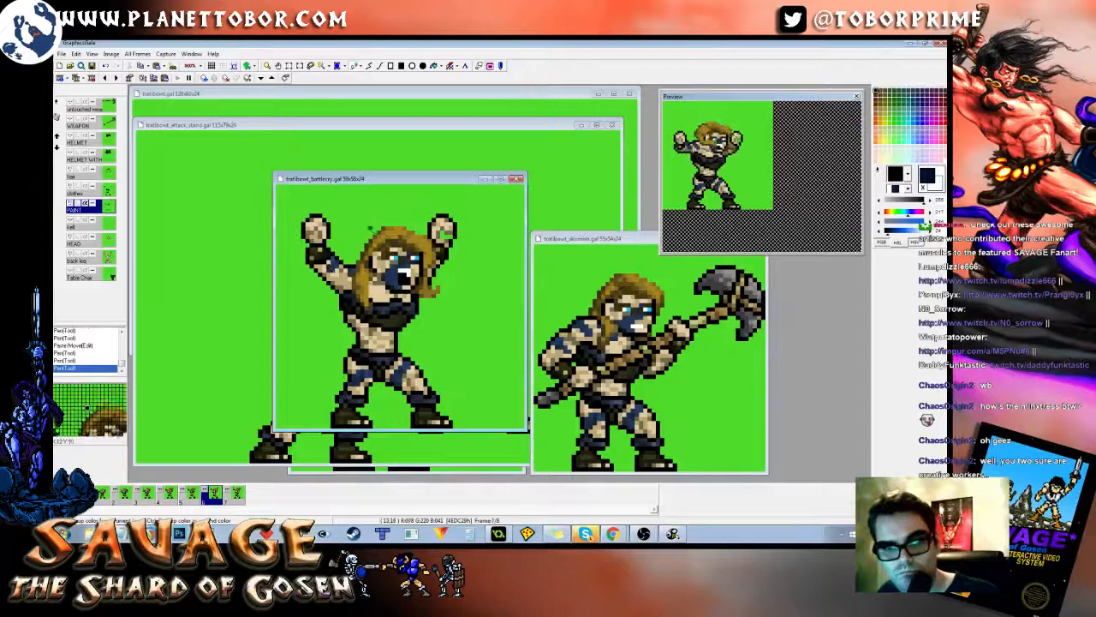
pyautogui.rightClick(335, 266)
pyautogui.click(336, 267)
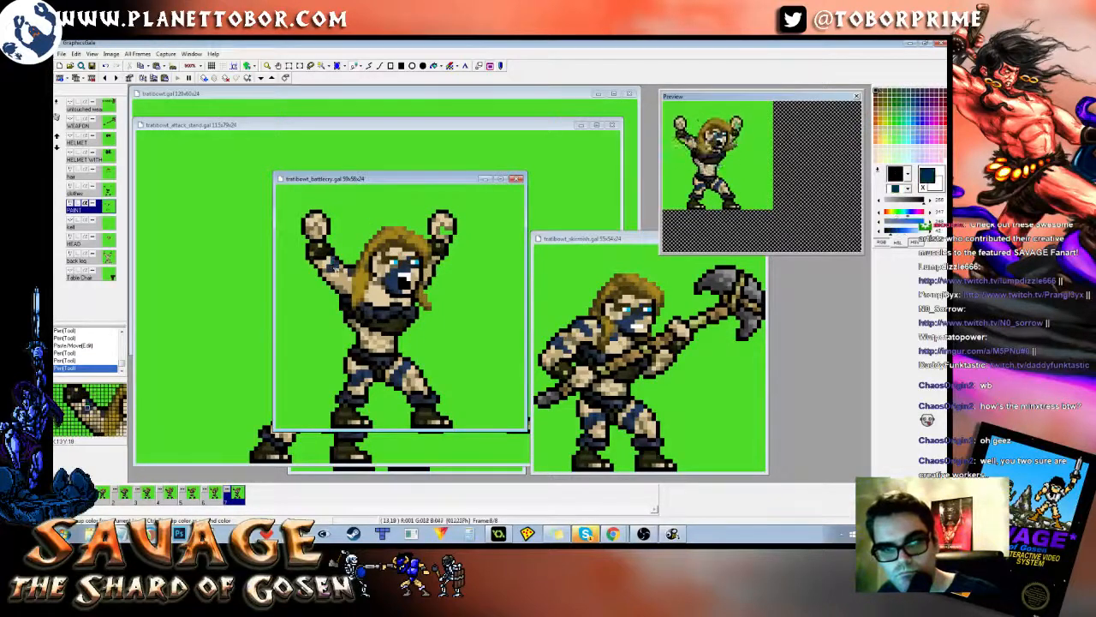
pyautogui.hotkey('ctrl', 'Left')
pyautogui.click(385, 262)
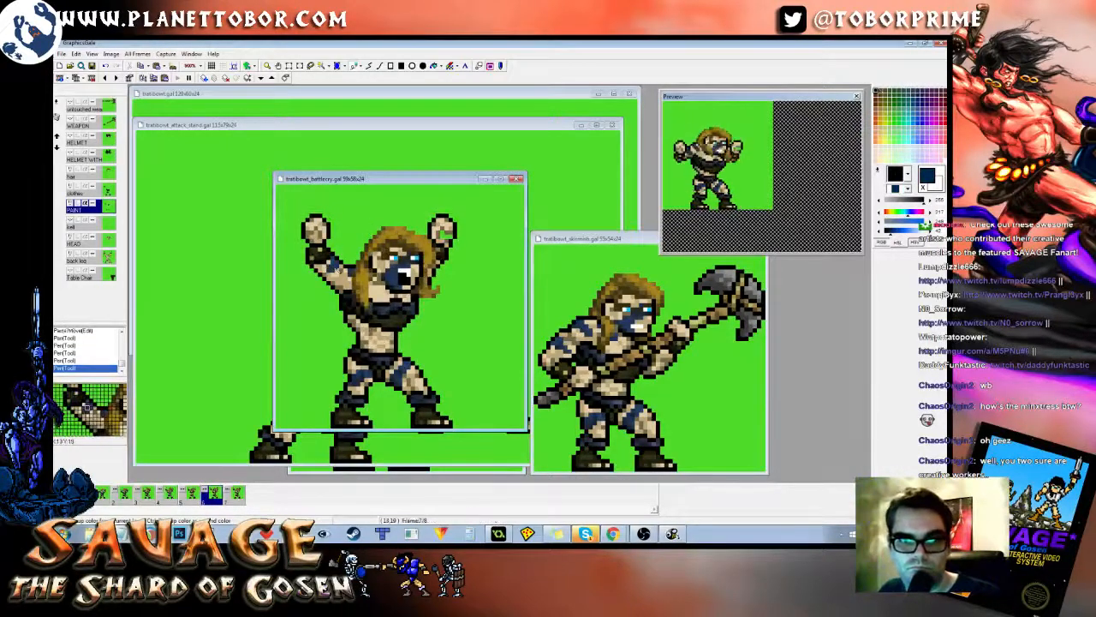
# Step: Go back through the battlecry frames to frame 1 and sample the background green
pyautogui.hotkey('ctrl', 'Left')
pyautogui.hotkey('ctrl', 'Left')
pyautogui.hotkey('ctrl', 'Left')
pyautogui.hotkey('ctrl', 'Left')
pyautogui.hotkey('ctrl', 'Left')
pyautogui.hotkey('ctrl', 'Left')
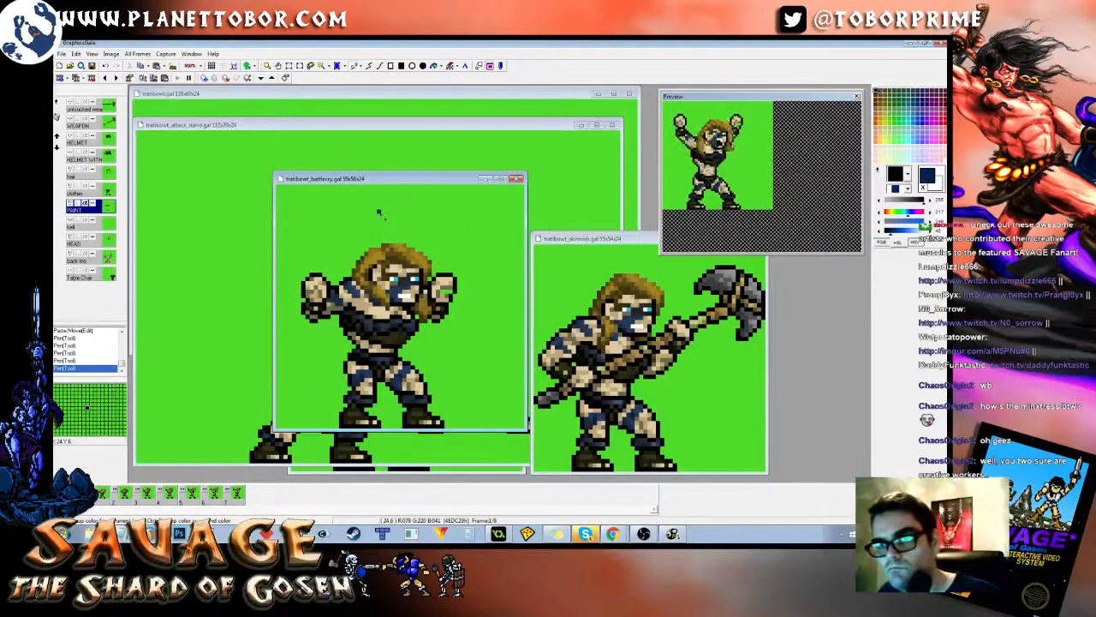
pyautogui.rightClick(355, 225)
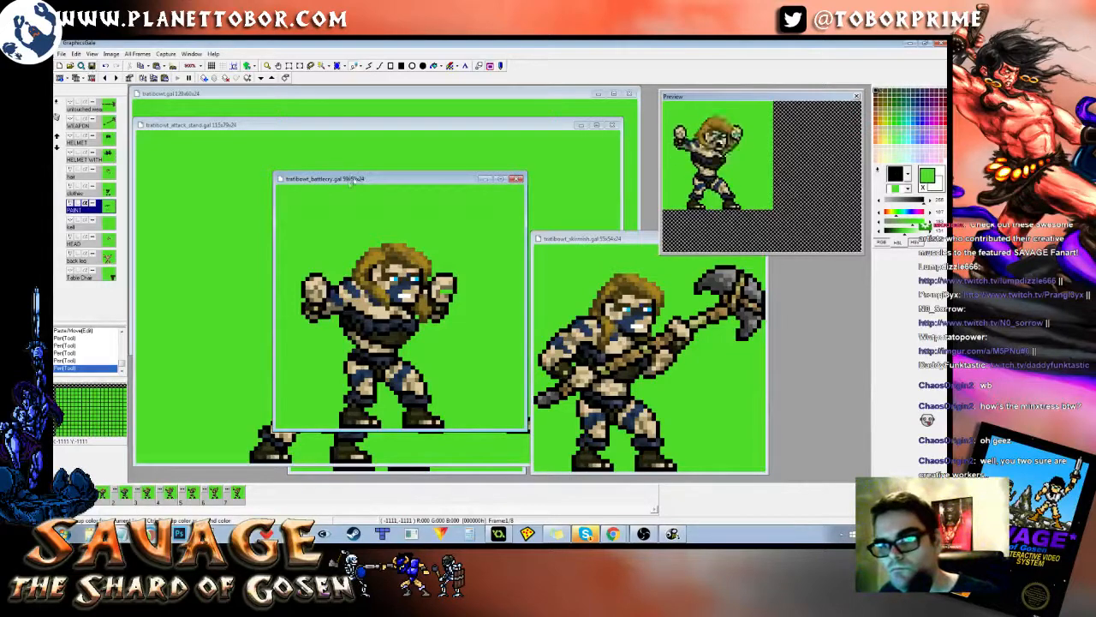
pyautogui.click(110, 105)
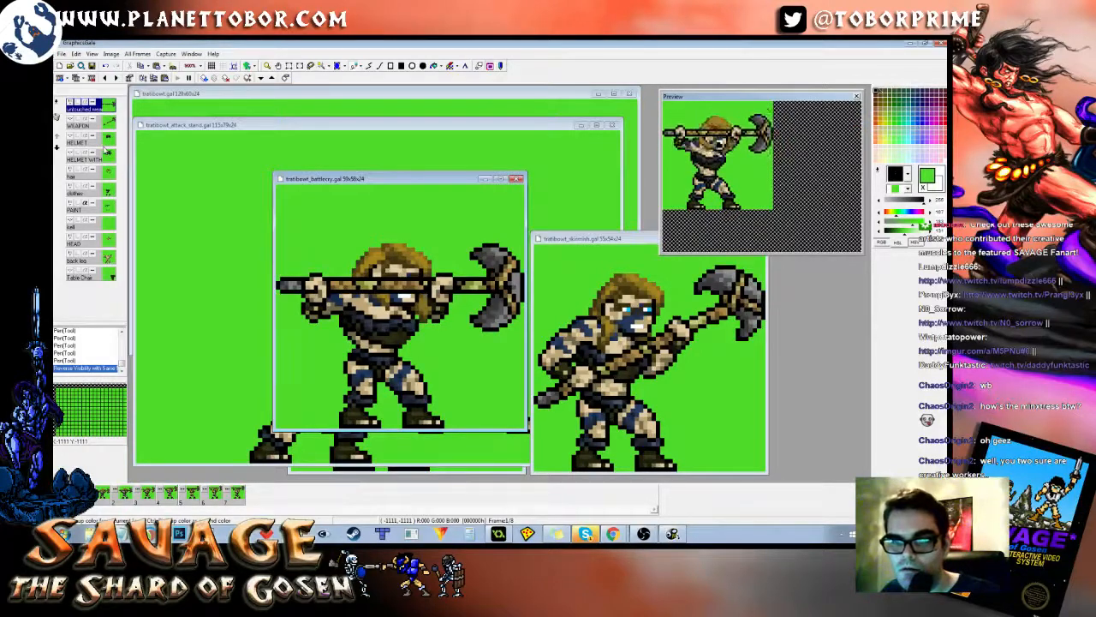
pyautogui.click(106, 149)
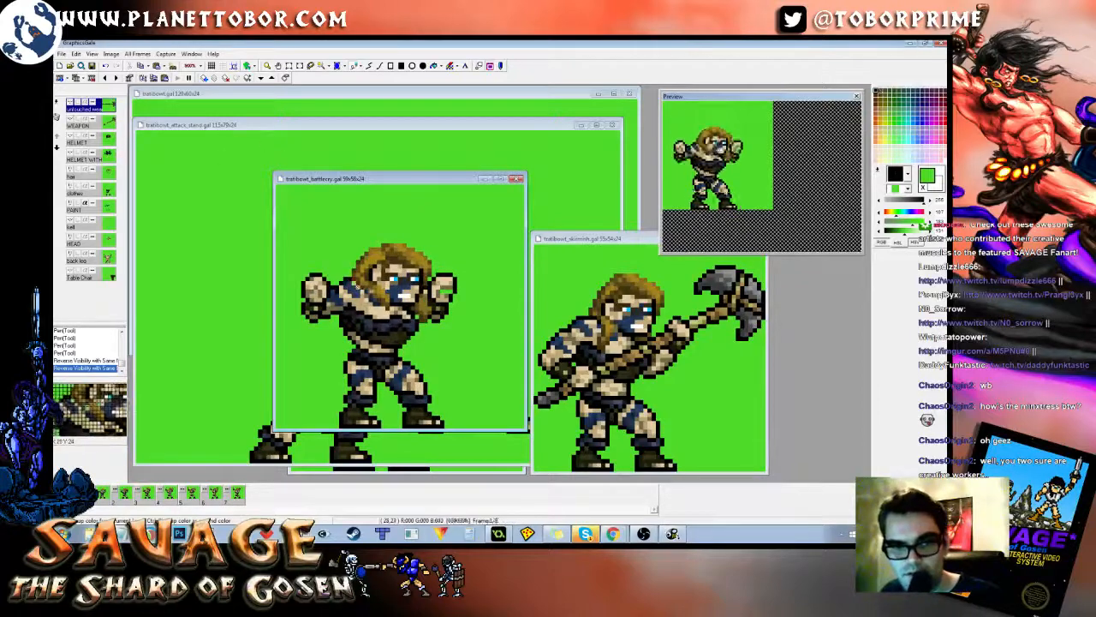
pyautogui.moveTo(366, 281); pyautogui.dragTo(388, 321)
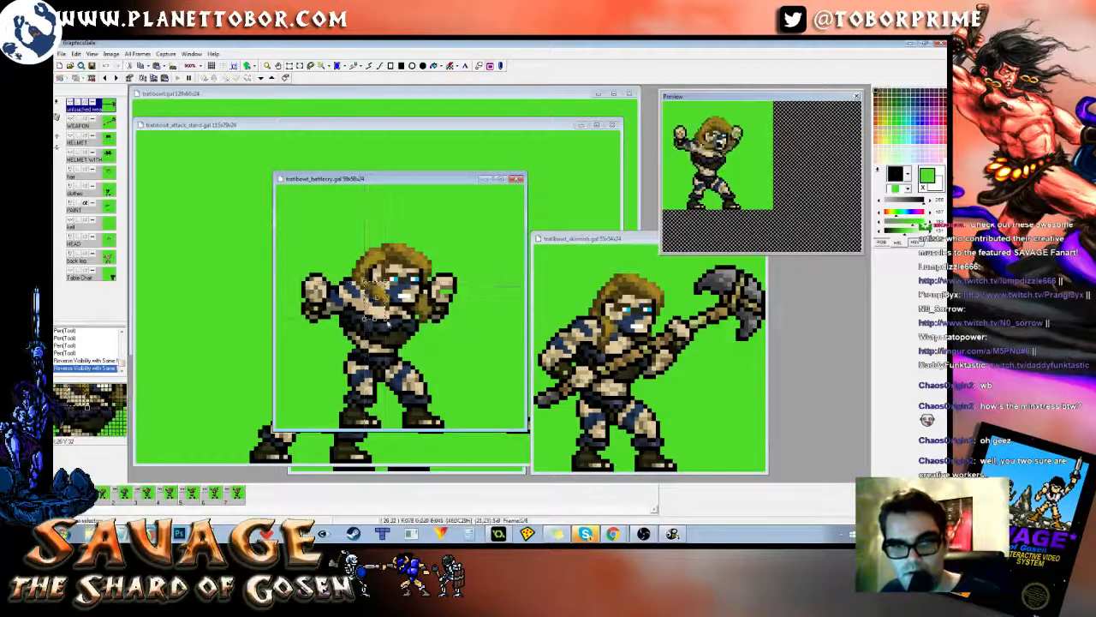
pyautogui.press('Right')
pyautogui.hotkey('ctrl', 'v')
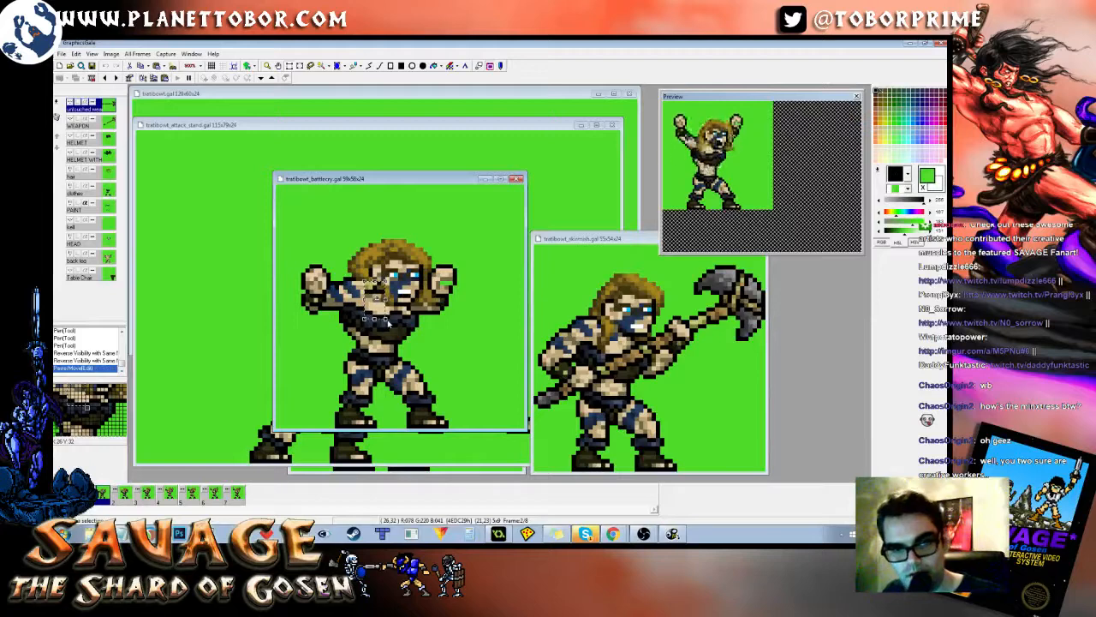
pyautogui.rightClick(388, 322)
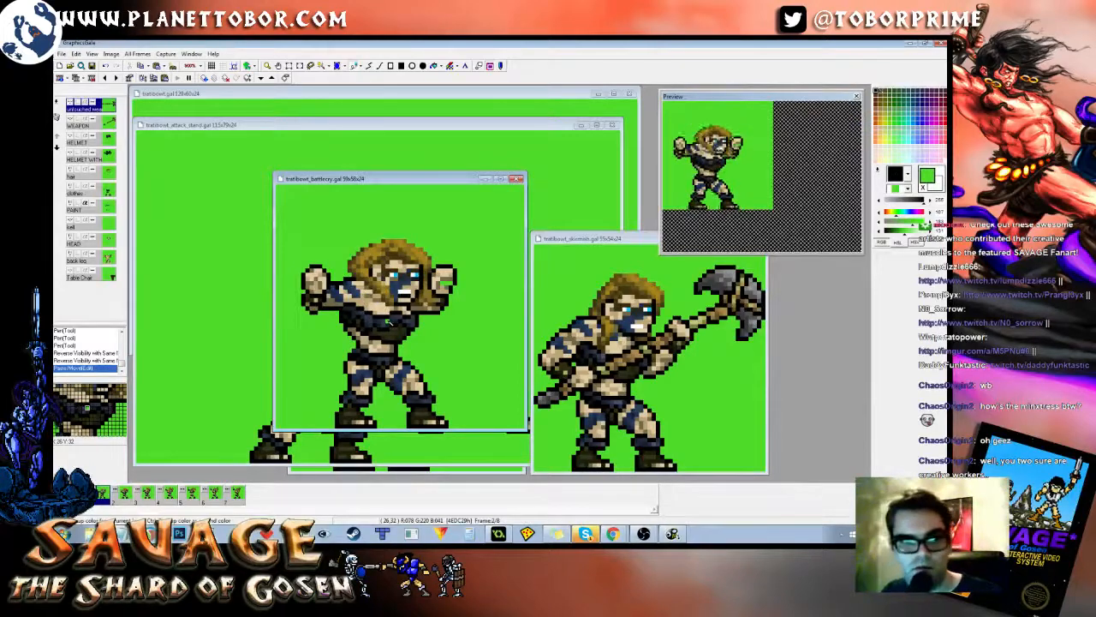
pyautogui.hotkey('ctrl', 'z')
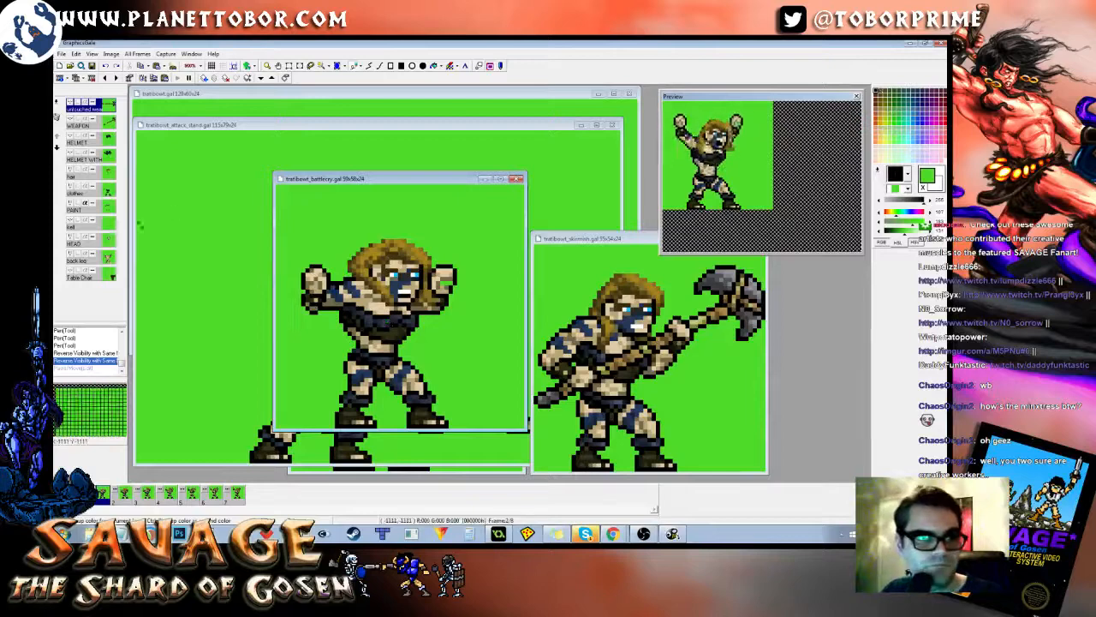
# Step: On the PAINT layer, copy the chest paint from battlecry frame 1 and paste it onto frame 2
pyautogui.click(96, 209)
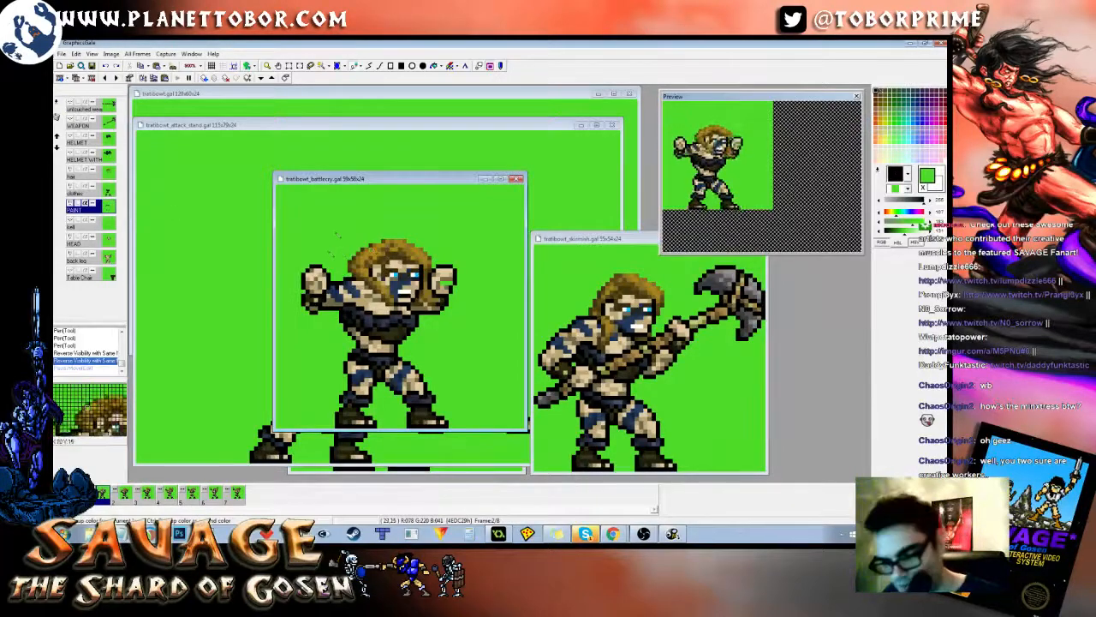
pyautogui.press('Left')
pyautogui.press('Right')
pyautogui.press('Left')
pyautogui.press('s')
pyautogui.moveTo(372, 273); pyautogui.dragTo(388, 325)
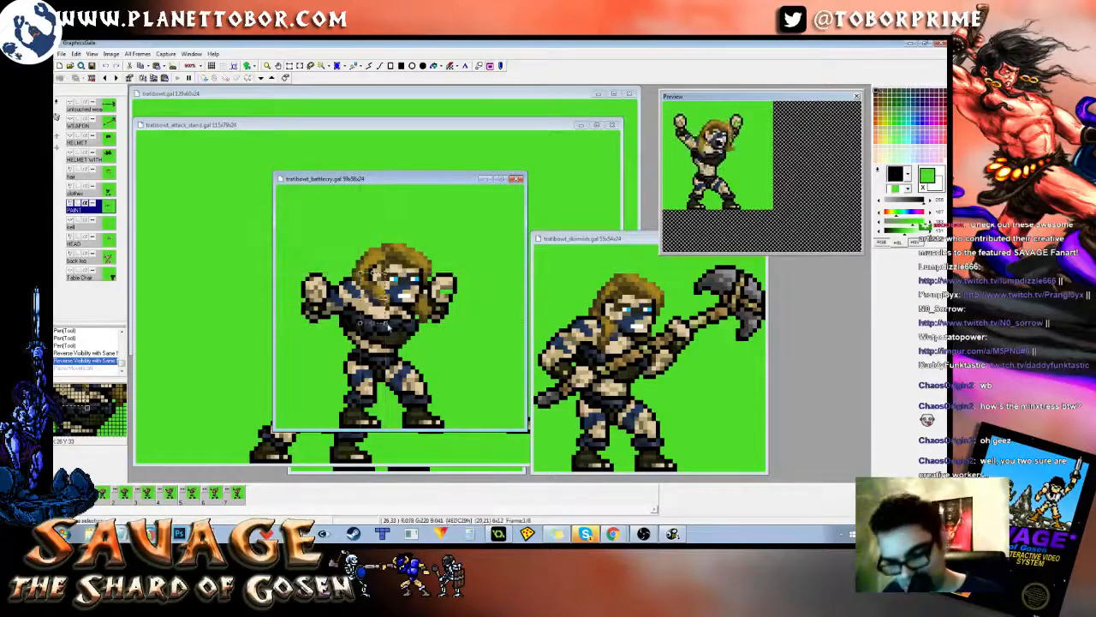
pyautogui.press('Right')
pyautogui.hotkey('ctrl', 'v')
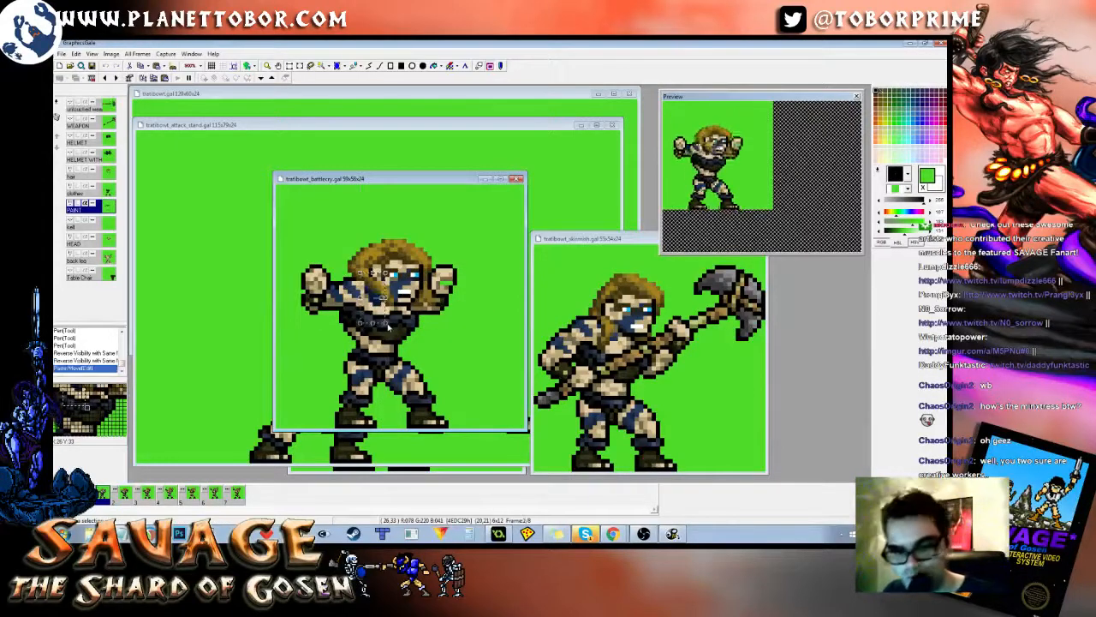
# Step: Paste the chest paint into frame 2 again after comparing it with frame 1, and clean up pixels beside the face with the background green
pyautogui.press('Left')
pyautogui.press('Right')
pyautogui.press('Left')
pyautogui.press('Right')
pyautogui.press('Left')
pyautogui.hotkey('ctrl', 'v')
pyautogui.press('Right')
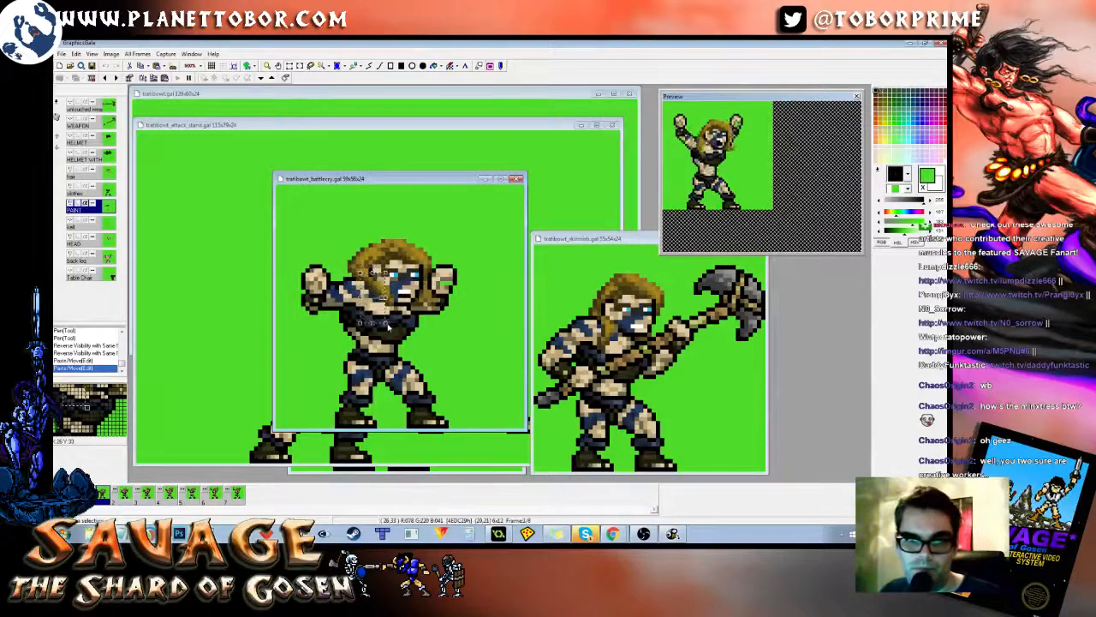
pyautogui.click(381, 278)
pyautogui.click(380, 281)
pyautogui.click(377, 281)
pyautogui.click(377, 282)
pyautogui.click(376, 283)
pyautogui.click(376, 285)
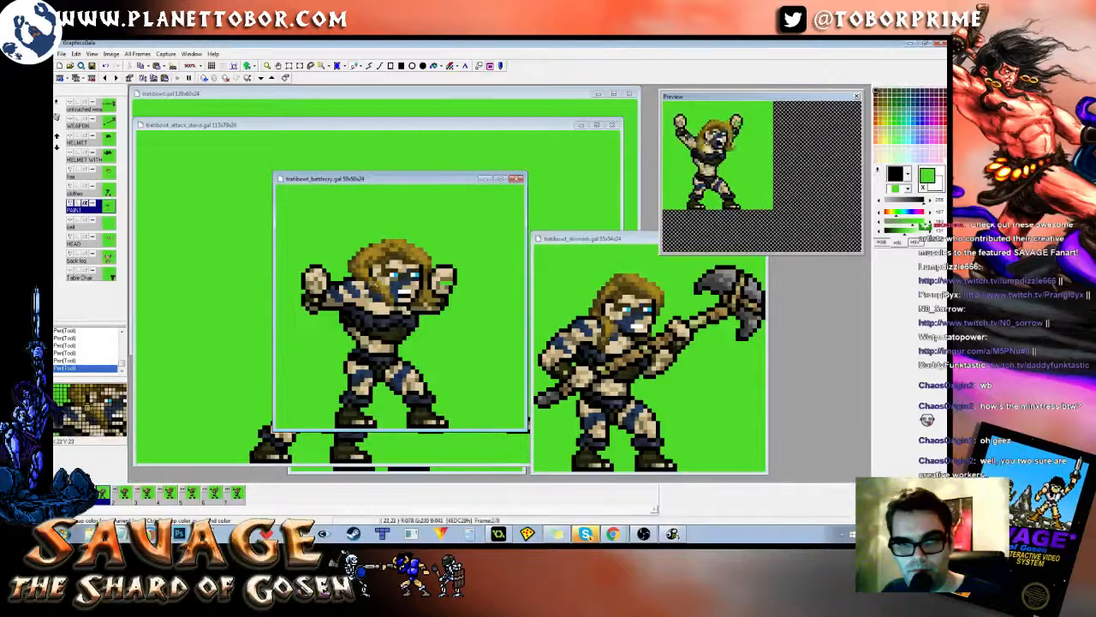
# Step: Copy the chest paint from battlecry frame 2 onto frame 3, checking its alignment against the previous frame
pyautogui.moveTo(376, 302); pyautogui.dragTo(383, 310)
pyautogui.press('Right')
pyautogui.hotkey('ctrl', 'v')
pyautogui.press('Left')
pyautogui.press('Right')
pyautogui.hotkey('ctrl', 'v')
pyautogui.press('Left')
pyautogui.press('Right')
pyautogui.click(387, 312)
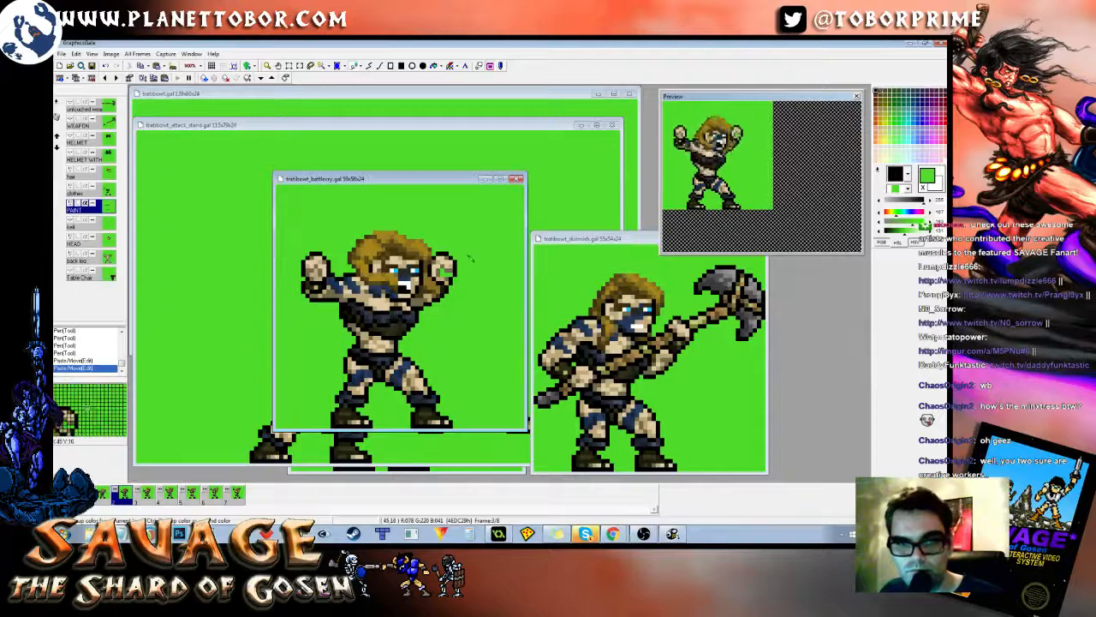
# Step: Paste the chest paint onto battlecry frame 4, nudge it into line with frame 3 and set it
pyautogui.press('Right')
pyautogui.hotkey('ctrl', 'v')
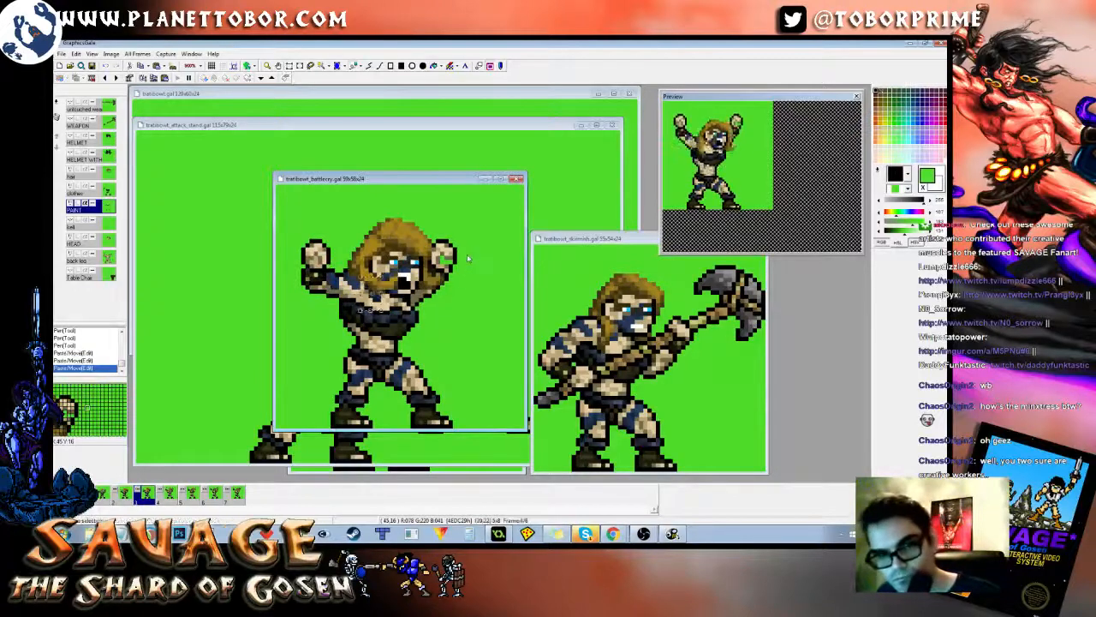
pyautogui.press('Left')
pyautogui.press('Right')
pyautogui.press('Left')
pyautogui.press('Right')
pyautogui.press('Down')
pyautogui.click(468, 256)
# Step: Compare the middle battlecry frames, then paste the chest paint onto frame 5, nudge it vertically into place and set it
pyautogui.press('Right')
pyautogui.press('Left')
pyautogui.press('Right')
pyautogui.press('Right')
pyautogui.press('Left')
pyautogui.press('Right')
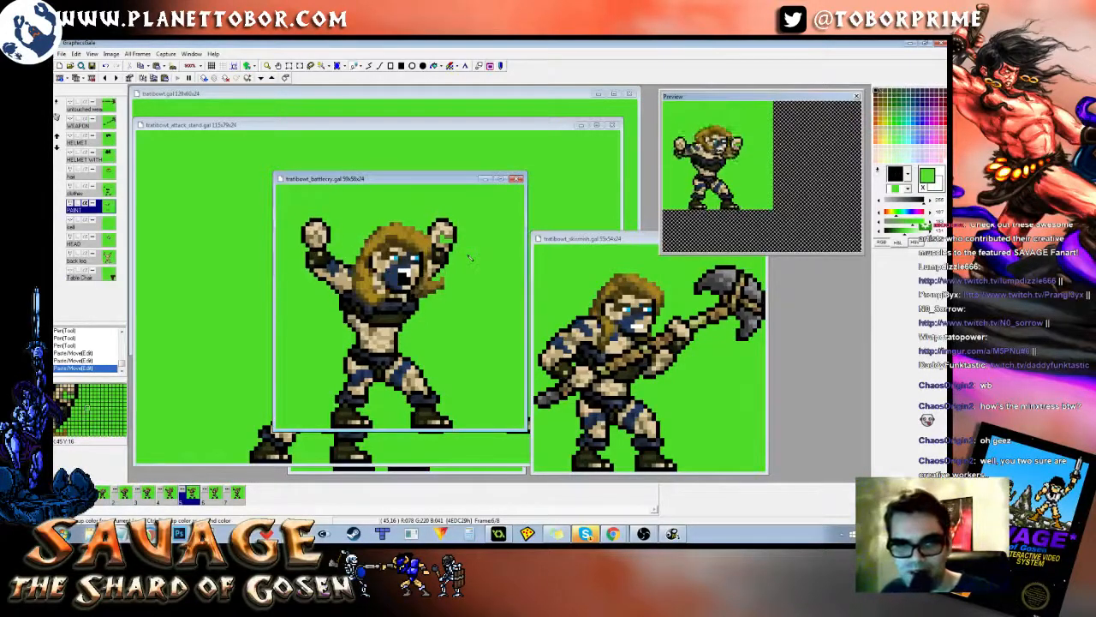
pyautogui.hotkey('ctrl', 'v')
pyautogui.press('Down')
pyautogui.press('Up')
pyautogui.press('Up')
pyautogui.press('Up')
pyautogui.press('Down')
pyautogui.press('Down')
pyautogui.press('Down')
pyautogui.press('Down')
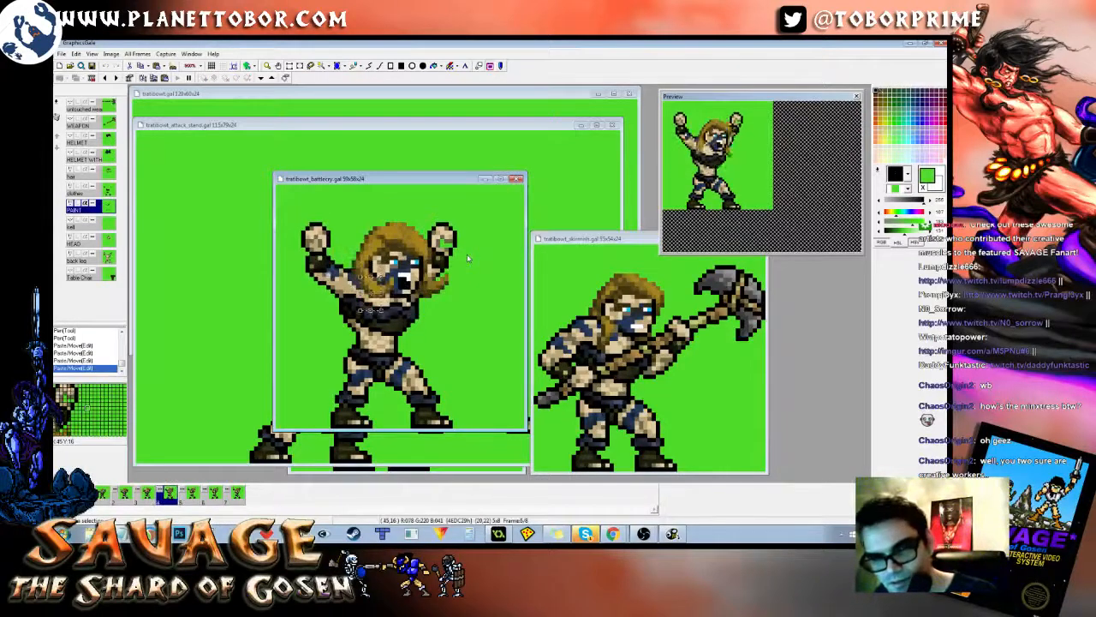
pyautogui.click(468, 255)
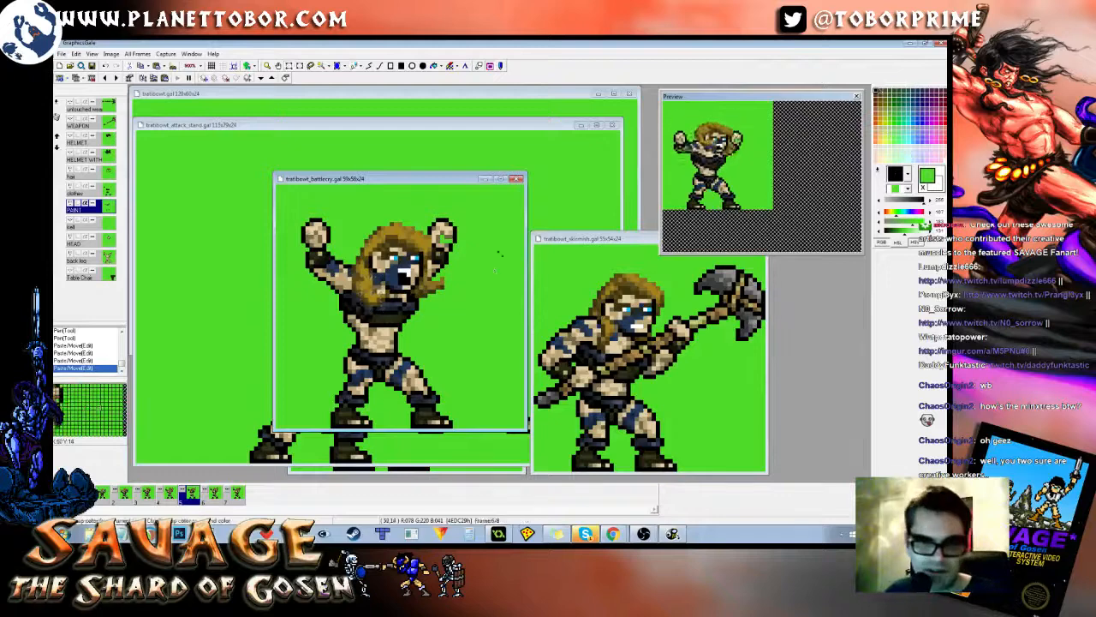
# Step: Paste the chest paint onto battlecry frames 7 and 8 and flip between them to compare its position
pyautogui.press('Right')
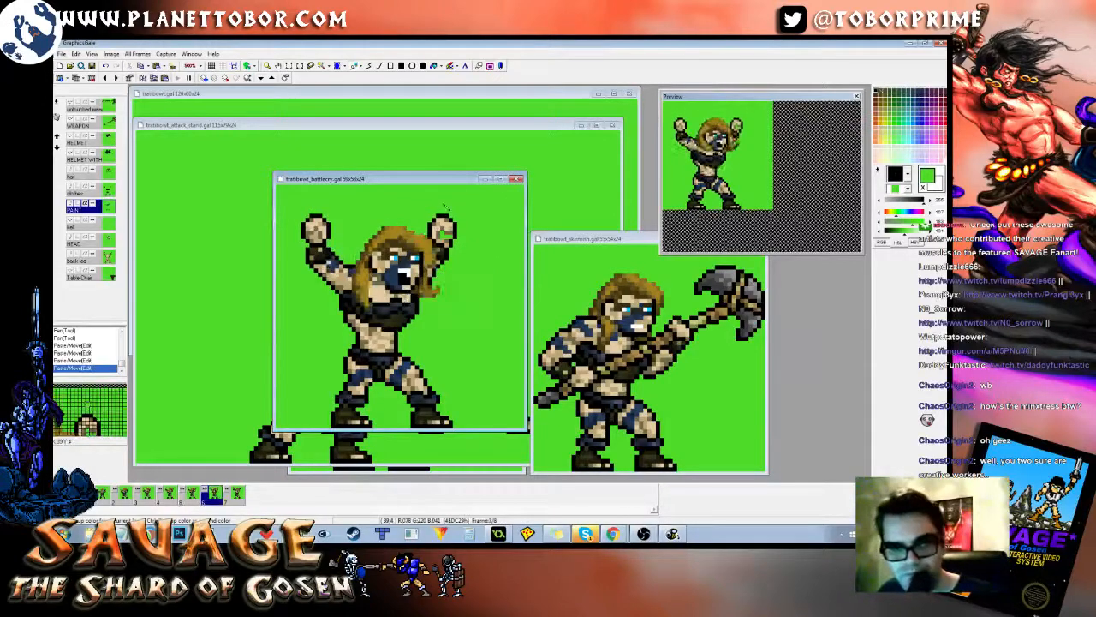
pyautogui.hotkey('ctrl', 'v')
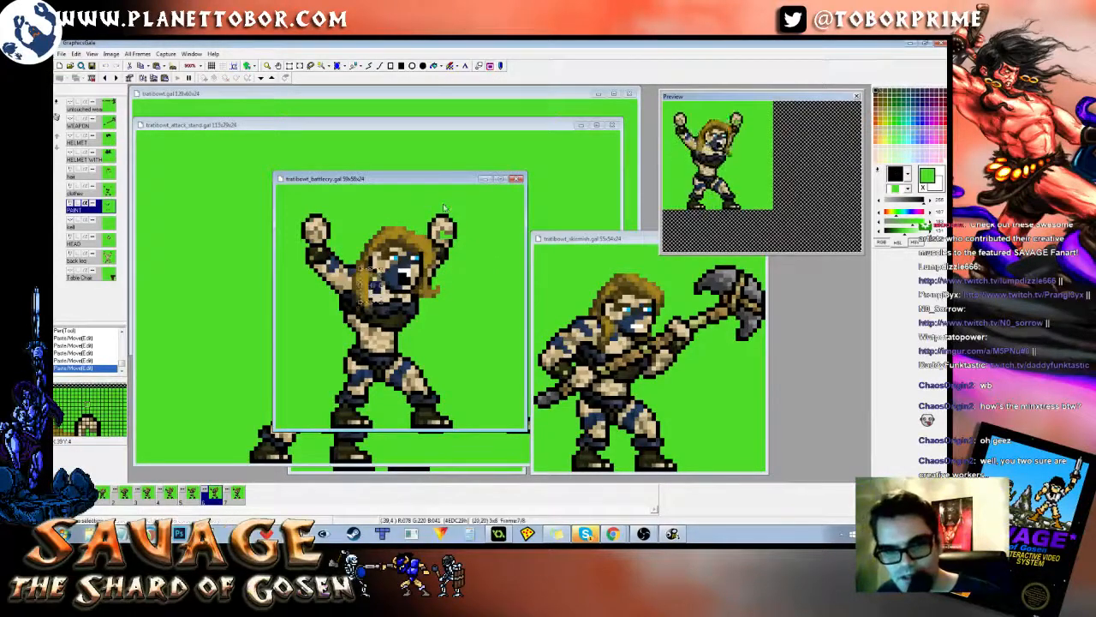
pyautogui.click(443, 207)
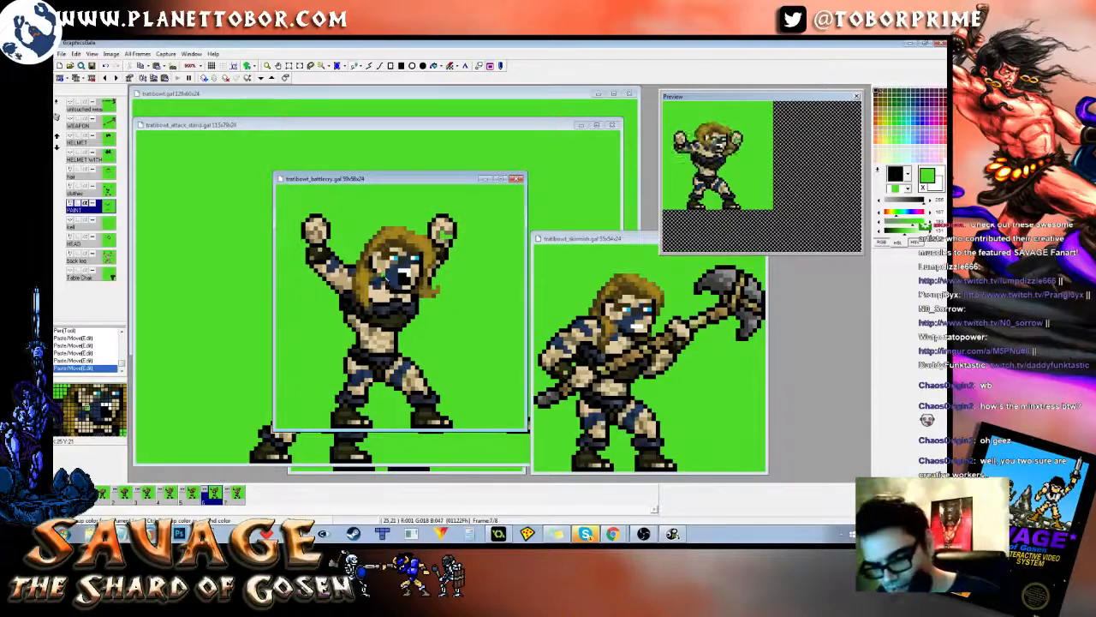
pyautogui.press('Right')
pyautogui.hotkey('ctrl', 'v')
pyautogui.press('Left')
pyautogui.press('Right')
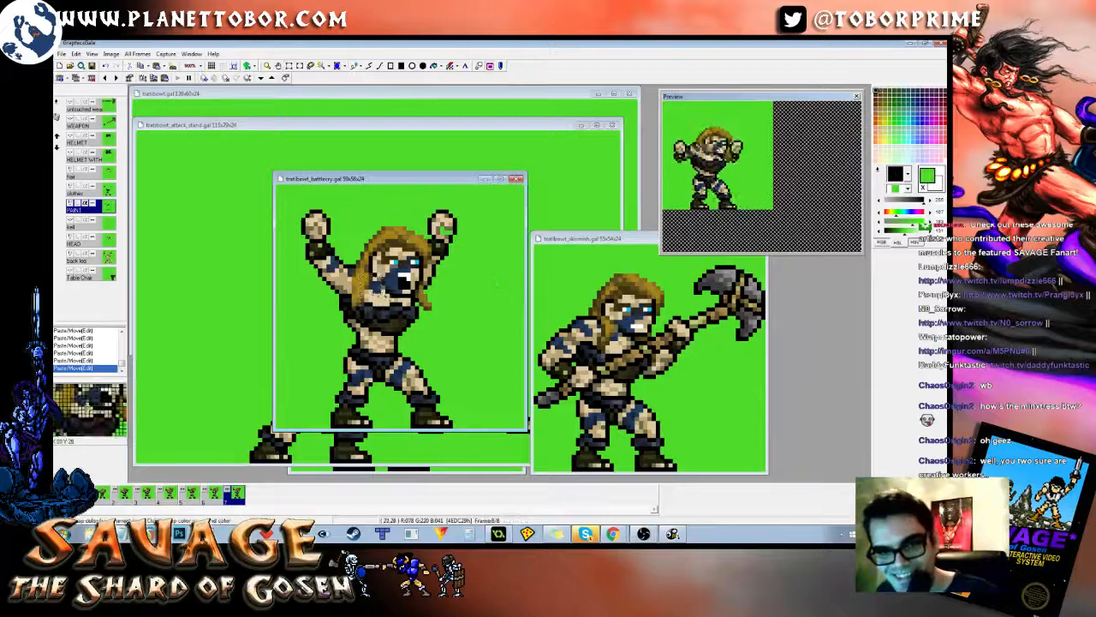
# Step: Retouch the pasted chest paint in frame 8 with a sampled dark blue, then sample the background green
pyautogui.rightClick(383, 286)
pyautogui.click(377, 282)
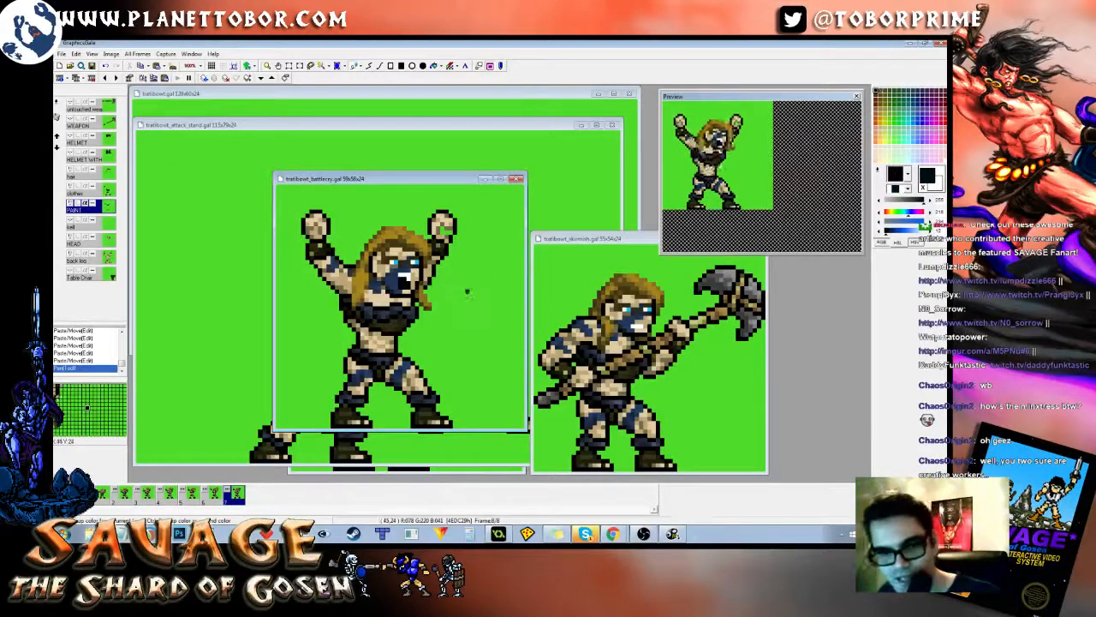
pyautogui.press('Left')
pyautogui.press('Right')
pyautogui.press('Right')
pyautogui.rightClick(478, 334)
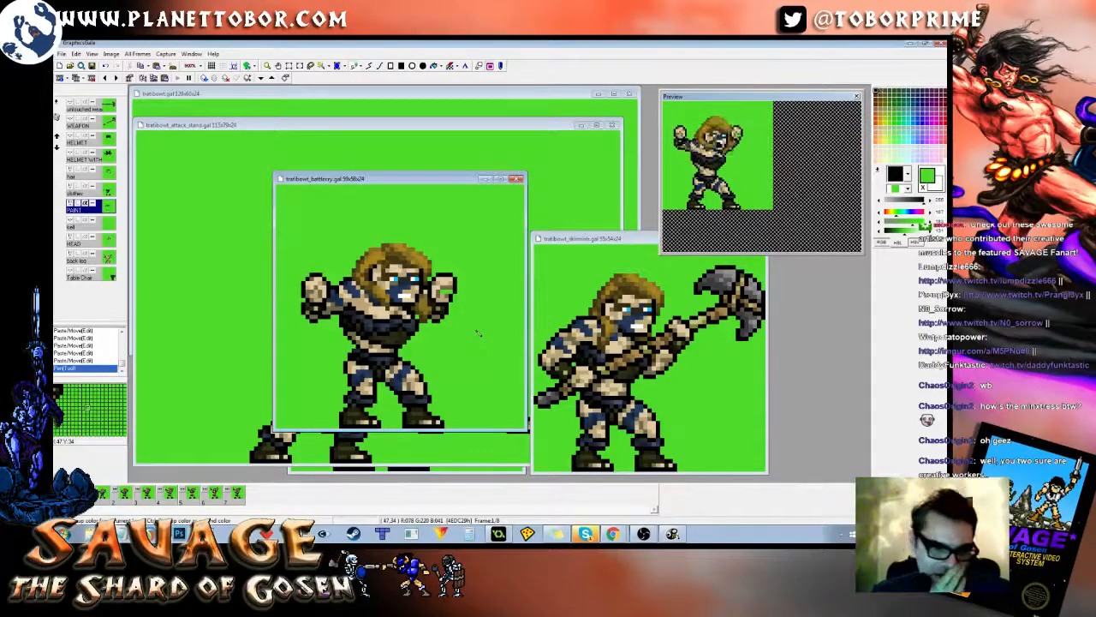
# Step: Cycle through all the battlecry frames to check the chest paint across the animation
pyautogui.press('Right')
pyautogui.press('Right')
pyautogui.press('Right')
pyautogui.press('Right')
pyautogui.press('Right')
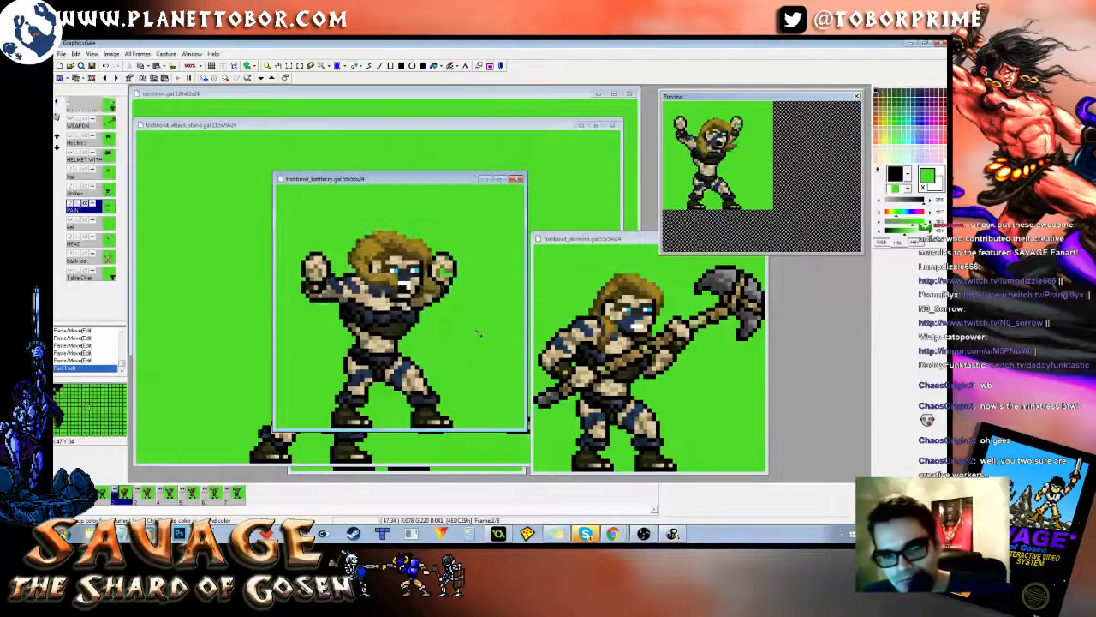
pyautogui.press('Right')
pyautogui.press('Right')
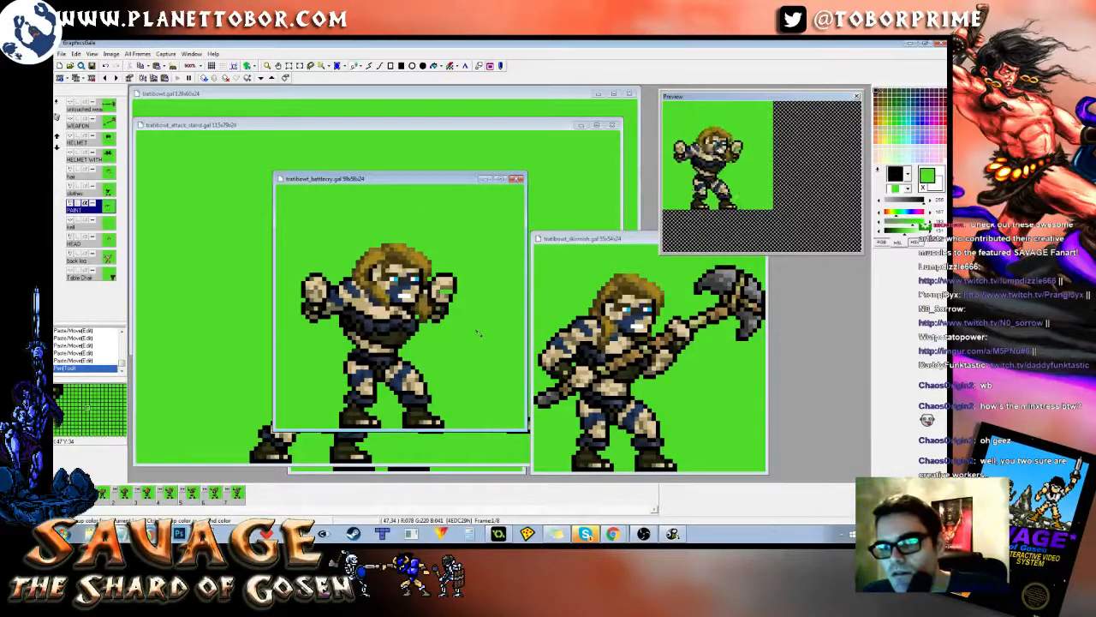
pyautogui.press('Right')
pyautogui.press('Right')
pyautogui.press('Right')
pyautogui.press('Right')
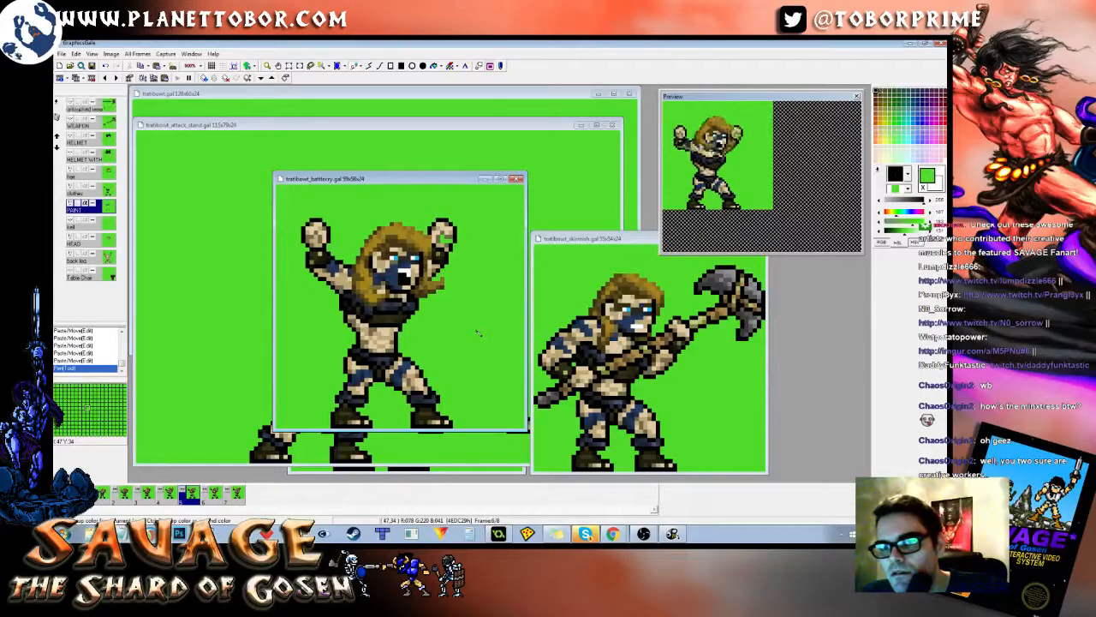
pyautogui.press('Right')
pyautogui.press('Right')
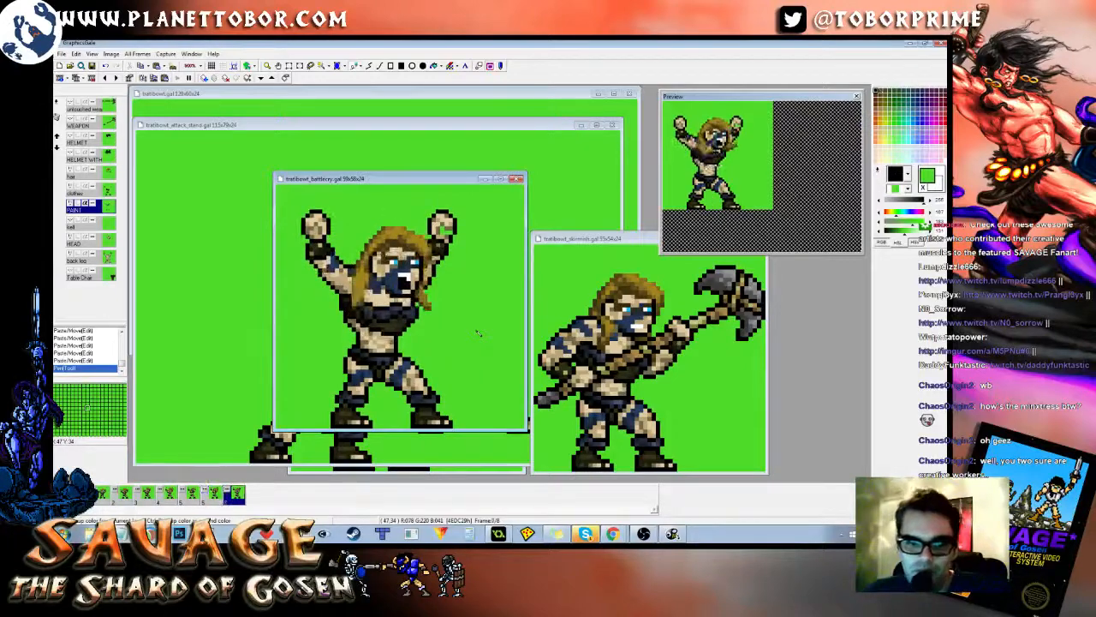
# Step: Save the battlecry animation and shift its window slightly aside
pyautogui.click(92, 66)
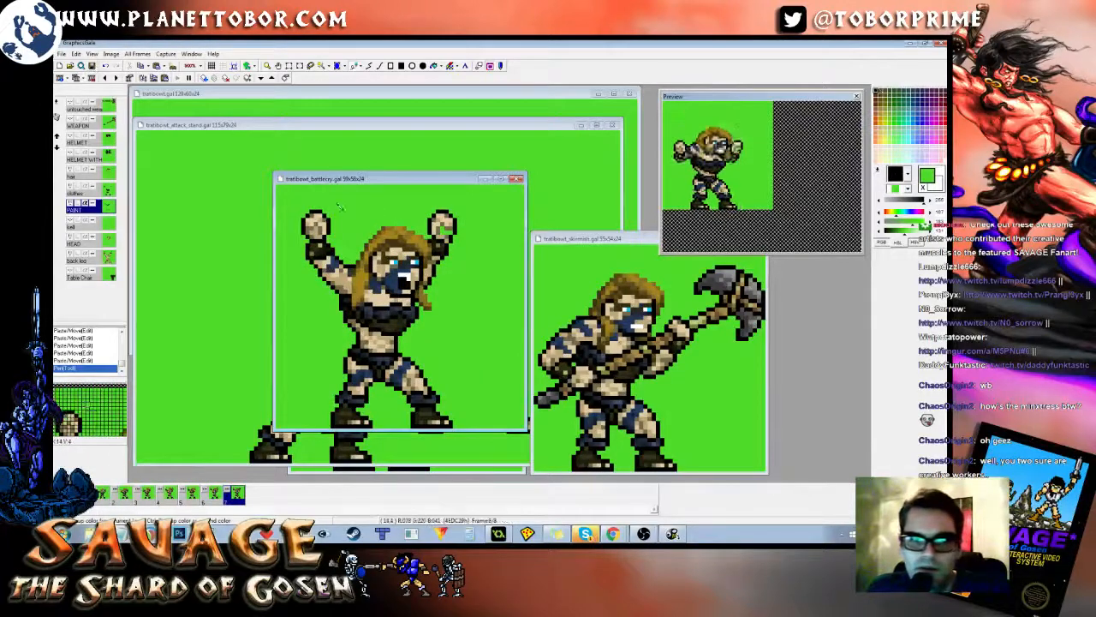
pyautogui.moveTo(403, 178); pyautogui.dragTo(394, 178)
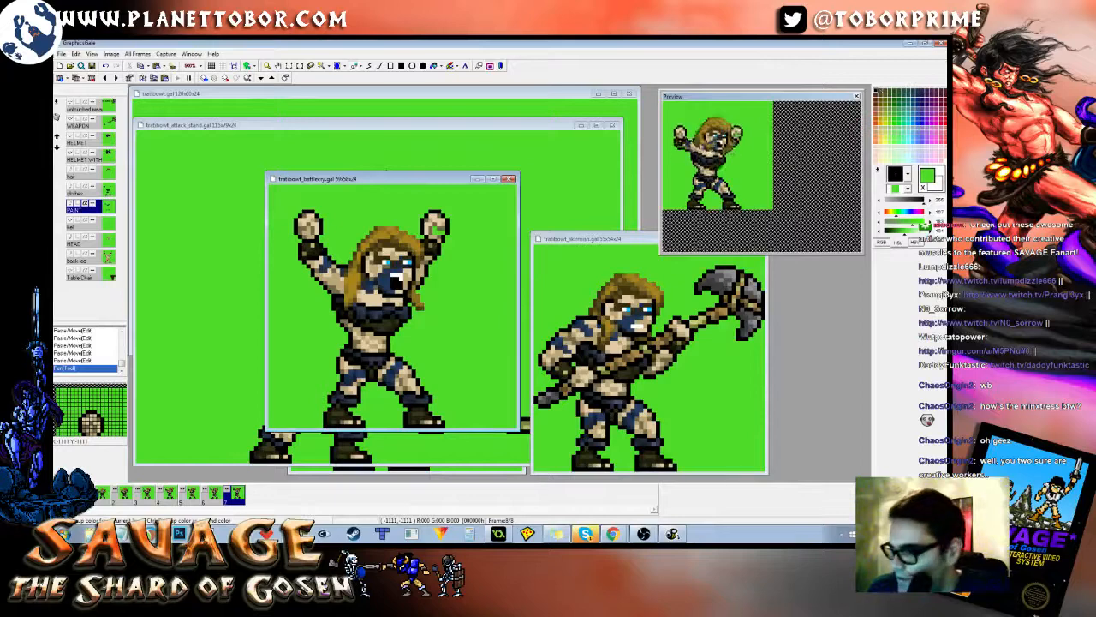